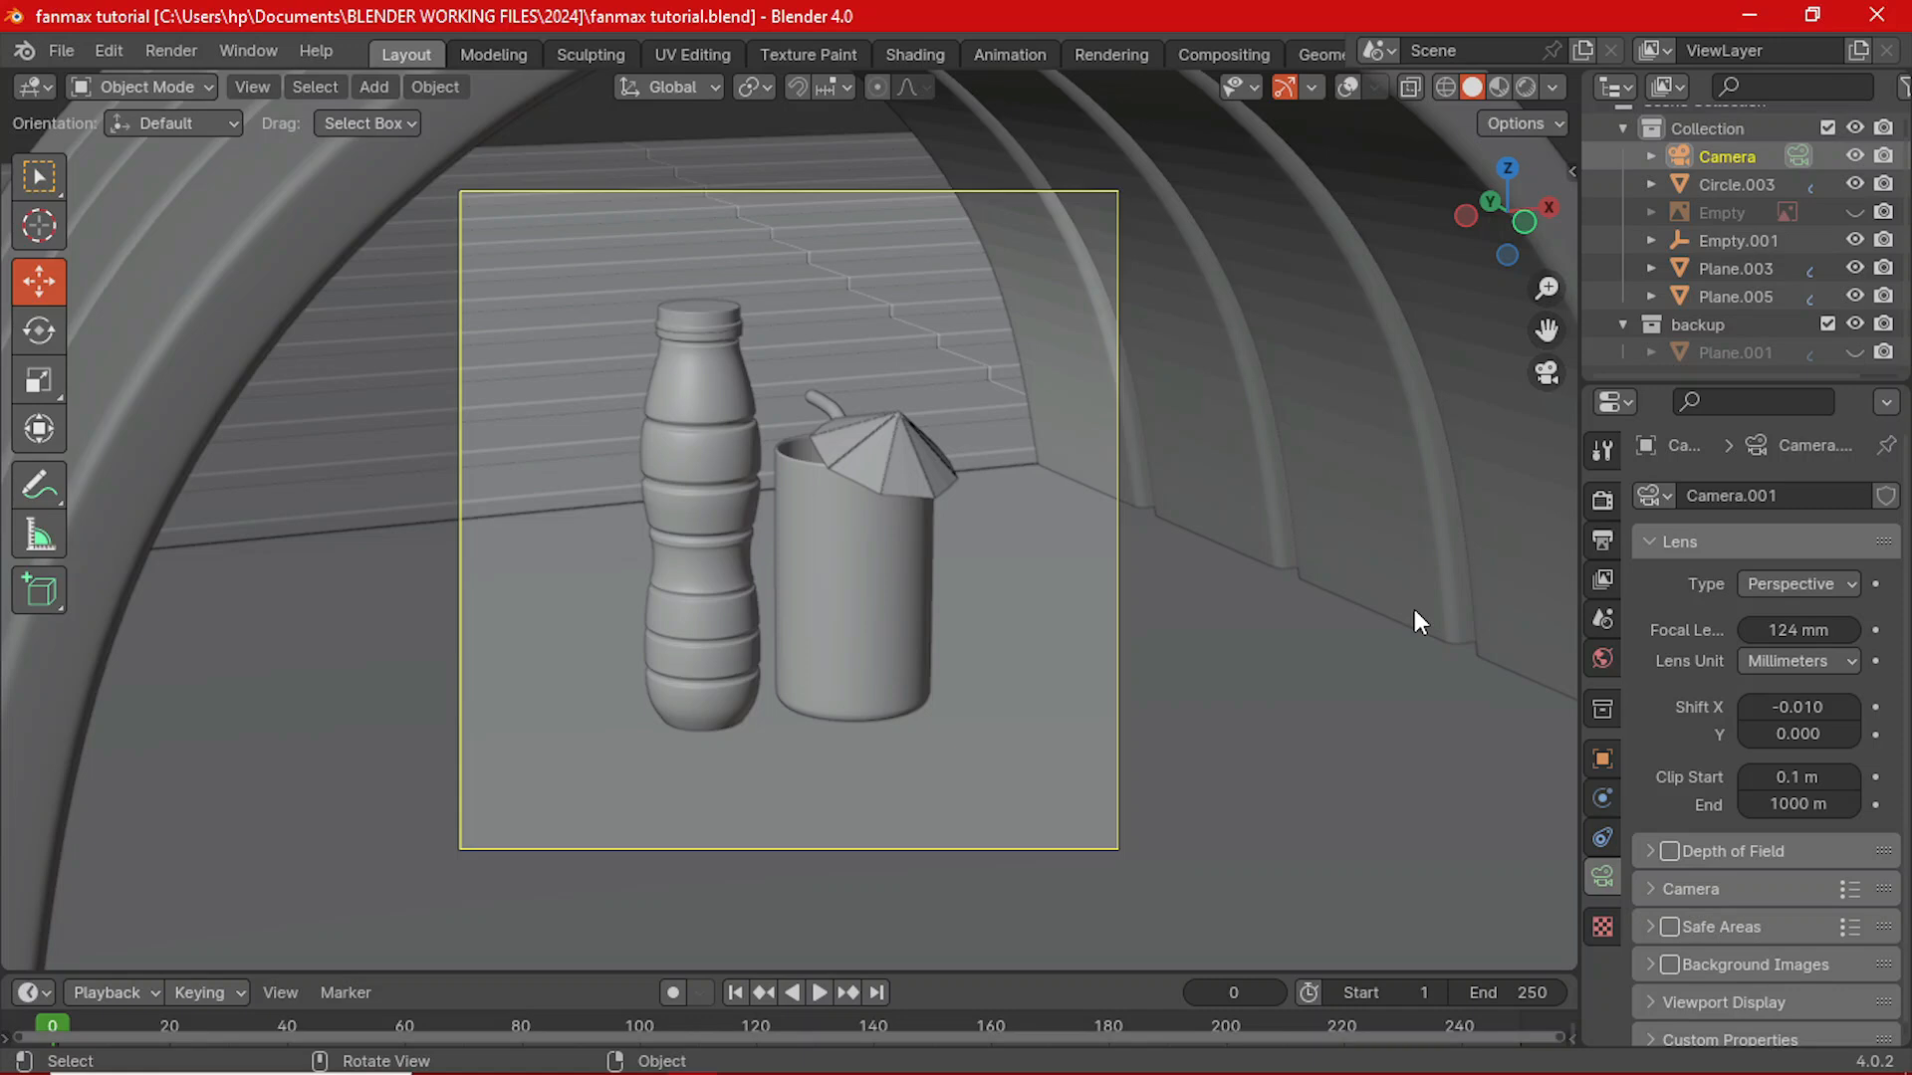
# - Examine the bottle, cup and arch scene from outside and through the camera
pyautogui.scroll(-2, 816, 593)
pyautogui.moveTo(817, 593); pyautogui.dragTo(882, 582, button='middle')
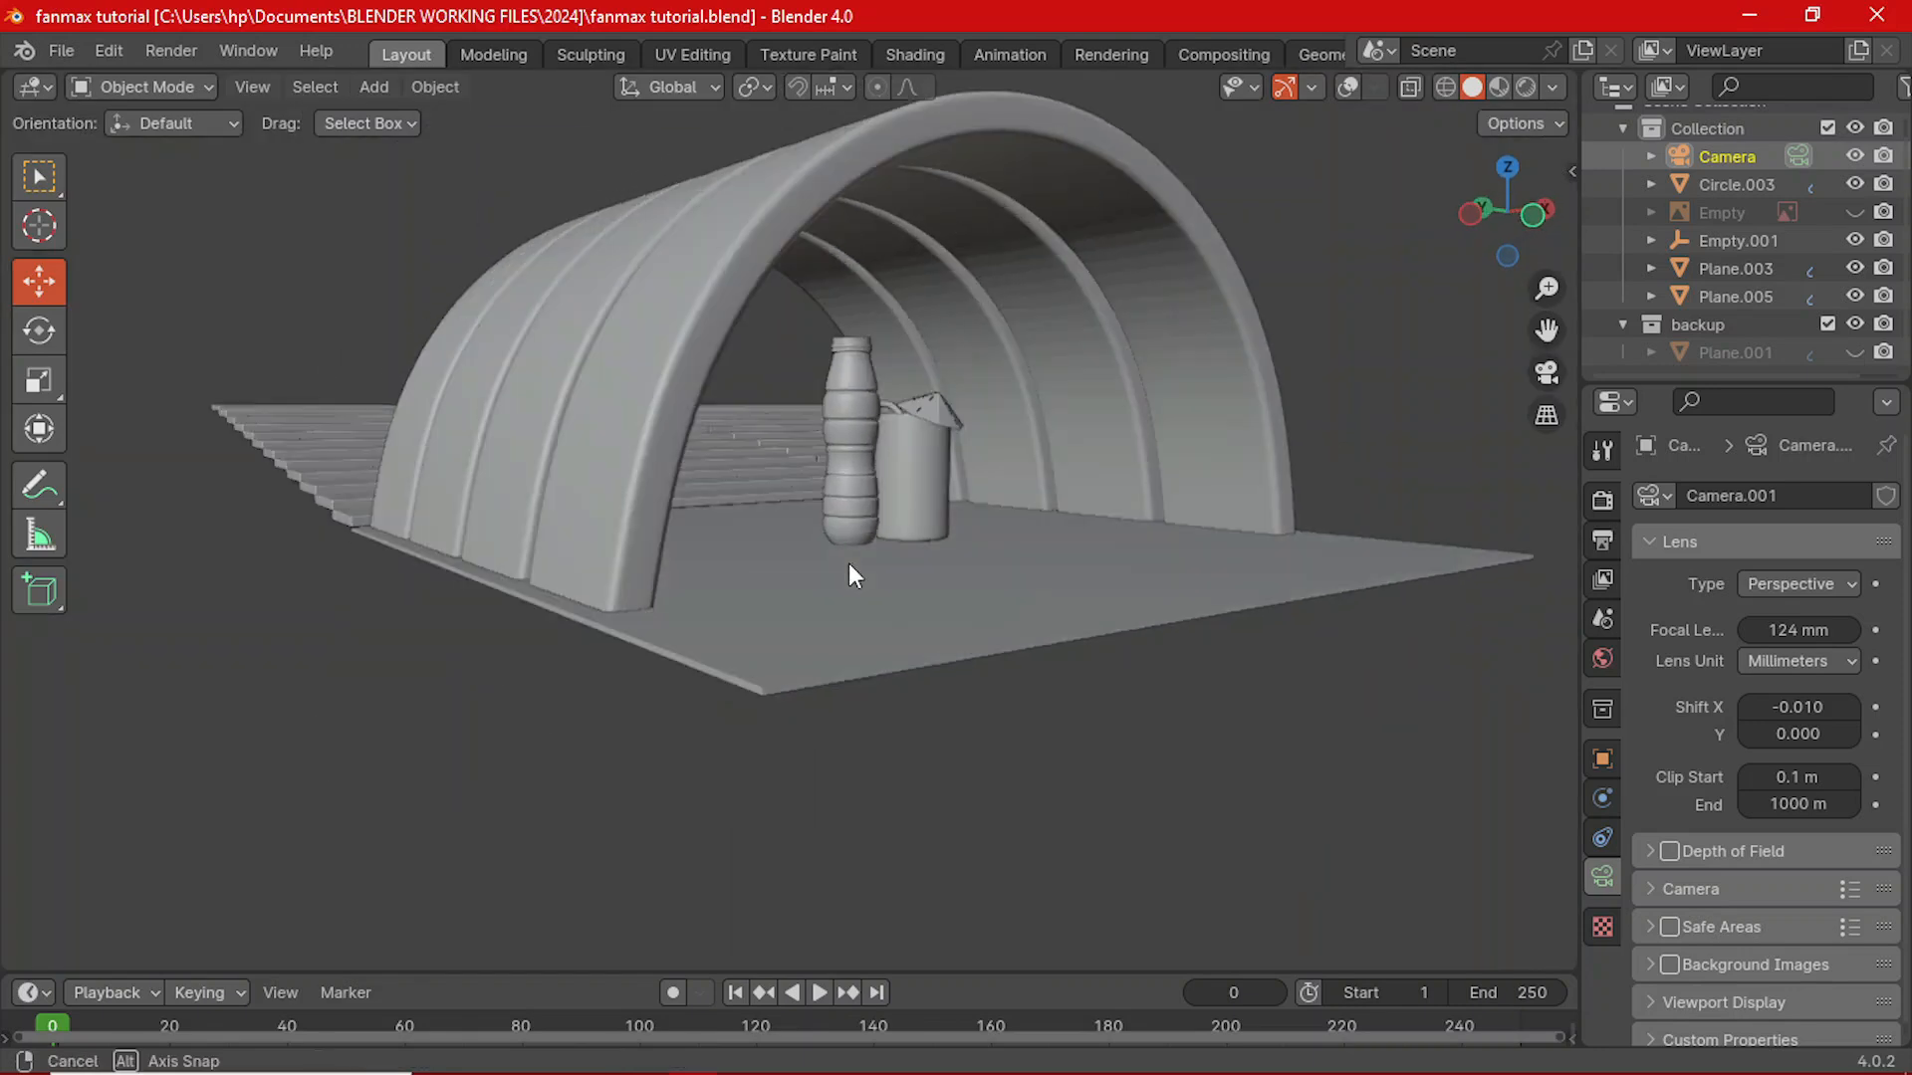
pyautogui.scroll(1, 806, 606)
pyautogui.scroll(-3, 845, 589)
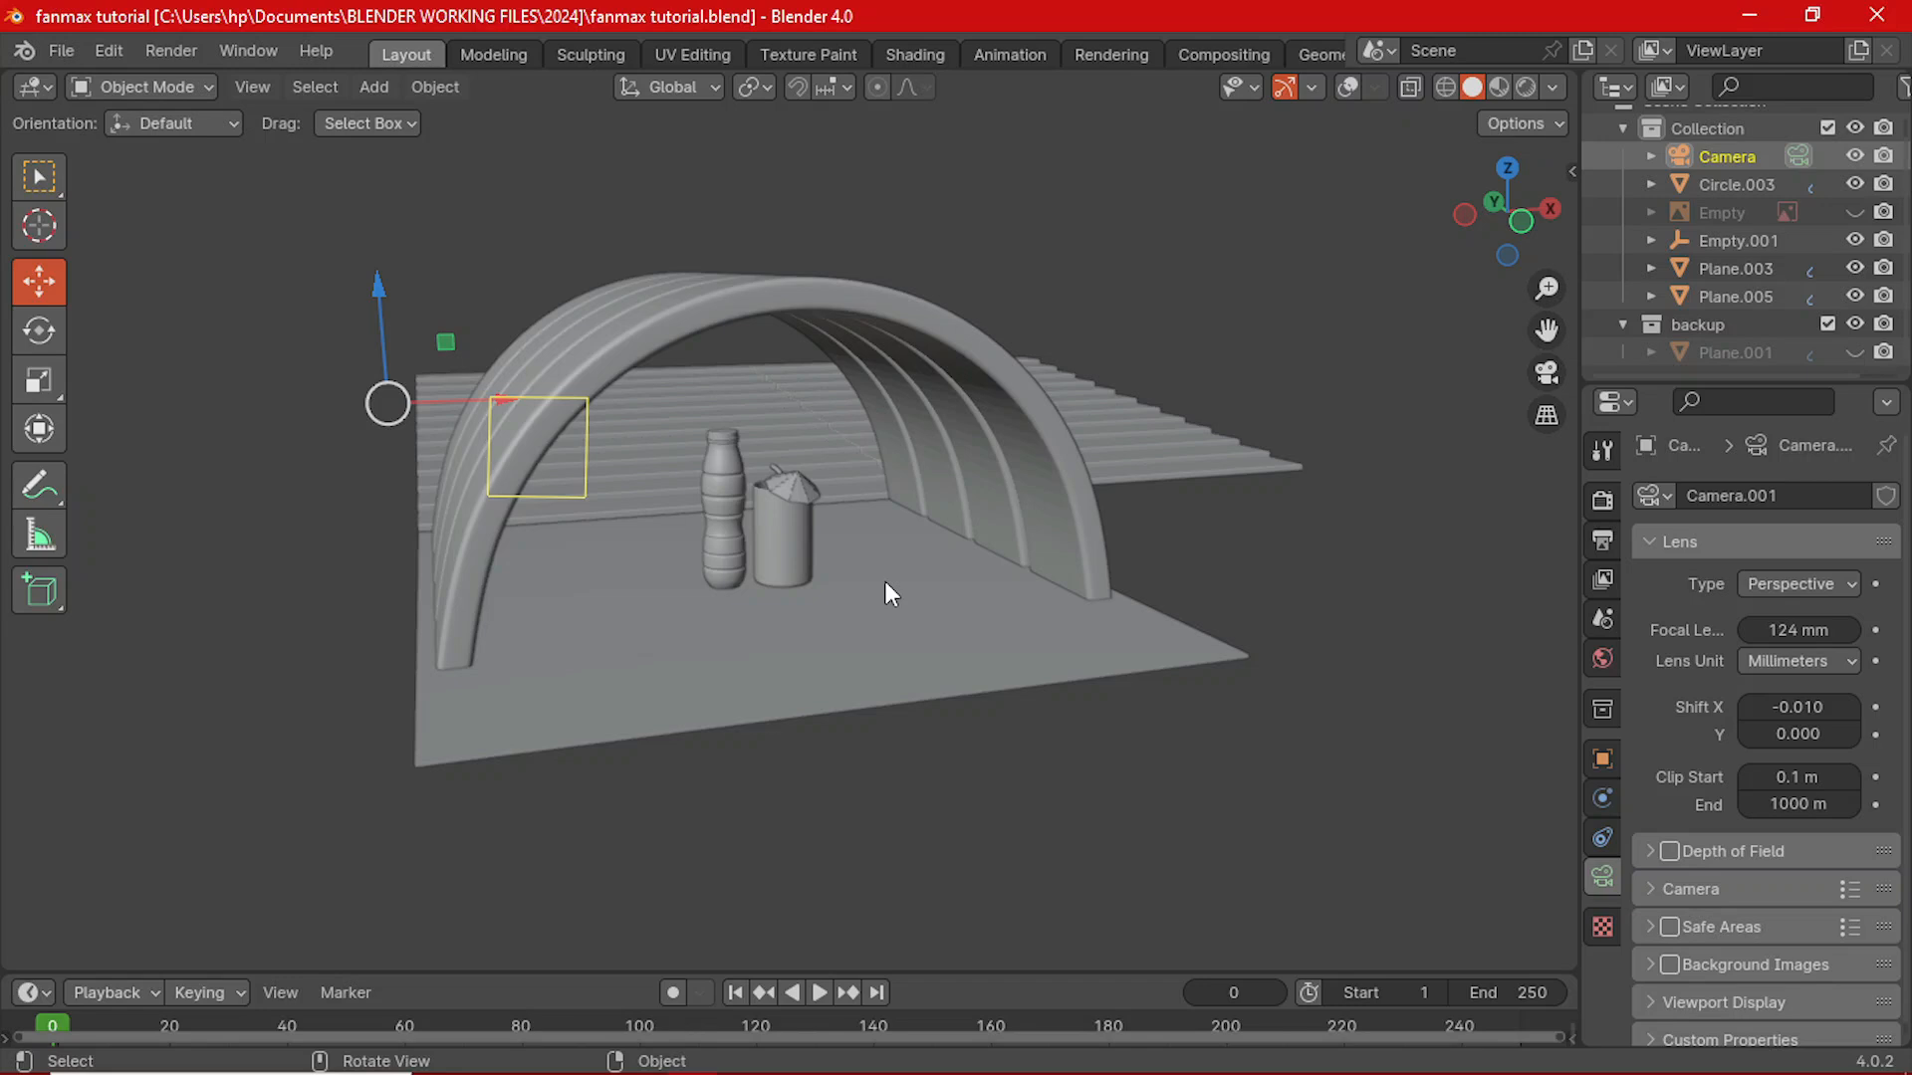
pyautogui.scroll(3, 886, 583)
pyautogui.press('KP_0')
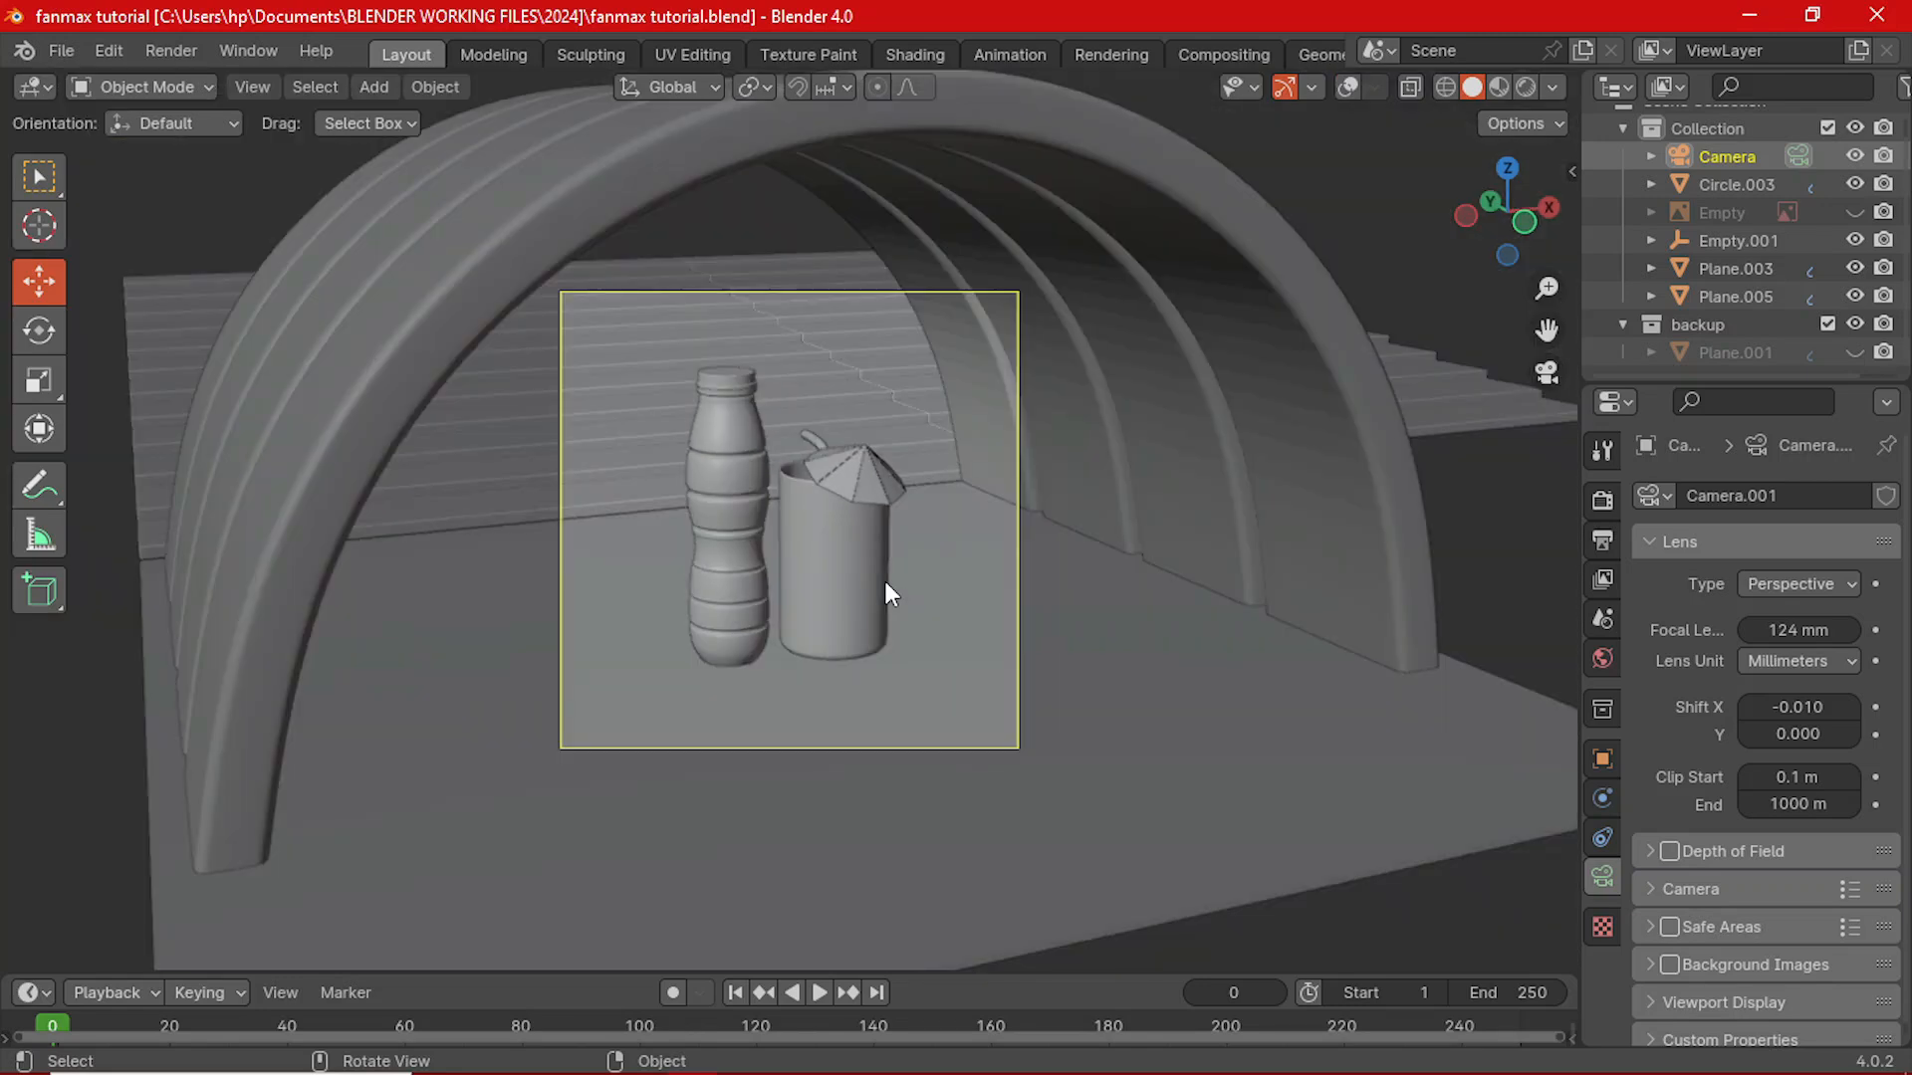
pyautogui.scroll(-1, 904, 587)
pyautogui.scroll(2, 928, 588)
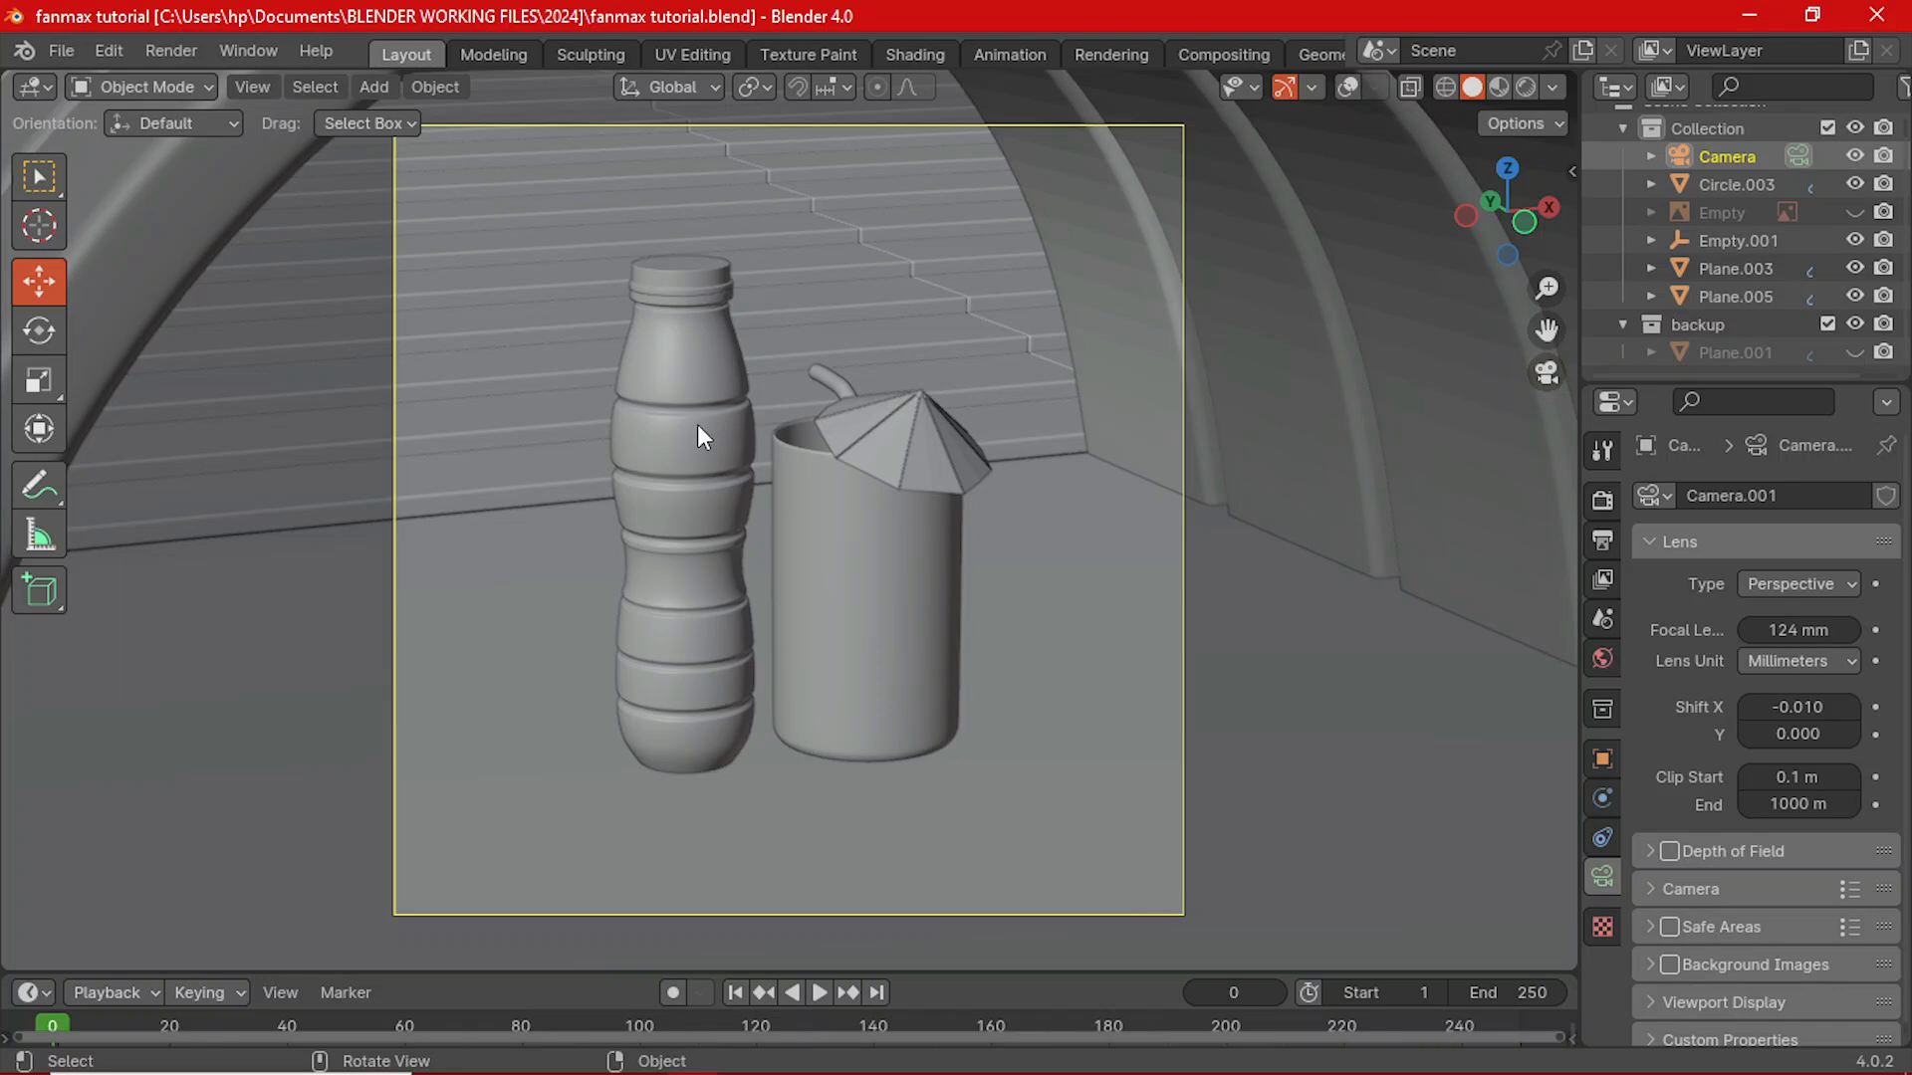
pyautogui.scroll(2, 710, 474)
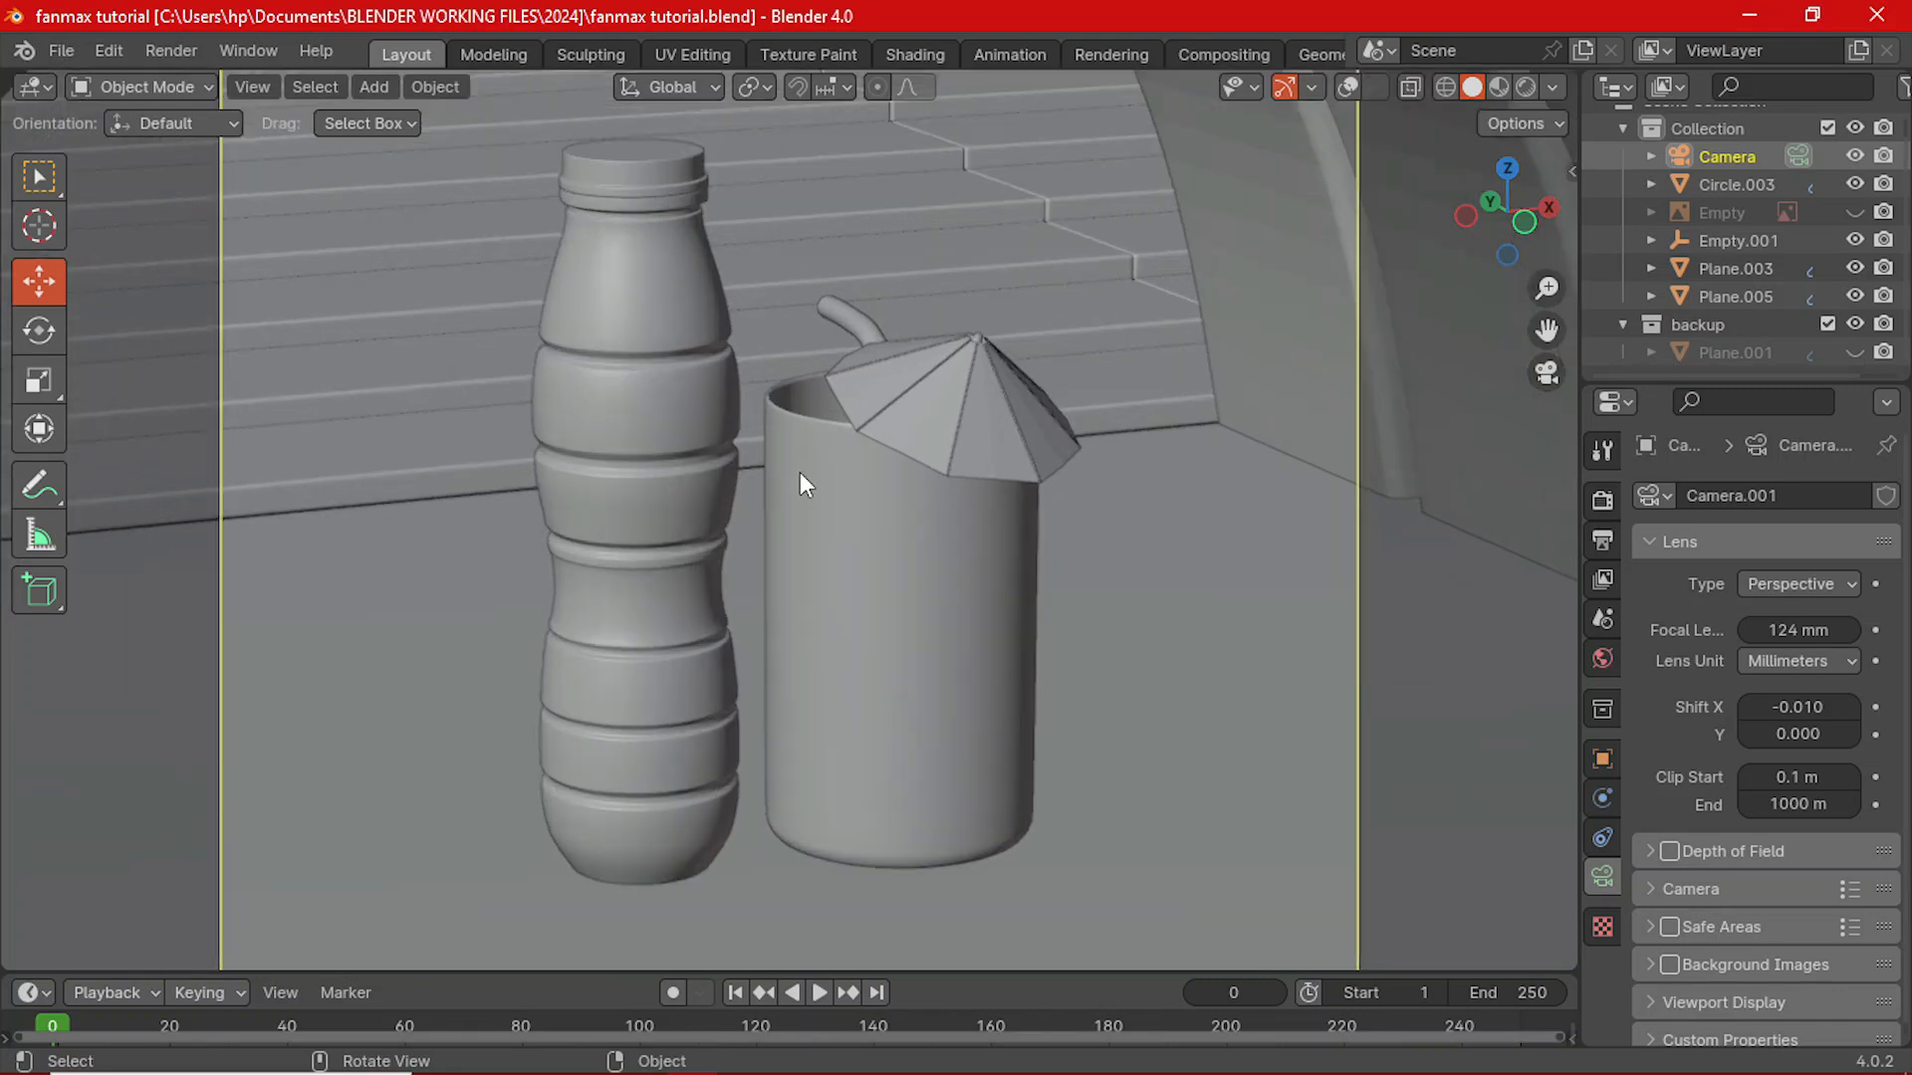
# - Select the bottle and turn on the viewport overlays
pyautogui.click(647, 435)
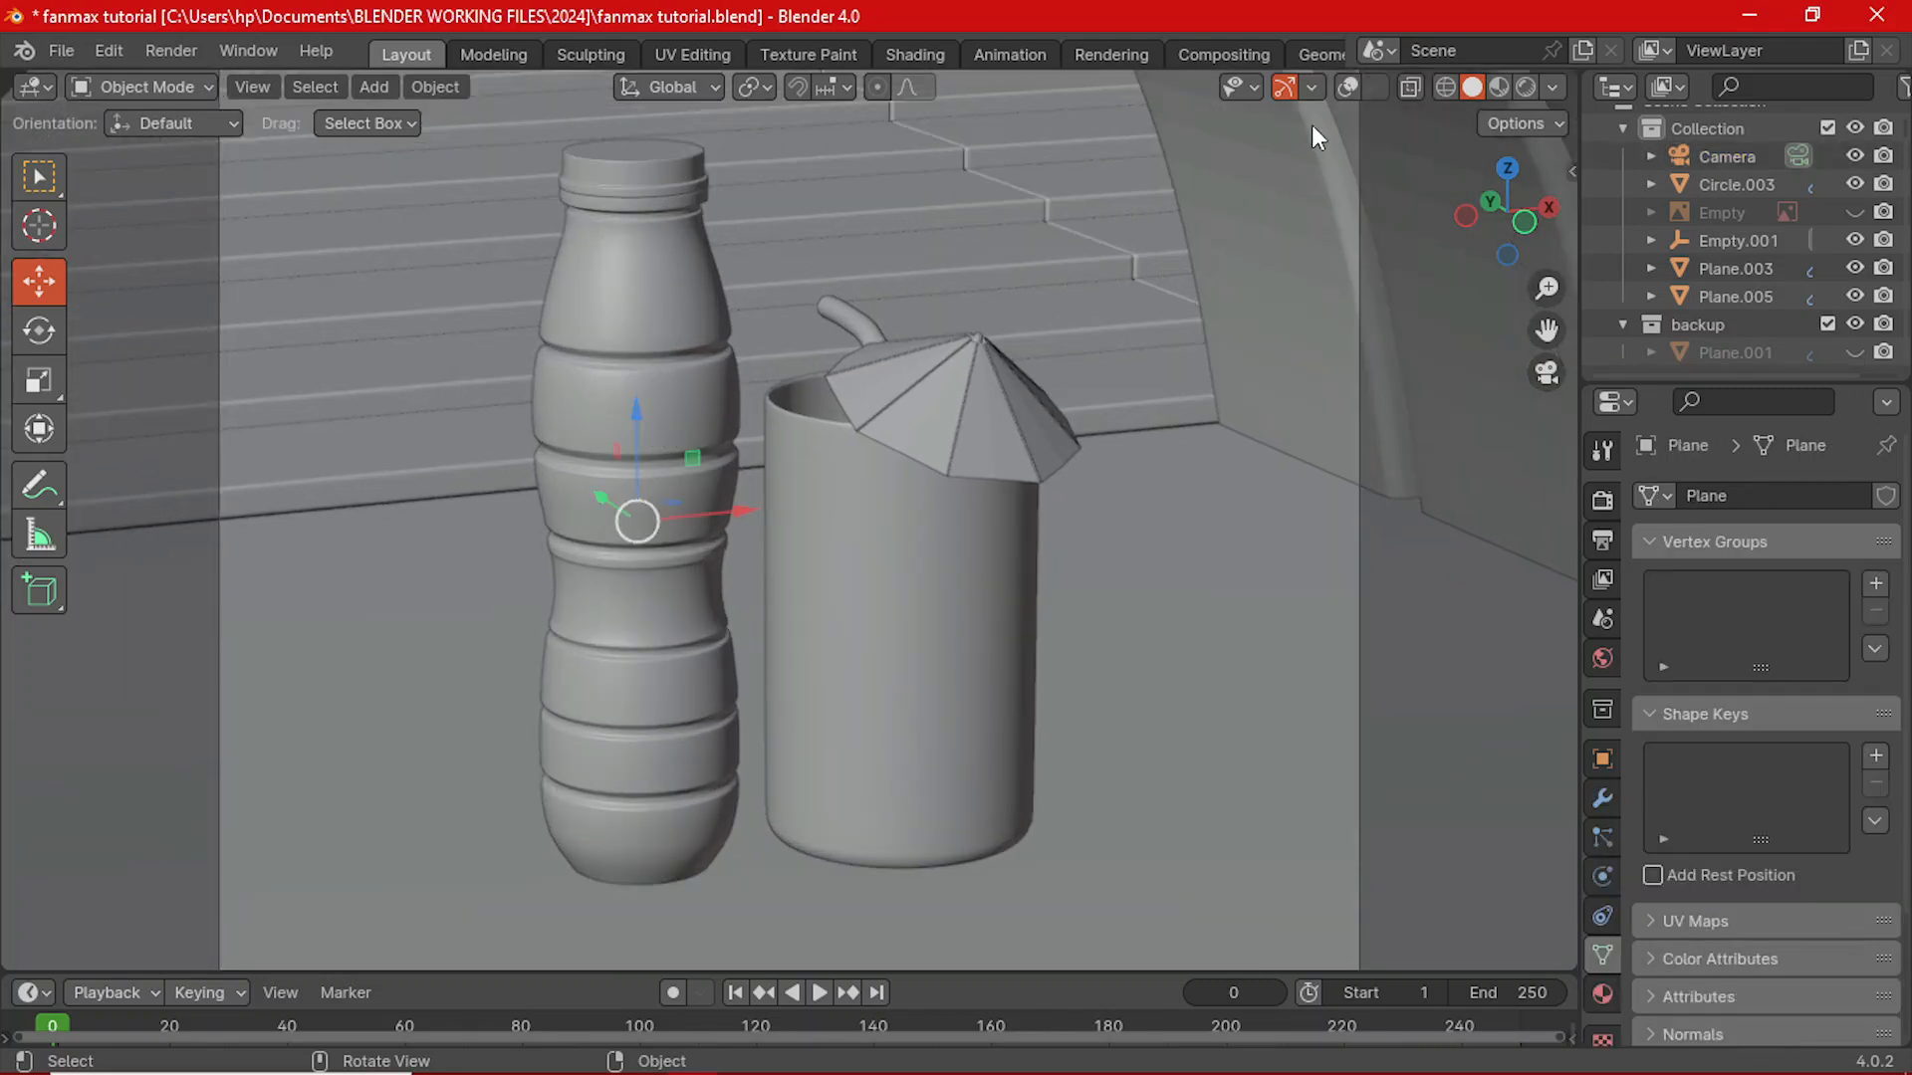
pyautogui.click(1348, 86)
pyautogui.scroll(-4, 675, 440)
pyautogui.moveTo(675, 441); pyautogui.dragTo(702, 434, button='middle')
pyautogui.moveTo(900, 462); pyautogui.dragTo(844, 470, button='middle')
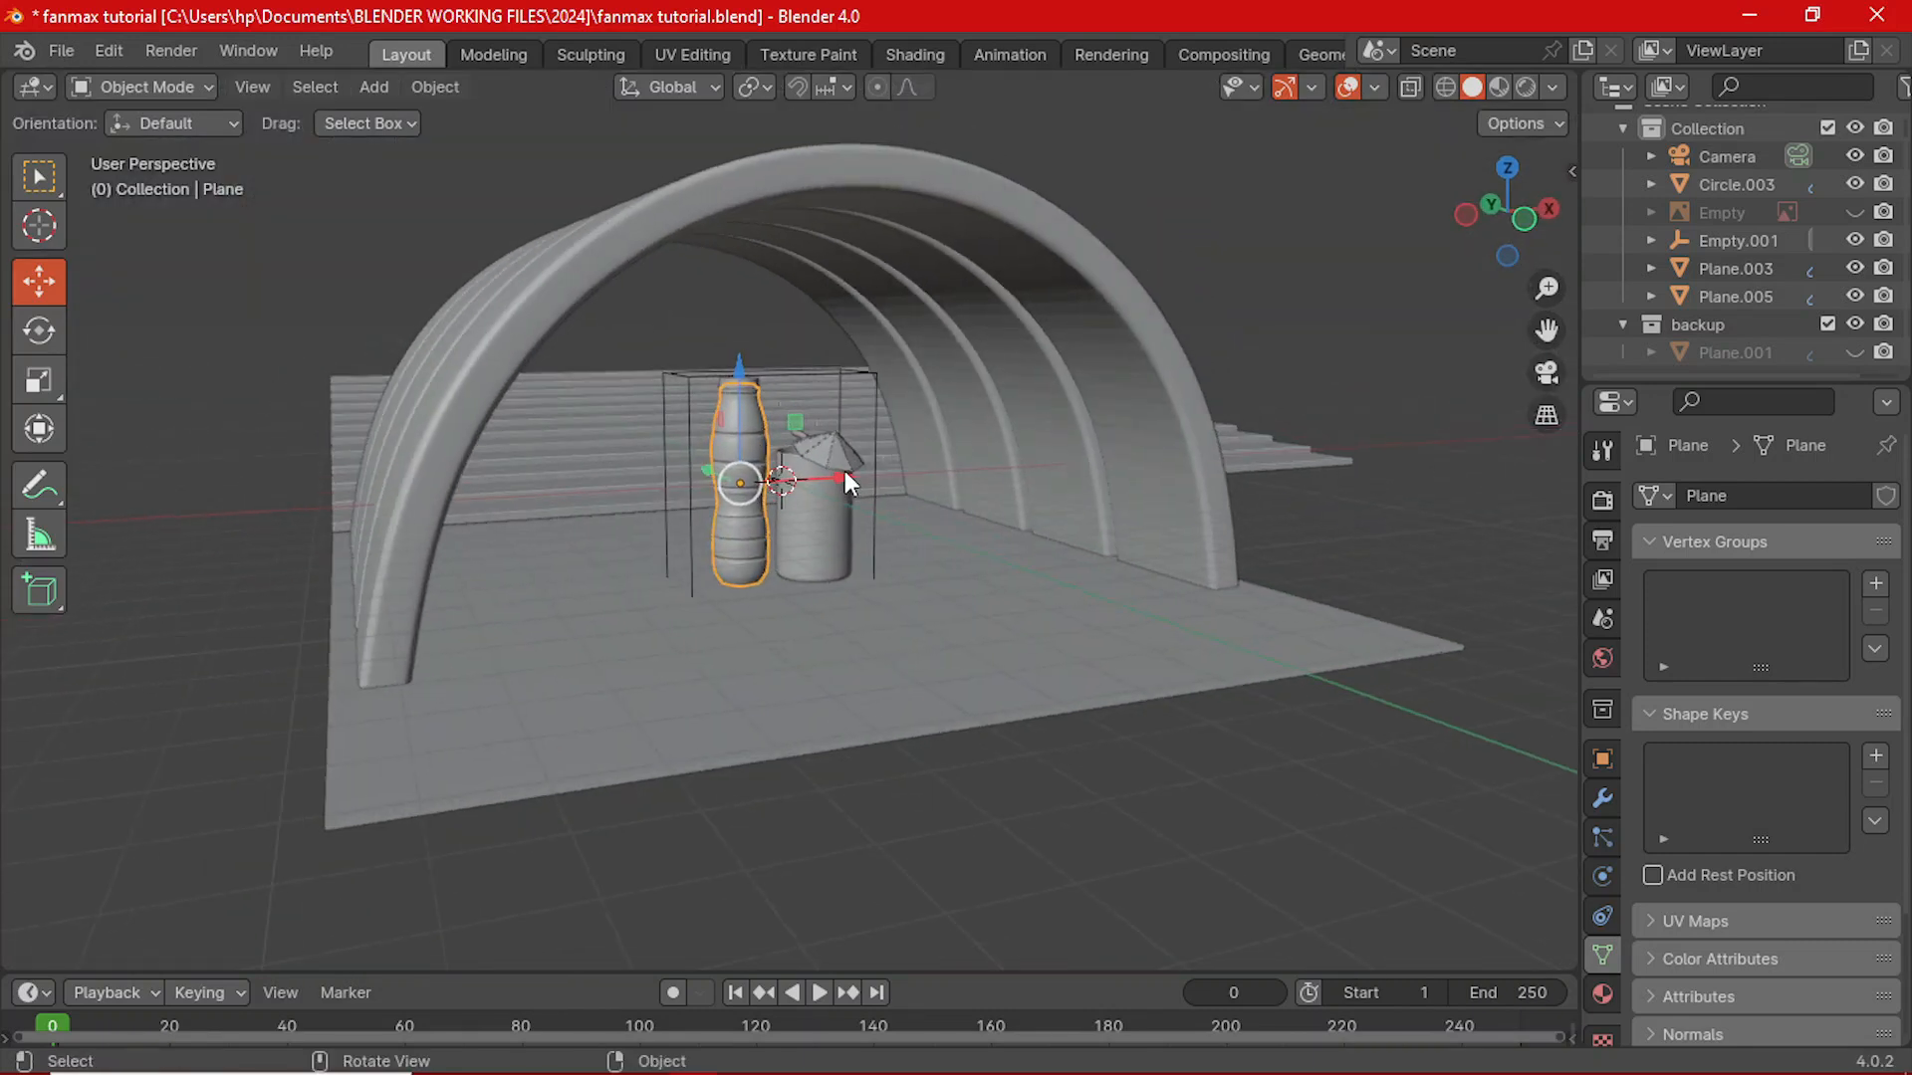
pyautogui.scroll(4, 696, 450)
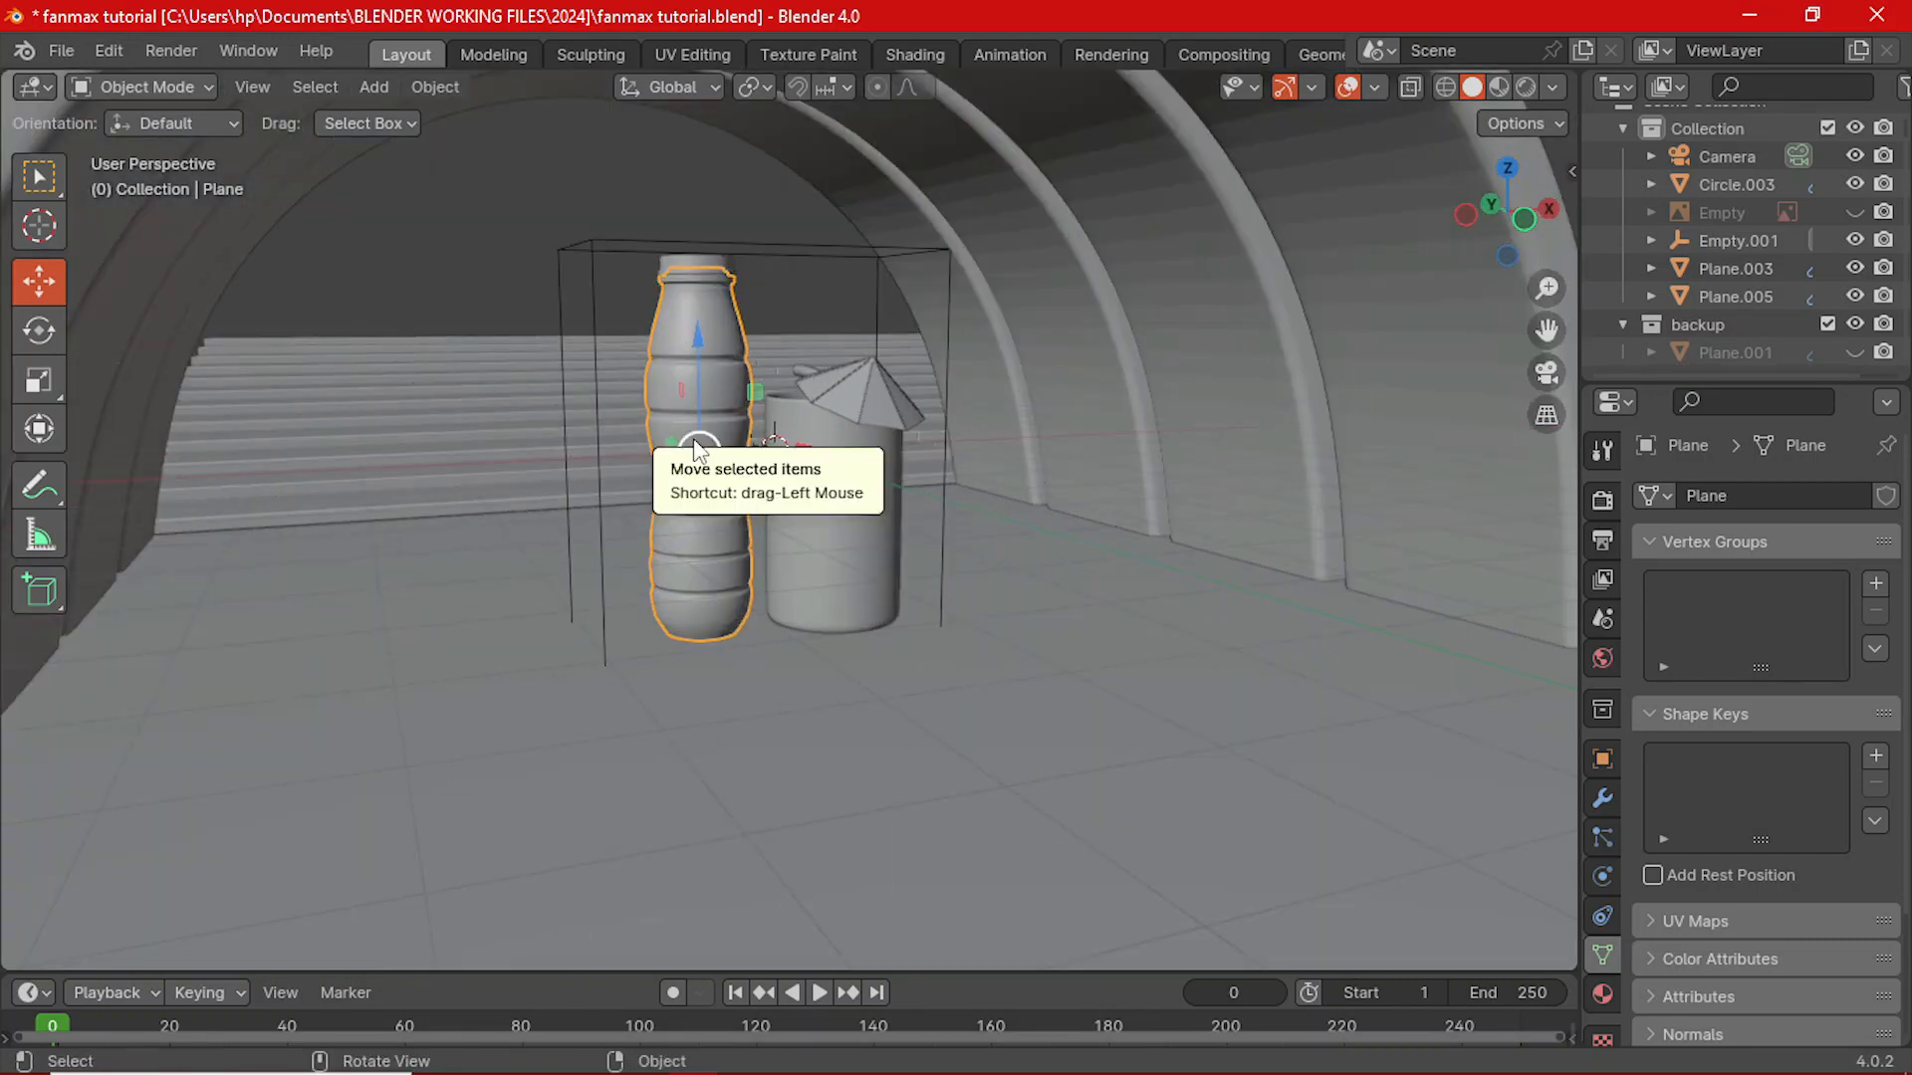
# - Open the bottle for UV editing in the UV Editing workspace, shown from the front
pyautogui.press('`')
pyautogui.click(524, 261)
pyautogui.scroll(2, 565, 345)
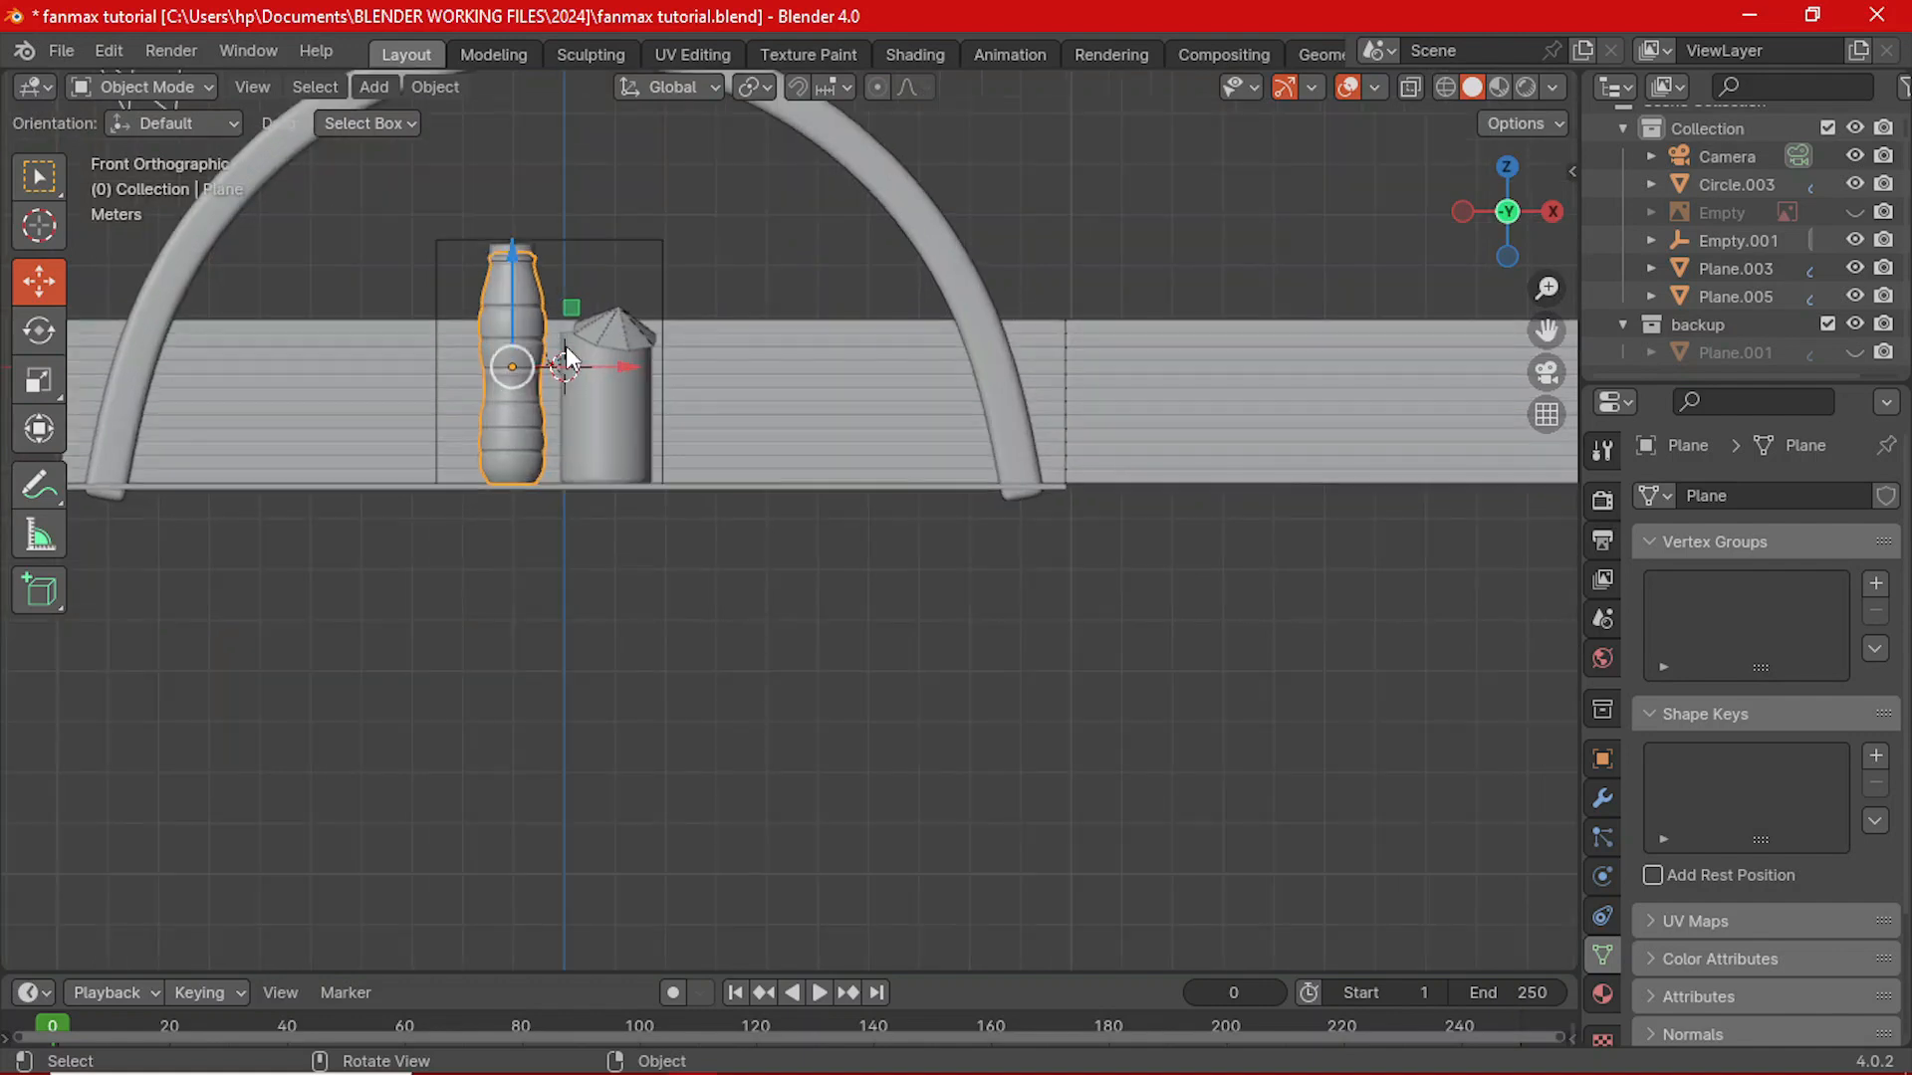
pyautogui.moveTo(566, 345); pyautogui.dragTo(769, 404, button='middle')
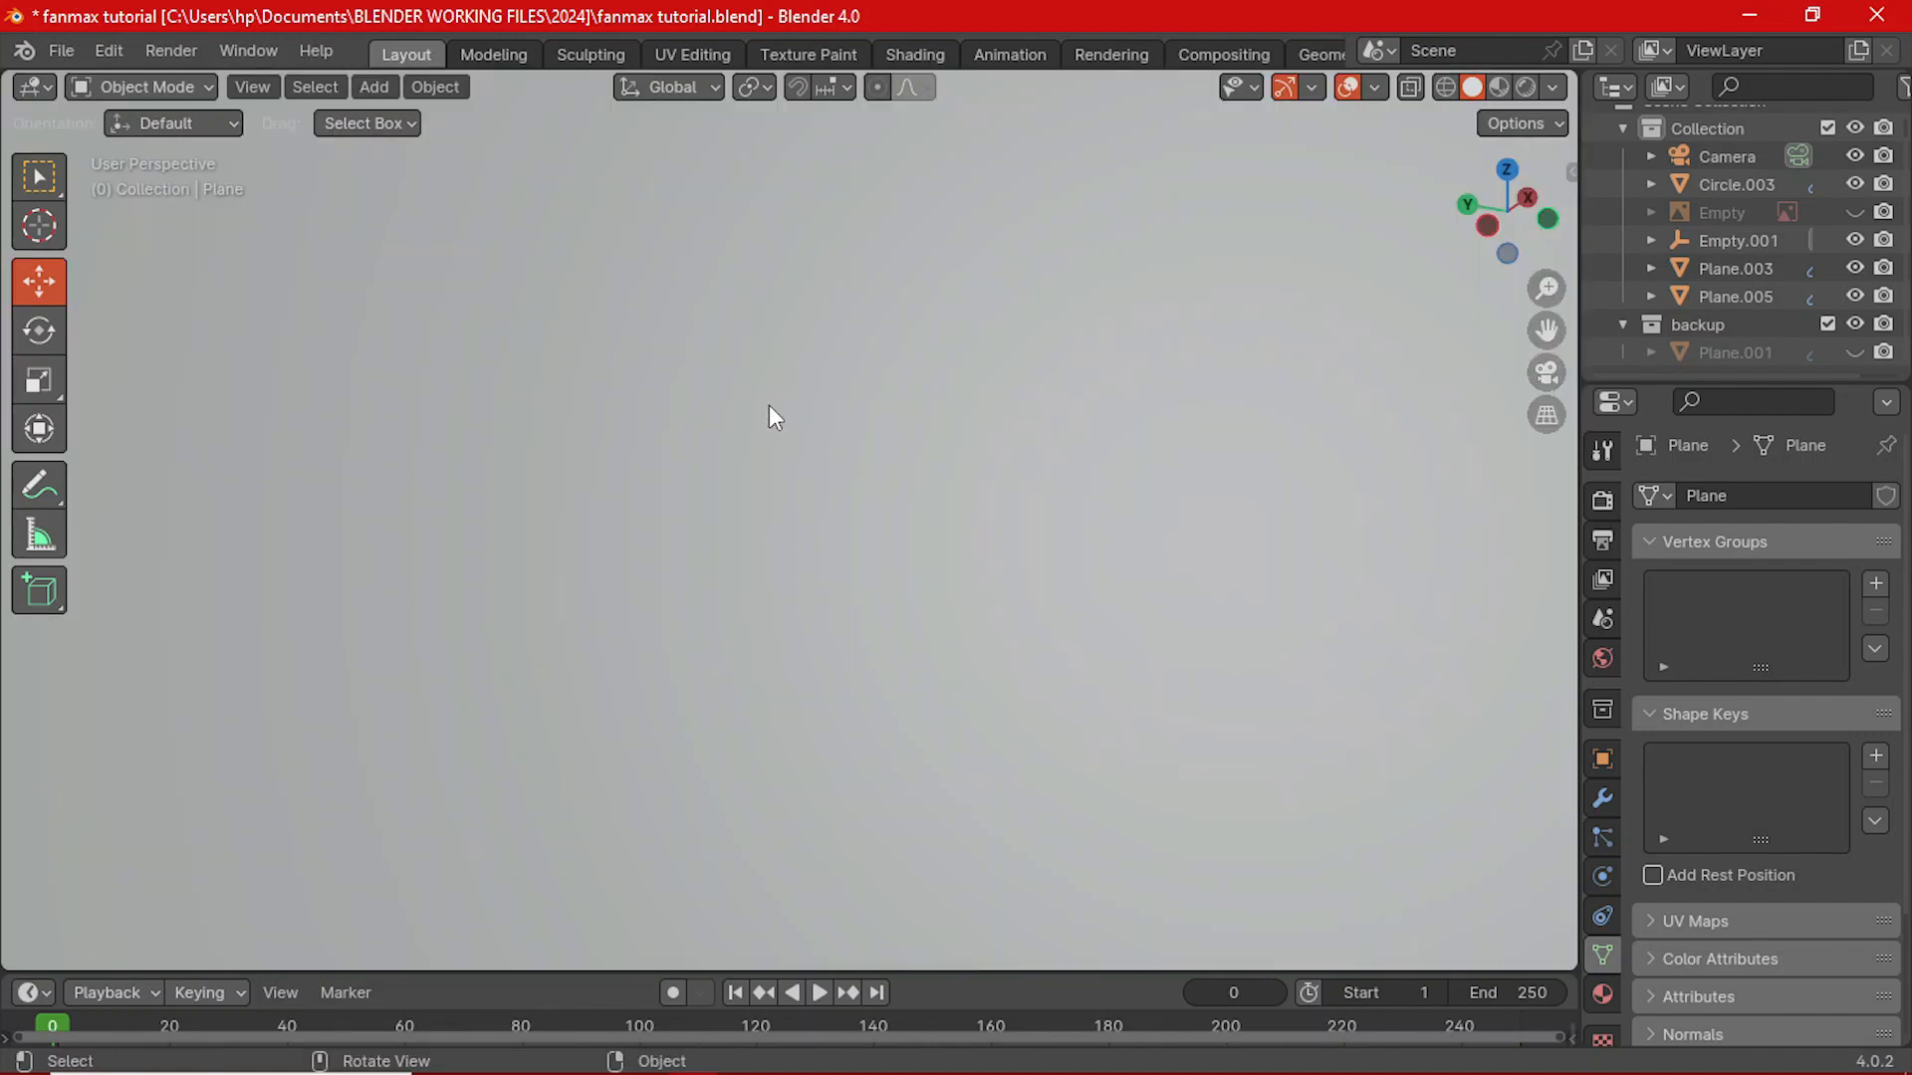
pyautogui.click(713, 54)
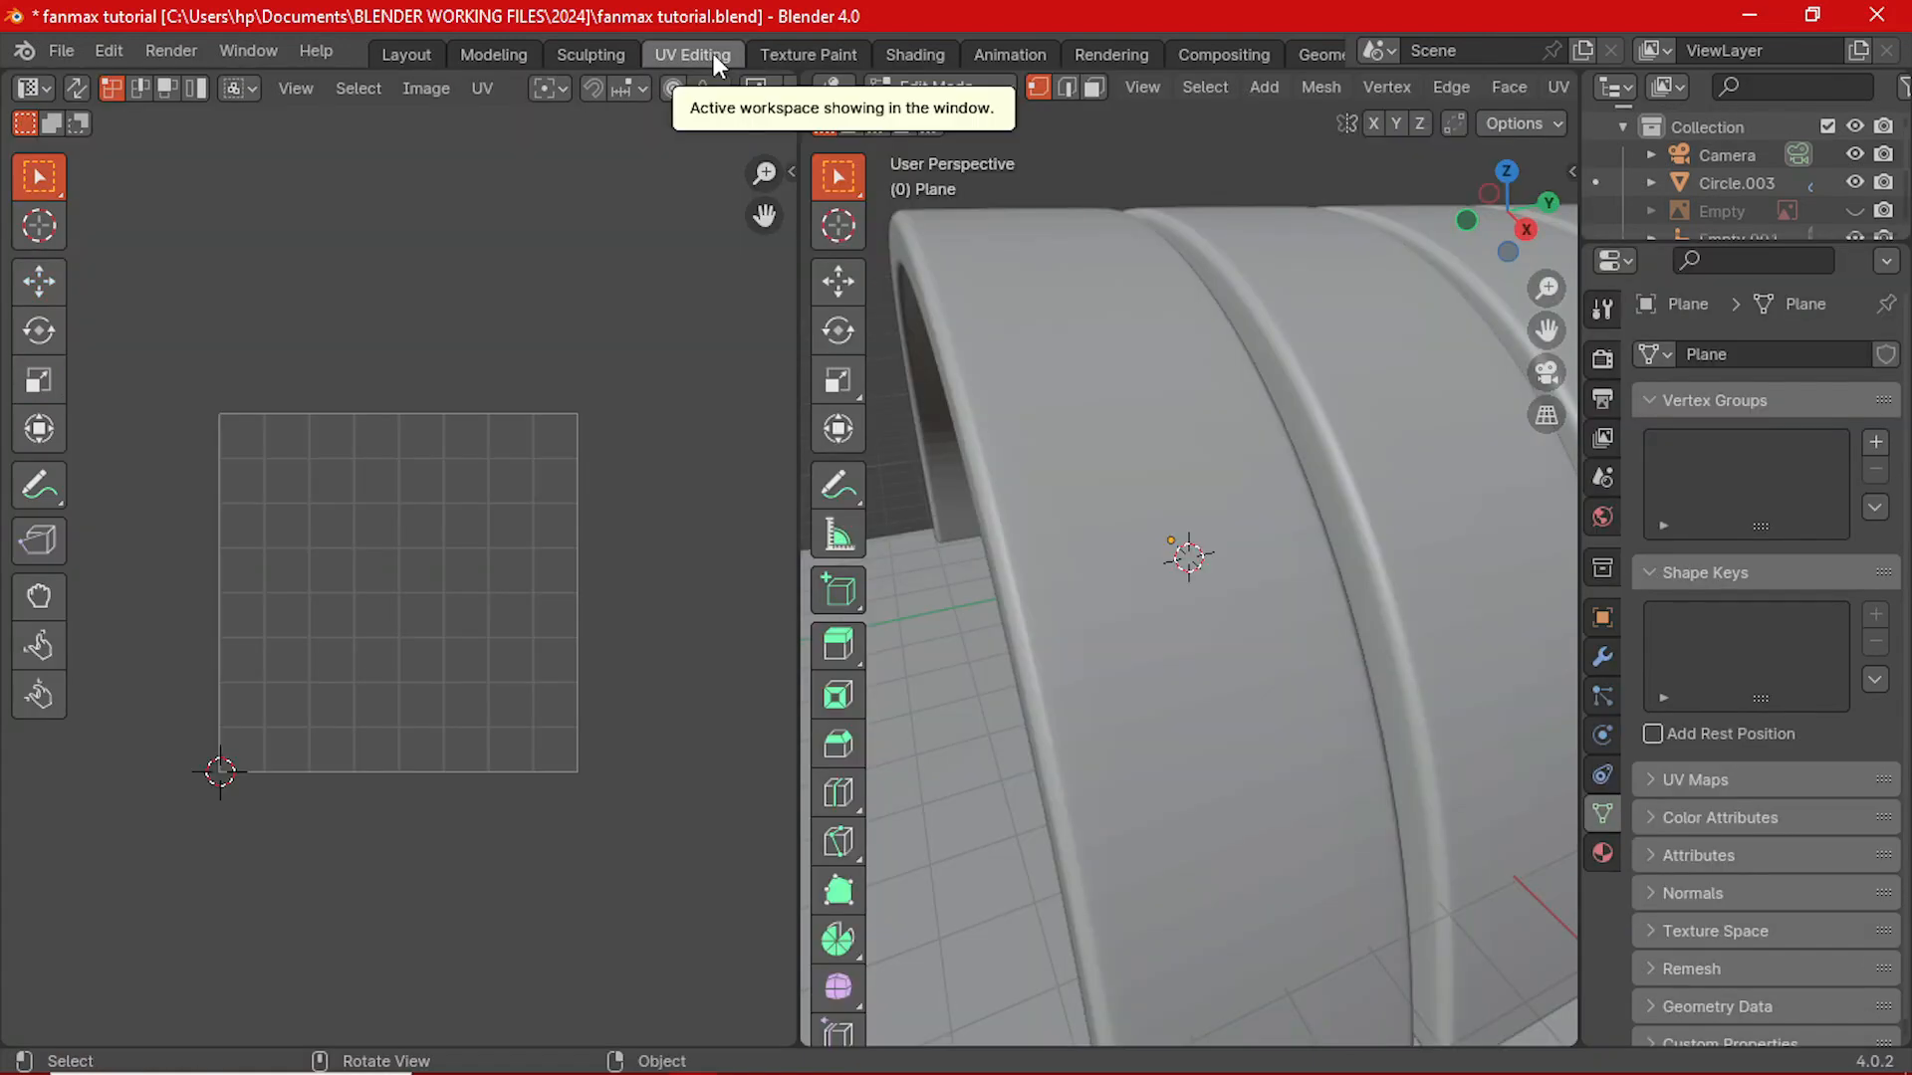
pyautogui.press('`')
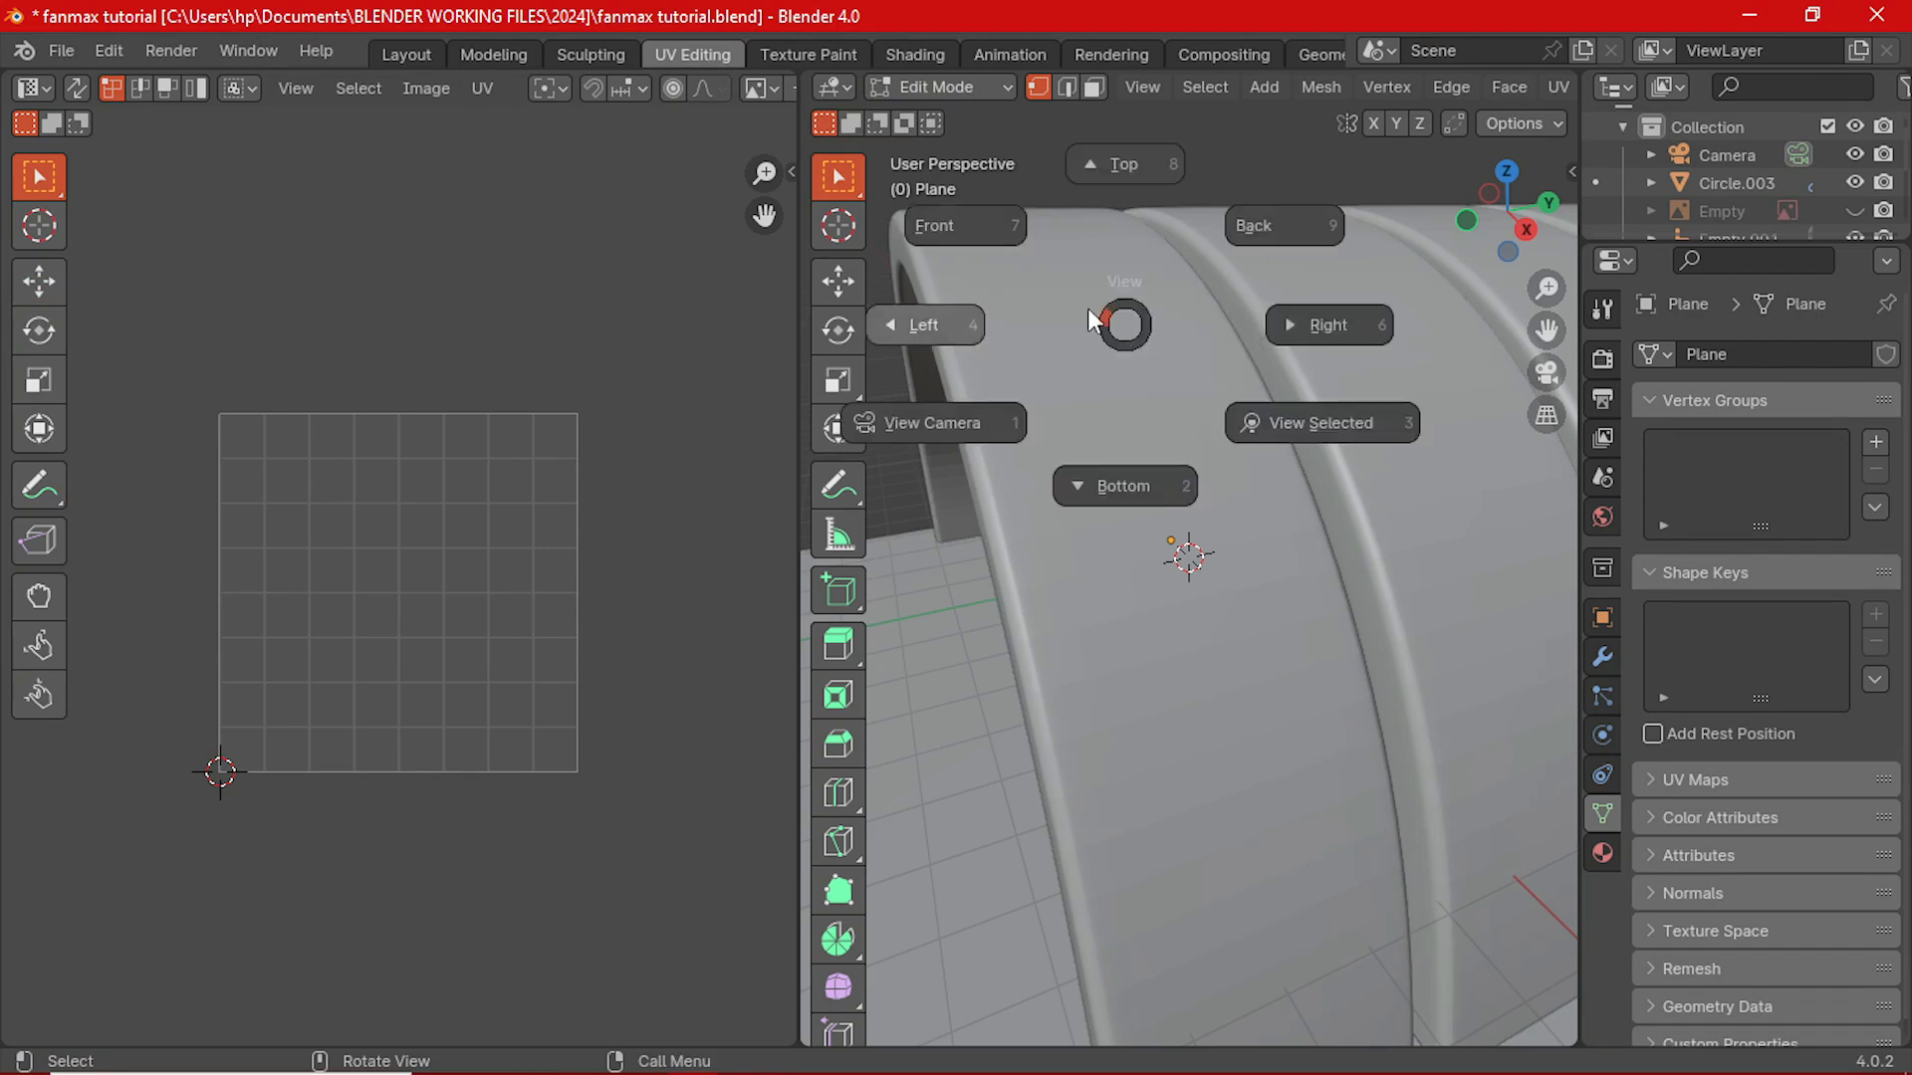
pyautogui.click(1011, 255)
pyautogui.keyDown('shift'); pyautogui.moveTo(1149, 563); pyautogui.dragTo(1241, 550, button='middle'); pyautogui.keyUp('shift')
pyautogui.scroll(2, 1136, 499)
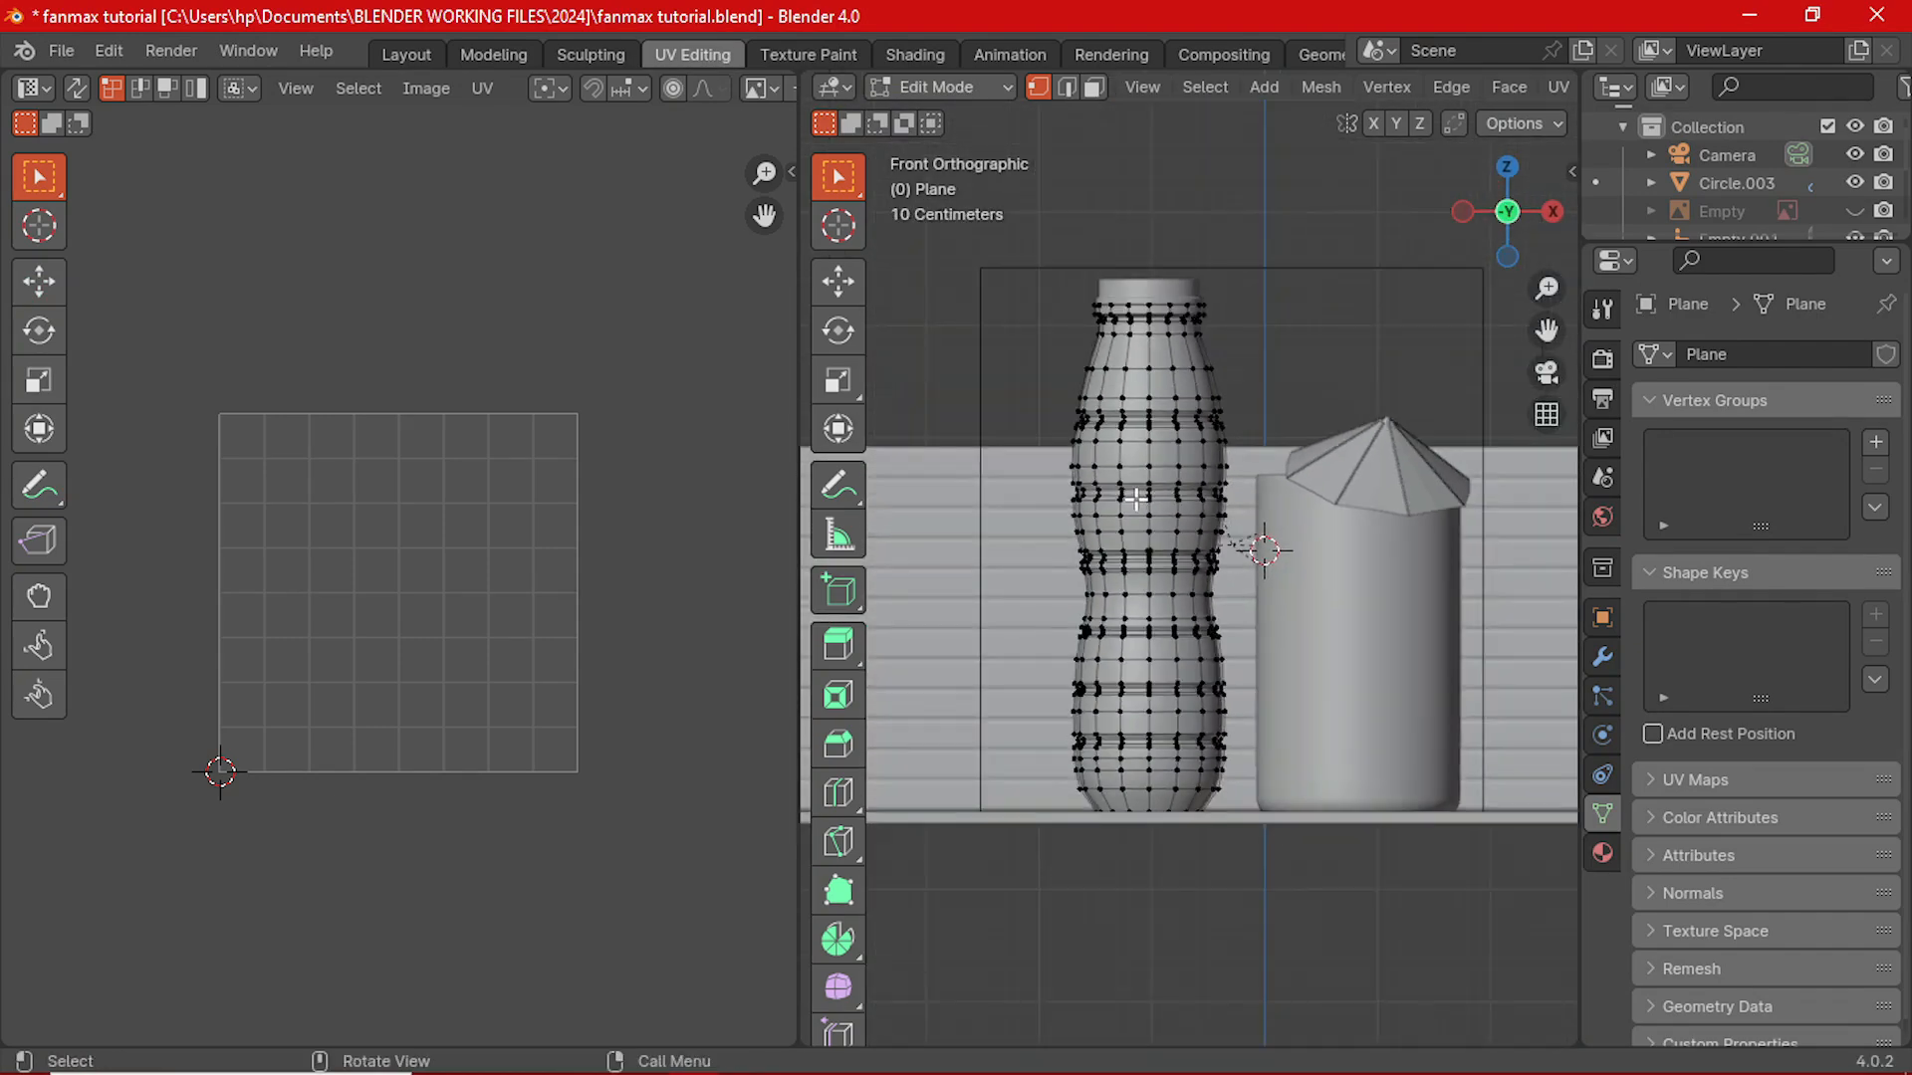
pyautogui.scroll(-2, 1136, 499)
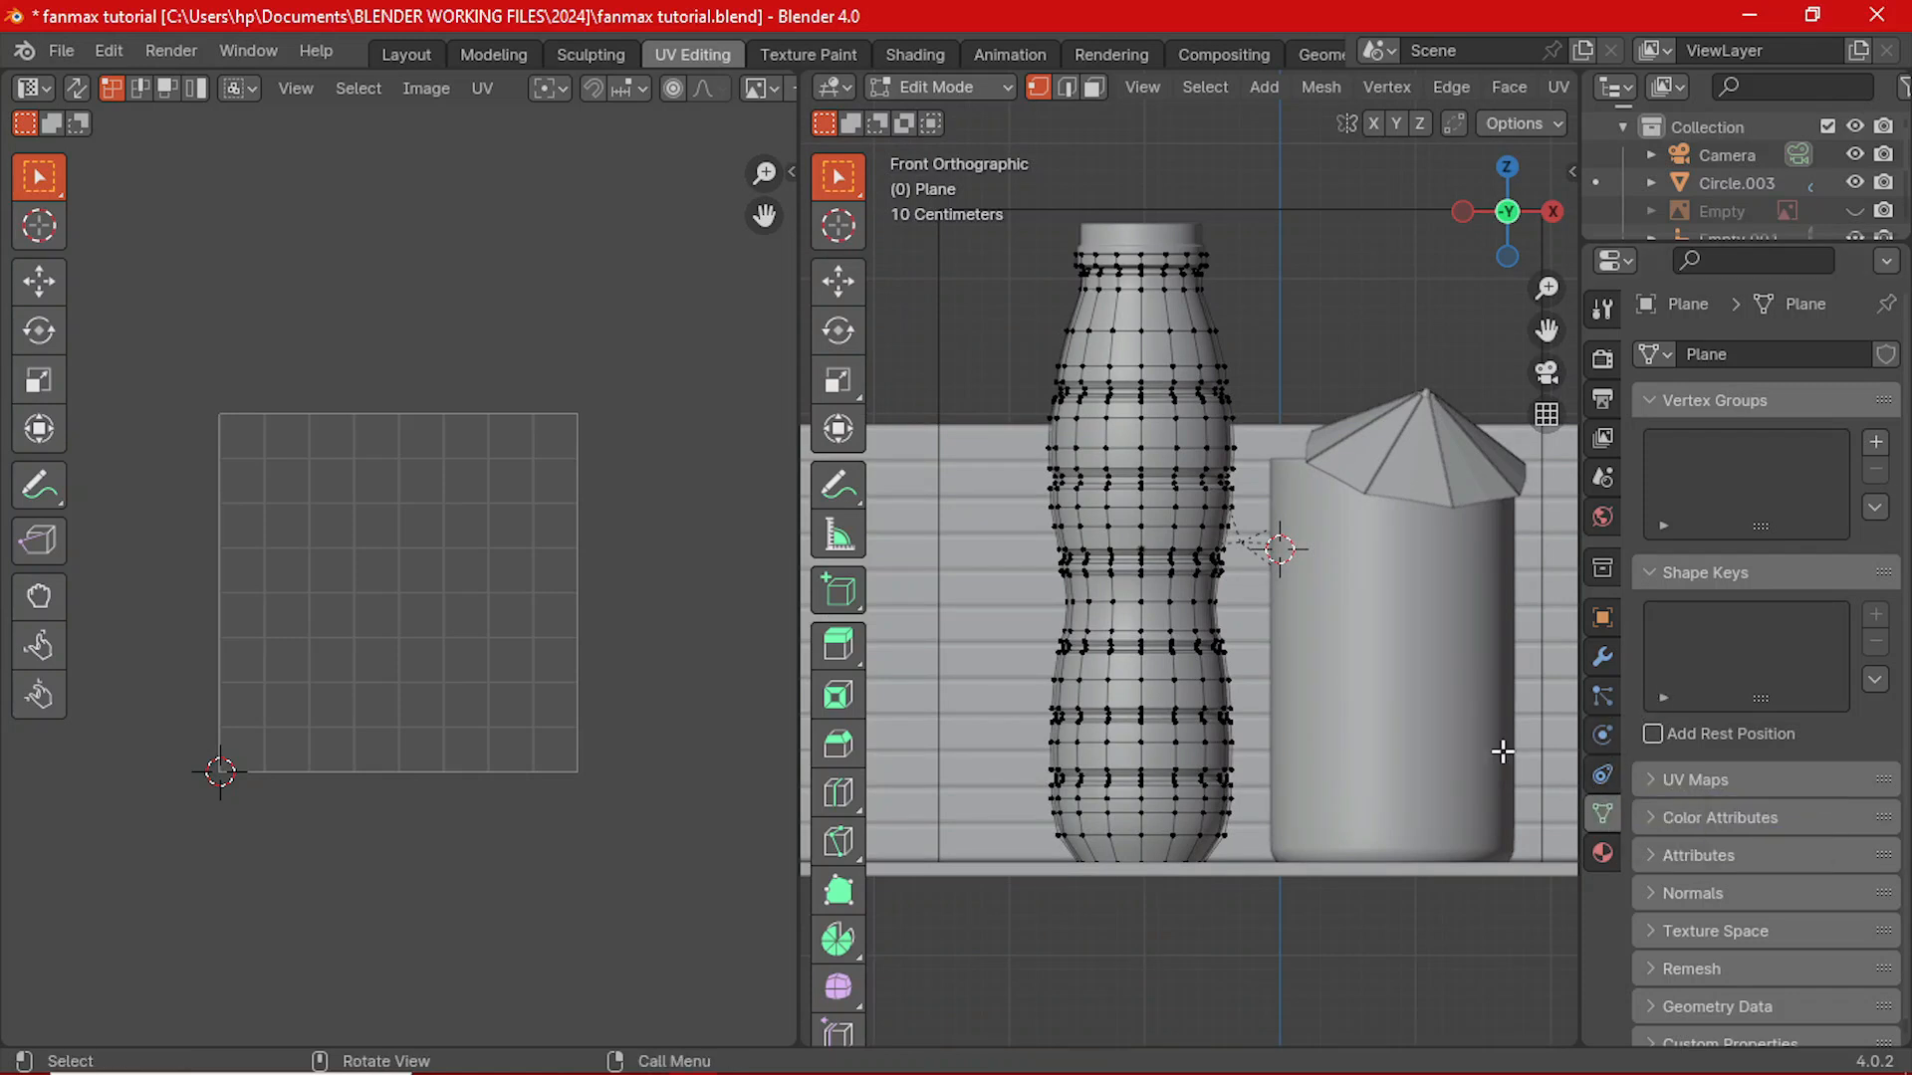
# - Select the front half of the bottle mesh from the left view with X-ray on, and switch to face selection
pyautogui.press('`')
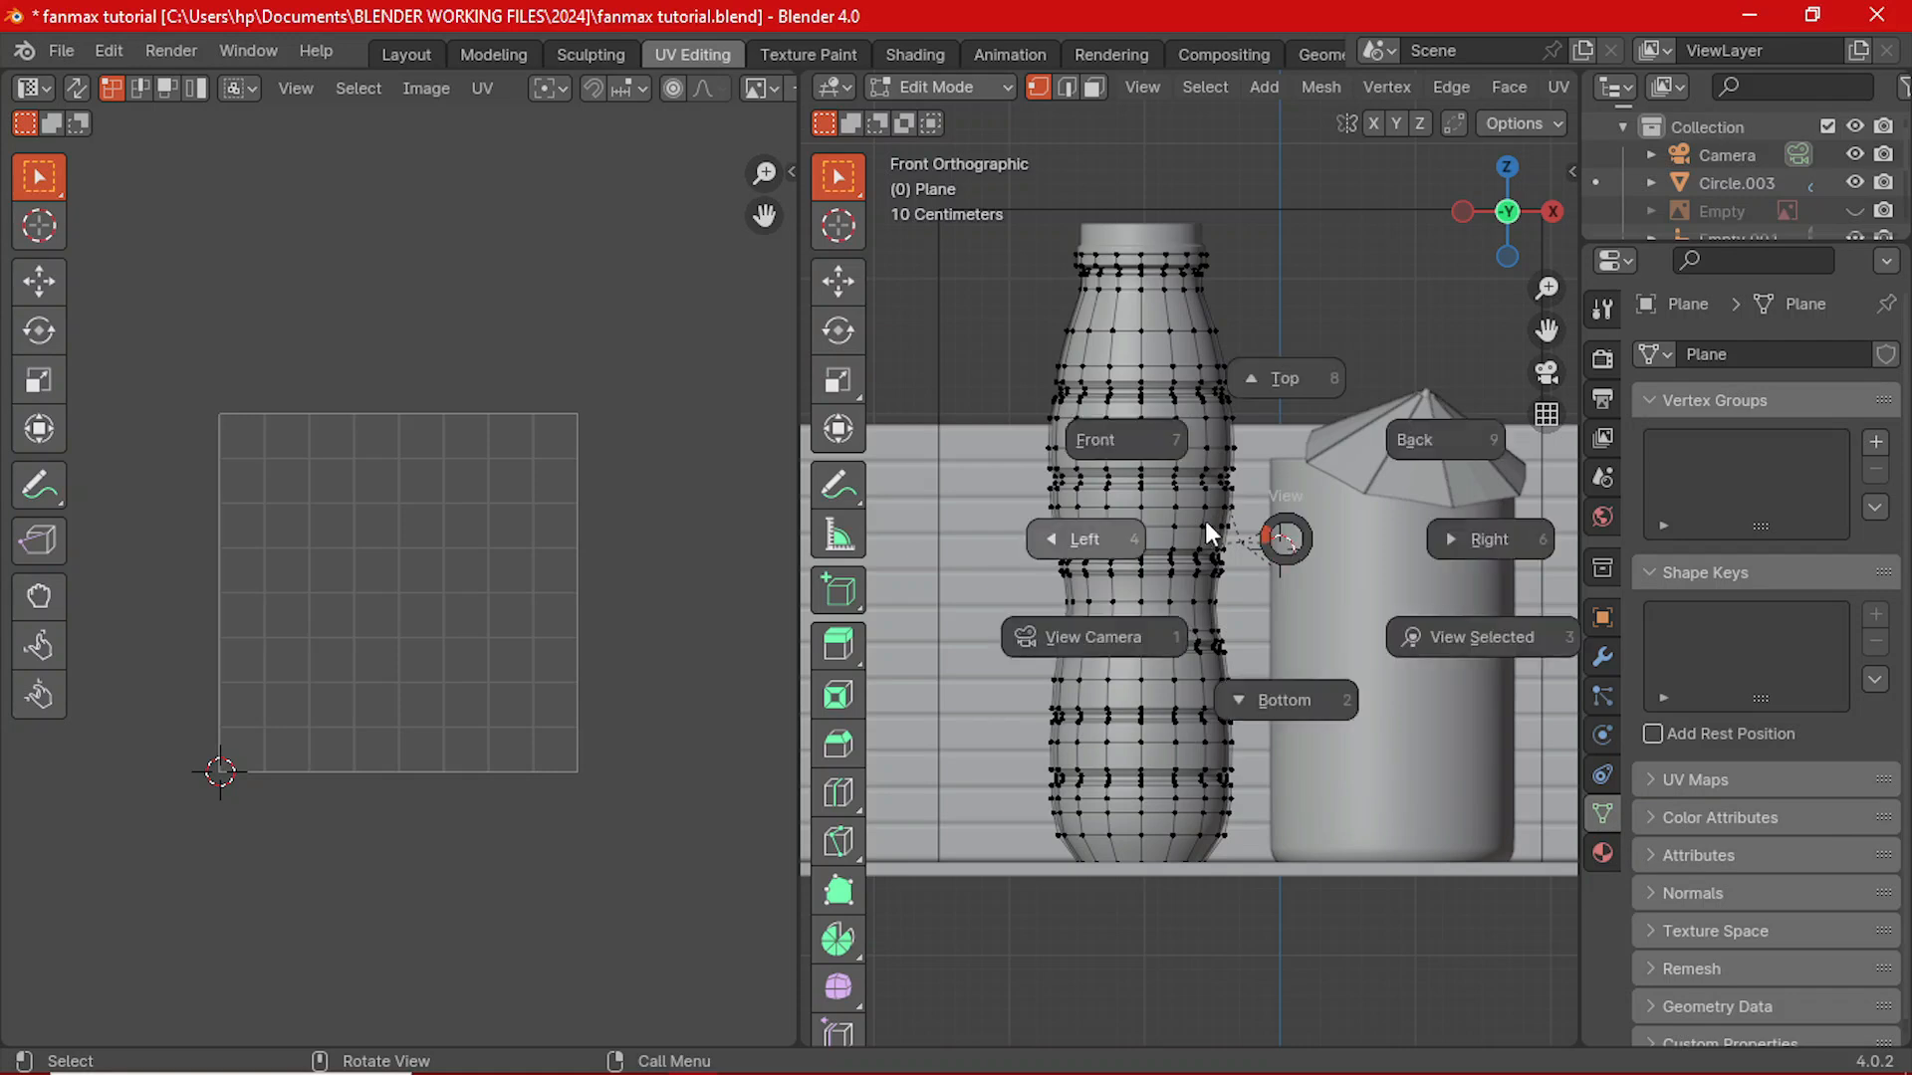
pyautogui.click(1204, 522)
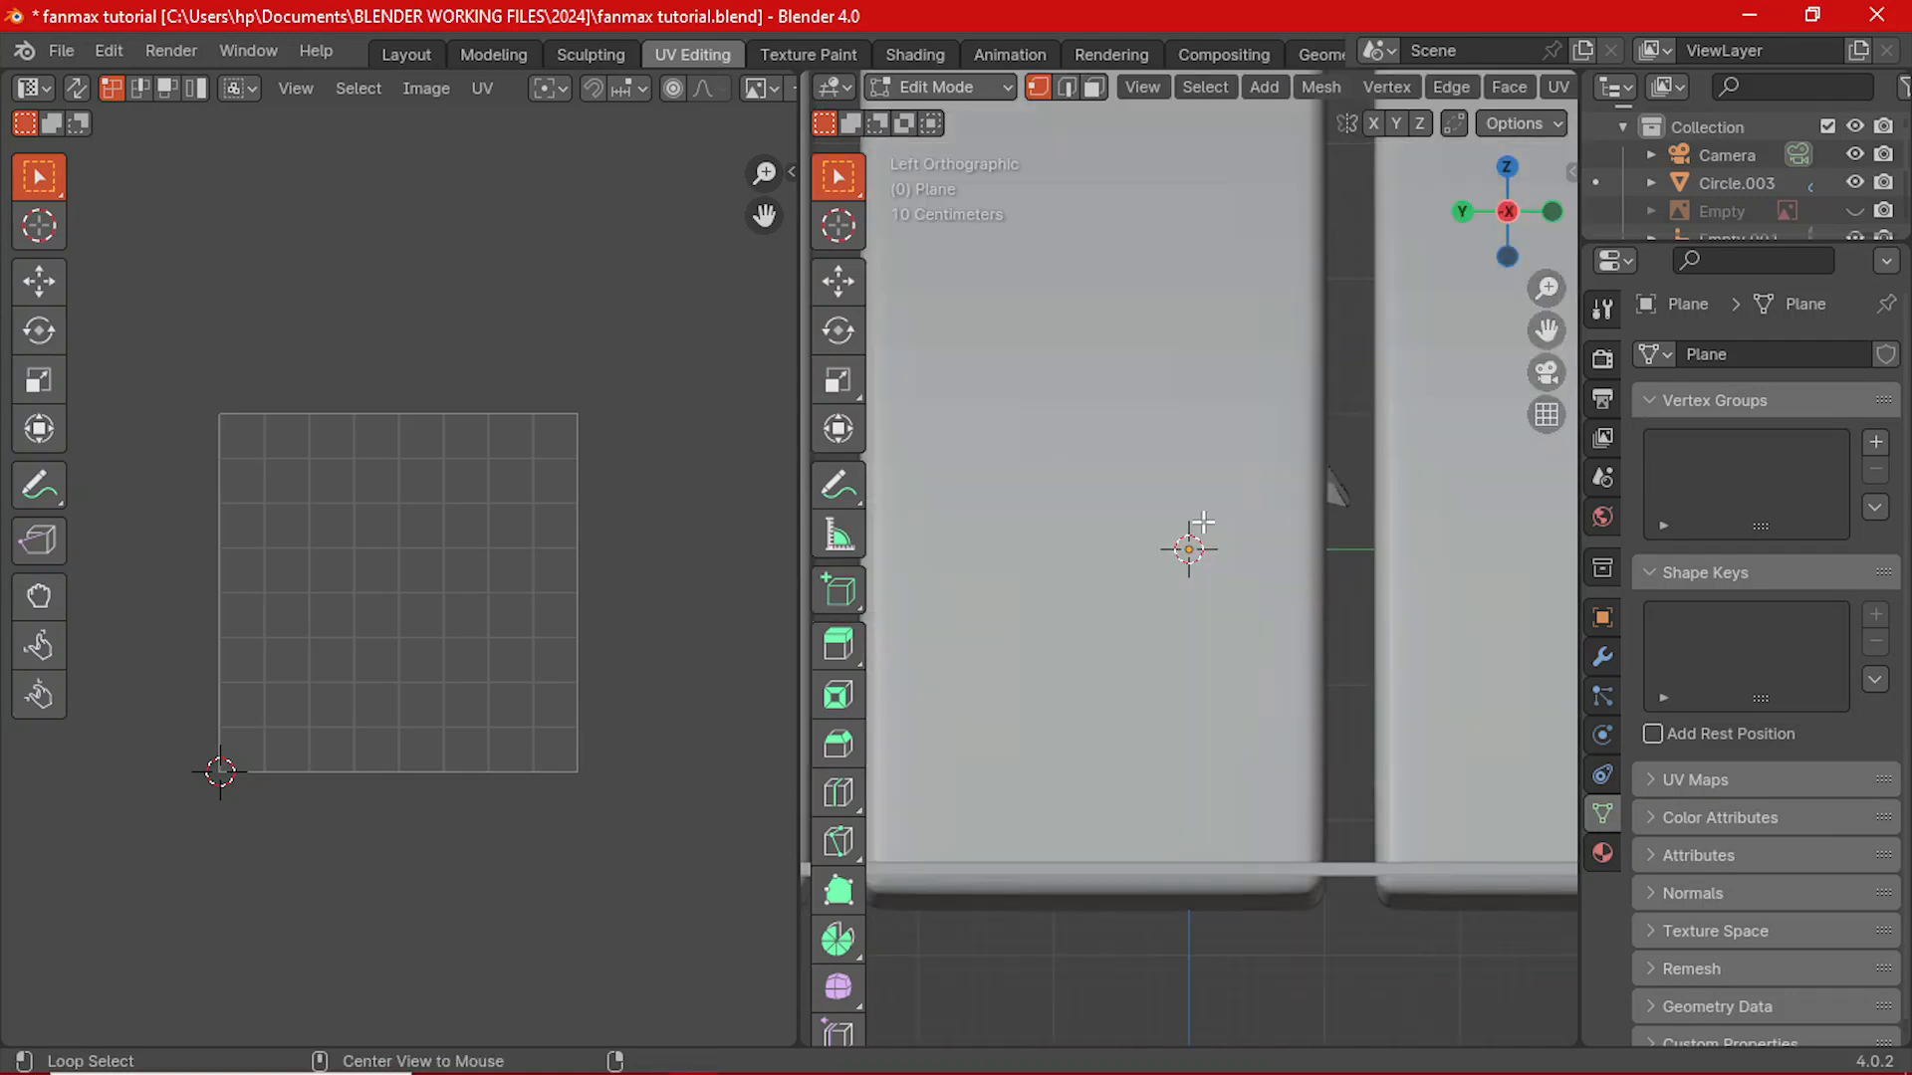
pyautogui.hotkey('alt', 'z')
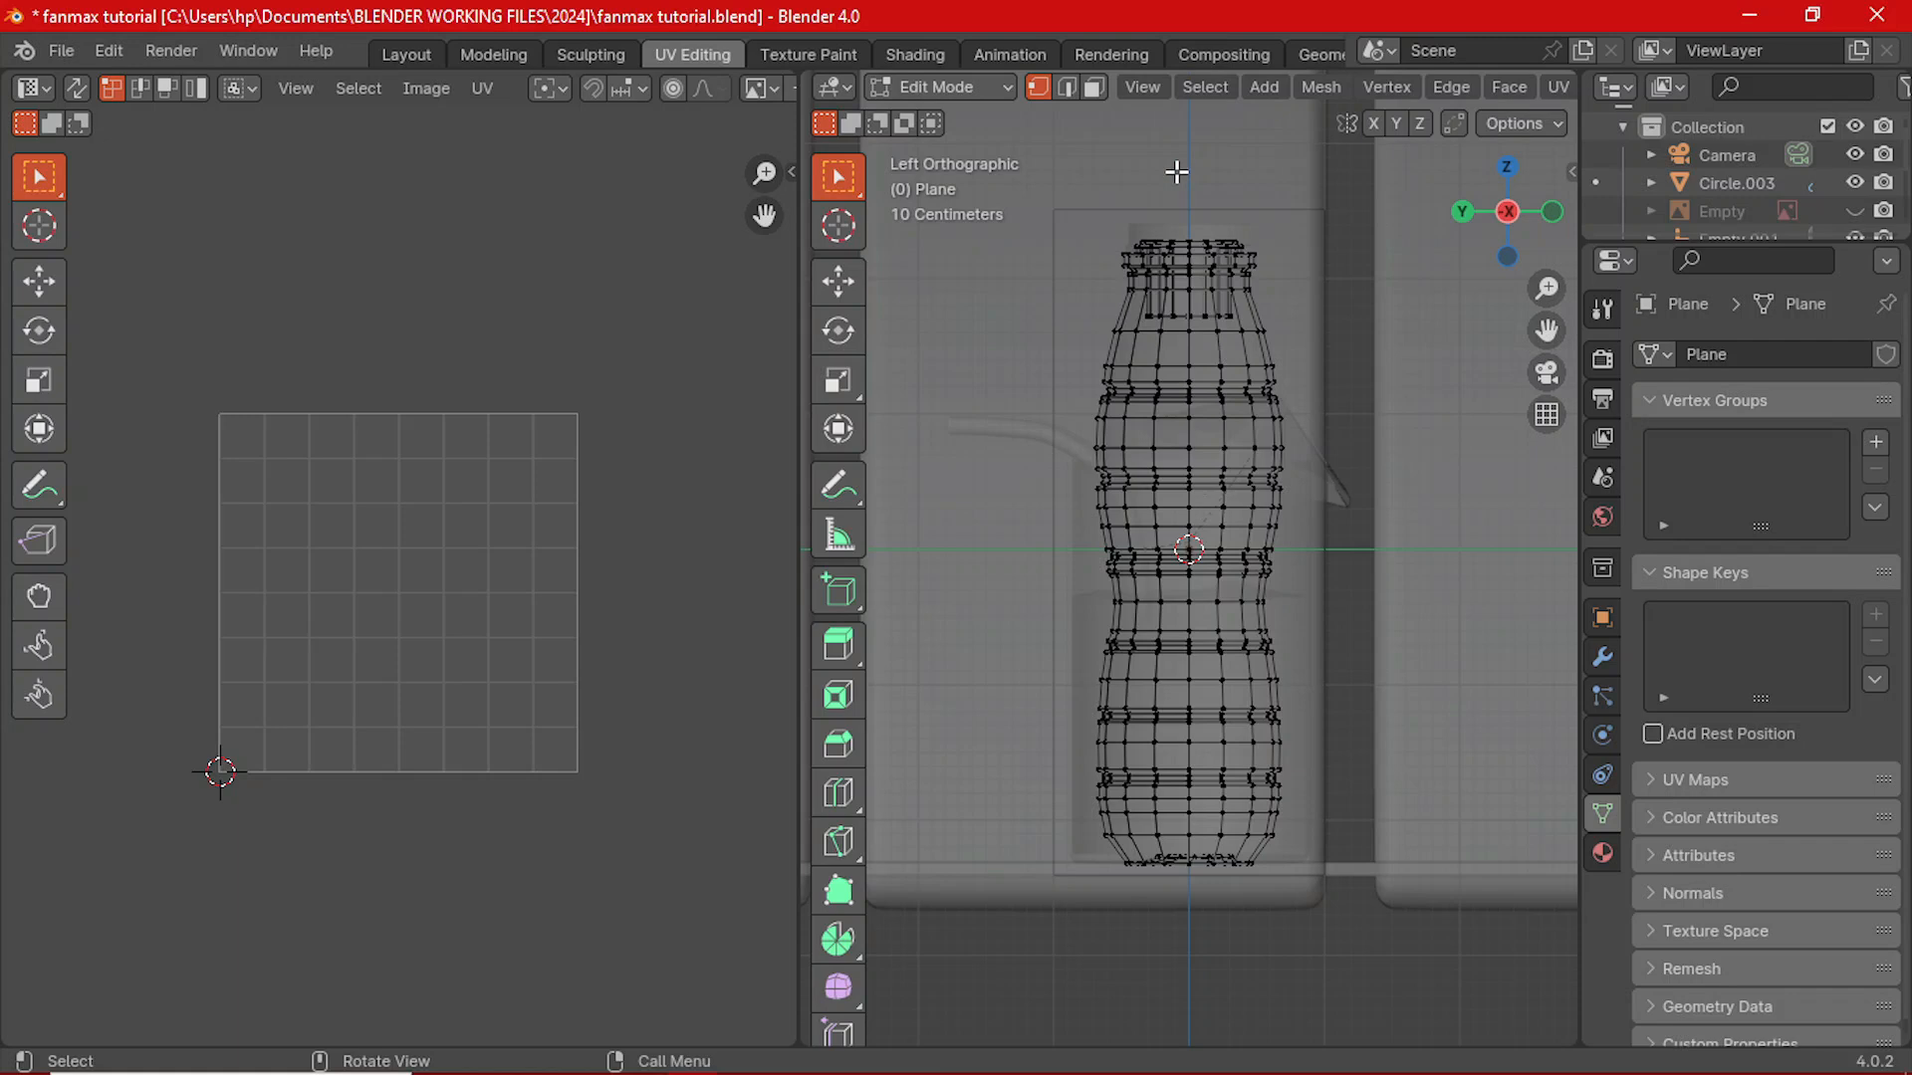
pyautogui.moveTo(1182, 168); pyautogui.dragTo(1360, 911)
pyautogui.scroll(-1, 1268, 679)
pyautogui.keyDown('shift'); pyautogui.moveTo(1241, 664); pyautogui.dragTo(1186, 652, button='middle'); pyautogui.keyUp('shift')
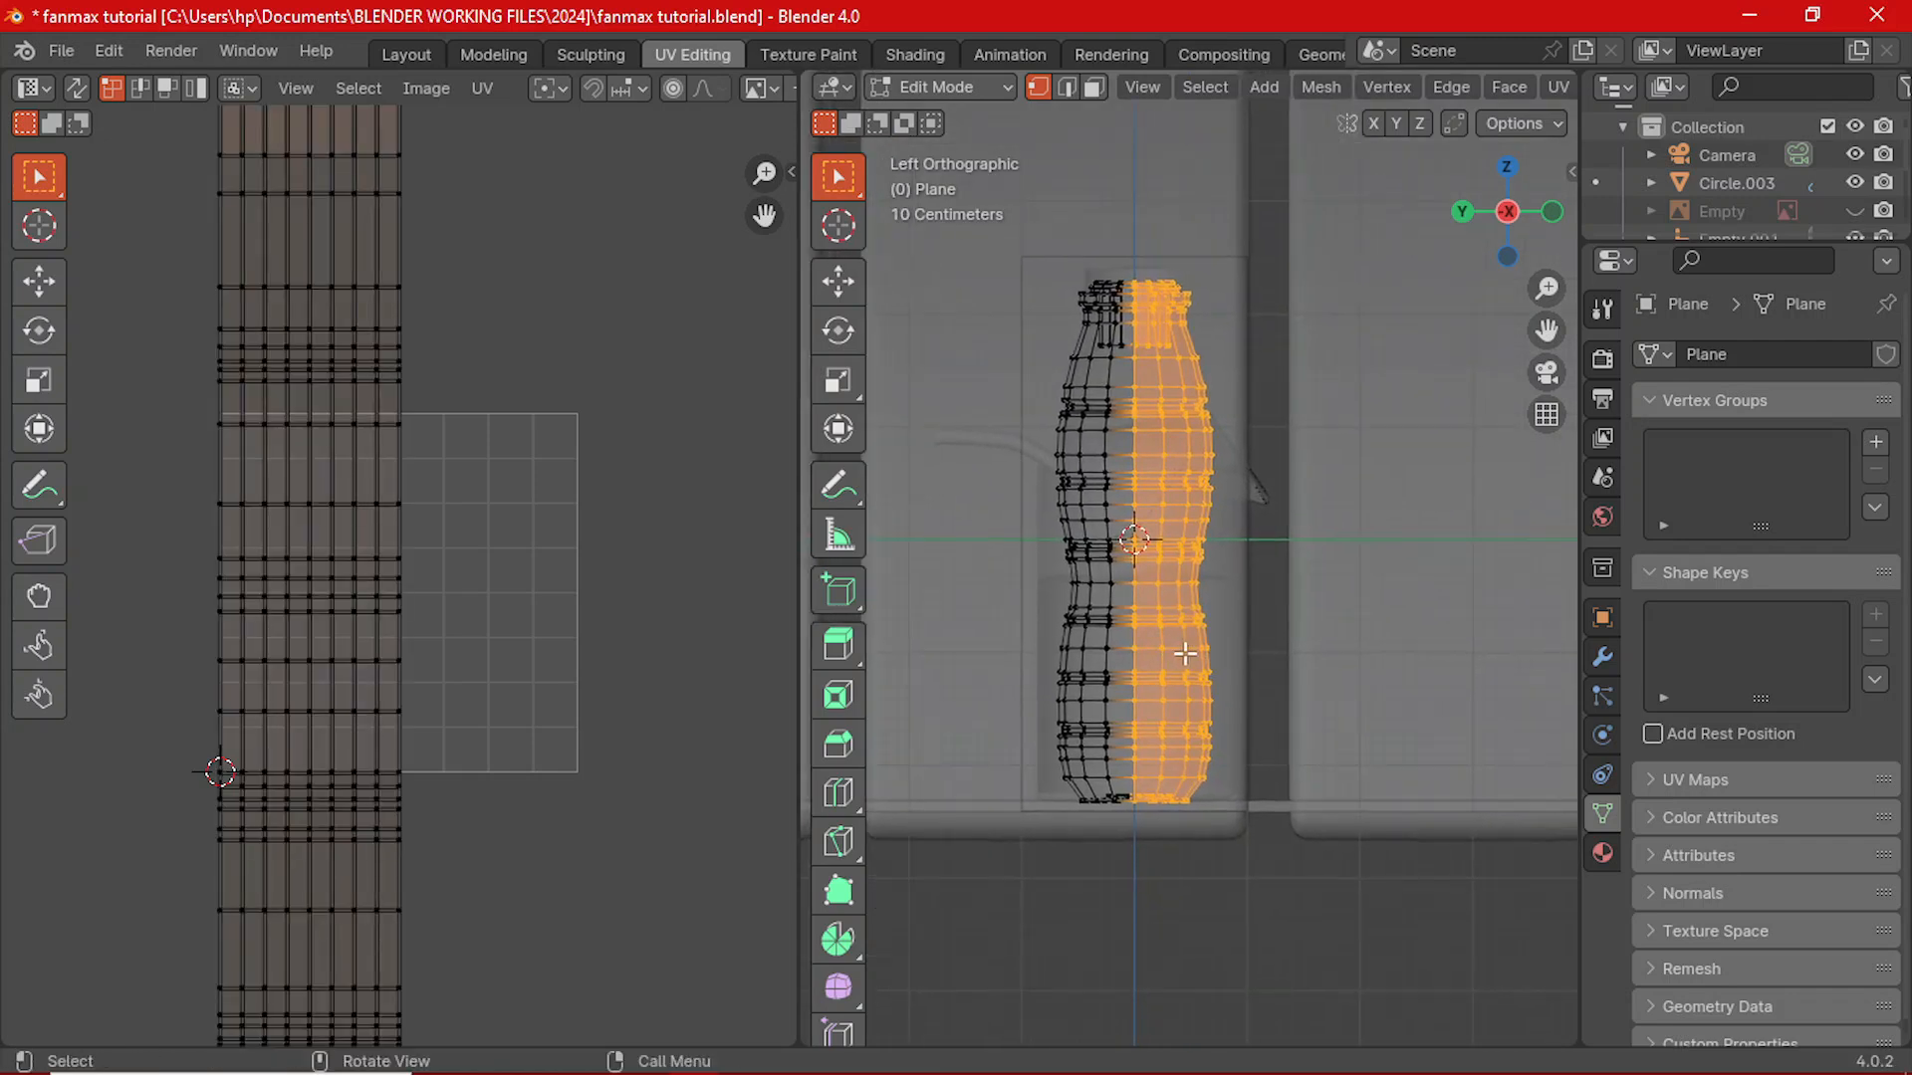
pyautogui.press('3')
pyautogui.scroll(1, 1195, 496)
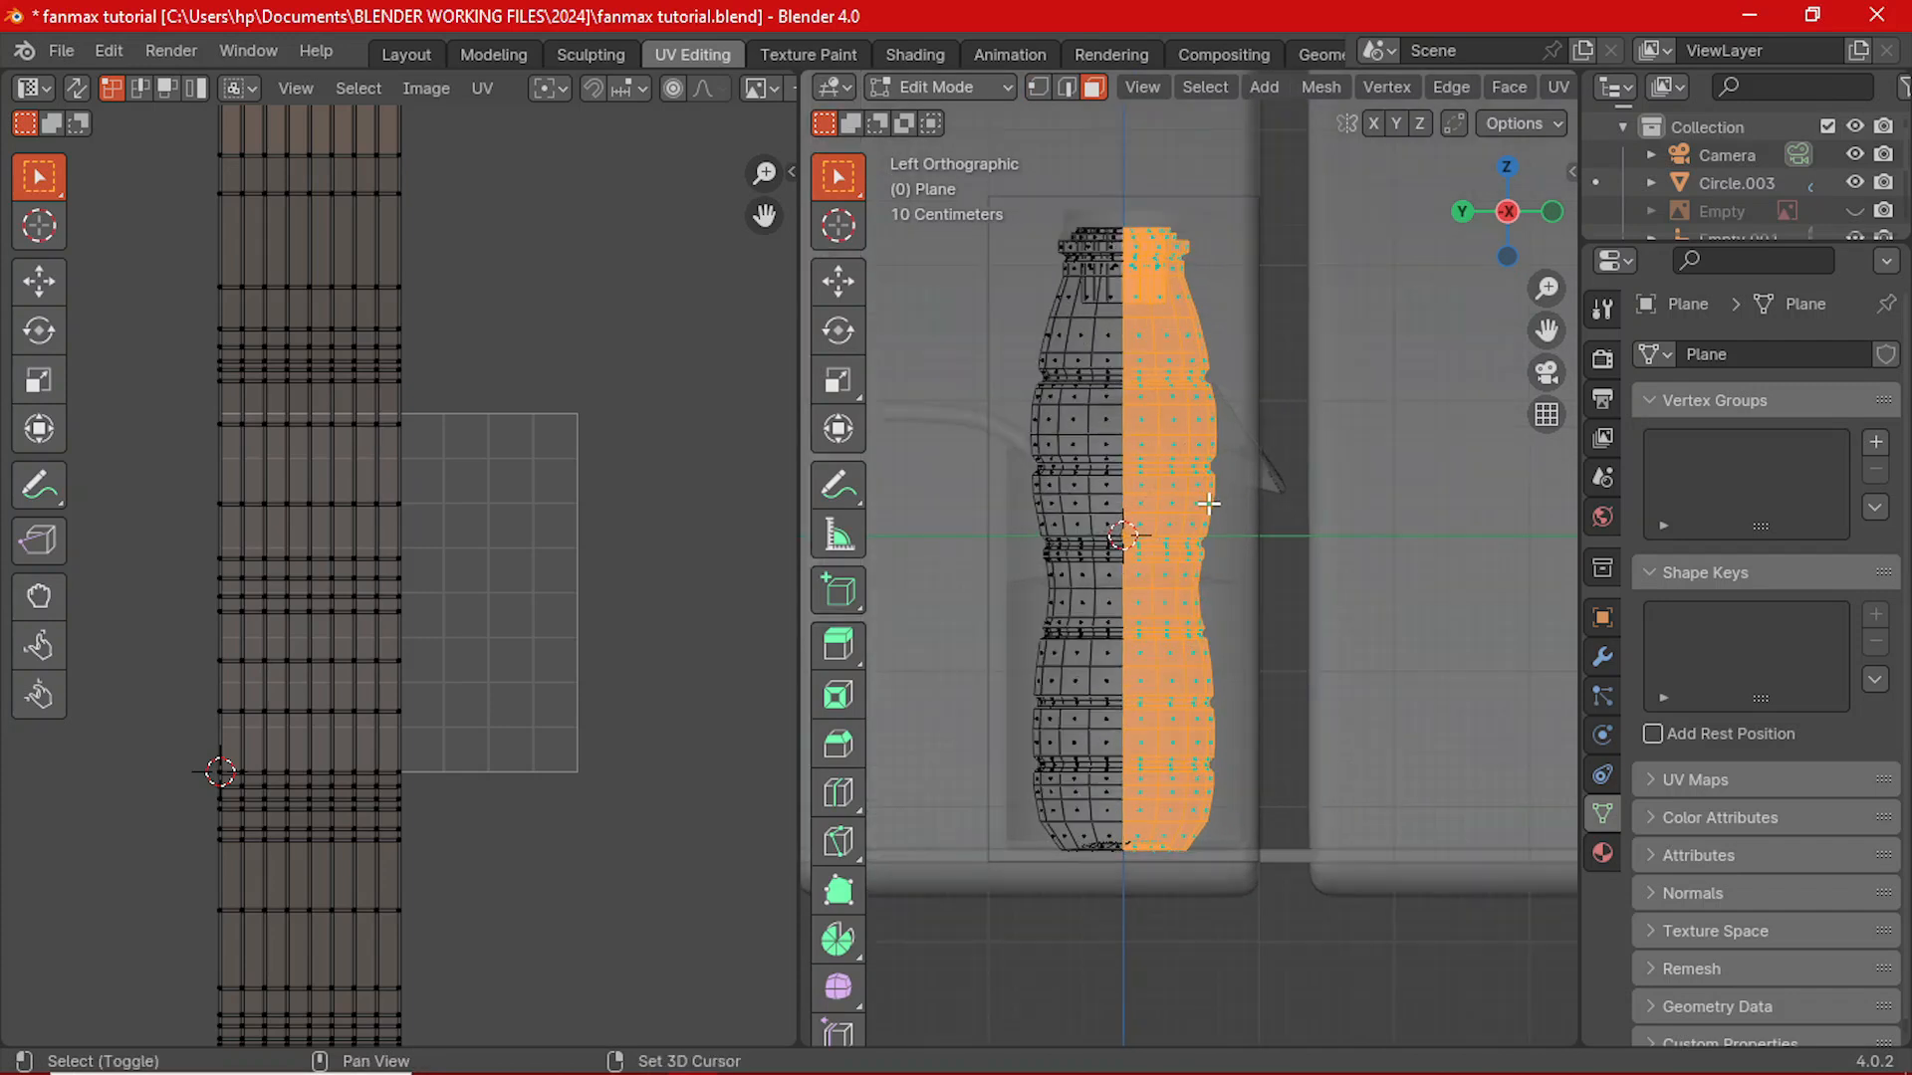
pyautogui.keyDown('shift'); pyautogui.moveTo(1201, 501); pyautogui.dragTo(1166, 495, button='middle'); pyautogui.keyUp('shift')
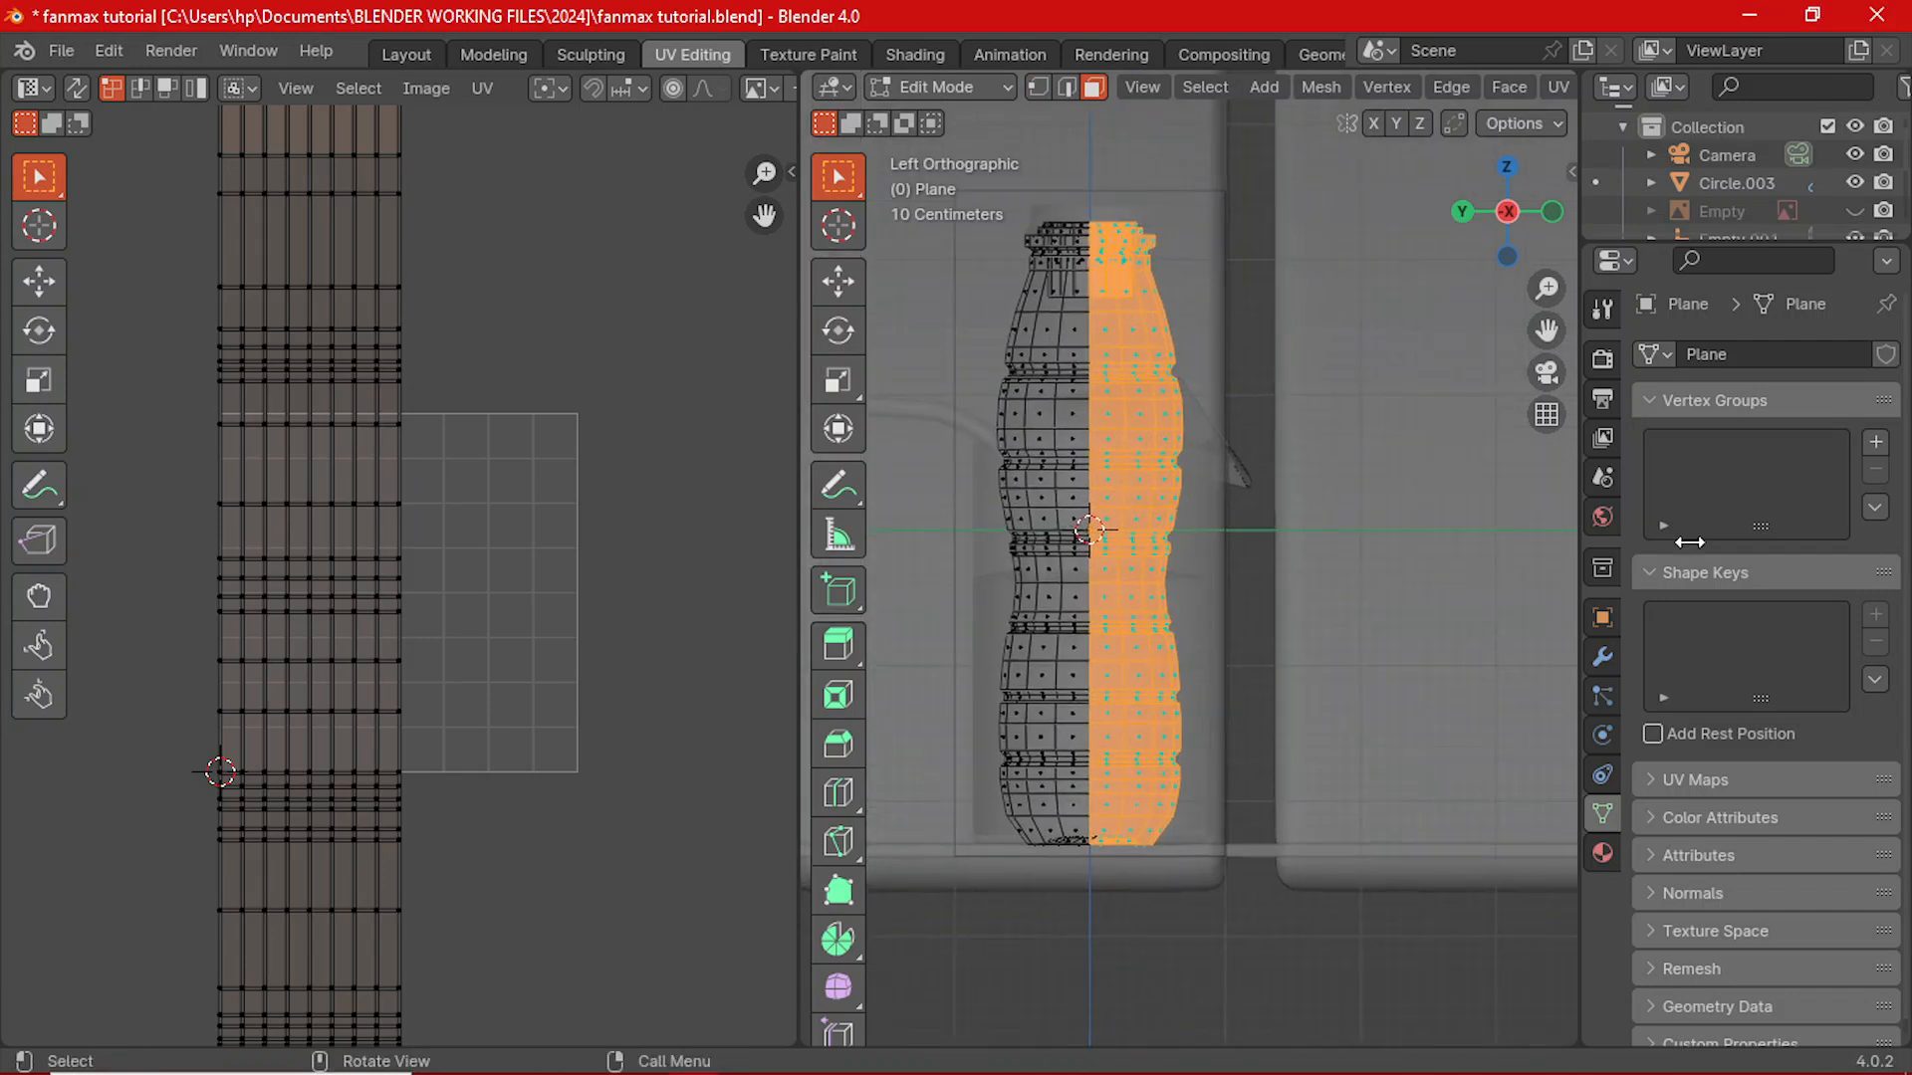
# - Create a vertex group named label, assign the selected front half of the bottle to it and lock the group
pyautogui.click(1876, 441)
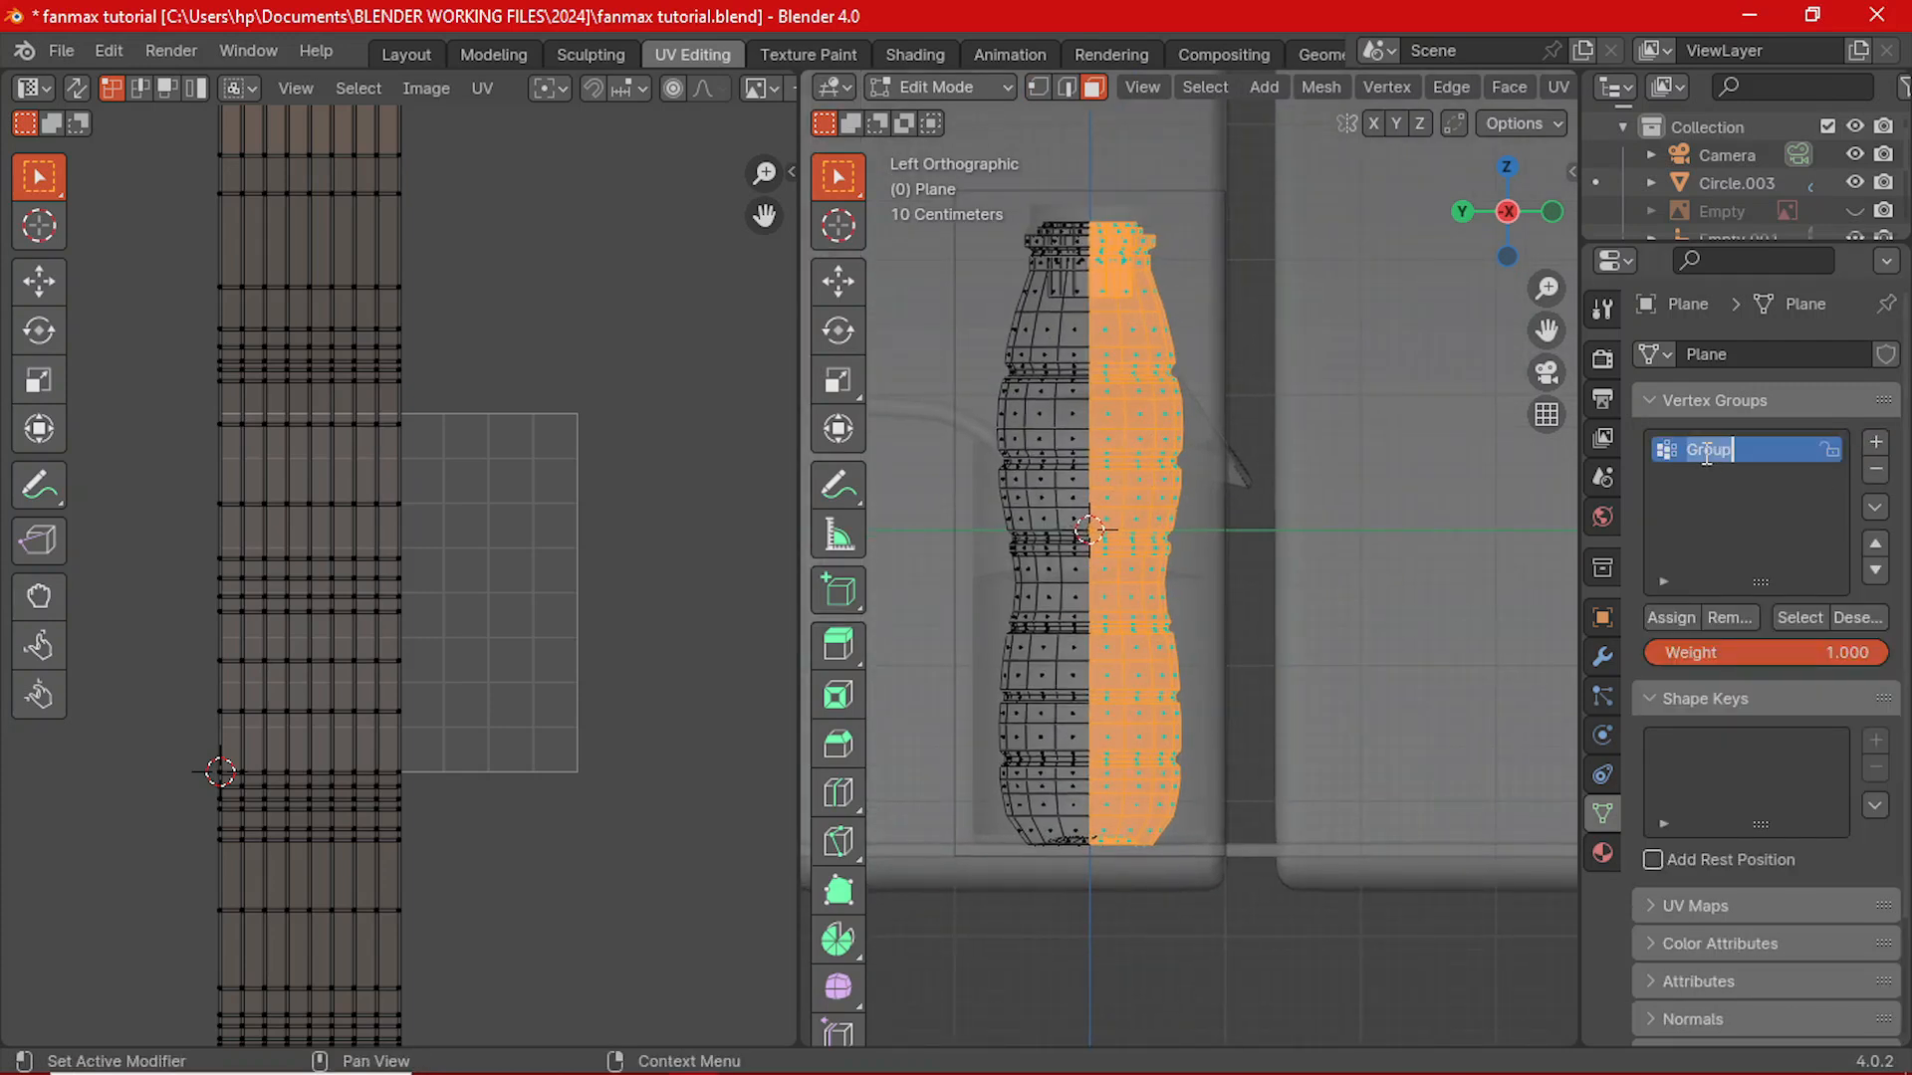
pyautogui.write('label')
pyautogui.click(1681, 615)
pyautogui.click(1829, 450)
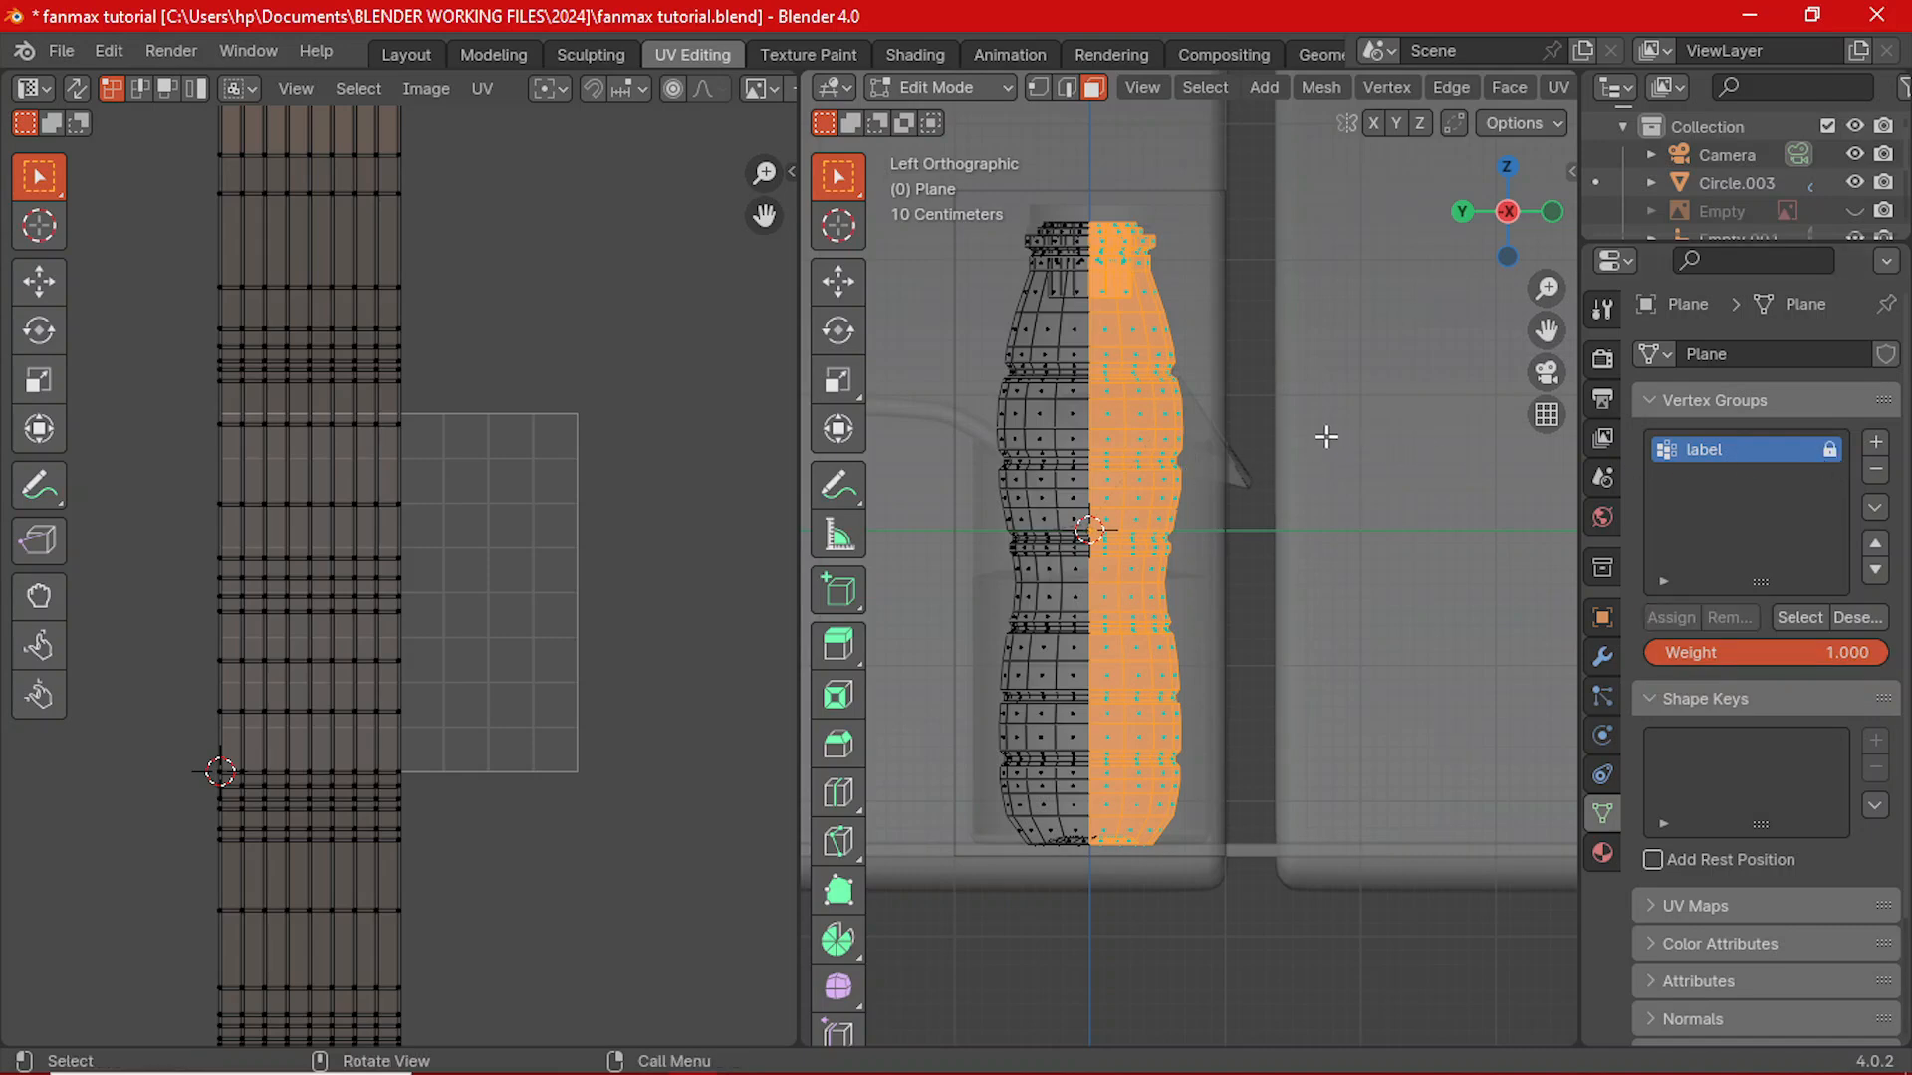
# - Examine the bottle and its selected faces from the front in both Edit Mode and Object Mode
pyautogui.moveTo(1199, 325); pyautogui.dragTo(1000, 513, button='middle')
pyautogui.press('KP_1')
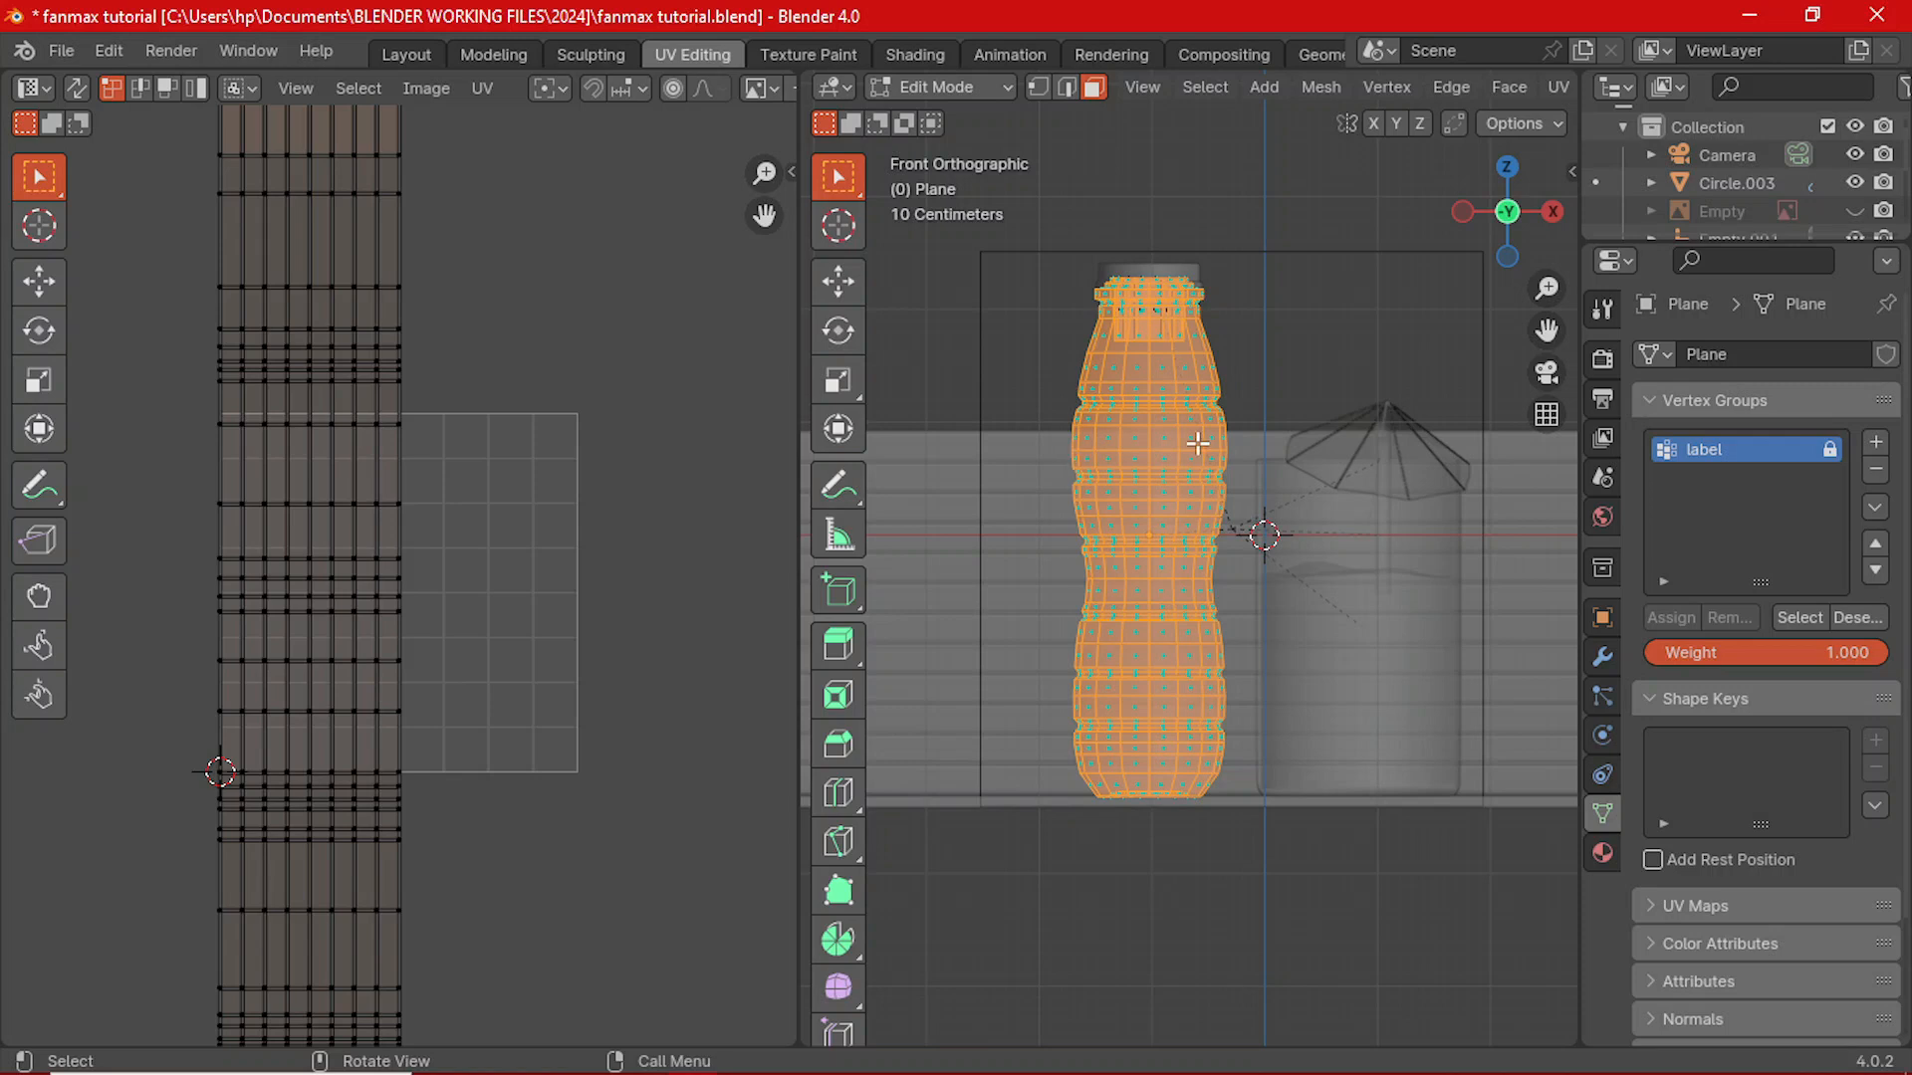
pyautogui.scroll(2, 1270, 442)
pyautogui.press('Tab')
pyautogui.press('Tab')
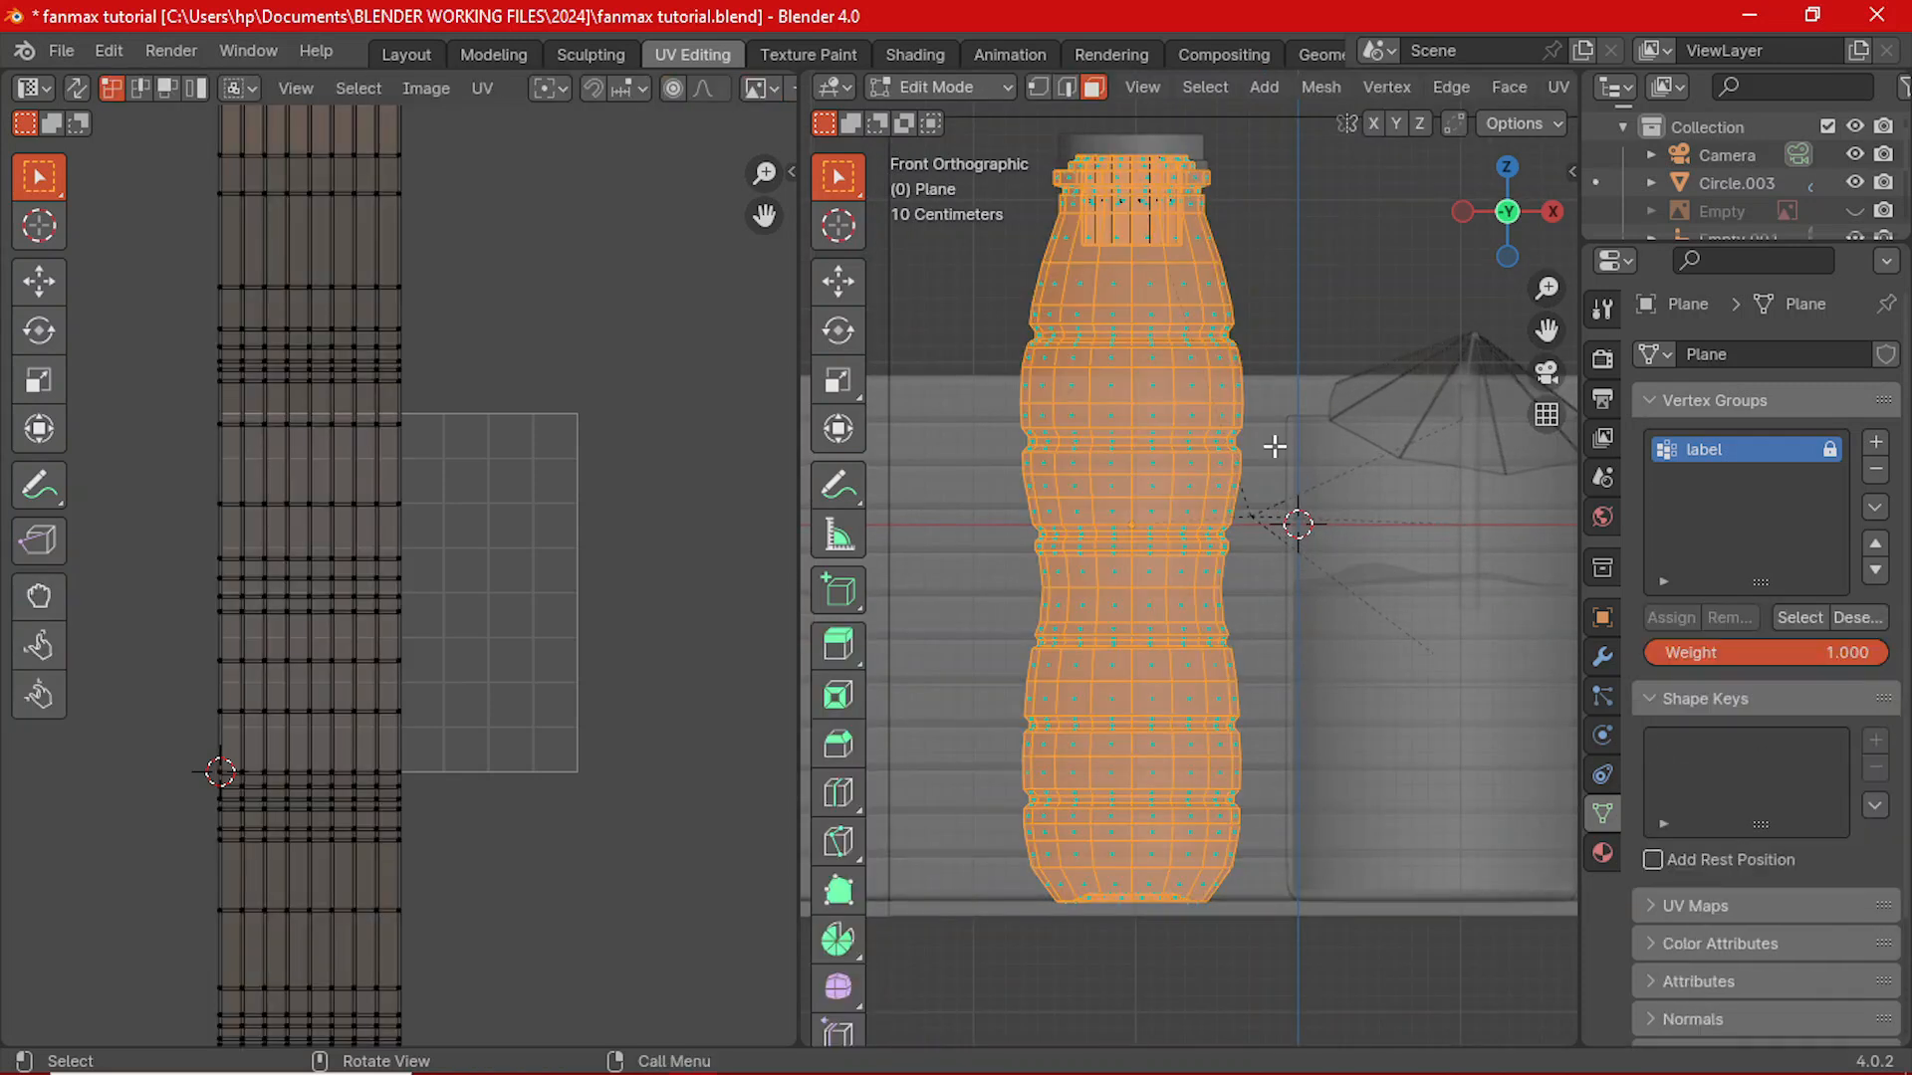
pyautogui.press('Tab')
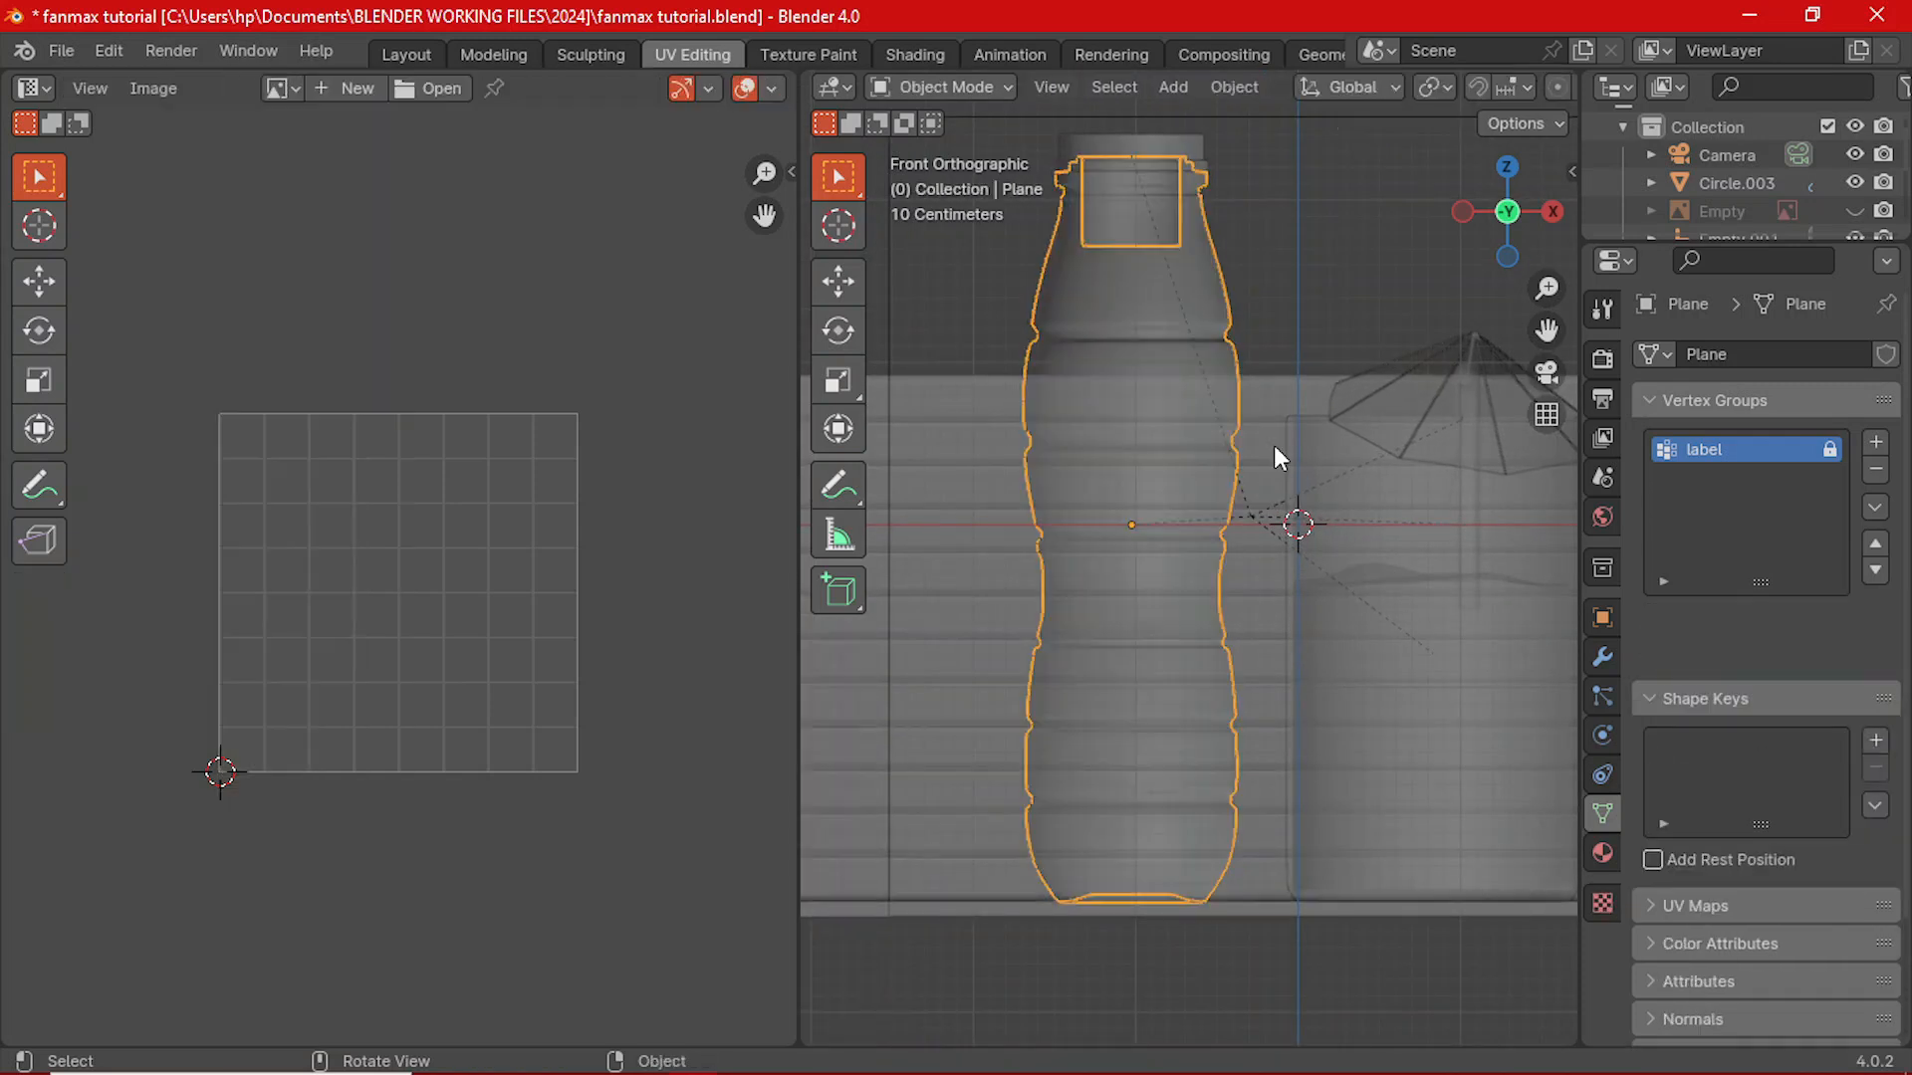
pyautogui.scroll(-2, 1264, 446)
pyautogui.keyDown('shift'); pyautogui.moveTo(1229, 440); pyautogui.dragTo(1173, 475, button='middle'); pyautogui.keyUp('shift')
pyautogui.scroll(1, 1145, 506)
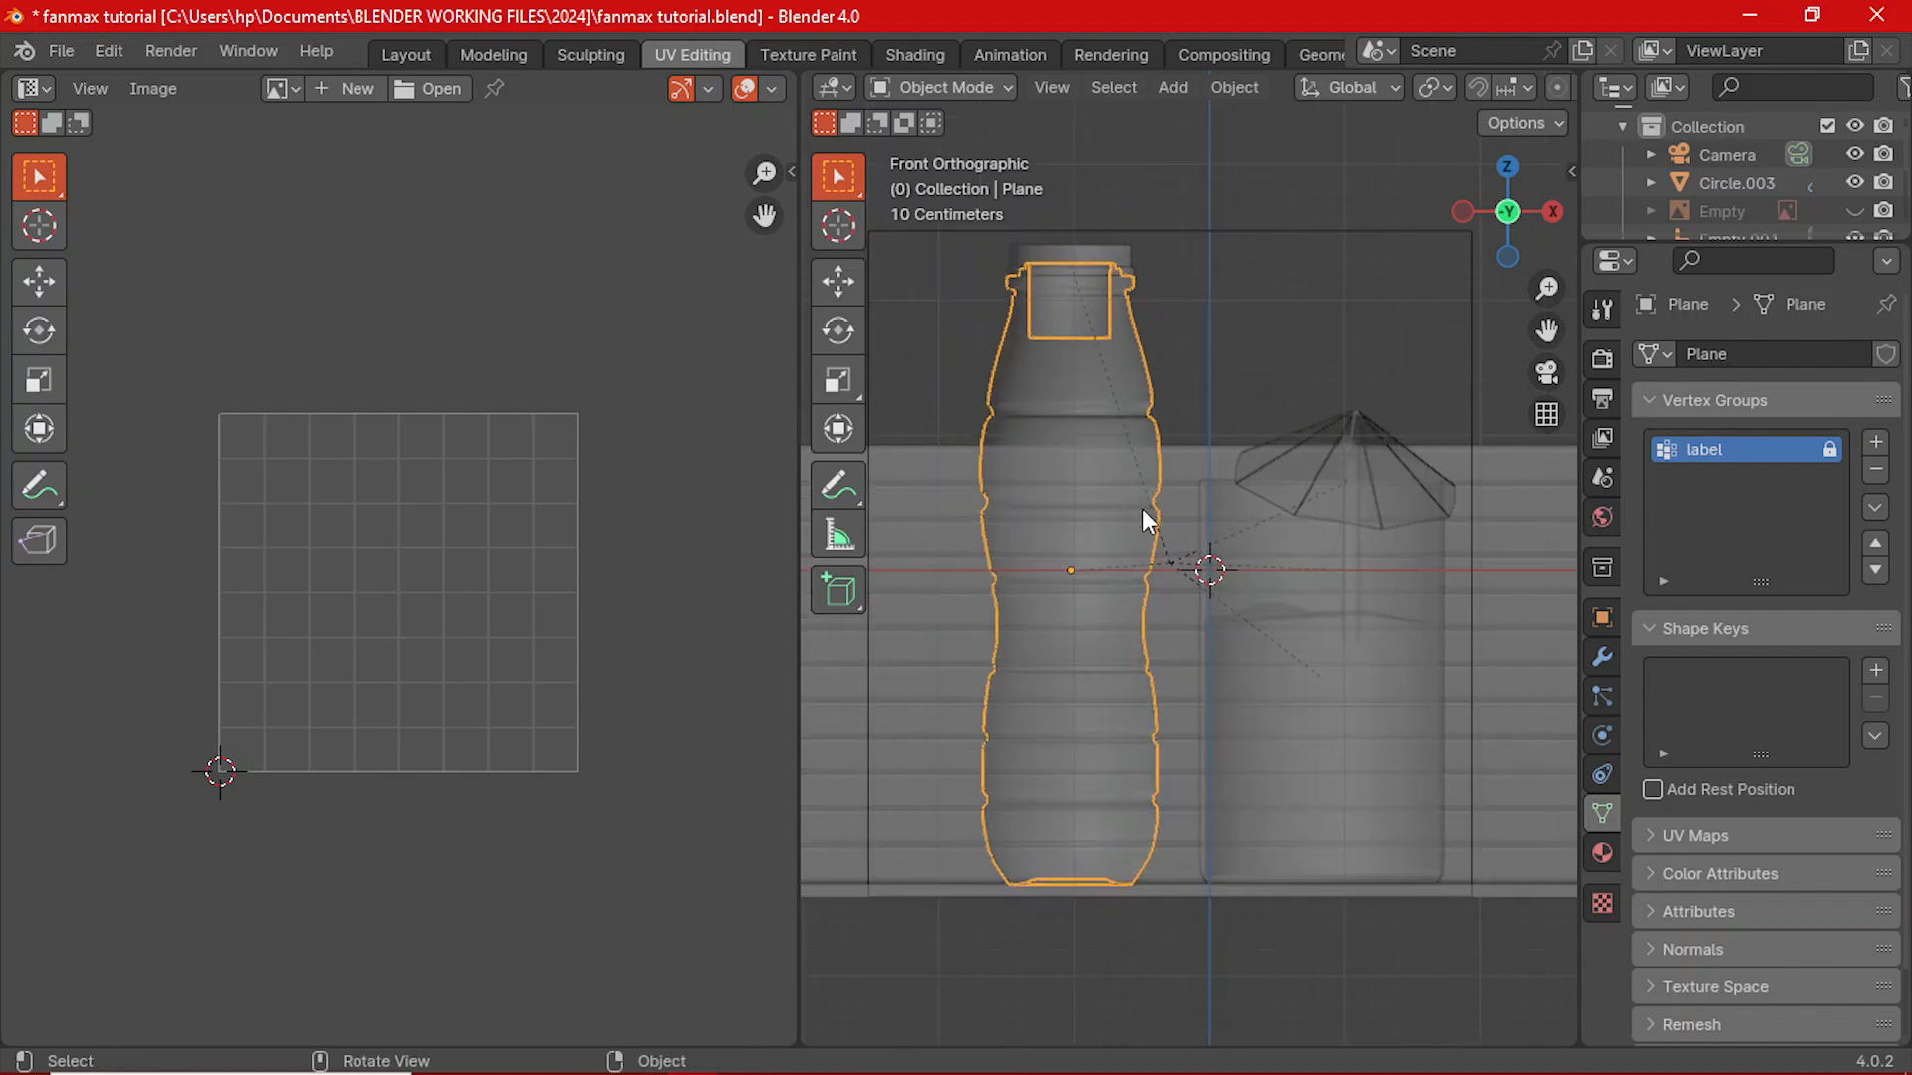
pyautogui.press('Tab')
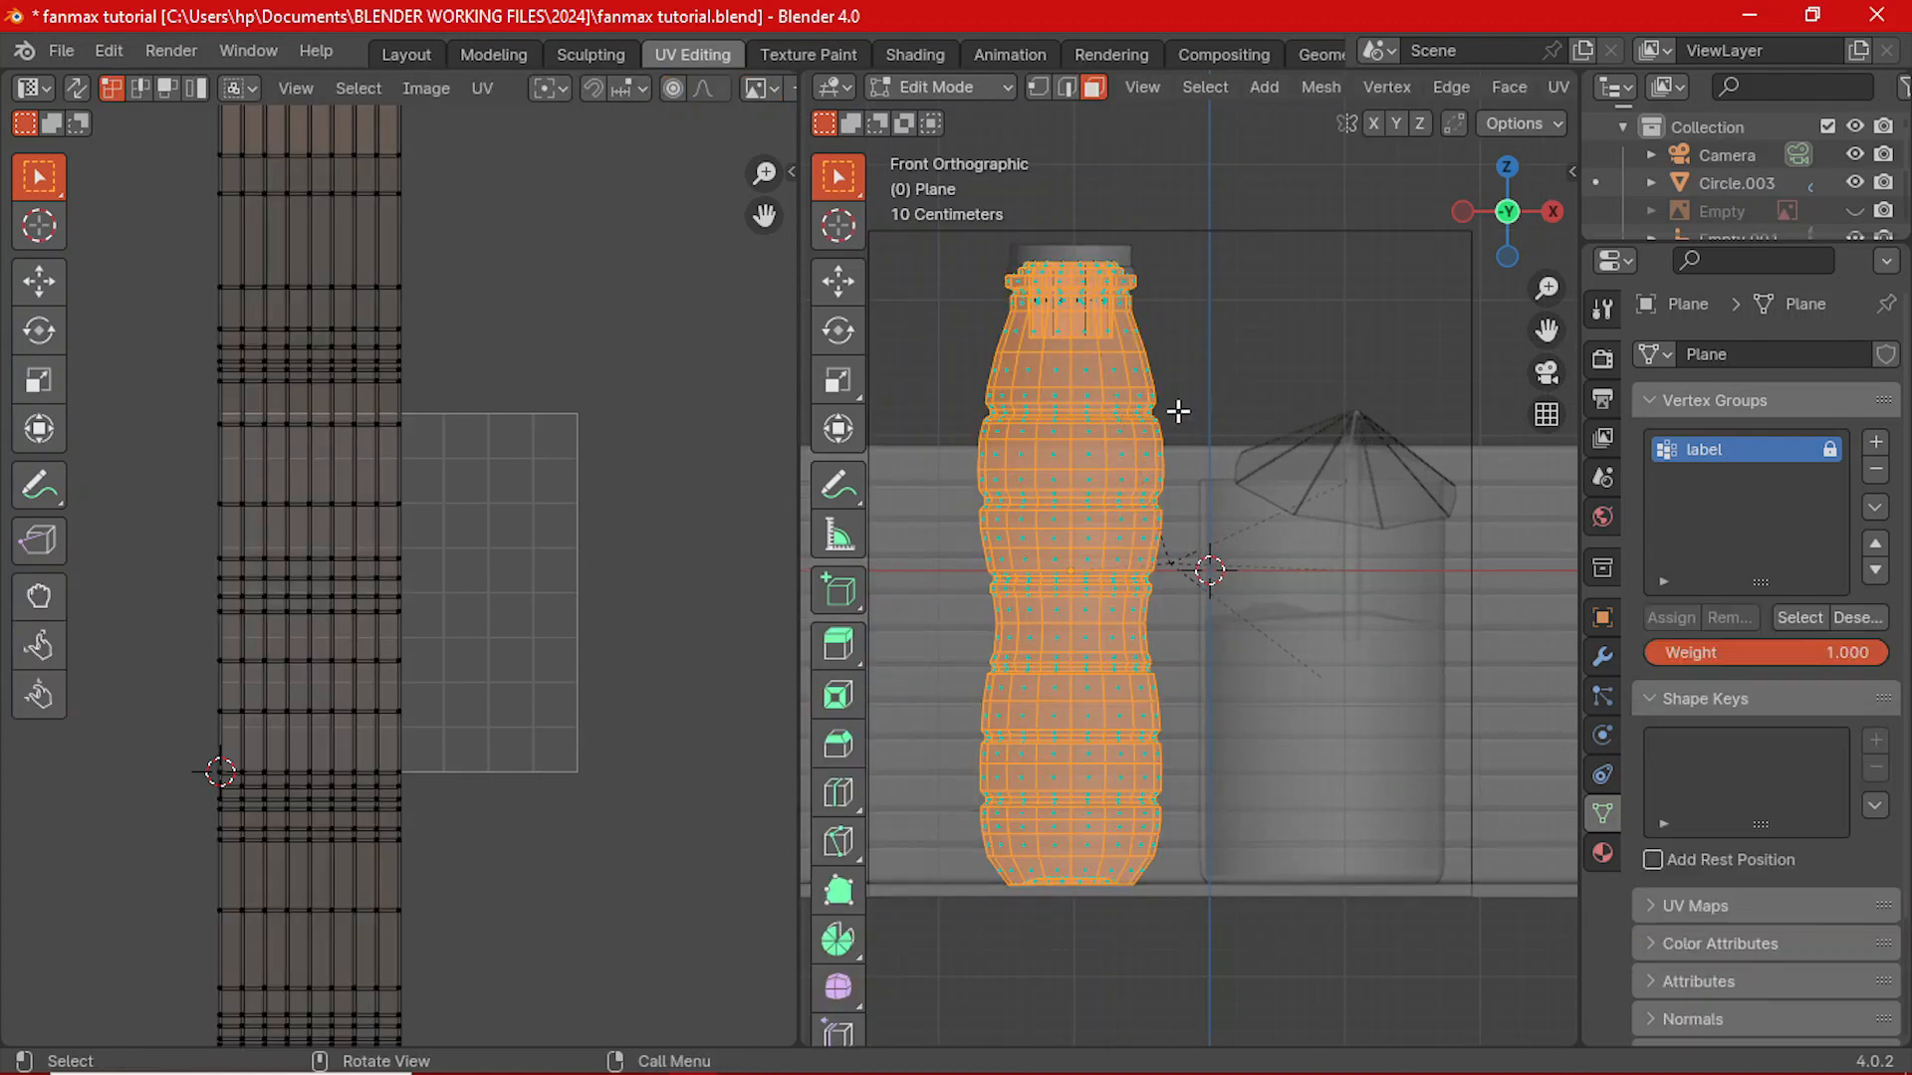
# - Select the entire bottle mesh and unwrap it from the front view using Project from View
pyautogui.hotkey('alt', 'a')
pyautogui.keyDown('shift'); pyautogui.moveTo(1097, 419); pyautogui.dragTo(1175, 434, button='middle'); pyautogui.keyUp('shift')
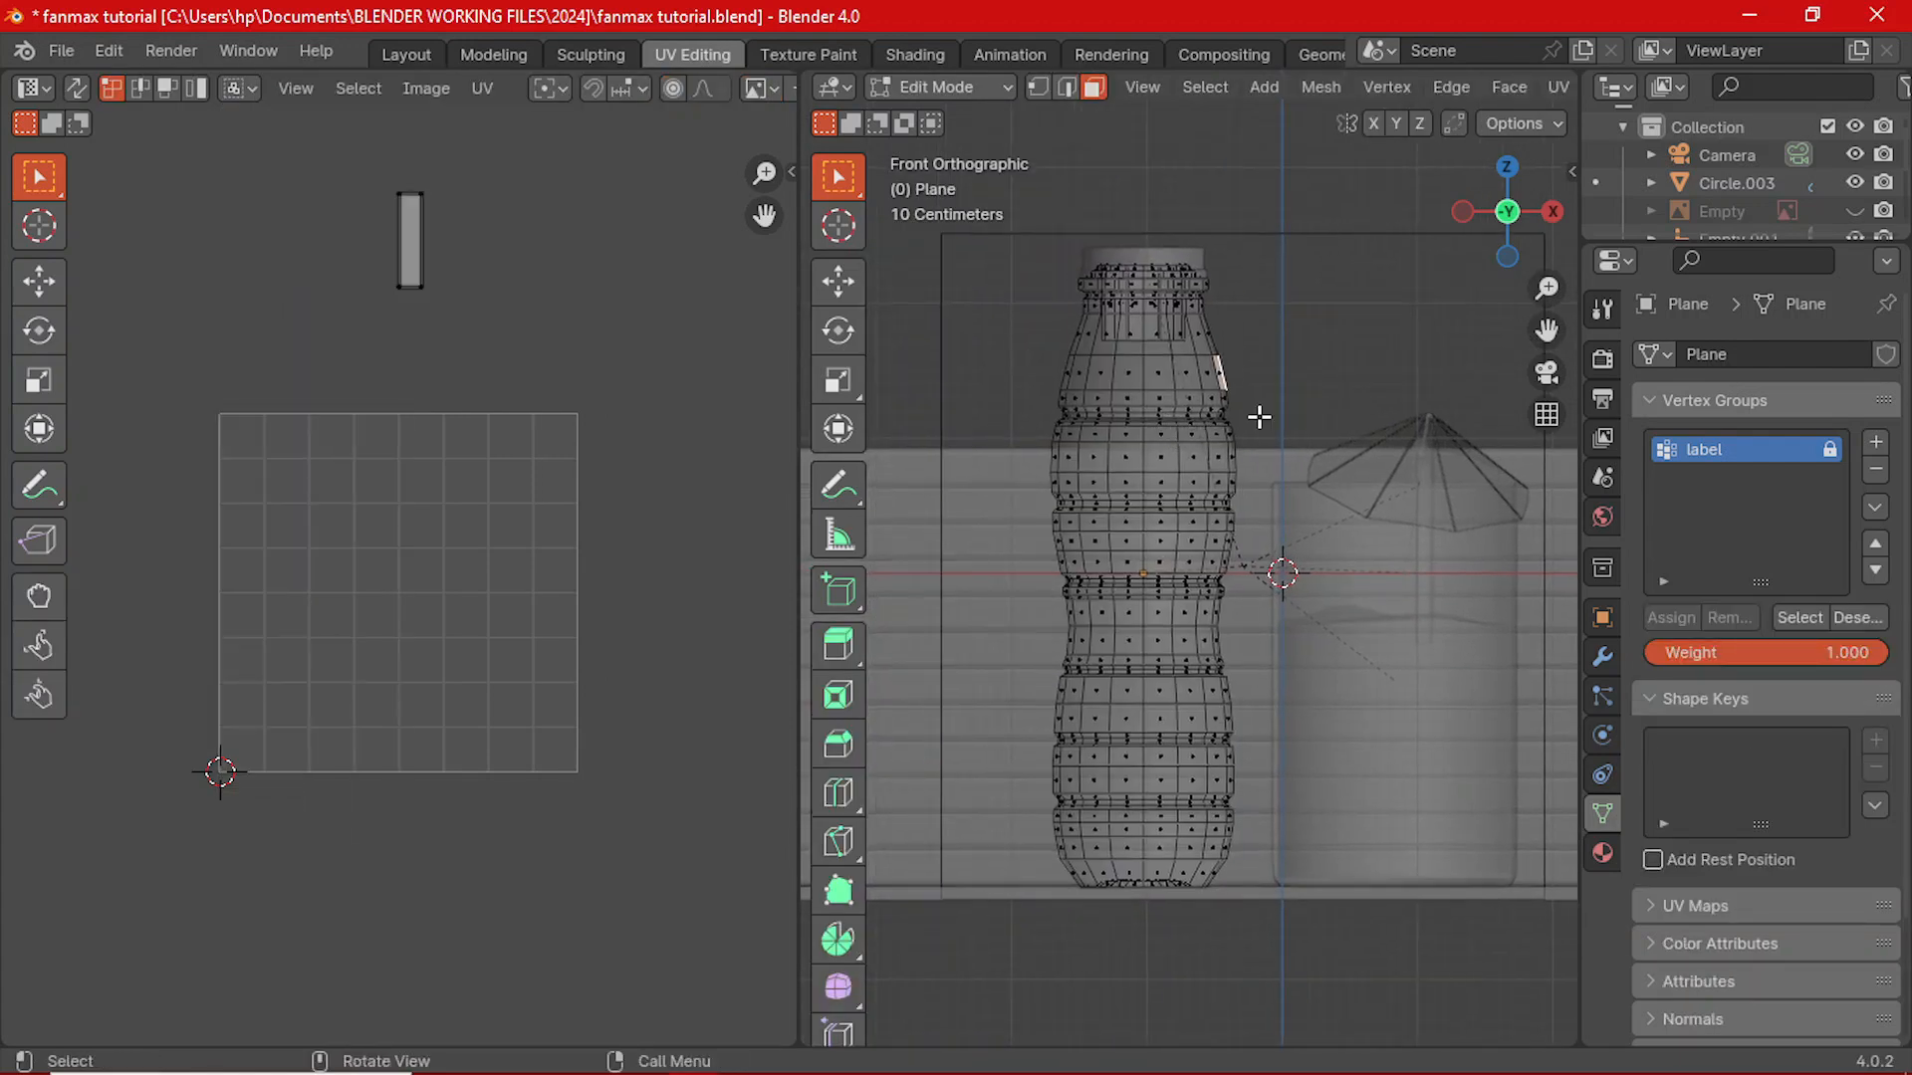
pyautogui.scroll(1, 1245, 422)
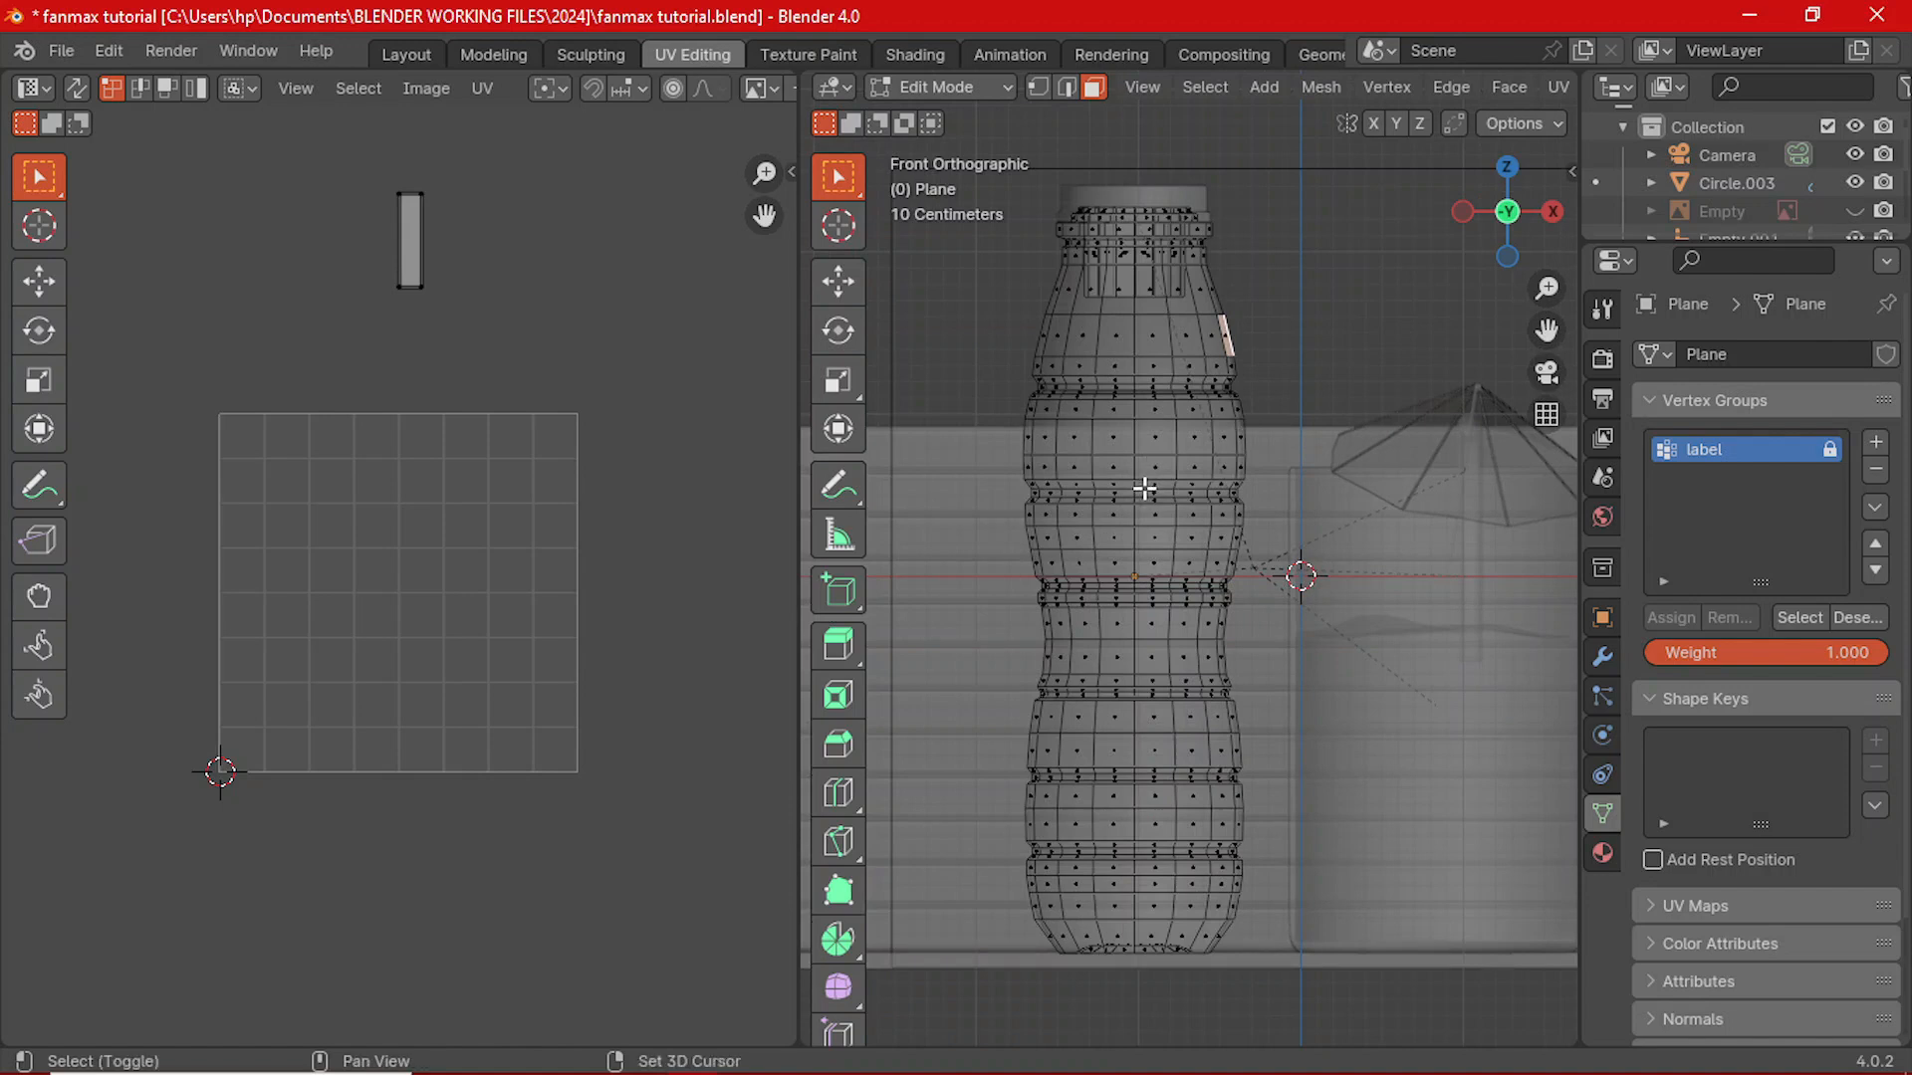
pyautogui.scroll(-2, 1151, 448)
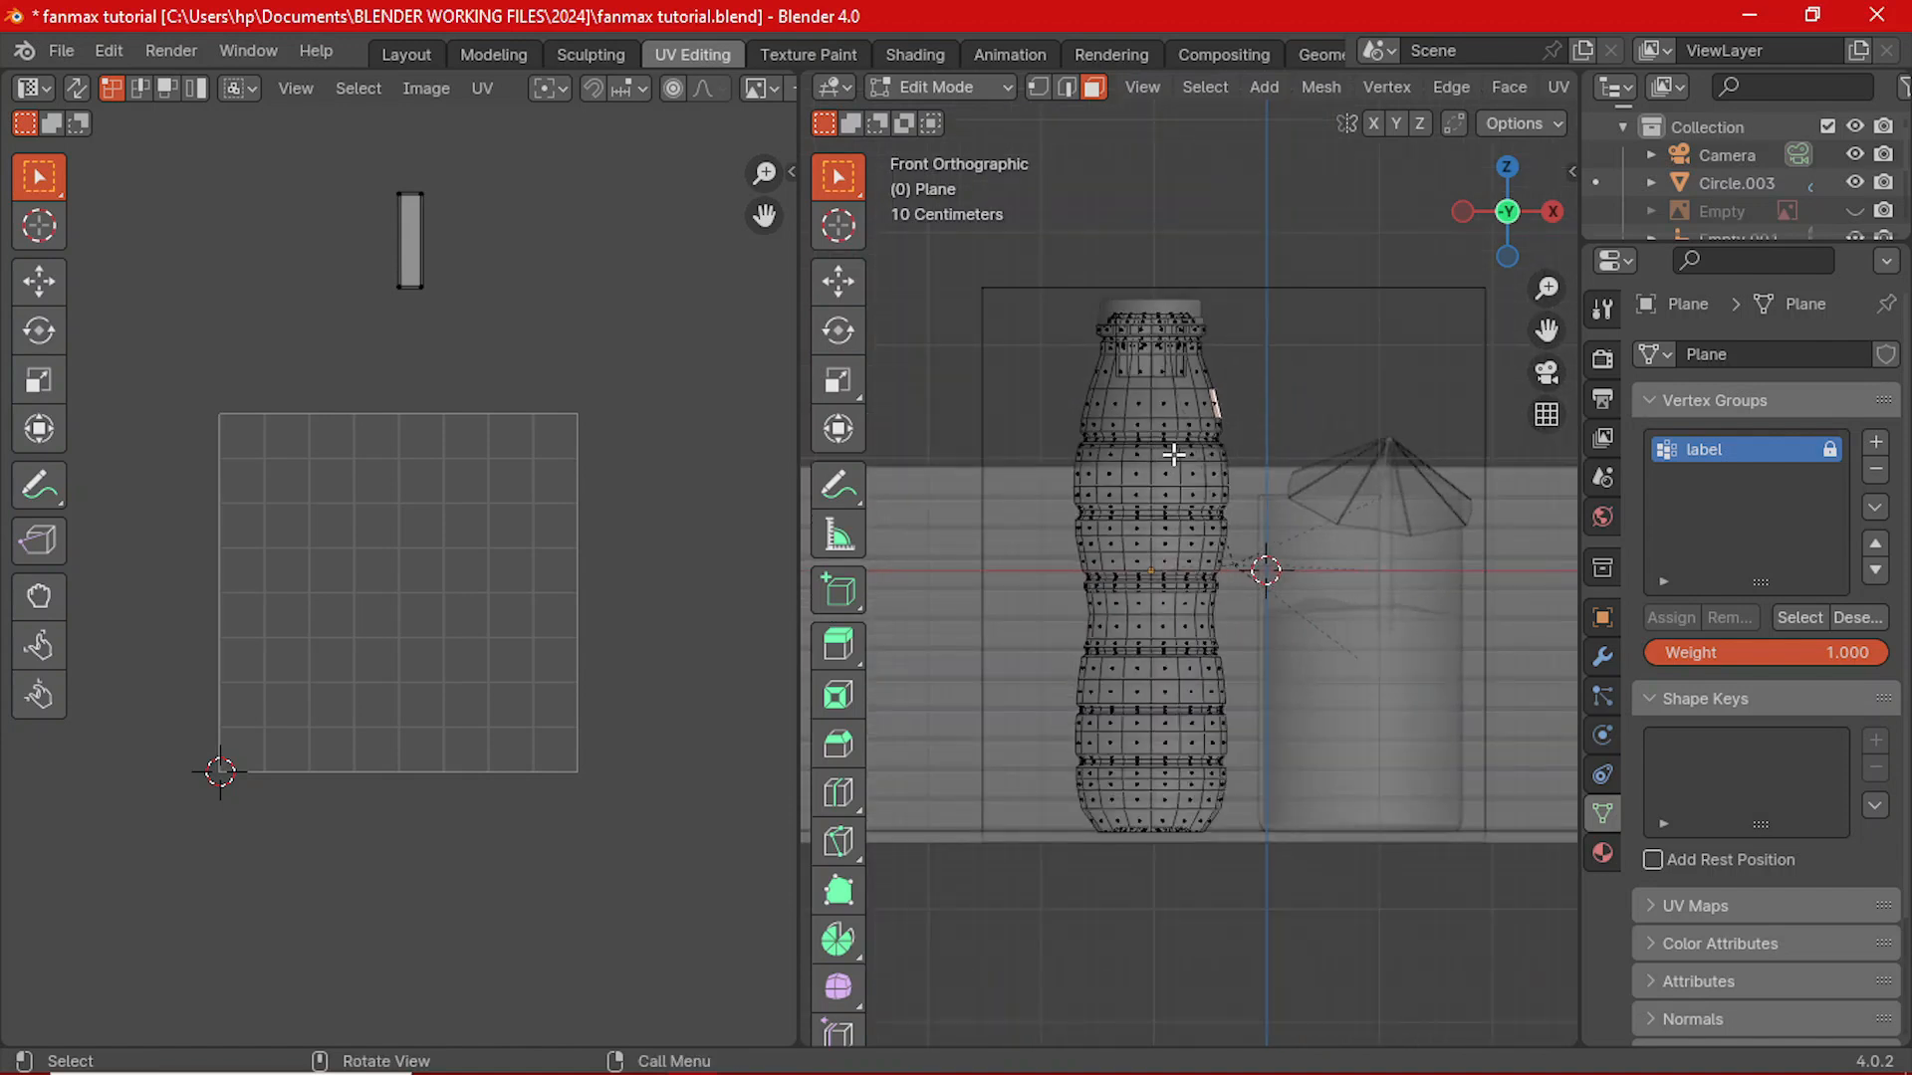
pyautogui.press('a')
pyautogui.scroll(-5, 1173, 454)
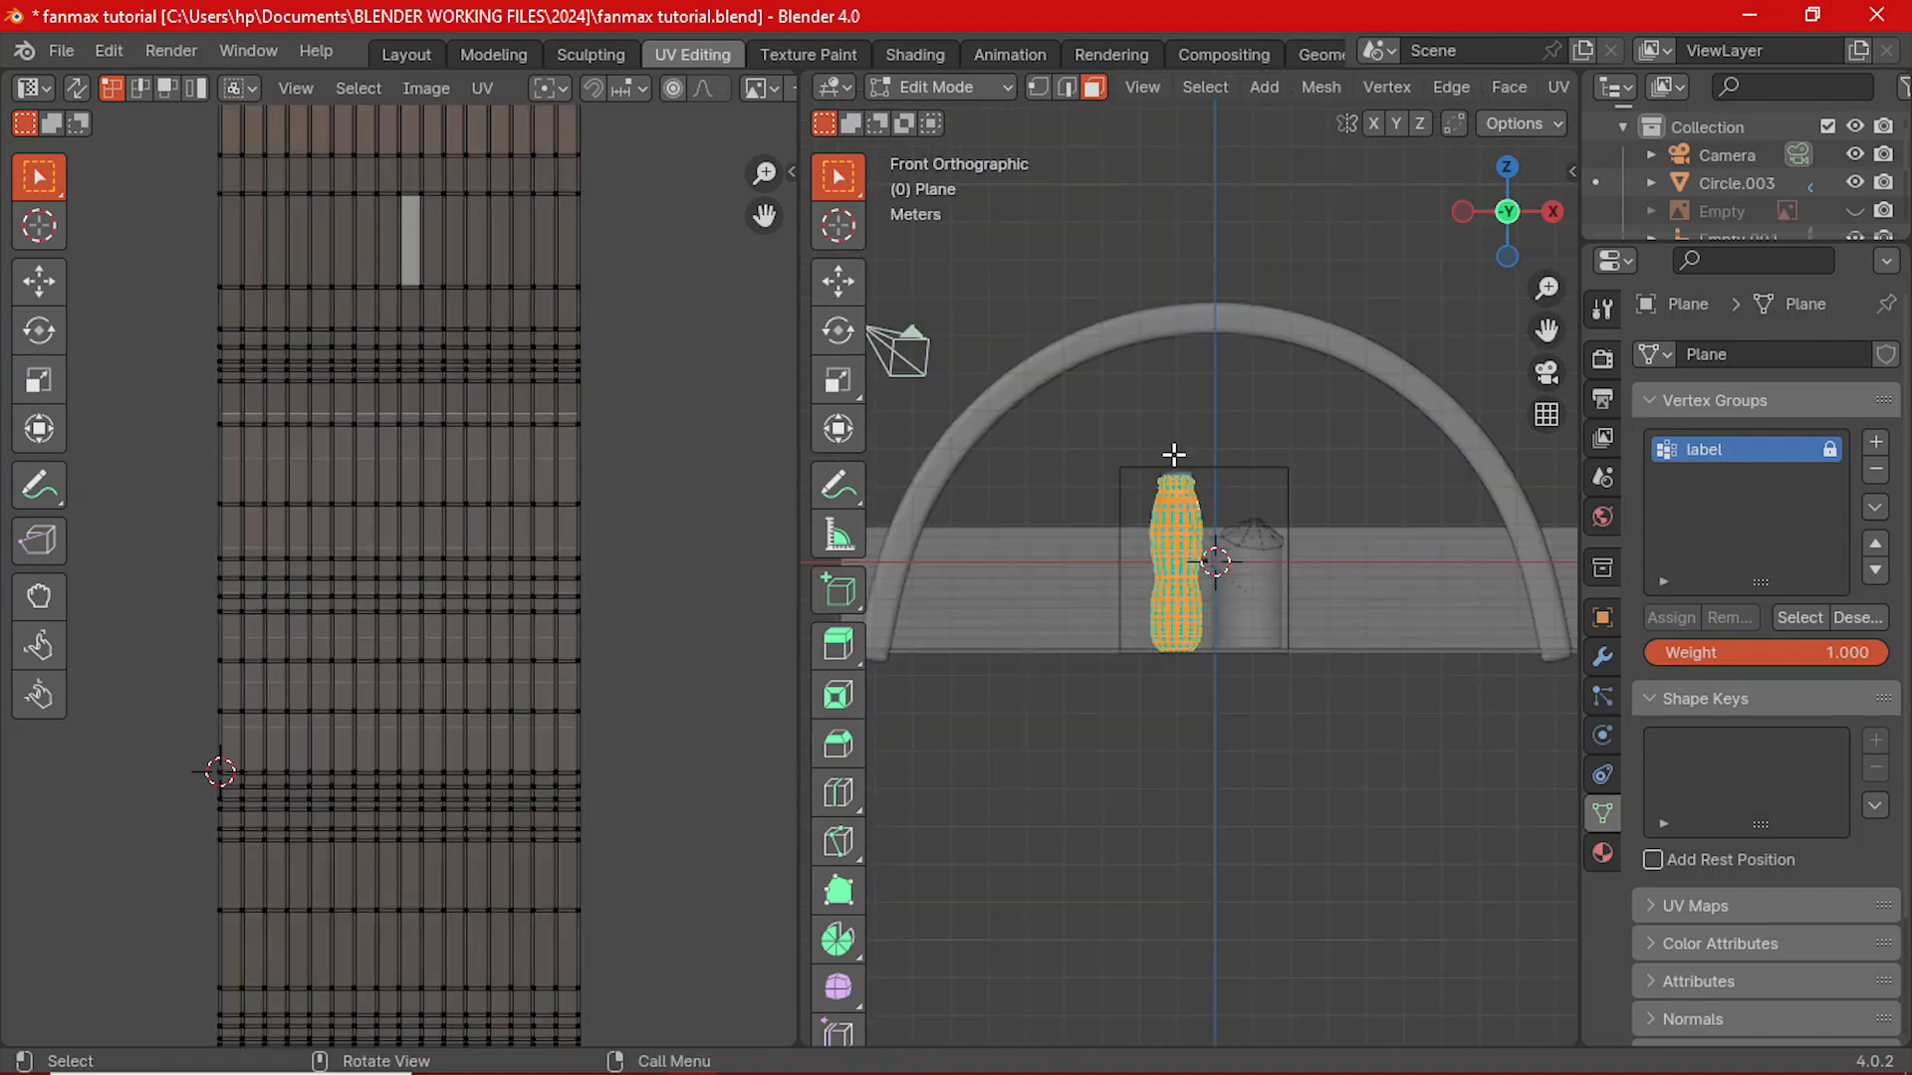
pyautogui.scroll(4, 1174, 454)
pyautogui.press('u')
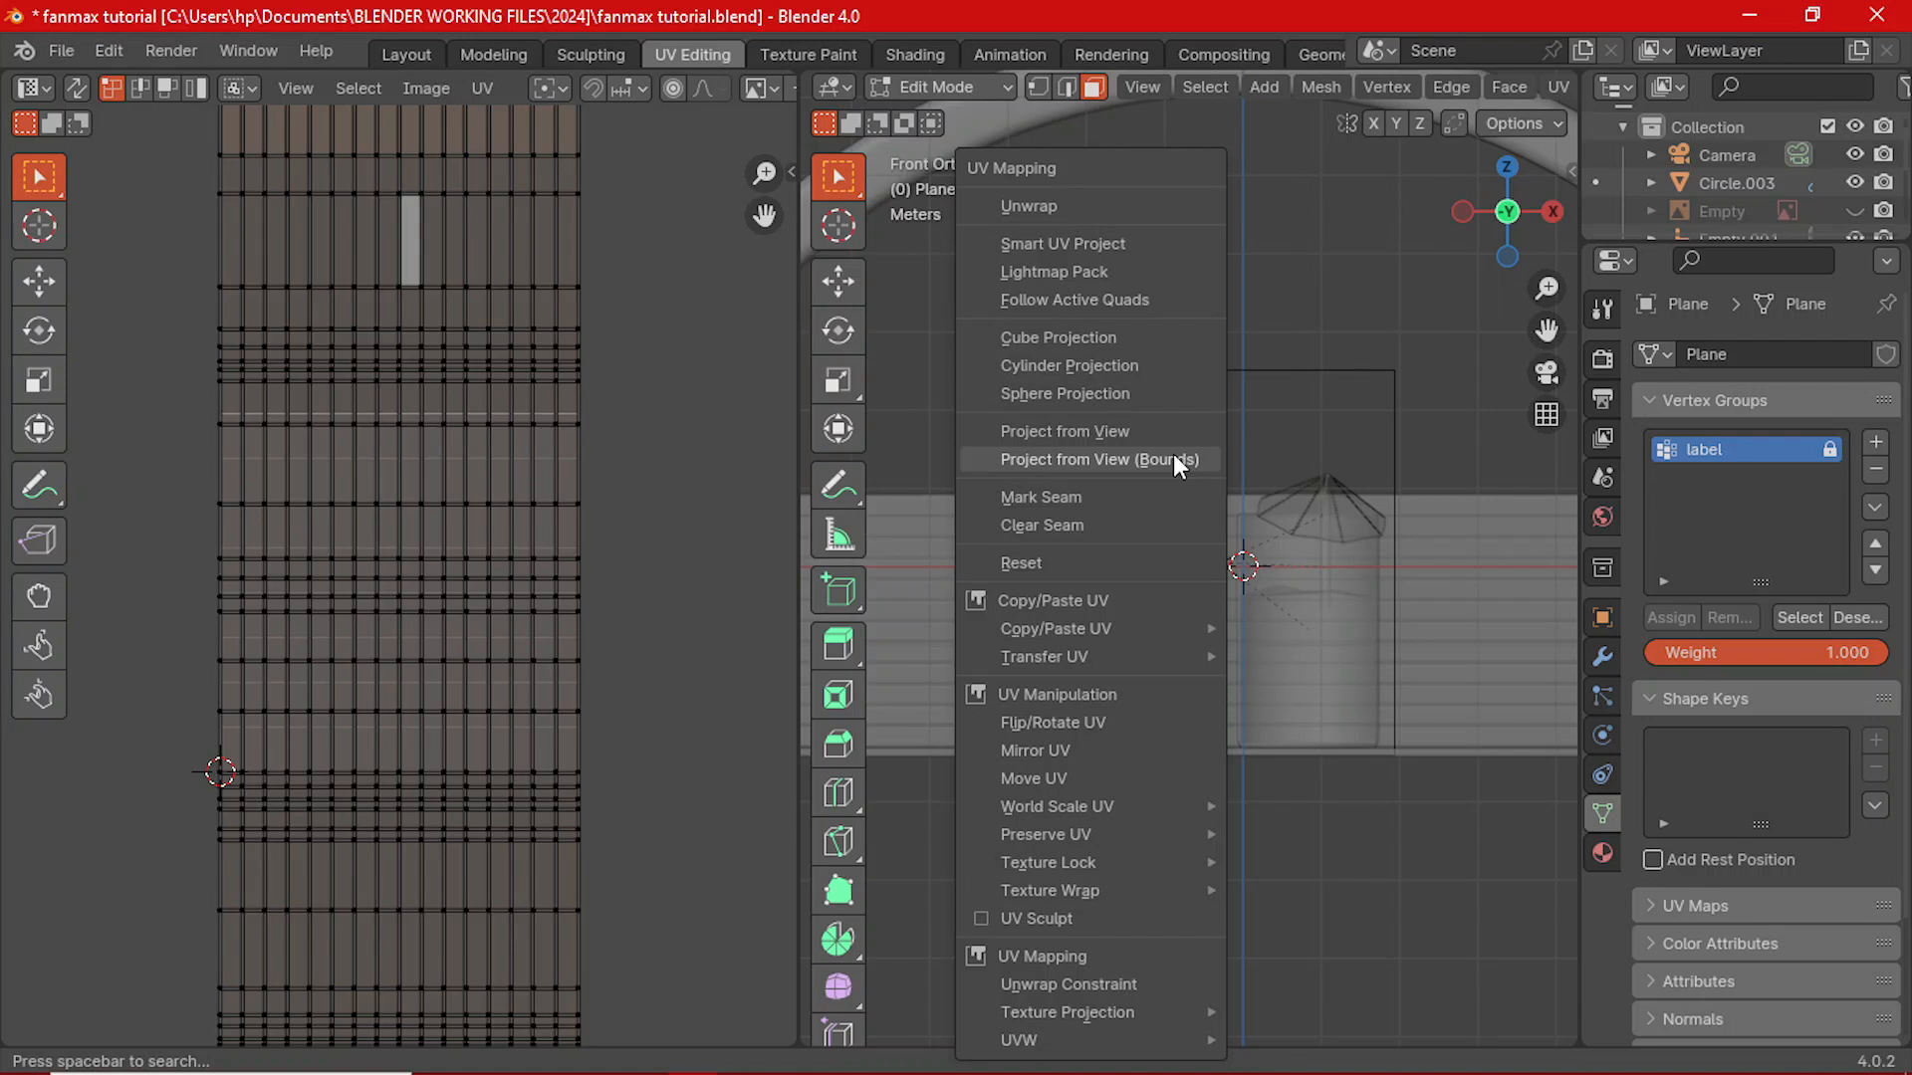
pyautogui.click(1127, 428)
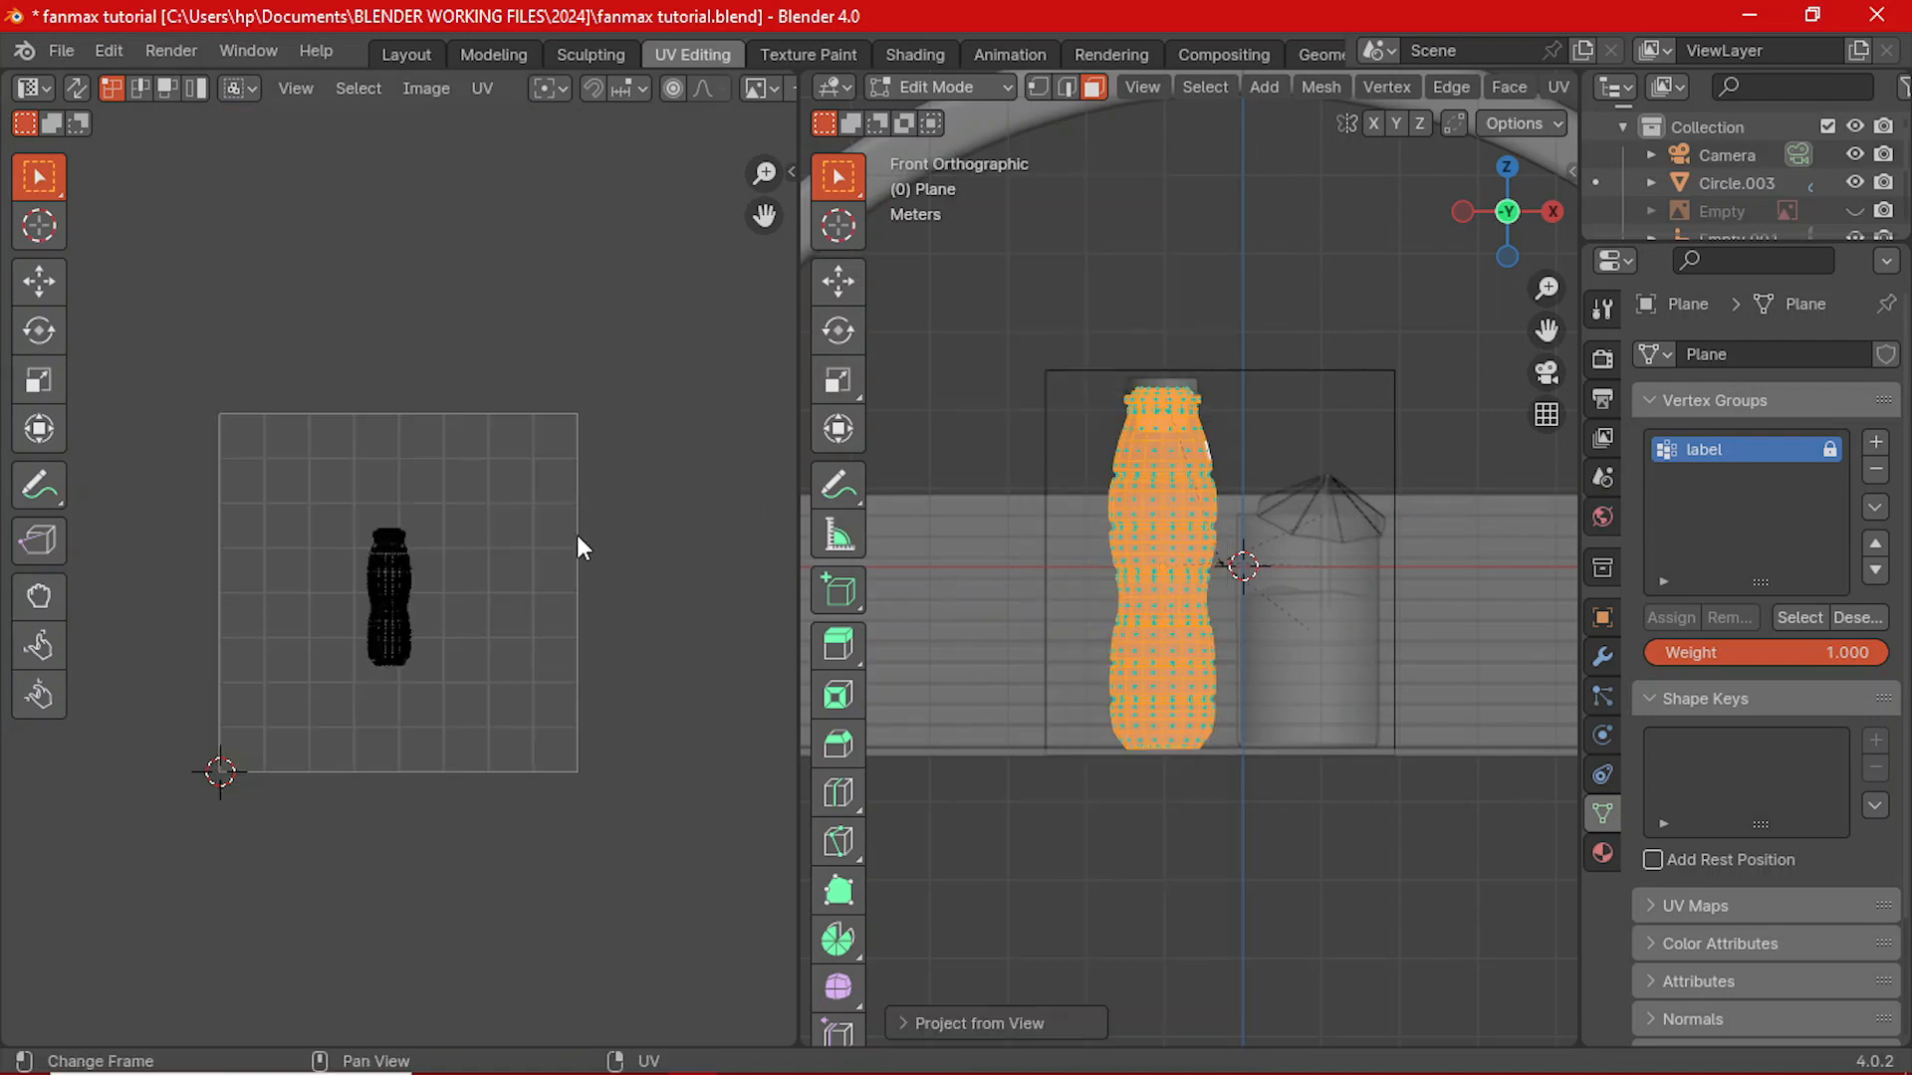
# - Select the bottle's whole UV island and scale it up until it nearly fills the height of the UV square
pyautogui.scroll(5, 410, 604)
pyautogui.scroll(-3, 409, 610)
pyautogui.scroll(1, 393, 558)
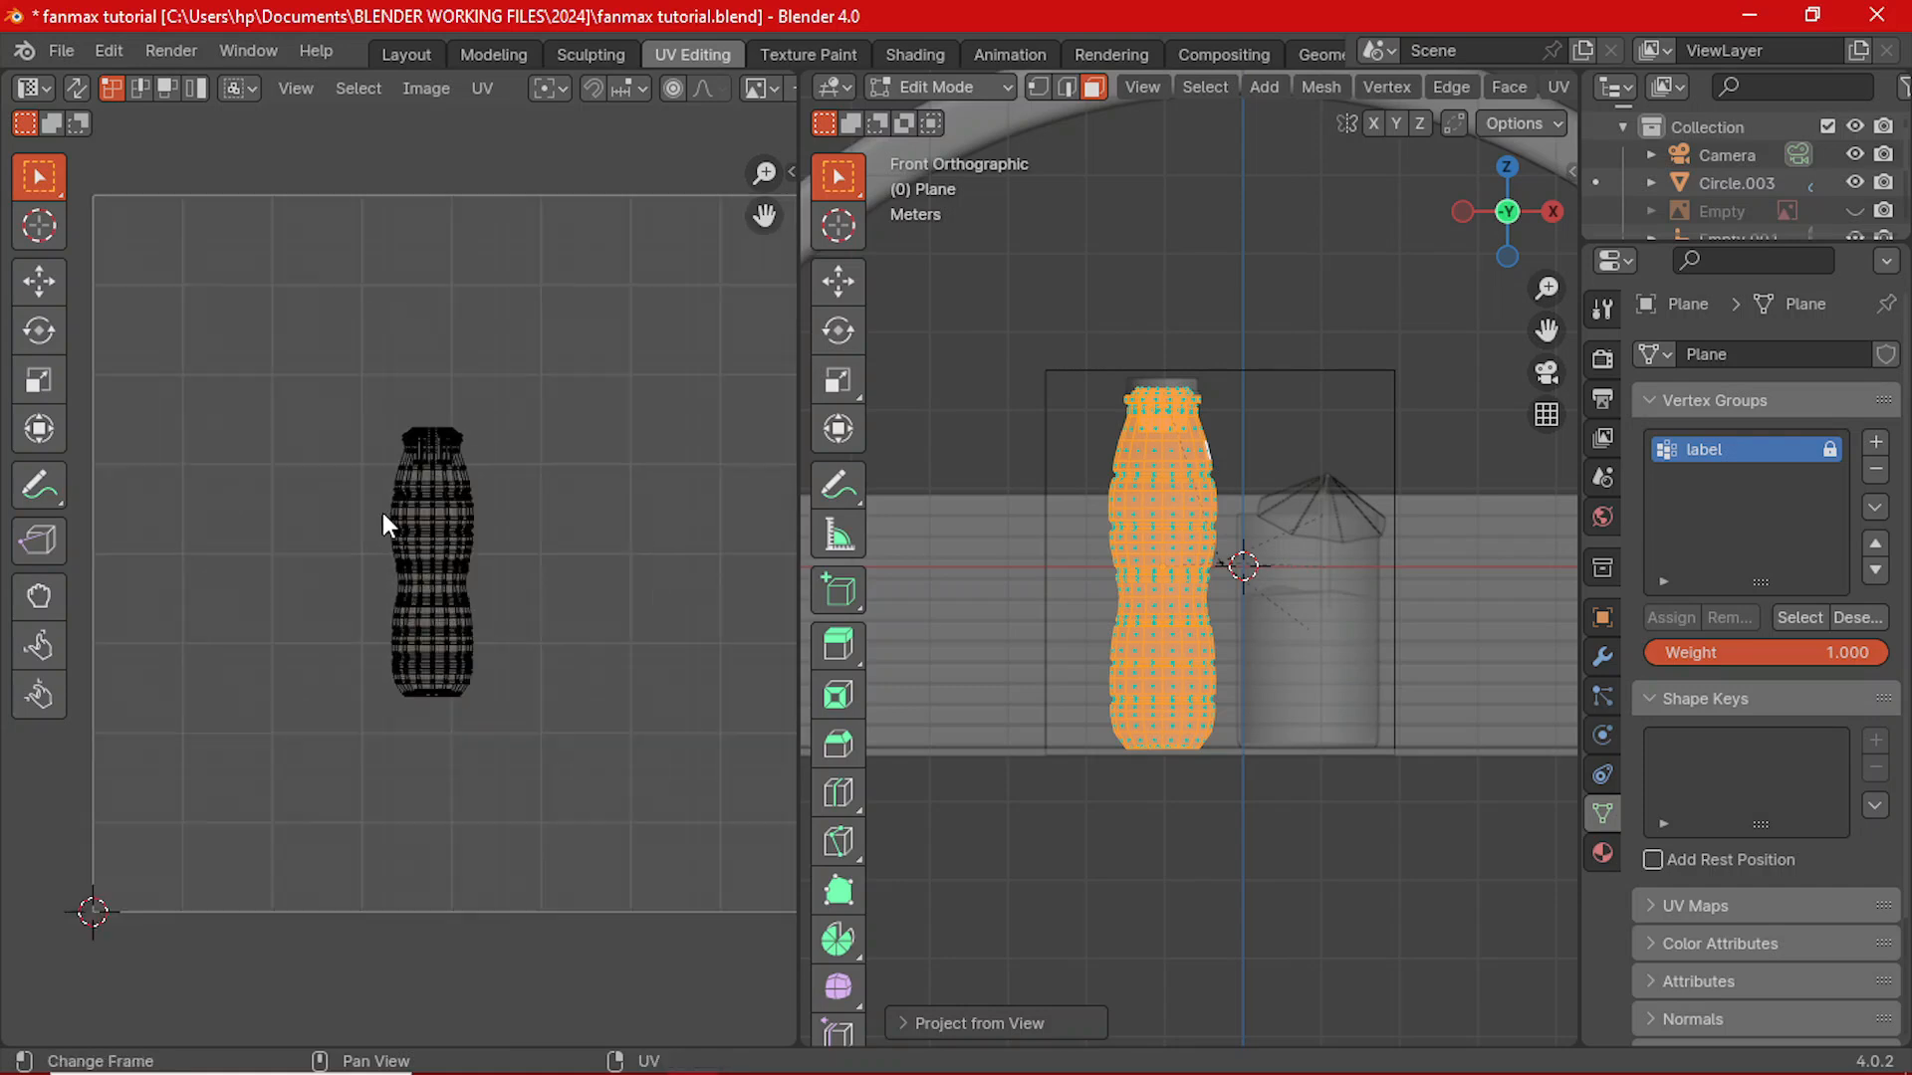
pyautogui.moveTo(325, 420); pyautogui.dragTo(528, 697)
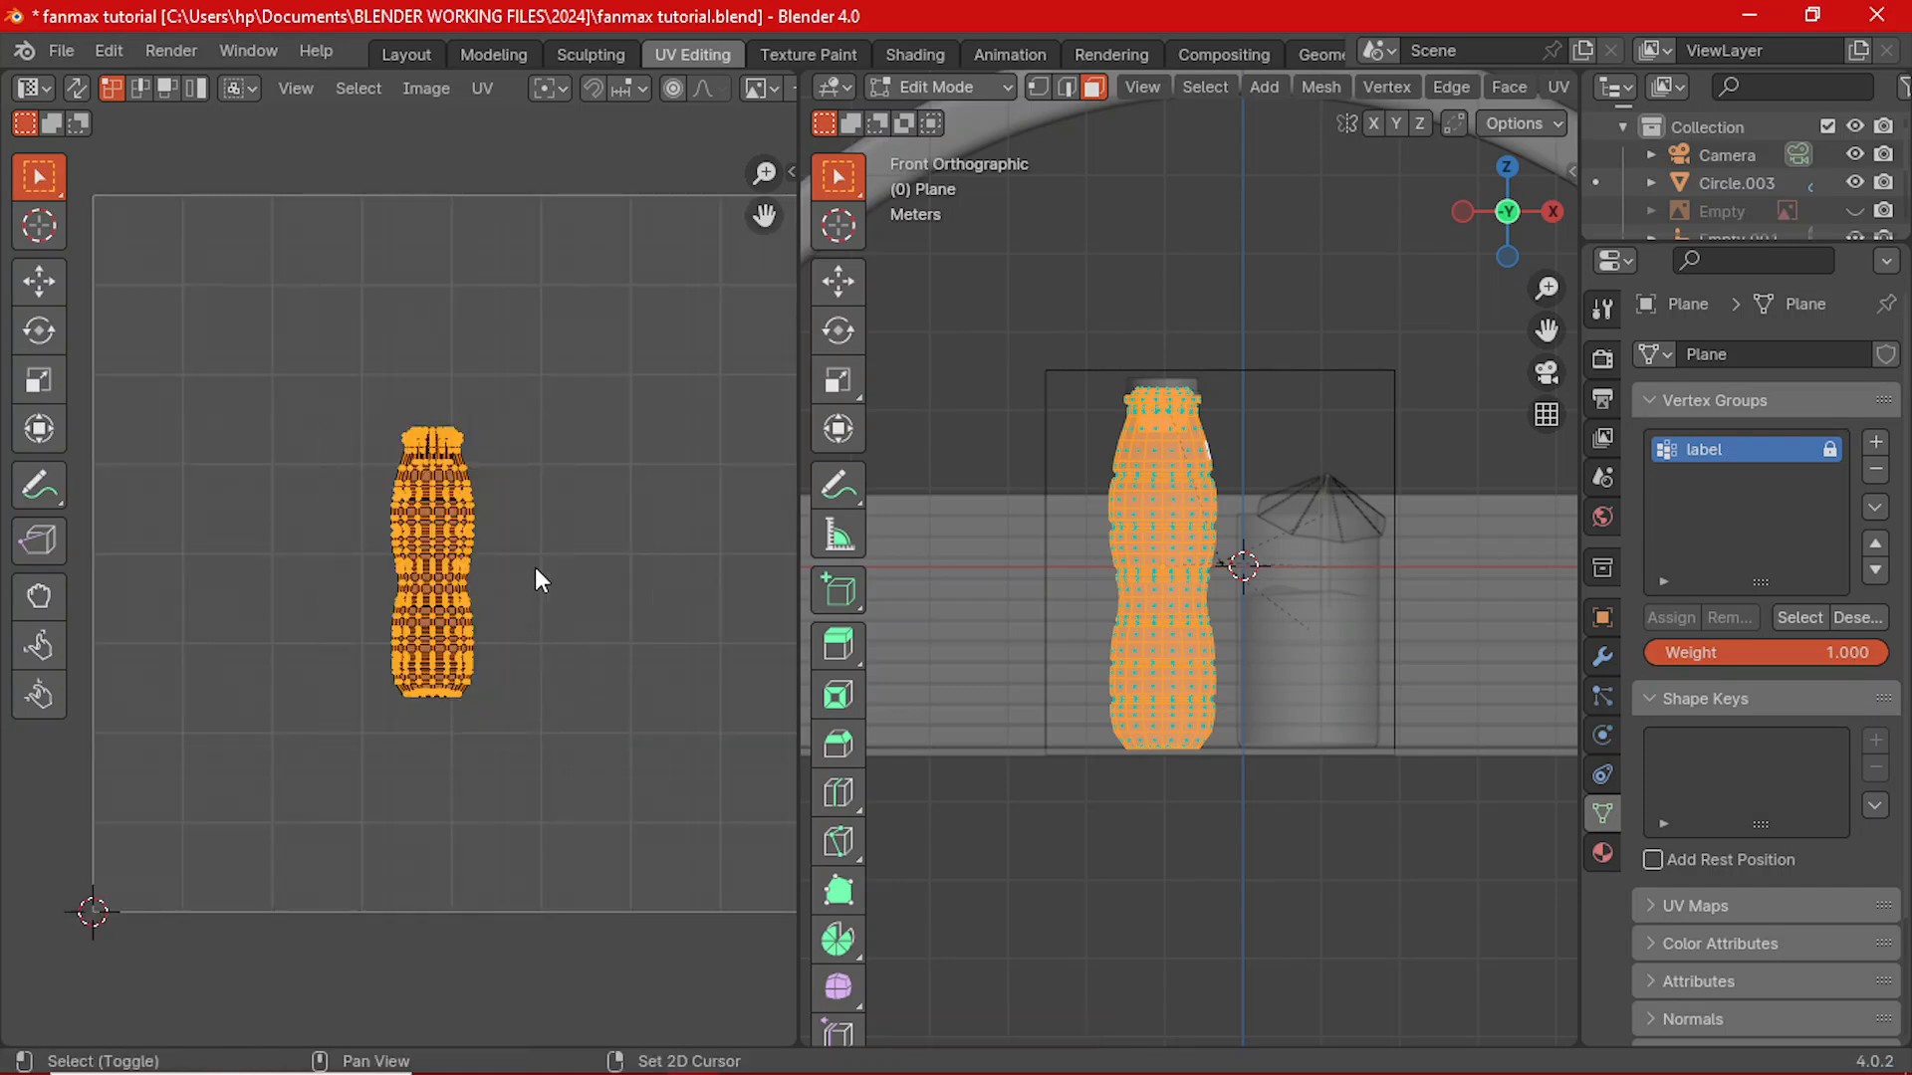
pyautogui.moveTo(535, 565); pyautogui.dragTo(511, 566, button='middle')
pyautogui.scroll(-2, 510, 566)
pyautogui.press('s')
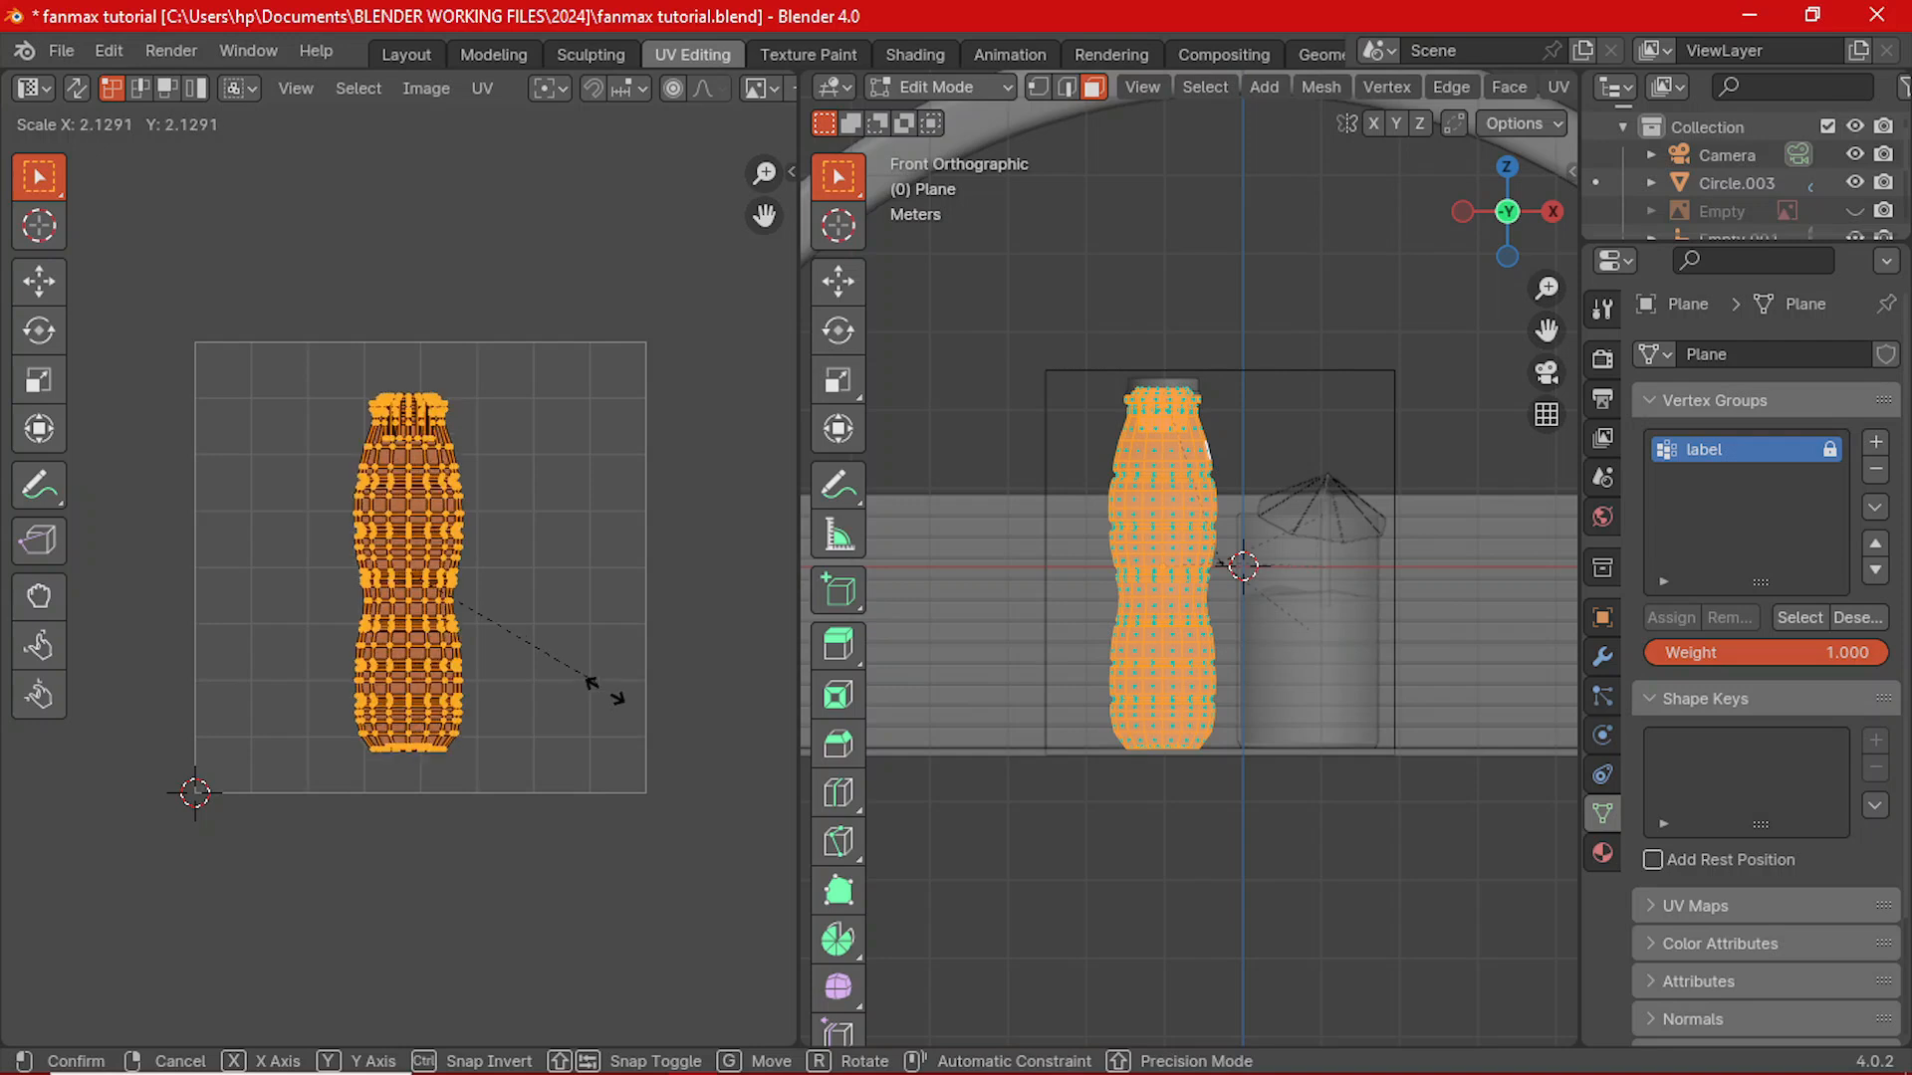
pyautogui.click(631, 705)
pyautogui.scroll(2, 444, 576)
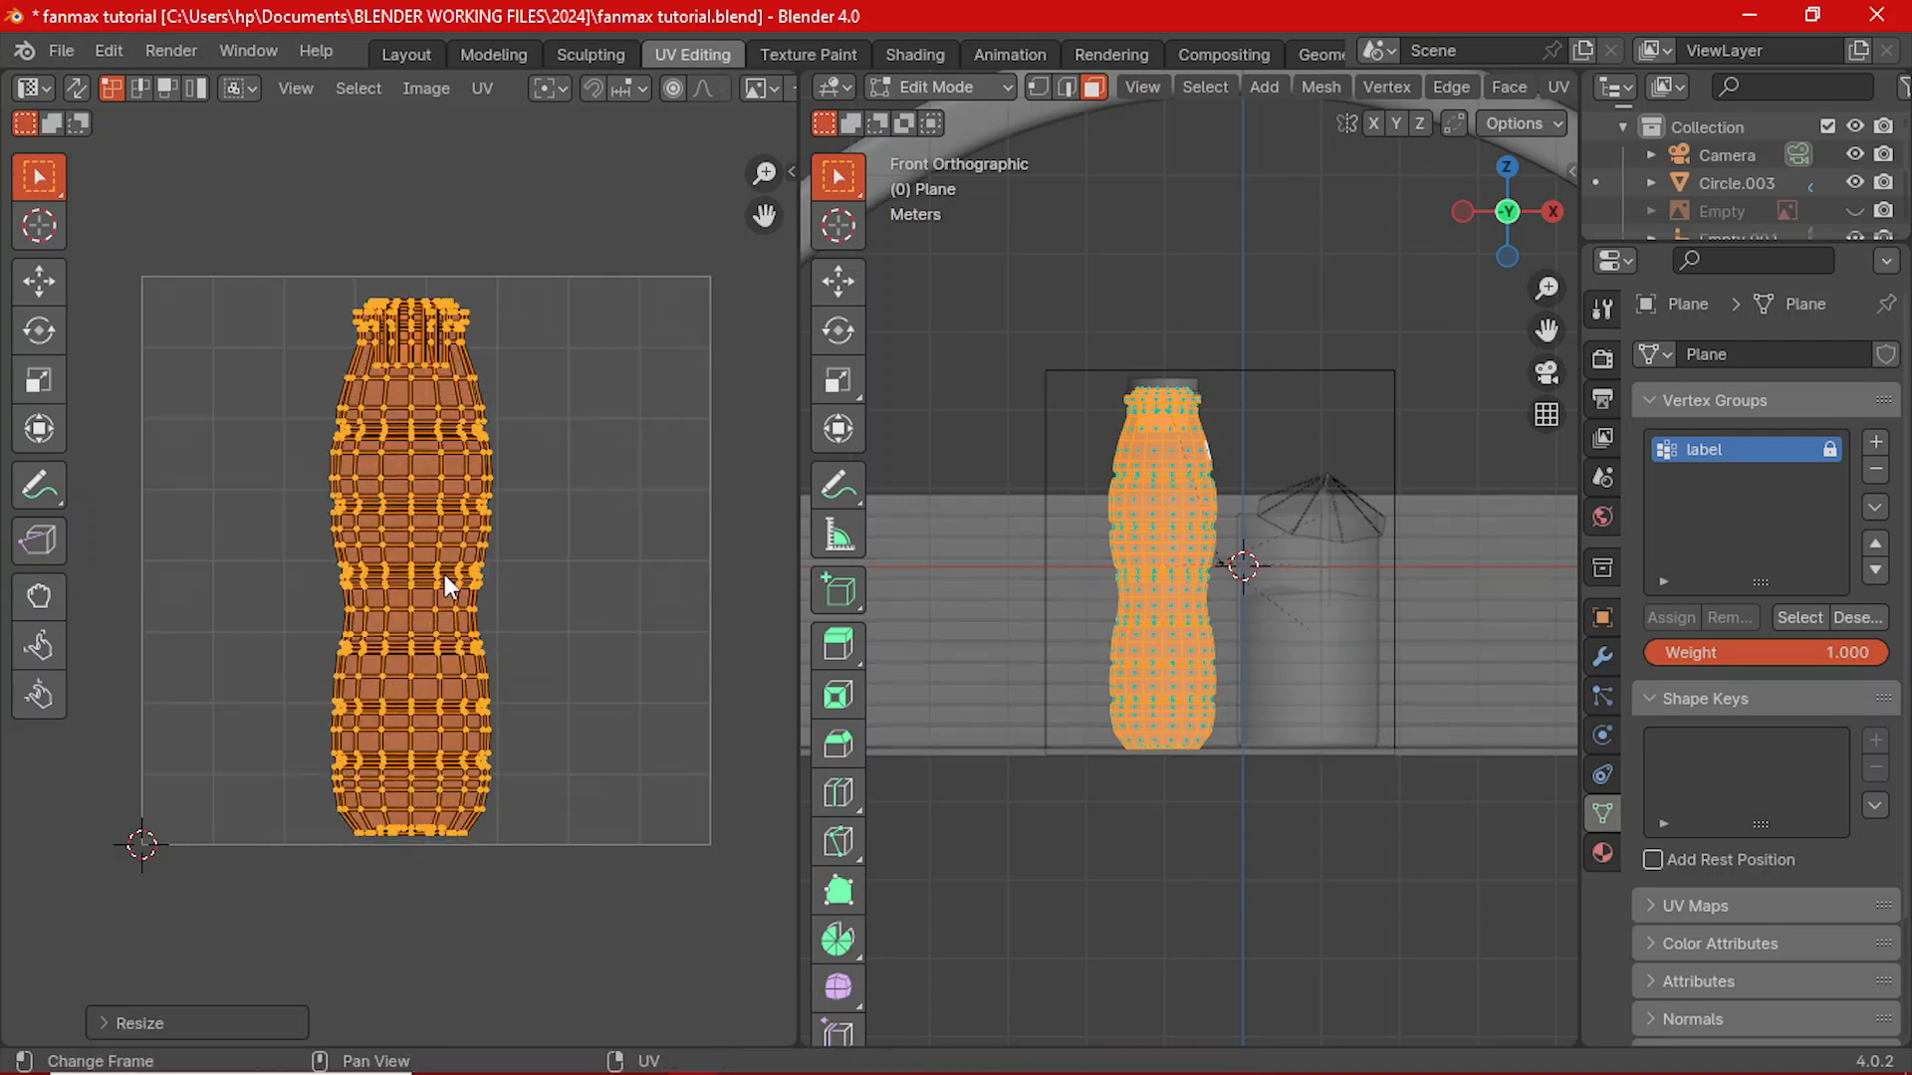
# - Examine the enlarged UV layout and compare it with the bottle mesh in the 3D view
pyautogui.click(566, 543)
pyautogui.scroll(2, 448, 508)
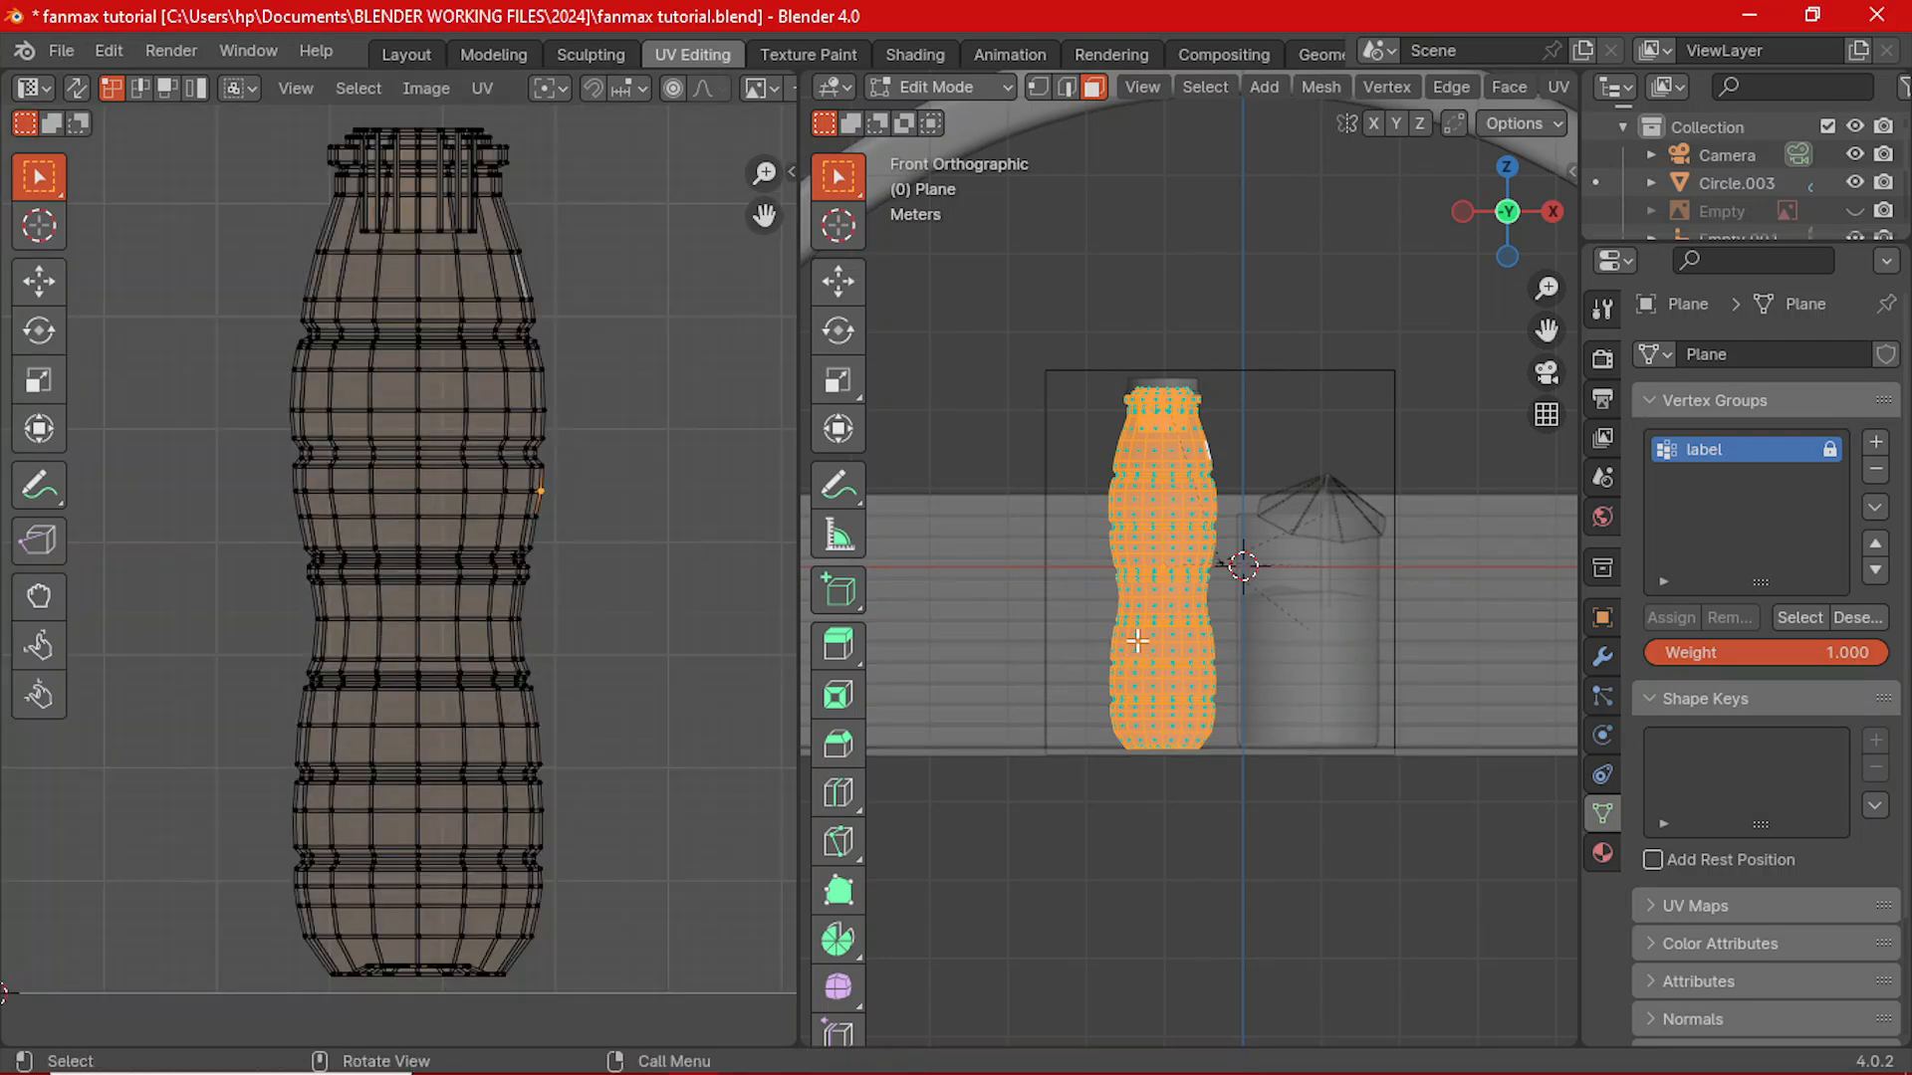
pyautogui.scroll(2, 1151, 583)
pyautogui.scroll(1, 1151, 583)
pyautogui.keyDown('shift'); pyautogui.moveTo(1101, 520); pyautogui.dragTo(990, 528, button='middle'); pyautogui.keyUp('shift')
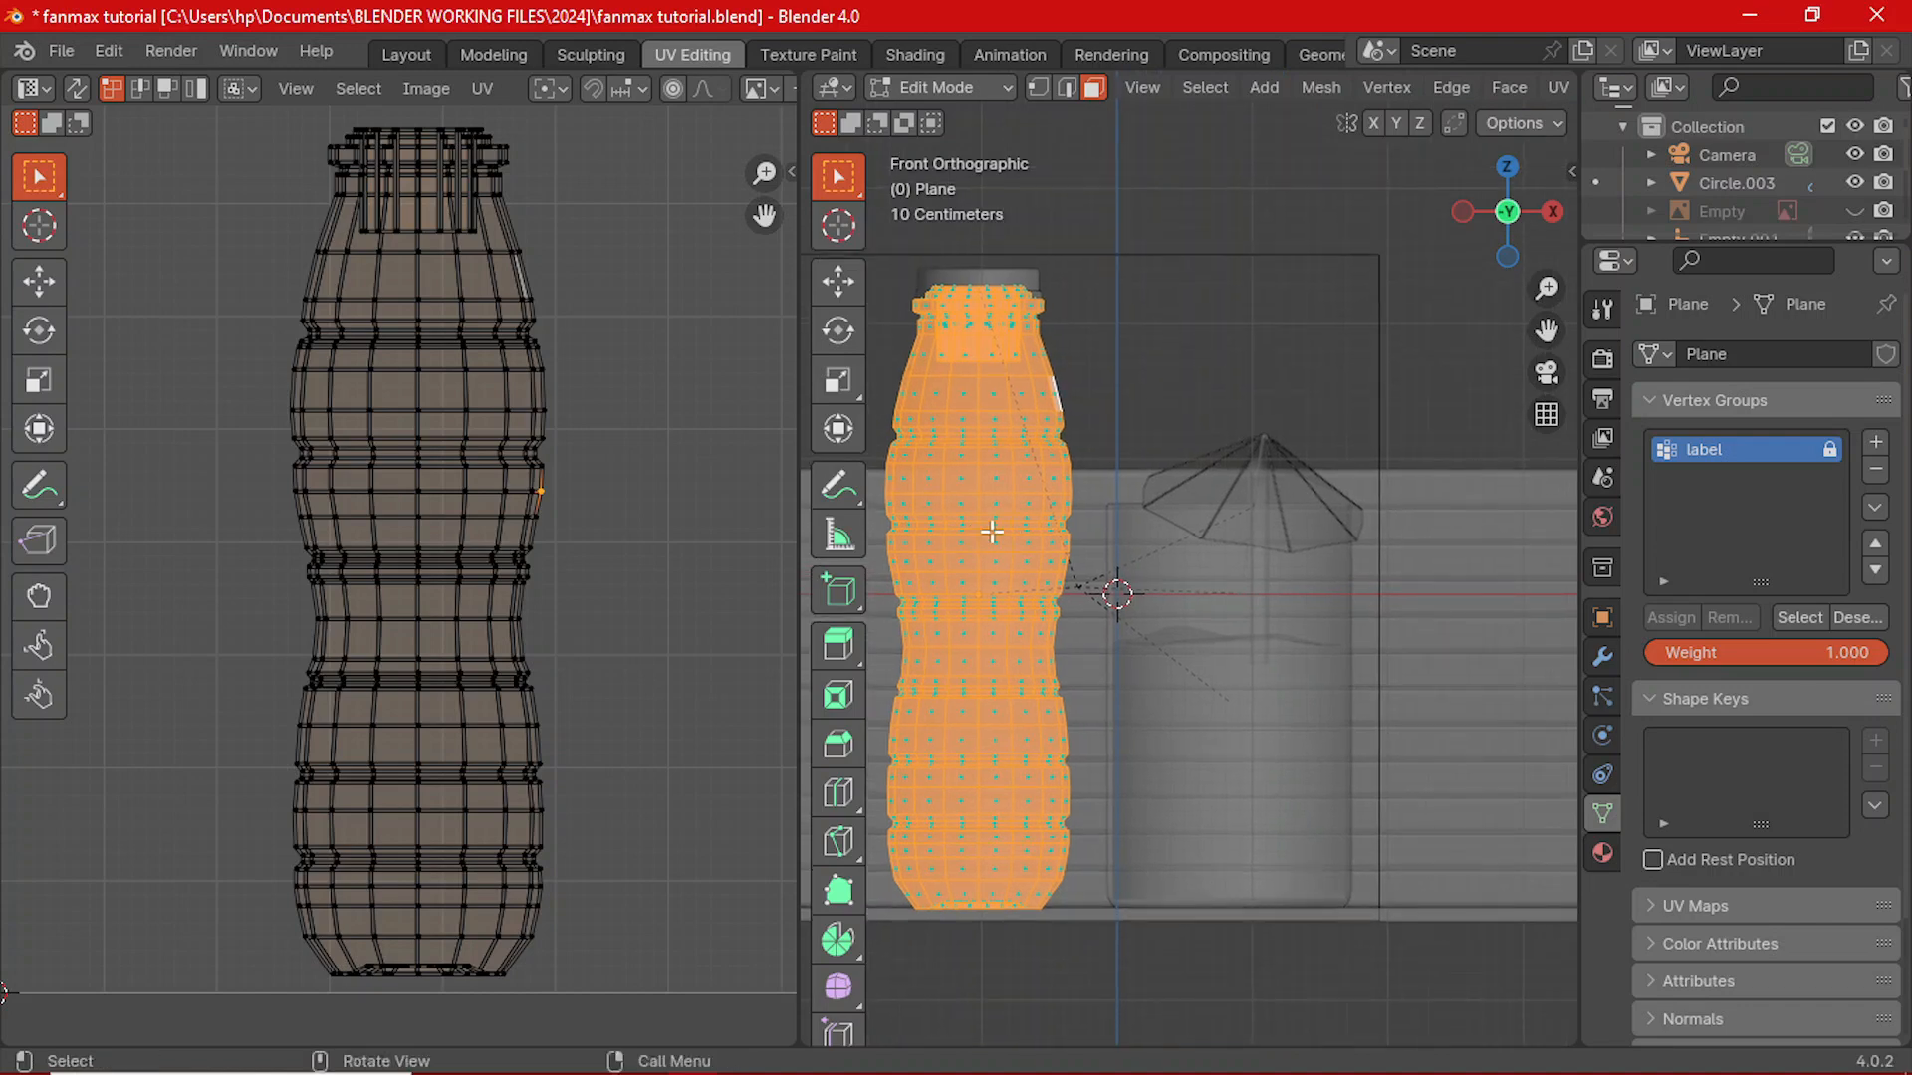
pyautogui.scroll(1, 990, 528)
pyautogui.scroll(1, 978, 445)
pyautogui.scroll(-3, 977, 445)
pyautogui.keyDown('shift'); pyautogui.moveTo(978, 447); pyautogui.dragTo(1107, 591, button='middle'); pyautogui.keyUp('shift')
pyautogui.scroll(3, 1114, 469)
pyautogui.click(1197, 344)
pyautogui.scroll(-4, 1045, 477)
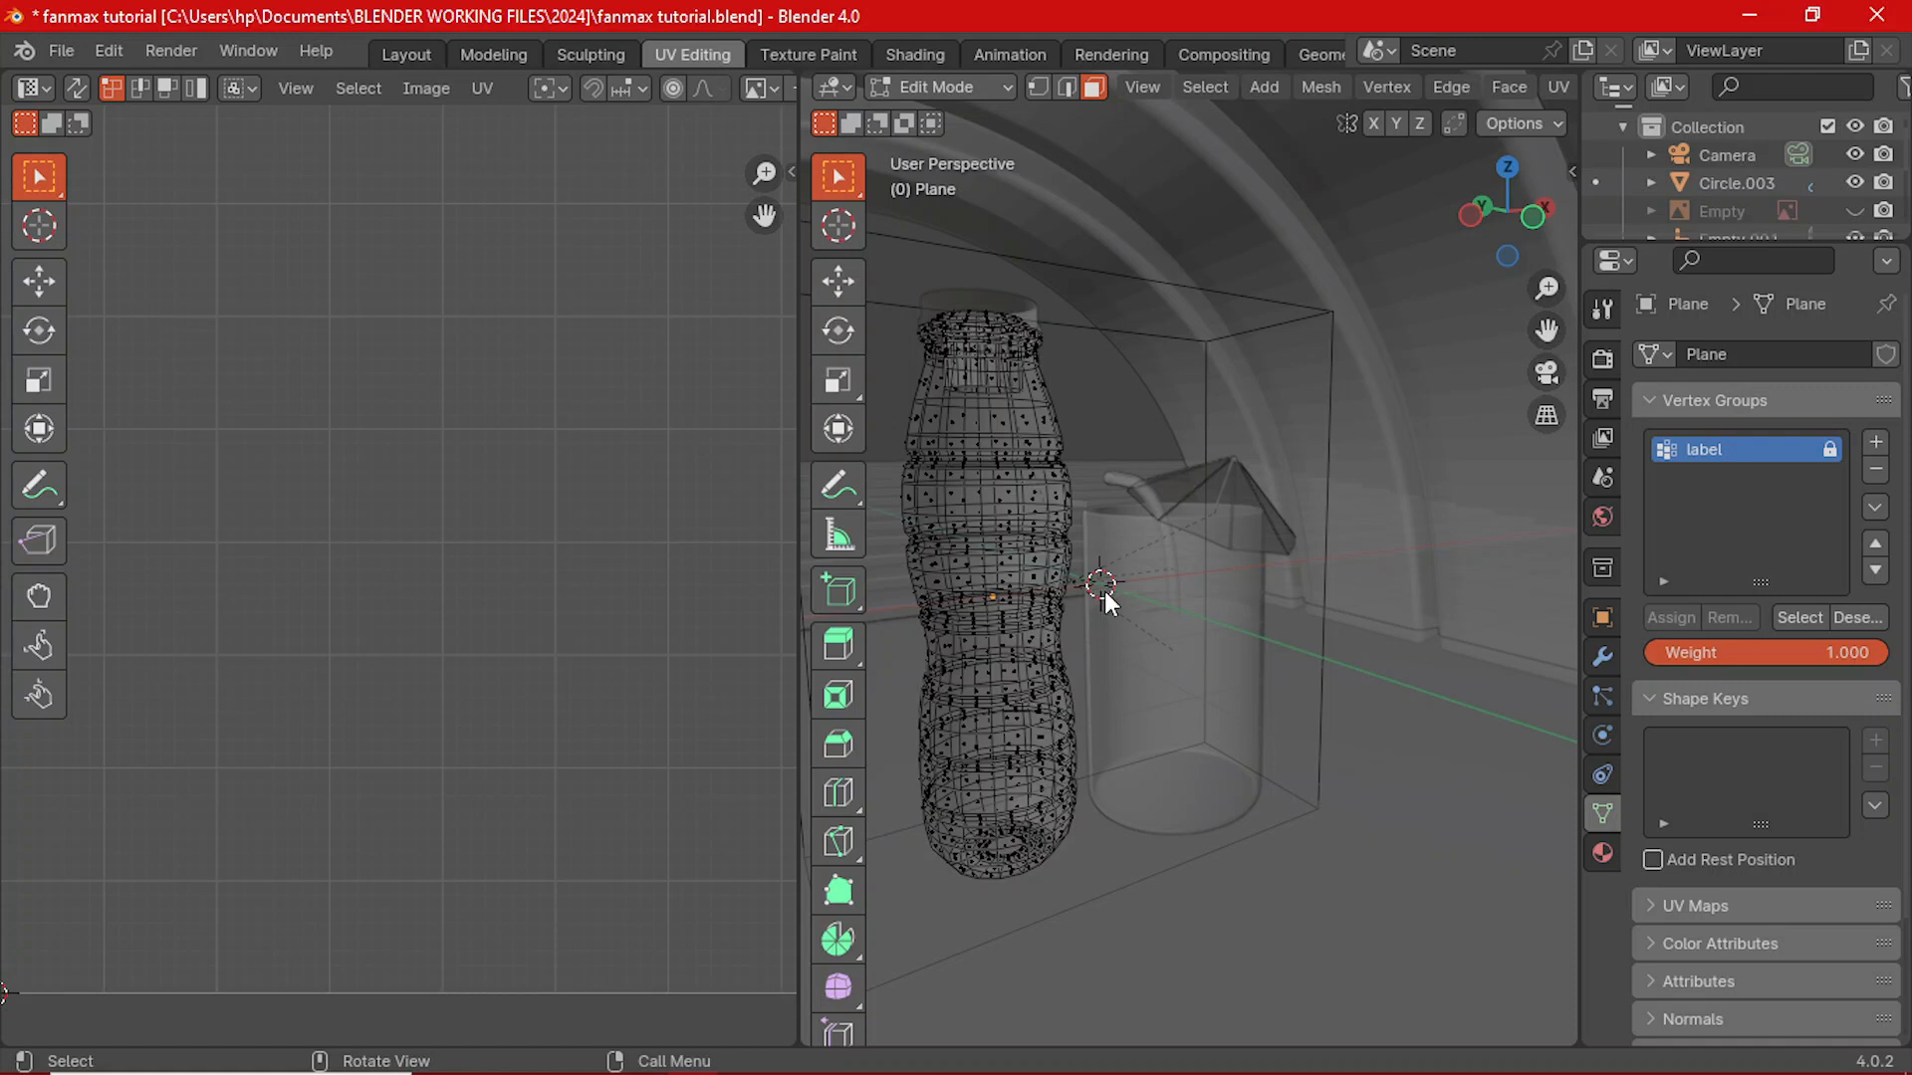
# - Return the bottle to Object Mode and turn off X-ray display
pyautogui.press('Tab')
pyautogui.press('Tab')
pyautogui.scroll(-3, 1152, 588)
pyautogui.press('Tab')
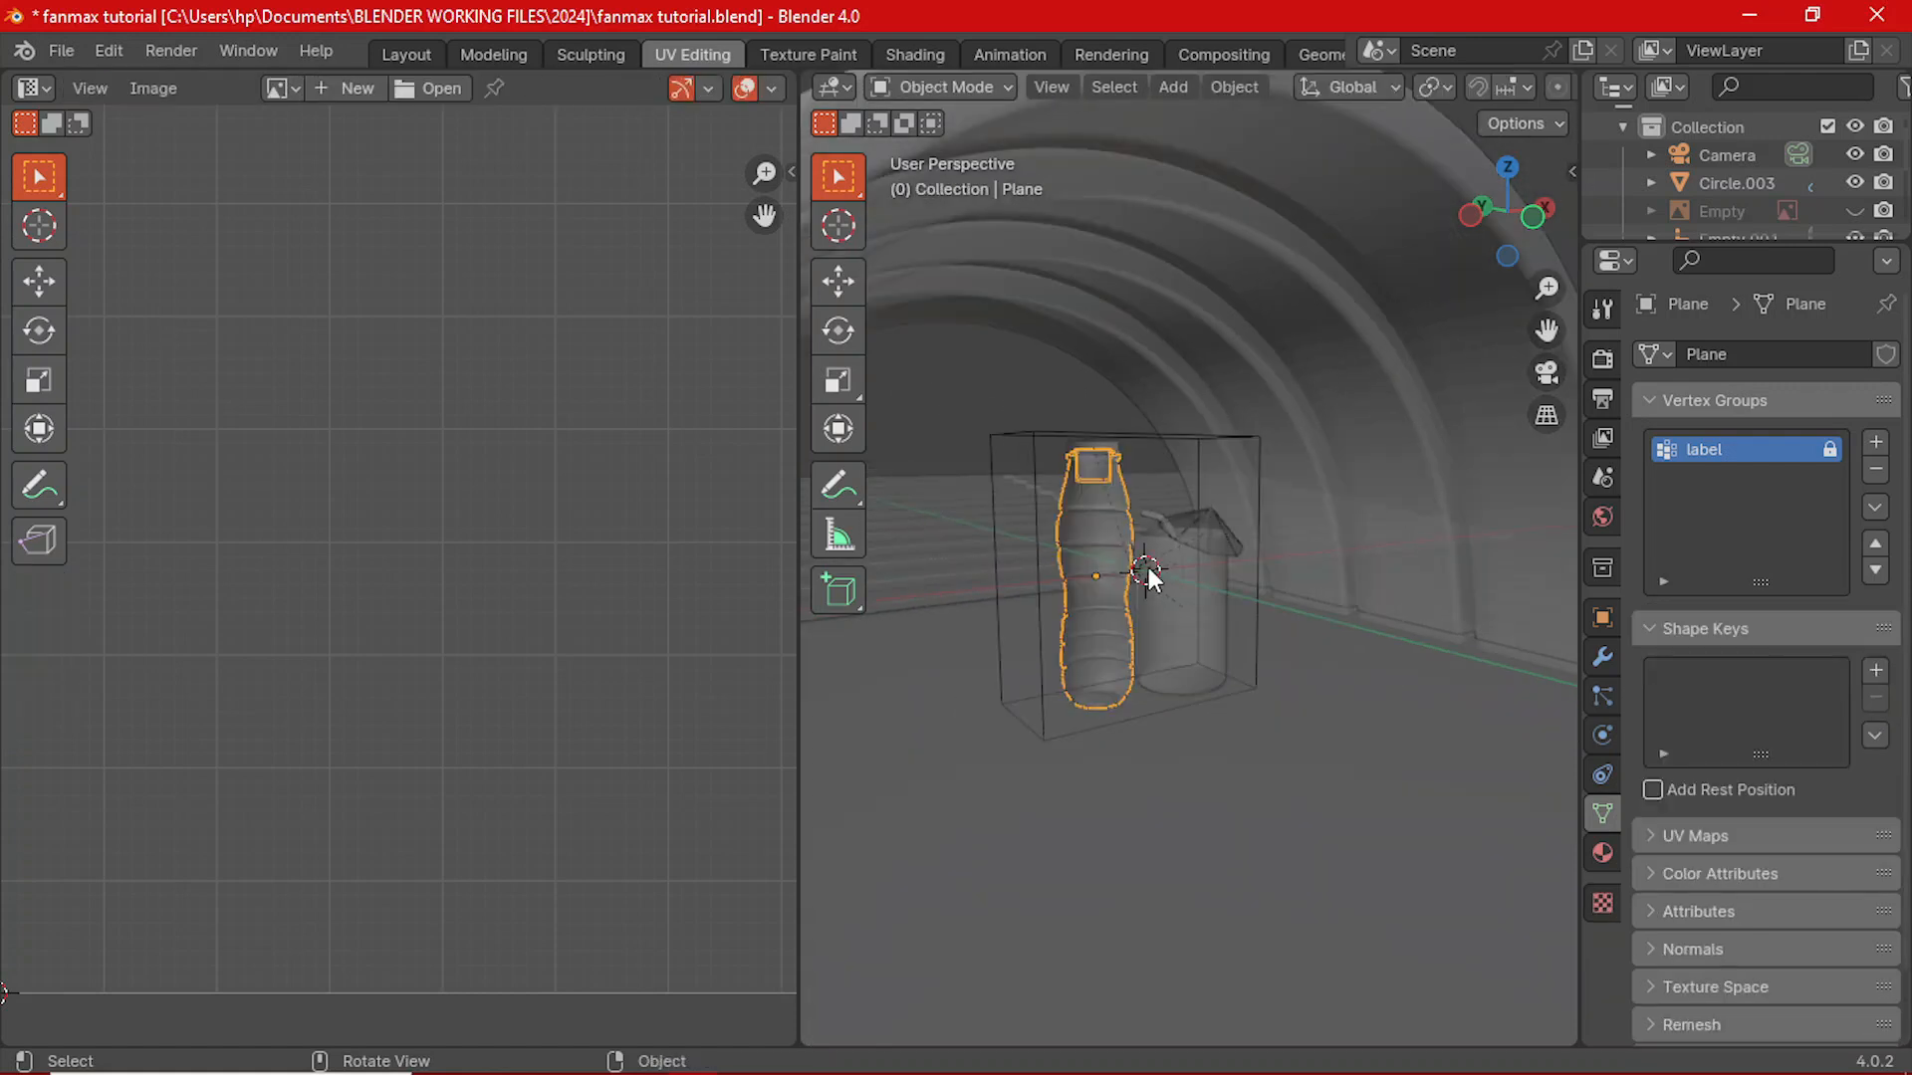
pyautogui.moveTo(1147, 569); pyautogui.dragTo(1228, 674, button='middle')
pyautogui.hotkey('alt', 'z')
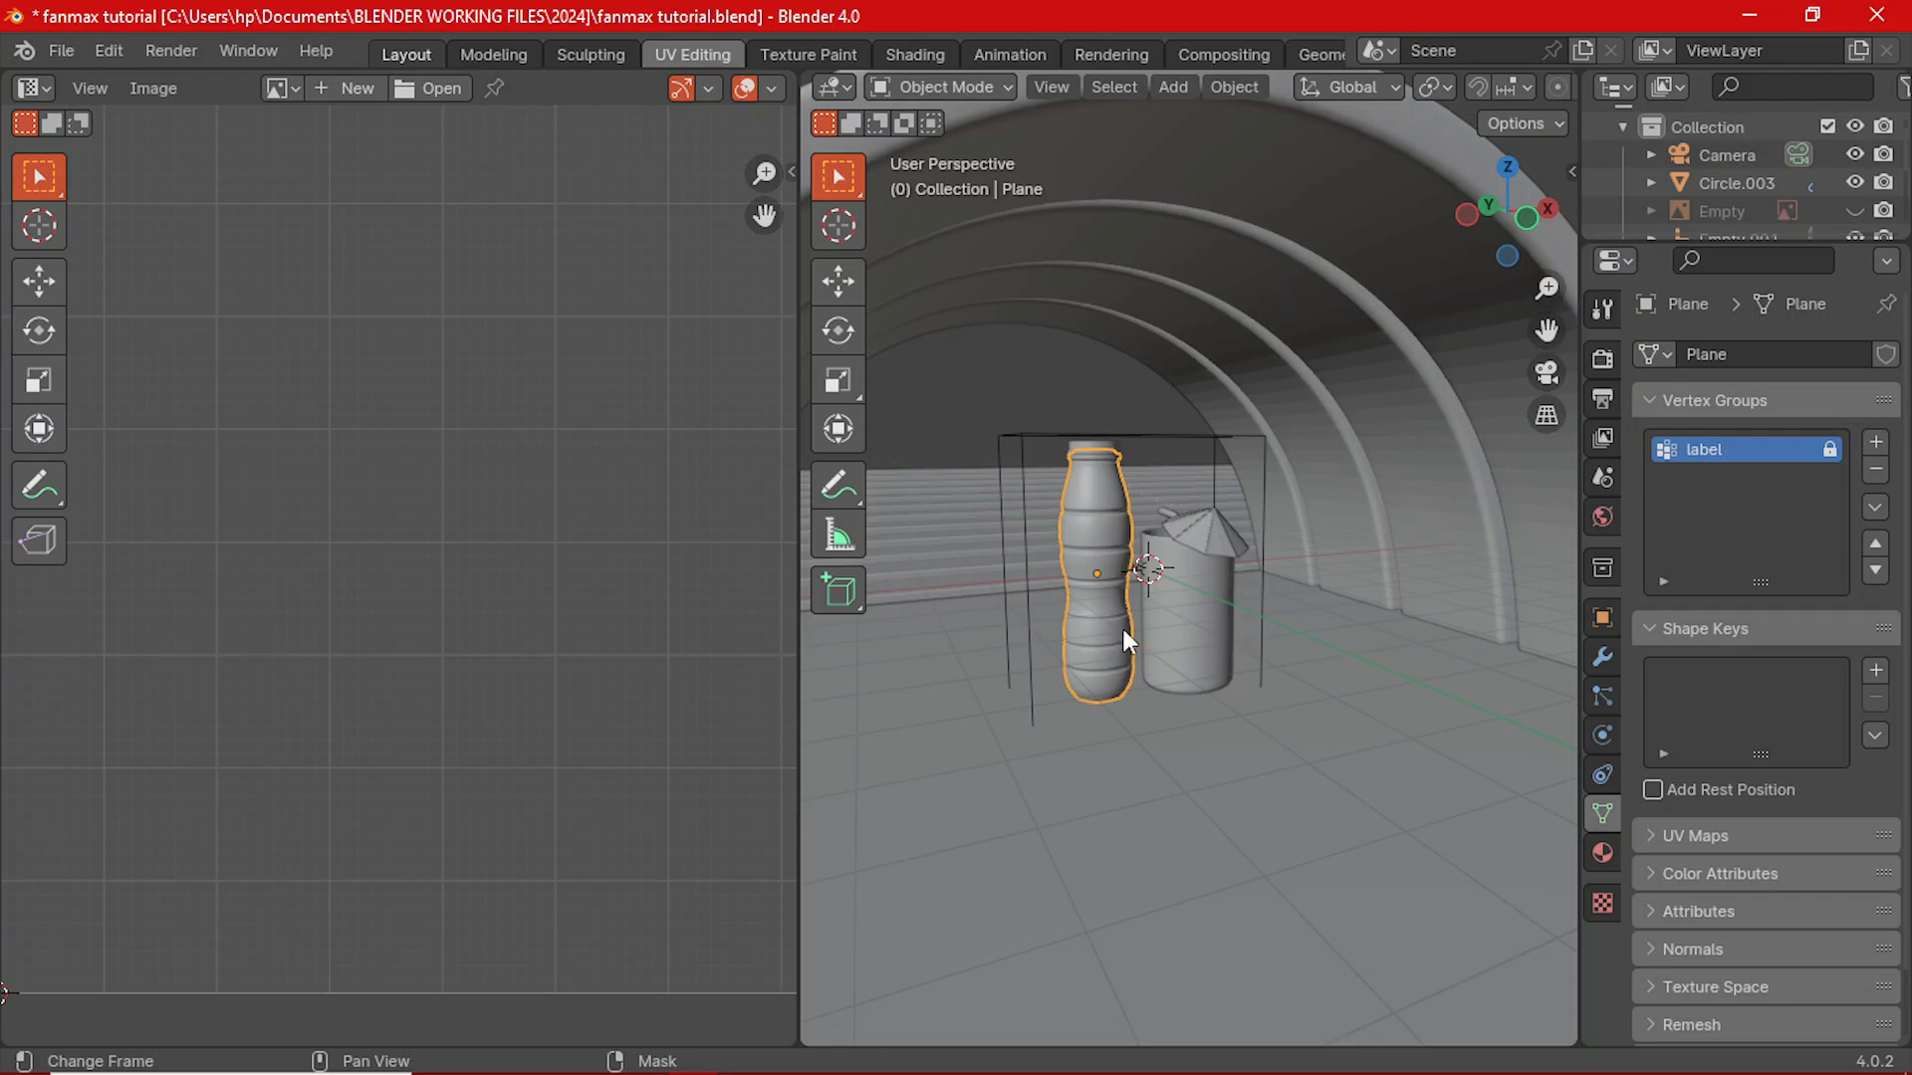
# - In the Layout workspace, examine the bottle and cup under the ribbed arch from near and far
pyautogui.scroll(-10, 882, 612)
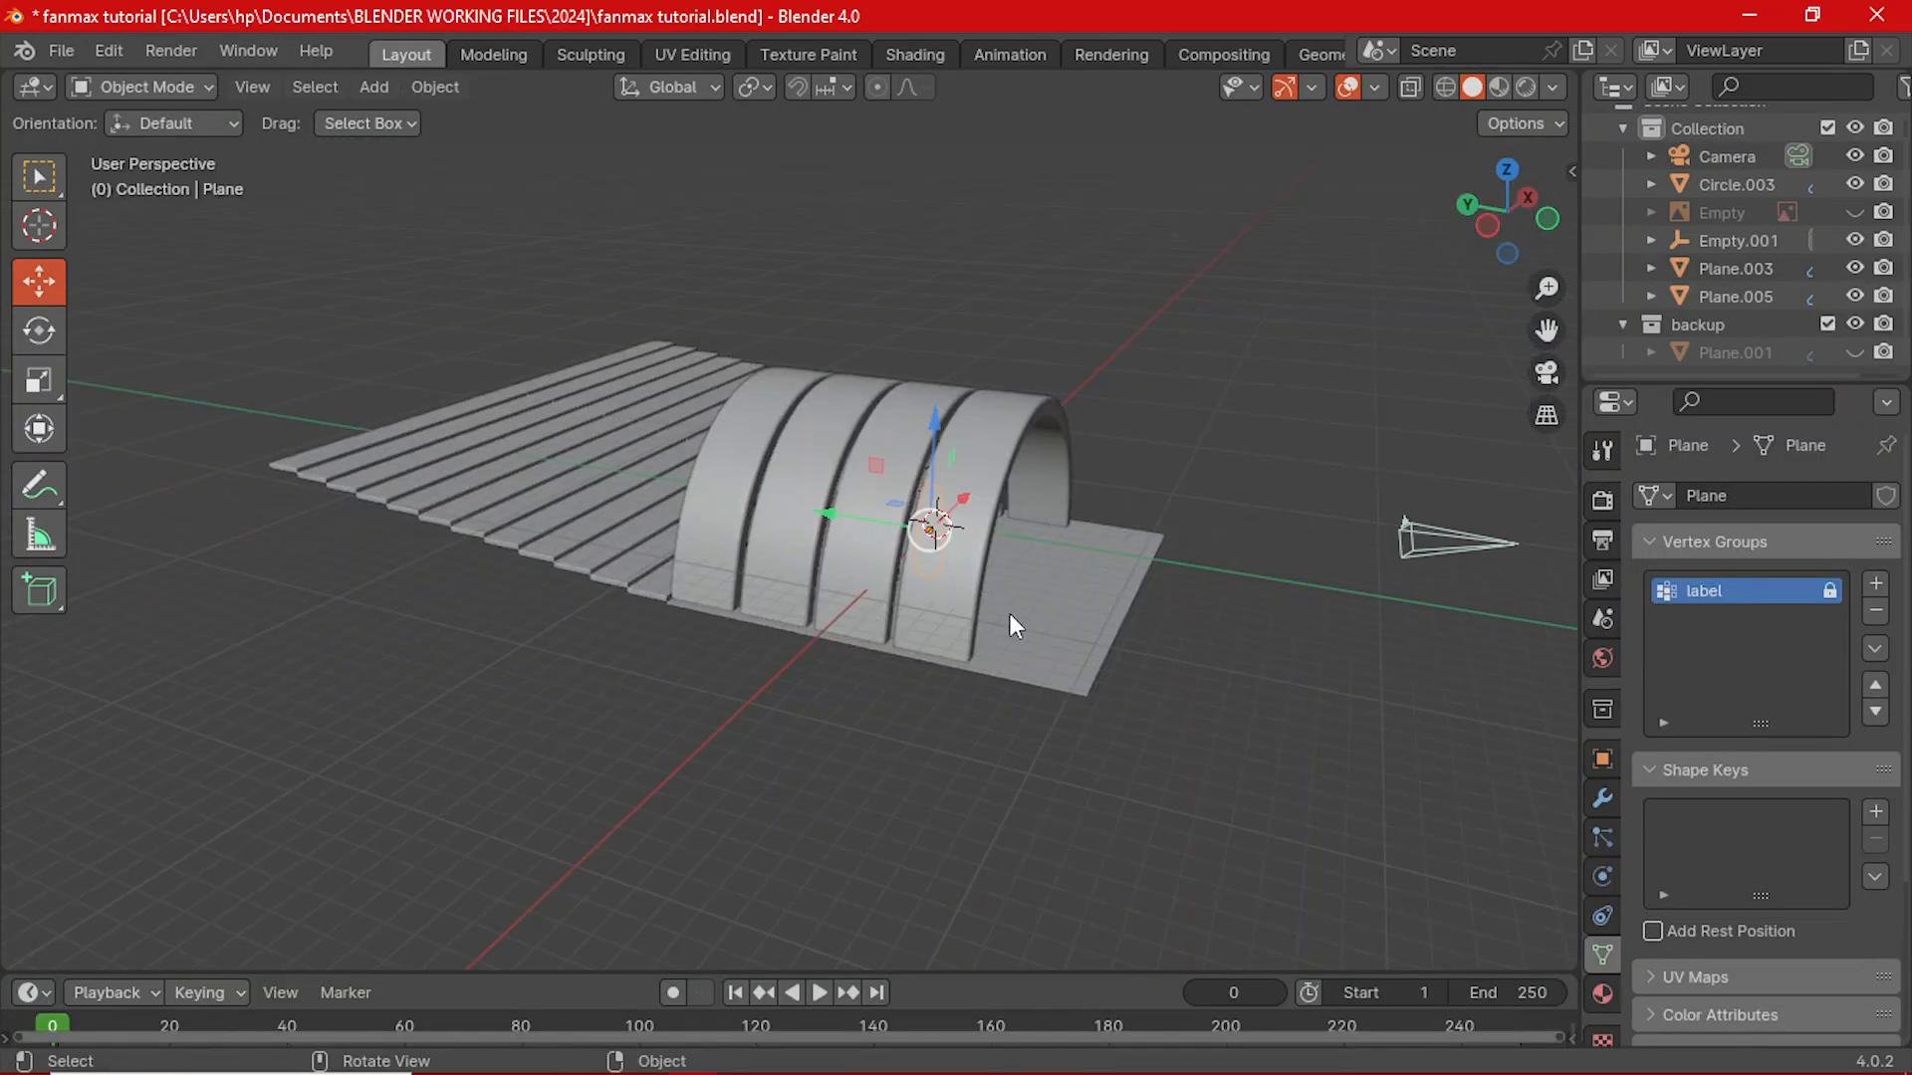
pyautogui.moveTo(1010, 613); pyautogui.dragTo(755, 486, button='middle')
pyautogui.scroll(3, 679, 547)
pyautogui.scroll(1, 724, 554)
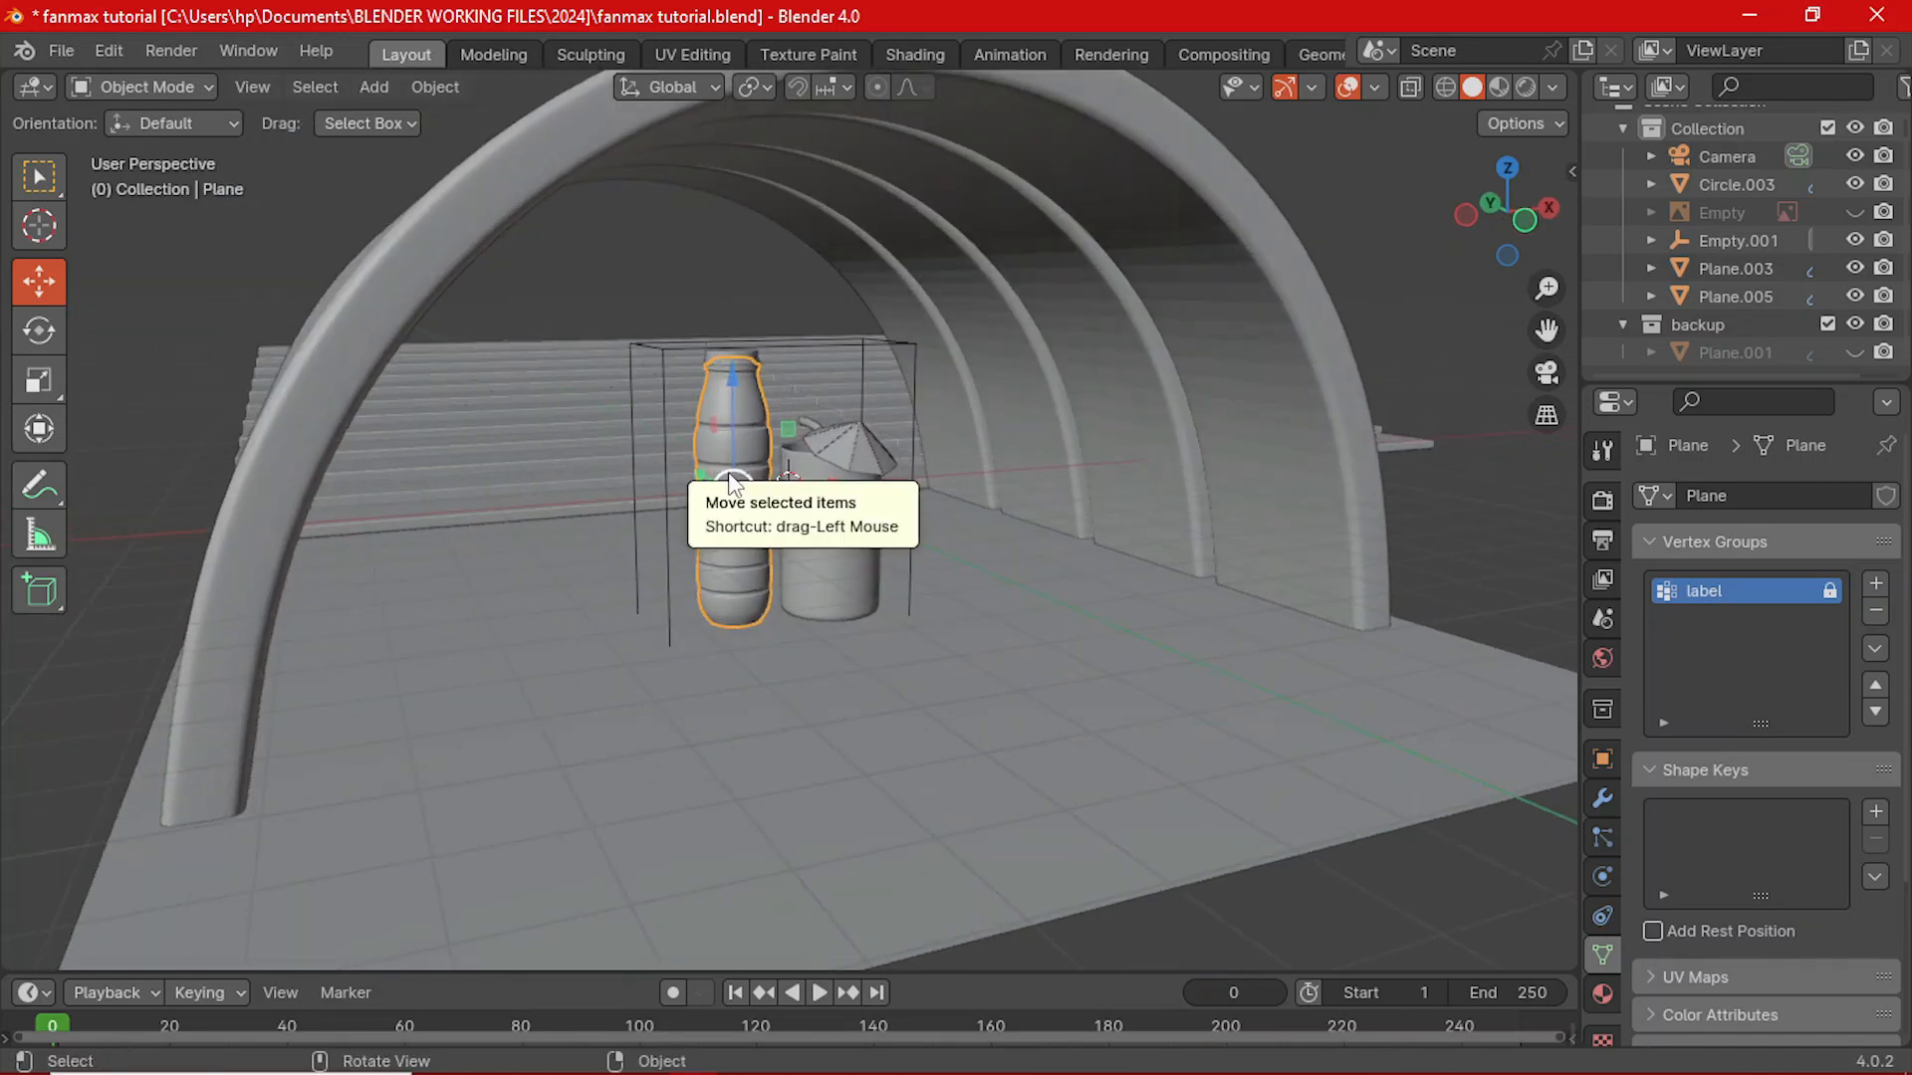
pyautogui.scroll(4, 744, 470)
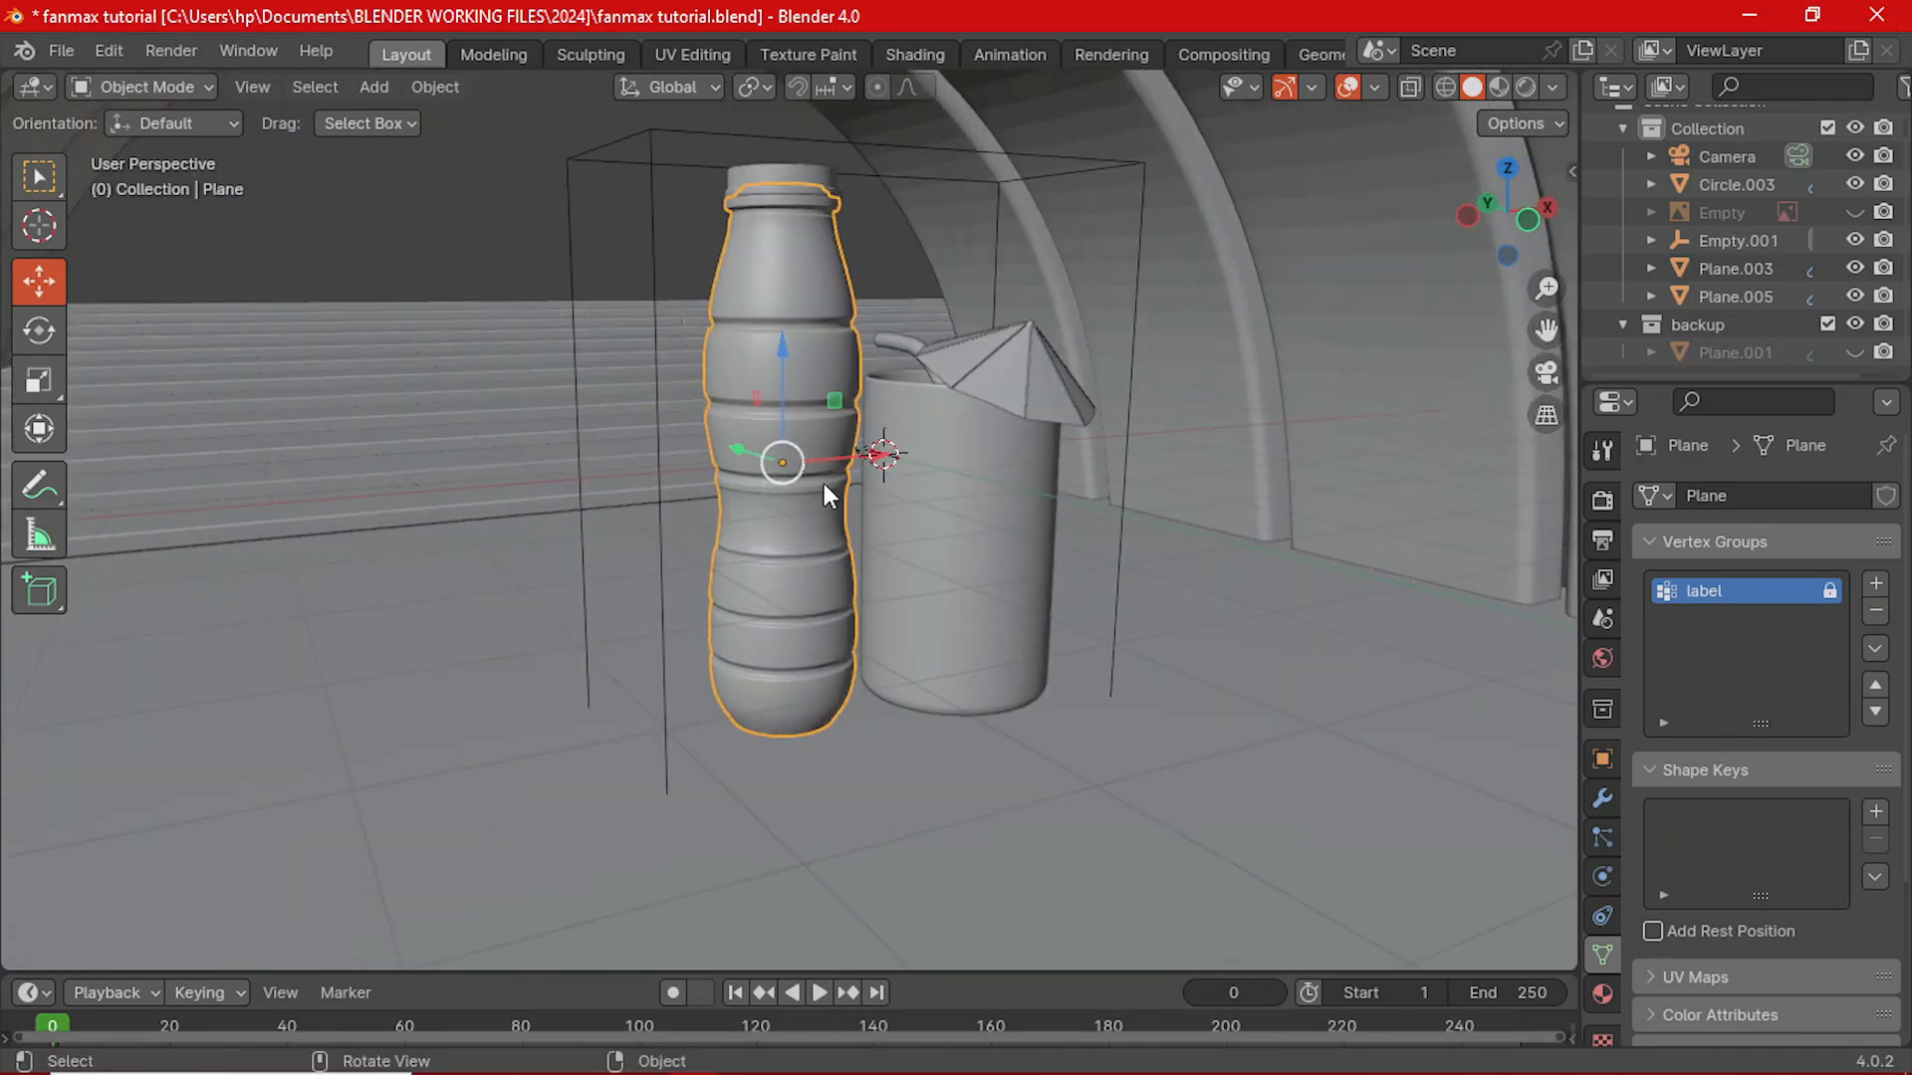
pyautogui.scroll(-6, 1016, 508)
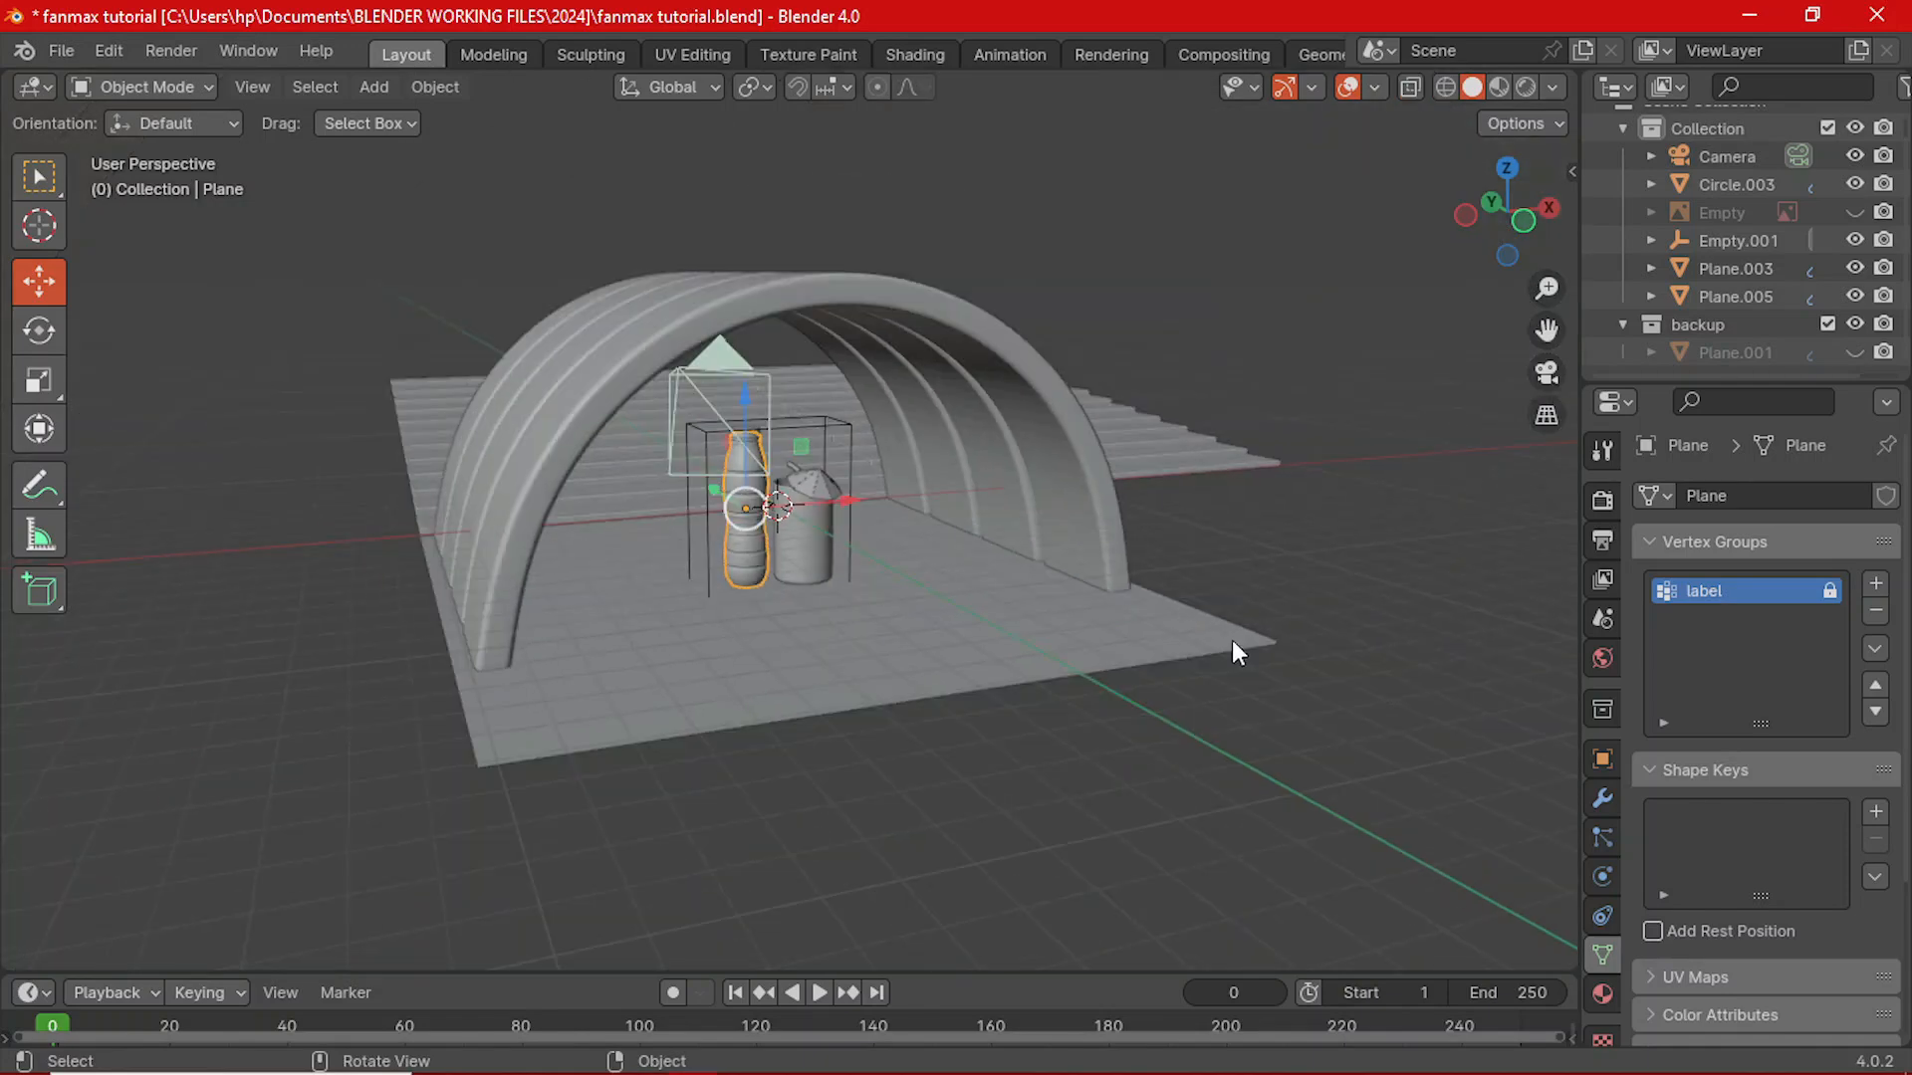
pyautogui.scroll(5, 695, 500)
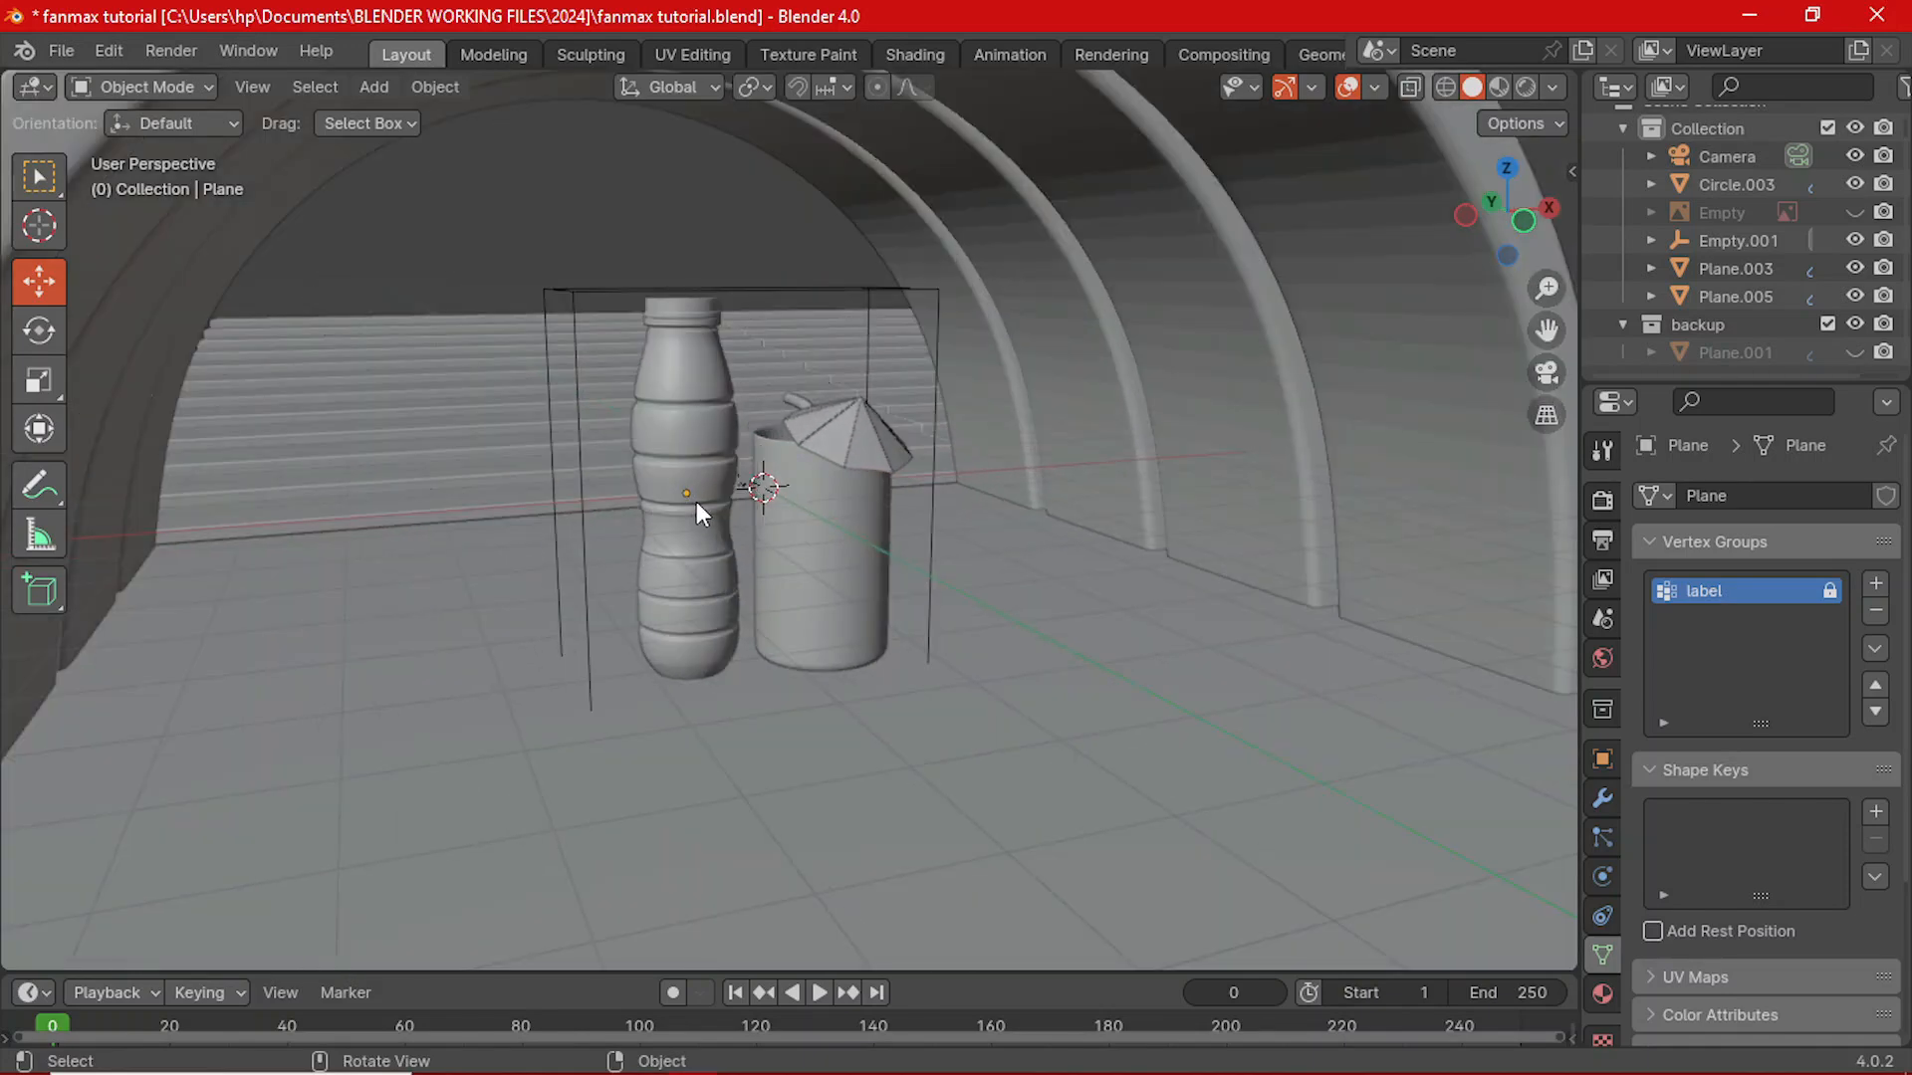
pyautogui.scroll(-5, 727, 443)
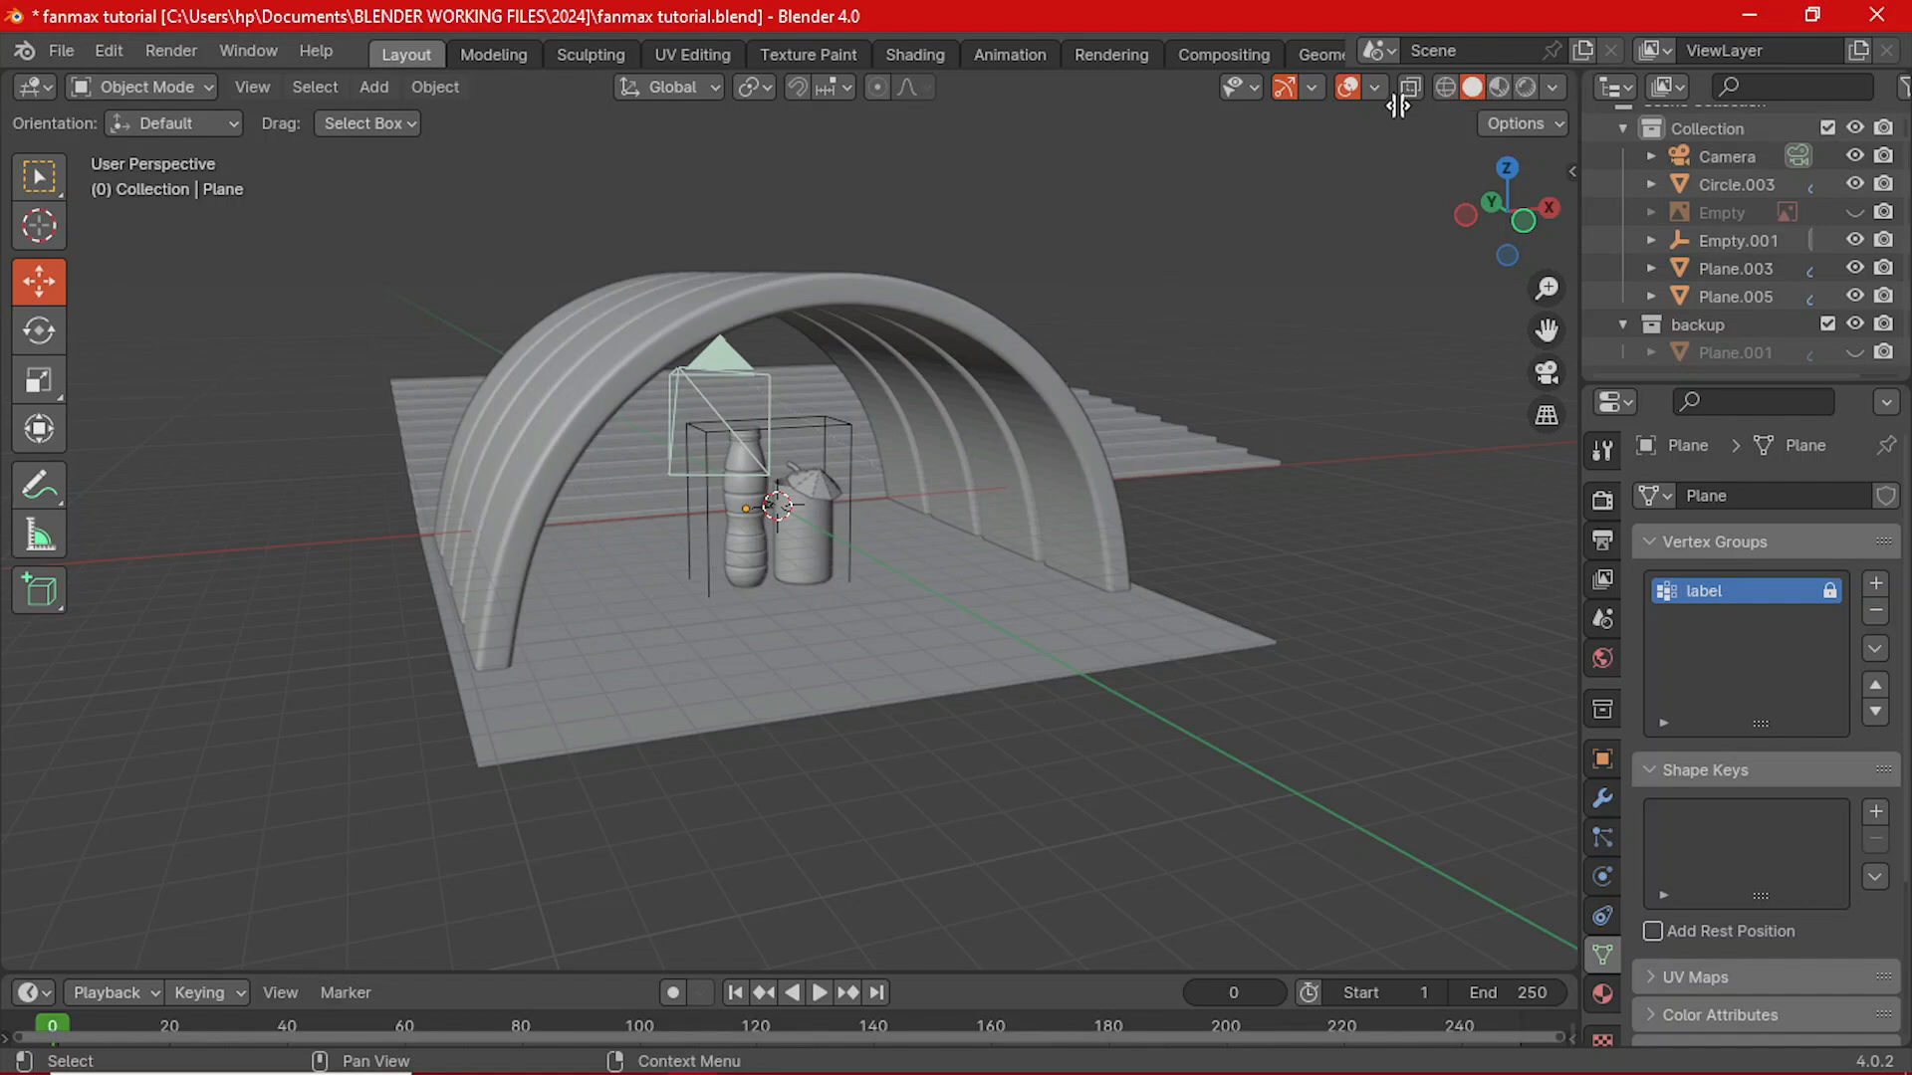
# - Split the 3D viewport into two side-by-side views and show the active camera's view in the second one
pyautogui.moveTo(1398, 106); pyautogui.dragTo(922, 164)
pyautogui.scroll(3, 371, 496)
pyautogui.scroll(-3, 397, 510)
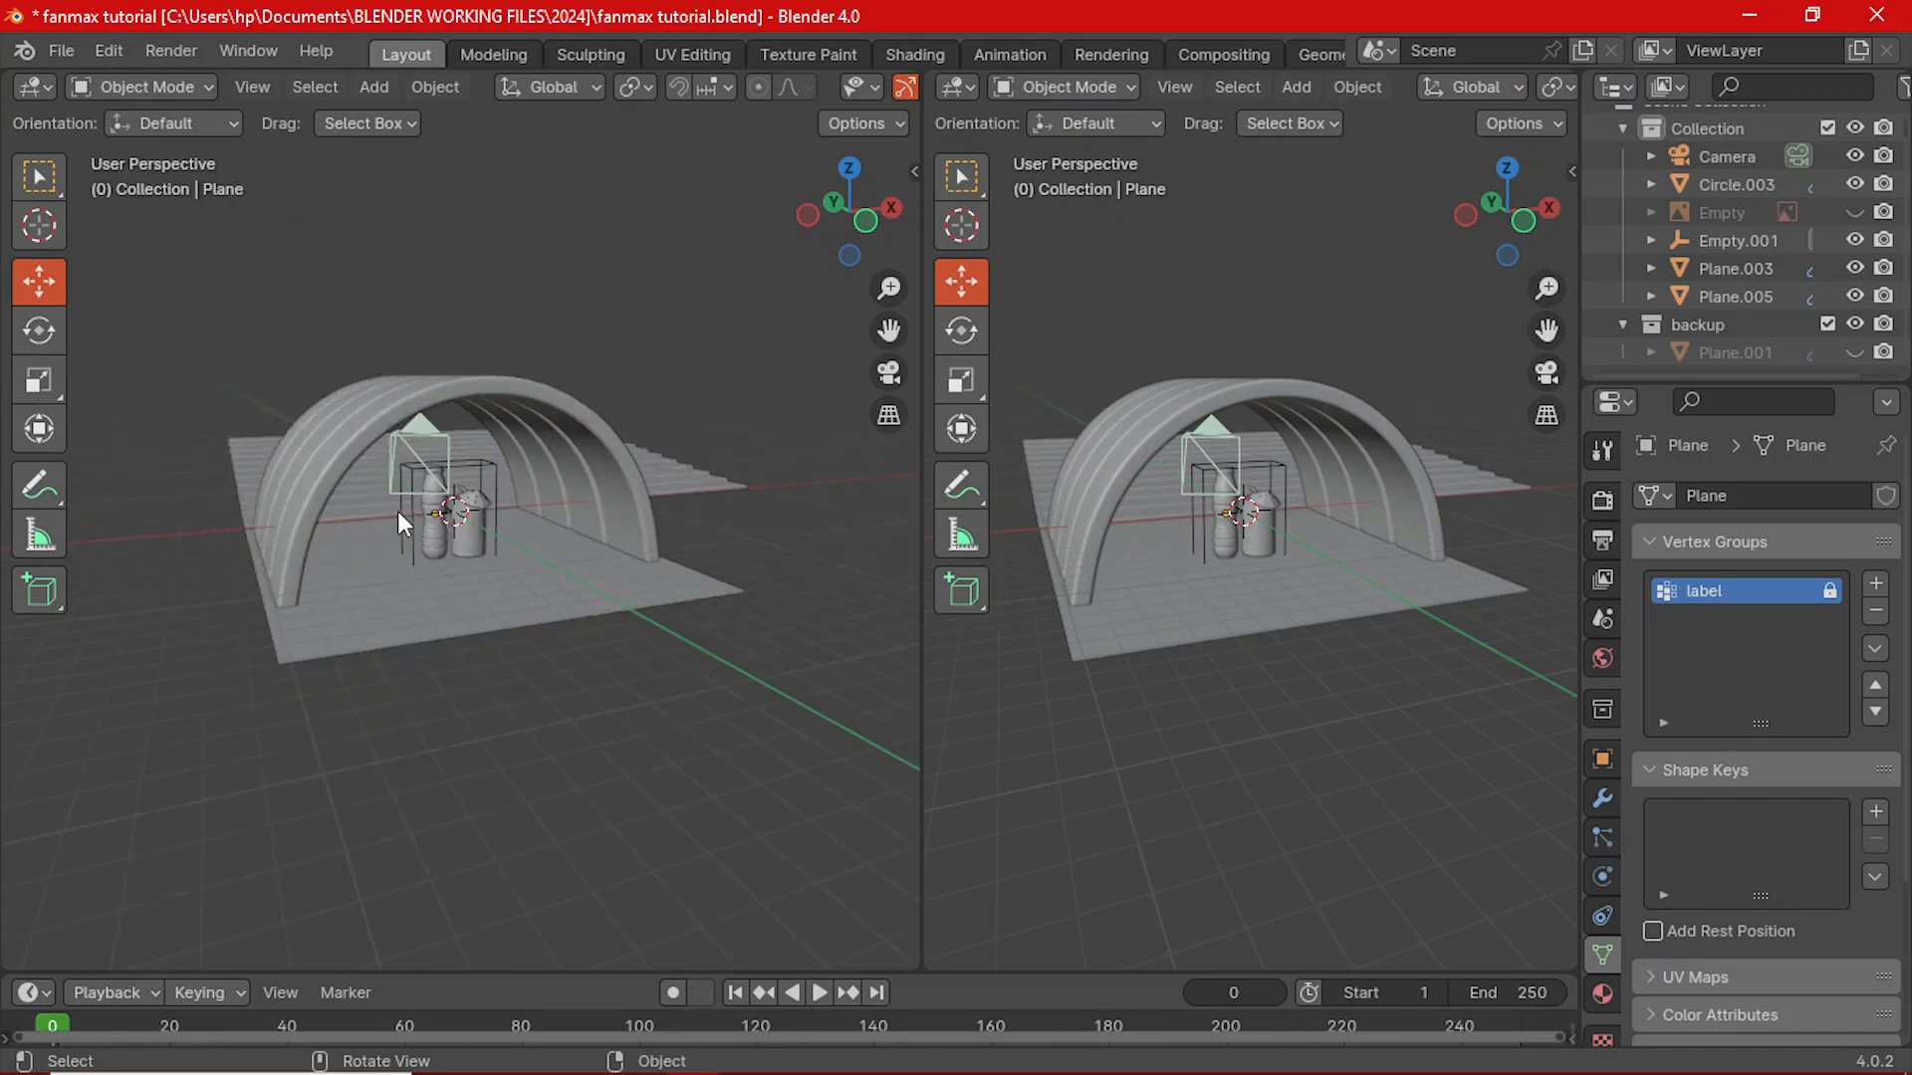
pyautogui.keyDown('shift'); pyautogui.moveTo(556, 521); pyautogui.dragTo(616, 619, button='middle'); pyautogui.keyUp('shift')
pyautogui.scroll(3, 606, 701)
pyautogui.moveTo(605, 701); pyautogui.dragTo(553, 675, button='middle')
pyautogui.press('KP_0')
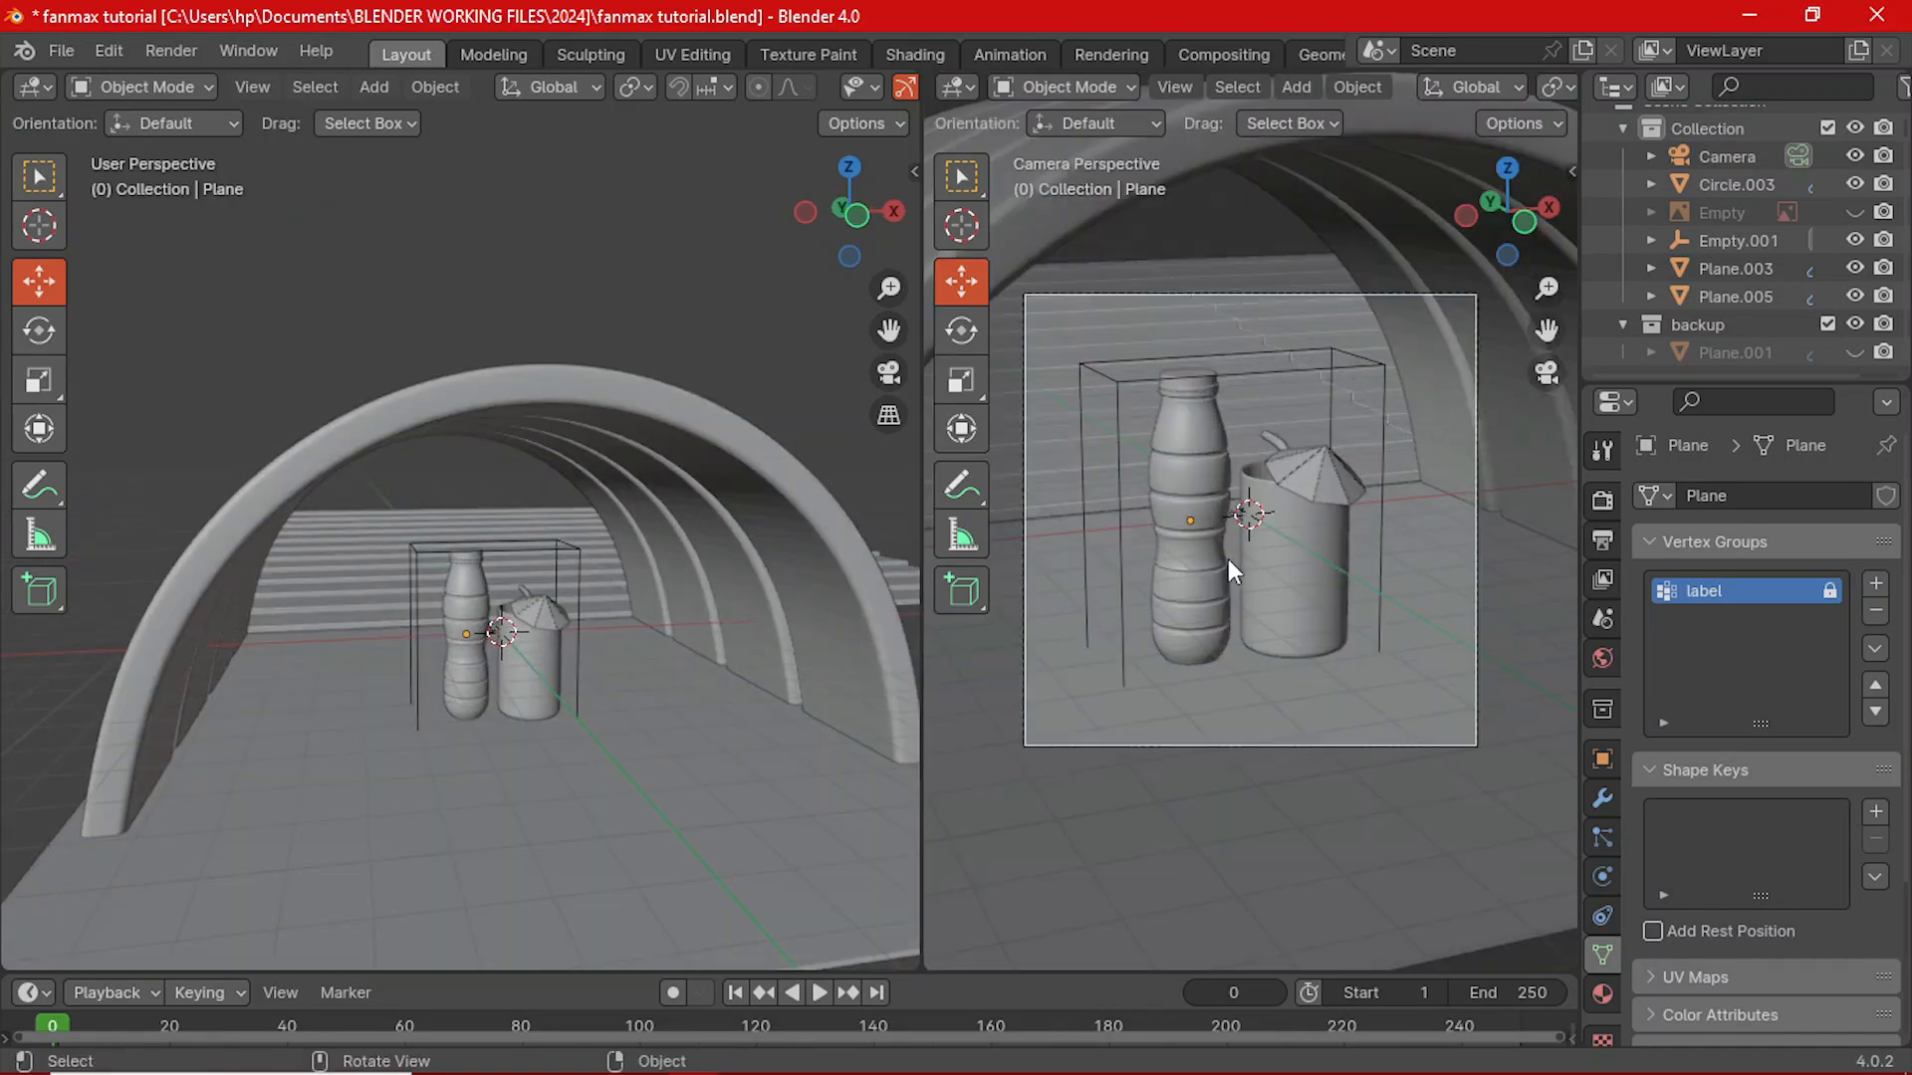
# - Hide the toolbar, gizmos and overlays in the camera viewport
pyautogui.scroll(1, 1227, 559)
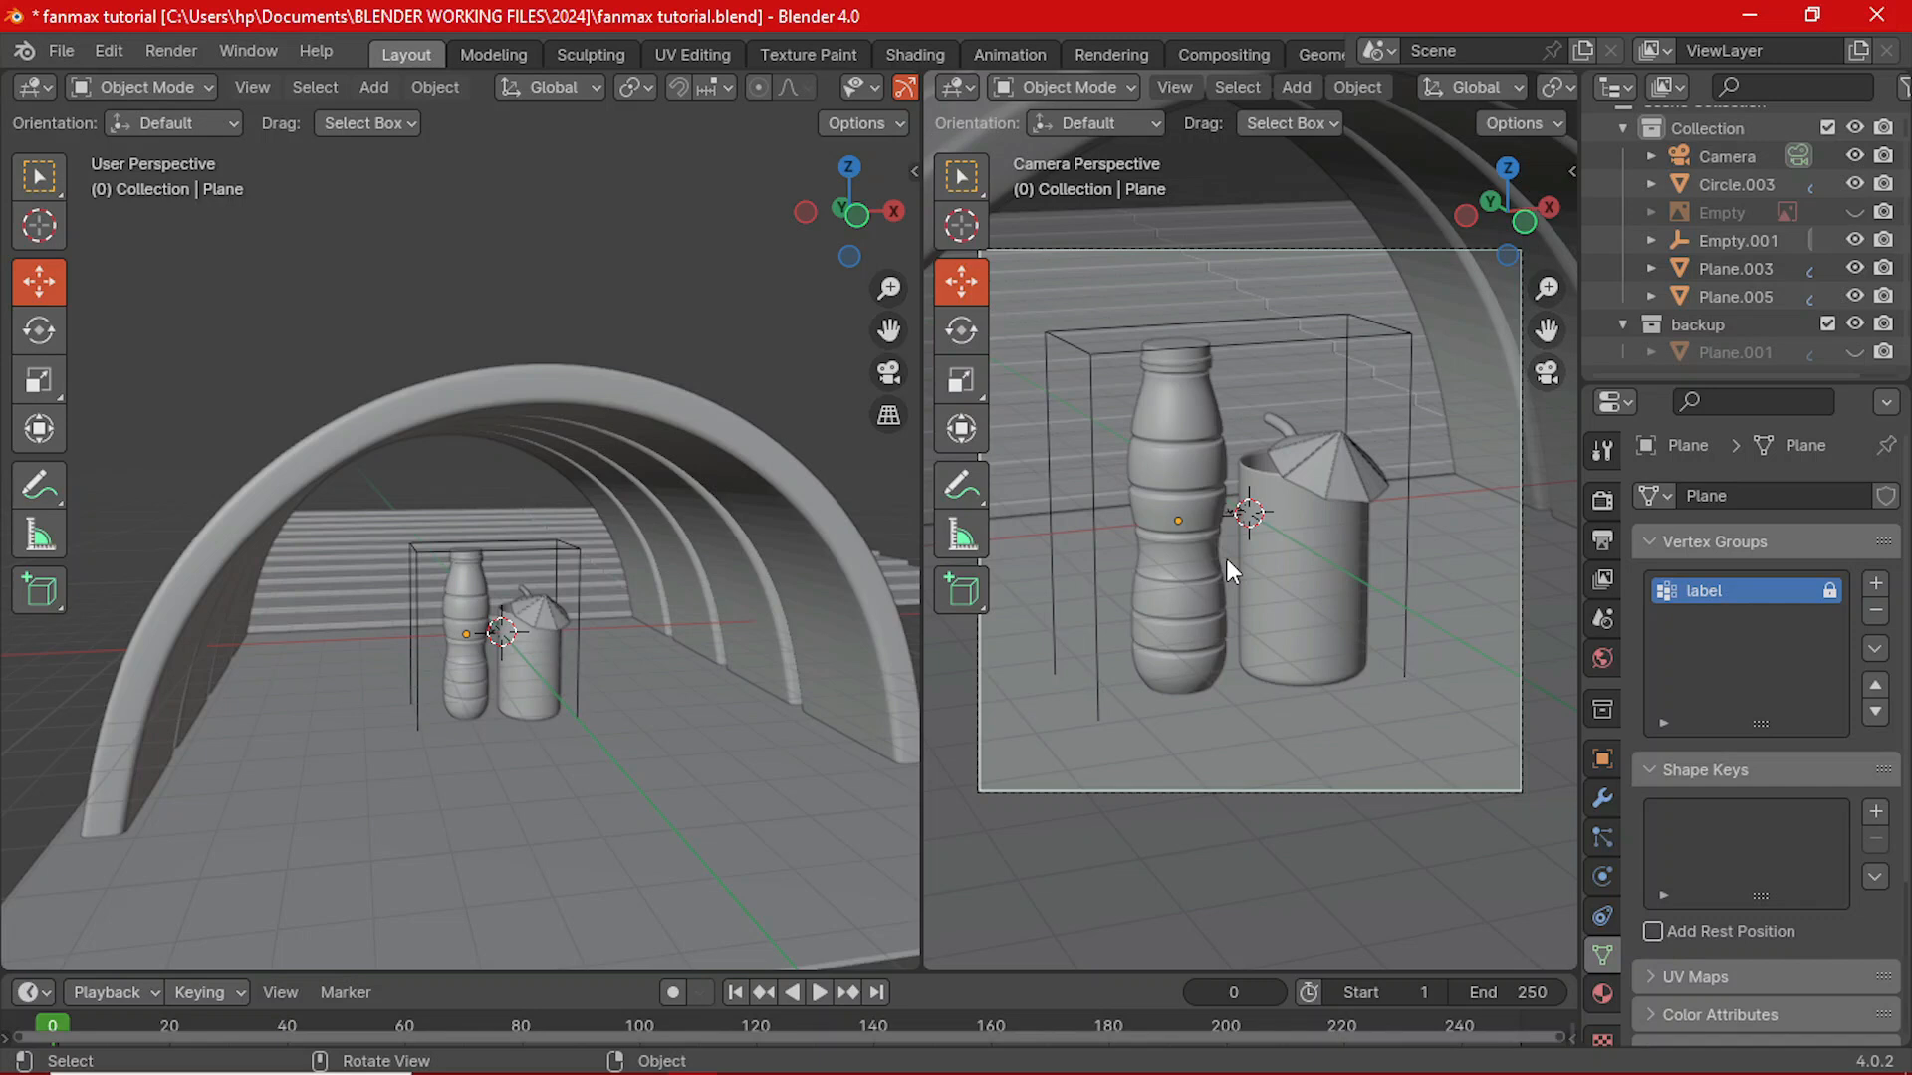
pyautogui.press('t')
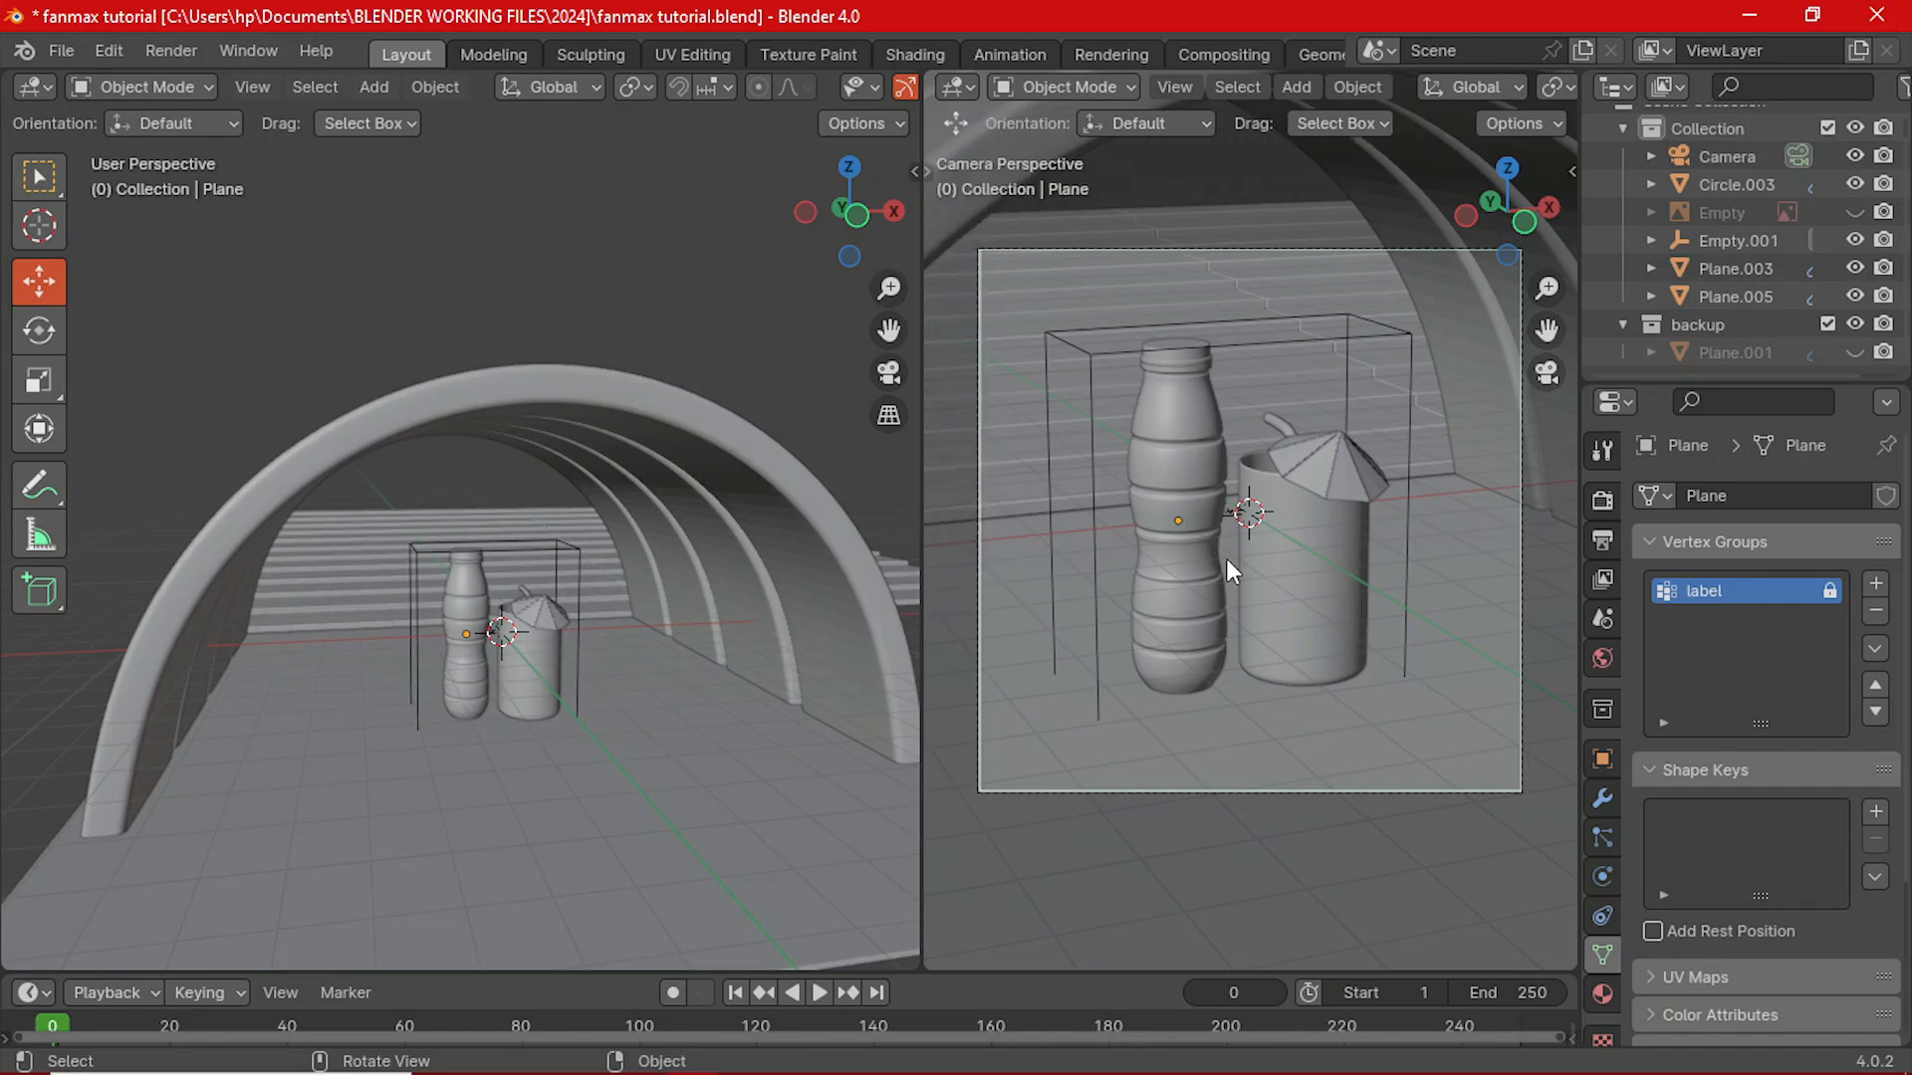
pyautogui.press('n')
pyautogui.press('n')
pyautogui.scroll(-5, 1318, 88)
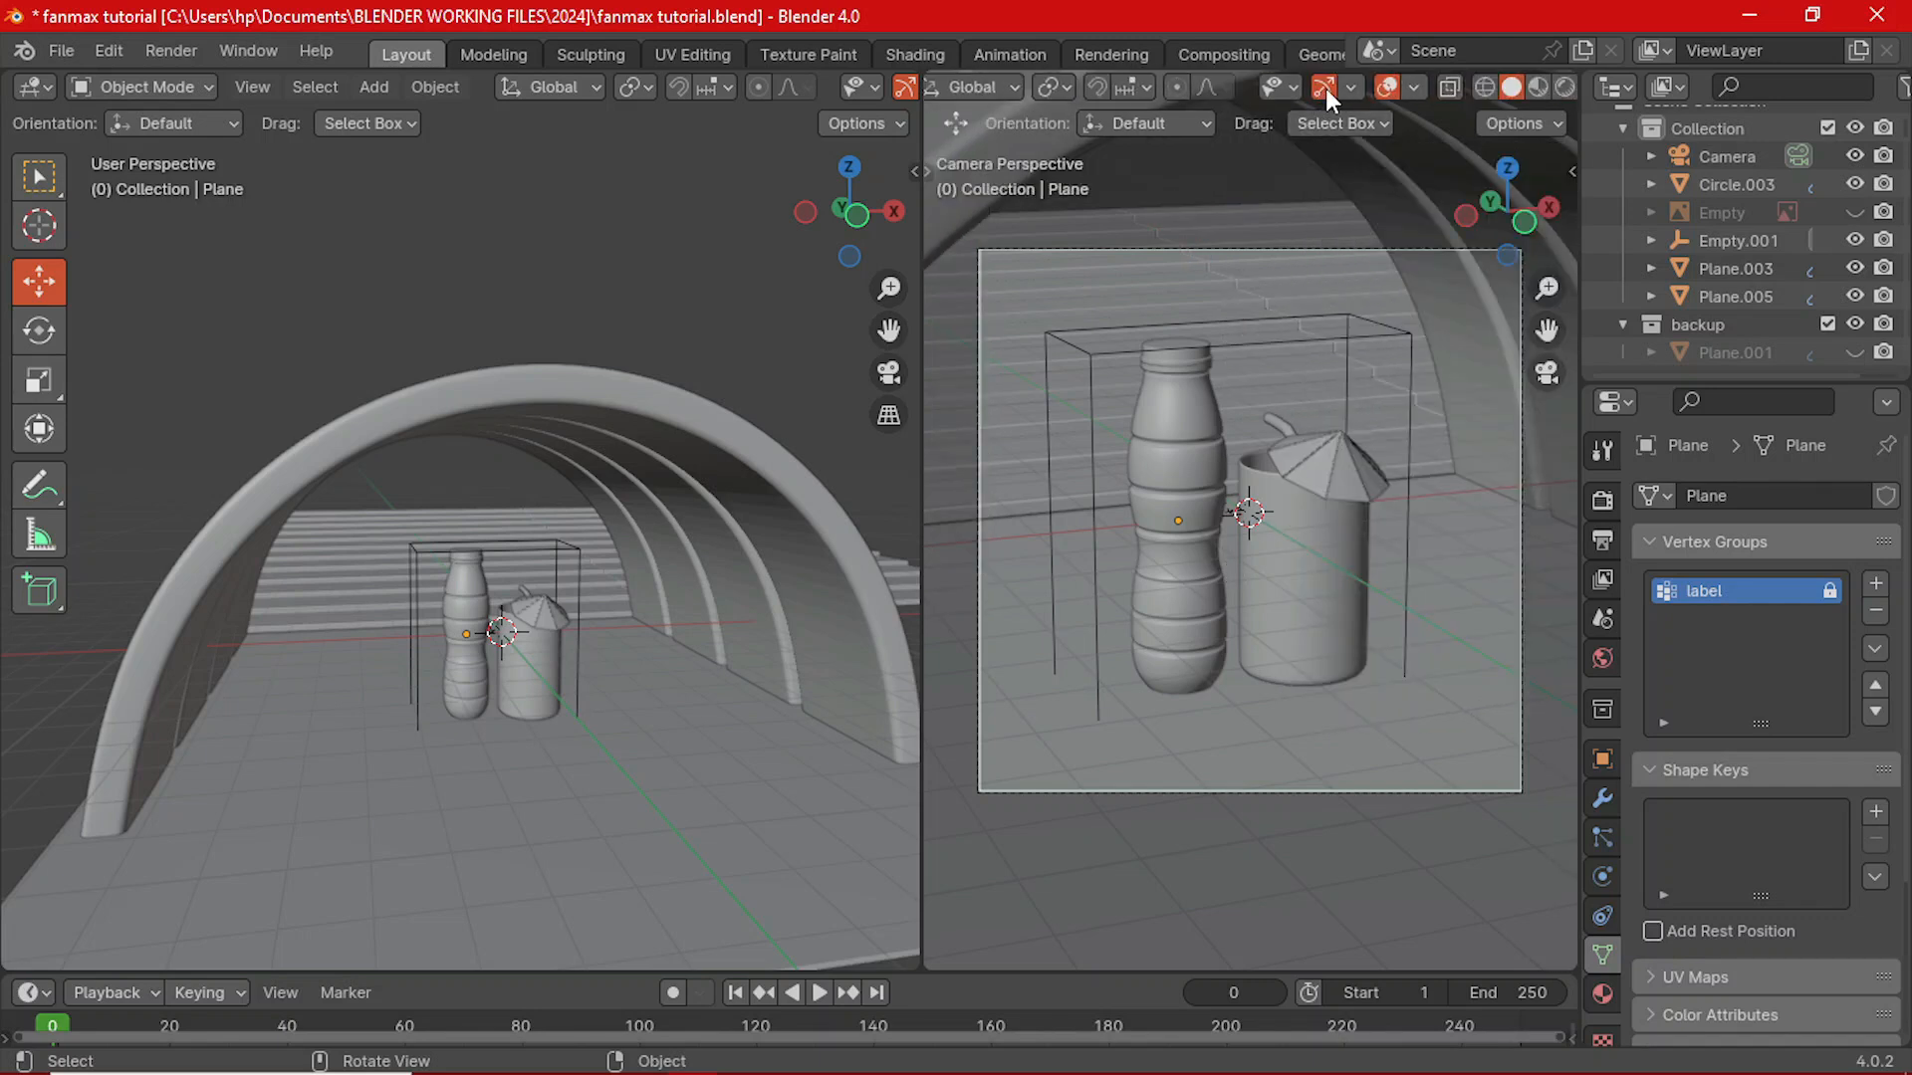
pyautogui.click(1324, 87)
pyautogui.click(1386, 87)
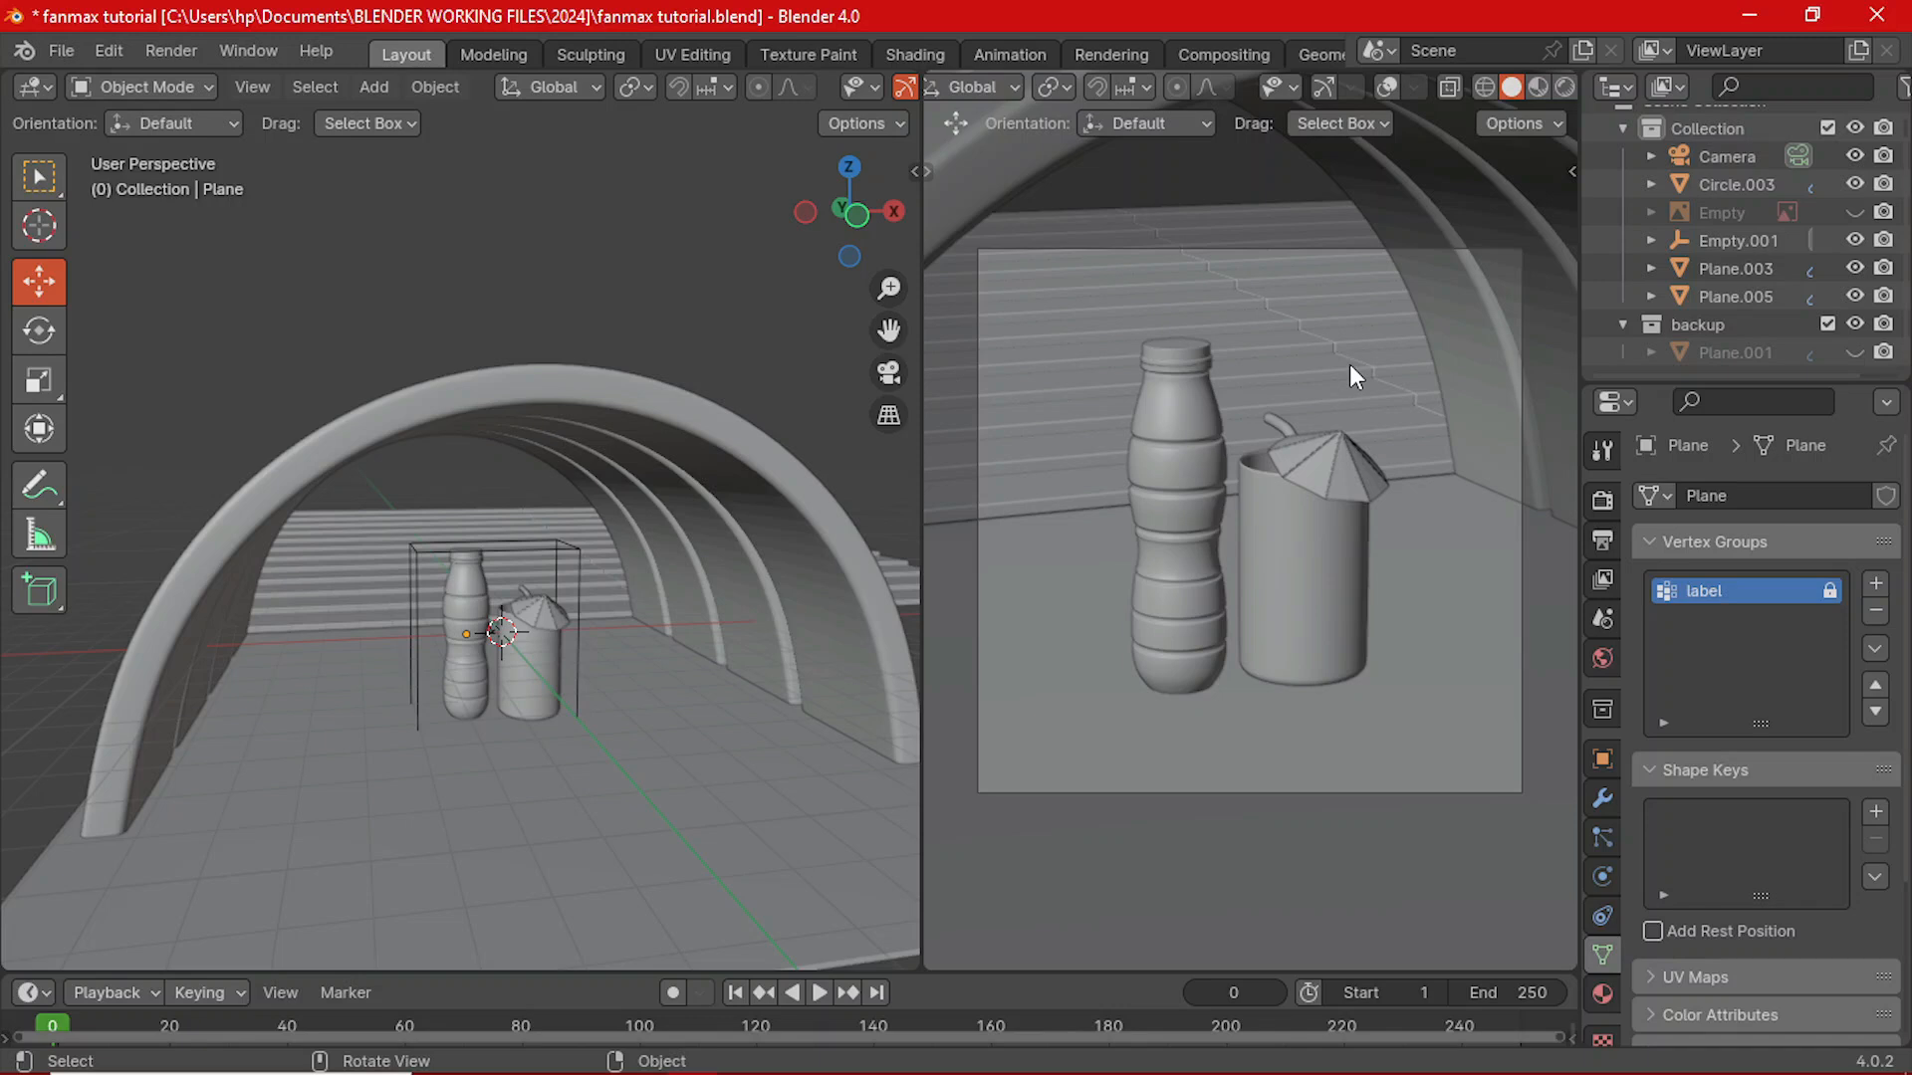
# - Set the scene's render engine to Cycles
pyautogui.click(1602, 500)
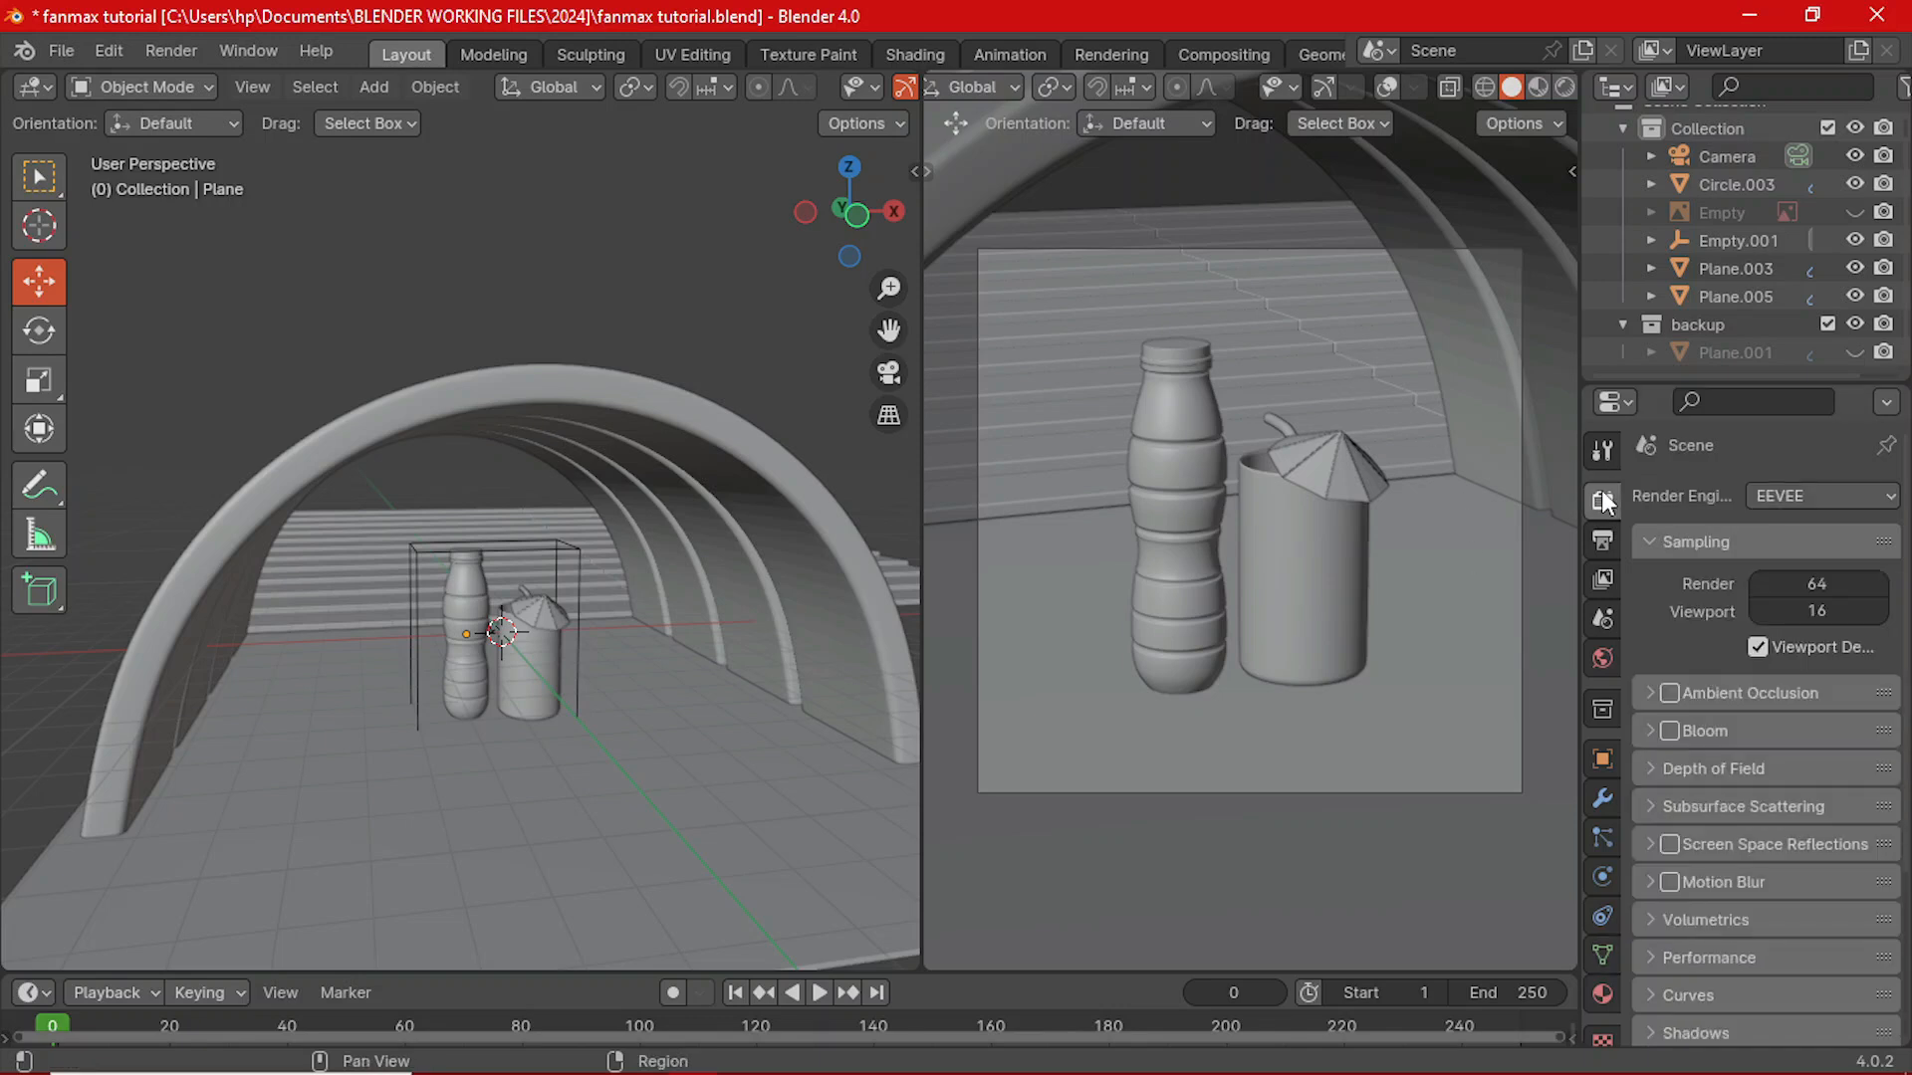
pyautogui.click(1838, 498)
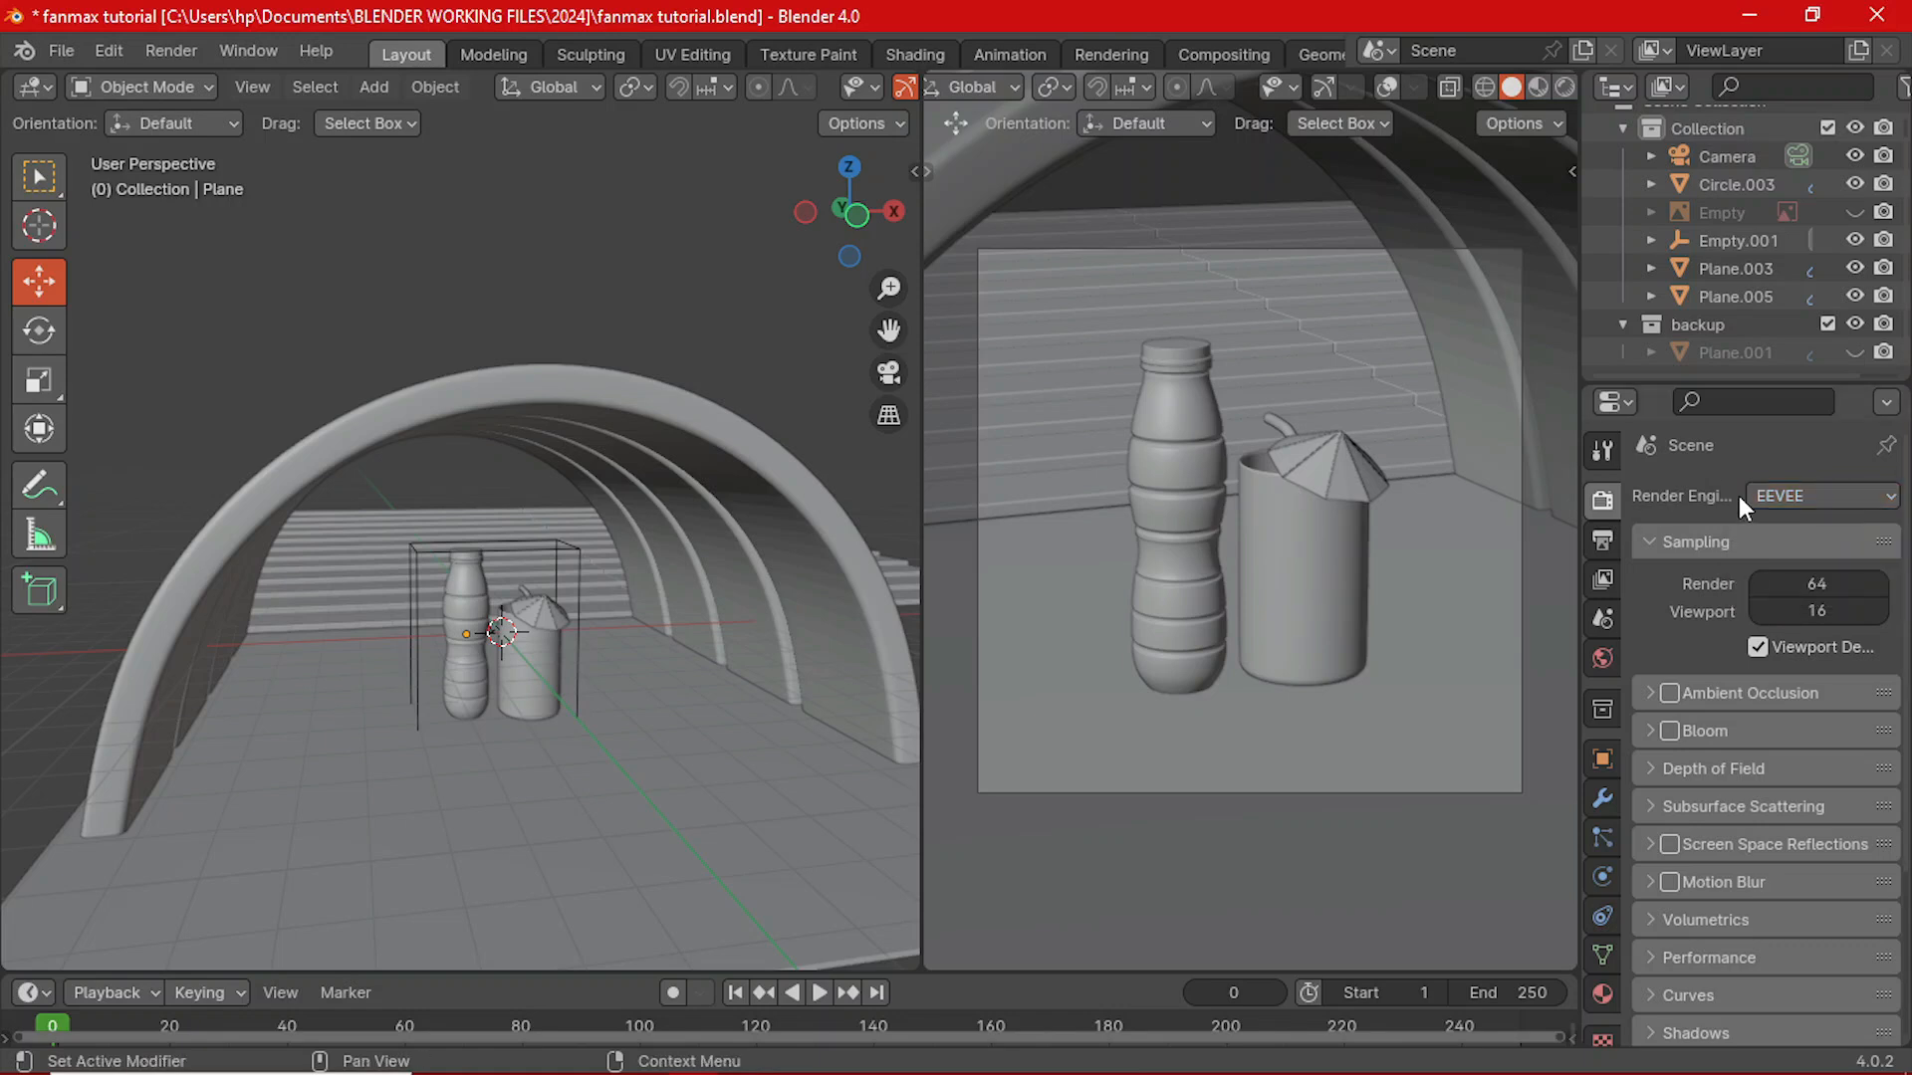
pyautogui.click(1253, 470)
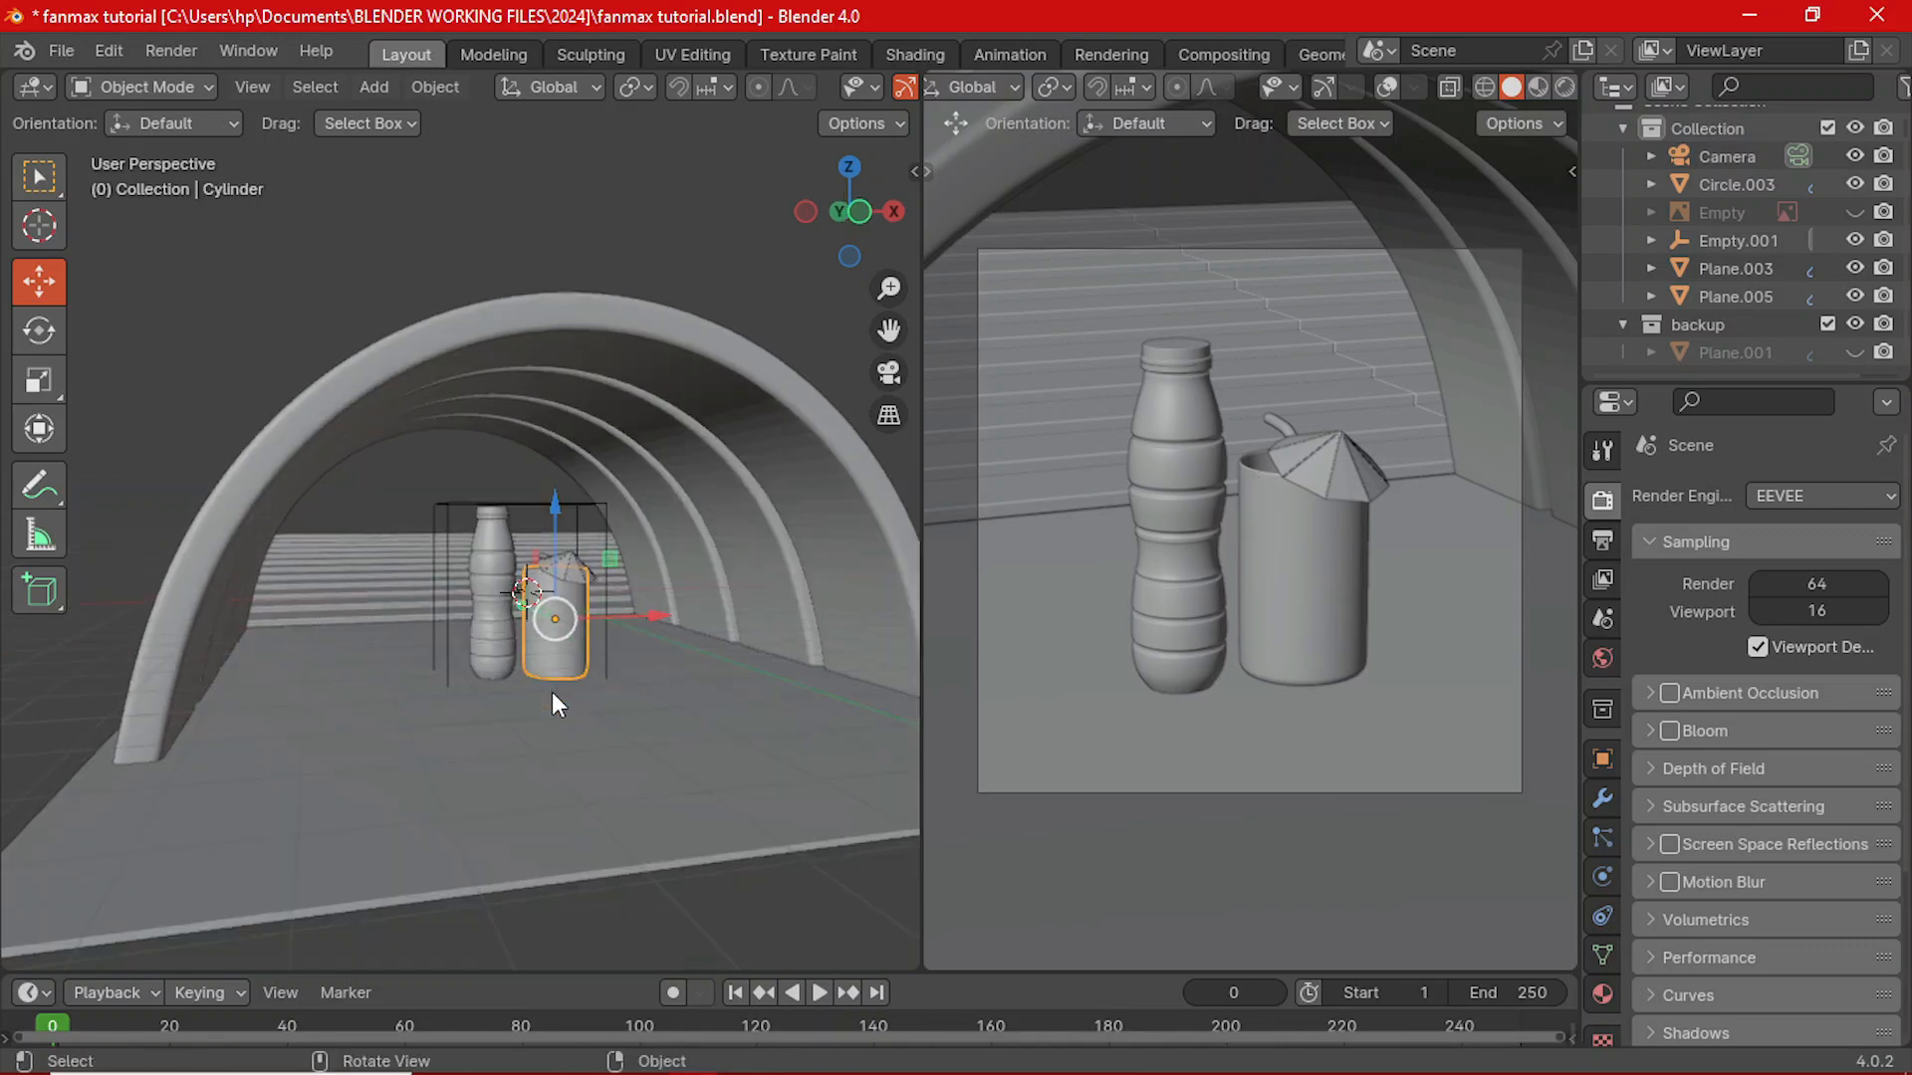
pyautogui.press('KP_0')
pyautogui.press('KP_0')
pyautogui.scroll(4, 617, 673)
pyautogui.moveTo(635, 663); pyautogui.dragTo(589, 685, button='middle')
pyautogui.scroll(-5, 588, 689)
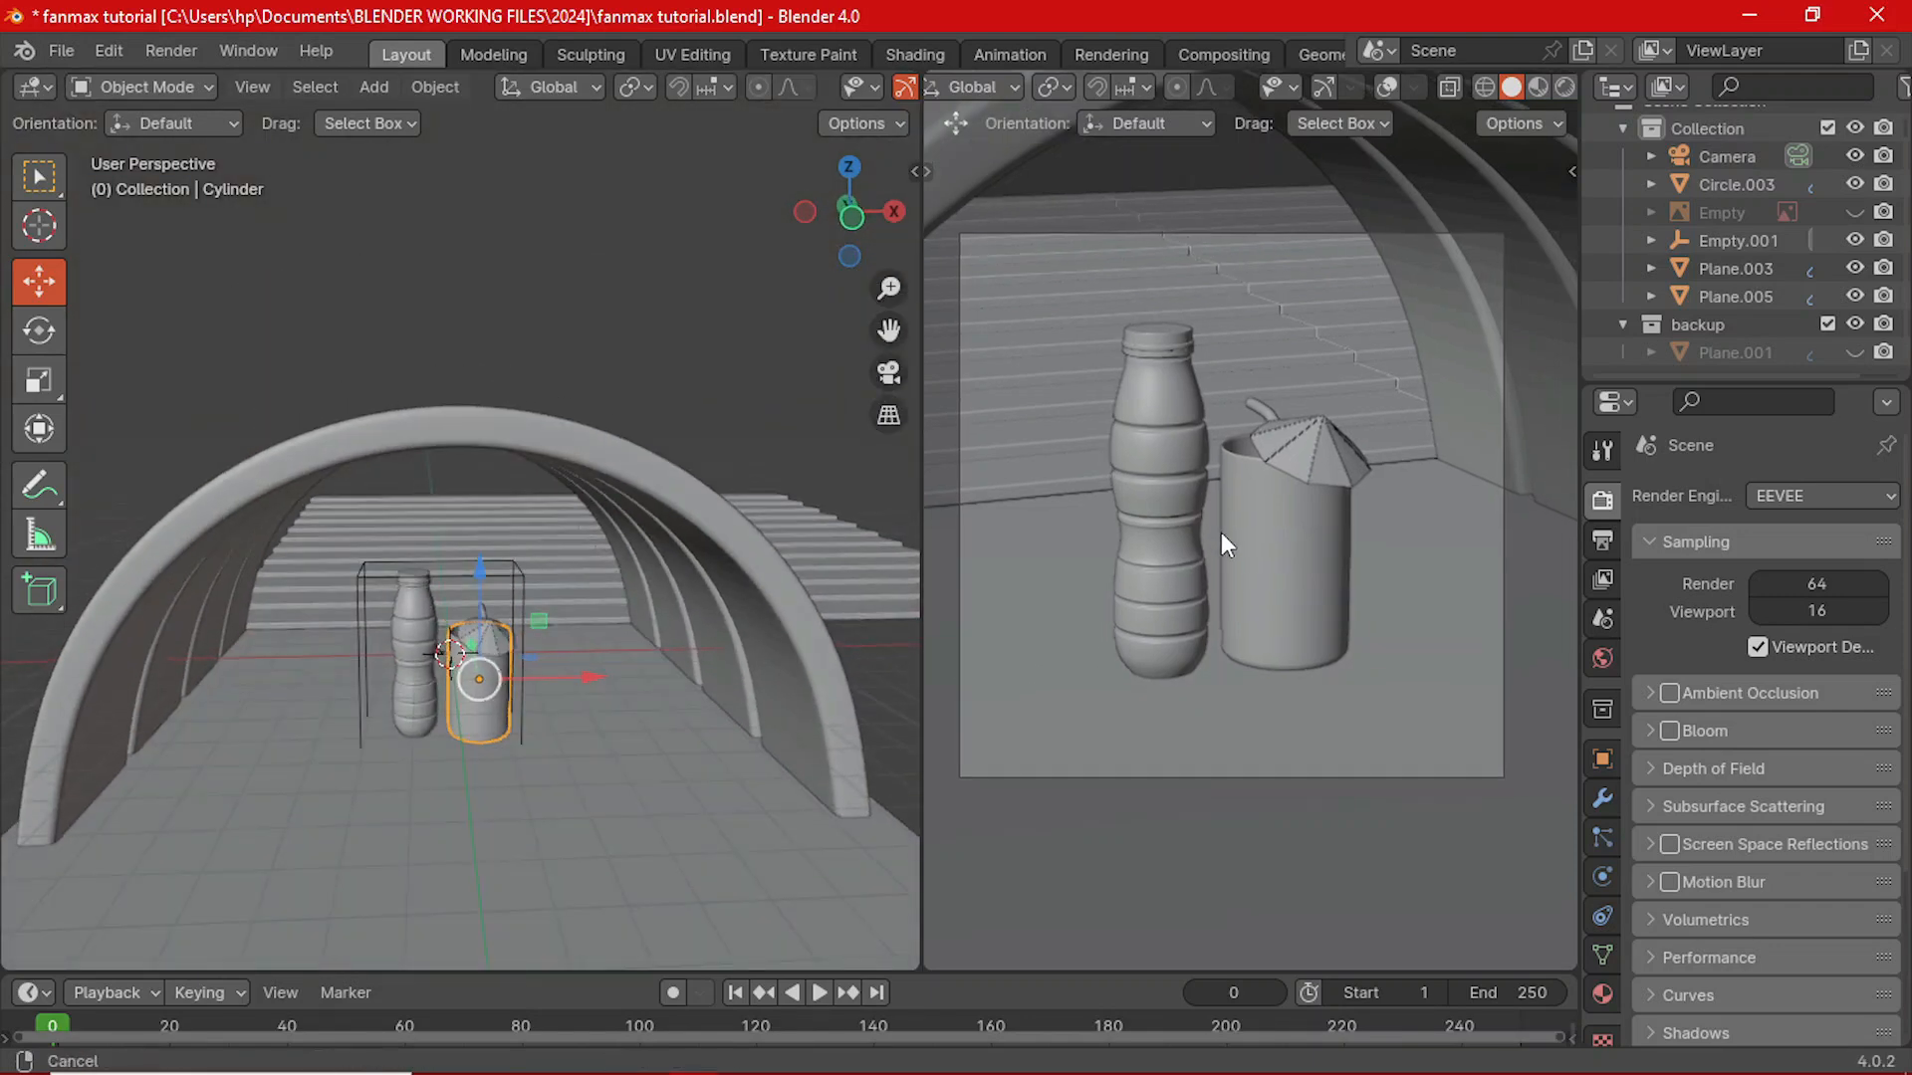
pyautogui.click(1819, 495)
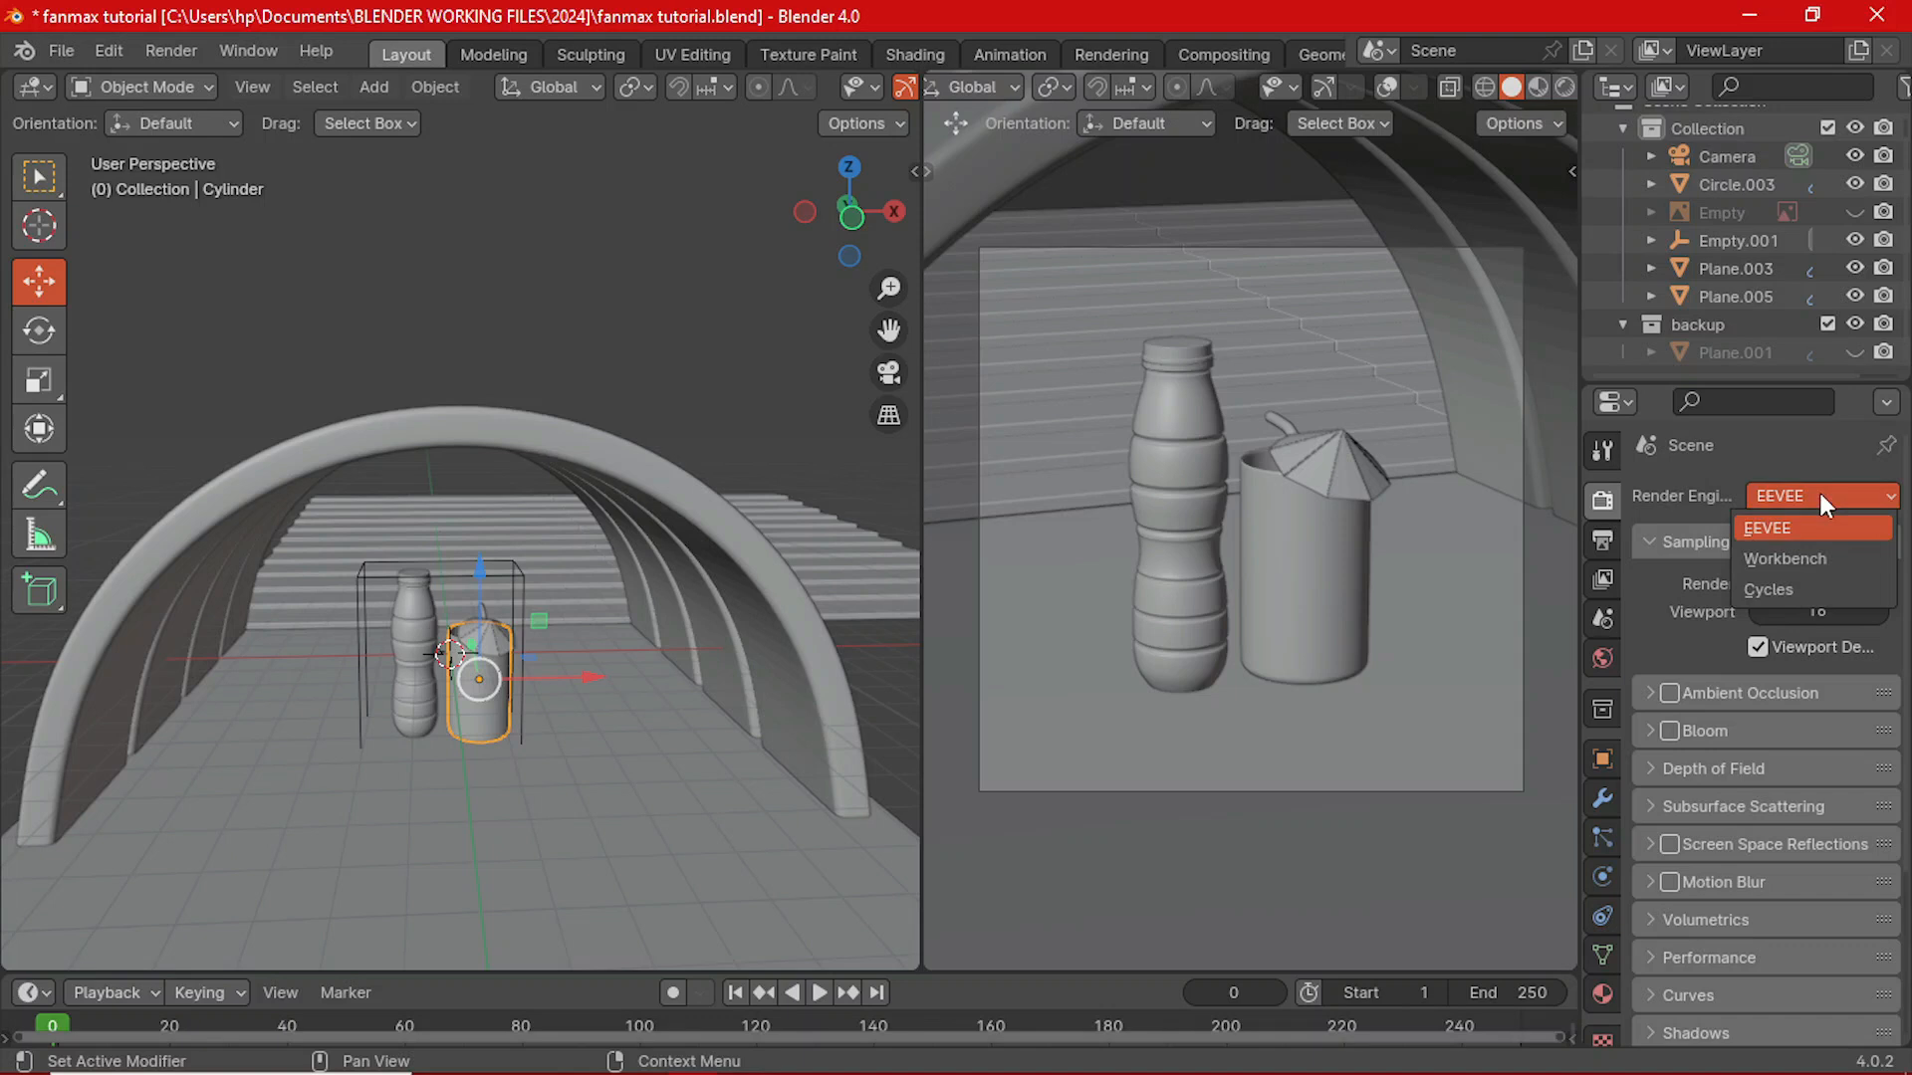
pyautogui.click(1798, 589)
# - Switch the camera viewport to Rendered shading with the full camera frame in view
pyautogui.scroll(2, 1310, 538)
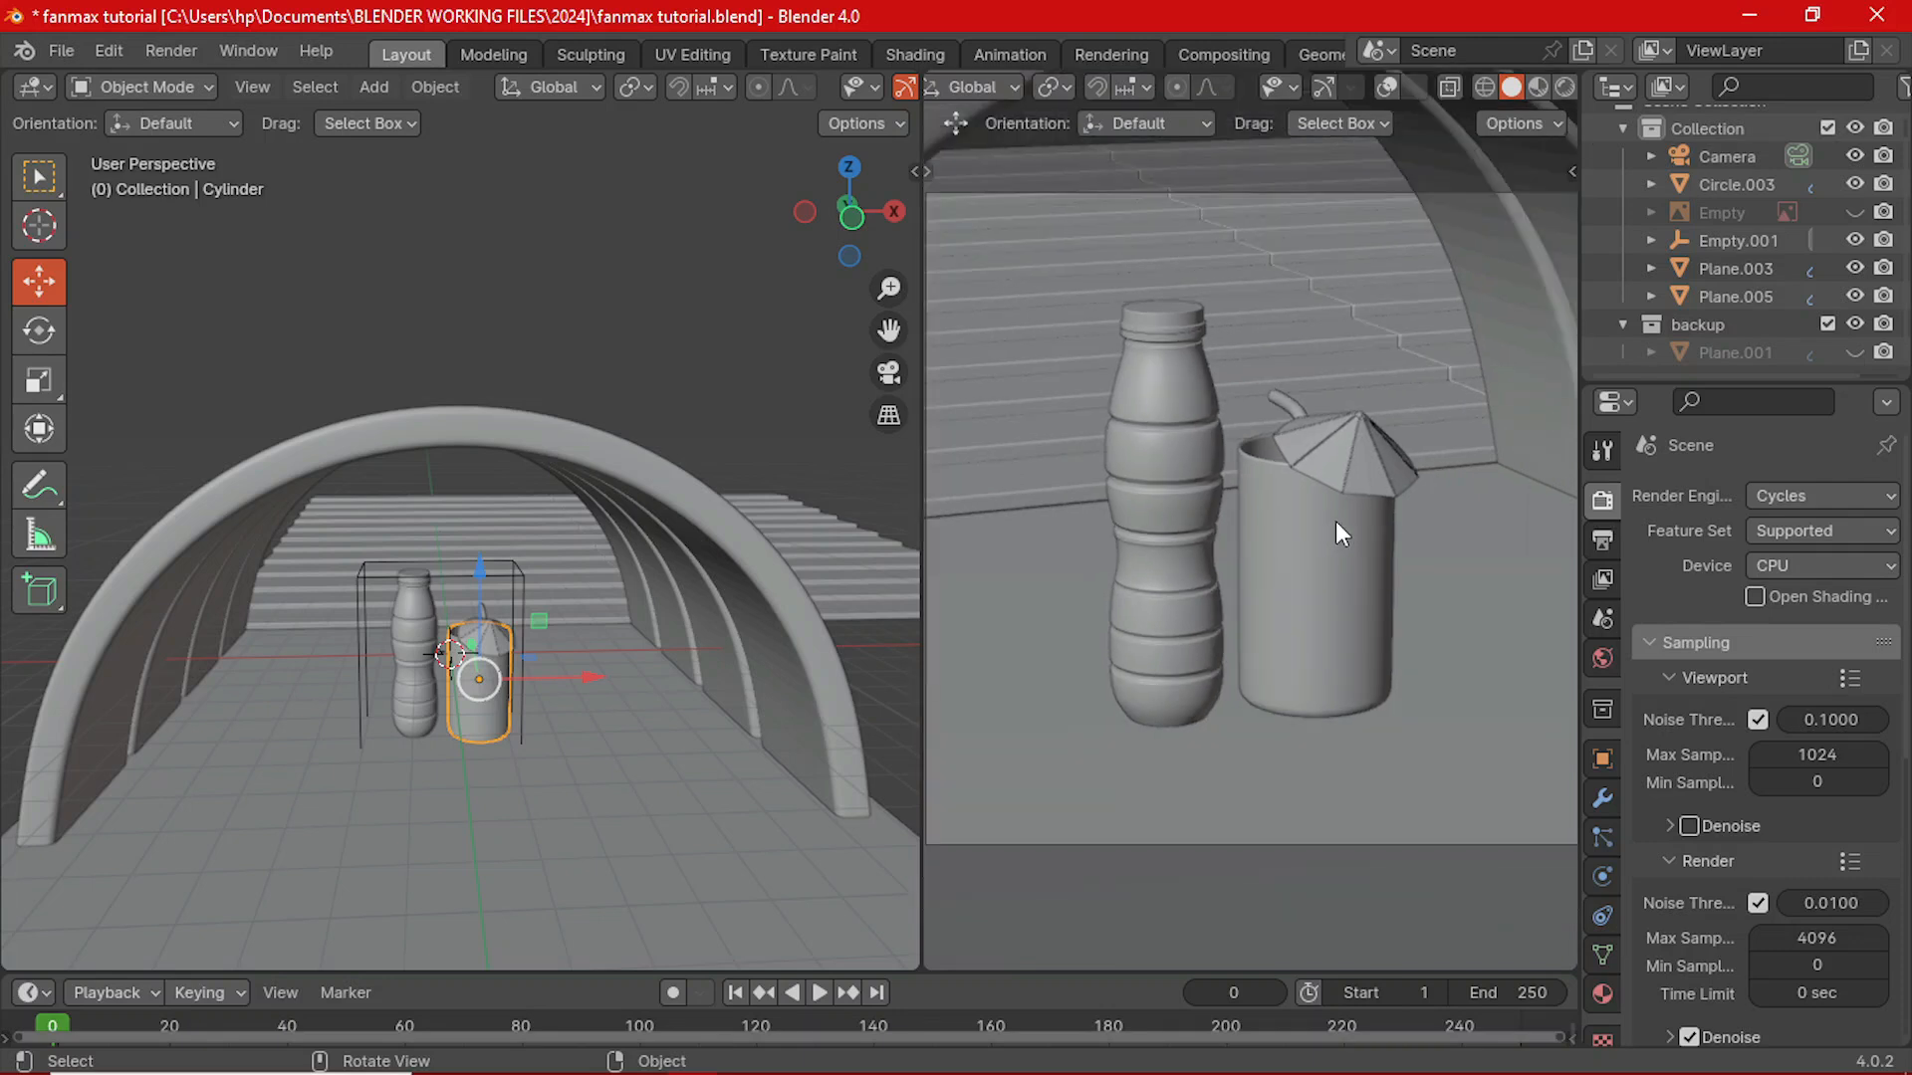
pyautogui.scroll(-2, 1335, 522)
pyautogui.press('z')
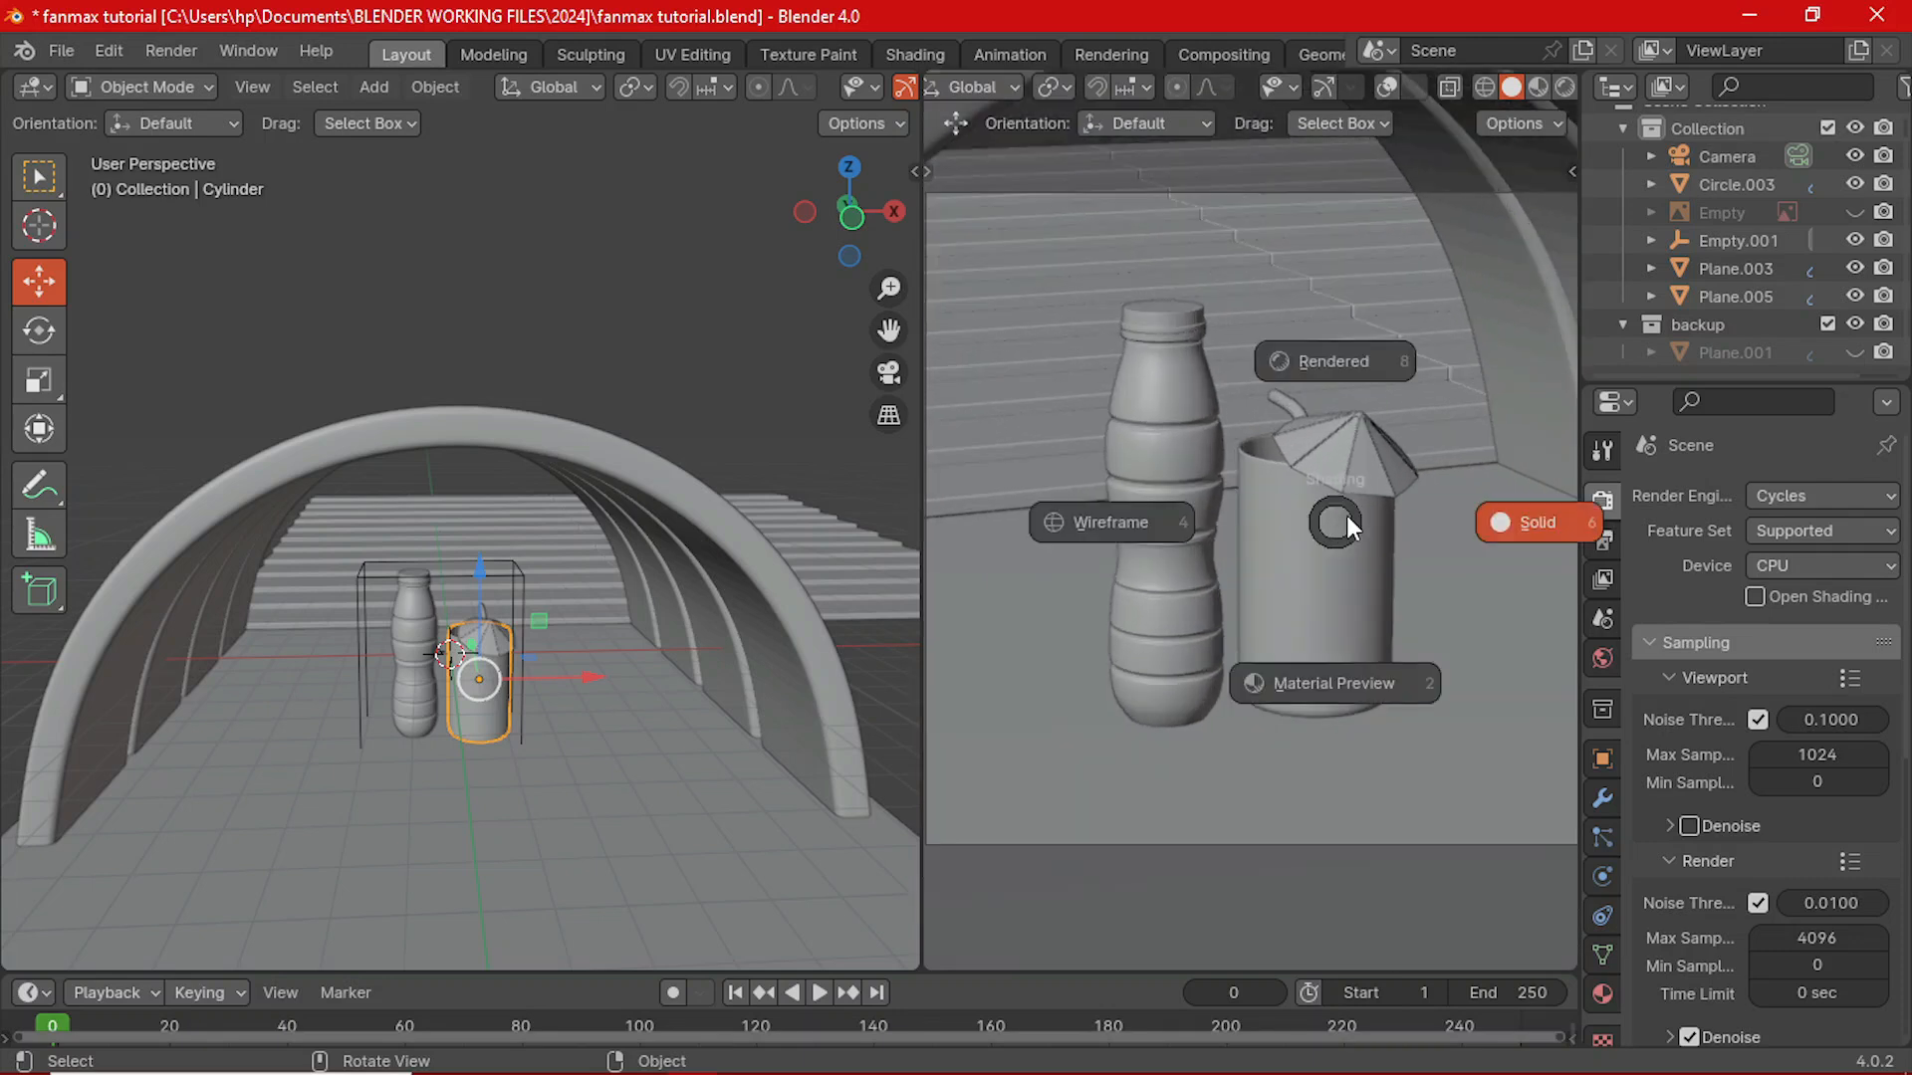
pyautogui.click(1386, 343)
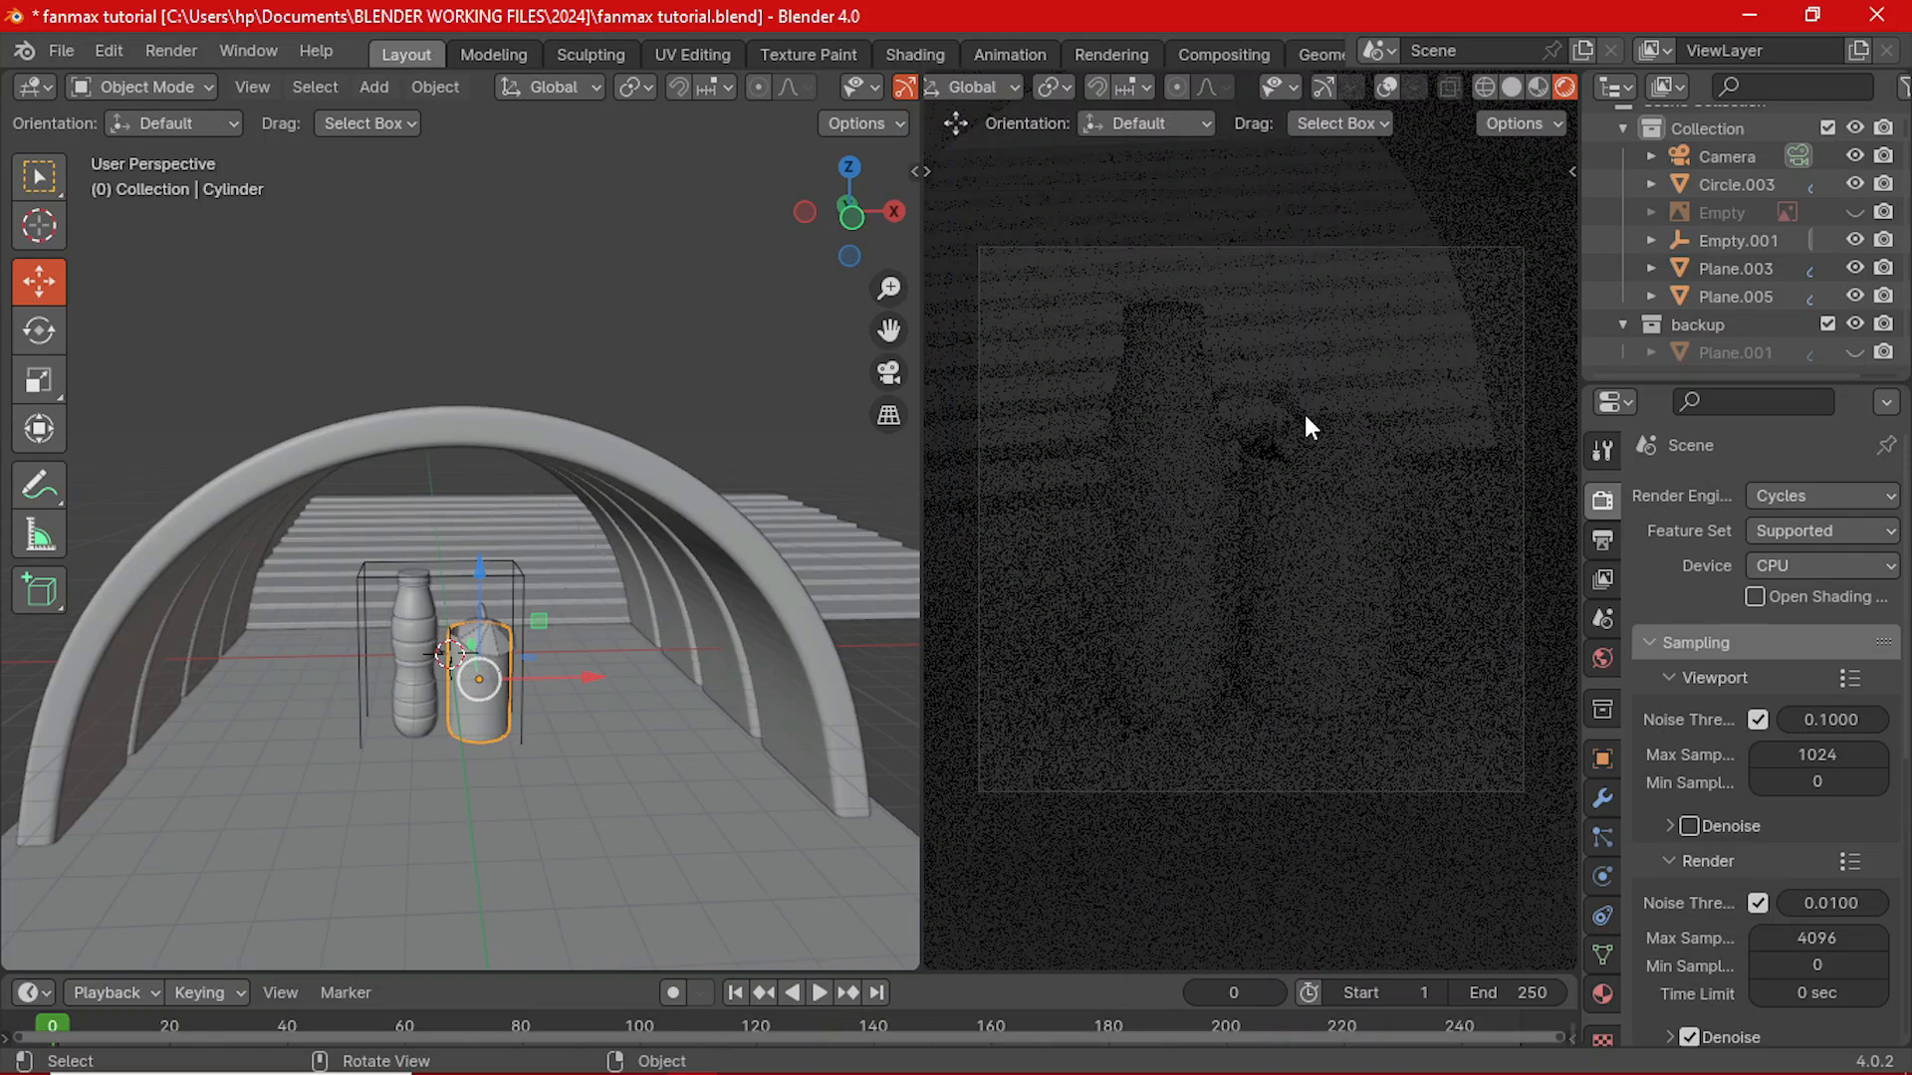
pyautogui.scroll(1, 1330, 478)
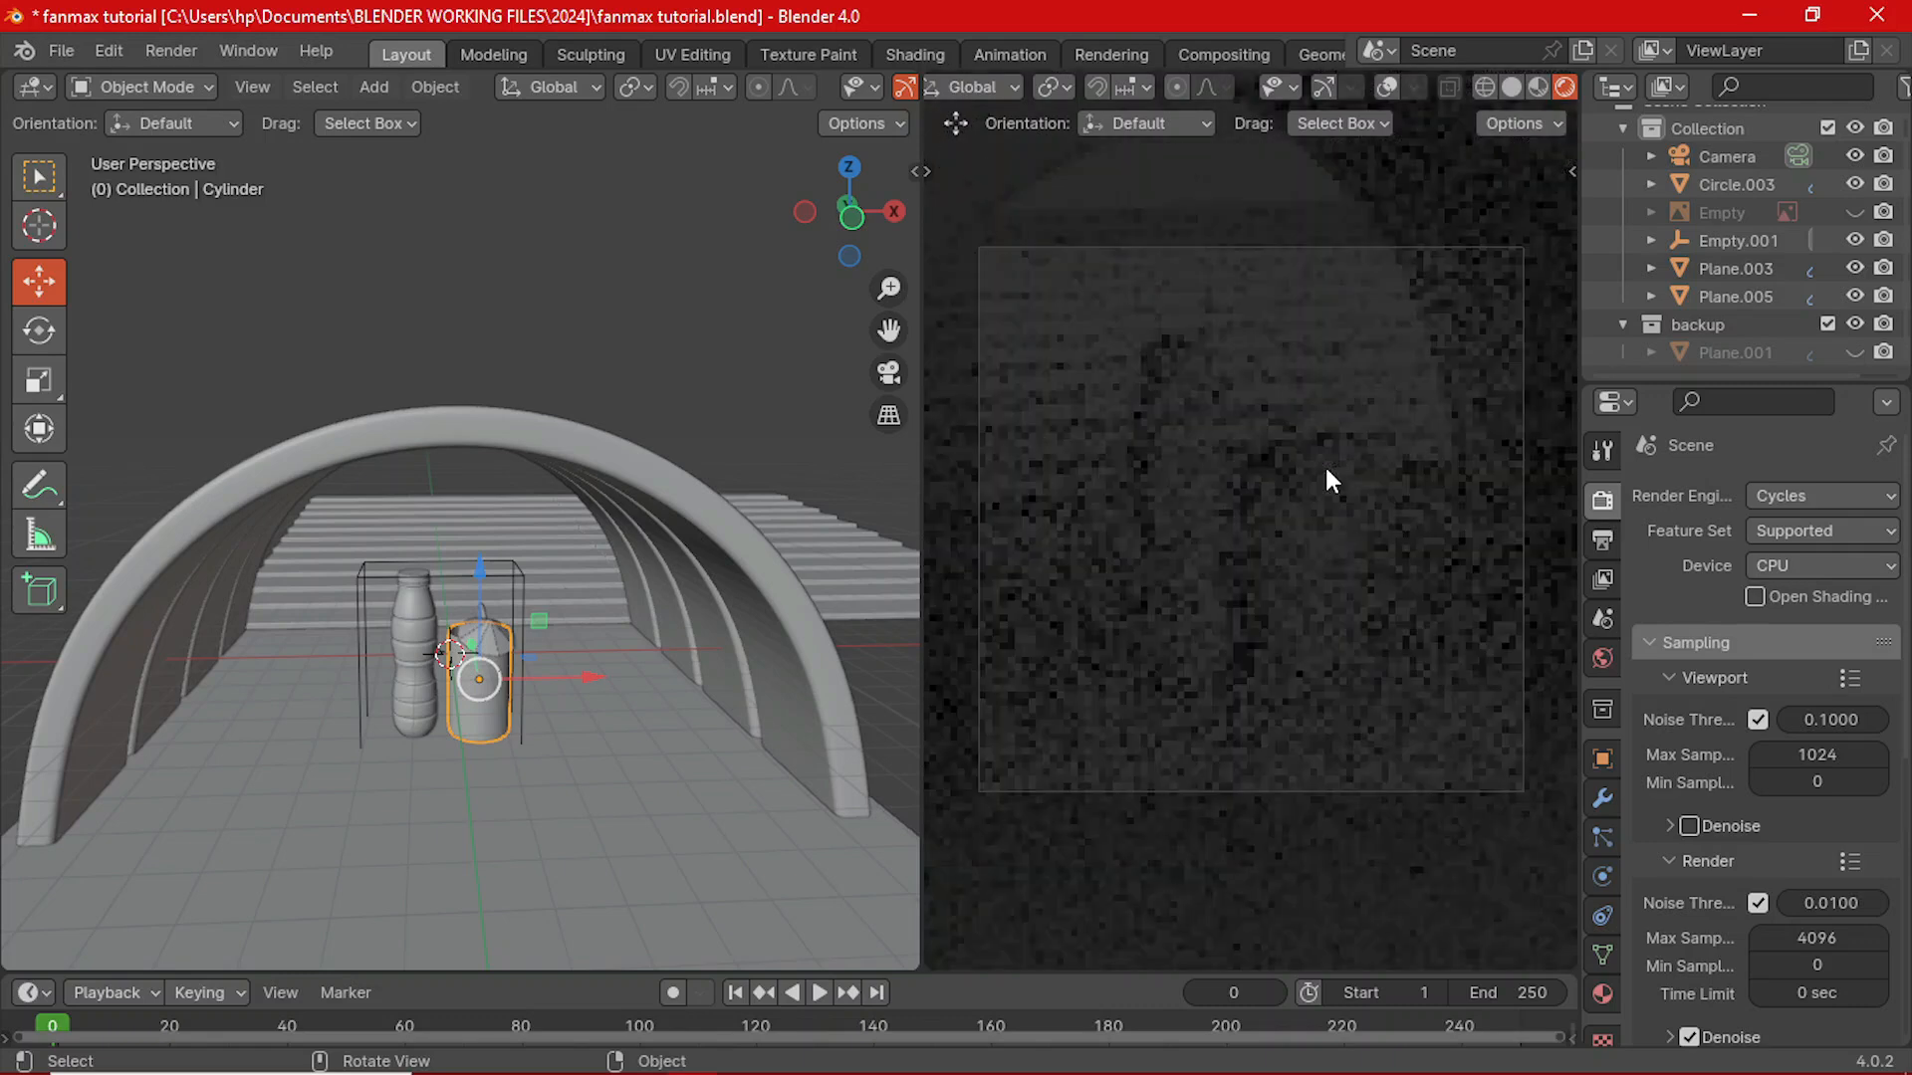
# - Add an area light at the world origin and select it in the working viewport
pyautogui.moveTo(847, 518); pyautogui.dragTo(725, 585, button='middle')
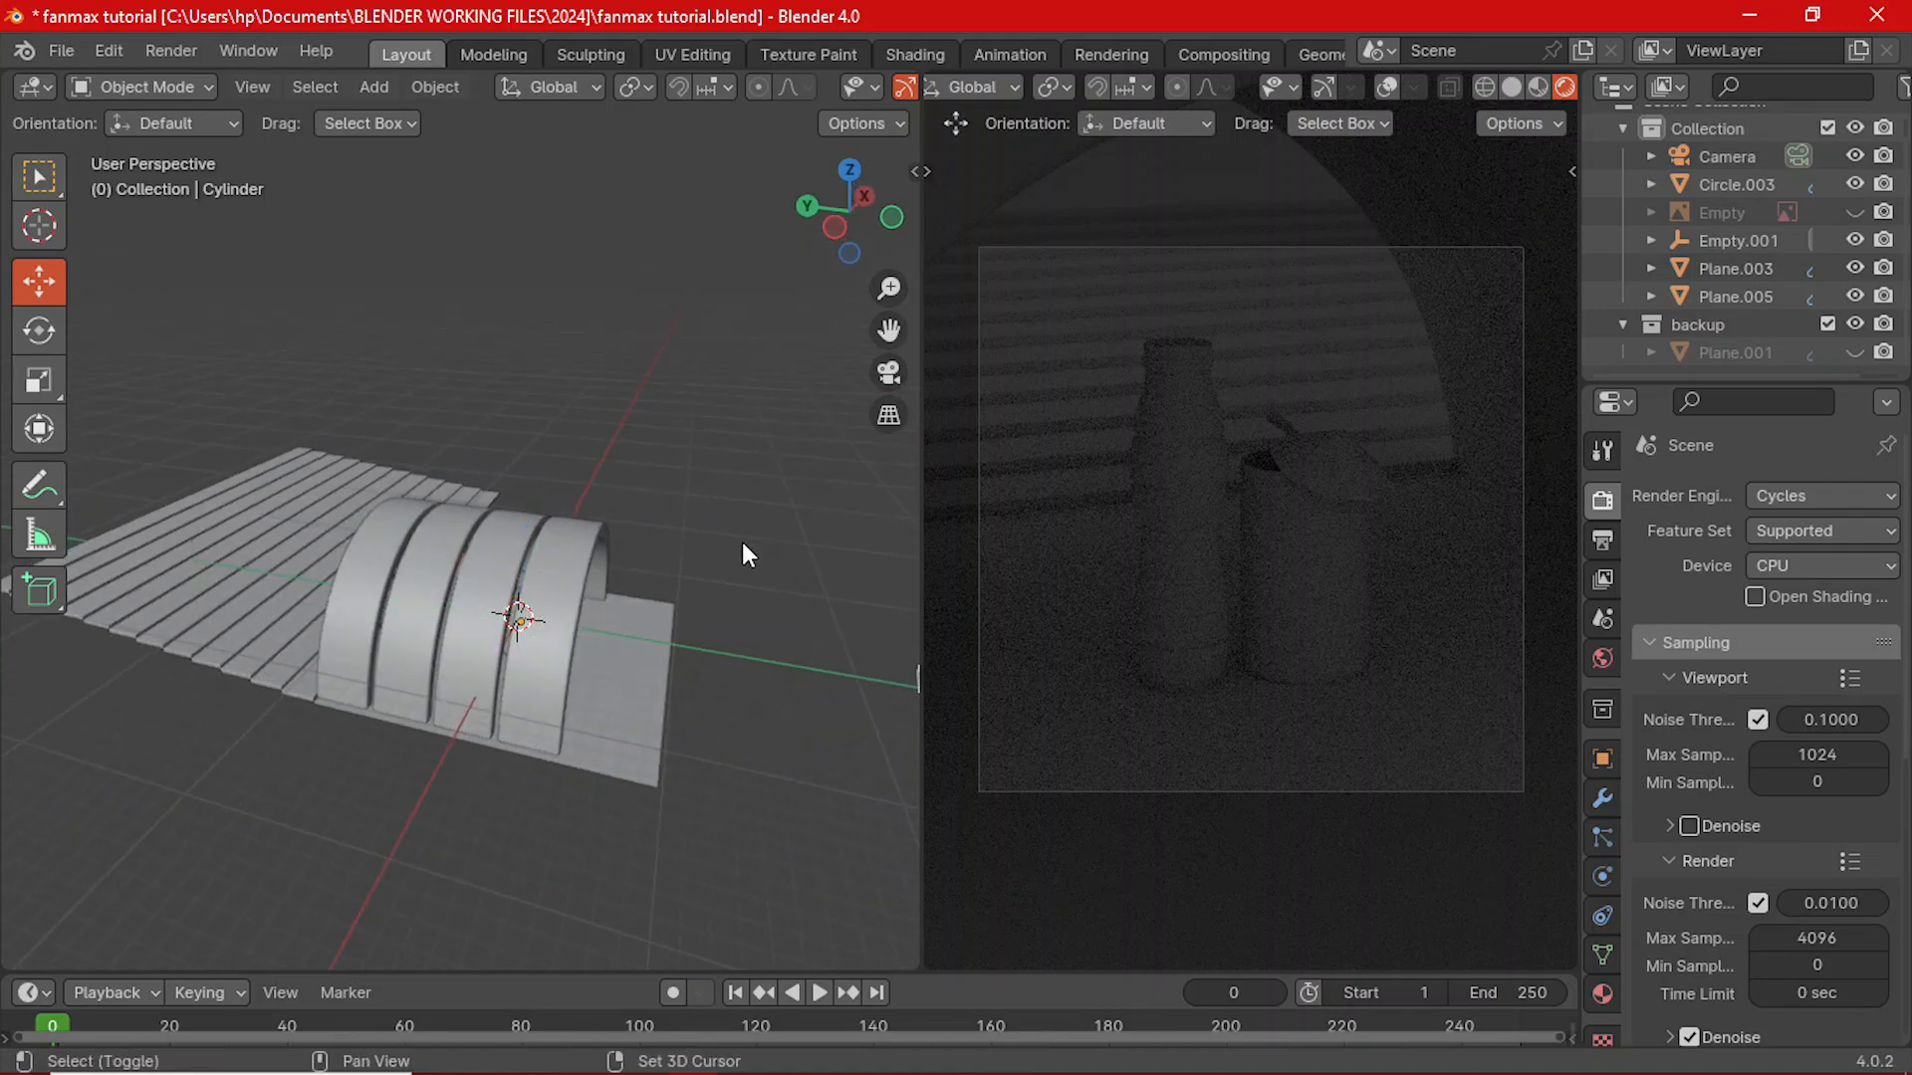
pyautogui.hotkey('shift', 'a')
pyautogui.moveTo(659, 834)
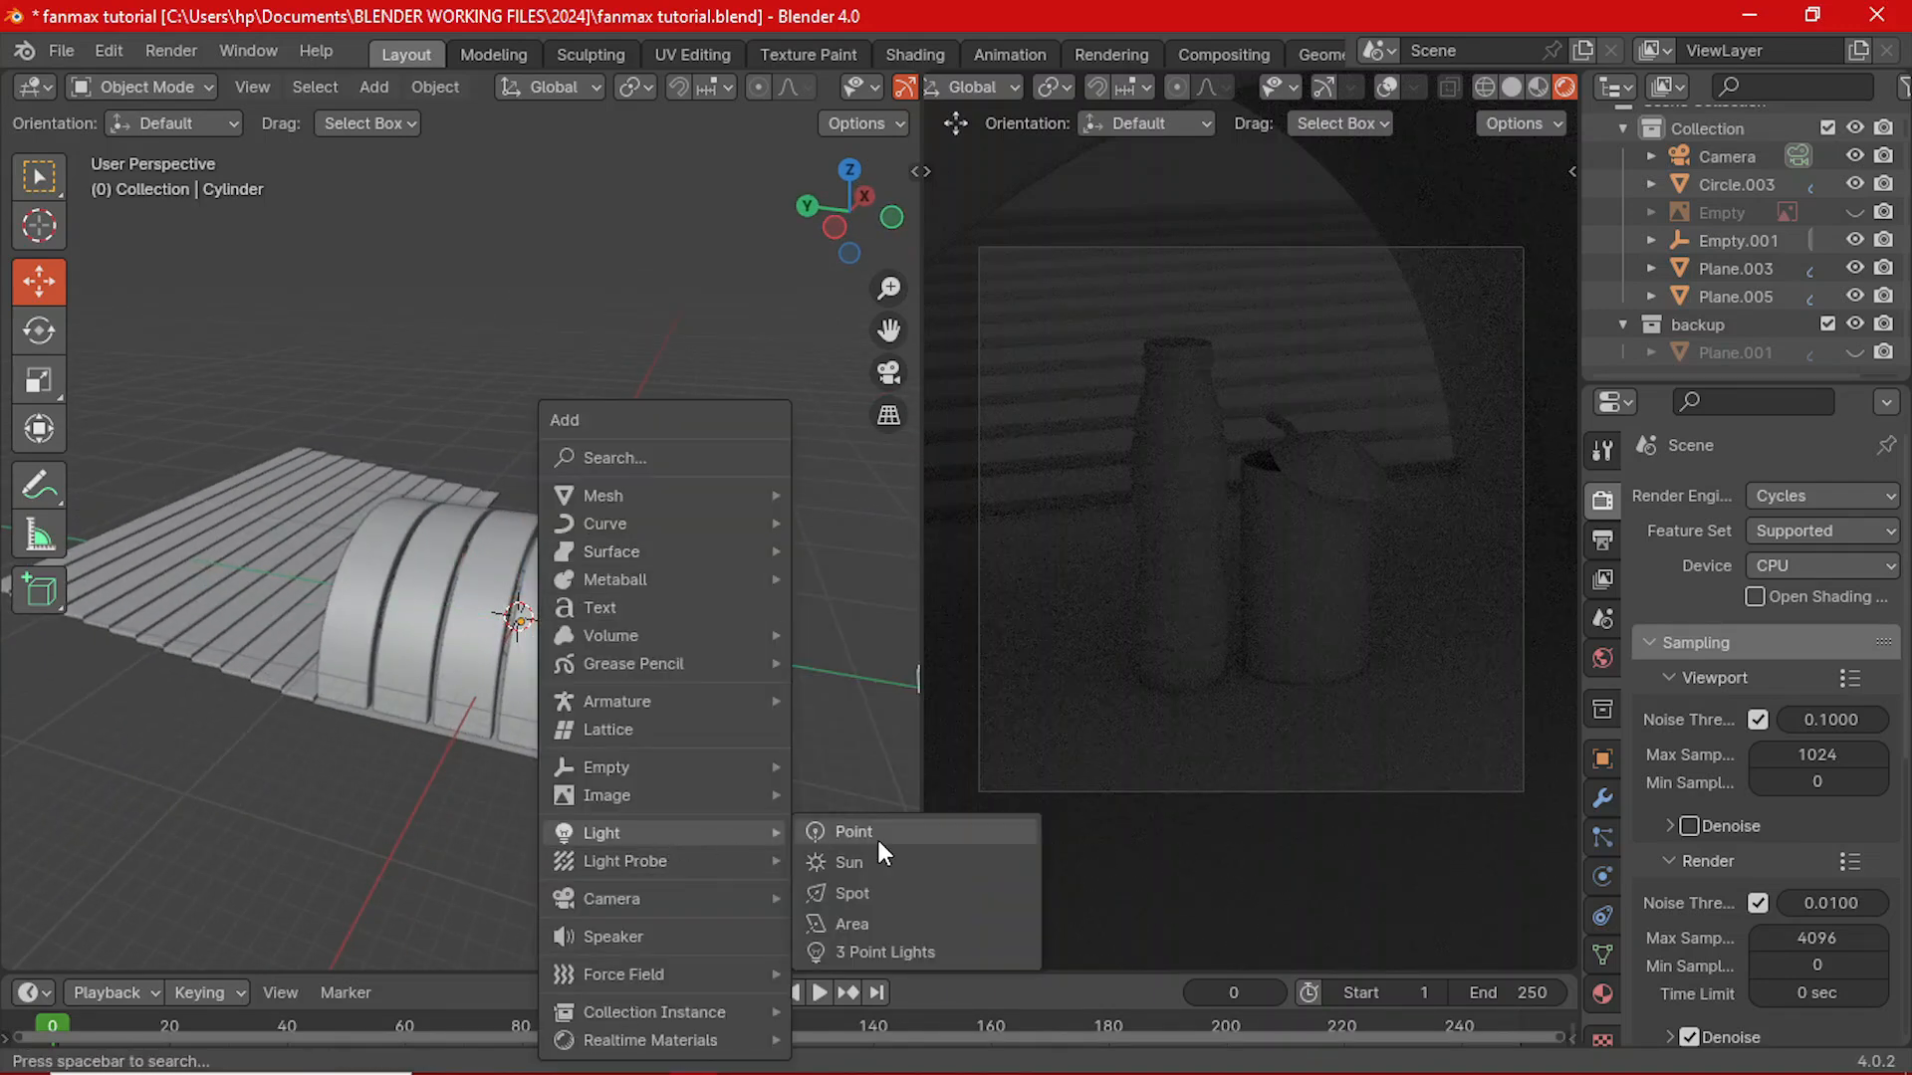
pyautogui.click(880, 926)
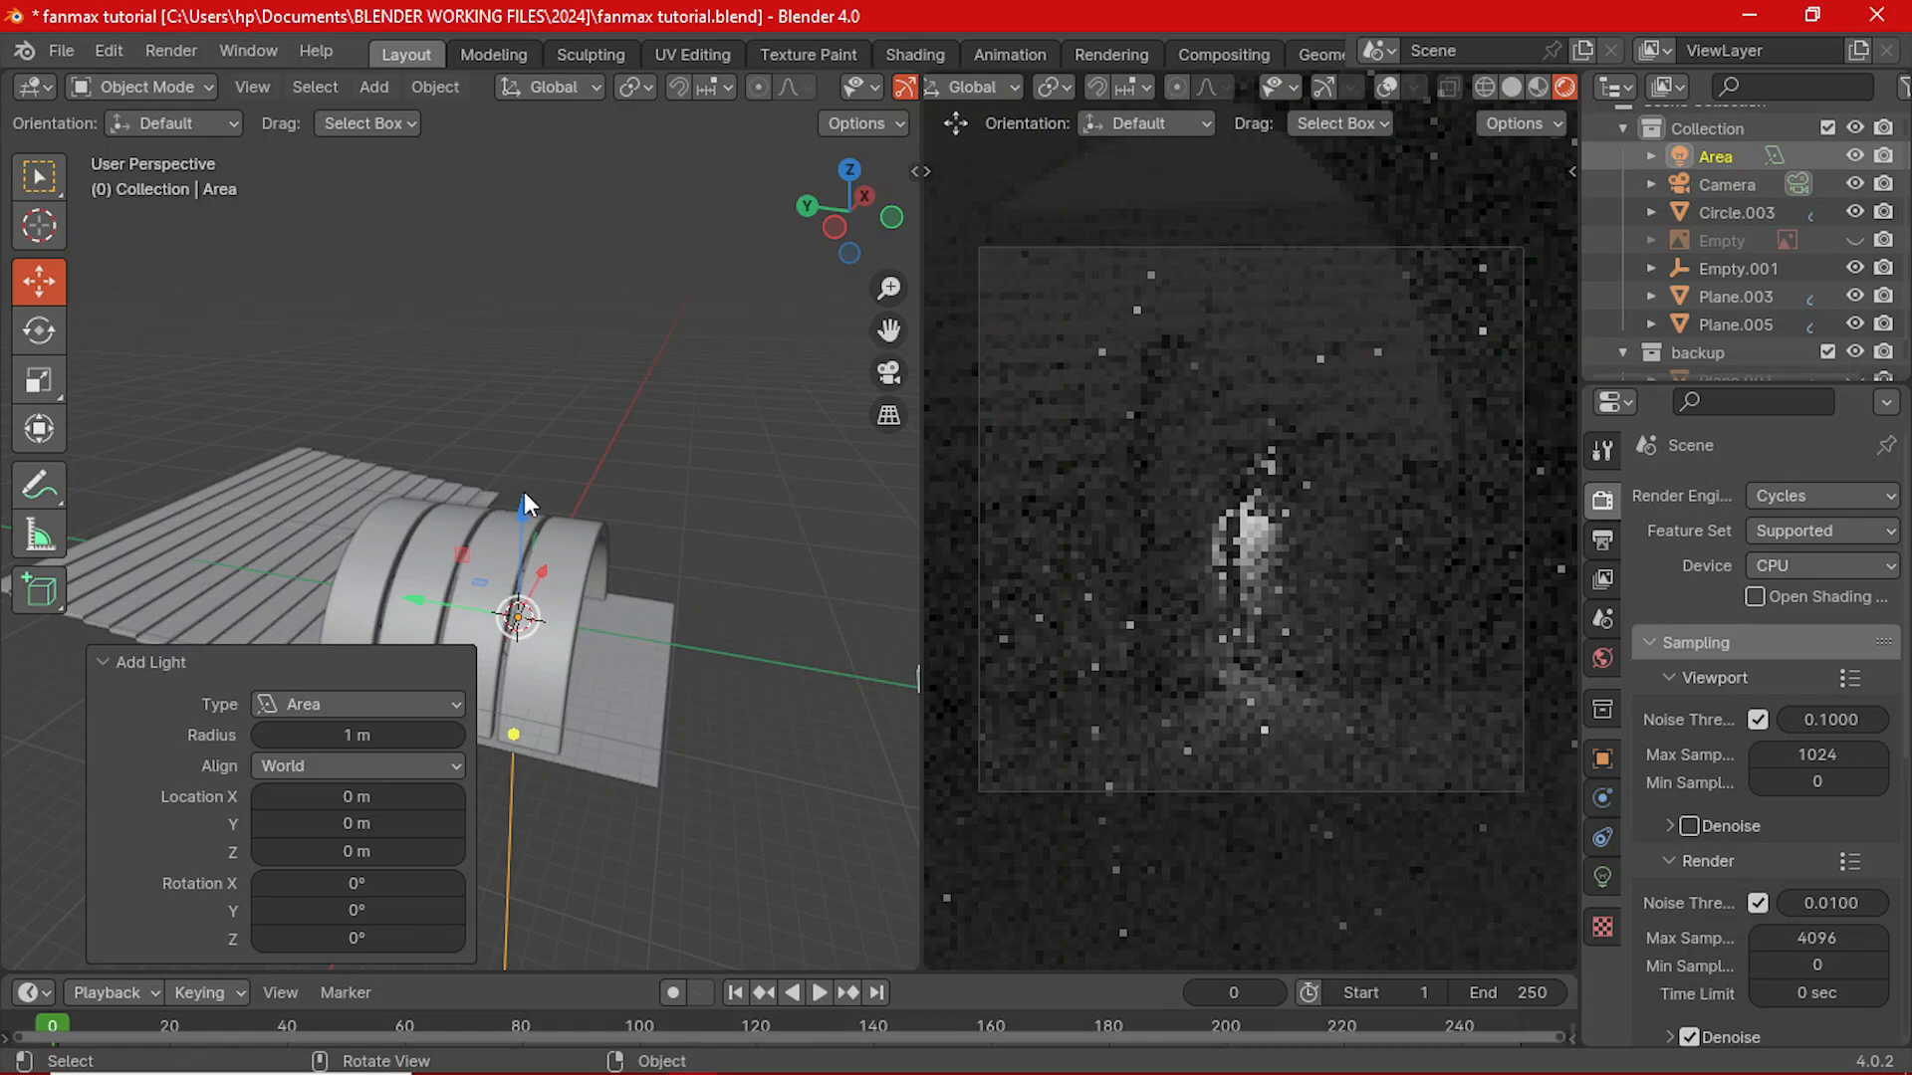
pyautogui.moveTo(525, 504); pyautogui.dragTo(571, 367)
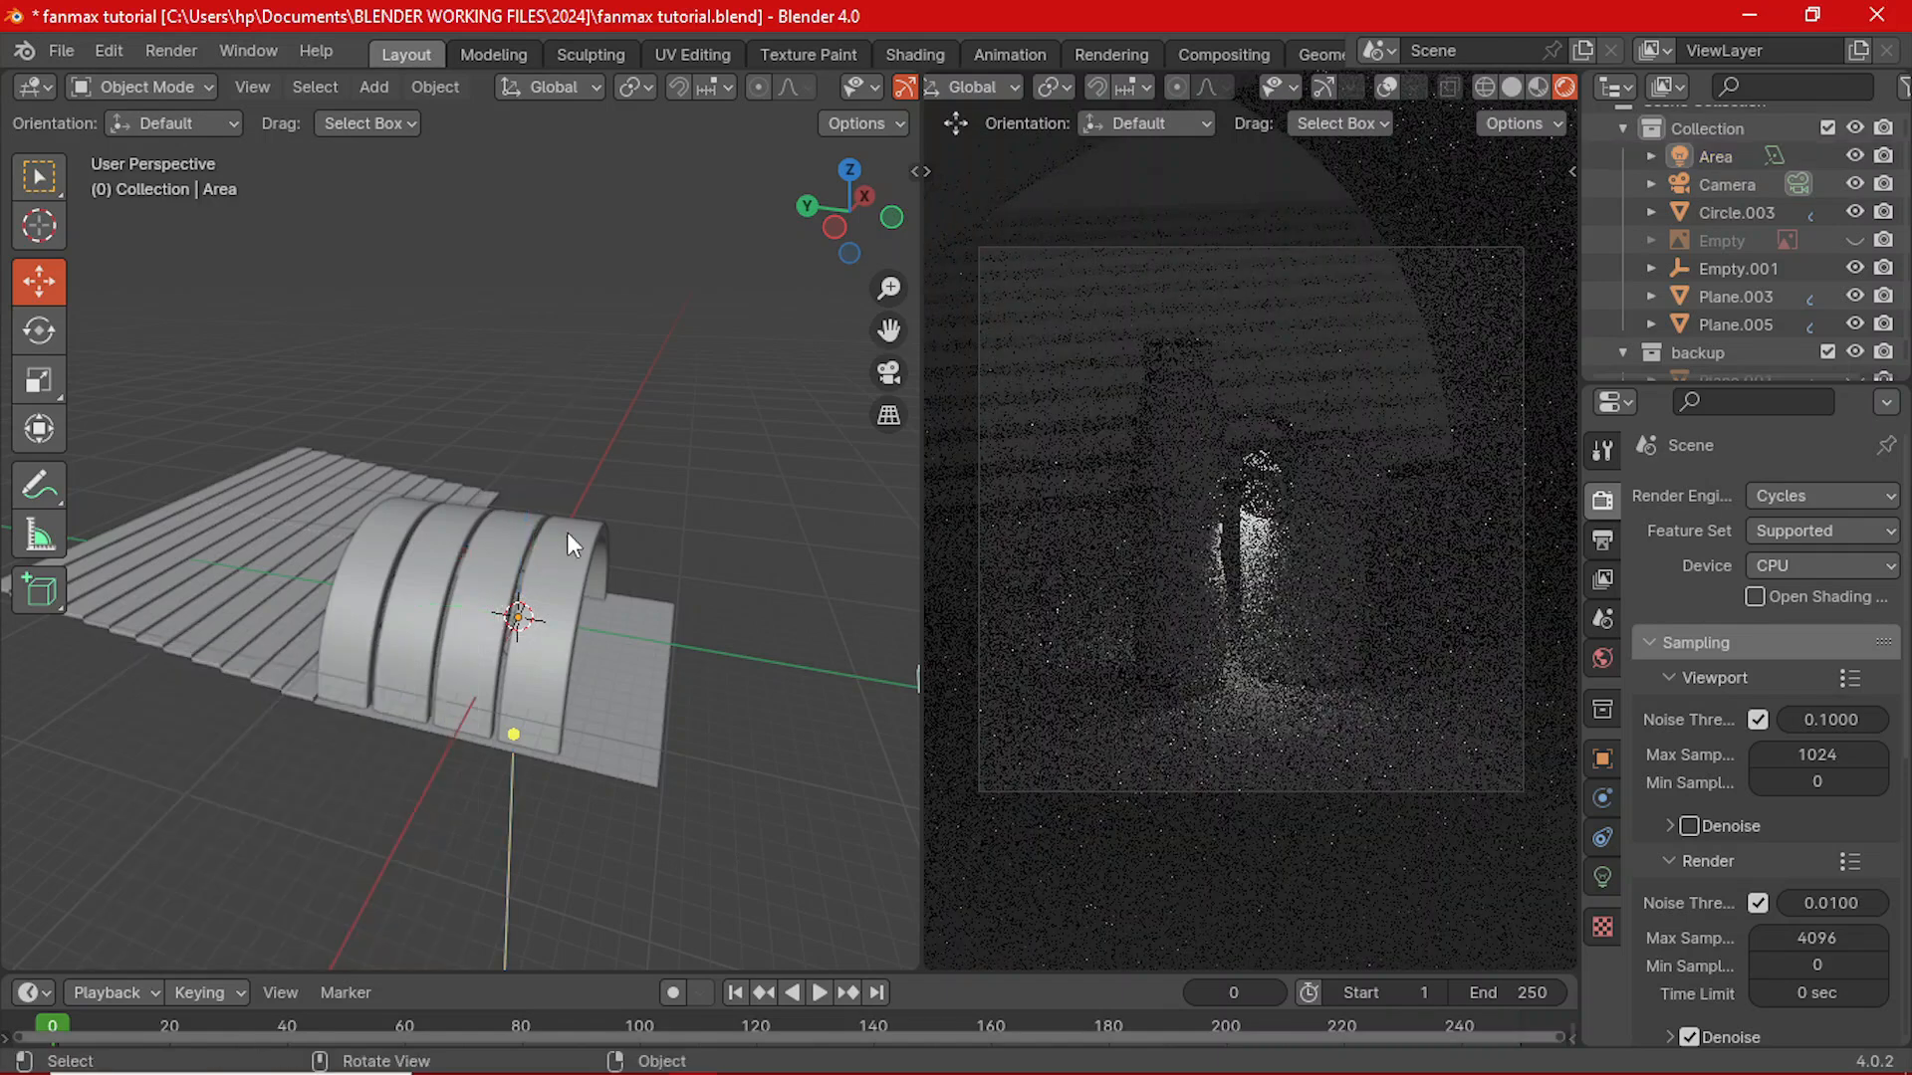
pyautogui.click(512, 804)
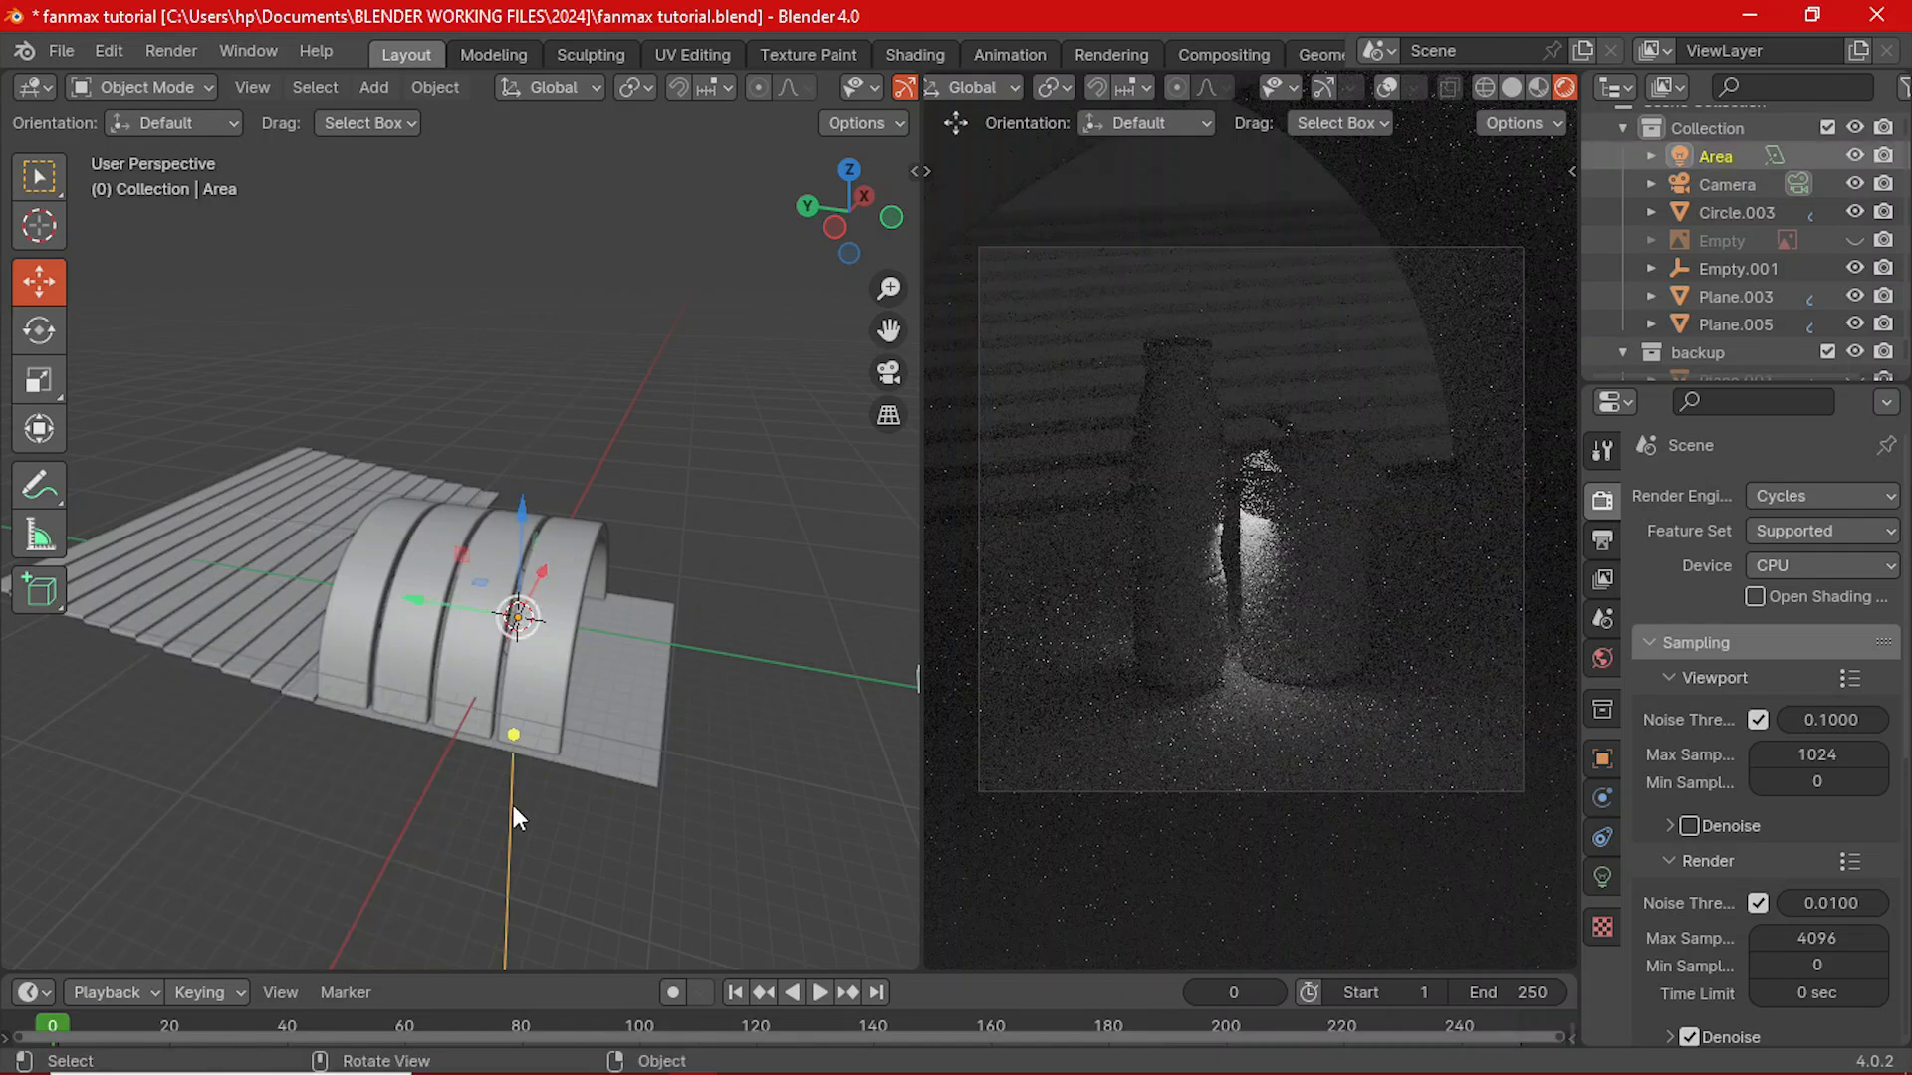
# - Move the area light about 14.5 m up along Z and about 25.1 m along positive Y
pyautogui.press('g')
pyautogui.press('z')
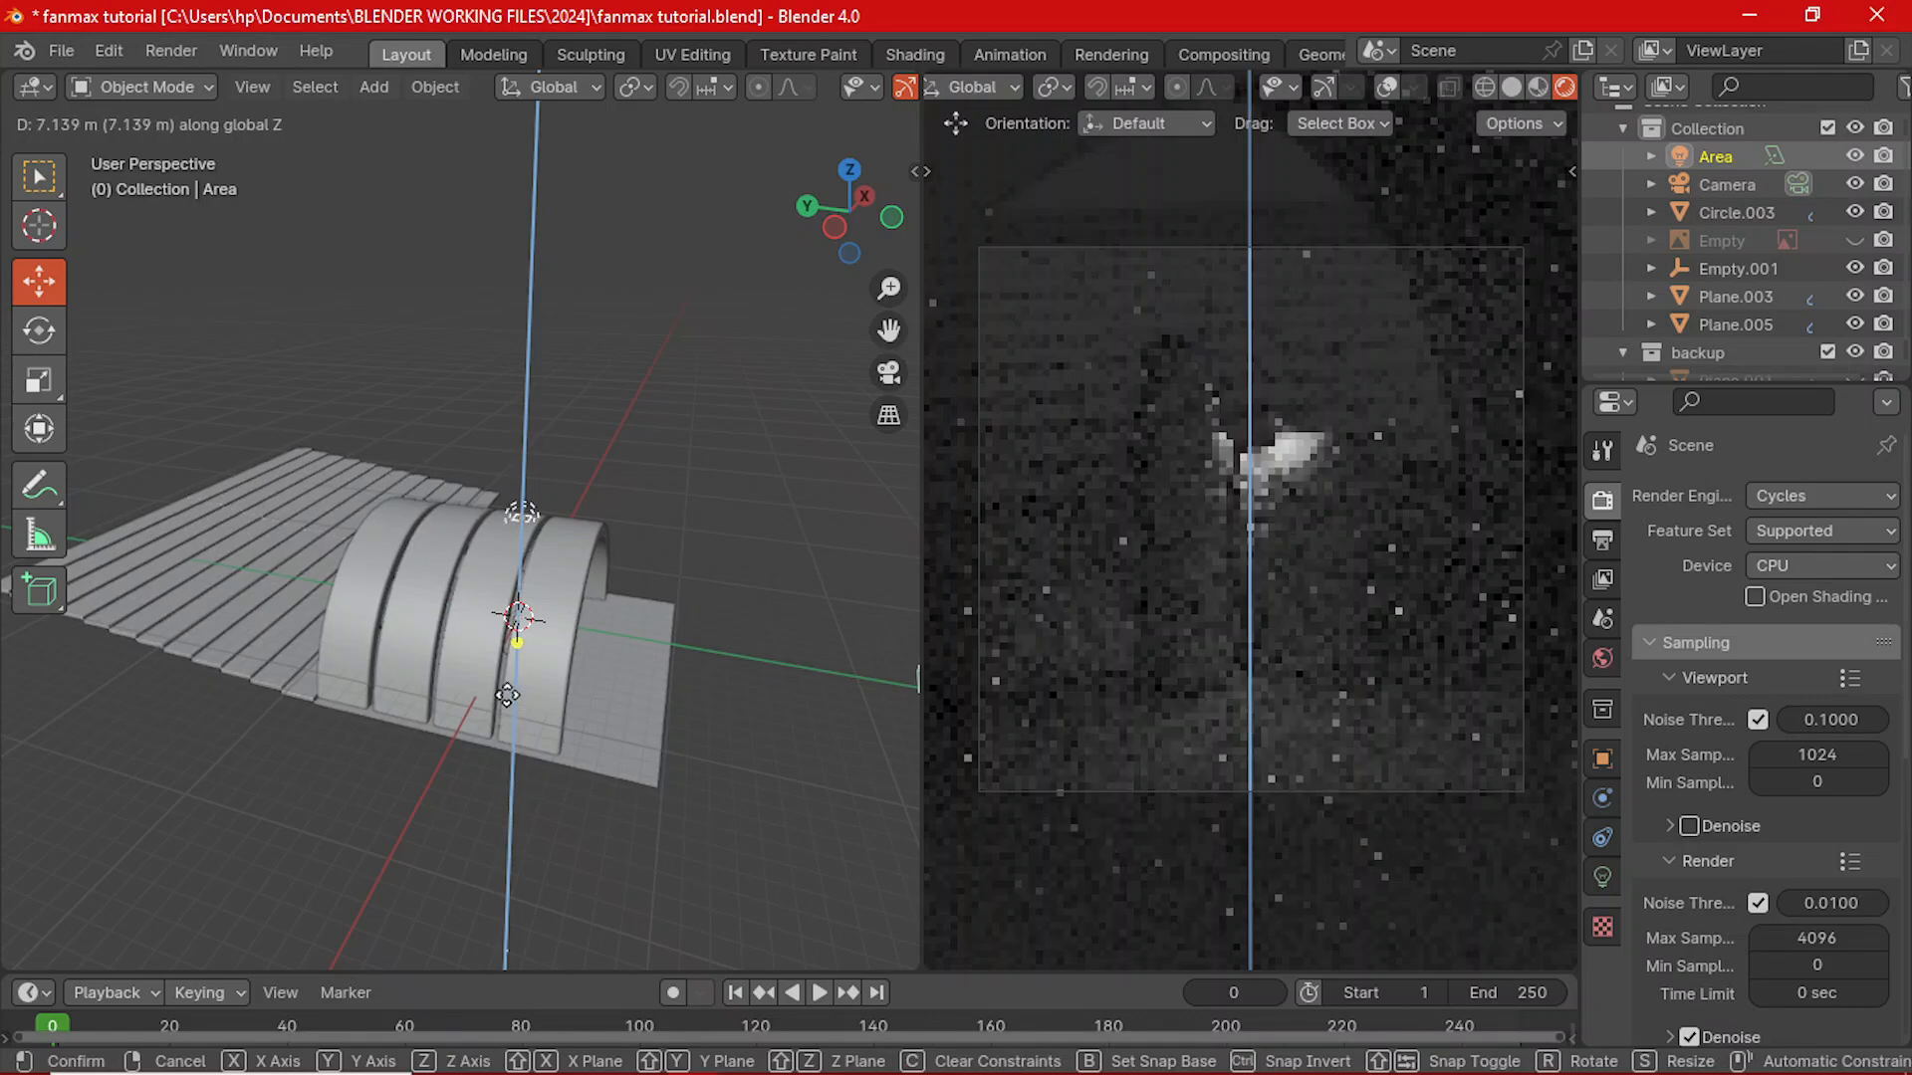
pyautogui.click(486, 588)
pyautogui.moveTo(388, 661); pyautogui.dragTo(493, 714, button='middle')
pyautogui.press('g')
pyautogui.press('y')
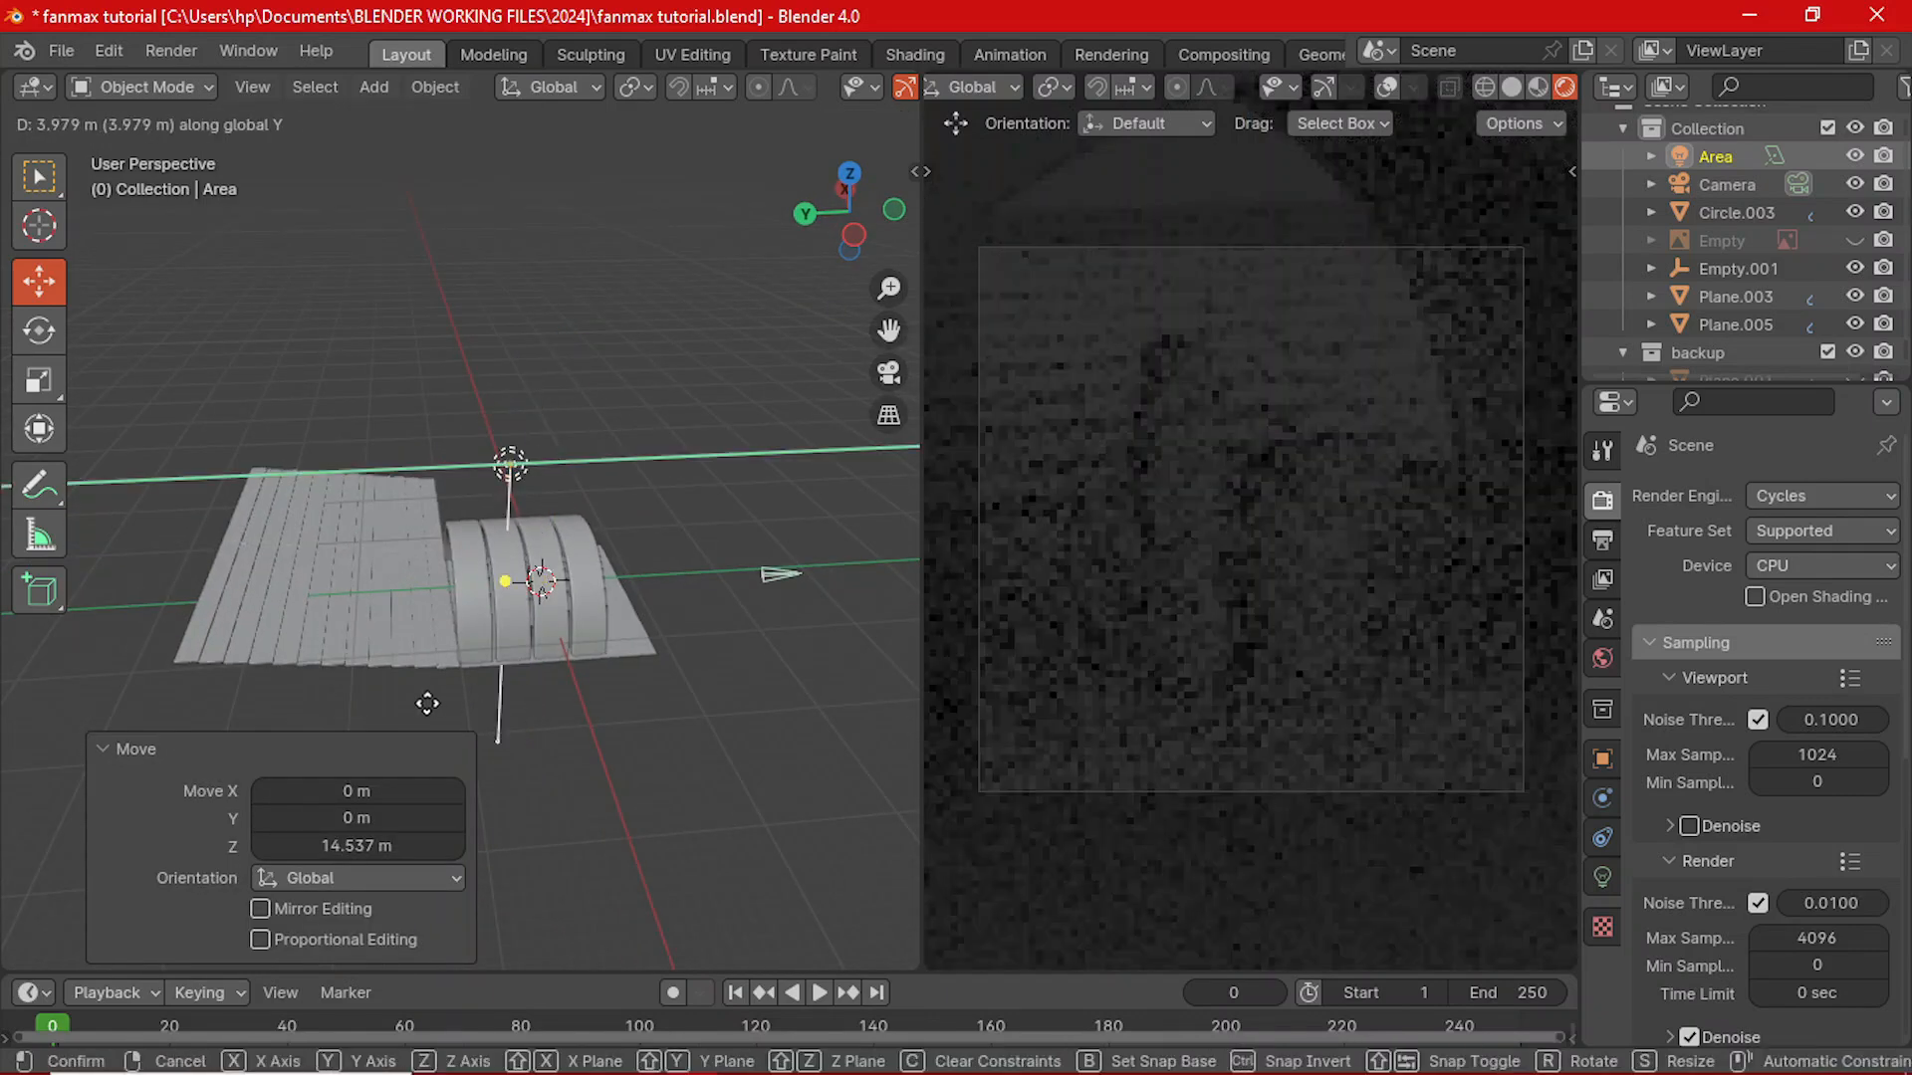
pyautogui.click(307, 706)
# - Enlarge the area light through repeated uniform scaling, including factors of about 3.2, 3.4 and 1.6
pyautogui.press('s')
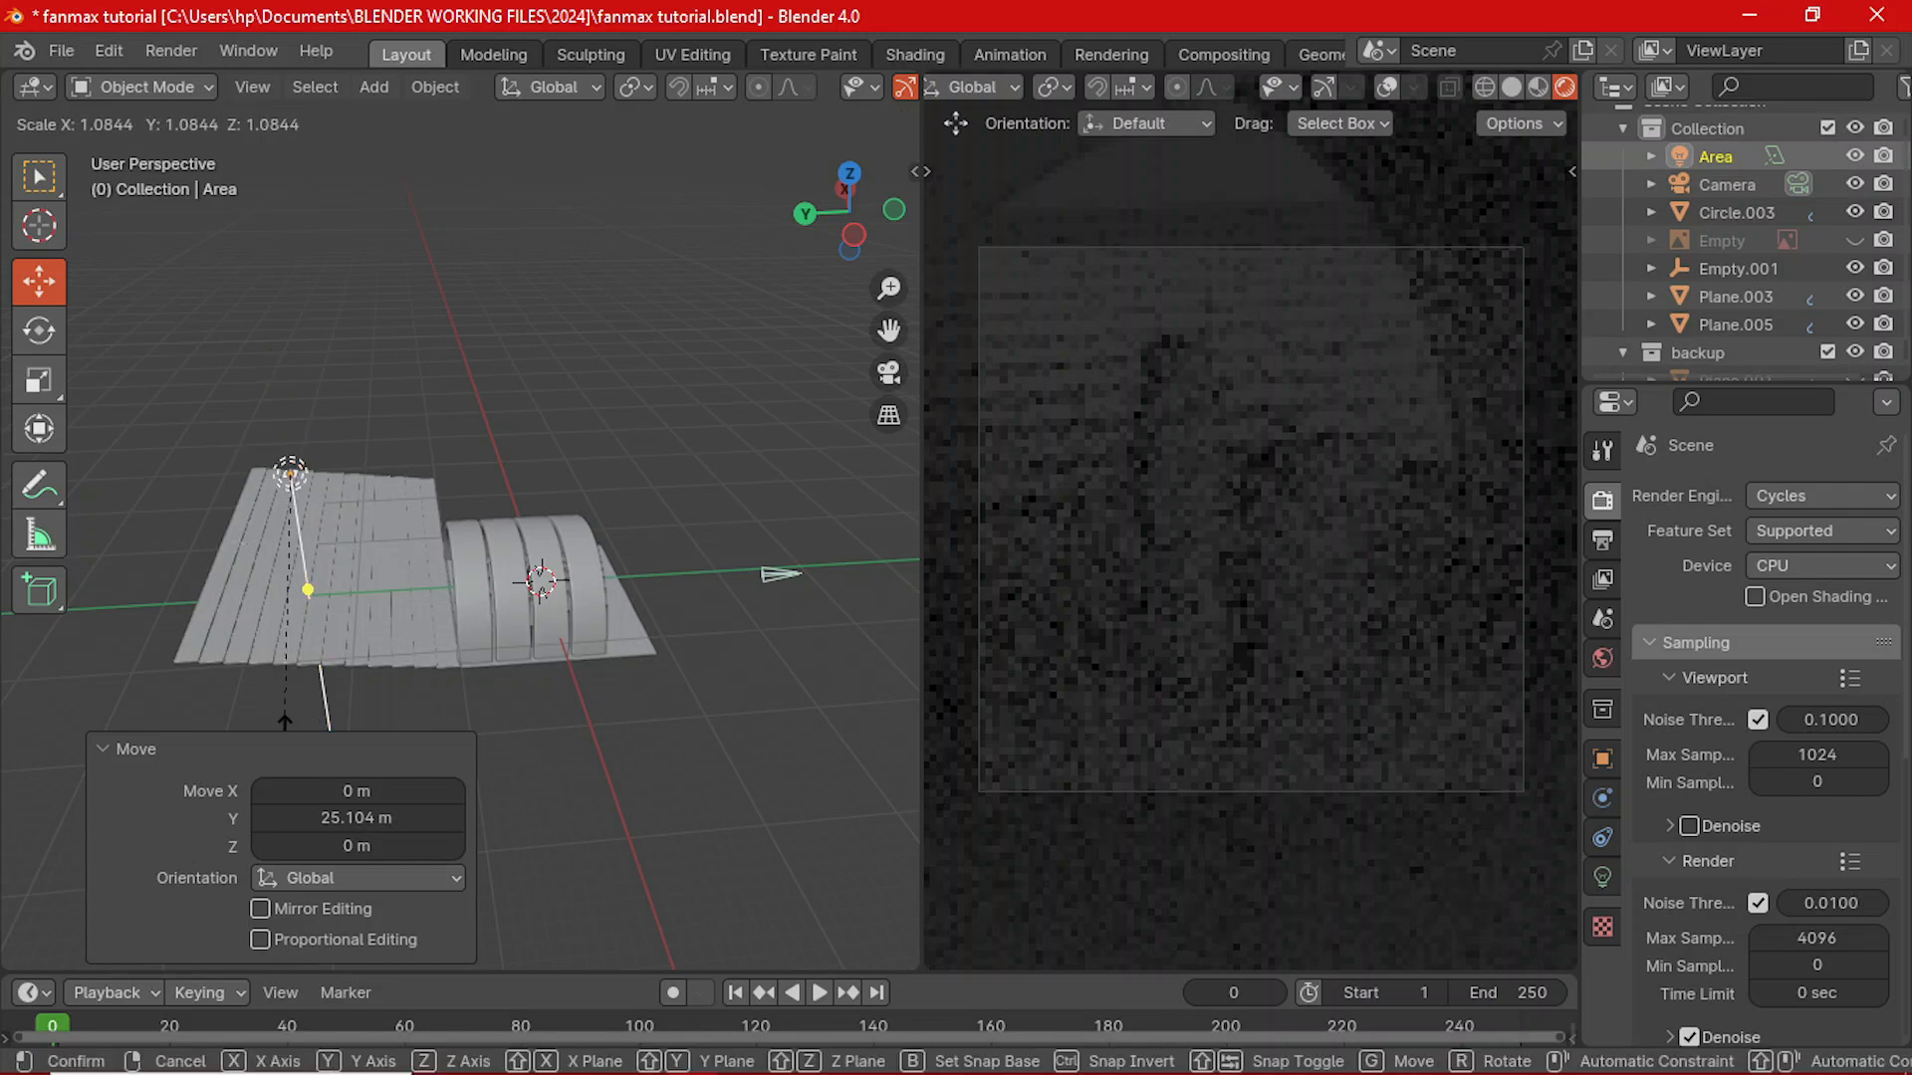
pyautogui.click(259, 824)
pyautogui.press('s')
pyautogui.click(97, 764)
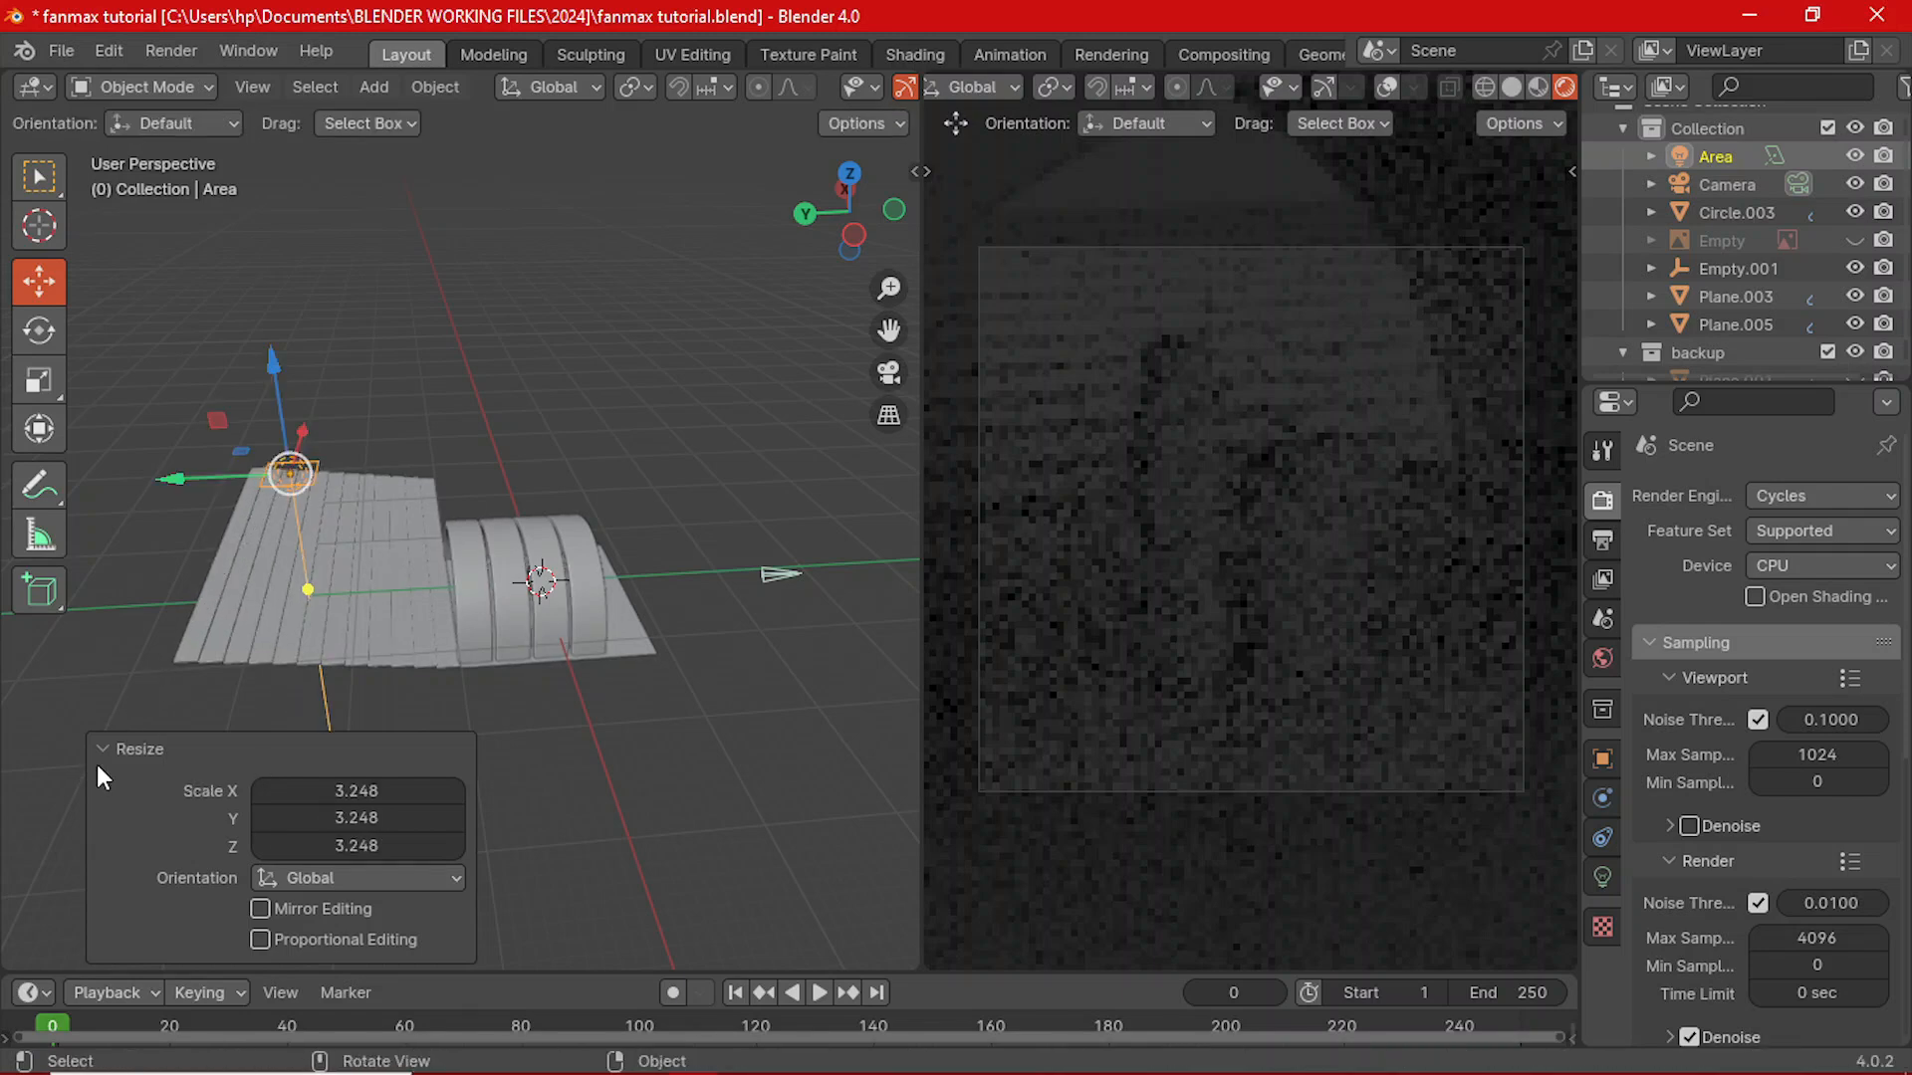
pyautogui.press('s')
pyautogui.click(217, 626)
pyautogui.press('s')
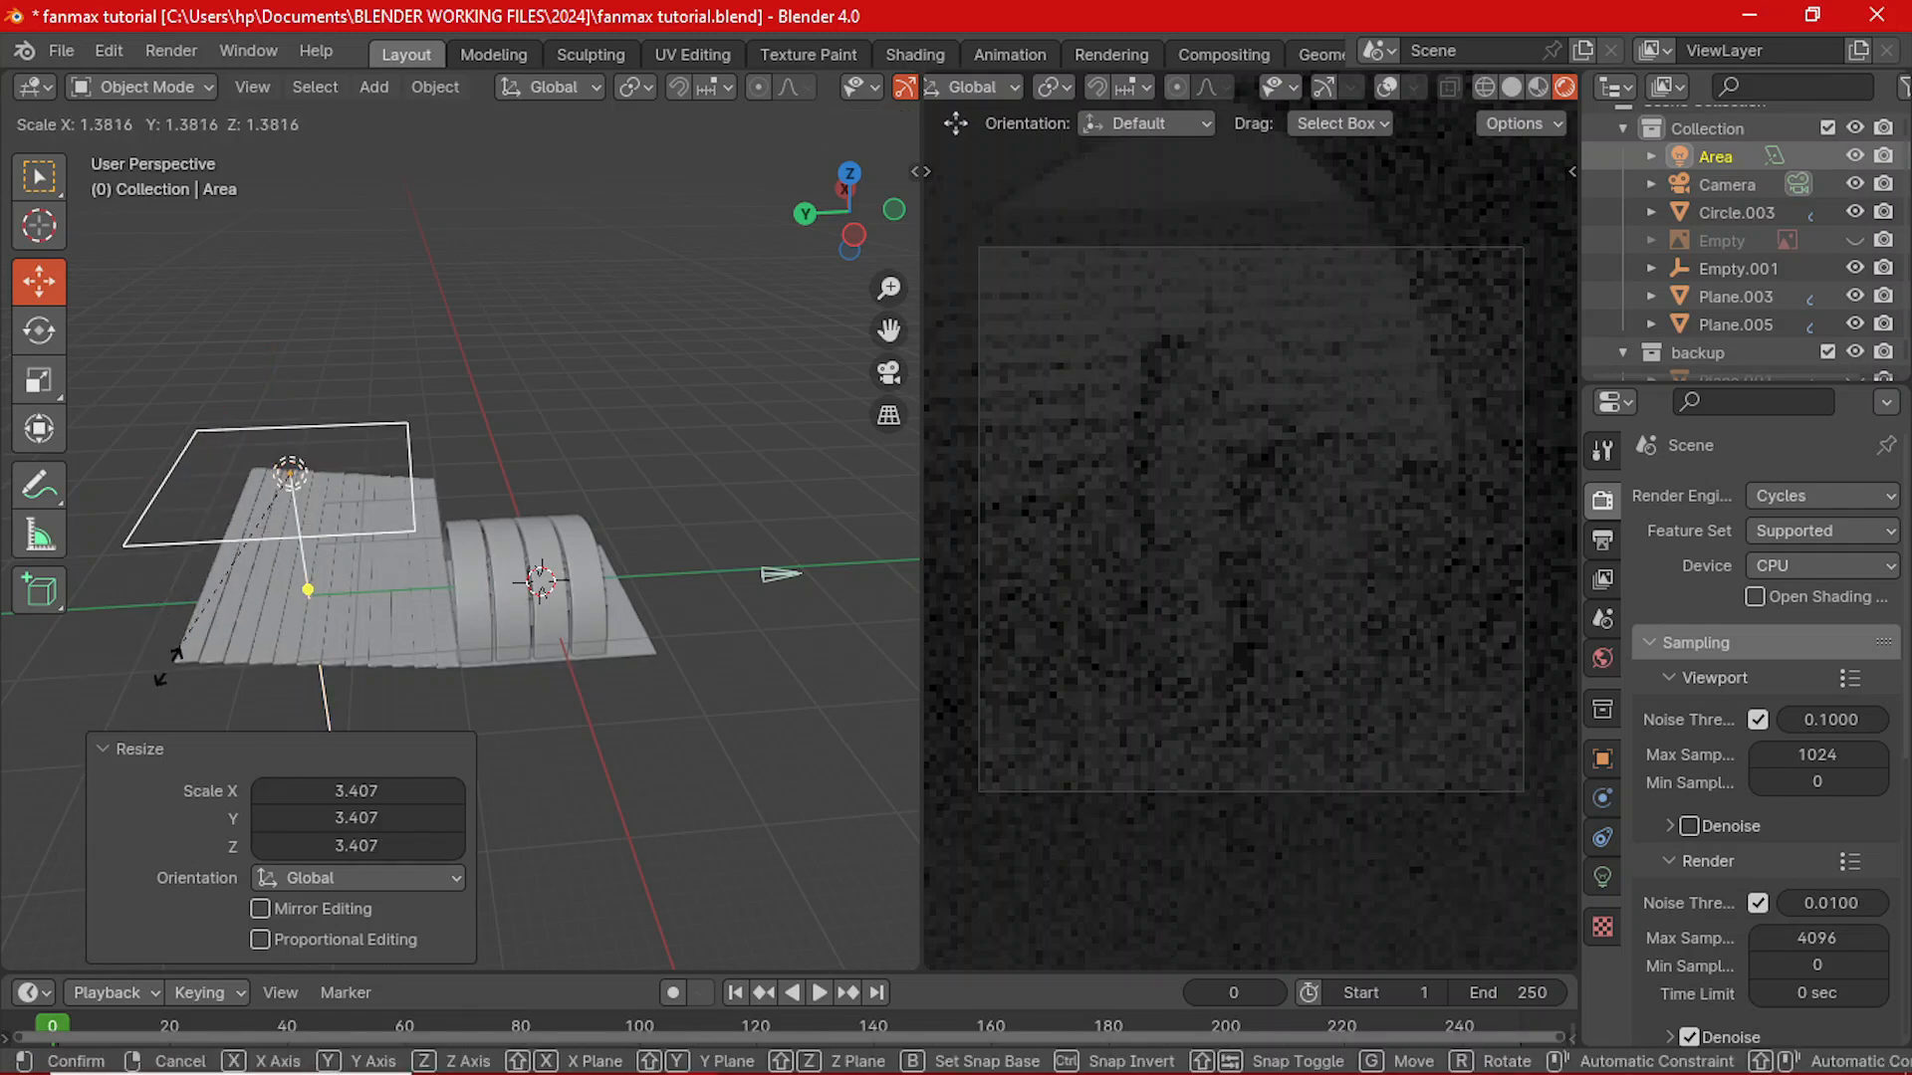
pyautogui.click(158, 701)
# - Shift the area light about 4.6 m along negative Y, toward the striped arch
pyautogui.press('g')
pyautogui.press('z')
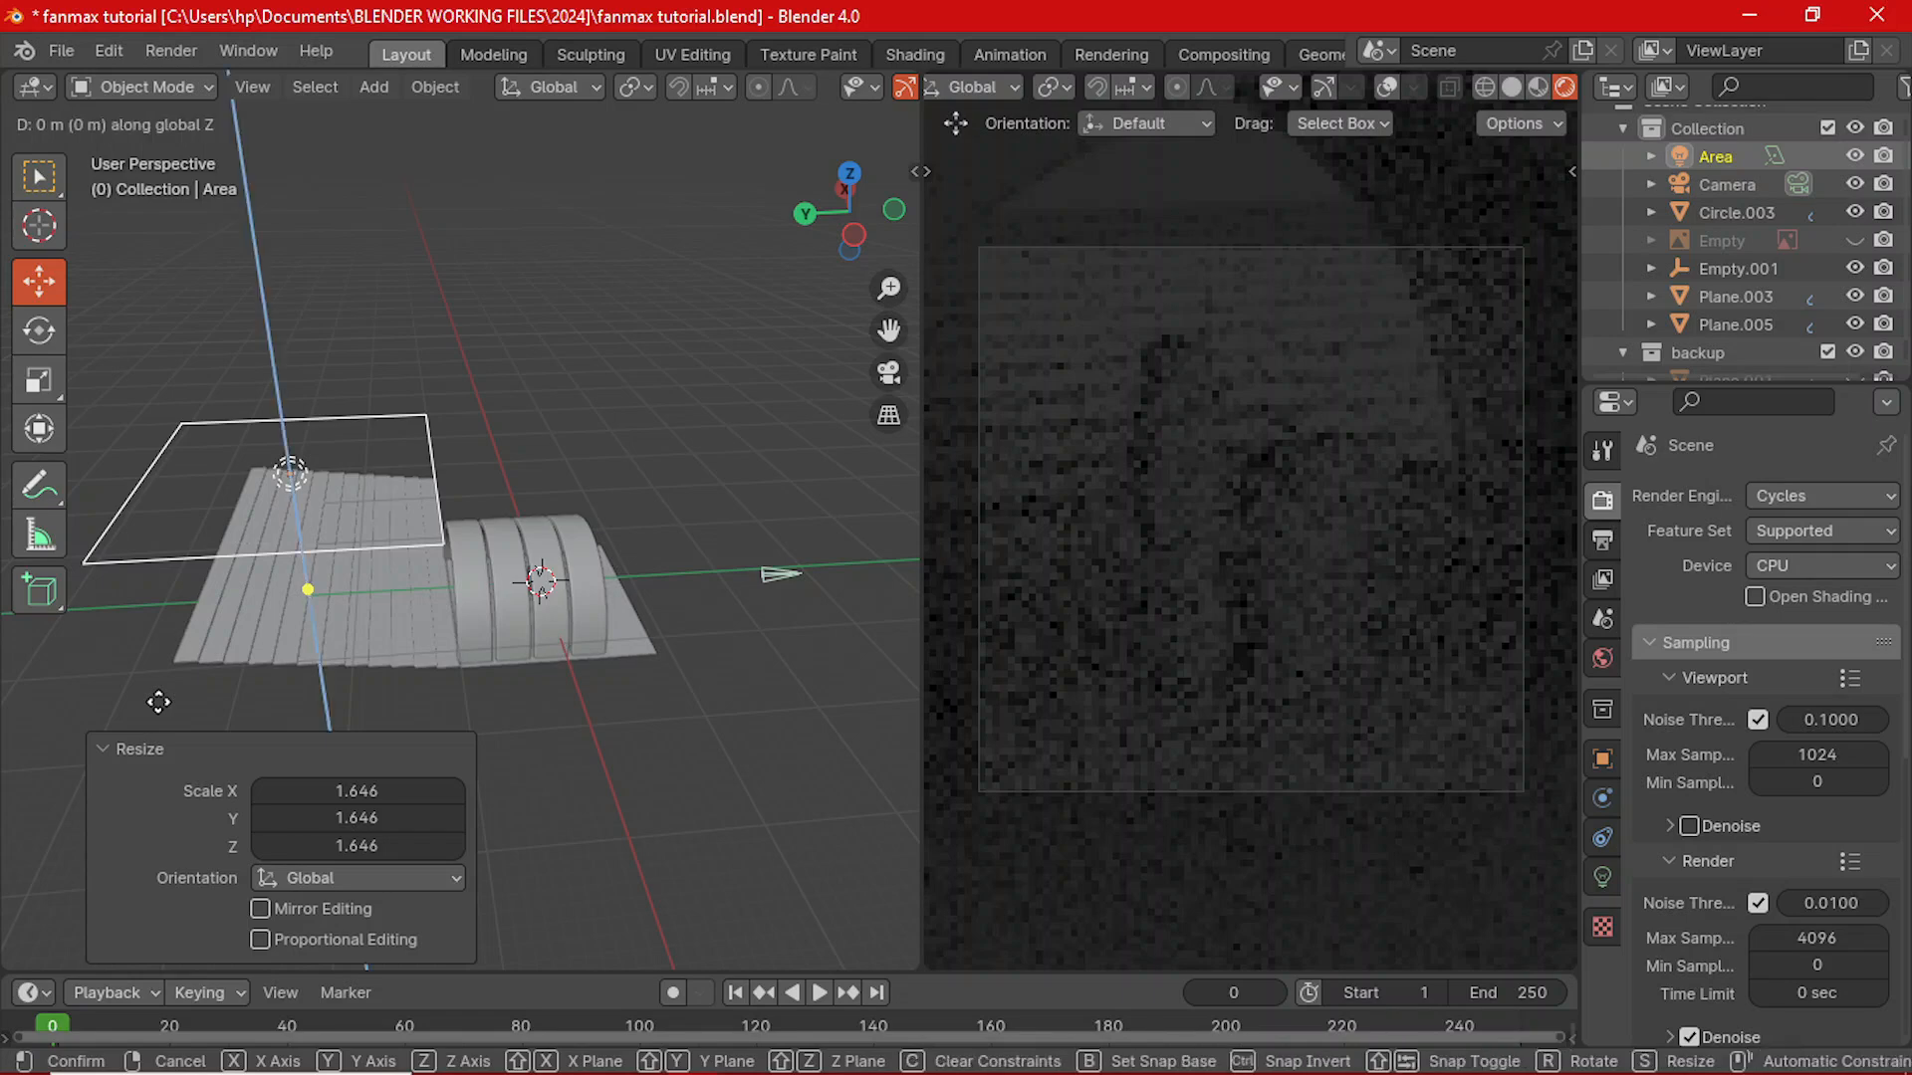
pyautogui.press('x')
pyautogui.press('y')
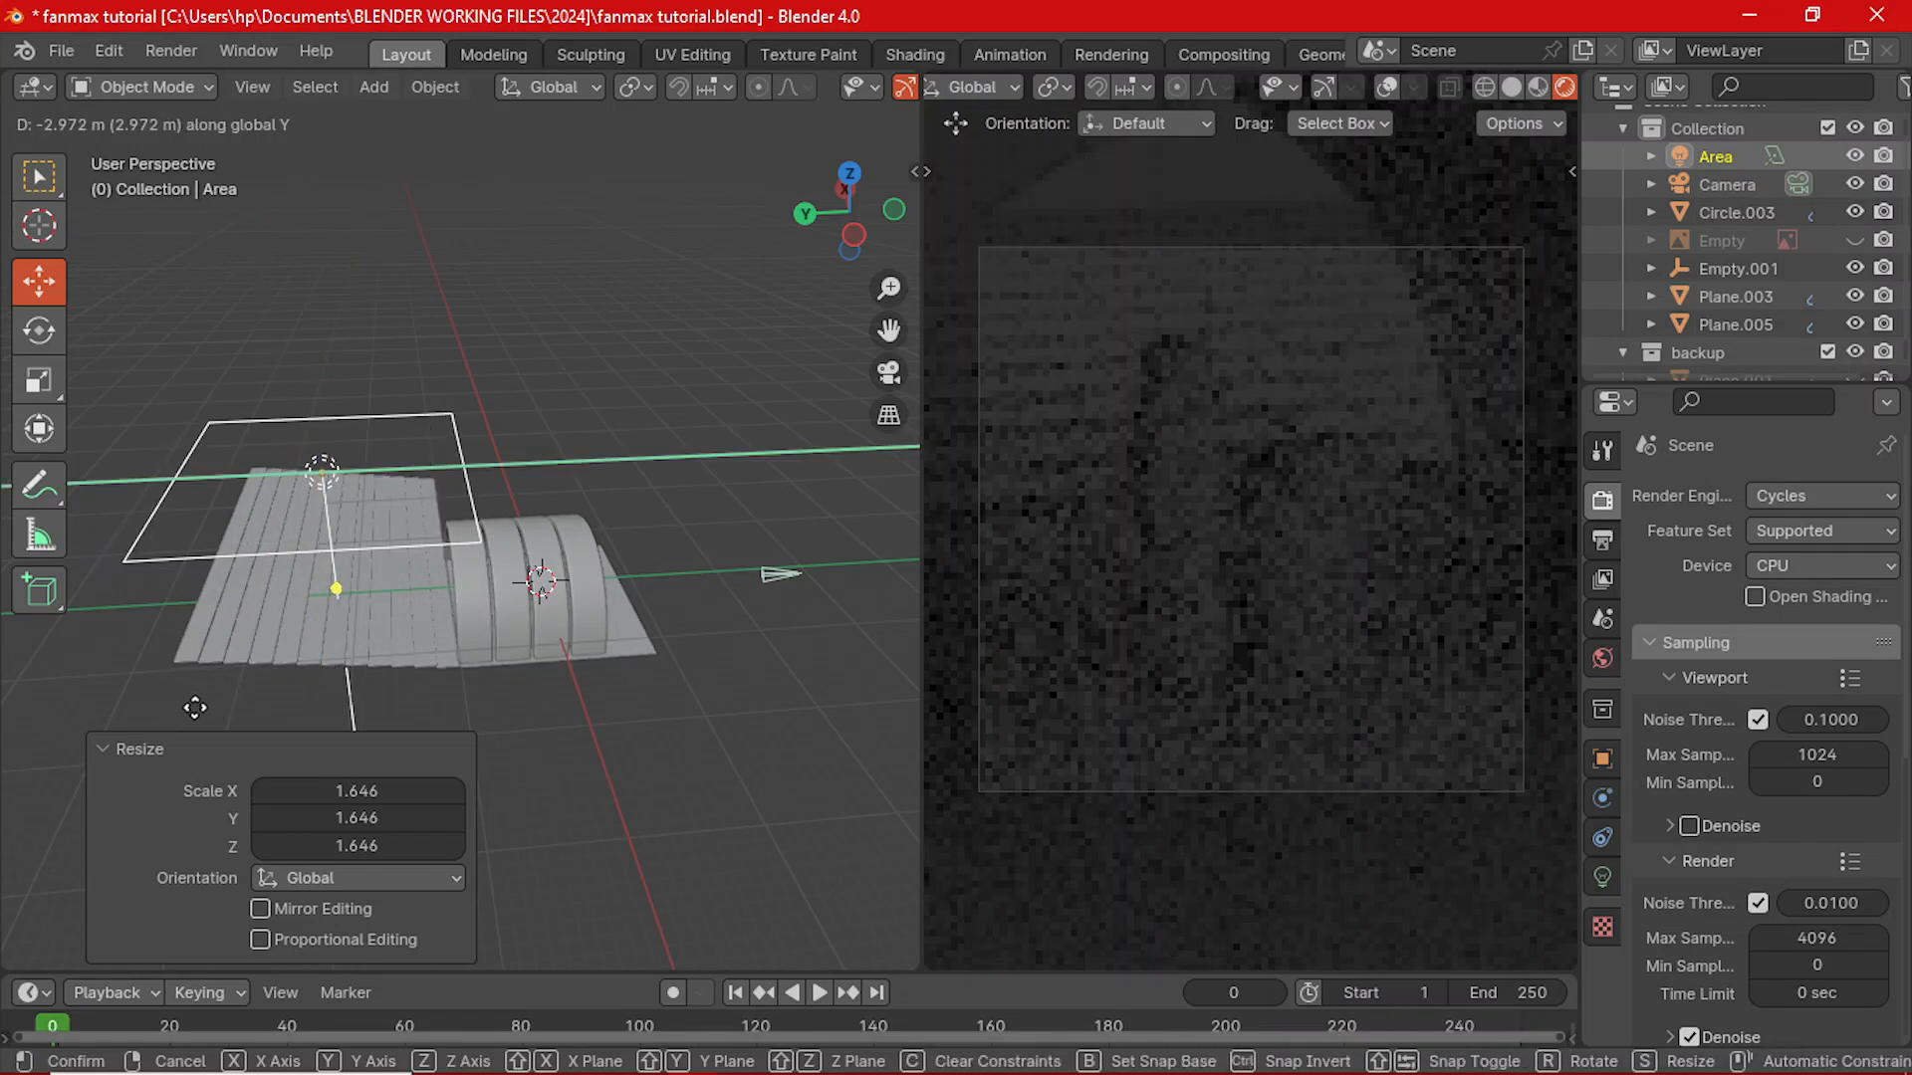
pyautogui.click(209, 705)
# - Try the area light's power at 1000 W and at 10000 W
pyautogui.click(1601, 876)
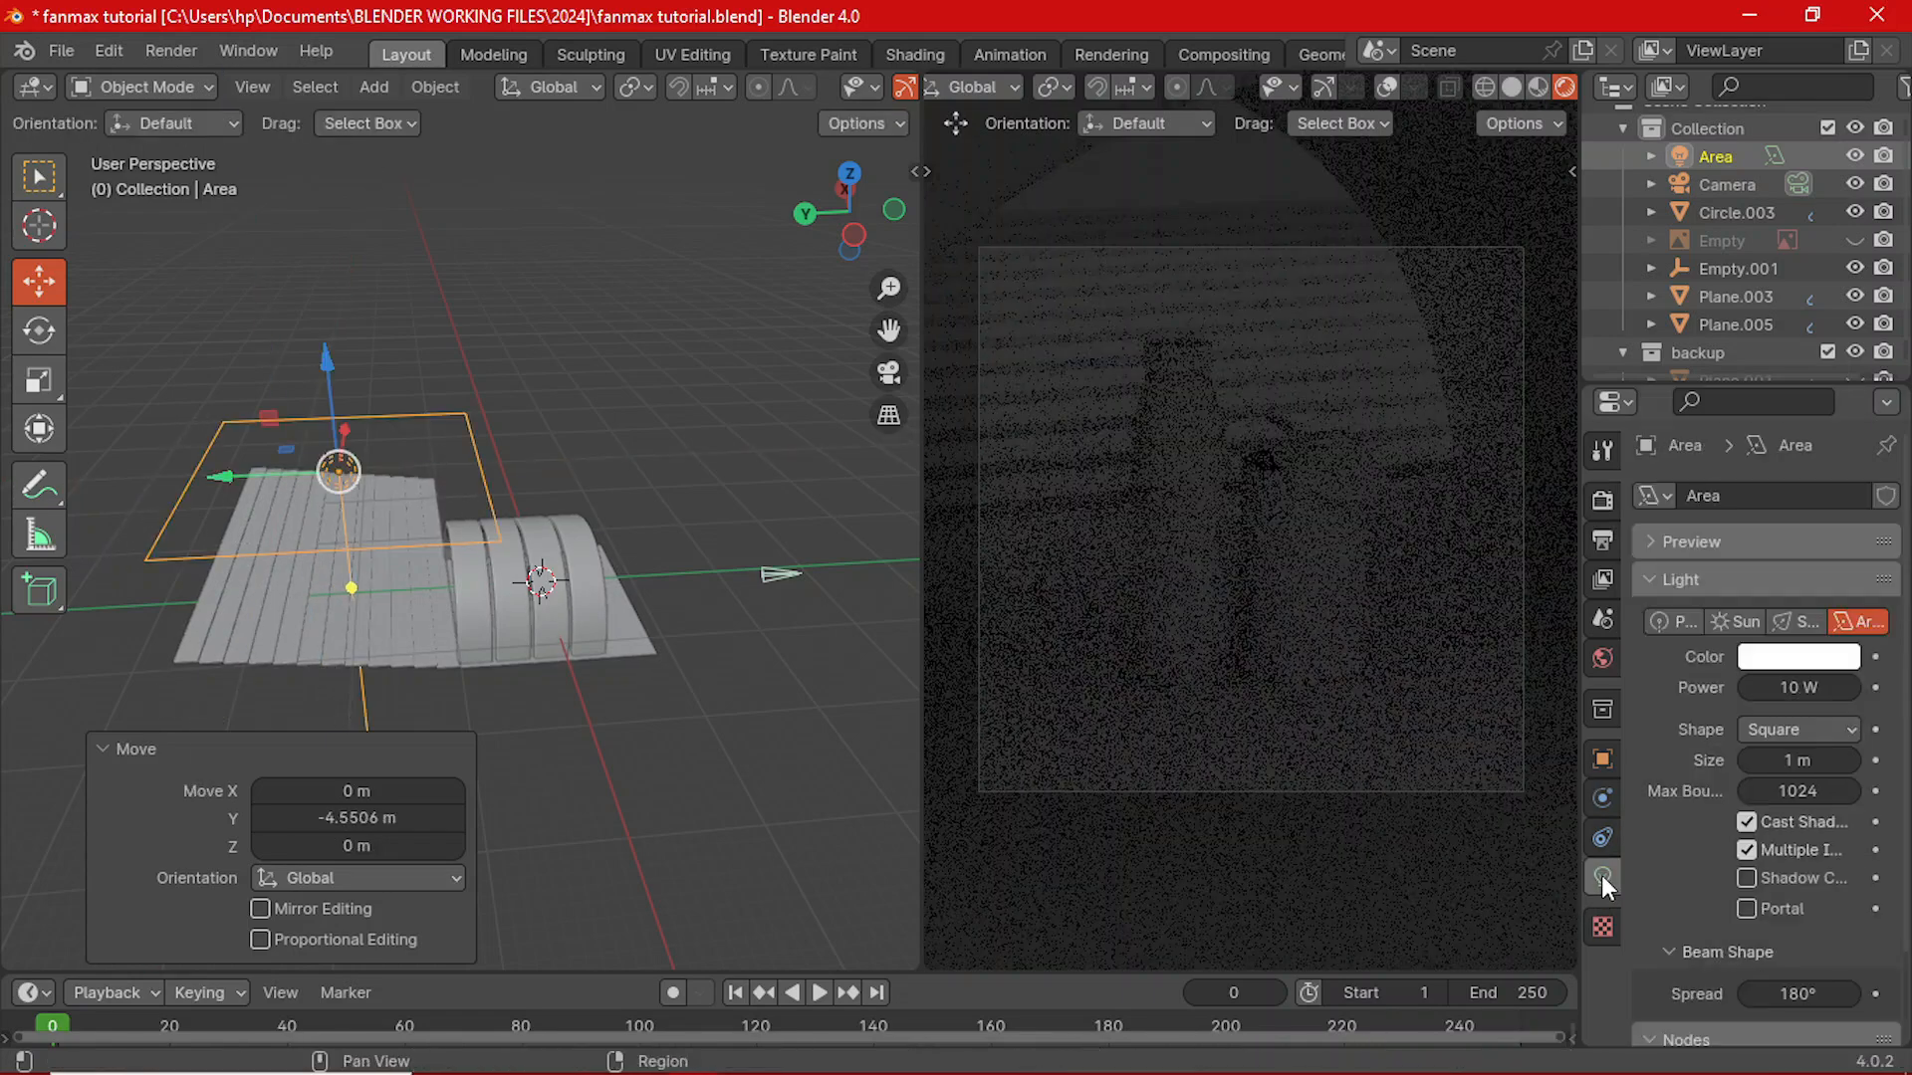
pyautogui.press('BackSpace')
pyautogui.press('BackSpace')
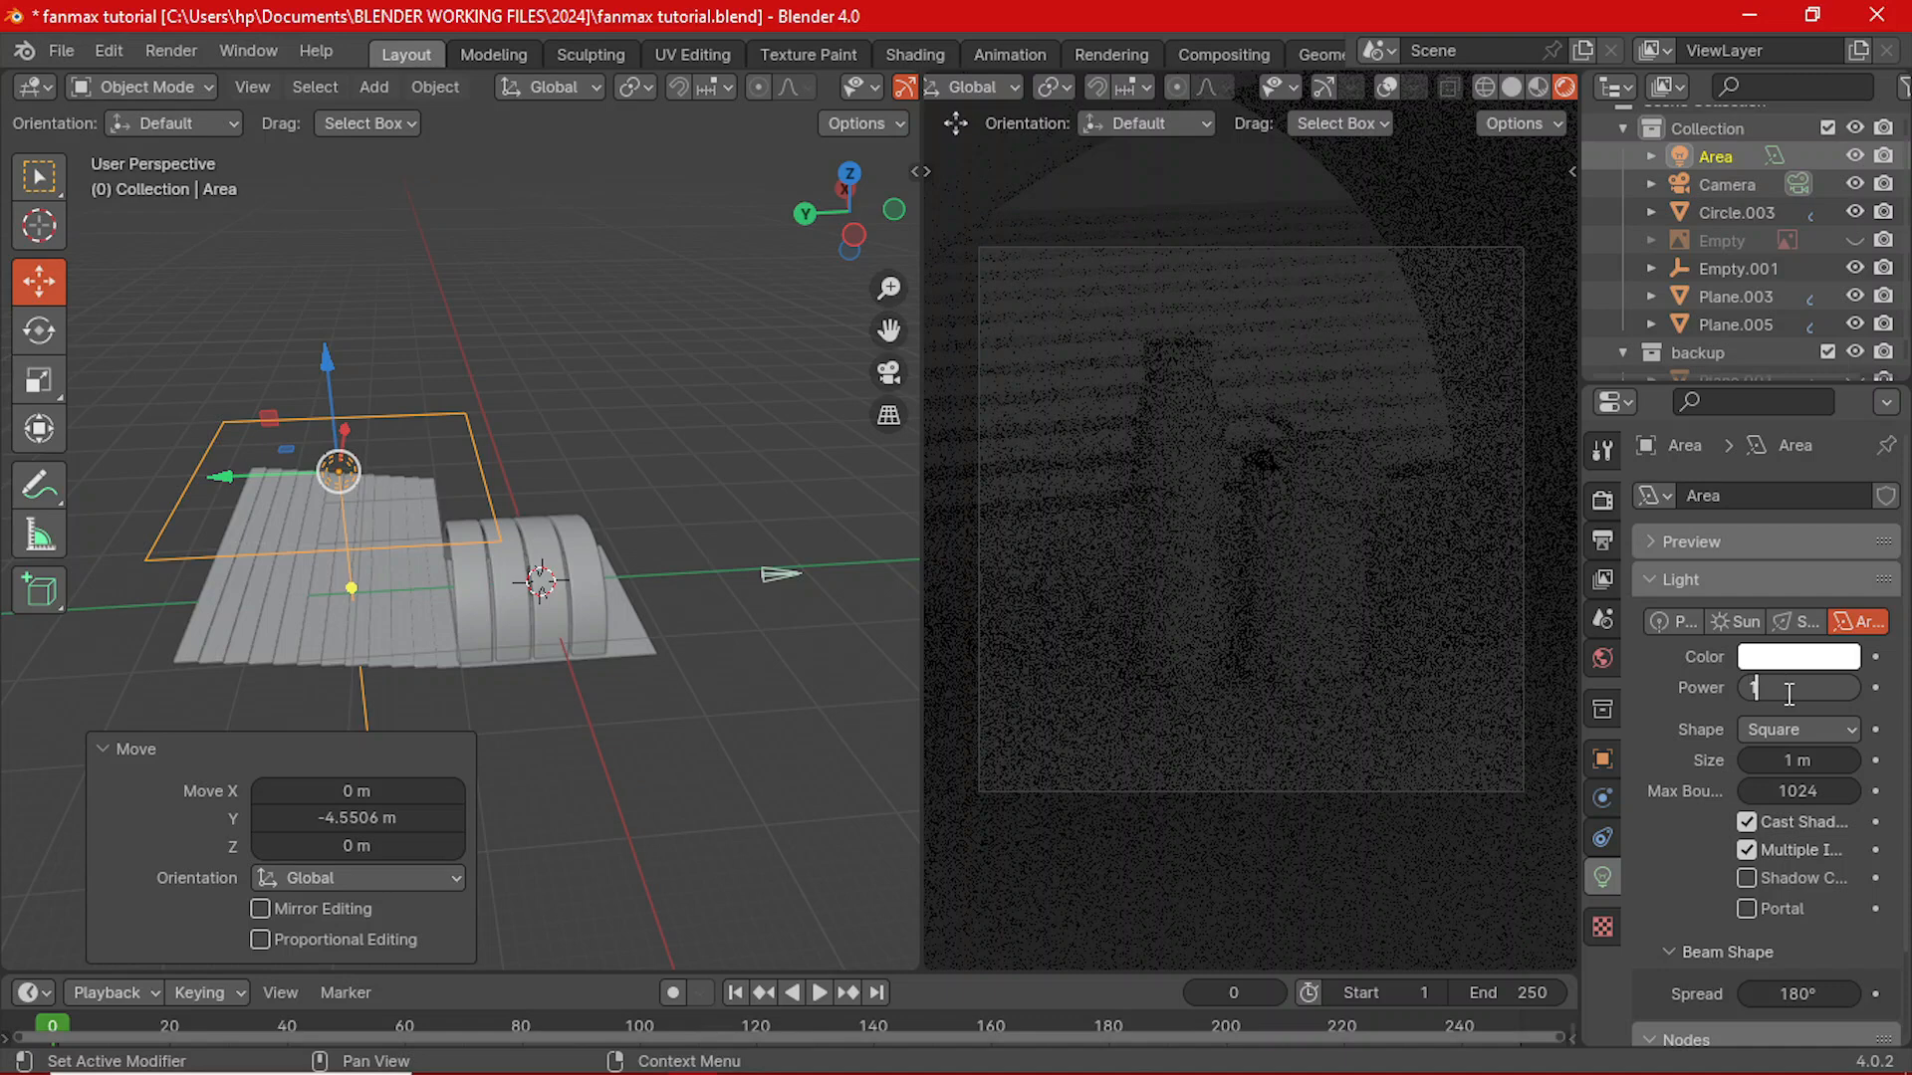
pyautogui.write('000')
pyautogui.press('Return')
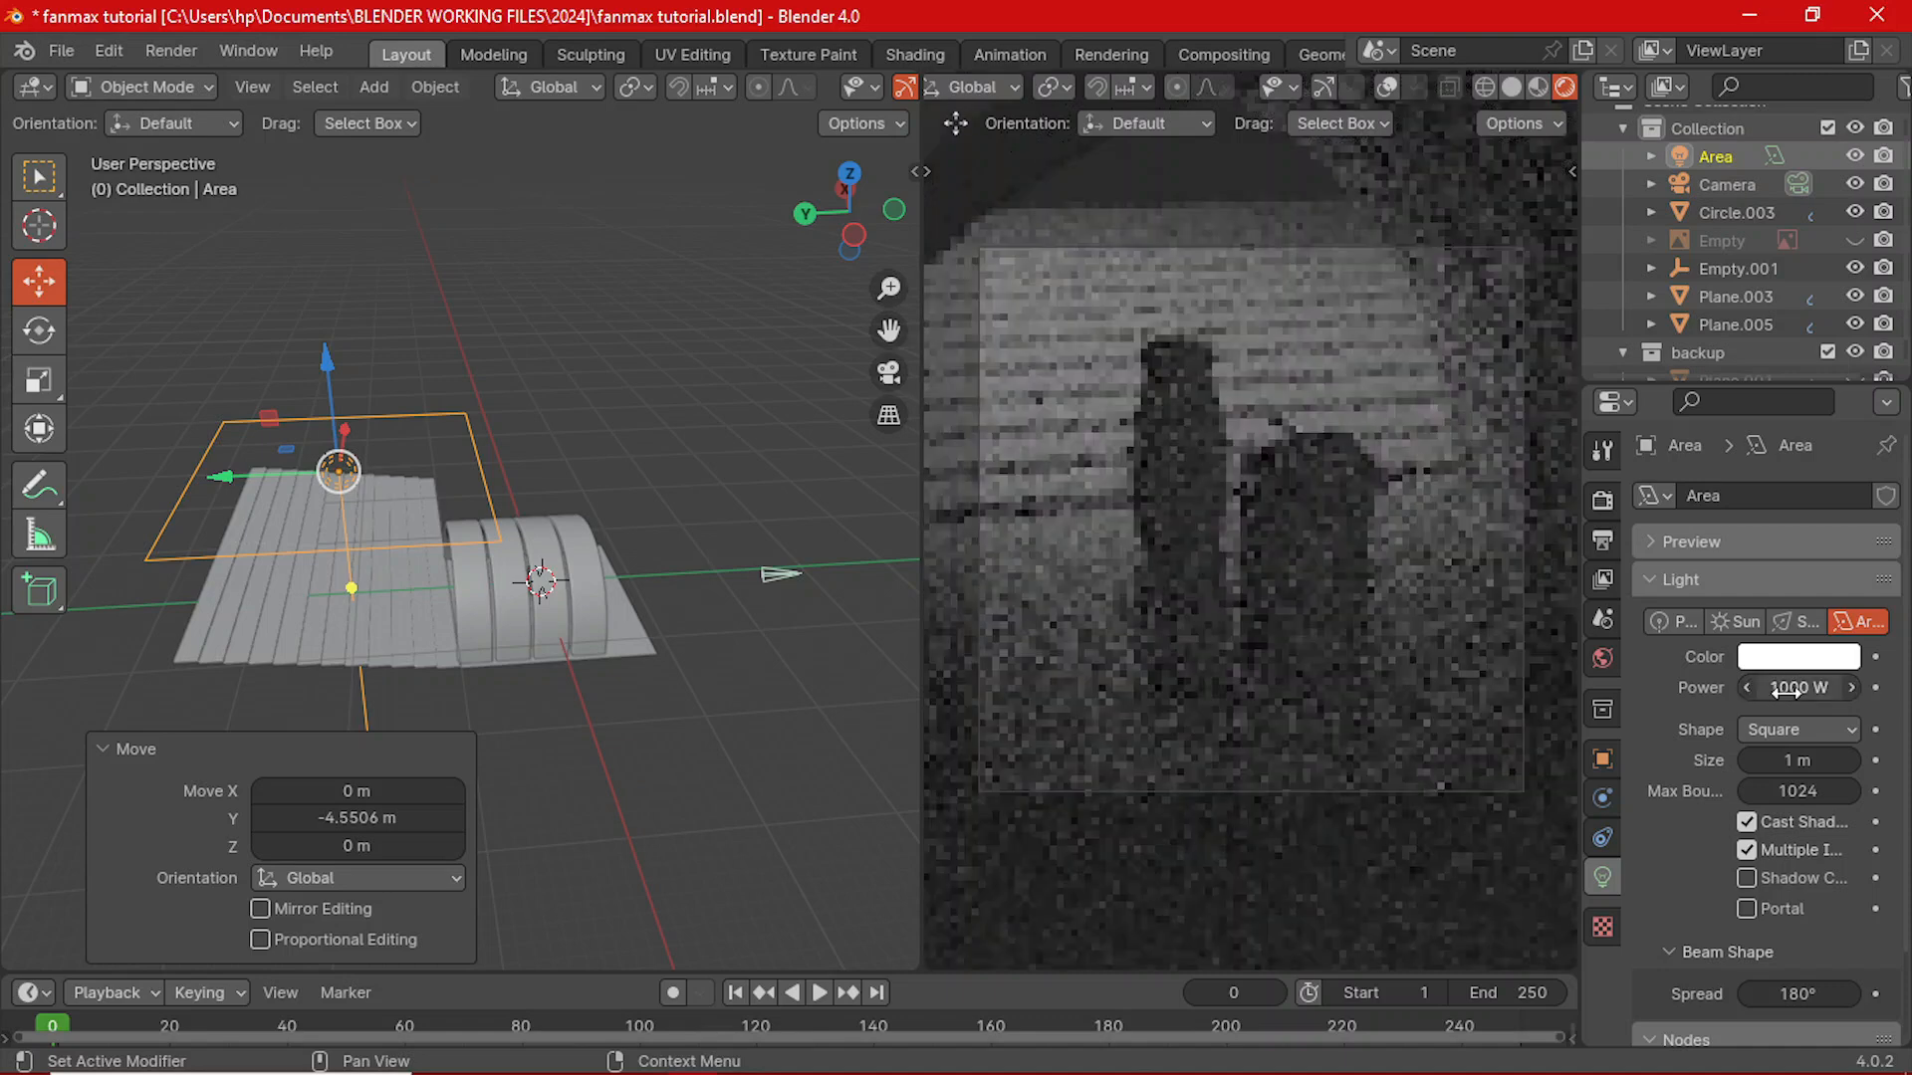
pyautogui.doubleClick(1787, 687)
pyautogui.write('10')
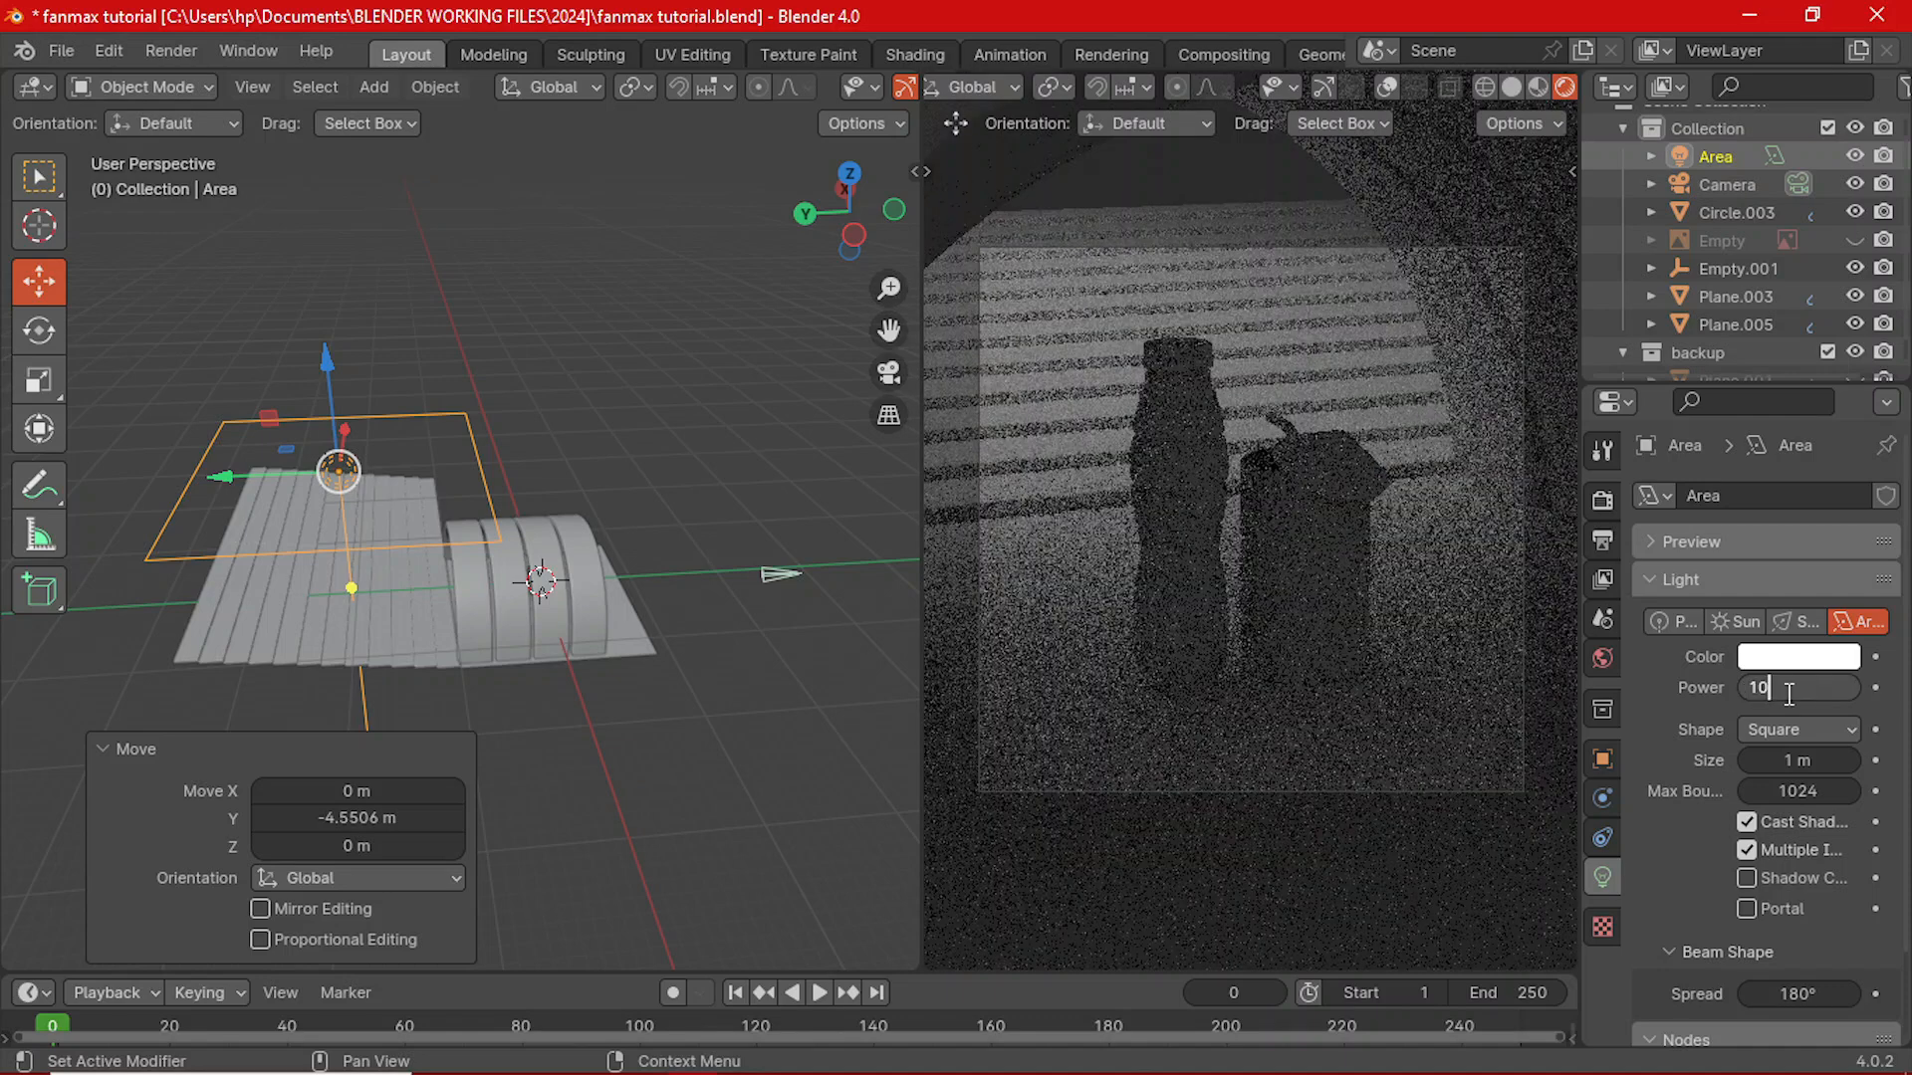
pyautogui.write('000')
pyautogui.press('Return')
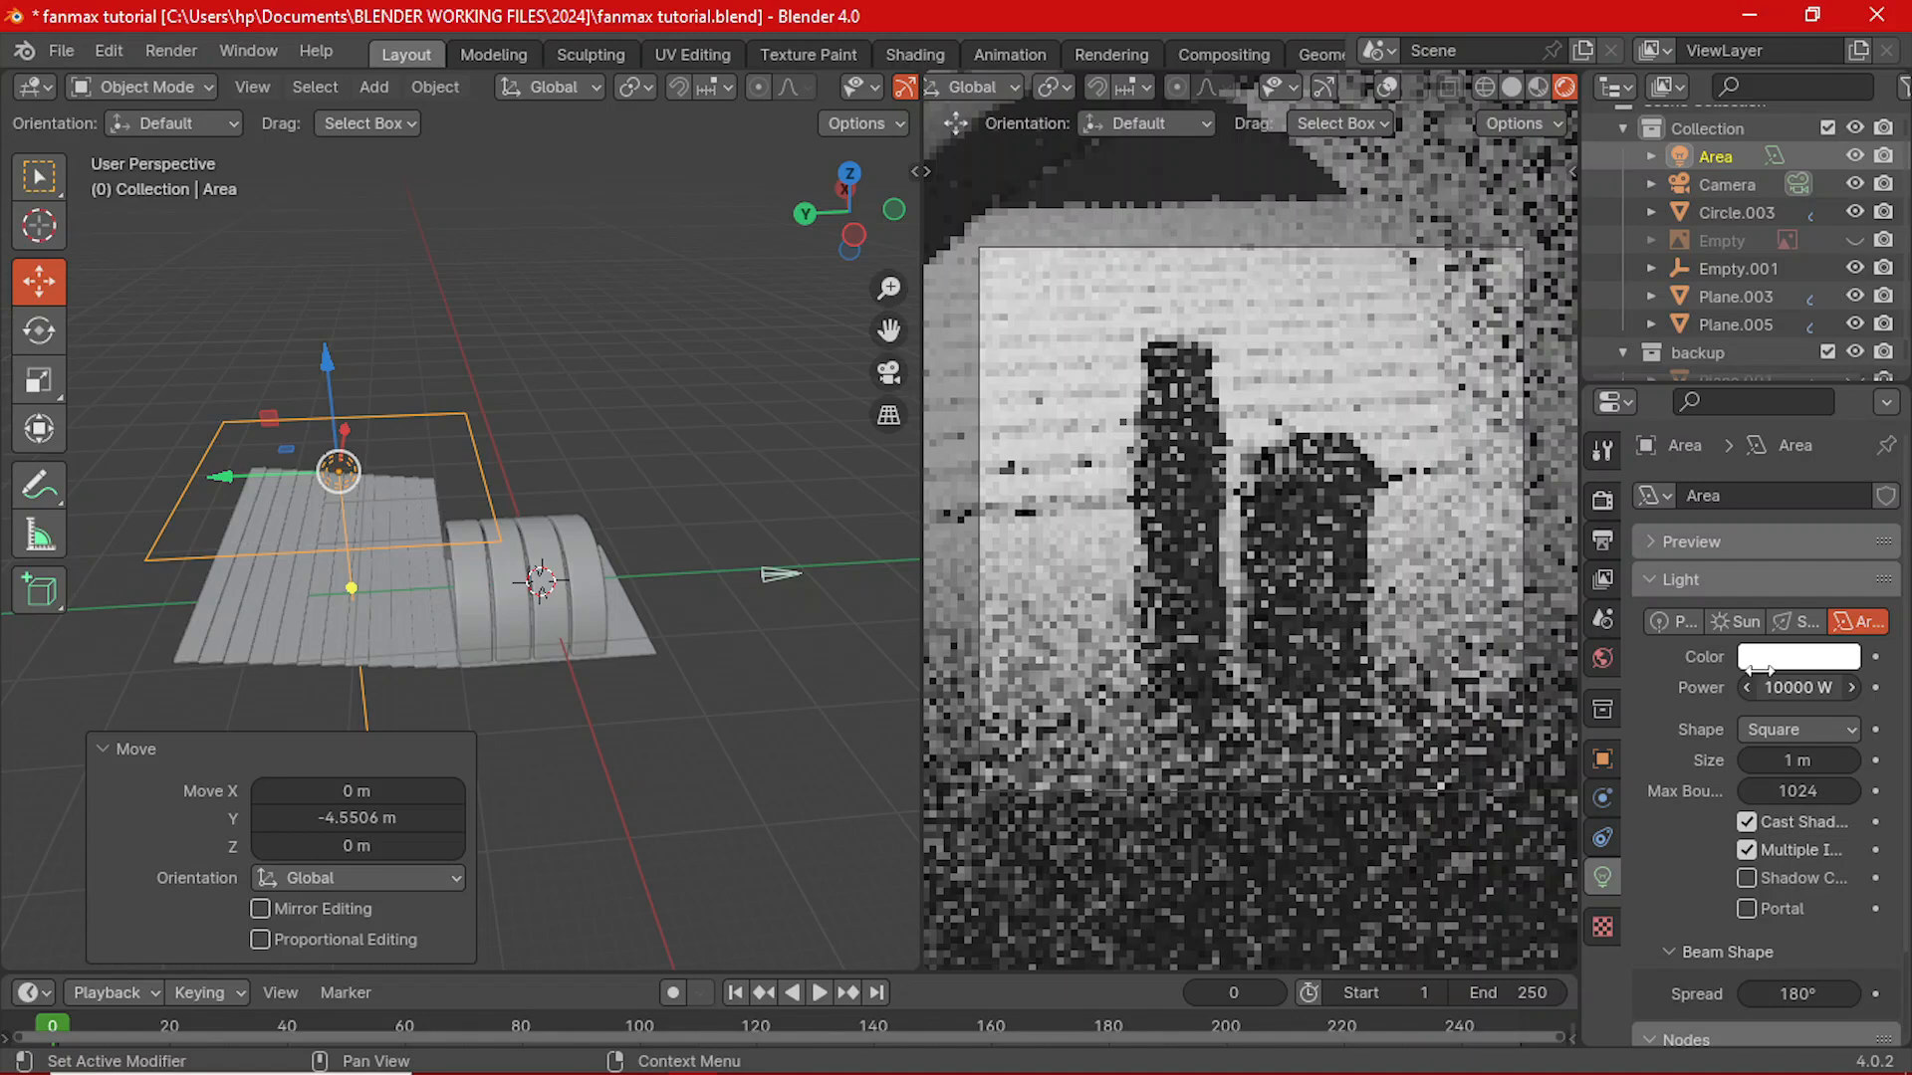
# - Raise the area light about 4 m along the Z axis
pyautogui.press('g')
pyautogui.press('y')
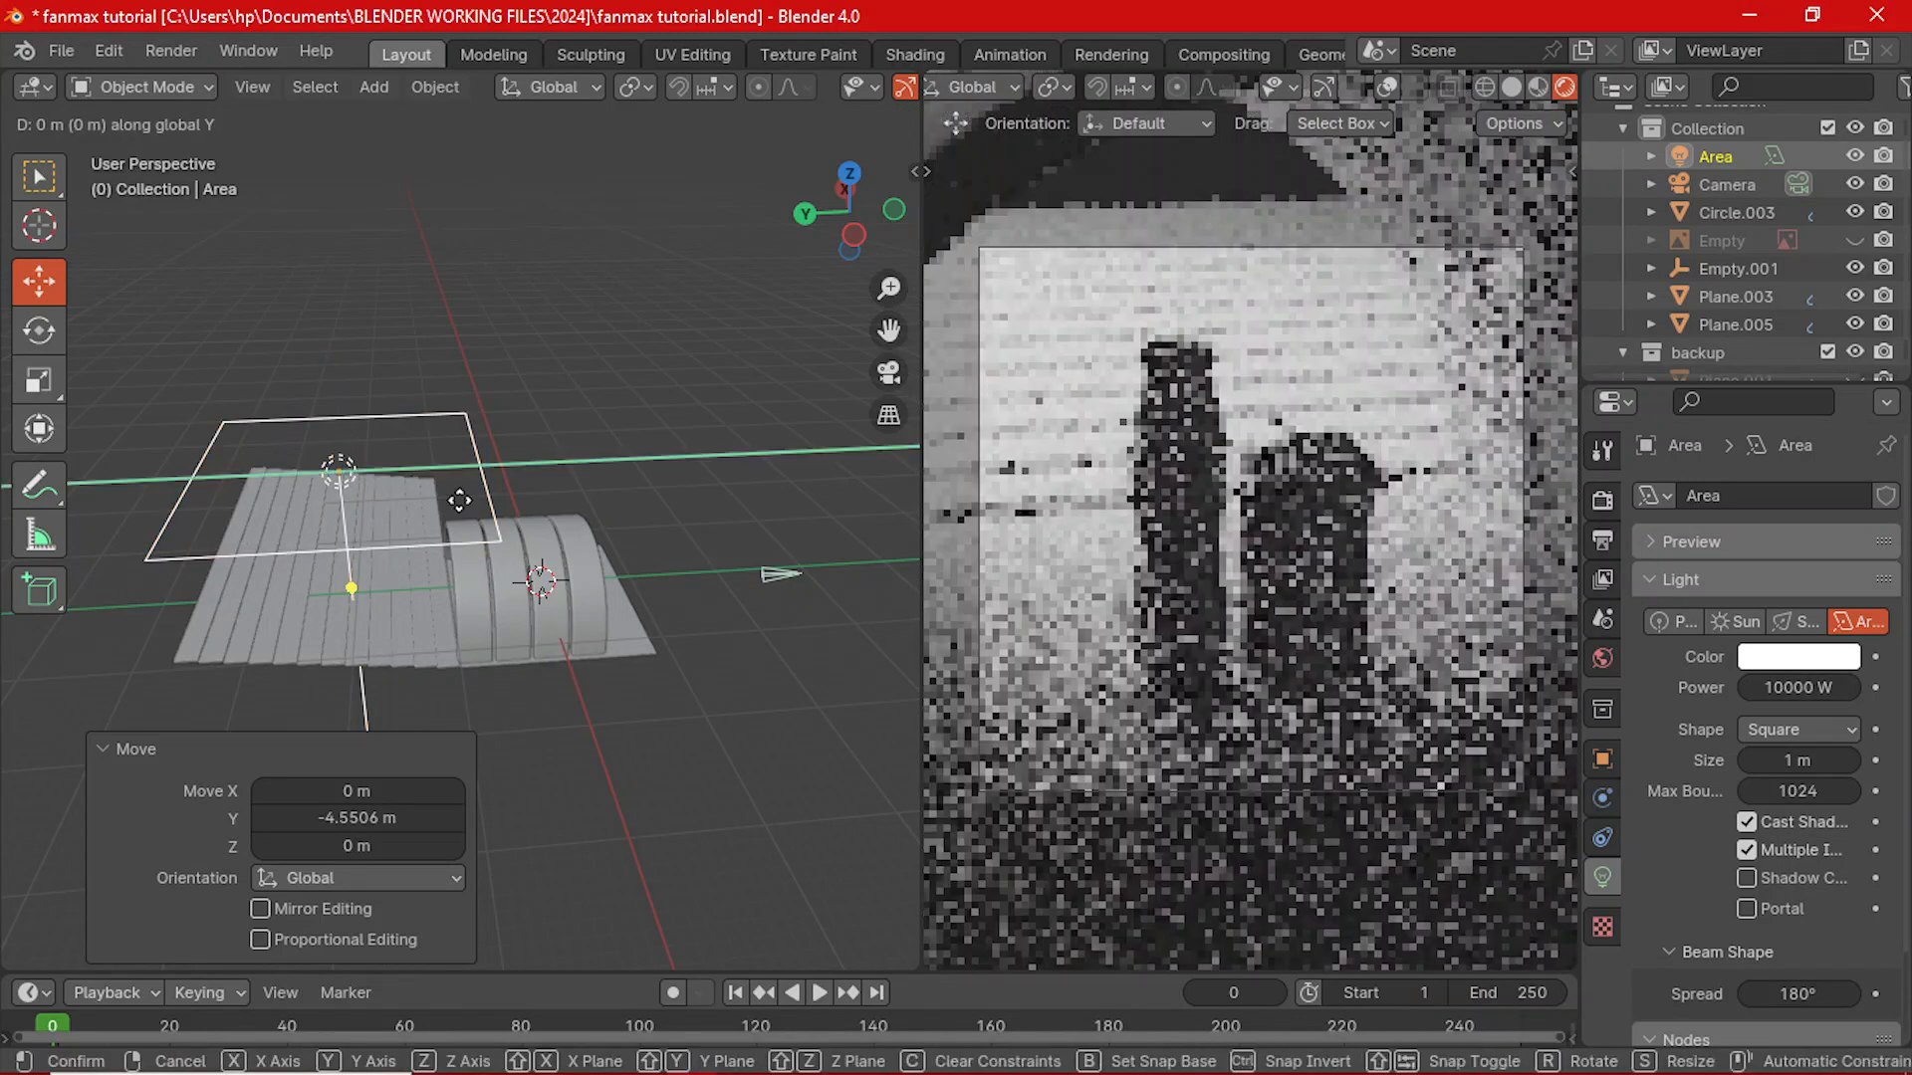
pyautogui.press('z')
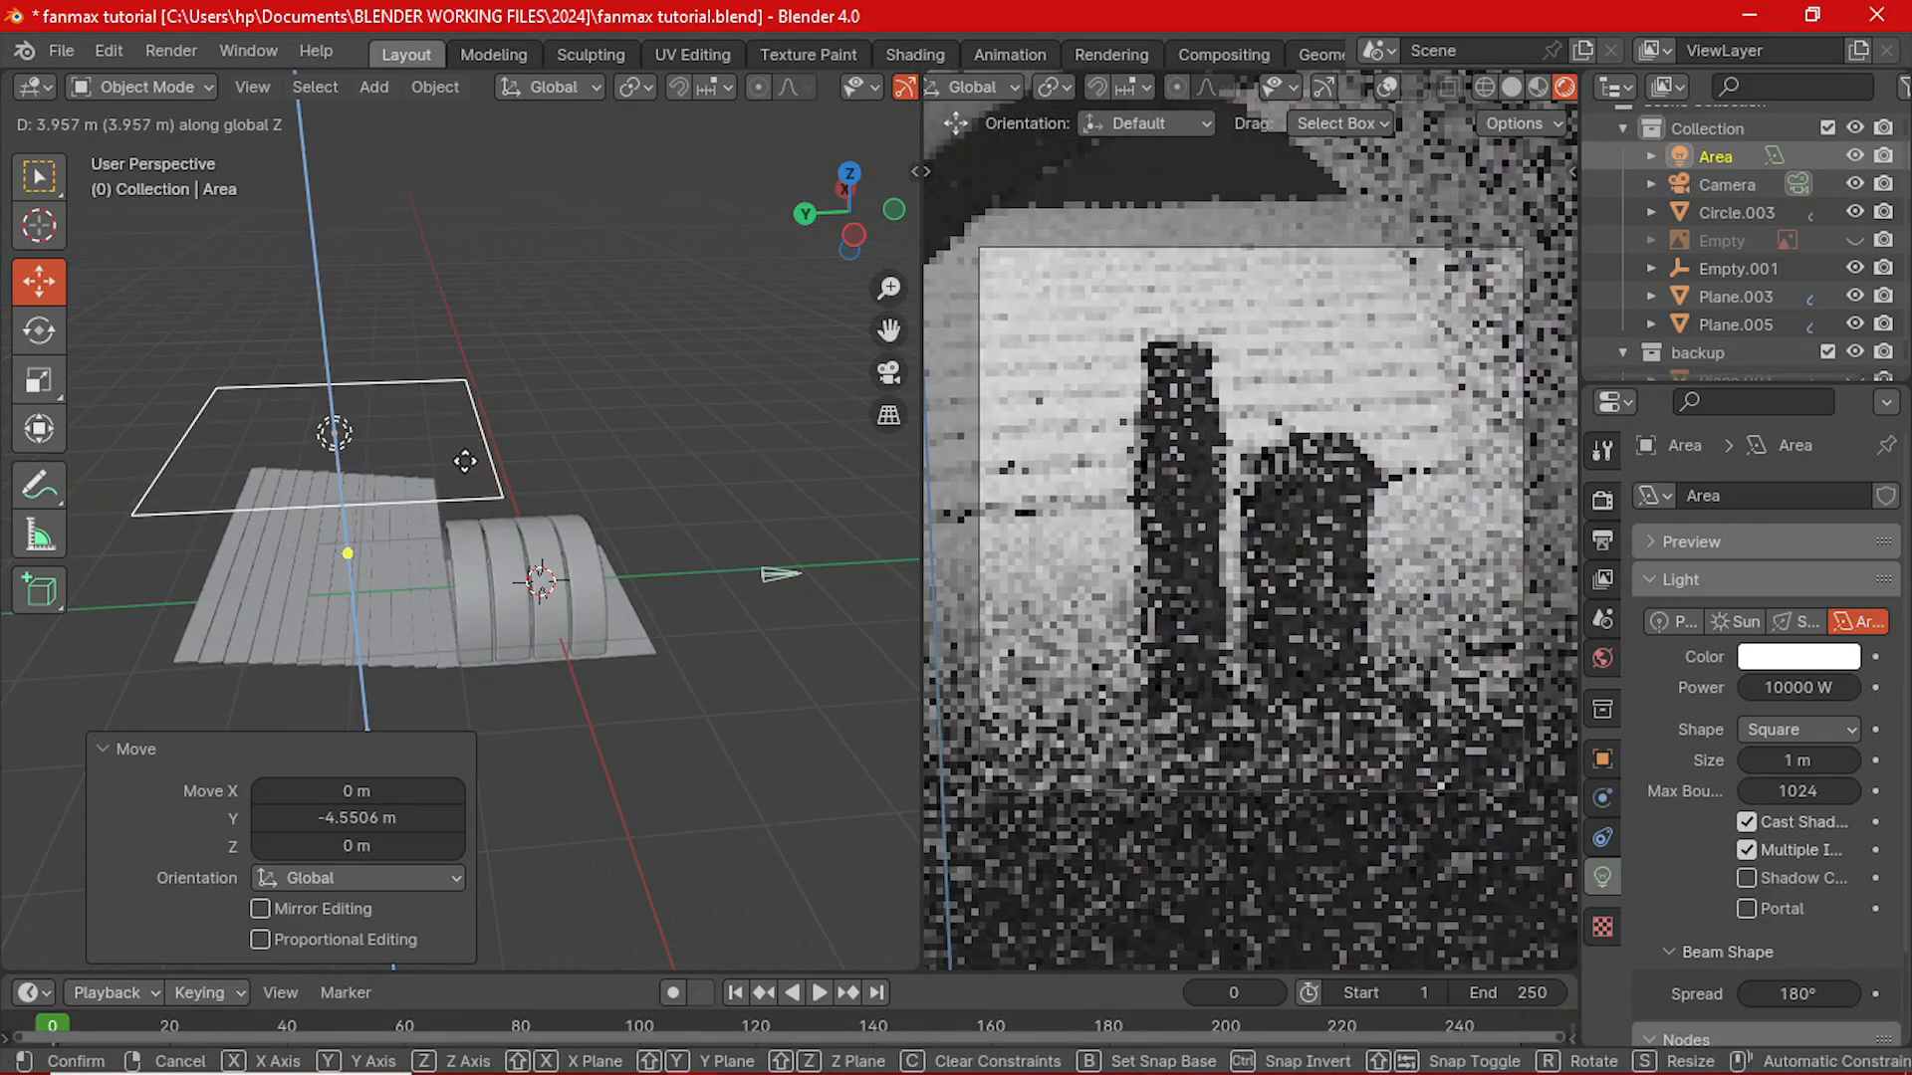
pyautogui.click(468, 474)
# - Try the area light's power at 5000 W
pyautogui.click(1817, 687)
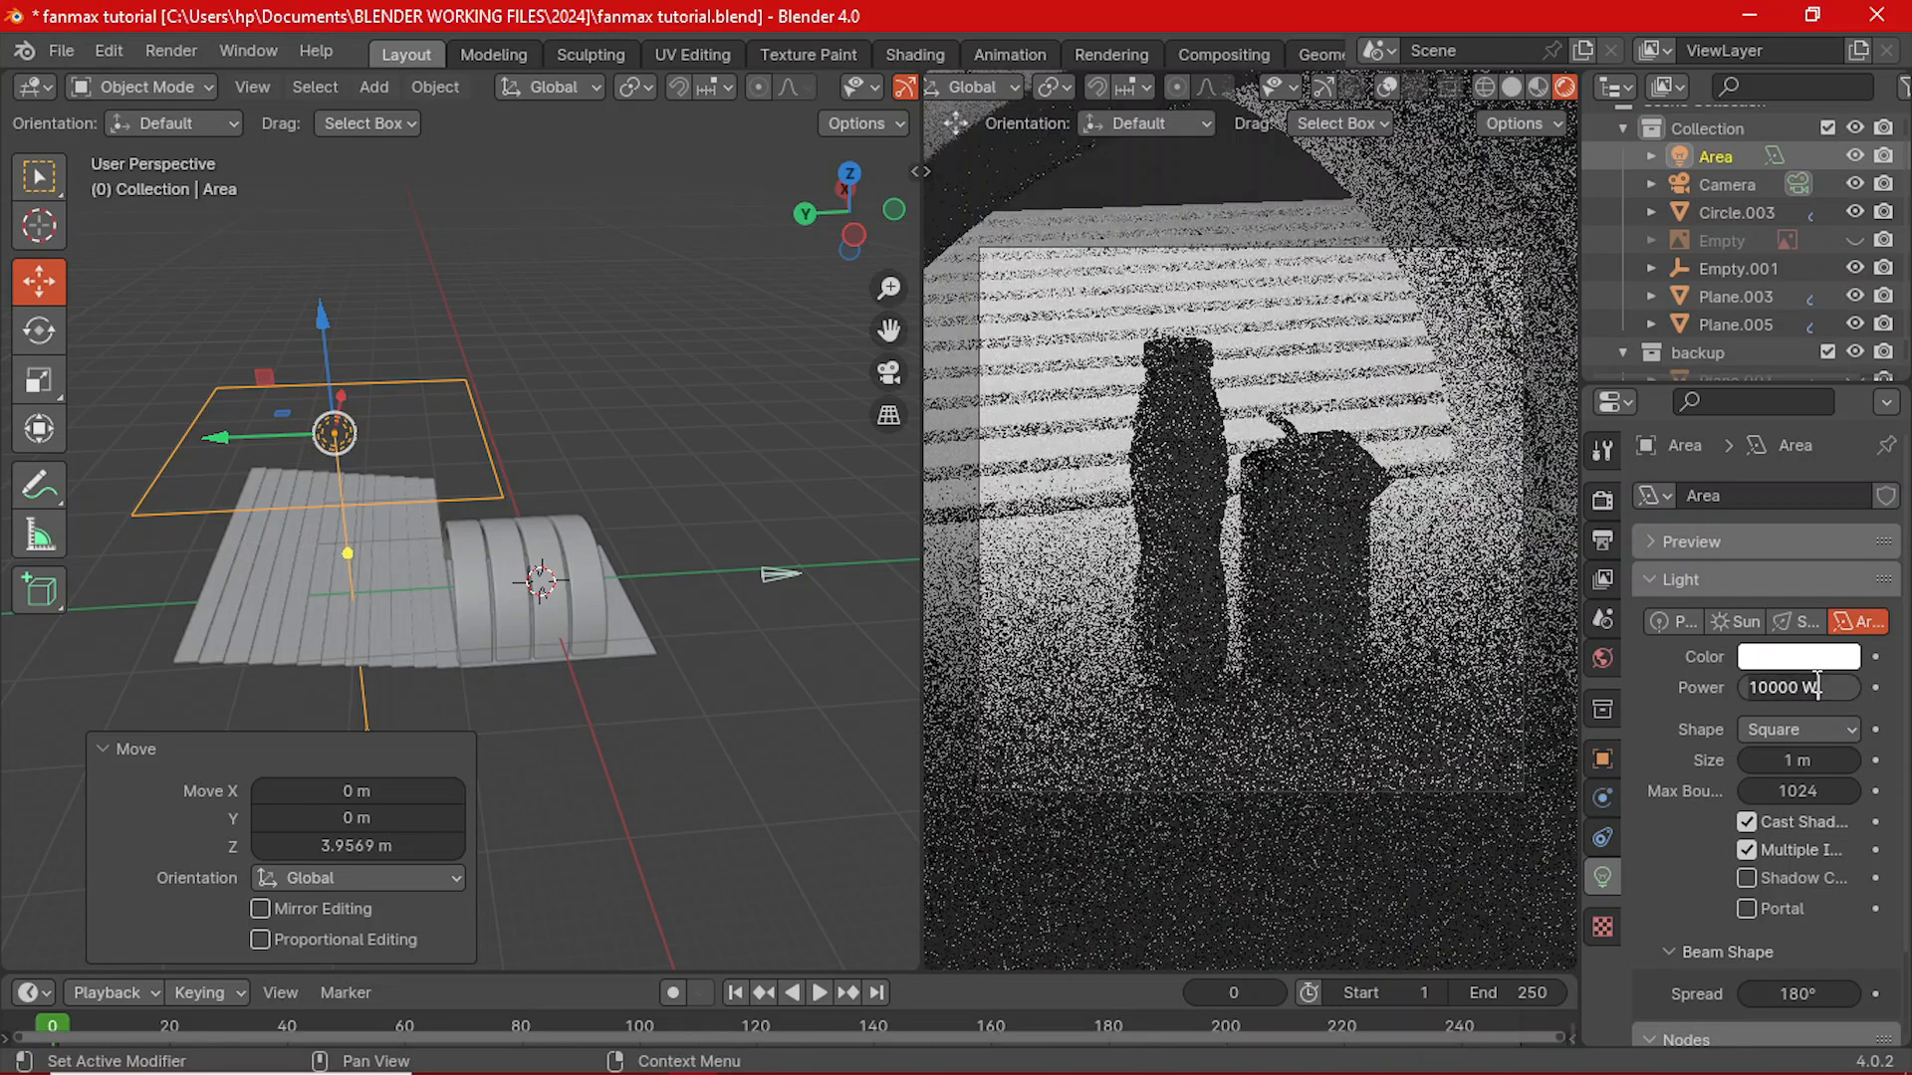
pyautogui.write('5000')
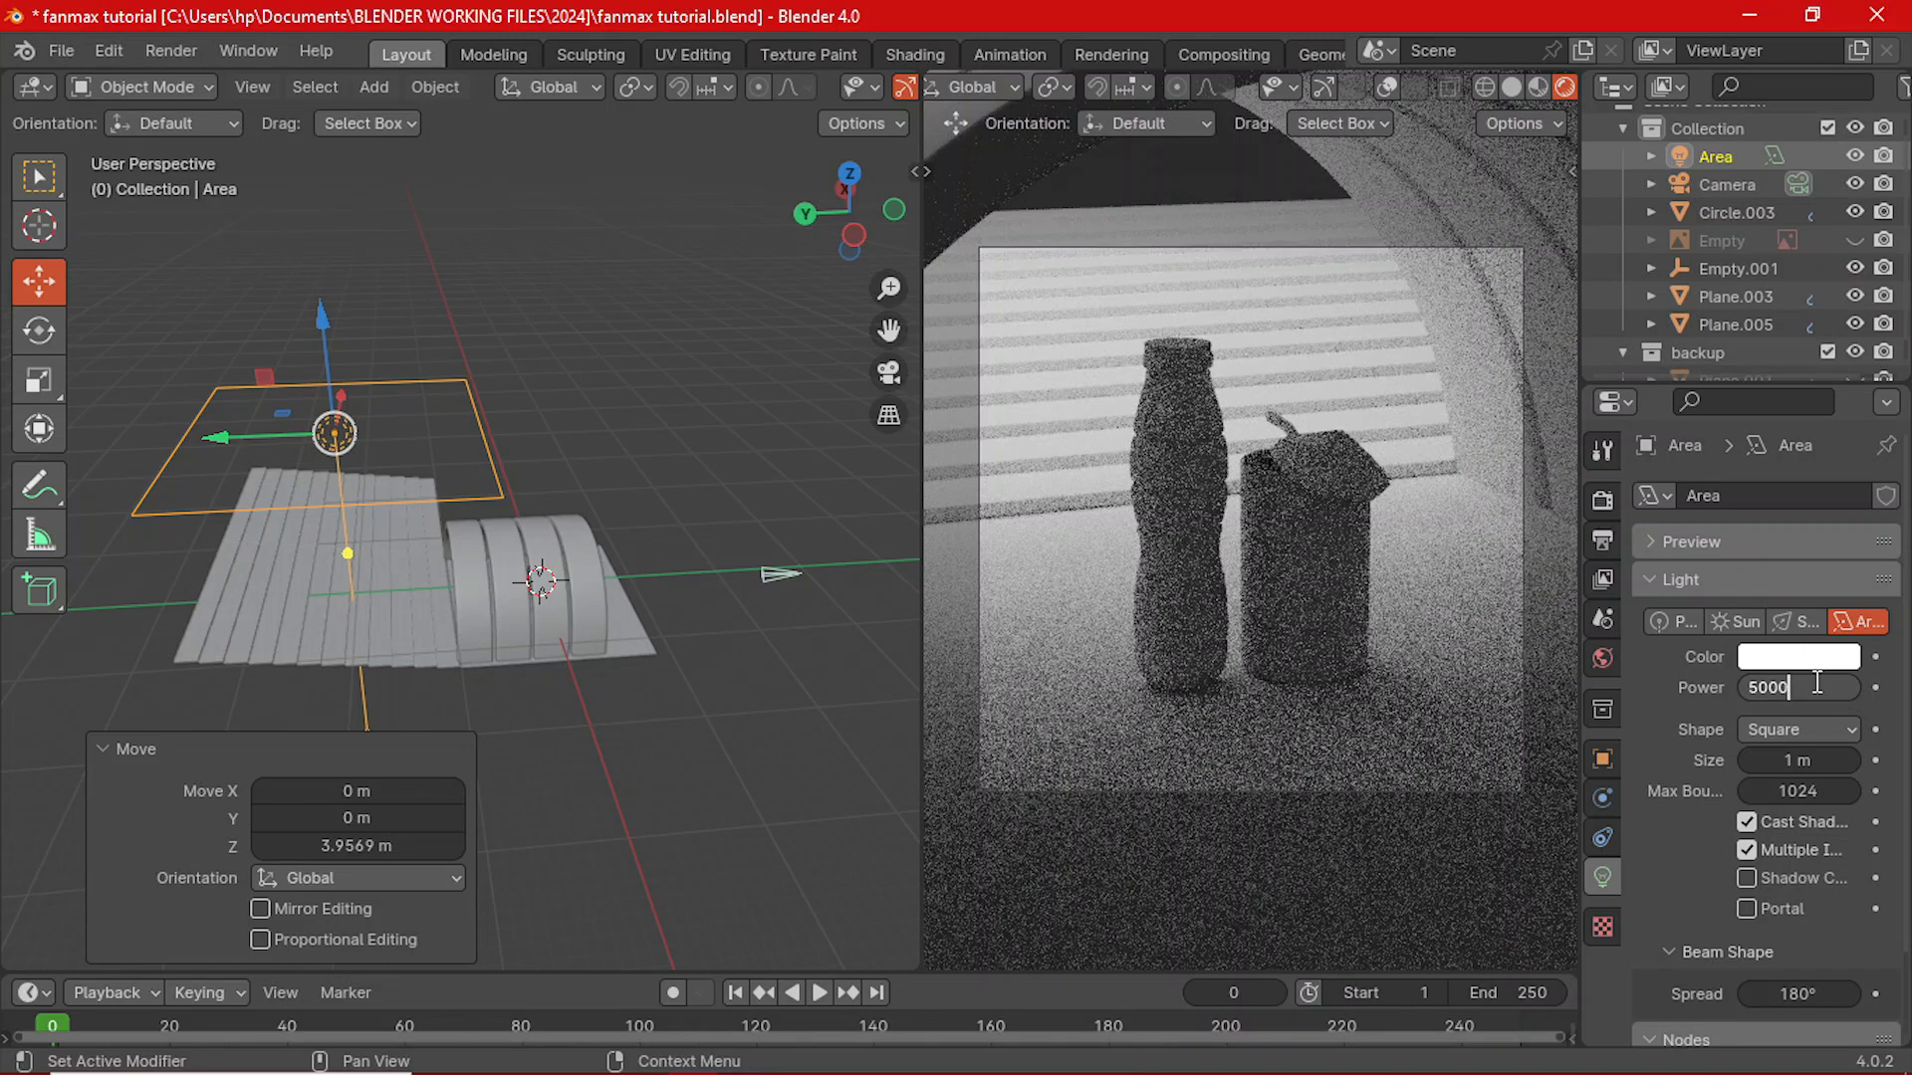
pyautogui.press('Return')
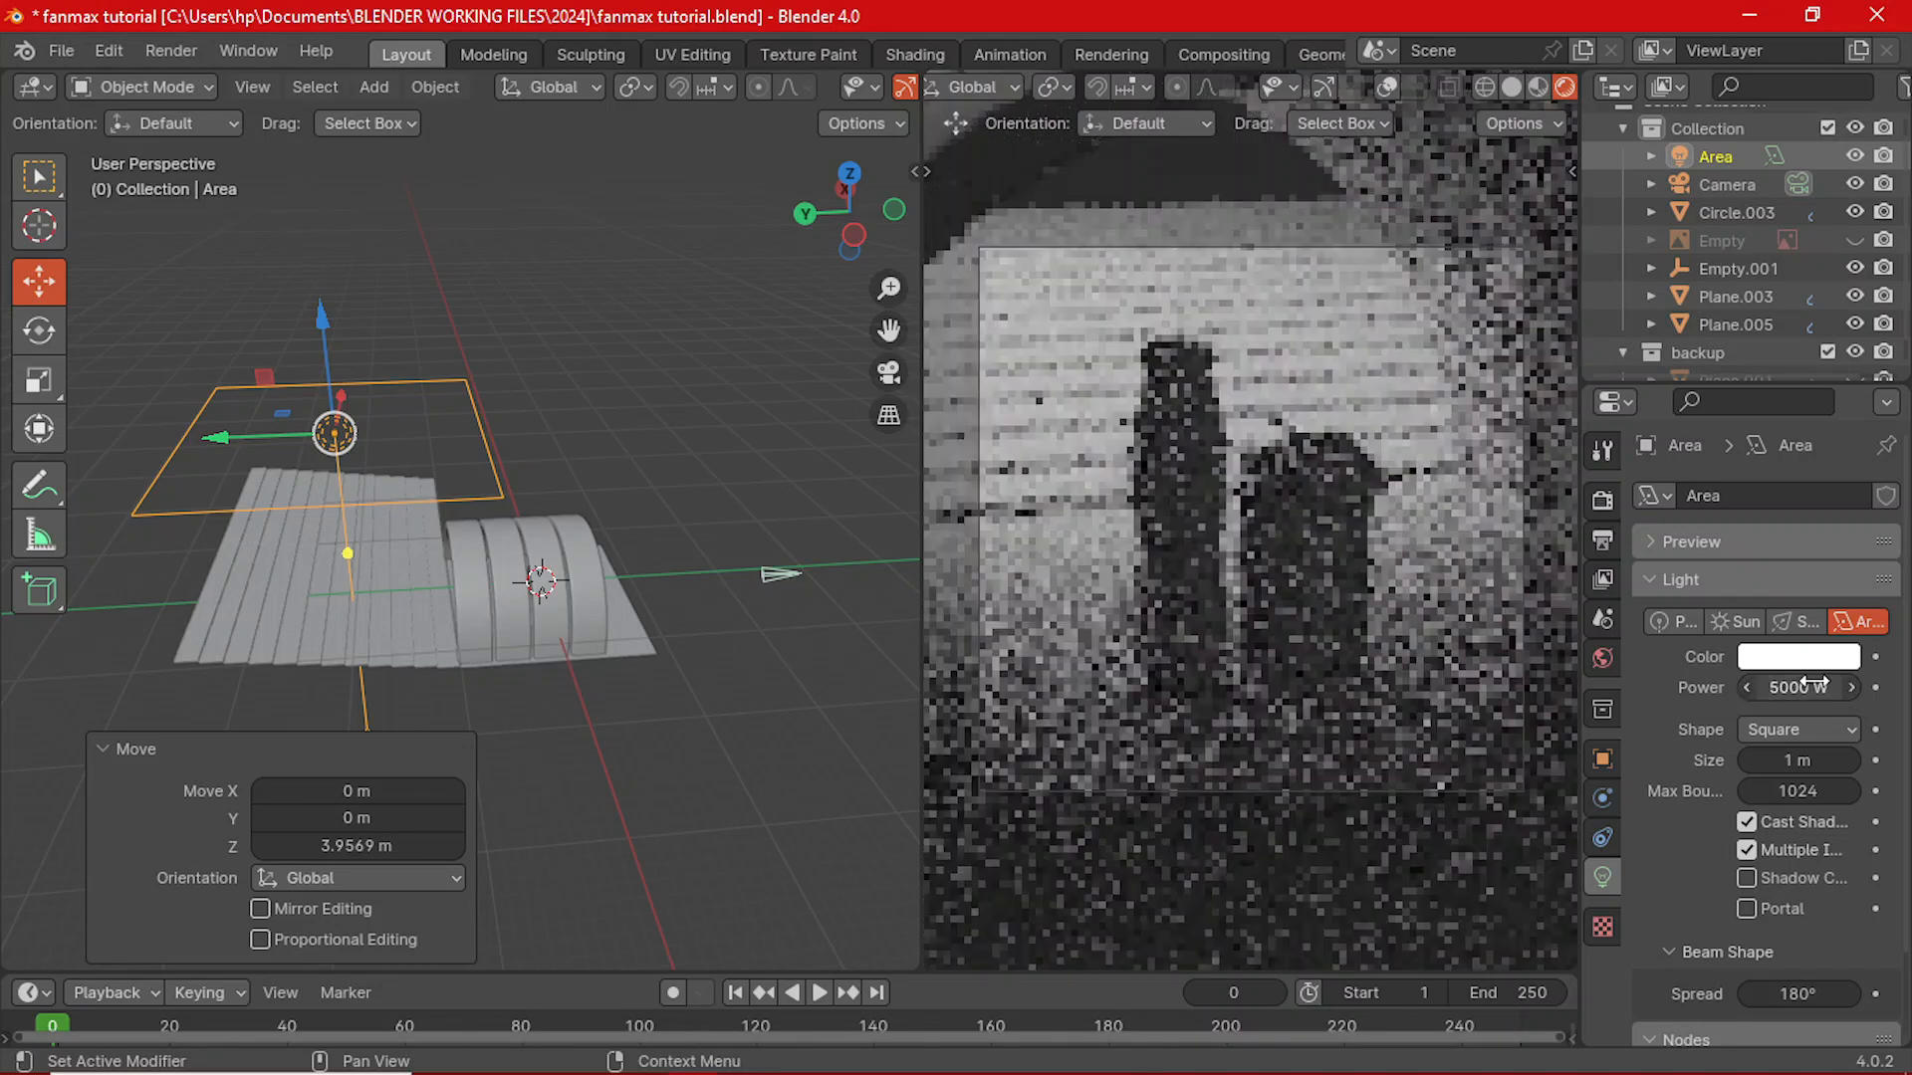
# - Set the area light's power to 7000 W
pyautogui.click(1814, 685)
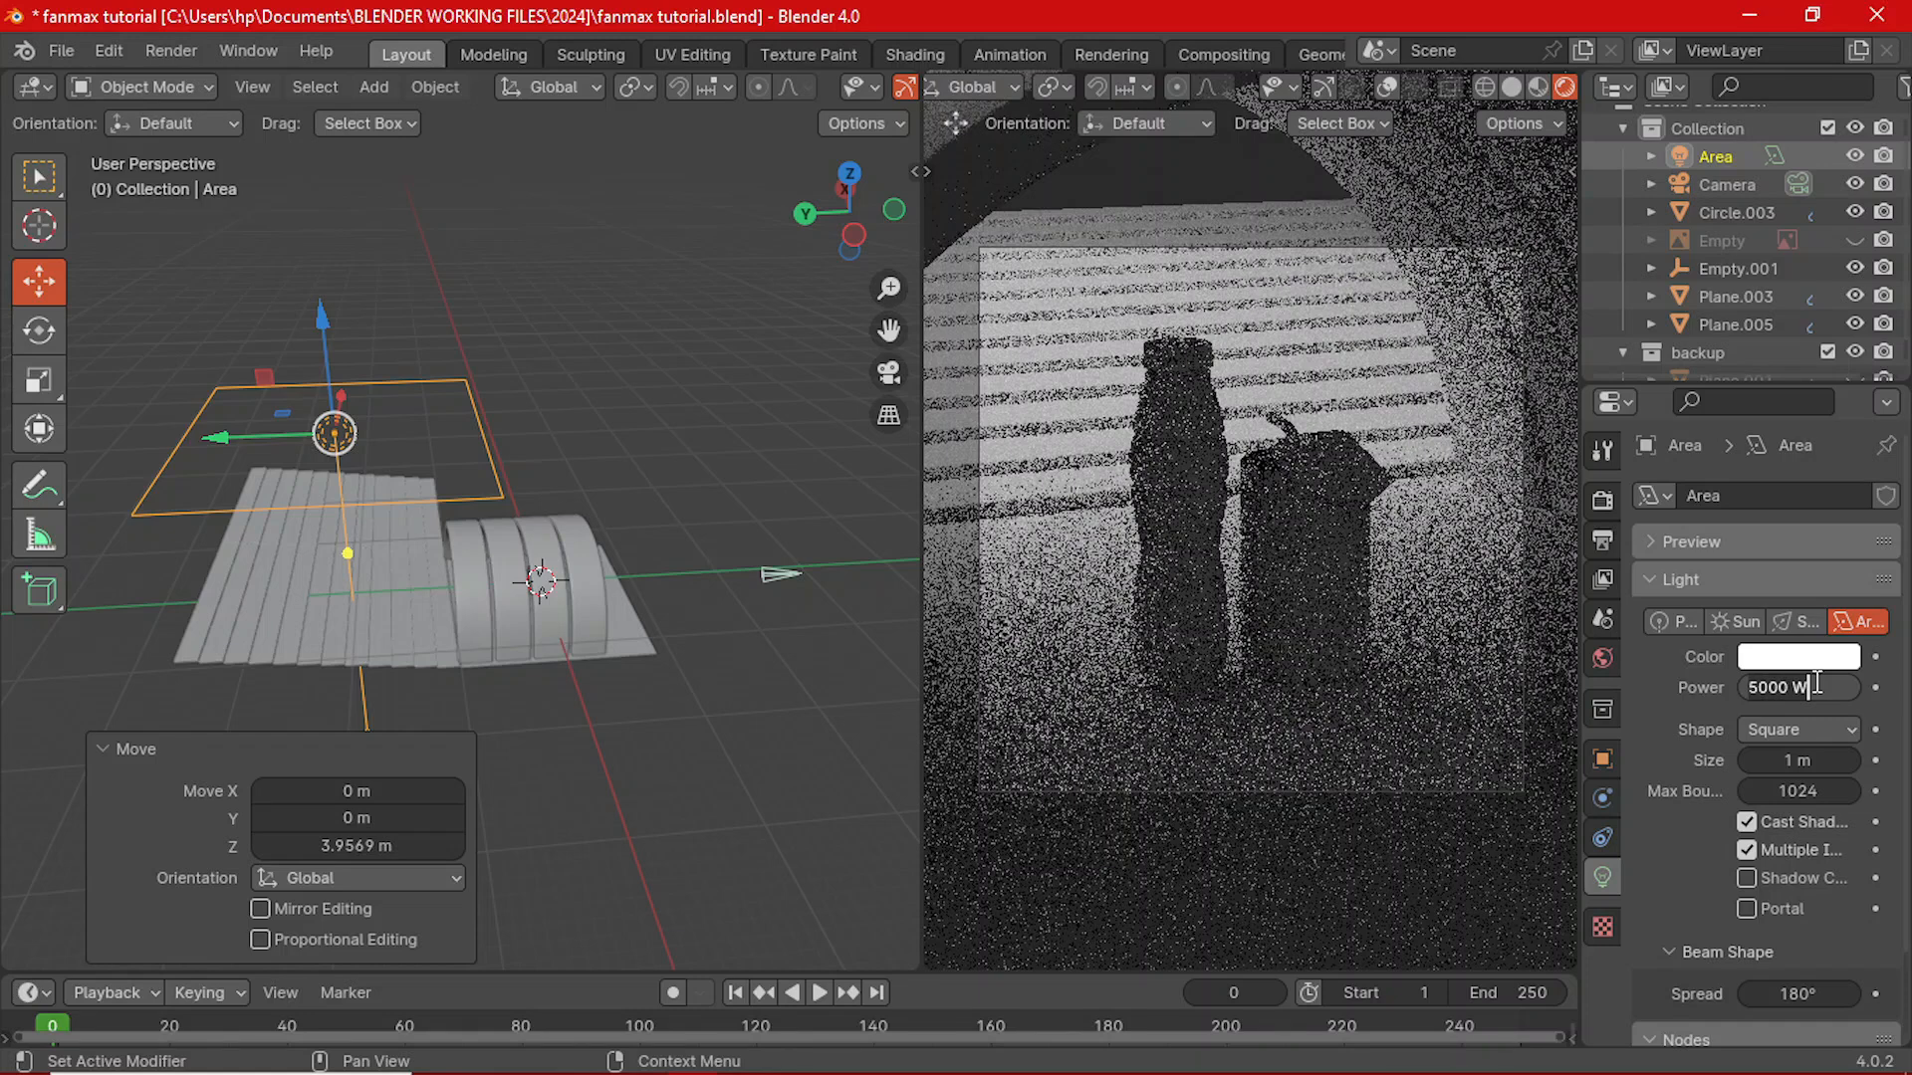
pyautogui.hotkey('ctrl', 'a')
pyautogui.write('10')
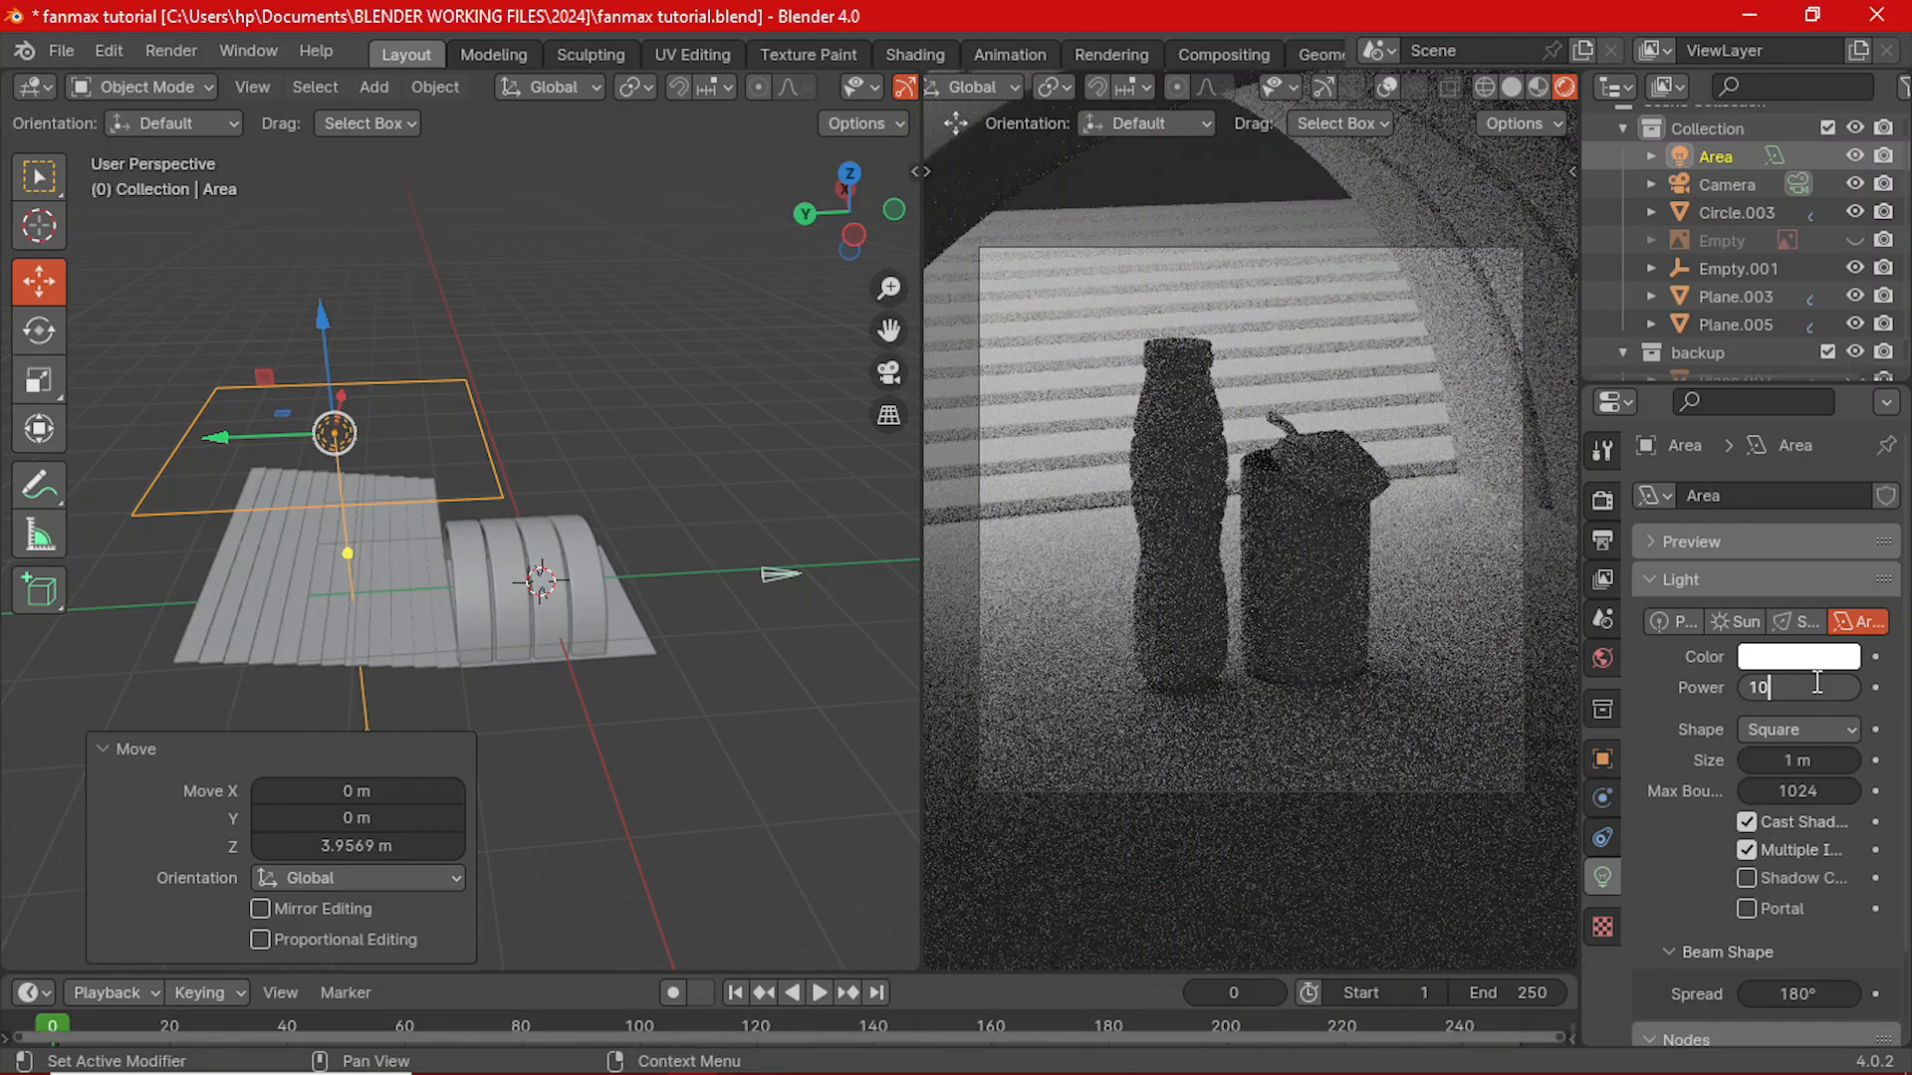
pyautogui.press('BackSpace')
pyautogui.press('BackSpace')
pyautogui.write('7000')
pyautogui.press('Return')
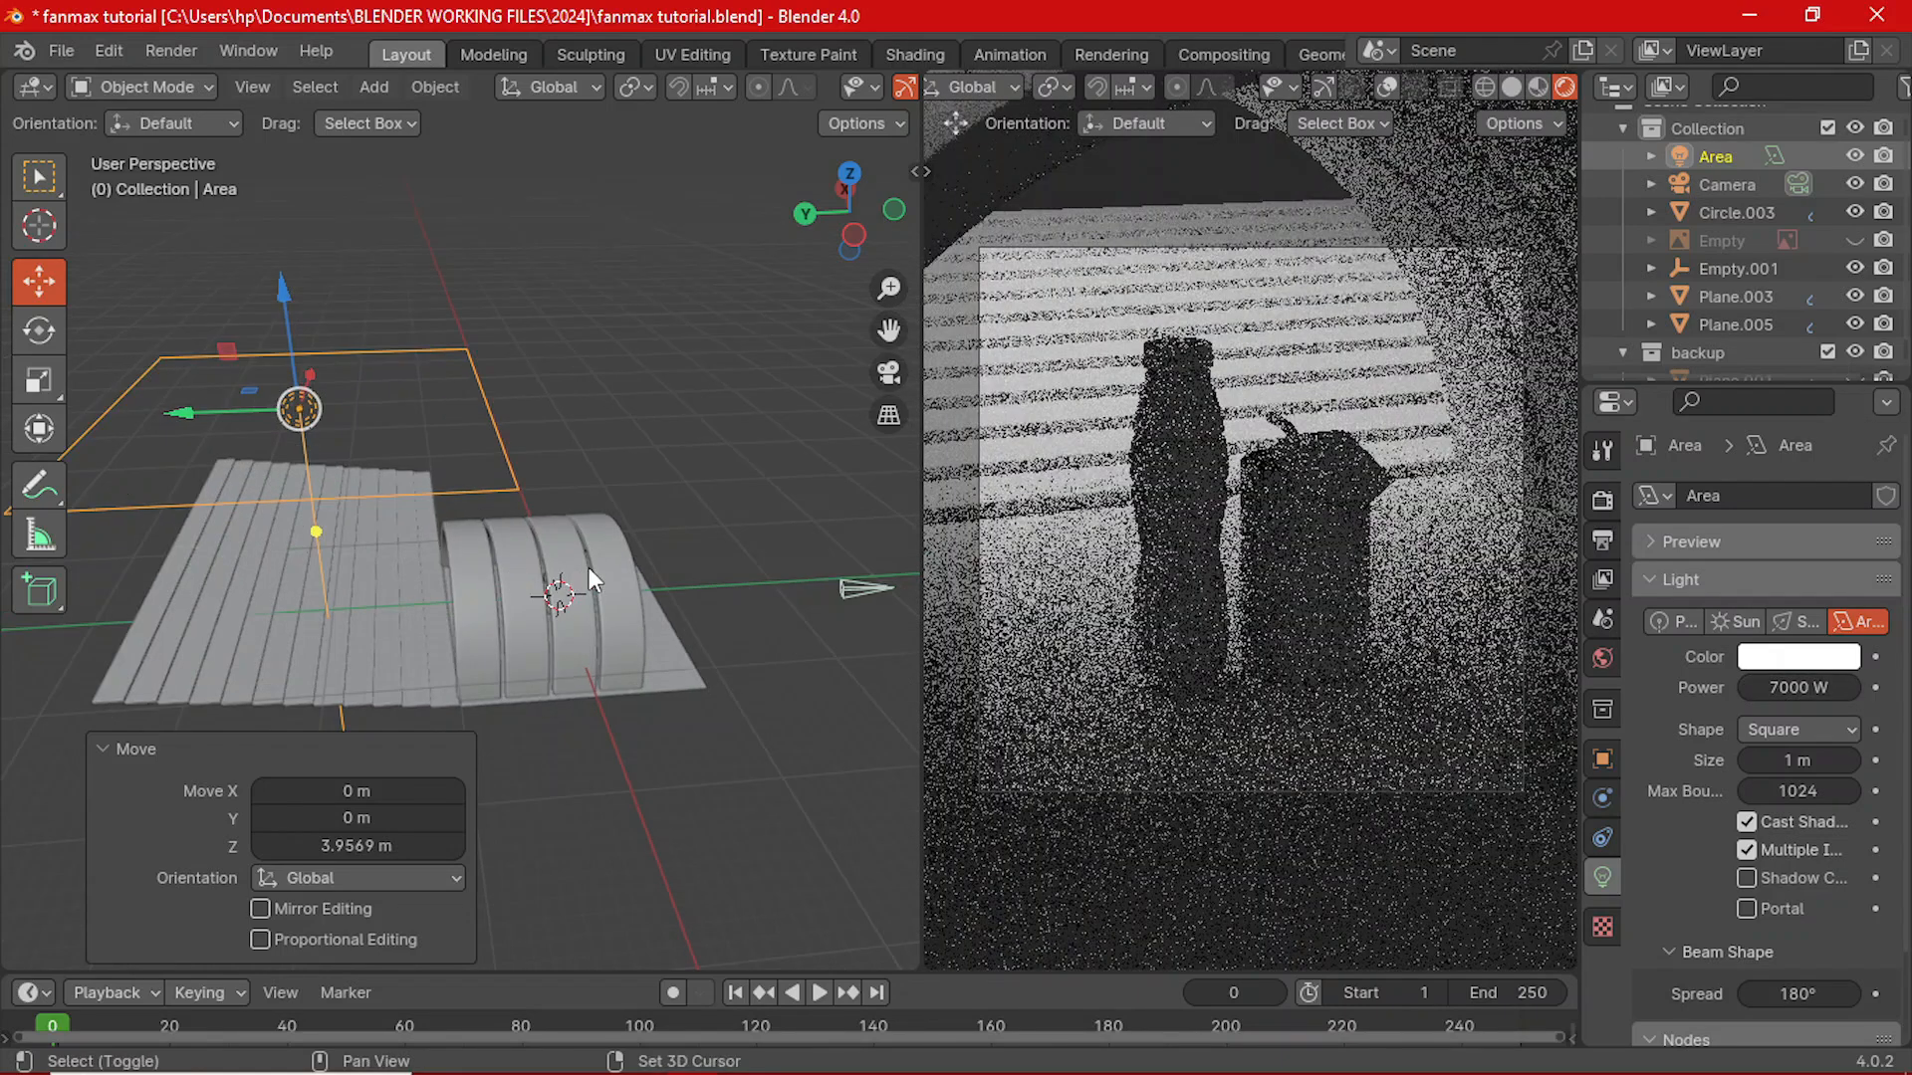
# - Duplicate the area light in left view, placing the copy about 47 m along negative Y and about 9 m lower
pyautogui.keyDown('shift'); pyautogui.moveTo(588, 568); pyautogui.dragTo(464, 520, button='middle'); pyautogui.keyUp('shift')
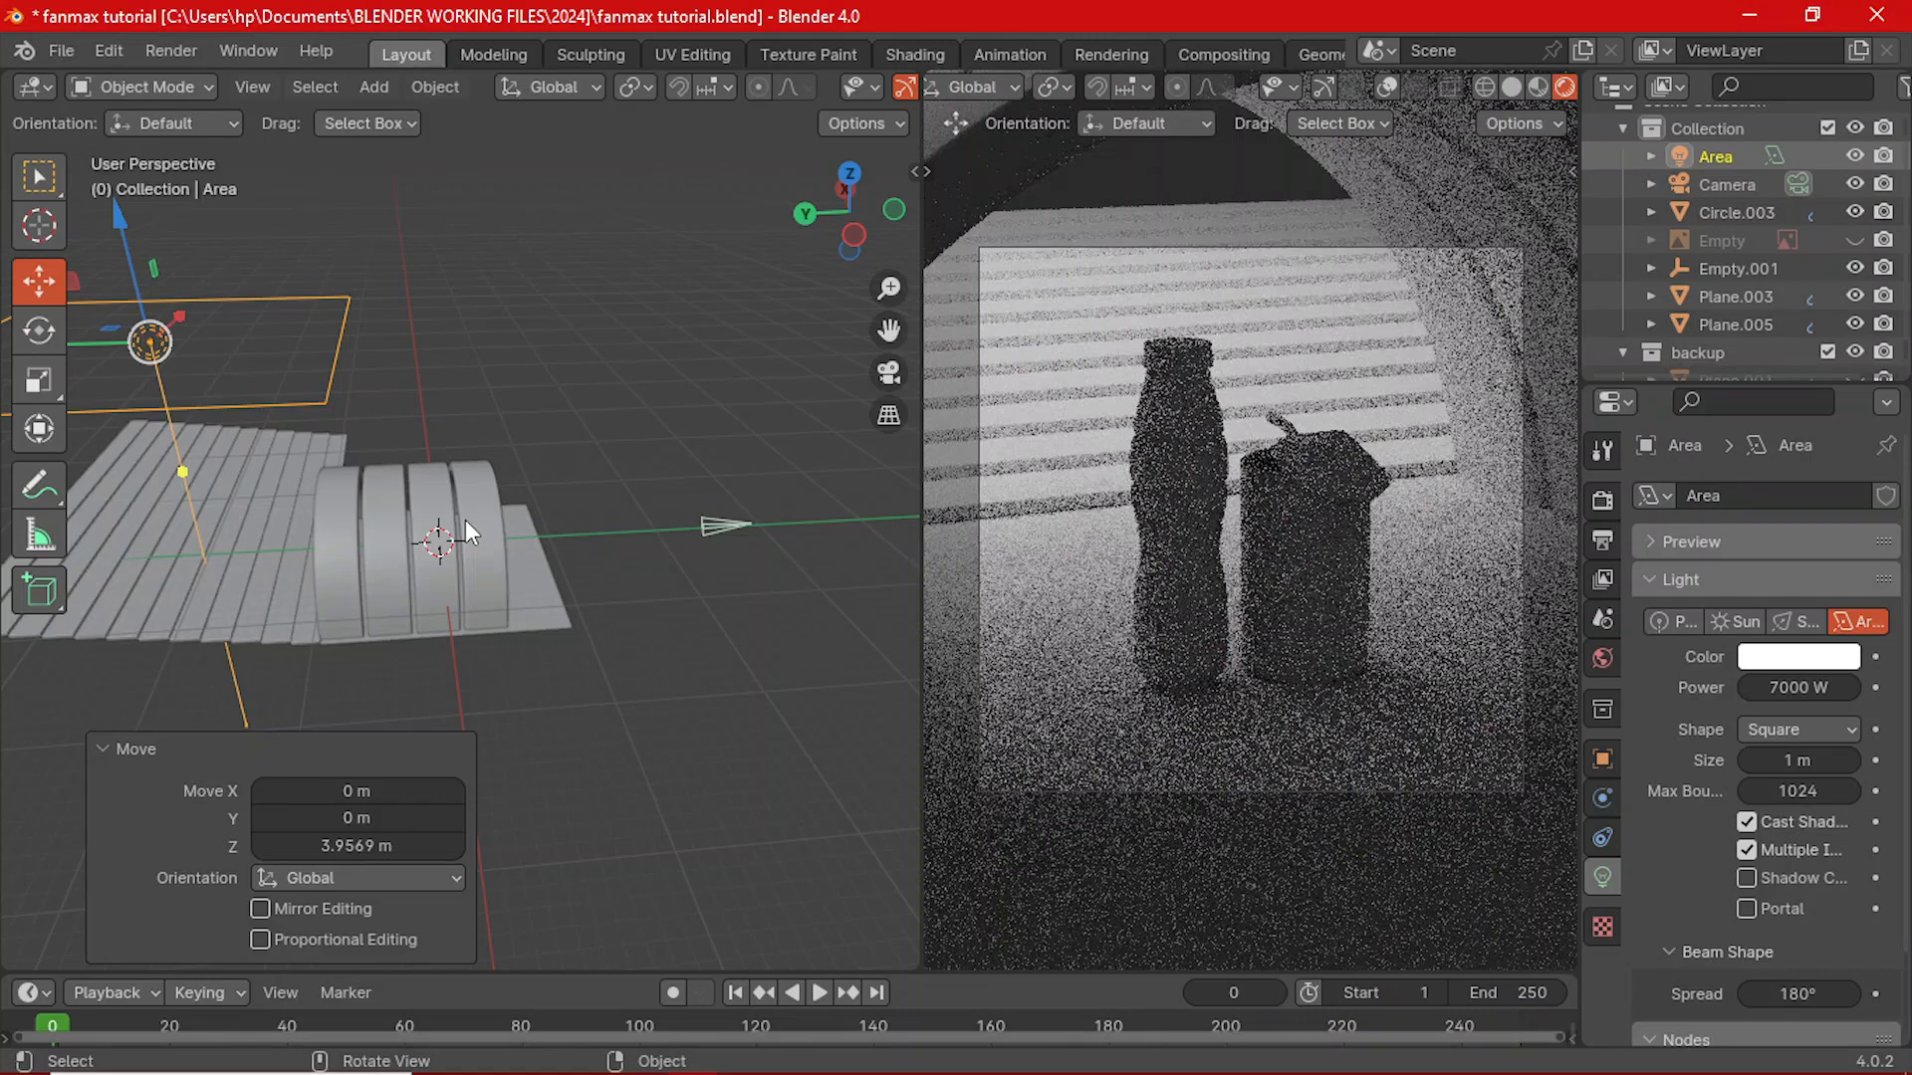
pyautogui.press('`')
pyautogui.click(320, 414)
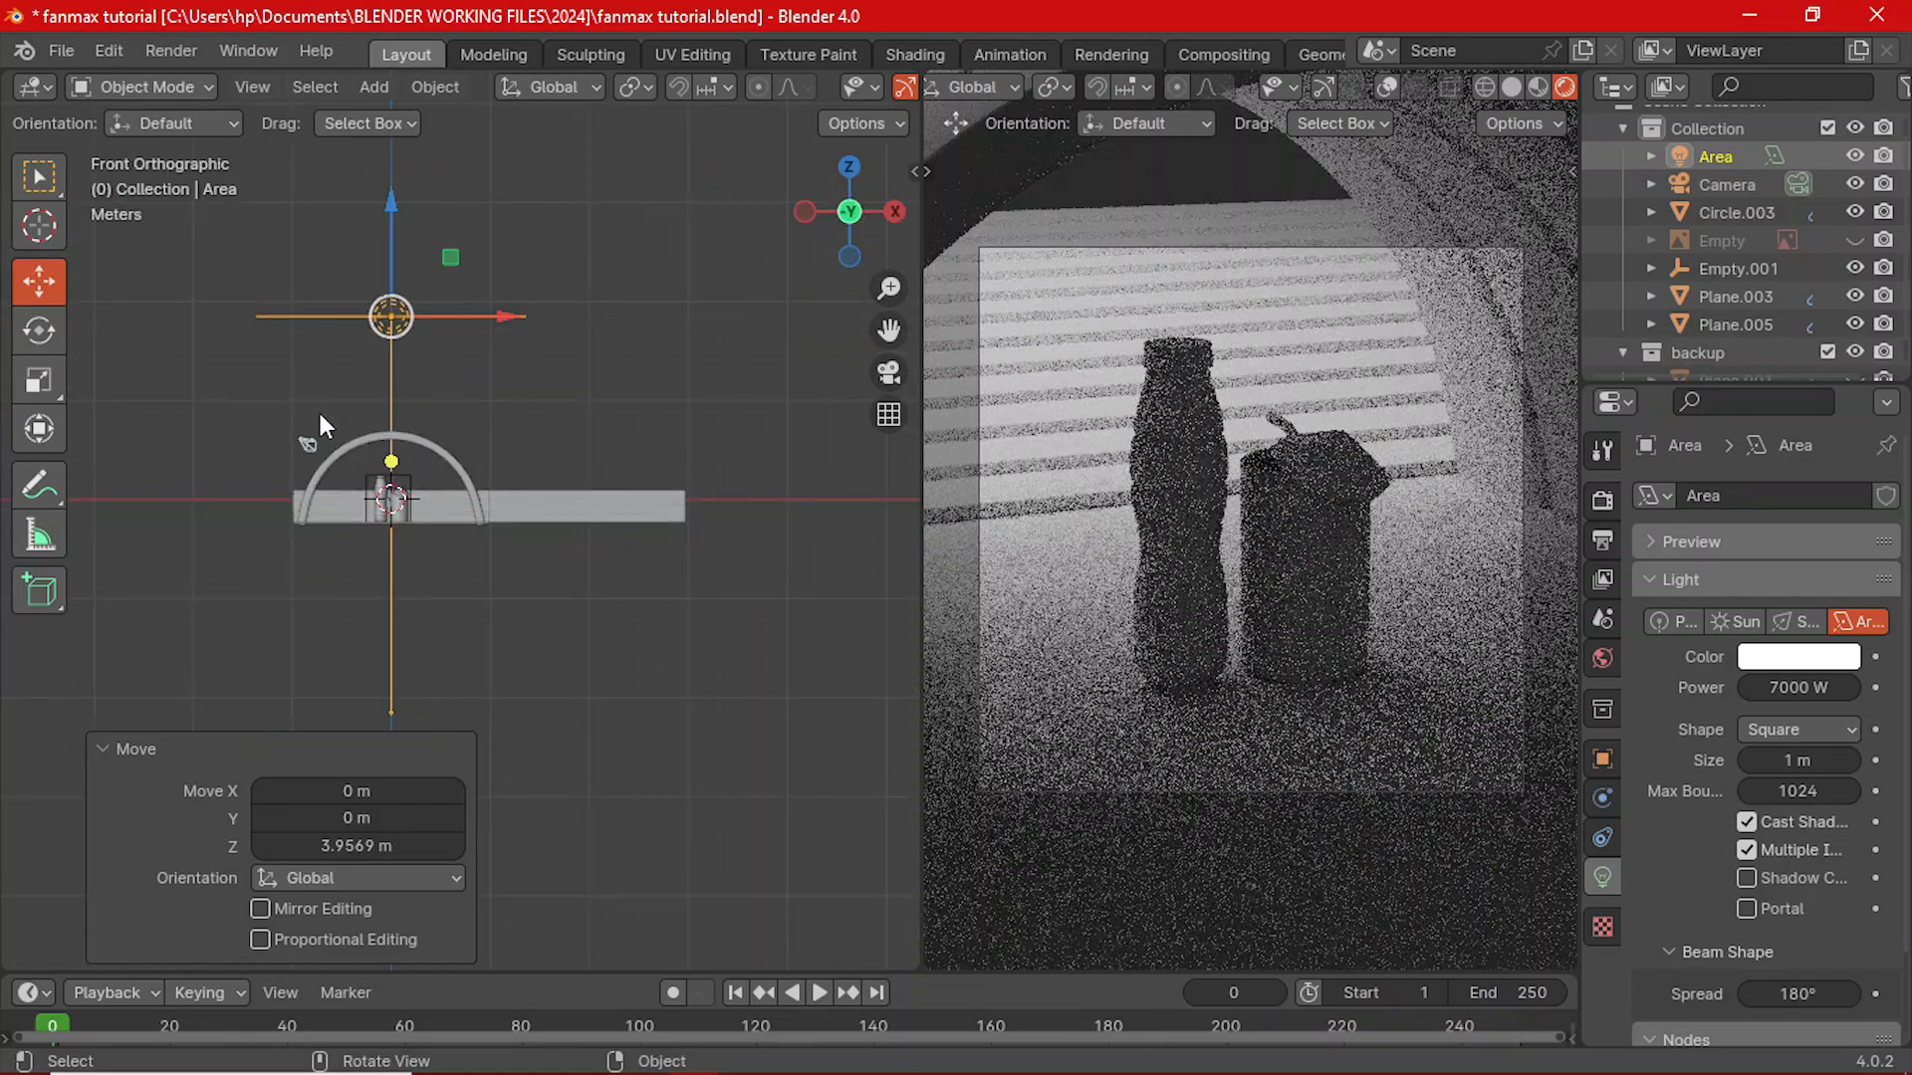
pyautogui.press('`')
pyautogui.click(204, 410)
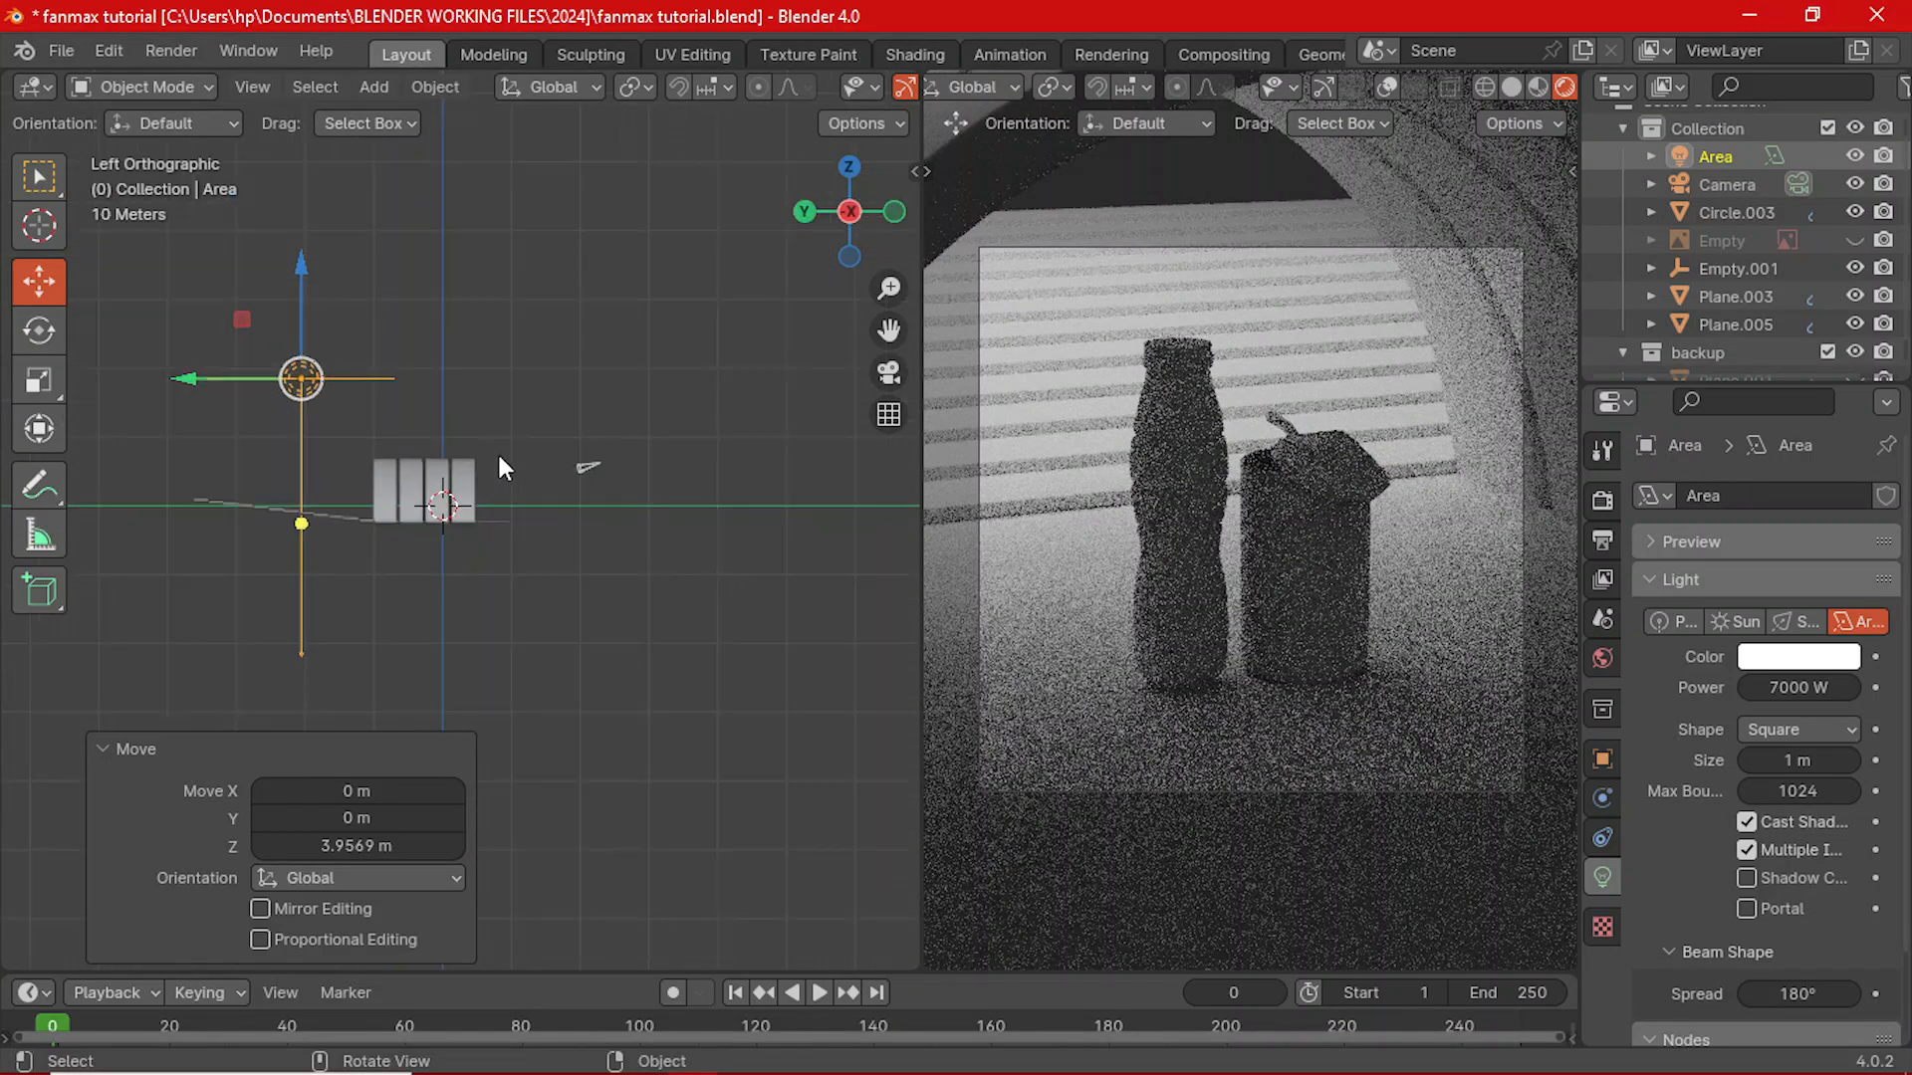
pyautogui.hotkey('shift', 'd')
pyautogui.press('x')
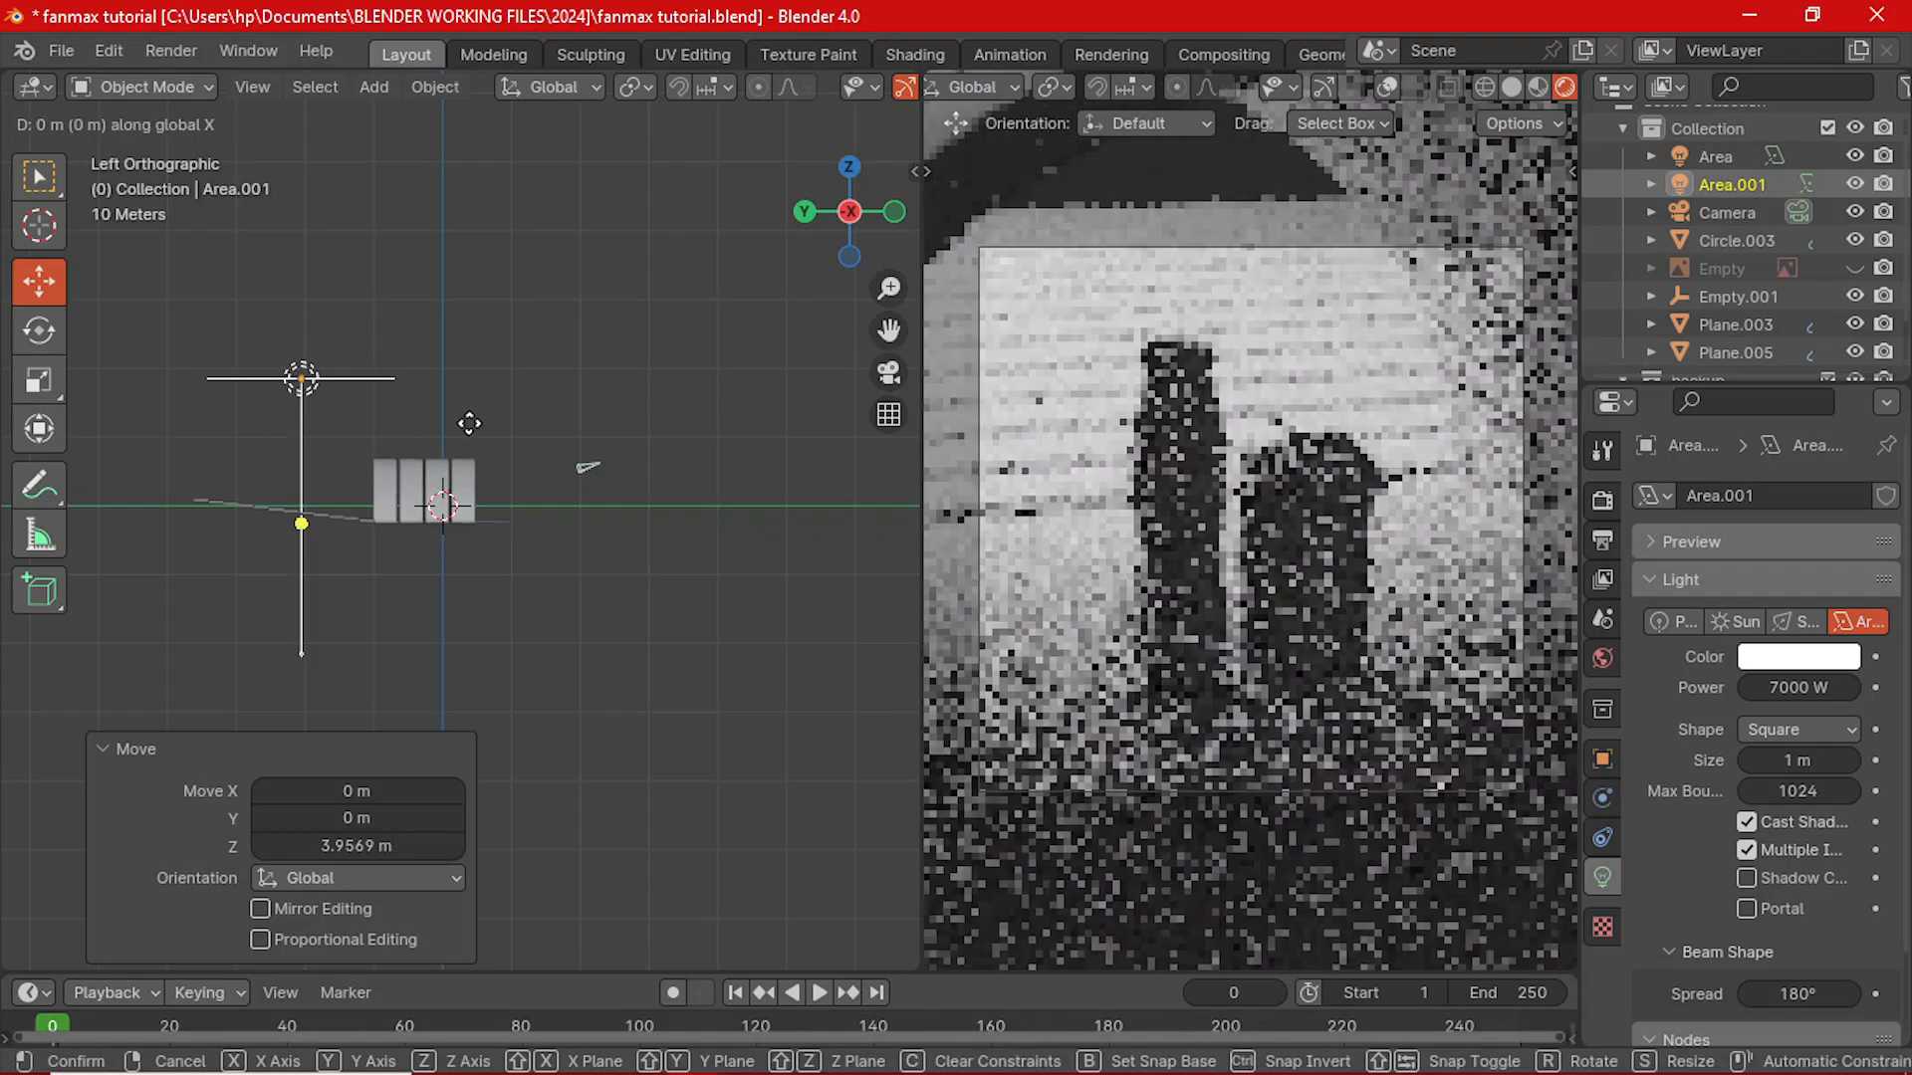
pyautogui.press('y')
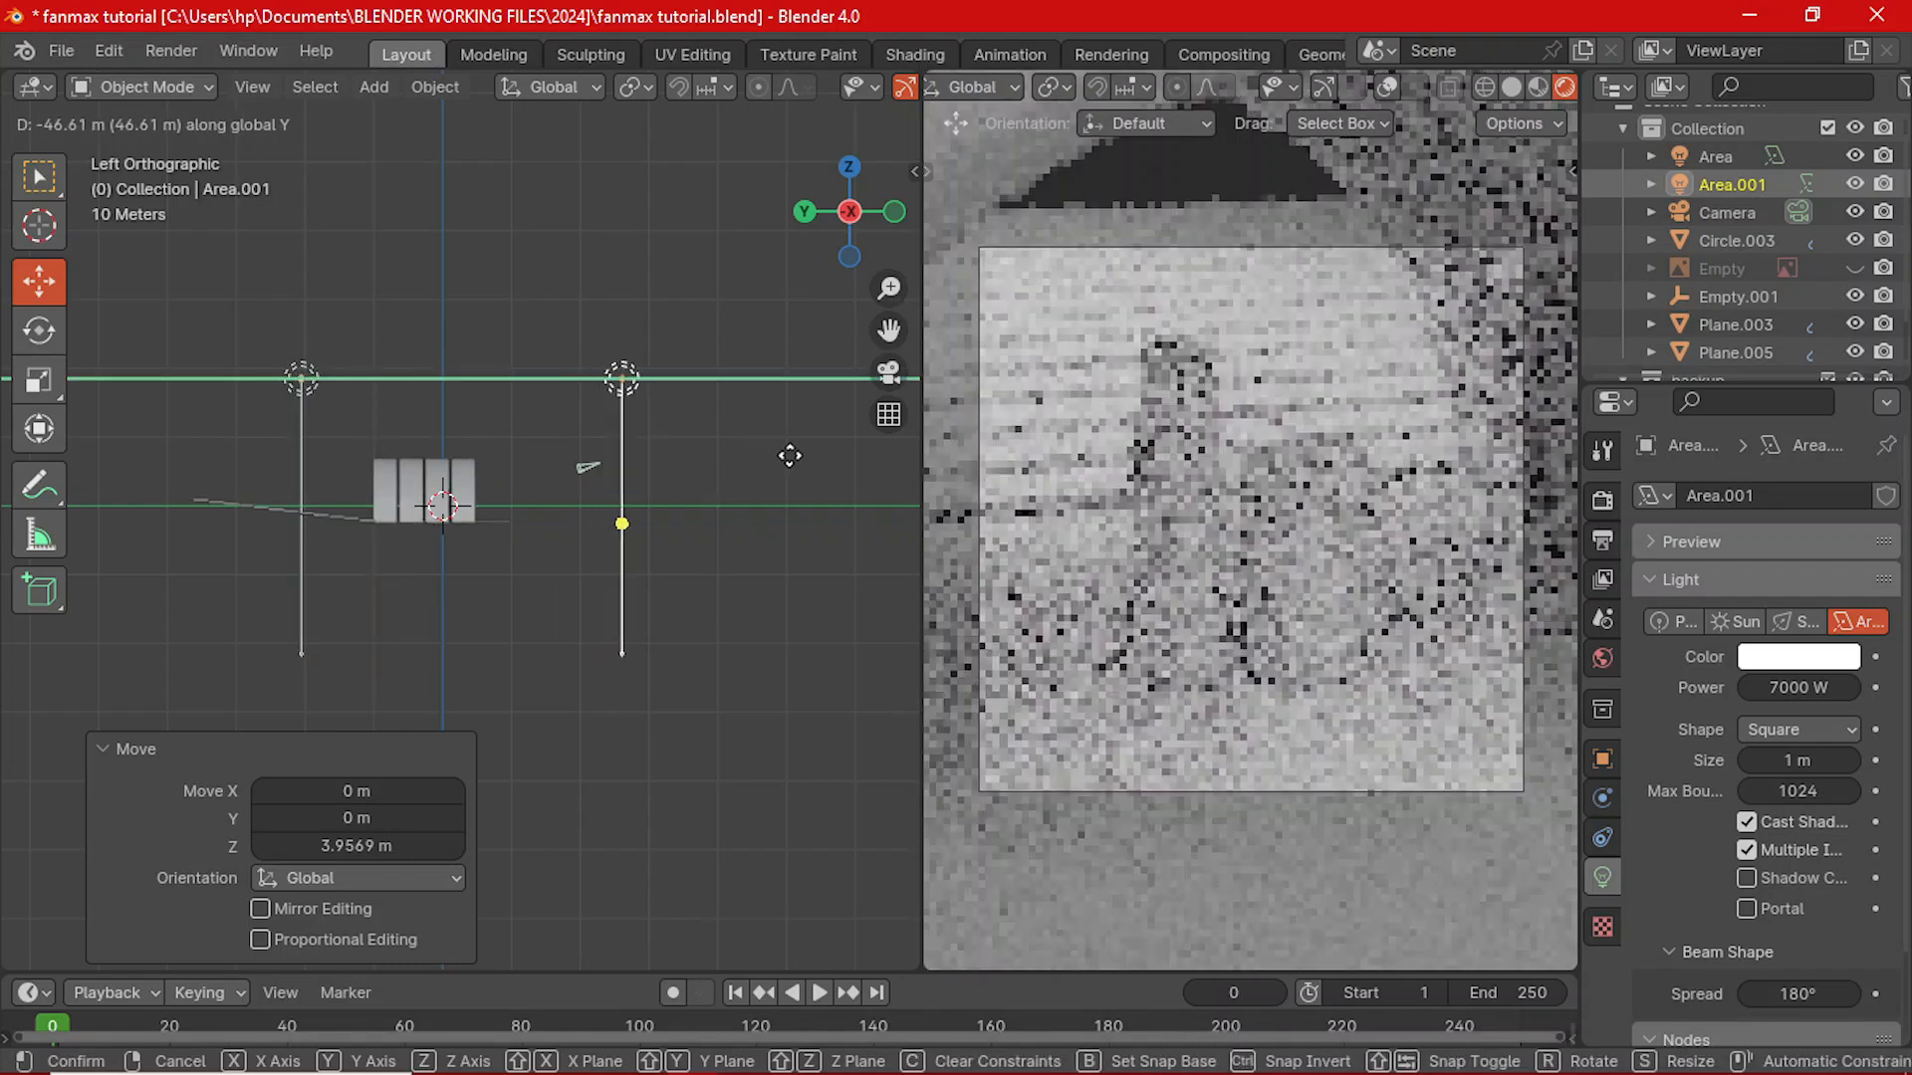
pyautogui.click(789, 453)
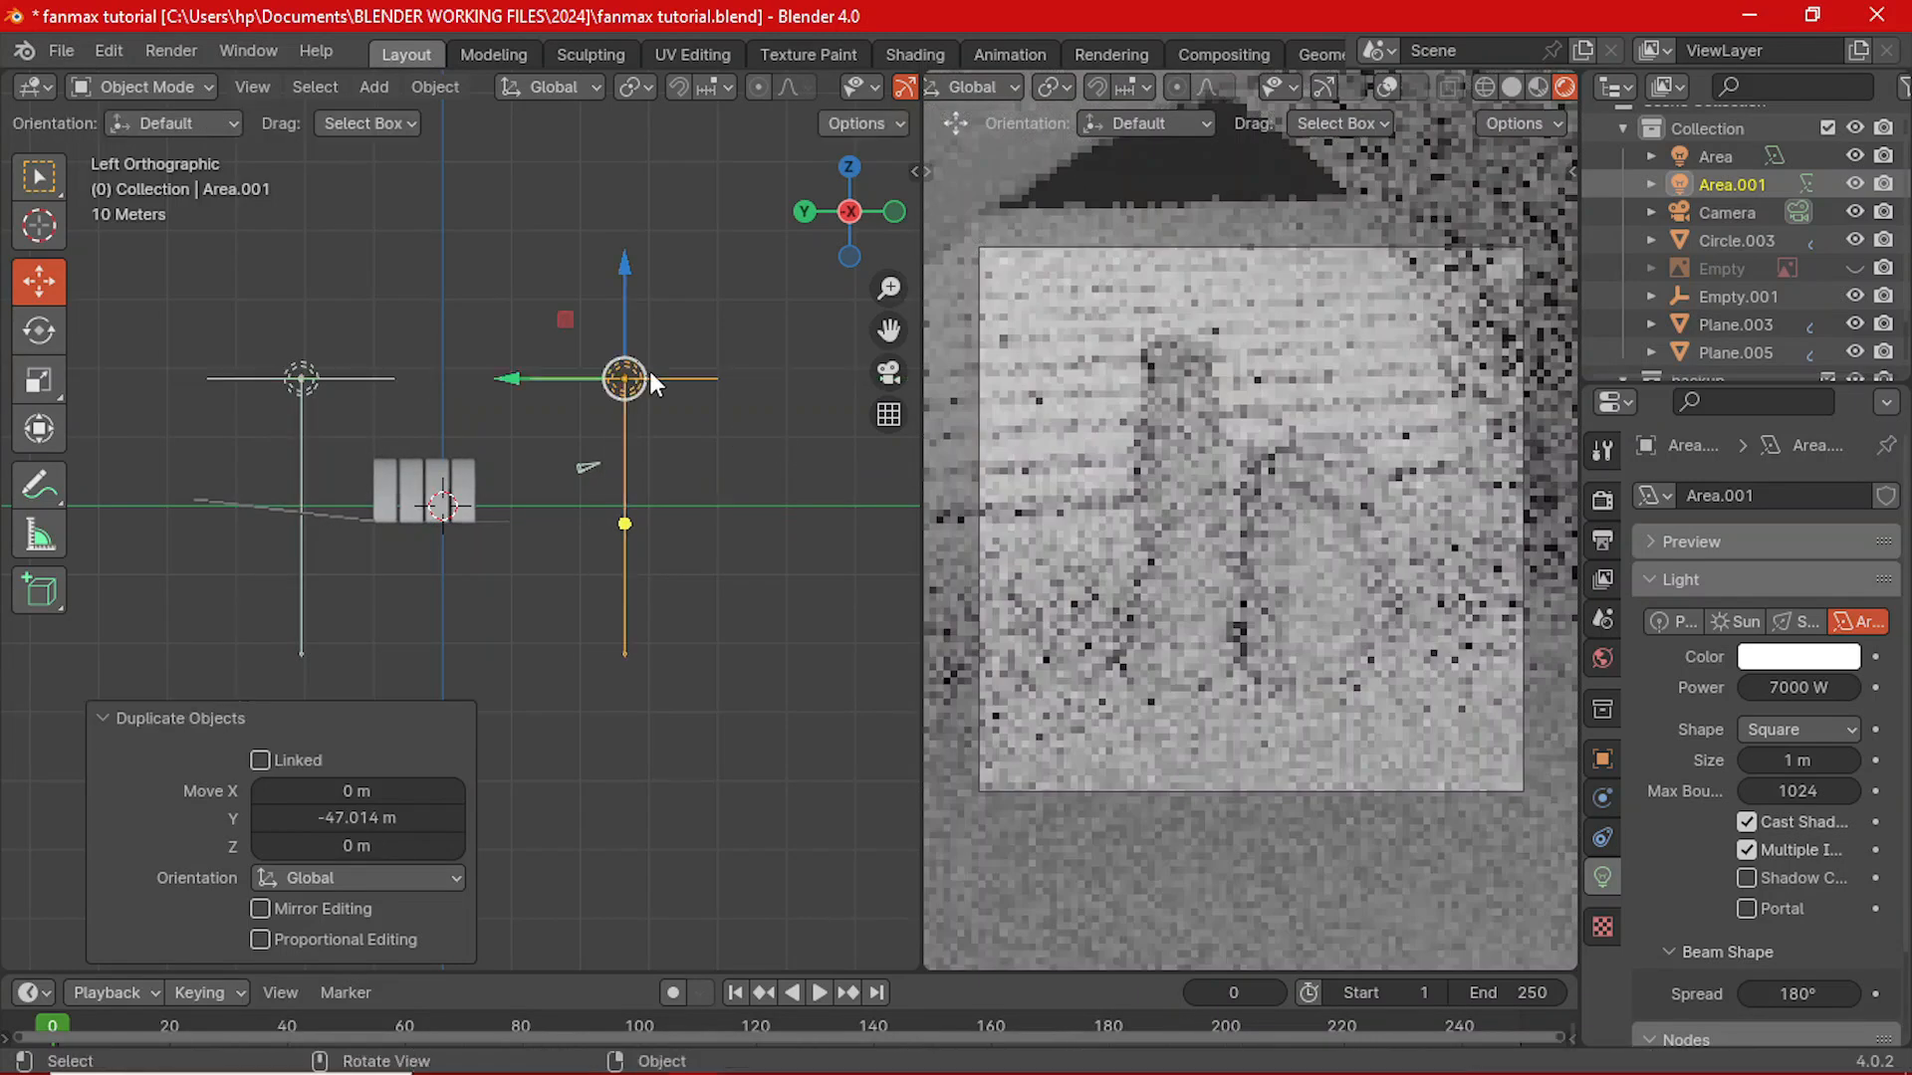
pyautogui.moveTo(624, 294); pyautogui.dragTo(620, 344)
# - Check the copied light's placement in top, front and left orthographic views, and save the file
pyautogui.scroll(2, 652, 438)
pyautogui.keyDown('shift'); pyautogui.moveTo(642, 486); pyautogui.dragTo(595, 506, button='middle'); pyautogui.keyUp('shift')
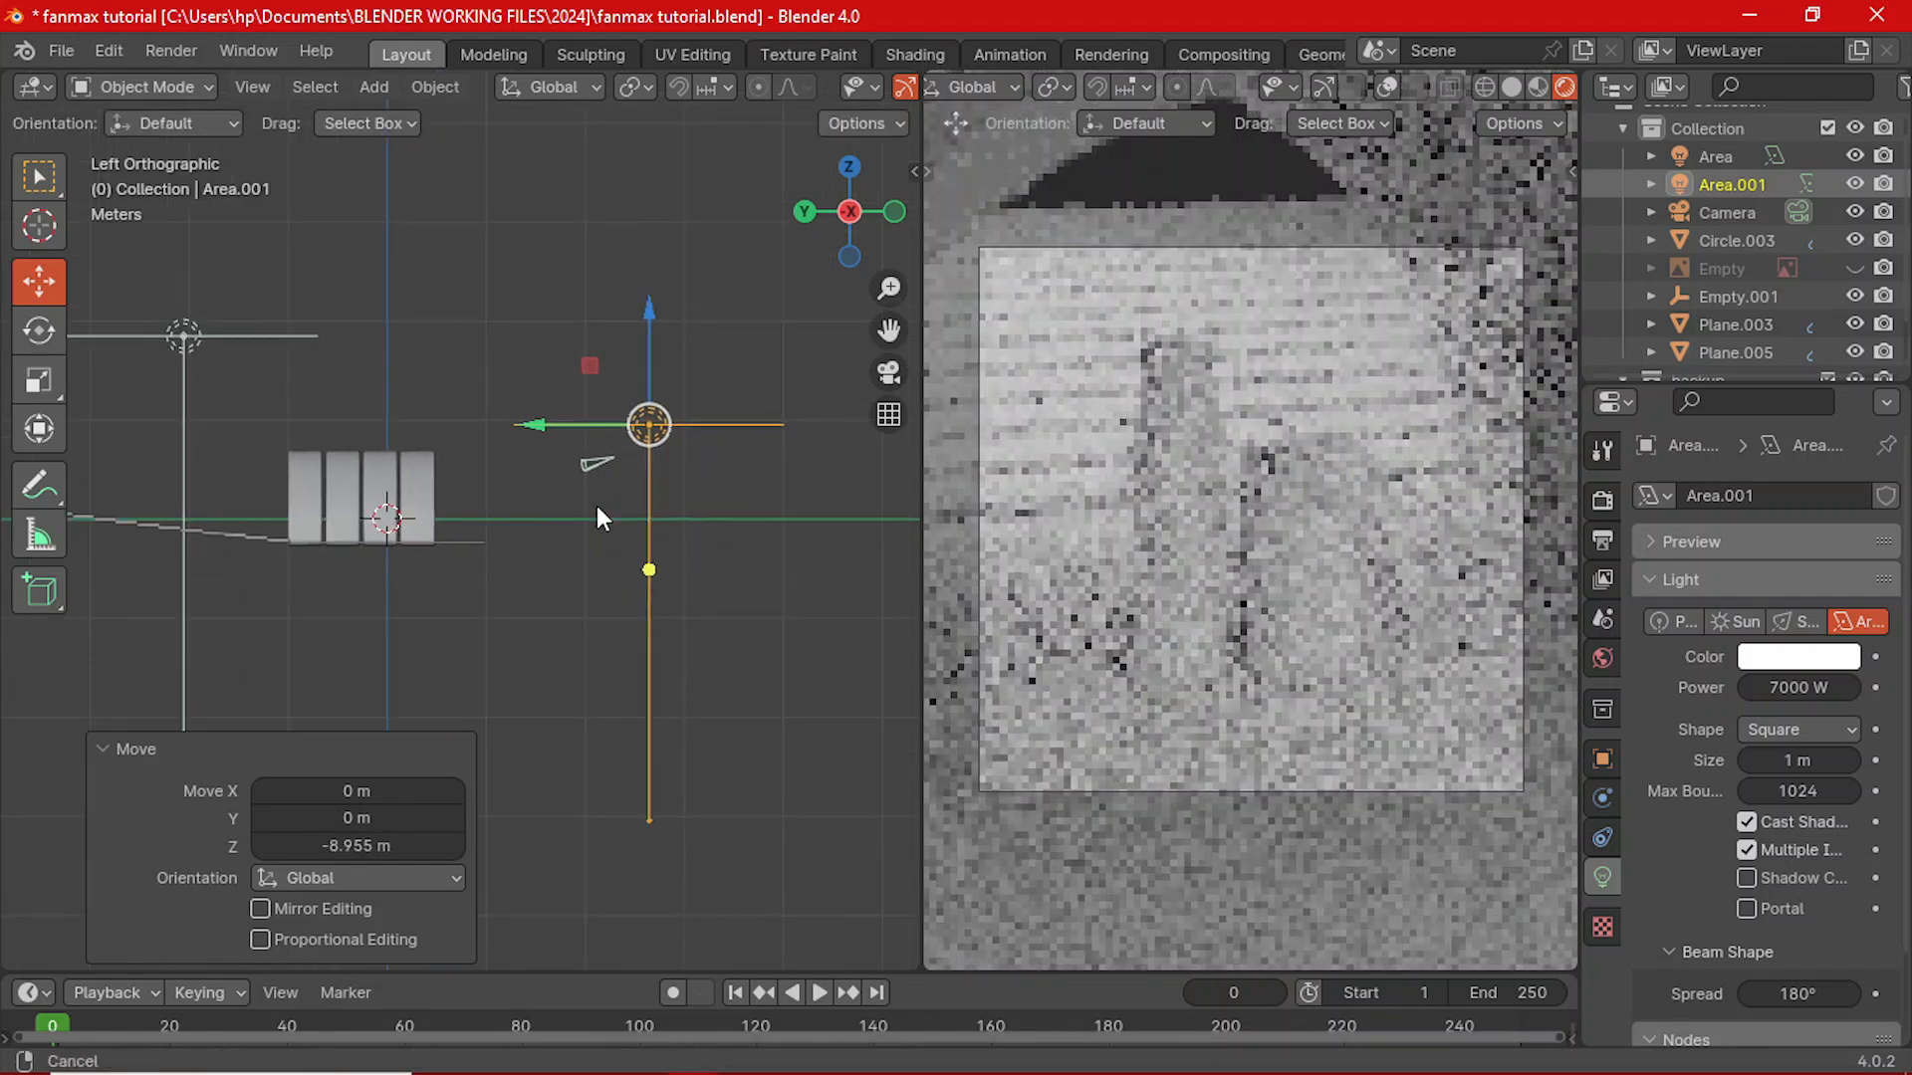
pyautogui.press('`')
pyautogui.click(612, 368)
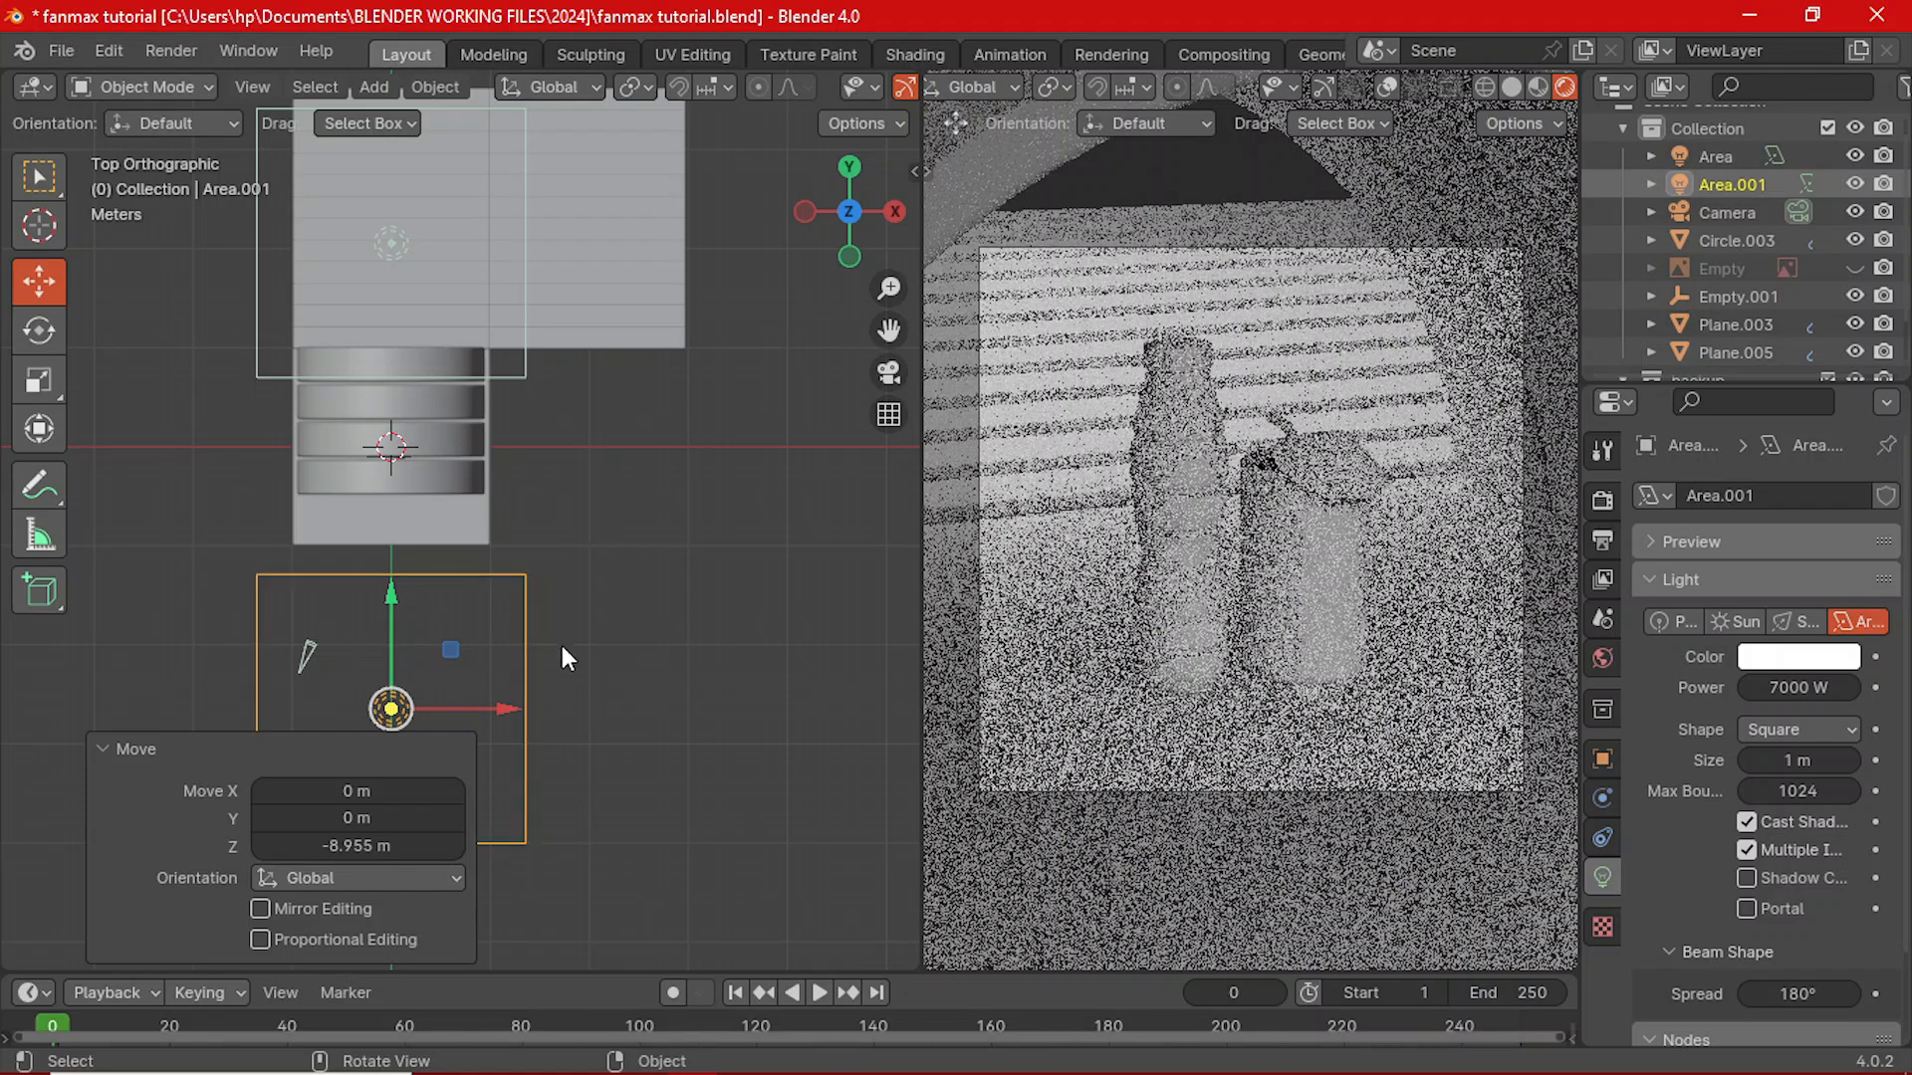
pyautogui.press('`')
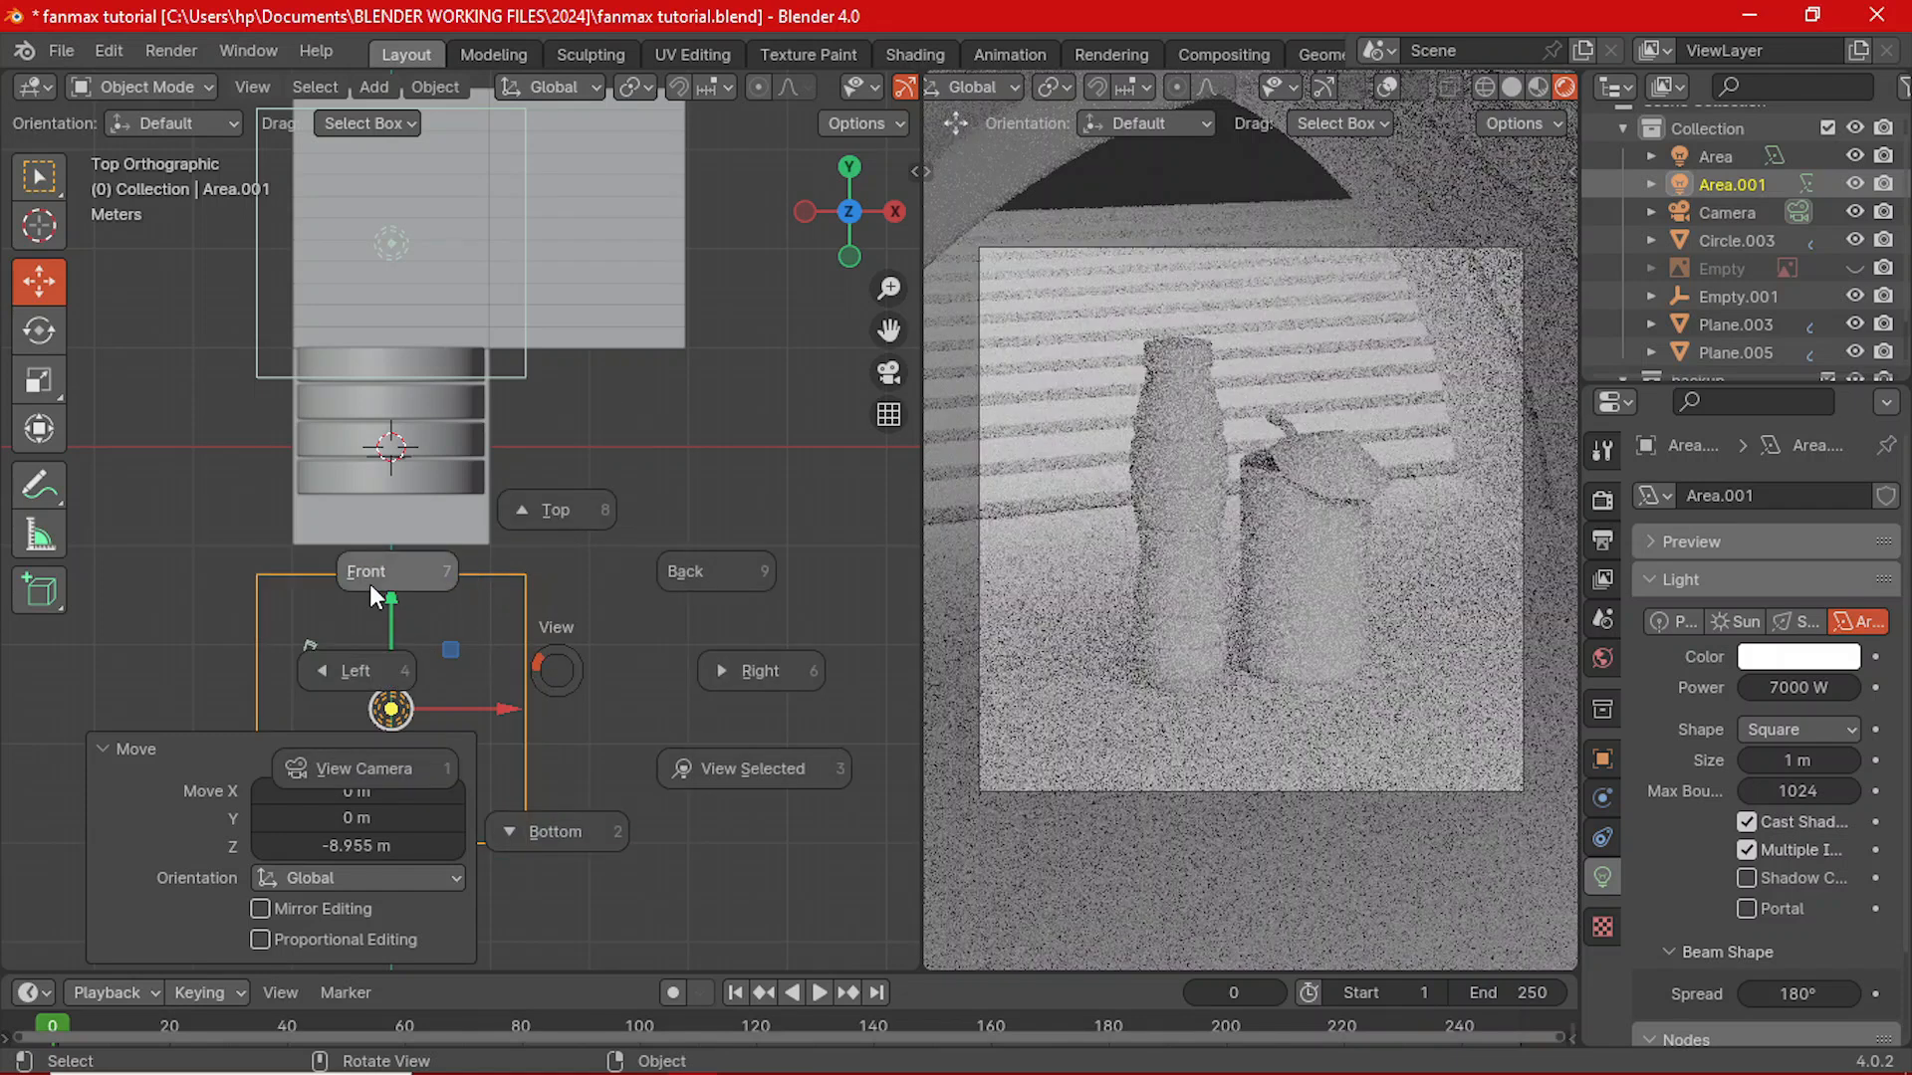
pyautogui.click(369, 583)
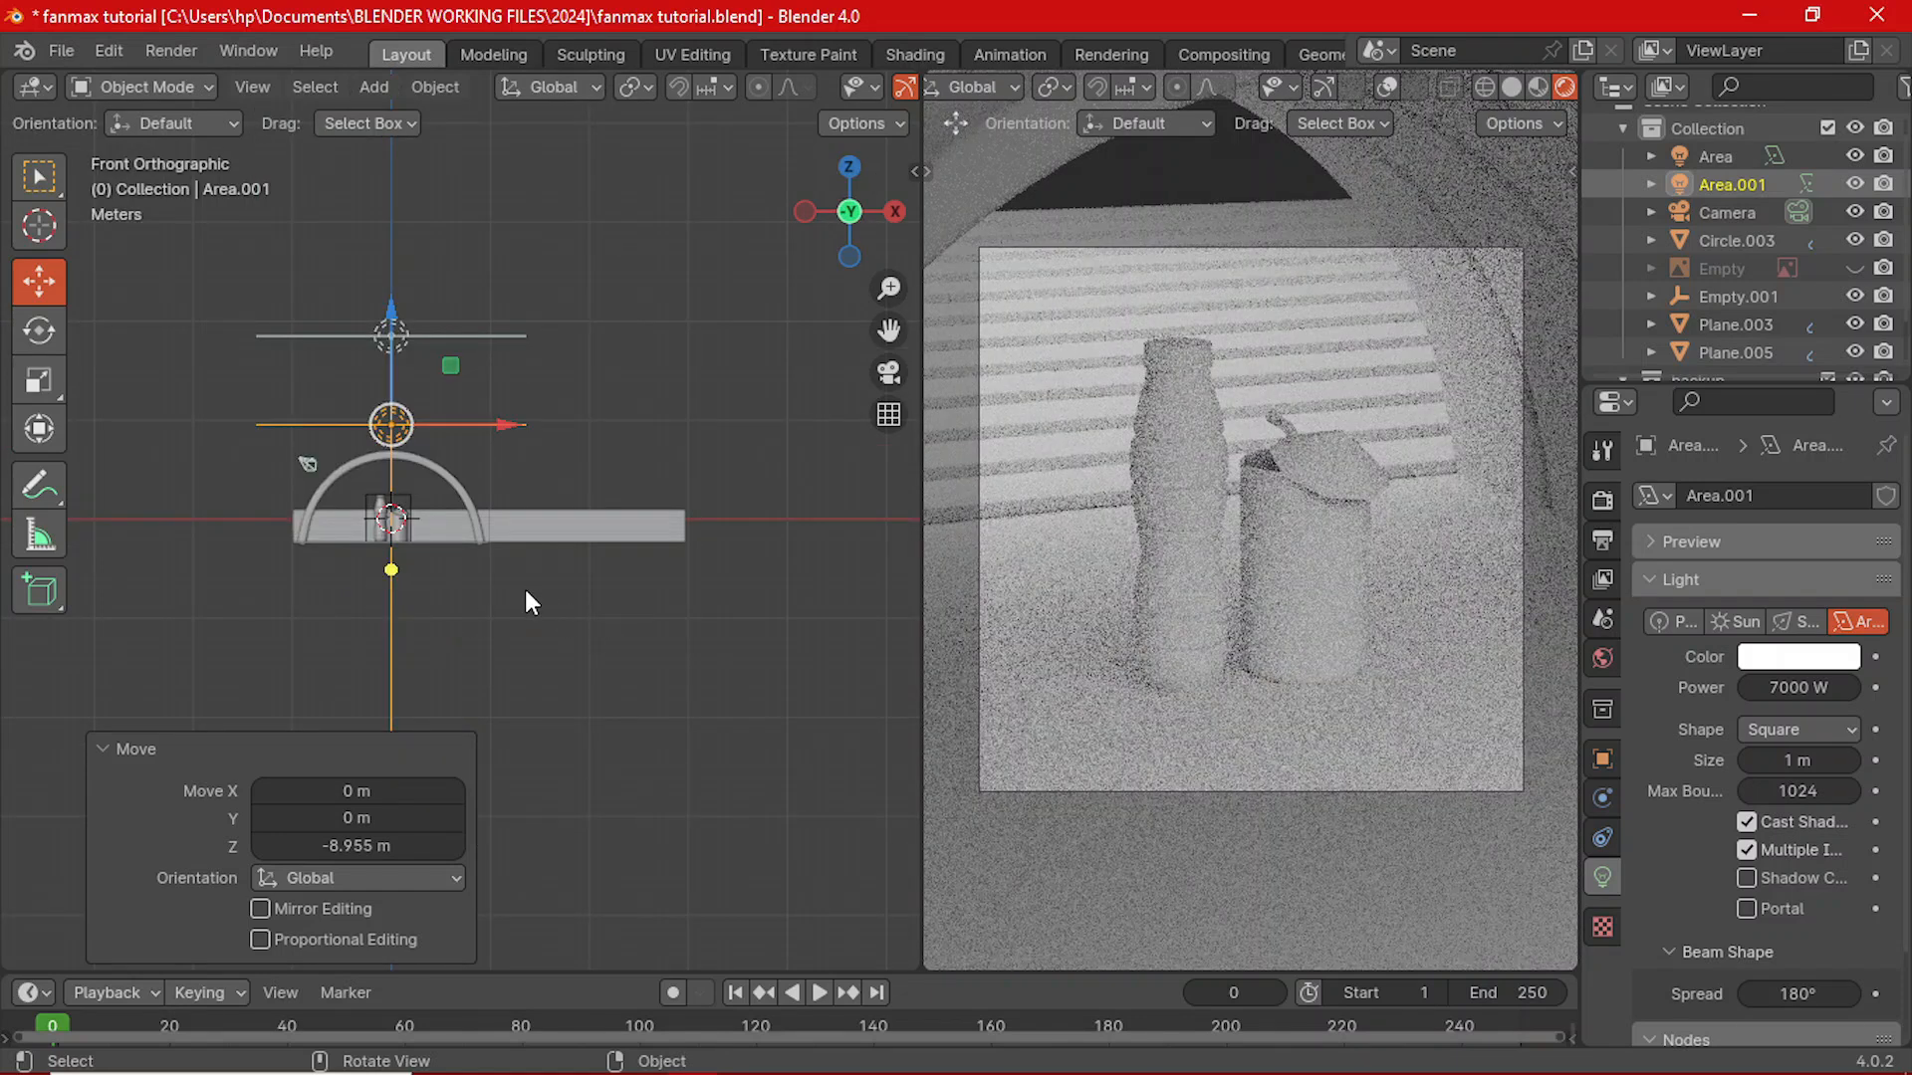
pyautogui.press('`')
pyautogui.click(411, 583)
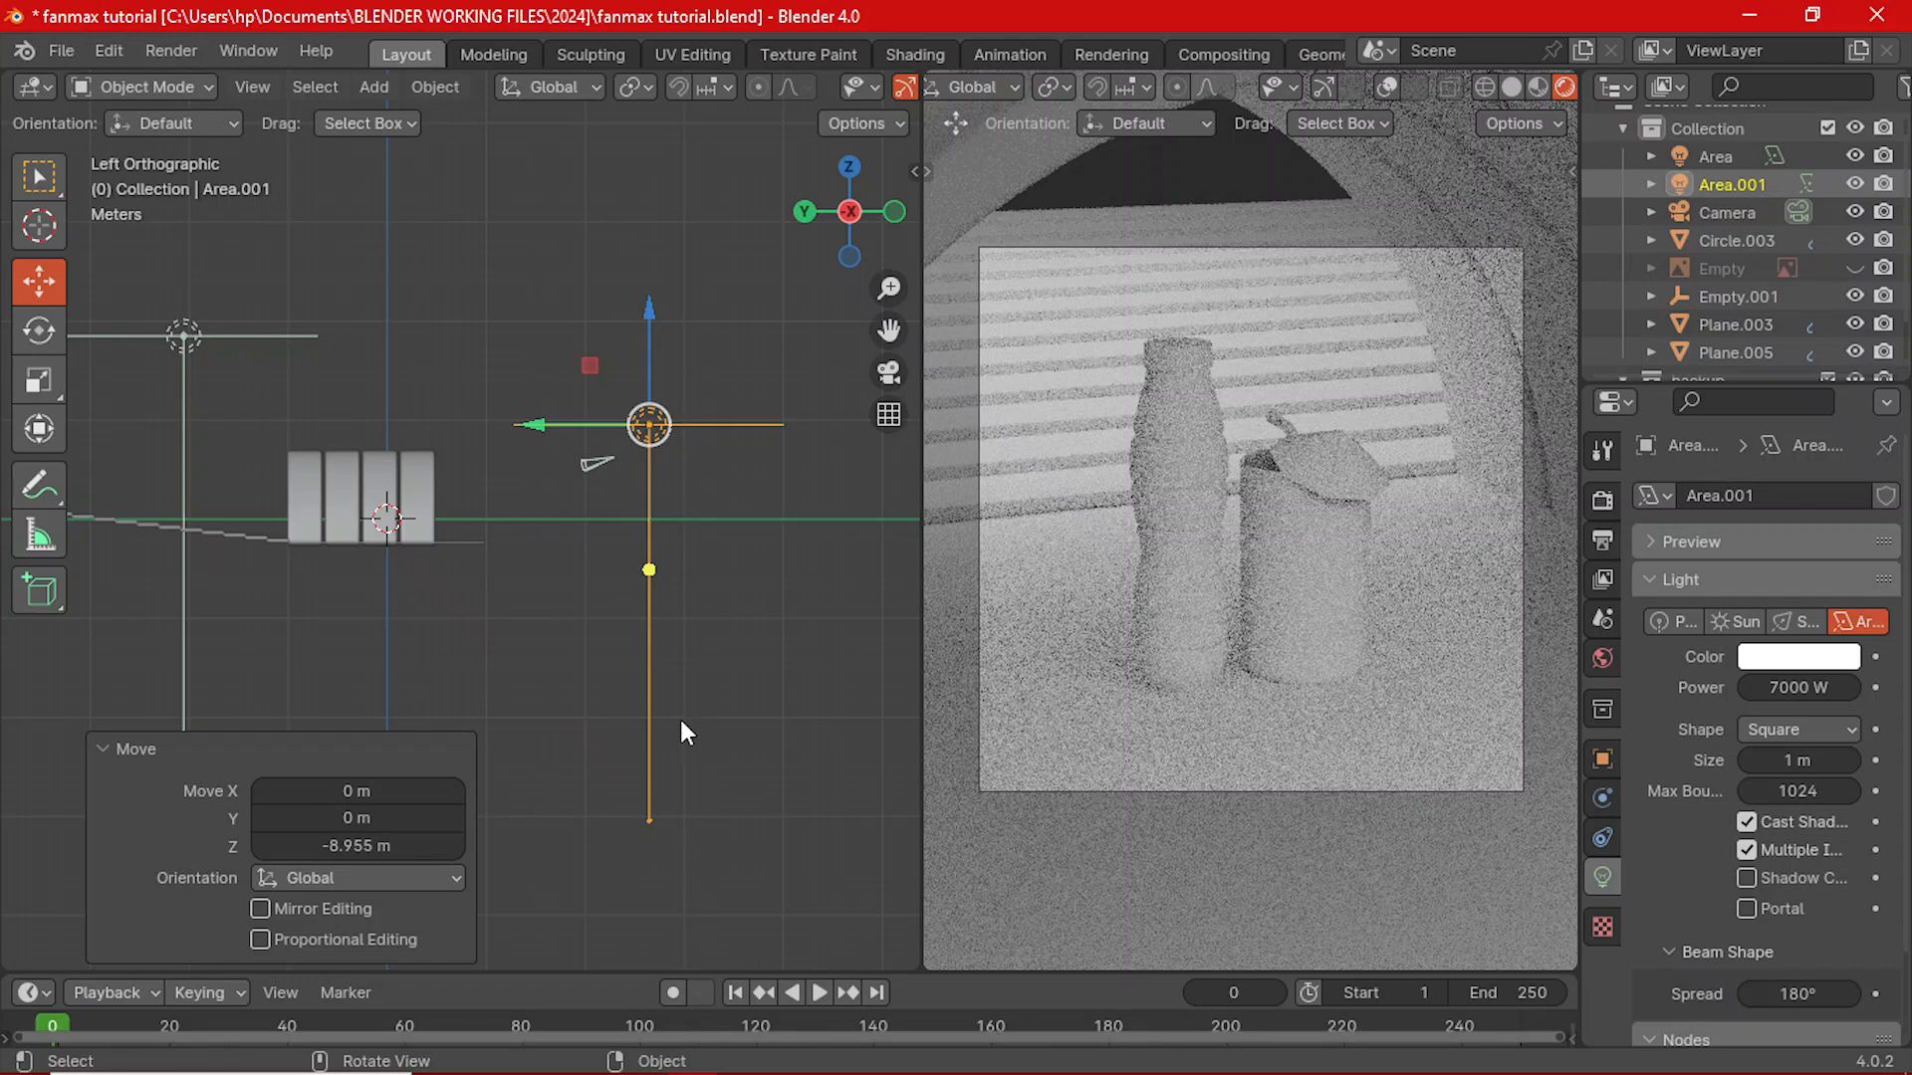
pyautogui.press('ctrl')
pyautogui.hotkey('ctrl', 's')
pyautogui.press('r')
pyautogui.press('r')
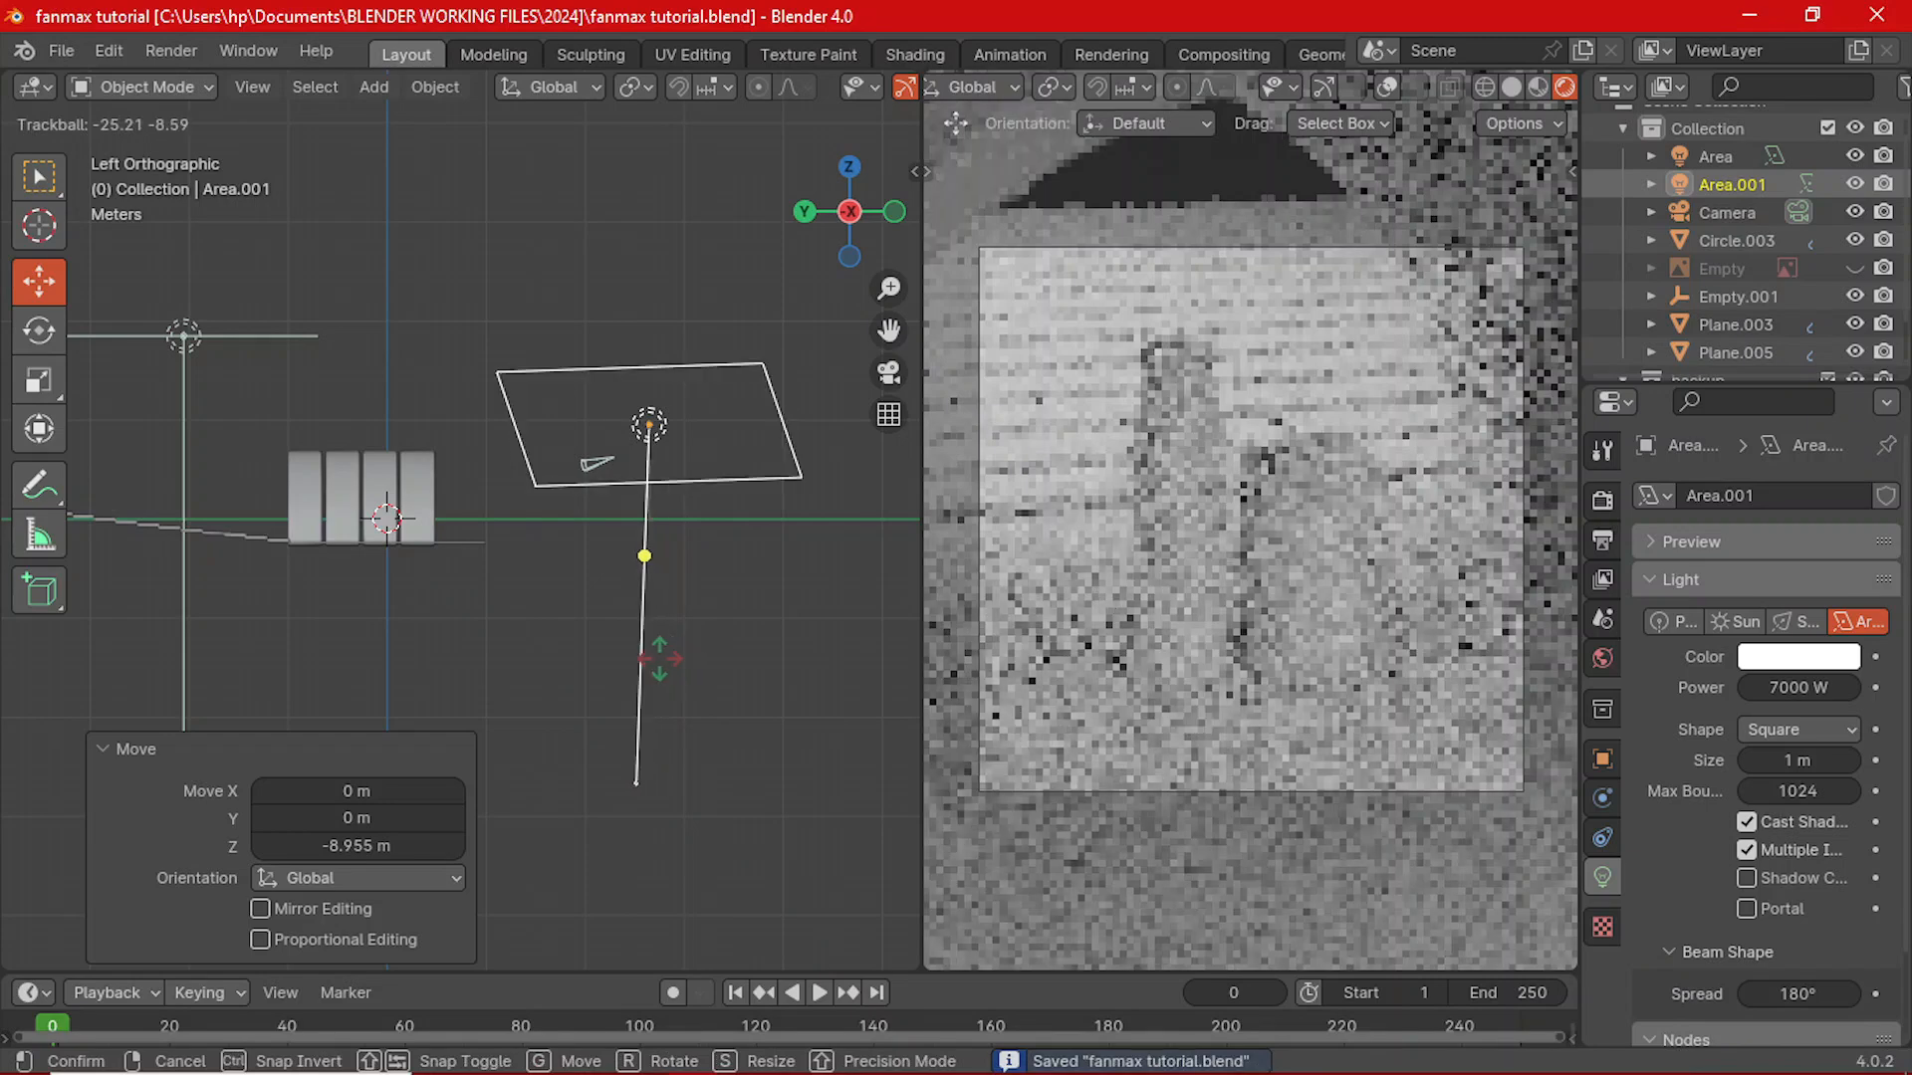
pyautogui.rightClick(665, 659)
# - Rotate the copied light about 72° in left view to face the products, and adjust it by about 1.2° in perspective
pyautogui.press('r')
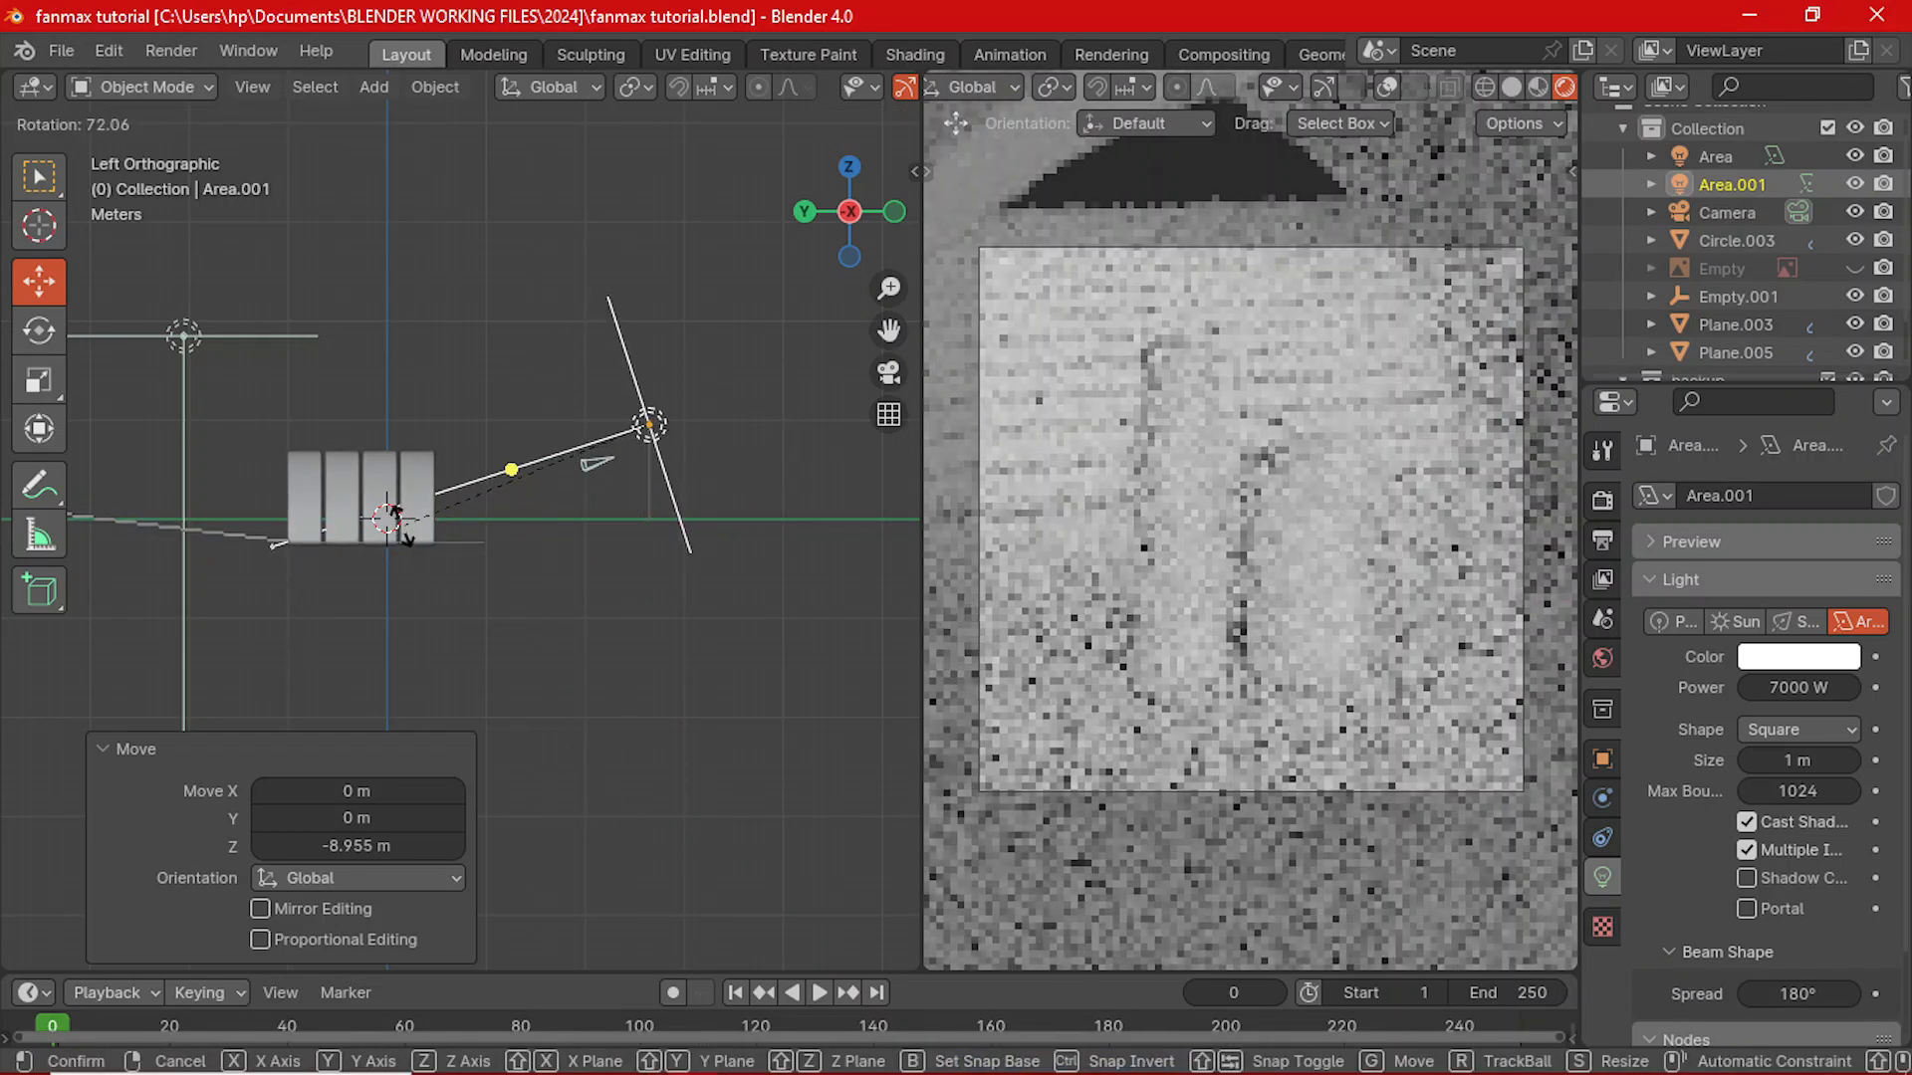
pyautogui.click(396, 520)
pyautogui.moveTo(694, 596); pyautogui.dragTo(516, 528, button='middle')
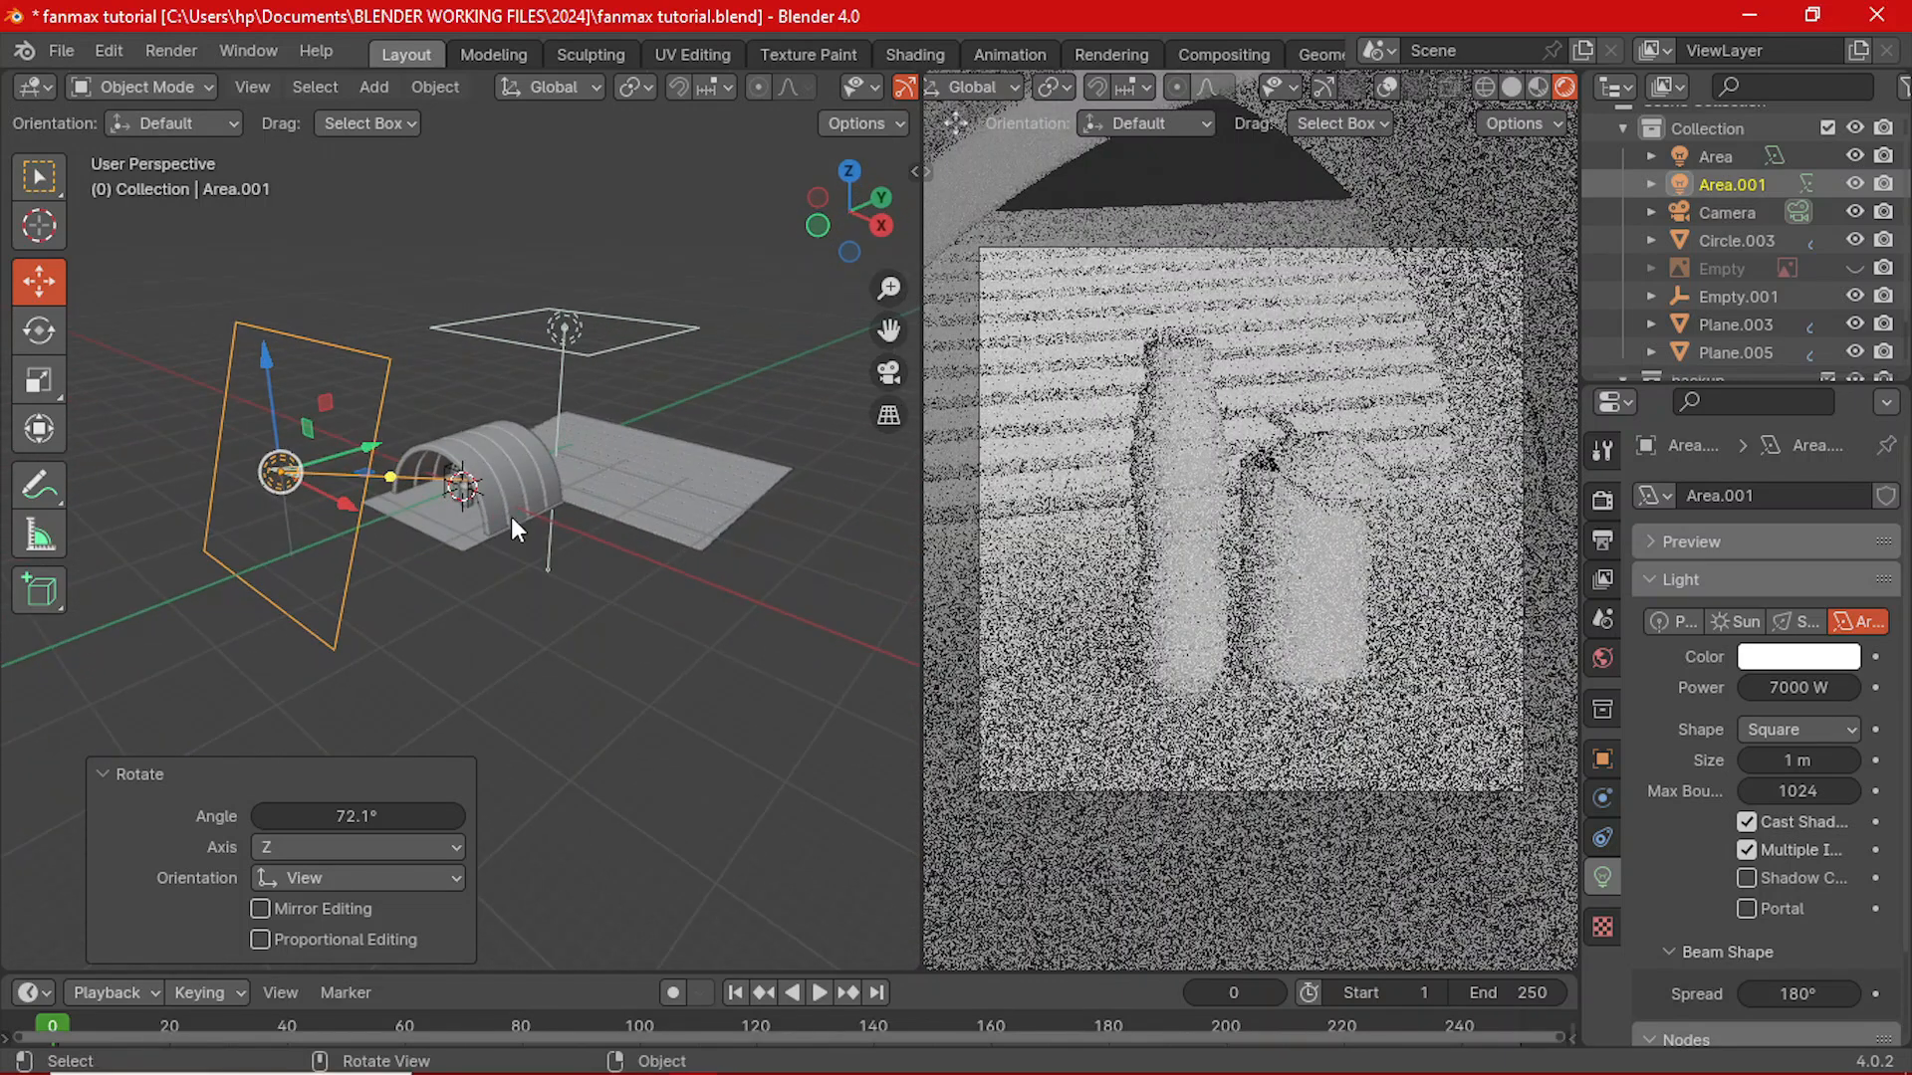
pyautogui.press('r')
pyautogui.click(613, 453)
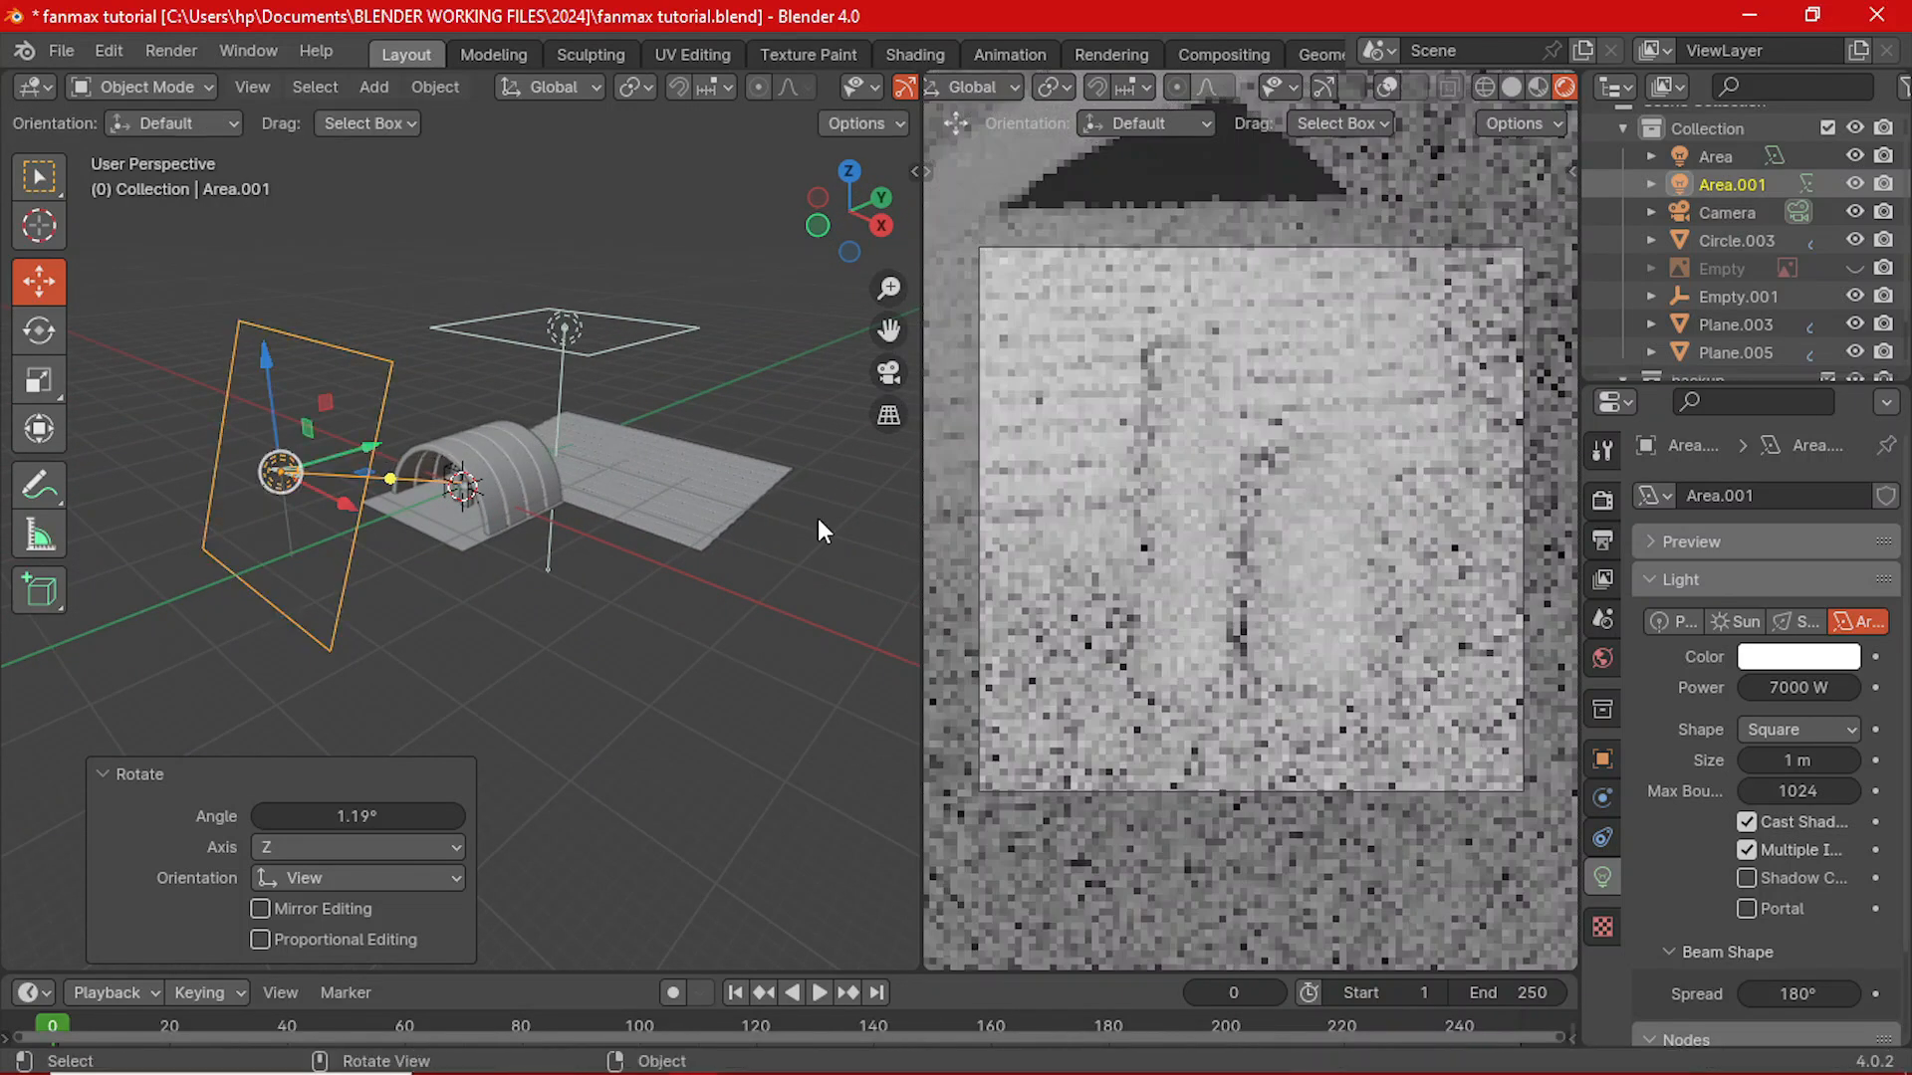
# - Re-enter 7000 W as the power of the rotated area light
pyautogui.click(1800, 686)
pyautogui.write('5')
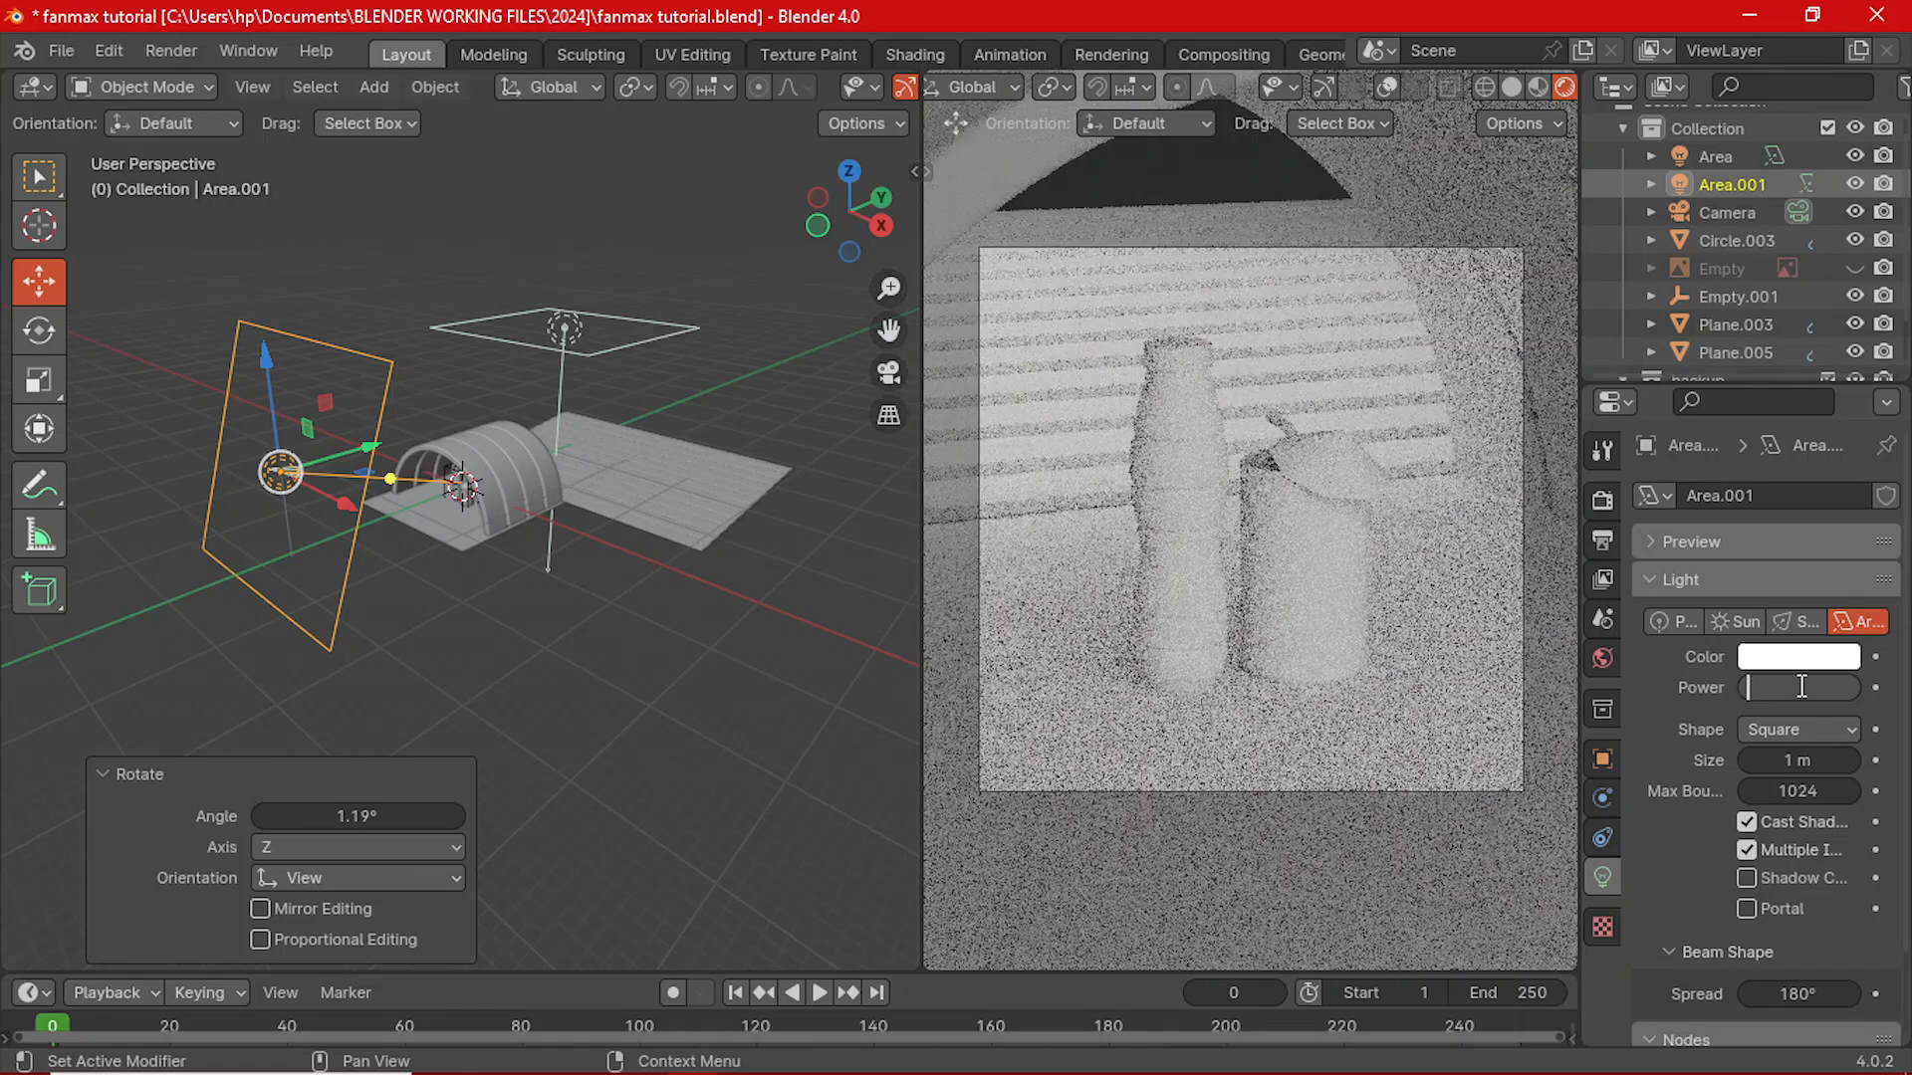
pyautogui.write('000')
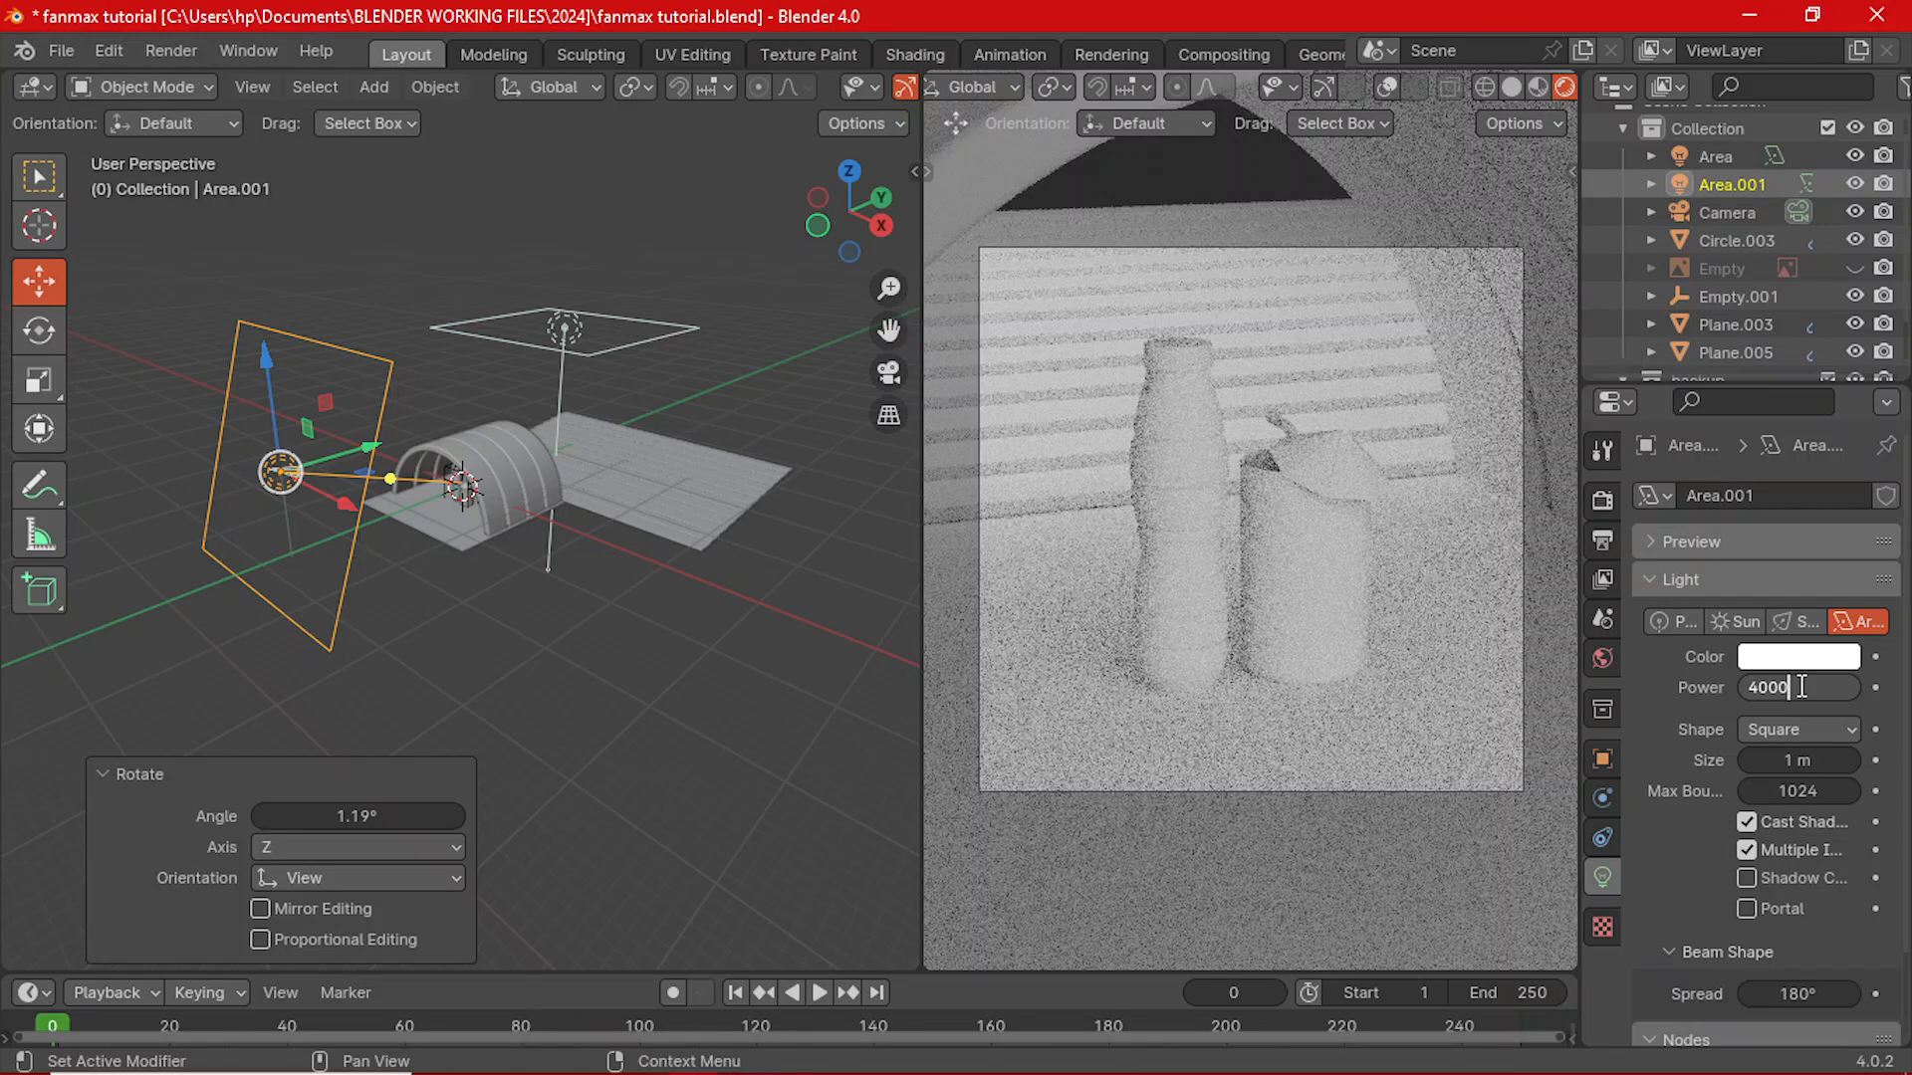
pyautogui.press('BackSpace')
pyautogui.press('BackSpace')
pyautogui.press('BackSpace')
pyautogui.write('7000')
pyautogui.press('Return')
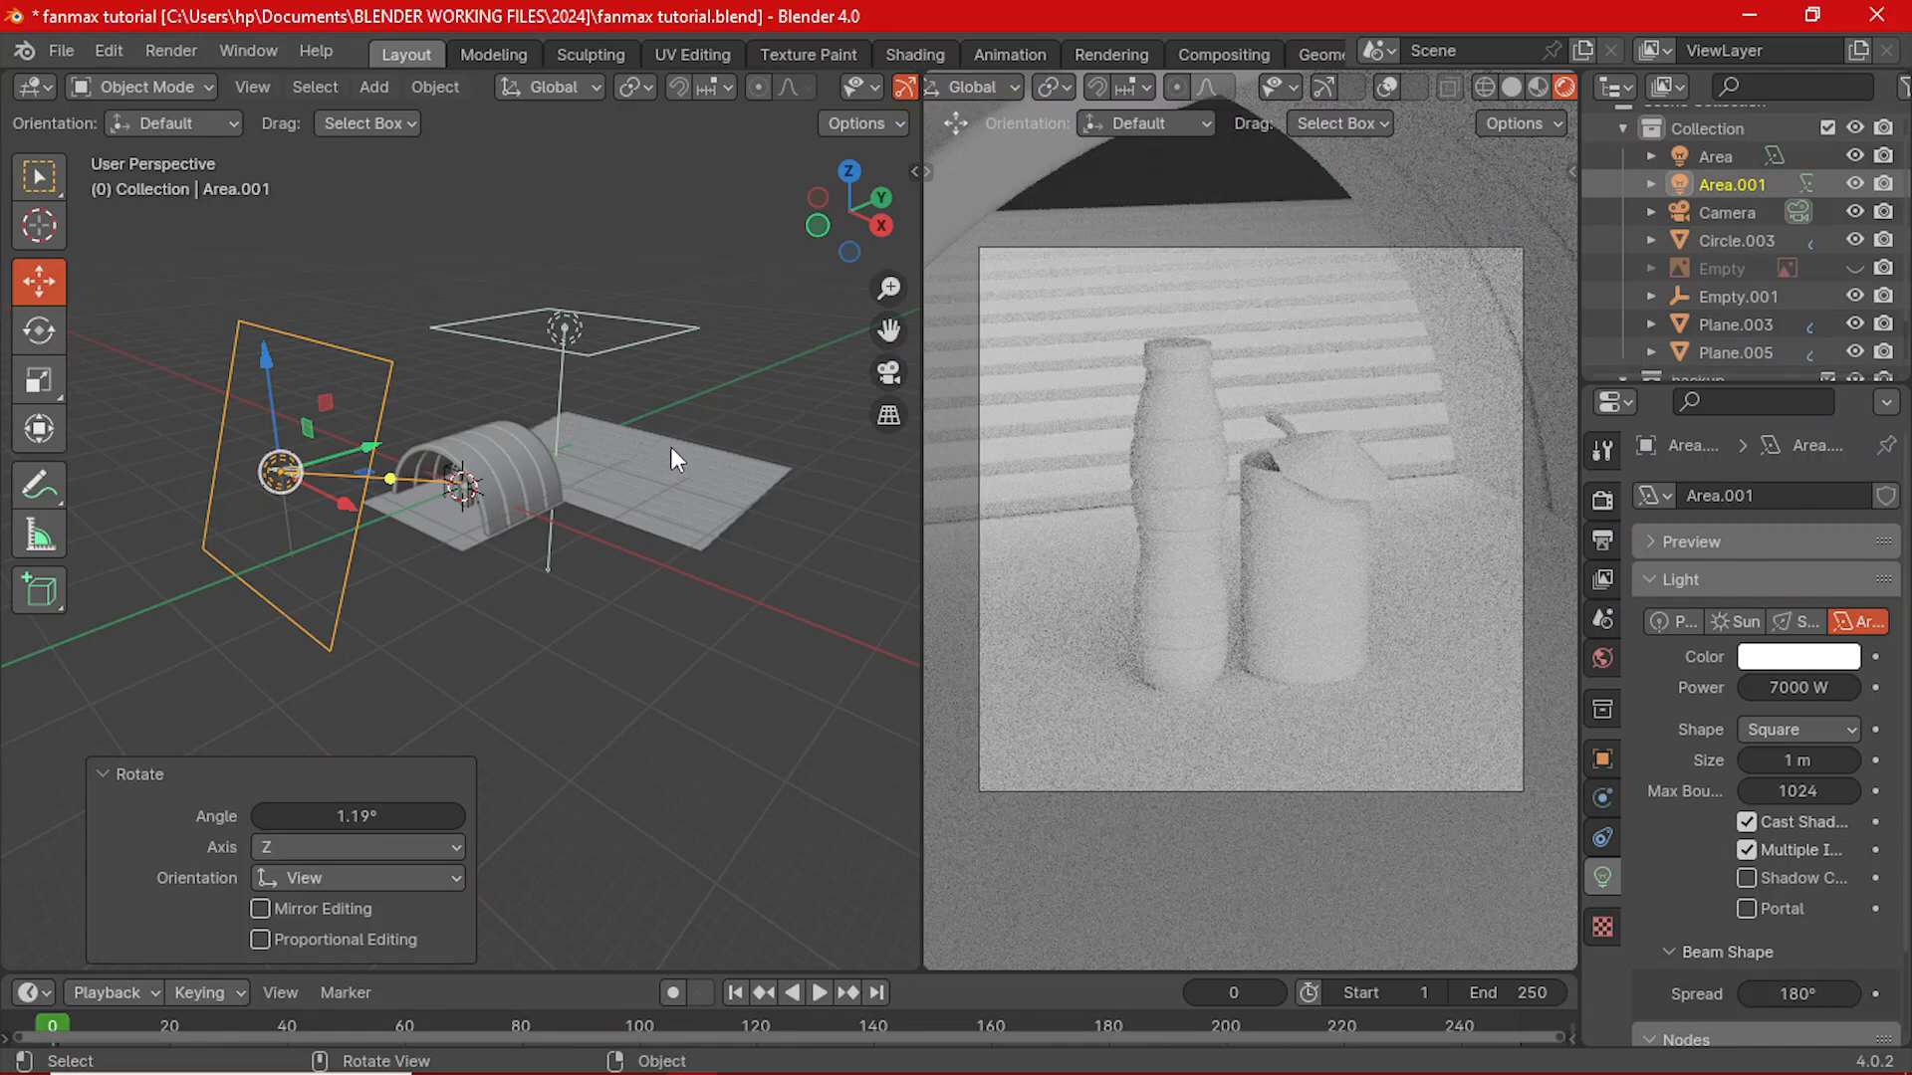
# - Duplicate the rotated area light in left orthographic view, placing the copy about 25 m along positive Y
pyautogui.moveTo(435, 509); pyautogui.dragTo(633, 548, button='middle')
pyautogui.press('`')
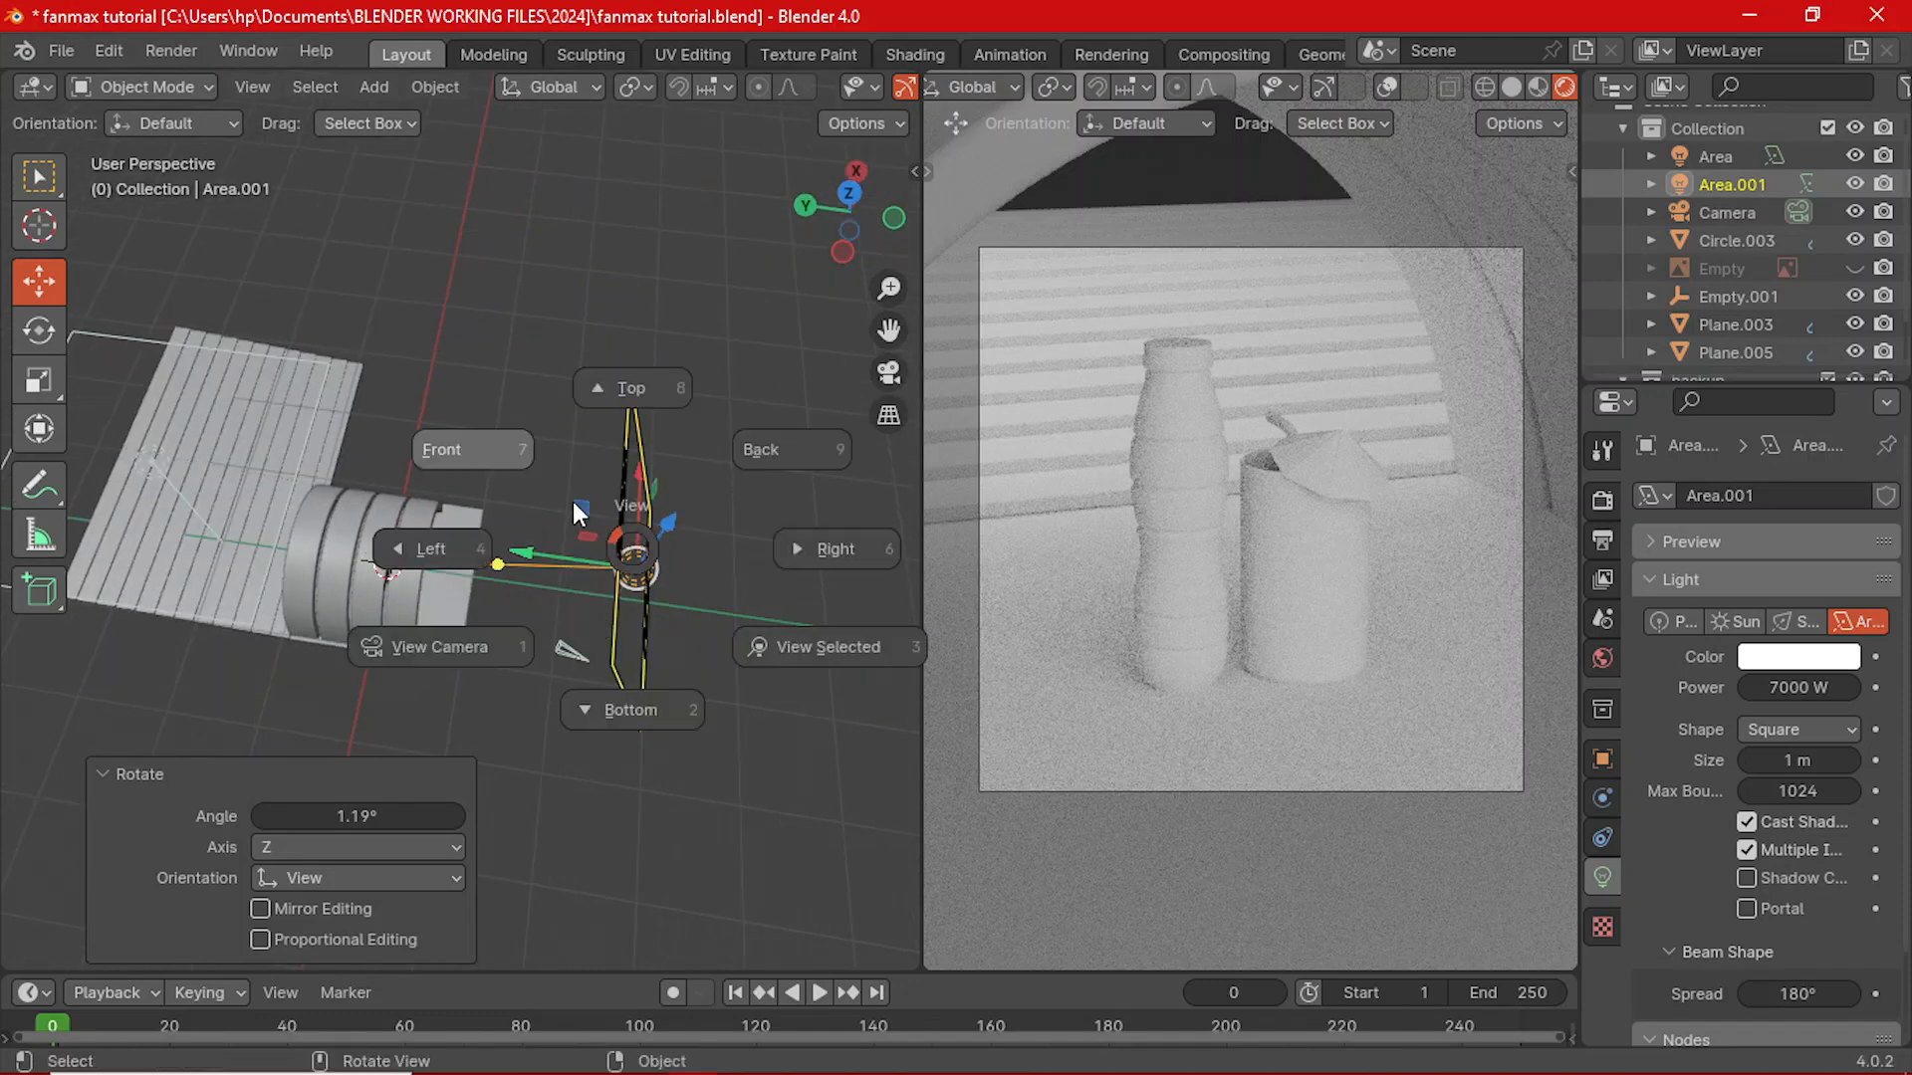
pyautogui.click(512, 457)
pyautogui.moveTo(472, 472); pyautogui.dragTo(745, 577, button='middle')
pyautogui.press('`')
pyautogui.click(469, 412)
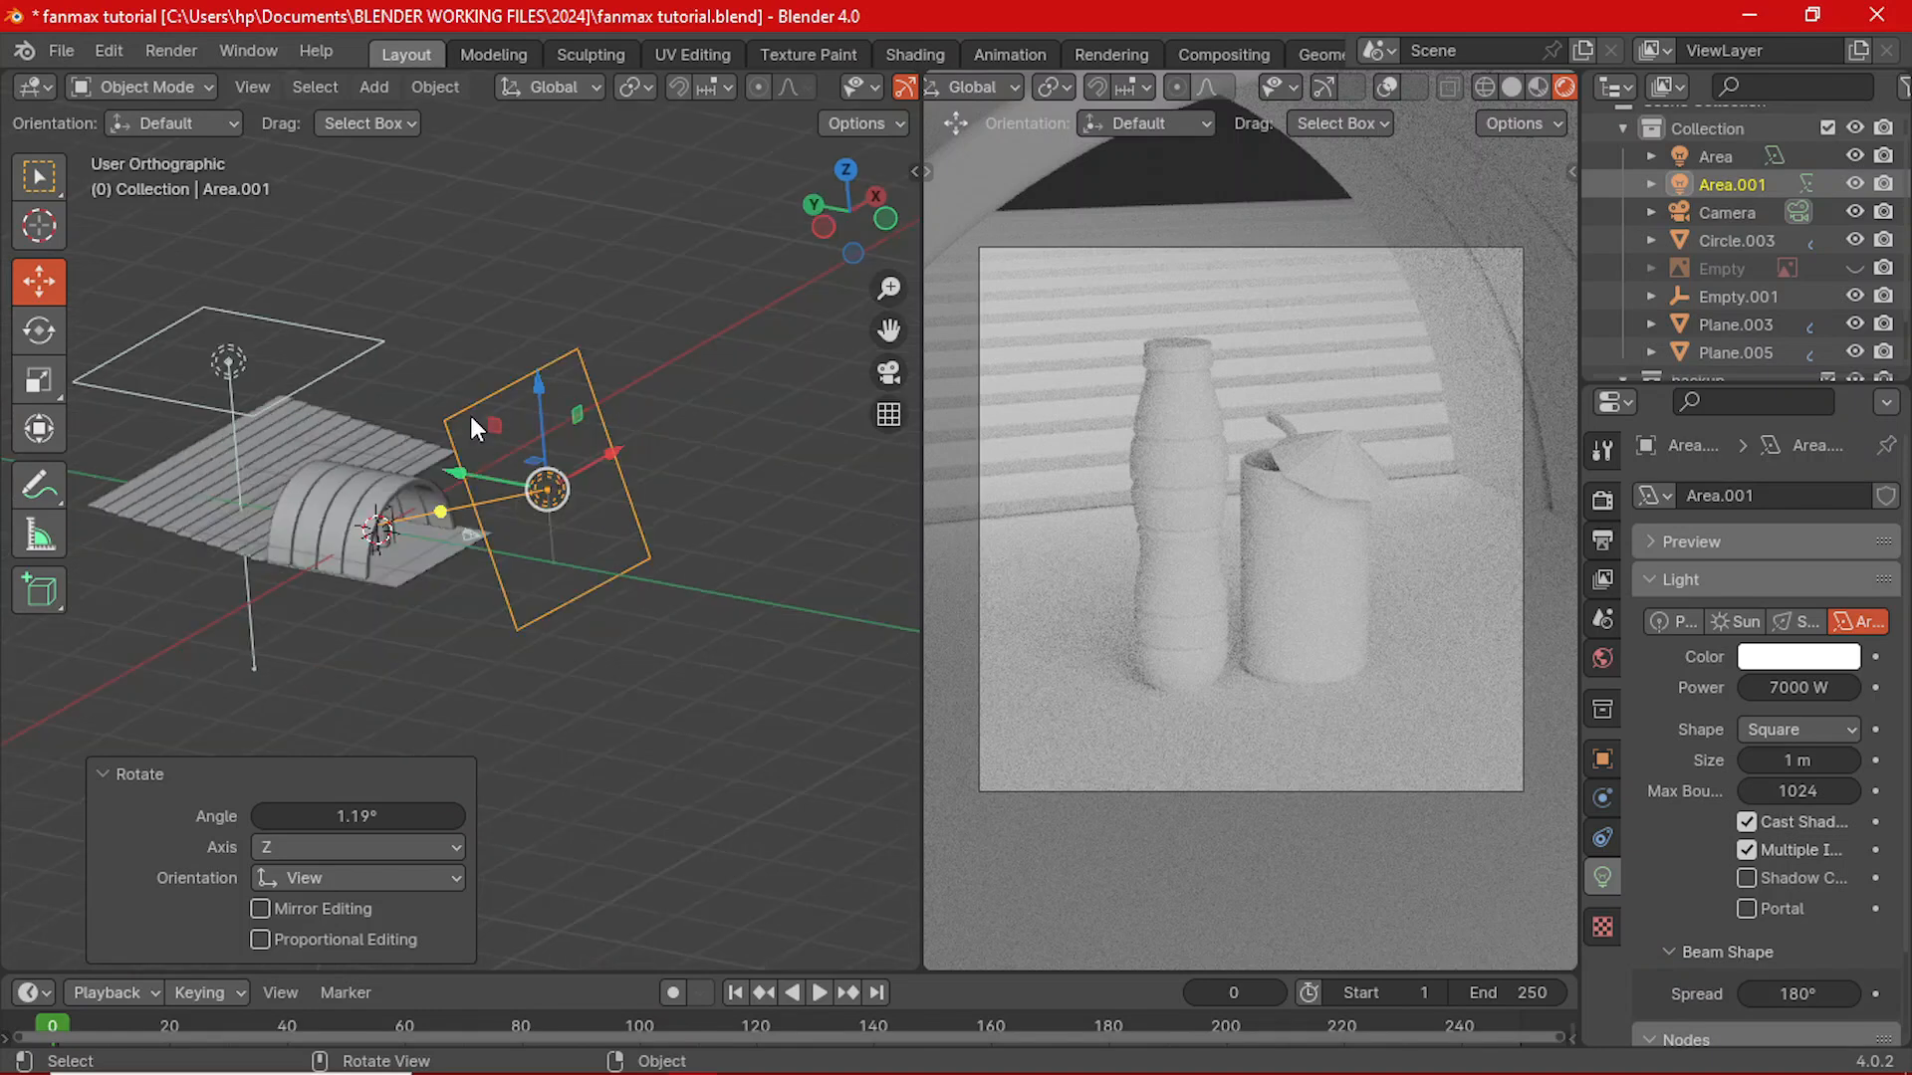
pyautogui.press('`')
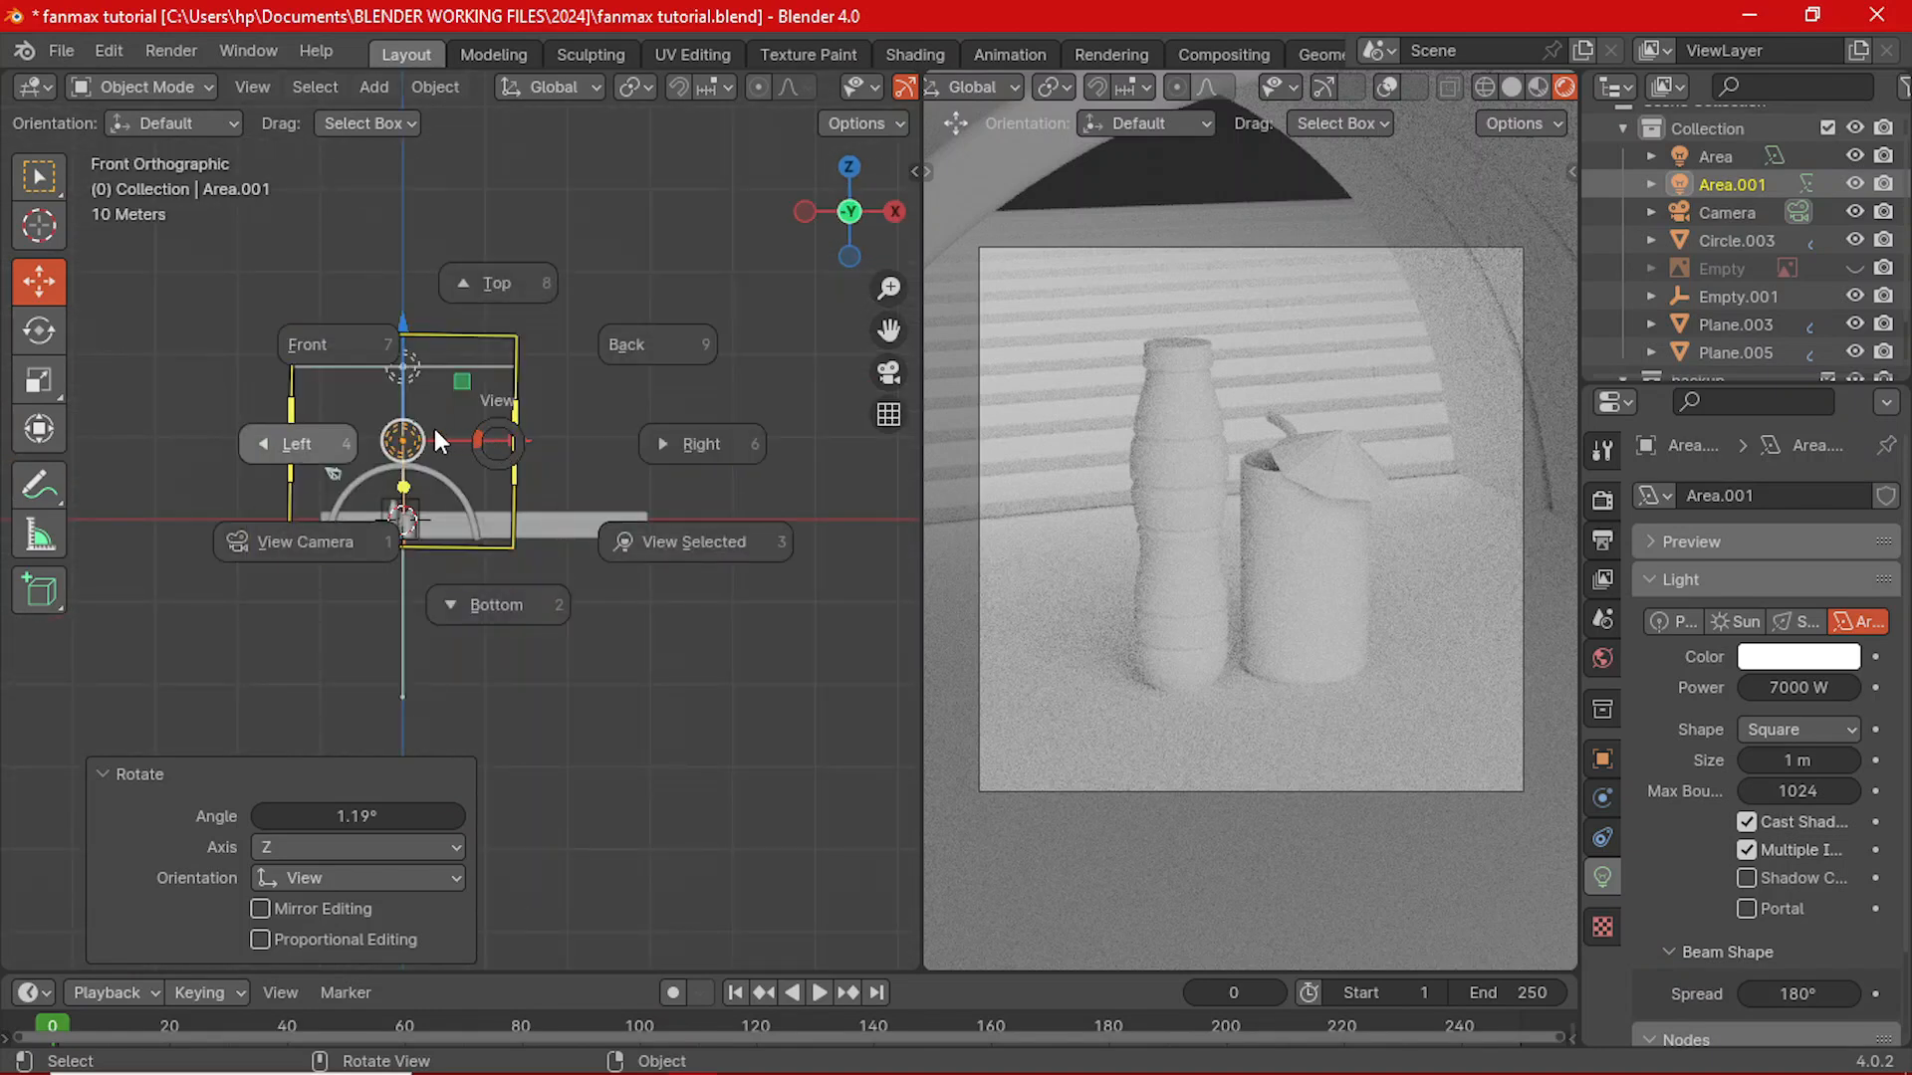
pyautogui.click(403, 466)
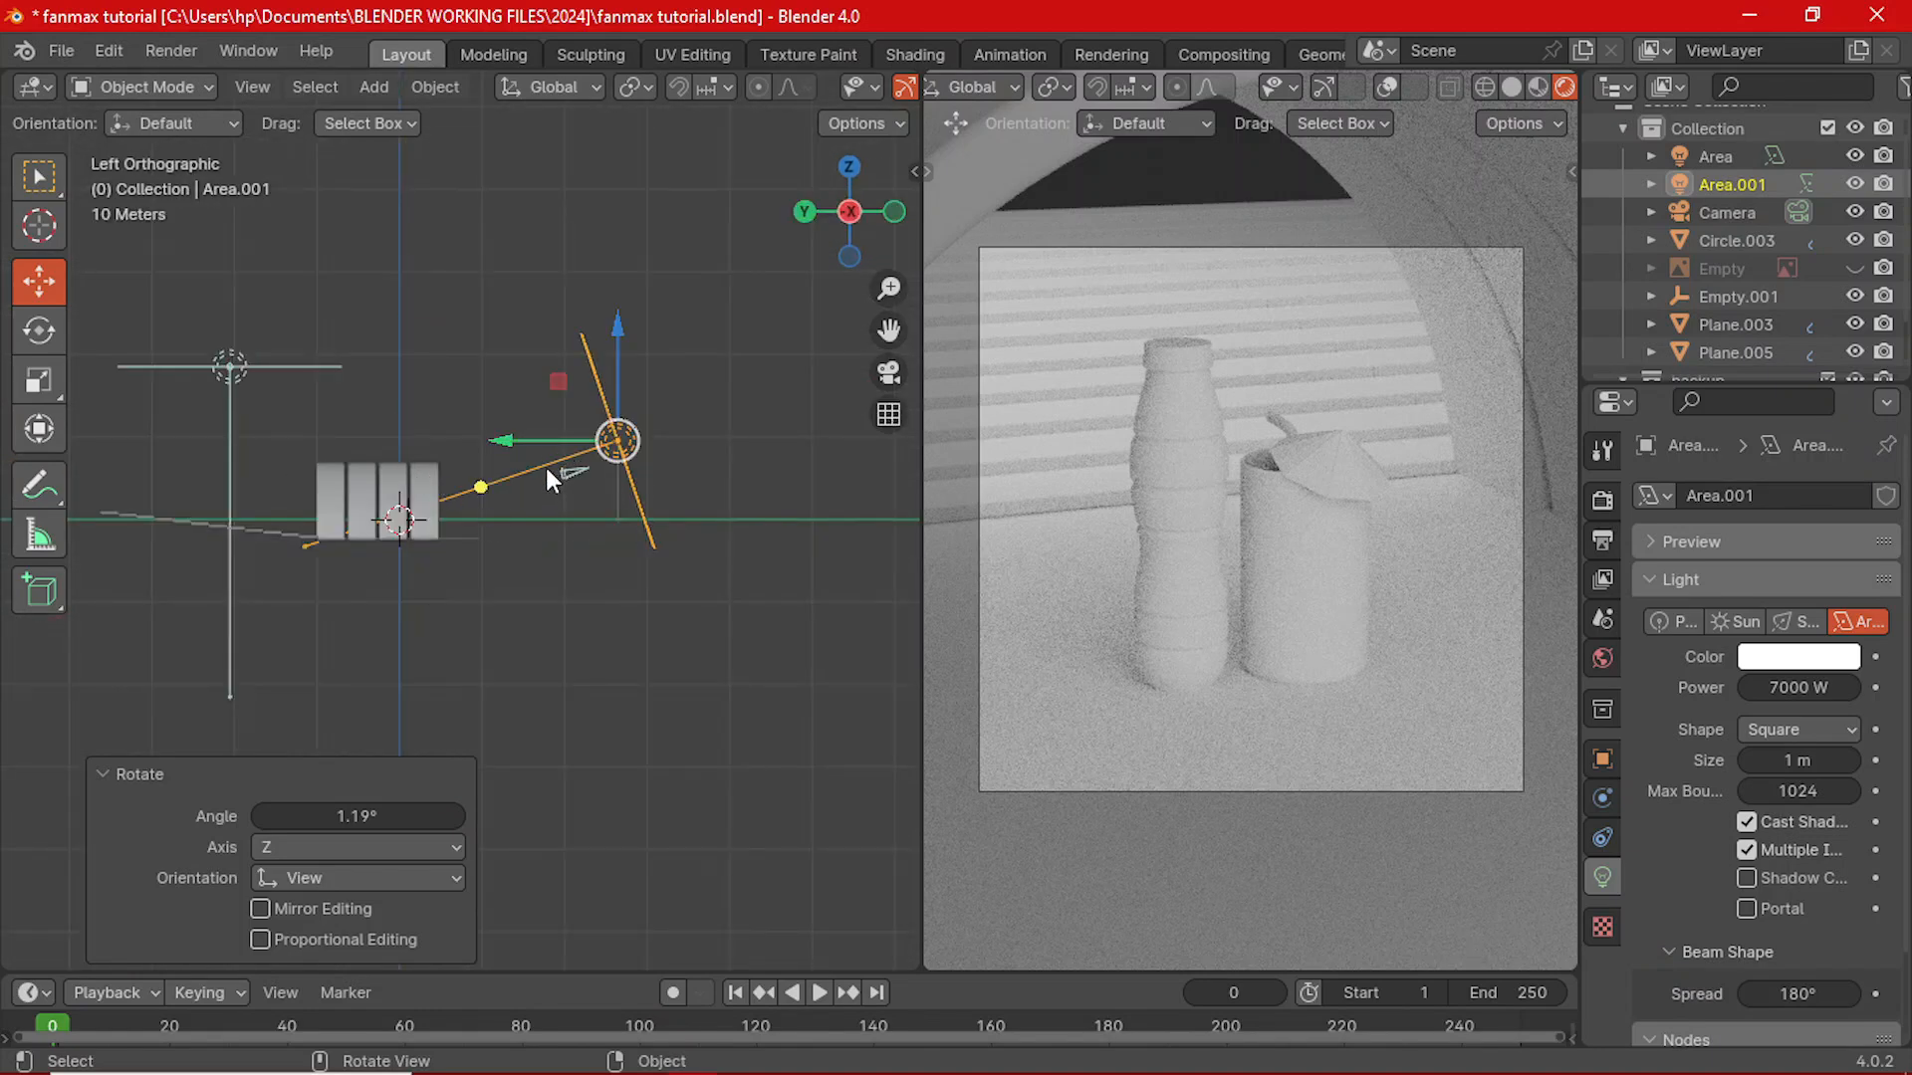
pyautogui.hotkey('shift', 'd')
pyautogui.press('x')
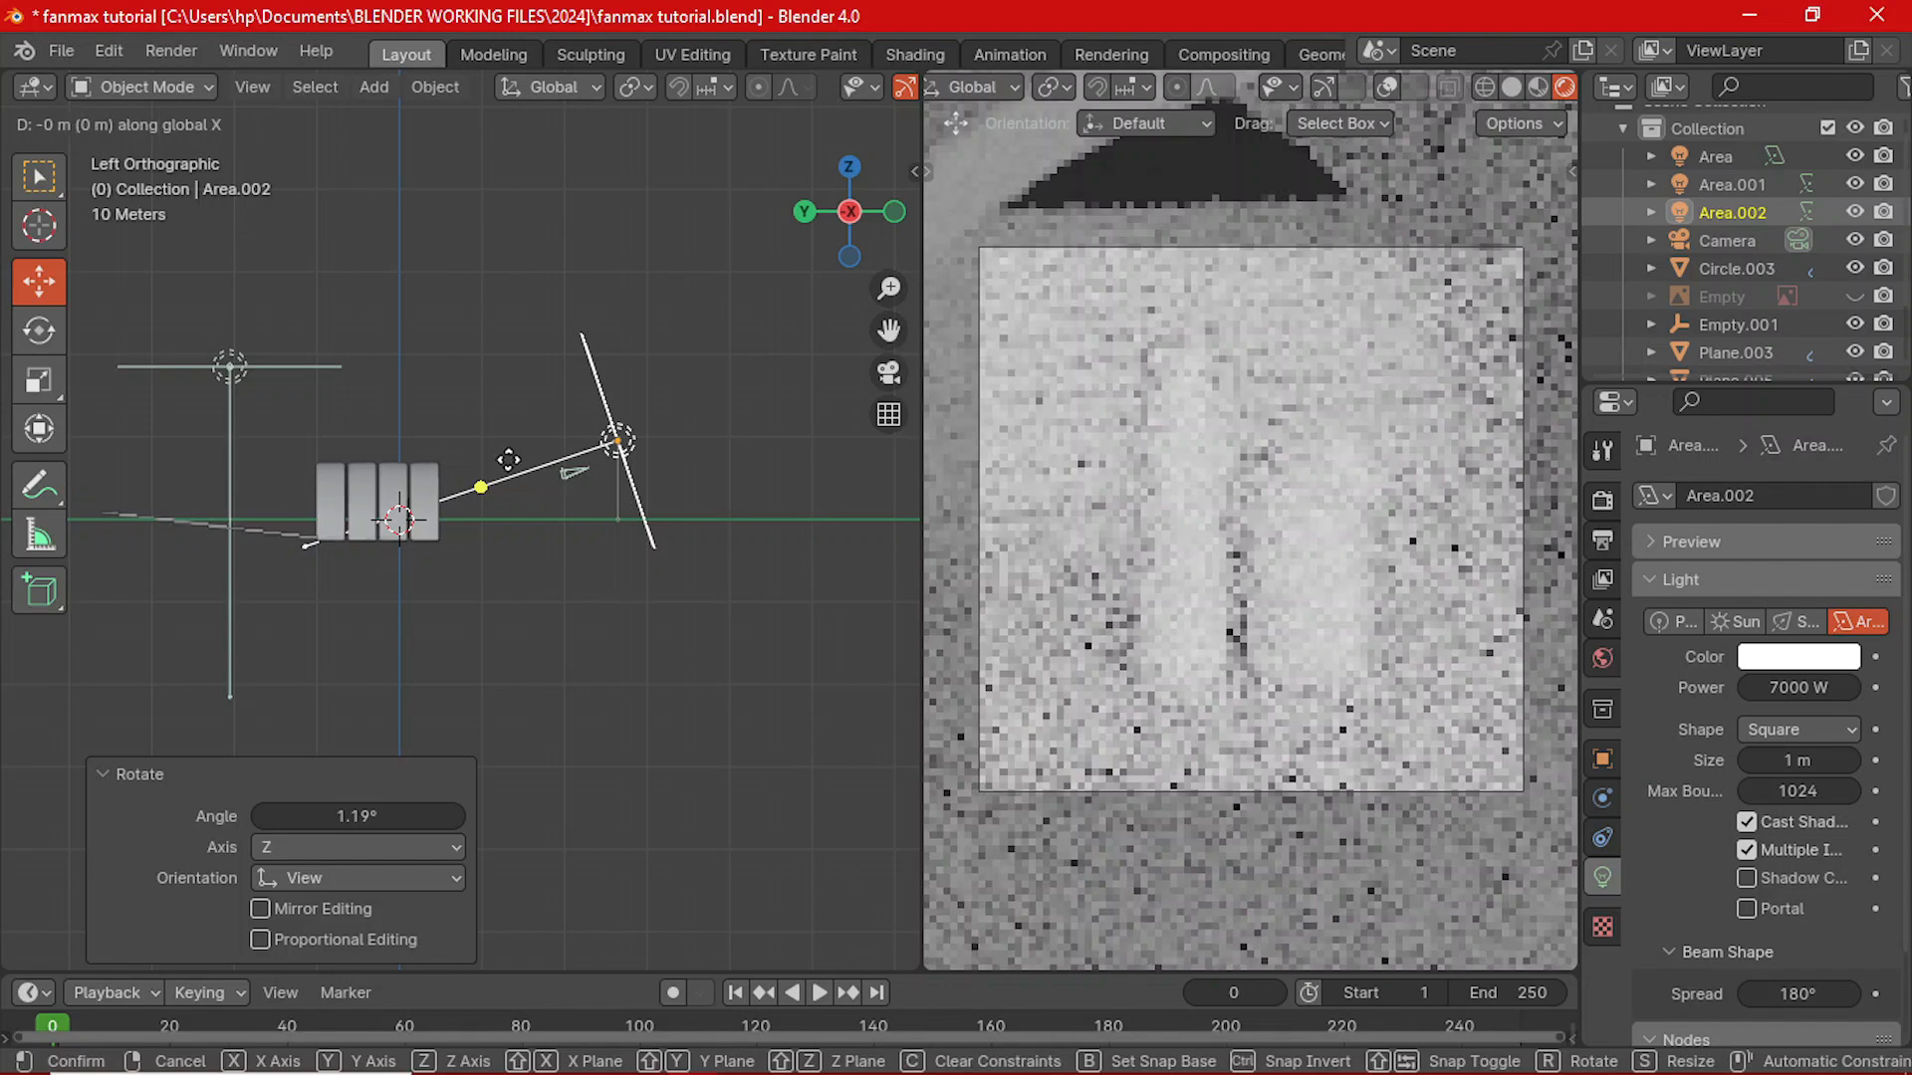
pyautogui.press('y')
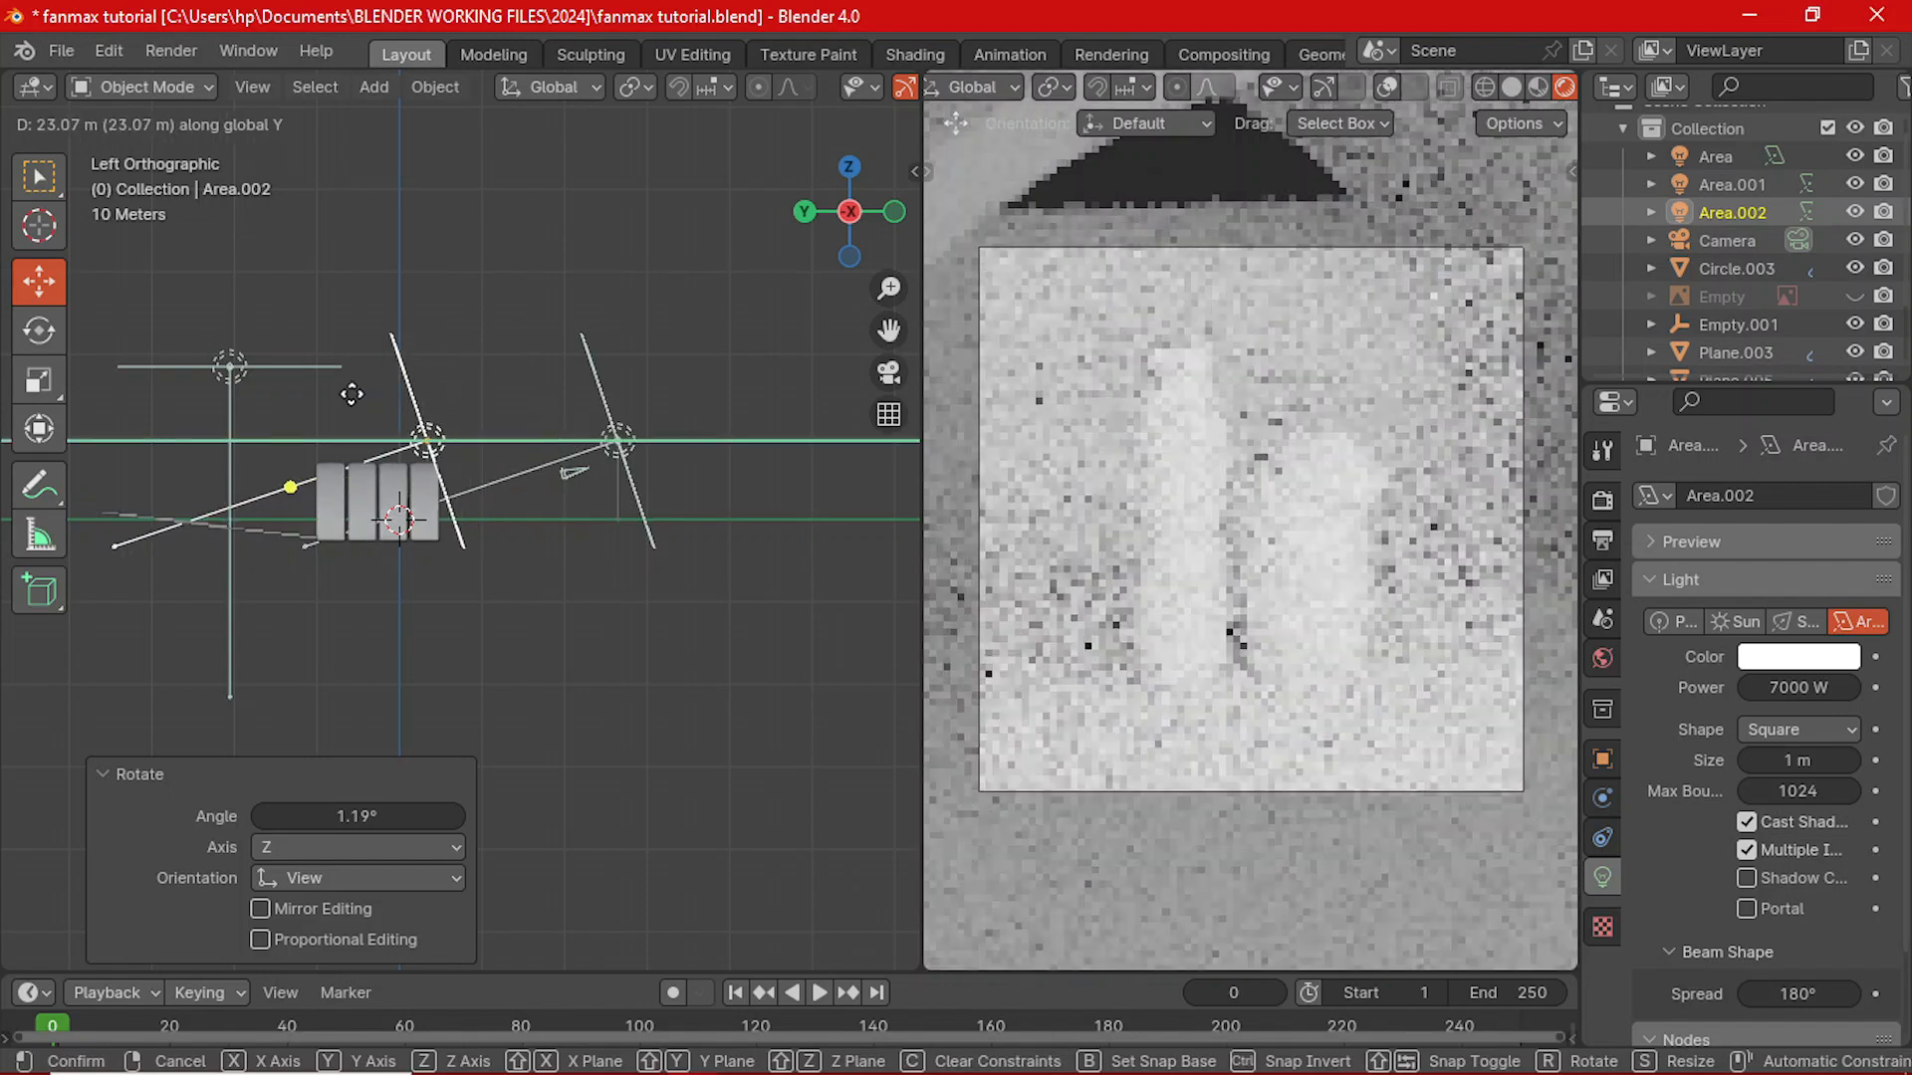
pyautogui.click(341, 398)
# - Raise the new area light about 7 m along Z and clear its rotation so it points straight down
pyautogui.press('g')
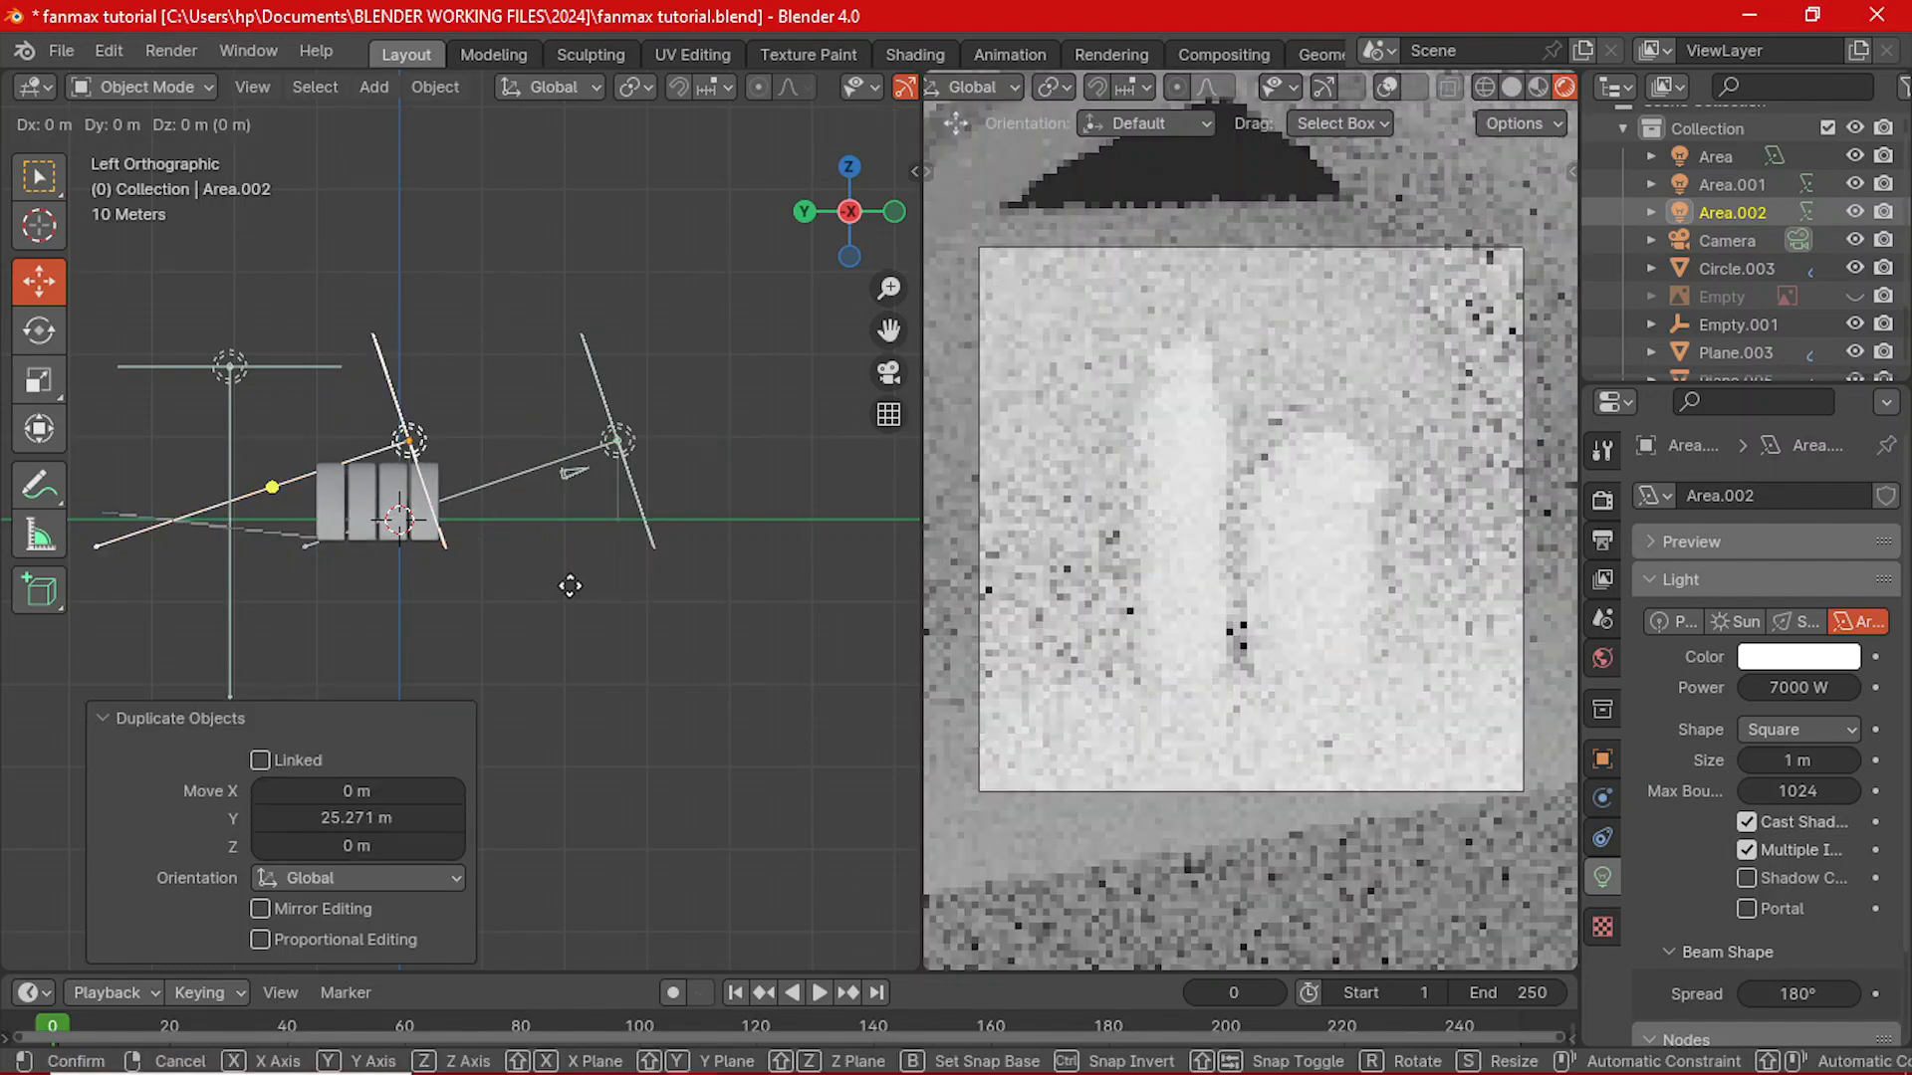
pyautogui.press('z')
pyautogui.click(569, 539)
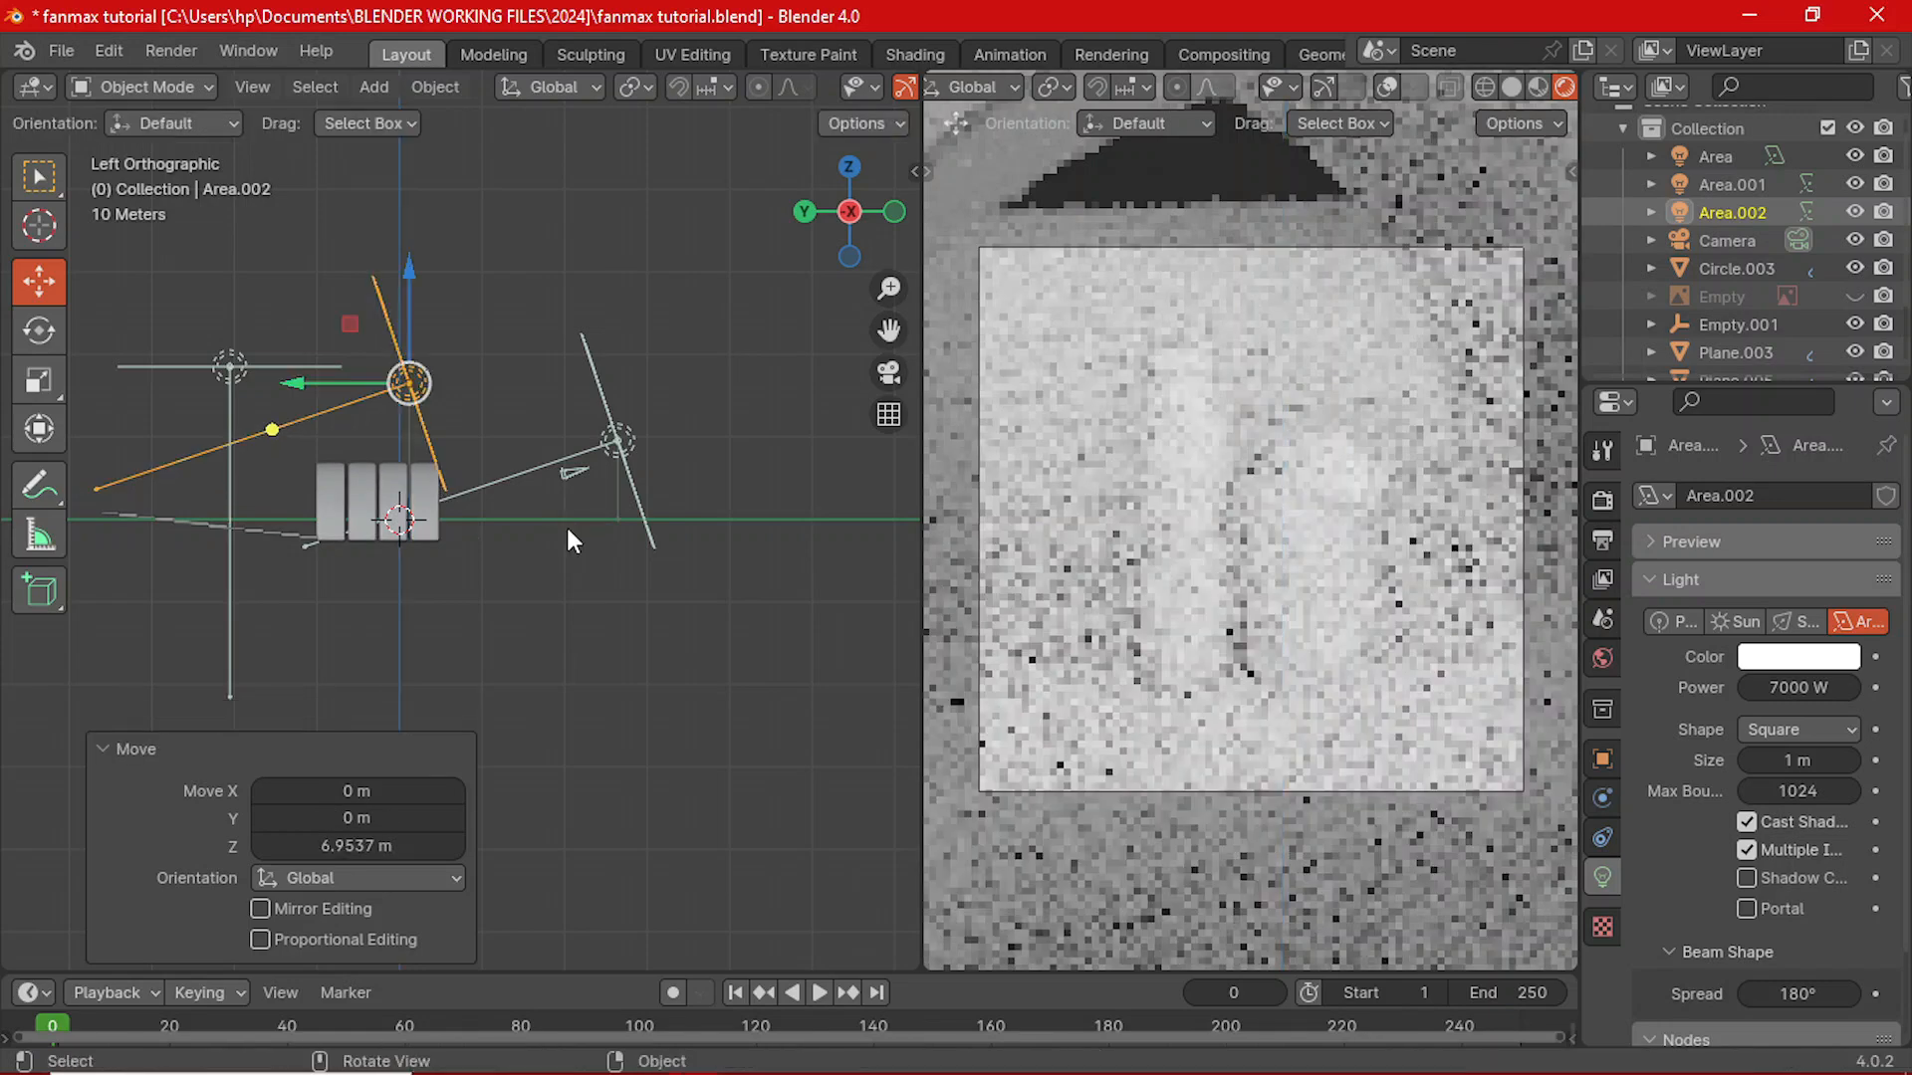
pyautogui.hotkey('alt', 'r')
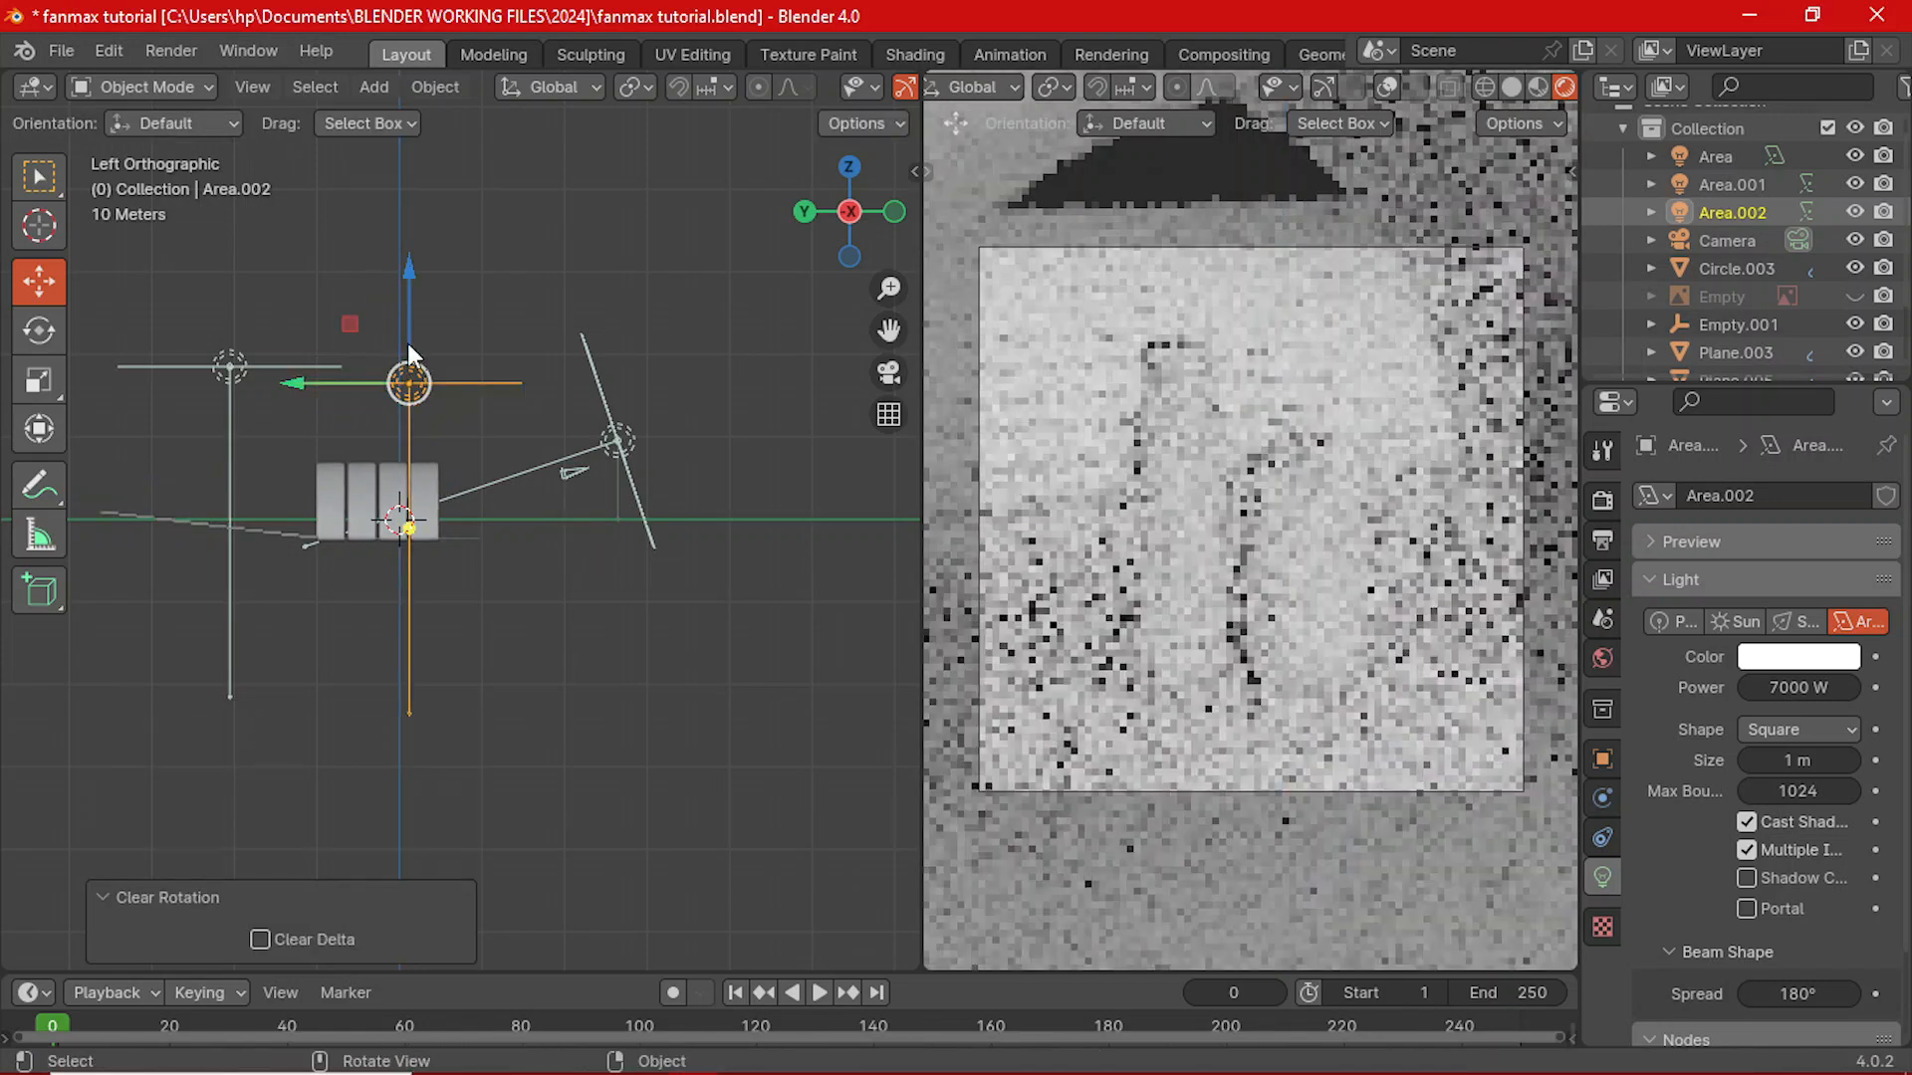
# - Shift the new light about 3.7 m along positive Y and scale it down to about 0.34
pyautogui.press('g')
pyautogui.press('x')
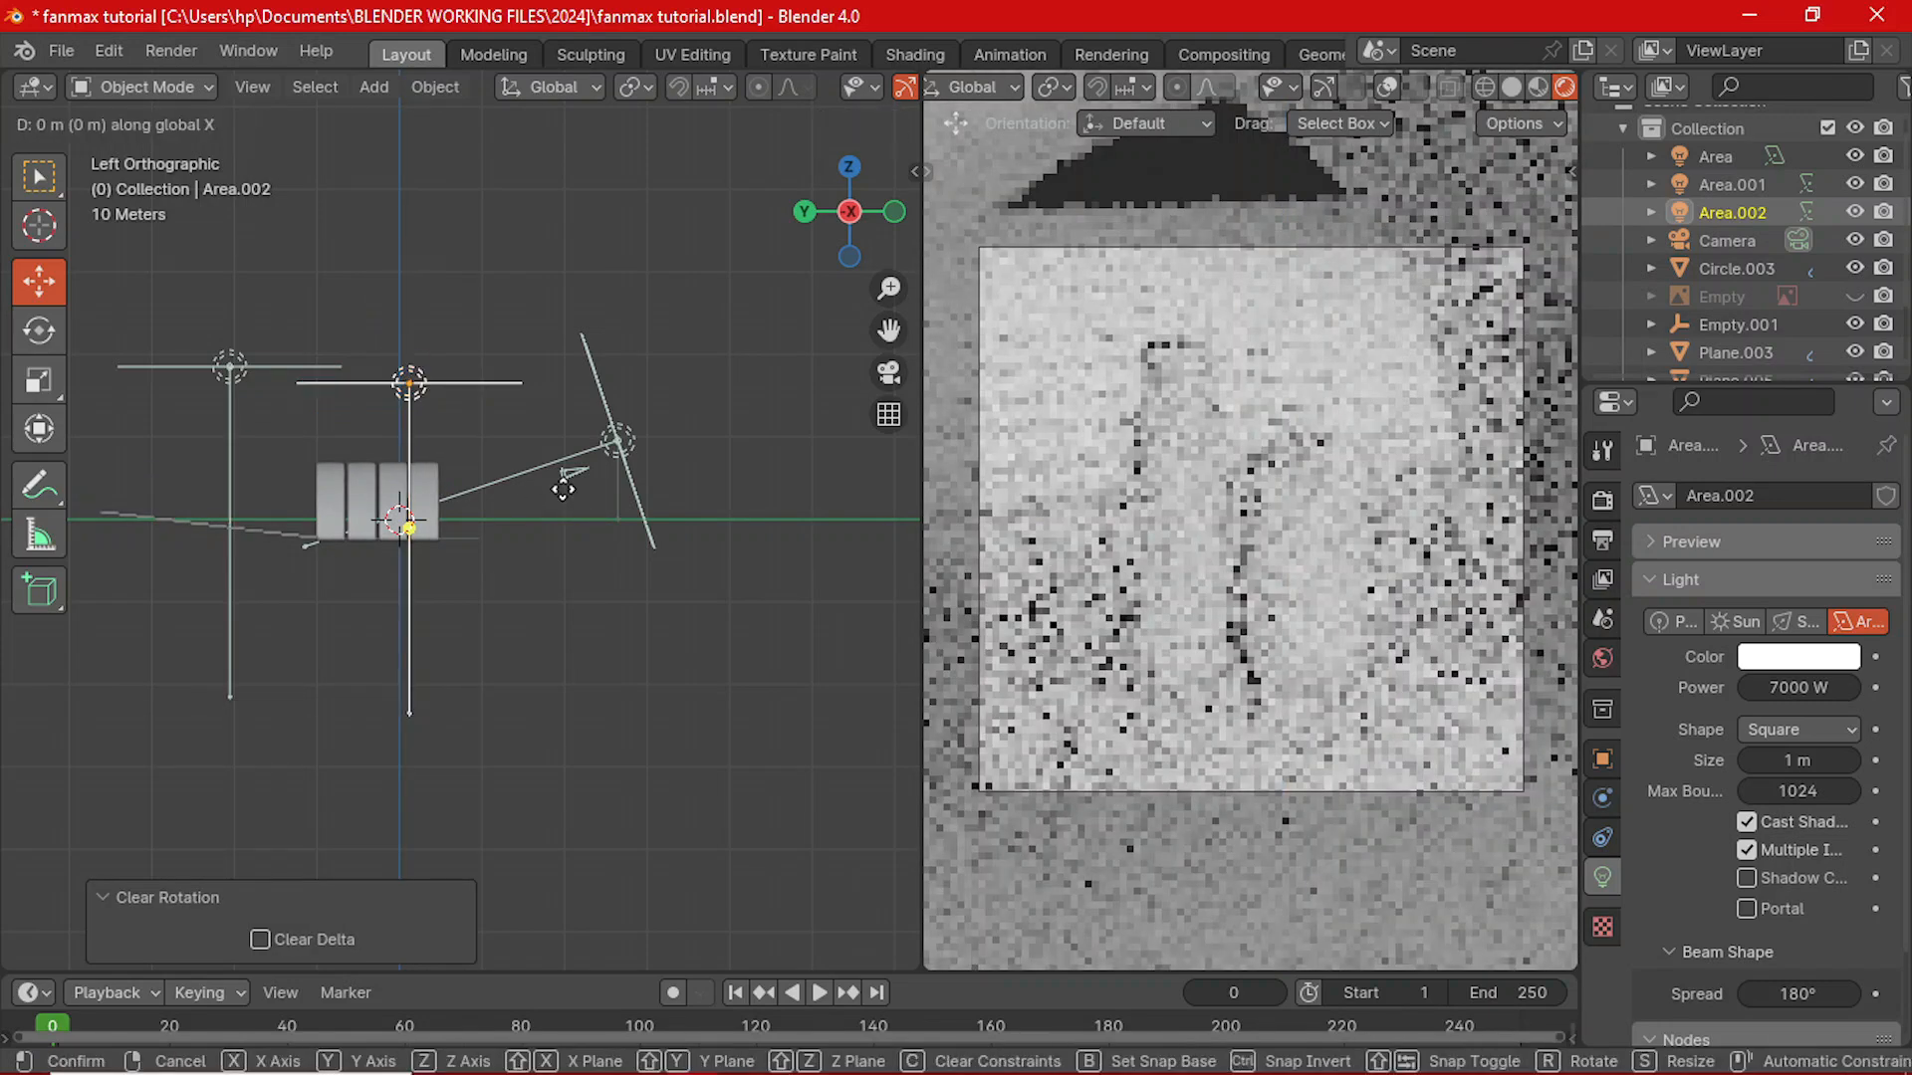
pyautogui.press('y')
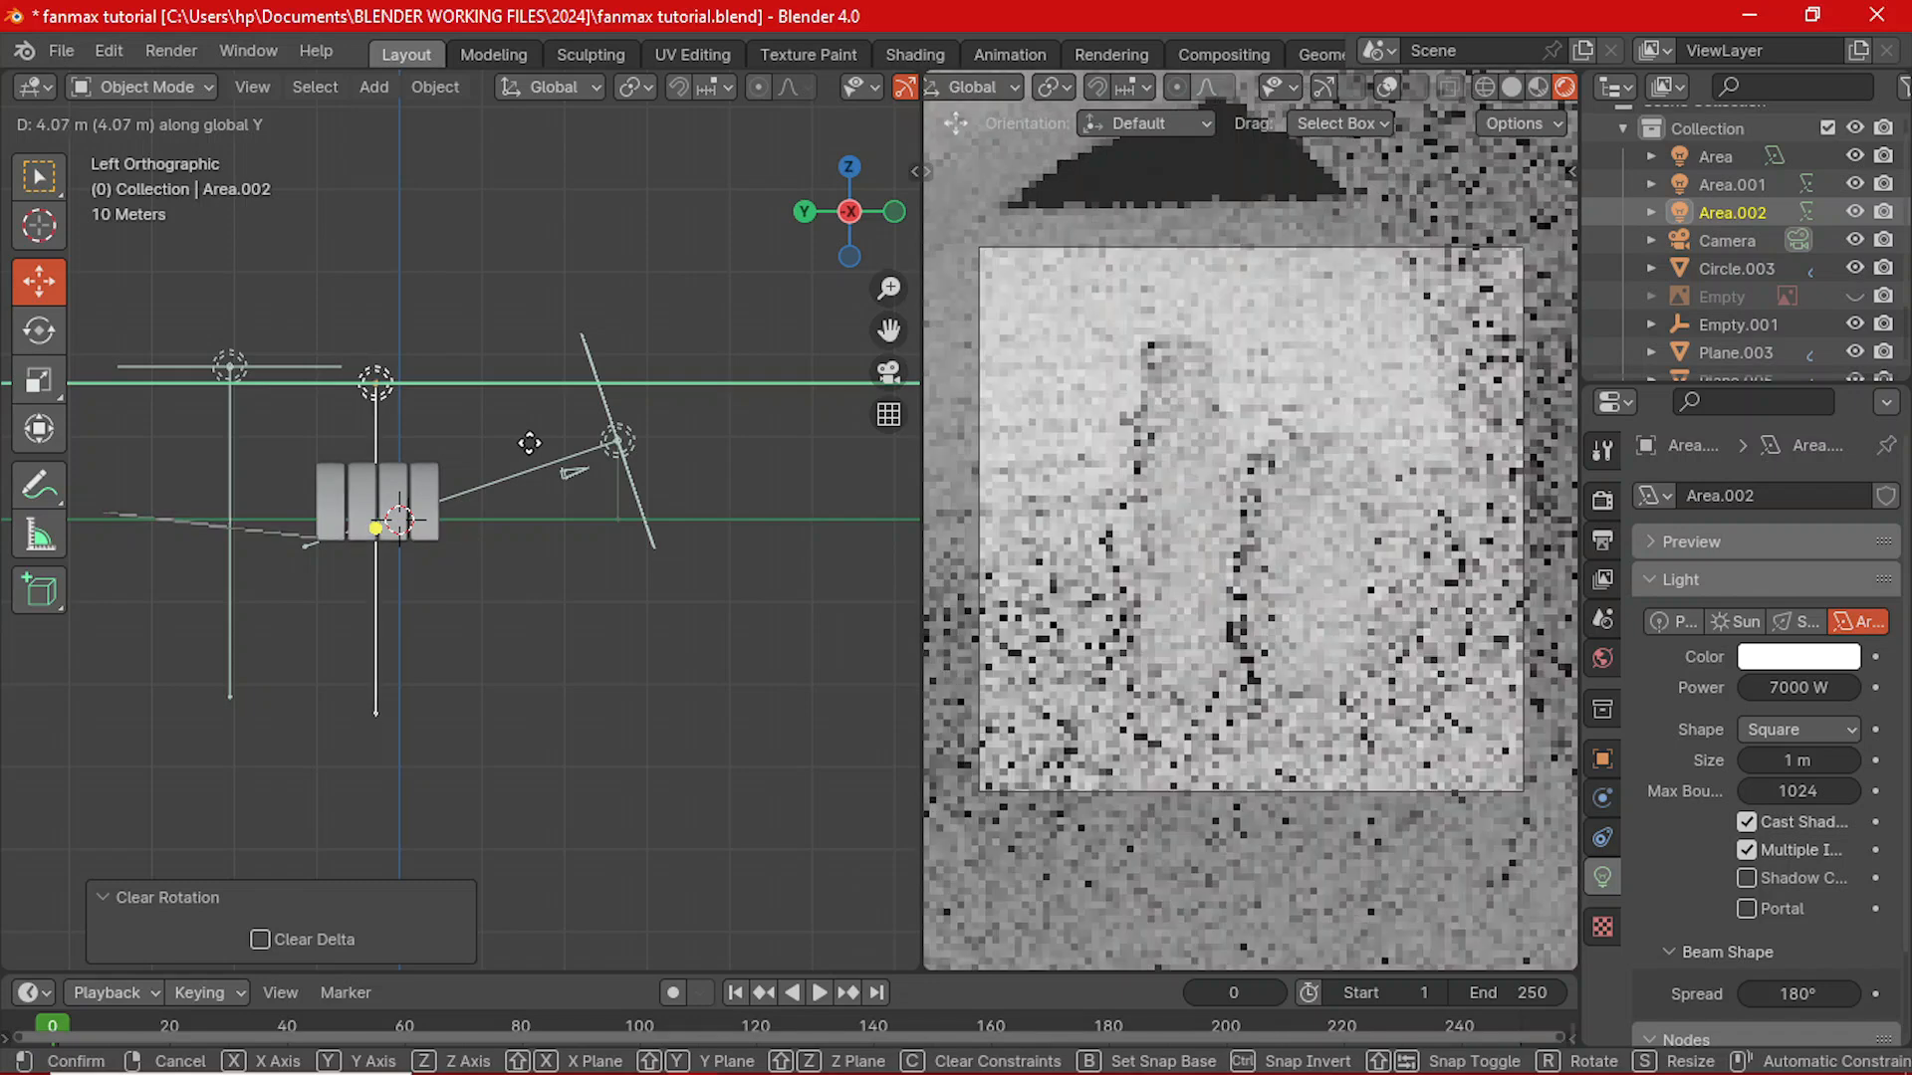
pyautogui.click(533, 443)
pyautogui.press('s')
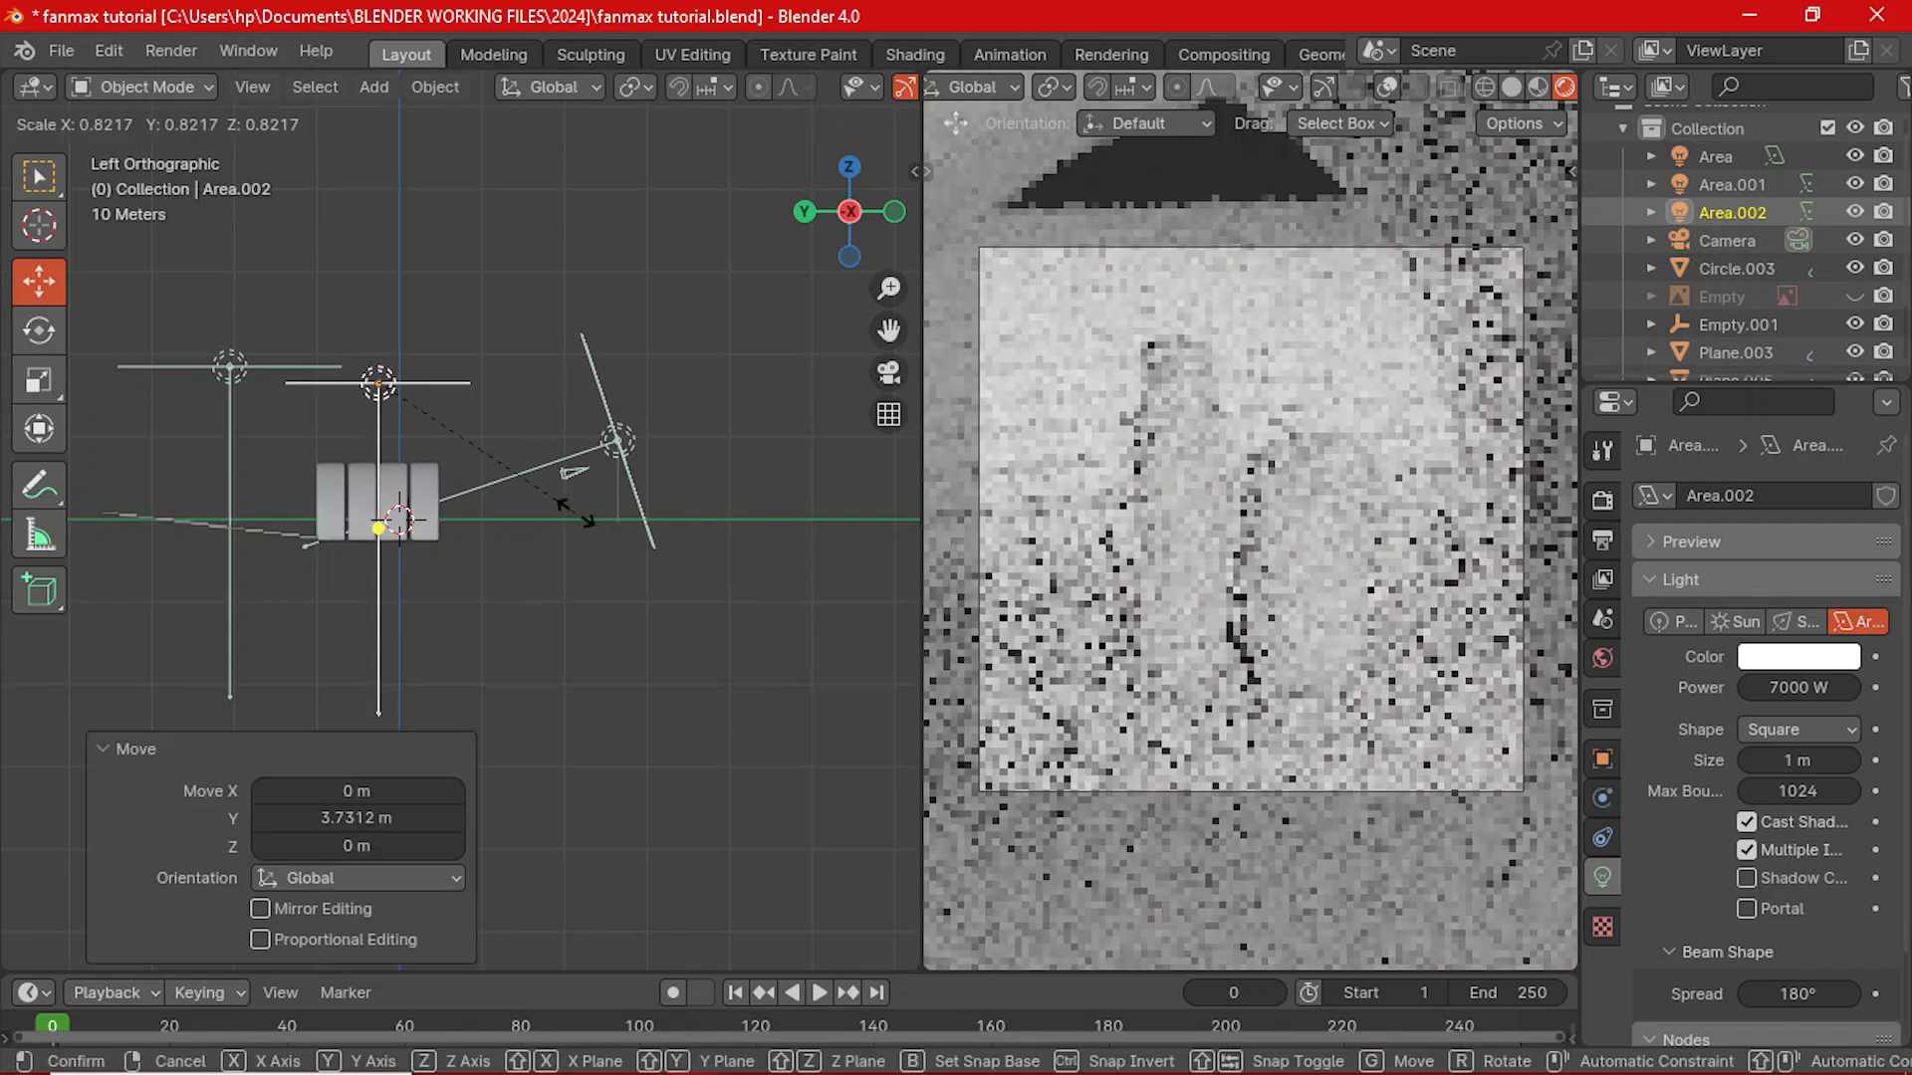
pyautogui.click(461, 446)
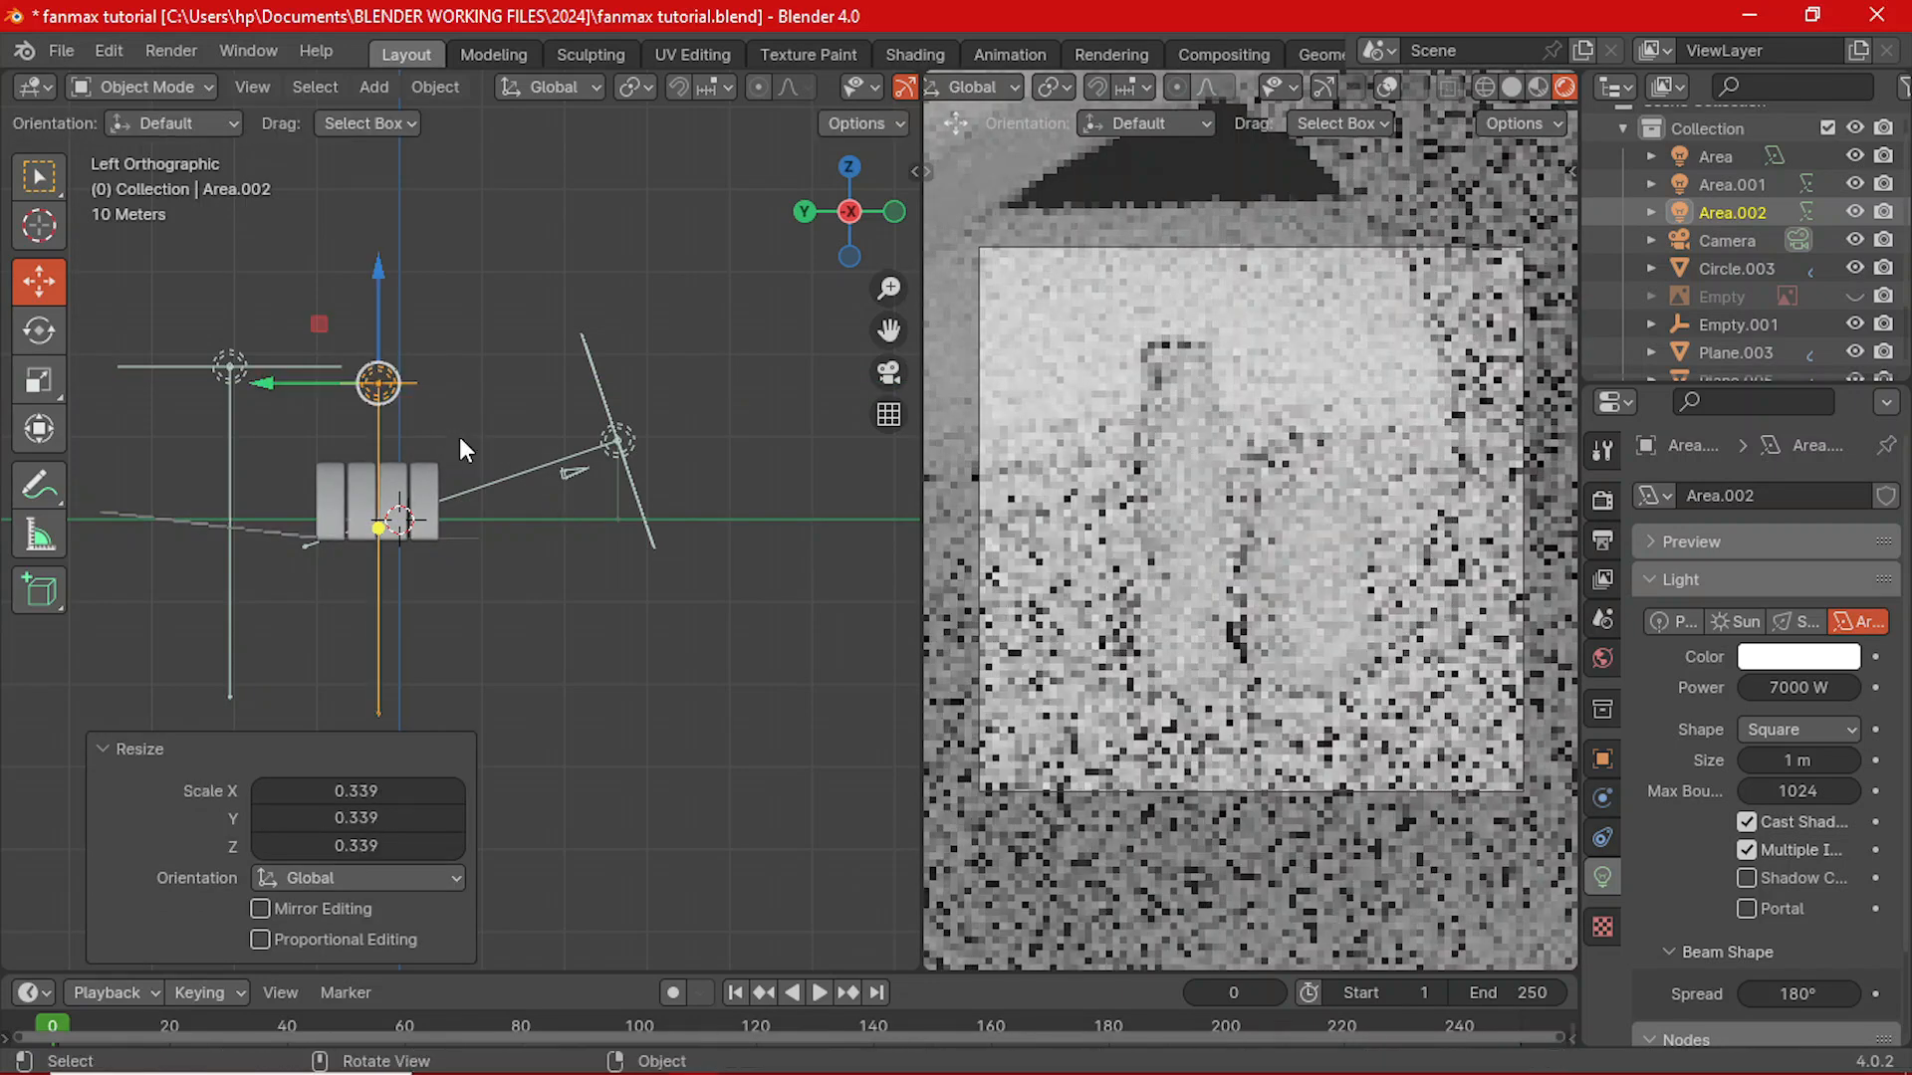
# - Lower the scaled-down light about 3.9 m along Z above the arched backdrop
pyautogui.press('g')
pyautogui.press('z')
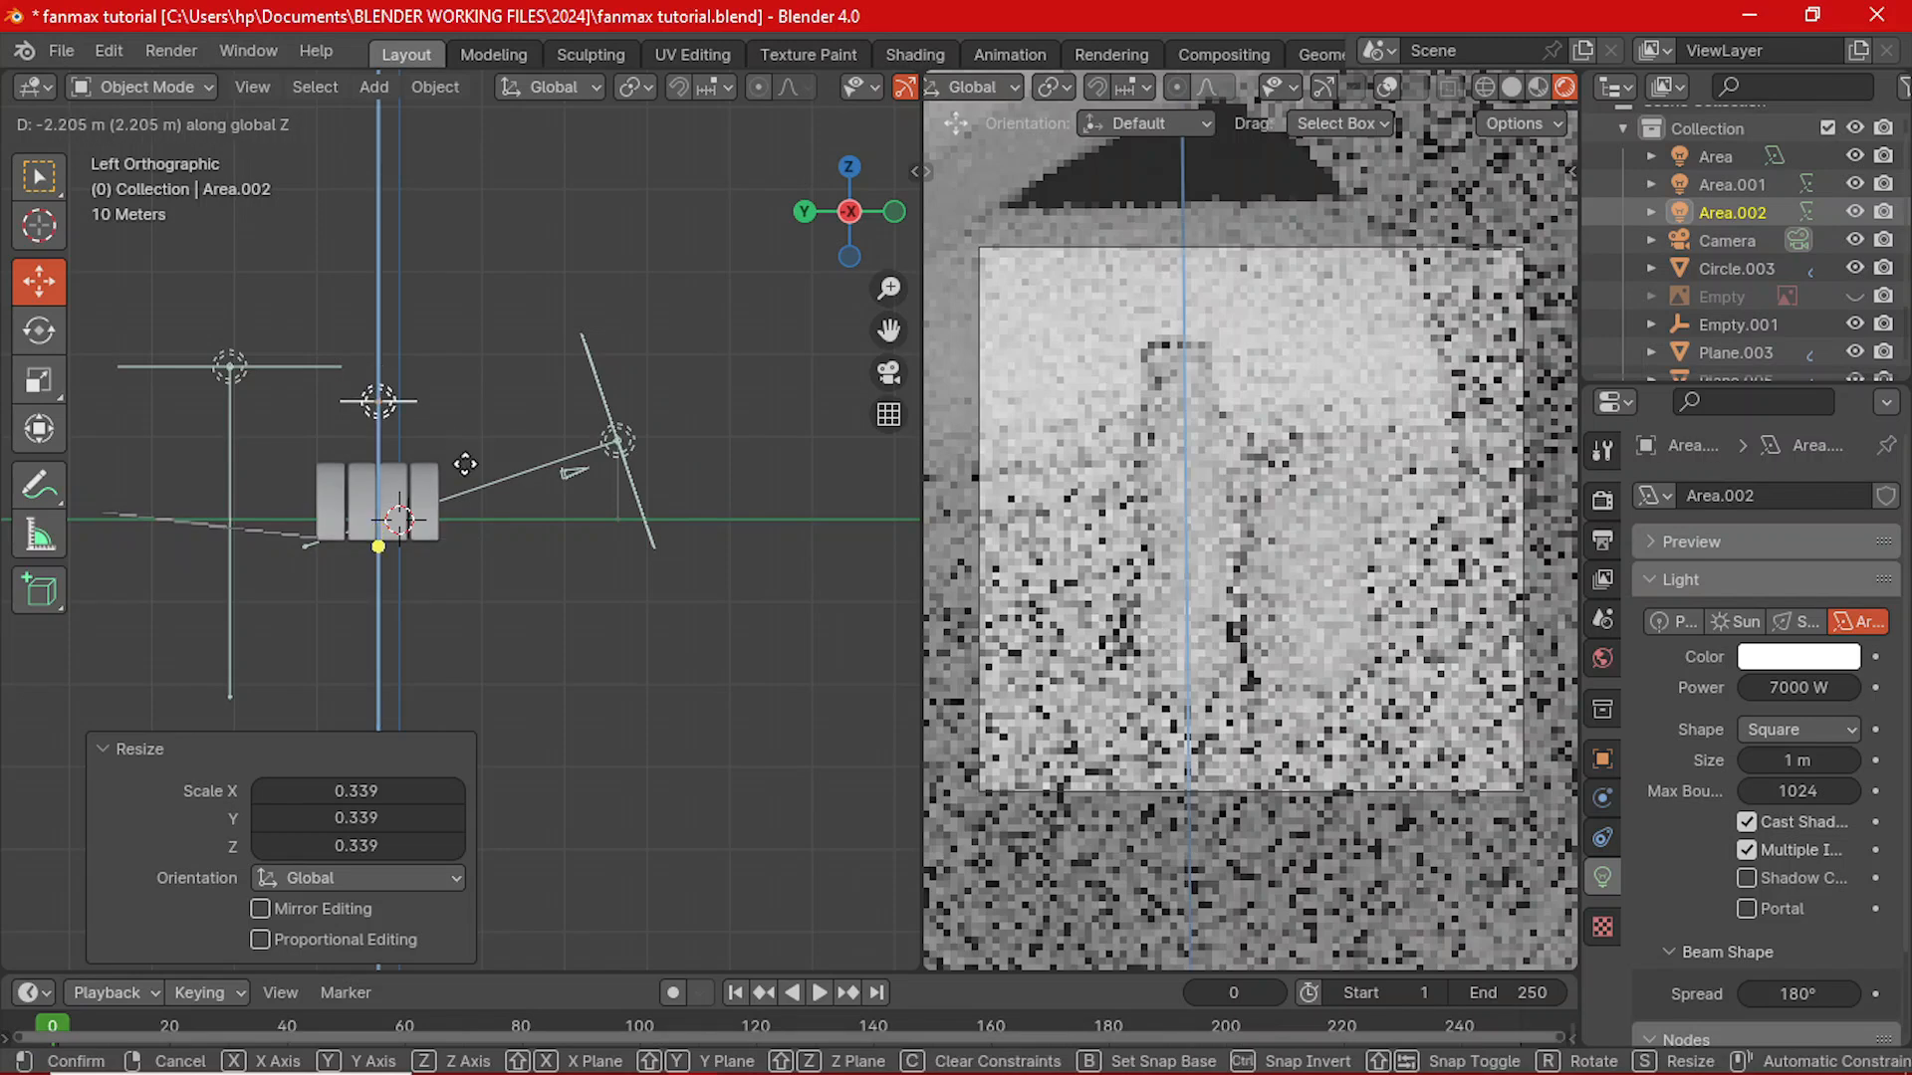
pyautogui.click(467, 474)
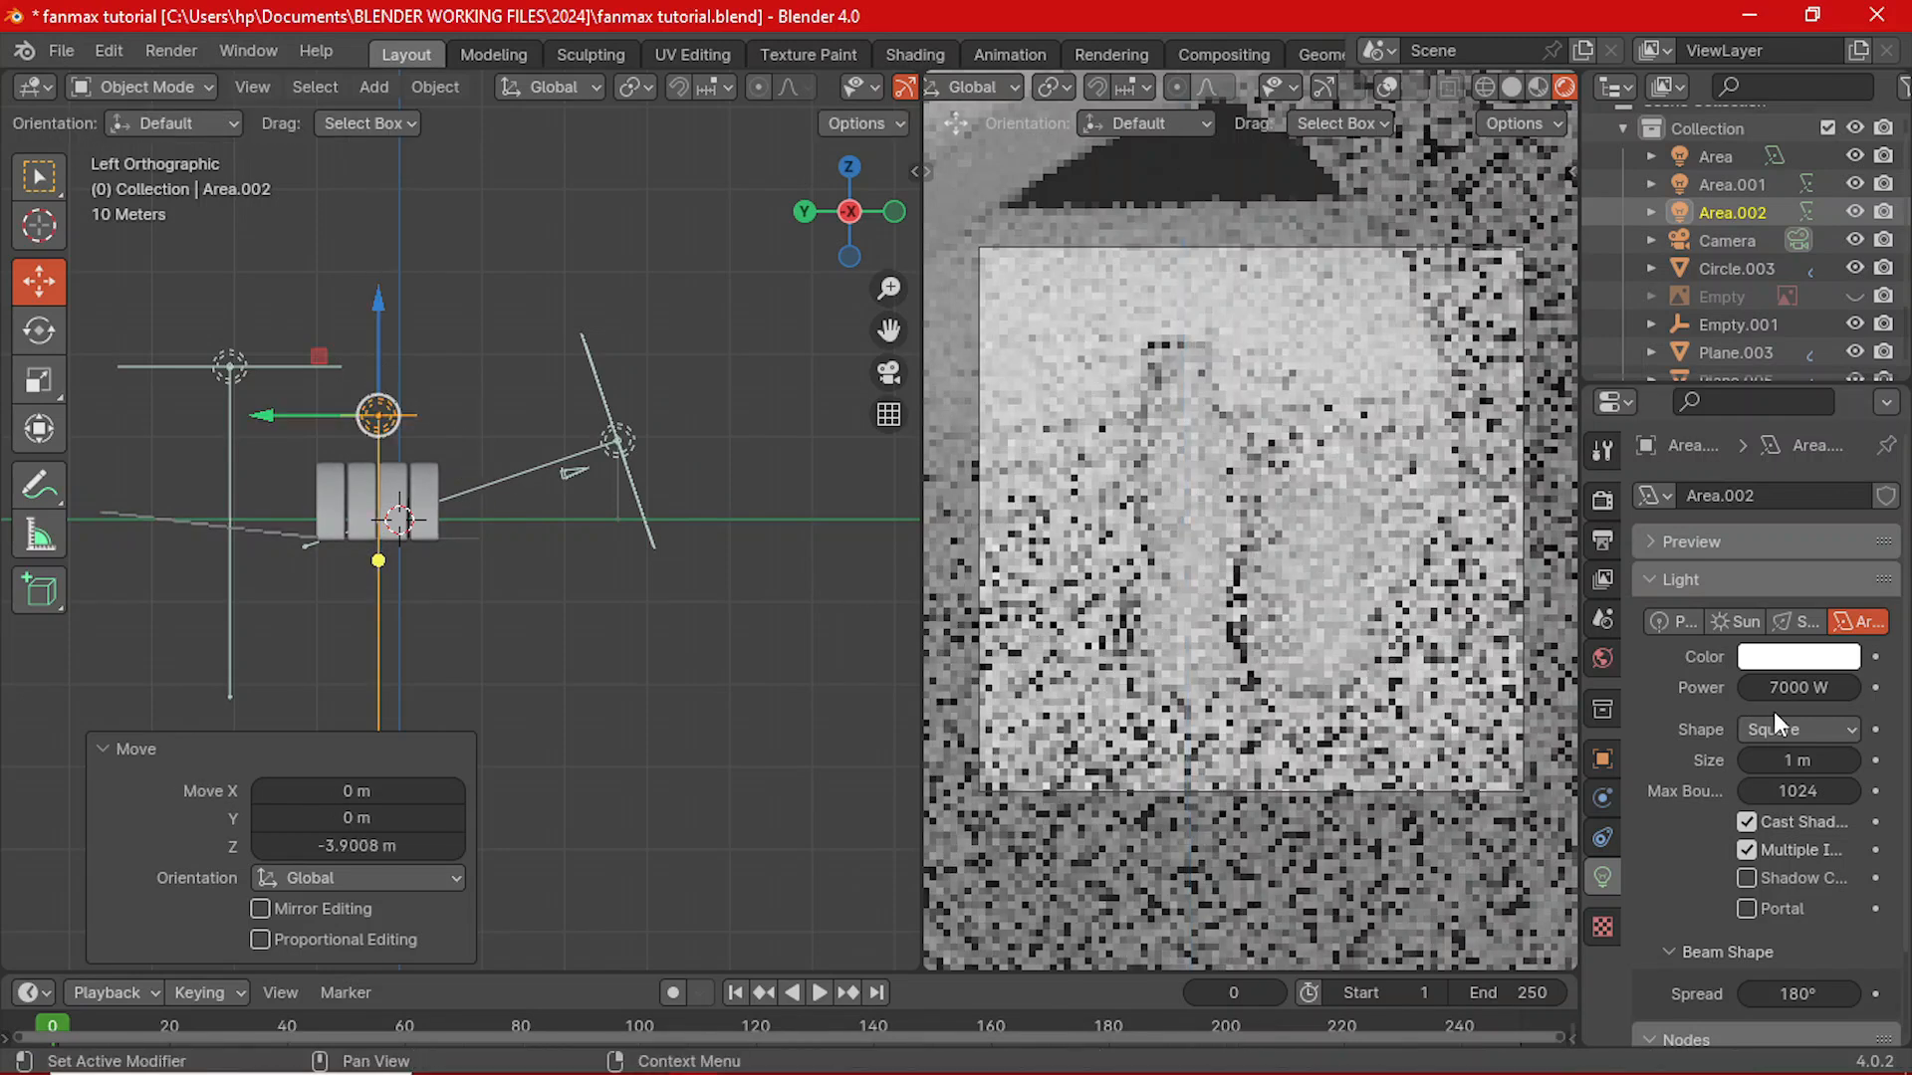
# - Set the small overhead light's power to 10000 W
pyautogui.click(1789, 689)
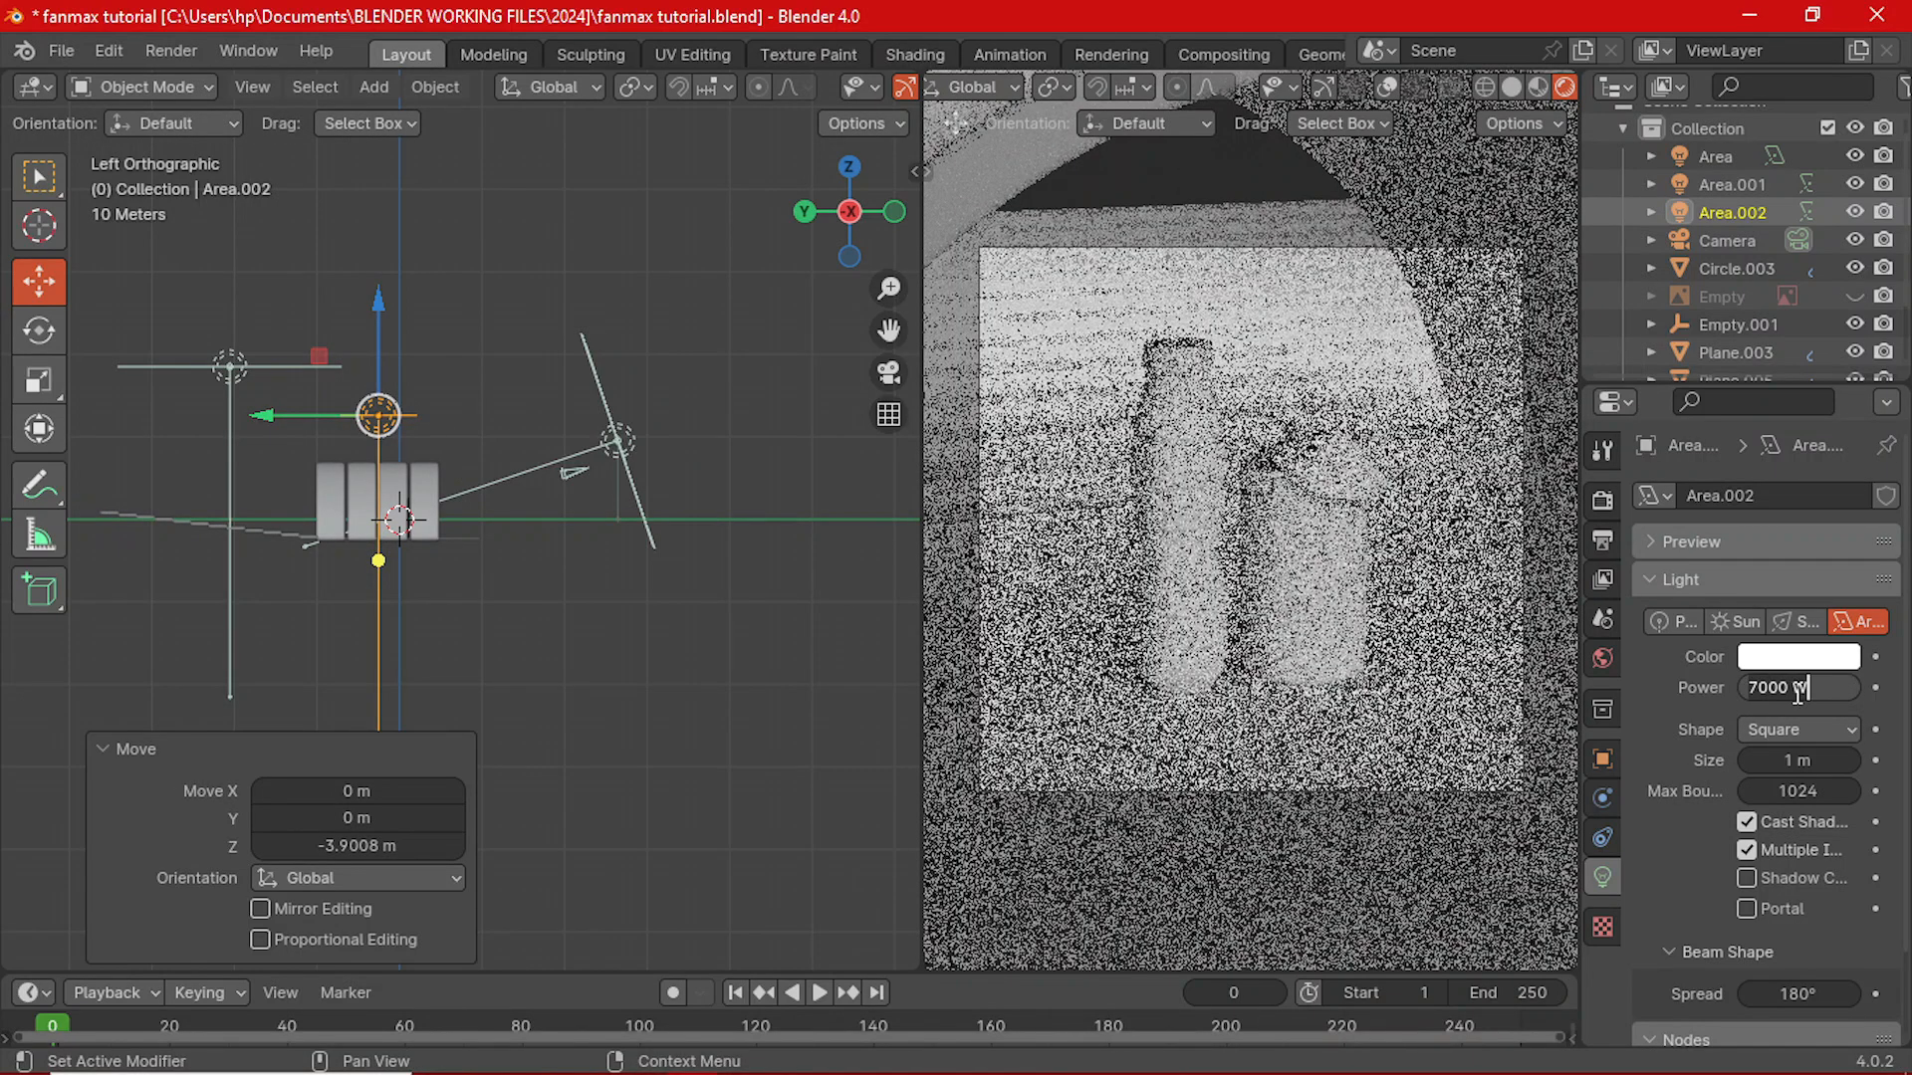
pyautogui.press('Return')
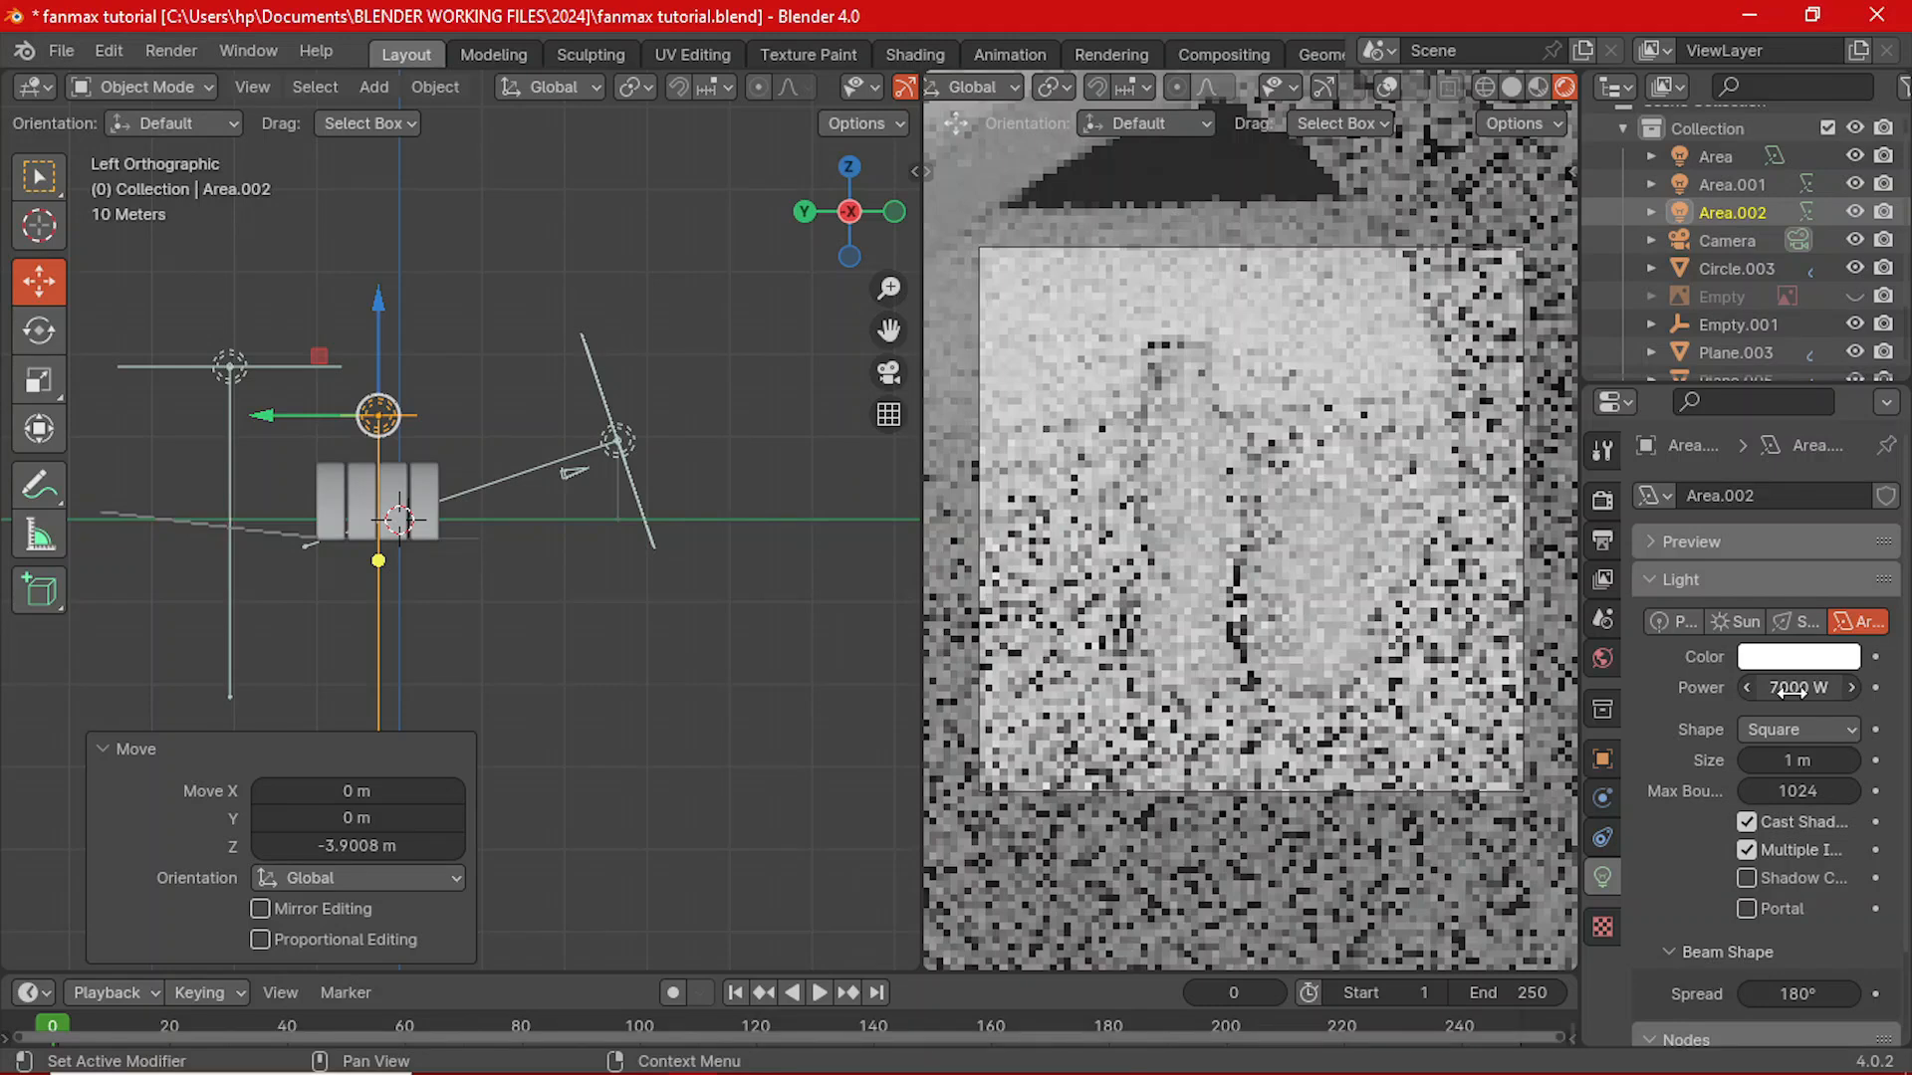
pyautogui.click(1793, 691)
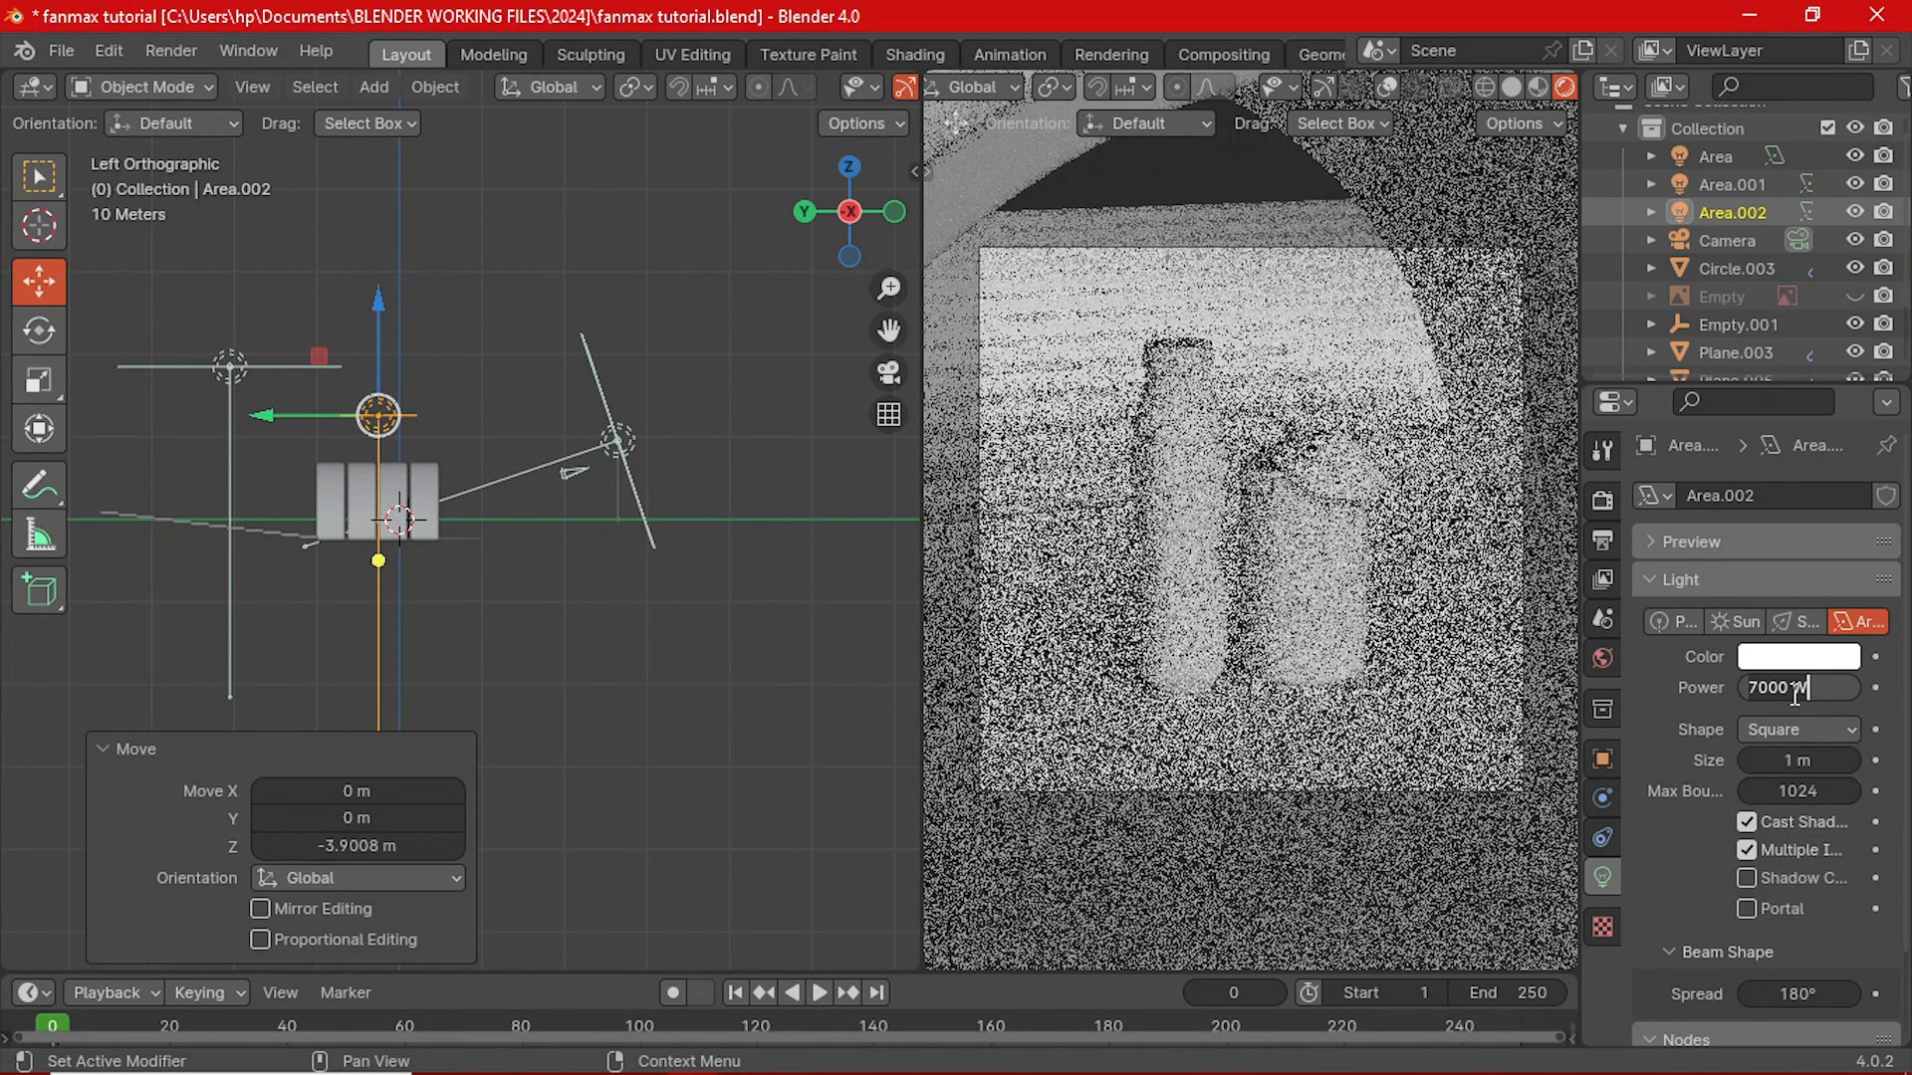
pyautogui.write('4')
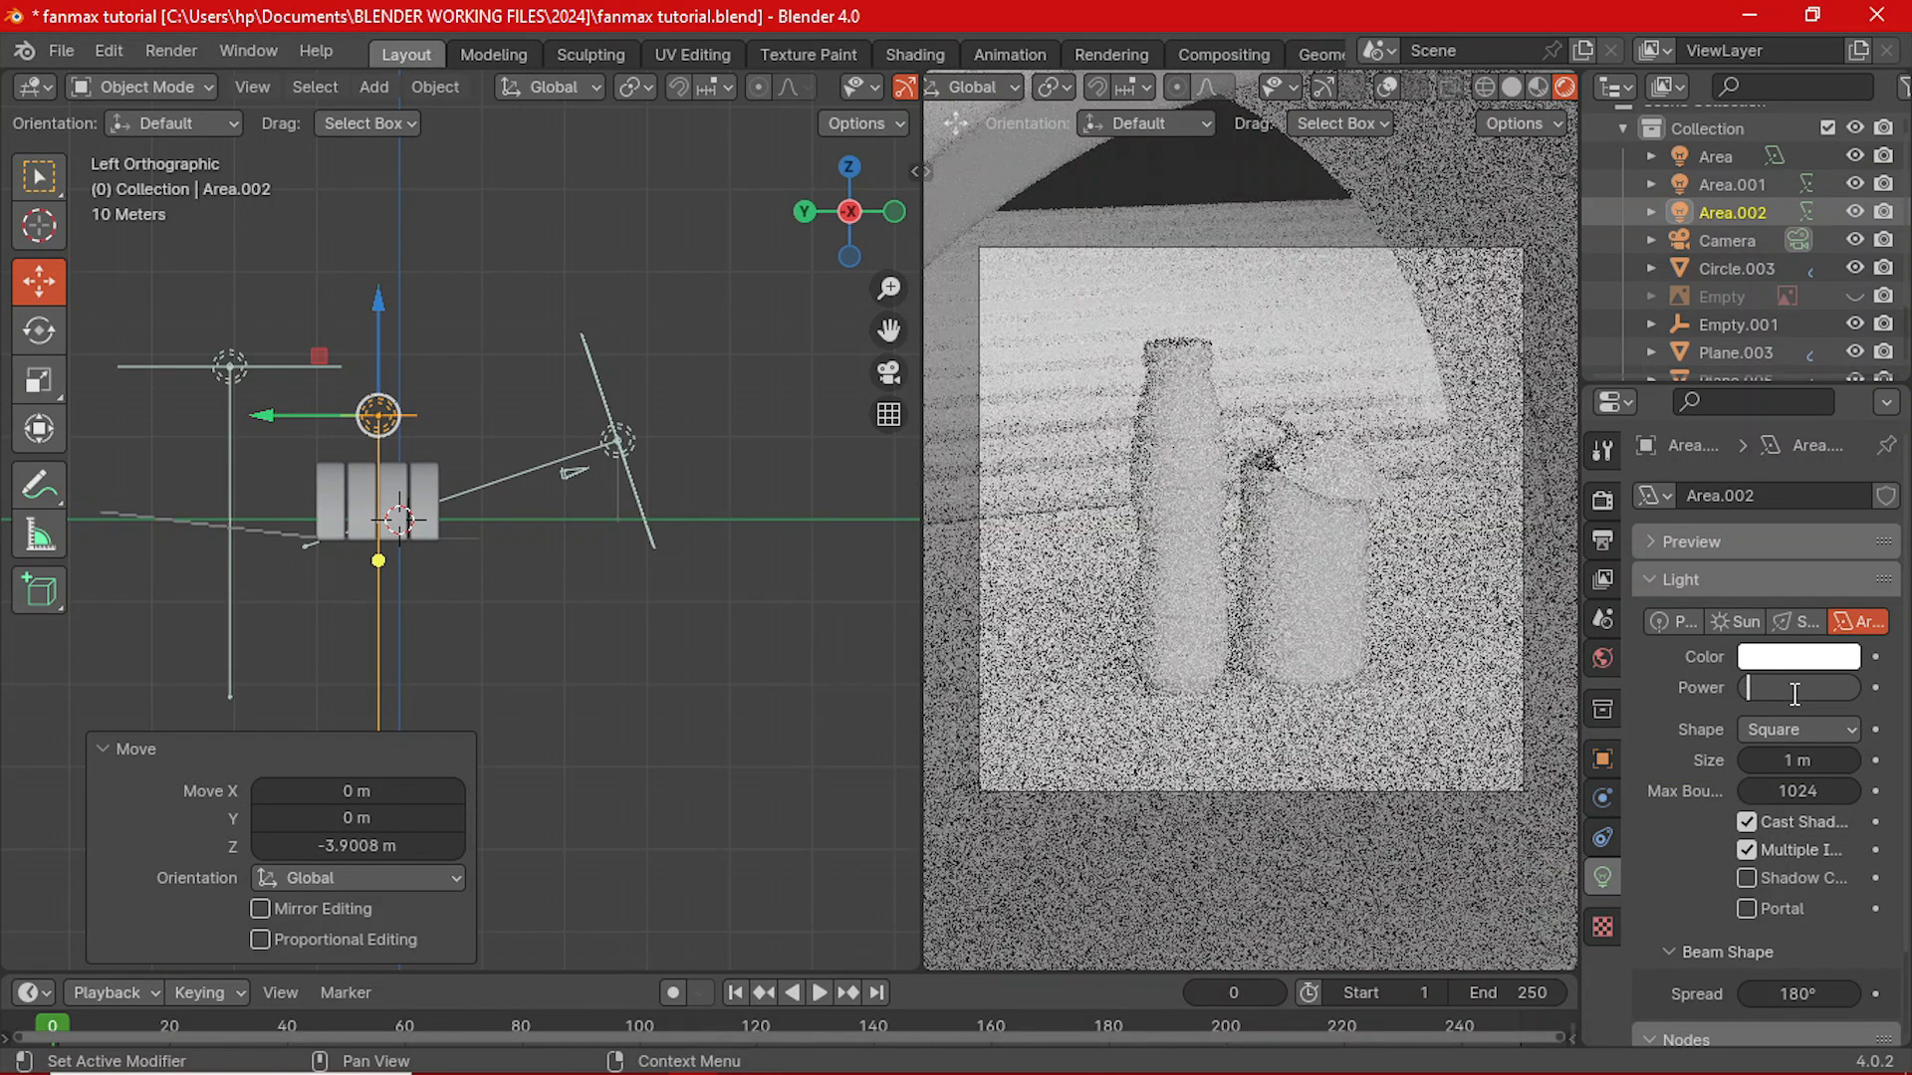
pyautogui.write('0000')
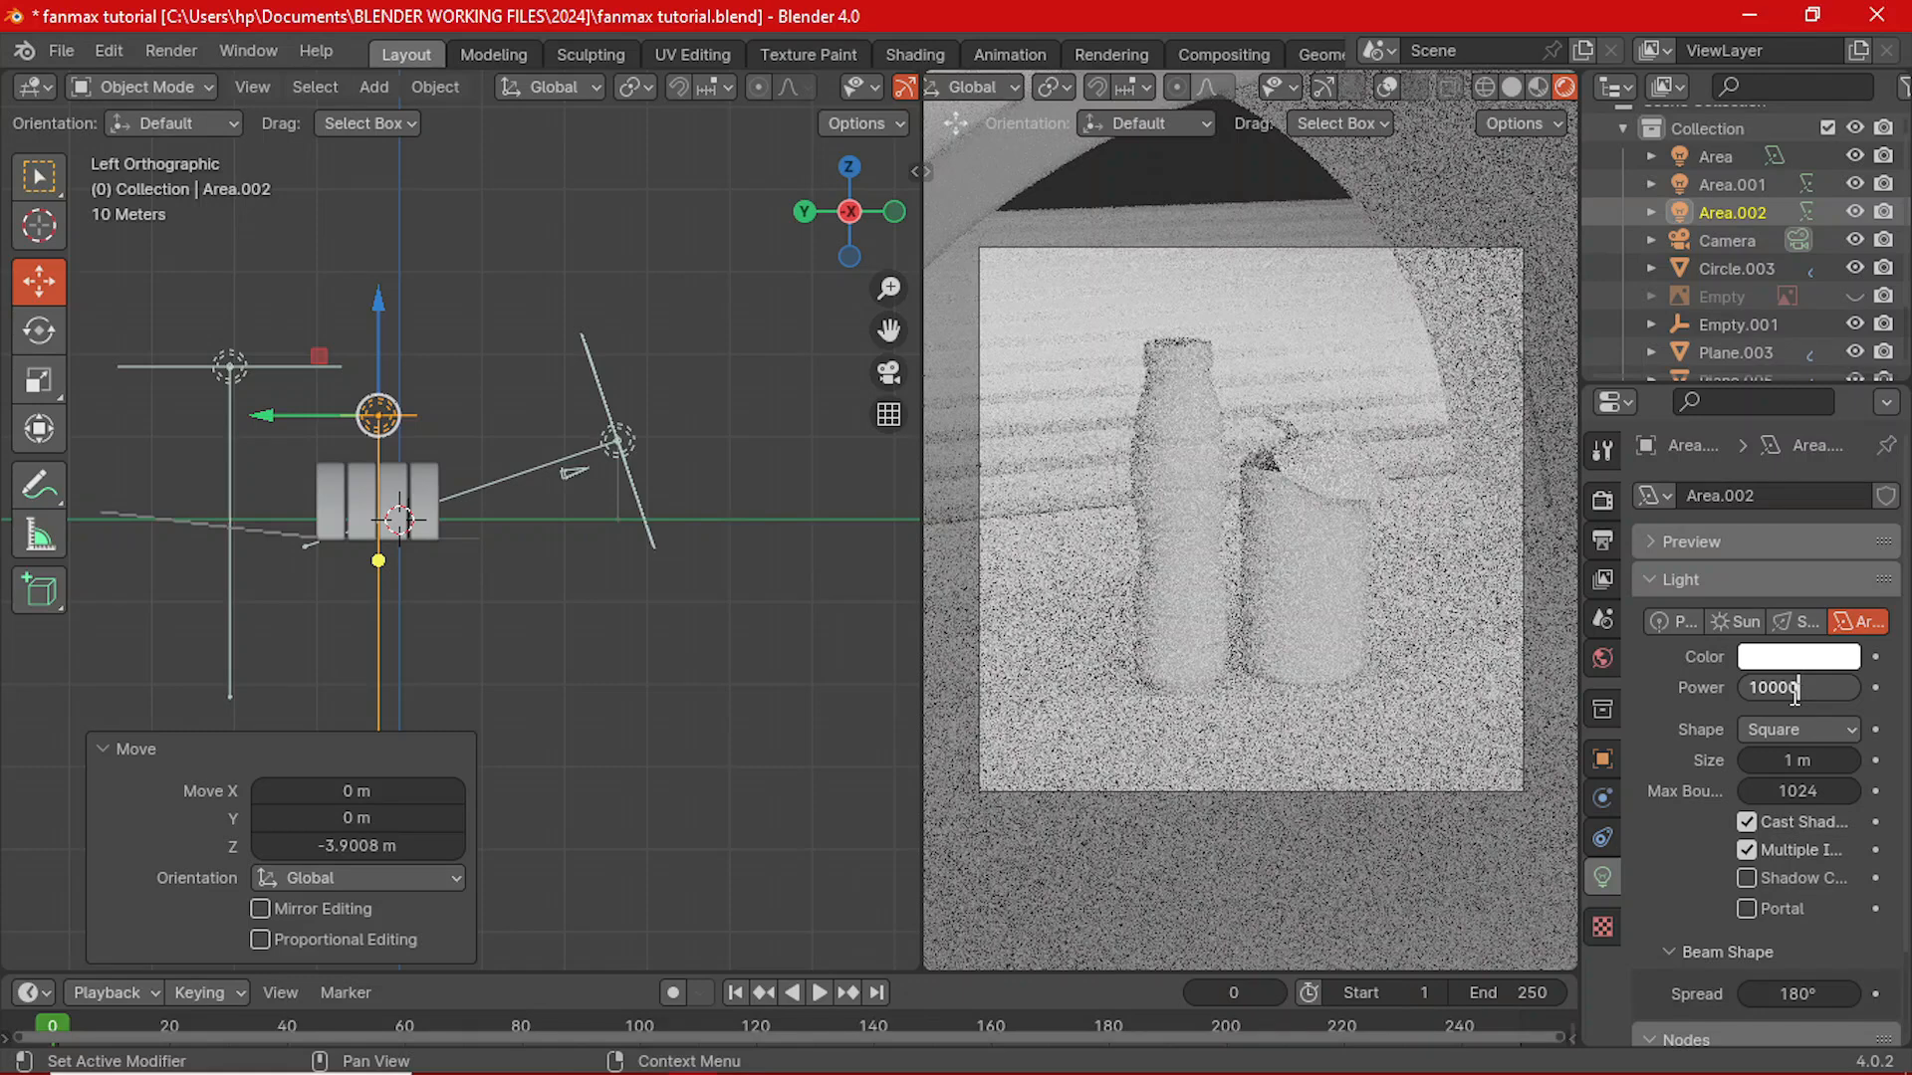
pyautogui.press('Return')
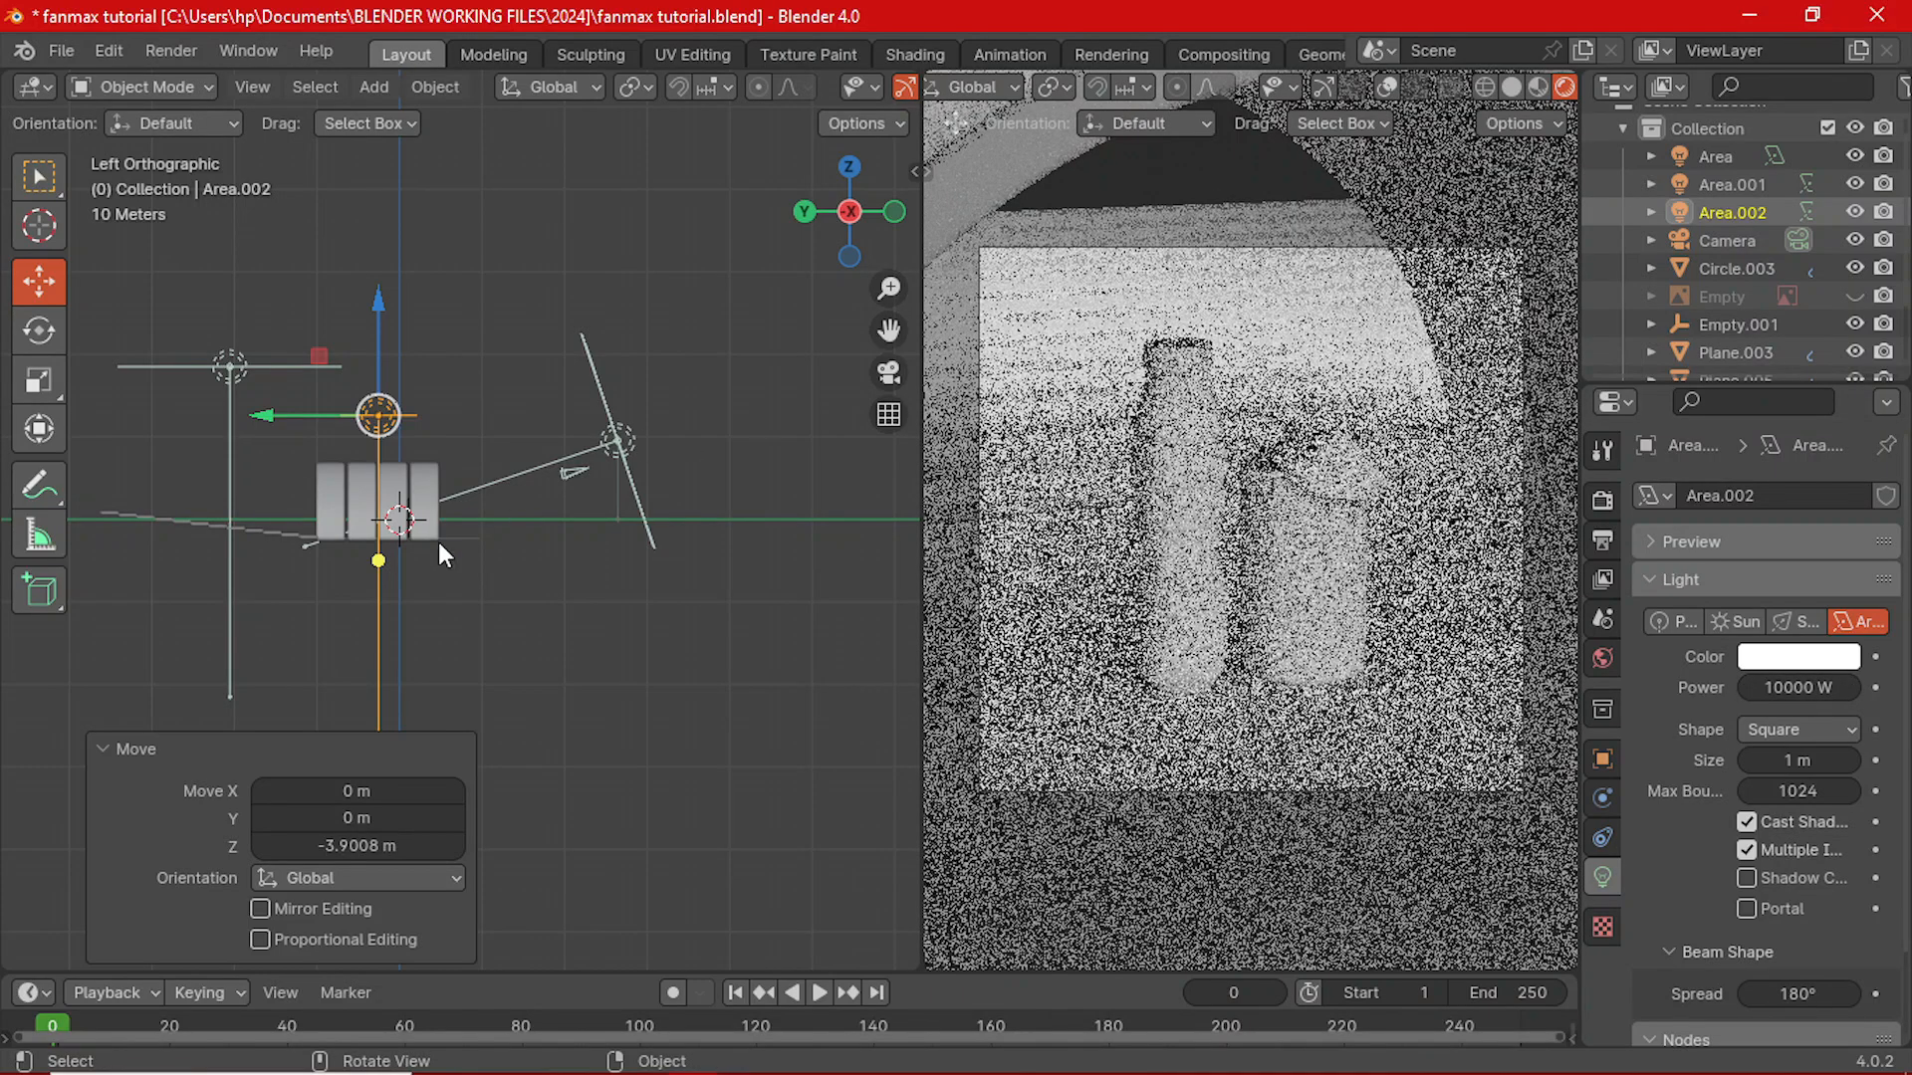
# - Change the small overhead light to a Spot light and raise it about 8.1 m along Z
pyautogui.click(1795, 621)
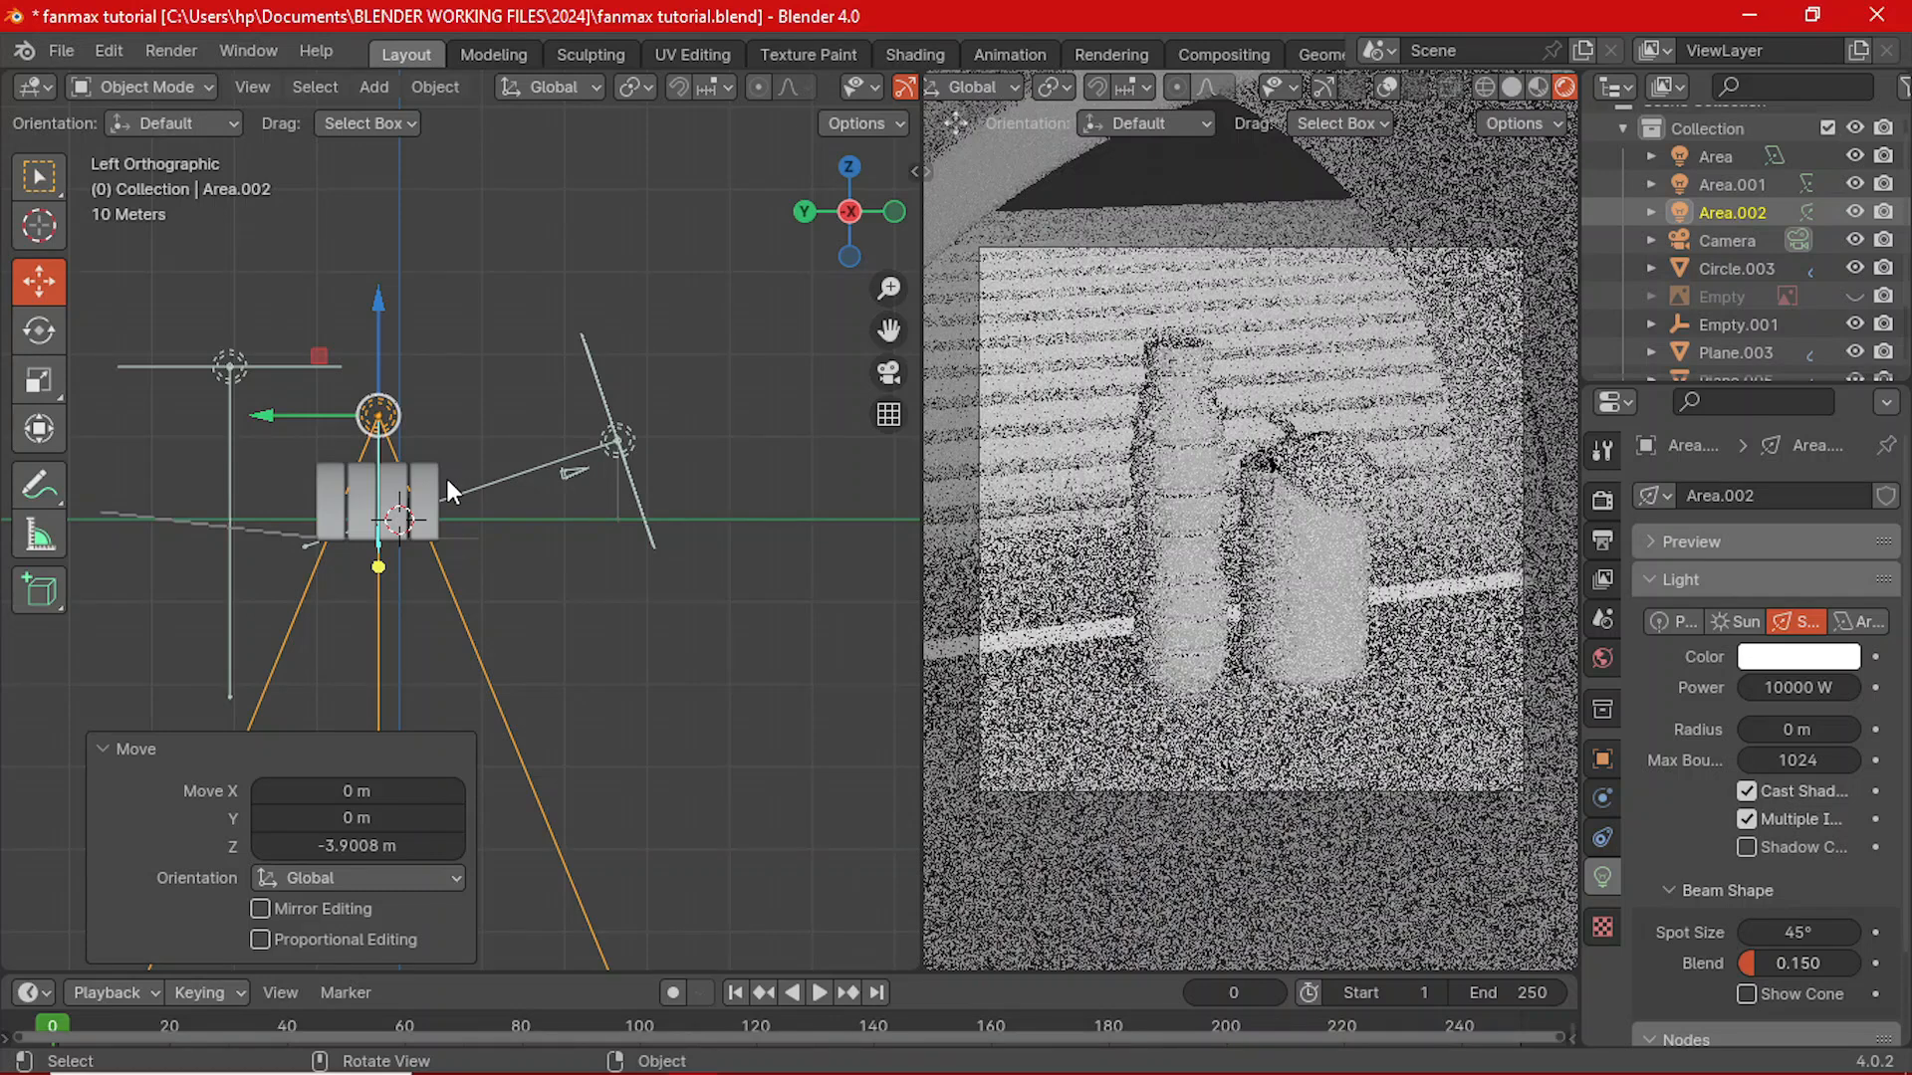
pyautogui.moveTo(317, 482); pyautogui.dragTo(341, 486, button='middle')
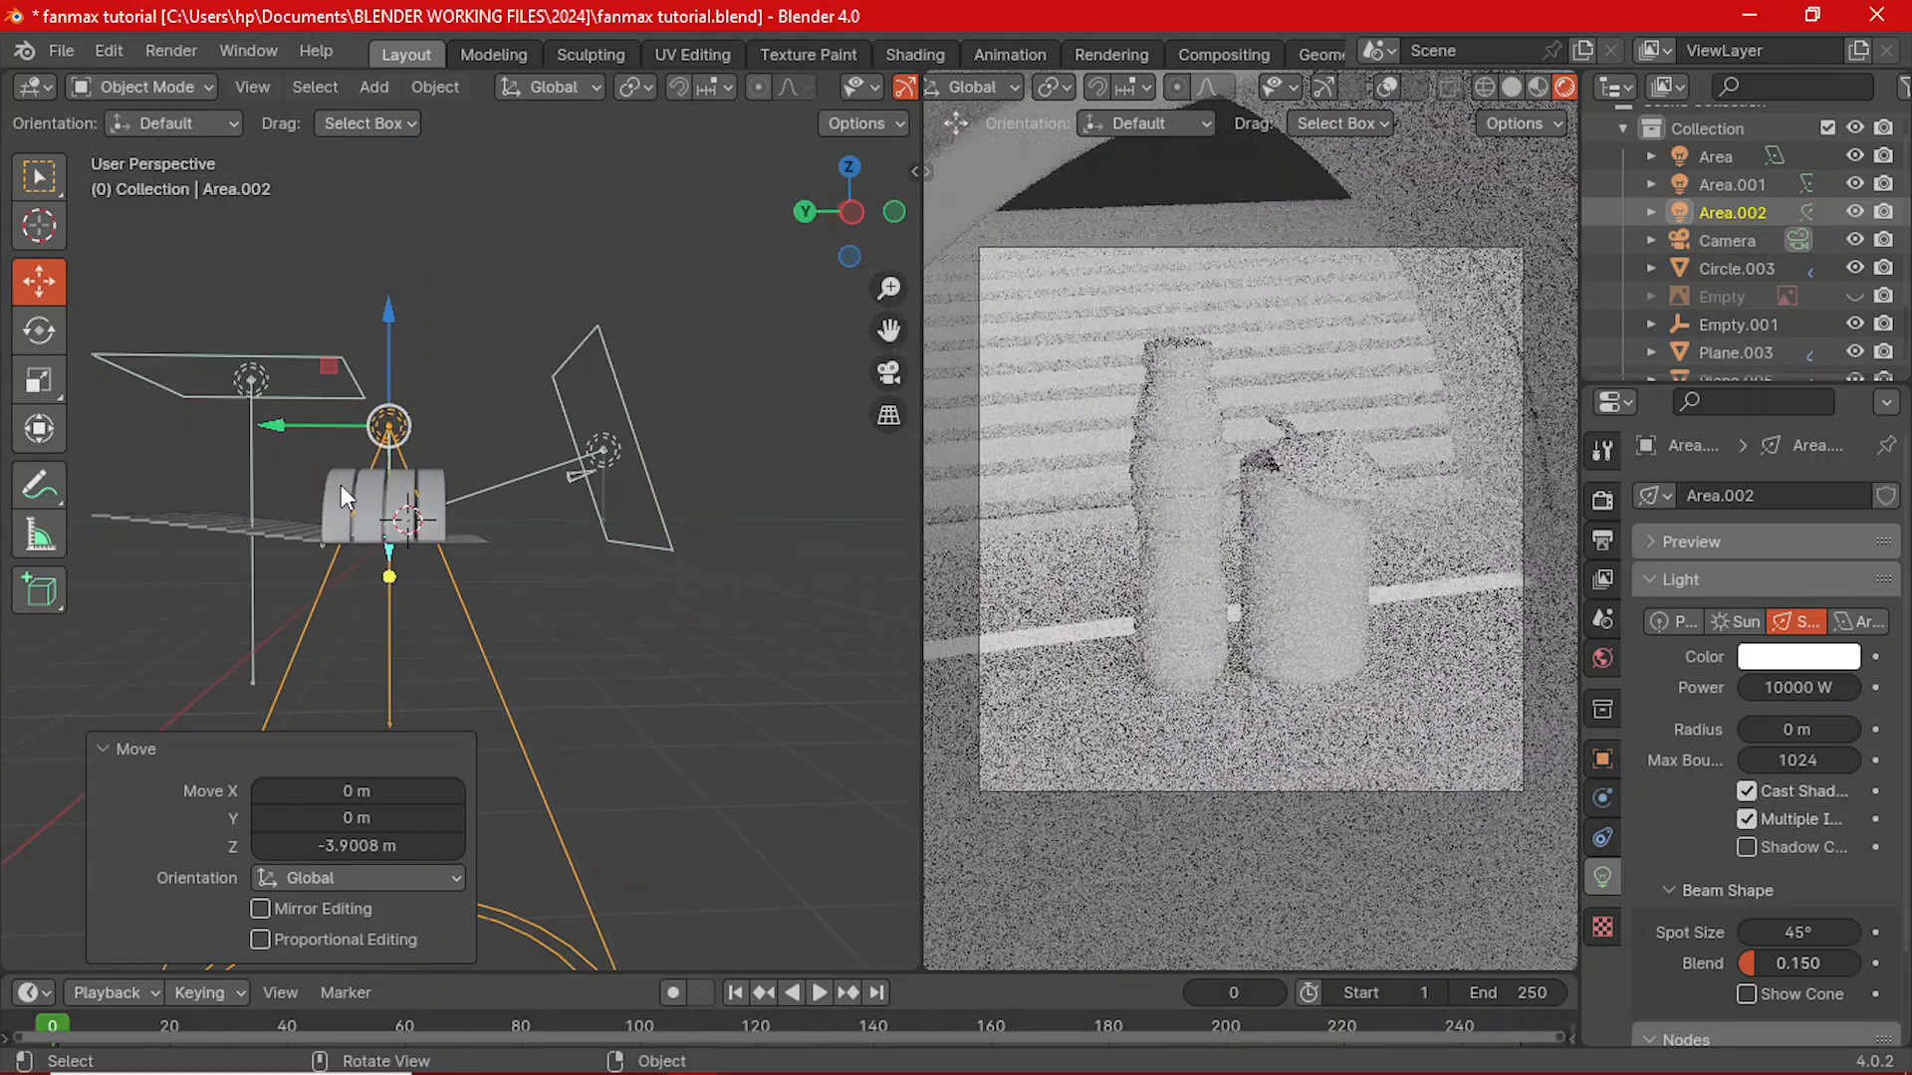
pyautogui.press('g')
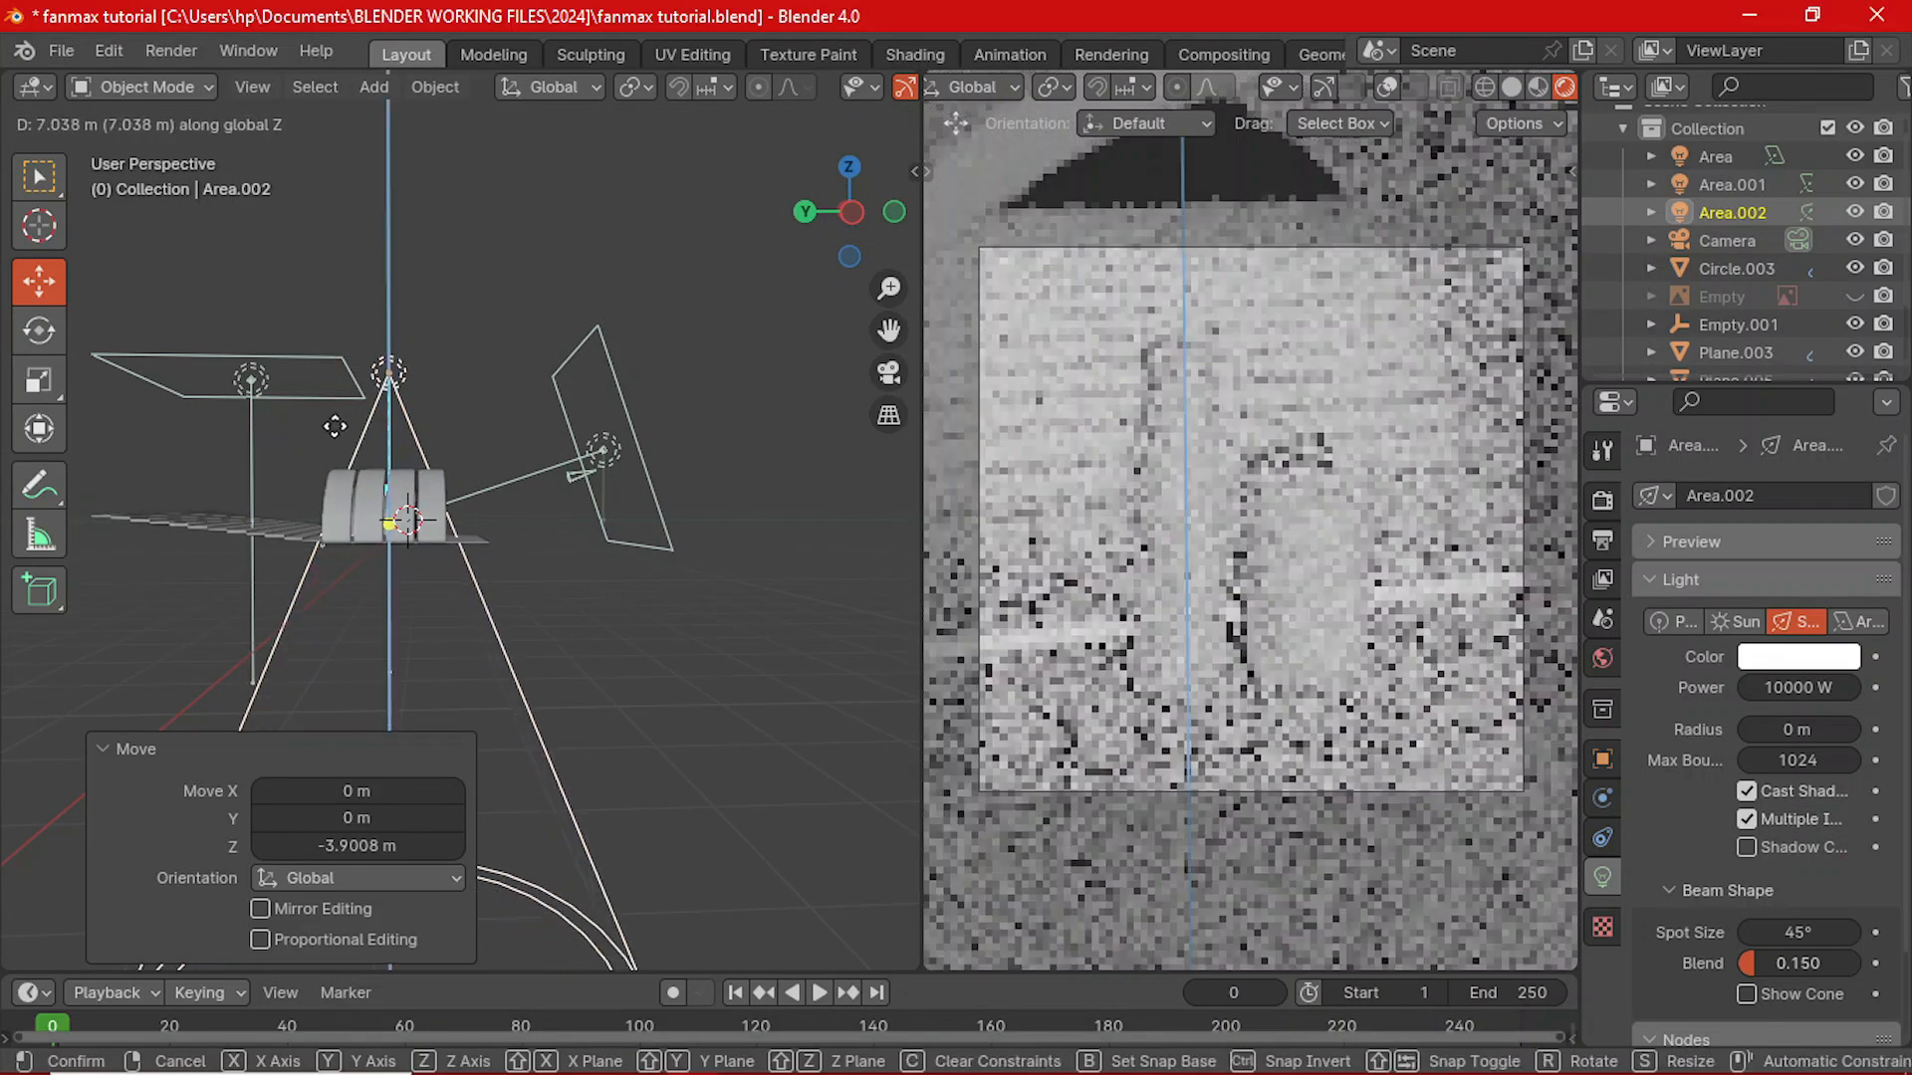
pyautogui.click(344, 417)
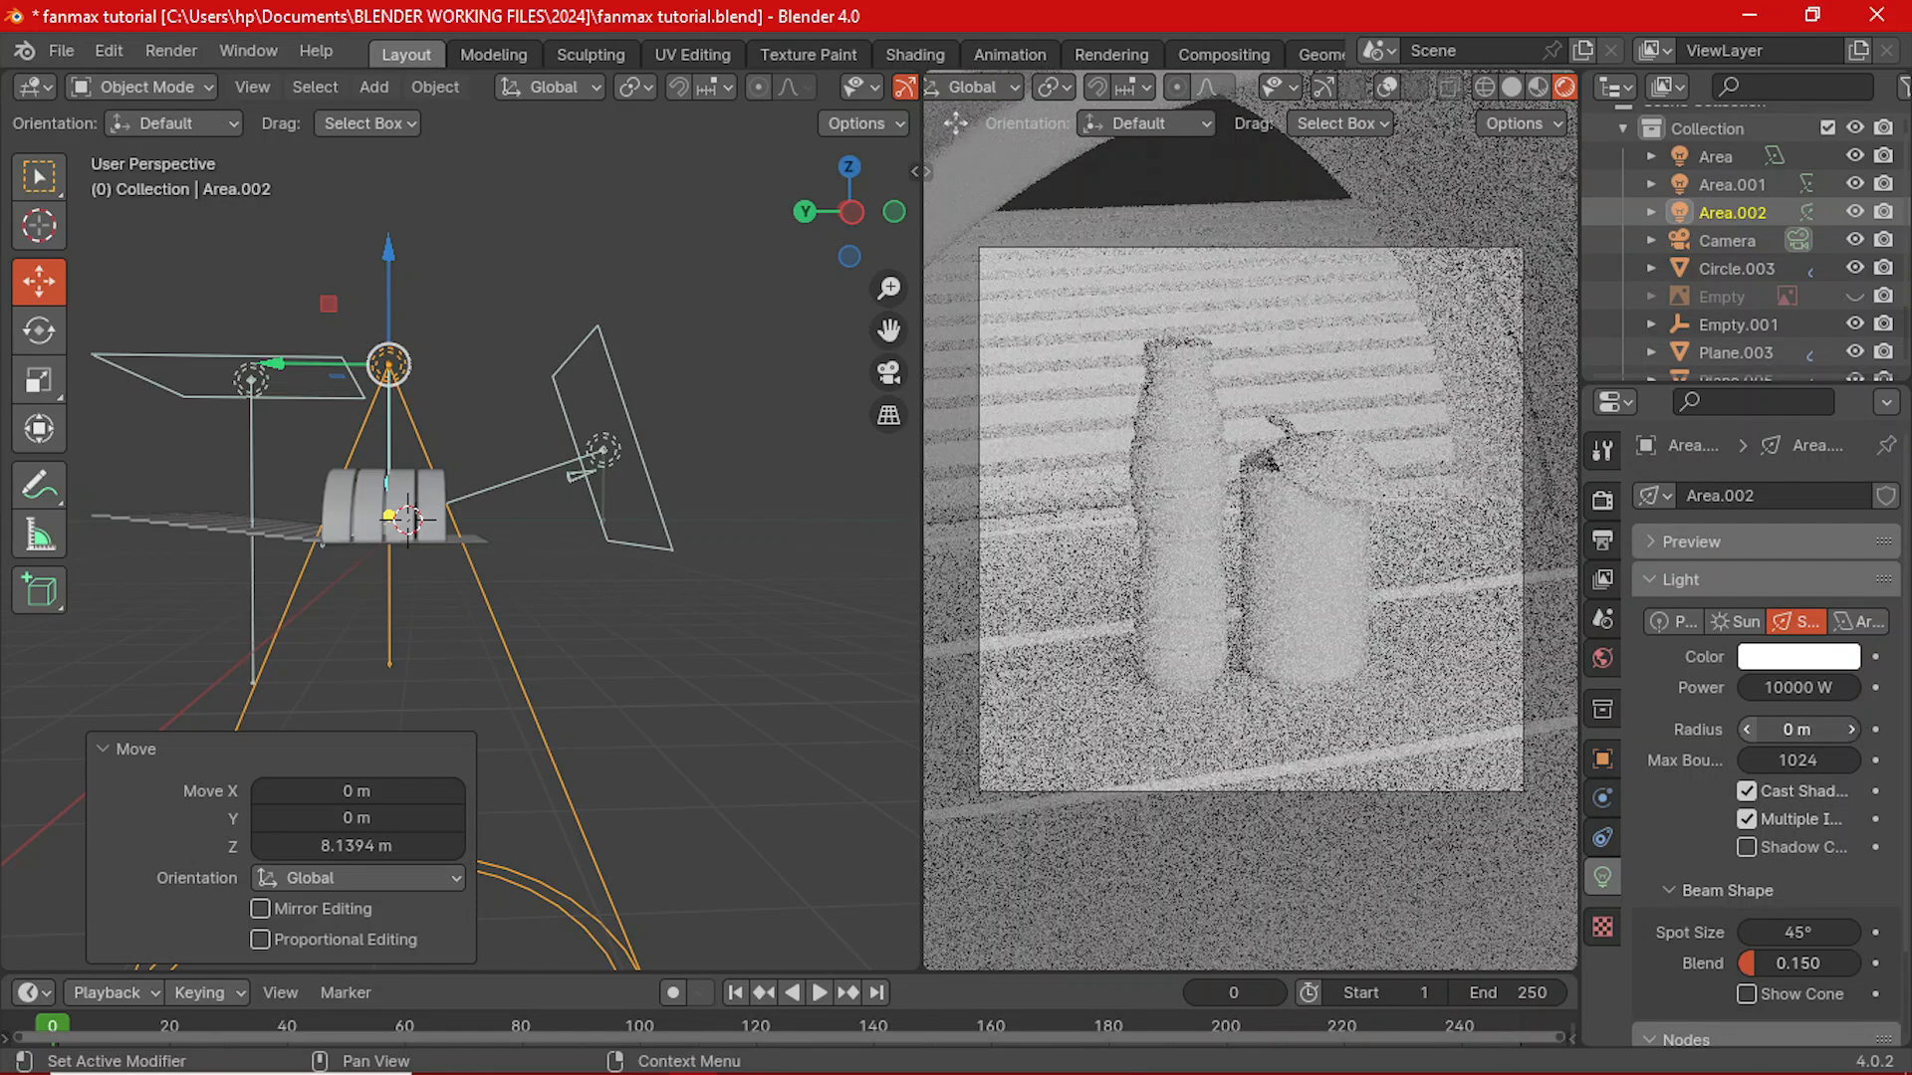
# - Set the spot light's radius to 0.13 m and its spot size to 36.8°
pyautogui.moveTo(1798, 730)
pyautogui.mouseDown()
pyautogui.moveTo(1838, 730)
pyautogui.moveTo(1812, 730)
pyautogui.mouseUp()
pyautogui.moveTo(1806, 934); pyautogui.dragTo(1658, 934)
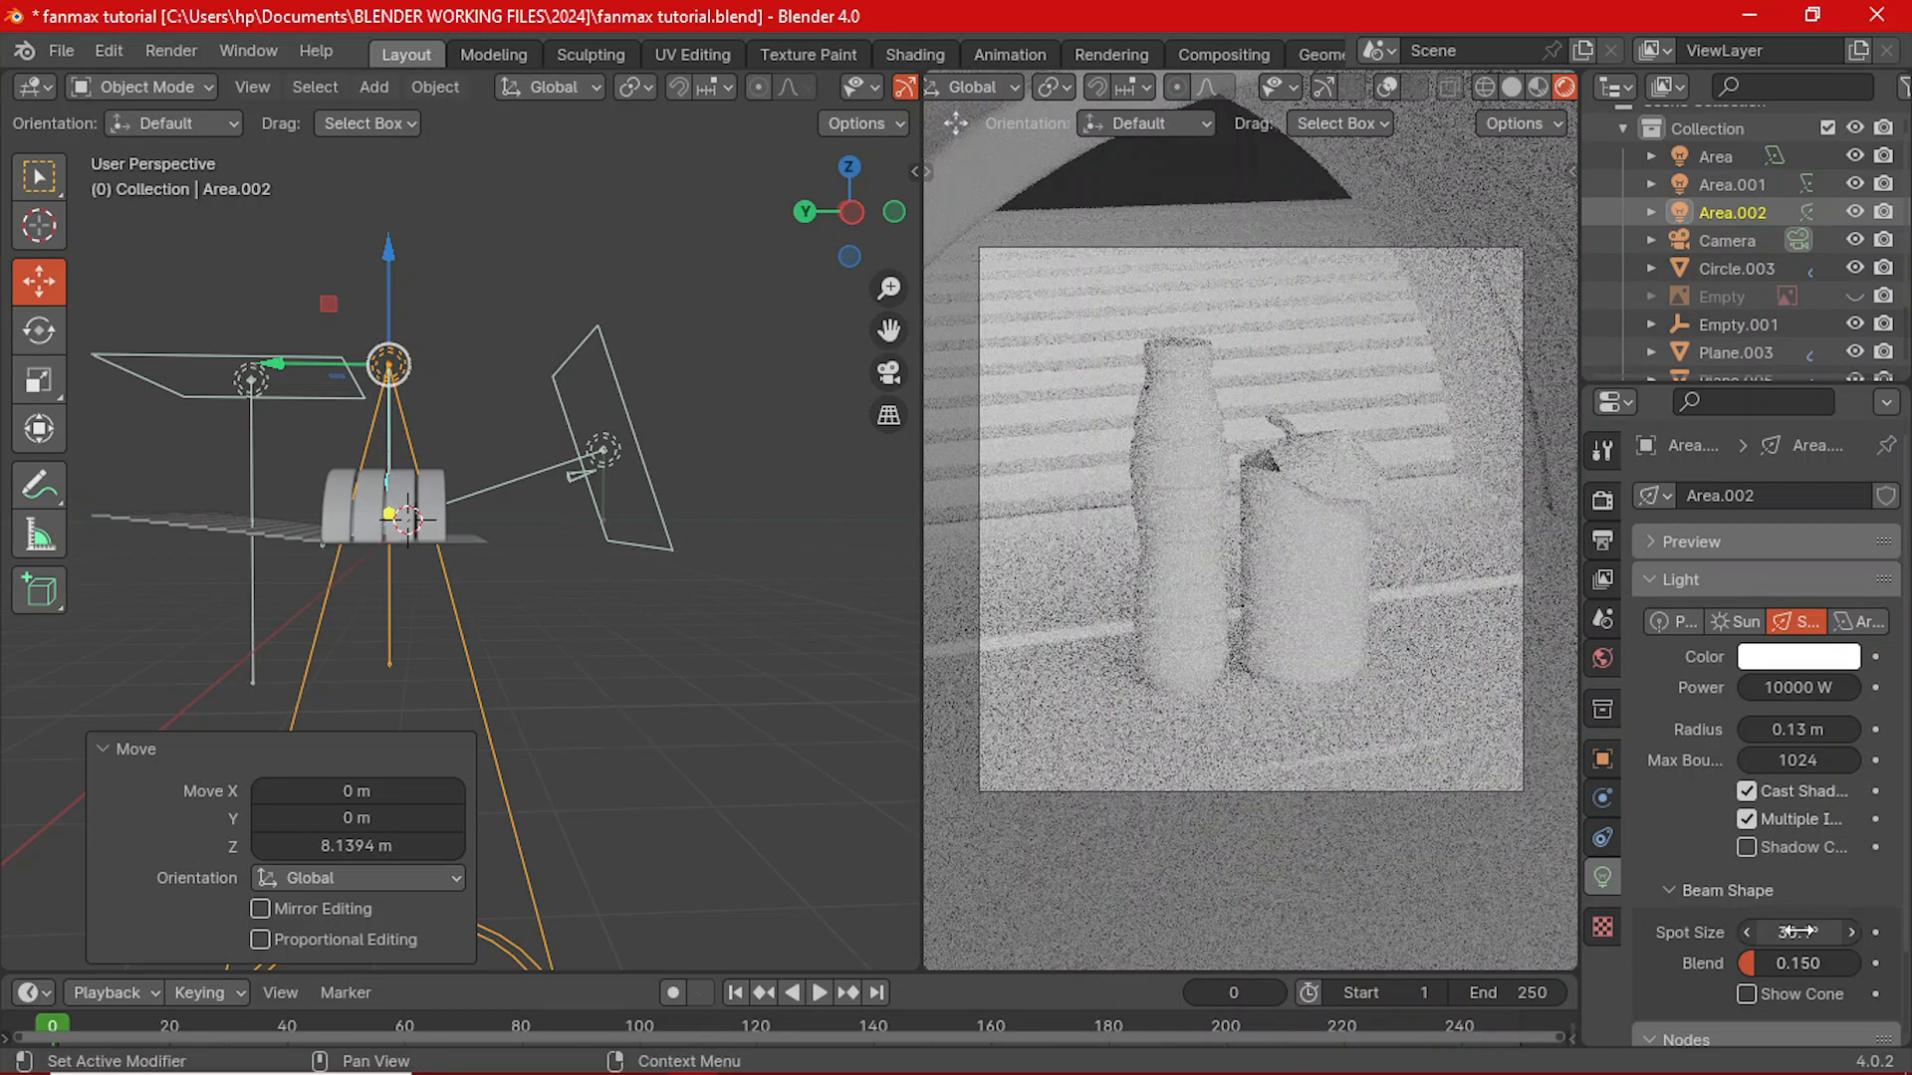
pyautogui.moveTo(1792, 931); pyautogui.dragTo(1752, 931)
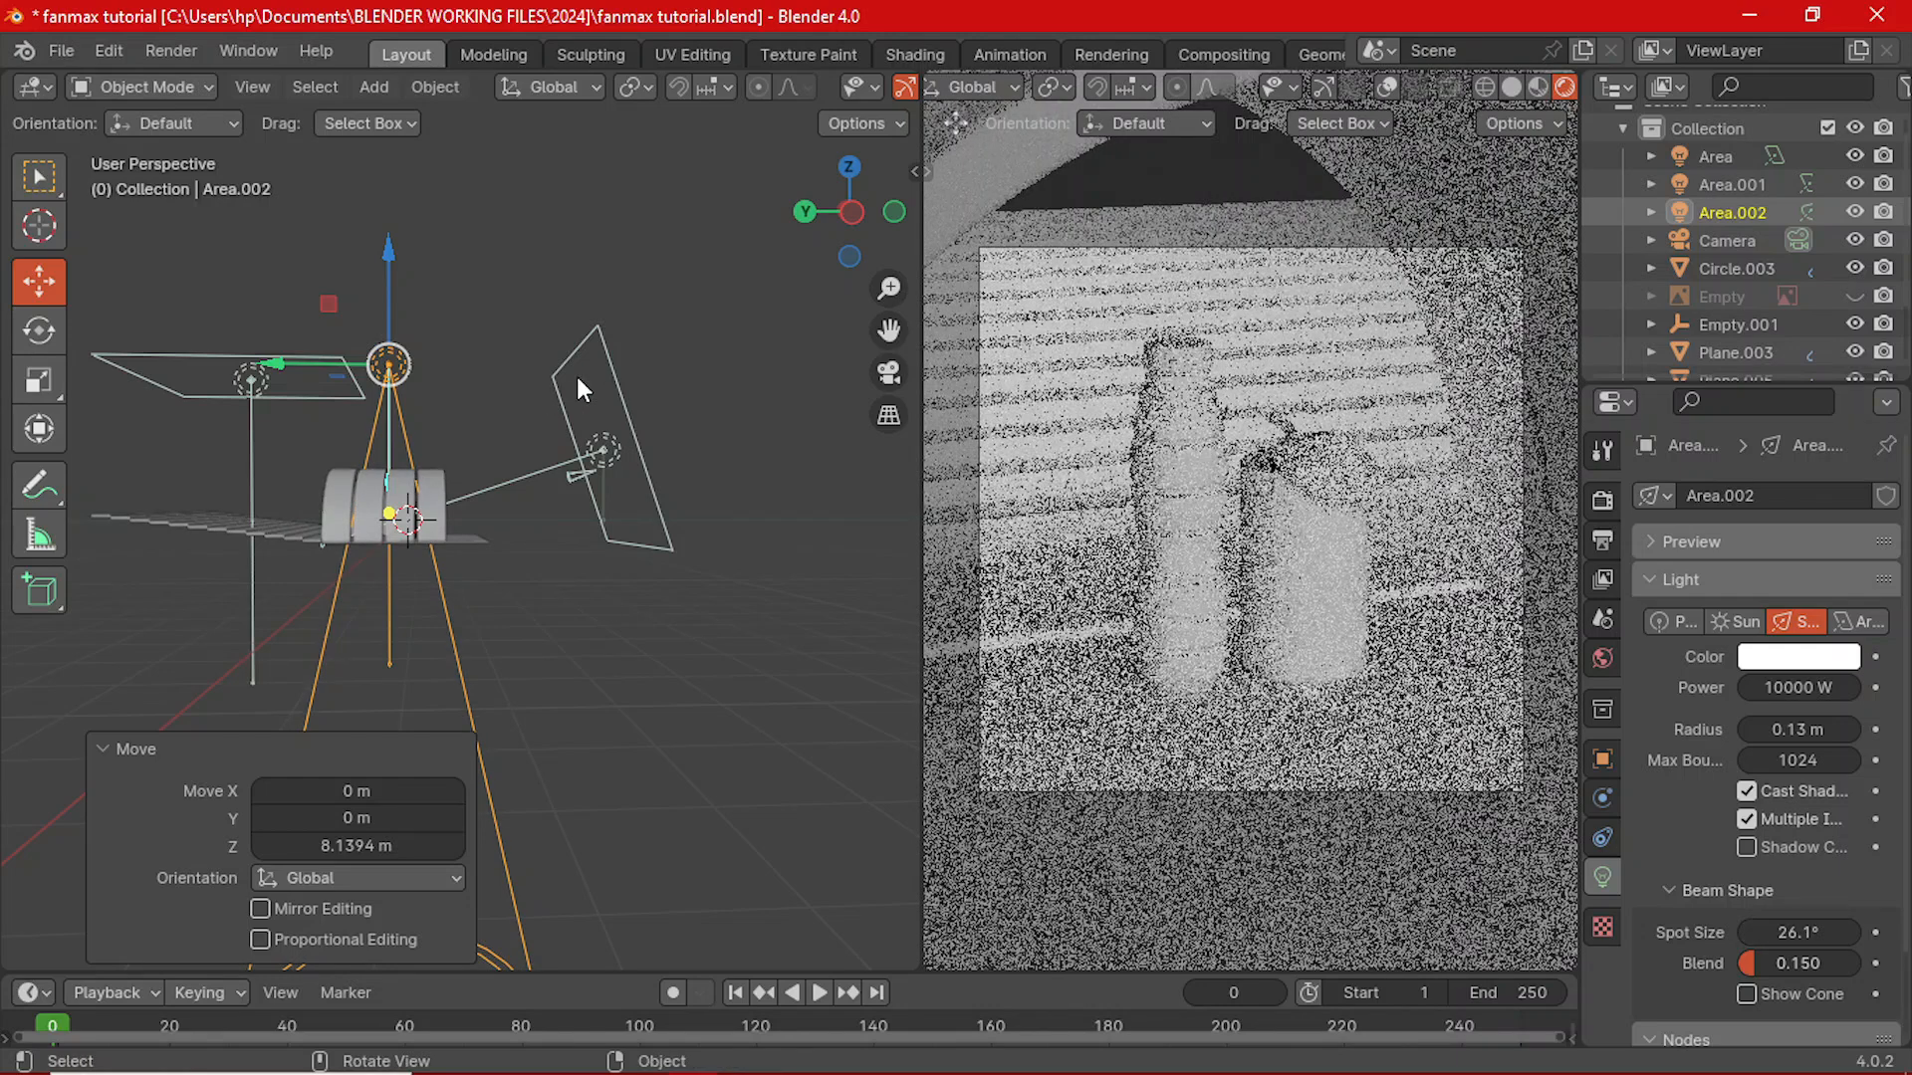
pyautogui.moveTo(576, 376); pyautogui.dragTo(513, 474, button='middle')
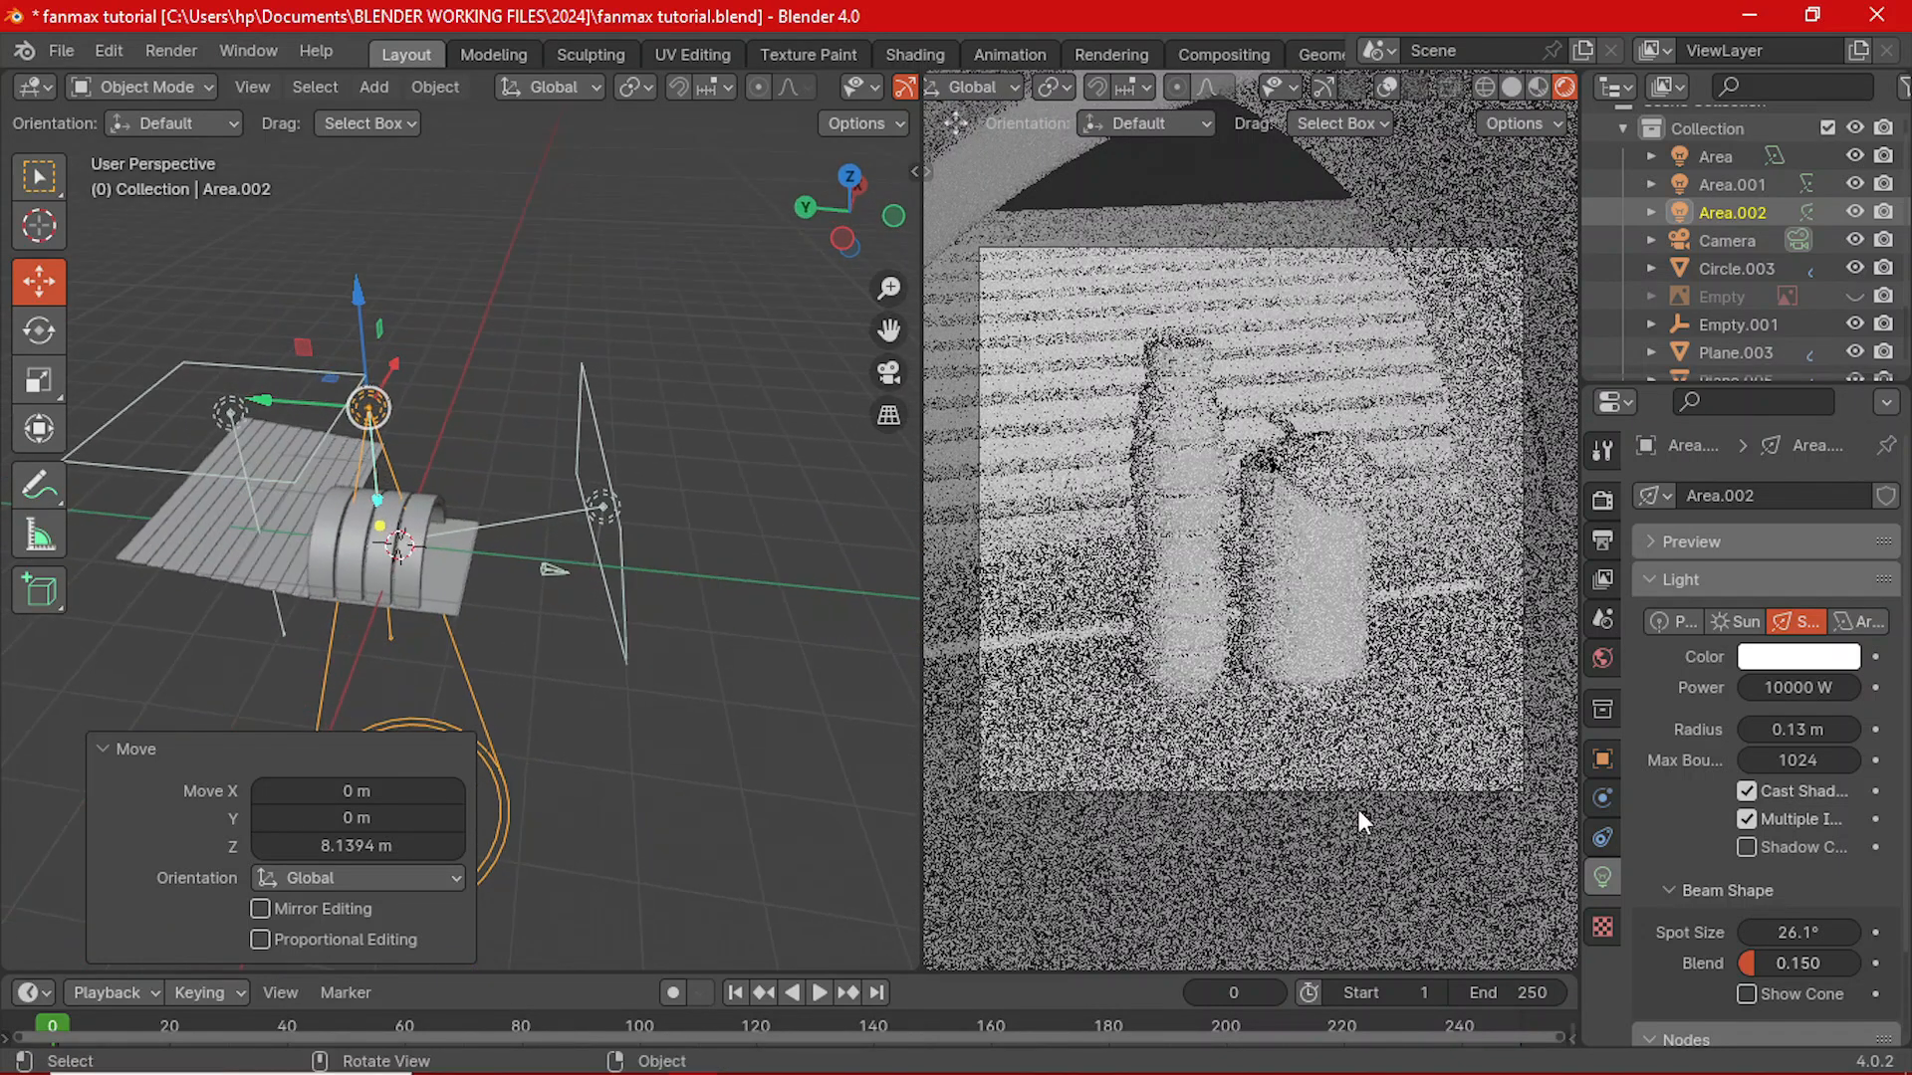
pyautogui.moveTo(1797, 932); pyautogui.dragTo(1870, 932)
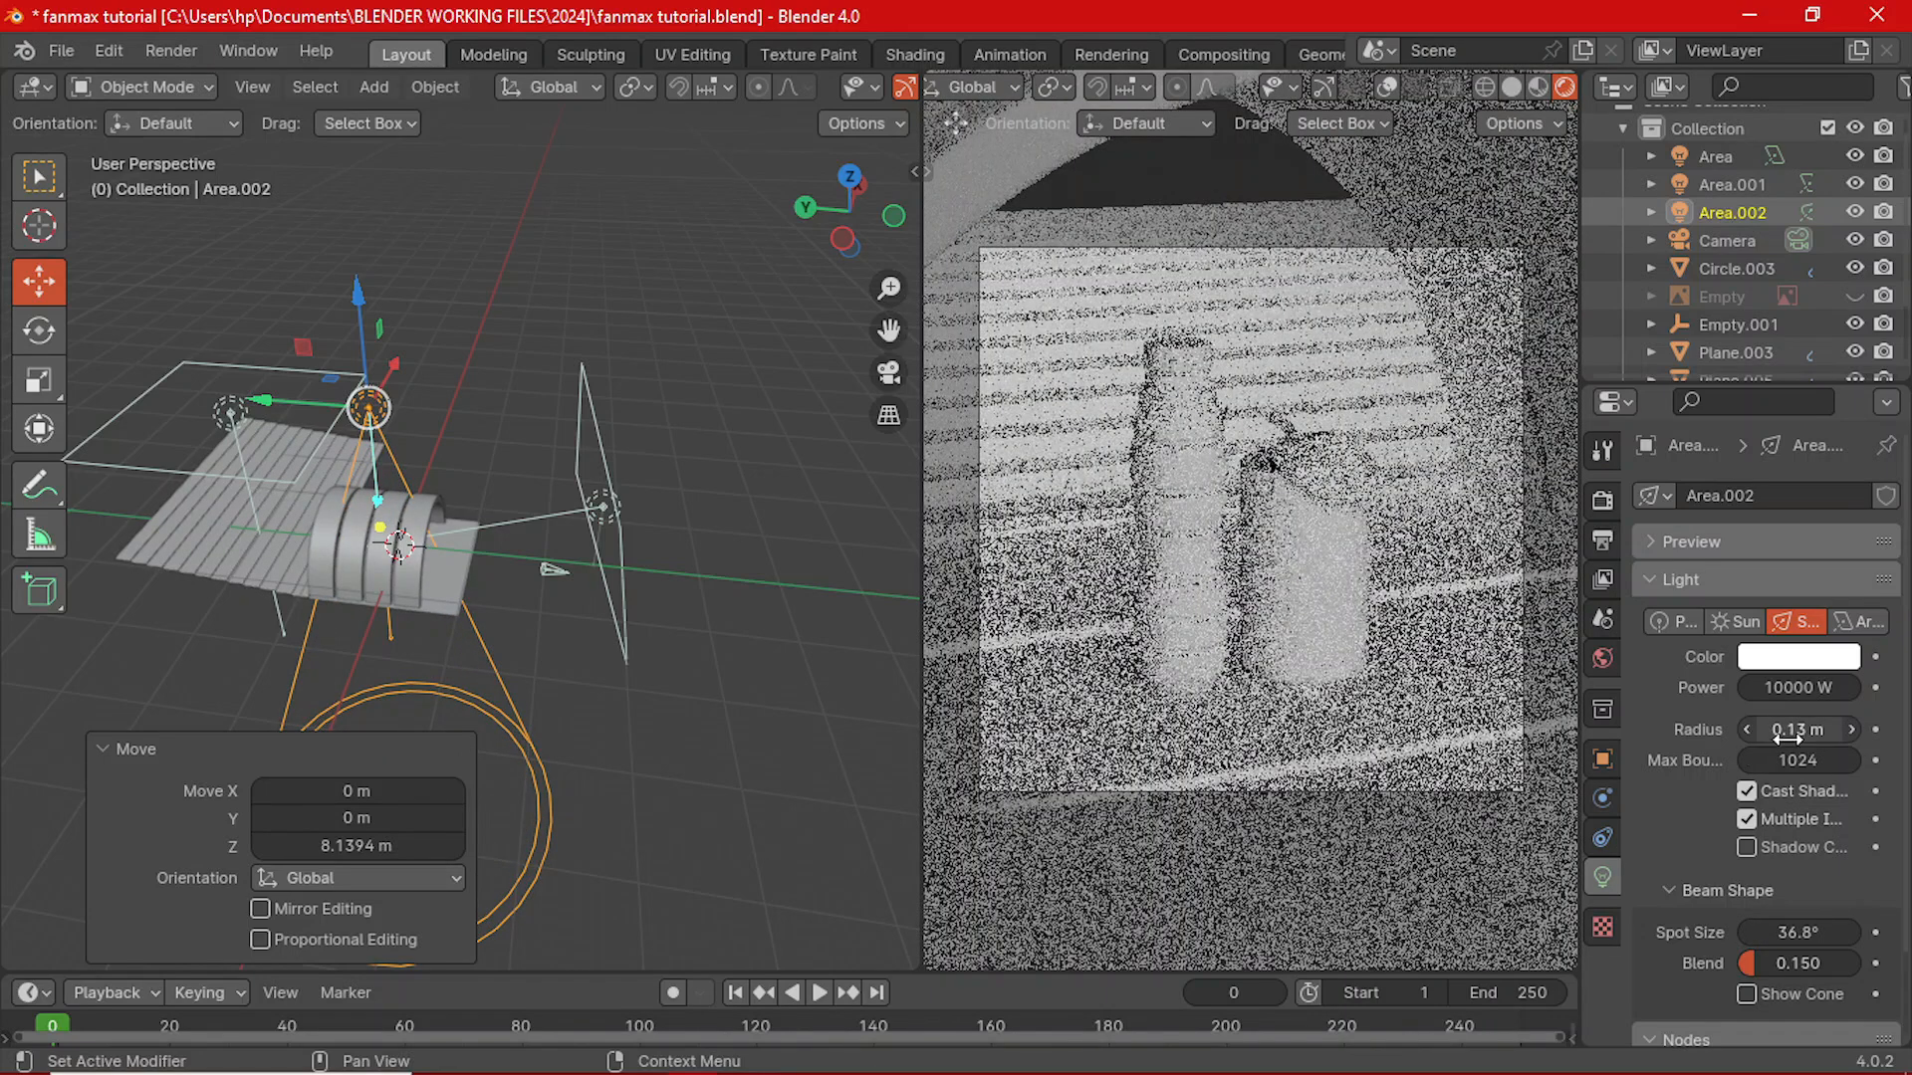
# - Set the spot light's beam blend to 0.3
pyautogui.scroll(-1, 1715, 966)
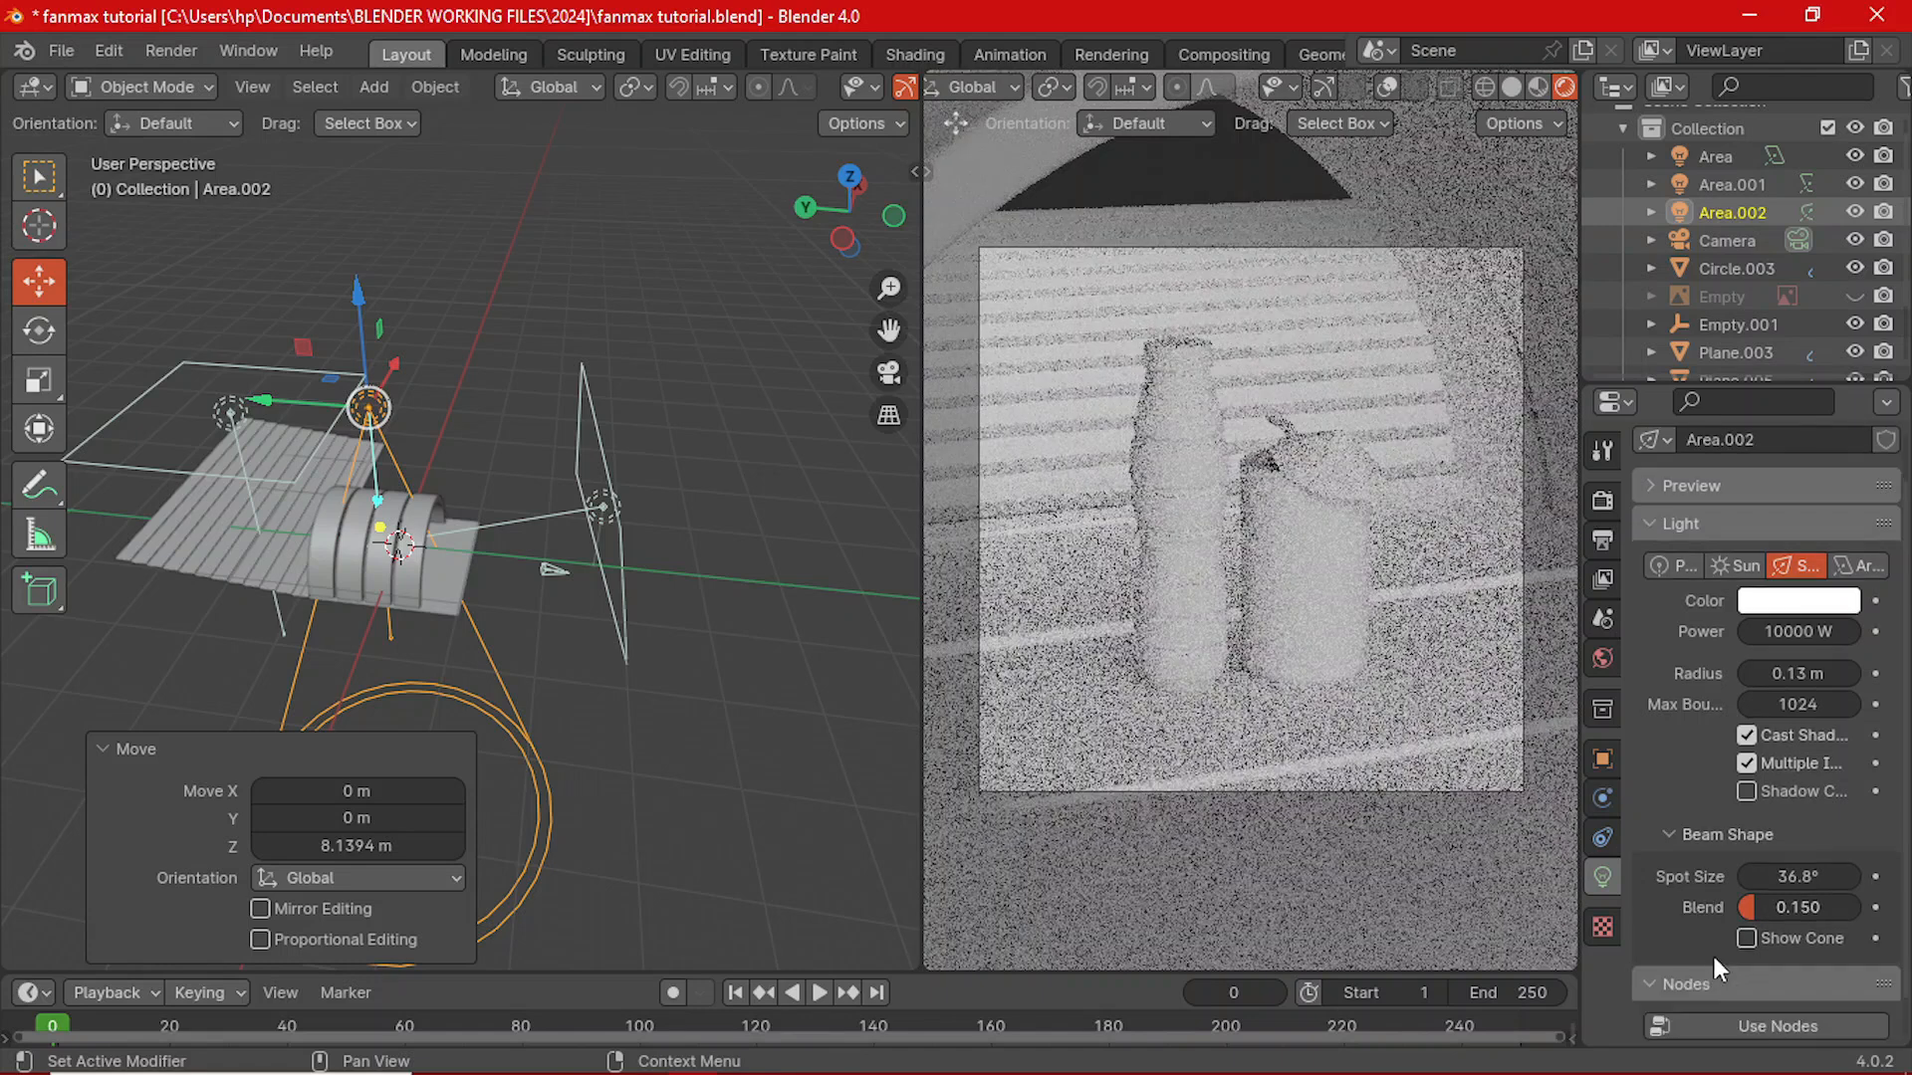
pyautogui.moveTo(1782, 907); pyautogui.dragTo(1800, 907)
pyautogui.click(1767, 907)
pyautogui.write('0')
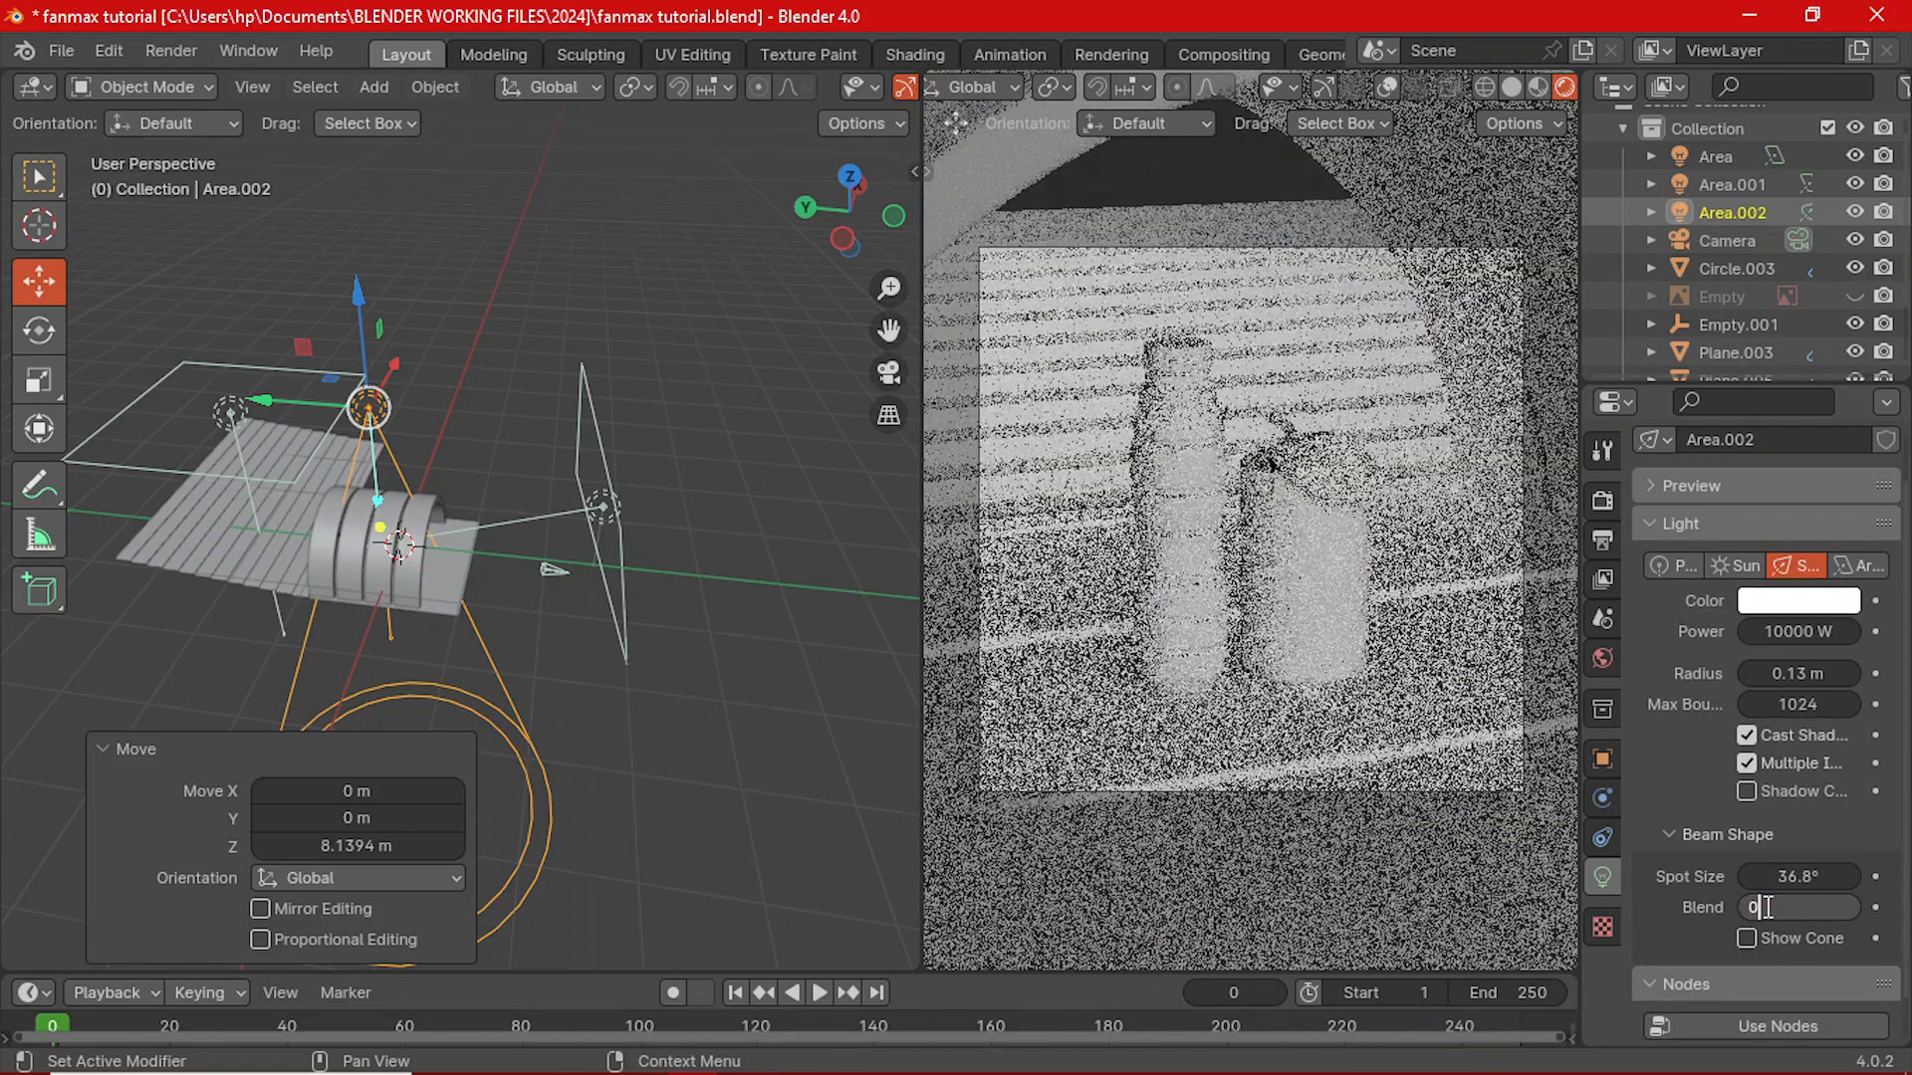
pyautogui.write('.3')
pyautogui.press('Return')
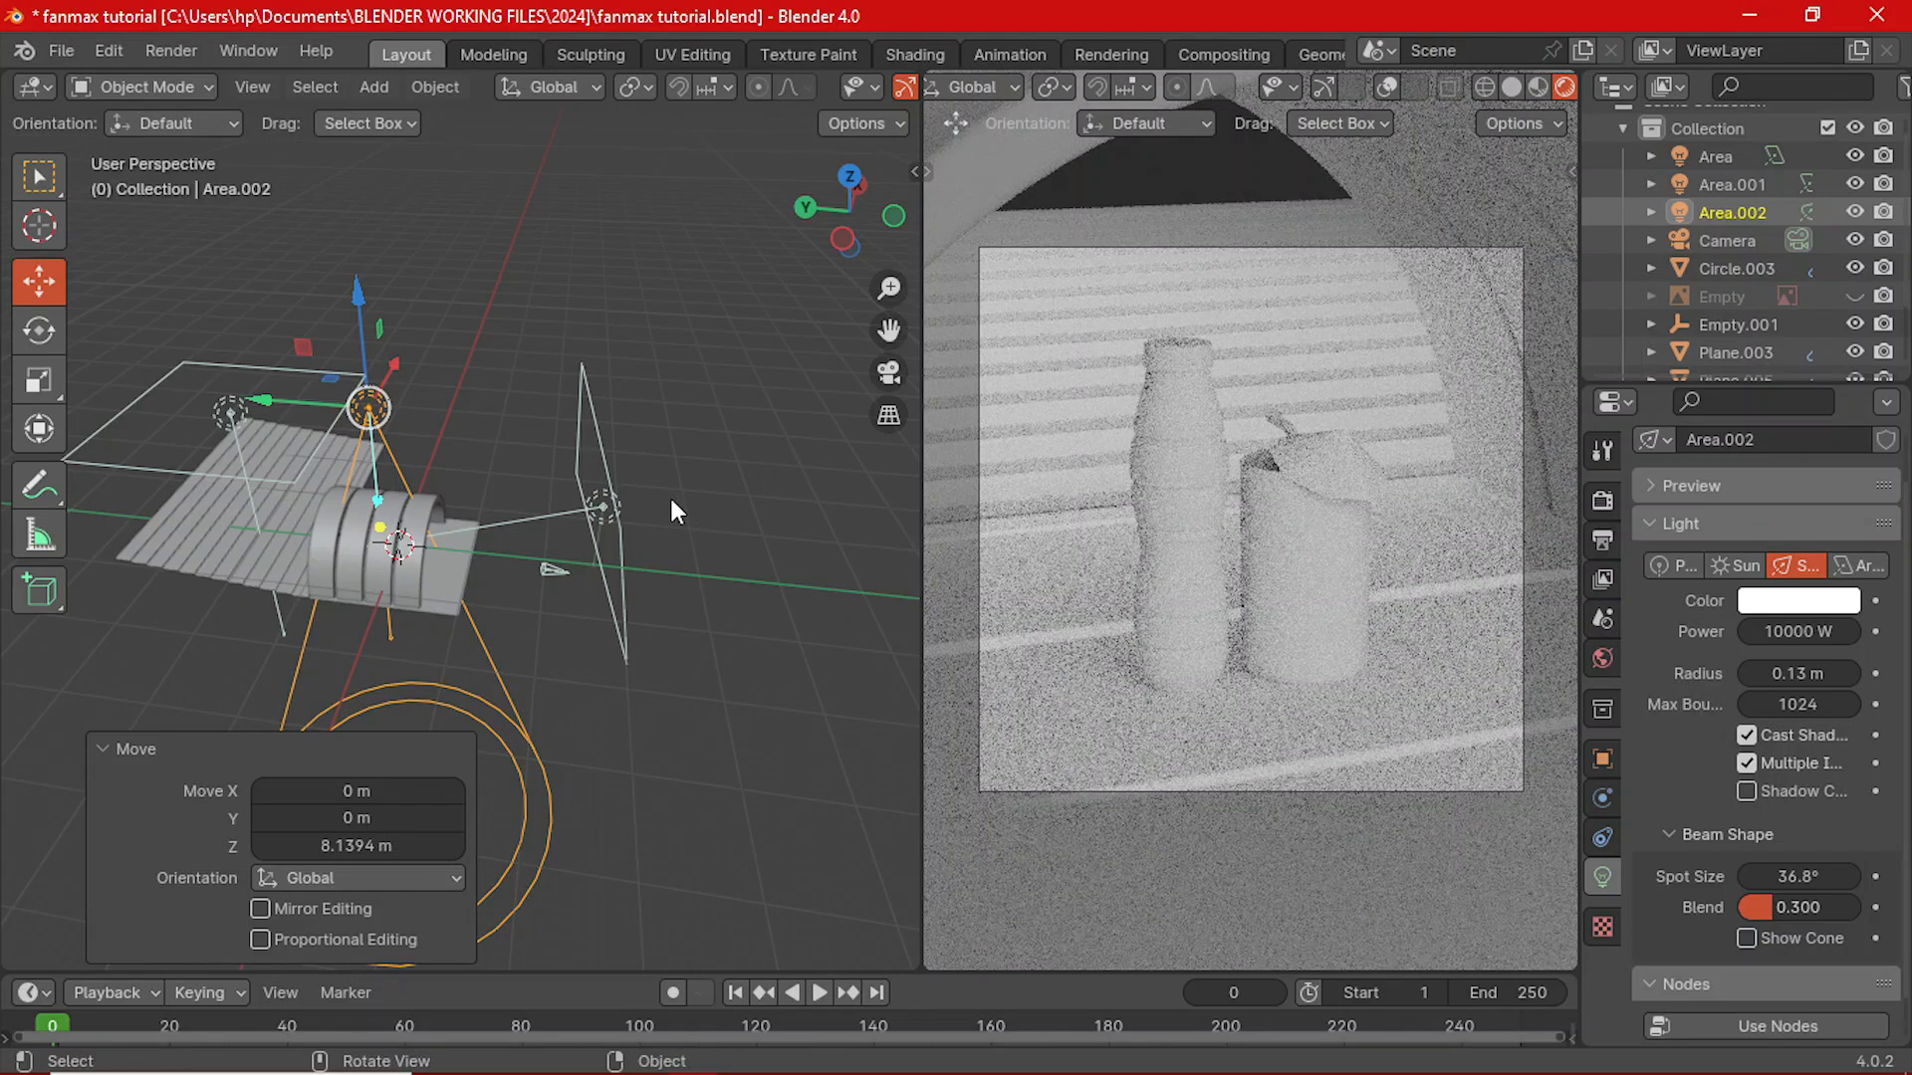
# - Add a 2 m plane at the world origin and rotate it 90° about the X axis
pyautogui.moveTo(432, 510); pyautogui.dragTo(469, 642, button='middle')
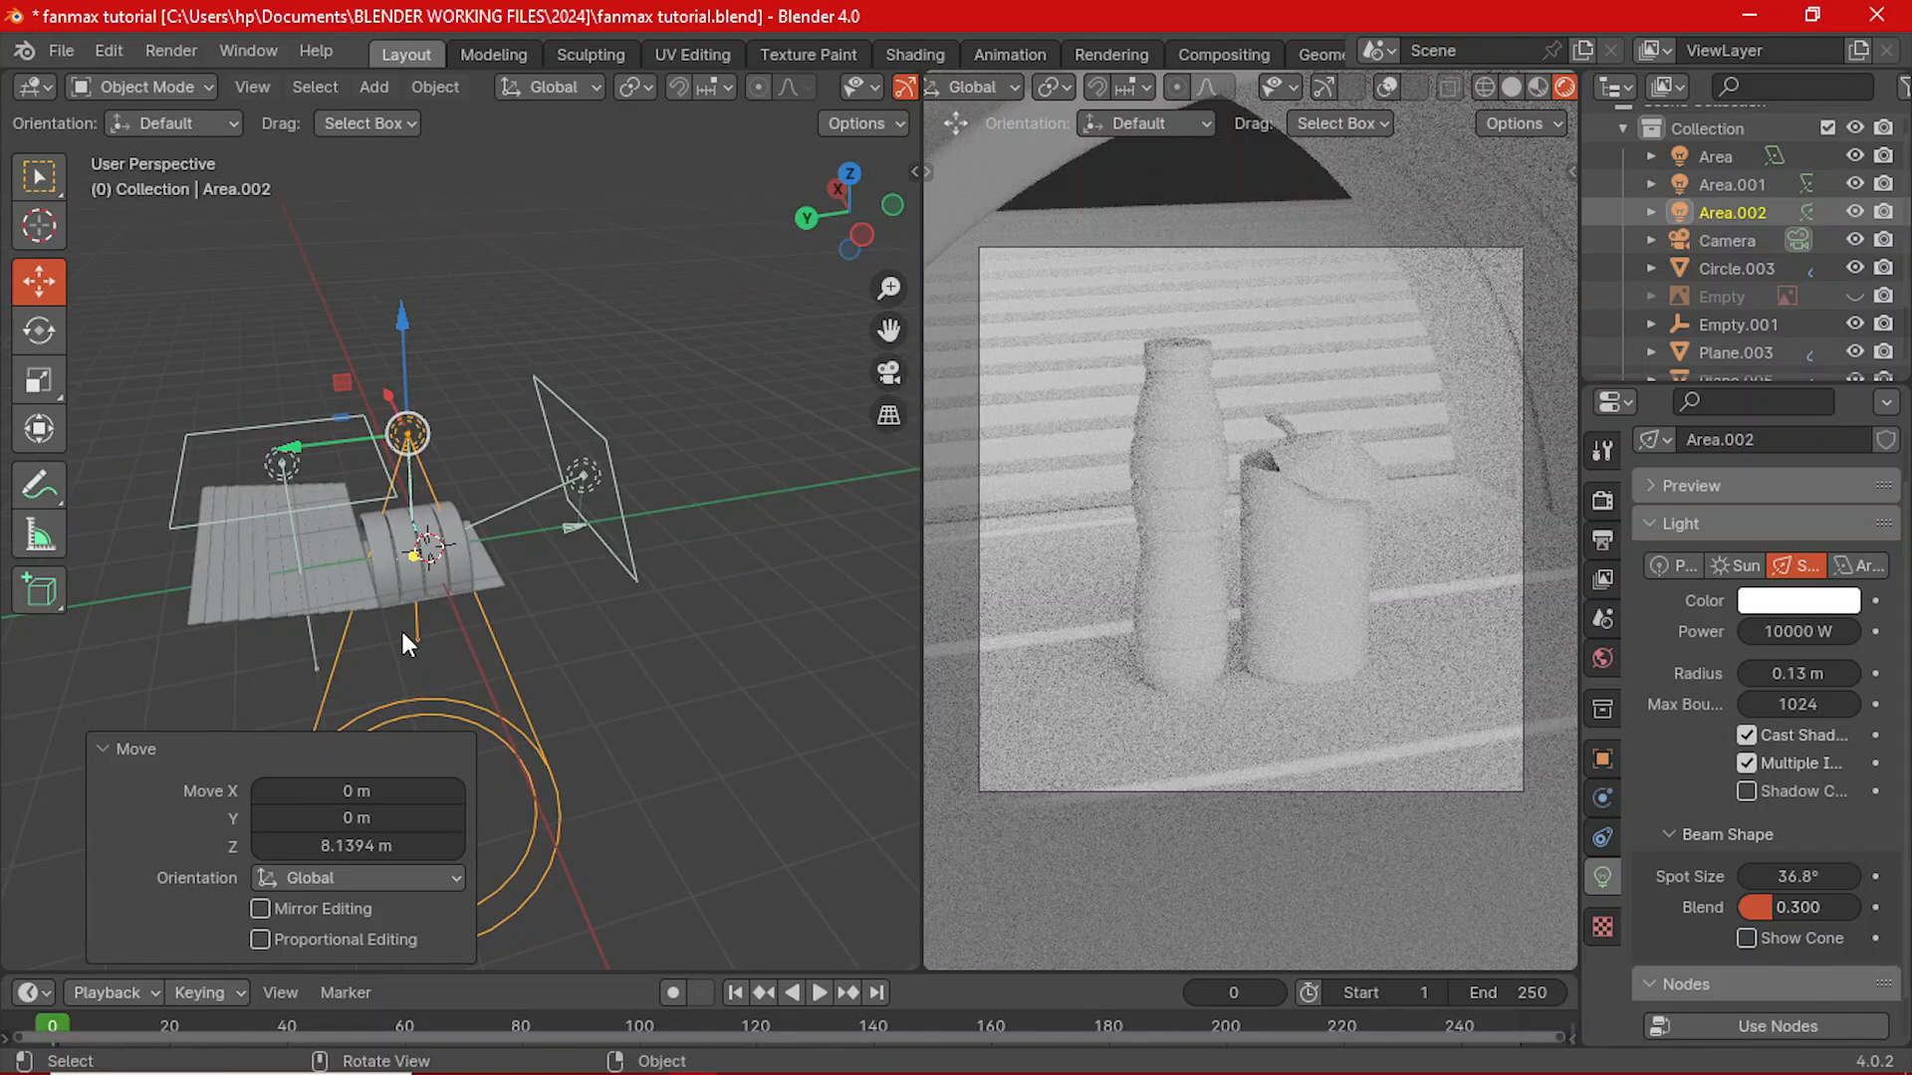
pyautogui.moveTo(528, 611); pyautogui.dragTo(446, 488, button='middle')
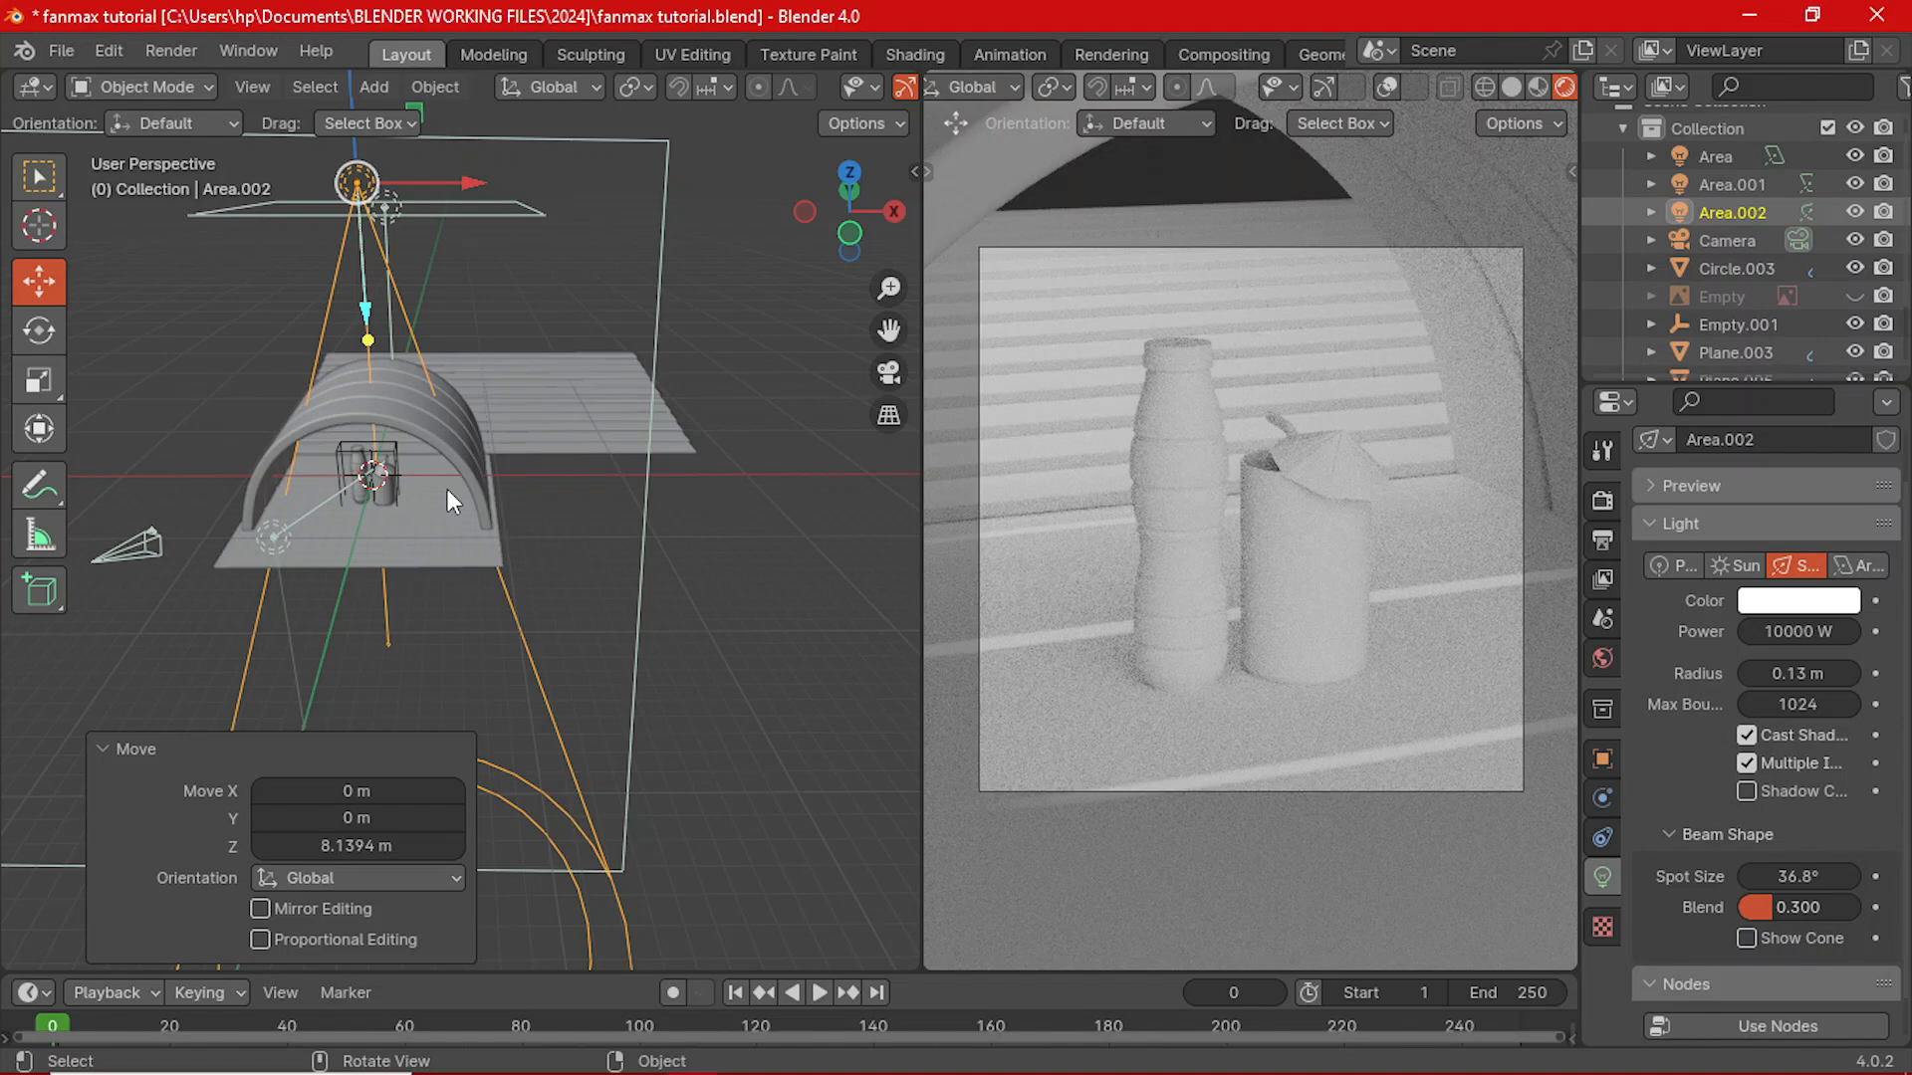
pyautogui.hotkey('shift', 'a')
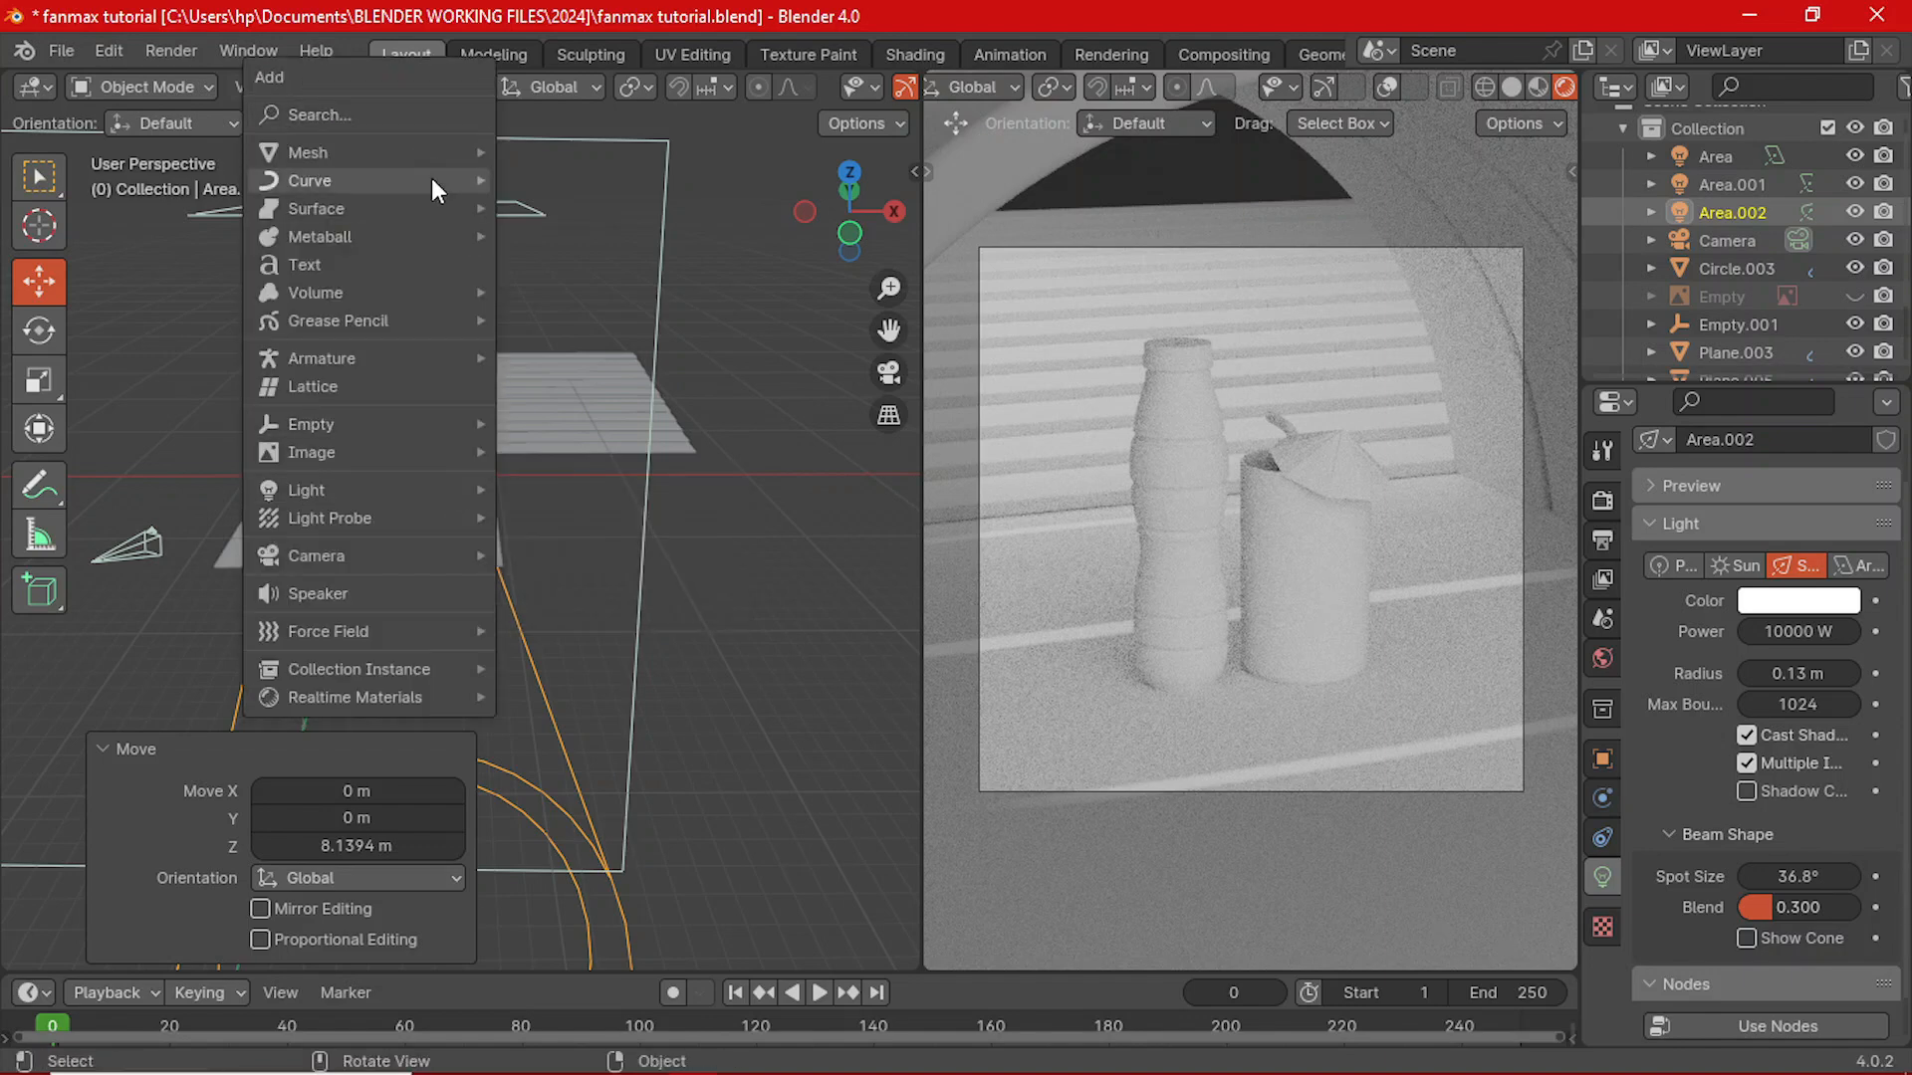
pyautogui.moveTo(451, 146)
pyautogui.click(551, 152)
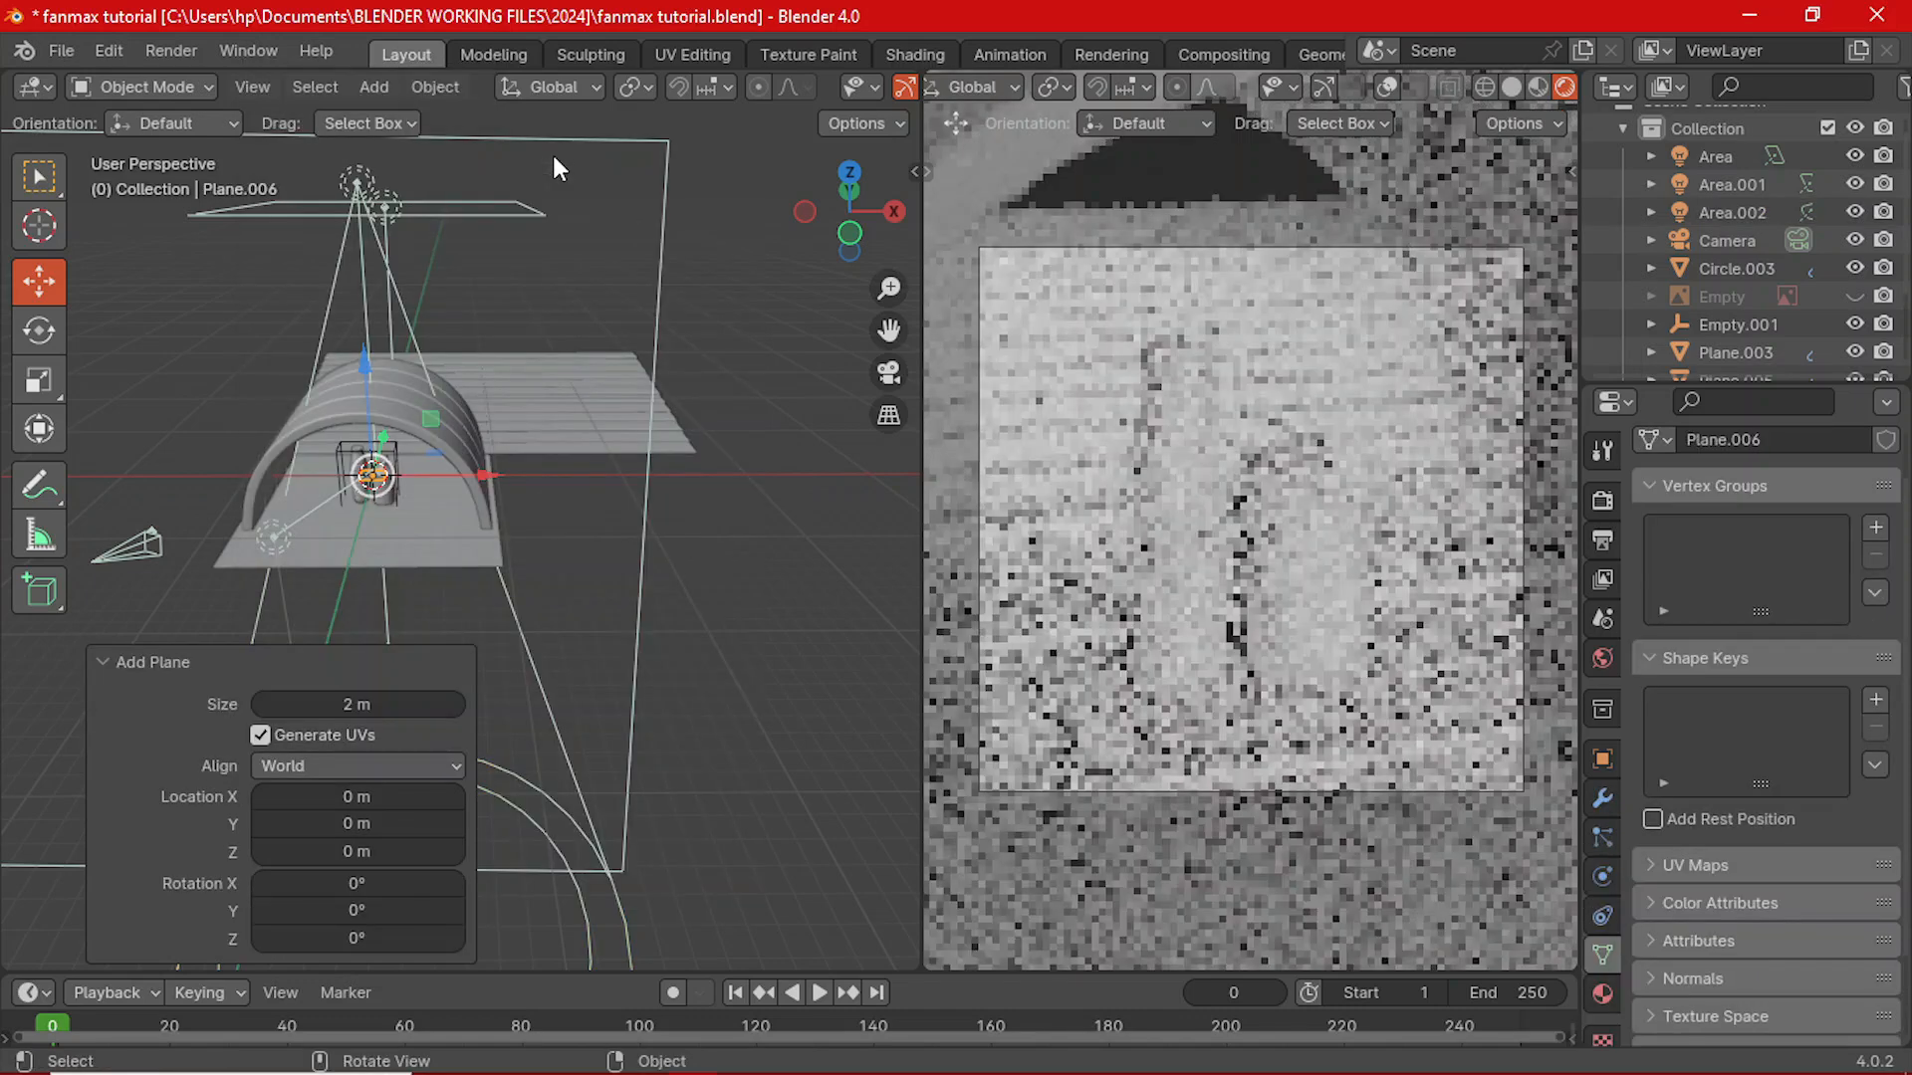
pyautogui.write('r')
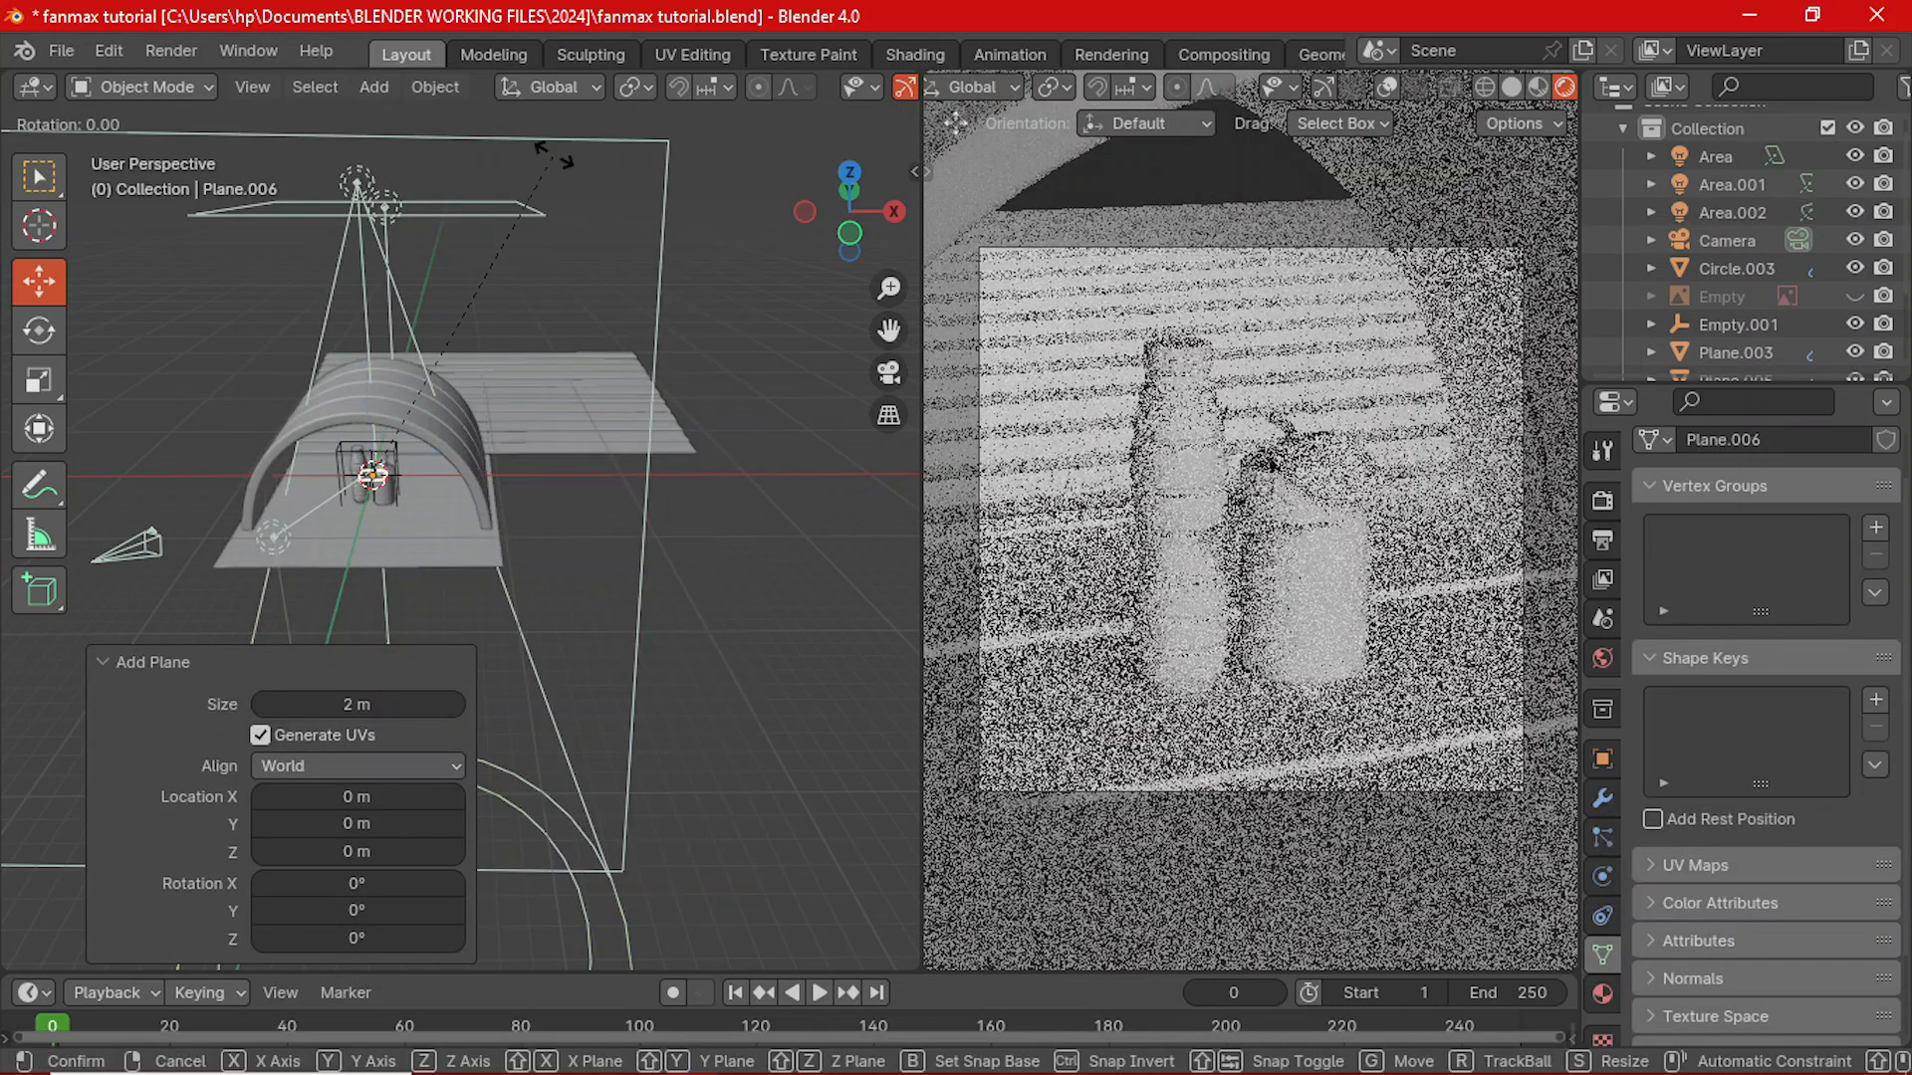
pyautogui.write('x90')
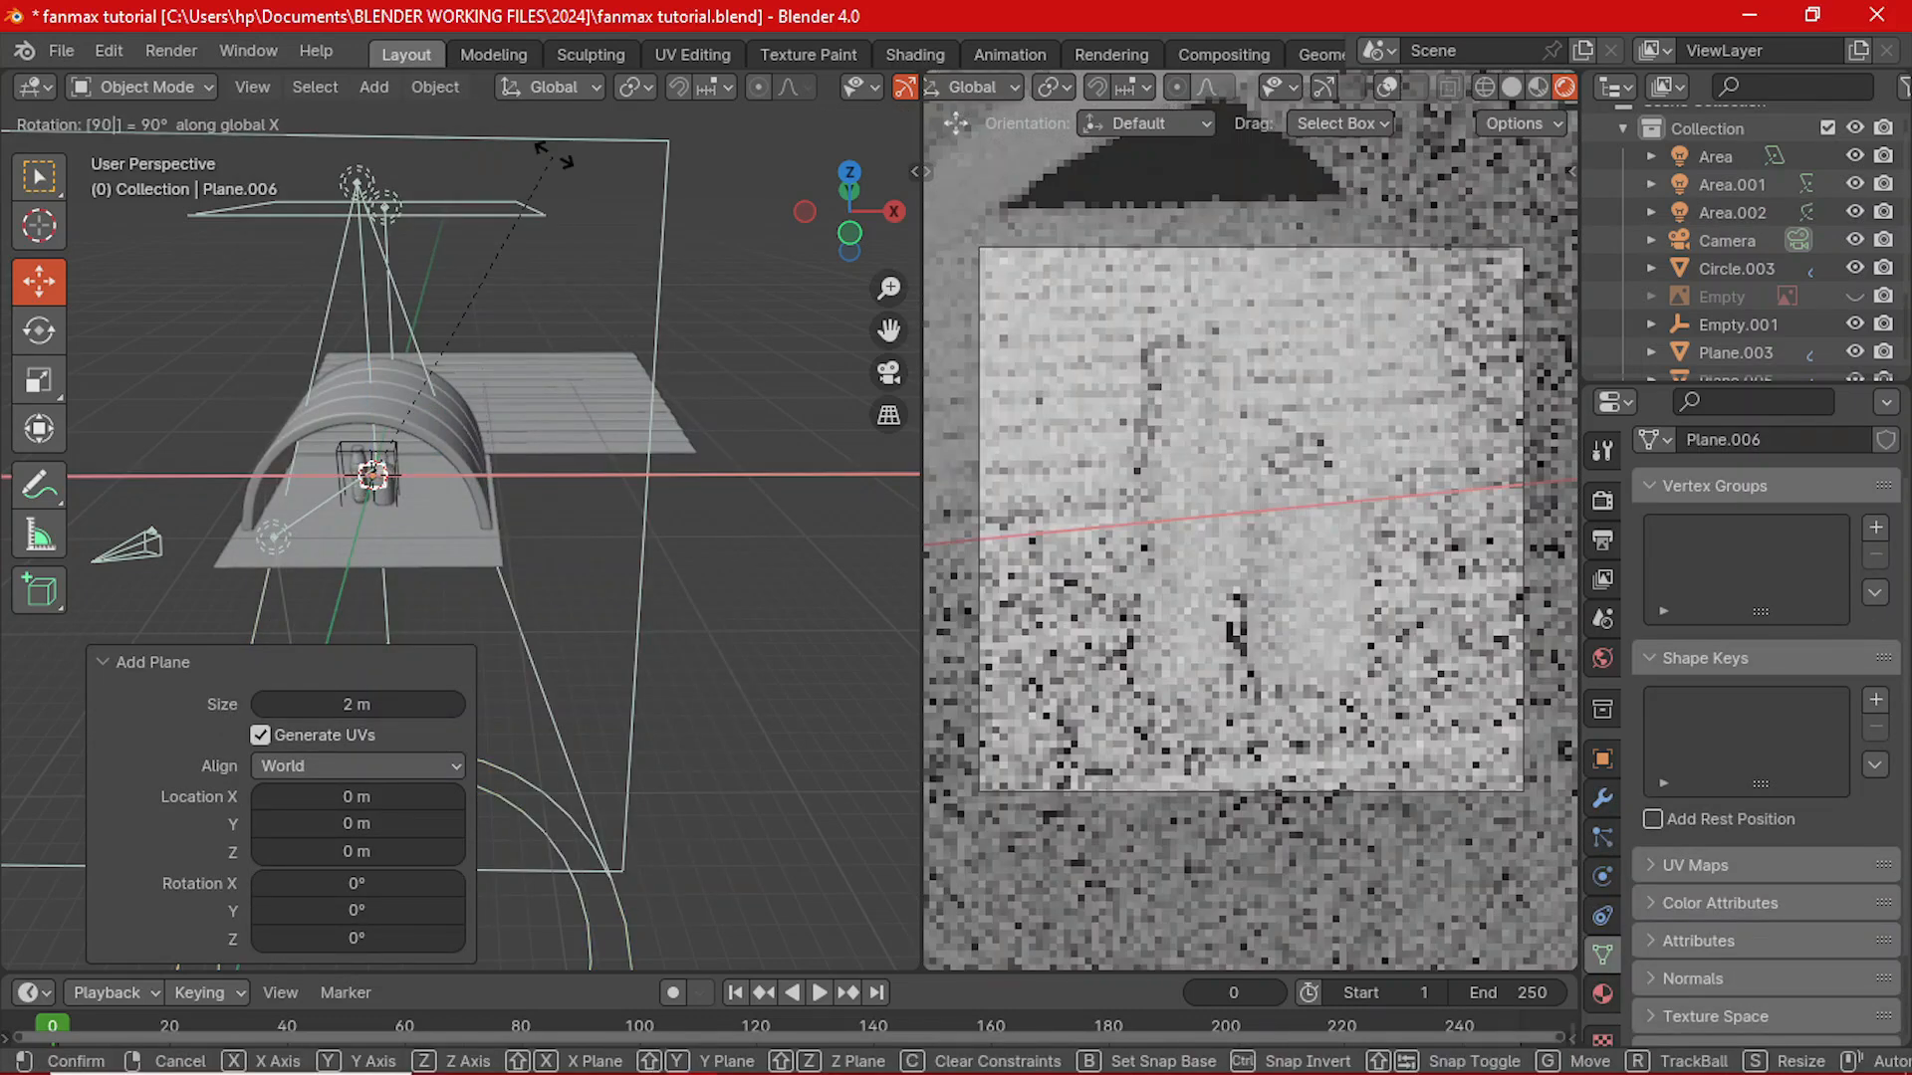
pyautogui.press('Return')
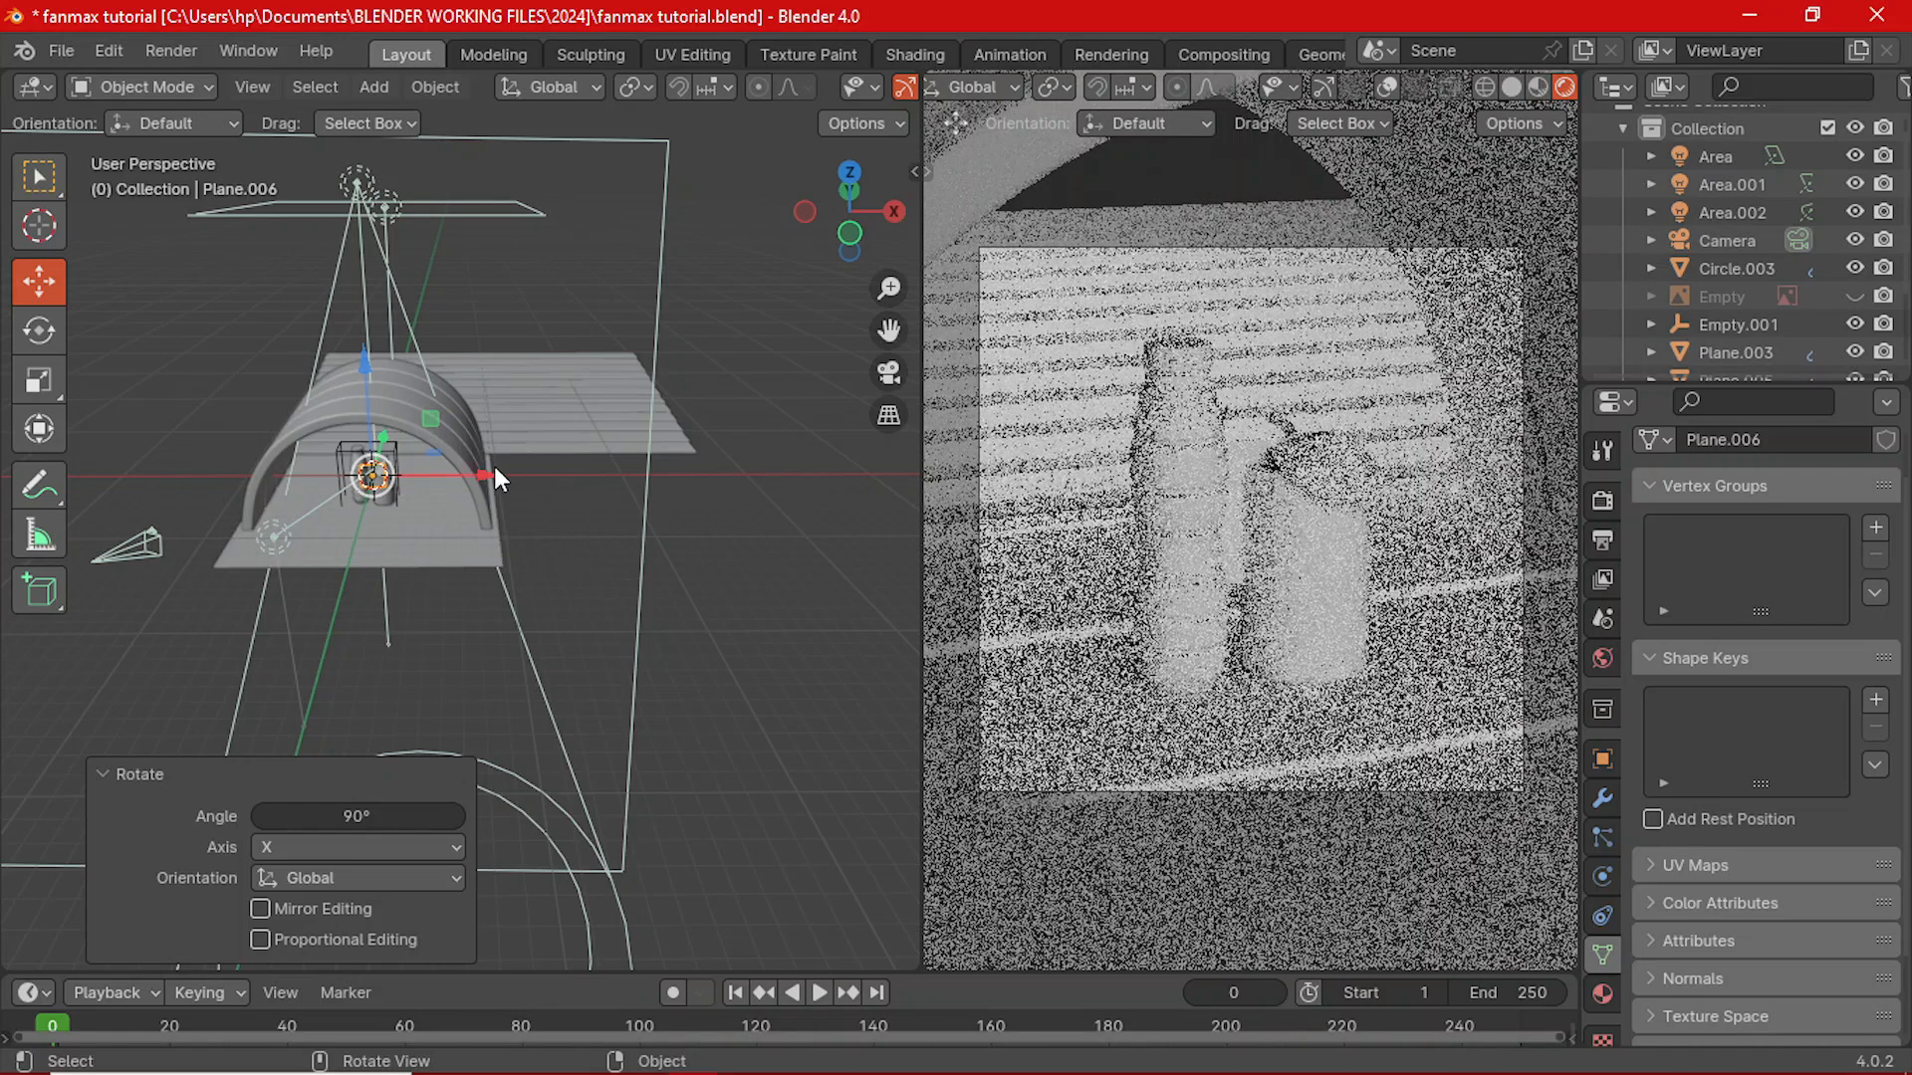
# - Move the new plane about 13.9 m along negative X and rotate it 90° about the Z axis
pyautogui.moveTo(494, 476); pyautogui.dragTo(304, 498)
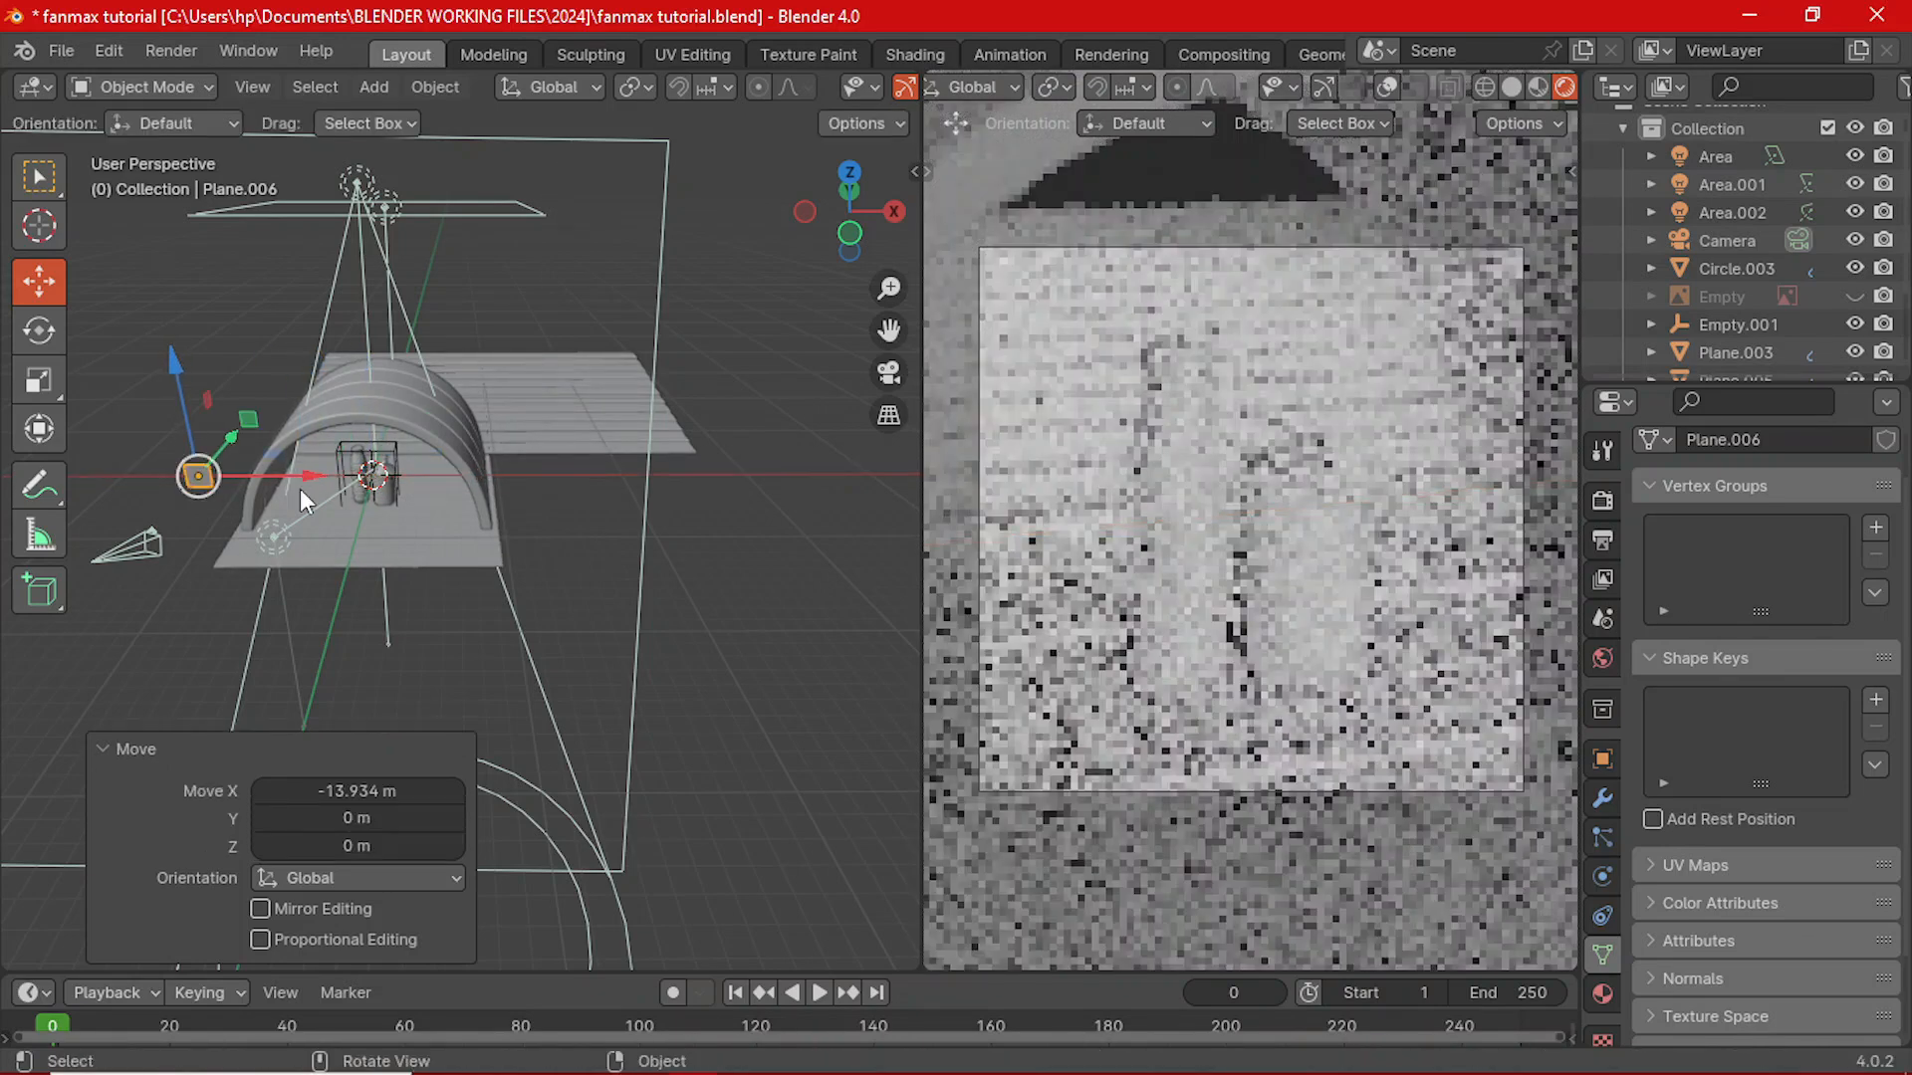
pyautogui.press('r')
pyautogui.press('y')
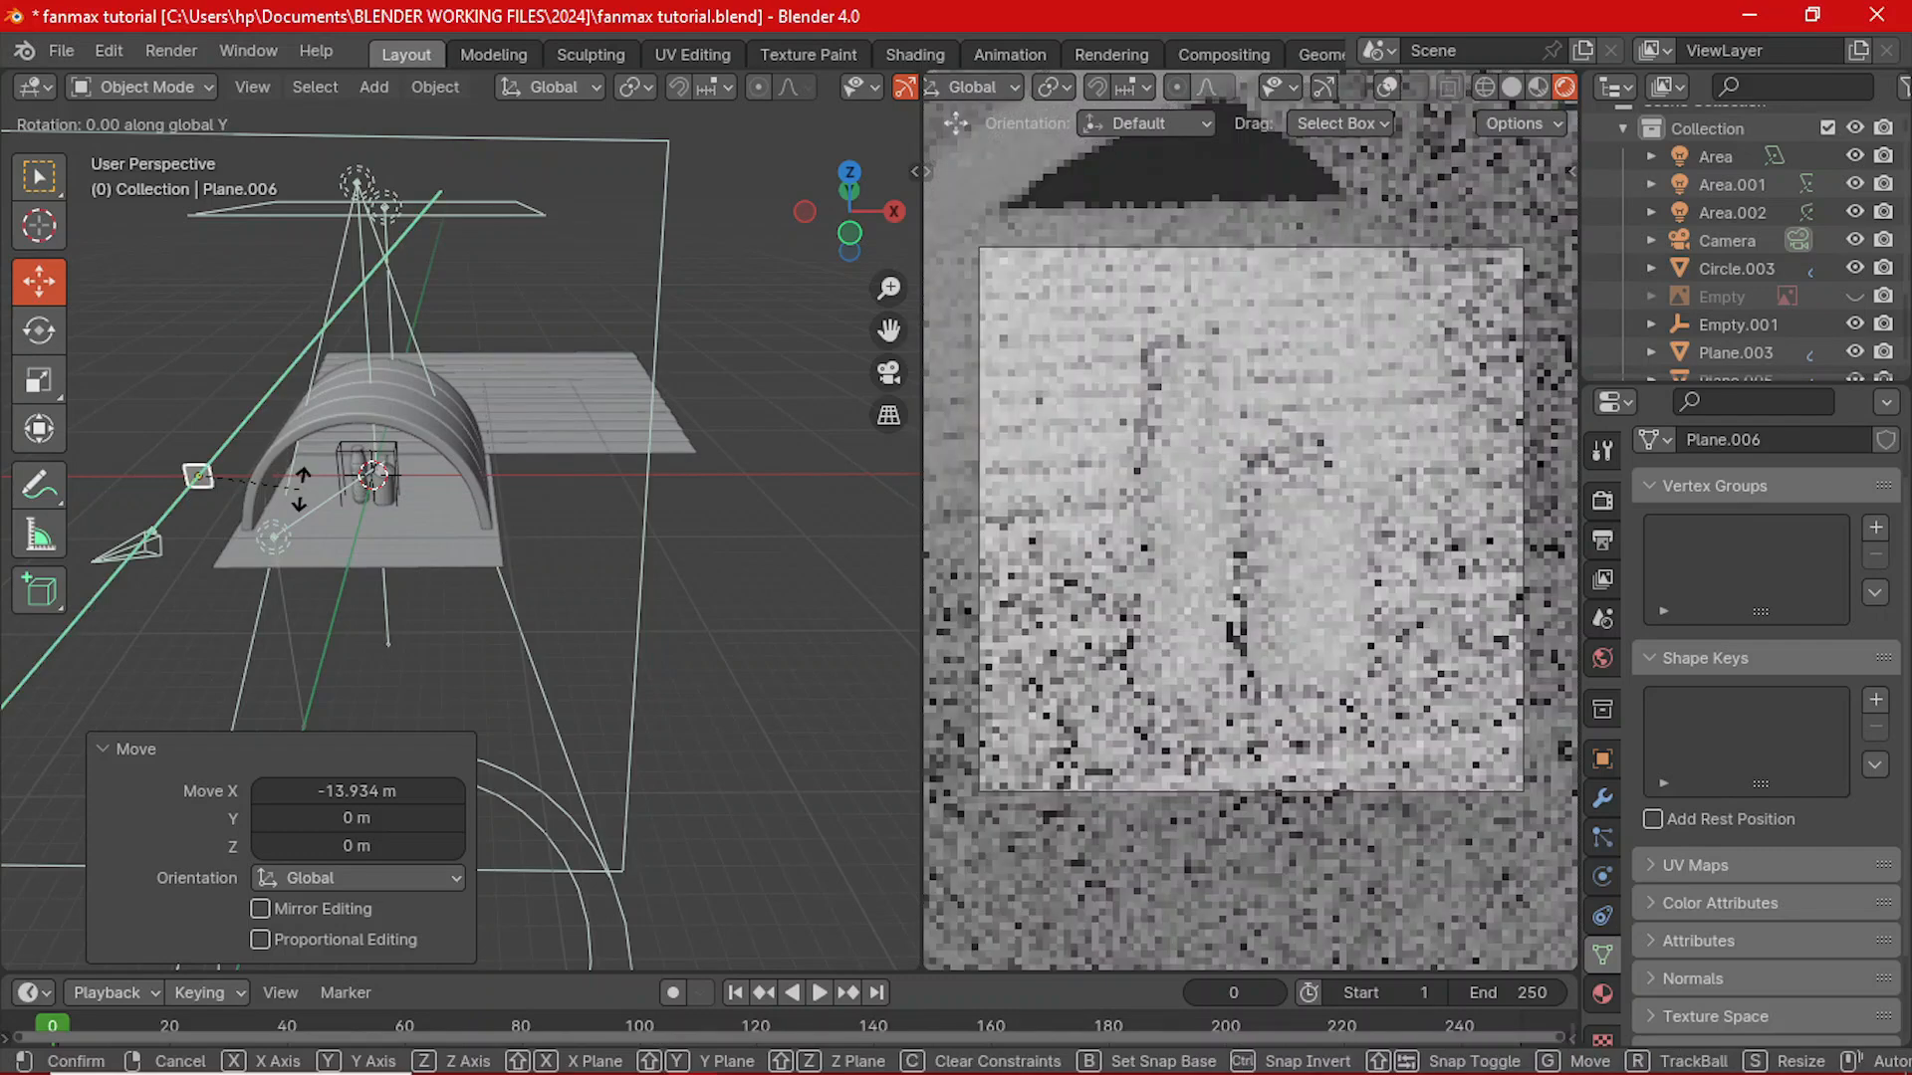
pyautogui.click(301, 488)
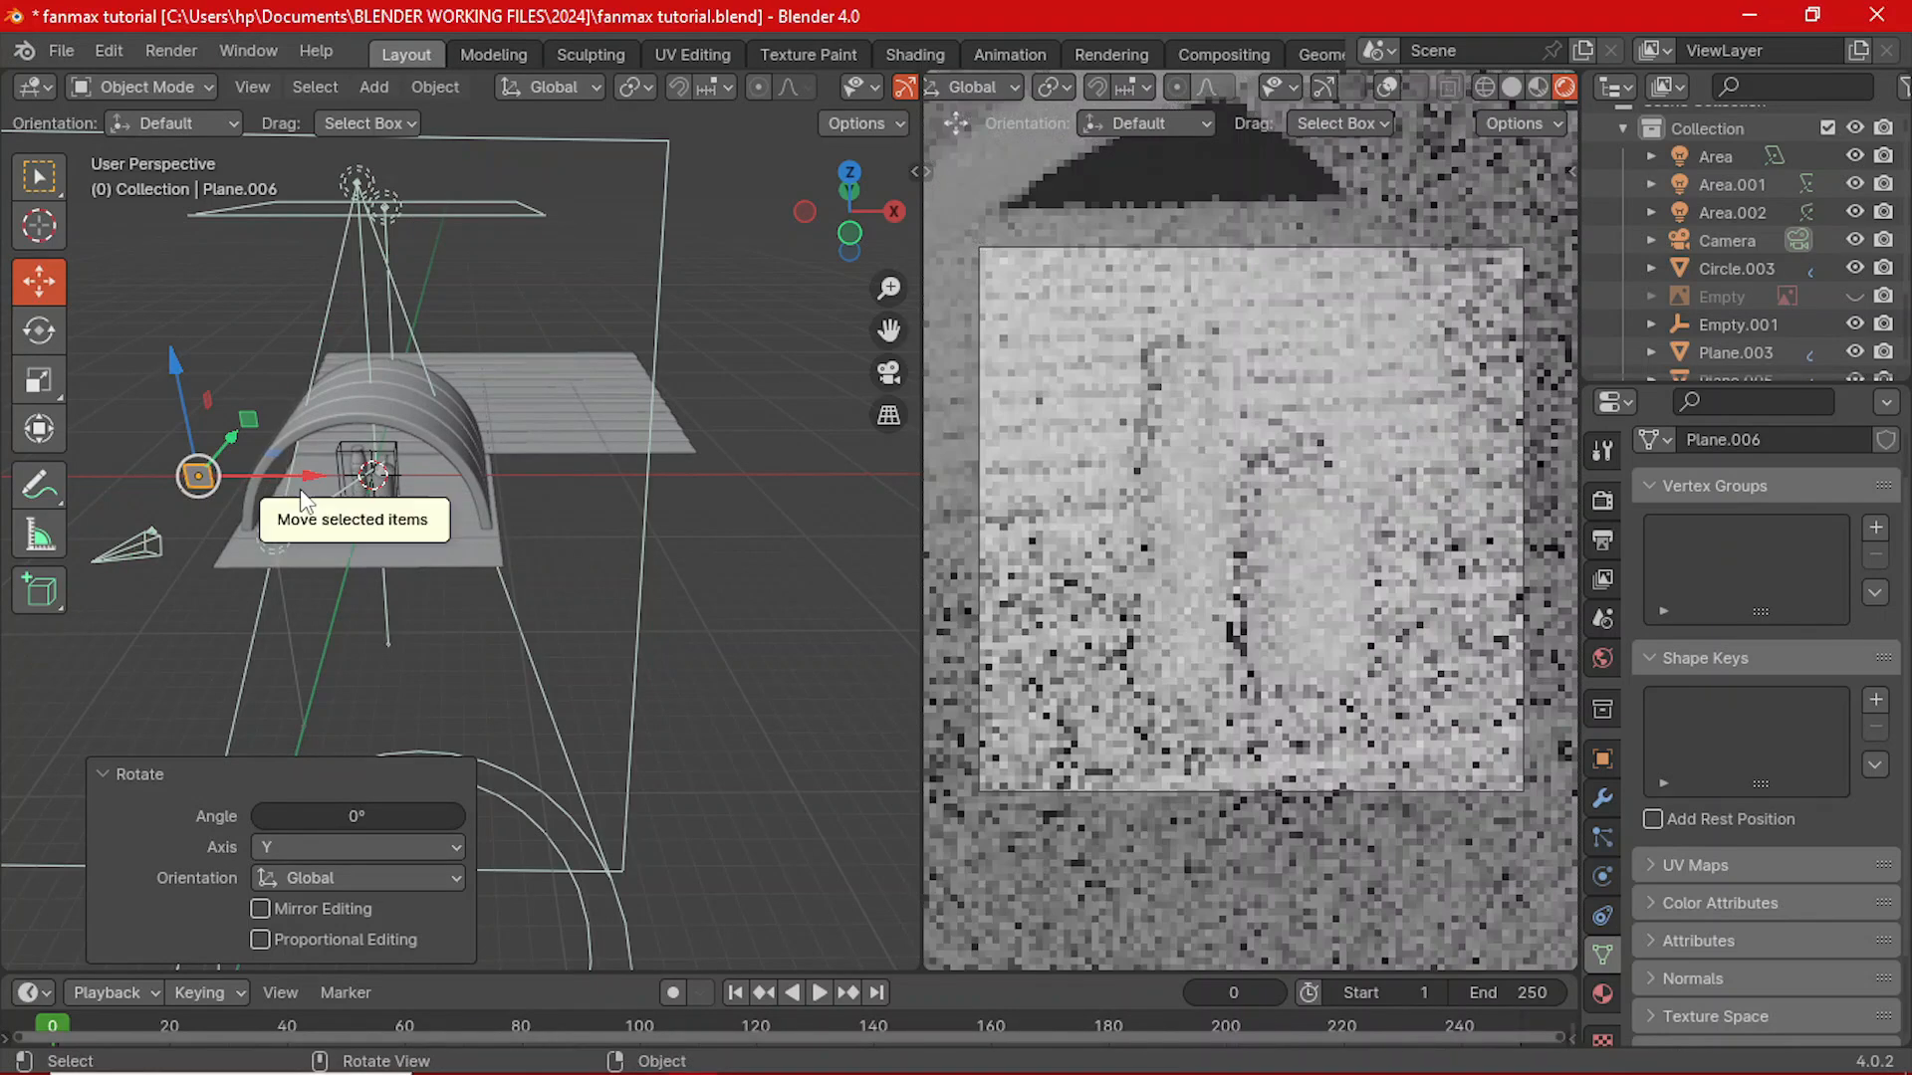
pyautogui.write('rz')
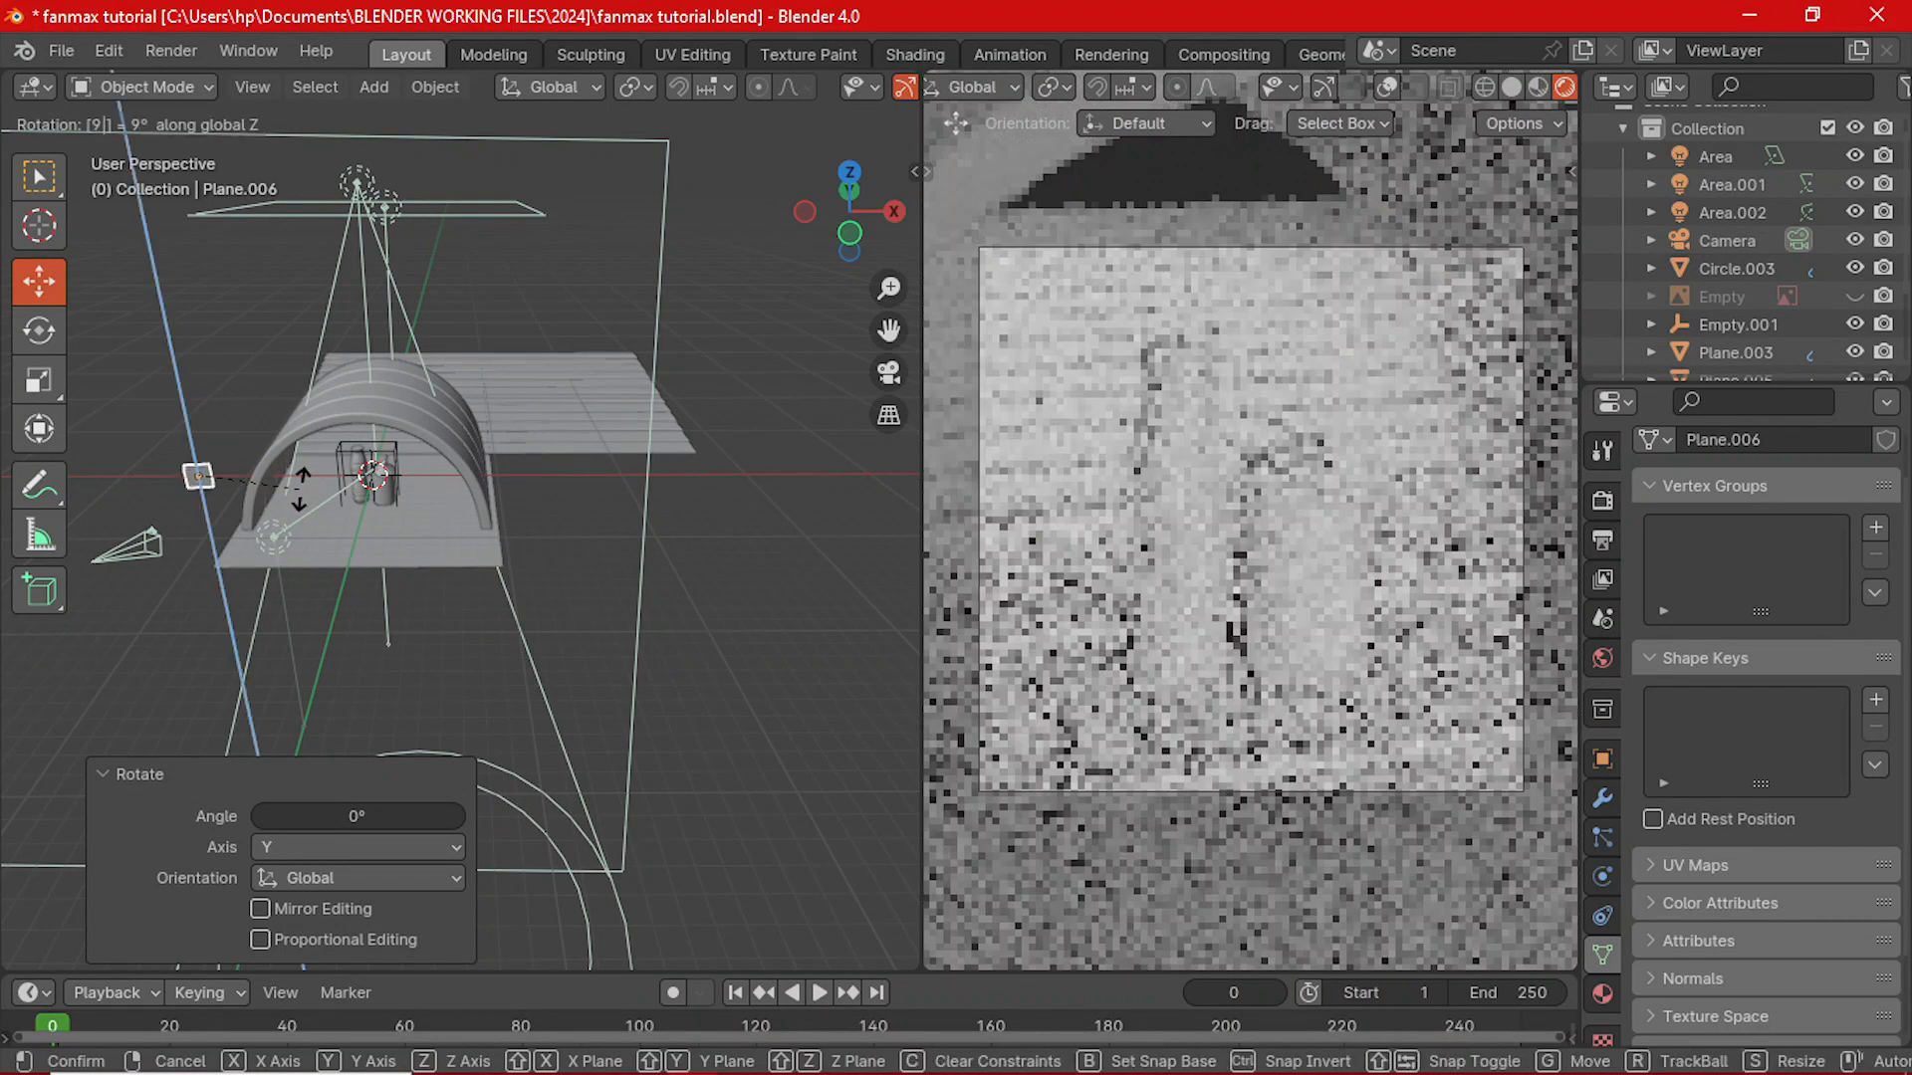
pyautogui.write('90')
pyautogui.press('Return')
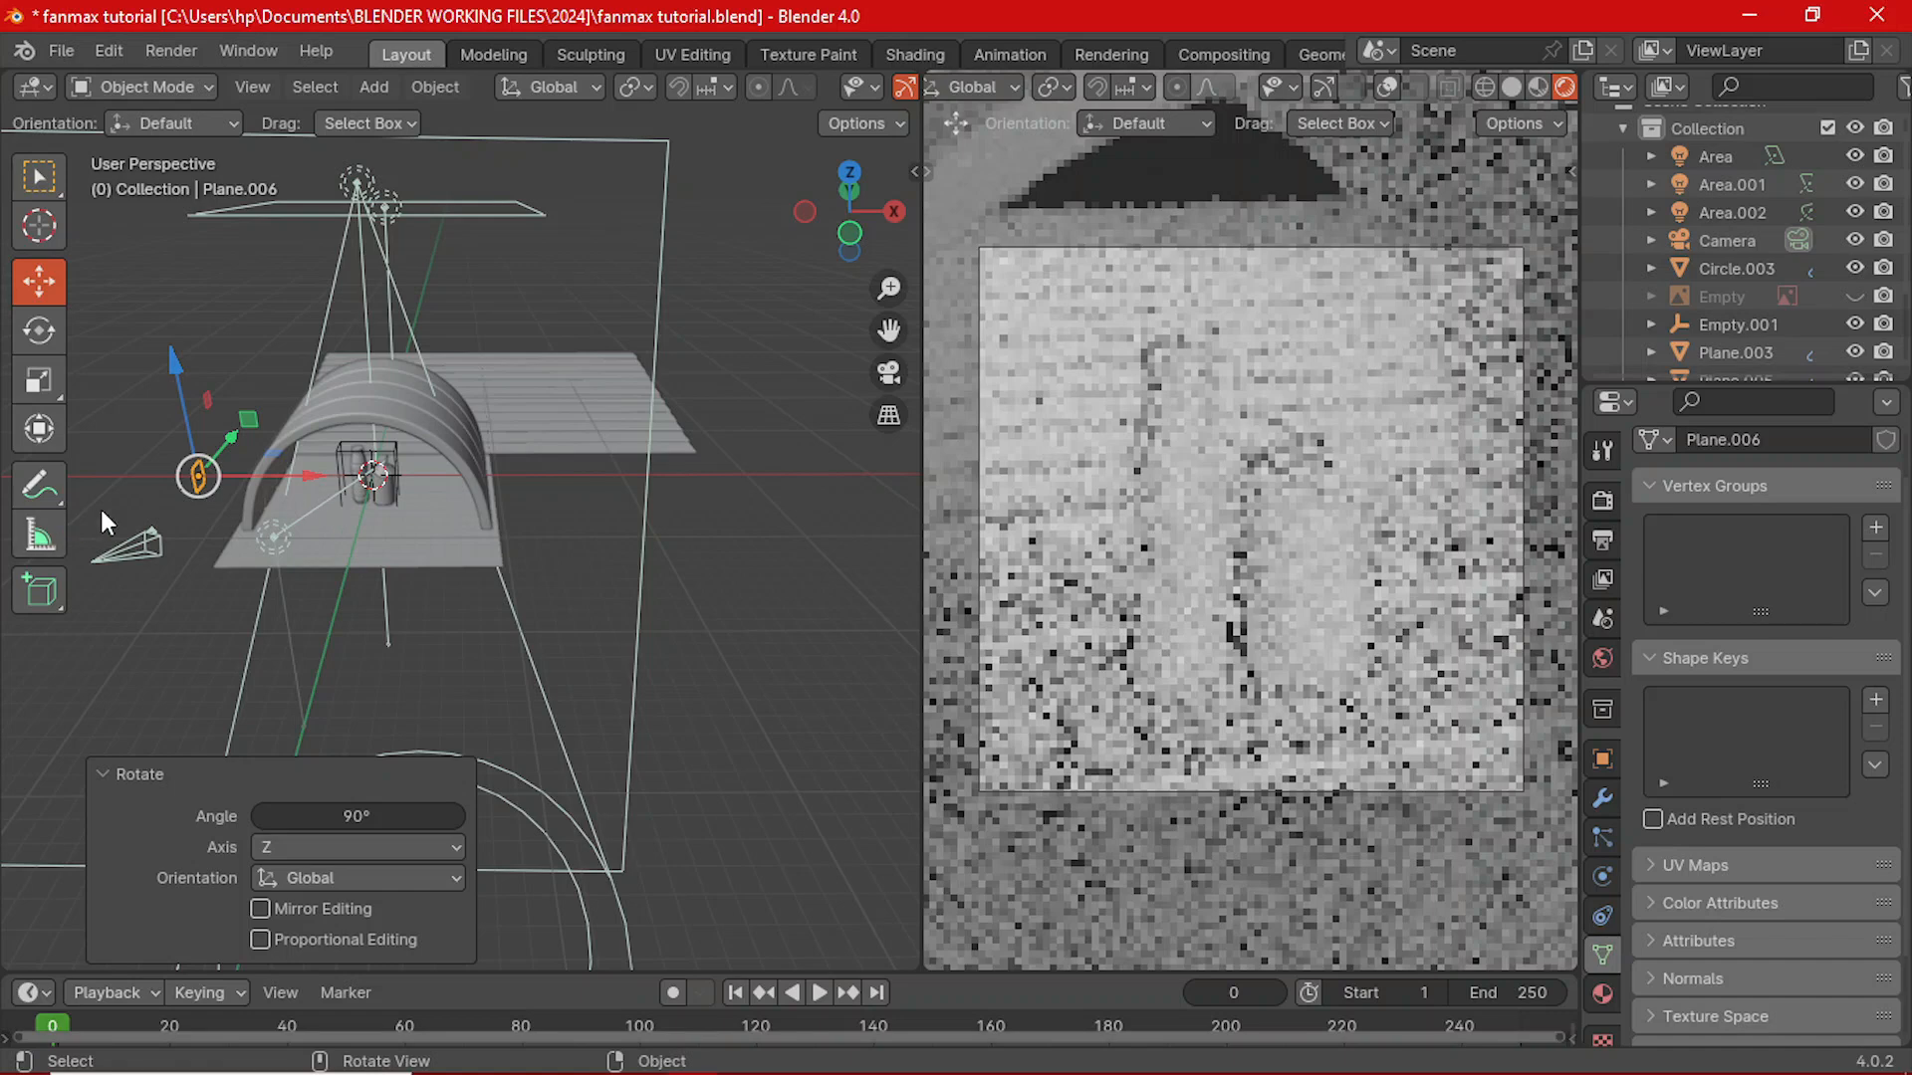
# - Enlarge the upright plane beside the tunnel by a factor of about 3.62 and again by about 2.16
pyautogui.press('s')
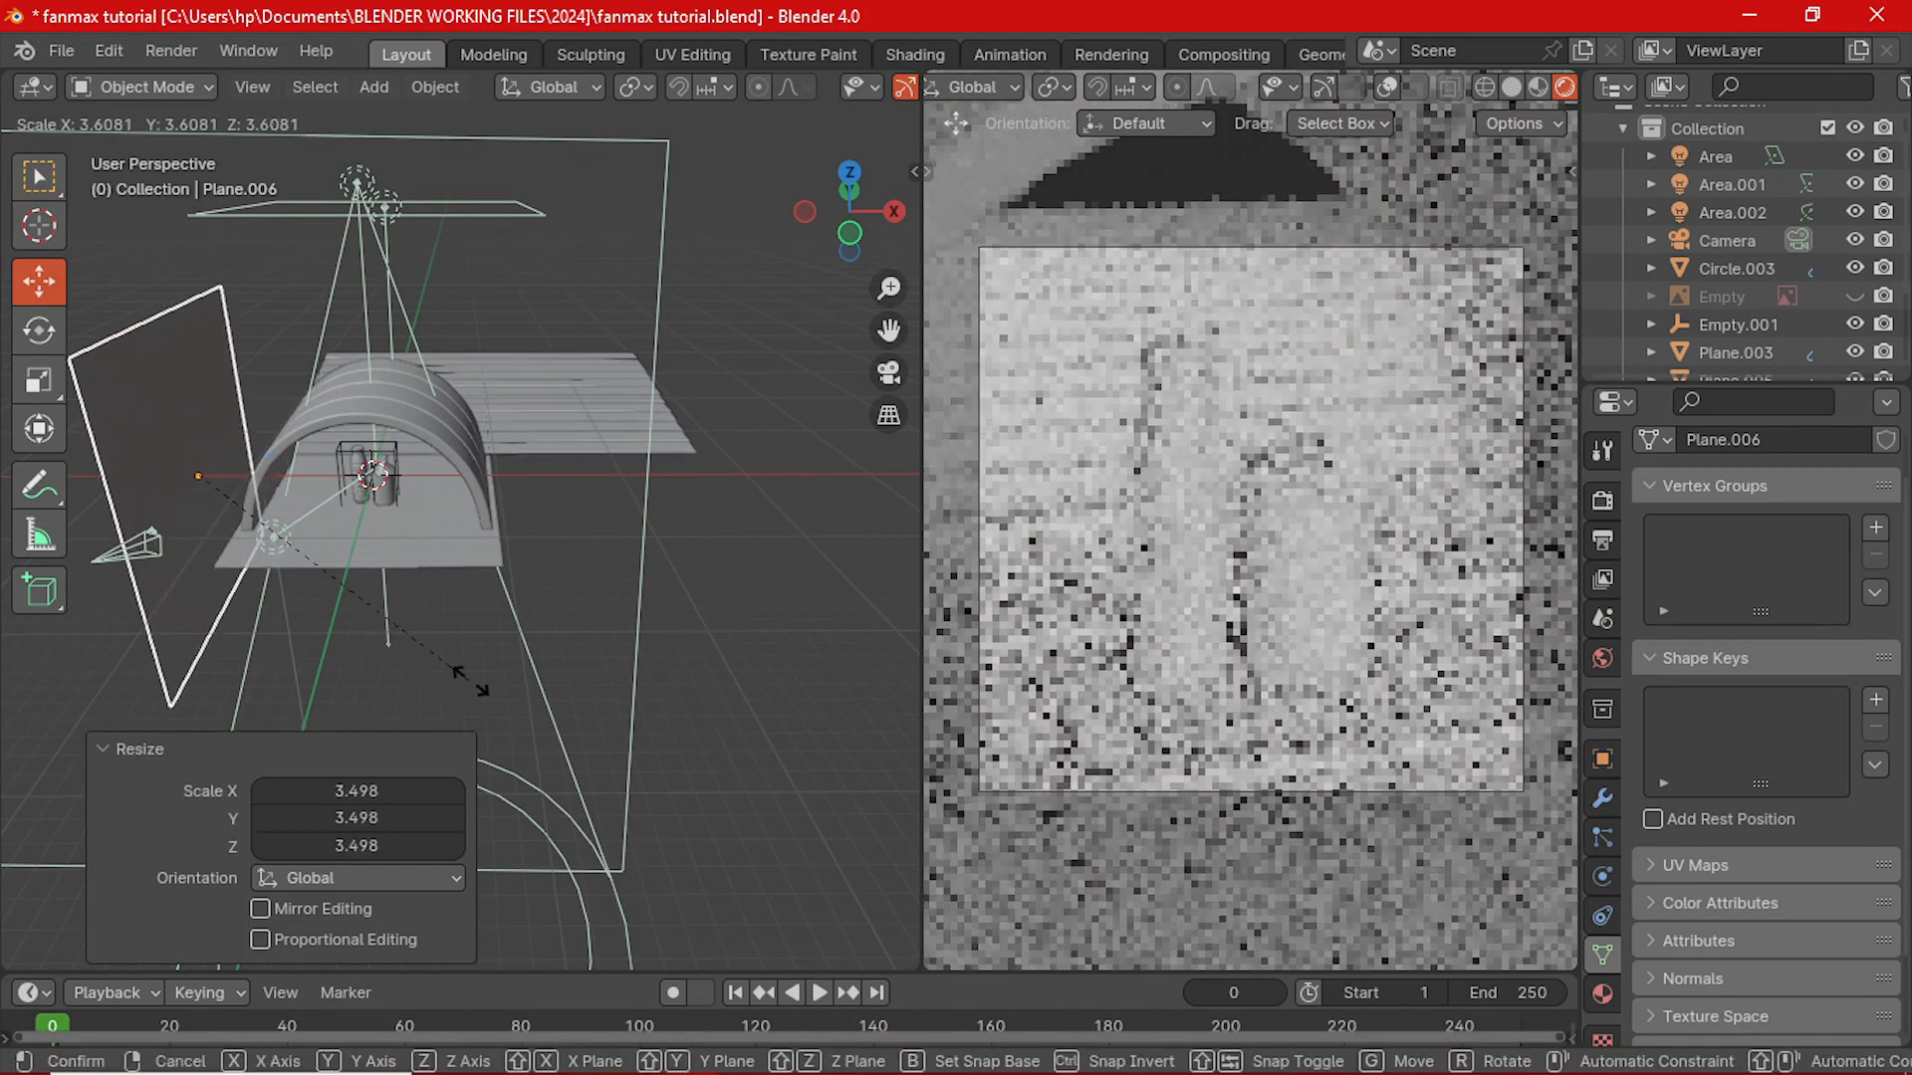
pyautogui.click(471, 682)
pyautogui.scroll(-3, 316, 528)
pyautogui.press('s')
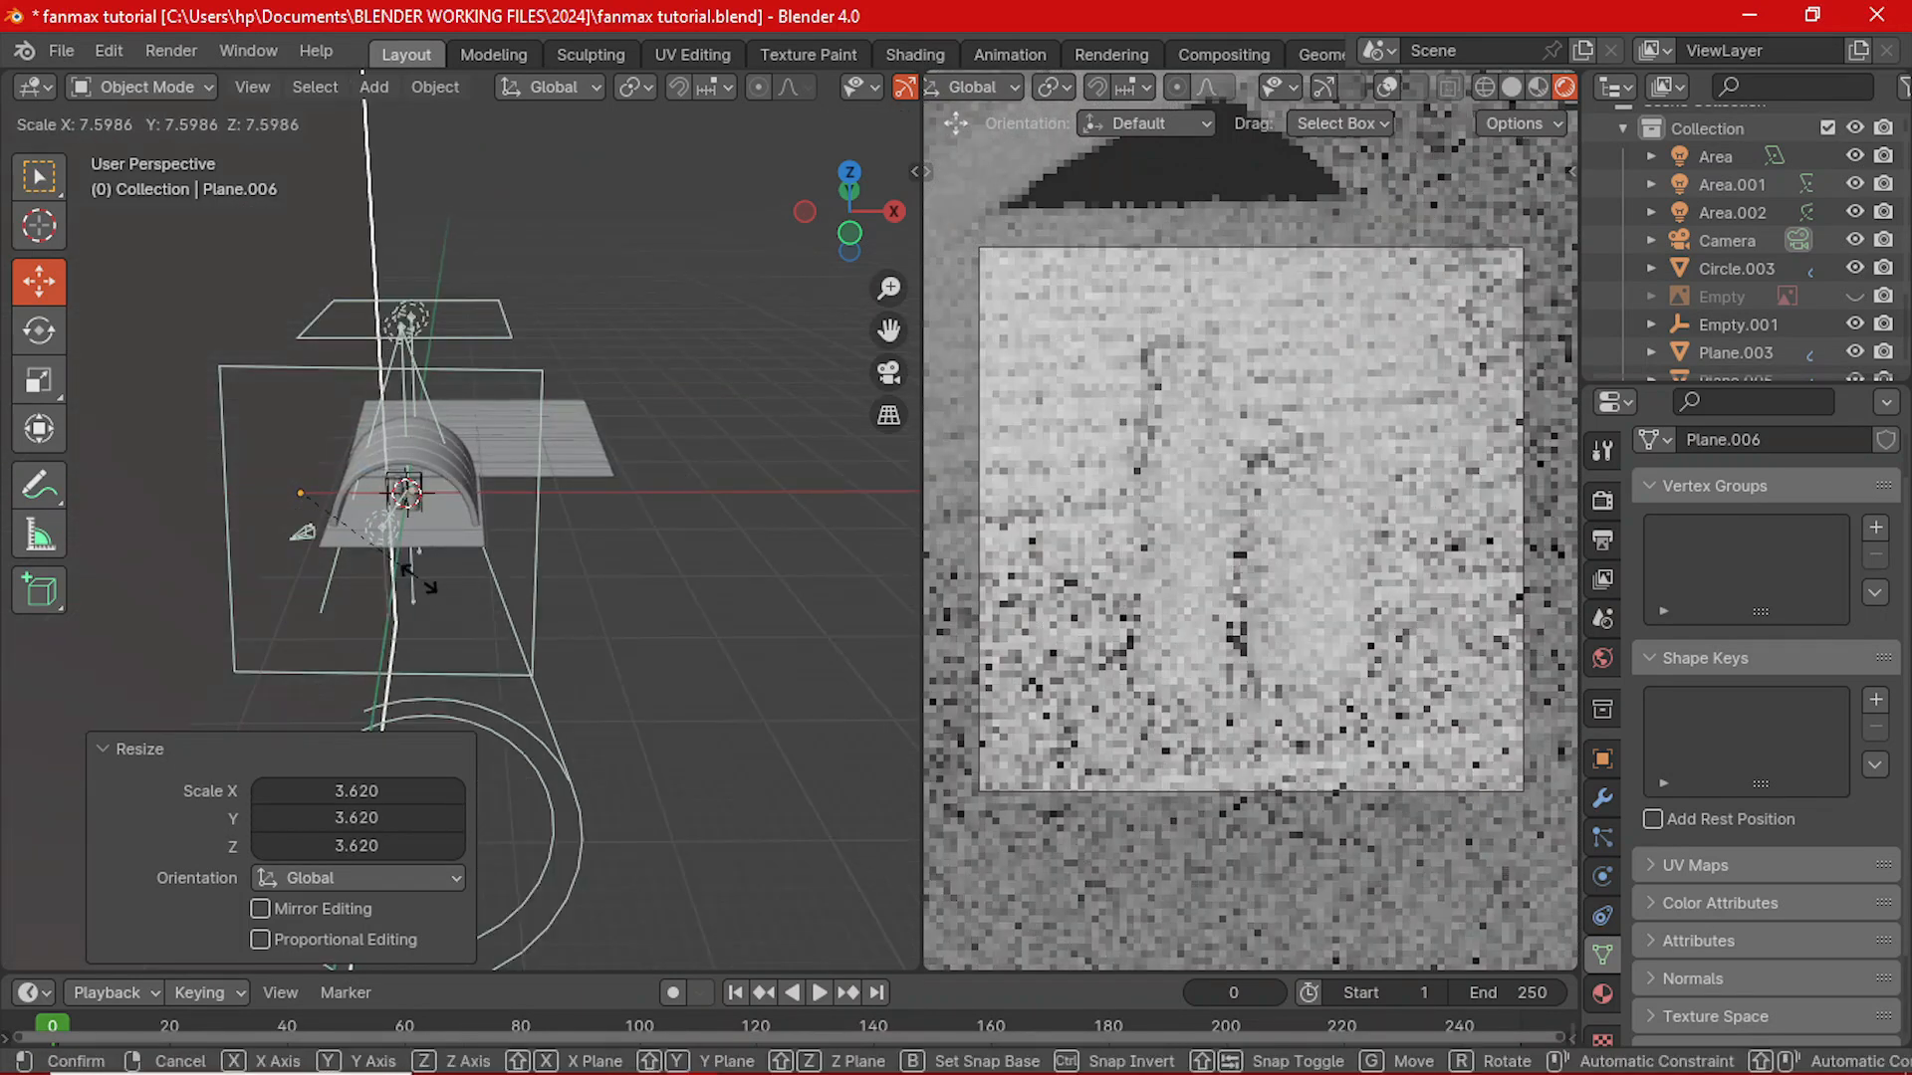
pyautogui.click(500, 600)
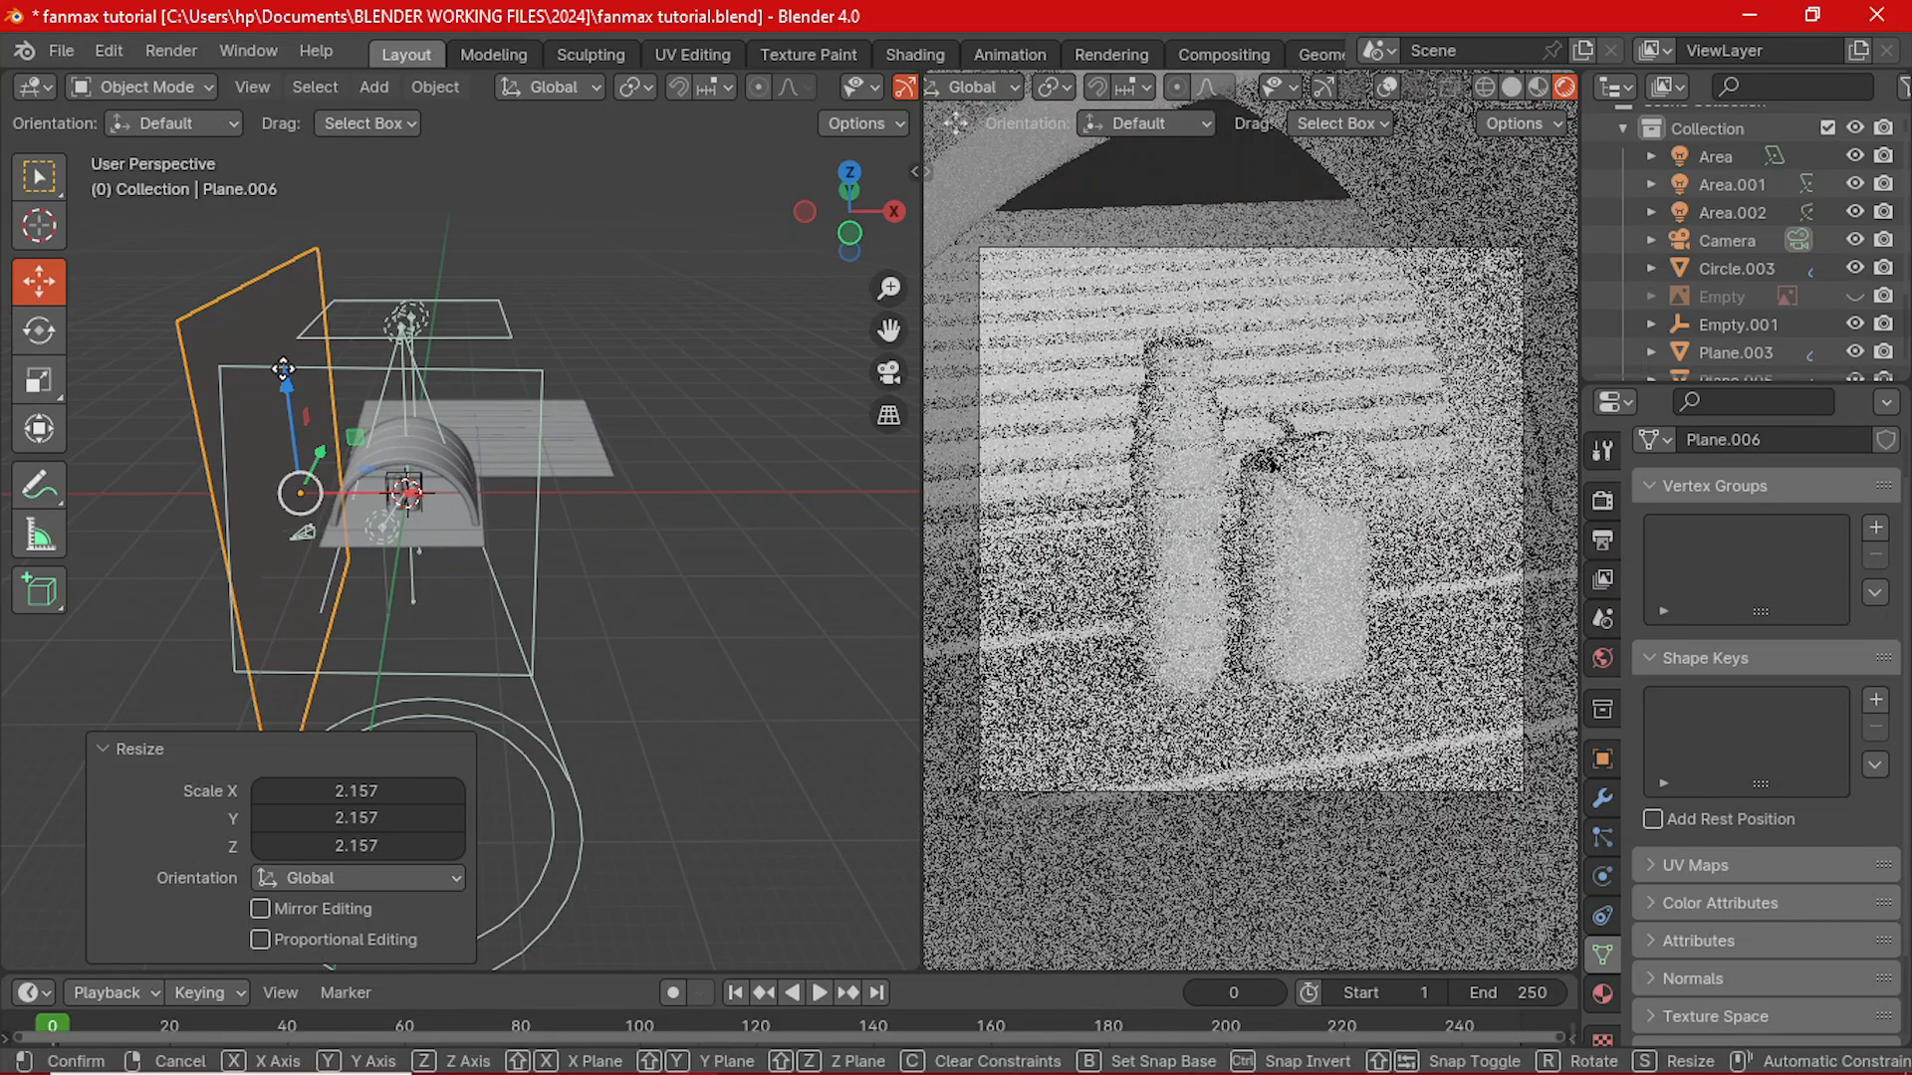
# - Raise the large upright plane about 2.7 m and shift it about 3.4 m farther along negative X
pyautogui.moveTo(282, 373); pyautogui.dragTo(271, 362)
pyautogui.moveTo(271, 363); pyautogui.dragTo(313, 384, button='middle')
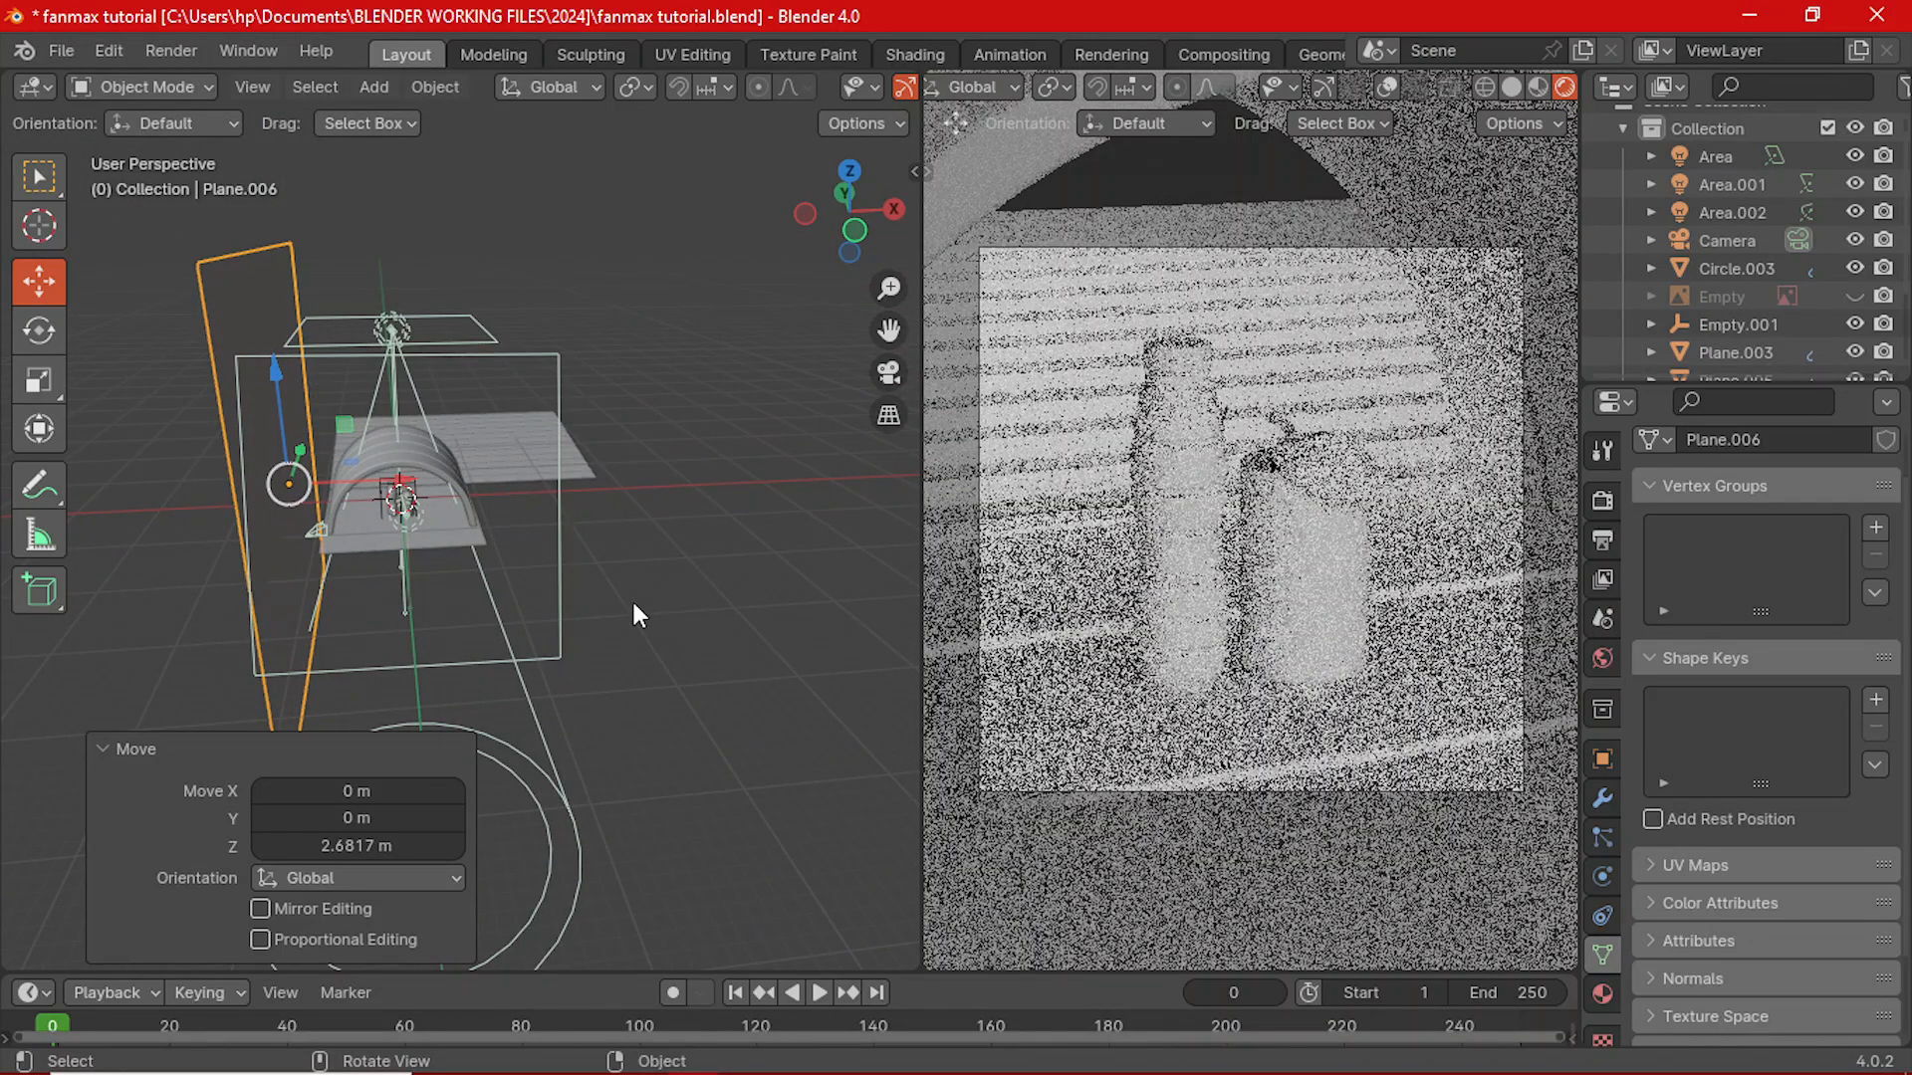
pyautogui.moveTo(350, 485); pyautogui.dragTo(666, 534, button='middle')
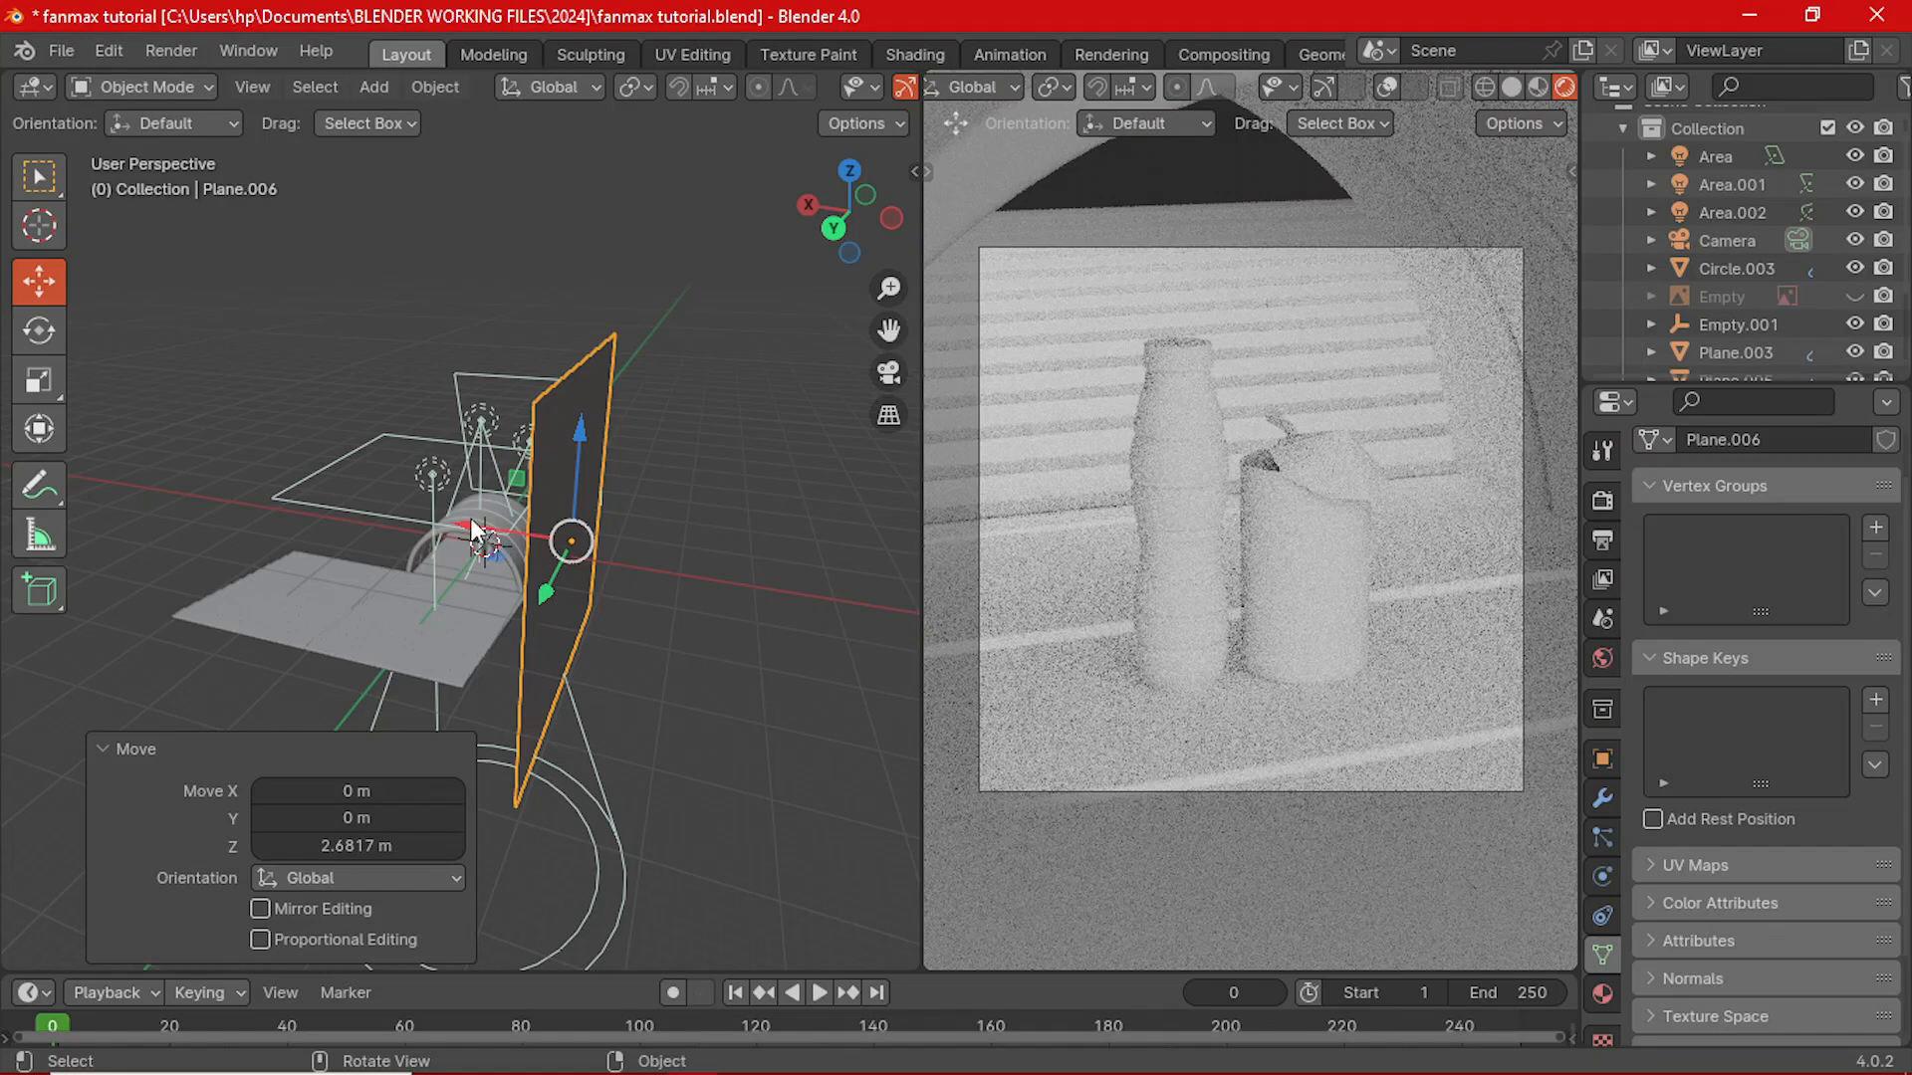
pyautogui.moveTo(473, 527); pyautogui.dragTo(498, 540)
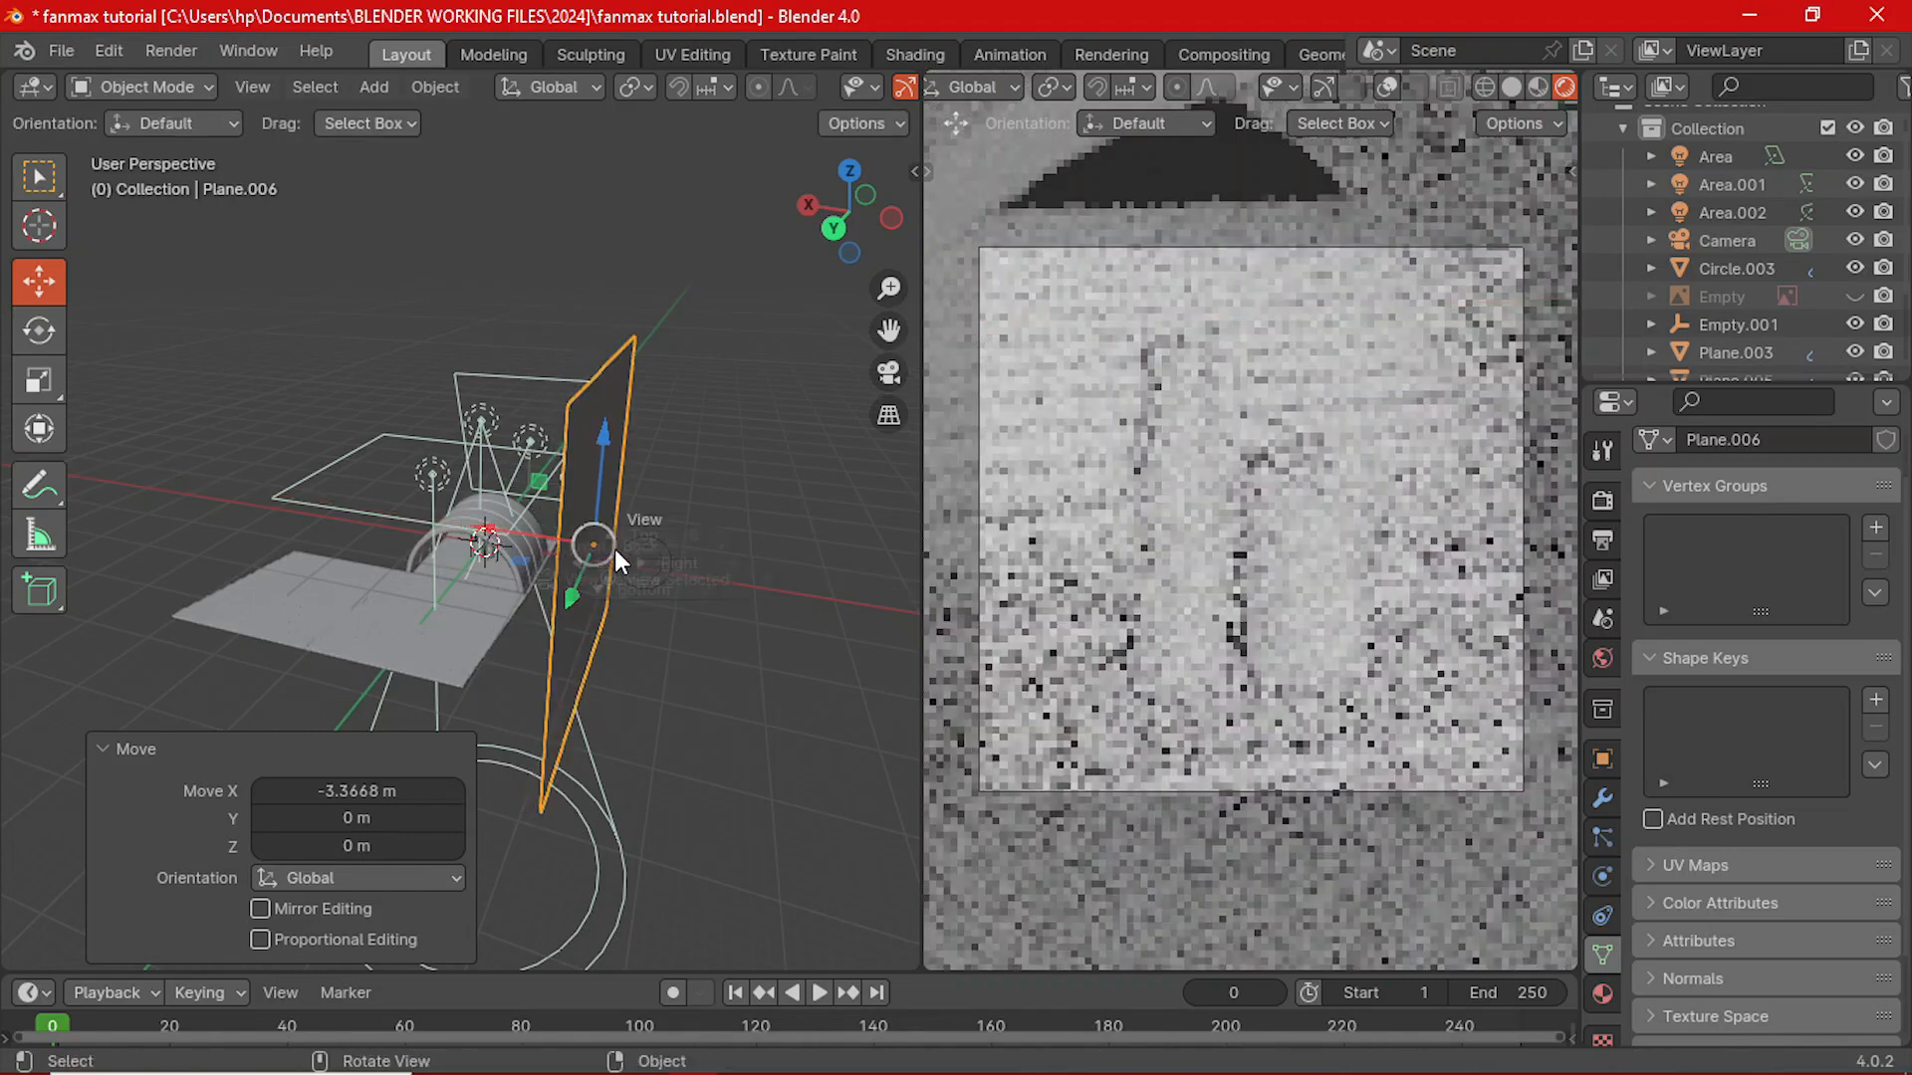
# - In front view, tilt the large plane about 11° toward the tunnel and raise it about 4.6 m along Z
pyautogui.press('`')
pyautogui.click(546, 505)
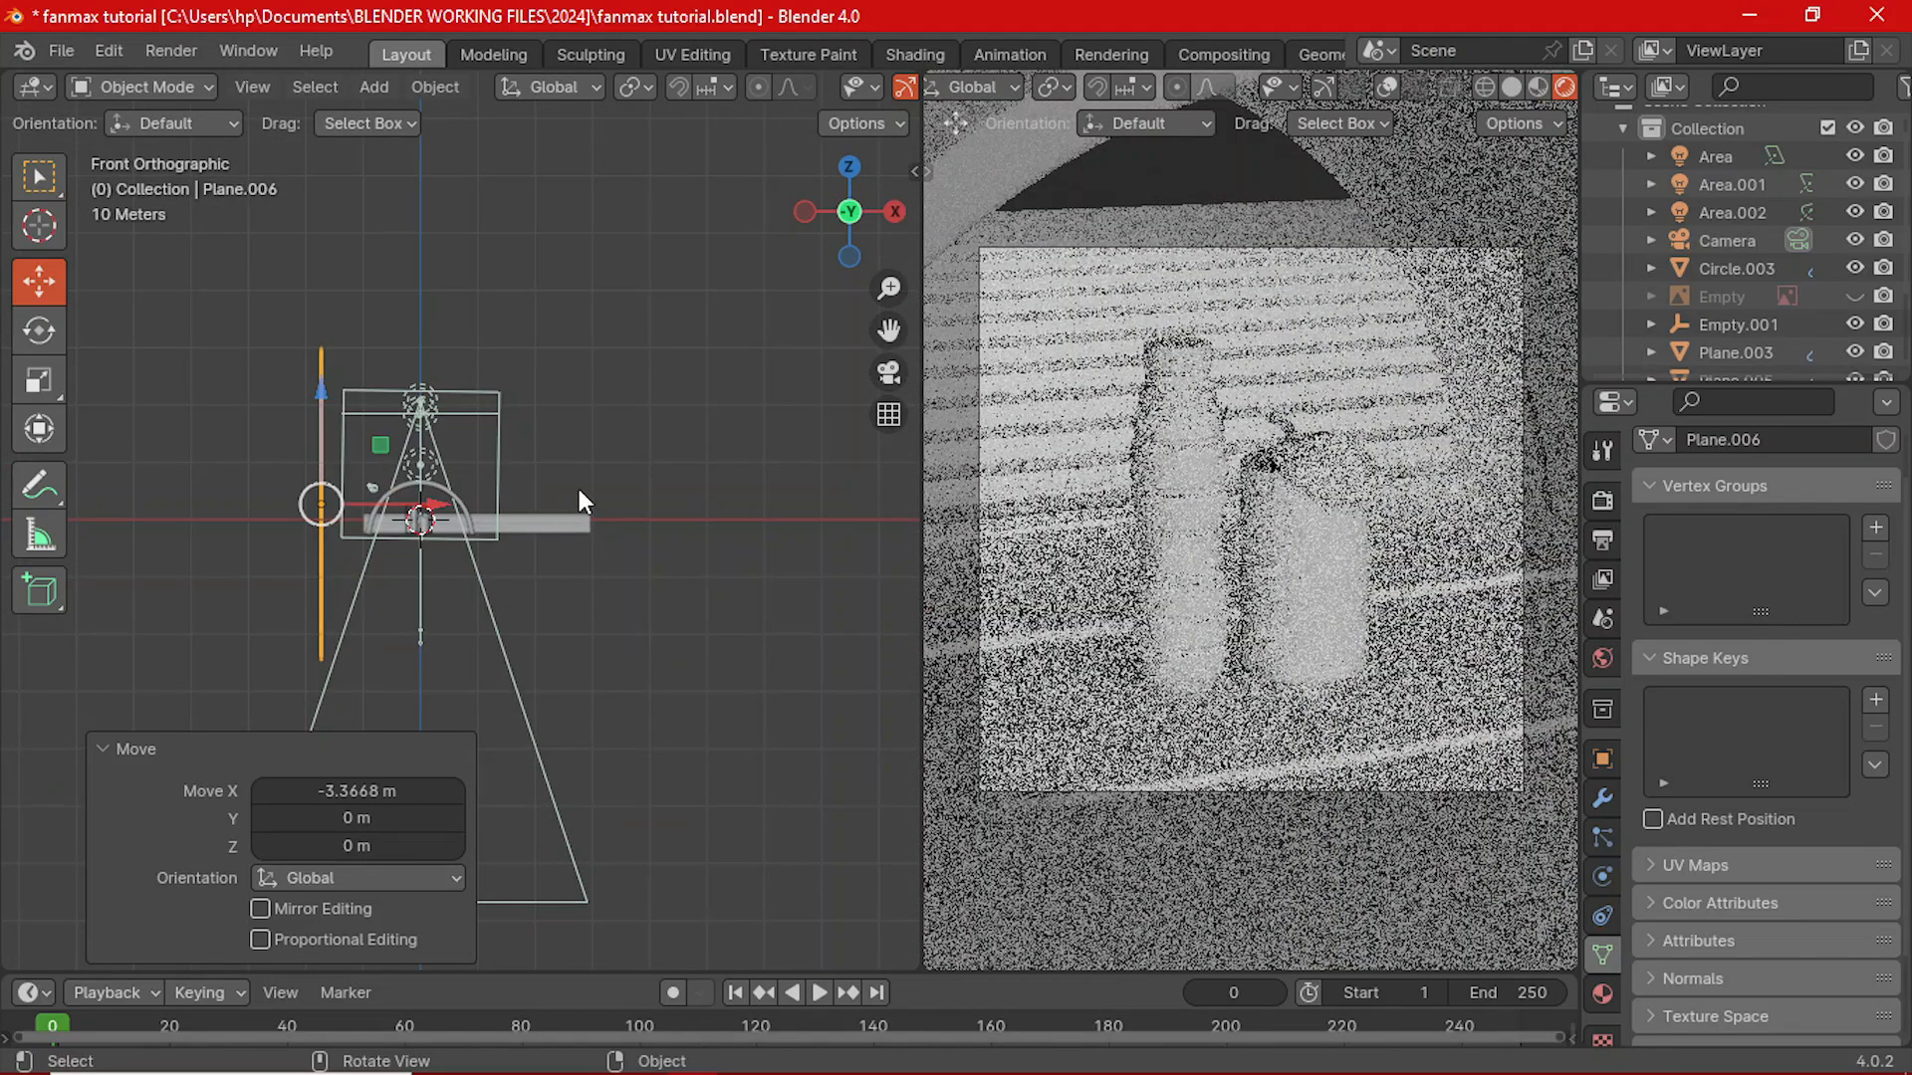
pyautogui.press('r')
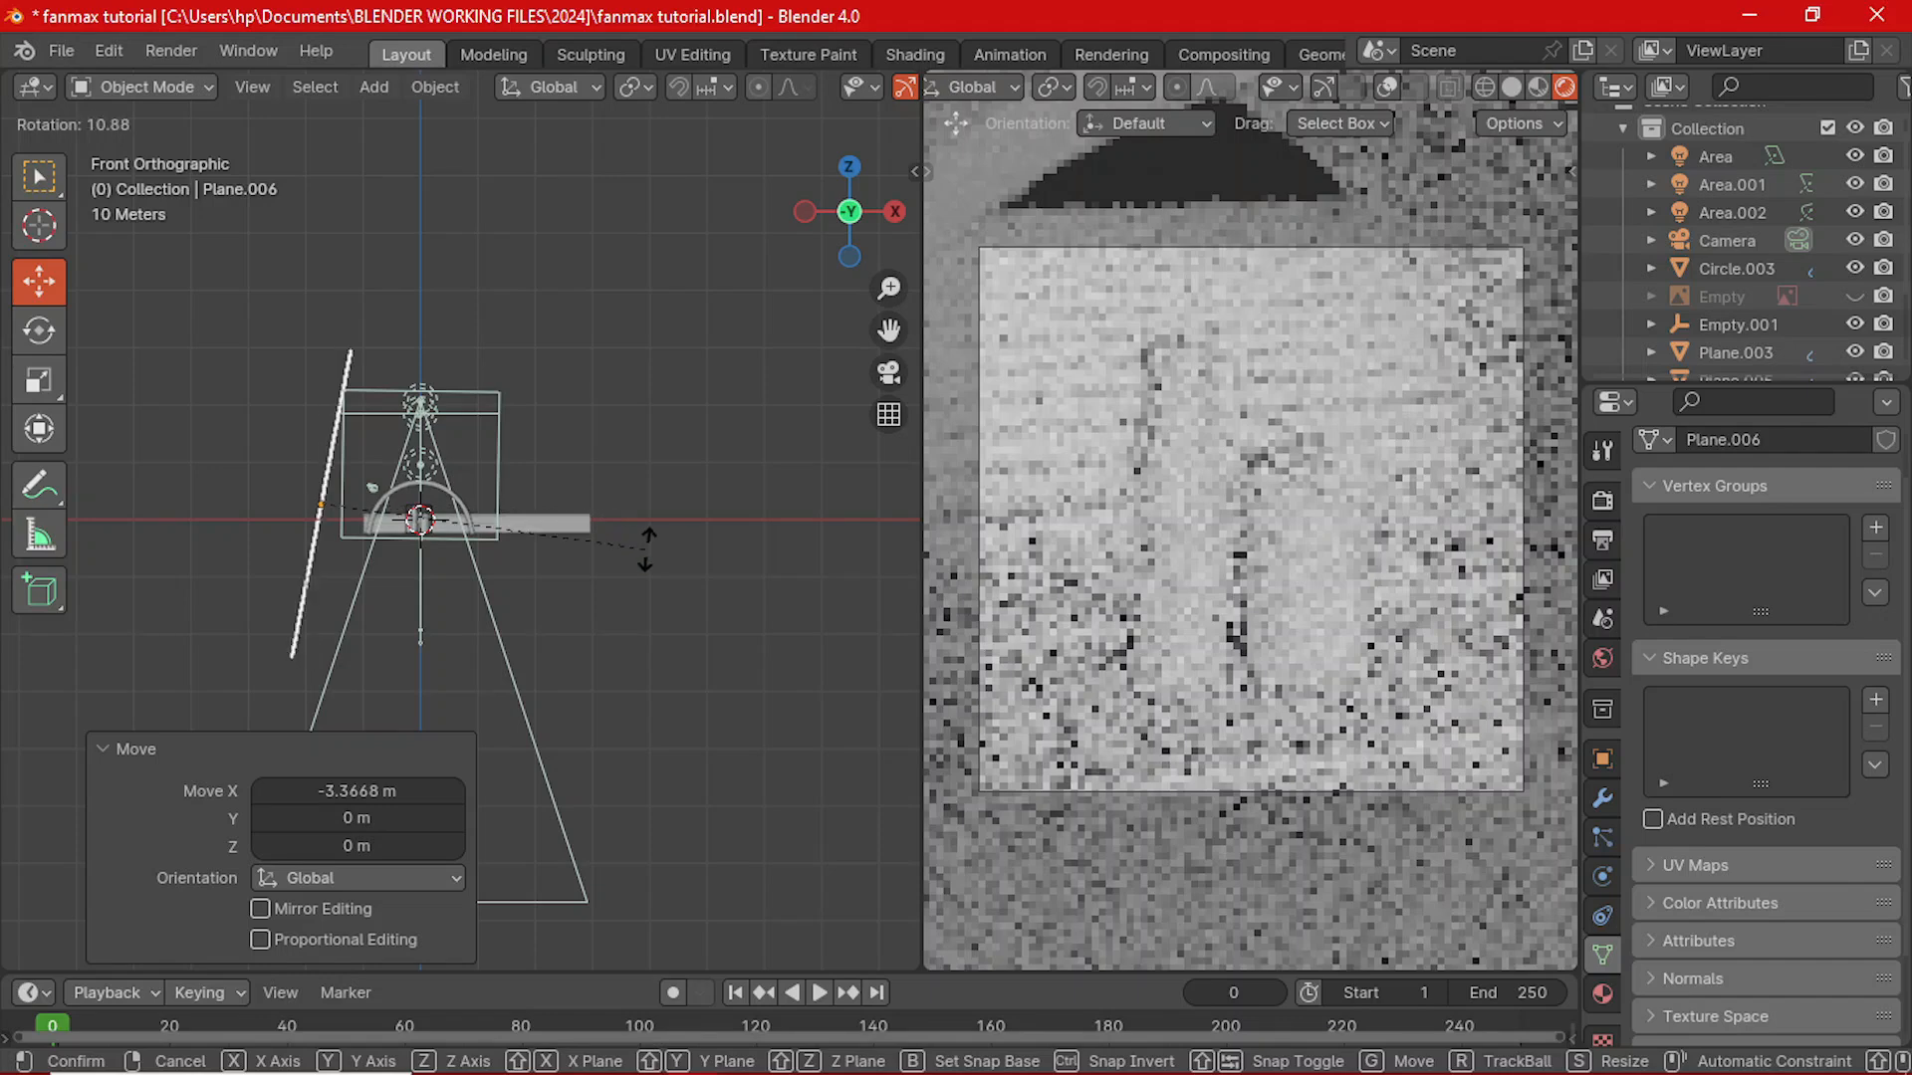
pyautogui.click(648, 549)
pyautogui.press('g')
pyautogui.click(415, 662)
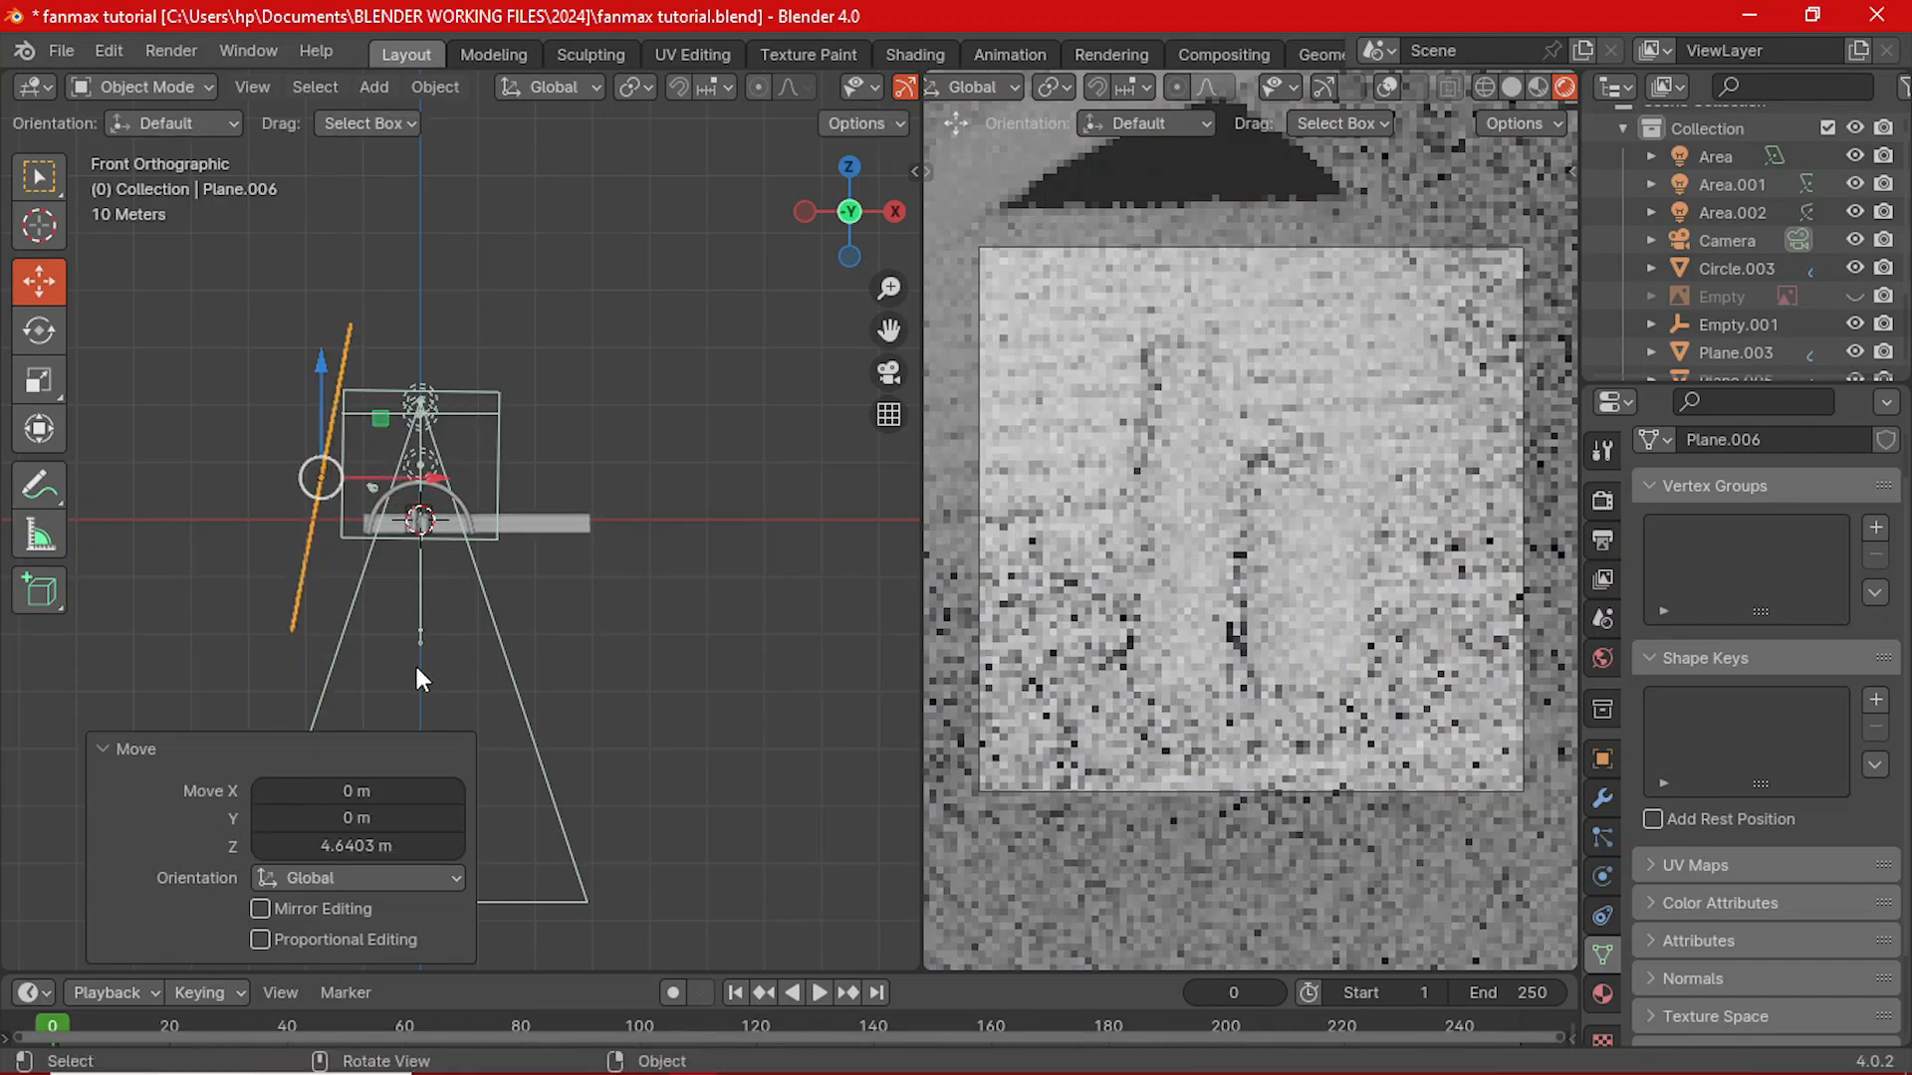
# - Scale the tilted plane down and shift it about 1 m along positive X toward the tunnel
pyautogui.press('s')
pyautogui.click(410, 604)
pyautogui.moveTo(416, 486); pyautogui.dragTo(422, 488)
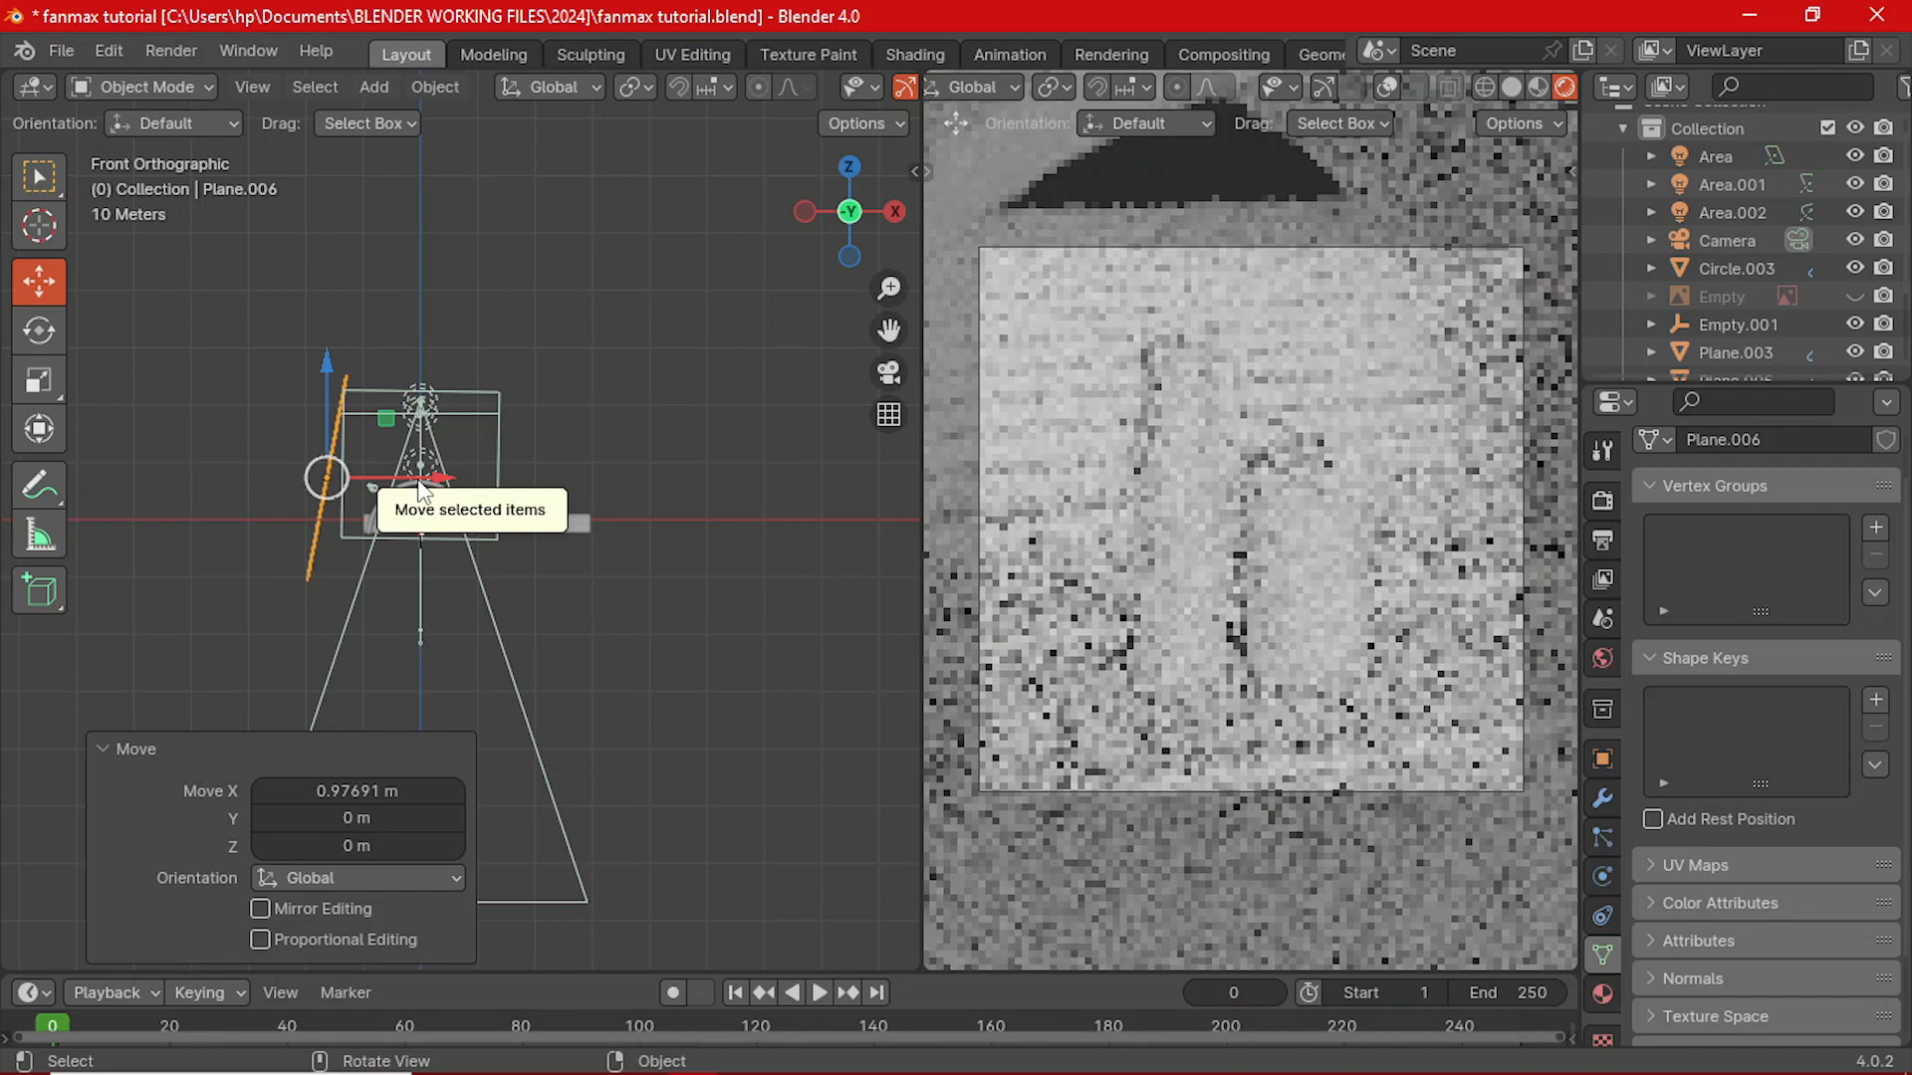
# - Examine the tilted plane's placement relative to the tunnel, products and lights from camera, front and perspective views
pyautogui.press('KP_0')
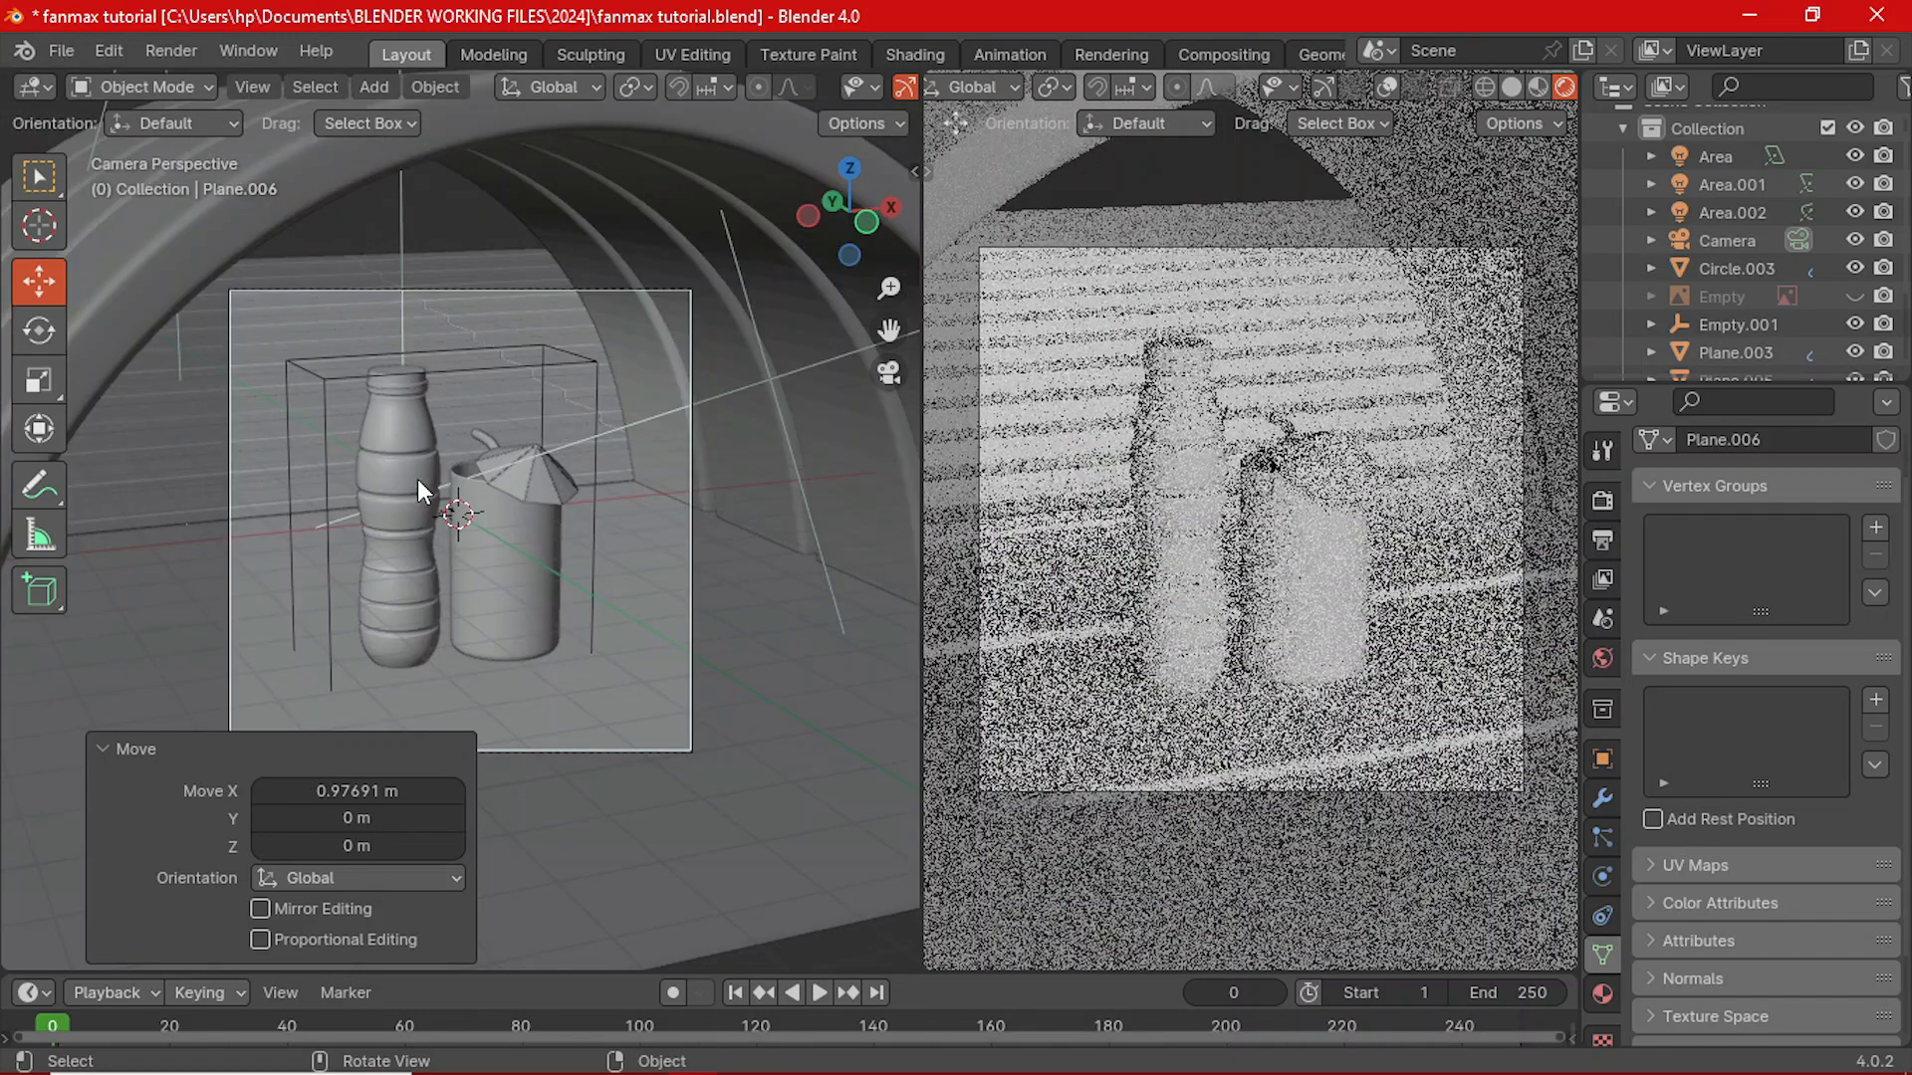
pyautogui.press('KP_1')
pyautogui.scroll(4, 494, 498)
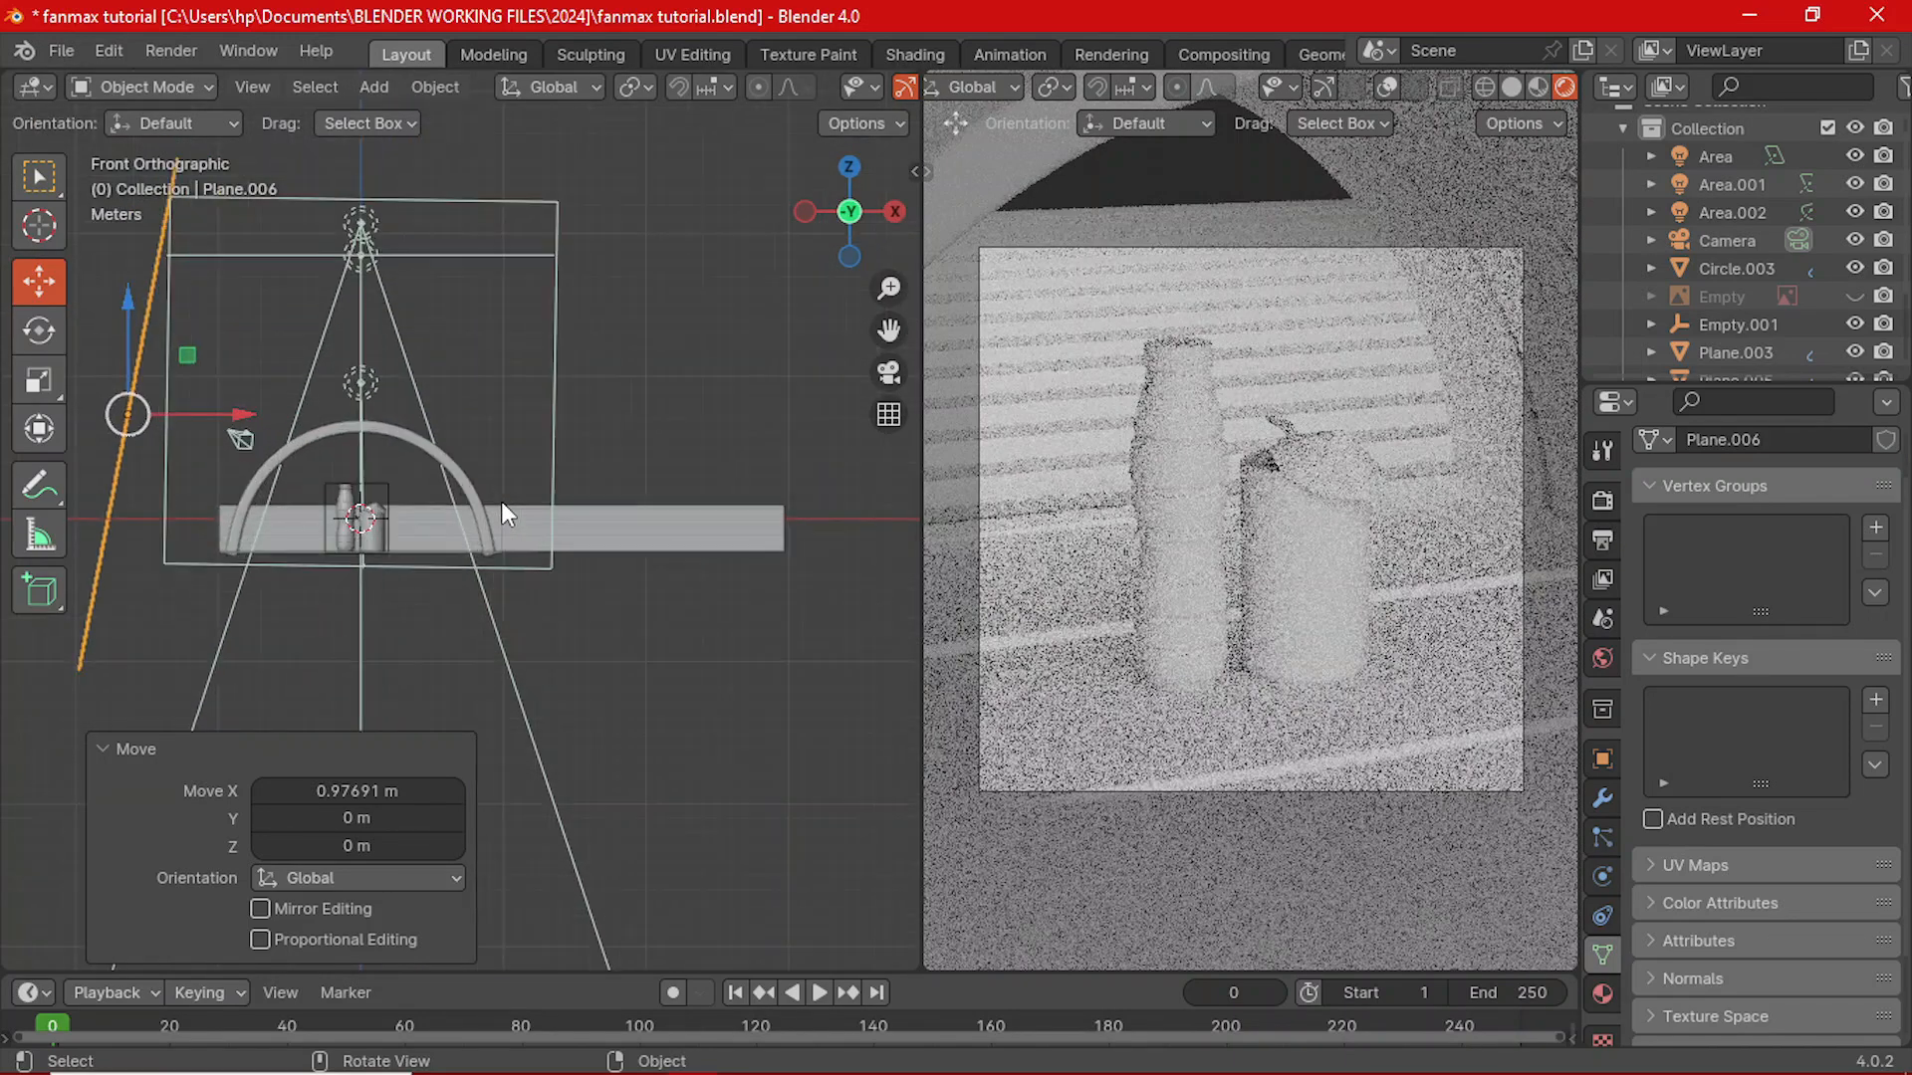
pyautogui.scroll(1, 502, 504)
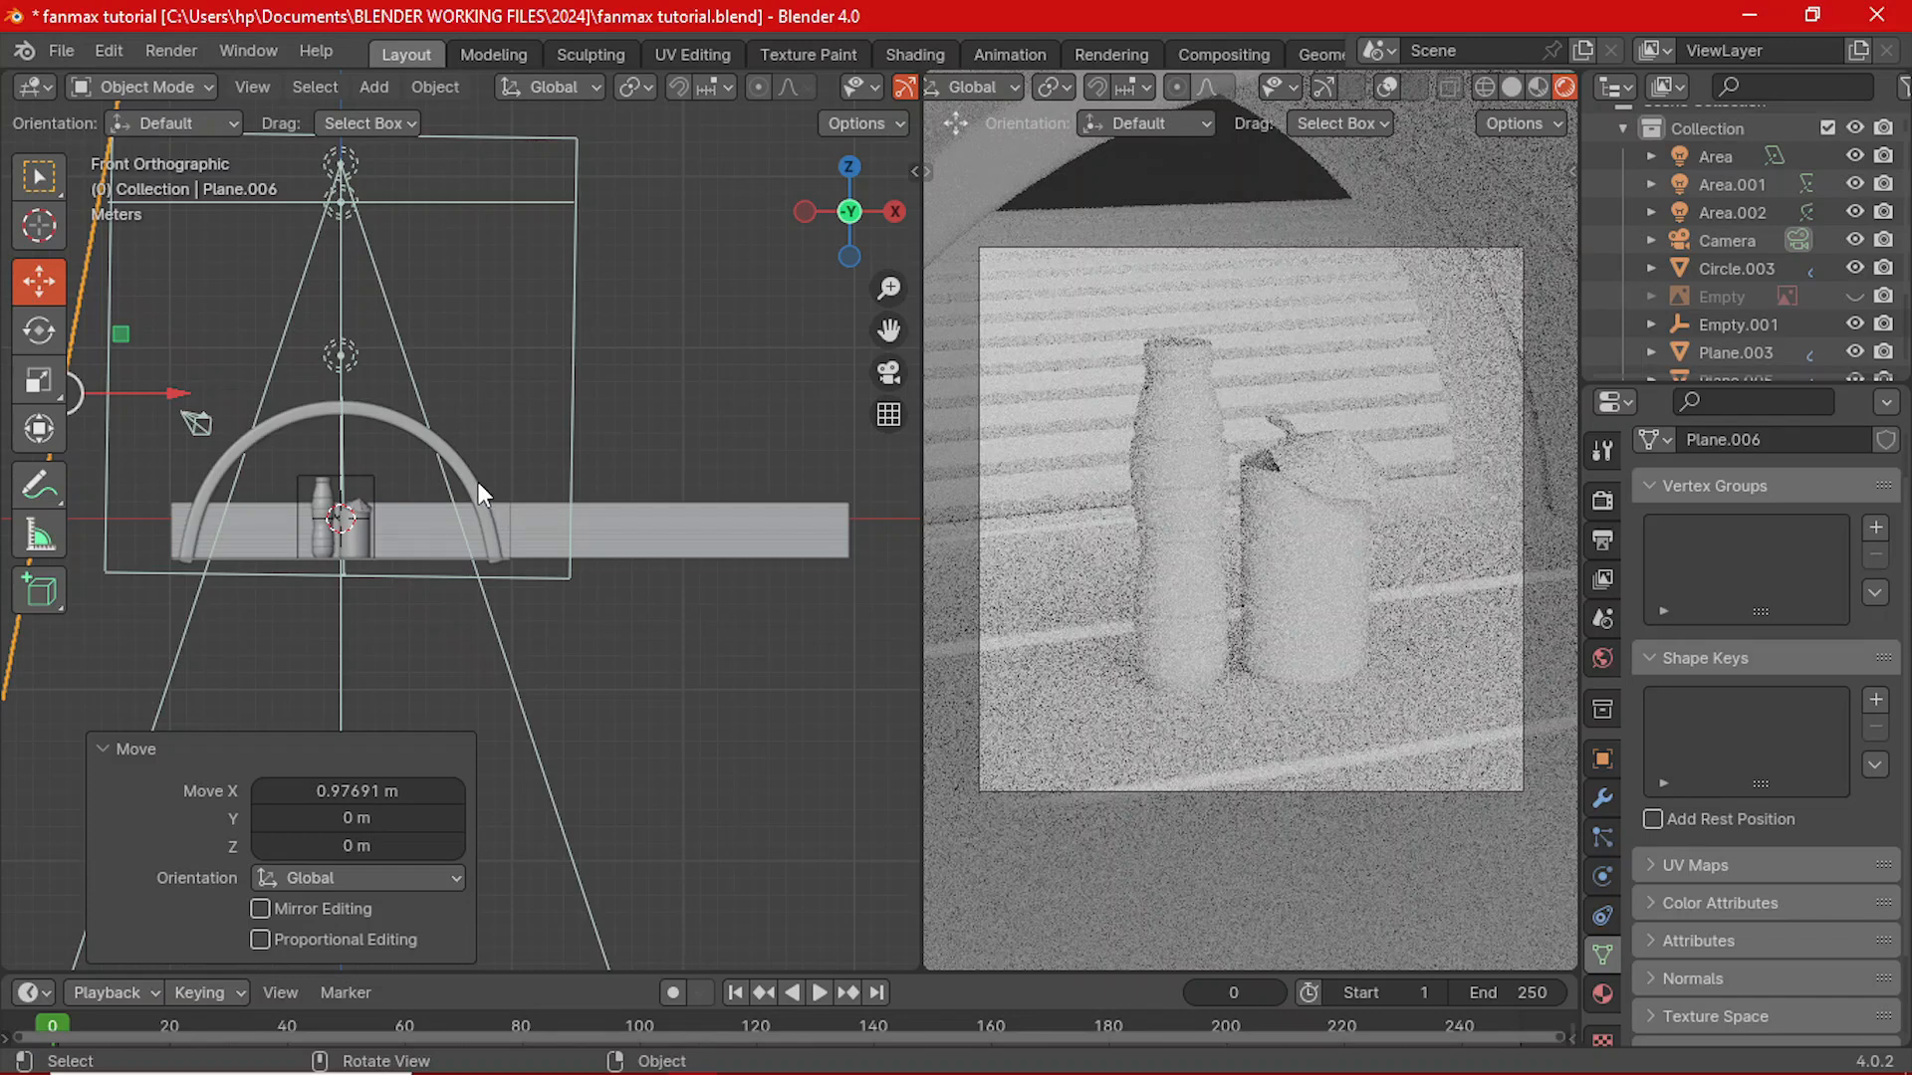
pyautogui.scroll(-2, 443, 482)
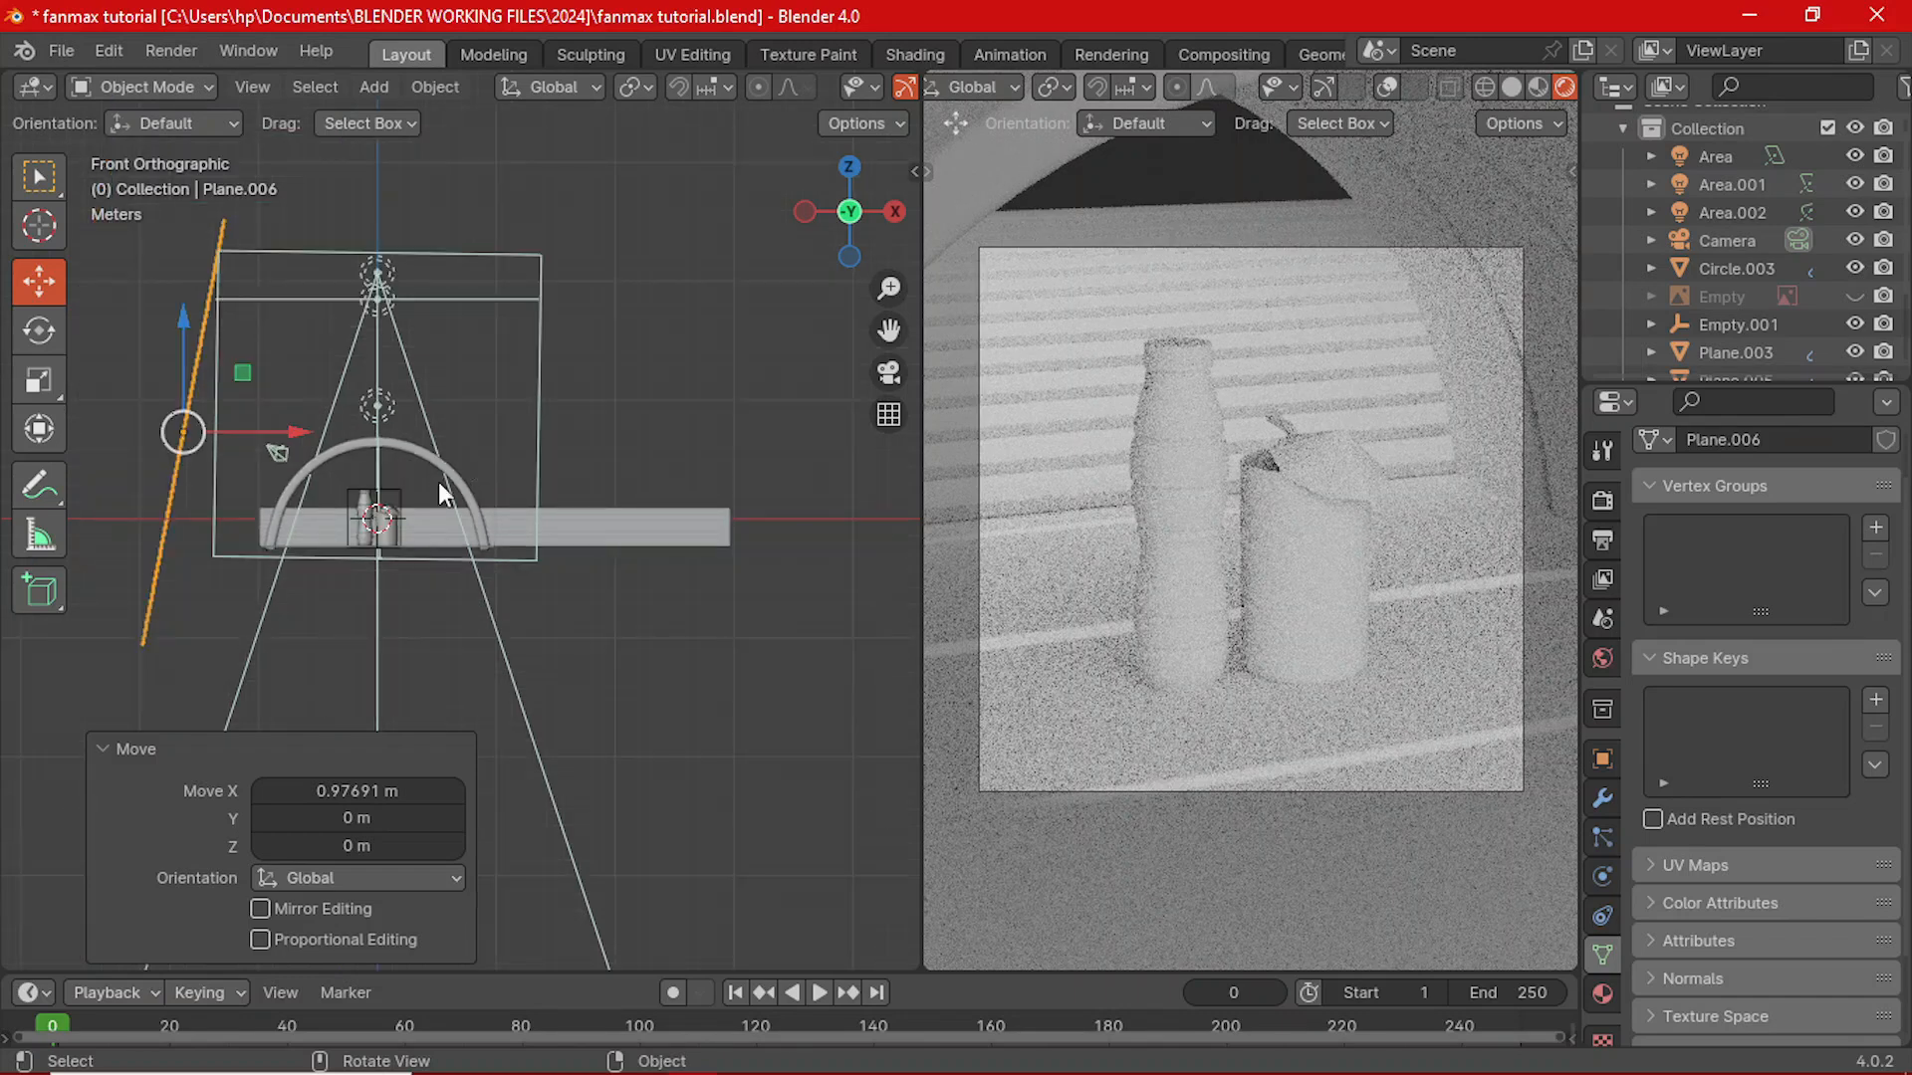
pyautogui.moveTo(438, 482); pyautogui.dragTo(403, 529, button='middle')
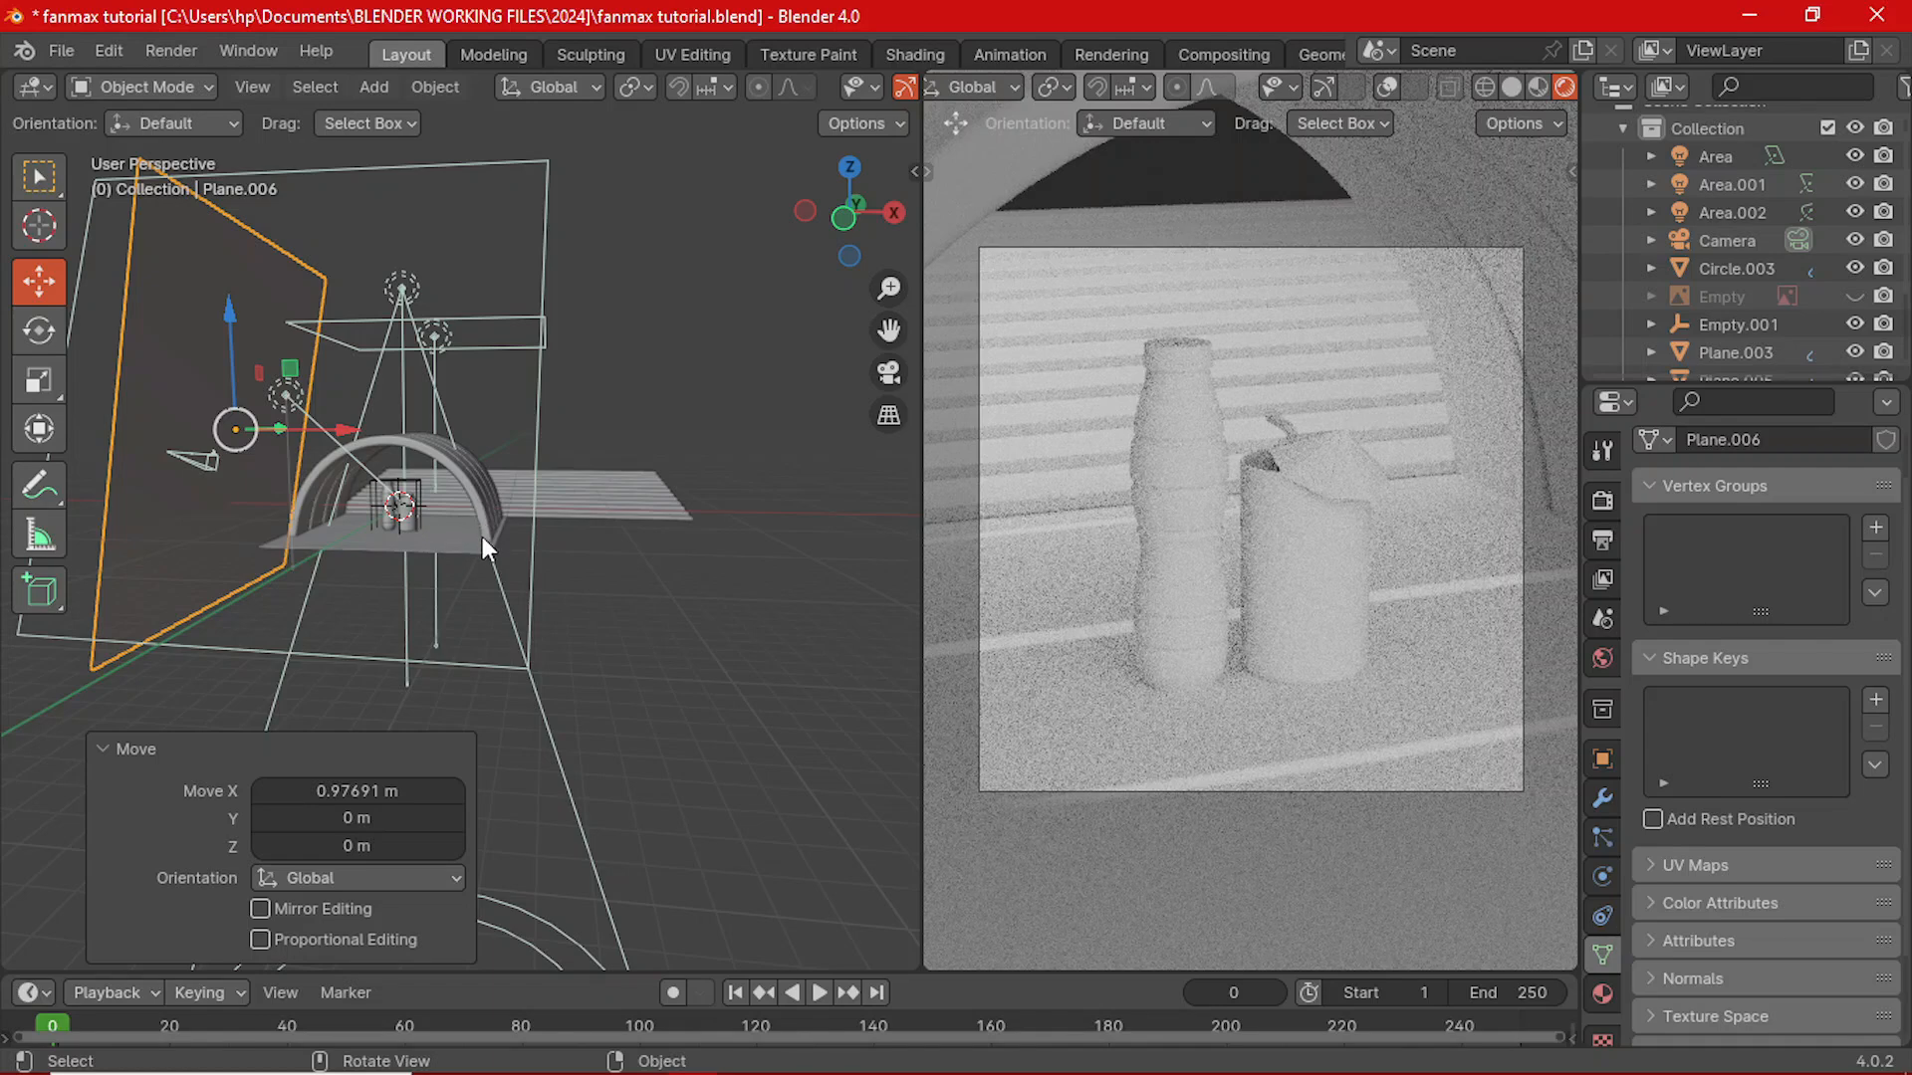
pyautogui.moveTo(469, 501); pyautogui.dragTo(273, 582, button='middle')
pyautogui.moveTo(518, 482); pyautogui.dragTo(880, 504, button='middle')
pyautogui.moveTo(730, 555); pyautogui.dragTo(755, 509, button='middle')
pyautogui.scroll(4, 679, 500)
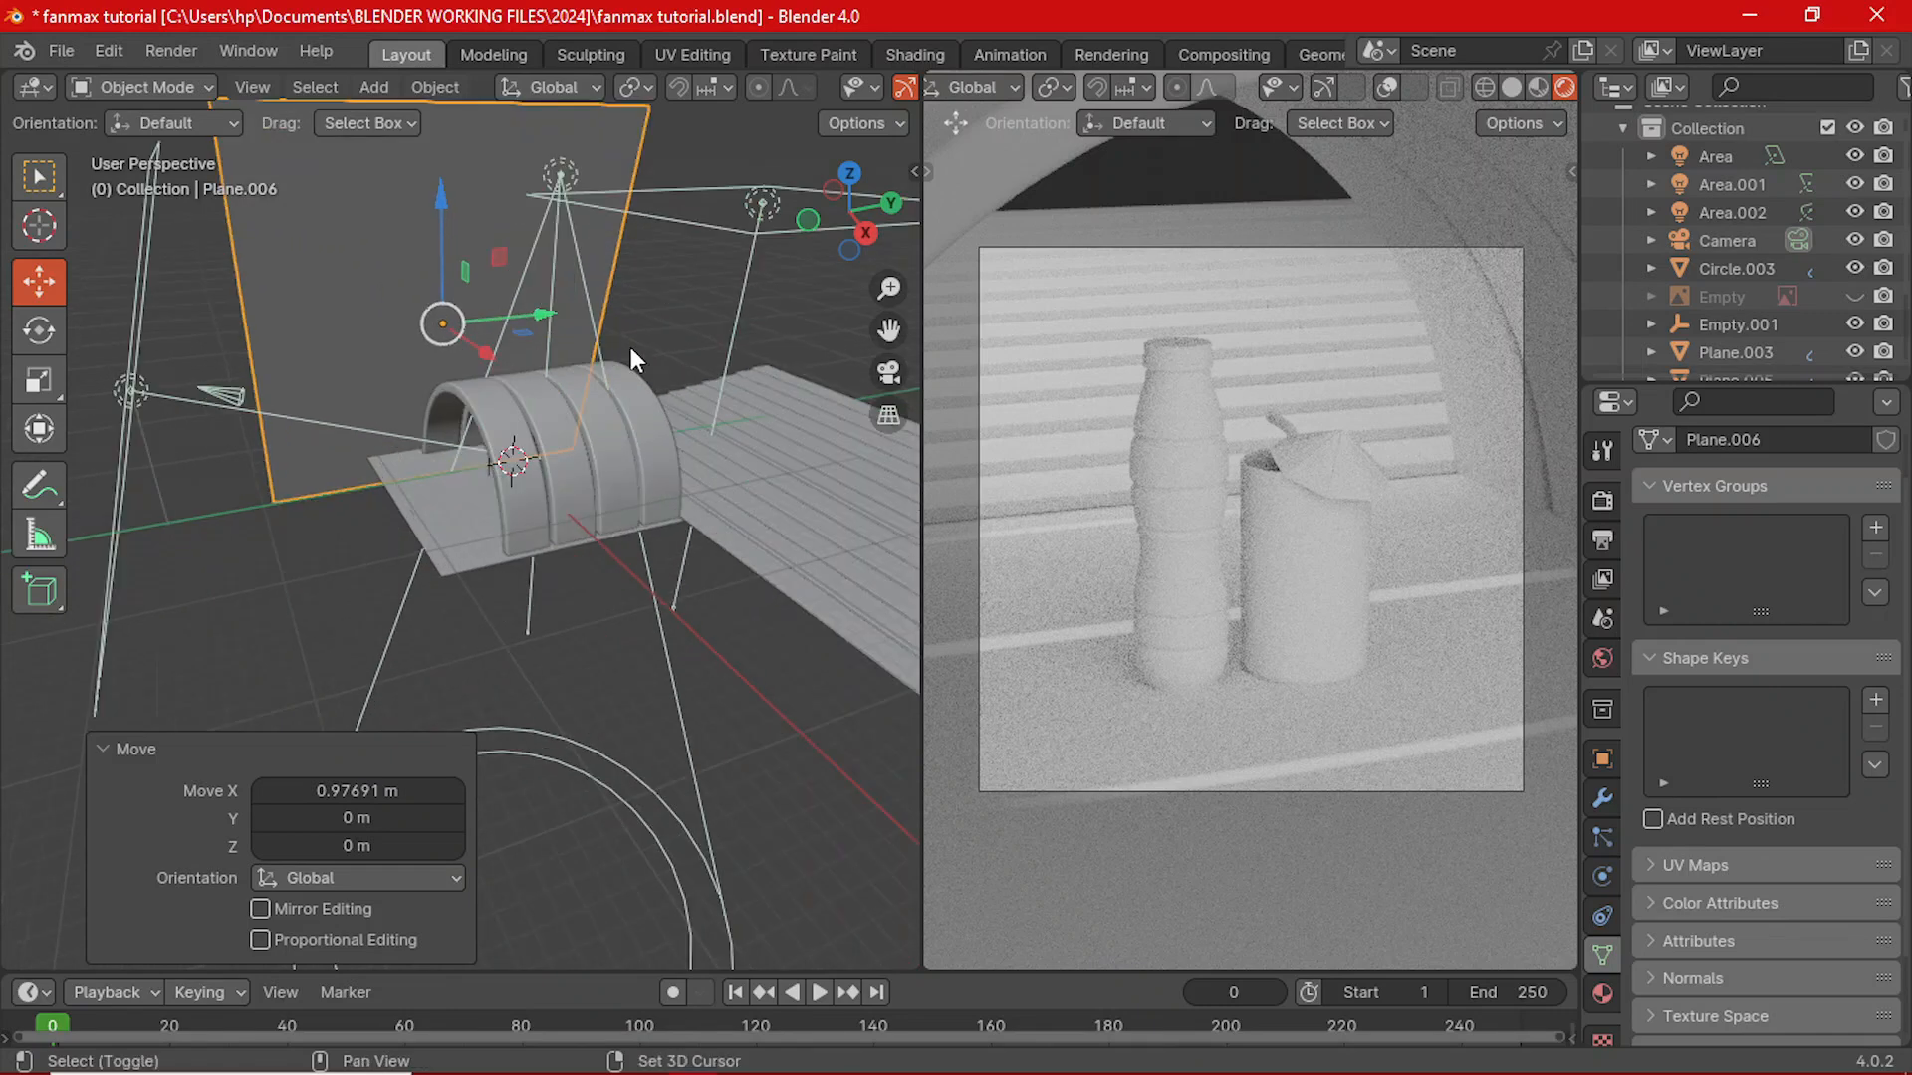
pyautogui.keyDown('shift'); pyautogui.moveTo(630, 349); pyautogui.dragTo(474, 422, button='middle'); pyautogui.keyUp('shift')
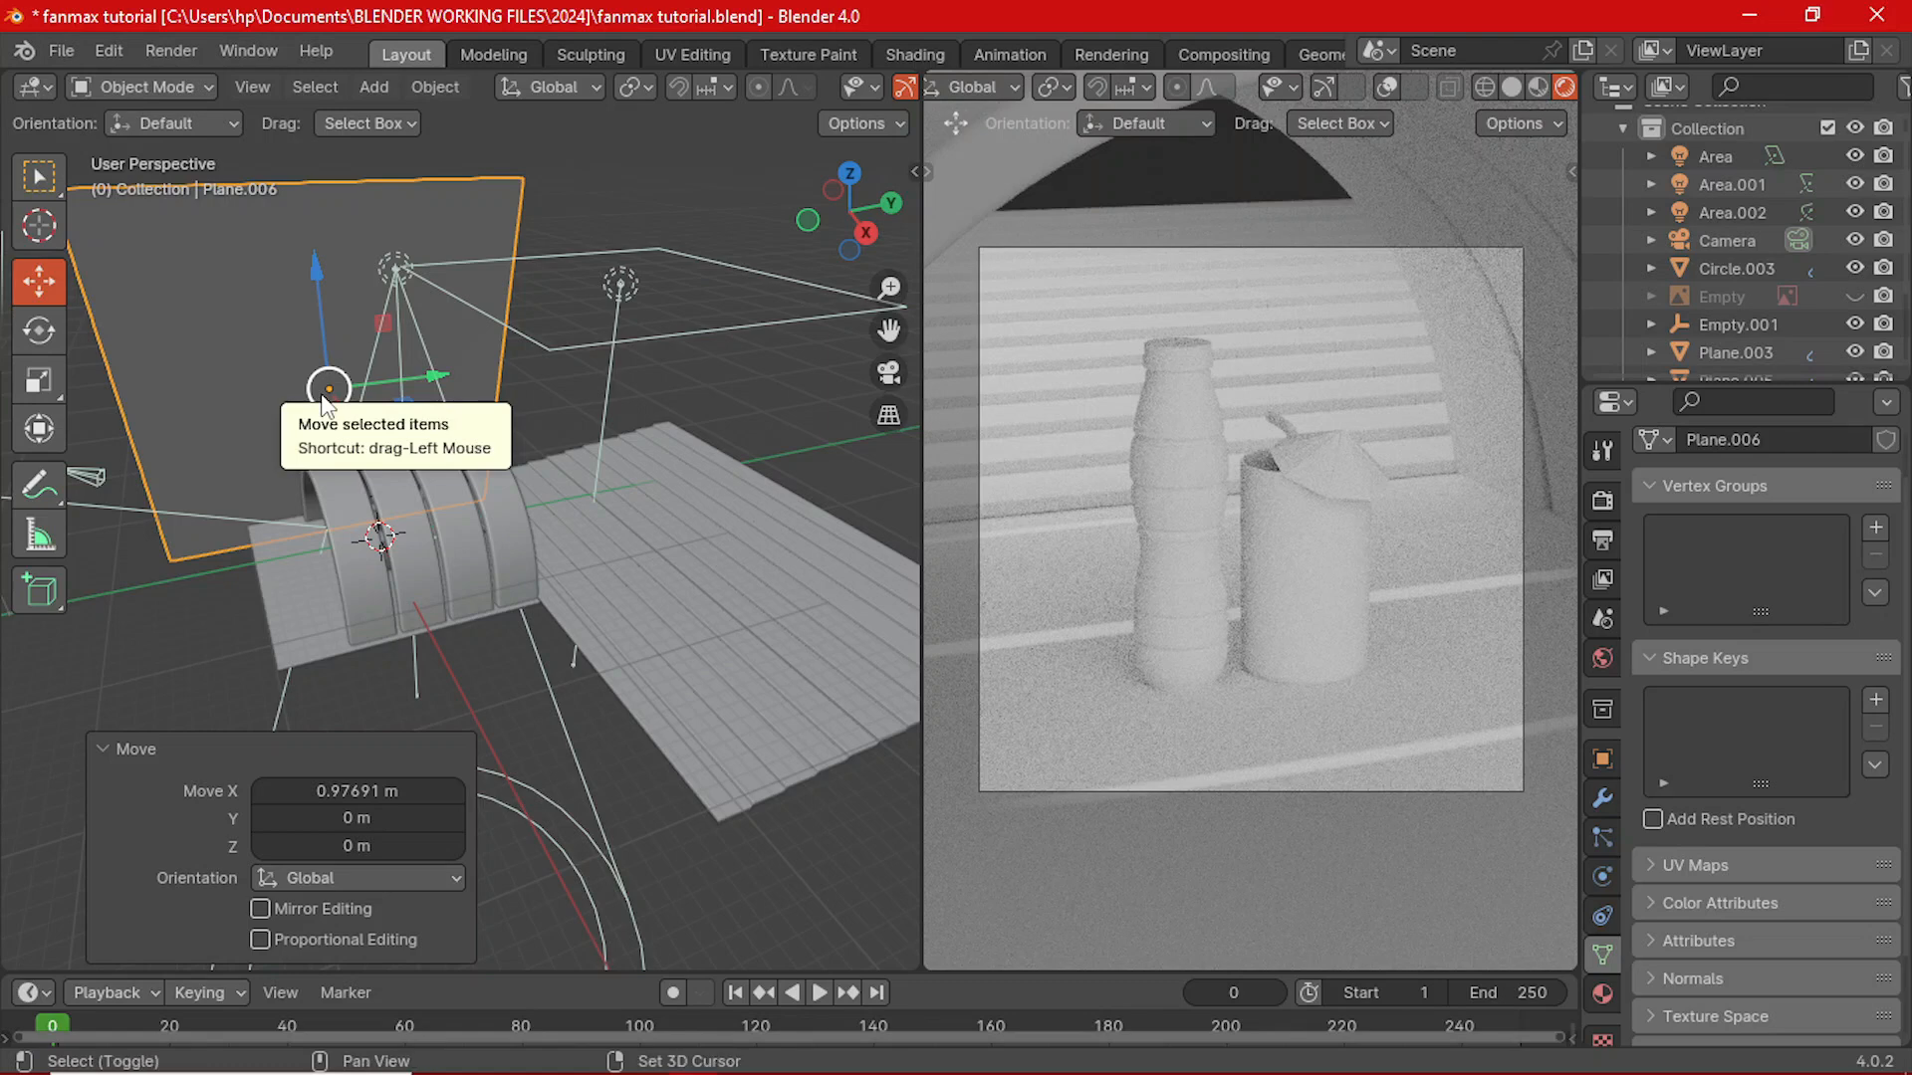
# - Add a second 2 m plane and place it on the tunnel's positive X side, about 10.4 m along Y
pyautogui.hotkey('shift', 'a')
pyautogui.click(443, 398)
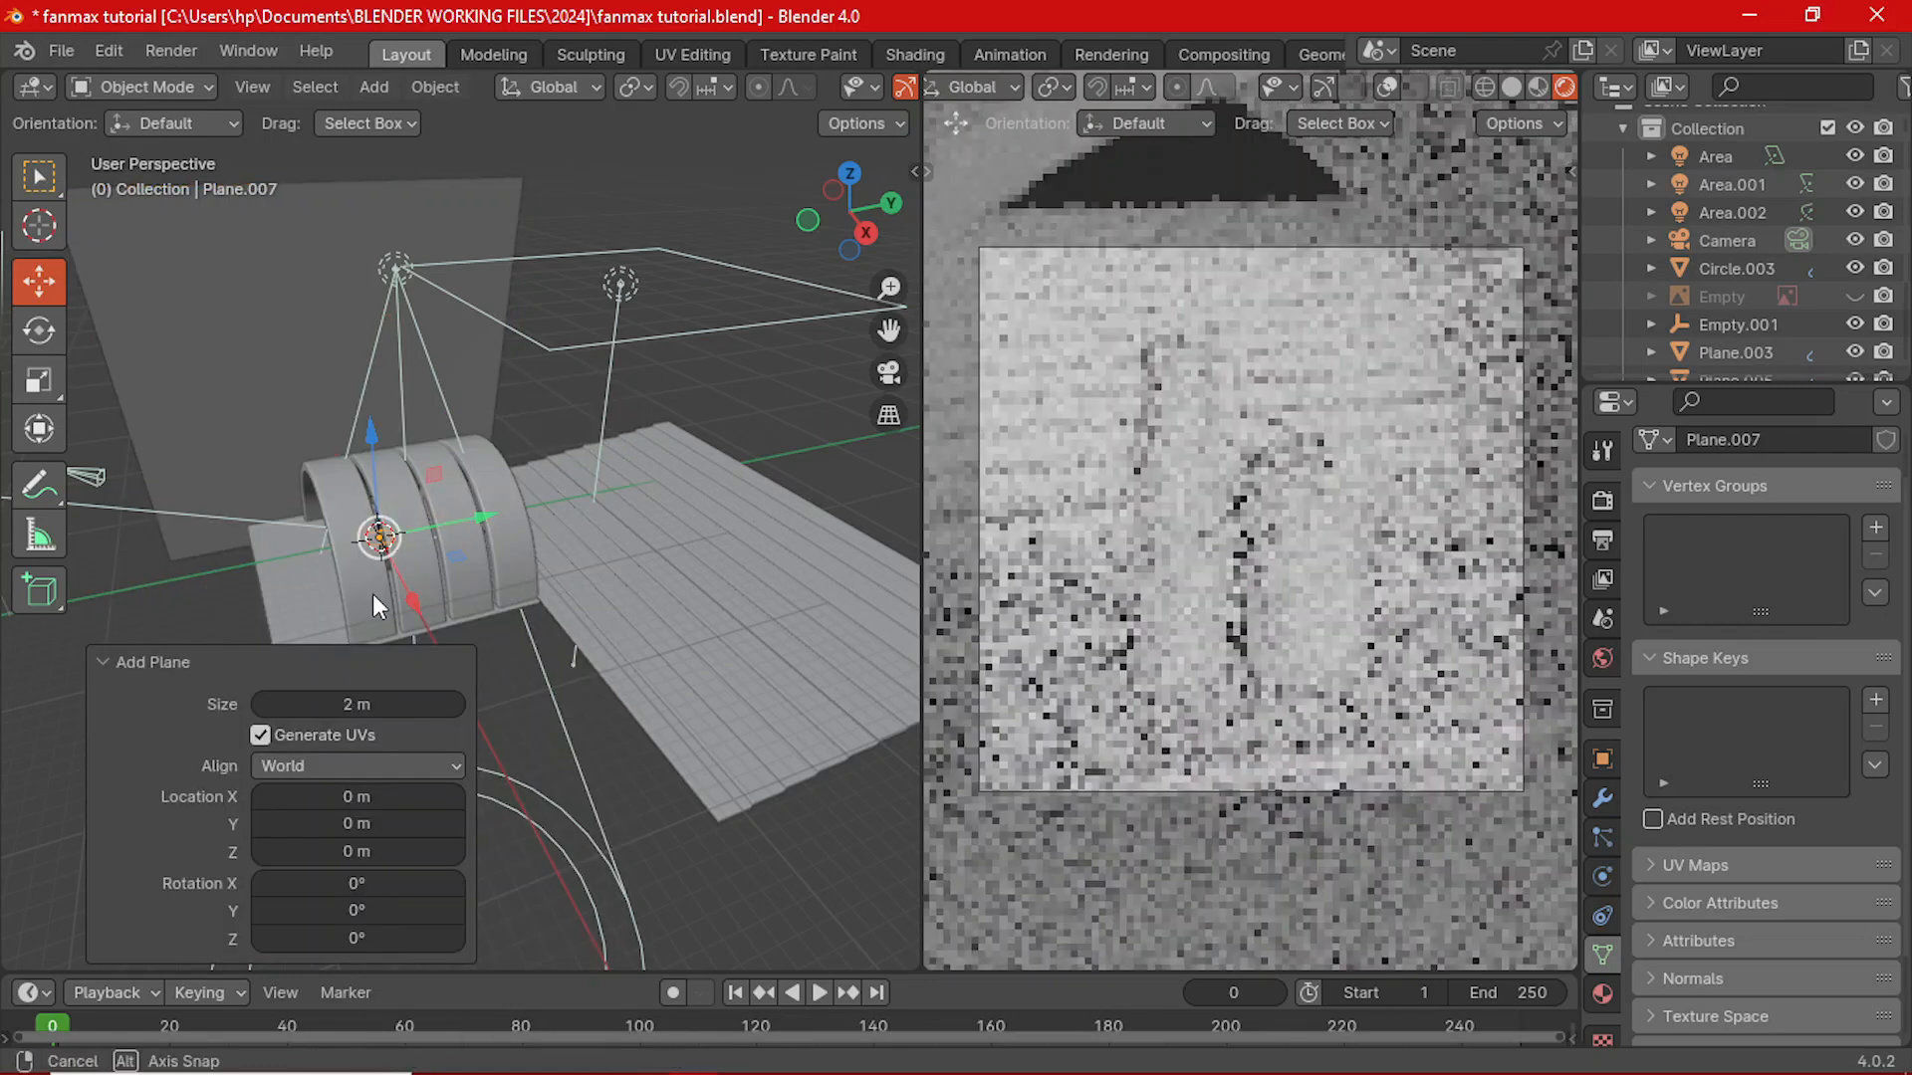
pyautogui.moveTo(372, 593); pyautogui.dragTo(424, 600, button='middle')
pyautogui.moveTo(436, 613); pyautogui.dragTo(643, 555)
# - Enlarge the second plane in two passes, the last by a factor of about 2.22
pyautogui.press('s')
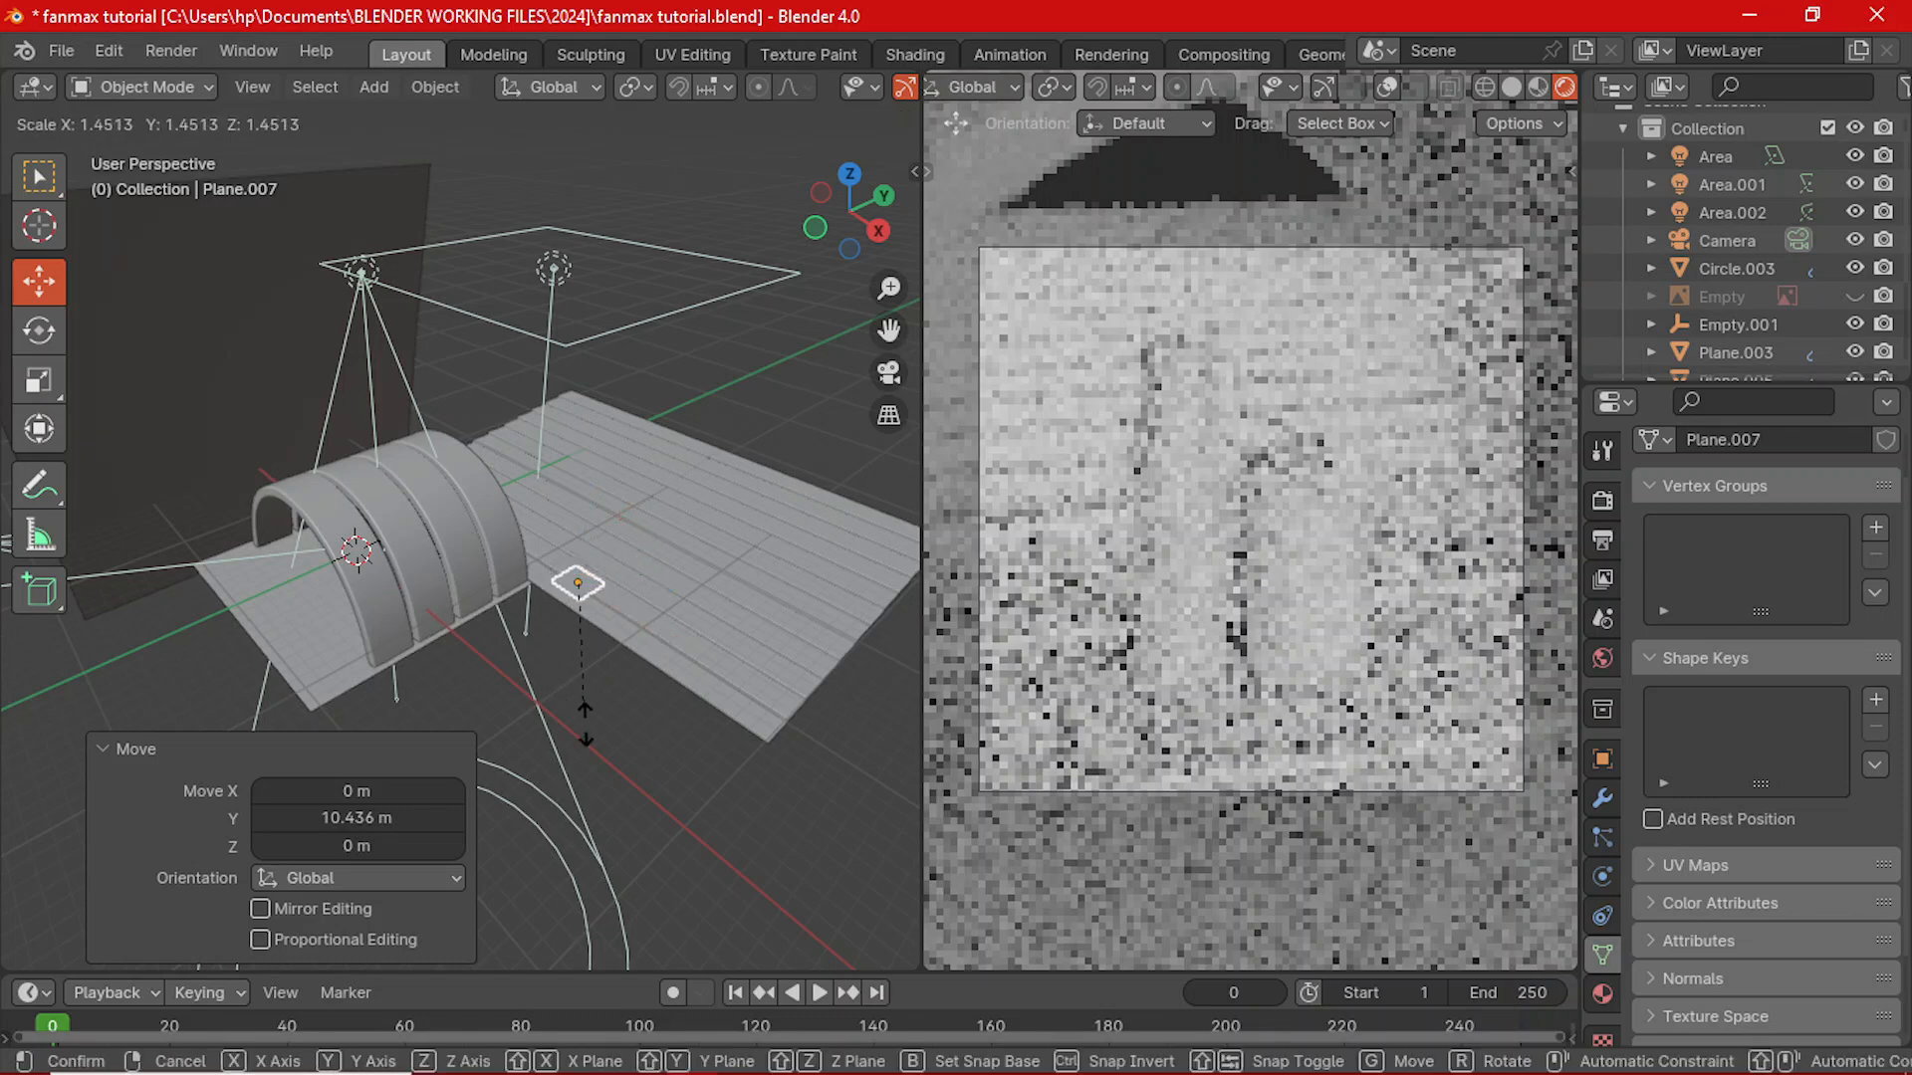
pyautogui.click(602, 814)
pyautogui.press('s')
pyautogui.click(575, 761)
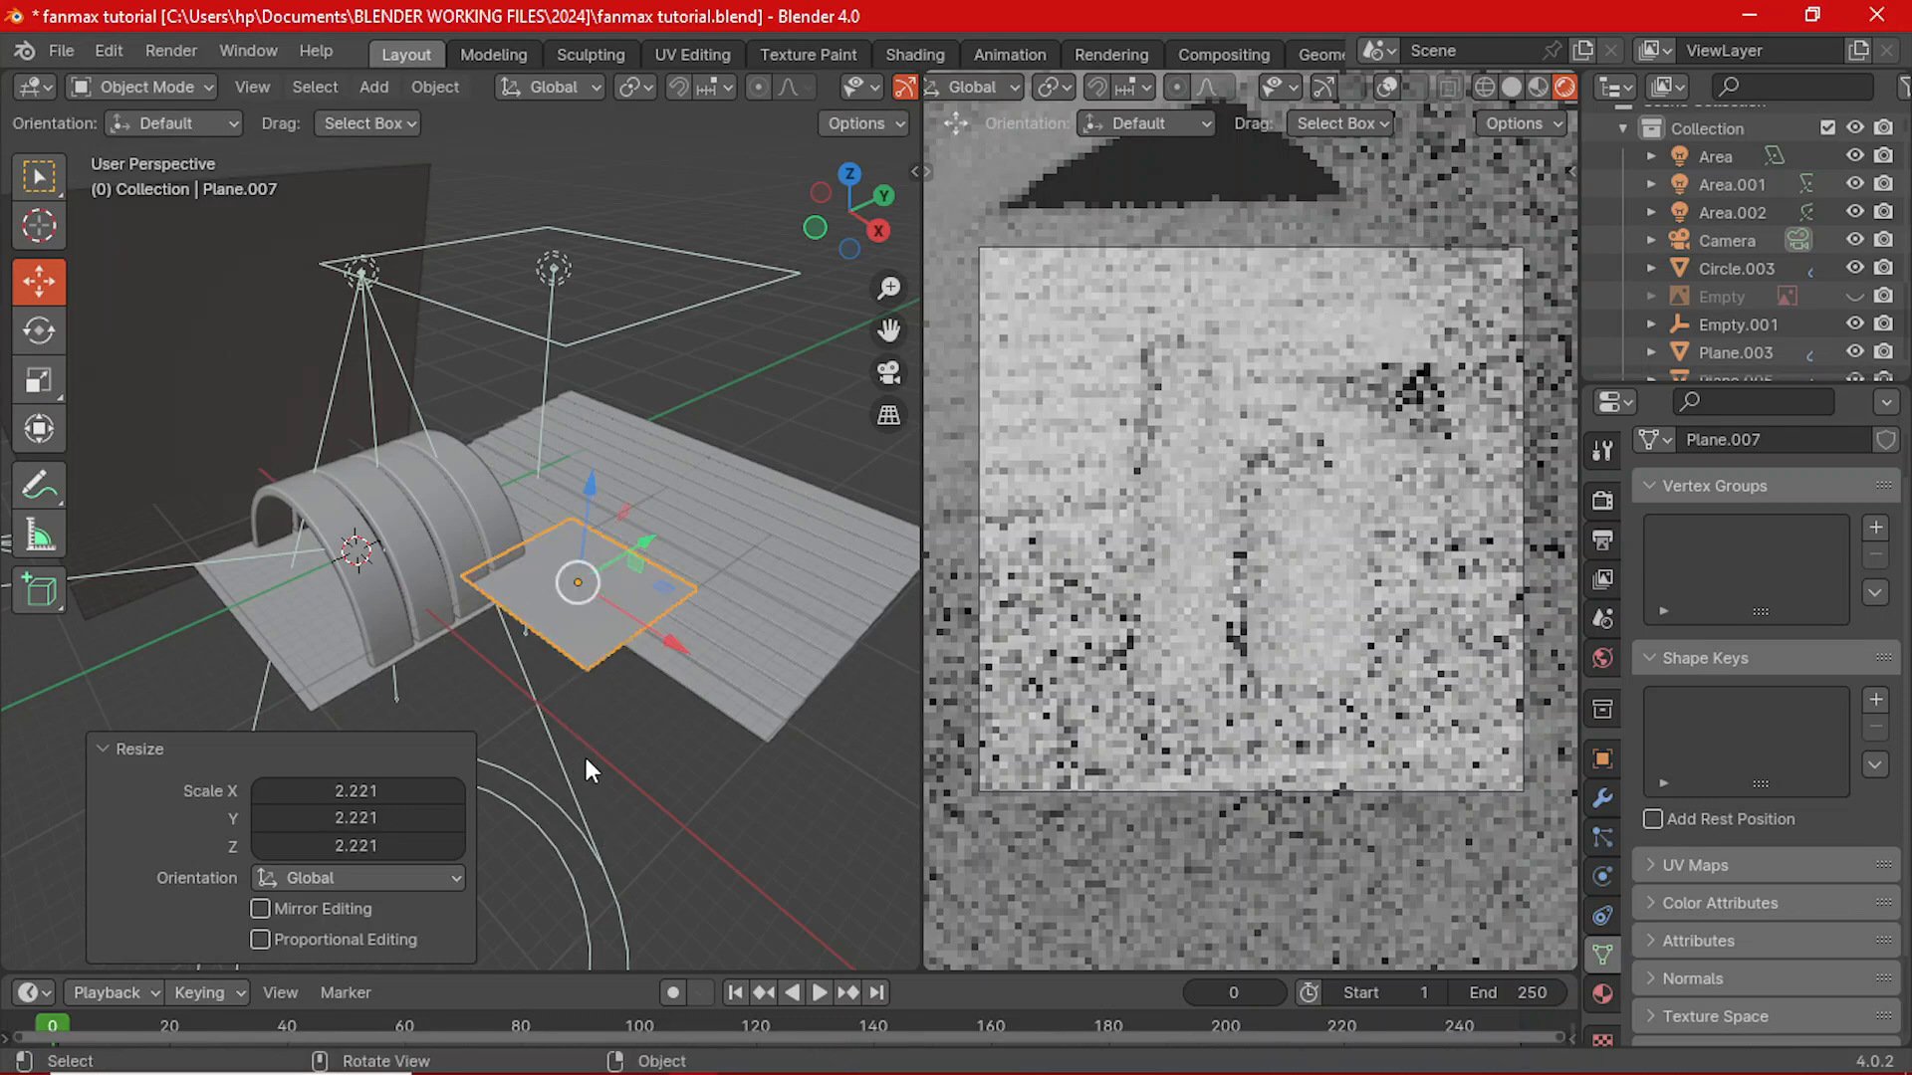
# - In front view, rotate the second plane about 51.1° so it slants beside the tunnel
pyautogui.press('`')
pyautogui.click(428, 707)
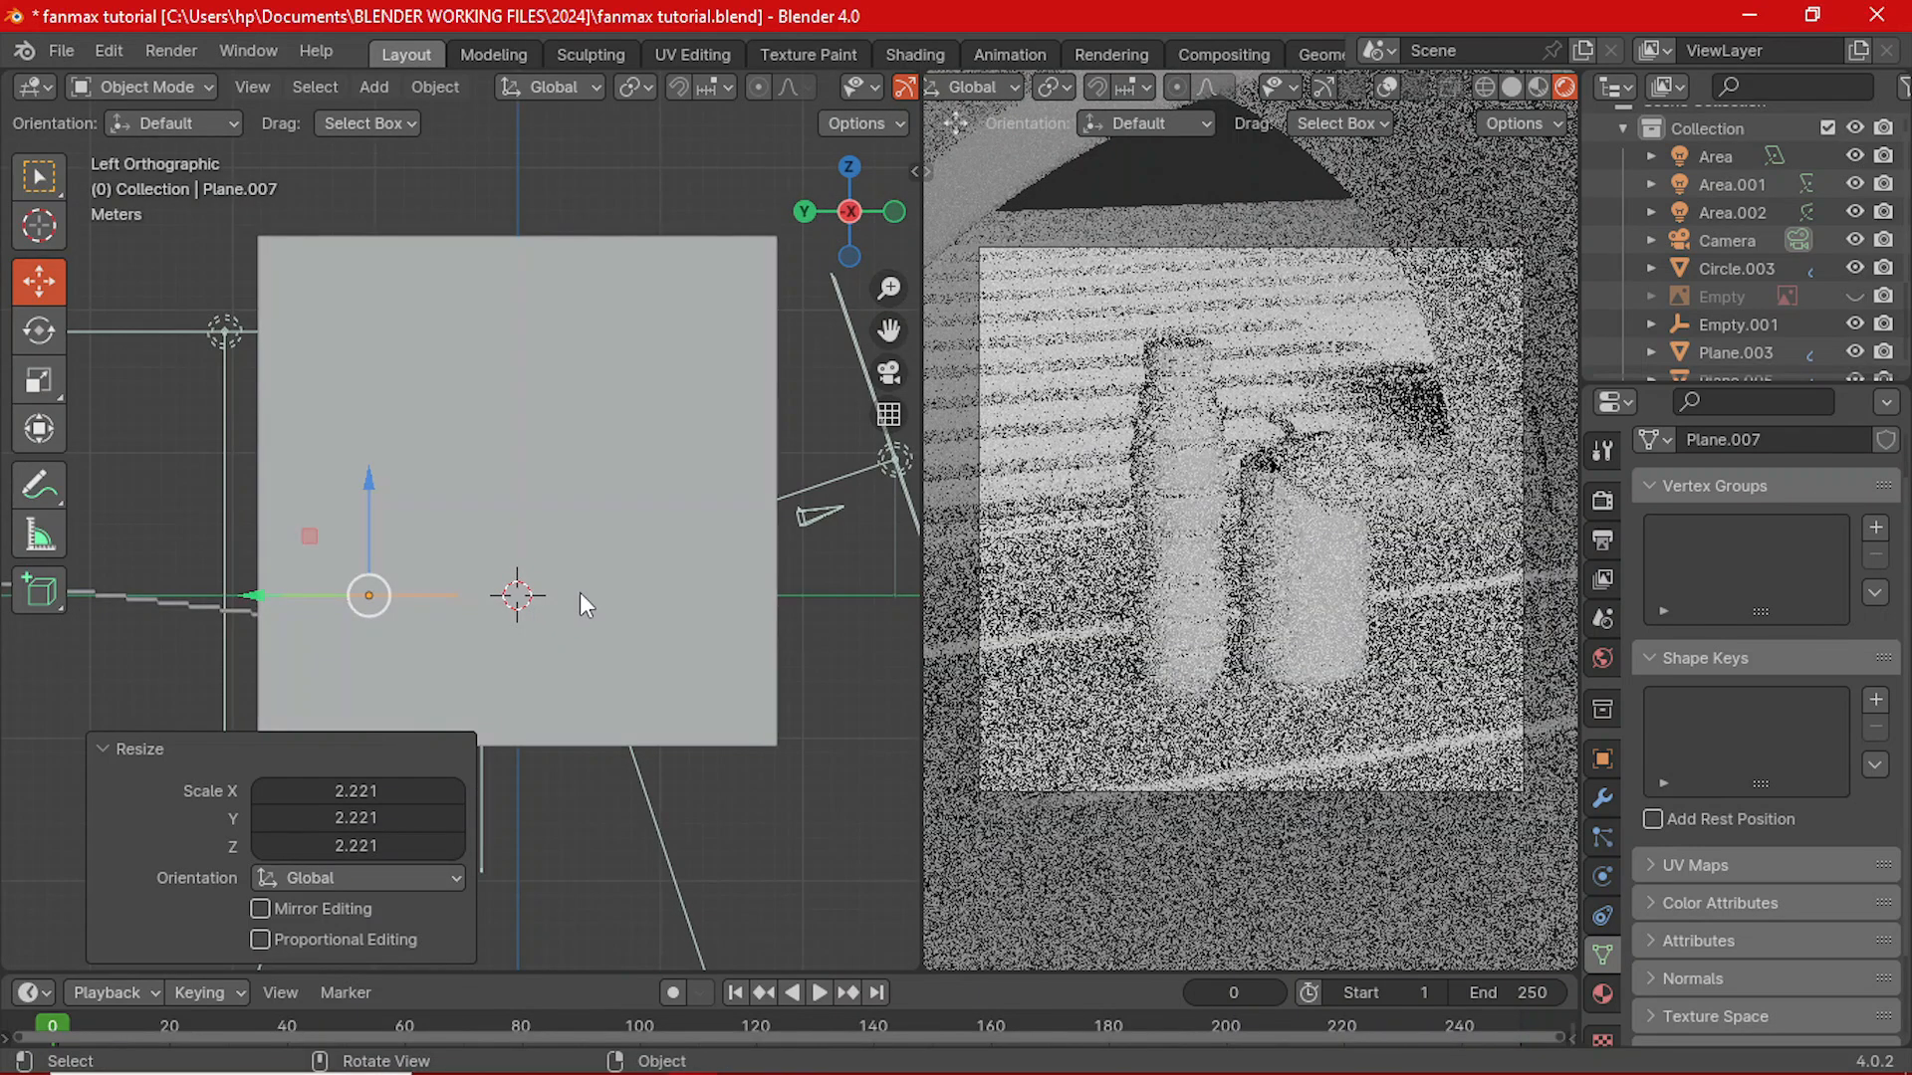
pyautogui.press('`')
pyautogui.click(424, 496)
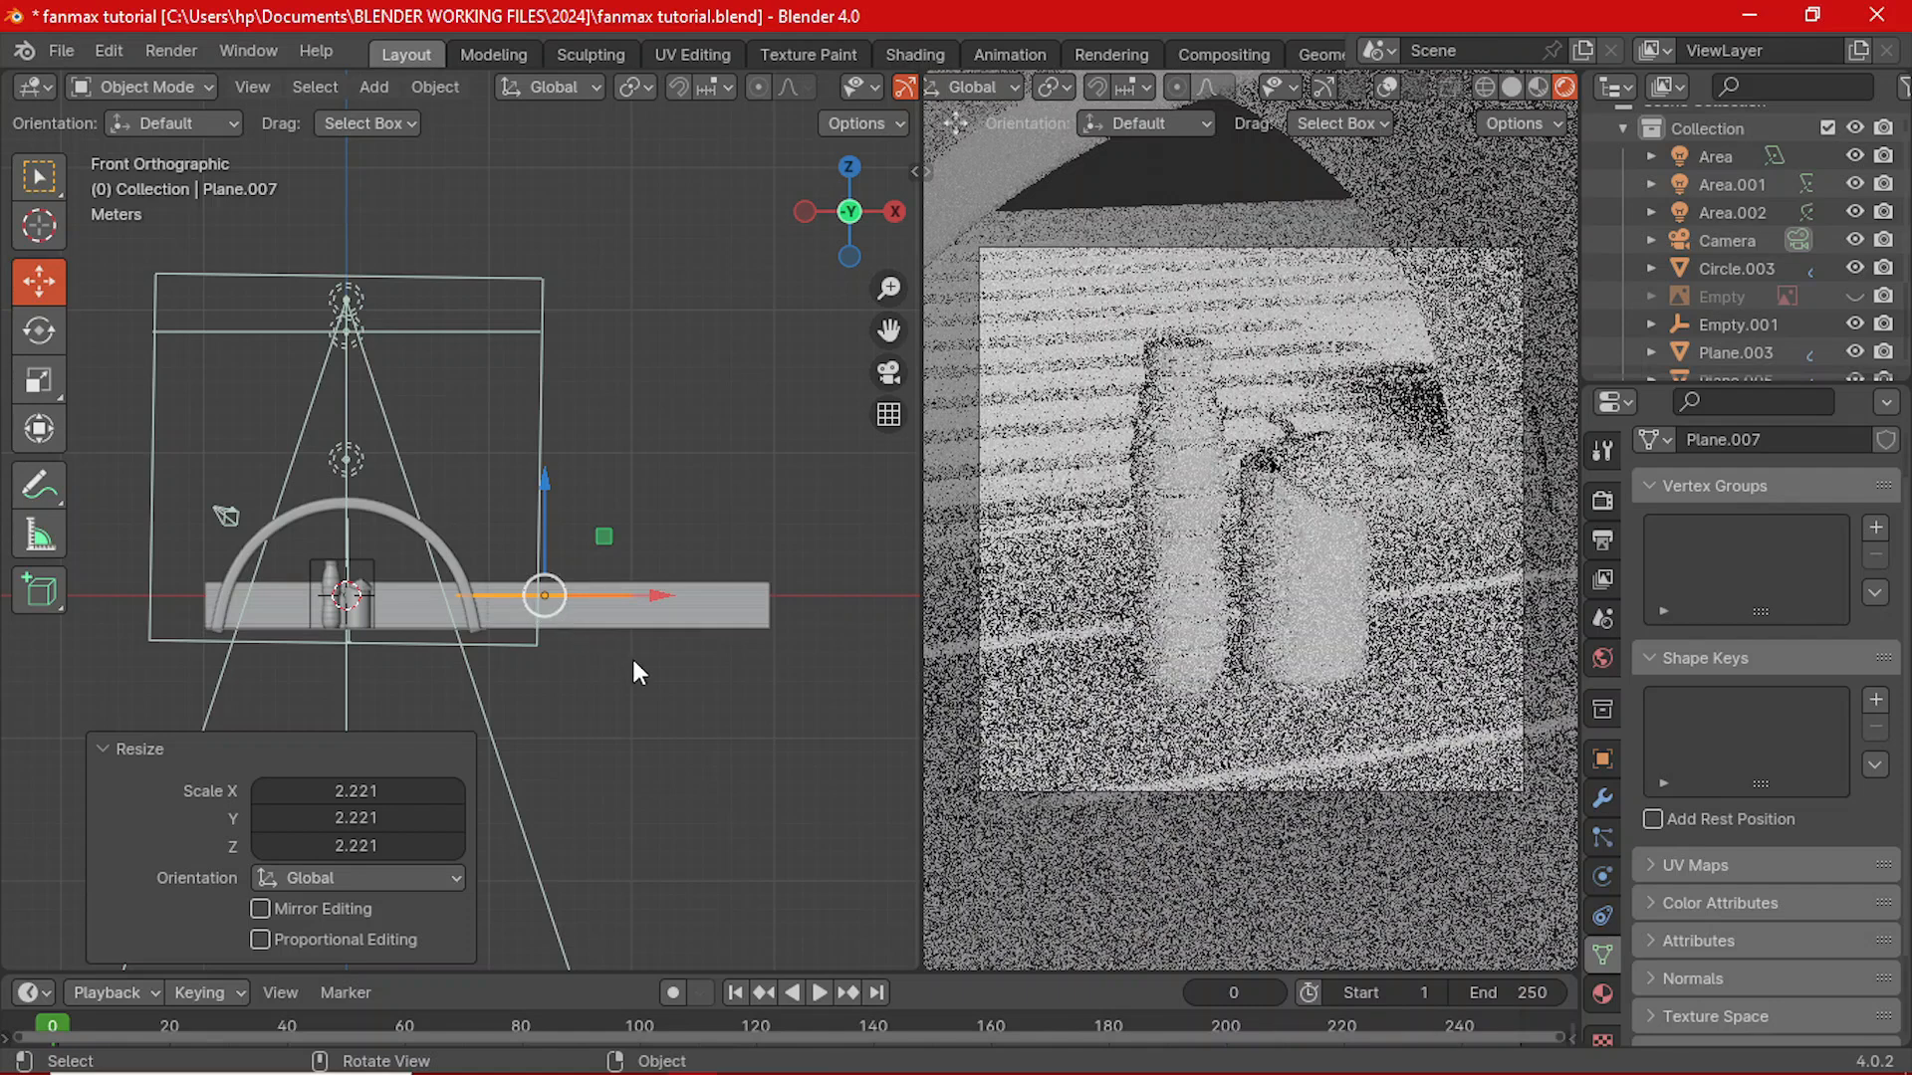
pyautogui.press('r')
pyautogui.click(553, 756)
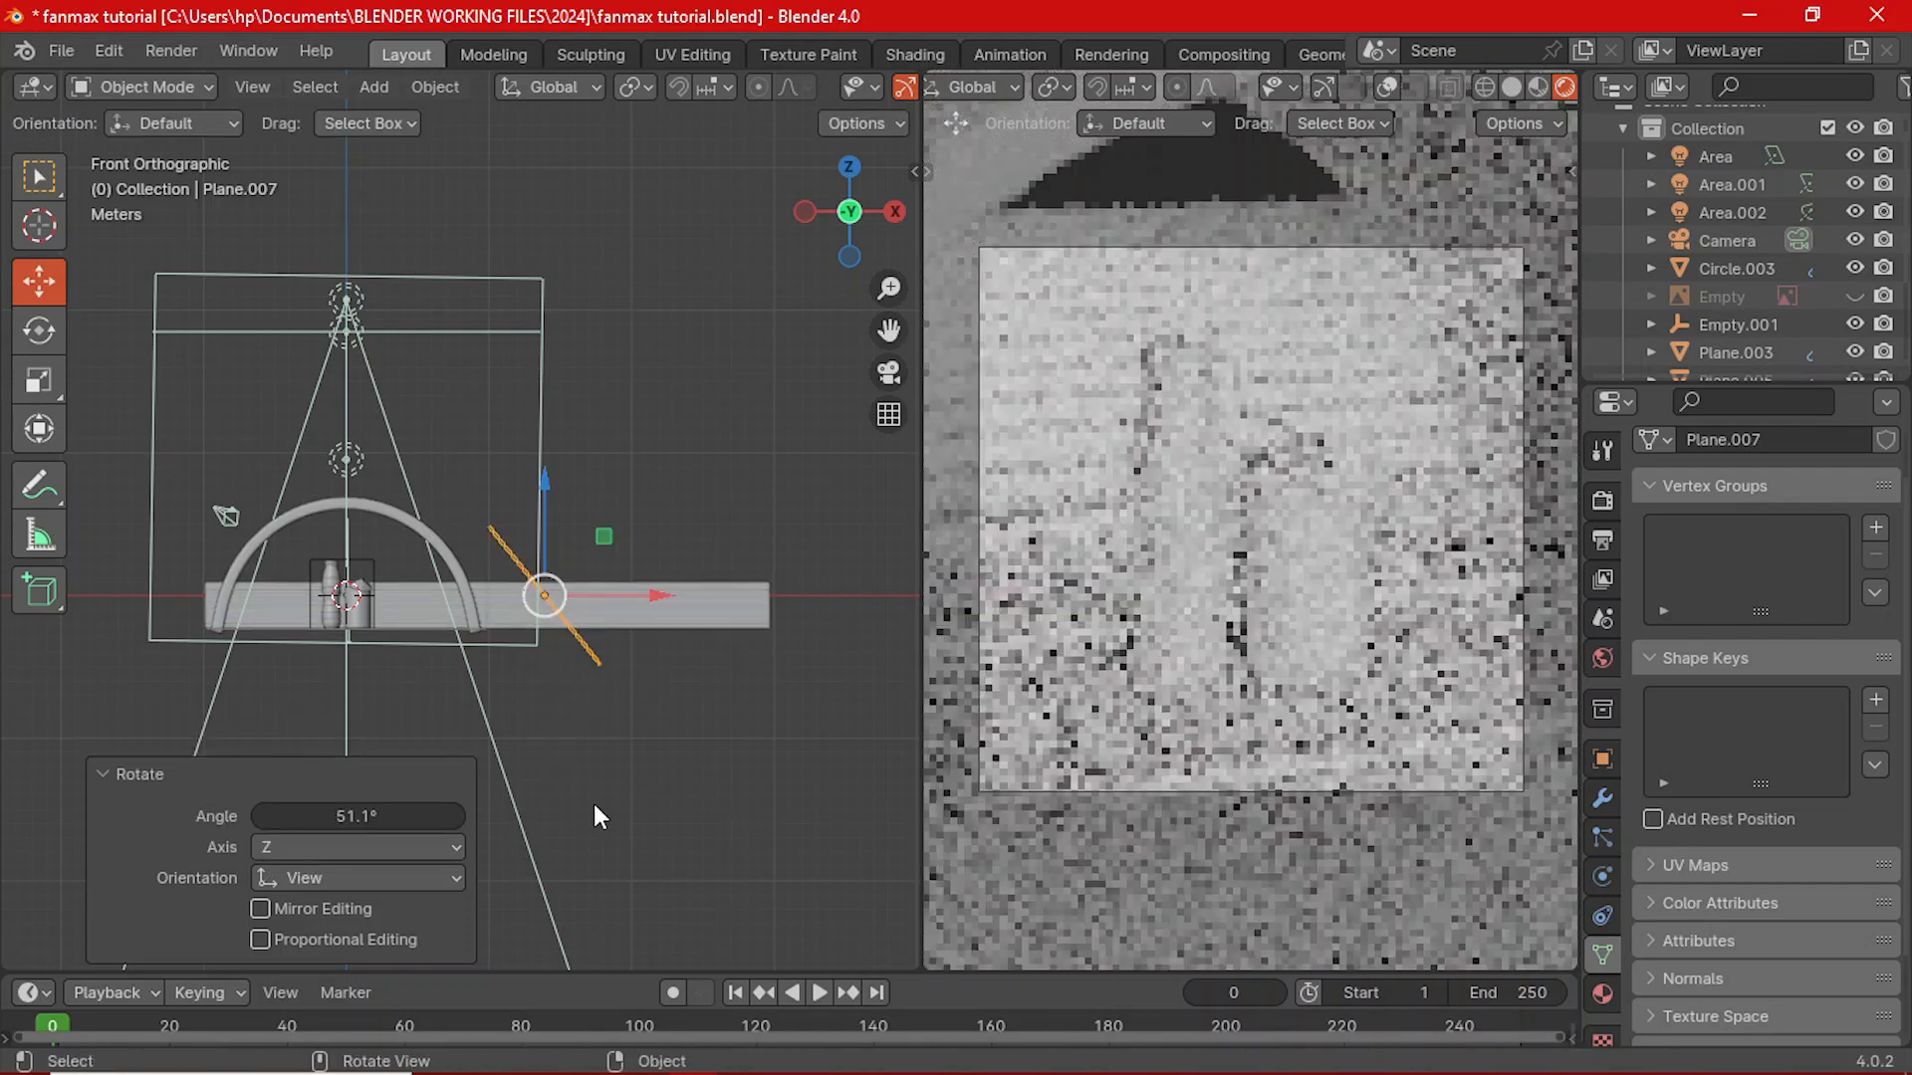
# - Shrink the second plane in two passes, the last by a factor of about 0.923, and raise it along Z
pyautogui.press('s')
pyautogui.click(504, 731)
pyautogui.moveTo(545, 494); pyautogui.dragTo(546, 468)
pyautogui.press('s')
pyautogui.click(637, 567)
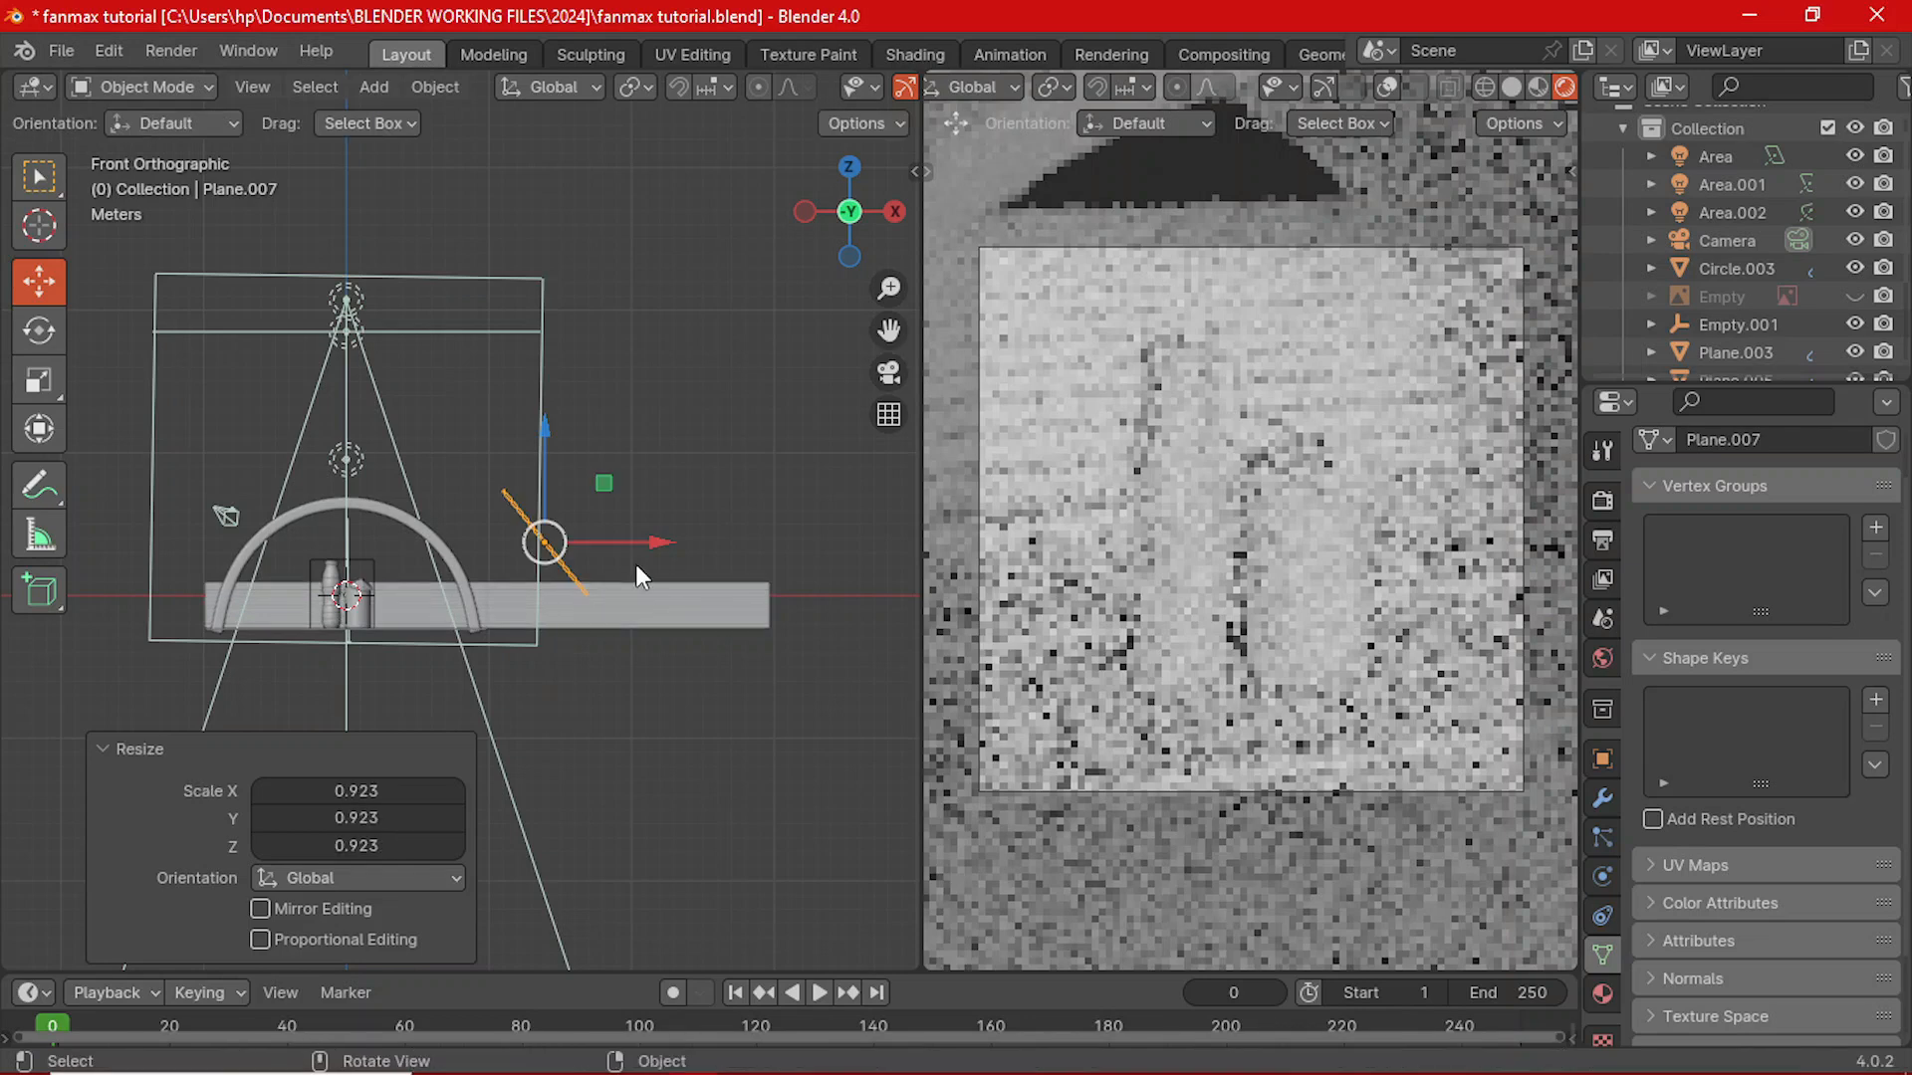
# - Rotate the second plane about 9.81° in front view, then move it closer to the tunnel and raise it about 3.86 m
pyautogui.press('r')
pyautogui.click(667, 570)
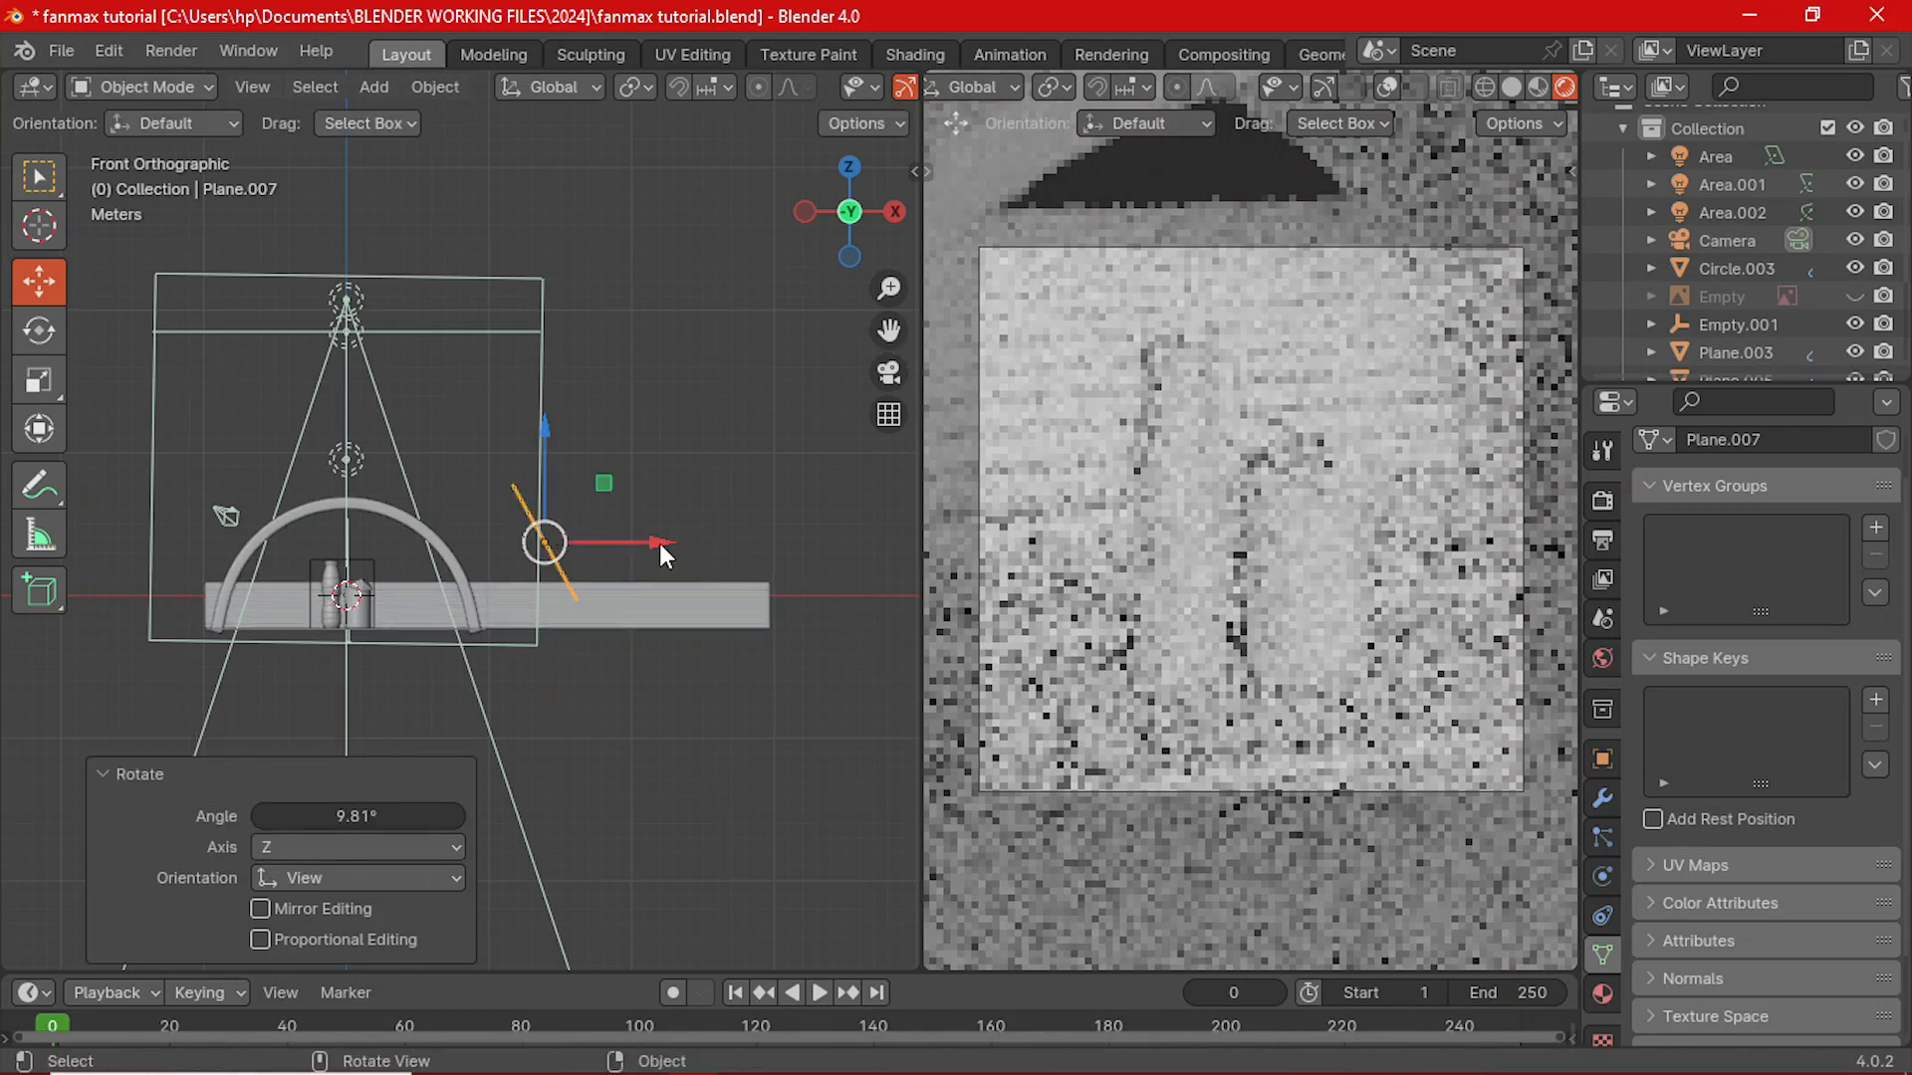
pyautogui.moveTo(659, 541); pyautogui.dragTo(510, 477)
pyautogui.moveTo(509, 478); pyautogui.dragTo(390, 617, button='middle')
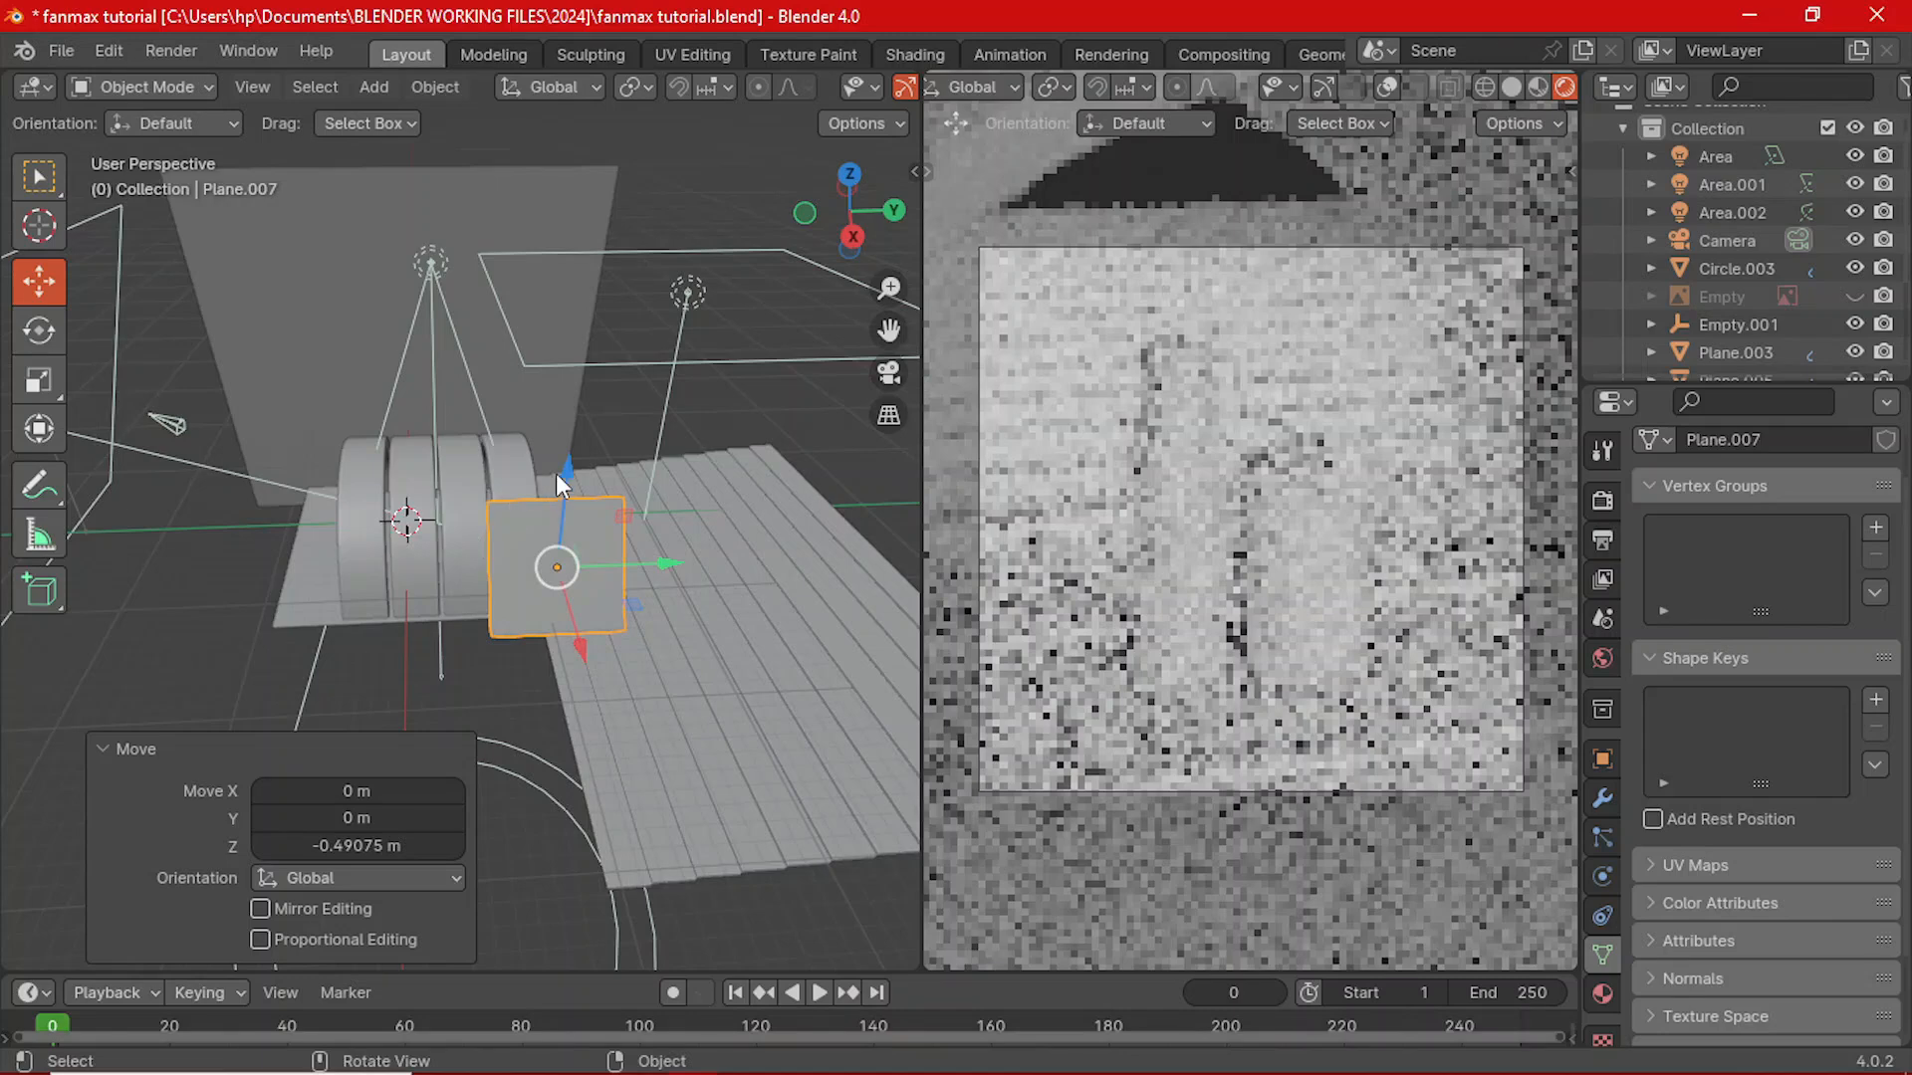
pyautogui.moveTo(555, 473)
pyautogui.mouseDown()
pyautogui.moveTo(571, 443)
pyautogui.moveTo(576, 474)
pyautogui.mouseUp()
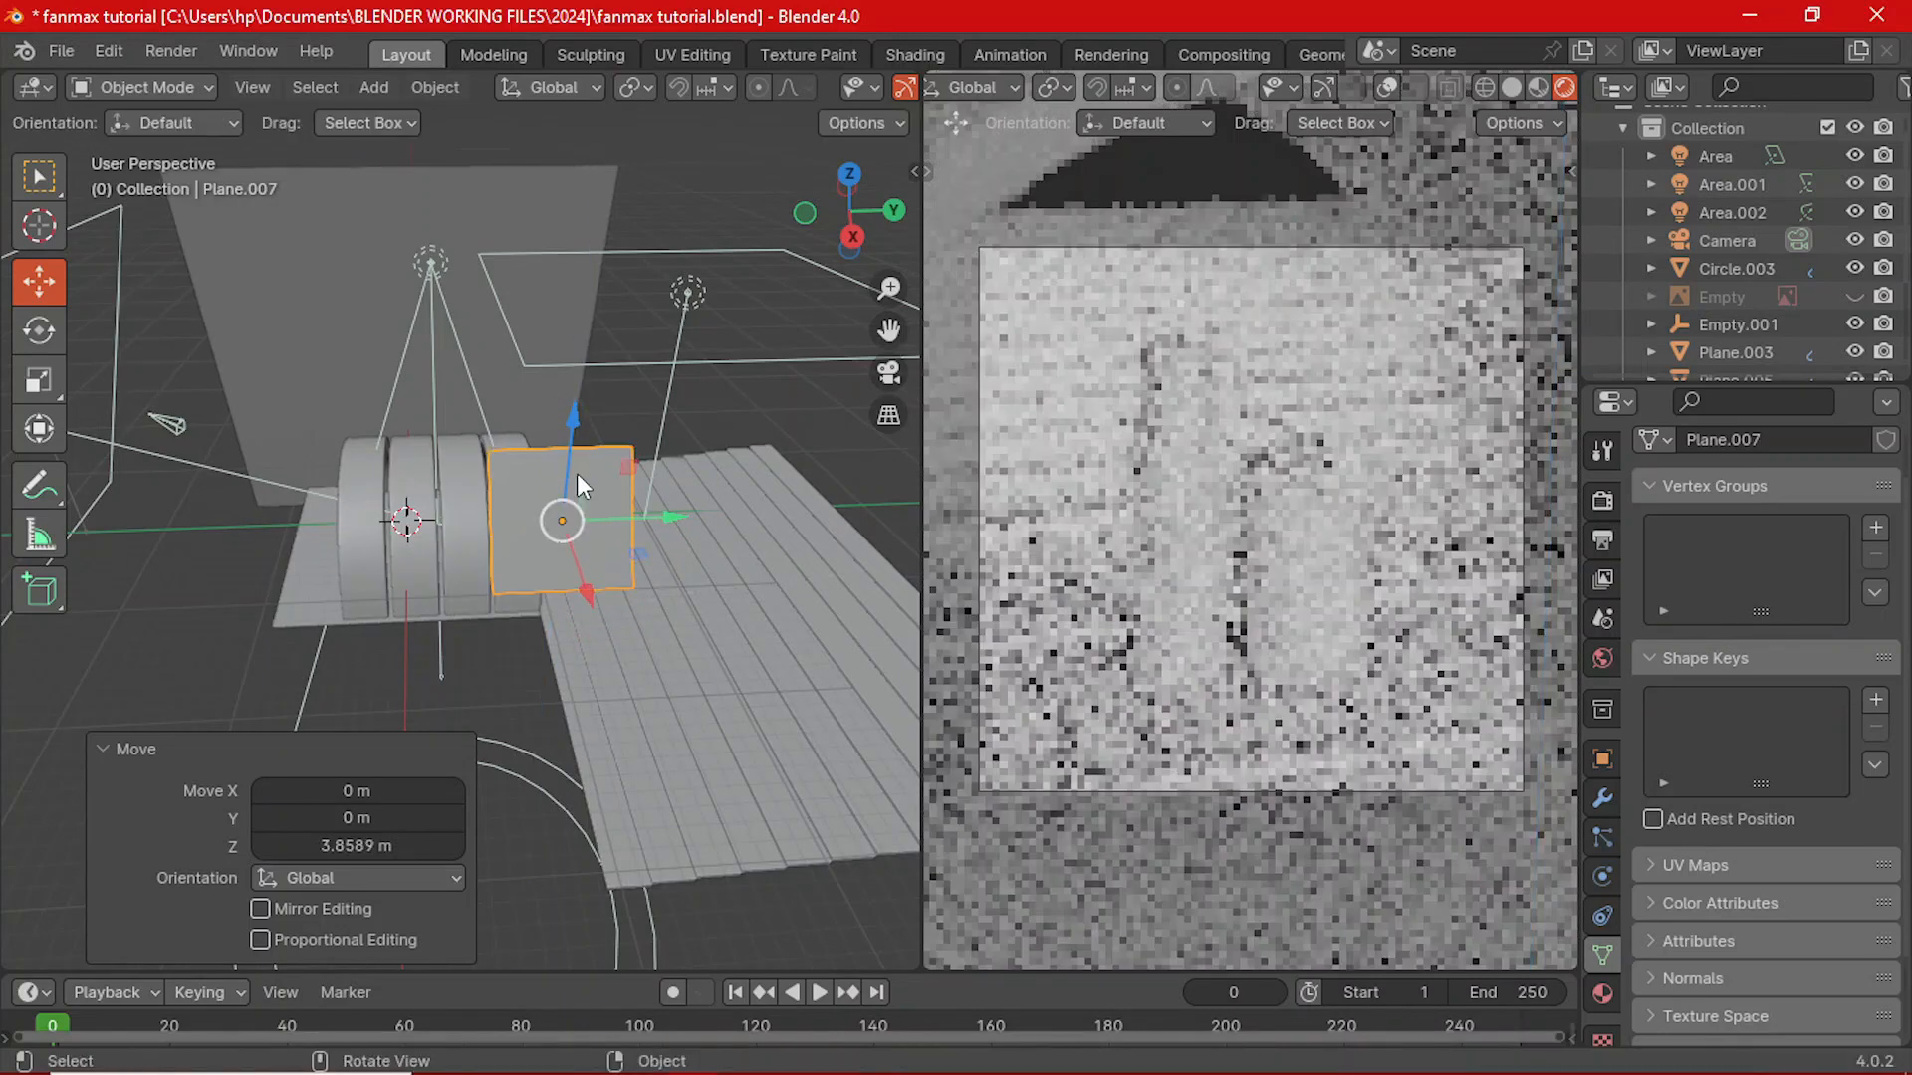
# - Rotate the second plane about -27.4° in top view and shift it along Y by about 3.04 m and another 0.91 m
pyautogui.press('`')
pyautogui.click(533, 486)
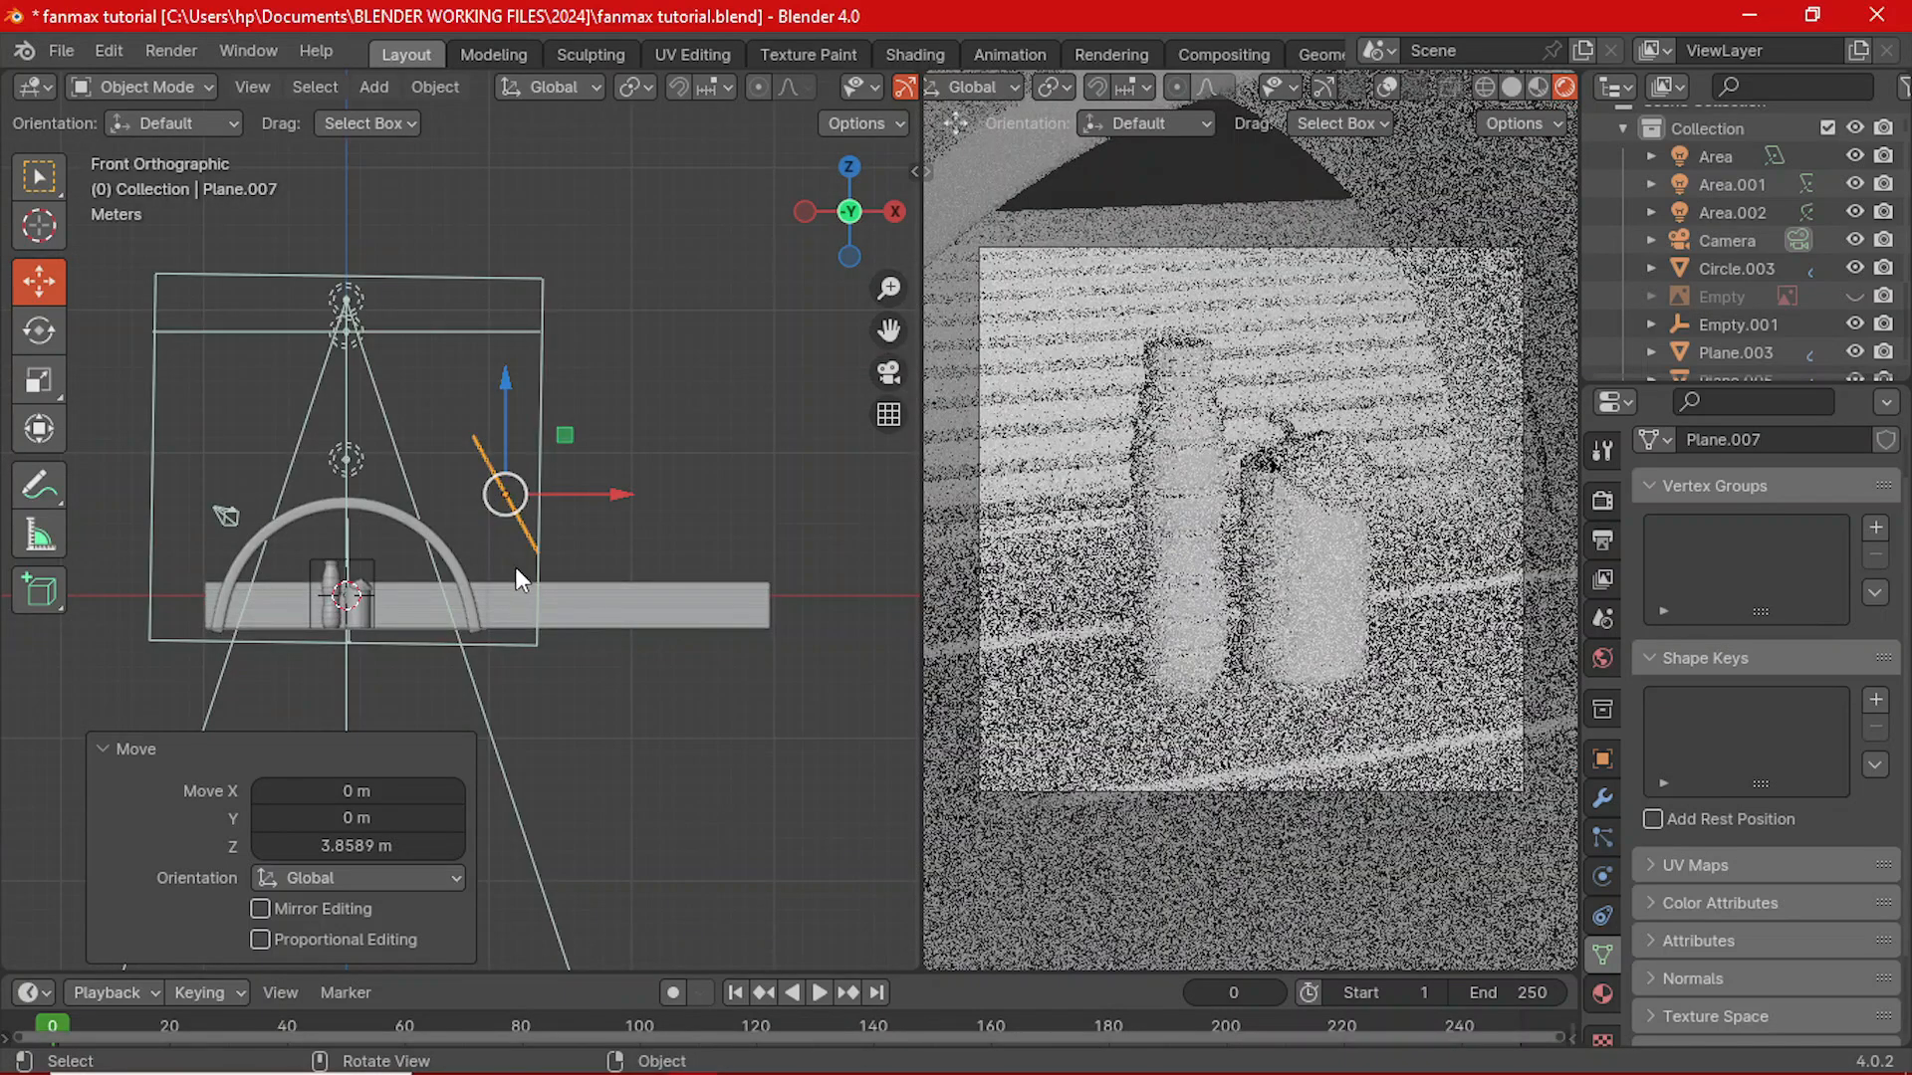
pyautogui.press('`')
pyautogui.click(528, 450)
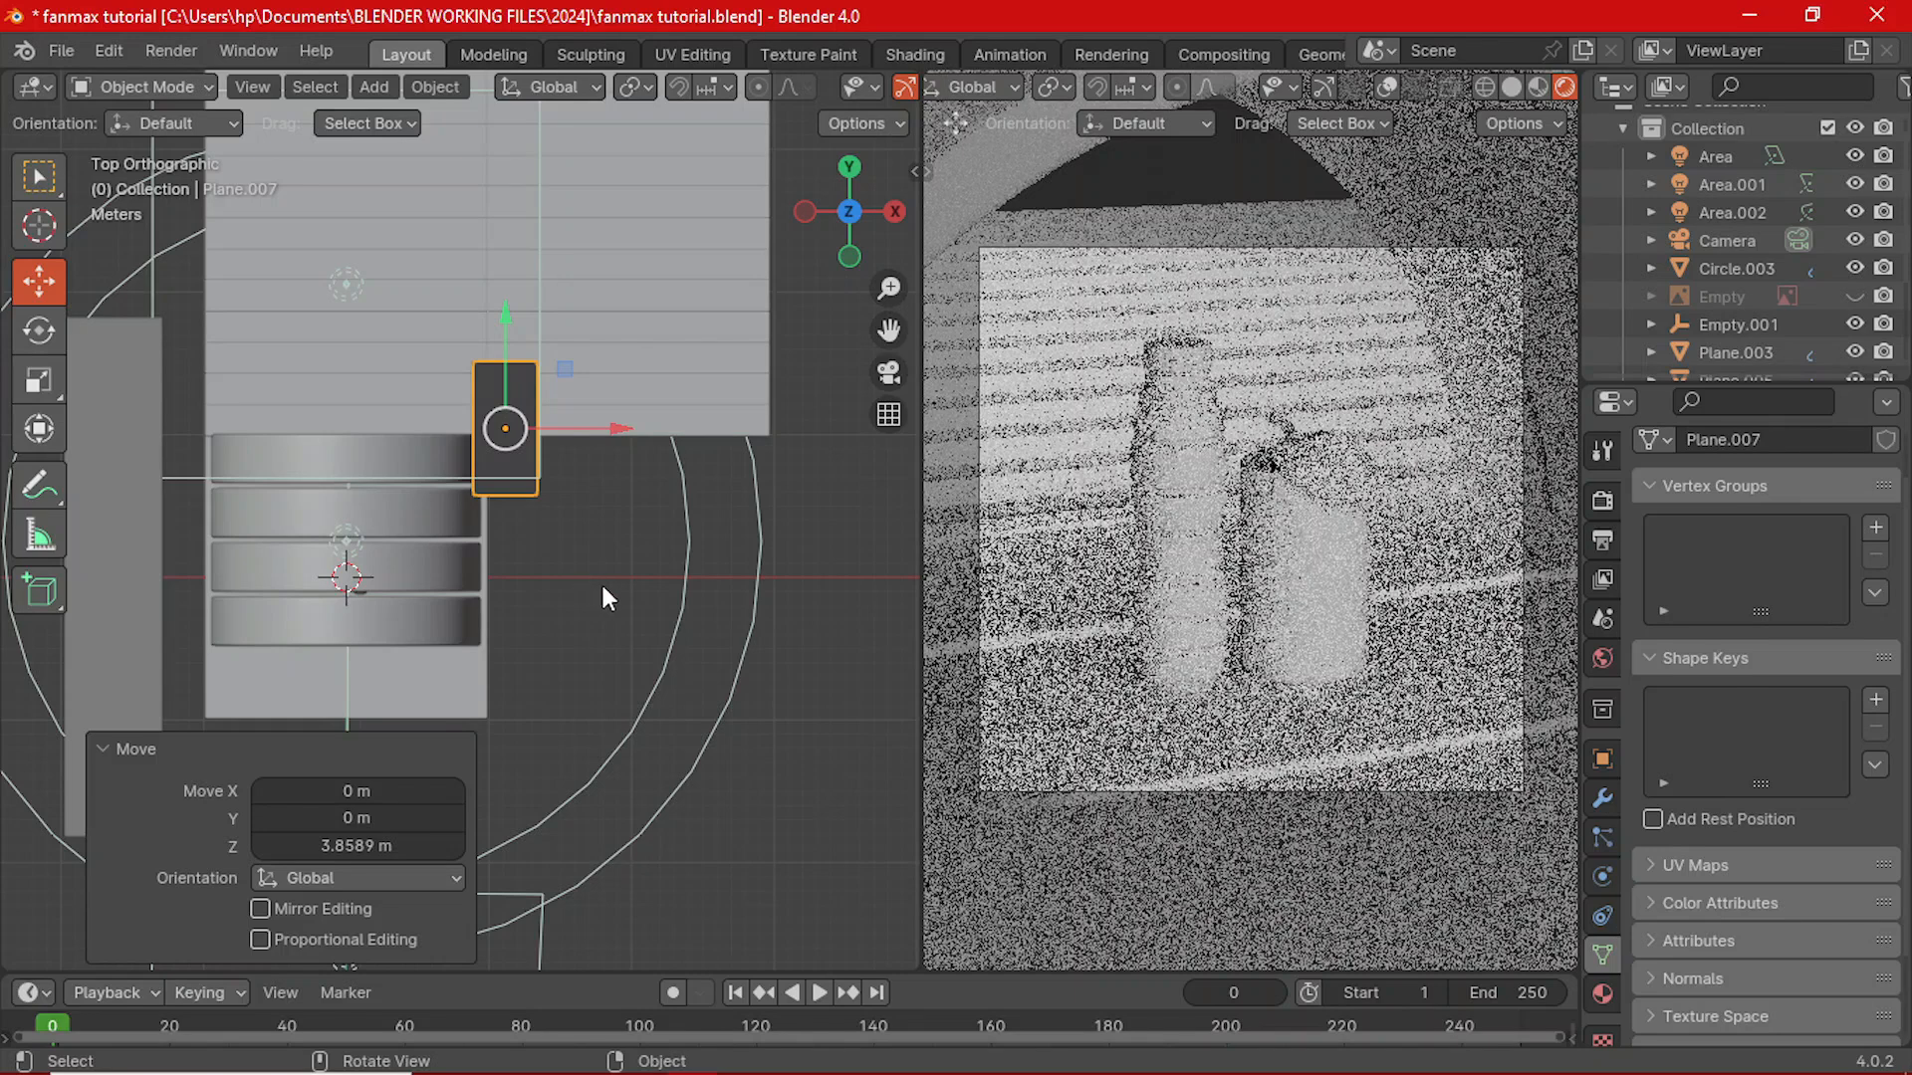
pyautogui.press('r')
pyautogui.click(666, 490)
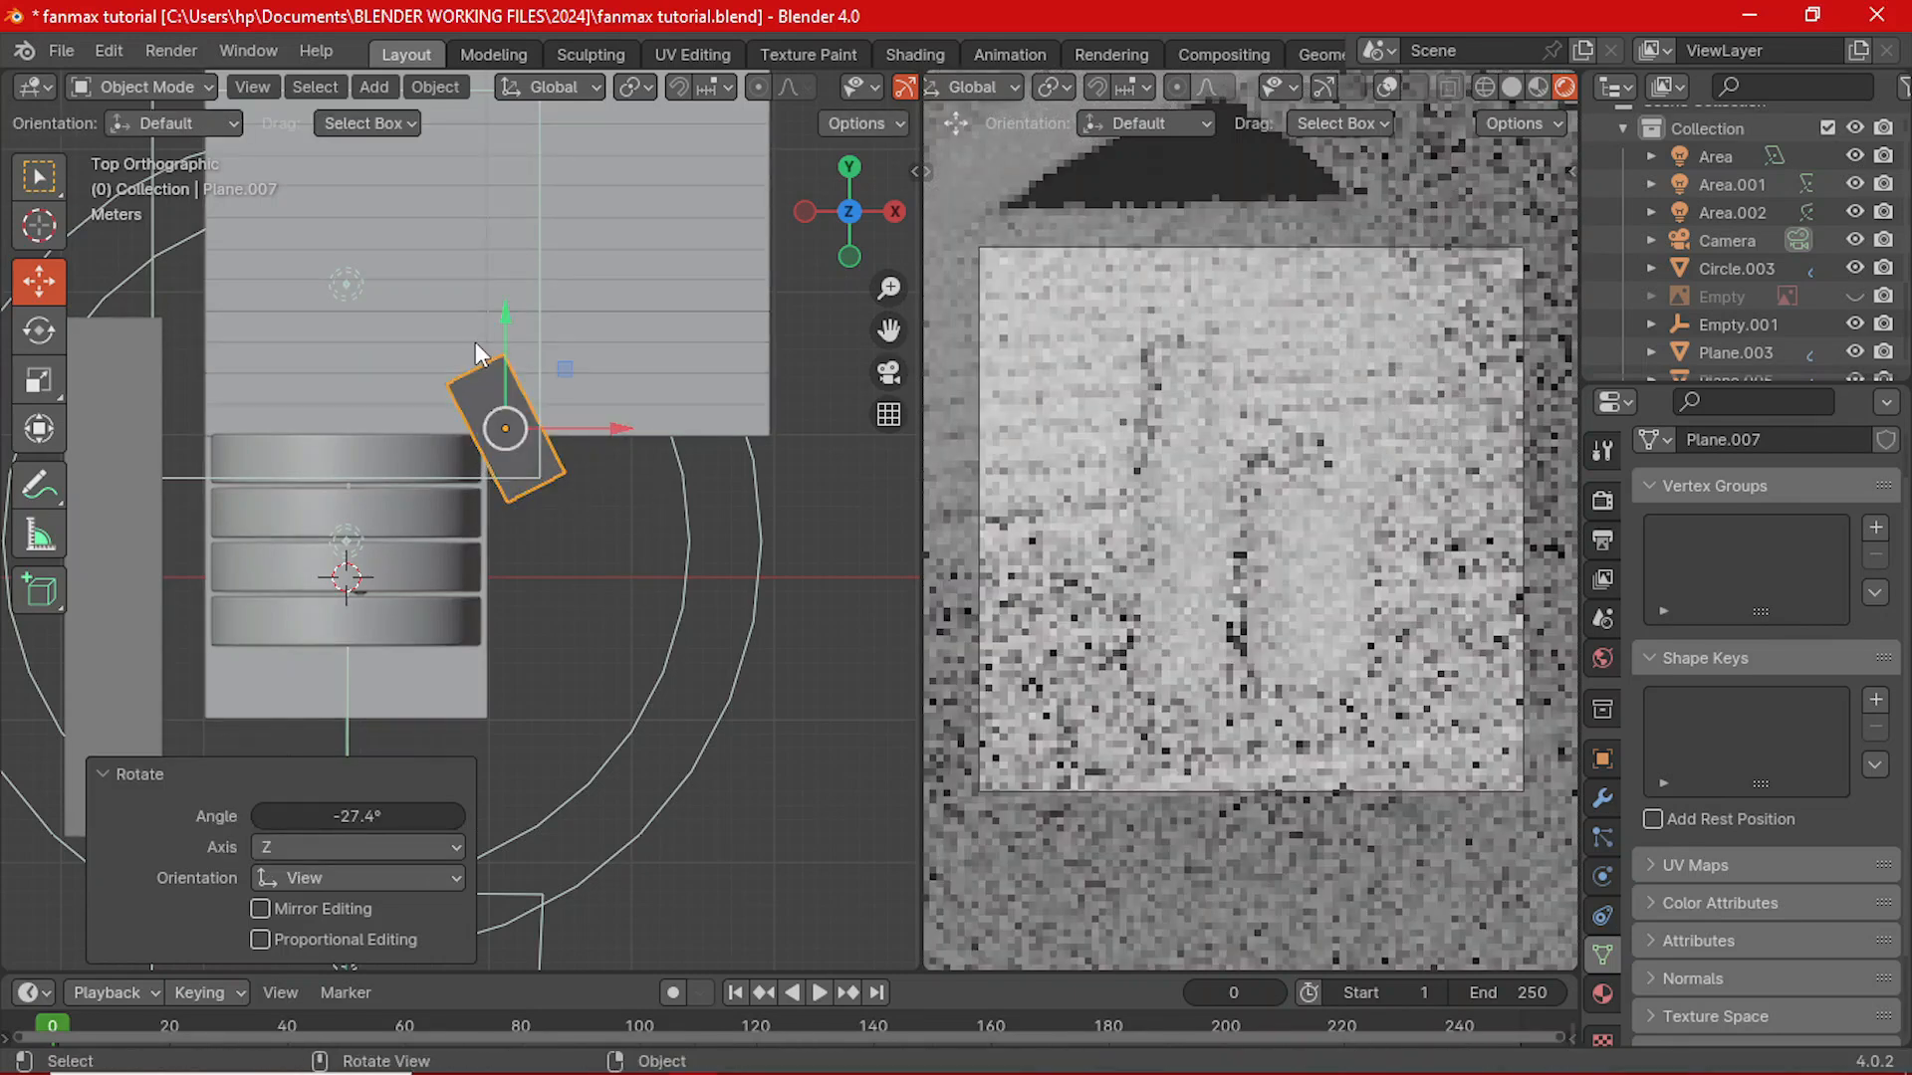
pyautogui.moveTo(508, 313); pyautogui.dragTo(510, 269)
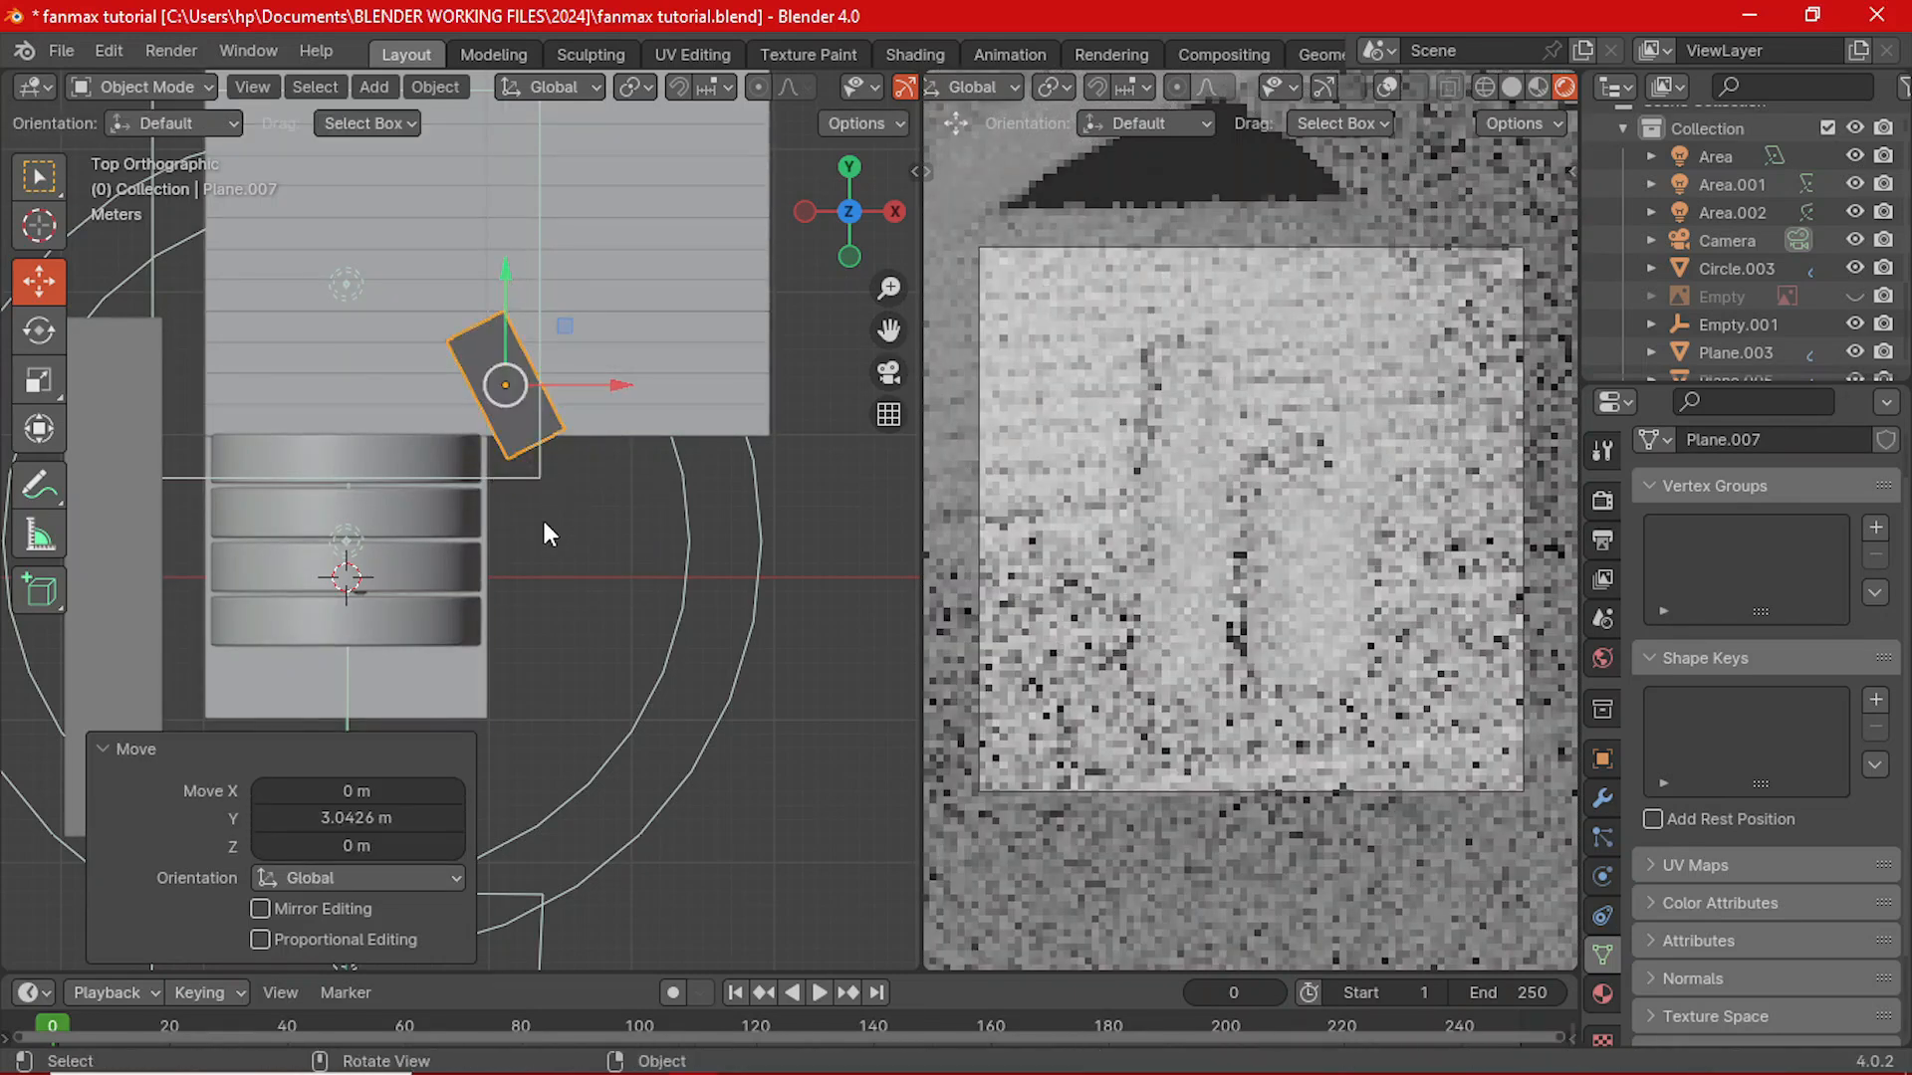
pyautogui.moveTo(528, 488); pyautogui.dragTo(267, 576, button='middle')
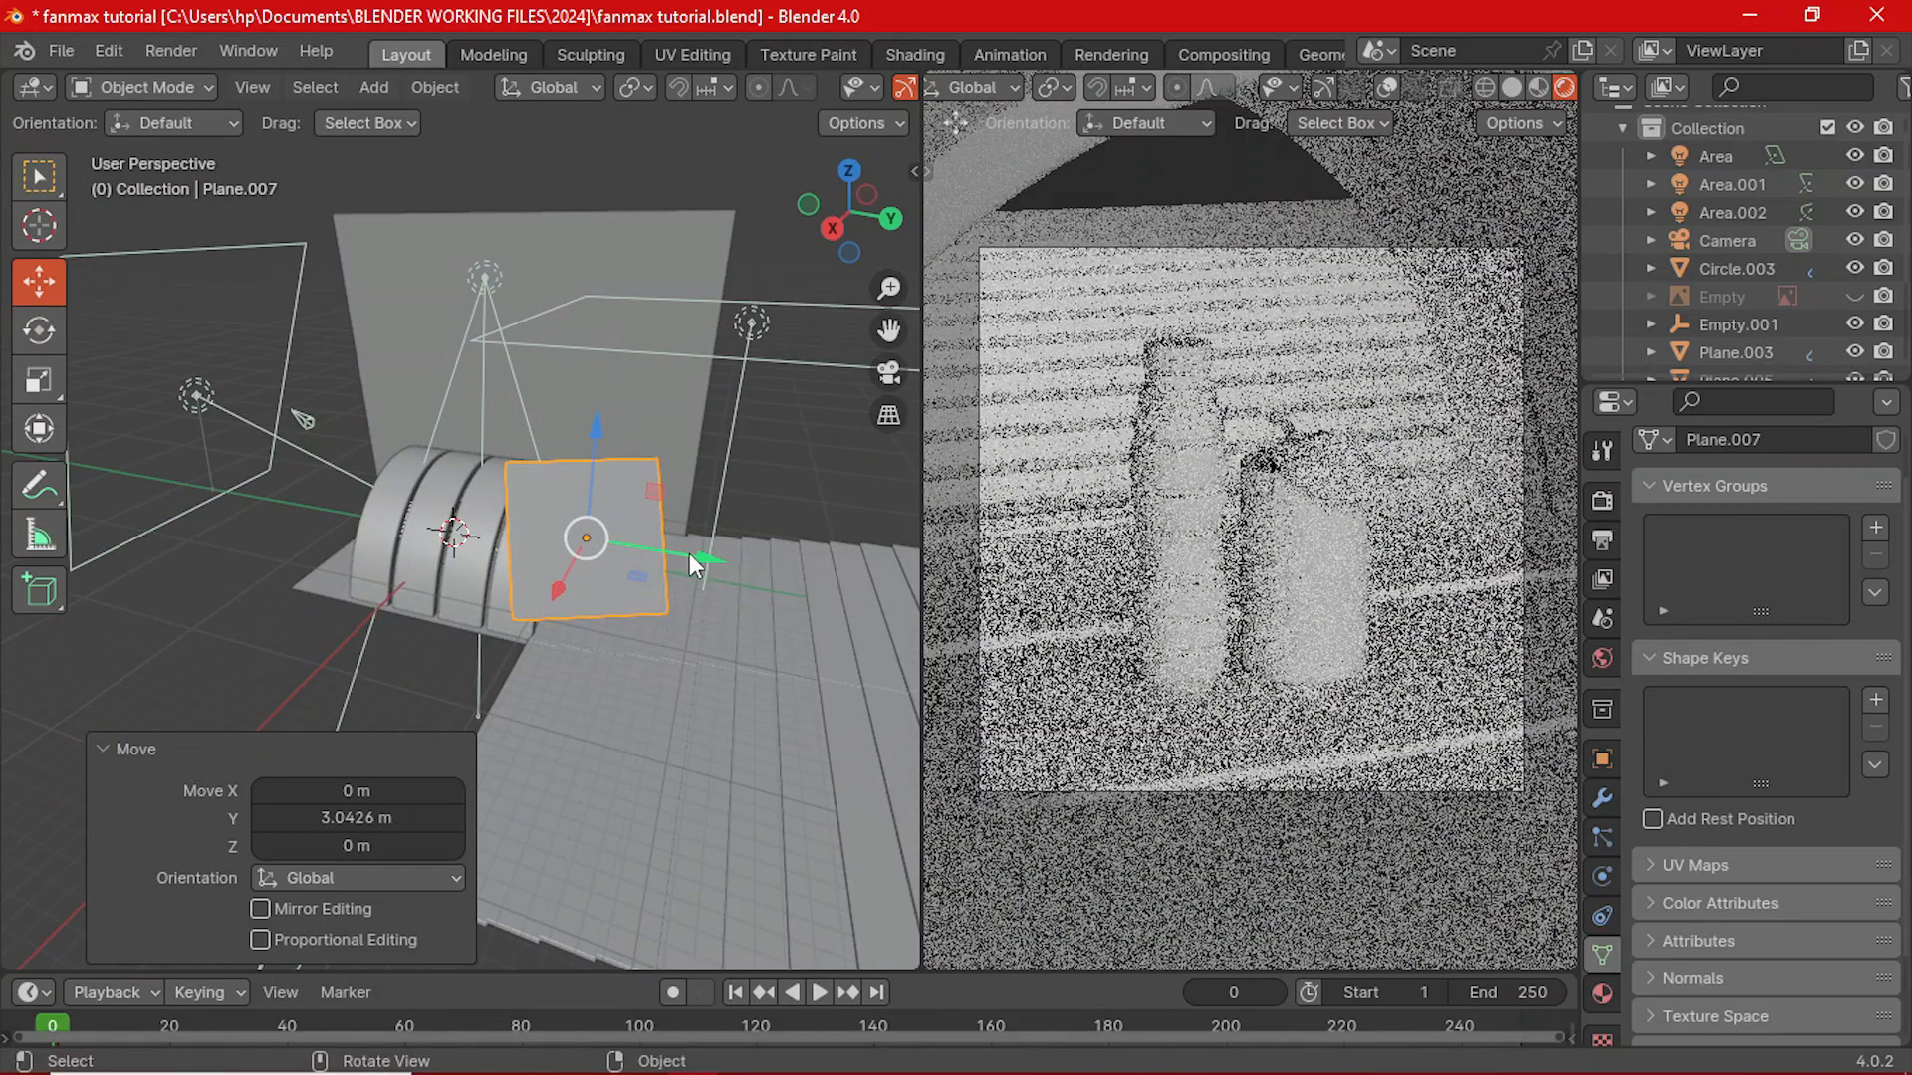
pyautogui.moveTo(695, 558); pyautogui.dragTo(711, 569)
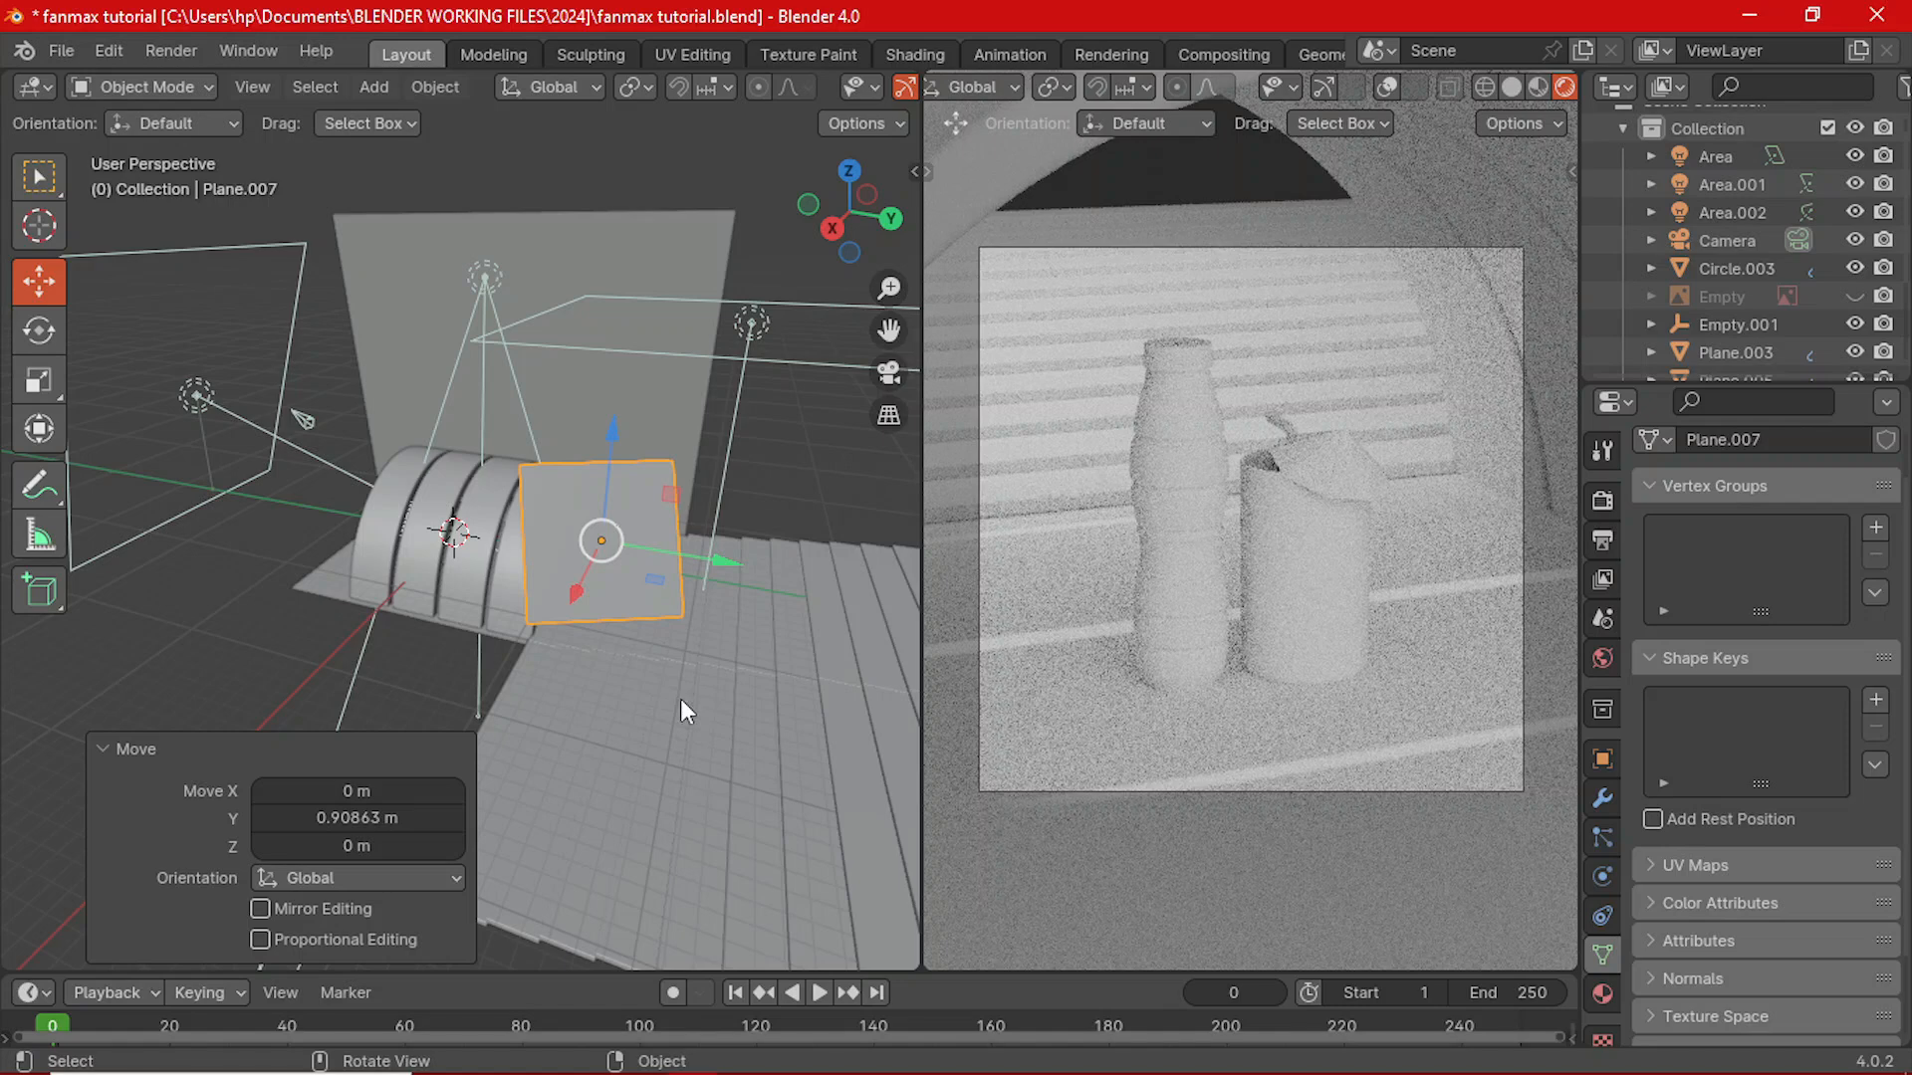
# - Save the scene file after checking the second plane's placement around the tunnel
pyautogui.moveTo(653, 518); pyautogui.dragTo(664, 569, button='middle')
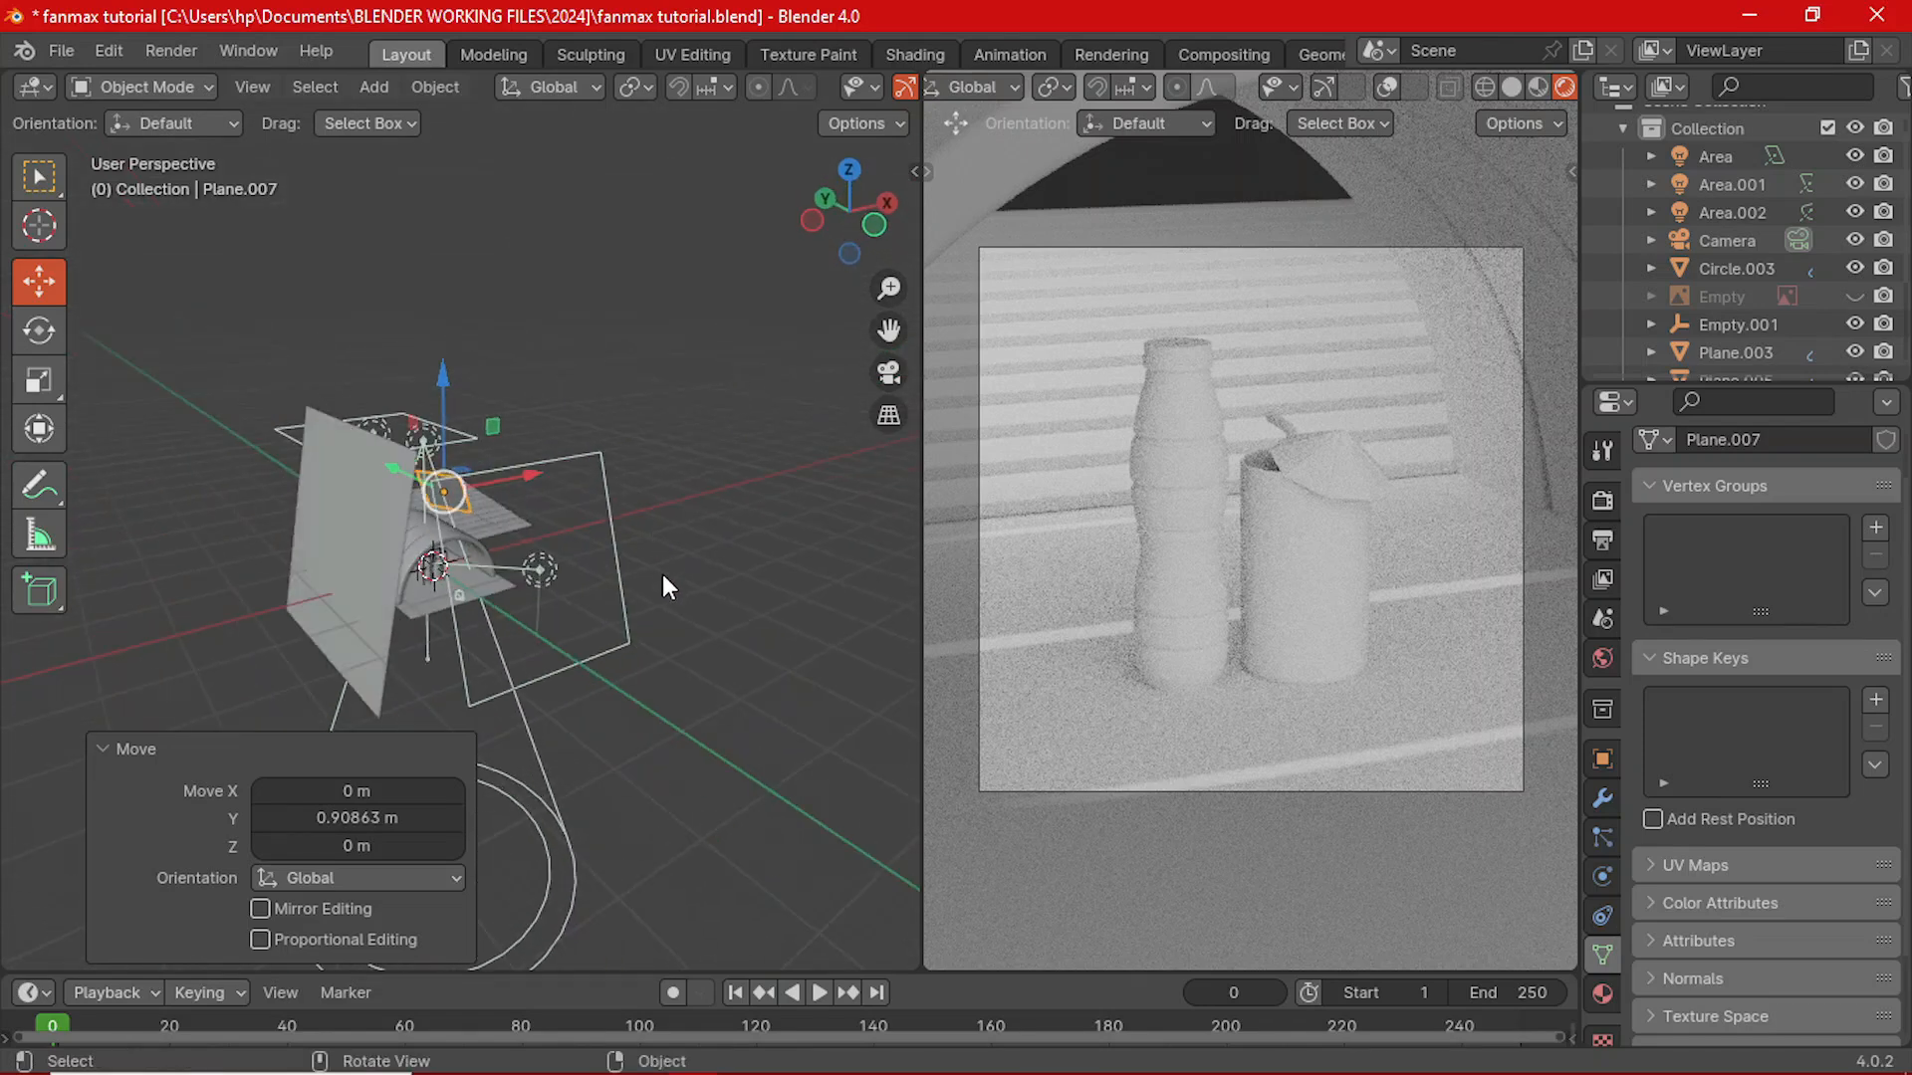
pyautogui.moveTo(730, 578); pyautogui.dragTo(638, 562, button='middle')
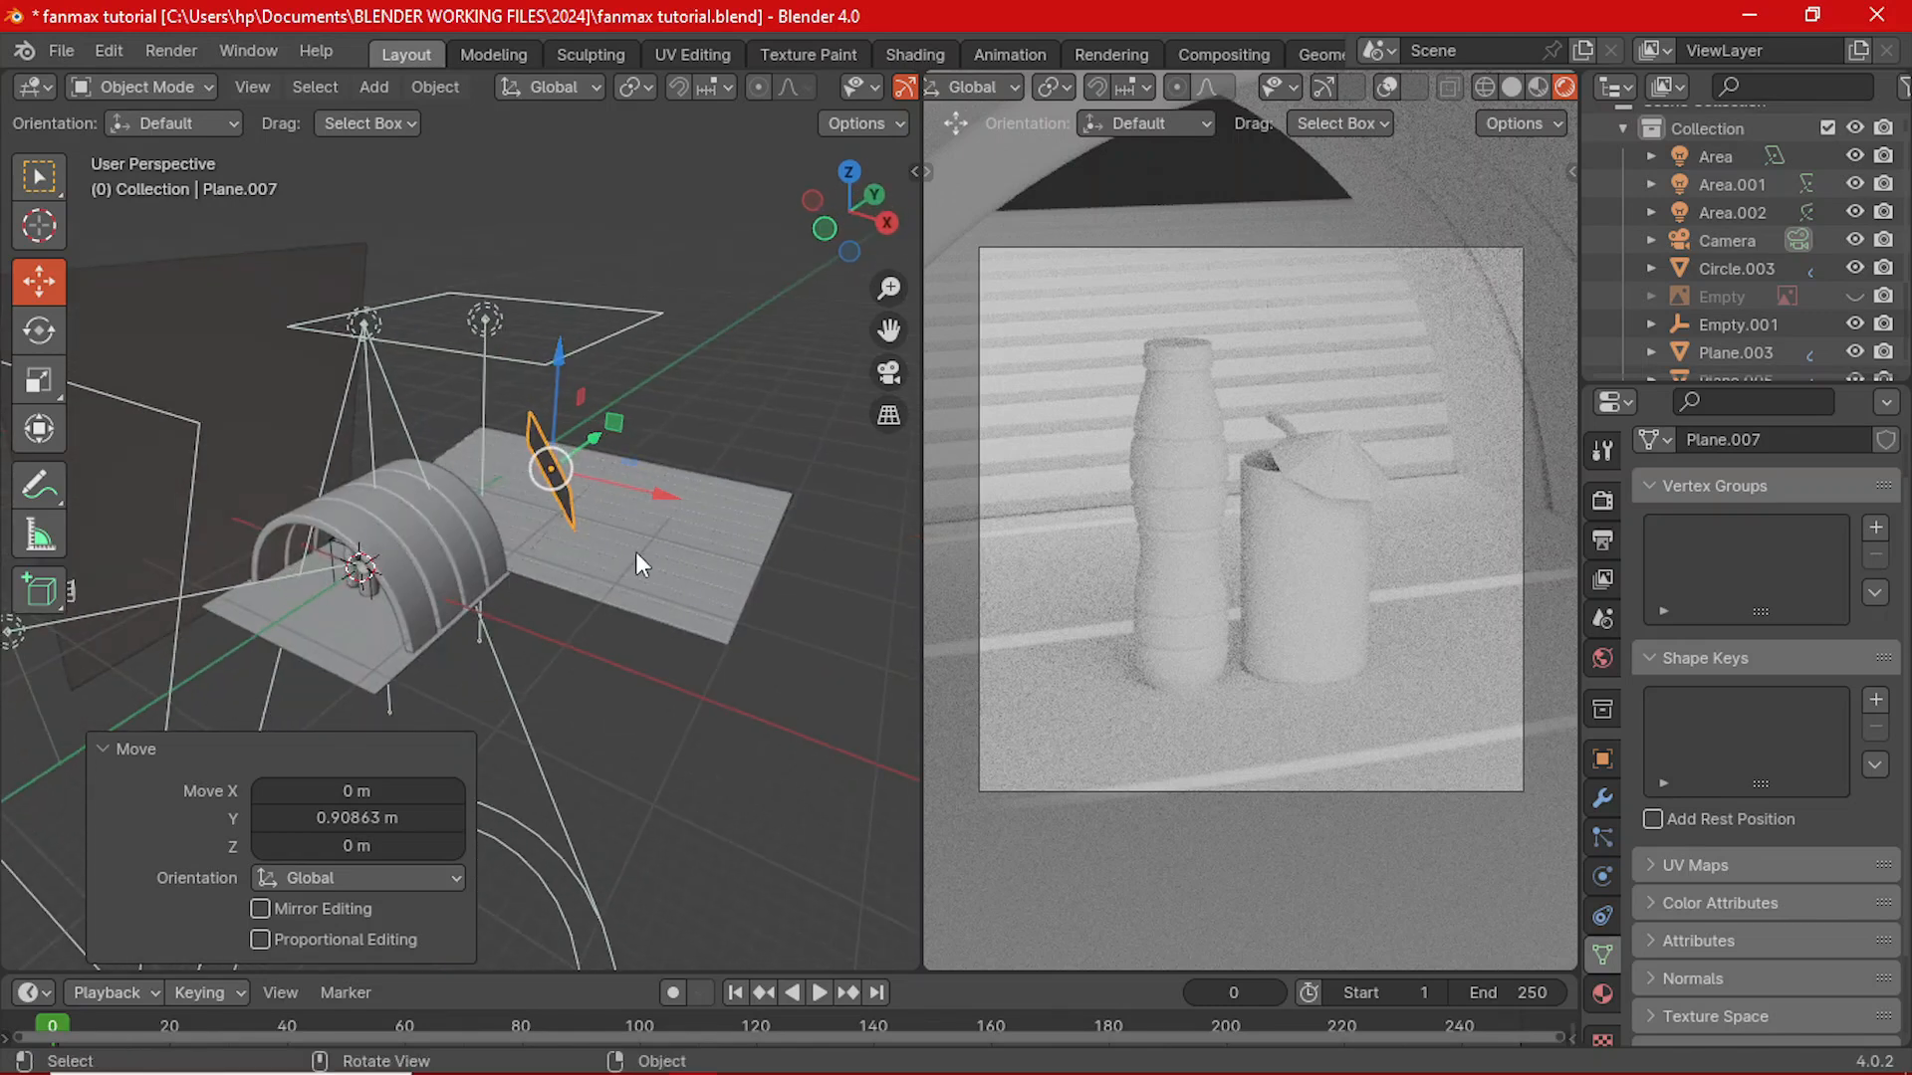
pyautogui.scroll(3, 493, 534)
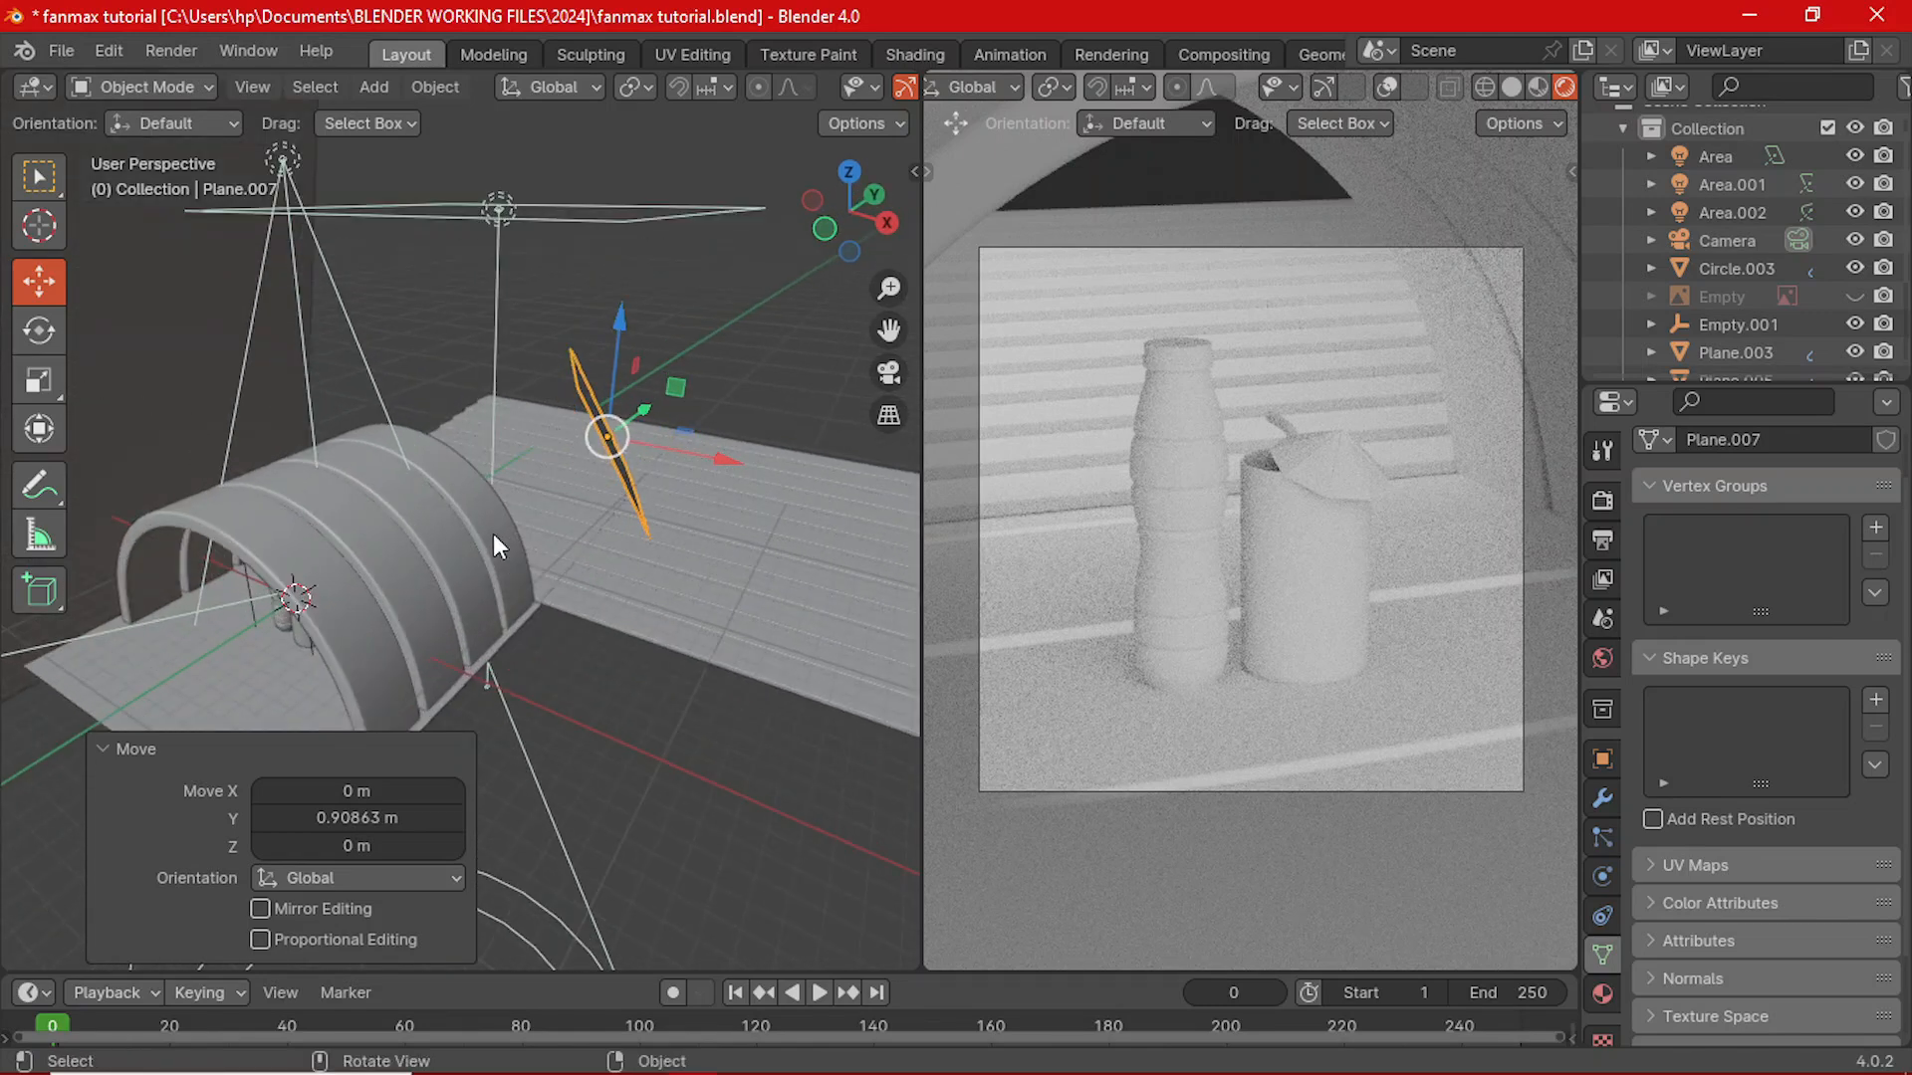
pyautogui.hotkey('ctrl', 's')
pyautogui.scroll(-4, 655, 442)
pyautogui.scroll(3, 587, 525)
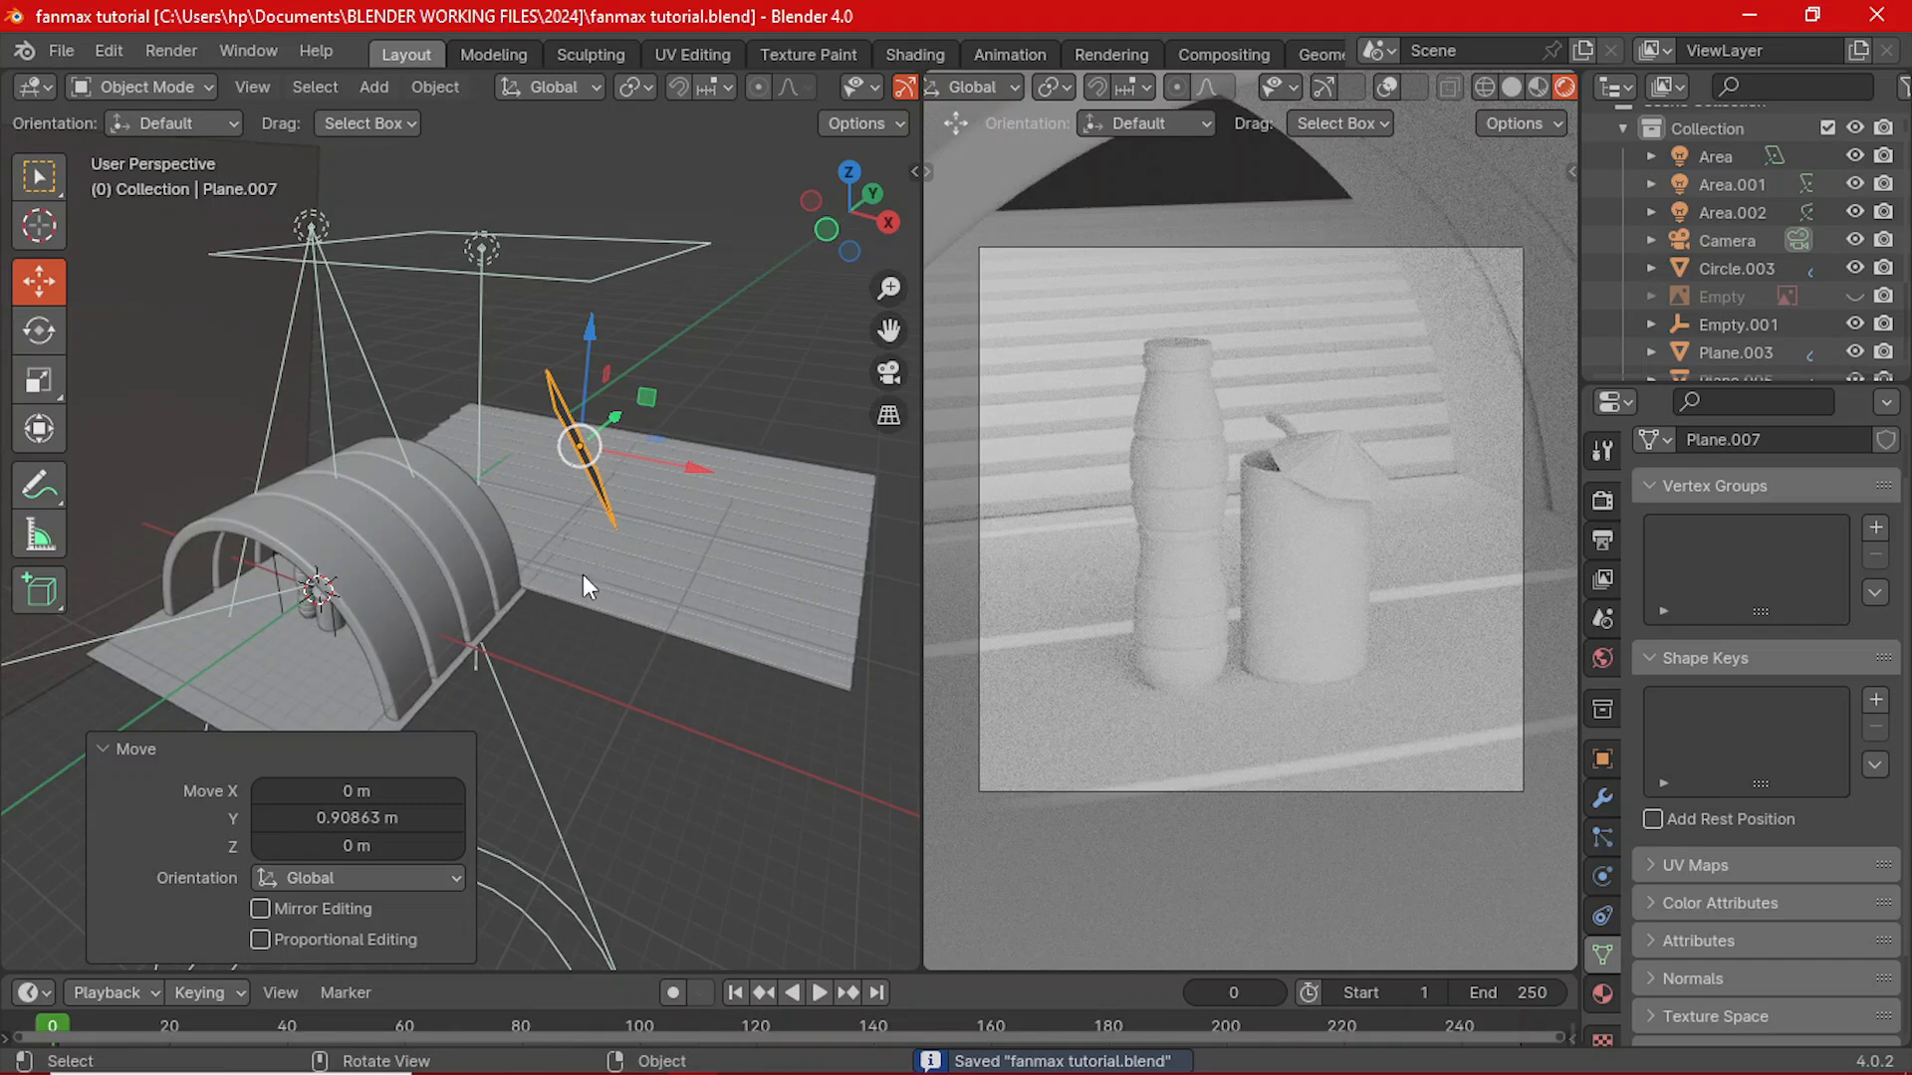
# - Change the solid-shaded 3D viewport into a Shader Editor and collapse its sidebar
pyautogui.click(28, 90)
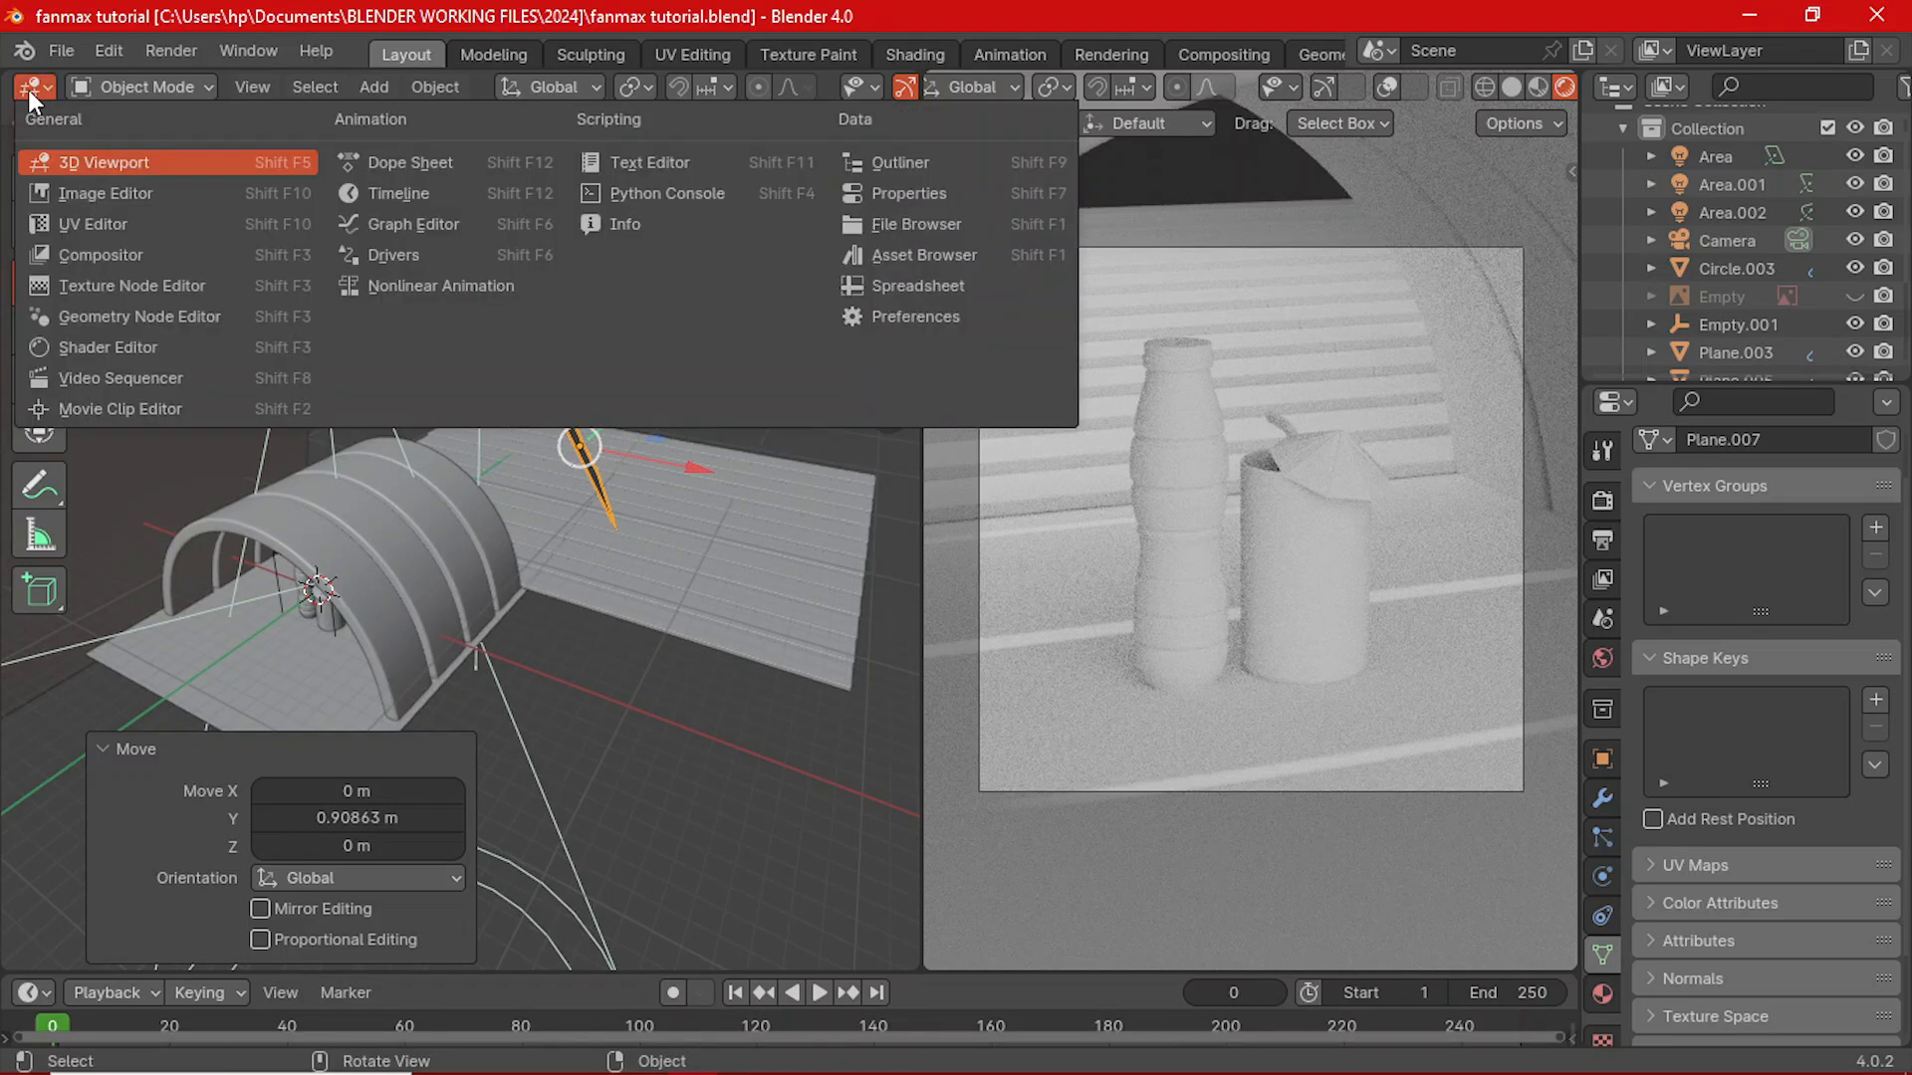
pyautogui.click(159, 346)
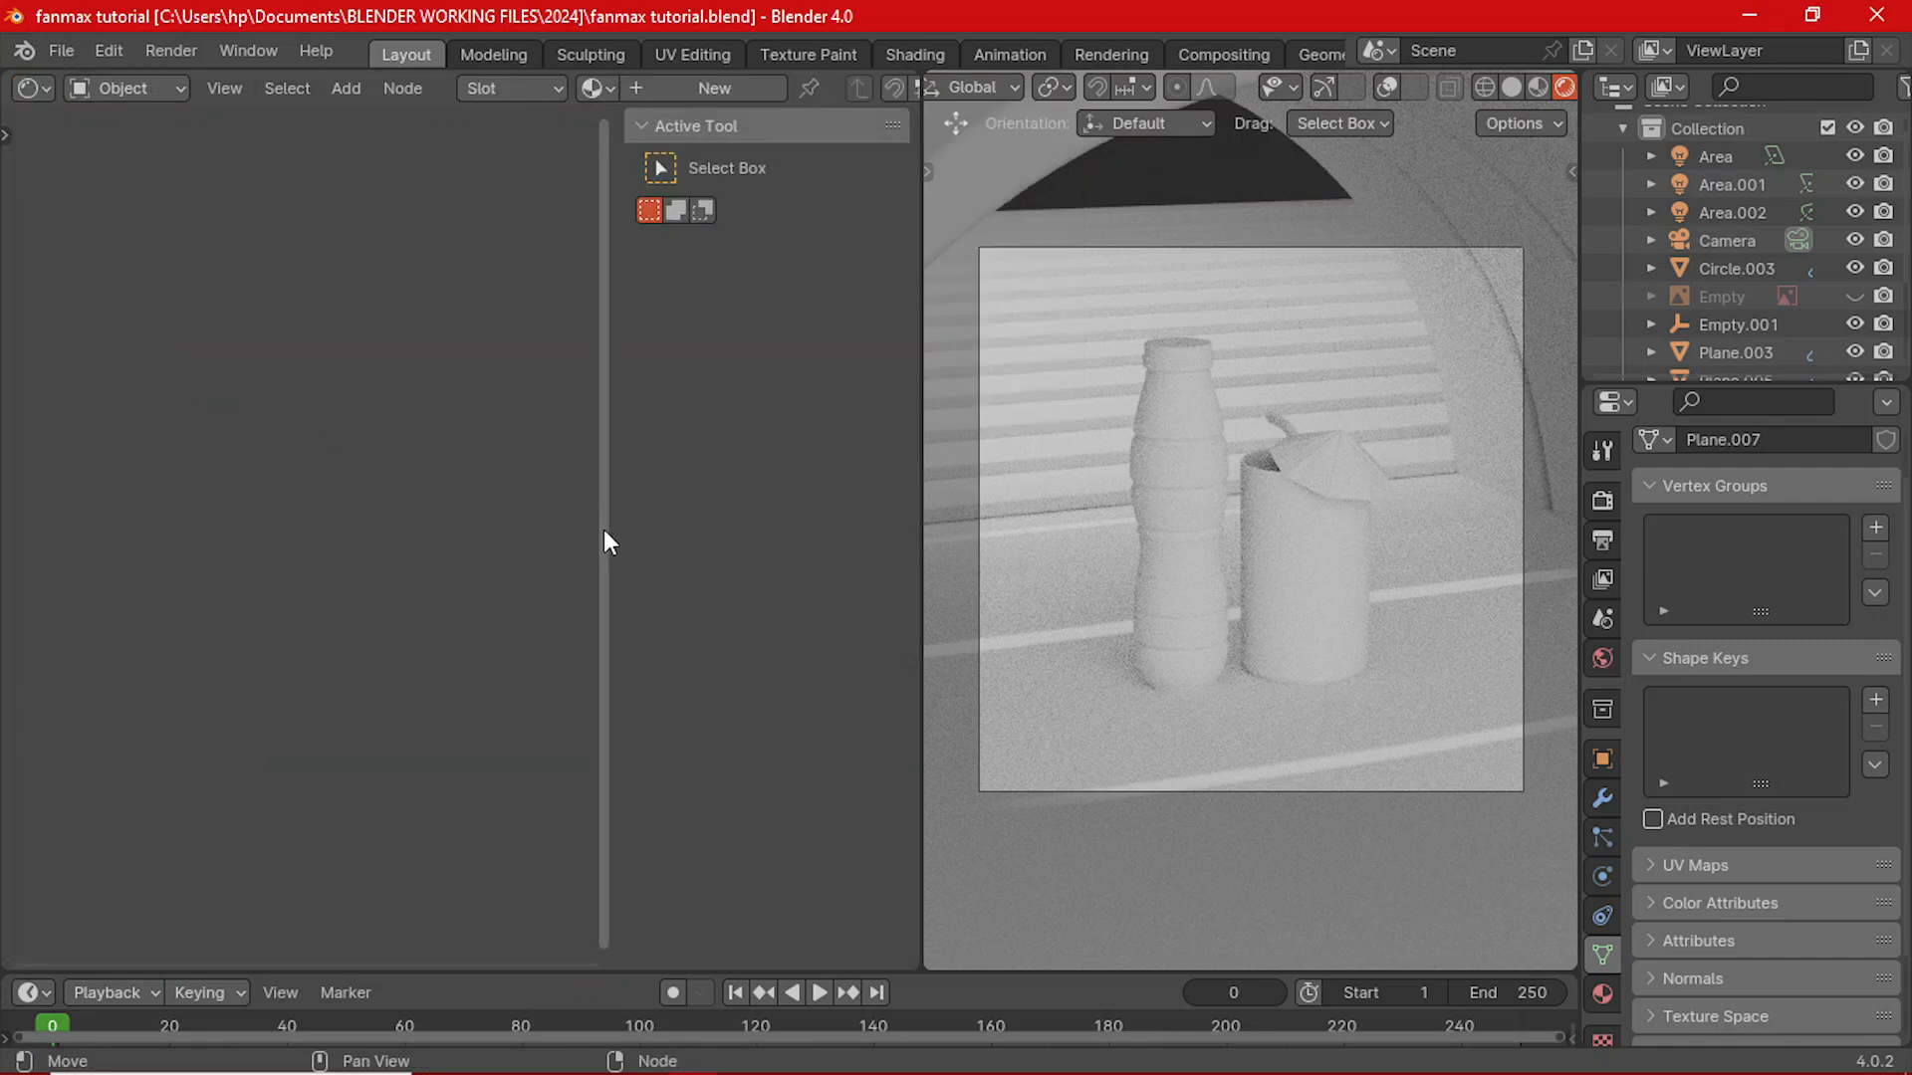
pyautogui.moveTo(624, 529); pyautogui.dragTo(880, 591)
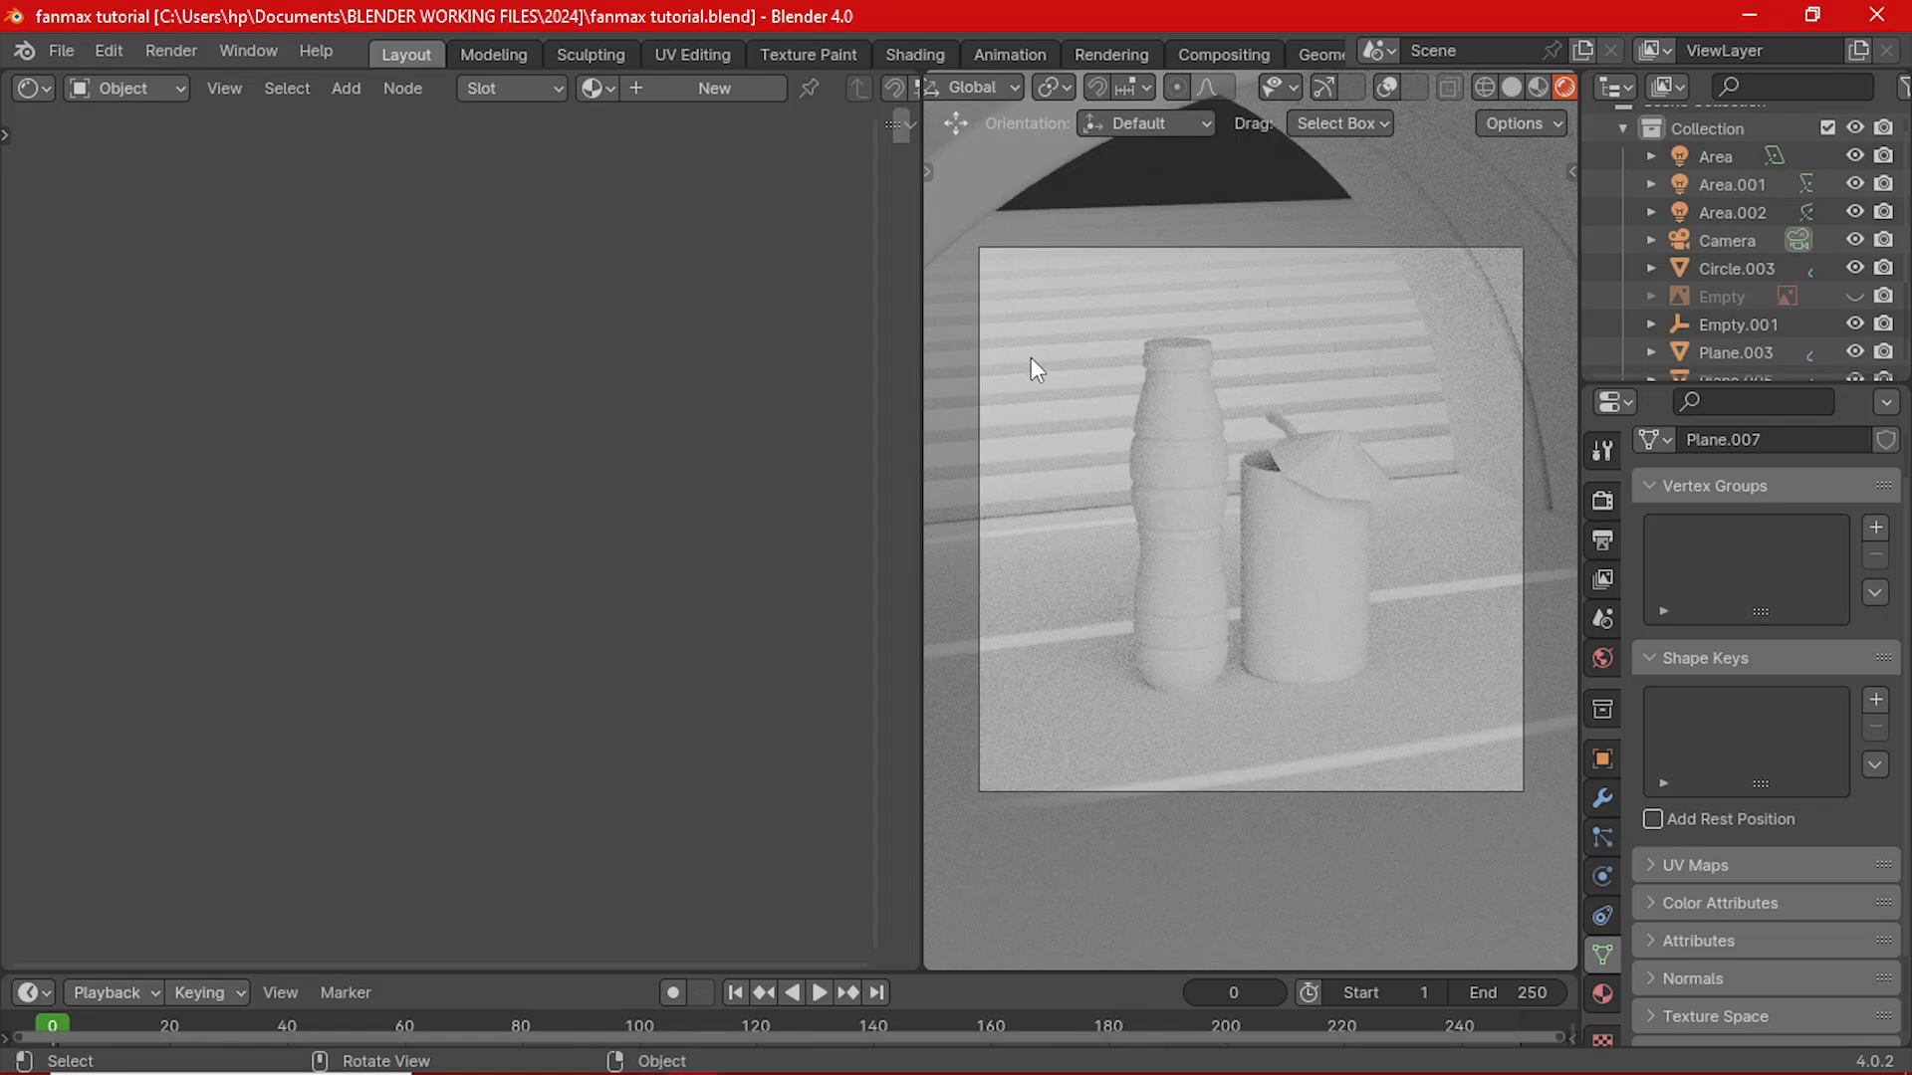
# - Show overlays in the rendered viewport and create a new material on the second plane
pyautogui.moveTo(1131, 287); pyautogui.dragTo(1375, 327, button='middle')
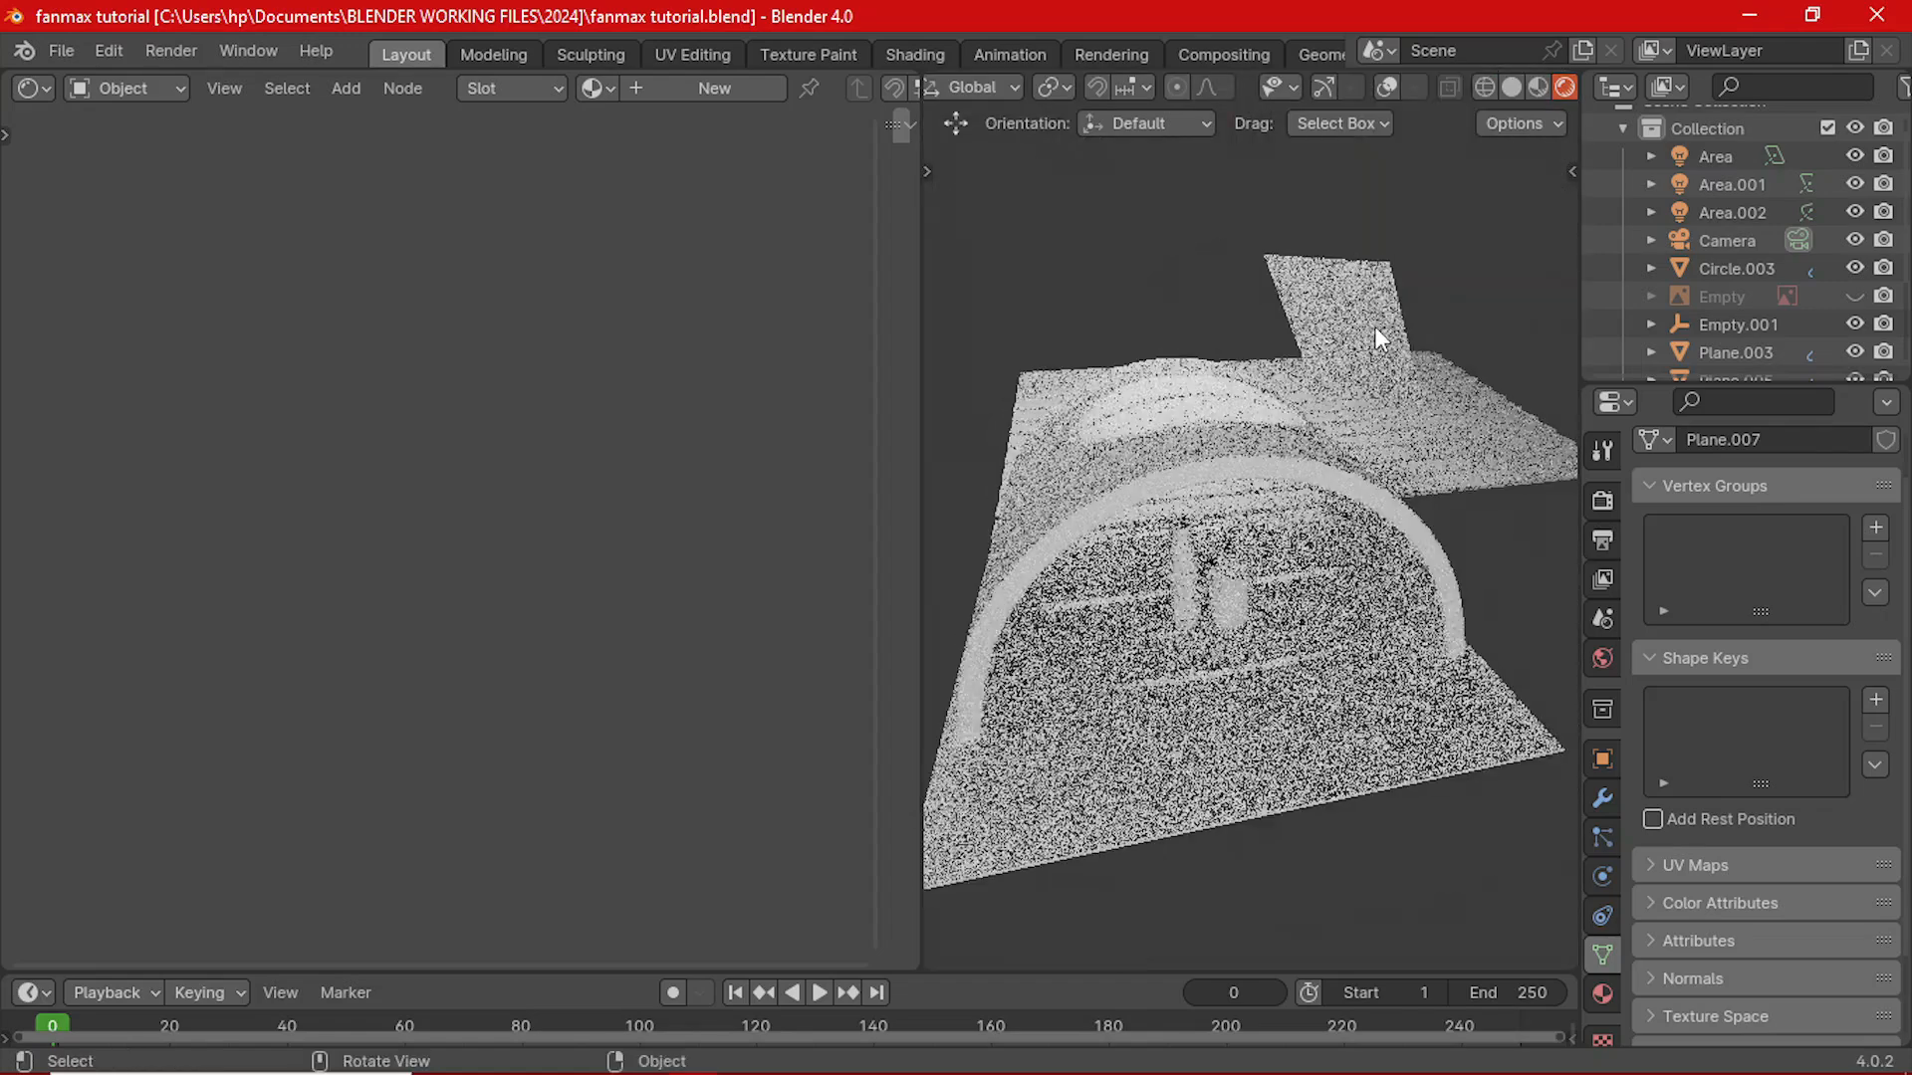
pyautogui.click(1387, 87)
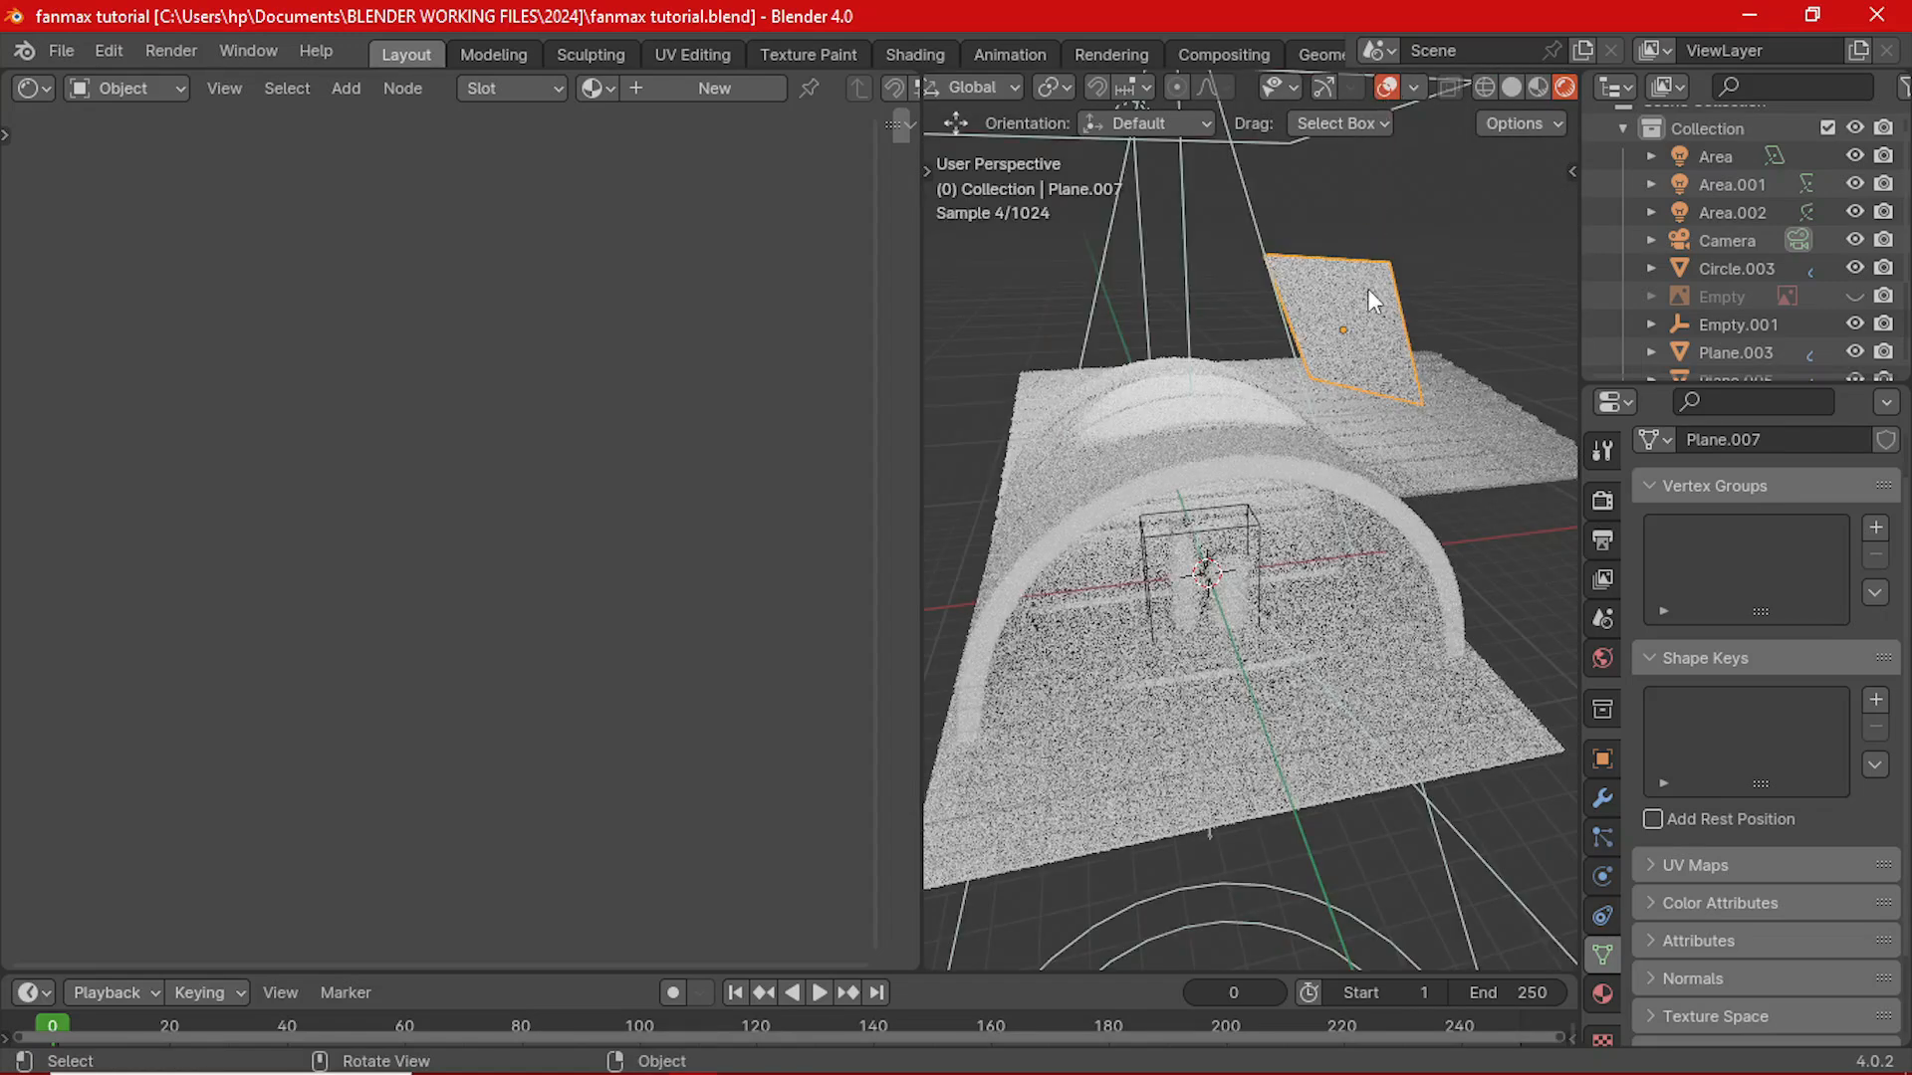
pyautogui.click(1602, 994)
pyautogui.click(1738, 613)
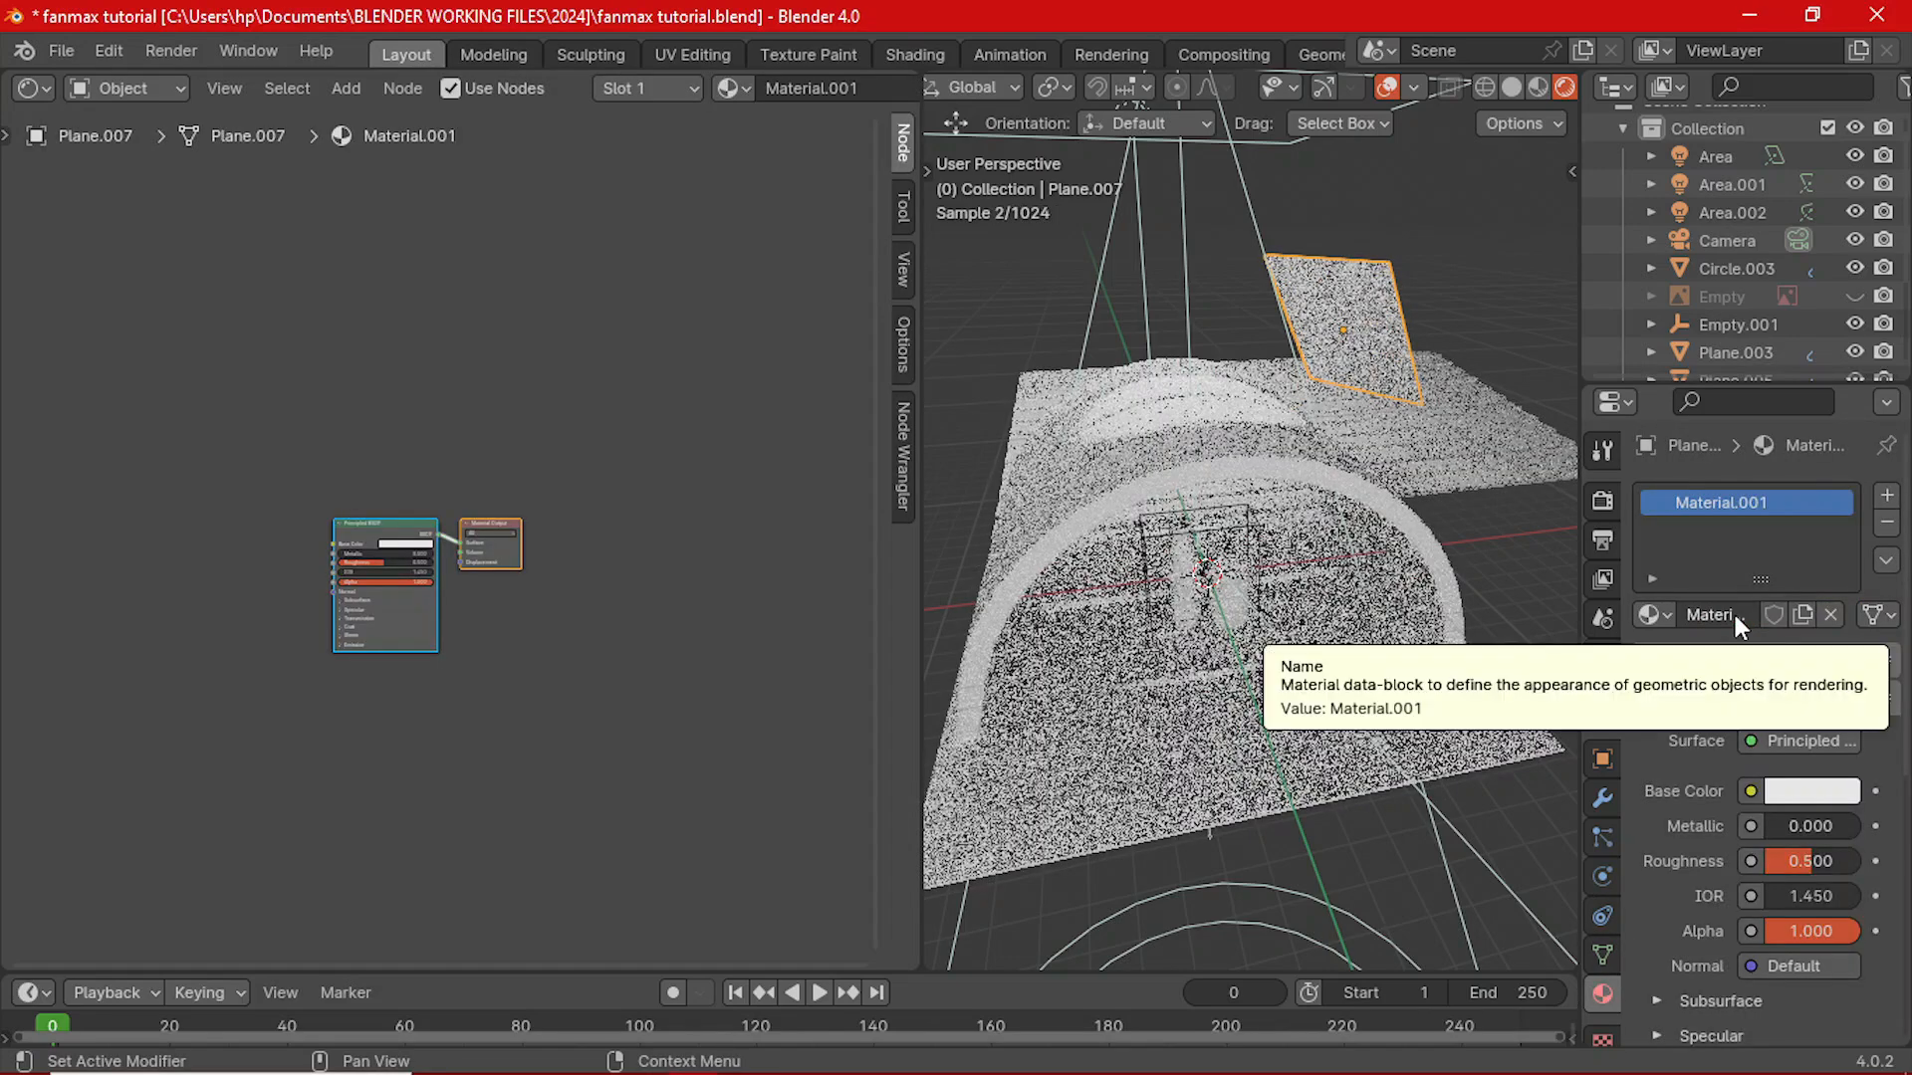
# - Delete the new material's Principled BSDF node and reposition its Material Output node
pyautogui.scroll(4, 432, 596)
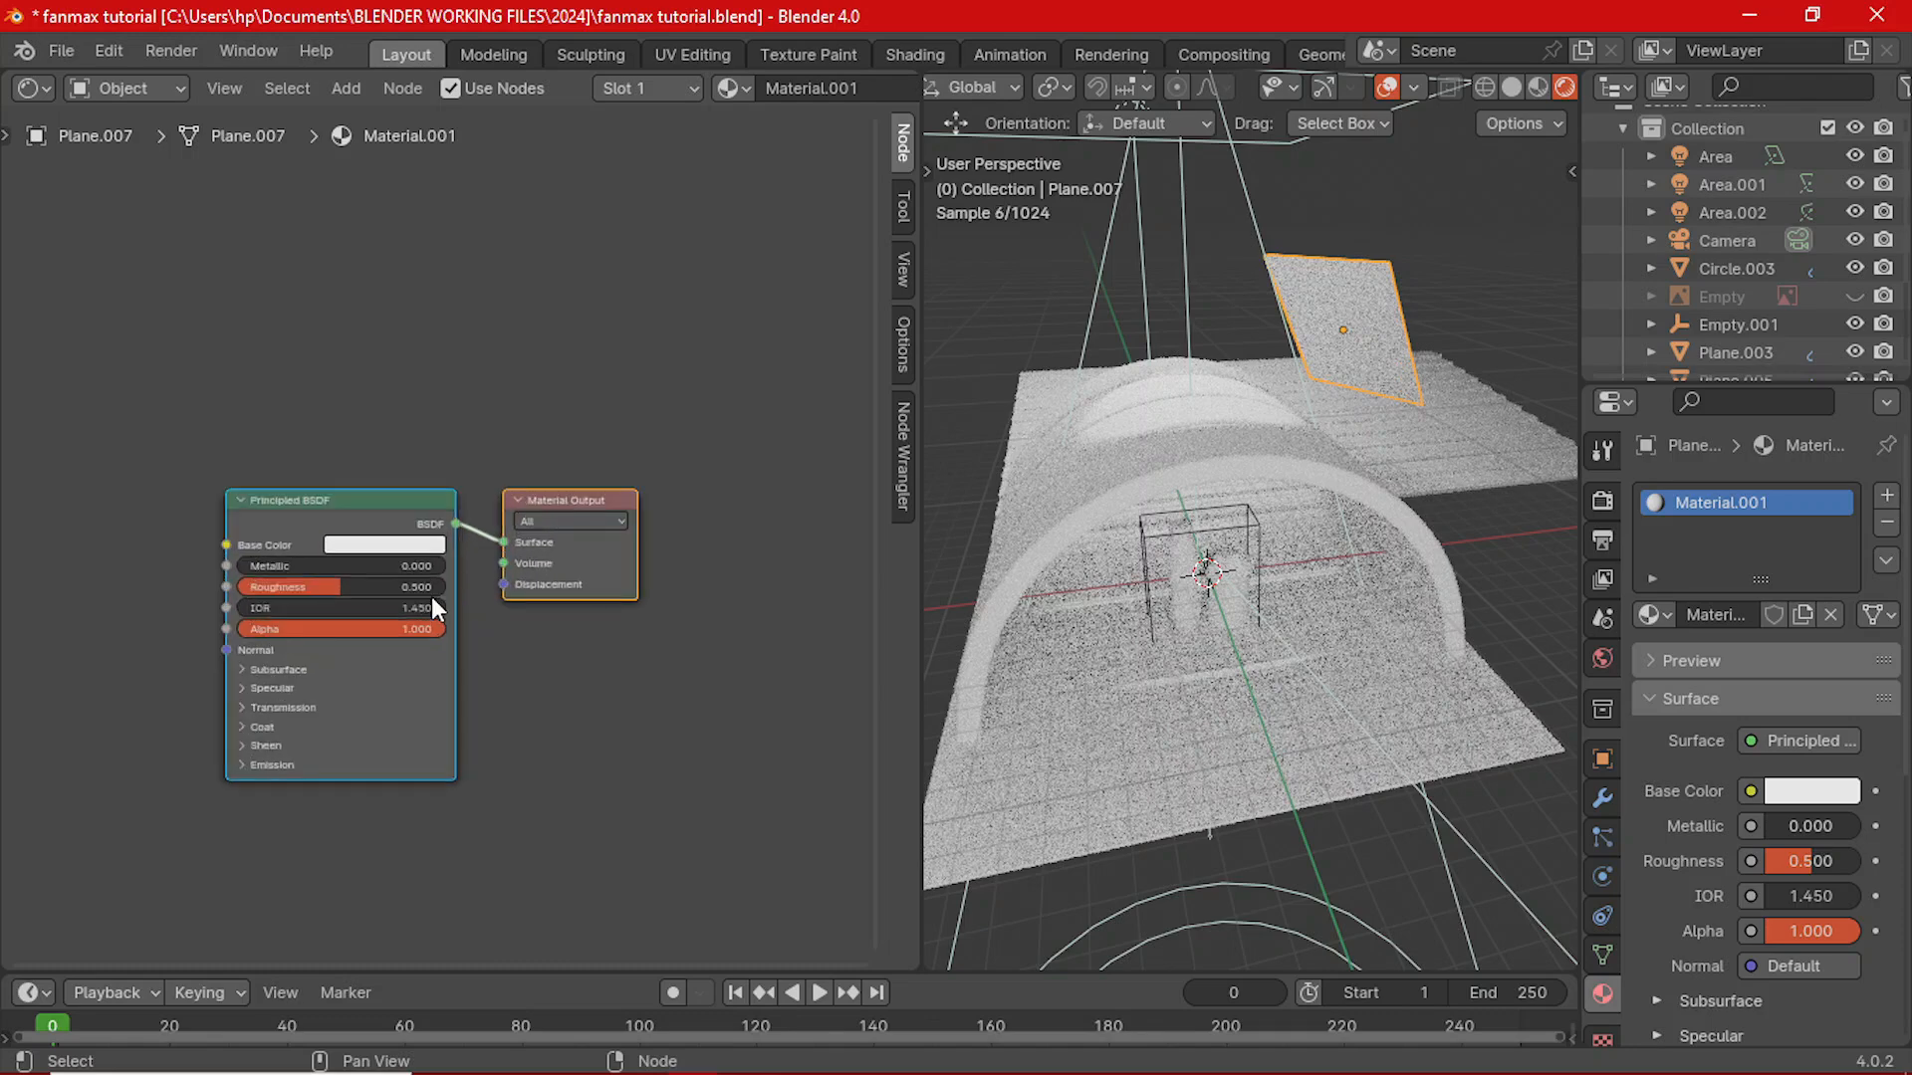
pyautogui.press('Delete')
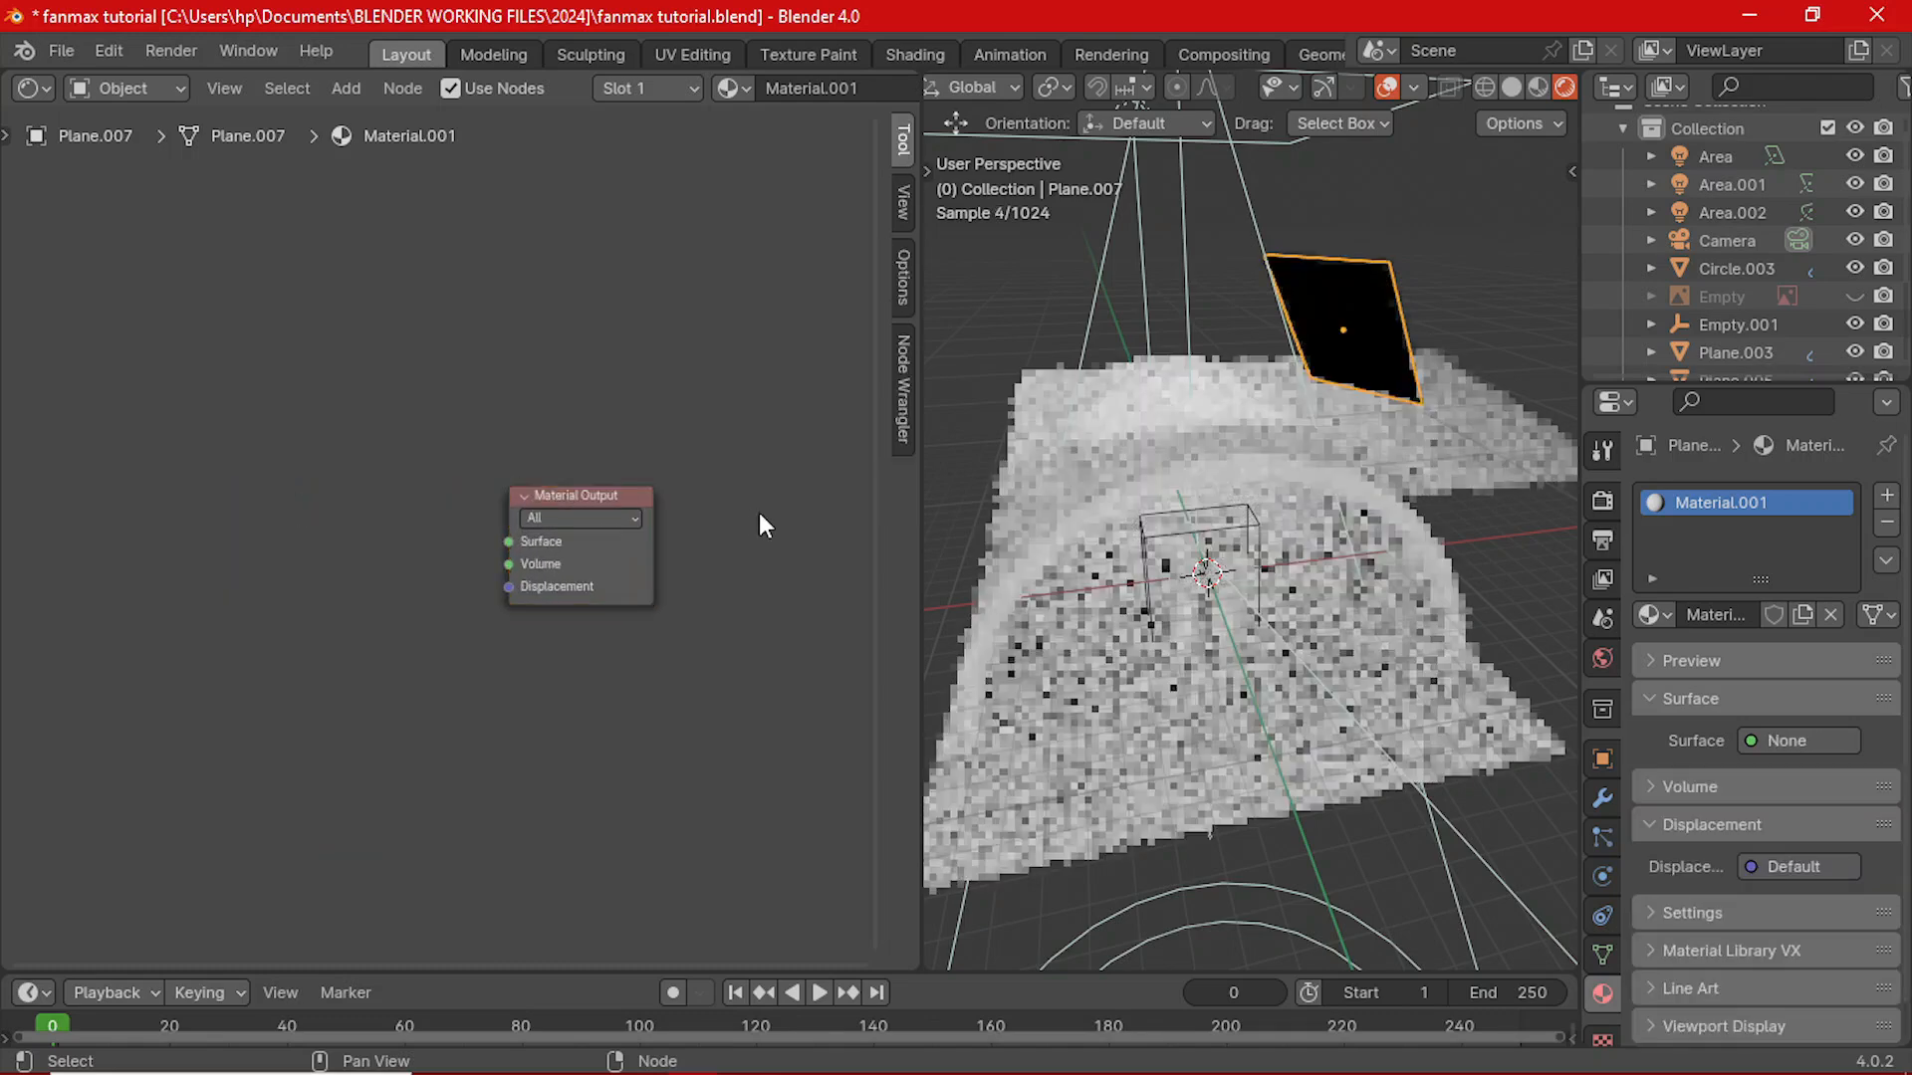
pyautogui.click(598, 490)
pyautogui.moveTo(599, 488); pyautogui.dragTo(650, 414)
# - Add an Emission node, connect it to the Material Output's Surface input, and arrange the two nodes
pyautogui.hotkey('shift', 'a')
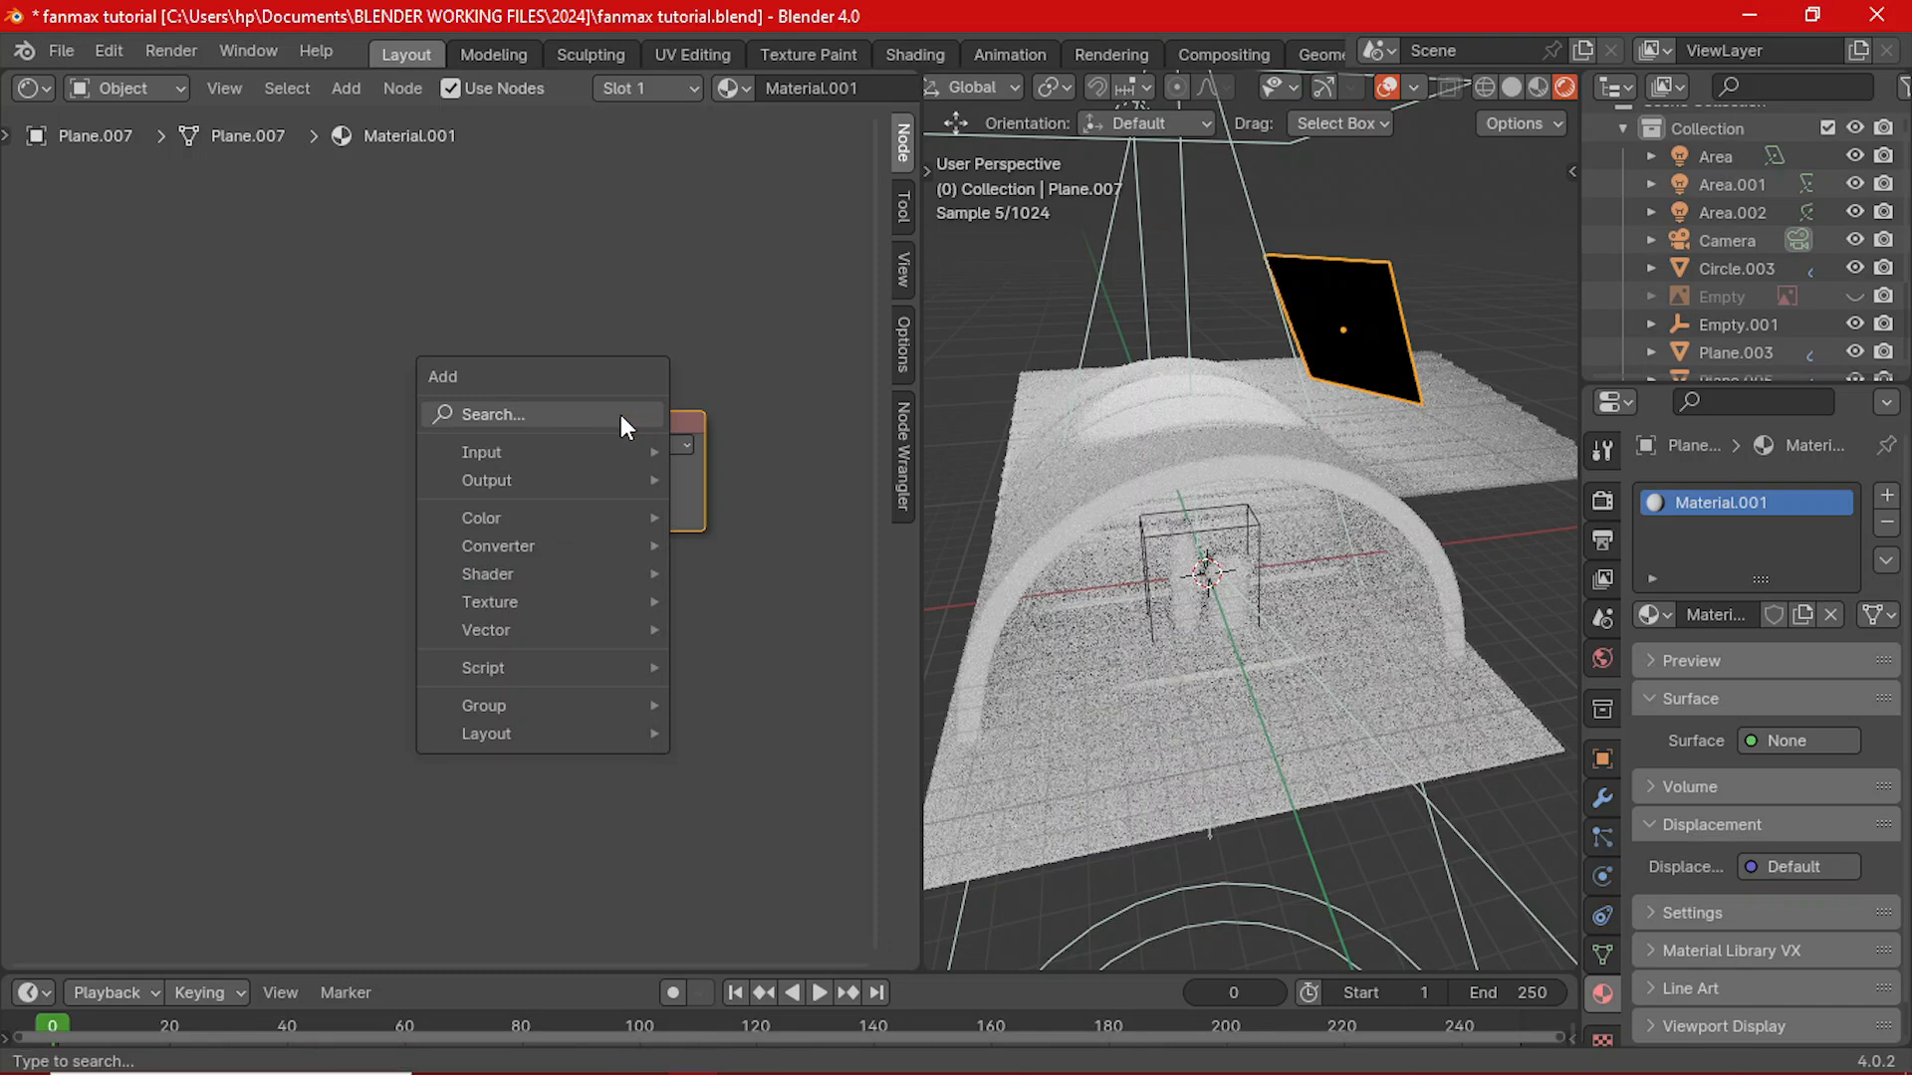
pyautogui.click(620, 415)
pyautogui.write('emia')
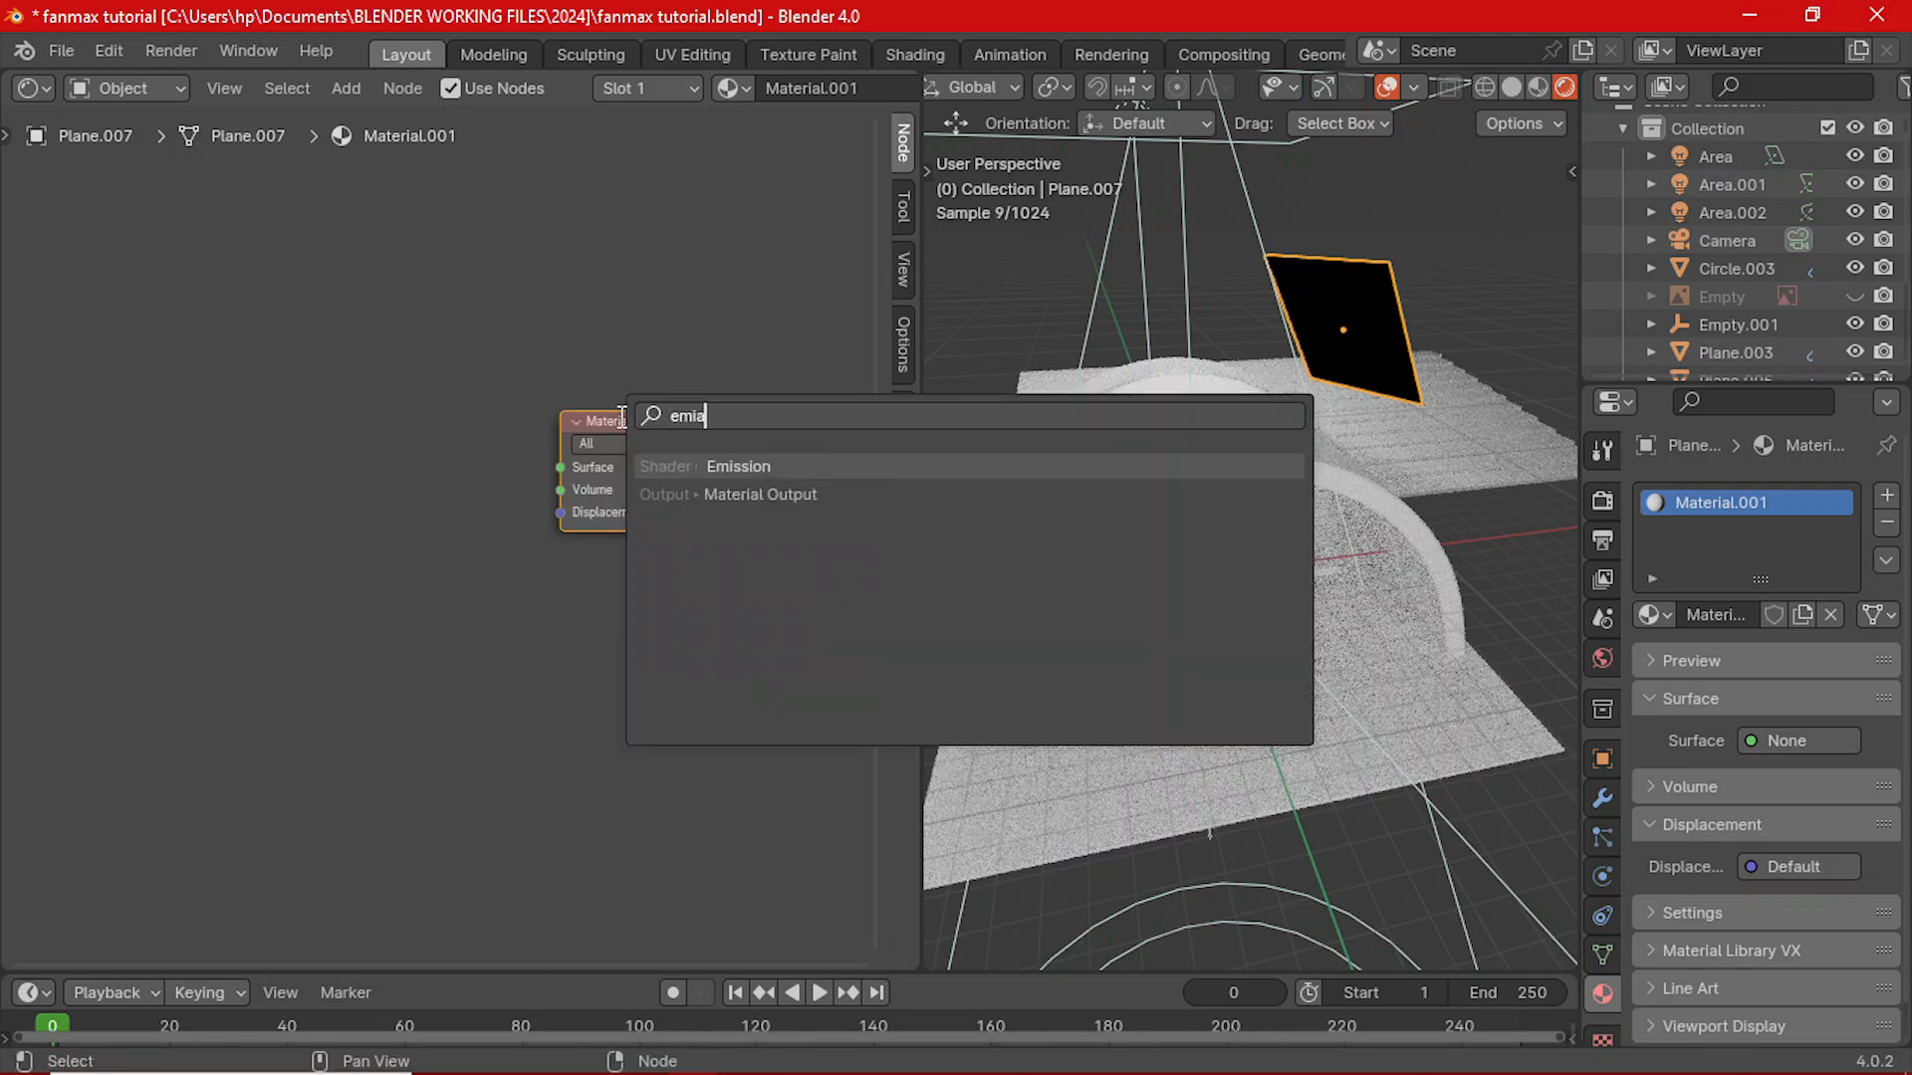
pyautogui.click(715, 465)
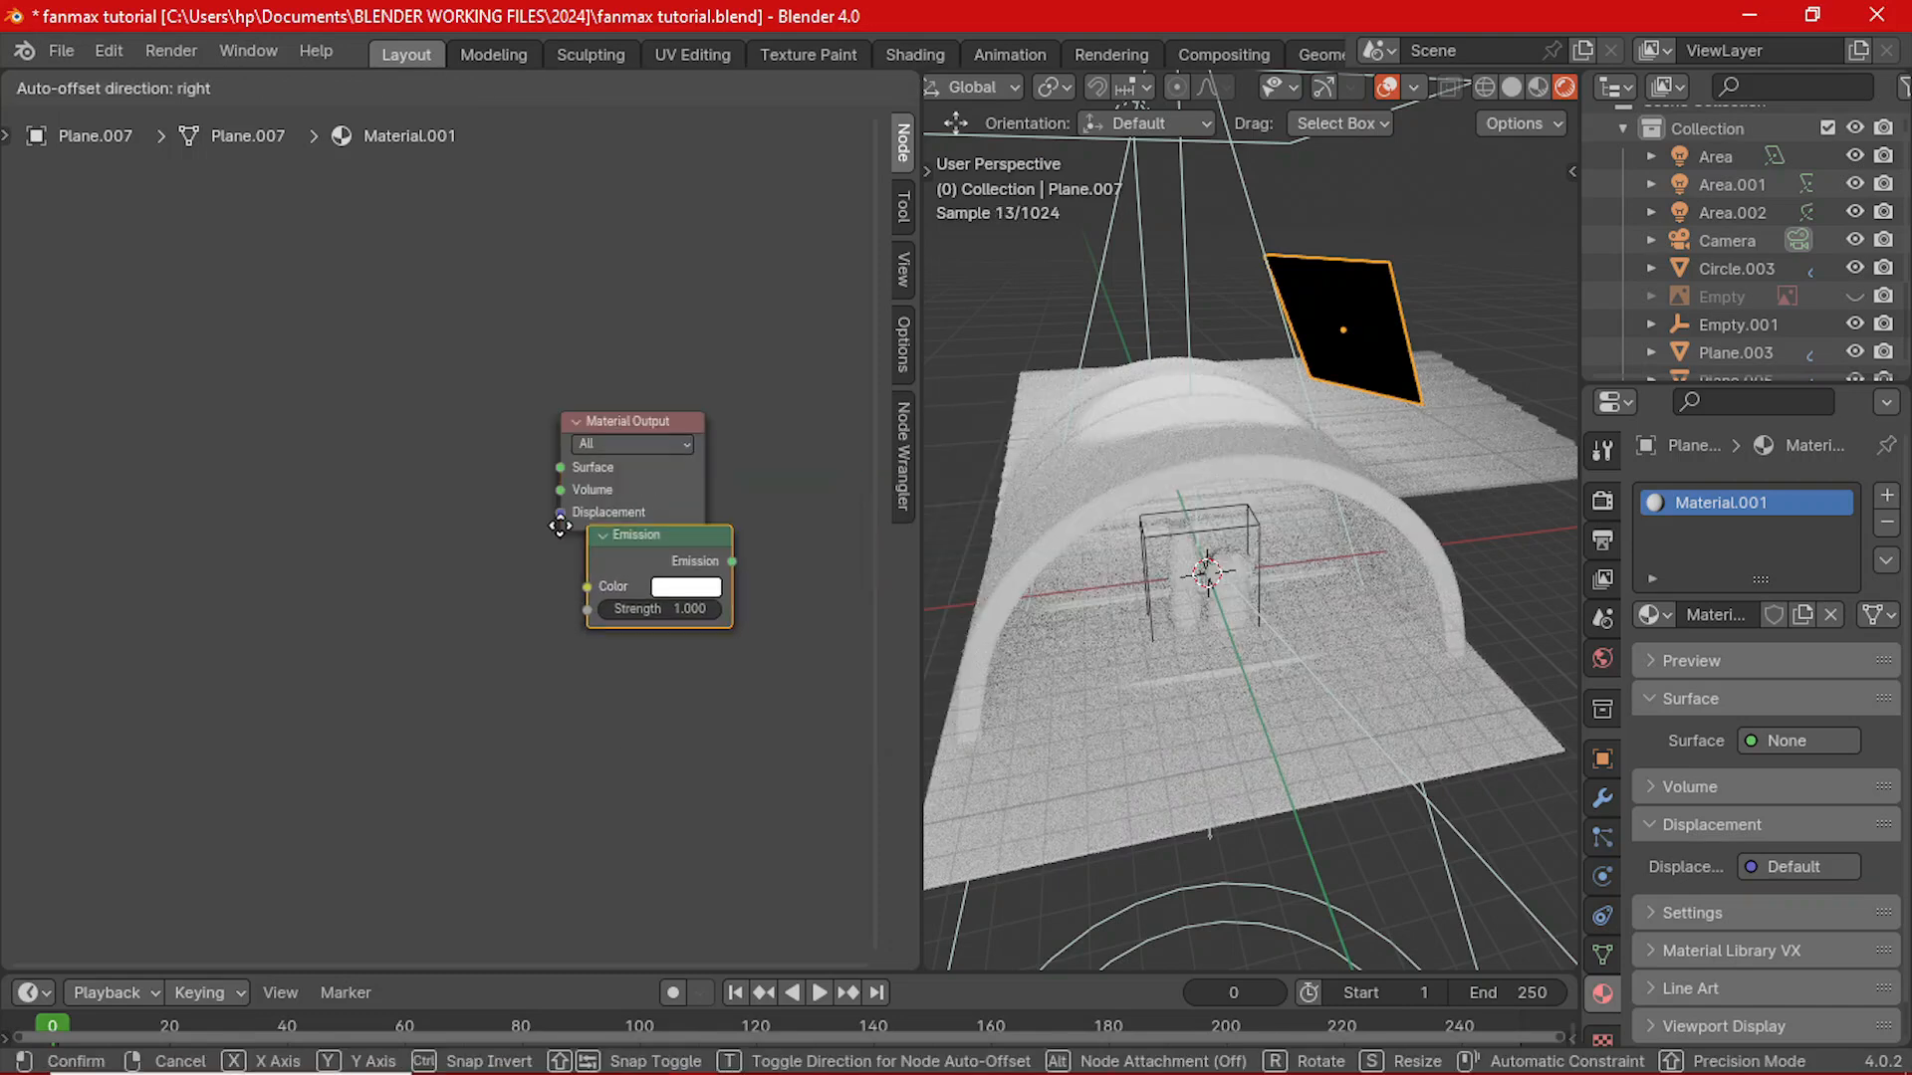
pyautogui.click(241, 420)
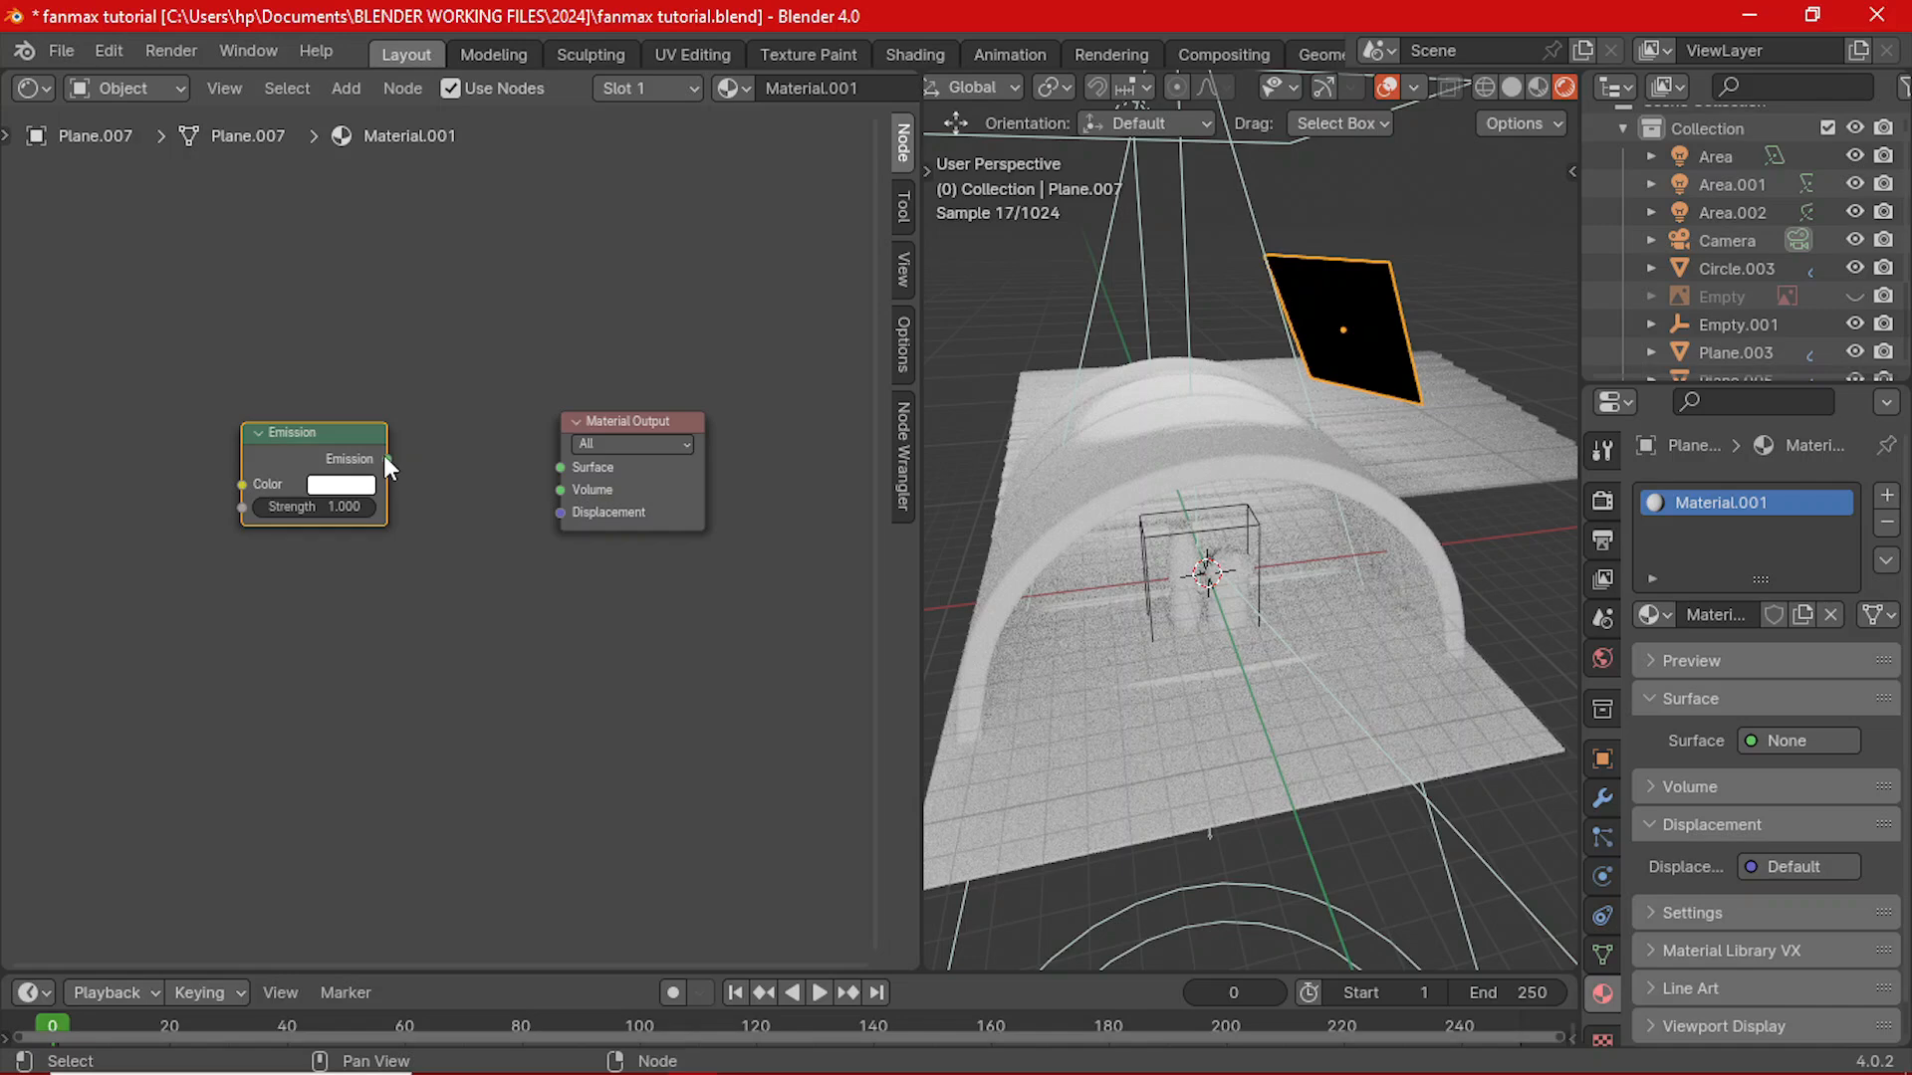
pyautogui.moveTo(386, 459); pyautogui.dragTo(561, 469)
pyautogui.moveTo(309, 440); pyautogui.dragTo(280, 495)
pyautogui.click(622, 423)
pyautogui.moveTo(621, 425); pyautogui.dragTo(579, 425)
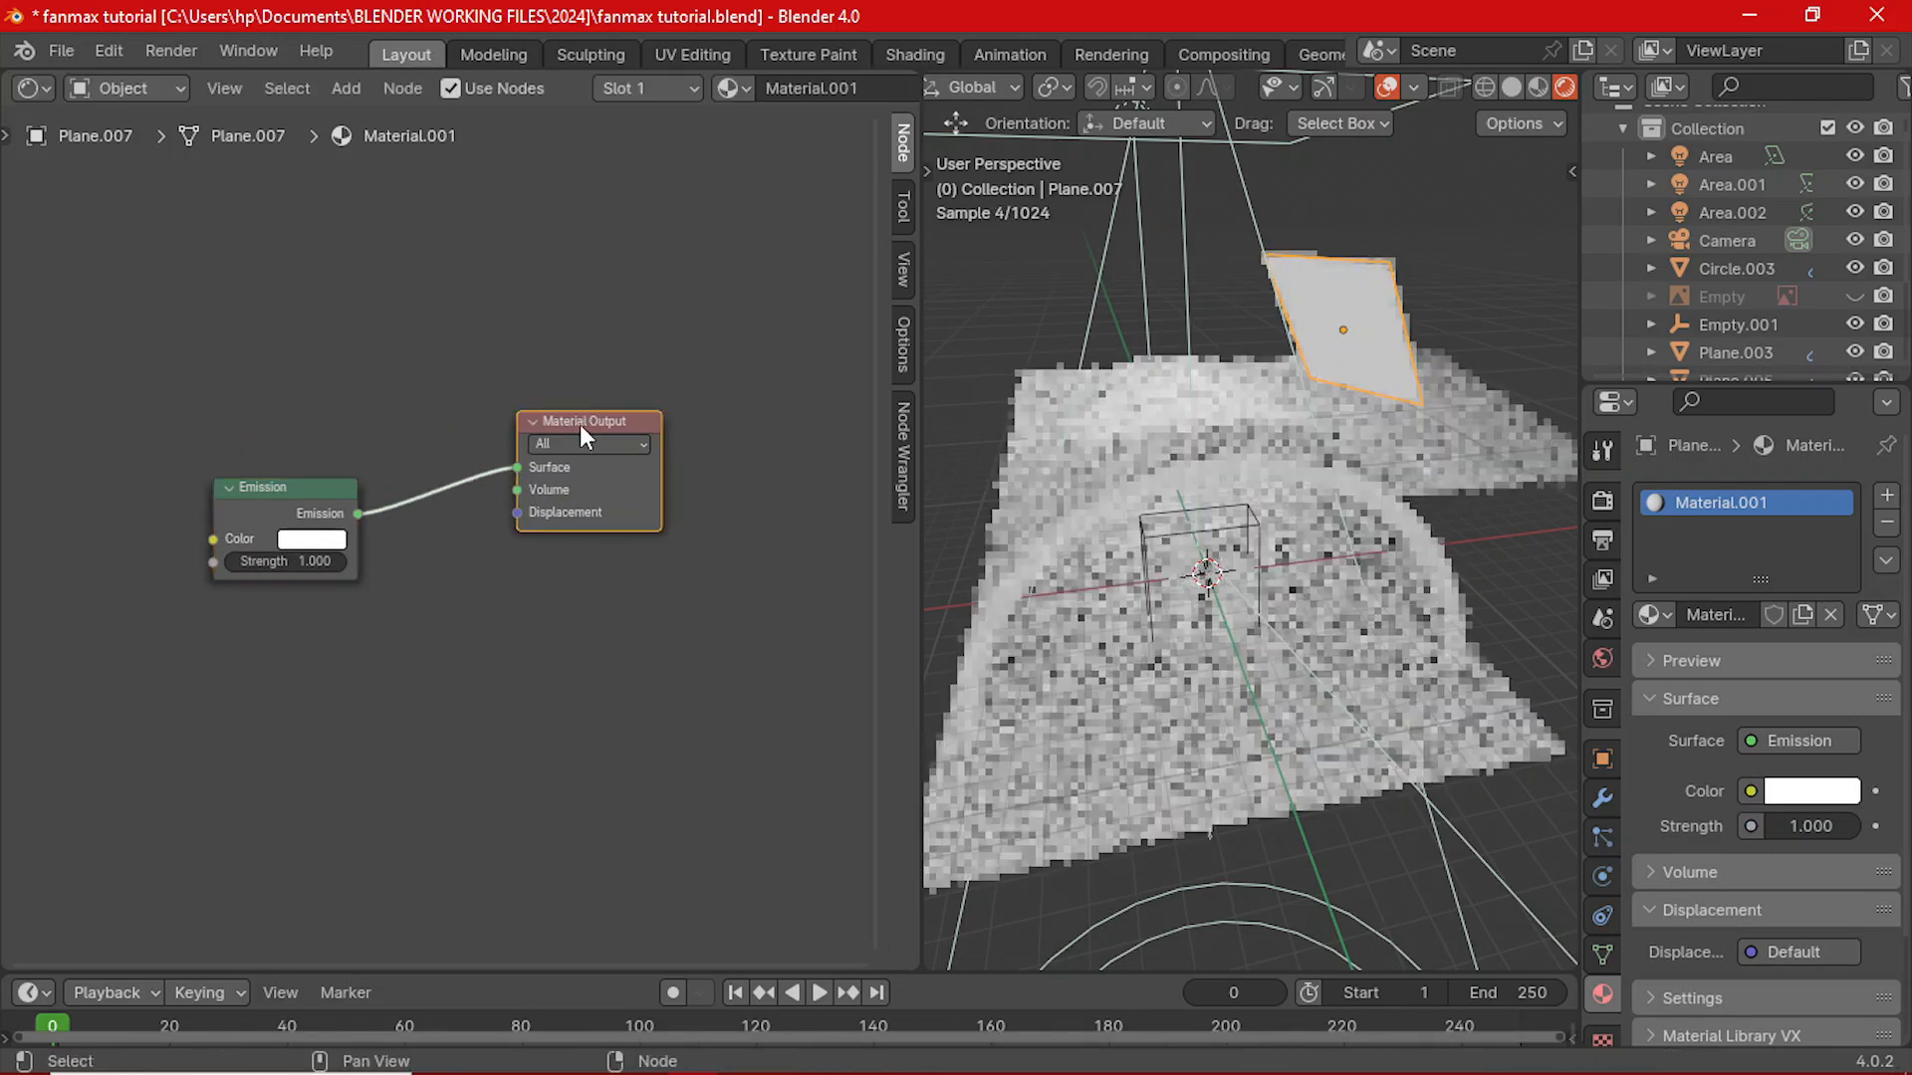
# - Set the Emission strength to 20 and check the lighting through the camera view
pyautogui.doubleClick(289, 560)
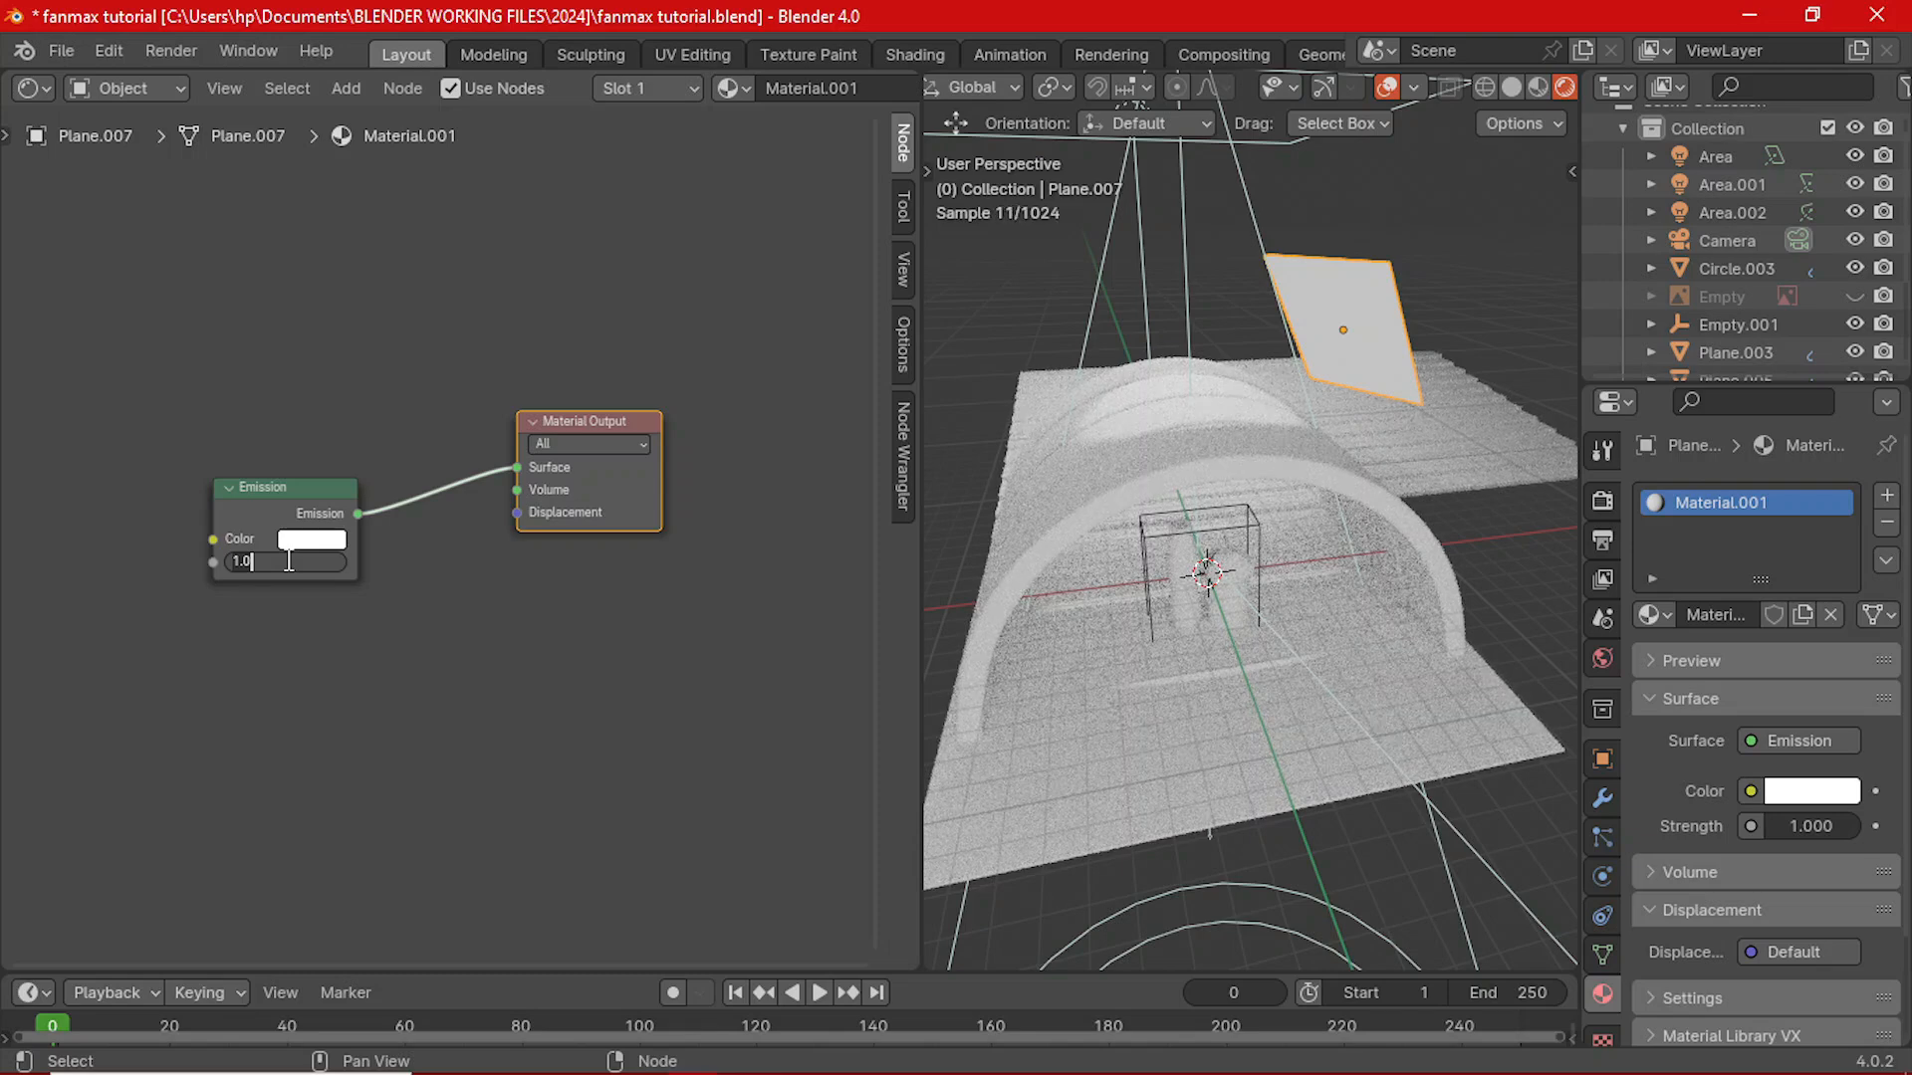
pyautogui.write('20')
pyautogui.press('Return')
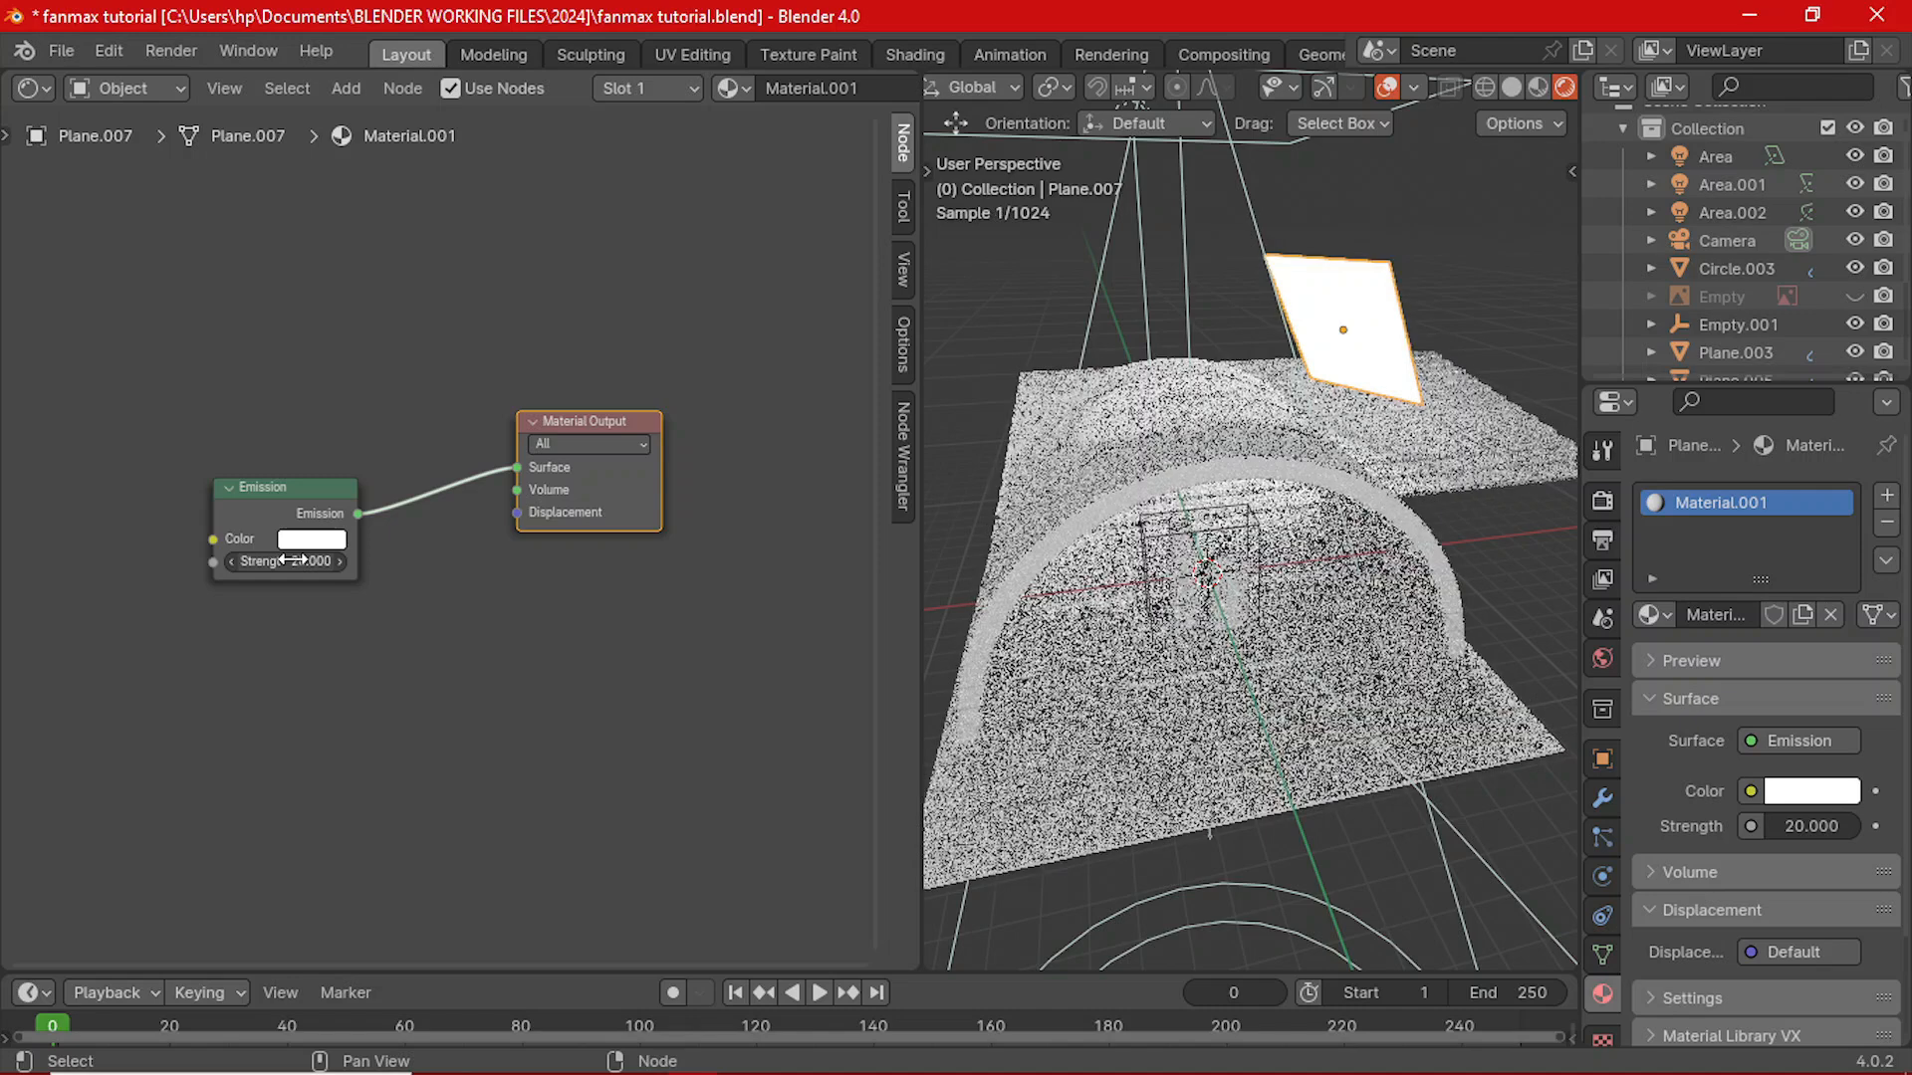
pyautogui.press('KP_0')
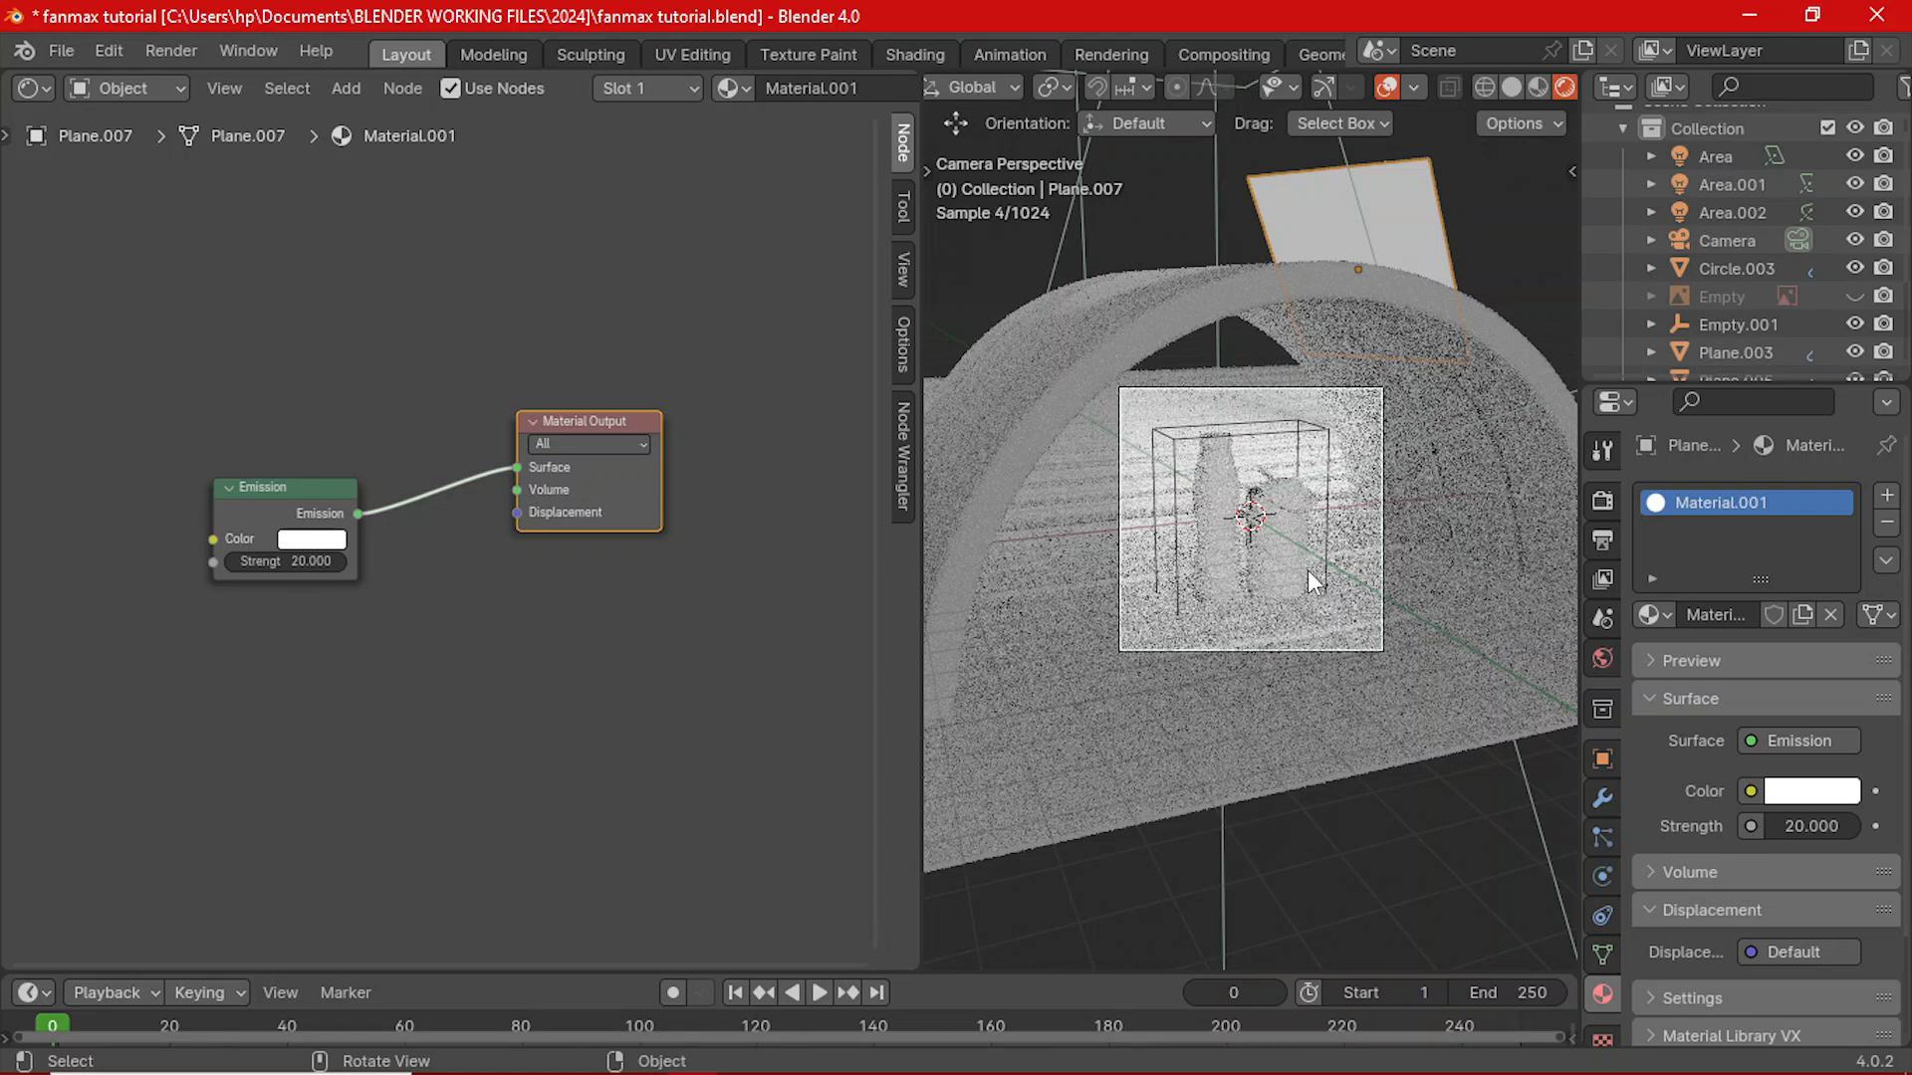
pyautogui.scroll(3, 1308, 581)
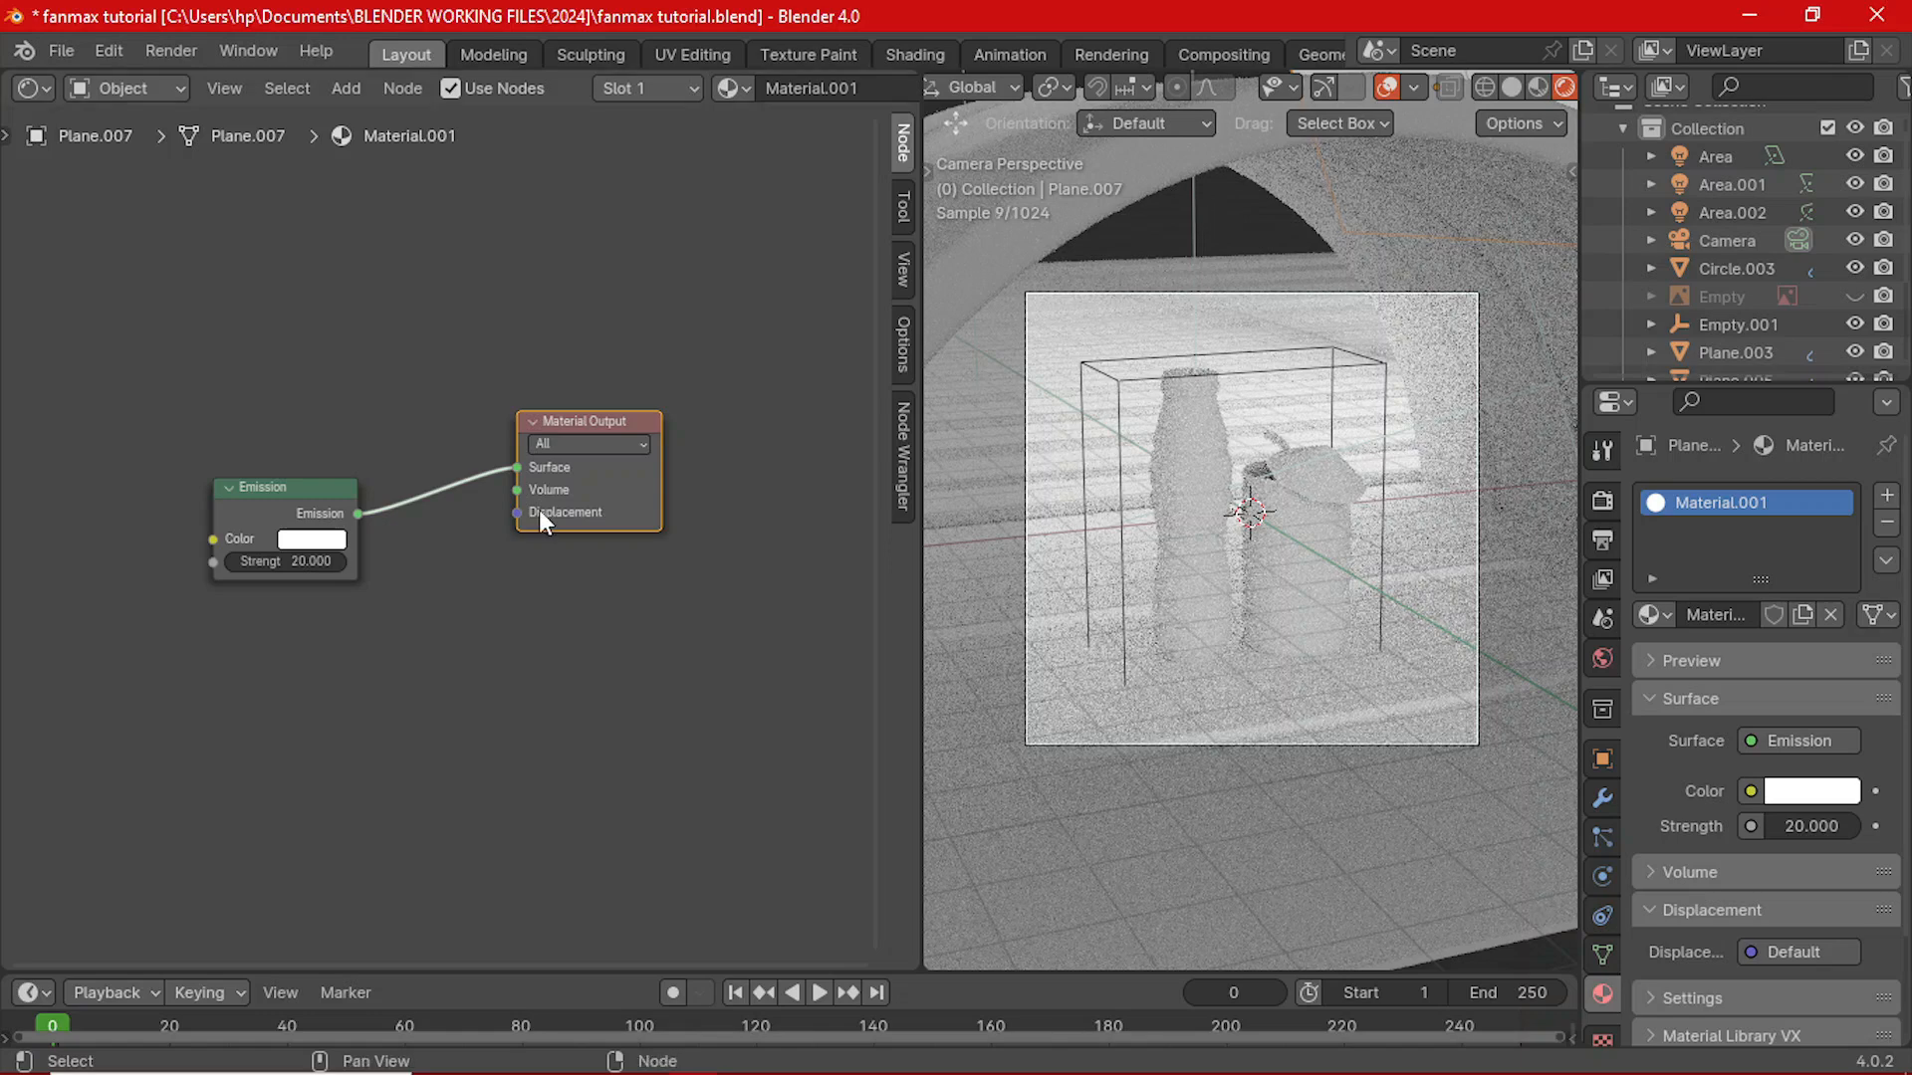
# - Set the Emission colour of the second plane's material to a light orange
pyautogui.click(319, 541)
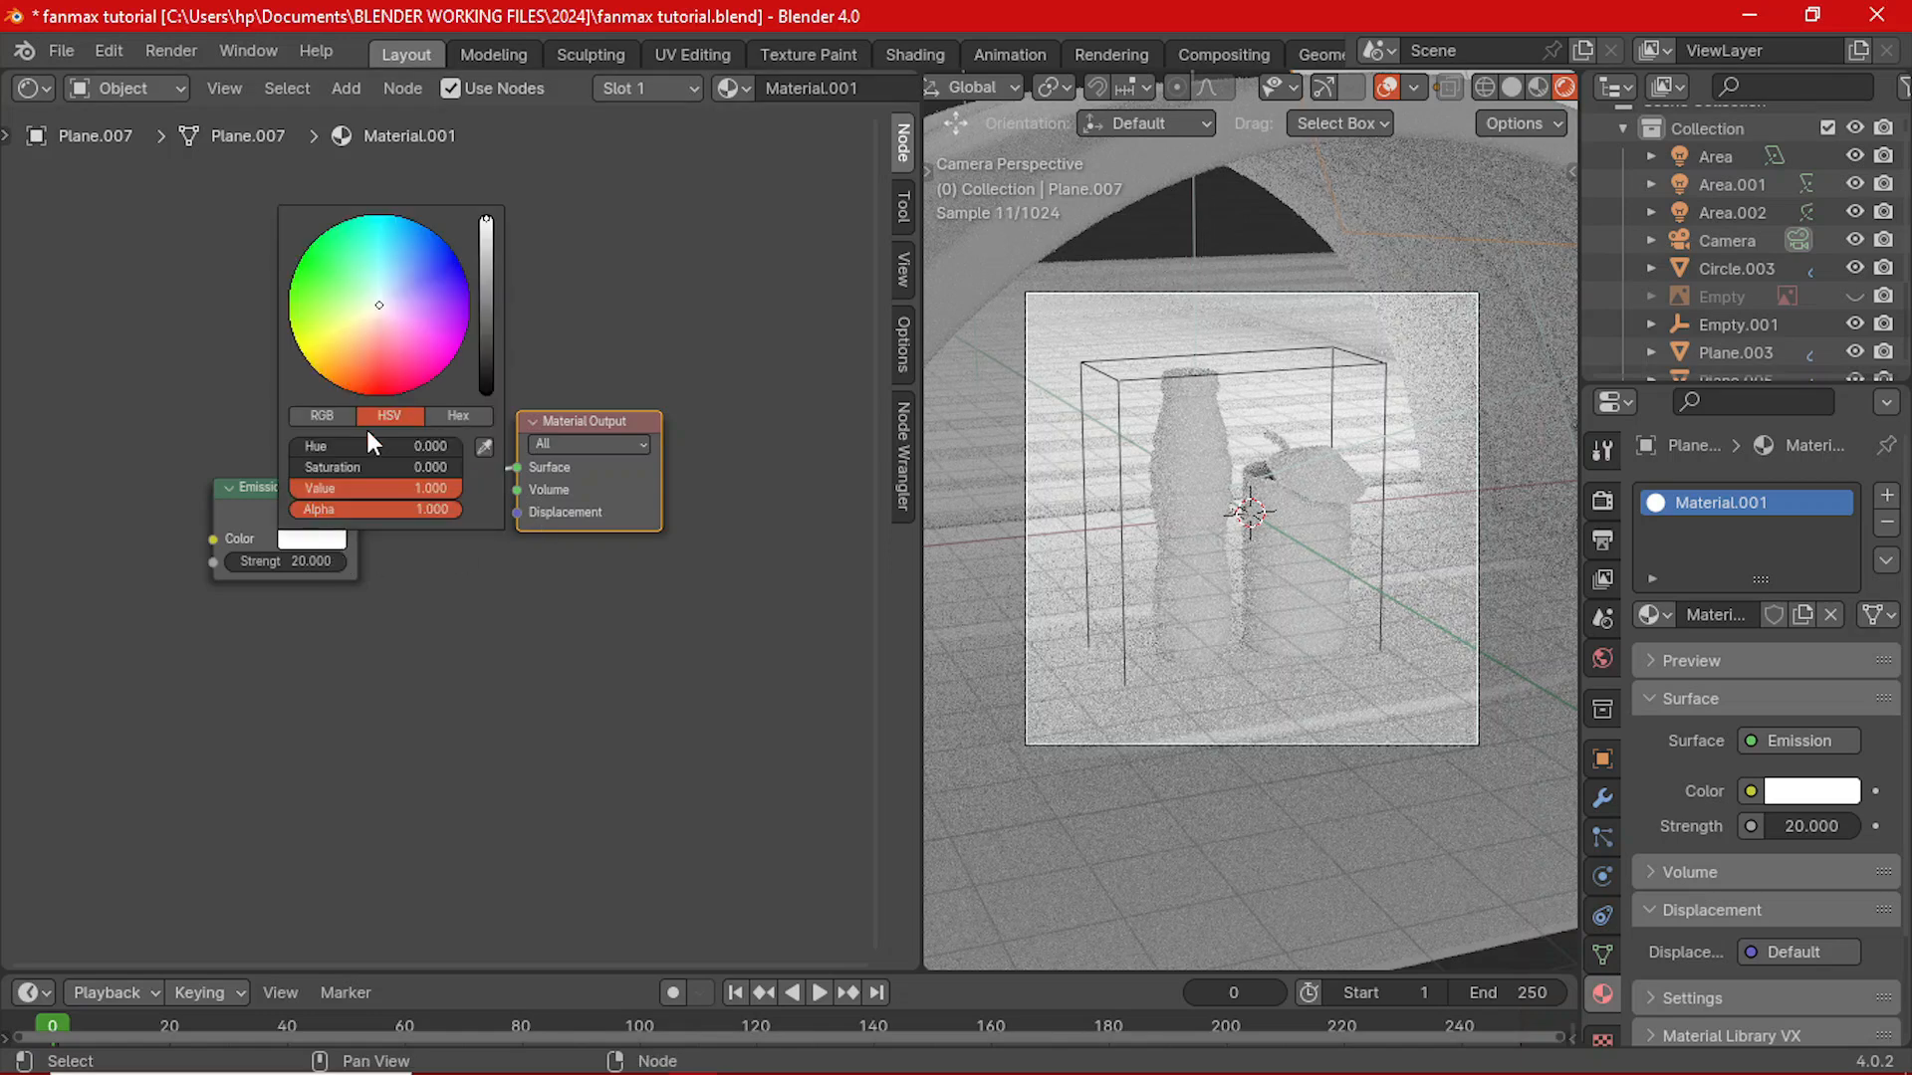
pyautogui.click(361, 340)
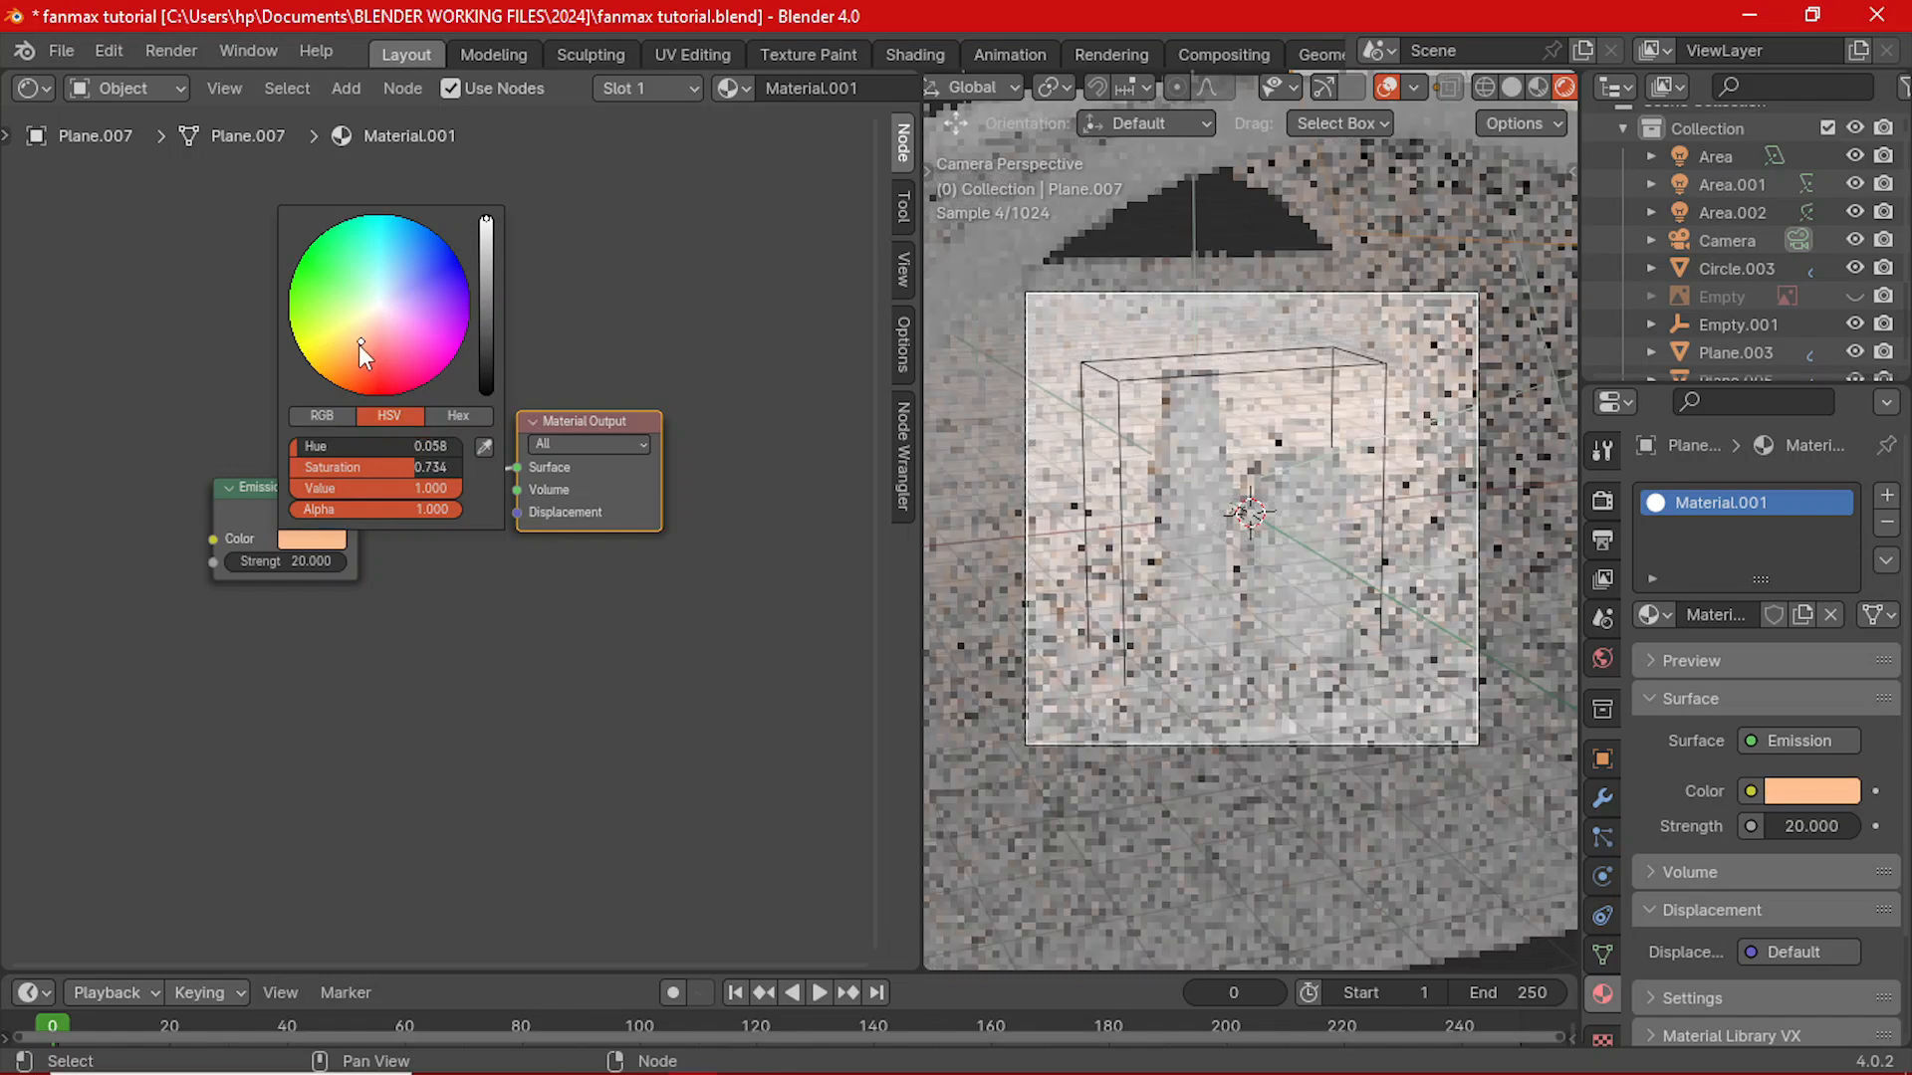
pyautogui.click(354, 355)
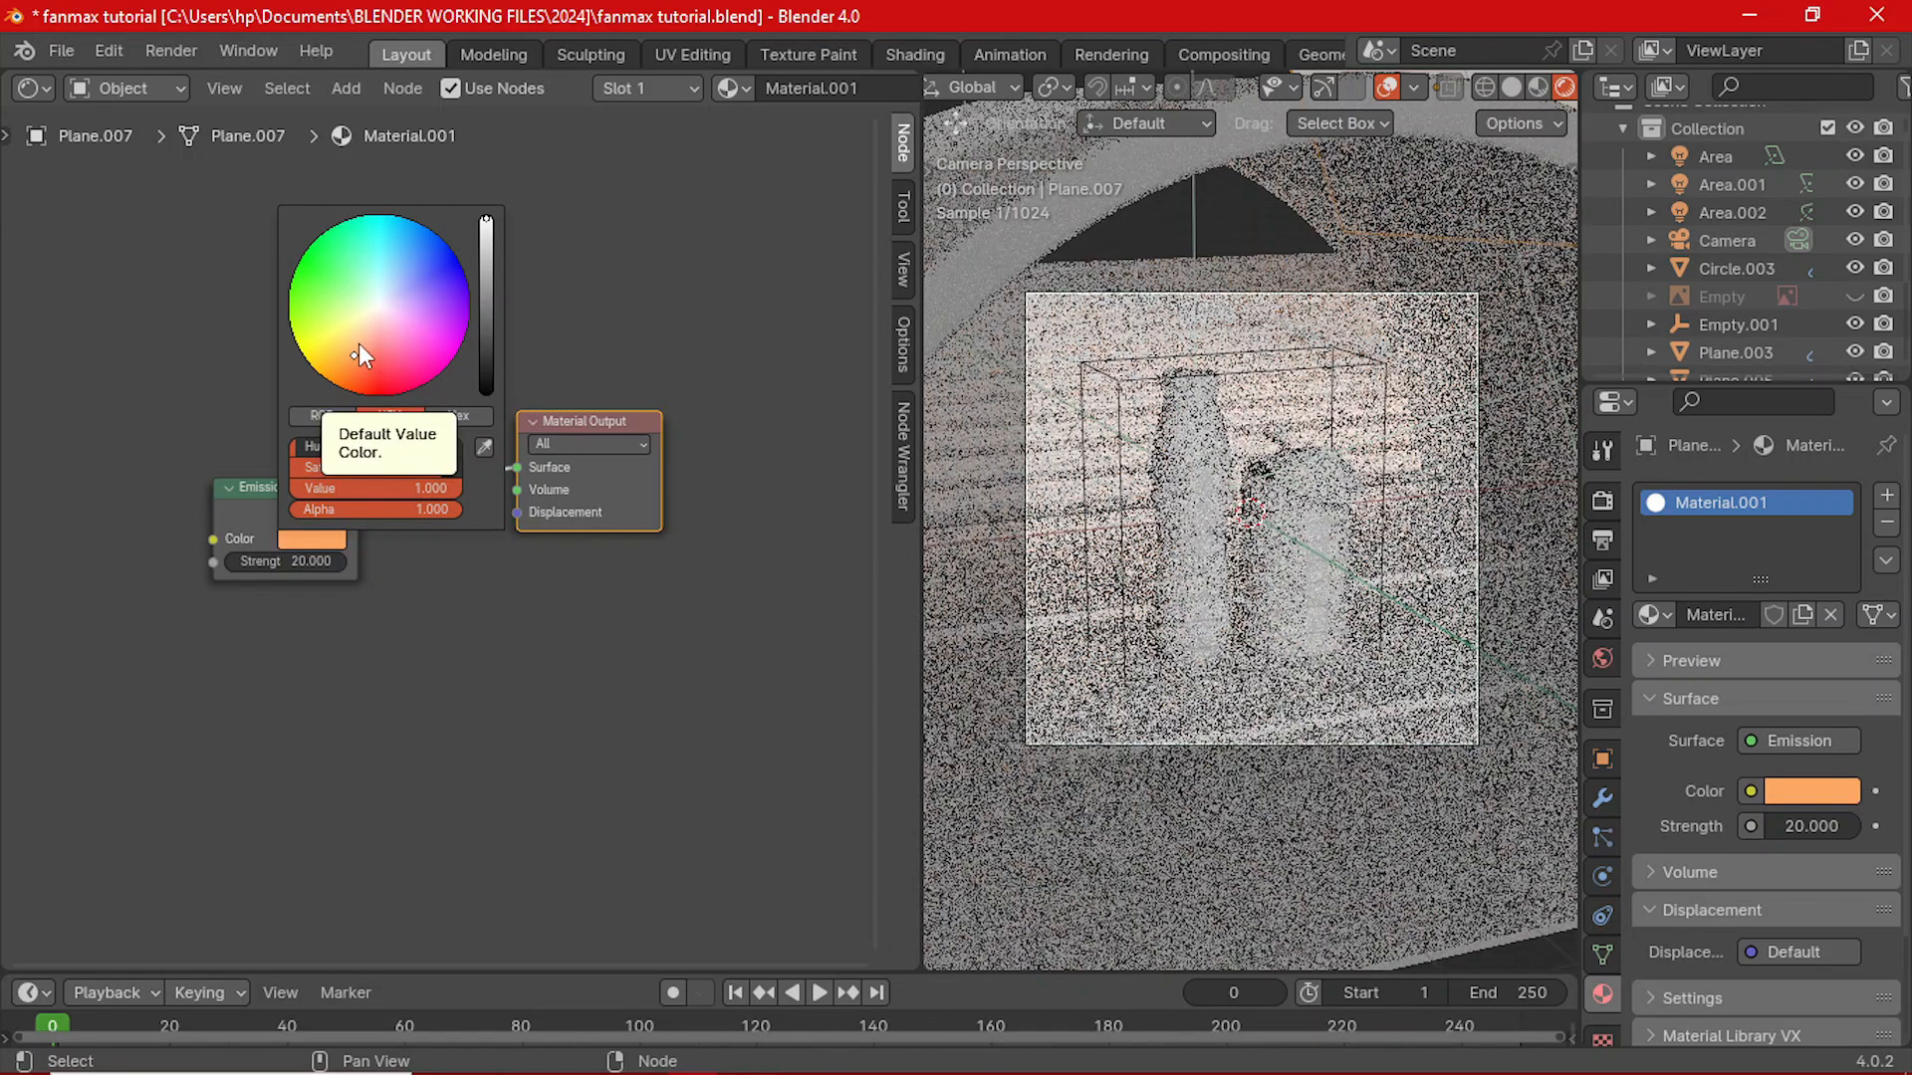
pyautogui.click(359, 343)
pyautogui.click(355, 348)
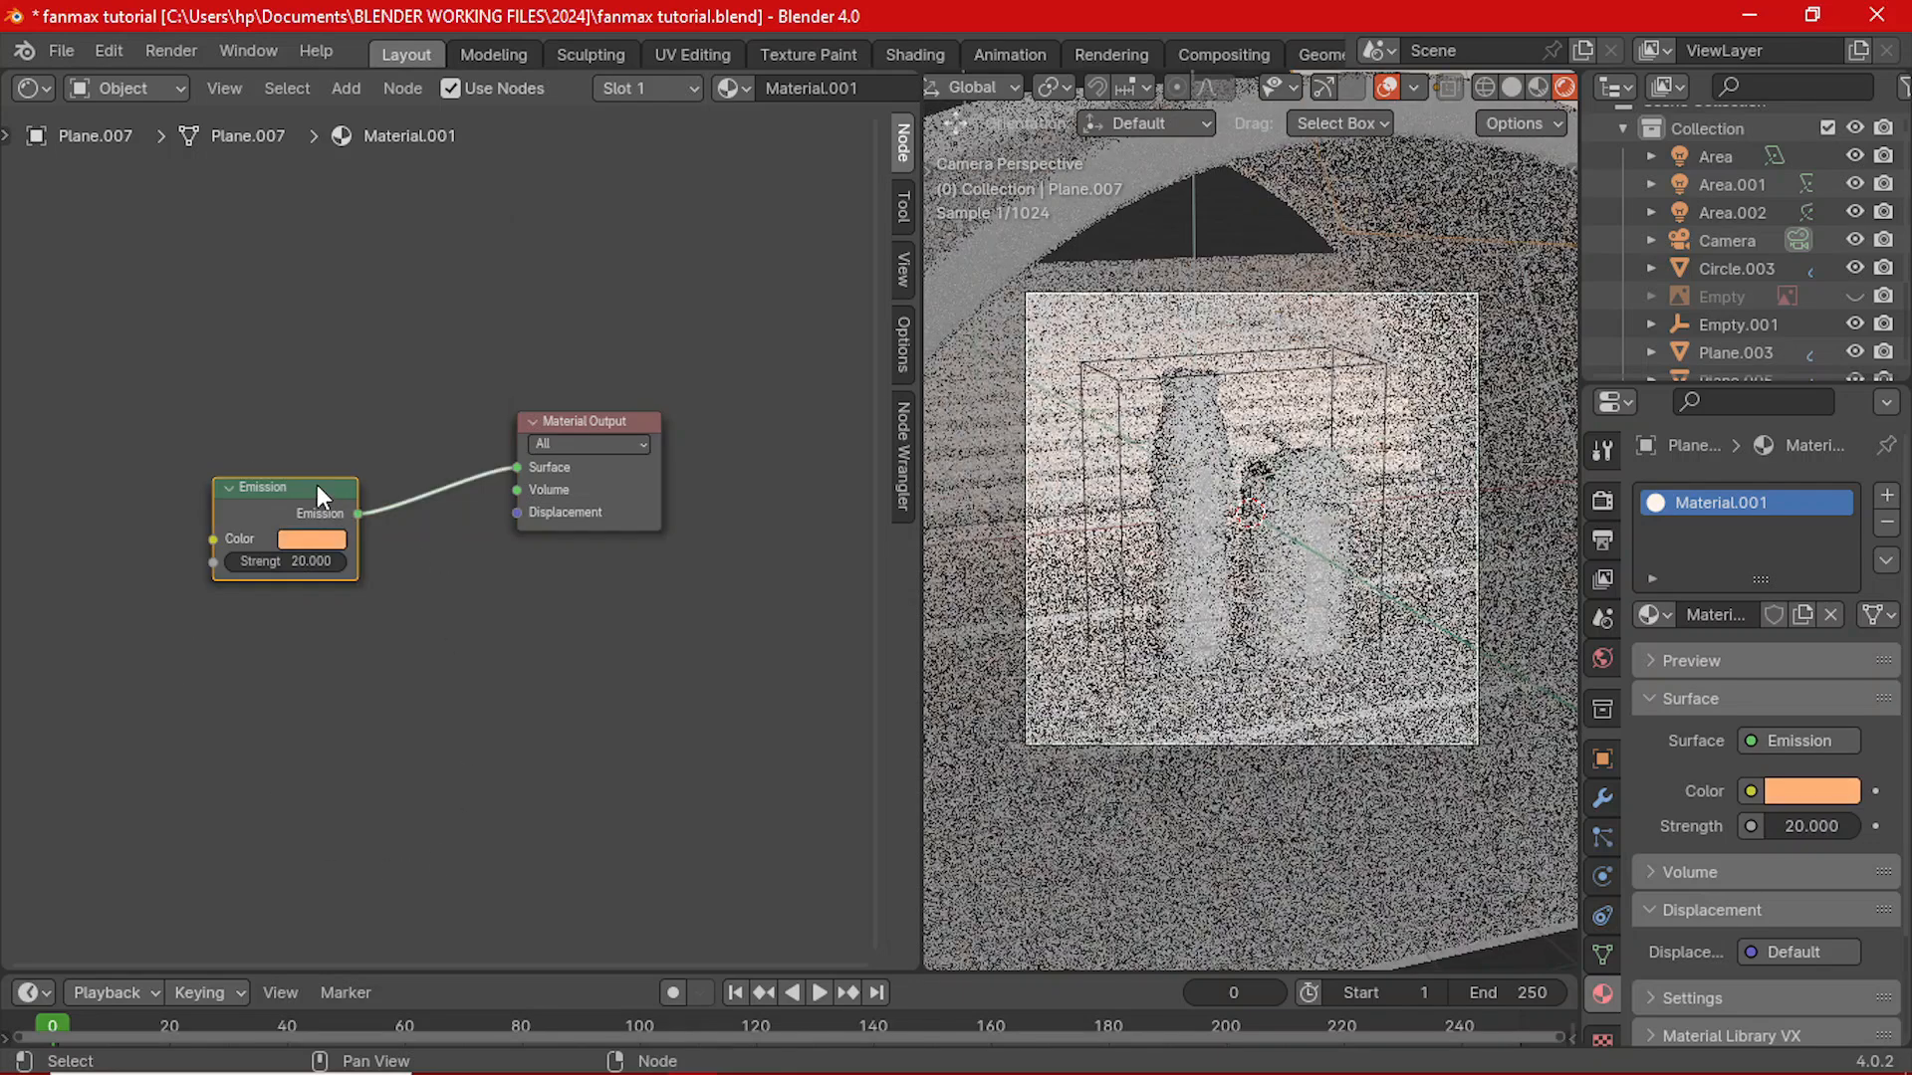
# - Align the Emission node with the Material Output, and add a new material to the plane behind the arch
pyautogui.moveTo(317, 486); pyautogui.dragTo(379, 428)
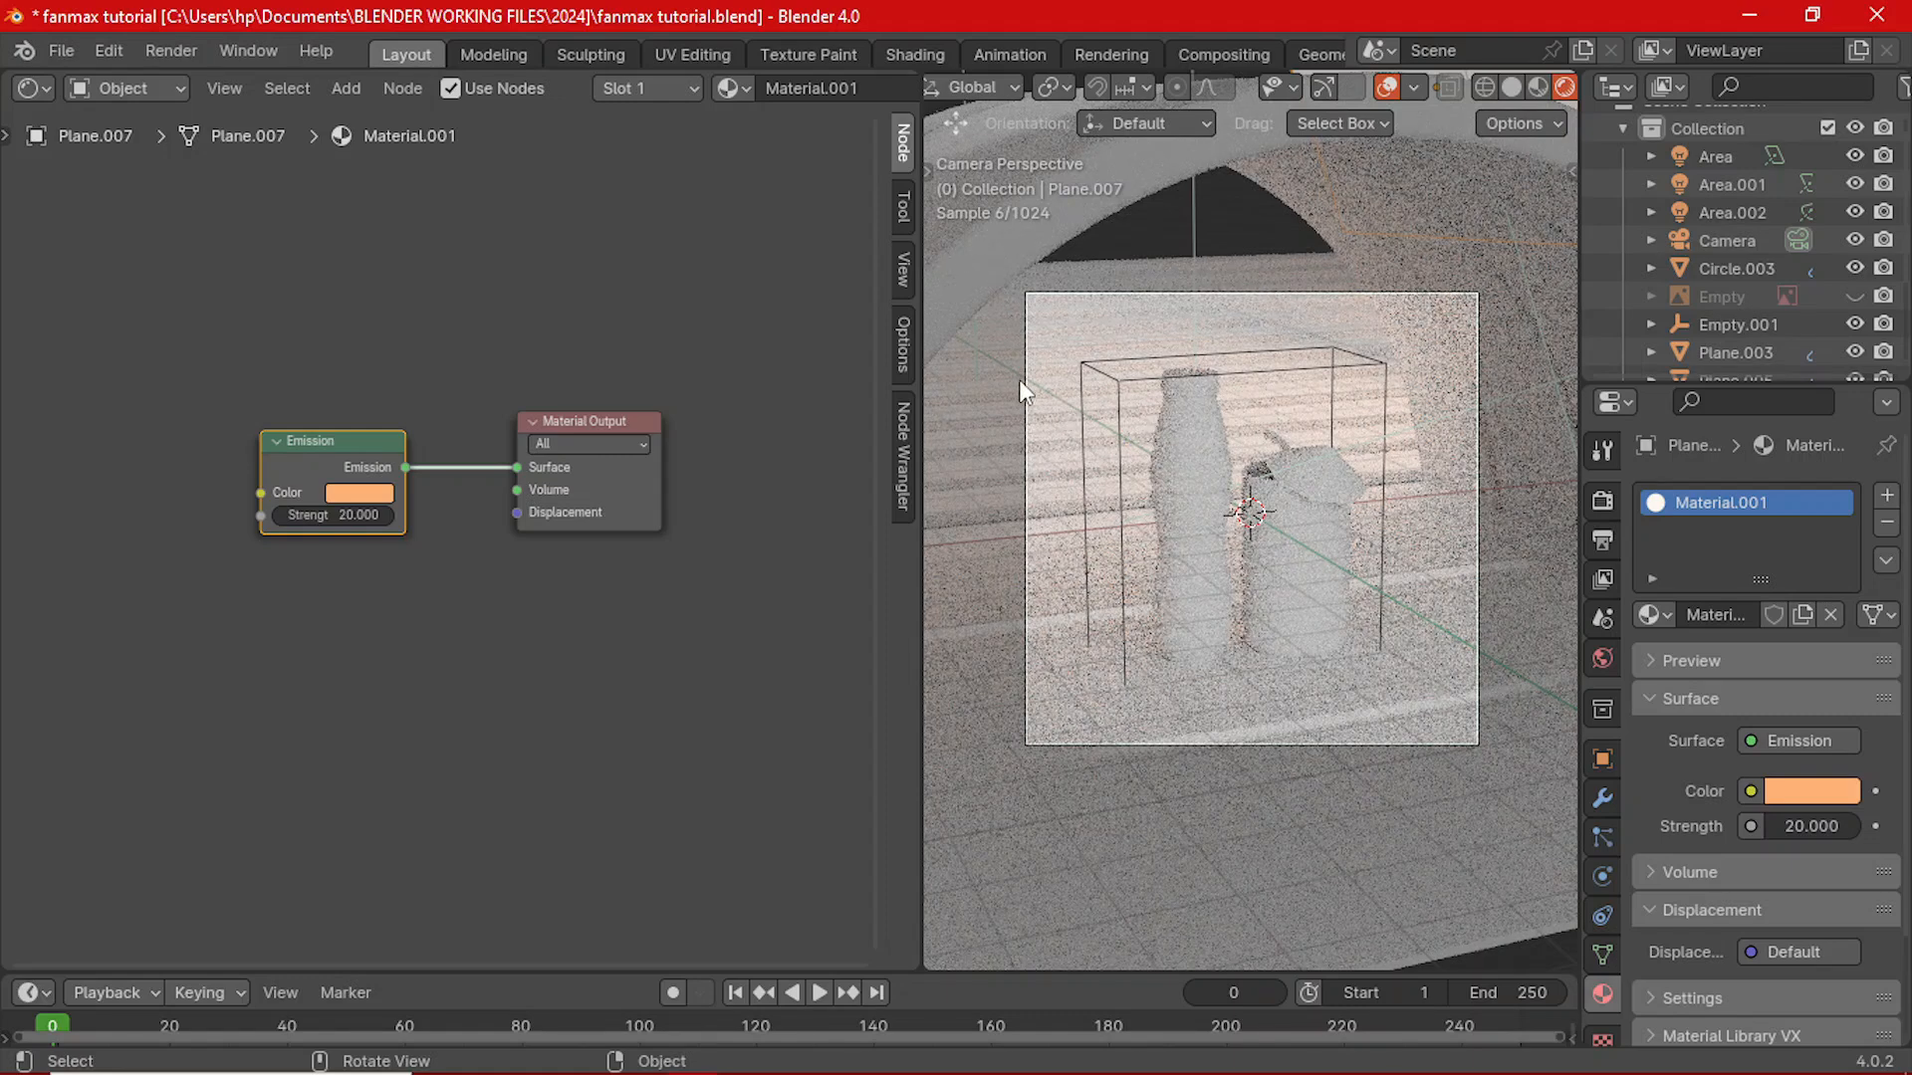
pyautogui.moveTo(1021, 391); pyautogui.dragTo(1428, 555, button='middle')
pyautogui.click(1398, 551)
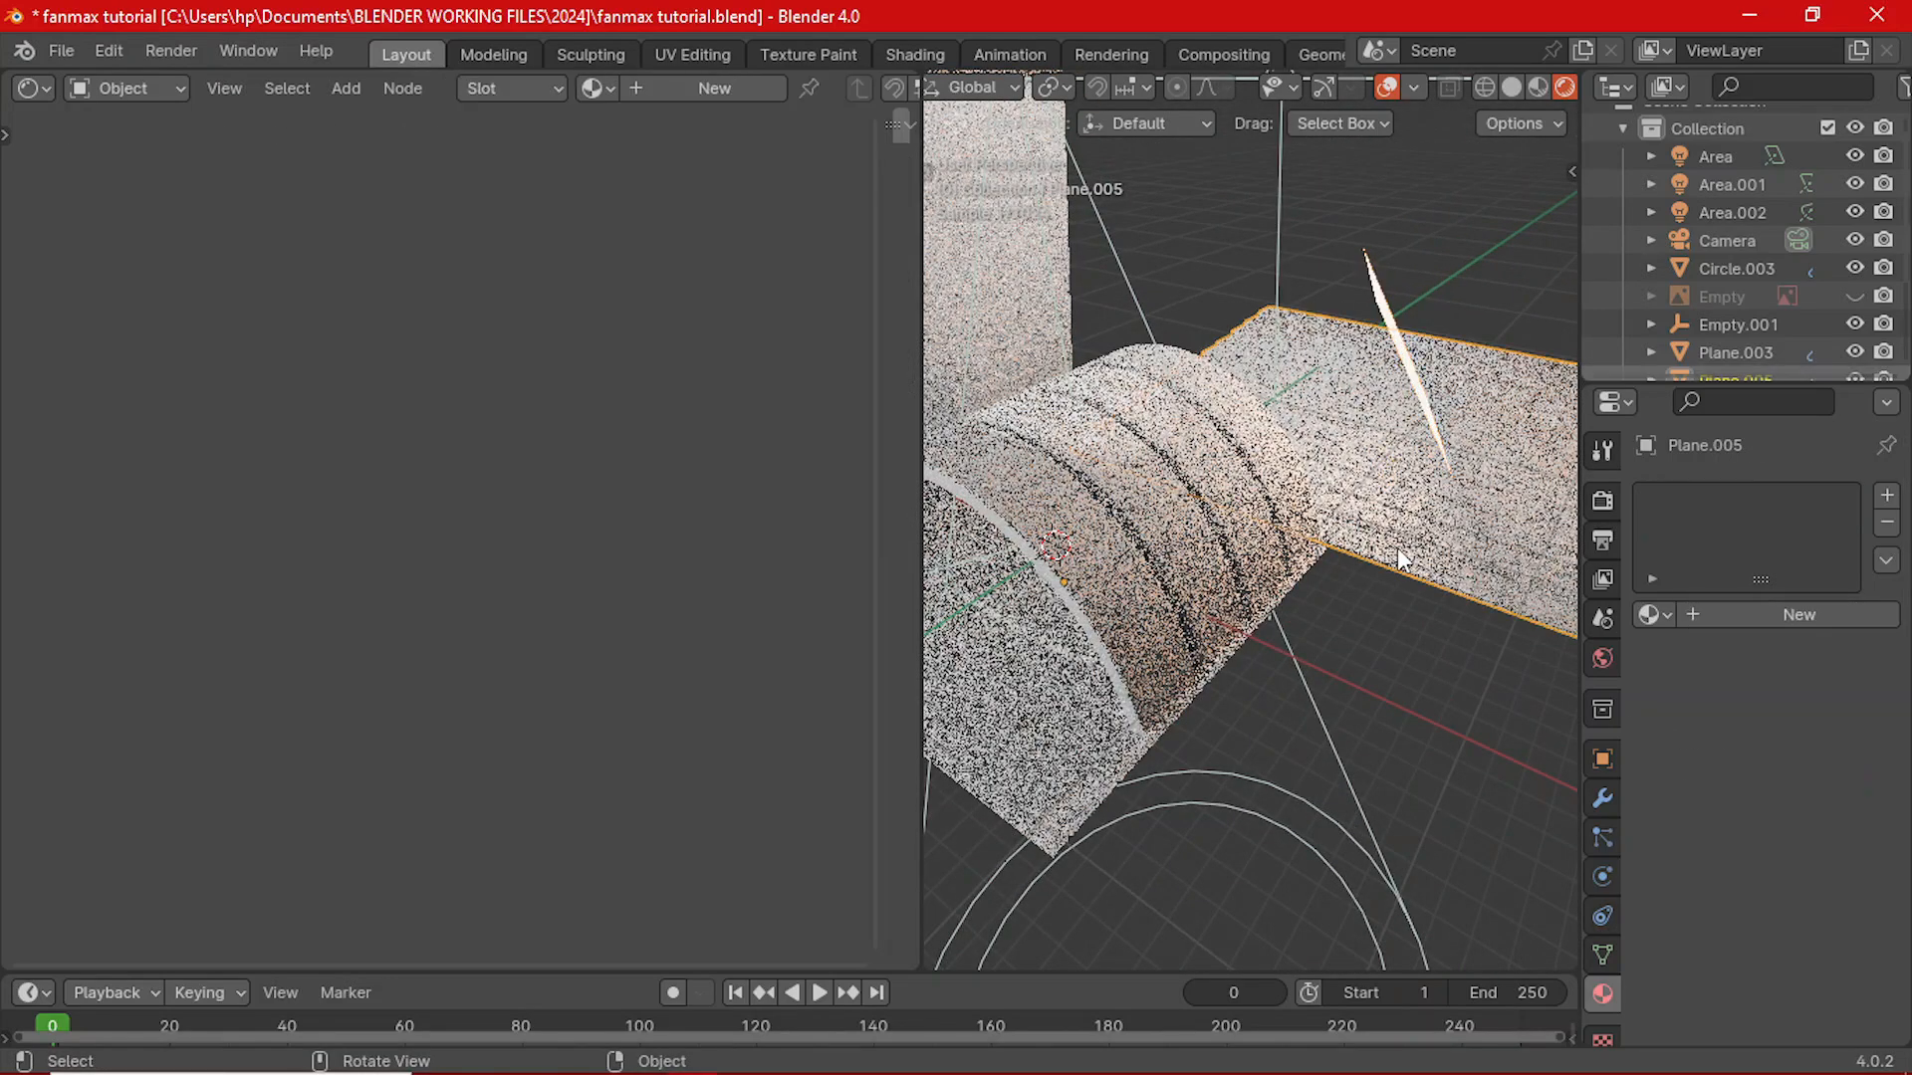
pyautogui.click(689, 90)
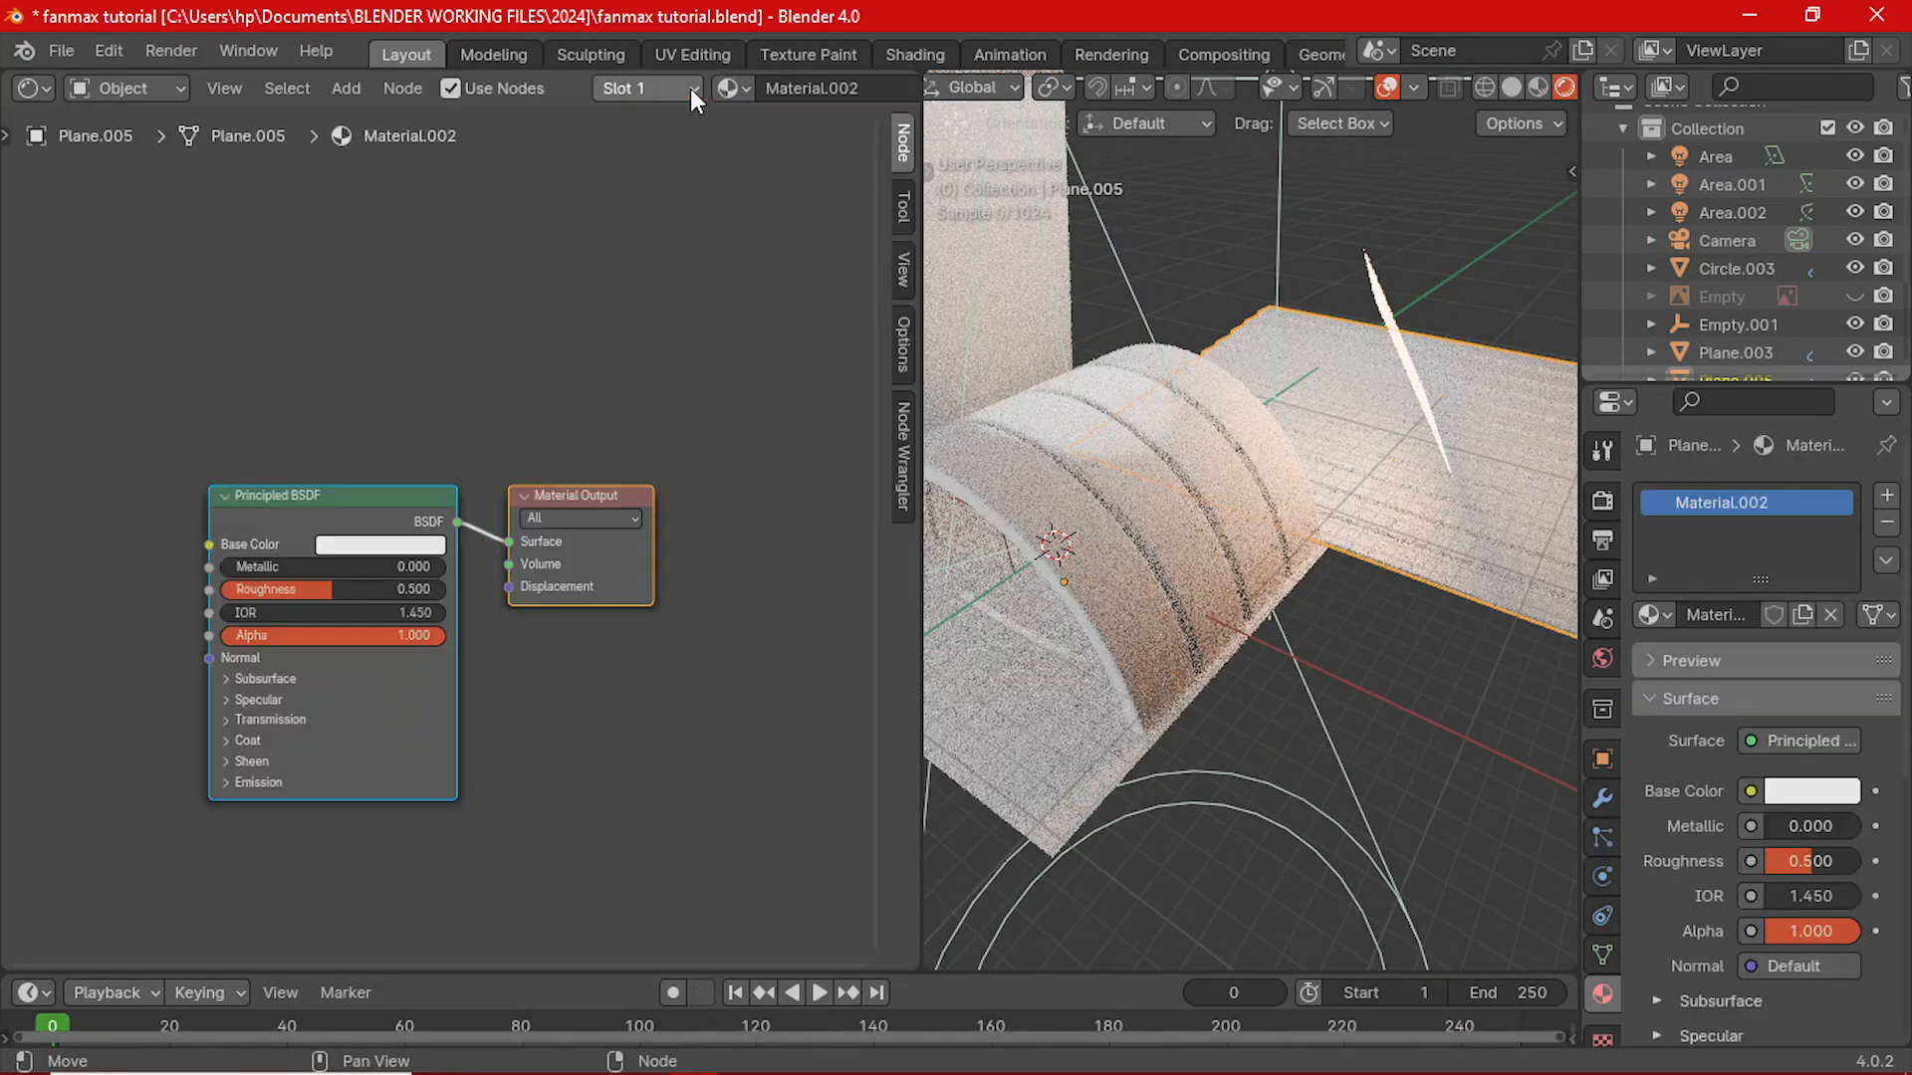
# - Set the new material's Base Color to a fully saturated cyan with hue 0.552
pyautogui.scroll(2, 303, 566)
pyautogui.moveTo(303, 566); pyautogui.dragTo(528, 495, button='middle')
pyautogui.scroll(2, 612, 478)
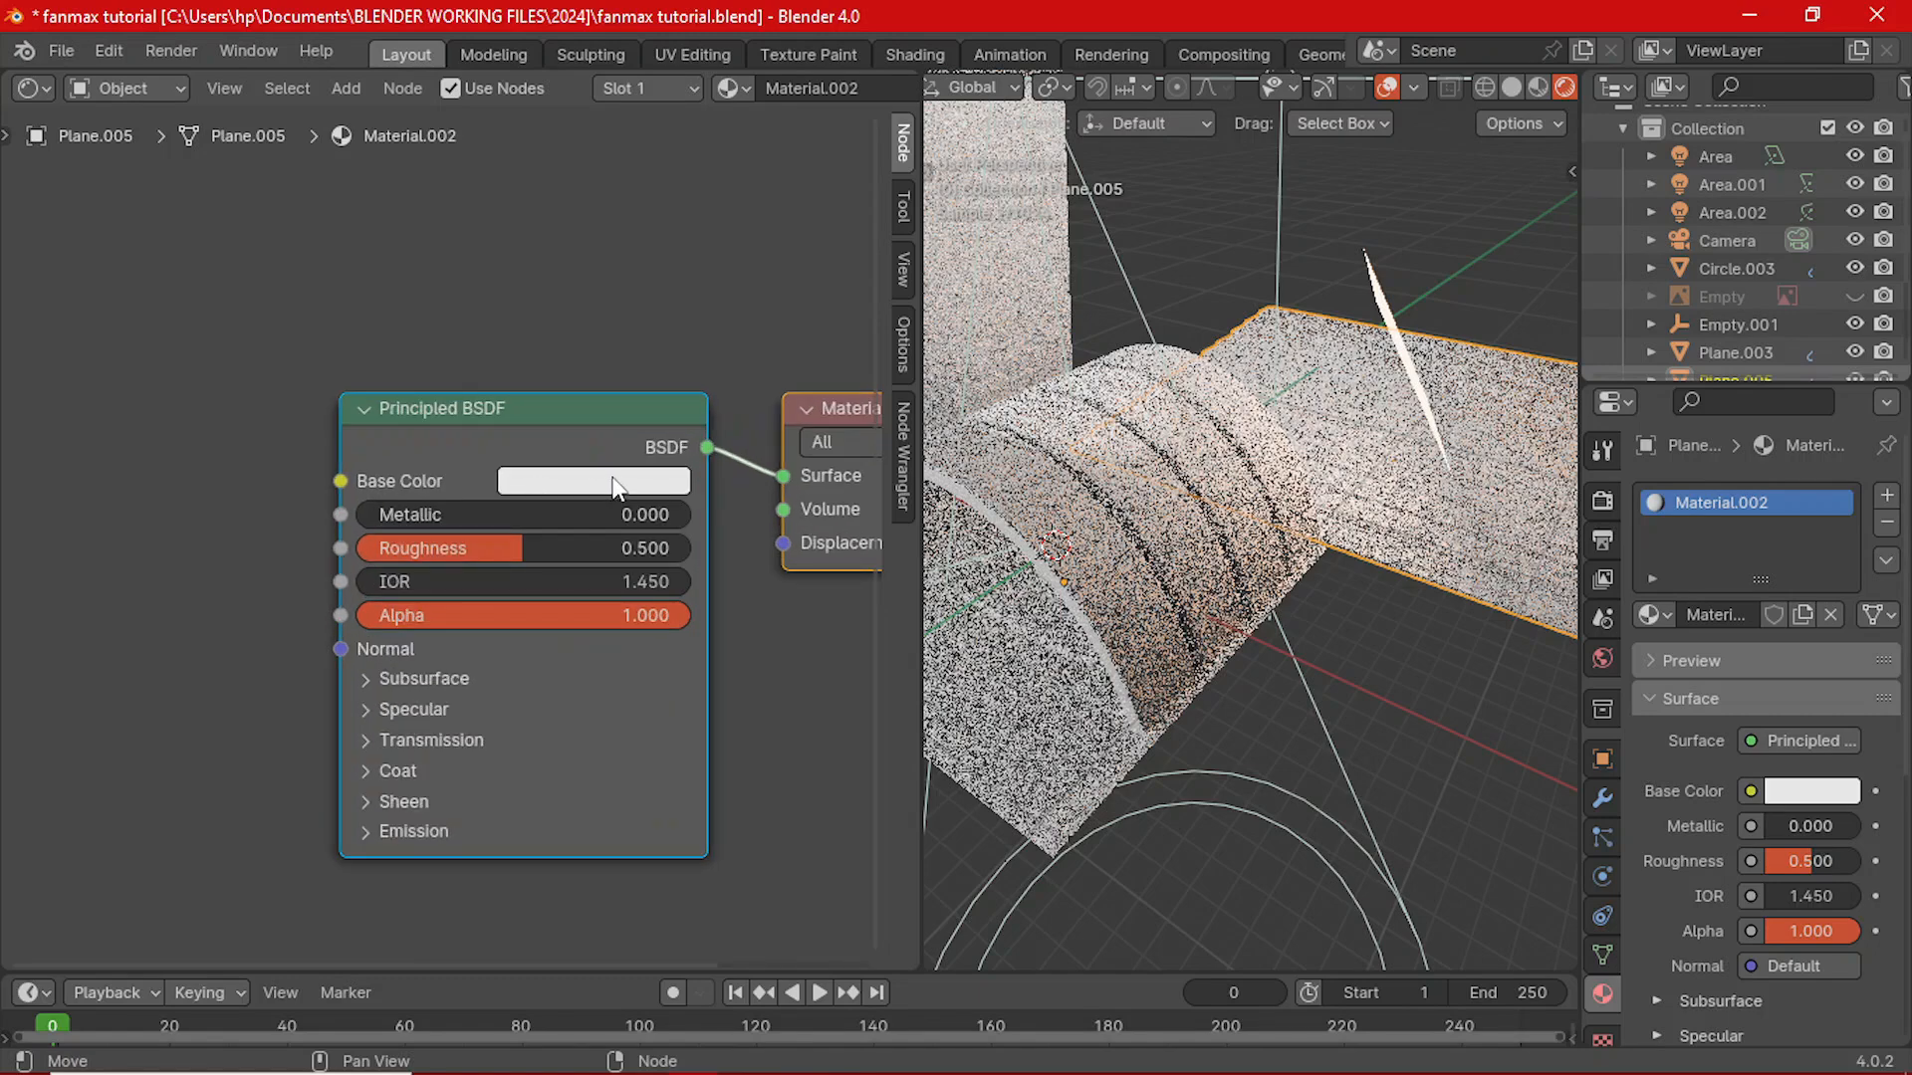
pyautogui.click(614, 485)
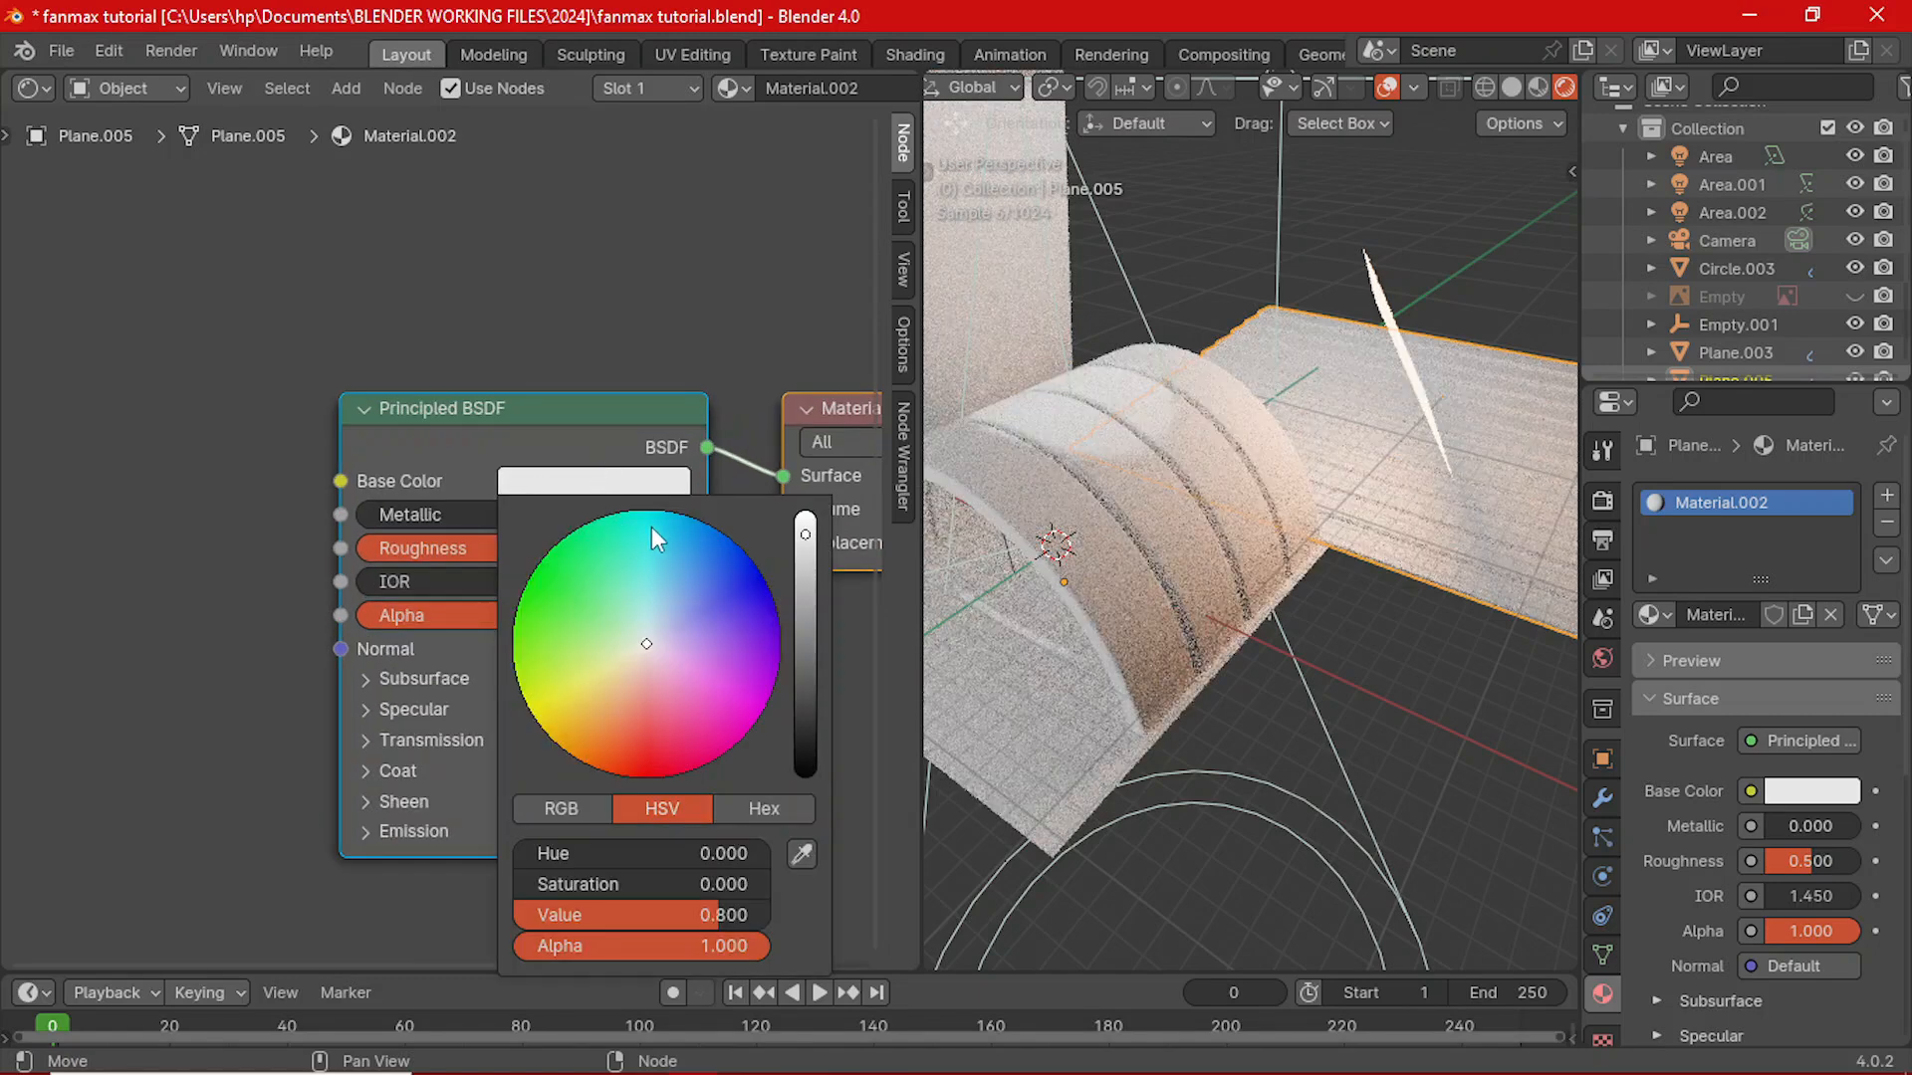
pyautogui.moveTo(651, 528); pyautogui.dragTo(668, 511)
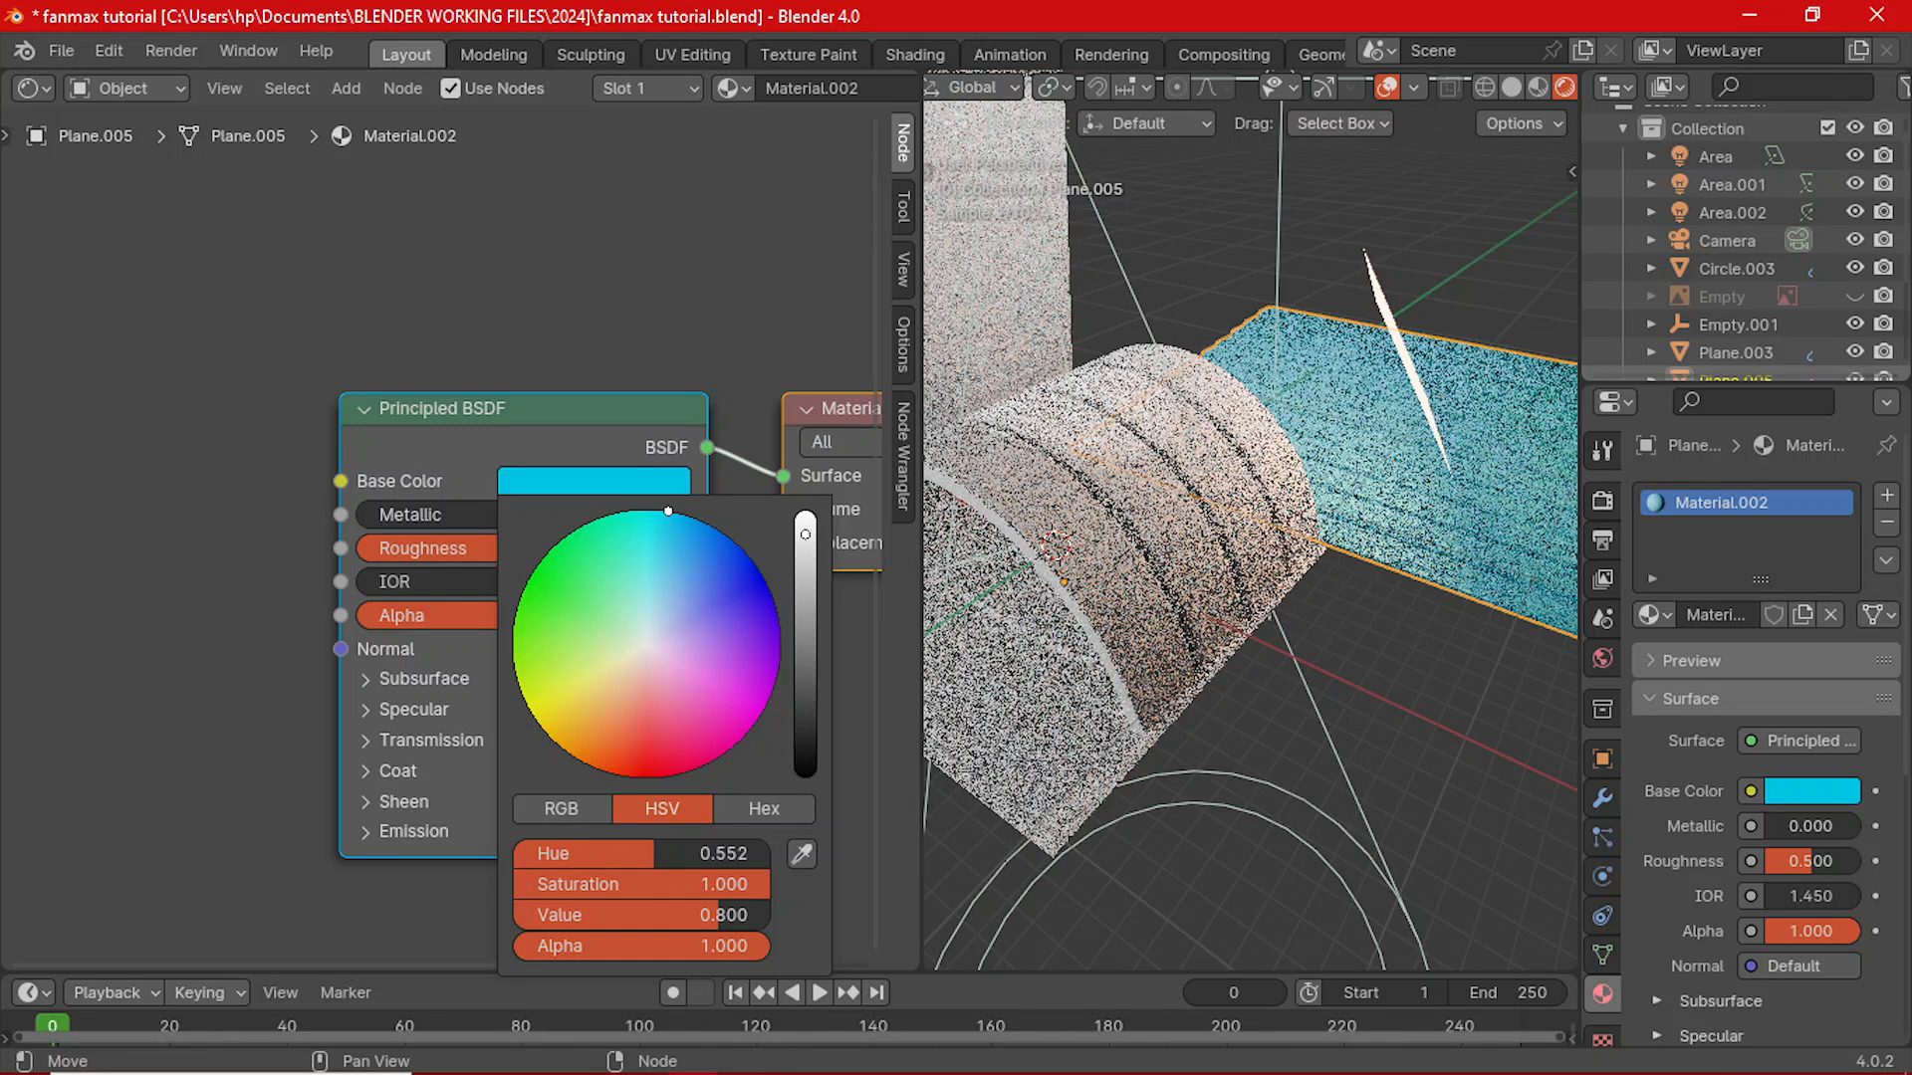
pyautogui.press('Home')
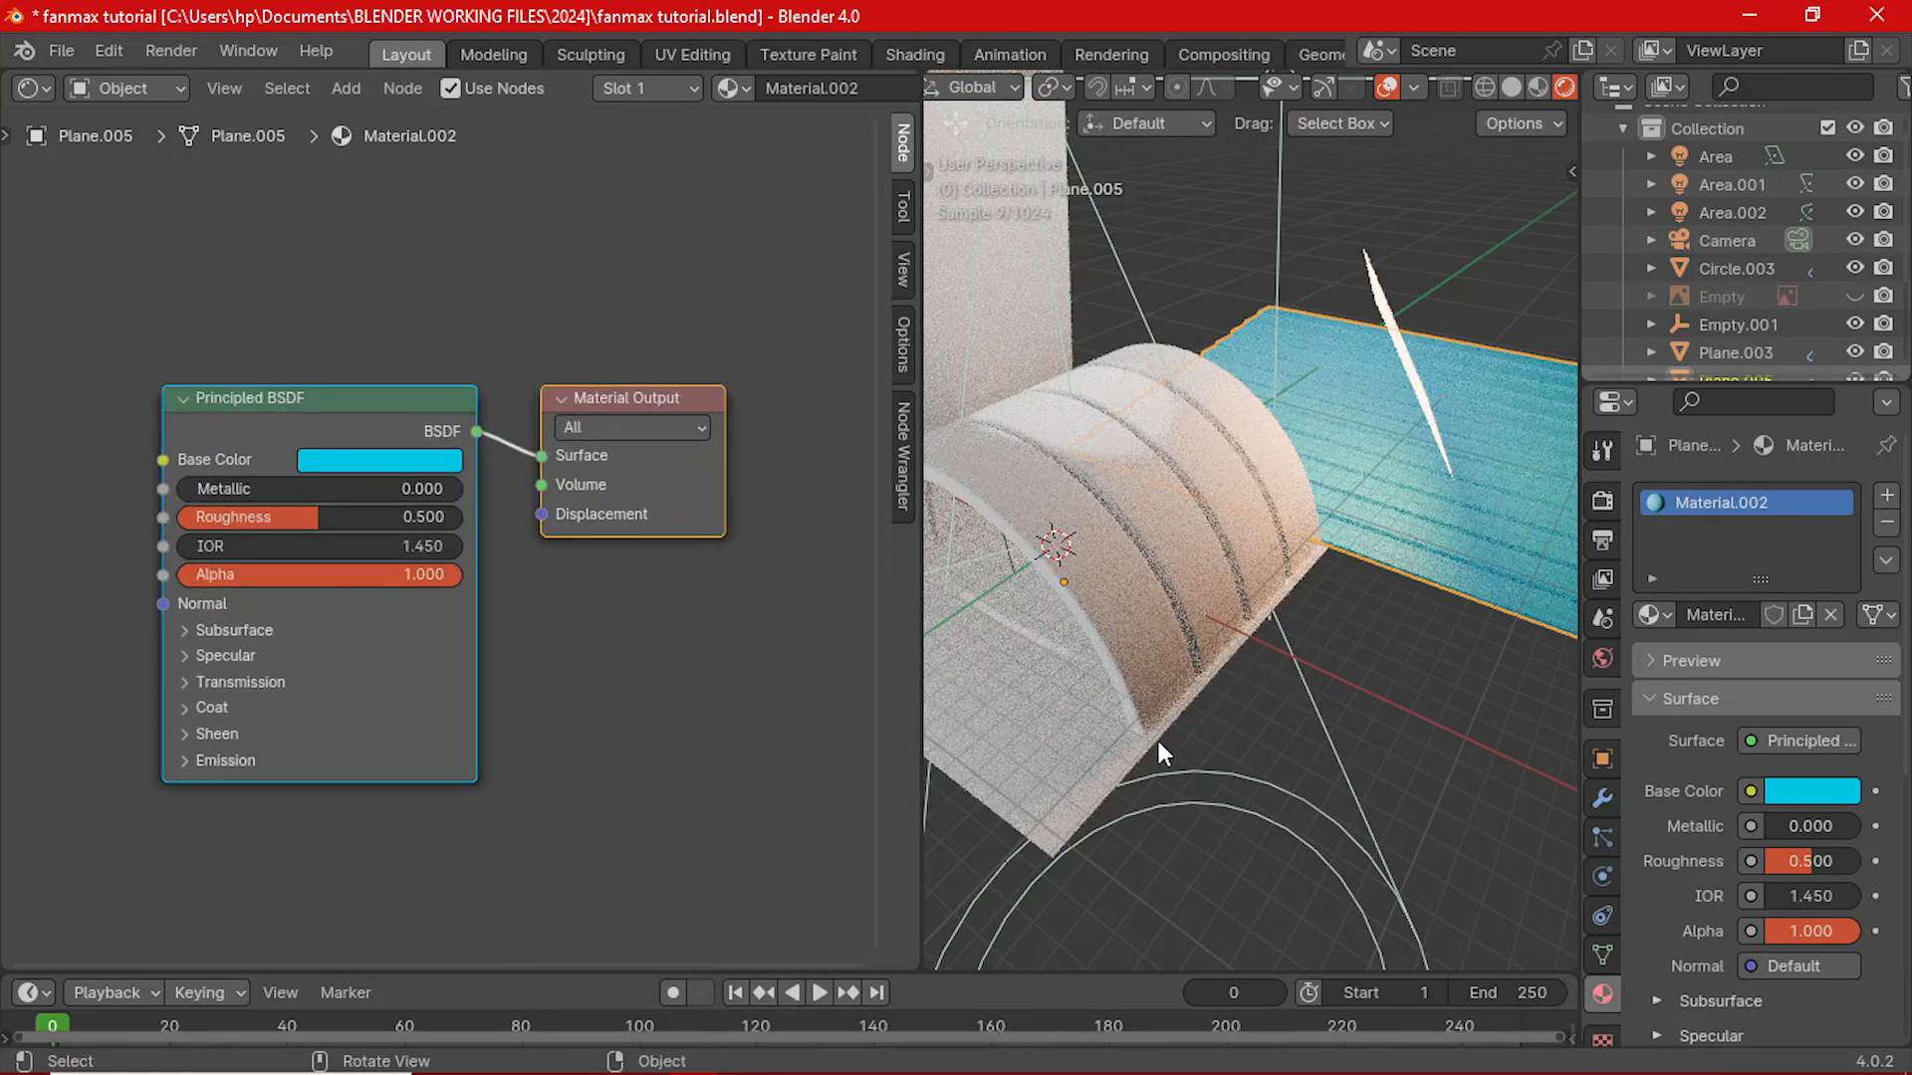
# - Set the material's Roughness to 1.000 and look over its Subsurface settings
pyautogui.moveTo(444, 642); pyautogui.dragTo(637, 633, button='middle')
pyautogui.scroll(3, 637, 633)
pyautogui.moveTo(444, 496); pyautogui.dragTo(617, 496)
pyautogui.click(362, 648)
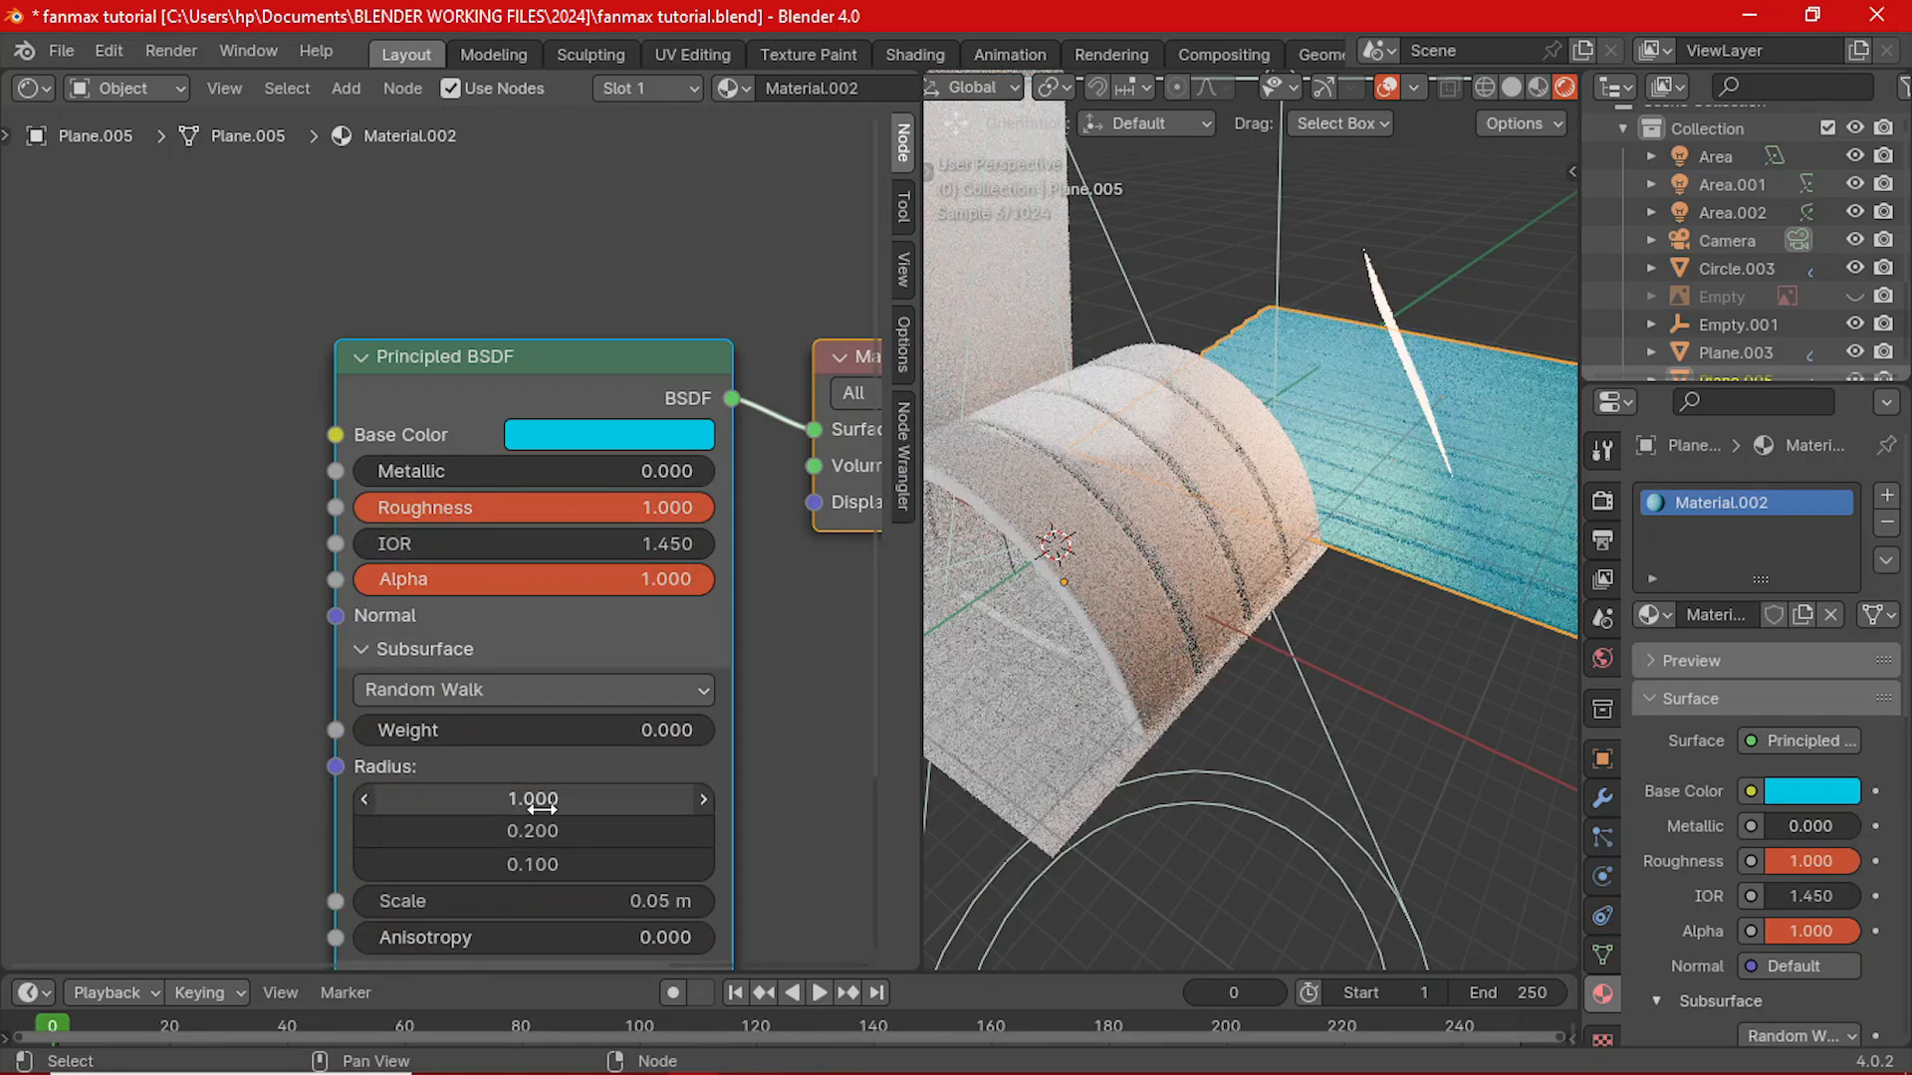
pyautogui.moveTo(548, 802); pyautogui.dragTo(462, 643, button='middle')
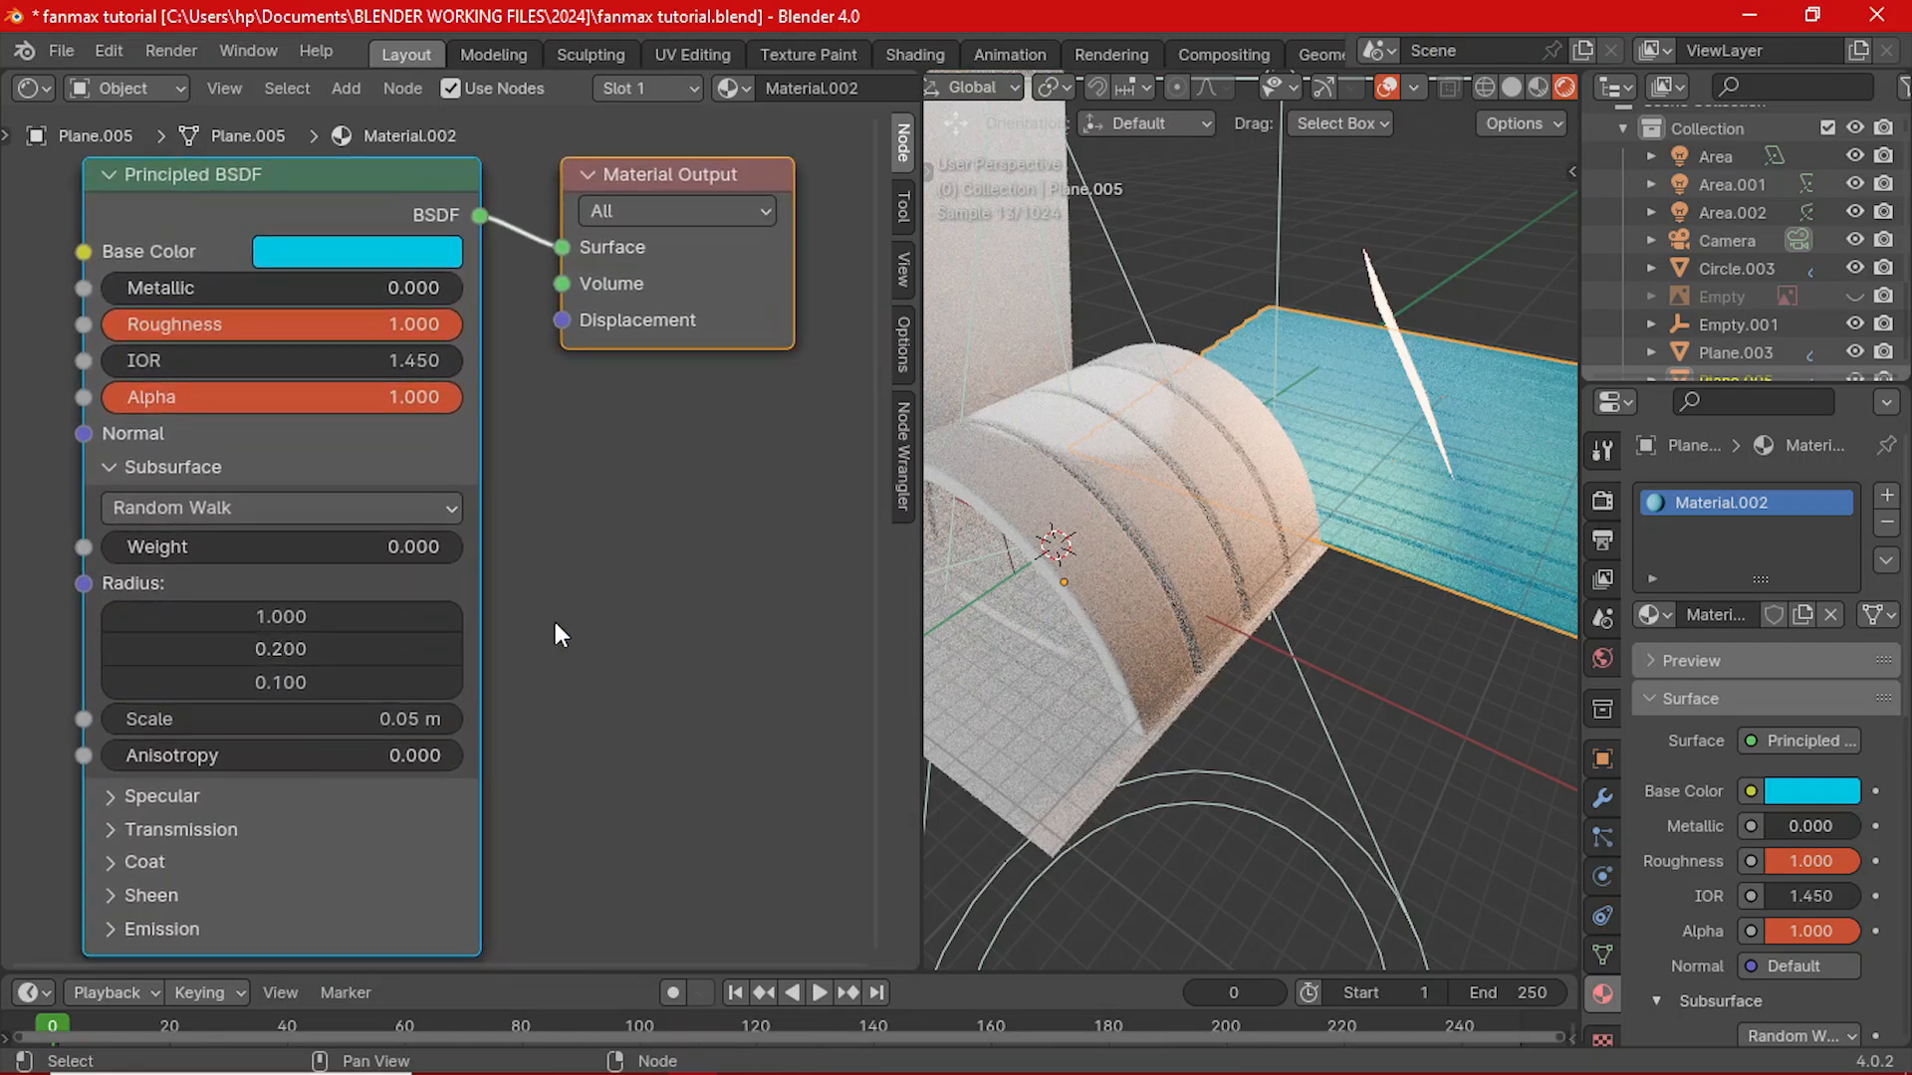
pyautogui.moveTo(596, 611); pyautogui.dragTo(684, 601, button='middle')
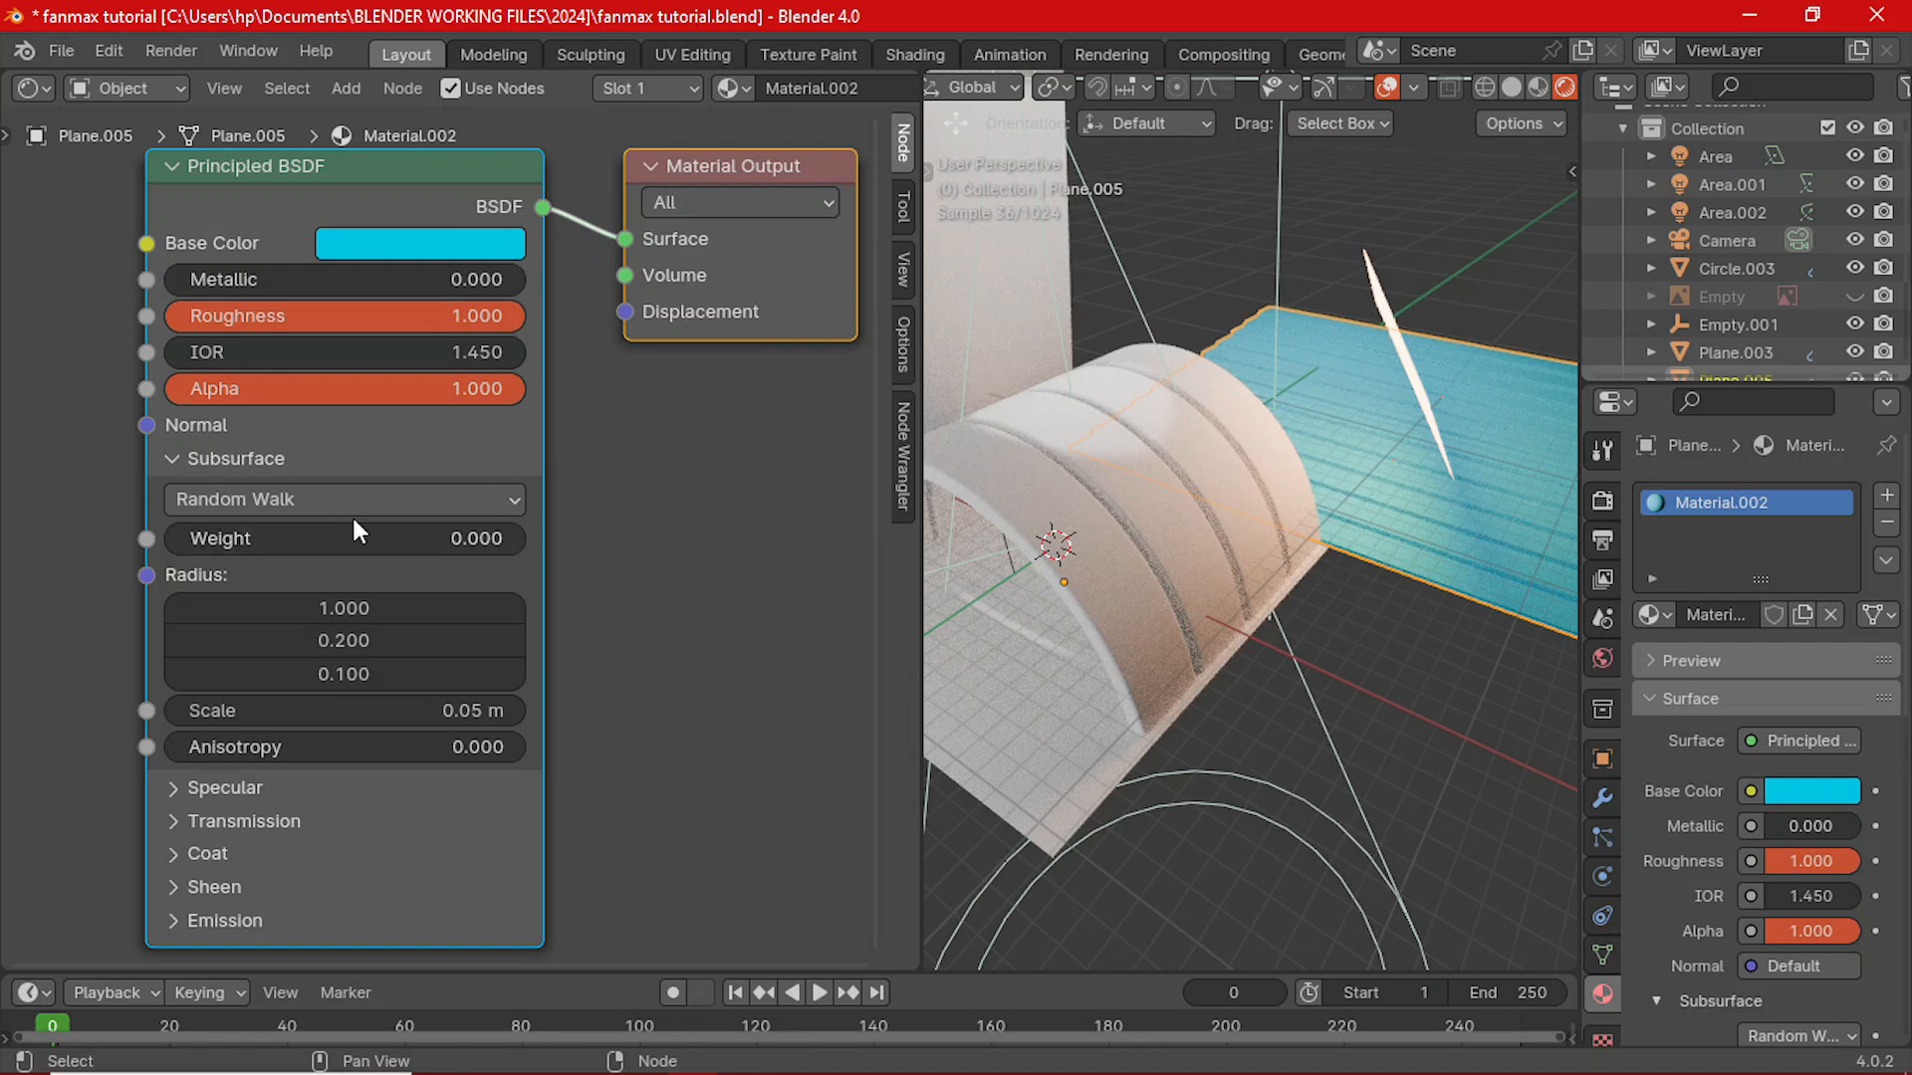
pyautogui.moveTo(415, 582); pyautogui.dragTo(528, 521, button='middle')
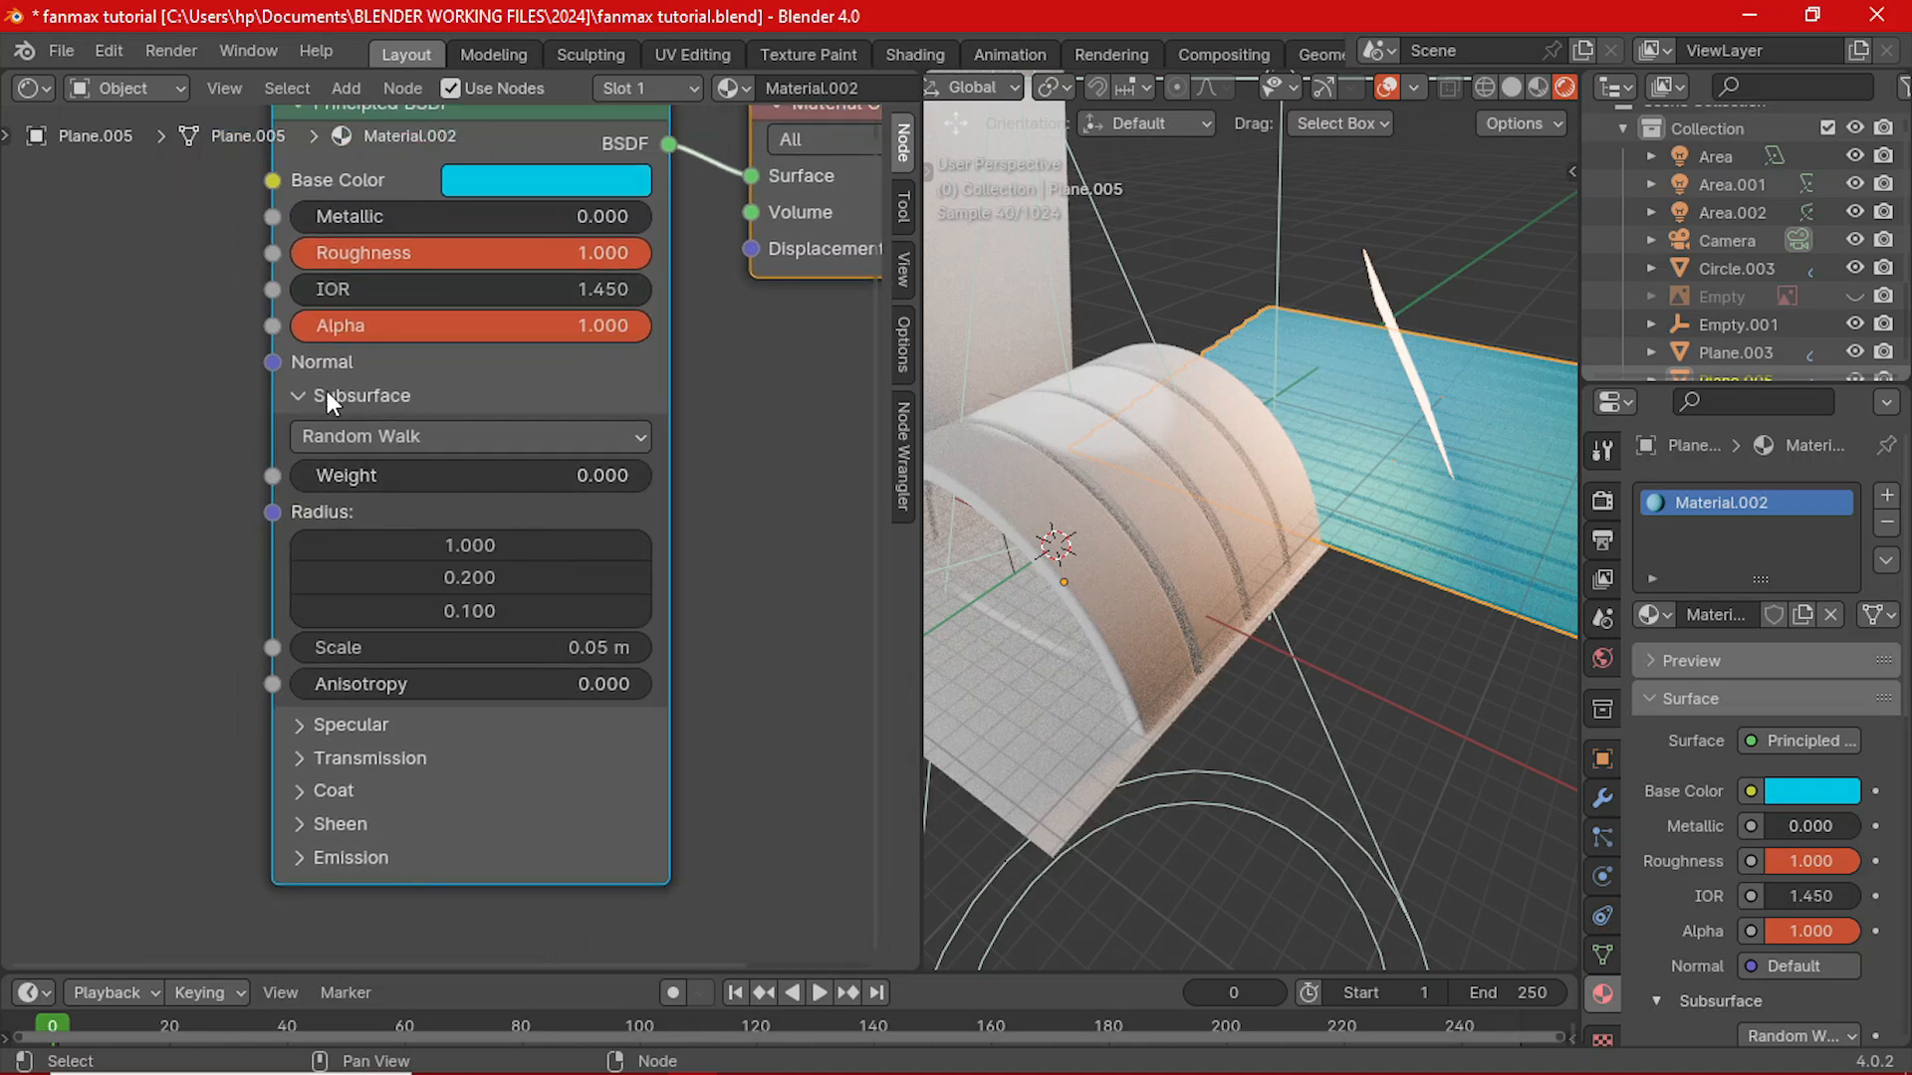
pyautogui.click(297, 395)
# - Reduce the material's Specular IOR Level to 0.177
pyautogui.click(300, 429)
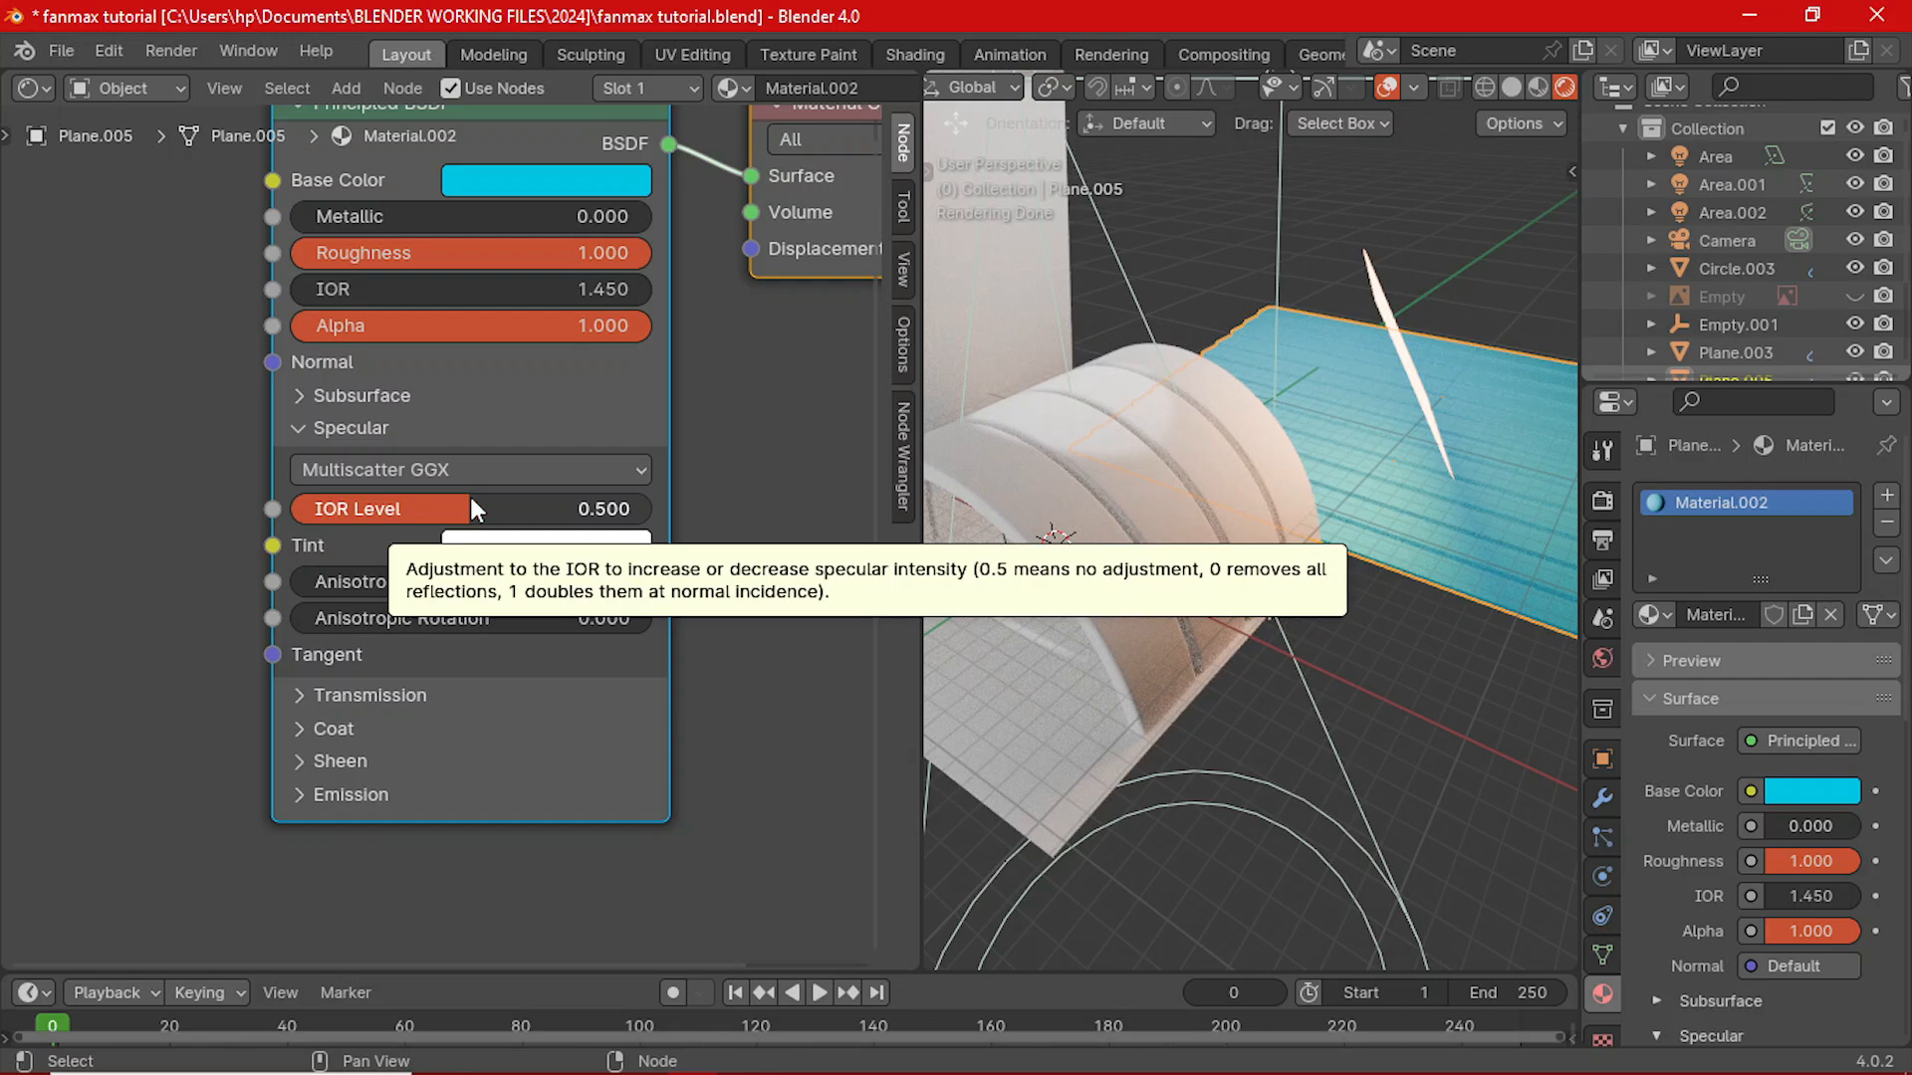
pyautogui.click(521, 470)
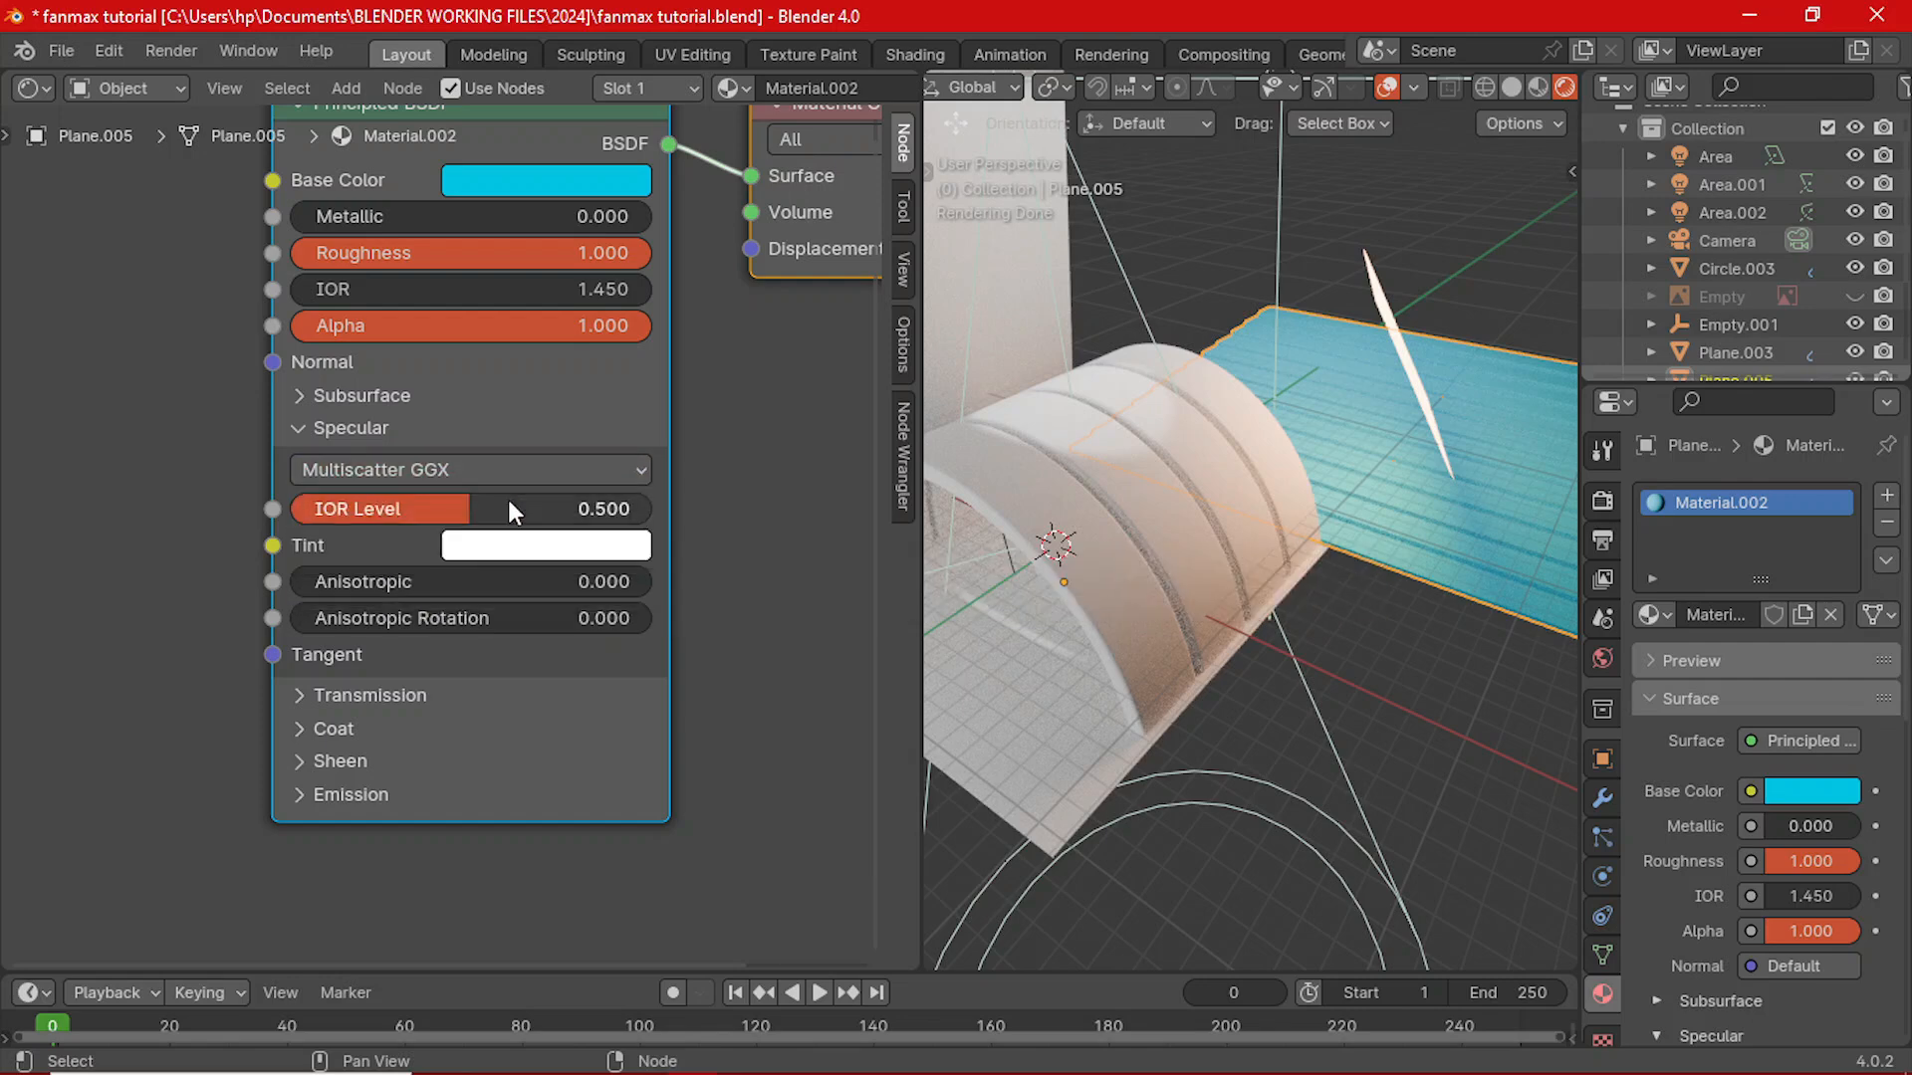
pyautogui.moveTo(508, 507); pyautogui.dragTo(357, 504)
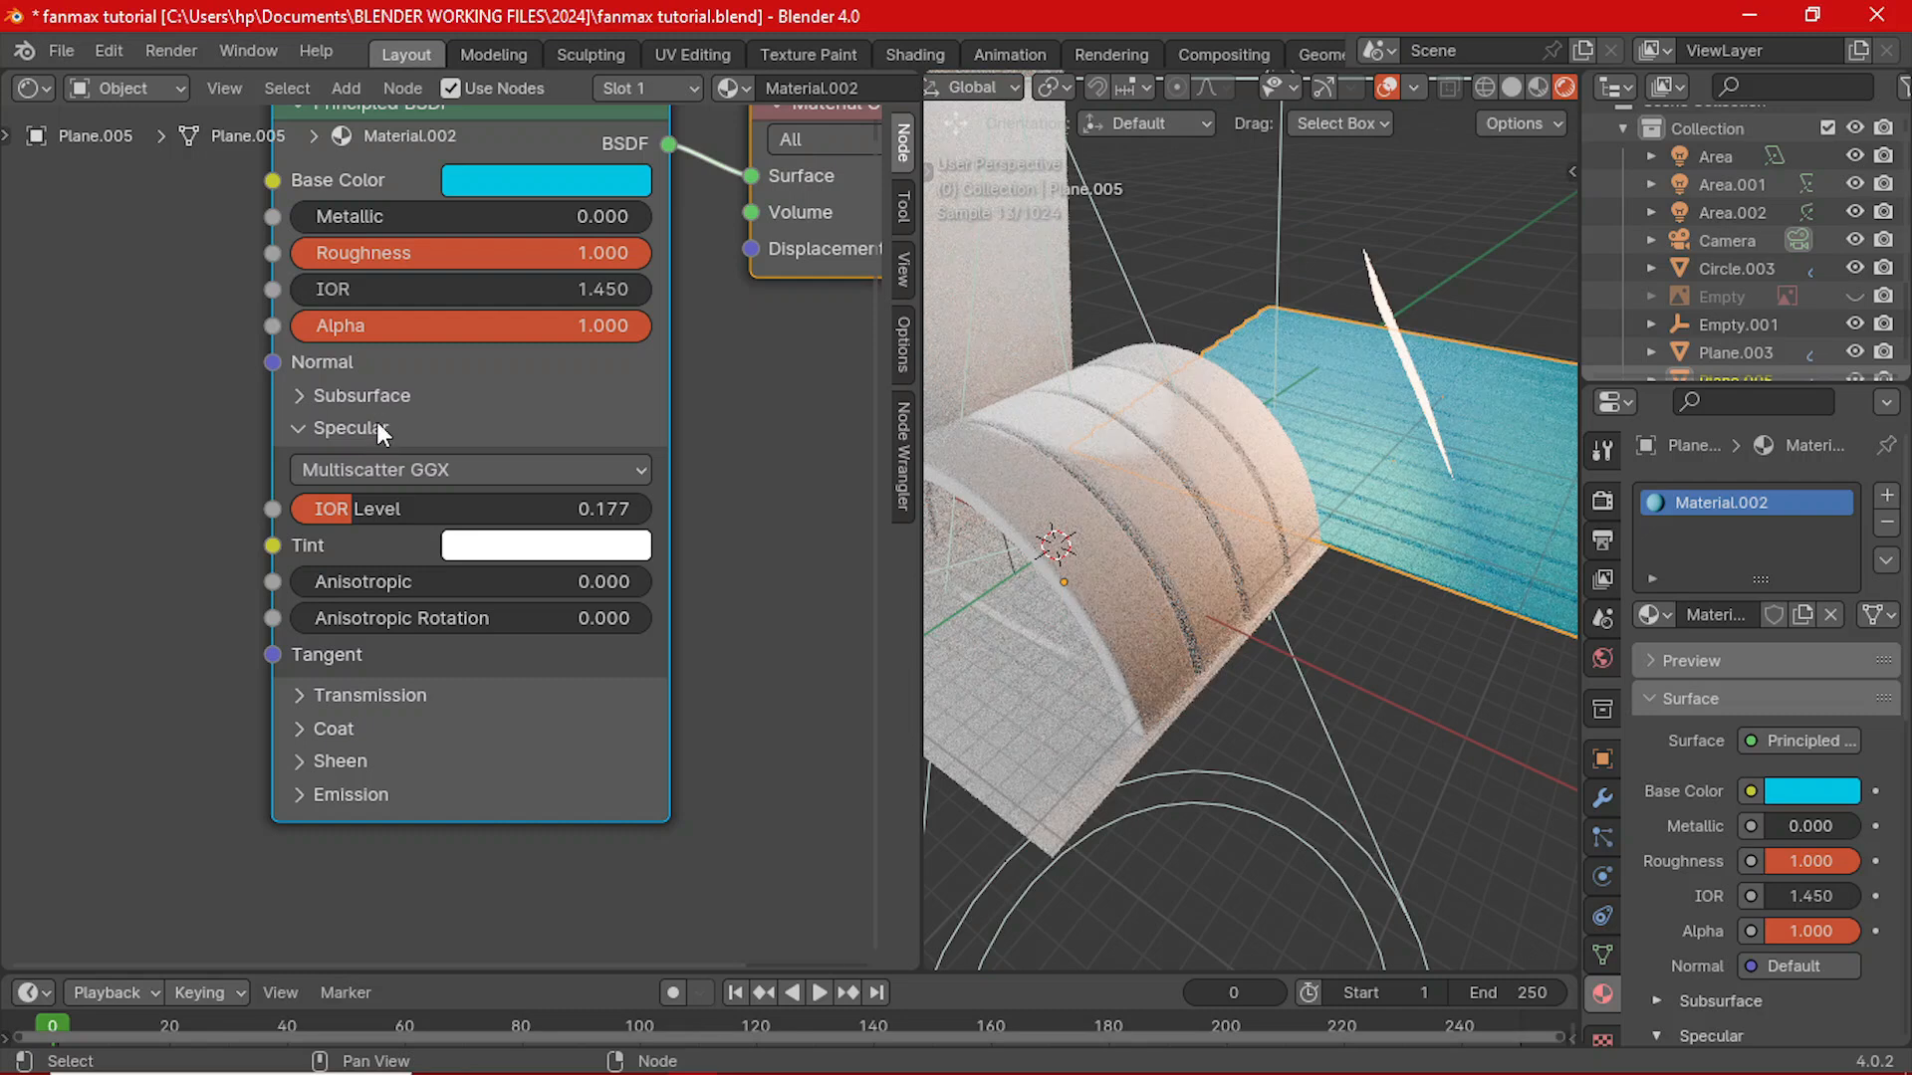
pyautogui.click(372, 426)
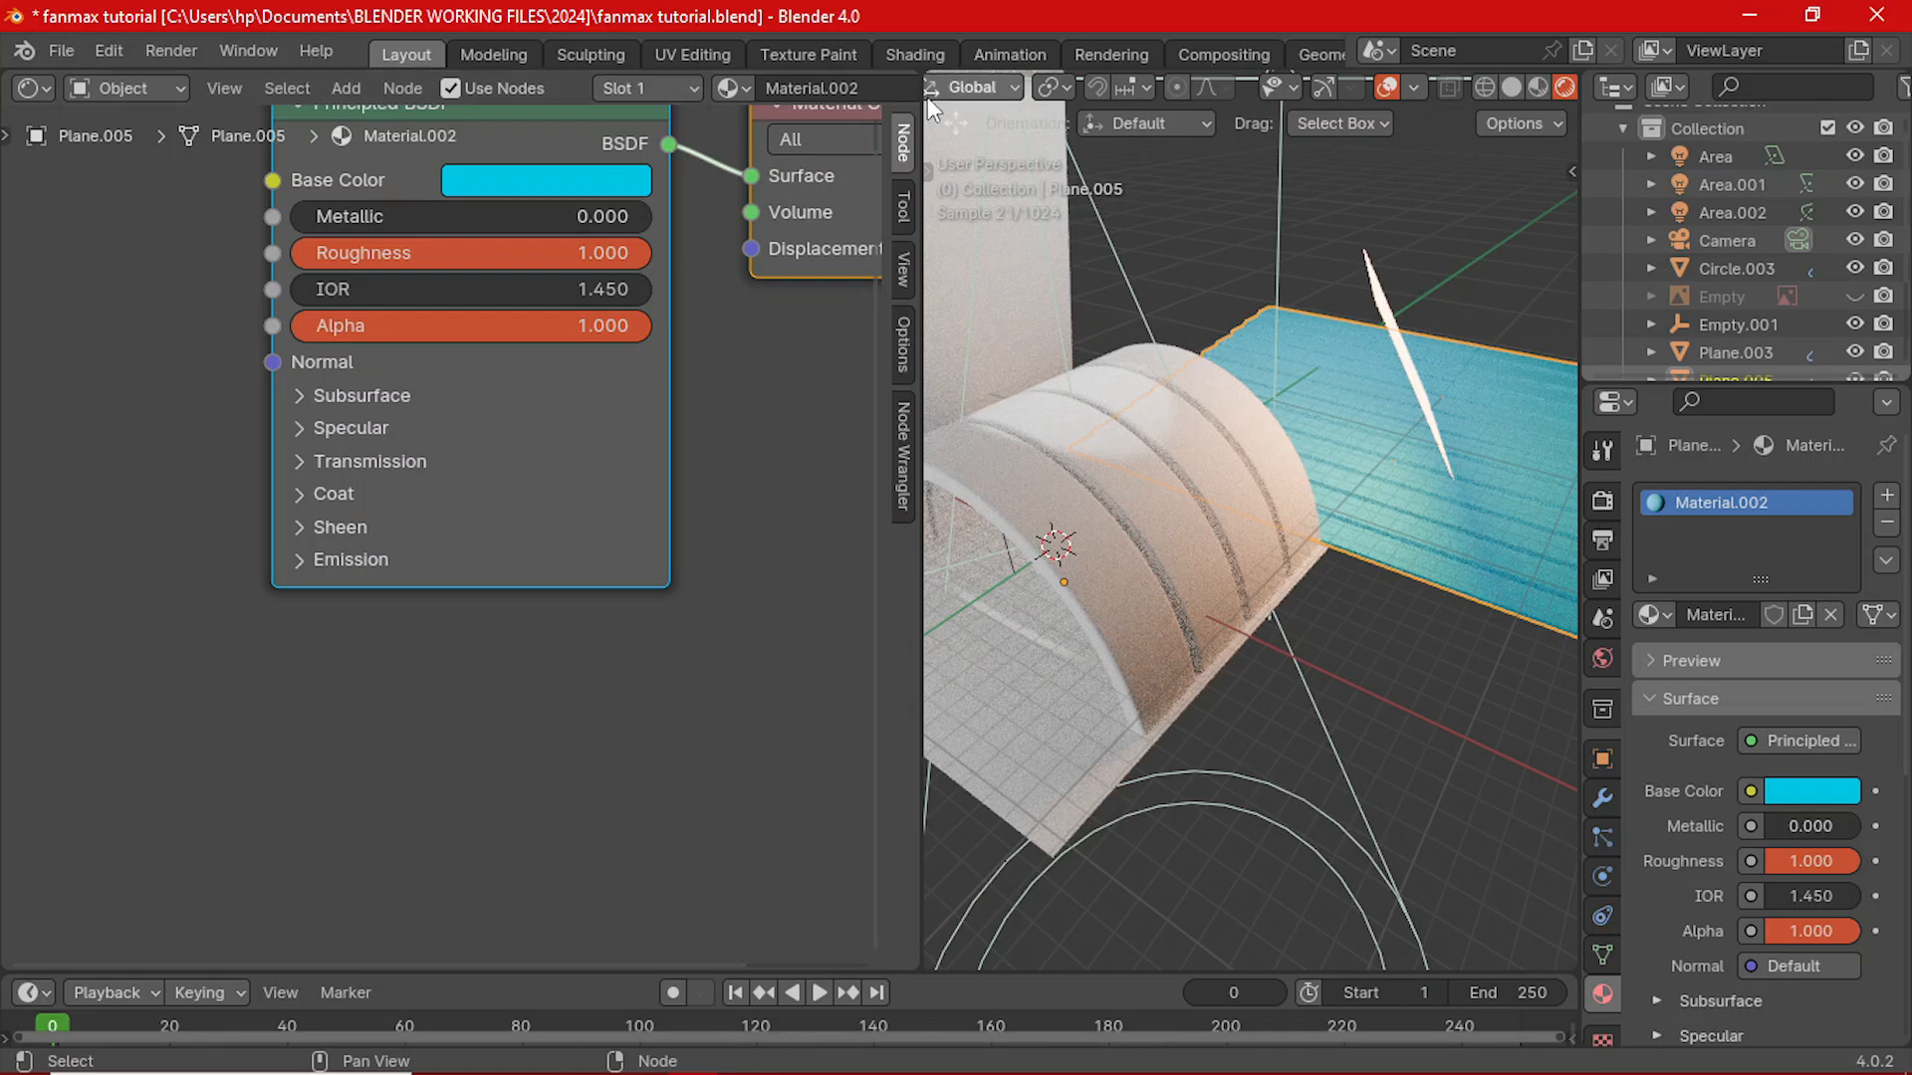
# - Rename the cyan material as "base floor"
pyautogui.click(840, 88)
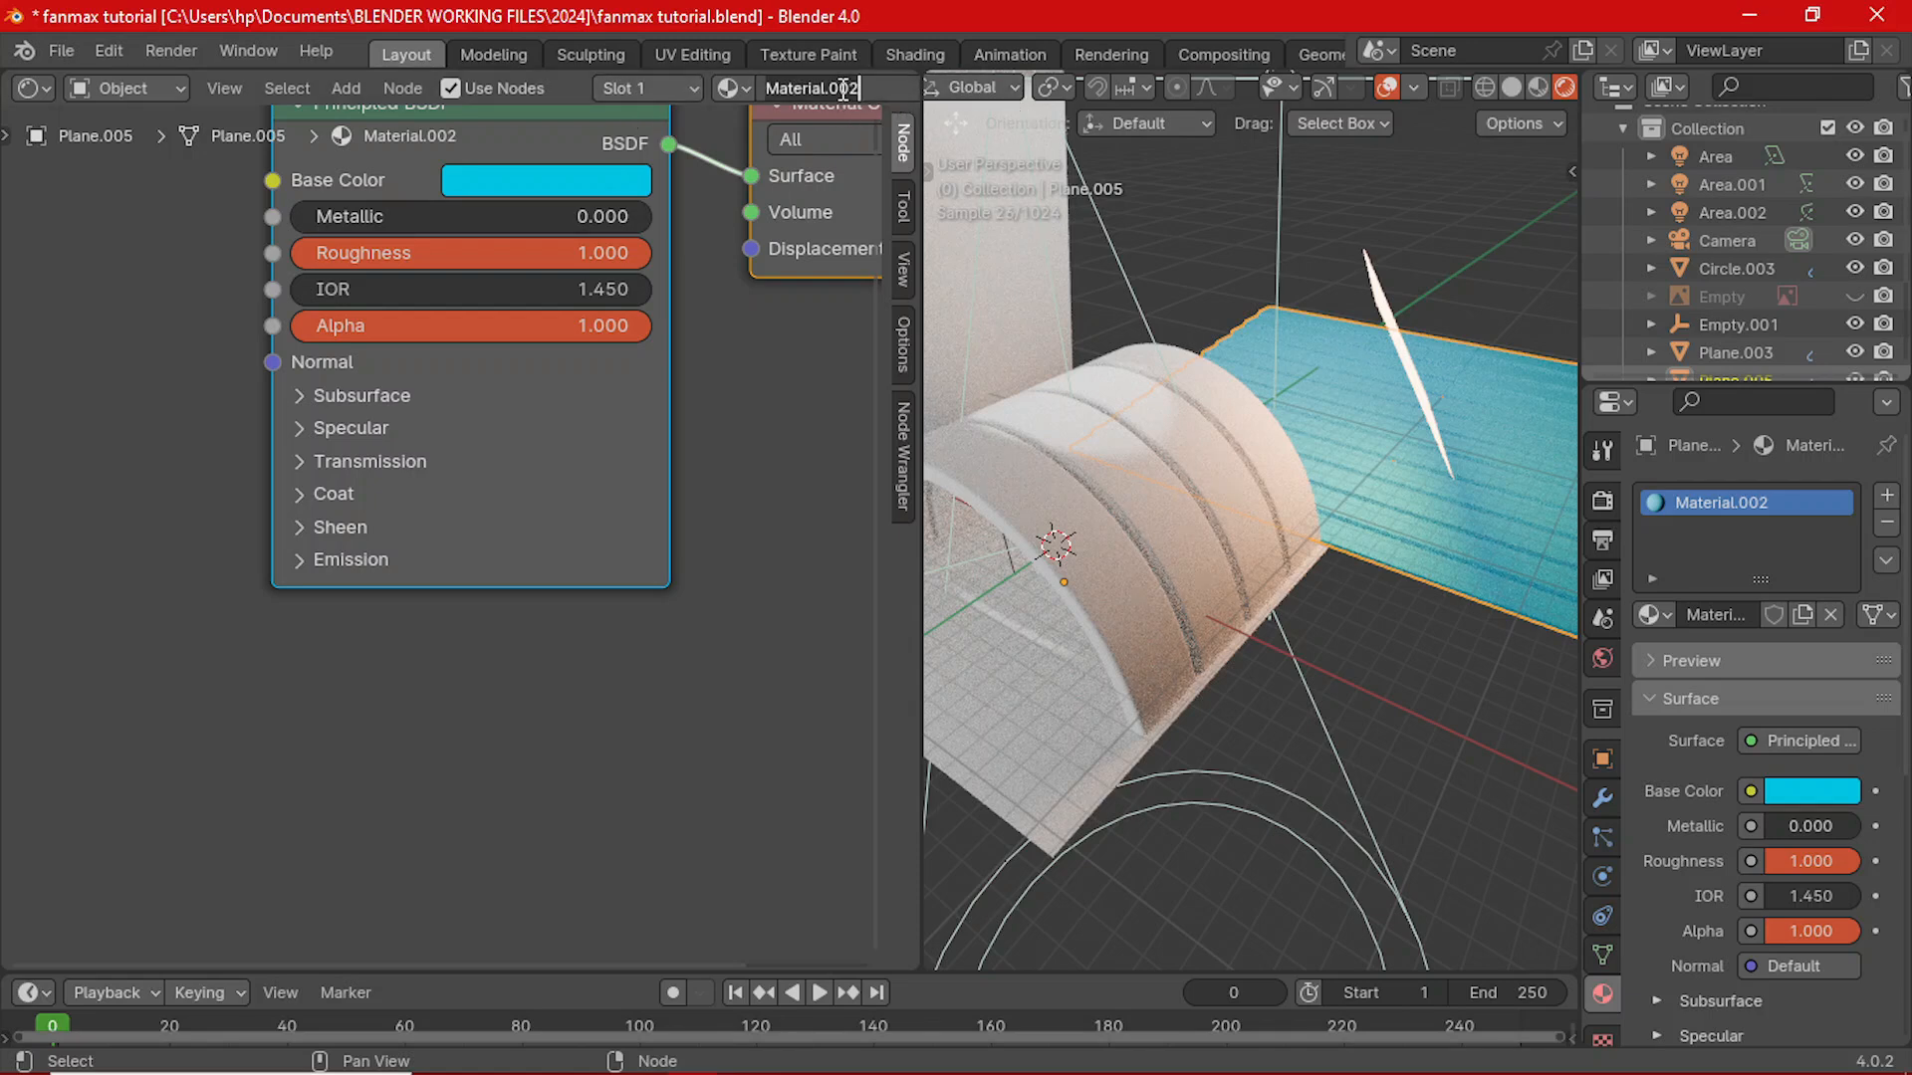
pyautogui.hotkey('ctrl', 'a')
pyautogui.write('base floor')
pyautogui.press('Return')
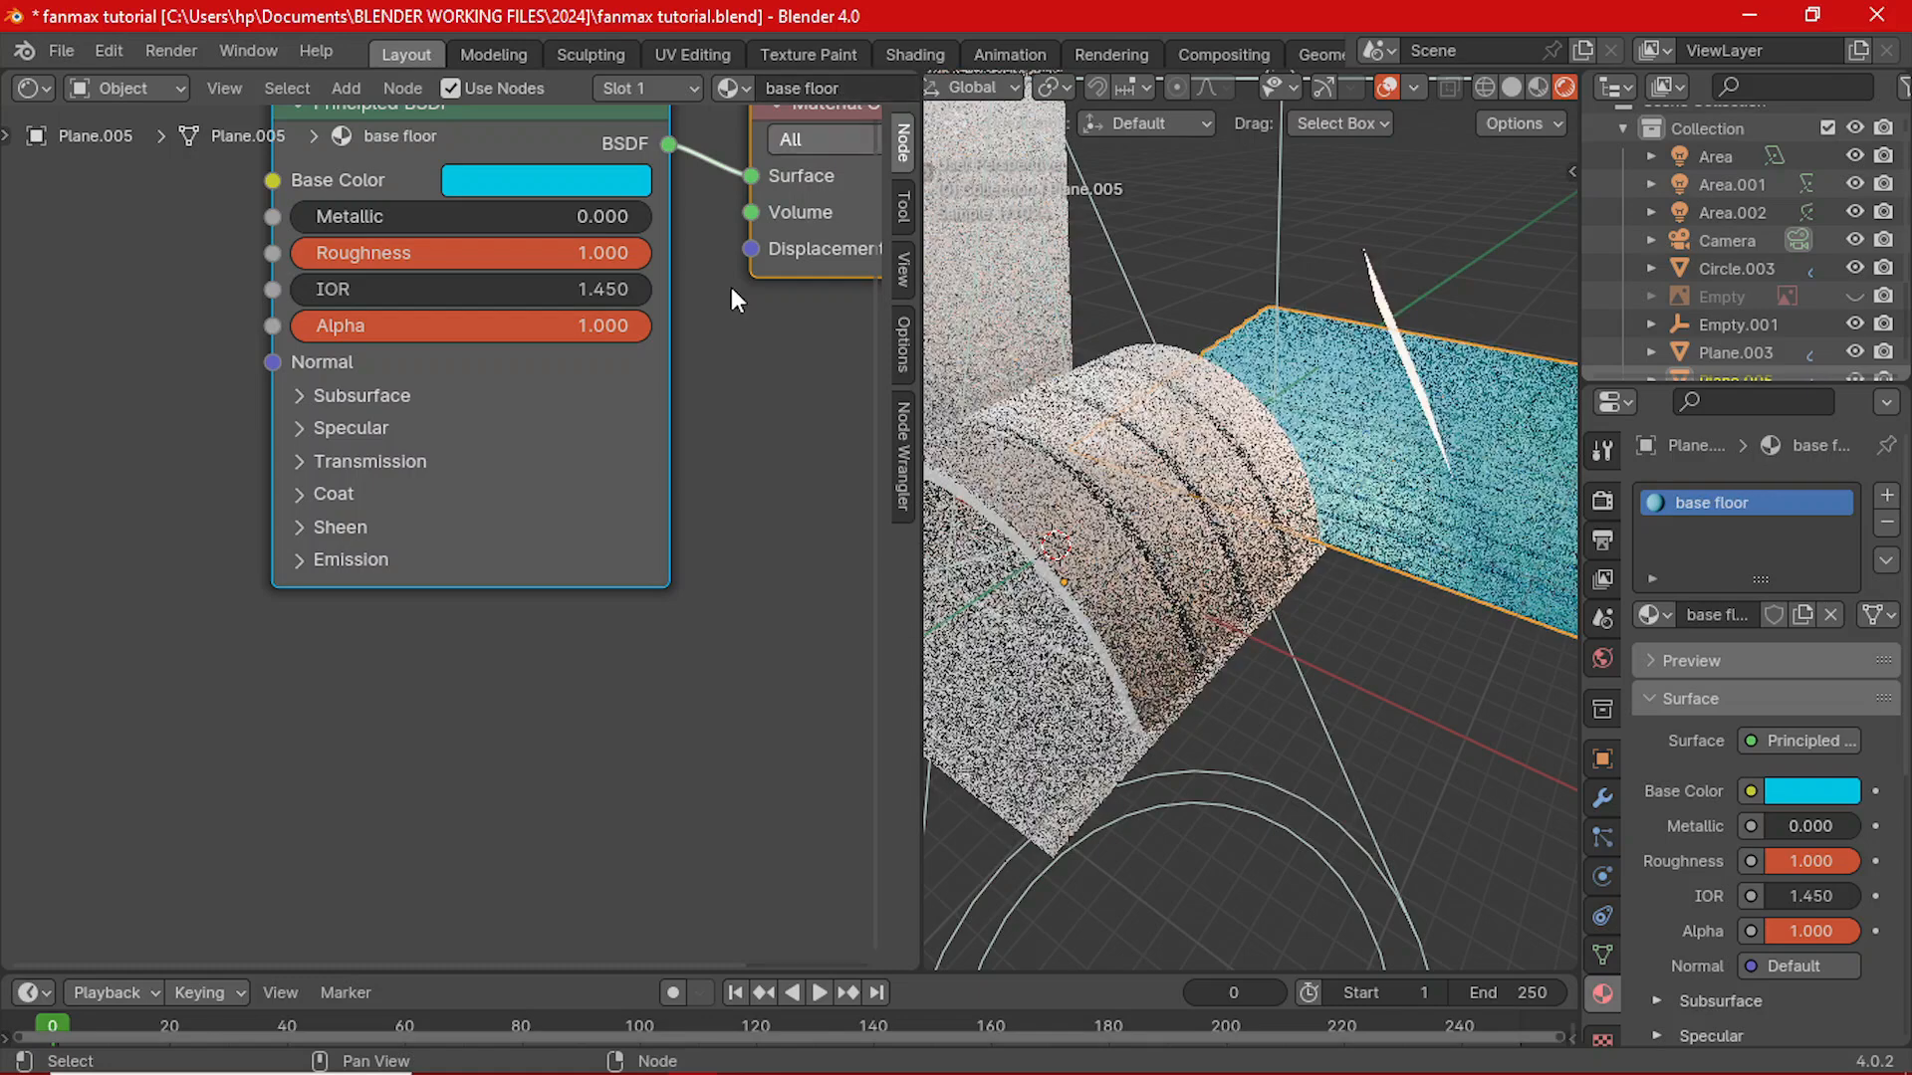
# - Assign the existing base floor material to the floor plane under the arch
pyautogui.click(1037, 721)
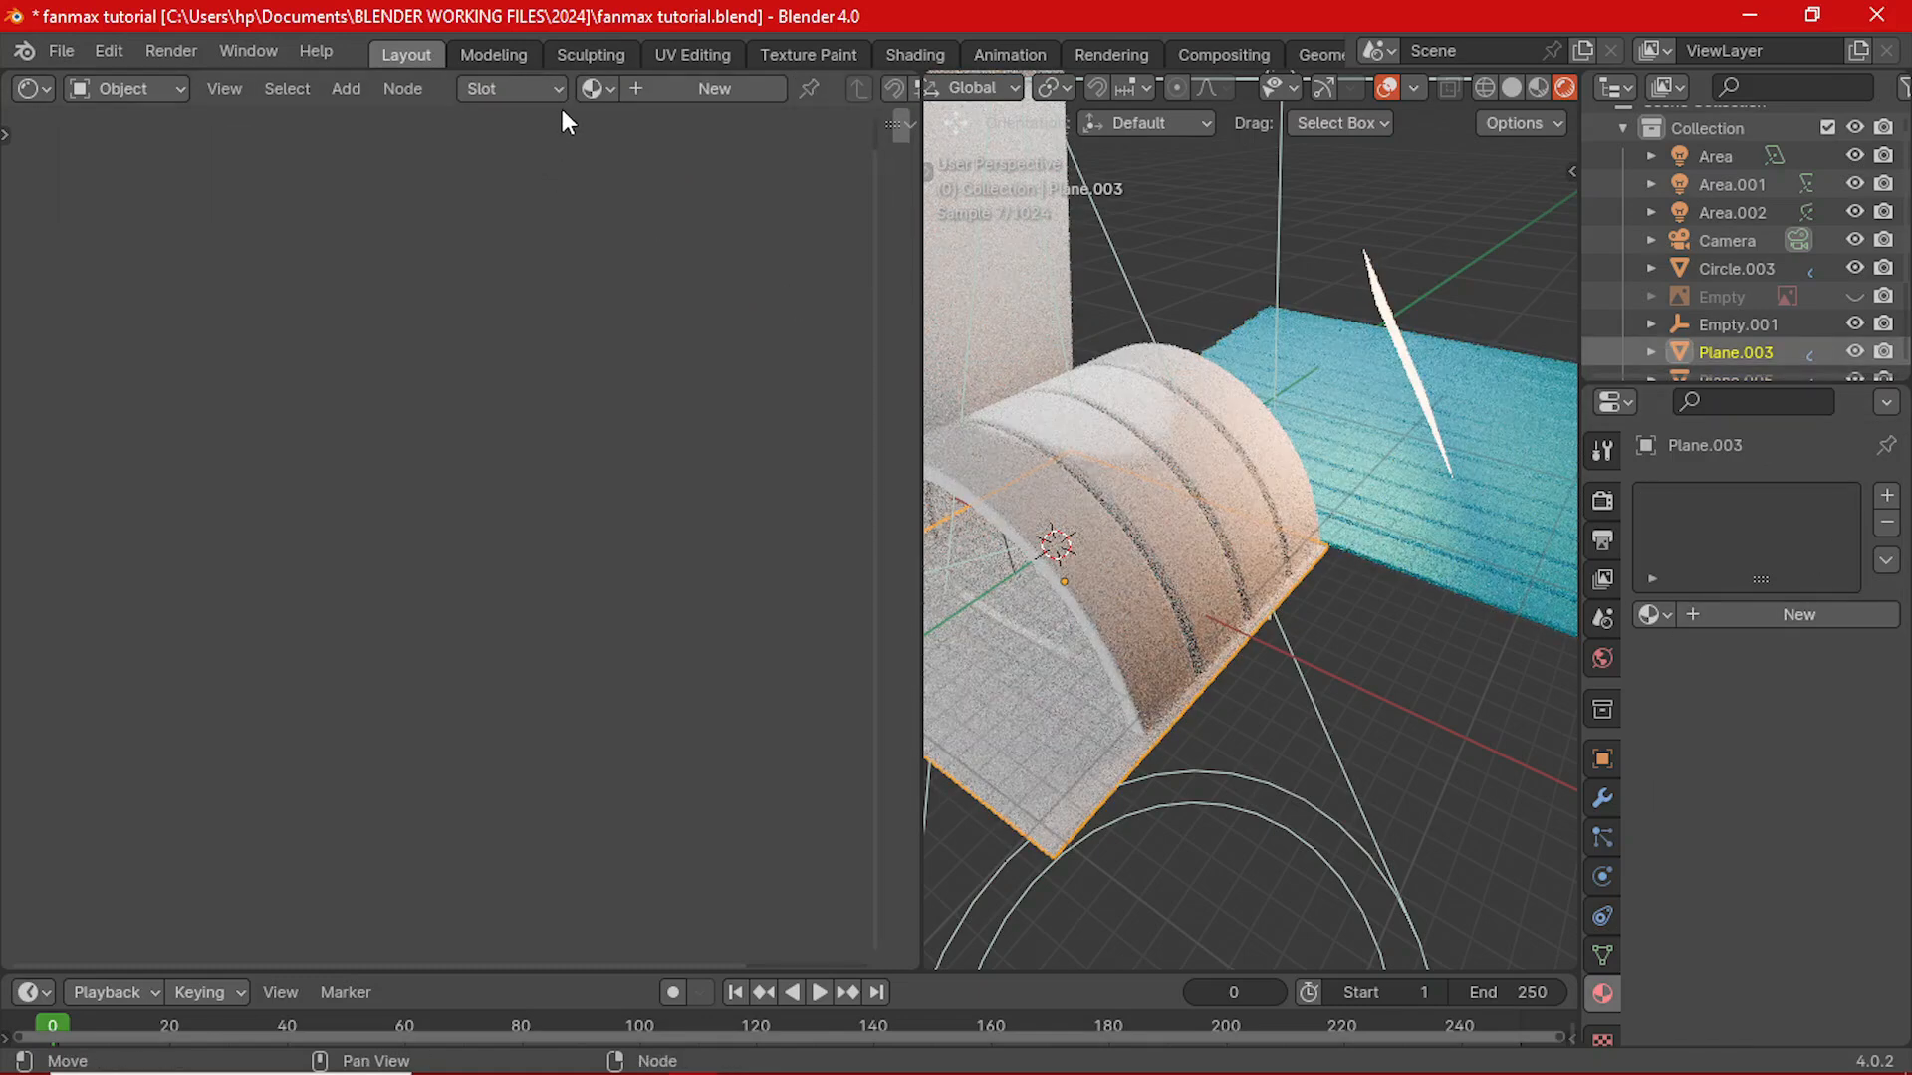
pyautogui.click(593, 88)
pyautogui.click(627, 129)
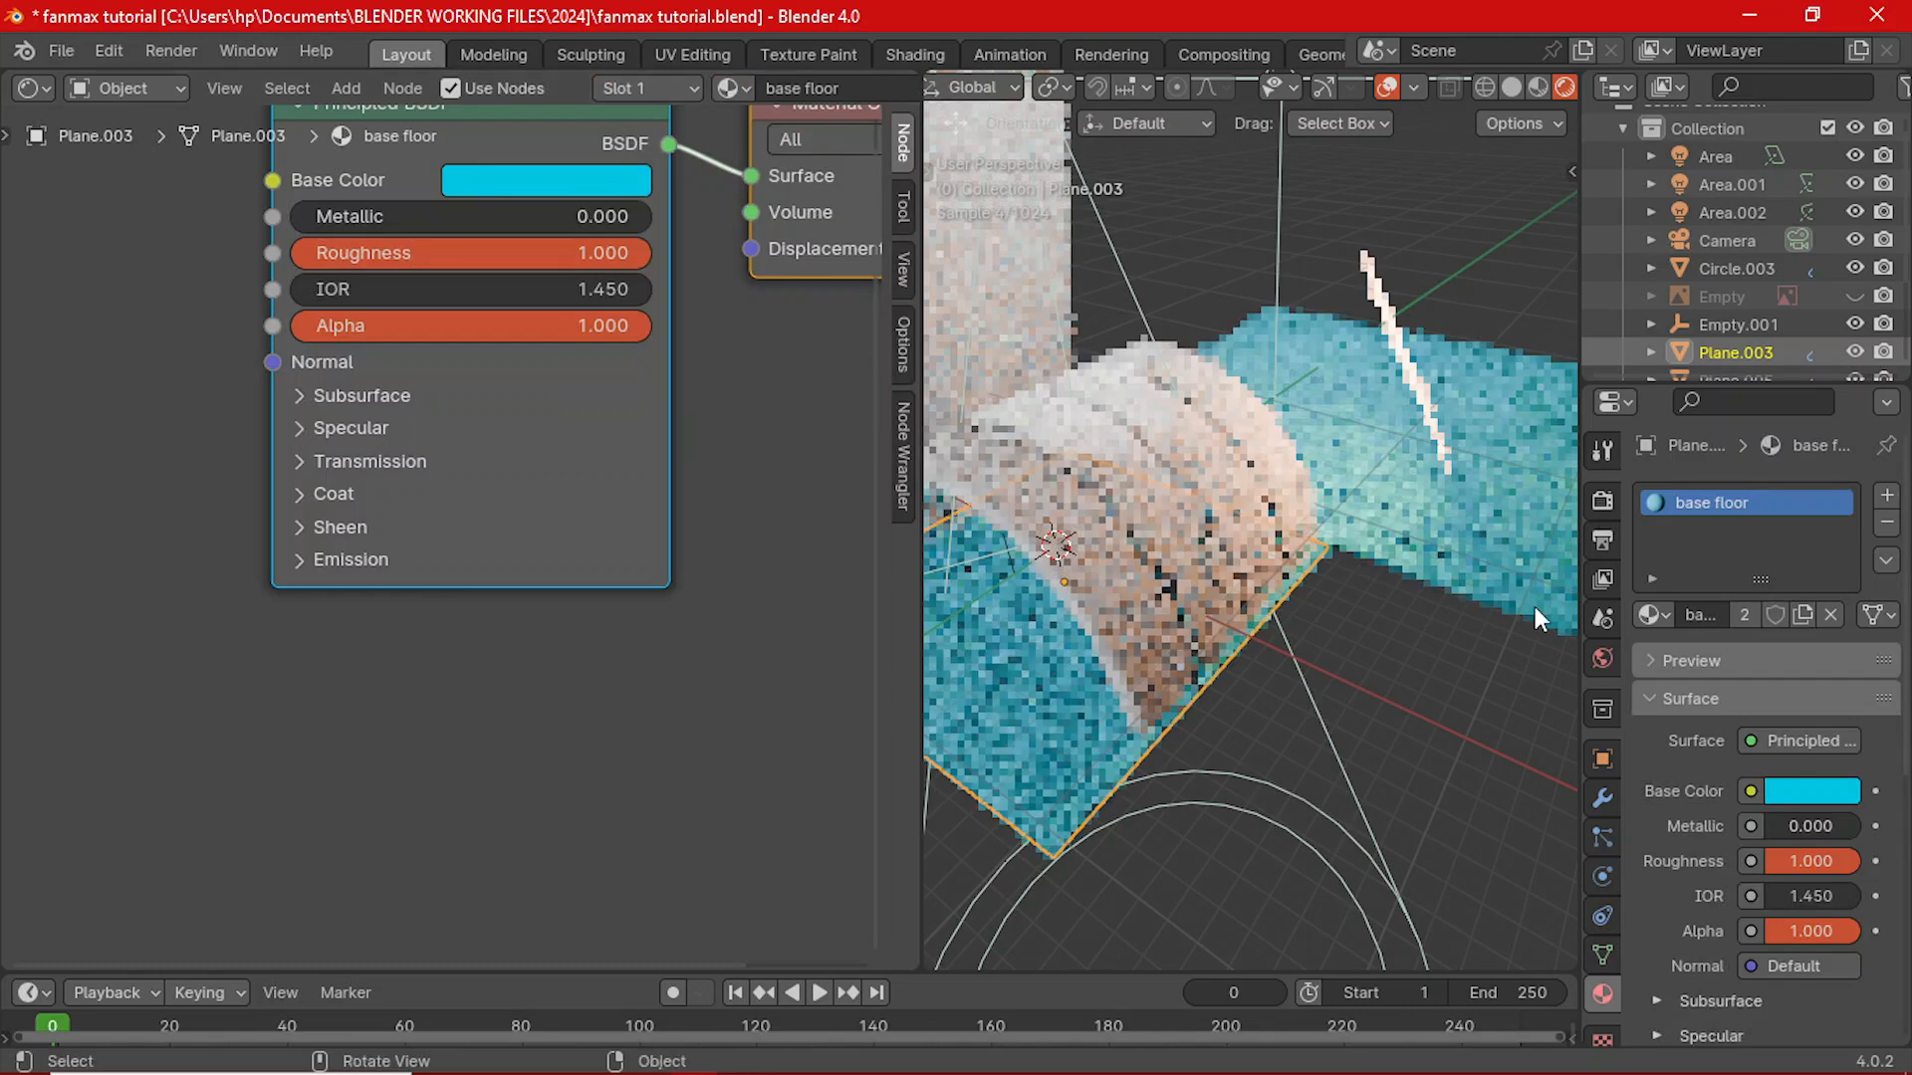
# - Assign the base floor material to the arch and check the scene through the camera view
pyautogui.moveTo(1533, 606); pyautogui.dragTo(1329, 428, button='middle')
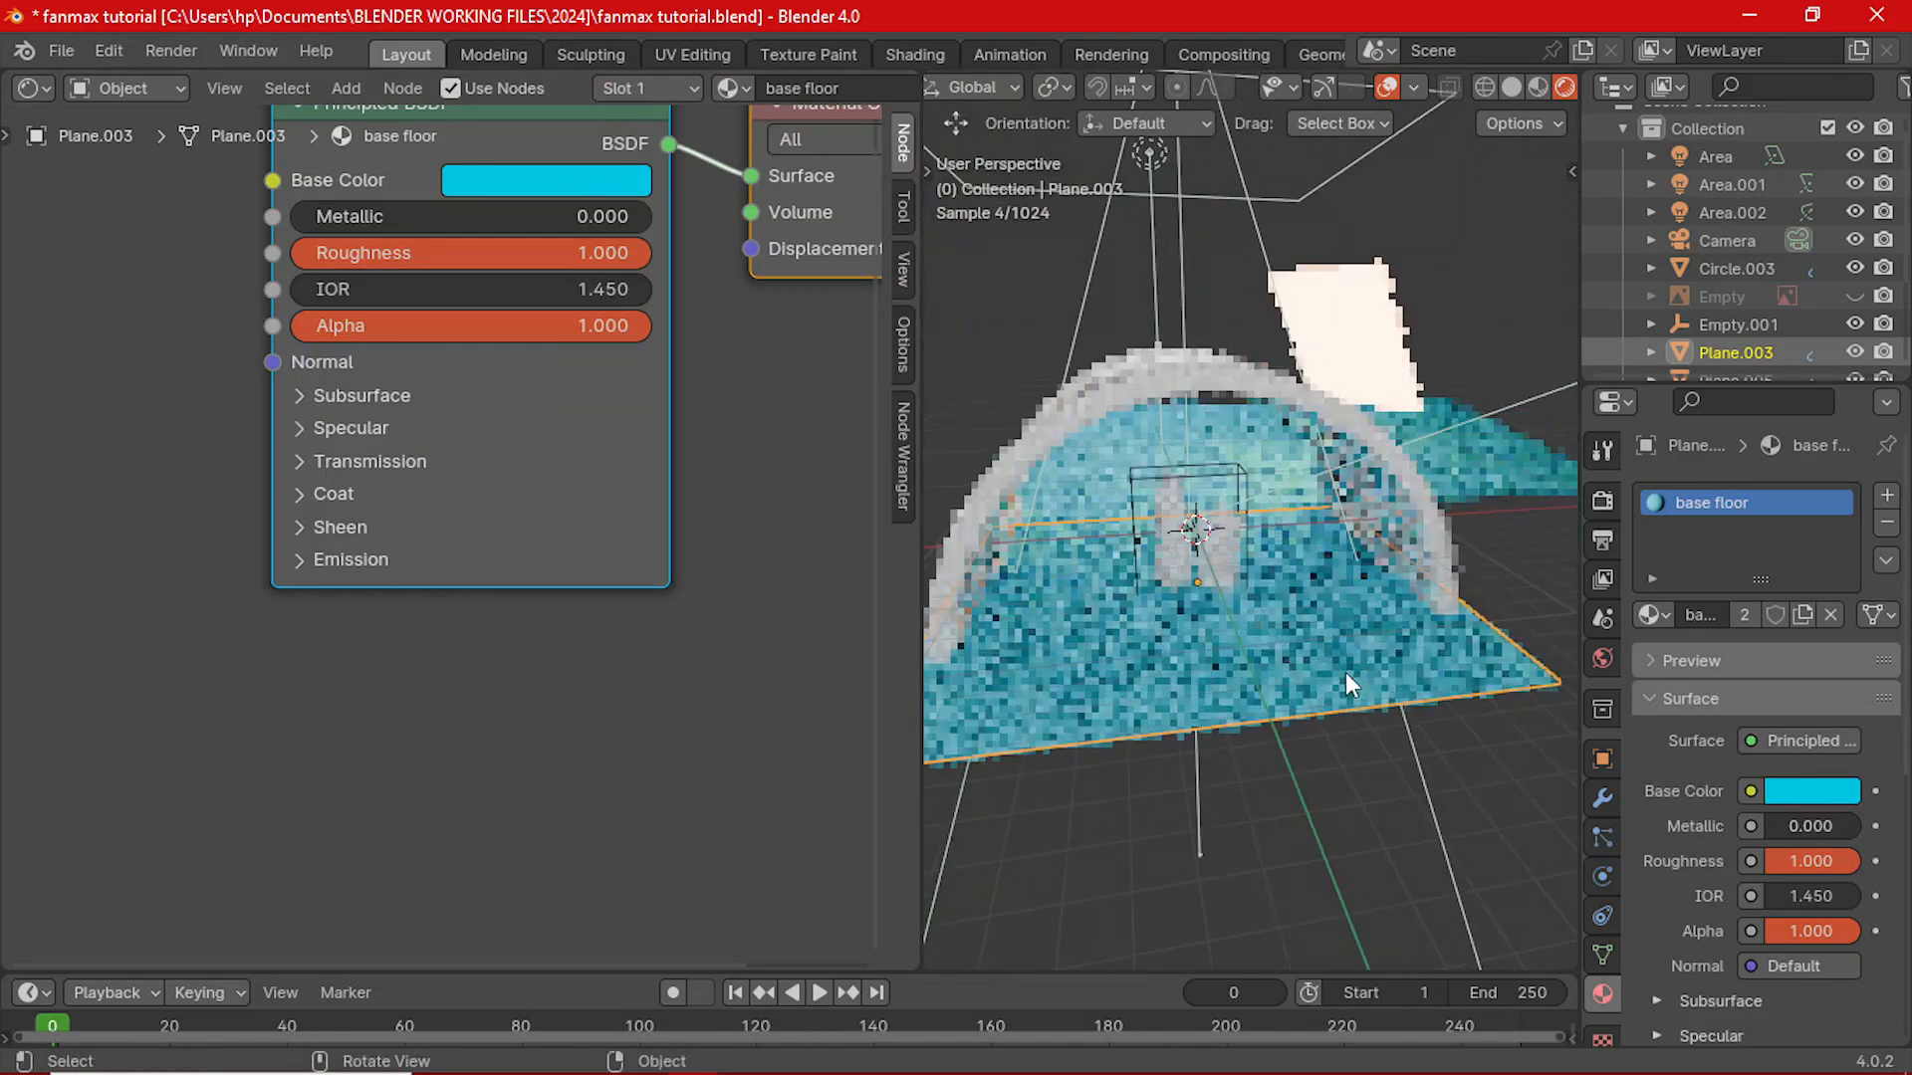
pyautogui.click(1324, 418)
pyautogui.click(593, 87)
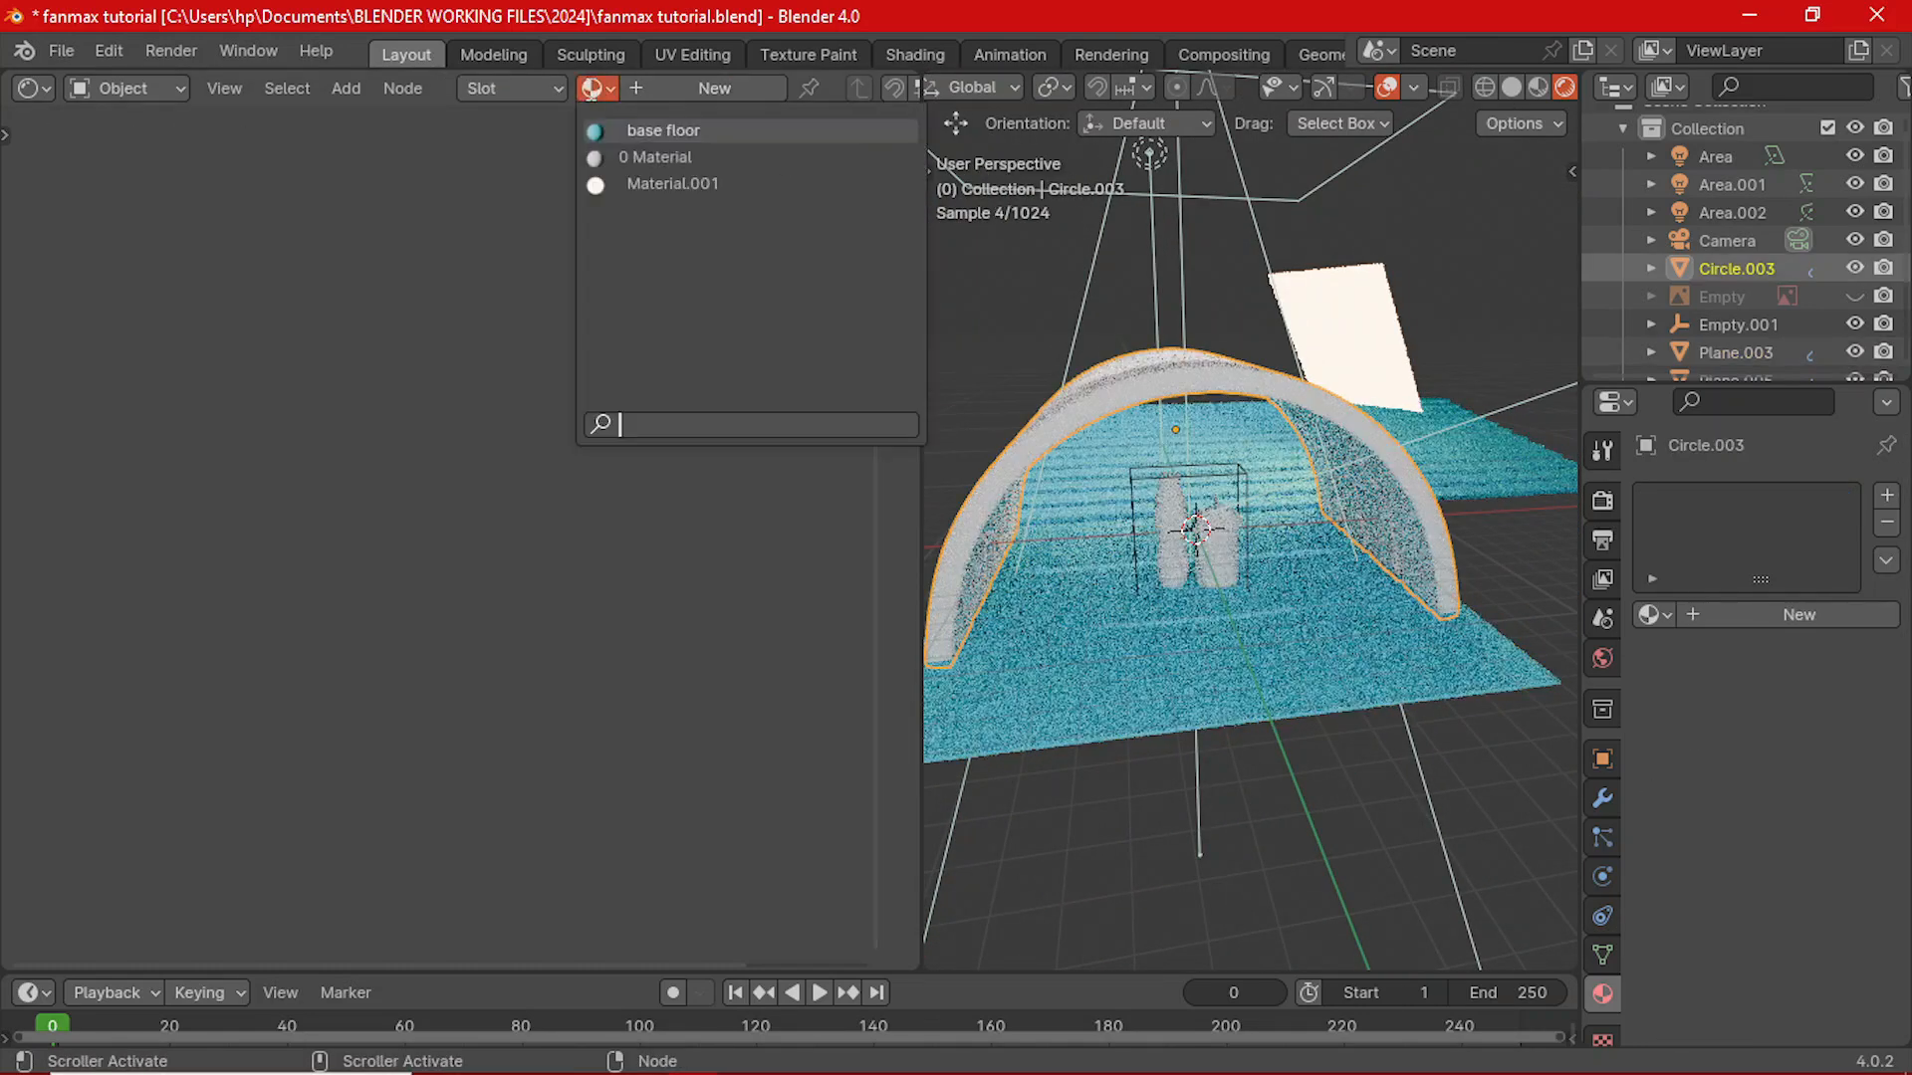
pyautogui.click(596, 132)
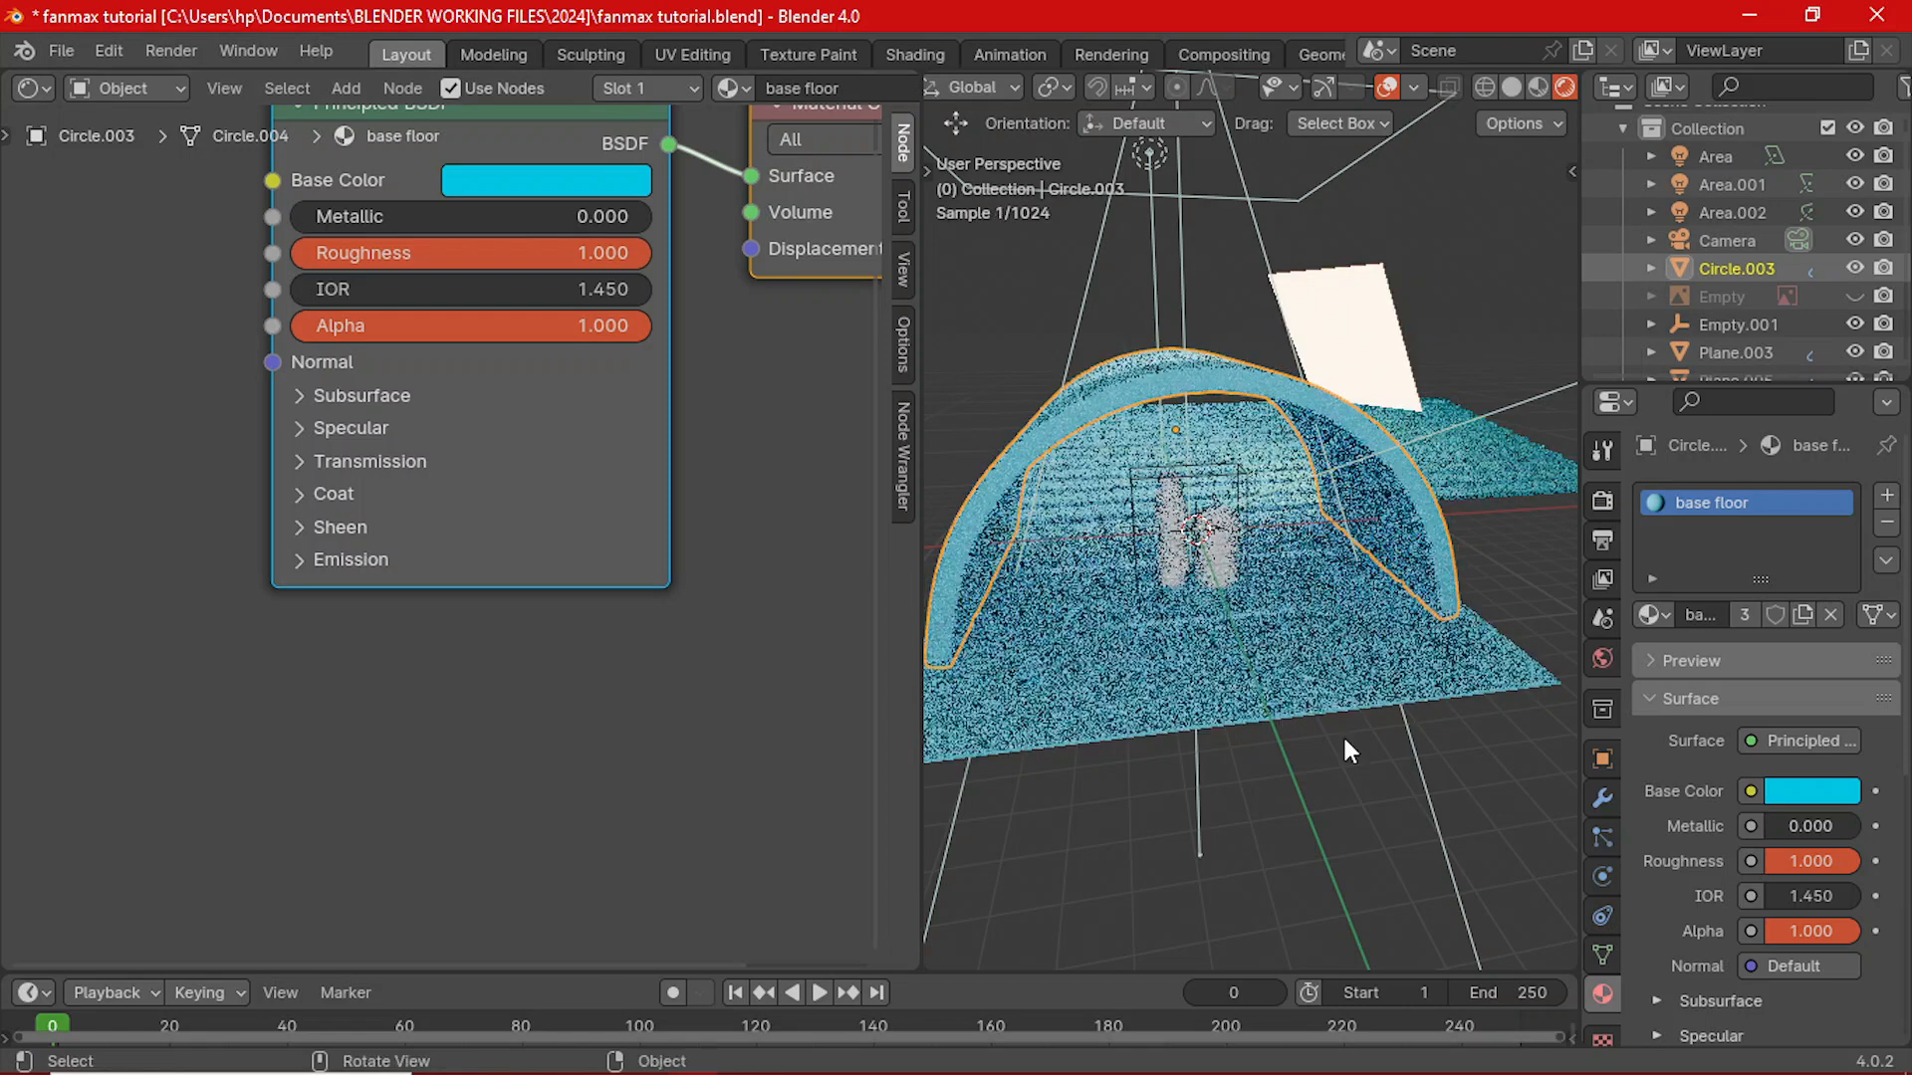
pyautogui.click(1496, 762)
pyautogui.press('KP_0')
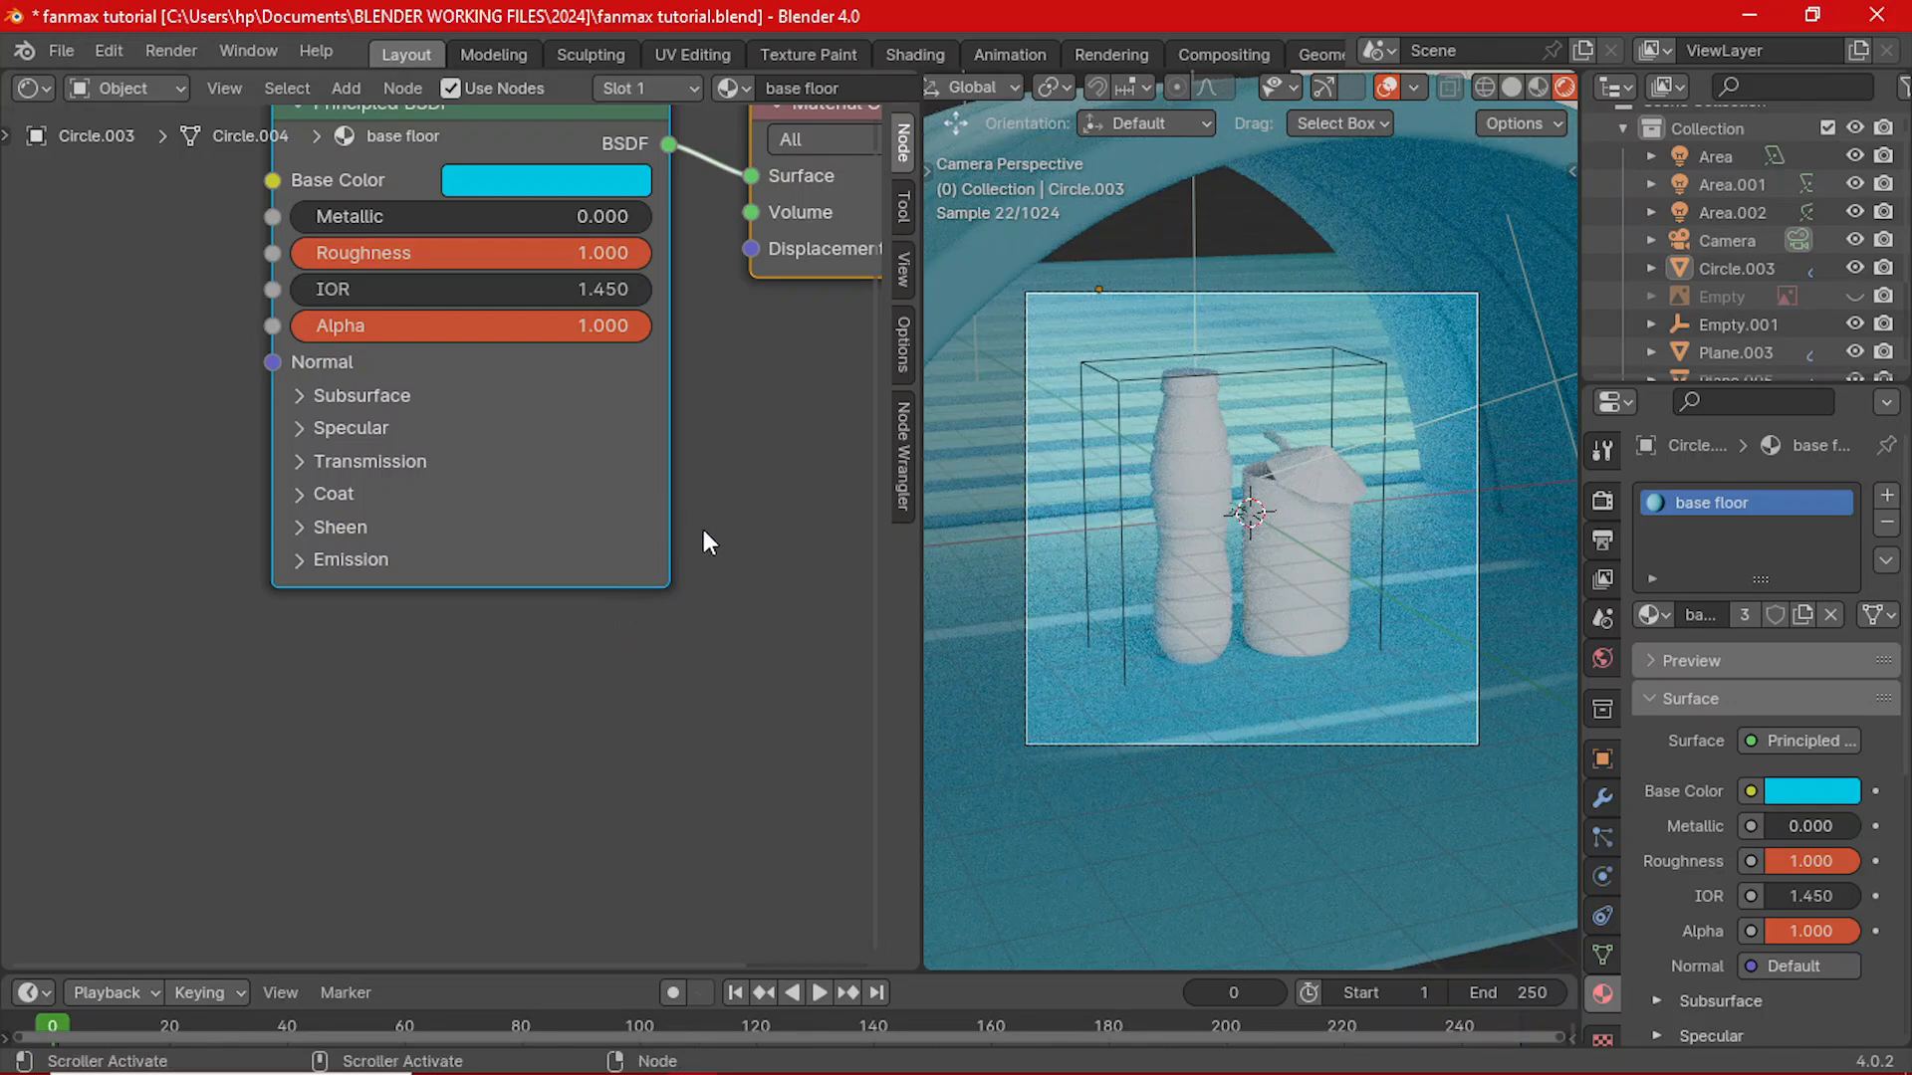
# - Shift the base floor material's Base Color to a deeper blue with a hue of about 0.59
pyautogui.moveTo(617, 344); pyautogui.dragTo(611, 462, button='middle')
pyautogui.click(591, 308)
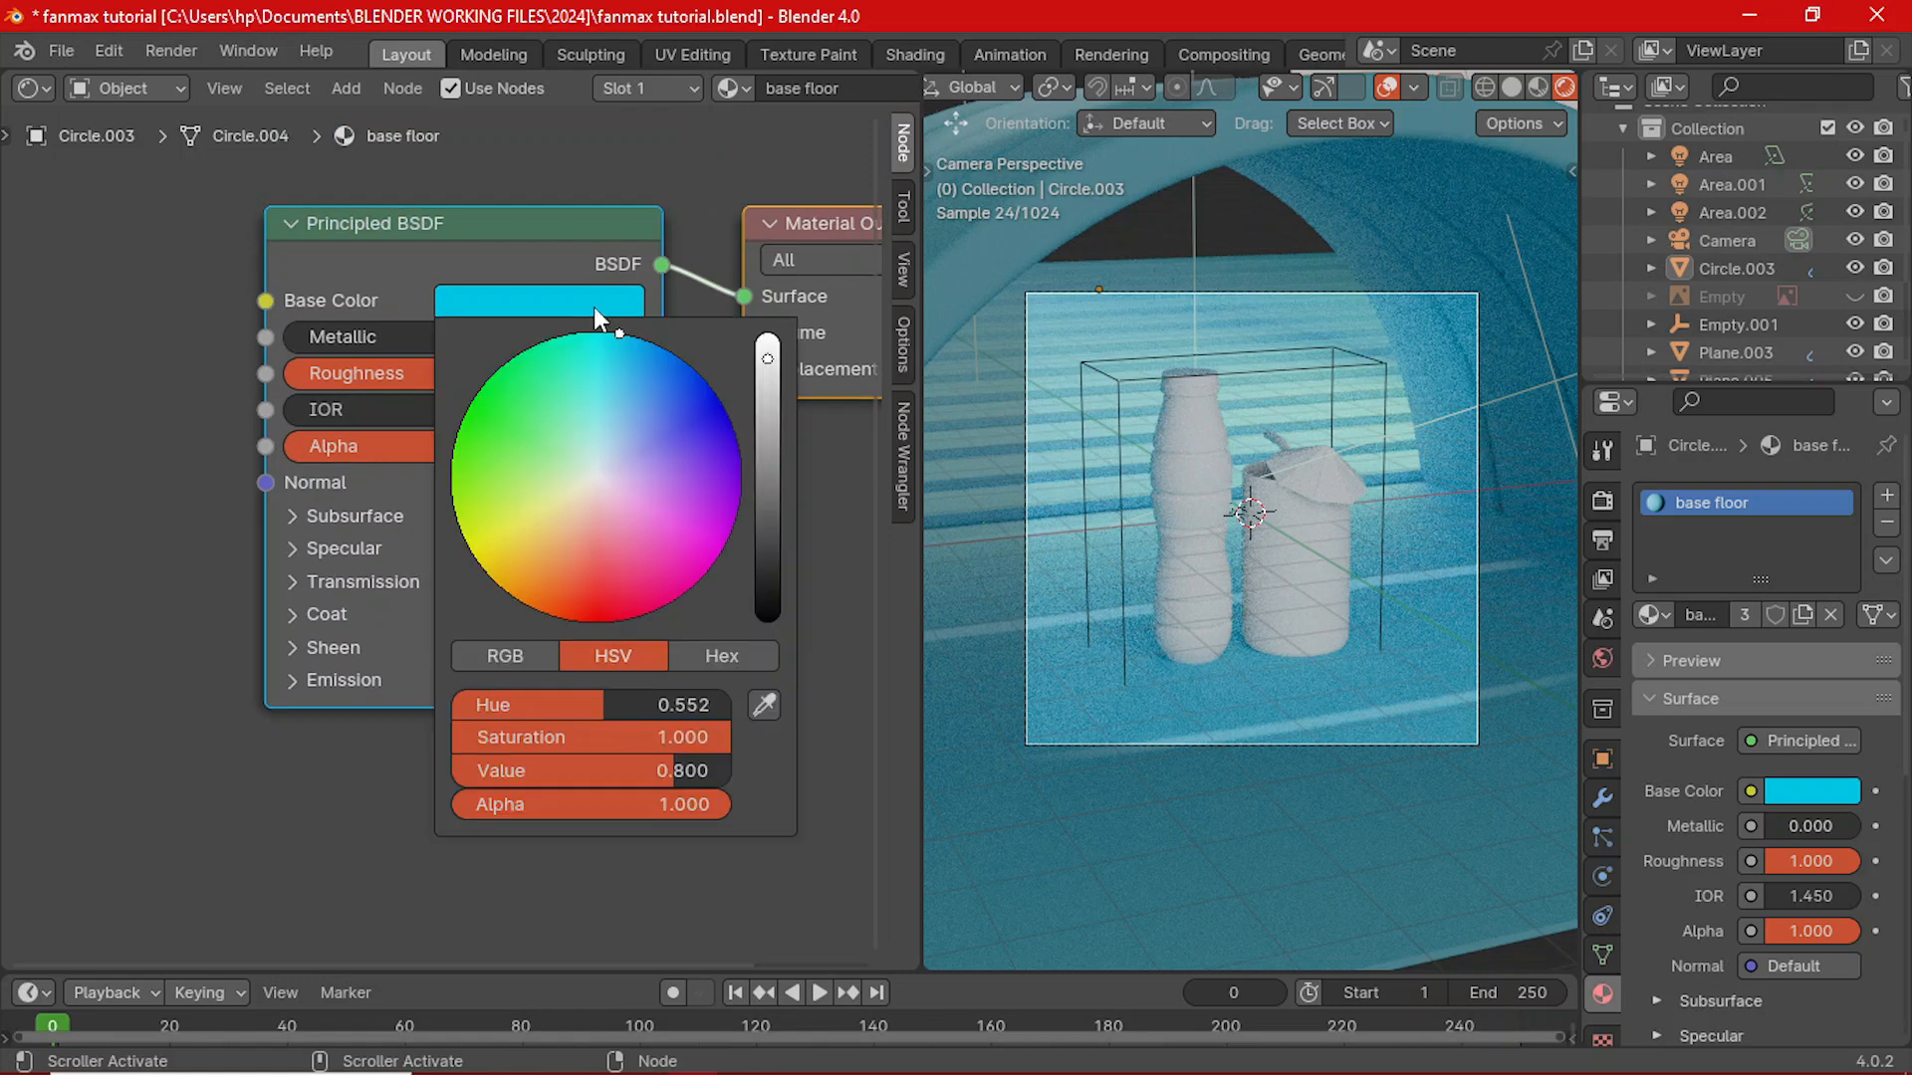
pyautogui.click(637, 340)
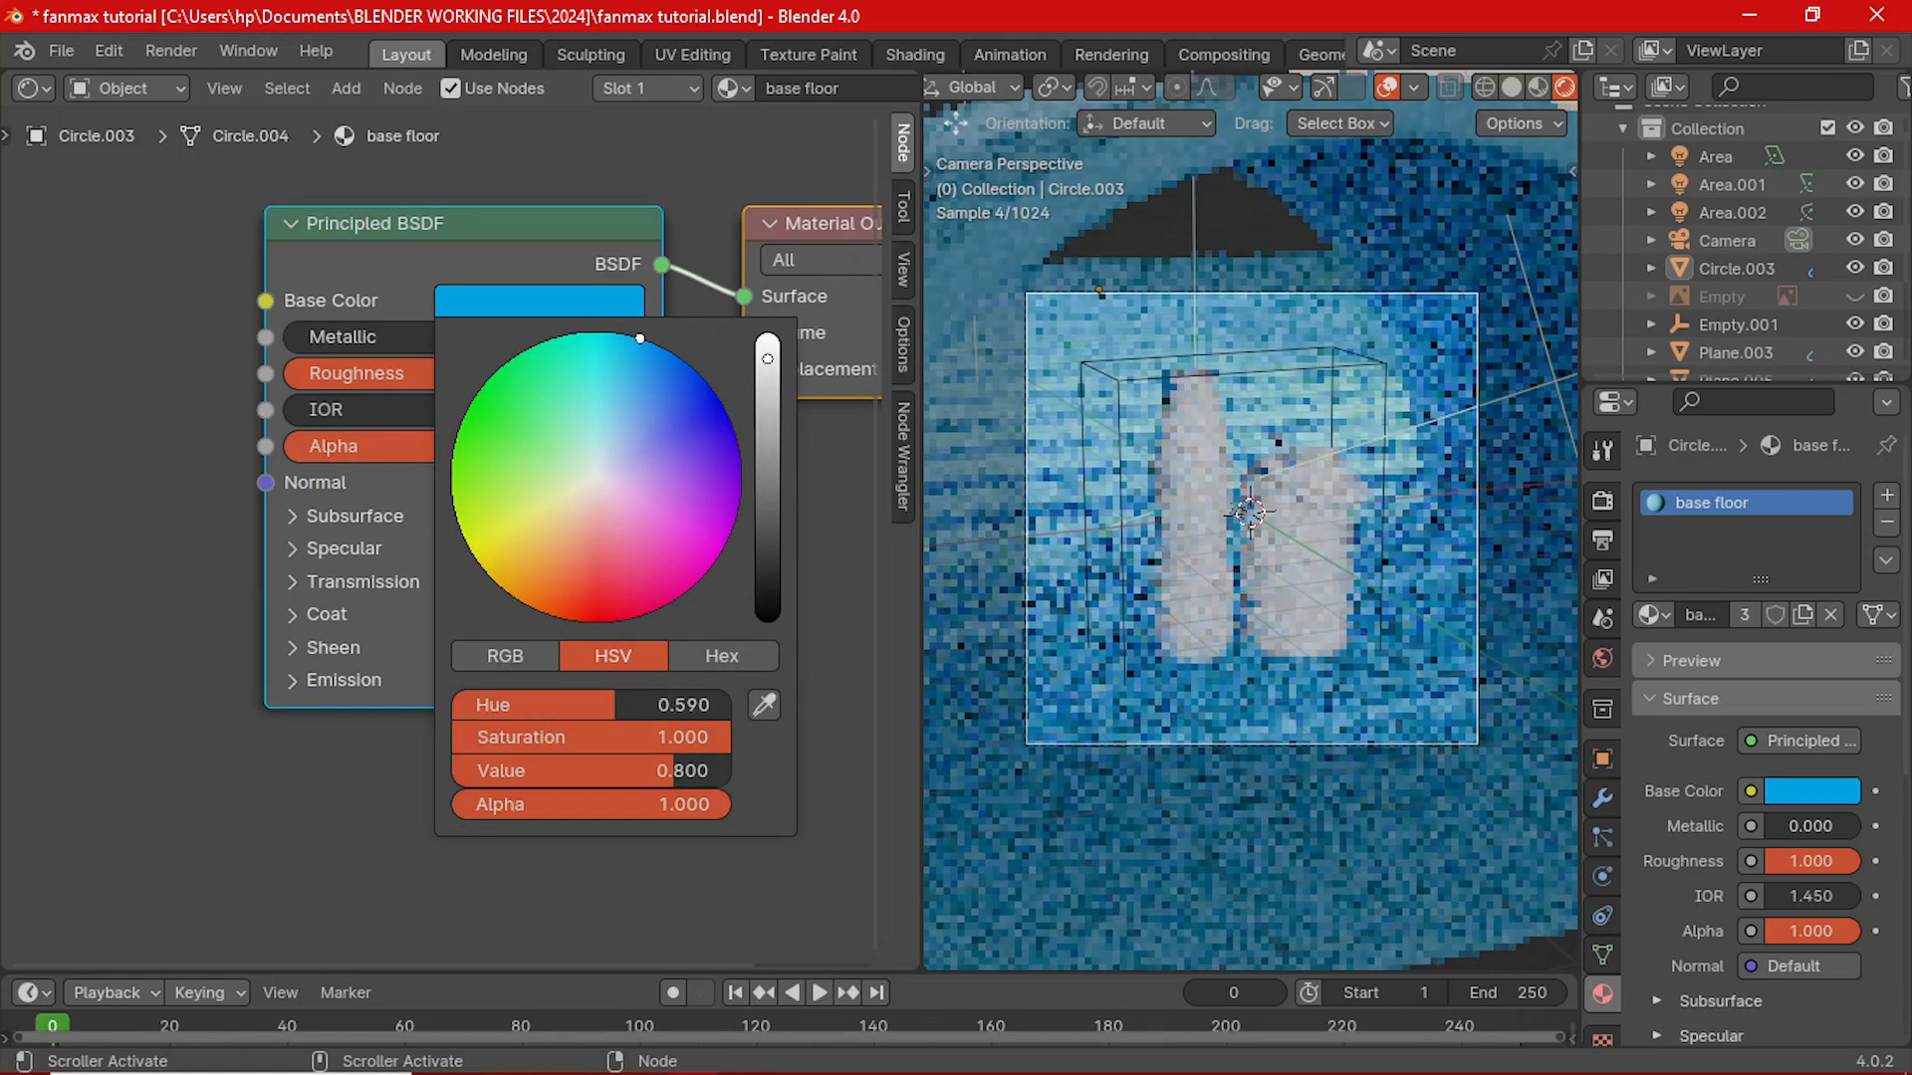
pyautogui.moveTo(640, 339); pyautogui.dragTo(643, 339)
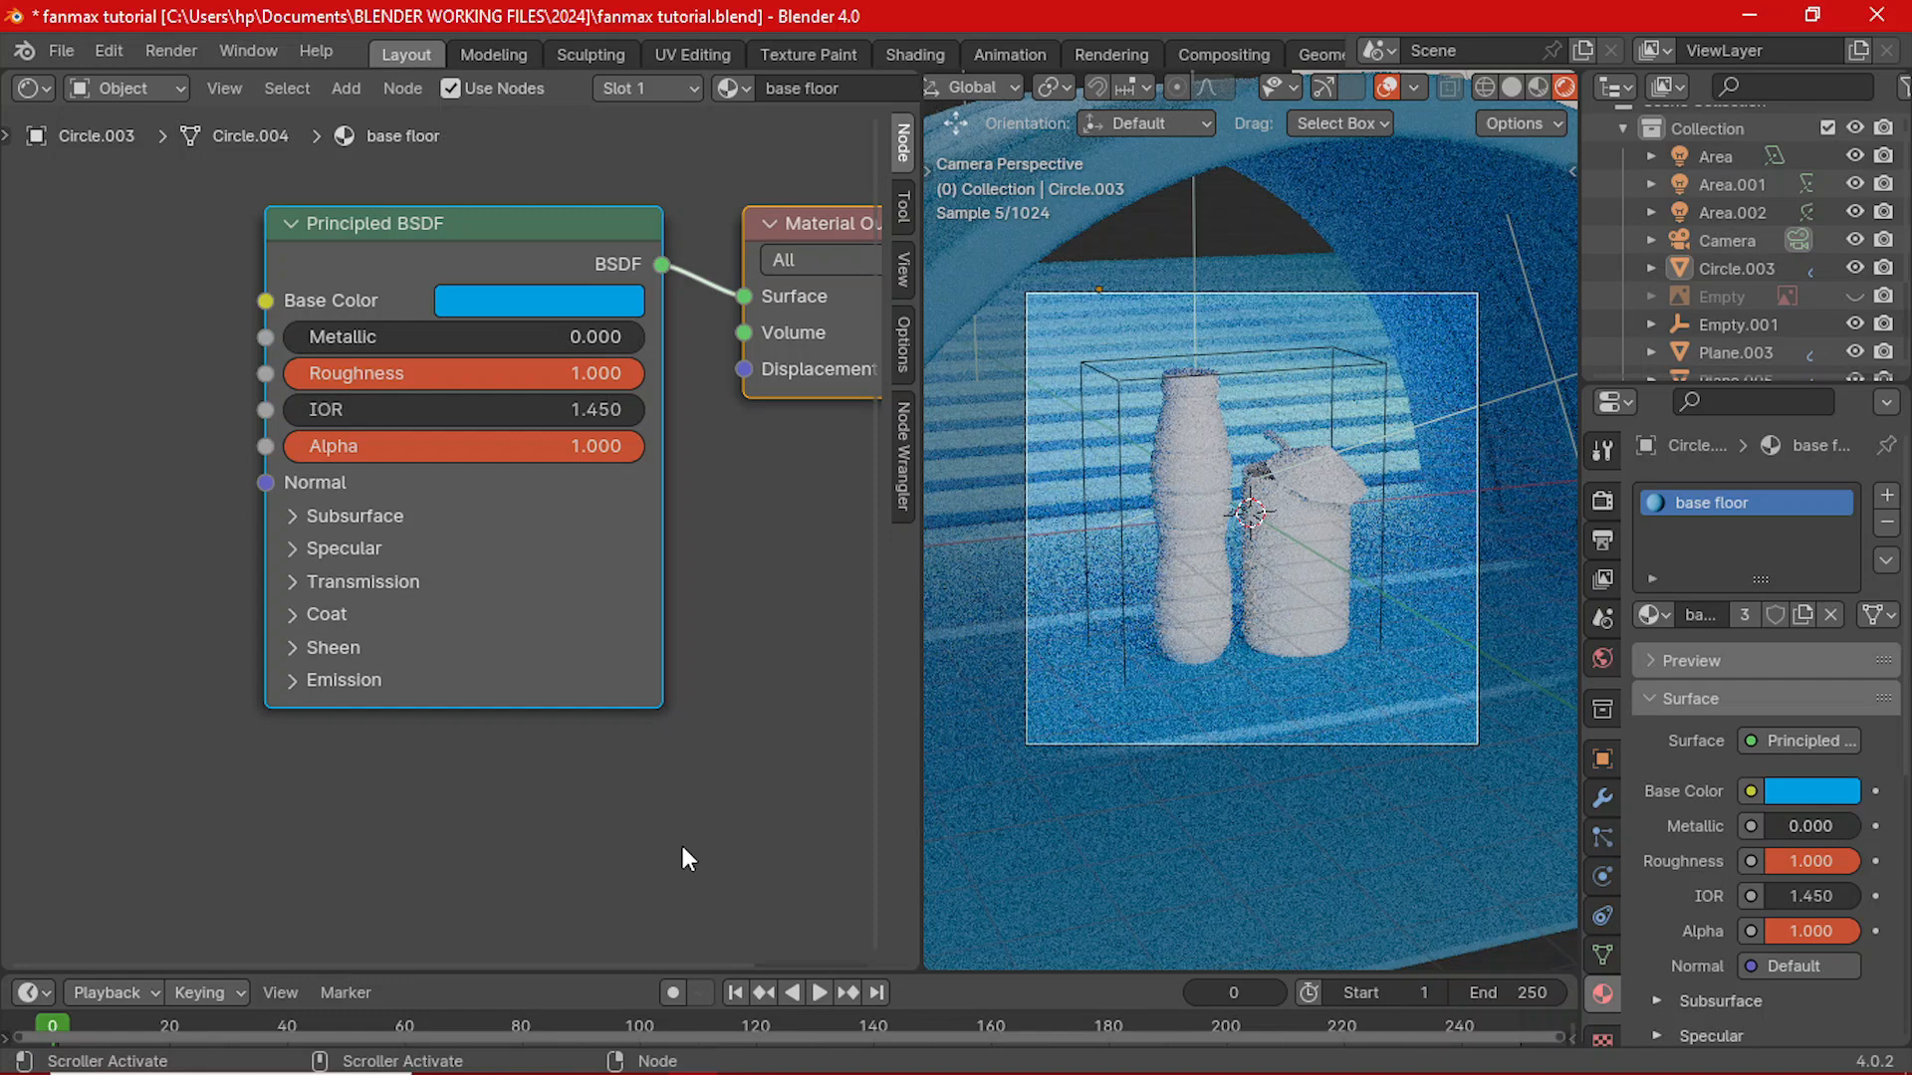
# - Move the small orange emissive plane about 2.06 m along the global Y axis
pyautogui.moveTo(1204, 379); pyautogui.dragTo(1314, 551, button='middle')
pyautogui.click(1324, 448)
pyautogui.press('g')
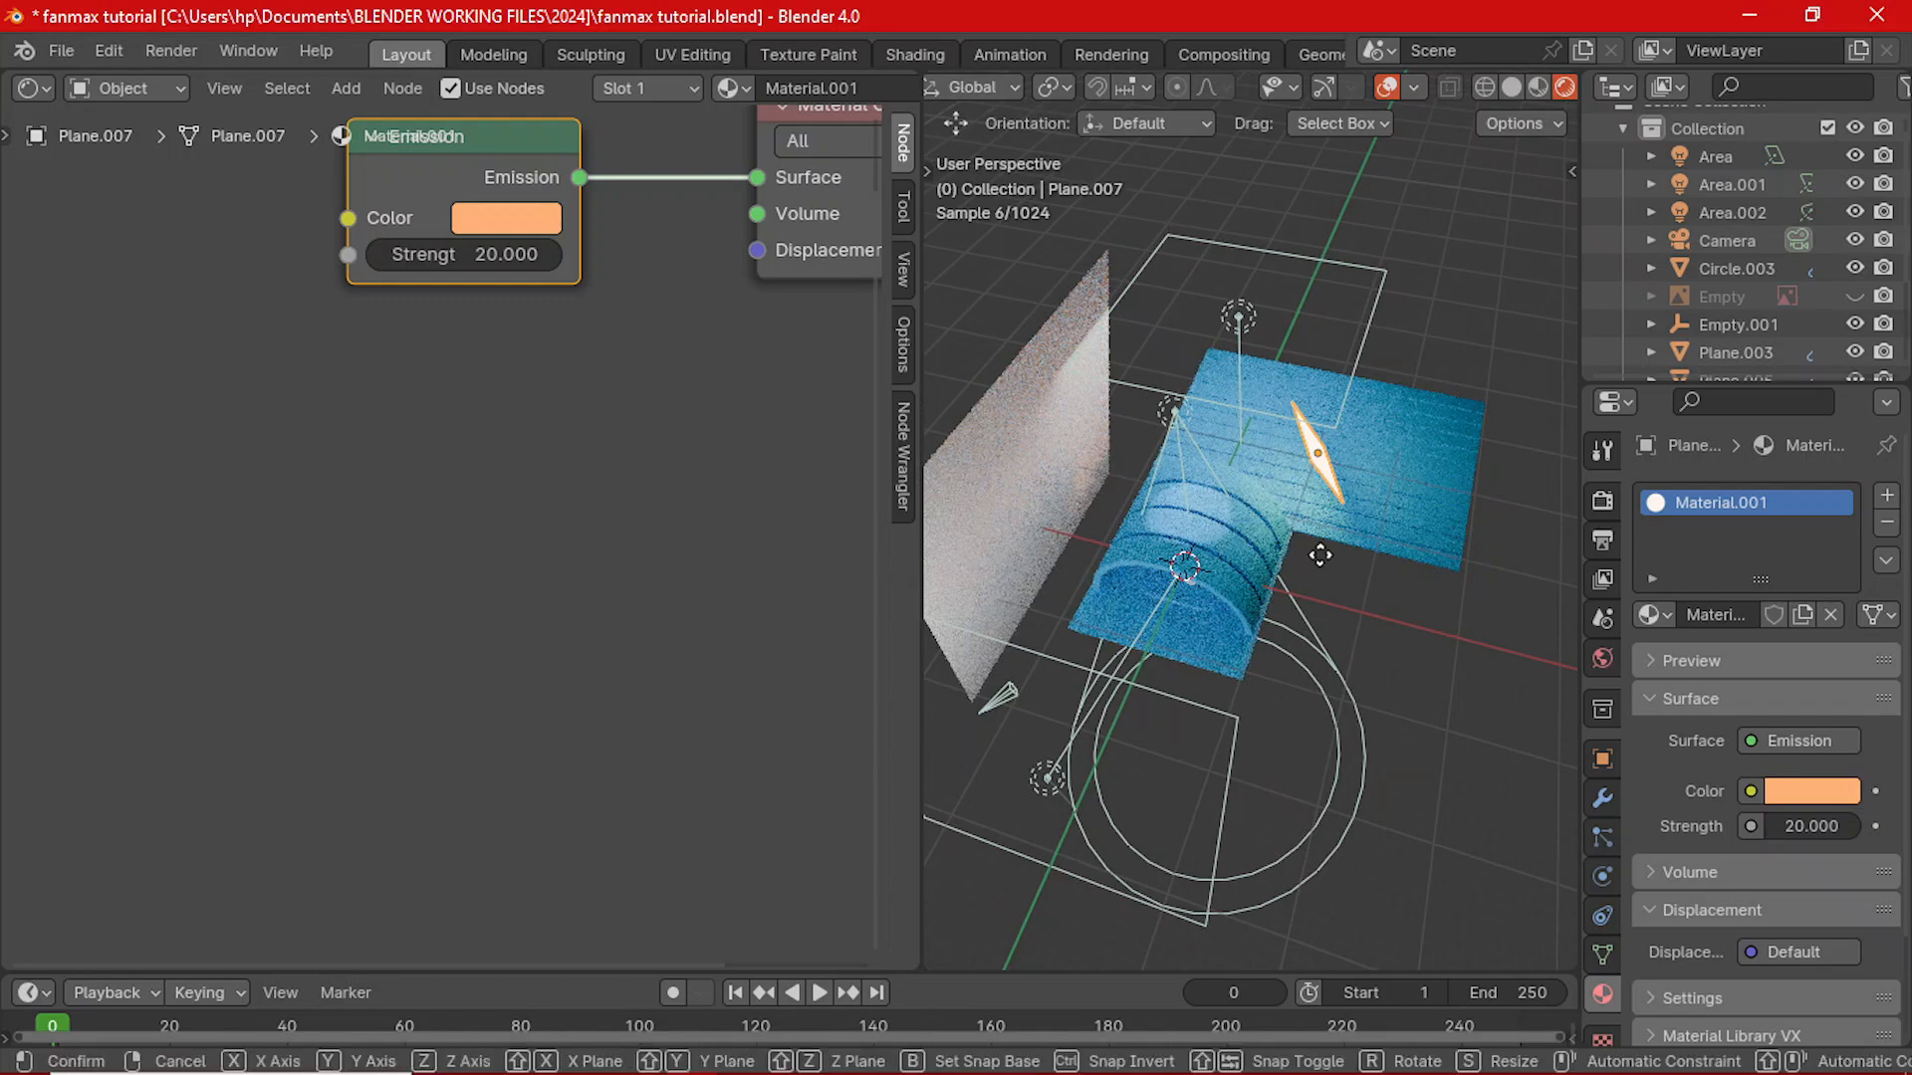
pyautogui.press('y')
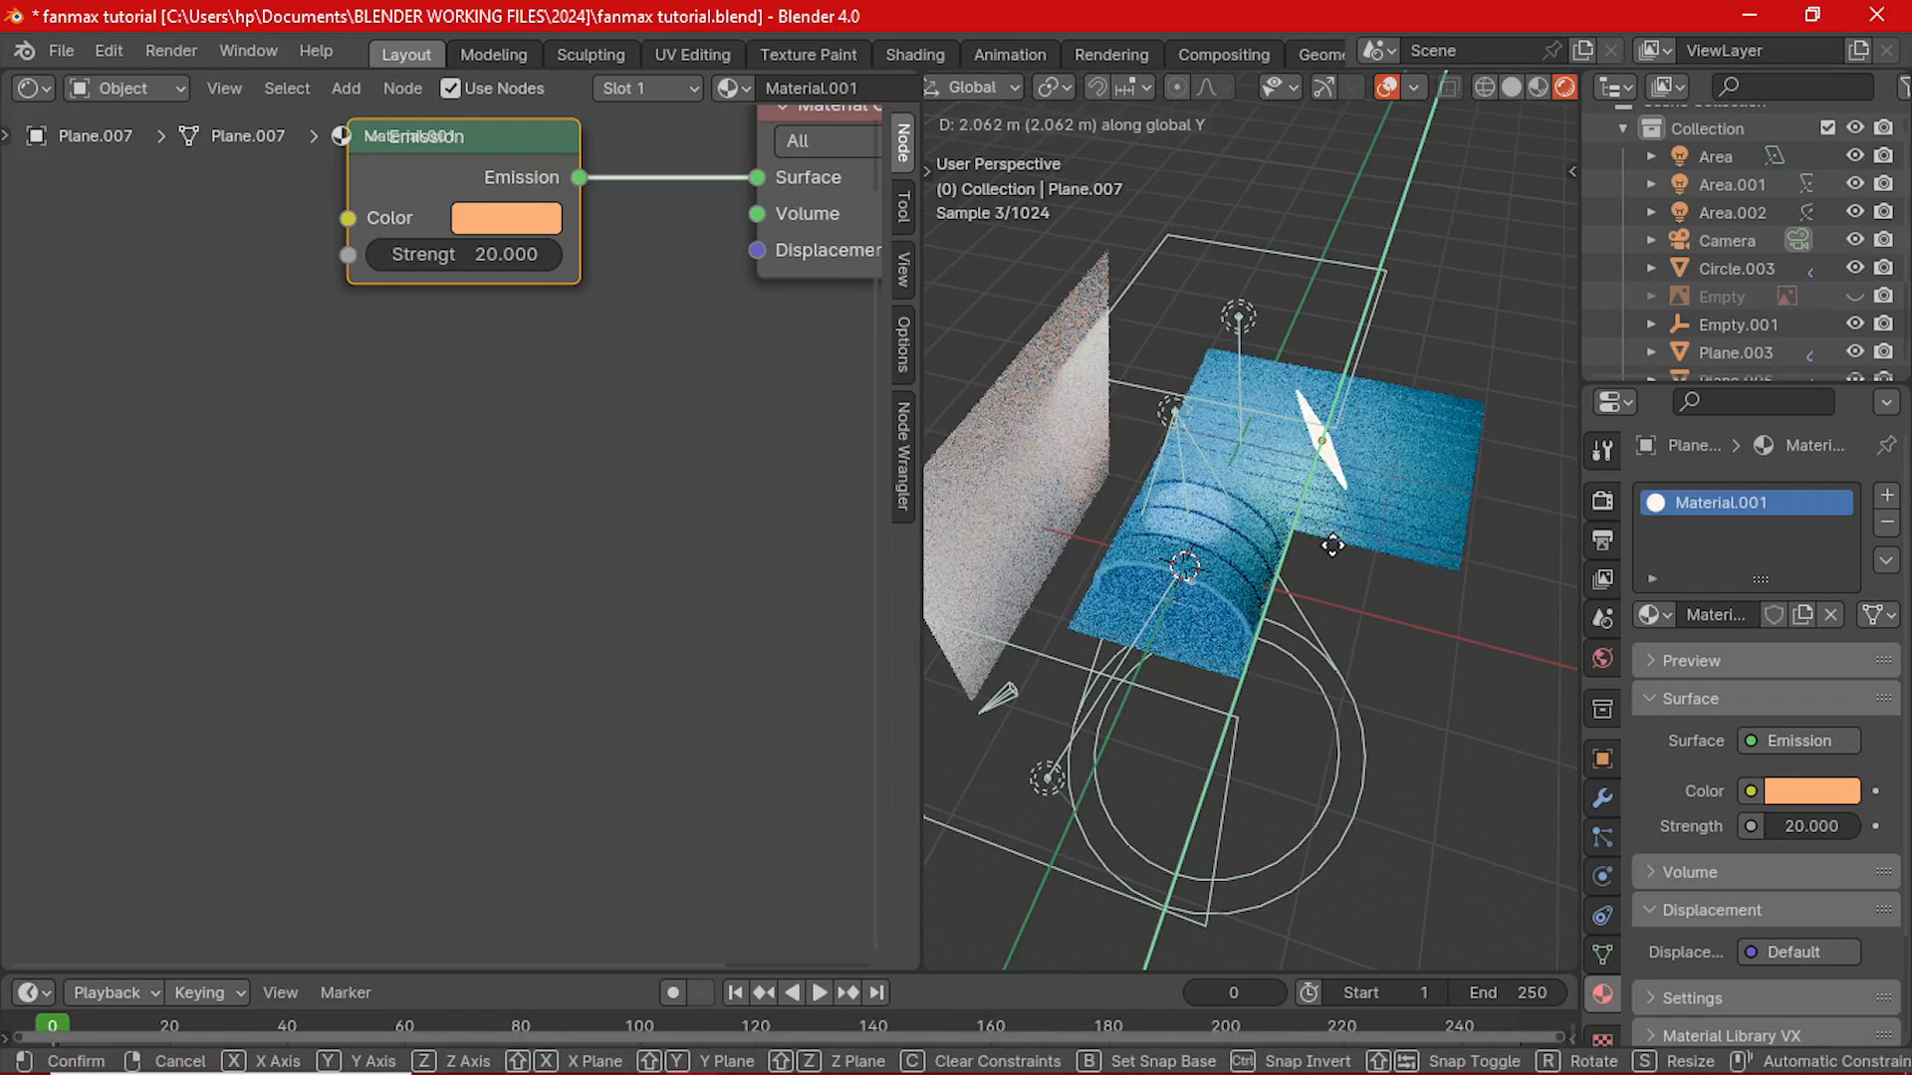
pyautogui.click(1335, 540)
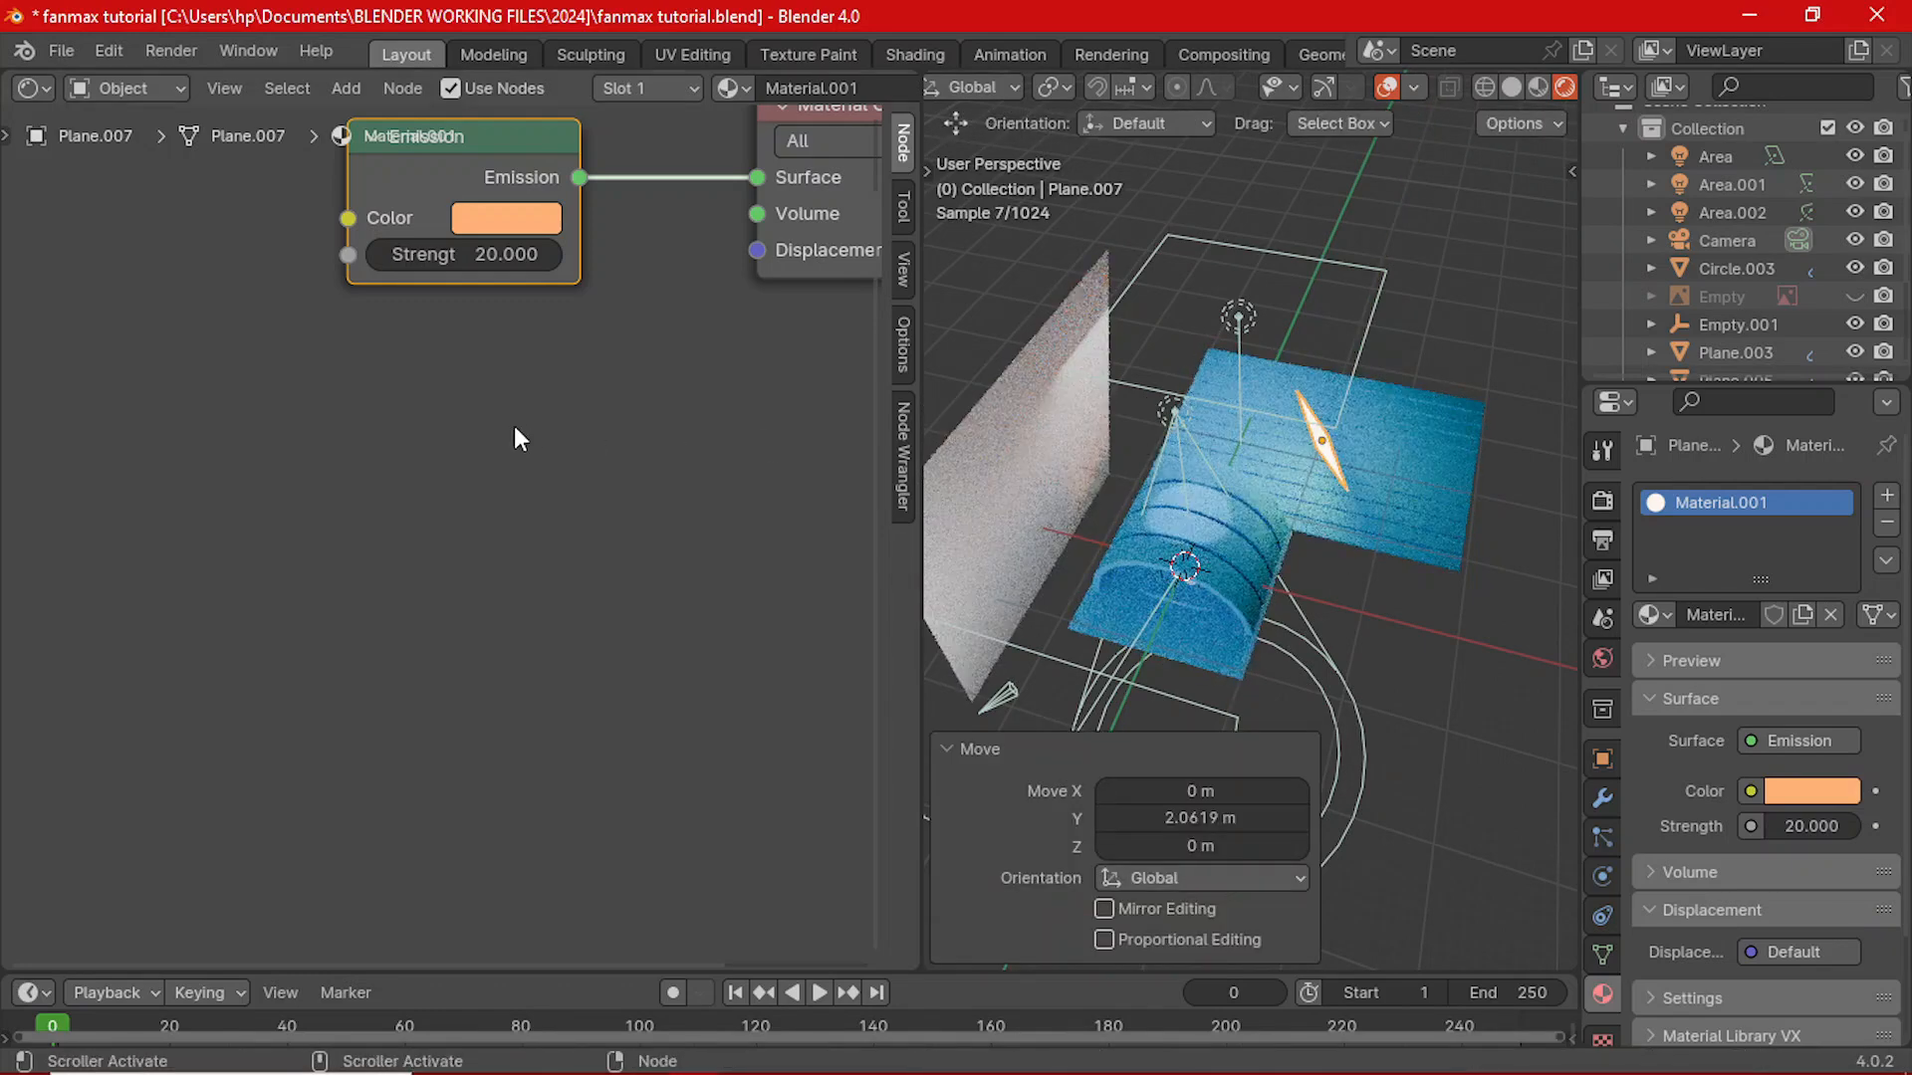
# - Set the emissive plane's Emission strength to 25
pyautogui.moveTo(700, 438); pyautogui.dragTo(627, 603, button='middle')
pyautogui.click(388, 421)
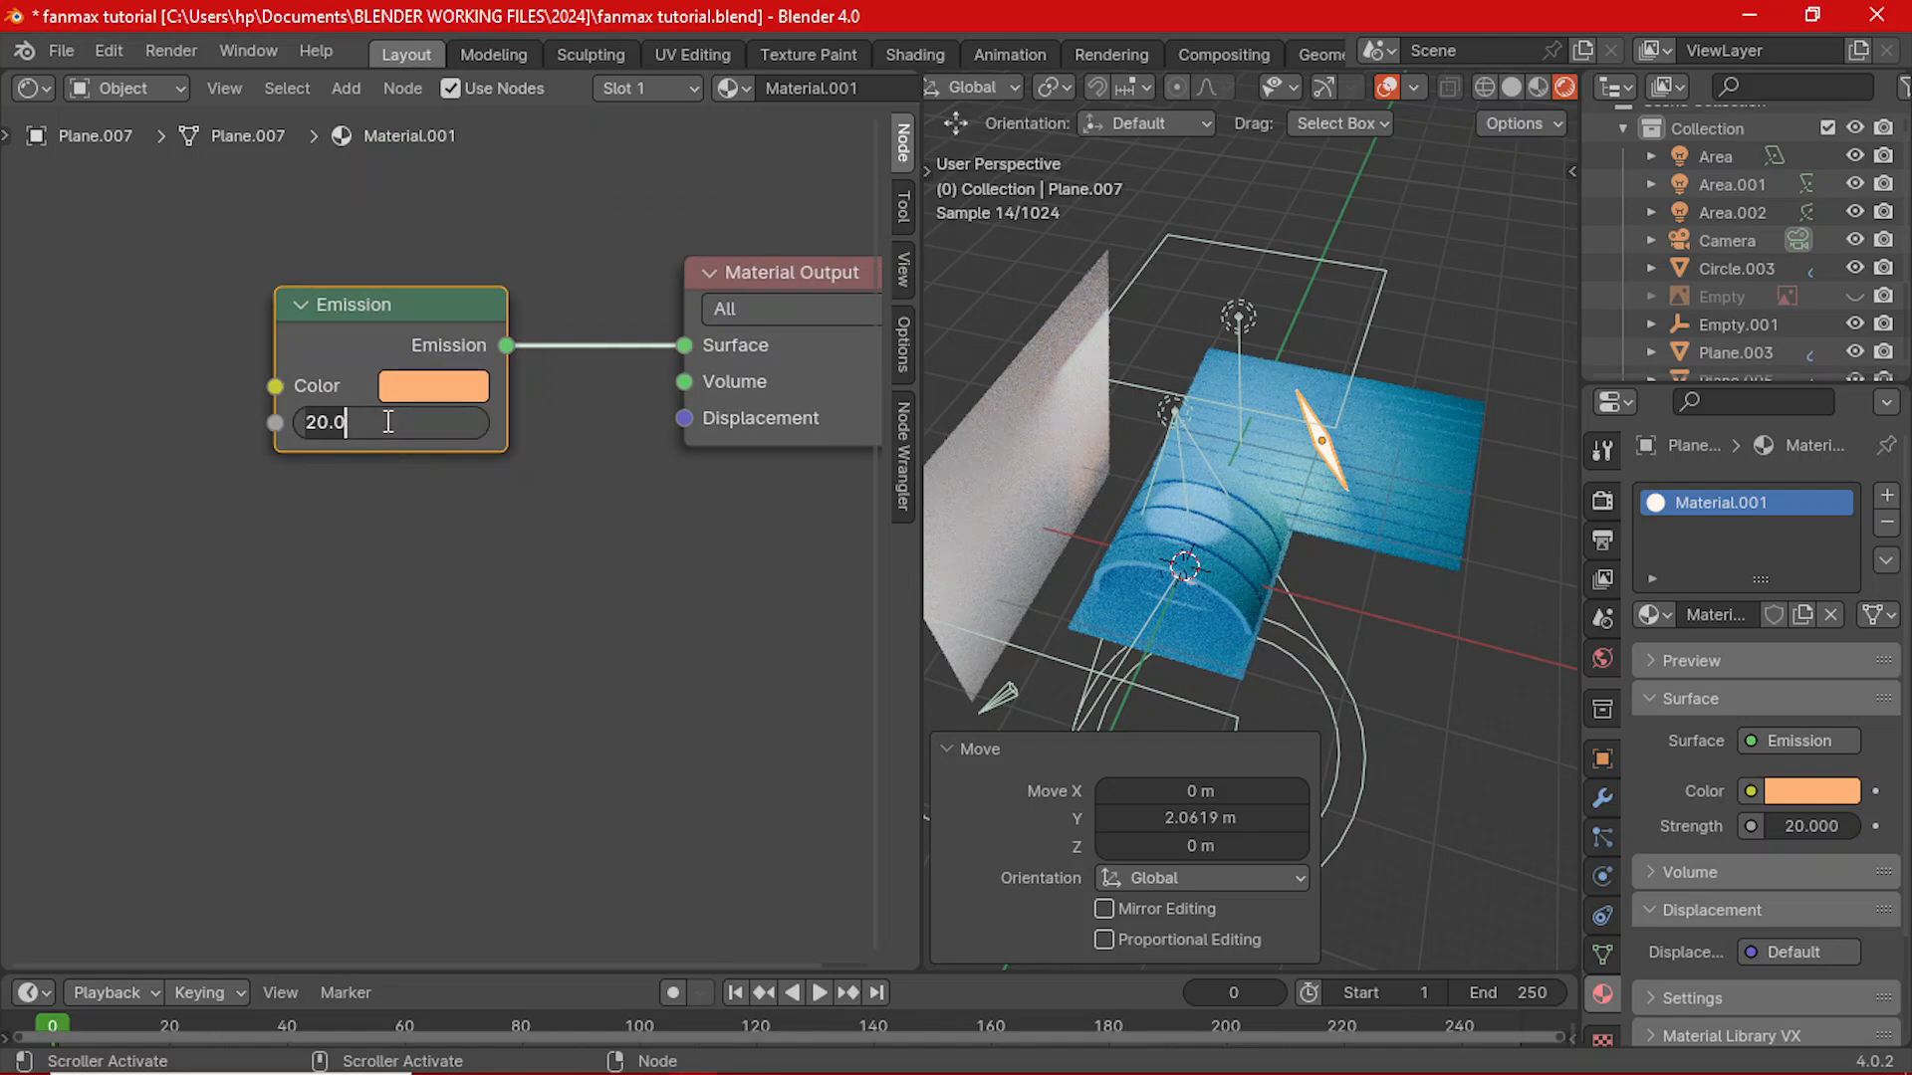
pyautogui.write('25')
pyautogui.press('Return')
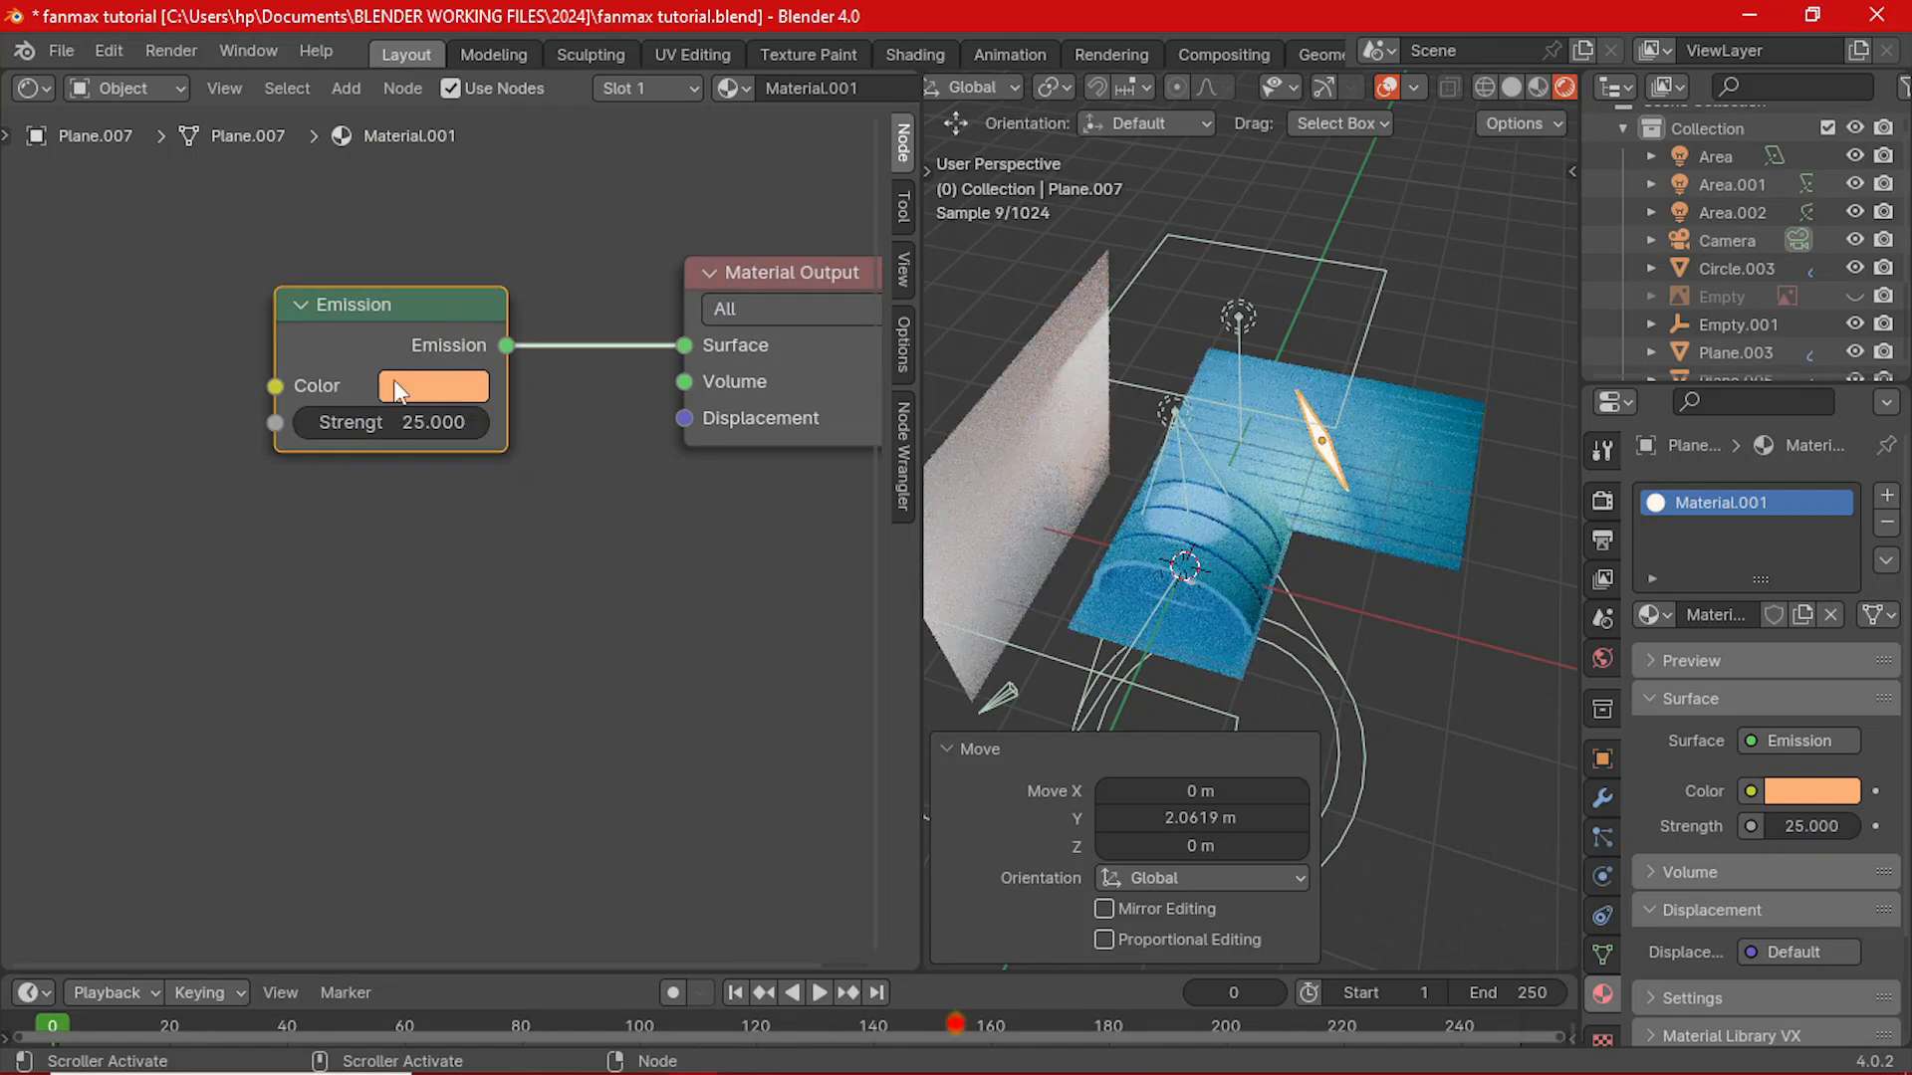
# - Change the Emission colour to a more saturated orange and check the lighting through the camera view
pyautogui.click(393, 379)
pyautogui.click(500, 659)
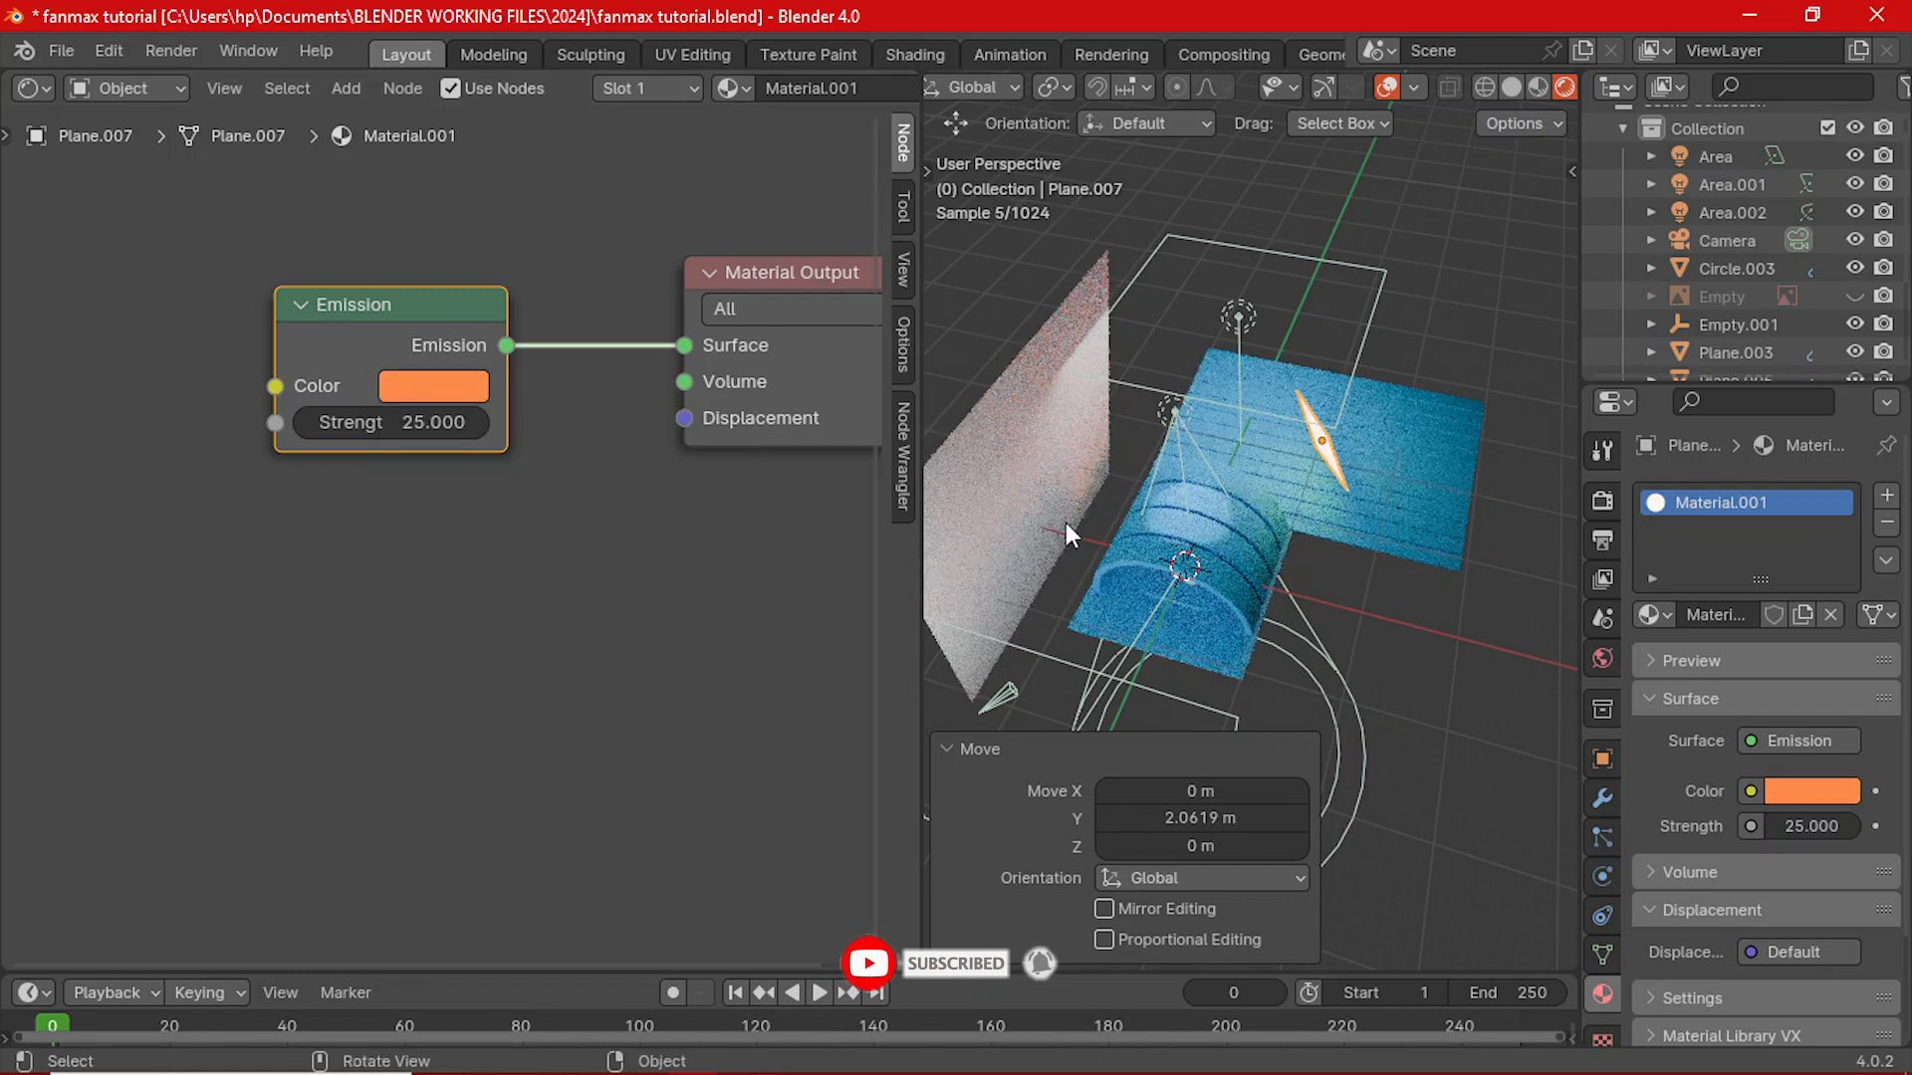
pyautogui.press('KP_0')
pyautogui.scroll(3, 1161, 522)
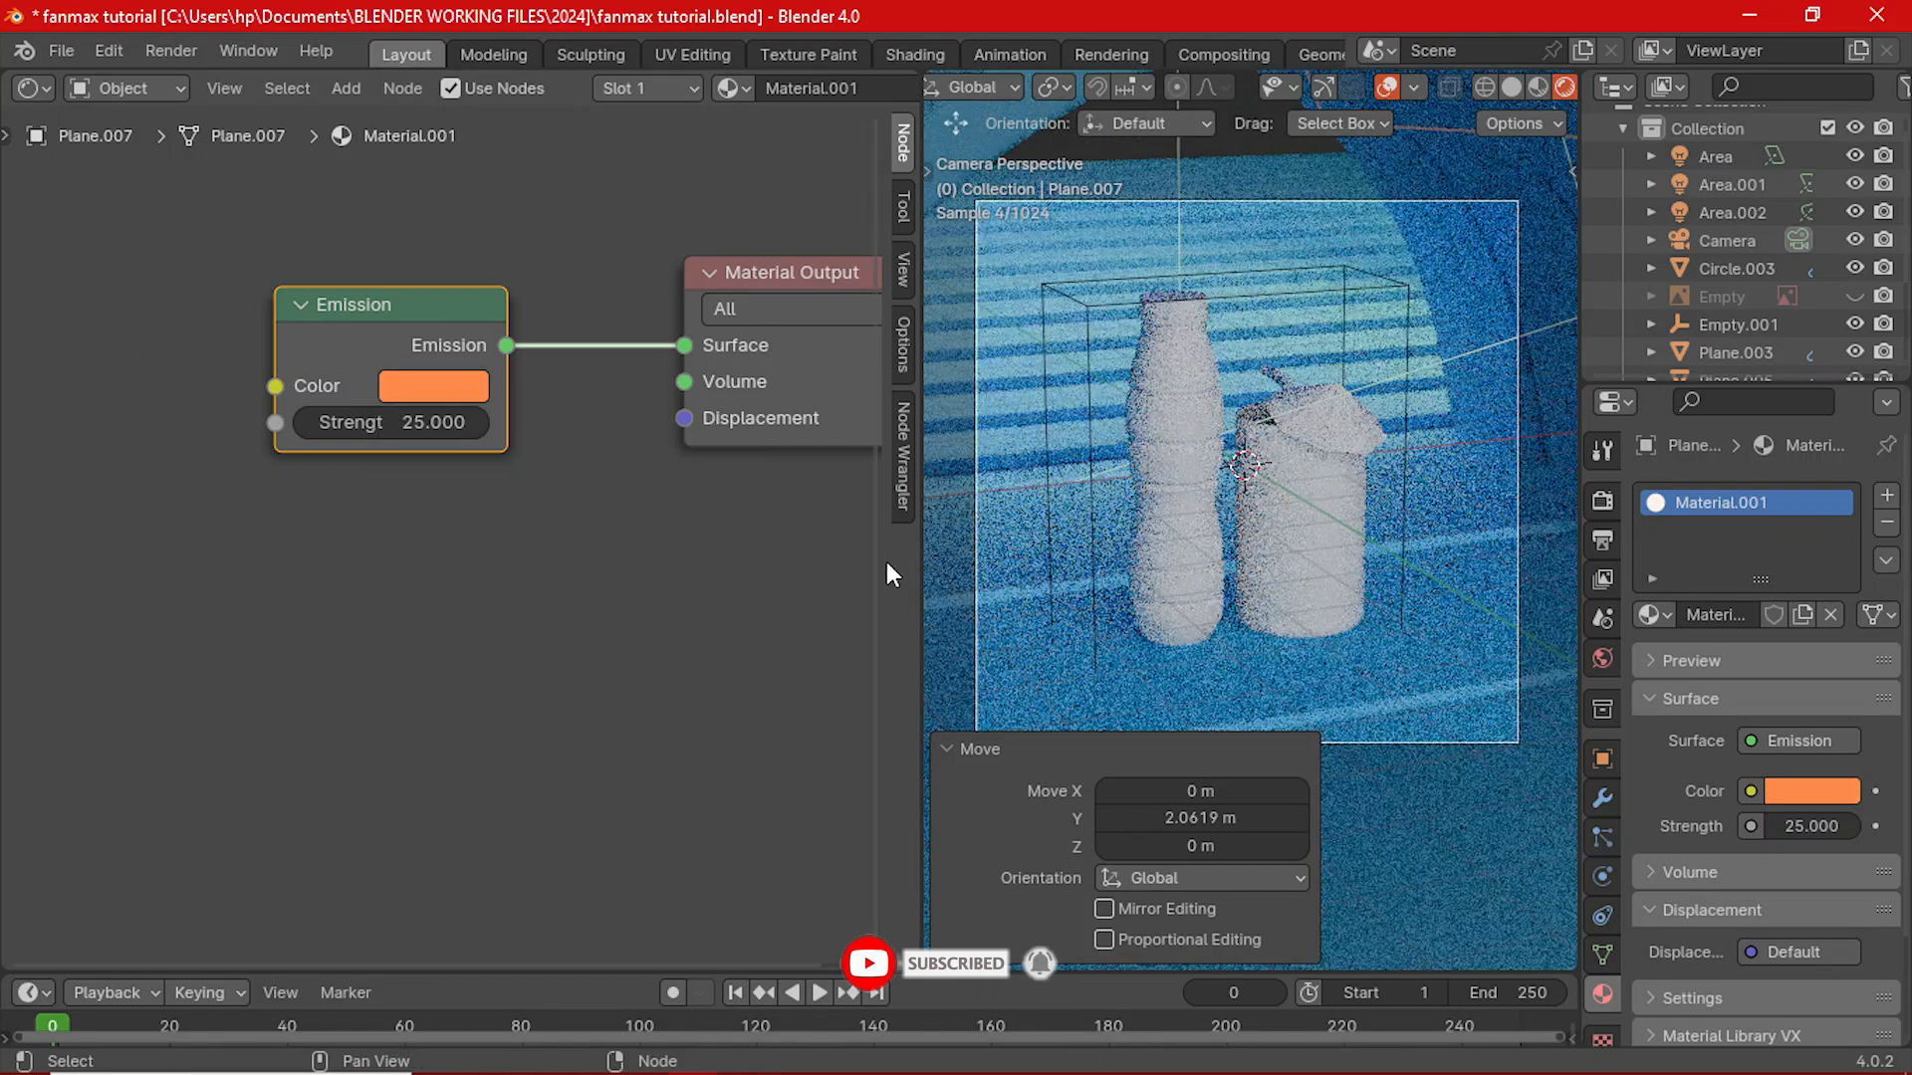
# - Create a new material named glass on the cylindrical drinking glass beside the bottle
pyautogui.click(996, 594)
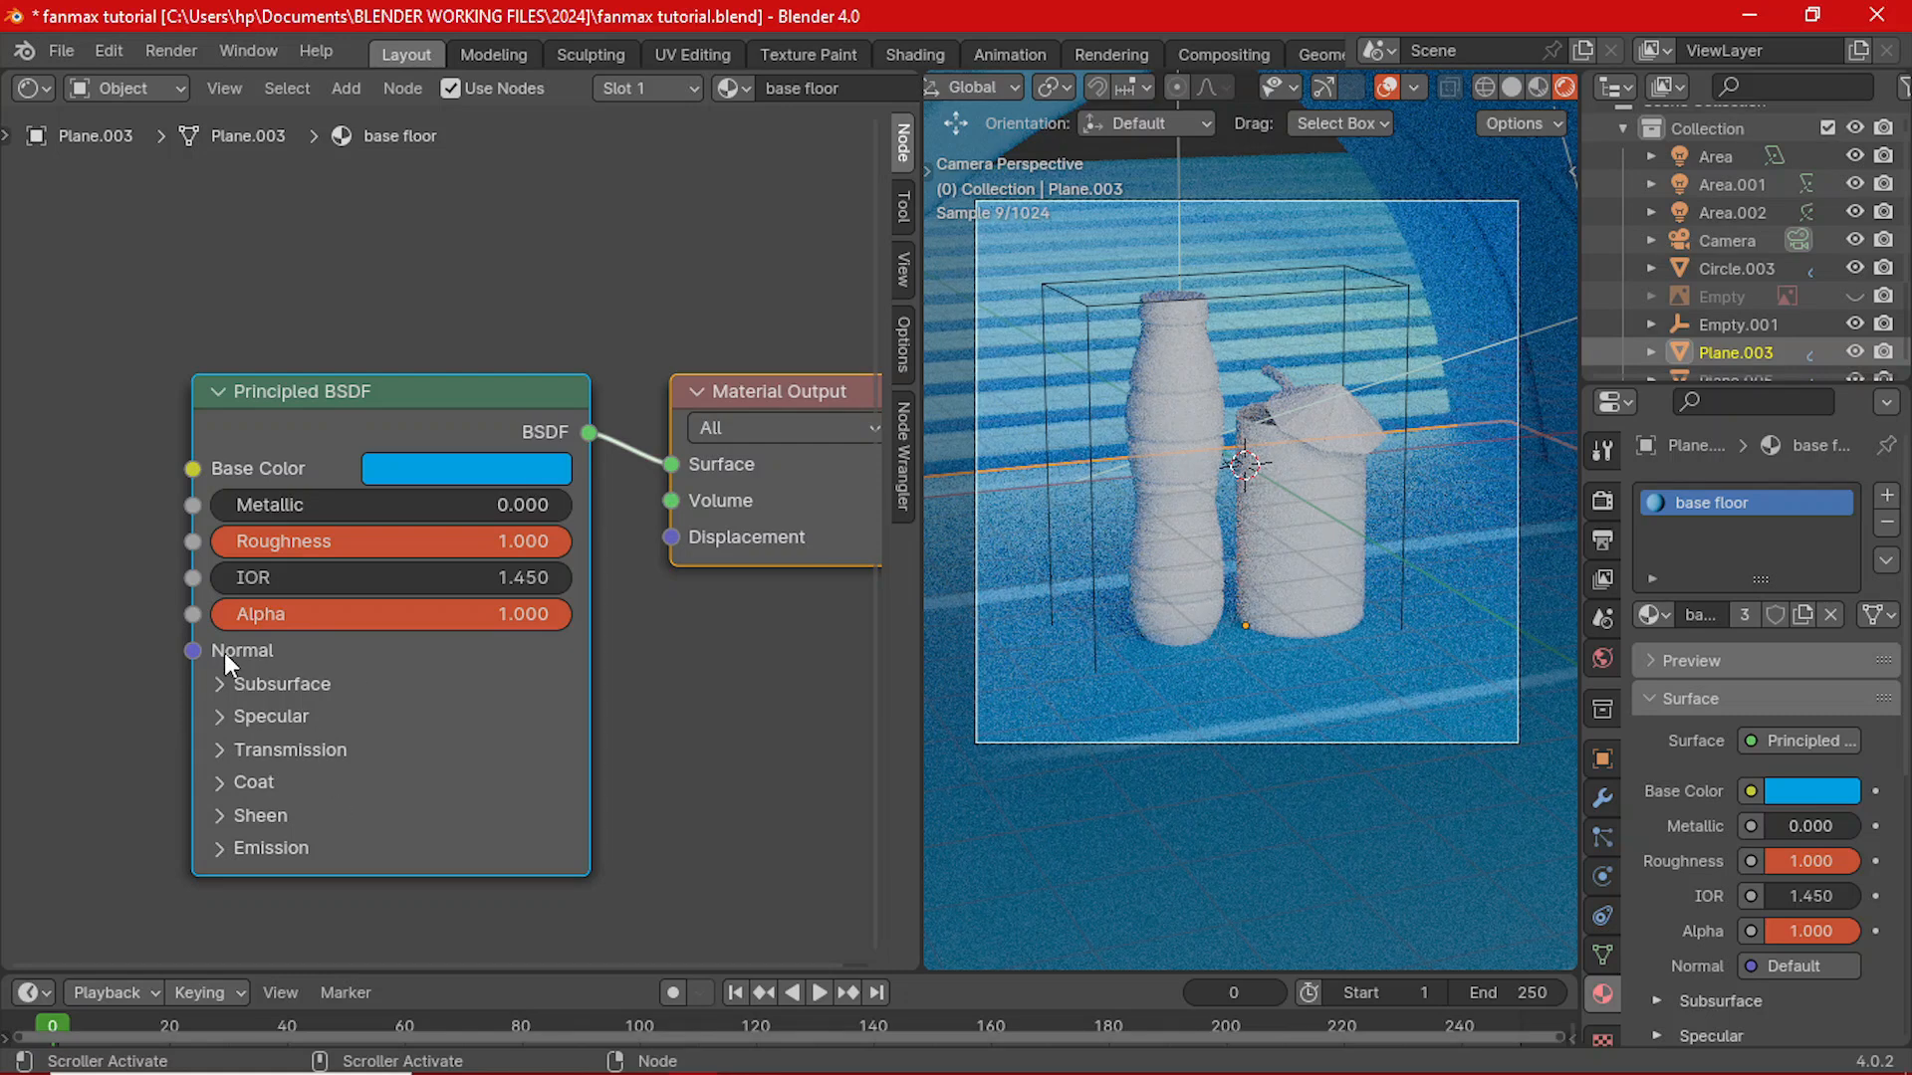
pyautogui.click(1324, 518)
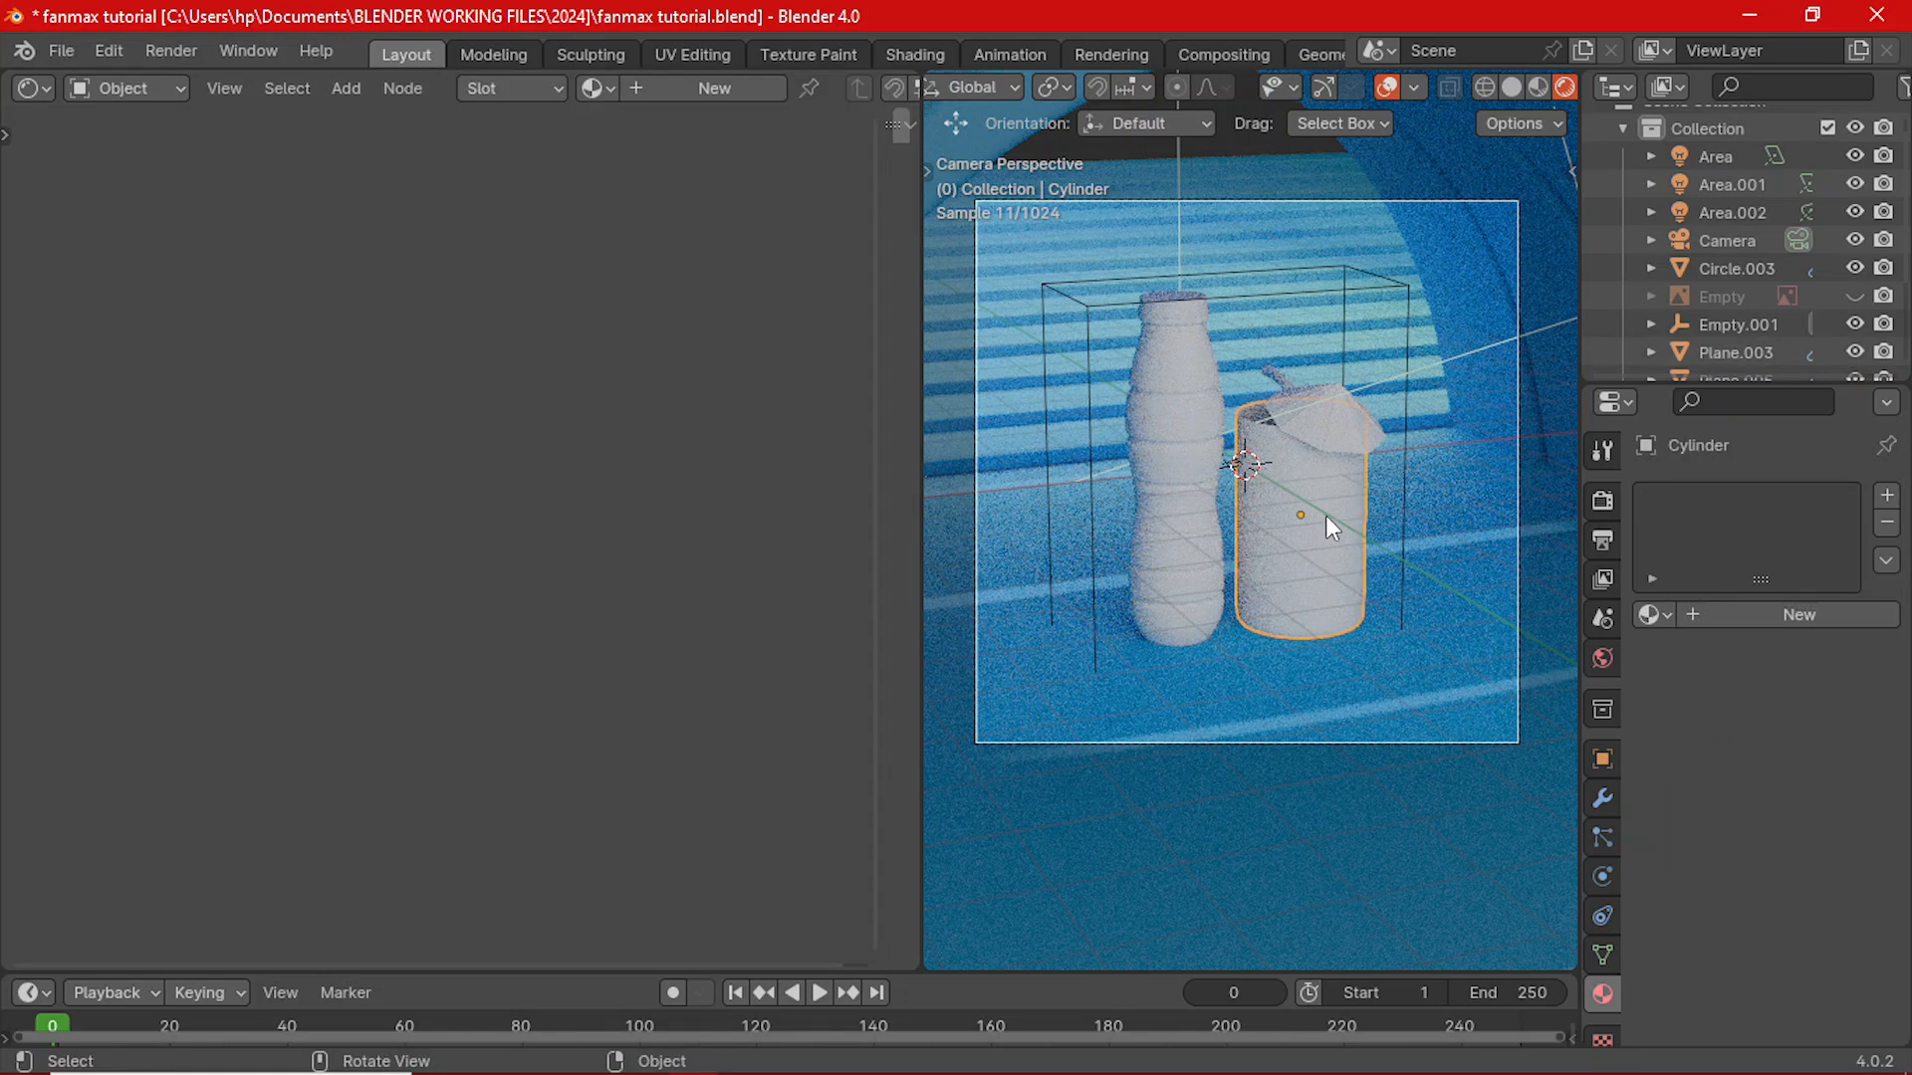
pyautogui.click(671, 86)
pyautogui.click(766, 85)
pyautogui.write('glass')
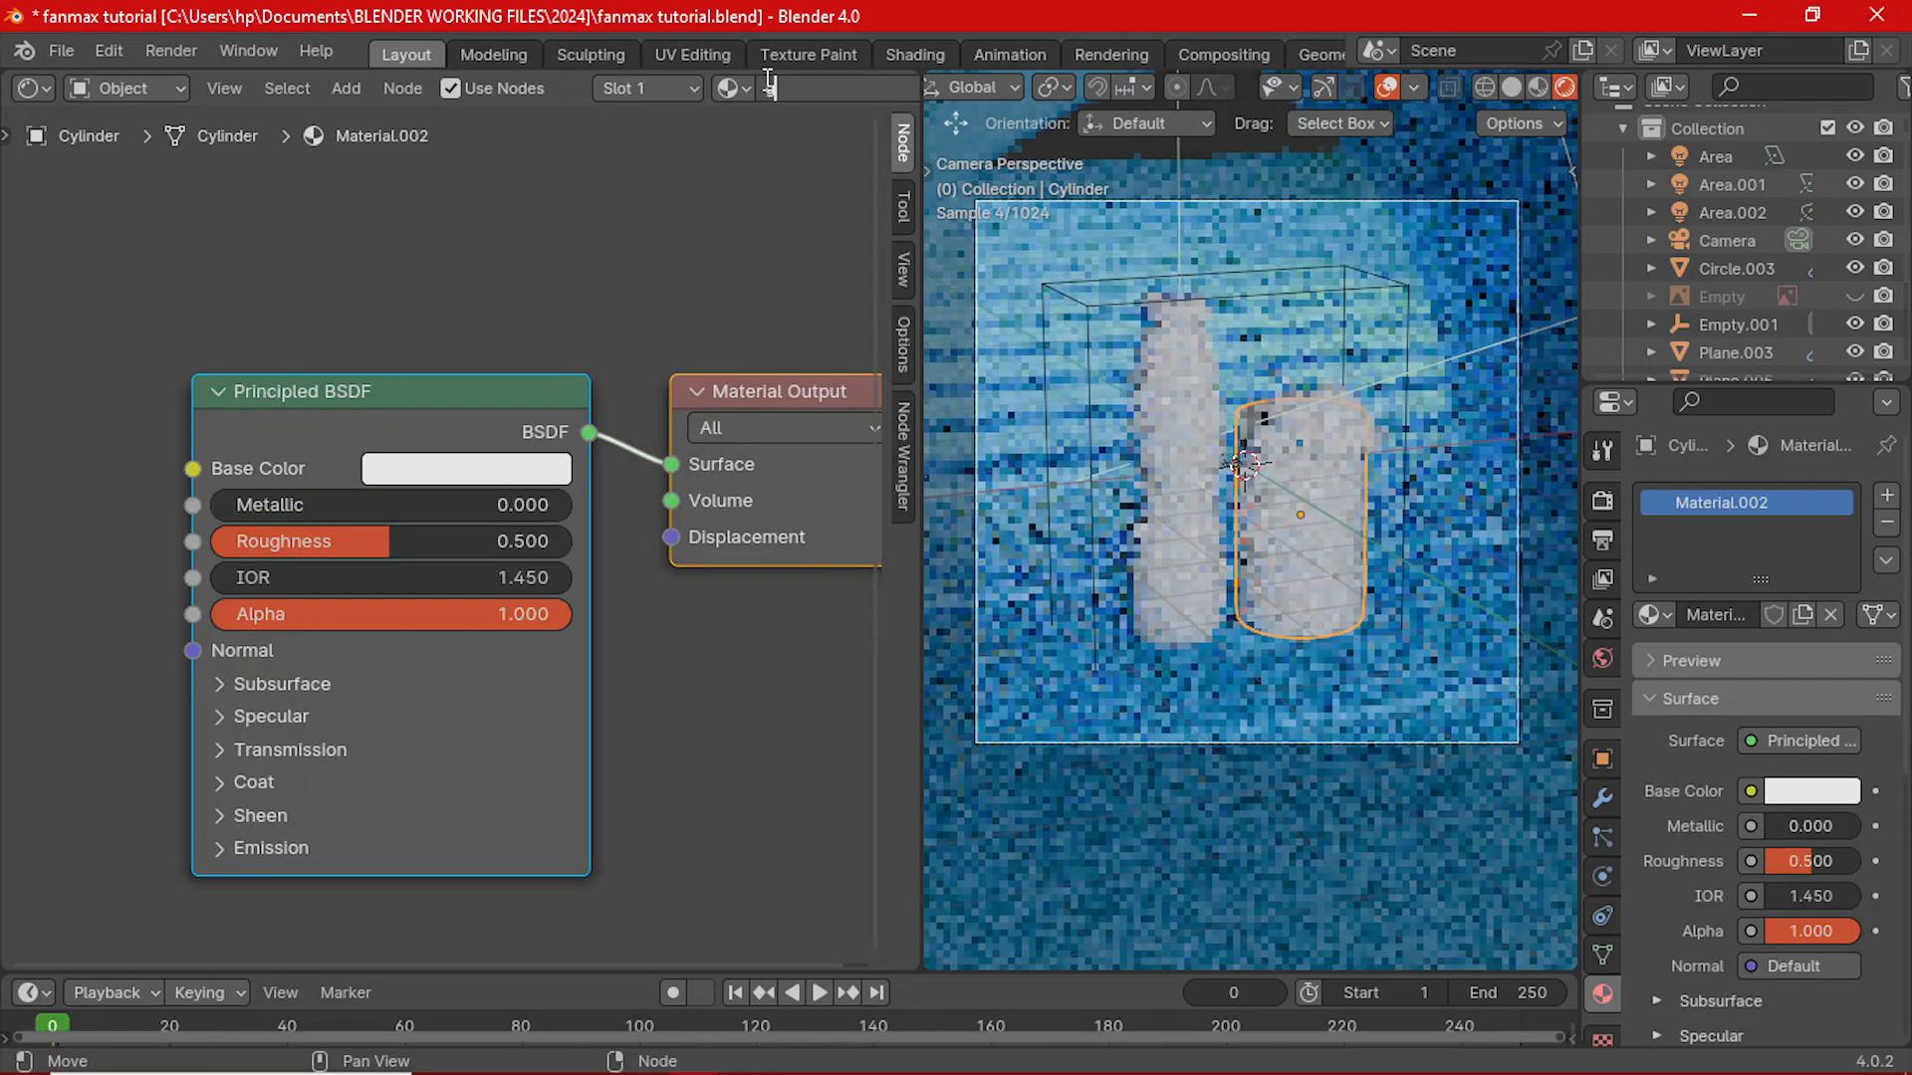
pyautogui.press('Return')
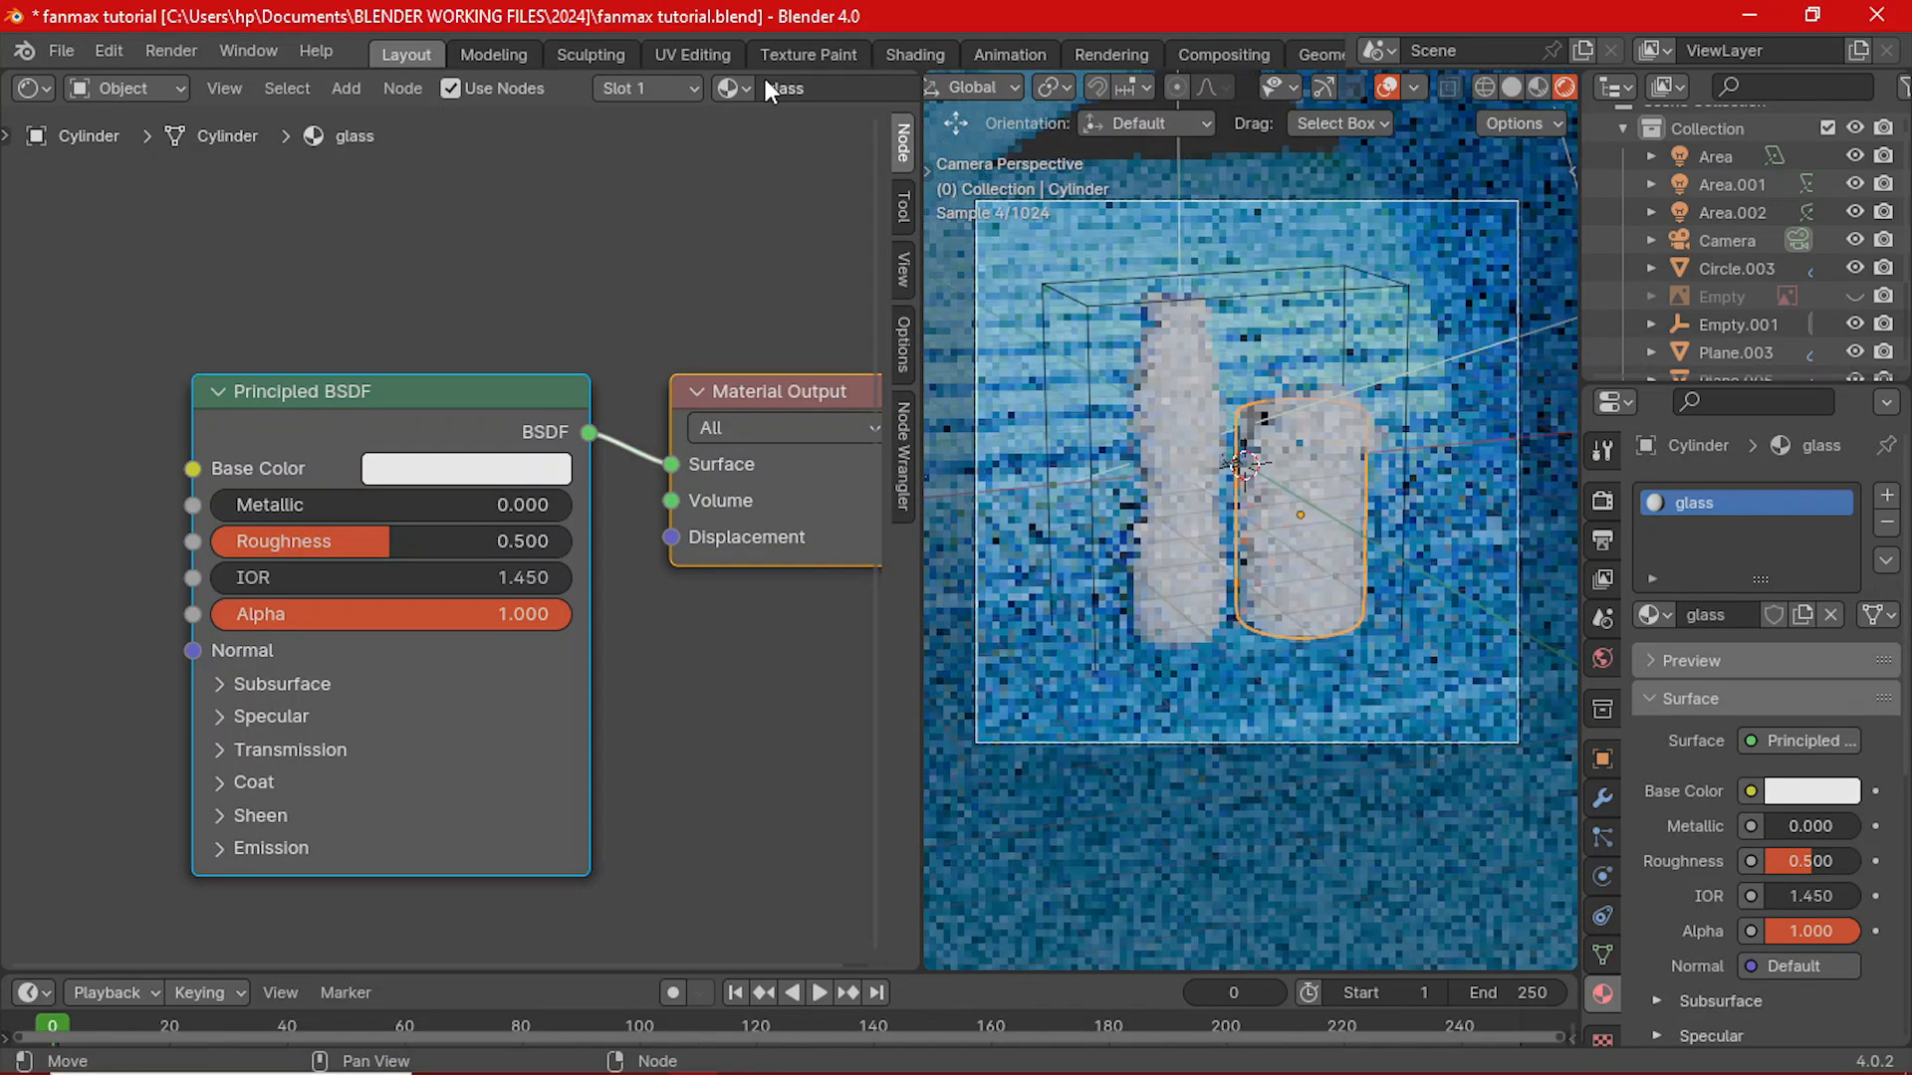
# - Set the glass material's Transmission Weight to 1.000 and its Roughness to 0
pyautogui.click(219, 754)
pyautogui.moveTo(360, 764); pyautogui.dragTo(412, 585, button='middle')
pyautogui.scroll(1, 403, 605)
pyautogui.moveTo(339, 694); pyautogui.dragTo(278, 872, button='middle')
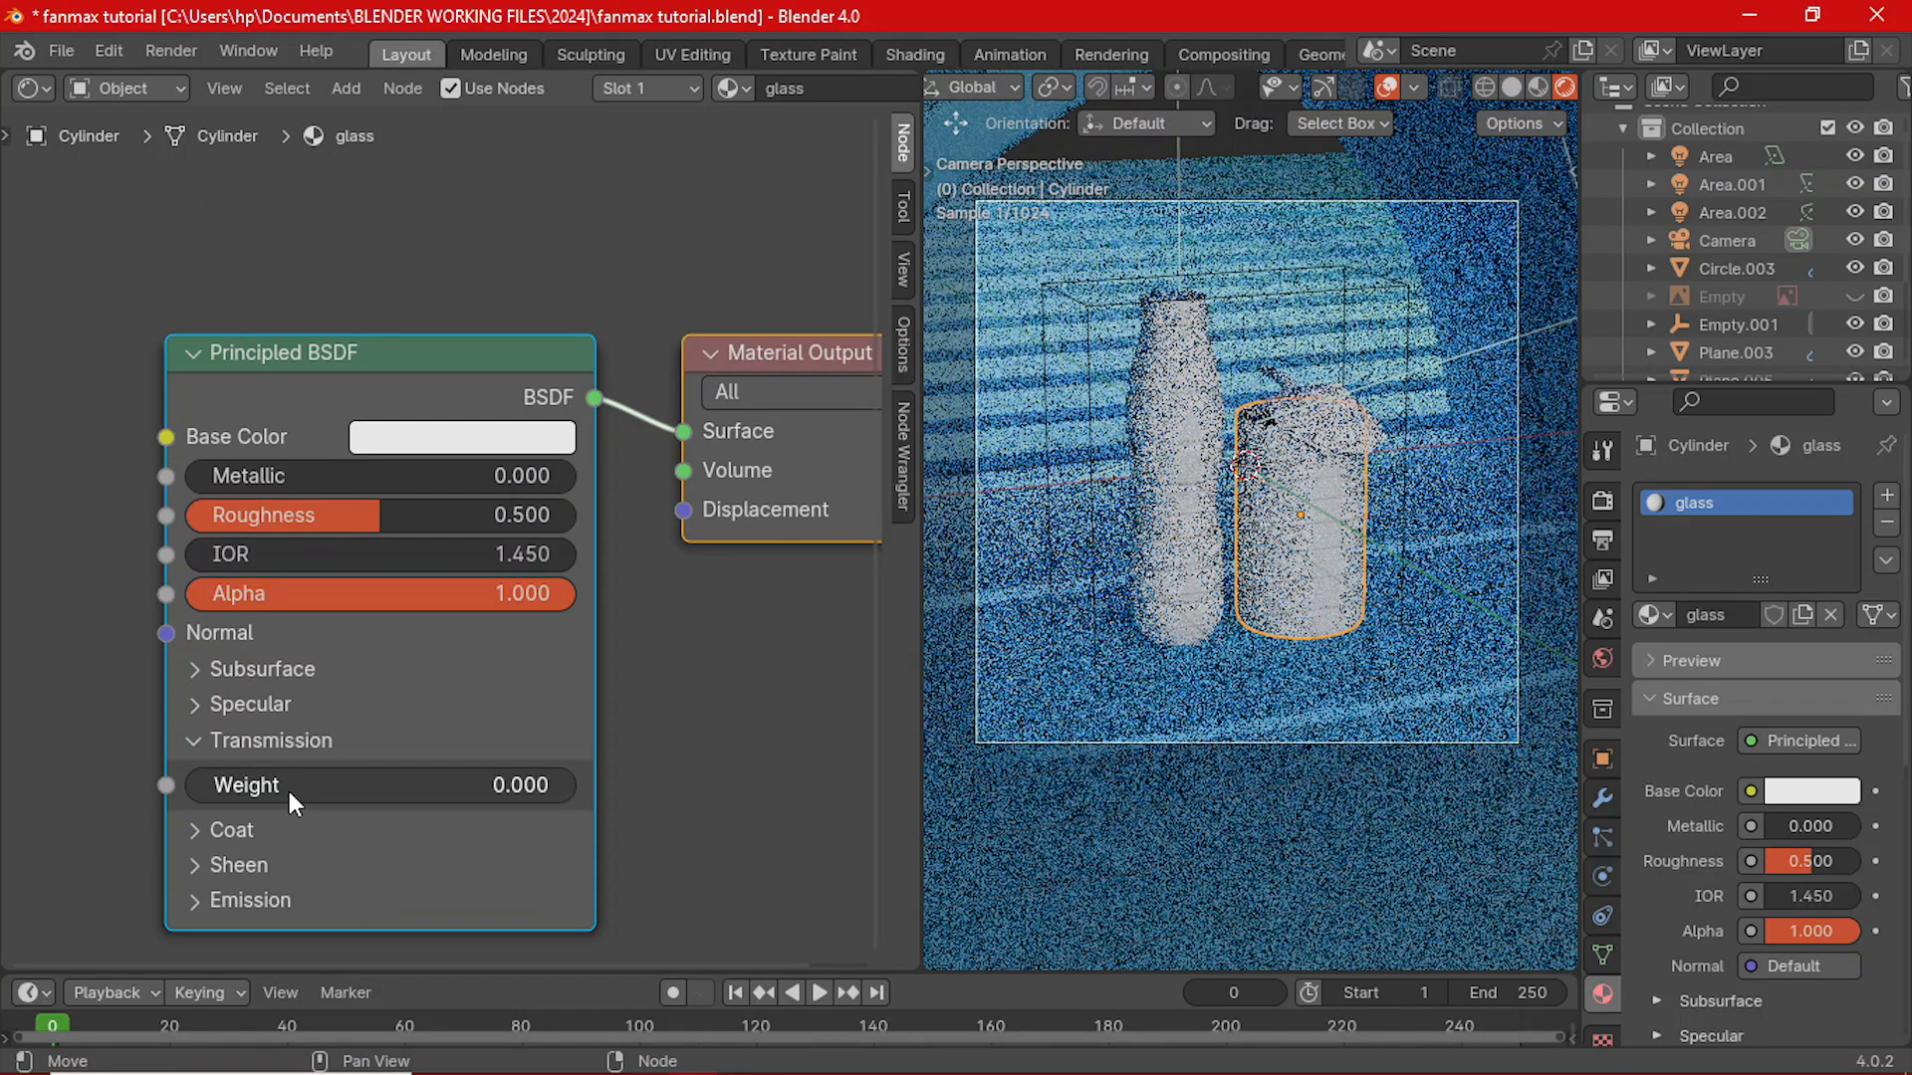
pyautogui.moveTo(298, 786); pyautogui.dragTo(697, 787)
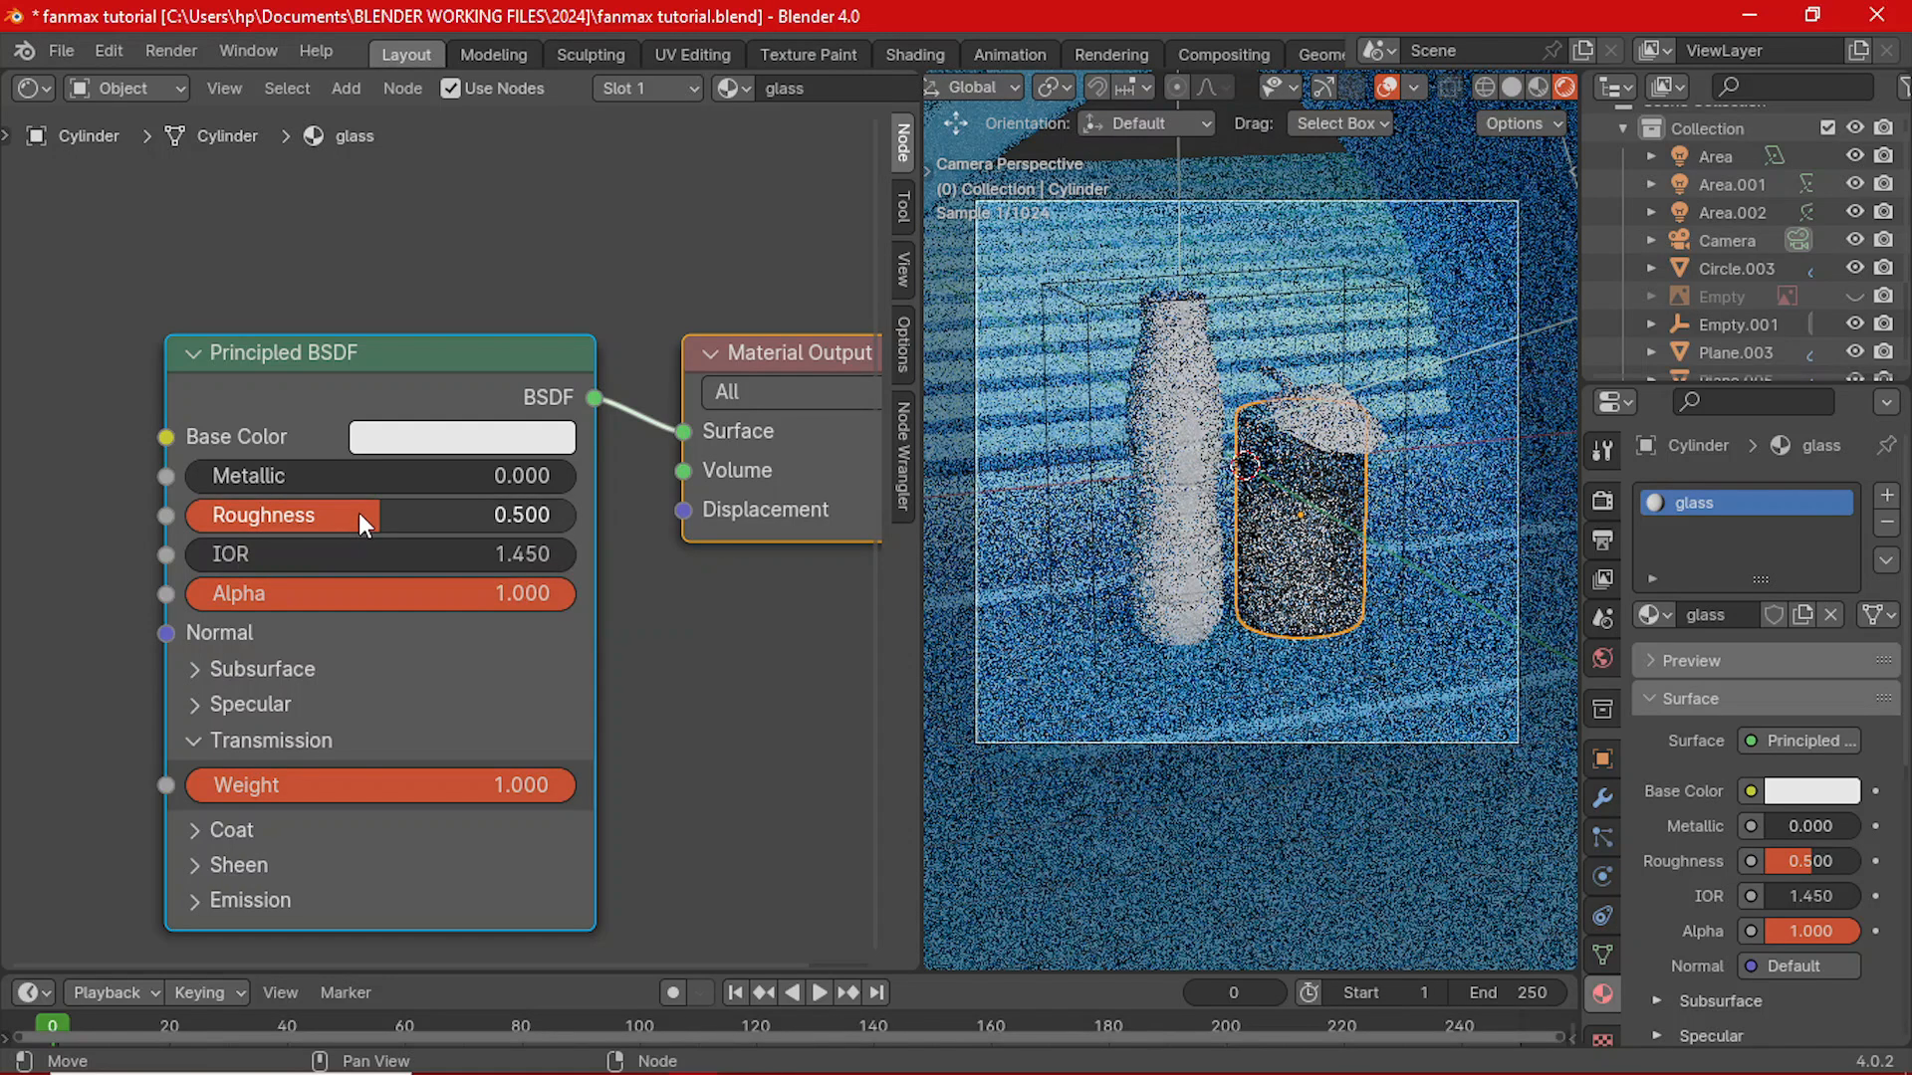
pyautogui.moveTo(358, 511); pyautogui.dragTo(183, 516)
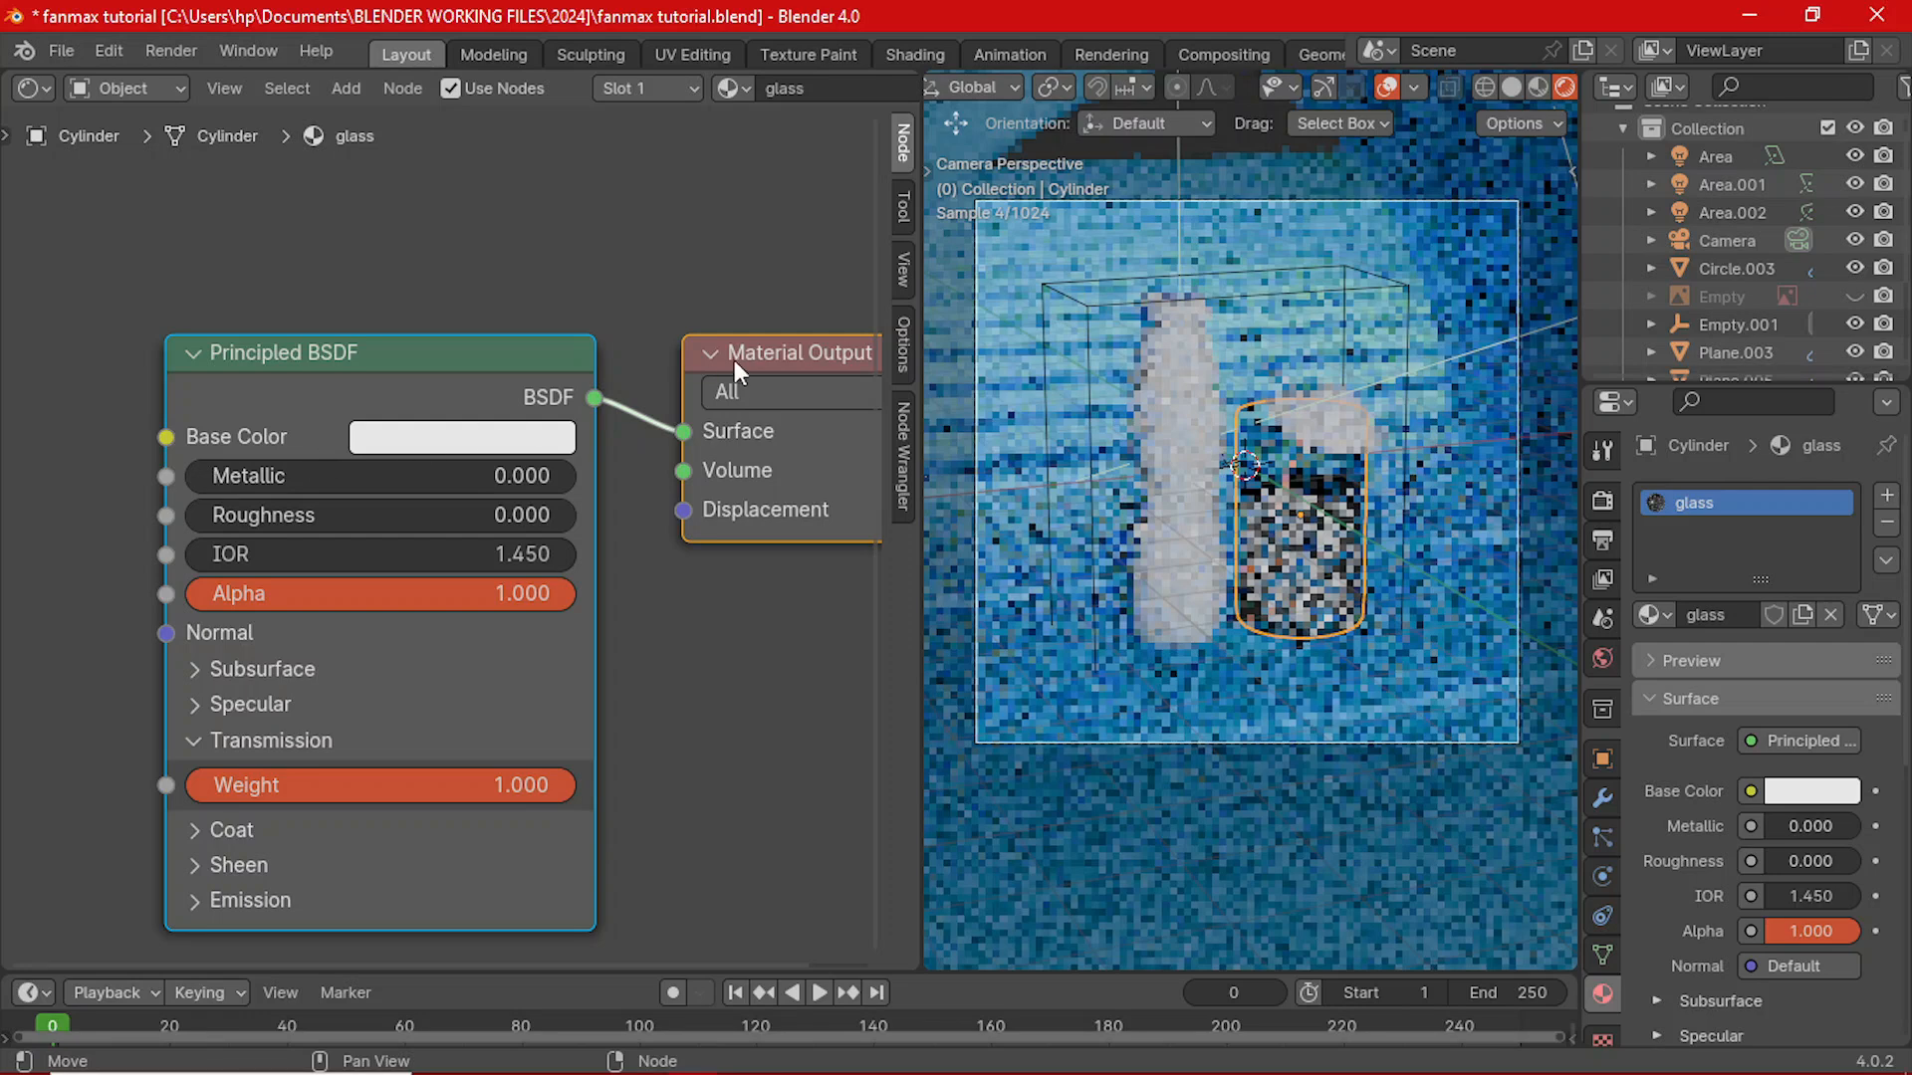
pyautogui.moveTo(732, 361); pyautogui.dragTo(671, 373, button='middle')
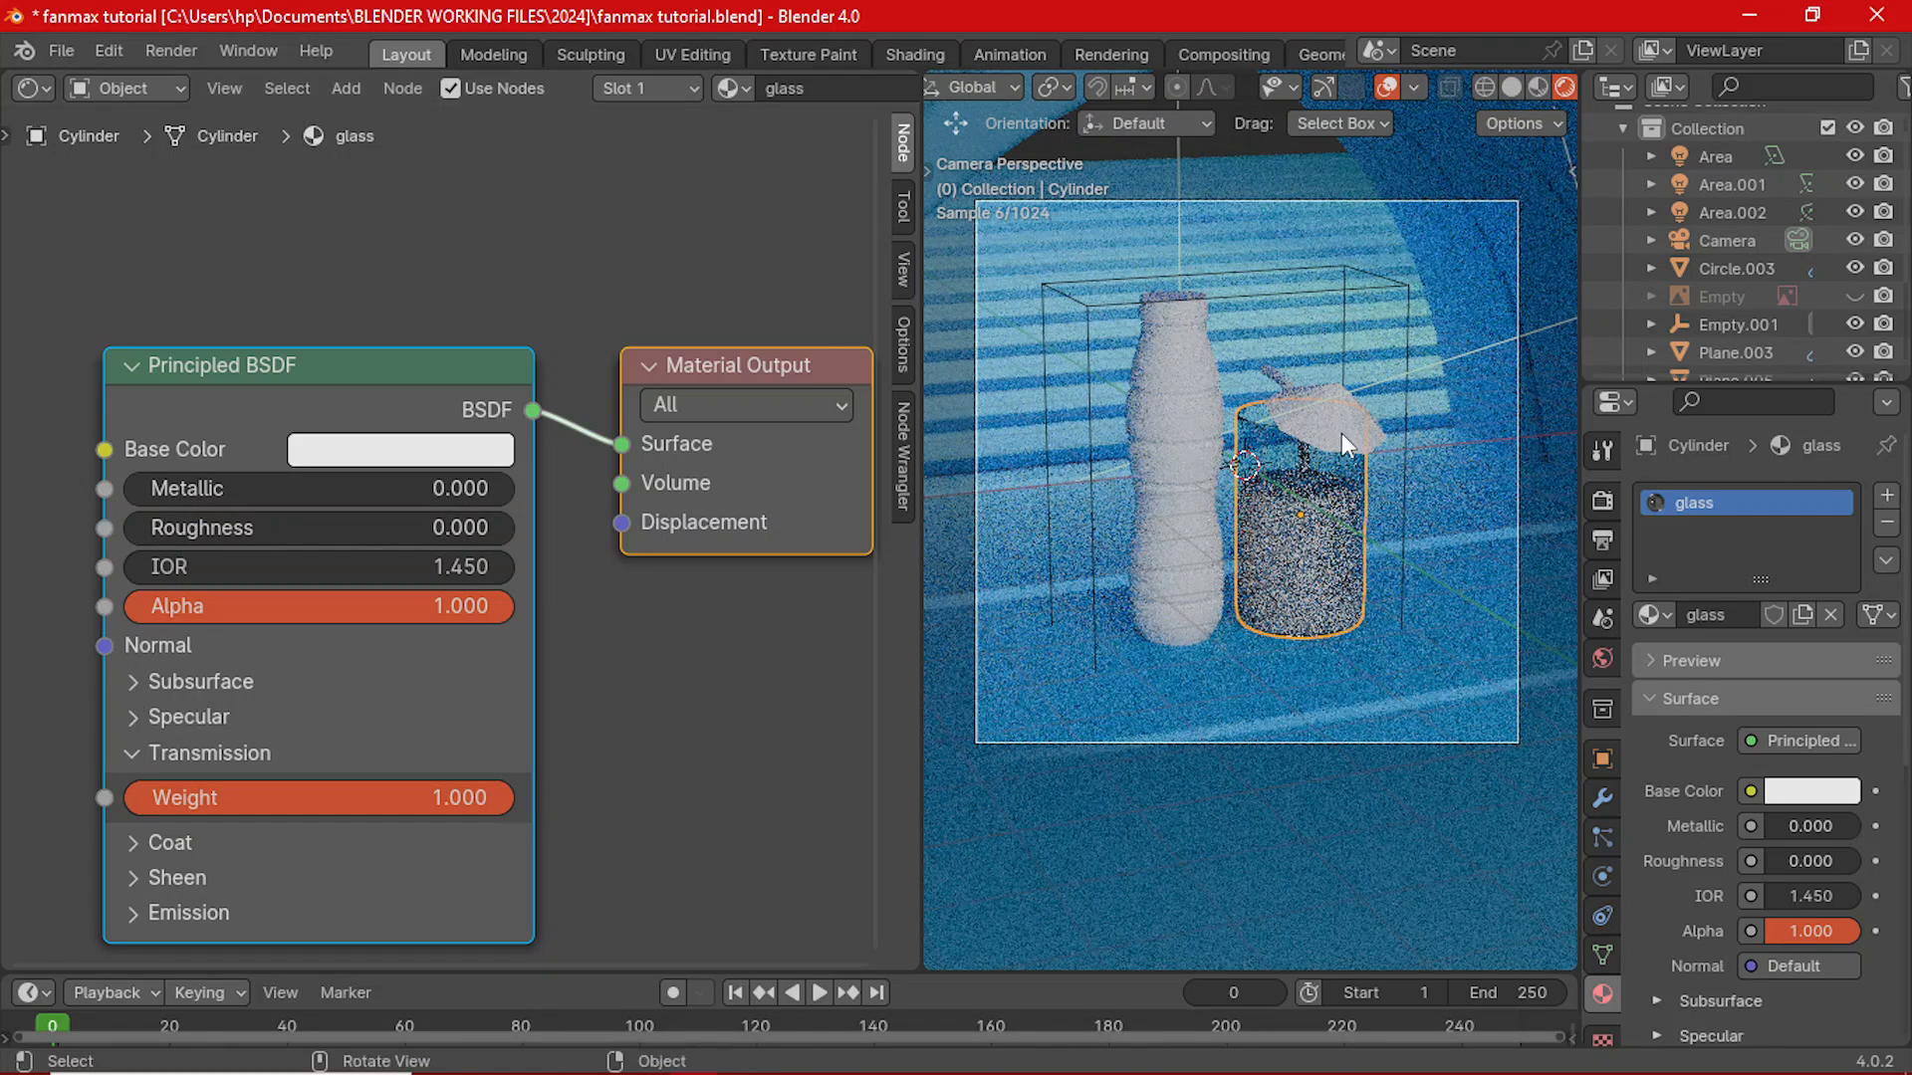
# - Assign the glass material to the drinking straw, make it a separate copy and rename it straw
pyautogui.click(1273, 375)
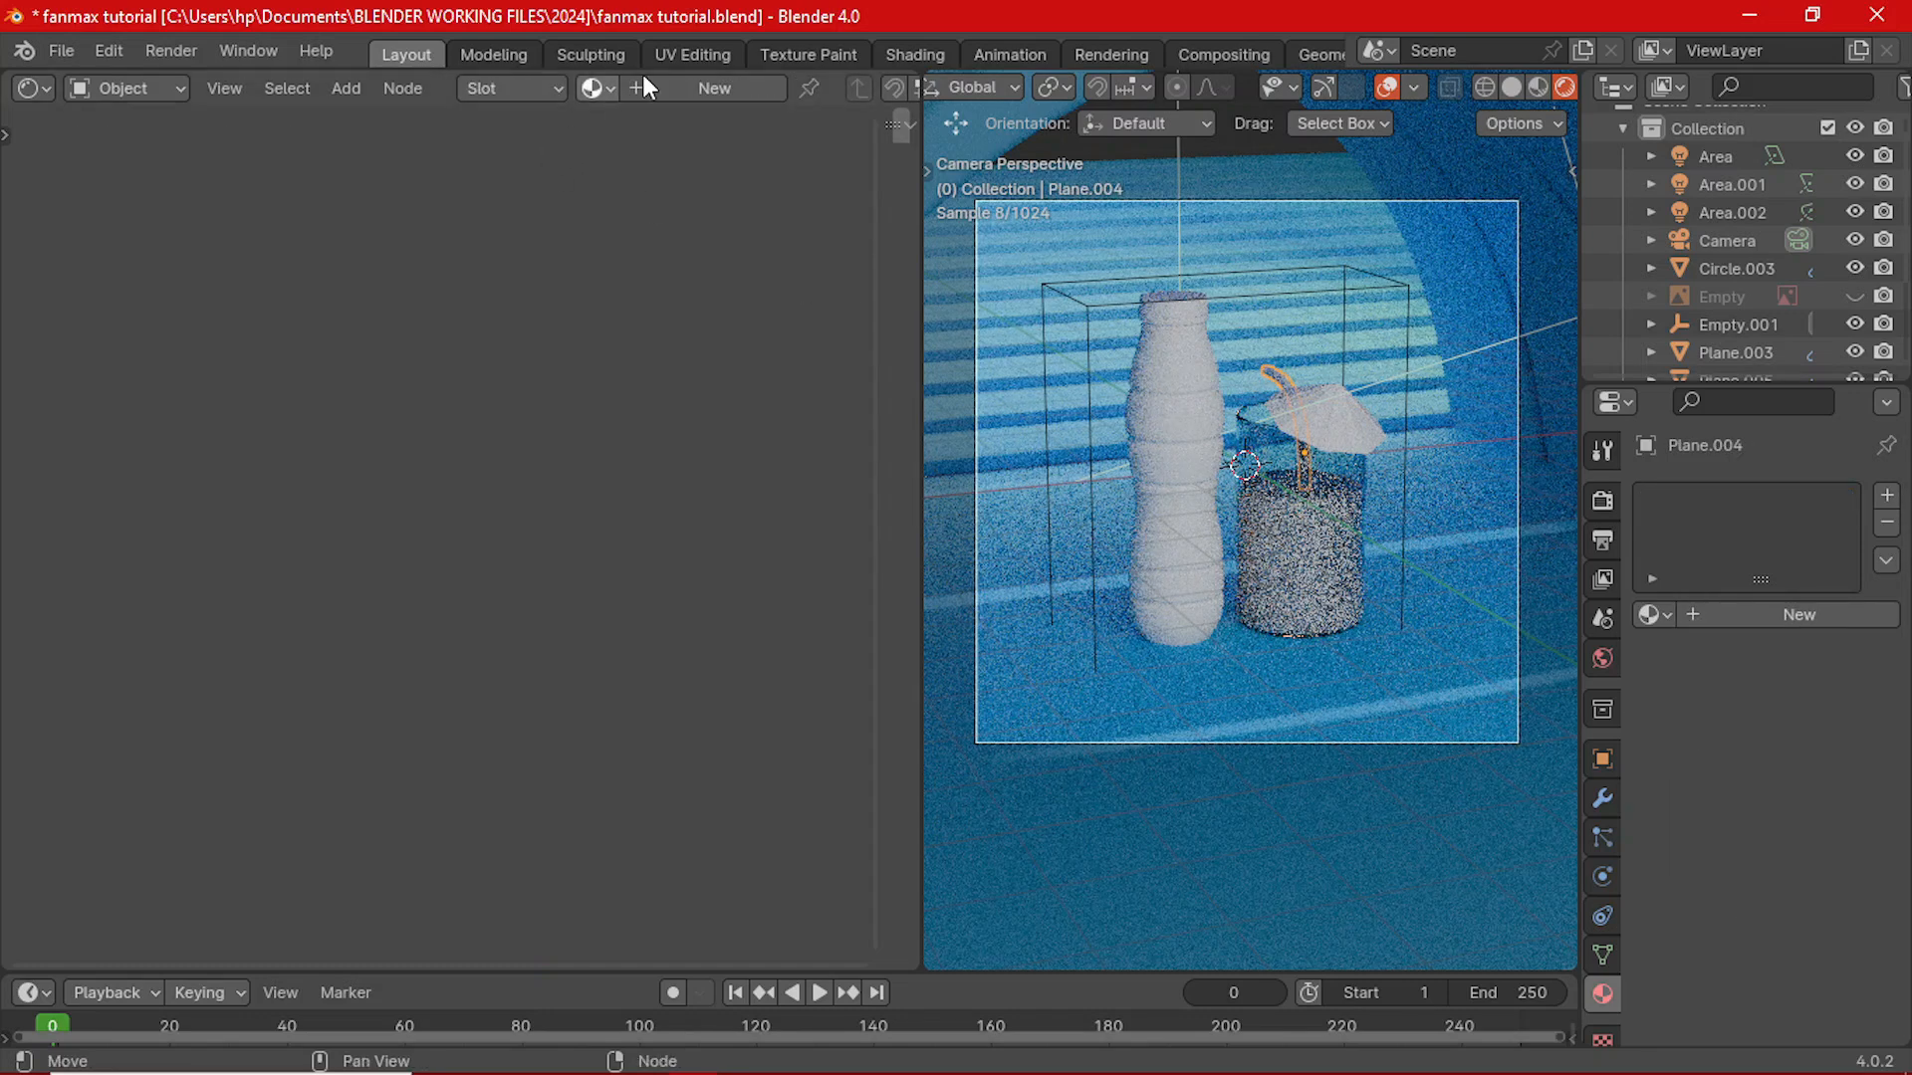
pyautogui.click(592, 90)
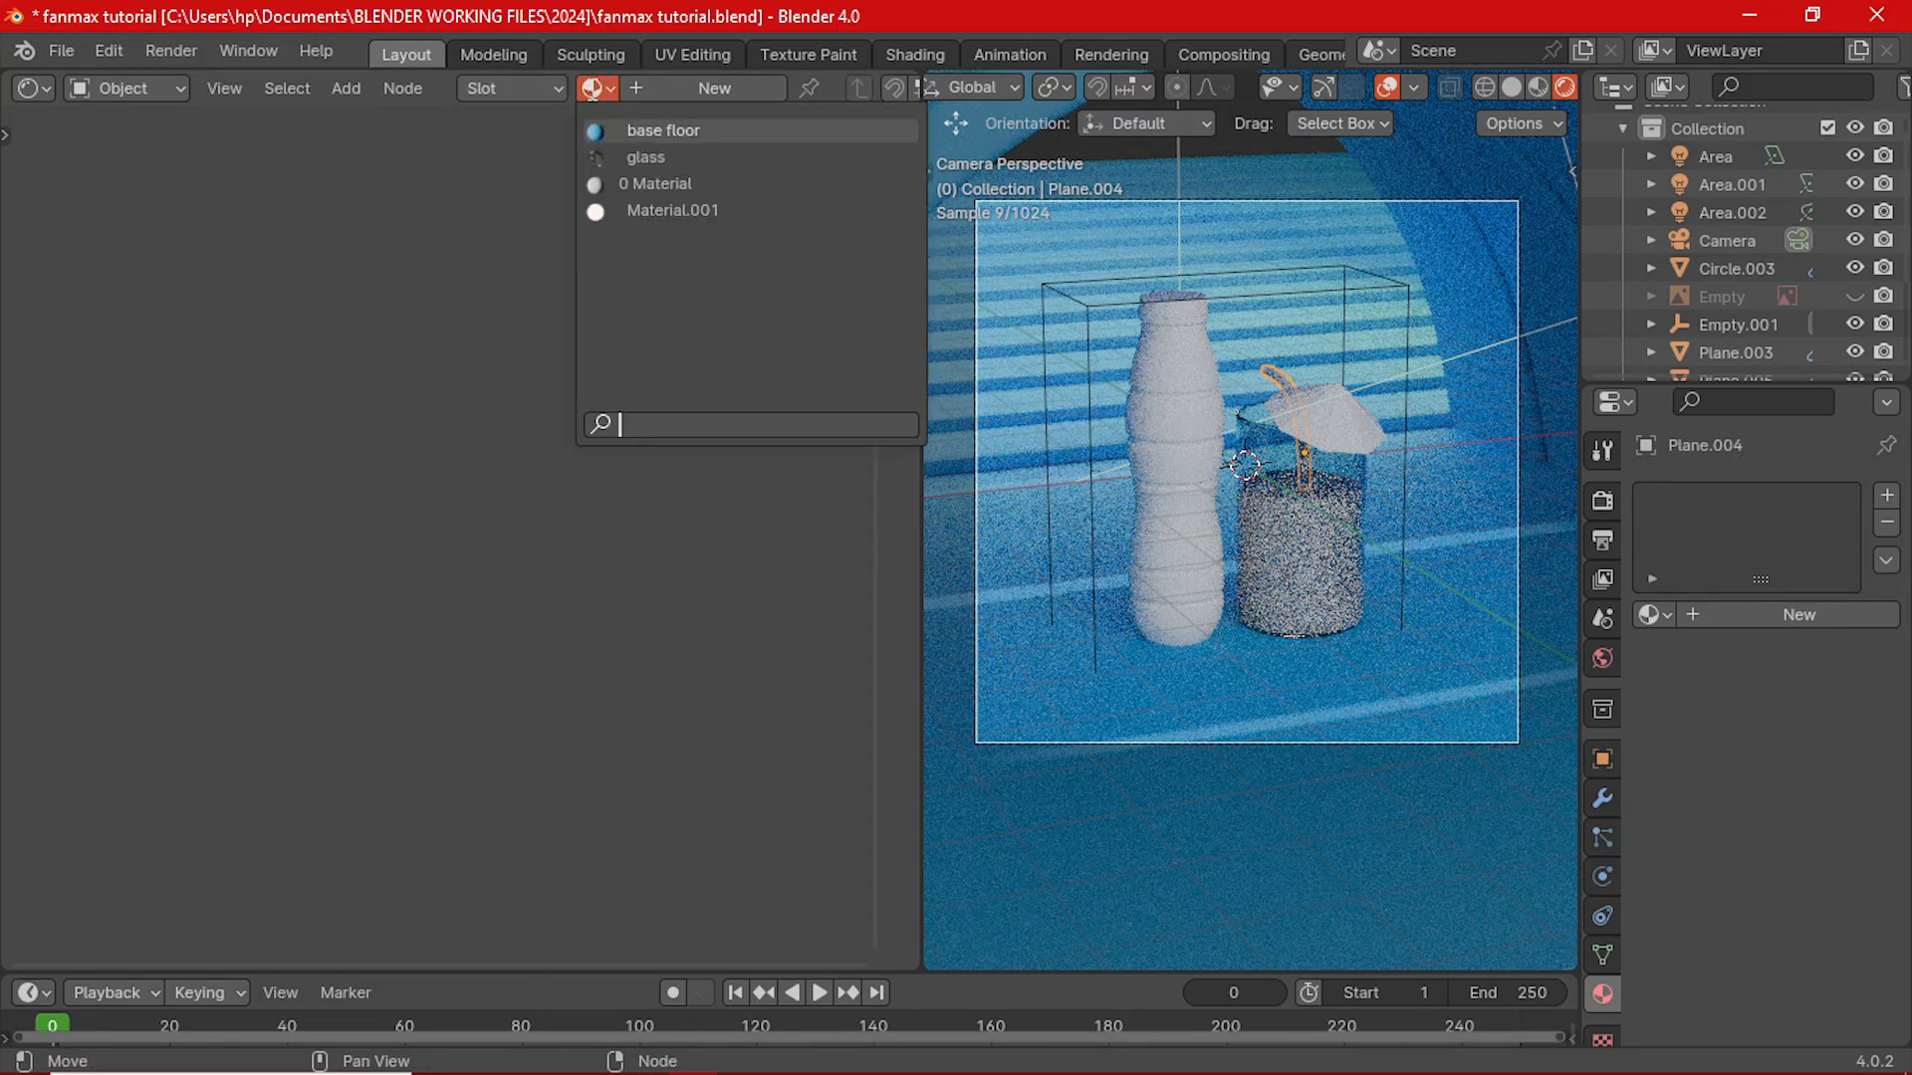
pyautogui.click(596, 89)
pyautogui.click(595, 89)
pyautogui.click(637, 156)
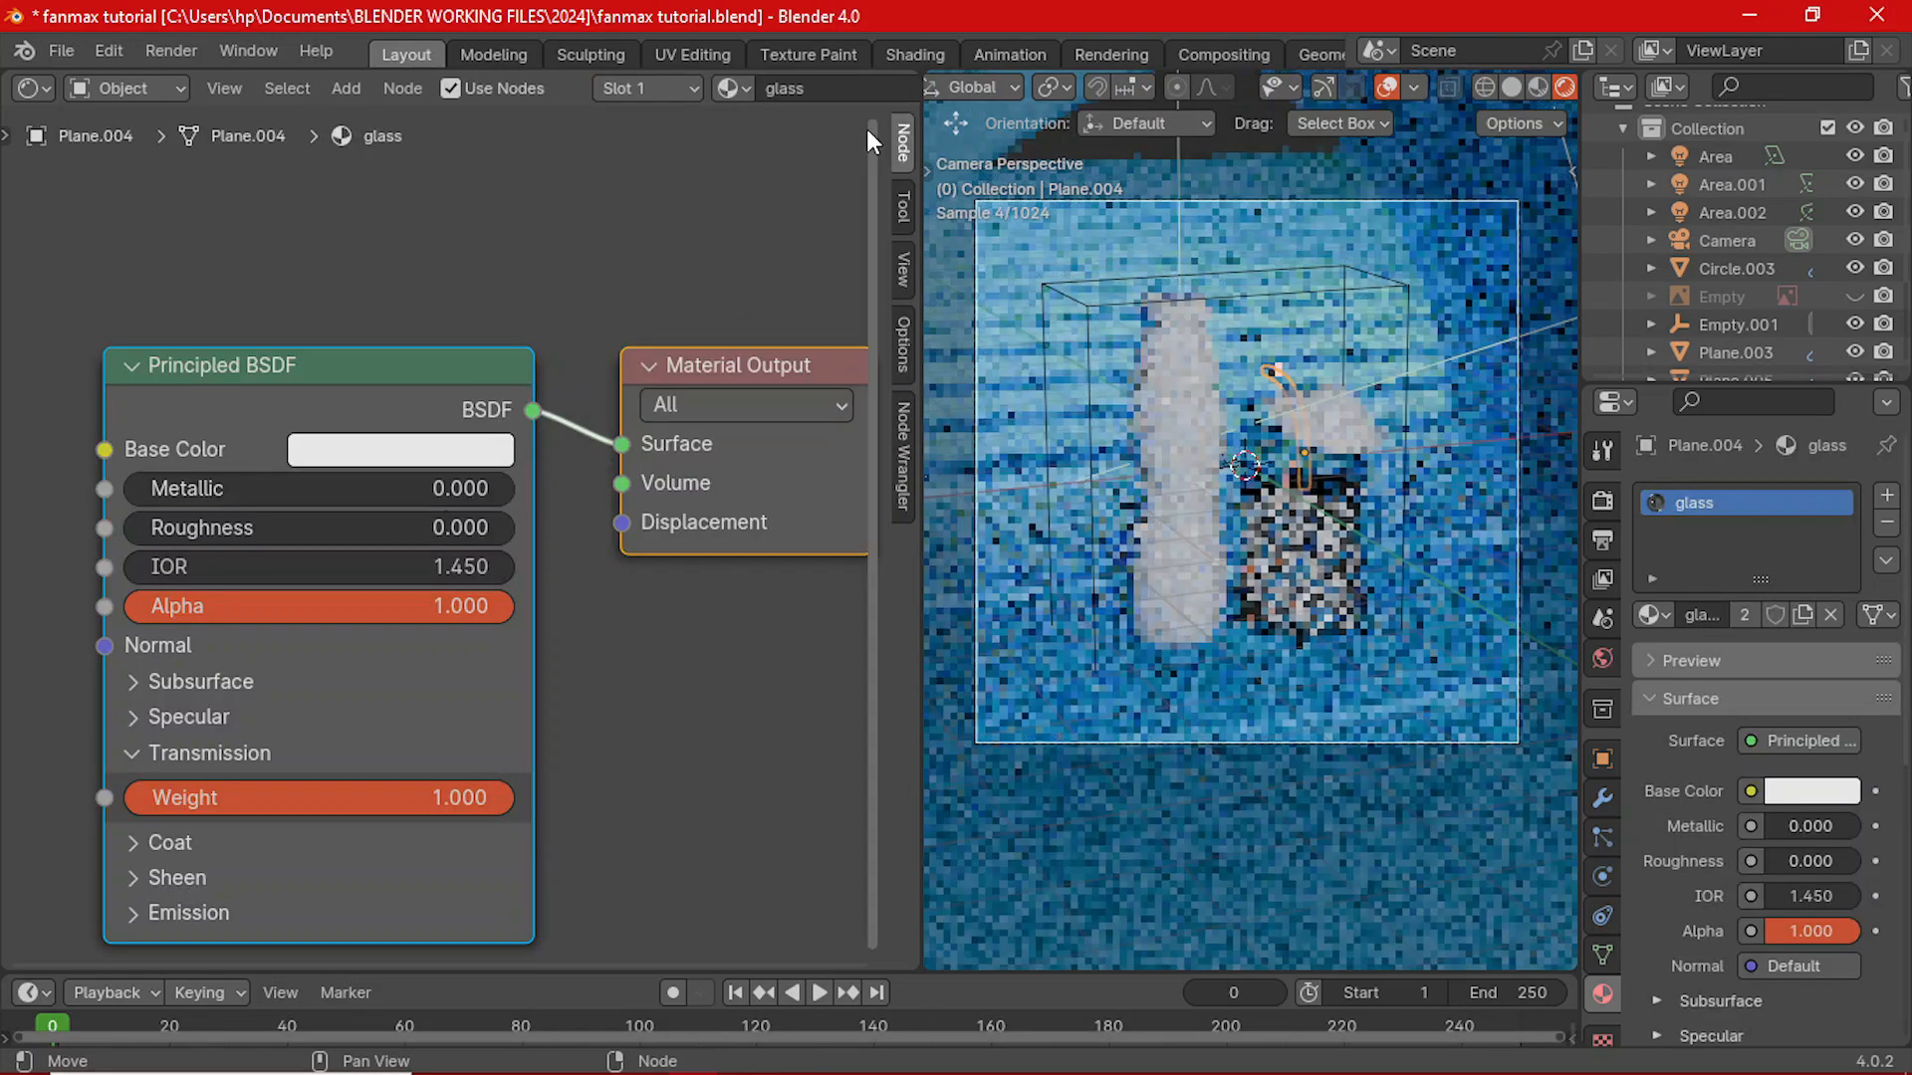
pyautogui.scroll(-4, 836, 82)
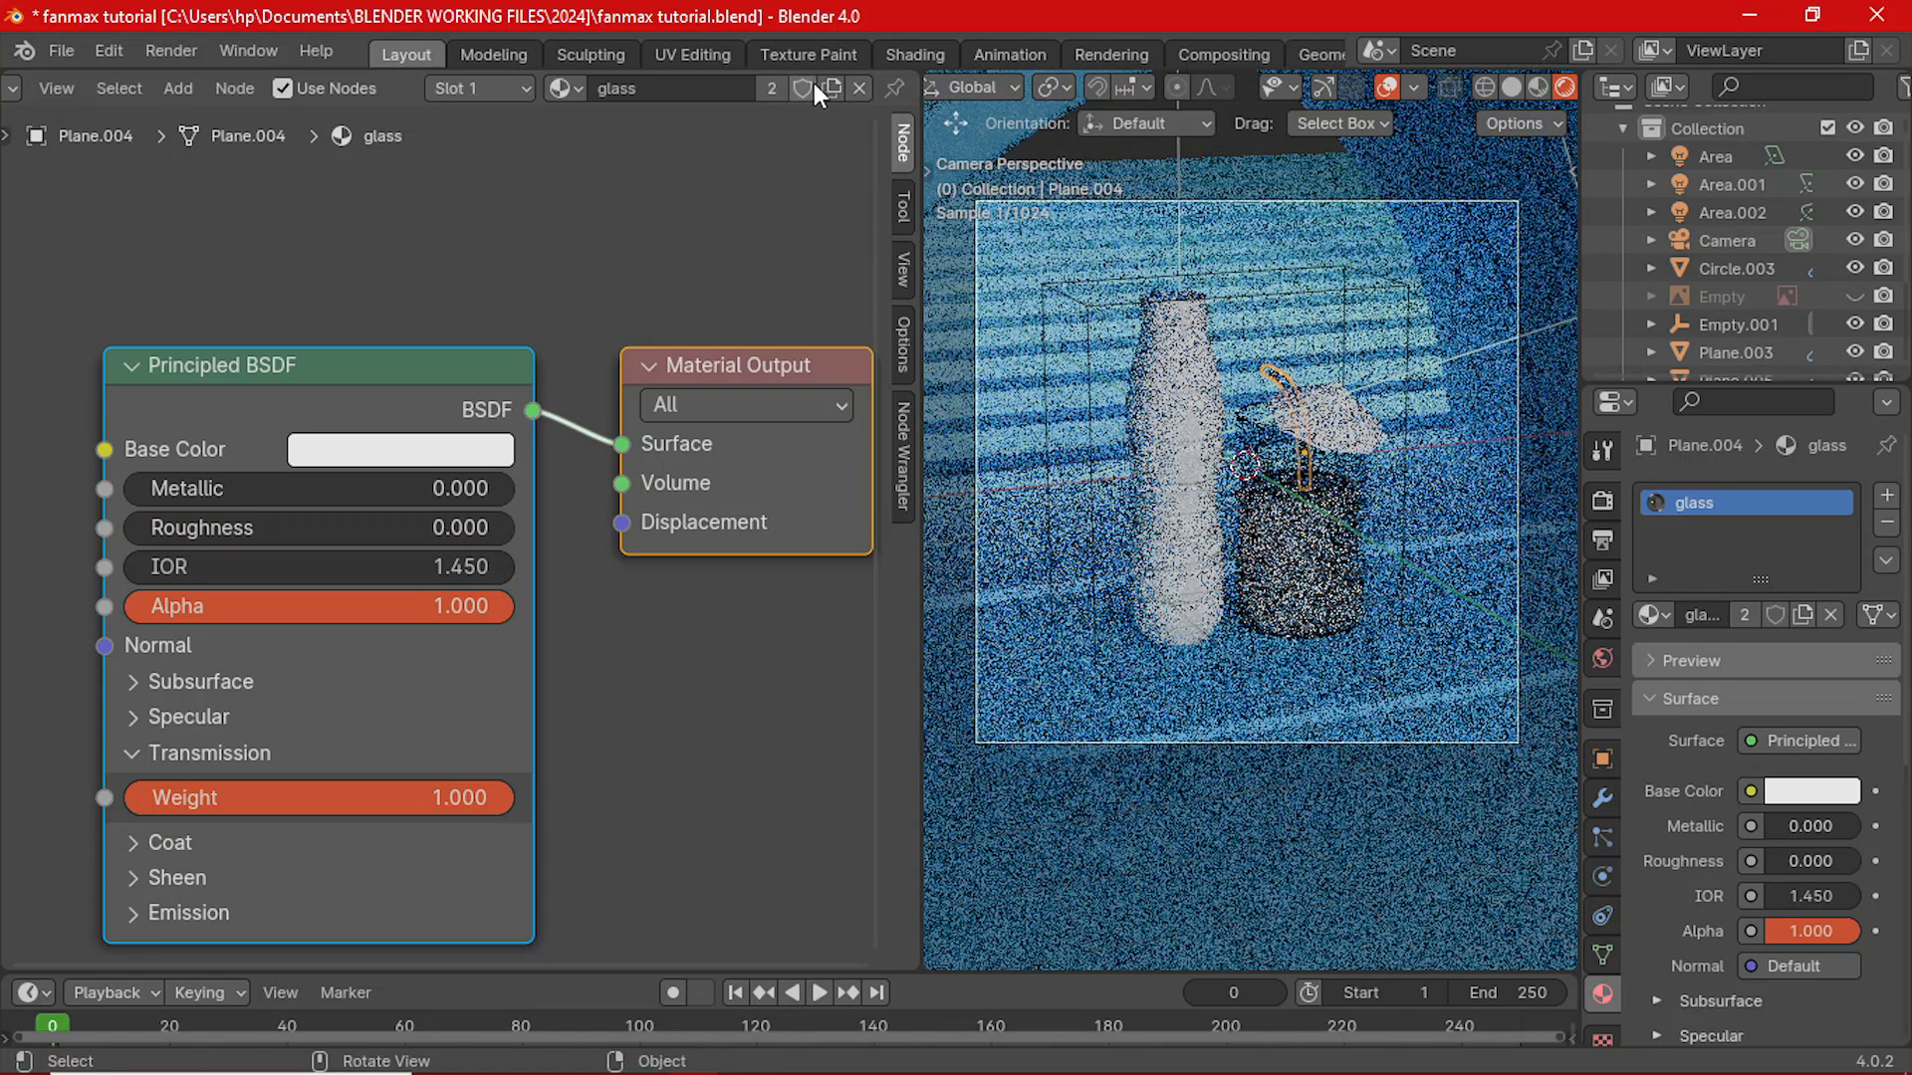
pyautogui.click(833, 89)
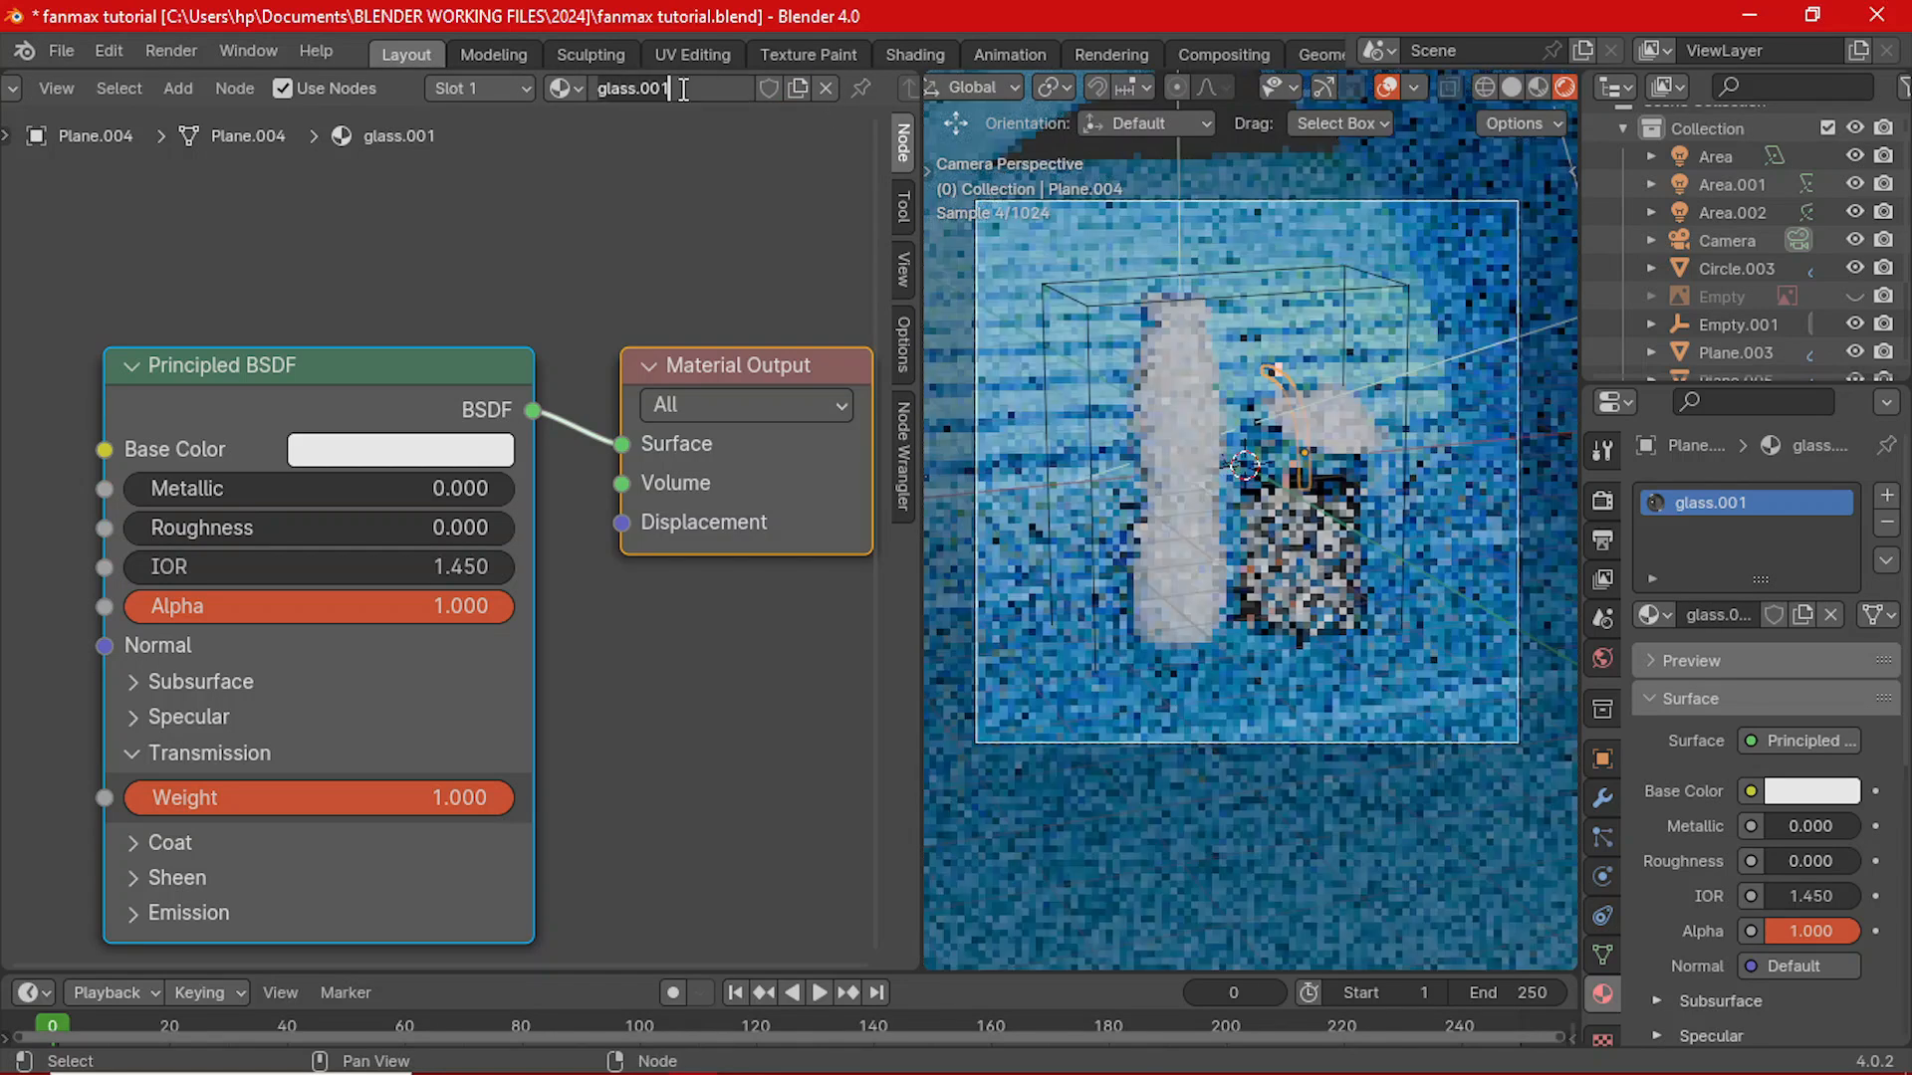
pyautogui.hotkey('ctrl', 'a')
pyautogui.write('straw')
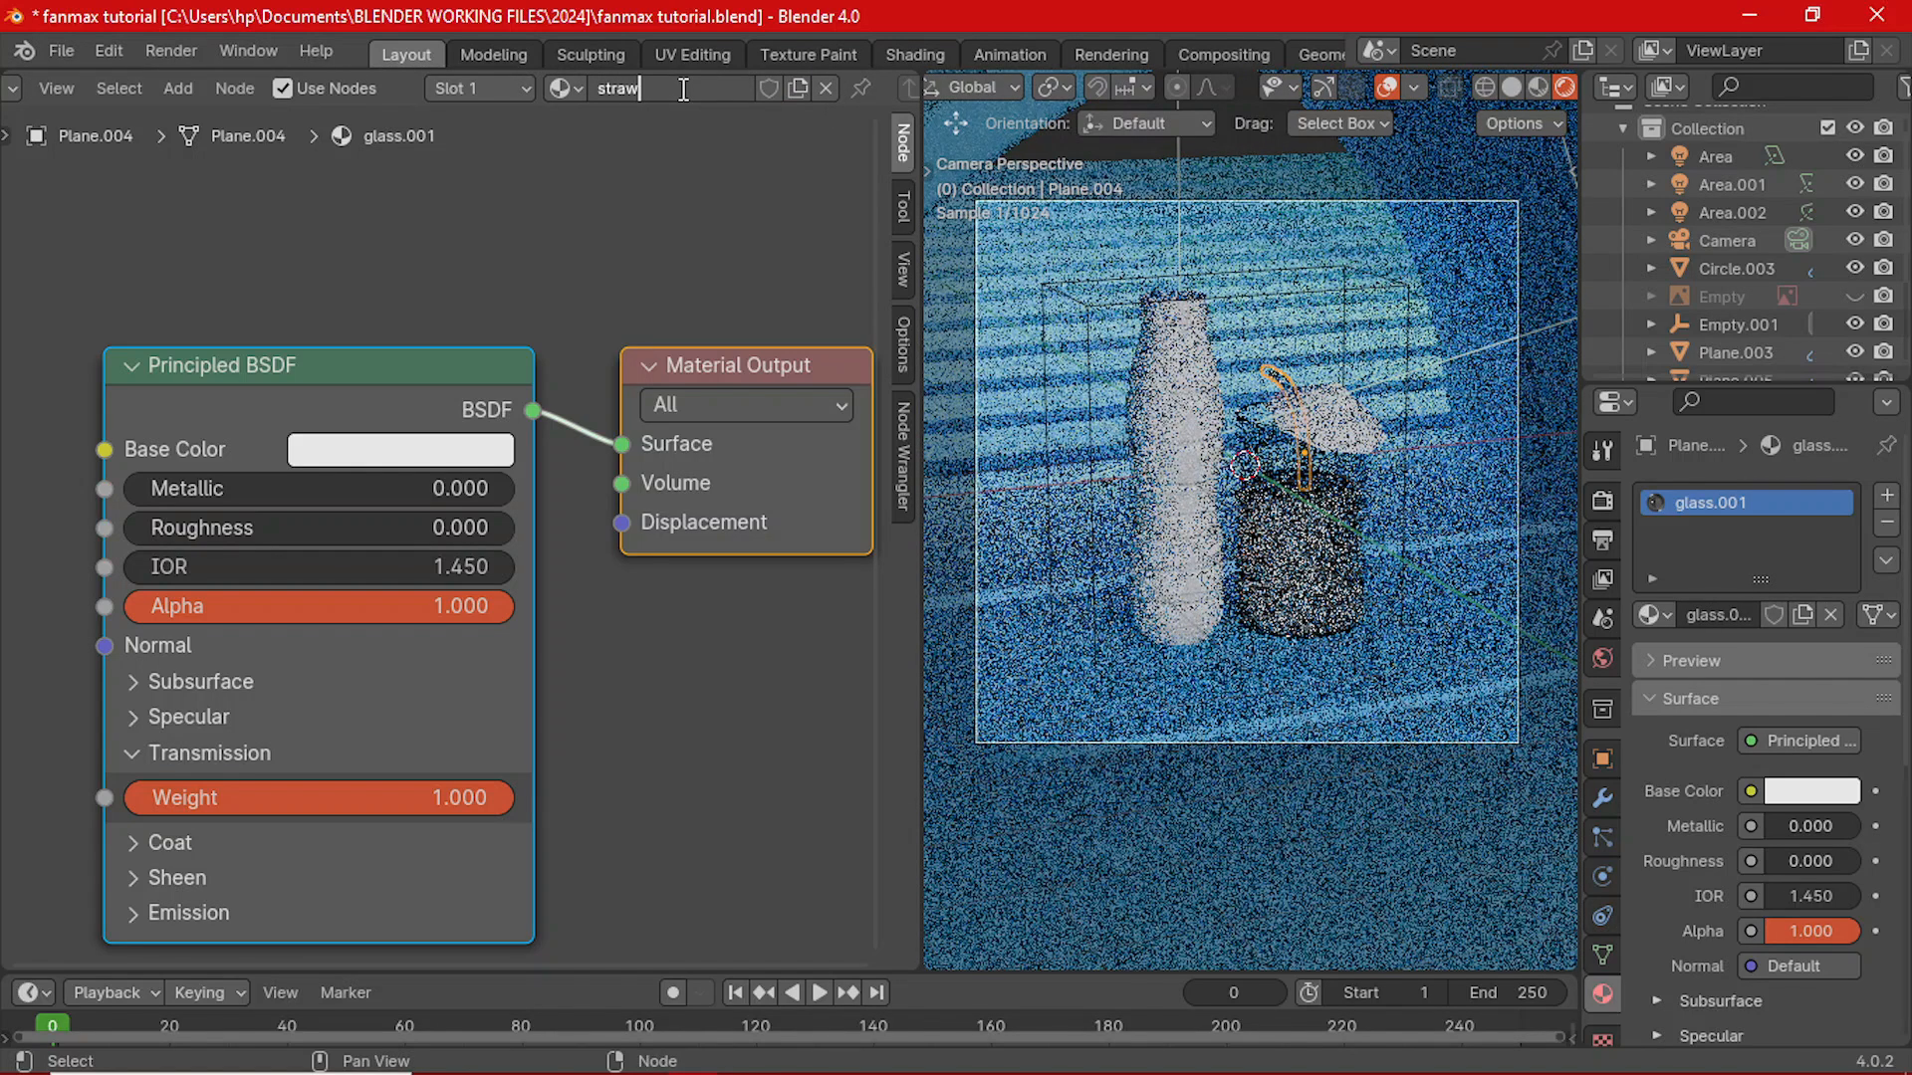
pyautogui.press('Return')
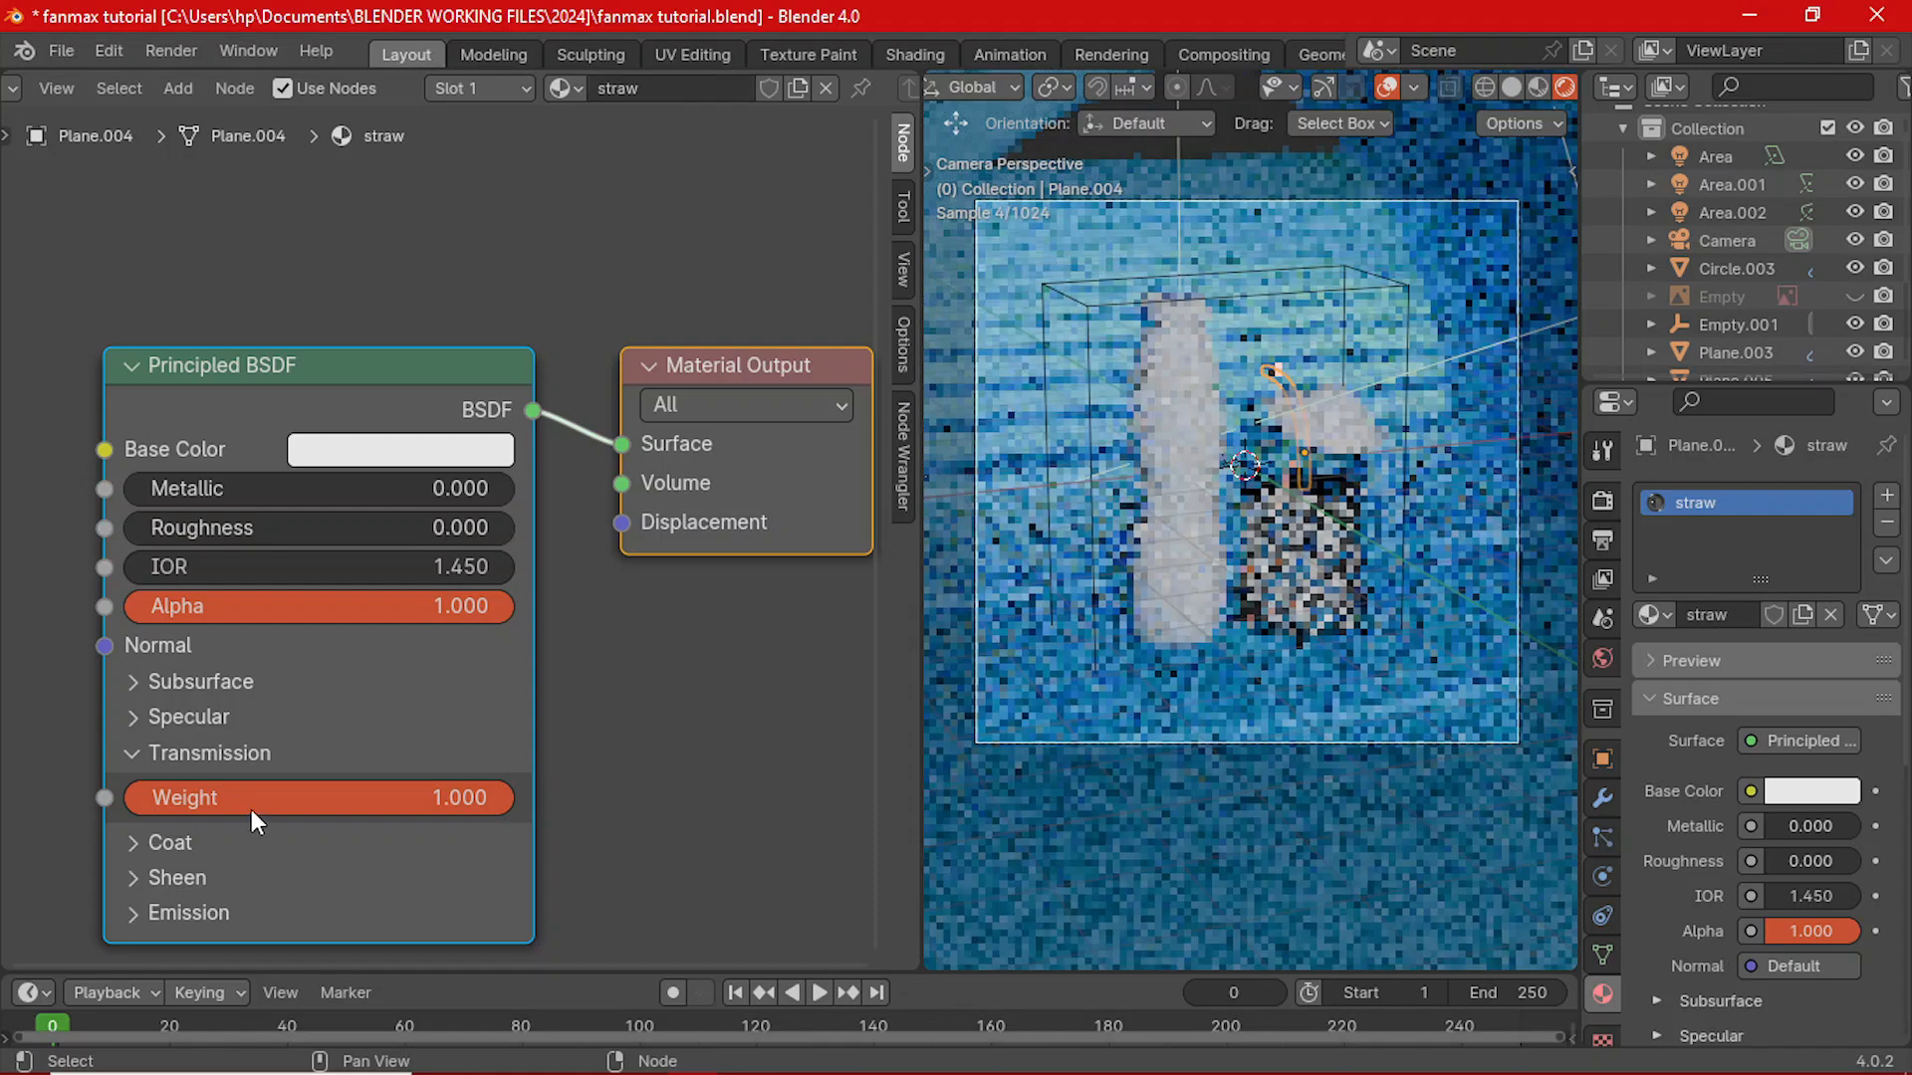
# - Set the straw material's Transmission Weight to 0.8 and its Metallic value to 0.3
pyautogui.doubleClick(346, 814)
pyautogui.write('0.8')
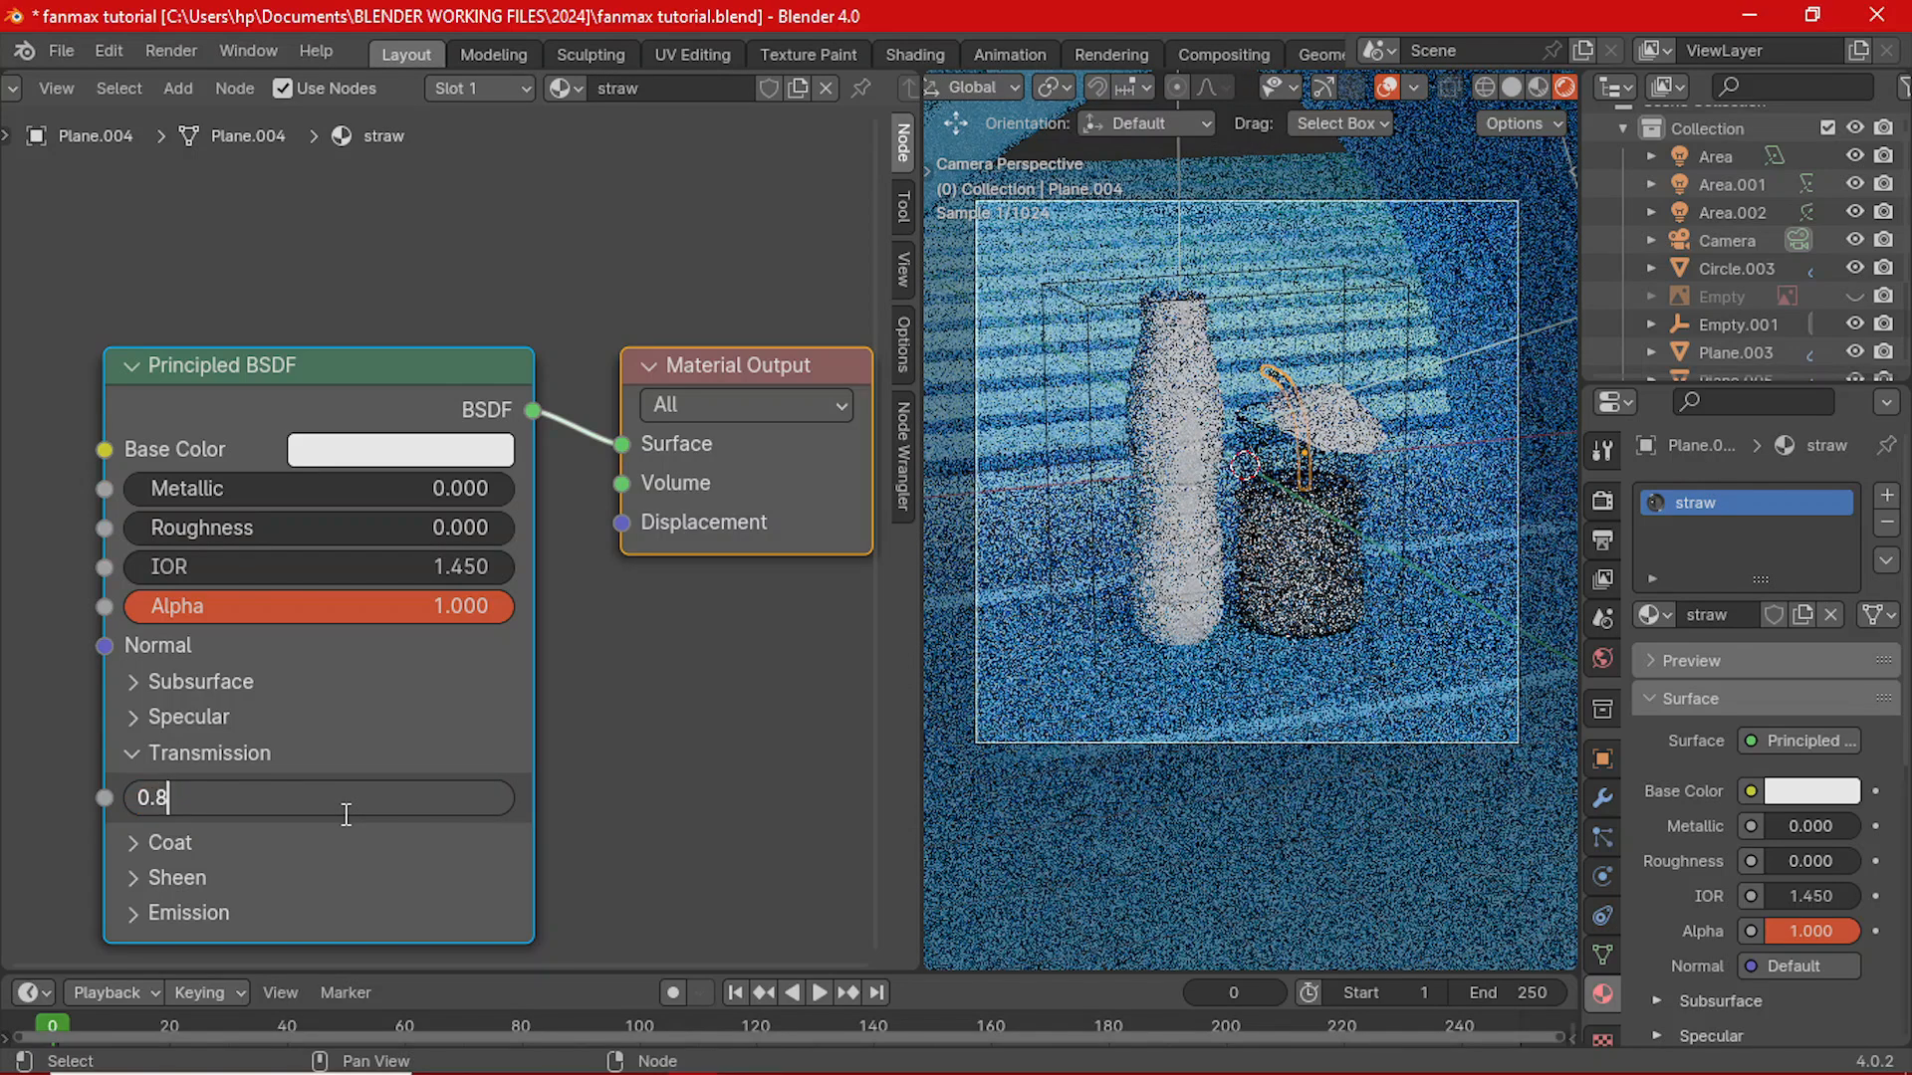
pyautogui.press('Return')
pyautogui.doubleClick(185, 486)
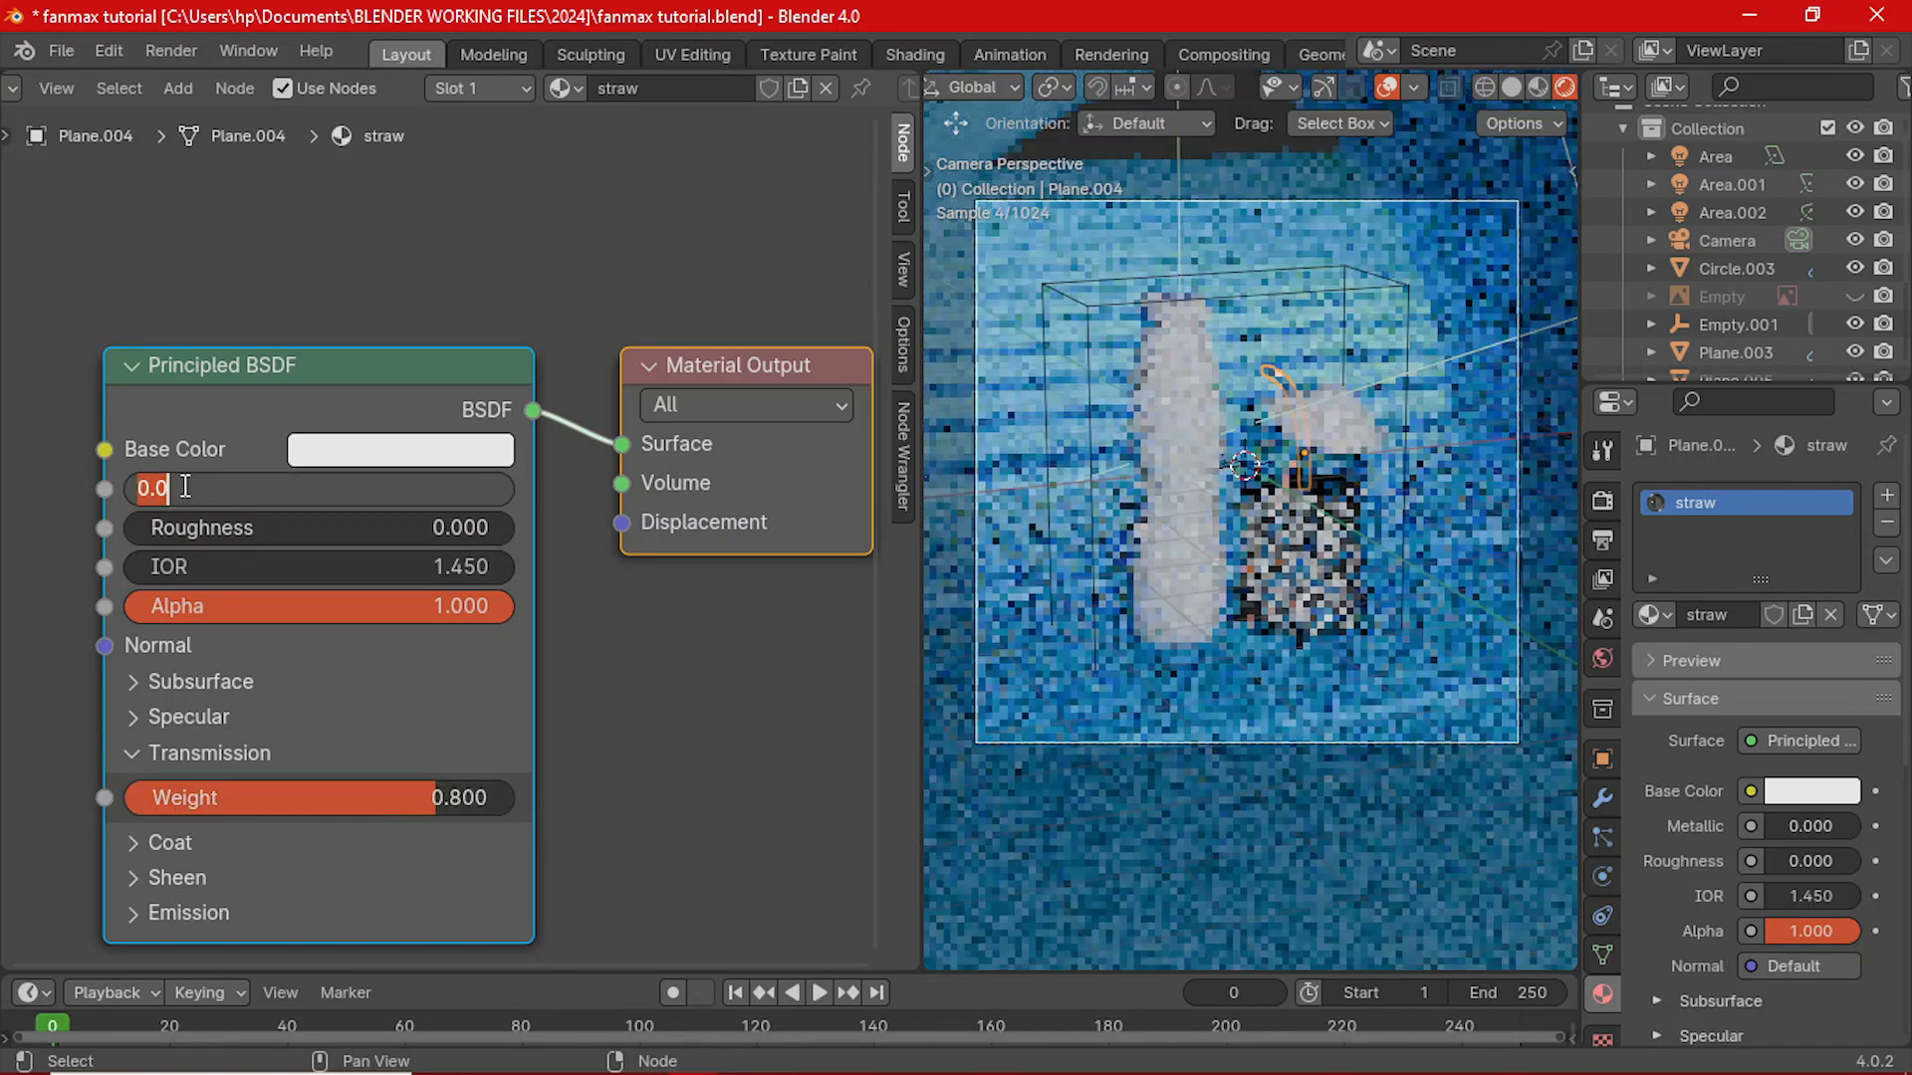
pyautogui.write('0.')
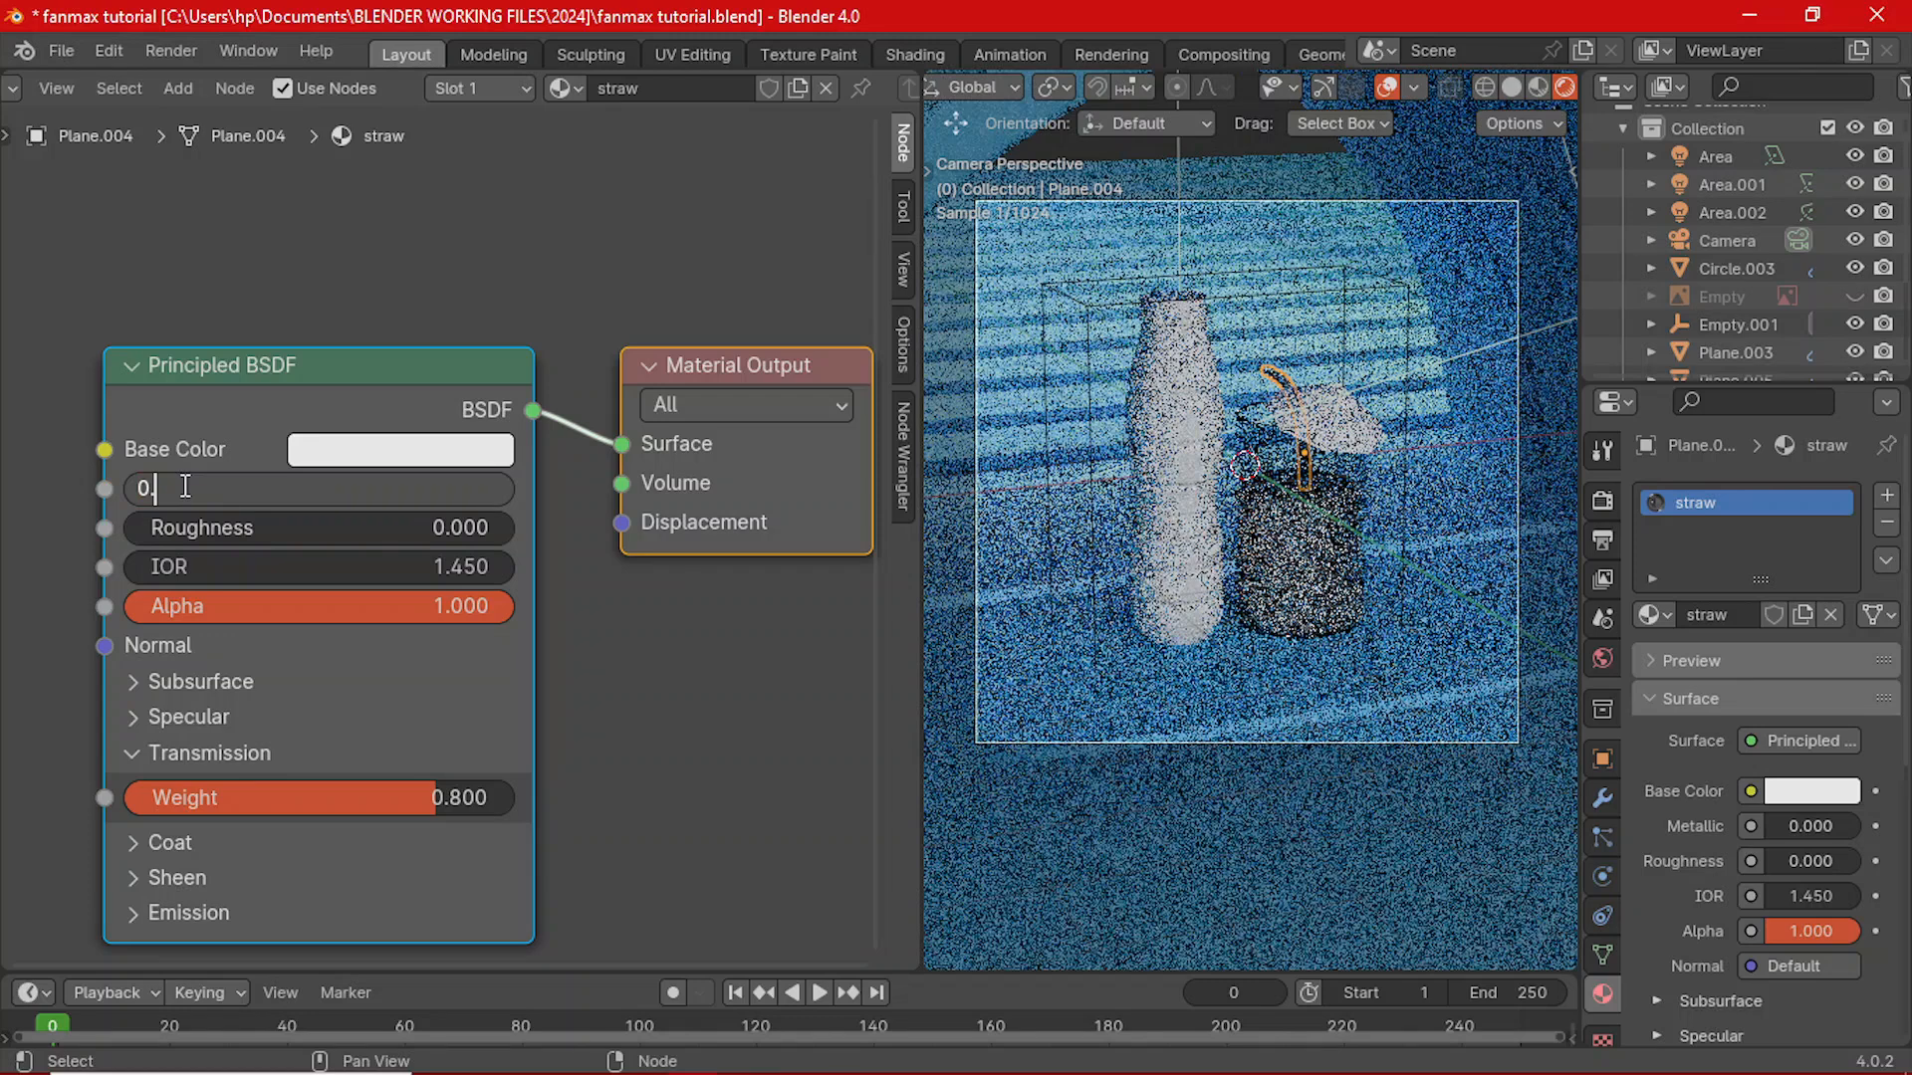
pyautogui.write('3')
pyautogui.press('Return')
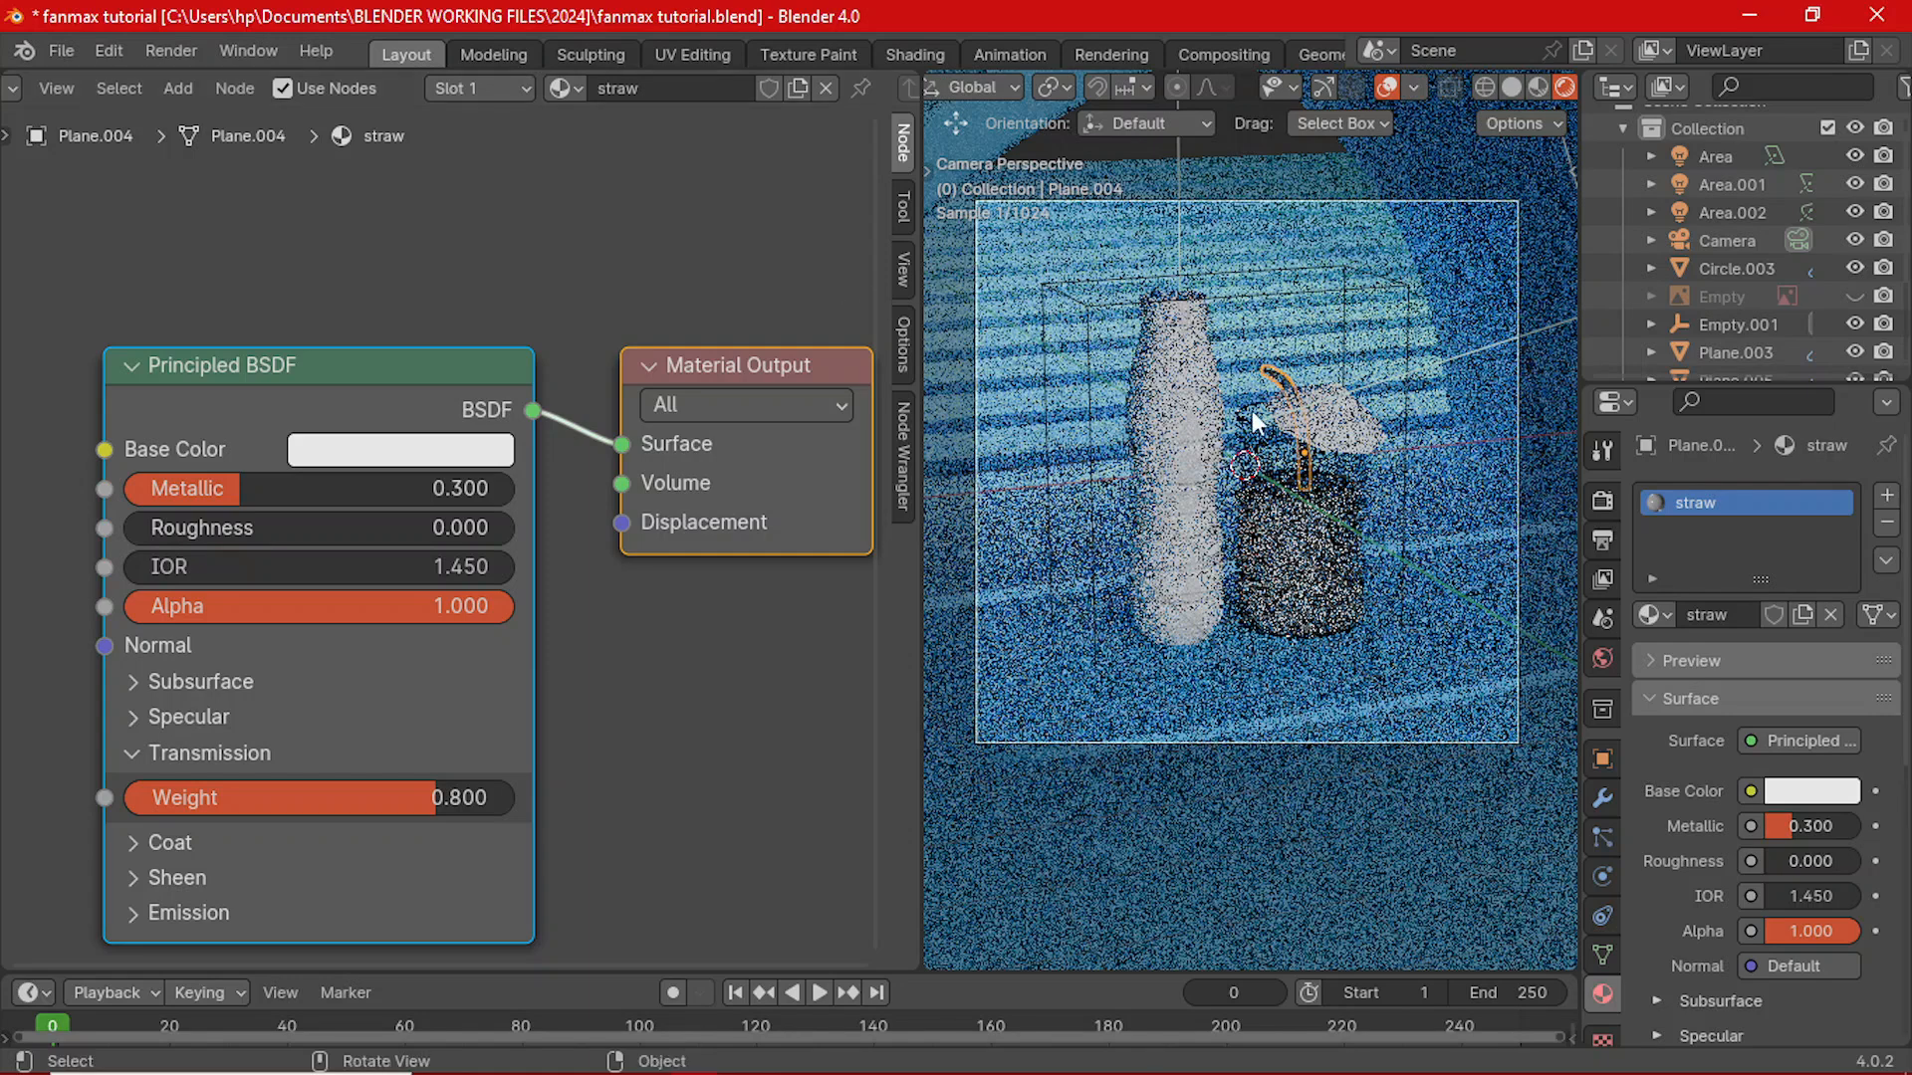
# - Save the file and create a new material named umbrella on the cocktail umbrella
pyautogui.click(1351, 456)
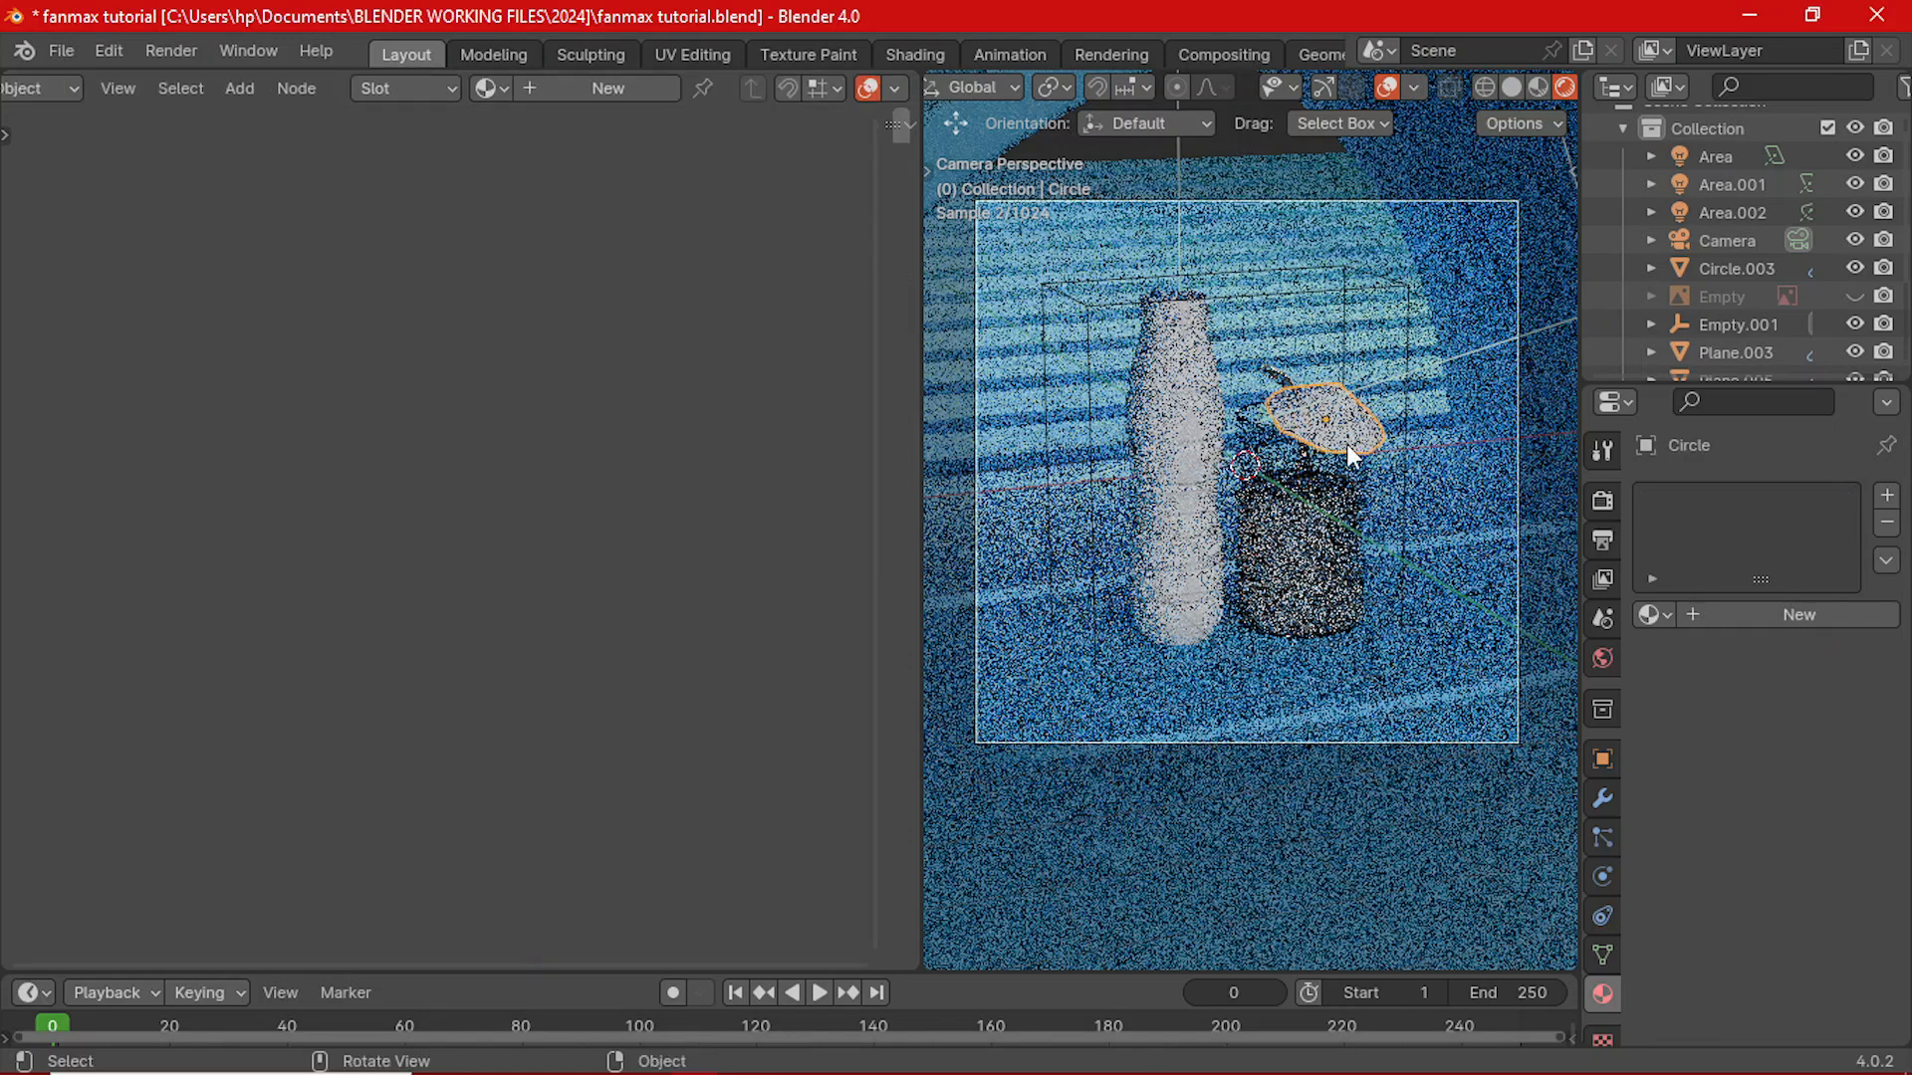
pyautogui.hotkey('ctrl', 's')
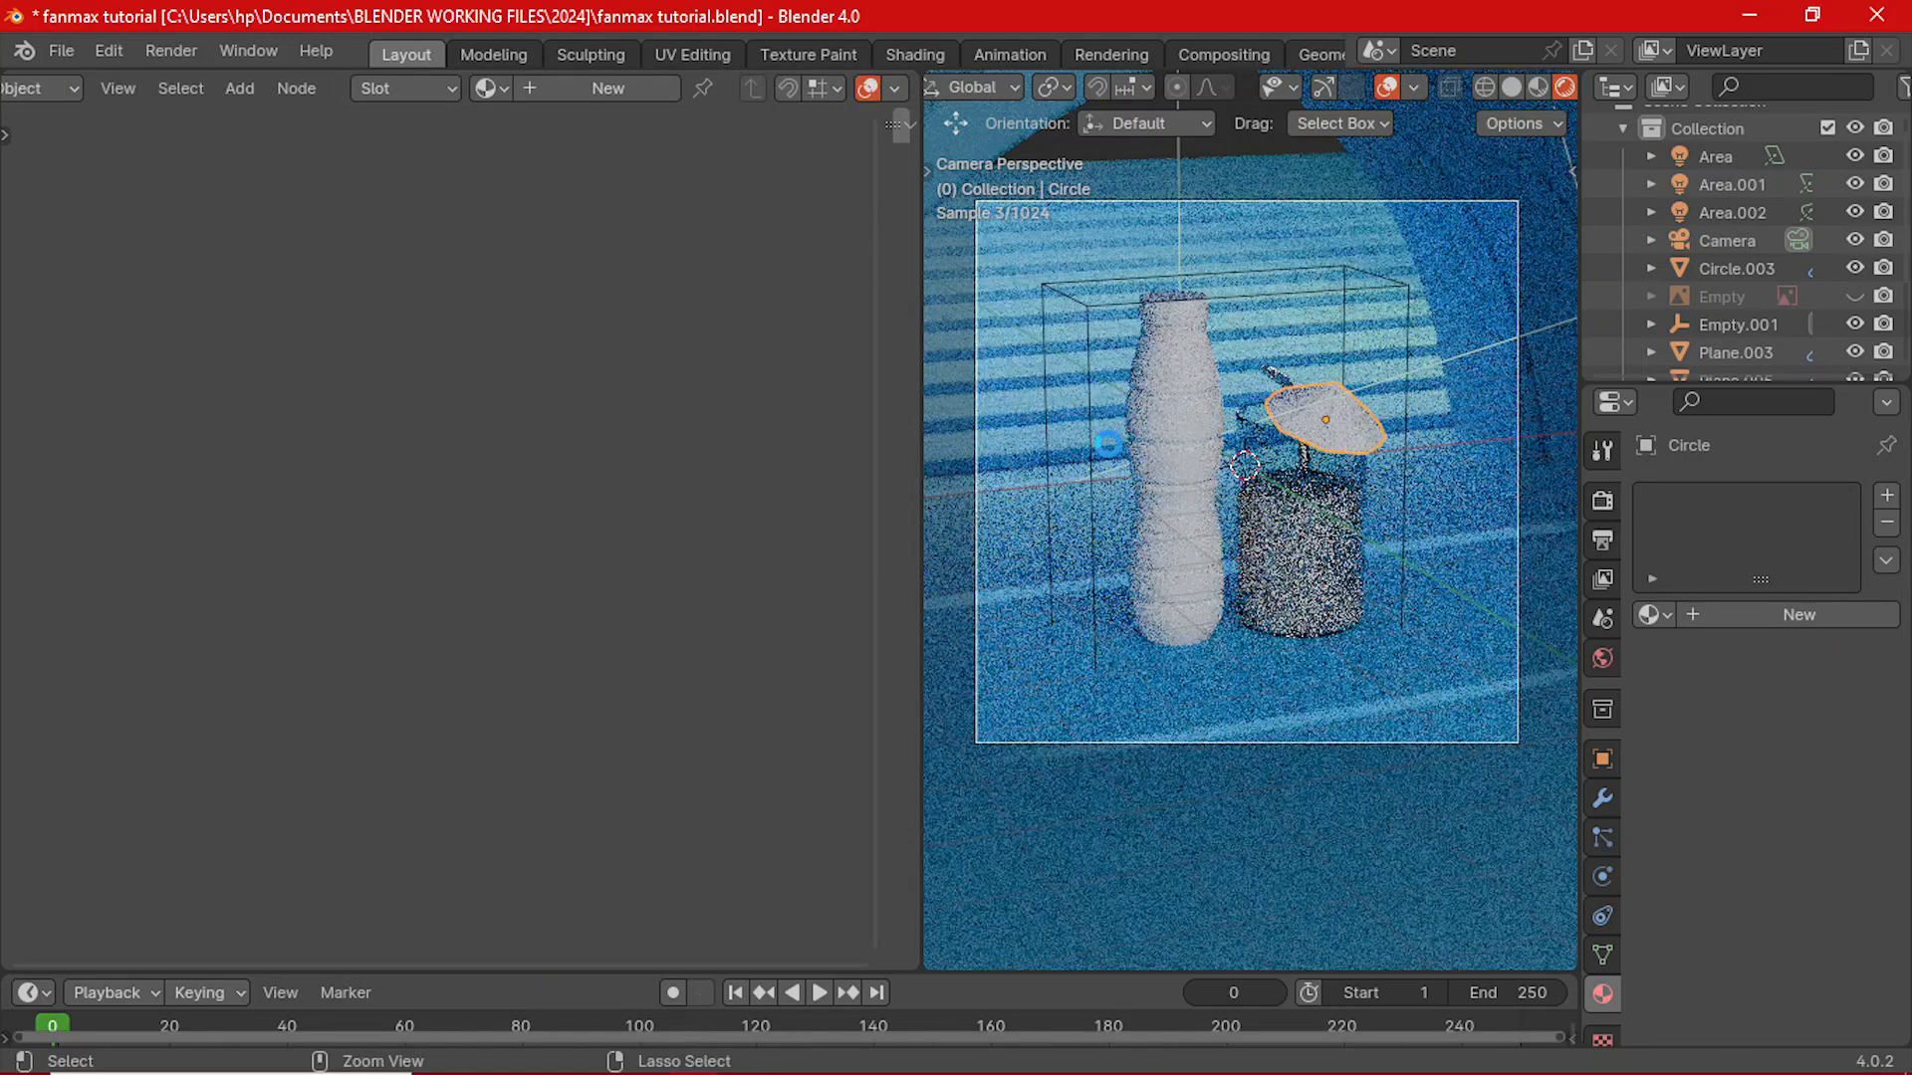
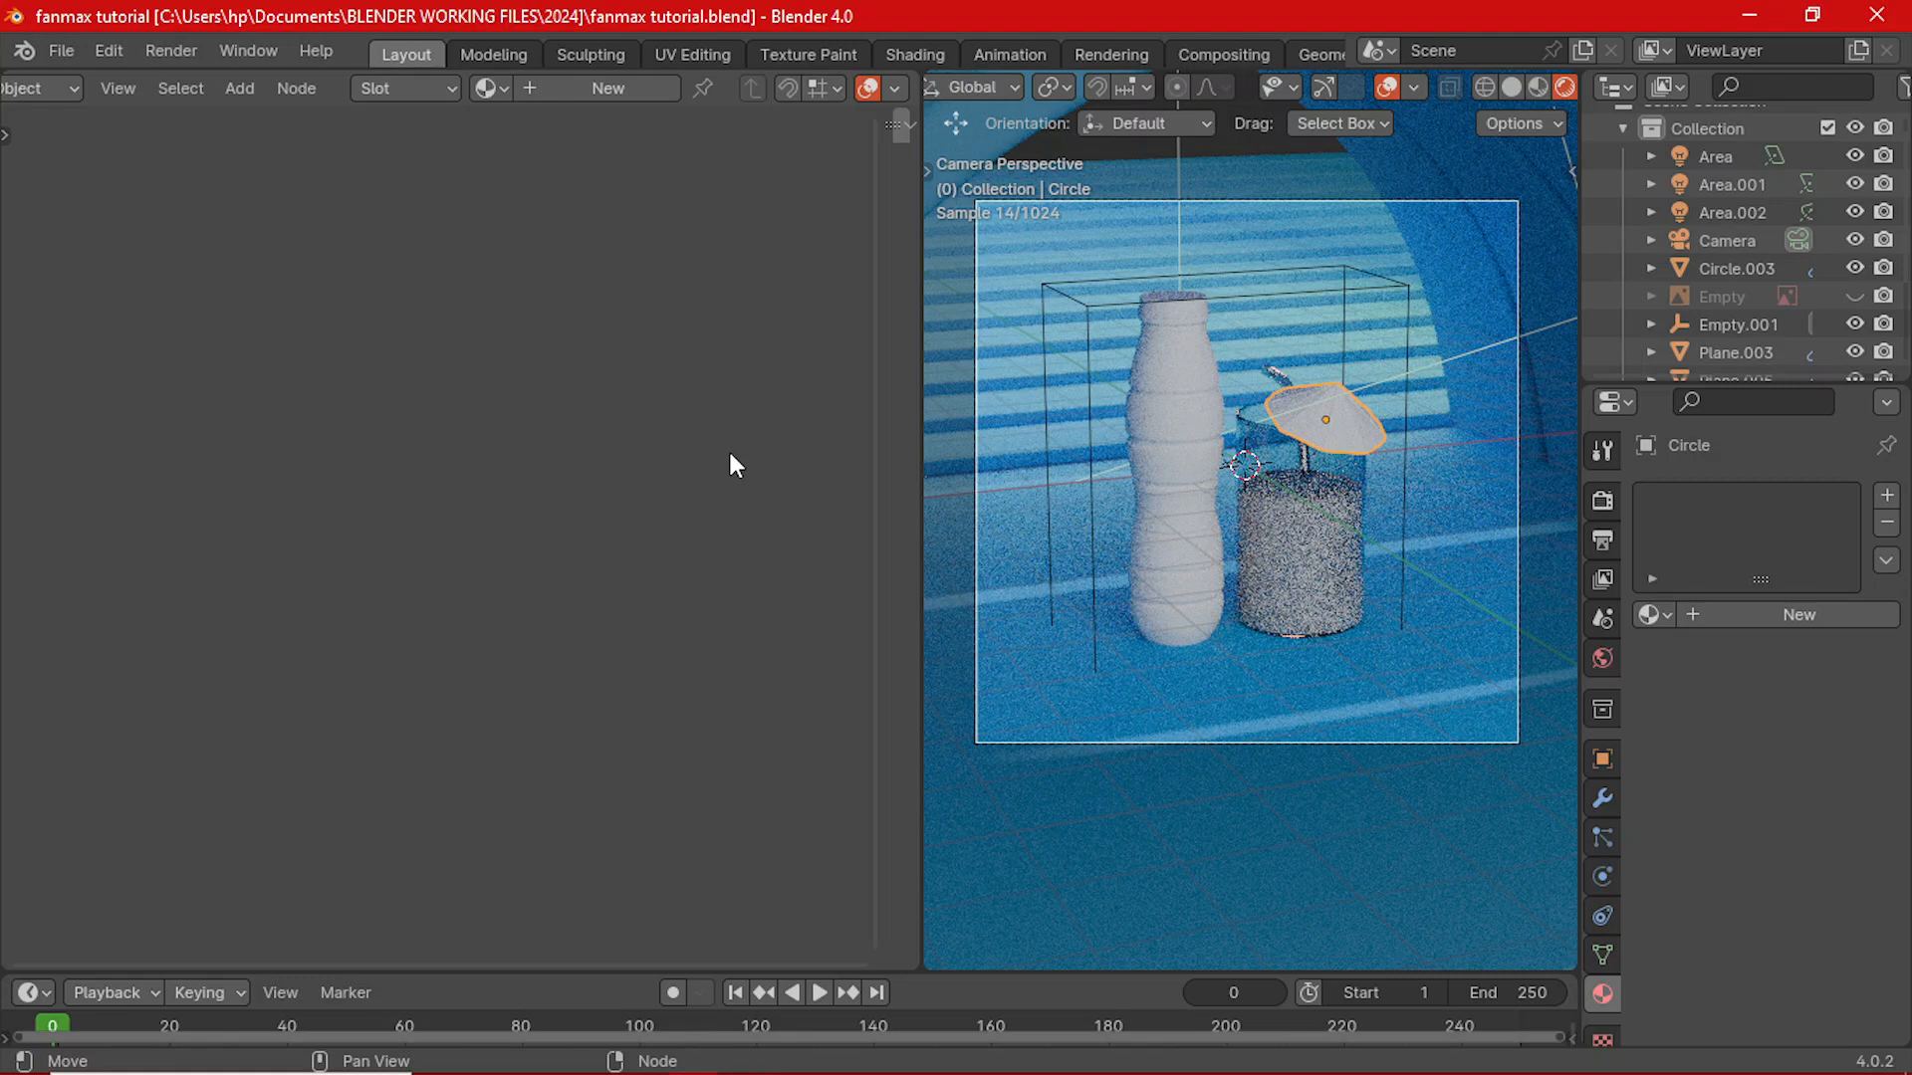
pyautogui.click(558, 83)
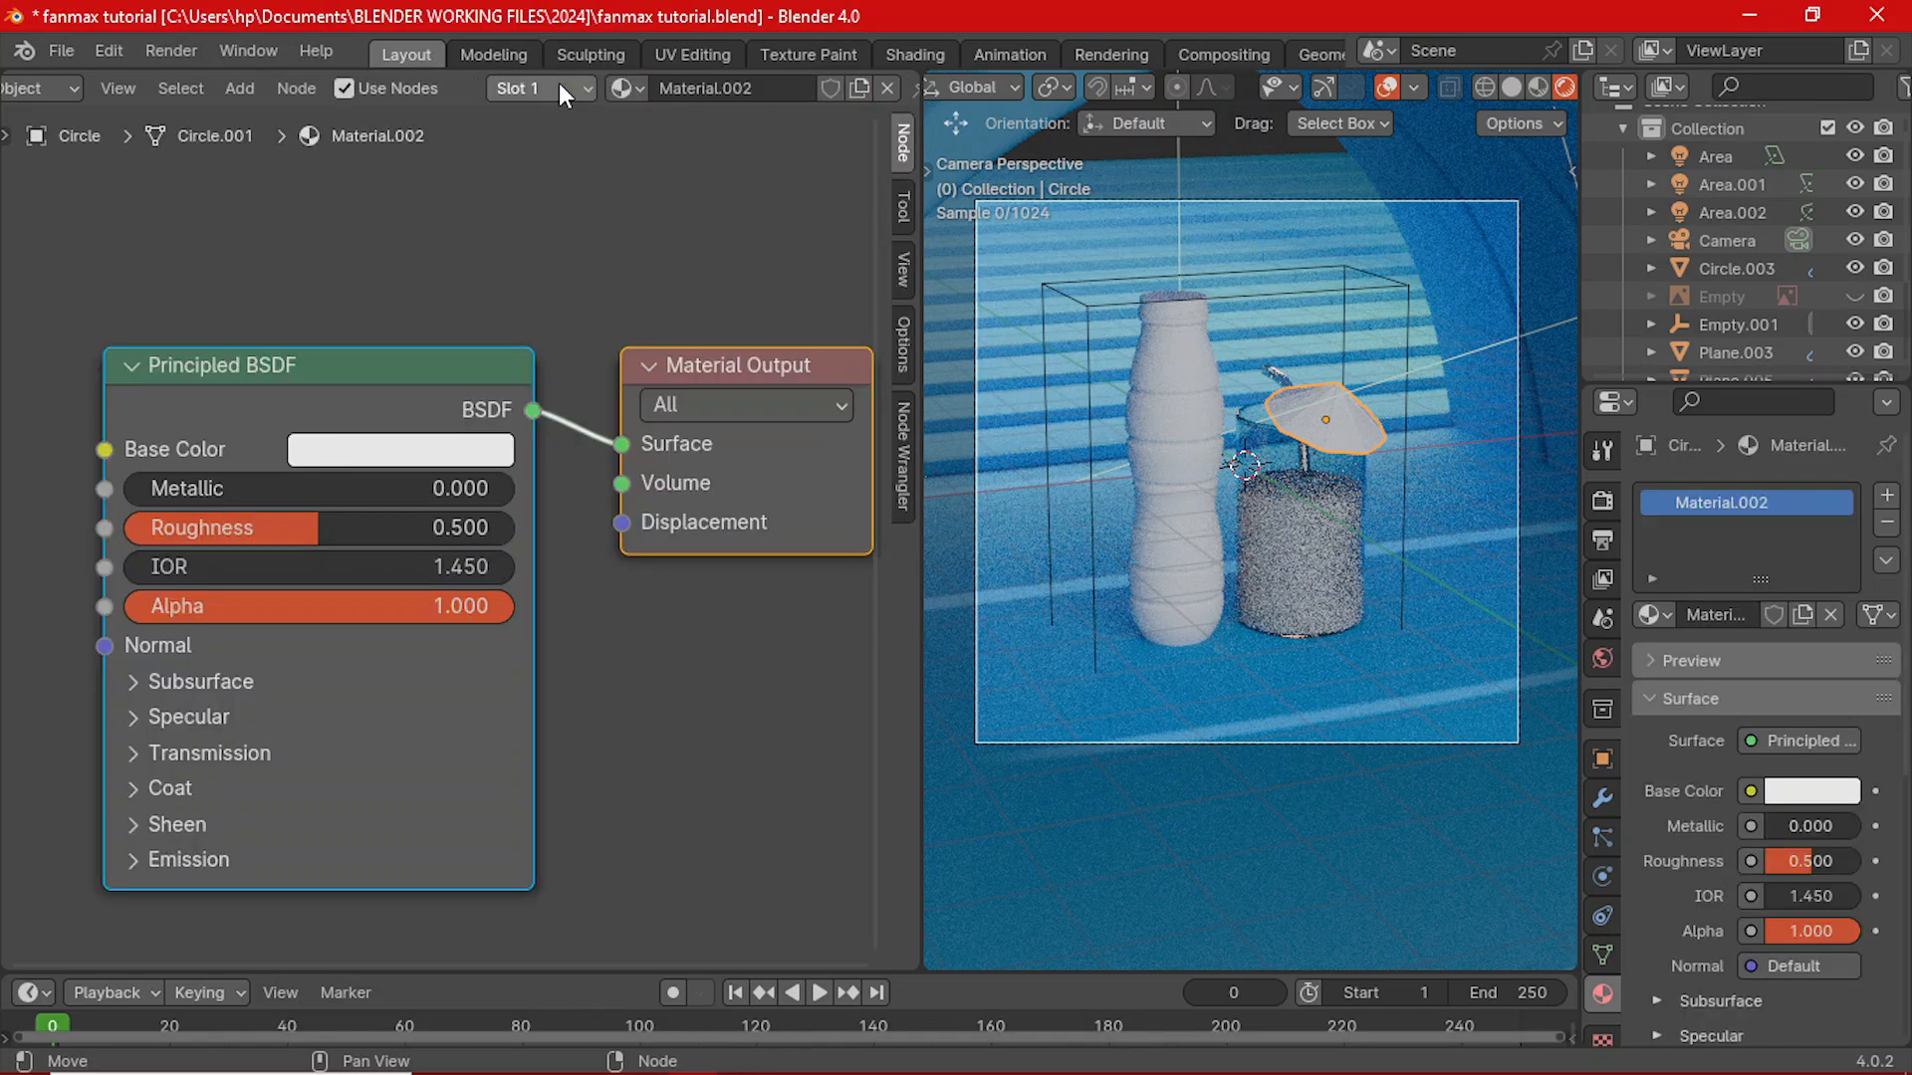
pyautogui.doubleClick(734, 88)
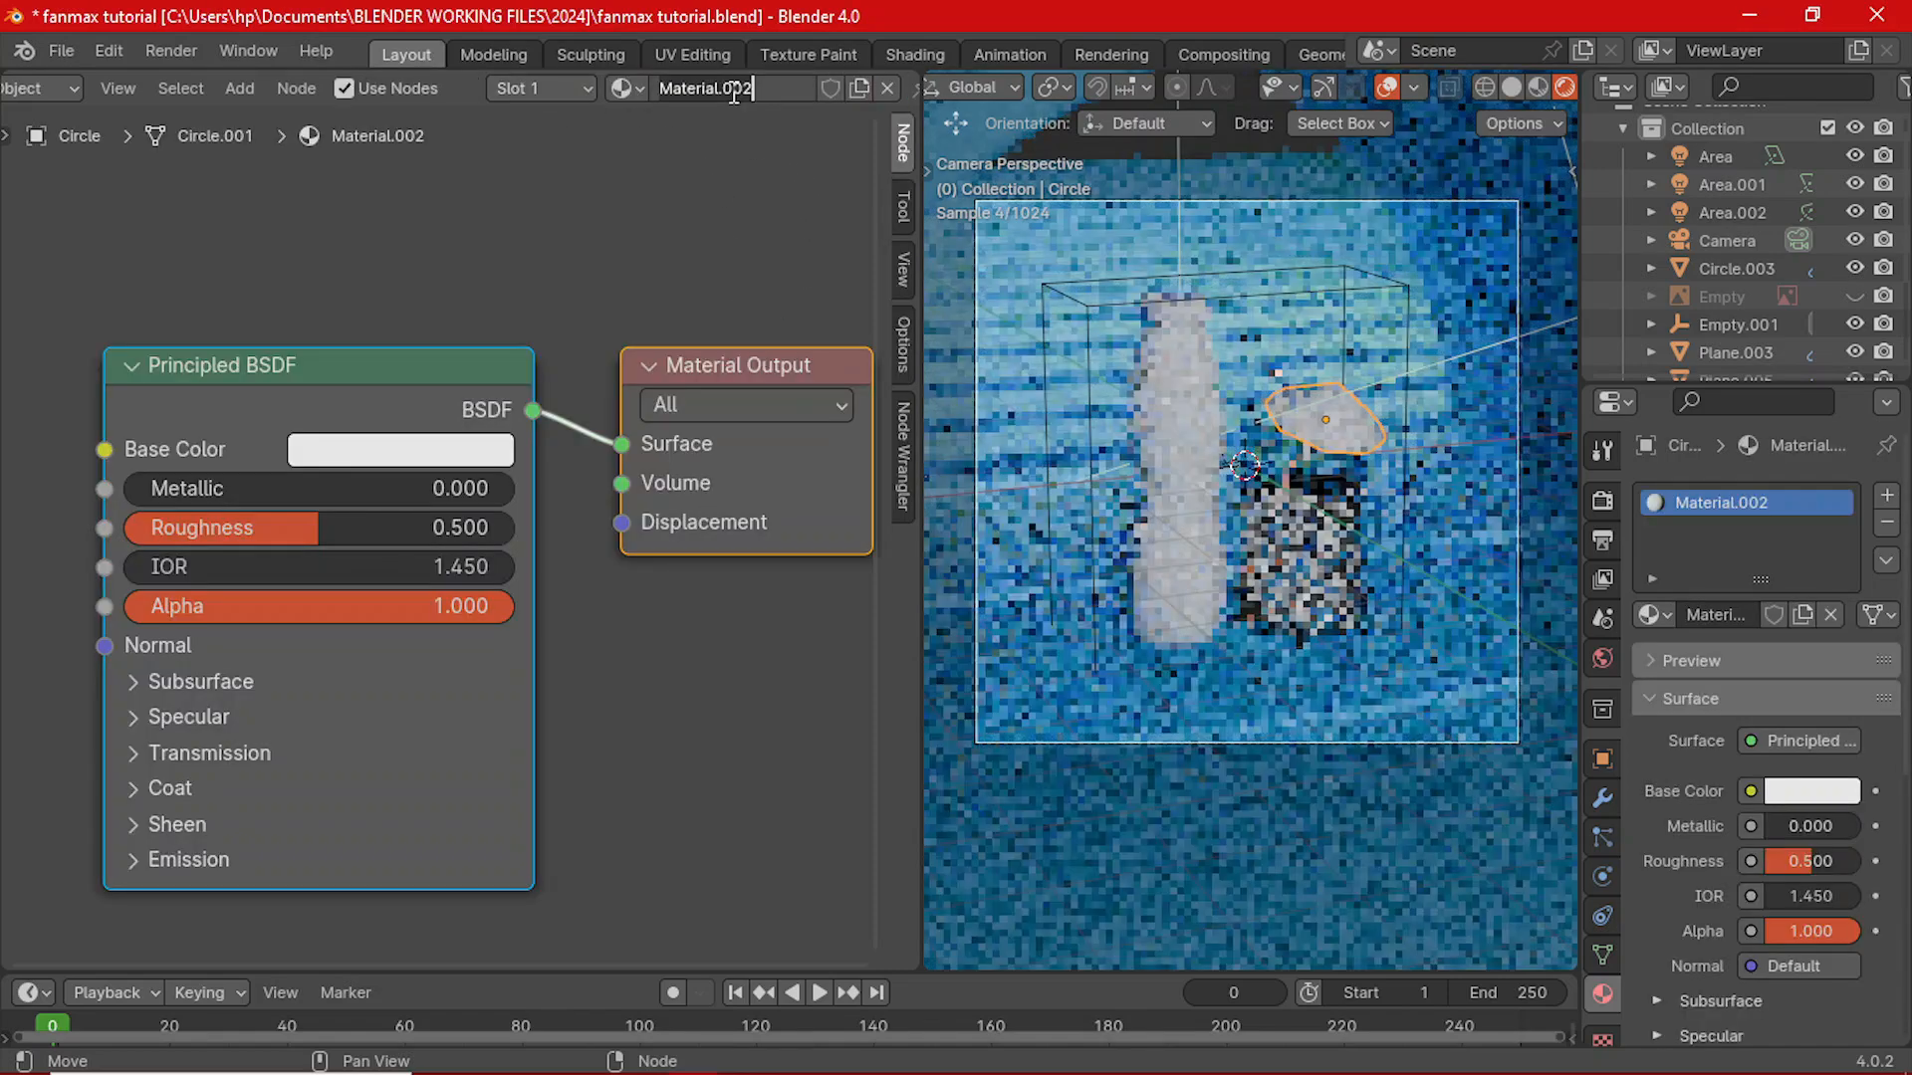
pyautogui.write('umbrella')
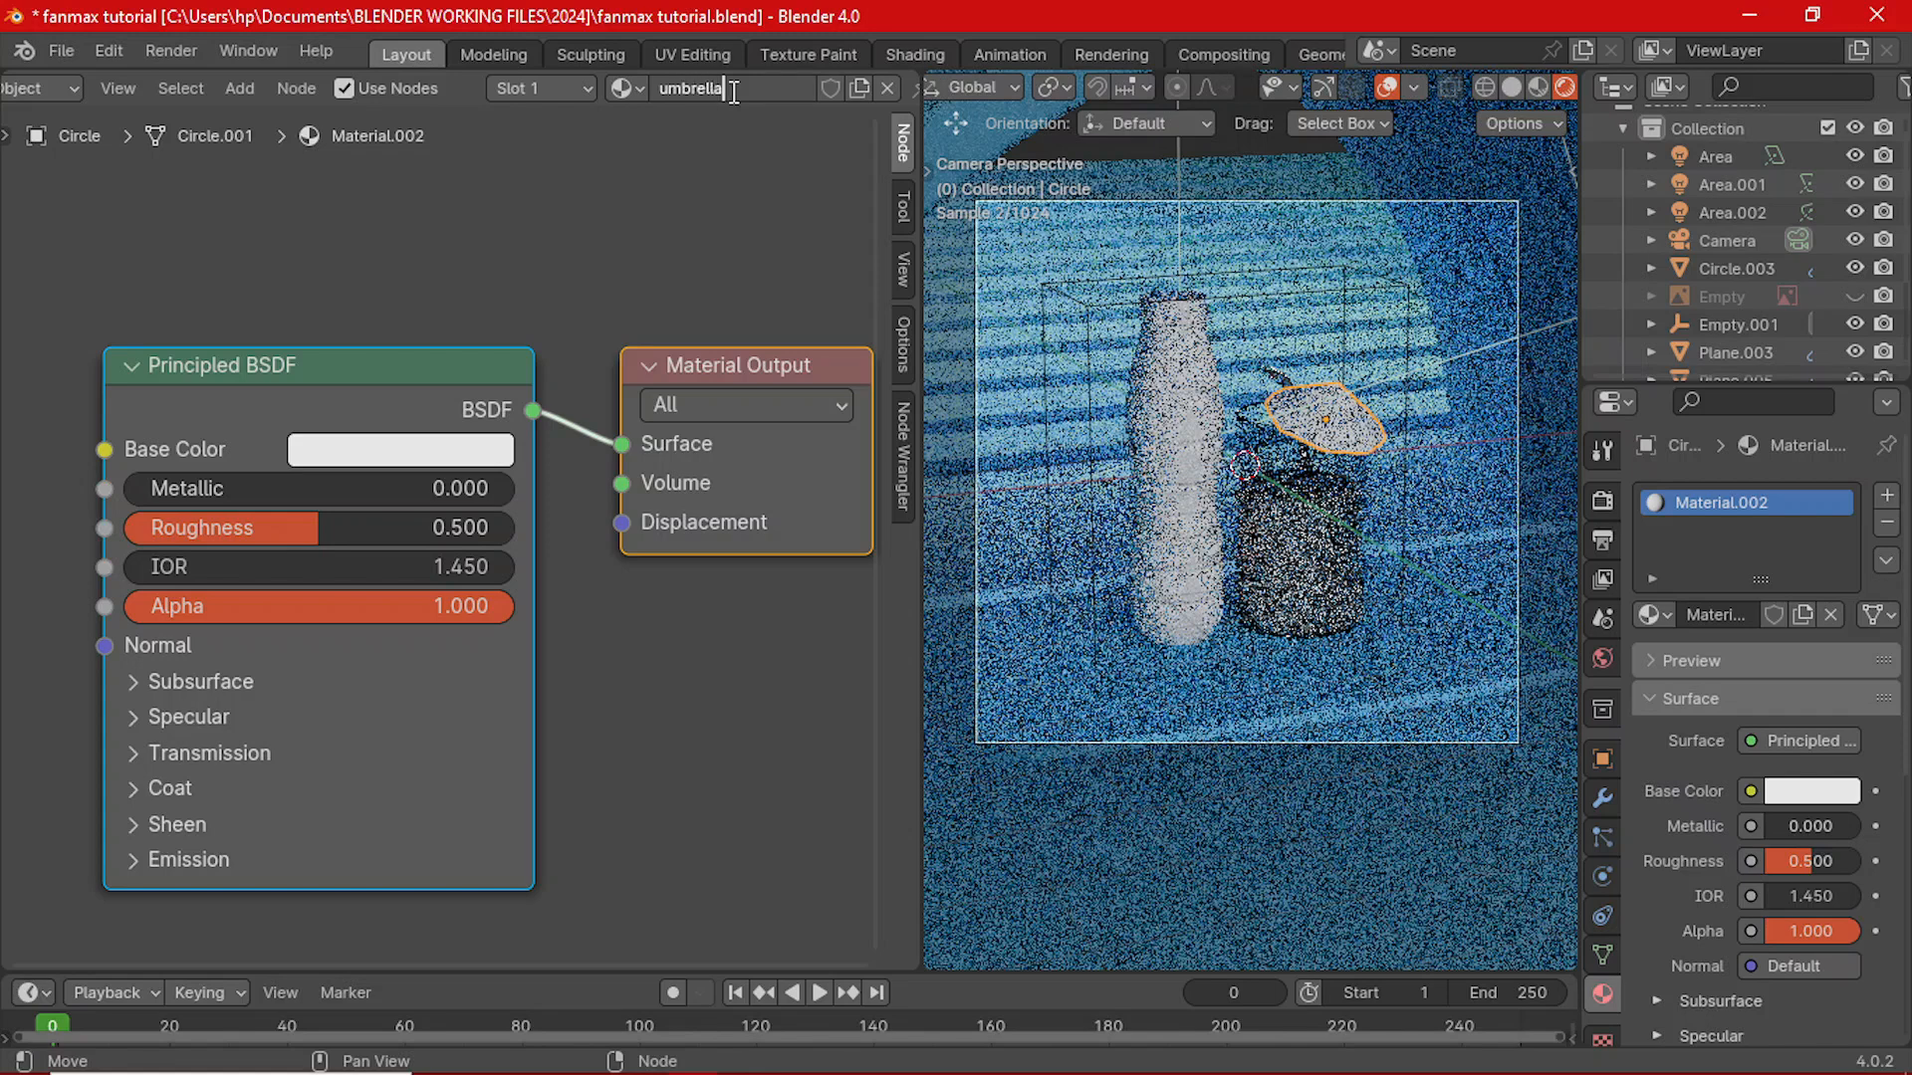
pyautogui.press('Return')
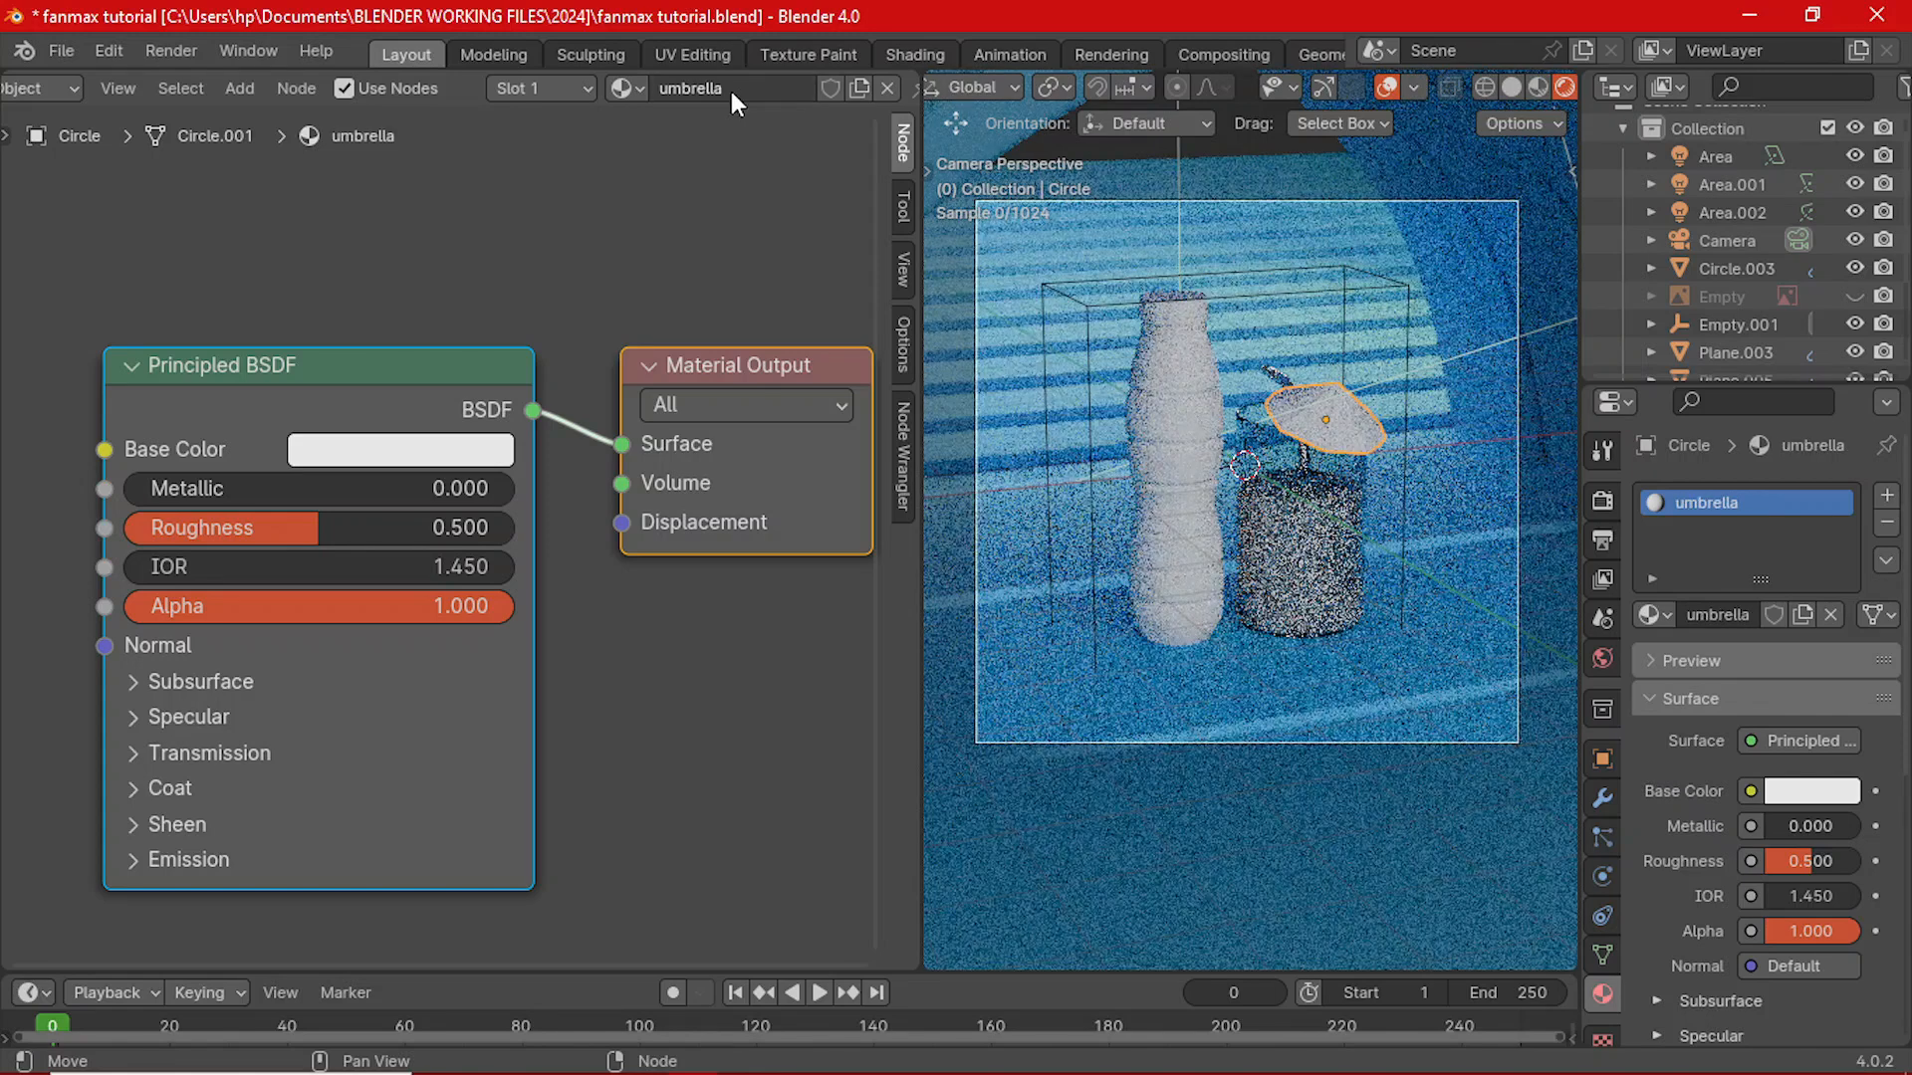
# - Add an Image Texture node beside the Principled BSDF in the umbrella material
pyautogui.scroll(-1, 269, 445)
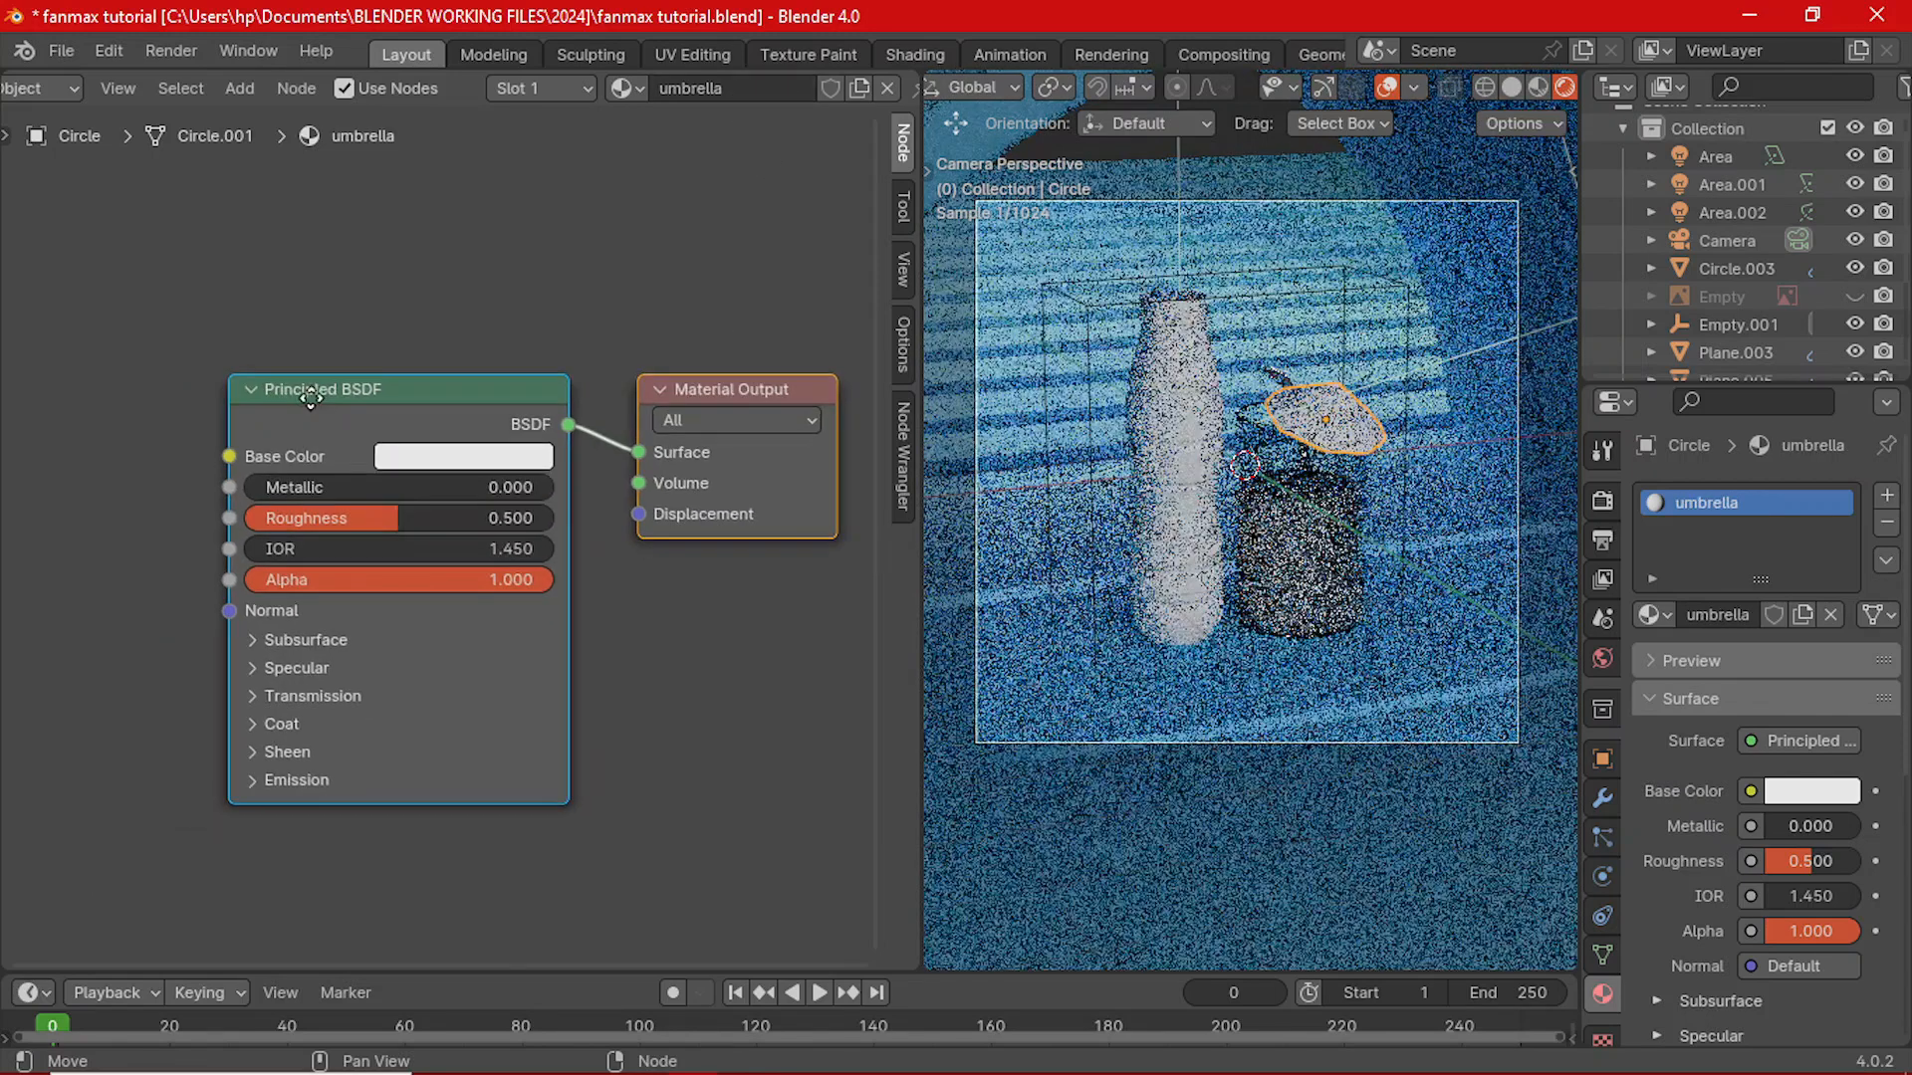
pyautogui.moveTo(251, 377); pyautogui.dragTo(367, 398, button='middle')
pyautogui.hotkey('shift', 'a')
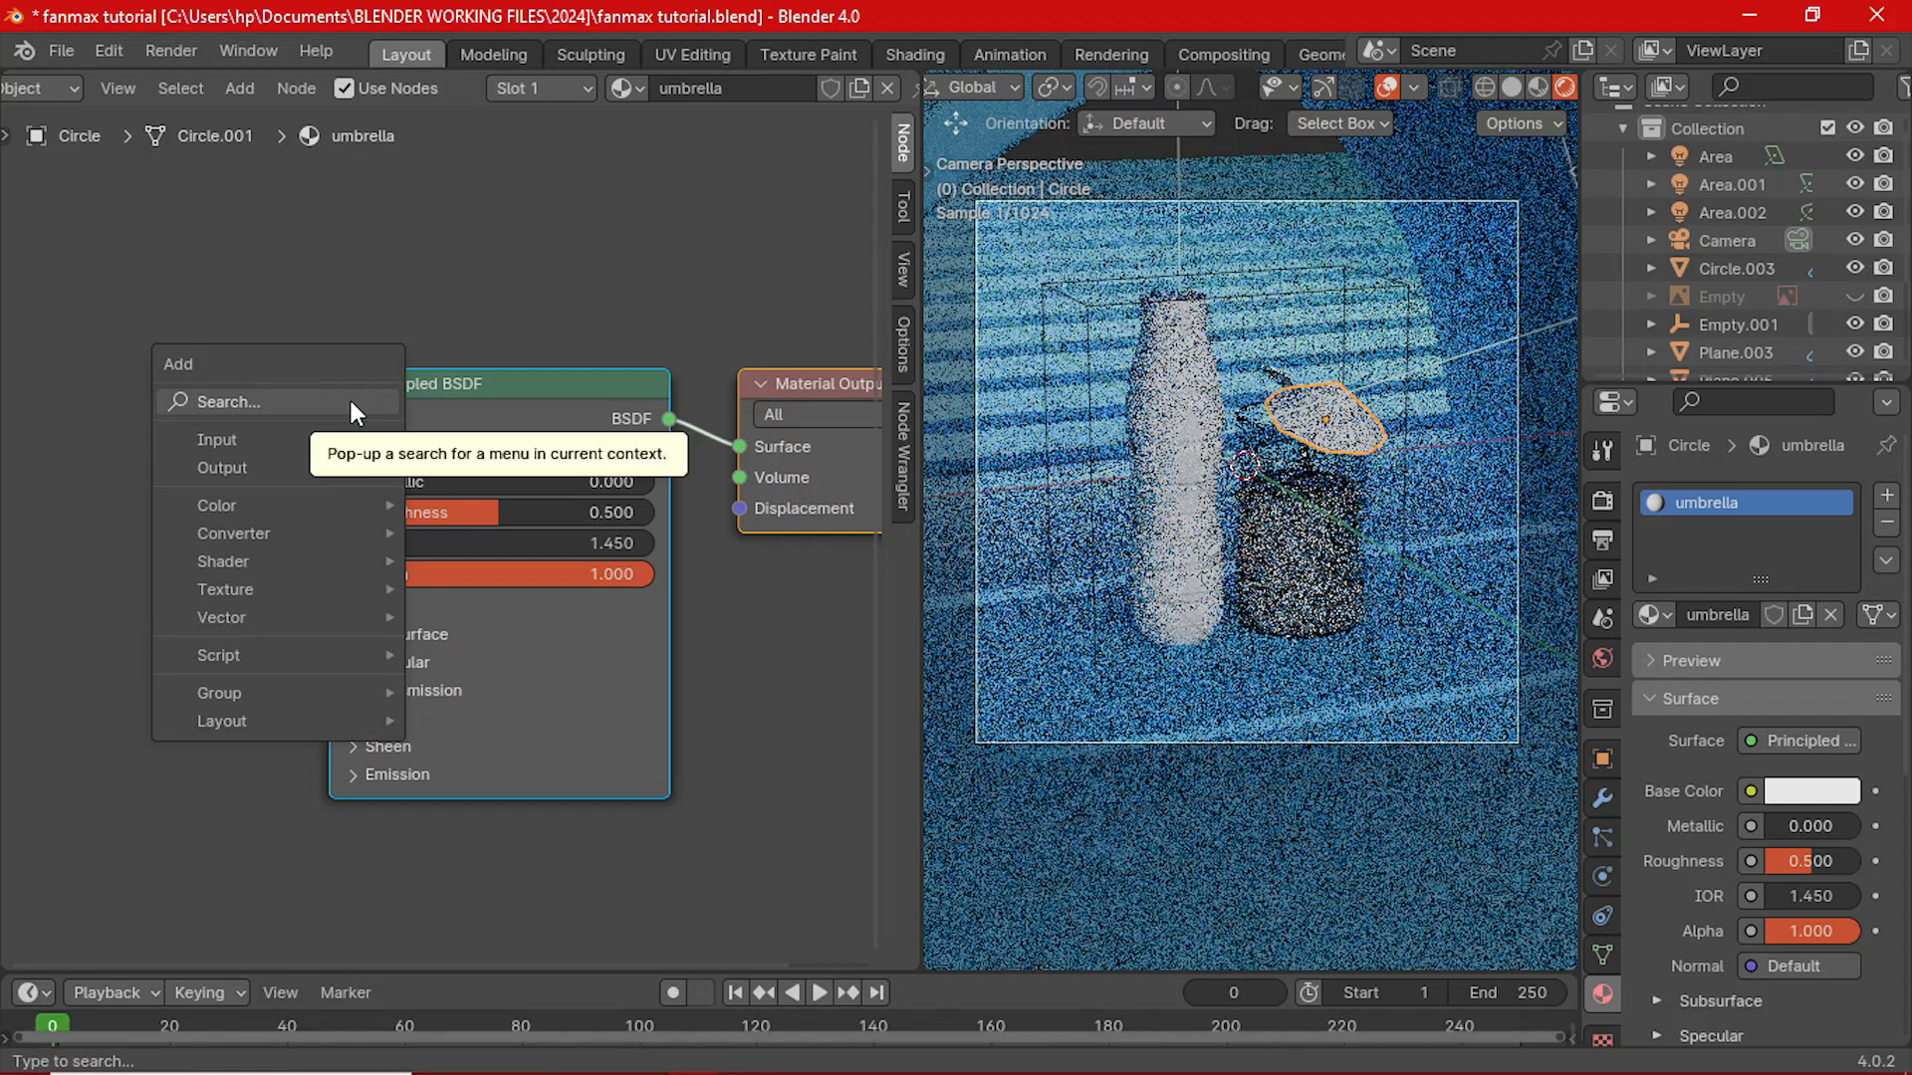
pyautogui.click(350, 400)
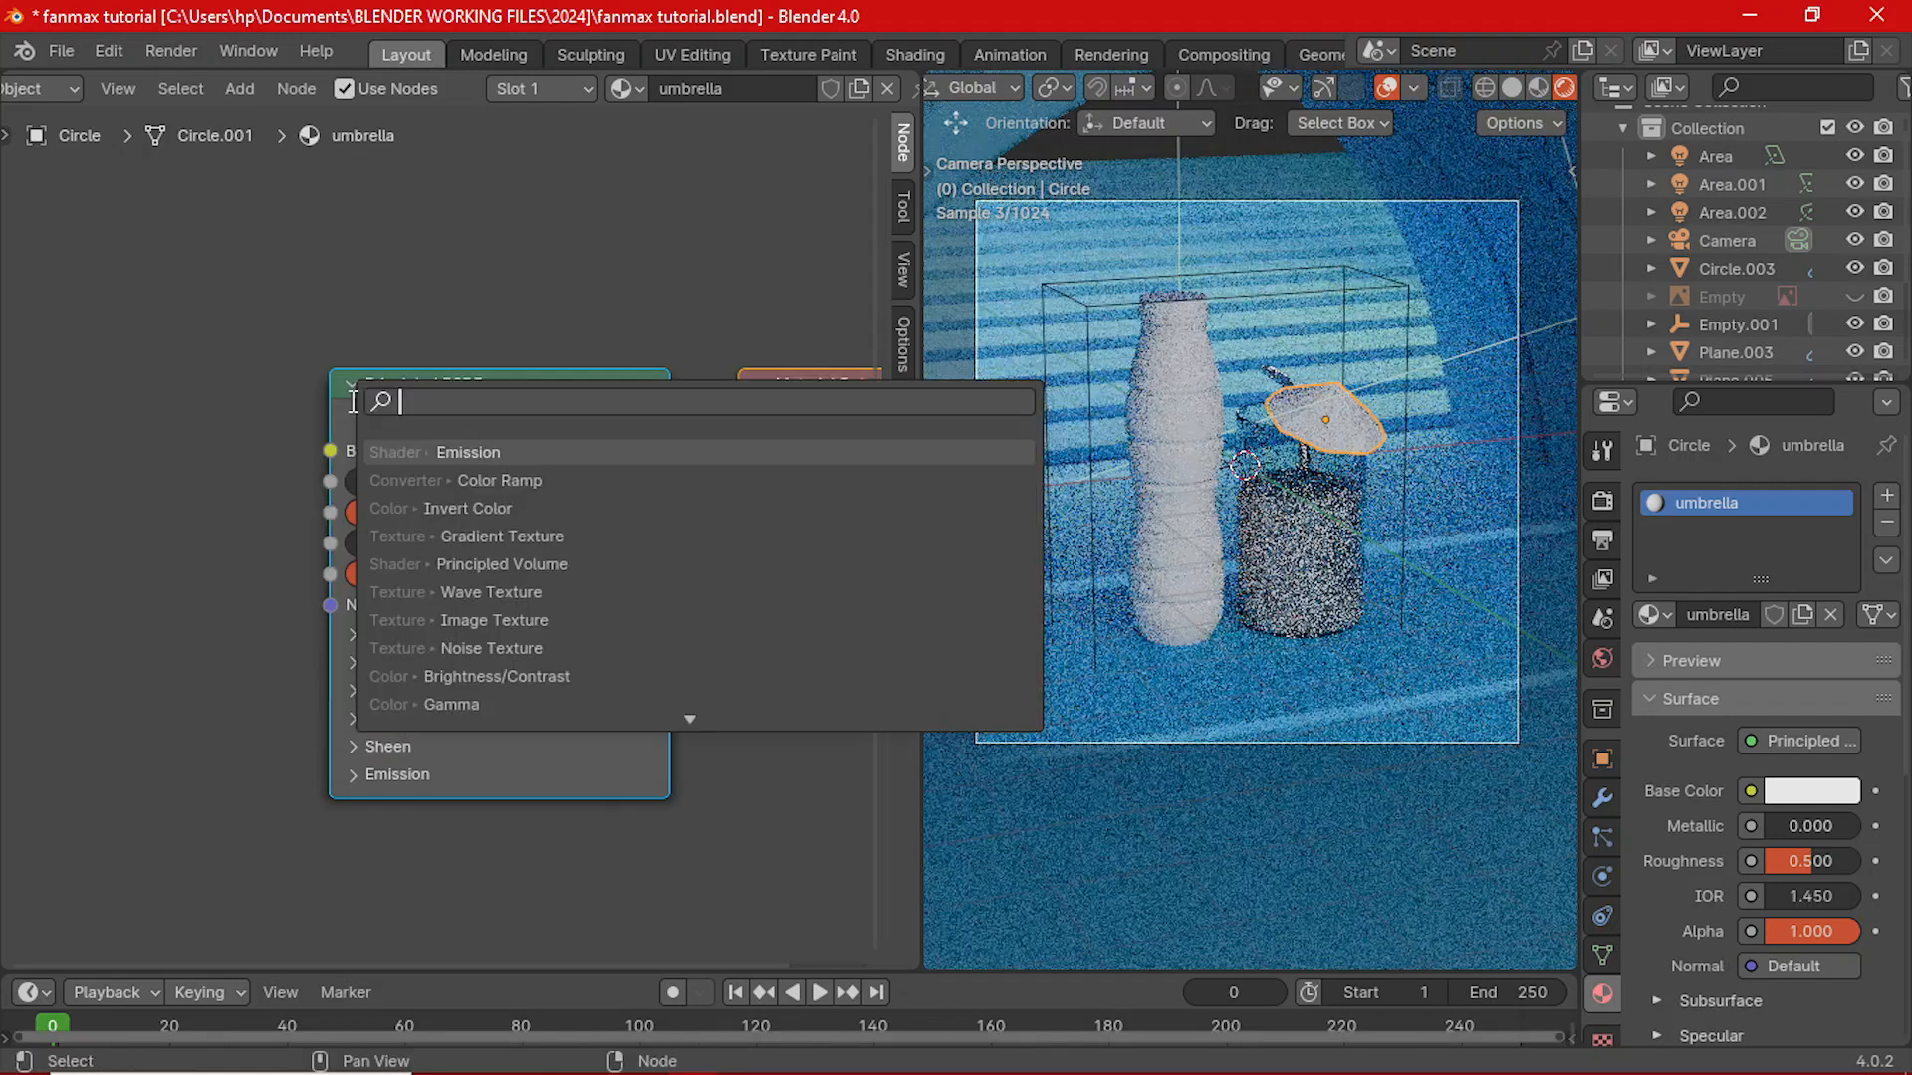
pyautogui.write('image')
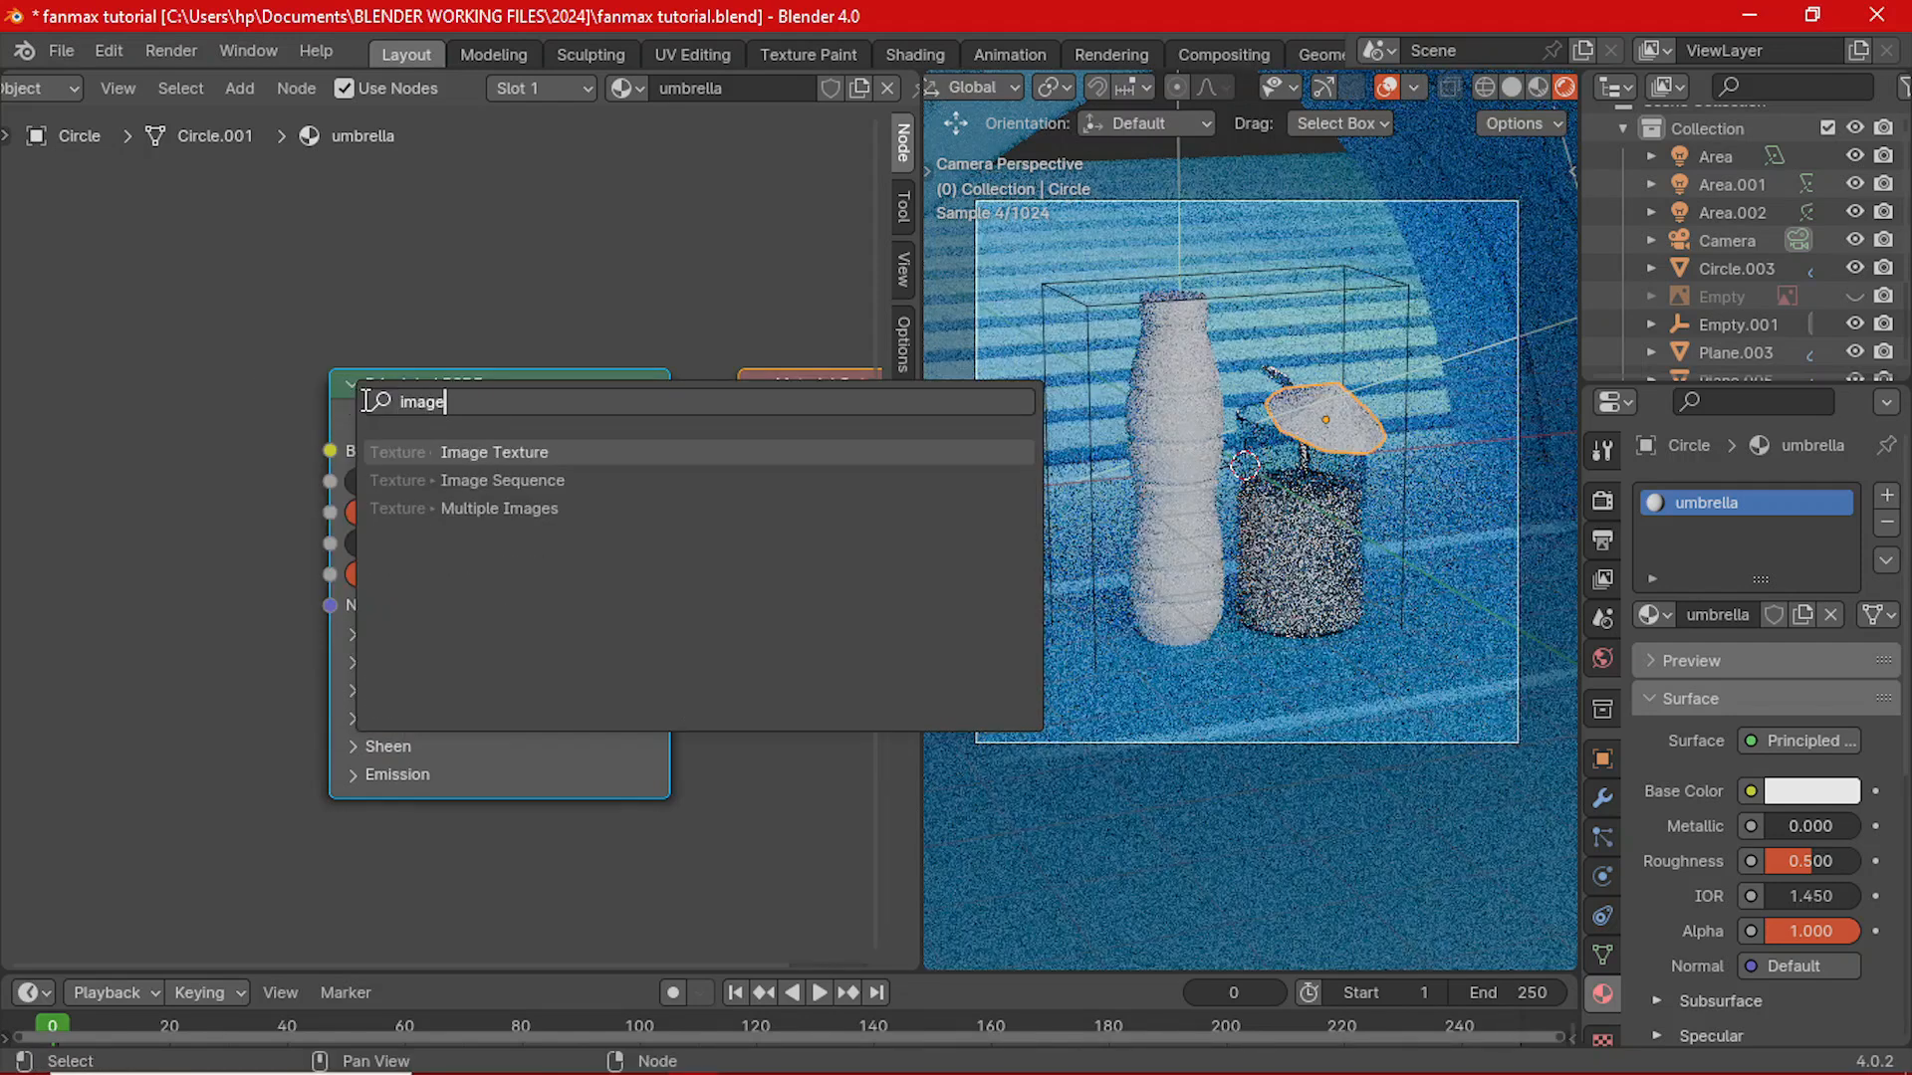
pyautogui.click(452, 454)
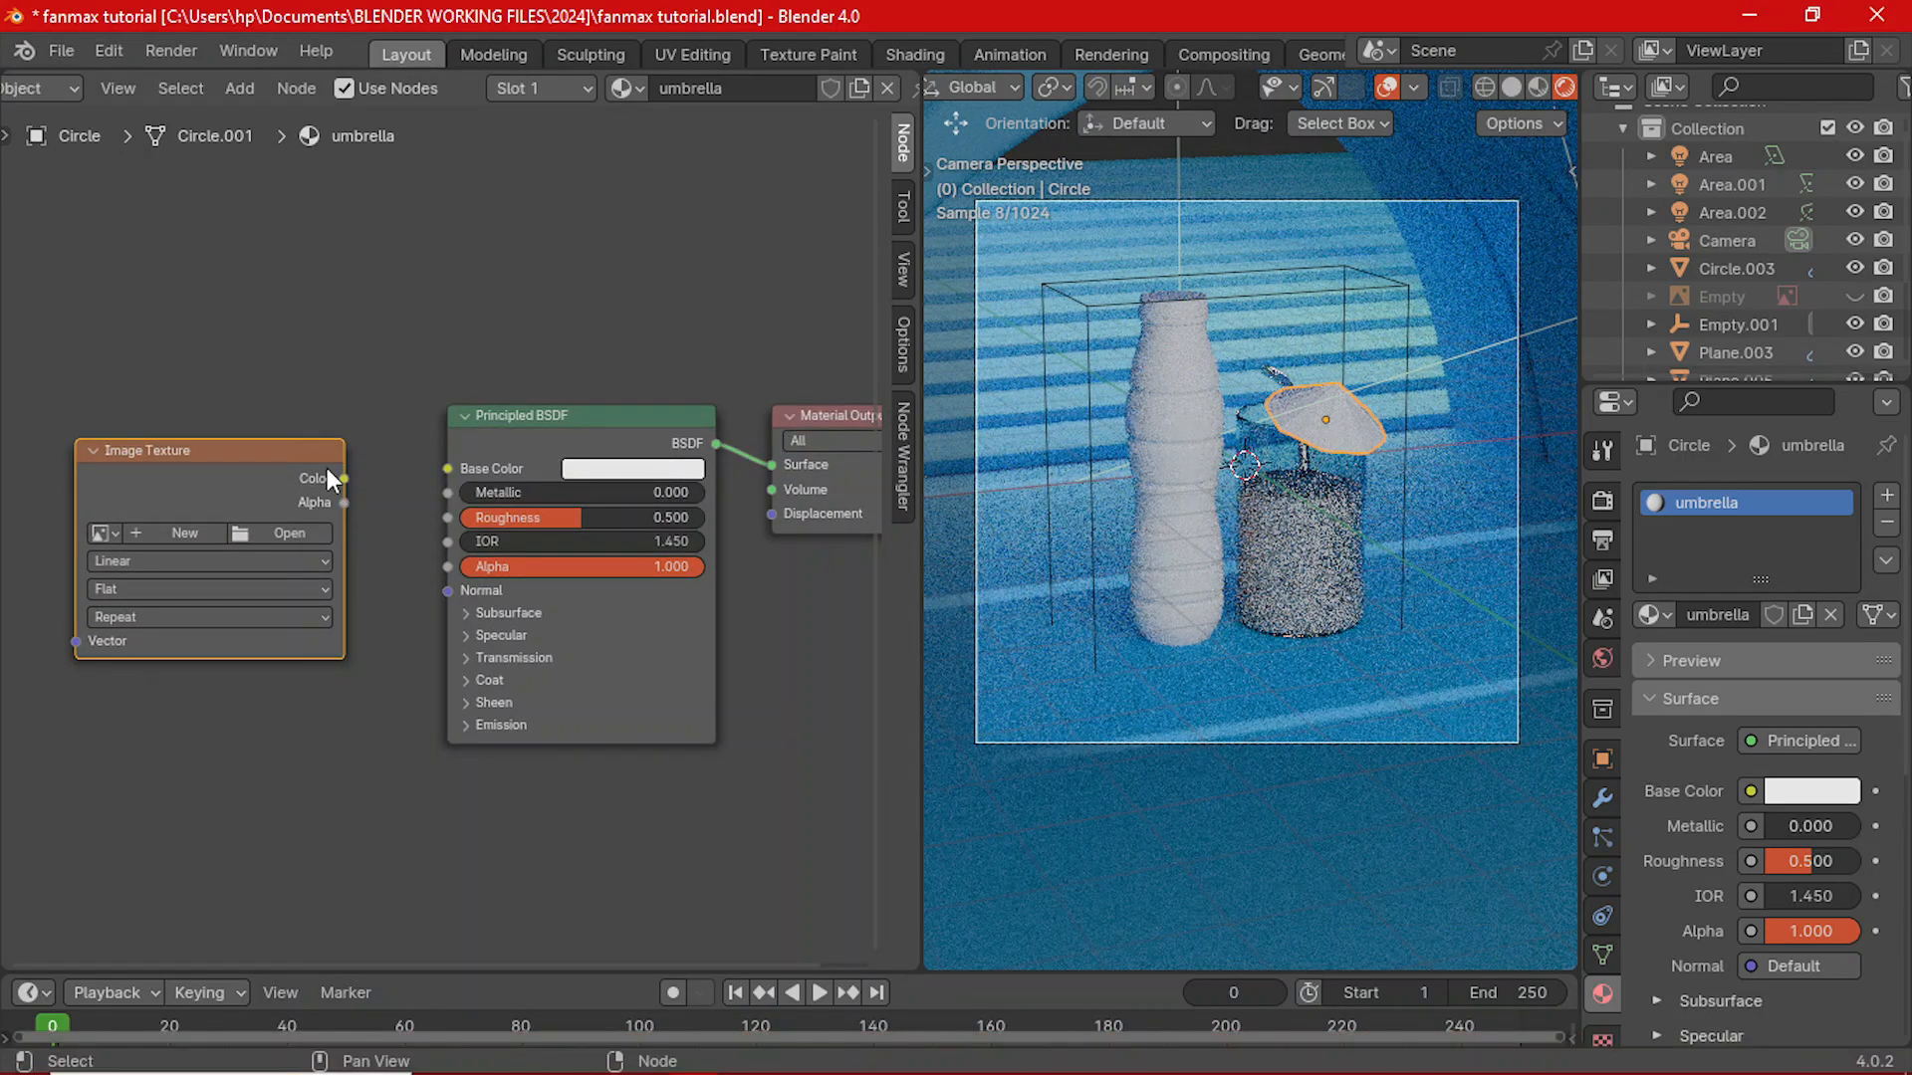
pyautogui.click(227, 456)
# - Load stamping-3389455.jpg from Desktop\DESIGN AND 3D ART\accessories\background images into the umbrella material's Image Texture node
pyautogui.moveTo(187, 546); pyautogui.dragTo(295, 536, button='middle')
pyautogui.click(278, 535)
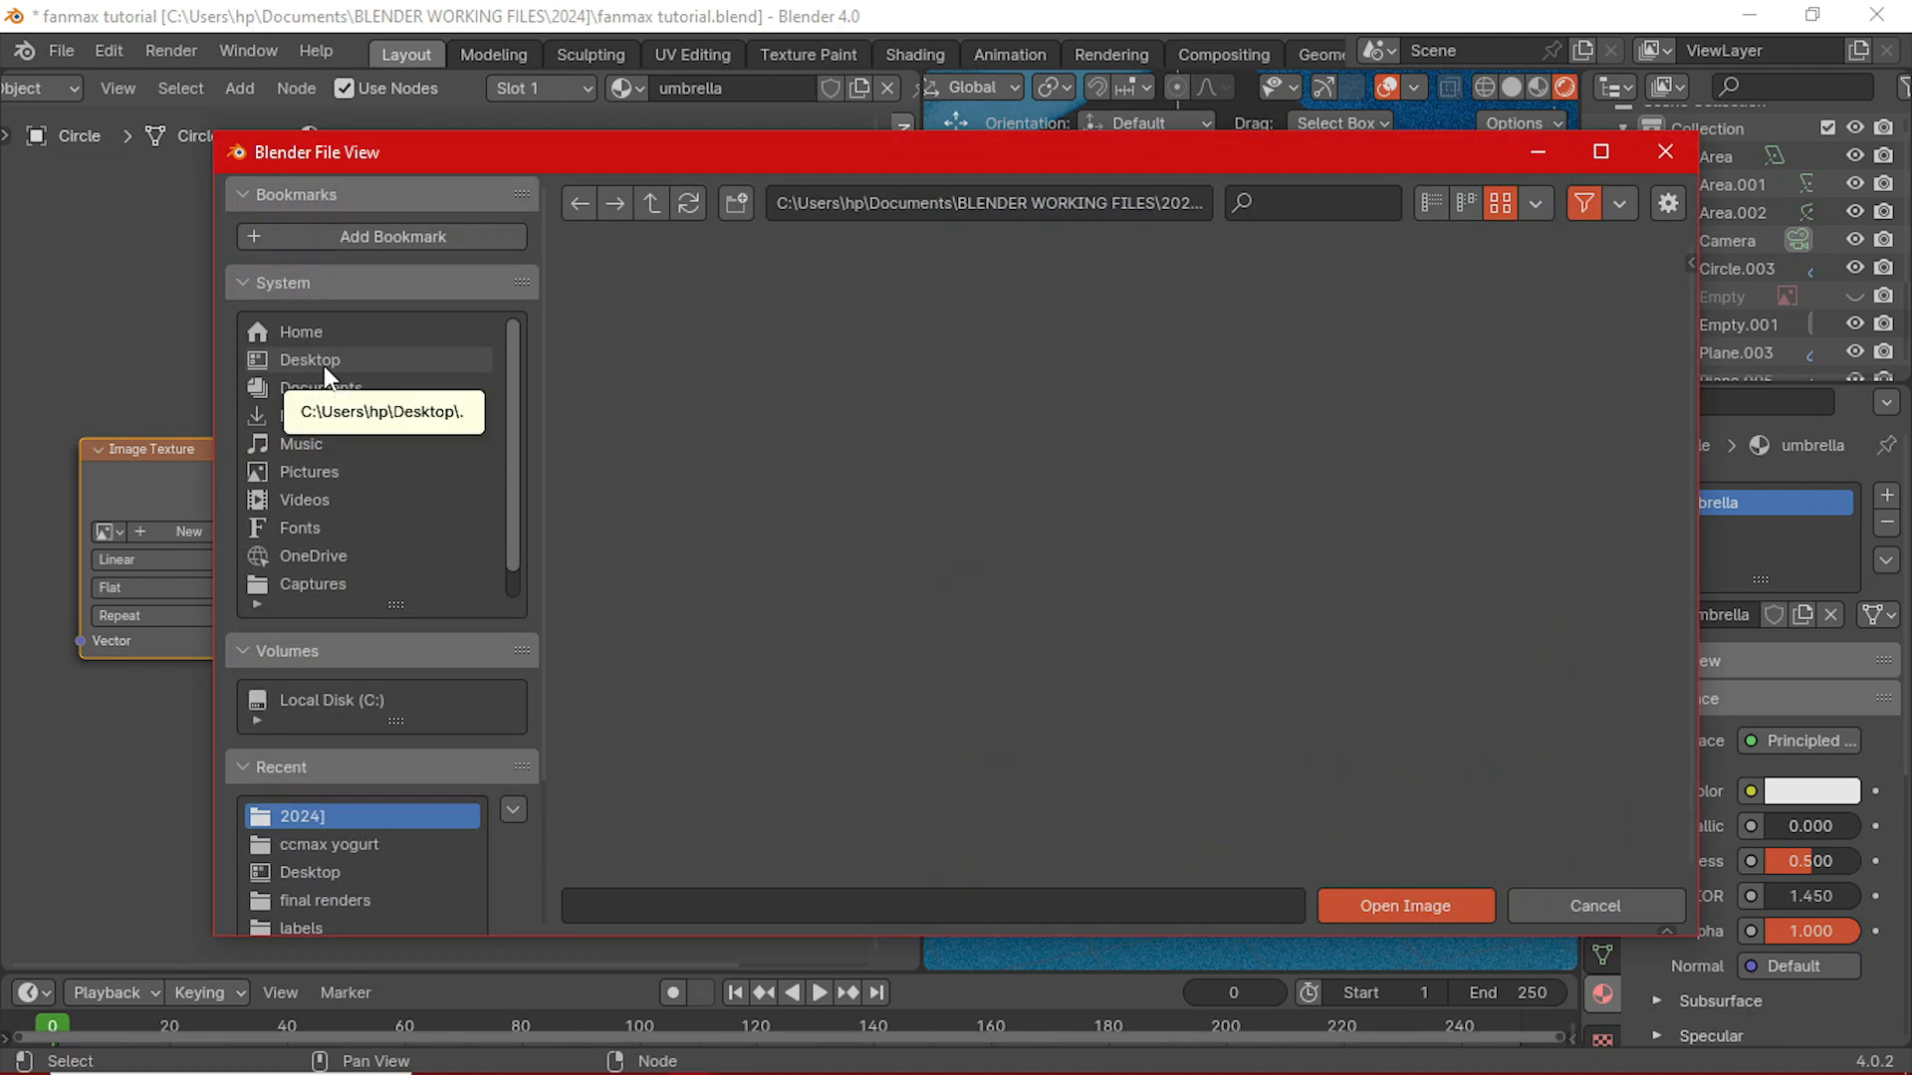
pyautogui.click(326, 363)
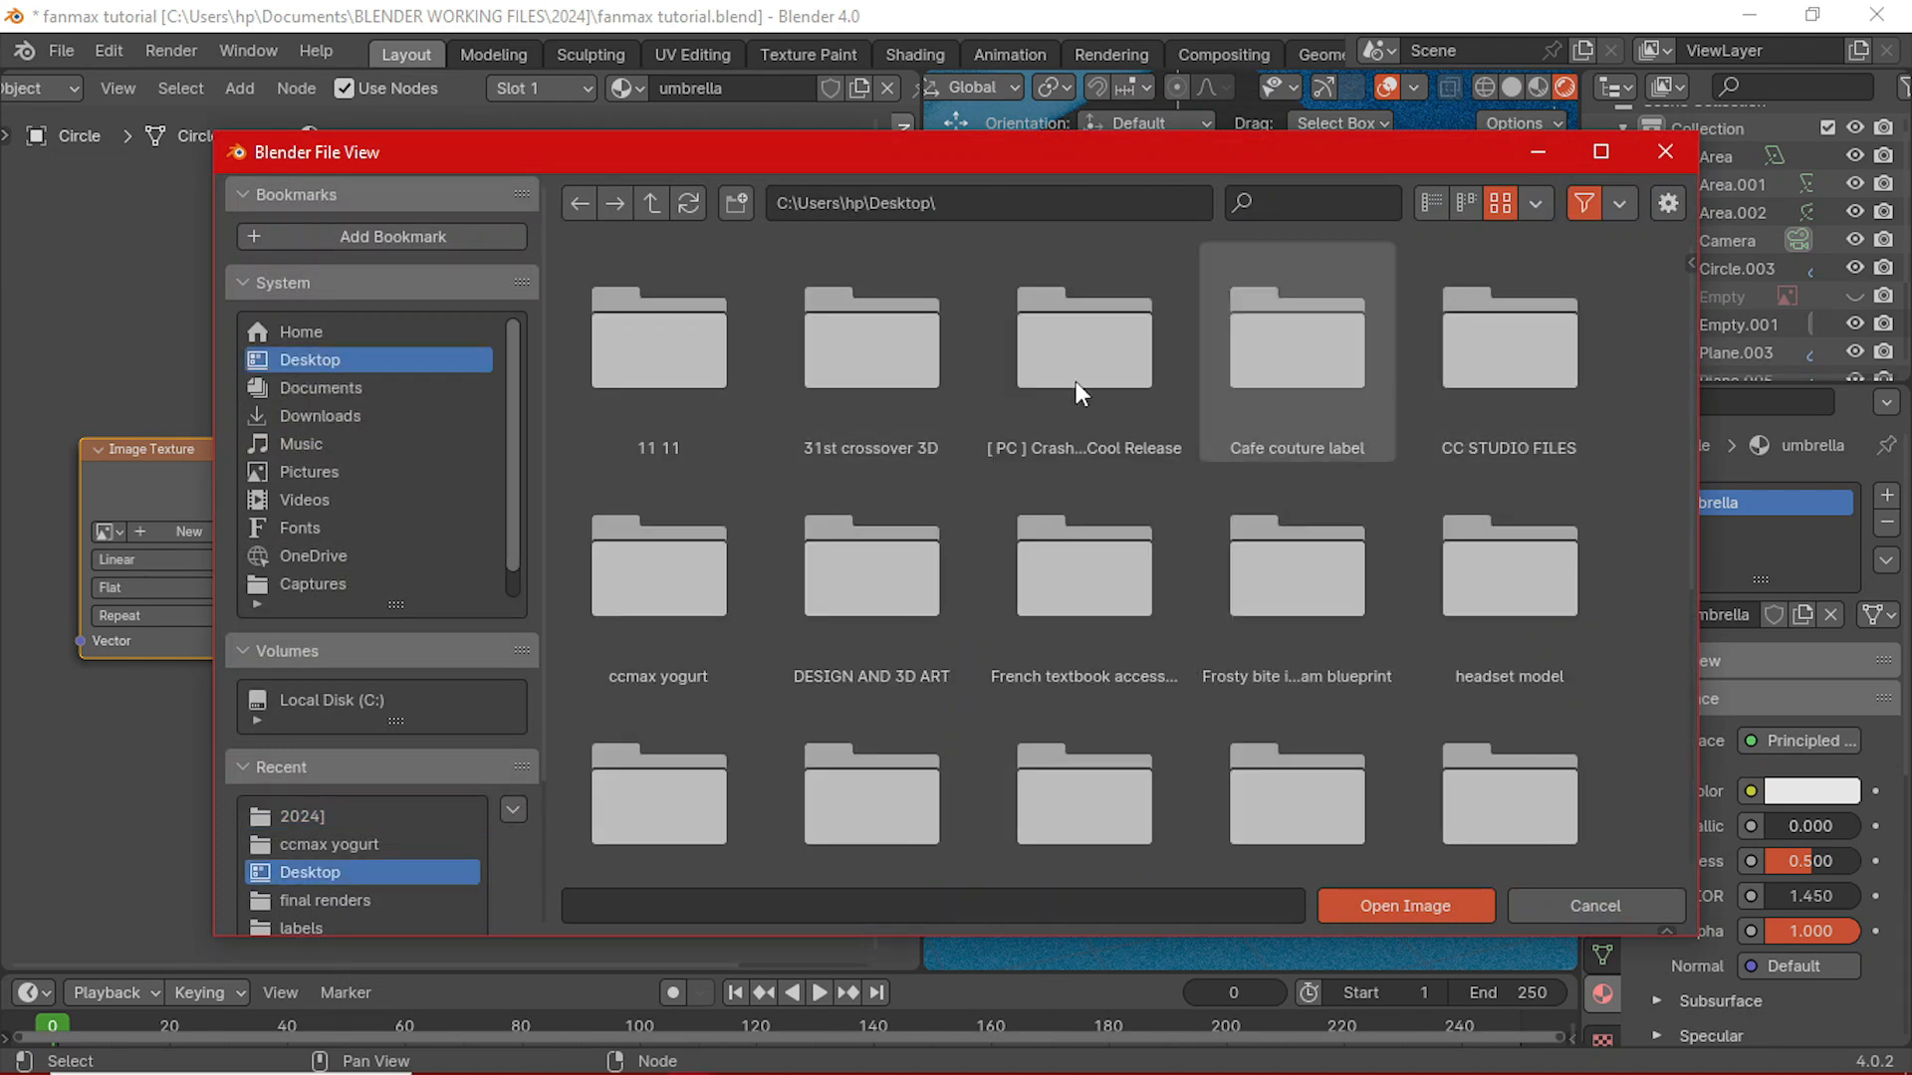
pyautogui.doubleClick(848, 606)
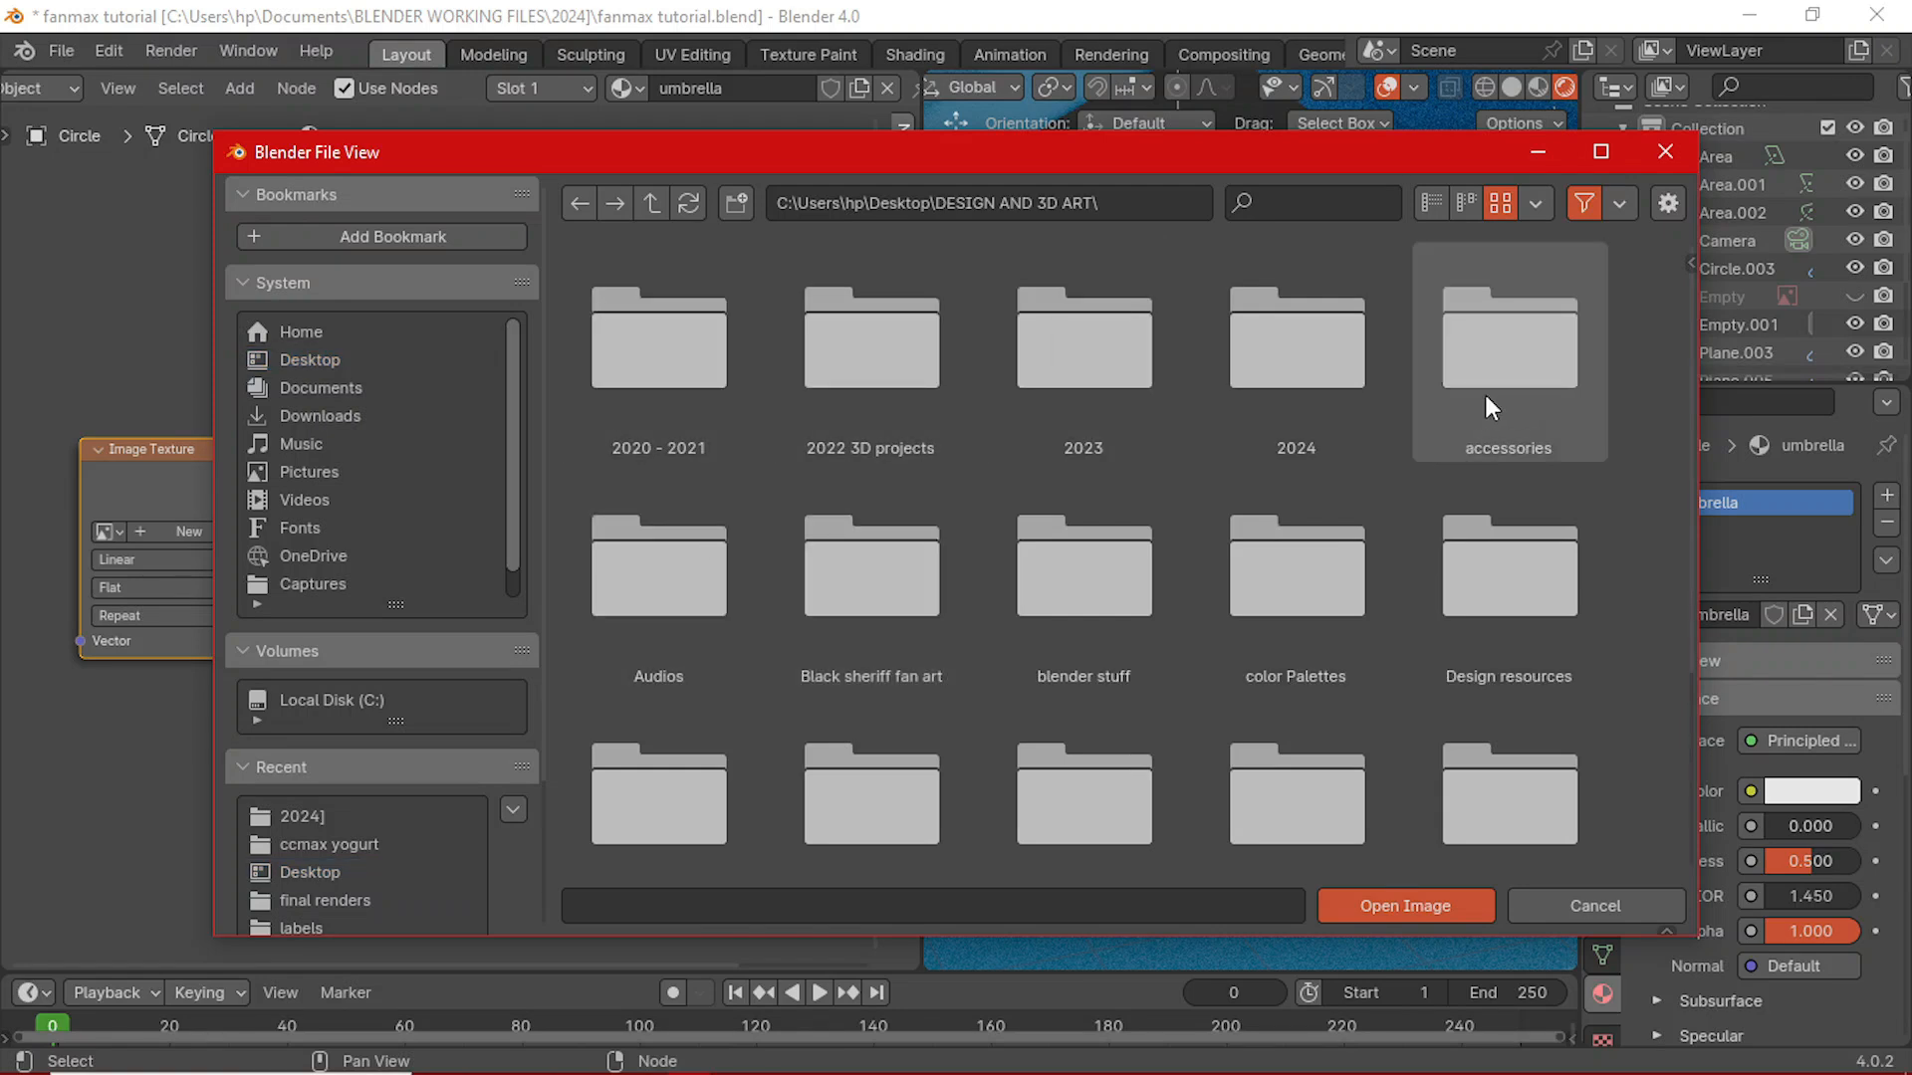
pyautogui.doubleClick(1485, 396)
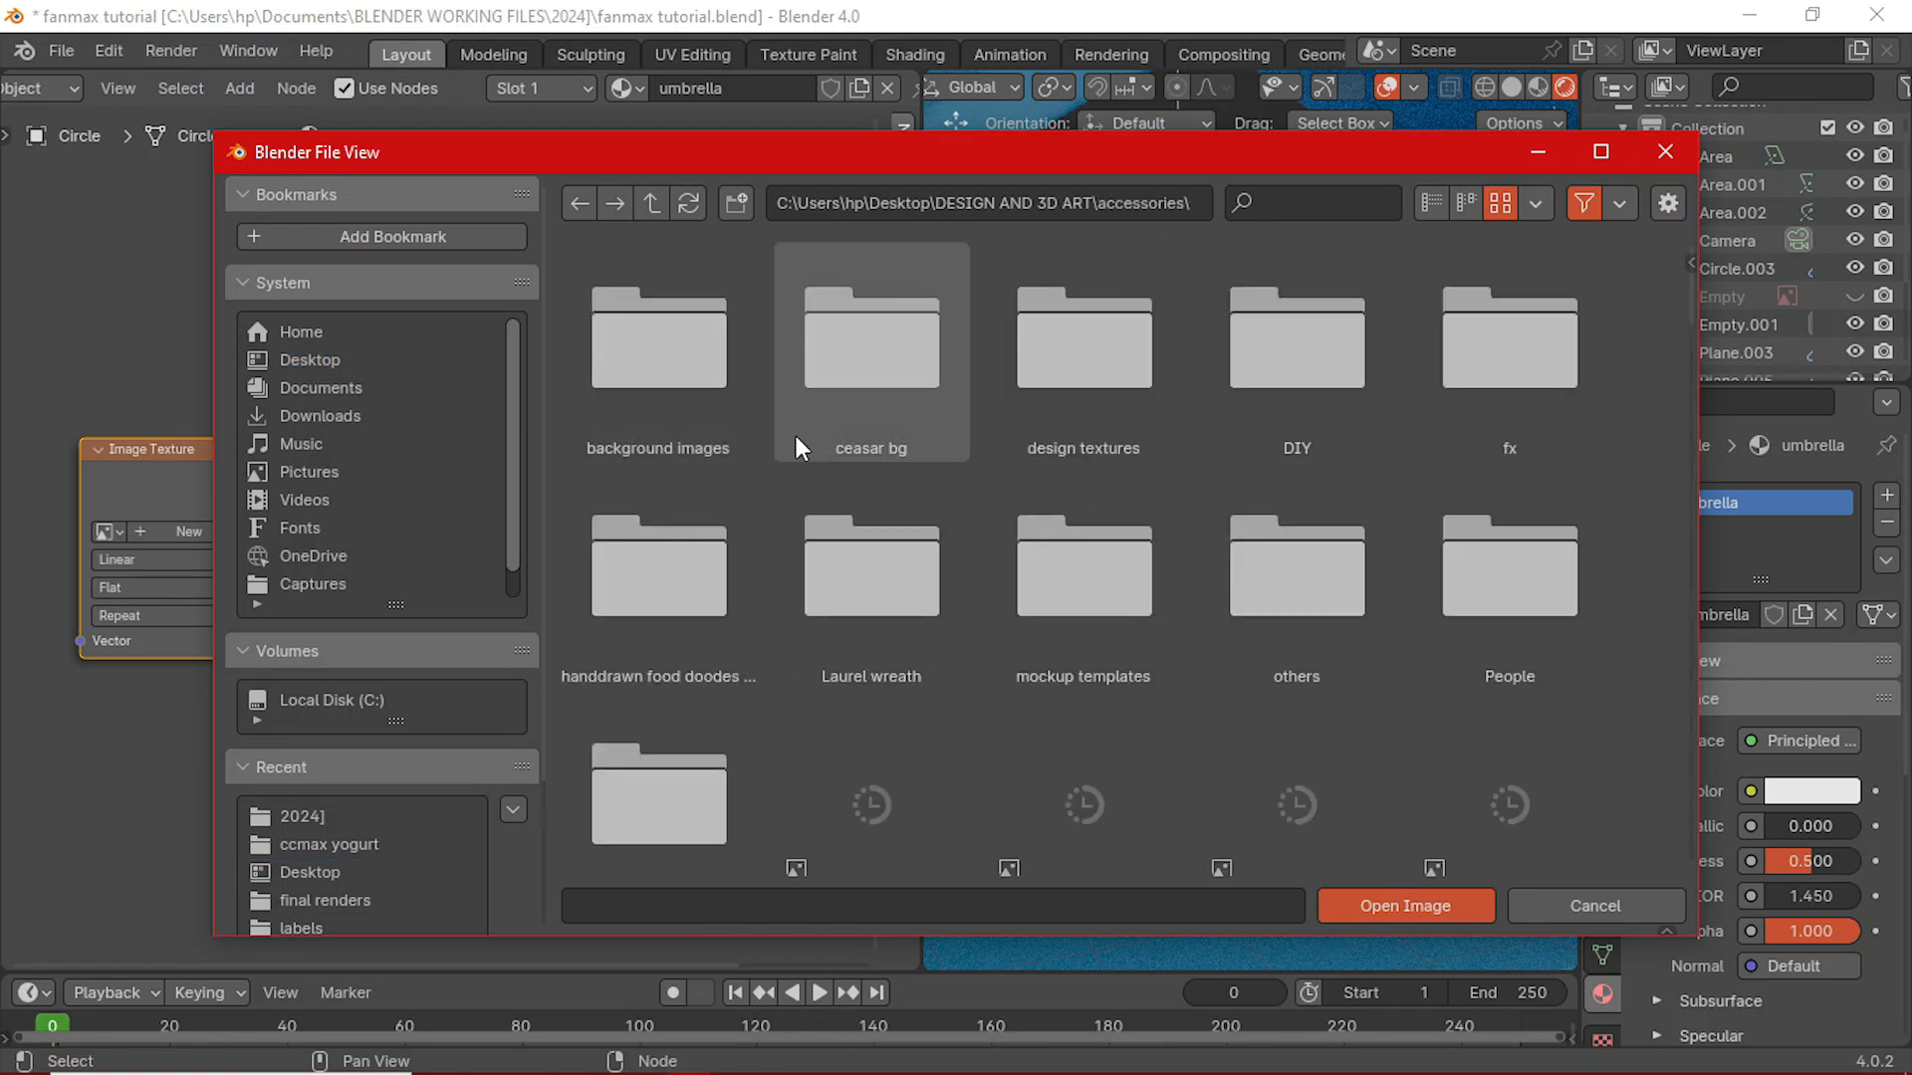
pyautogui.doubleClick(679, 372)
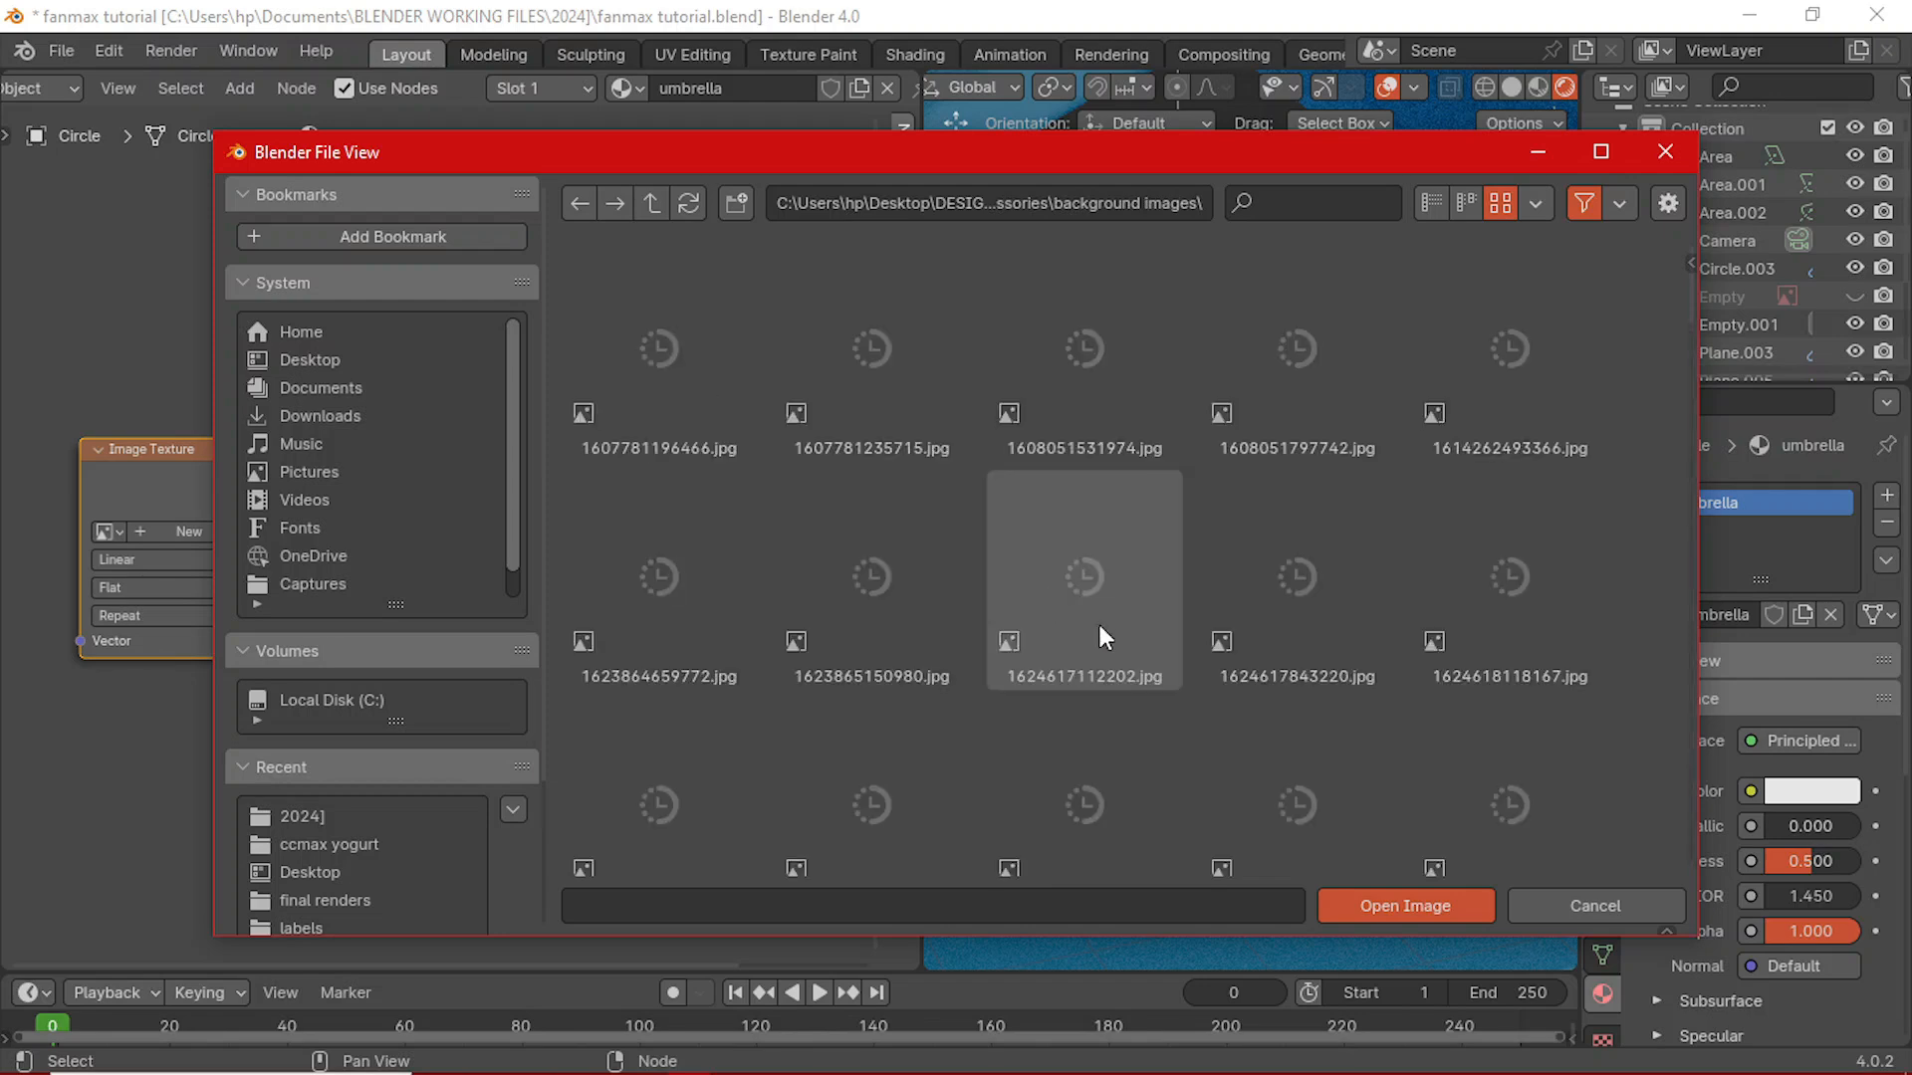
pyautogui.scroll(-15, 1172, 654)
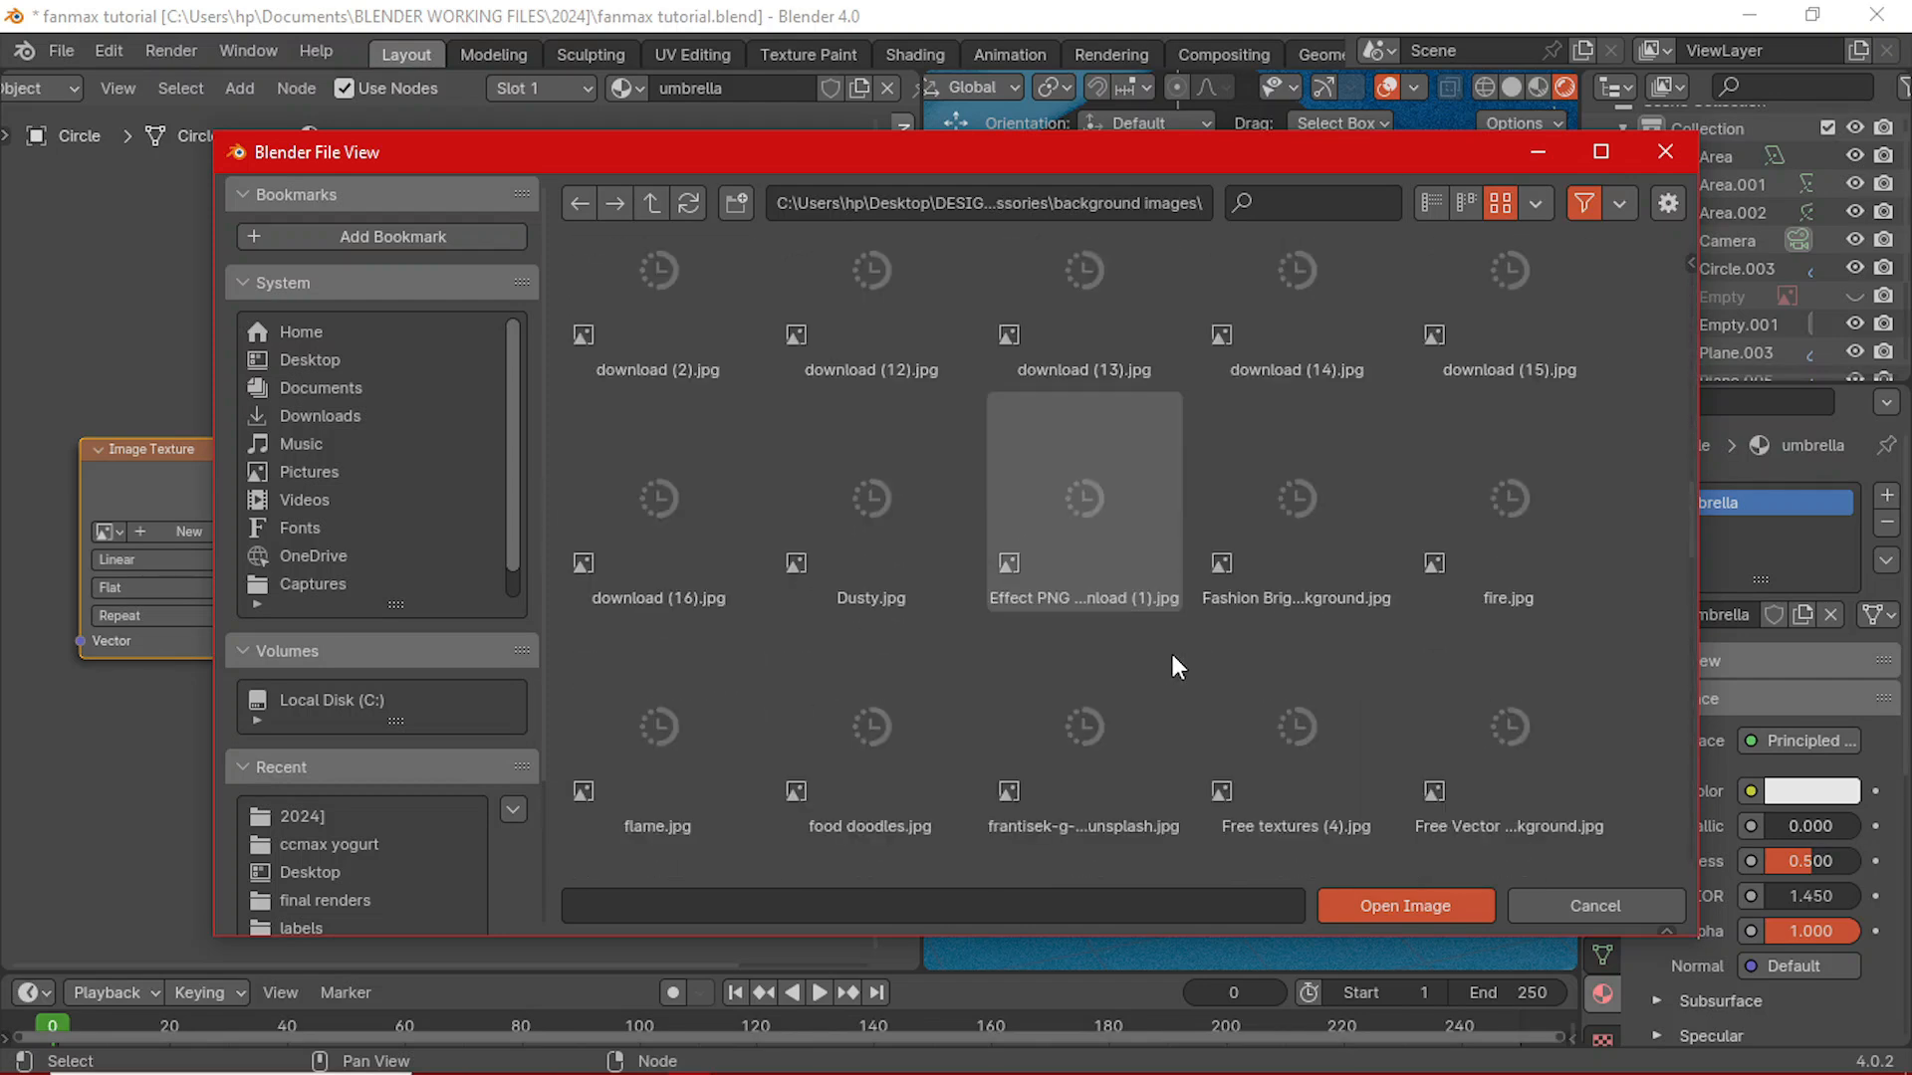
pyautogui.scroll(-10, 1173, 654)
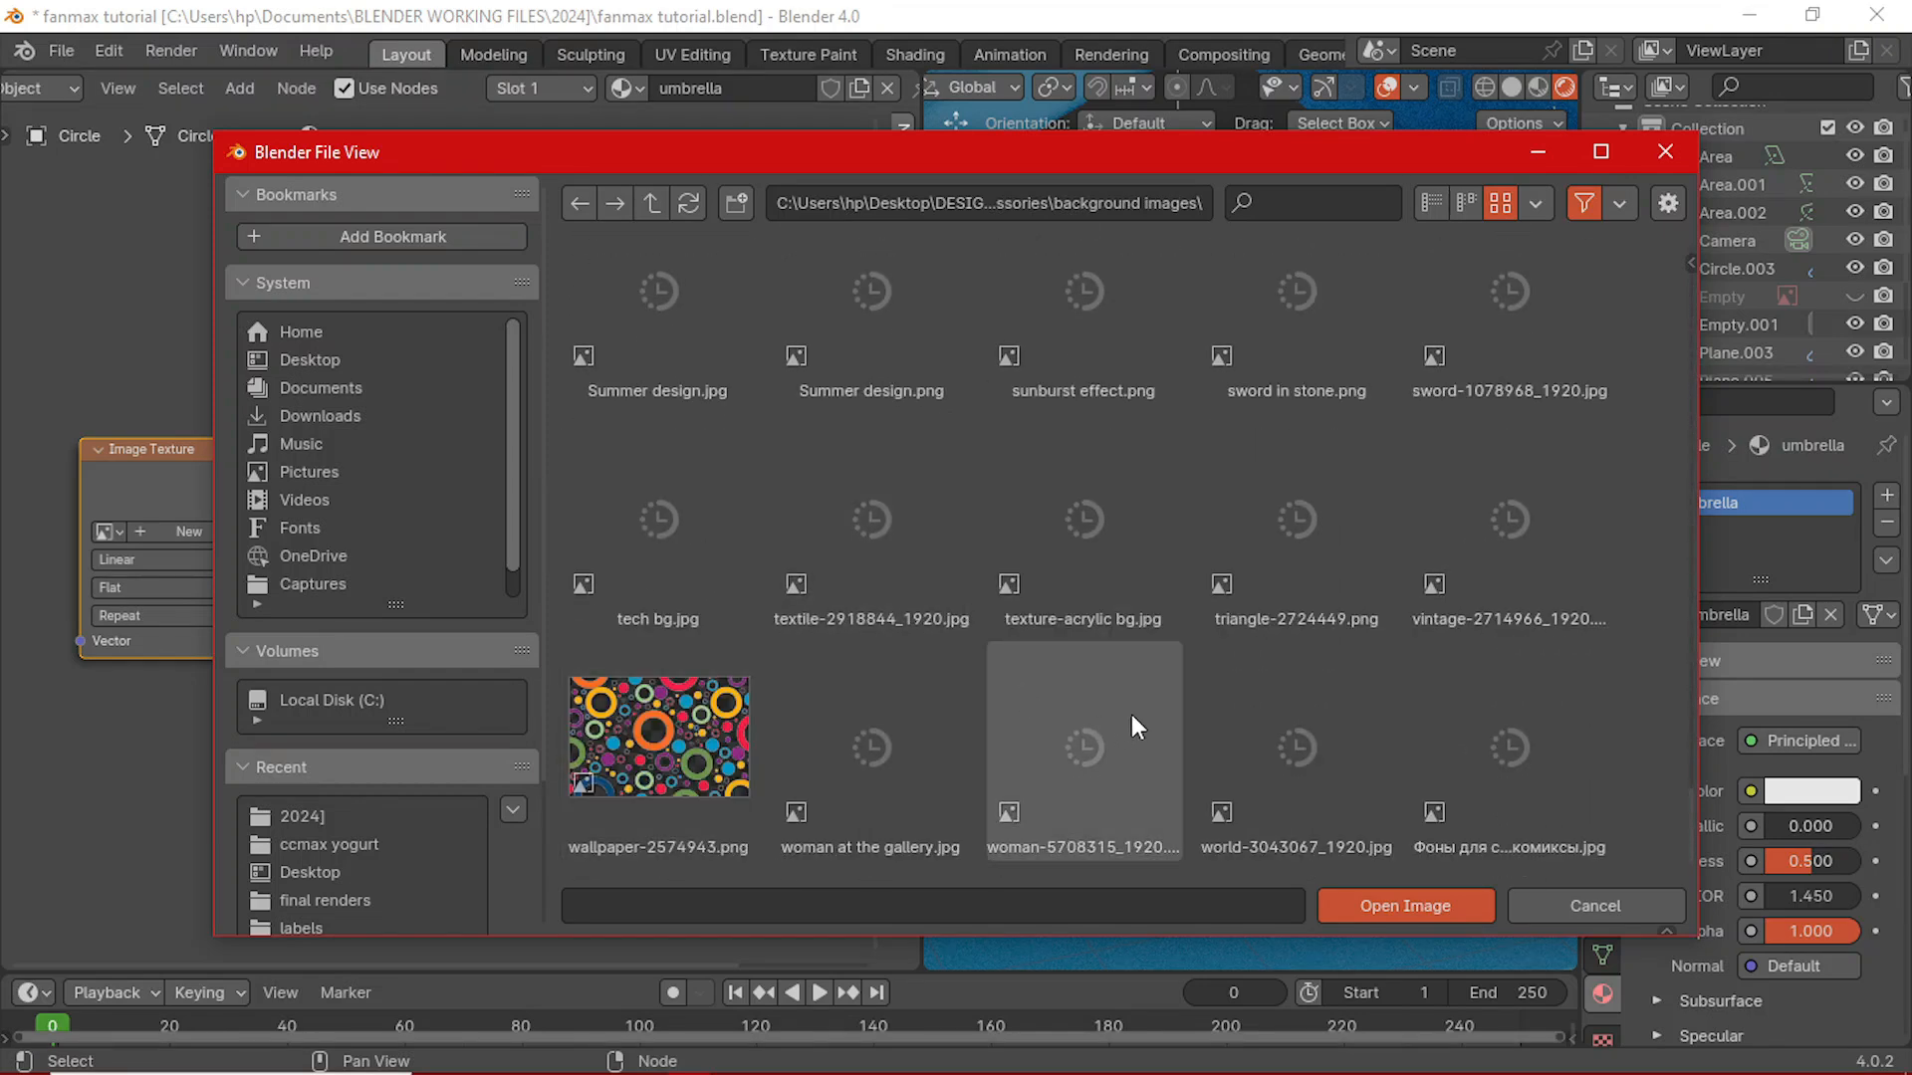
pyautogui.scroll(1, 1417, 514)
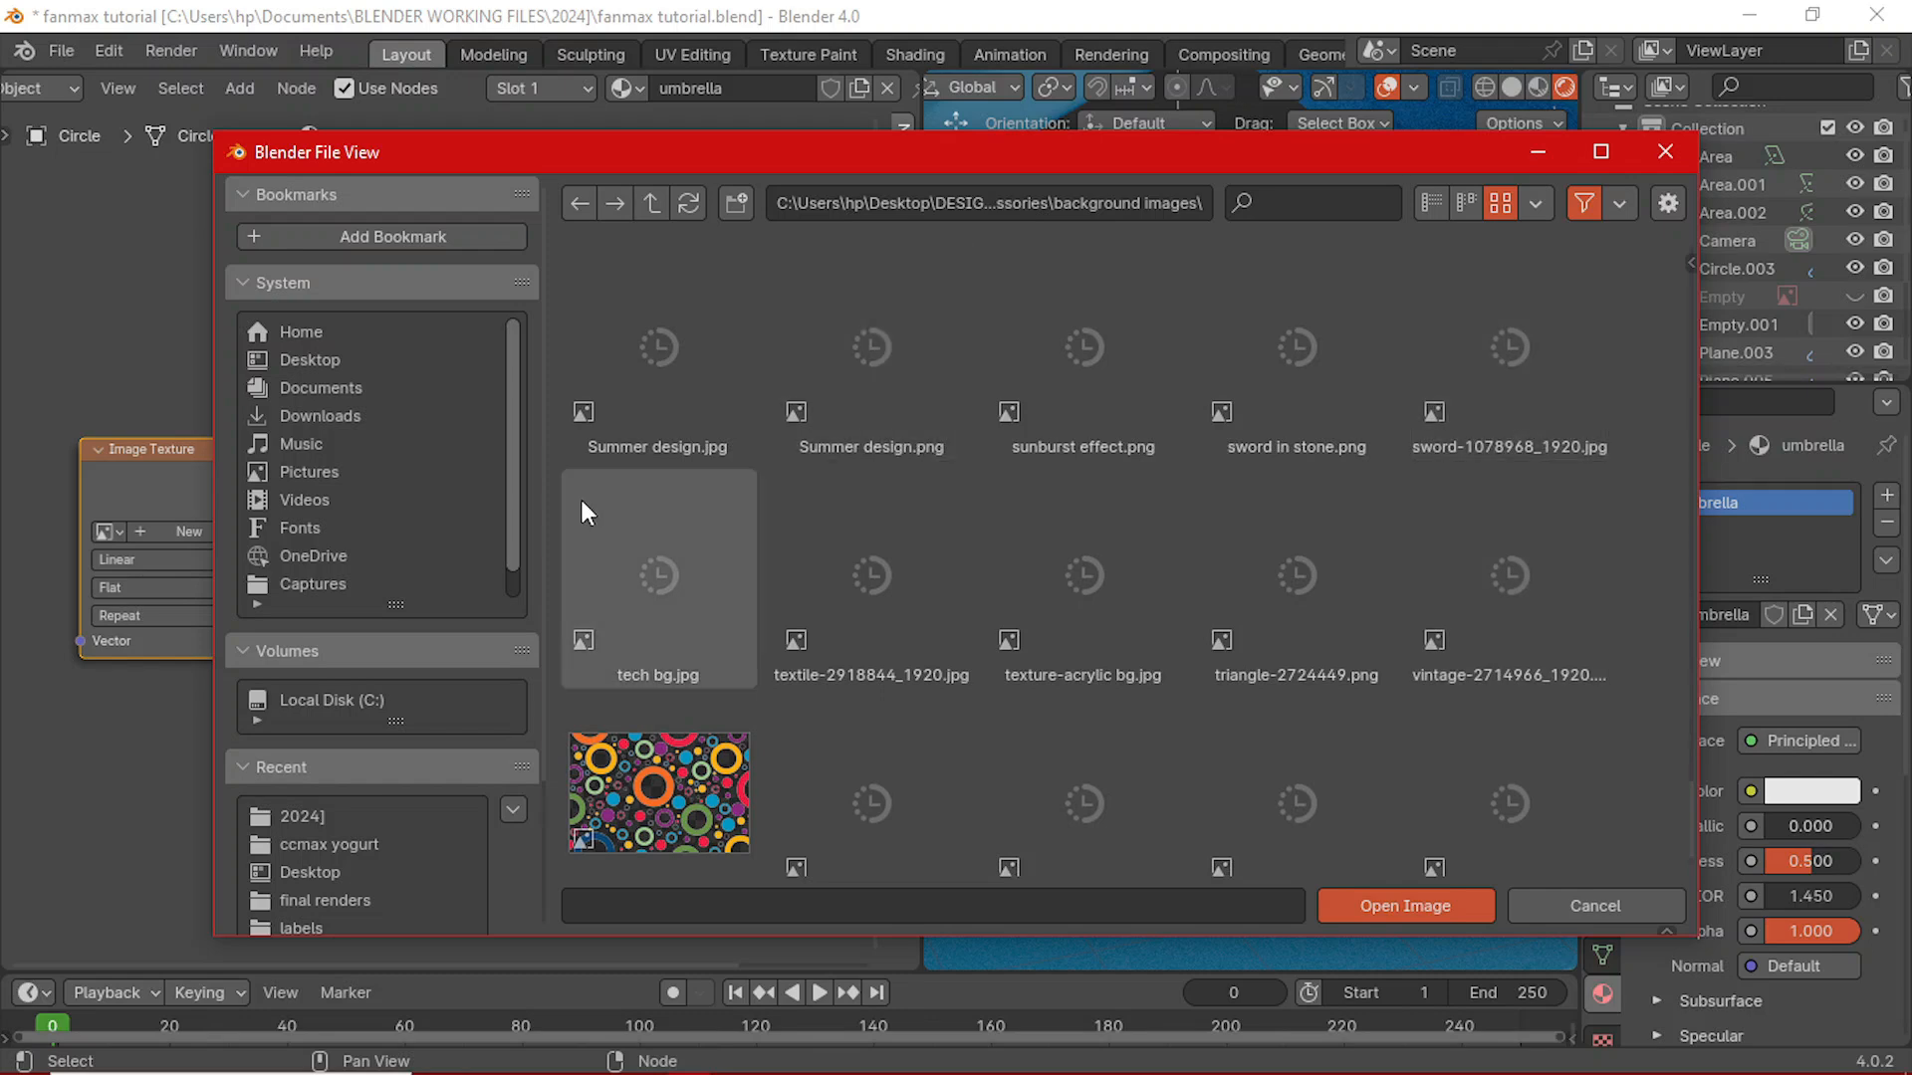
pyautogui.scroll(2, 660, 397)
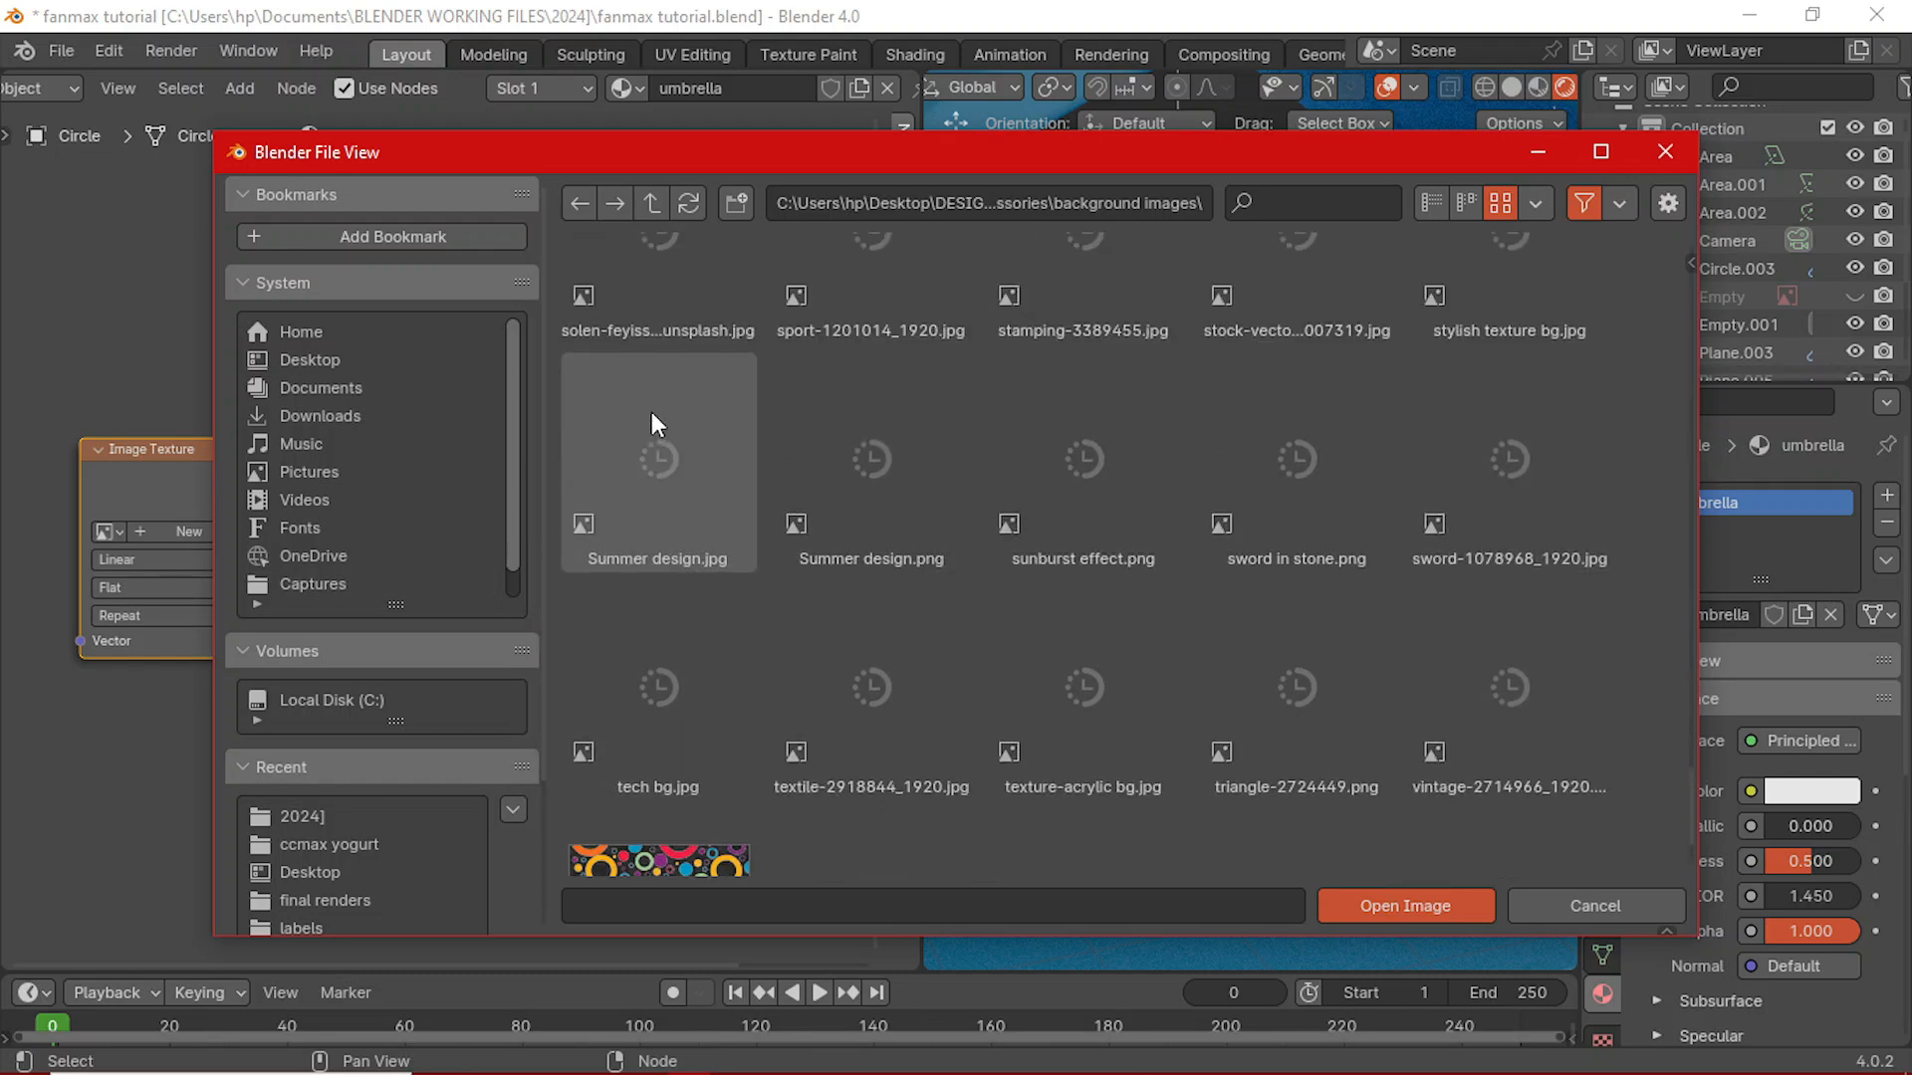
pyautogui.scroll(1, 877, 518)
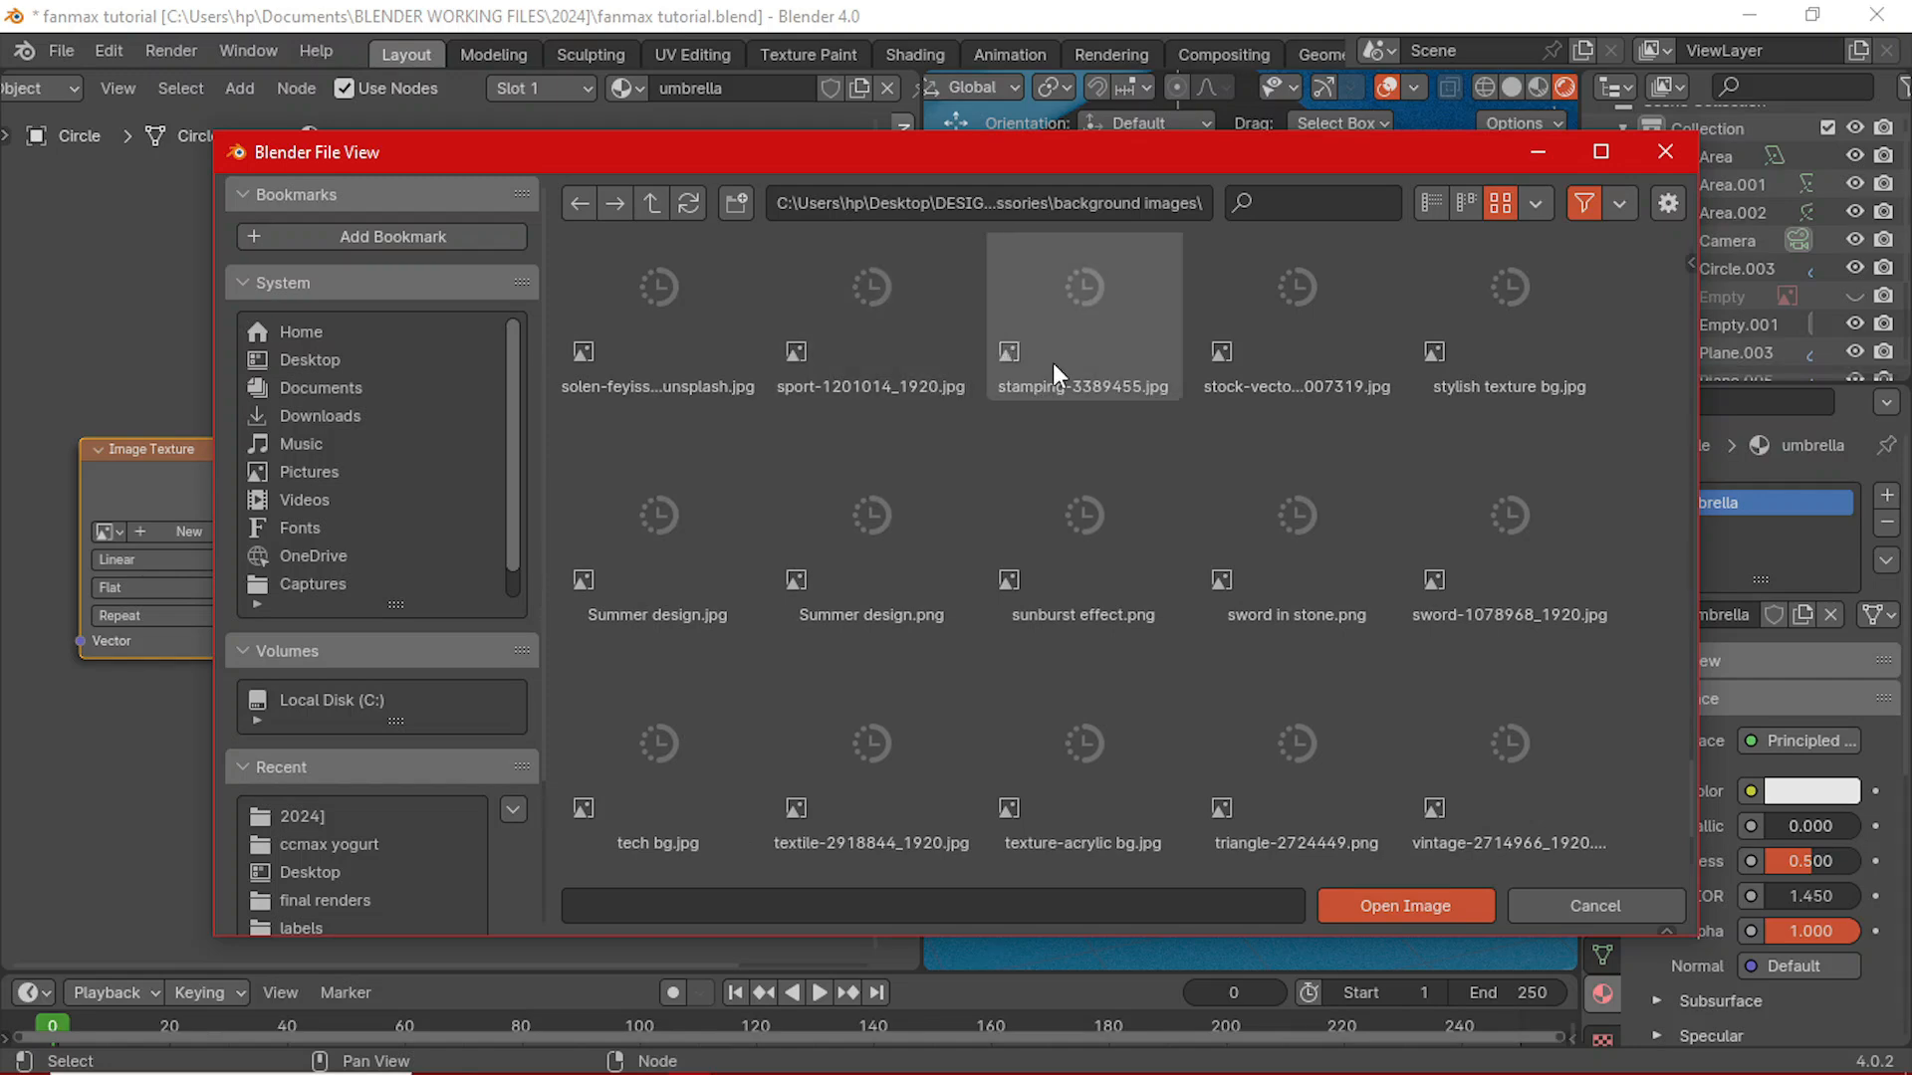
pyautogui.doubleClick(1065, 331)
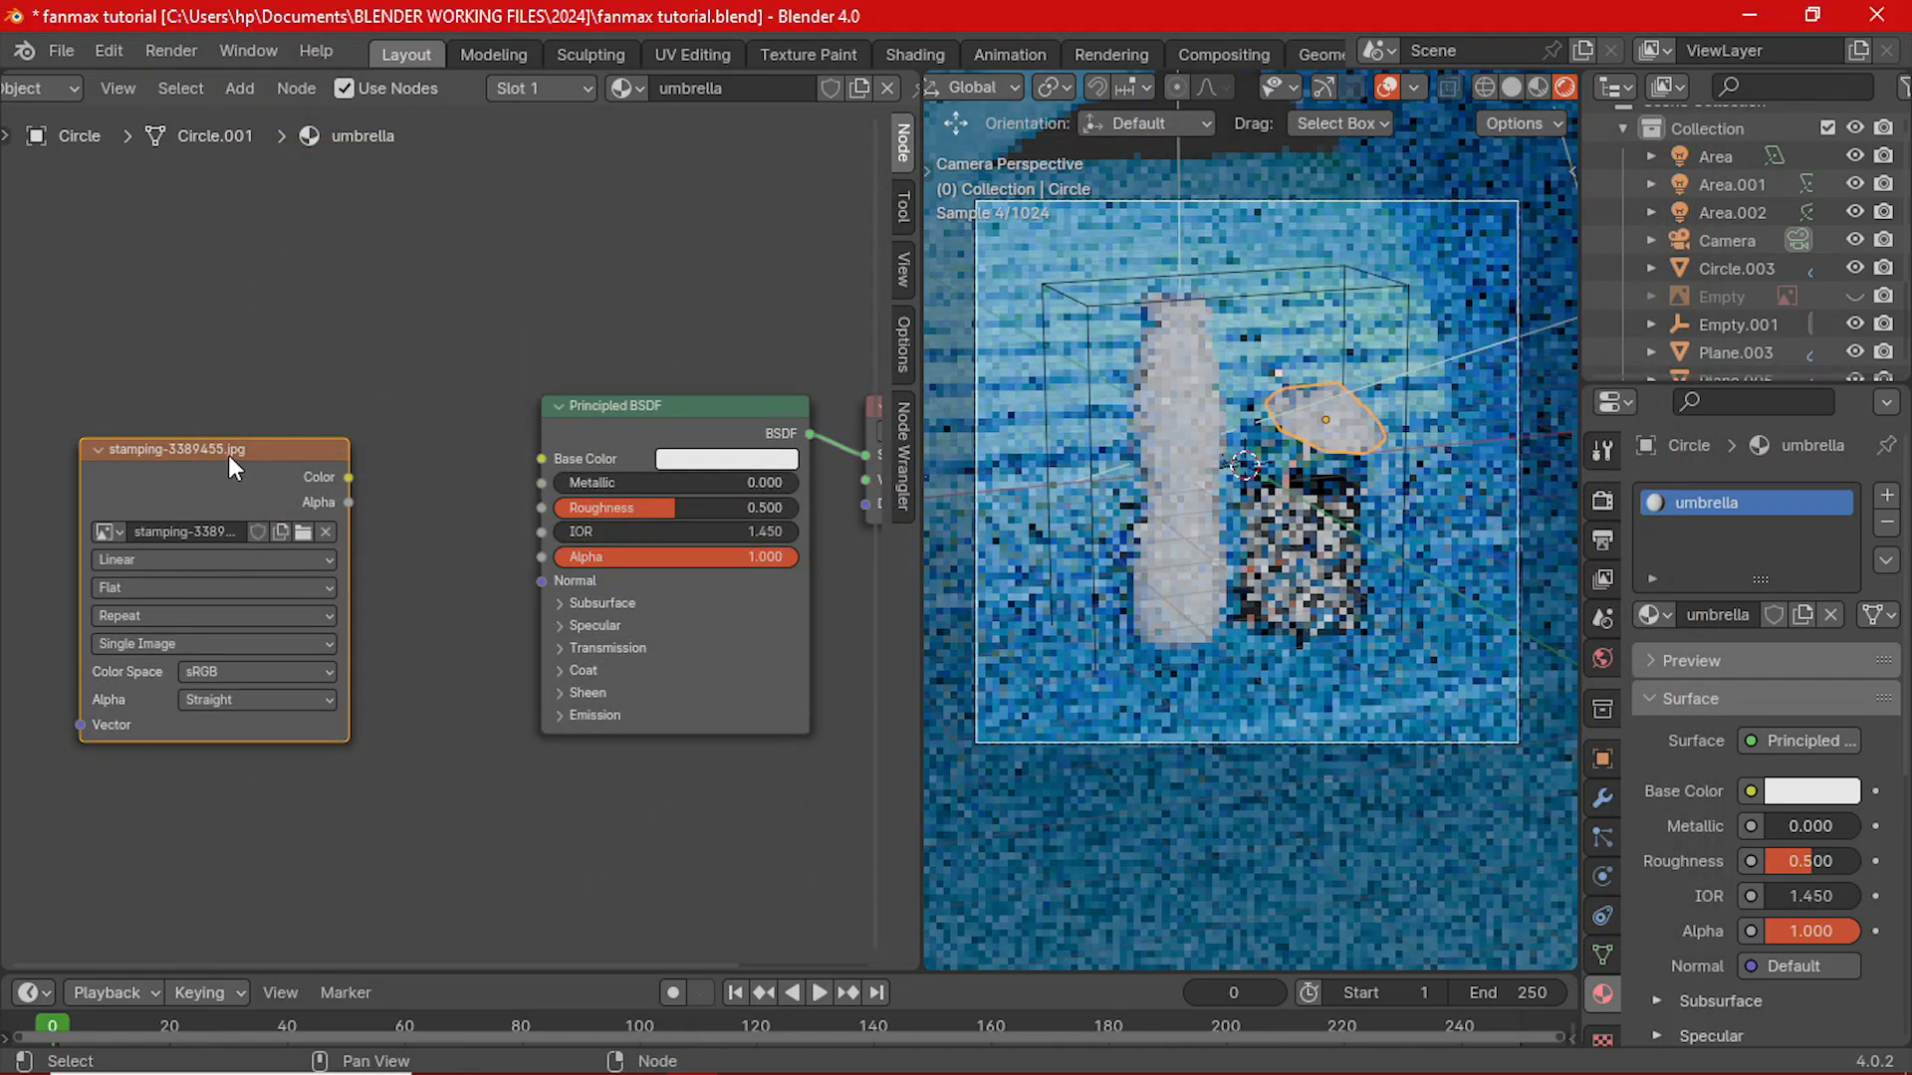
# - Add linked Texture Coordinate and Mapping nodes to the image texture and space them farther away from it
pyautogui.moveTo(233, 449); pyautogui.dragTo(261, 422)
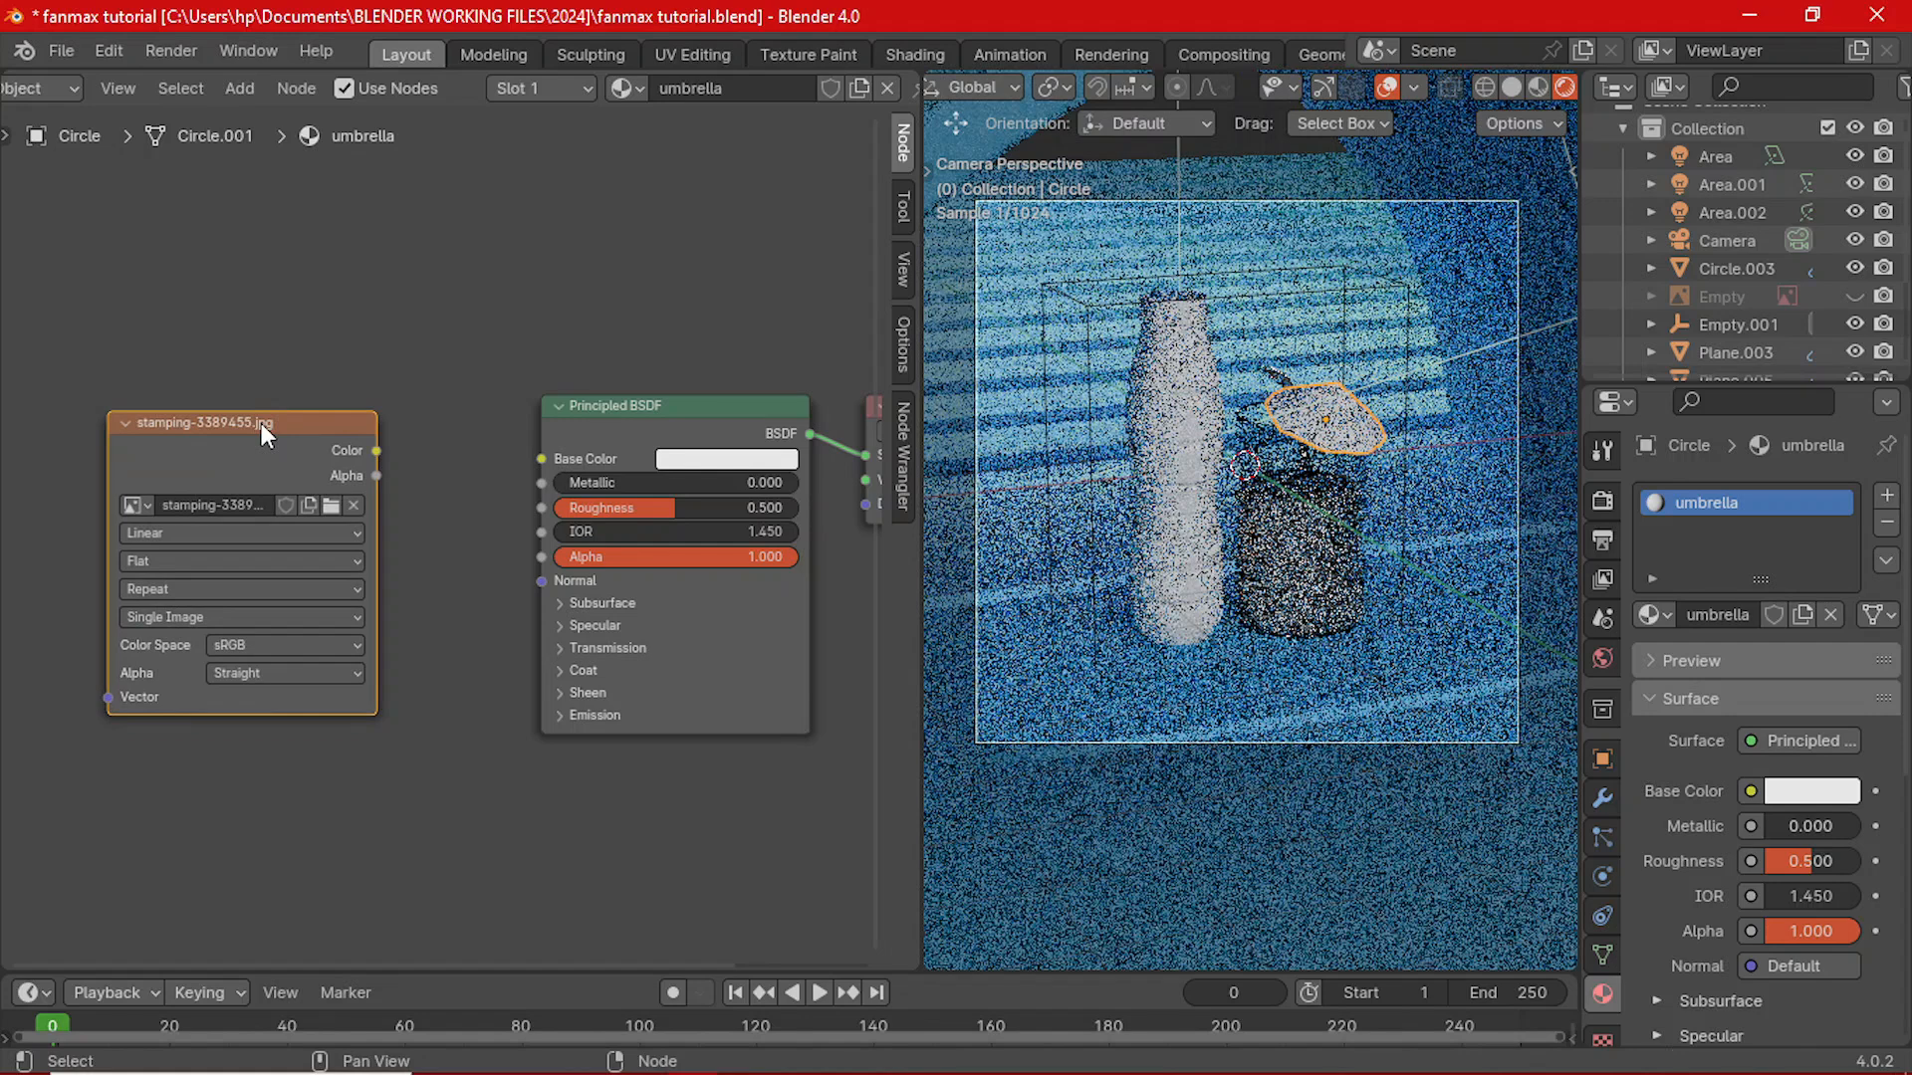
pyautogui.hotkey('ctrl', 't')
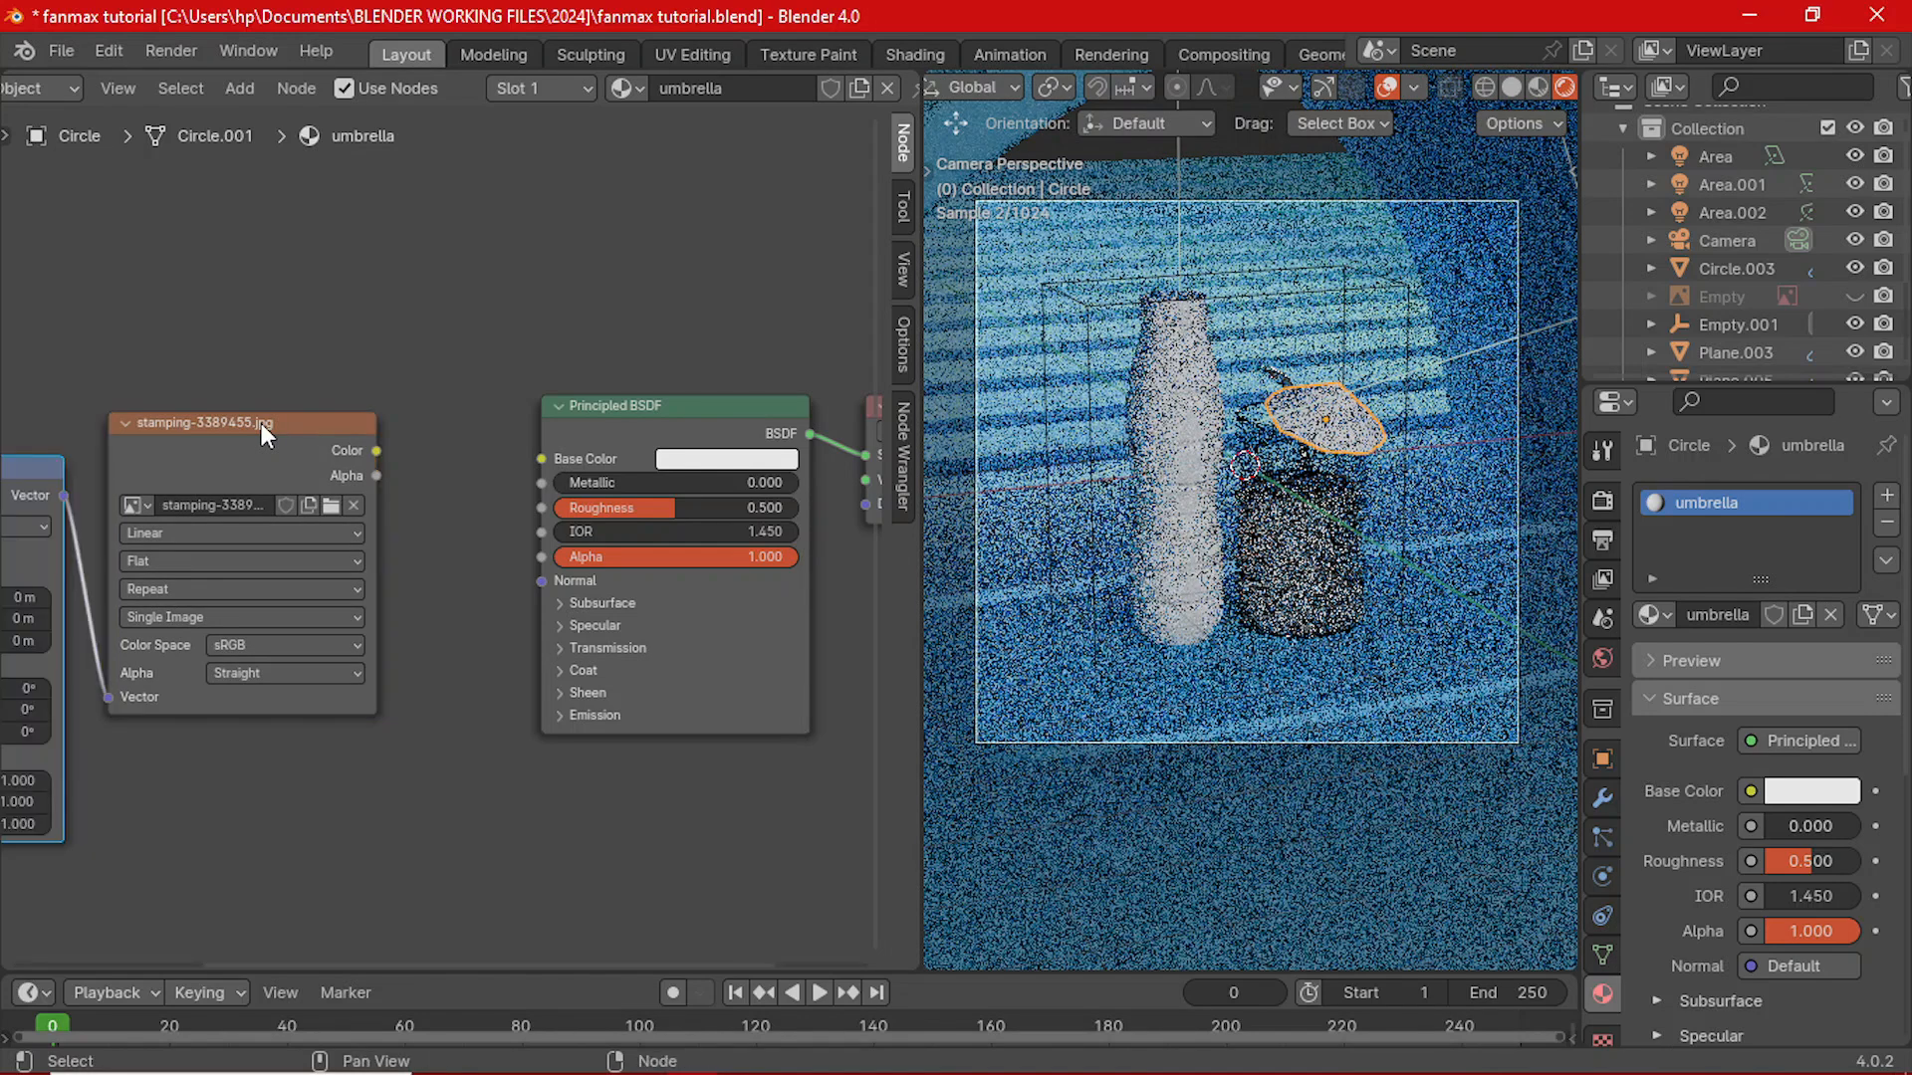
pyautogui.scroll(-2, 260, 422)
pyautogui.moveTo(231, 474); pyautogui.dragTo(514, 438, button='middle')
pyautogui.scroll(4, 276, 438)
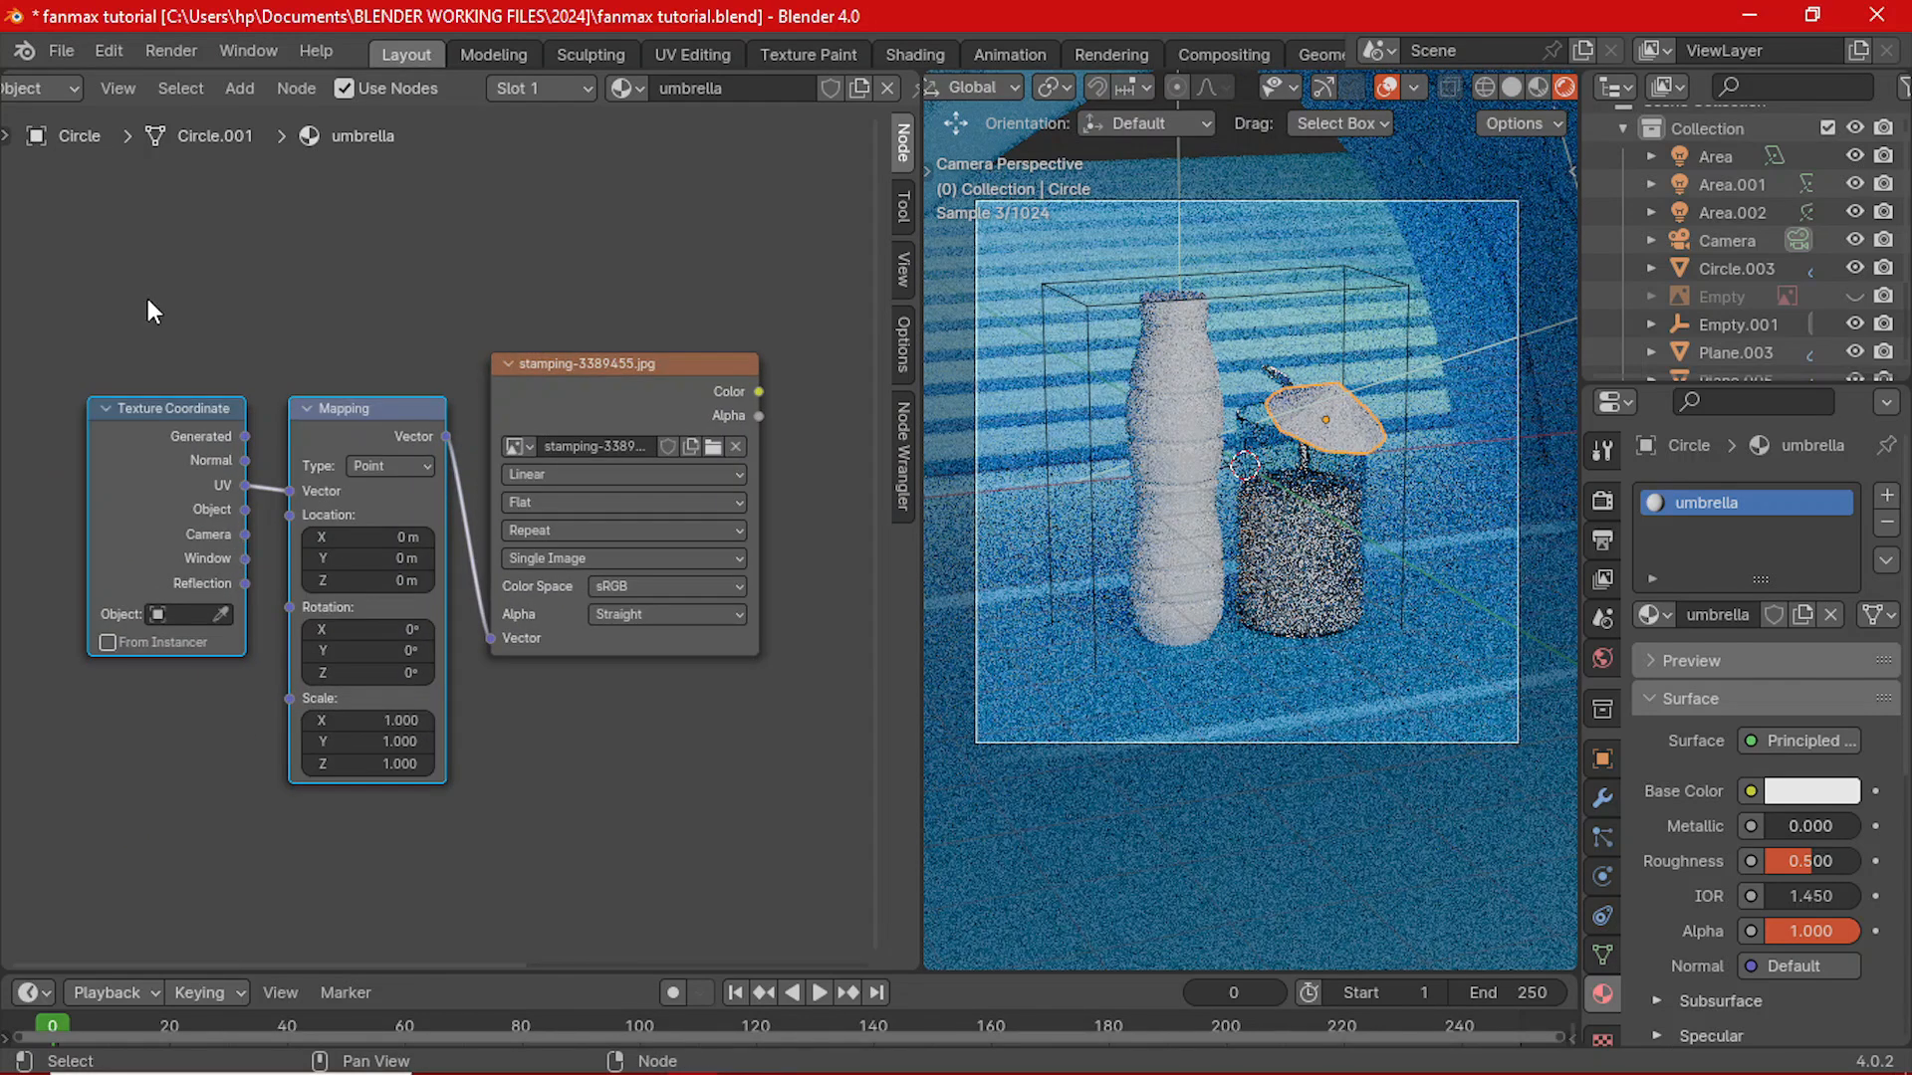
pyautogui.moveTo(145, 295); pyautogui.dragTo(350, 408)
pyautogui.press('g')
pyautogui.click(293, 427)
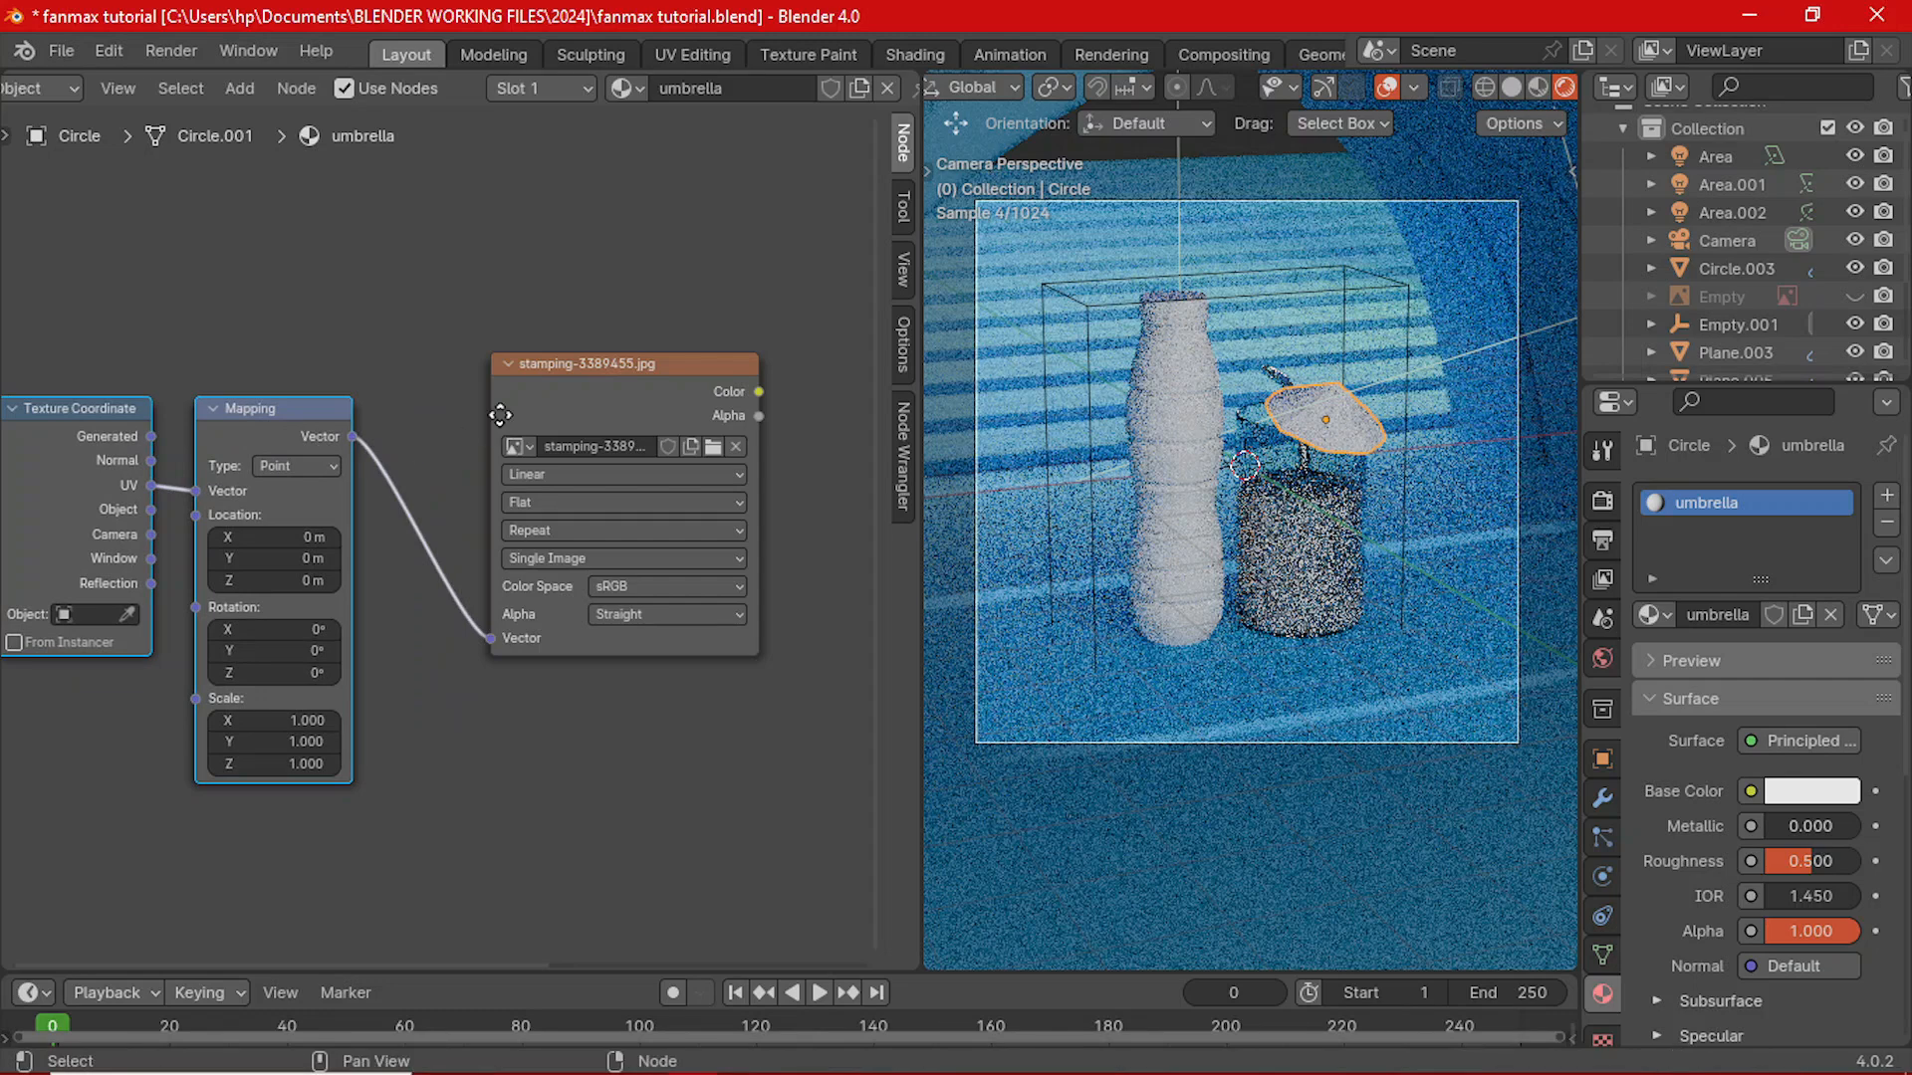
# - Connect the image texture's Color output to the Base Color of the Principled BSDF
pyautogui.moveTo(637, 438); pyautogui.dragTo(360, 406, button='middle')
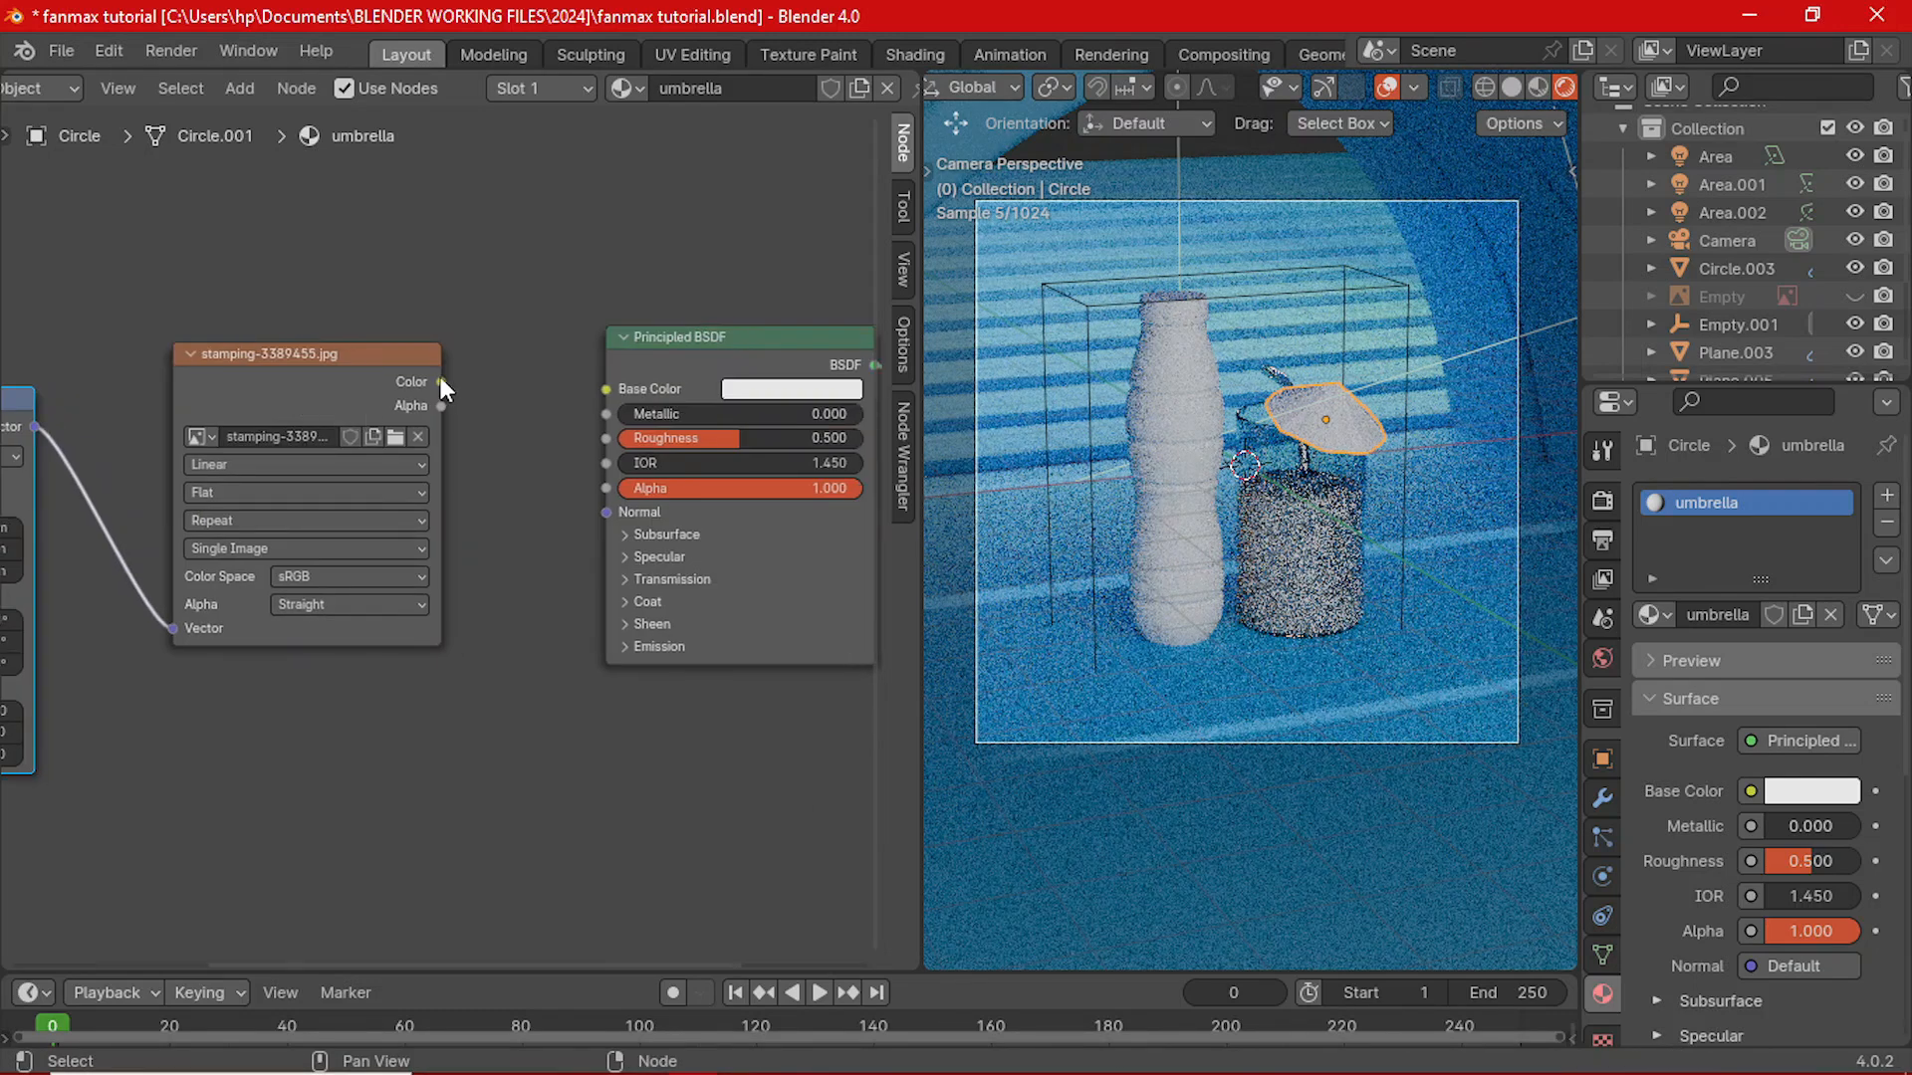
pyautogui.moveTo(442, 383); pyautogui.dragTo(607, 389)
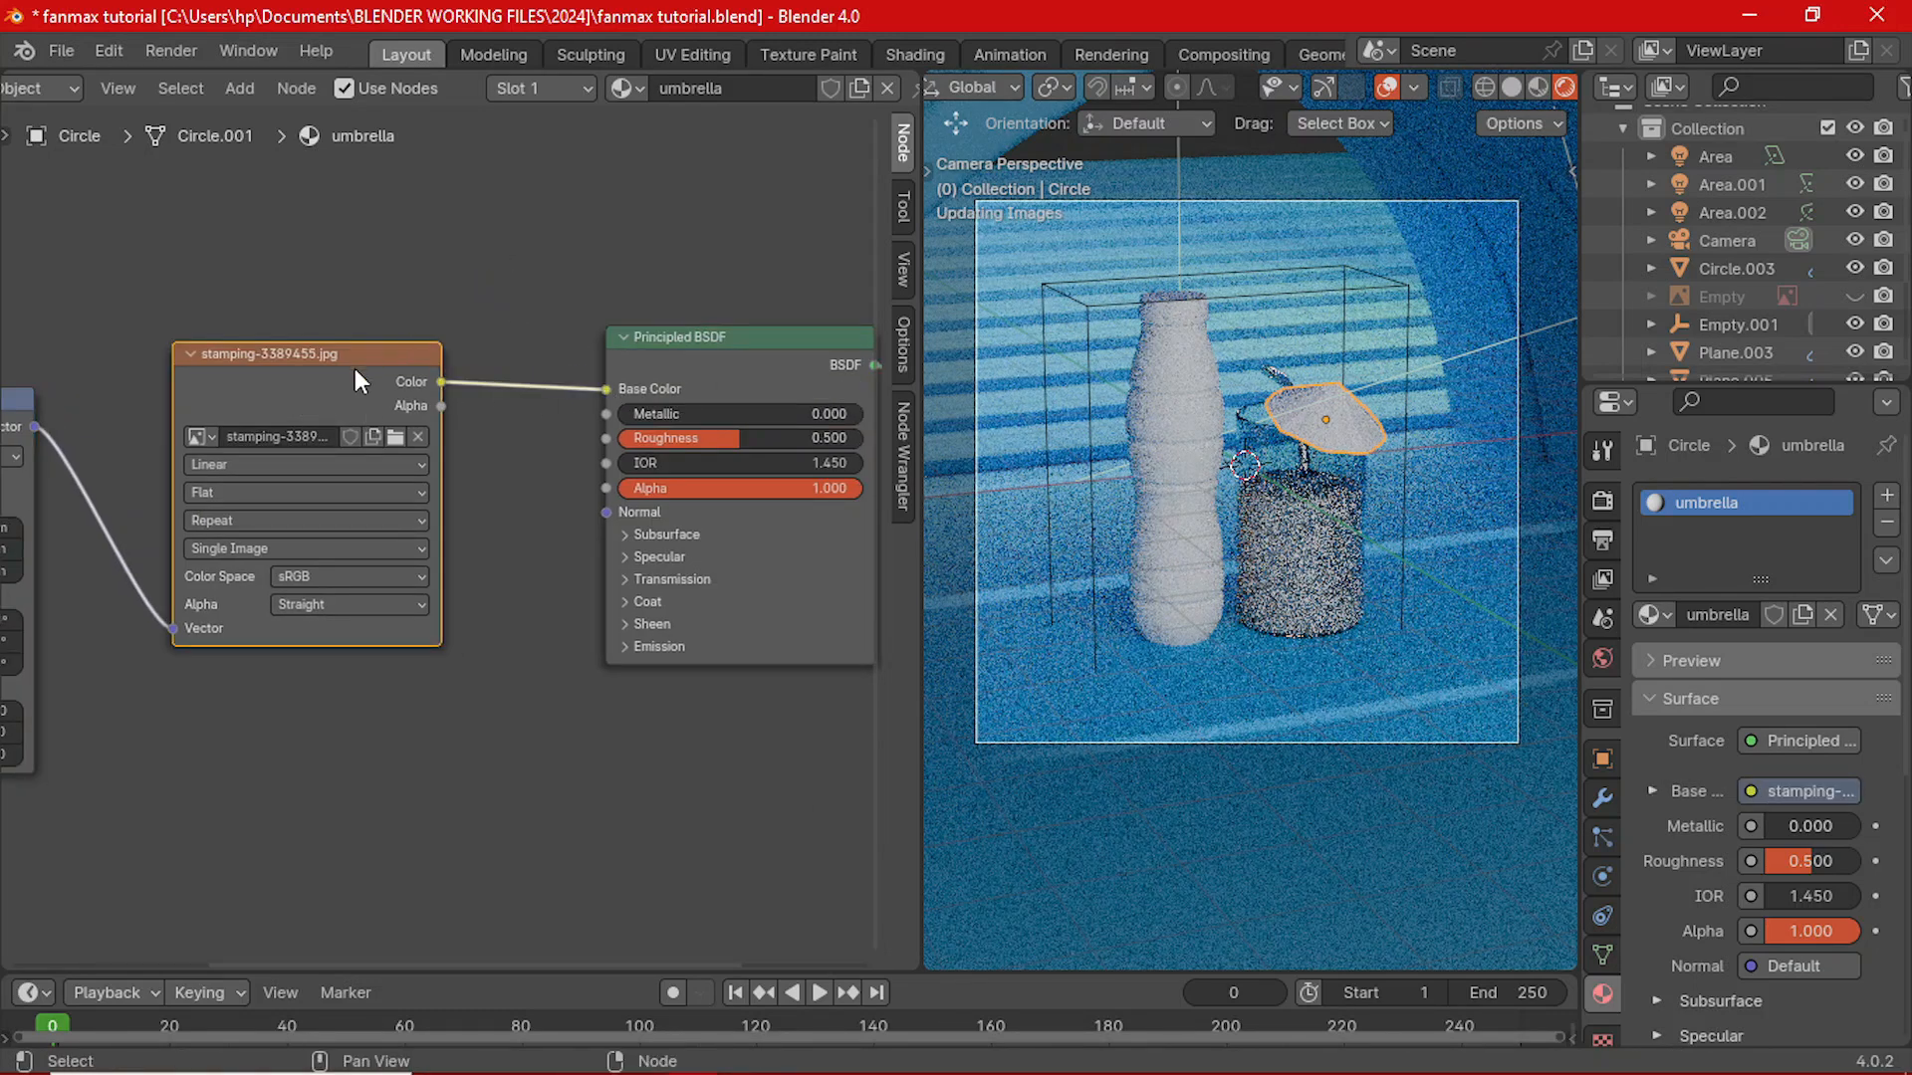
pyautogui.moveTo(329, 368); pyautogui.dragTo(322, 380)
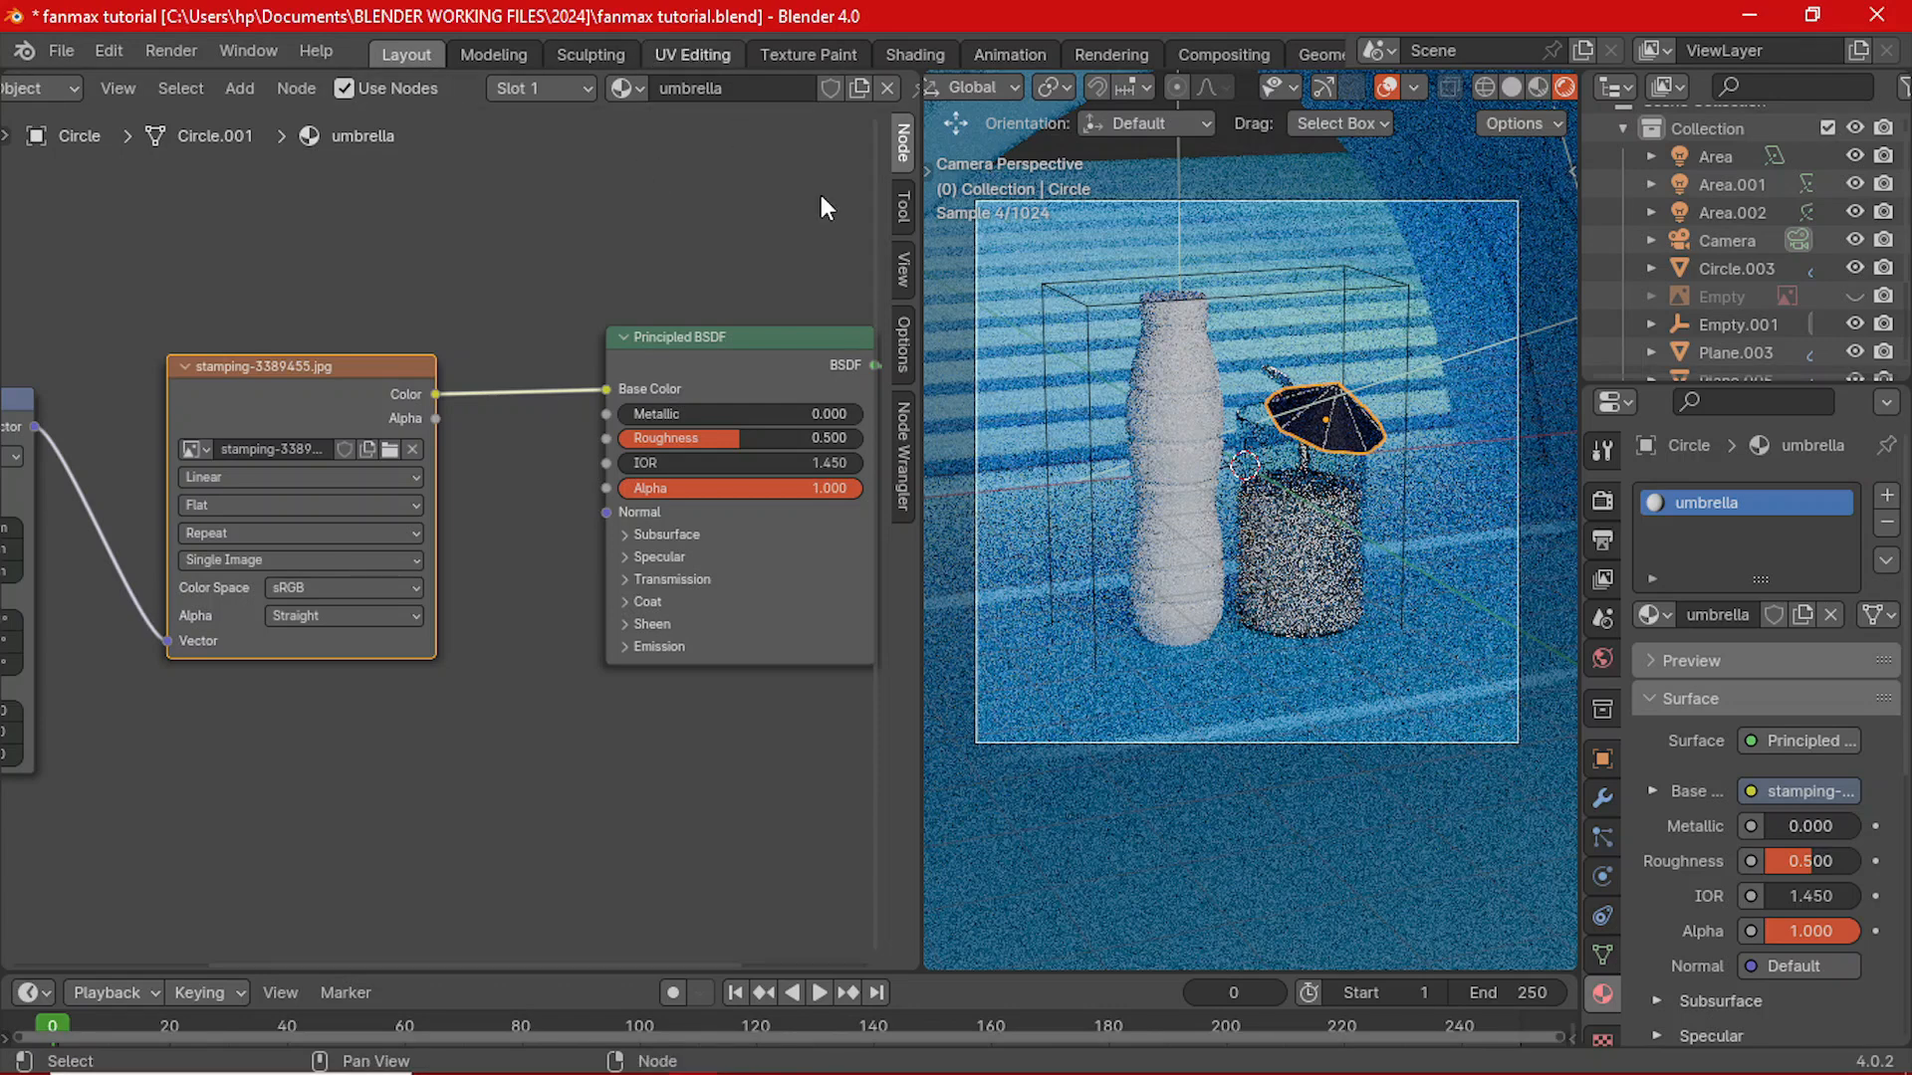
# - Unwrap all faces of the umbrella canopy over the floral image in the UV Editing workspace
pyautogui.click(693, 54)
pyautogui.scroll(-3, 522, 409)
pyautogui.scroll(-8, 442, 421)
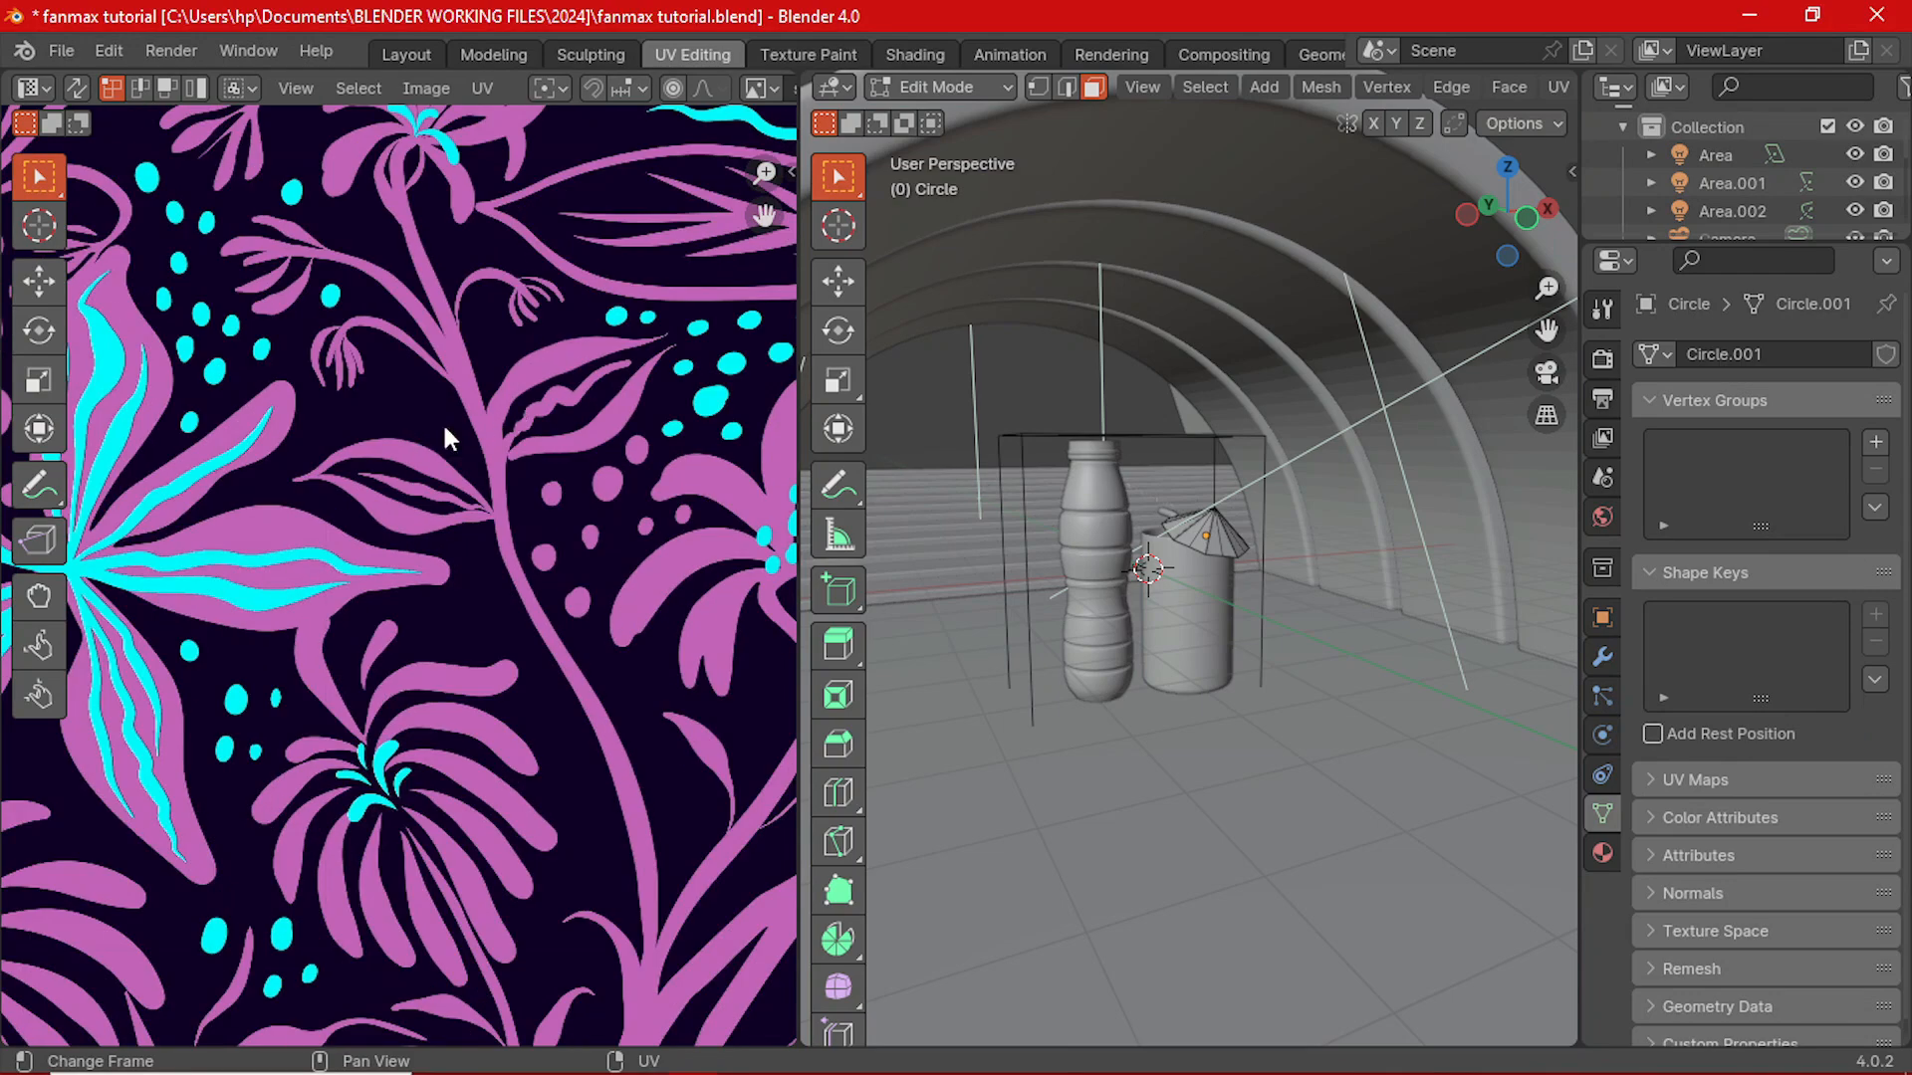
pyautogui.press('Home')
pyautogui.scroll(5, 1297, 550)
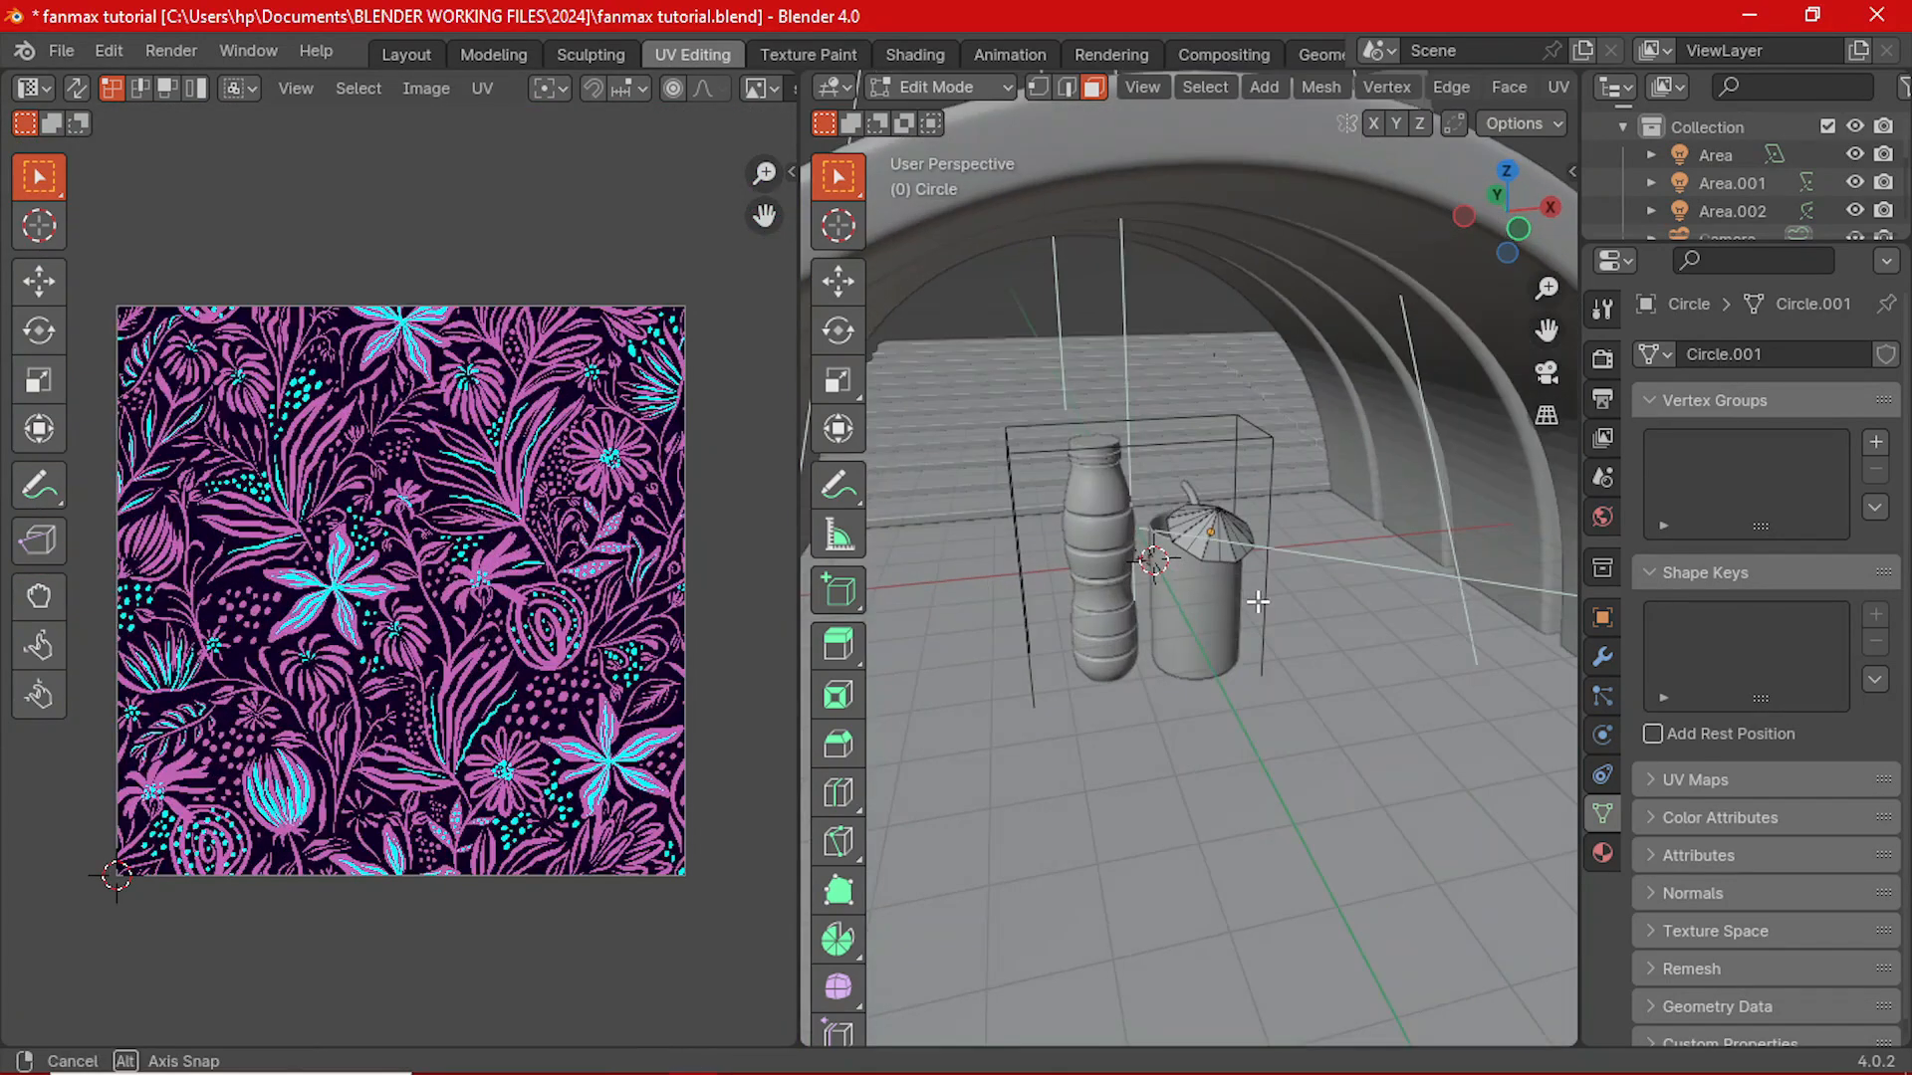
pyautogui.press('a')
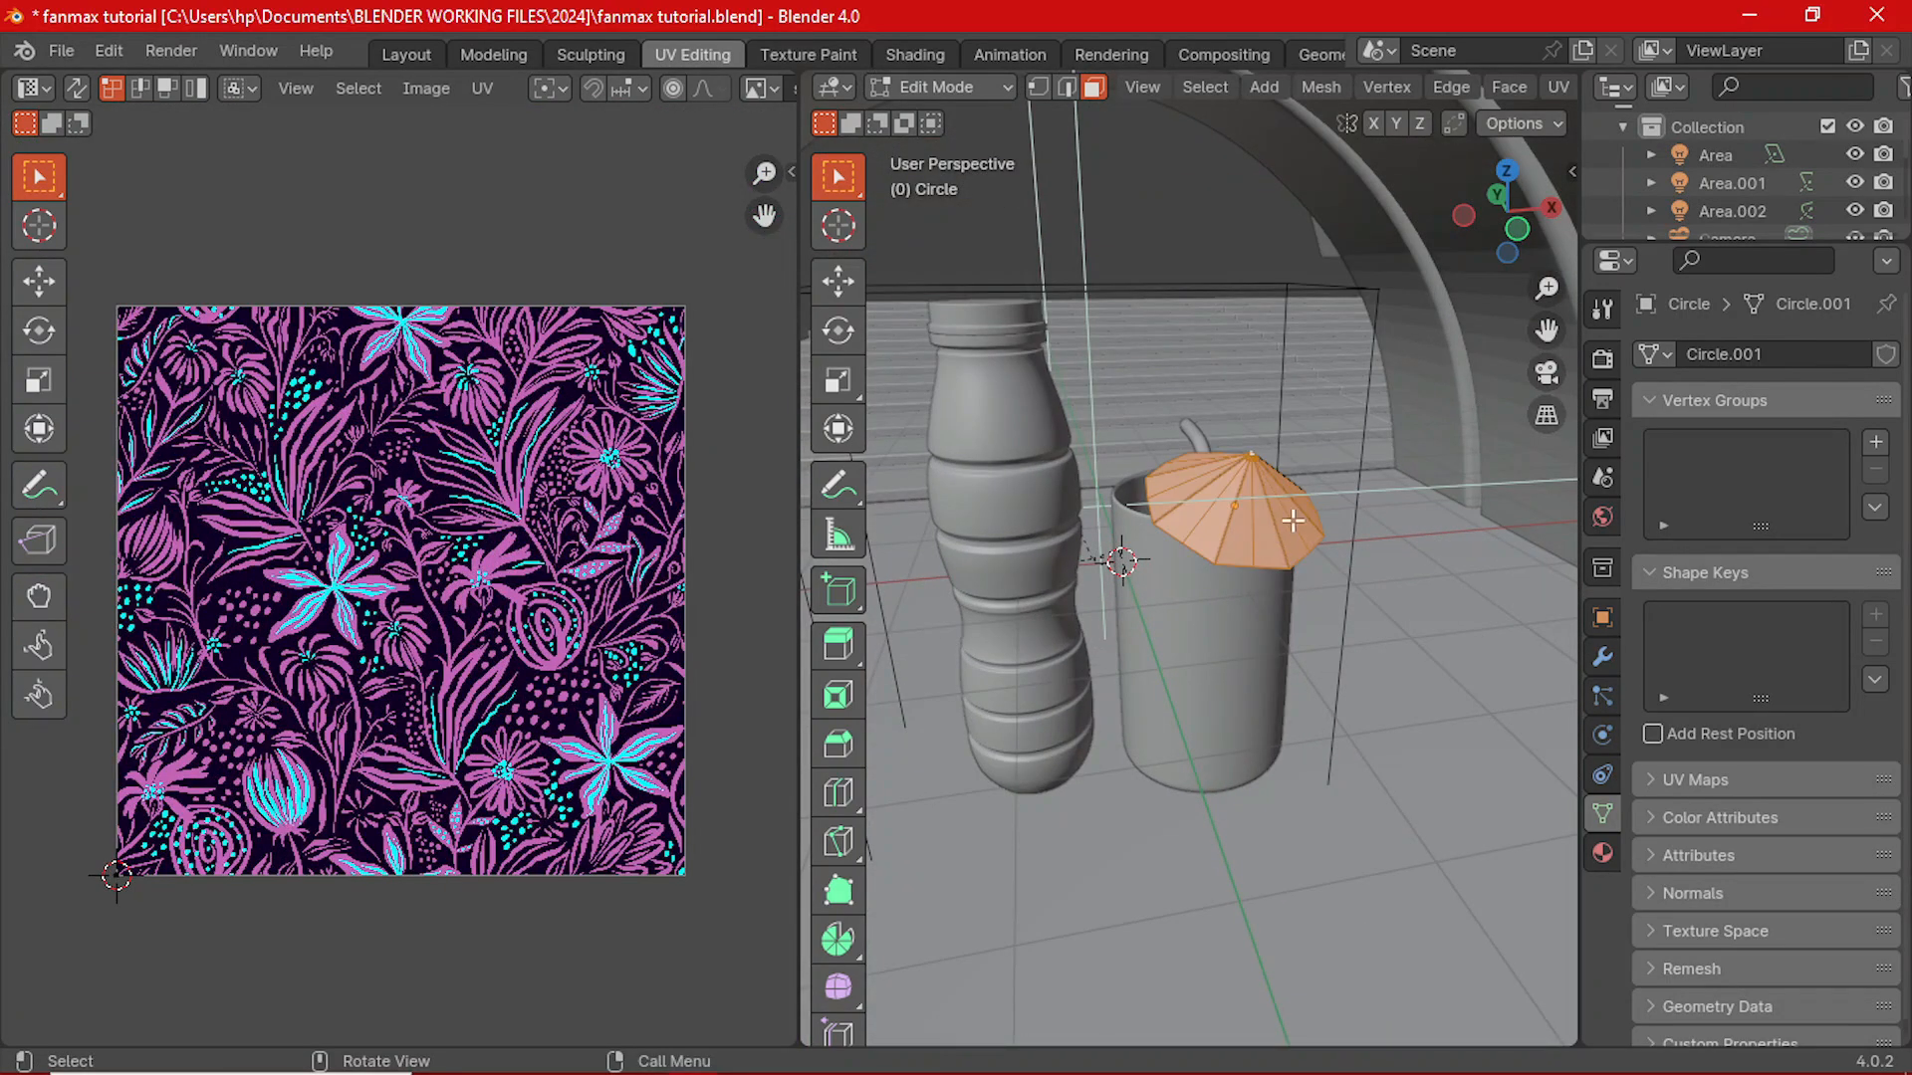
pyautogui.moveTo(1296, 490); pyautogui.dragTo(1304, 569, button='middle')
pyautogui.scroll(3, 1299, 534)
pyautogui.scroll(2, 1326, 576)
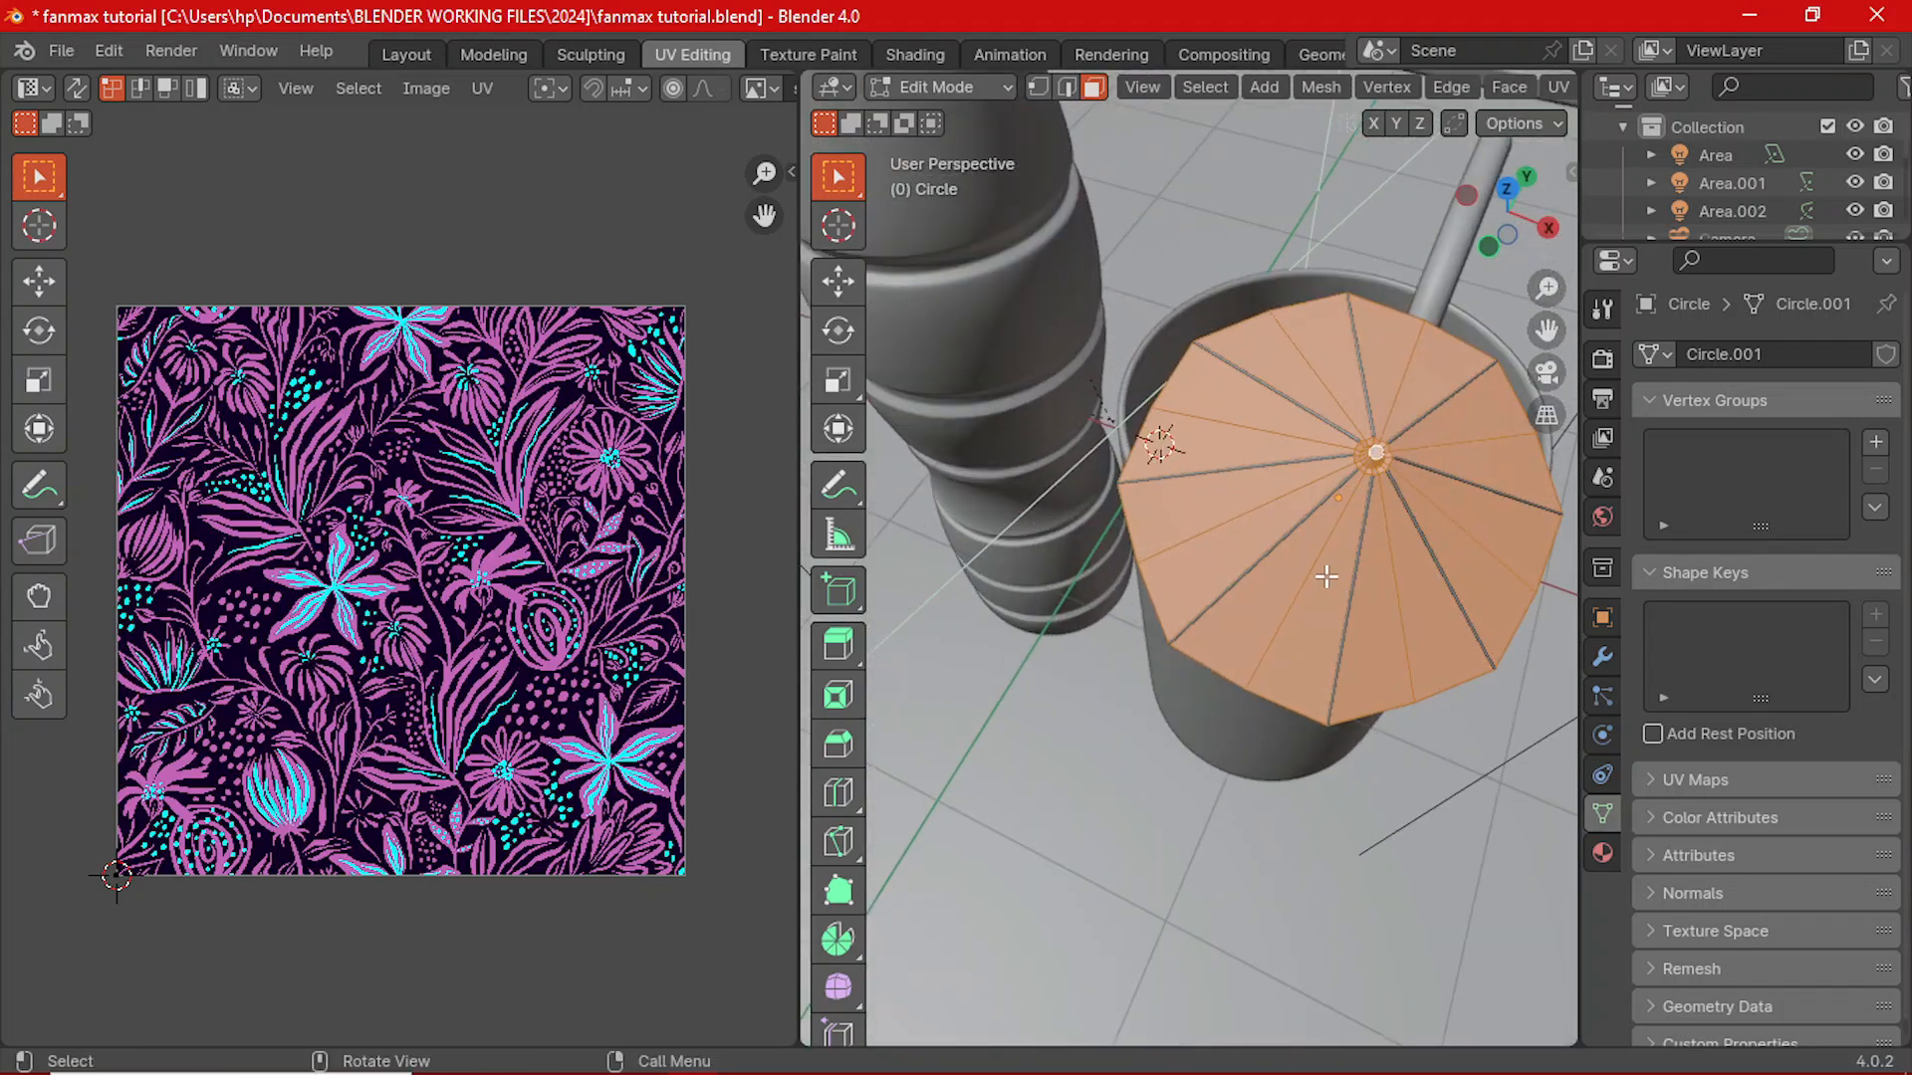
pyautogui.press('u')
pyautogui.click(1222, 208)
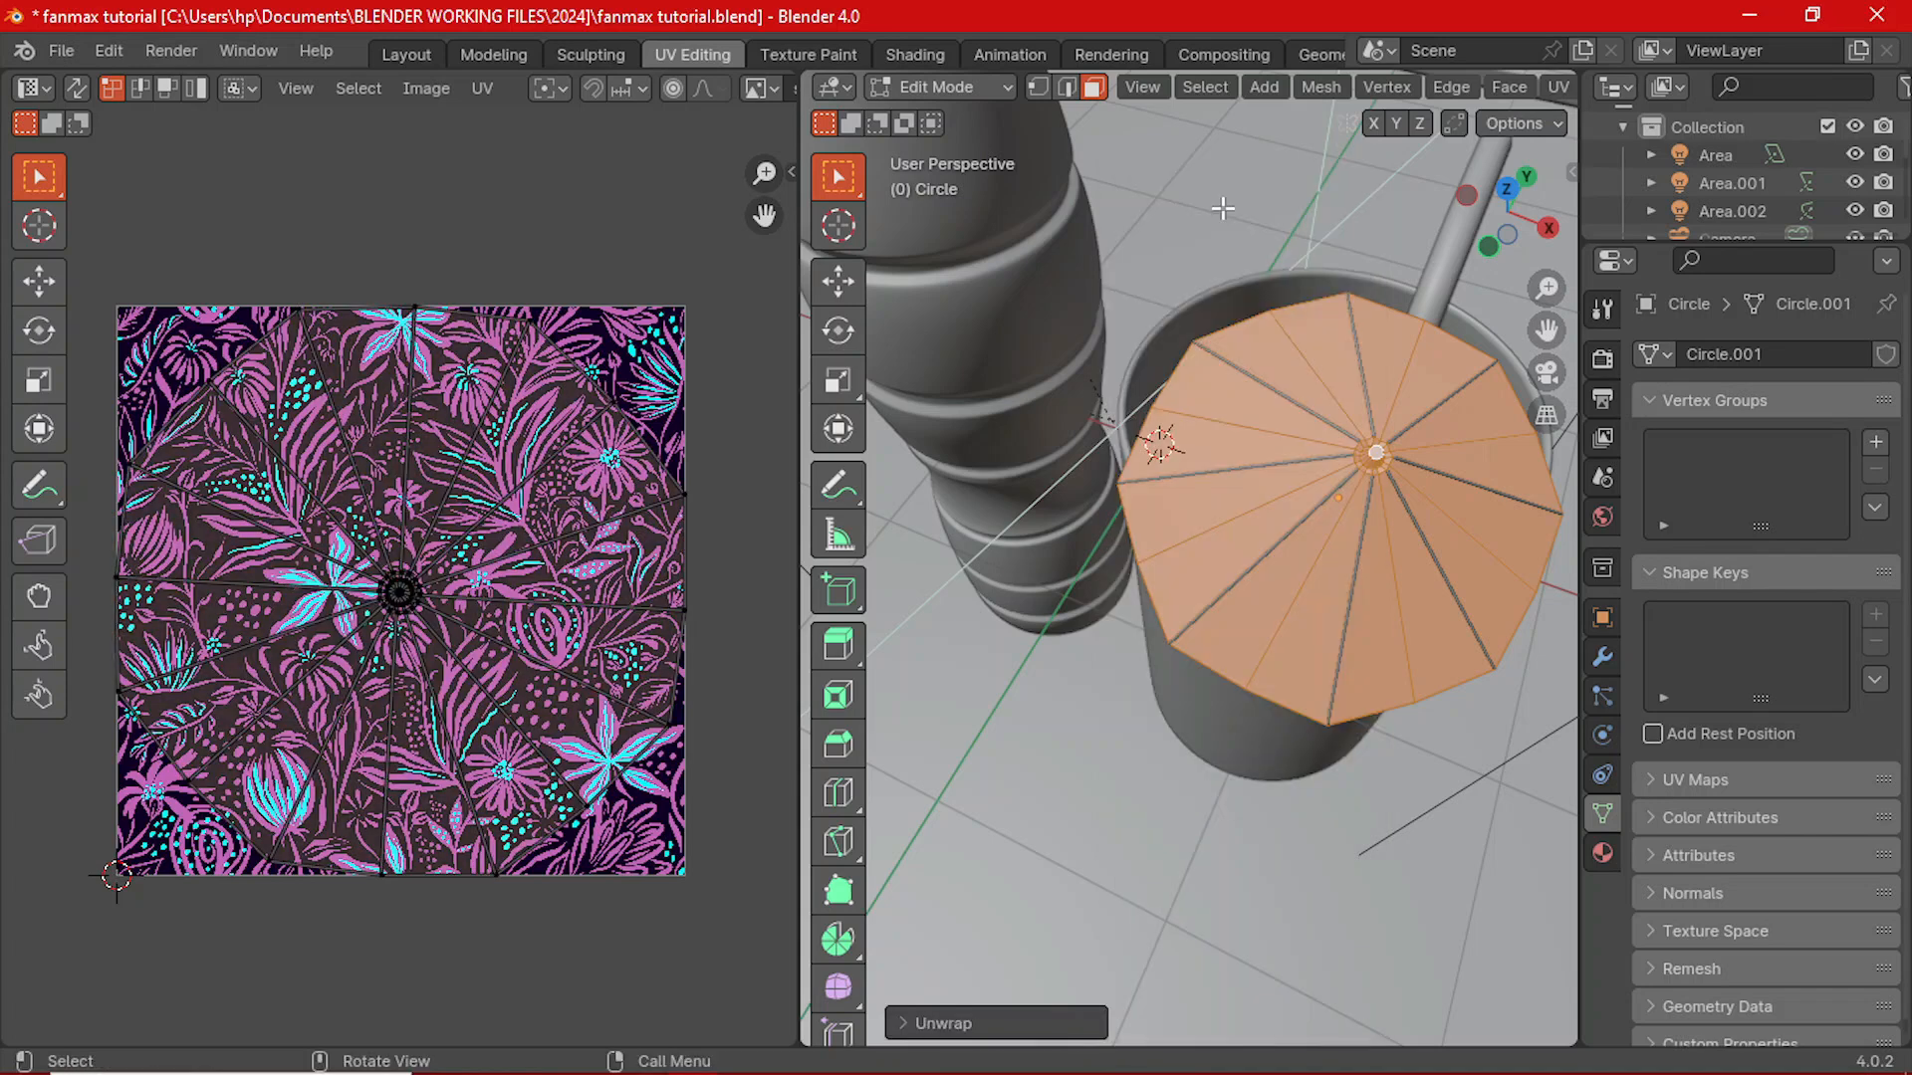
pyautogui.scroll(-1, 438, 593)
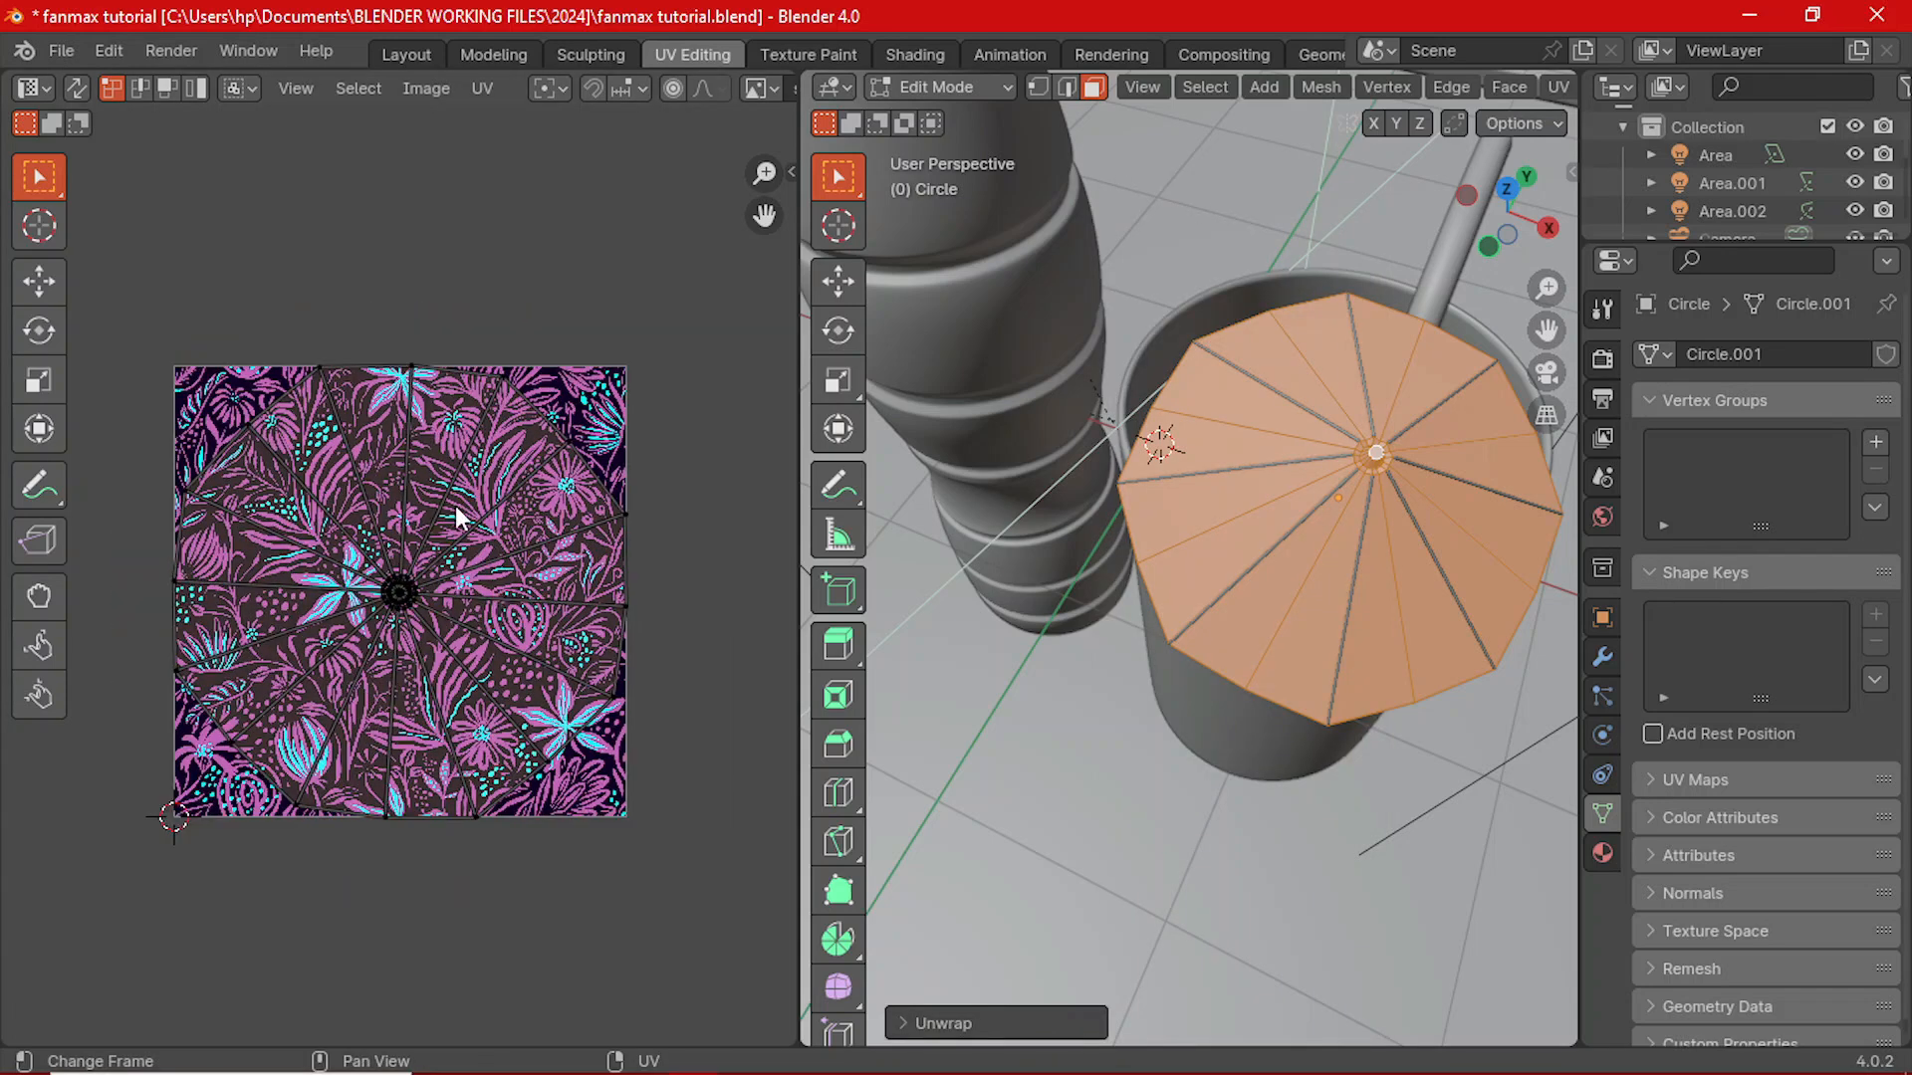
# - Return to the Layout workspace and set the umbrella material's Roughness to 0.7
pyautogui.click(393, 52)
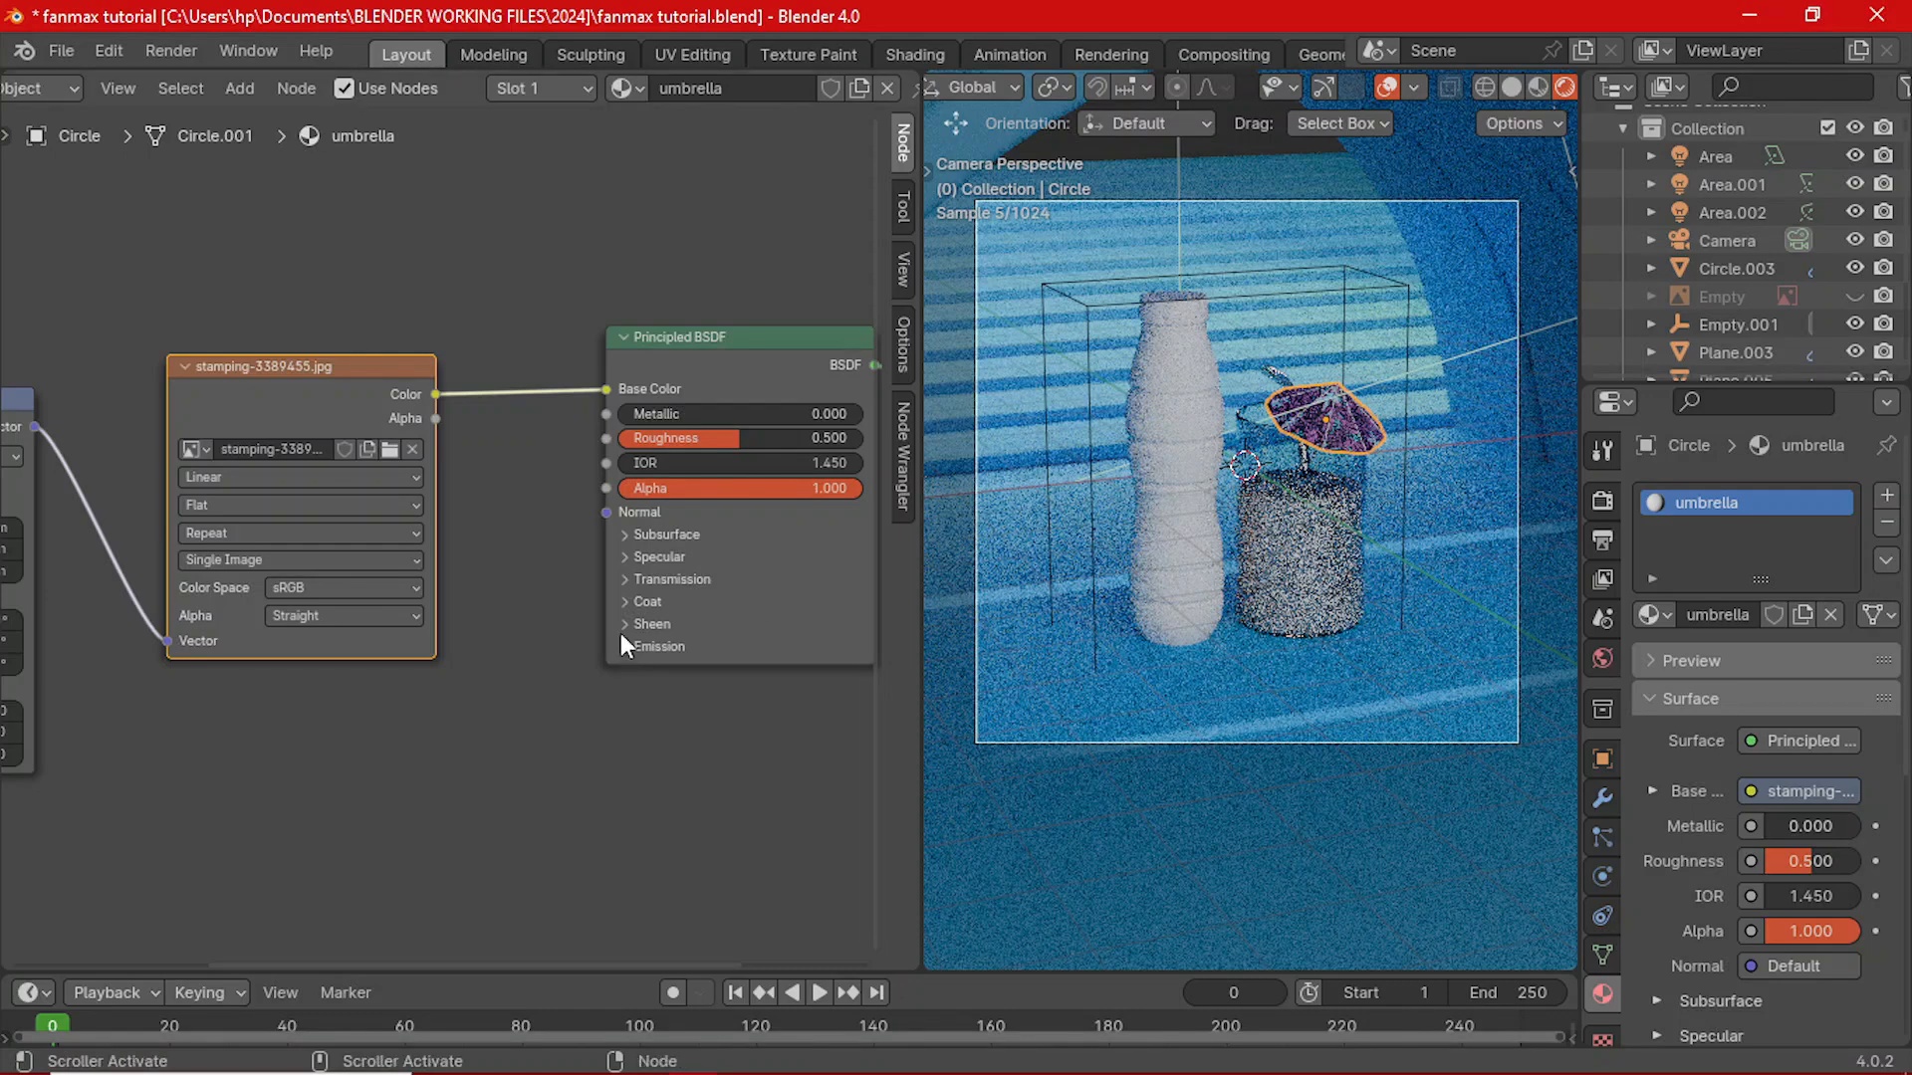
pyautogui.scroll(5, 620, 633)
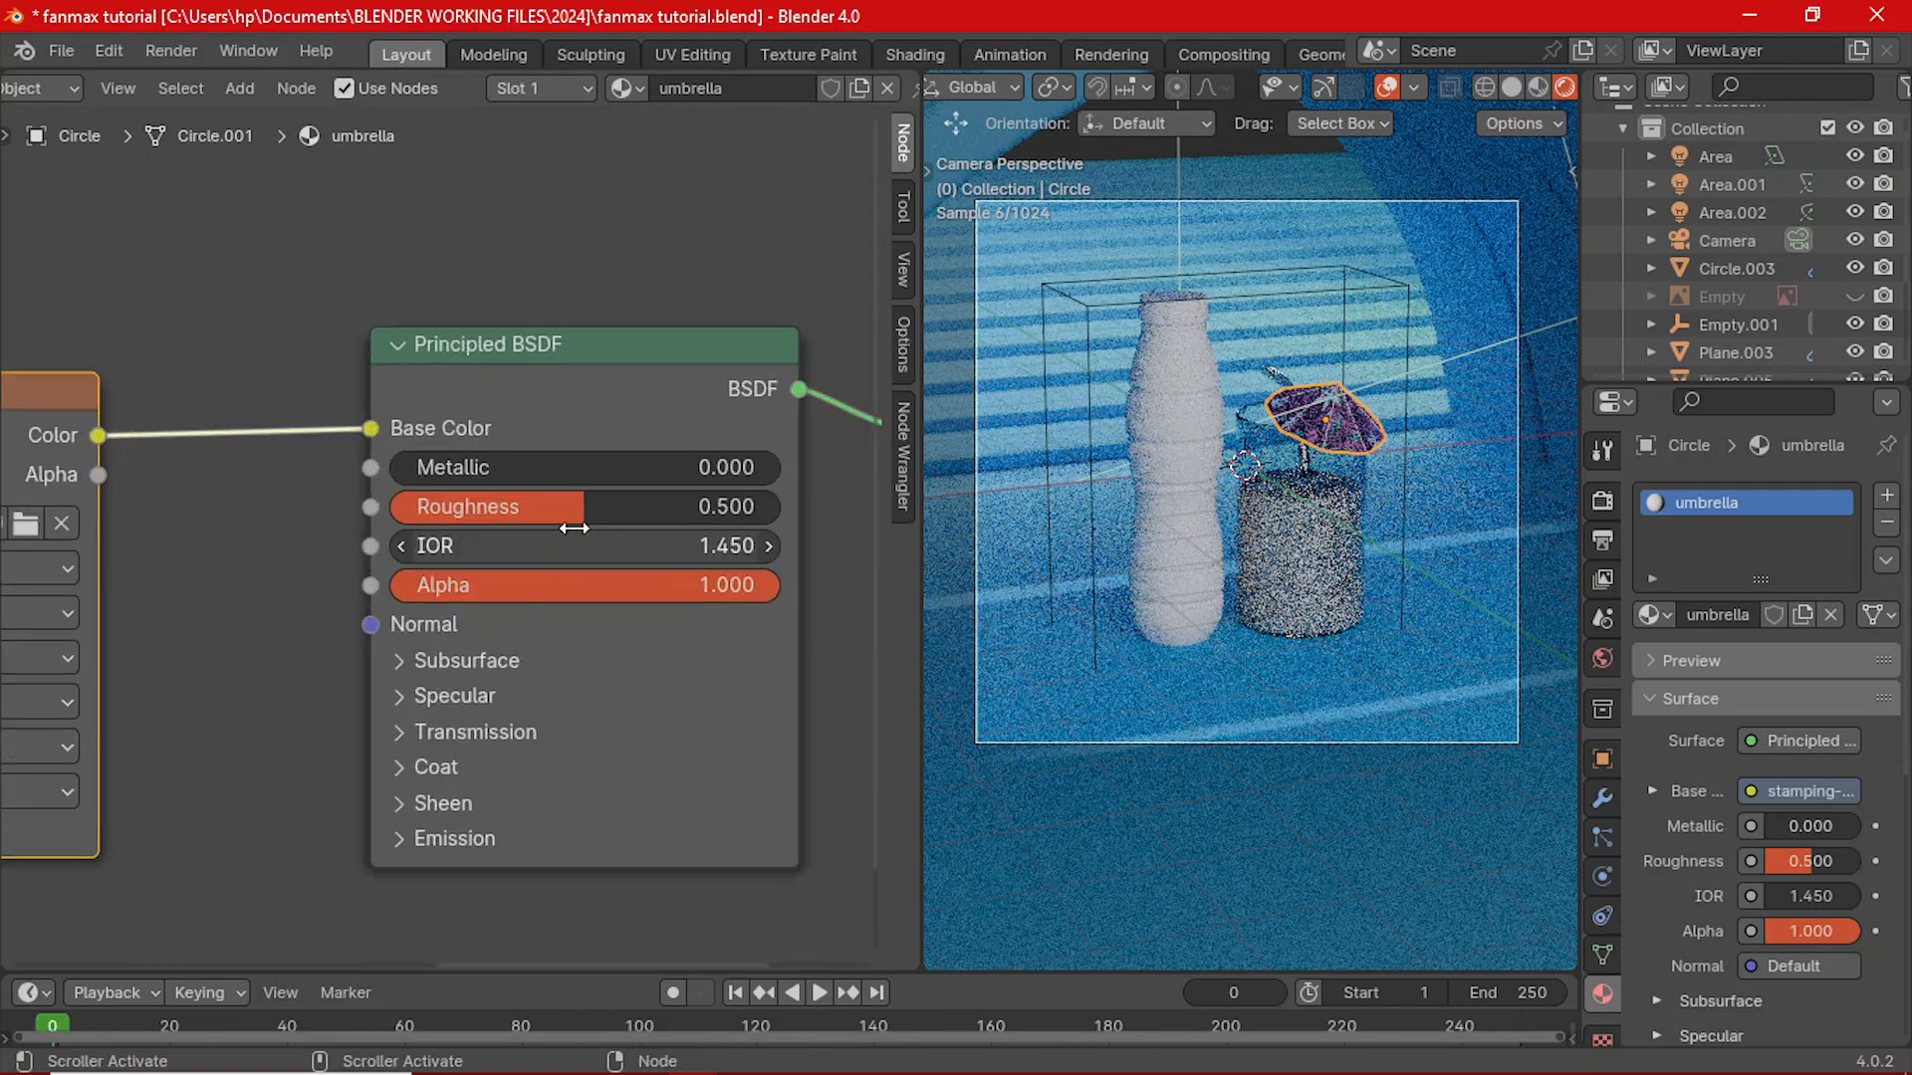
pyautogui.doubleClick(605, 504)
pyautogui.write('0')
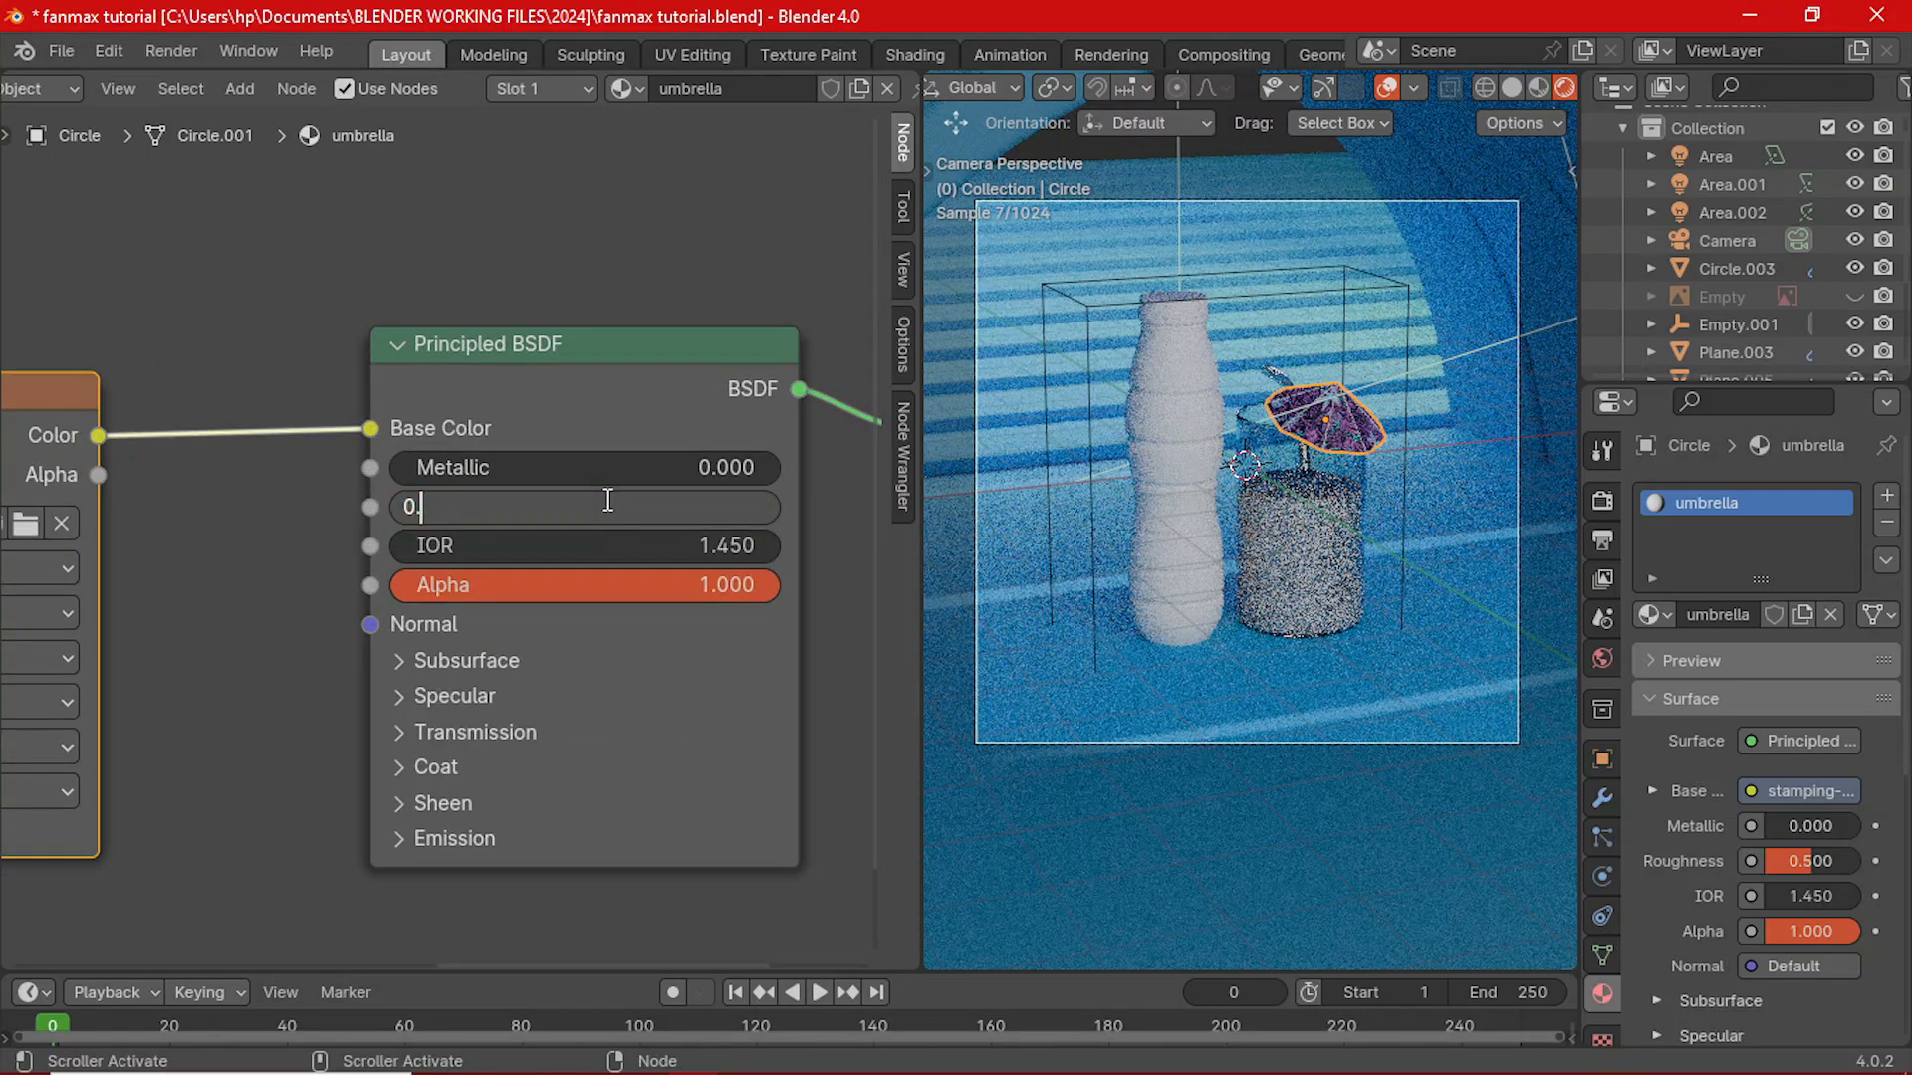
pyautogui.write('.7')
pyautogui.press('Return')
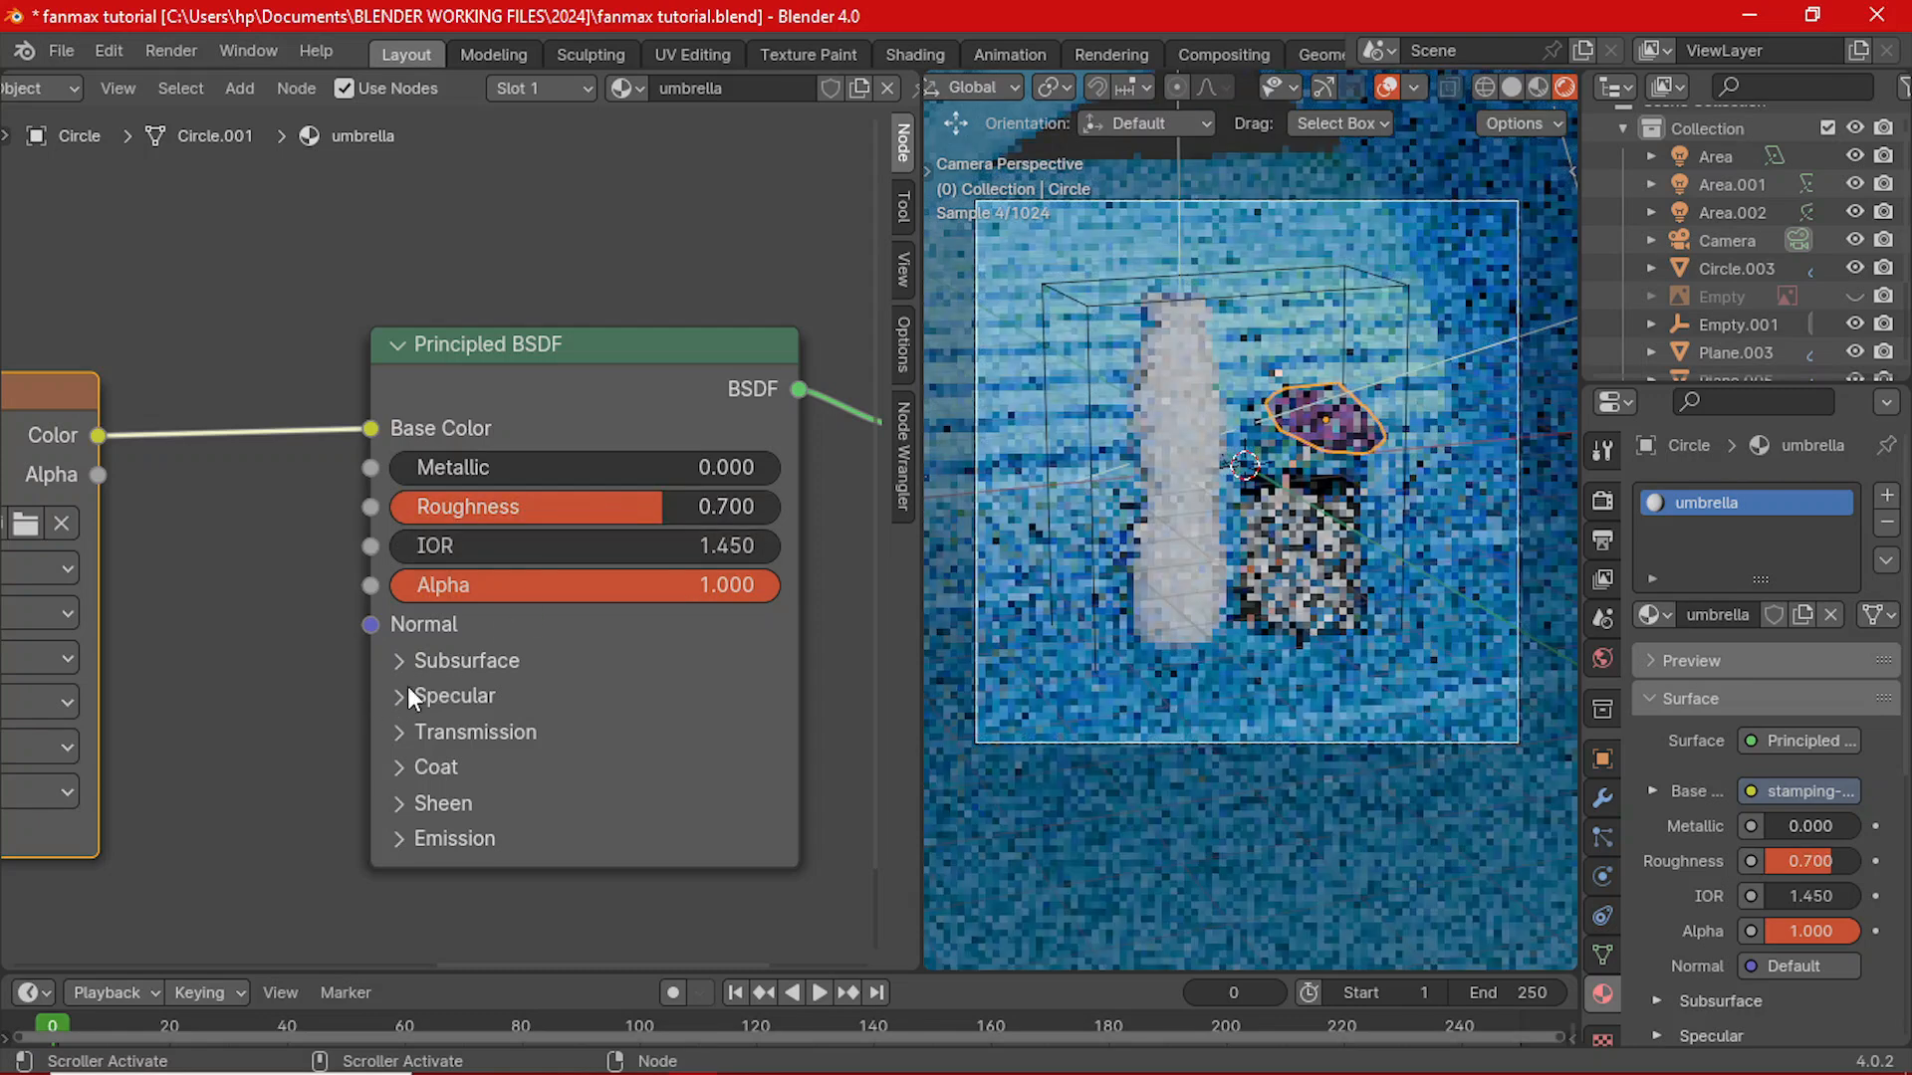
# - Set the Specular IOR Level of the umbrella material to 0.25
pyautogui.click(408, 695)
pyautogui.scroll(-1, 534, 775)
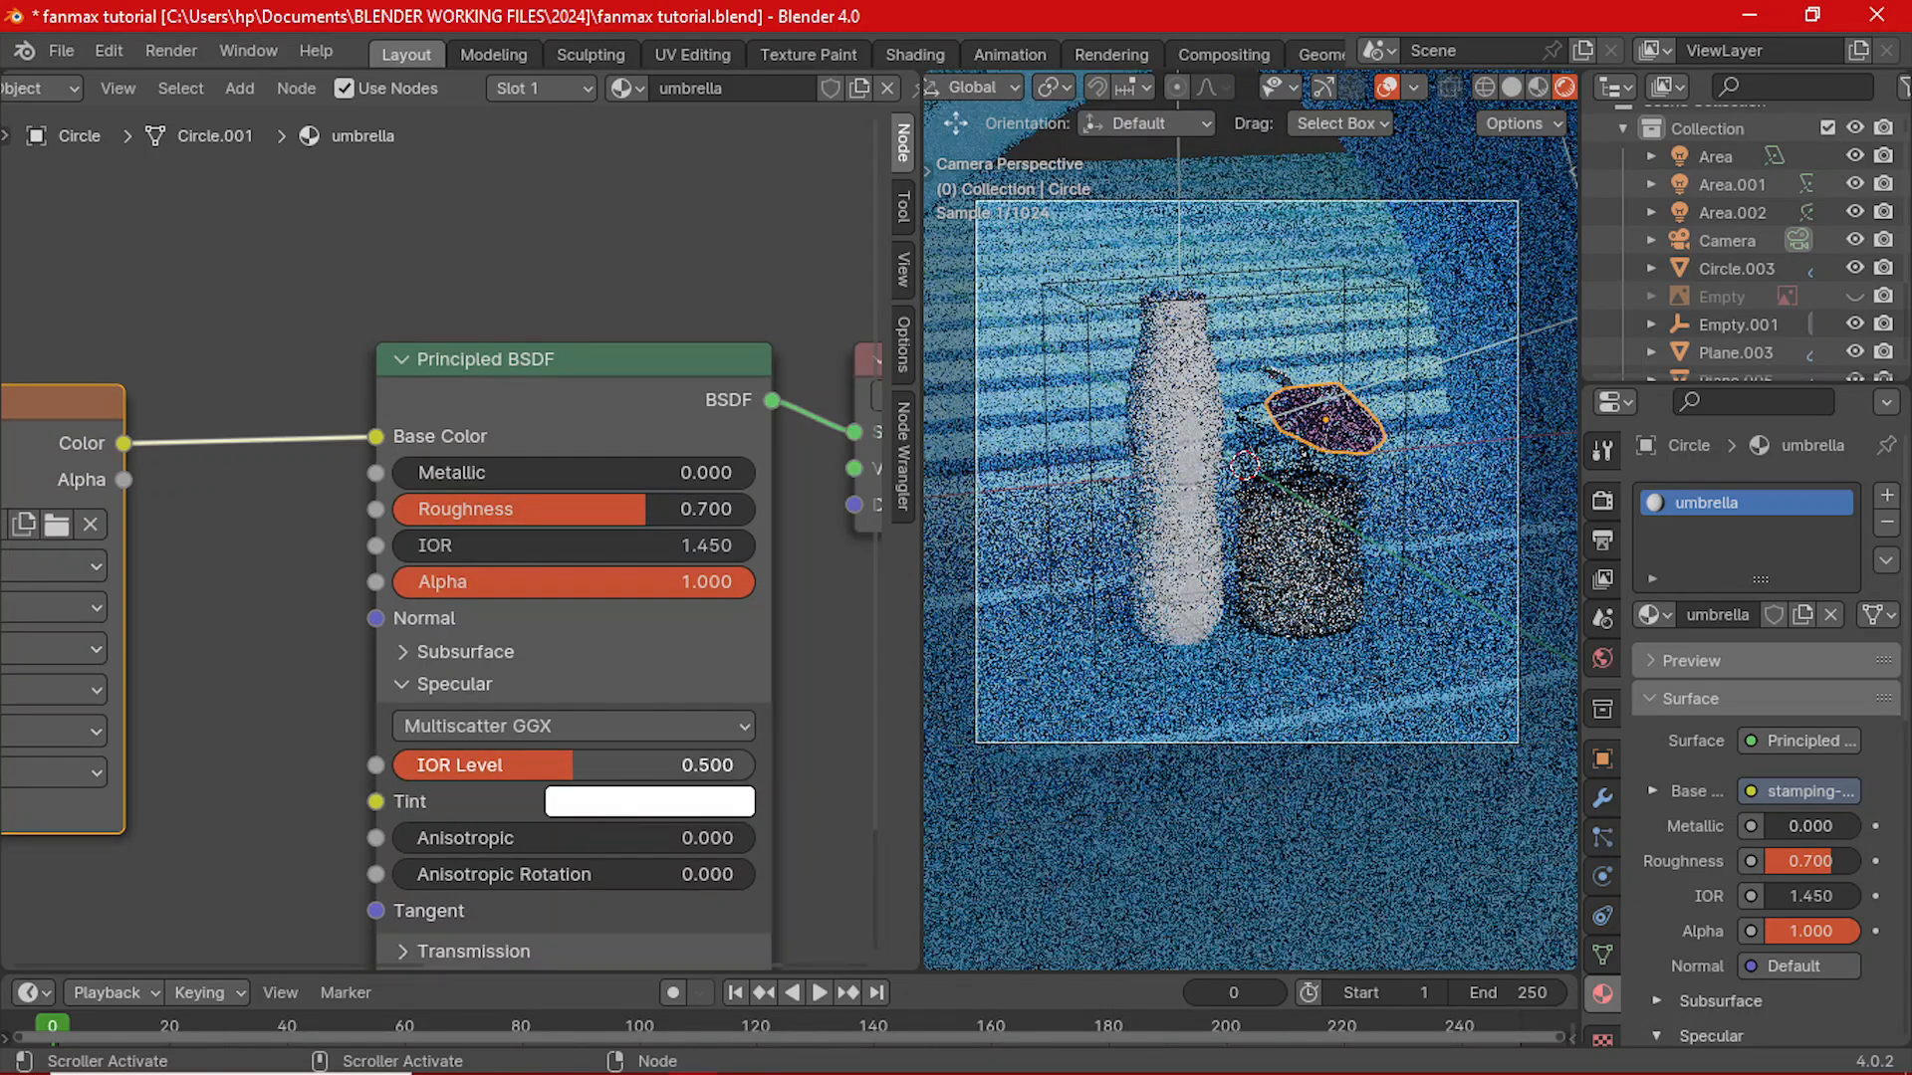
pyautogui.doubleClick(630, 765)
pyautogui.write('.')
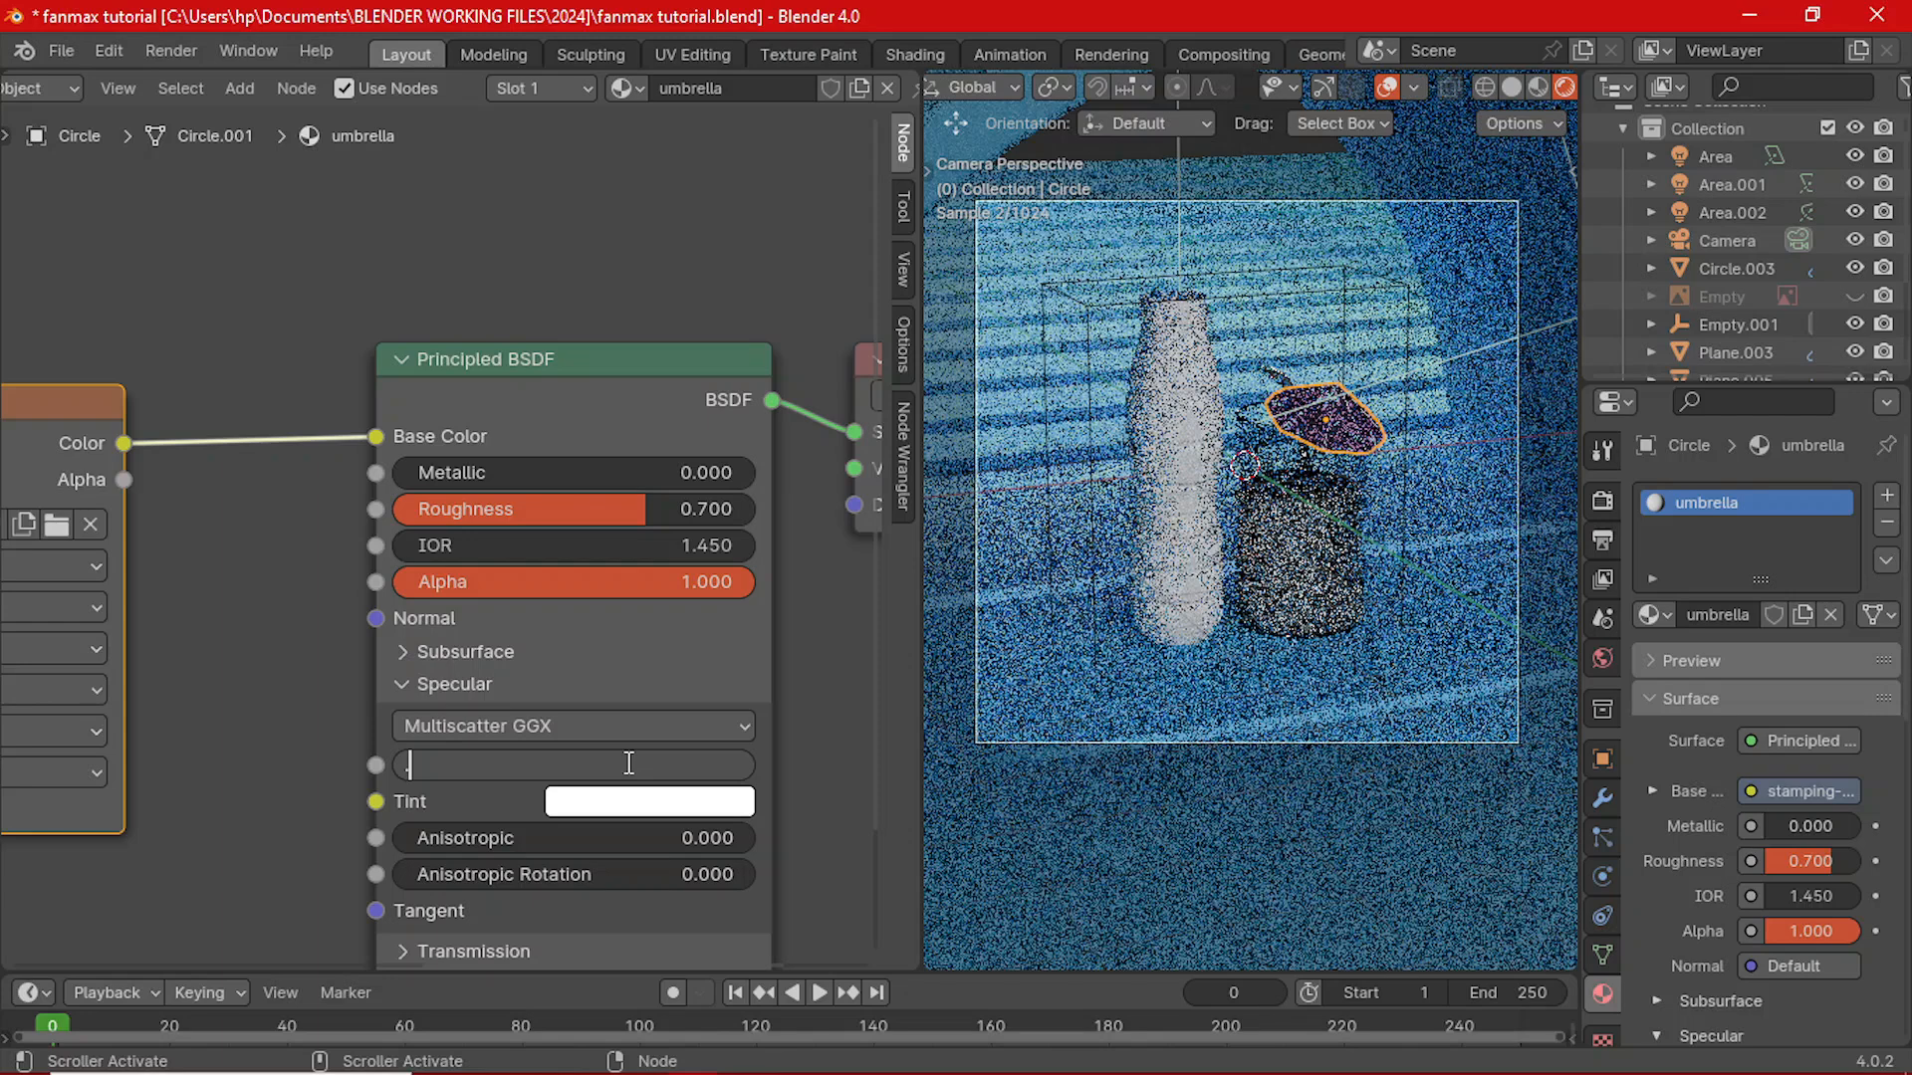
pyautogui.write('25')
pyautogui.press('Return')
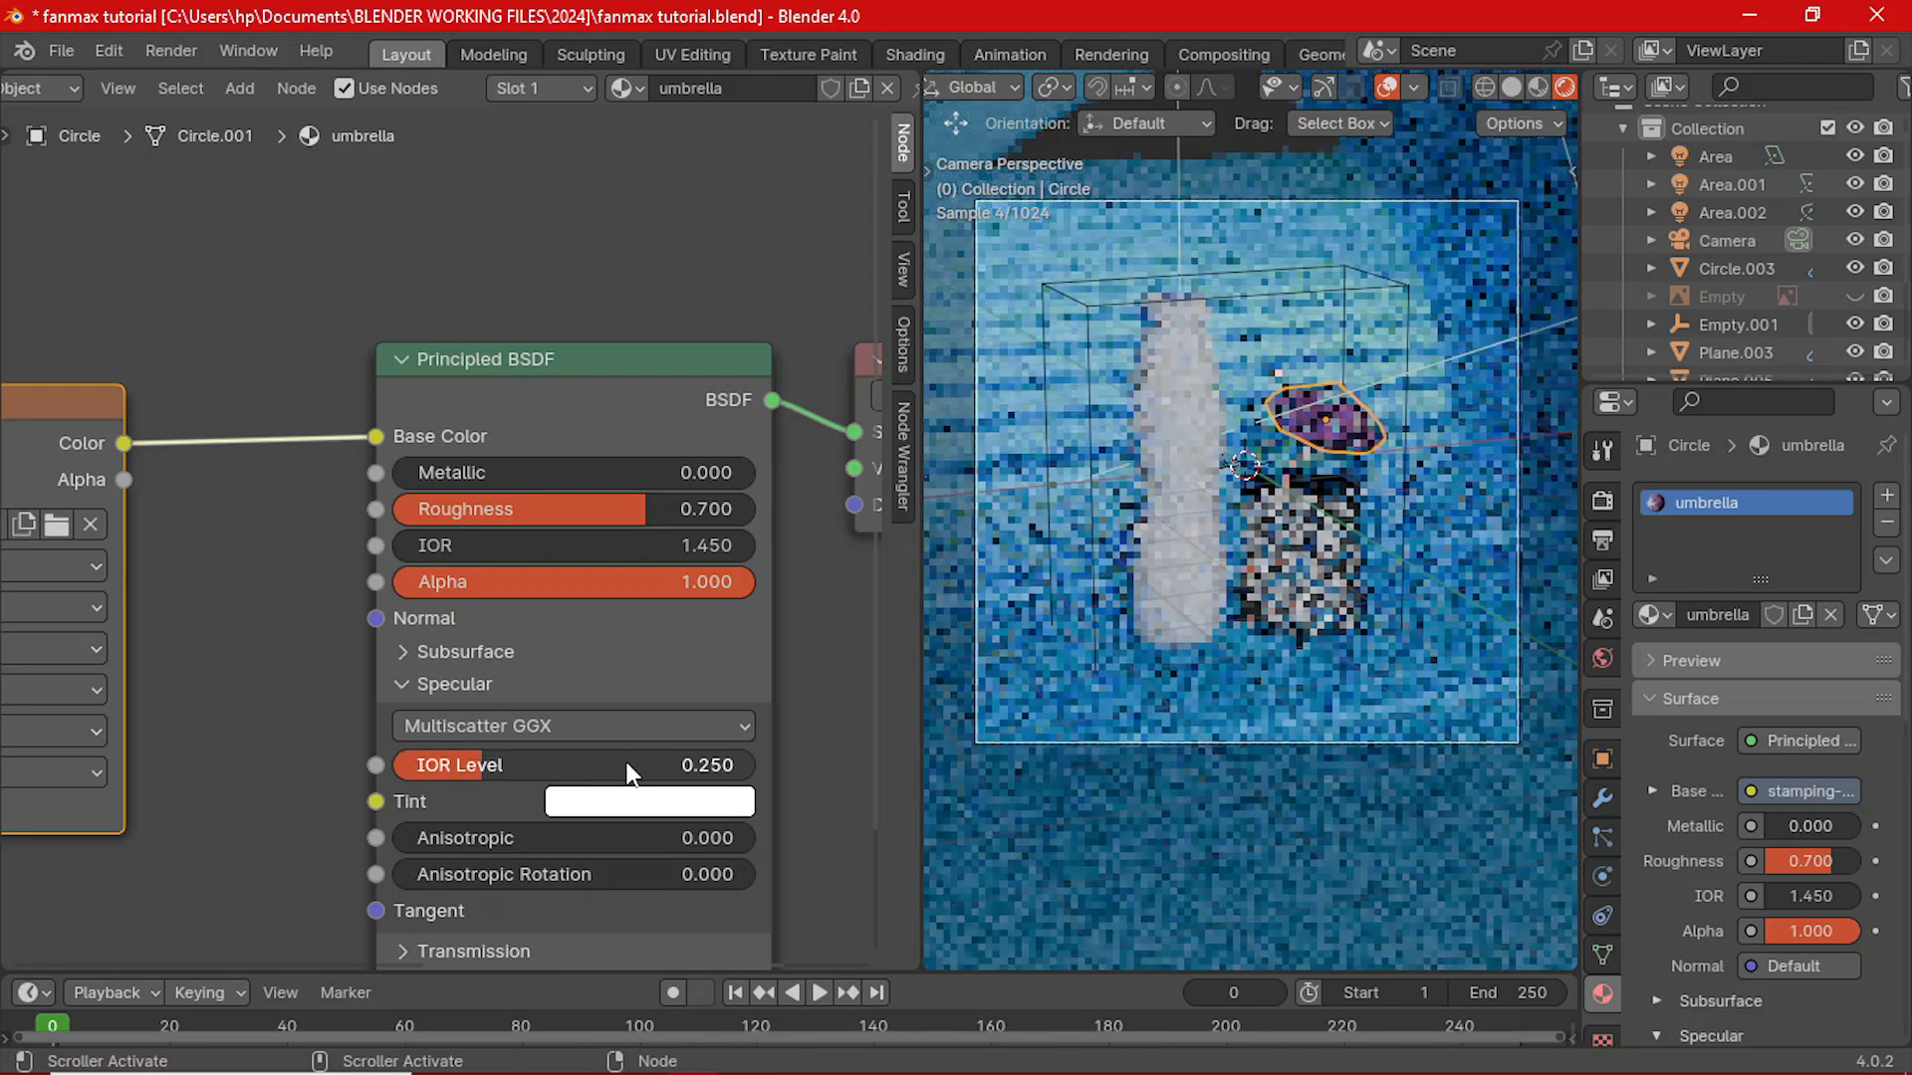
pyautogui.moveTo(522, 806); pyautogui.dragTo(306, 759, button='middle')
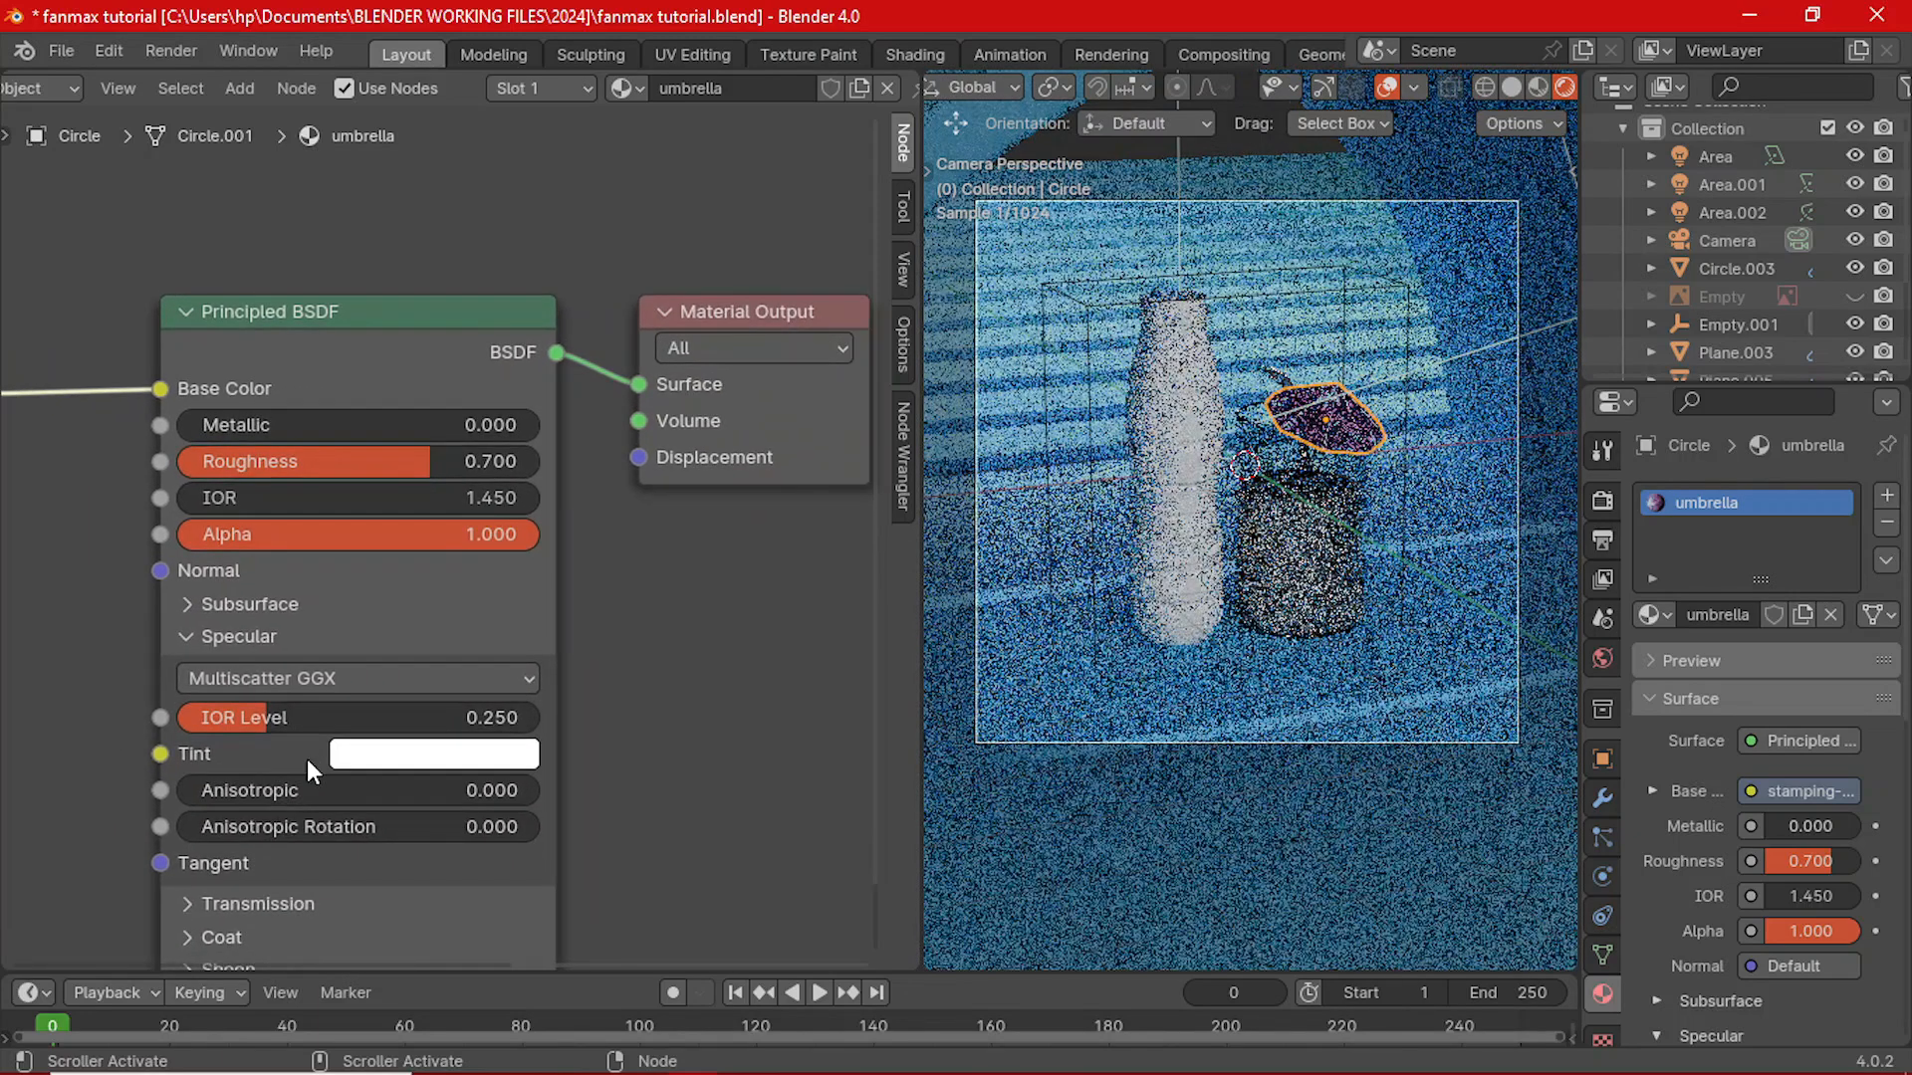
# - Select the umbrella's ribs and create a new material for them
pyautogui.scroll(3, 1446, 439)
pyautogui.keyDown('shift'); pyautogui.moveTo(1349, 433); pyautogui.dragTo(1193, 571, button='middle'); pyautogui.keyUp('shift')
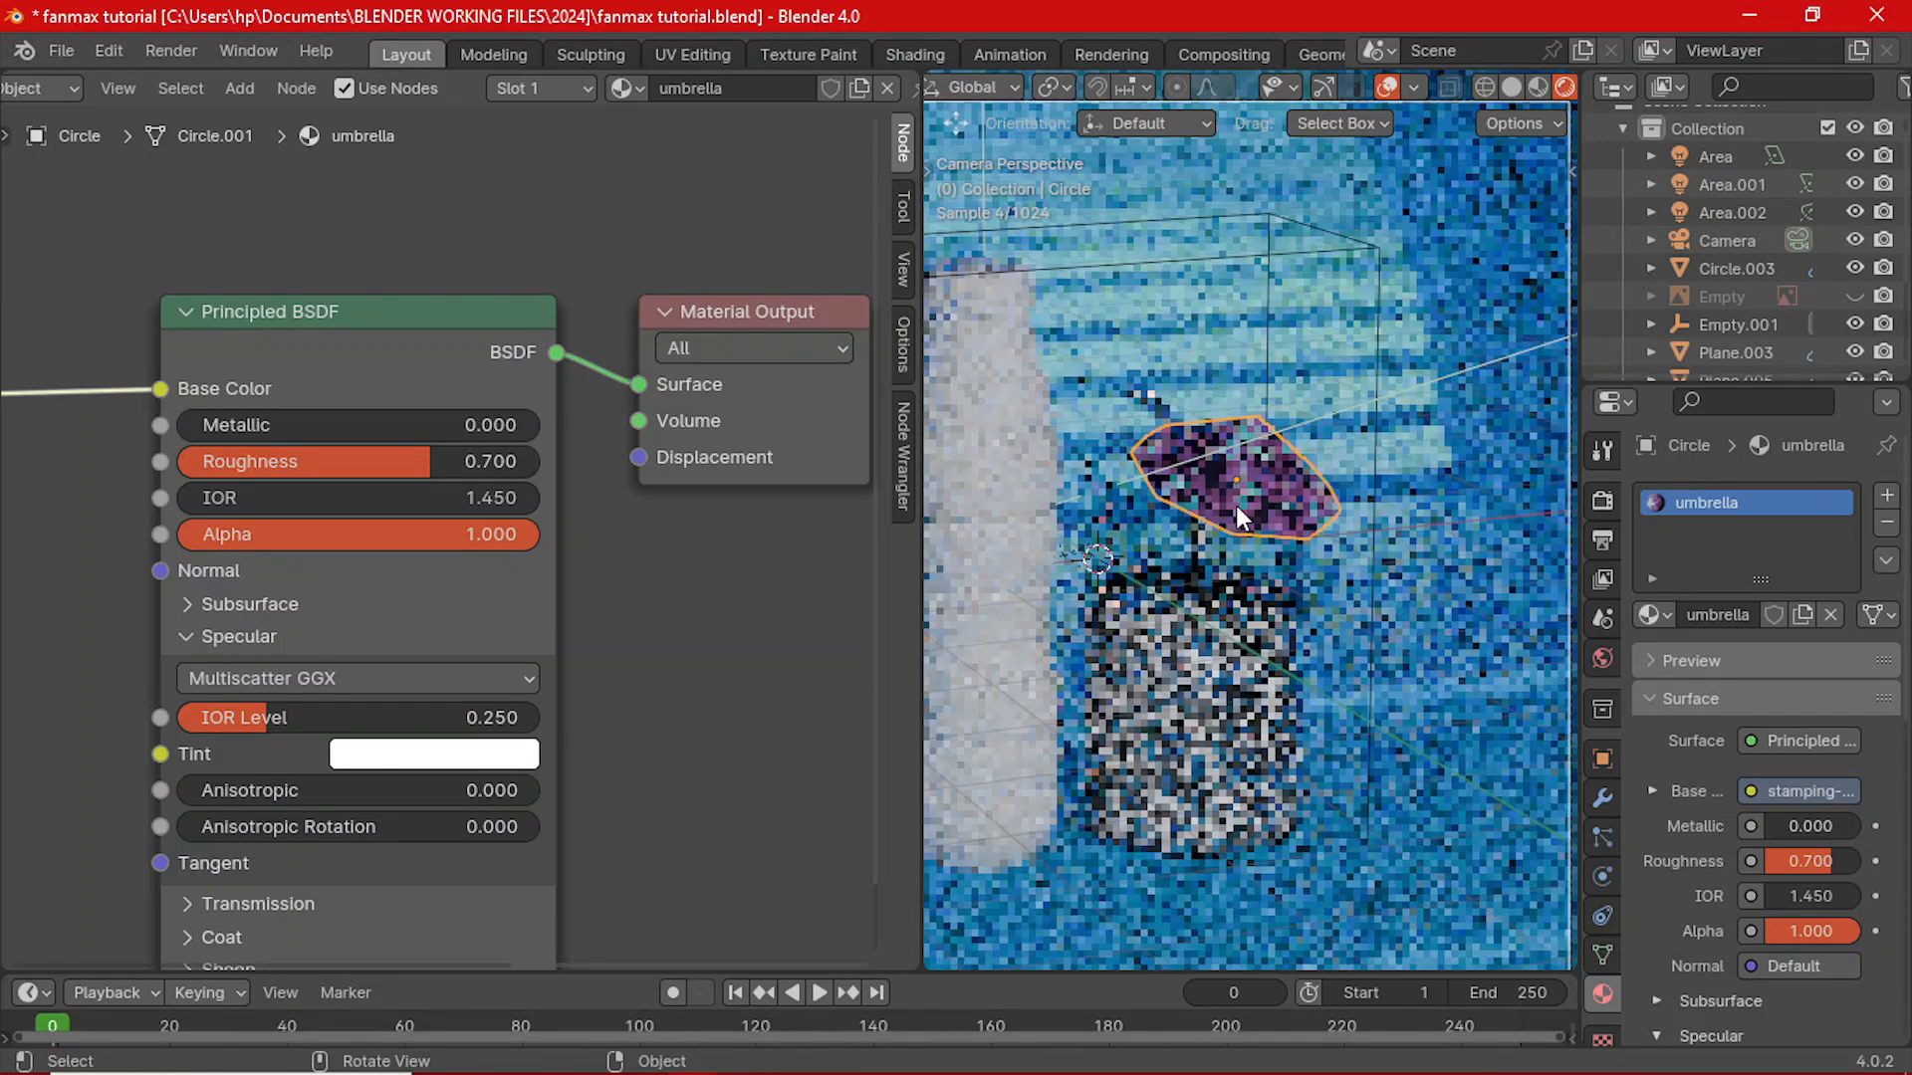
pyautogui.click(1234, 505)
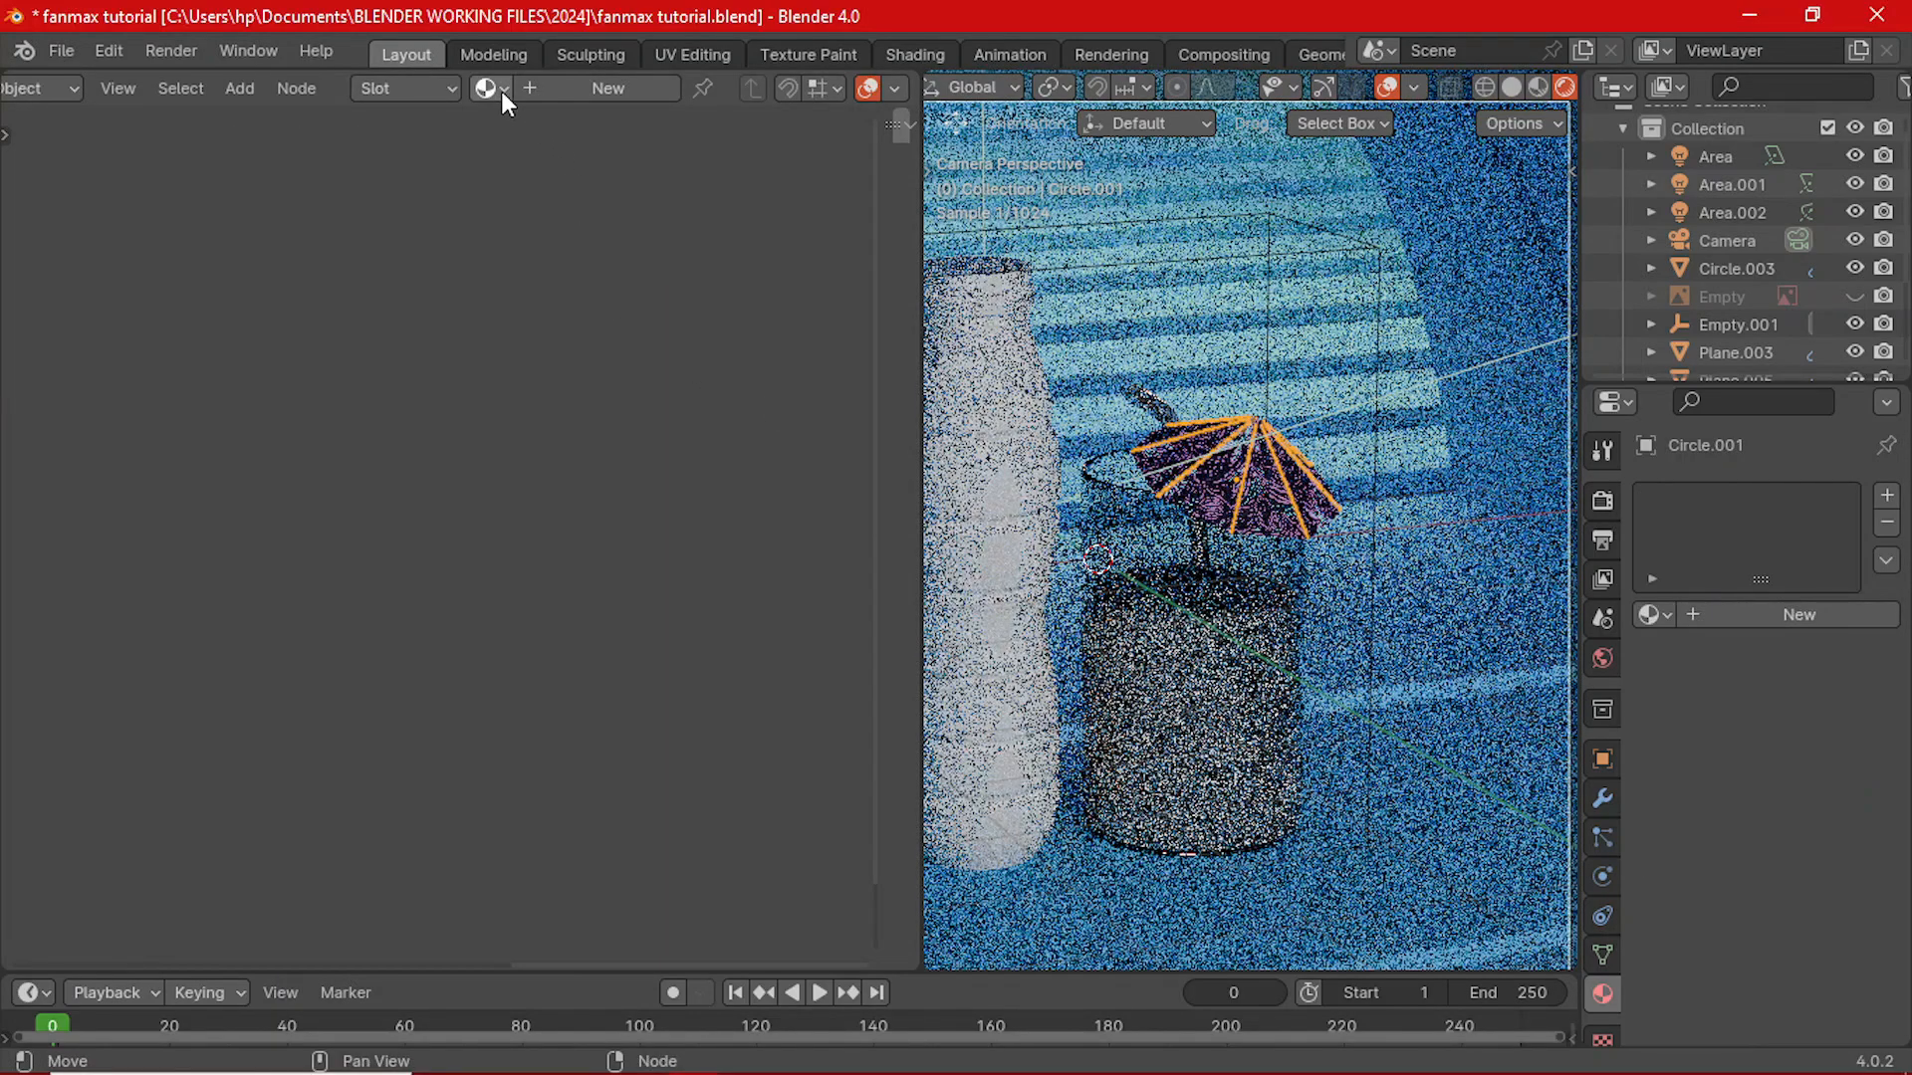
pyautogui.click(565, 85)
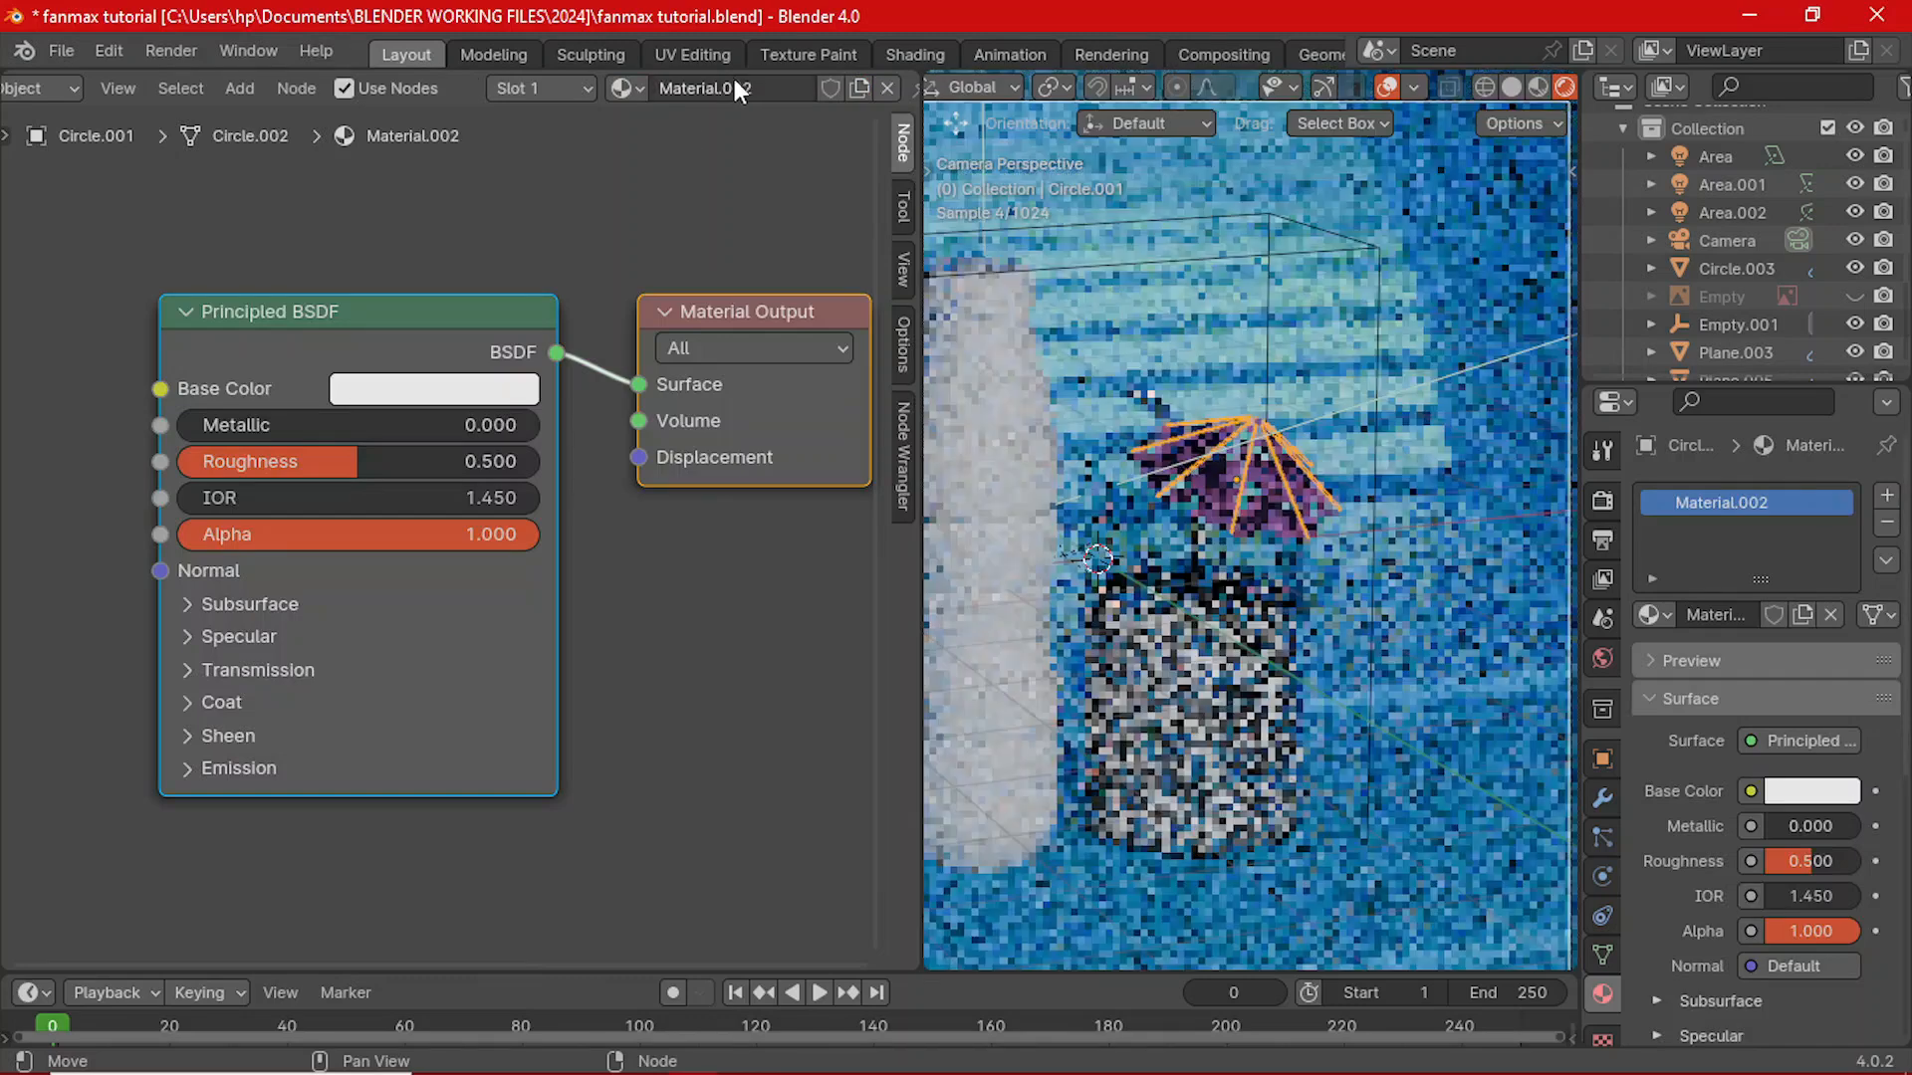
# - Rename the new material of the umbrella's ribs to "umbrella wood"
pyautogui.doubleClick(735, 87)
pyautogui.write('umbre')
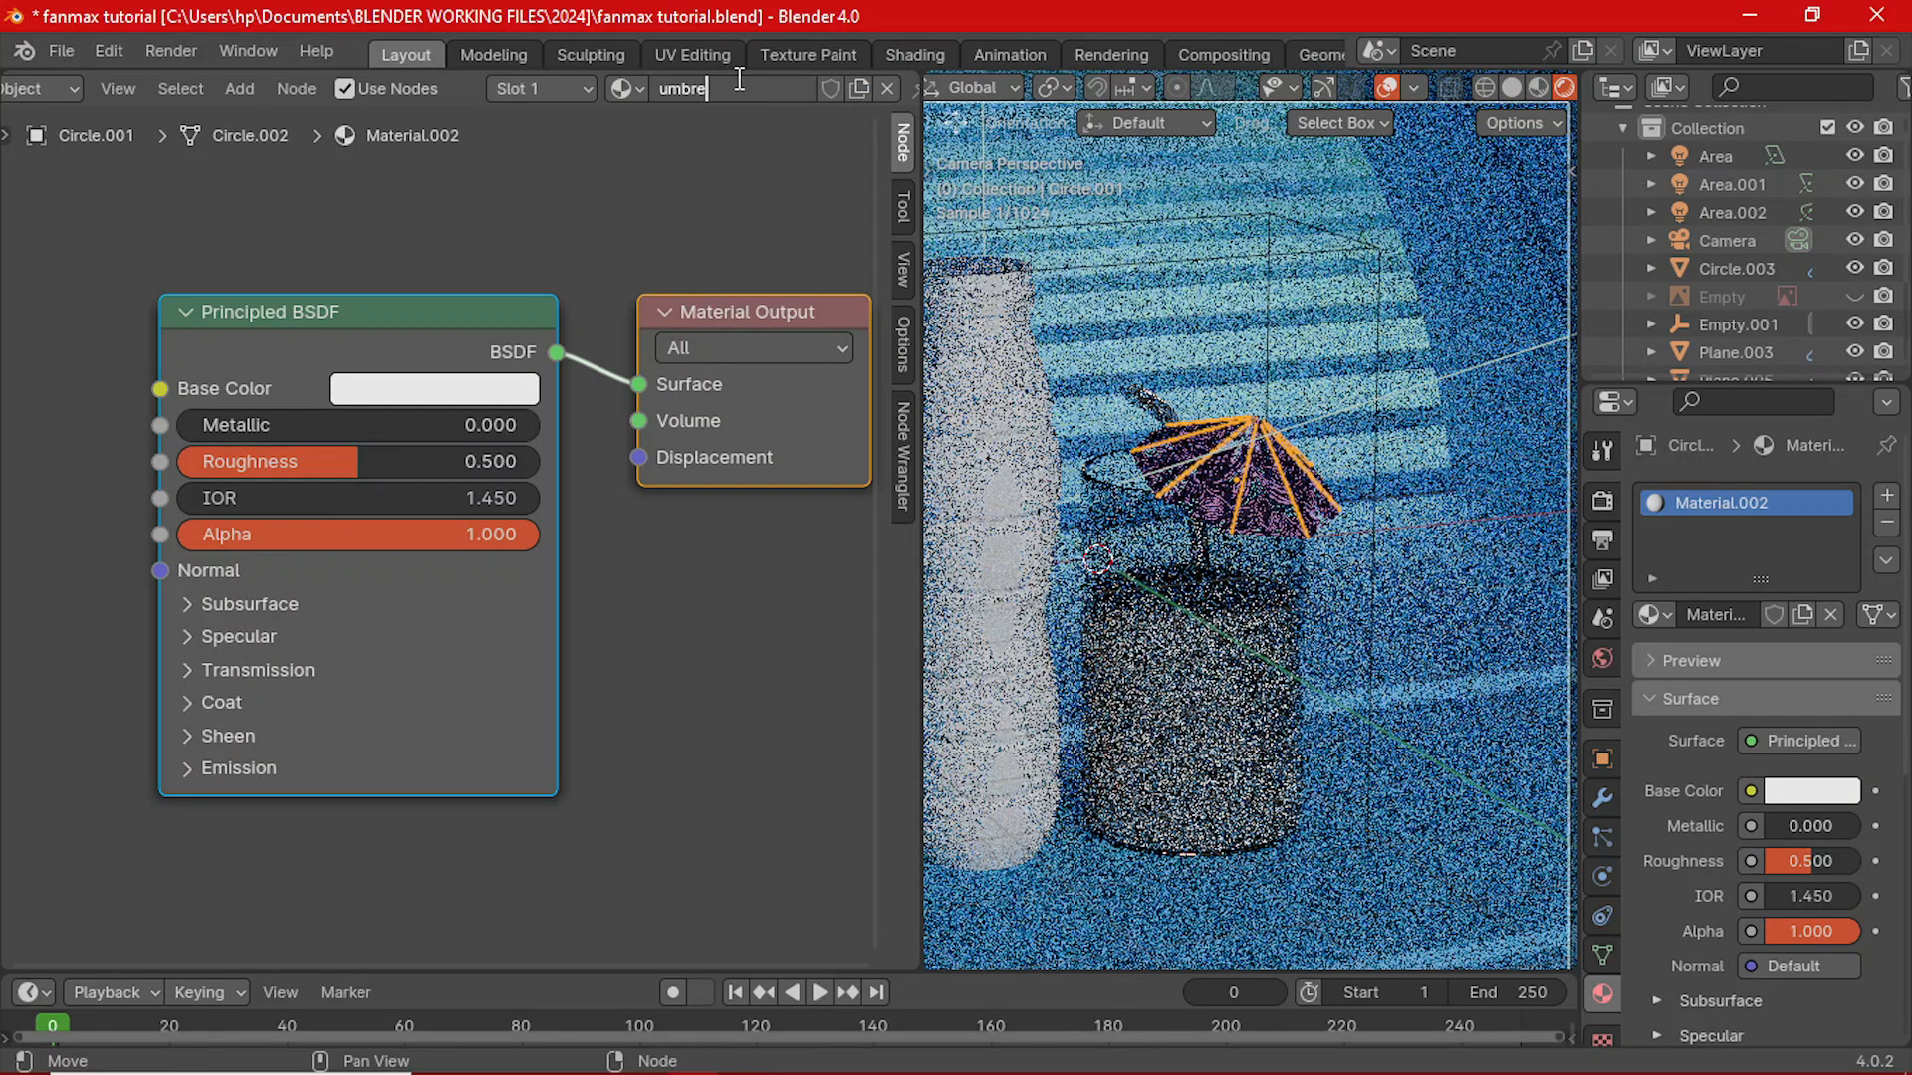
pyautogui.write('lla wood')
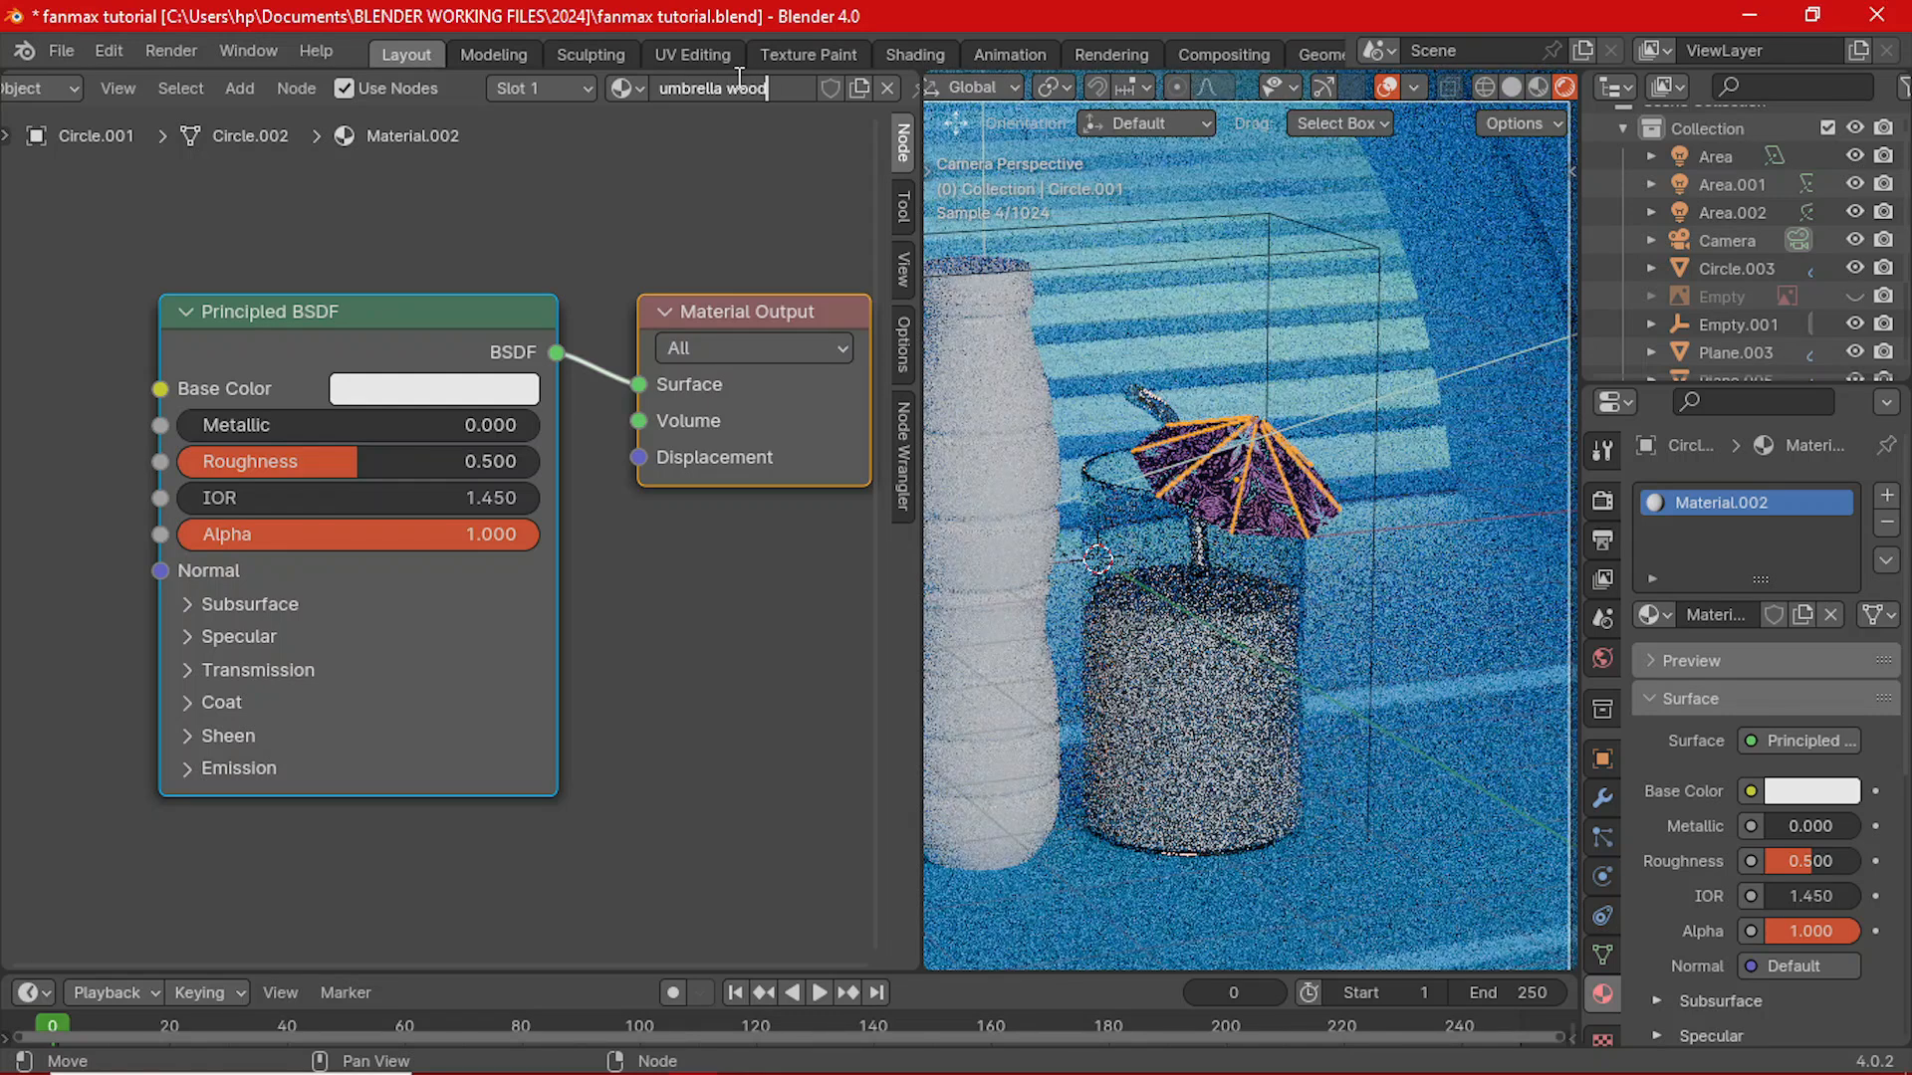
pyautogui.press('Return')
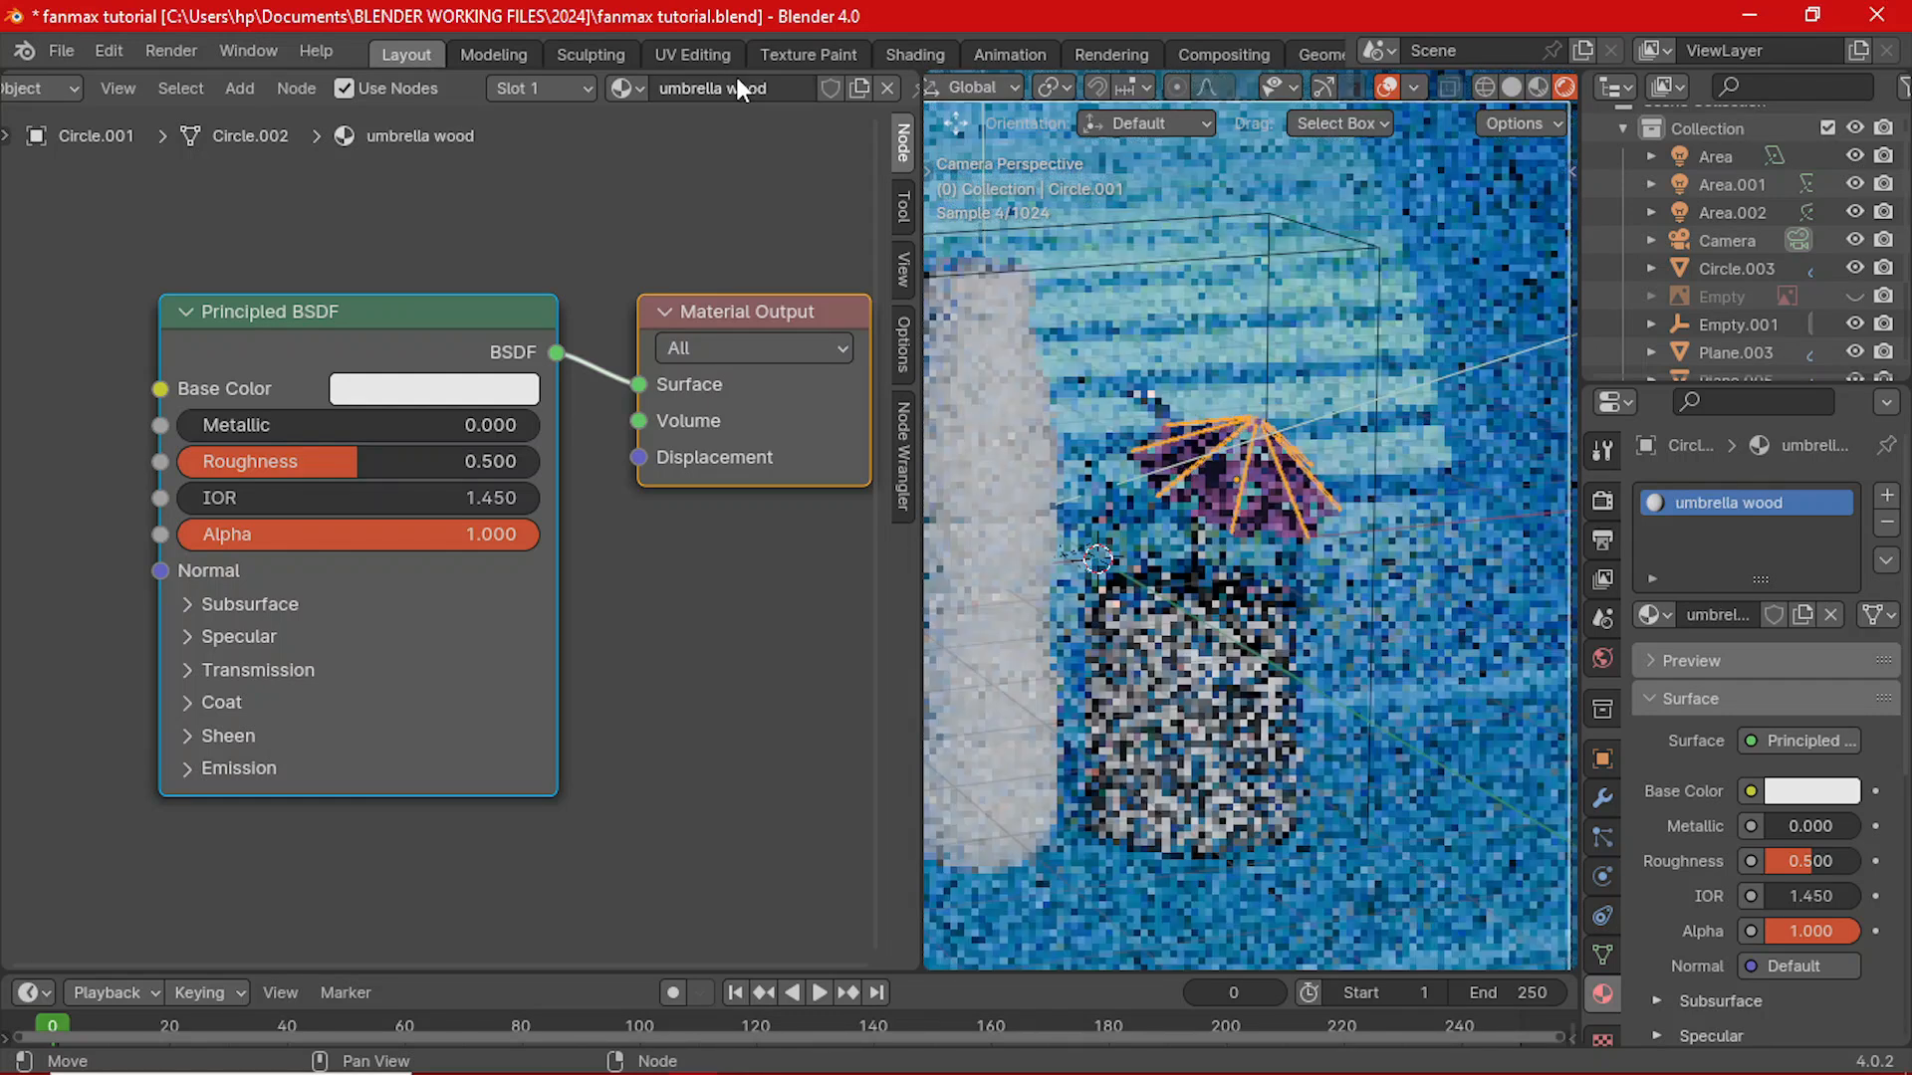
# - Sample the umbrella canopy's purple as the umbrella wood material's Base Color and shift it to a brighter, more saturated magenta pink
pyautogui.click(451, 390)
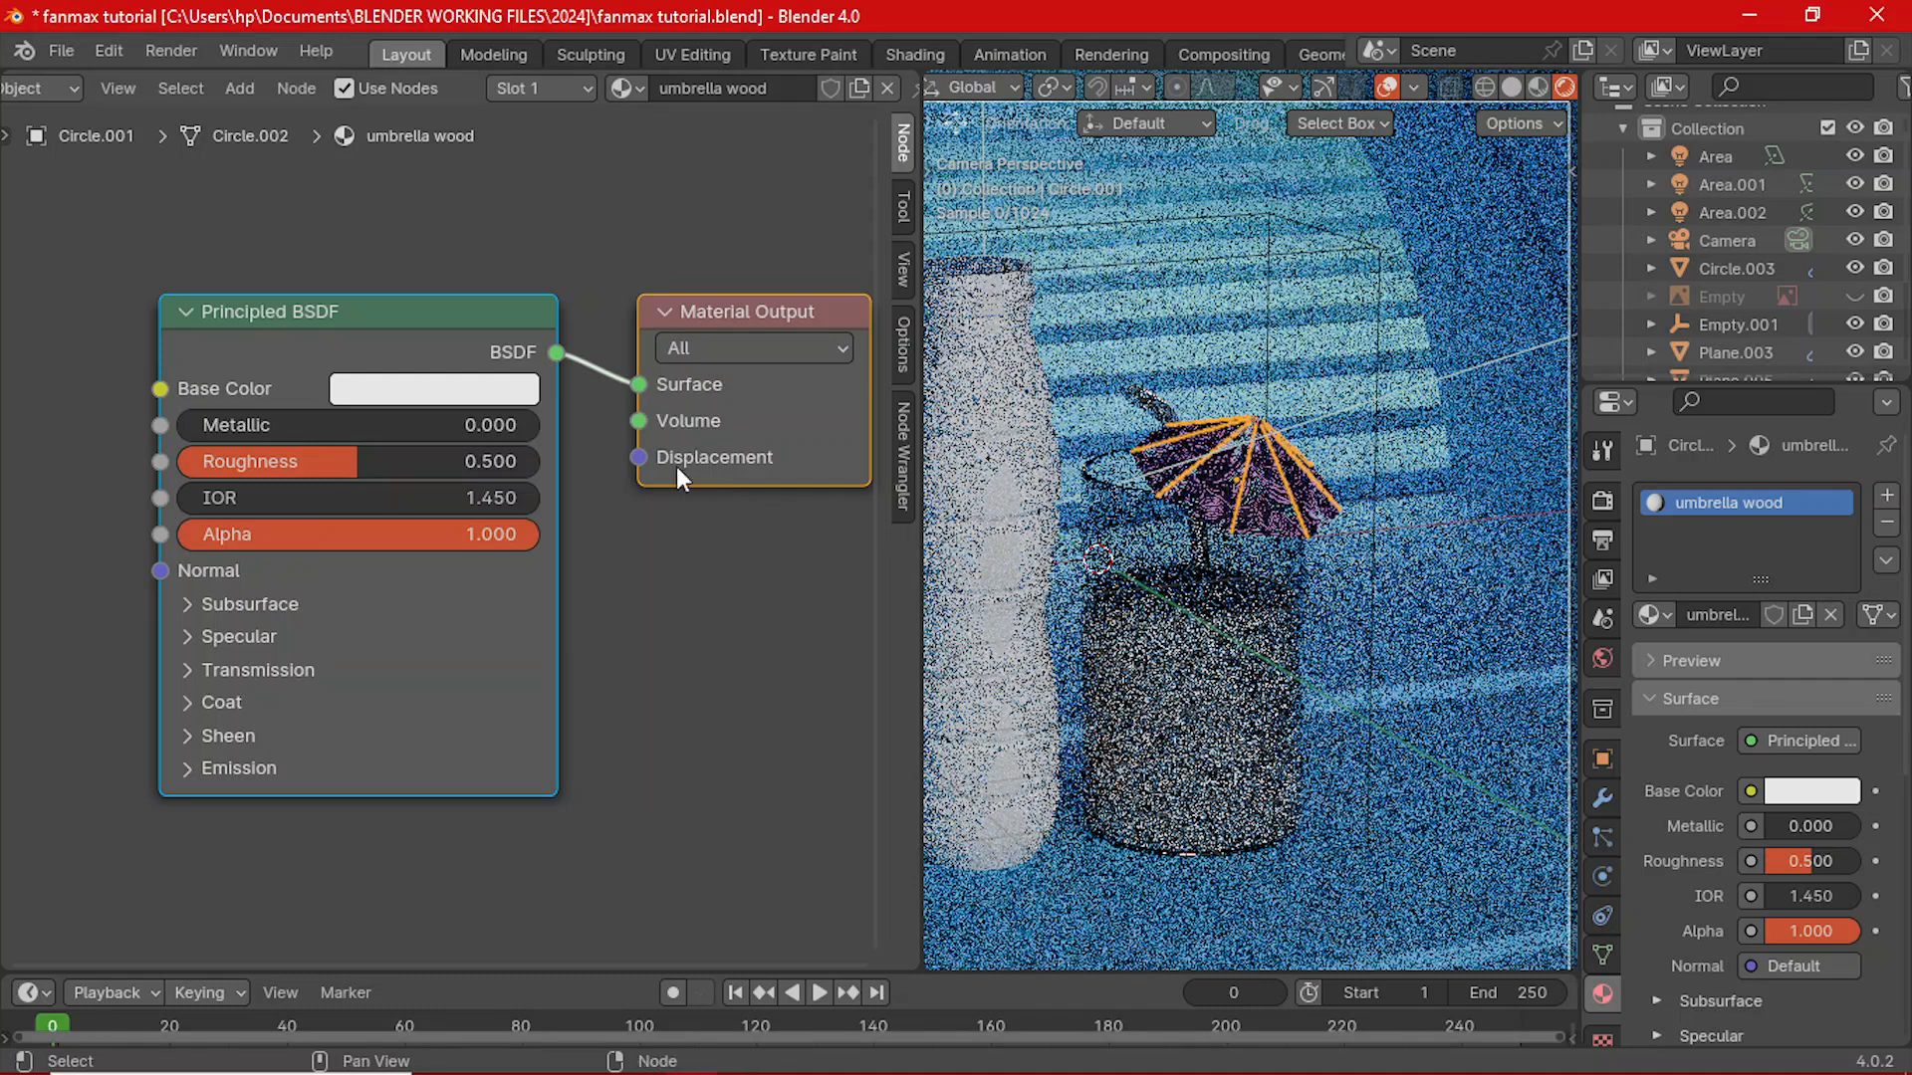
pyautogui.click(477, 391)
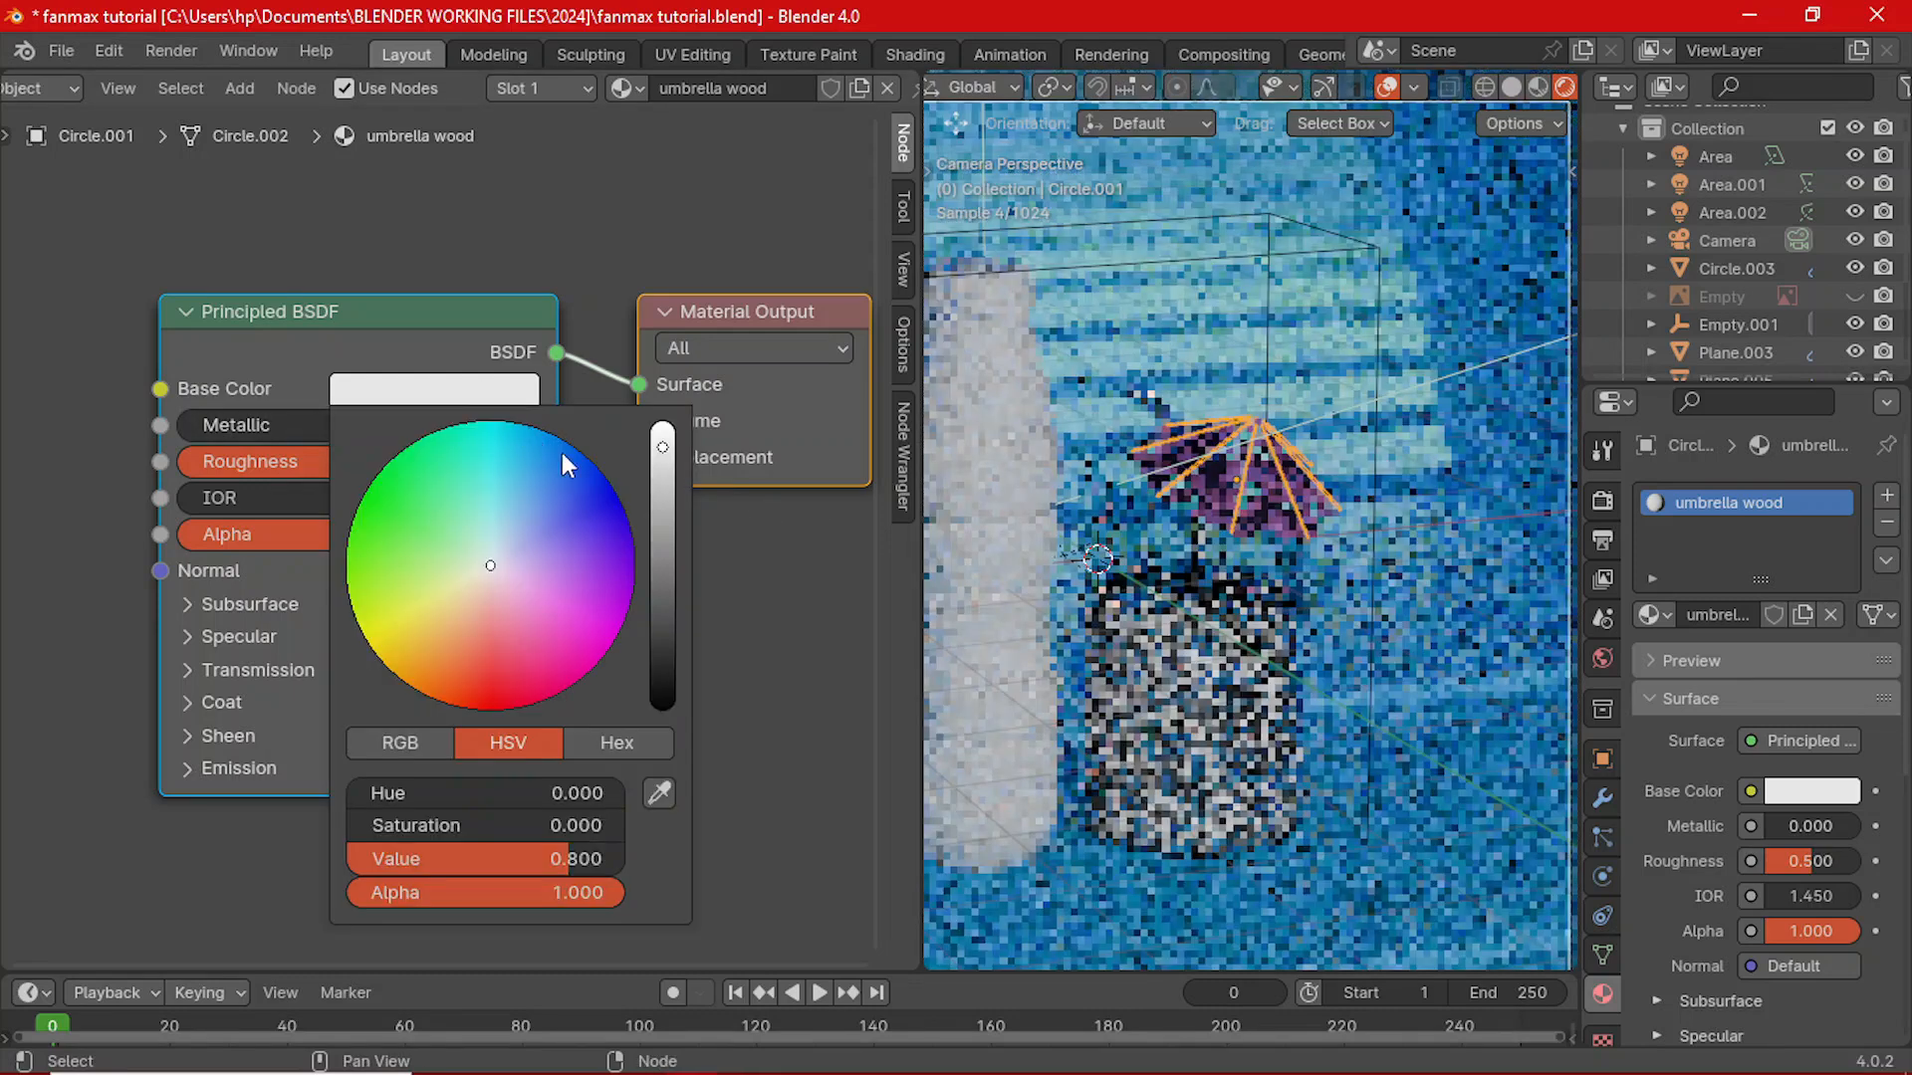
pyautogui.click(659, 792)
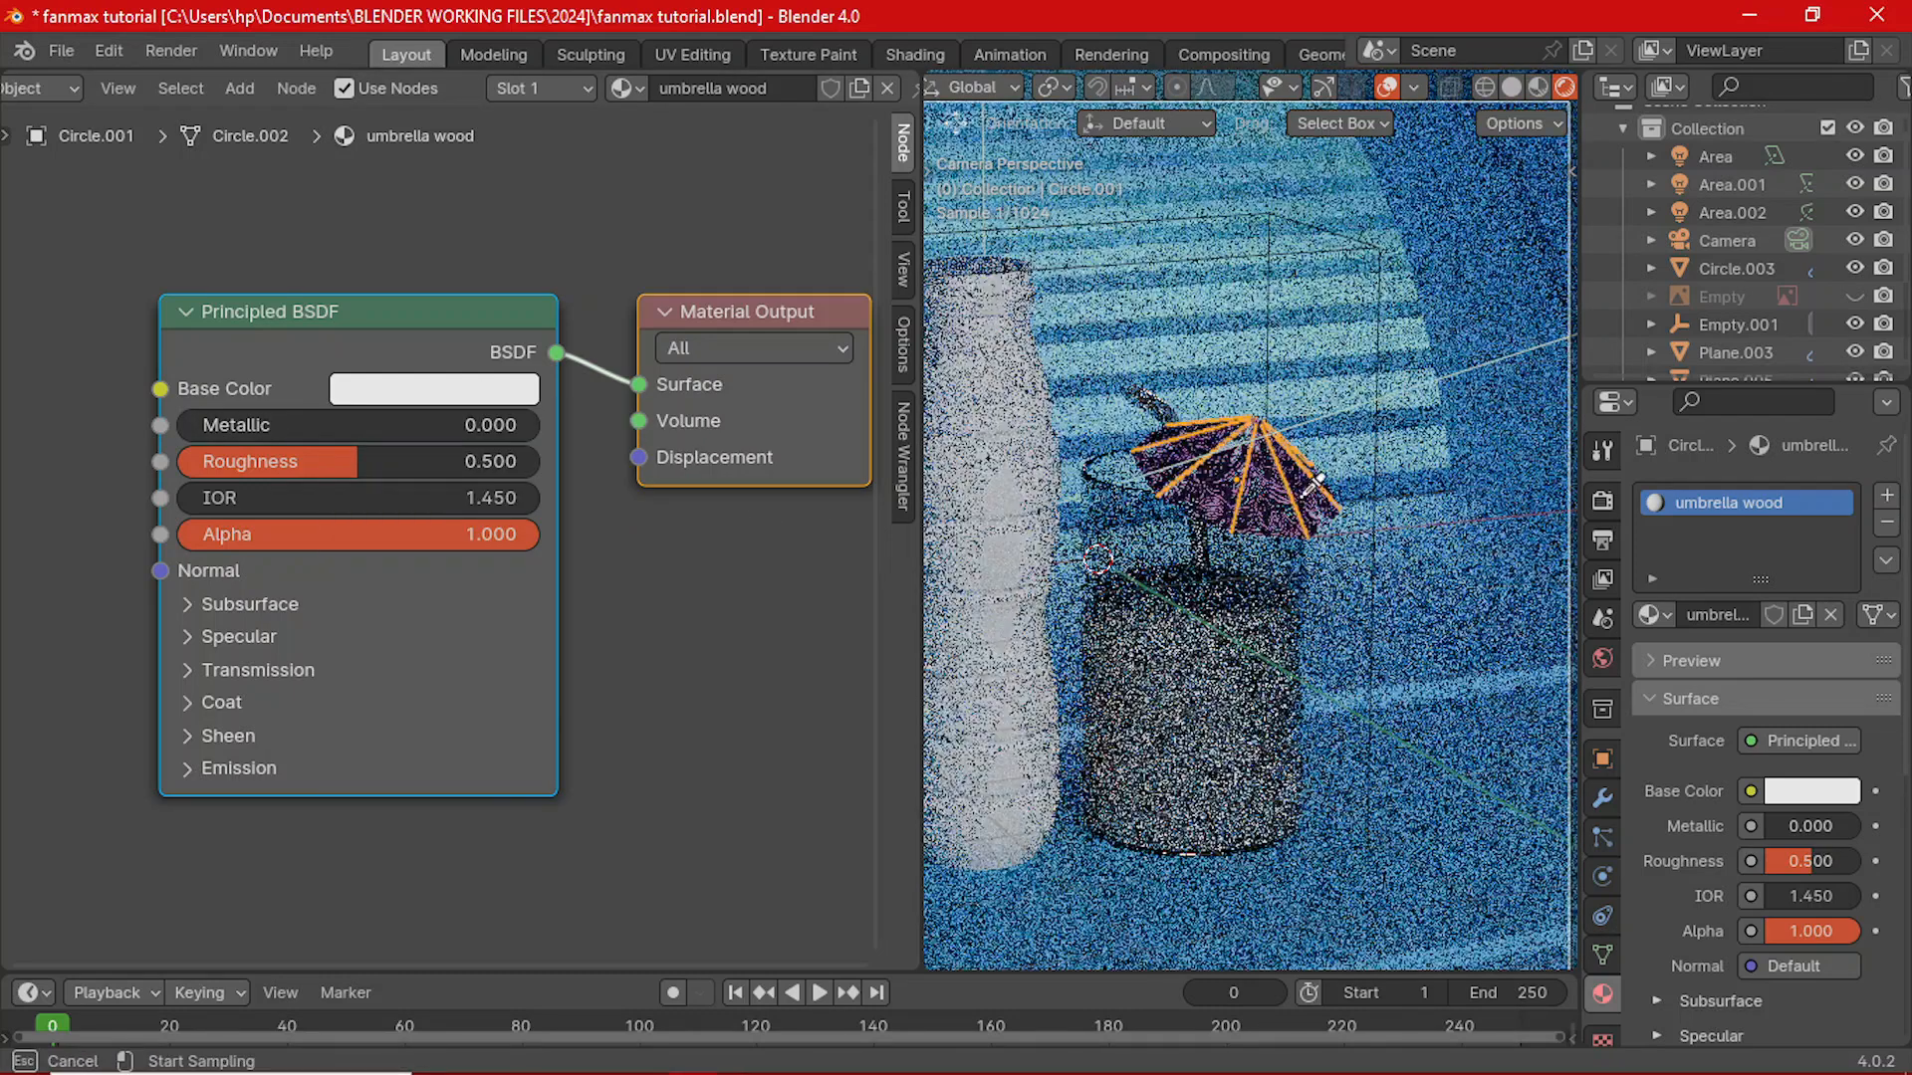
pyautogui.click(1216, 498)
pyautogui.click(470, 398)
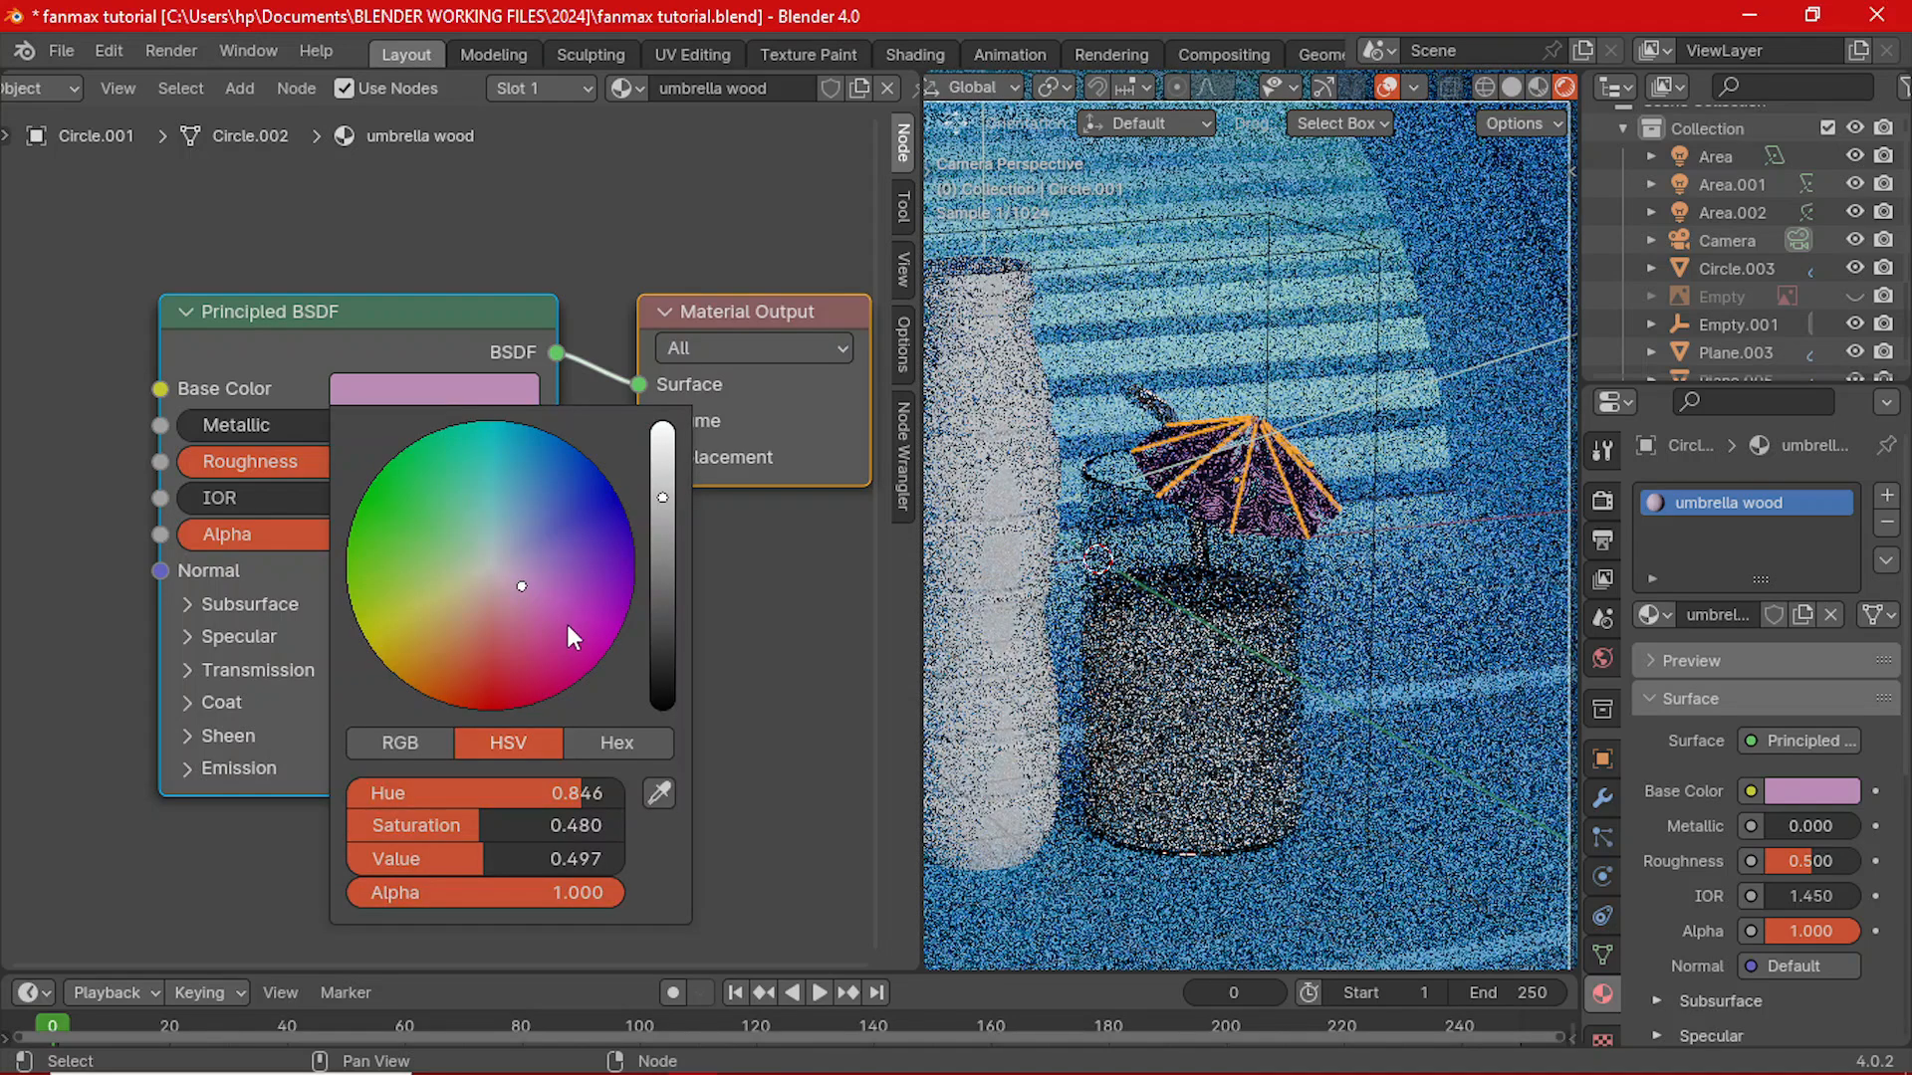
pyautogui.click(565, 619)
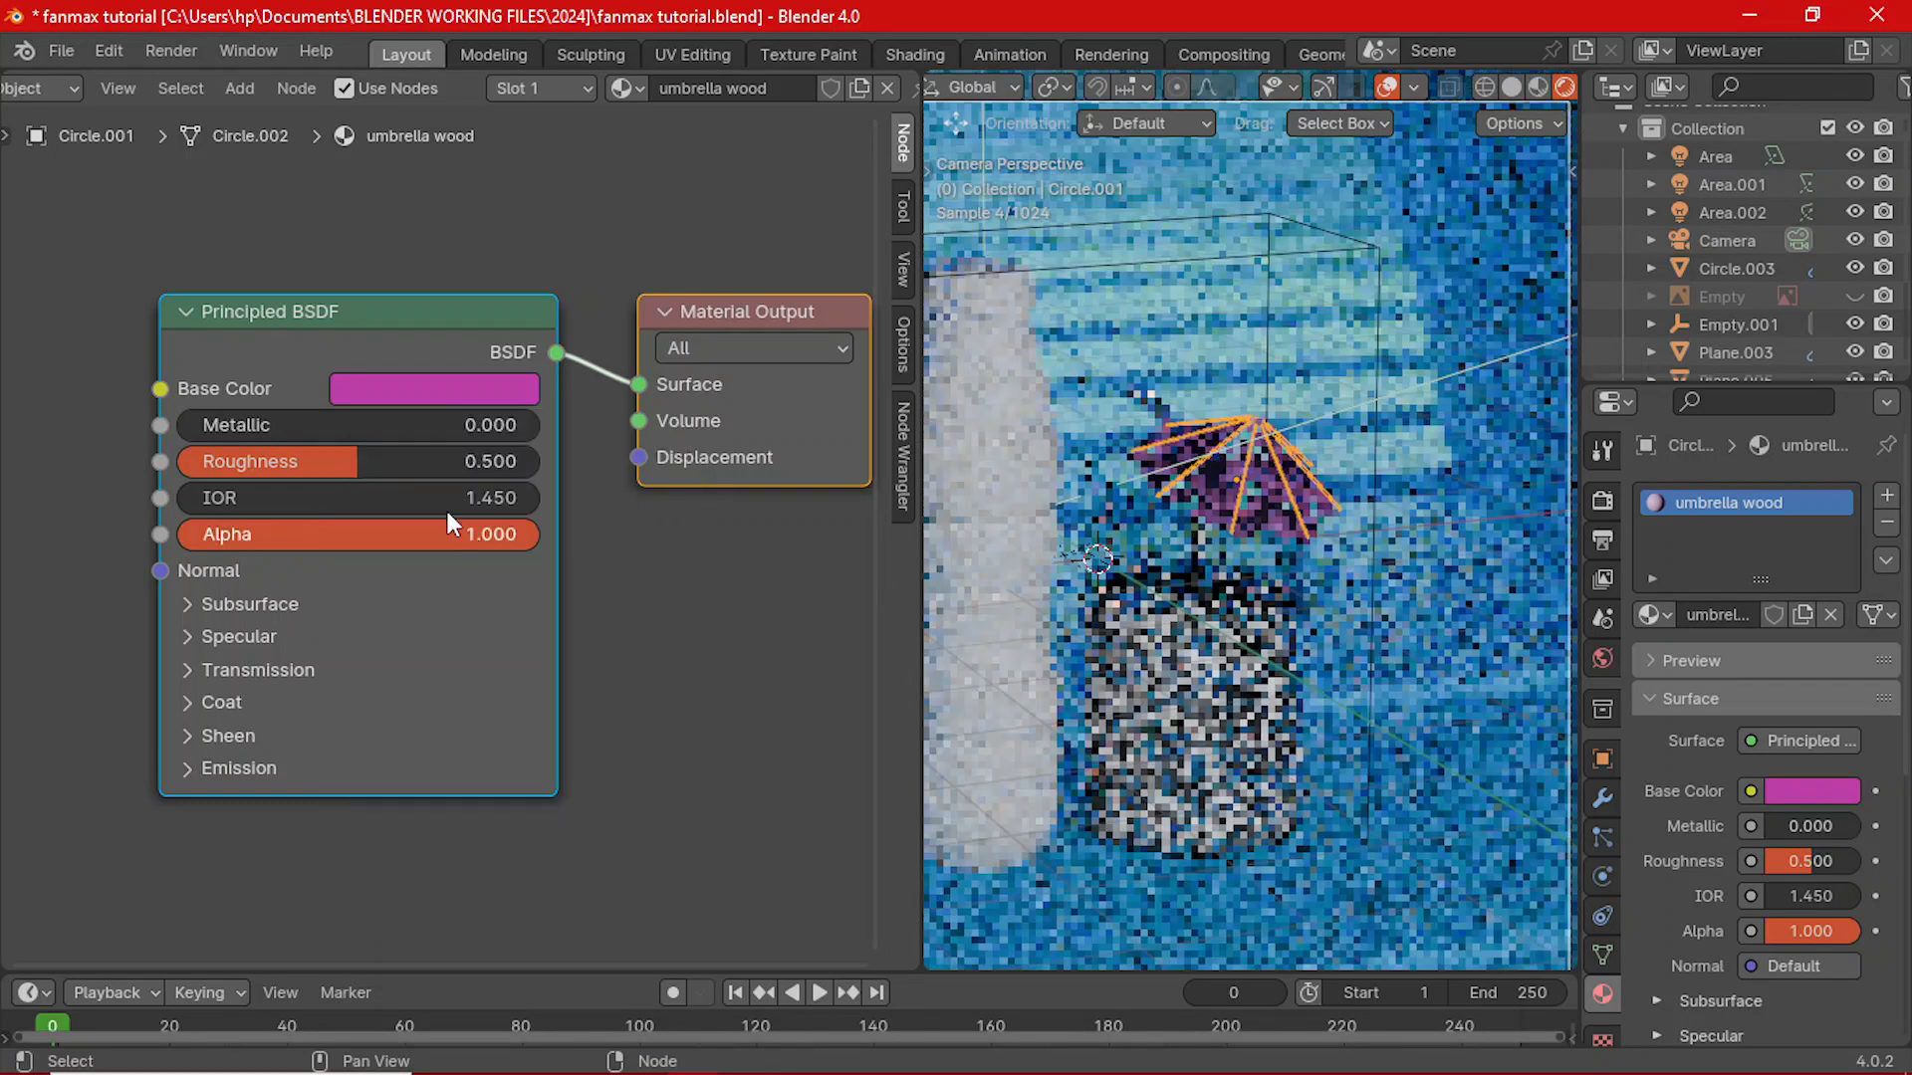
pyautogui.click(464, 386)
pyautogui.click(665, 458)
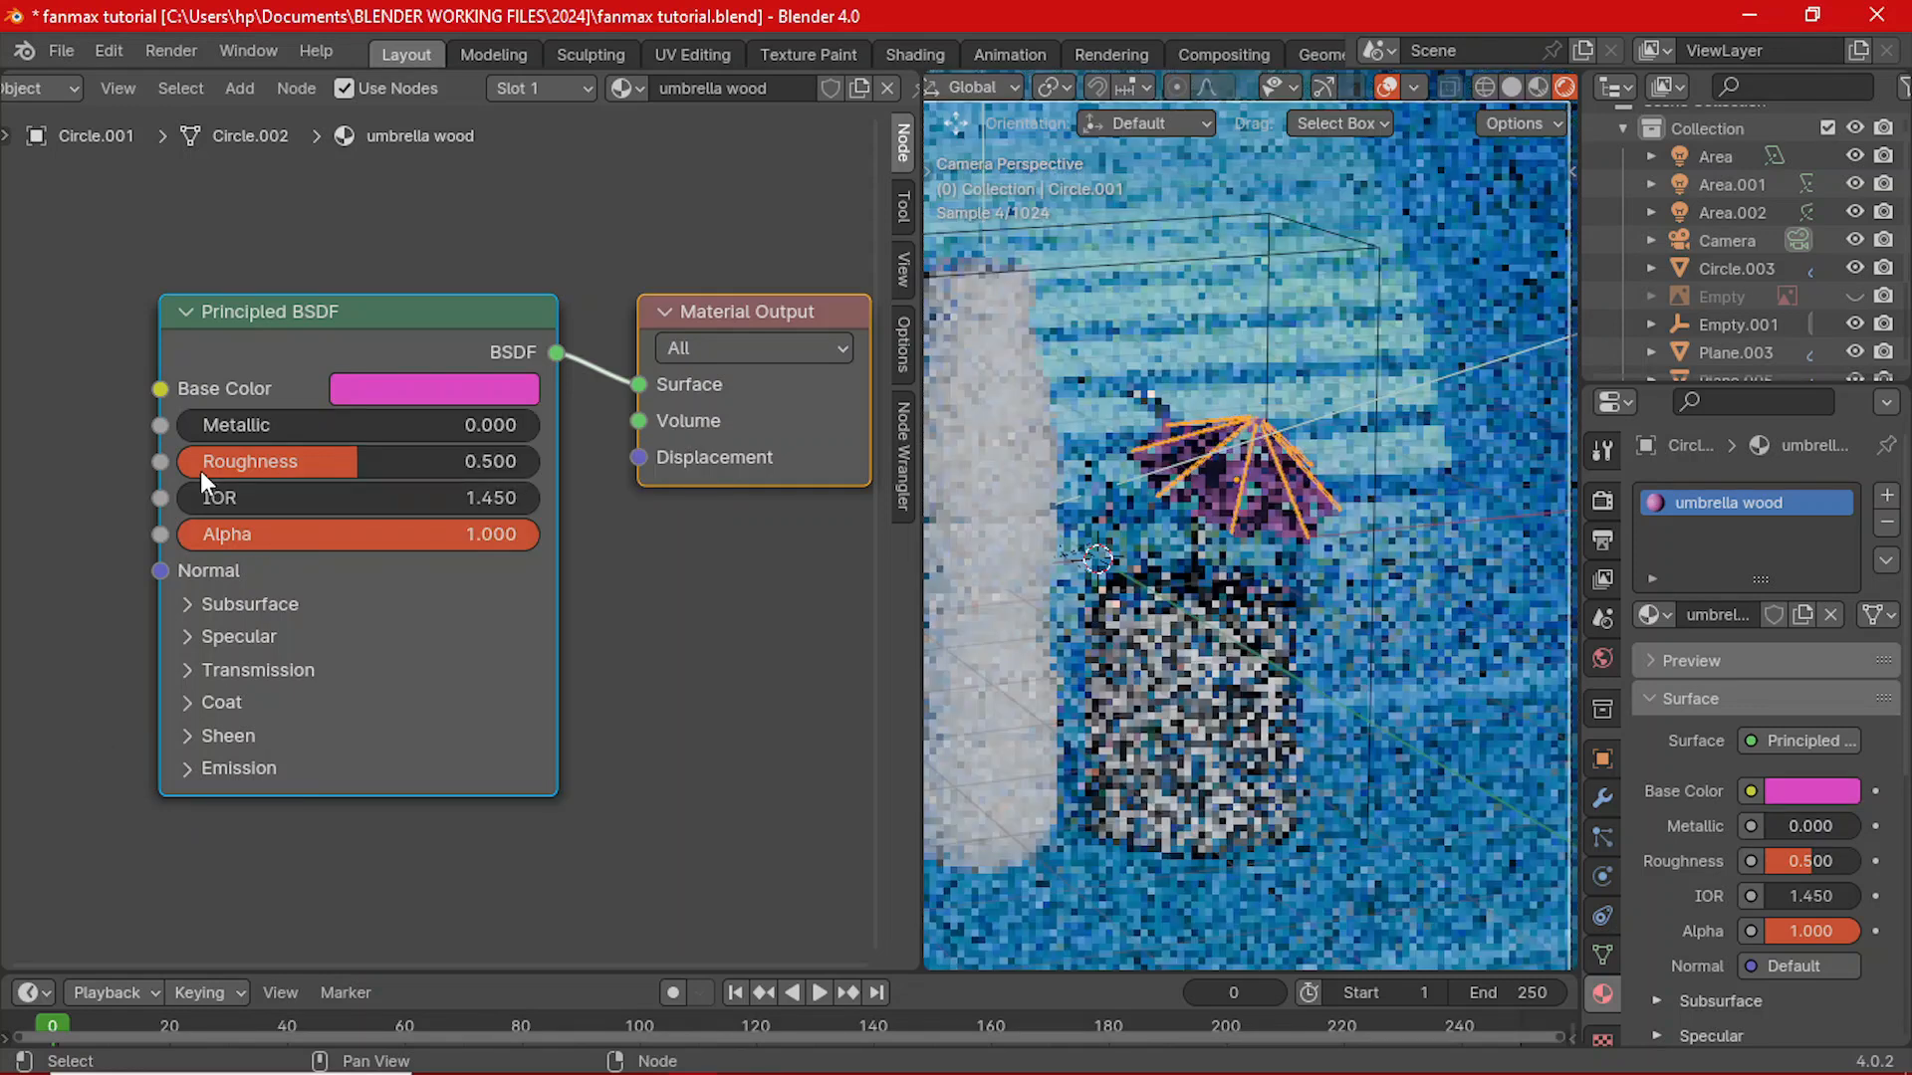
# - Set the umbrella wood material's roughness to 1.000 and inspect the drinking glass up close before returning to the camera view
pyautogui.moveTo(204, 463); pyautogui.dragTo(539, 468)
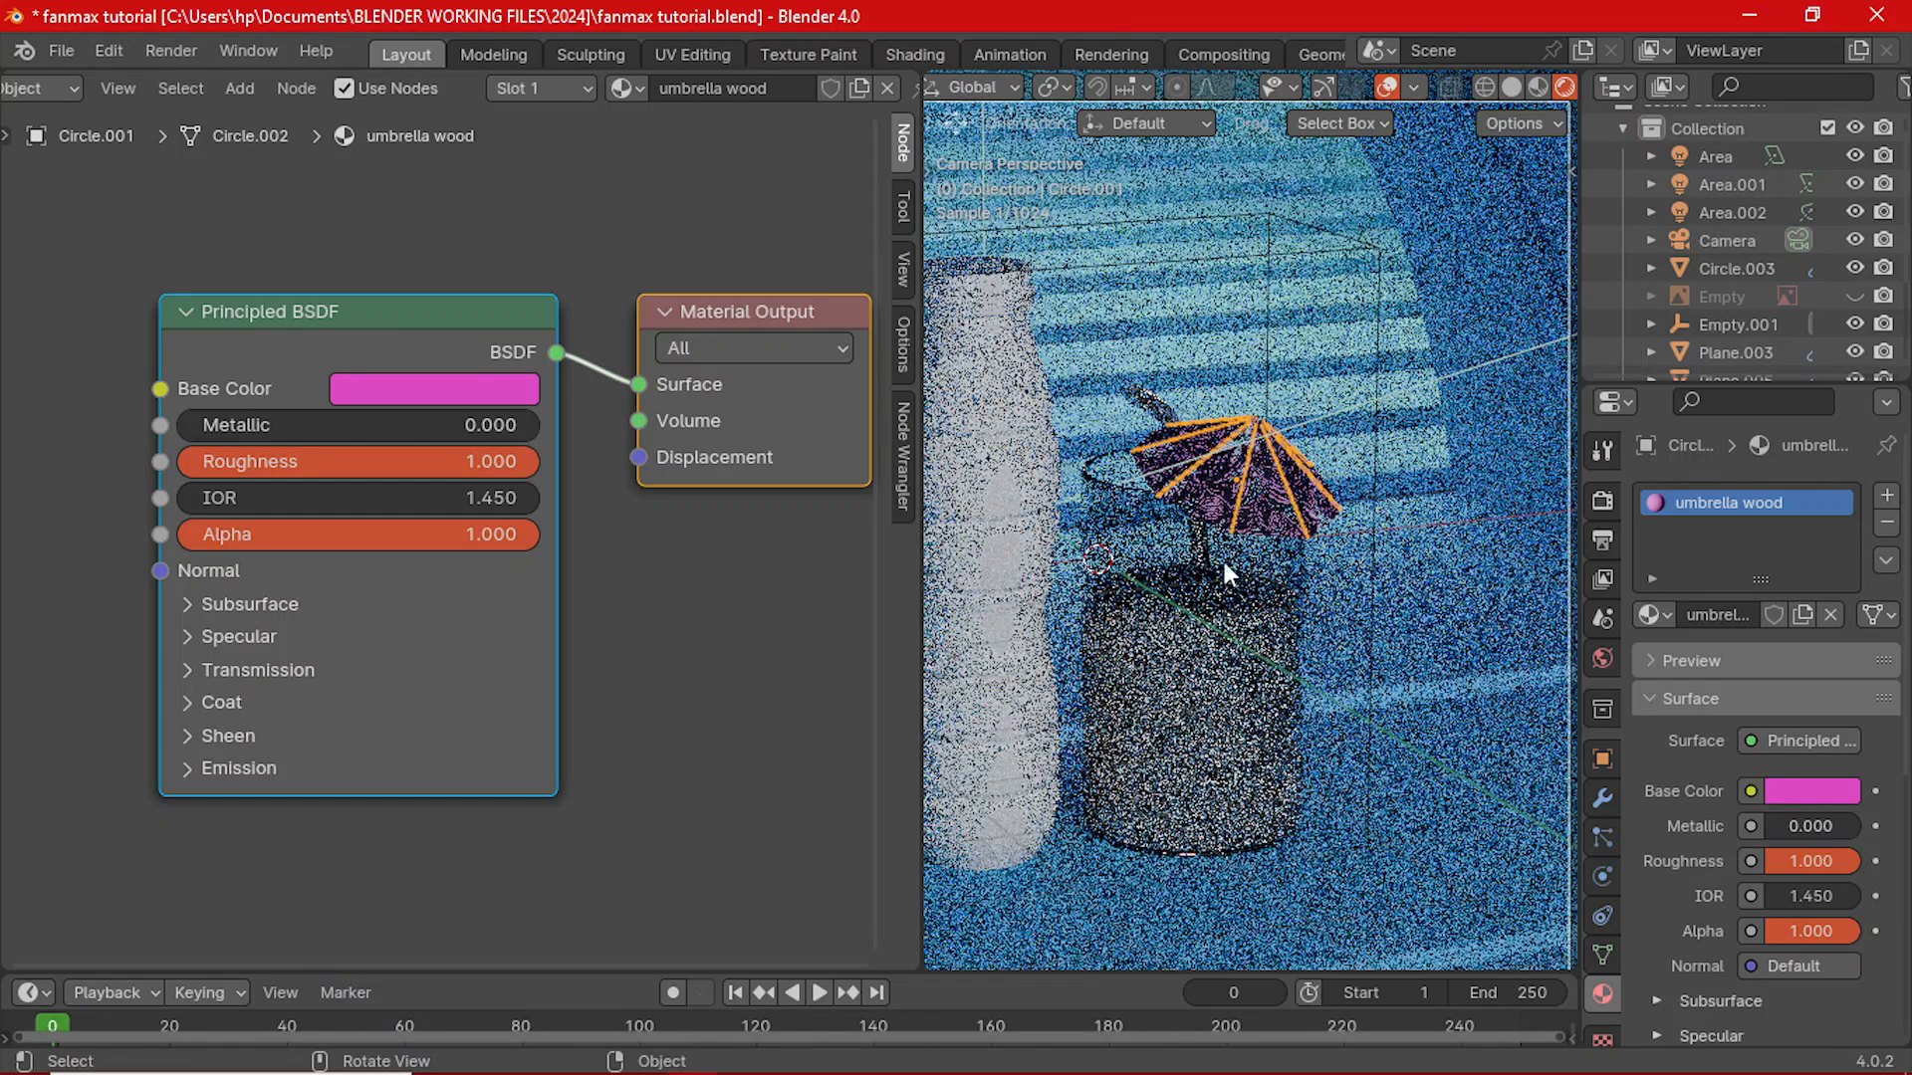
pyautogui.click(1233, 559)
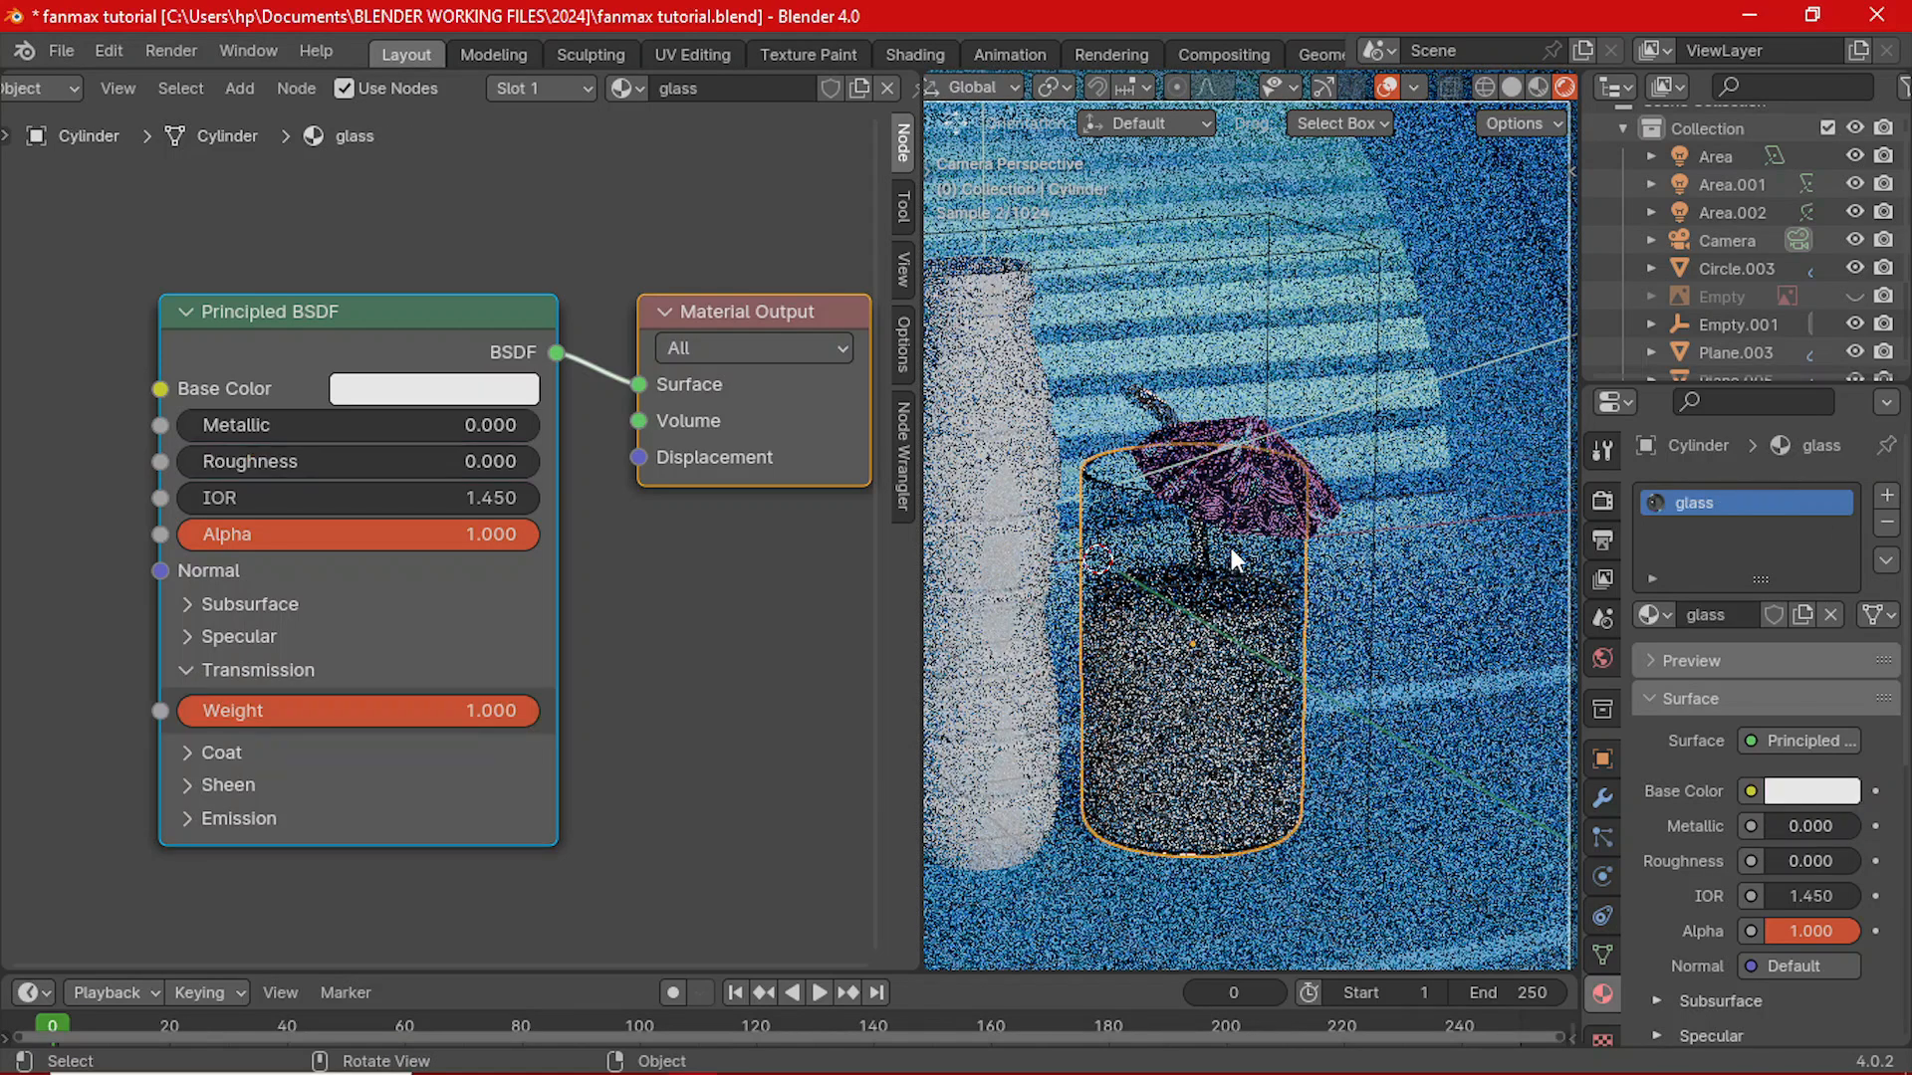
pyautogui.moveTo(1141, 468); pyautogui.dragTo(1204, 486, button='middle')
pyautogui.press('KP_Decimal')
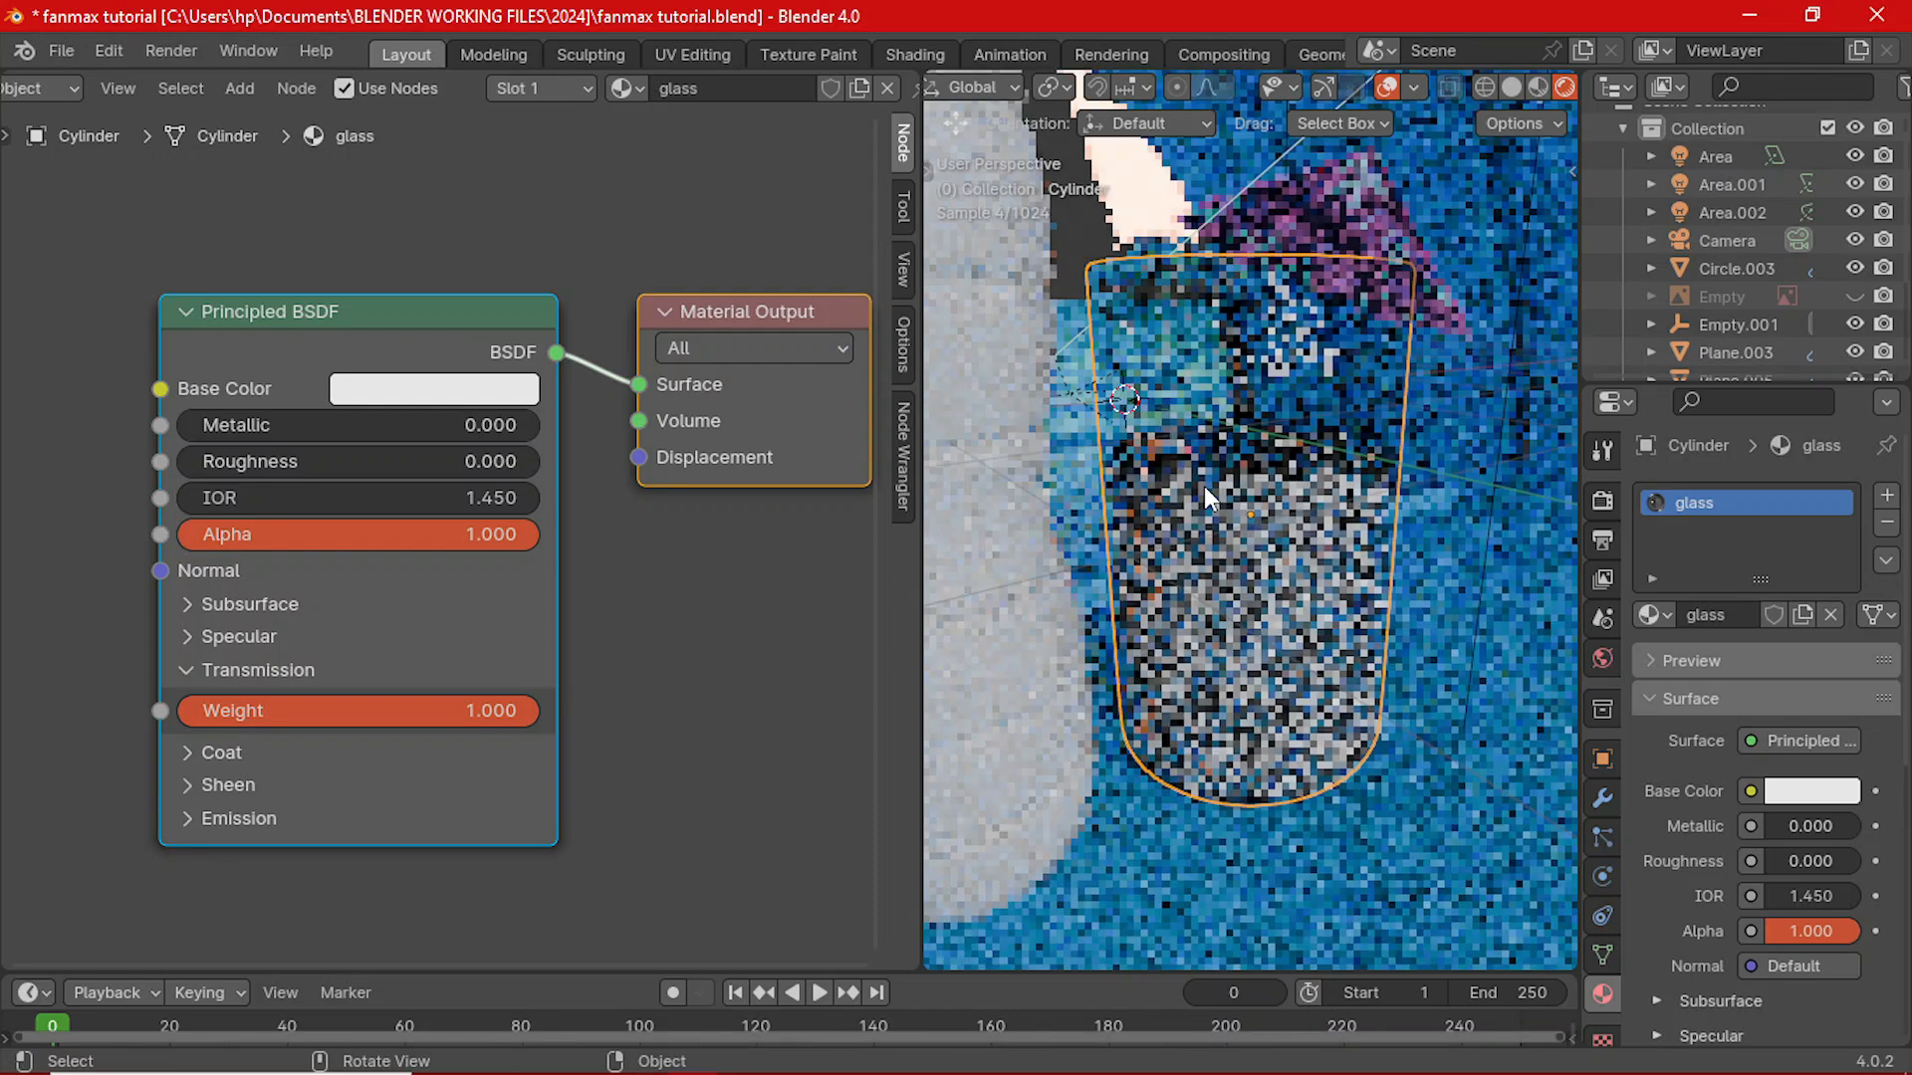
pyautogui.keyDown('shift'); pyautogui.moveTo(1313, 284); pyautogui.dragTo(1342, 313, button='middle'); pyautogui.keyUp('shift')
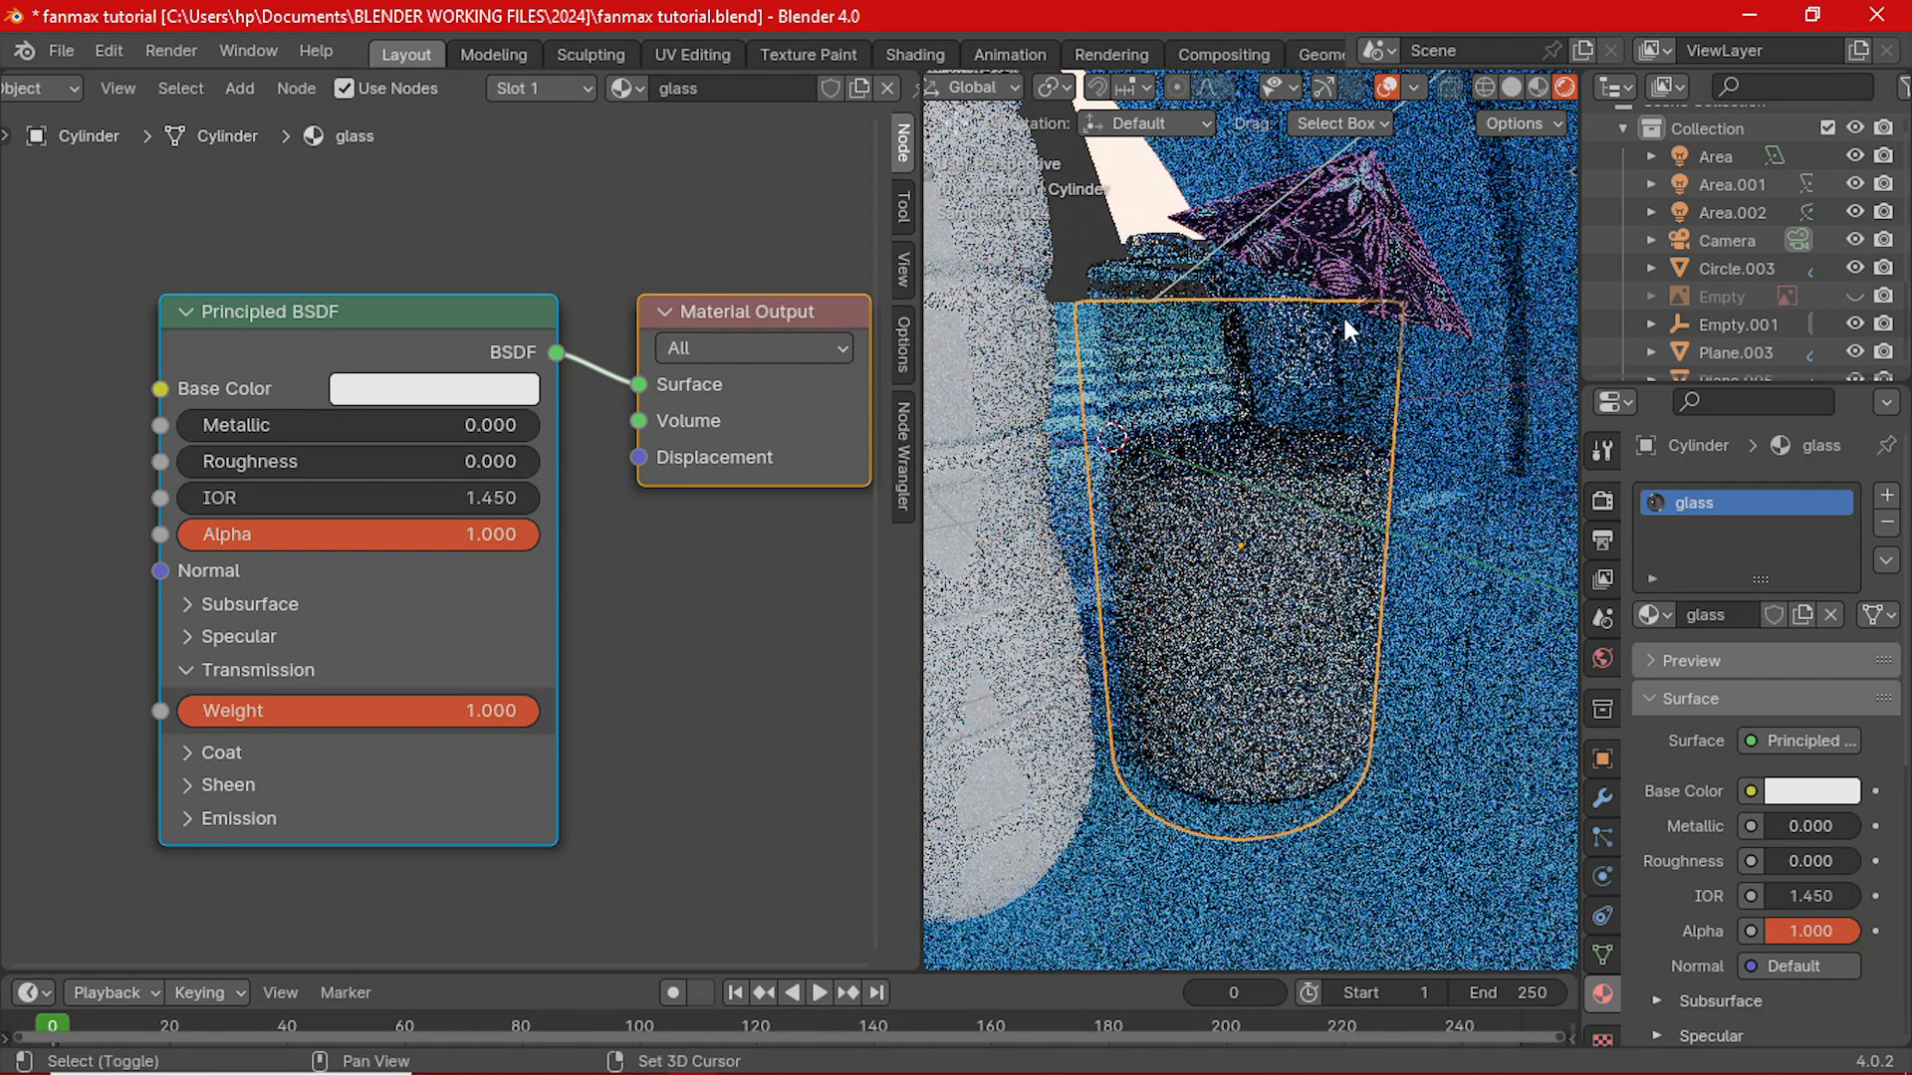
pyautogui.press('KP_0')
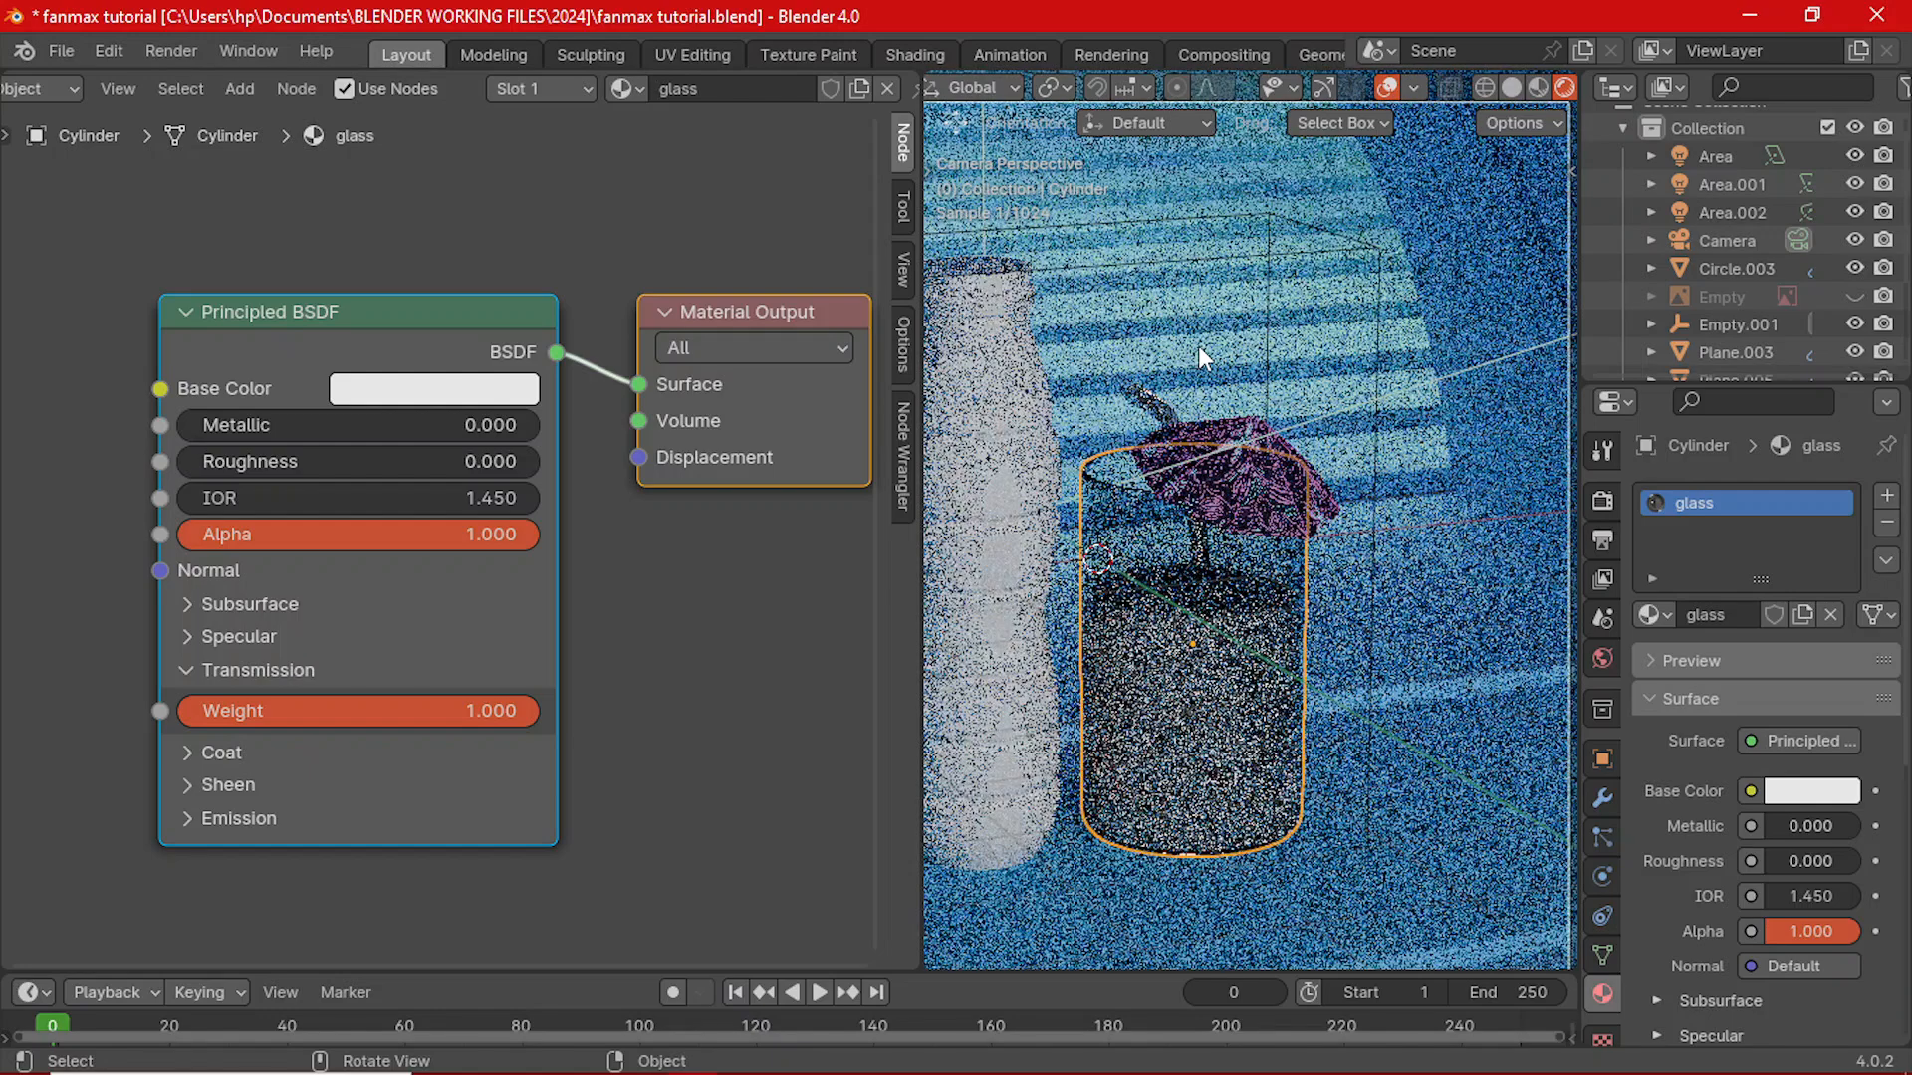
# - Define a render region that encloses the whole camera frame in the rendered viewport
pyautogui.scroll(-2, 1198, 345)
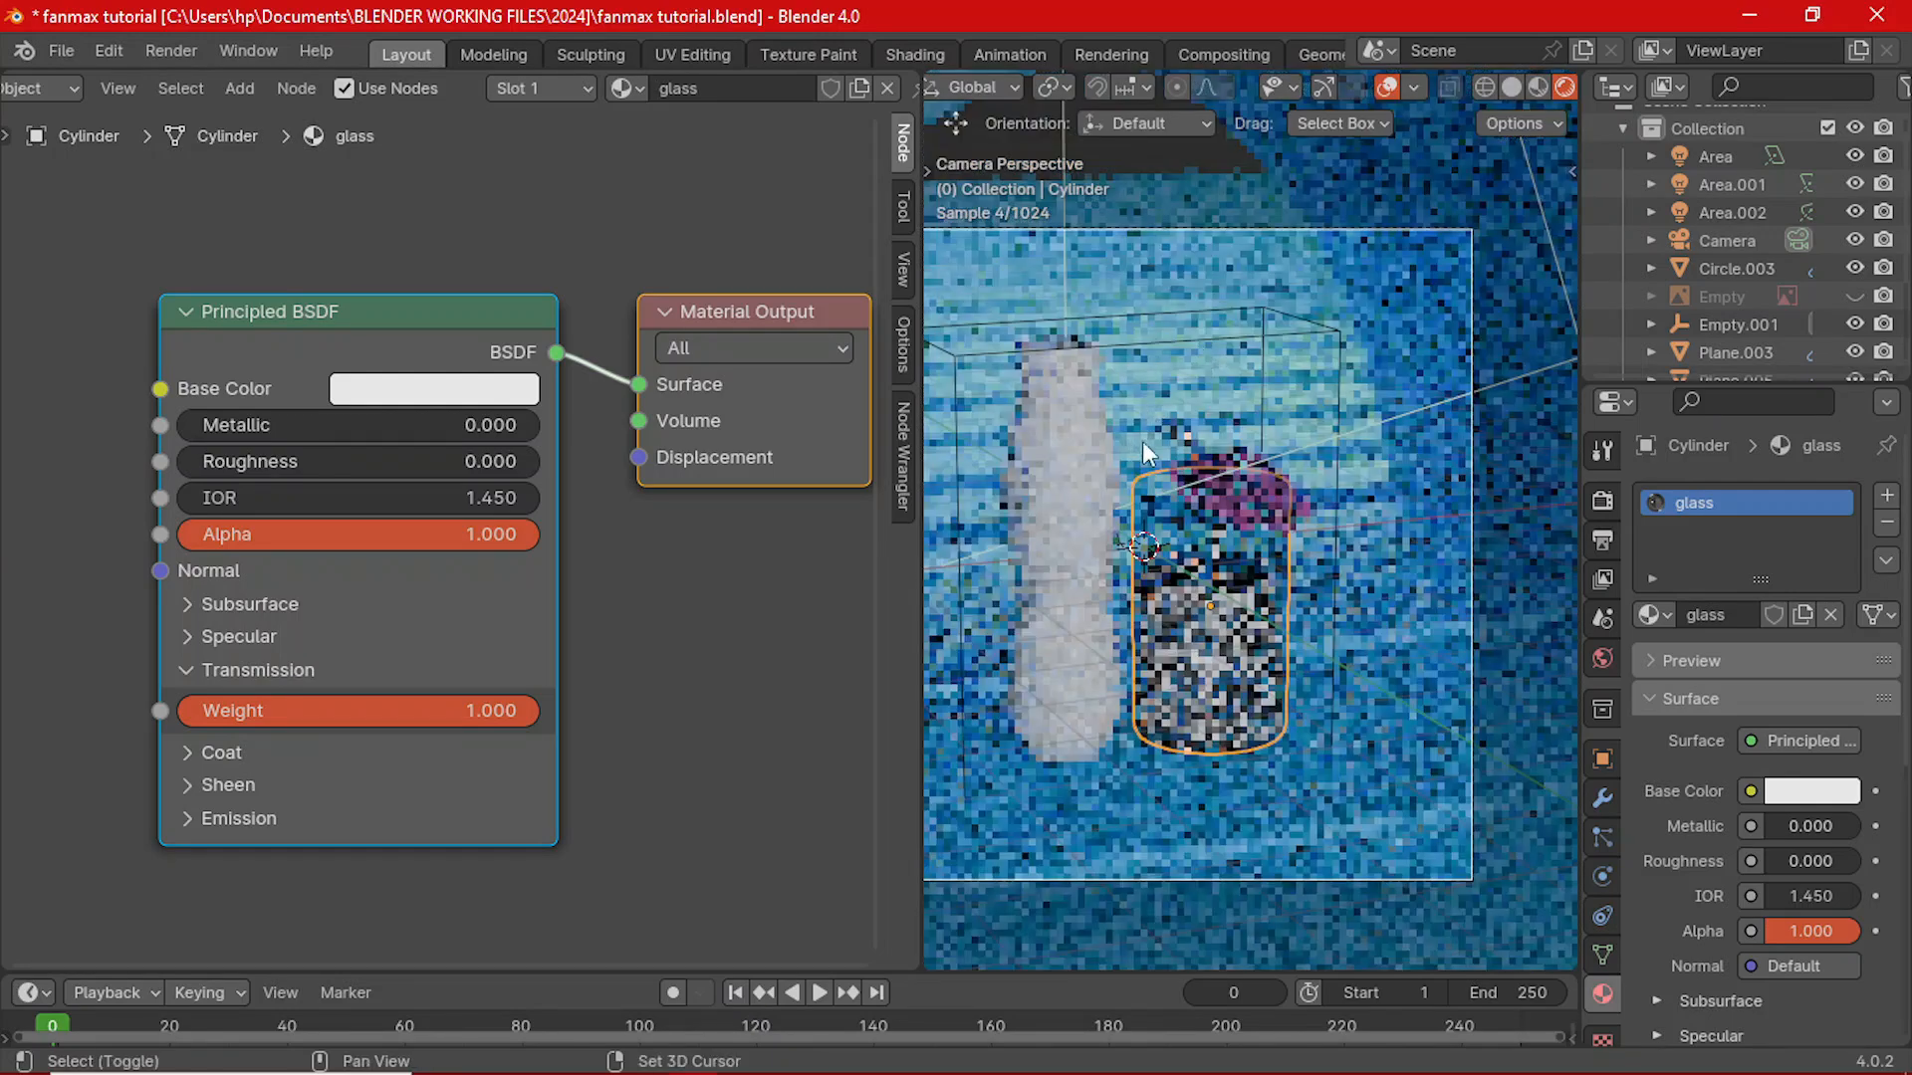
pyautogui.keyDown('shift'); pyautogui.moveTo(1143, 440); pyautogui.dragTo(1235, 440, button='middle'); pyautogui.keyUp('shift')
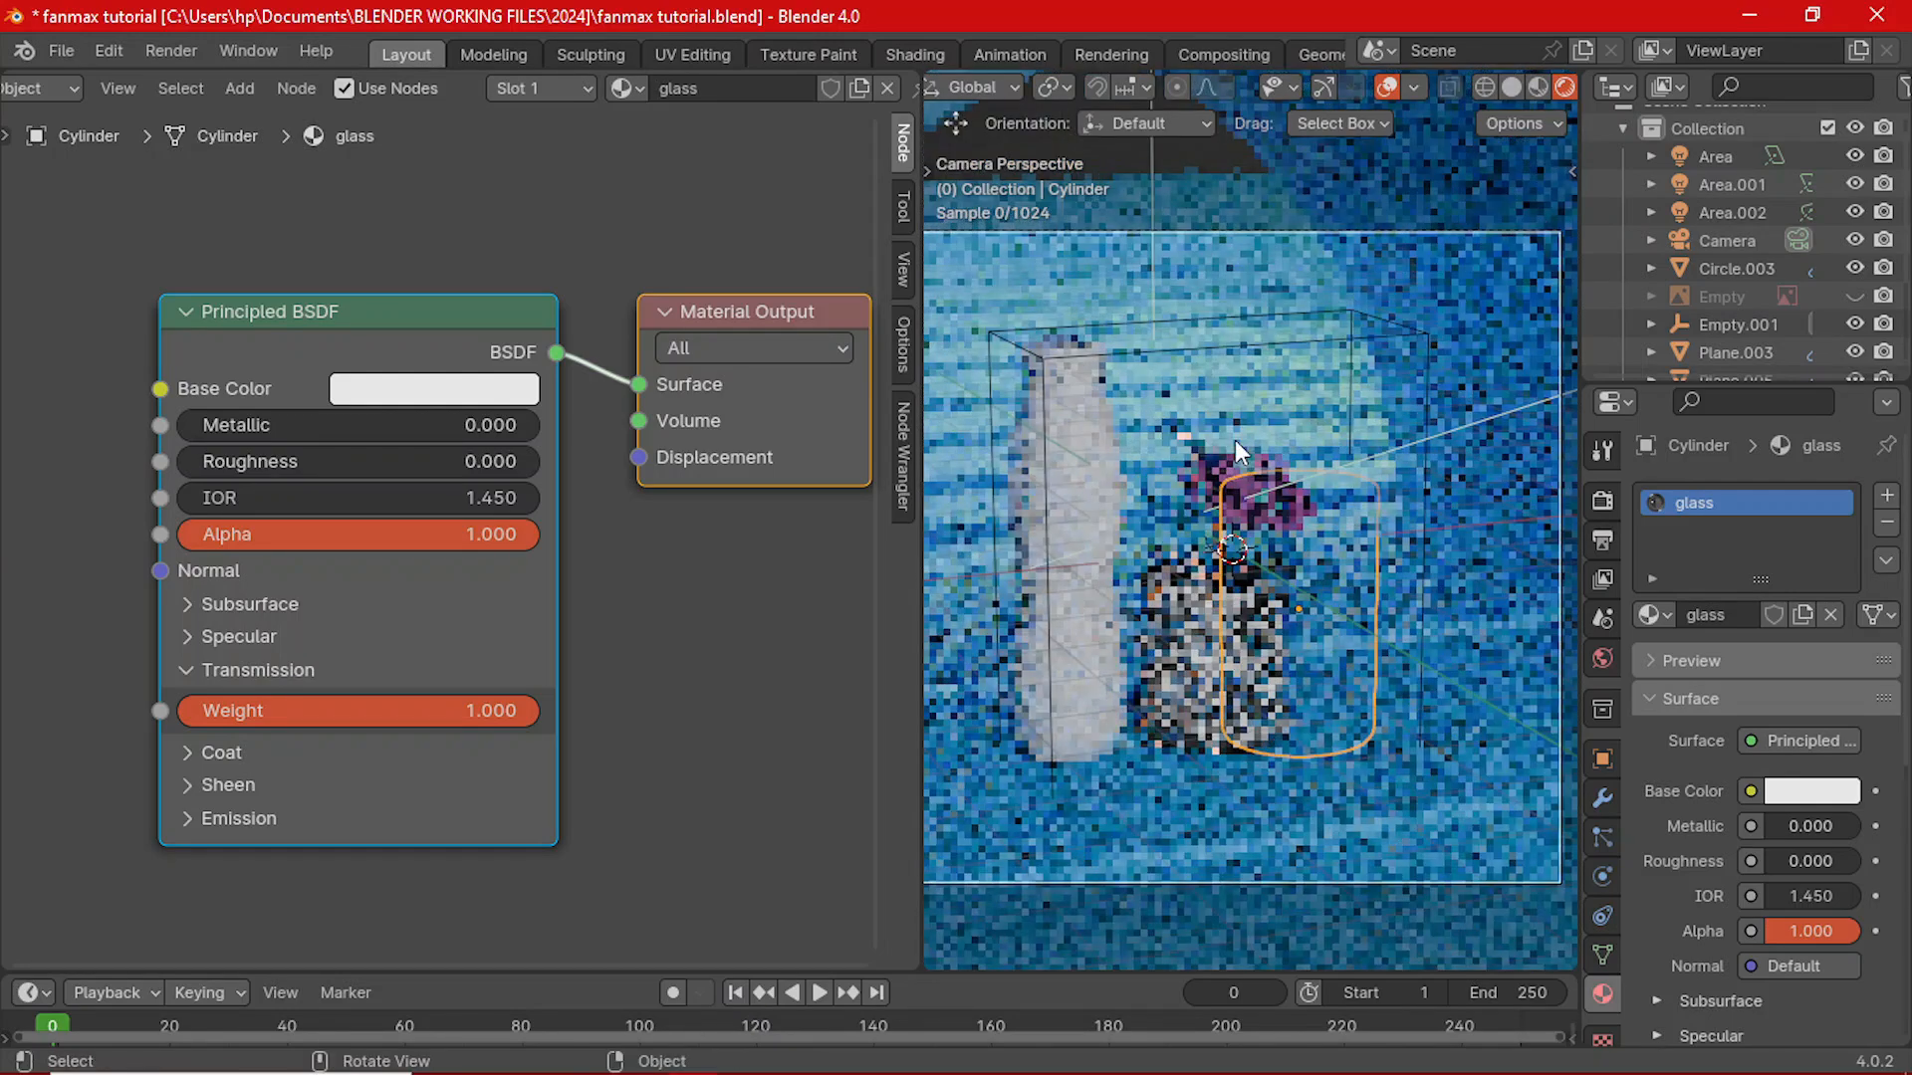
pyautogui.scroll(-1, 1230, 438)
pyautogui.hotkey('ctrl', 'b')
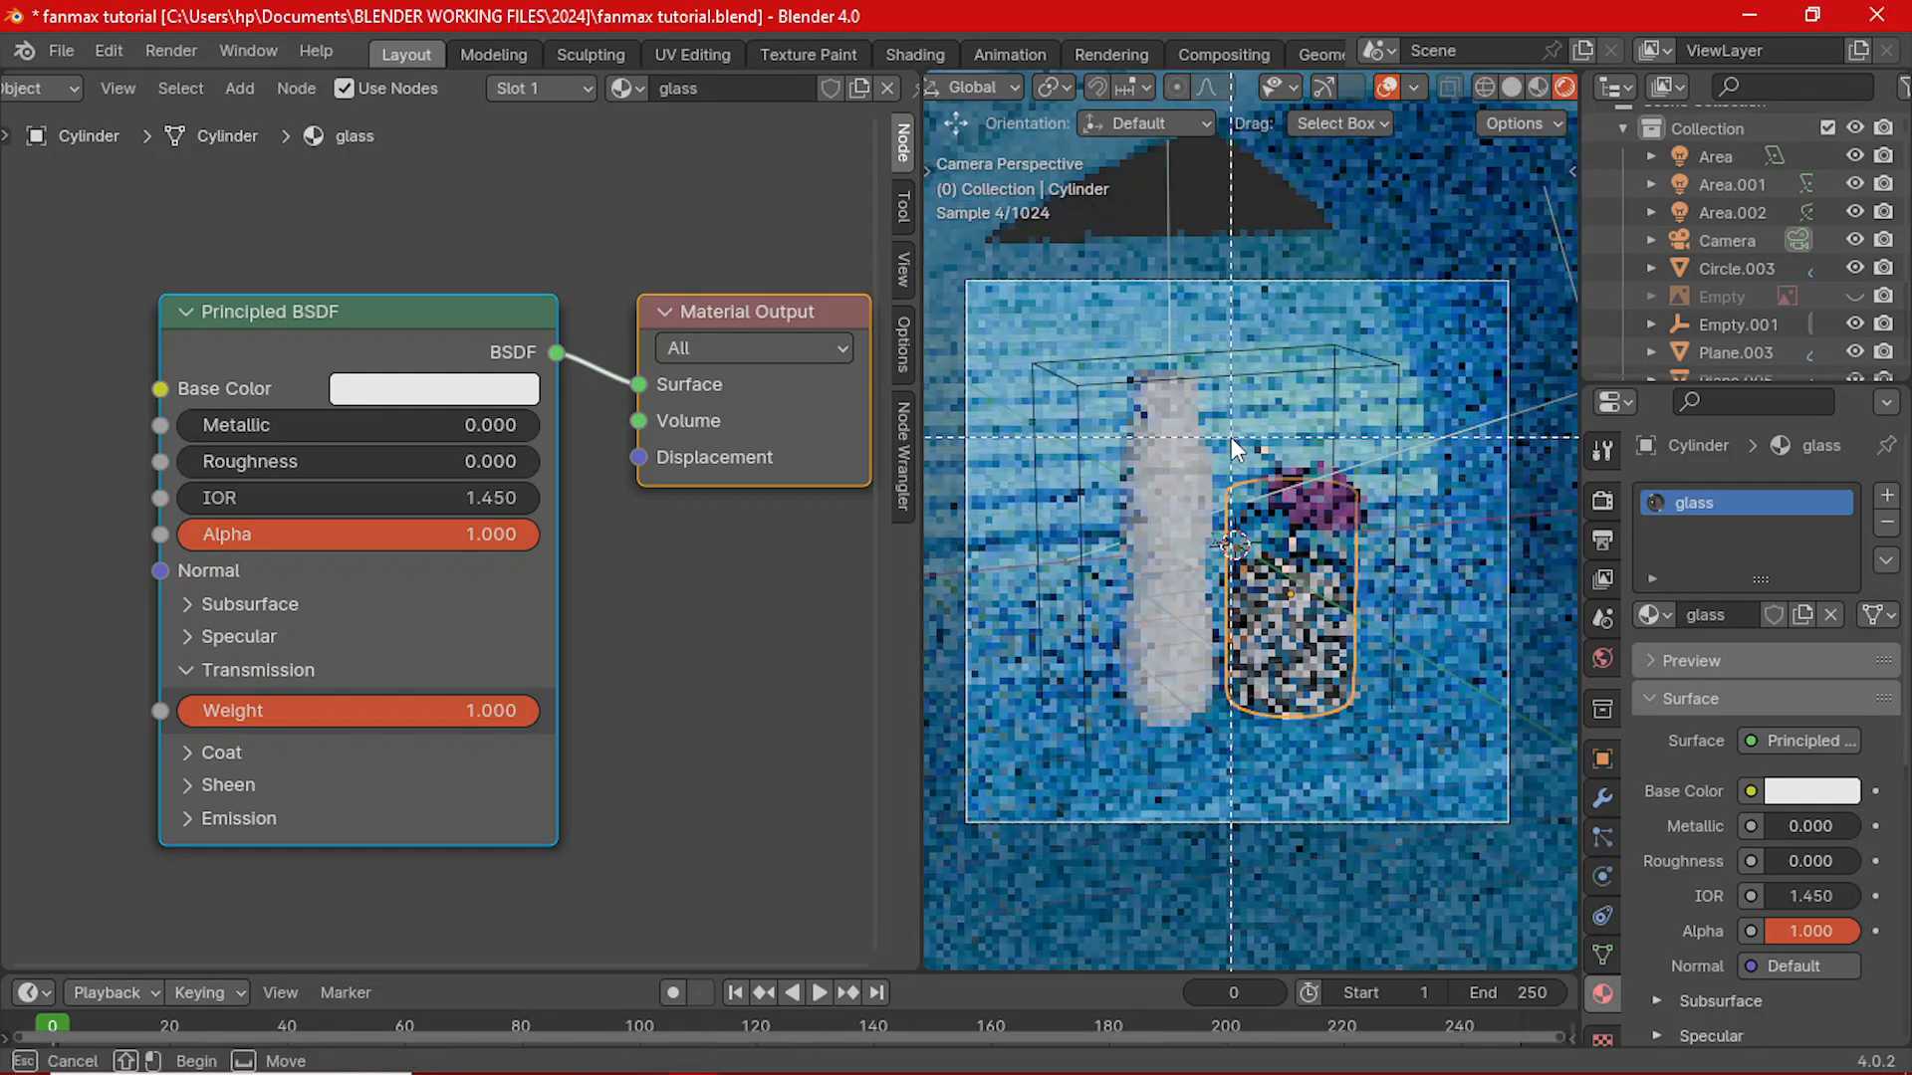
pyautogui.moveTo(960, 273); pyautogui.dragTo(1514, 824)
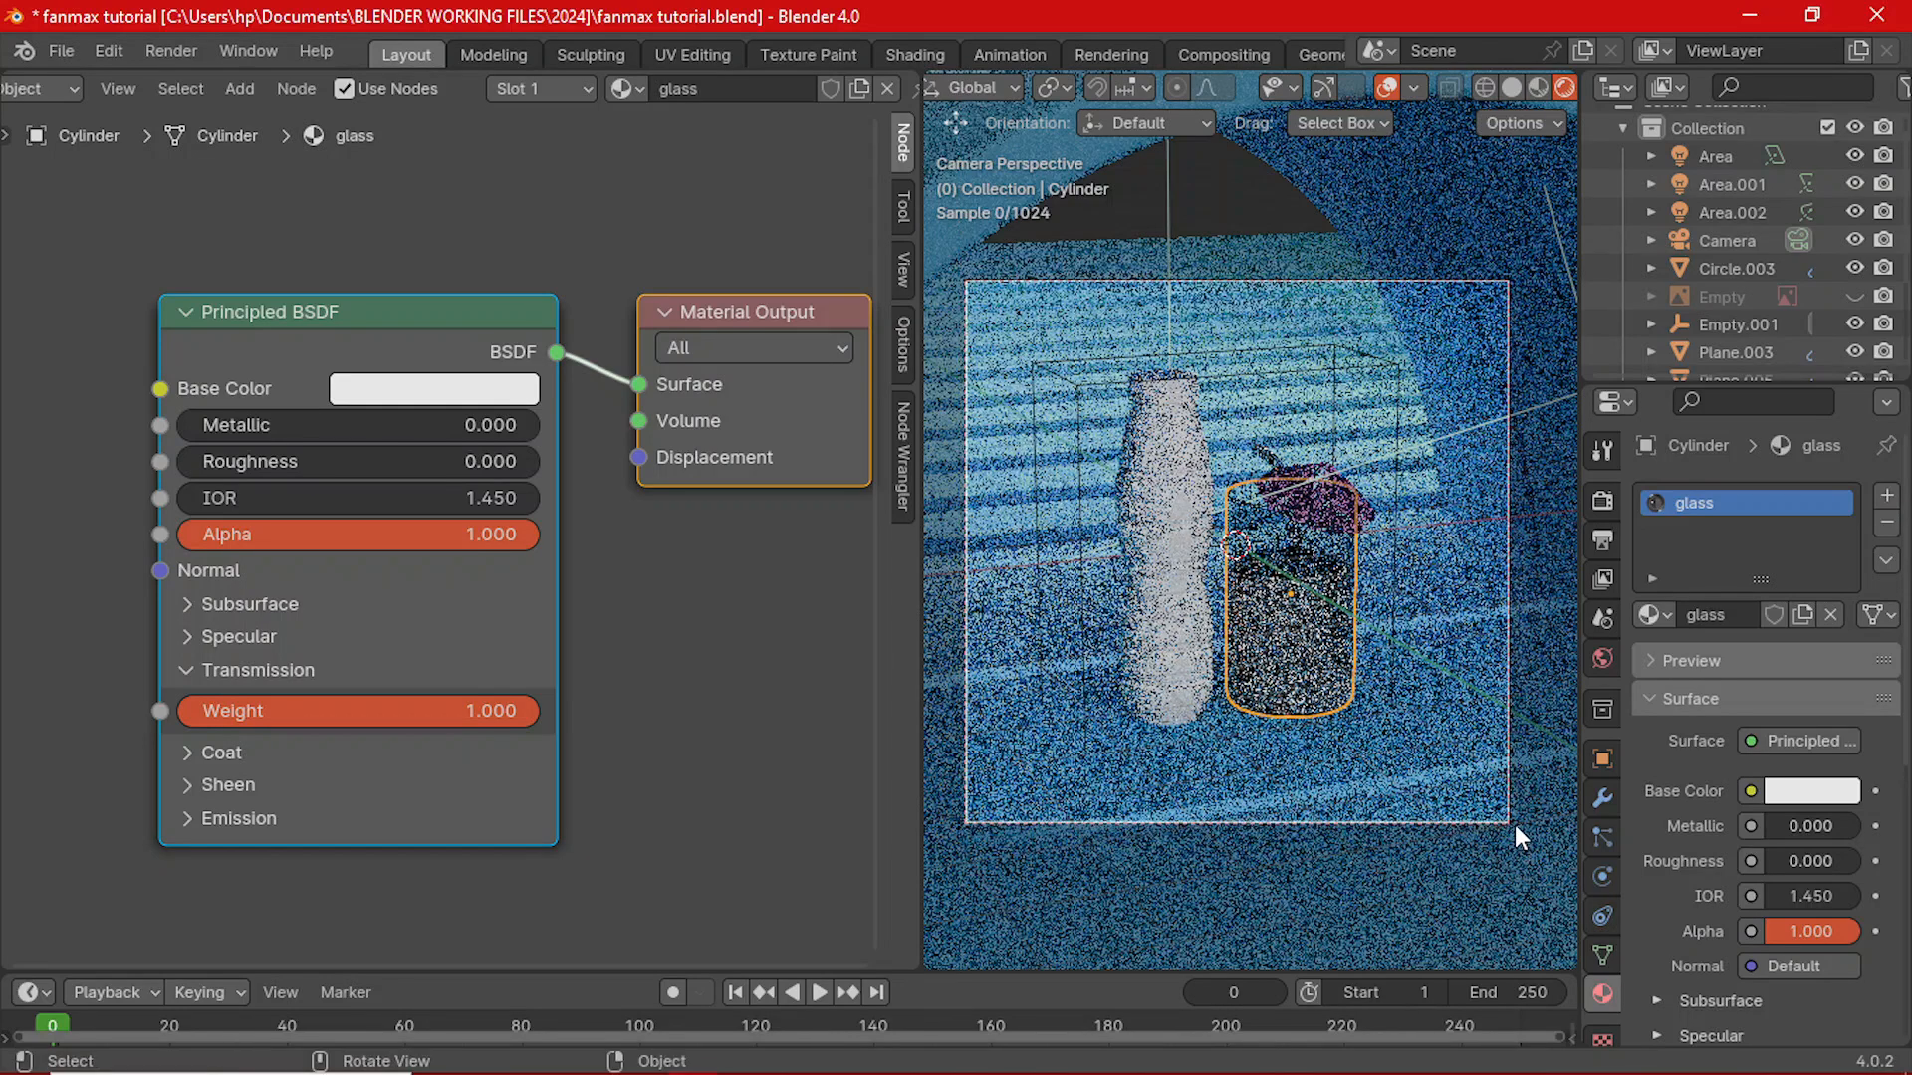
# - Change the Outliner area into a second 3D Viewport and save the file
pyautogui.click(1614, 88)
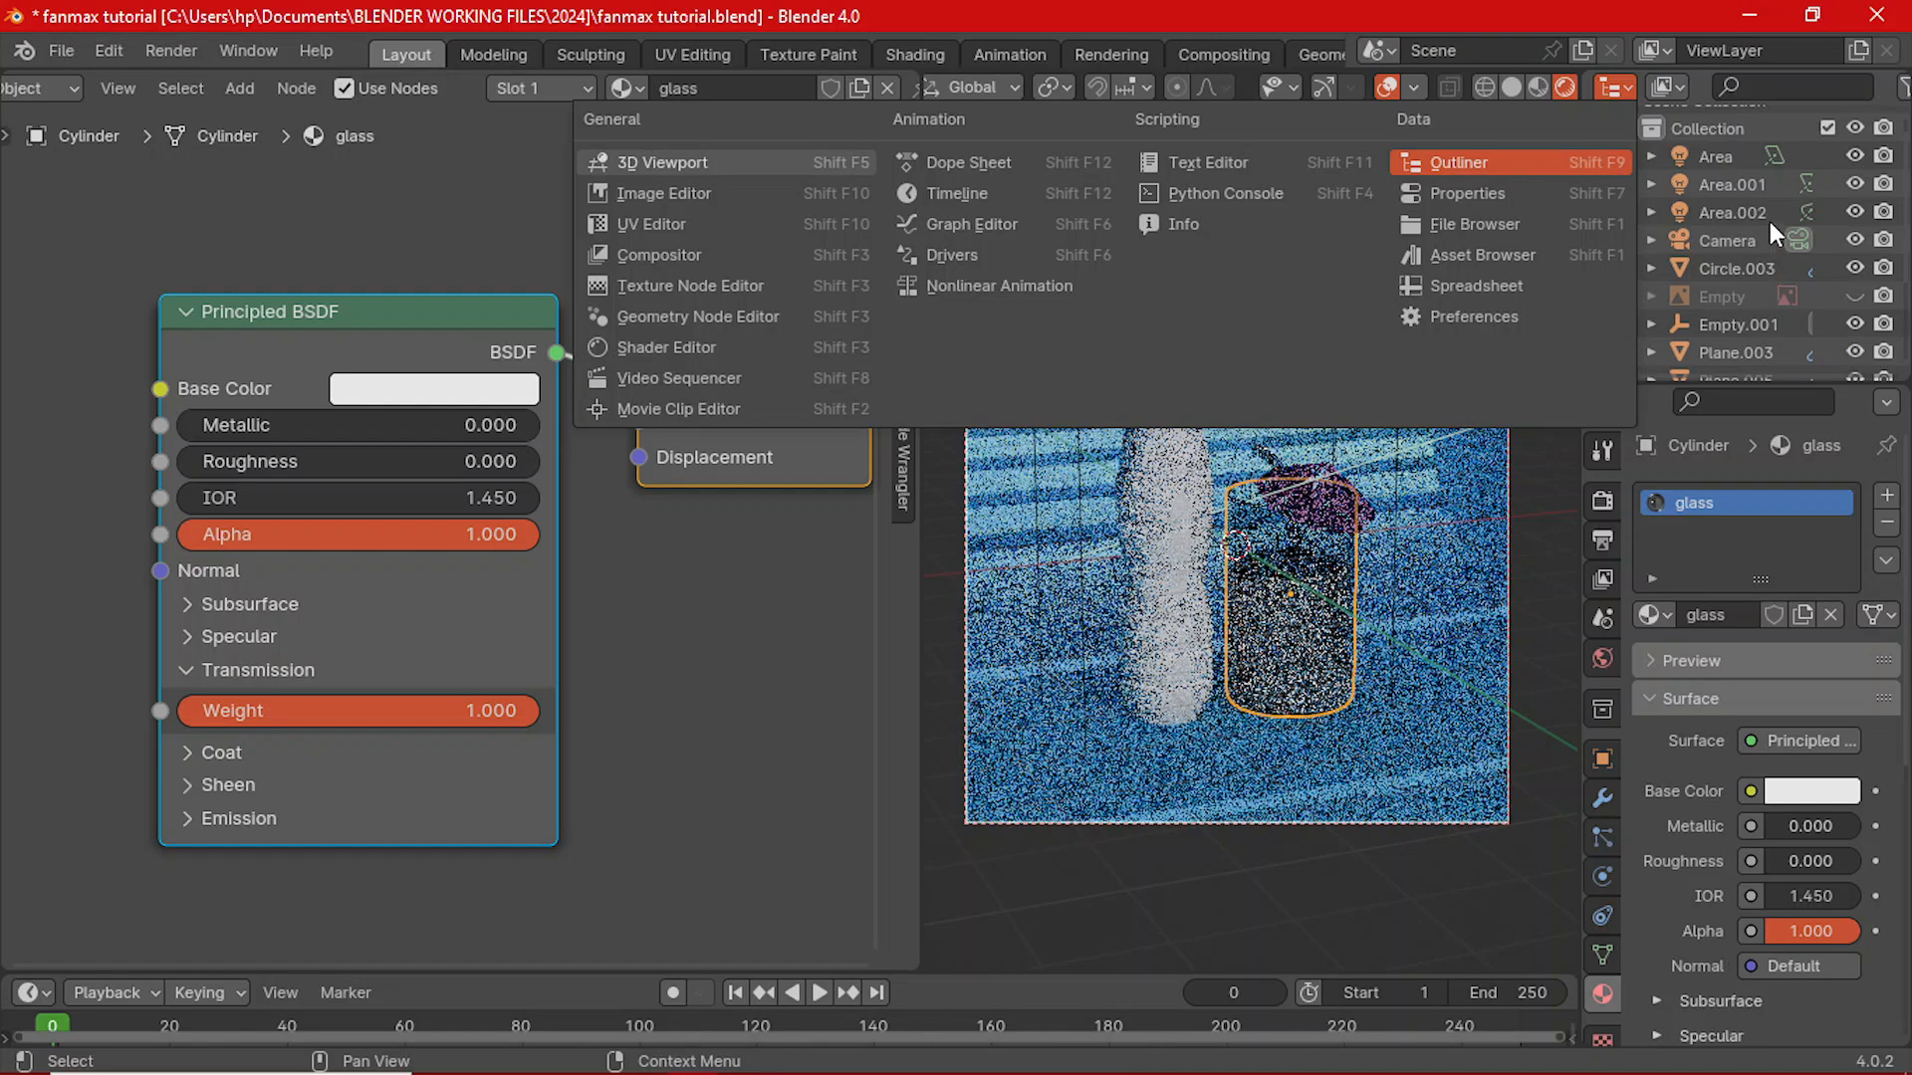
pyautogui.hotkey('shift', 'F5')
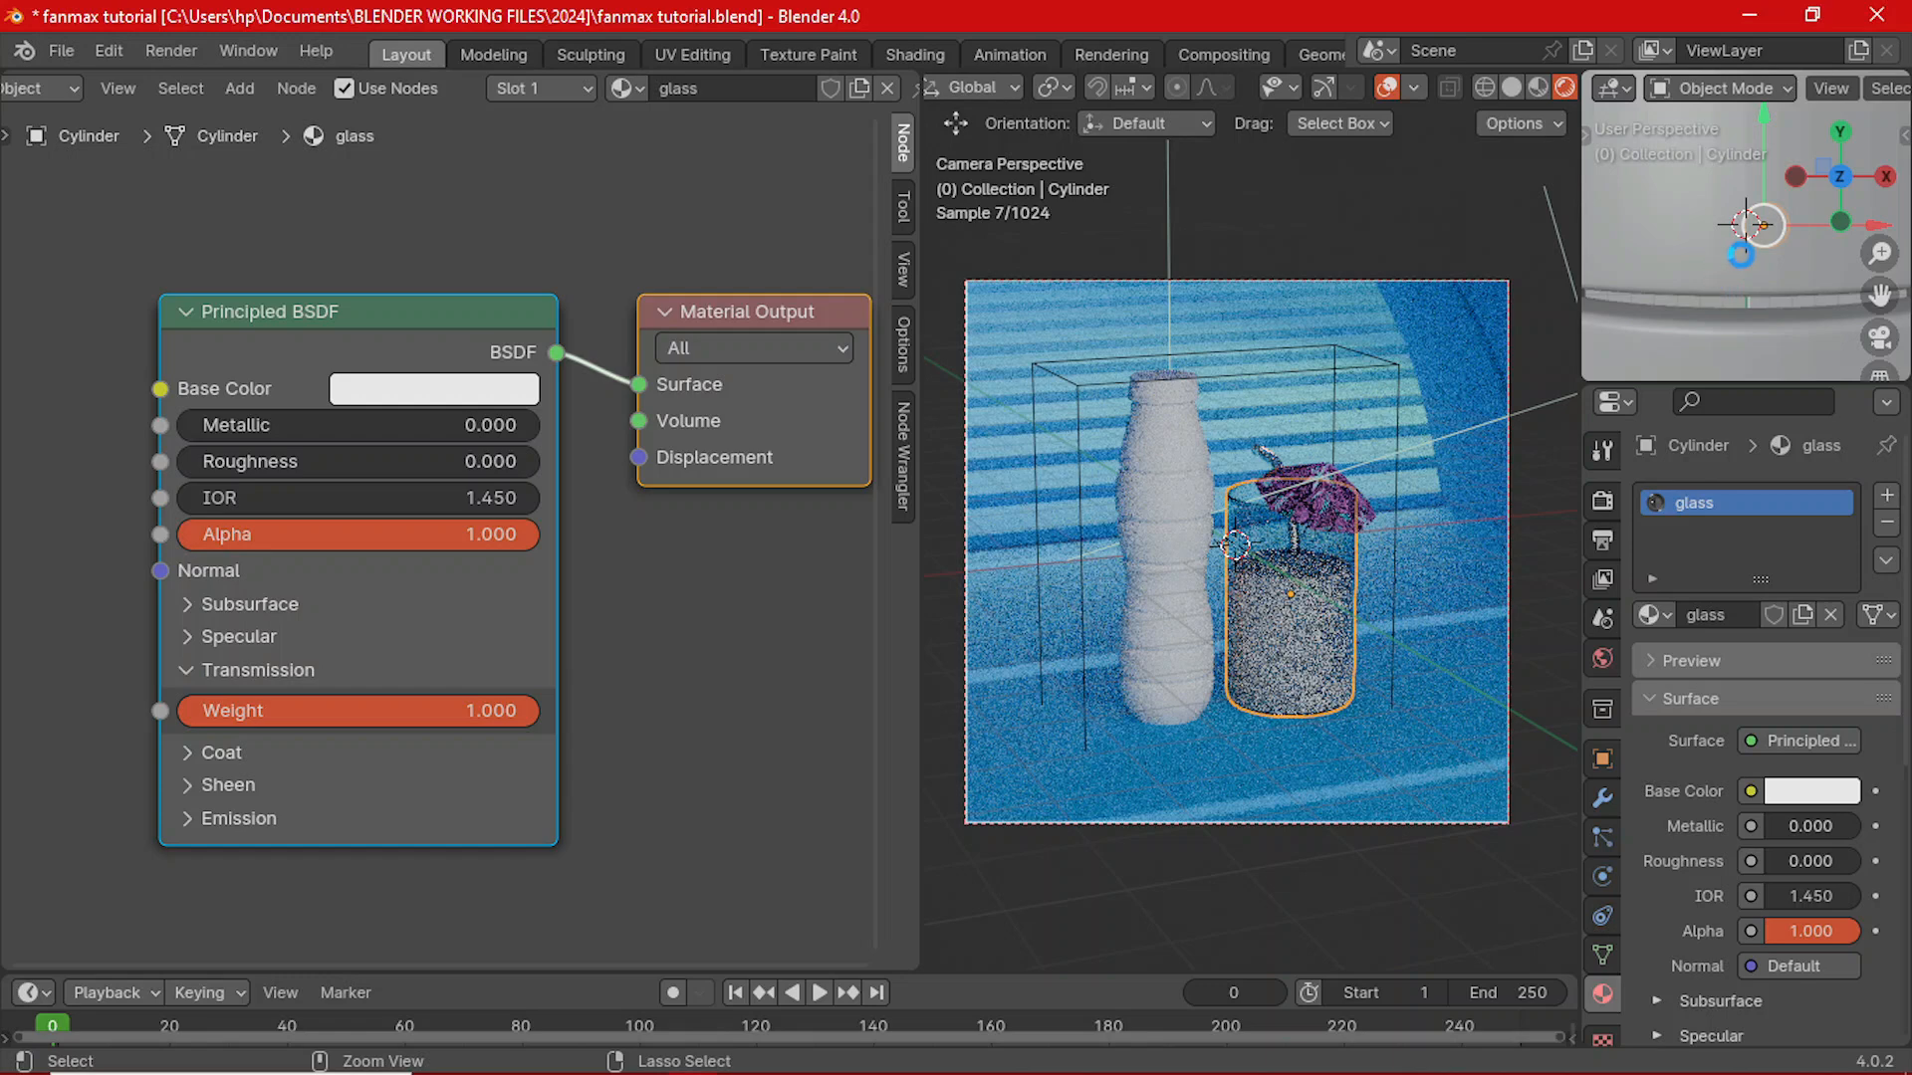
pyautogui.hotkey('ctrl', 's')
pyautogui.scroll(-4, 1741, 255)
pyautogui.scroll(2, 1425, 555)
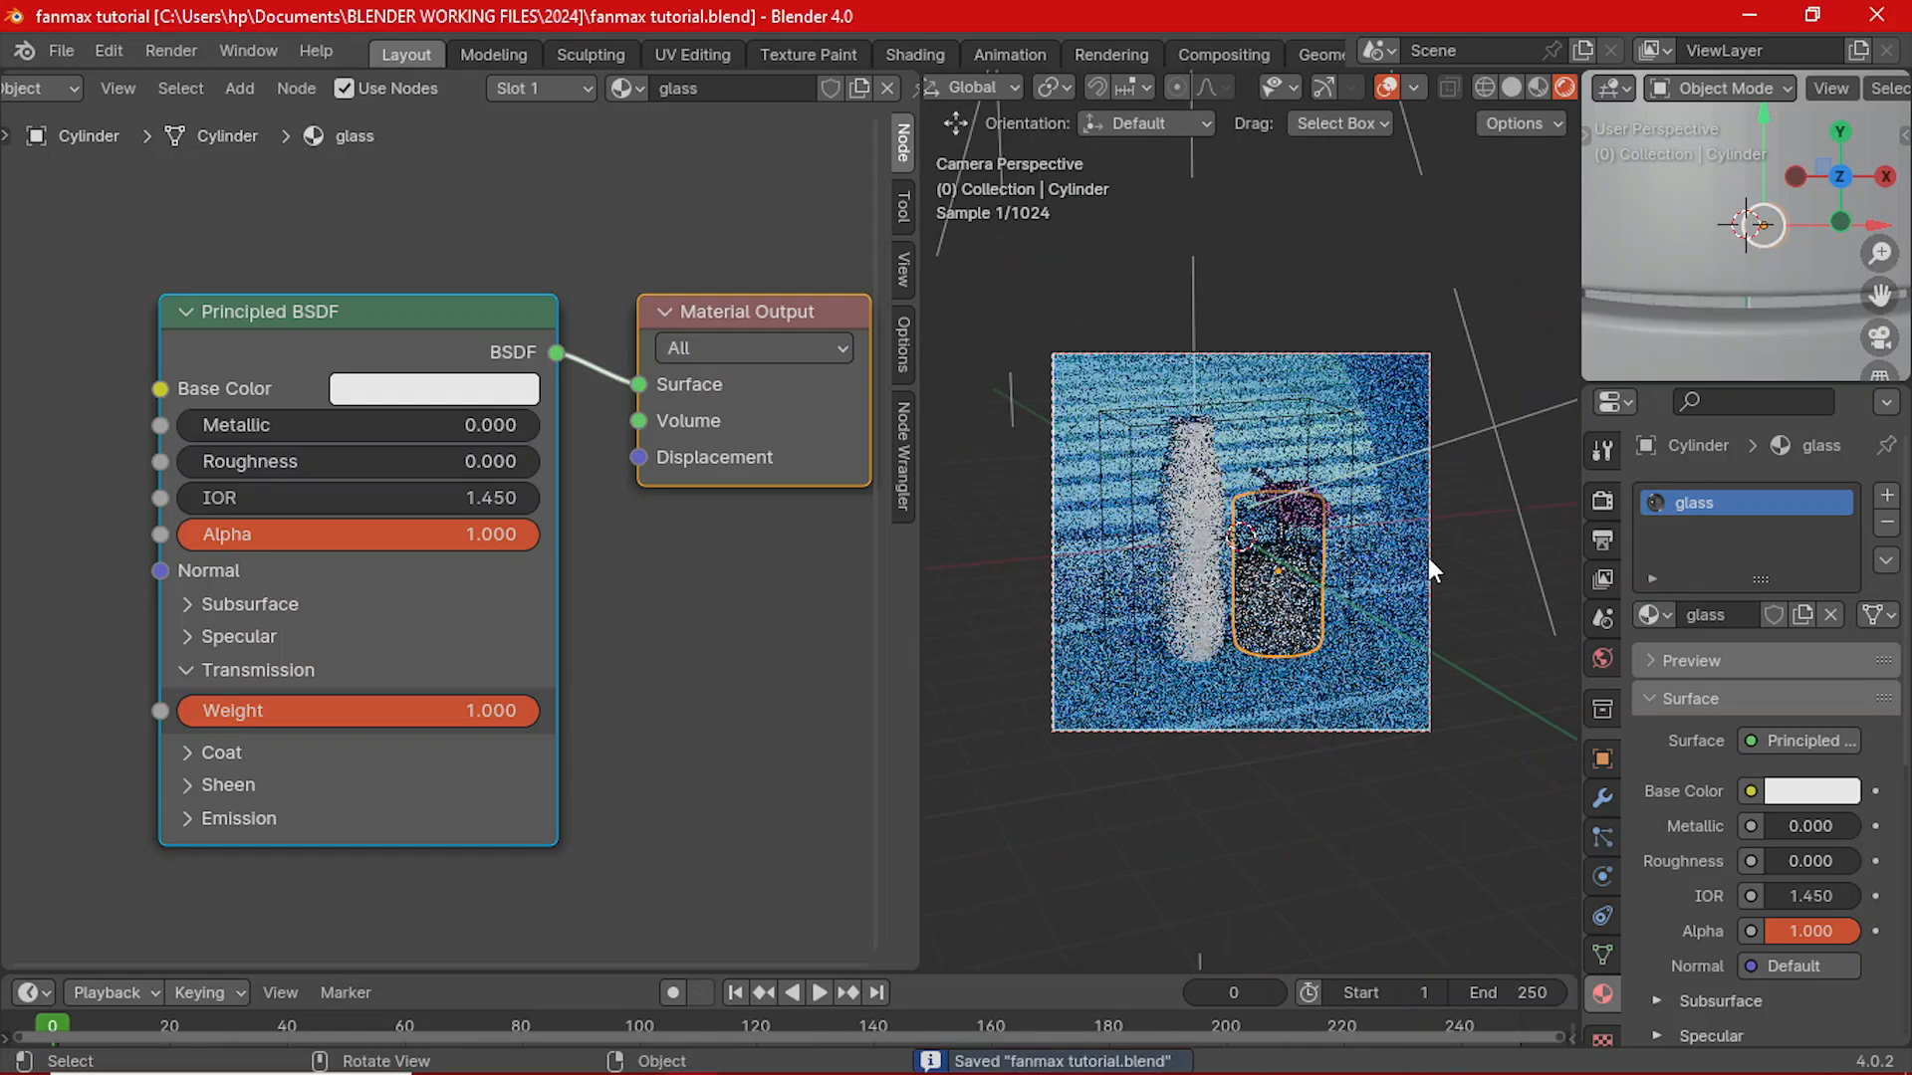
pyautogui.scroll(3, 1429, 562)
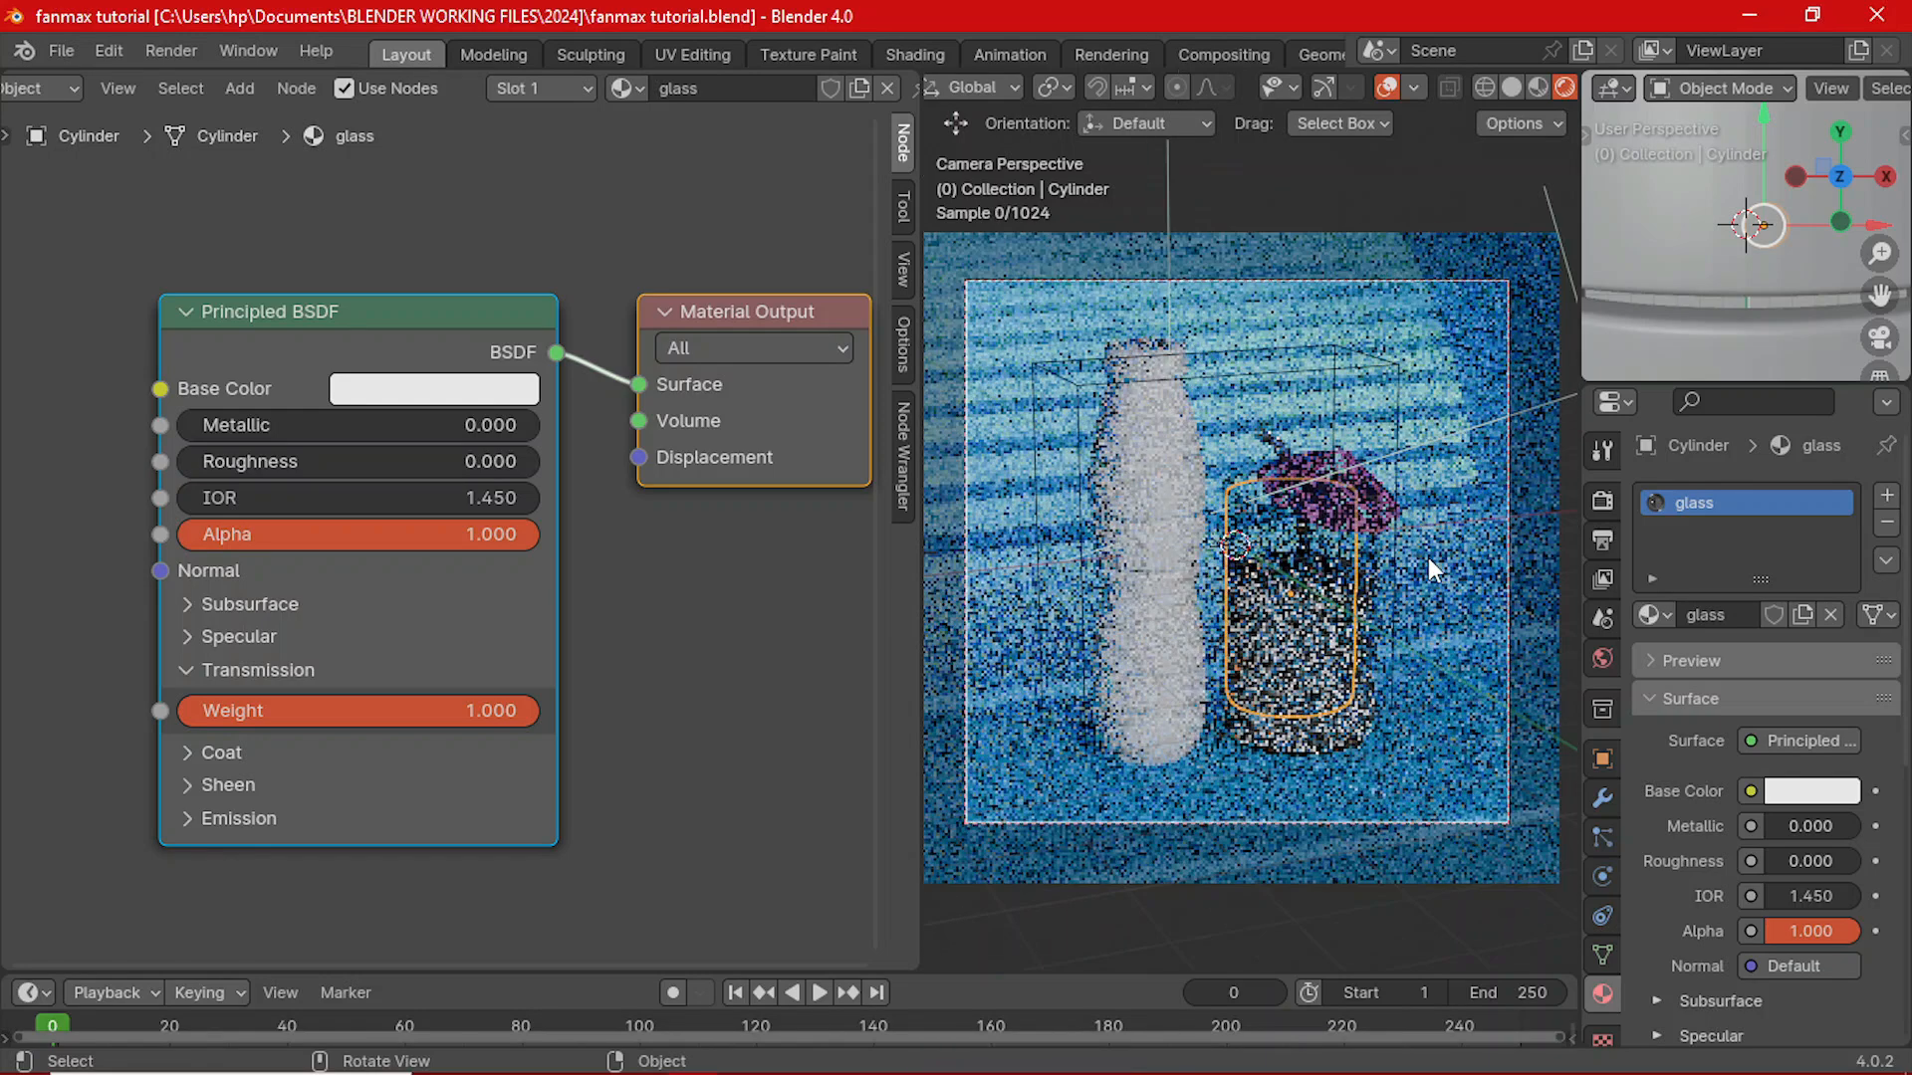
# - Assign the existing umbrella wood material to the cocktail umbrella's stick and save the file
pyautogui.scroll(-8, 1754, 231)
pyautogui.moveTo(1752, 231); pyautogui.dragTo(1587, 105, button='middle')
pyautogui.press('KP_Decimal')
pyautogui.press('KP_0')
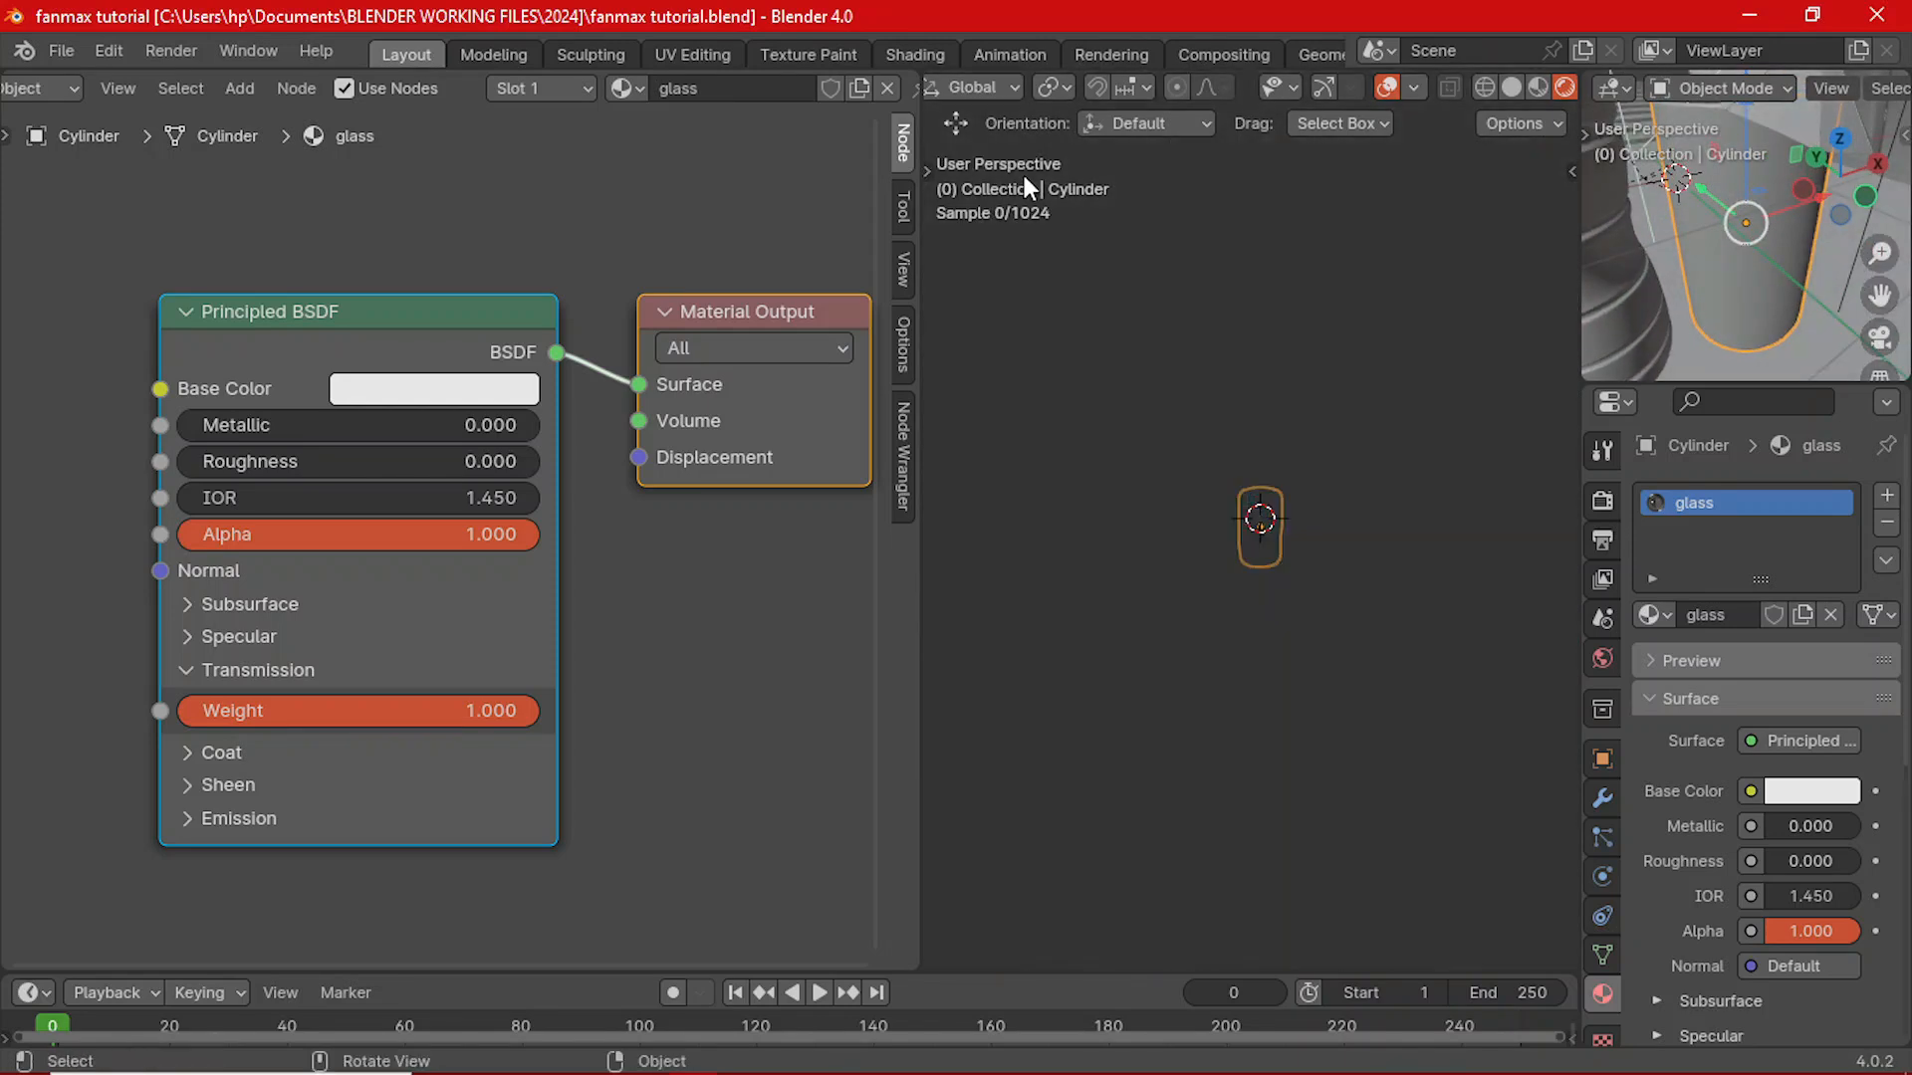
pyautogui.press('KP_0')
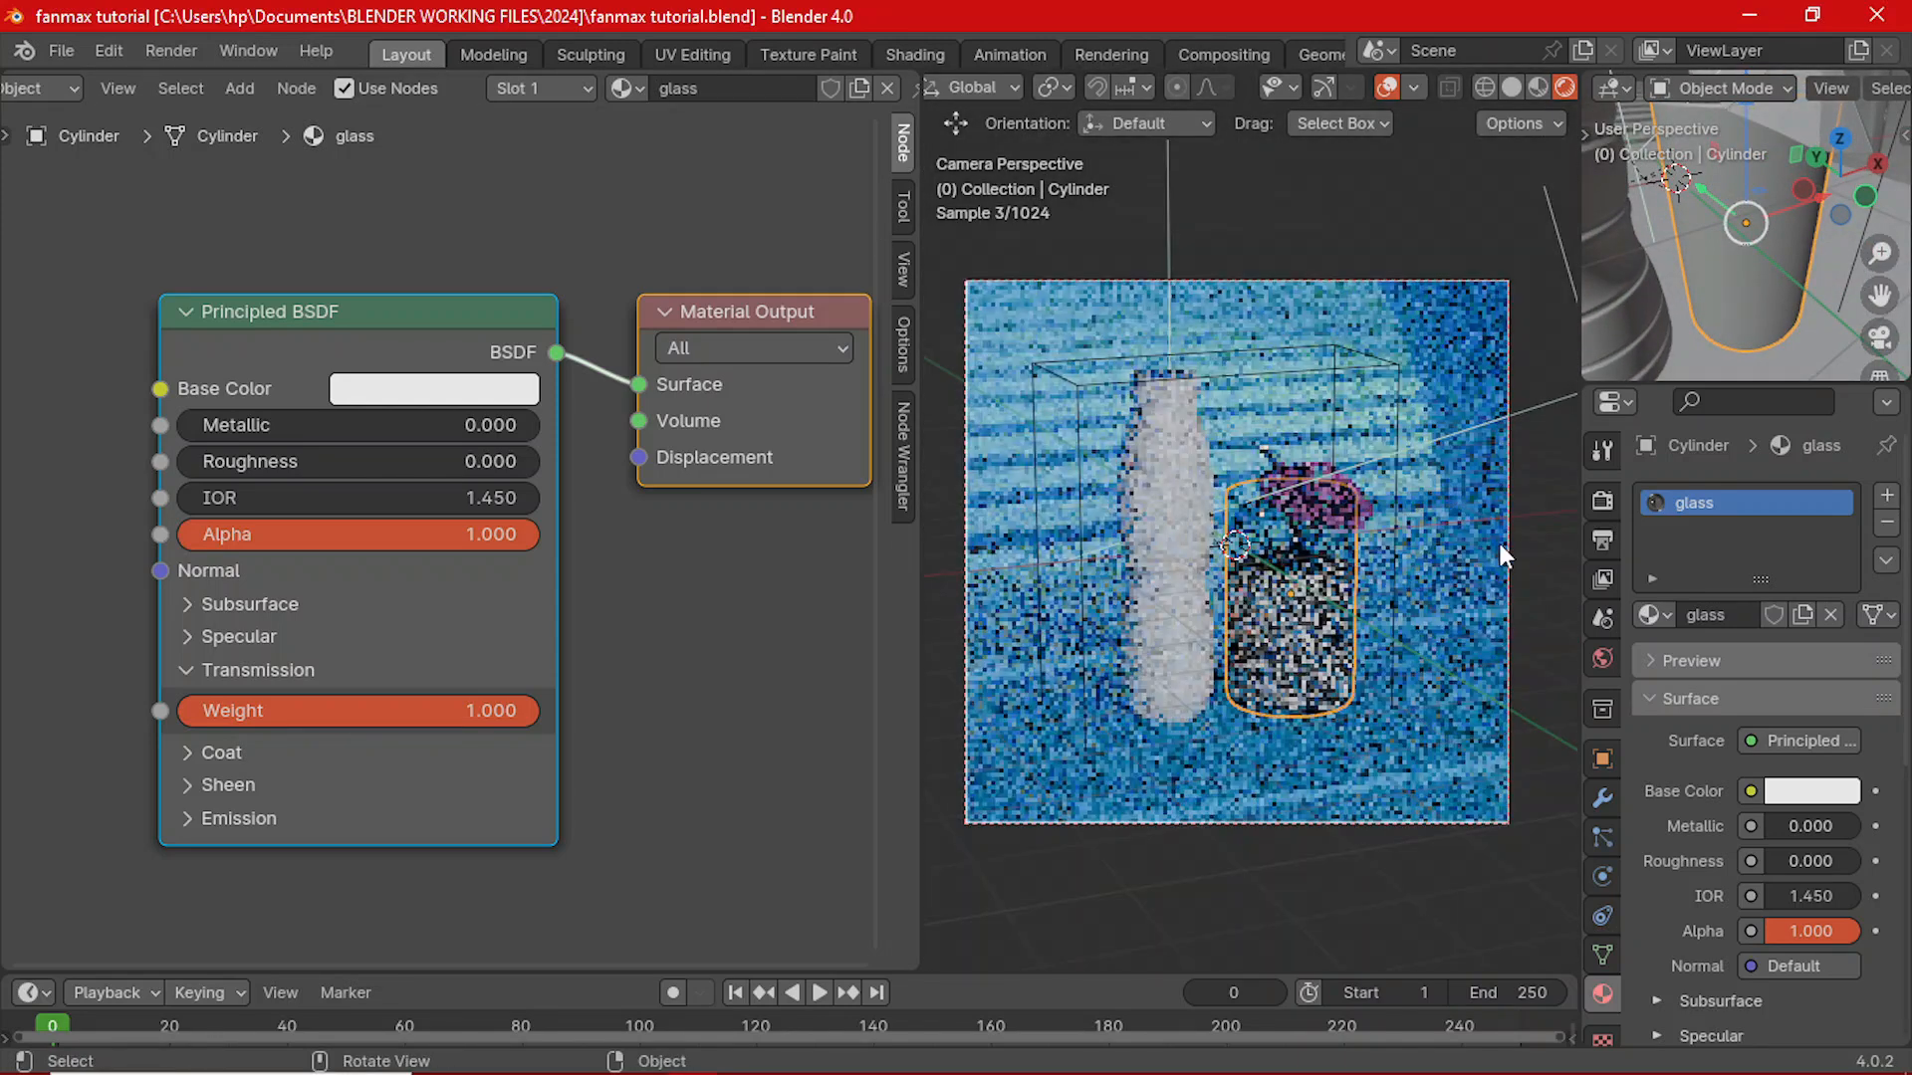
pyautogui.moveTo(1633, 288); pyautogui.dragTo(1721, 341, button='middle')
pyautogui.scroll(4, 1721, 341)
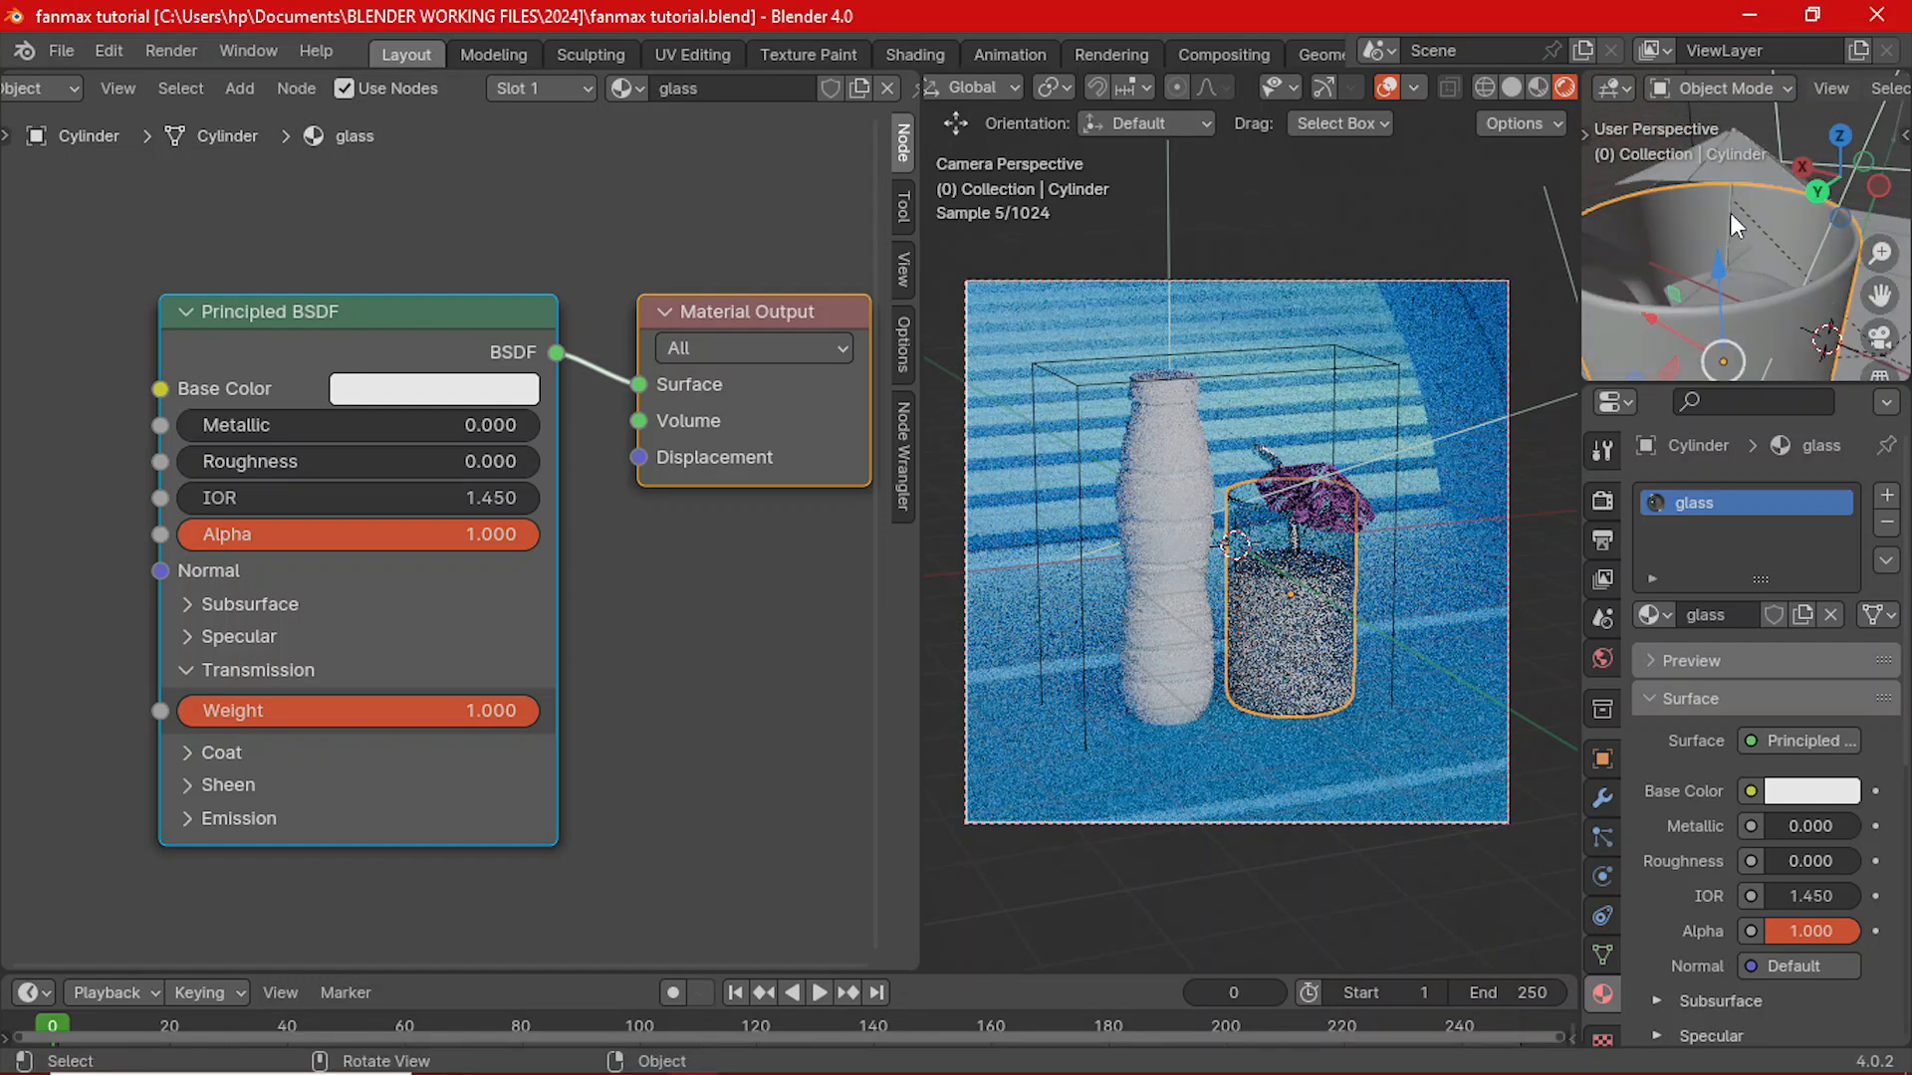
pyautogui.click(1728, 210)
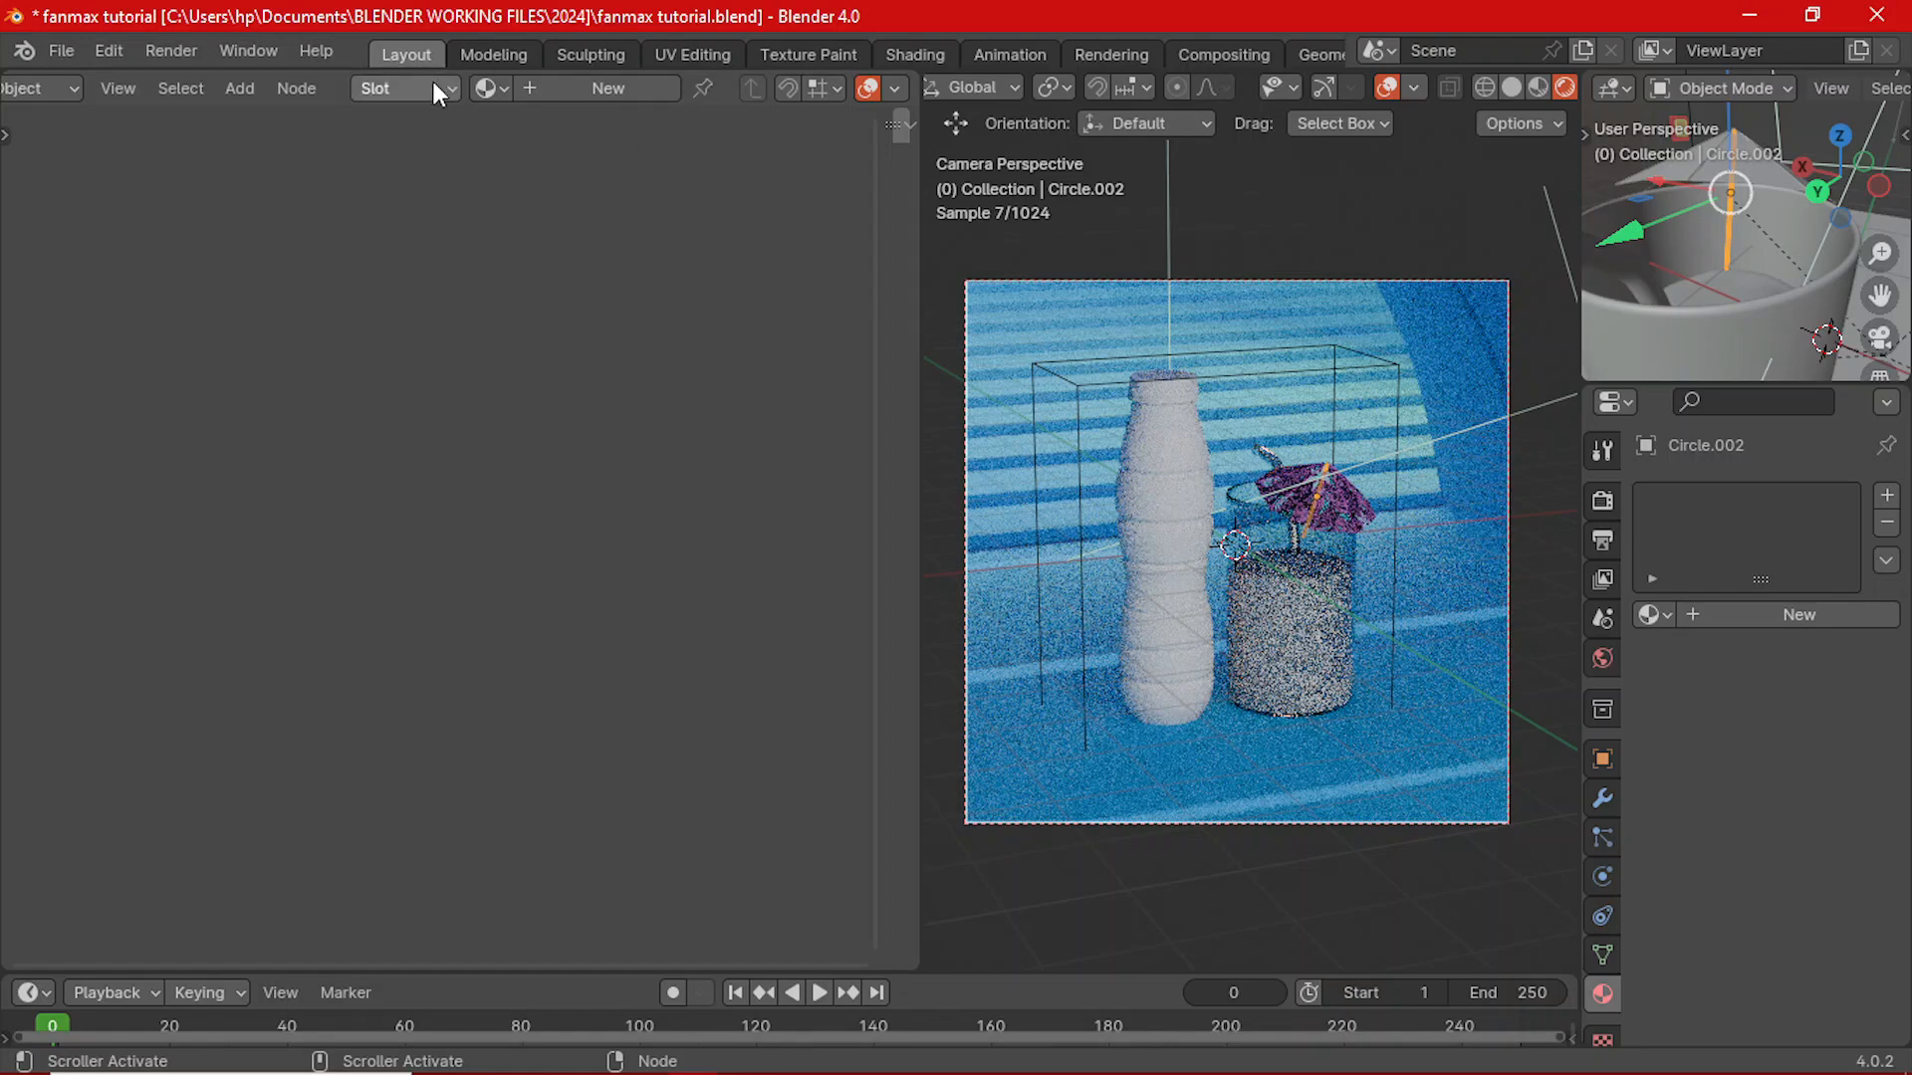
pyautogui.click(488, 88)
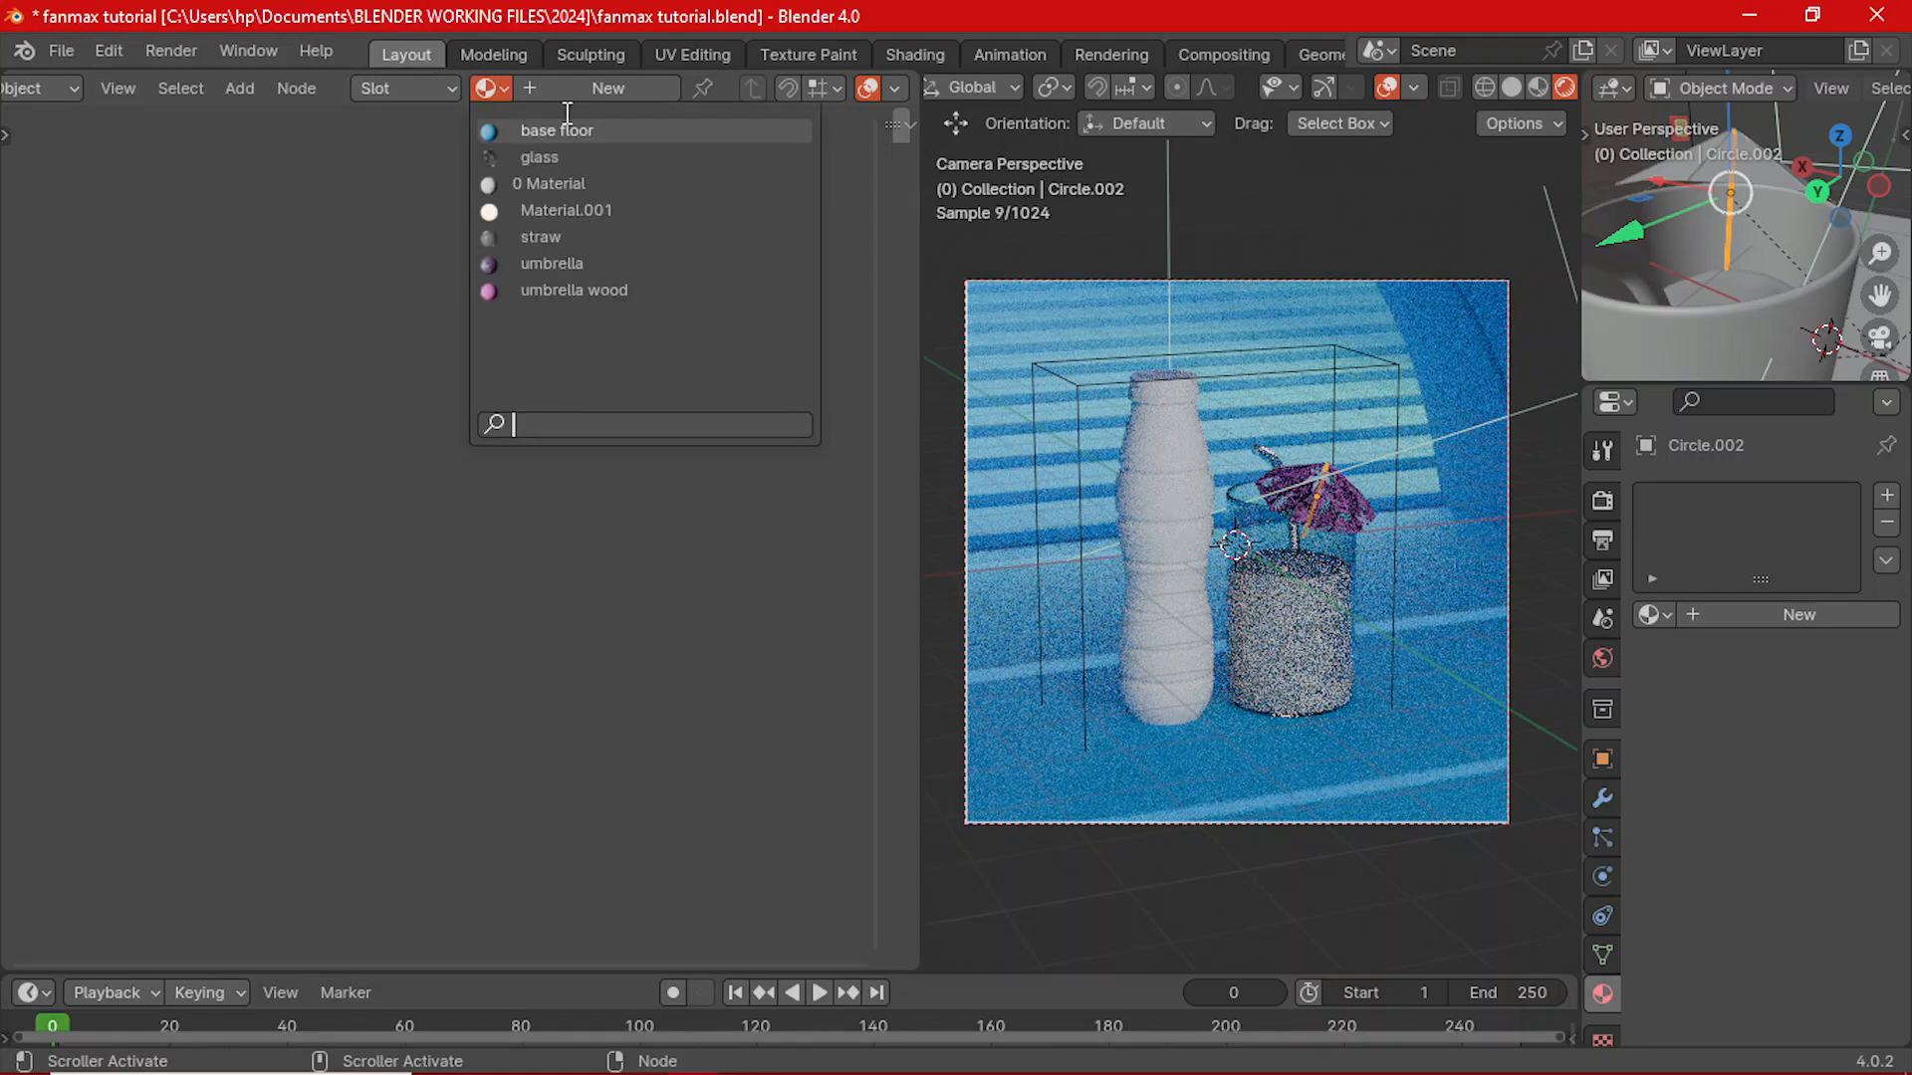
pyautogui.click(561, 290)
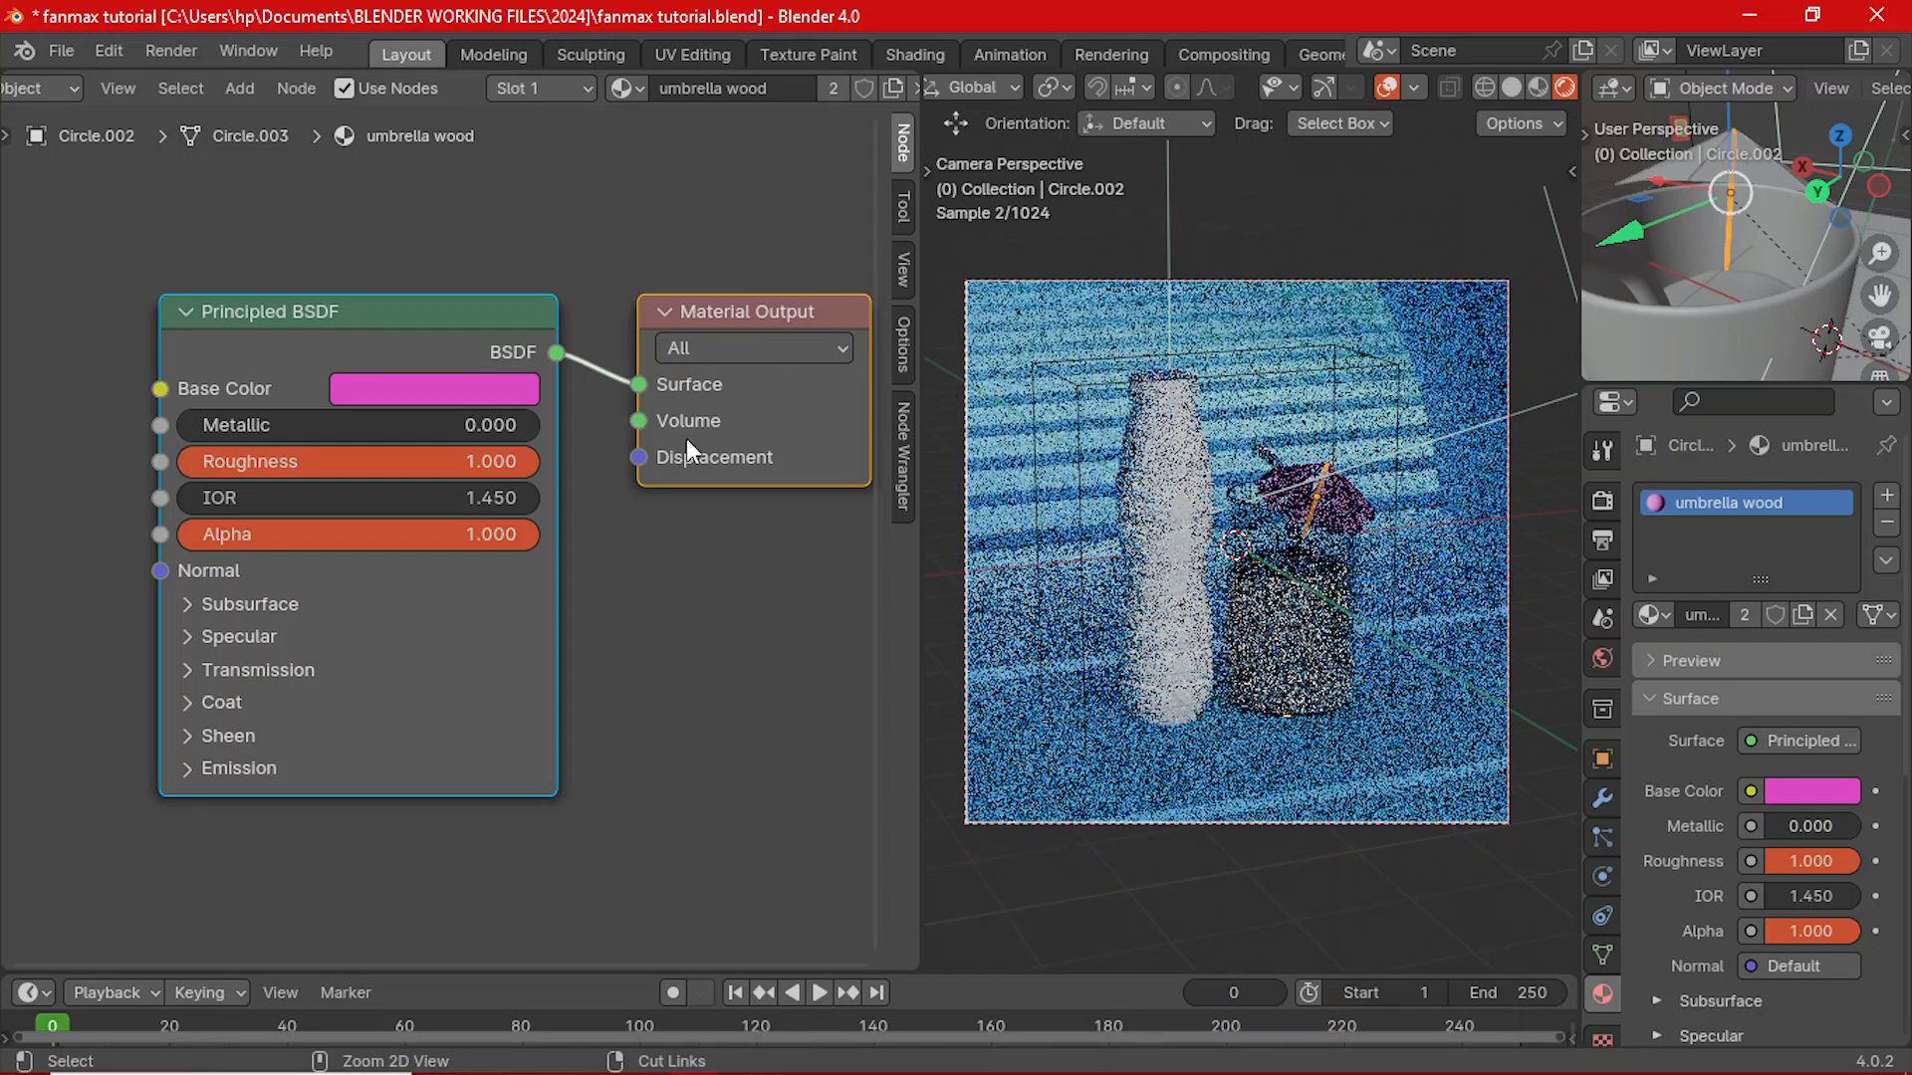
pyautogui.hotkey('ctrl', 's')
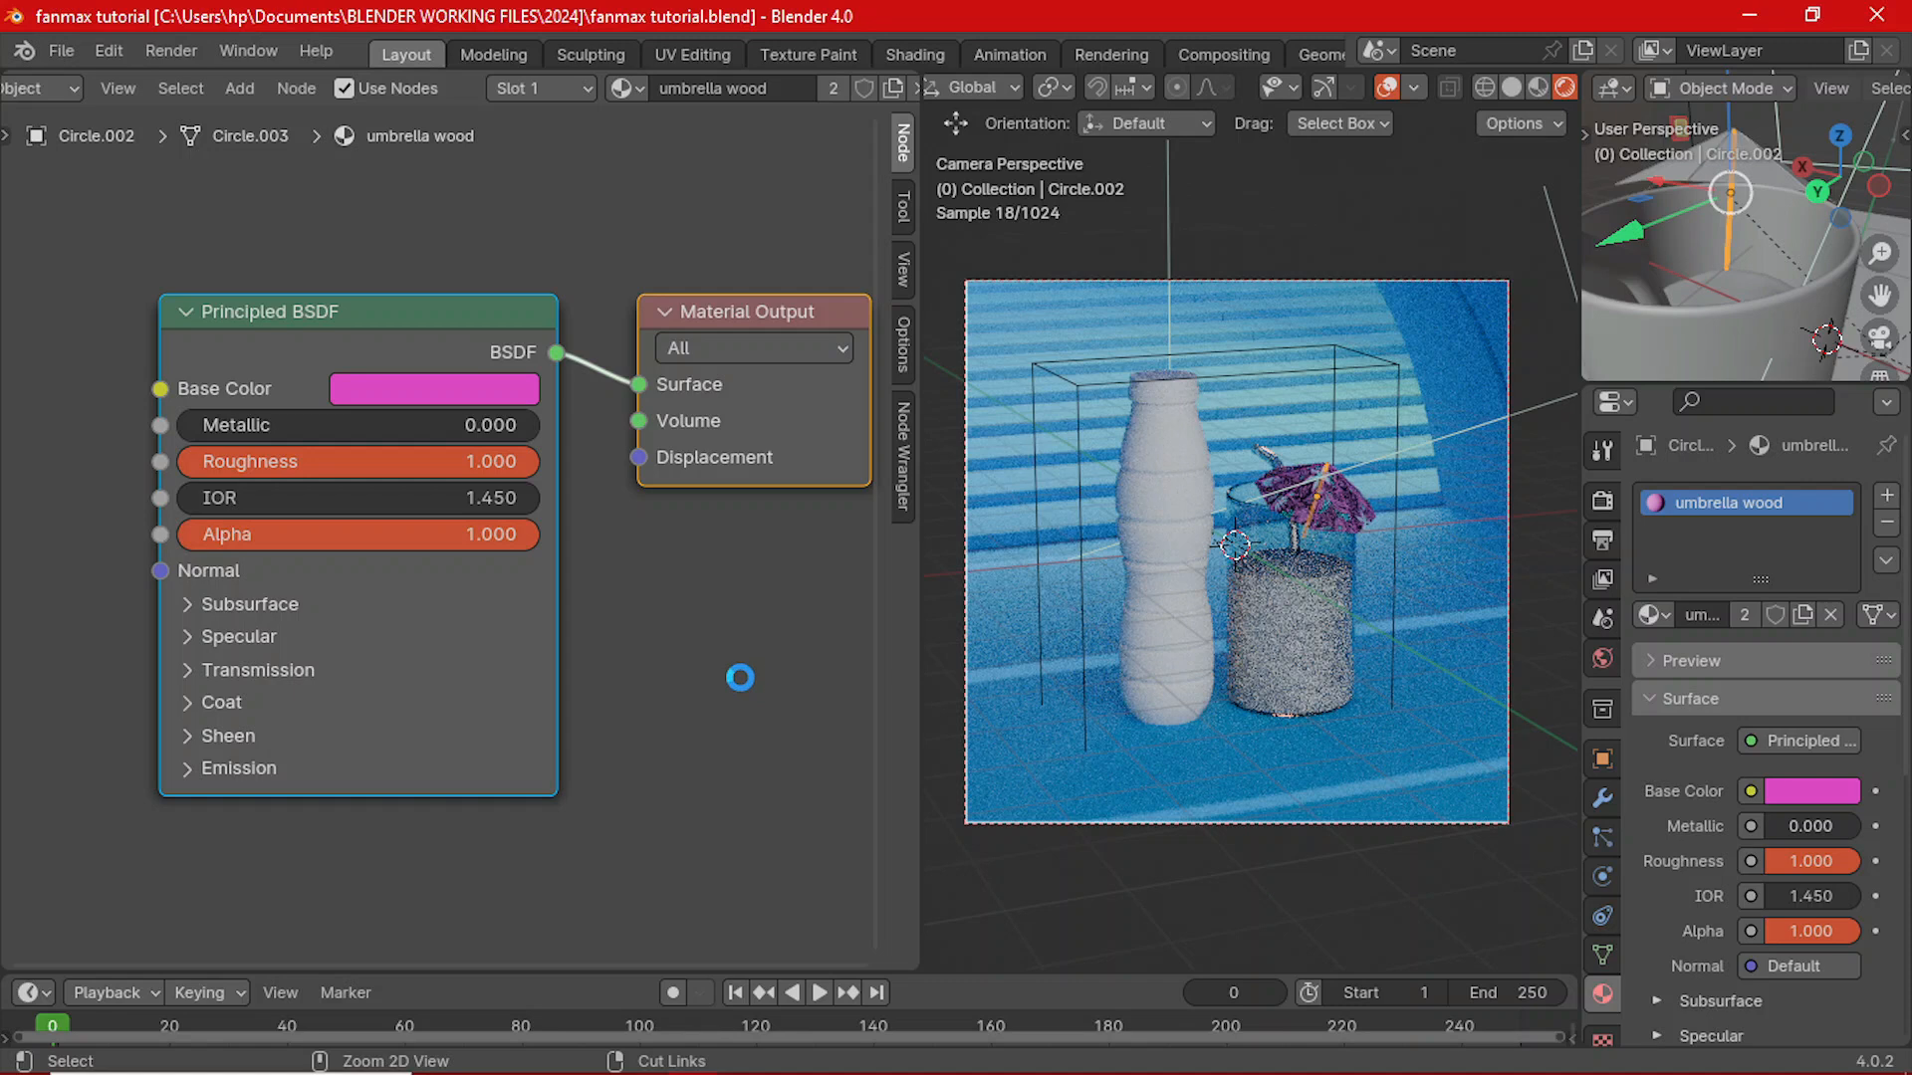
pyautogui.hotkey('ctrl', 's')
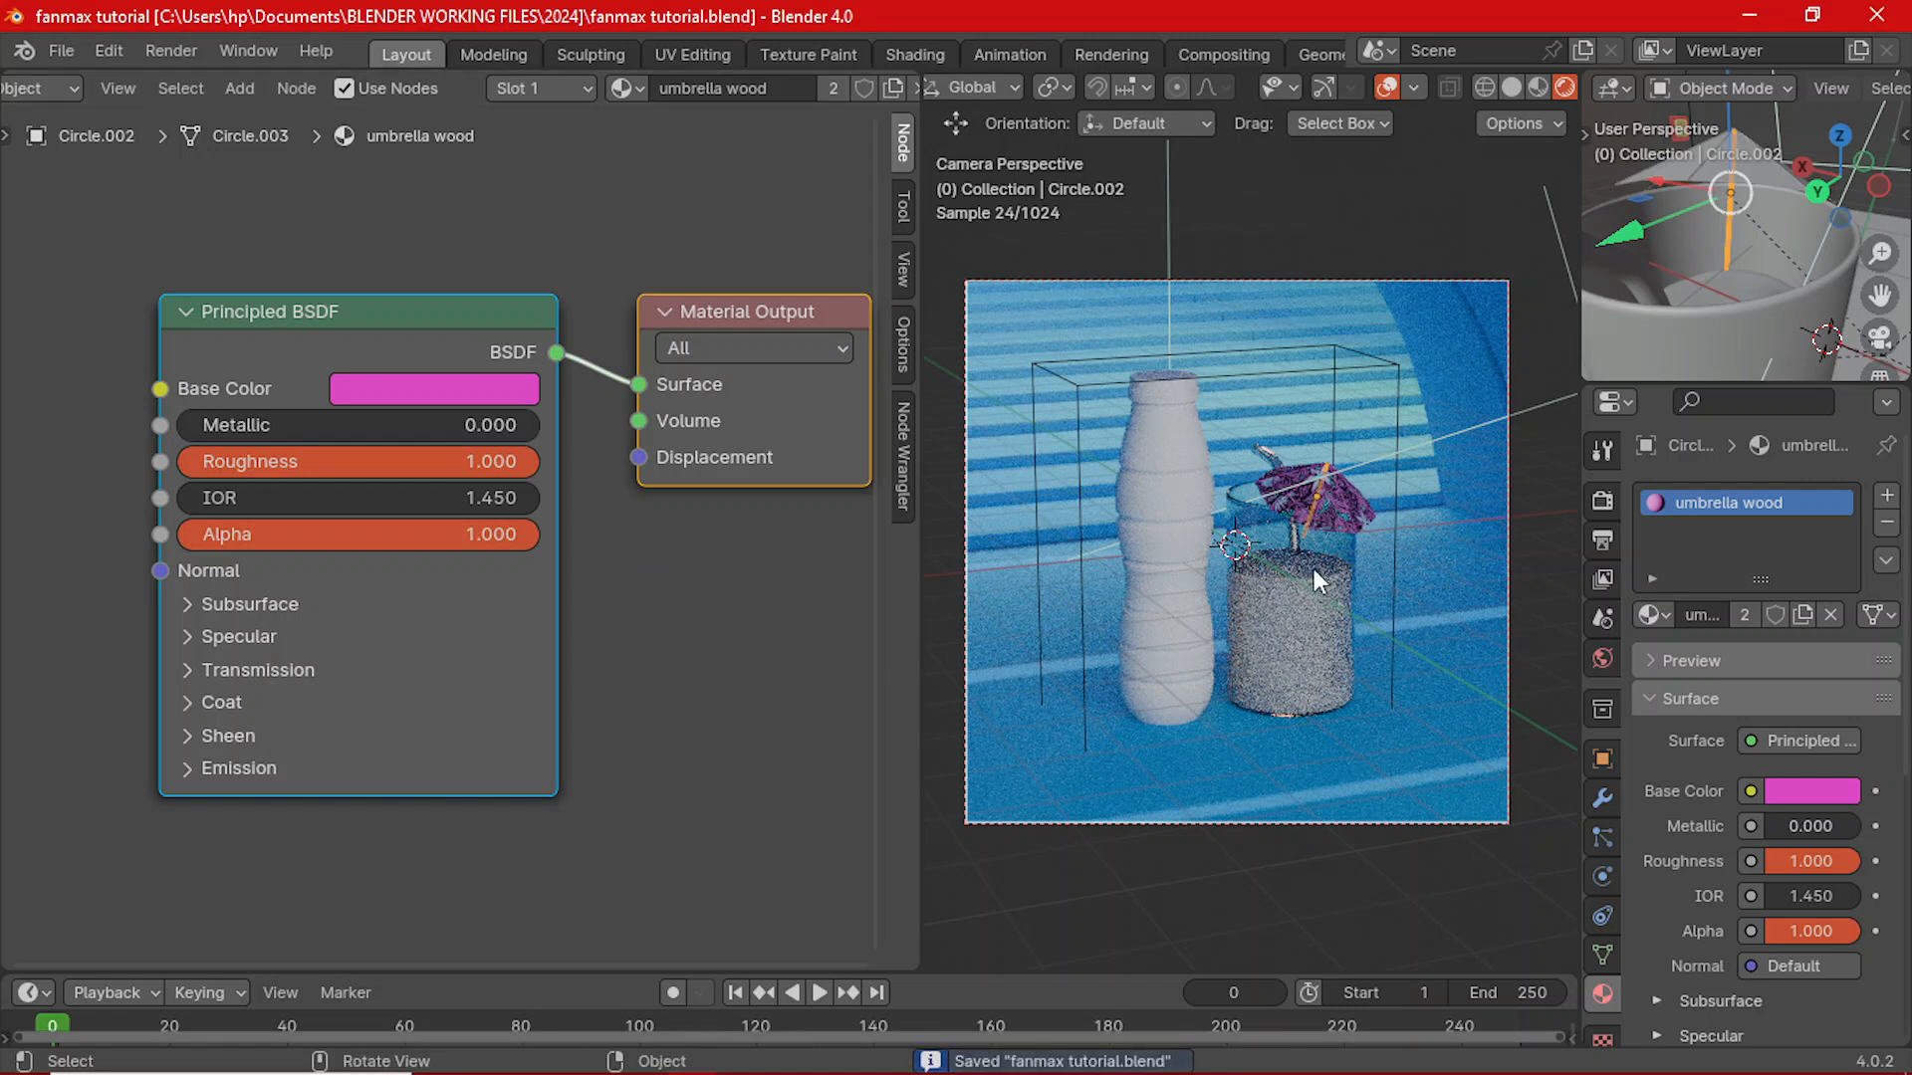
# - Create a new material named "ice cream" on the drink filling inside the glass and save the file
pyautogui.click(1282, 601)
pyautogui.click(1282, 601)
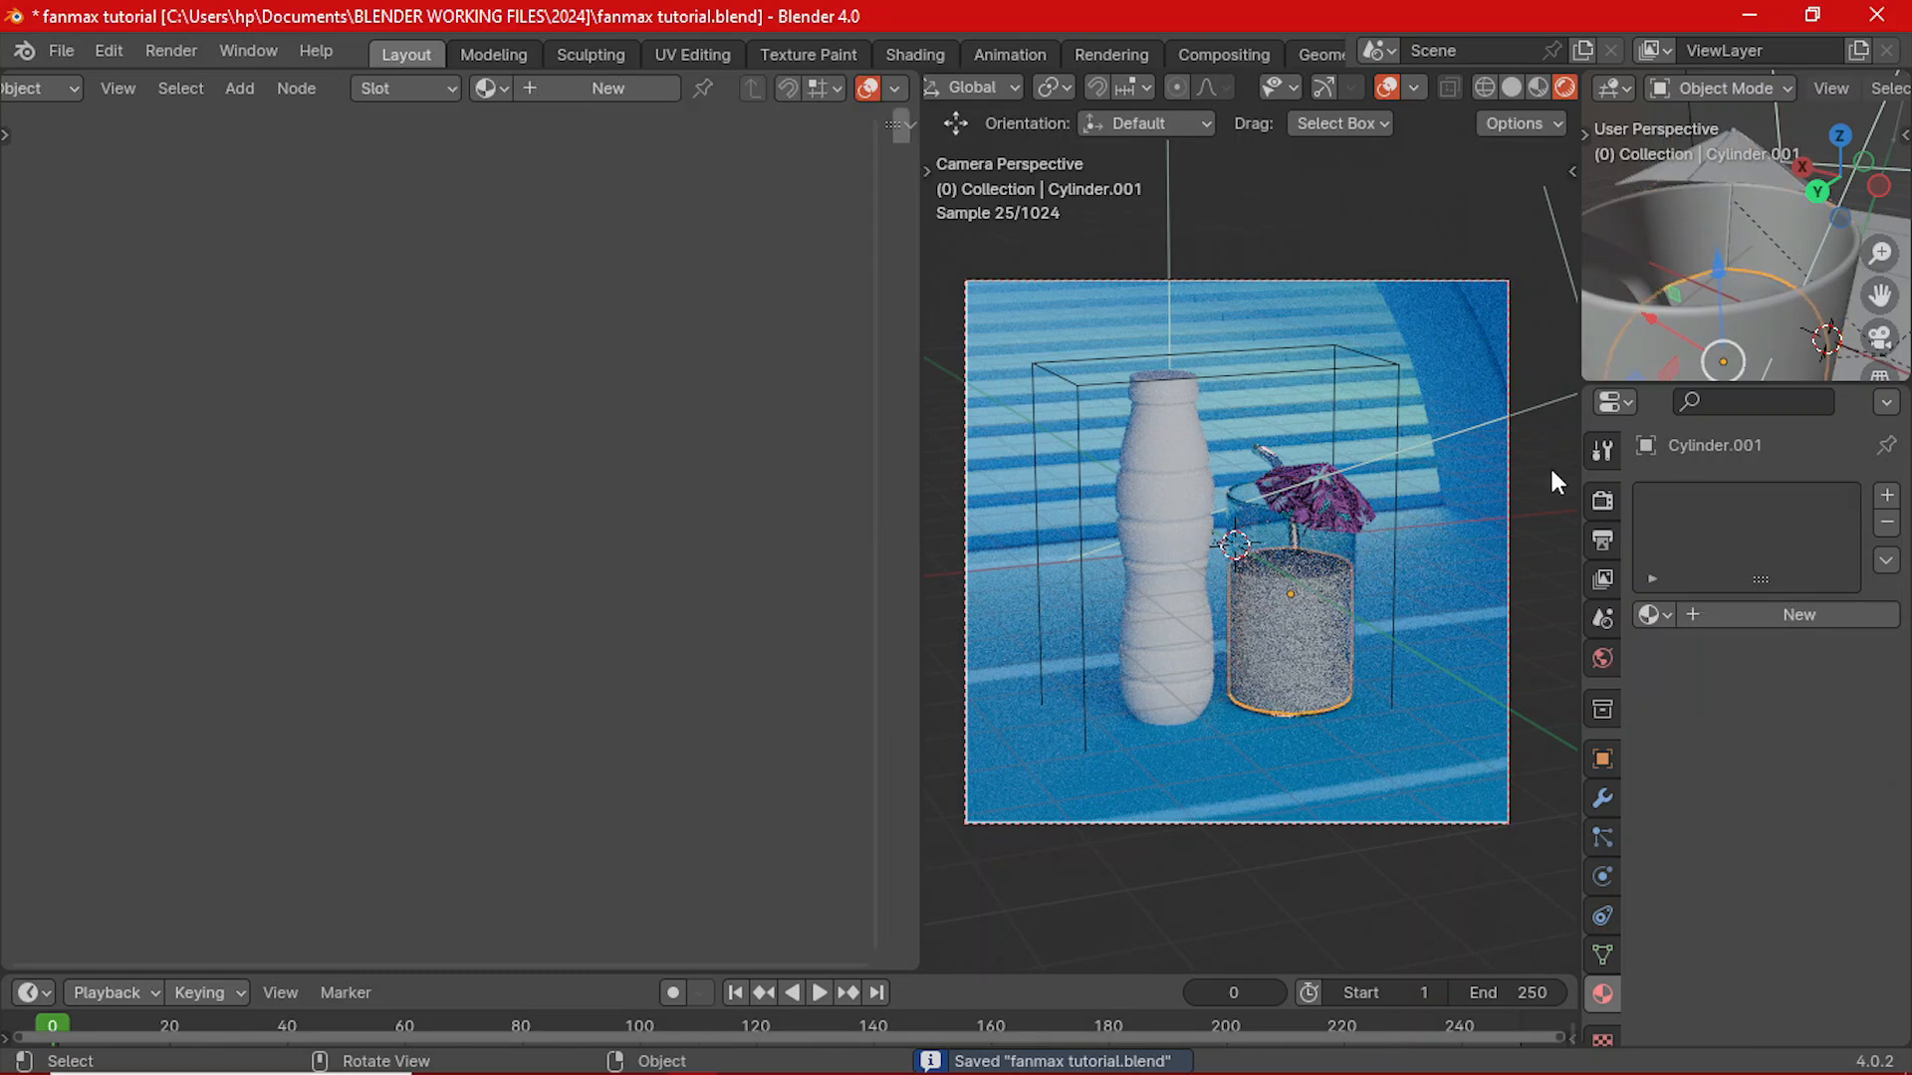
pyautogui.click(630, 87)
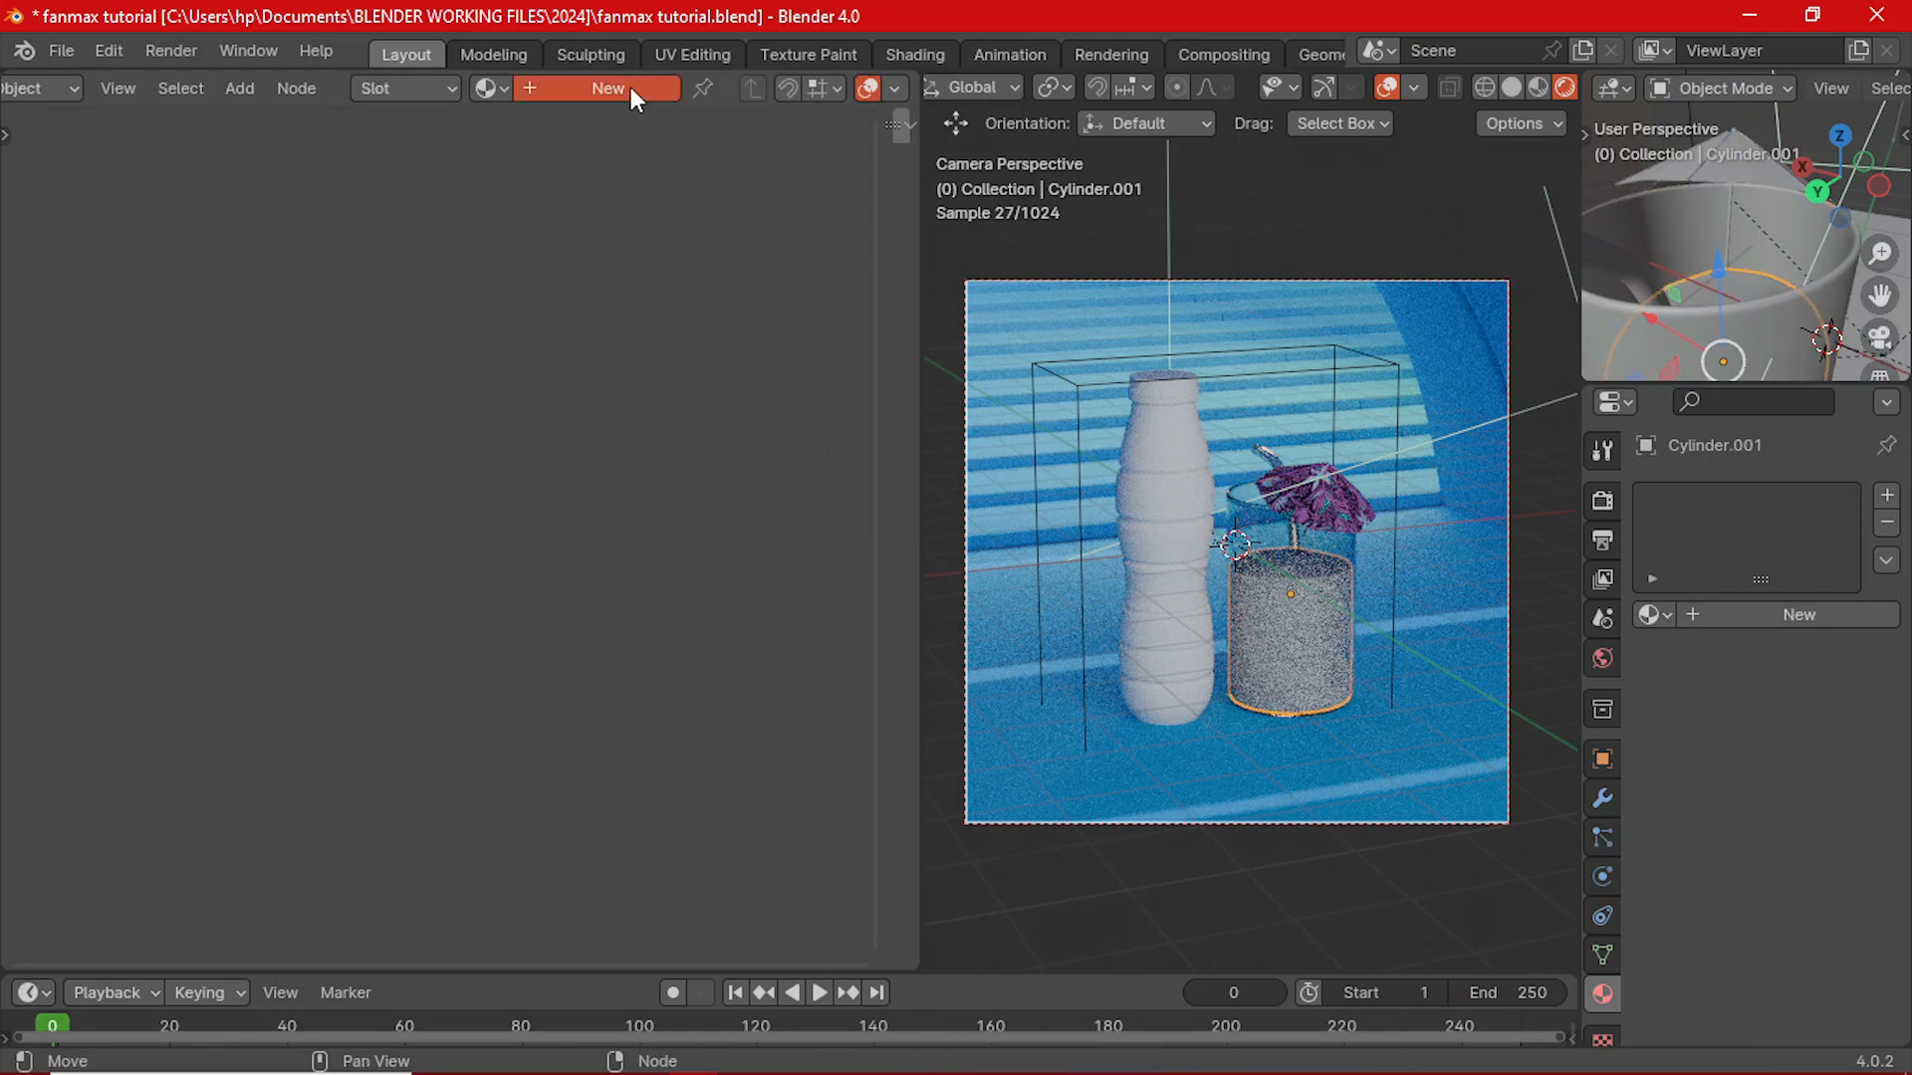
pyautogui.doubleClick(745, 88)
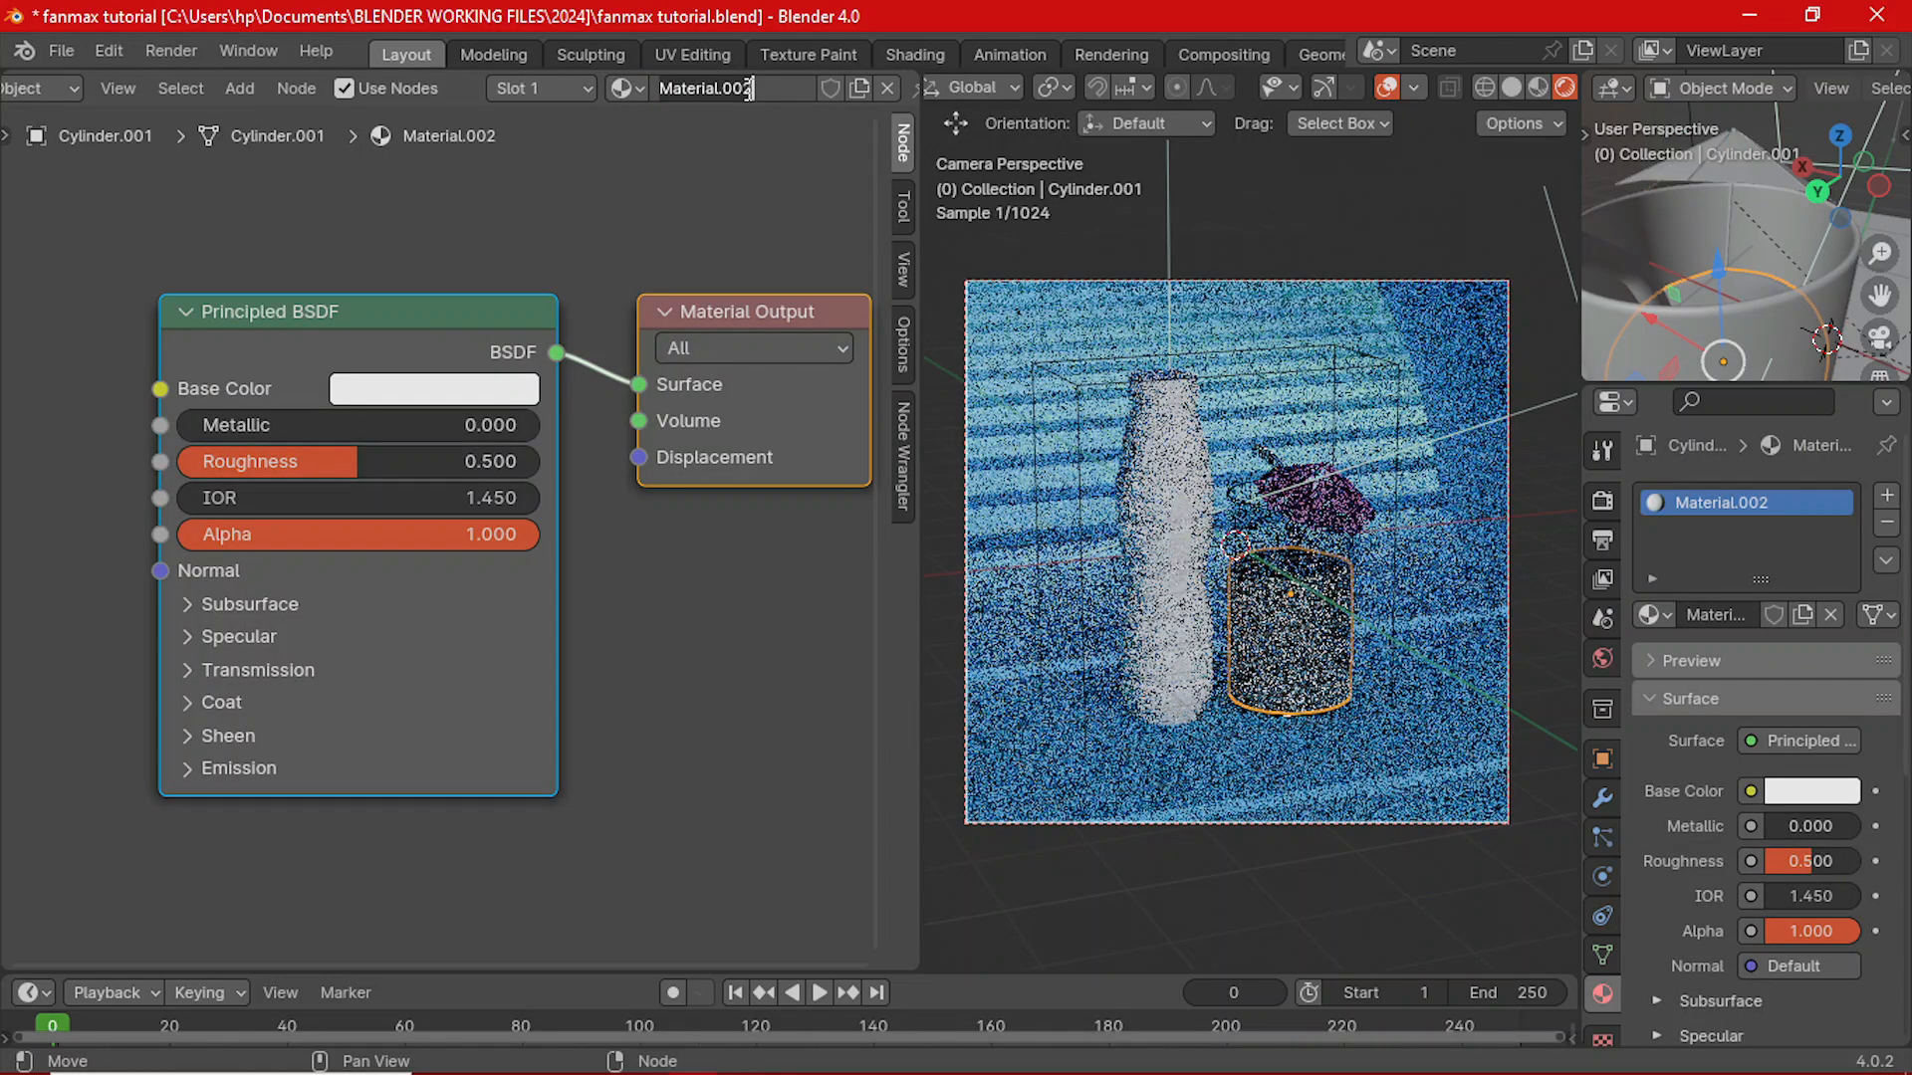
pyautogui.write('ice cr')
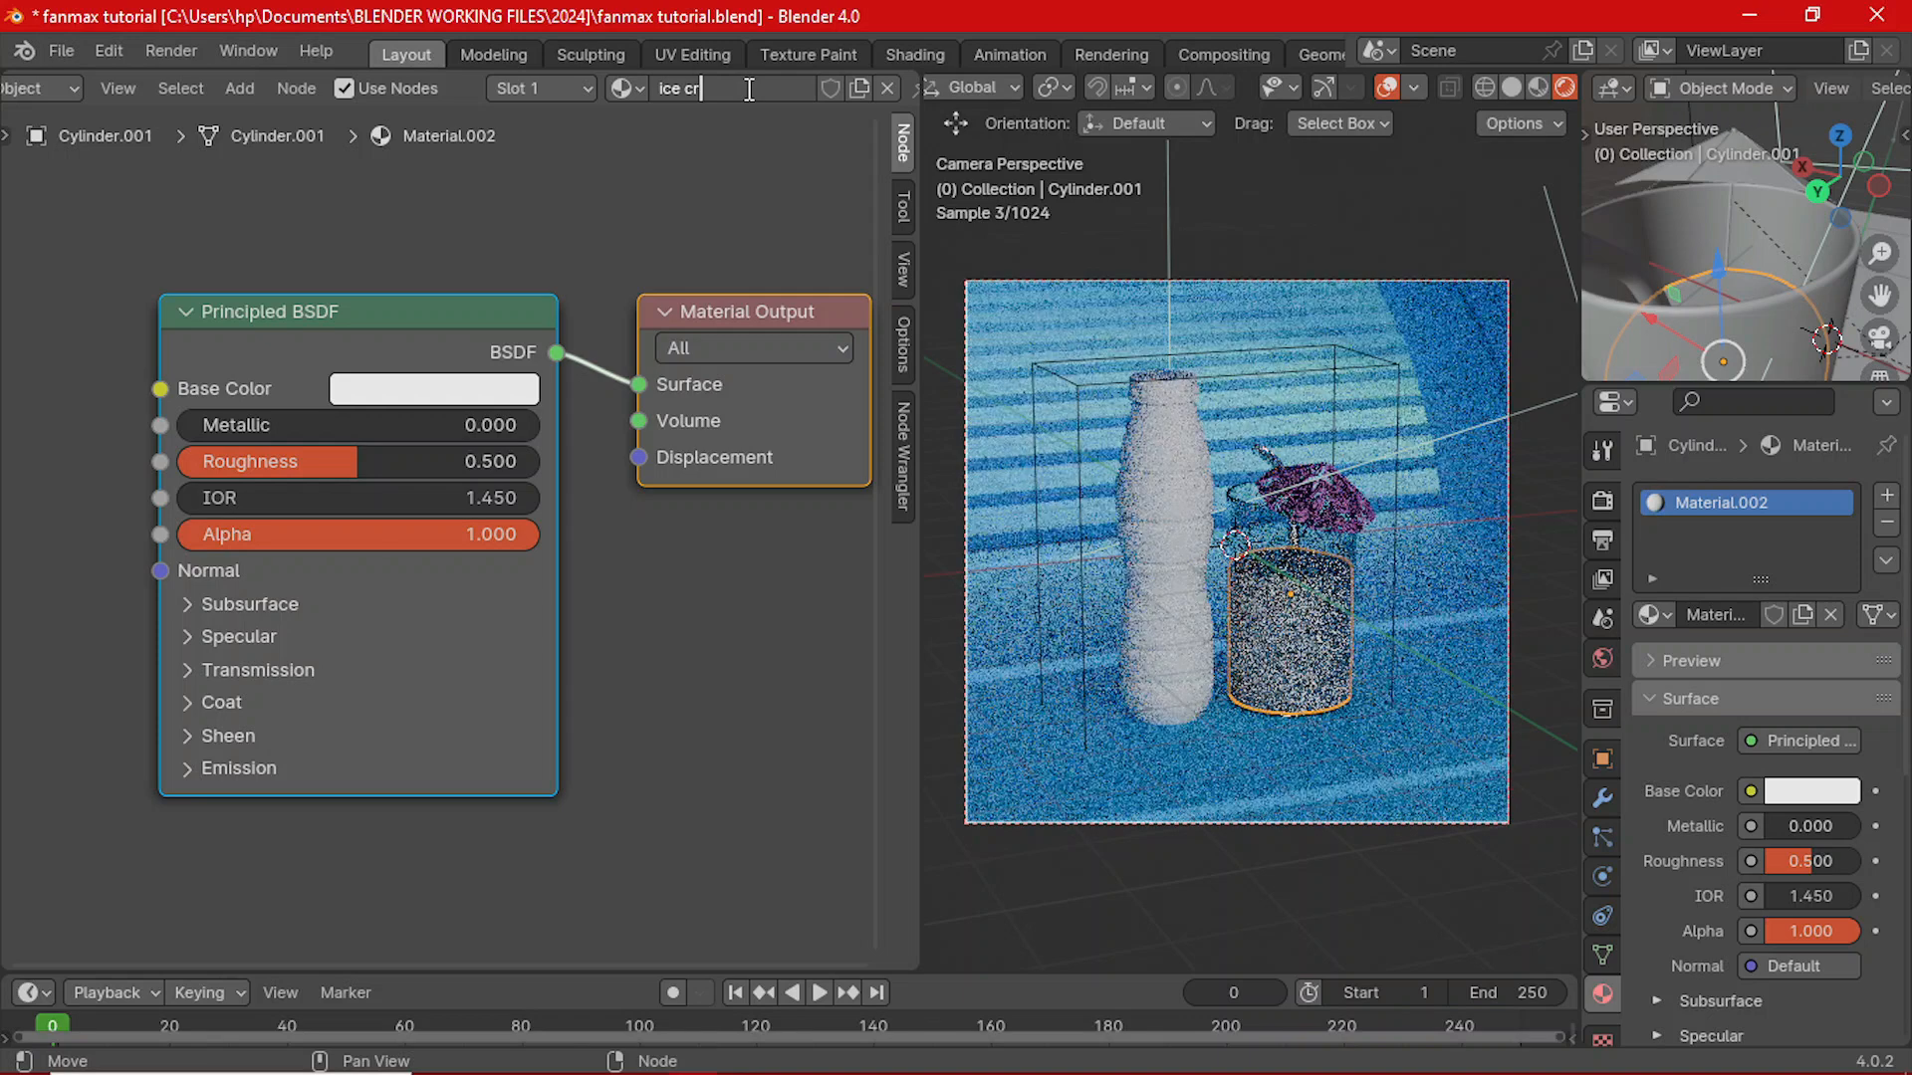
pyautogui.write('eam')
pyautogui.press('Return')
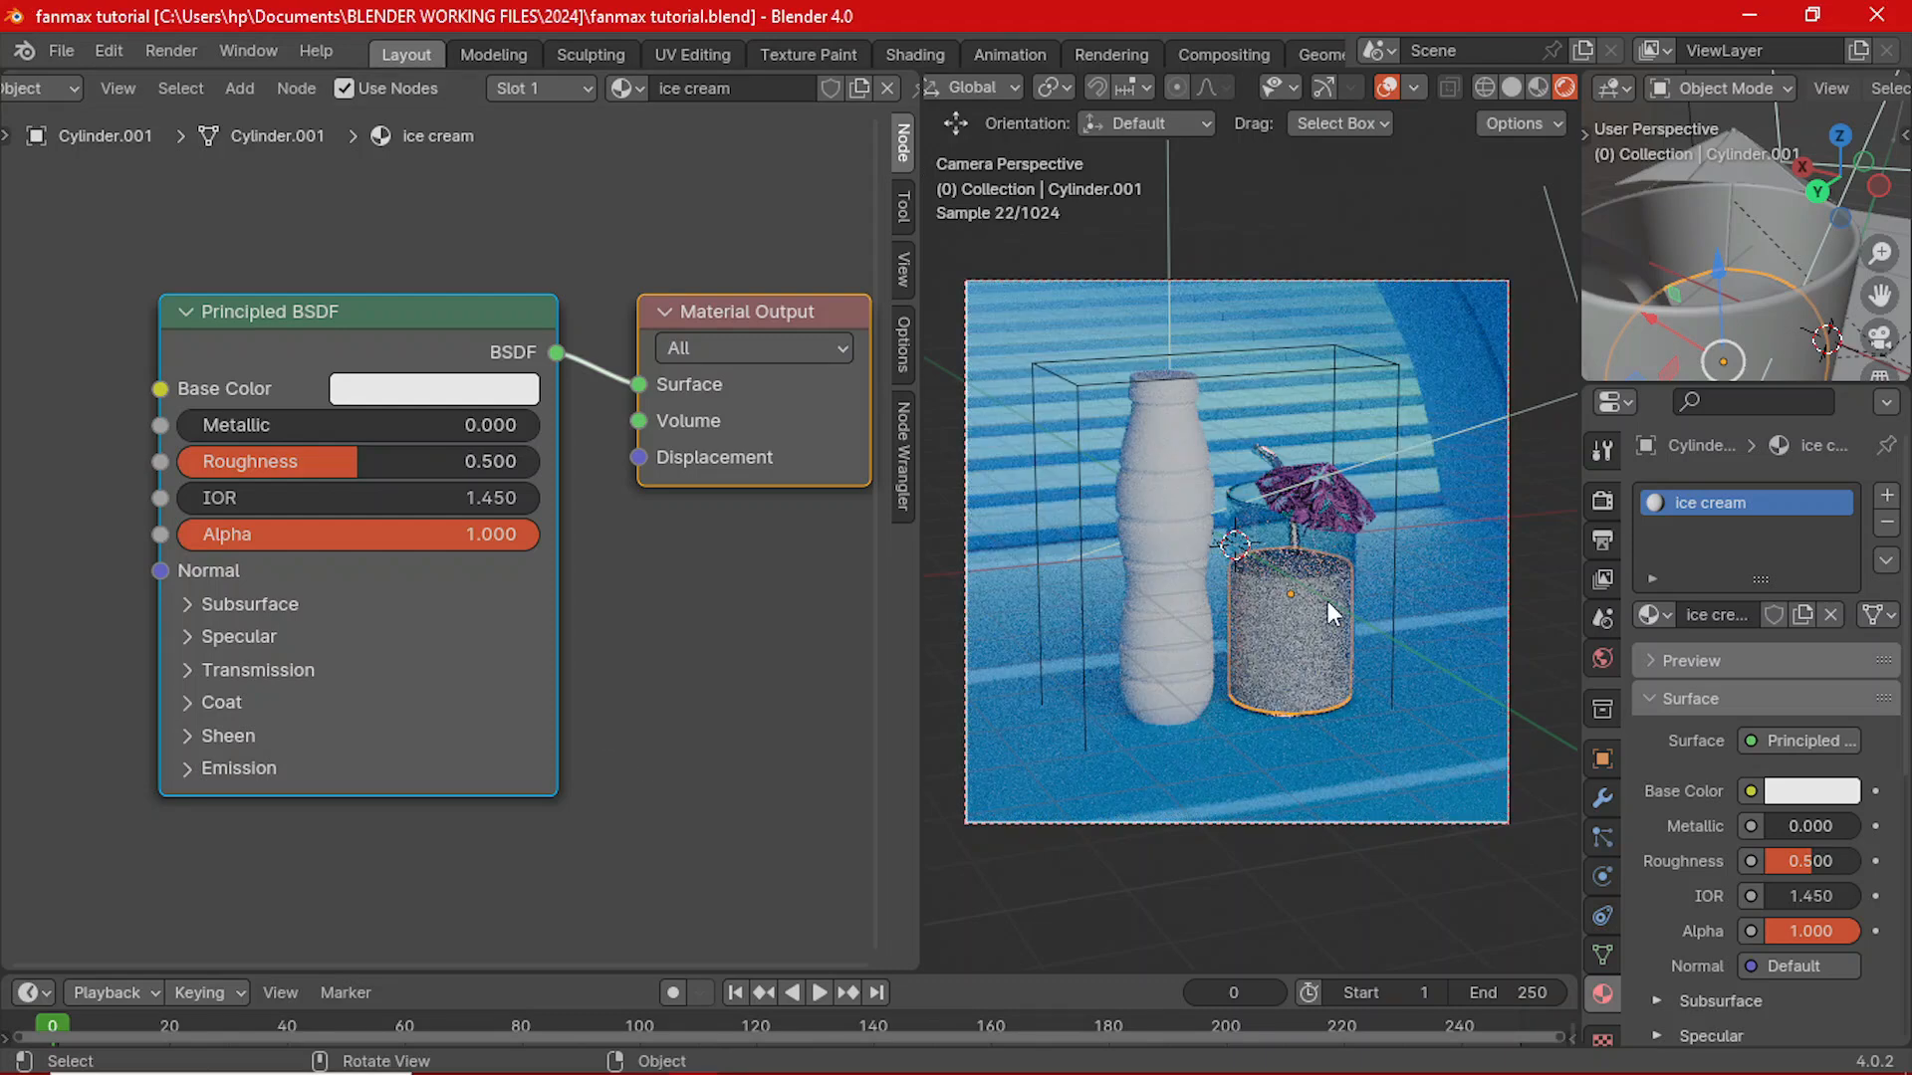
pyautogui.hotkey('ctrl', 's')
# - Change the small 3D Viewport into an Image Editor and open yogurt label.jpg from the Desktop folder ccmax yogurt\labels
pyautogui.click(1627, 88)
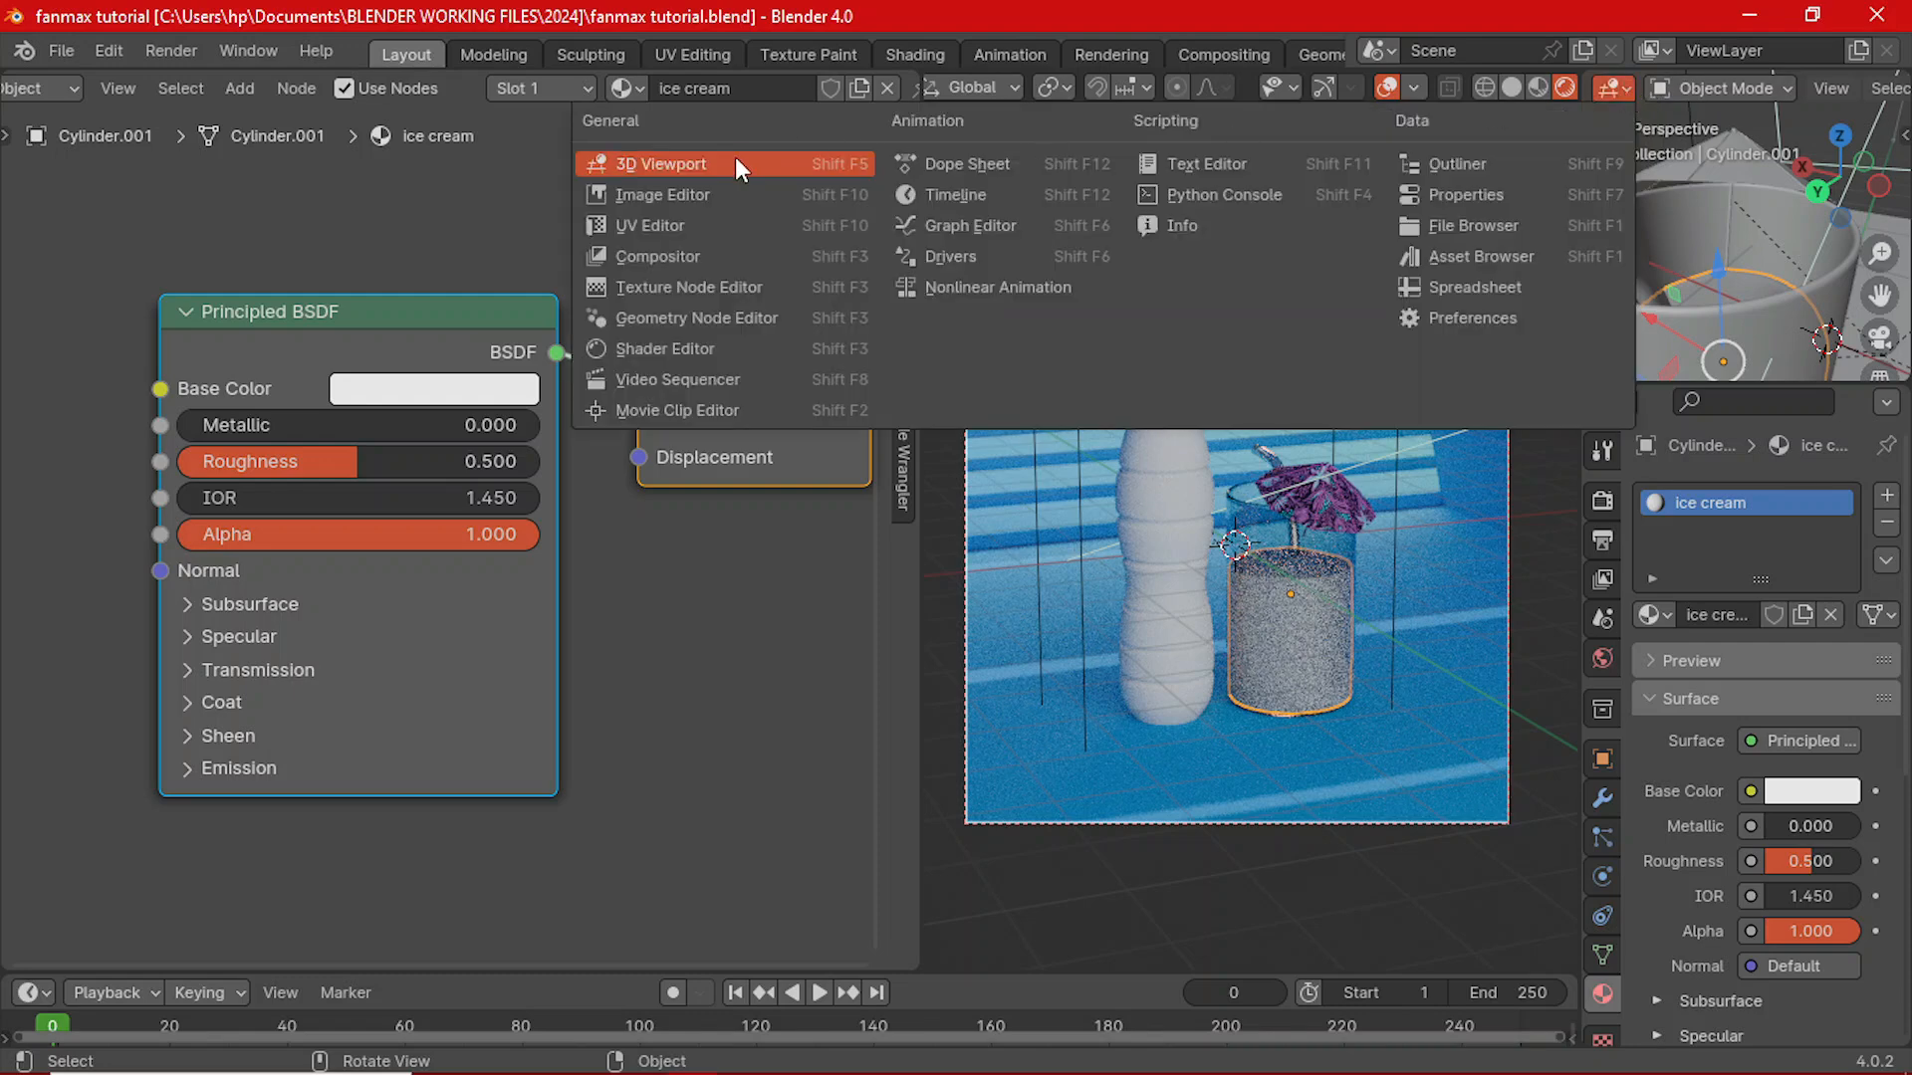
pyautogui.click(661, 195)
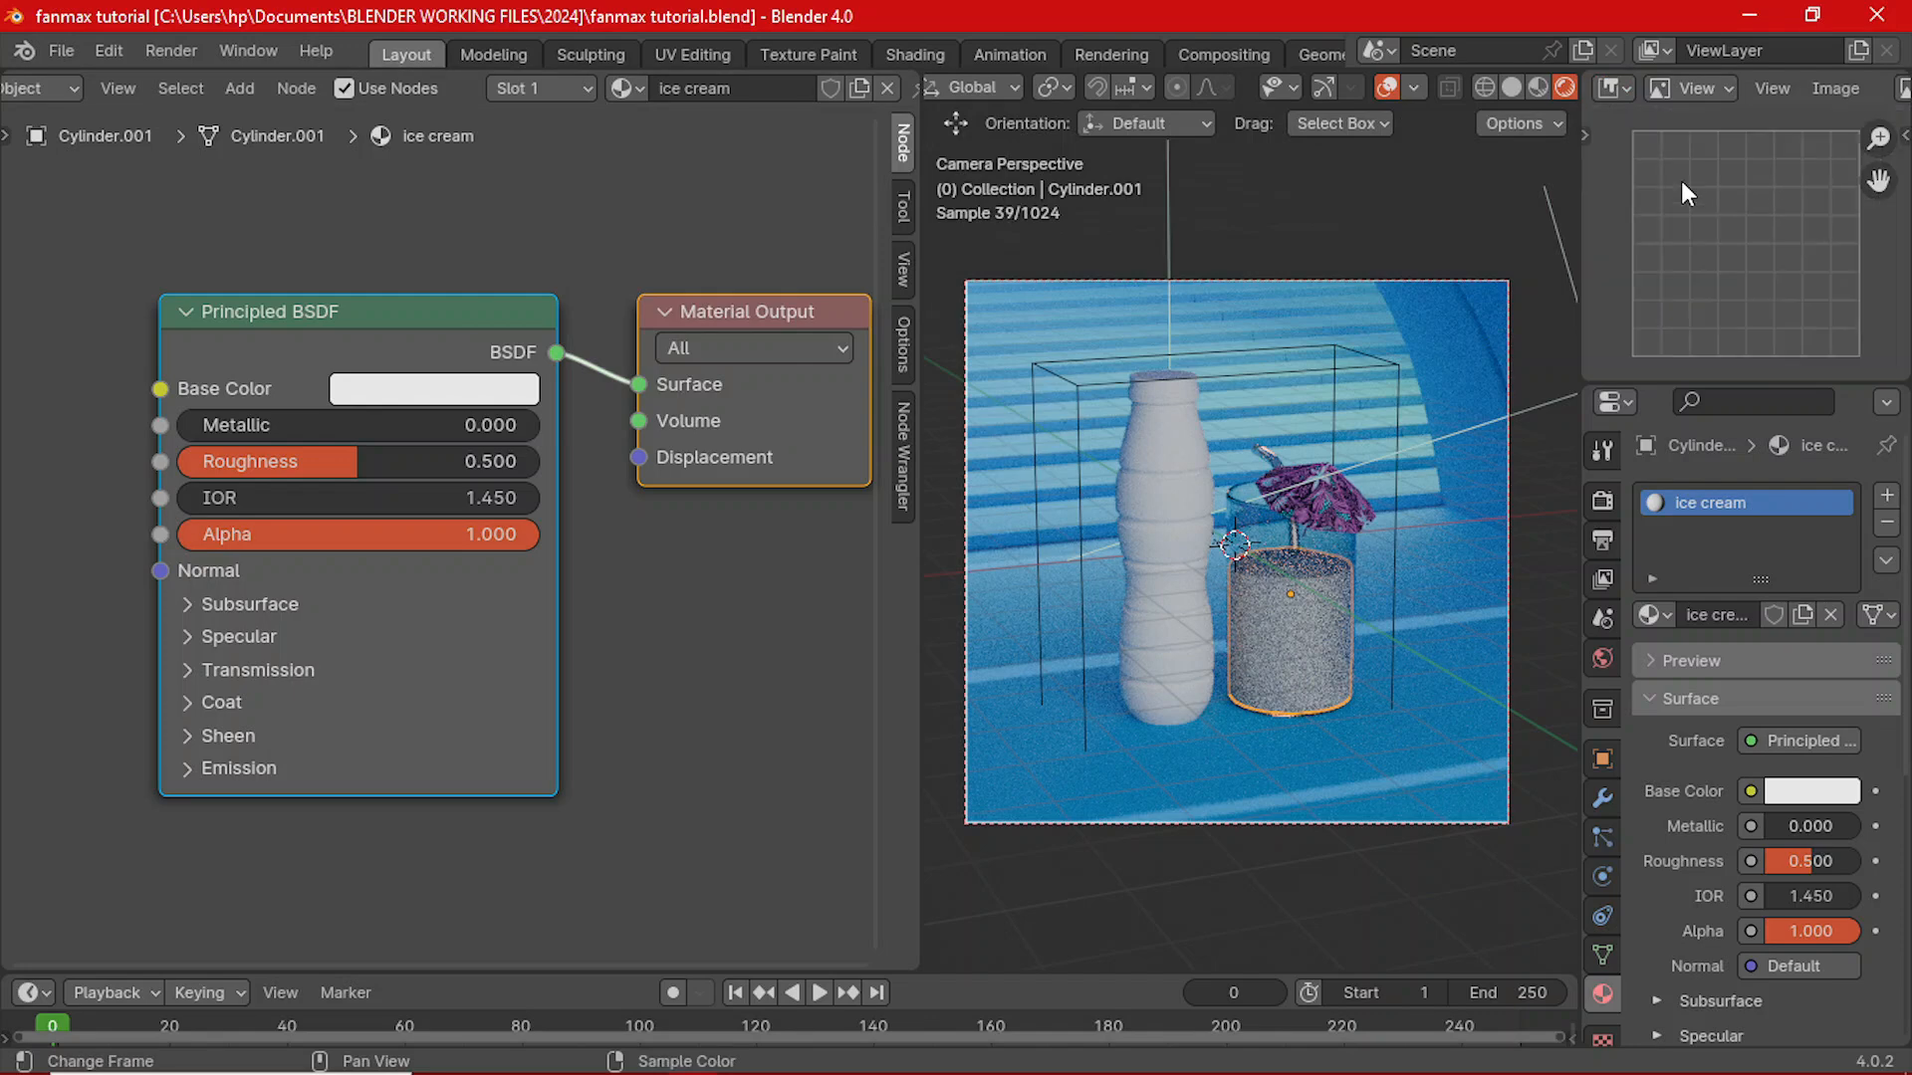
pyautogui.click(1826, 92)
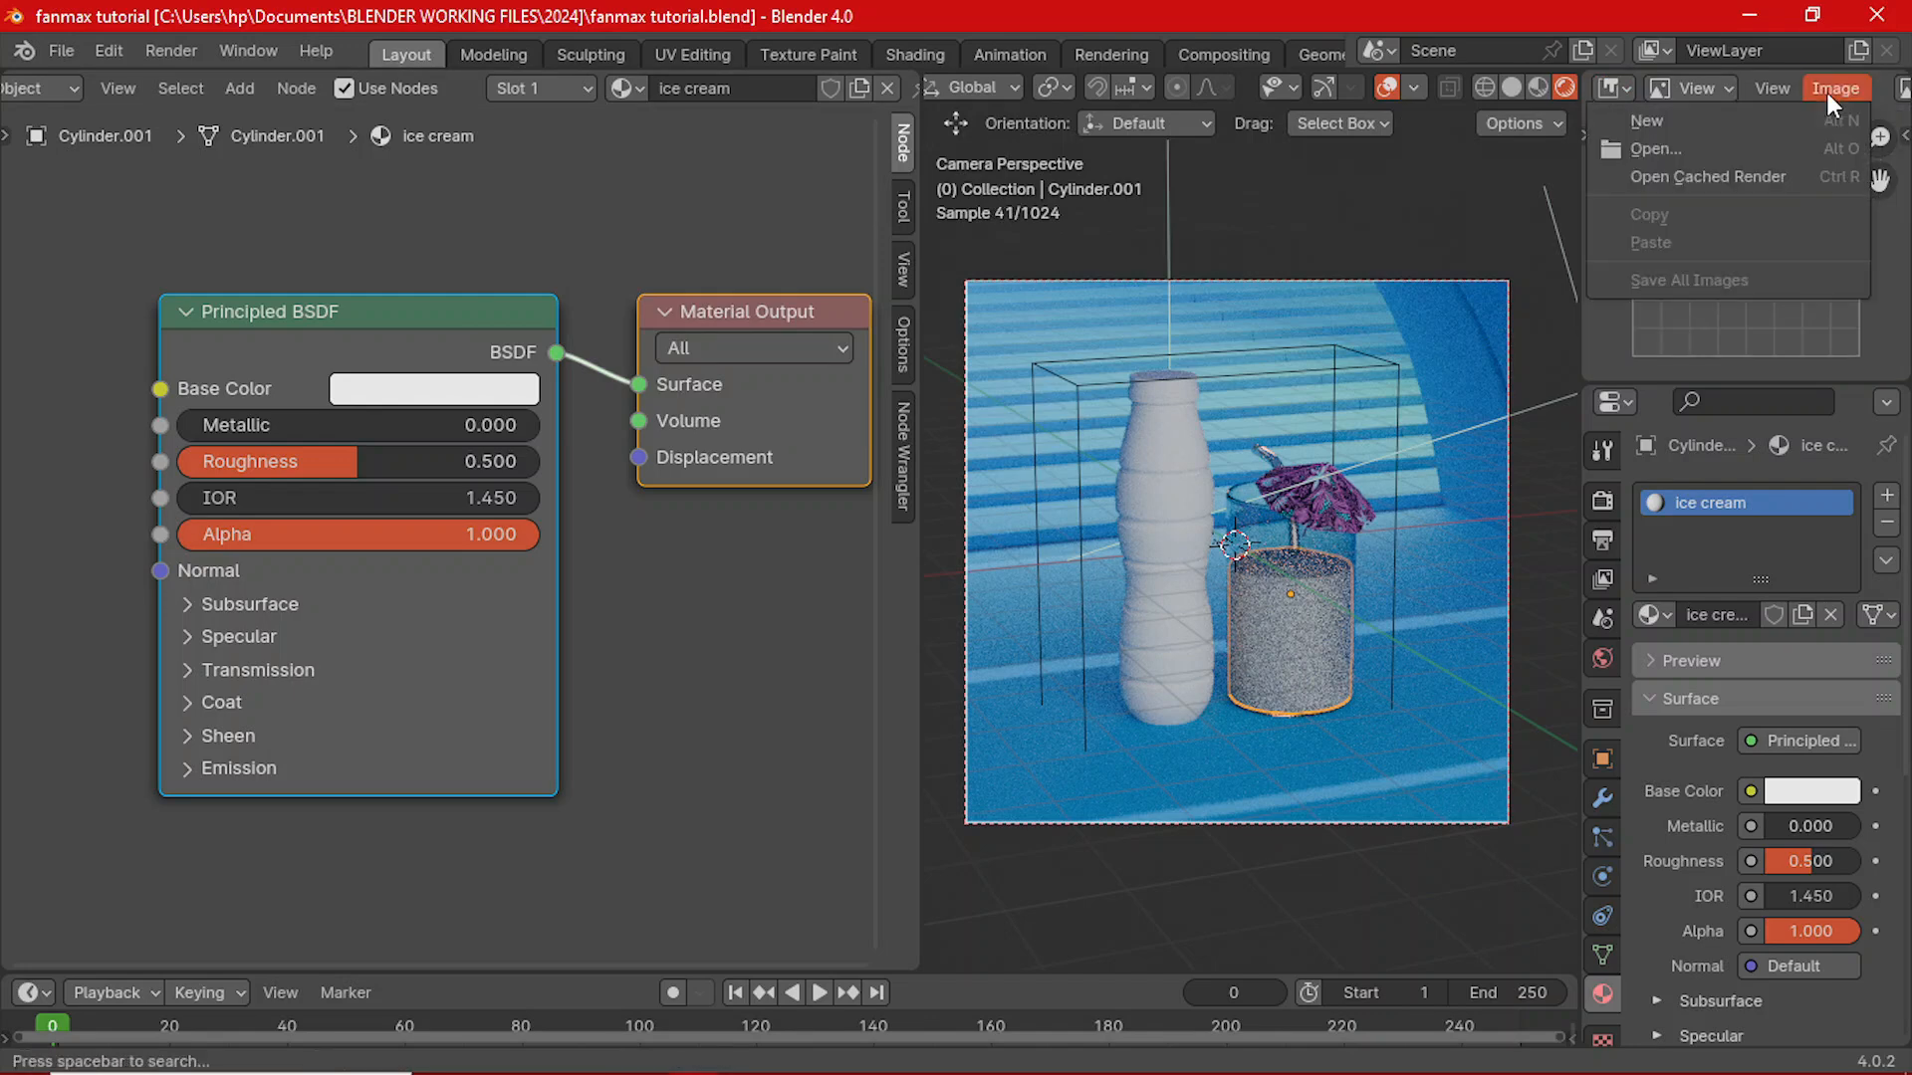
pyautogui.click(1777, 146)
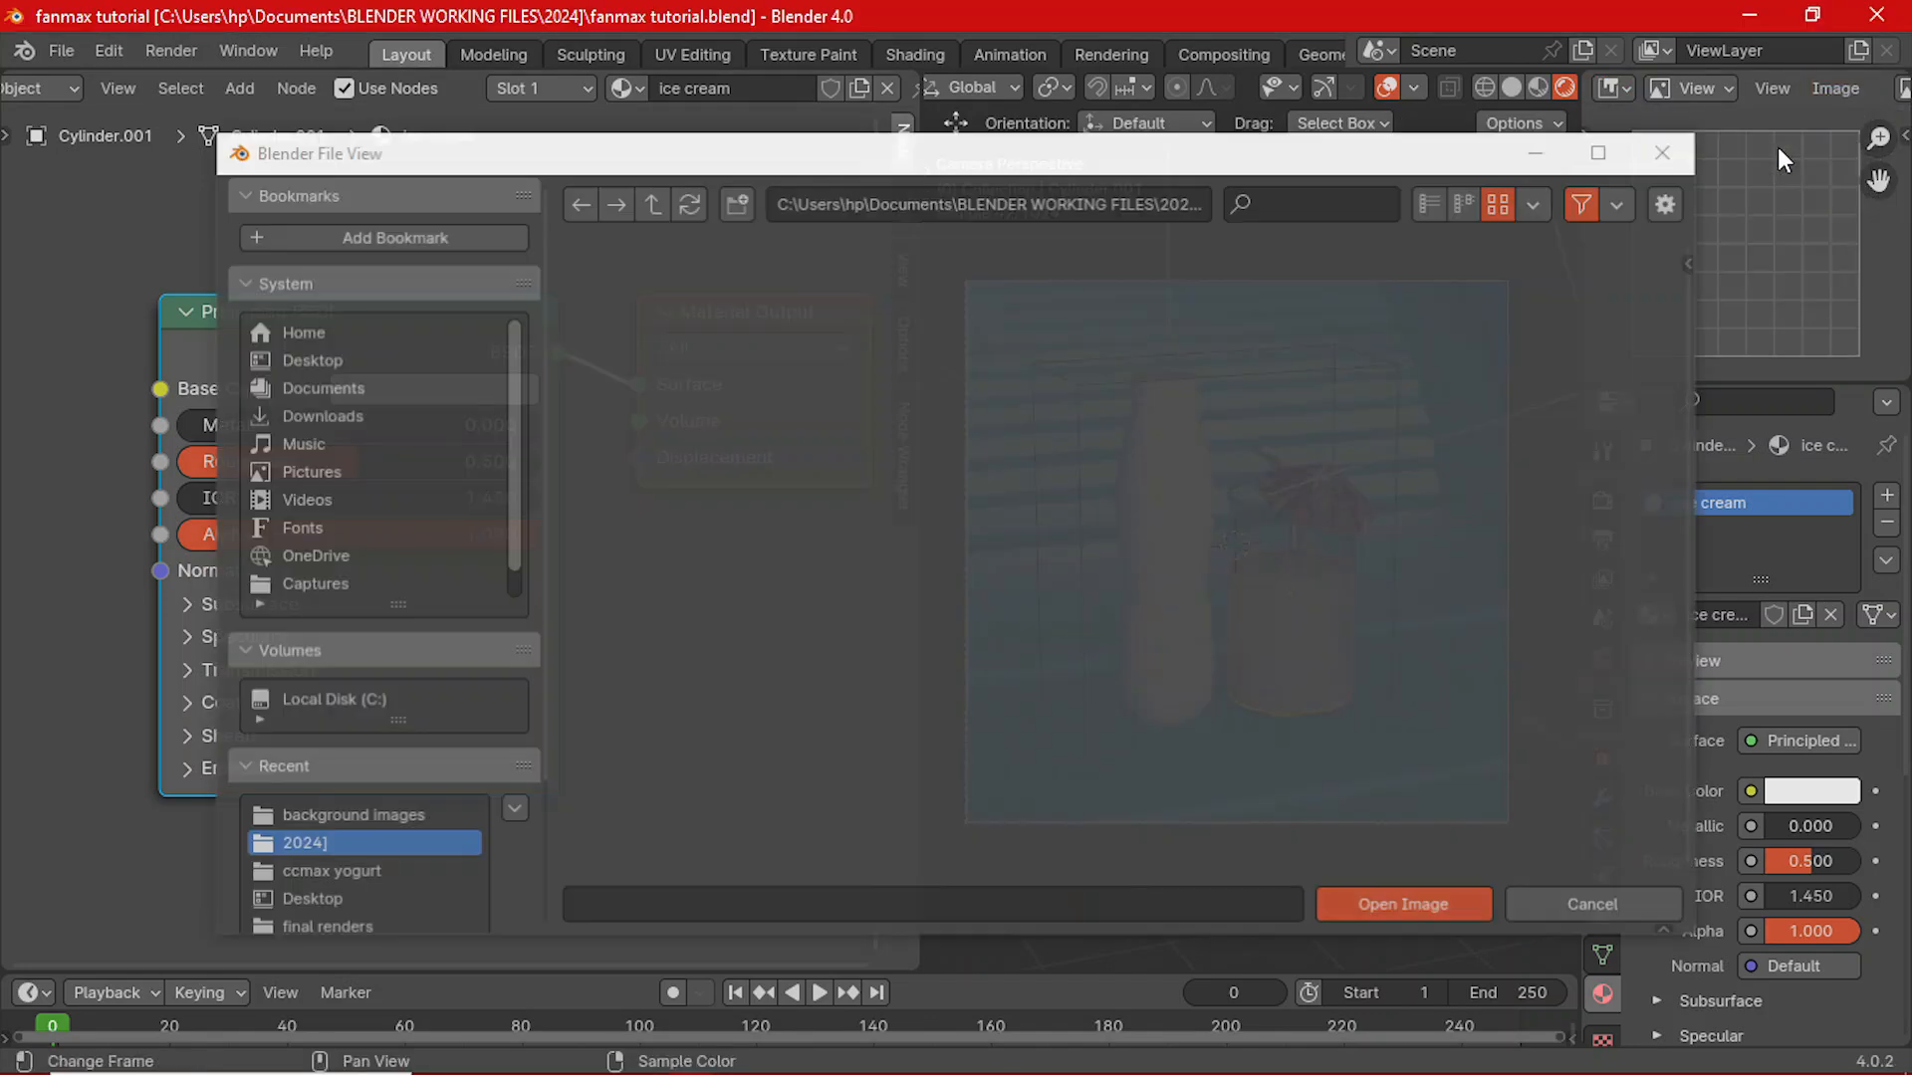
pyautogui.click(308, 359)
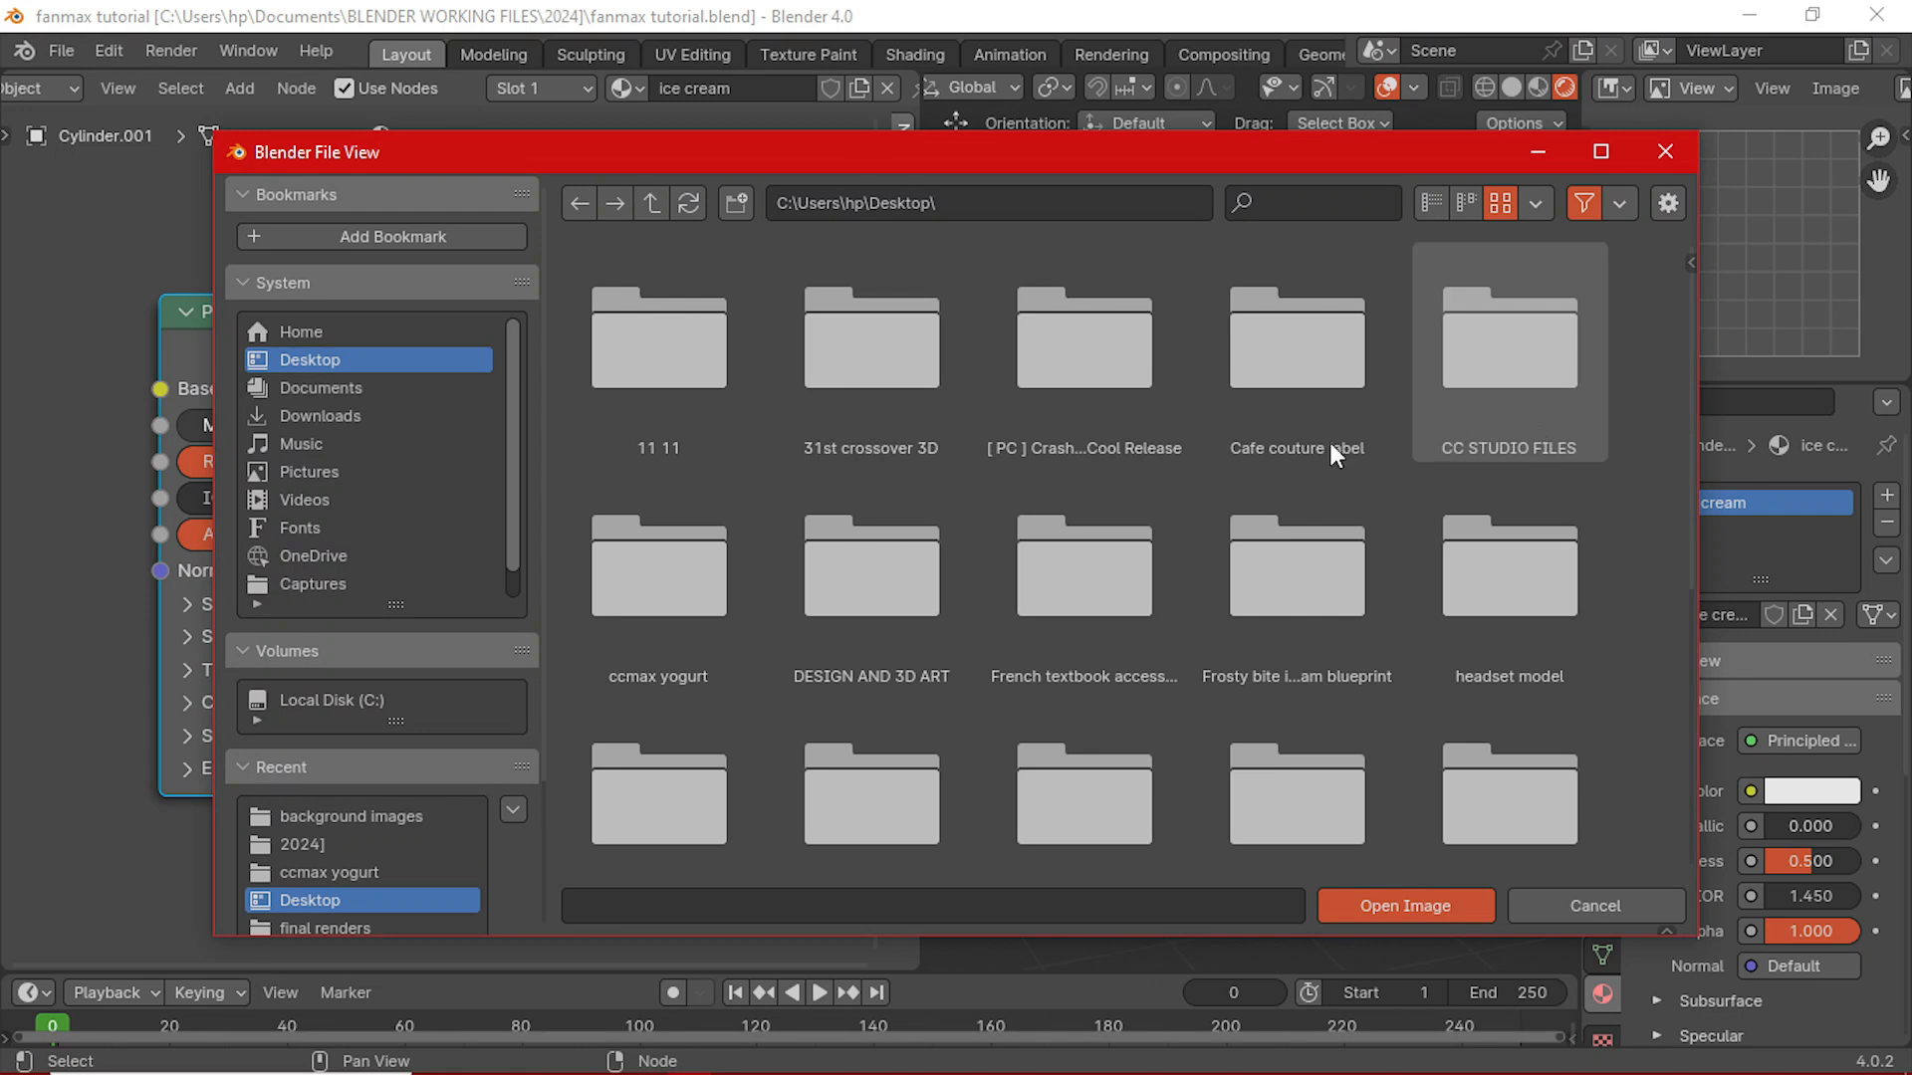
pyautogui.doubleClick(659, 637)
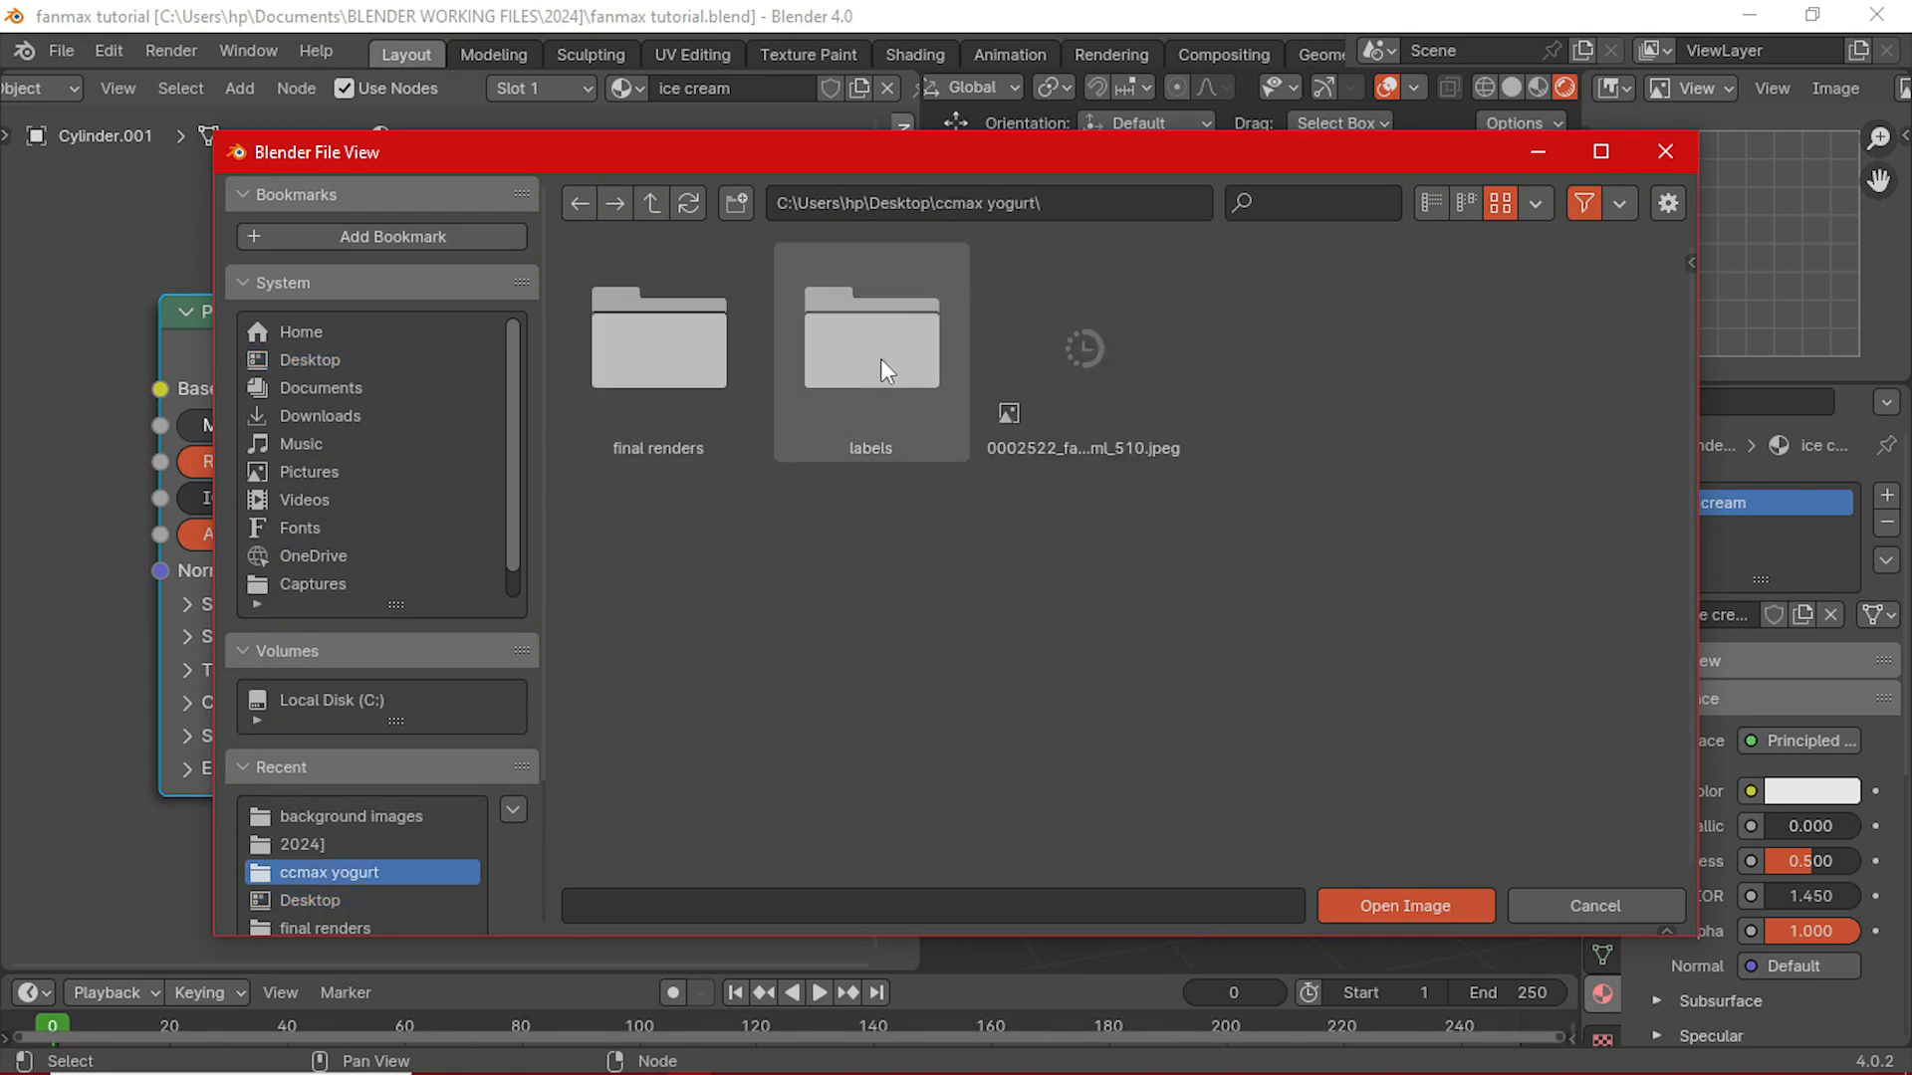
pyautogui.doubleClick(881, 359)
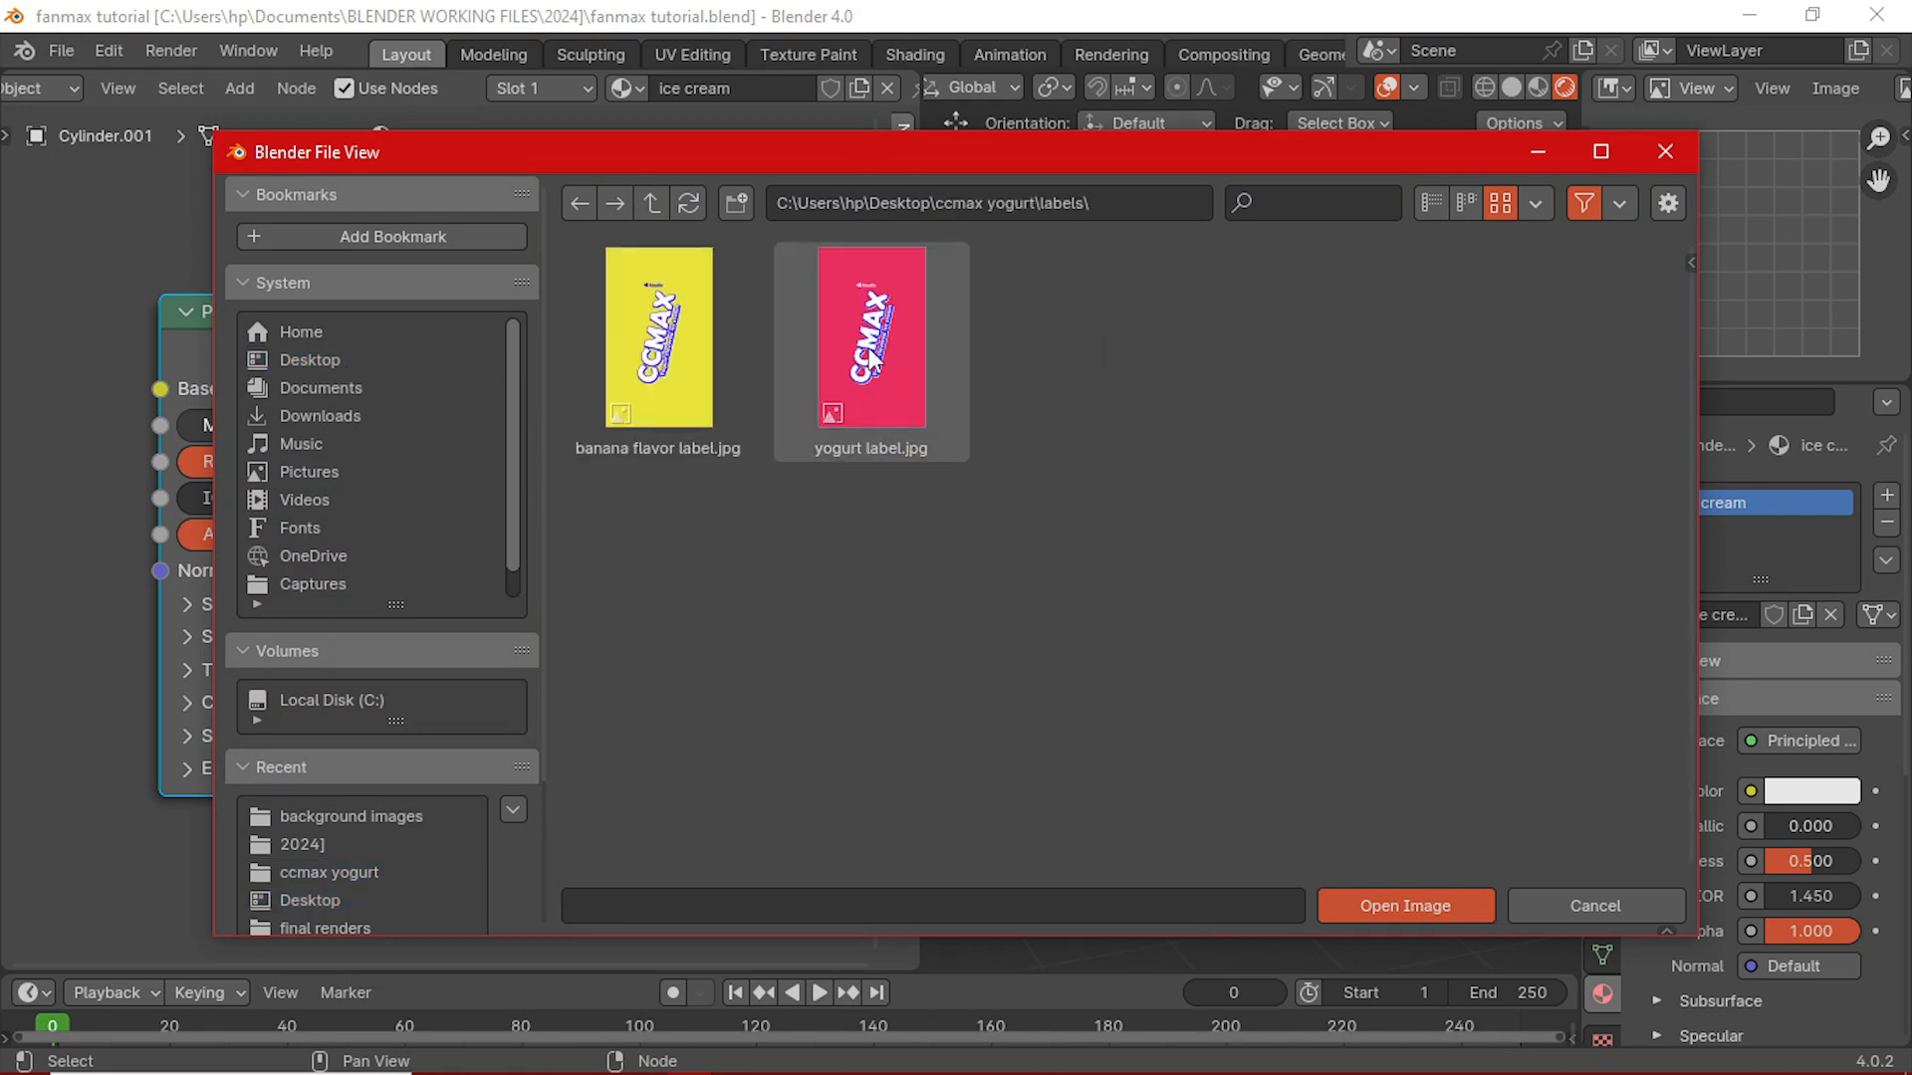
pyautogui.doubleClick(887, 345)
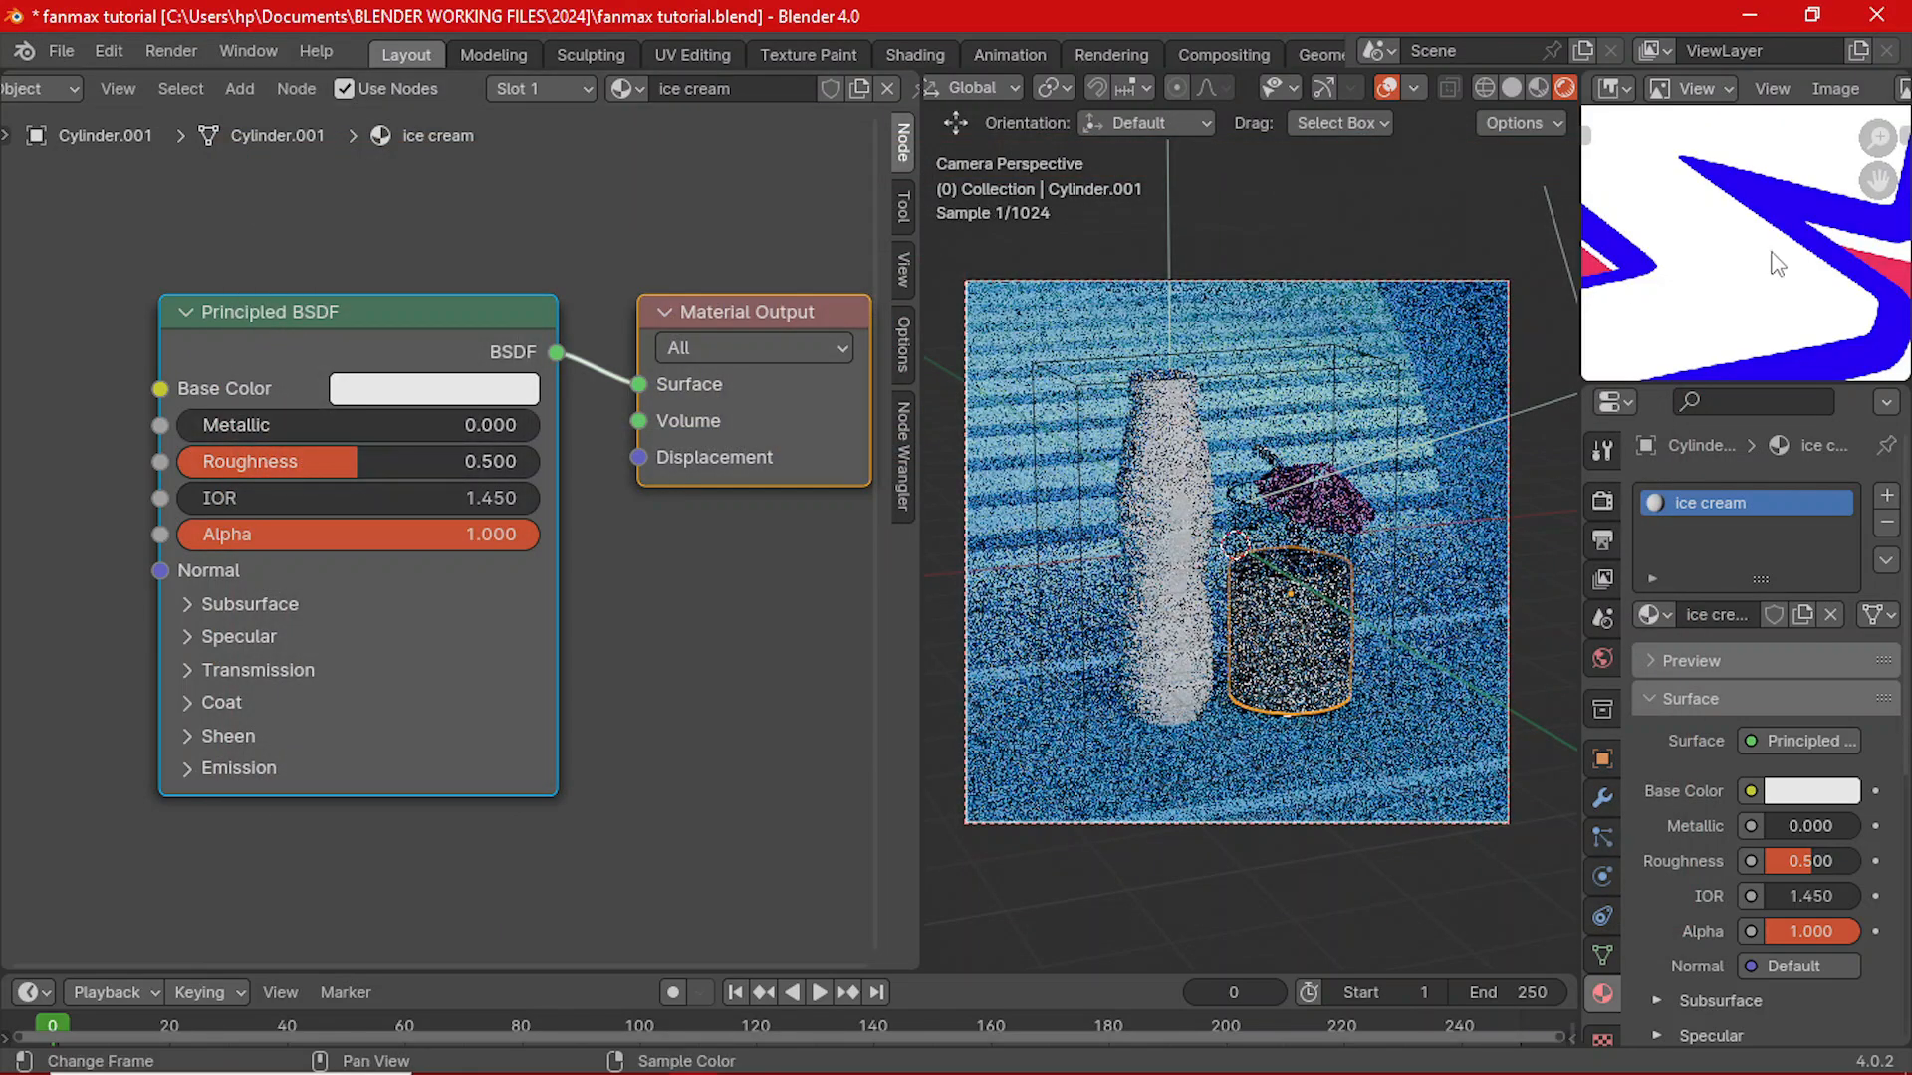
# - Sample the label image's pink background as the base color of the drink filling's material
pyautogui.scroll(3, 1713, 261)
pyautogui.scroll(-1, 1712, 261)
pyautogui.click(434, 390)
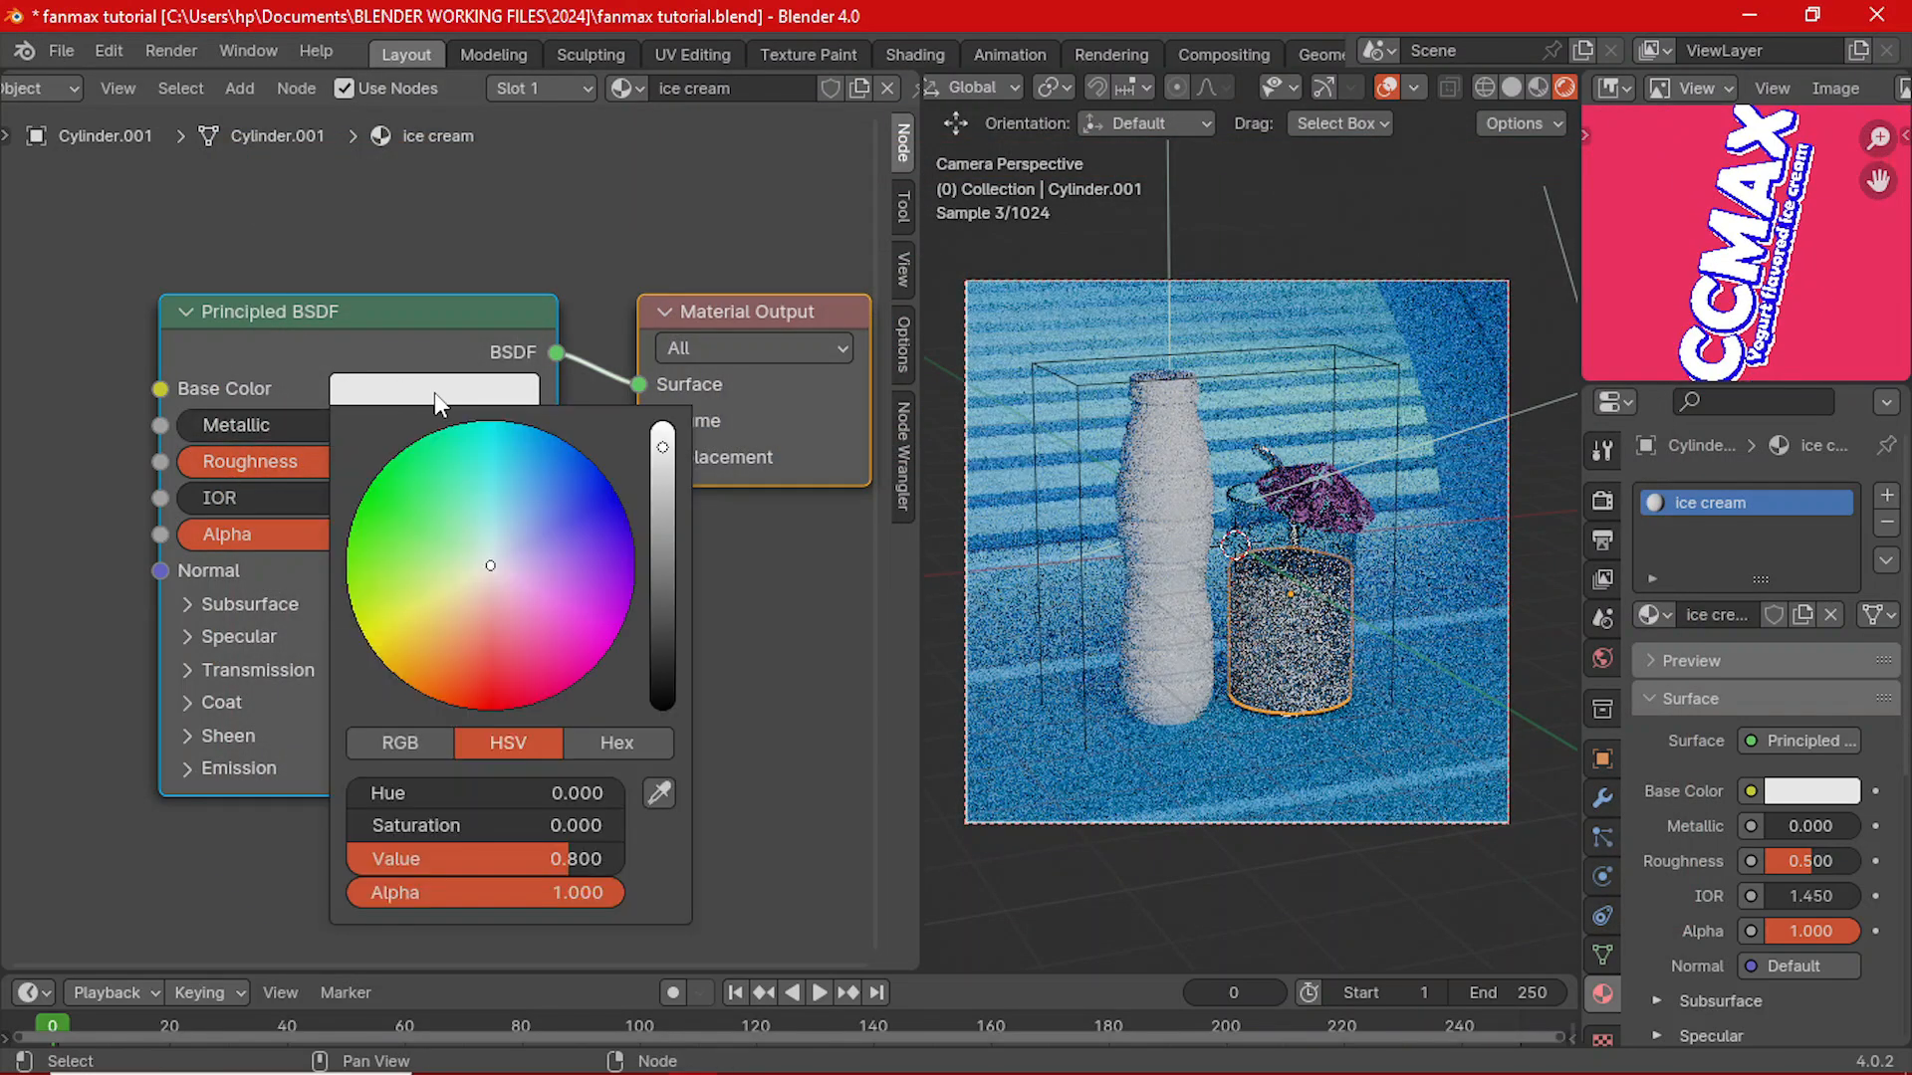
pyautogui.click(658, 795)
pyautogui.click(1643, 194)
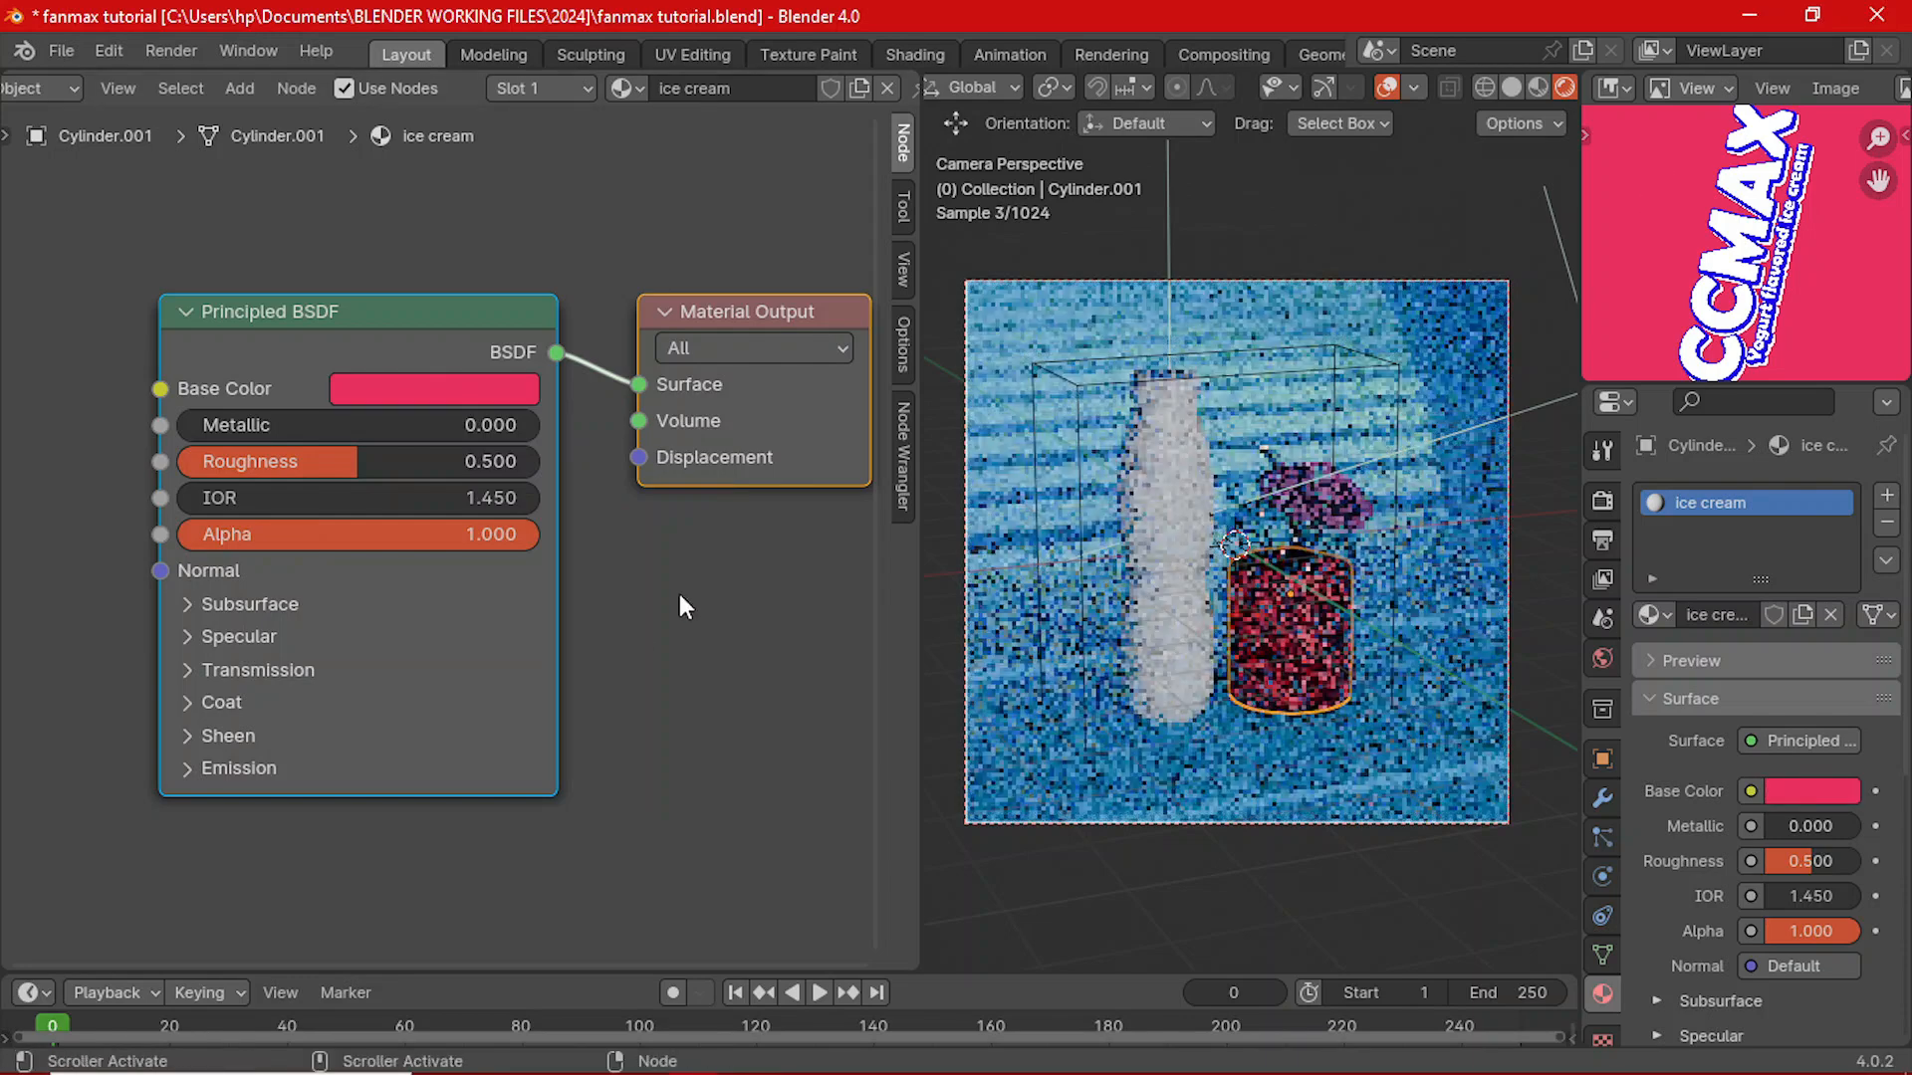
# - Brighten and lighten the ice cream base color to a soft pink with hue 0.949, saturation 0.830 and value 0.953
pyautogui.click(508, 390)
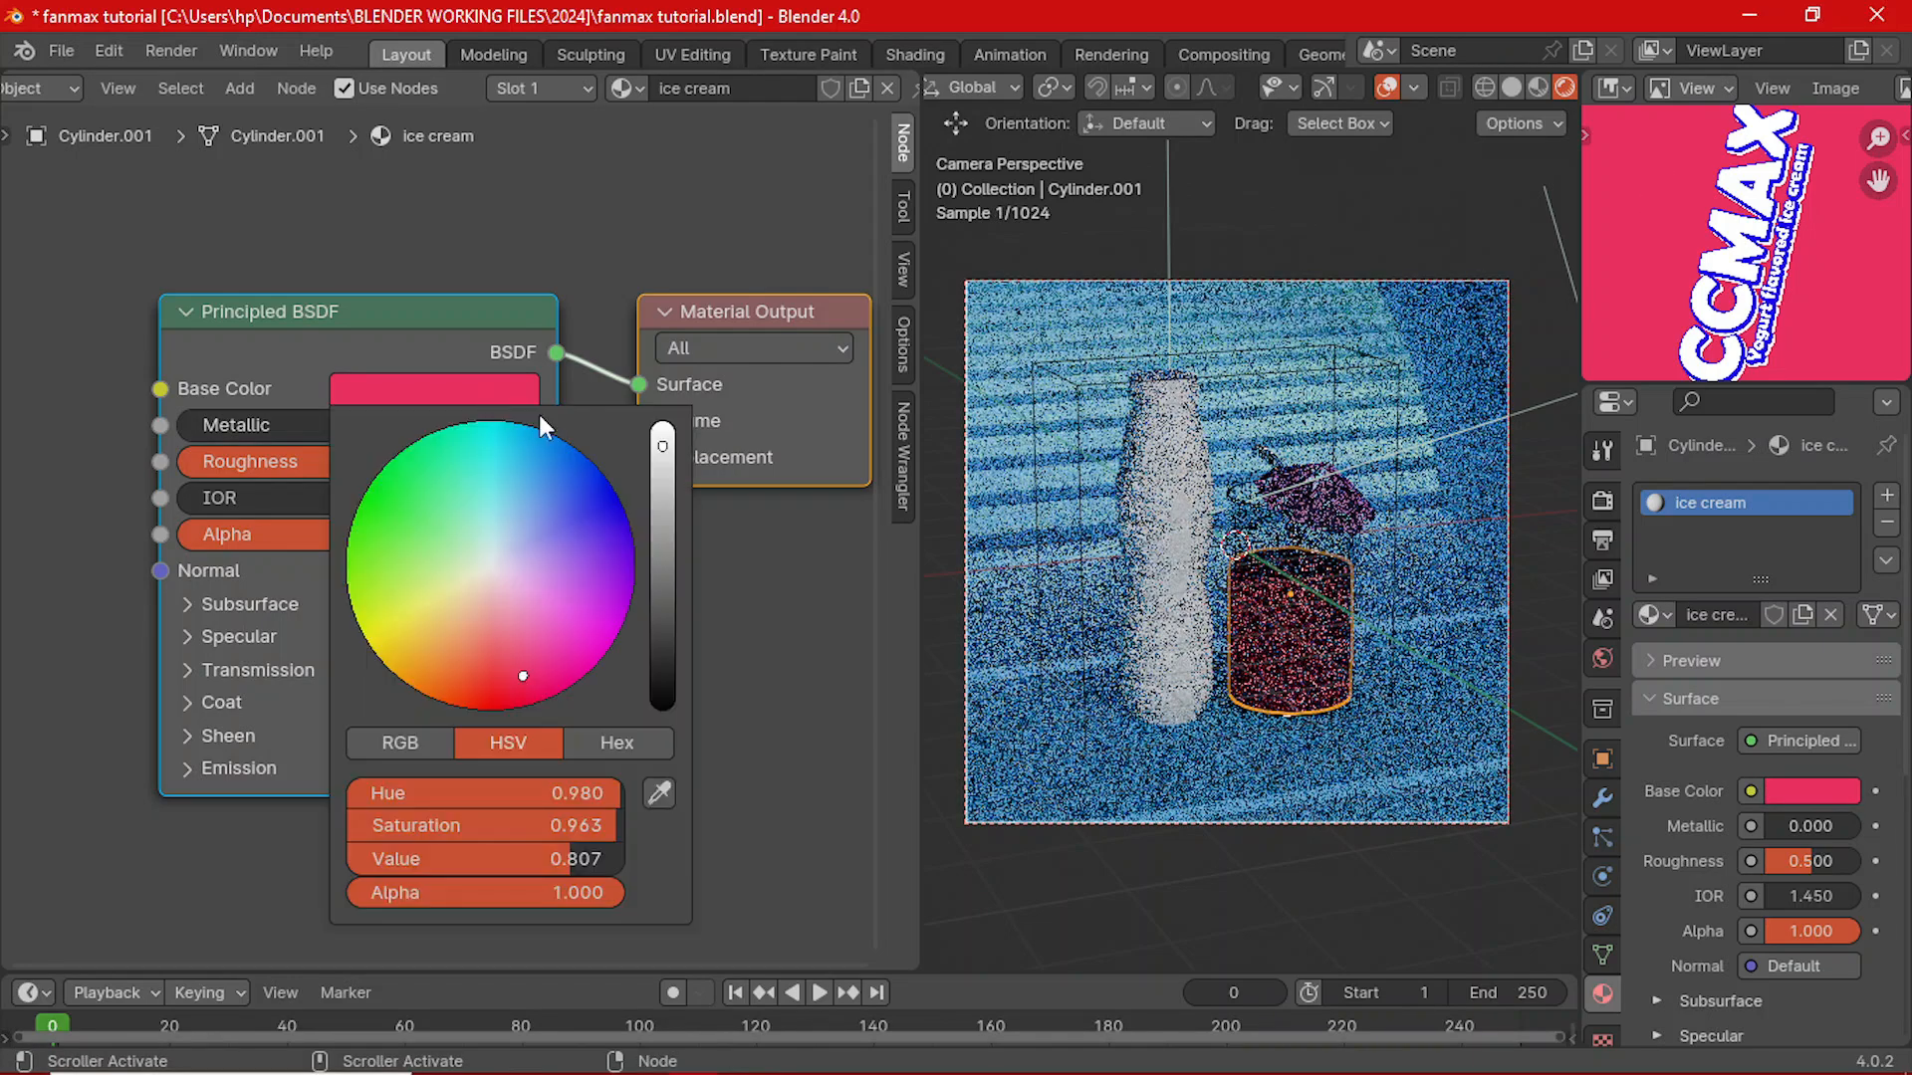
pyautogui.click(662, 434)
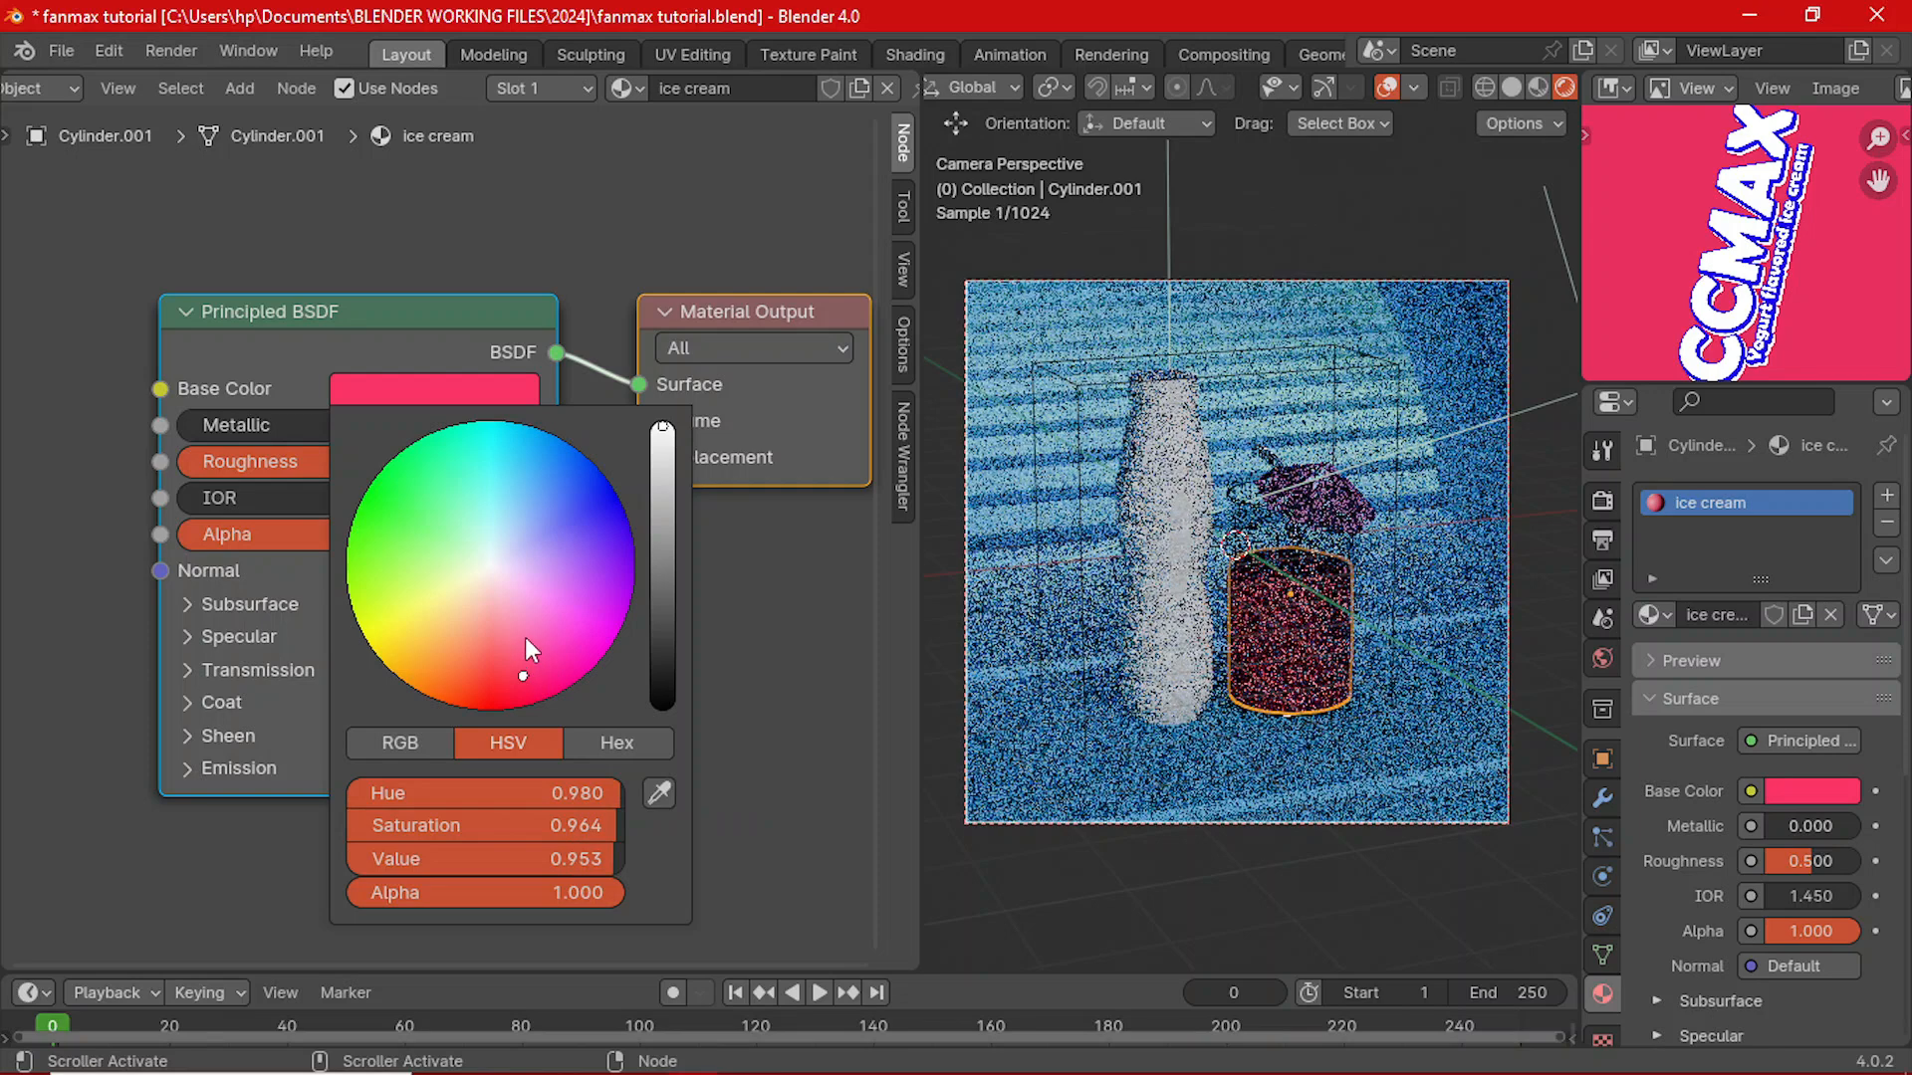
pyautogui.click(525, 637)
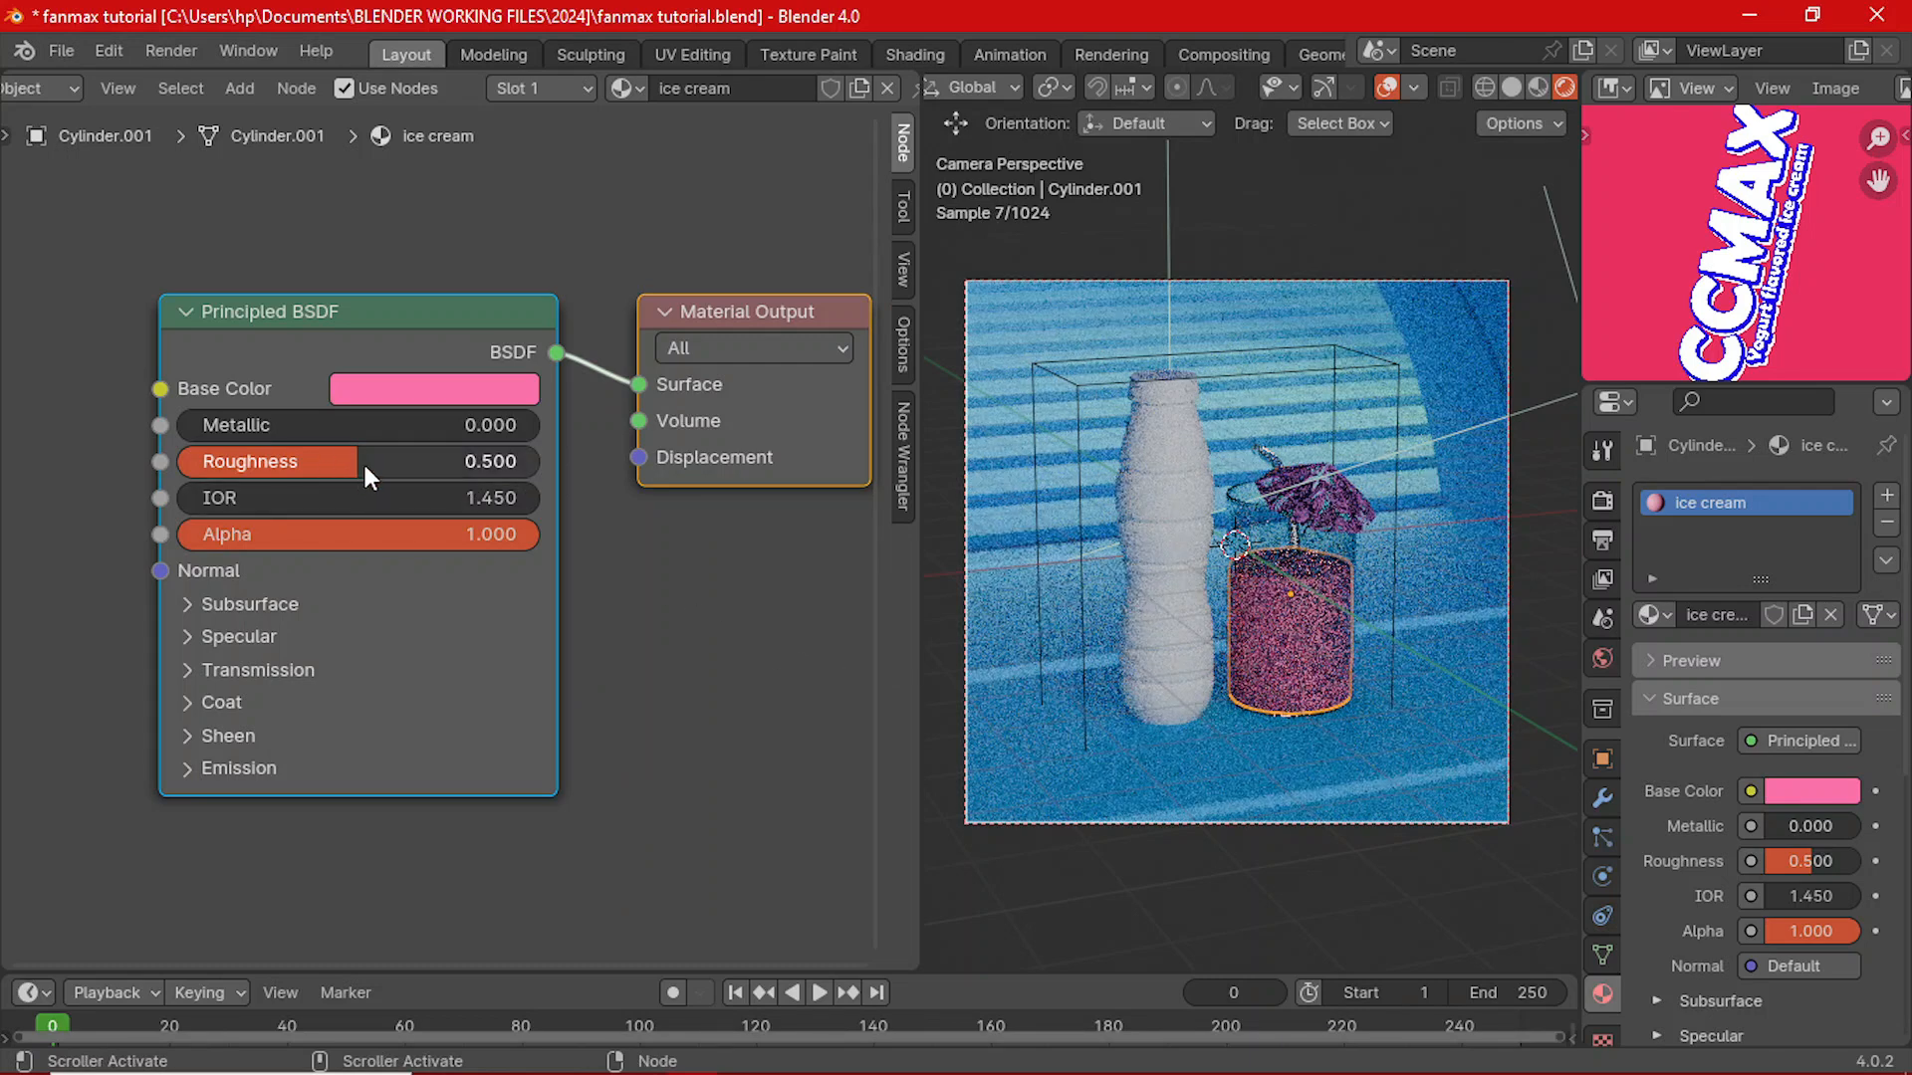
# - Set the ice cream material's roughness to 0.15
pyautogui.moveTo(367, 462); pyautogui.dragTo(256, 463)
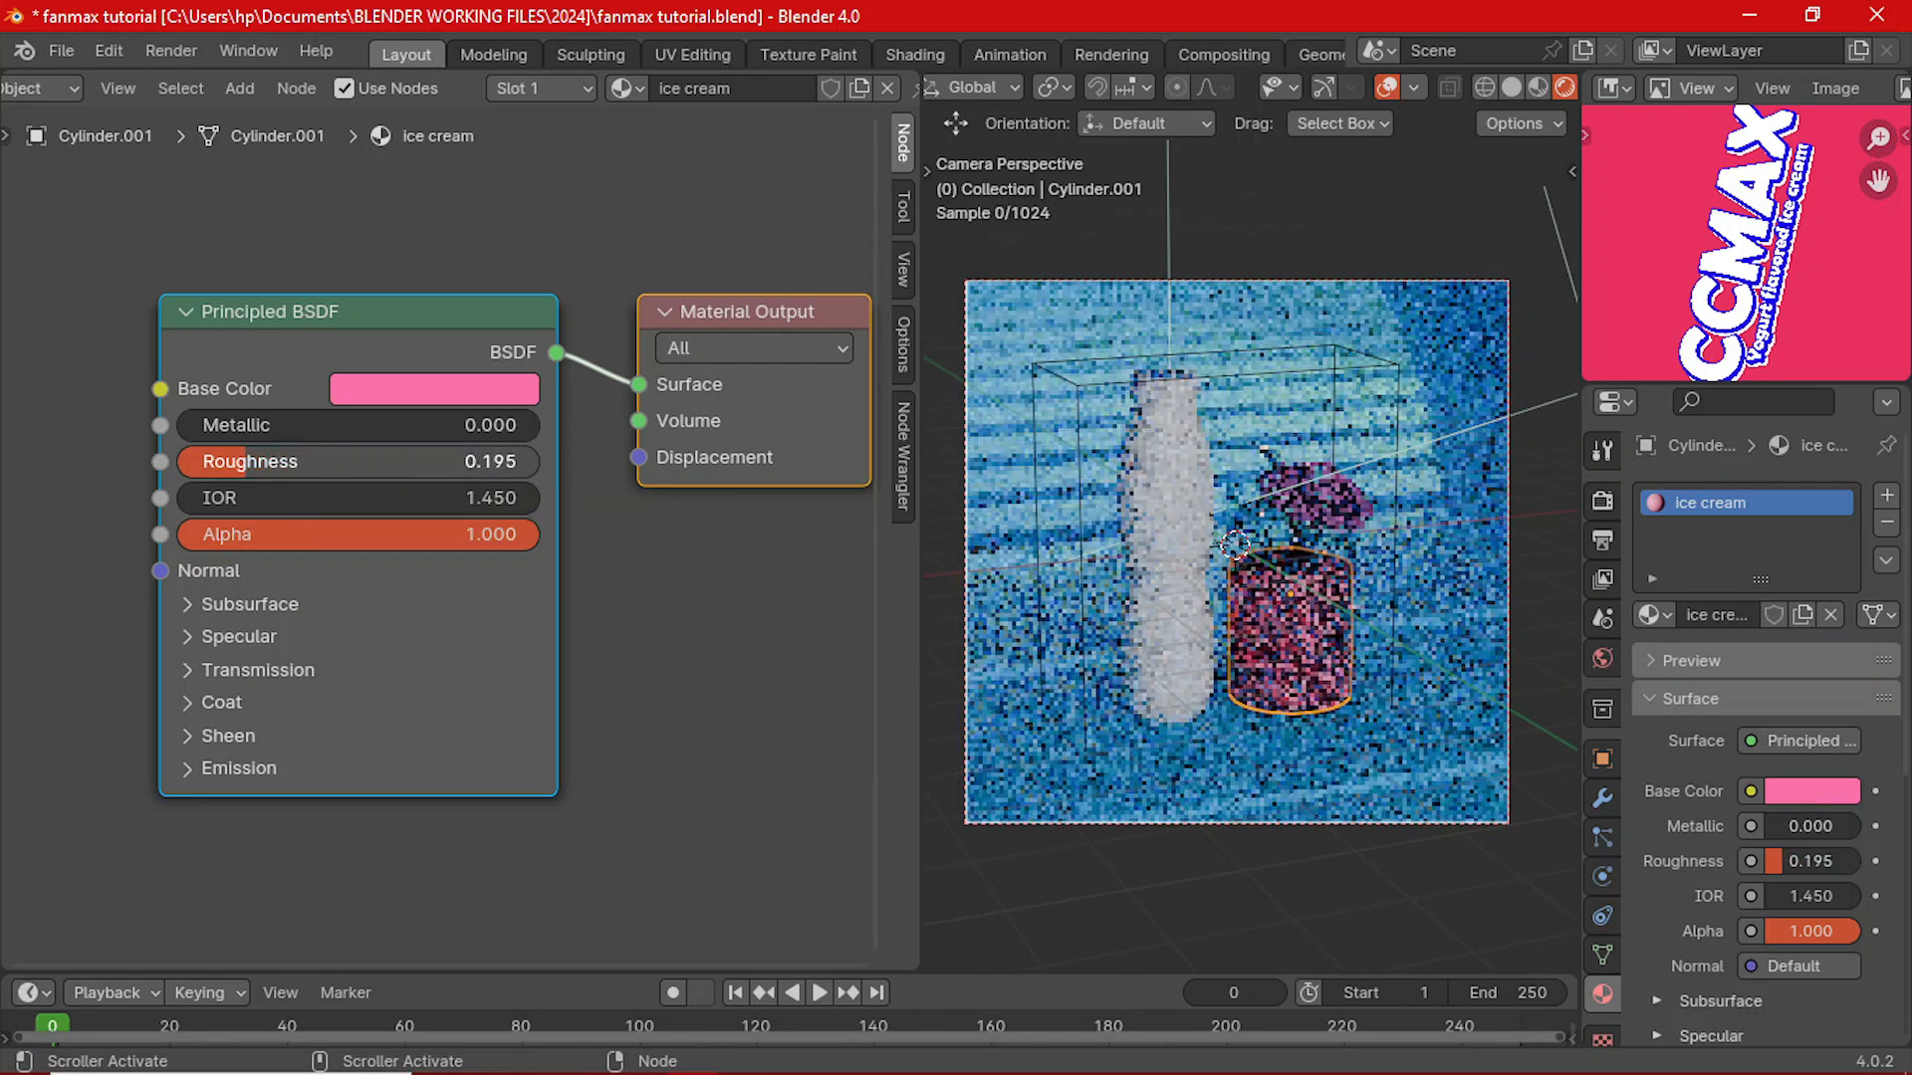
pyautogui.click(251, 461)
pyautogui.write('0.15')
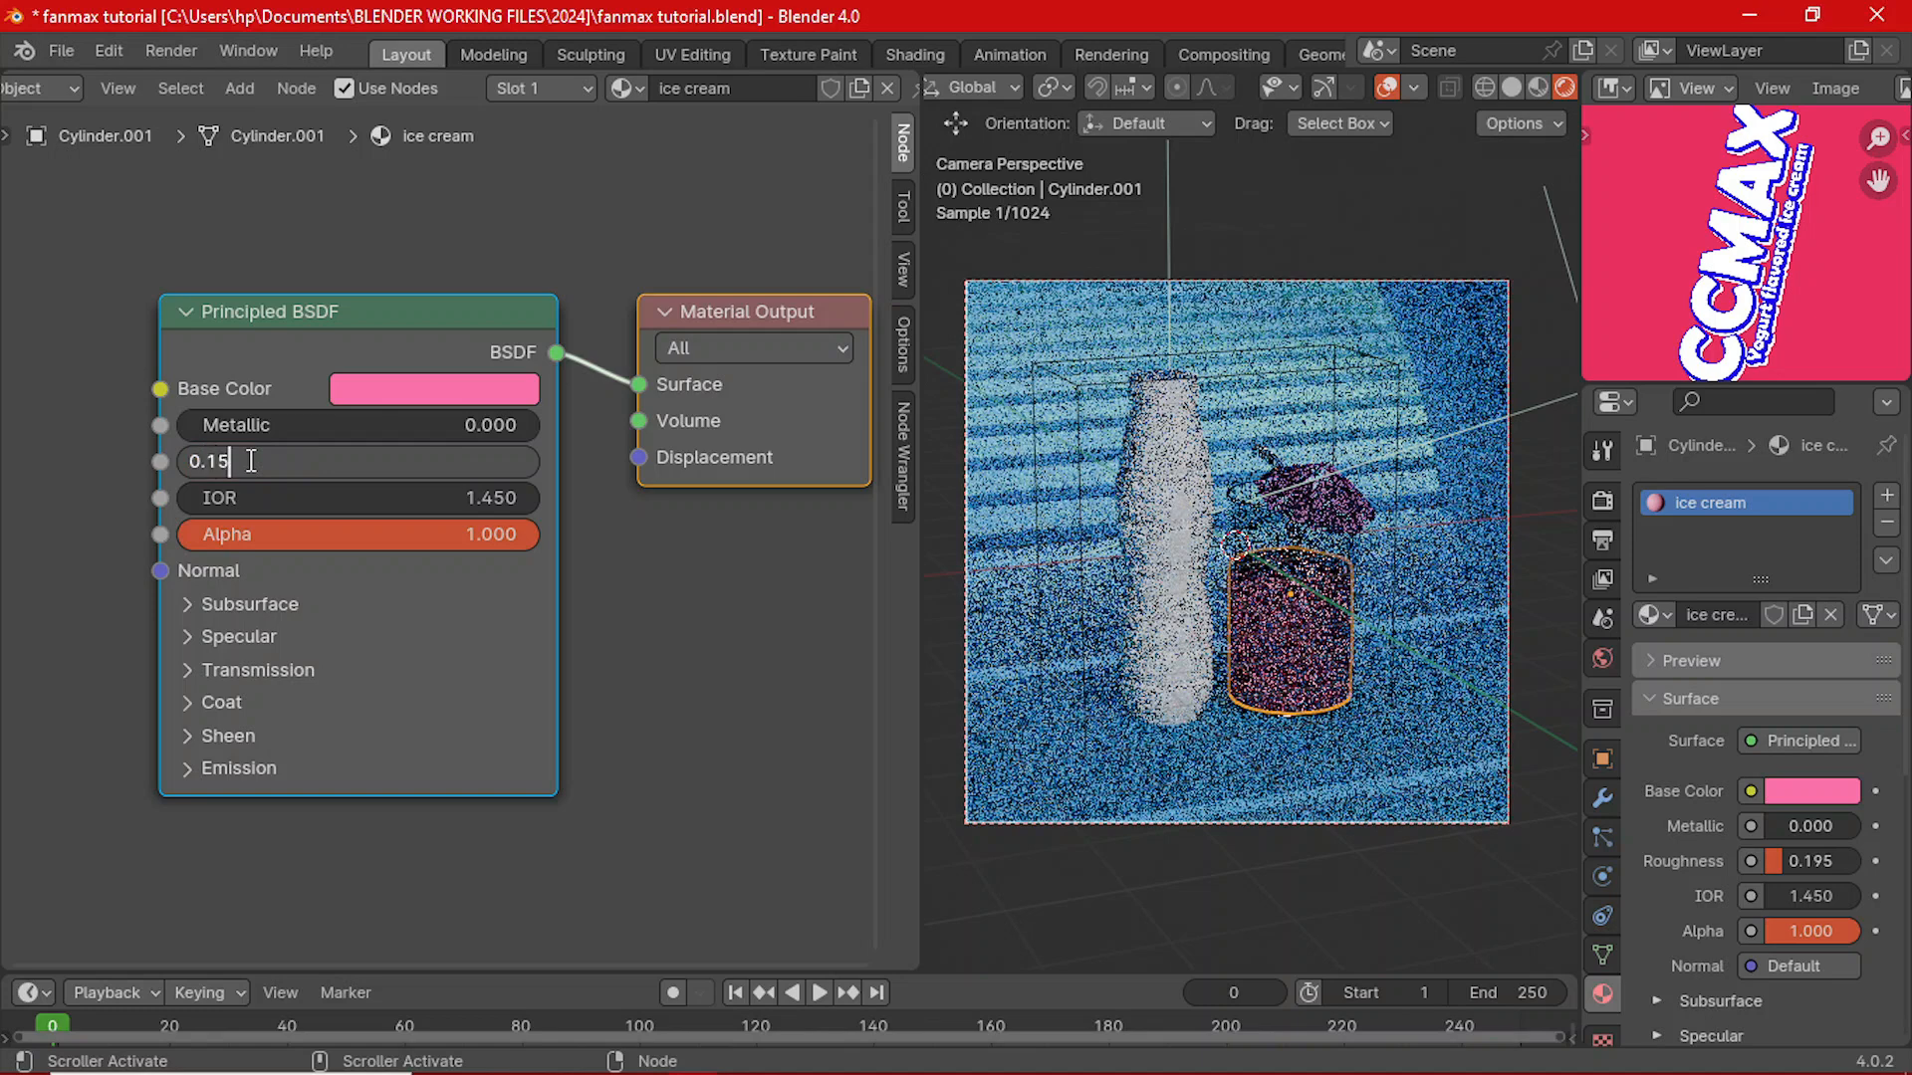
pyautogui.press('Return')
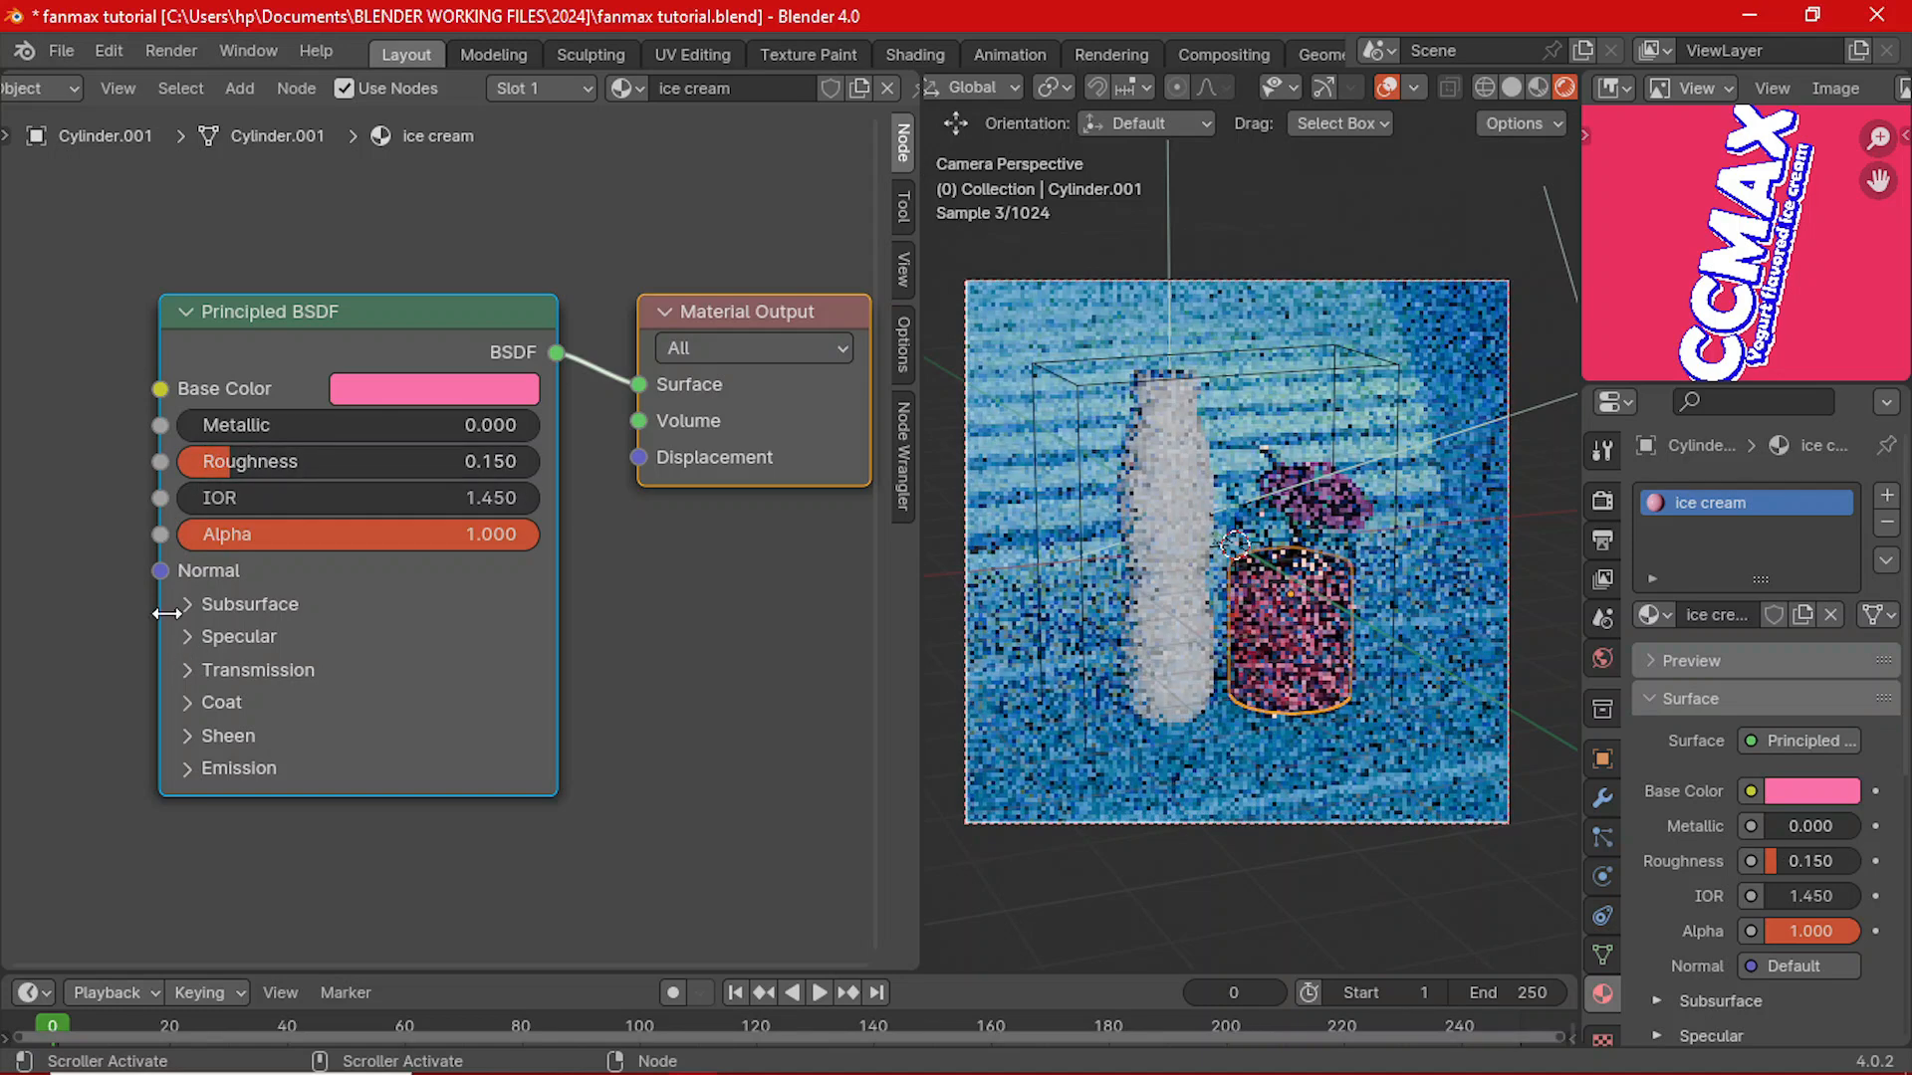
# - Set the first subsurface radius value of the ice cream material to 4.0 and save the file
pyautogui.click(188, 605)
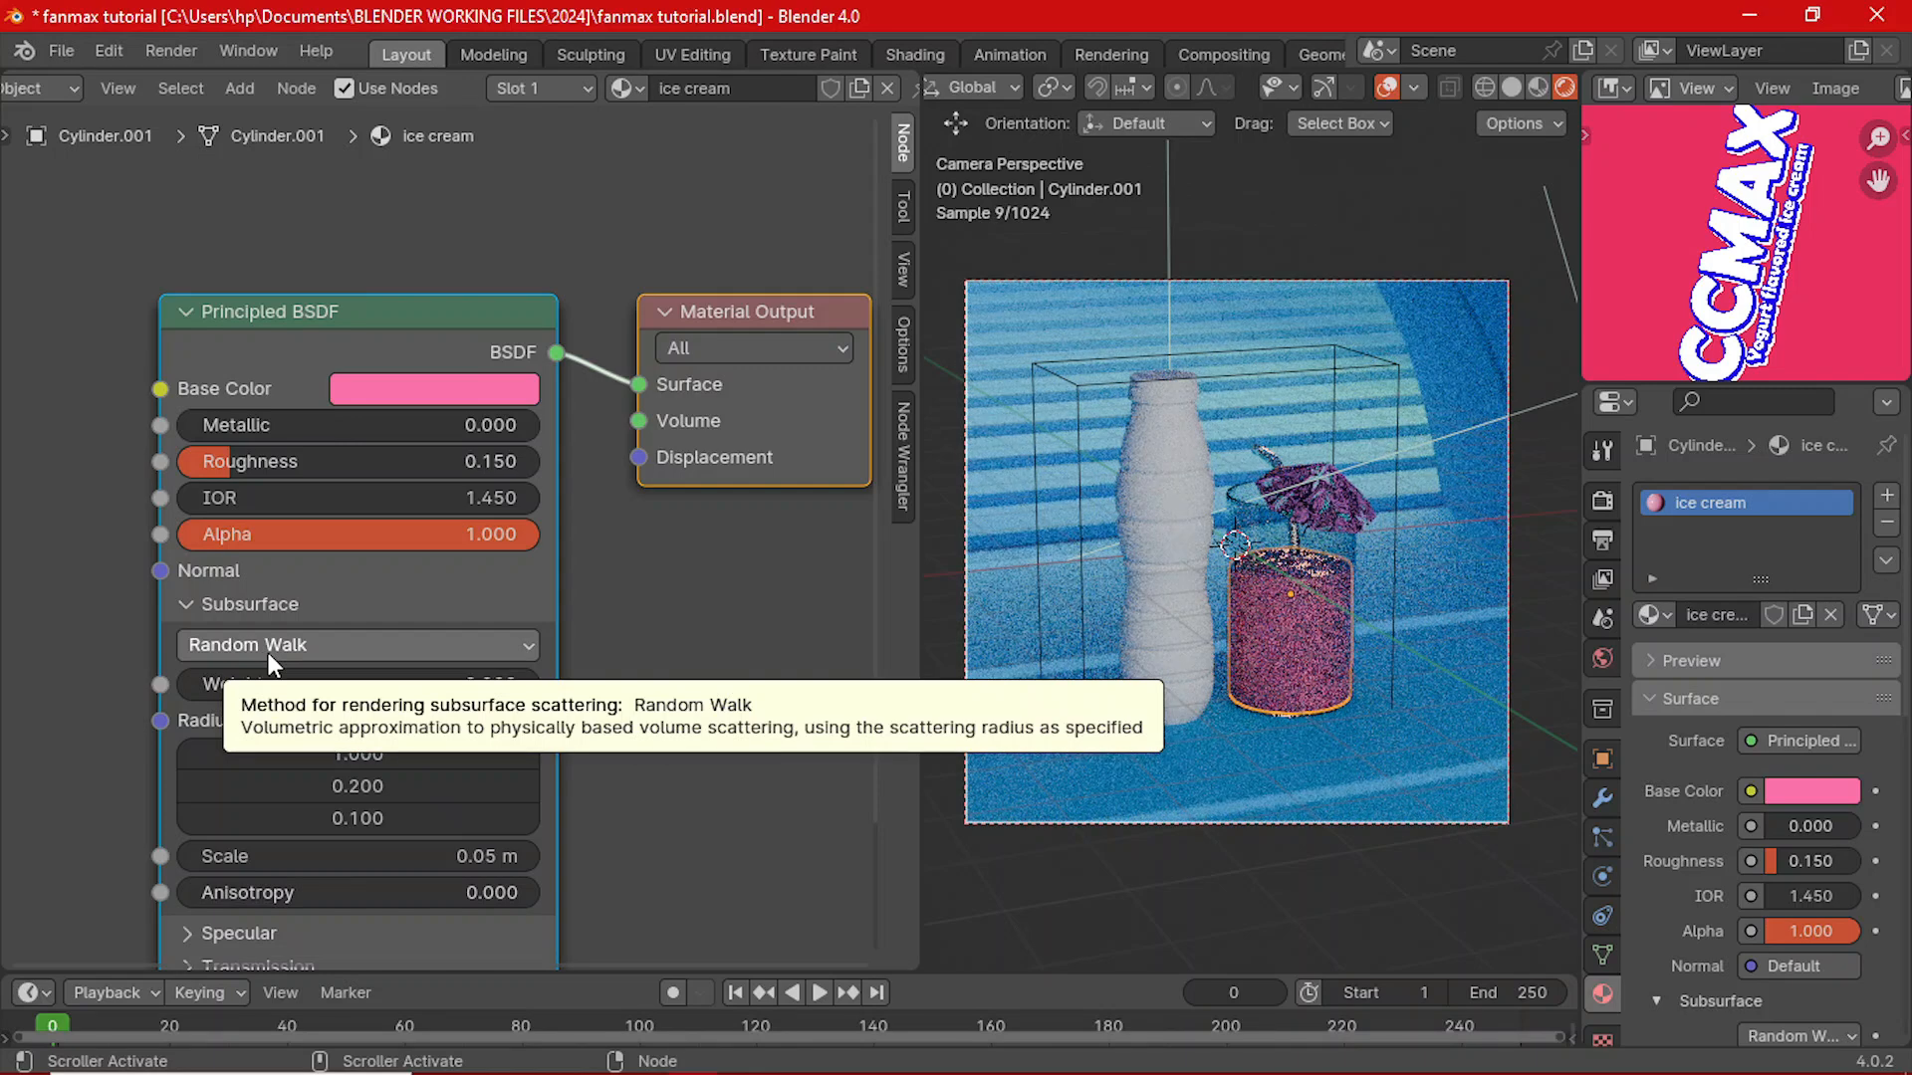
pyautogui.click(341, 749)
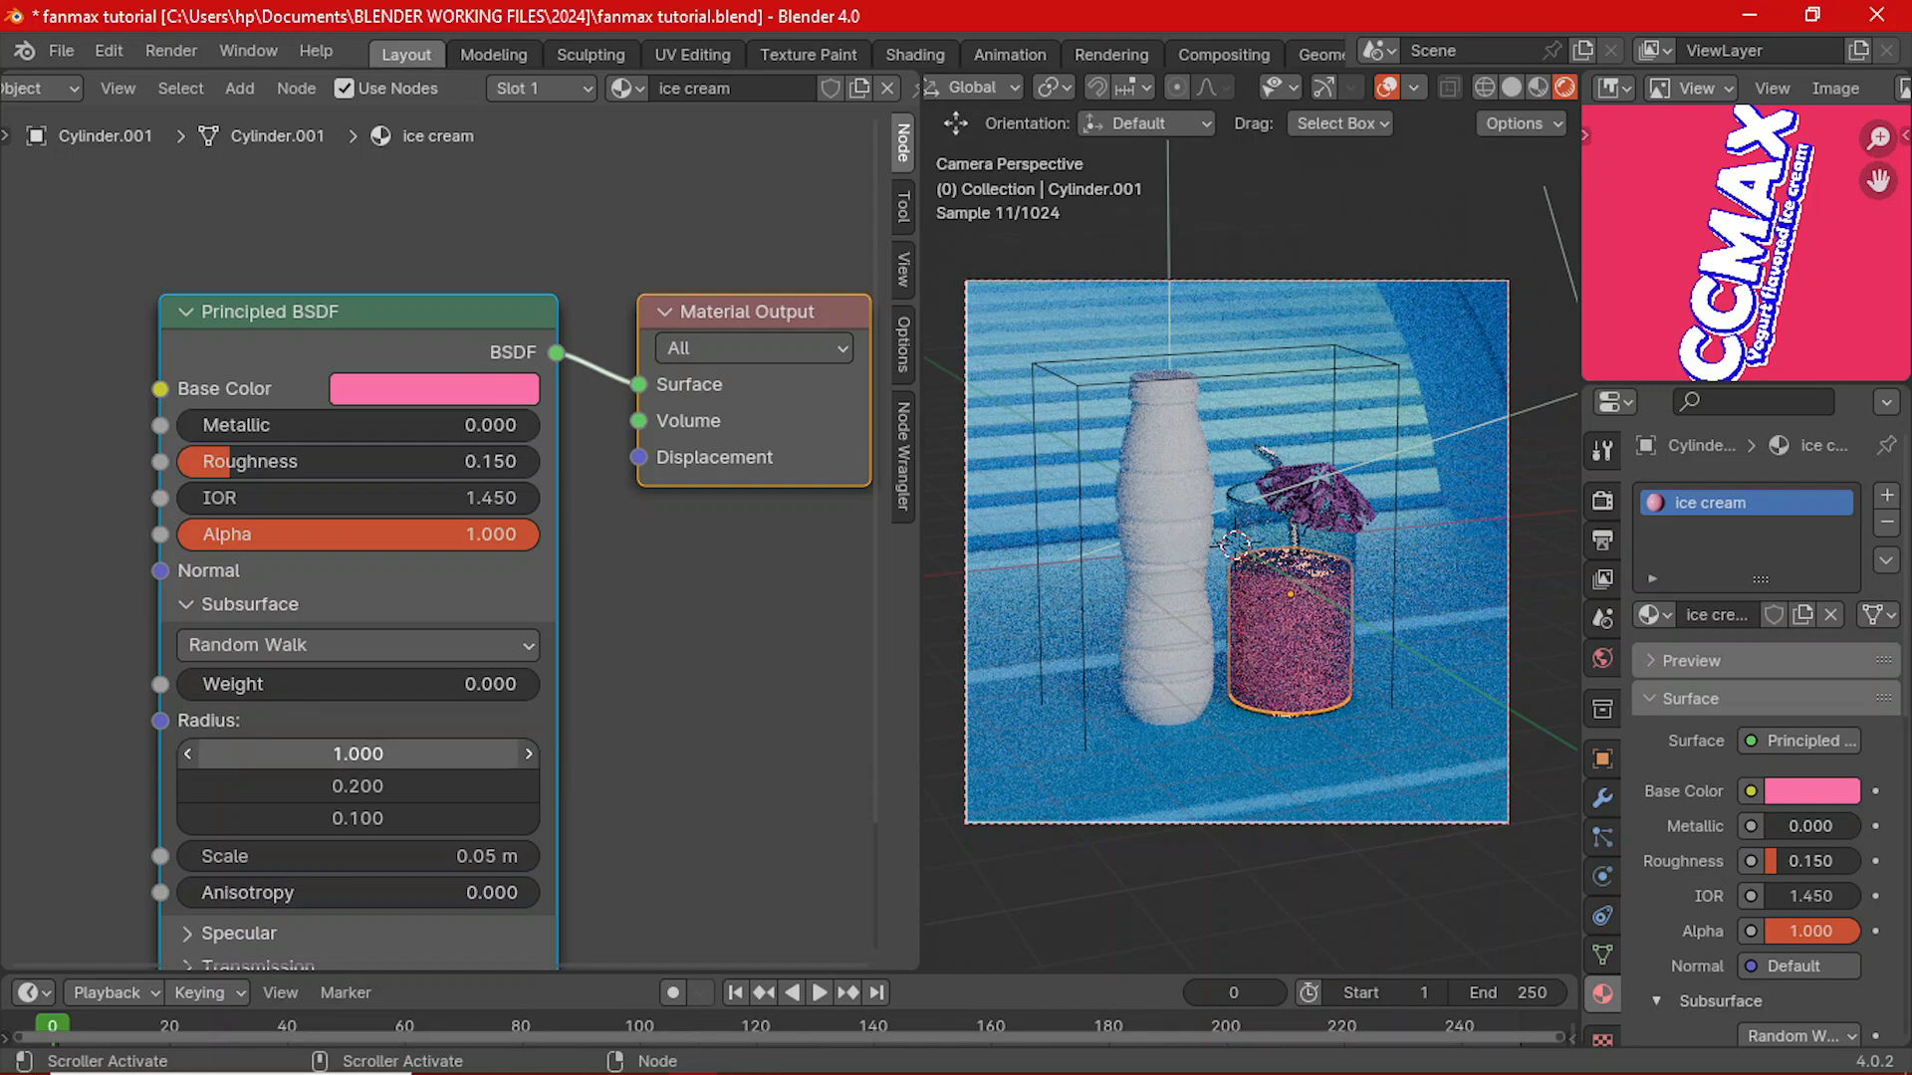
pyautogui.write('1.0')
pyautogui.press('Return')
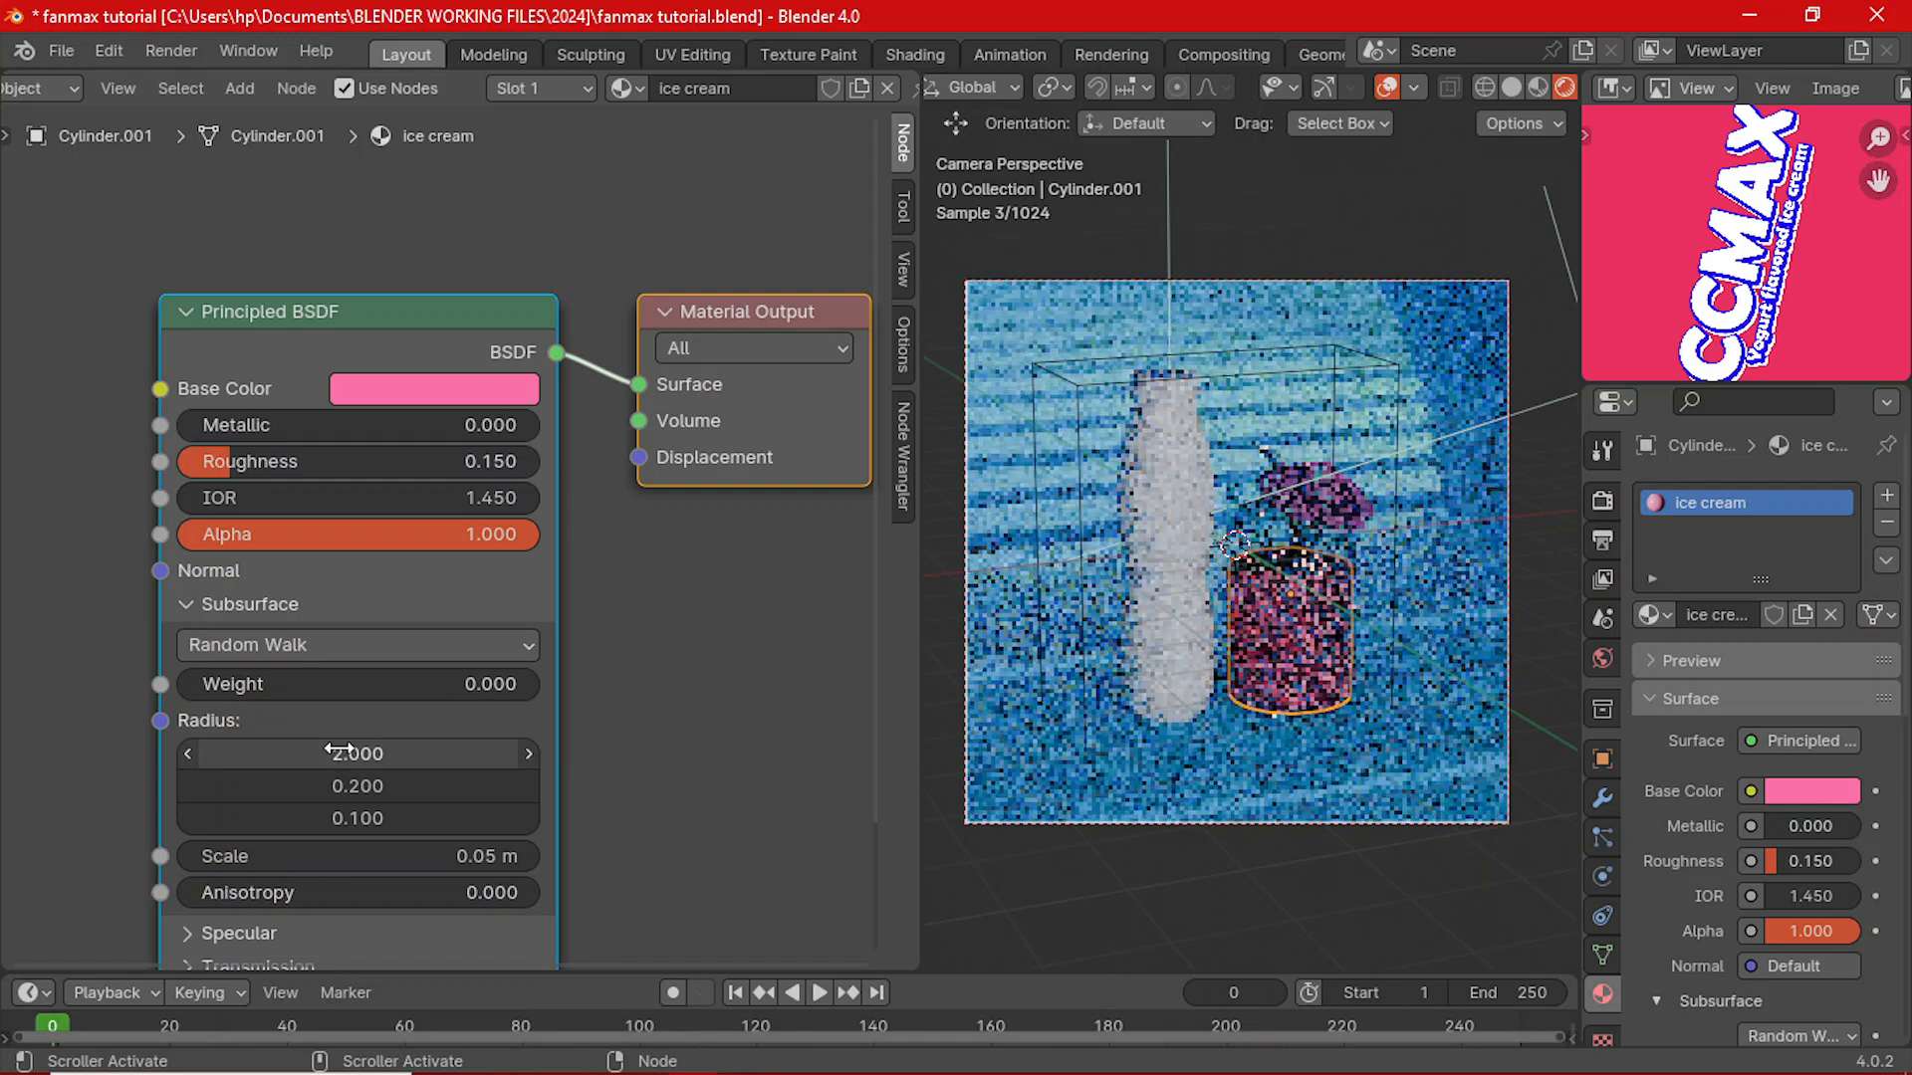
pyautogui.click(338, 748)
pyautogui.write('2.0')
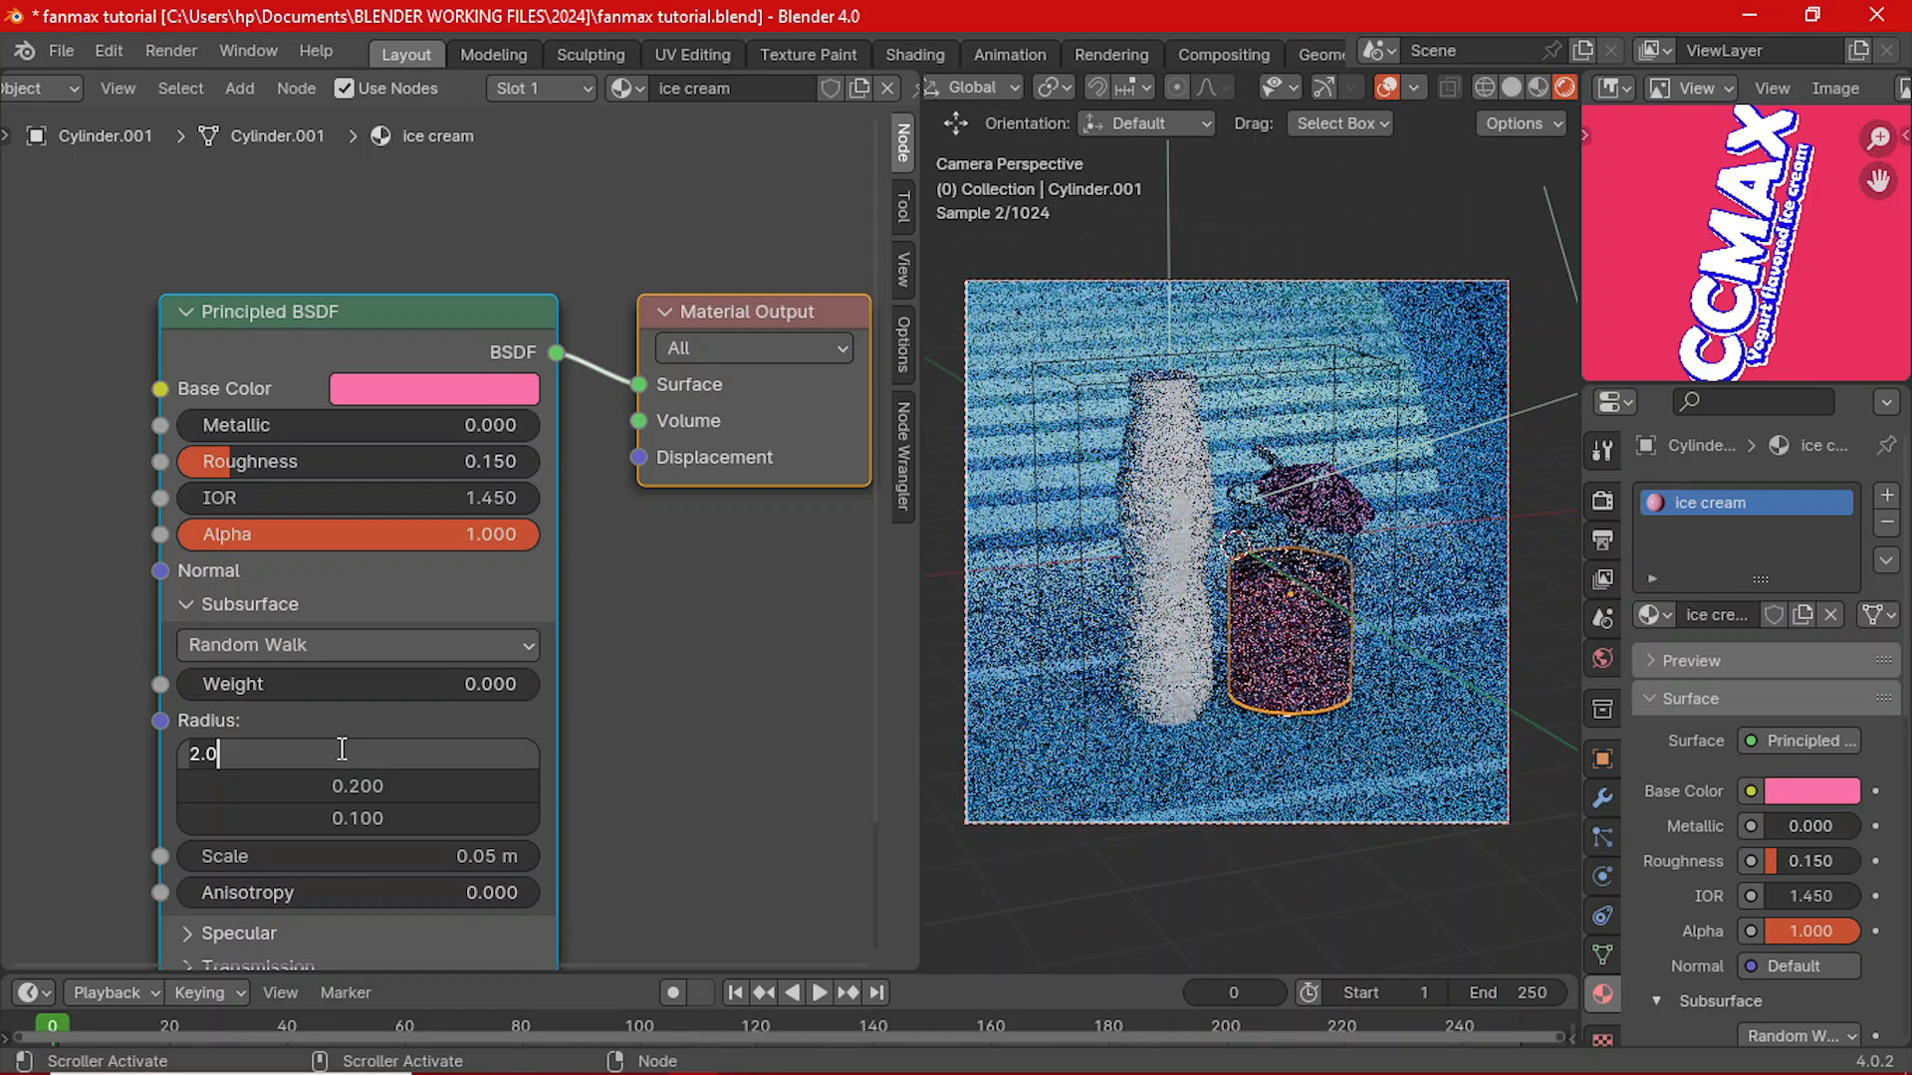
pyautogui.write('4')
pyautogui.press('Return')
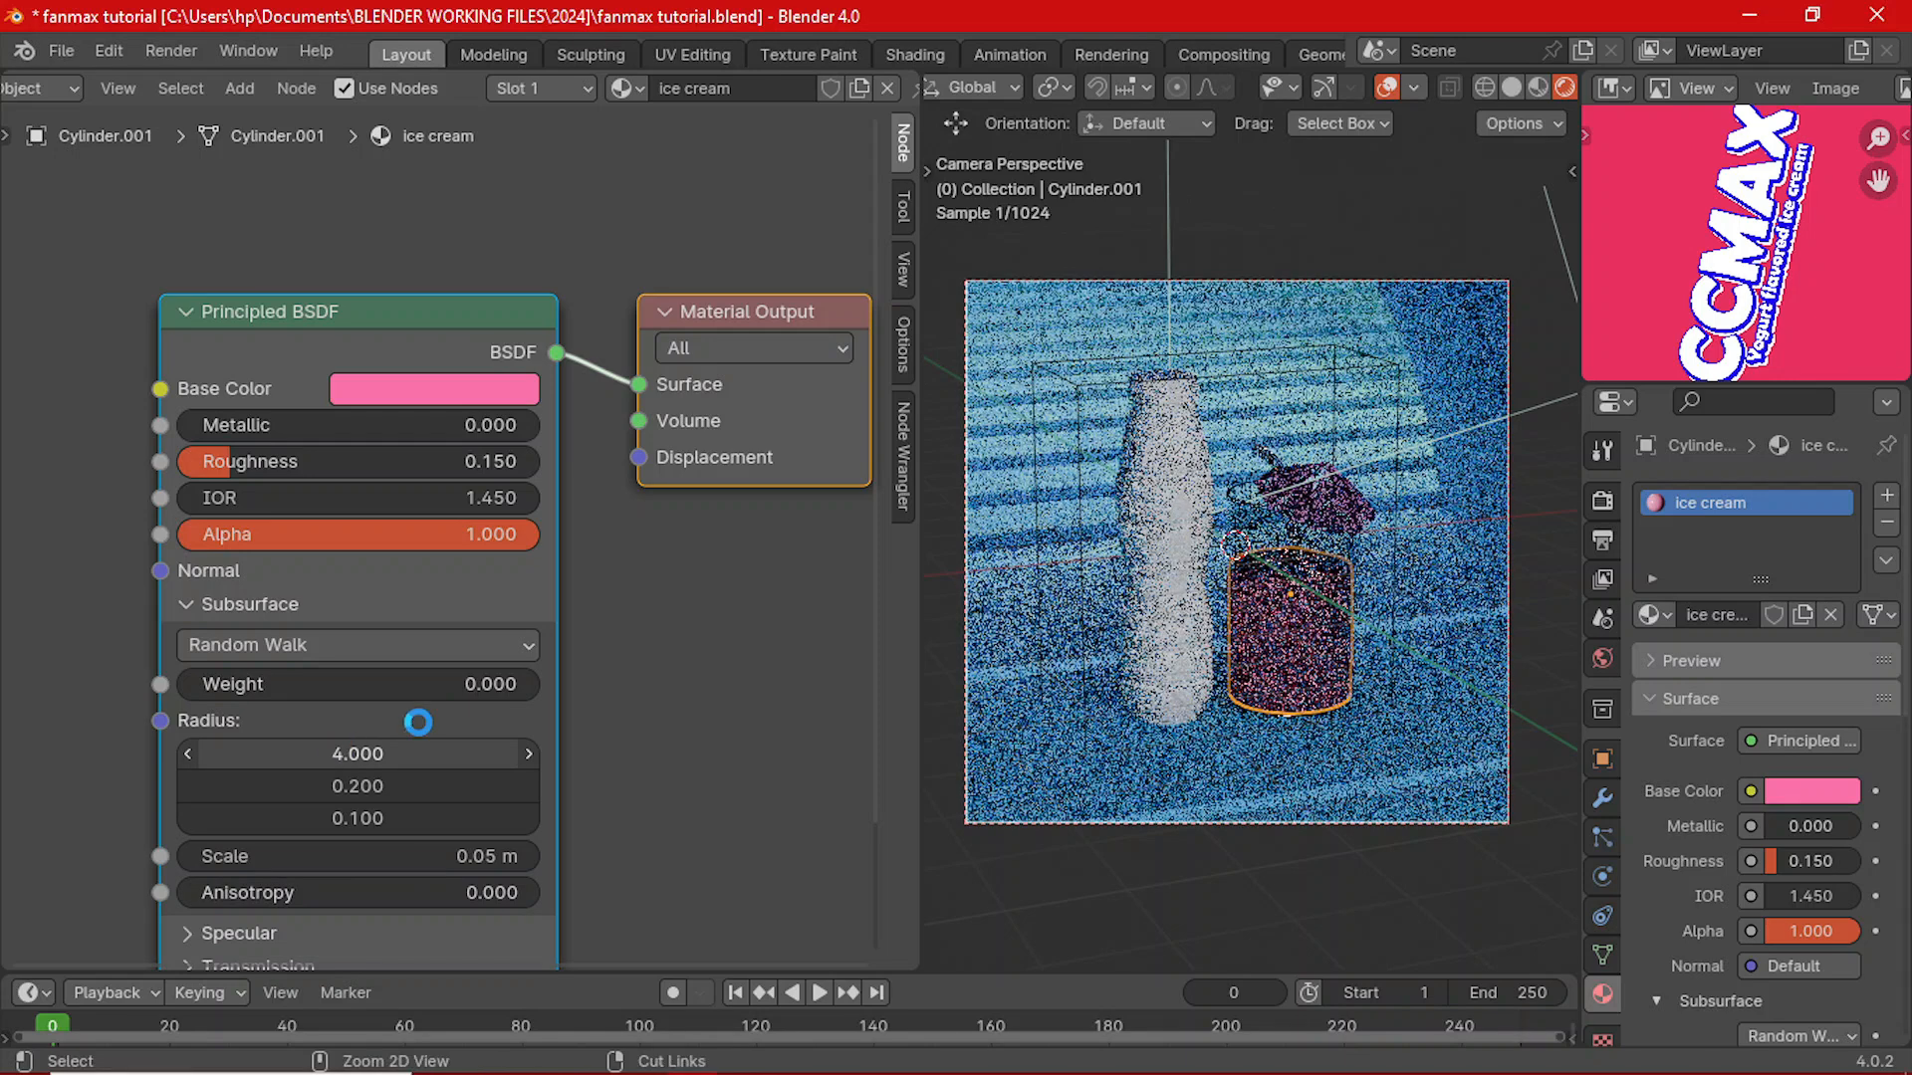
pyautogui.hotkey('ctrl', 's')
# - Set the ice cream material's roughness to 0.5
pyautogui.scroll(-2, 417, 721)
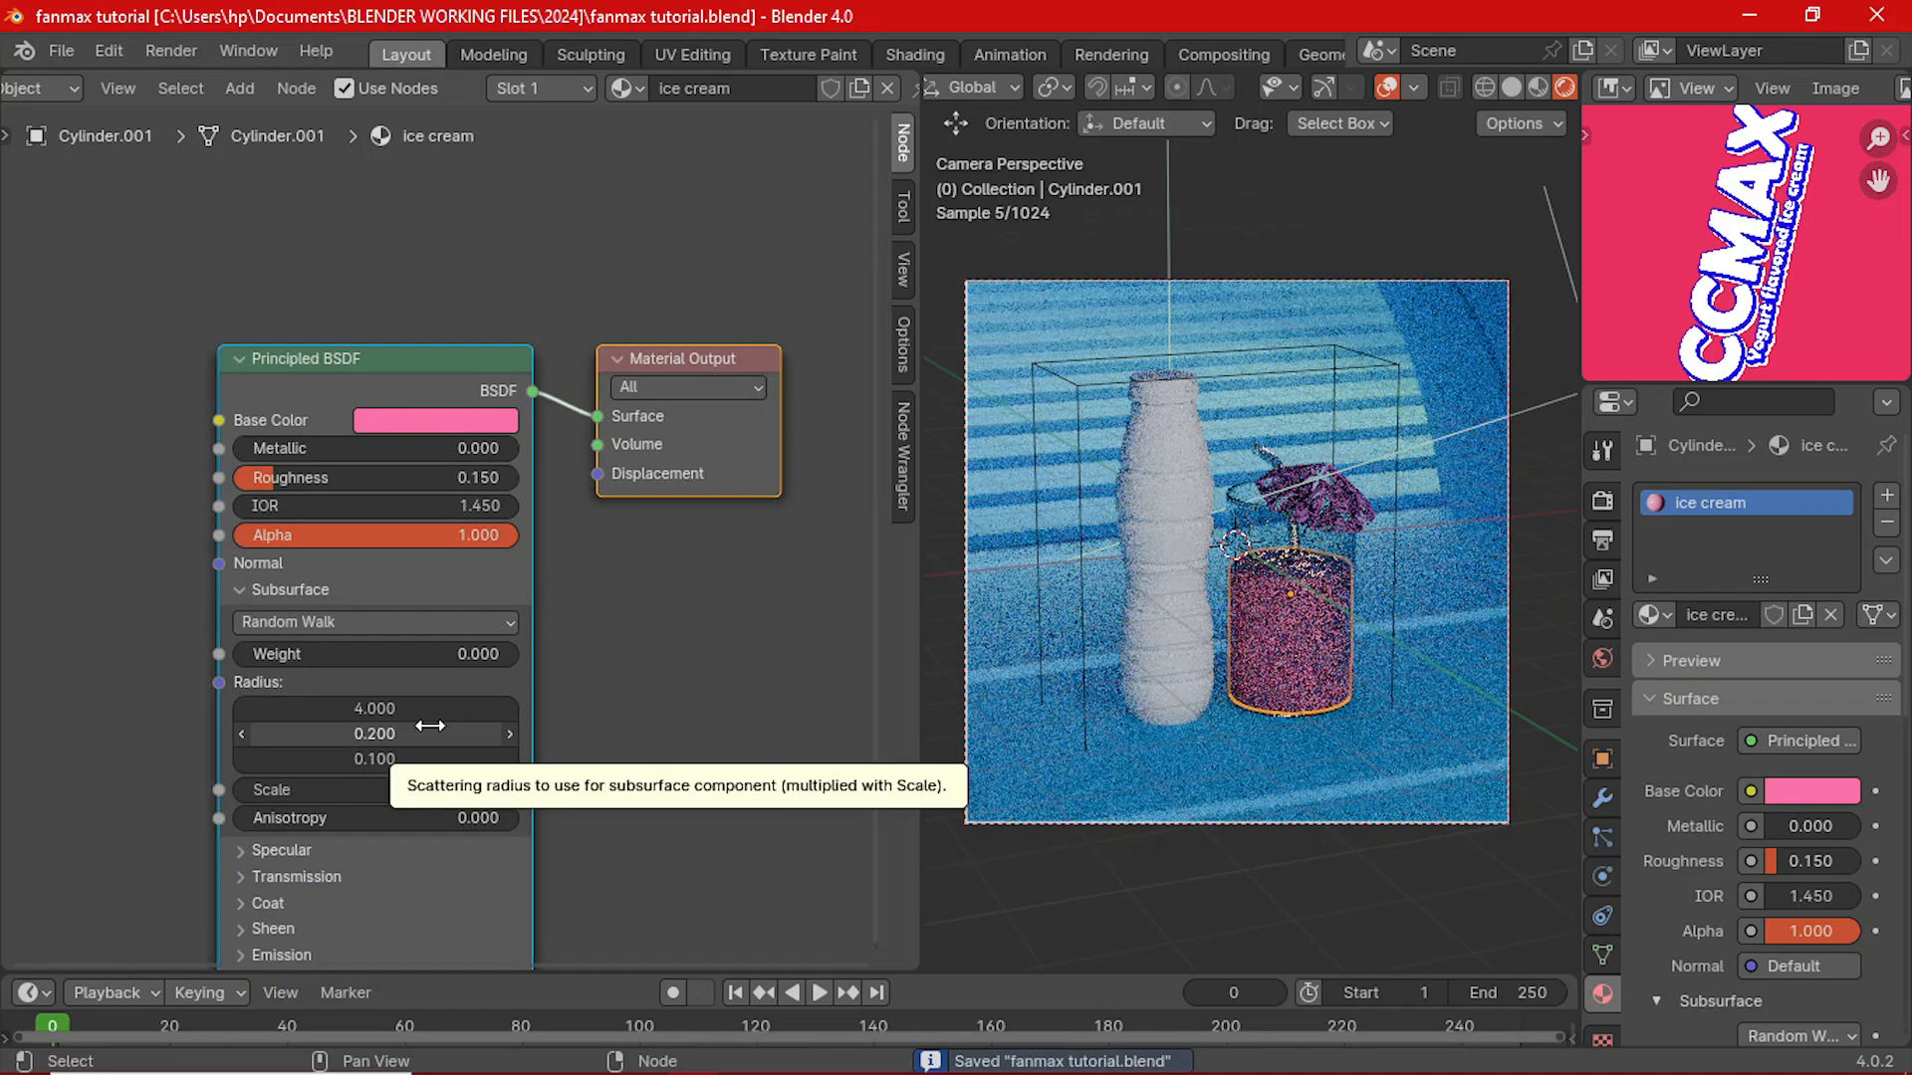
pyautogui.scroll(-3, 645, 711)
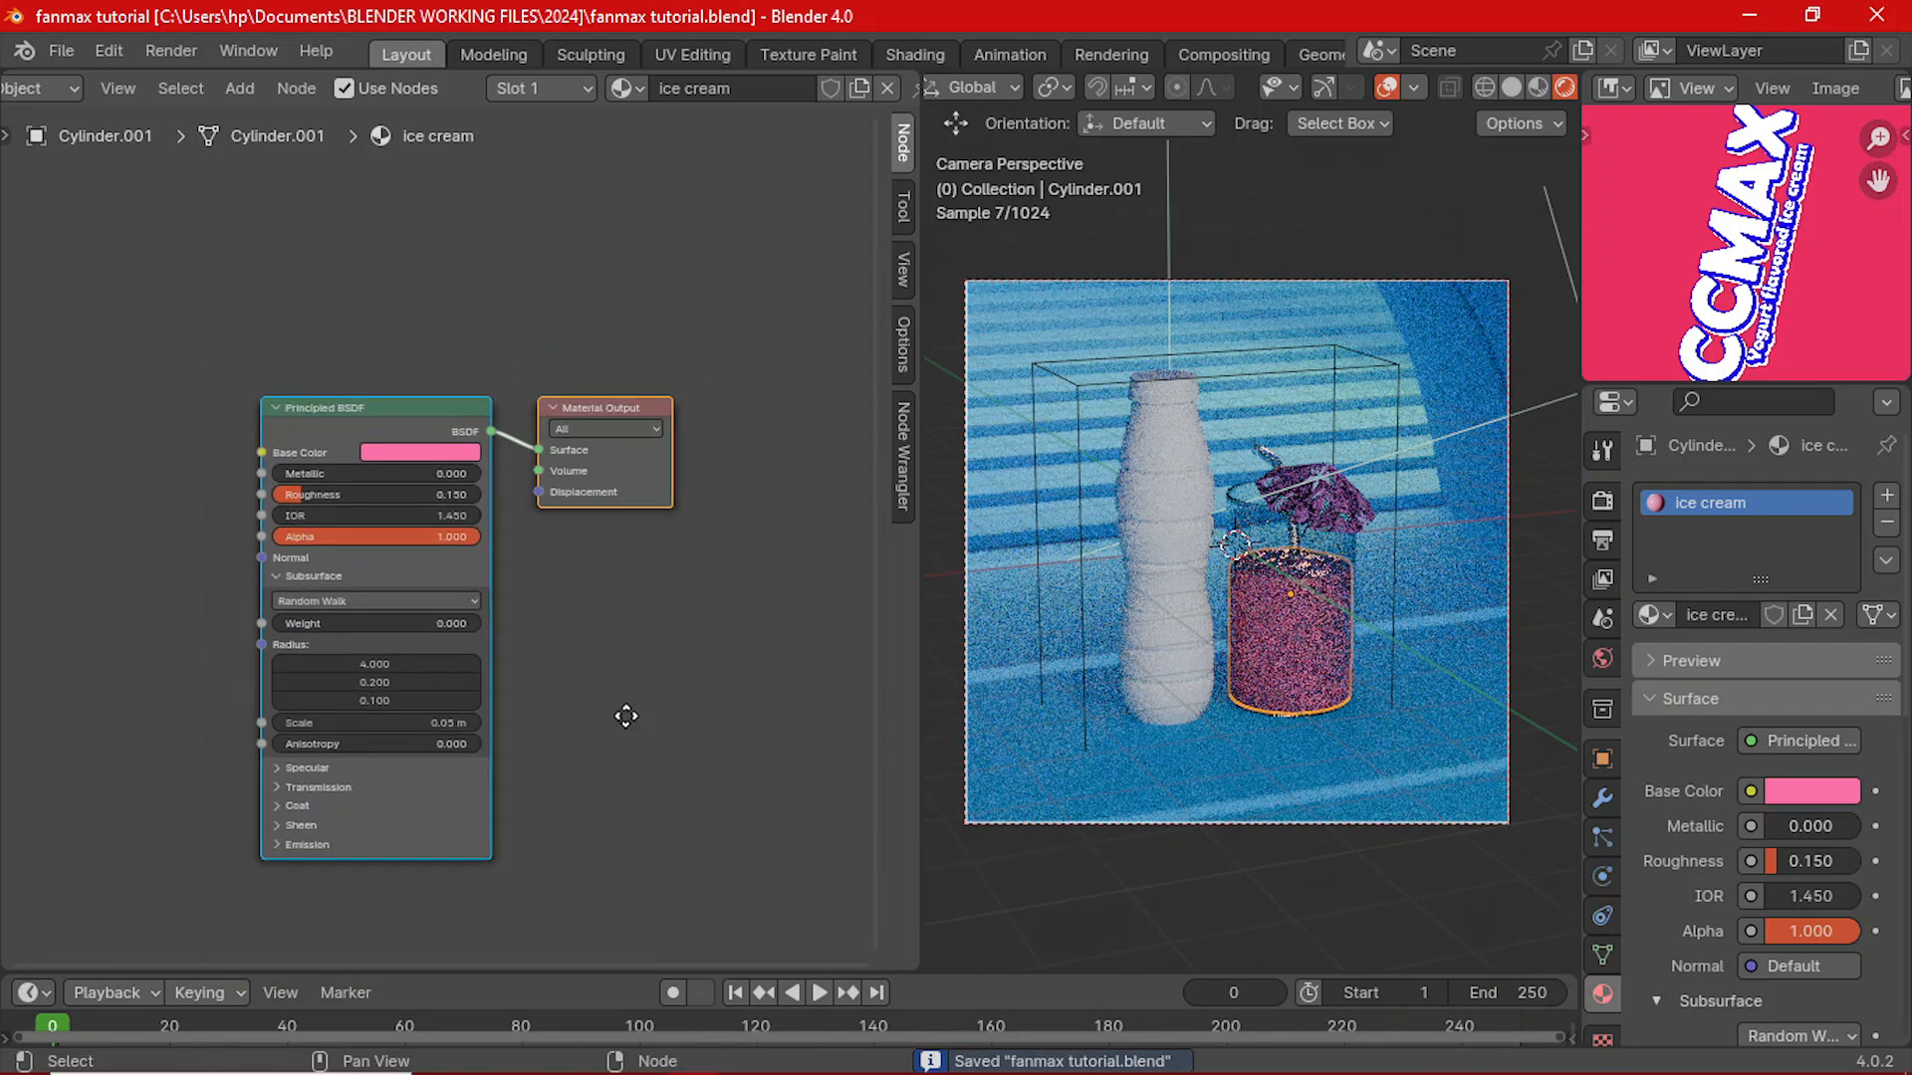
pyautogui.moveTo(627, 712); pyautogui.dragTo(592, 663, button='middle')
pyautogui.scroll(1, 592, 663)
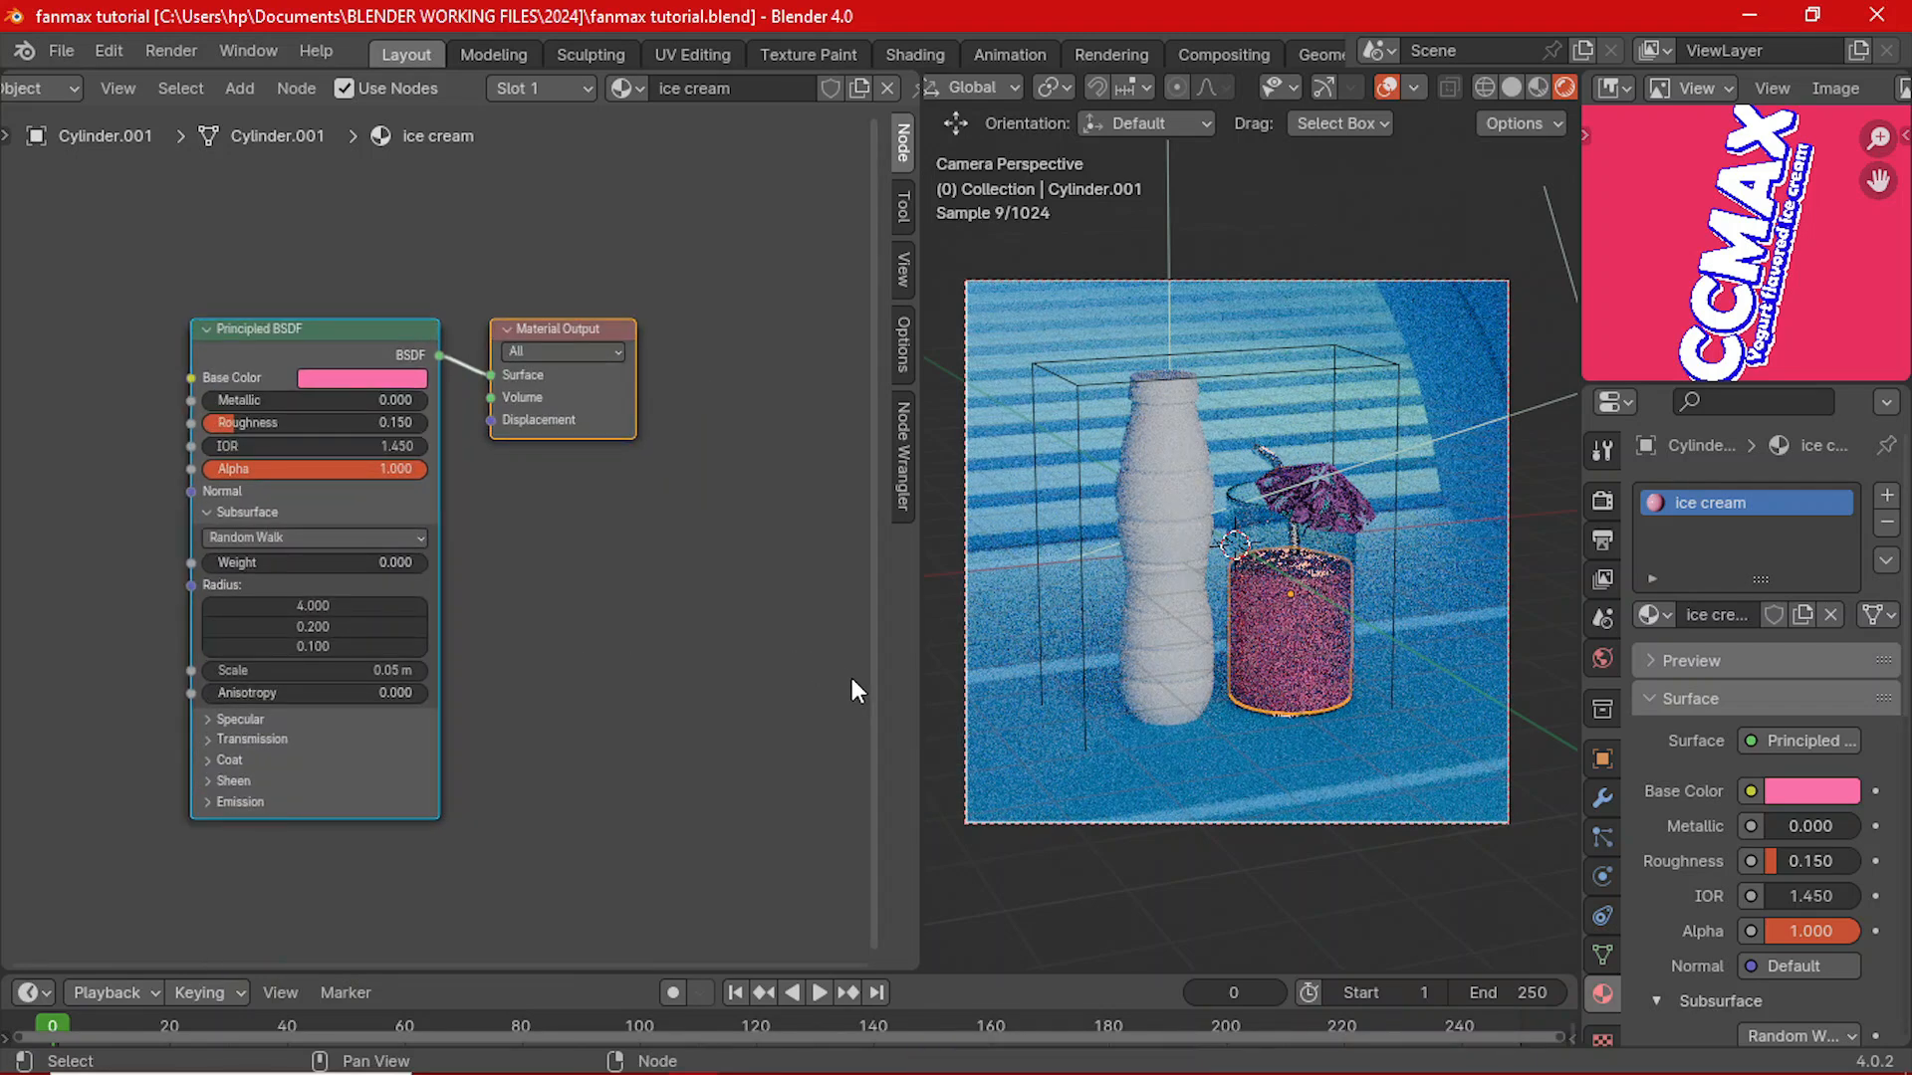
pyautogui.moveTo(414, 484); pyautogui.dragTo(566, 631, button='middle')
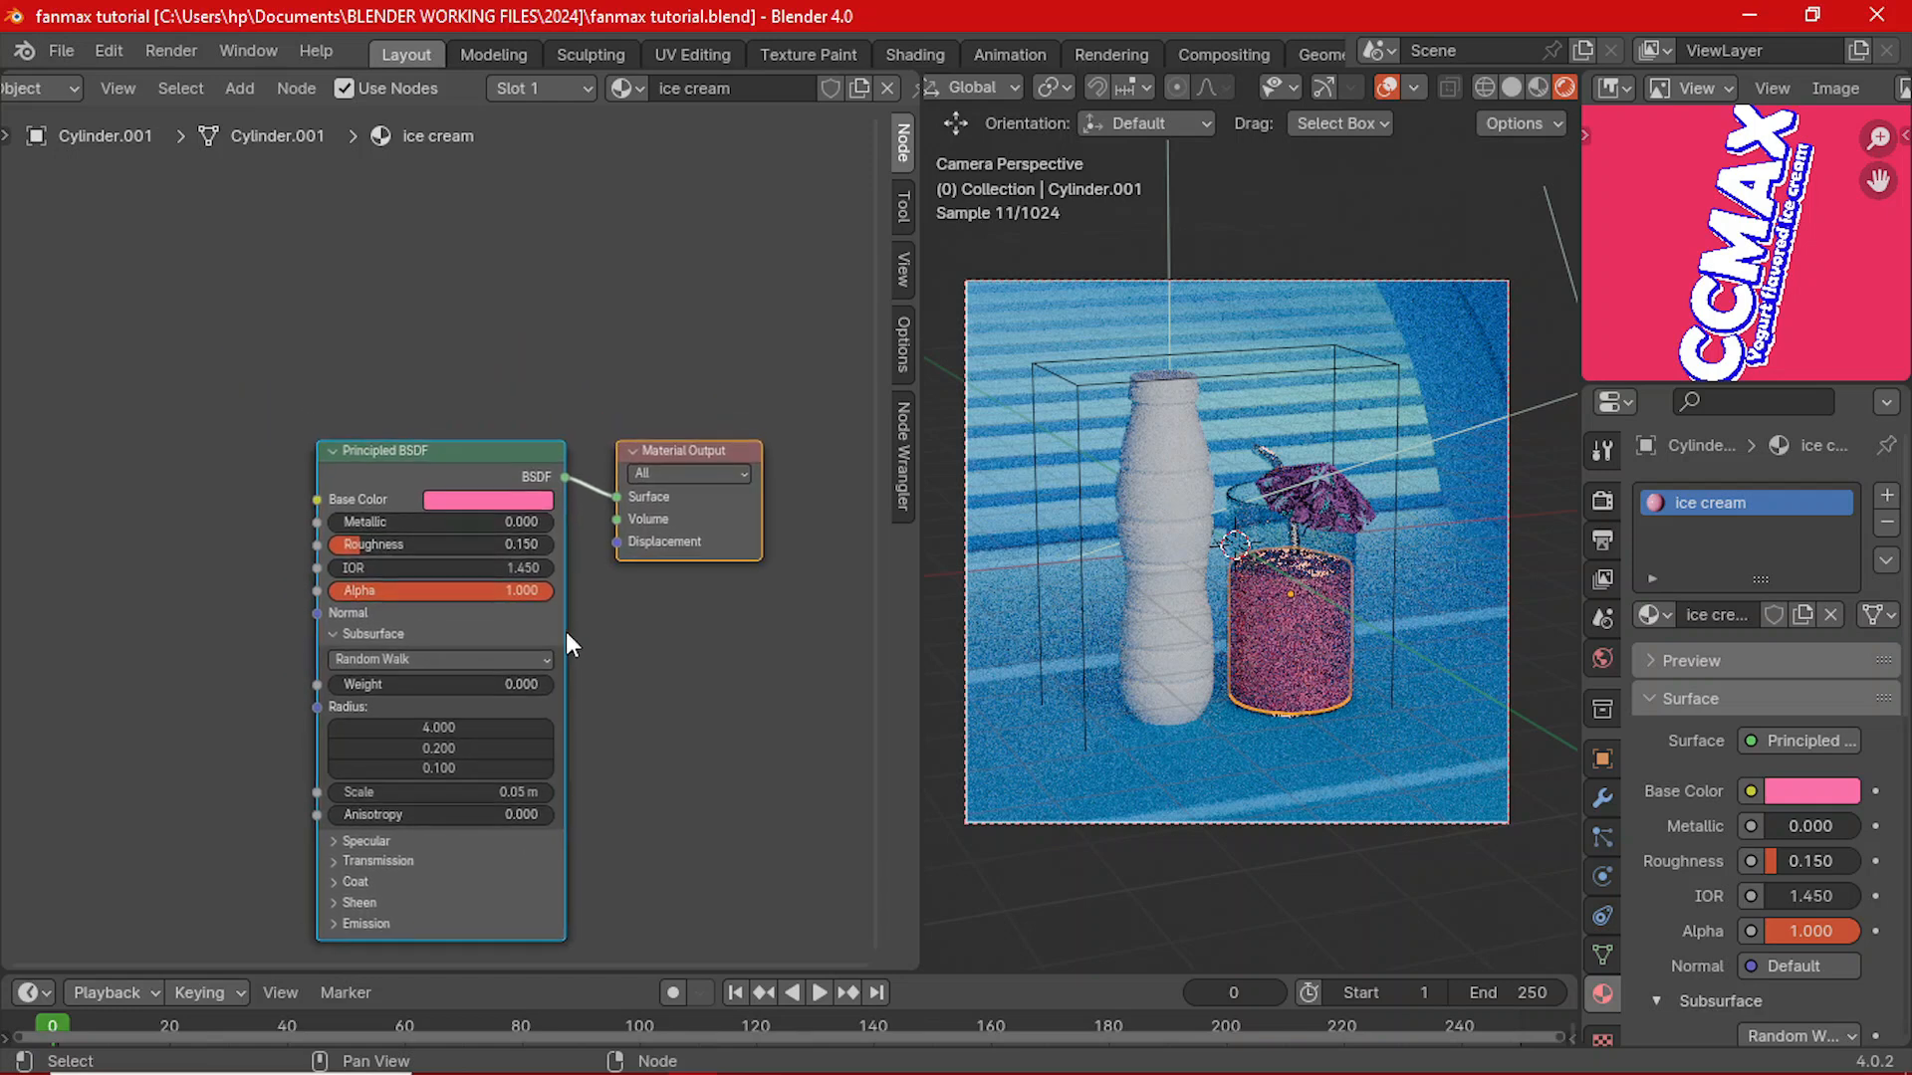
pyautogui.click(436, 541)
pyautogui.write('0.')
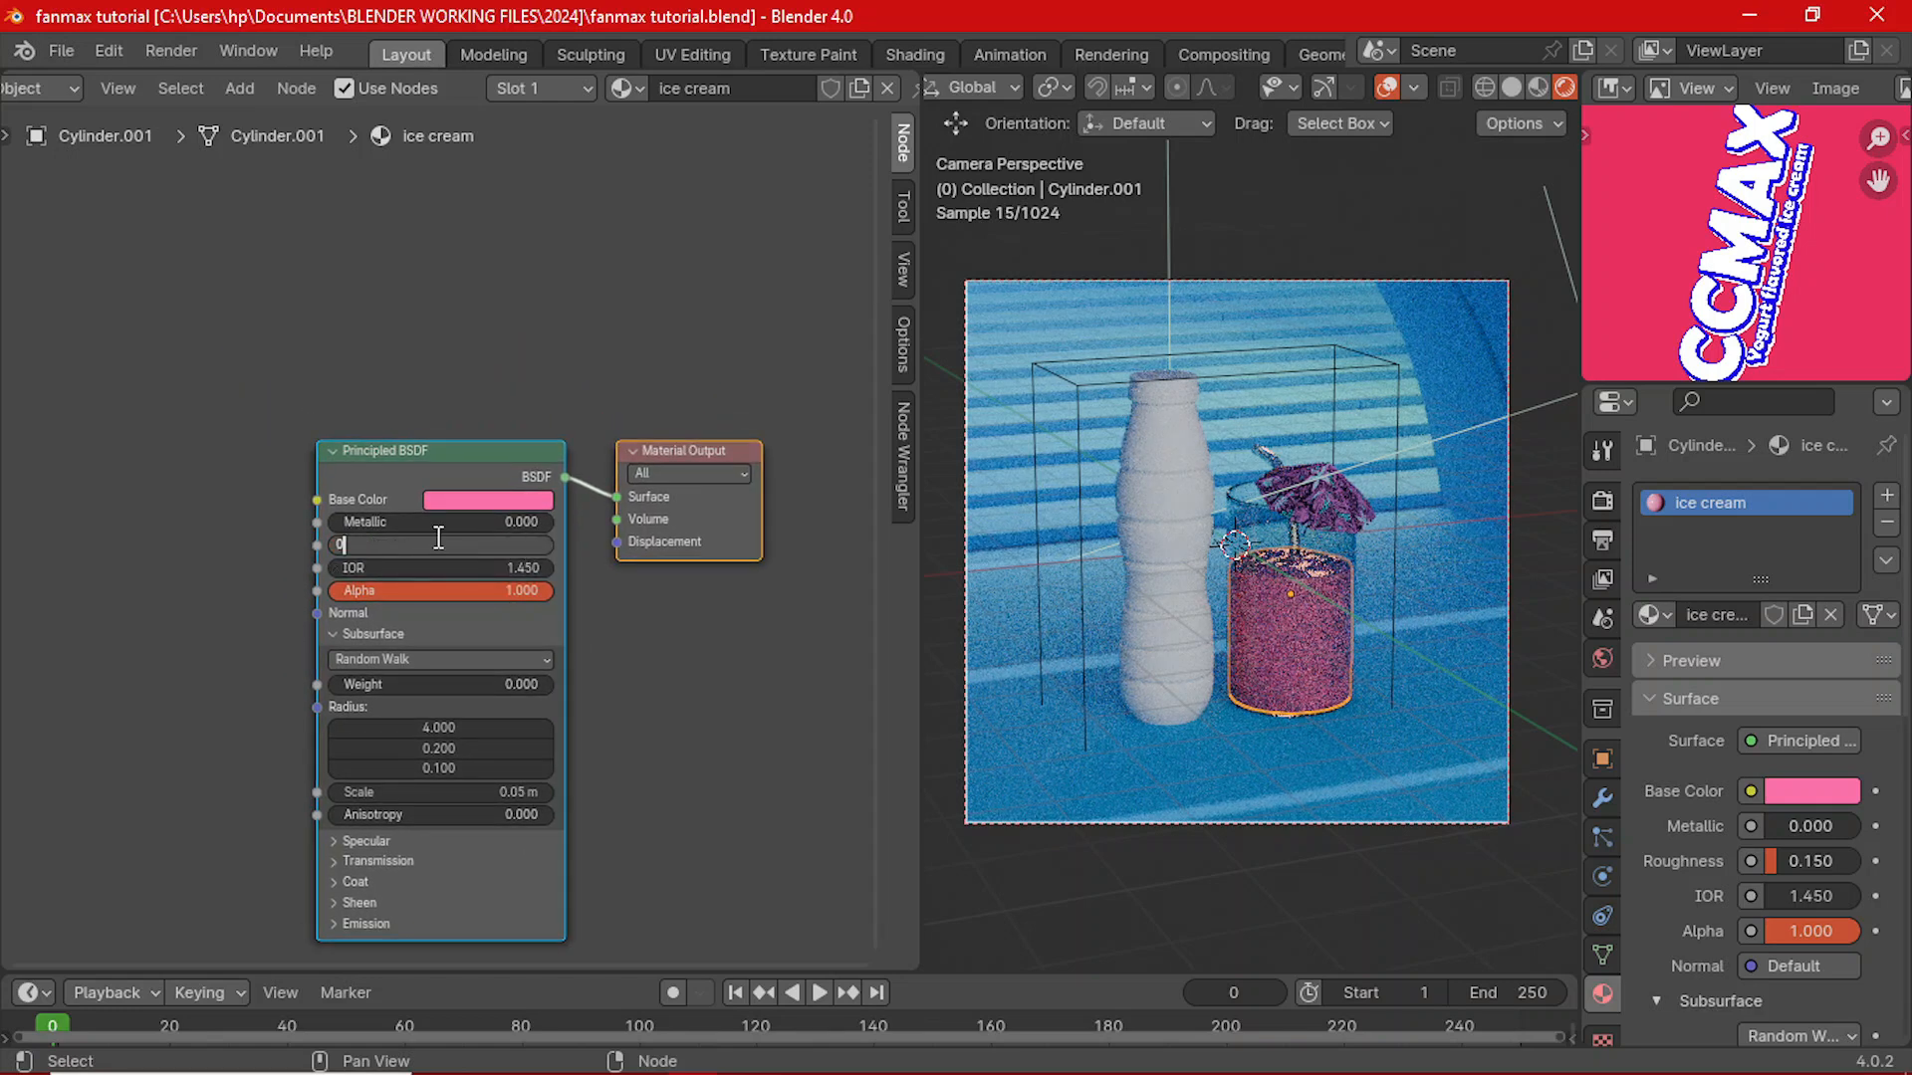
pyautogui.write('5')
pyautogui.press('Return')
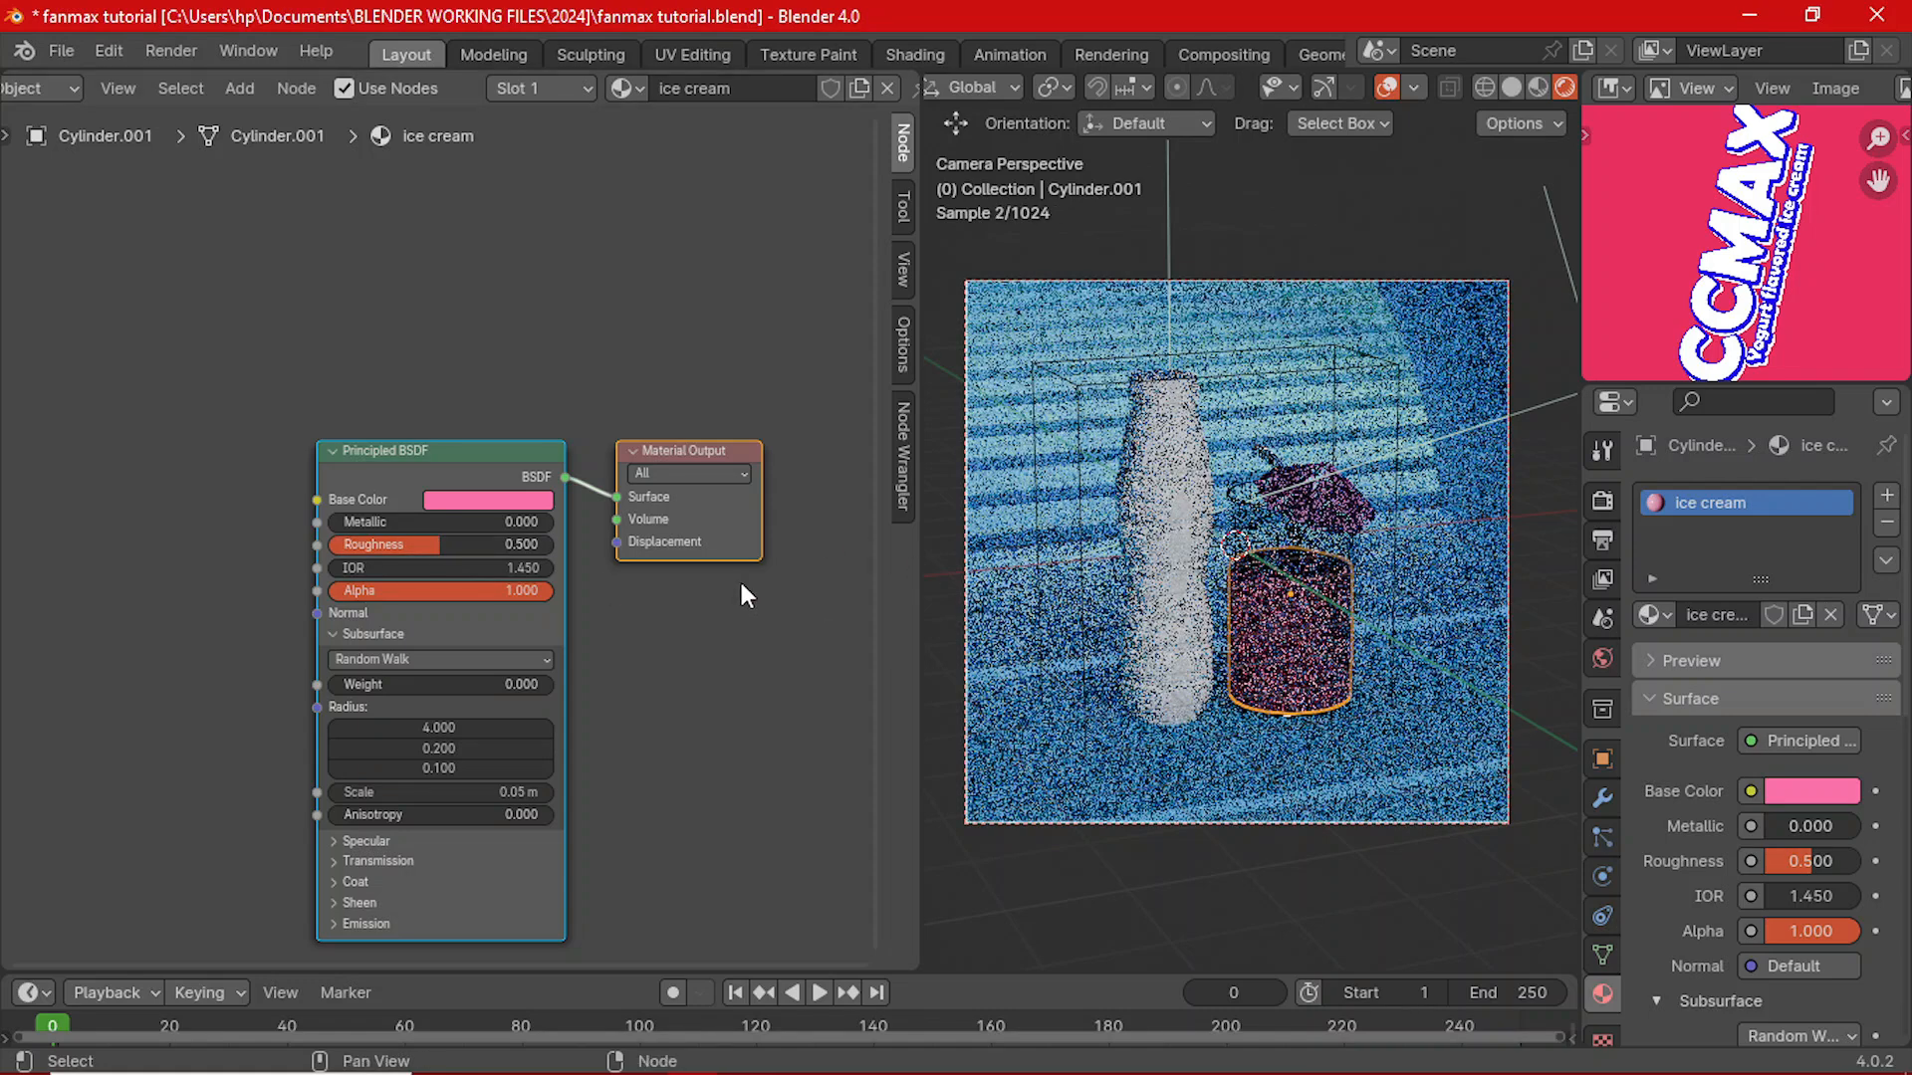
# - Shift the ice cream material's base color to a deeper, more saturated pink
pyautogui.moveTo(653, 734); pyautogui.dragTo(645, 645, button='middle')
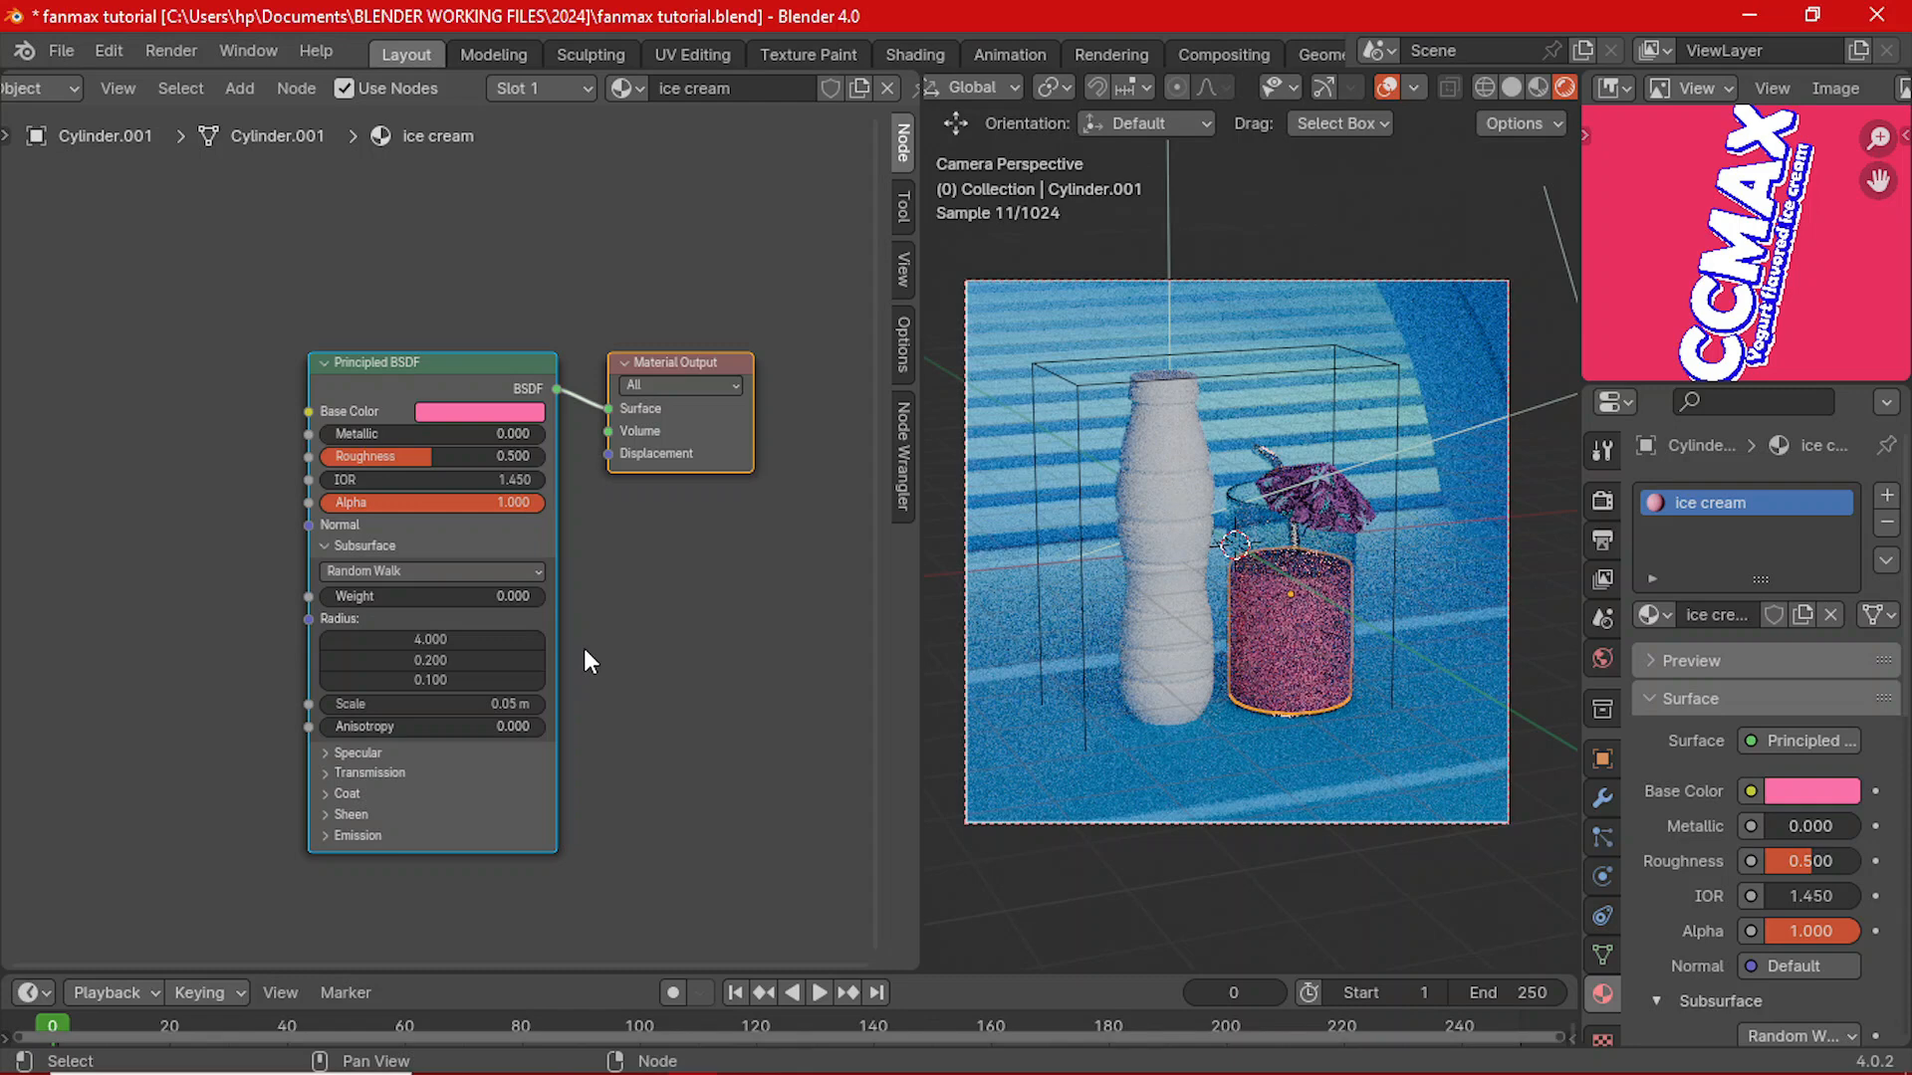
pyautogui.click(500, 408)
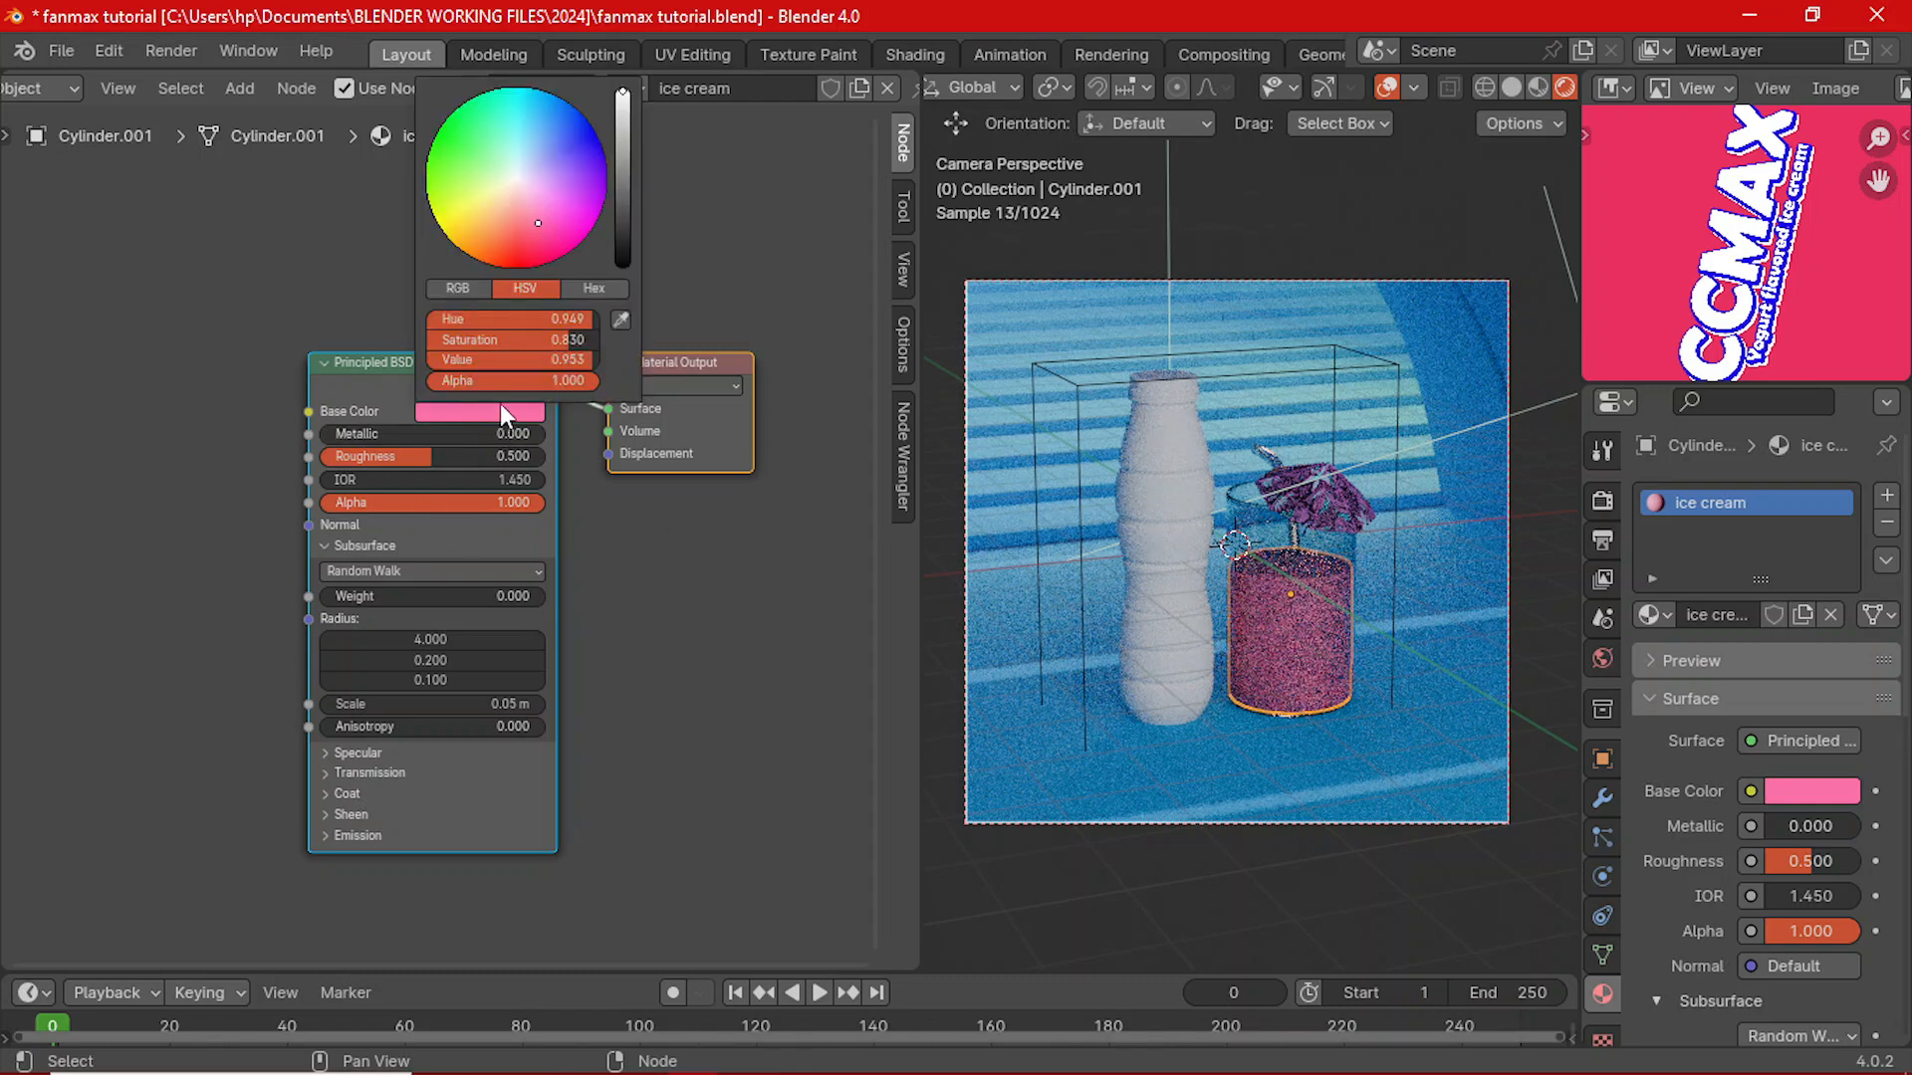
pyautogui.click(535, 230)
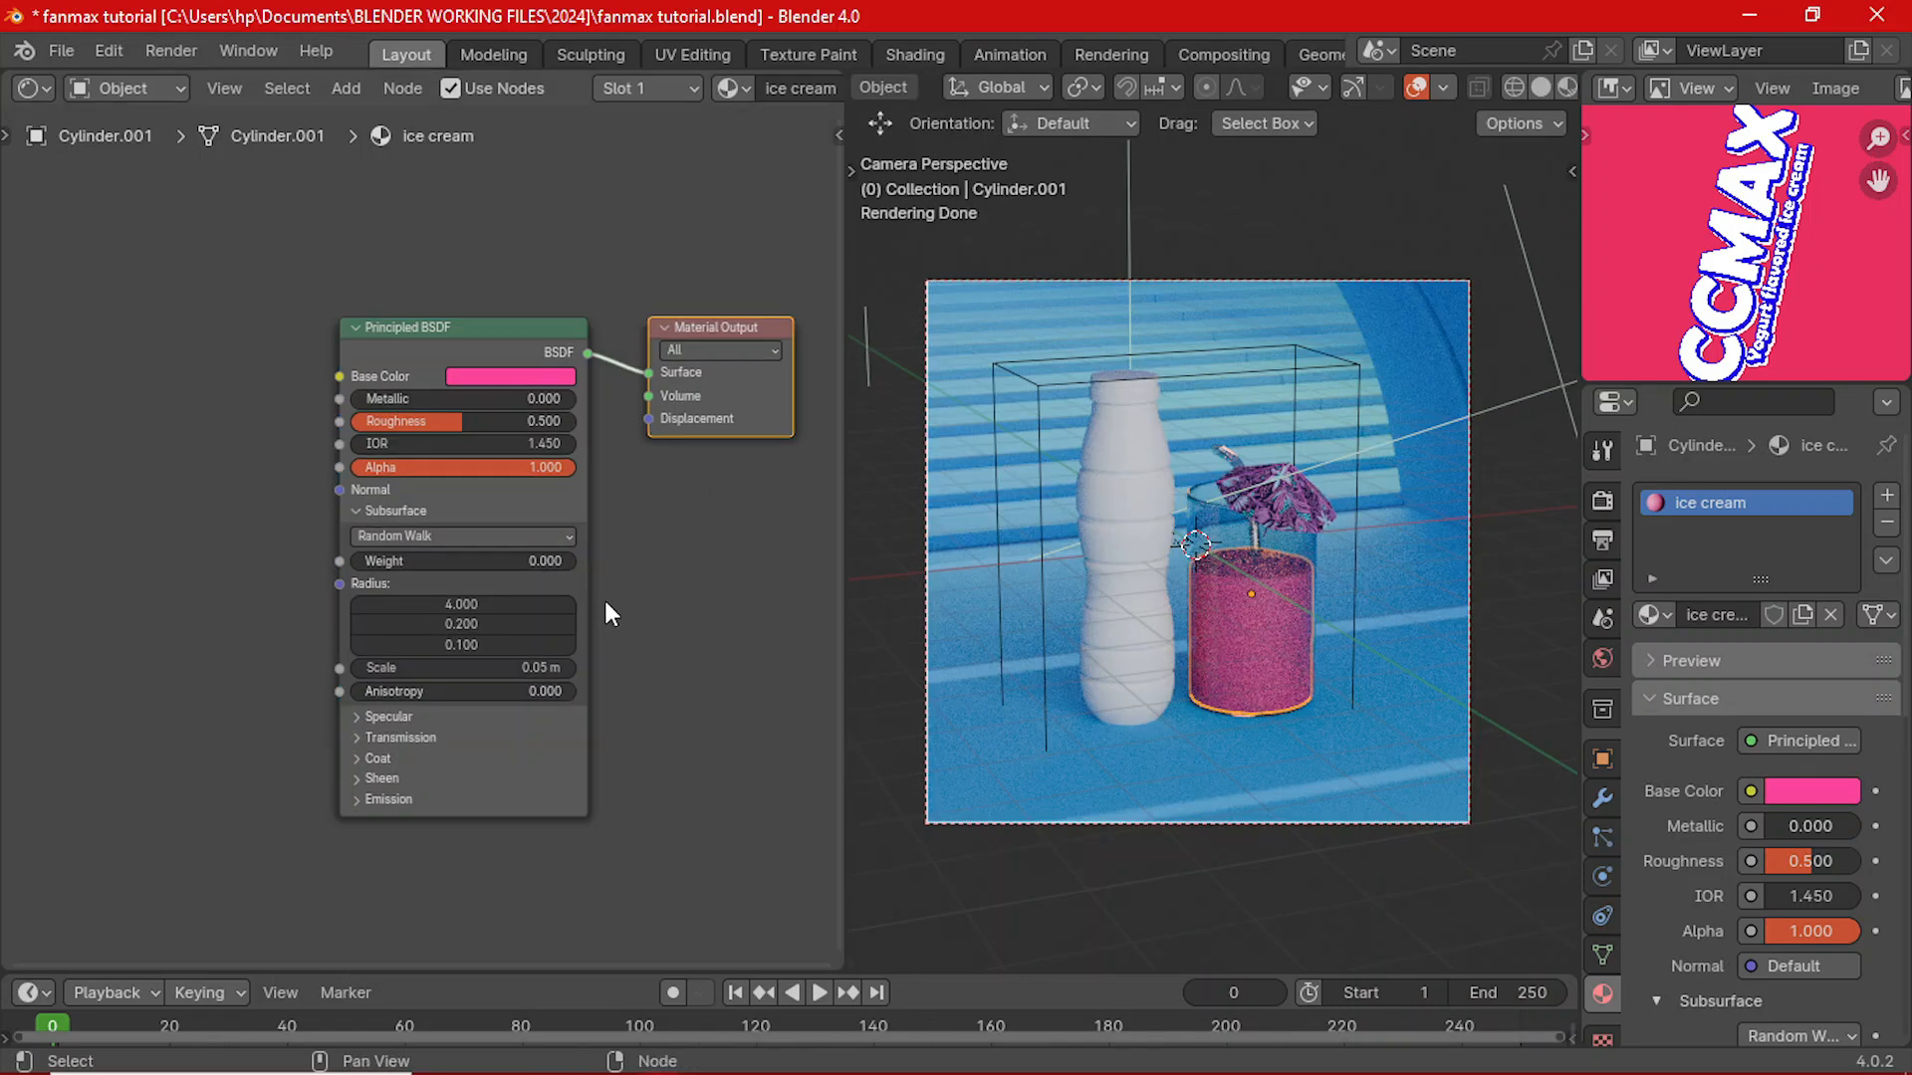
pyautogui.scroll(-2, 450, 584)
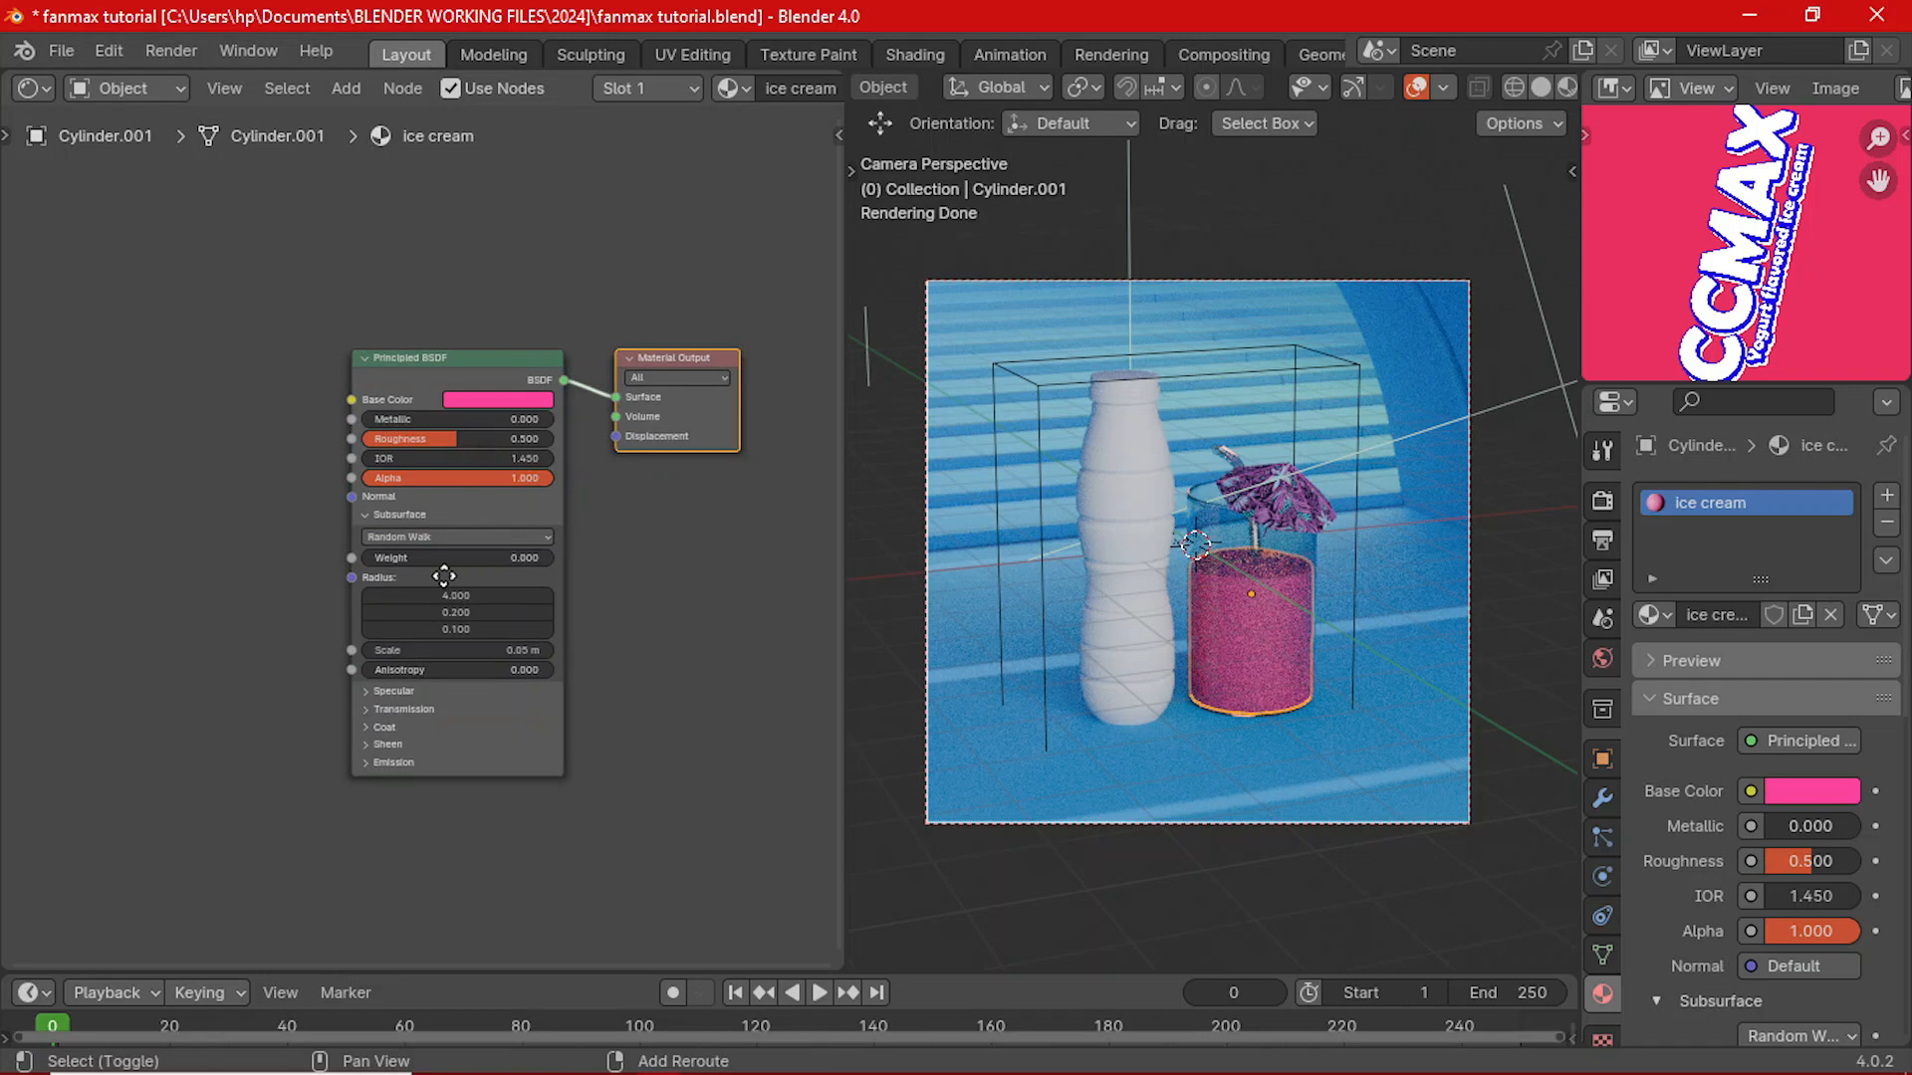
pyautogui.keyDown('shift'); pyautogui.moveTo(444, 572); pyautogui.dragTo(427, 716, button='middle'); pyautogui.keyUp('shift')
pyautogui.scroll(3, 418, 645)
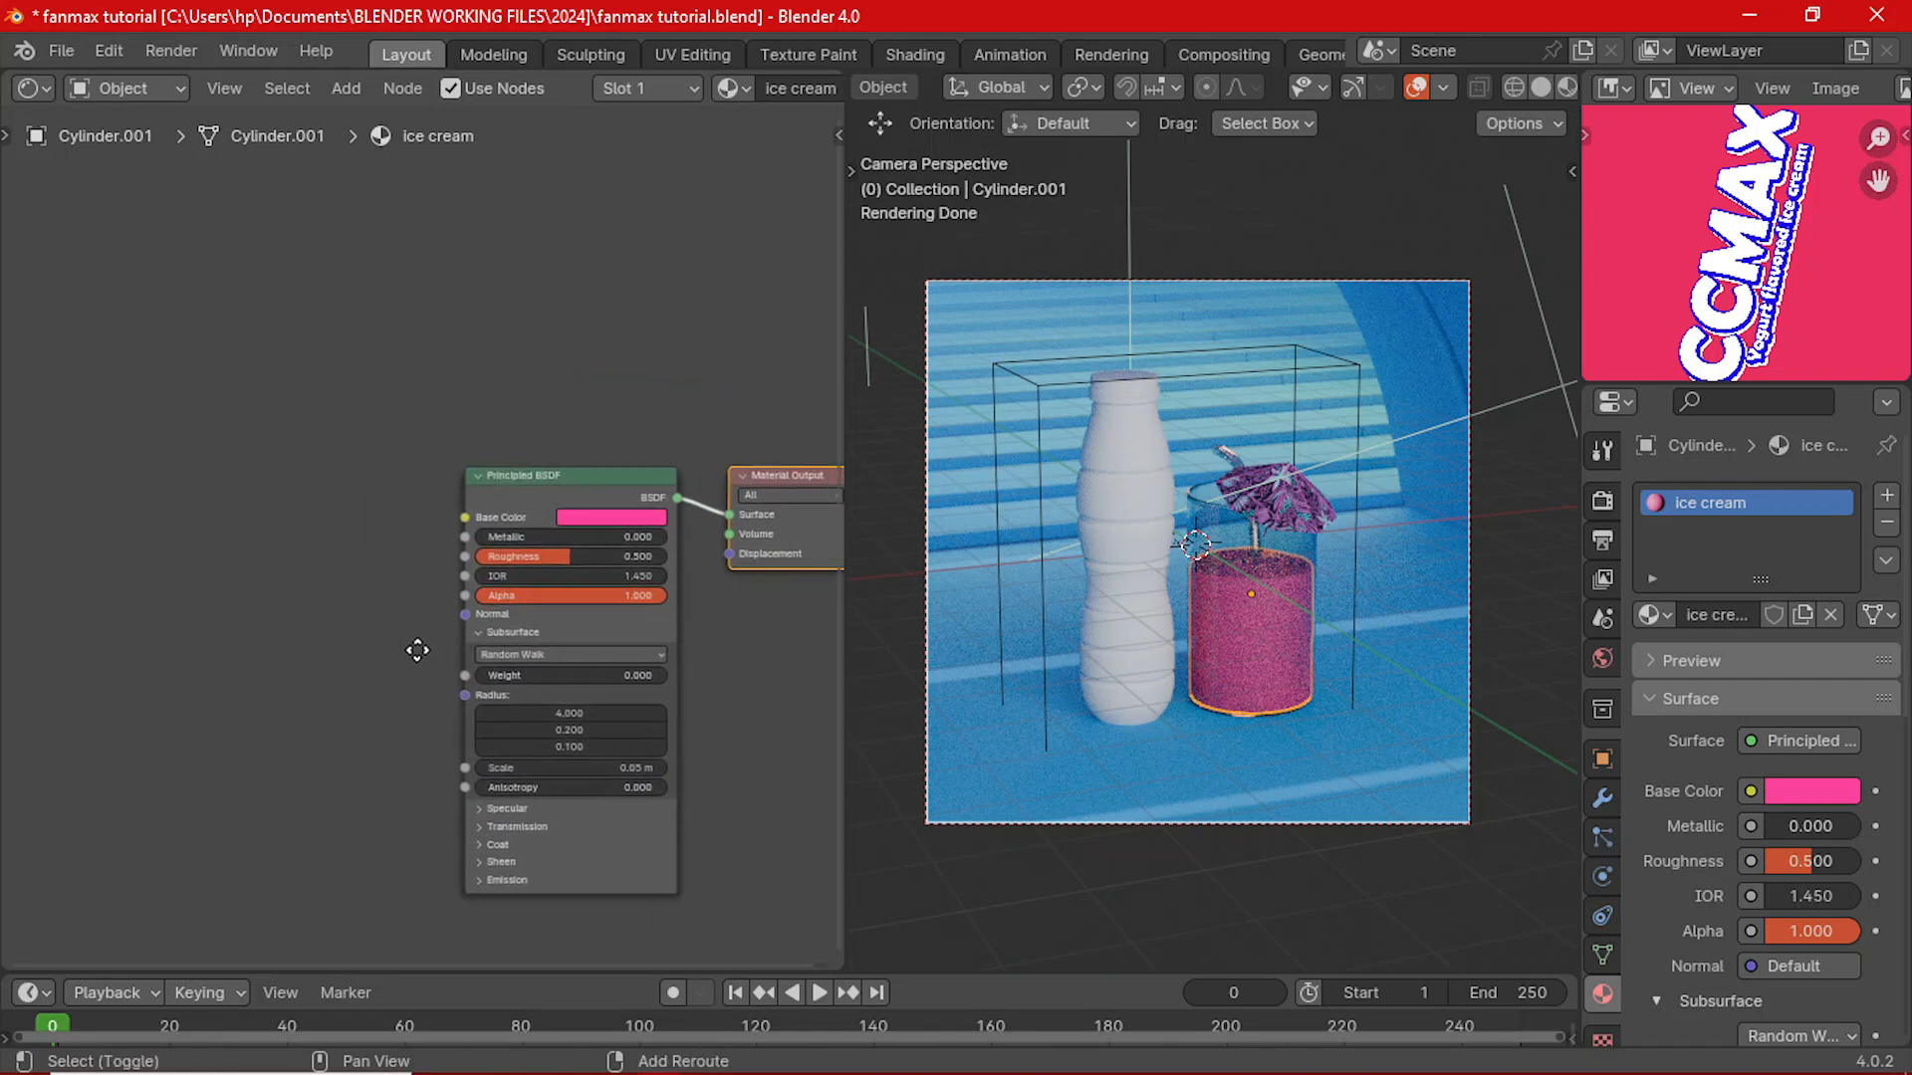
pyautogui.scroll(1, 439, 631)
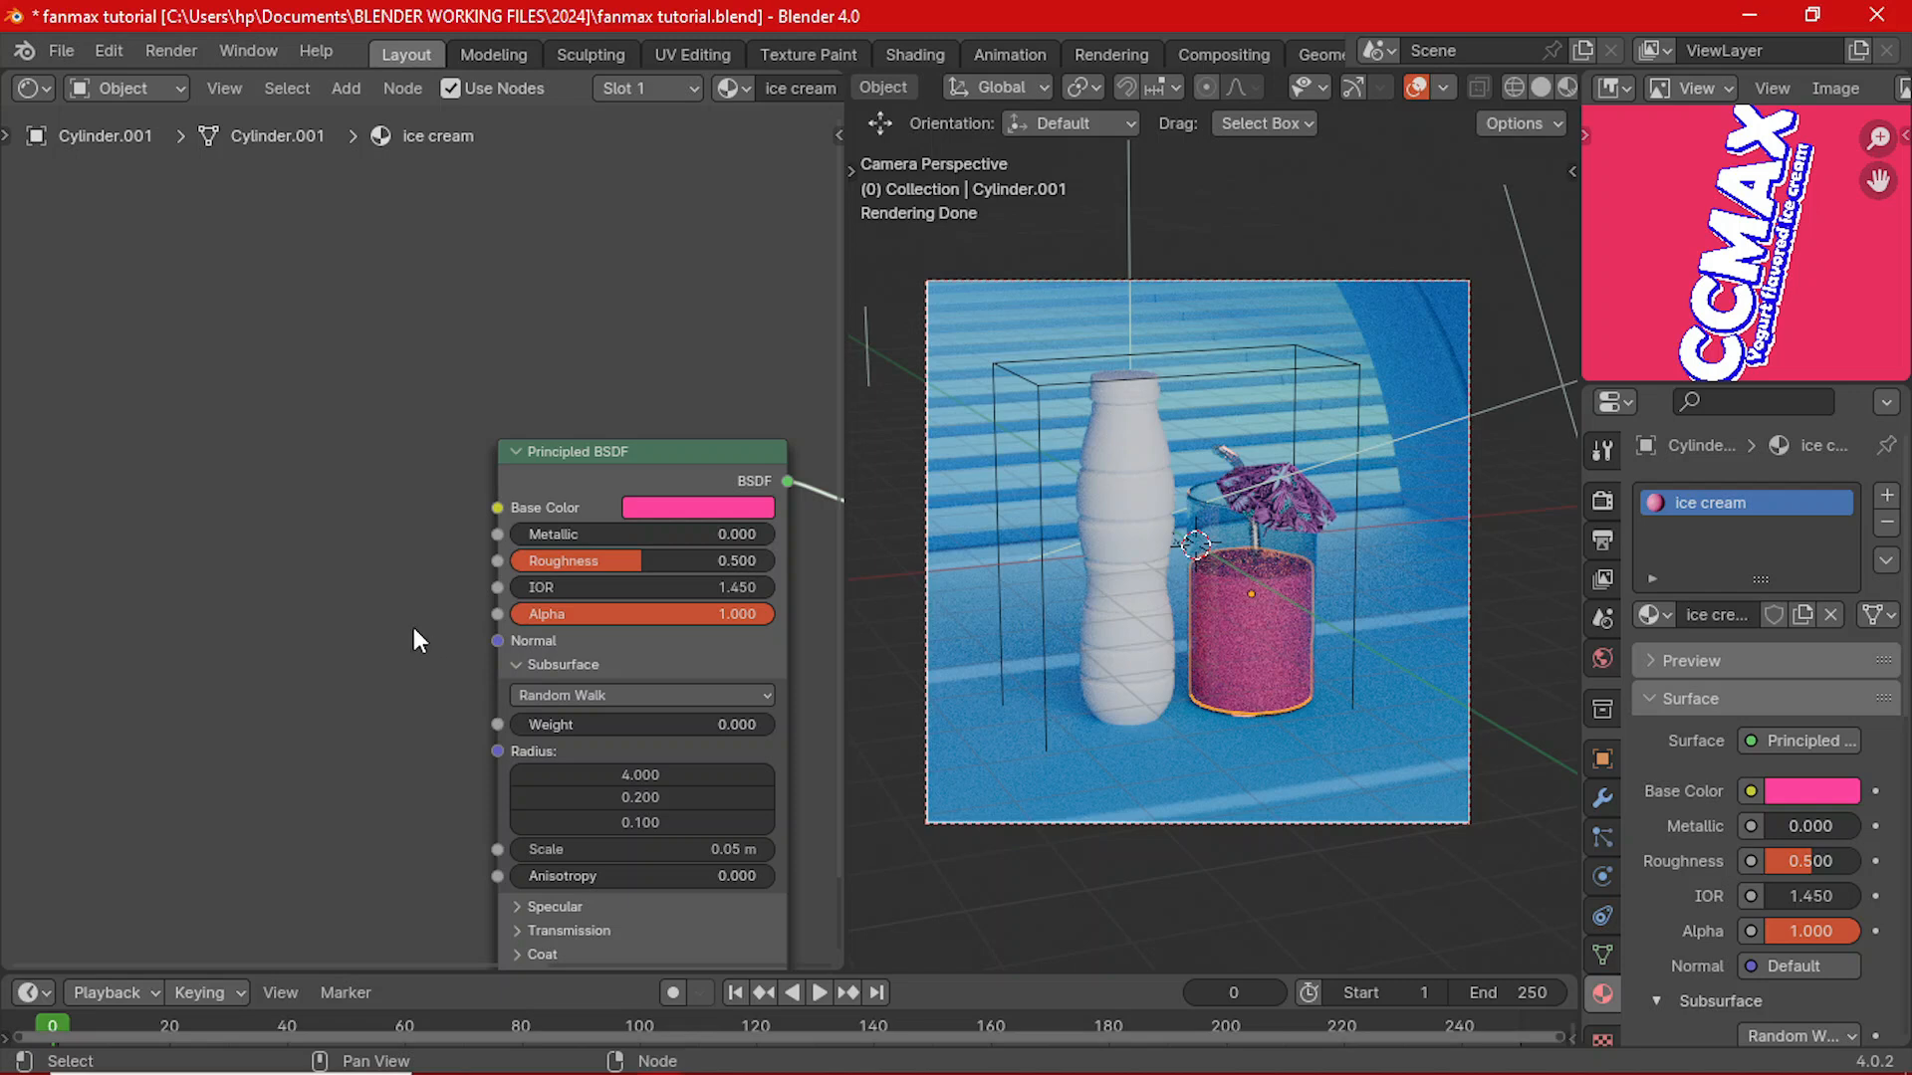
pyautogui.scroll(2, 440, 613)
pyautogui.keyDown('shift'); pyautogui.moveTo(452, 613); pyautogui.dragTo(338, 511, button='middle'); pyautogui.keyUp('shift')
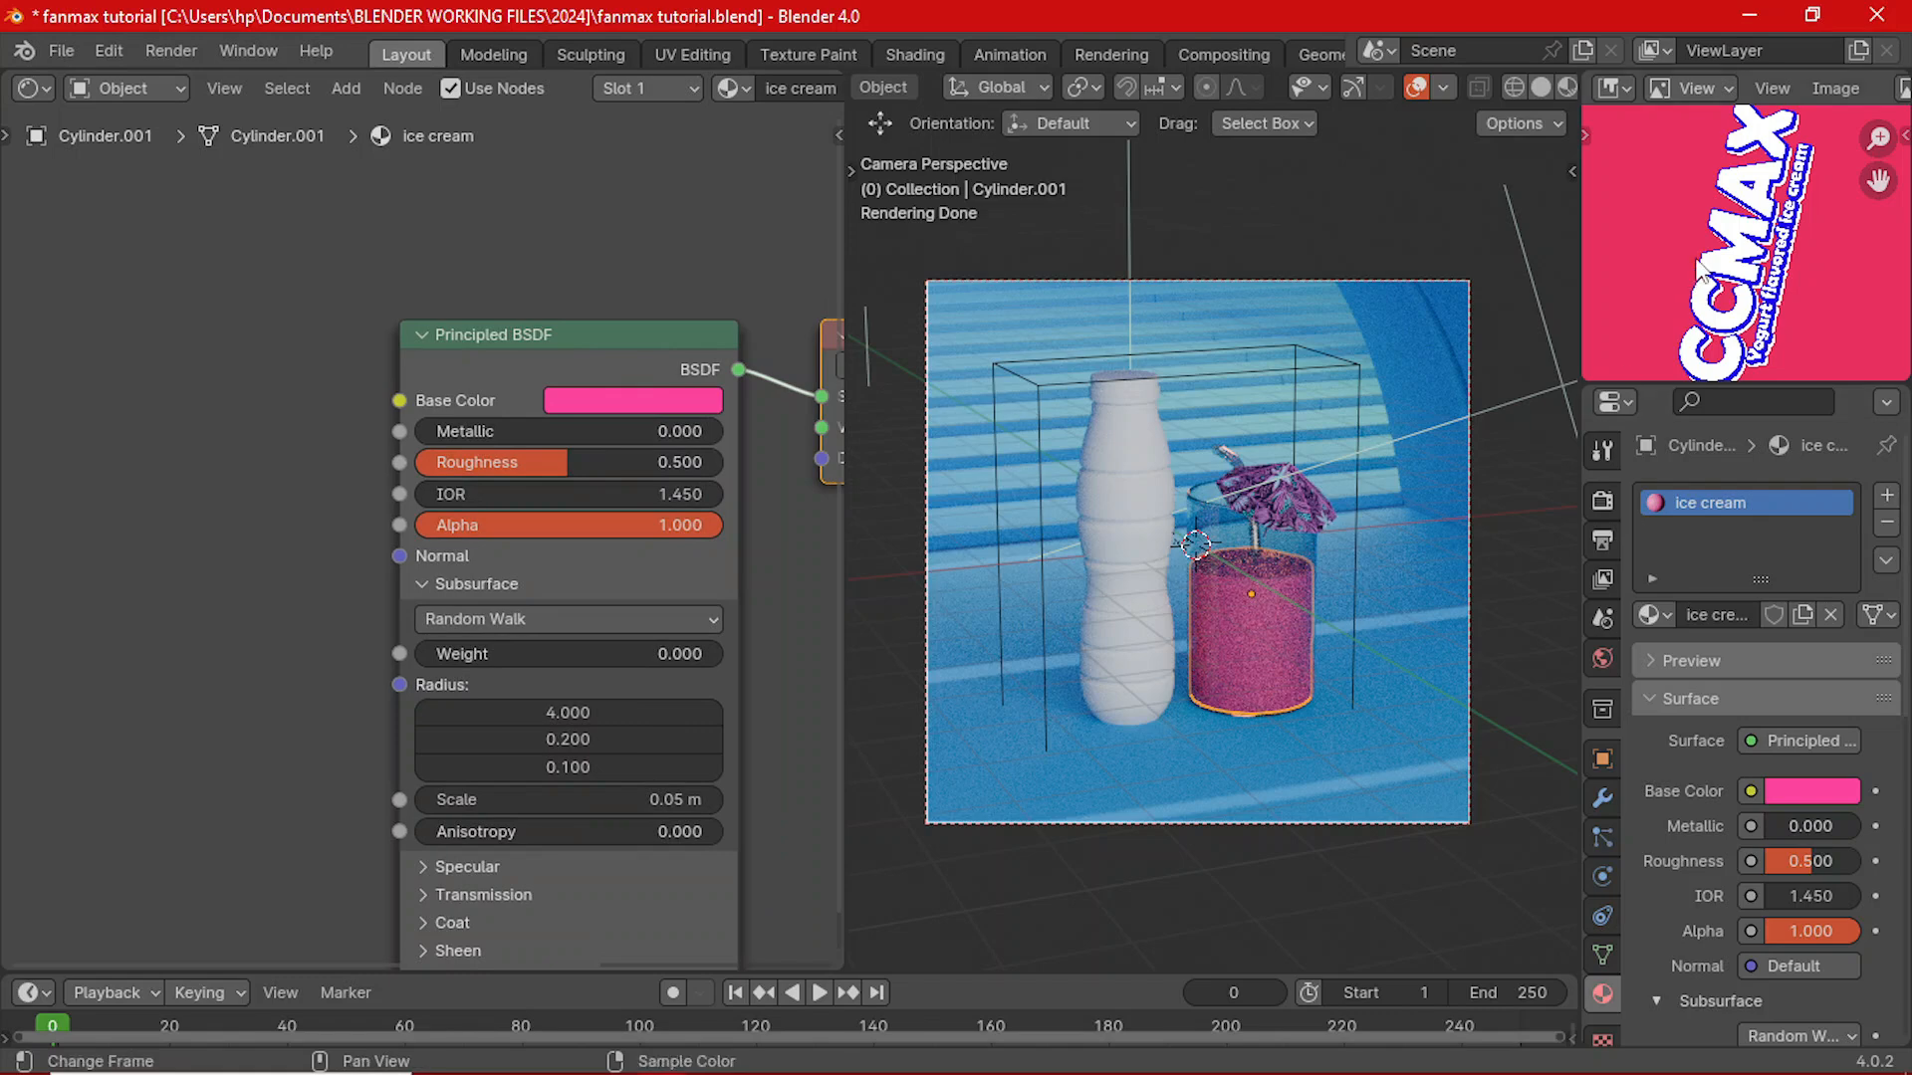
# - Change the small Image Editor showing the label back into a 3D Viewport
pyautogui.scroll(-4, 1670, 283)
pyautogui.scroll(2, 1754, 260)
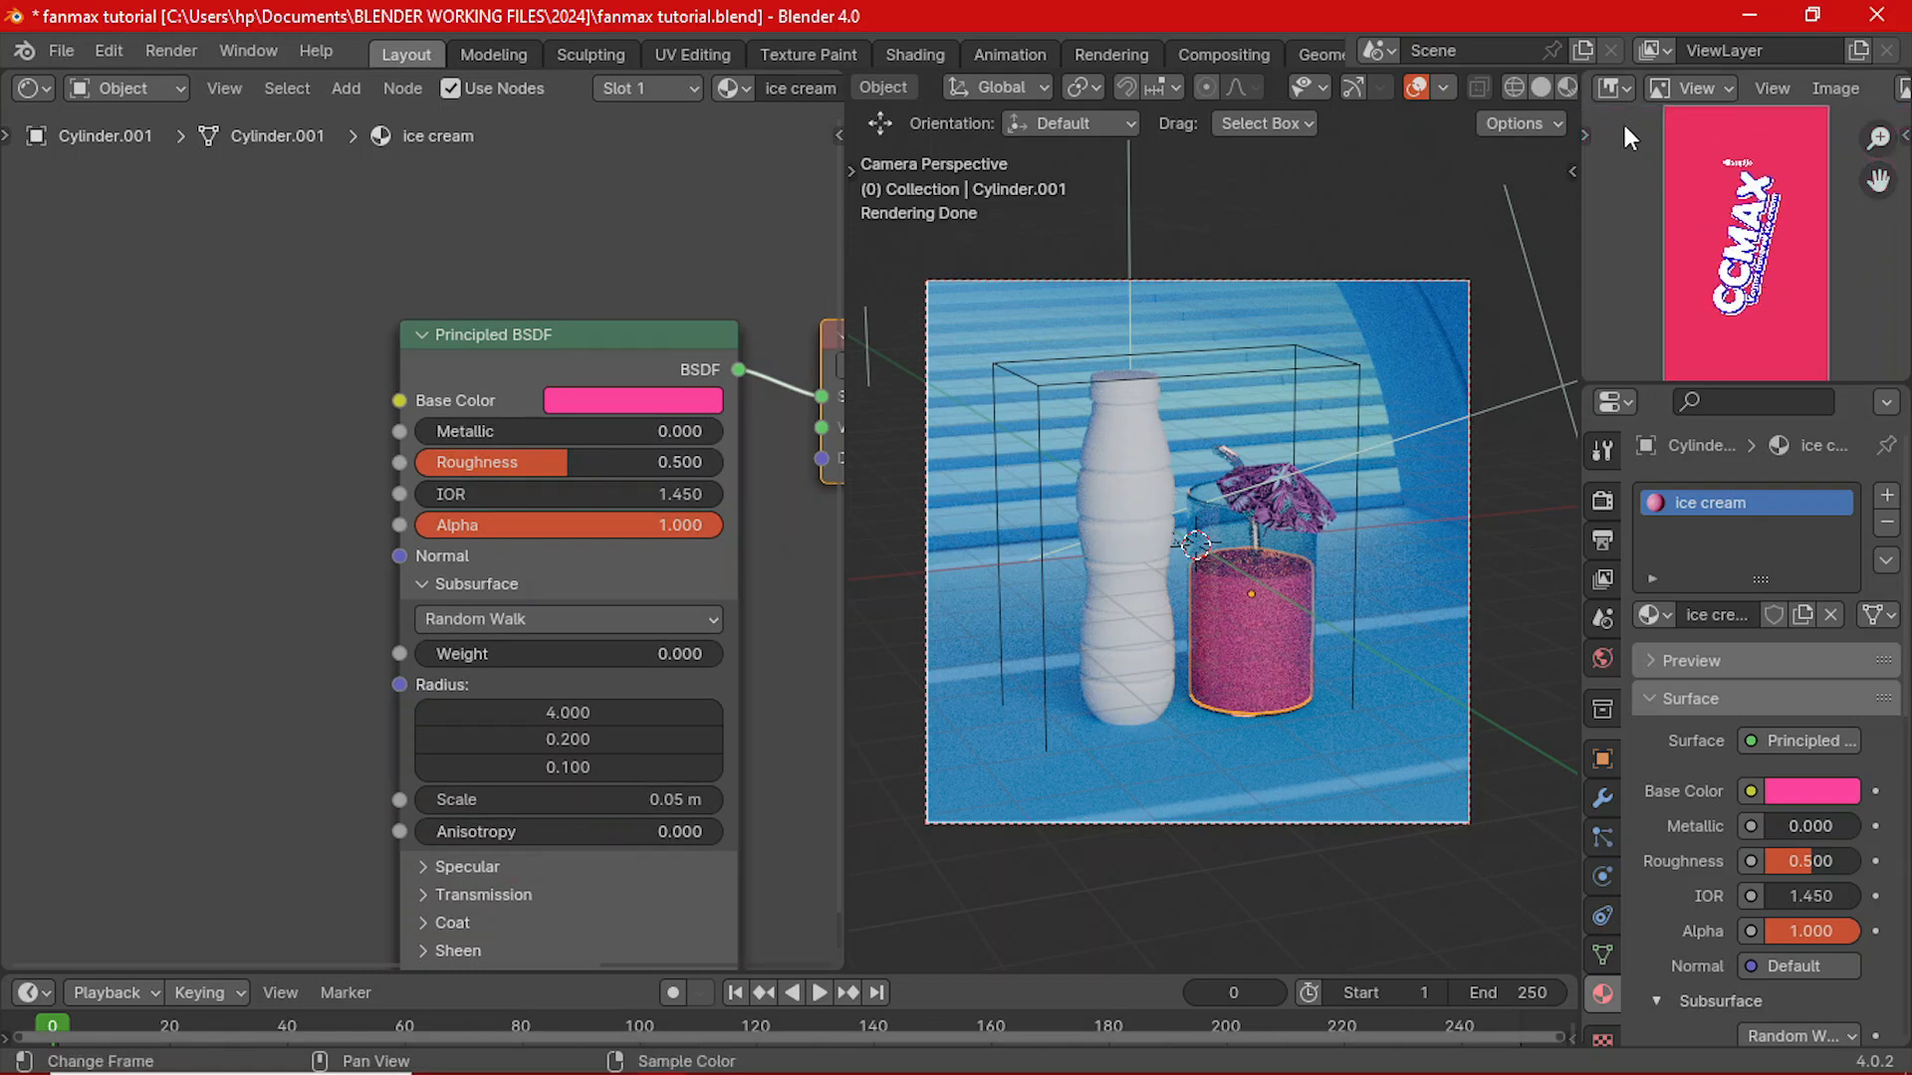
pyautogui.click(1615, 87)
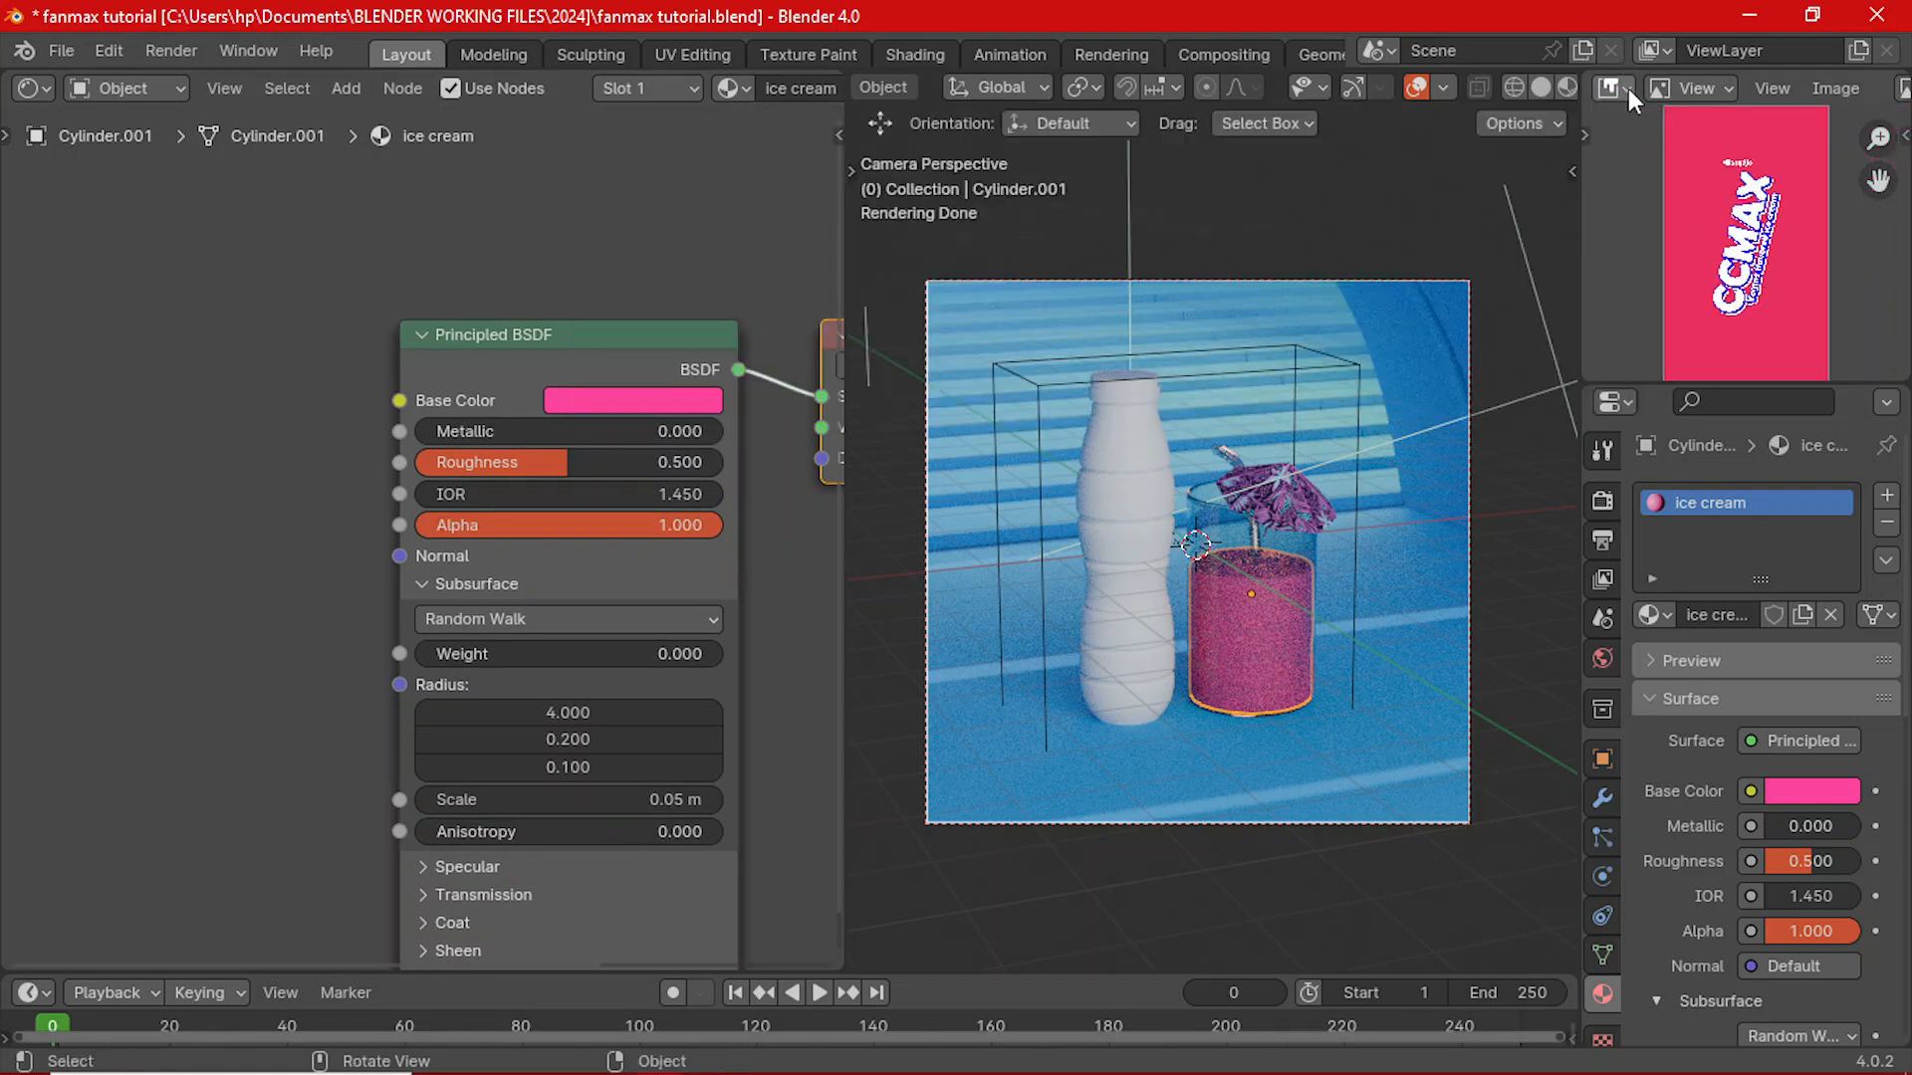
pyautogui.click(1628, 87)
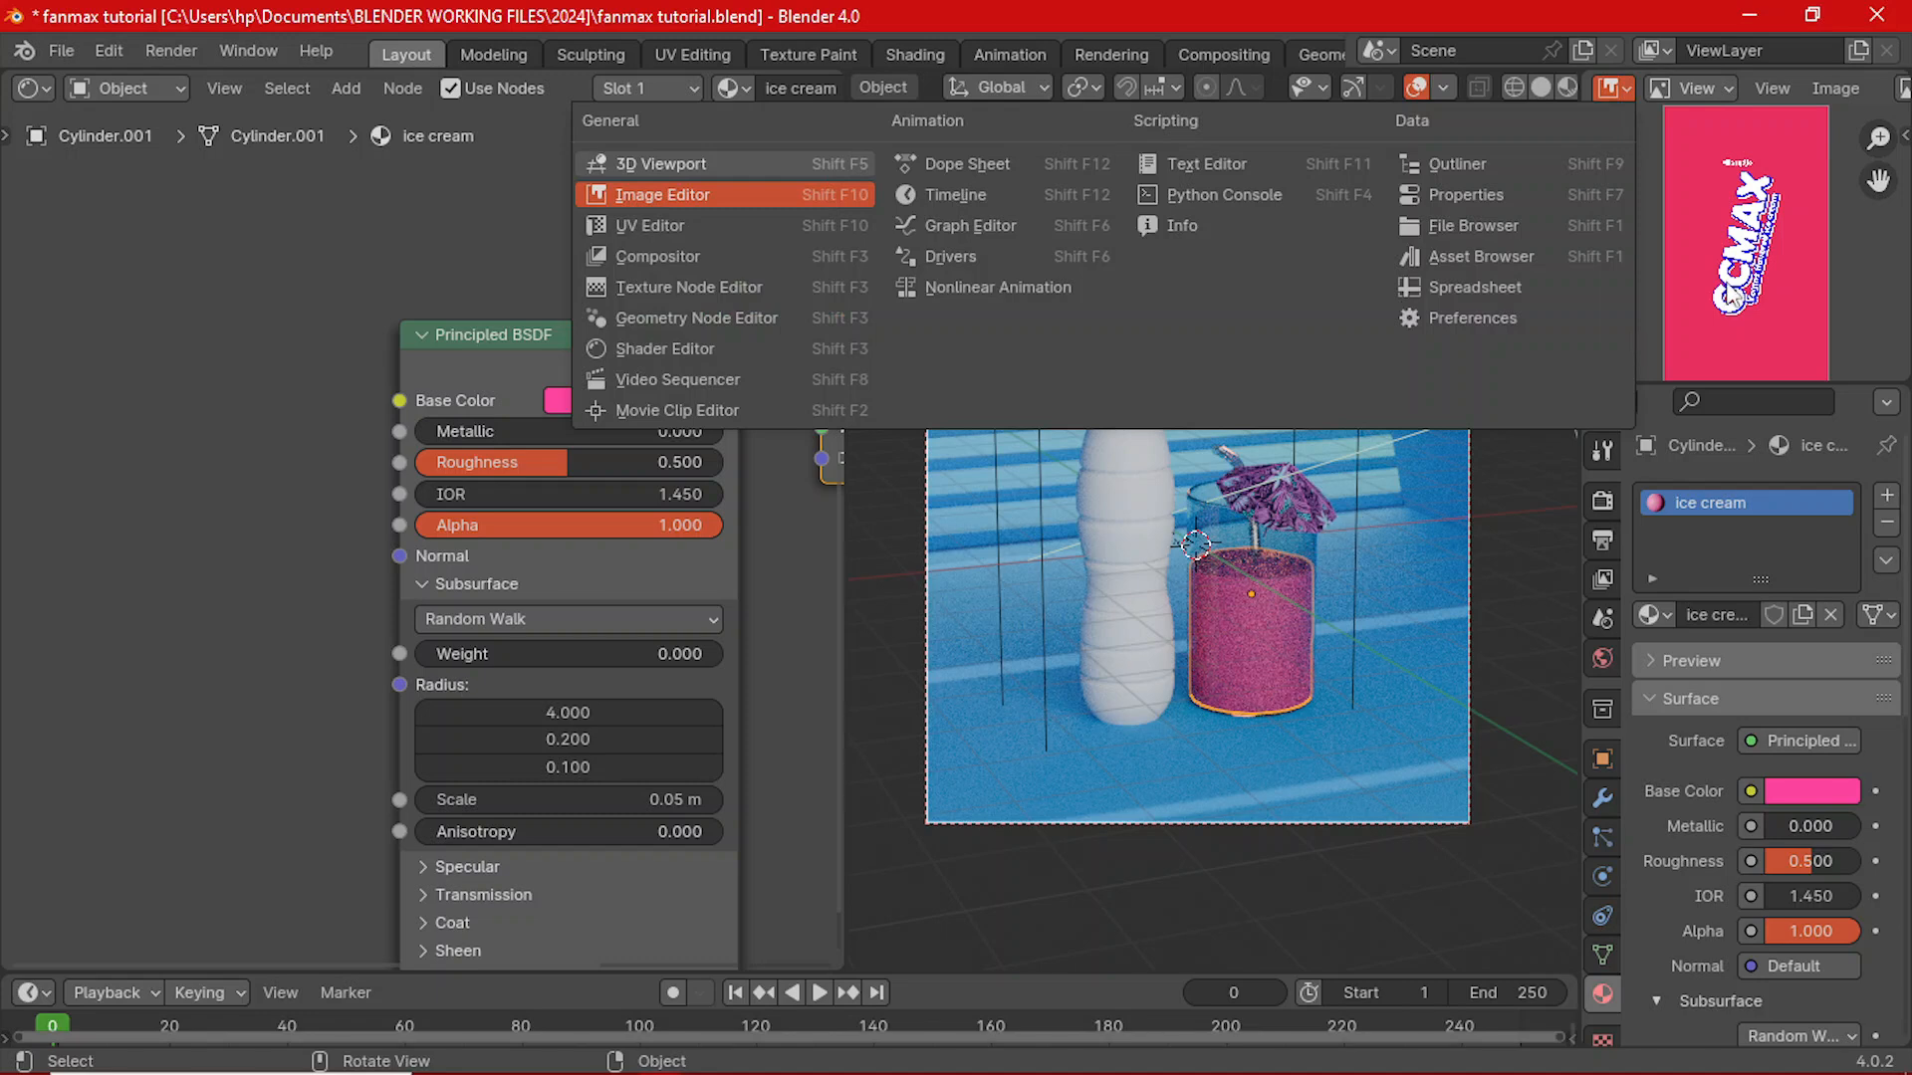
pyautogui.hotkey('shift', 'F5')
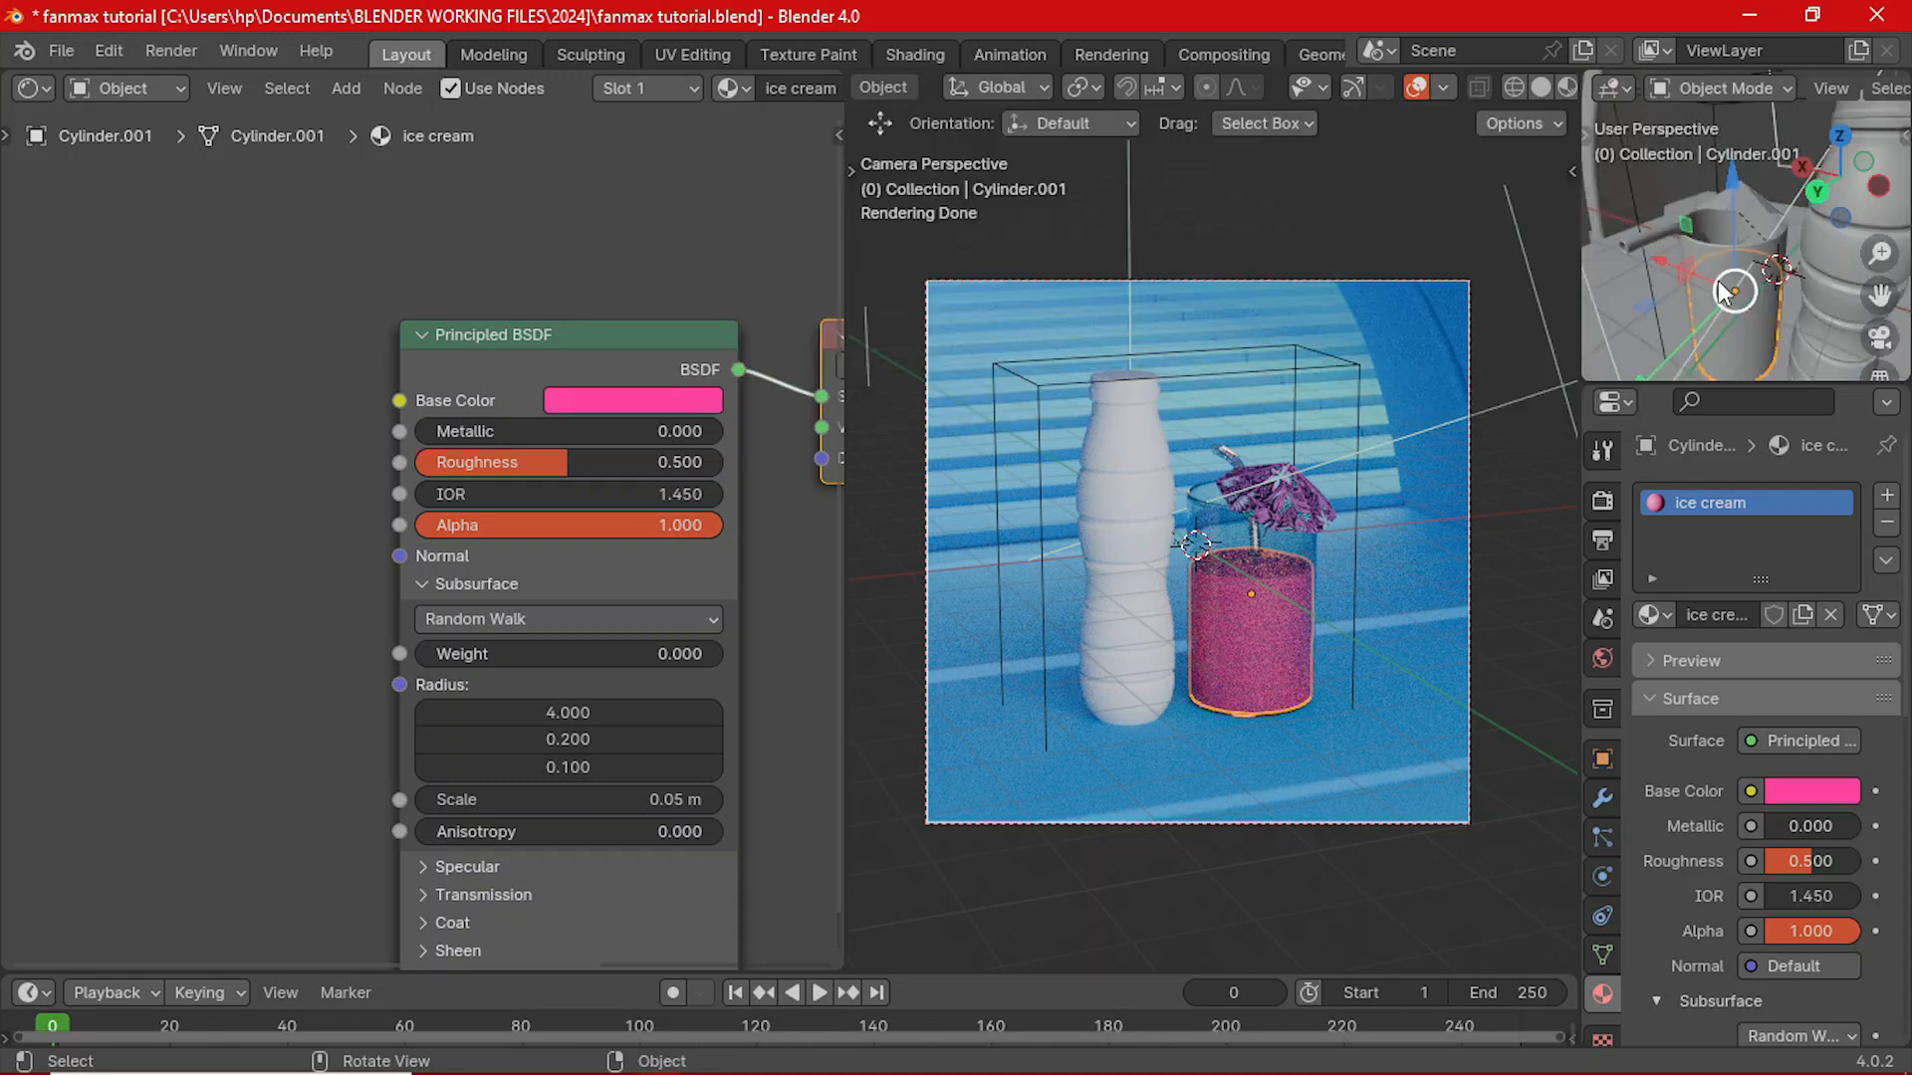
# - Isolate the drink filling in local view in the small 3D Viewport and show it from the front
pyautogui.scroll(-2, 1712, 291)
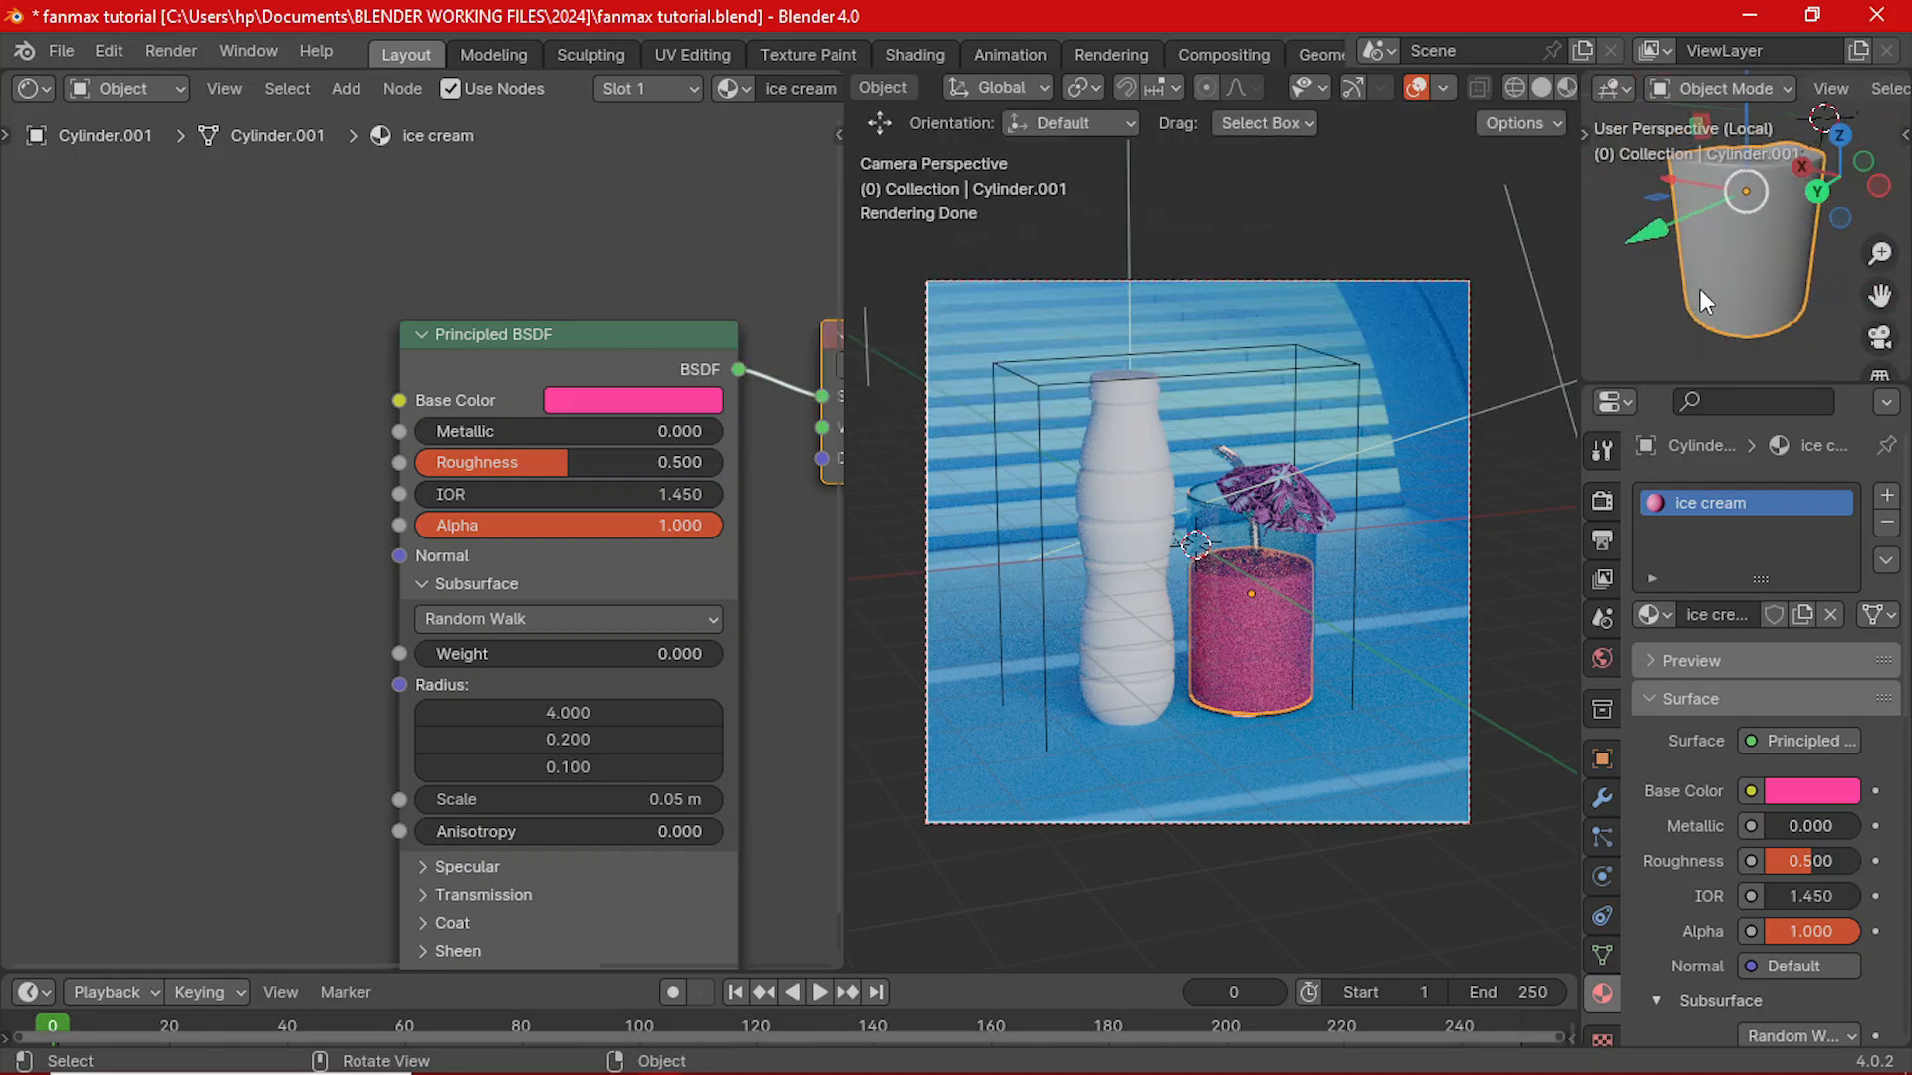
pyautogui.press('`')
pyautogui.click(1512, 207)
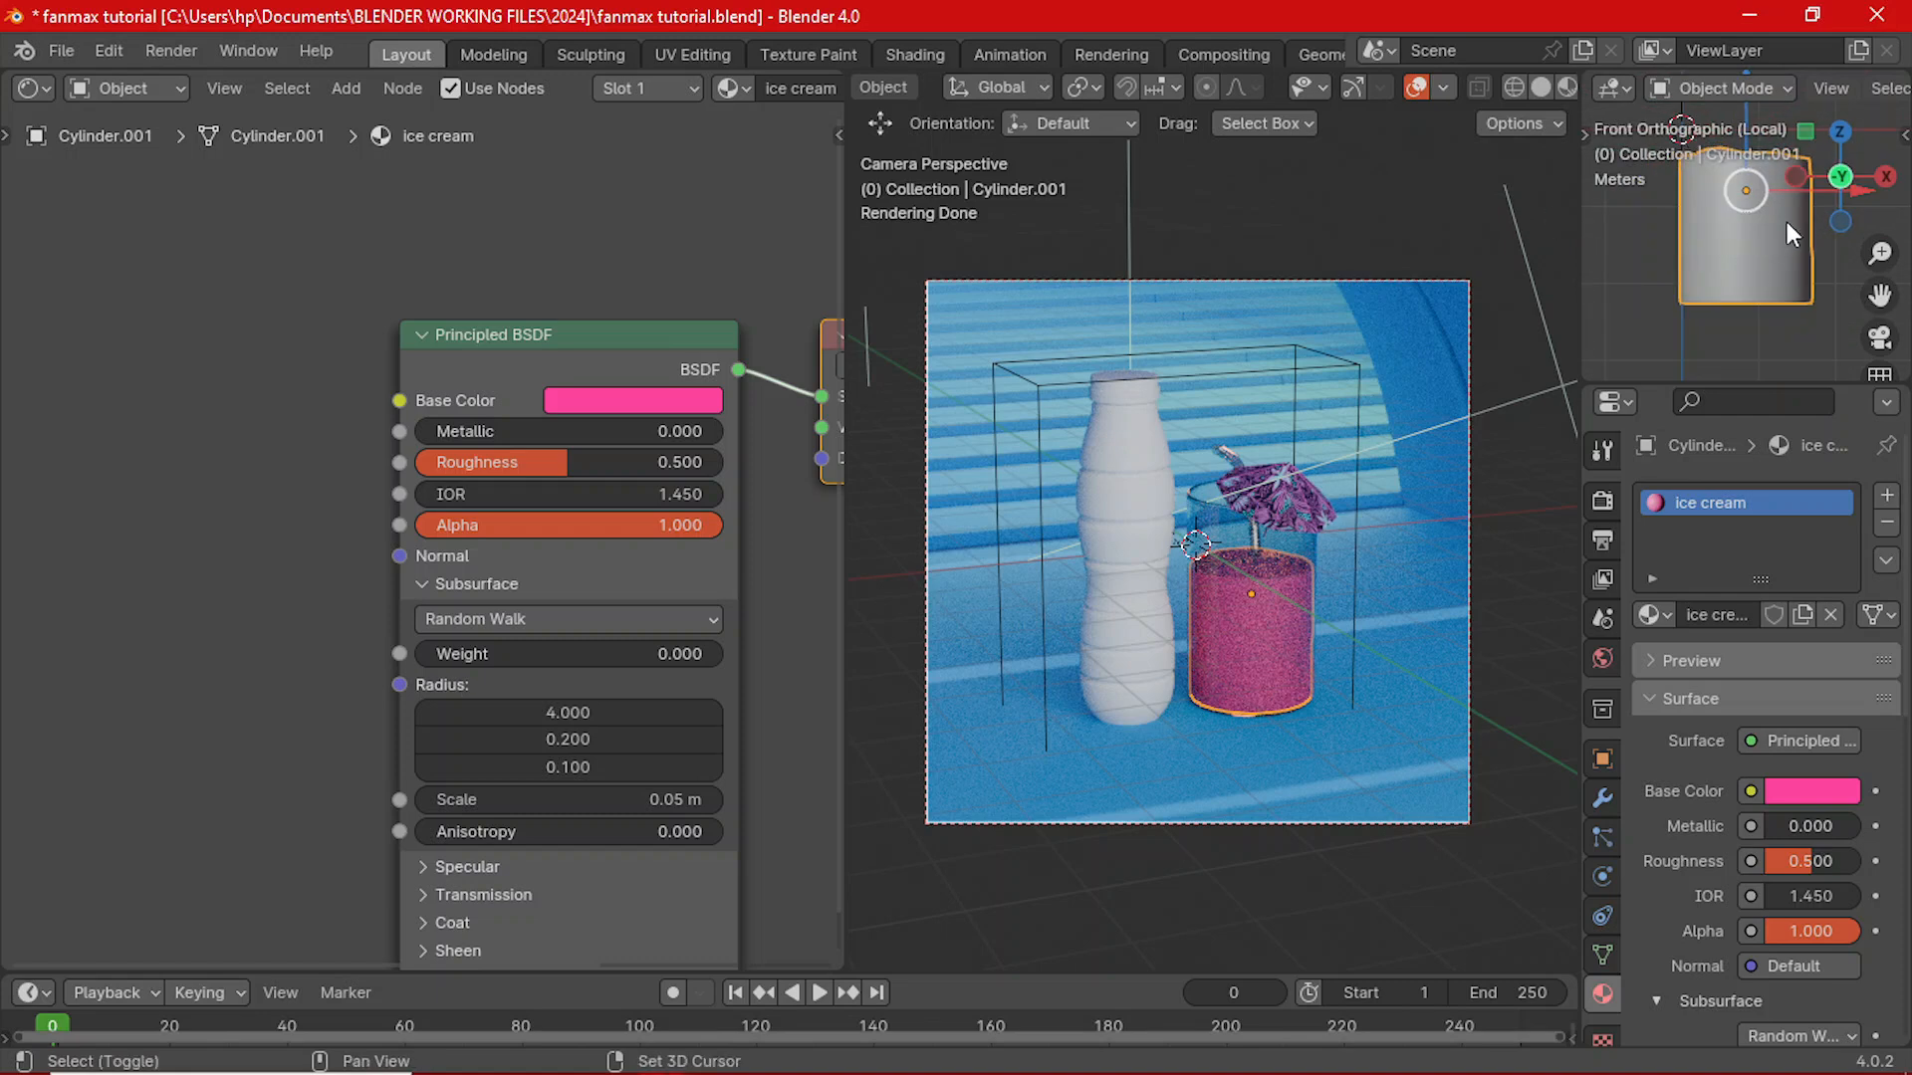
pyautogui.keyDown('shift'); pyautogui.moveTo(1786, 221); pyautogui.dragTo(1742, 301, button='middle'); pyautogui.keyUp('shift')
# - Deselect the drink filling in the isolated front view and frame it
pyautogui.moveTo(1611, 219); pyautogui.dragTo(1785, 247)
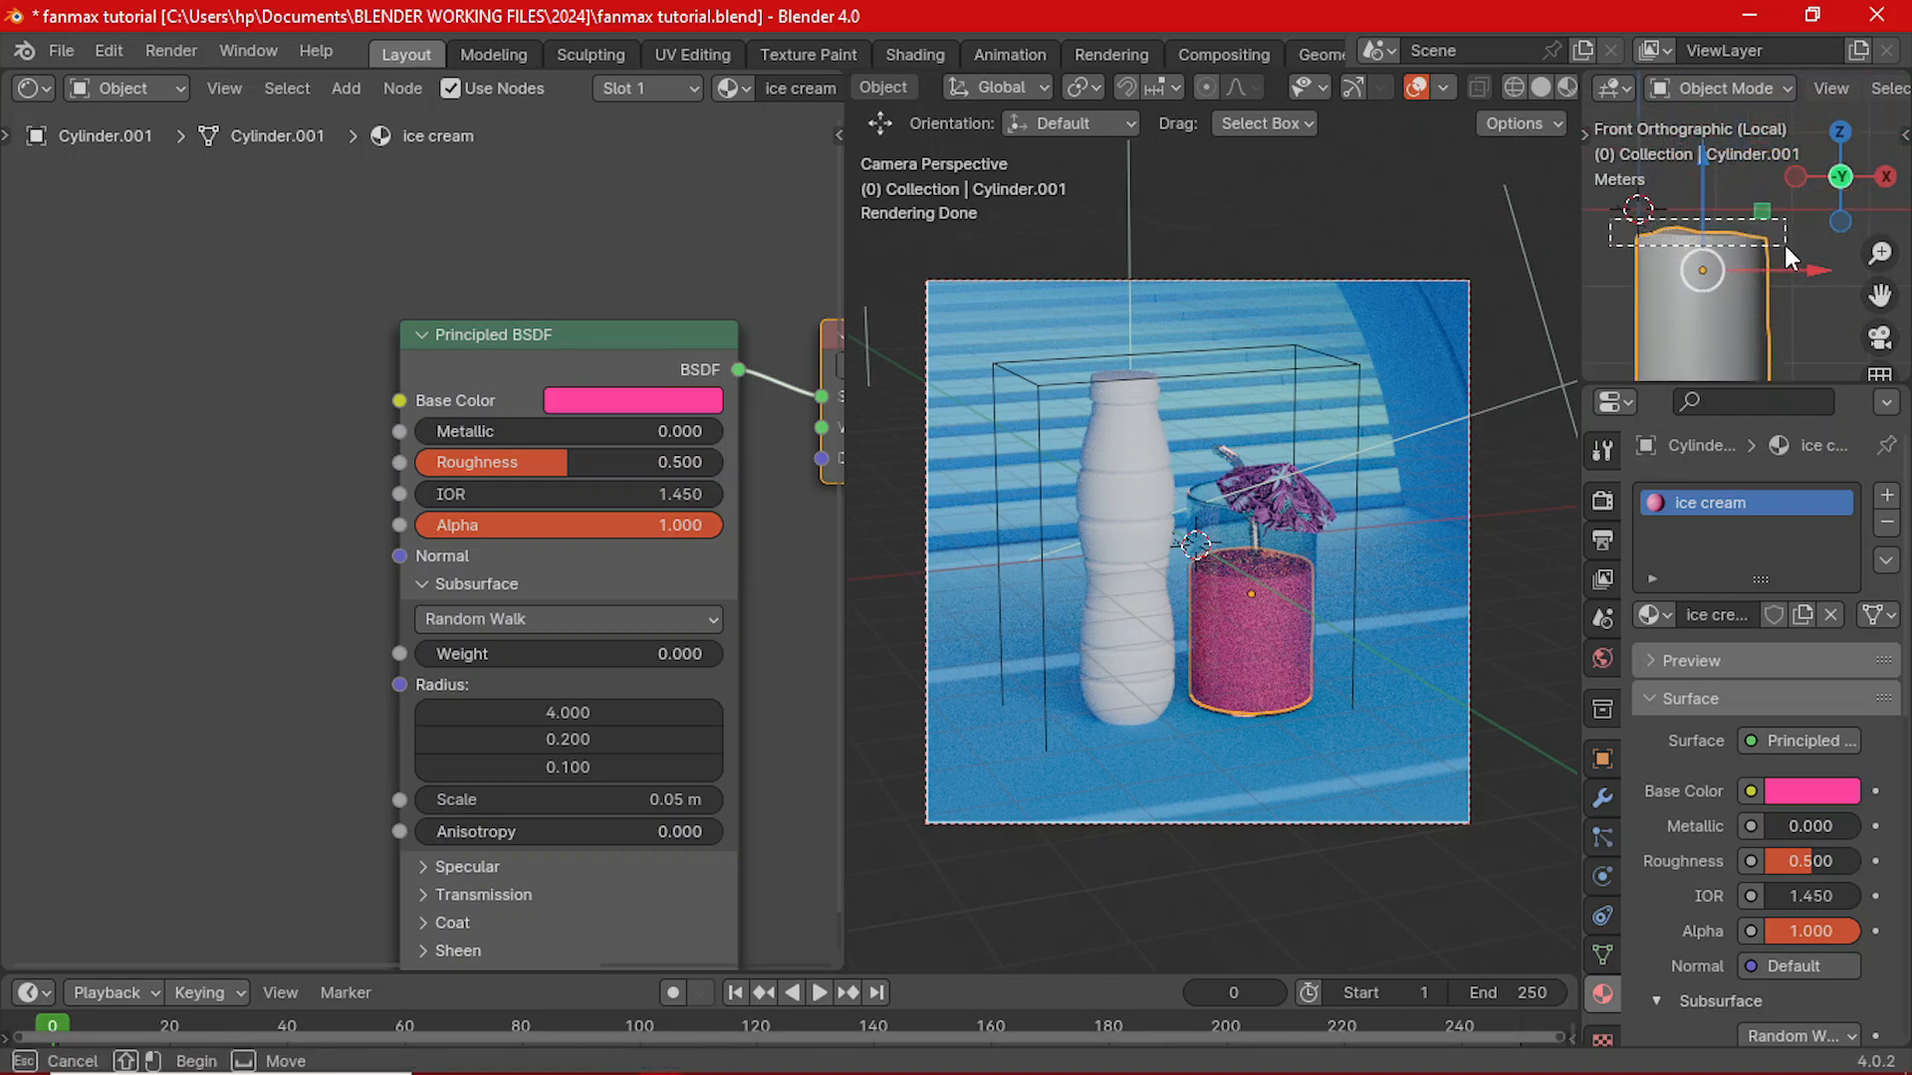
pyautogui.click(1615, 270)
pyautogui.scroll(-2, 1636, 243)
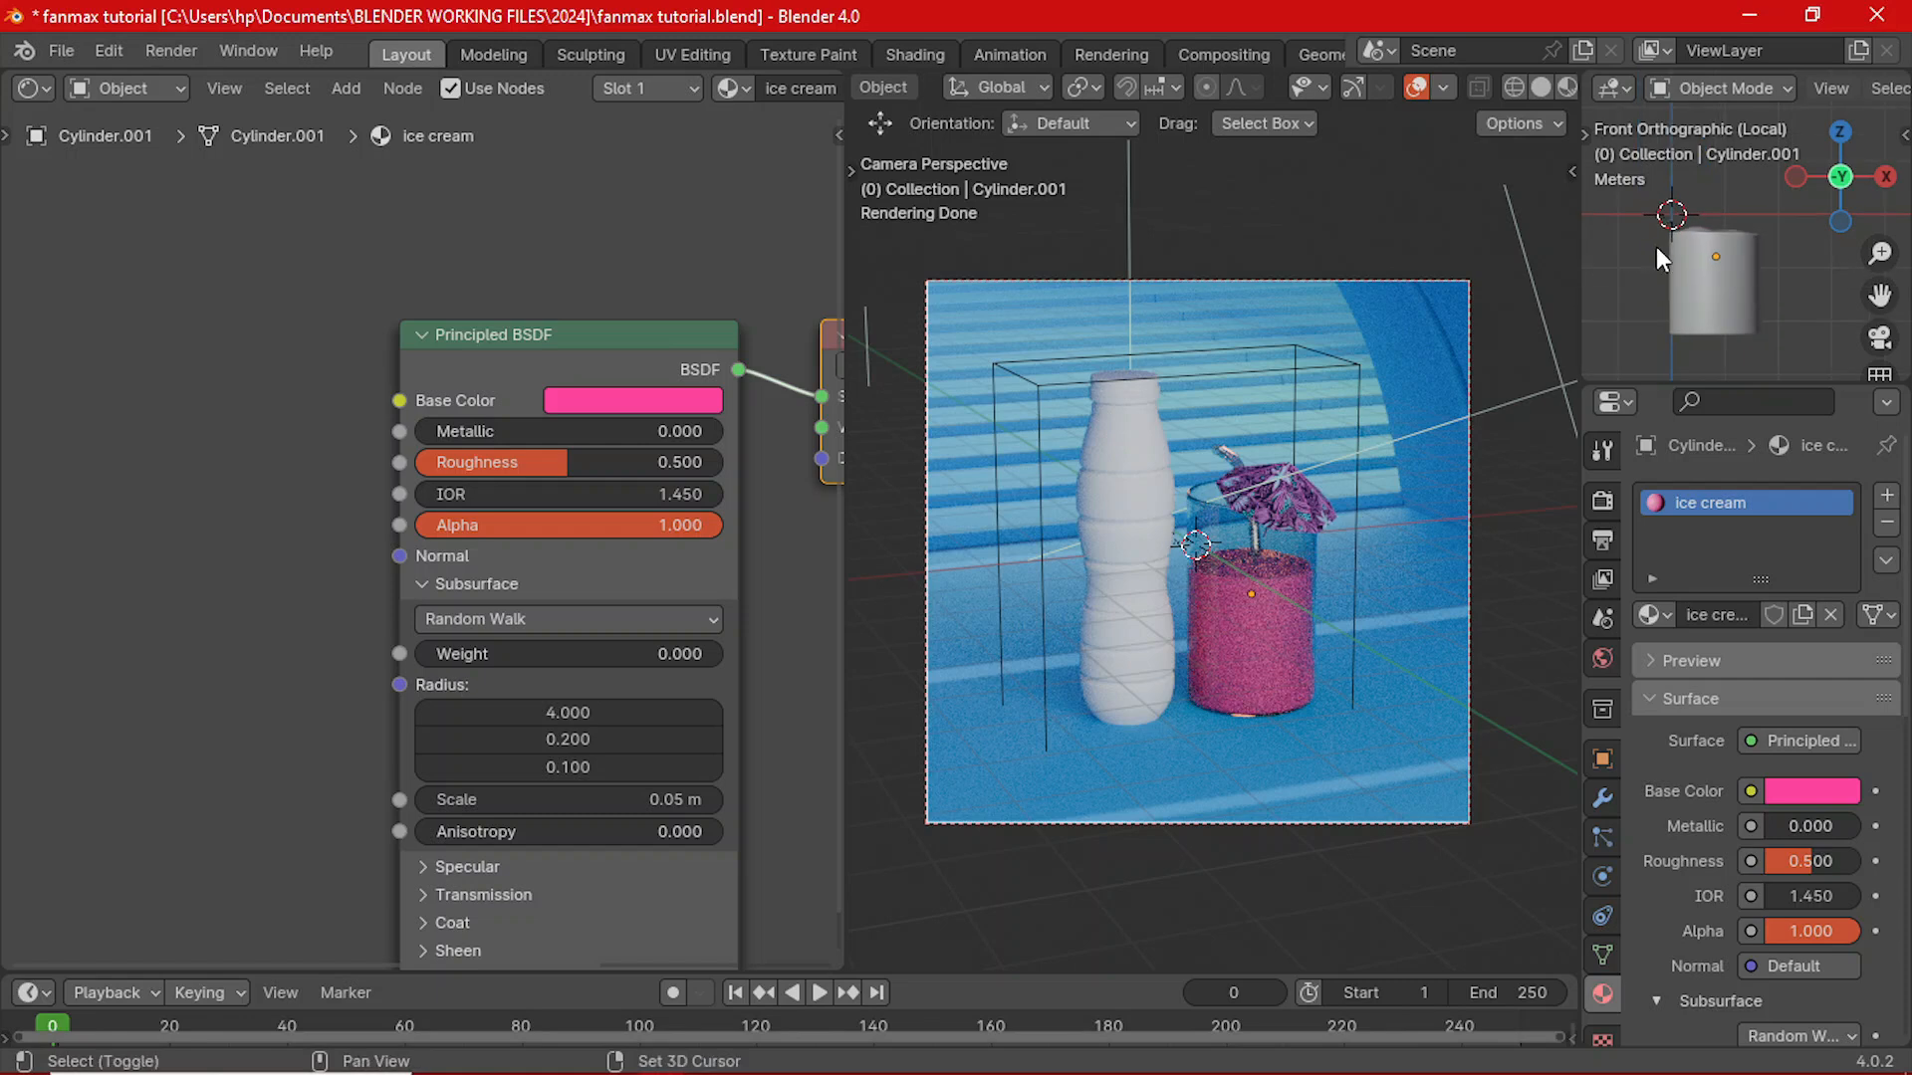
pyautogui.keyDown('shift'); pyautogui.moveTo(1657, 247); pyautogui.dragTo(1651, 231, button='middle'); pyautogui.keyUp('shift')
pyautogui.scroll(2, 1695, 336)
pyautogui.scroll(1, 1695, 335)
pyautogui.keyDown('shift'); pyautogui.moveTo(1694, 327); pyautogui.dragTo(1726, 283, button='middle'); pyautogui.keyUp('shift')
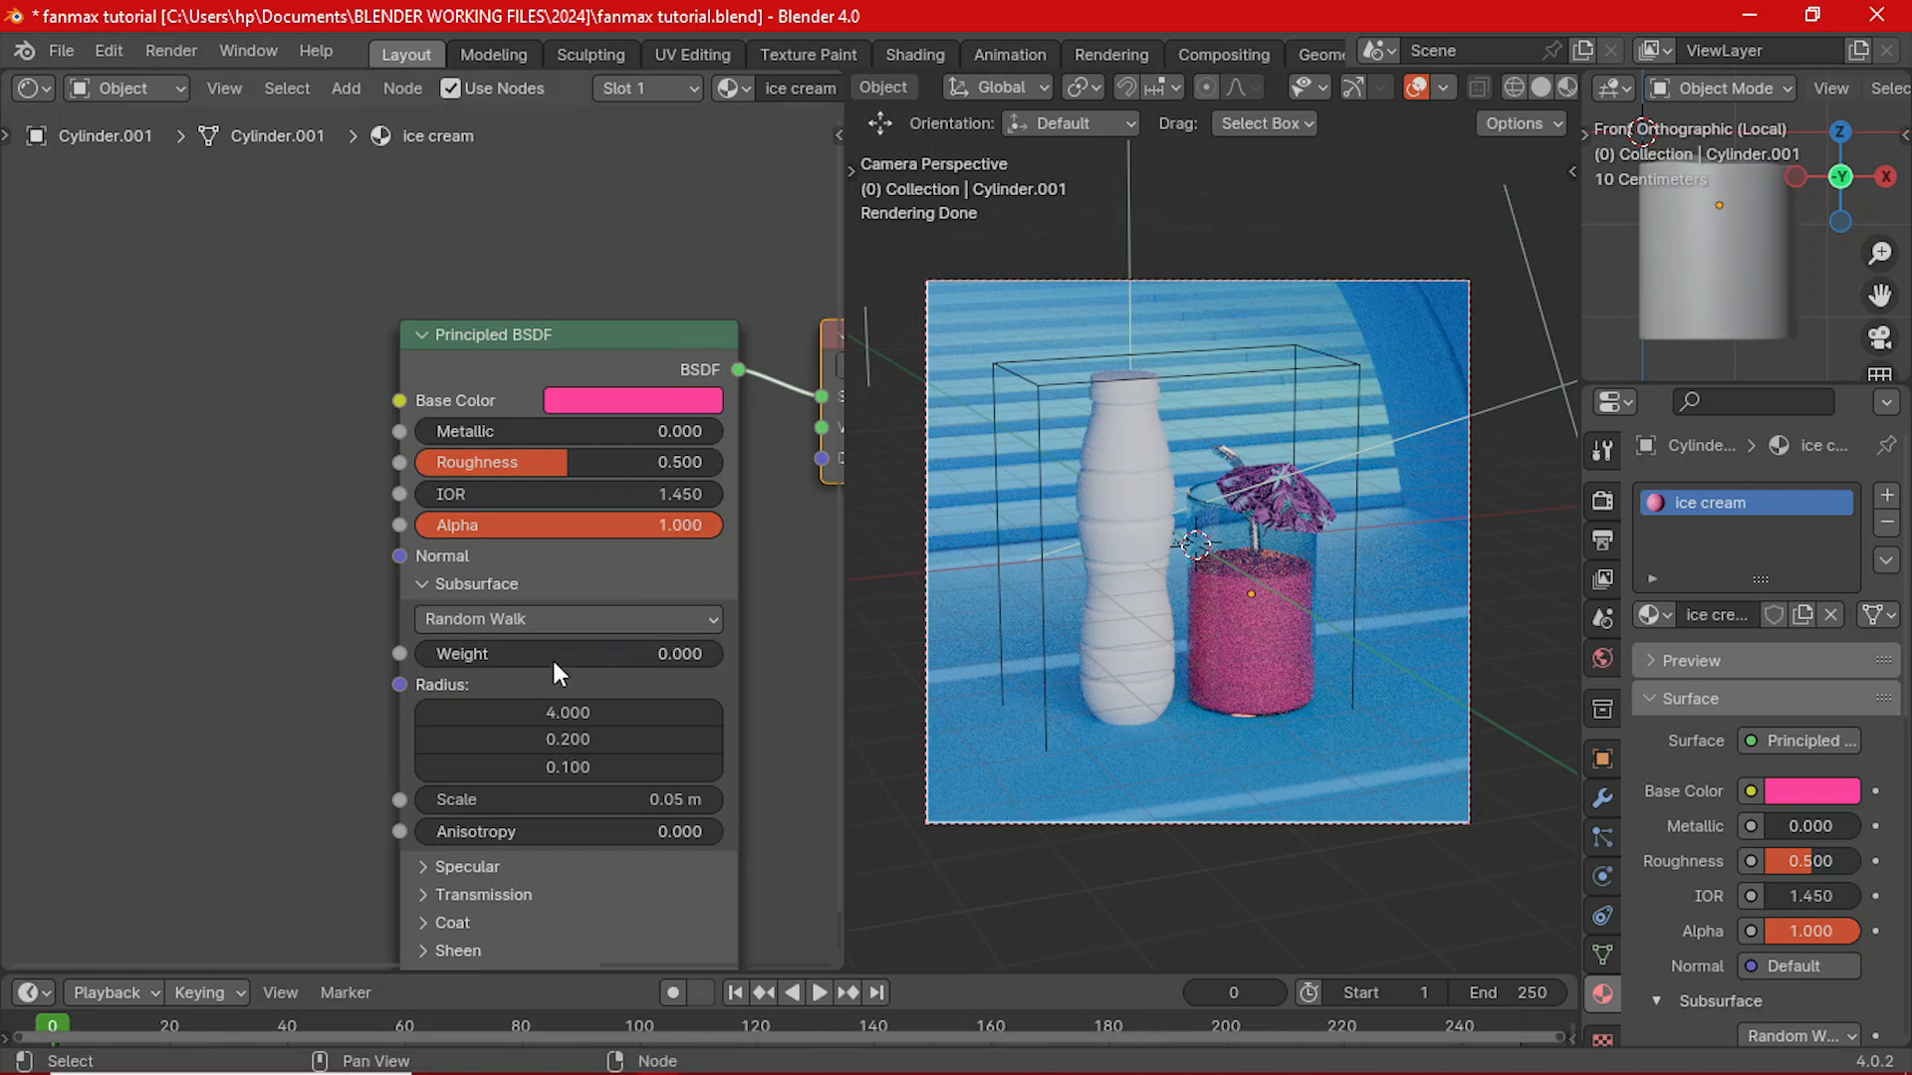
# - Add a Gradient Texture node to the ice cream material, placed well ahead of the Principled BSDF
pyautogui.keyDown('shift'); pyautogui.moveTo(237, 567); pyautogui.dragTo(420, 537, button='middle'); pyautogui.keyUp('shift')
pyautogui.hotkey('shift', 'a')
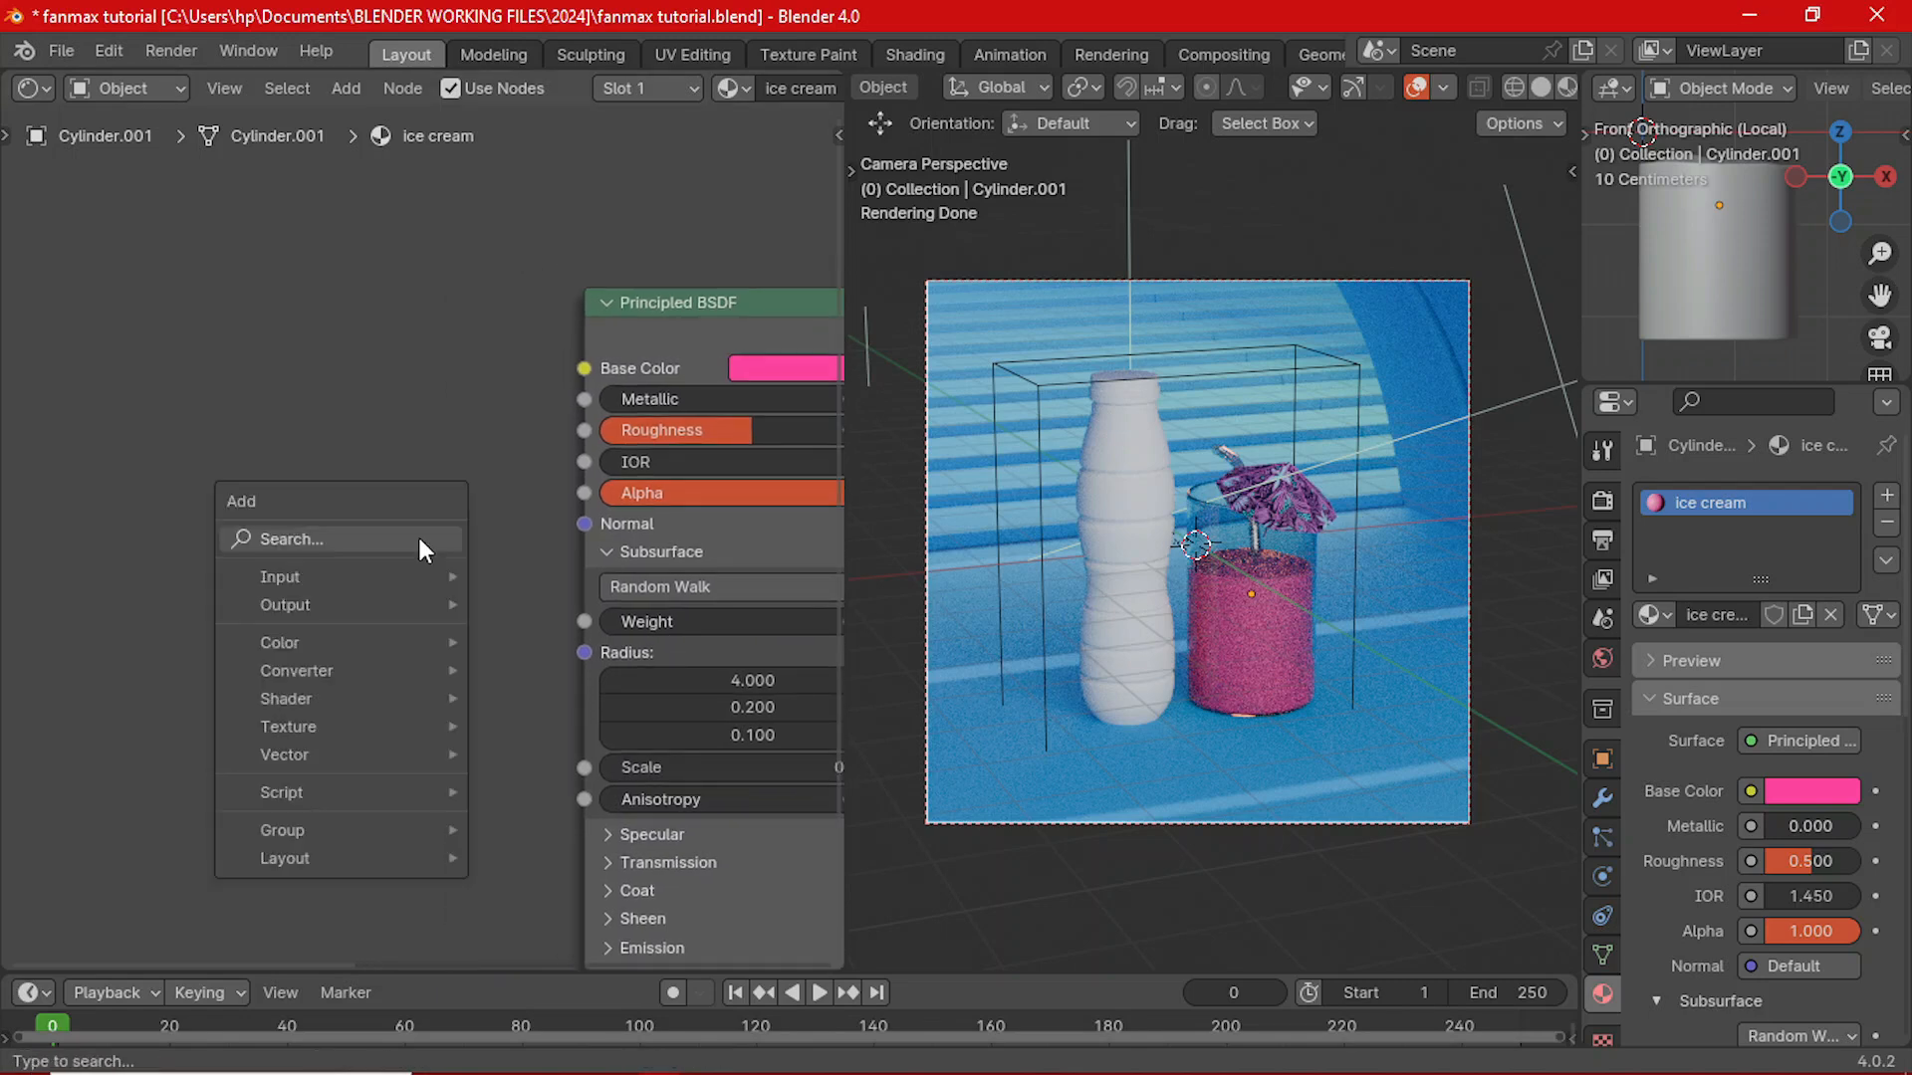
pyautogui.click(418, 538)
pyautogui.write('gra')
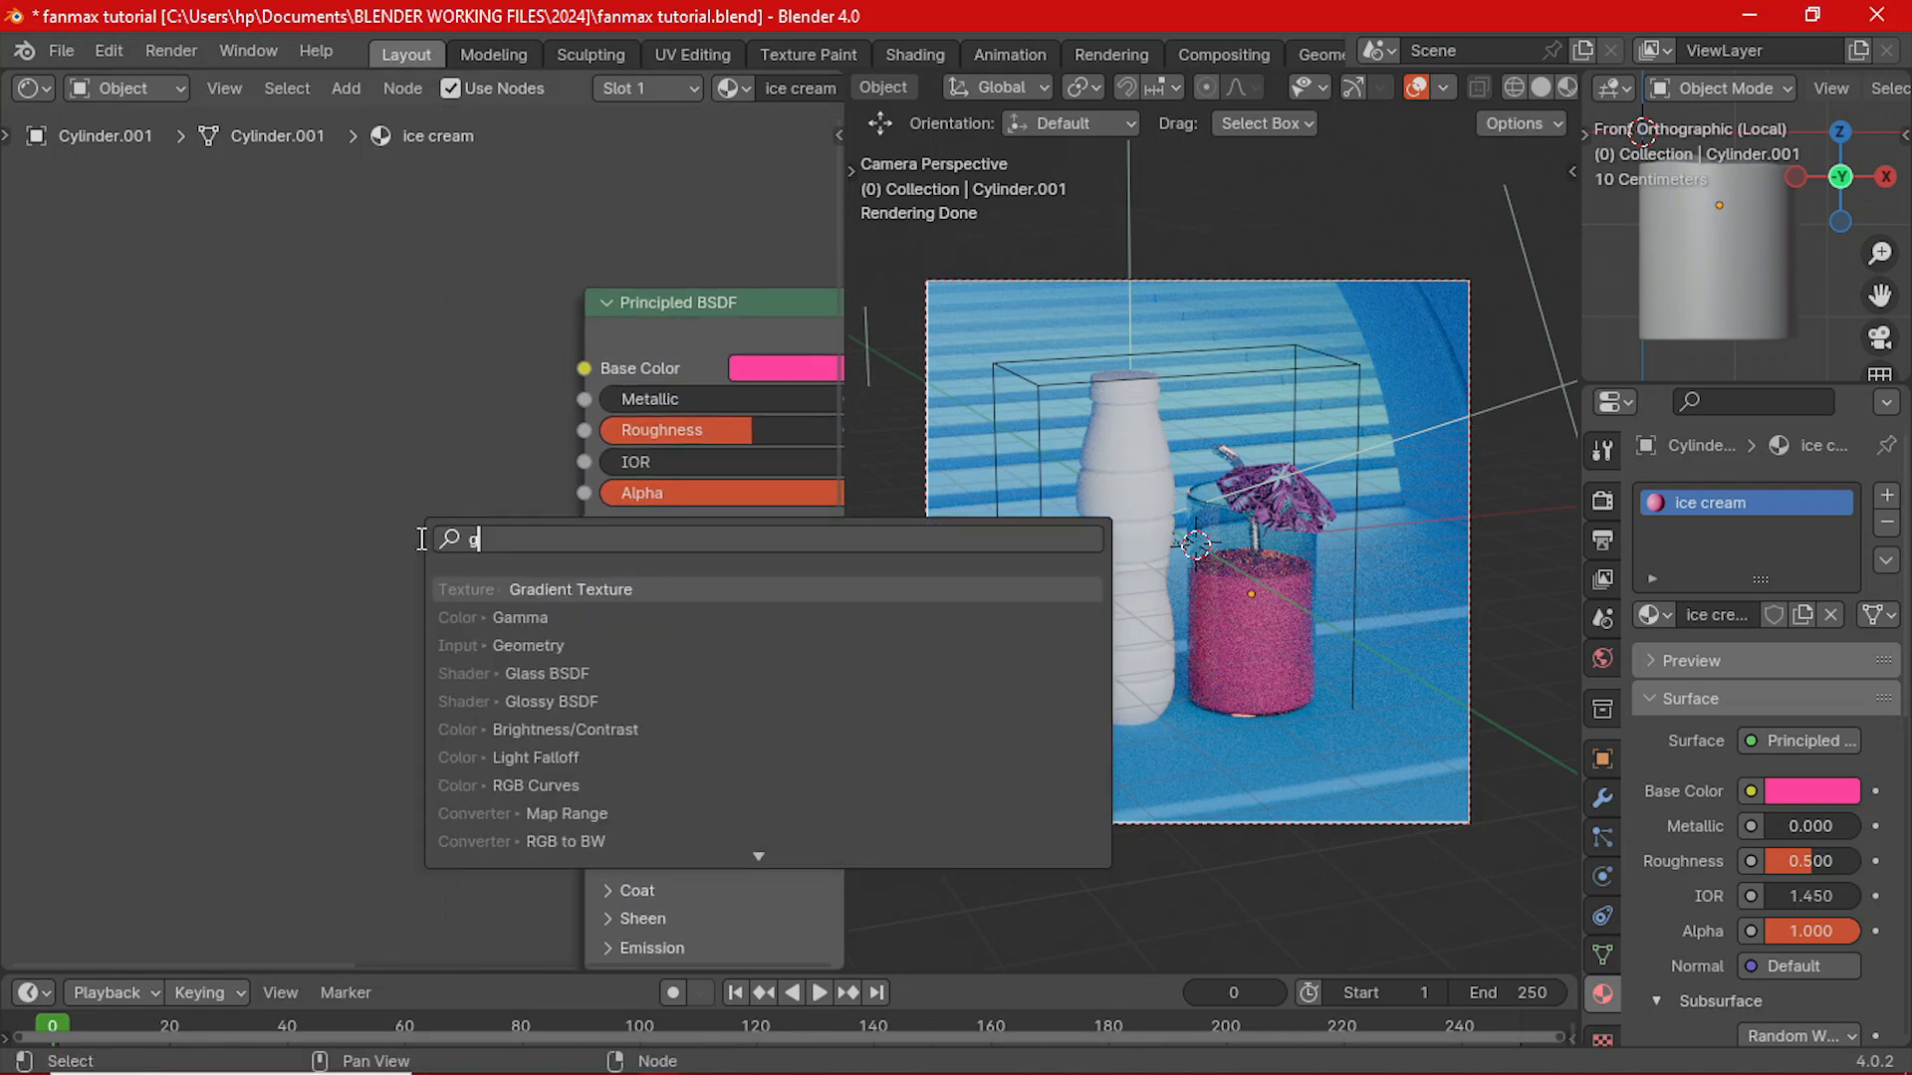
pyautogui.click(568, 585)
pyautogui.click(62, 335)
pyautogui.scroll(-3, 441, 442)
pyautogui.moveTo(441, 442); pyautogui.dragTo(613, 449, button='middle')
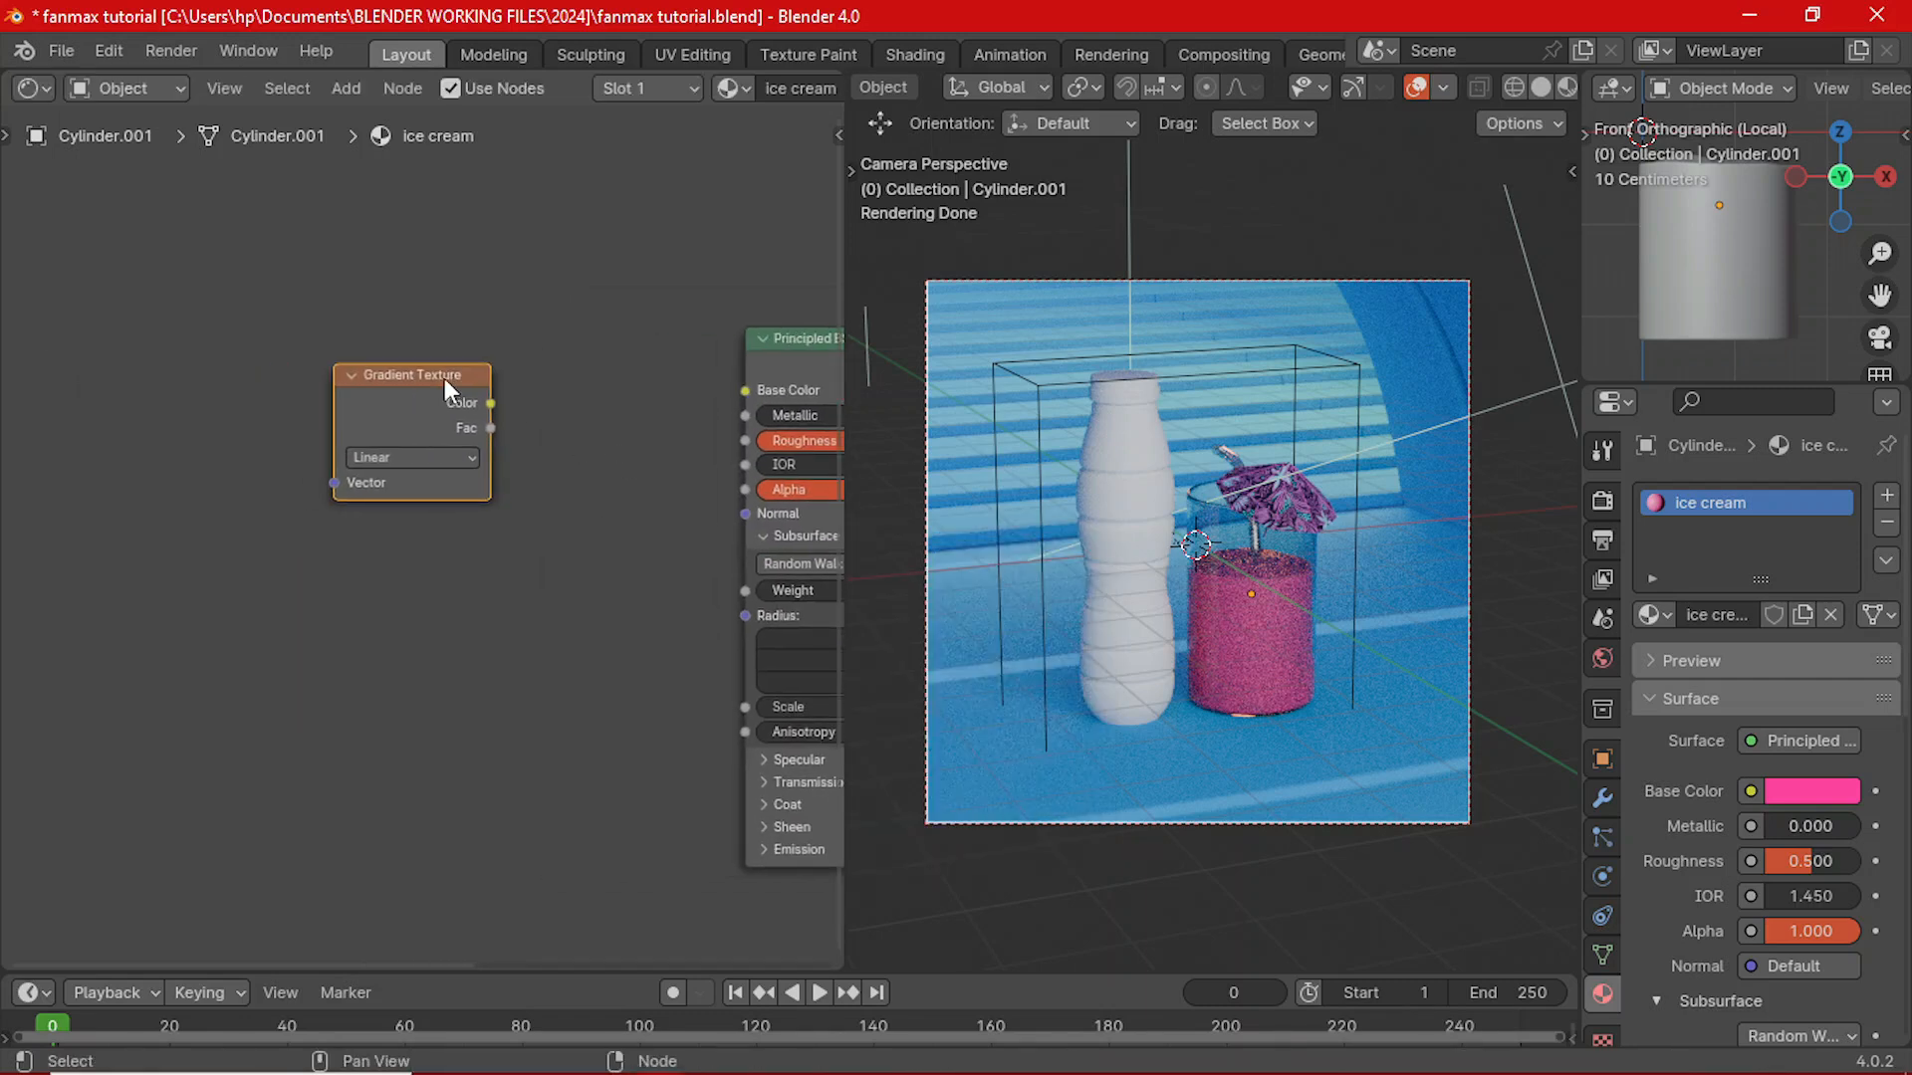
pyautogui.moveTo(444, 378); pyautogui.dragTo(279, 351)
# - Add a Color Ramp node between the Gradient Texture and the Principled BSDF
pyautogui.hotkey('shift', 'a')
pyautogui.click(464, 324)
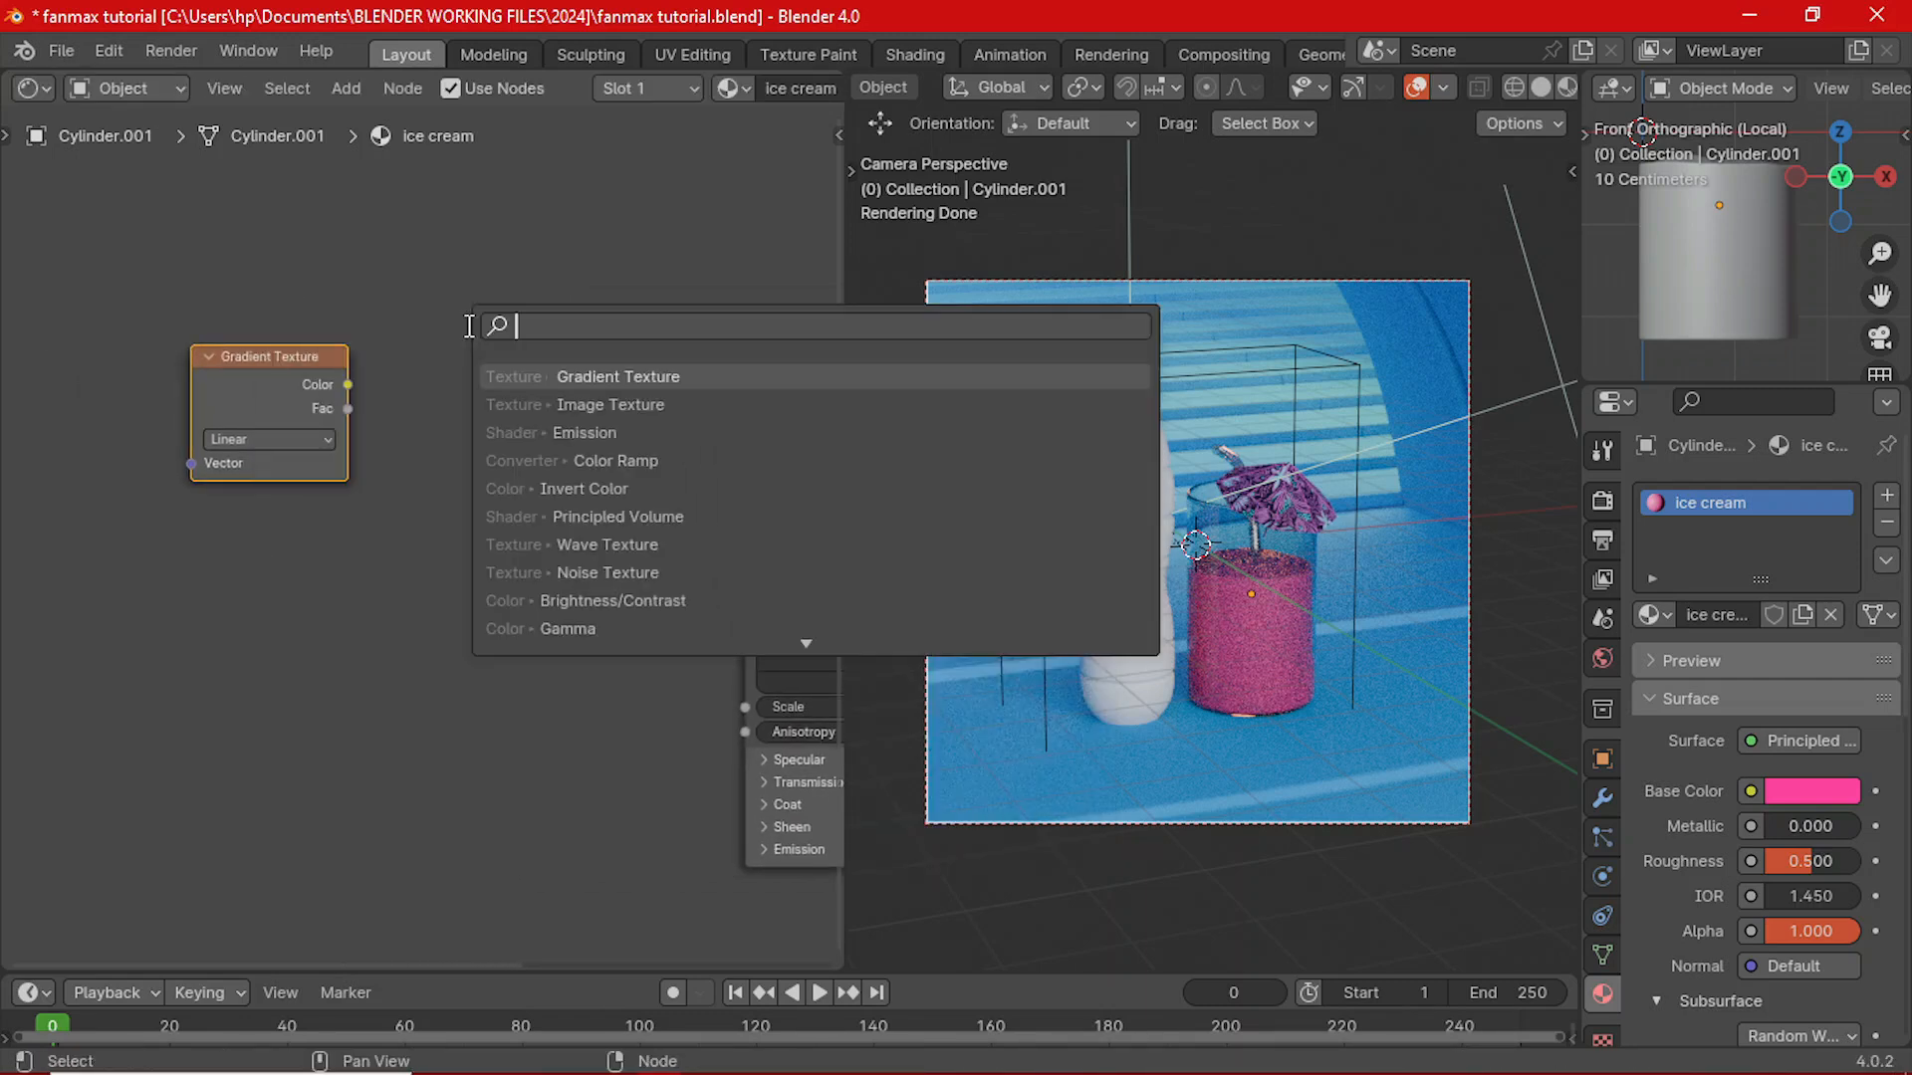
pyautogui.write('col')
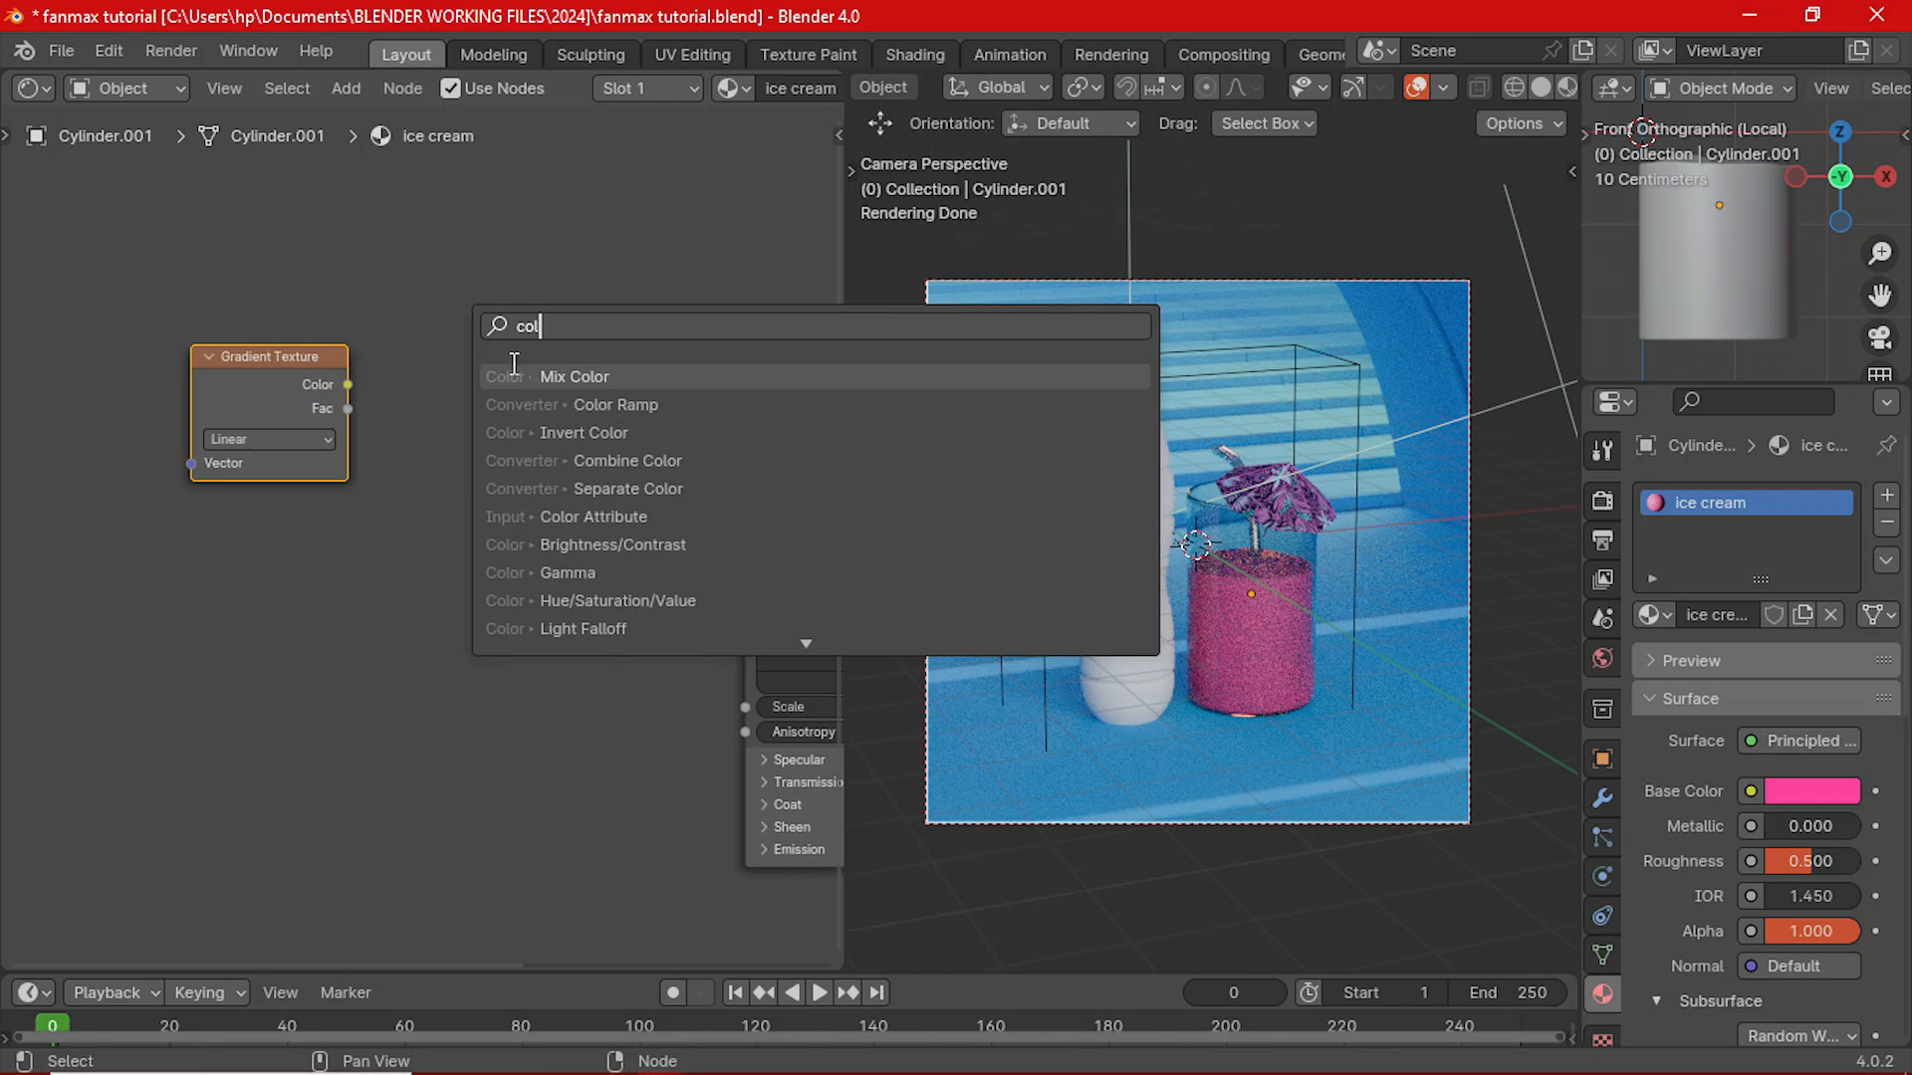
pyautogui.click(548, 403)
pyautogui.click(404, 339)
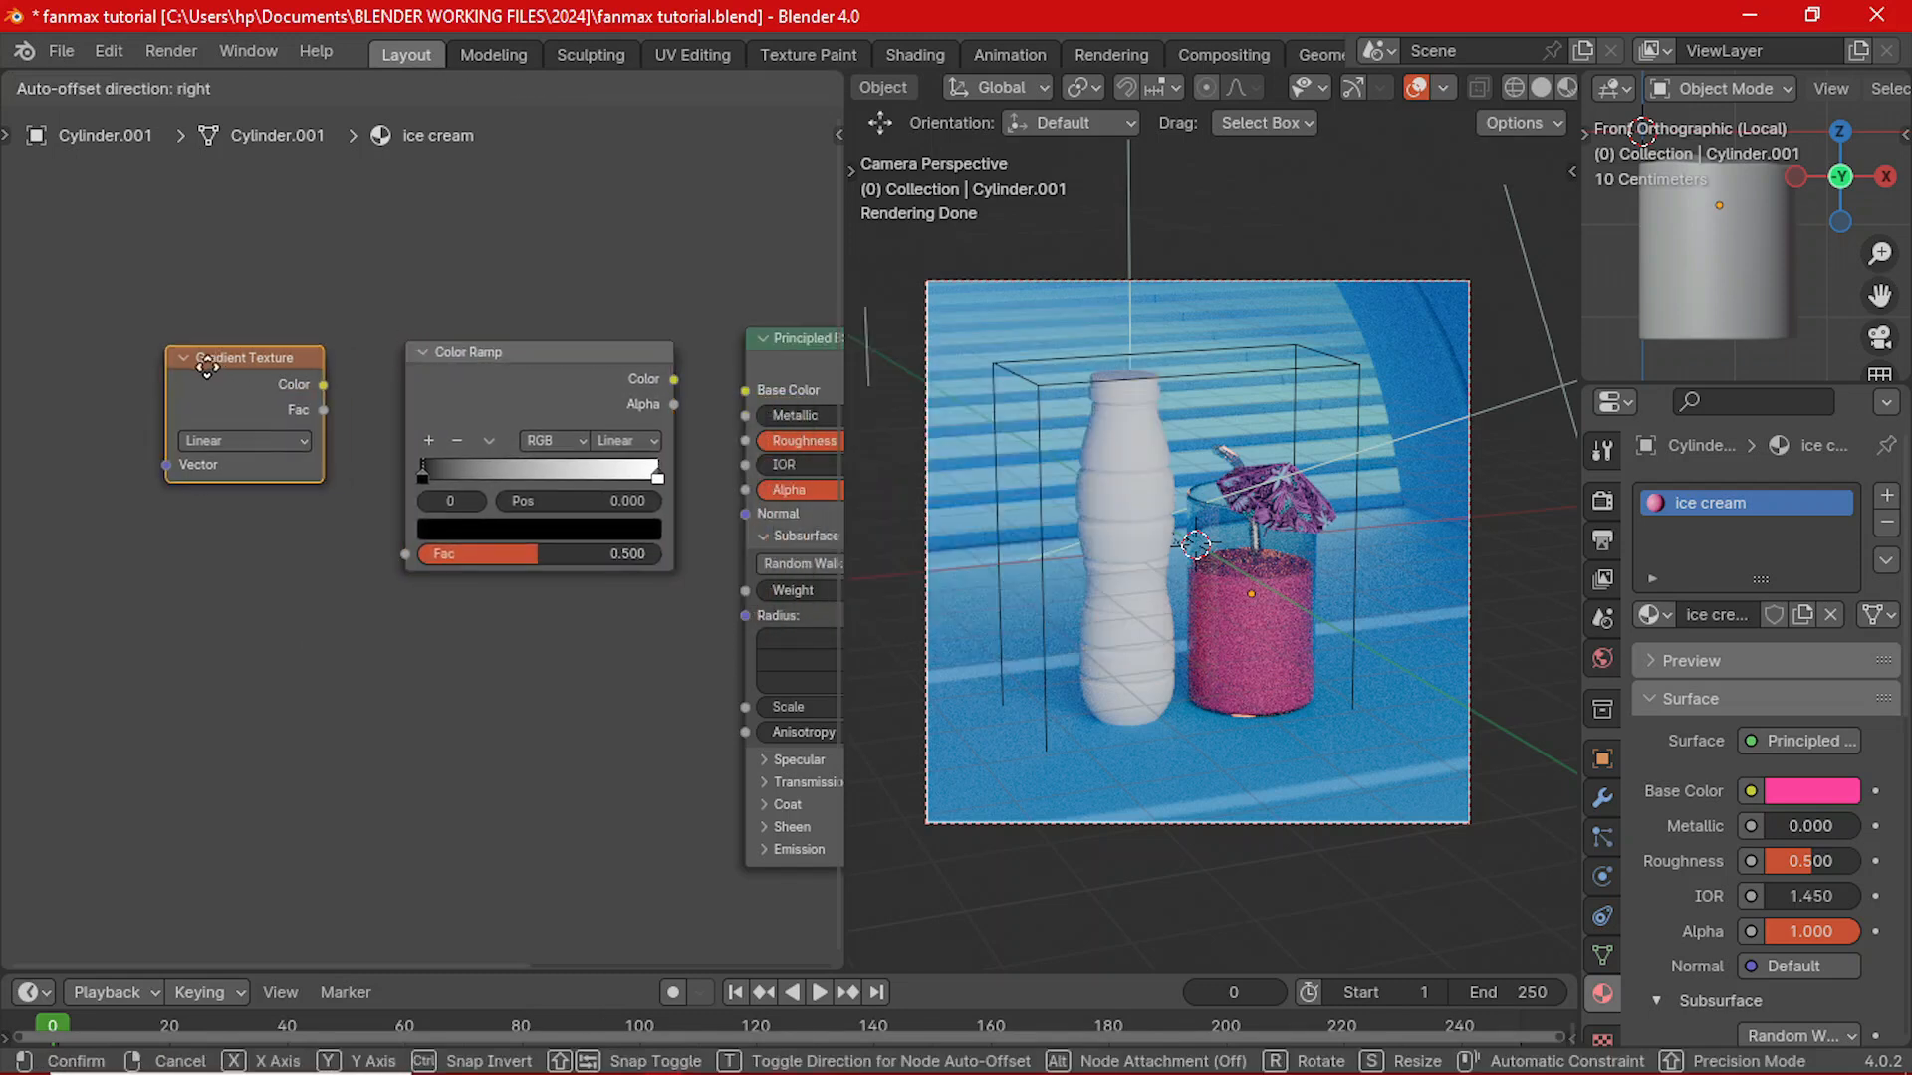
pyautogui.moveTo(571, 357); pyautogui.dragTo(486, 359)
# - Add Mapping and Texture Coordinate nodes to the Gradient Texture and link its Color output to the Color Ramp's Fac input
pyautogui.moveTo(226, 380); pyautogui.dragTo(189, 386)
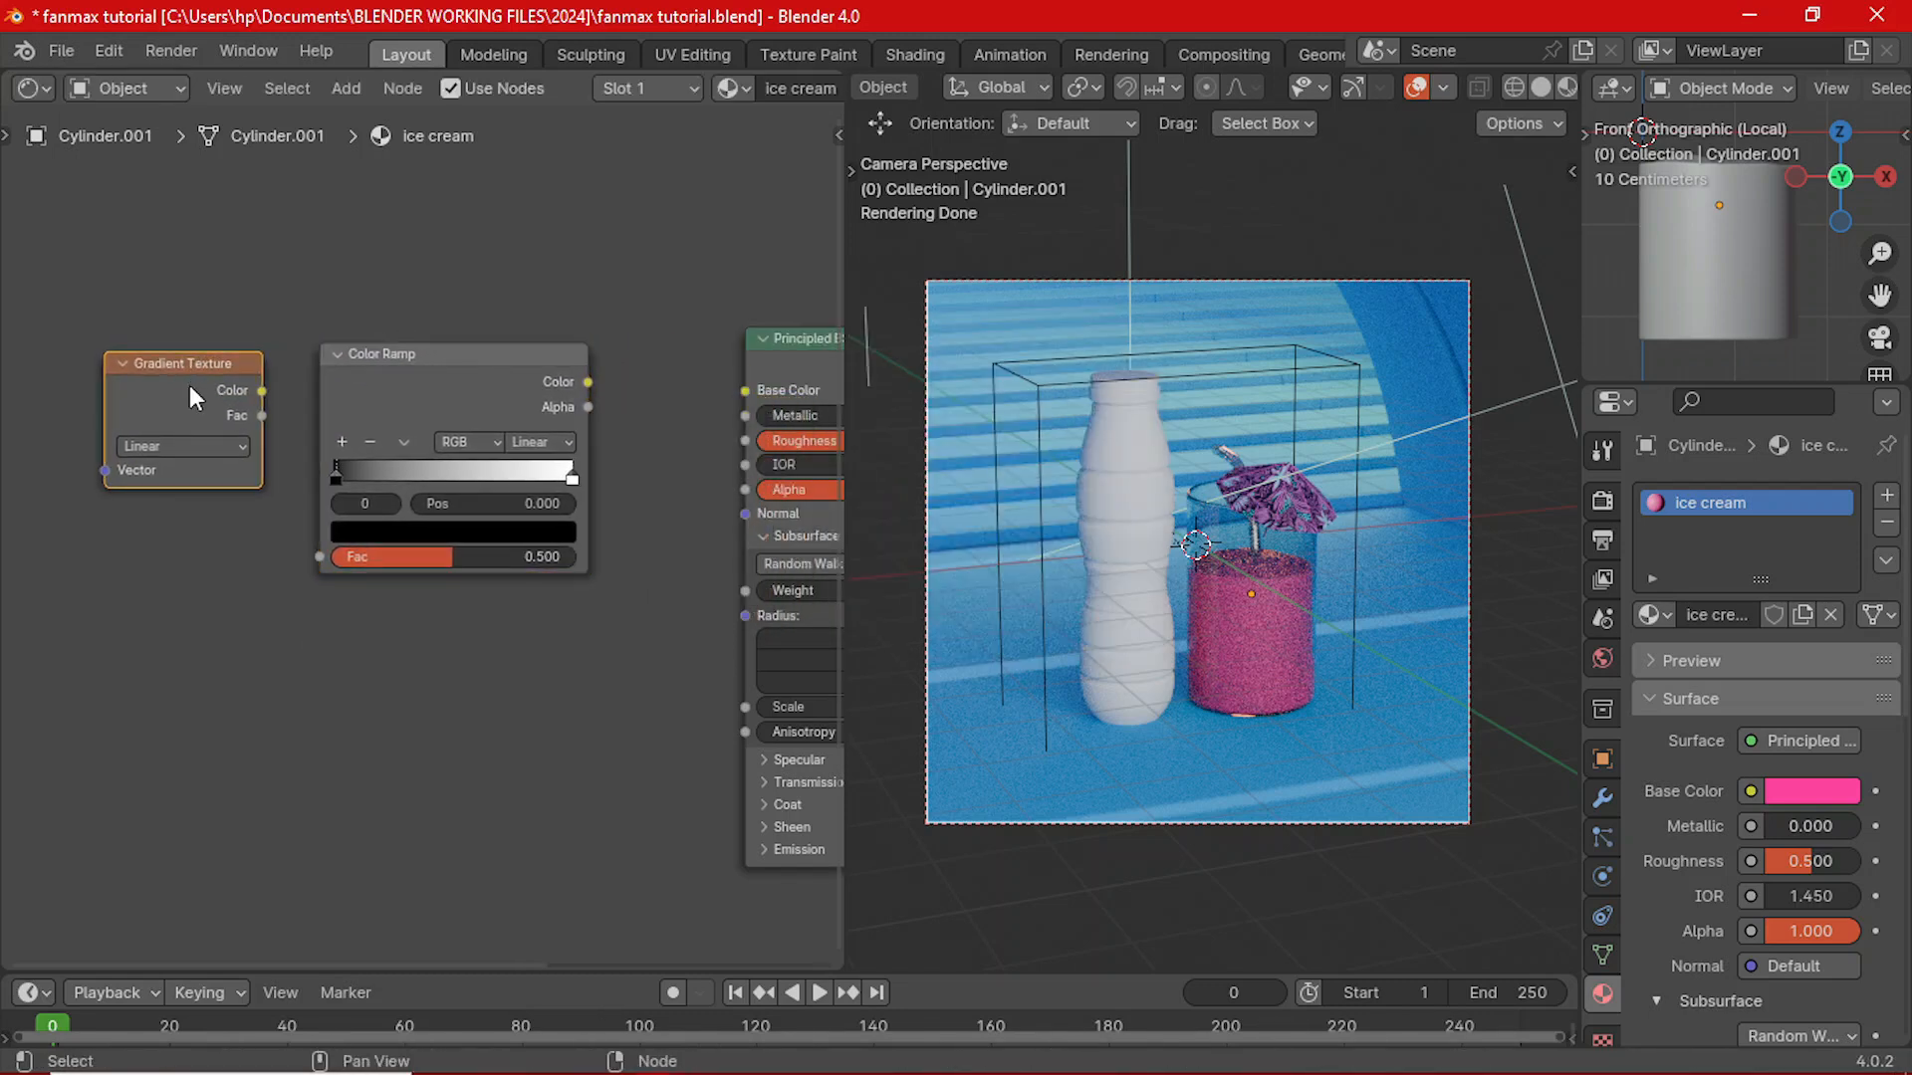
pyautogui.hotkey('ctrl', 't')
pyautogui.scroll(-1, 189, 385)
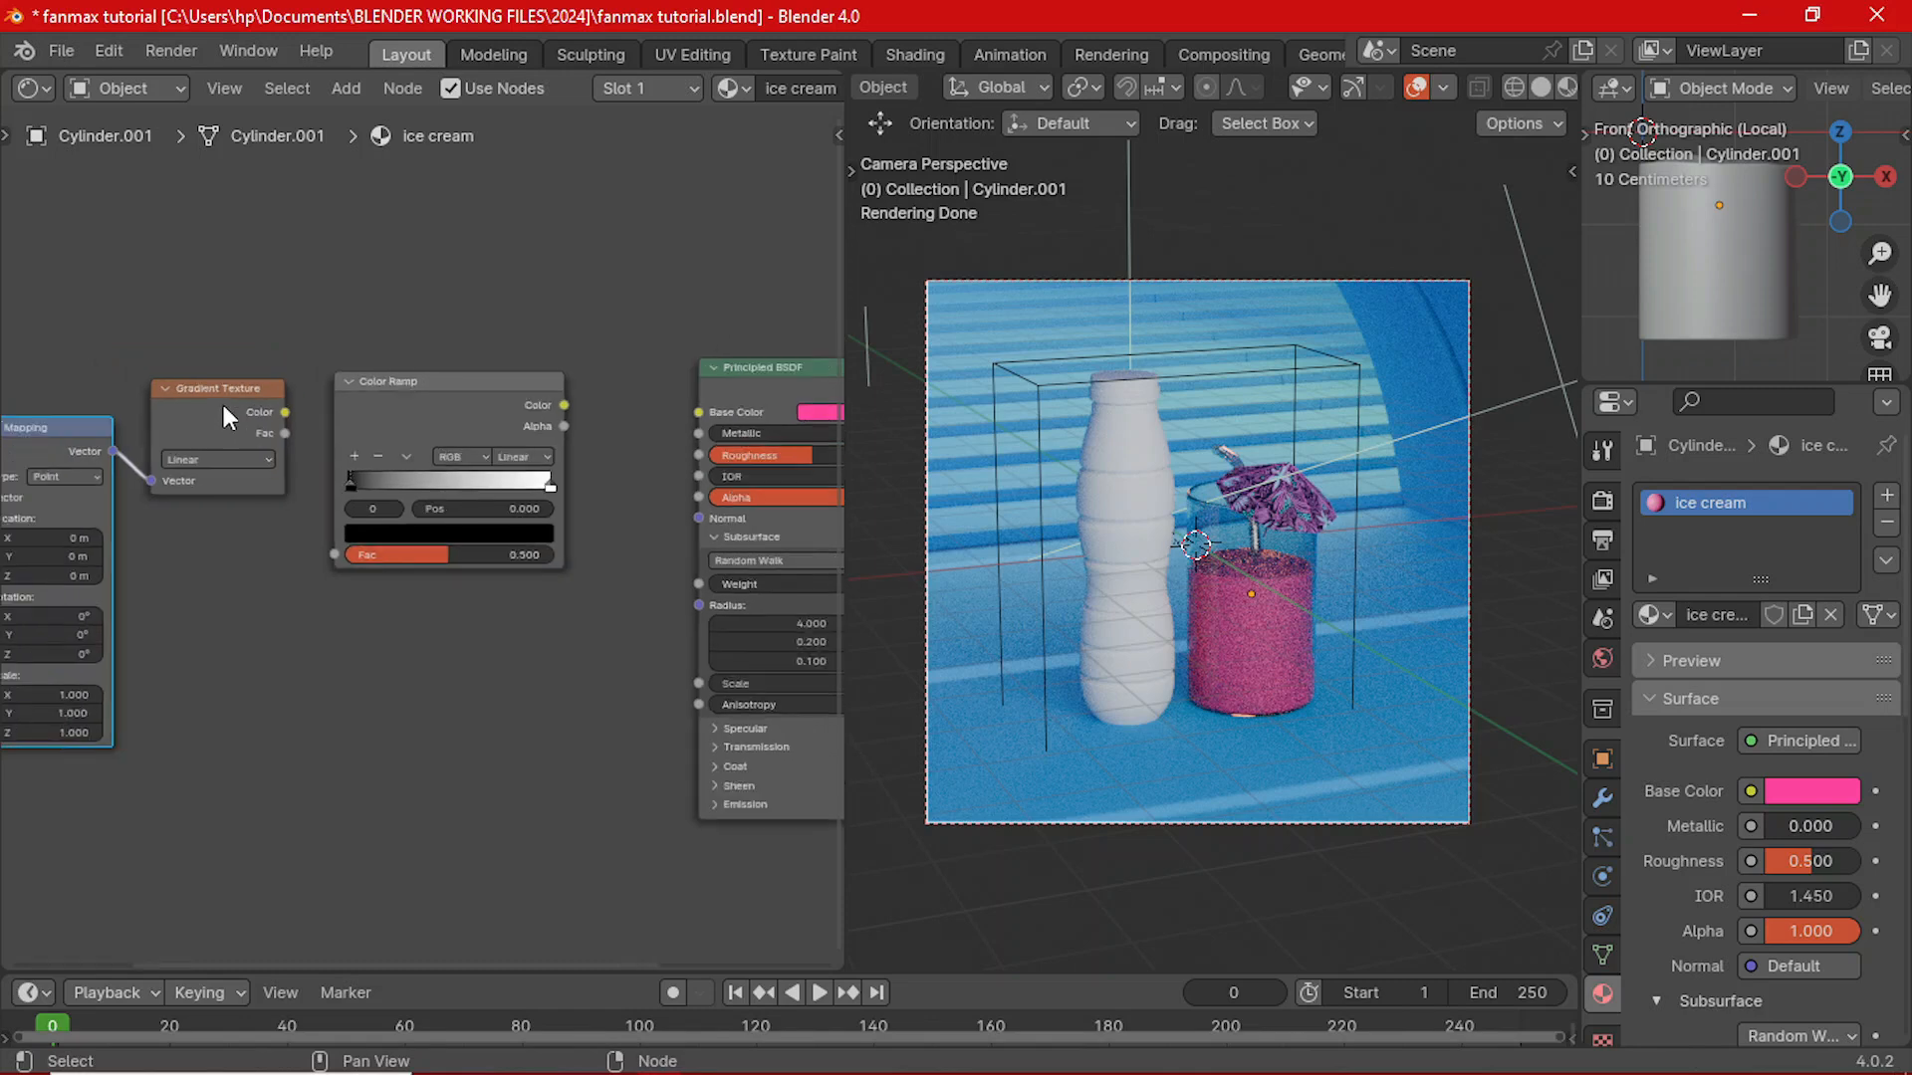
pyautogui.moveTo(221, 400); pyautogui.dragTo(309, 416, button='middle')
pyautogui.scroll(1, 319, 418)
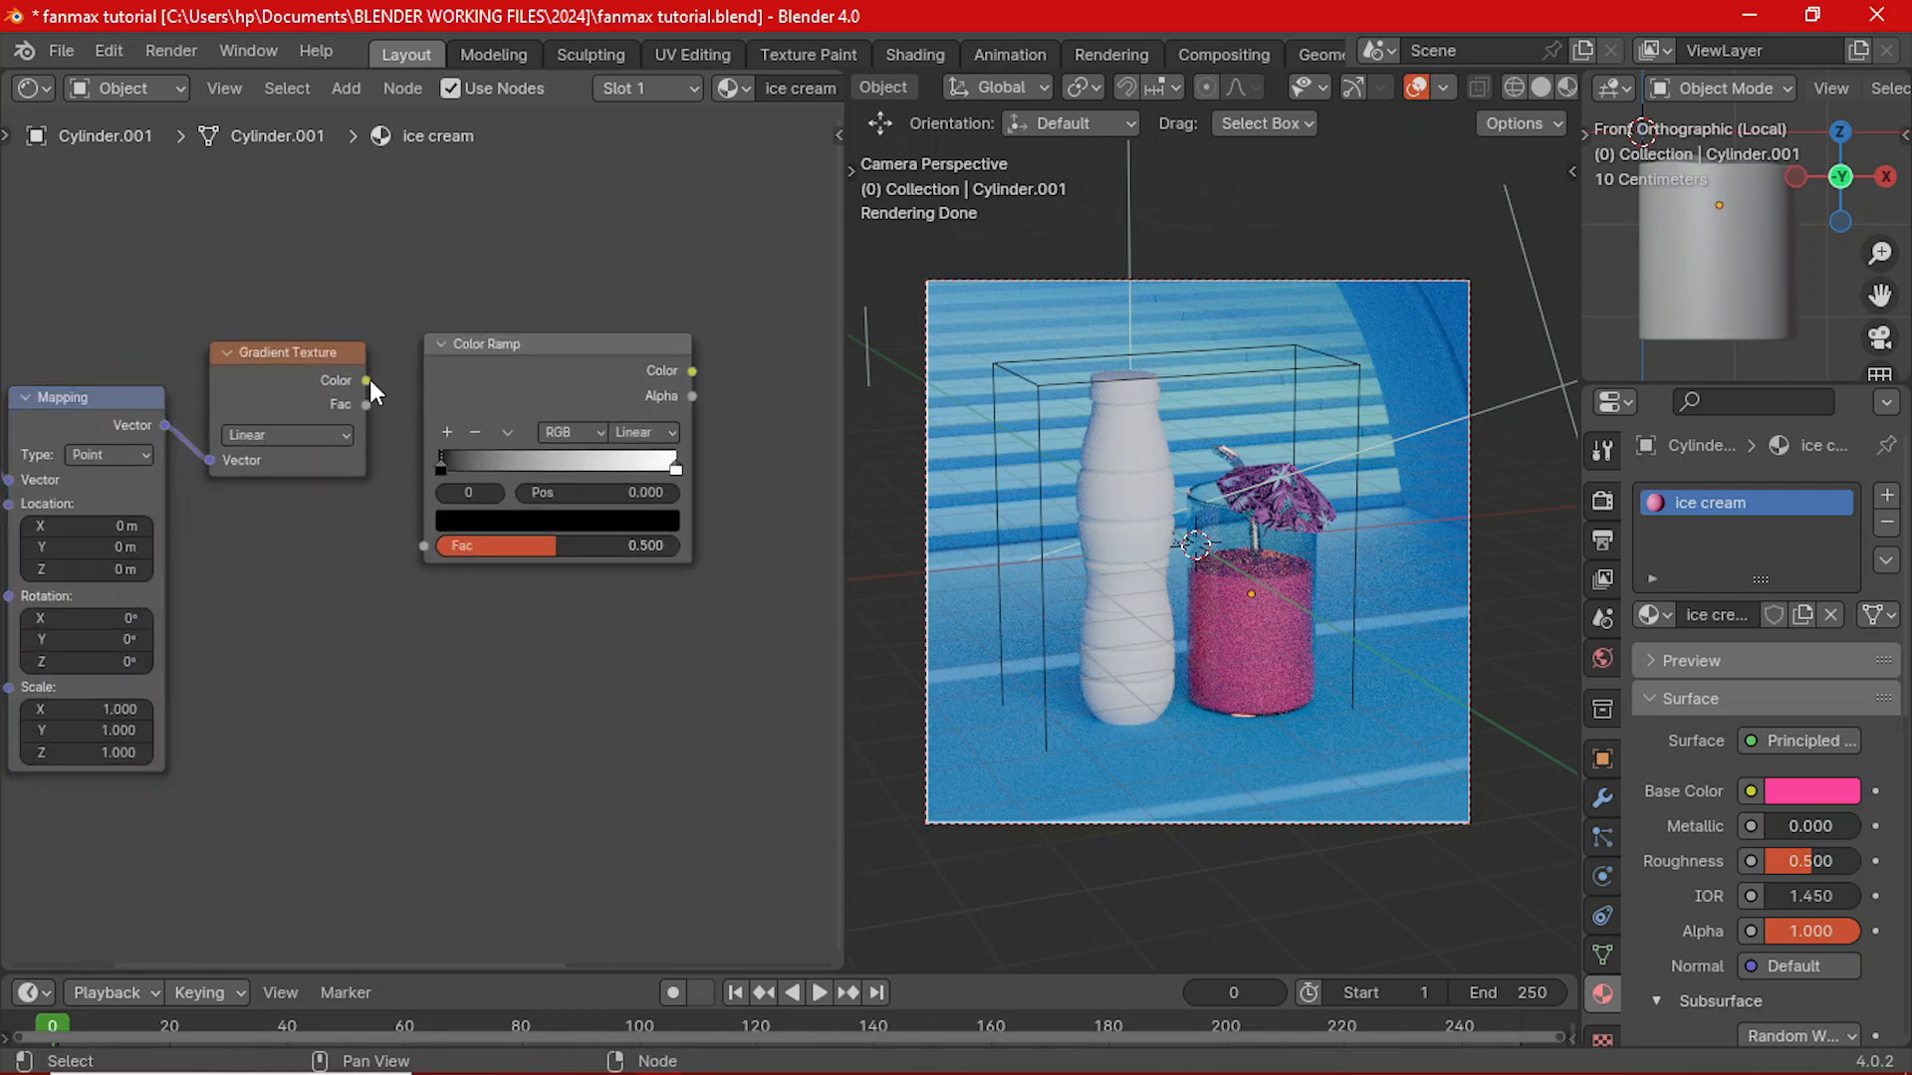
pyautogui.moveTo(367, 380); pyautogui.dragTo(425, 544)
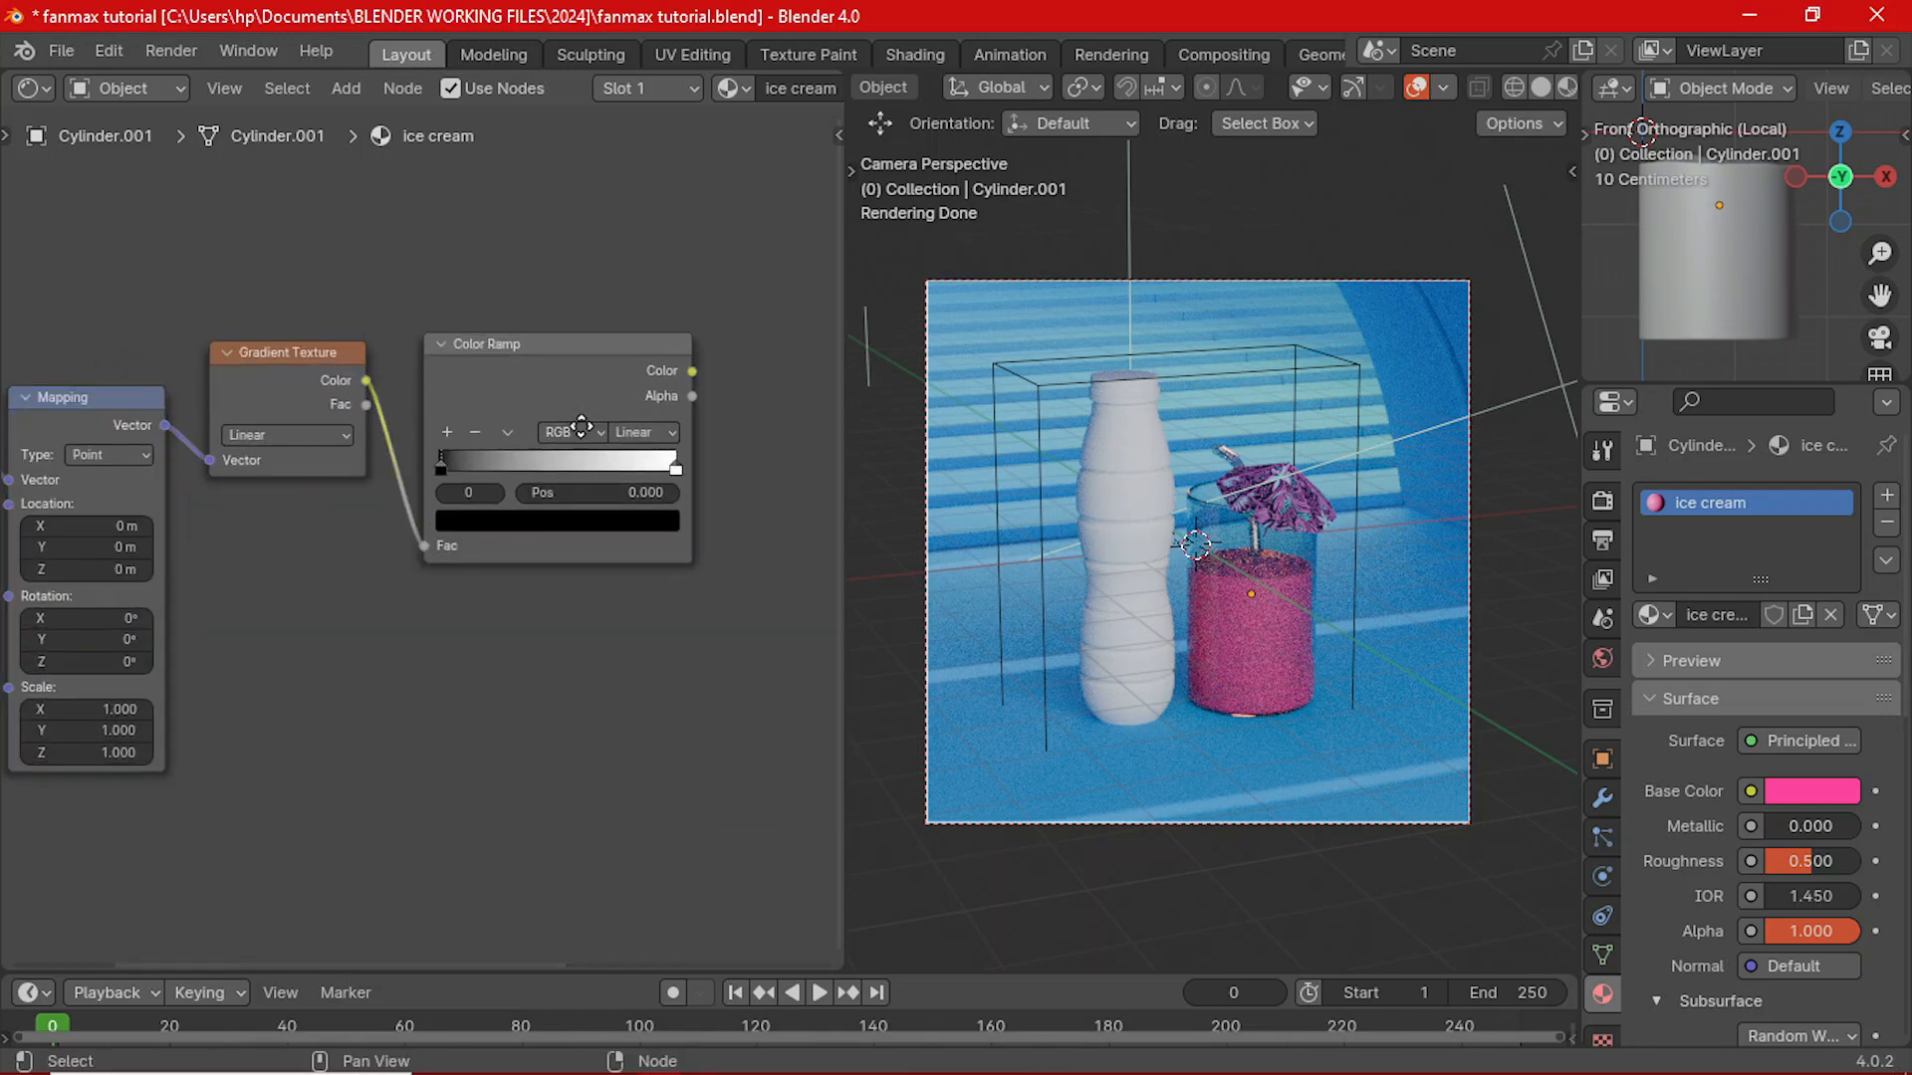
# - Copy the hex code of the Principled BSDF's pink base color
pyautogui.moveTo(581, 426); pyautogui.dragTo(481, 461, button='middle')
pyautogui.moveTo(455, 392); pyautogui.dragTo(425, 400, button='middle')
pyautogui.moveTo(546, 408); pyautogui.dragTo(370, 438, button='middle')
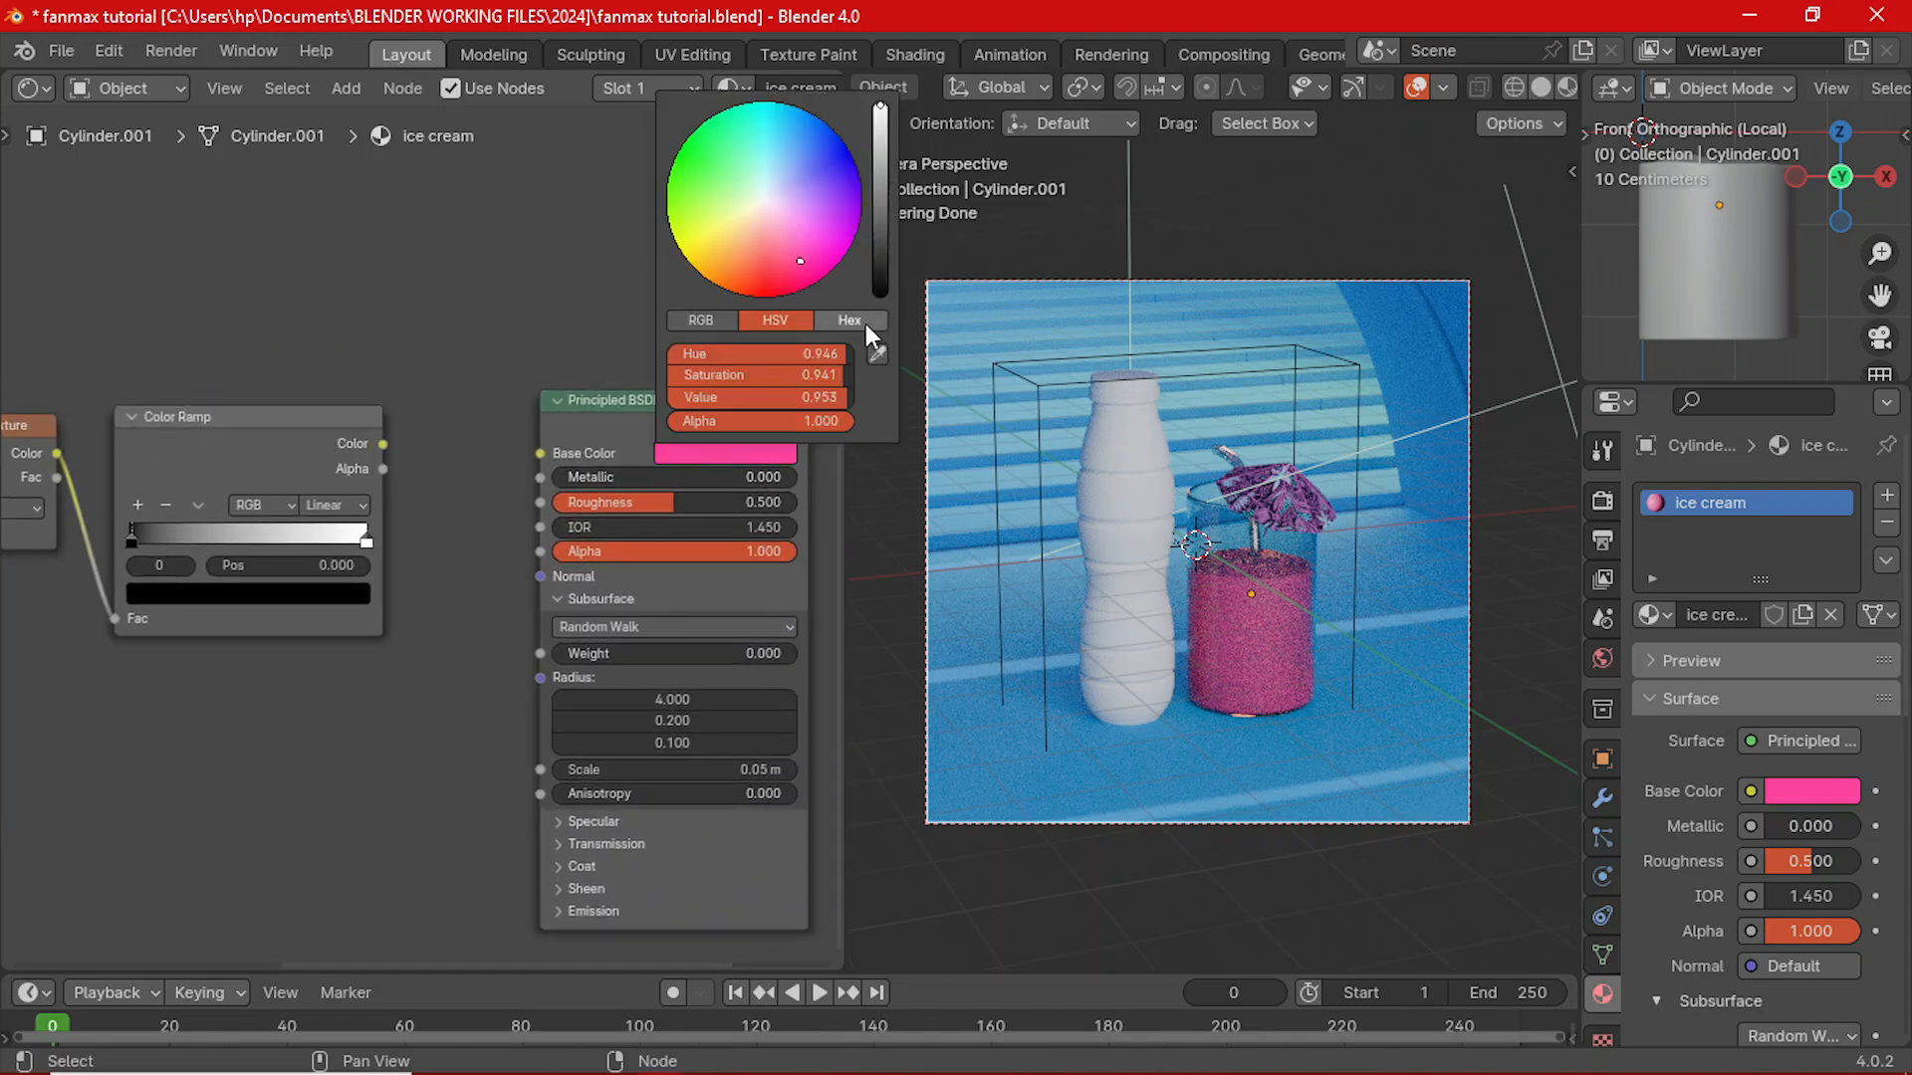
pyautogui.click(848, 319)
pyautogui.click(796, 354)
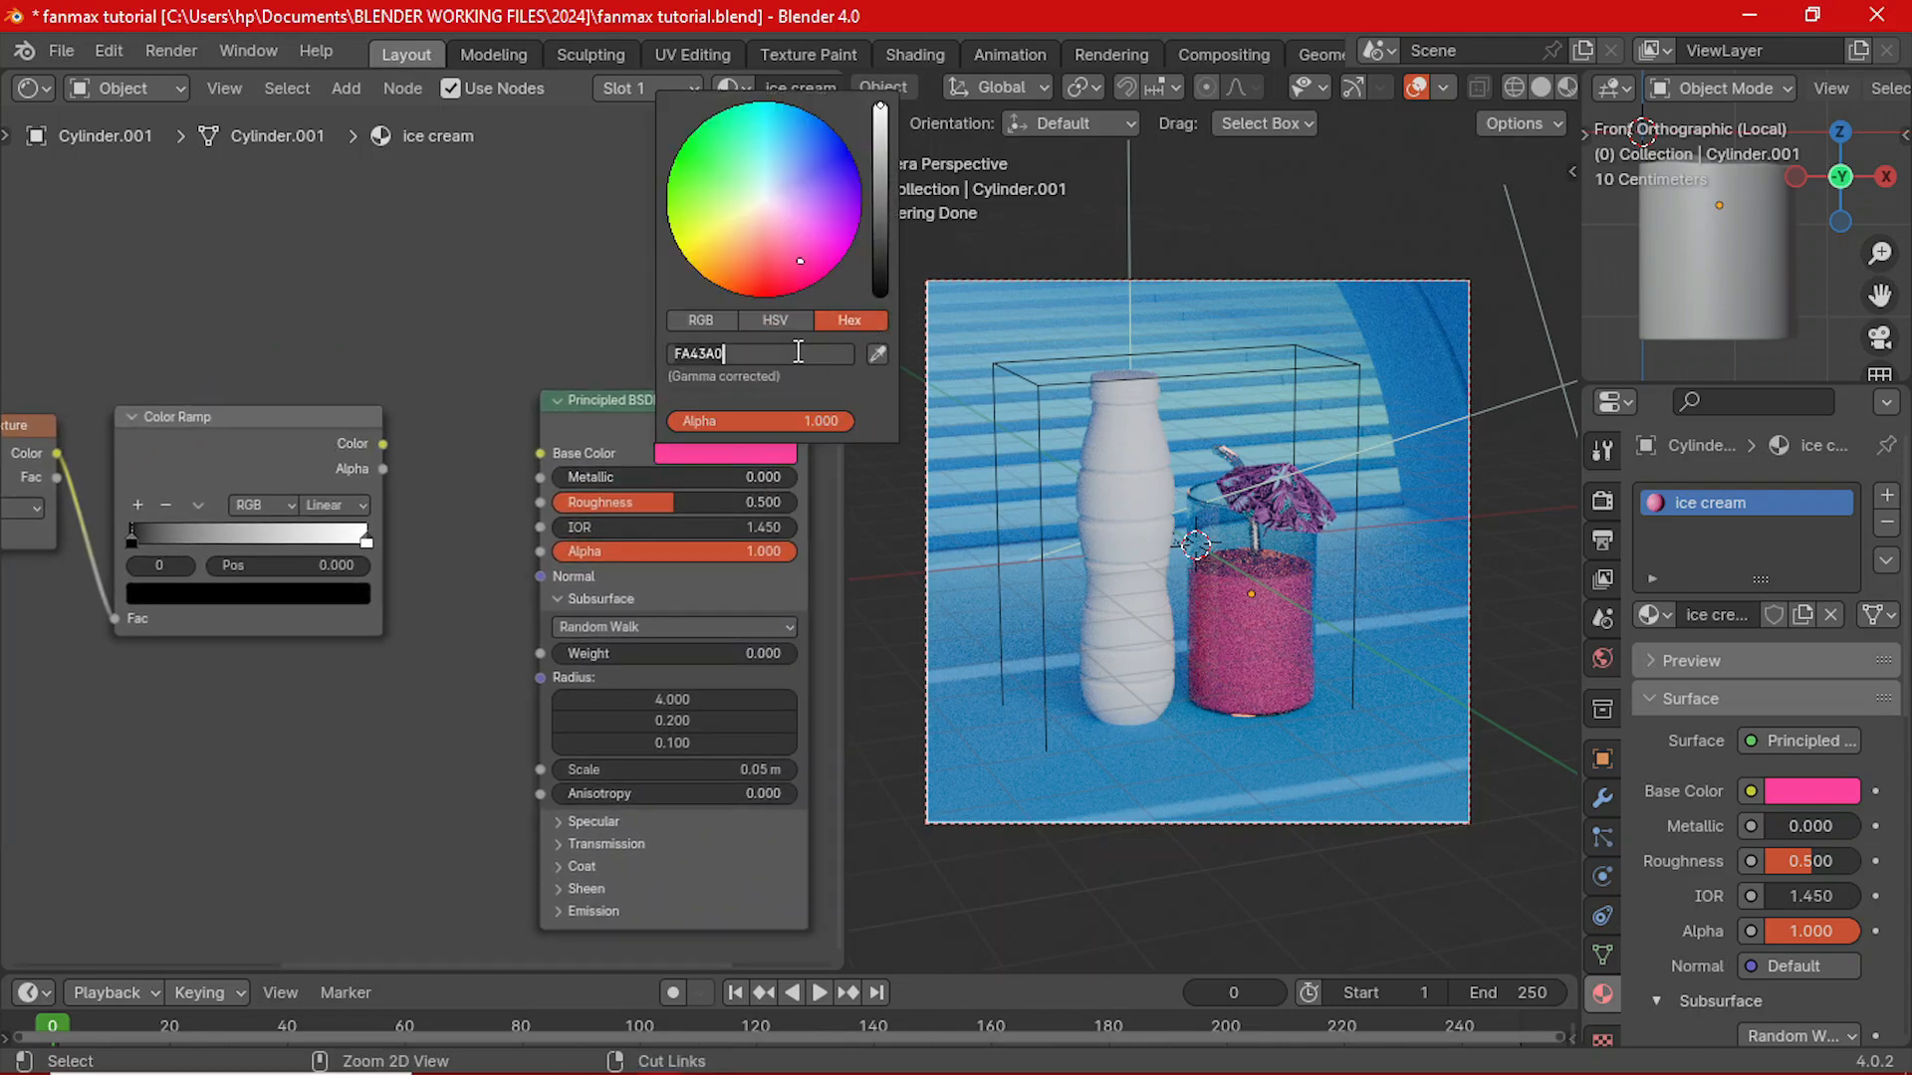
pyautogui.press('Return')
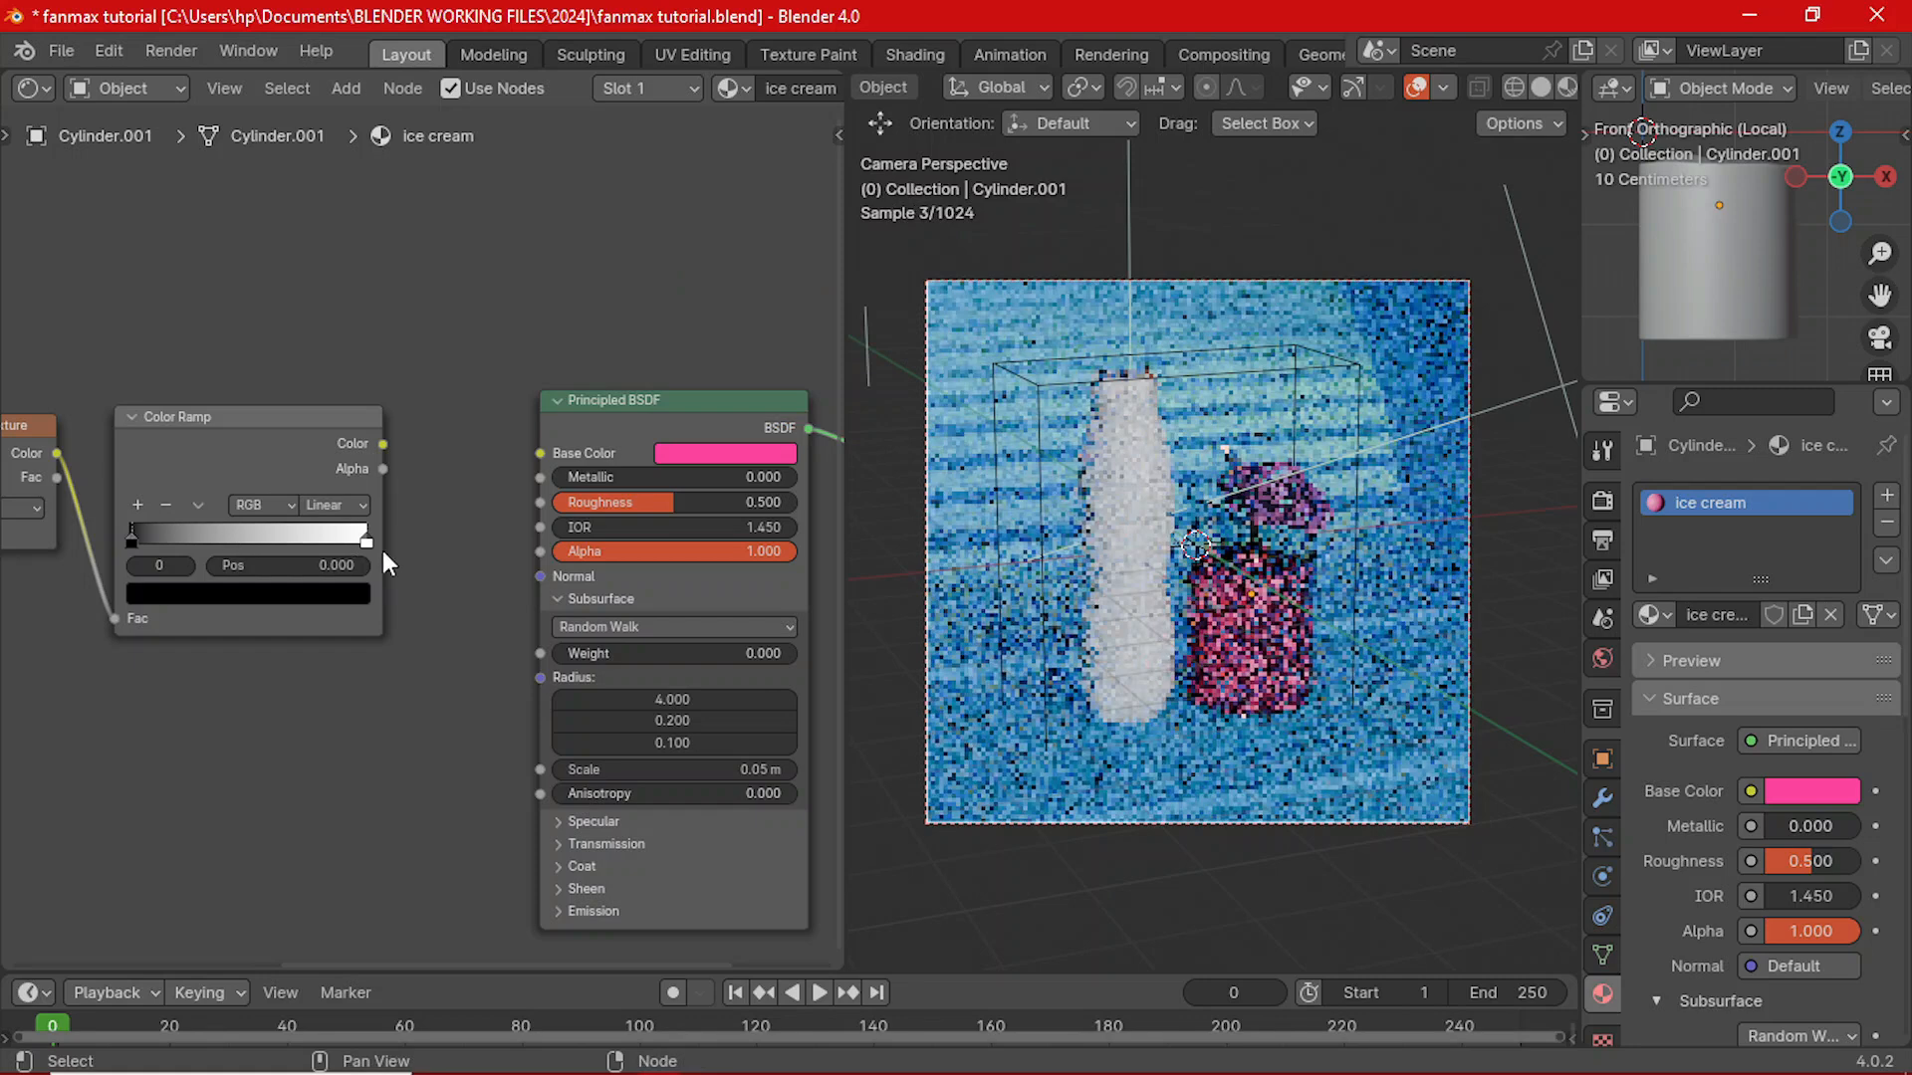
# - Set the Color Ramp's white end stop to hex FA43A0
pyautogui.click(372, 542)
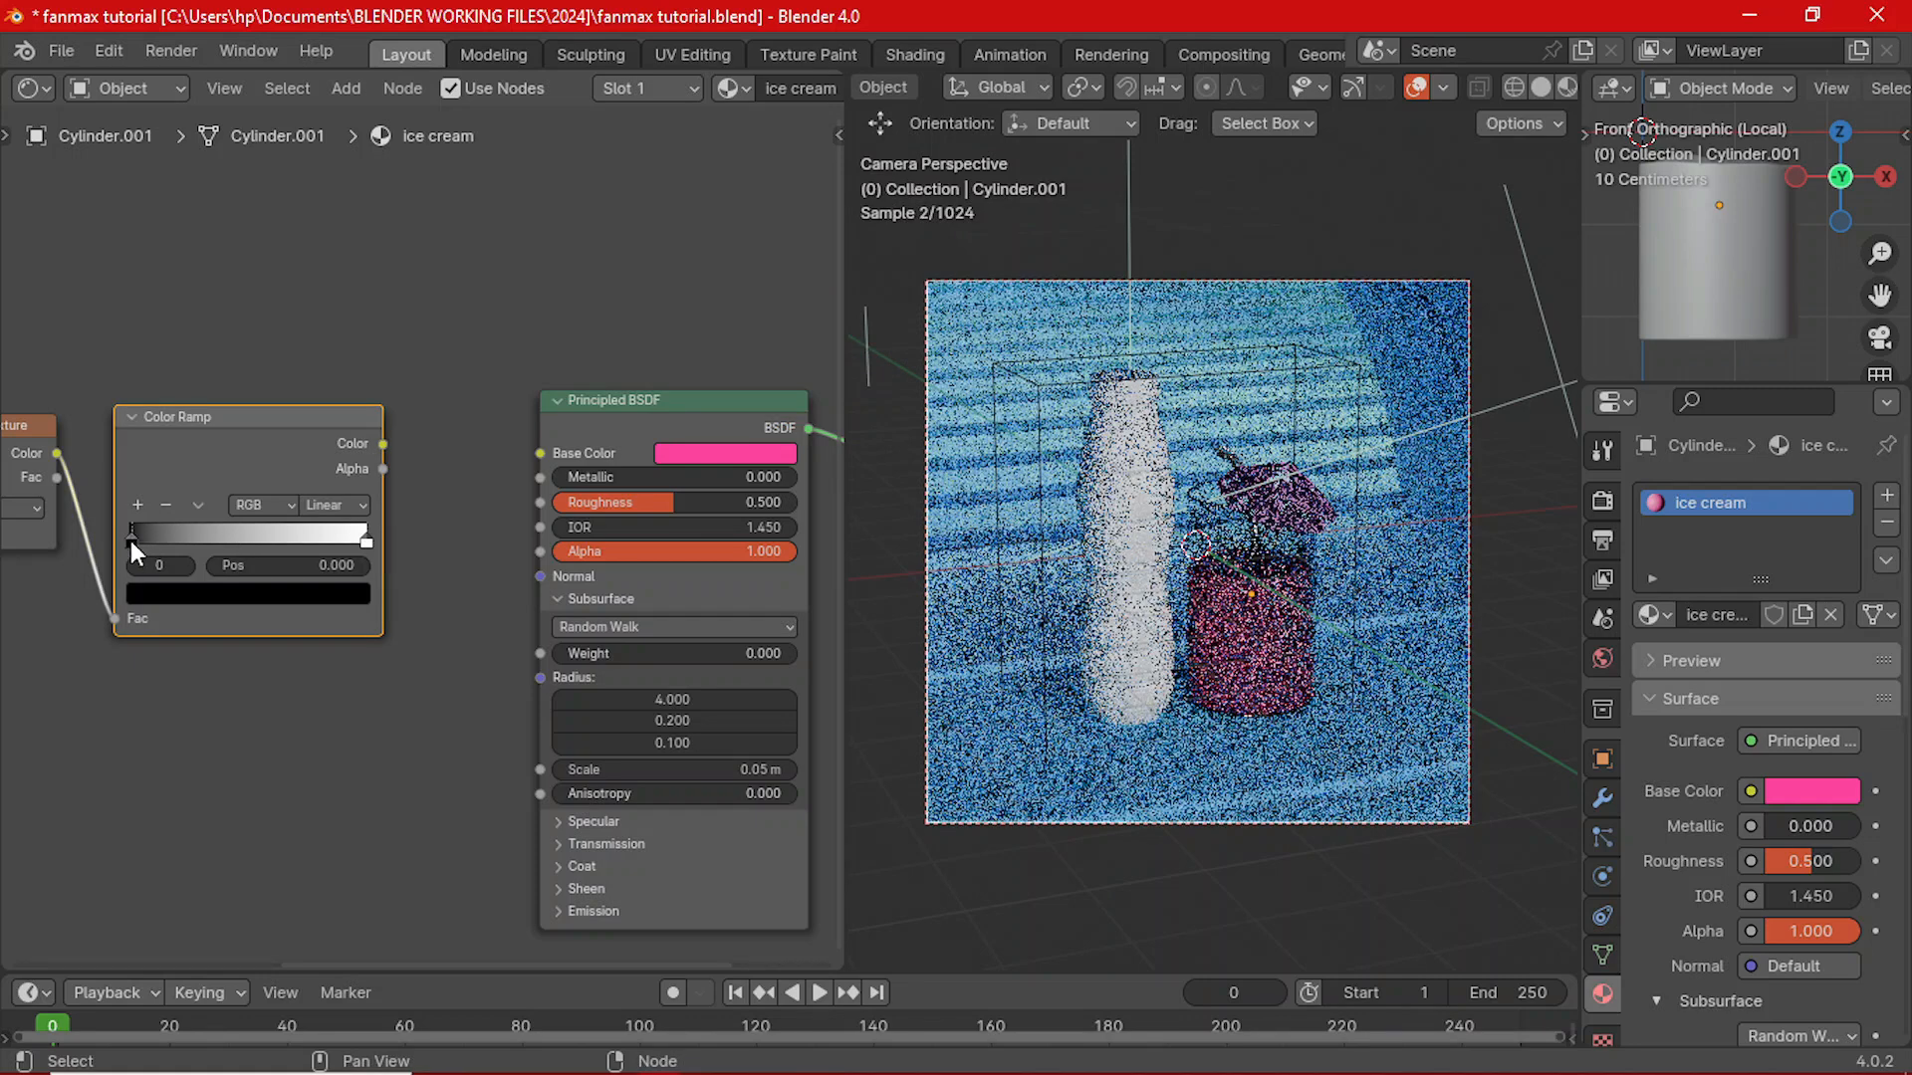
pyautogui.click(365, 543)
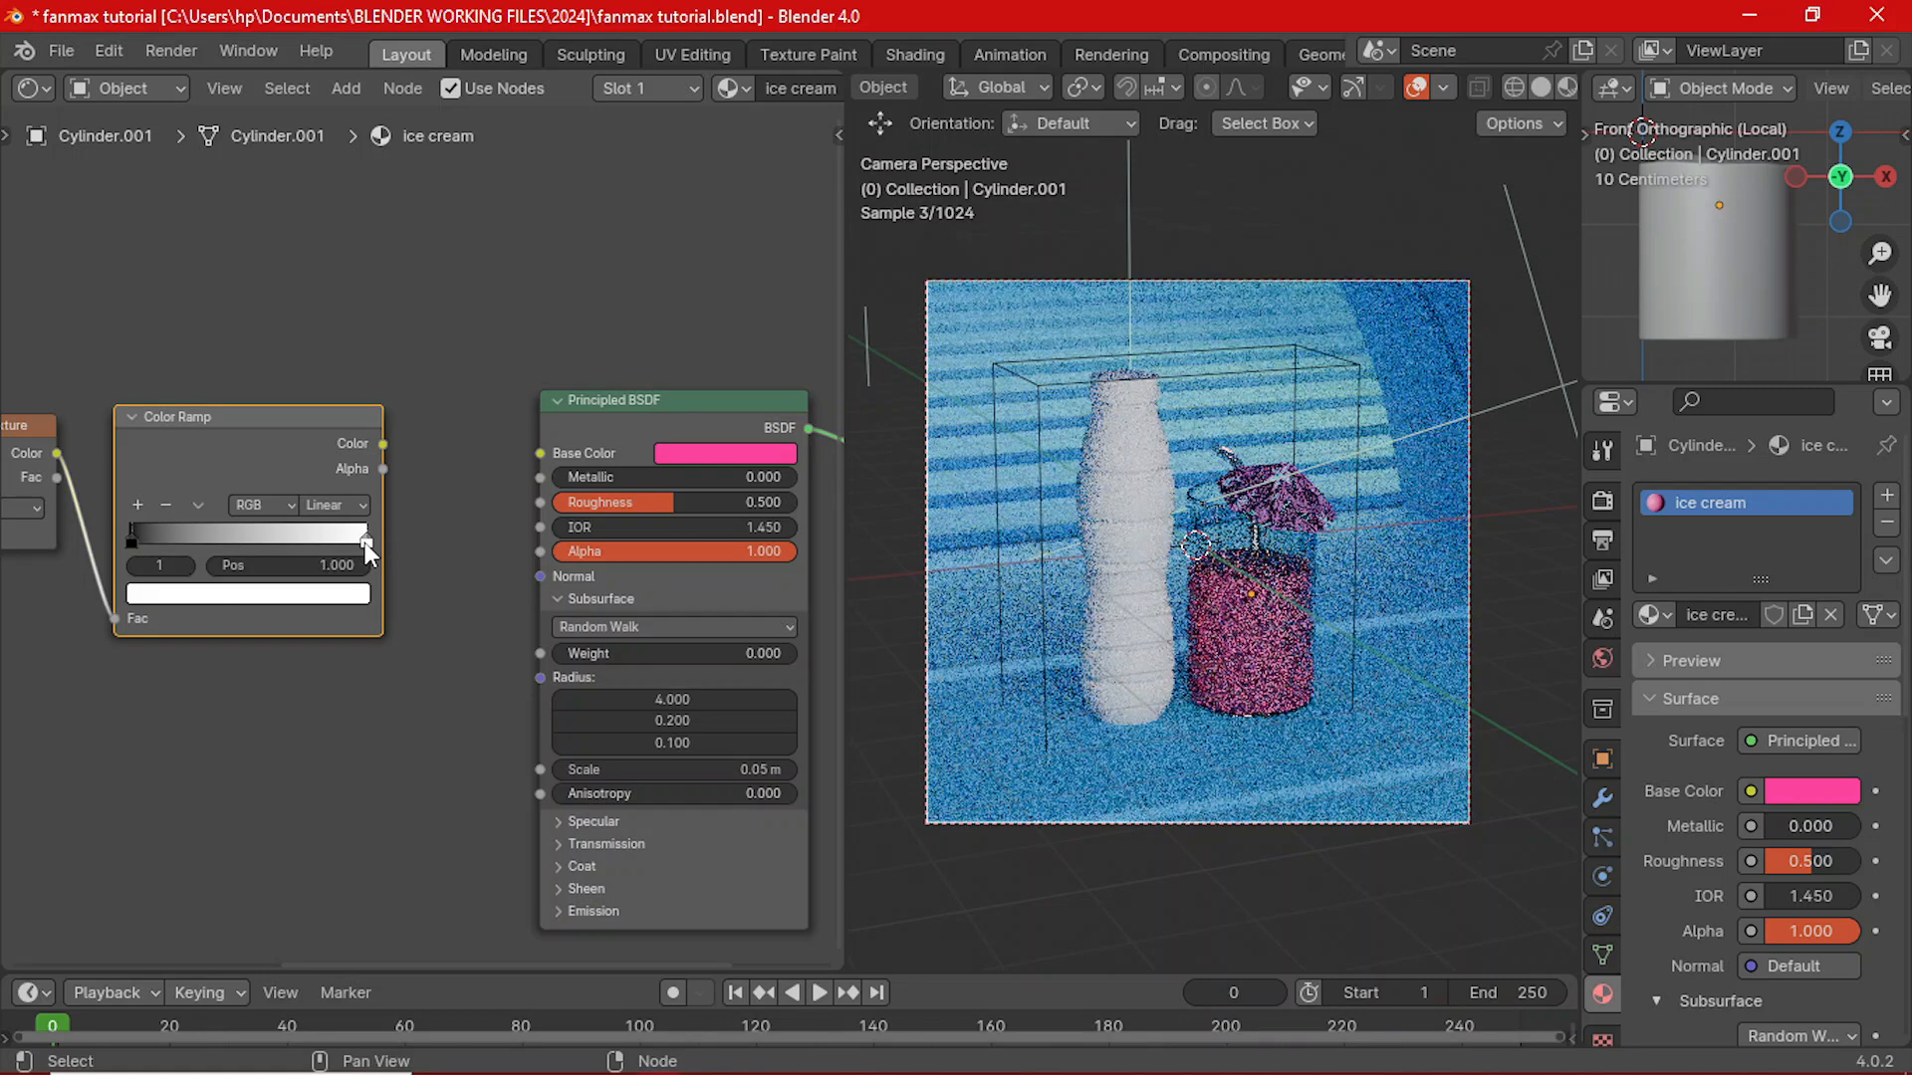
pyautogui.click(276, 594)
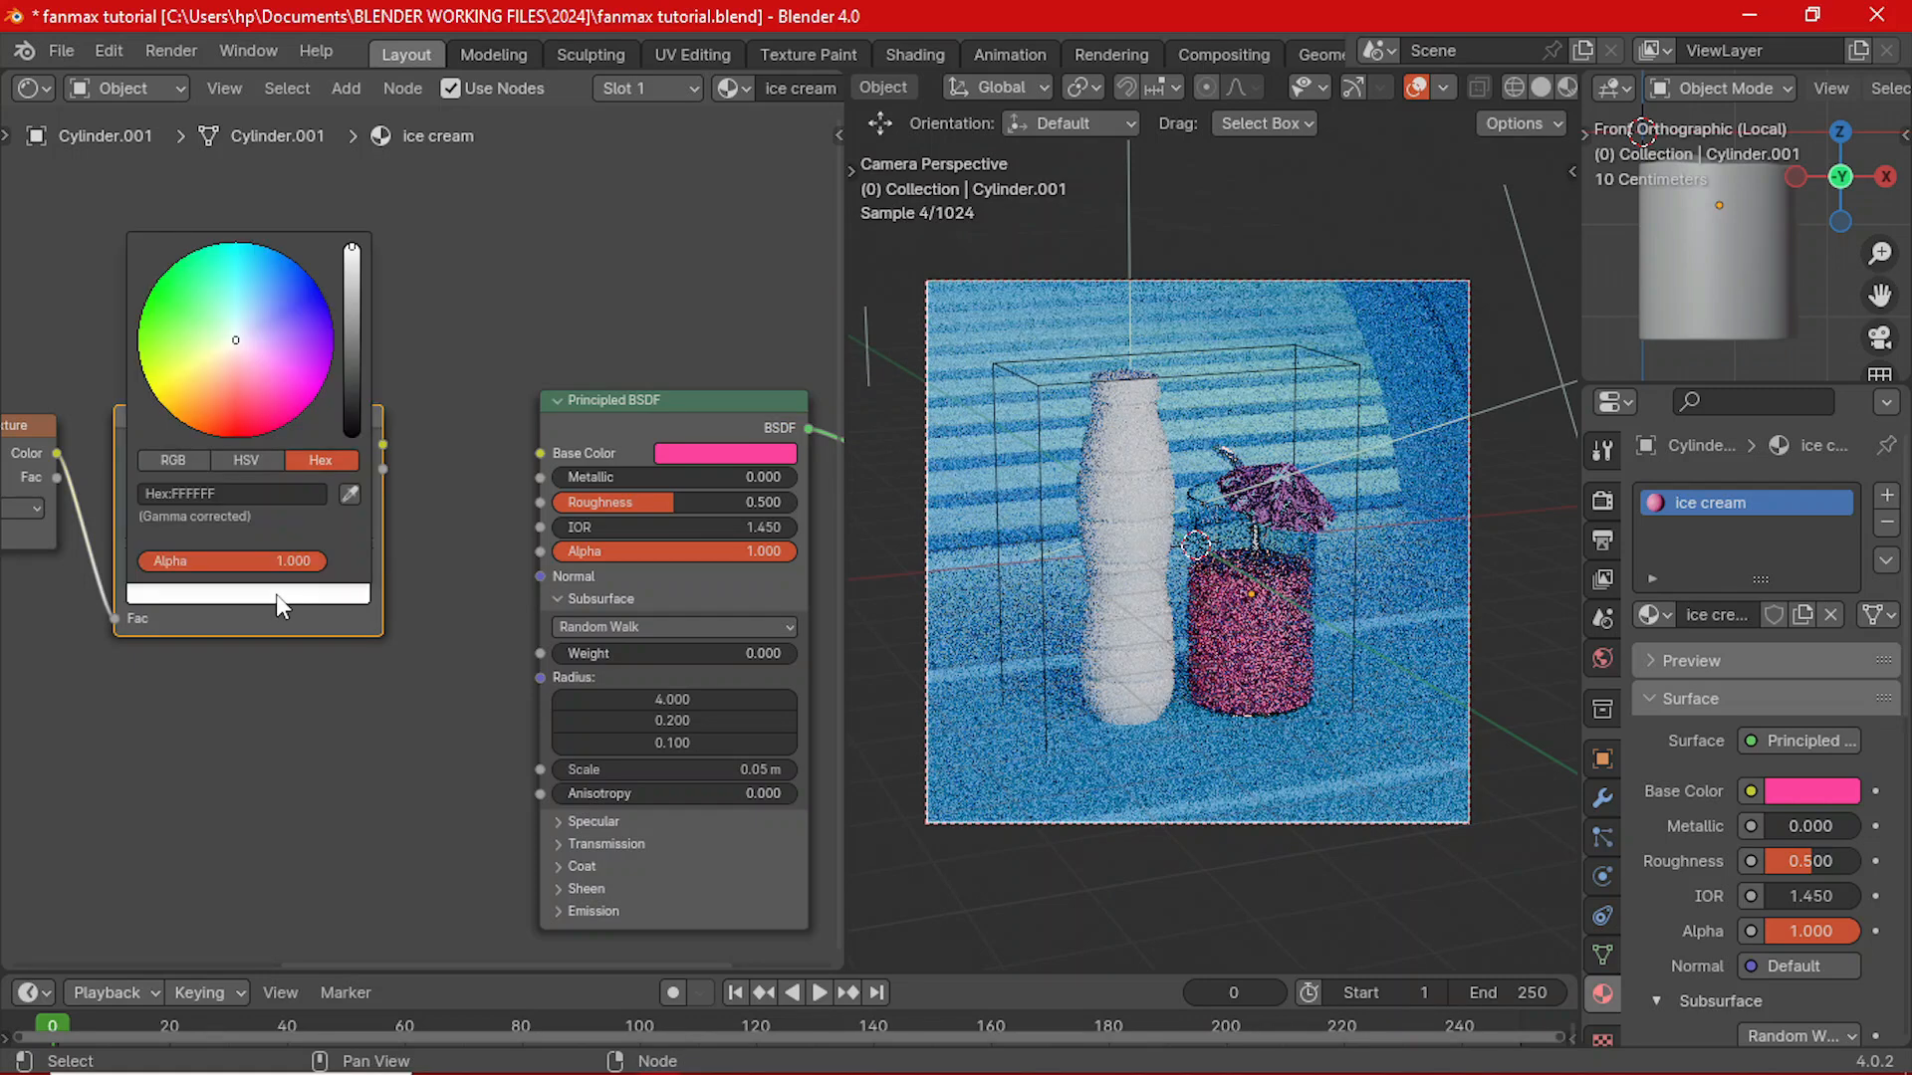
pyautogui.click(277, 492)
pyautogui.write('FA43A0')
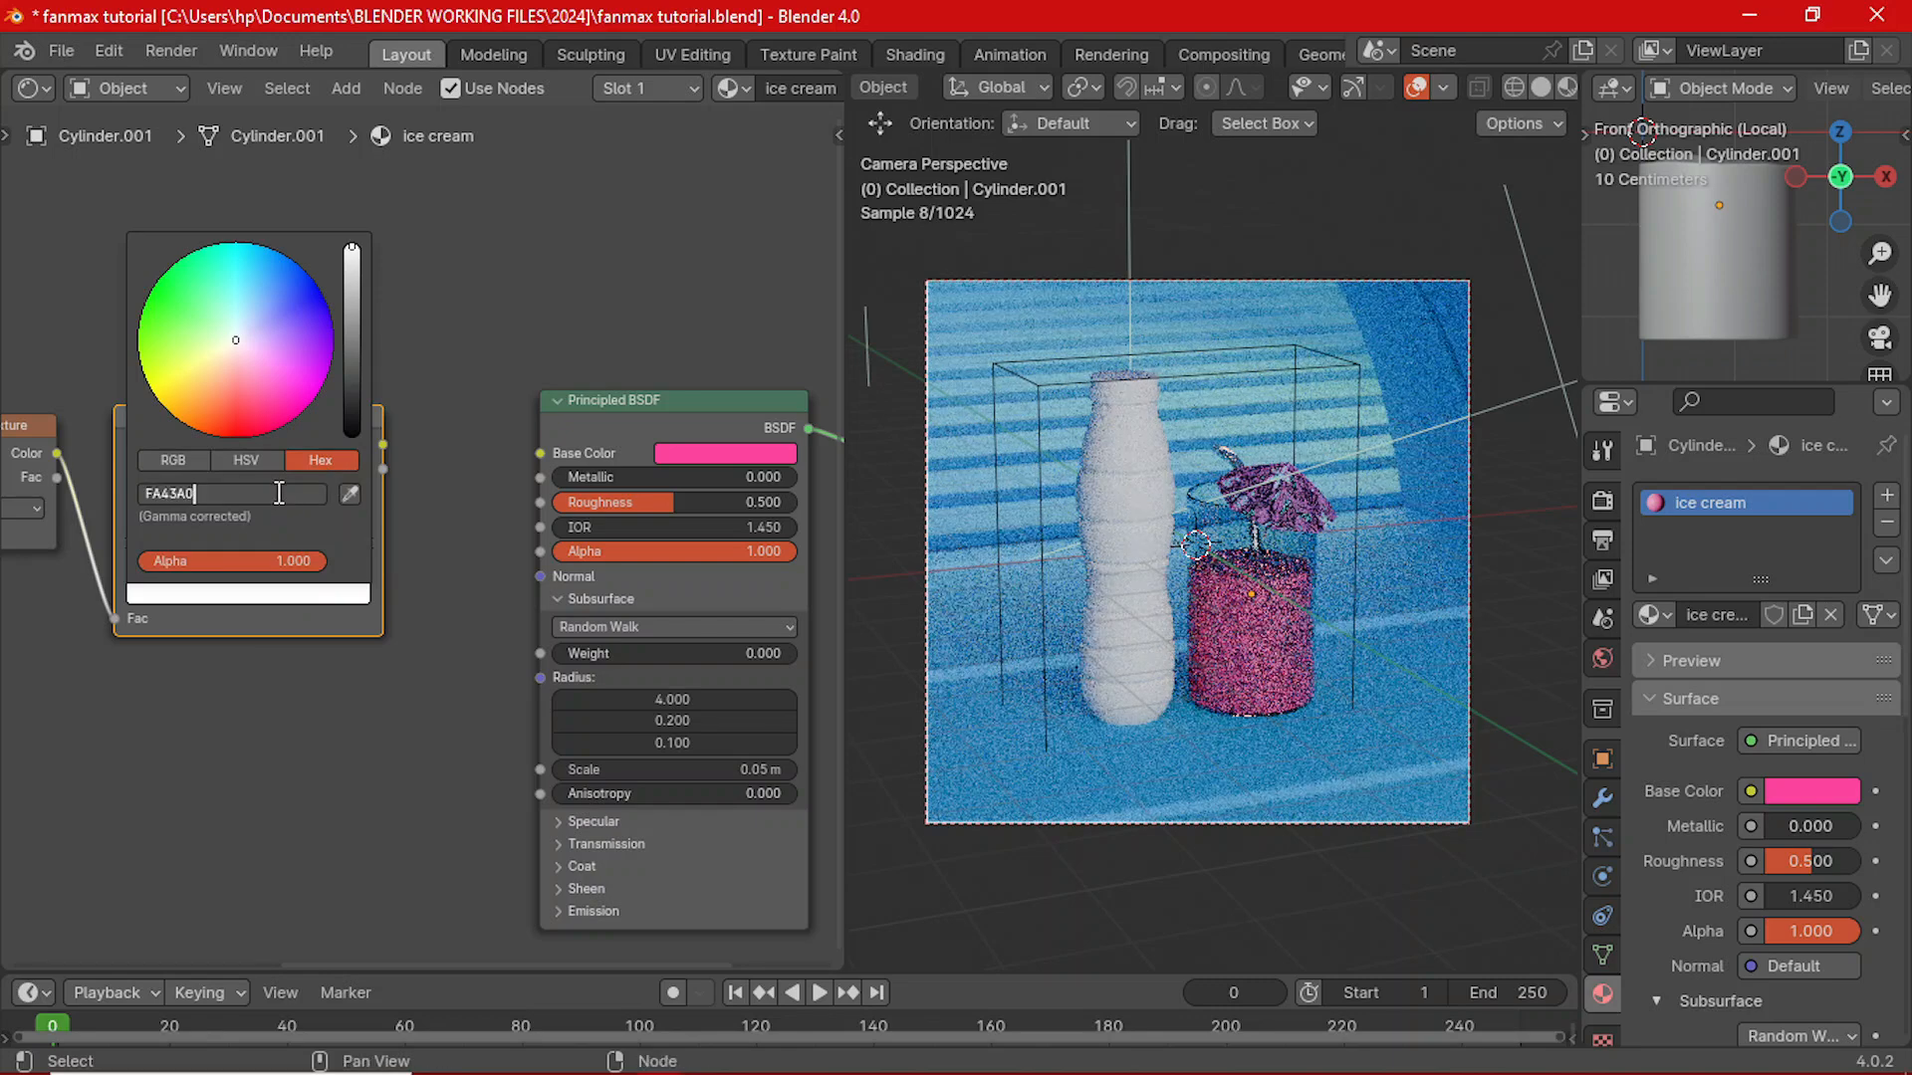
pyautogui.press('Return')
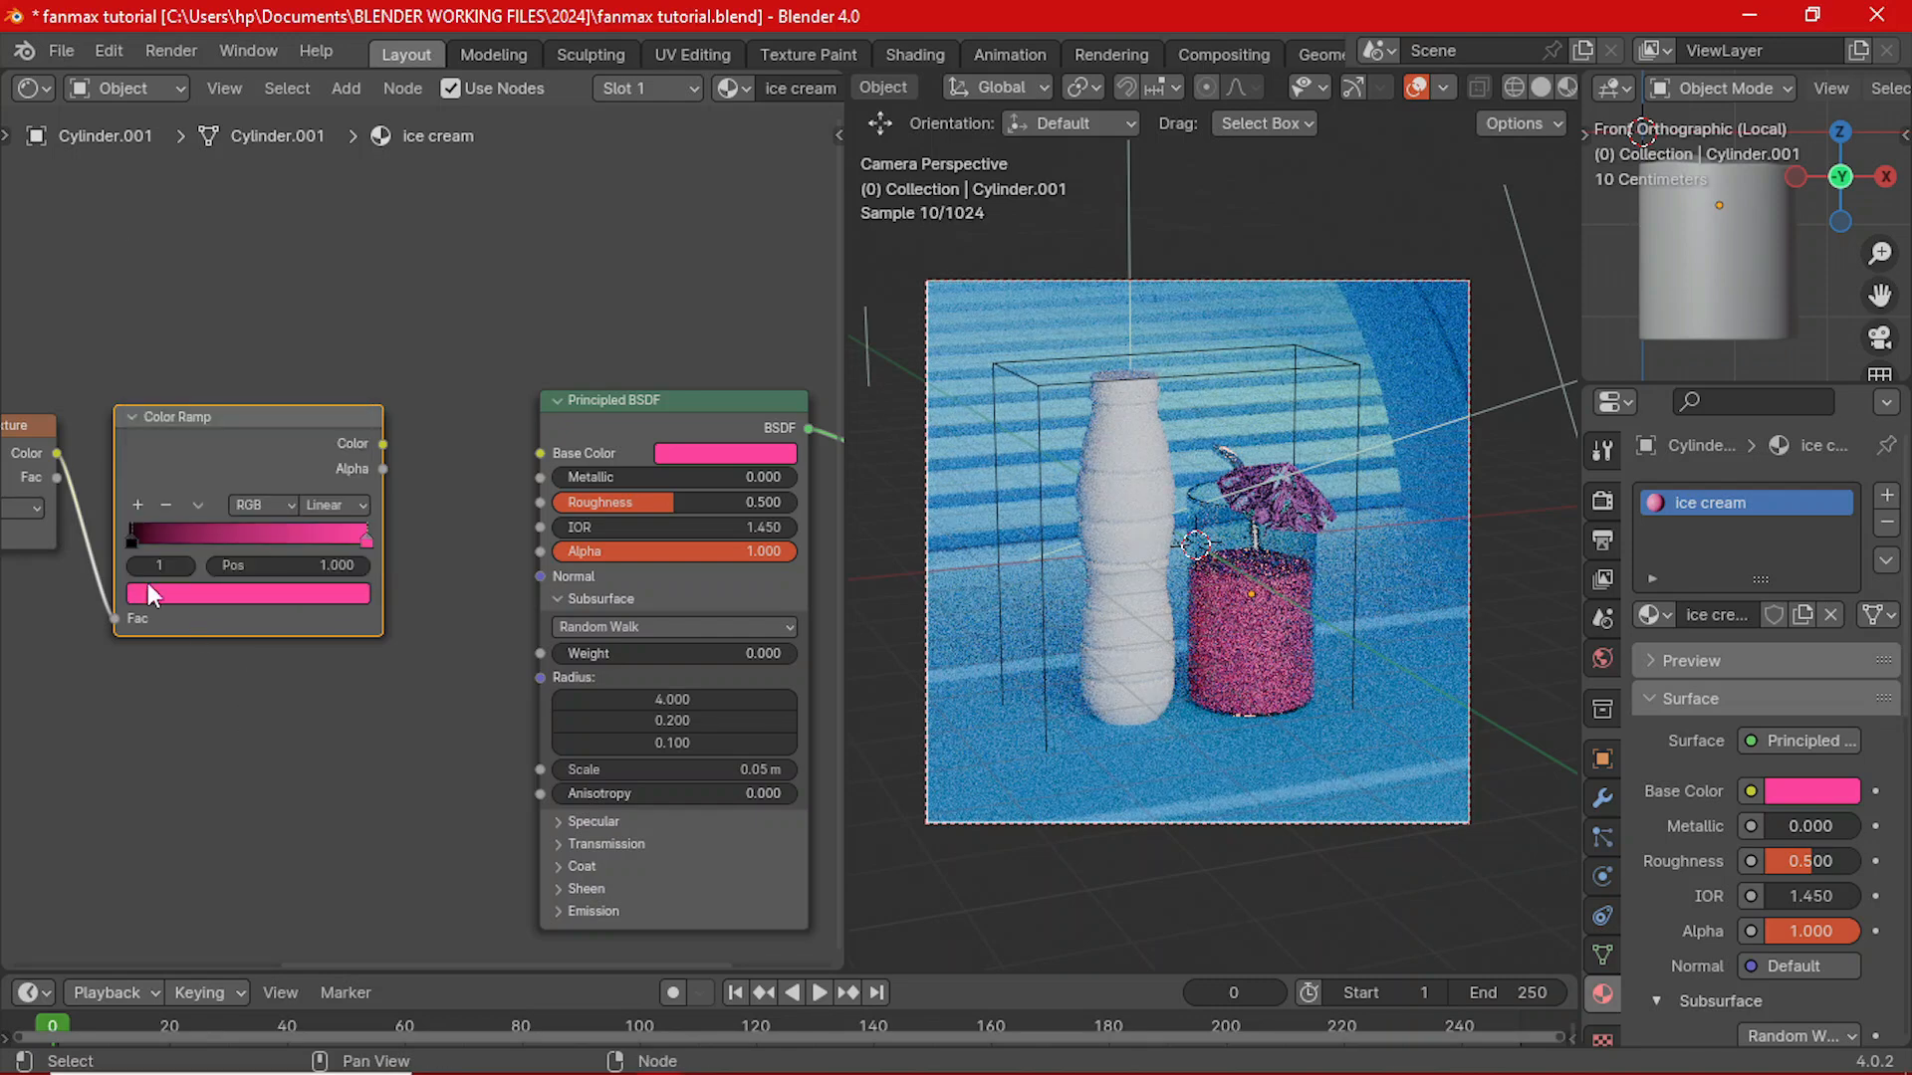
# - Set the Color Ramp's black start stop to hex FA43A0 and try small hue adjustments on it
pyautogui.click(124, 541)
pyautogui.click(259, 594)
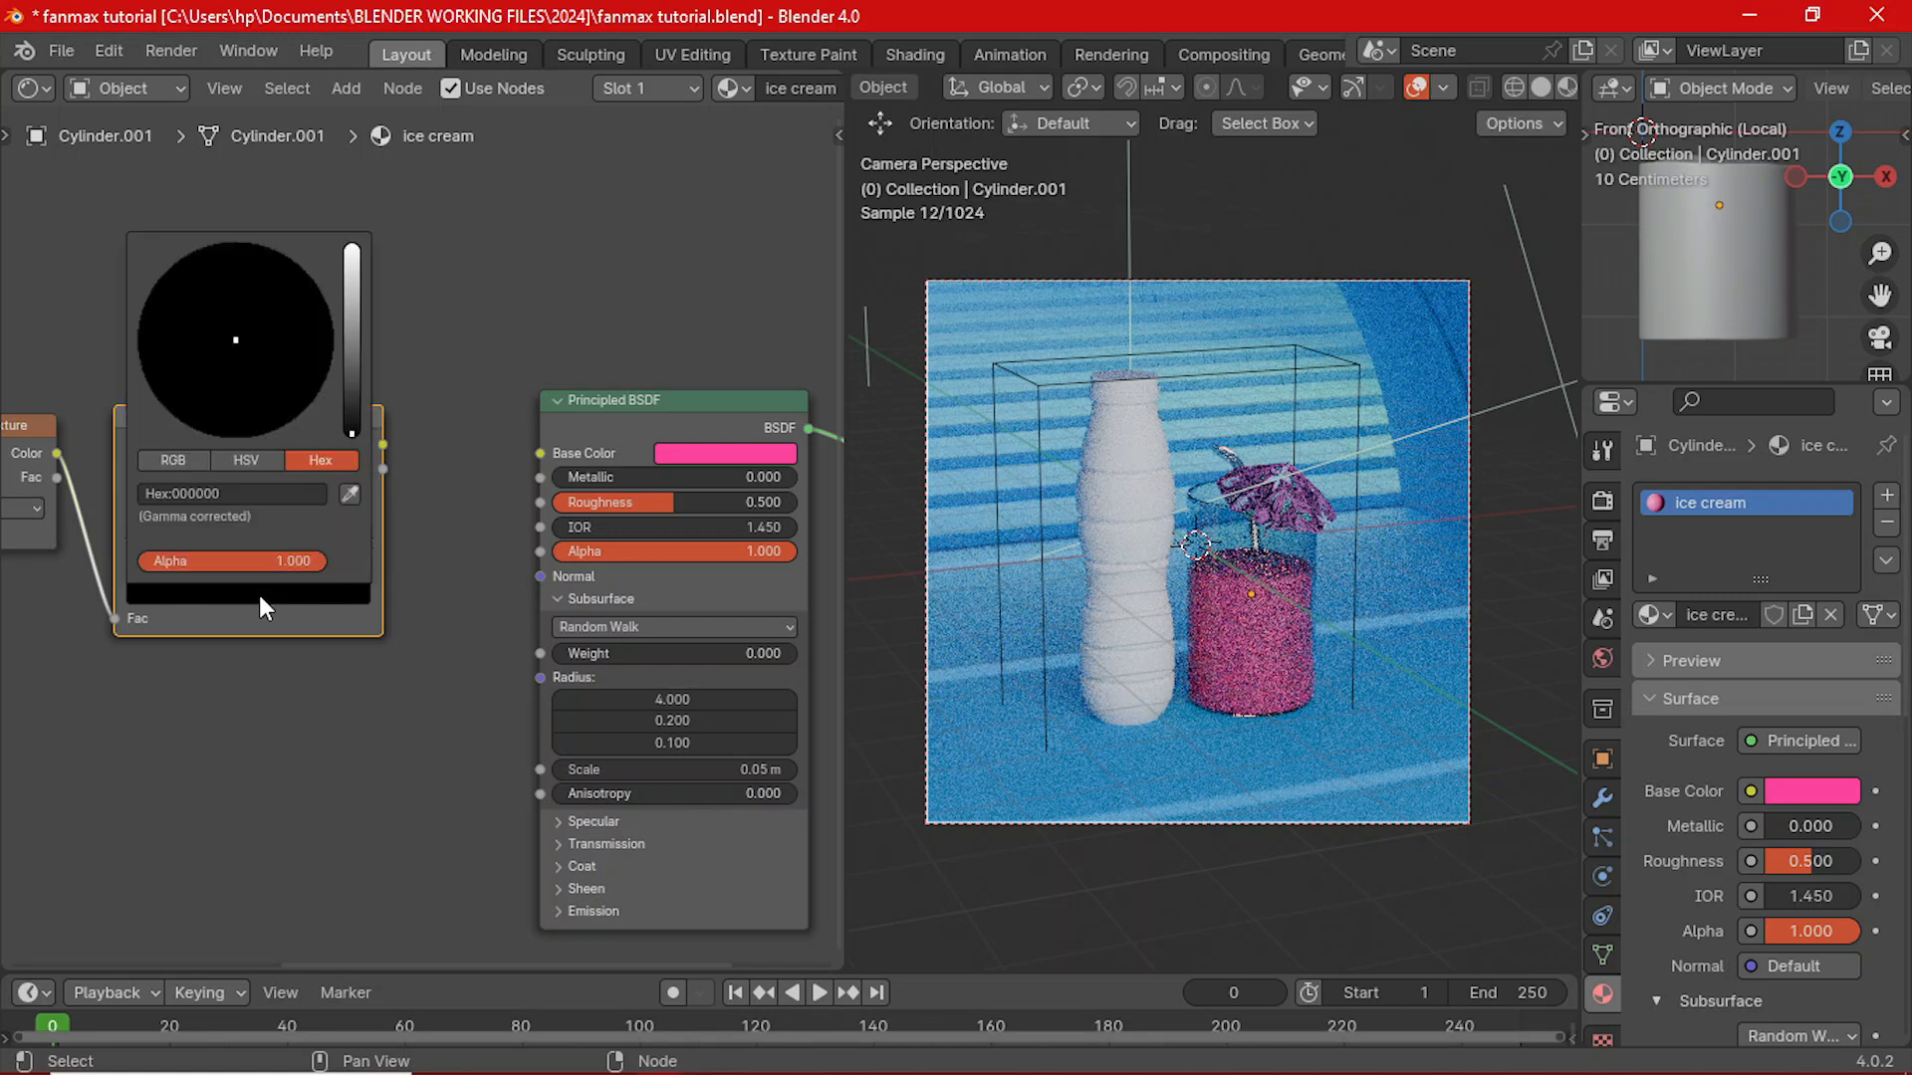
pyautogui.click(266, 492)
pyautogui.write('FA43A0')
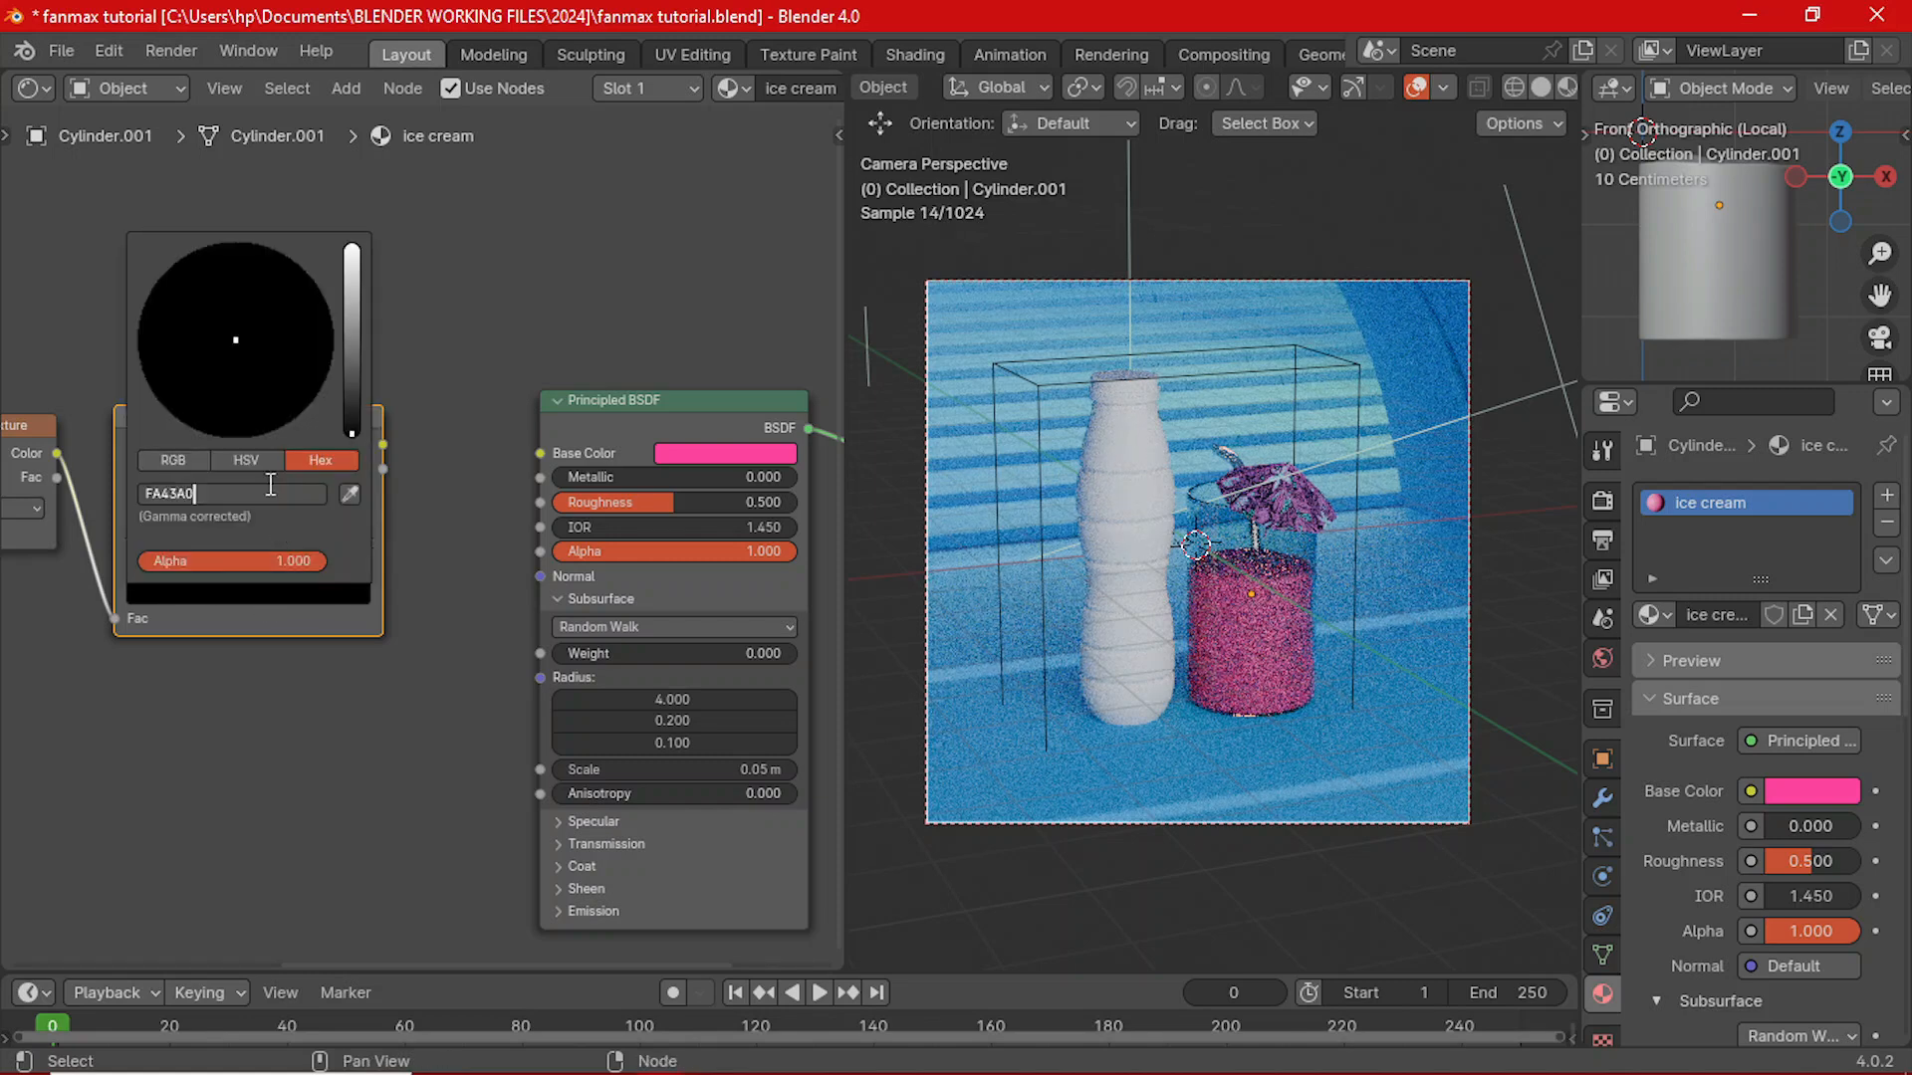
pyautogui.press('Return')
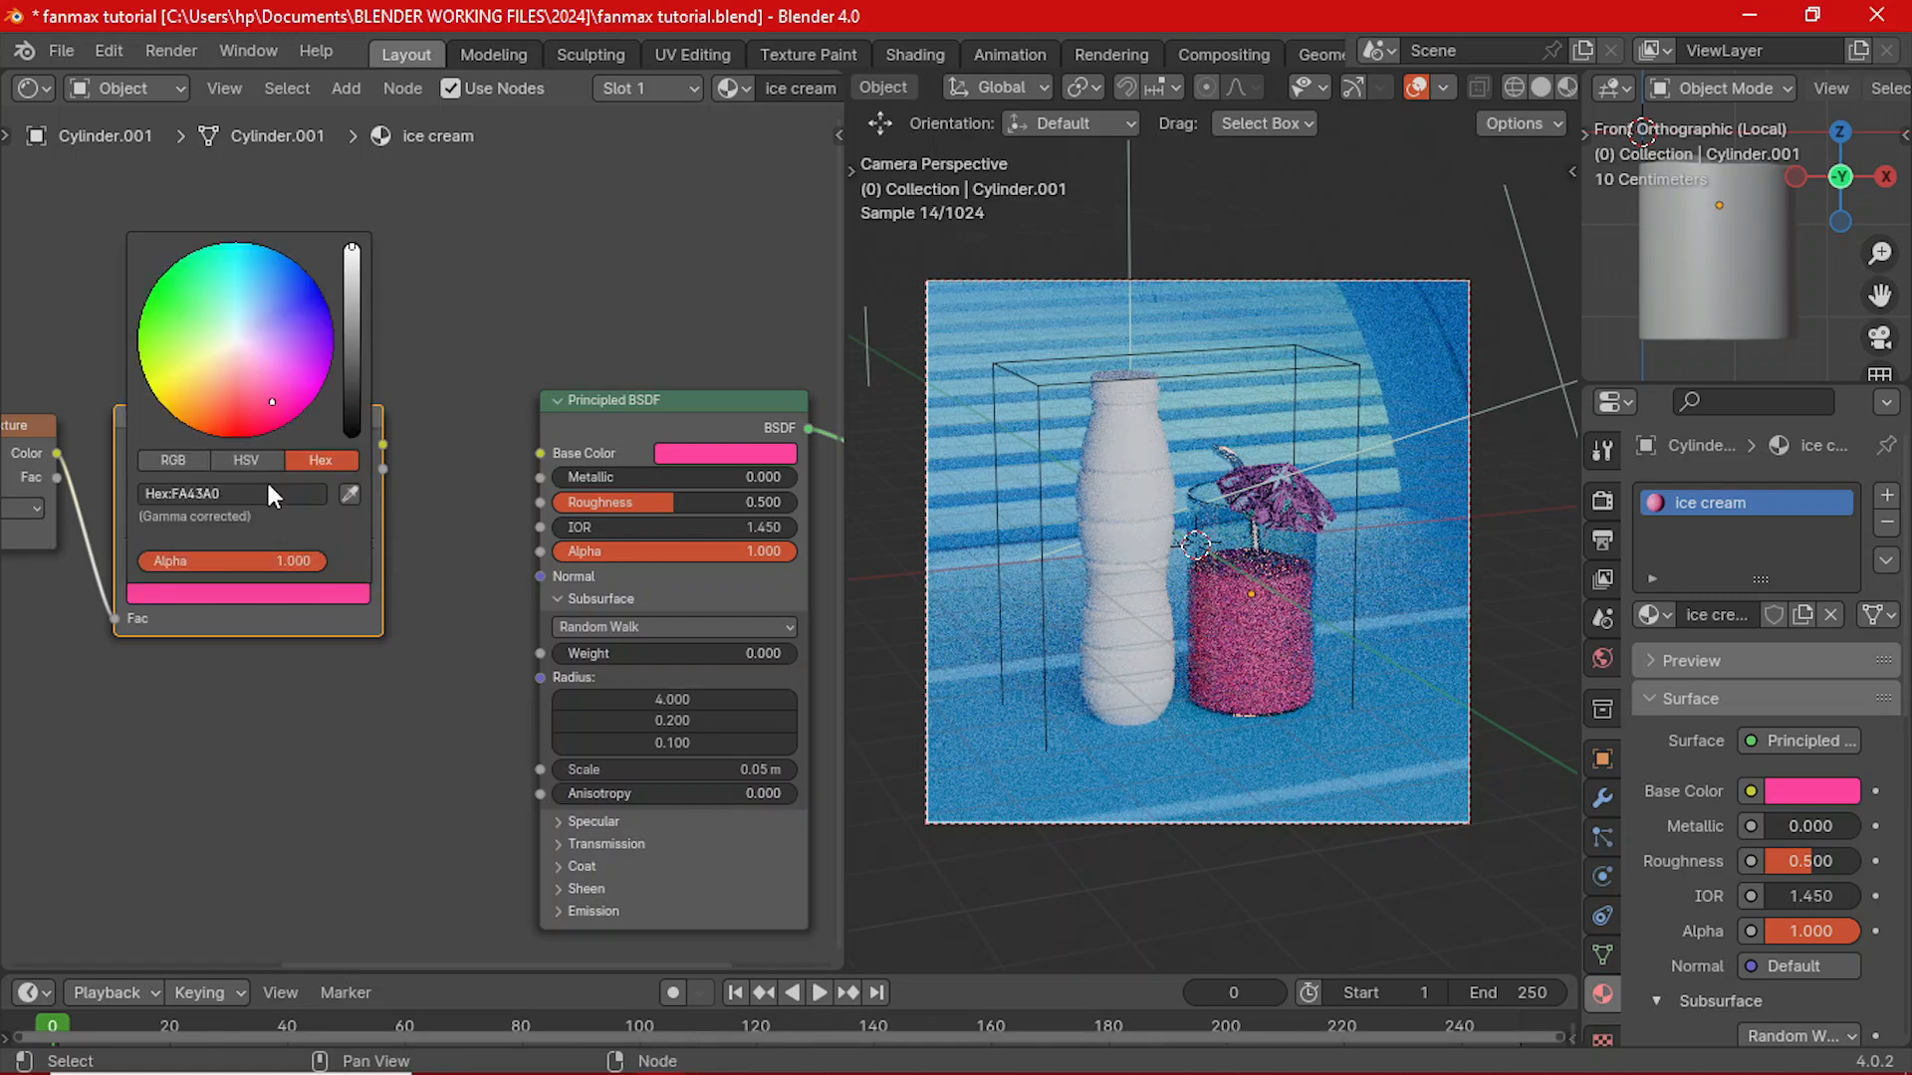
pyautogui.click(260, 412)
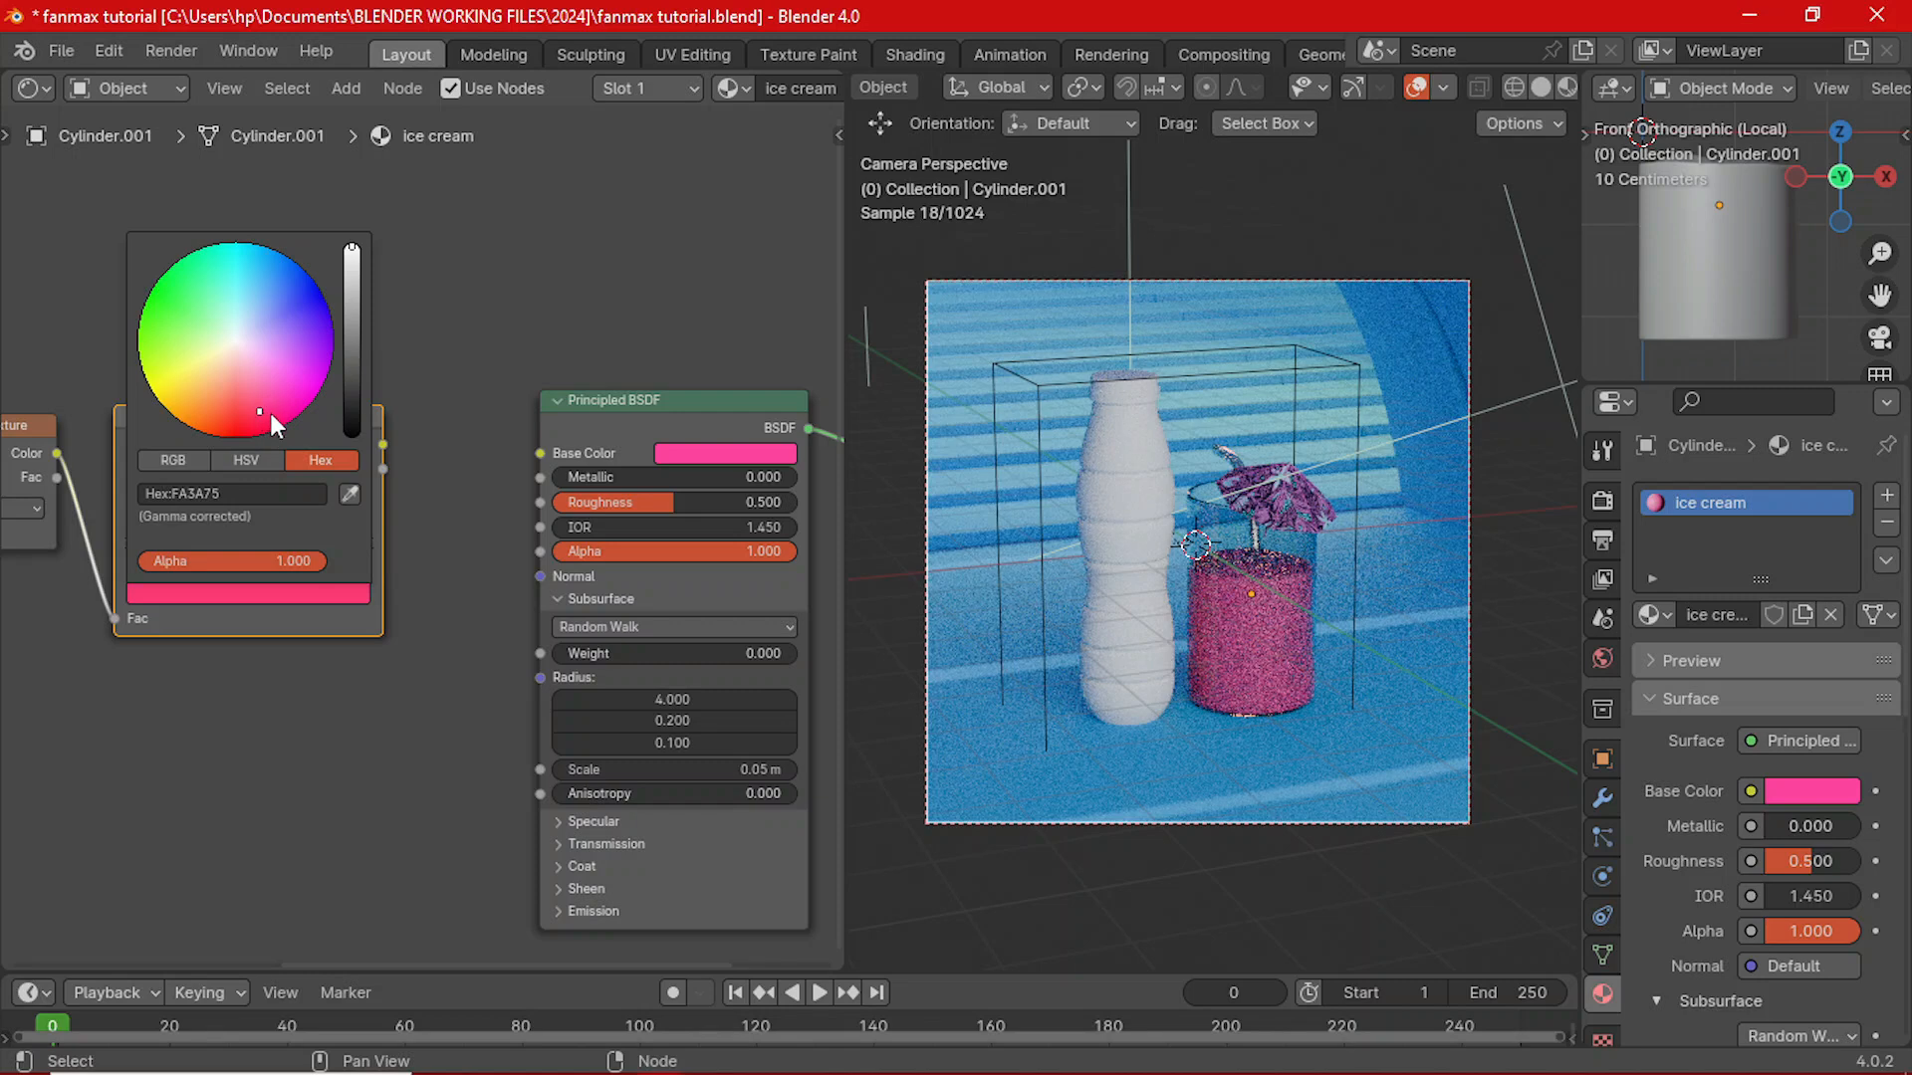
pyautogui.click(271, 409)
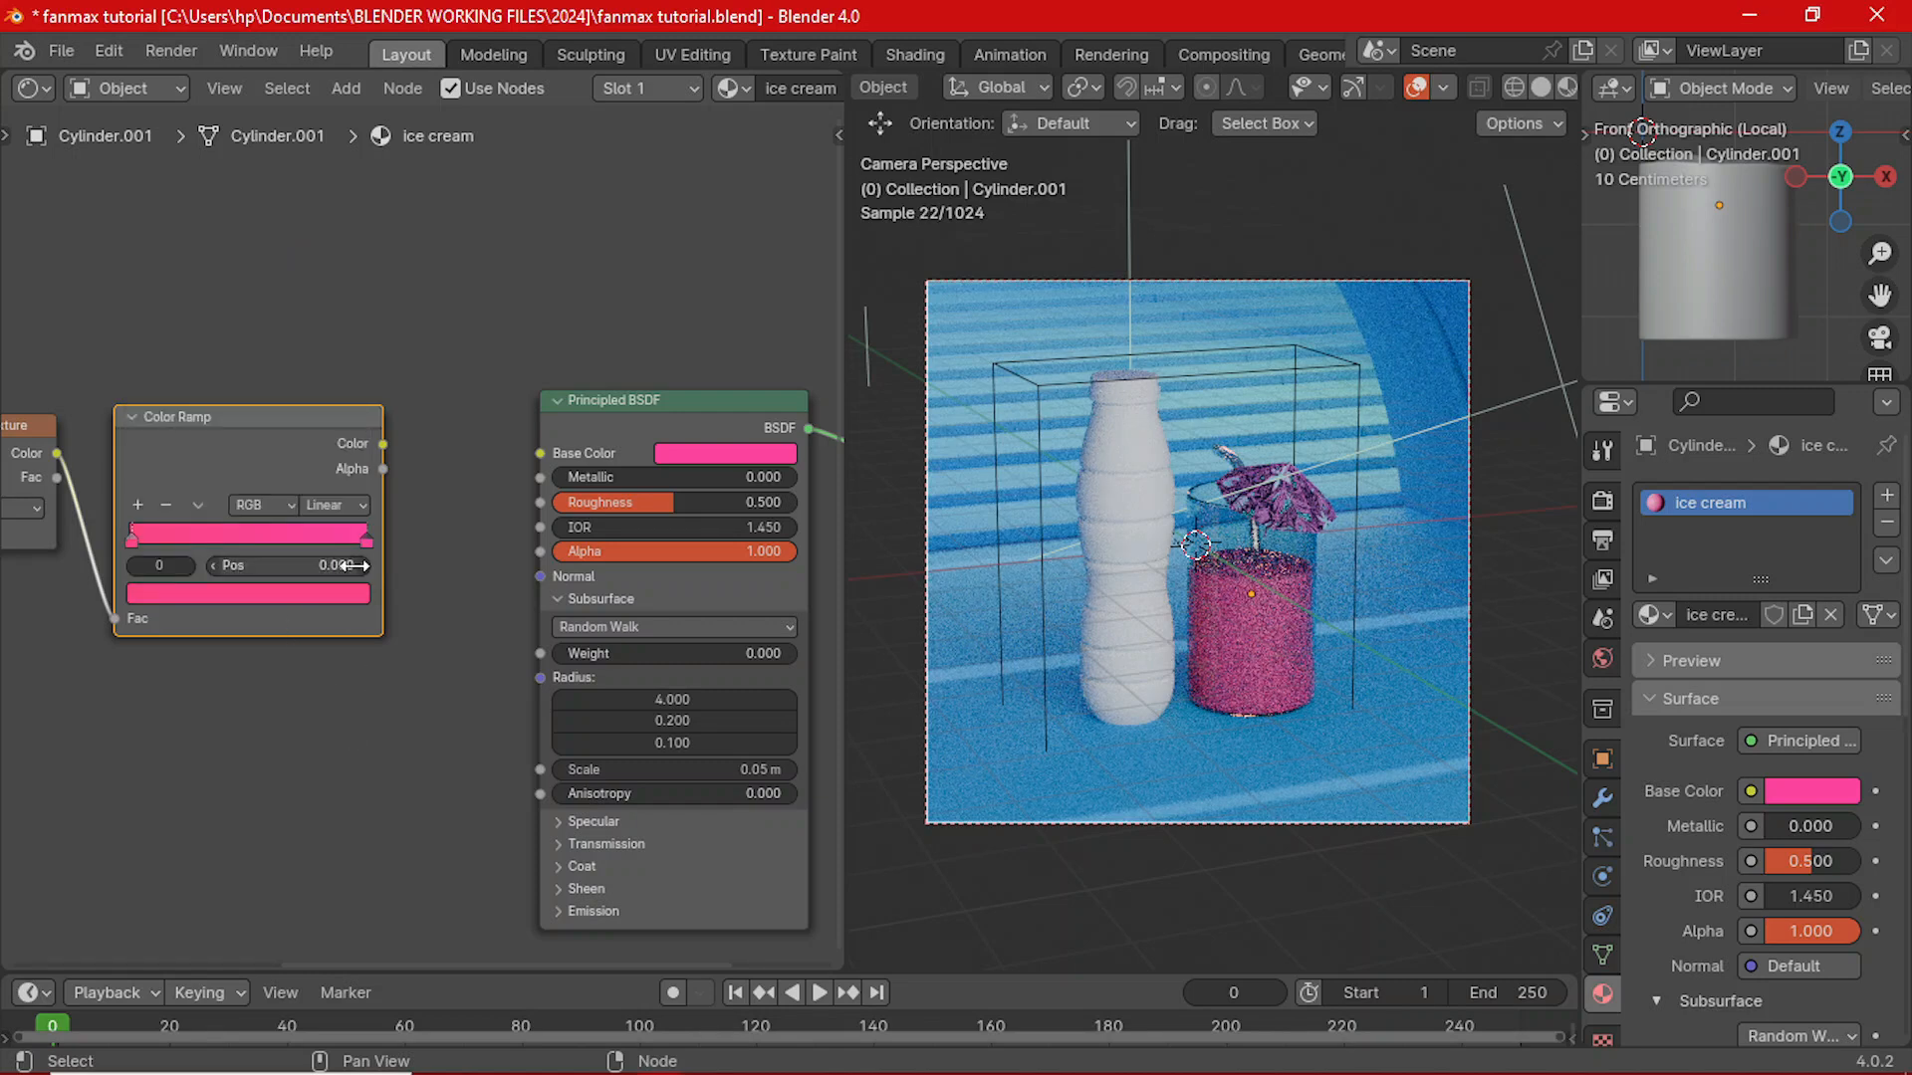
# - Lighten the Color Ramp's end stop to the softer pink FA78BC
pyautogui.click(369, 541)
pyautogui.click(298, 593)
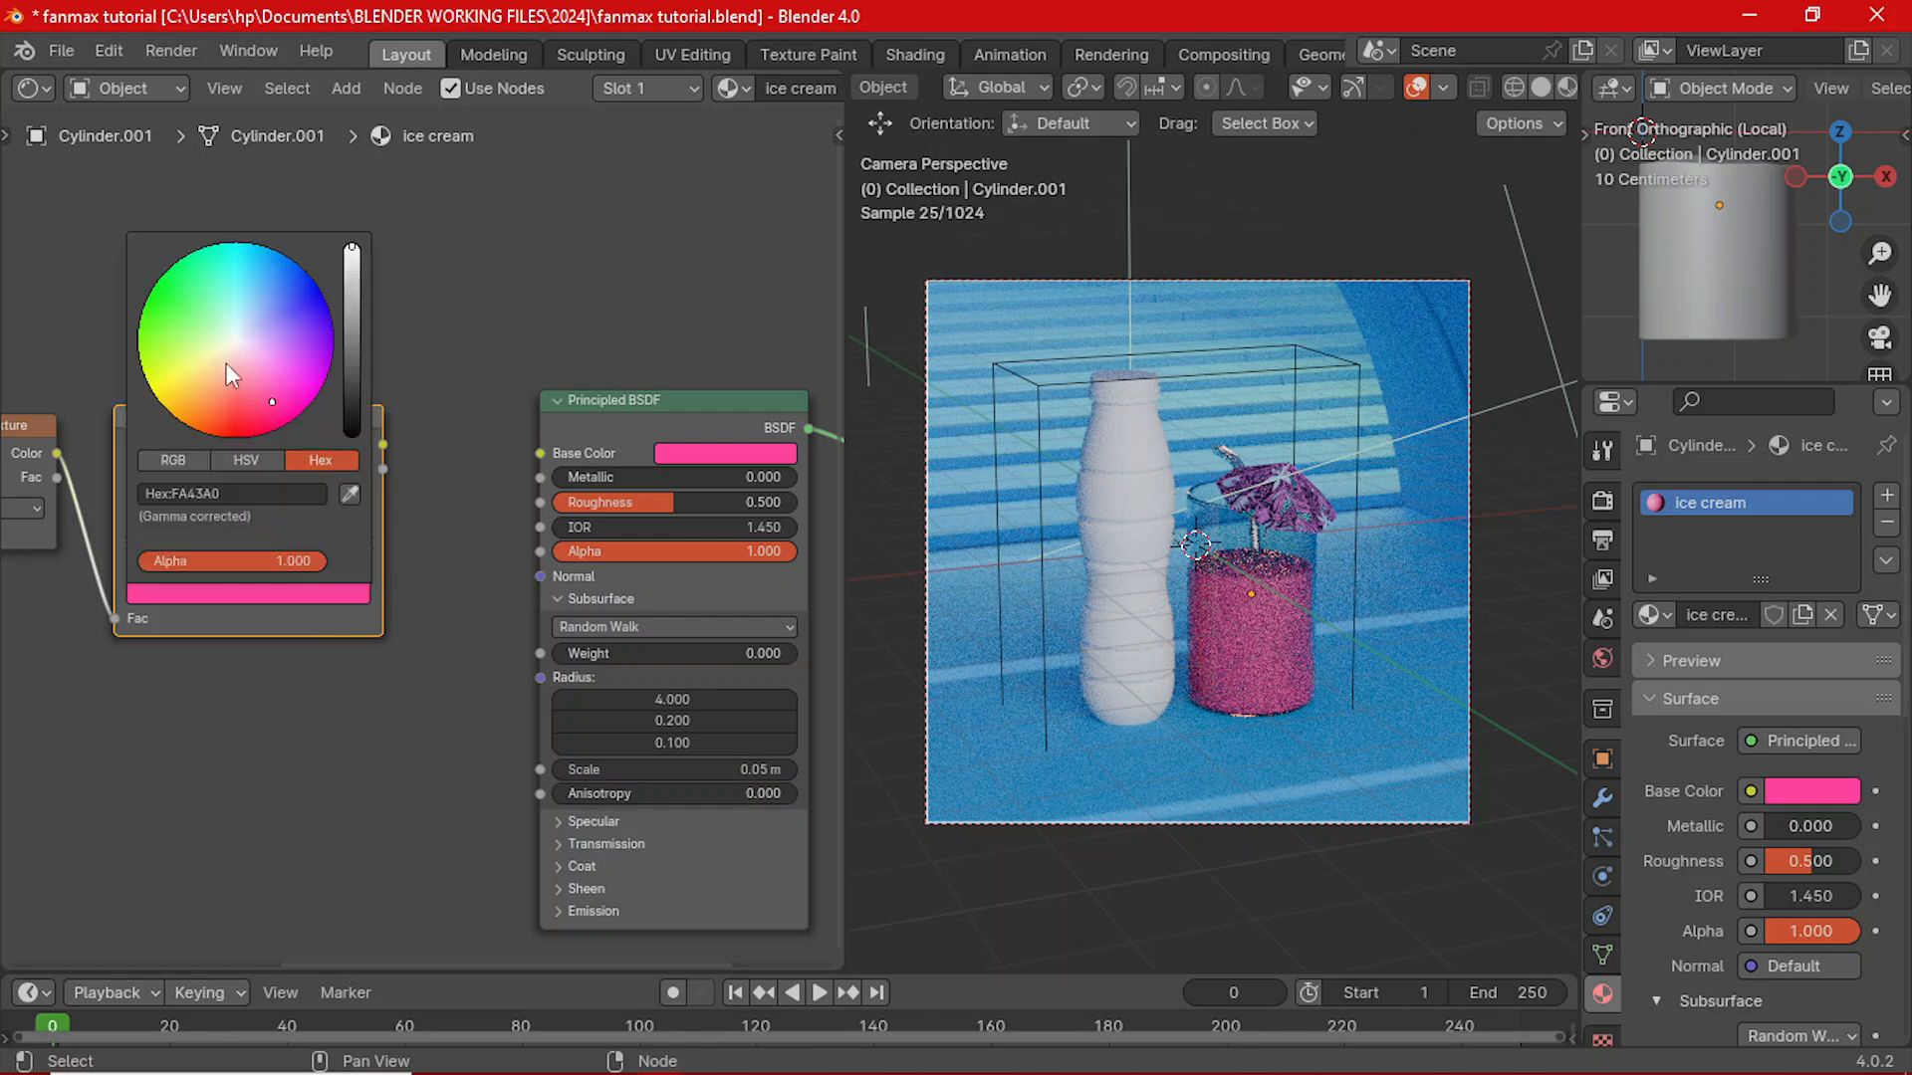
pyautogui.click(266, 387)
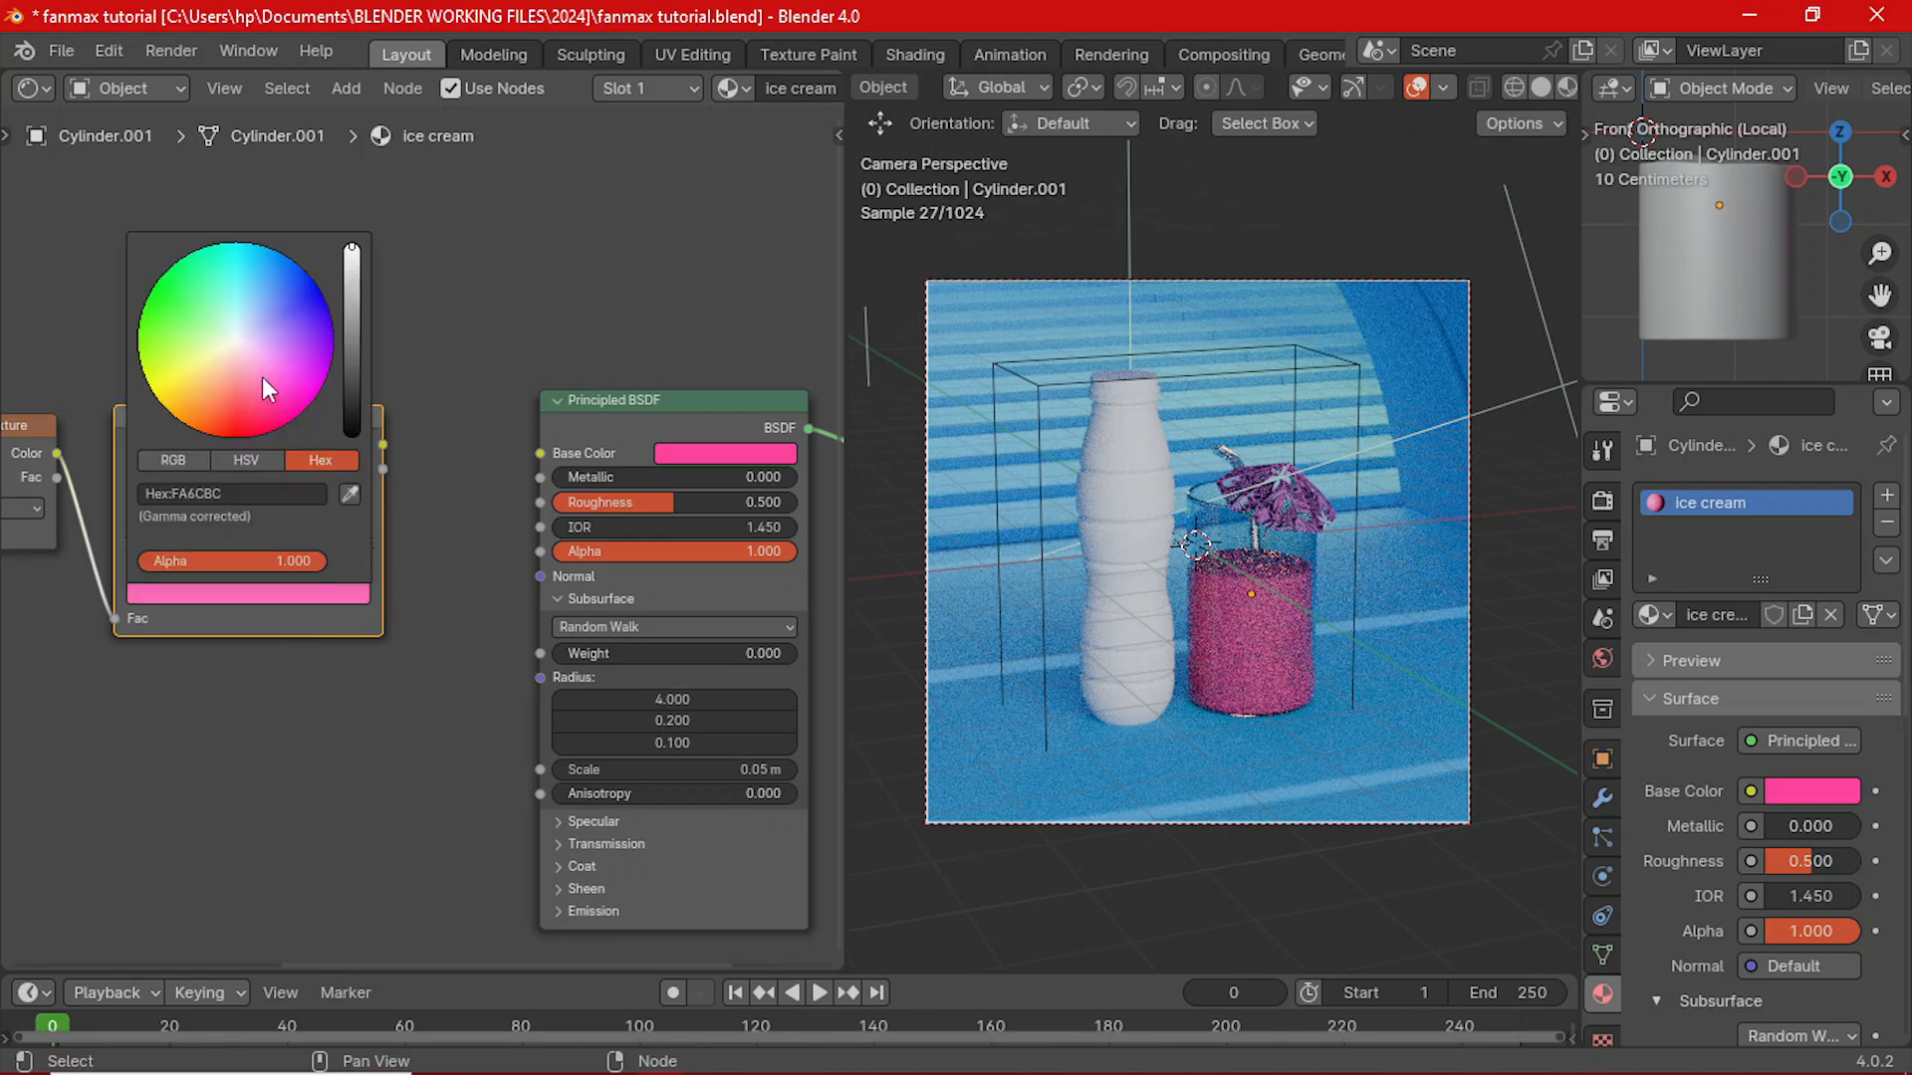
pyautogui.click(261, 375)
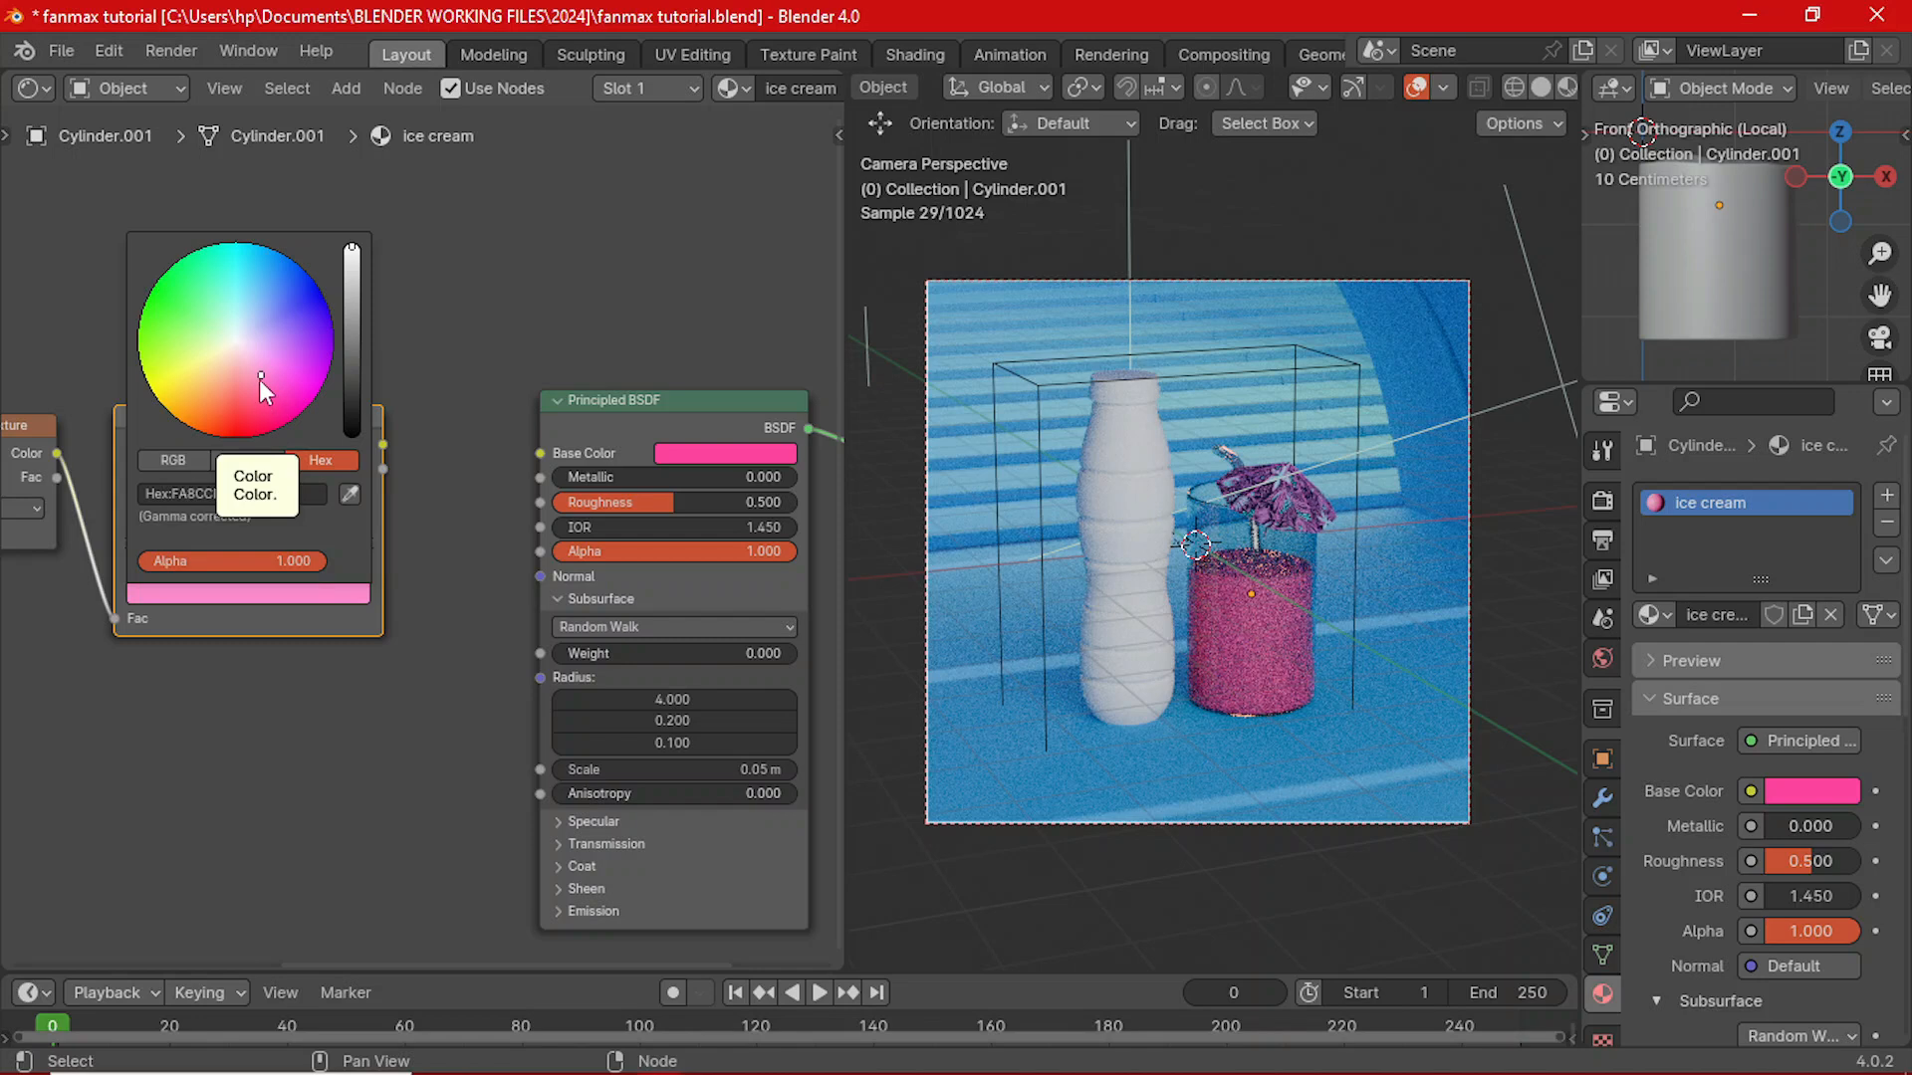
pyautogui.click(261, 384)
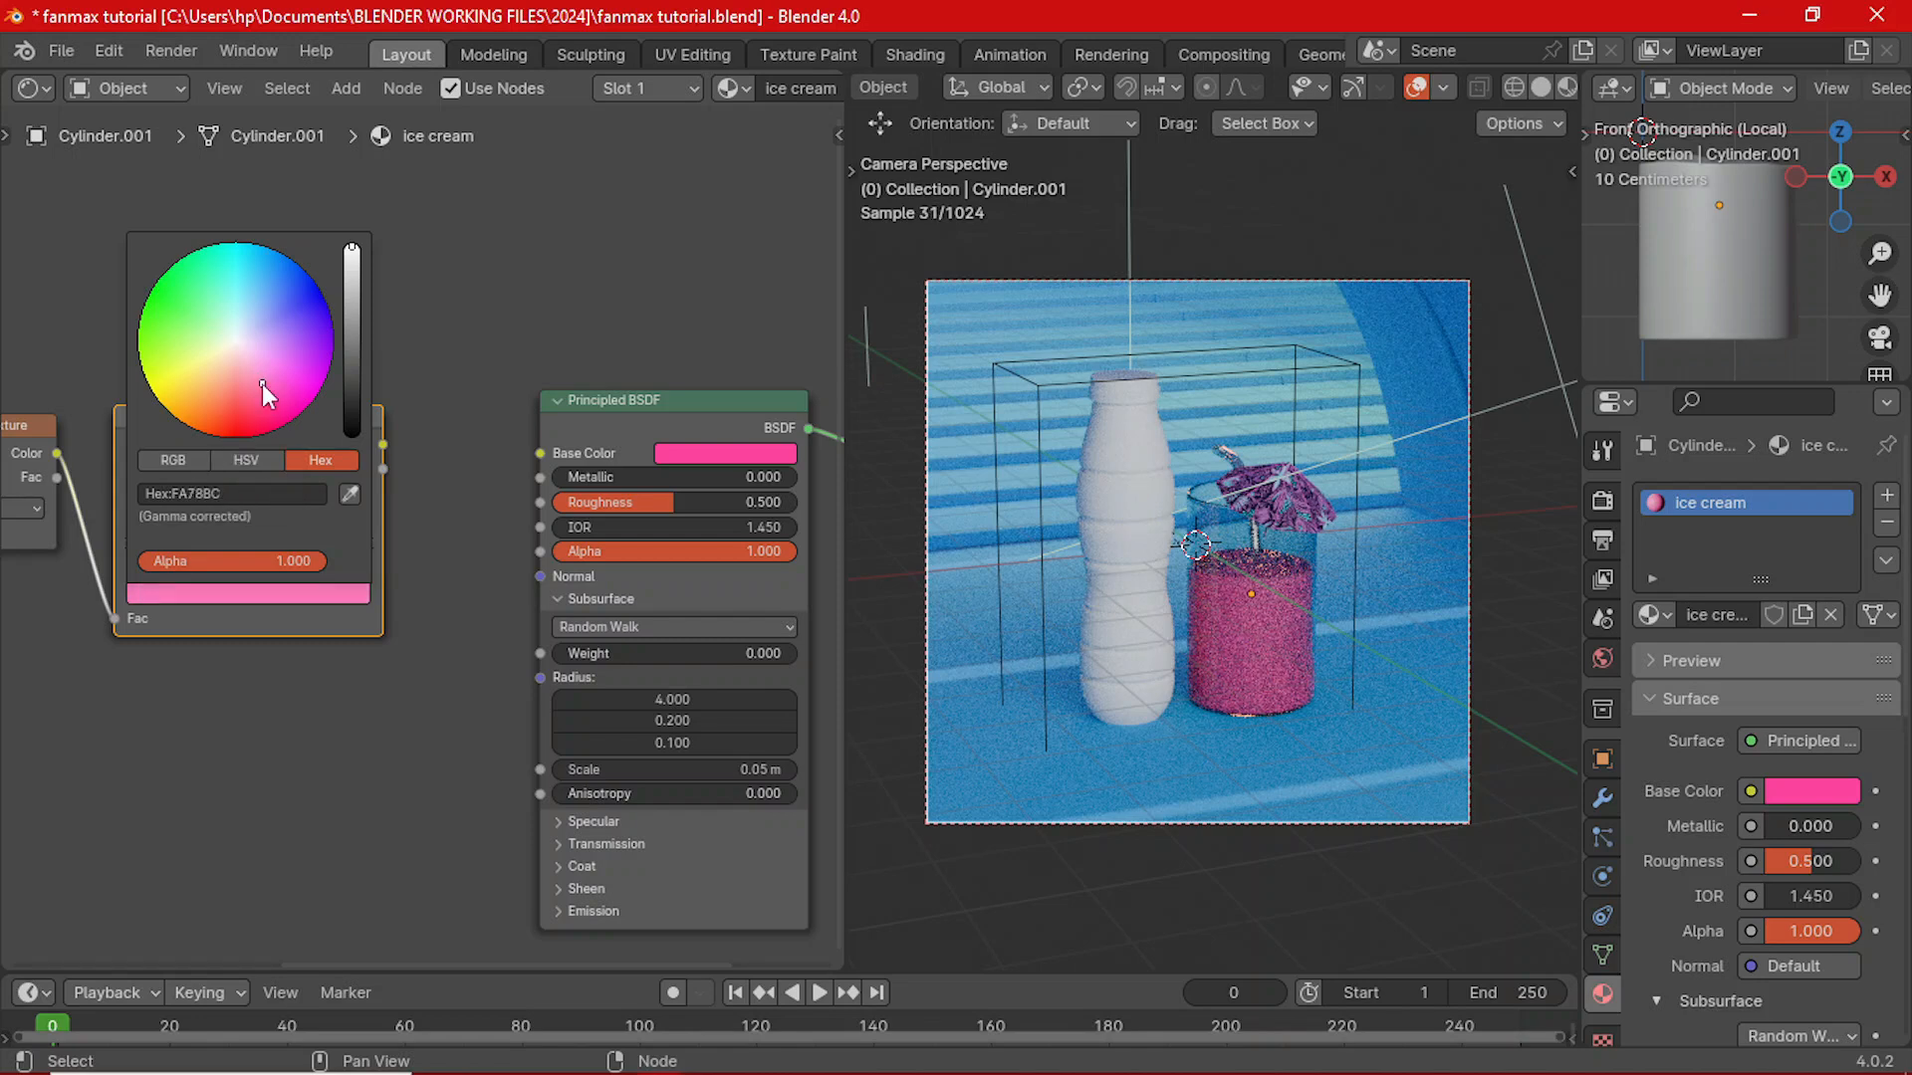
# - Switch the scene's render engine from Cycles to EEVEE
pyautogui.scroll(-1, 199, 731)
pyautogui.moveTo(237, 721); pyautogui.dragTo(704, 736, button='middle')
pyautogui.moveTo(391, 659); pyautogui.dragTo(769, 643, button='middle')
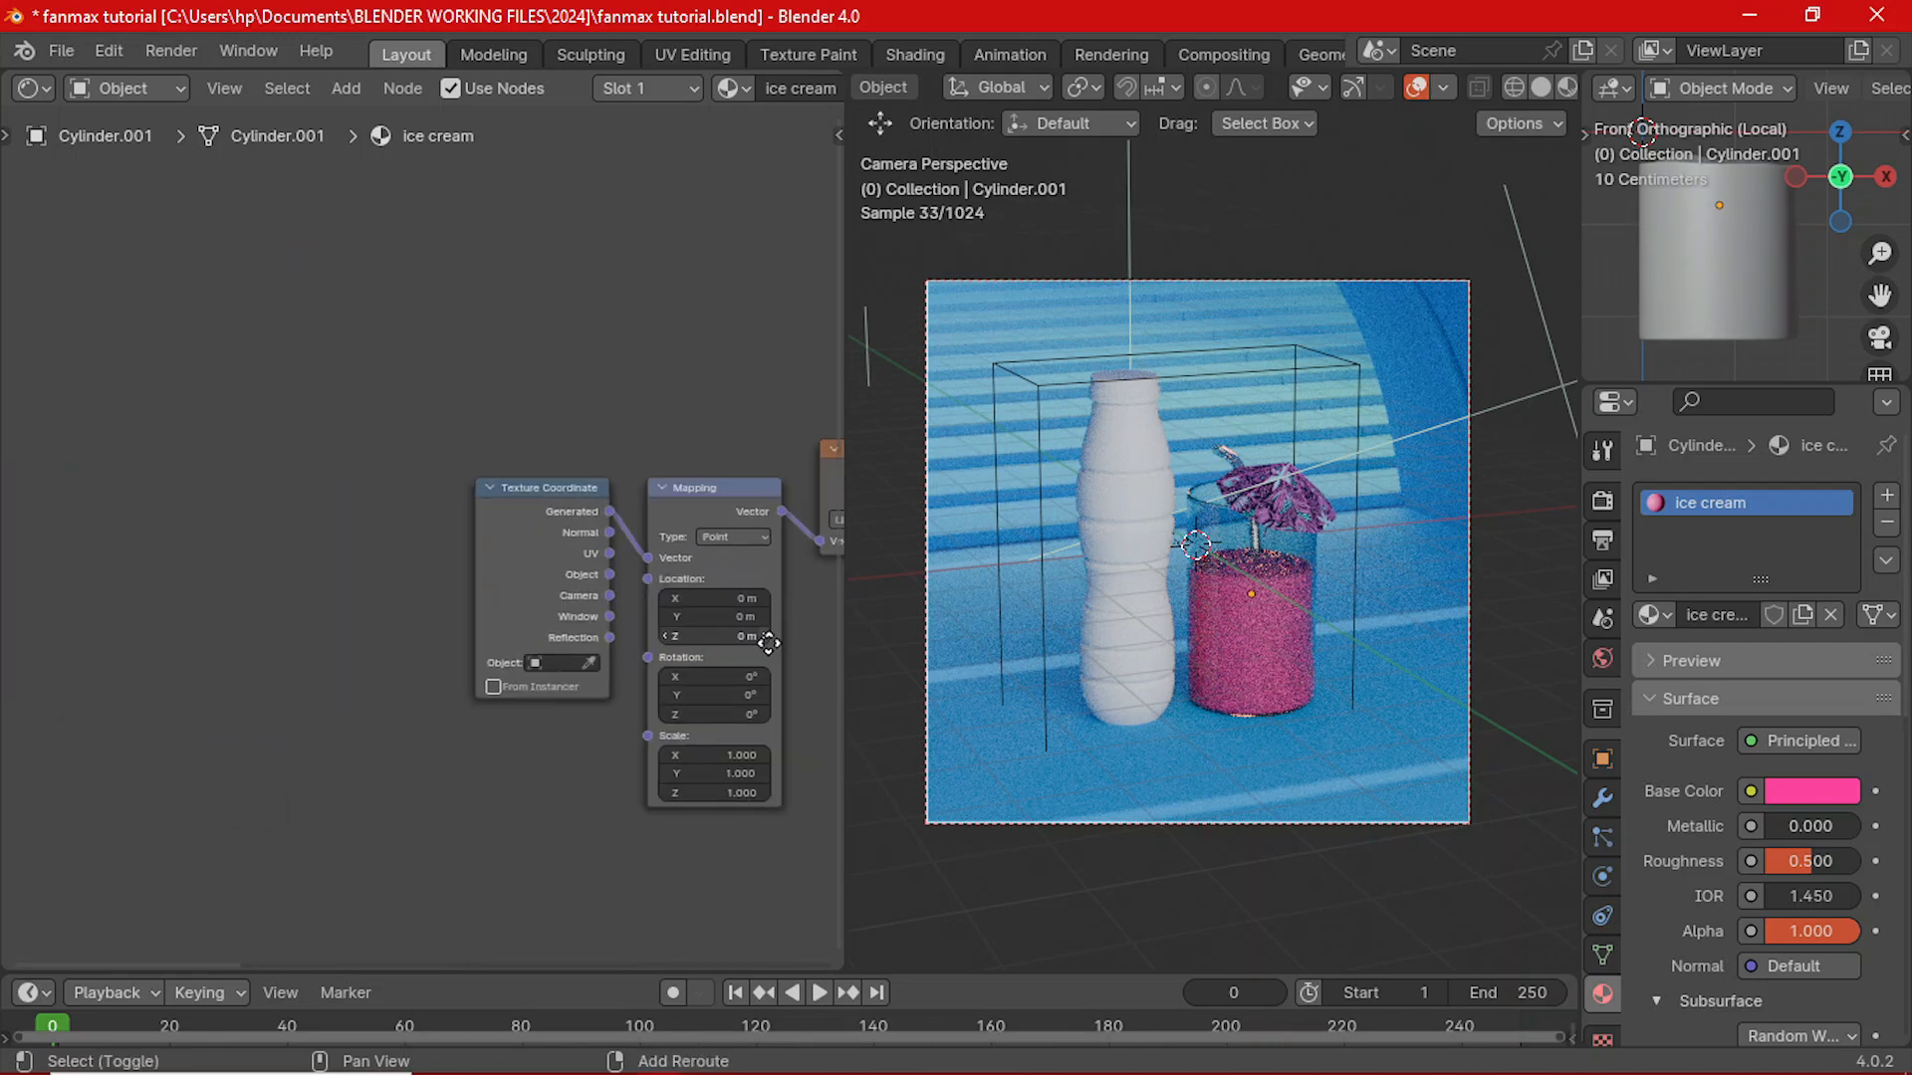
pyautogui.scroll(1, 551, 540)
pyautogui.moveTo(506, 458); pyautogui.dragTo(281, 407, button='middle')
pyautogui.moveTo(926, 462); pyautogui.dragTo(1283, 564, button='middle')
pyautogui.click(1600, 500)
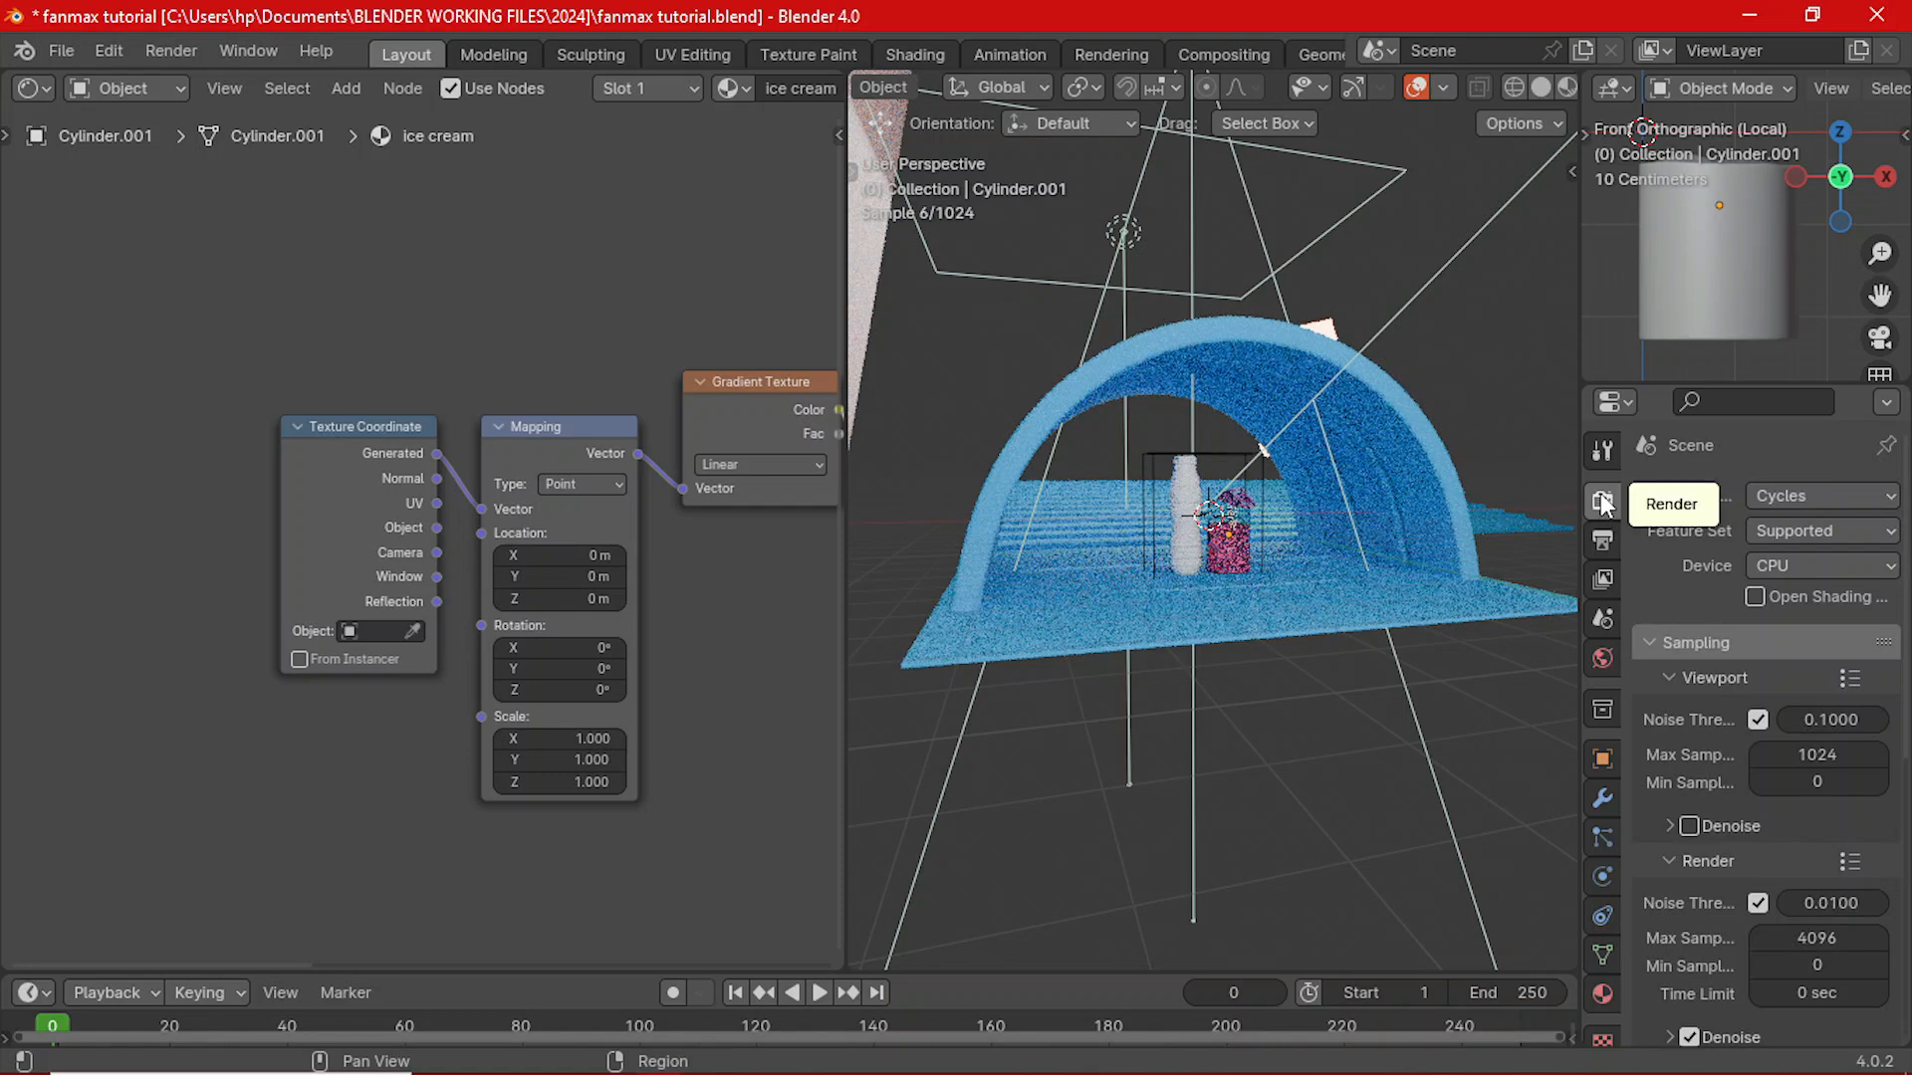
pyautogui.scroll(-2, 1318, 538)
pyautogui.moveTo(1316, 538); pyautogui.dragTo(1267, 589, button='middle')
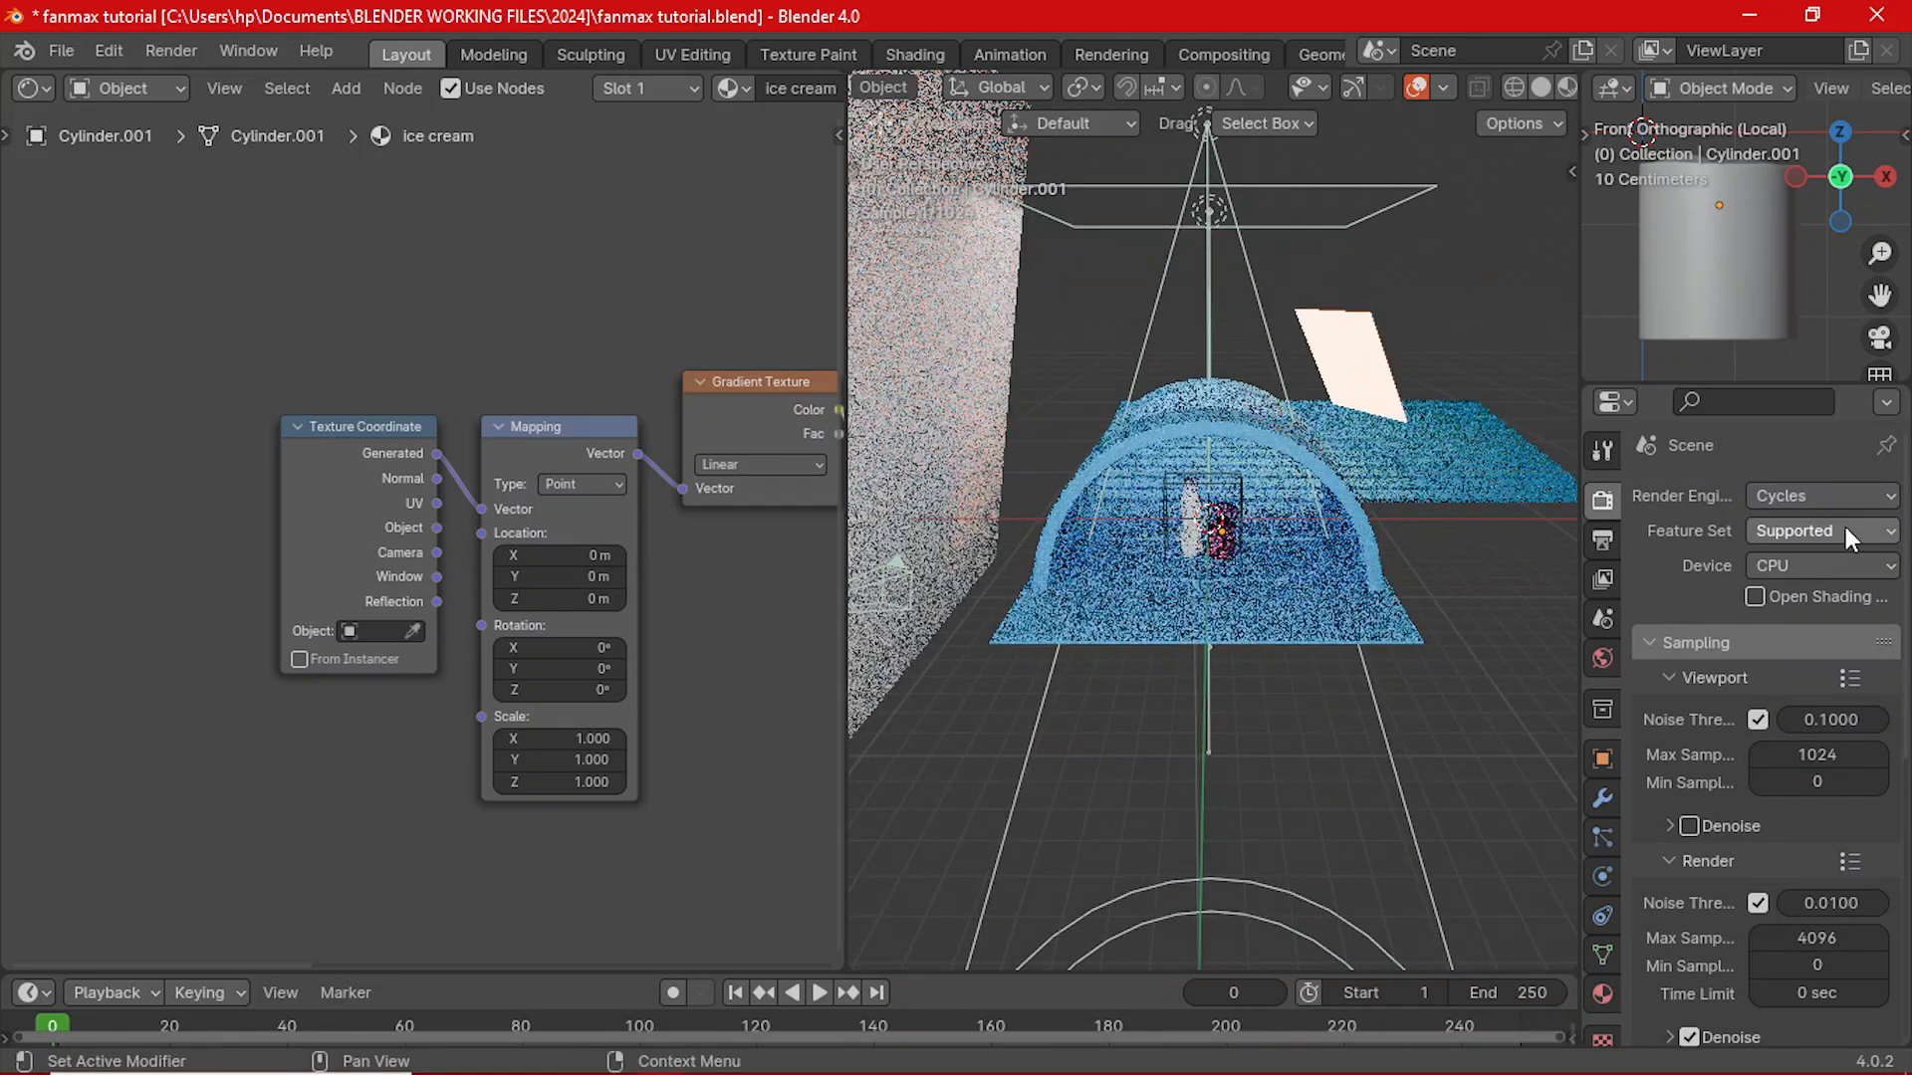
pyautogui.click(1843, 494)
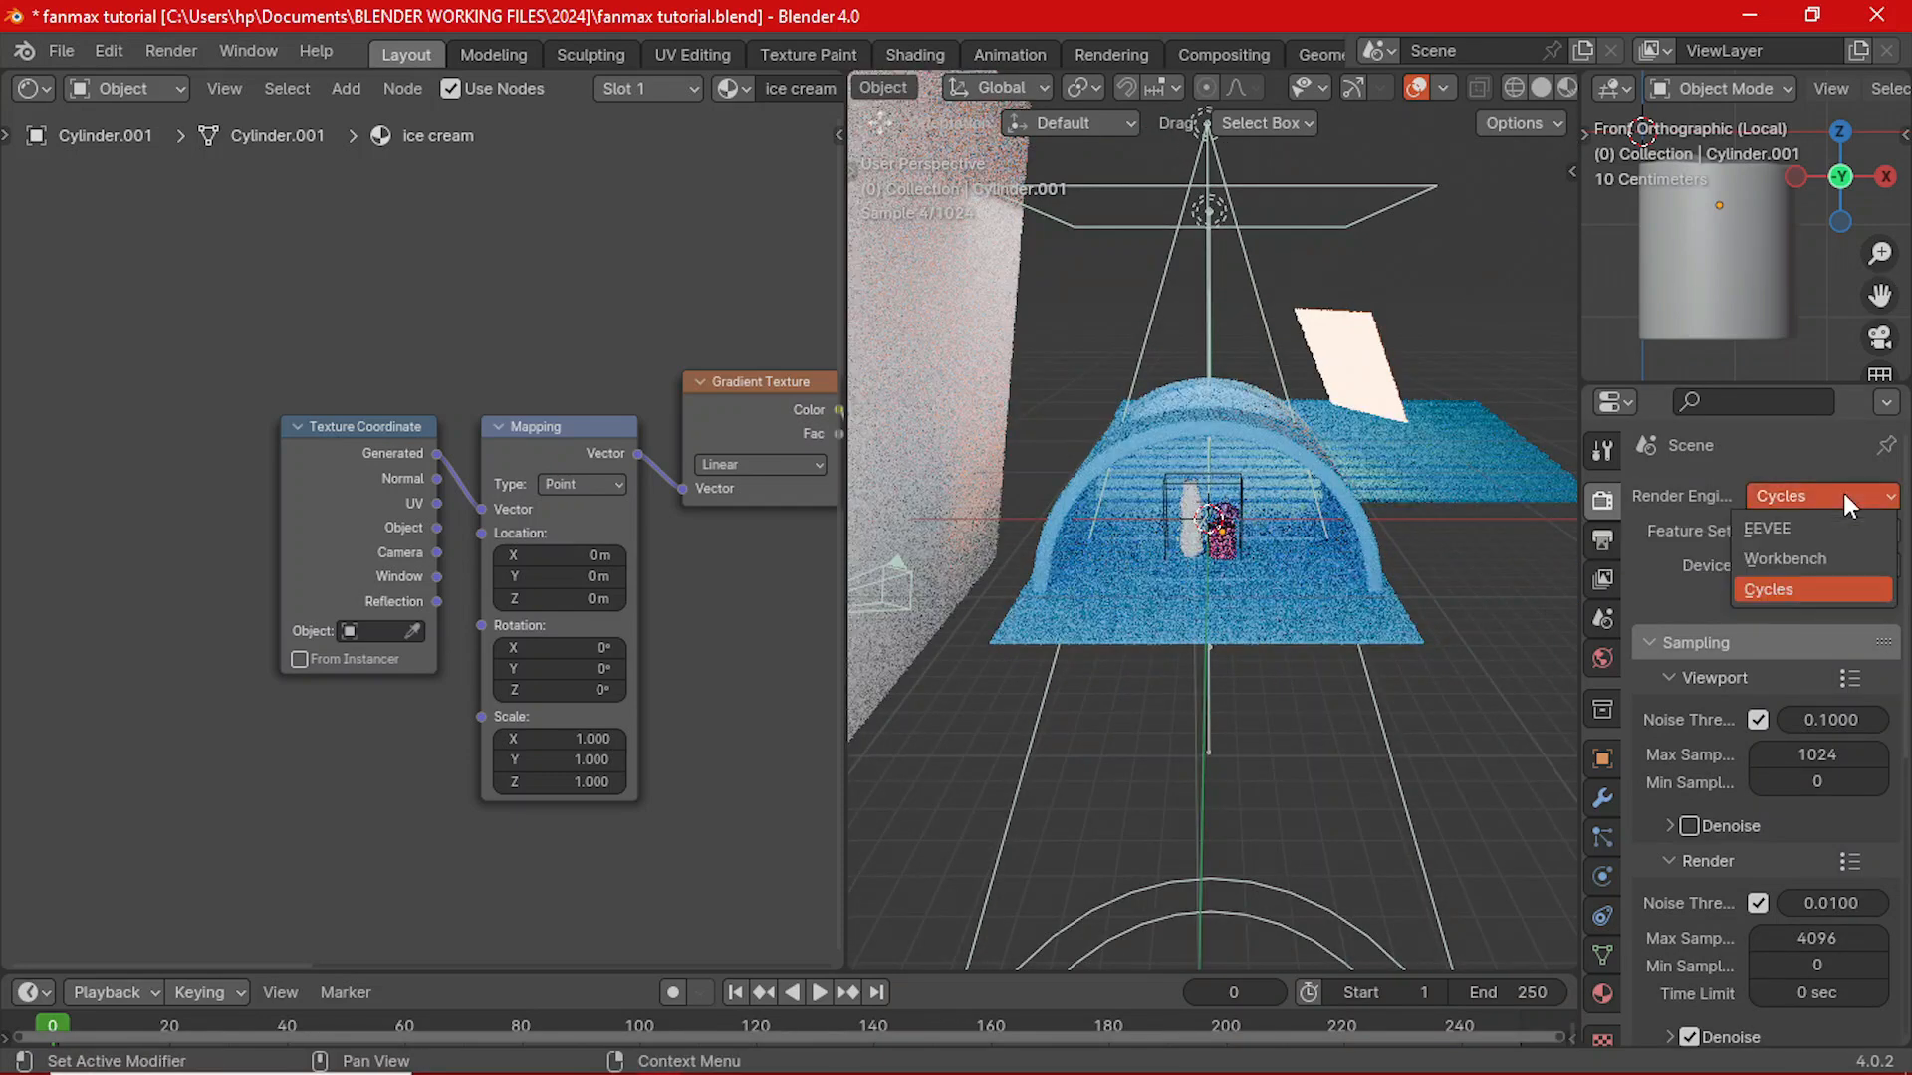
pyautogui.click(1764, 527)
# - Select the drink filling, isolate it in local view in the main viewport and show it from the front
pyautogui.scroll(6, 1269, 590)
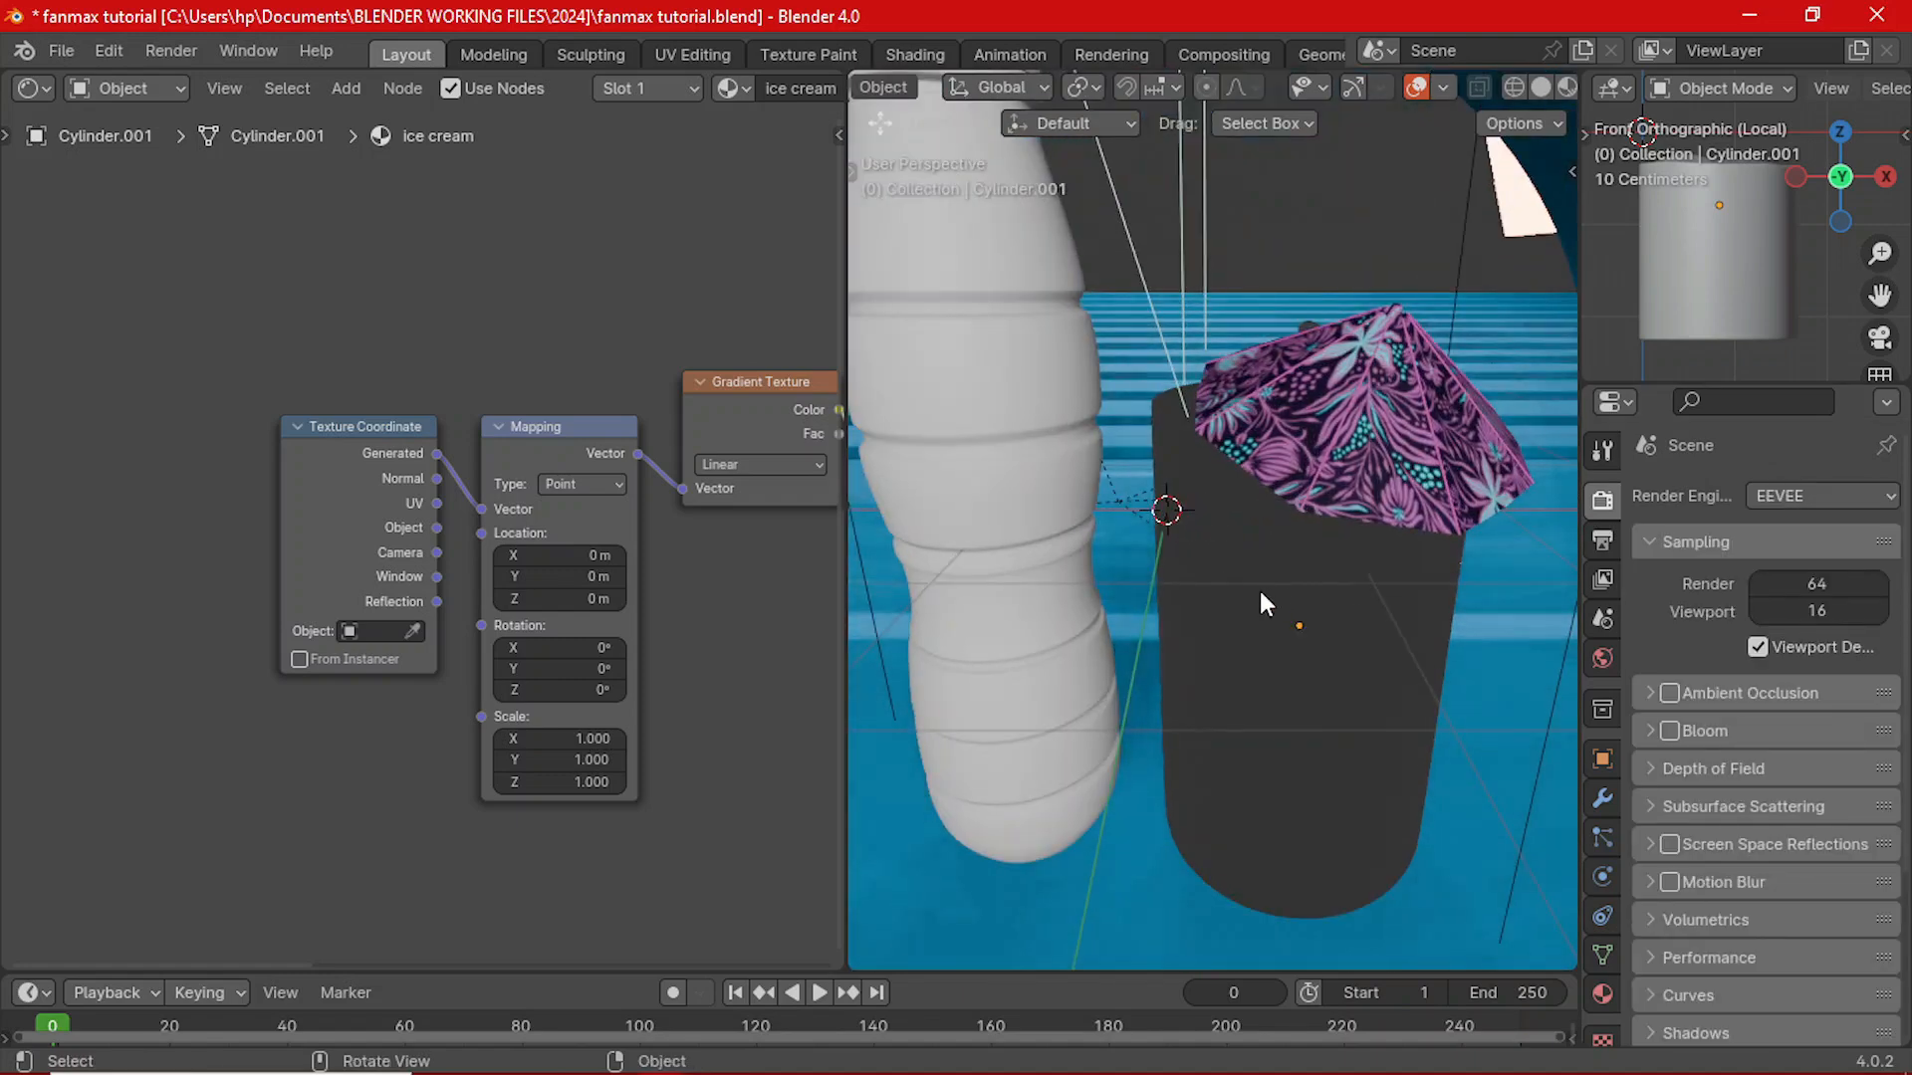
pyautogui.moveTo(1261, 594); pyautogui.dragTo(1339, 669, button='middle')
pyautogui.scroll(-4, 1196, 558)
pyautogui.moveTo(1690, 271); pyautogui.dragTo(1761, 253, button='middle')
pyautogui.click(1761, 249)
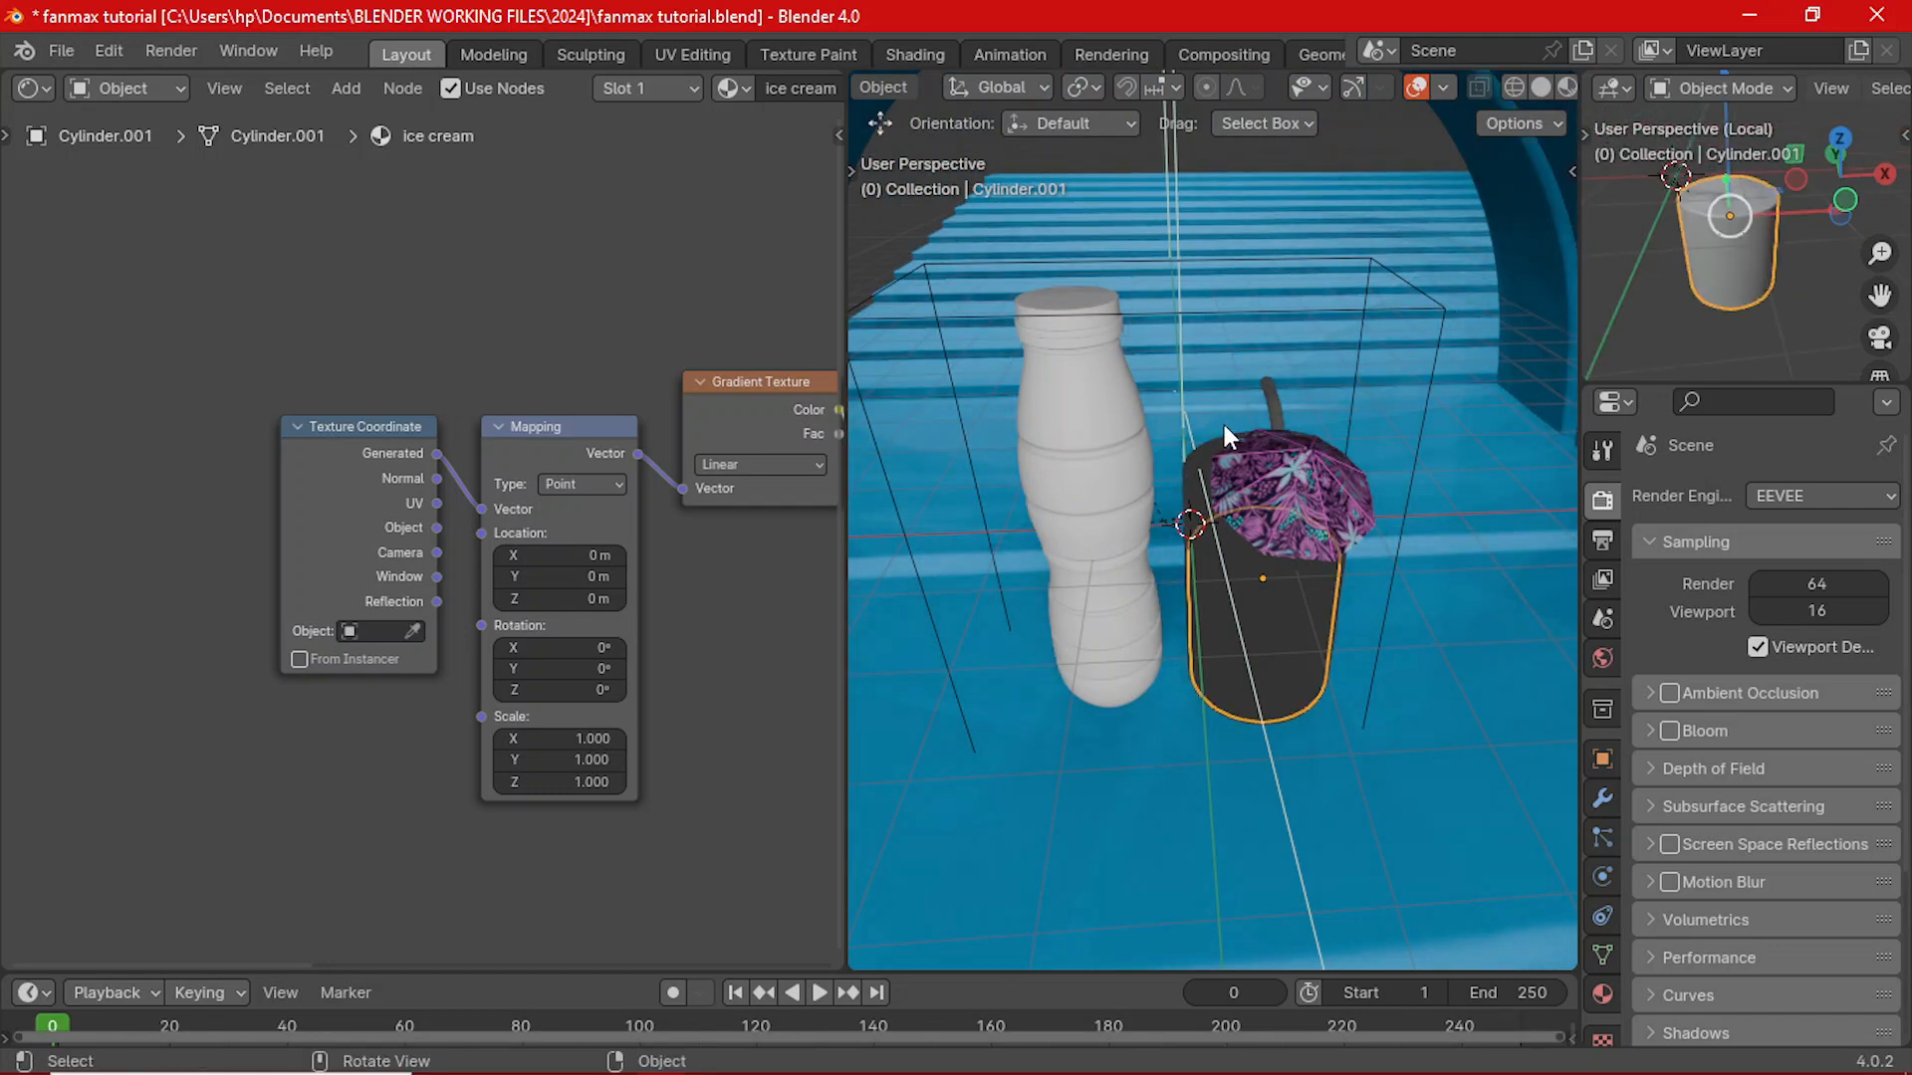
pyautogui.press('KP_Divide')
pyautogui.press('`')
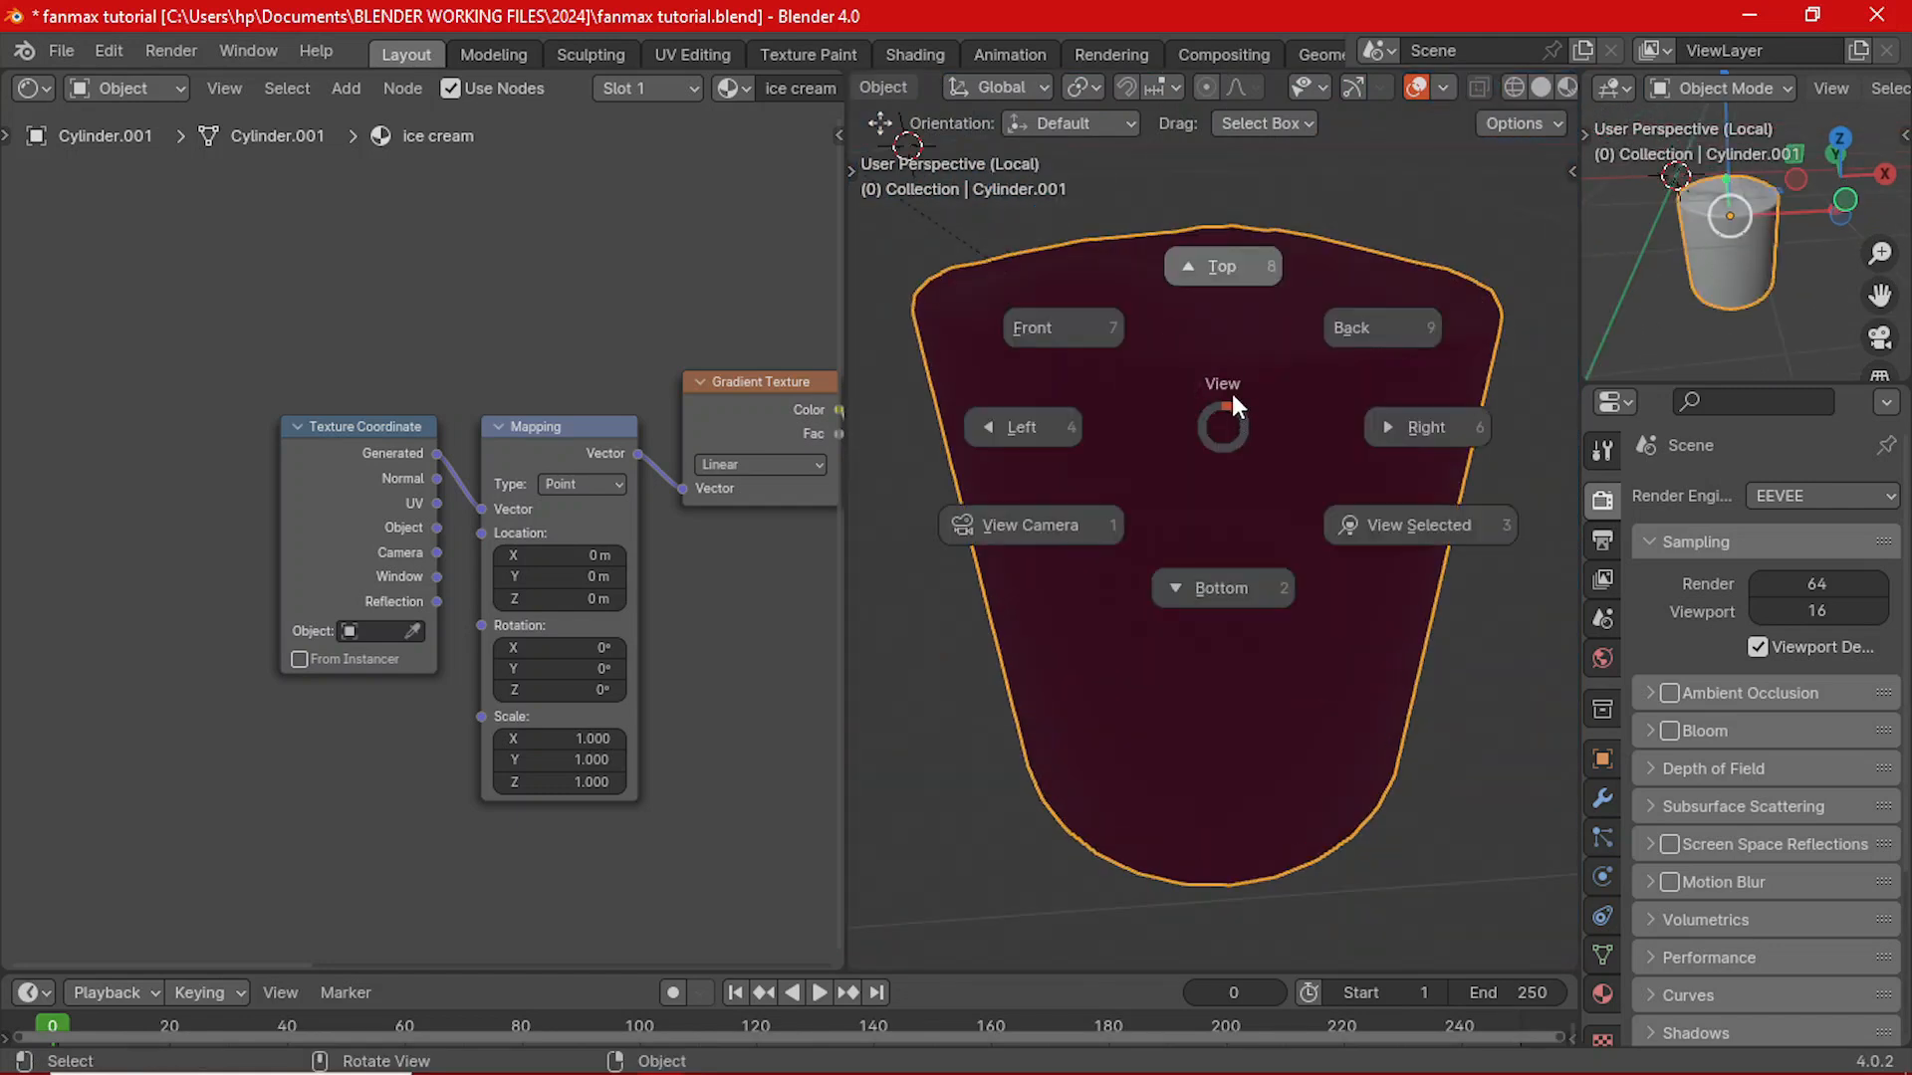
pyautogui.click(1079, 321)
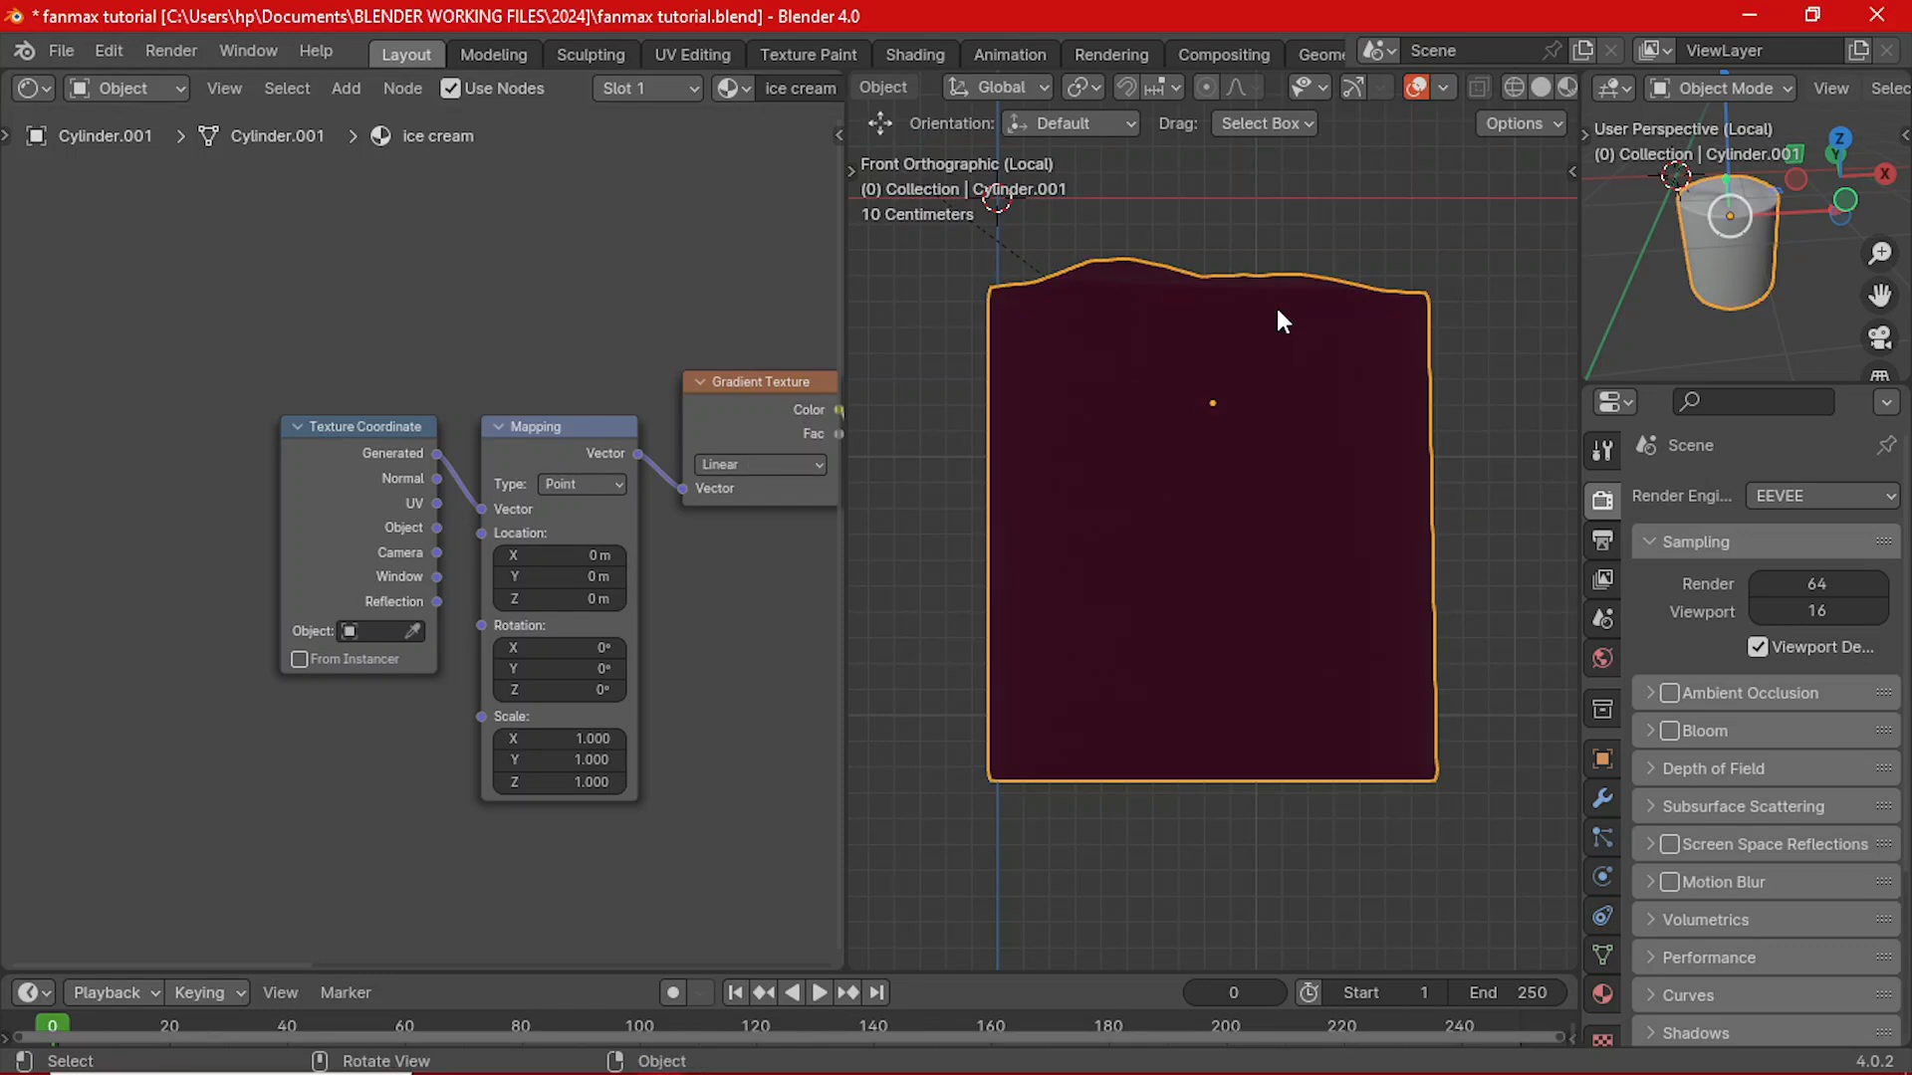
# - Set the Gradient Texture's type to Easing and preview its output directly on the drink filling
pyautogui.scroll(2, 1276, 301)
pyautogui.keyDown('shift'); pyautogui.moveTo(1251, 276); pyautogui.dragTo(1315, 296, button='middle'); pyautogui.keyUp('shift')
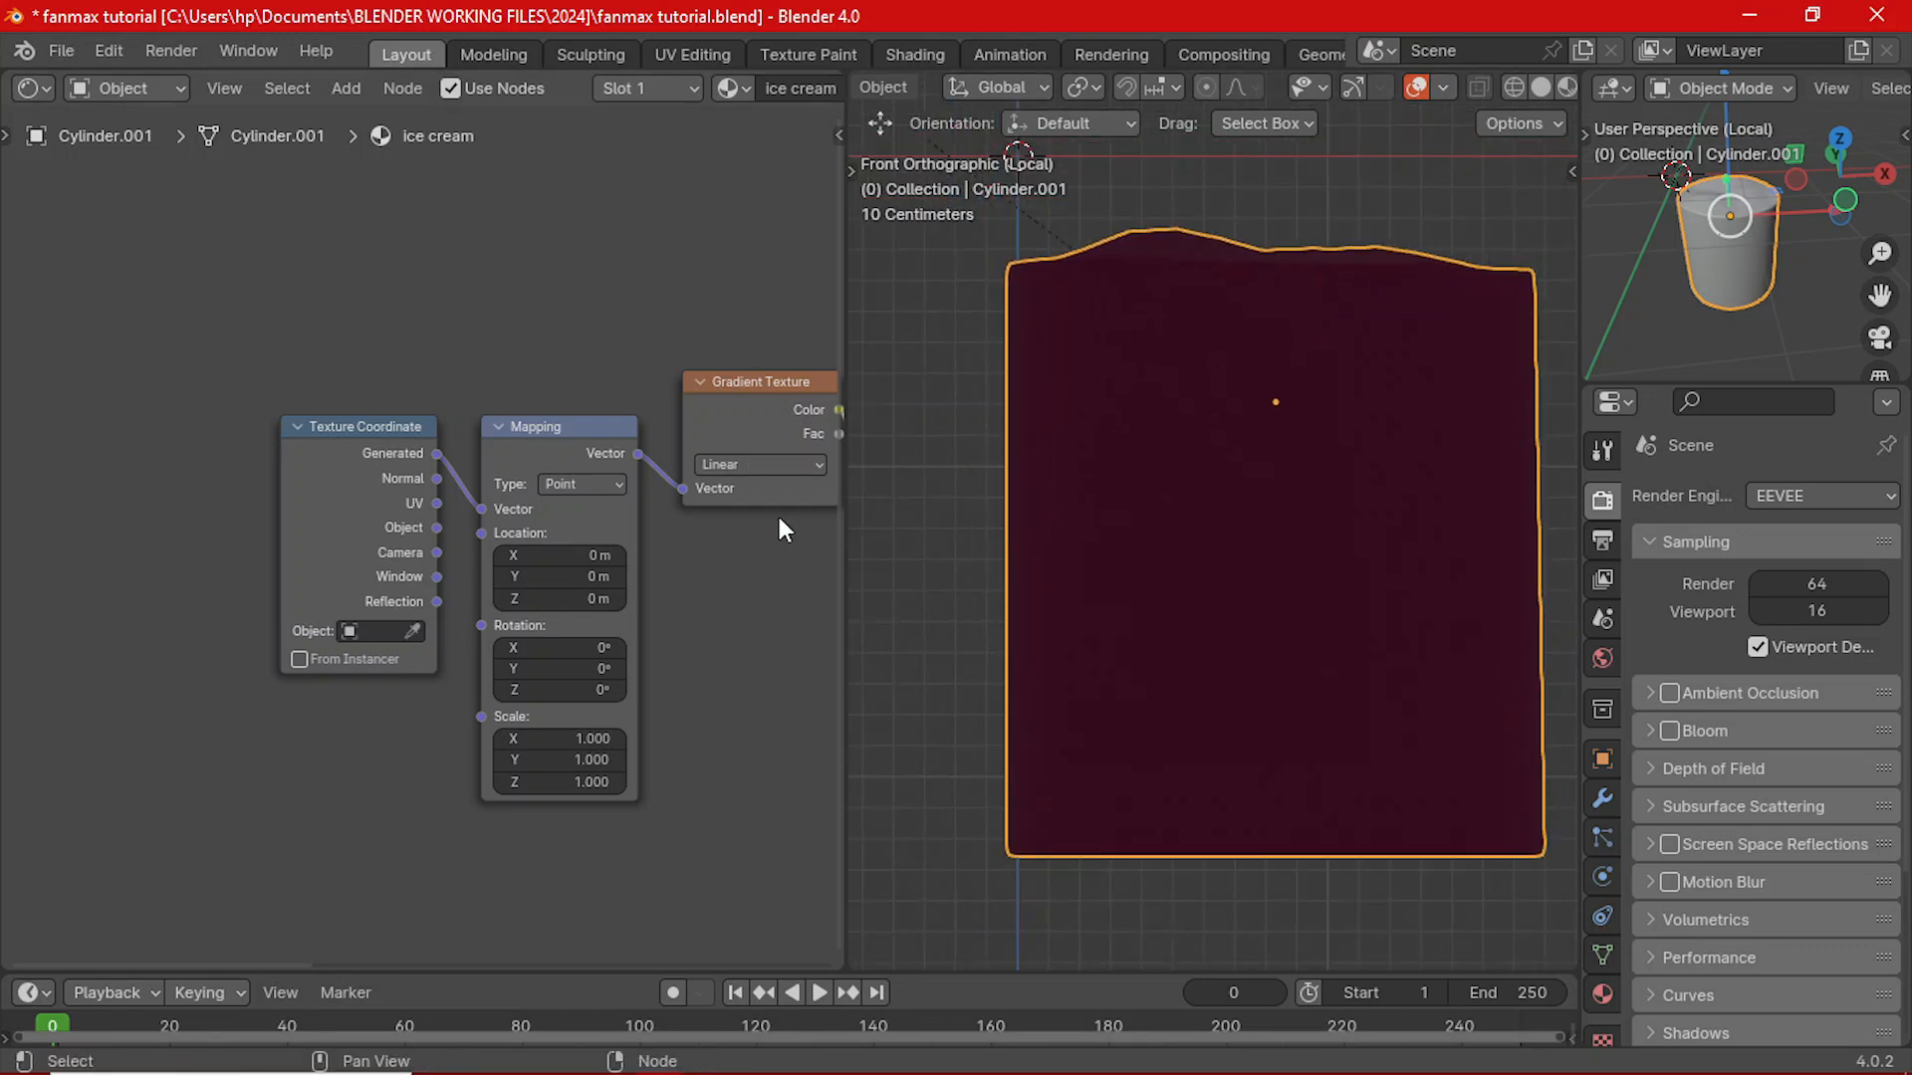
pyautogui.moveTo(758, 502); pyautogui.dragTo(579, 564, button='middle')
pyautogui.scroll(2, 588, 540)
pyautogui.click(589, 541)
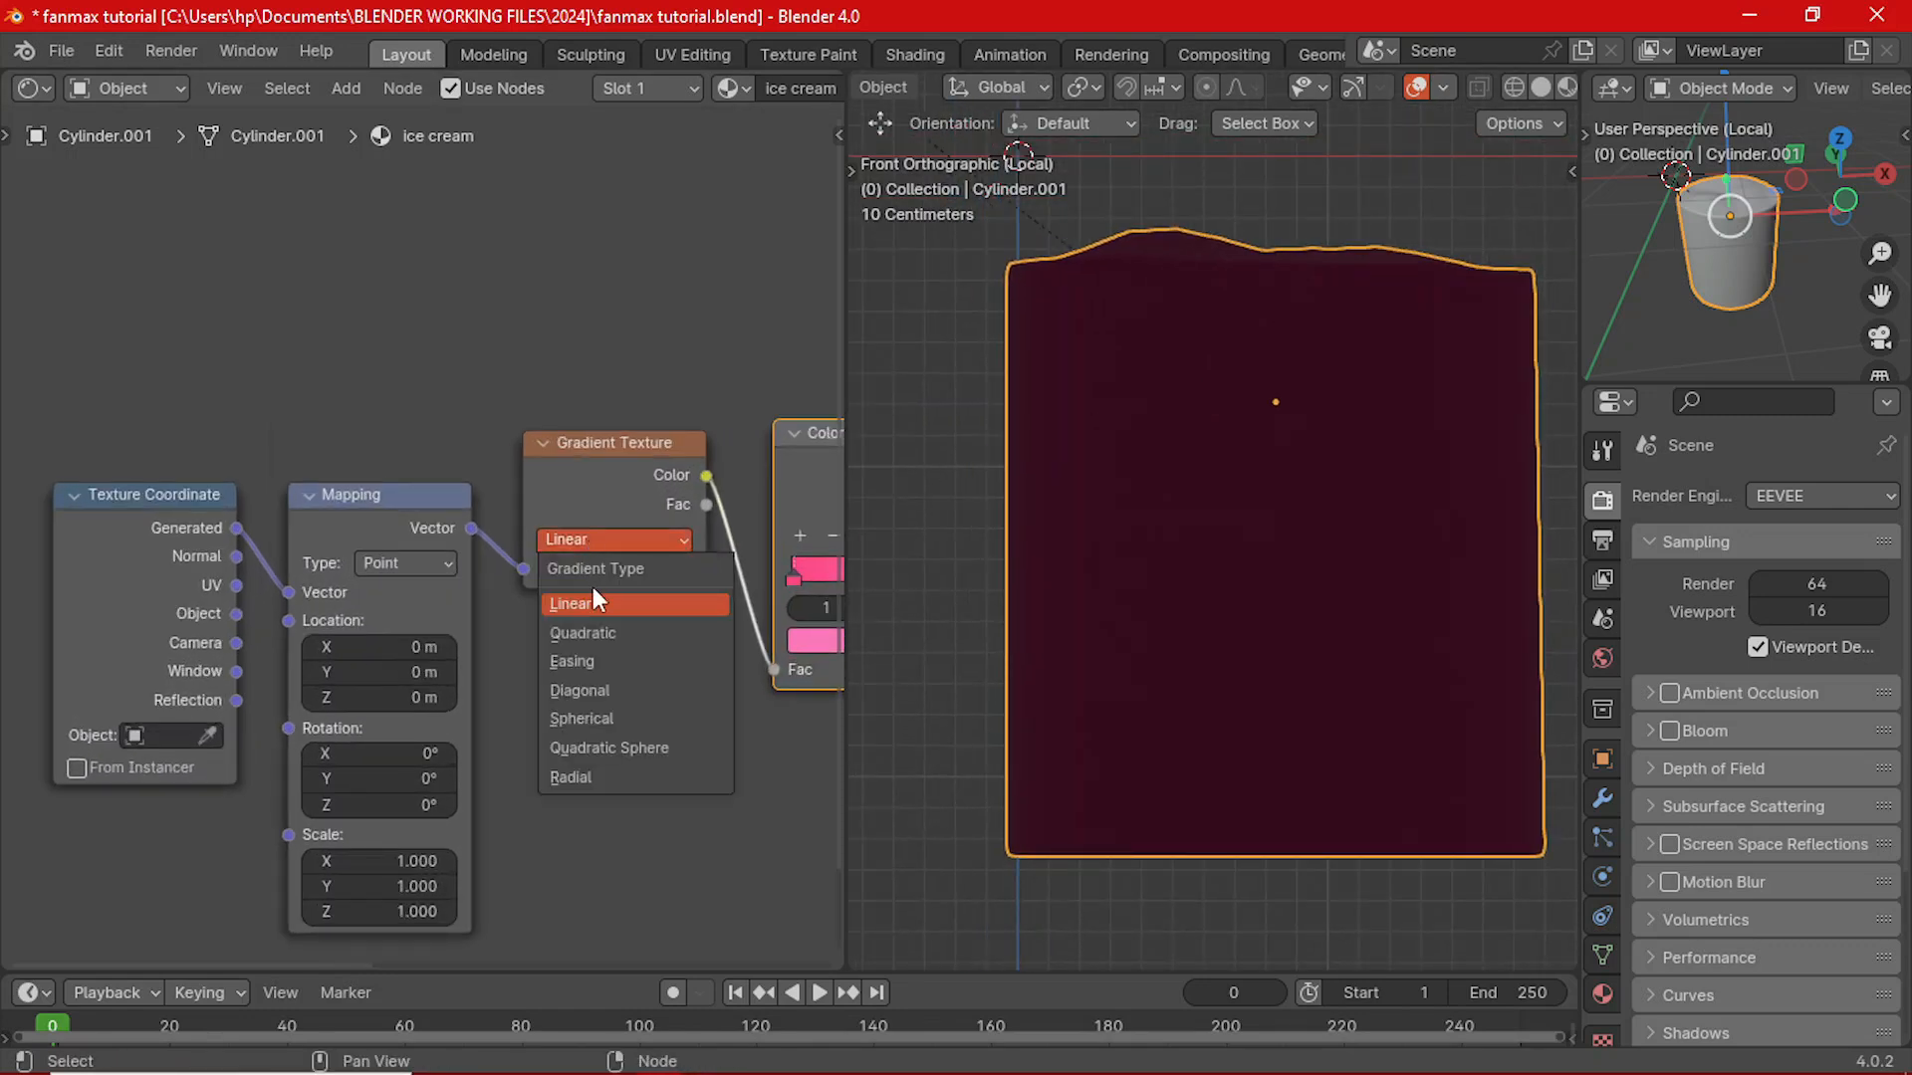
pyautogui.click(625, 662)
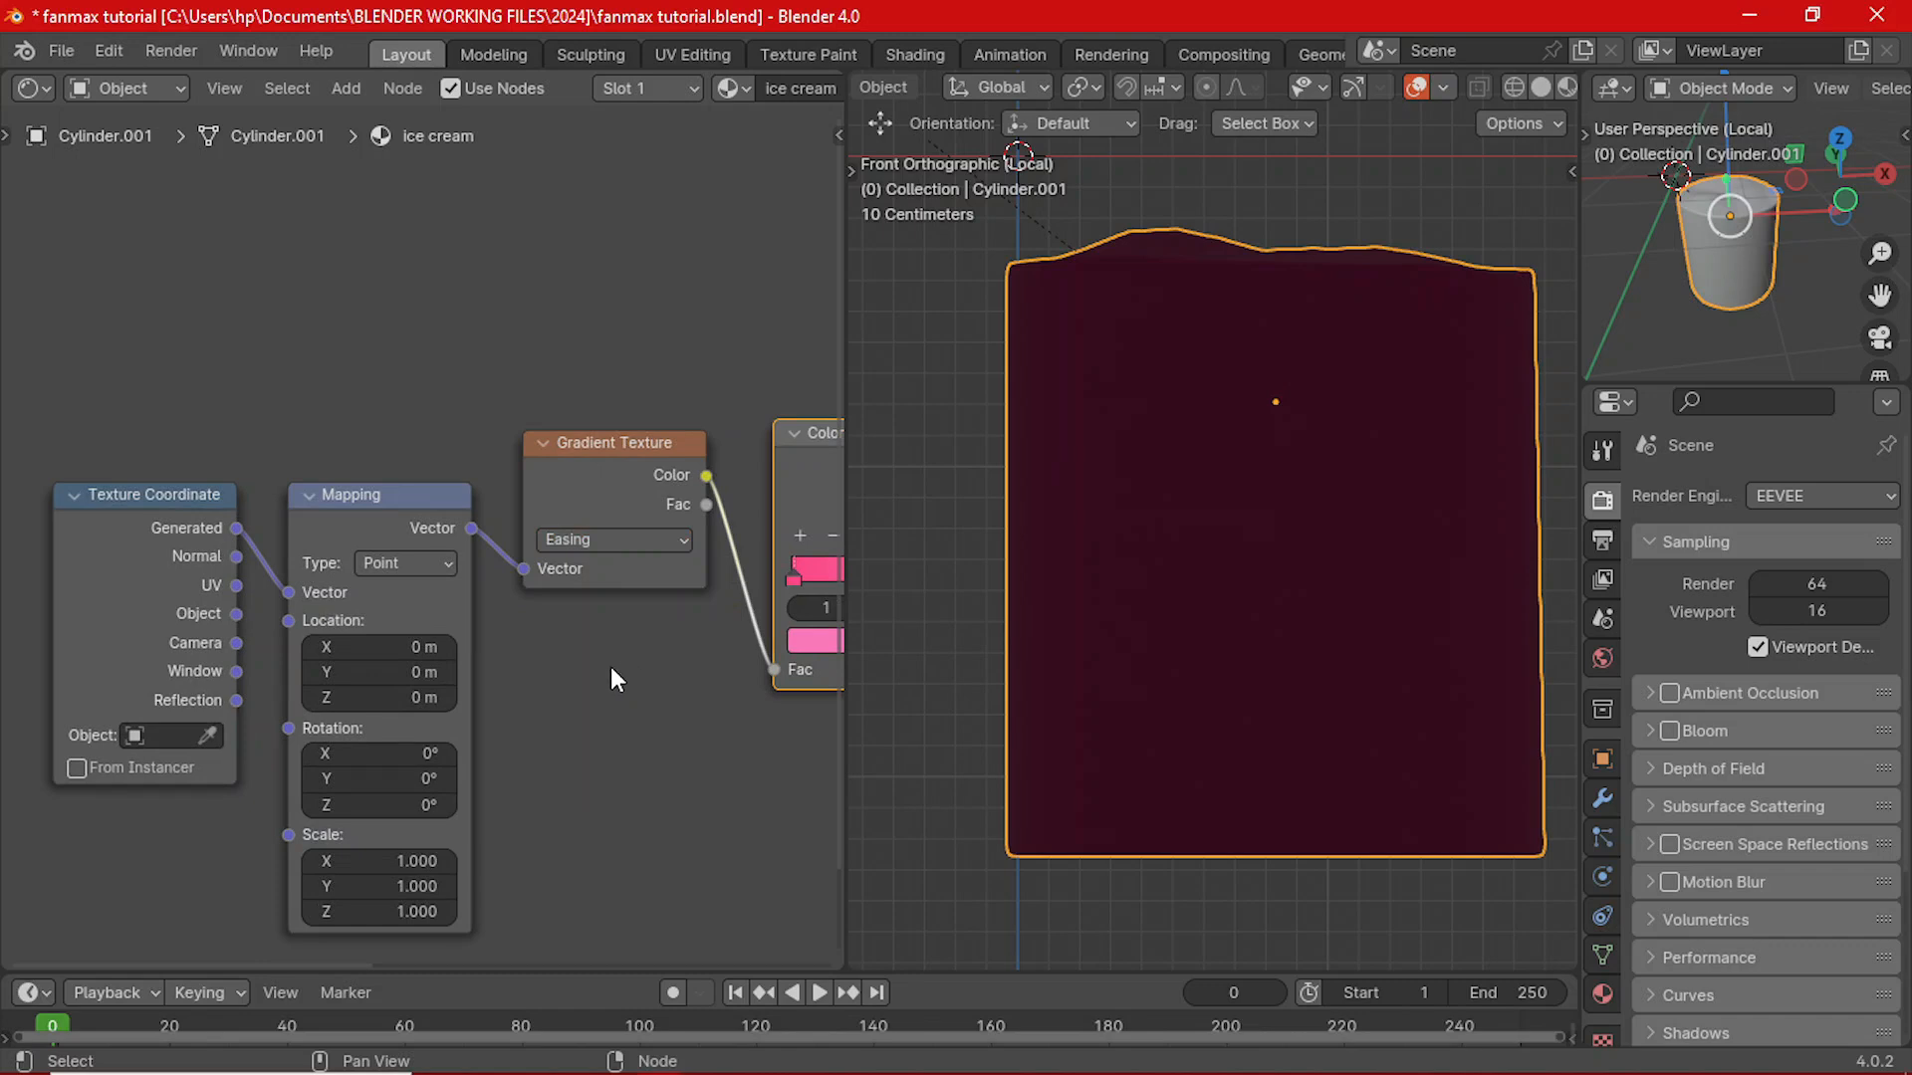
pyautogui.keyDown('ctrl'); pyautogui.keyDown('shift'); pyautogui.click(631, 451); pyautogui.keyUp('shift'); pyautogui.keyUp('ctrl')
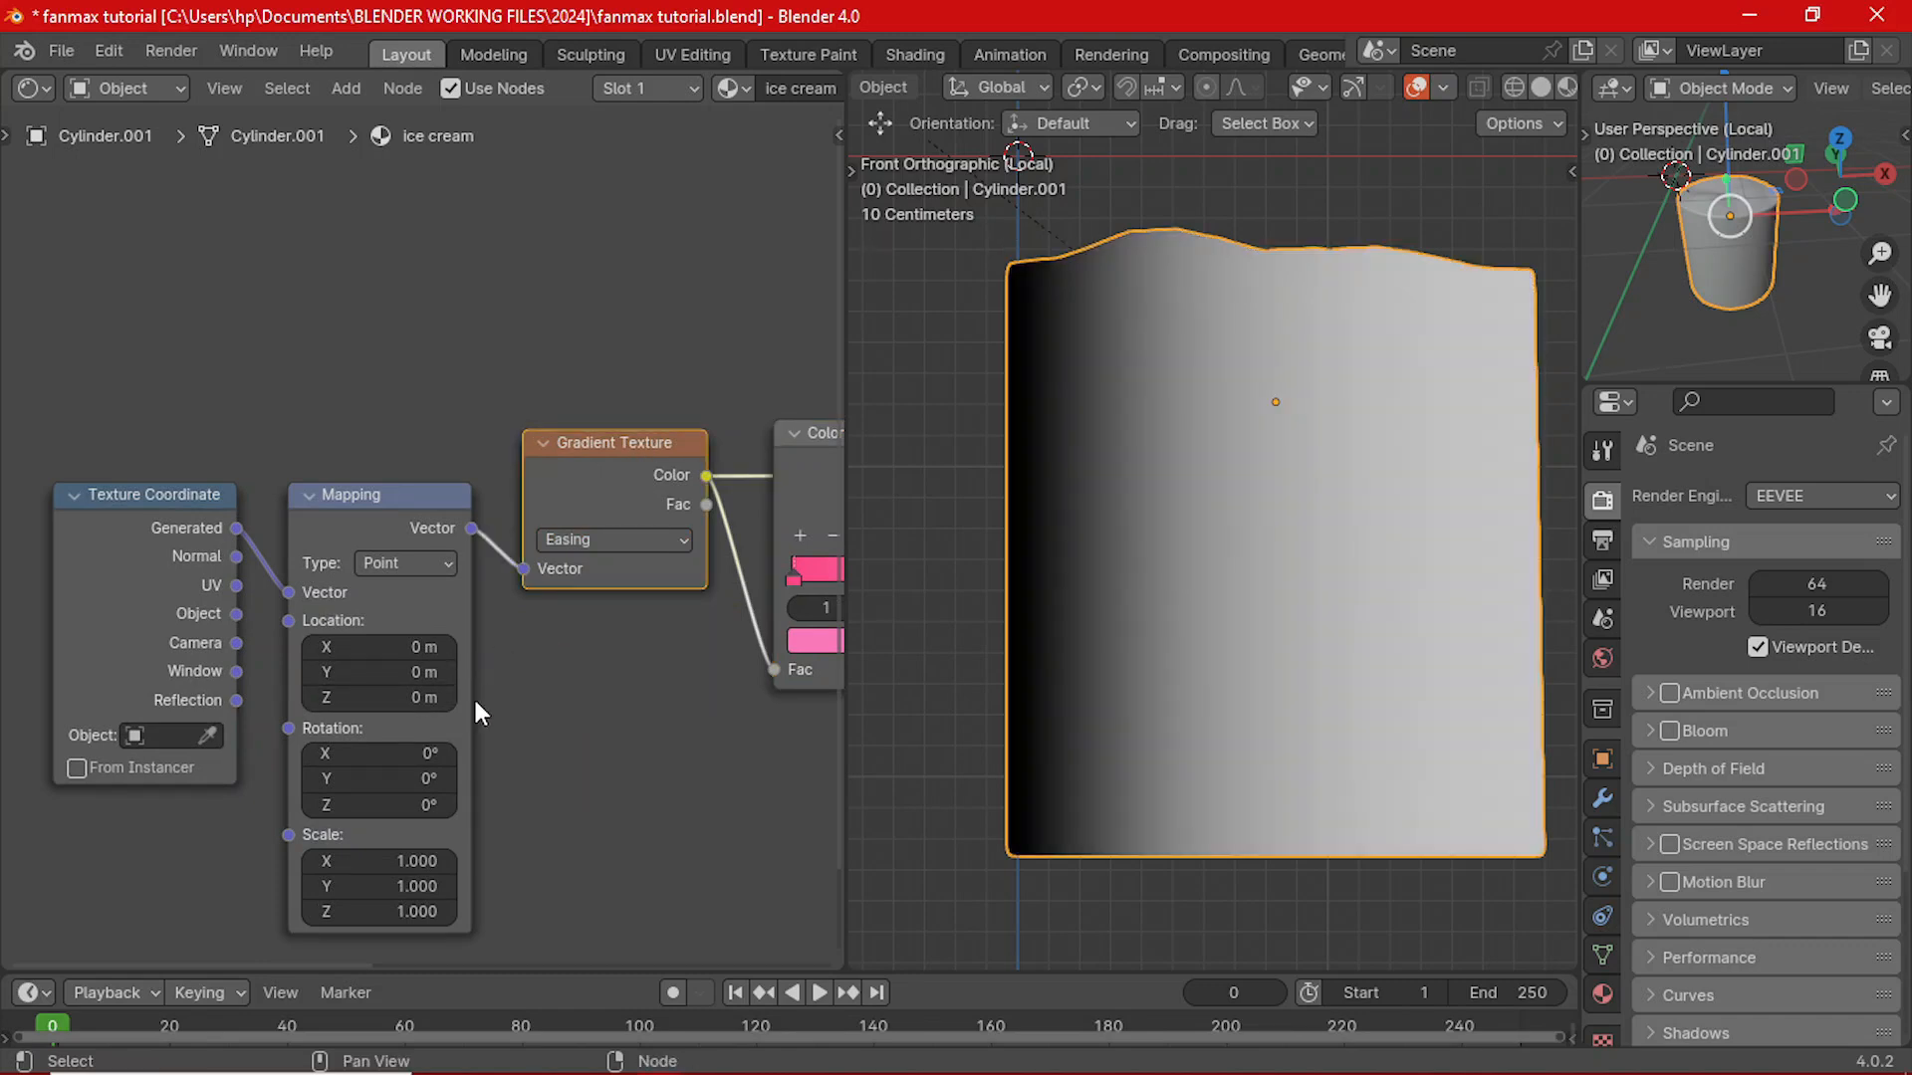
# - Try a Z rotation on the Mapping node and reset it to 0°
pyautogui.keyDown('shift'); pyautogui.moveTo(473, 703); pyautogui.dragTo(529, 599, button='middle'); pyautogui.keyUp('shift')
pyautogui.moveTo(447, 706); pyautogui.dragTo(669, 706)
pyautogui.click(448, 708)
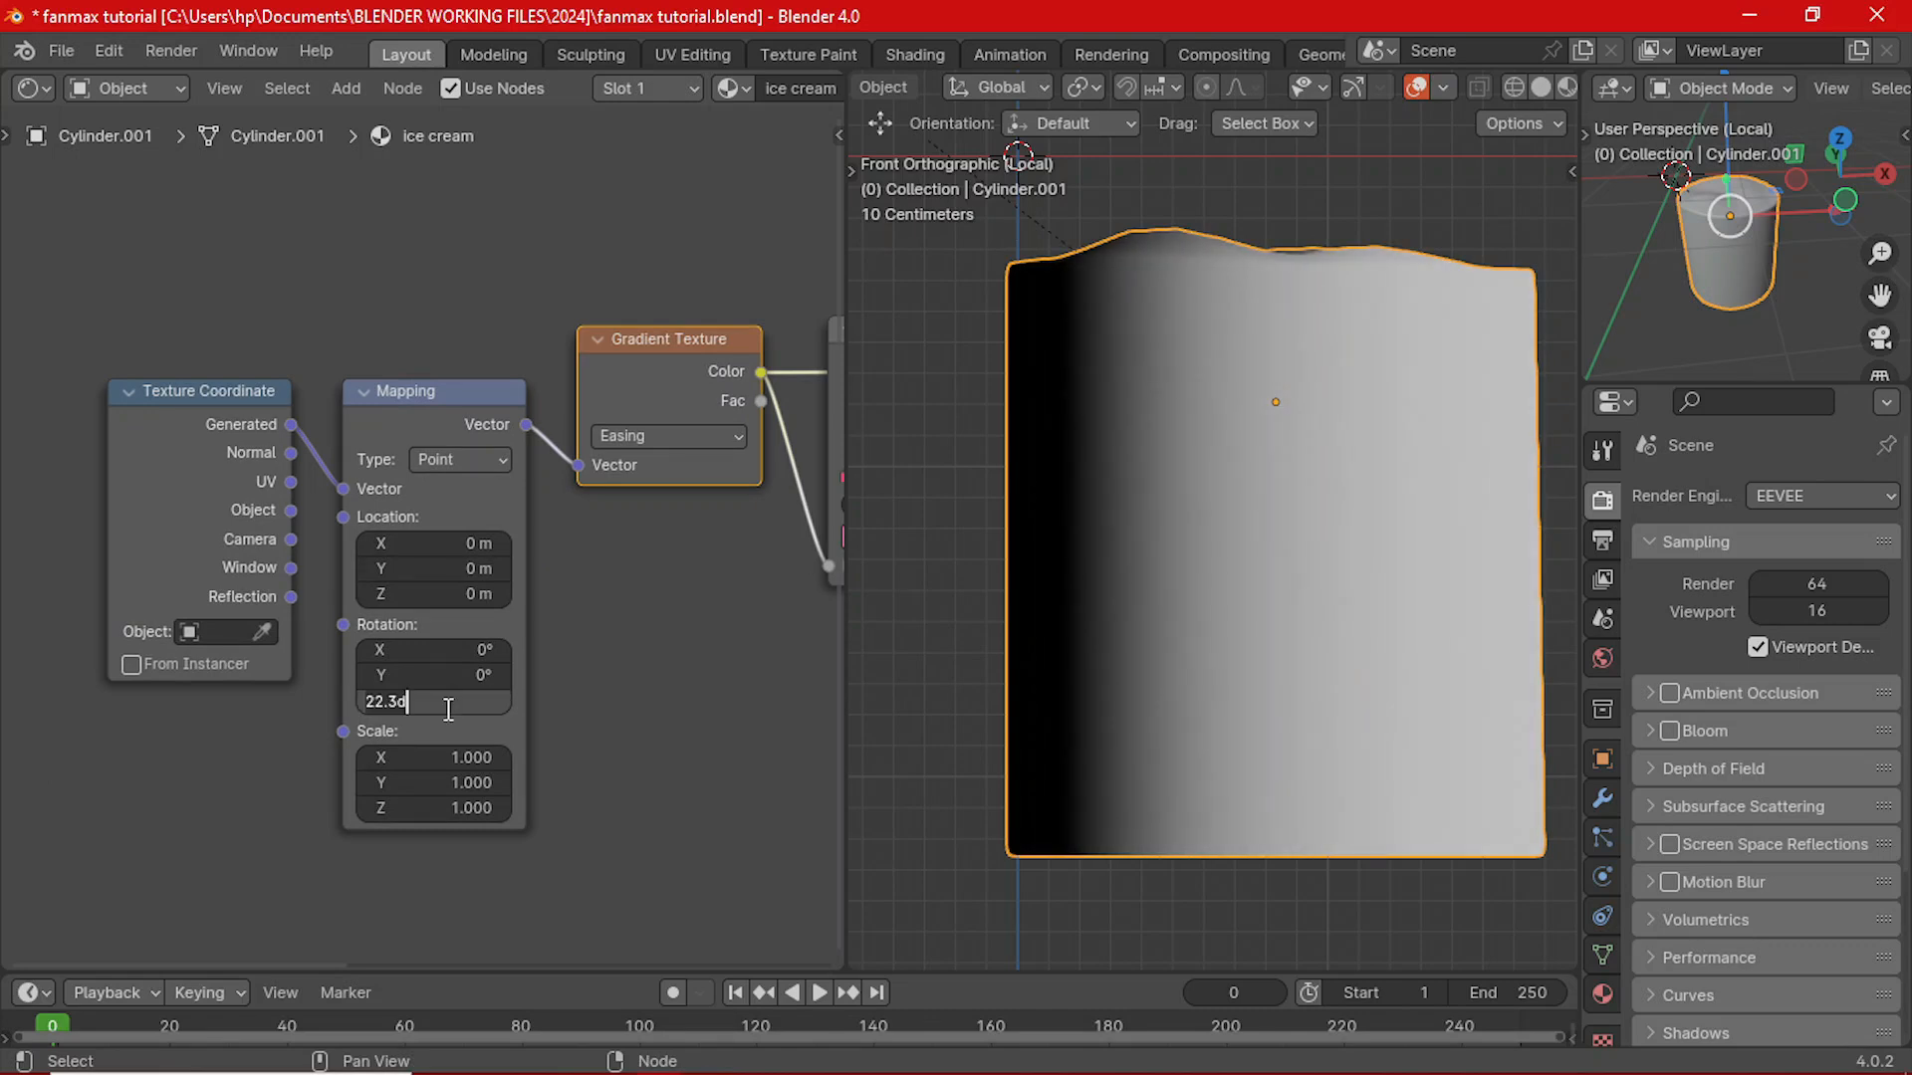
pyautogui.write('0')
pyautogui.press('Return')
# - Set the Mapping node's Y rotation to 90° so the gradient runs vertically on the filling
pyautogui.moveTo(448, 676); pyautogui.dragTo(558, 676)
pyautogui.click(454, 679)
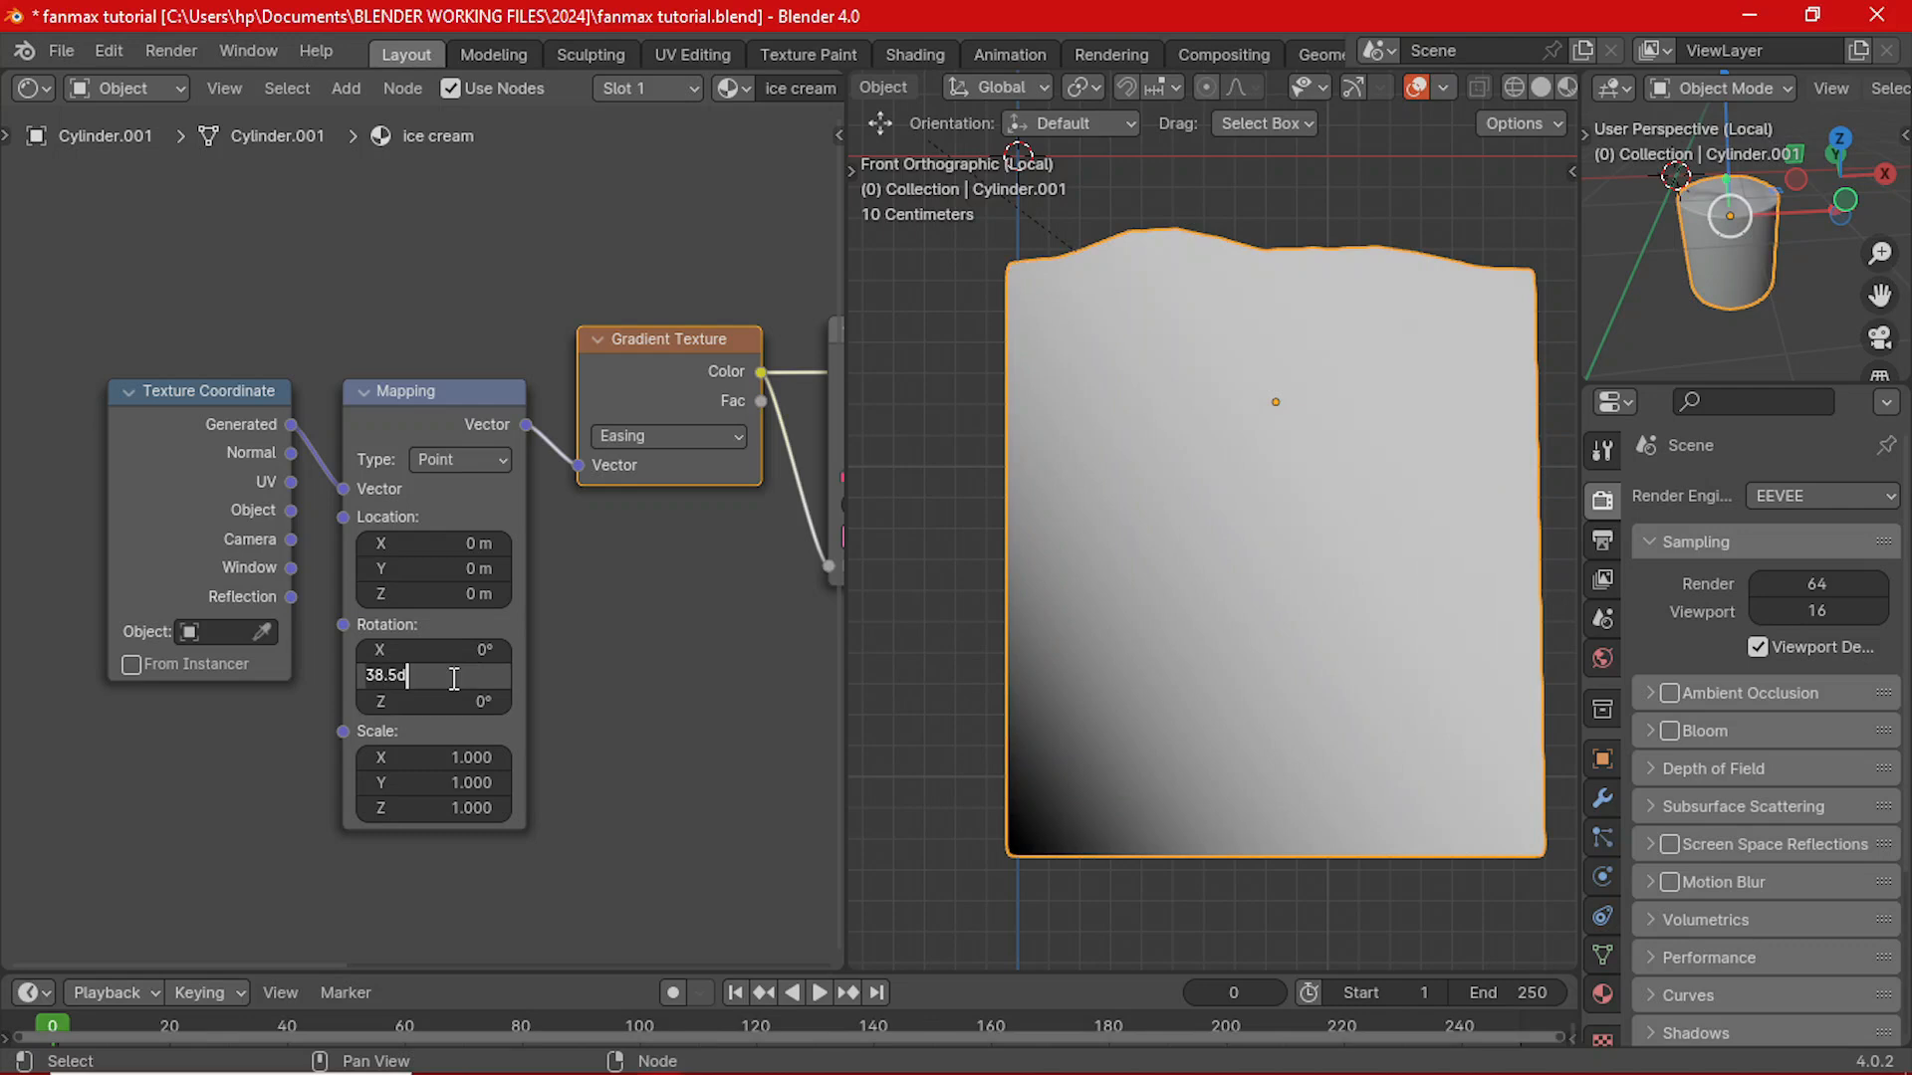
pyautogui.write('90')
pyautogui.press('Return')
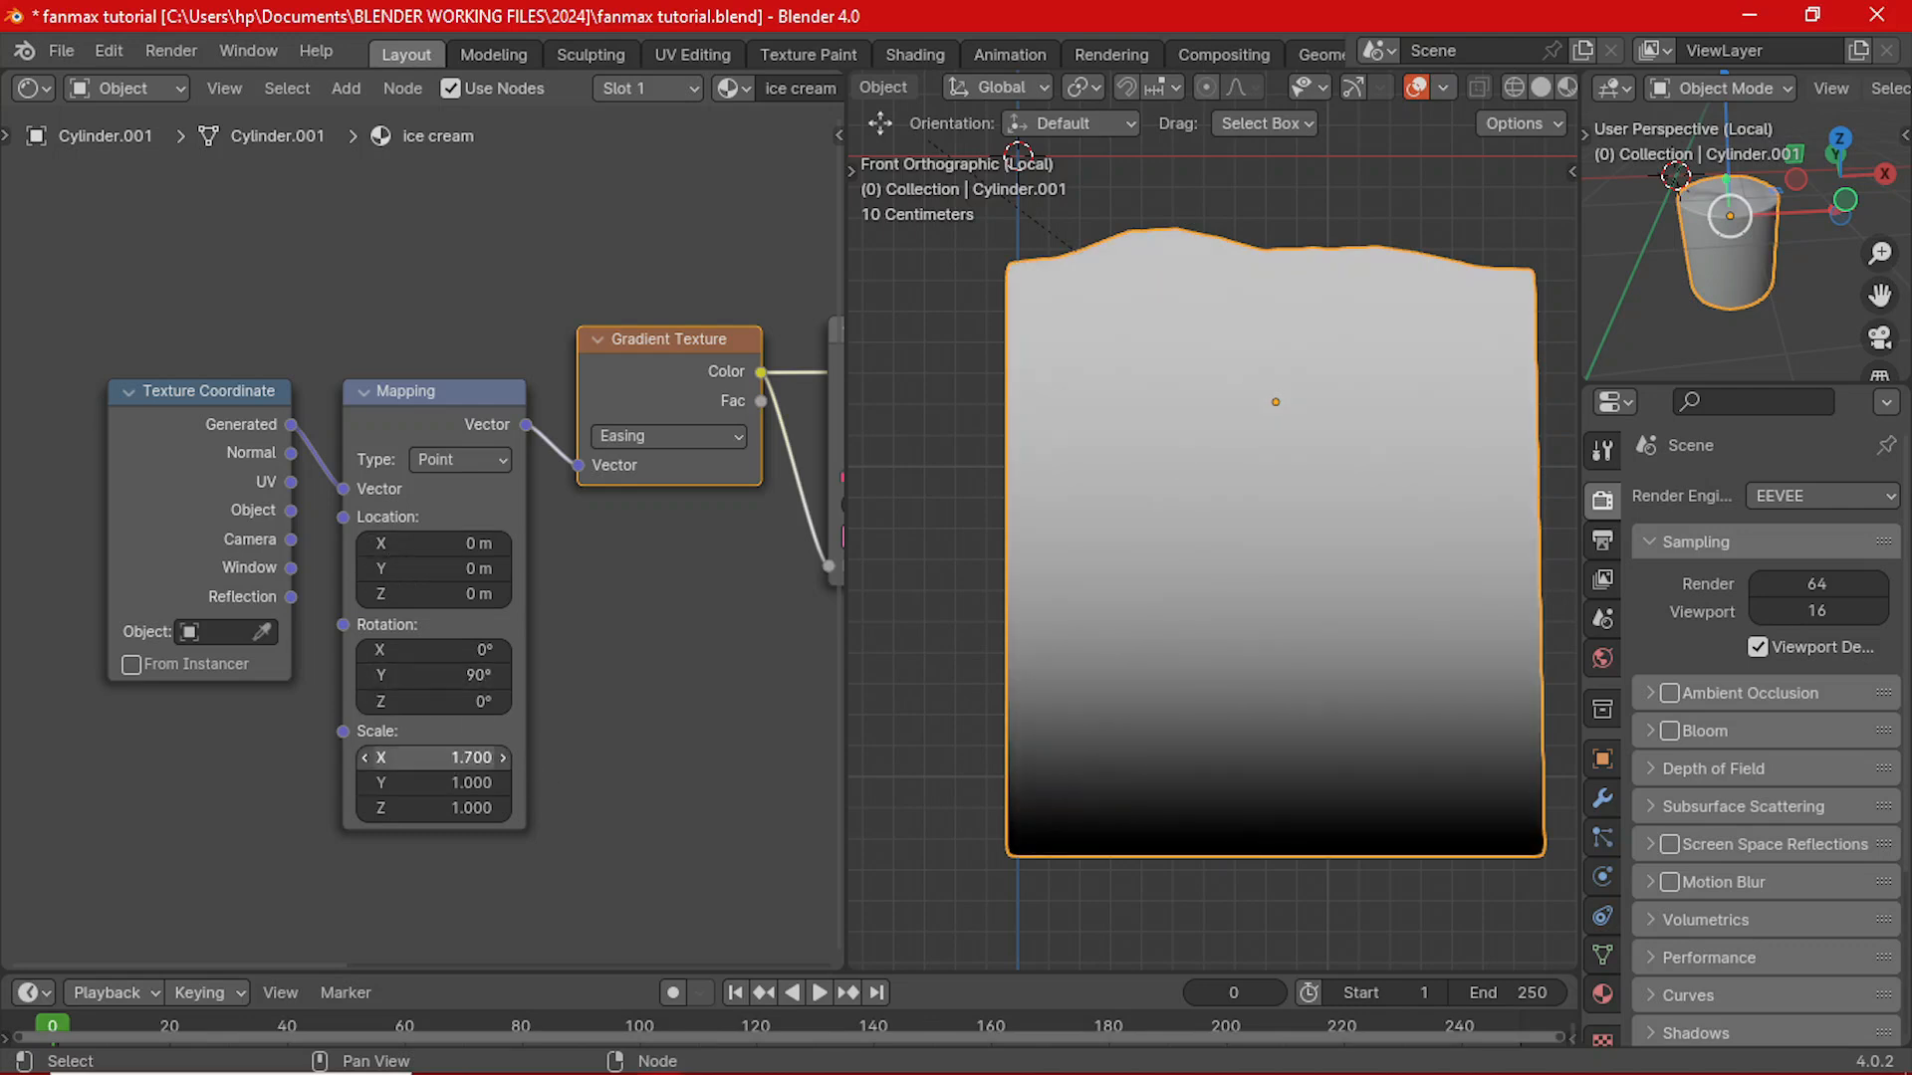
# - Try larger X and Y scale values on the Mapping node
pyautogui.click(445, 762)
pyautogui.write('2.9')
pyautogui.press('Escape')
pyautogui.click(453, 784)
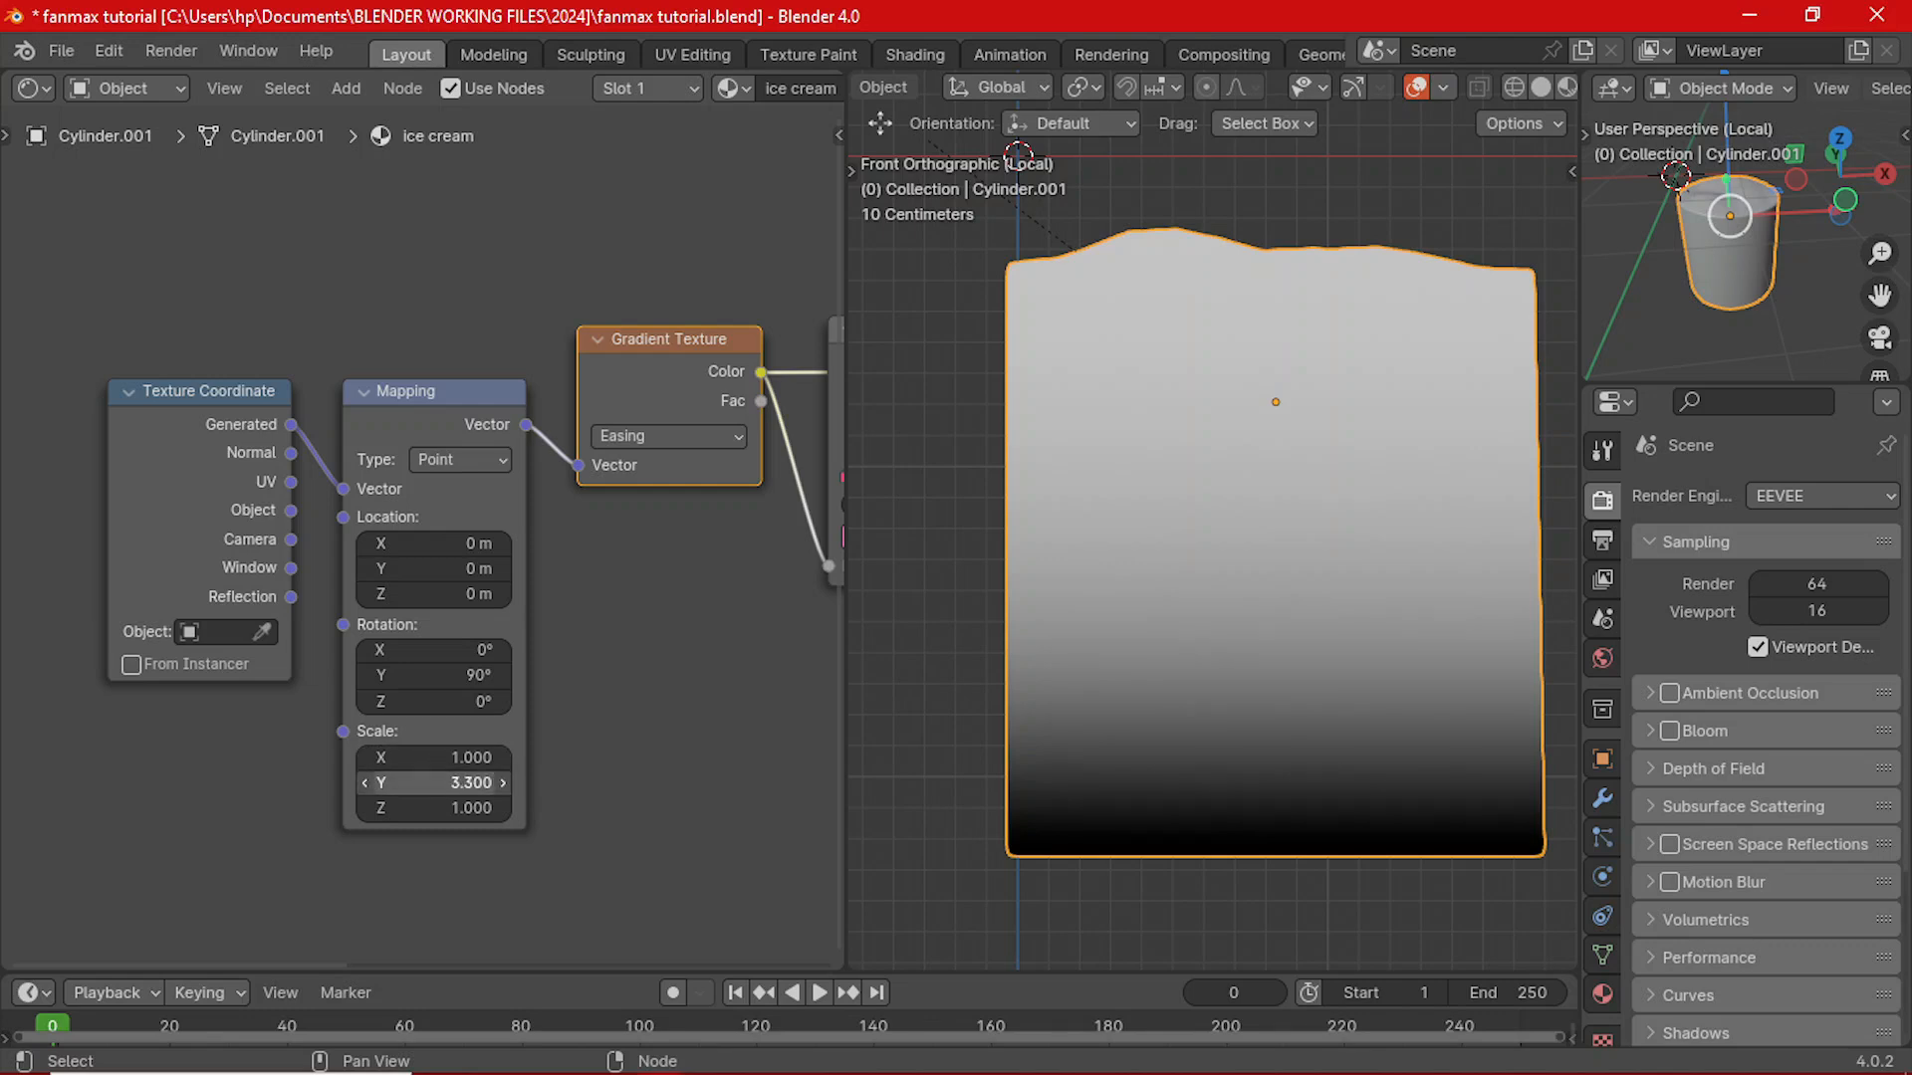
pyautogui.write('3.3')
pyautogui.press('Escape')
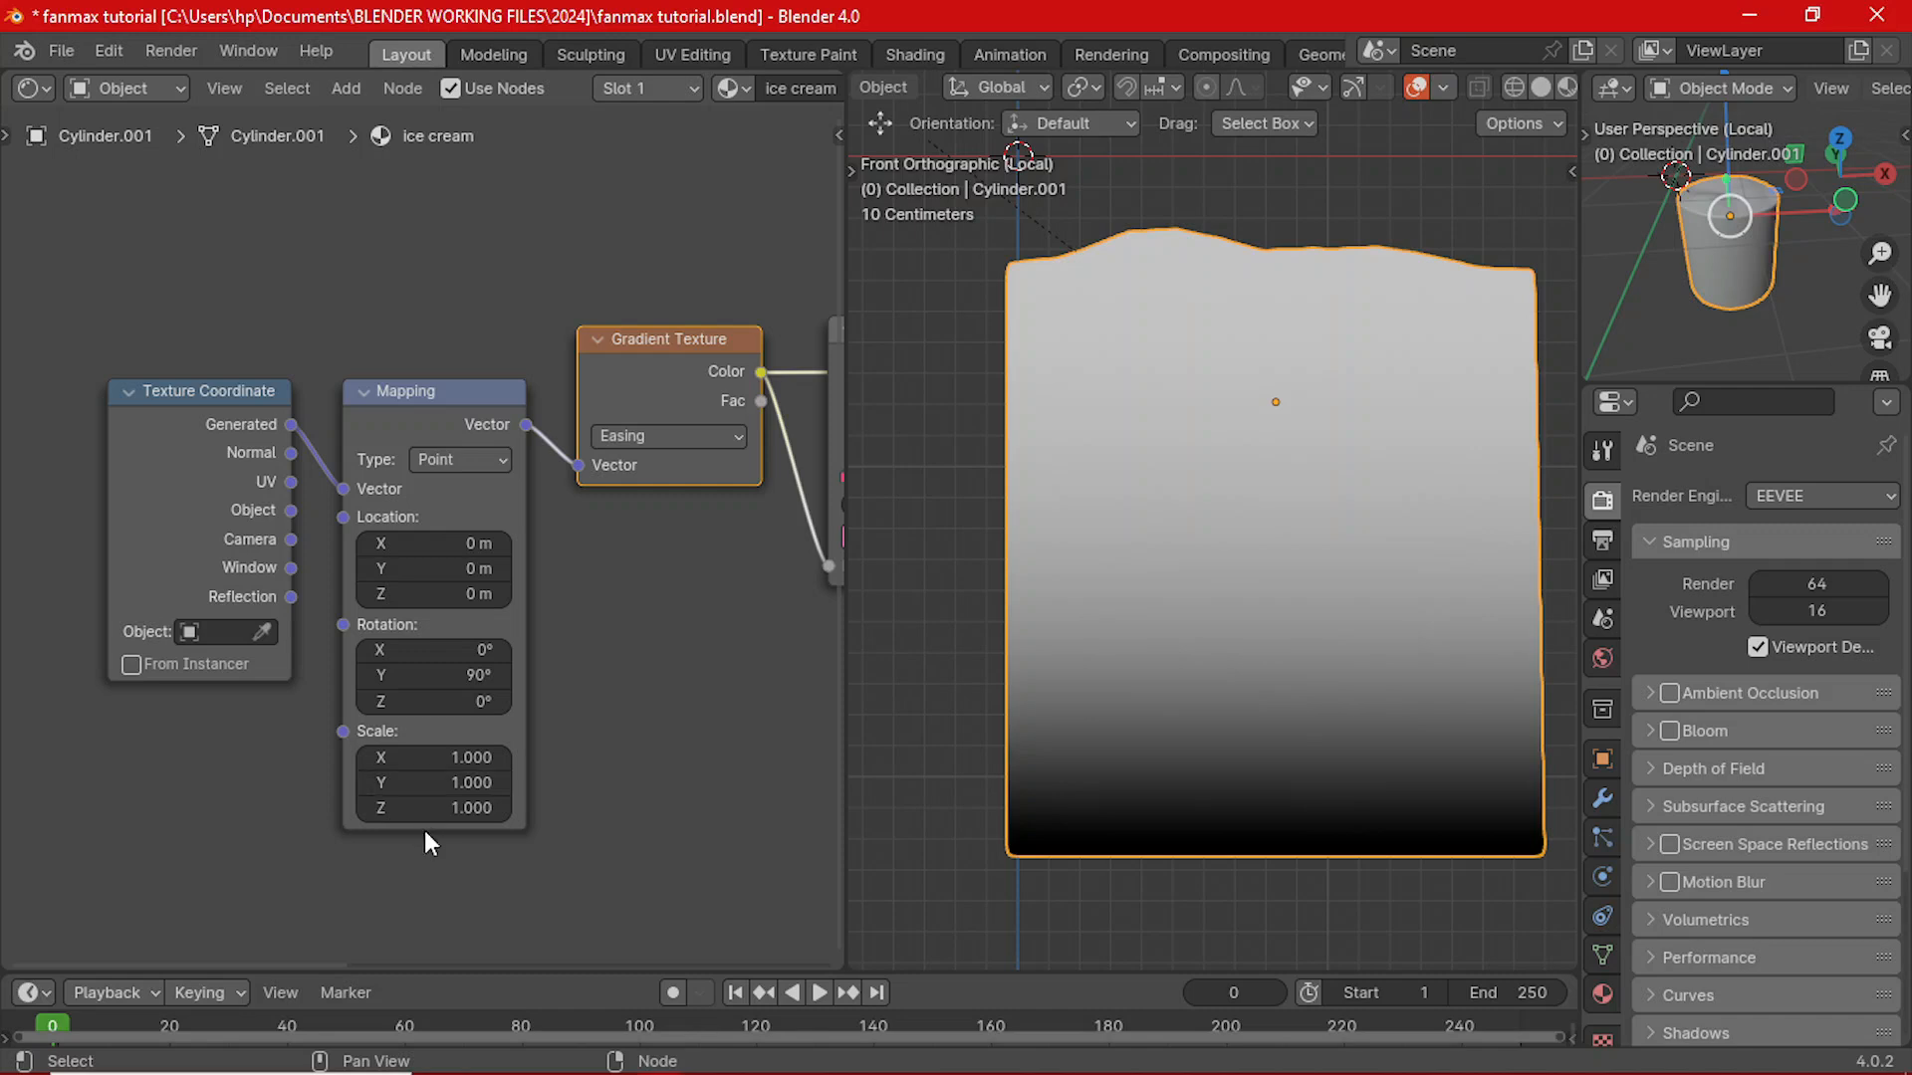
# - Reduce the Mapping node's Z scale to 0.4 to stretch the vertical gradient
pyautogui.moveTo(443, 807); pyautogui.dragTo(369, 816)
pyautogui.click(364, 807)
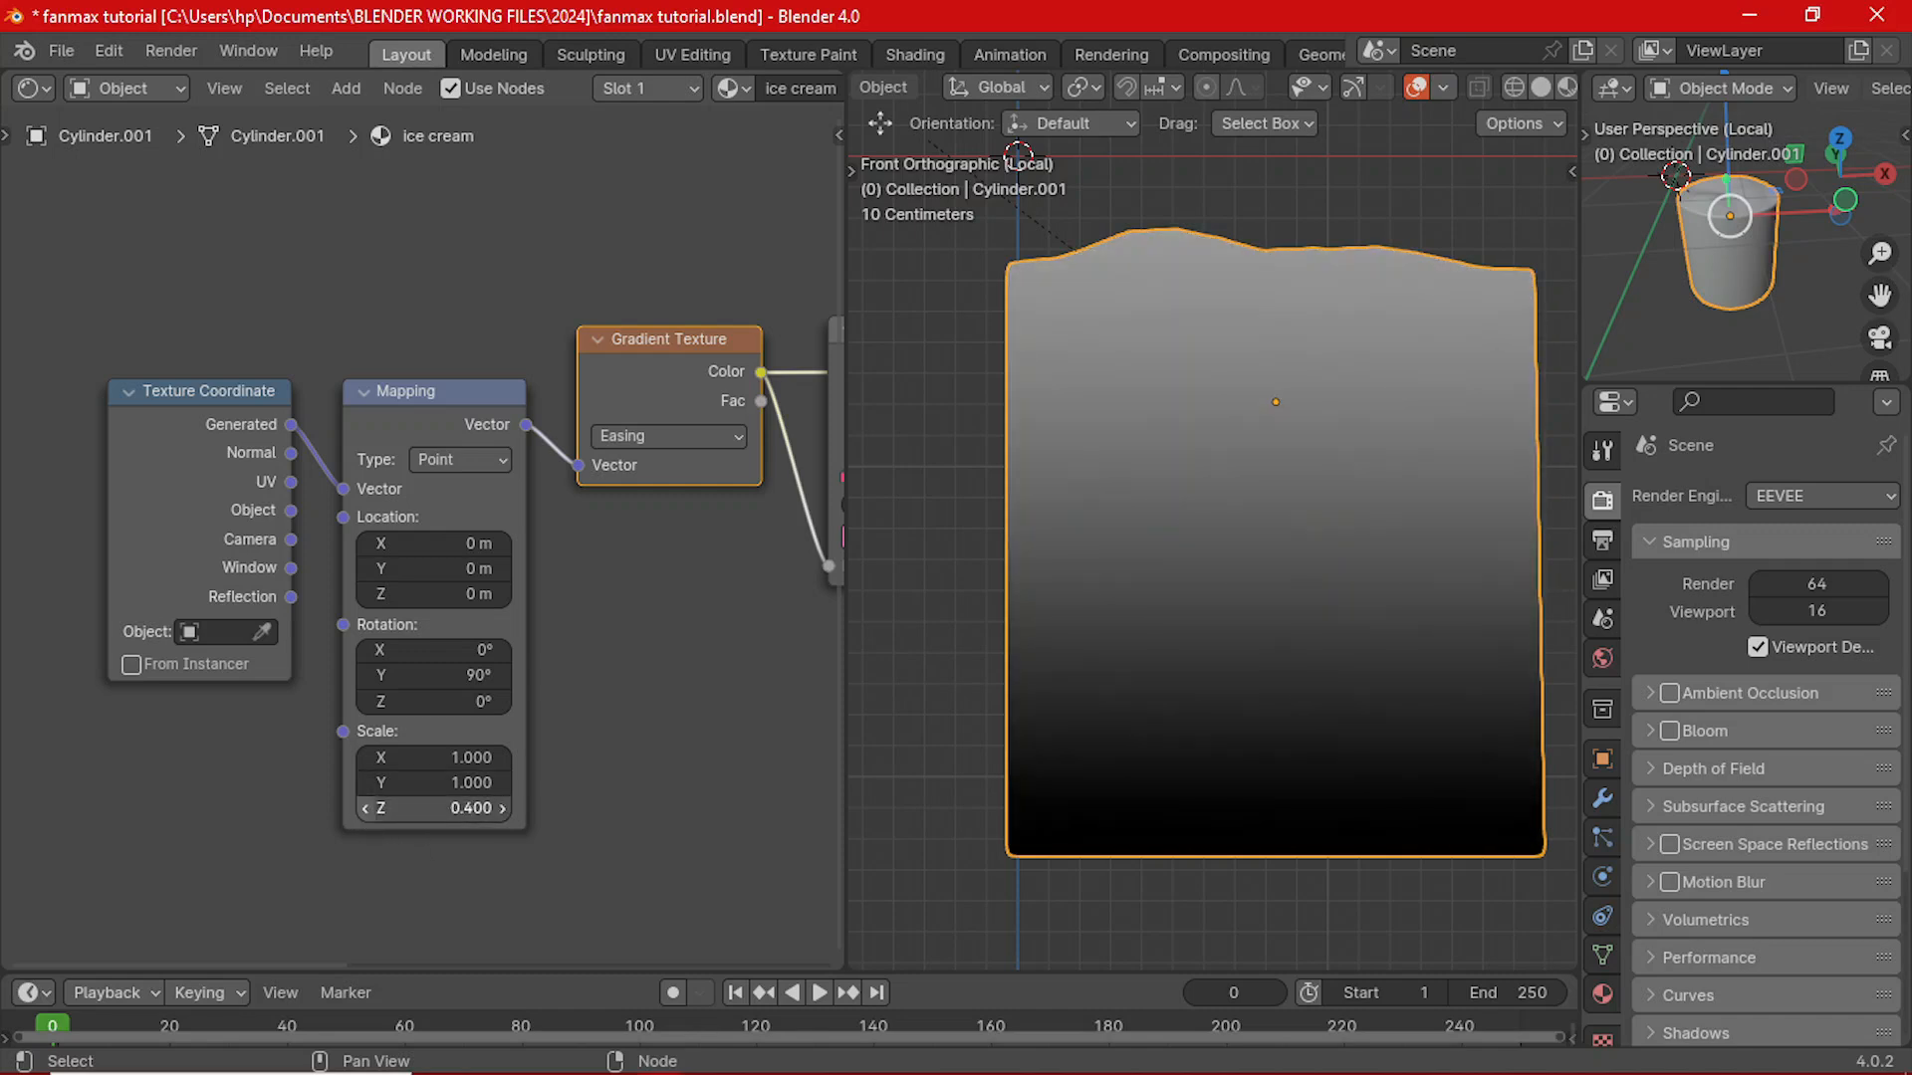
pyautogui.click(365, 807)
pyautogui.click(506, 810)
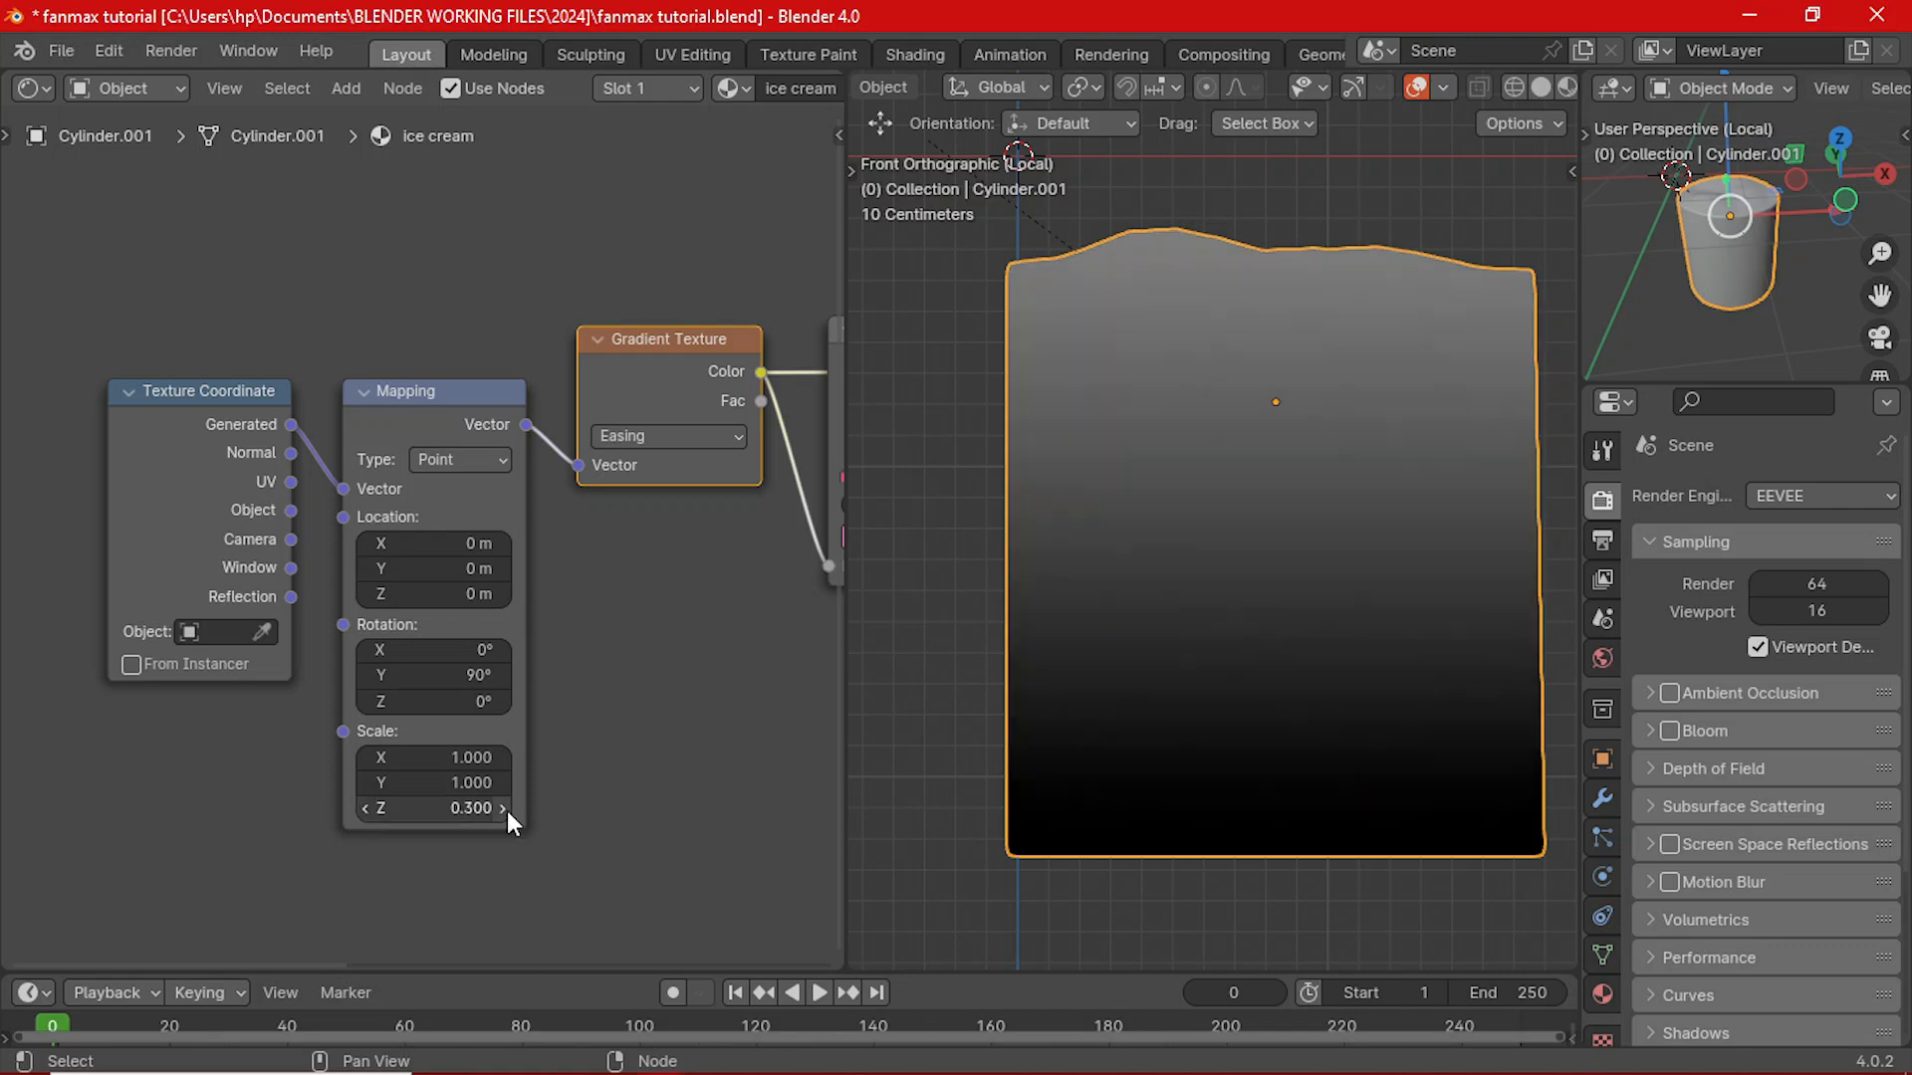
pyautogui.click(506, 810)
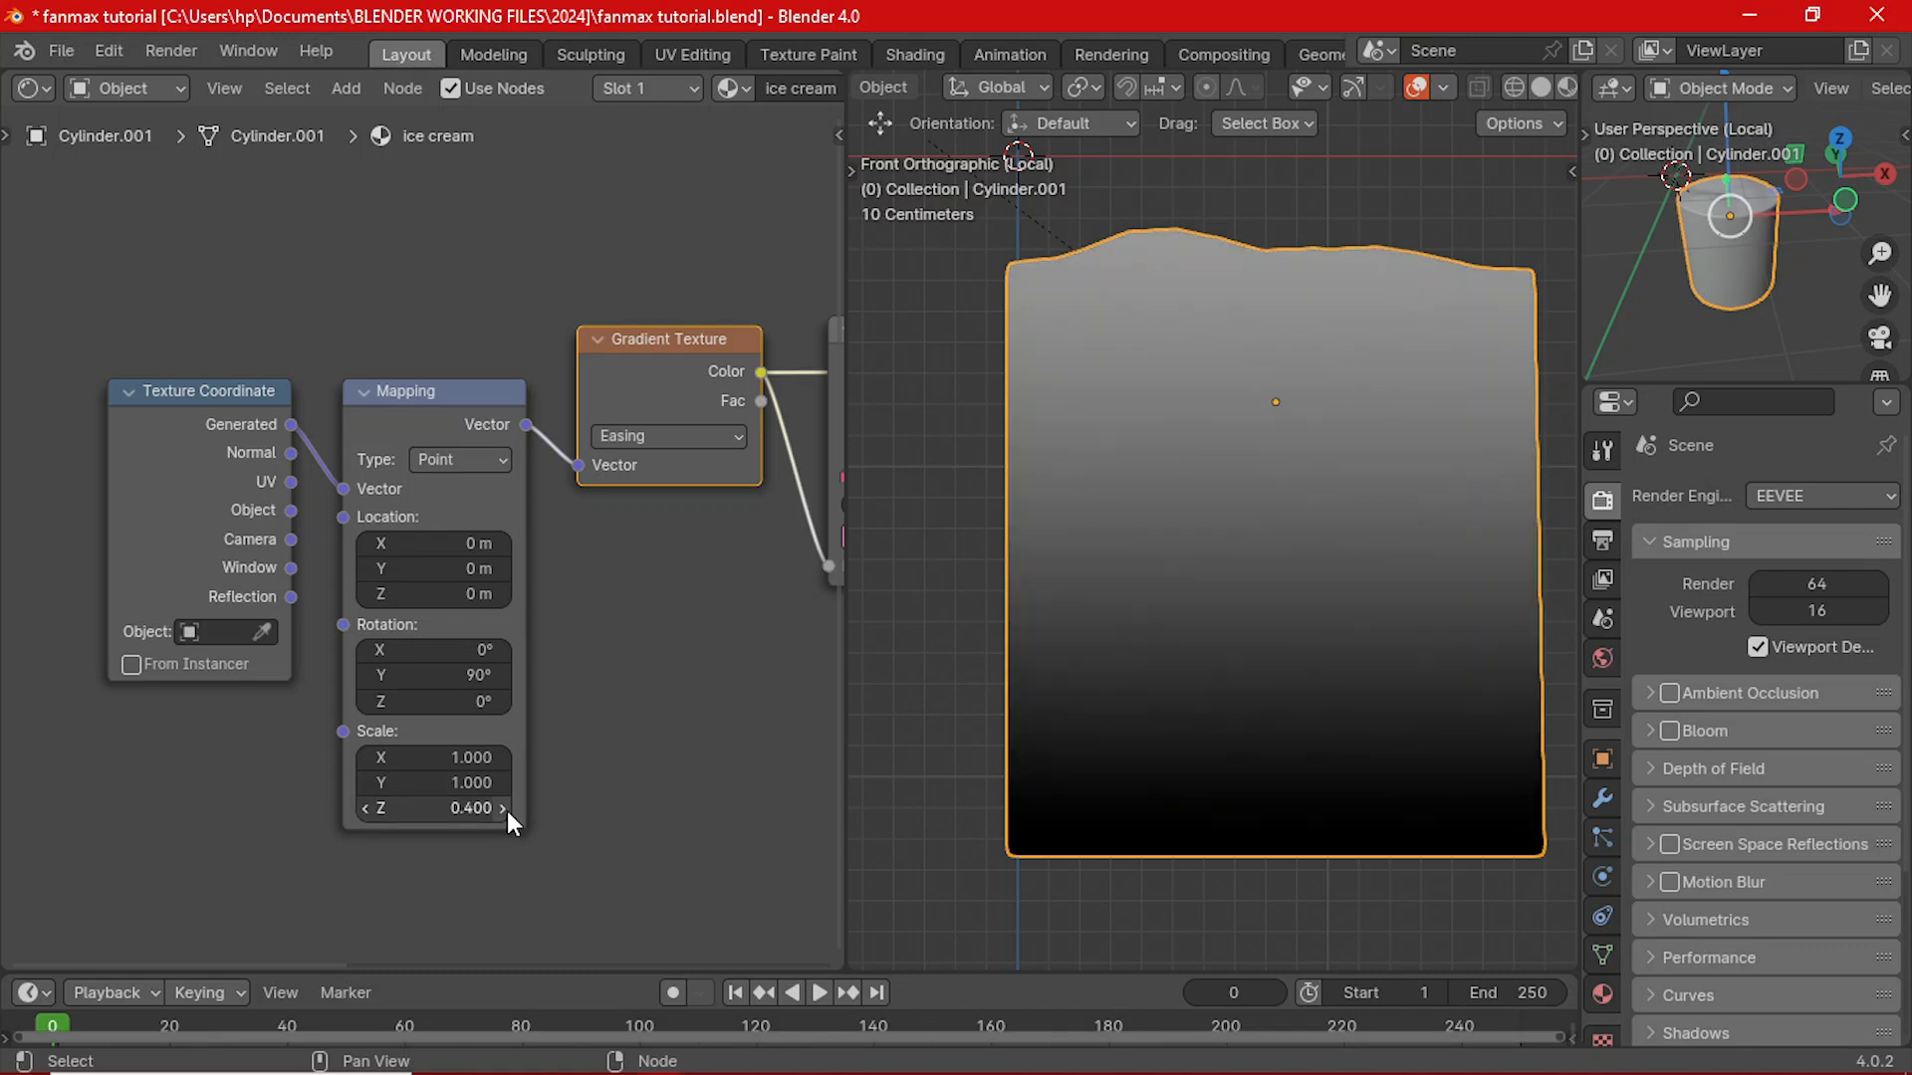
# - Try a positive X location on the Mapping node and bring it down to -0.3 m
pyautogui.click(501, 543)
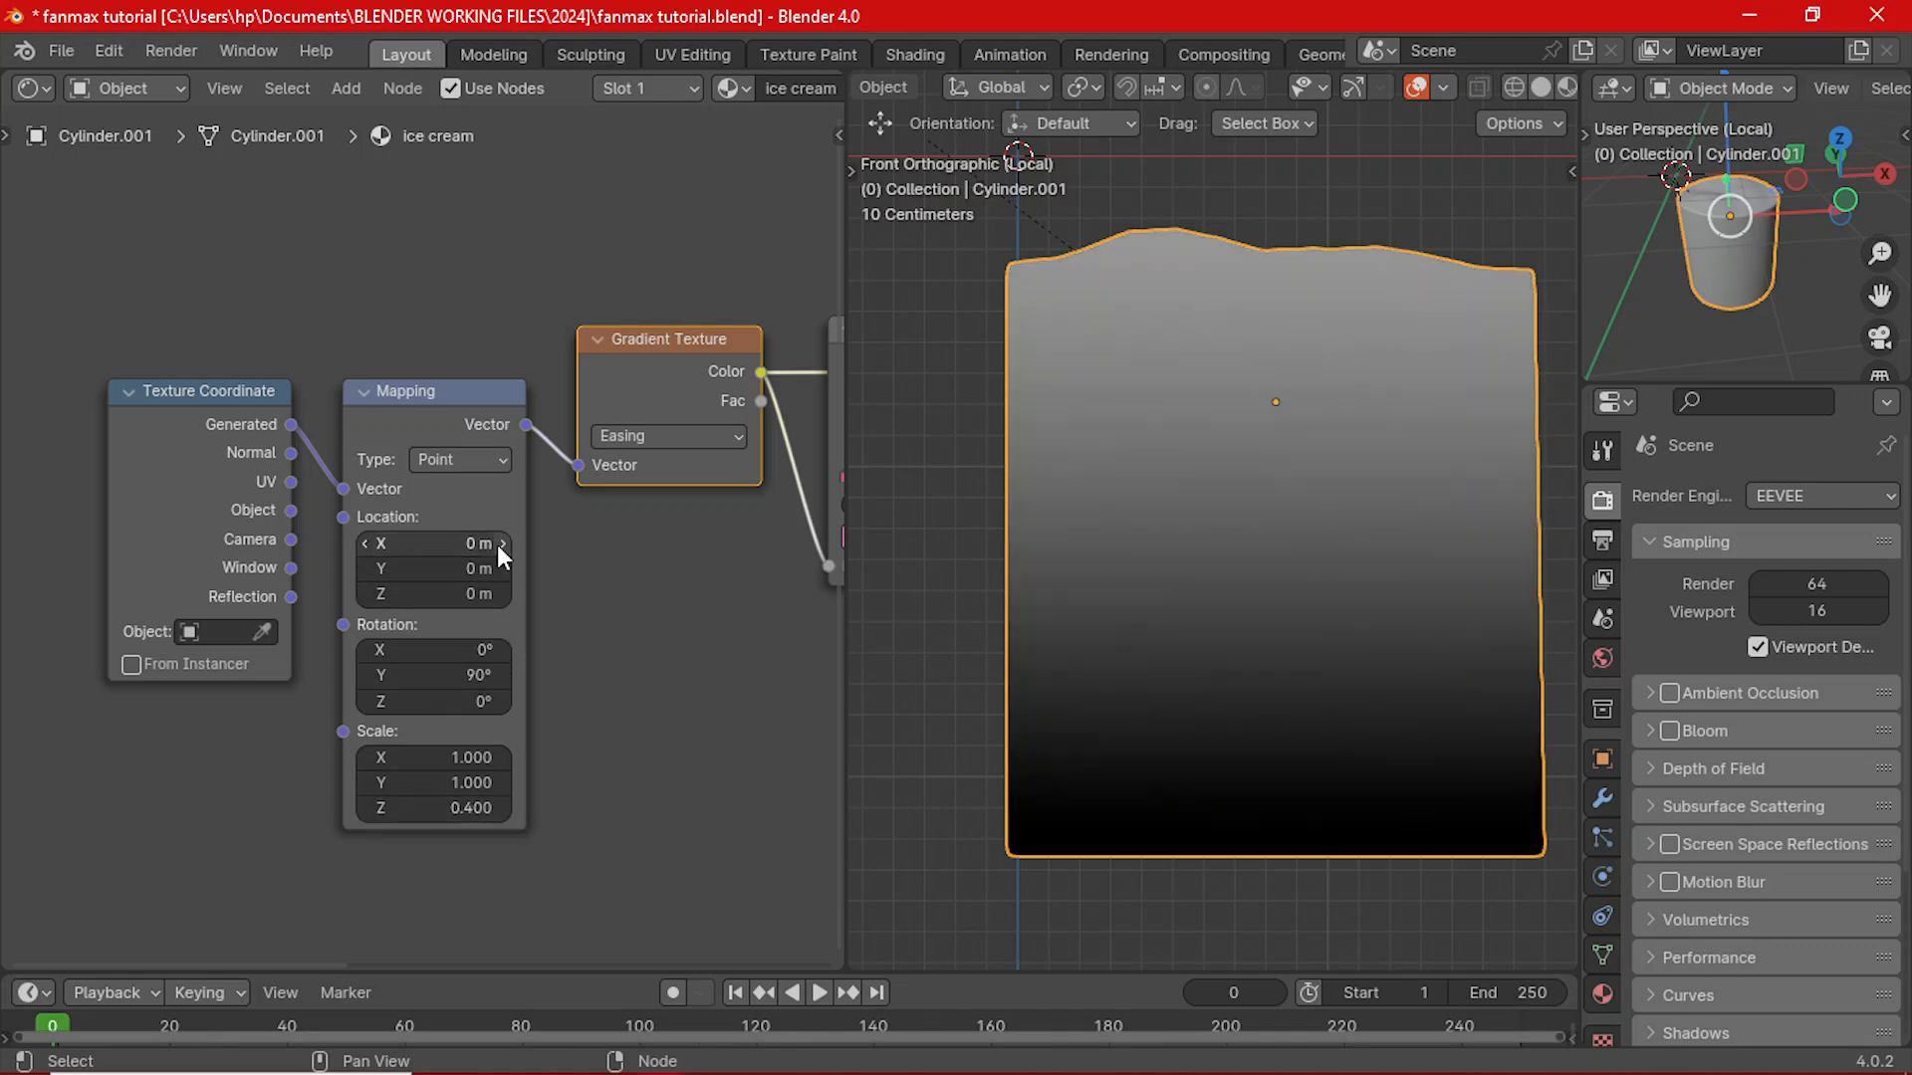
pyautogui.click(500, 544)
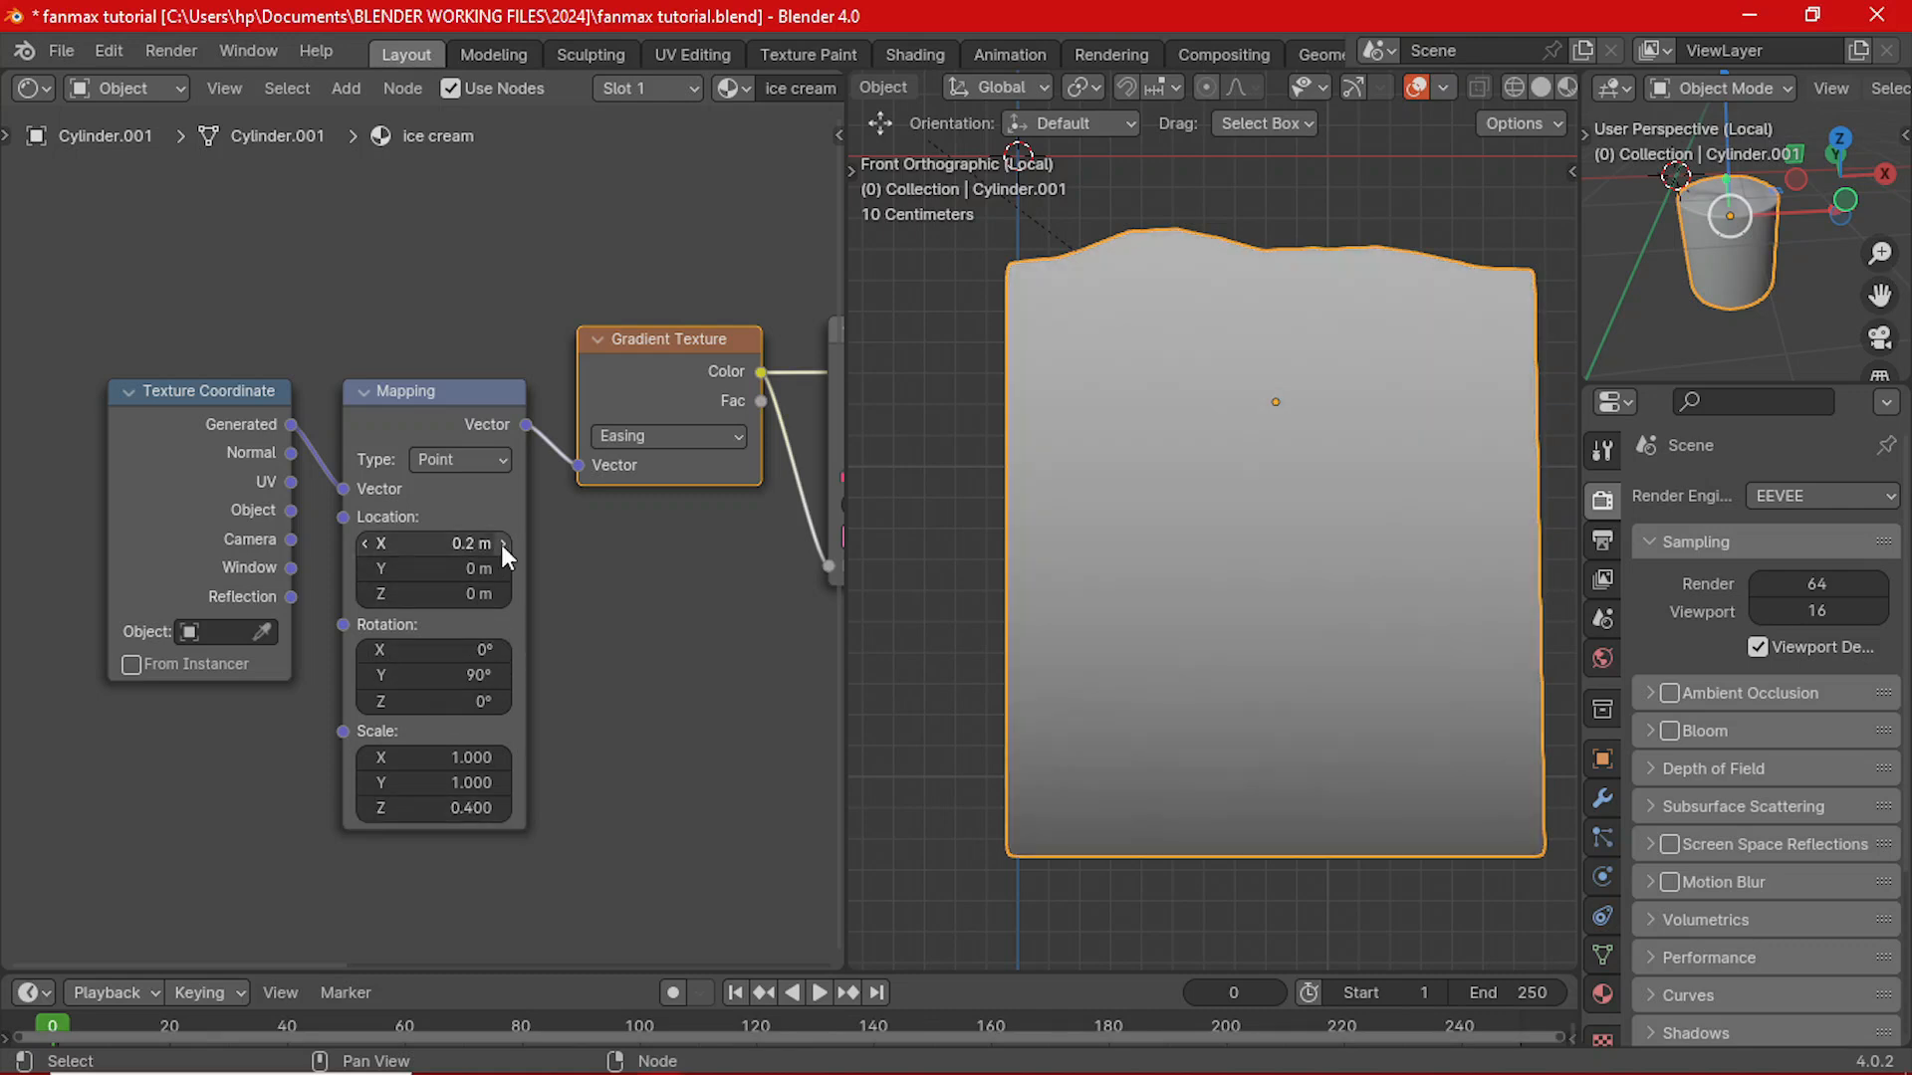
pyautogui.click(363, 545)
pyautogui.click(363, 544)
pyautogui.click(363, 545)
pyautogui.click(364, 545)
pyautogui.click(364, 544)
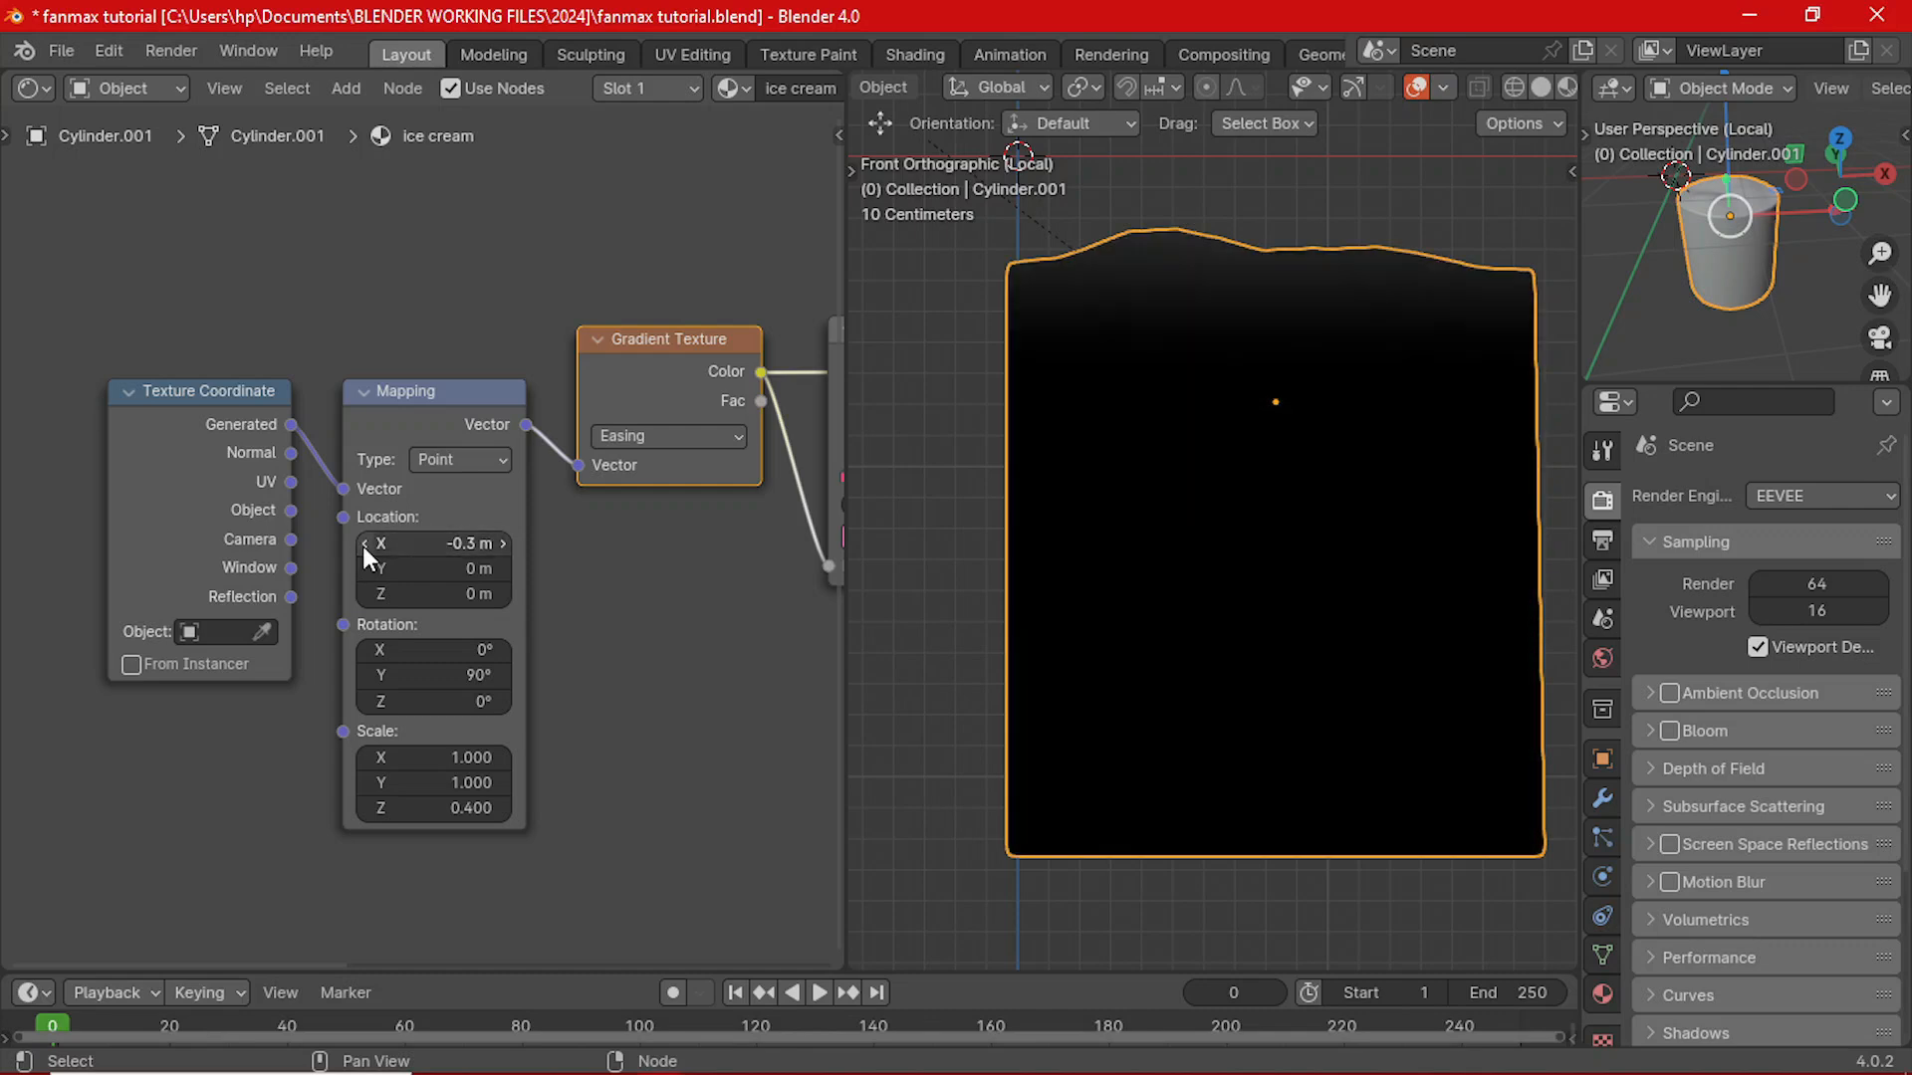
# - Raise the Mapping node's Z scale to 0.7 and shift its X location to -0.5 m
pyautogui.click(362, 807)
pyautogui.click(363, 807)
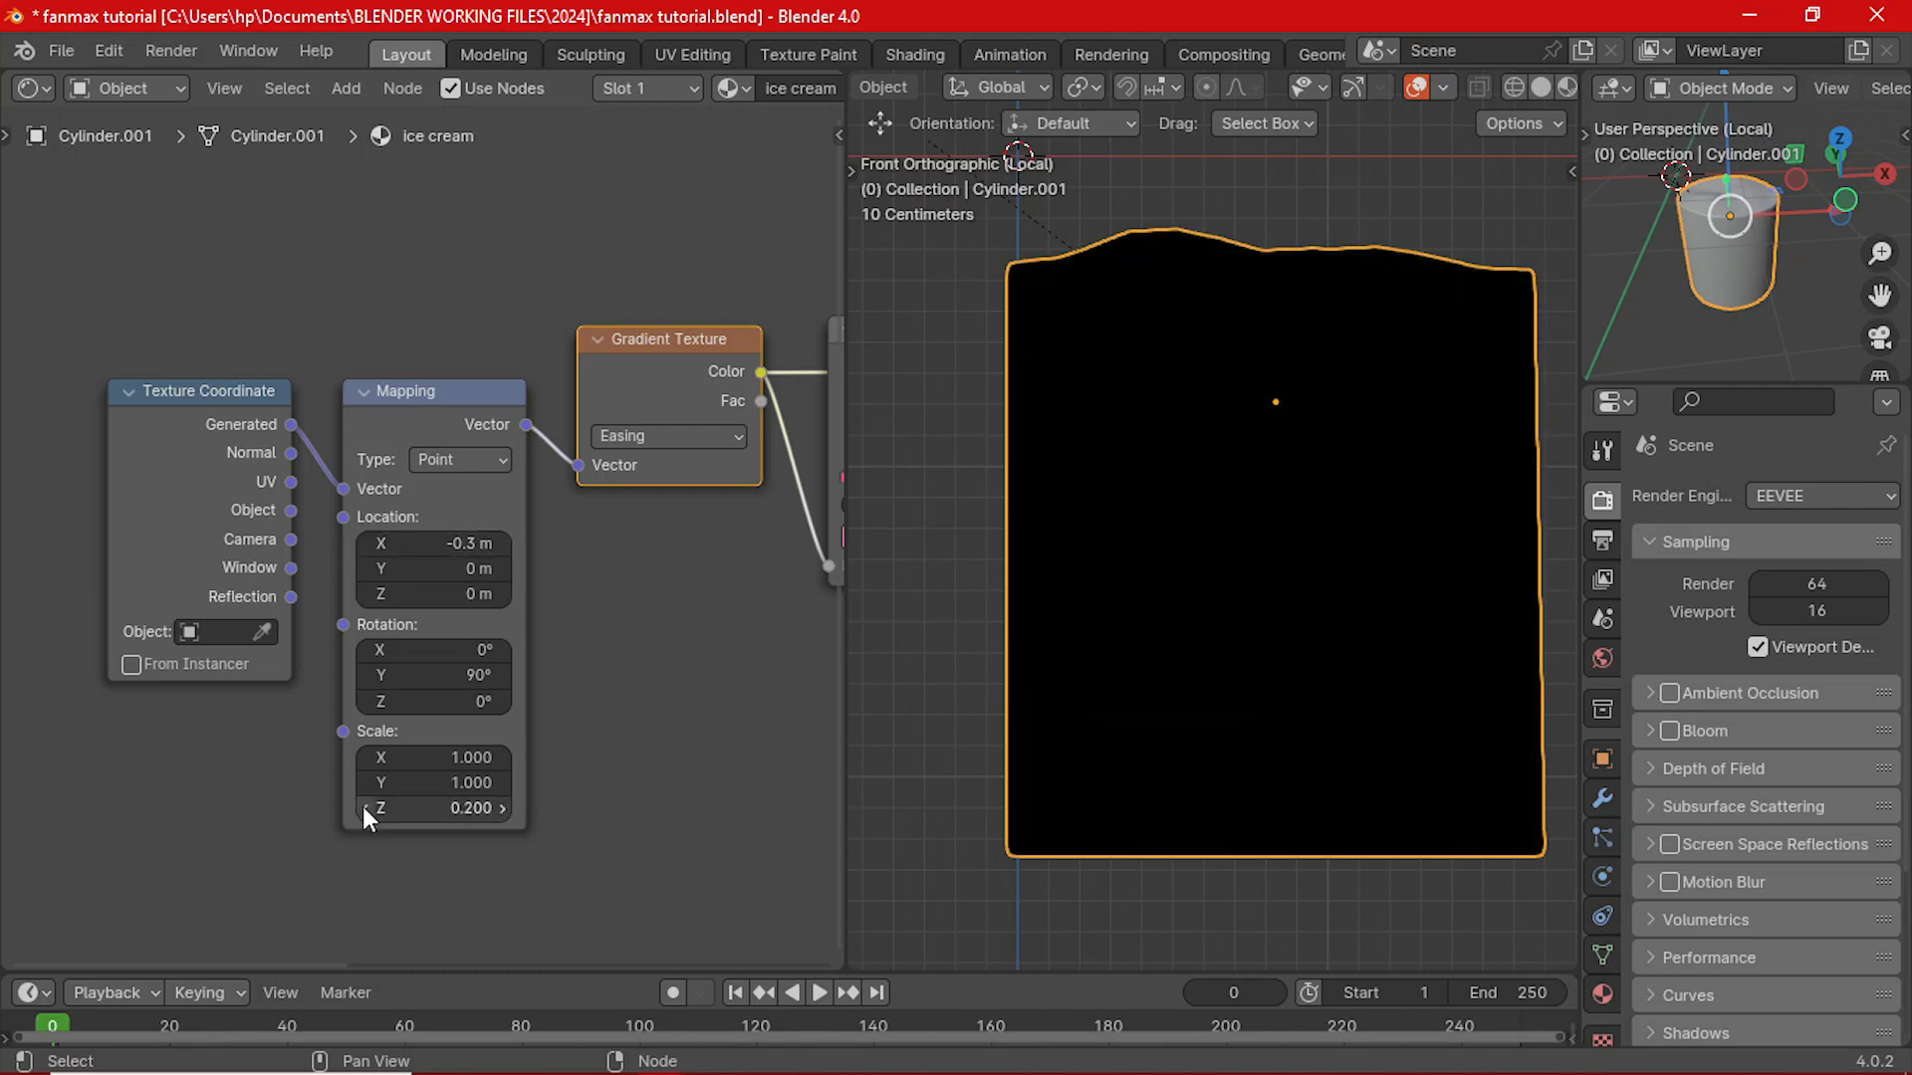
pyautogui.click(503, 808)
pyautogui.click(503, 808)
pyautogui.click(502, 808)
pyautogui.click(503, 807)
pyautogui.click(503, 808)
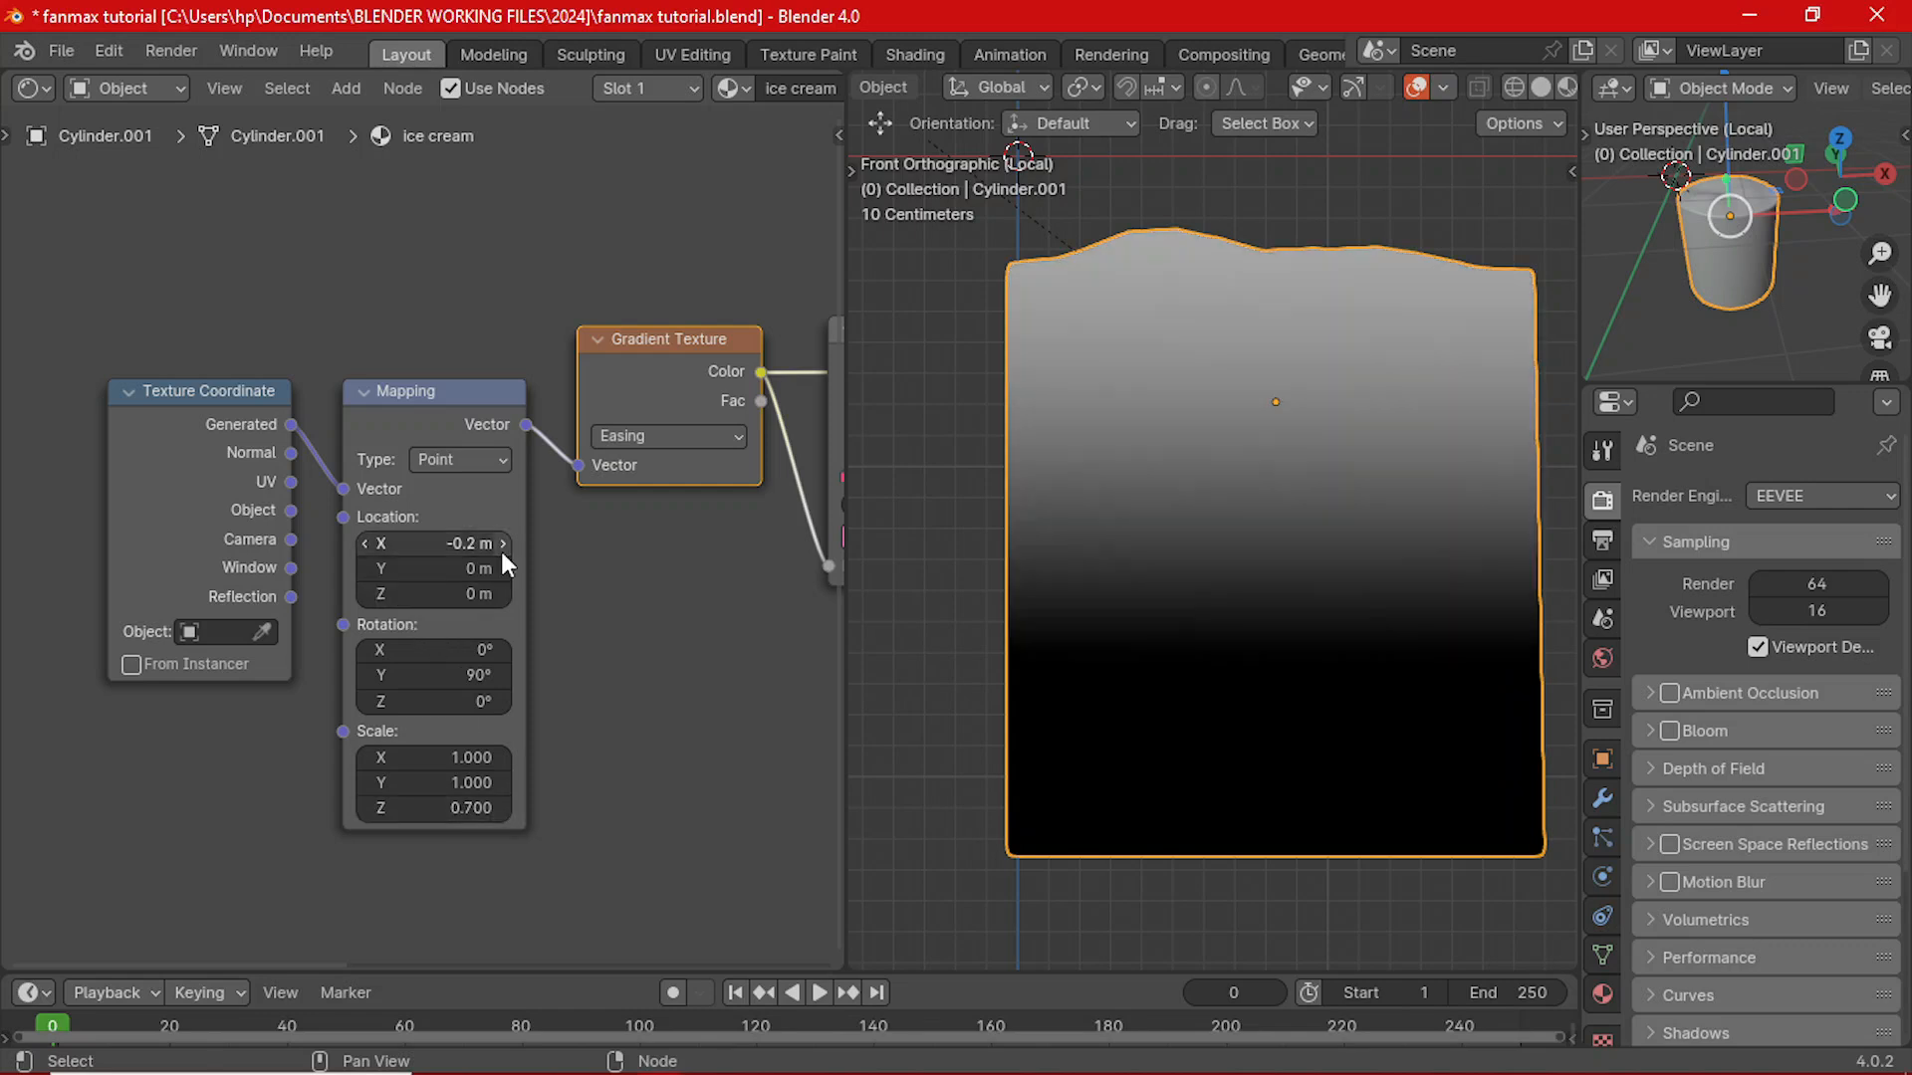
pyautogui.click(365, 546)
pyautogui.click(365, 546)
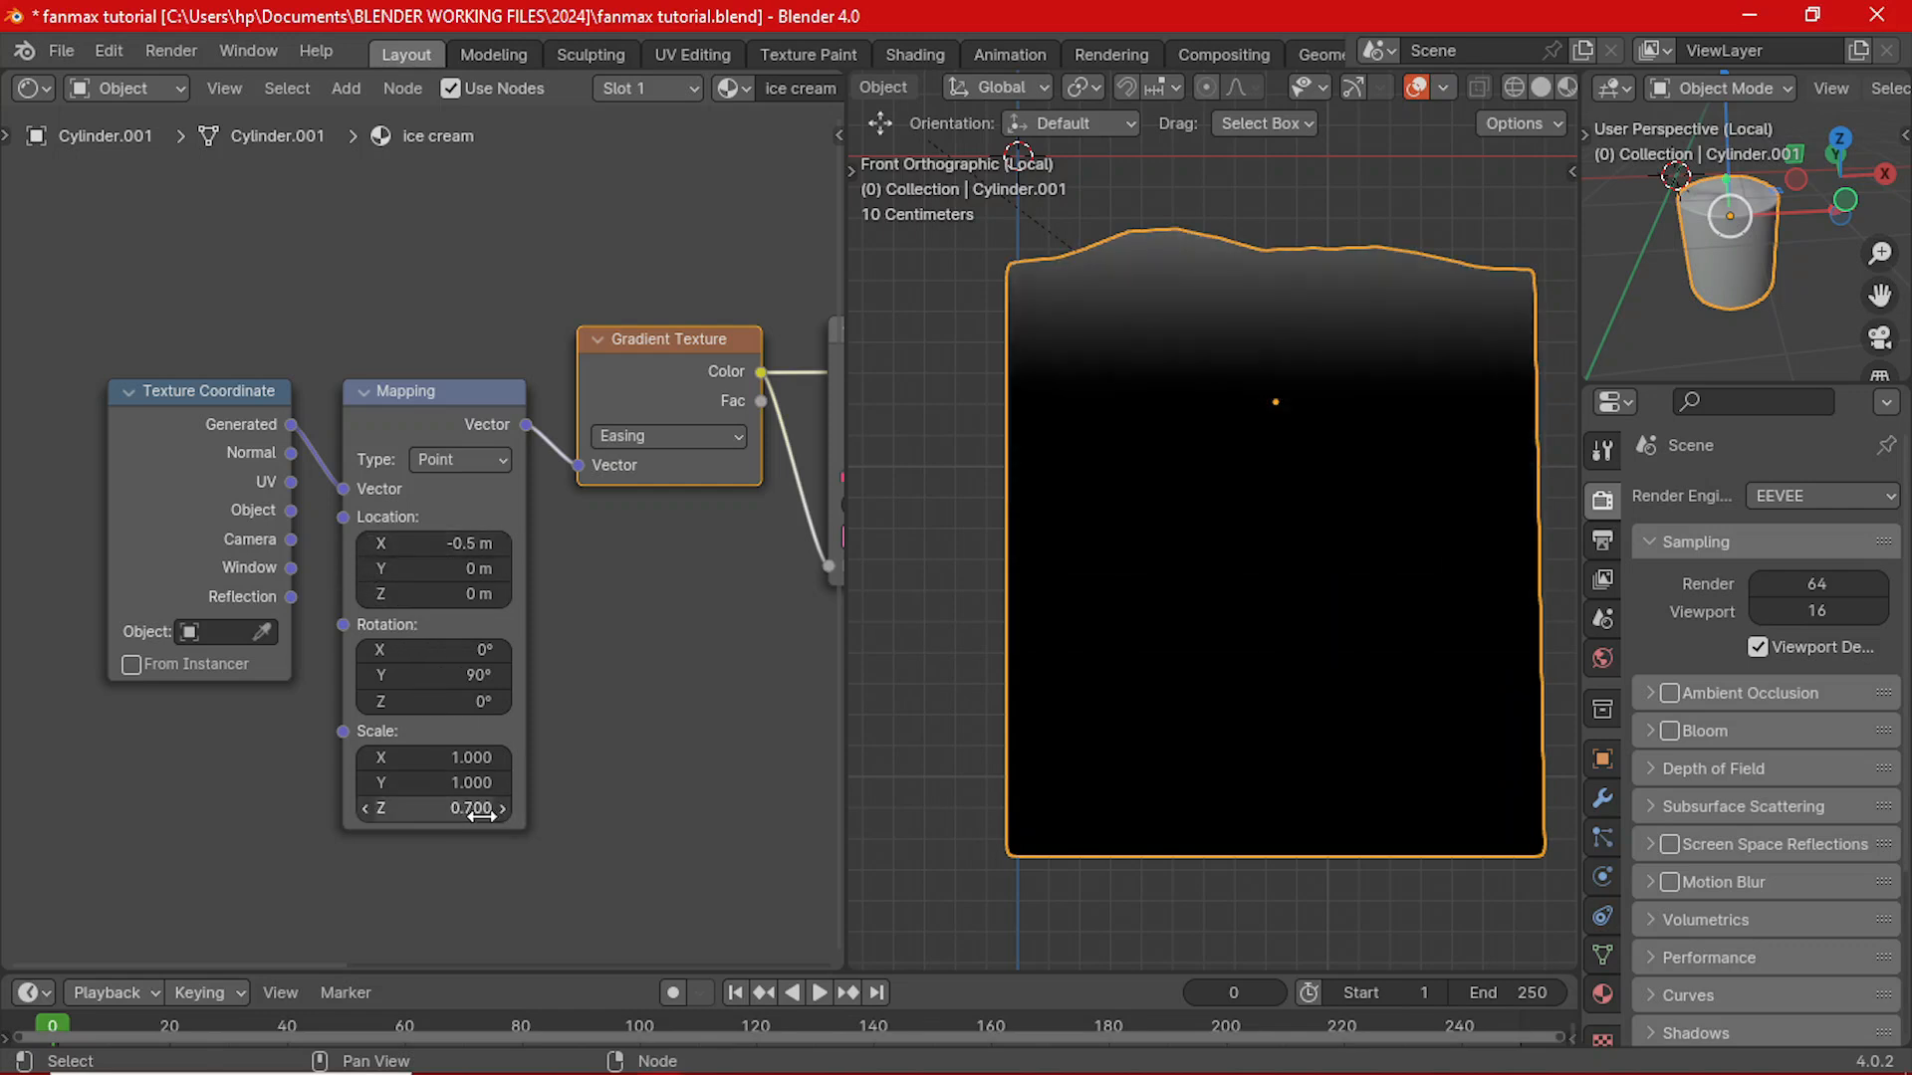
# - Increase the Mapping node's Z scale to 1.3
pyautogui.click(503, 808)
pyautogui.click(503, 807)
pyautogui.click(502, 807)
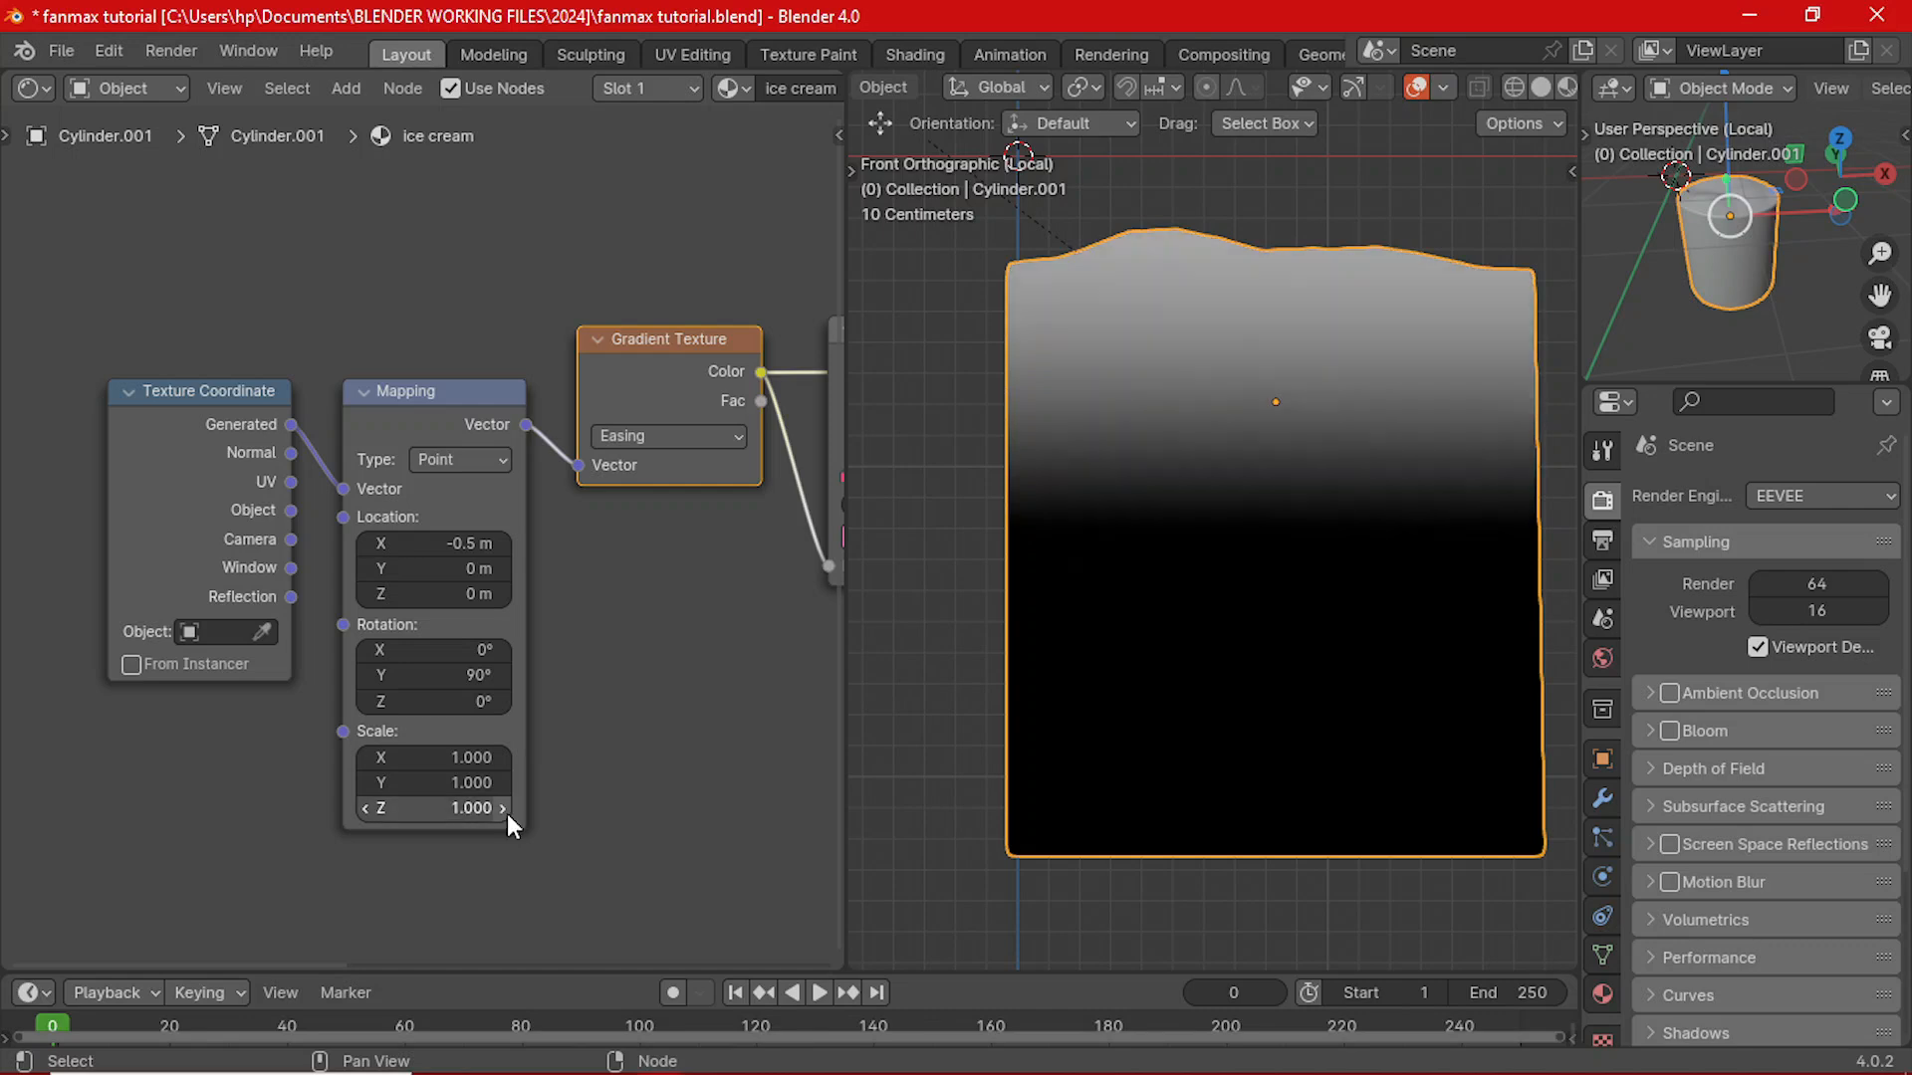
pyautogui.click(502, 807)
pyautogui.click(503, 807)
pyautogui.click(503, 808)
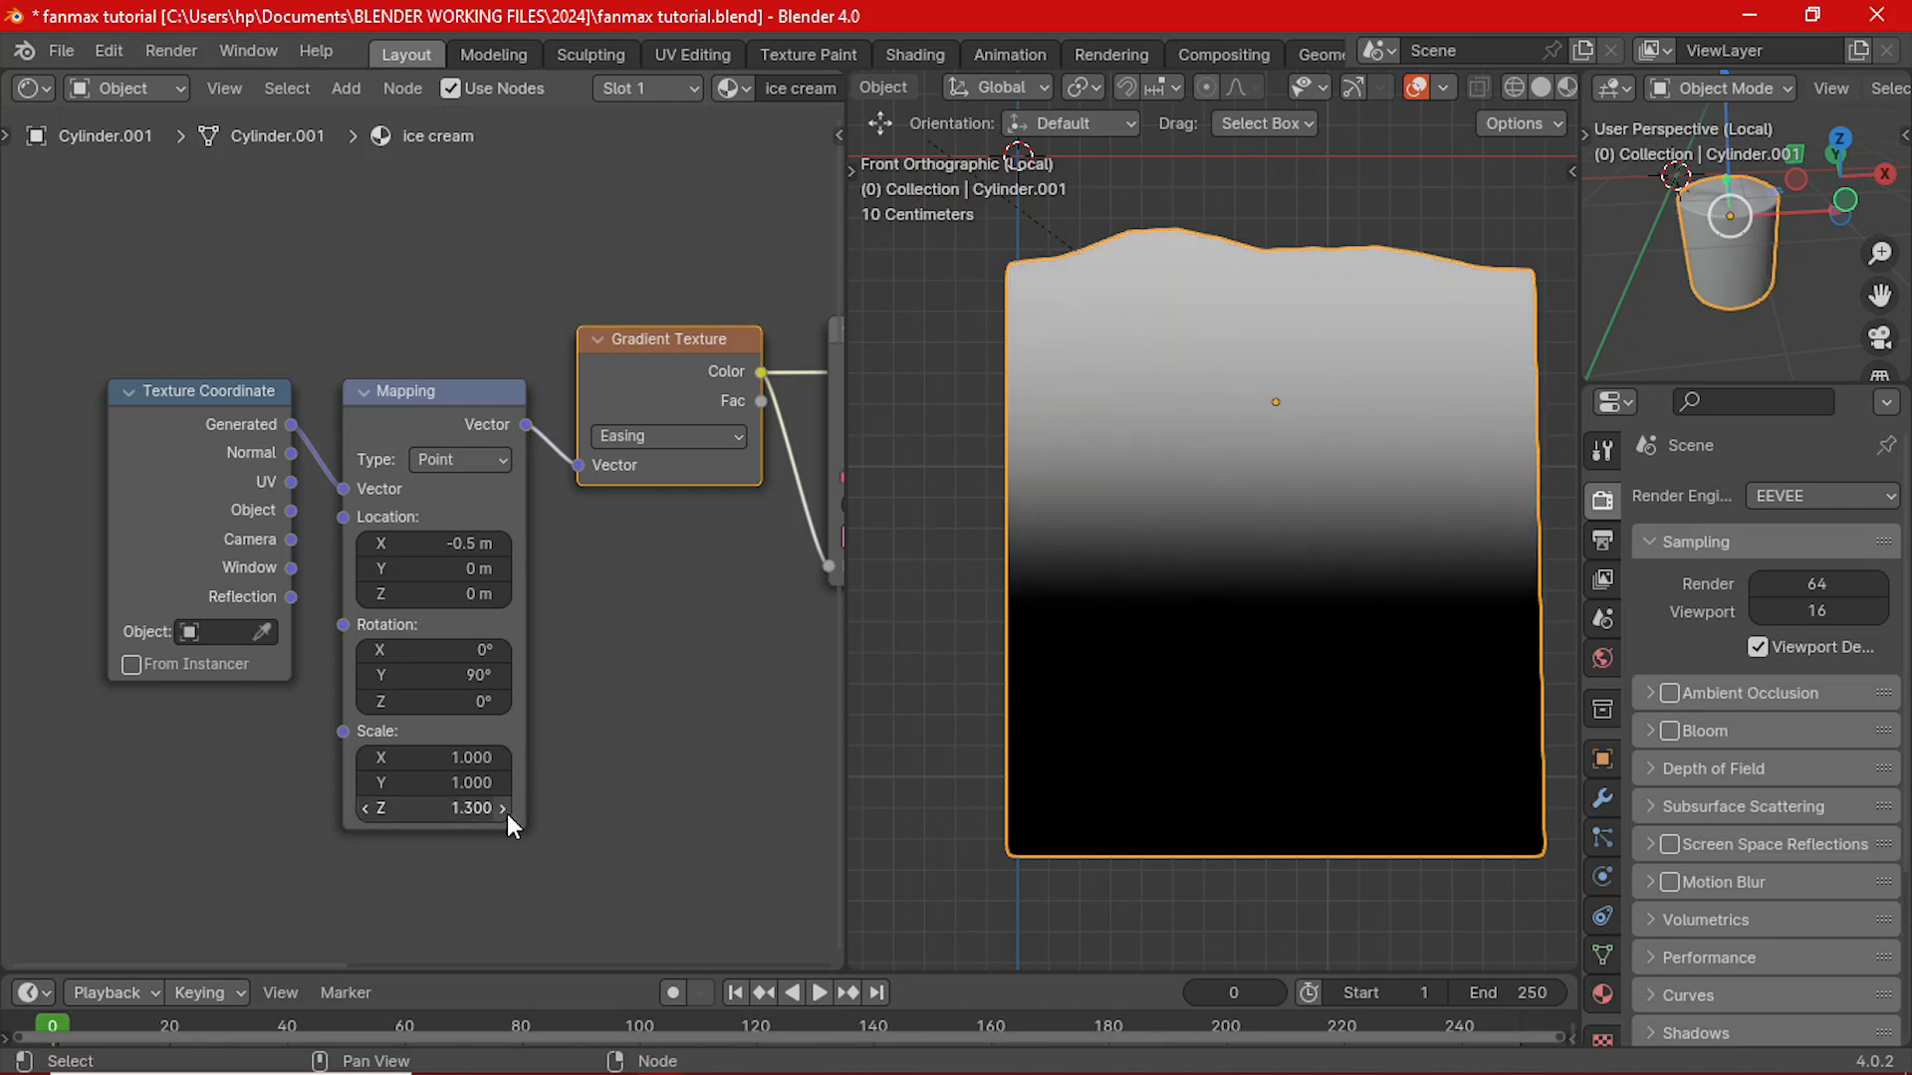
# - Lower the Mapping node's X location to -1.1 m, limiting the gradient to the filling's upper rim
pyautogui.click(365, 544)
pyautogui.click(366, 543)
pyautogui.click(365, 544)
pyautogui.click(365, 544)
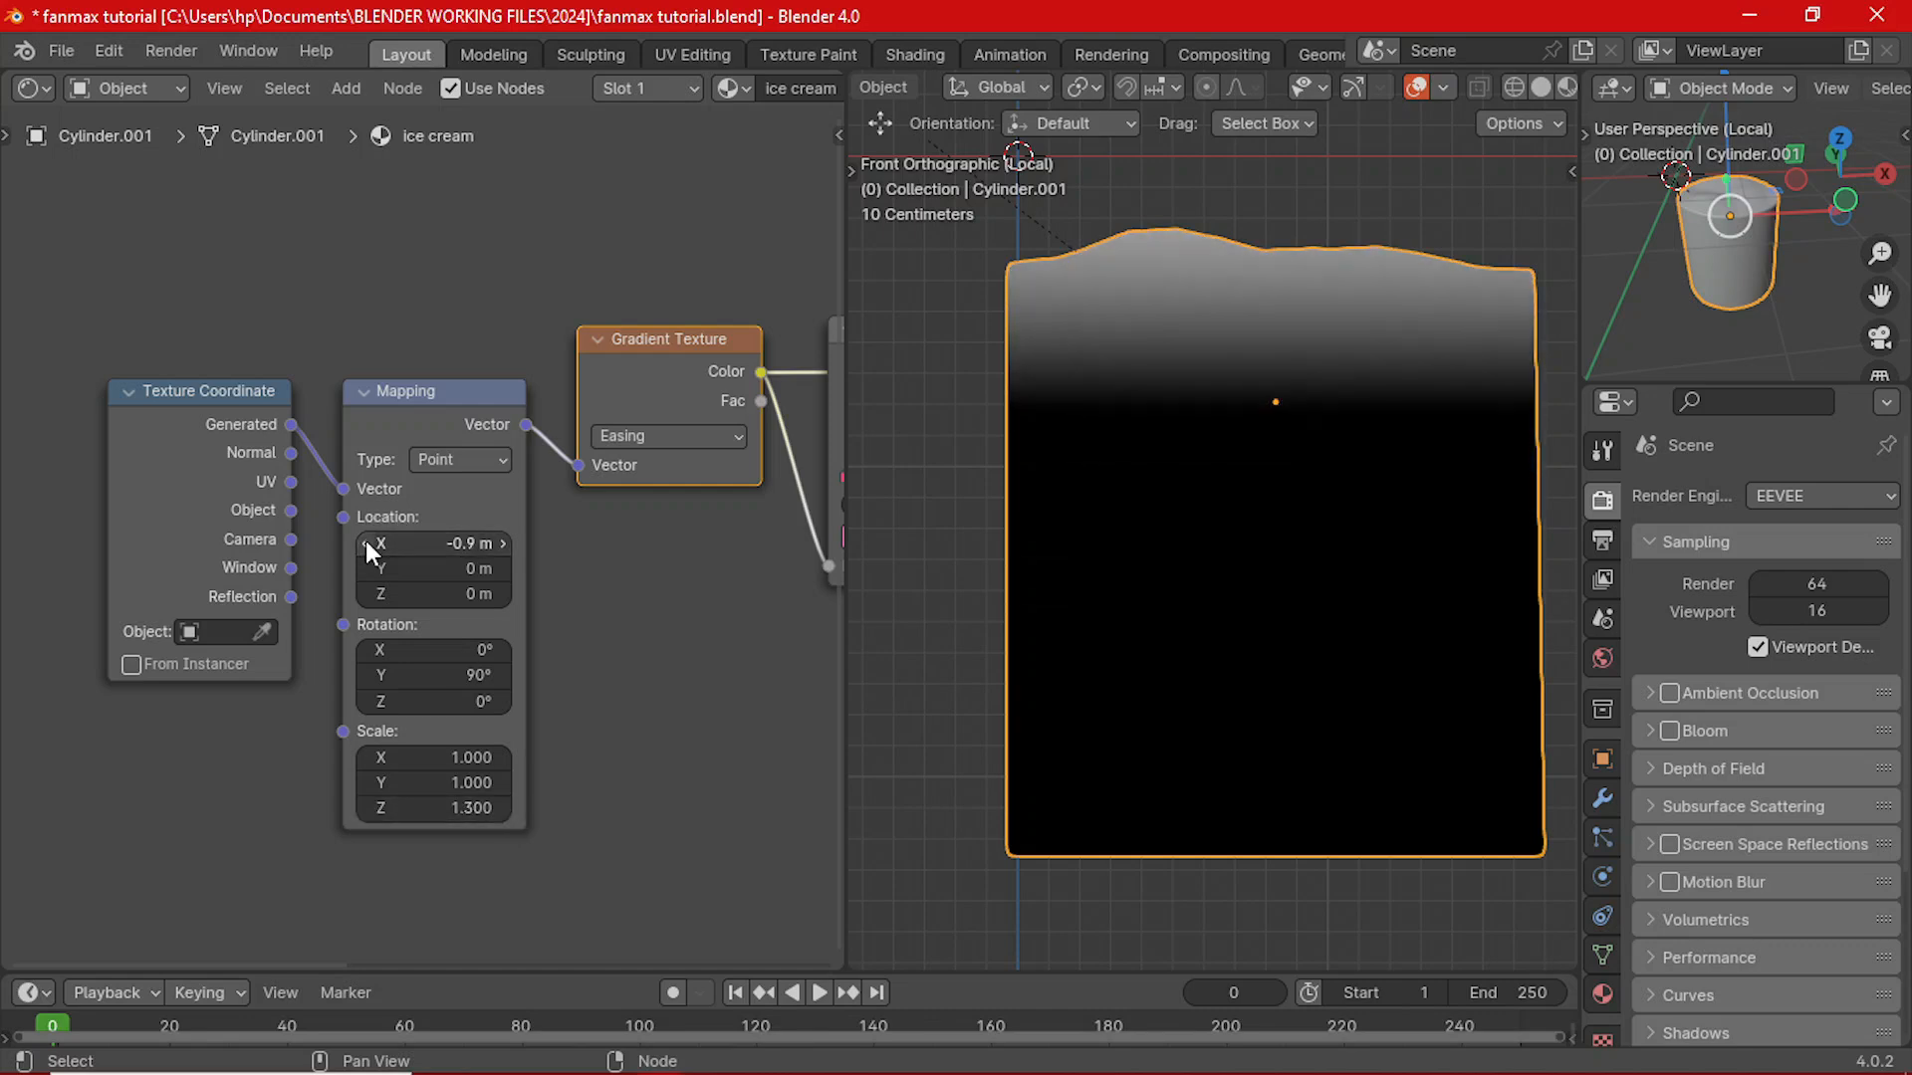
pyautogui.click(365, 544)
pyautogui.click(366, 544)
# - Preview the Color Ramp's output on the filling and inspect the pink gradient from several angles
pyautogui.scroll(-5, 608, 597)
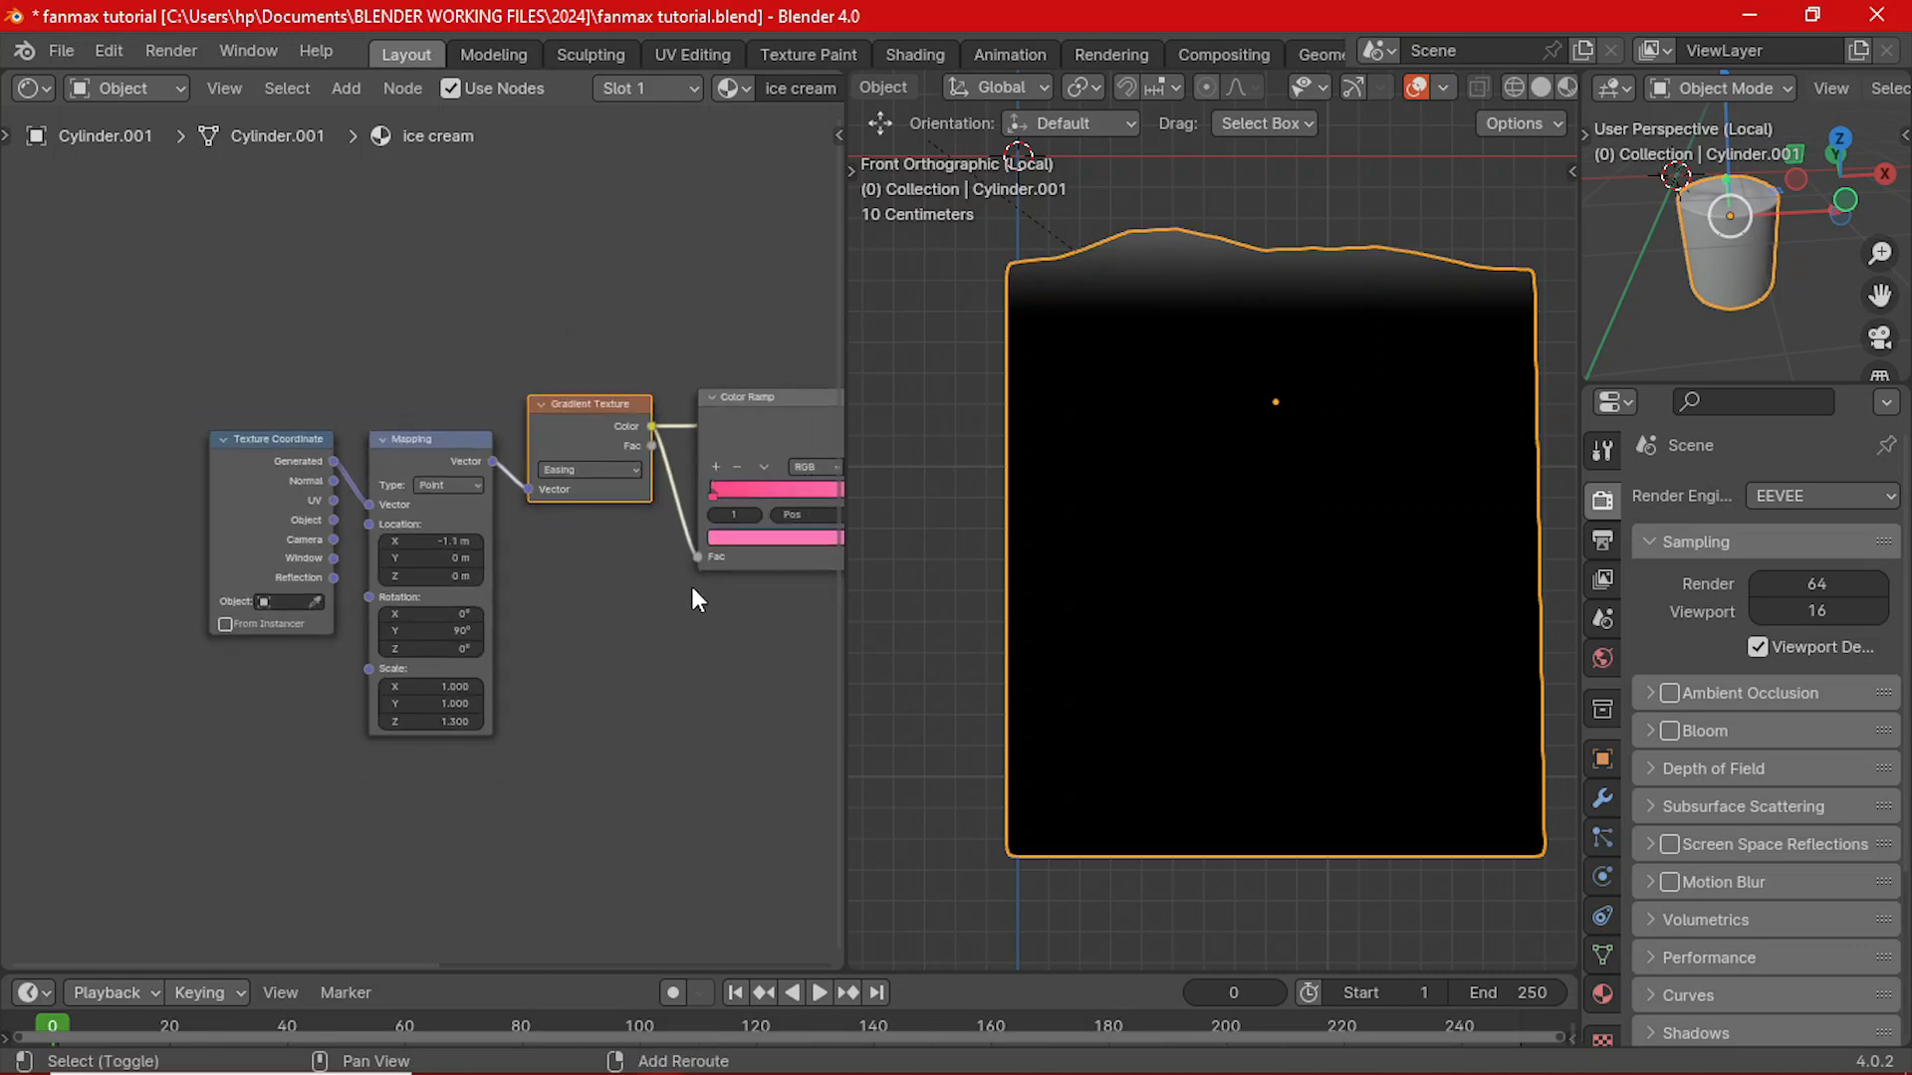
pyautogui.keyDown('shift'); pyautogui.moveTo(690, 582); pyautogui.dragTo(456, 647, button='middle'); pyautogui.keyUp('shift')
pyautogui.scroll(4, 666, 547)
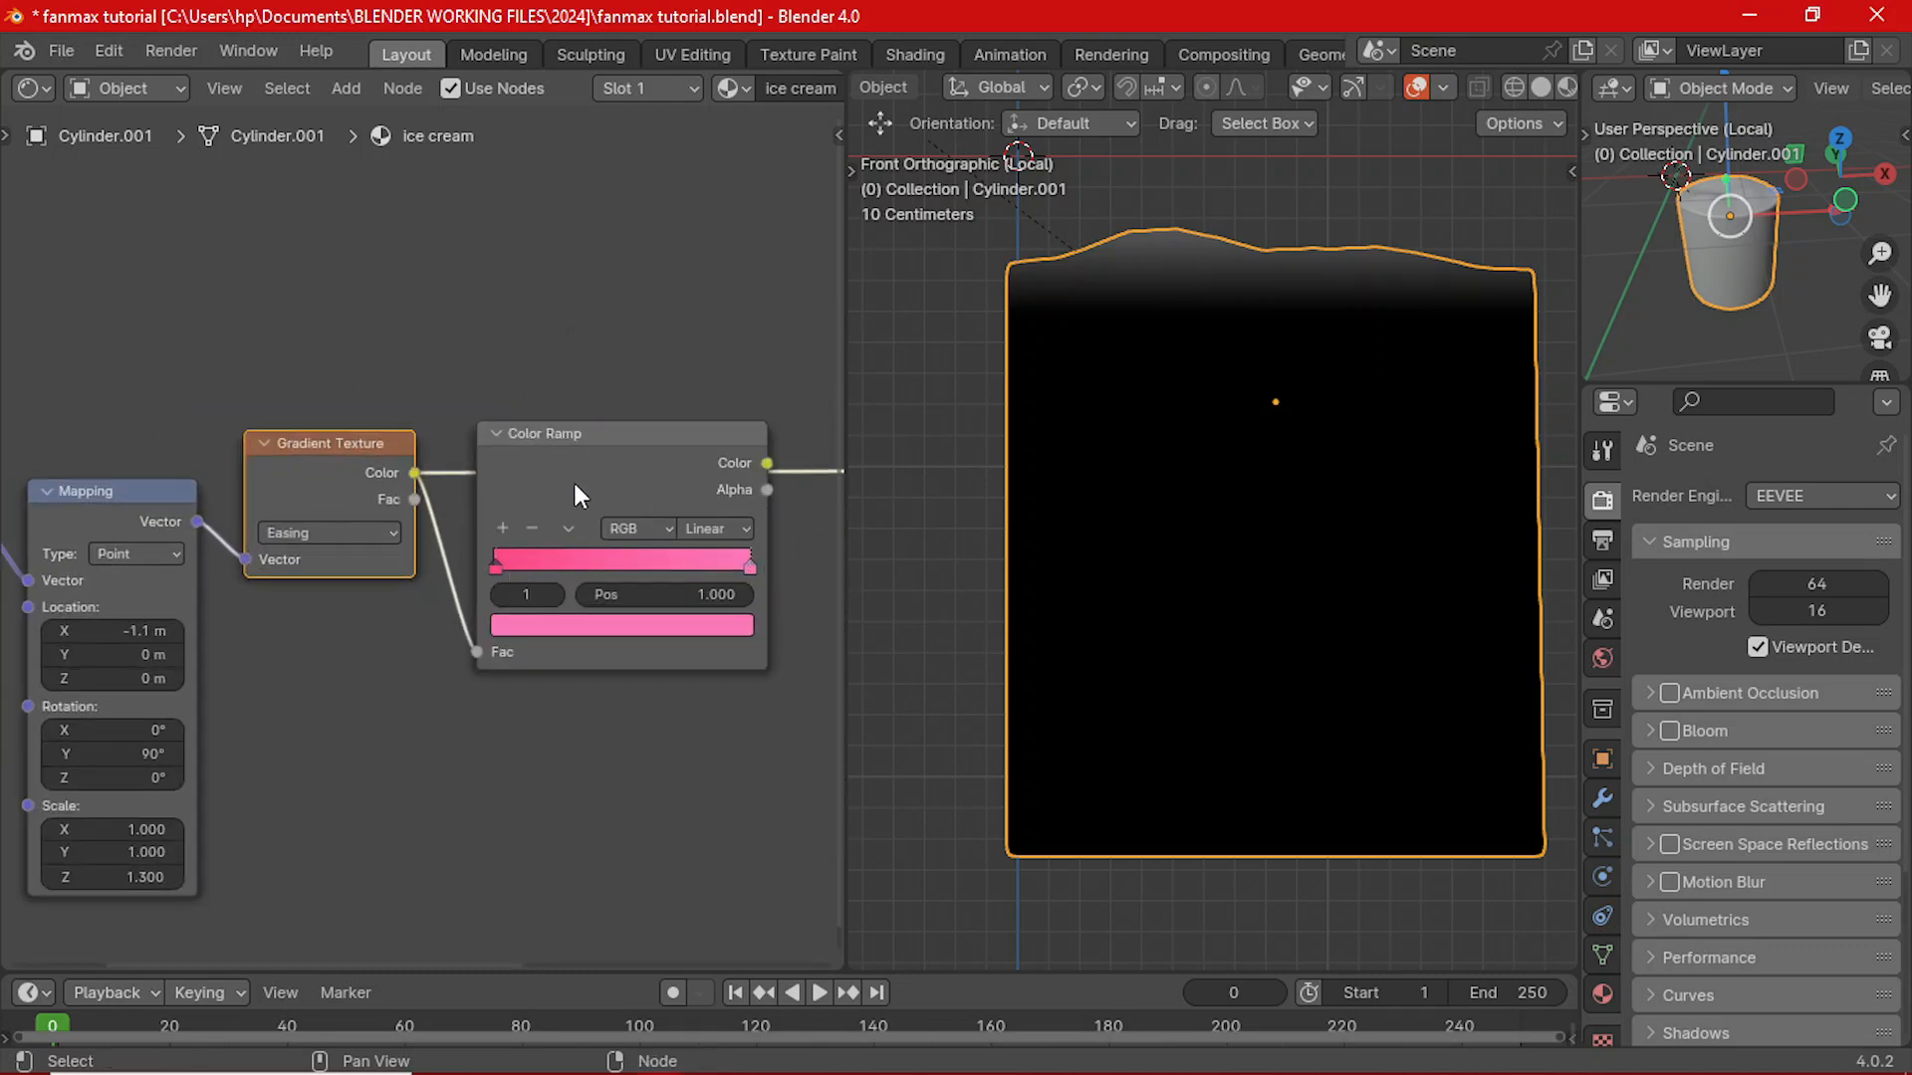
pyautogui.keyDown('ctrl'); pyautogui.keyDown('shift'); pyautogui.click(609, 456); pyautogui.keyUp('shift'); pyautogui.keyUp('ctrl')
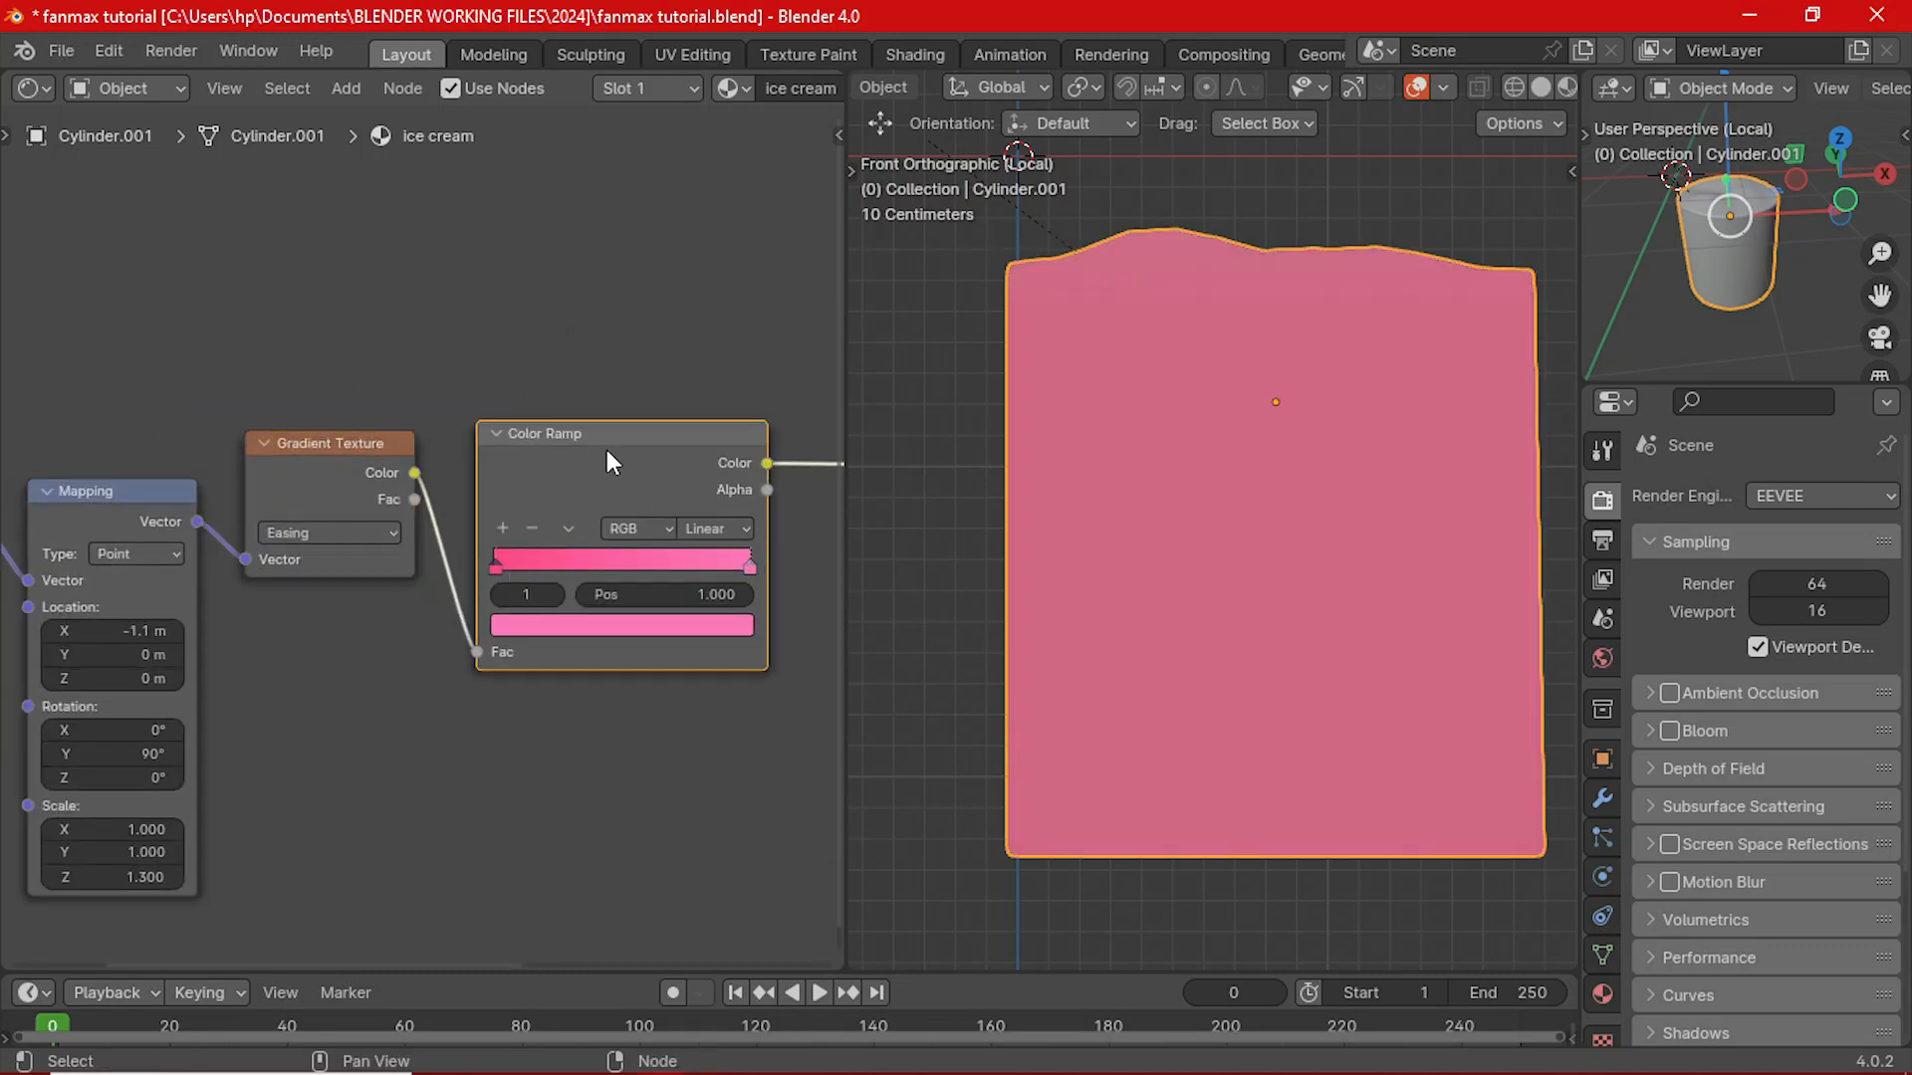
pyautogui.moveTo(1293, 339); pyautogui.dragTo(1172, 452, button='middle')
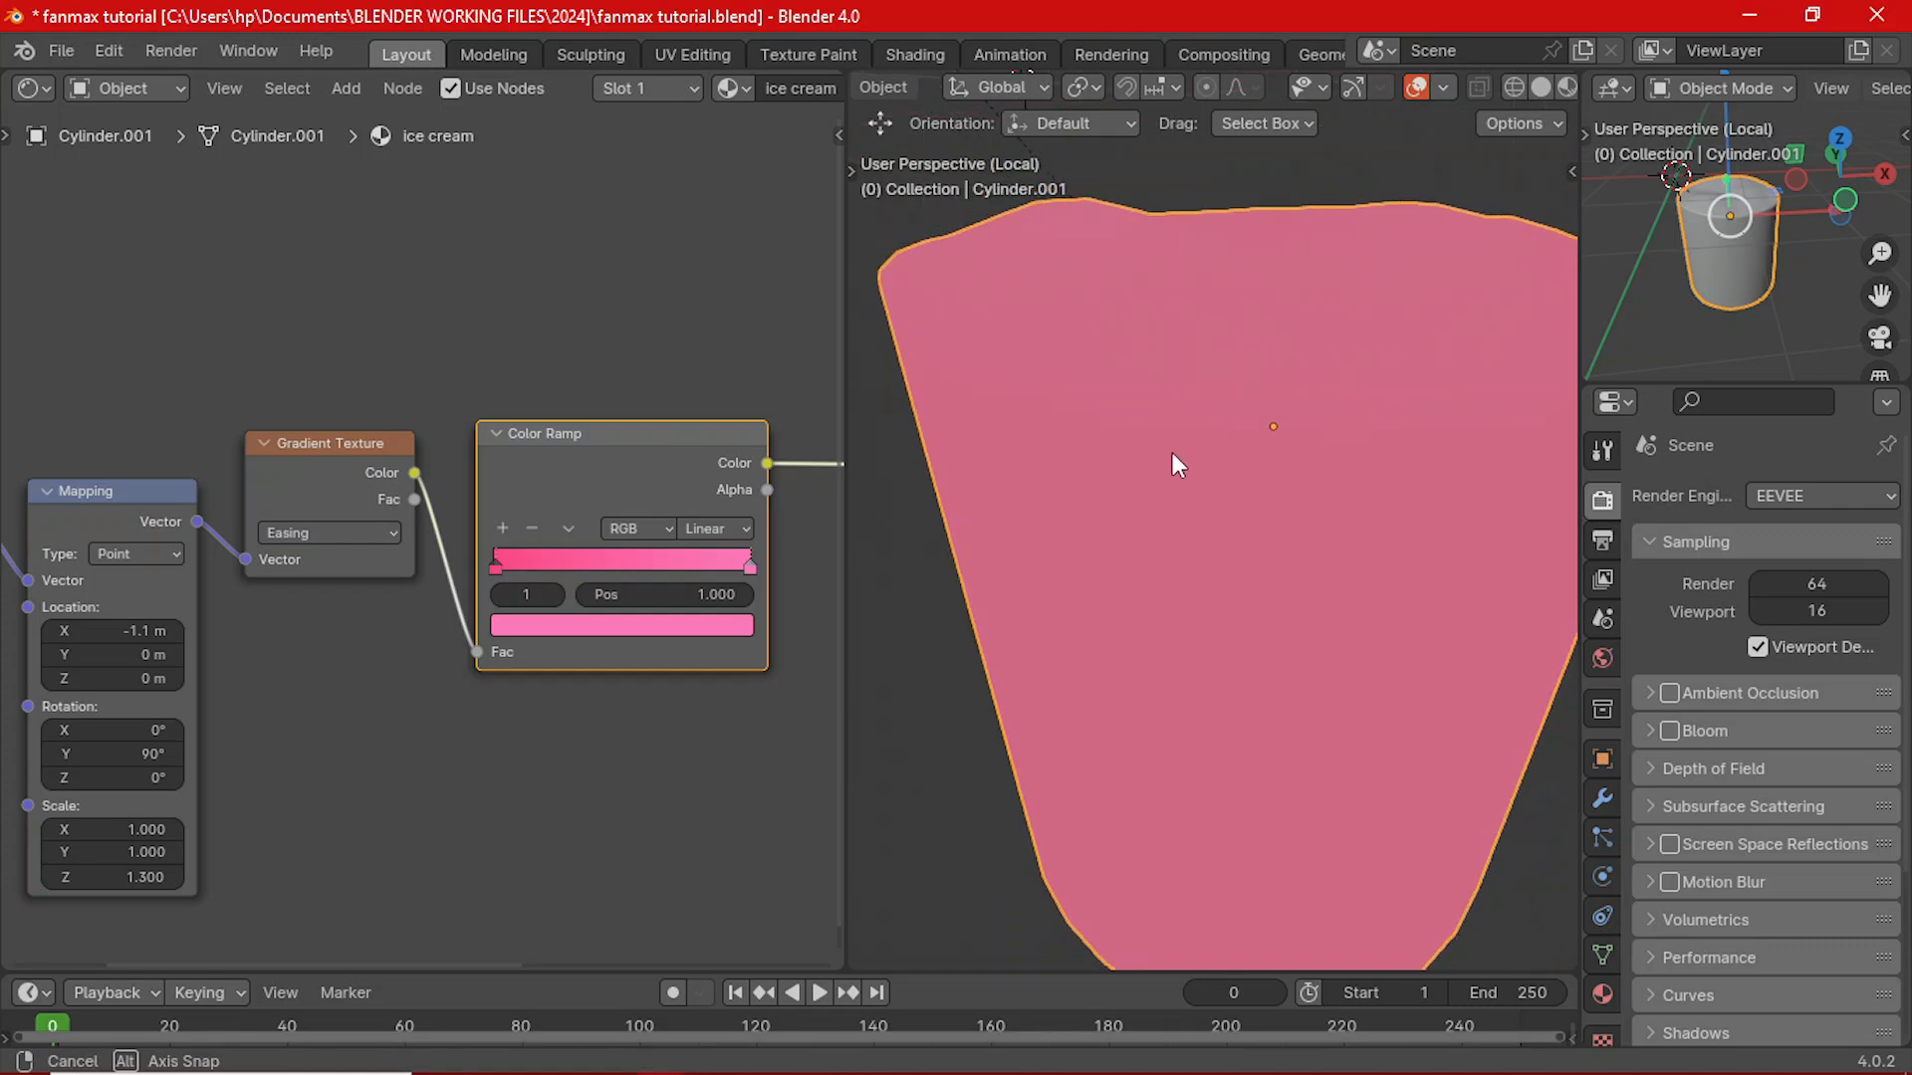
pyautogui.scroll(-5, 1173, 452)
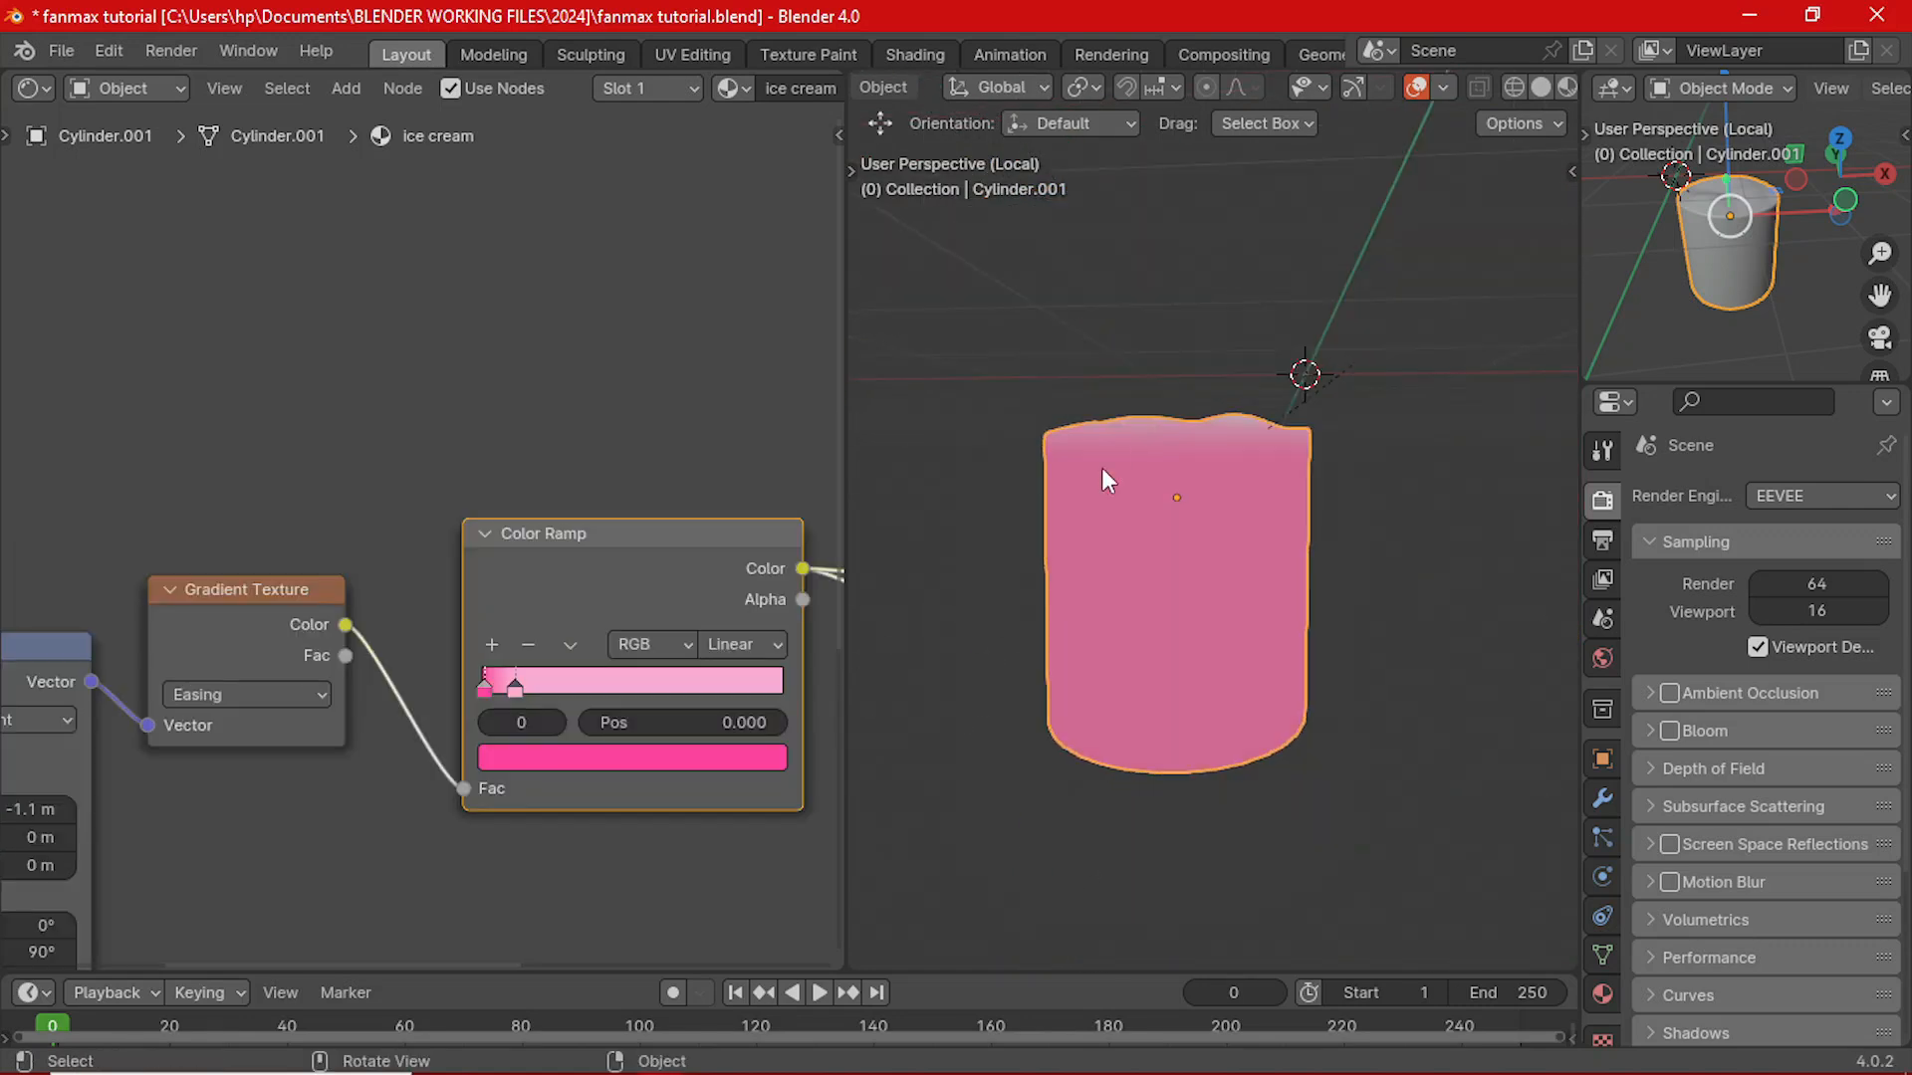
pyautogui.moveTo(1101, 468); pyautogui.dragTo(1298, 528, button='middle')
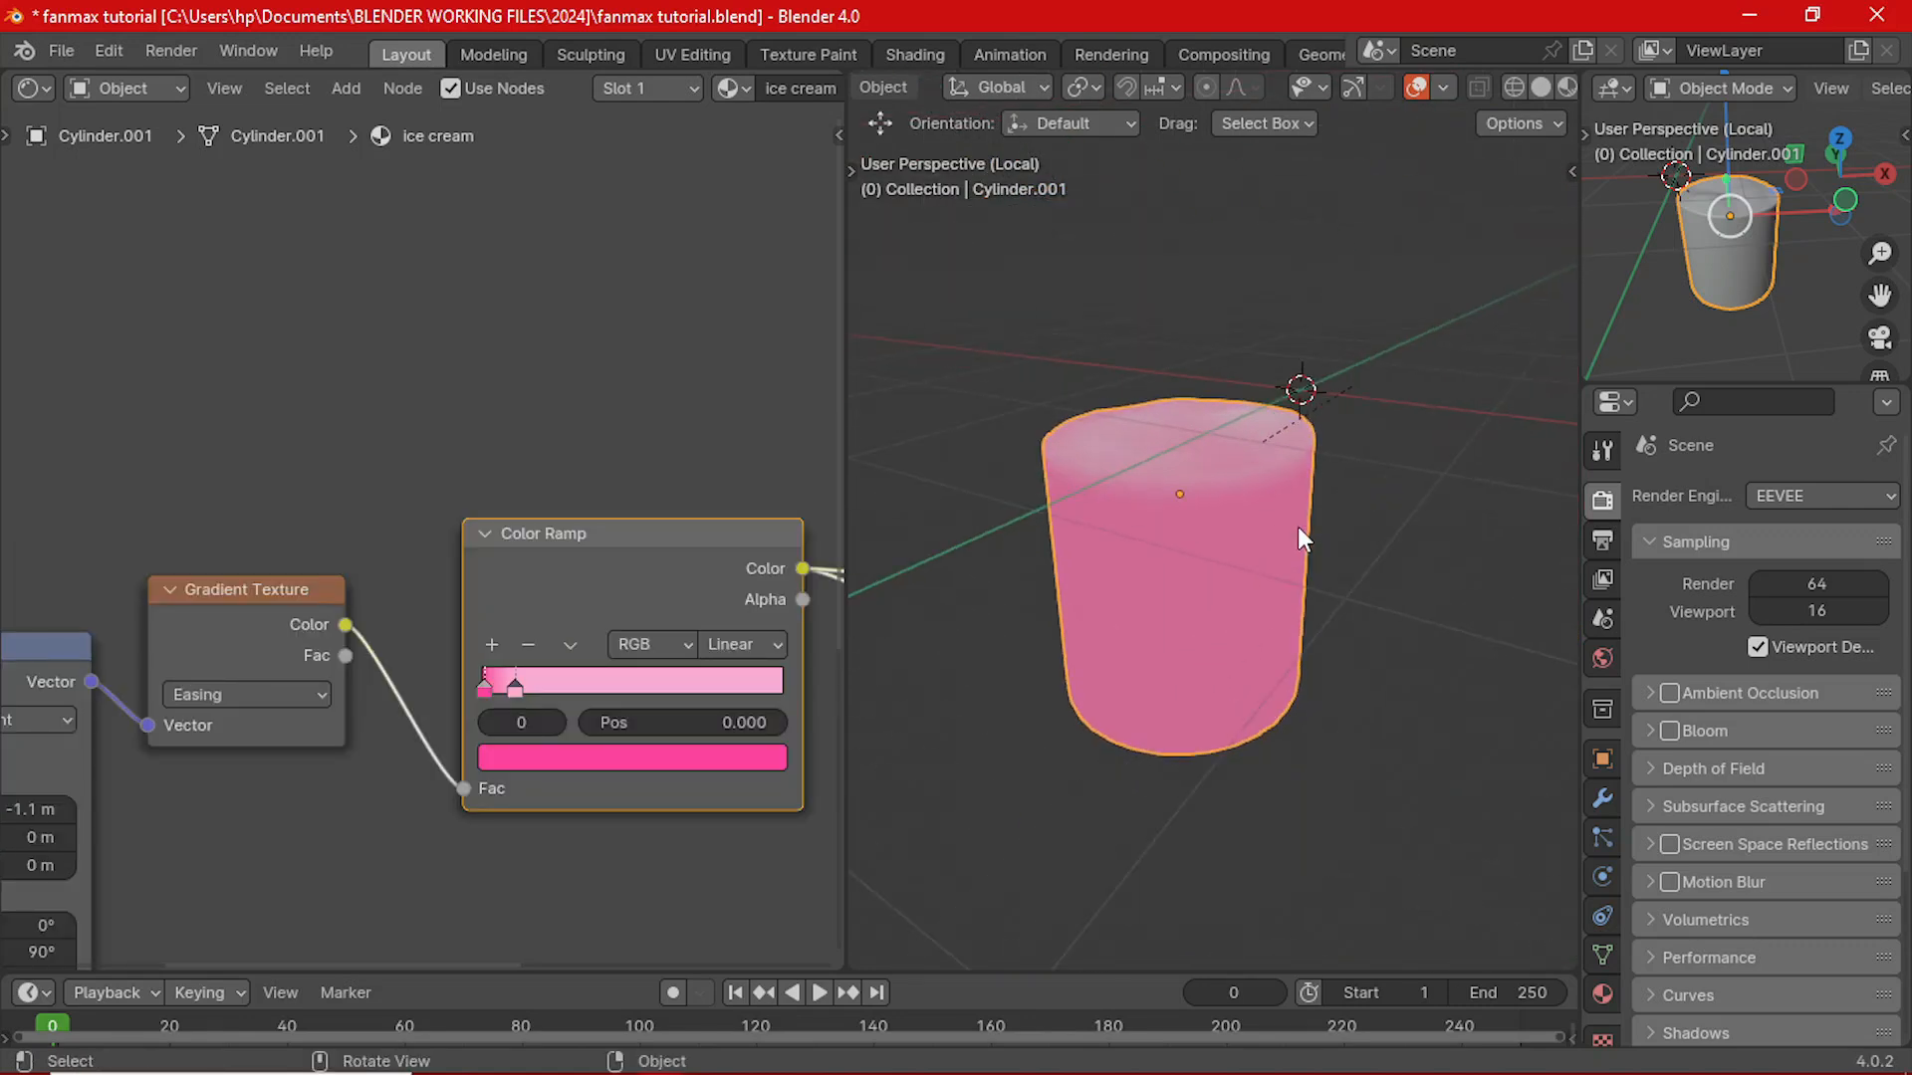
pyautogui.scroll(5, 1304, 529)
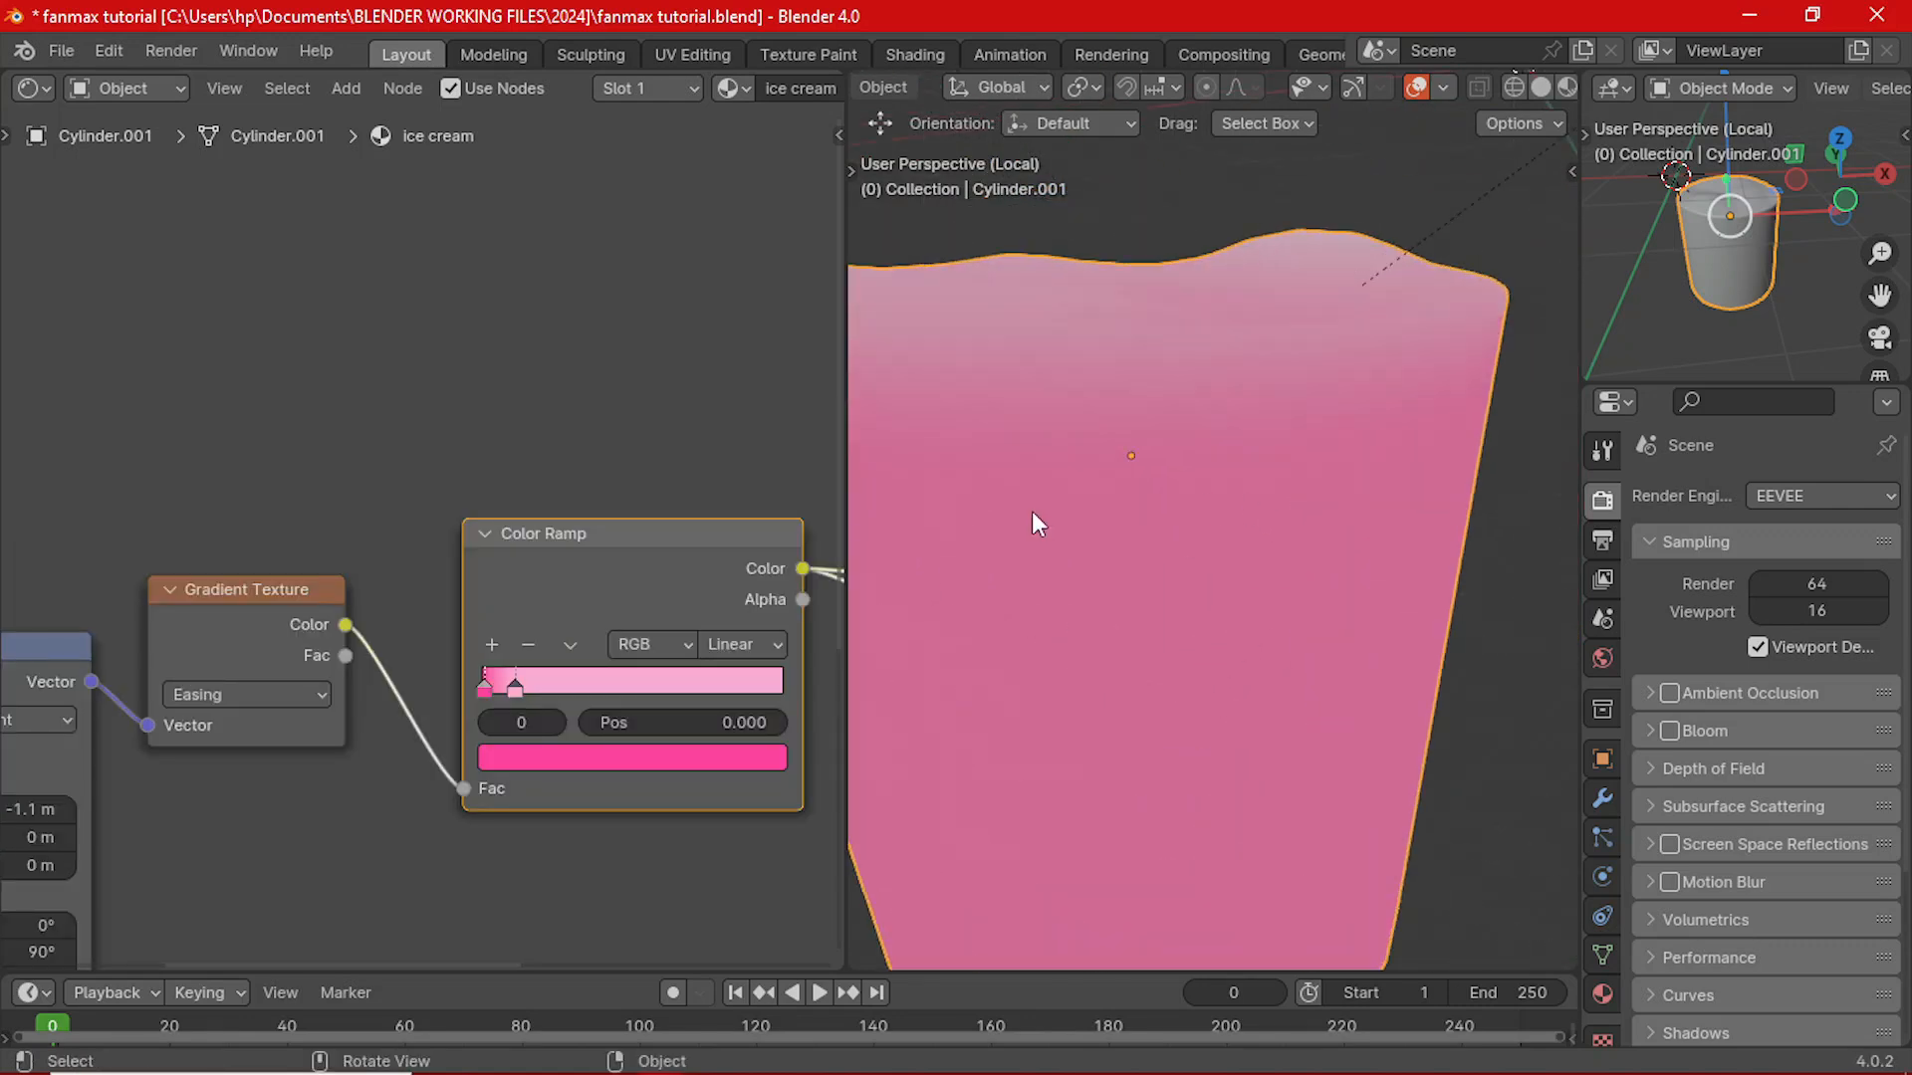
# - Change the Color Ramp's start stop to the warmer pink FA4586
pyautogui.click(500, 758)
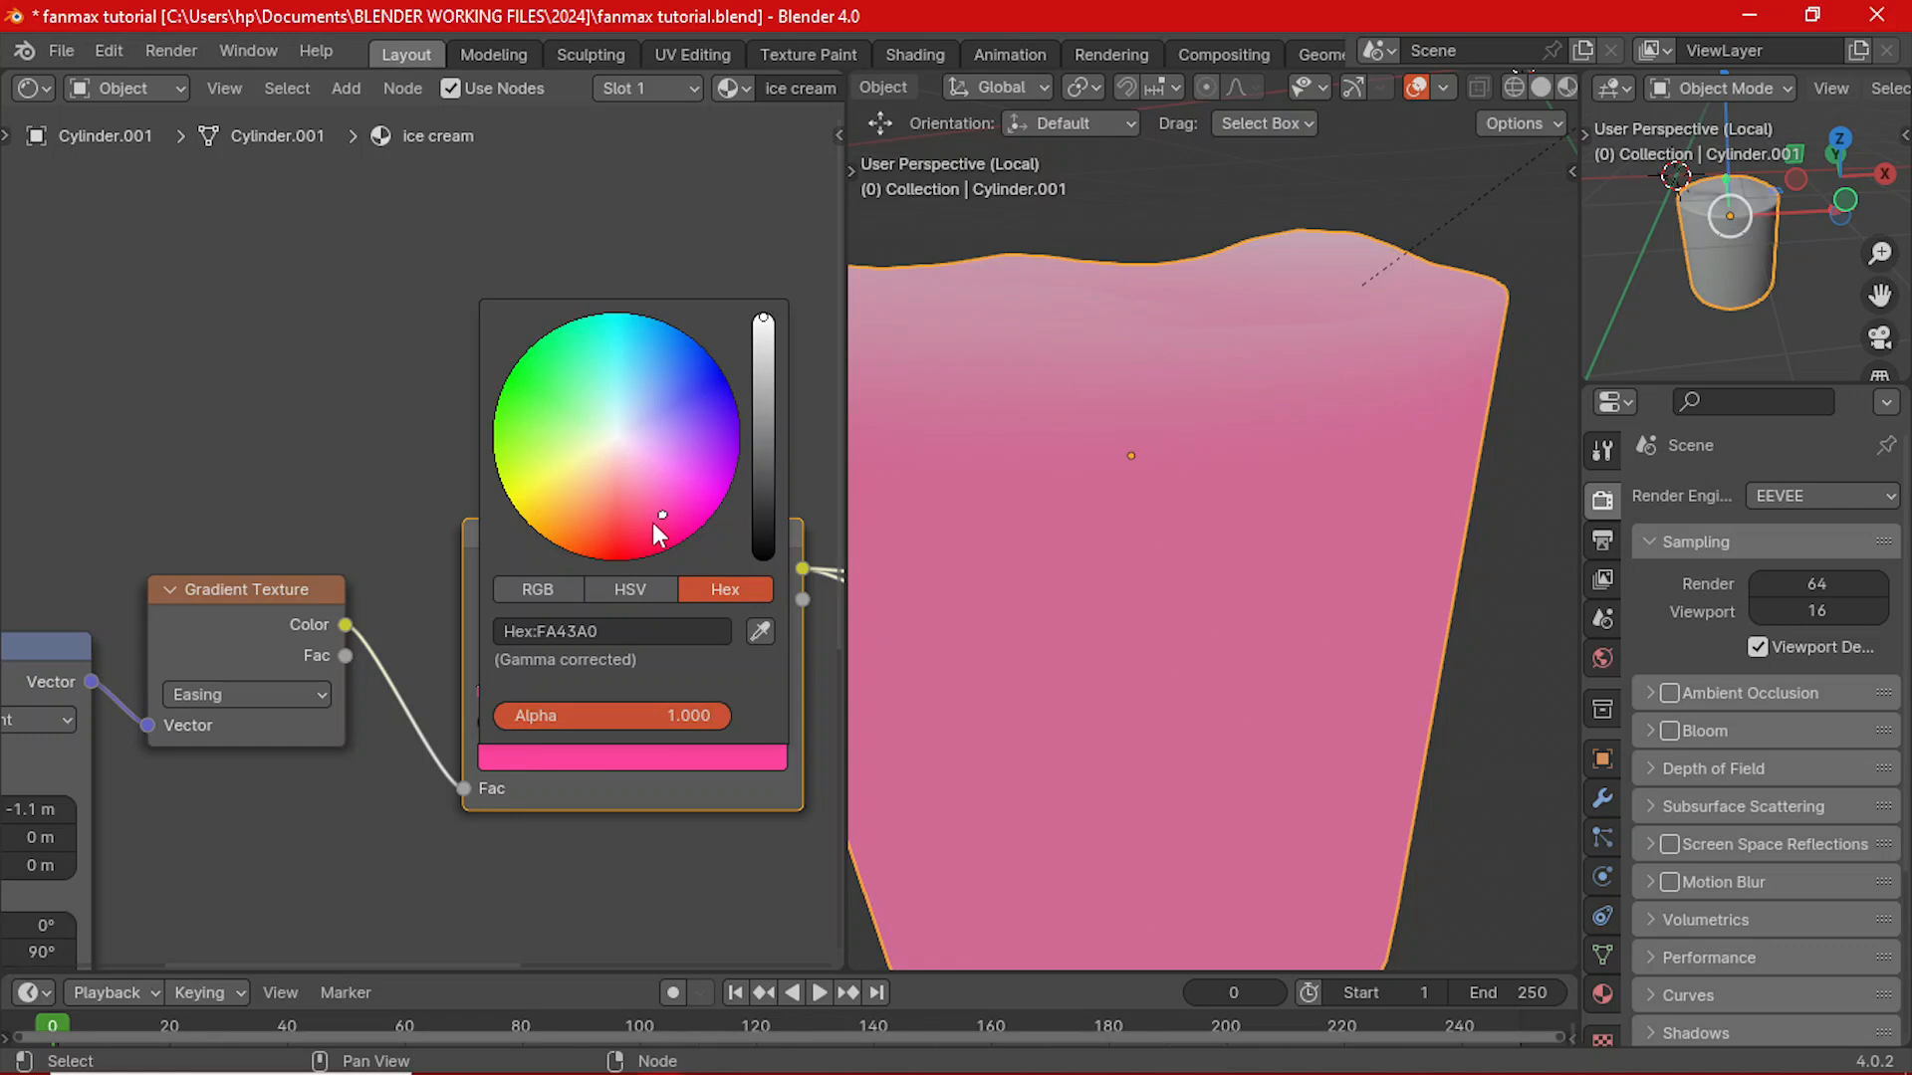
pyautogui.moveTo(653, 521); pyautogui.dragTo(650, 519)
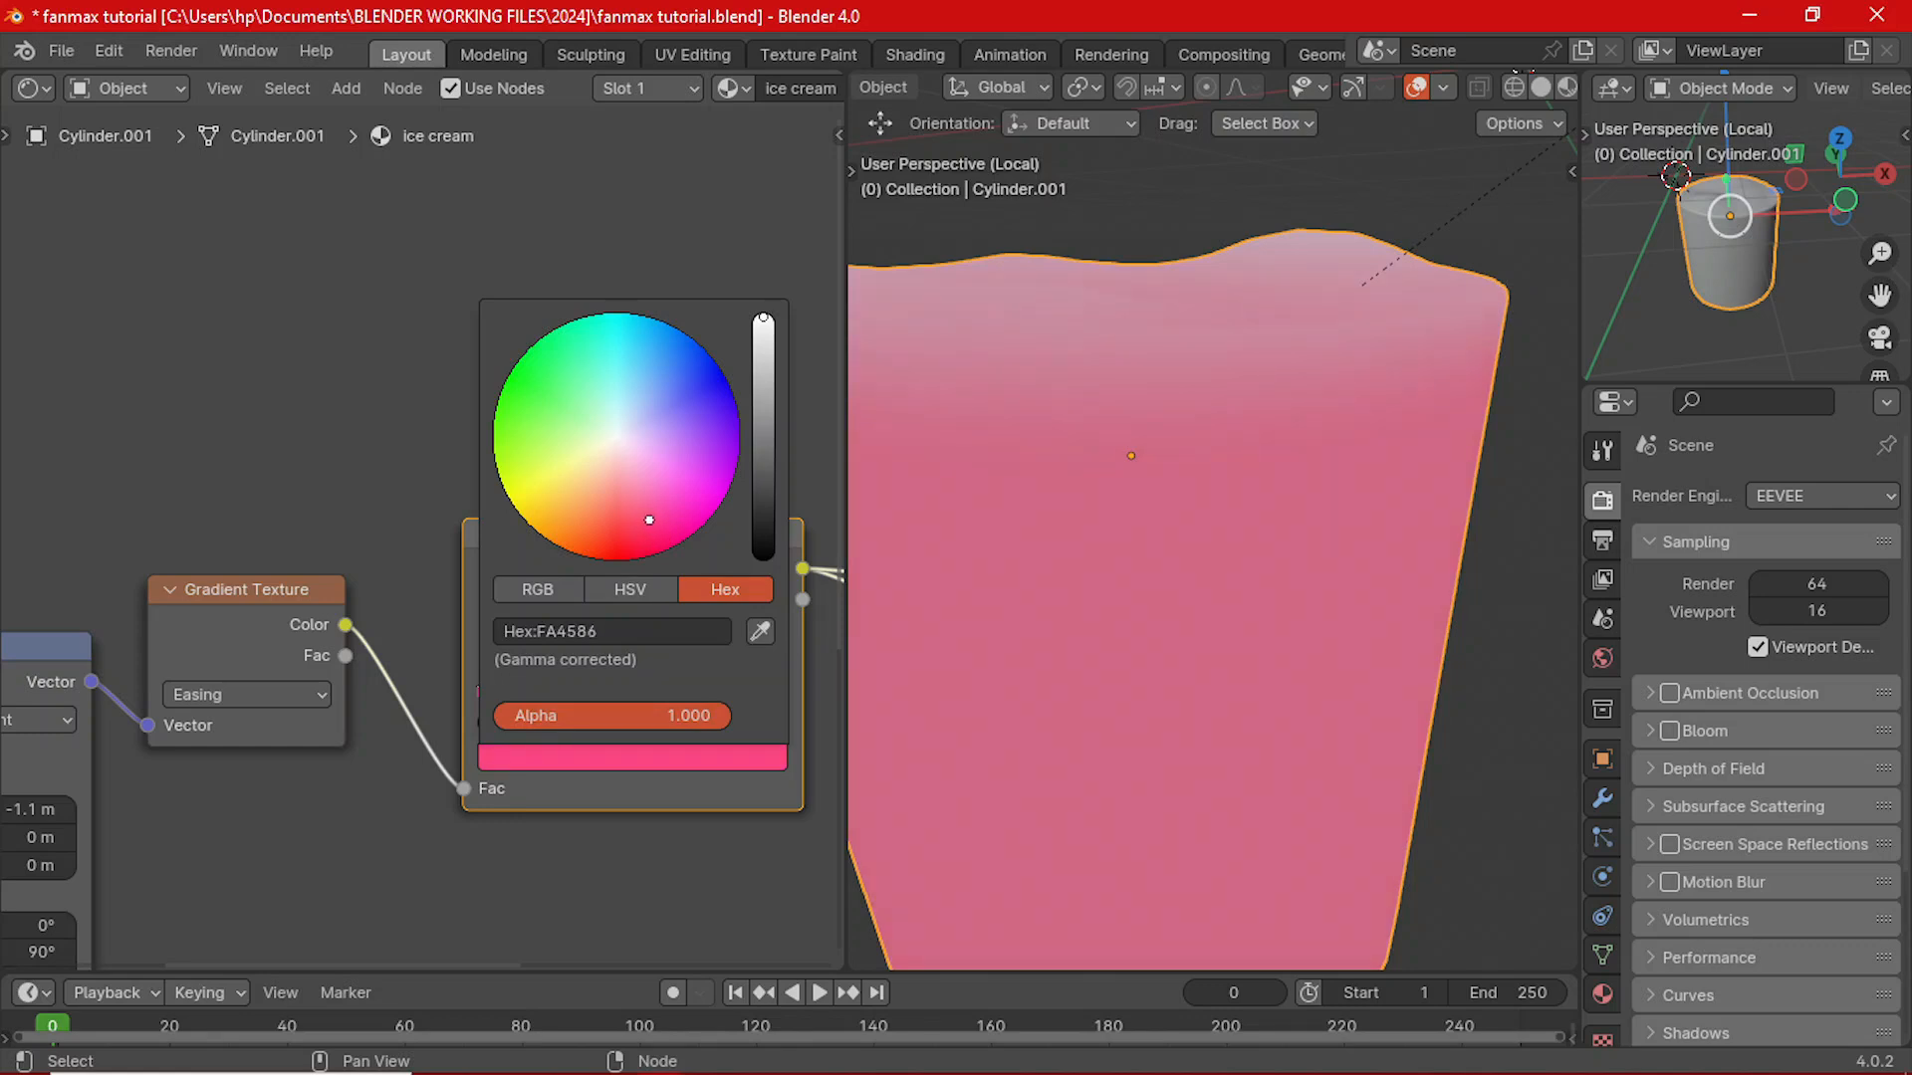
pyautogui.scroll(-5, 1455, 480)
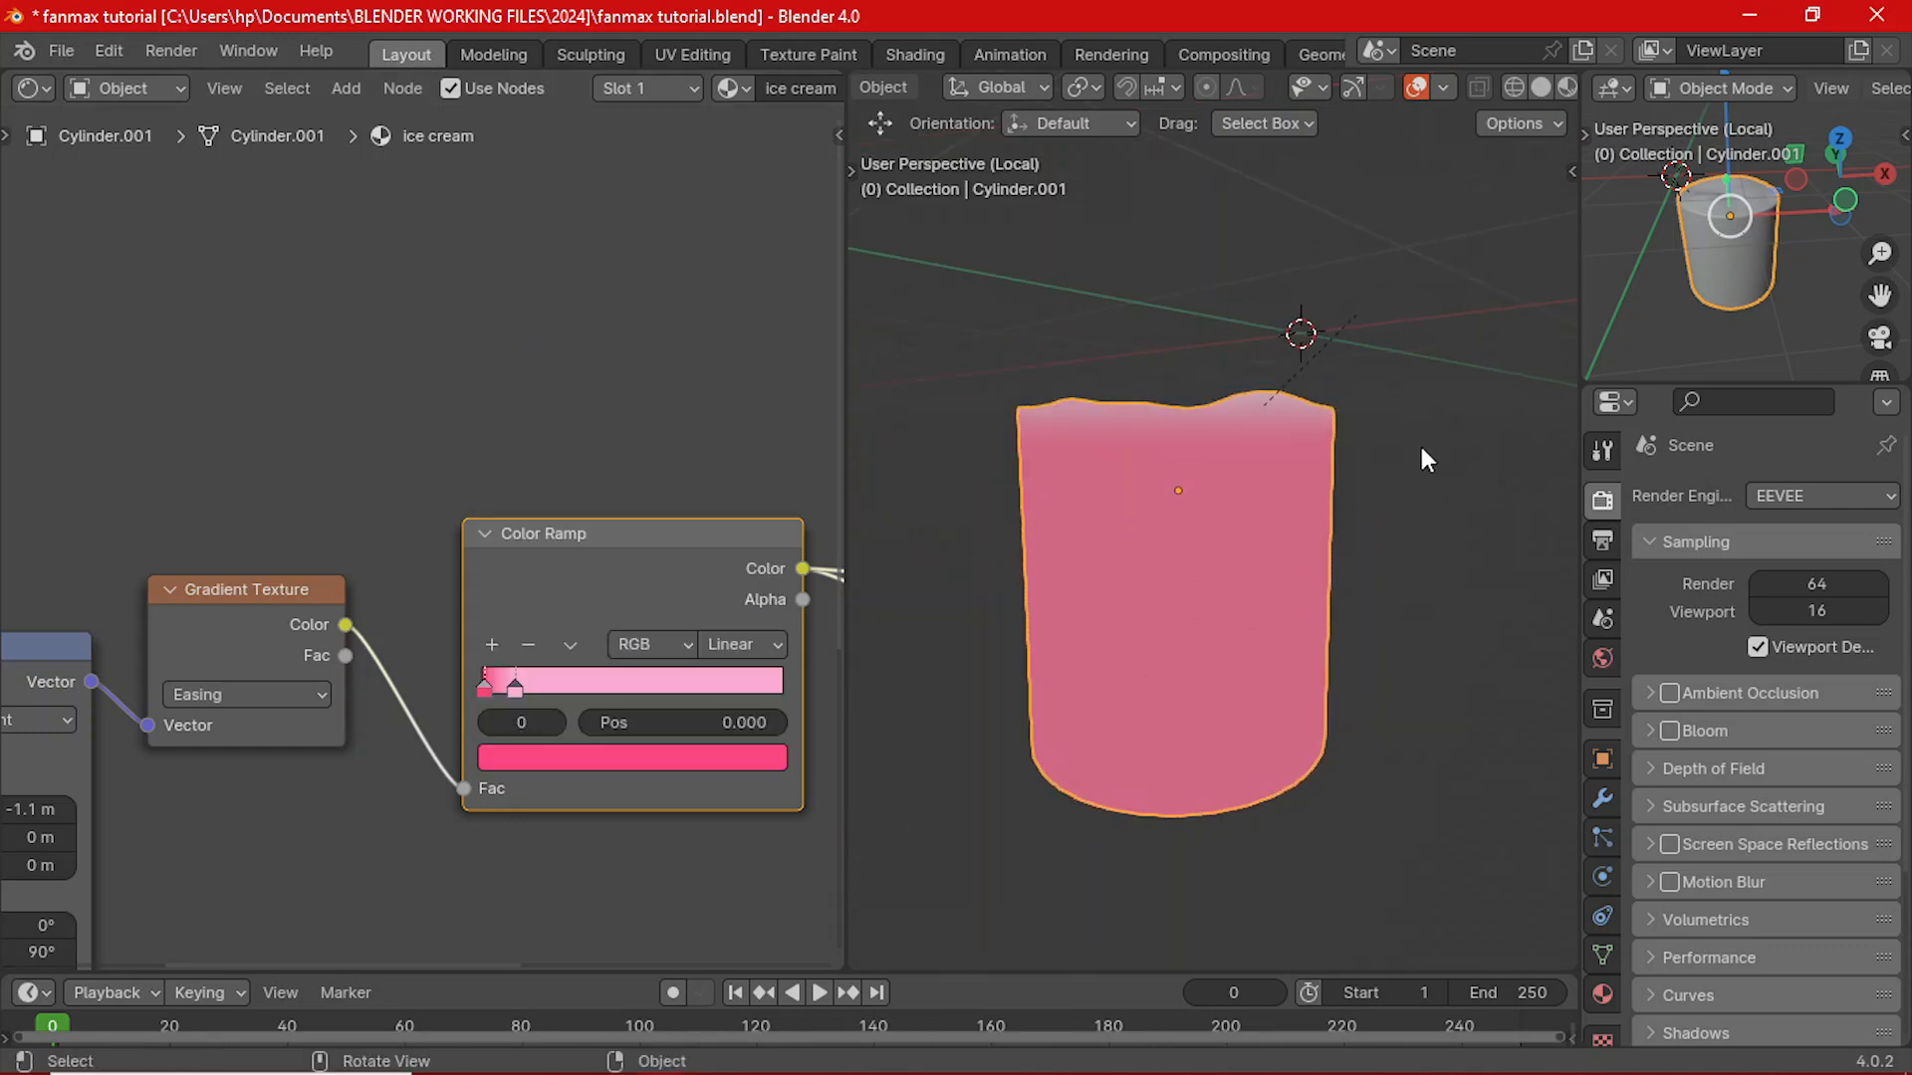
# - Leave local view to show the full scene through the camera, and switch the render engine to Cycles
pyautogui.press('KP_Divide')
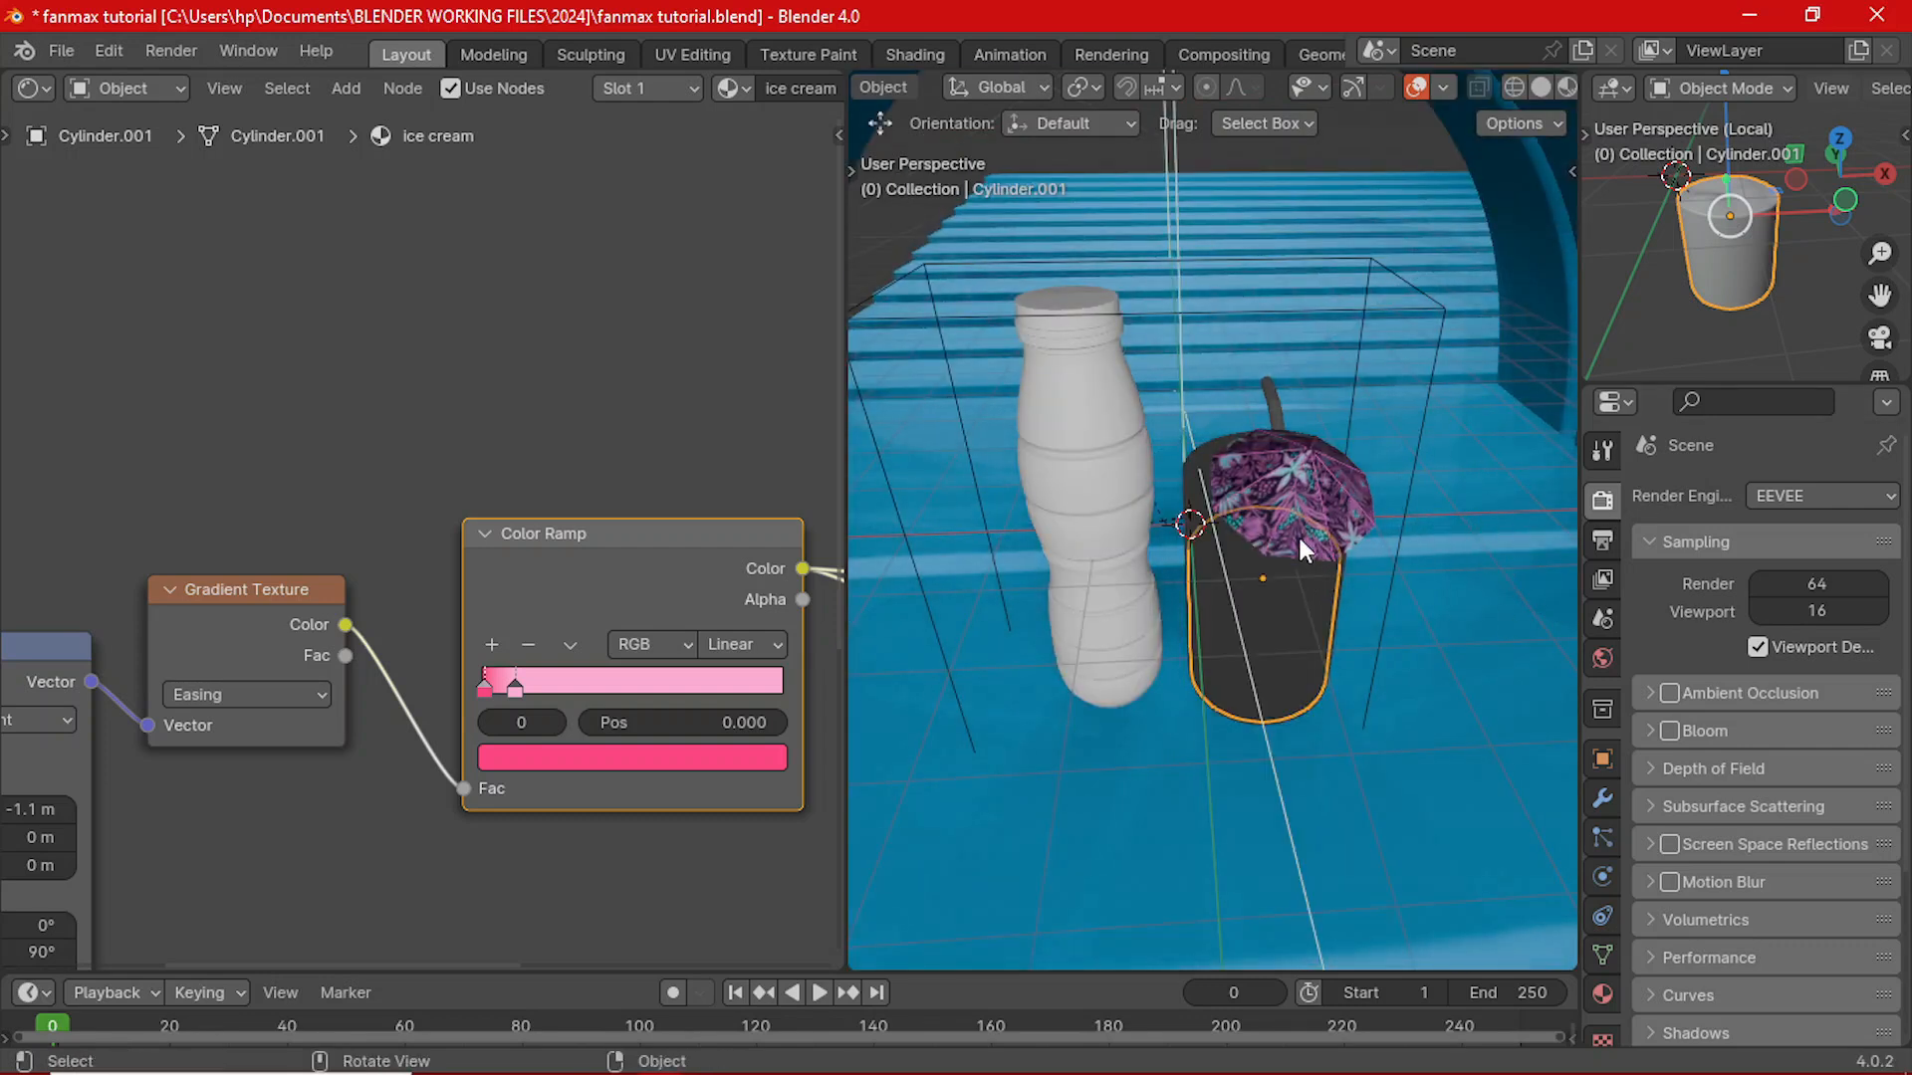
pyautogui.press('KP_1')
pyautogui.press('KP_0')
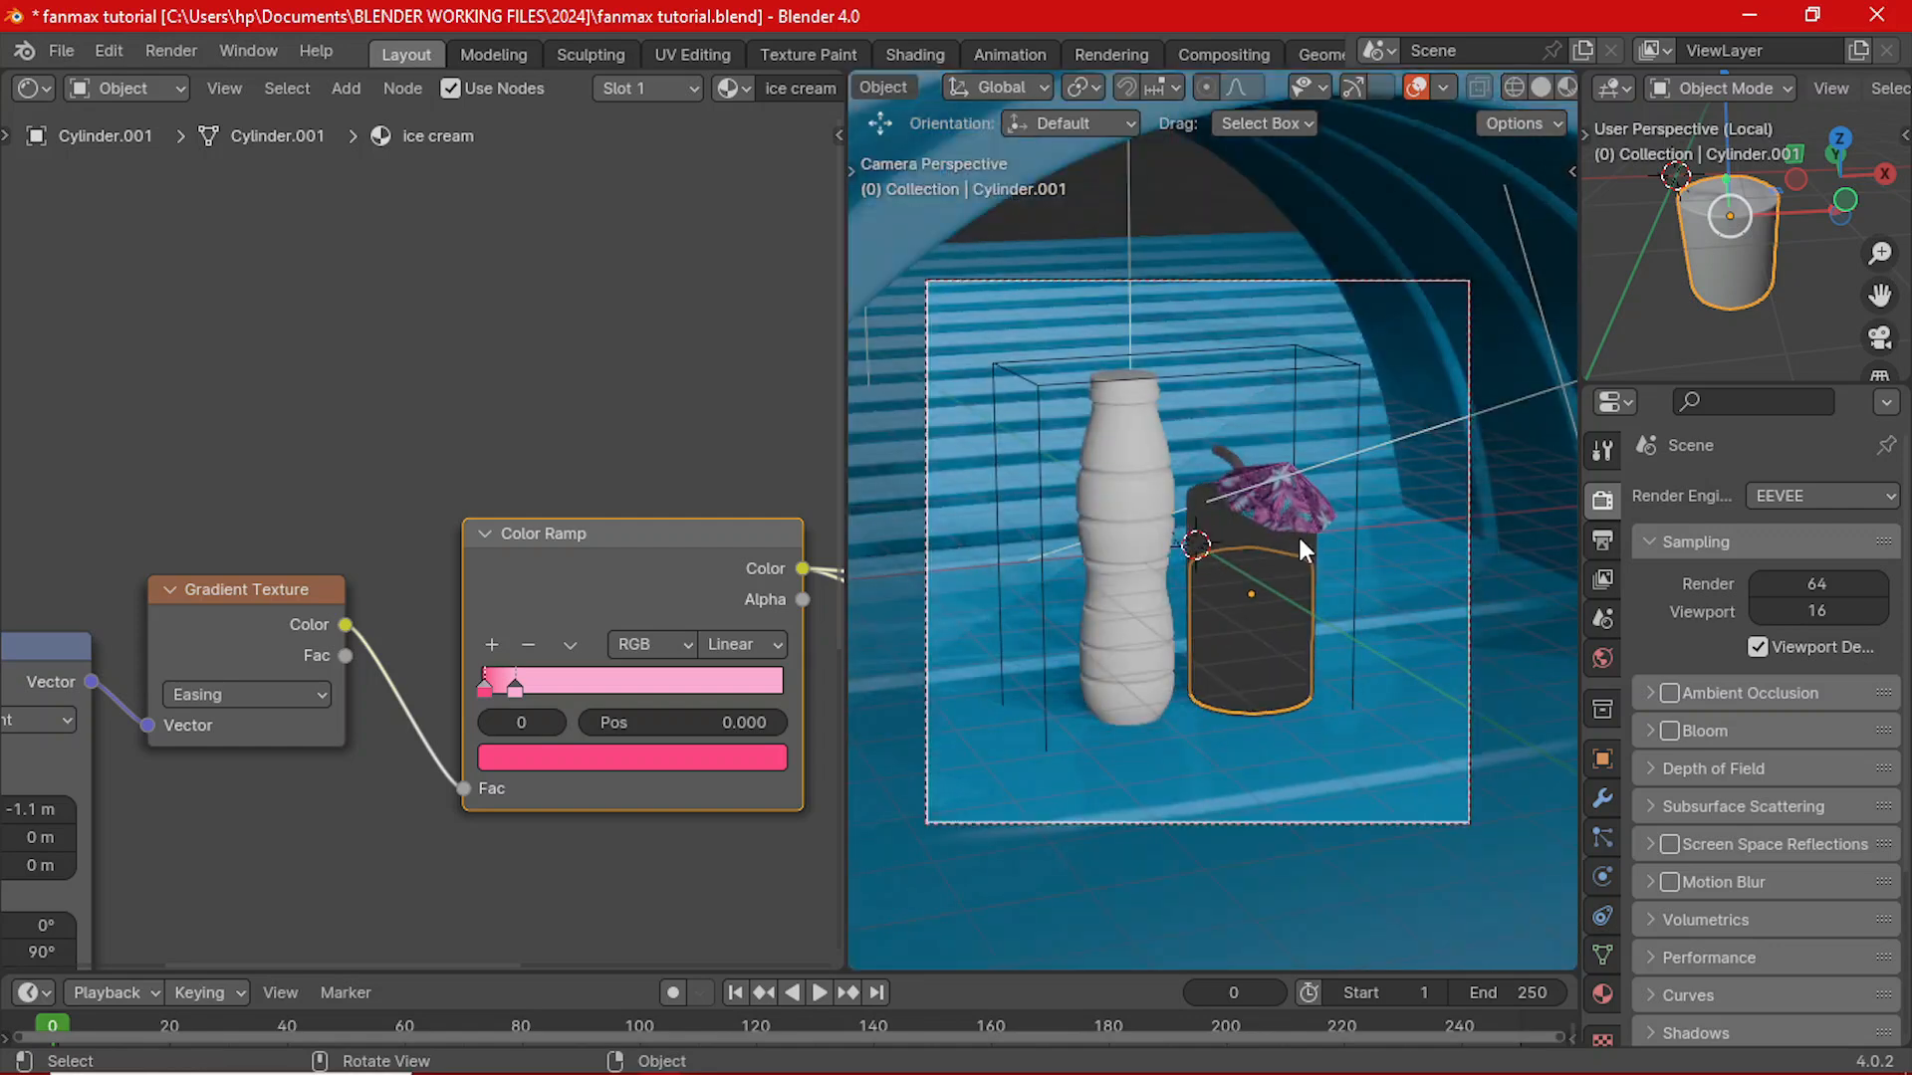
pyautogui.click(1766, 498)
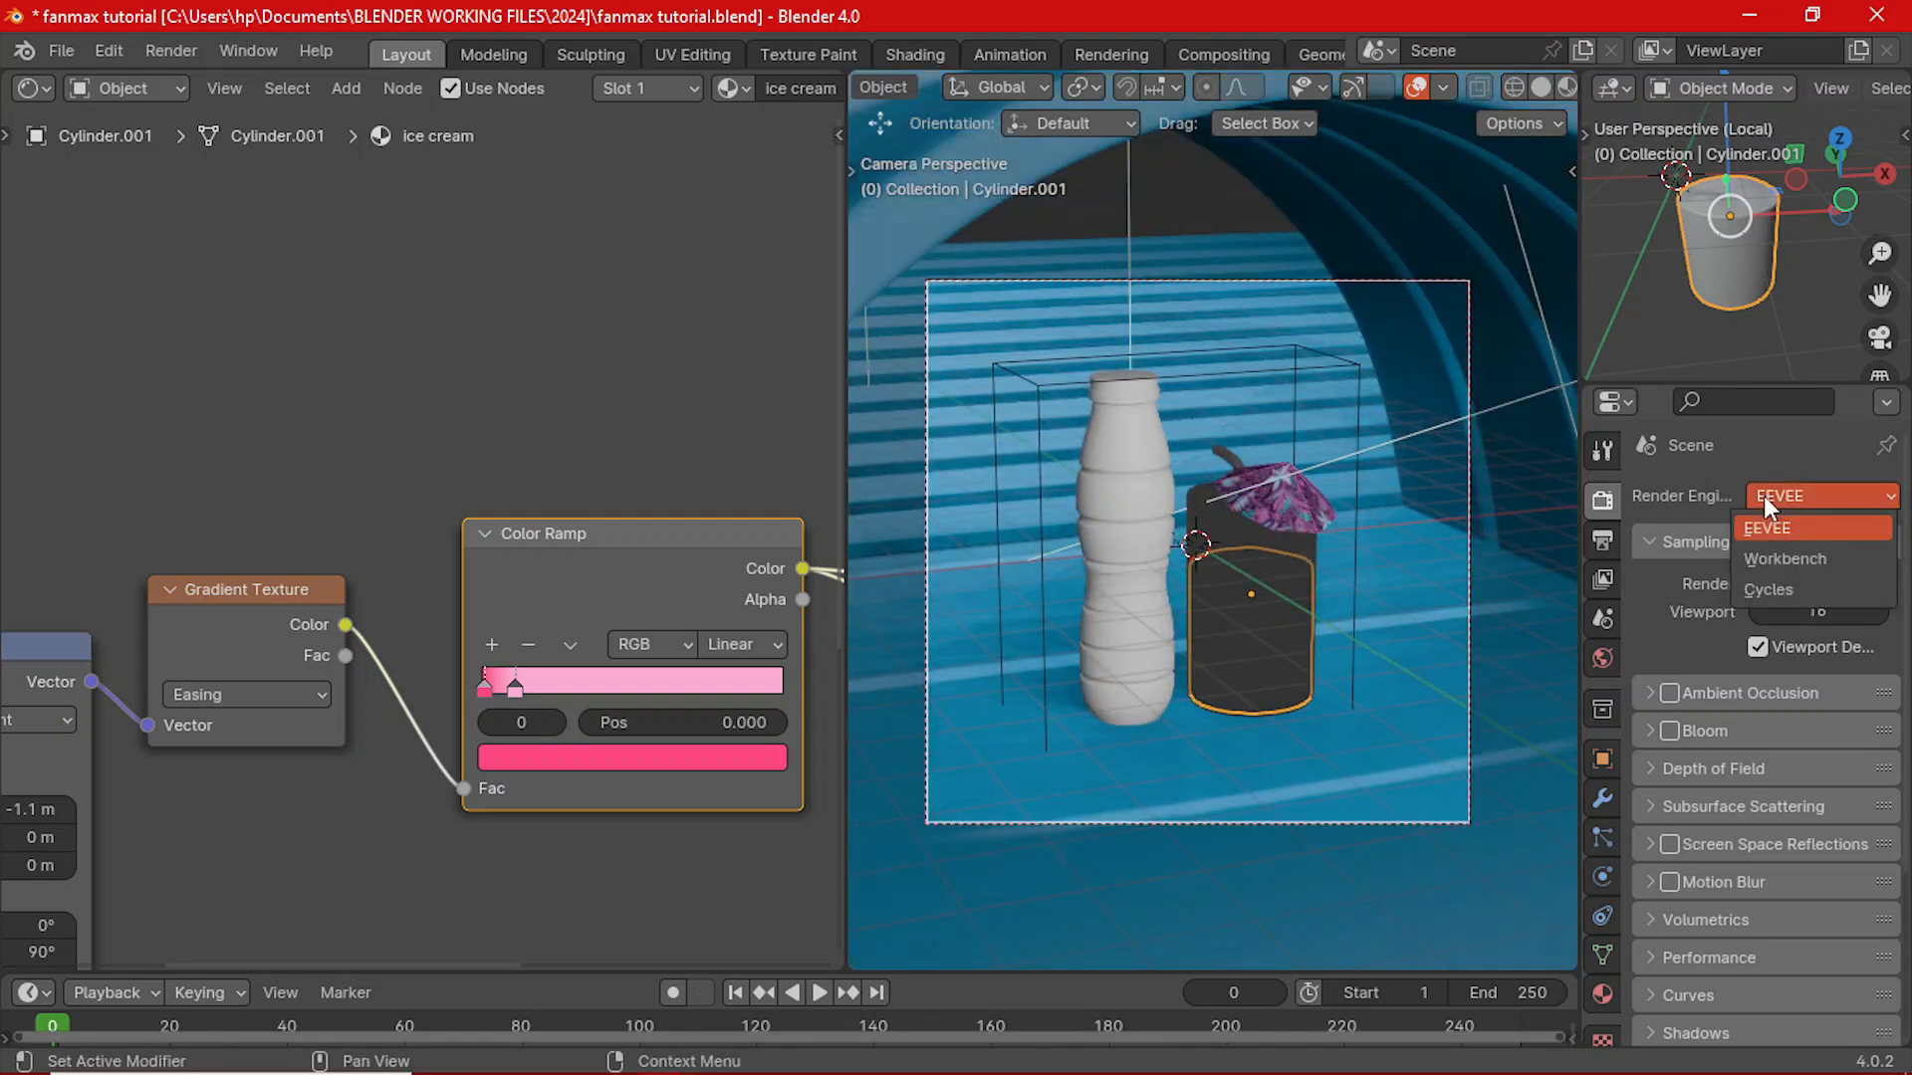
pyautogui.click(1768, 589)
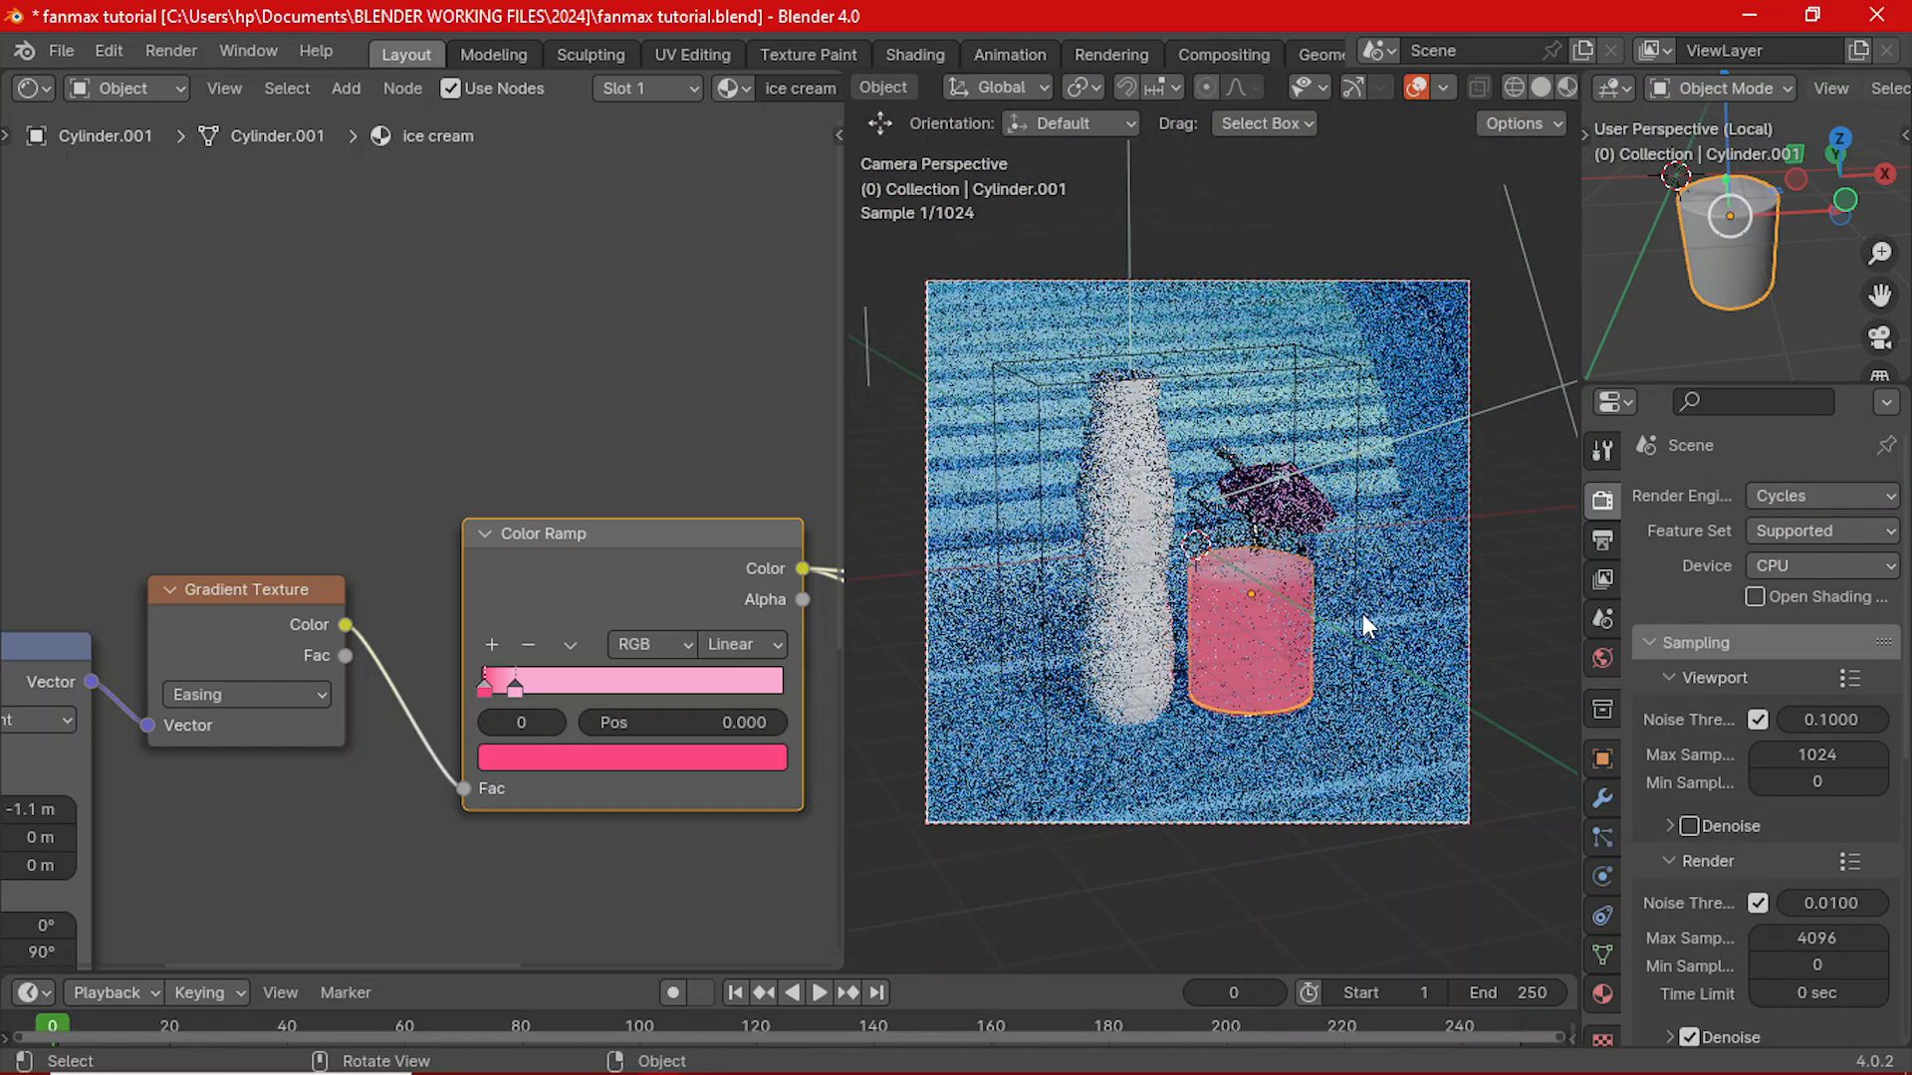
# - Feed the Color Ramp into the filling's Principled BSDF Base Color and route the shader back to the Material Output surface
pyautogui.scroll(-4, 635, 699)
pyautogui.moveTo(594, 625); pyautogui.dragTo(454, 593, button='middle')
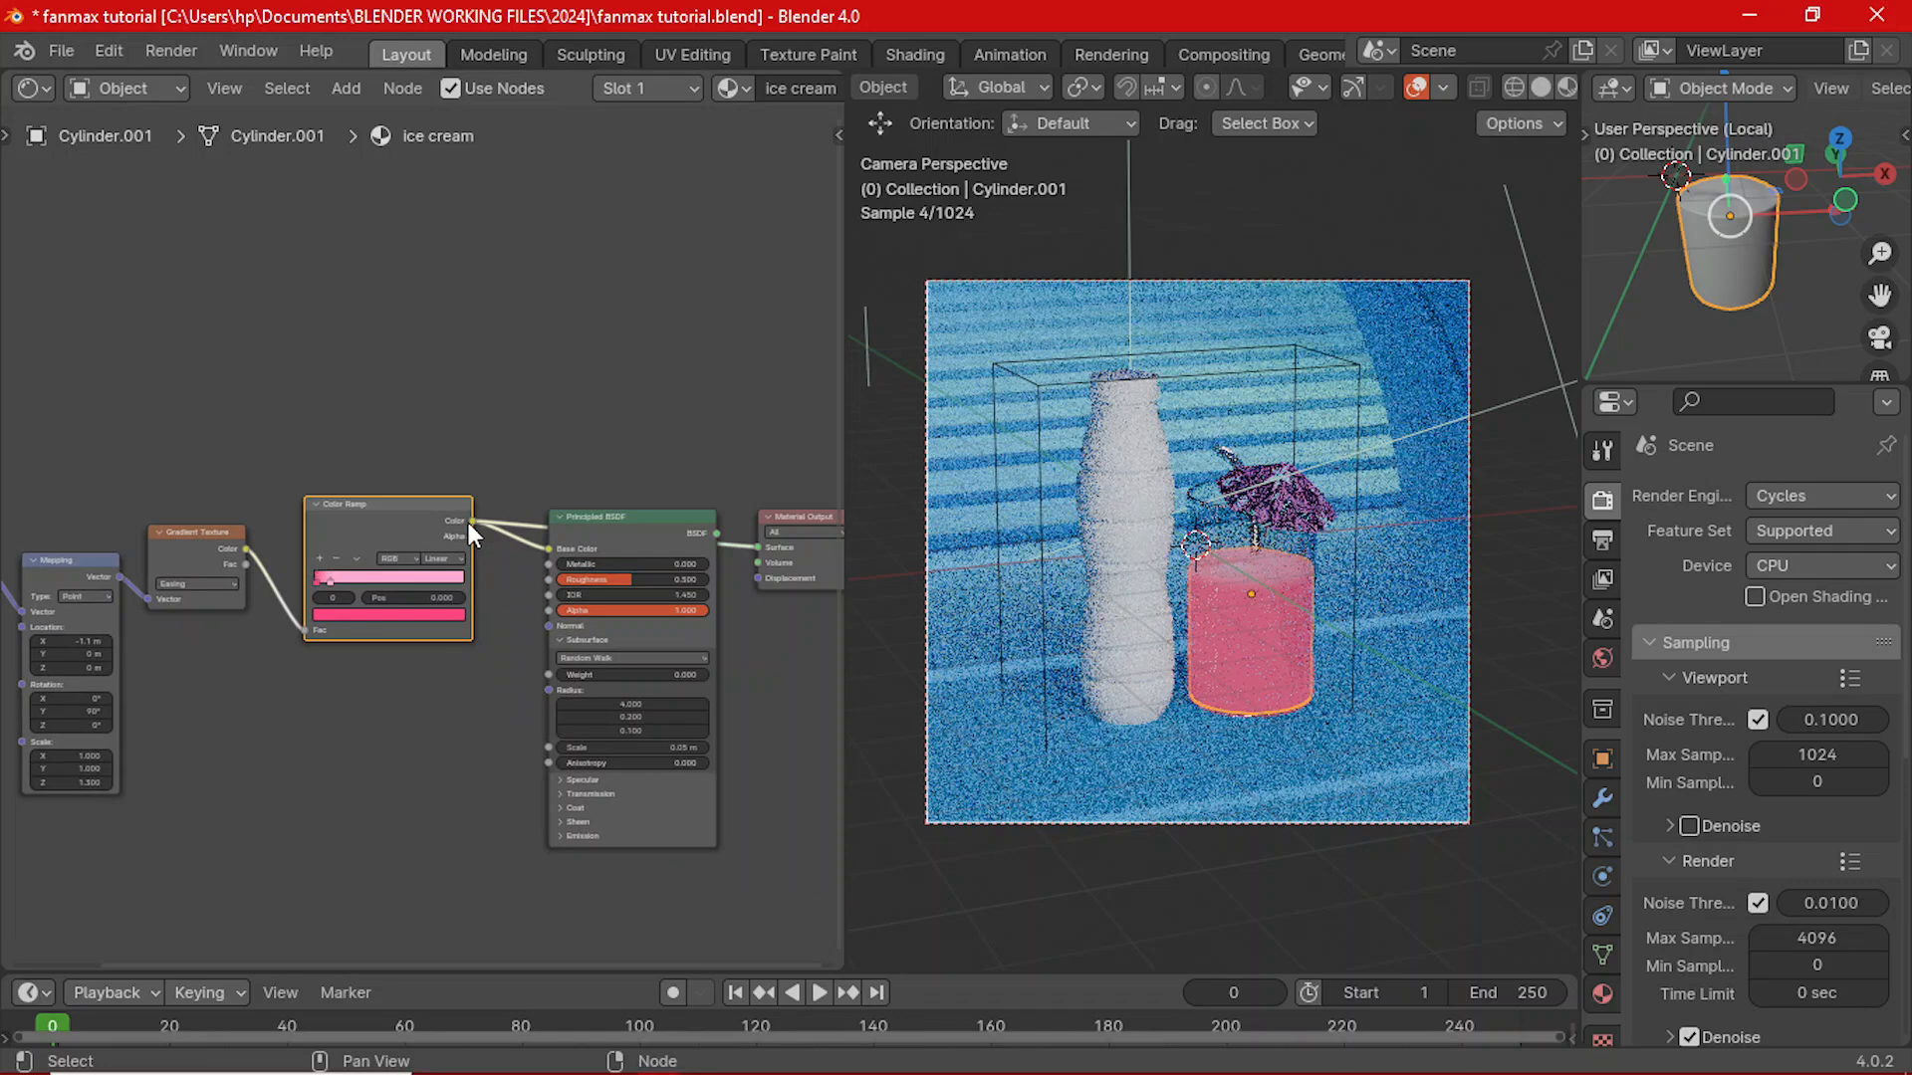
pyautogui.moveTo(476, 522); pyautogui.dragTo(547, 549)
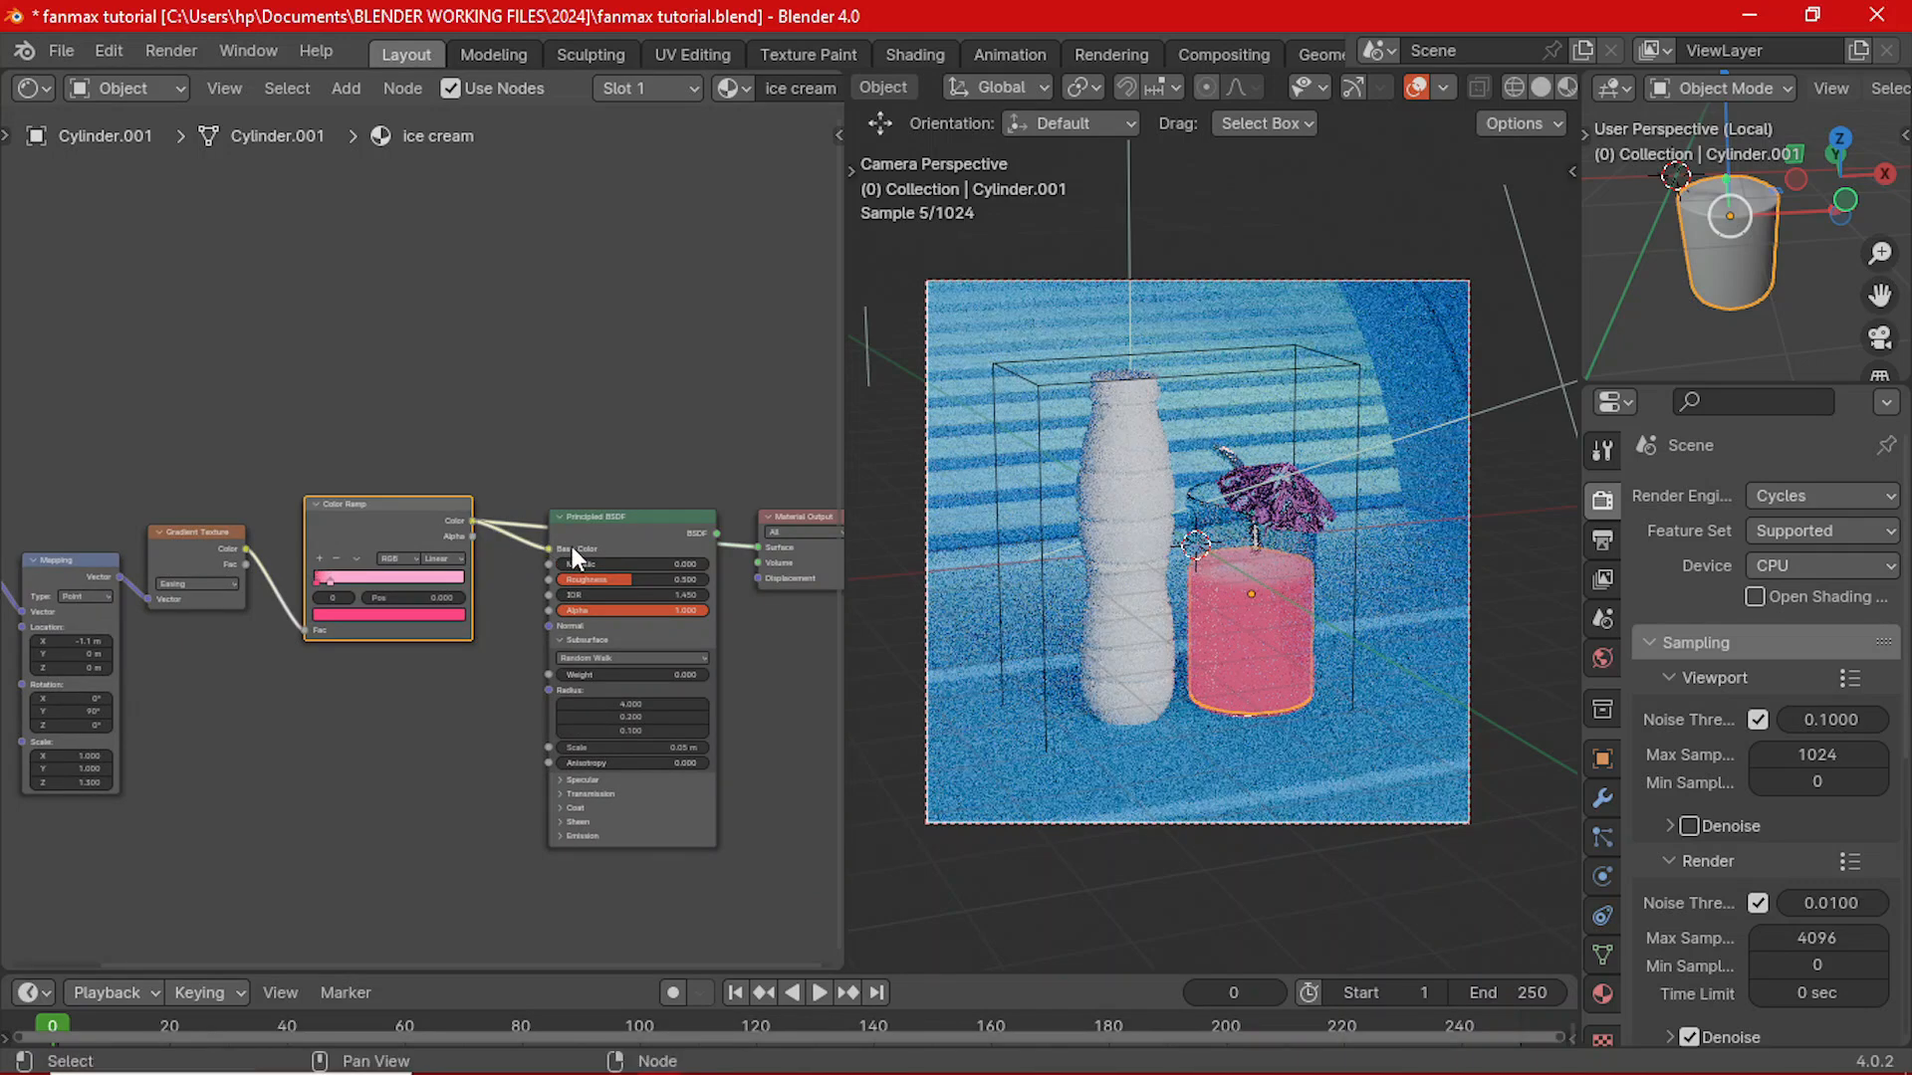
pyautogui.keyDown('ctrl'); pyautogui.keyDown('shift'); pyautogui.click(648, 518); pyautogui.keyUp('shift'); pyautogui.keyUp('ctrl')
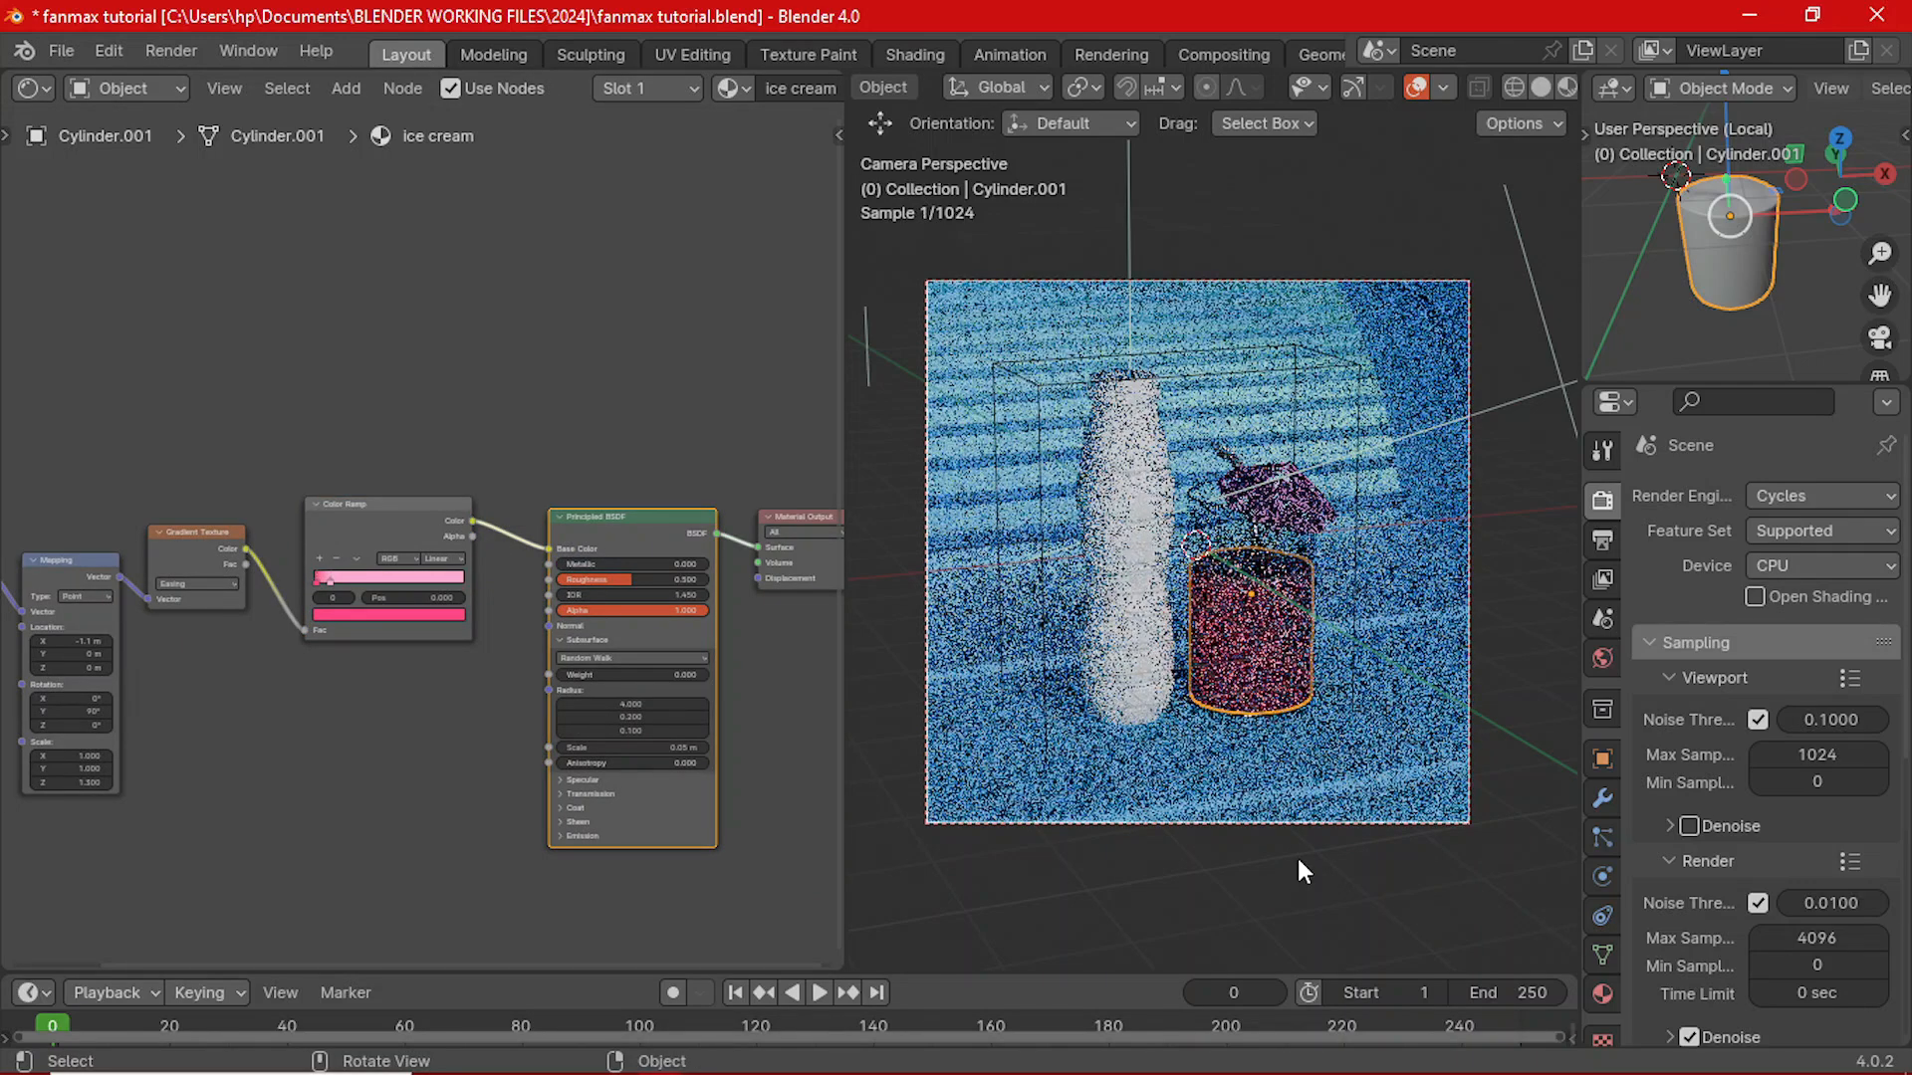
# - Save the file and create a new material on the bottle
pyautogui.click(1153, 651)
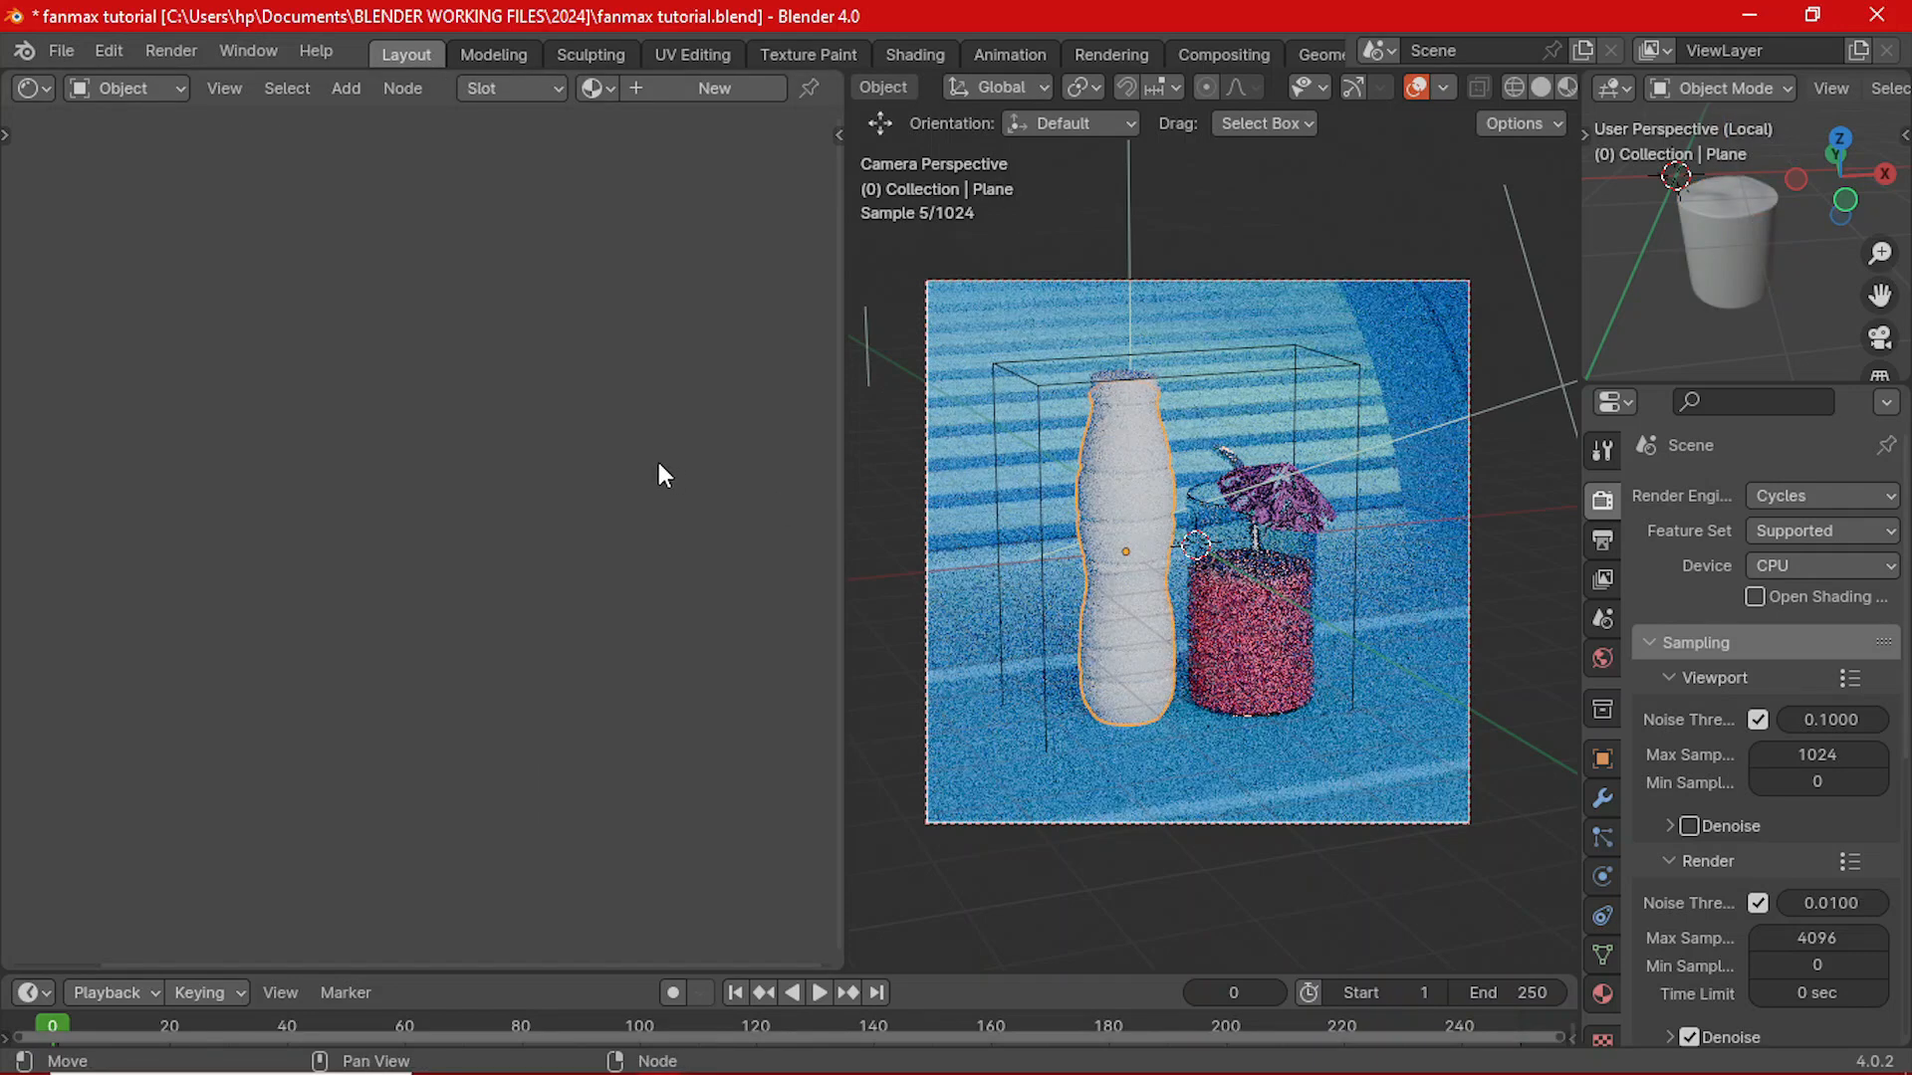
pyautogui.hotkey('ctrl', 's')
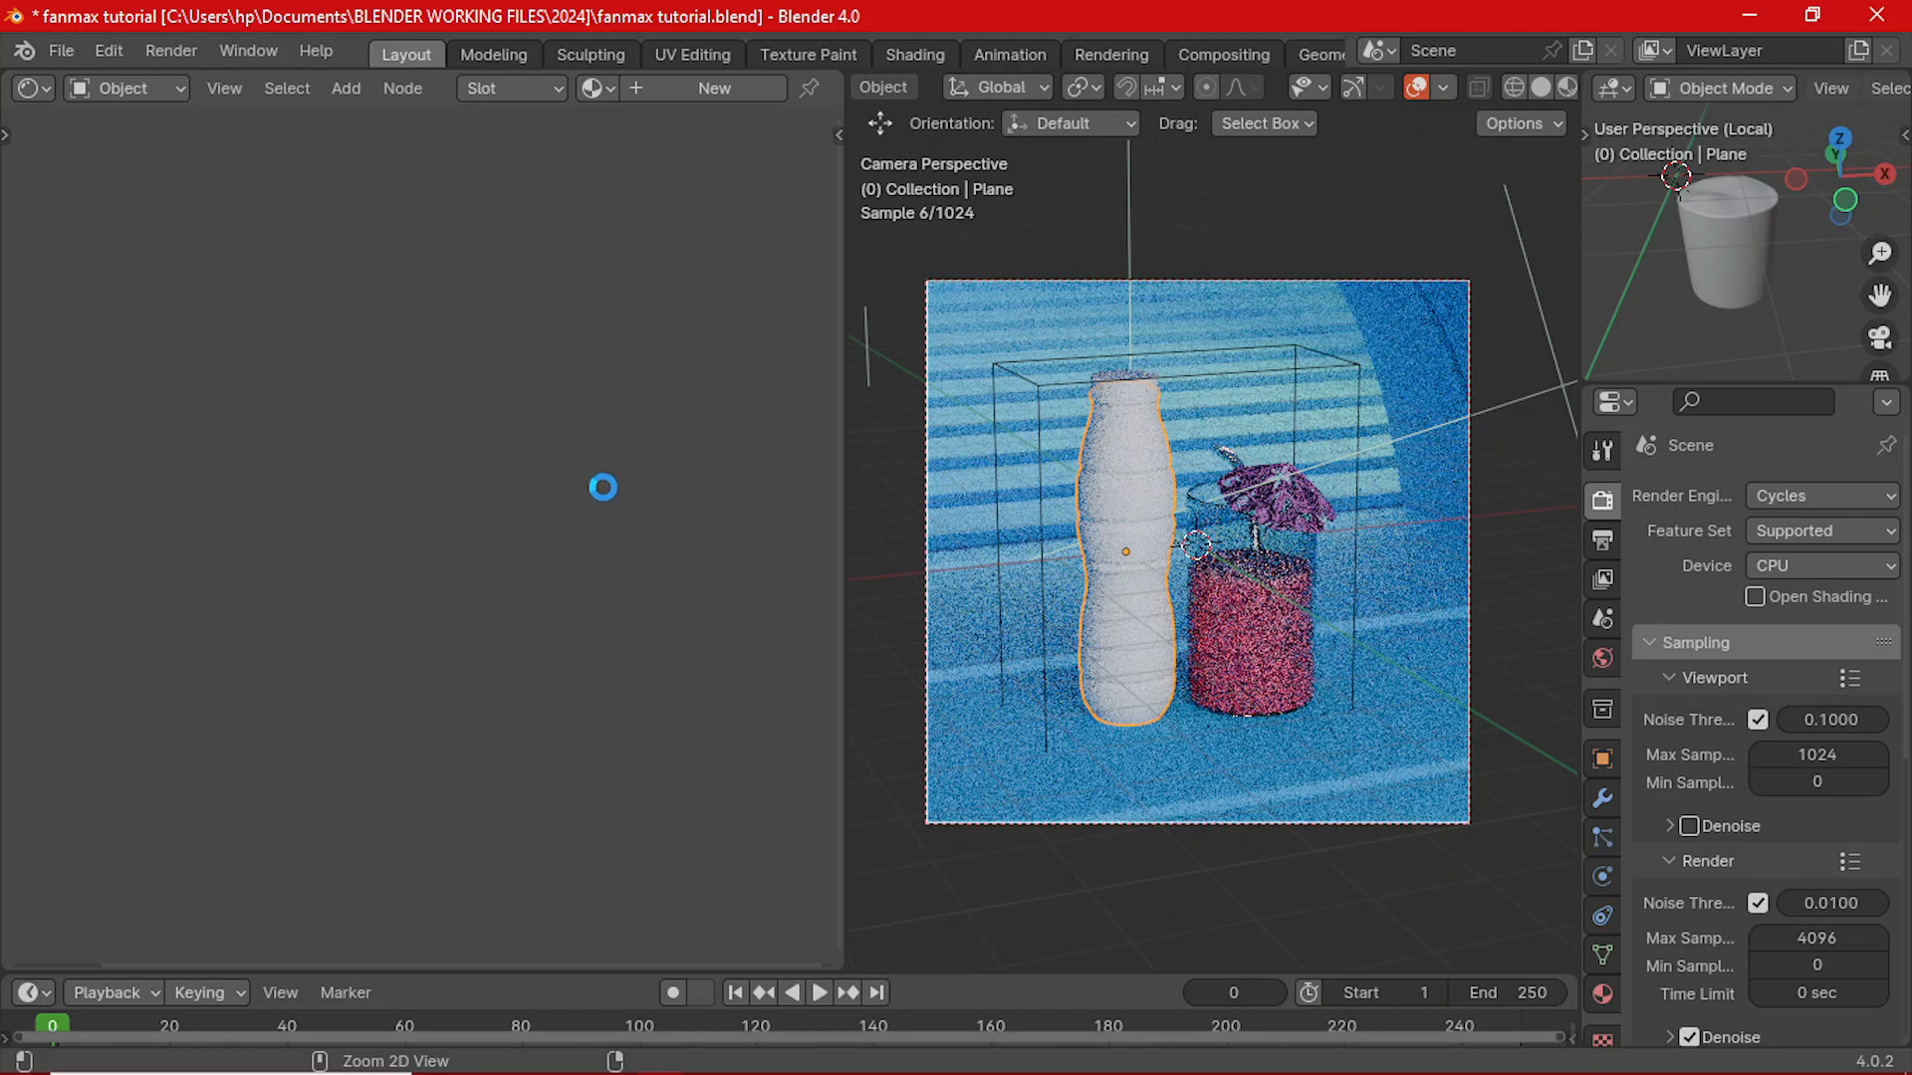
pyautogui.click(703, 88)
pyautogui.press('Home')
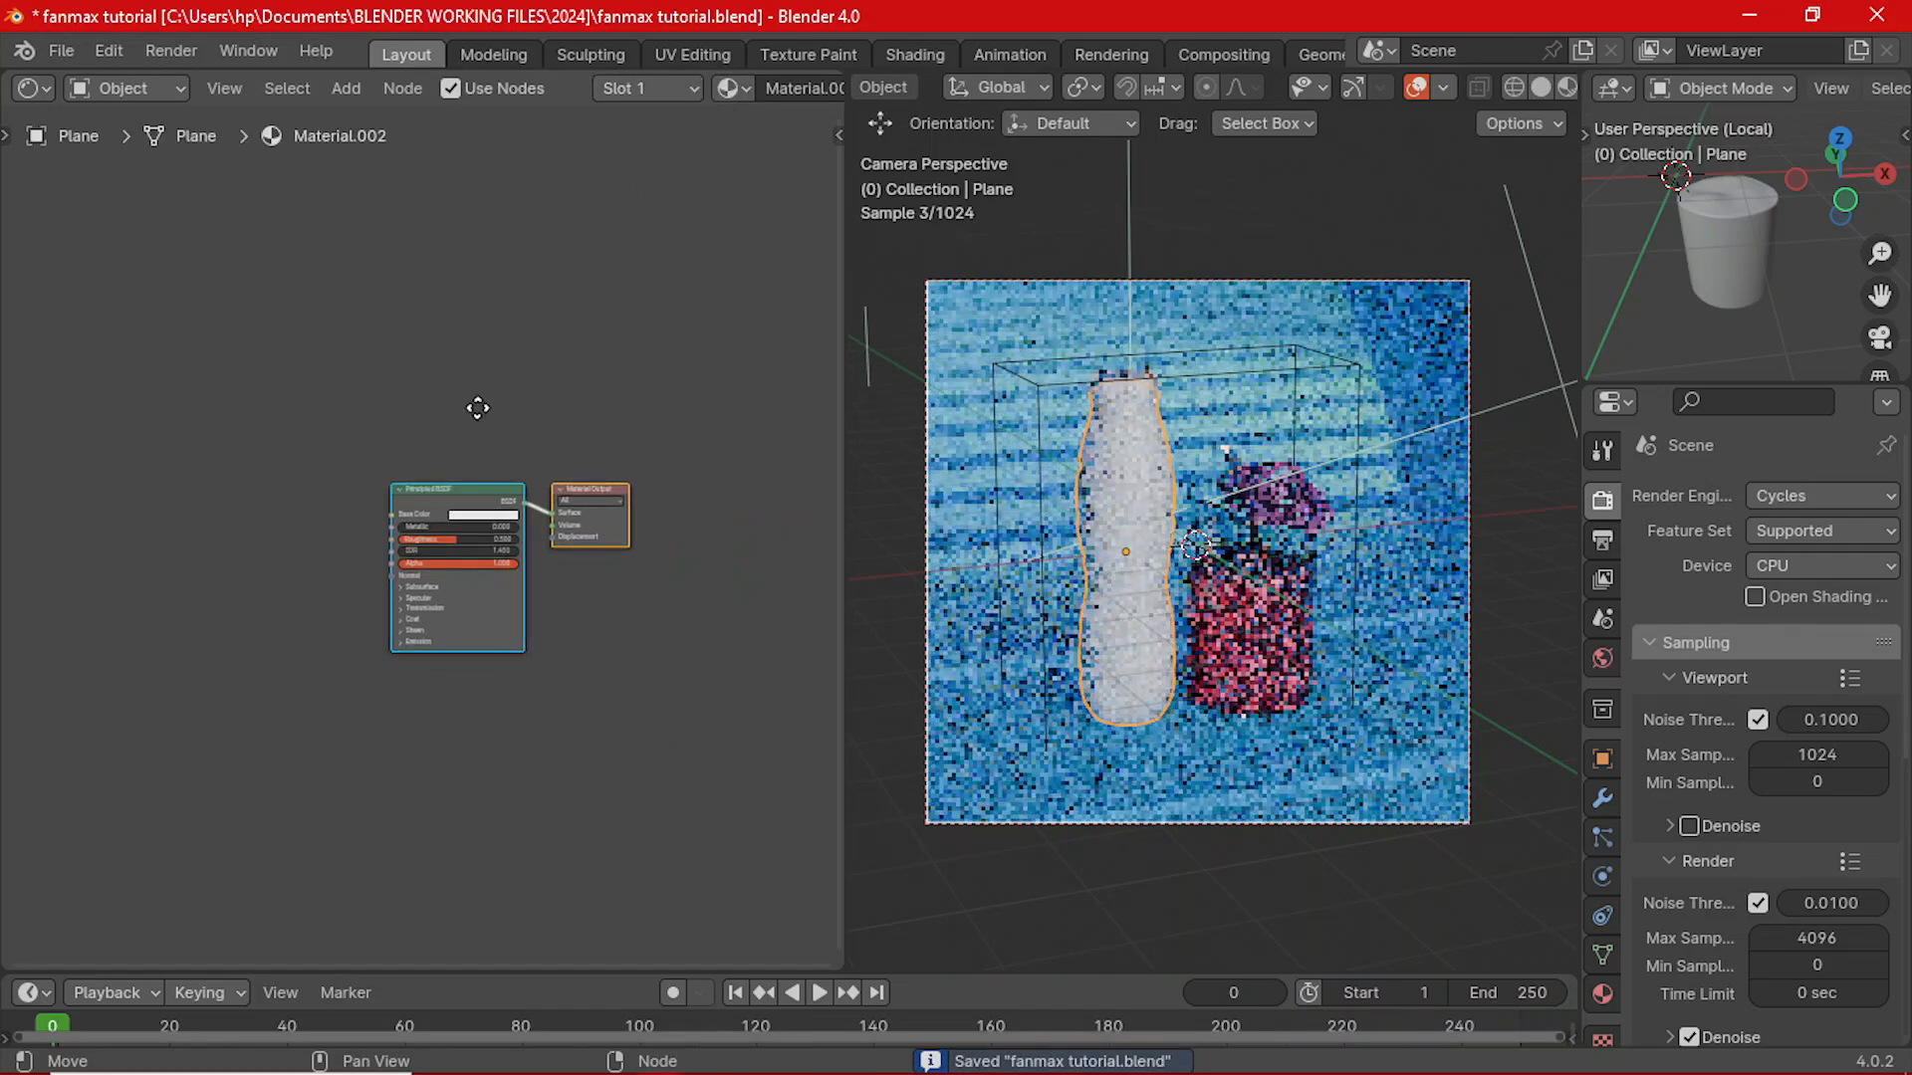
pyautogui.scroll(3, 498, 517)
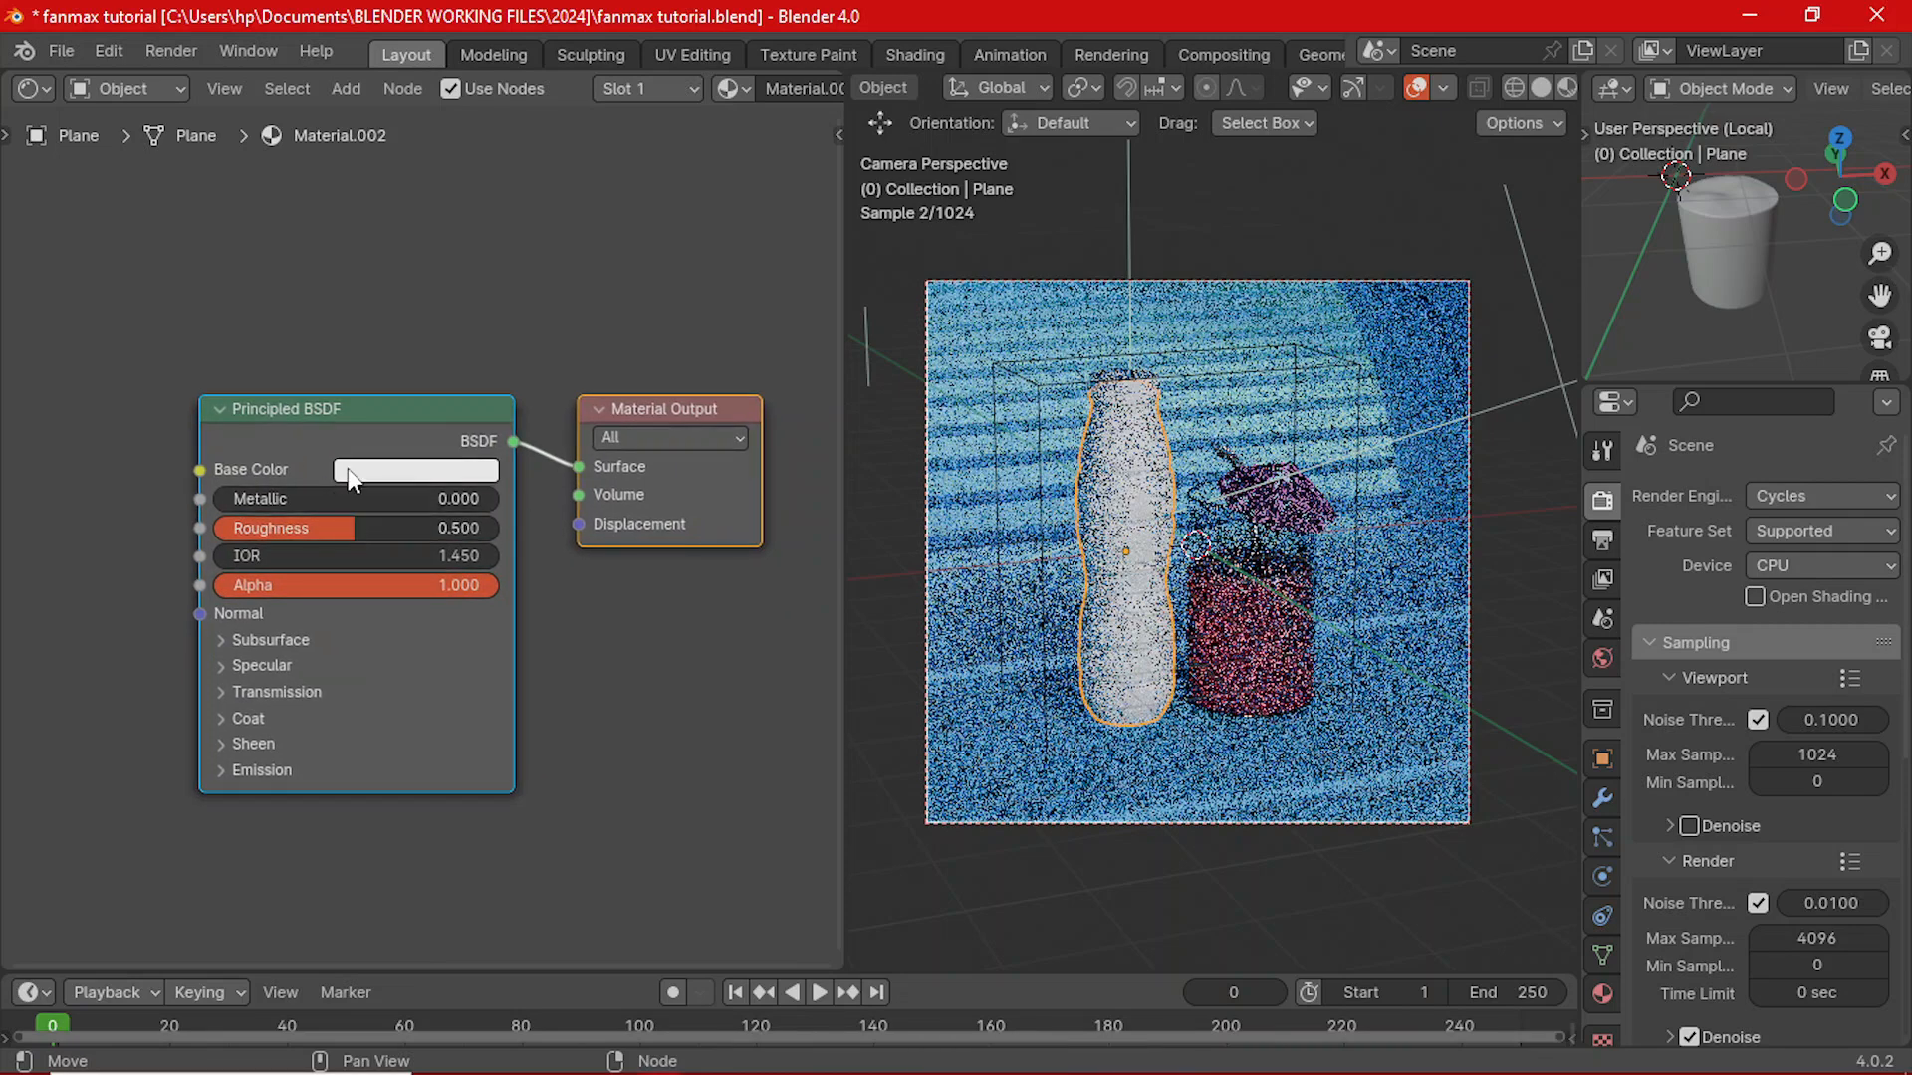
# - Show the CCMAX label in an Image Editor and sample its pink background, E83062, as the bottle's Base Color
pyautogui.click(1609, 92)
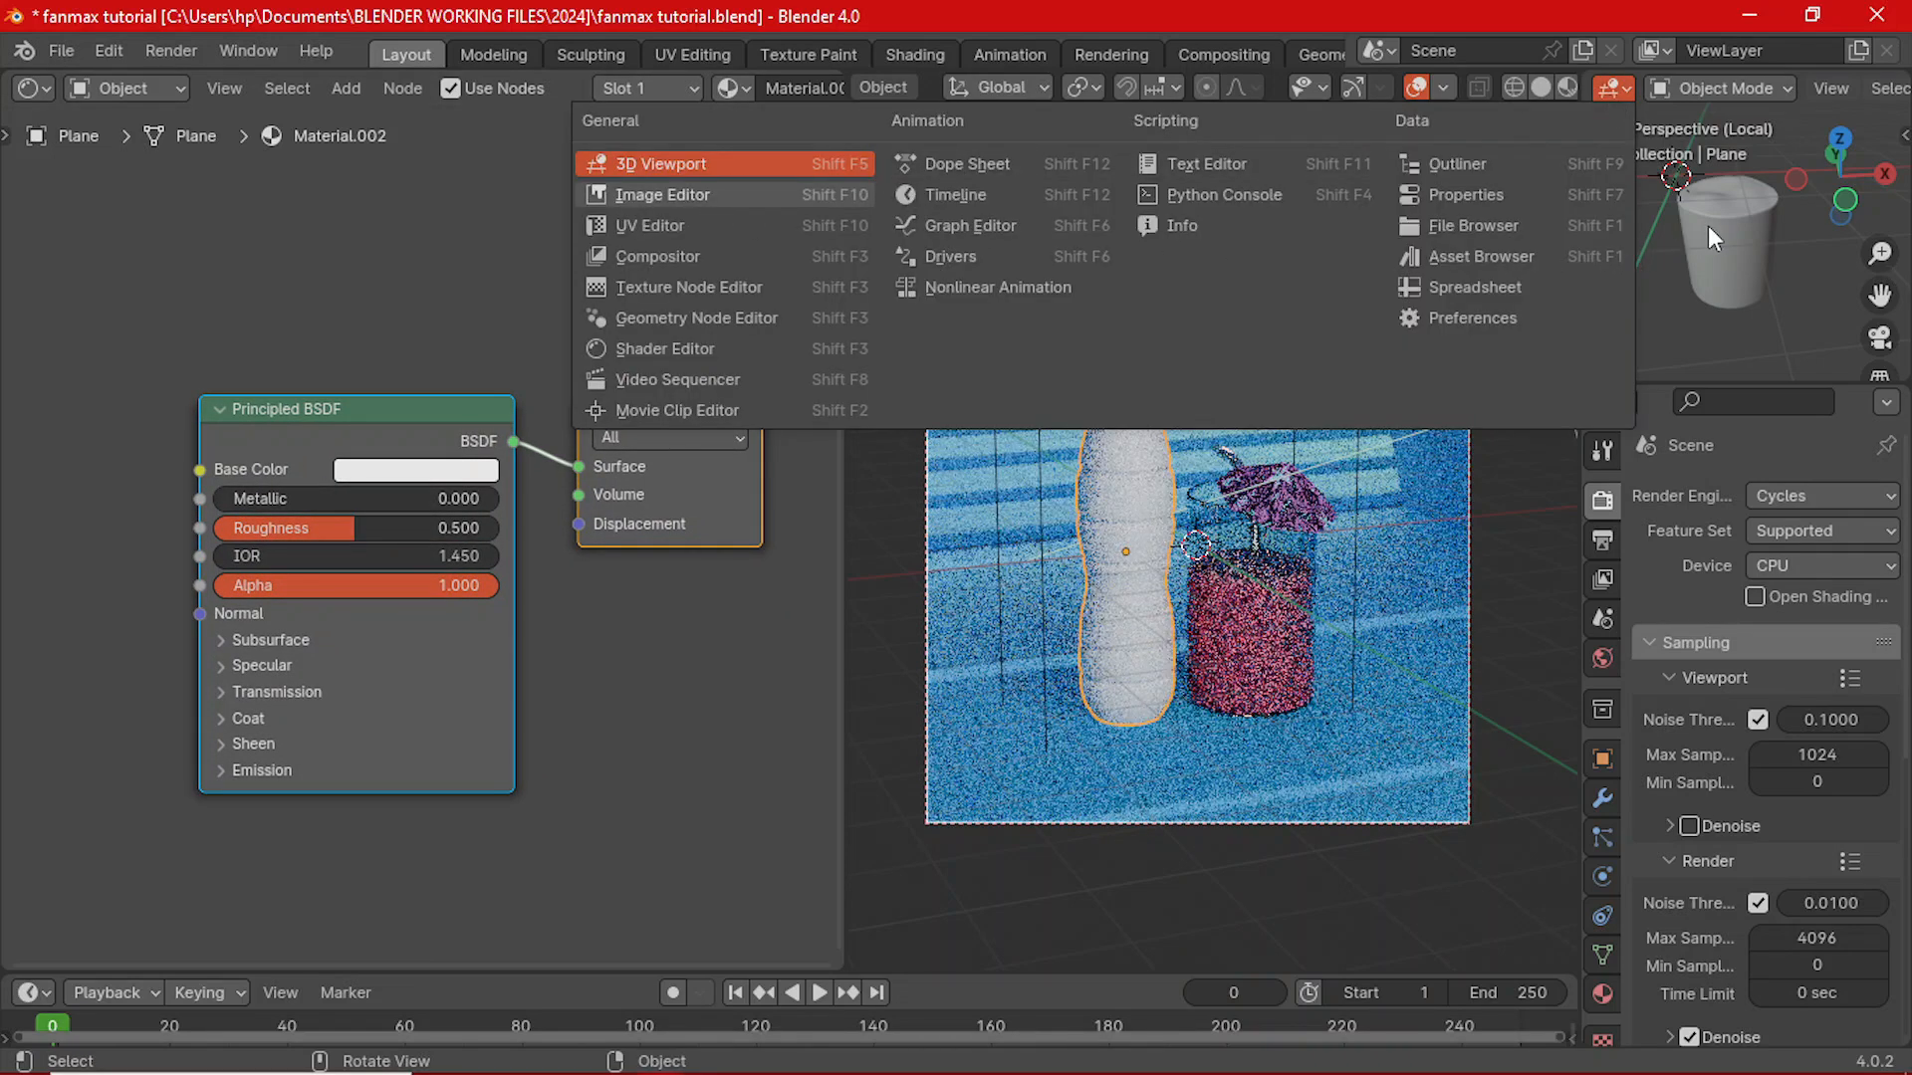
pyautogui.press('Return')
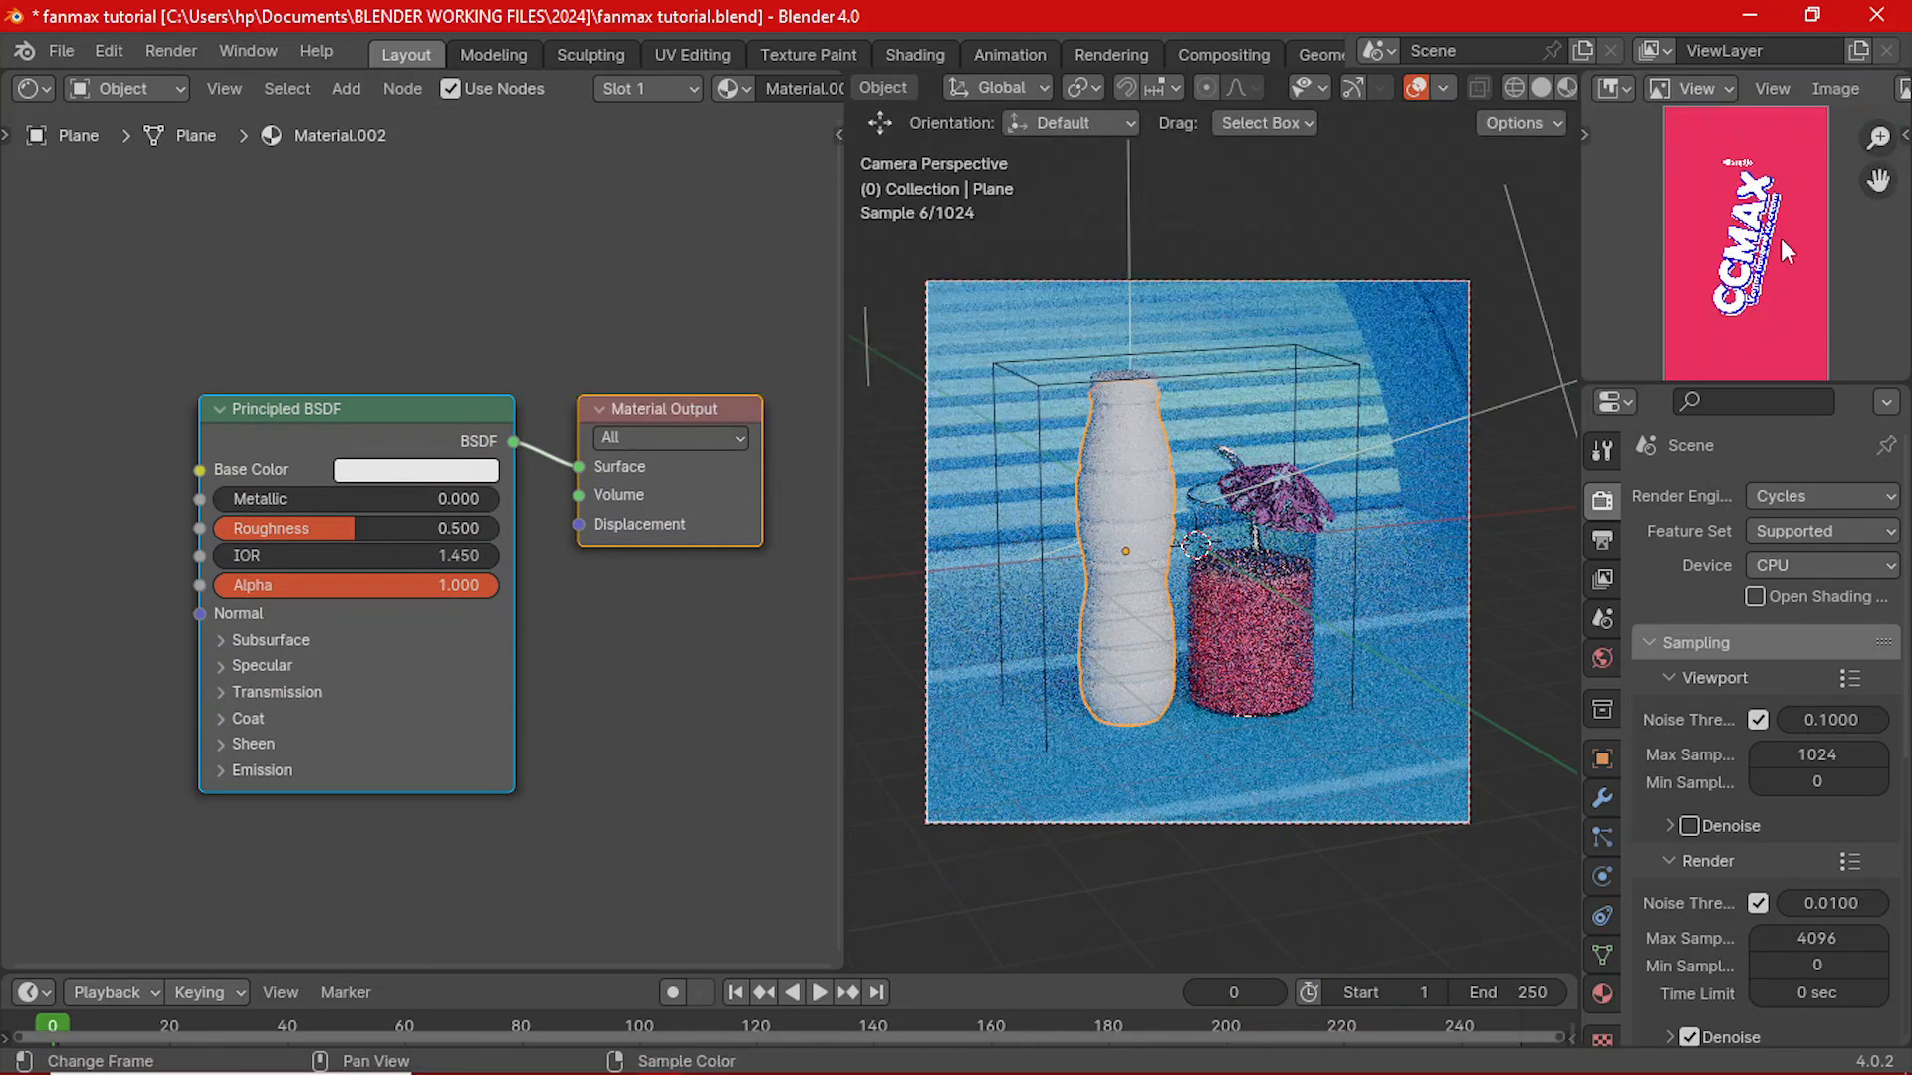
pyautogui.click(447, 473)
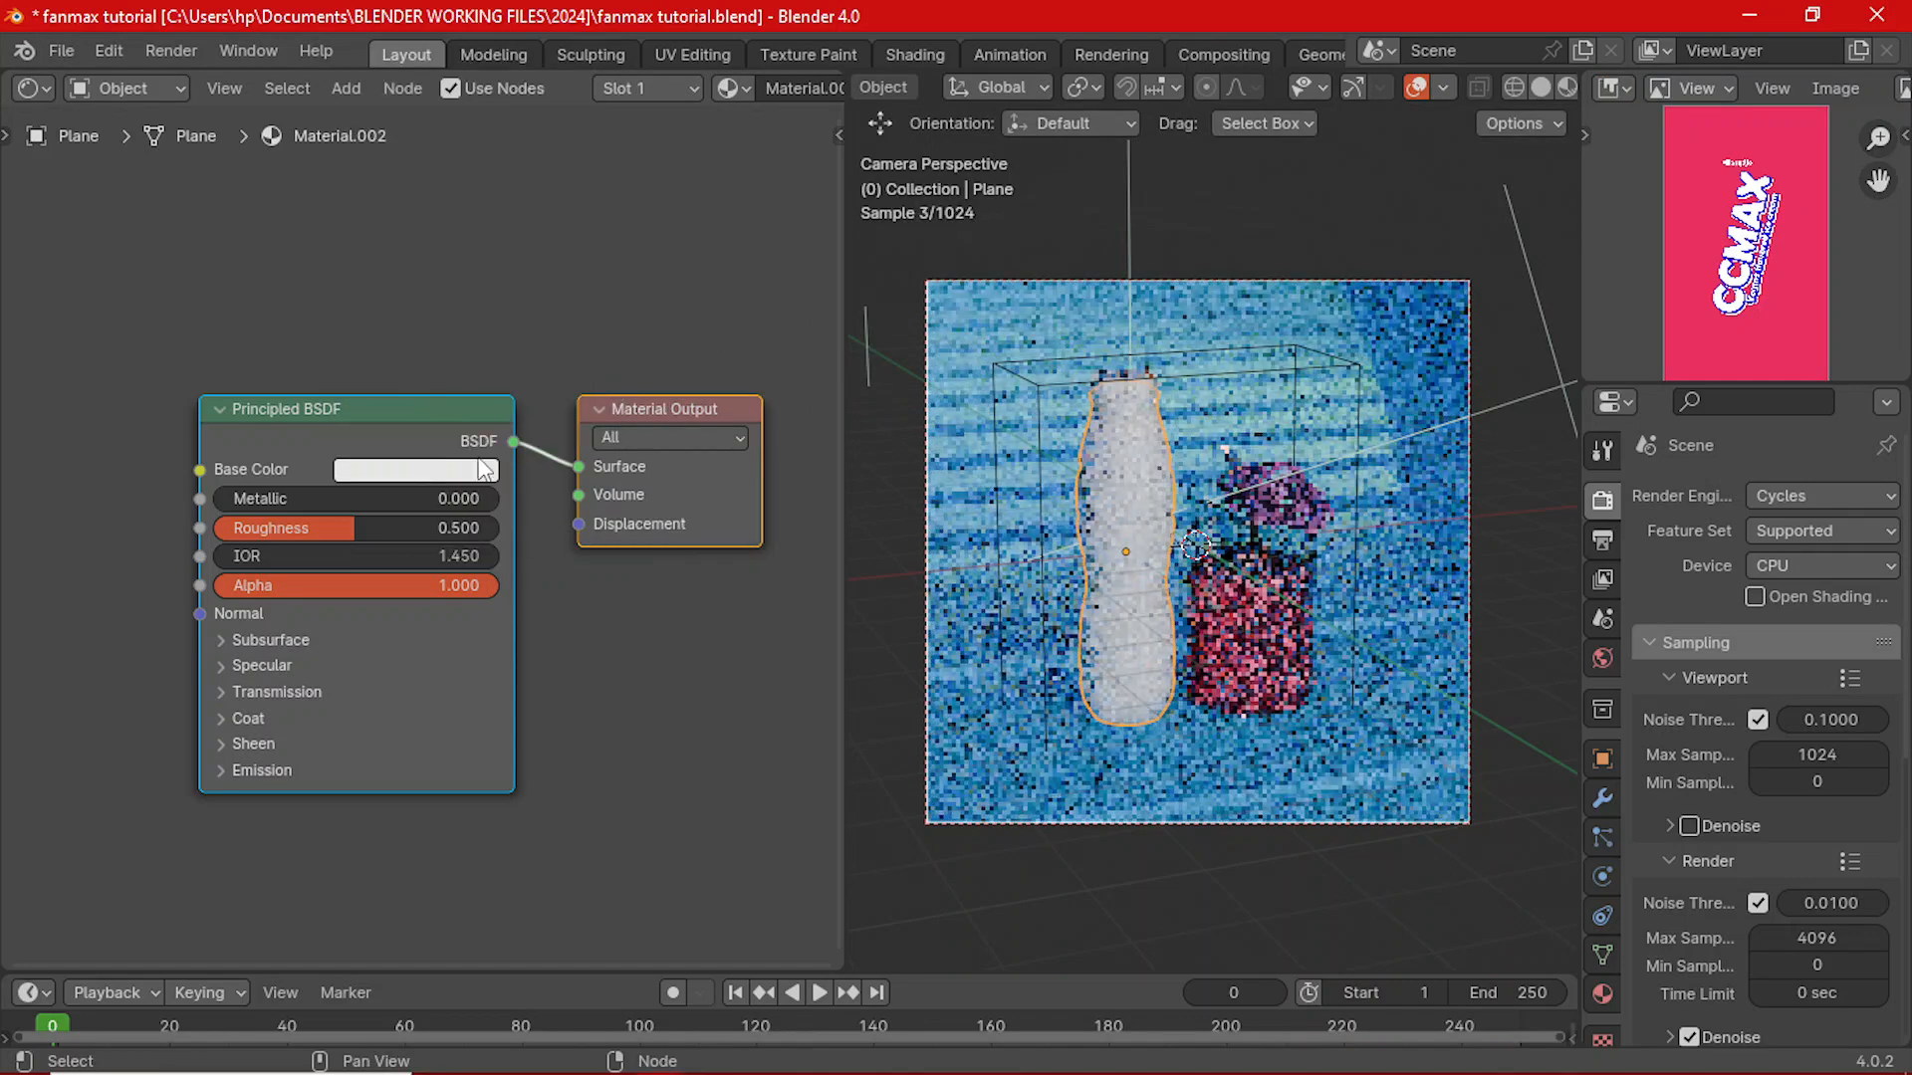
pyautogui.click(466, 470)
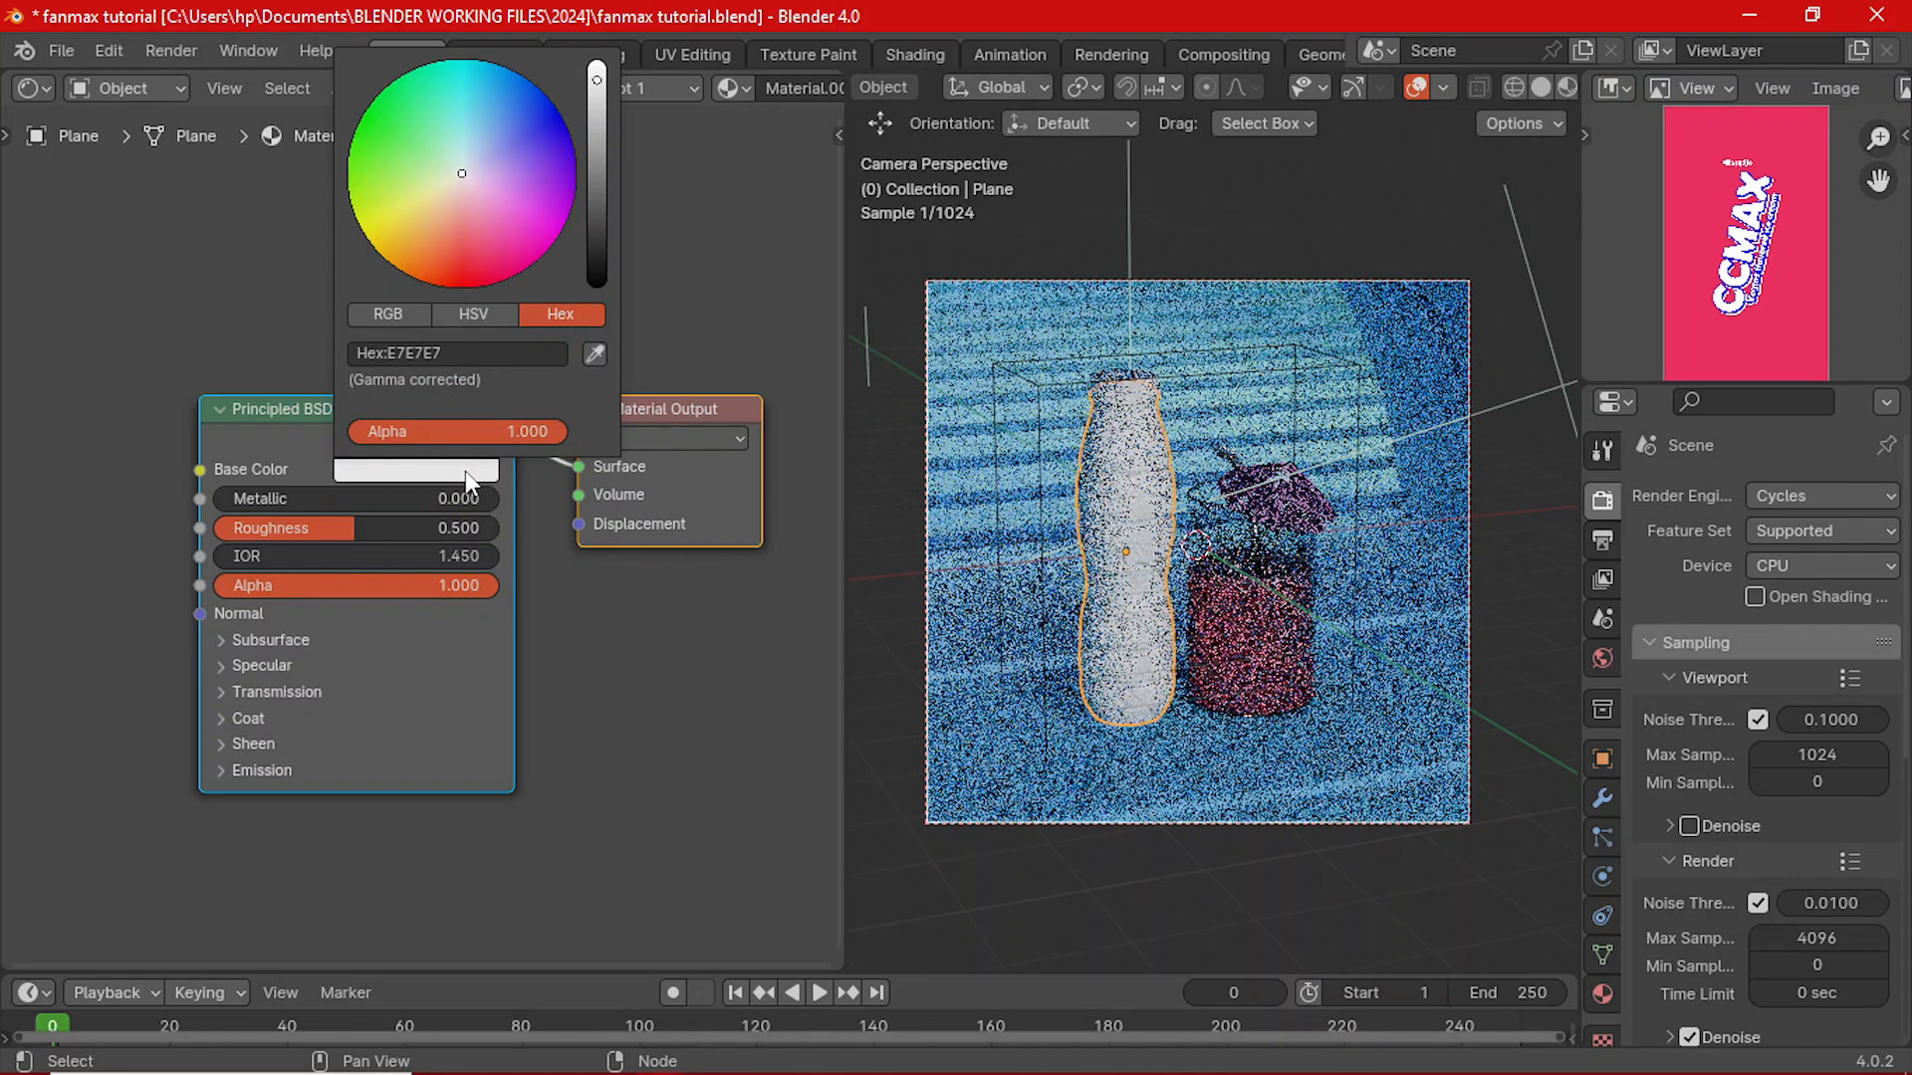
pyautogui.click(596, 354)
pyautogui.click(1723, 177)
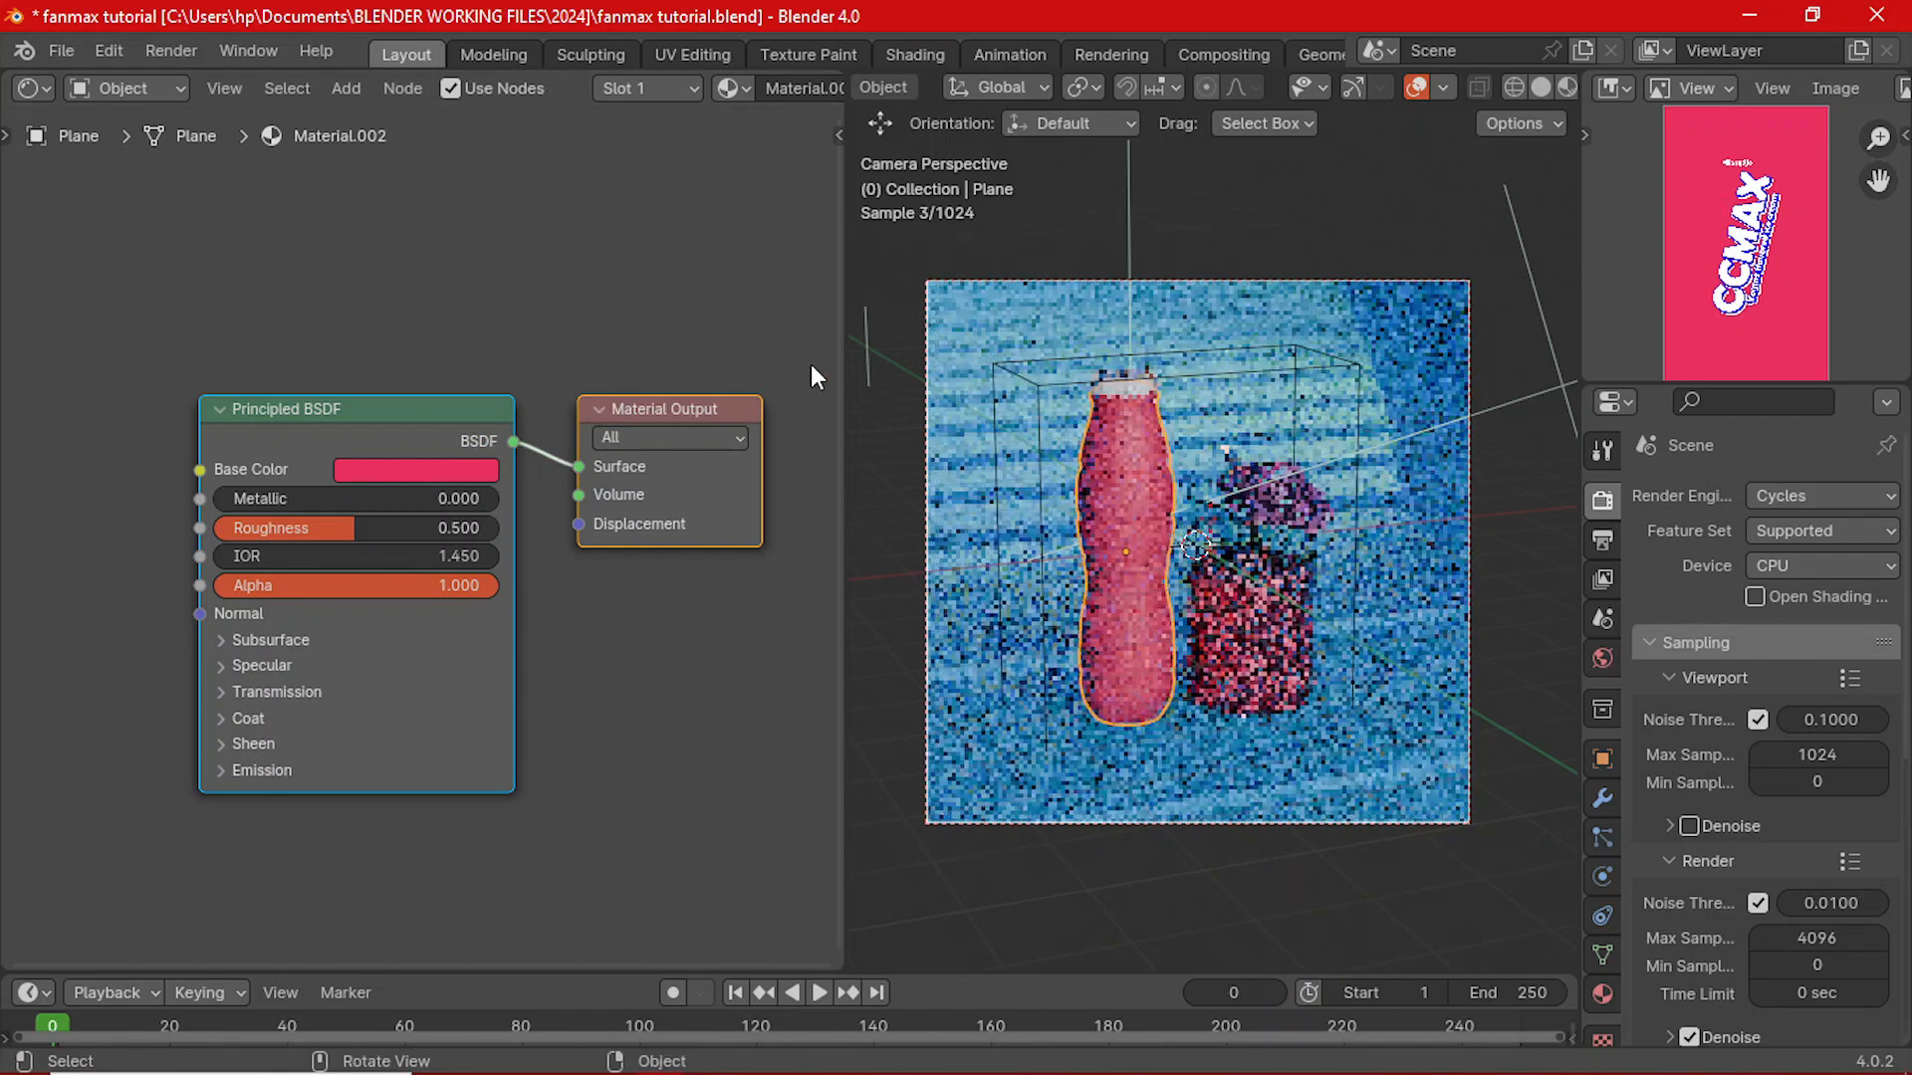
# - Shift the bottle's Base Color slightly toward magenta and save the file
pyautogui.click(462, 474)
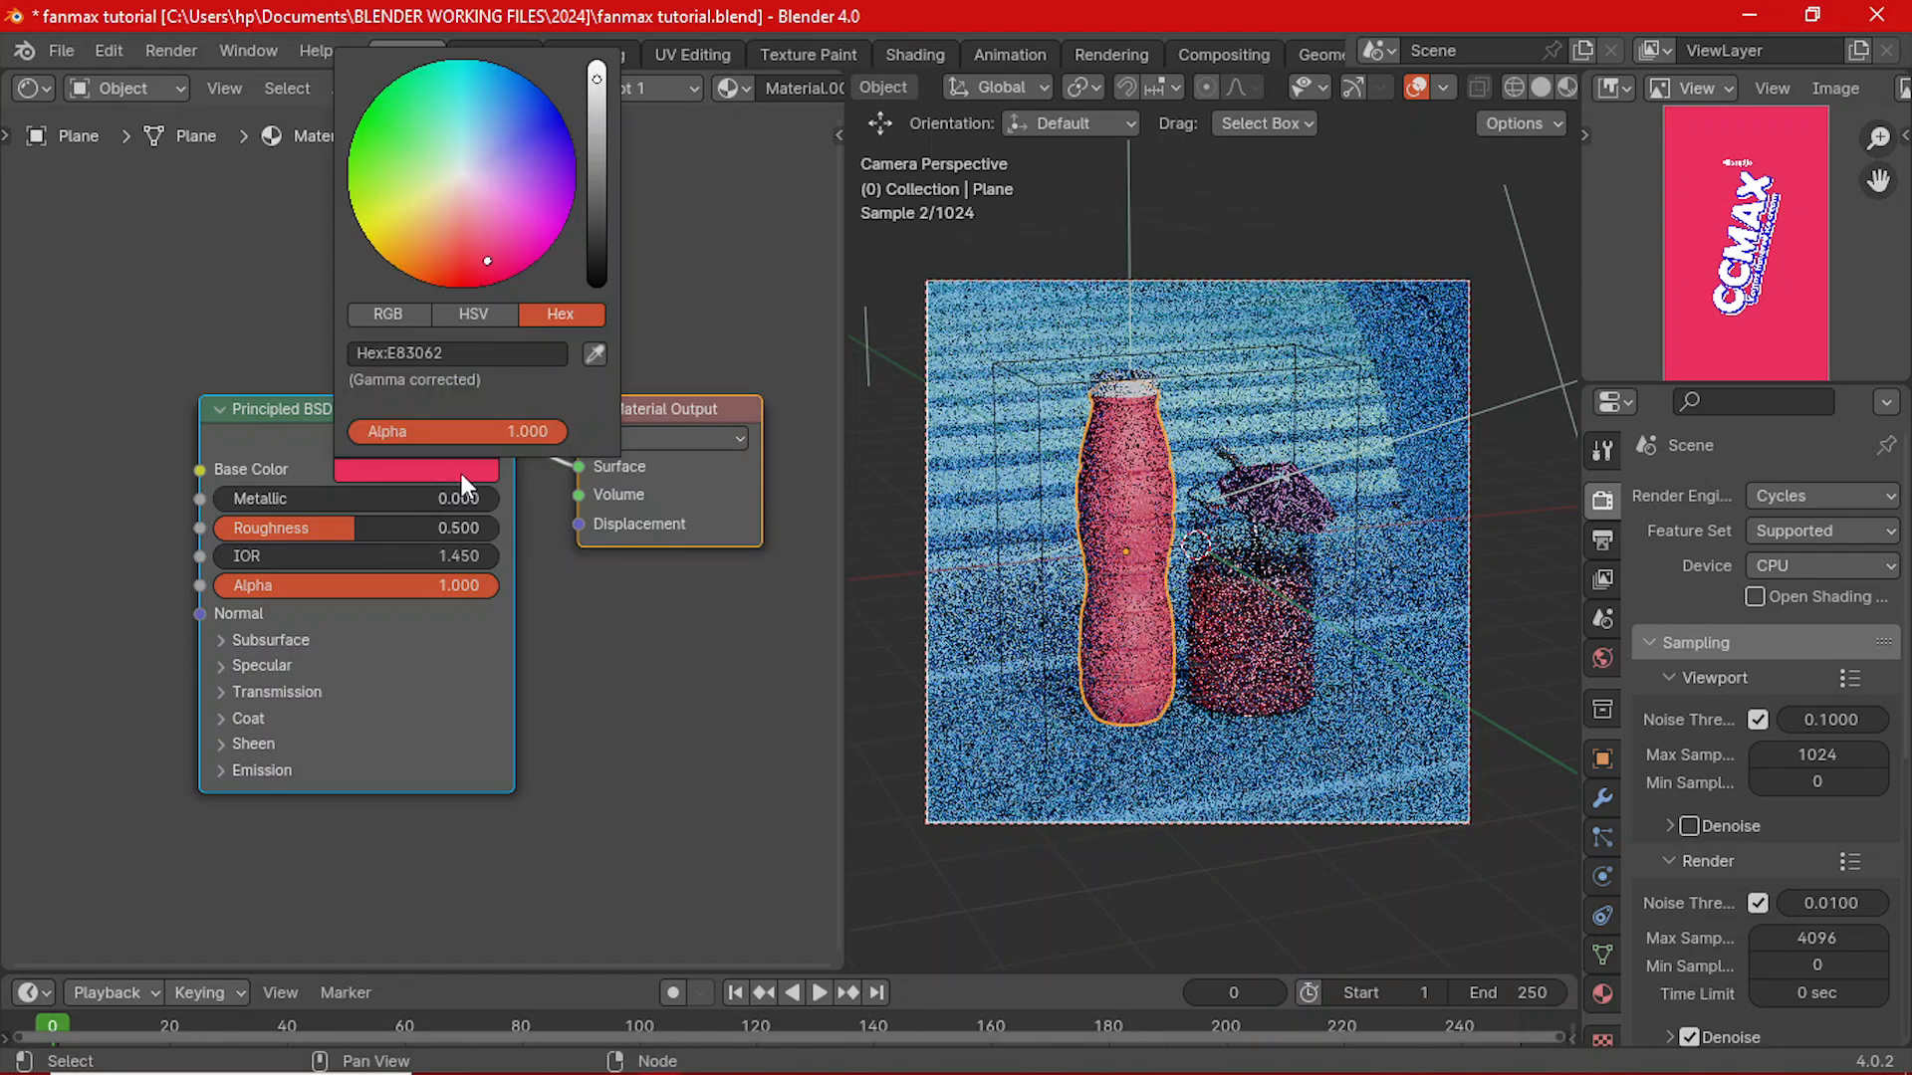
pyautogui.click(492, 258)
pyautogui.click(498, 255)
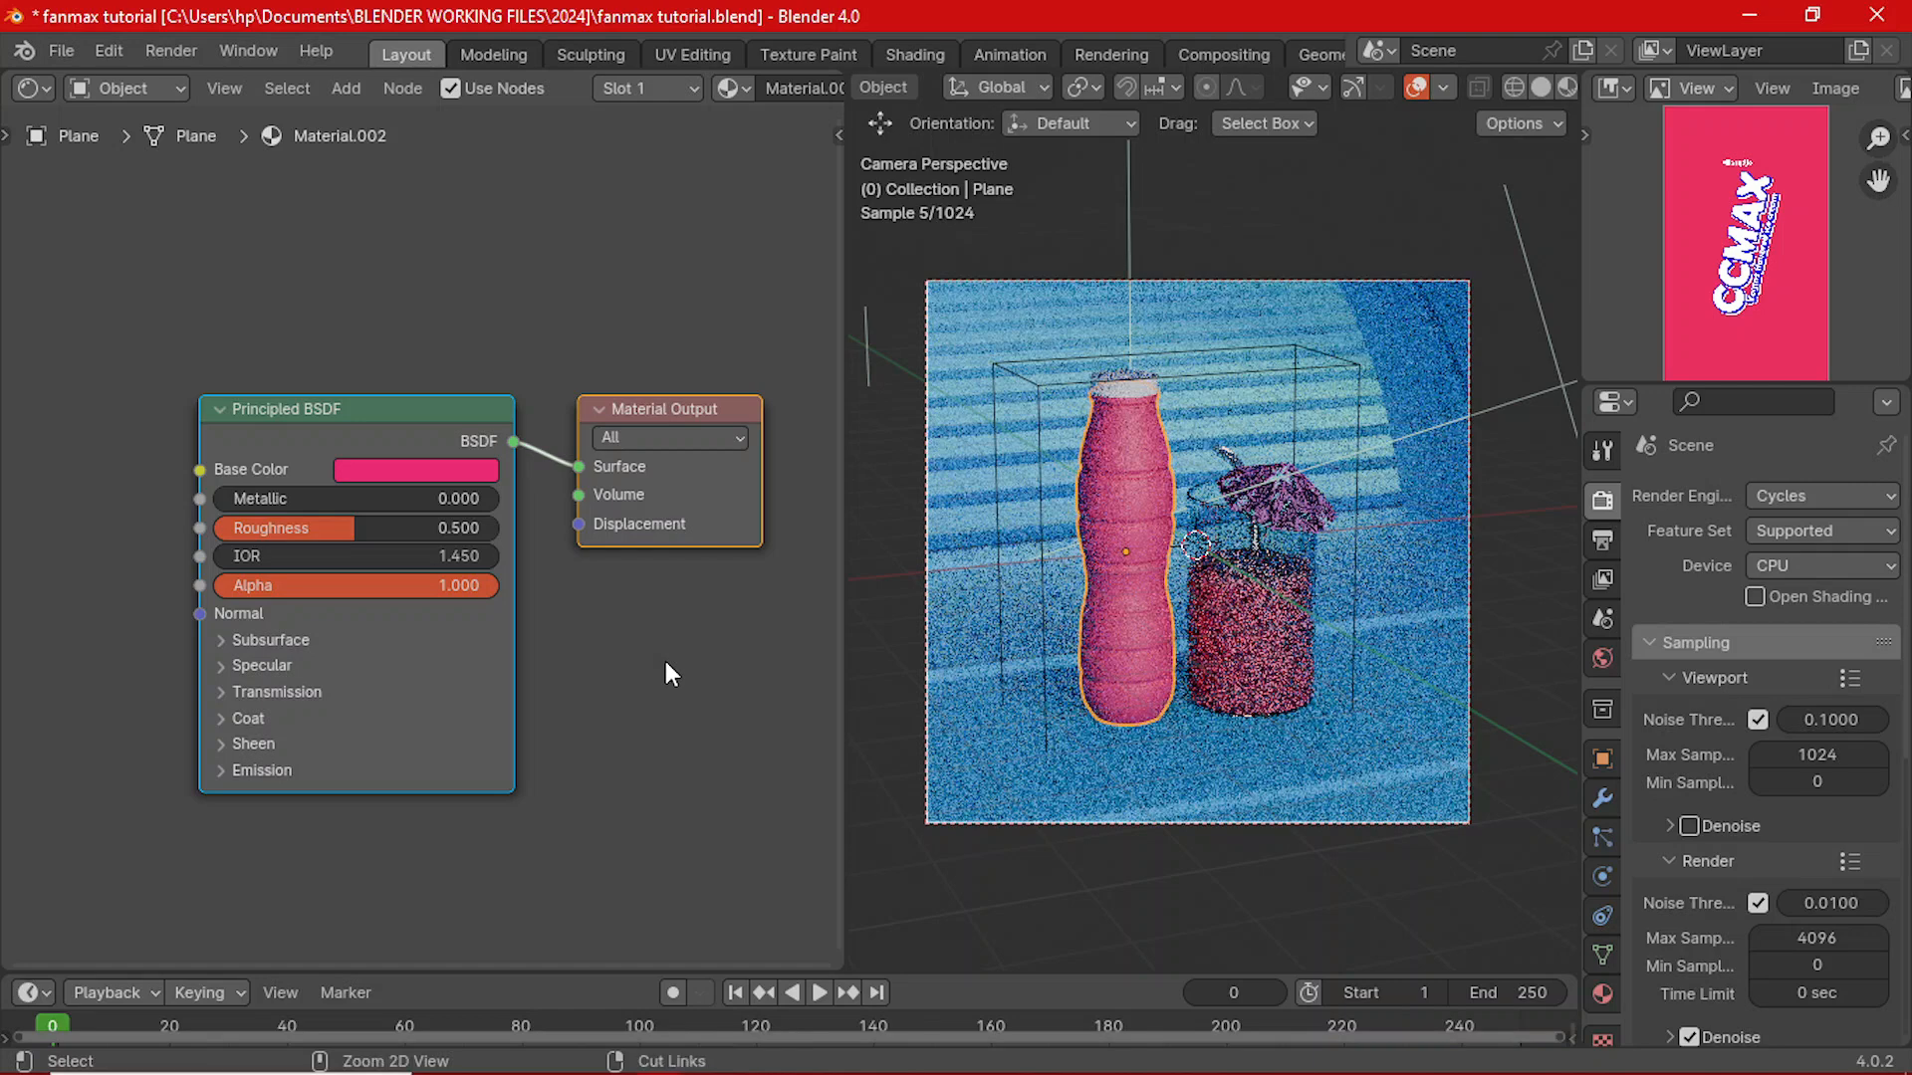
pyautogui.hotkey('ctrl', 's')
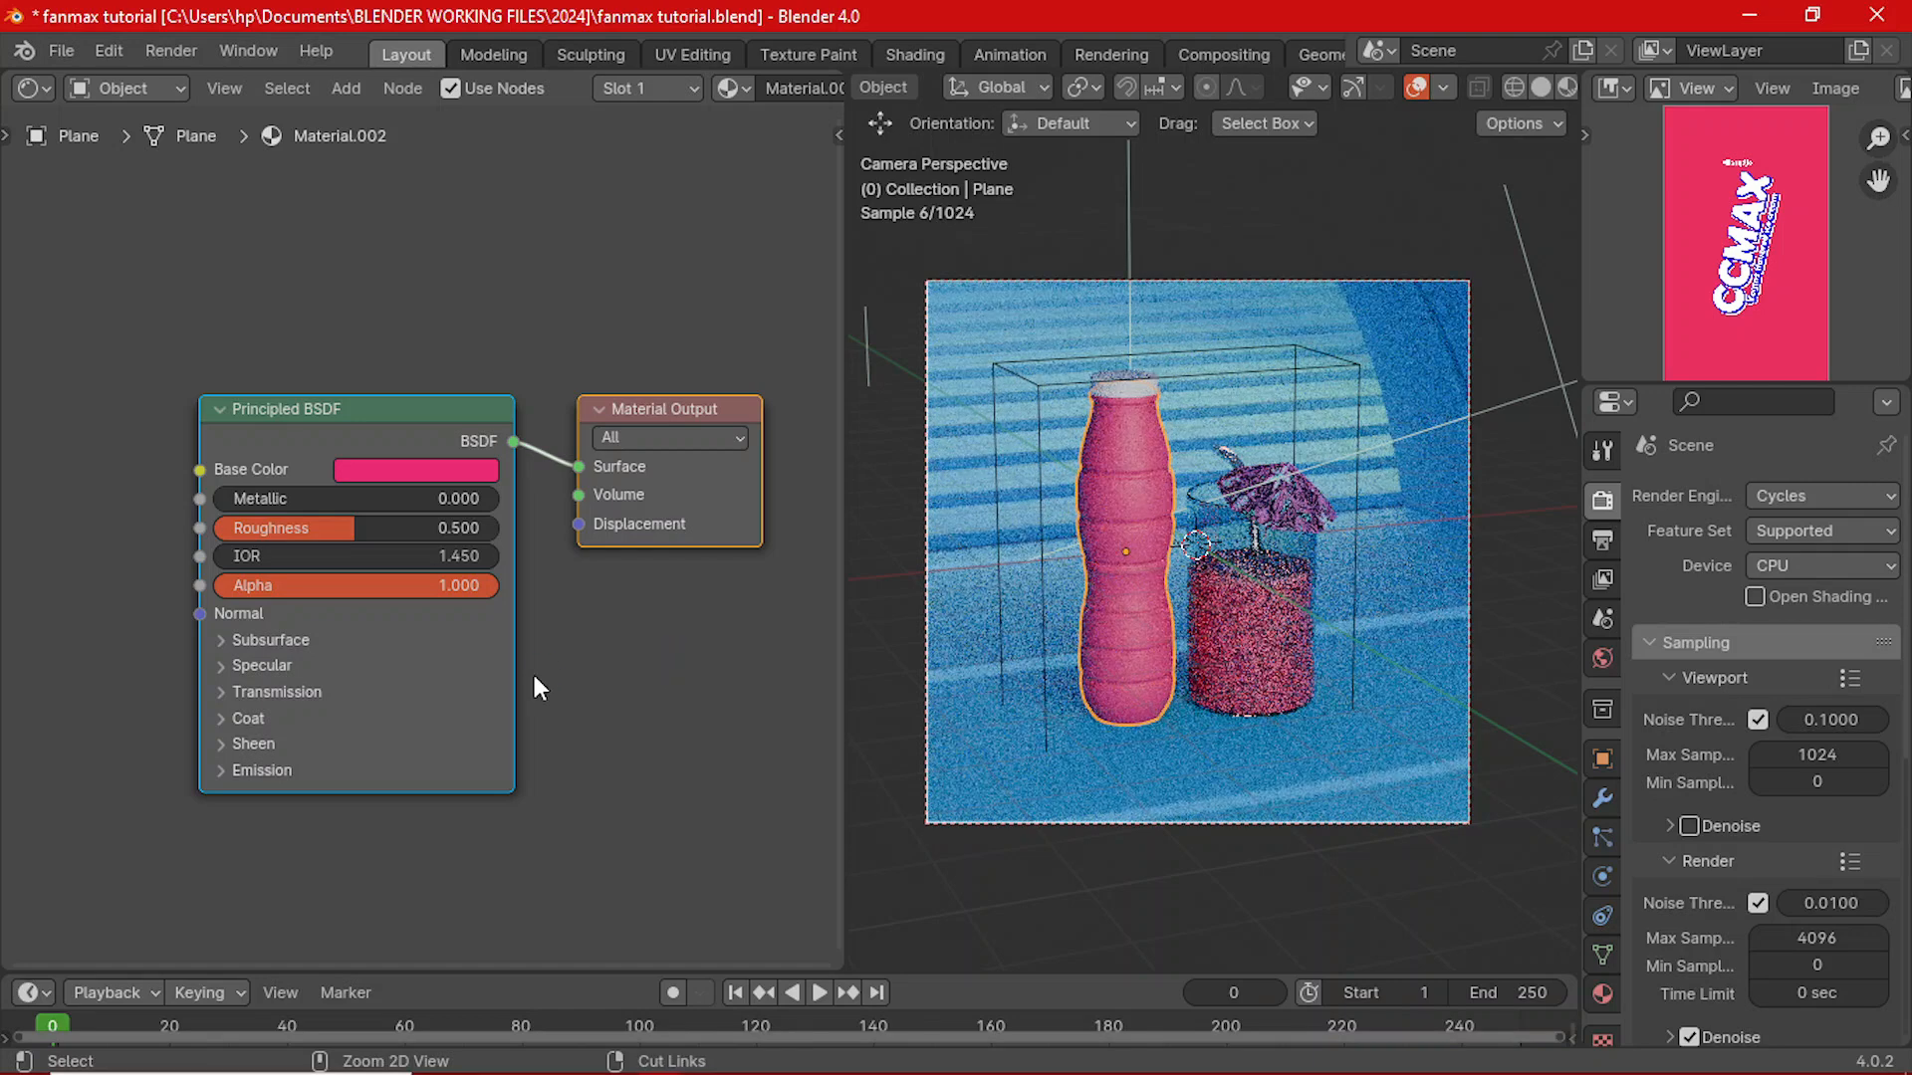
# - Set the bottle material's Roughness to 0.3
pyautogui.scroll(3, 534, 675)
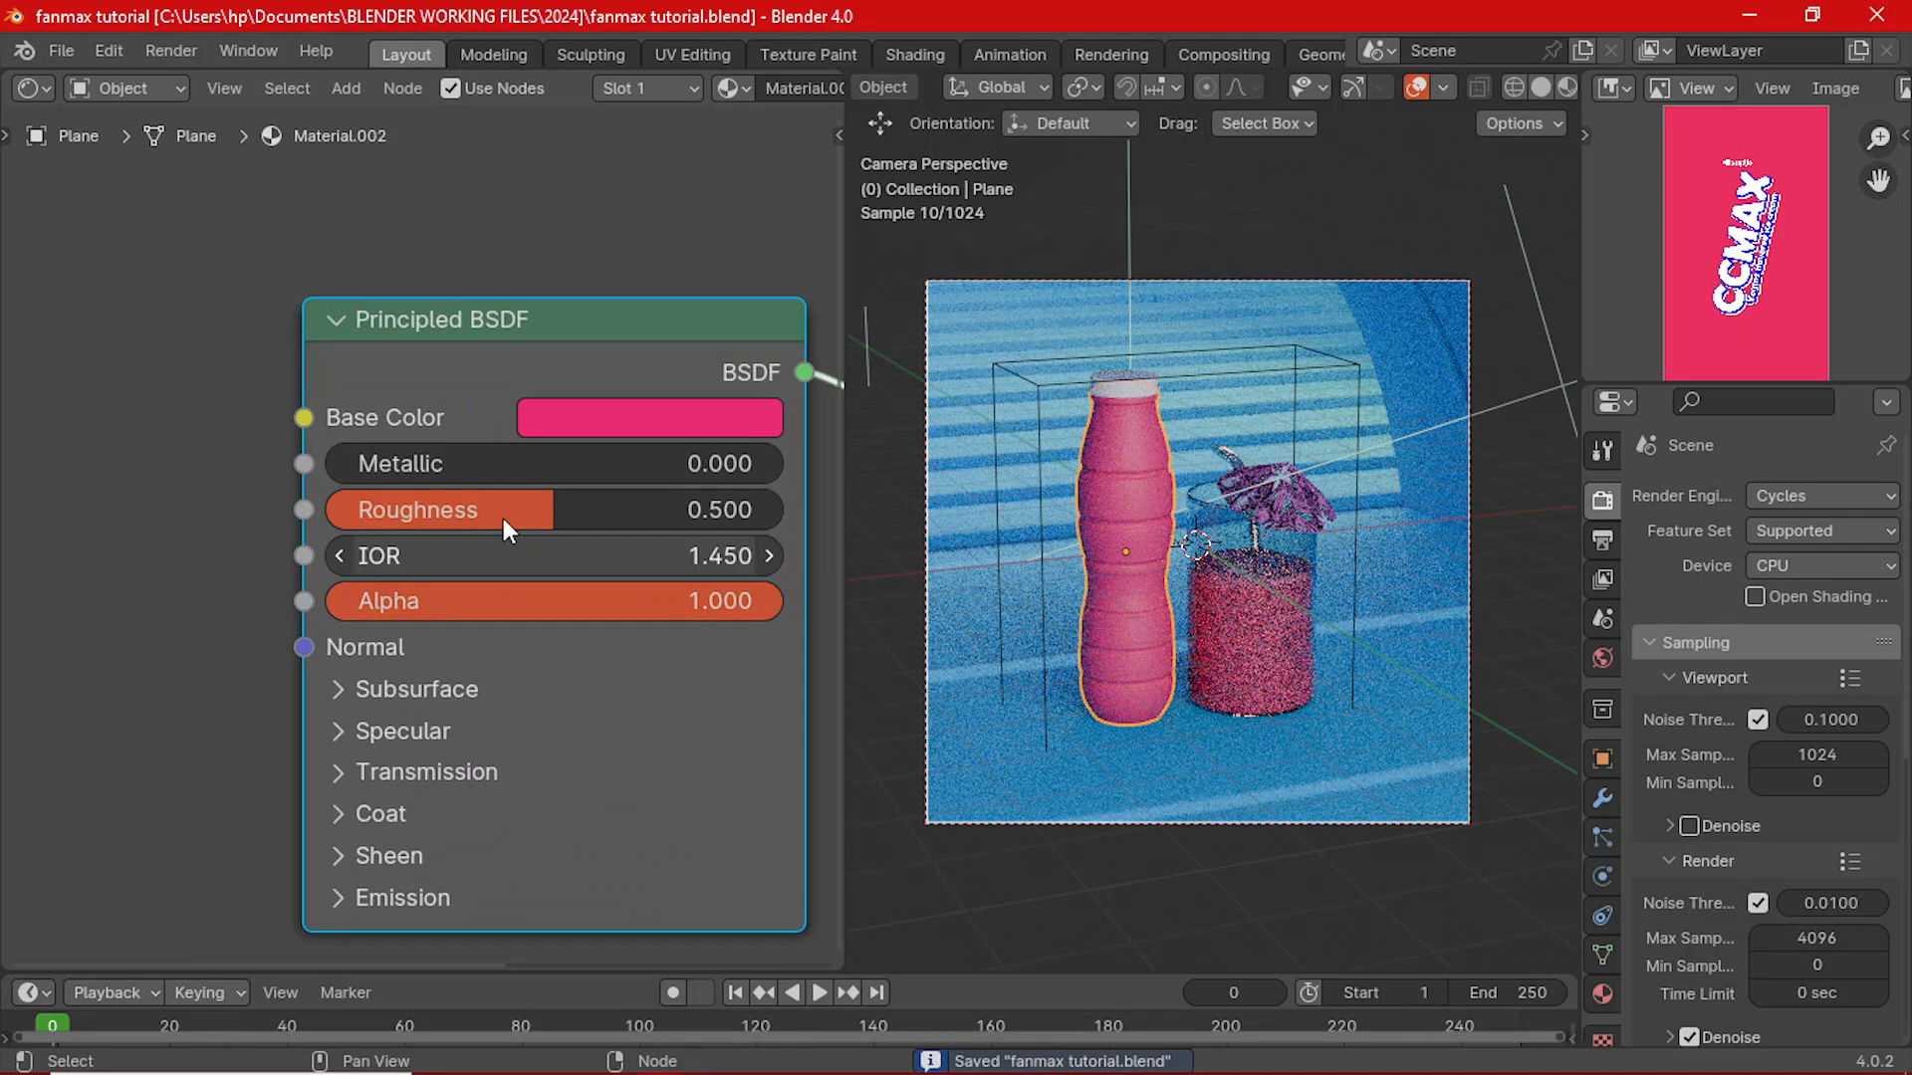
pyautogui.click(589, 507)
pyautogui.write('0')
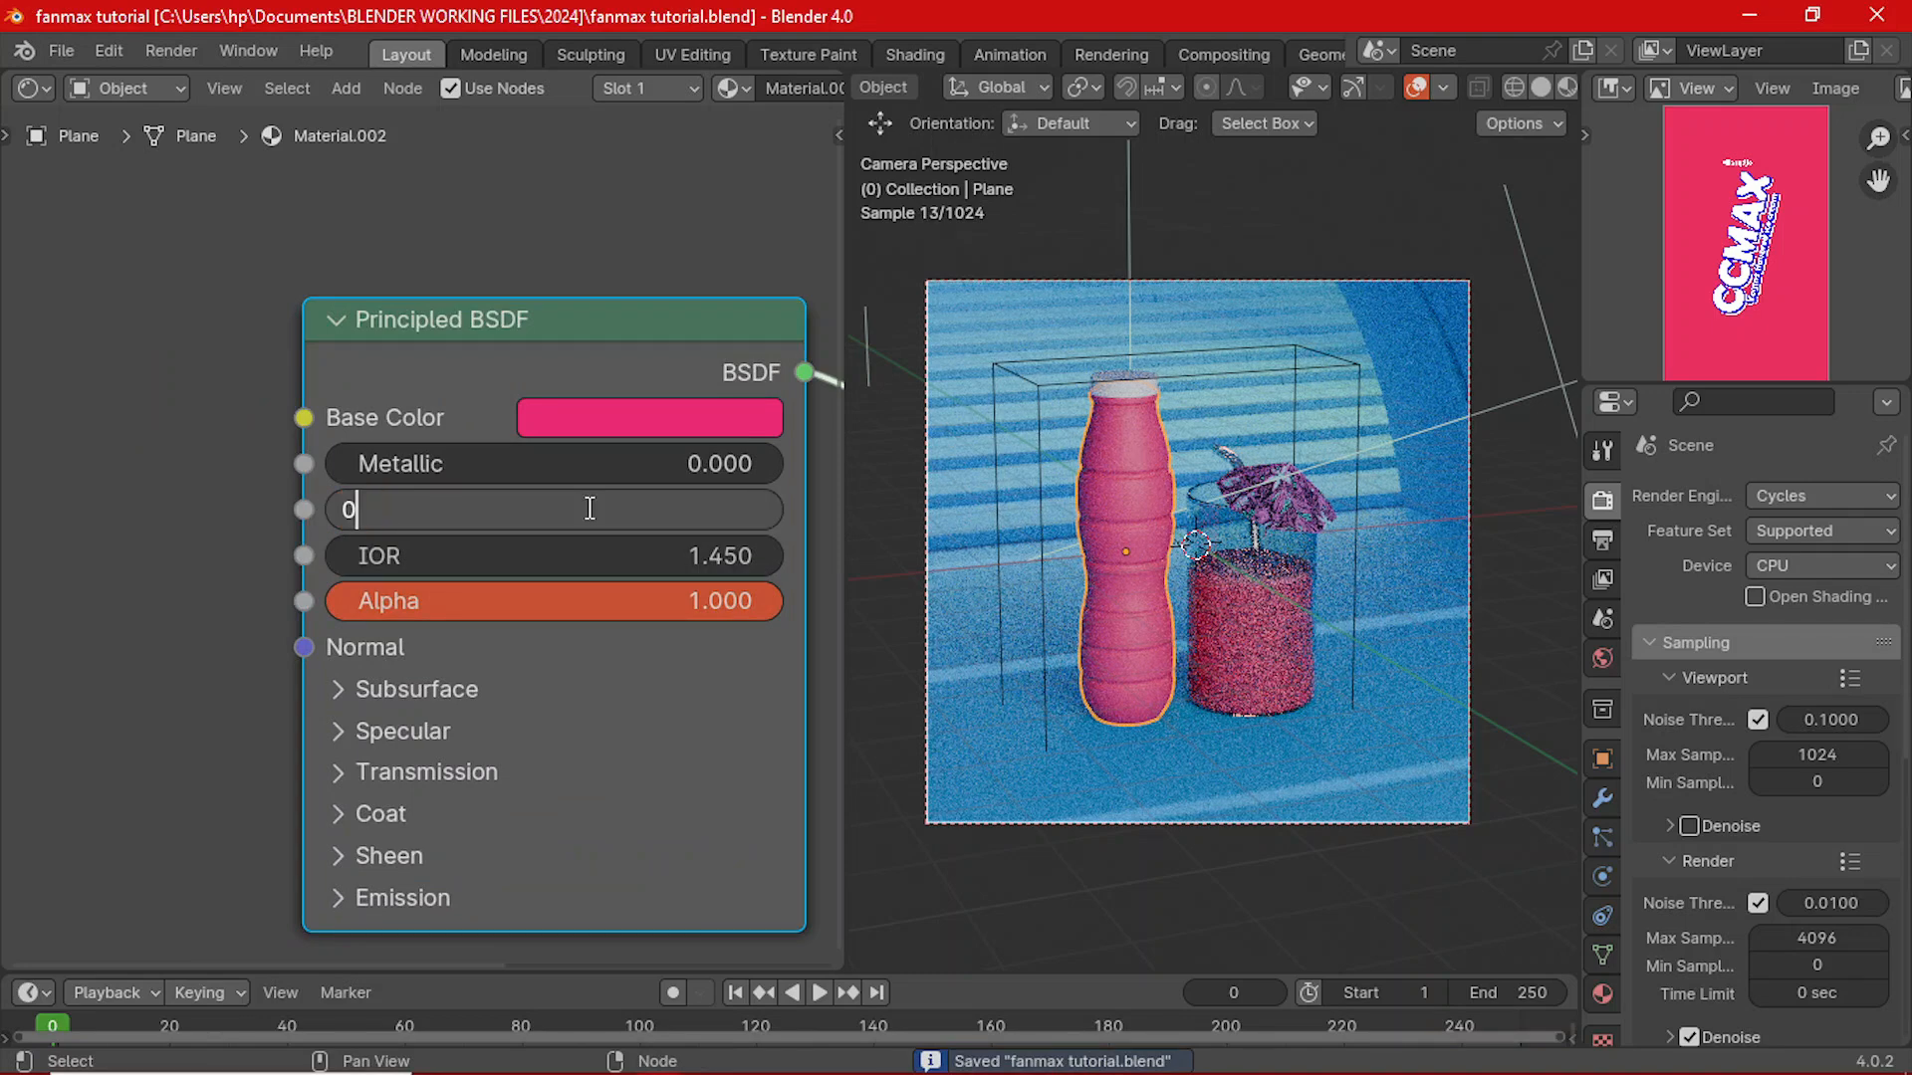
pyautogui.write('.')
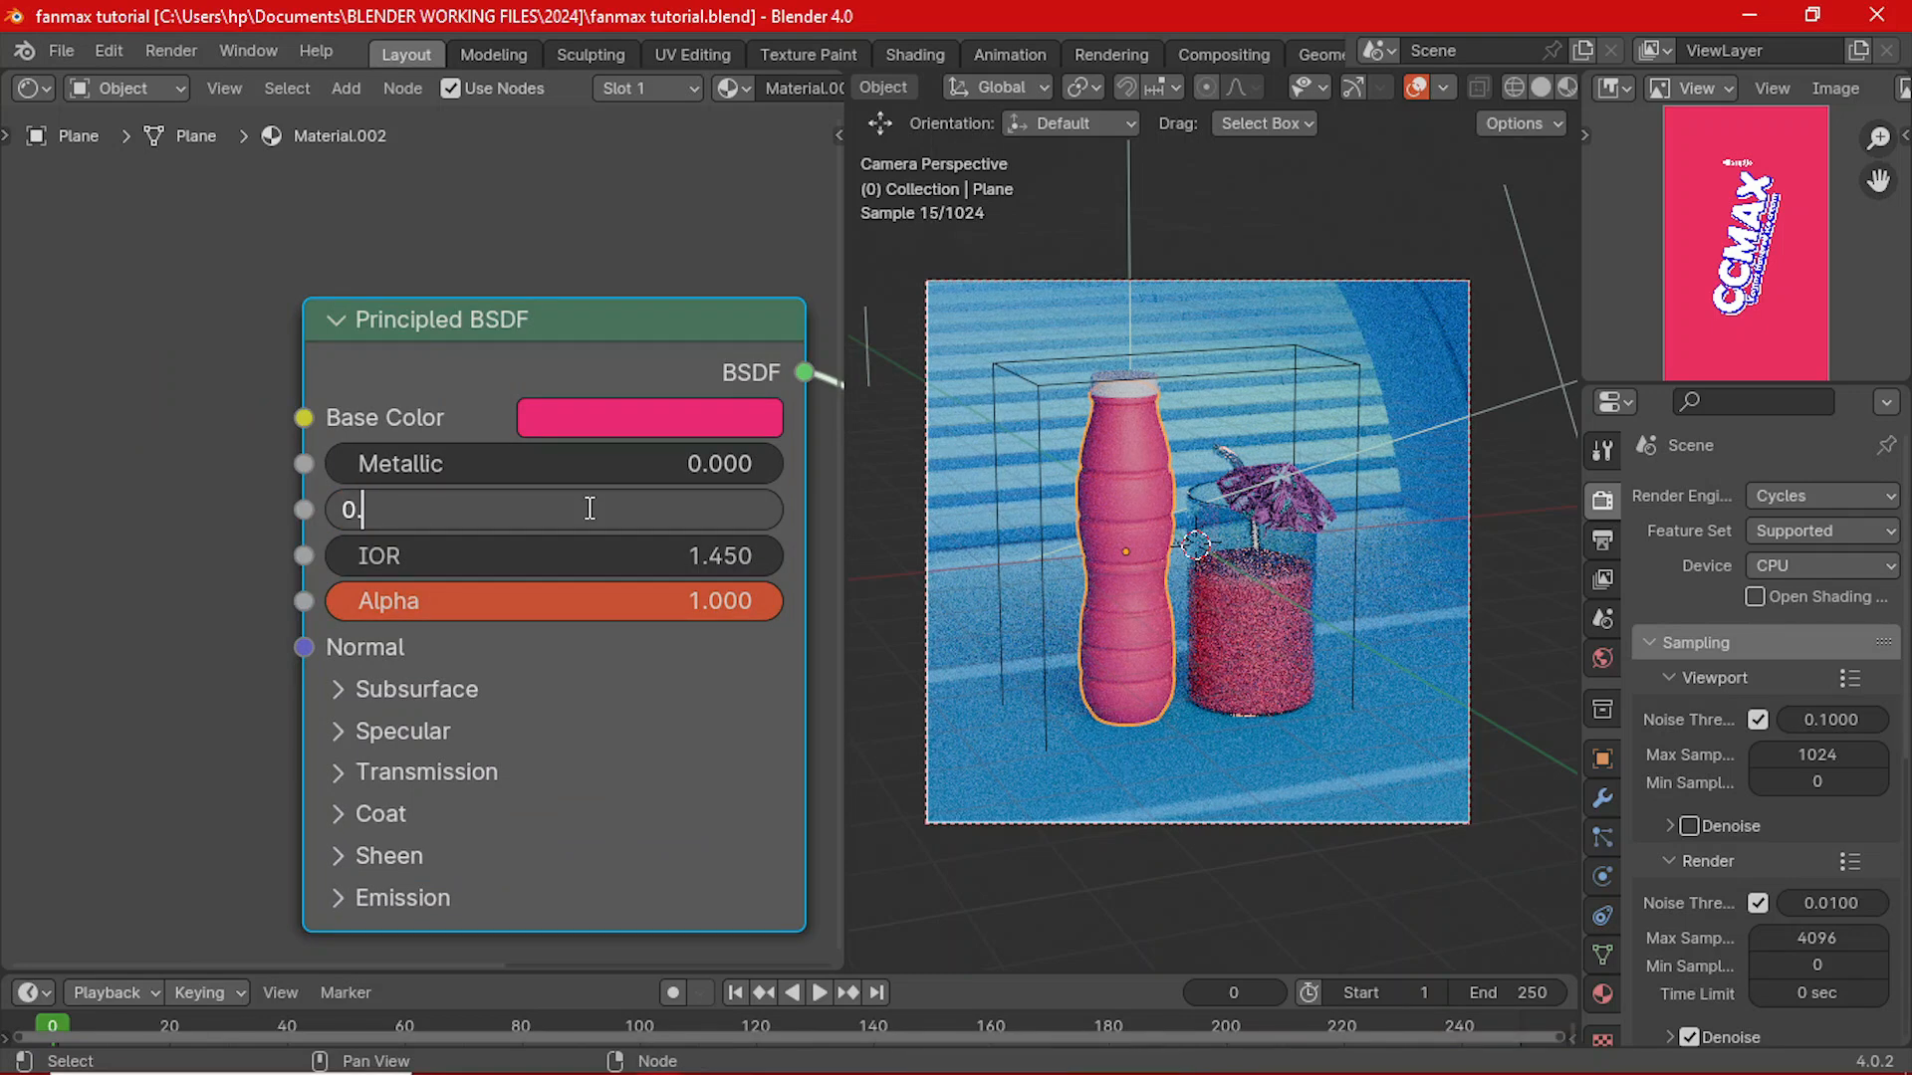
pyautogui.write('3')
pyautogui.press('Return')
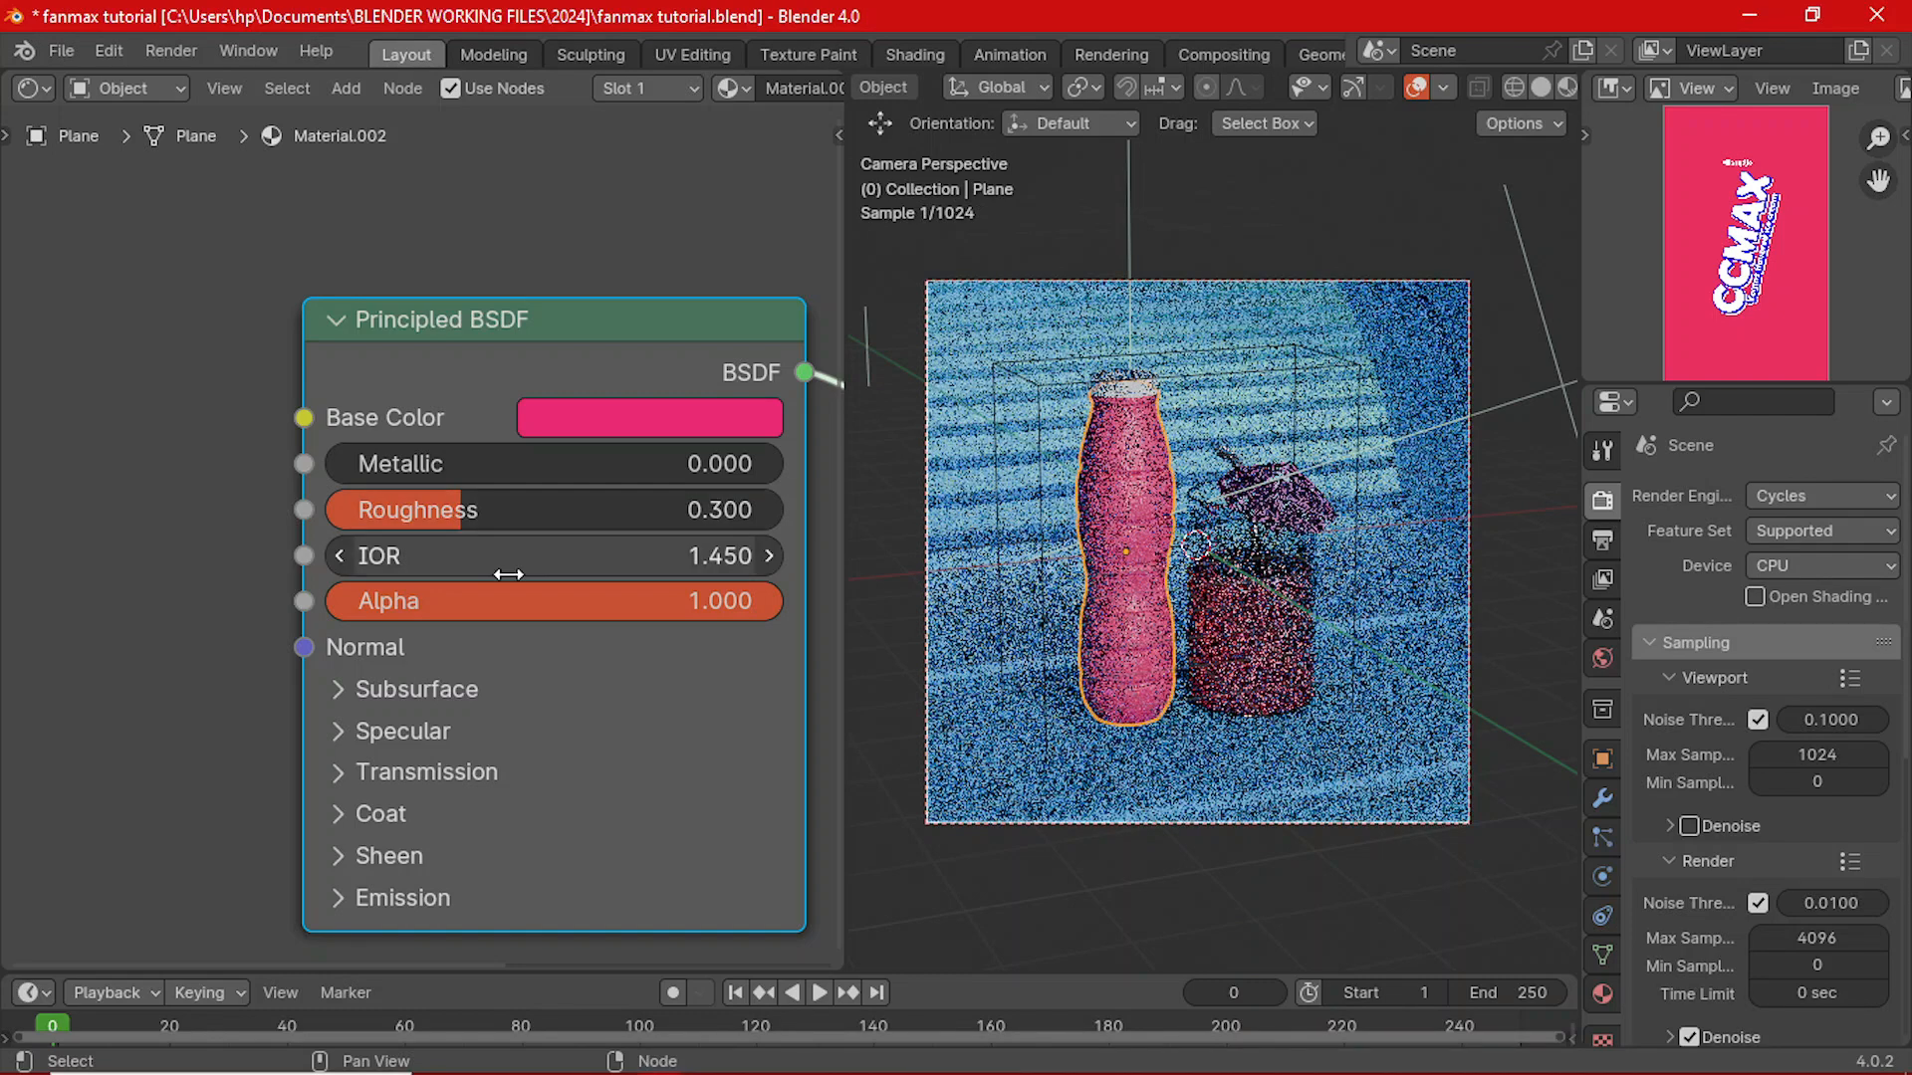
# - Set the bottle material's specular IOR Level to 0.3
pyautogui.keyDown('shift'); pyautogui.moveTo(431, 660); pyautogui.dragTo(382, 509, button='middle'); pyautogui.keyUp('shift')
pyautogui.click(350, 582)
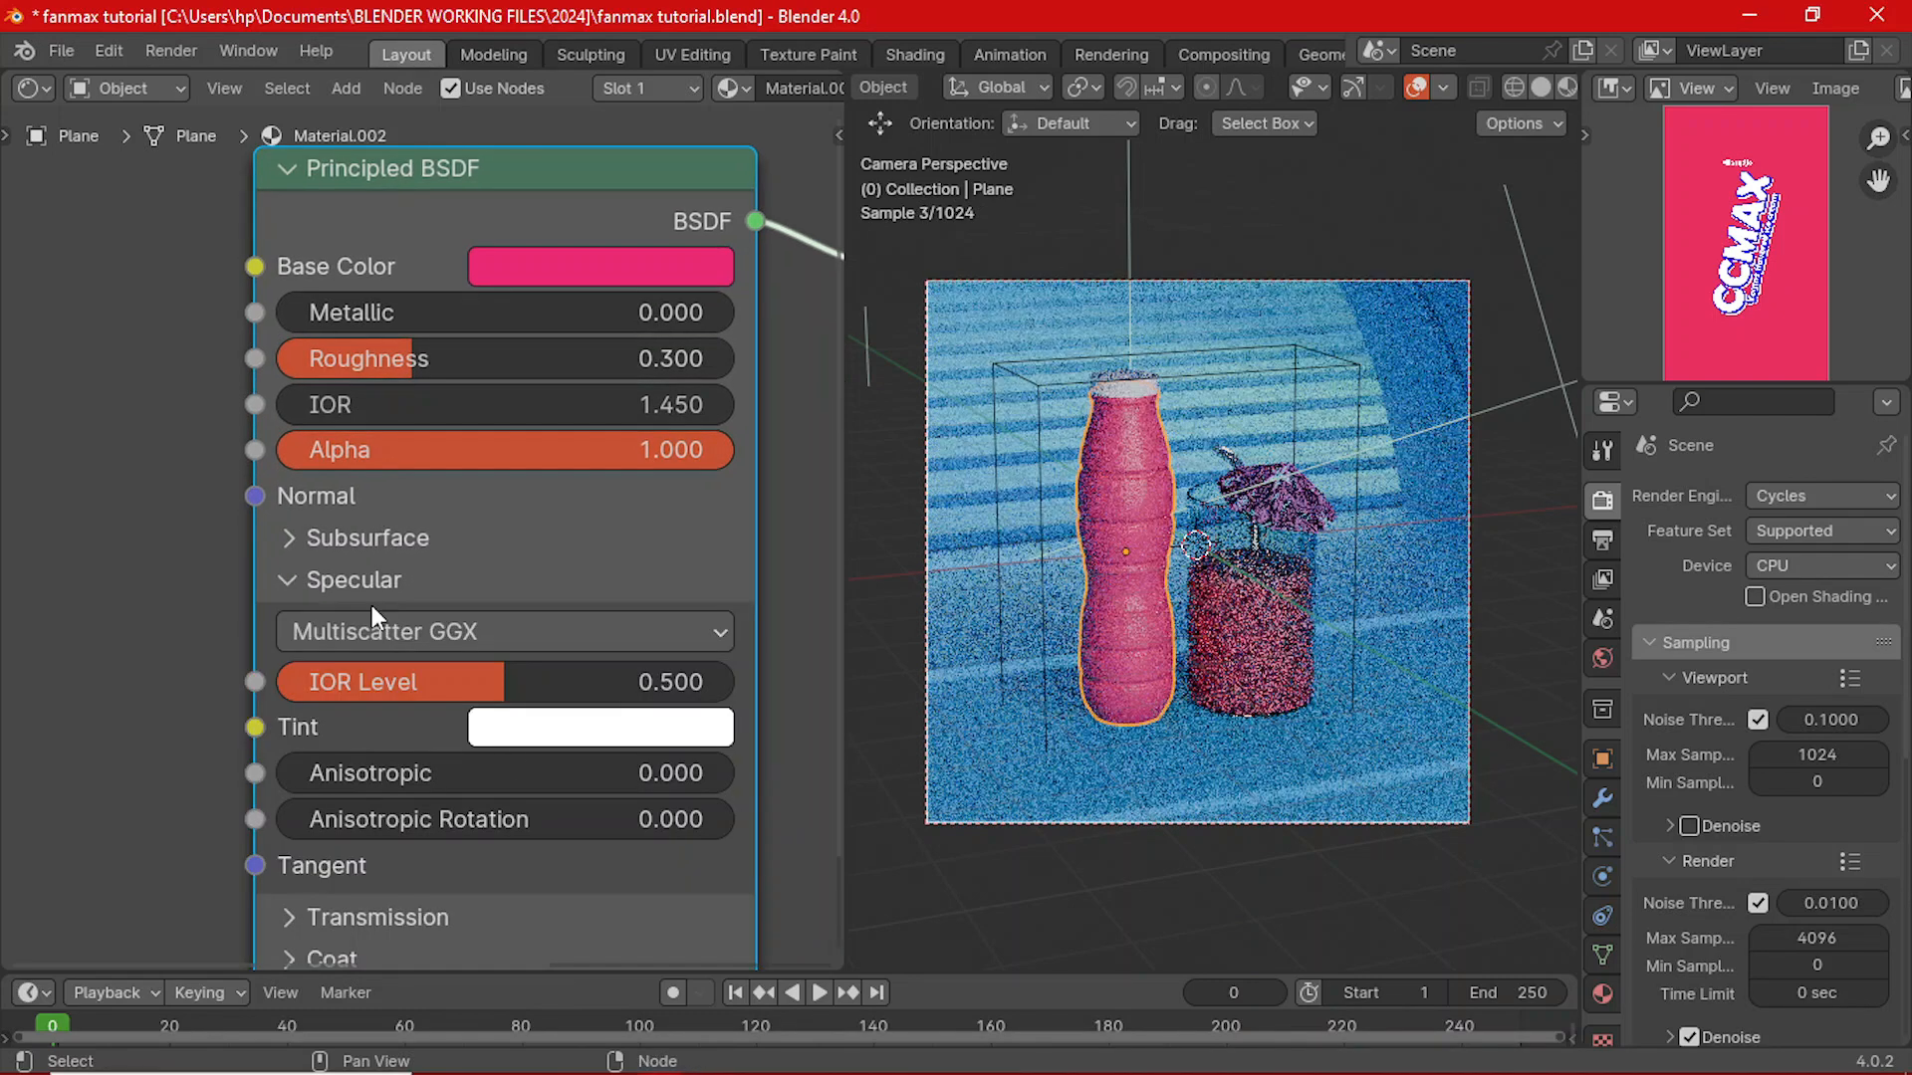
pyautogui.moveTo(519, 697); pyautogui.dragTo(425, 685)
pyautogui.click(425, 682)
pyautogui.write('0.3')
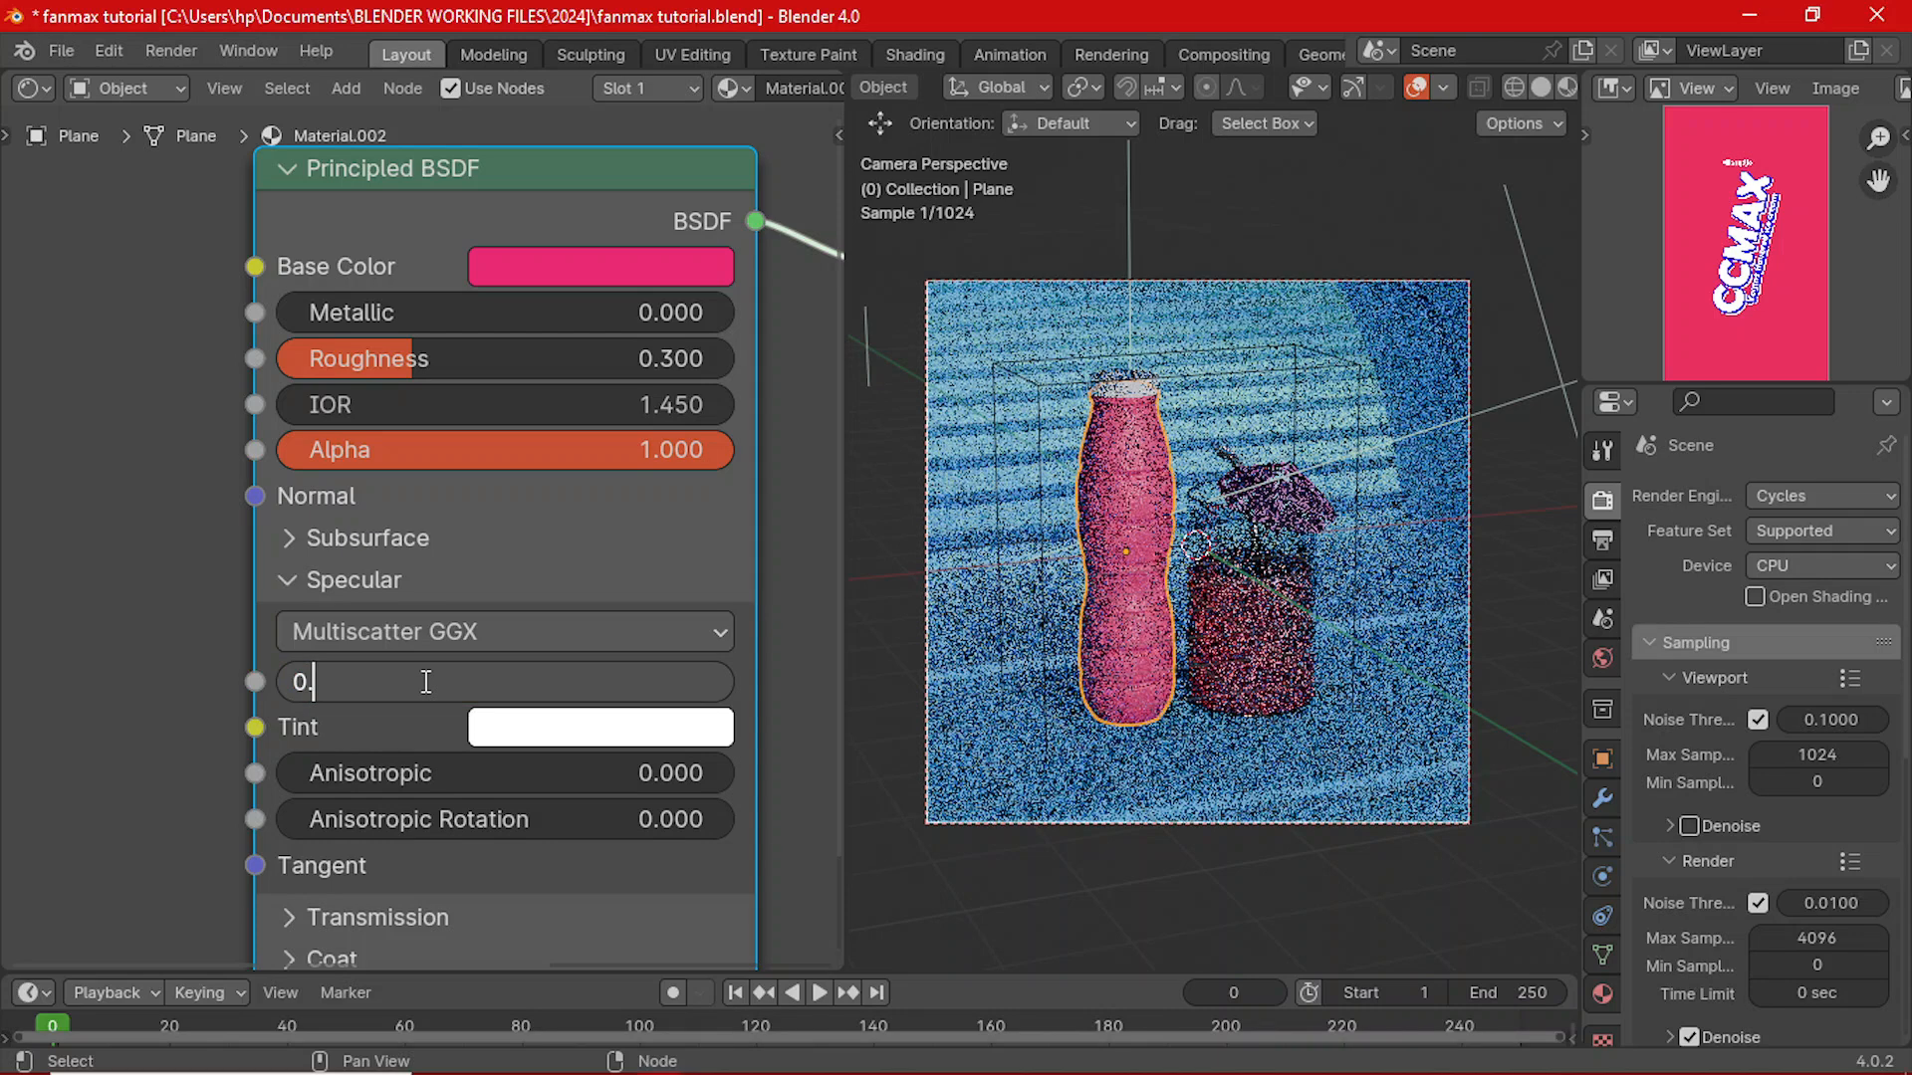
pyautogui.press('Return')
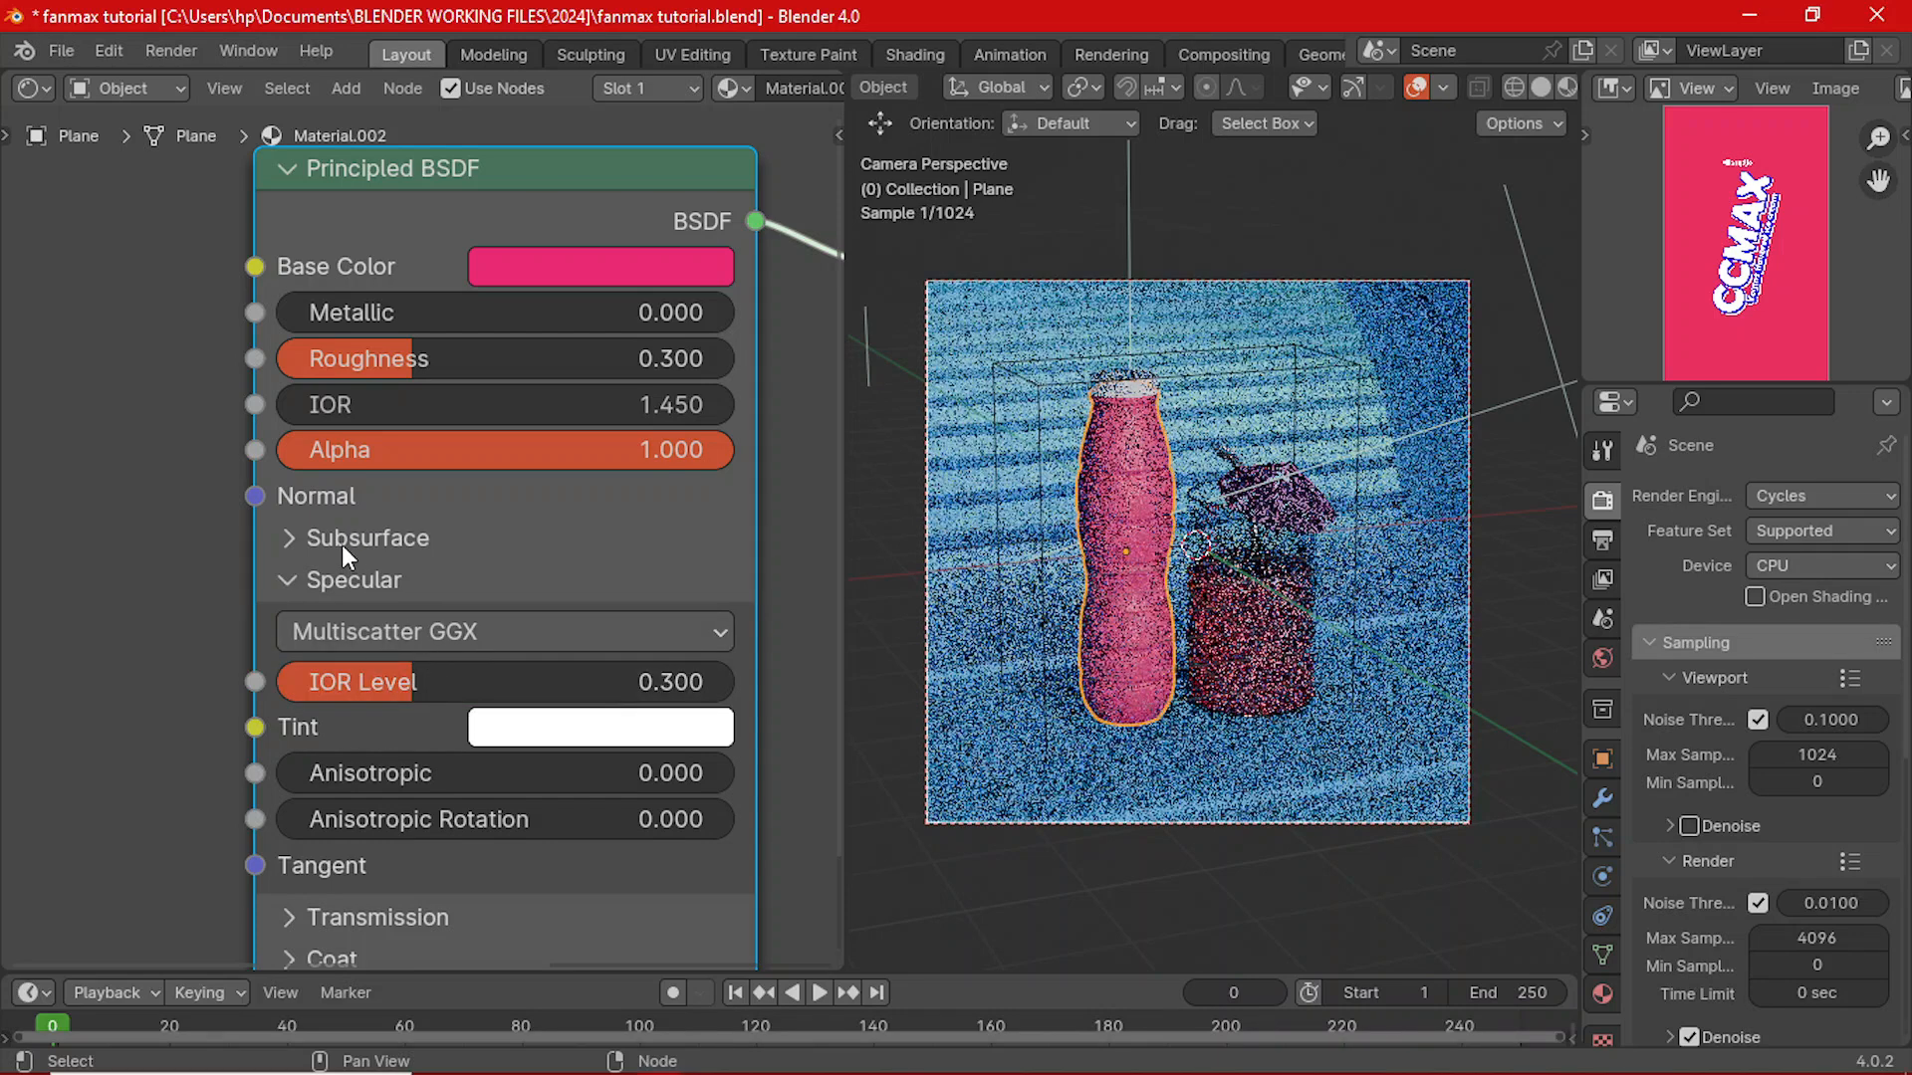
pyautogui.click(337, 589)
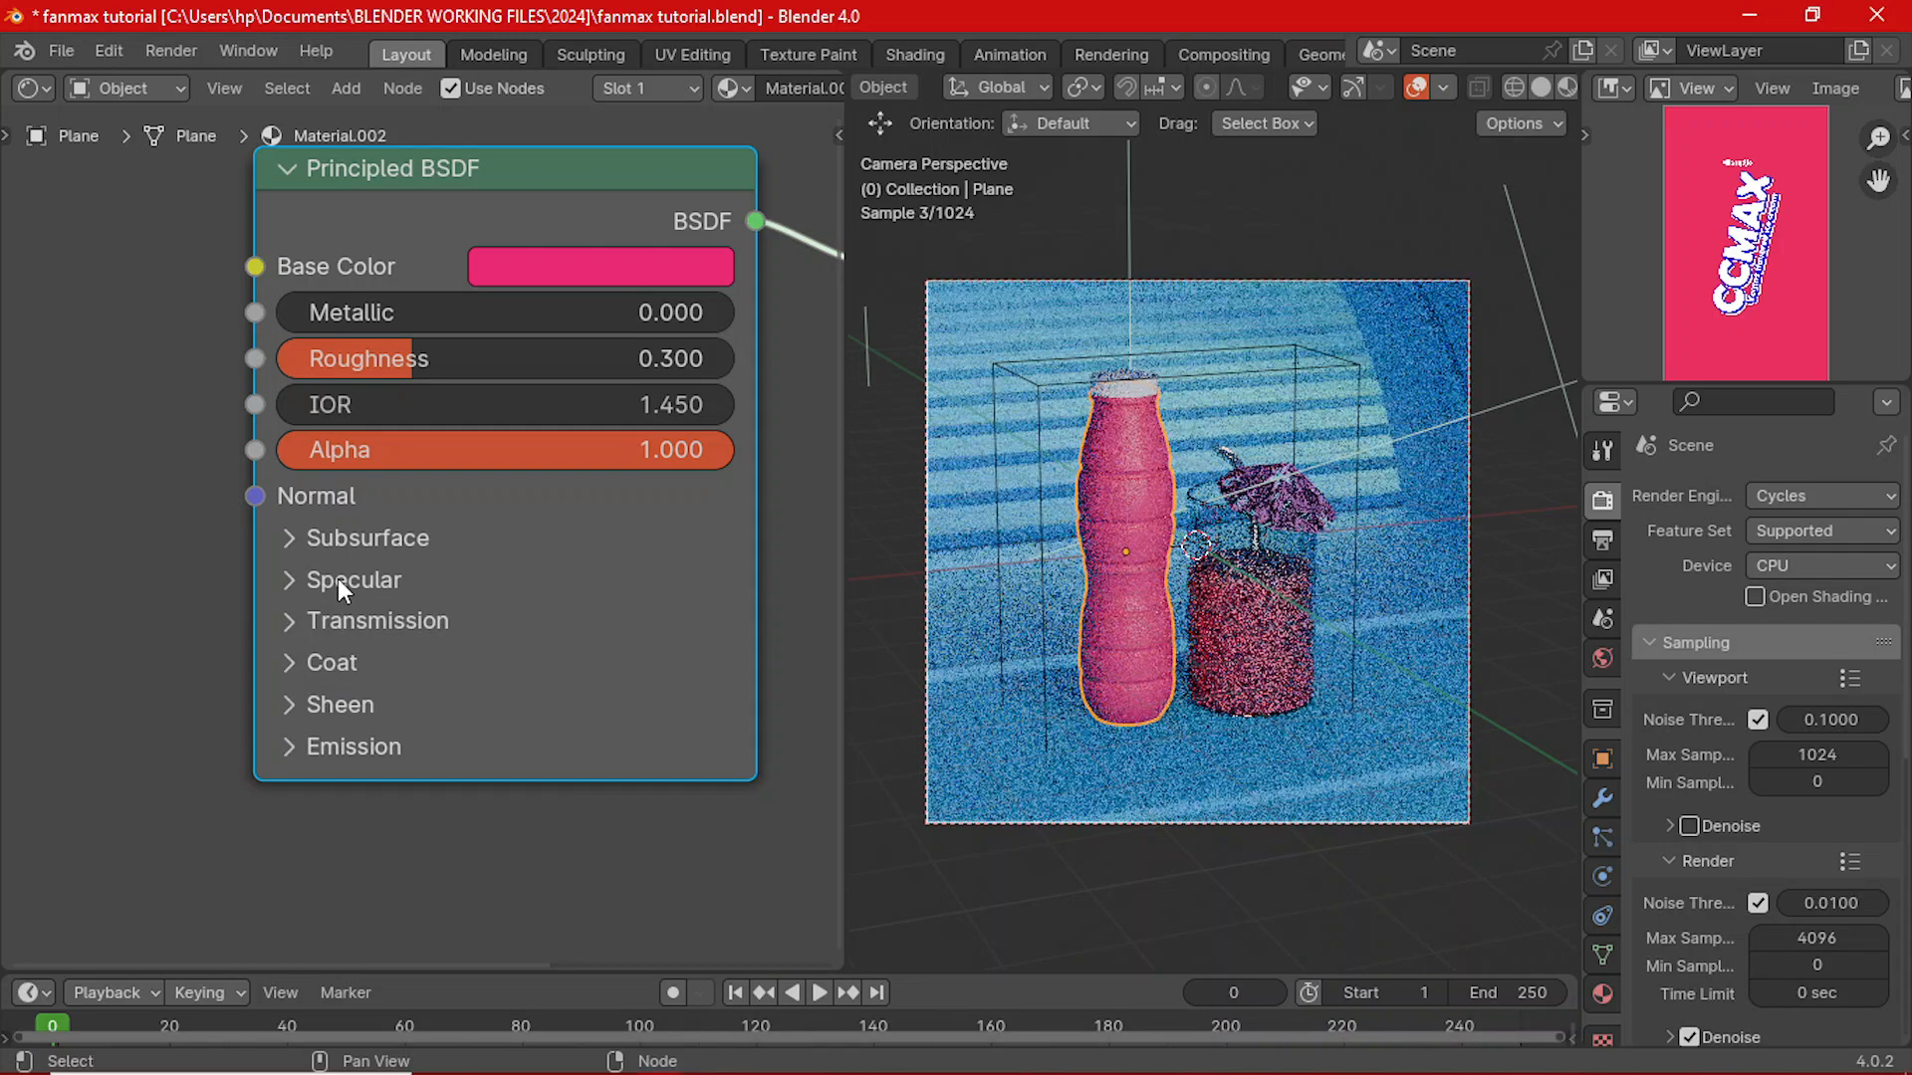
pyautogui.click(344, 666)
pyautogui.click(344, 666)
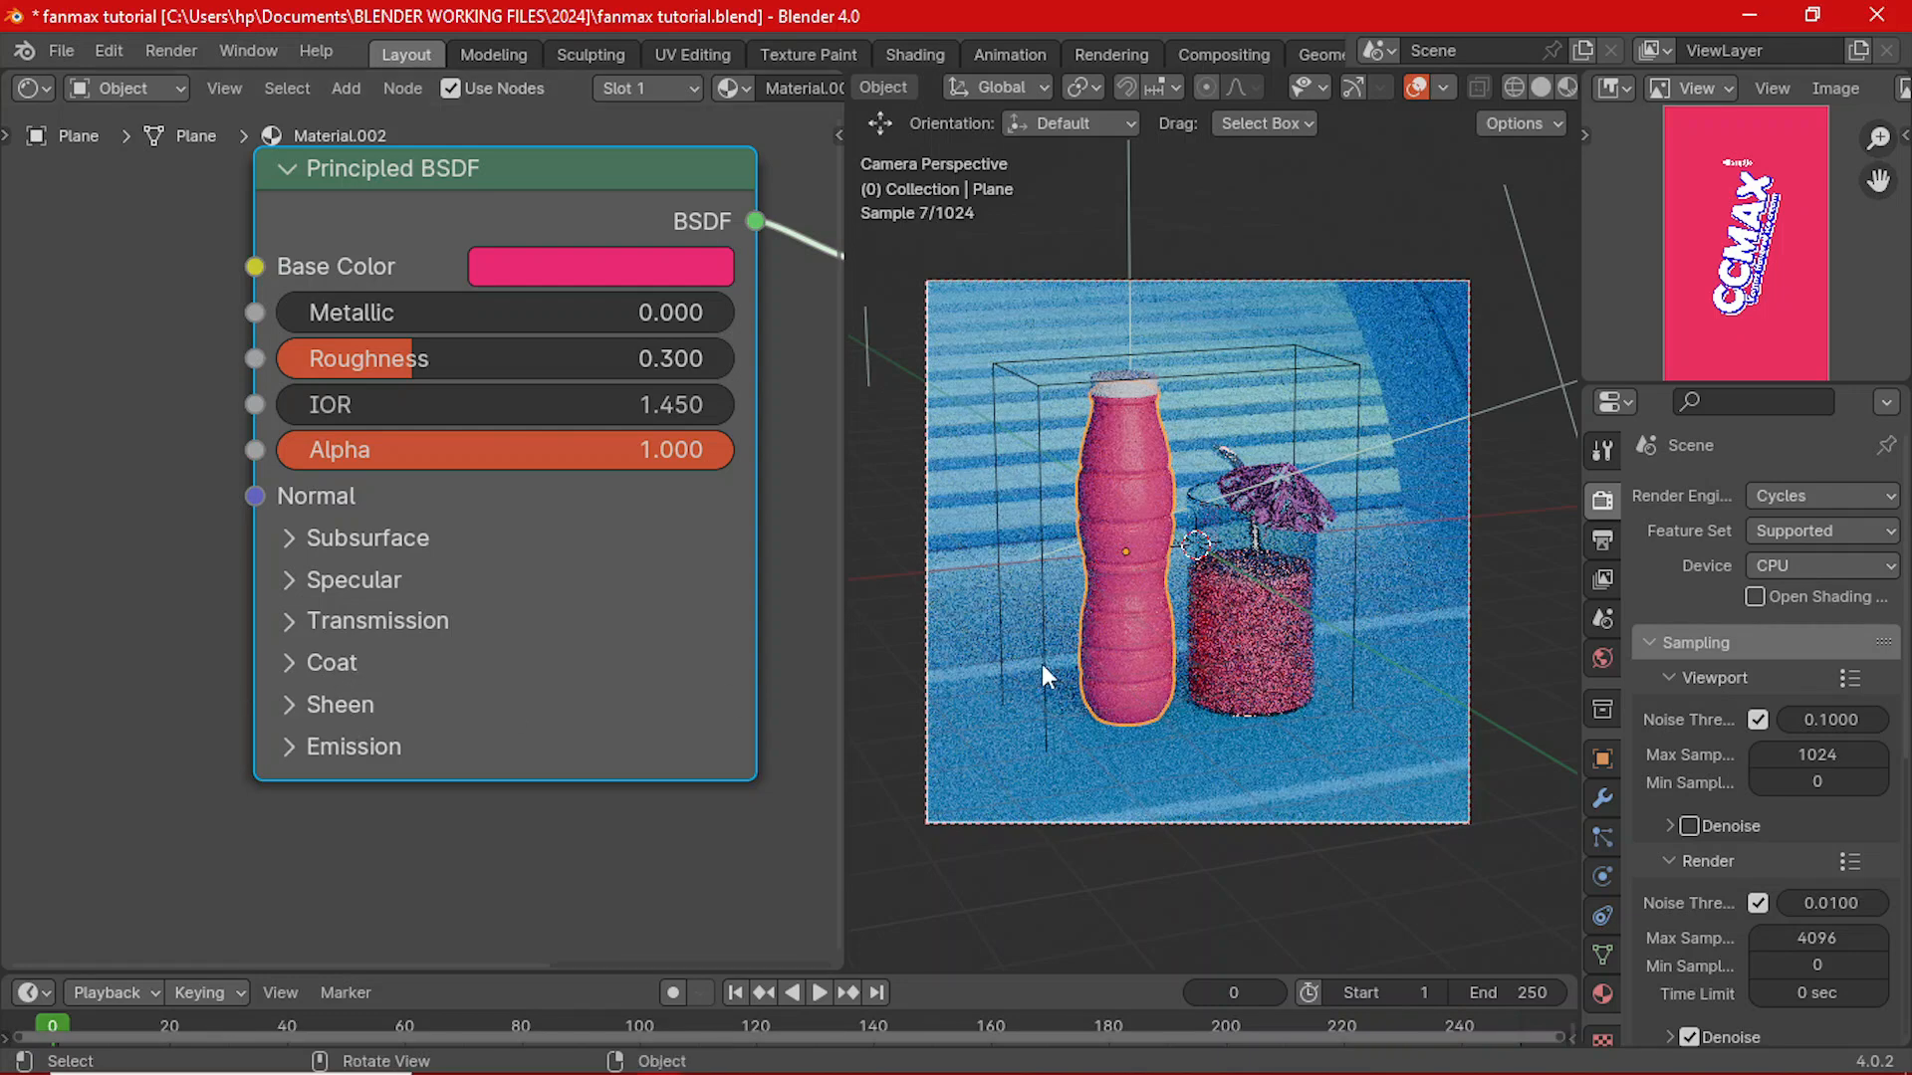
# - Check the glass material's shader settings and return to the bottle's material
pyautogui.click(1288, 547)
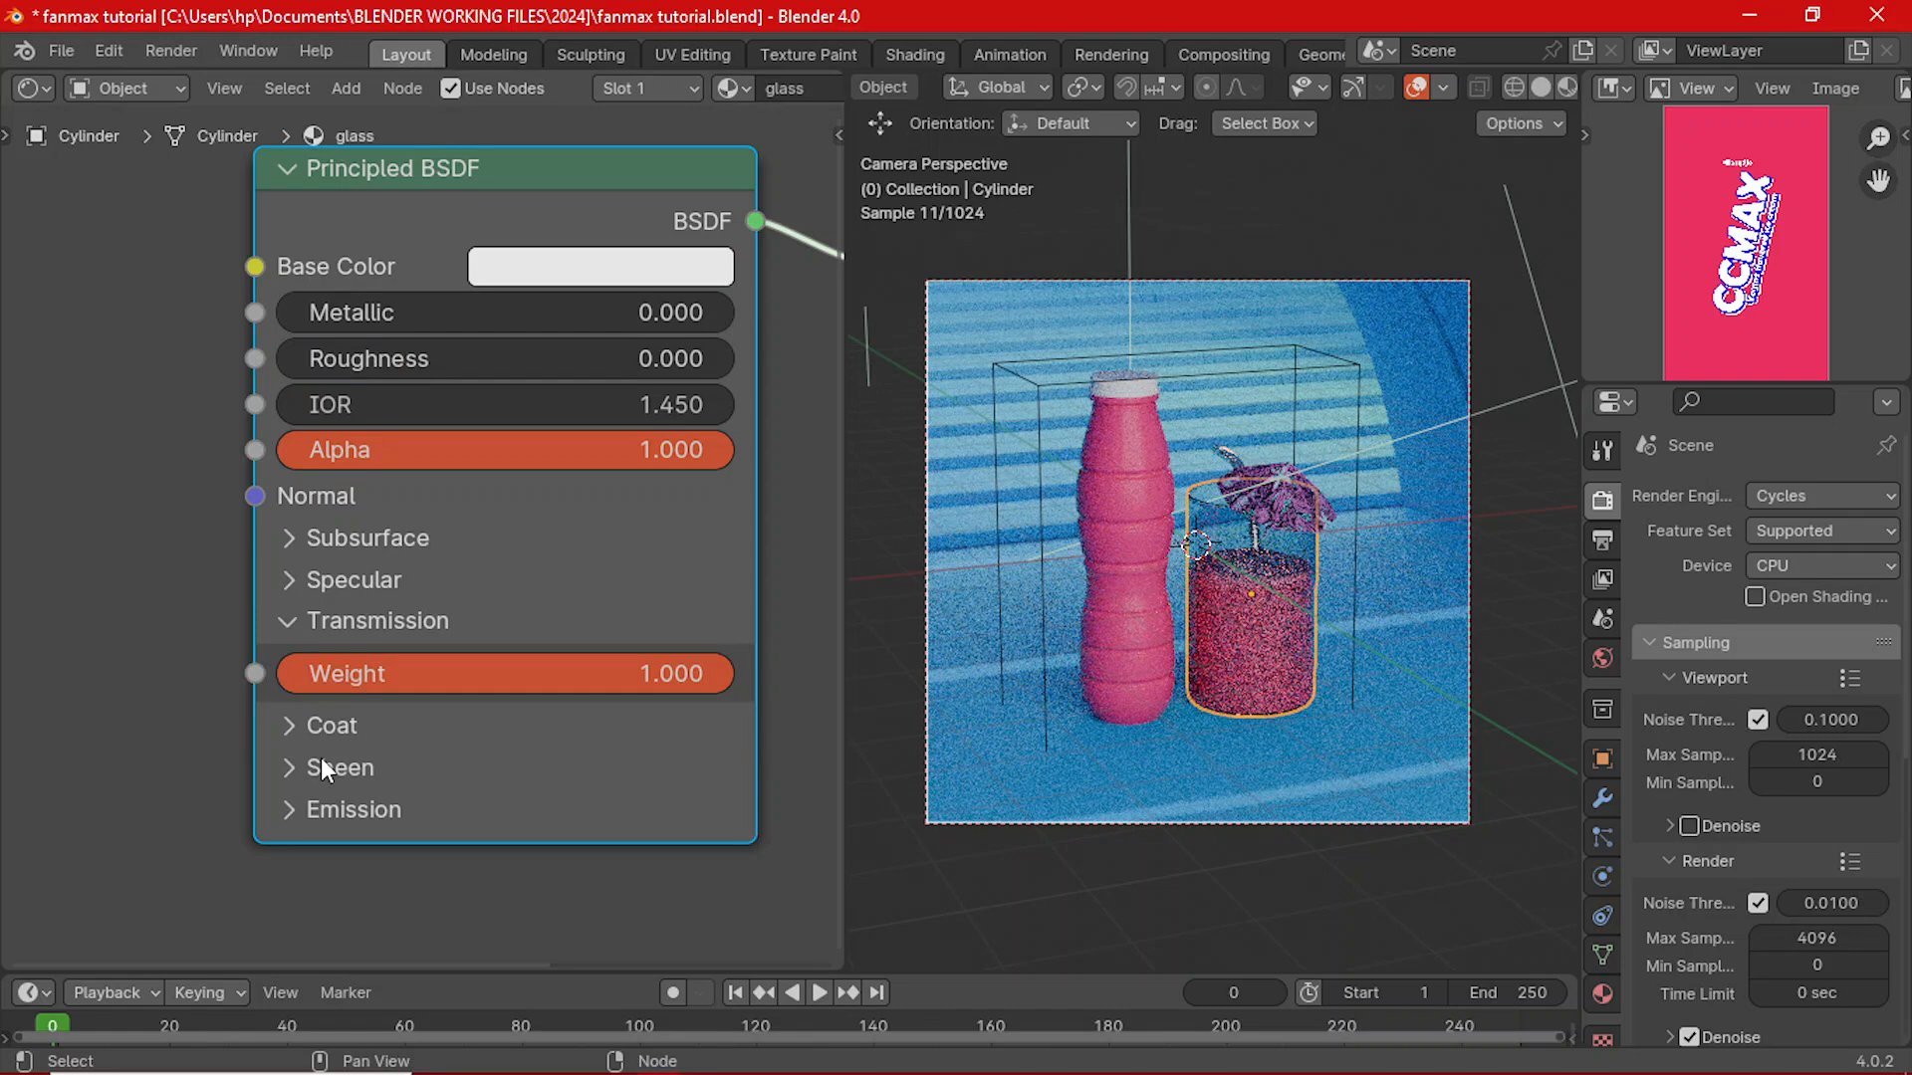
pyautogui.click(1115, 488)
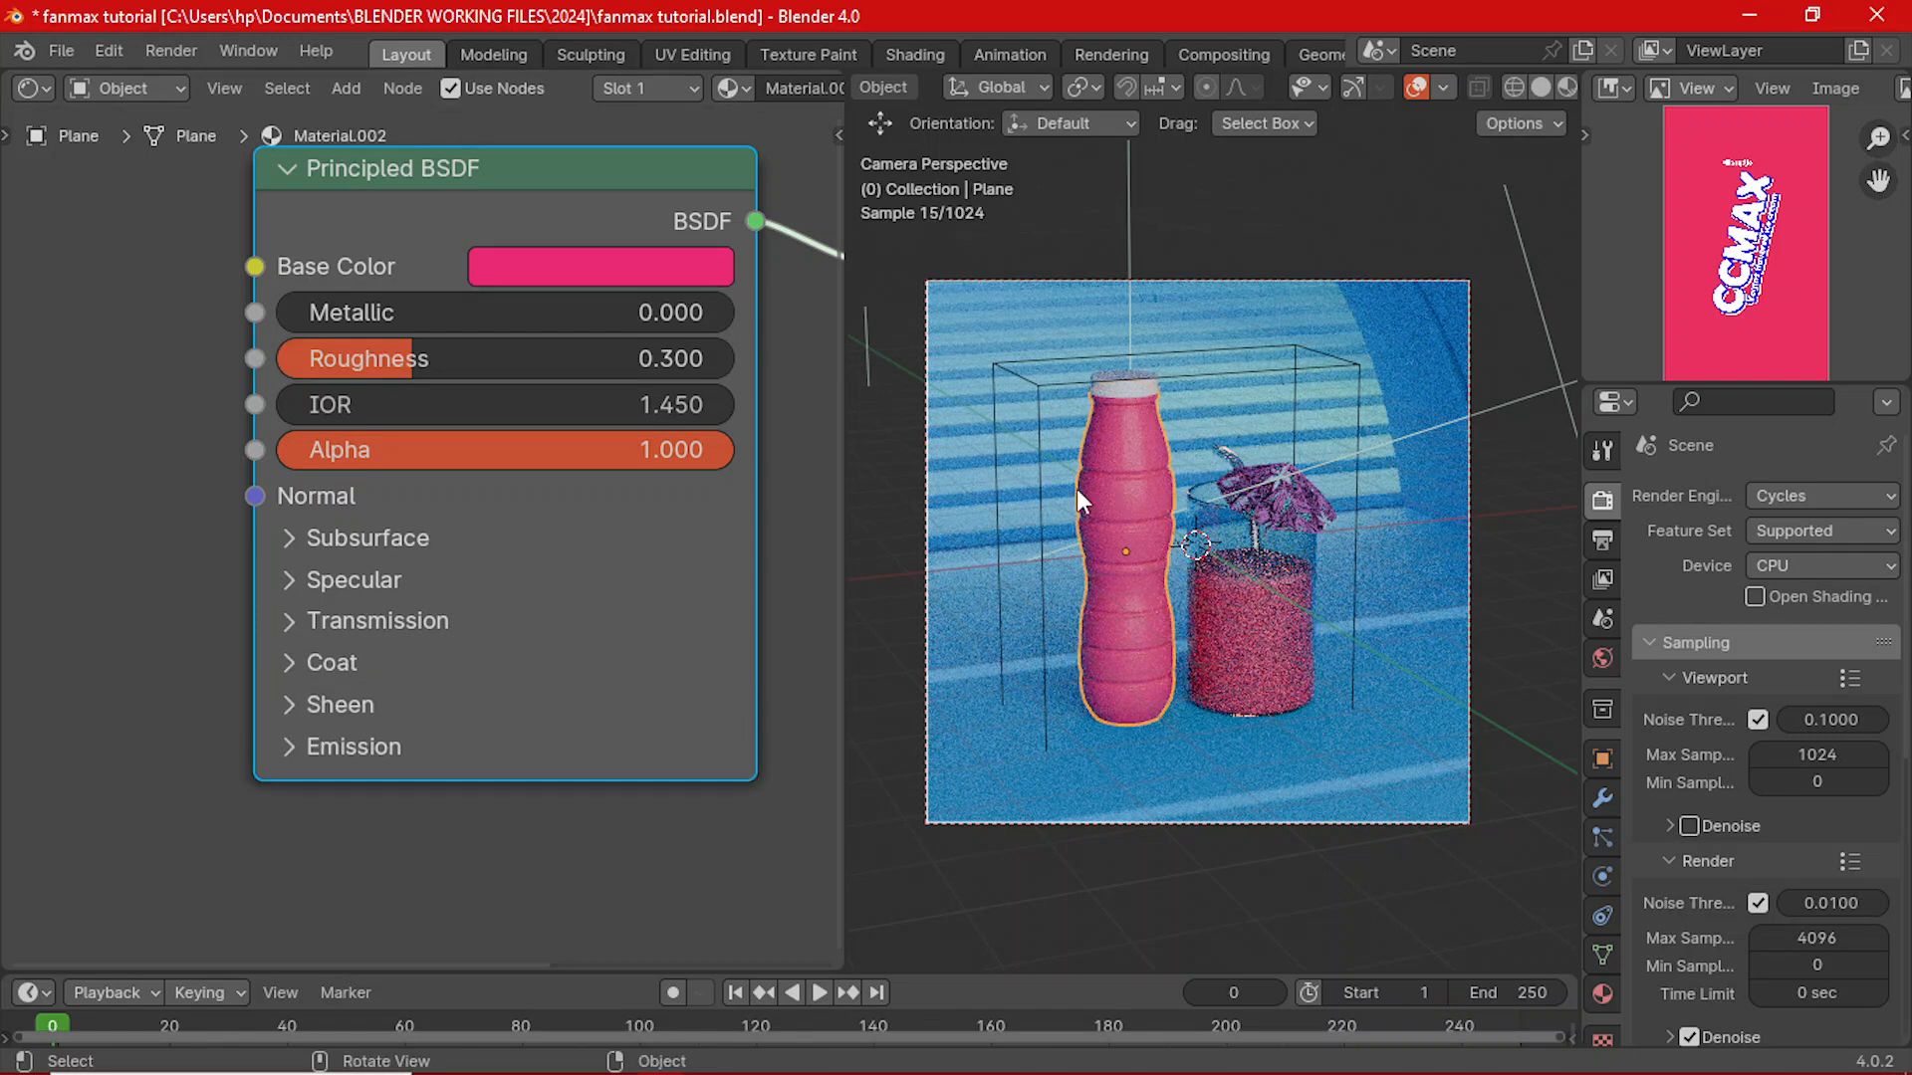
pyautogui.scroll(-3, 200, 476)
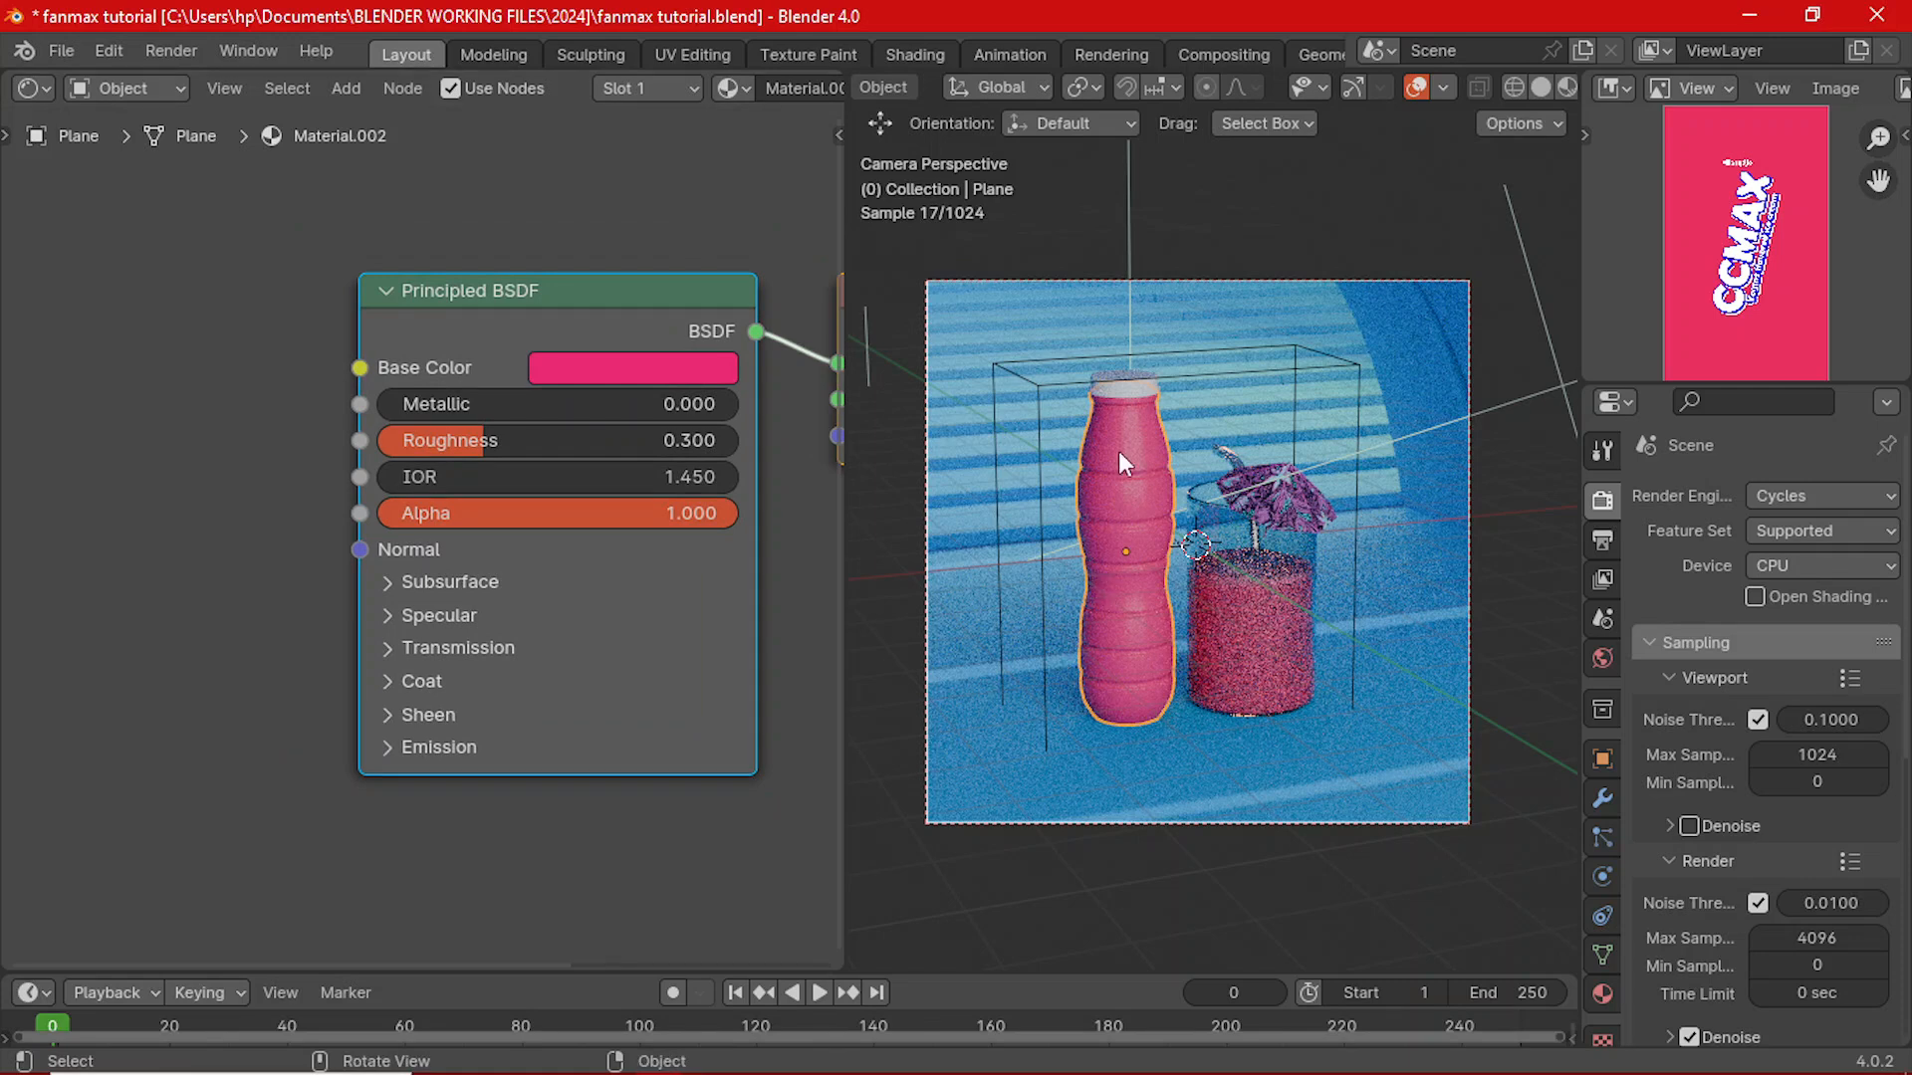
# - Rename the bottle's material to "bottle material"
pyautogui.click(1133, 394)
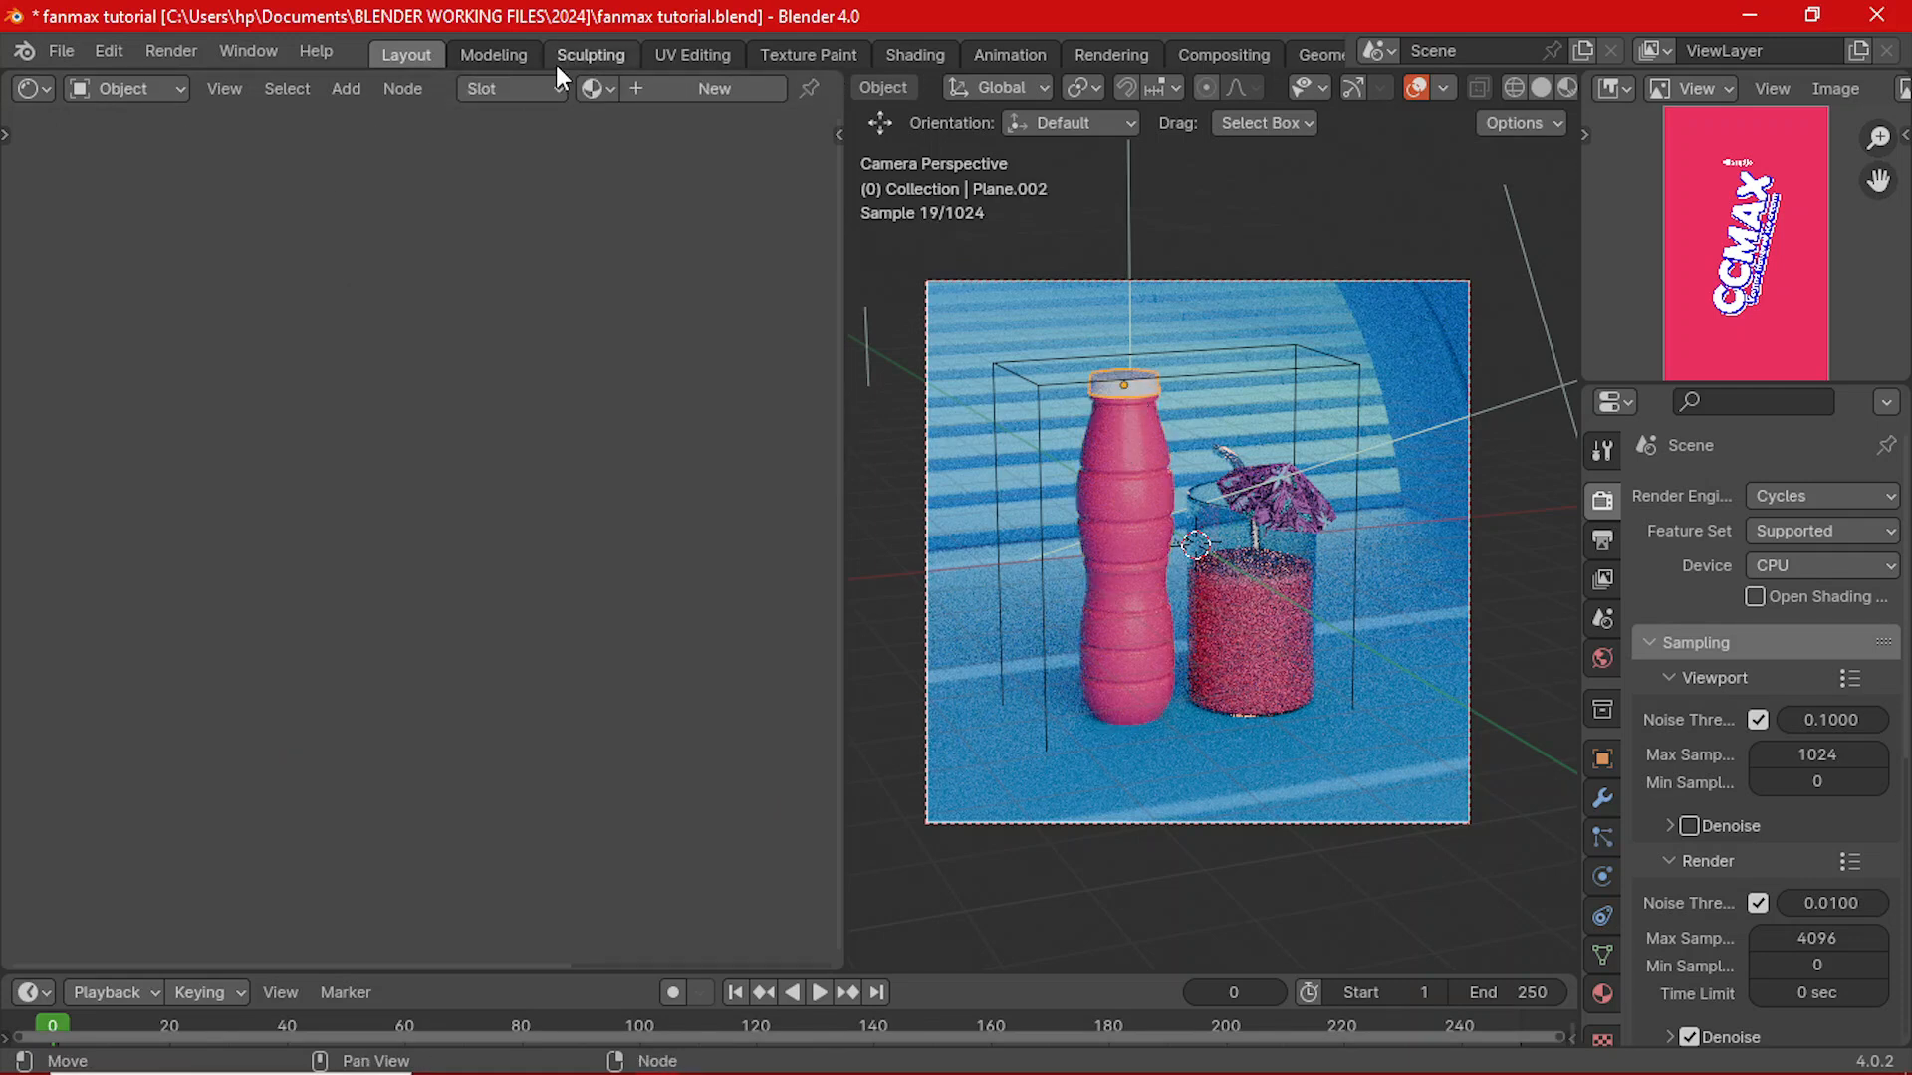
pyautogui.click(1093, 523)
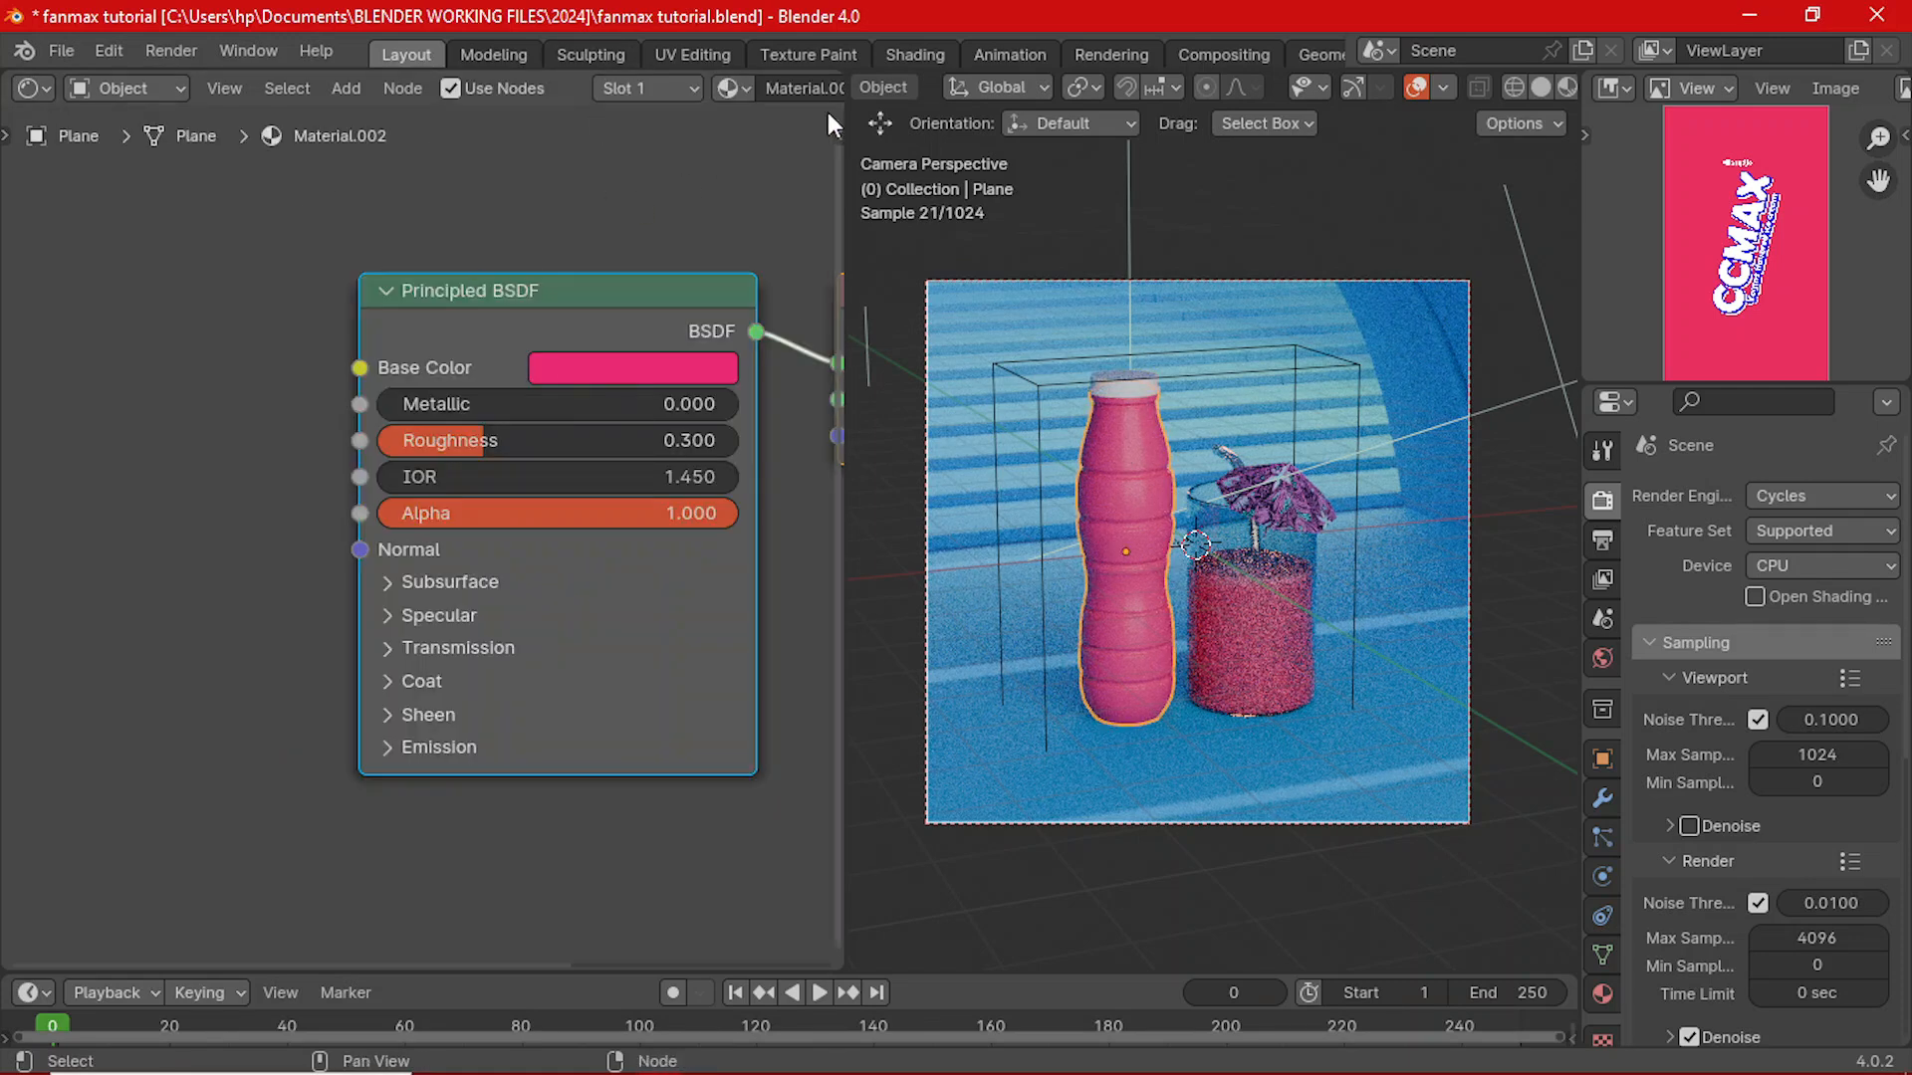
pyautogui.doubleClick(792, 88)
pyautogui.write('bo')
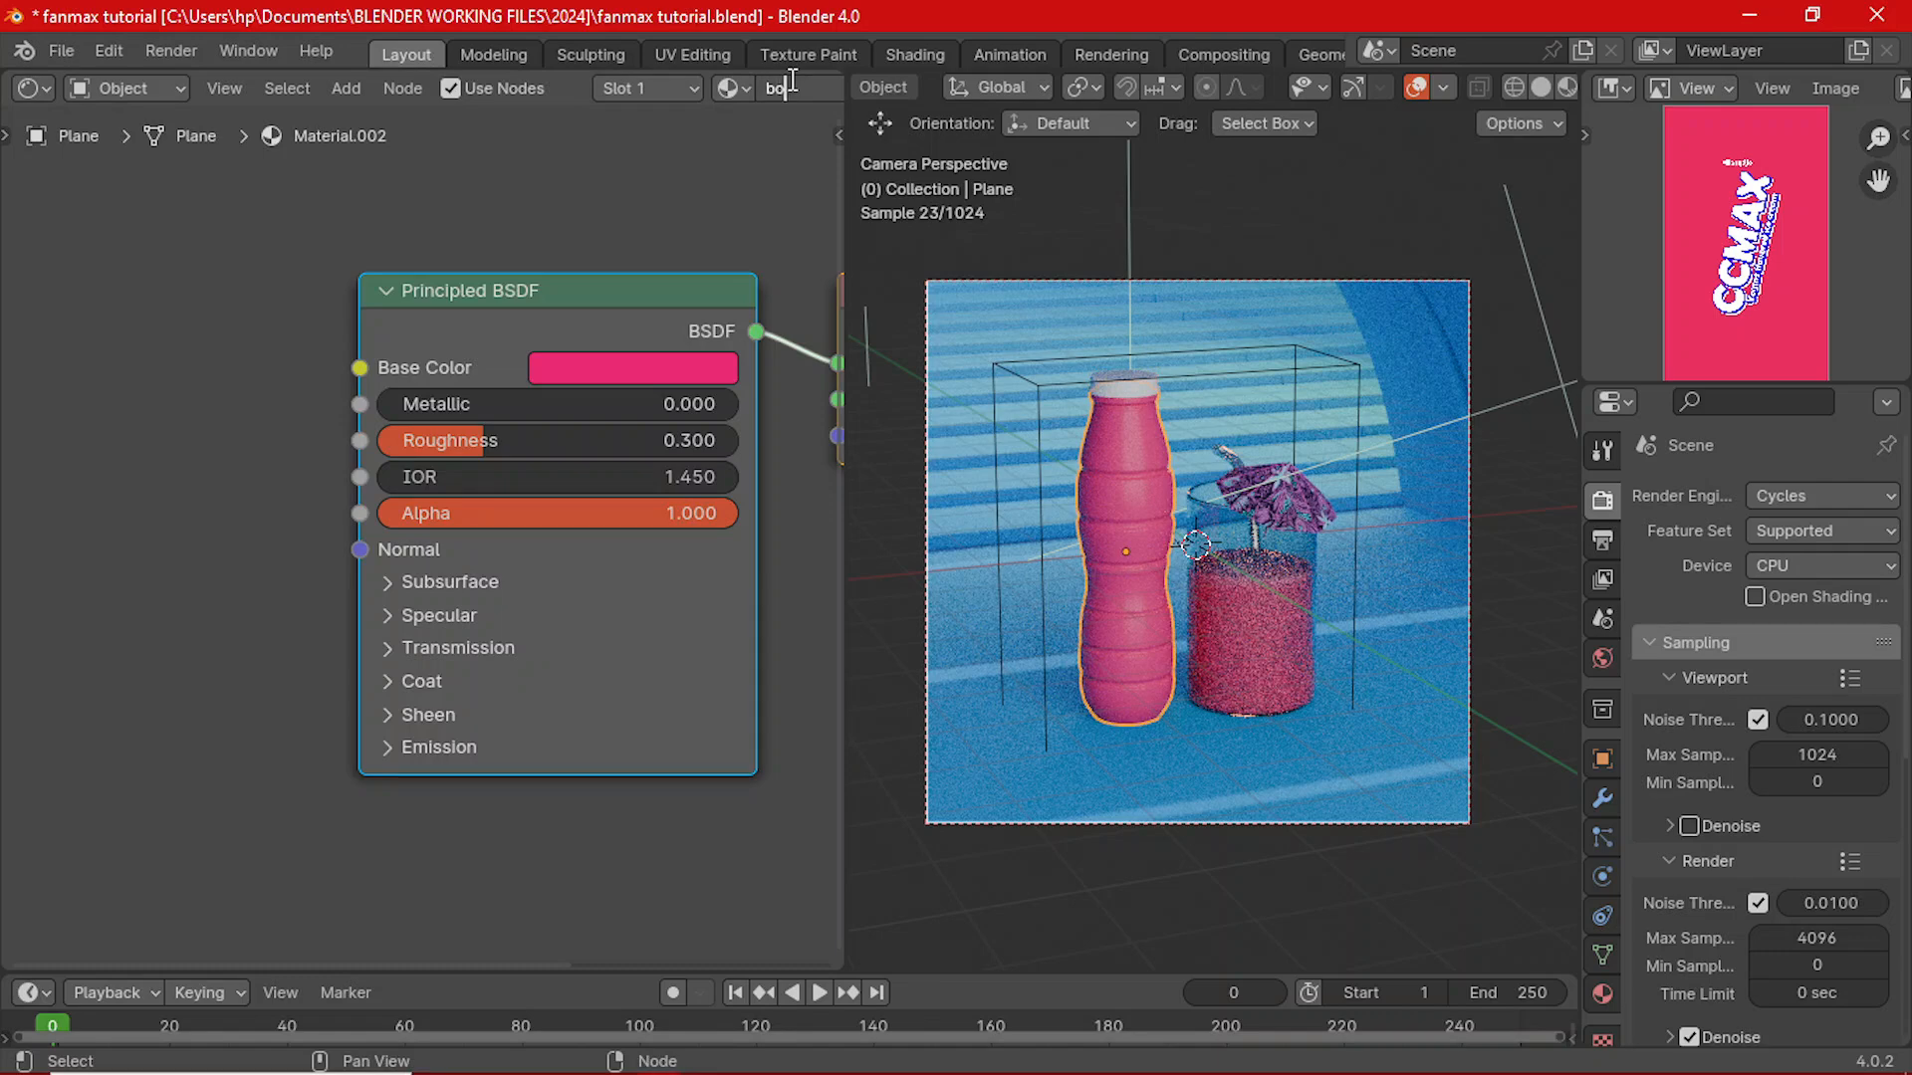
pyautogui.write('ttle material')
pyautogui.press('Return')
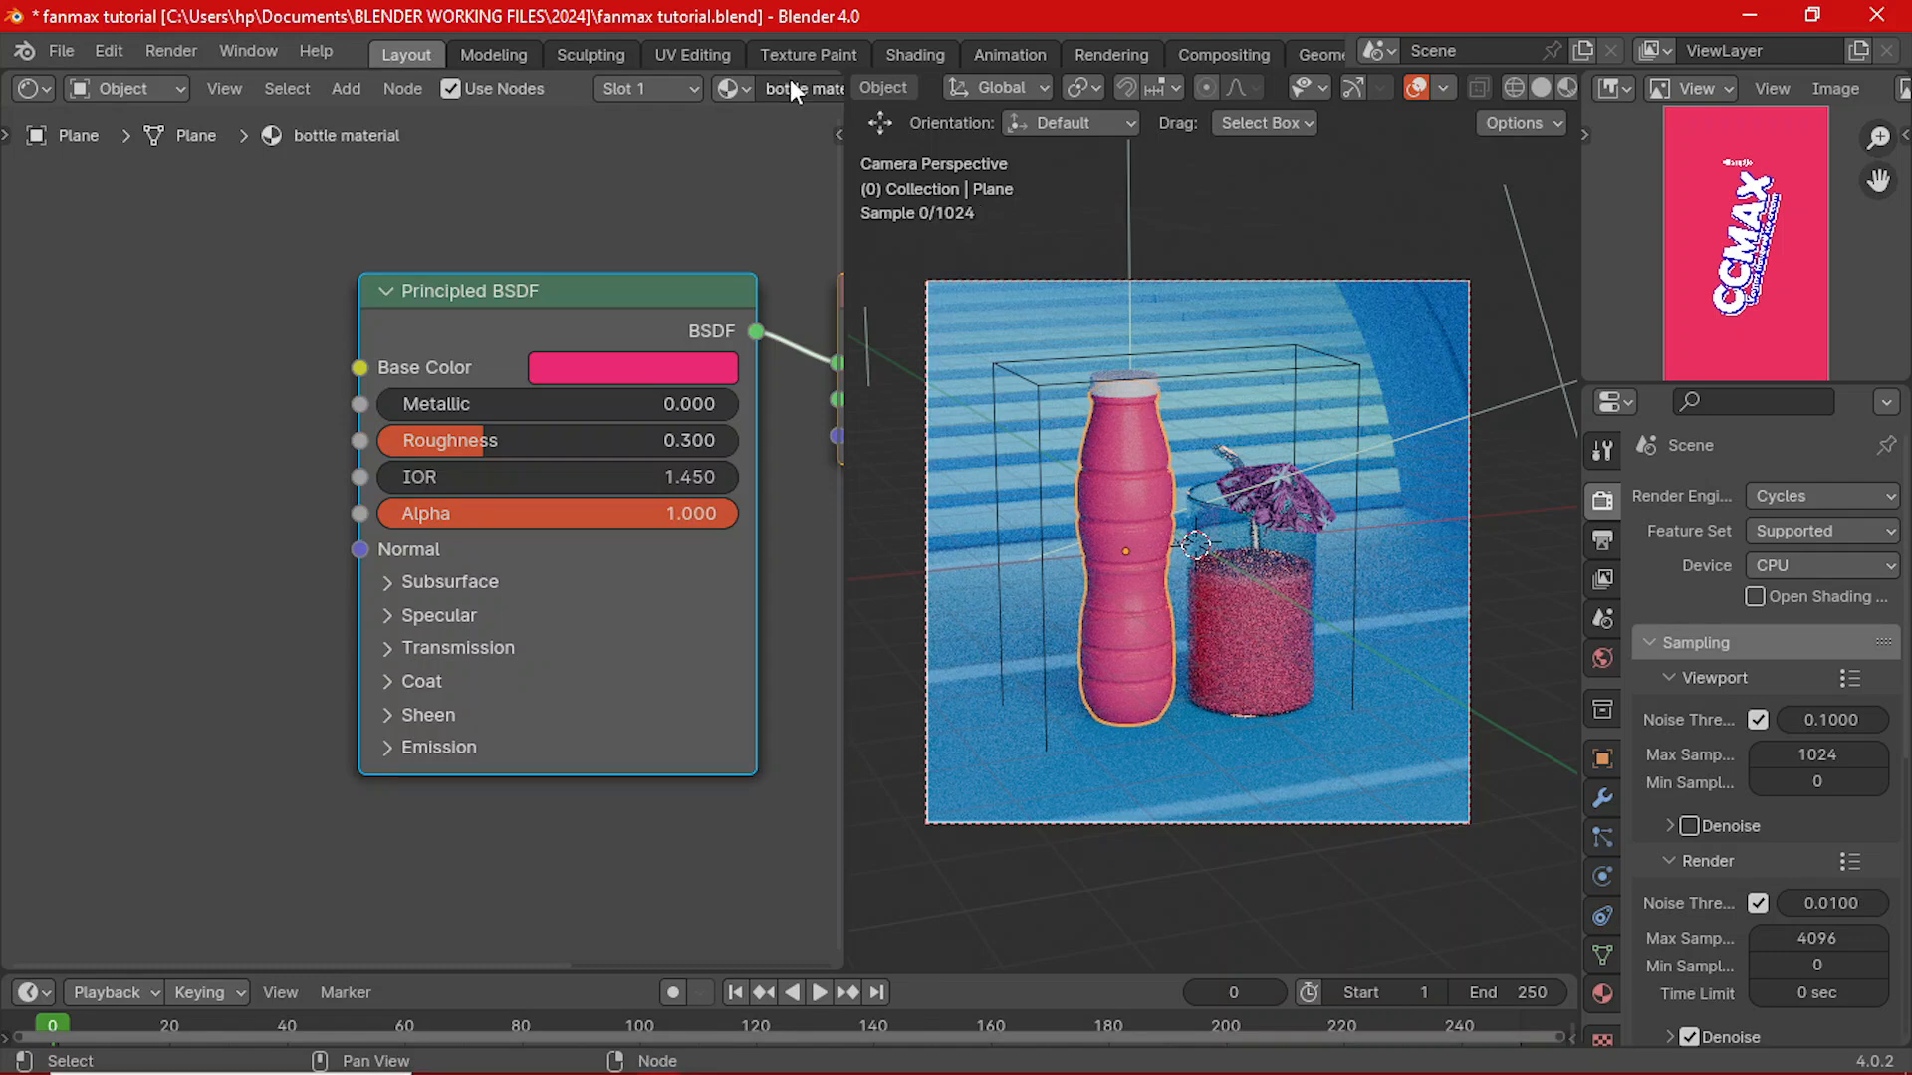
# - Assign the bottle material to the bottle cap and make it a single-user copy
pyautogui.scroll(-3, 776, 58)
pyautogui.scroll(-1, 779, 115)
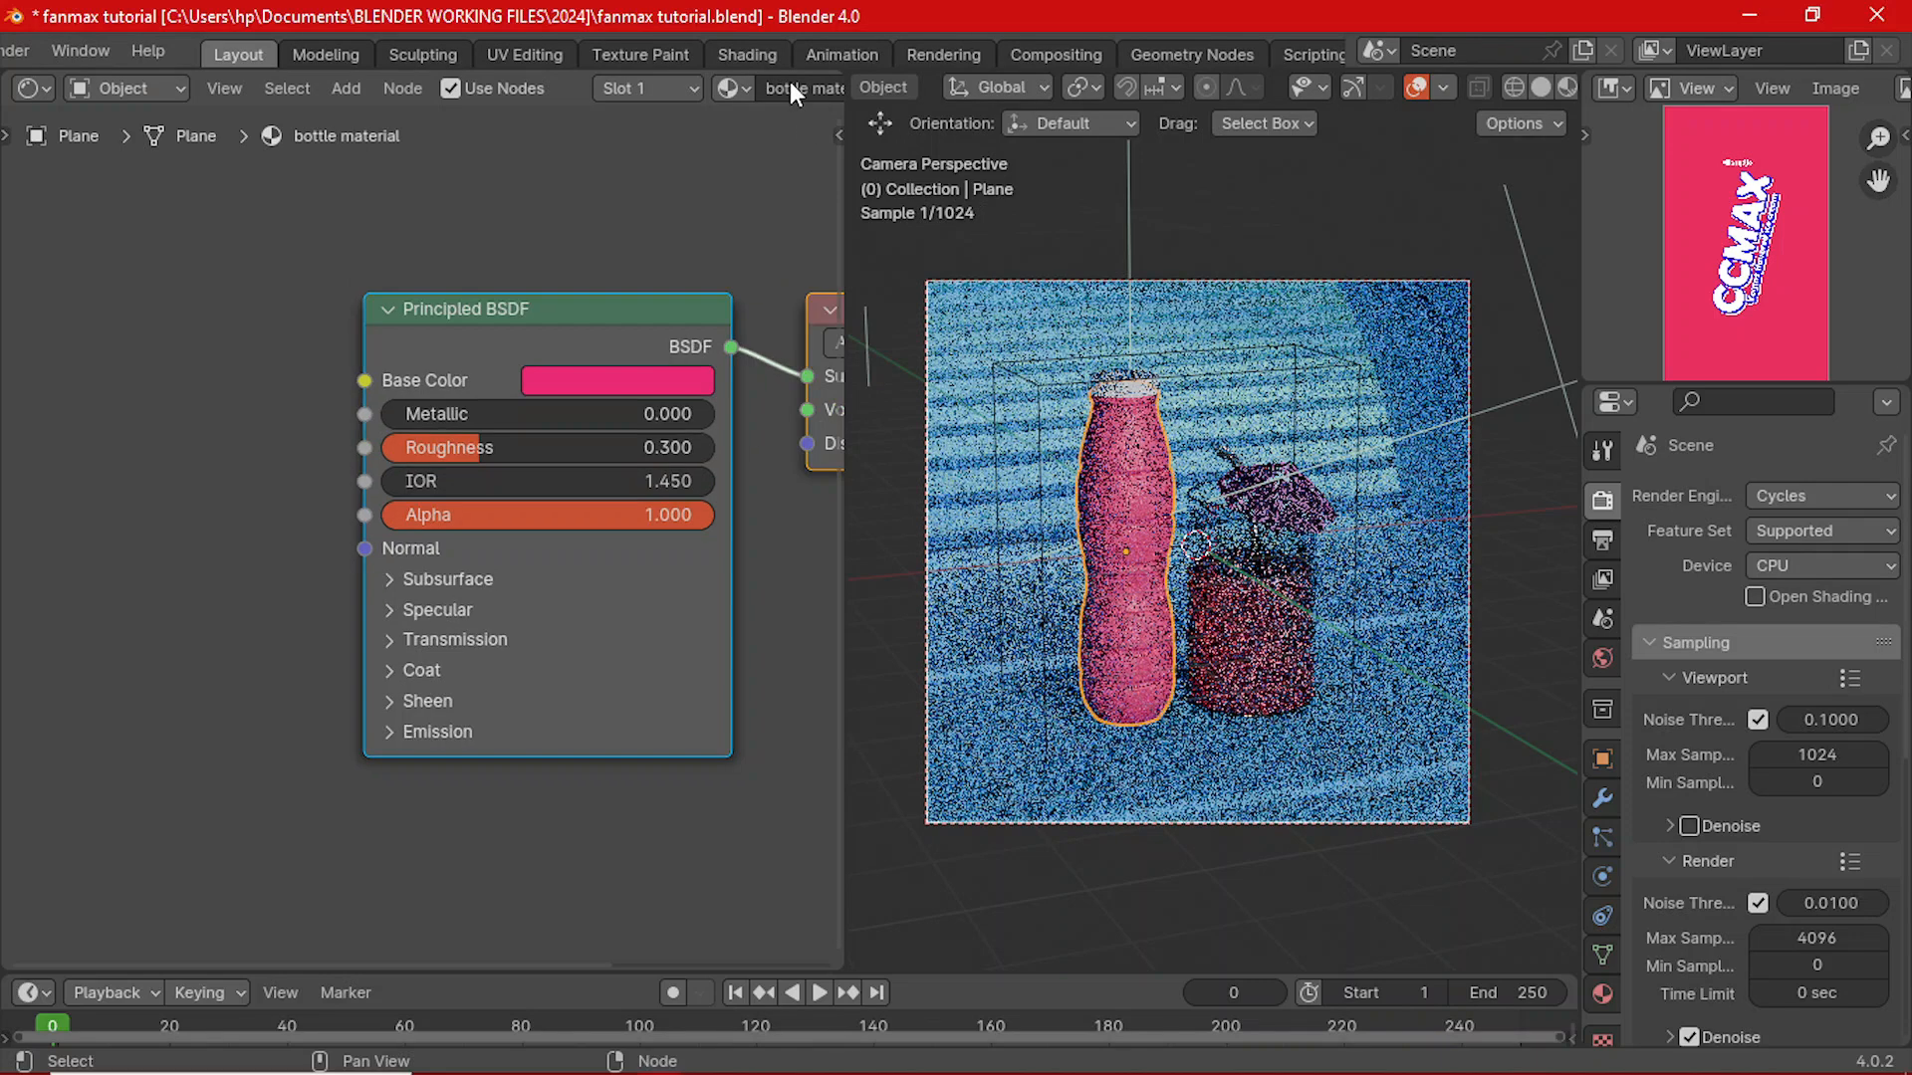
pyautogui.scroll(-3, 791, 85)
pyautogui.click(1138, 395)
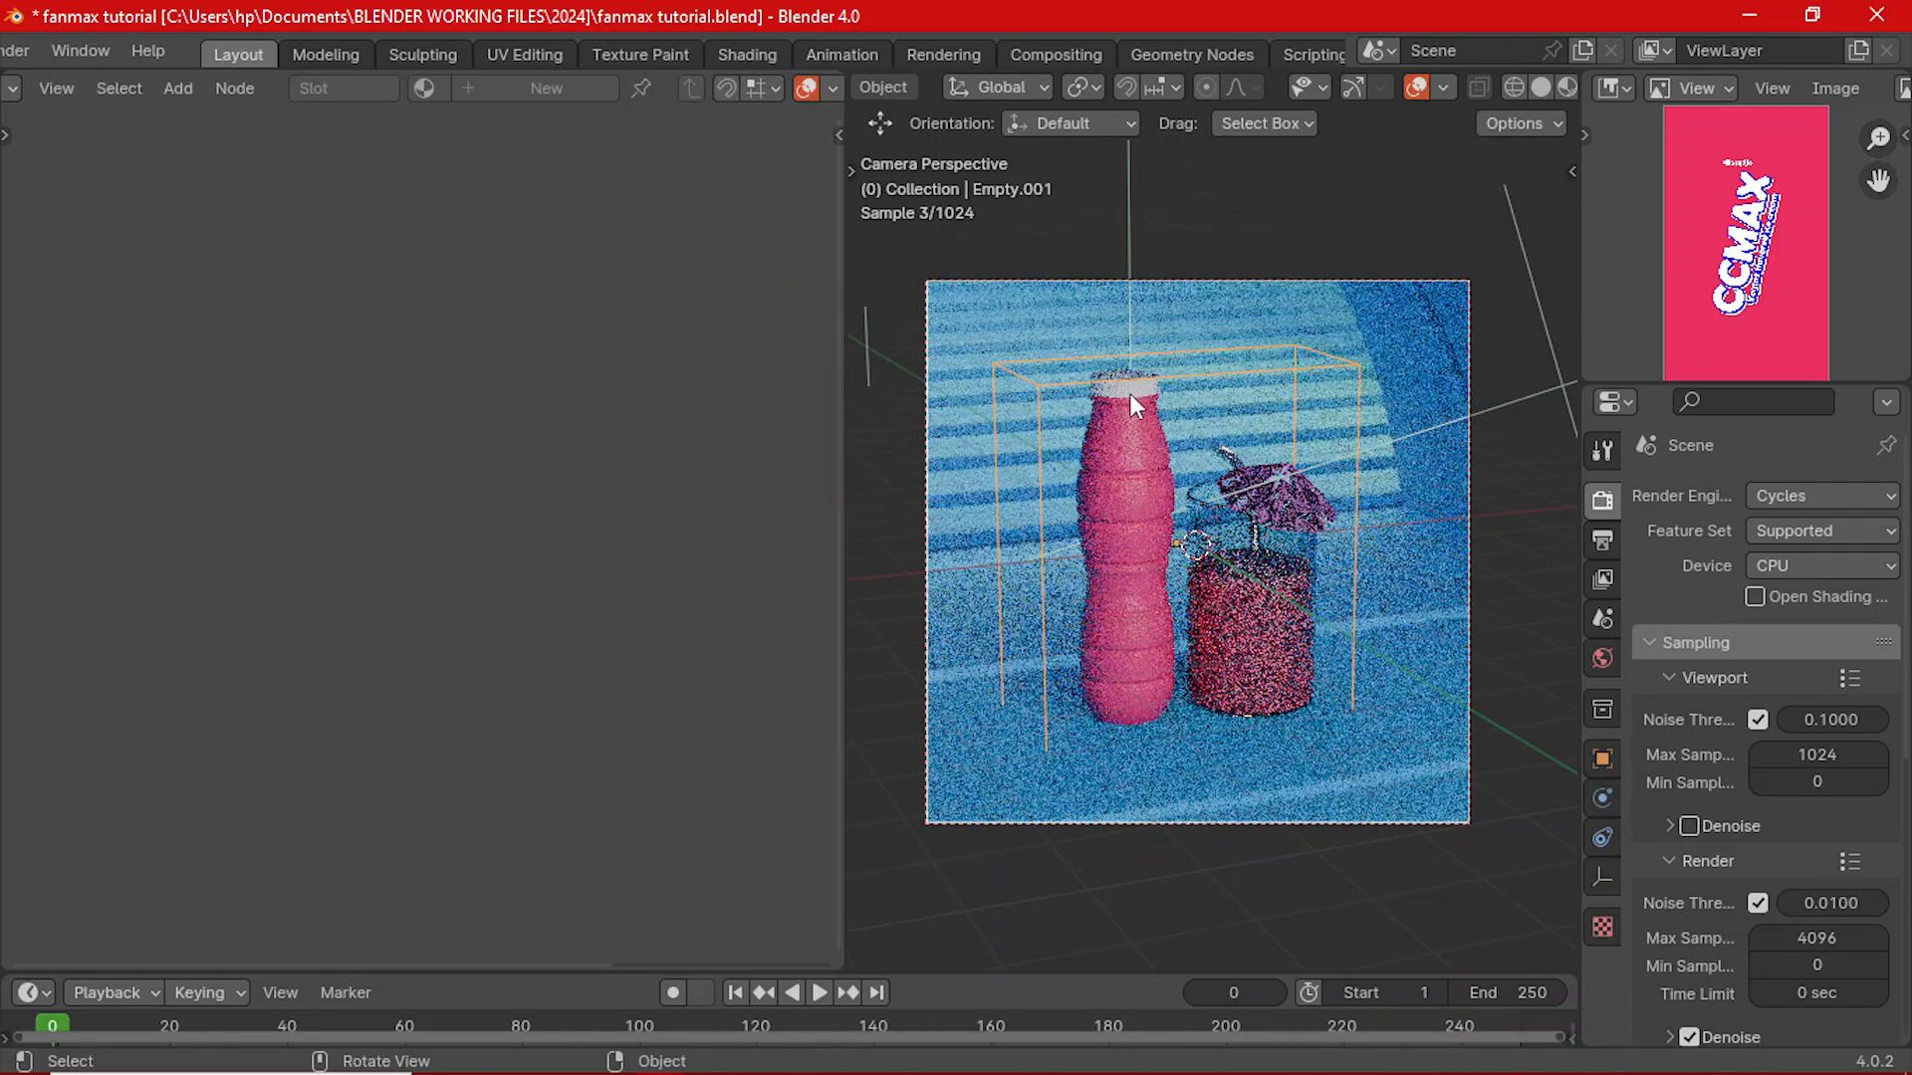
pyautogui.click(1131, 396)
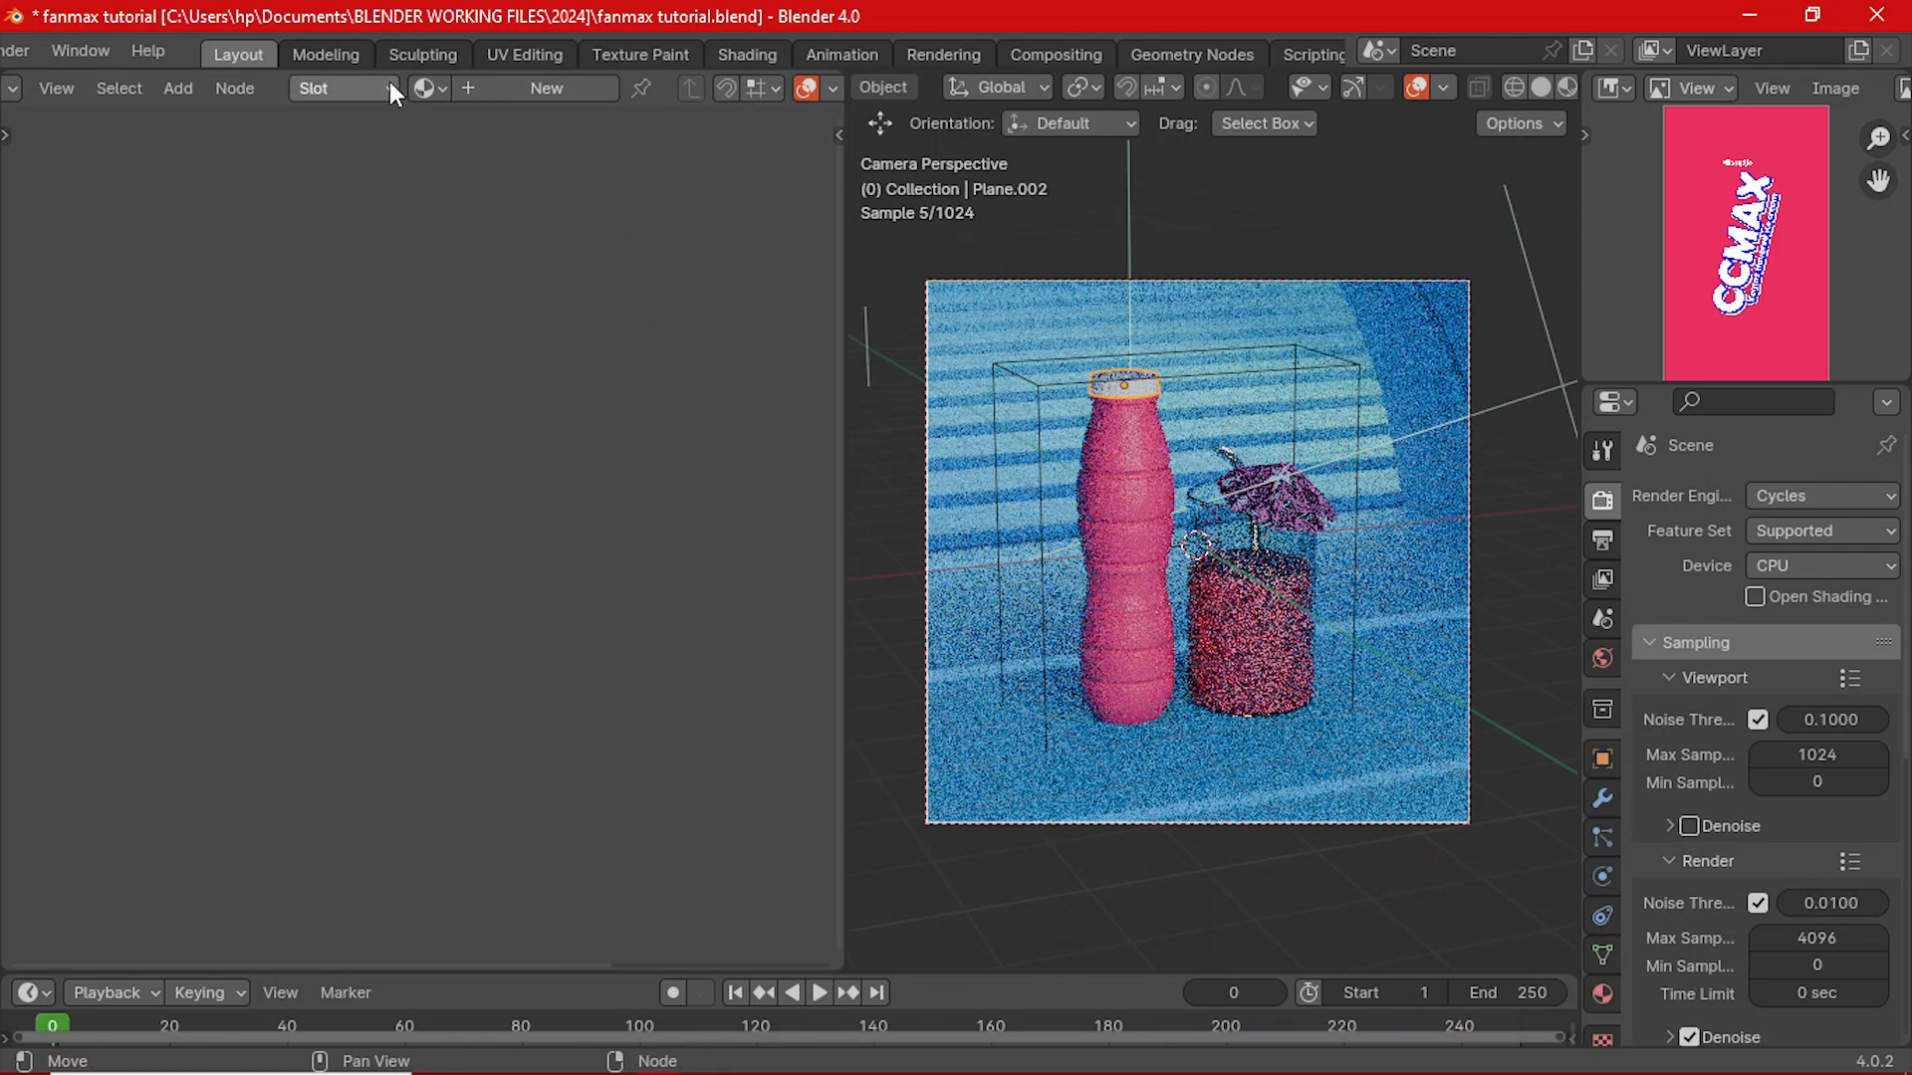
pyautogui.click(426, 88)
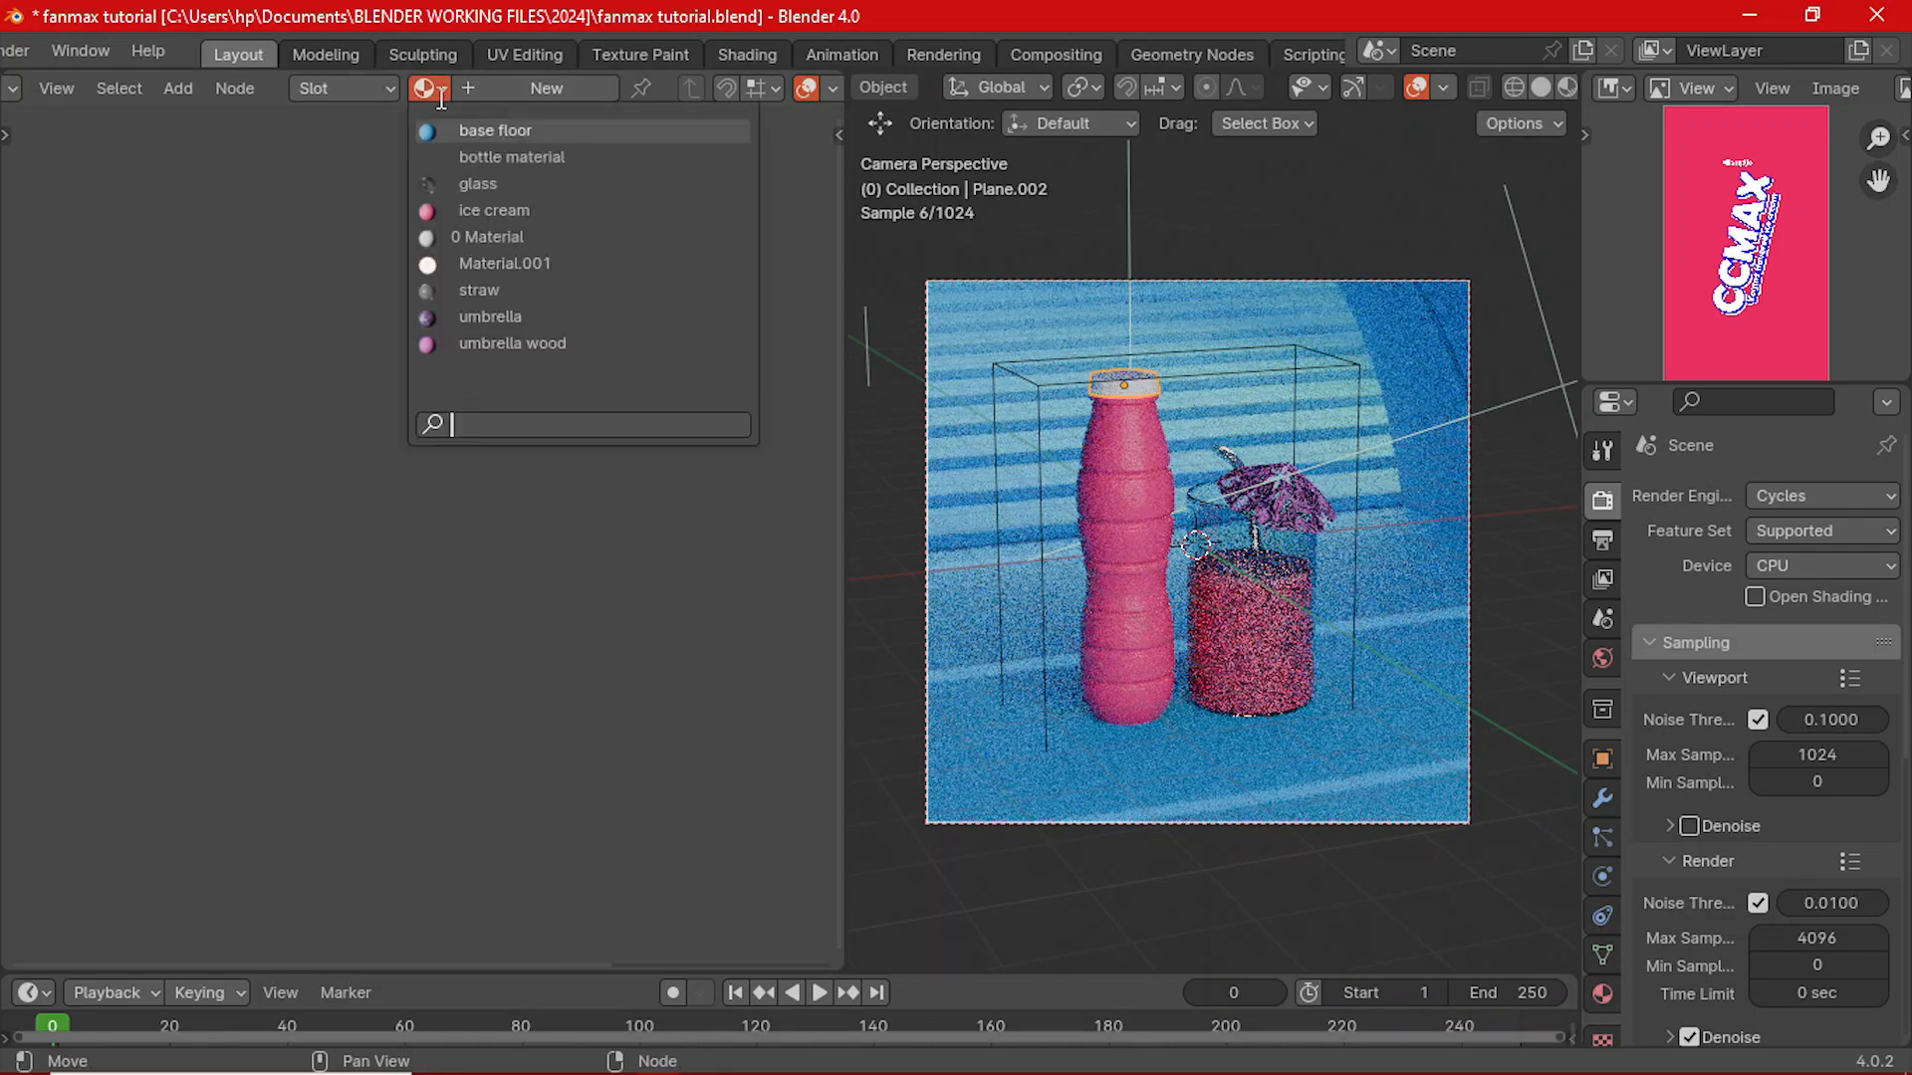
pyautogui.click(548, 157)
pyautogui.click(809, 87)
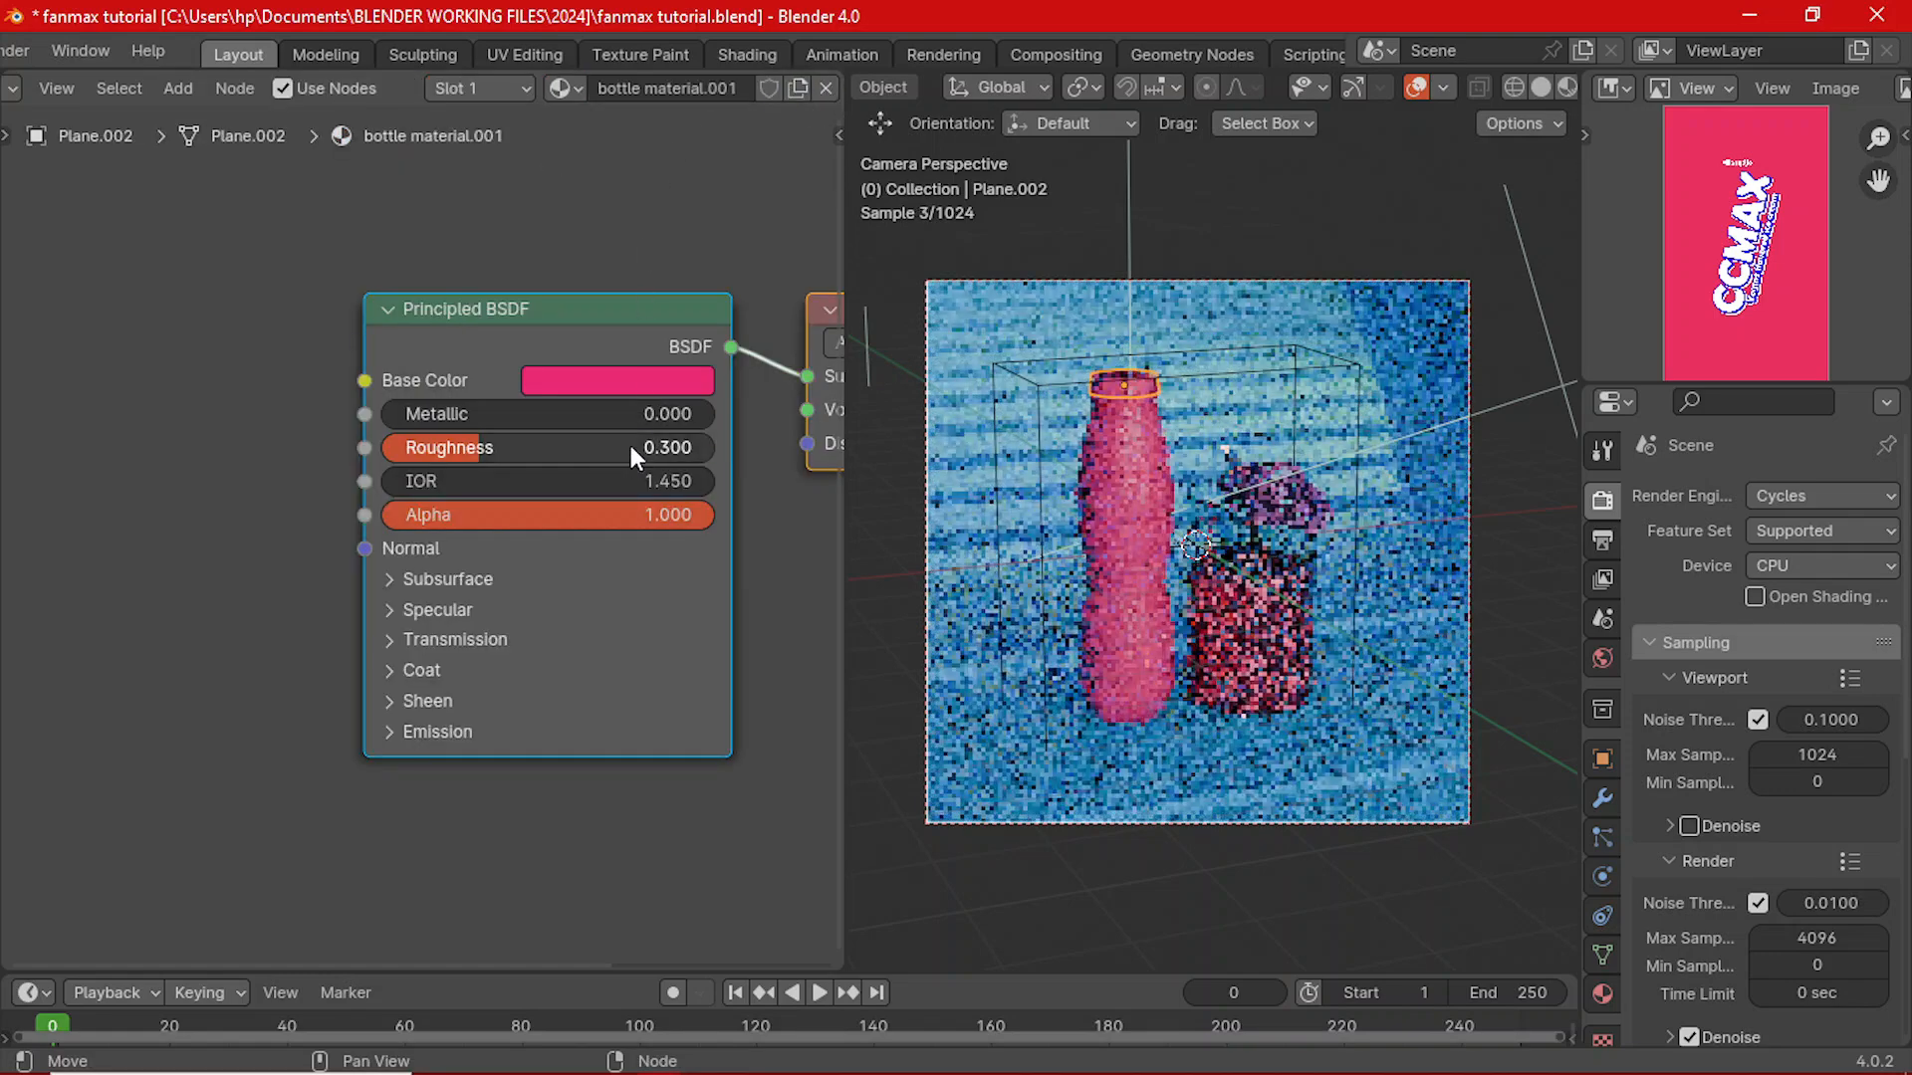
# - Sample the umbrella's dark purple from the rendered view as the cap material's Base Color
pyautogui.click(648, 382)
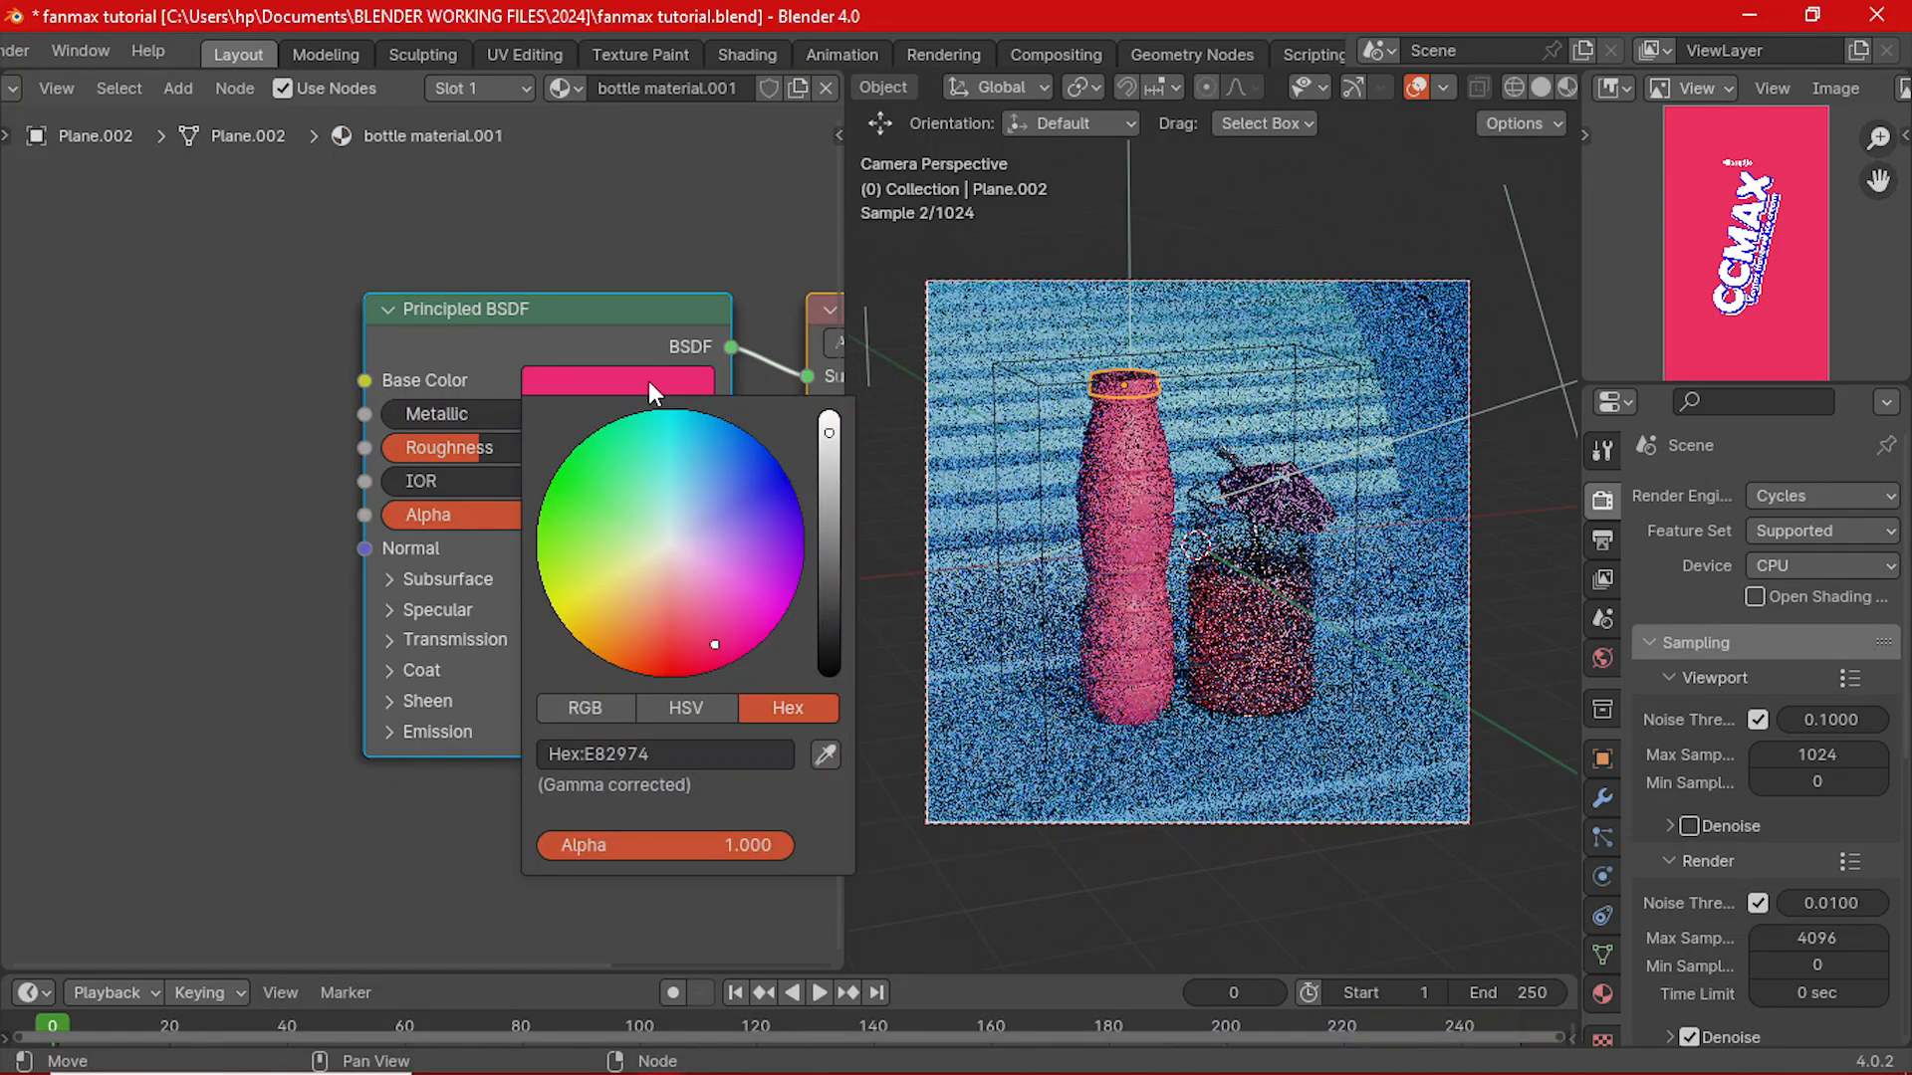
pyautogui.click(1220, 631)
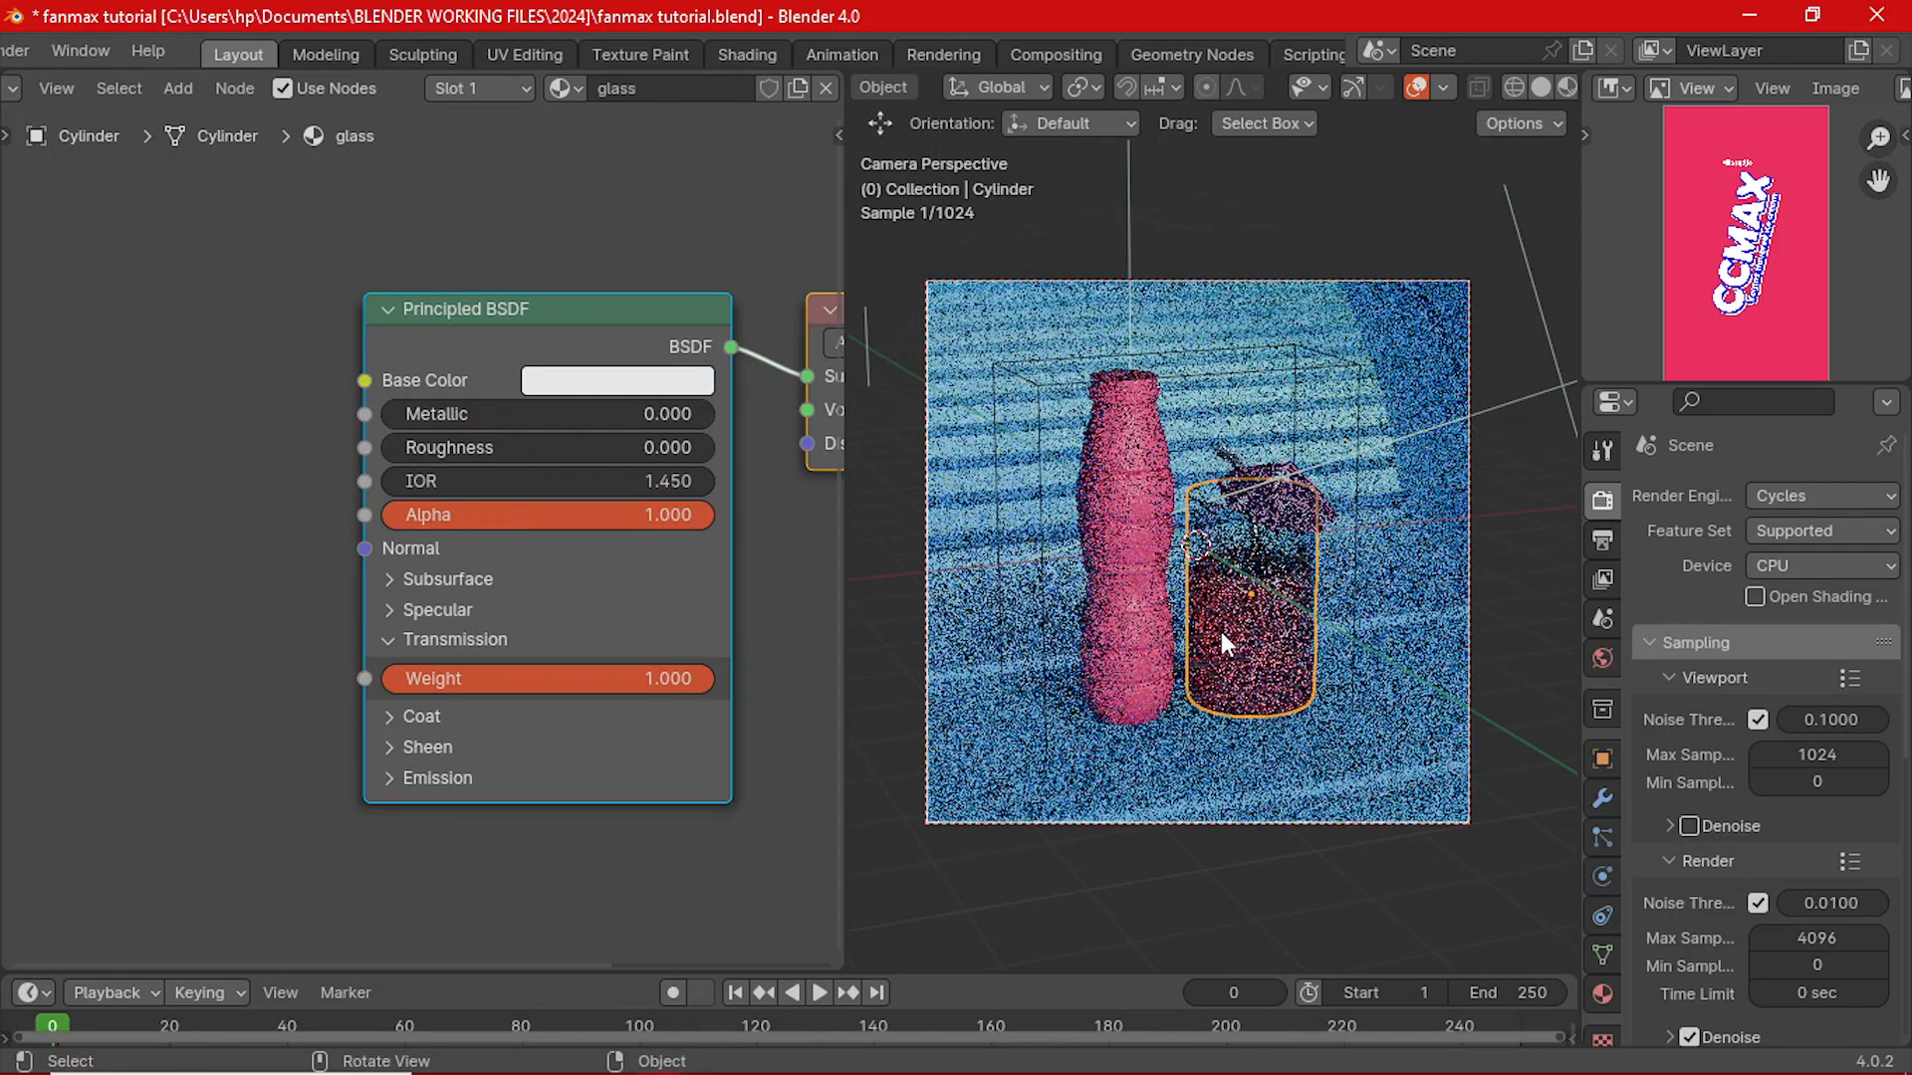
pyautogui.click(1277, 512)
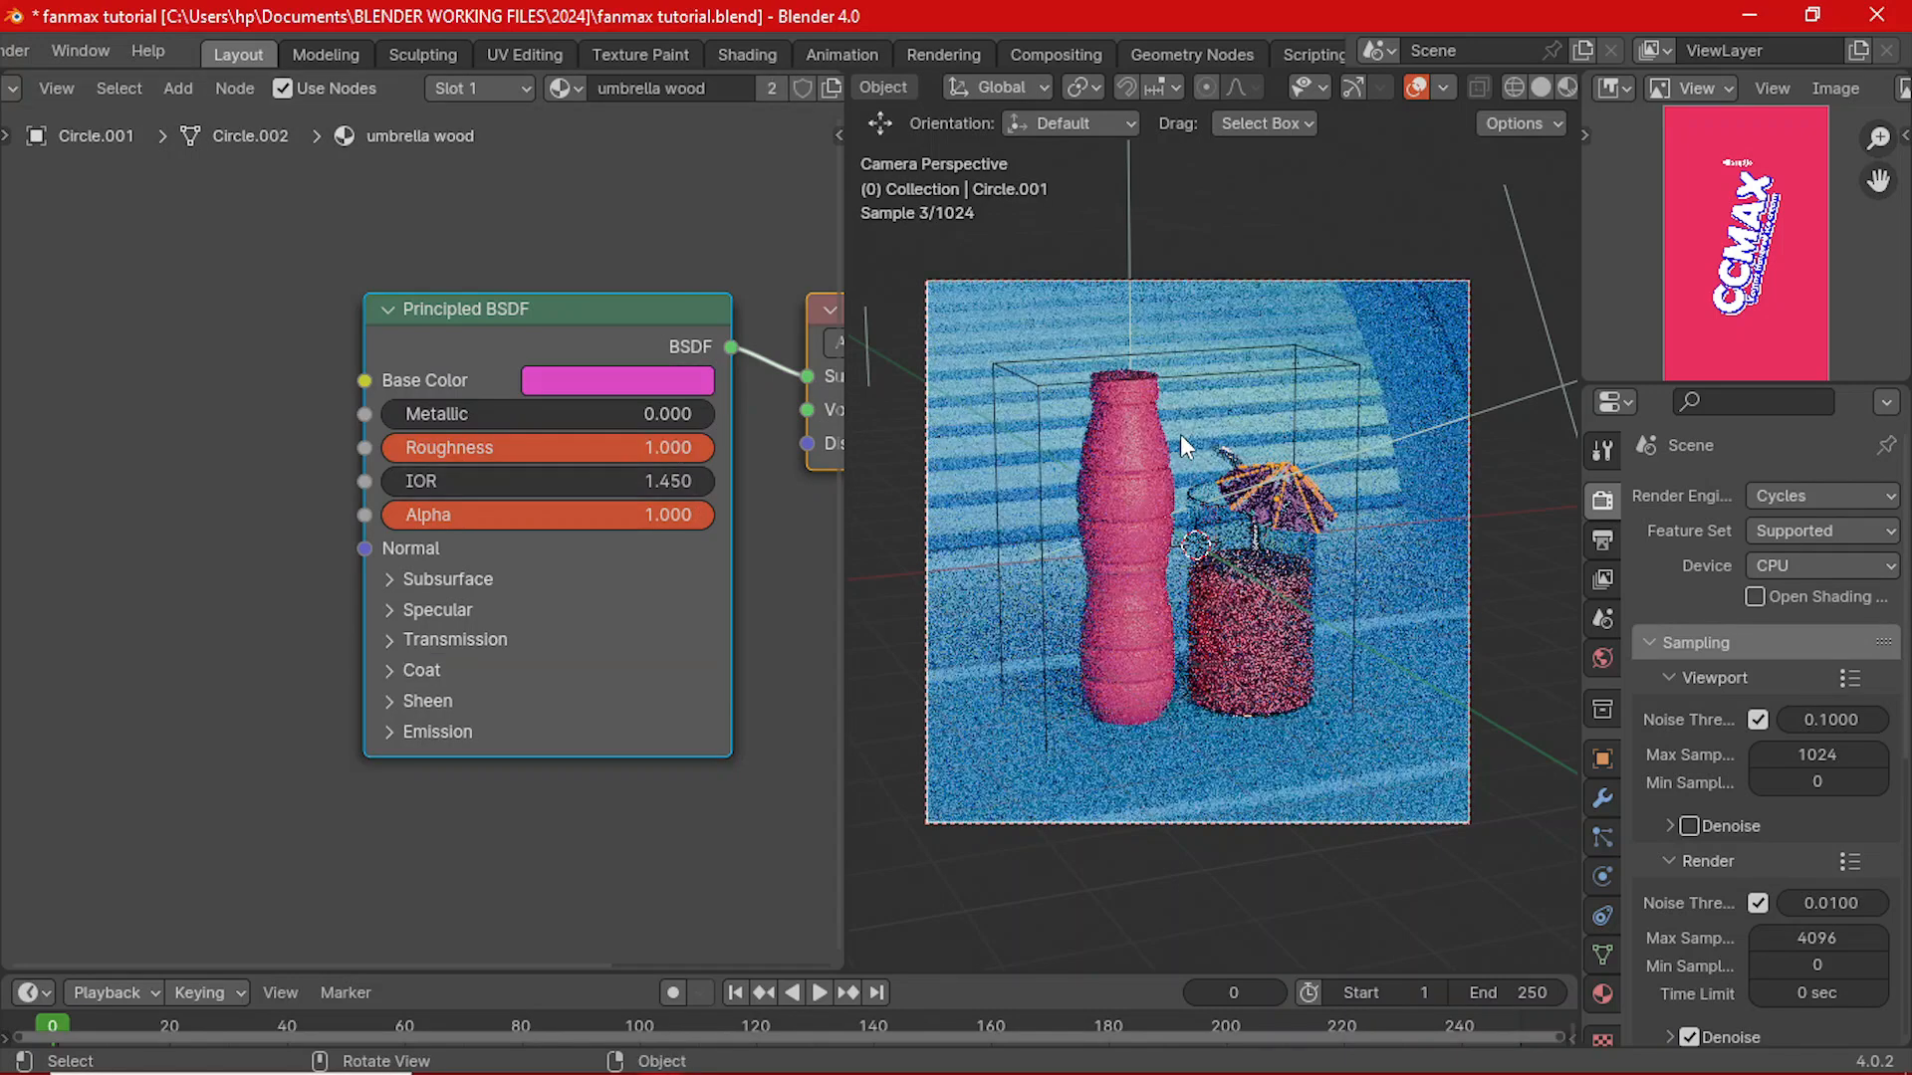
pyautogui.click(1127, 386)
pyautogui.click(653, 382)
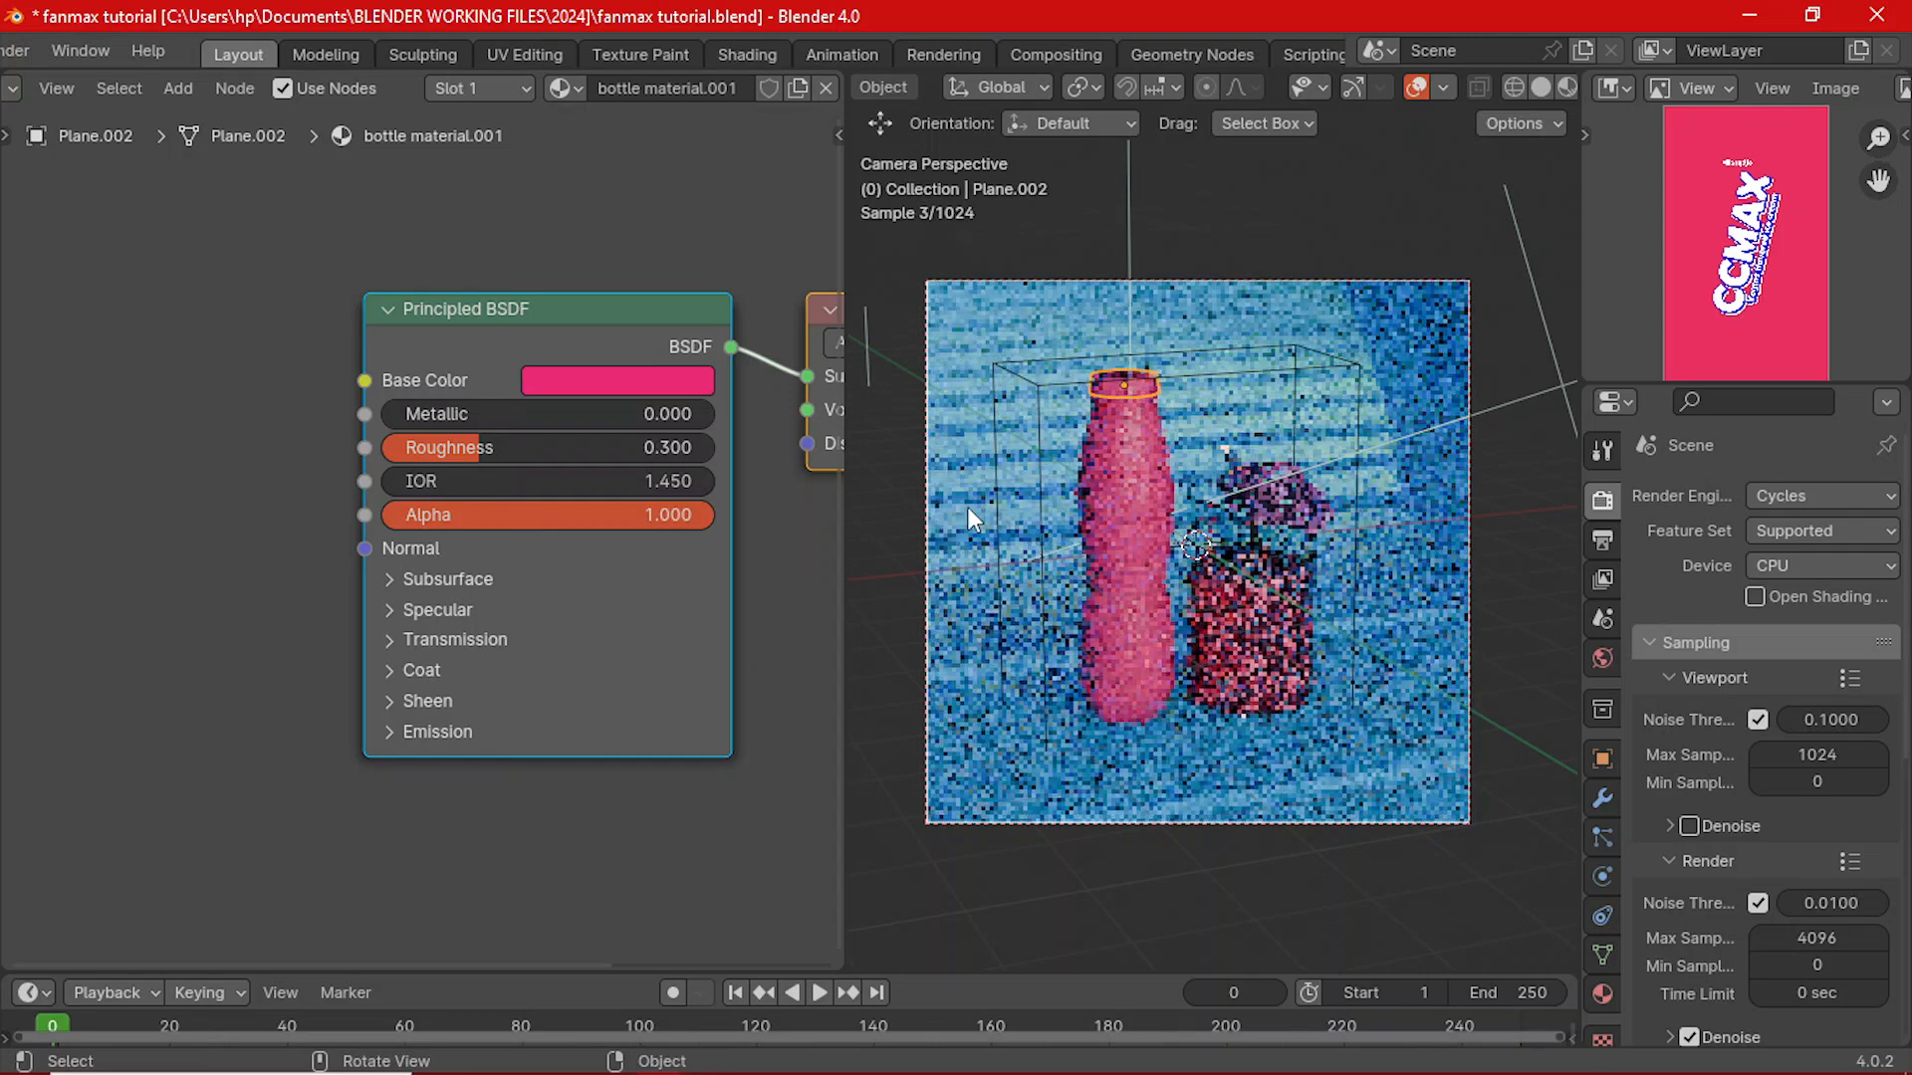
pyautogui.click(679, 379)
pyautogui.click(823, 754)
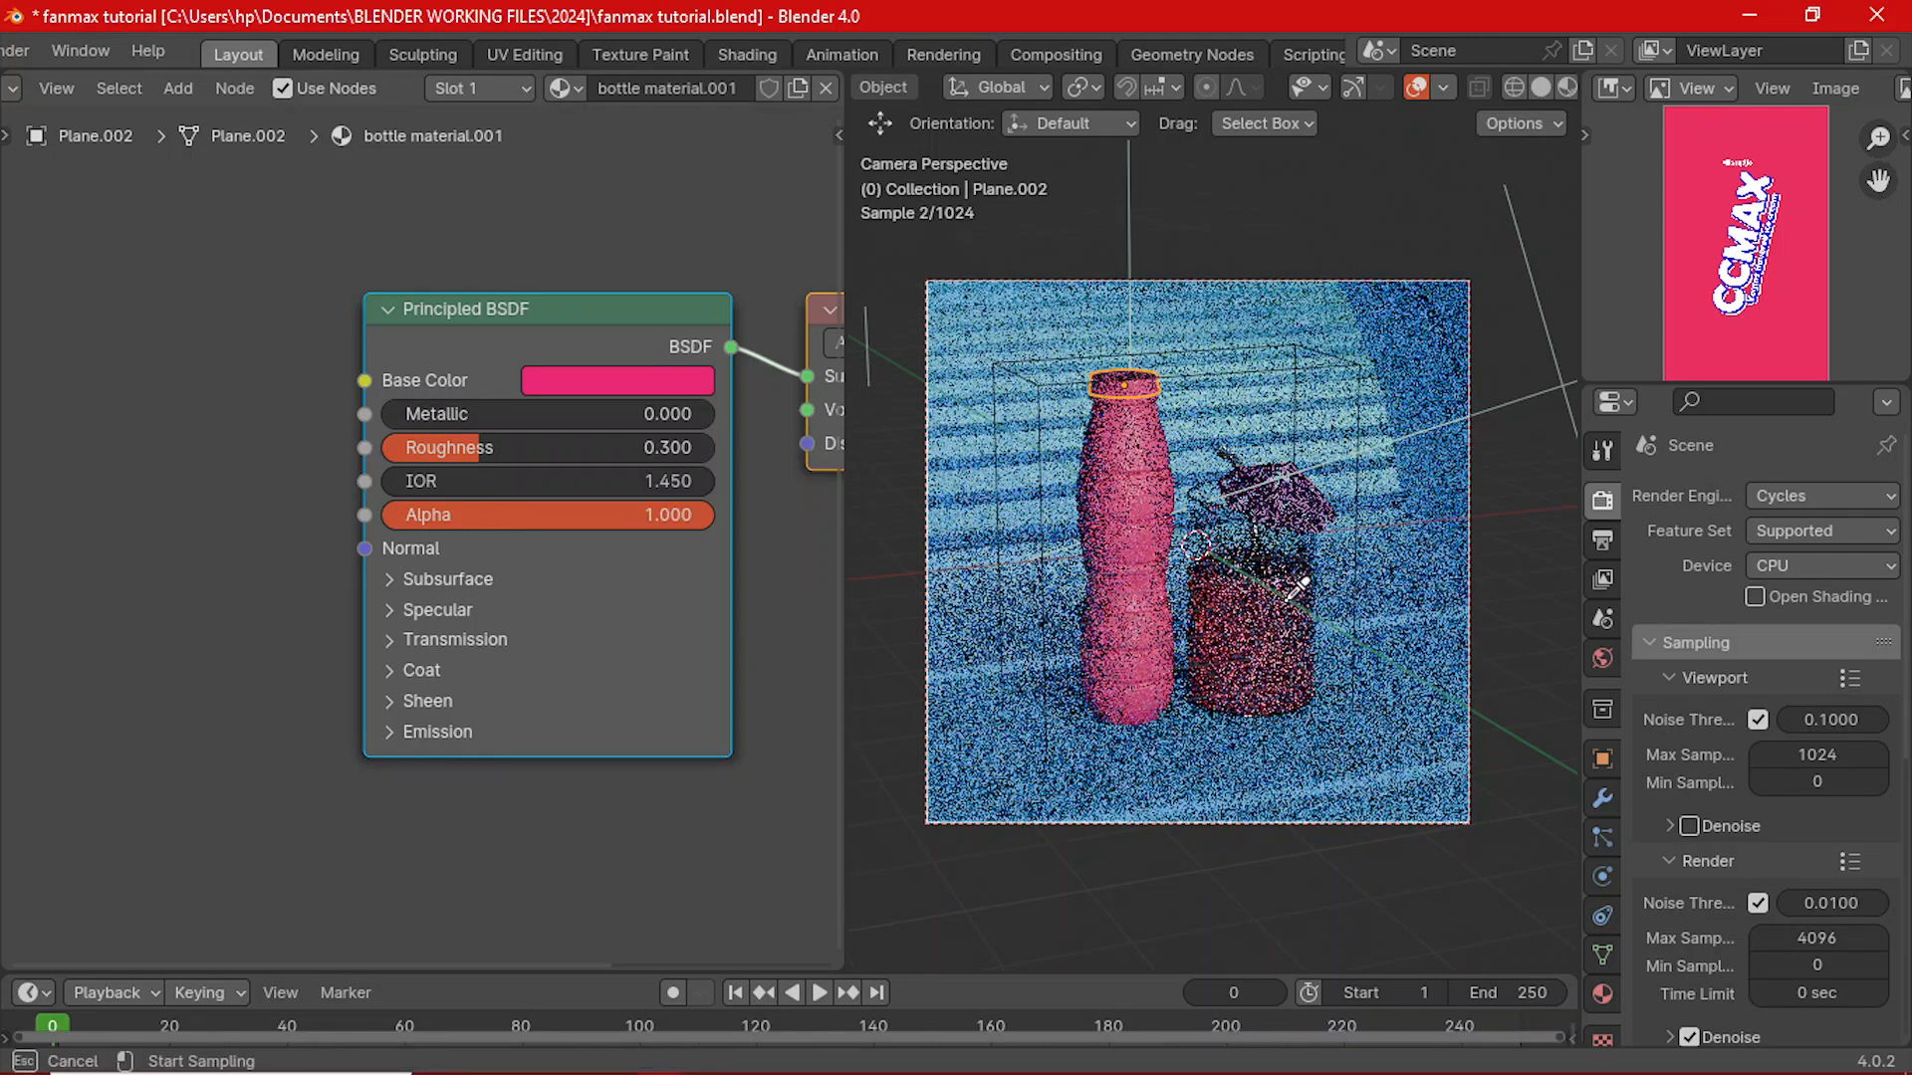
pyautogui.click(1284, 502)
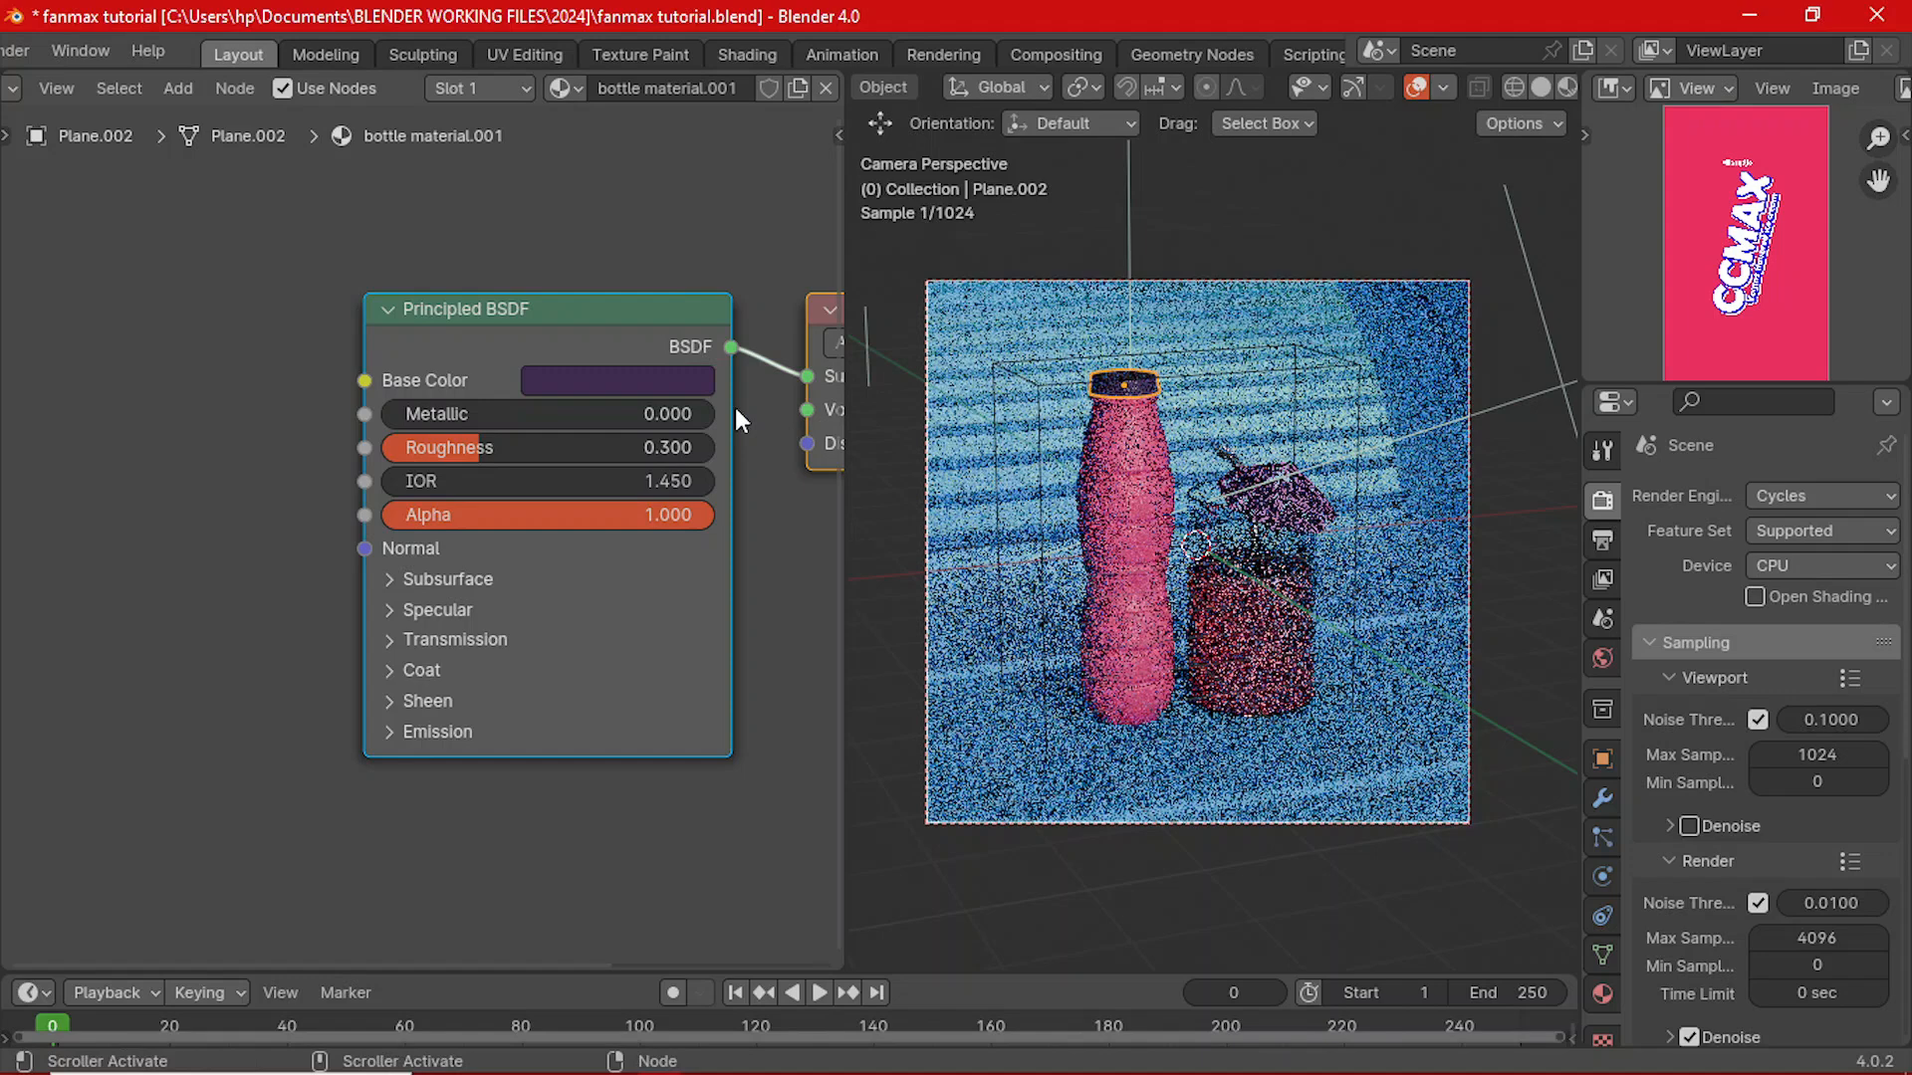
# - Brighten and saturate the cap's Base Color into a vivid purple, reselect the bottle, and save the project
pyautogui.click(669, 376)
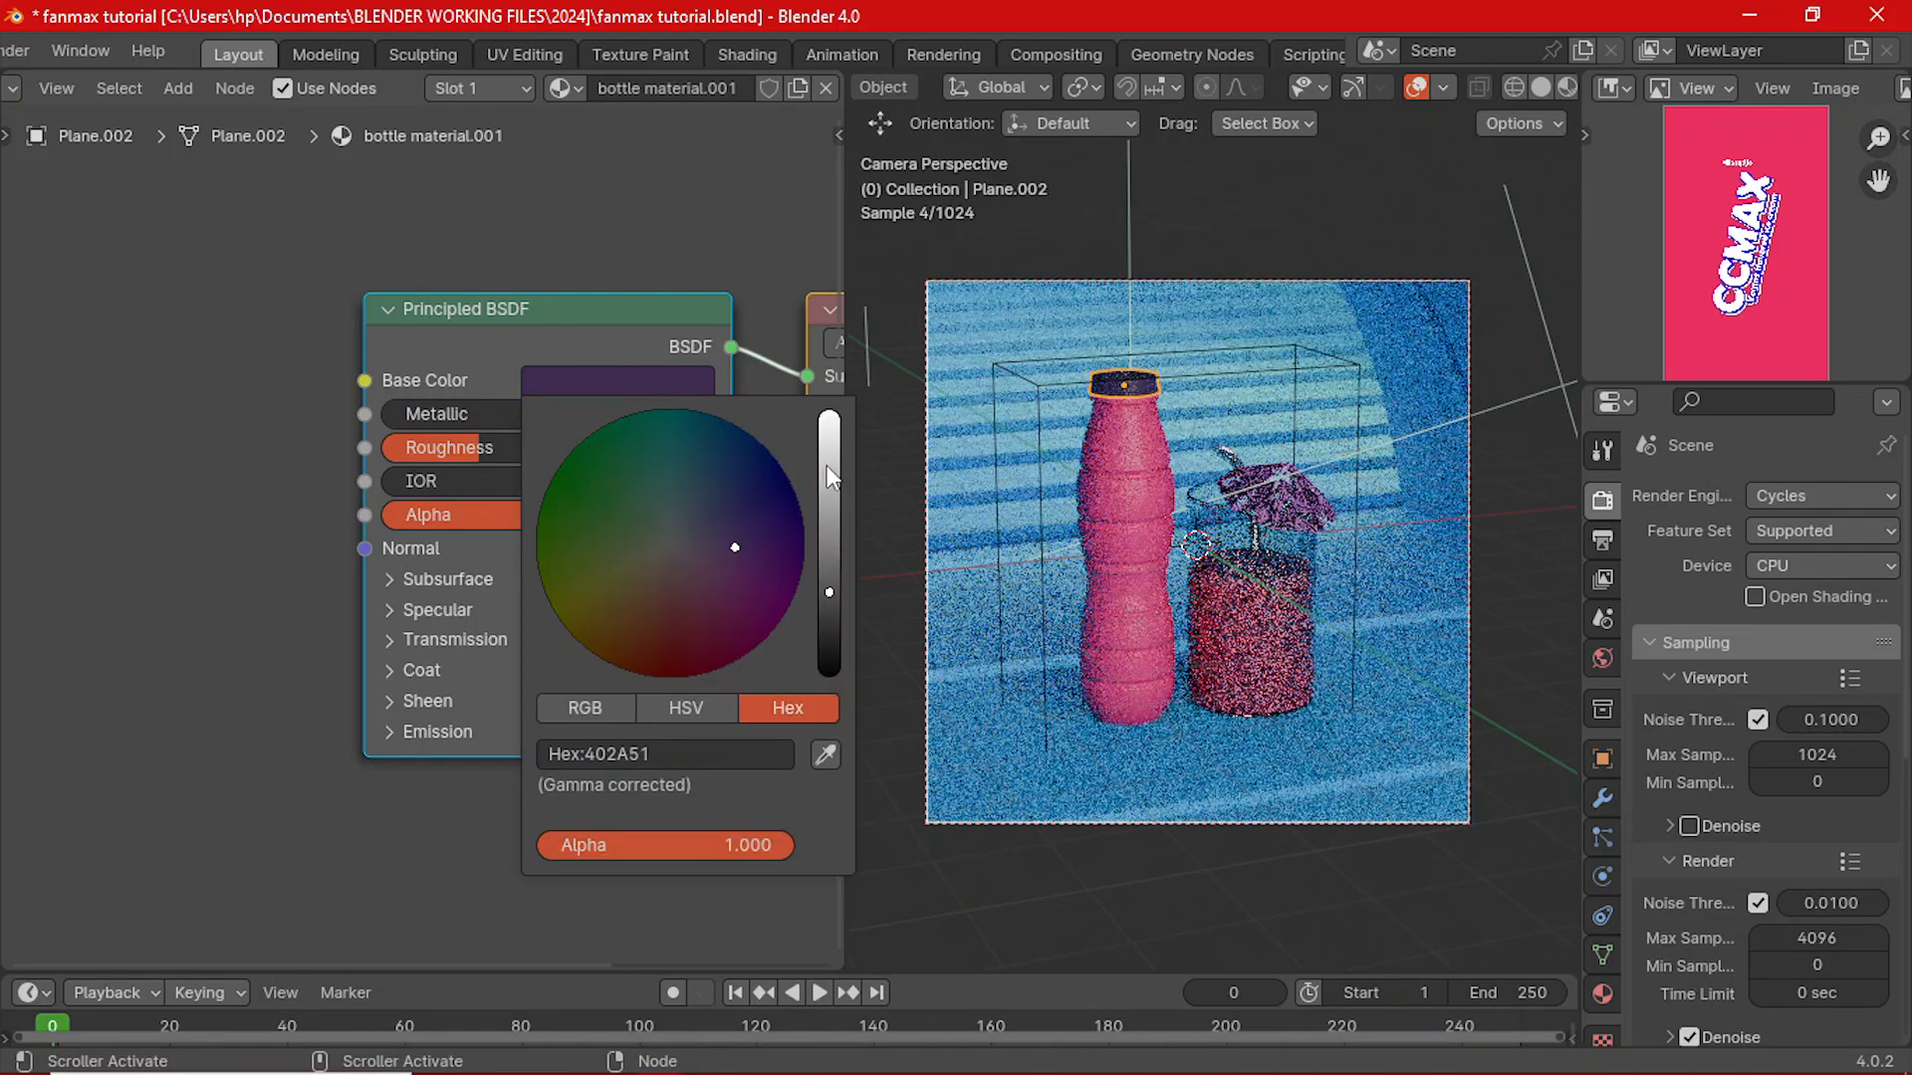
pyautogui.click(829, 457)
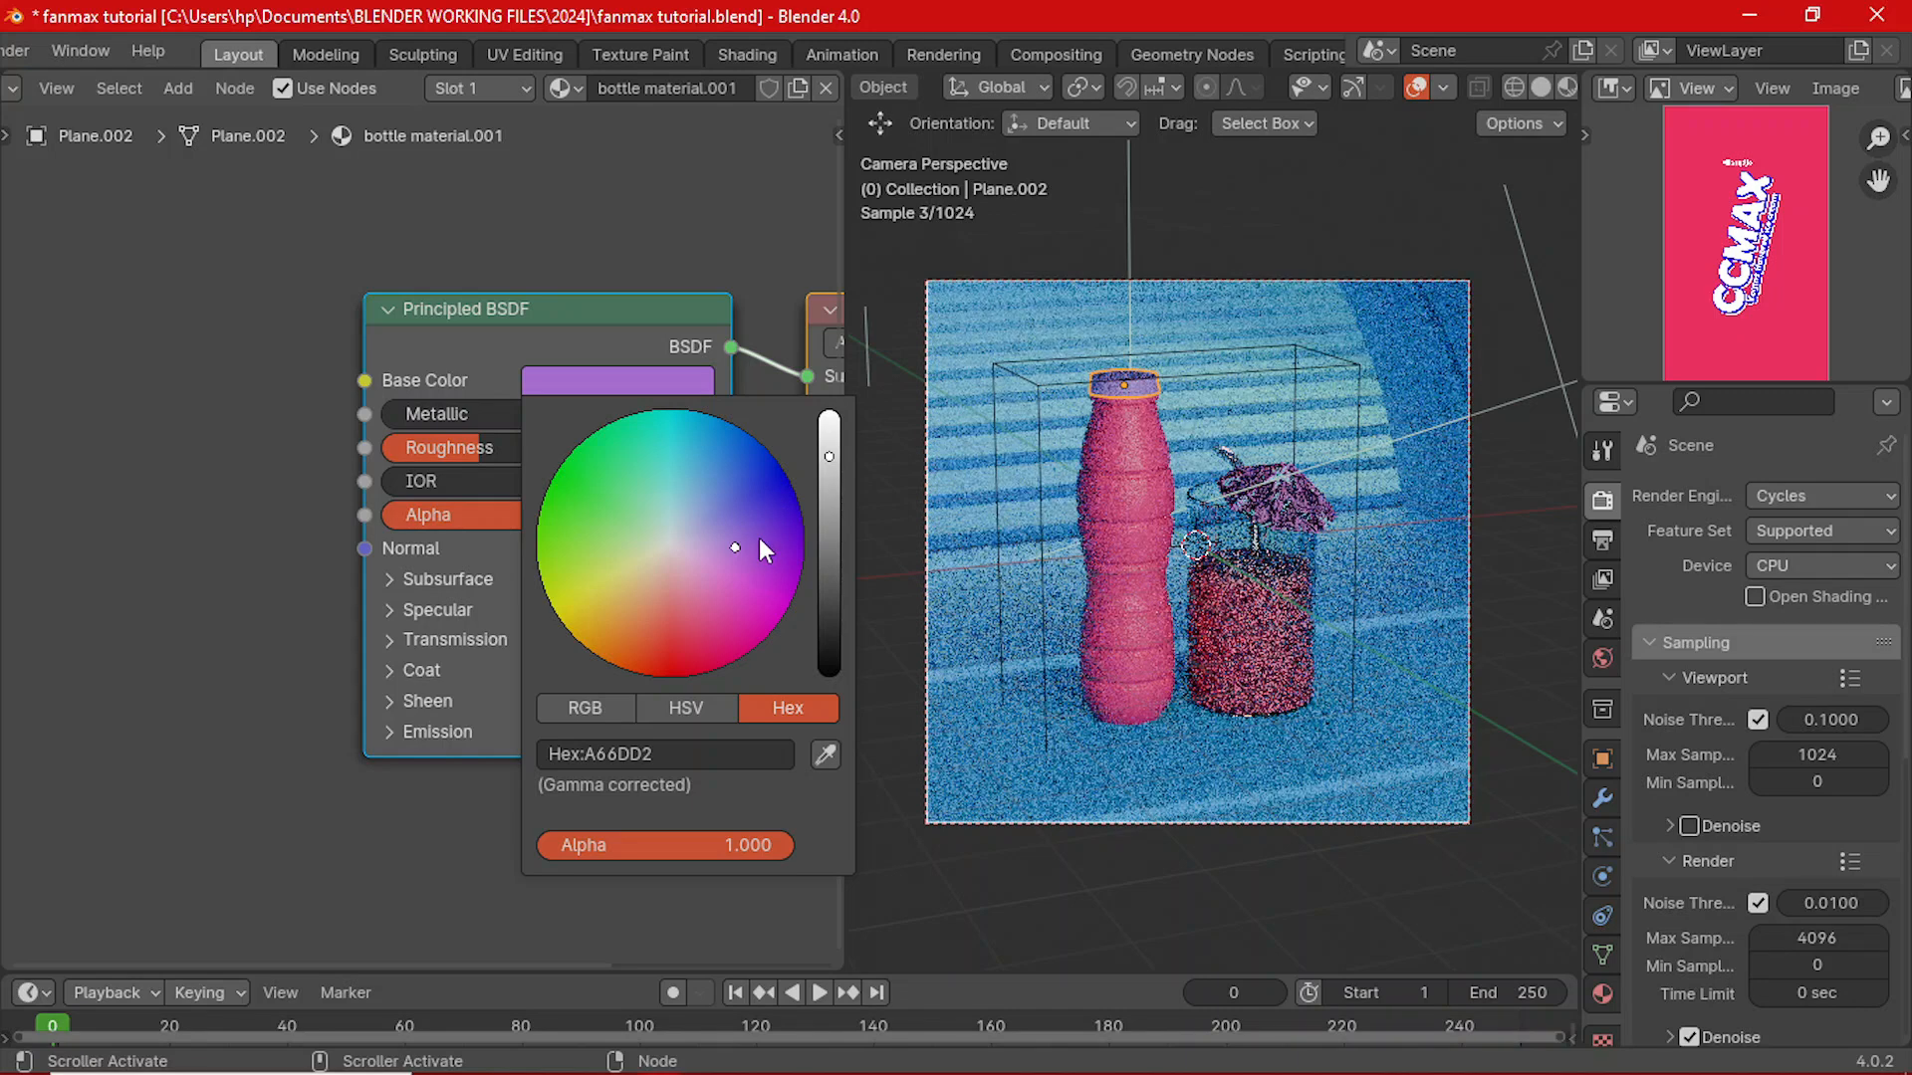
pyautogui.click(754, 551)
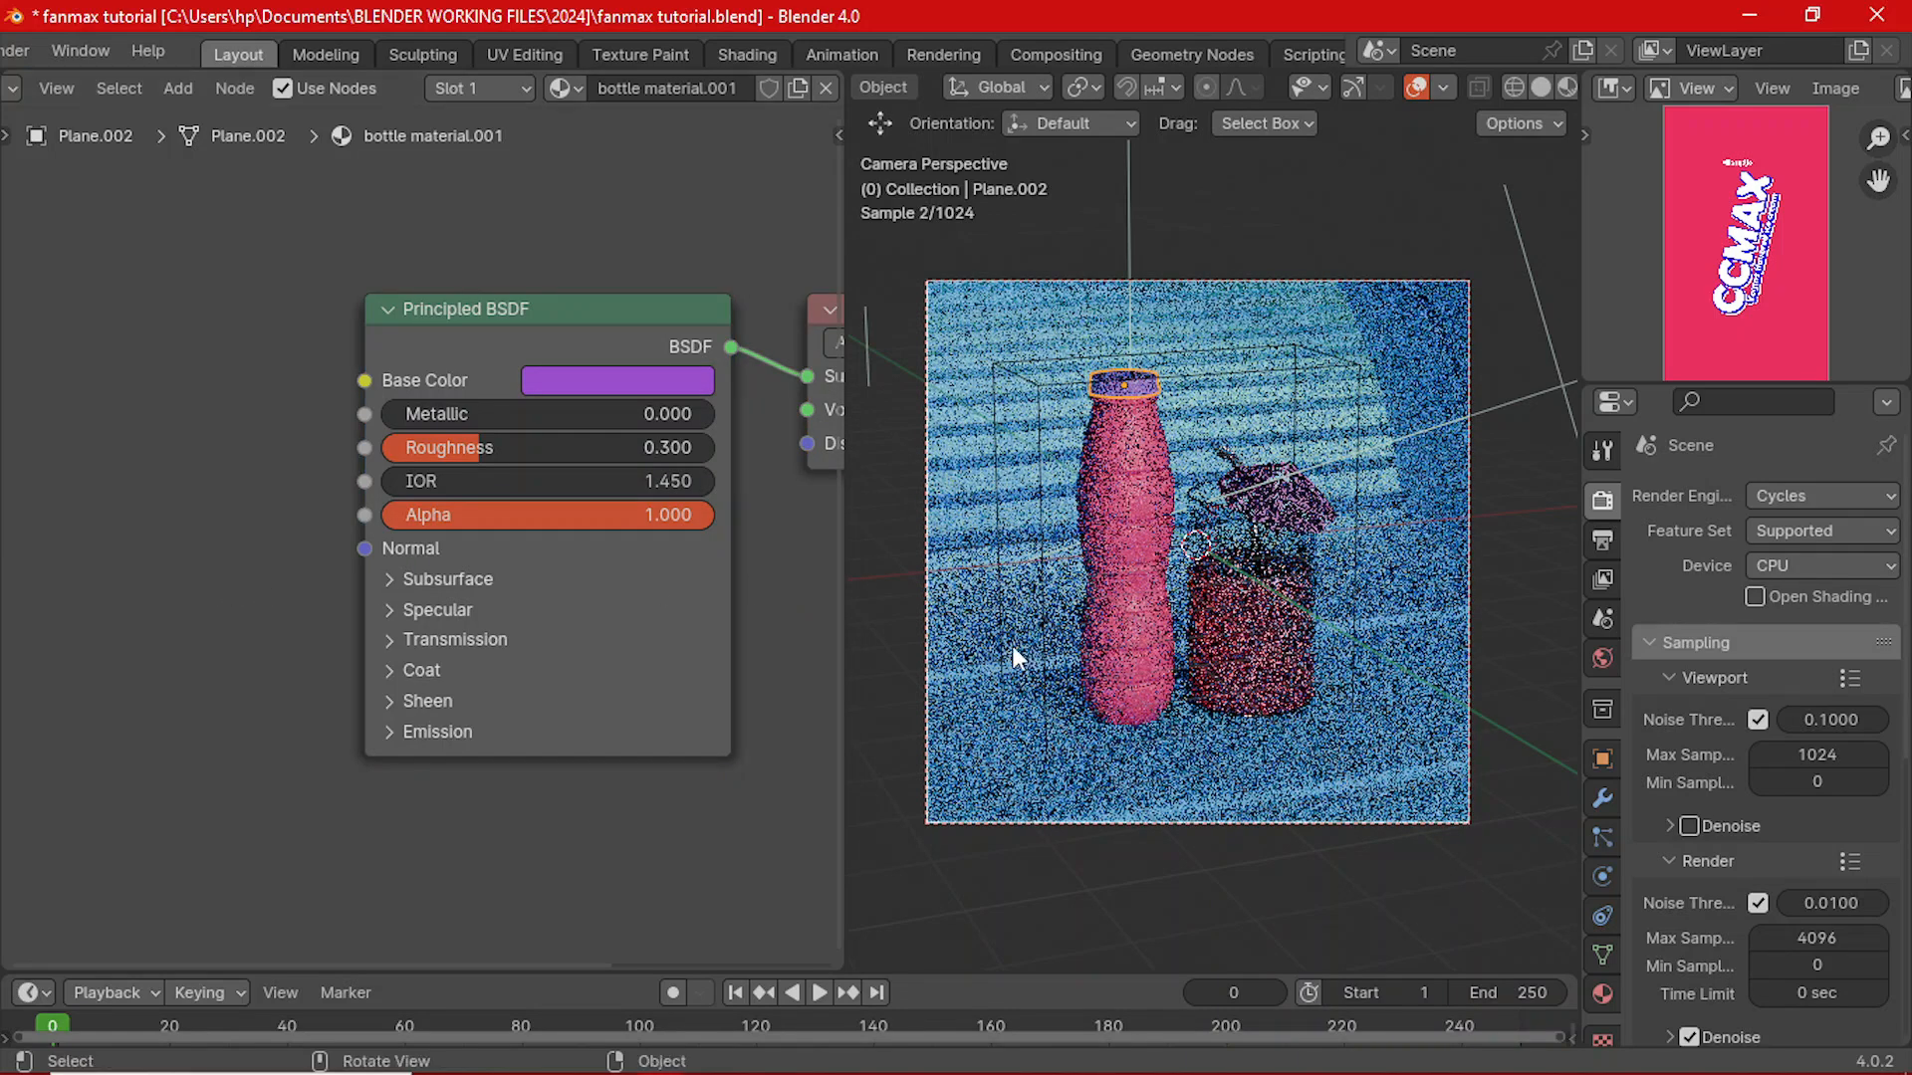
pyautogui.click(948, 648)
pyautogui.click(1105, 568)
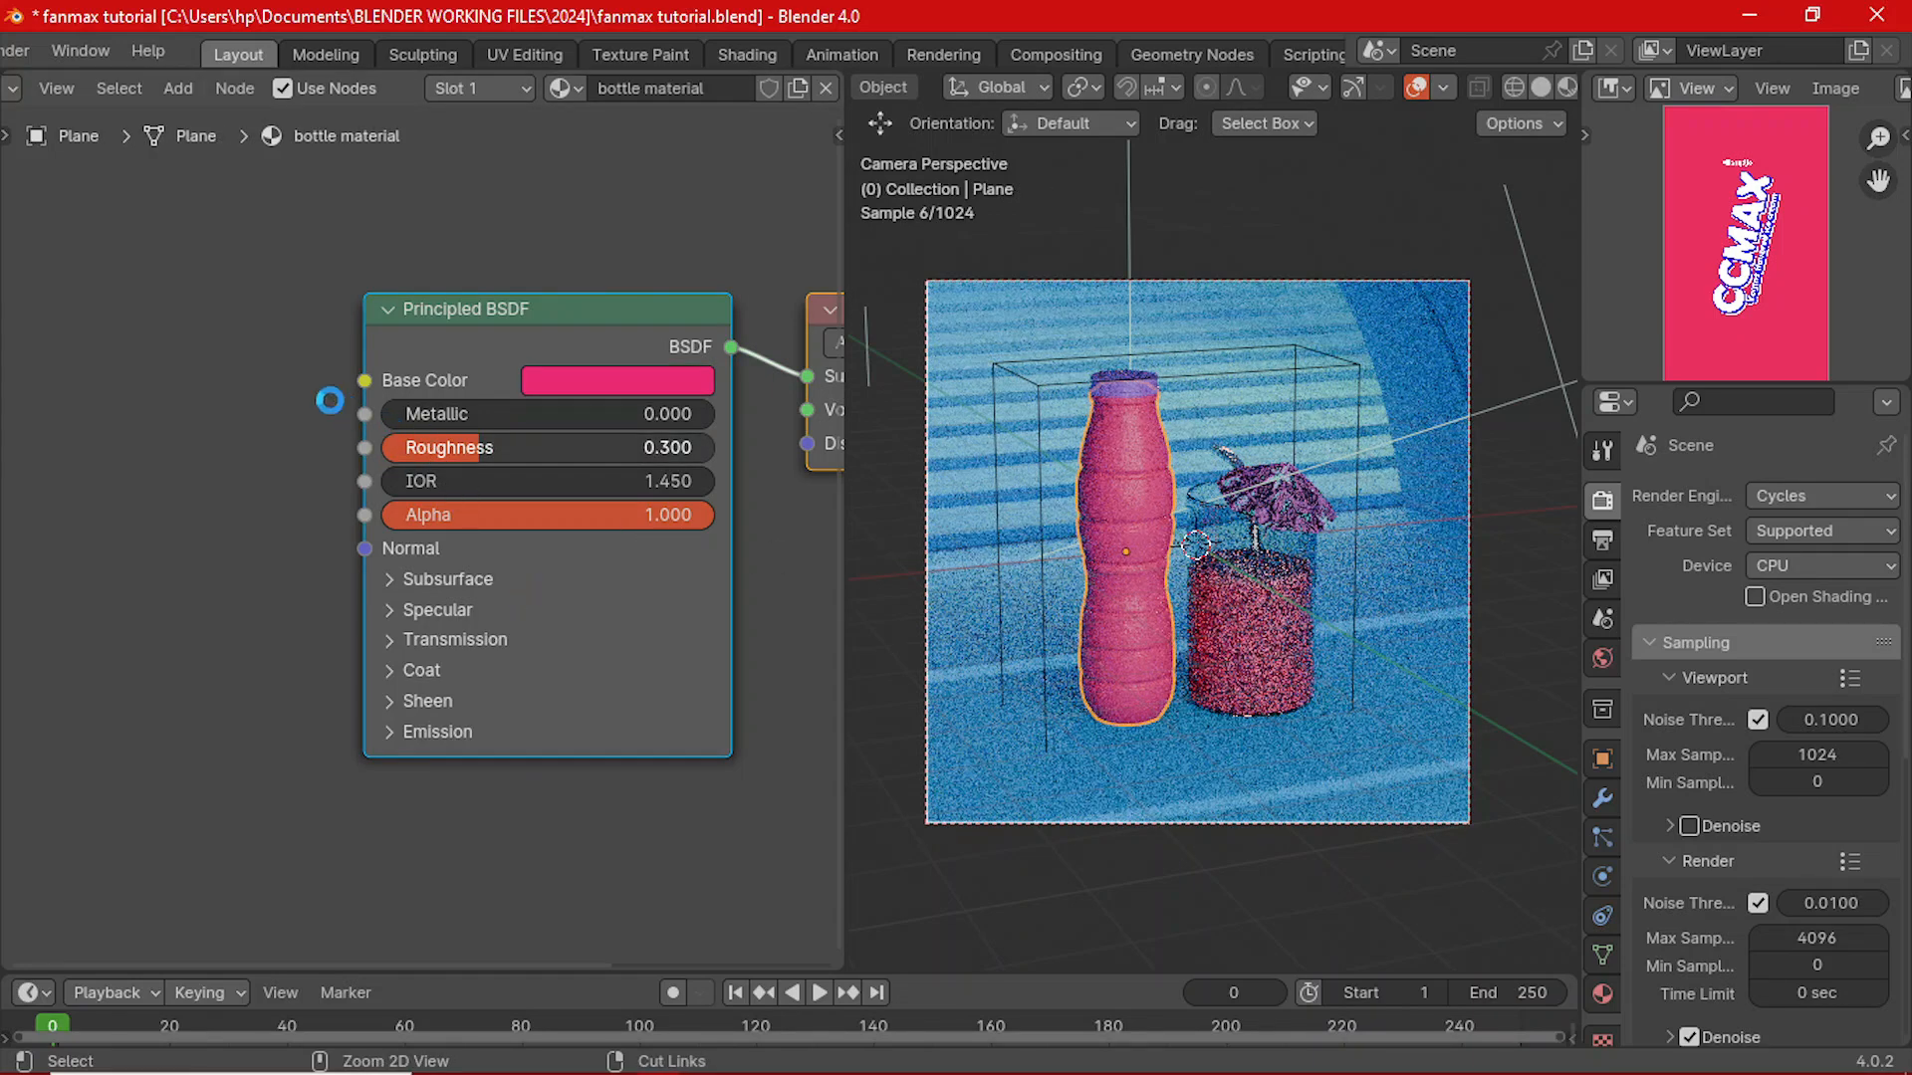
pyautogui.hotkey('ctrl', 's')
pyautogui.scroll(-2, 386, 528)
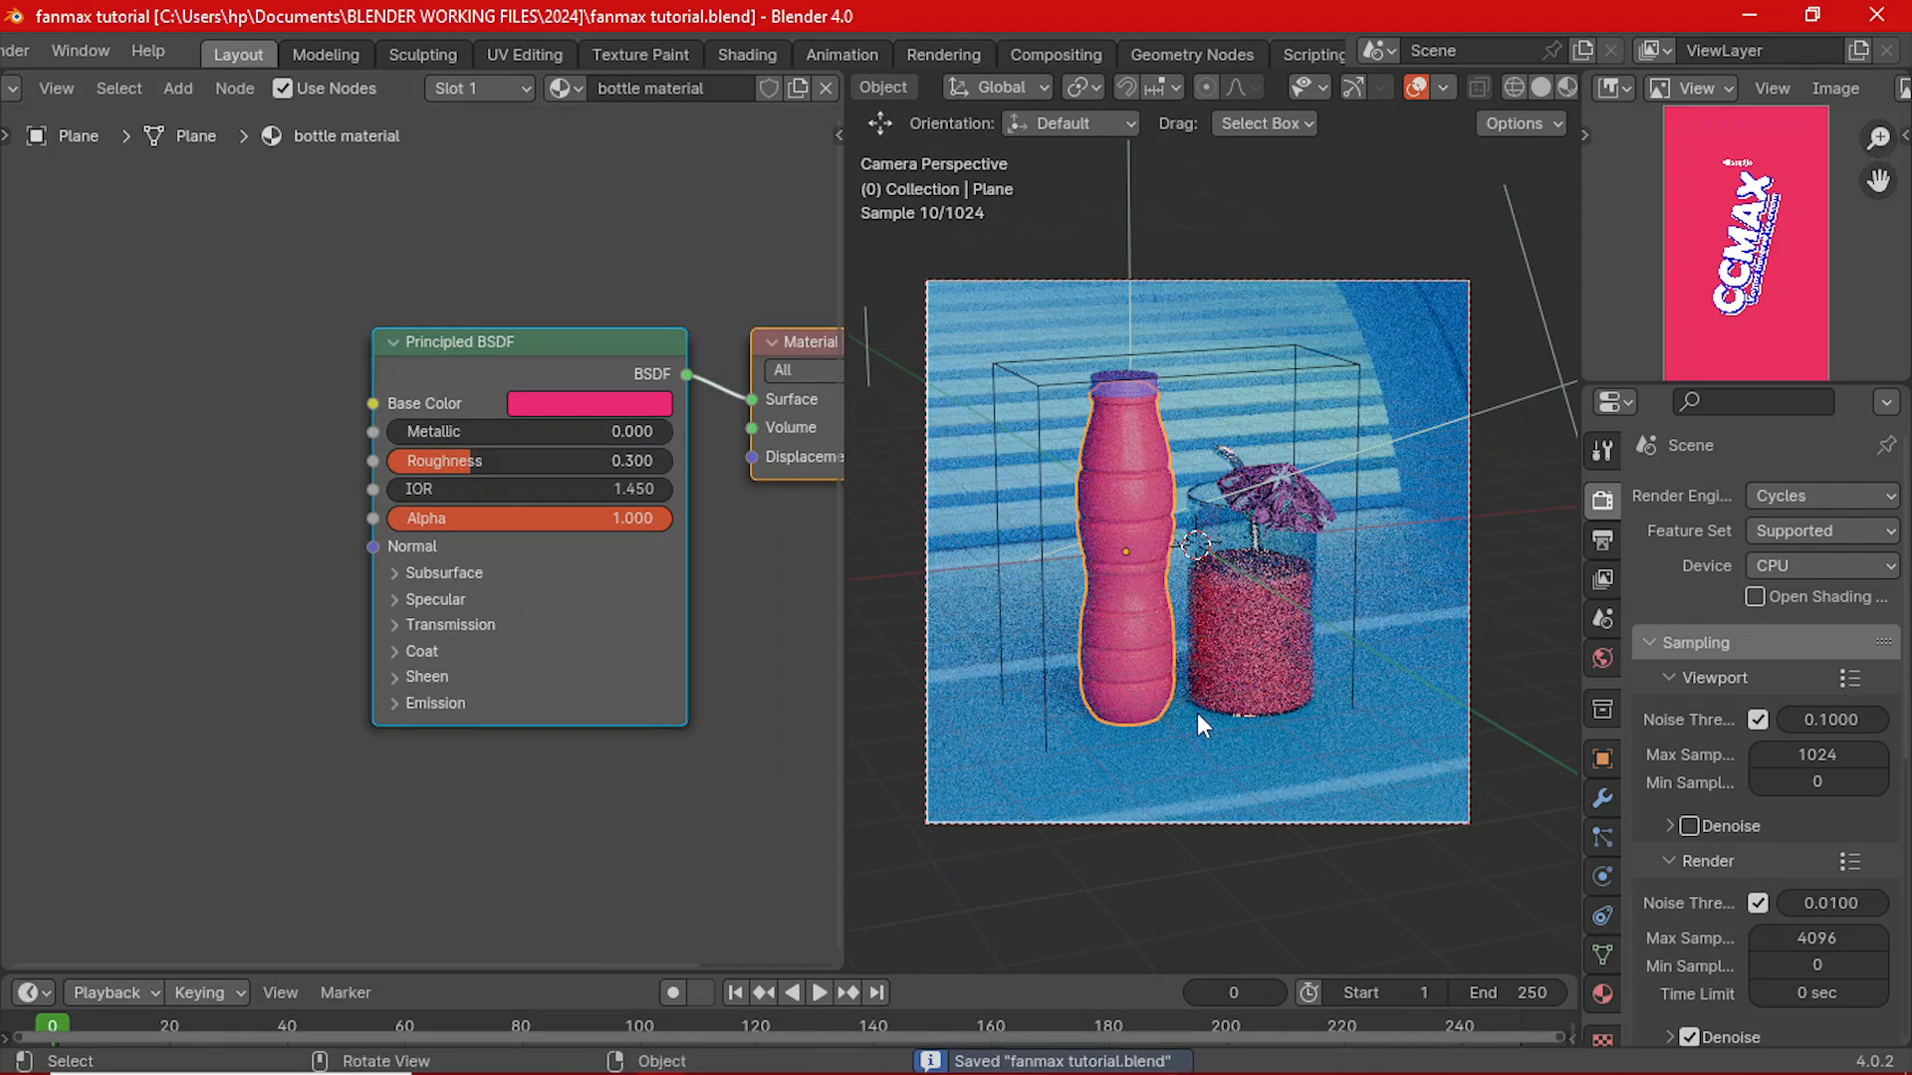
pyautogui.scroll(-2, 456, 496)
pyautogui.keyDown('shift'); pyautogui.moveTo(329, 482); pyautogui.dragTo(446, 513, button='middle'); pyautogui.keyUp('shift')
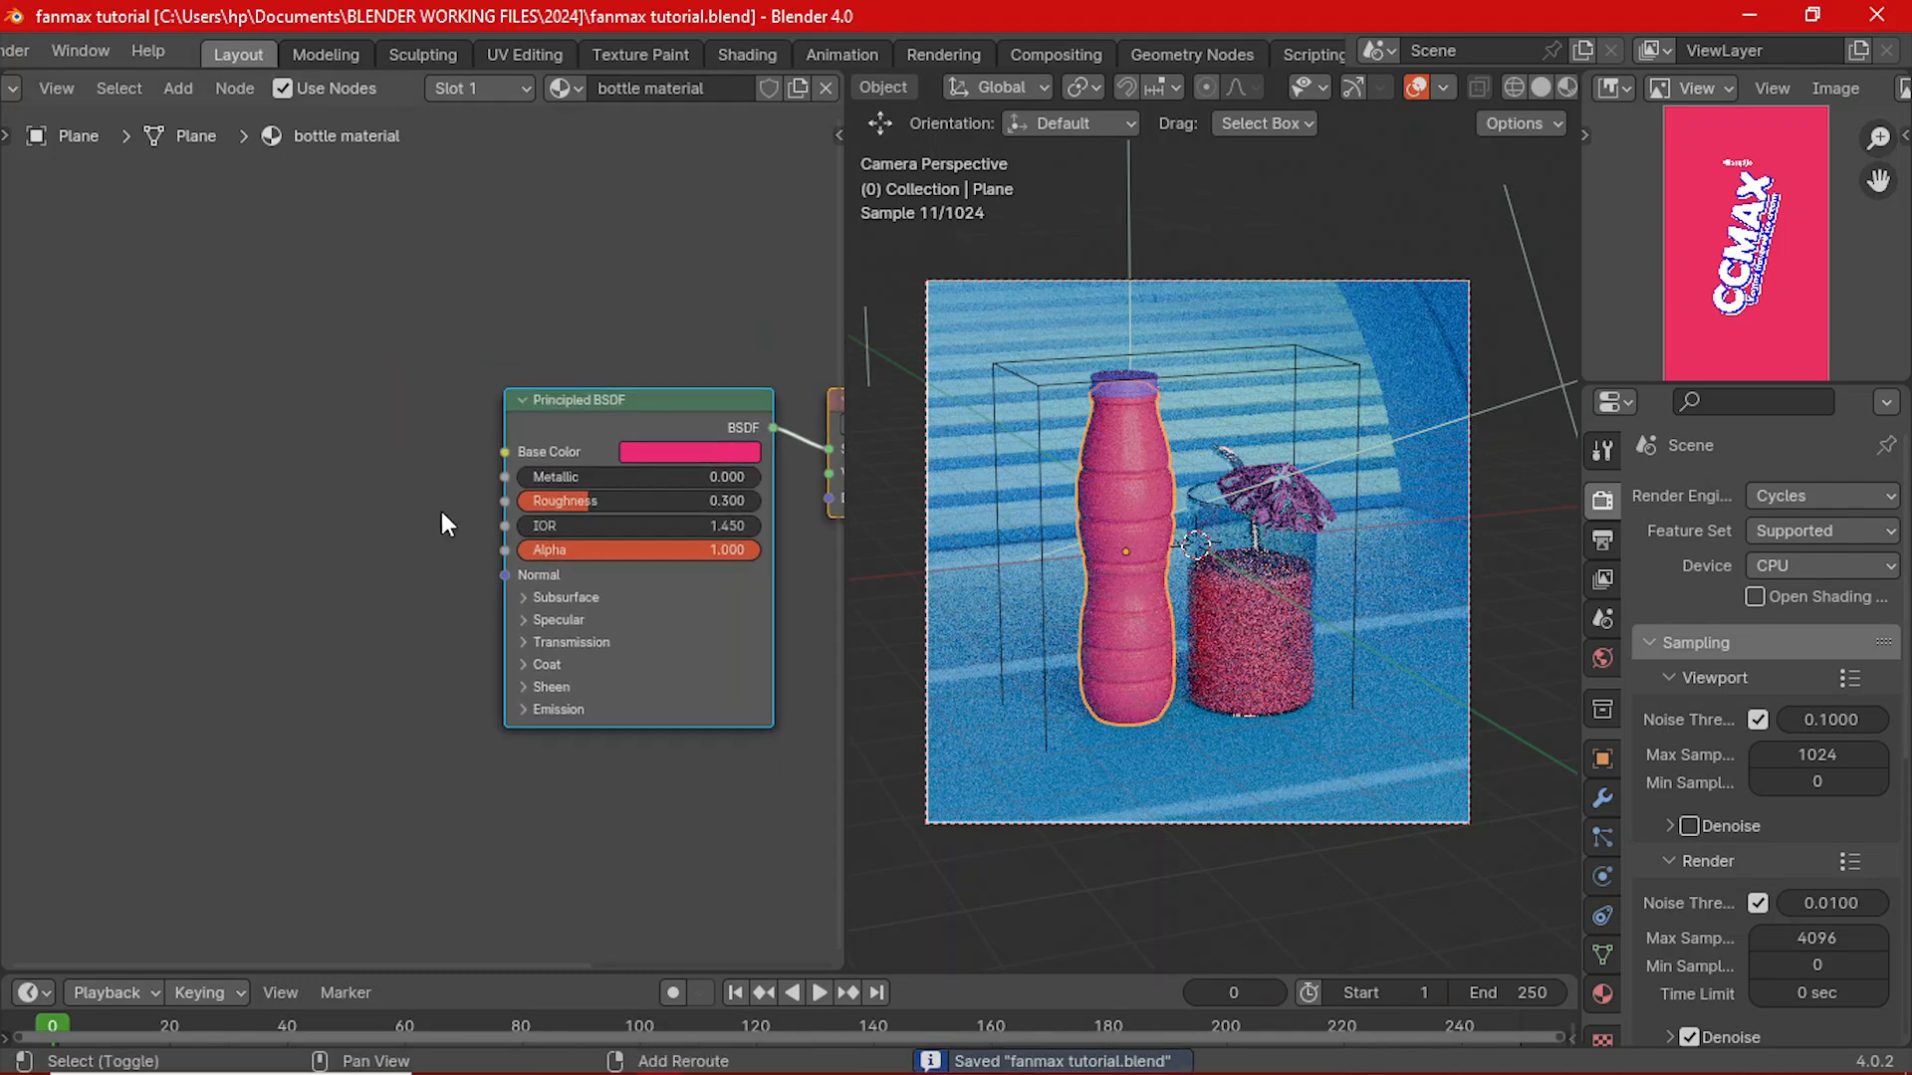
pyautogui.hotkey('shift', 'a')
pyautogui.click(356, 451)
pyautogui.write('ima')
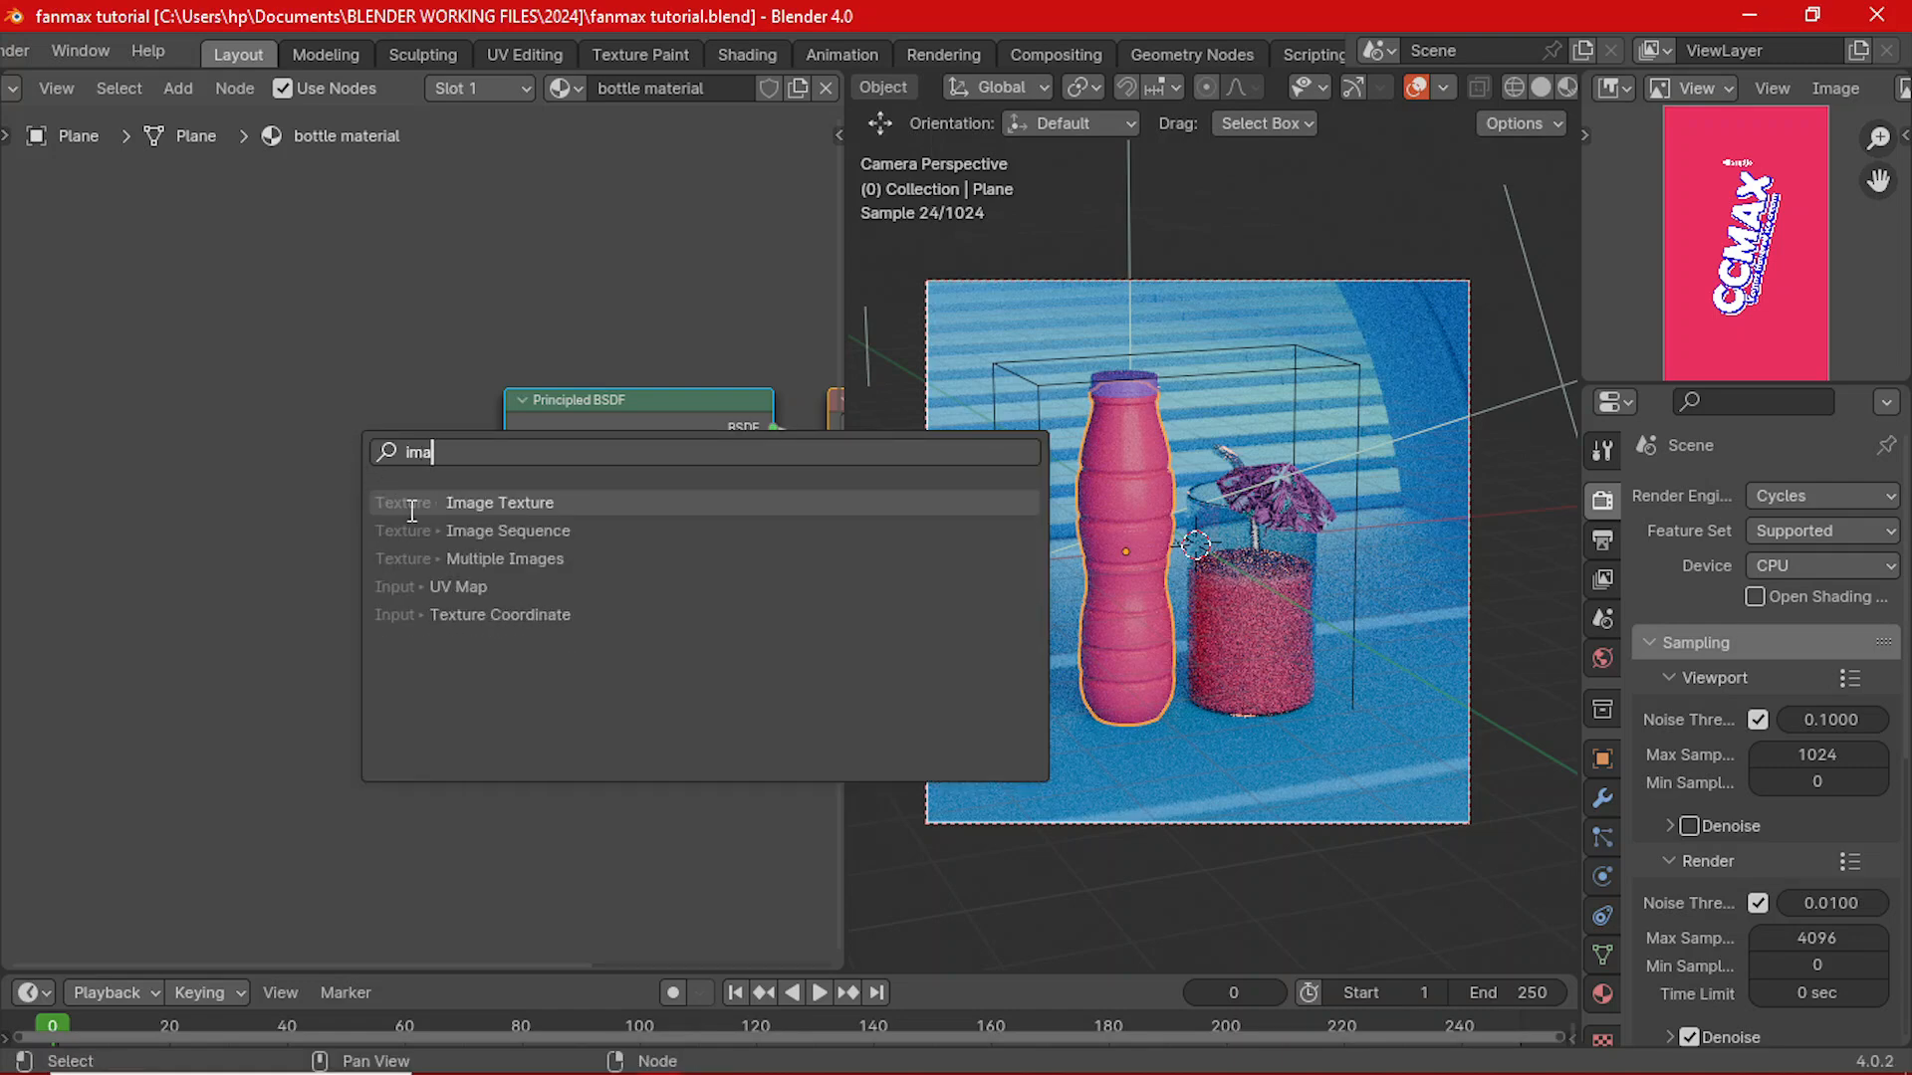
pyautogui.press('Return')
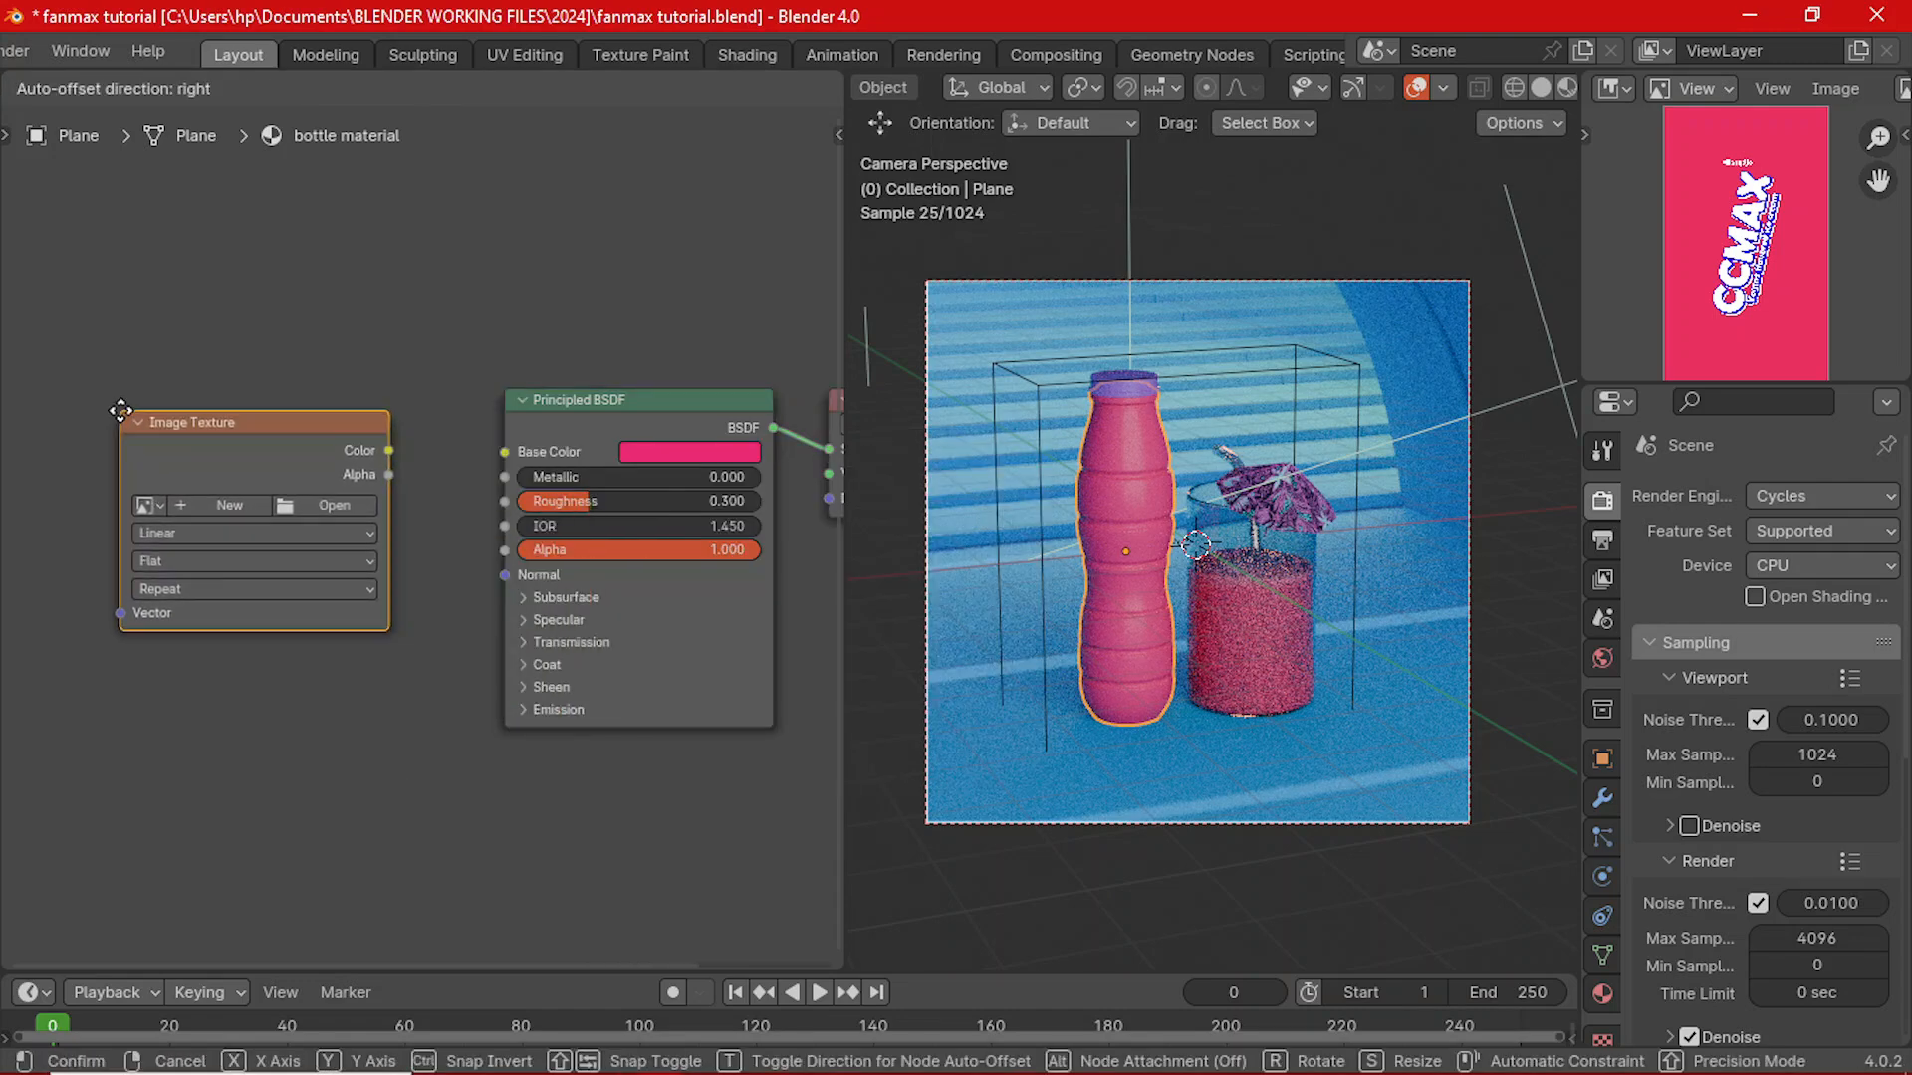
pyautogui.click(121, 411)
pyautogui.moveTo(214, 444); pyautogui.dragTo(203, 445)
pyautogui.hotkey('ctrl', 't')
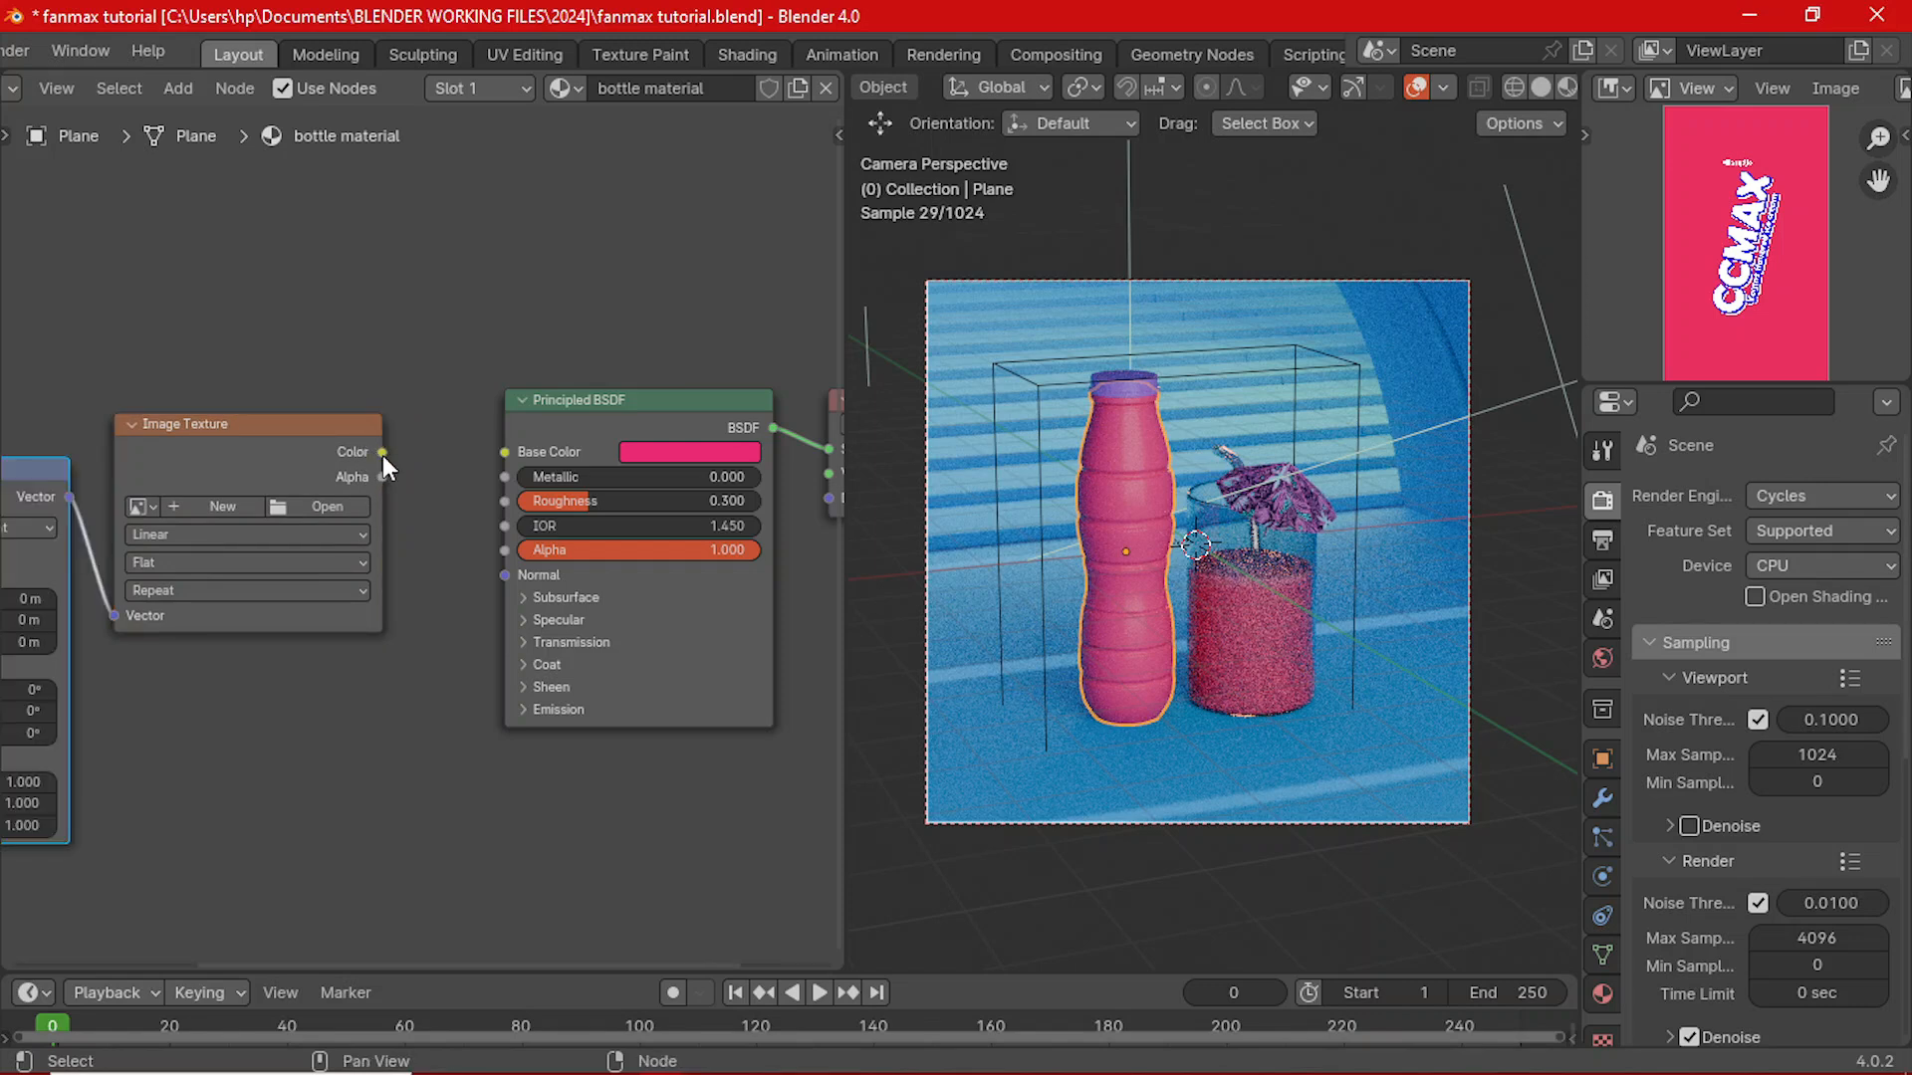
pyautogui.moveTo(383, 453)
pyautogui.mouseDown()
pyautogui.moveTo(417, 404)
pyautogui.moveTo(513, 459)
pyautogui.moveTo(396, 460)
pyautogui.mouseUp()
pyautogui.click(314, 430)
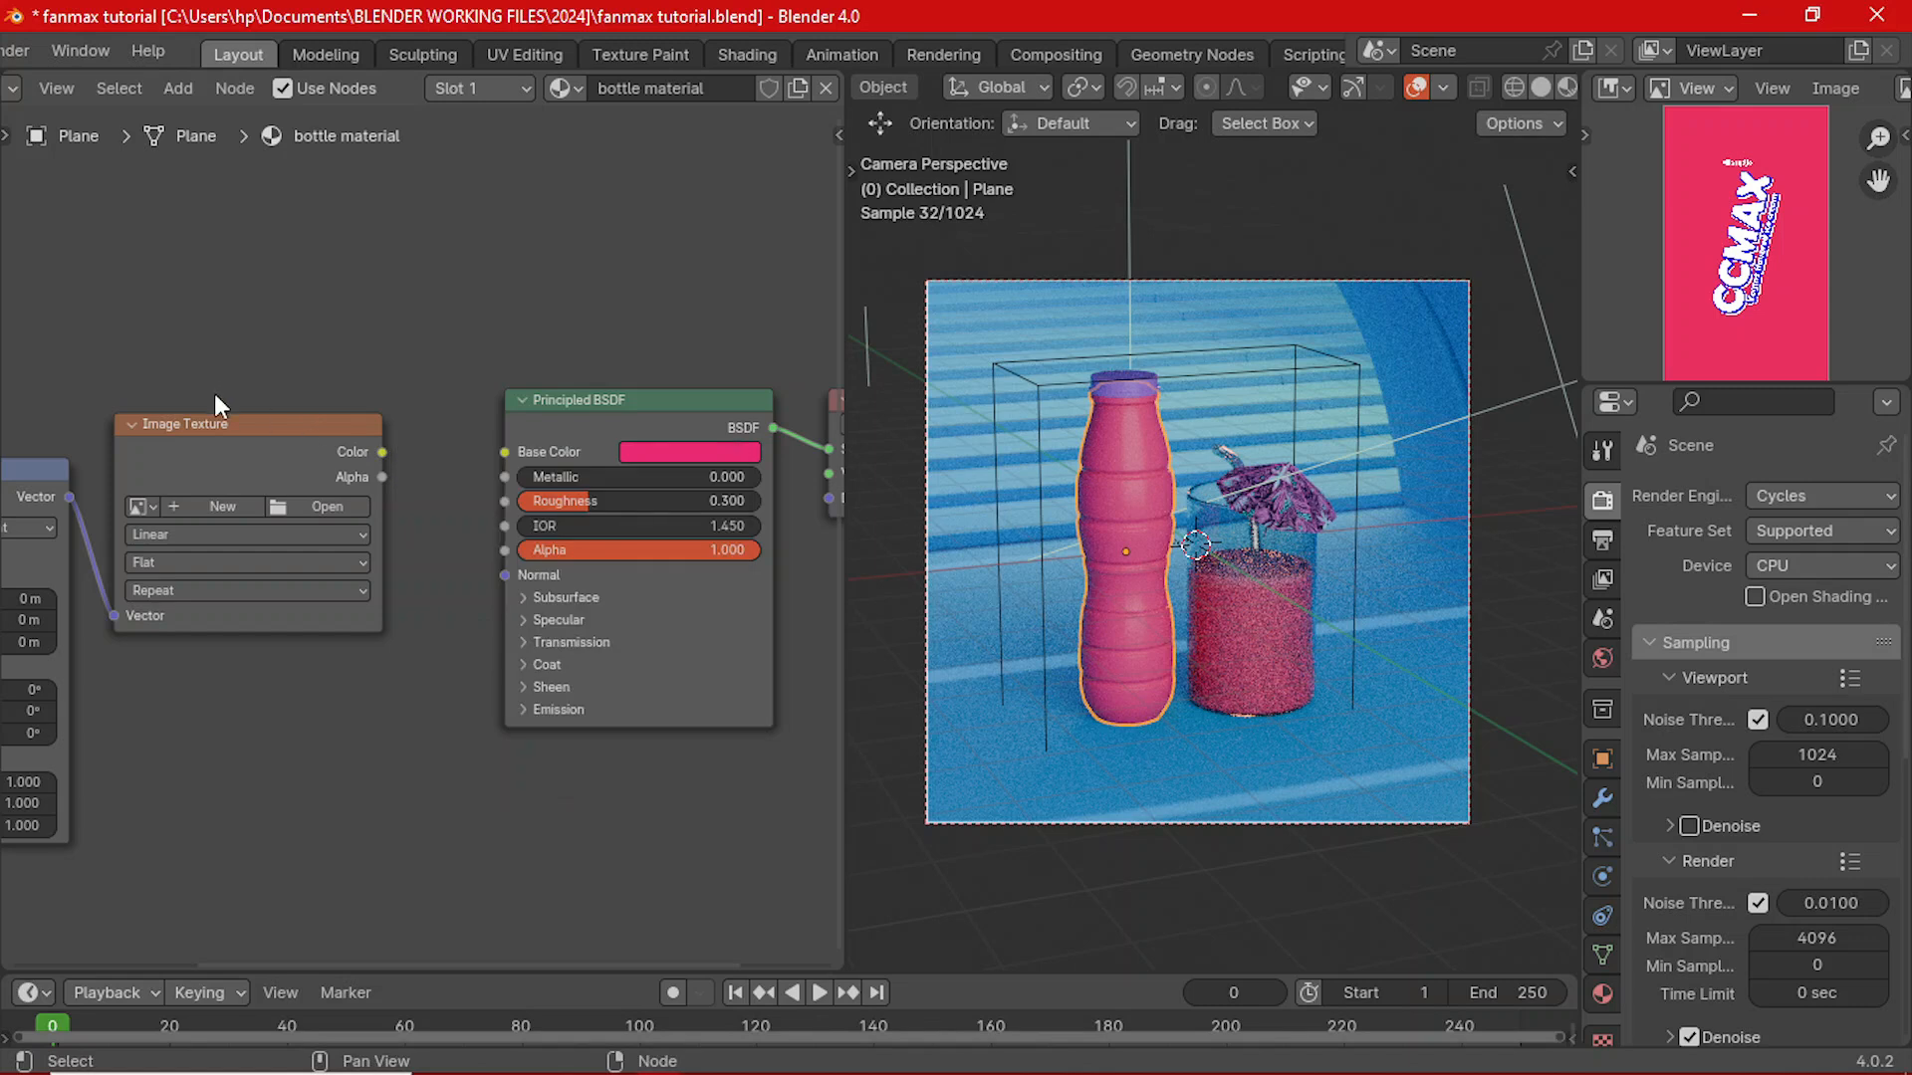
pyautogui.scroll(-4, 213, 392)
pyautogui.moveTo(20, 398); pyautogui.dragTo(271, 416, button='middle')
pyautogui.moveTo(160, 364); pyautogui.dragTo(499, 641)
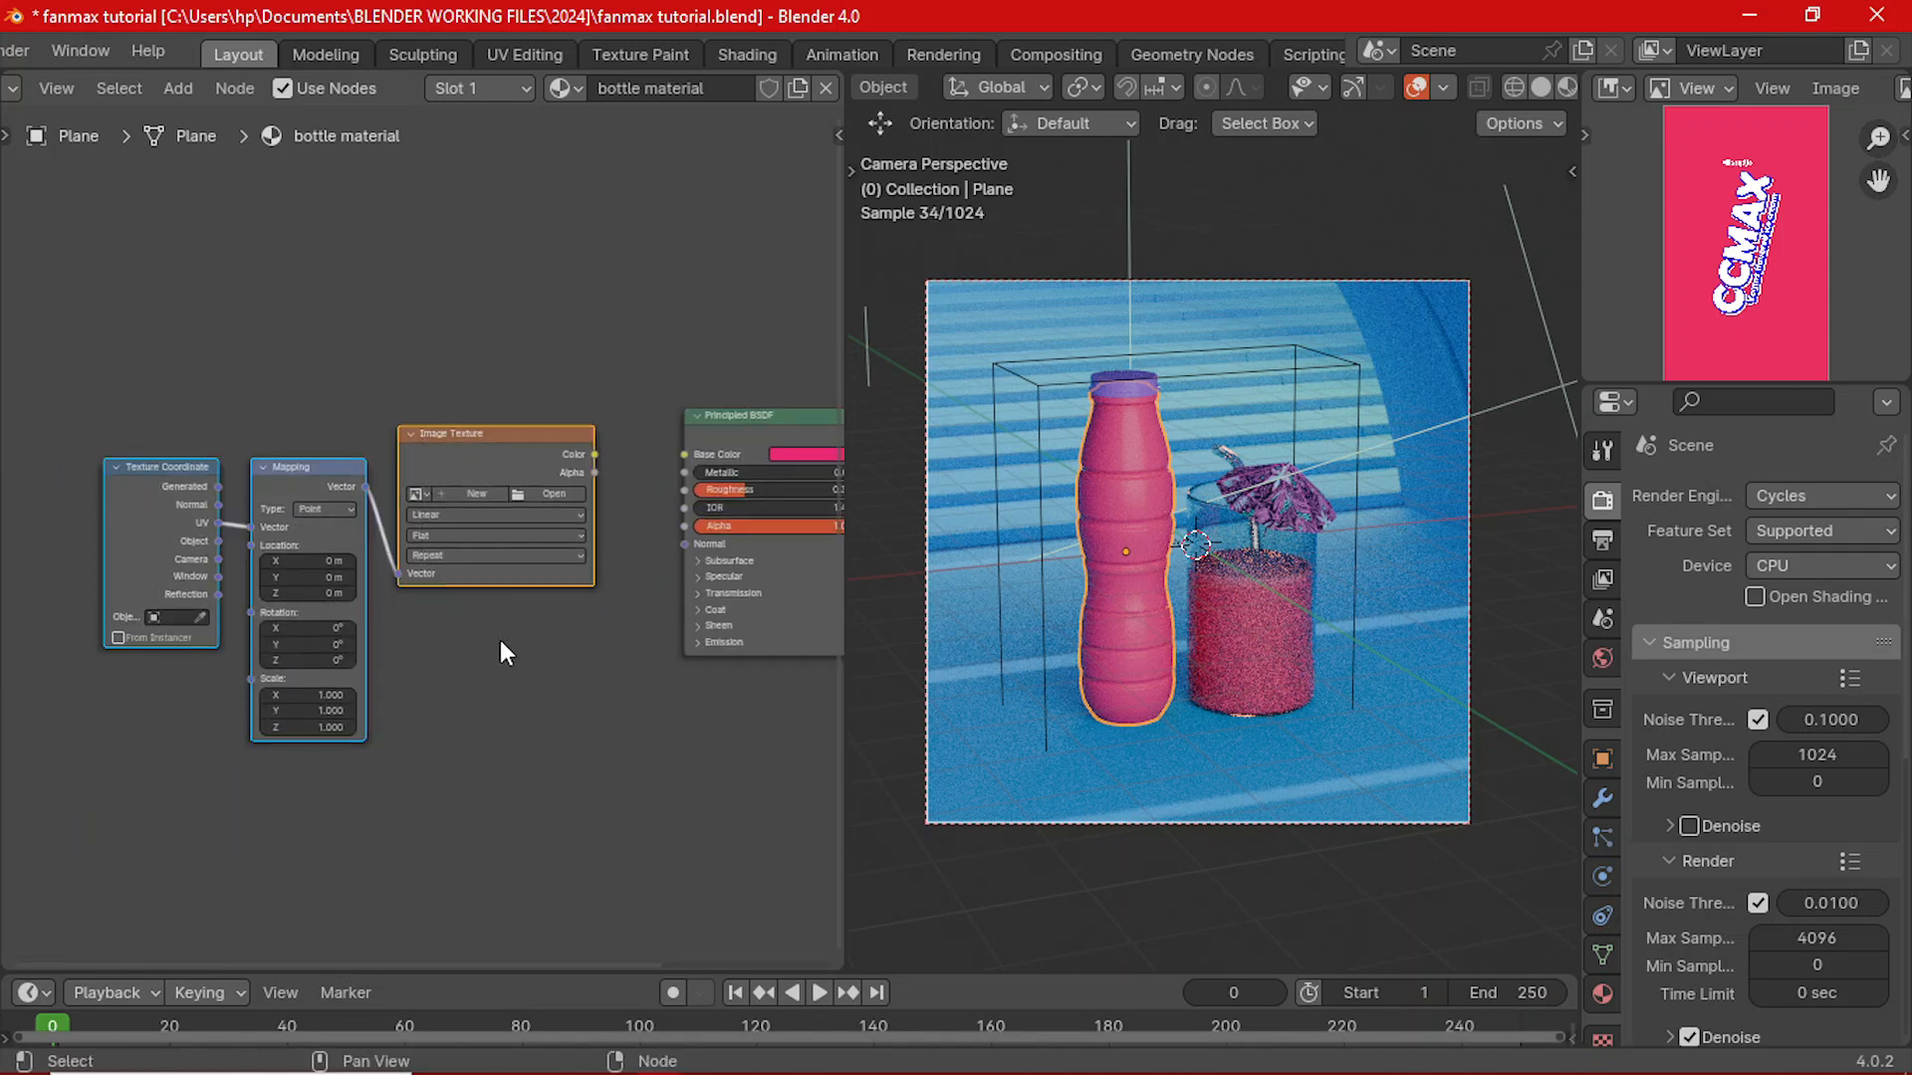
pyautogui.press('Delete')
# - Add a second material slot to the bottle and fill it with a single-user copy of the bottle material
pyautogui.moveTo(648, 320); pyautogui.dragTo(406, 324, button='middle')
pyautogui.click(1602, 994)
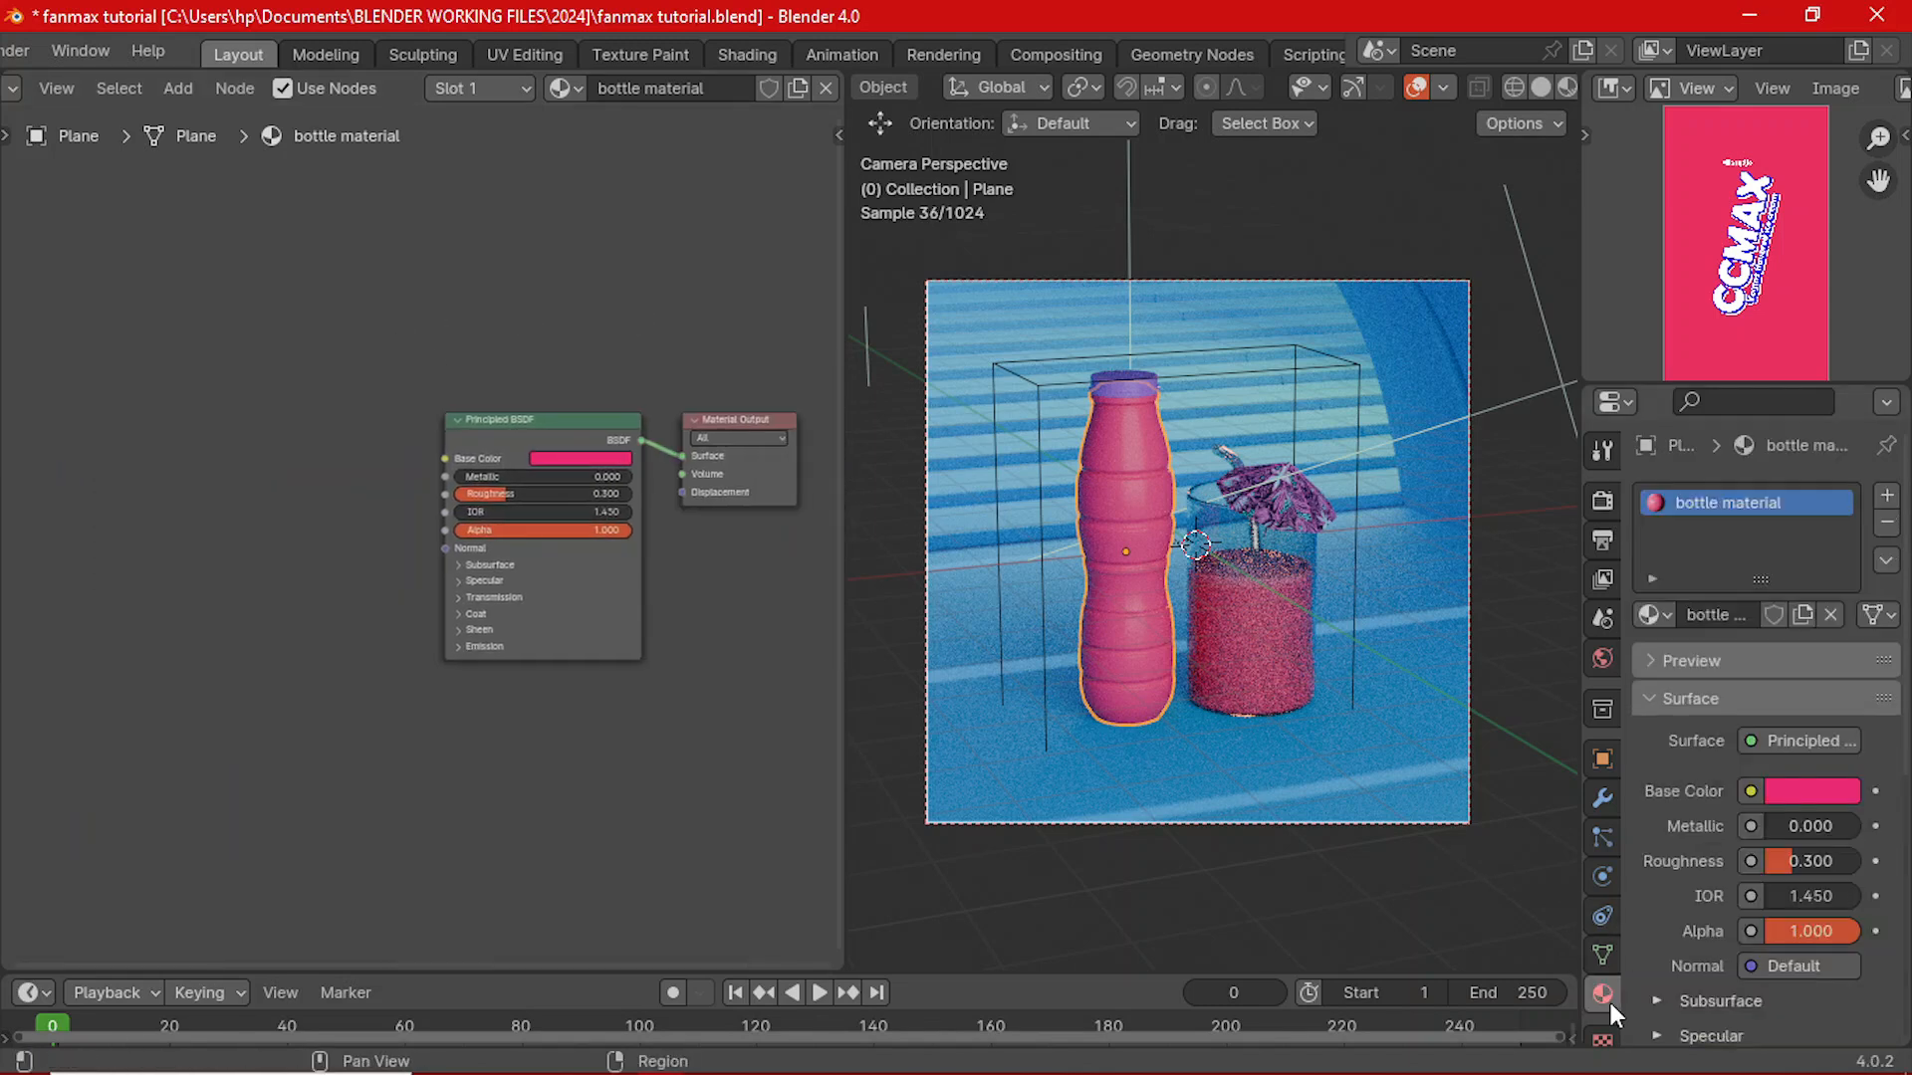
pyautogui.click(1884, 503)
pyautogui.click(1658, 653)
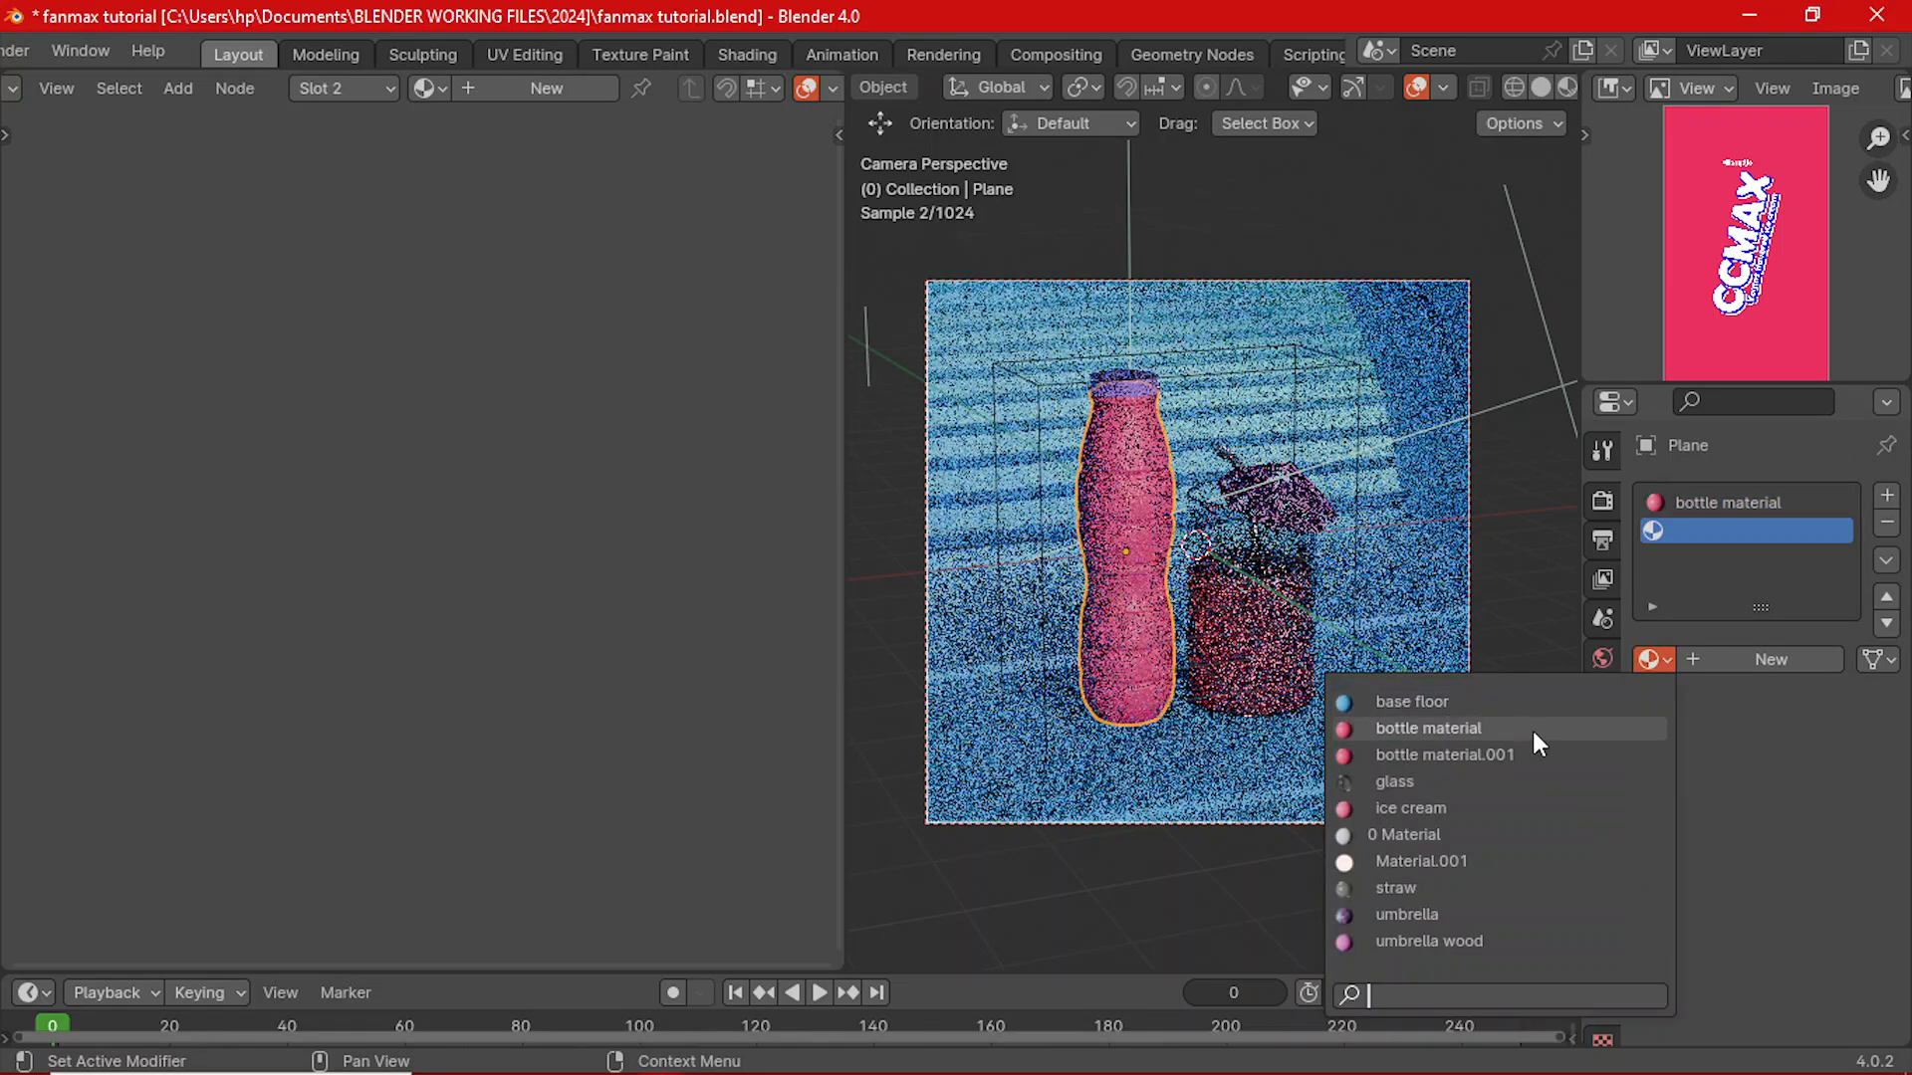
pyautogui.click(1533, 730)
pyautogui.click(1804, 659)
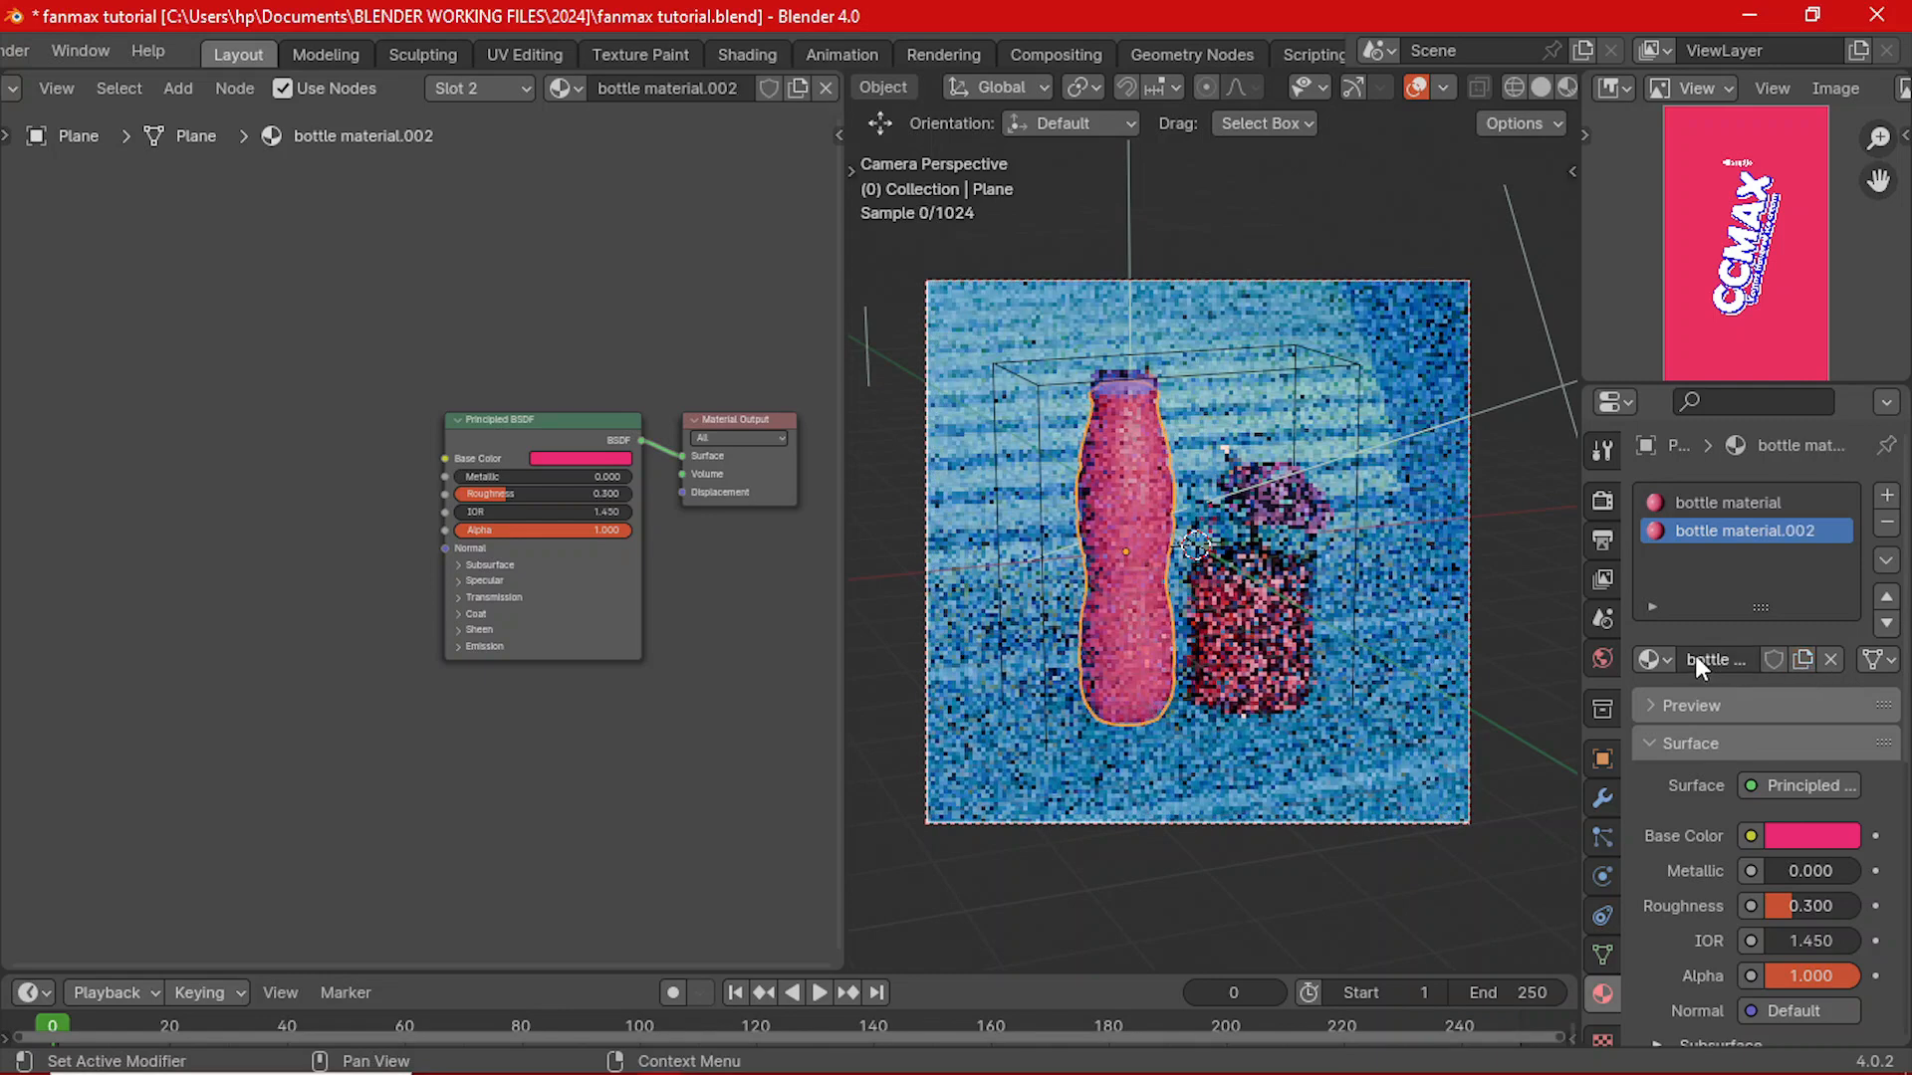
# - Rename the material in the bottle's second slot to "label"
pyautogui.click(1696, 657)
pyautogui.hotkey('ctrl', 'a')
pyautogui.write('label')
pyautogui.press('Return')
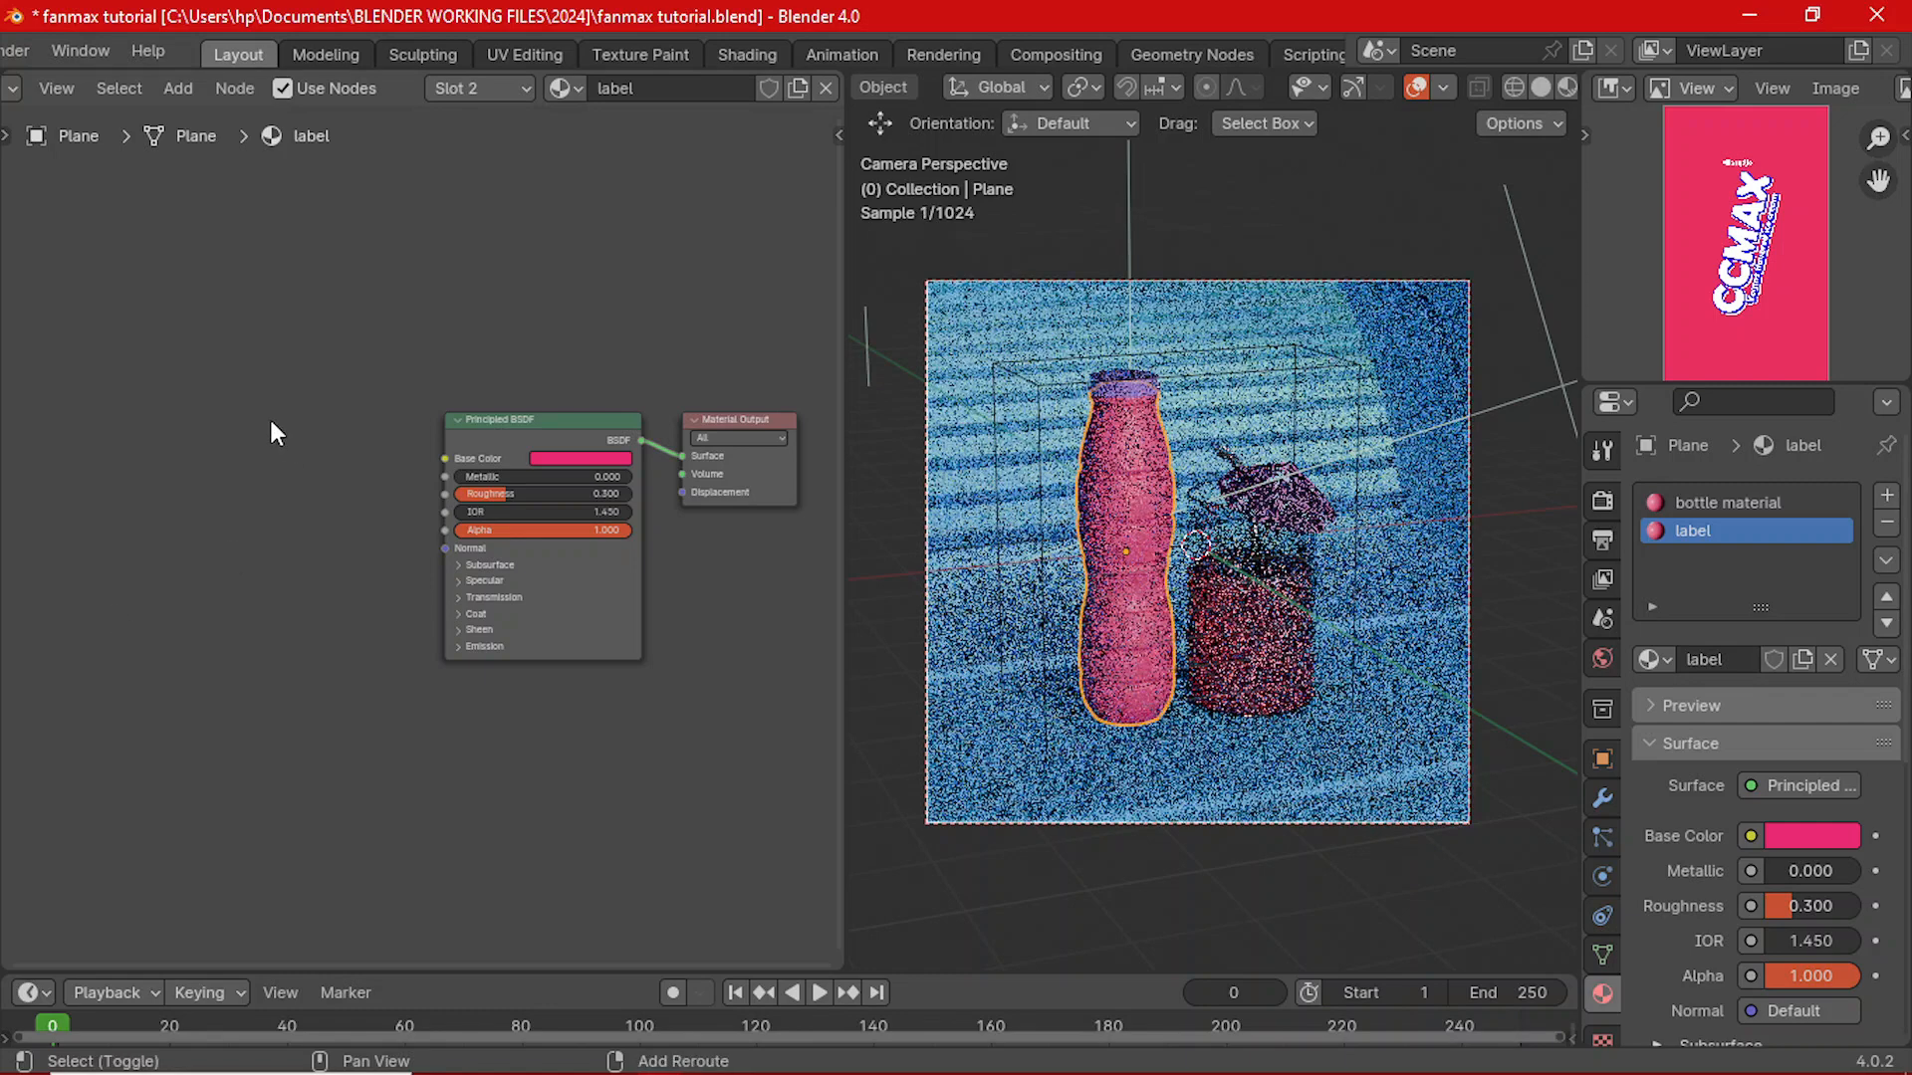
# - Add an Image Texture node to the label material and connect its Color to the Principled BSDF's Base Color
pyautogui.hotkey('shift', 'a')
pyautogui.click(258, 438)
pyautogui.write('ima')
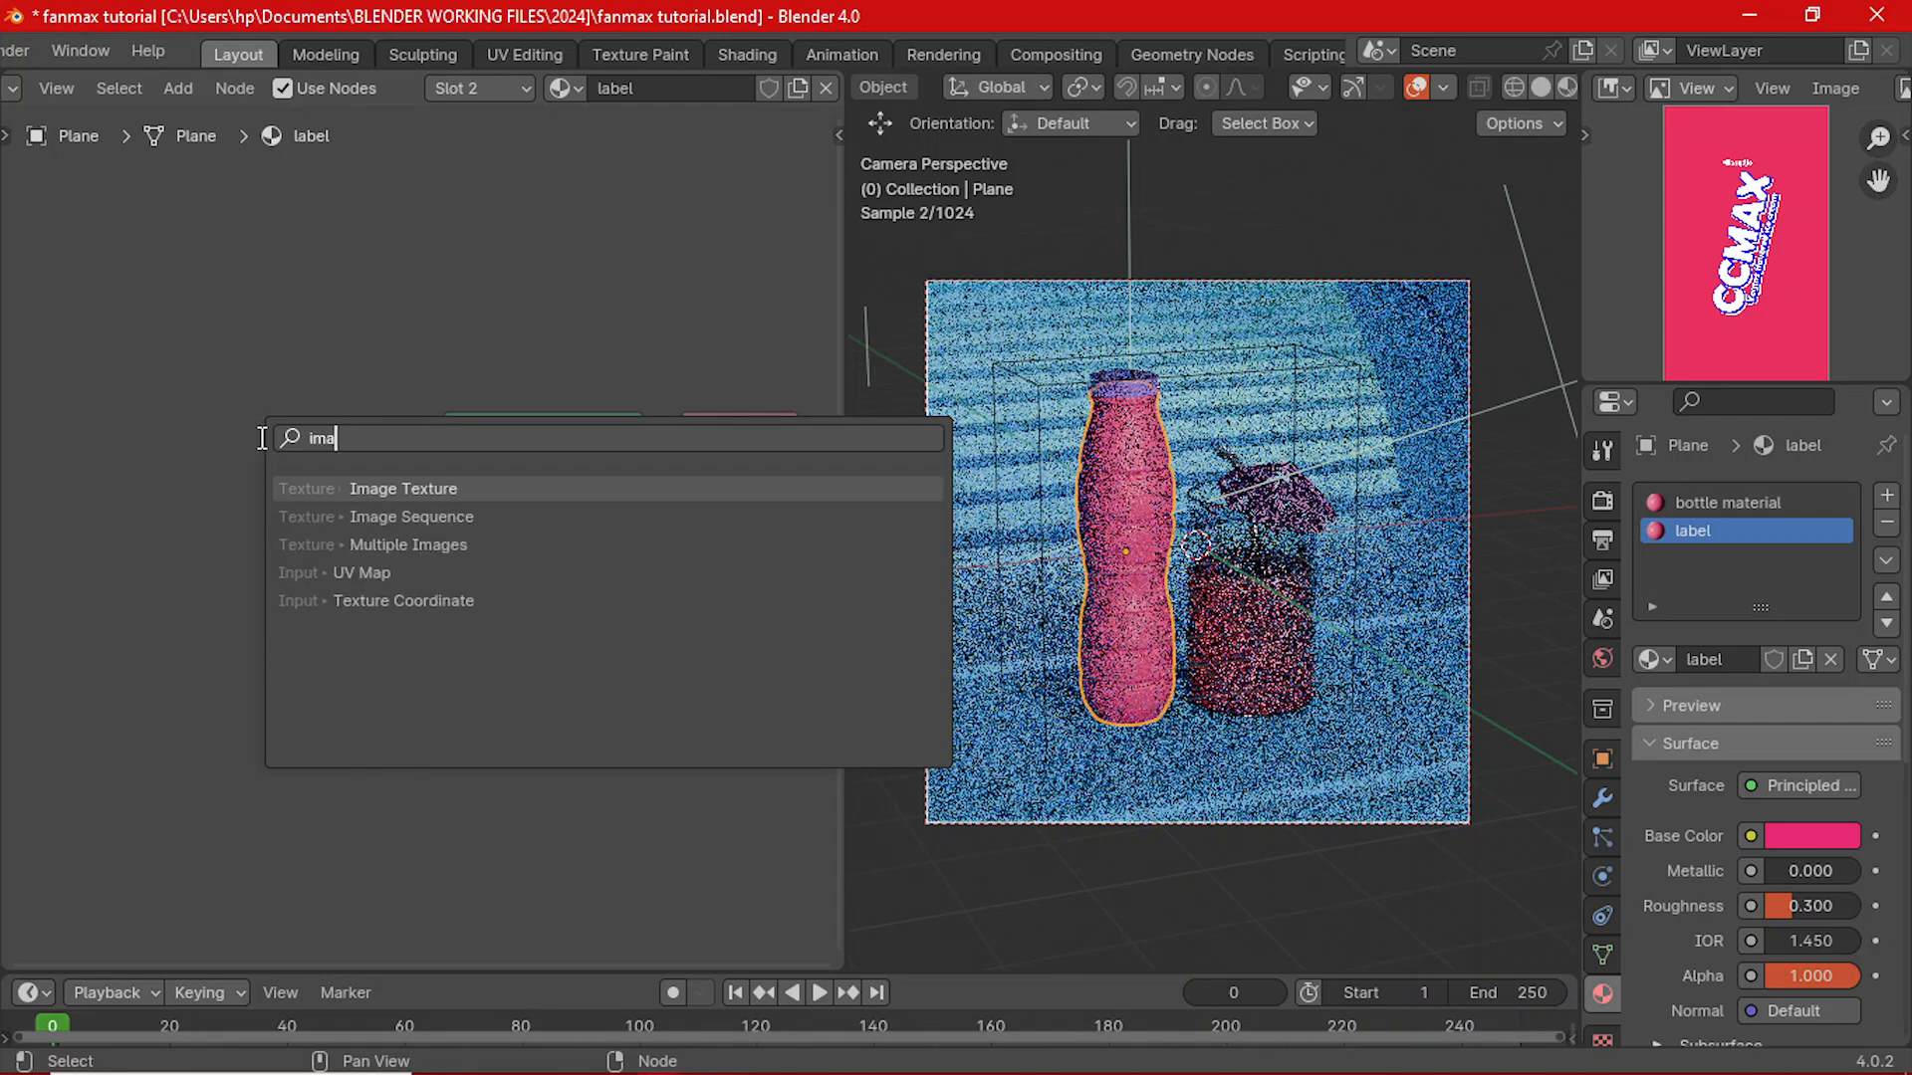
pyautogui.click(383, 489)
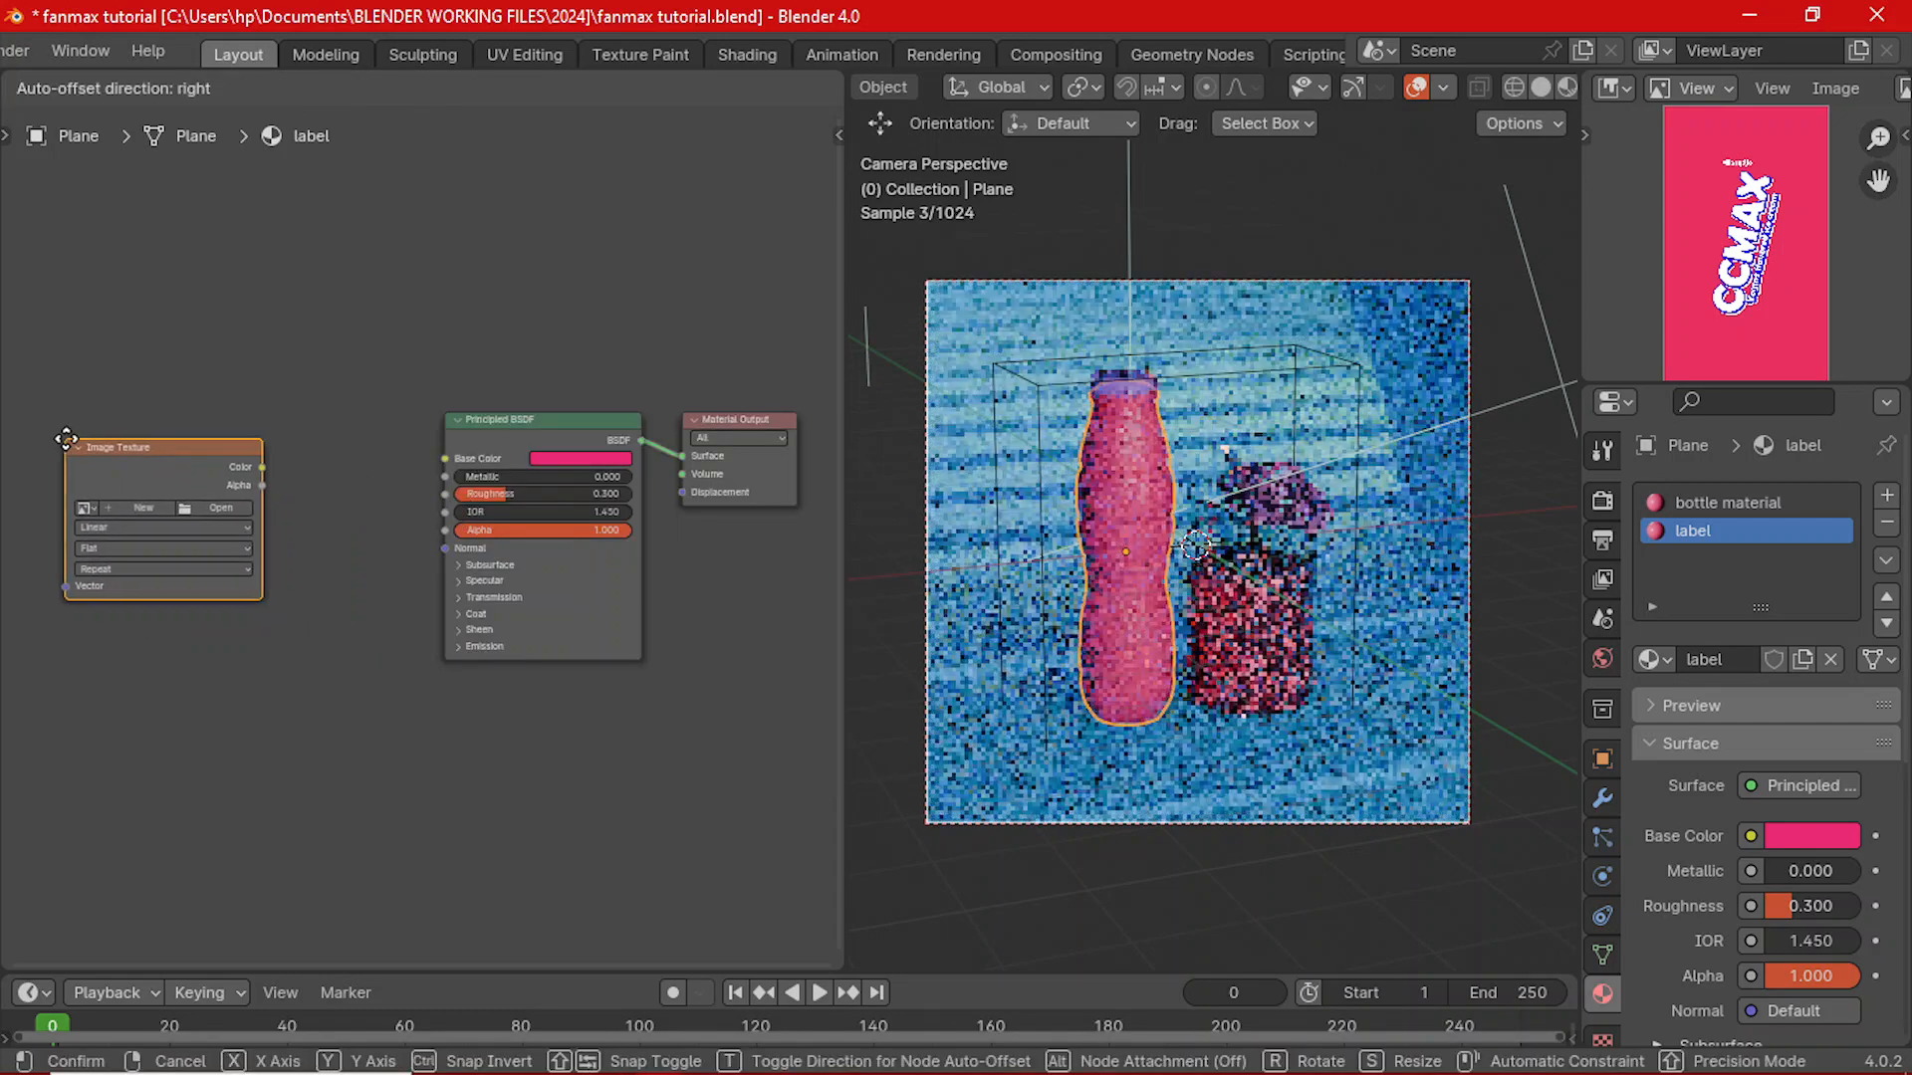
pyautogui.click(48, 440)
pyautogui.moveTo(261, 467); pyautogui.dragTo(442, 458)
# - Add Mapping and Texture Coordinate nodes to the Image Texture, and shift the texture node closer to the Principled BSDF
pyautogui.click(187, 460)
pyautogui.hotkey('ctrl', 't')
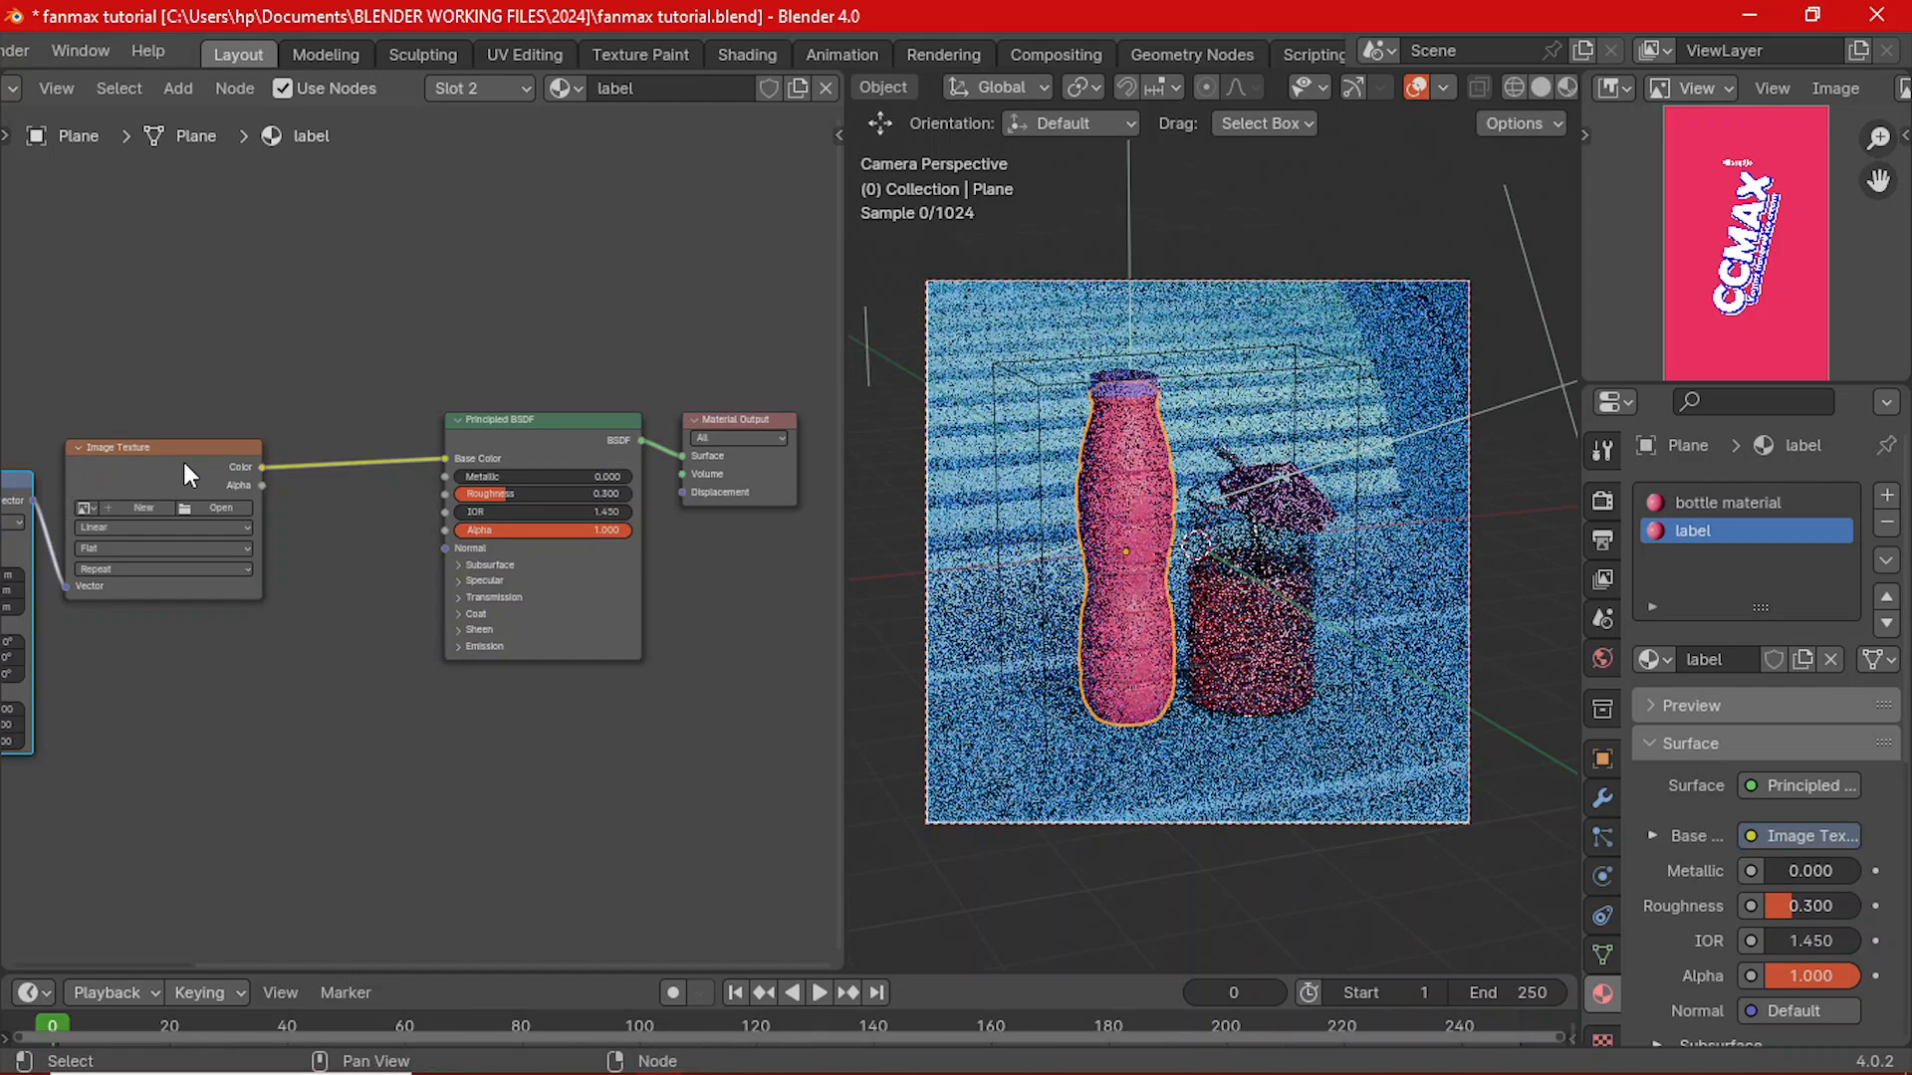
pyautogui.moveTo(171, 450); pyautogui.dragTo(220, 442)
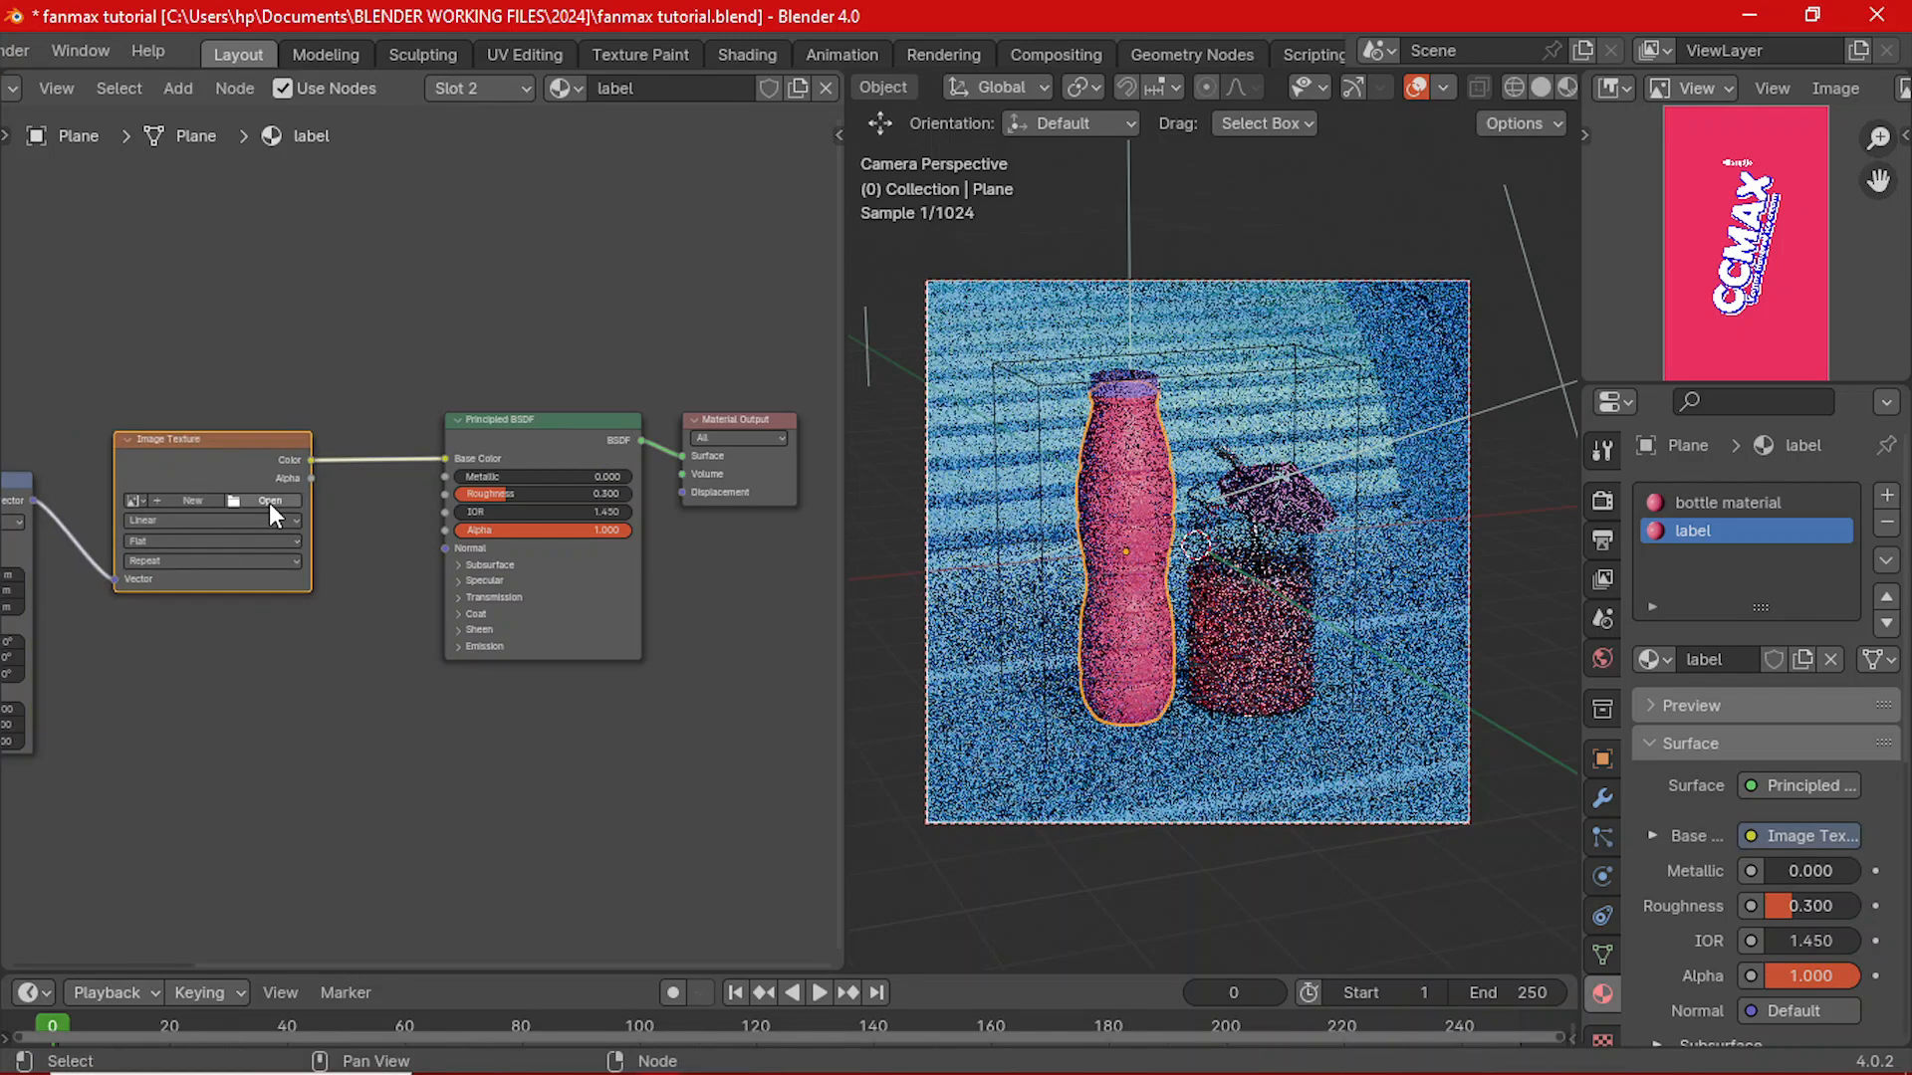
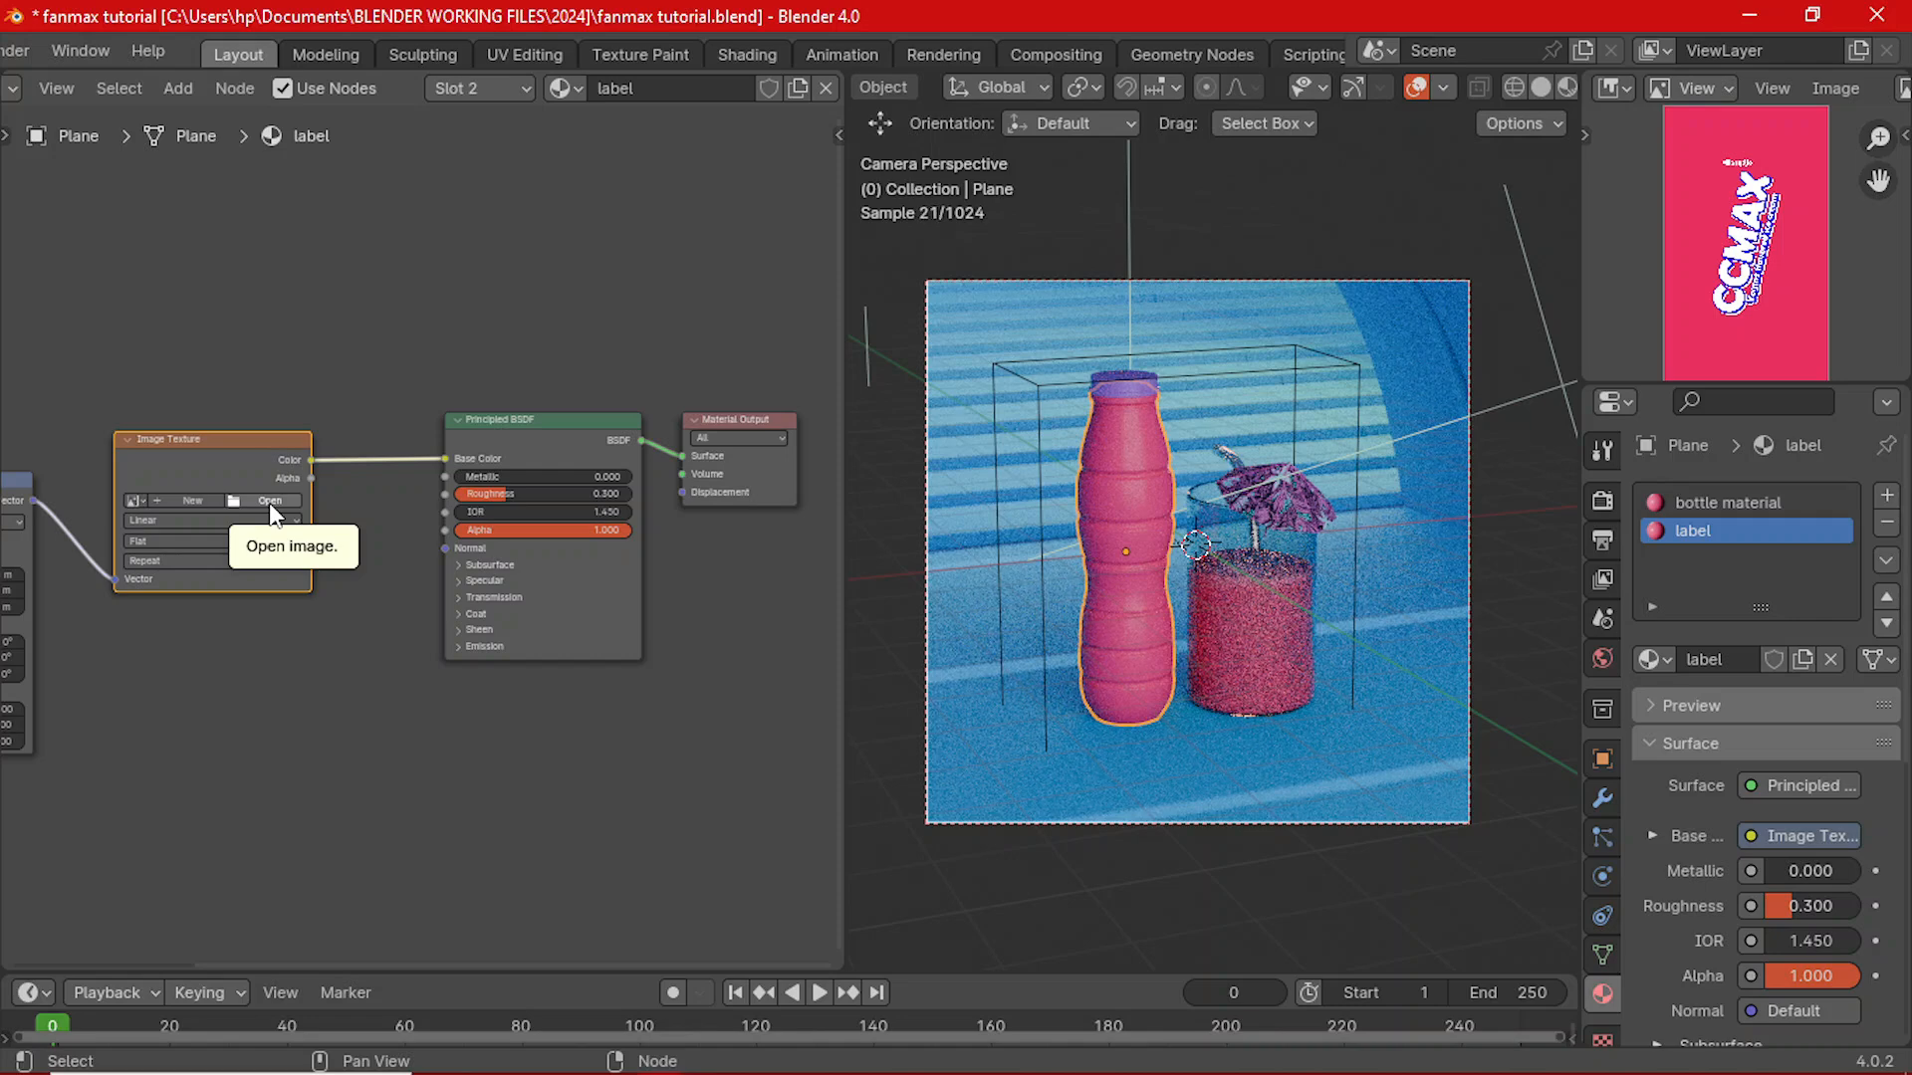
# - Load yogurt label.jpg from the Desktop's ccmax yogurt\labels folder into the label material's Image Texture node
pyautogui.click(271, 505)
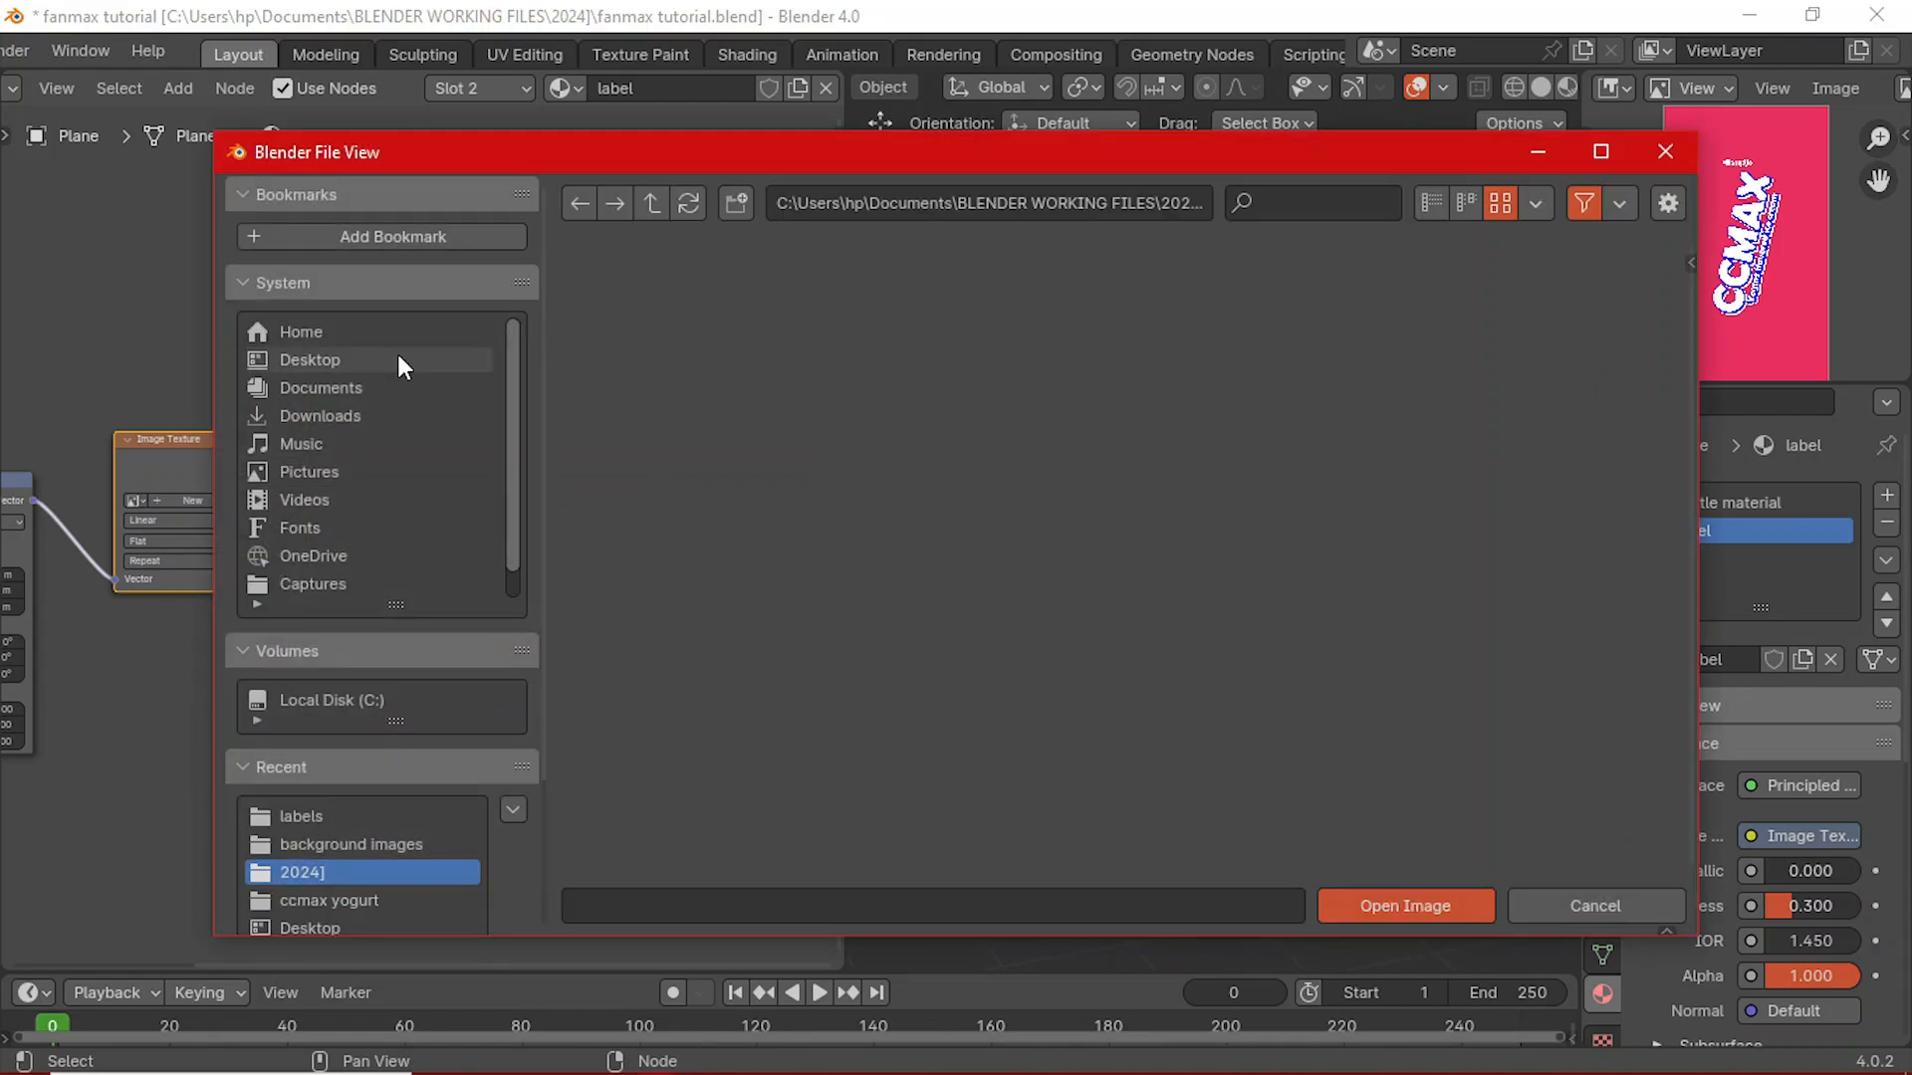
pyautogui.click(344, 361)
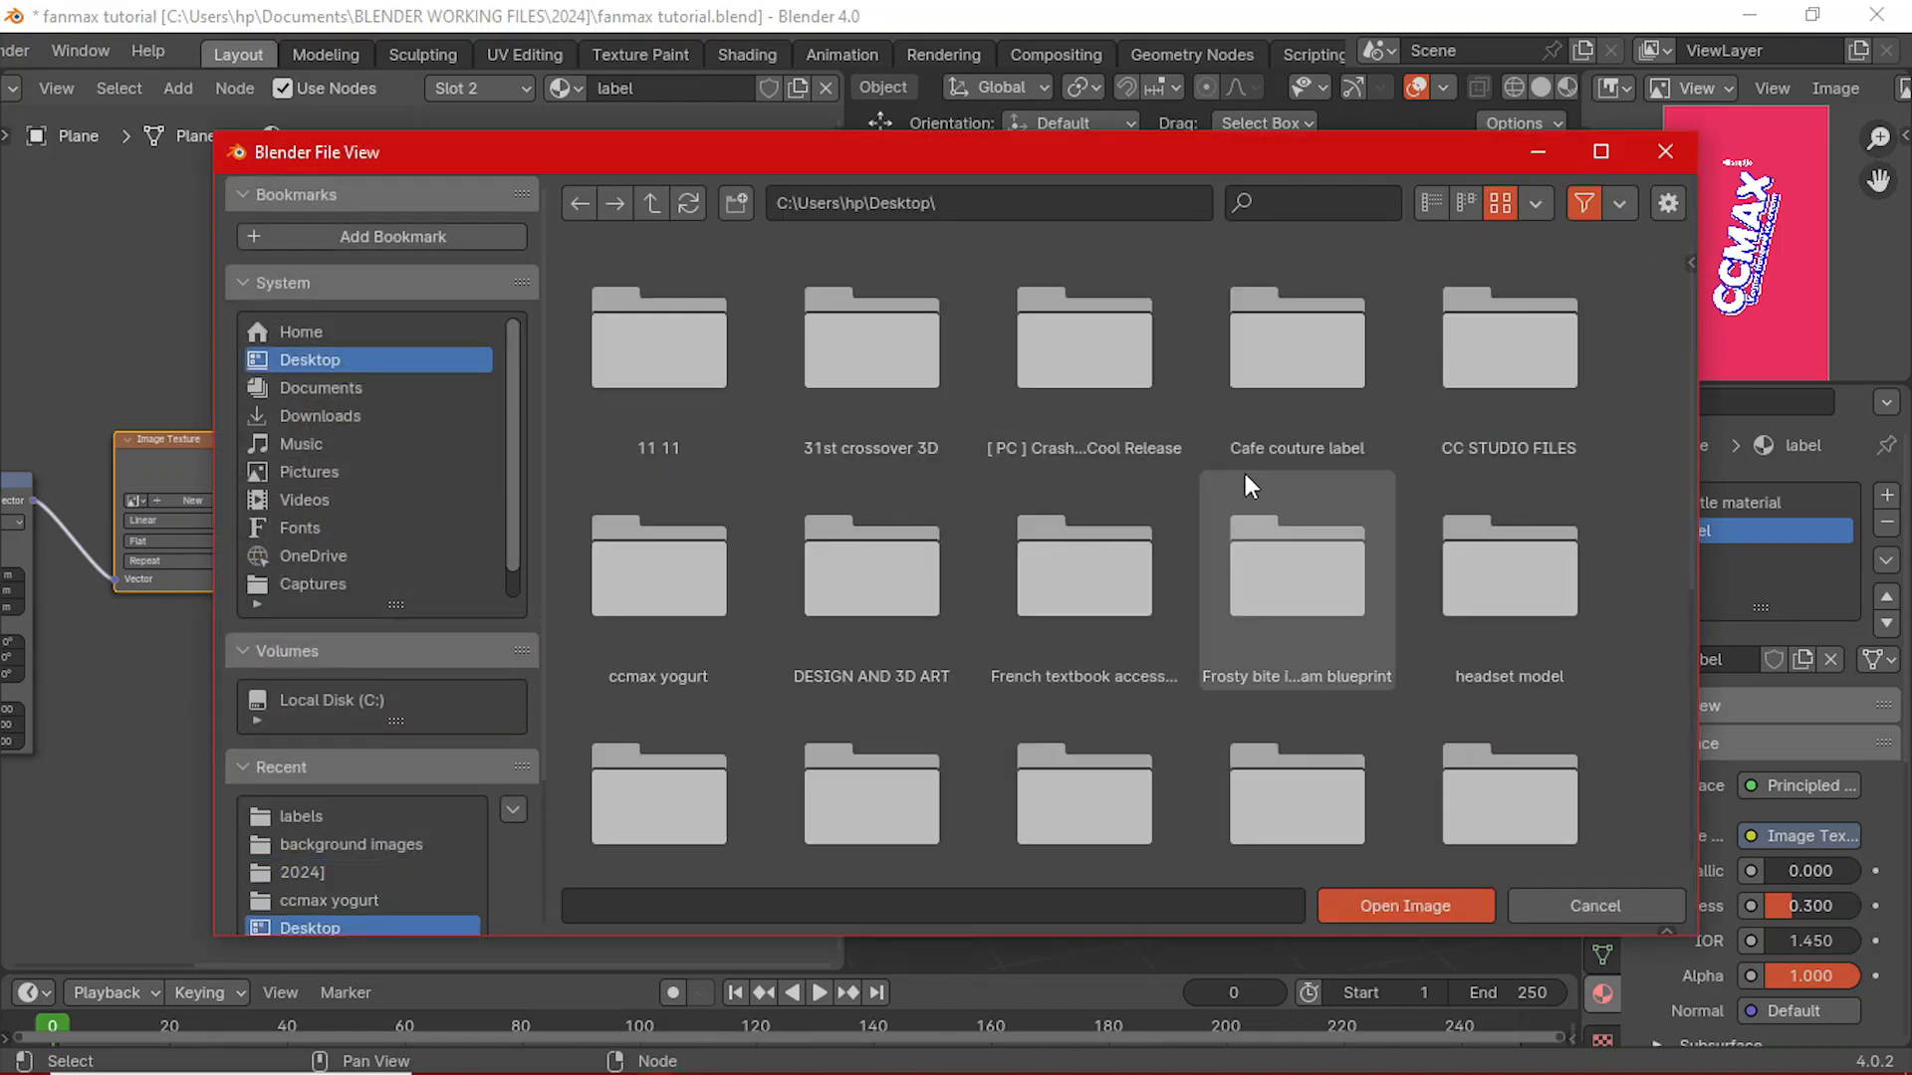
pyautogui.click(707, 630)
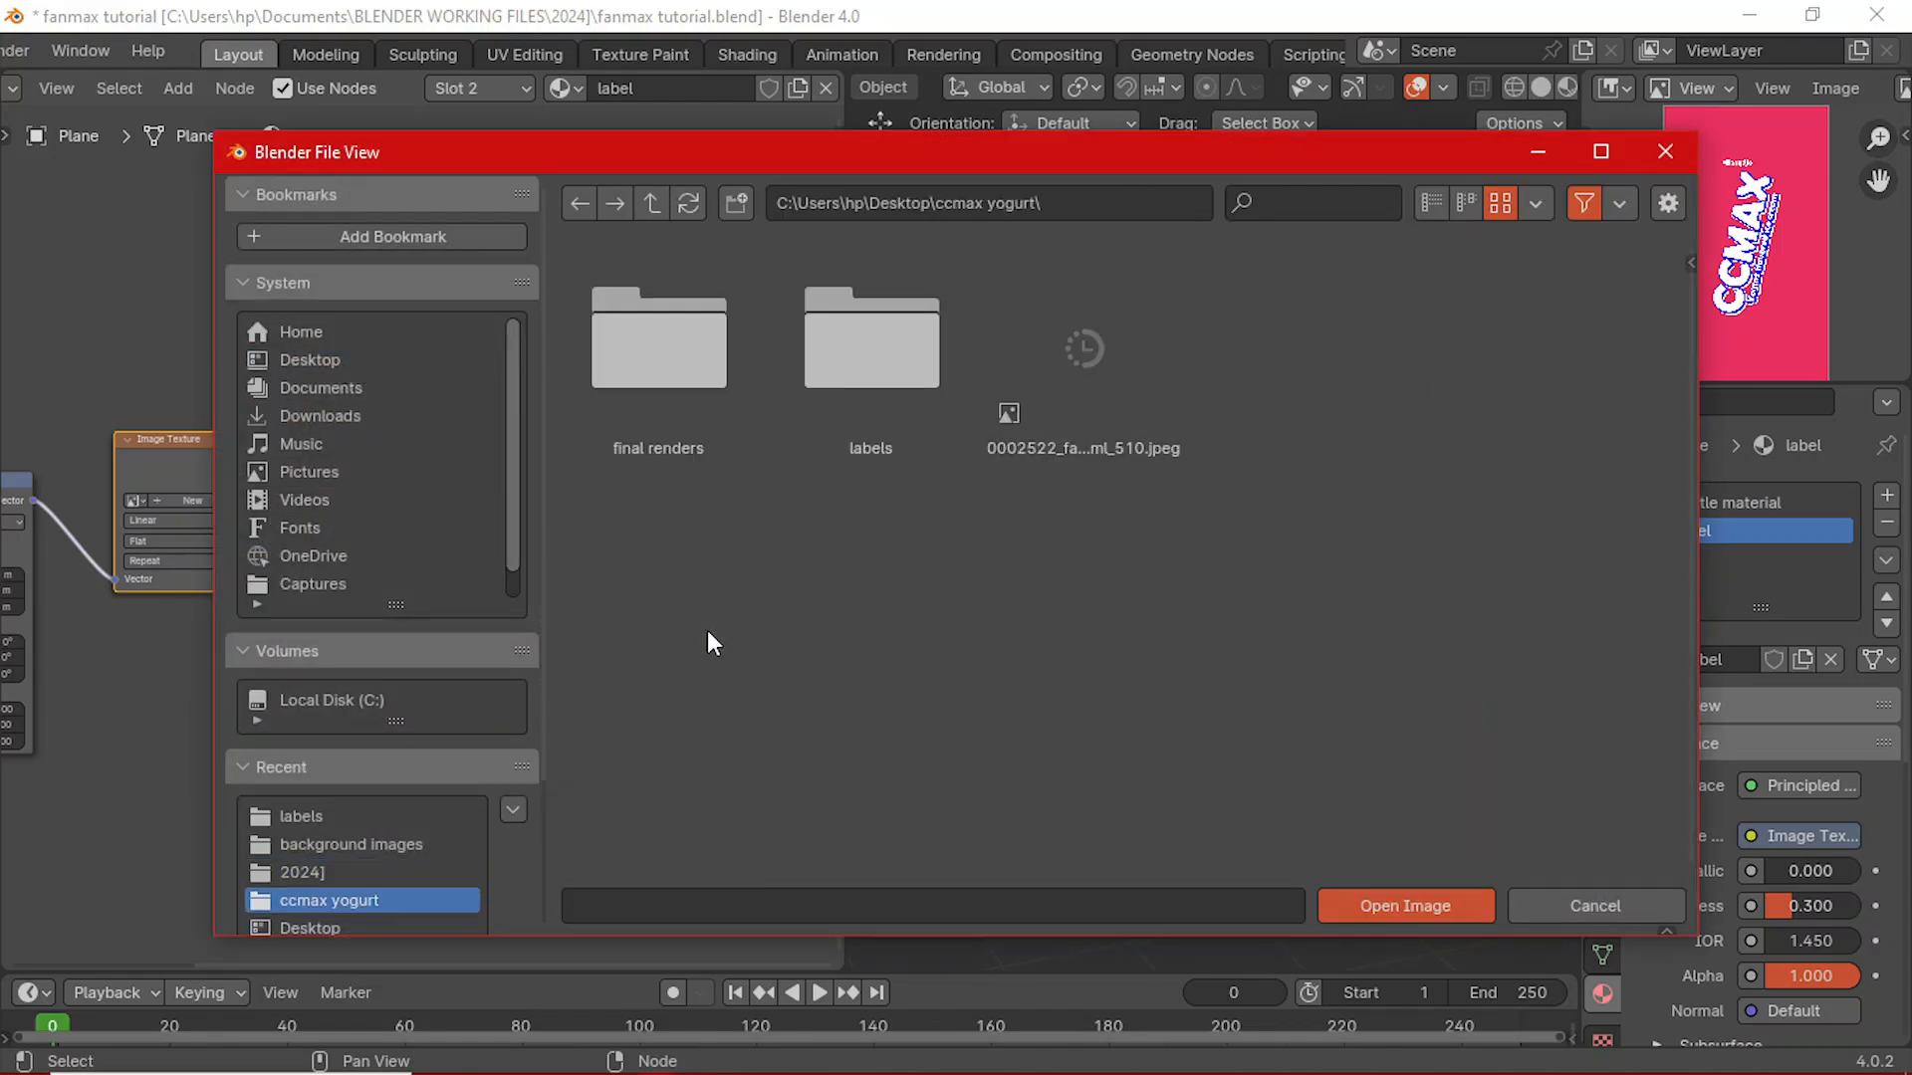
pyautogui.doubleClick(877, 428)
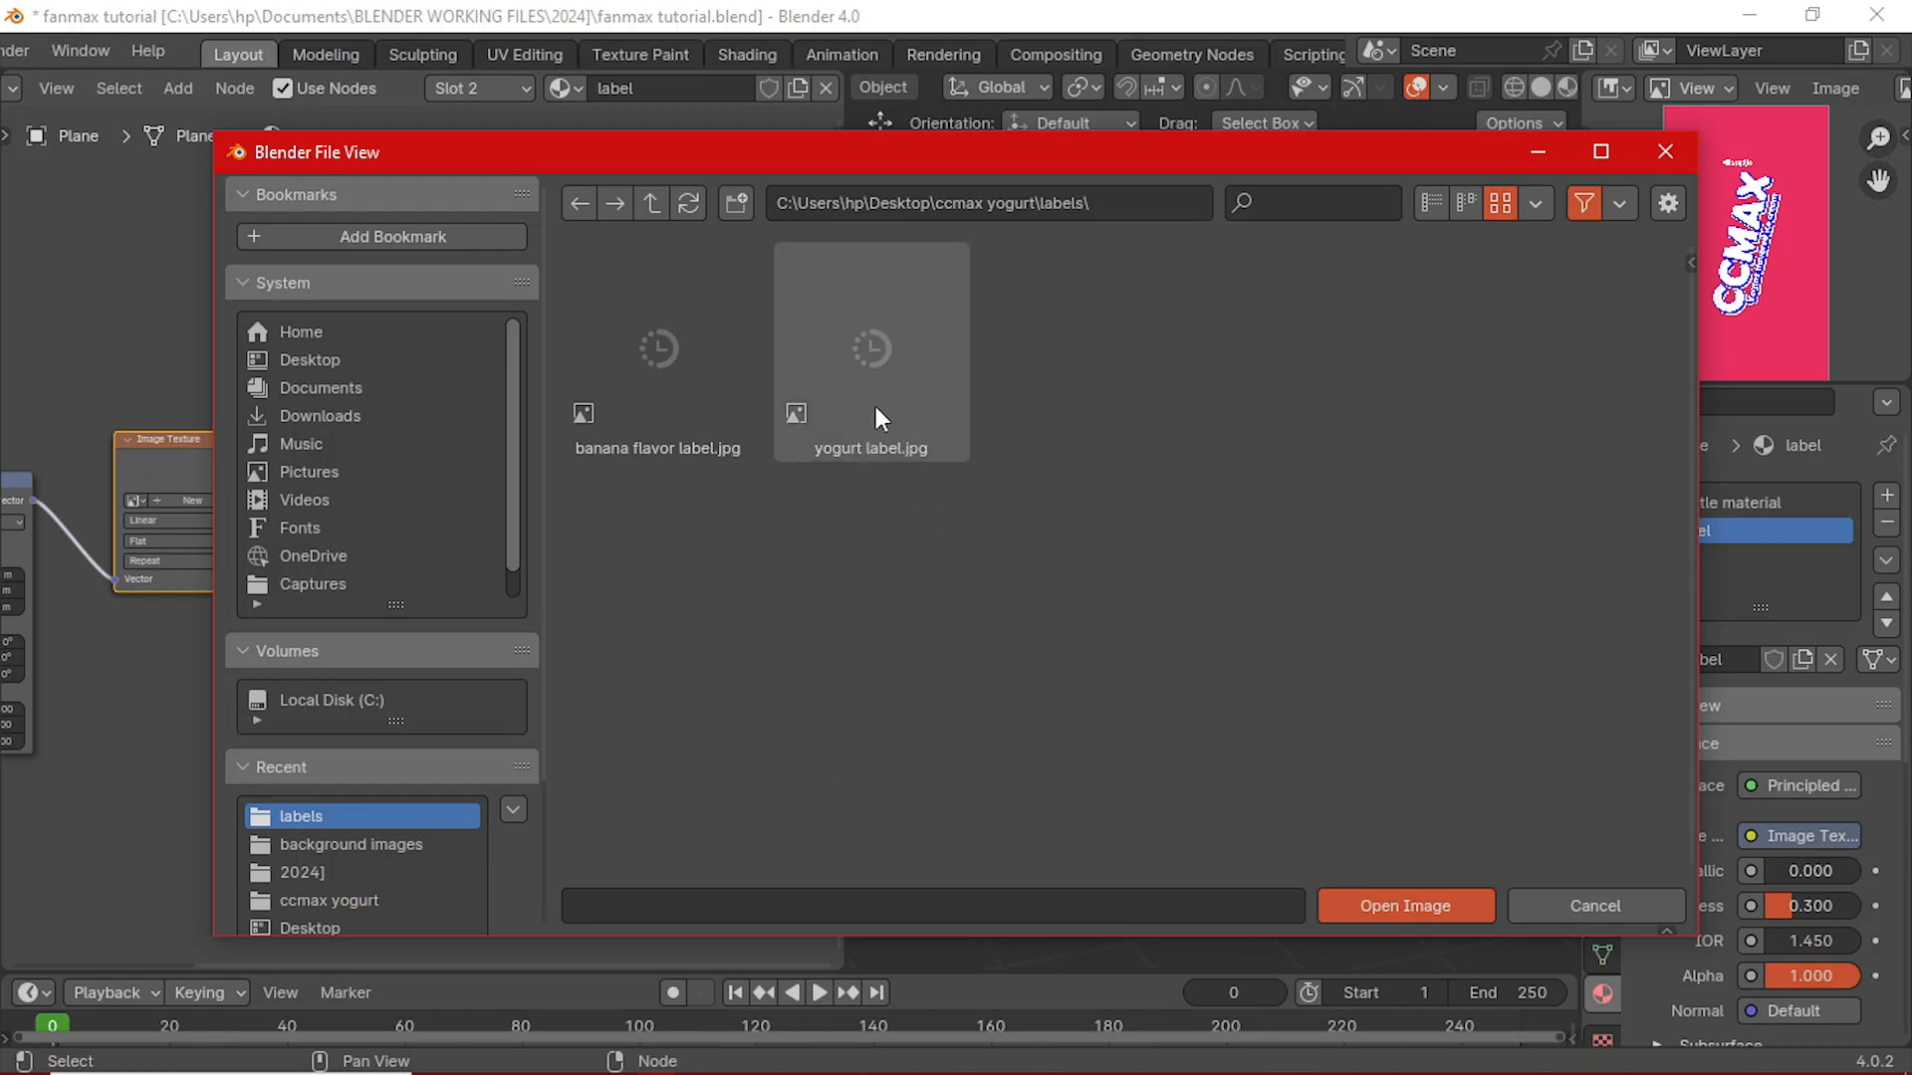
pyautogui.doubleClick(875, 410)
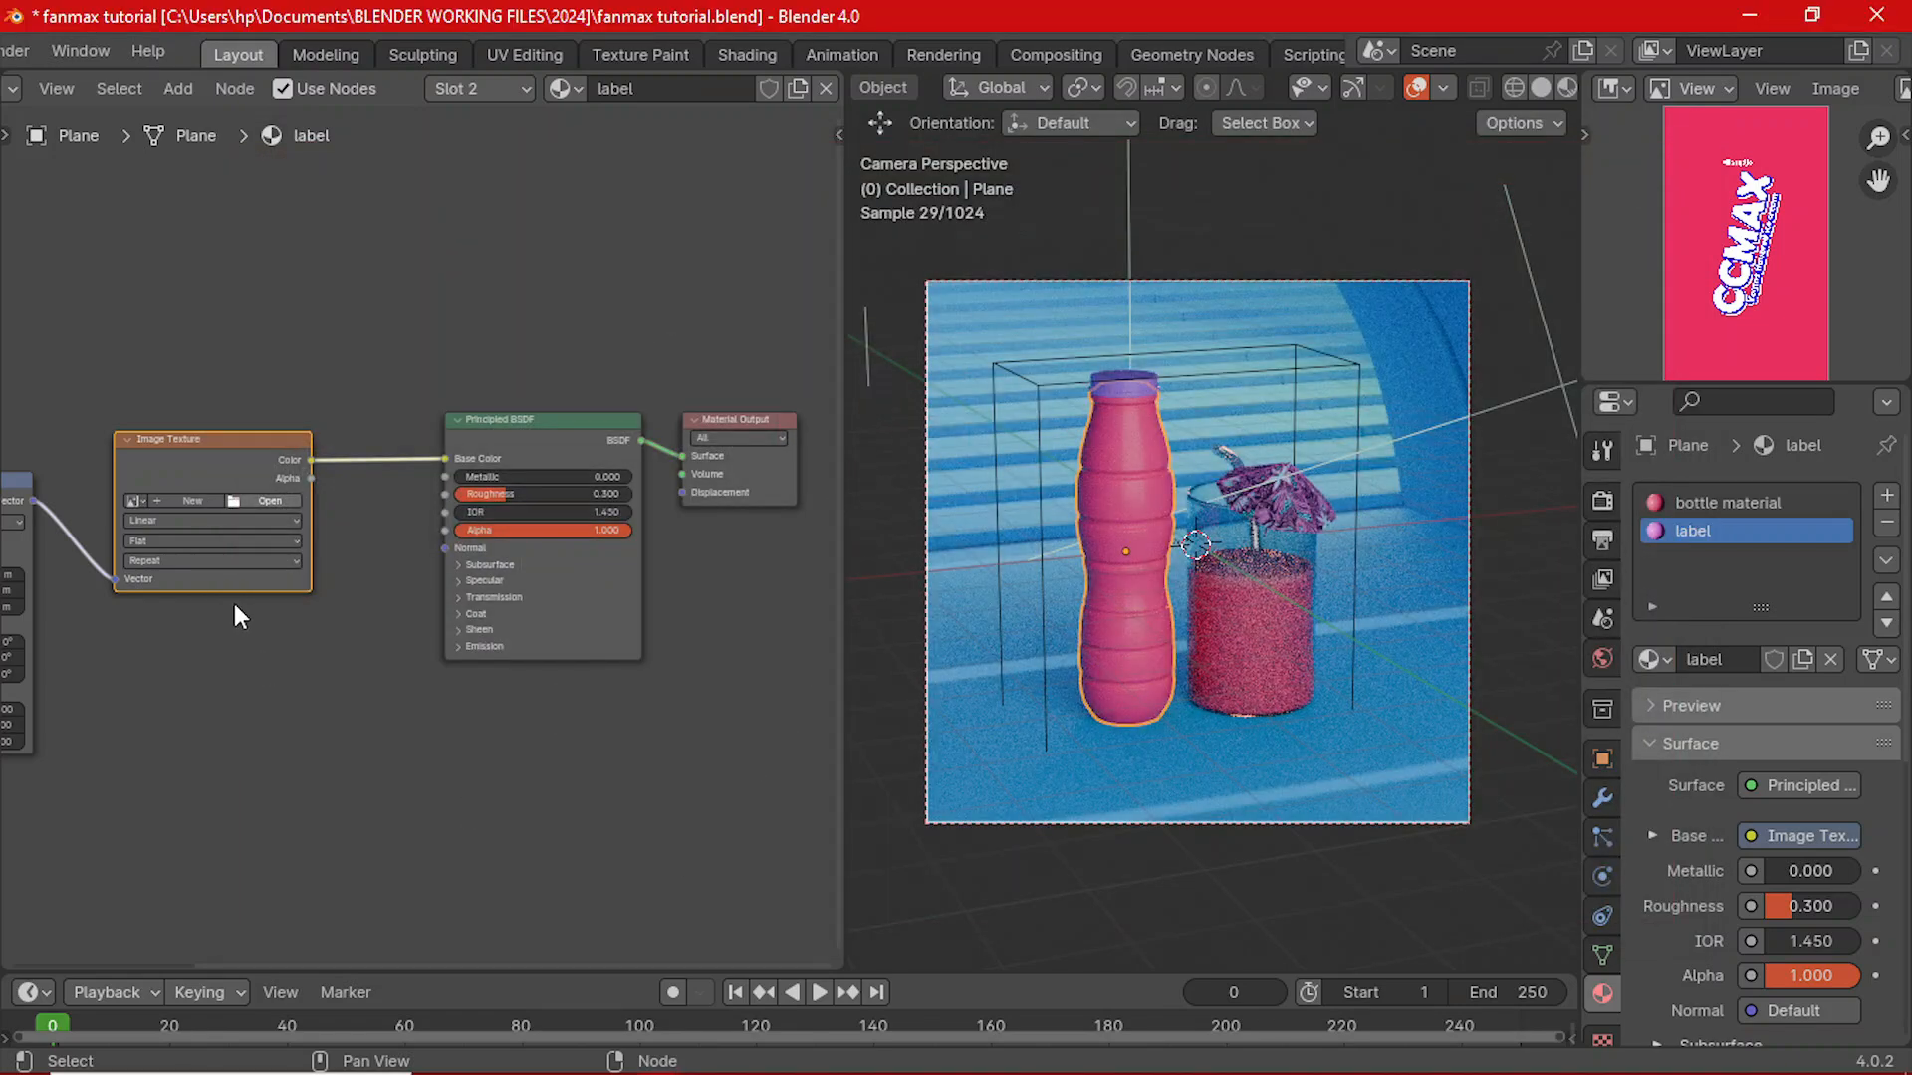
# - Shift the yogurt label texture node slightly closer to the Principled BSDF
pyautogui.moveTo(235, 604); pyautogui.dragTo(466, 612, button='middle')
pyautogui.moveTo(433, 448); pyautogui.dragTo(460, 449)
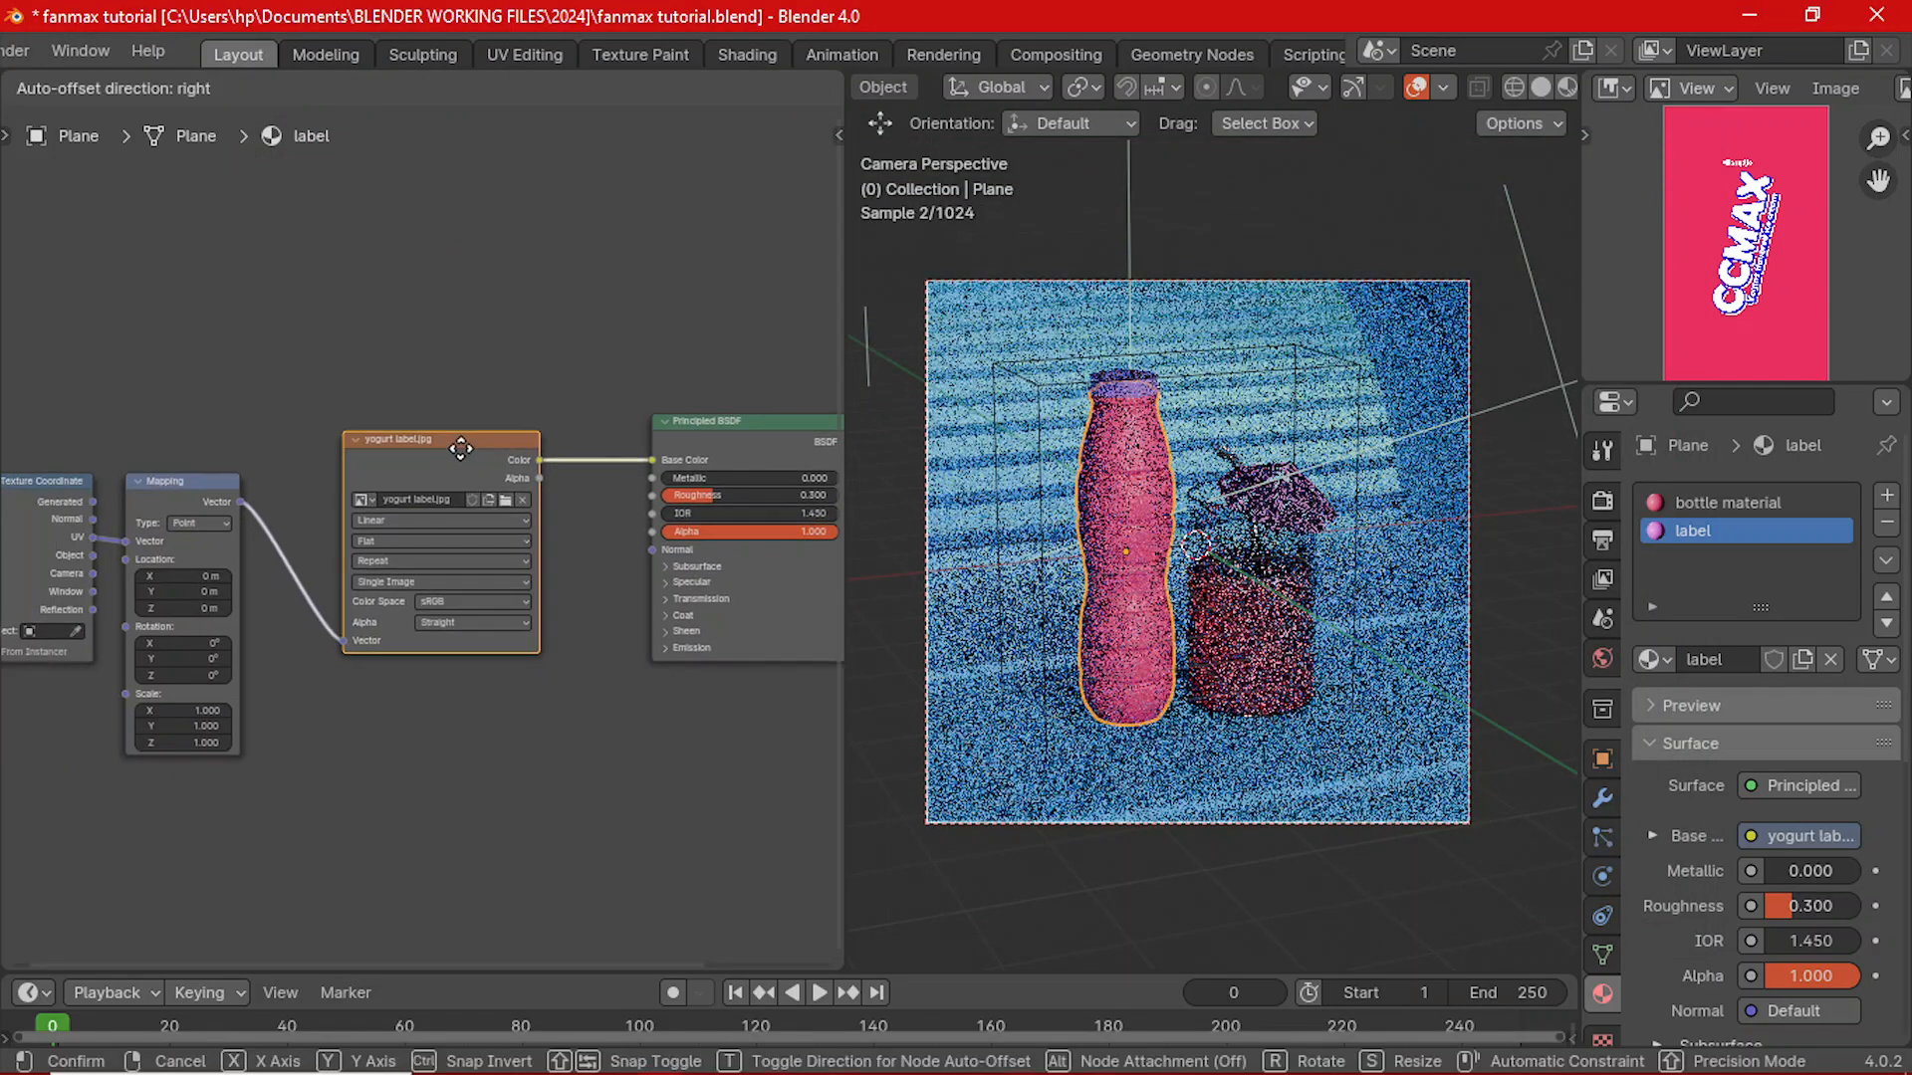
pyautogui.moveTo(606, 583); pyautogui.dragTo(542, 590, button='middle')
pyautogui.moveTo(114, 609); pyautogui.dragTo(424, 633, button='middle')
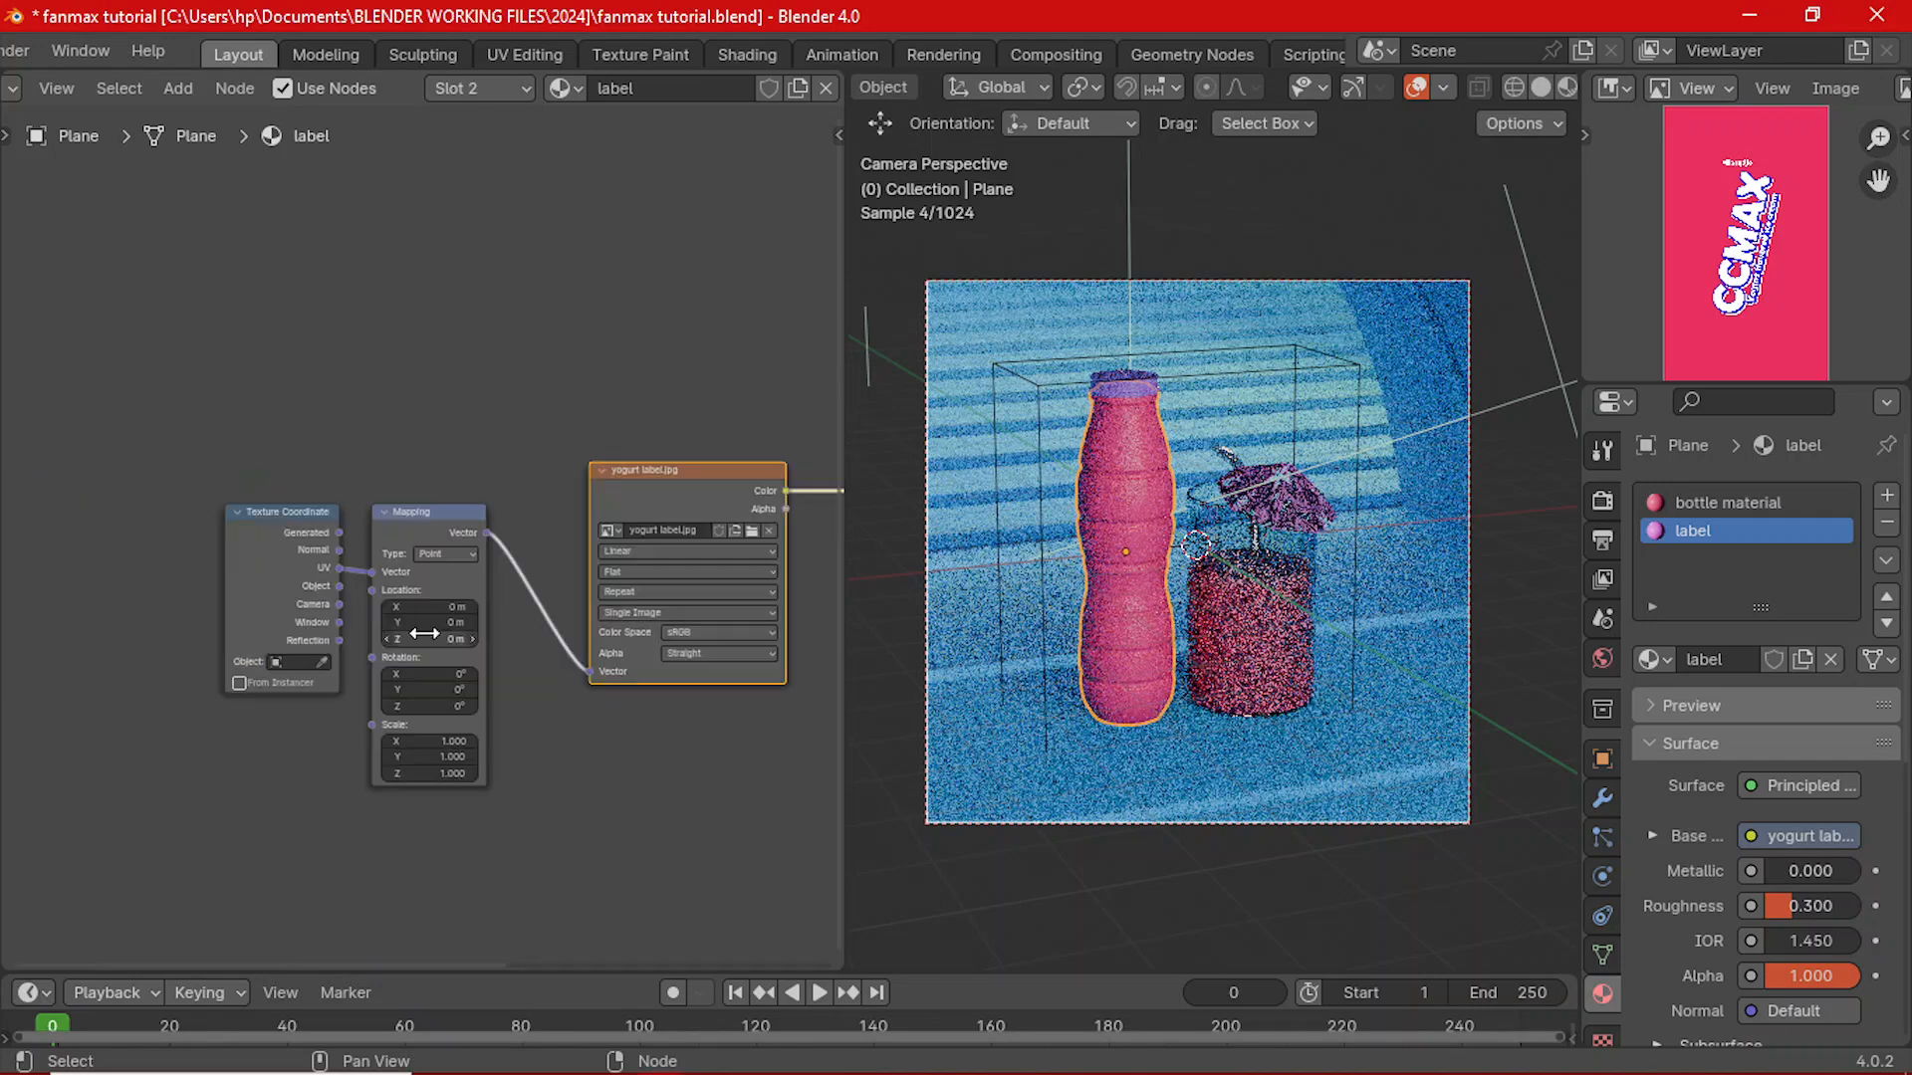
pyautogui.scroll(2, 424, 633)
pyautogui.moveTo(665, 626); pyautogui.dragTo(249, 616, button='middle')
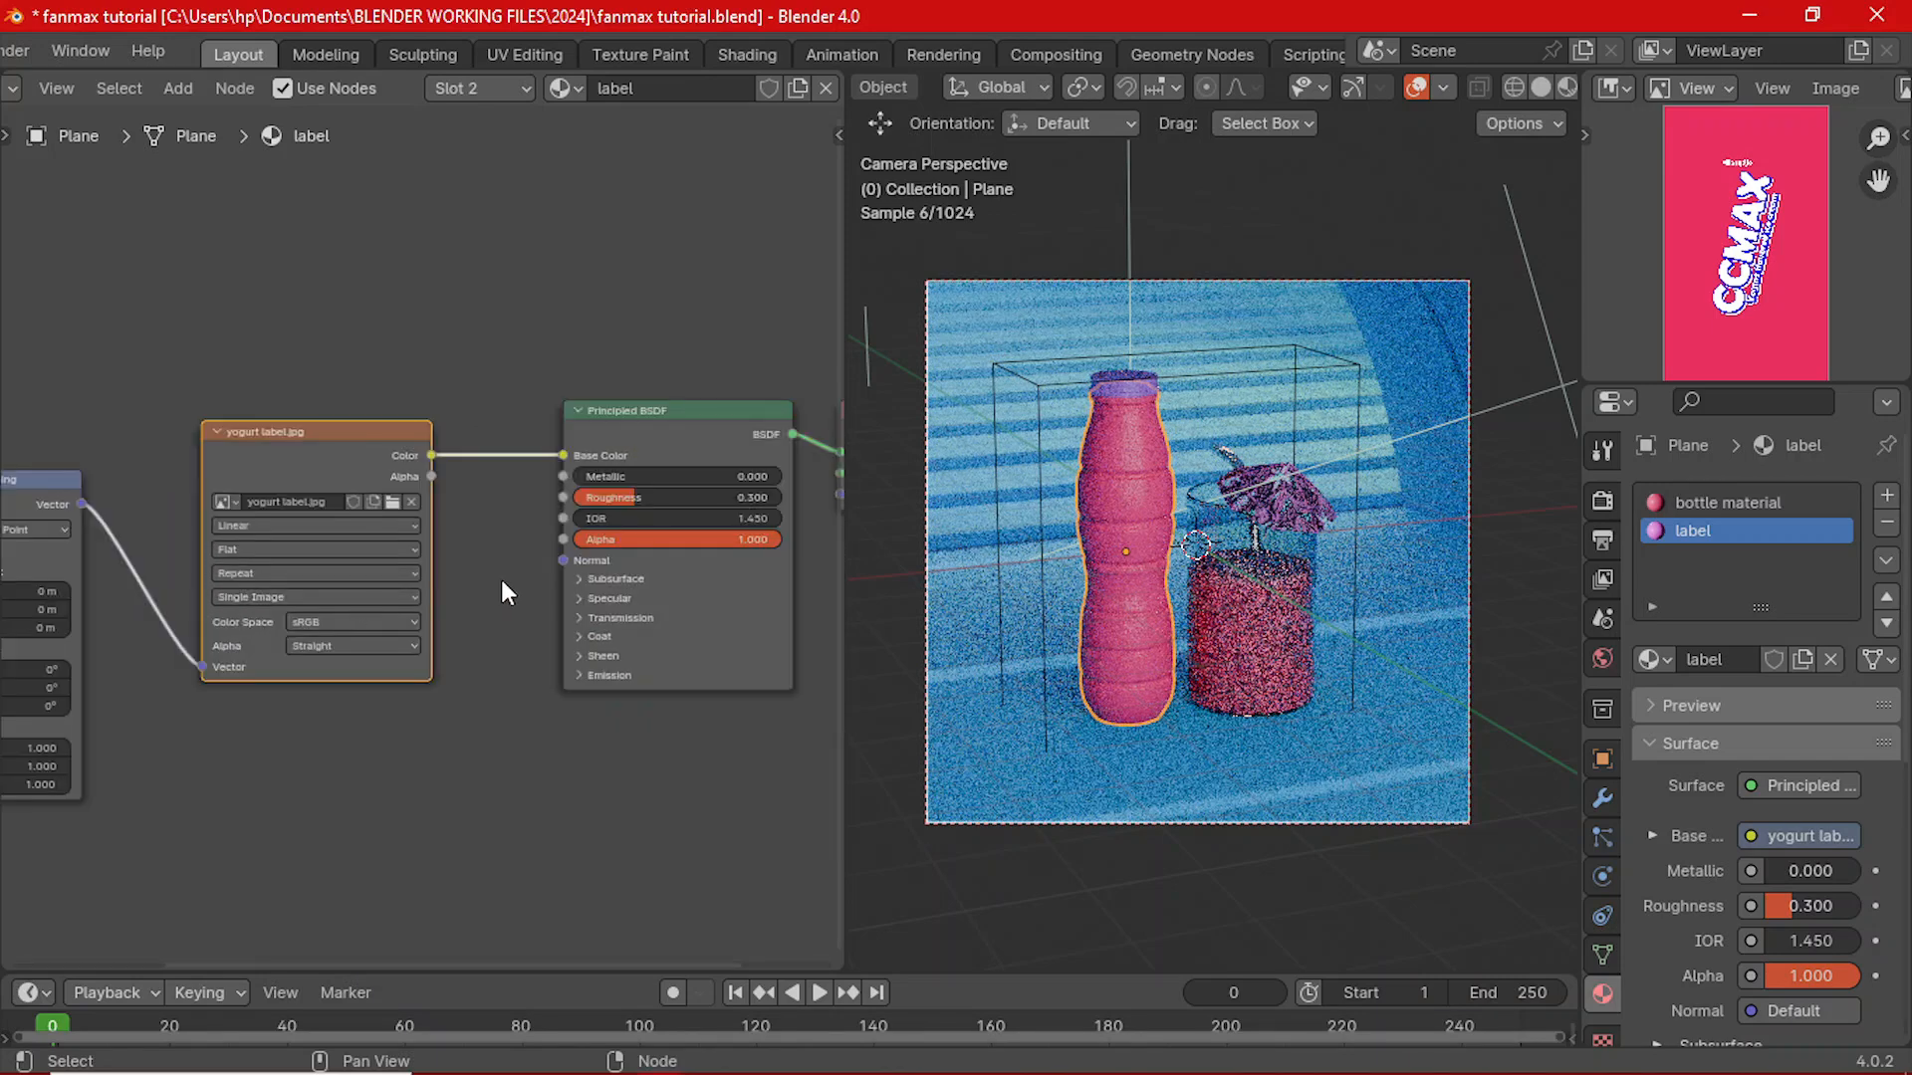
pyautogui.moveTo(499, 580); pyautogui.dragTo(316, 595, button='middle')
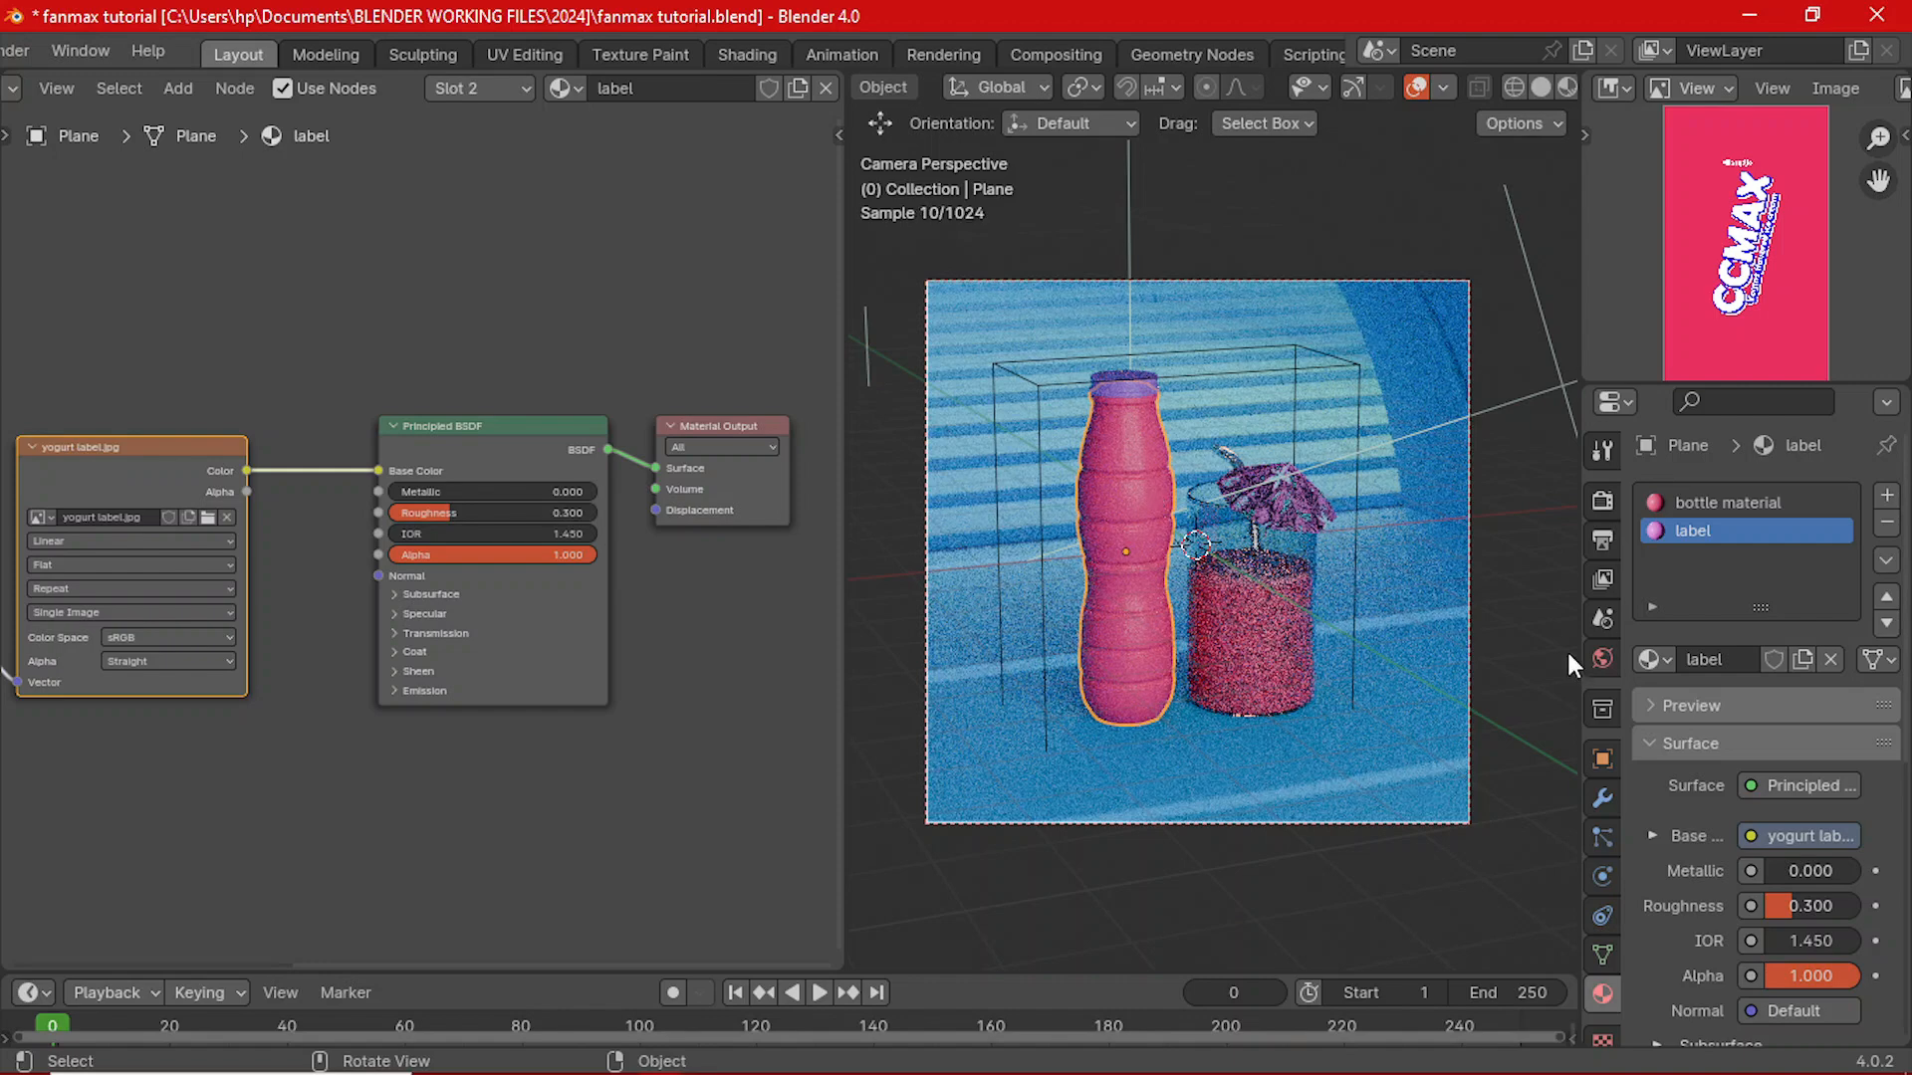
# - Leave the camera view and set the render engine to EEVEE
pyautogui.click(1602, 501)
pyautogui.press('KP_0')
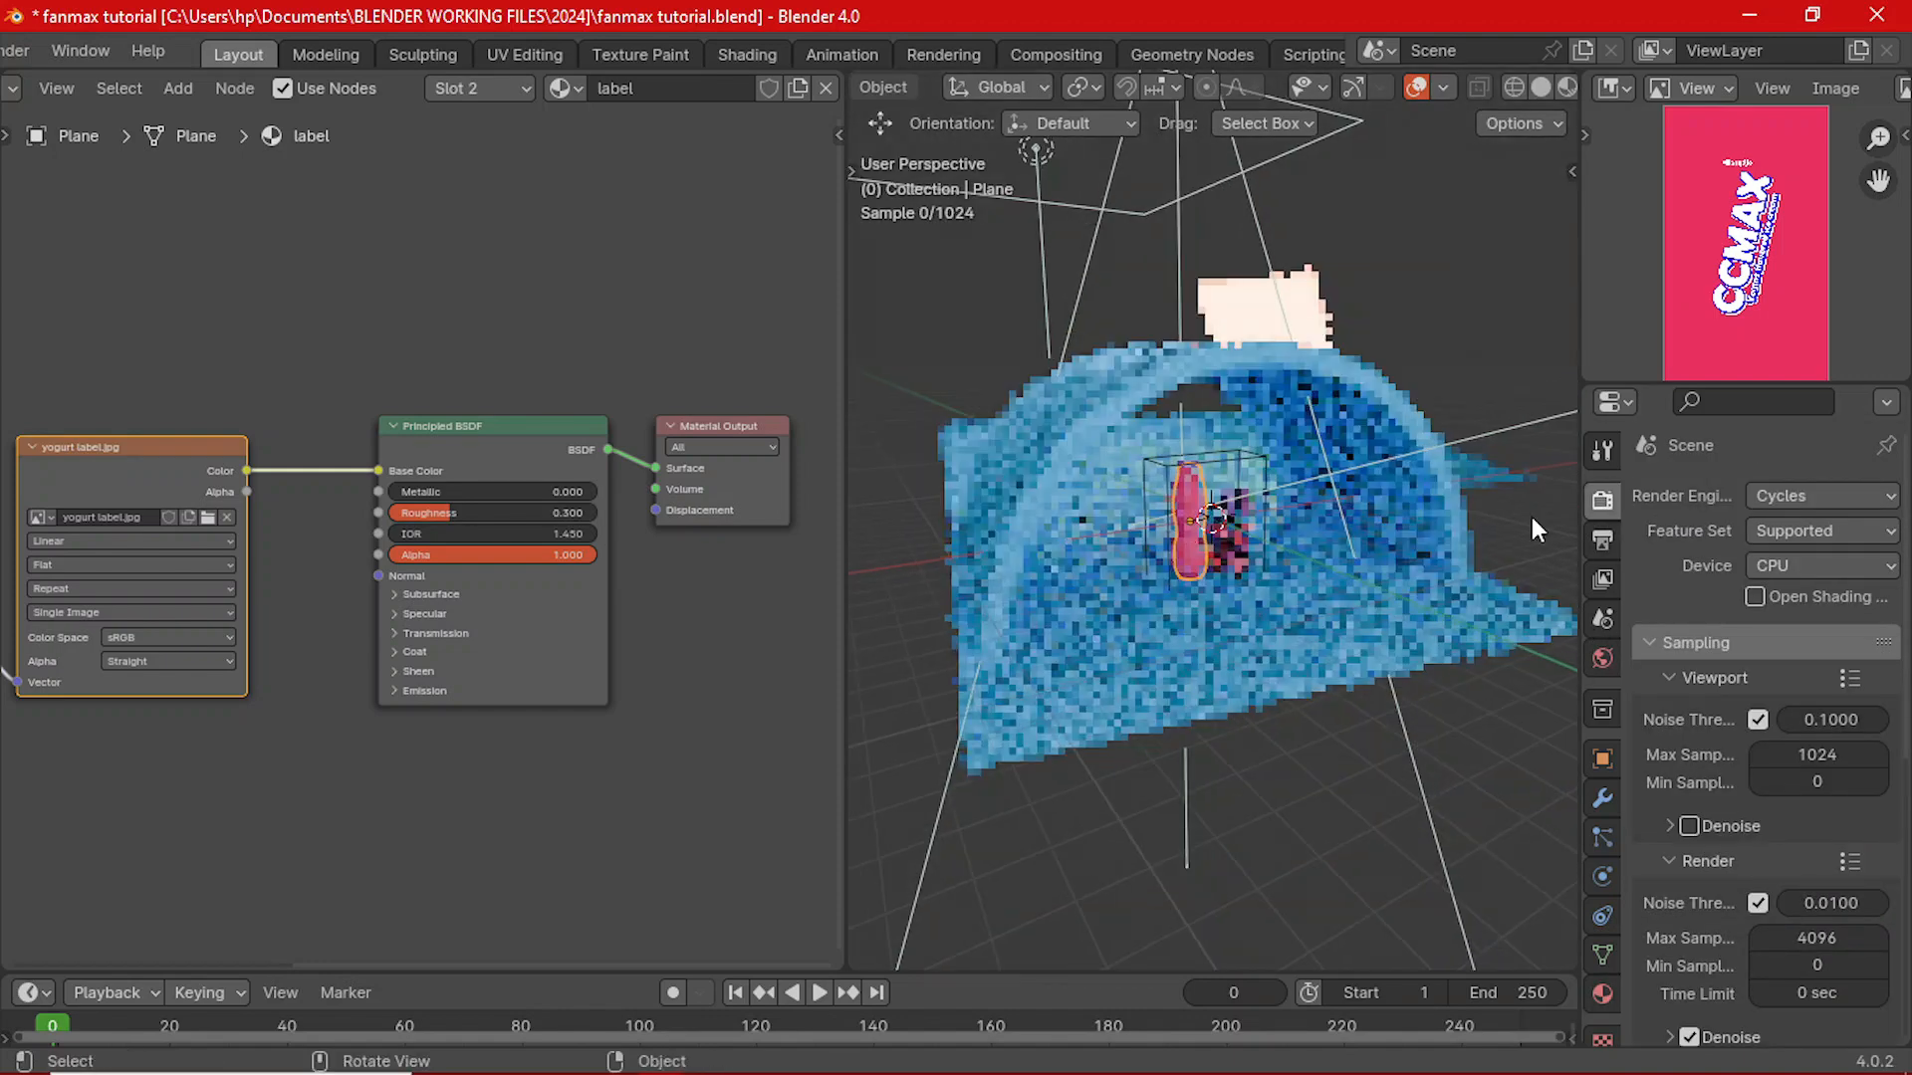
pyautogui.click(1810, 497)
pyautogui.click(1812, 528)
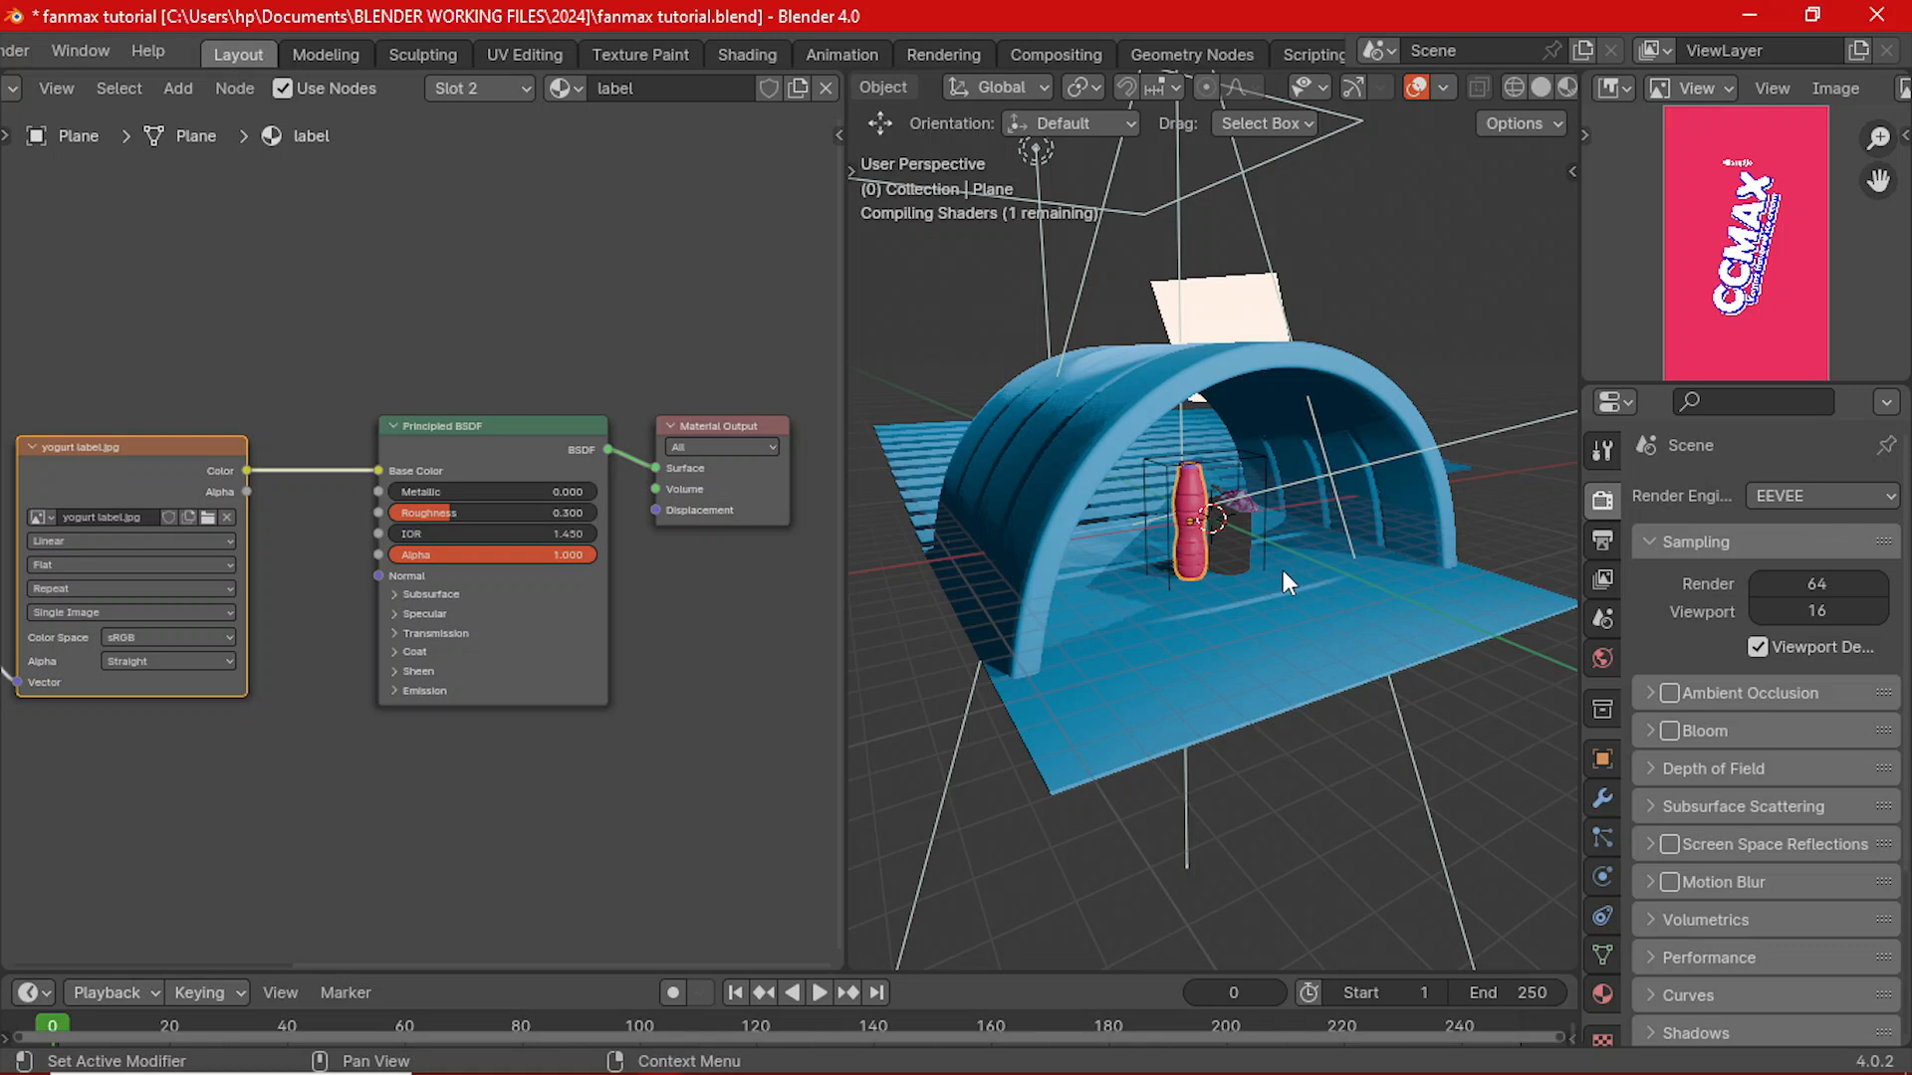
# - Isolate the bottle in local view and look at it from the left orthographic side
pyautogui.moveTo(1282, 570); pyautogui.dragTo(1217, 625, button='middle')
pyautogui.press('KP_Divide')
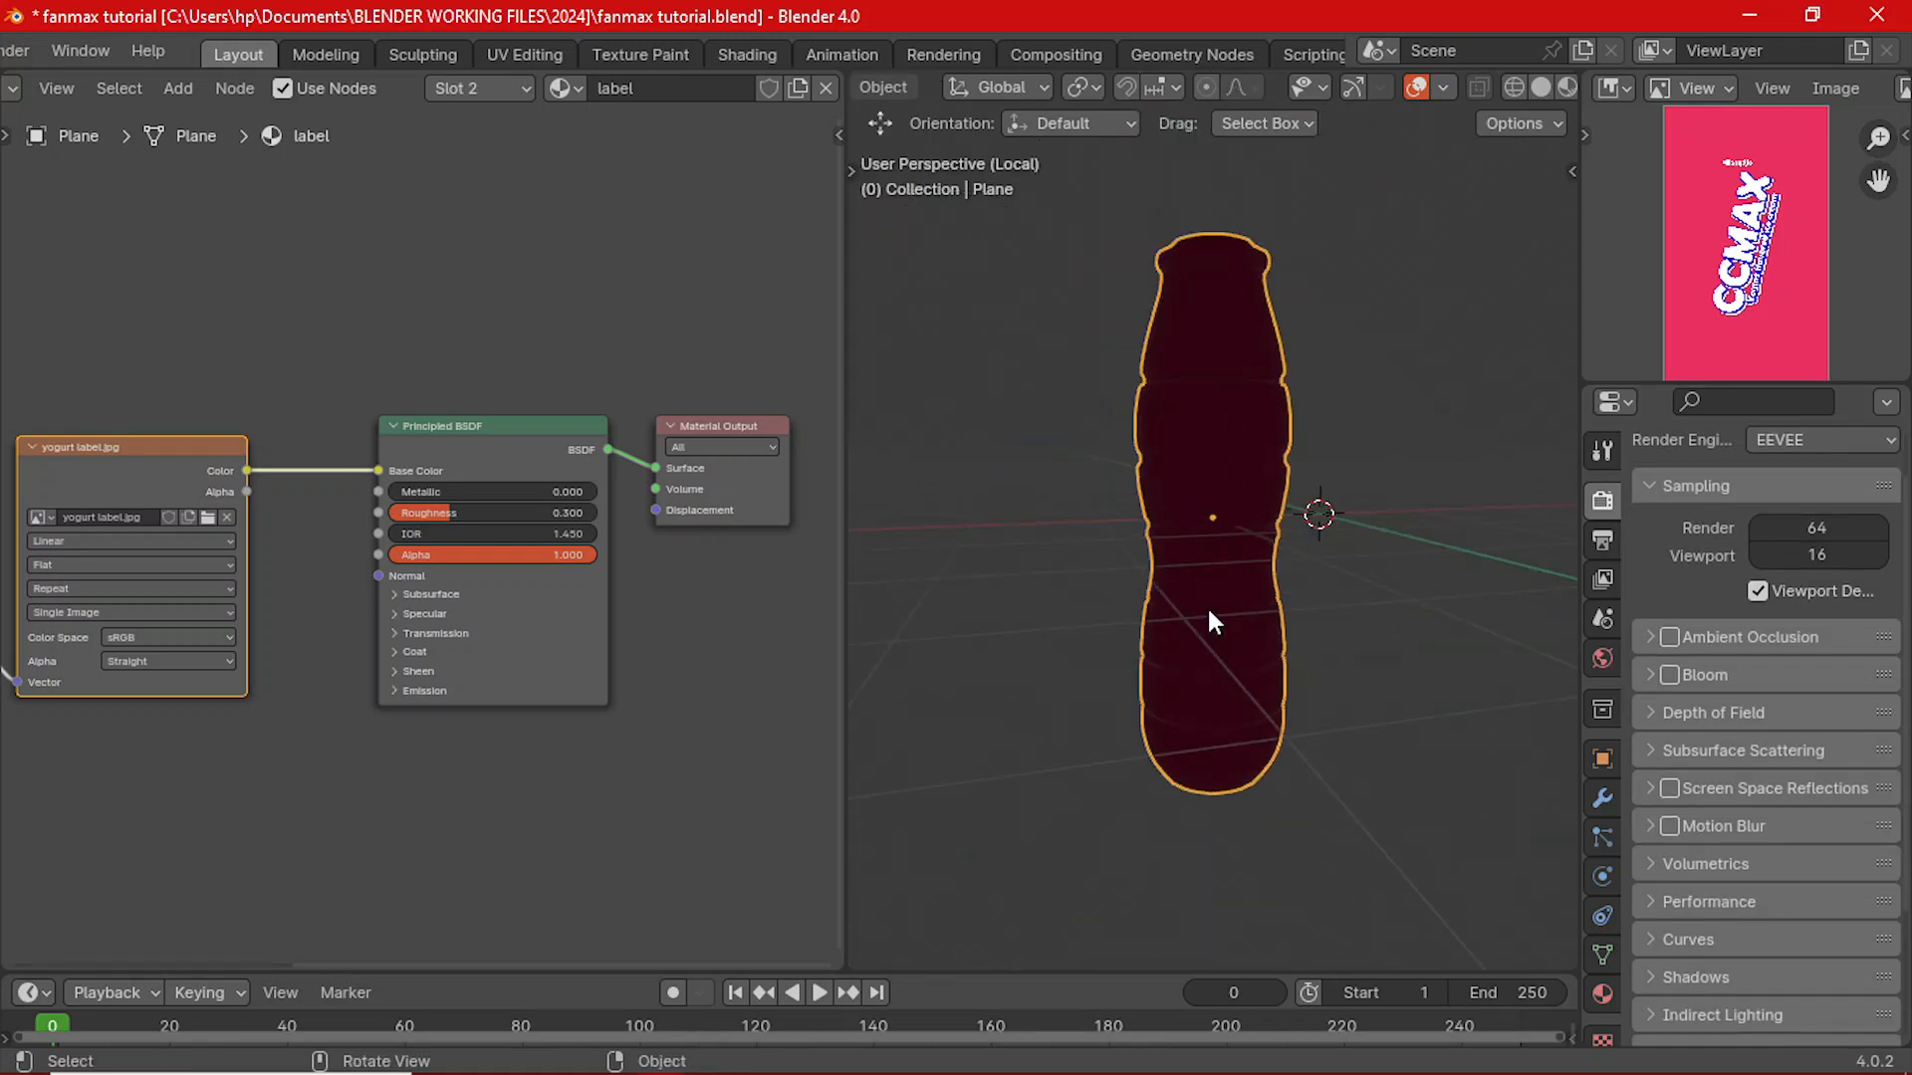
pyautogui.scroll(-3, 1209, 597)
pyautogui.press('`')
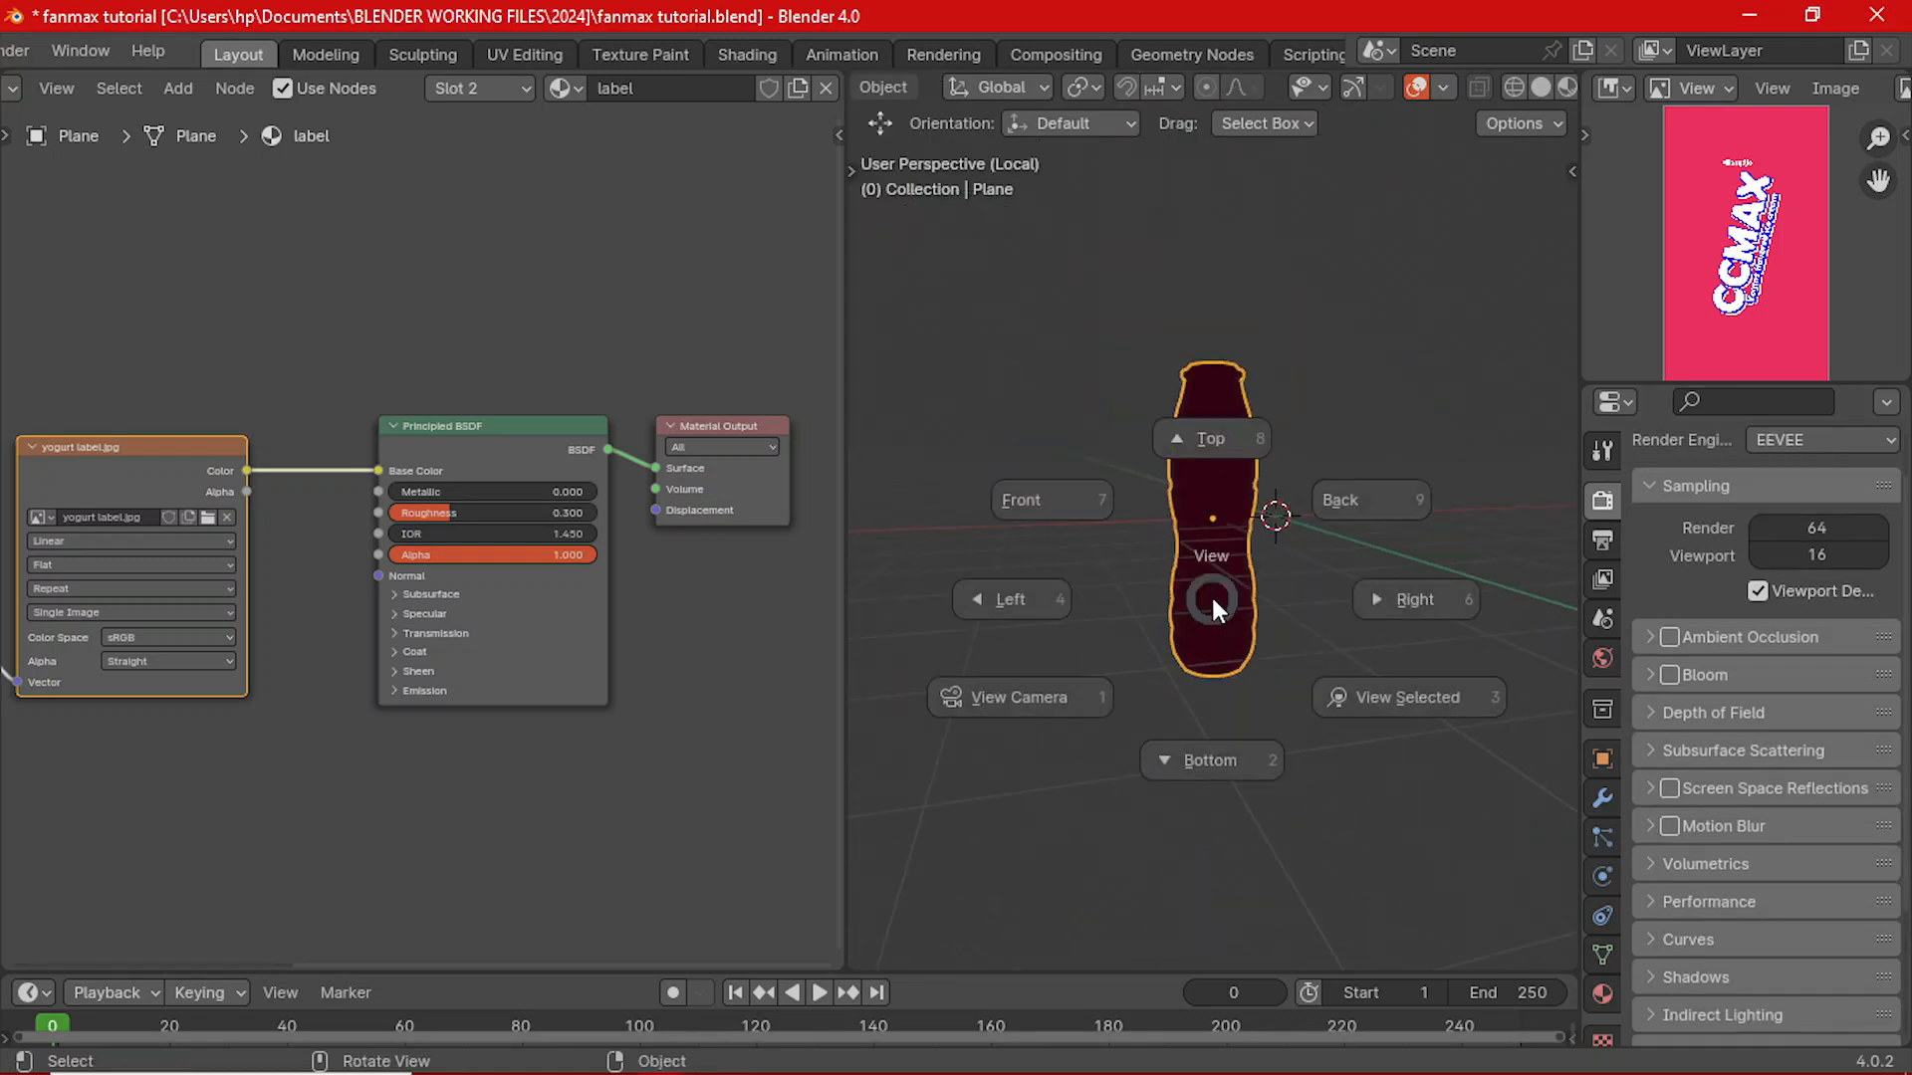
pyautogui.click(1066, 522)
pyautogui.press('`')
pyautogui.click(959, 534)
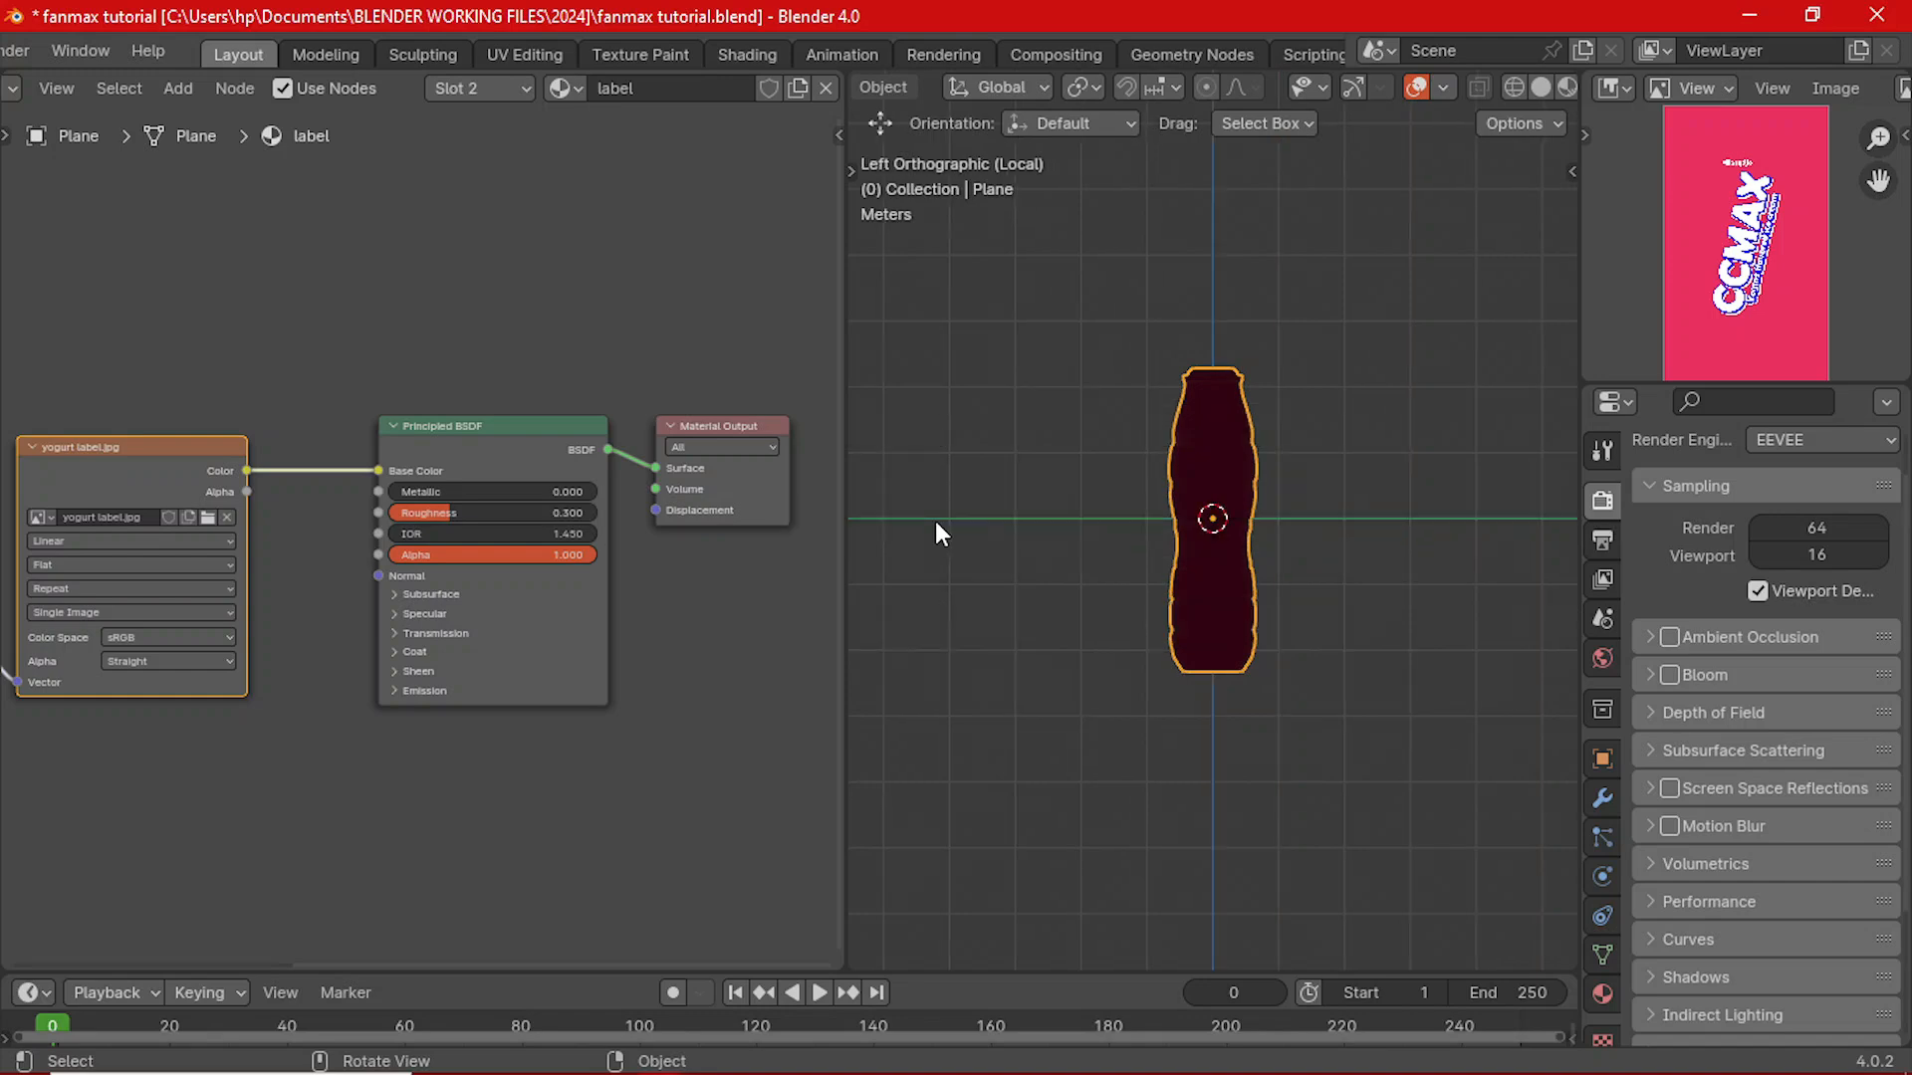
# - In Edit Mode, select the faces of the bottle's "label" vertex group and assign the label material to them
pyautogui.click(1603, 954)
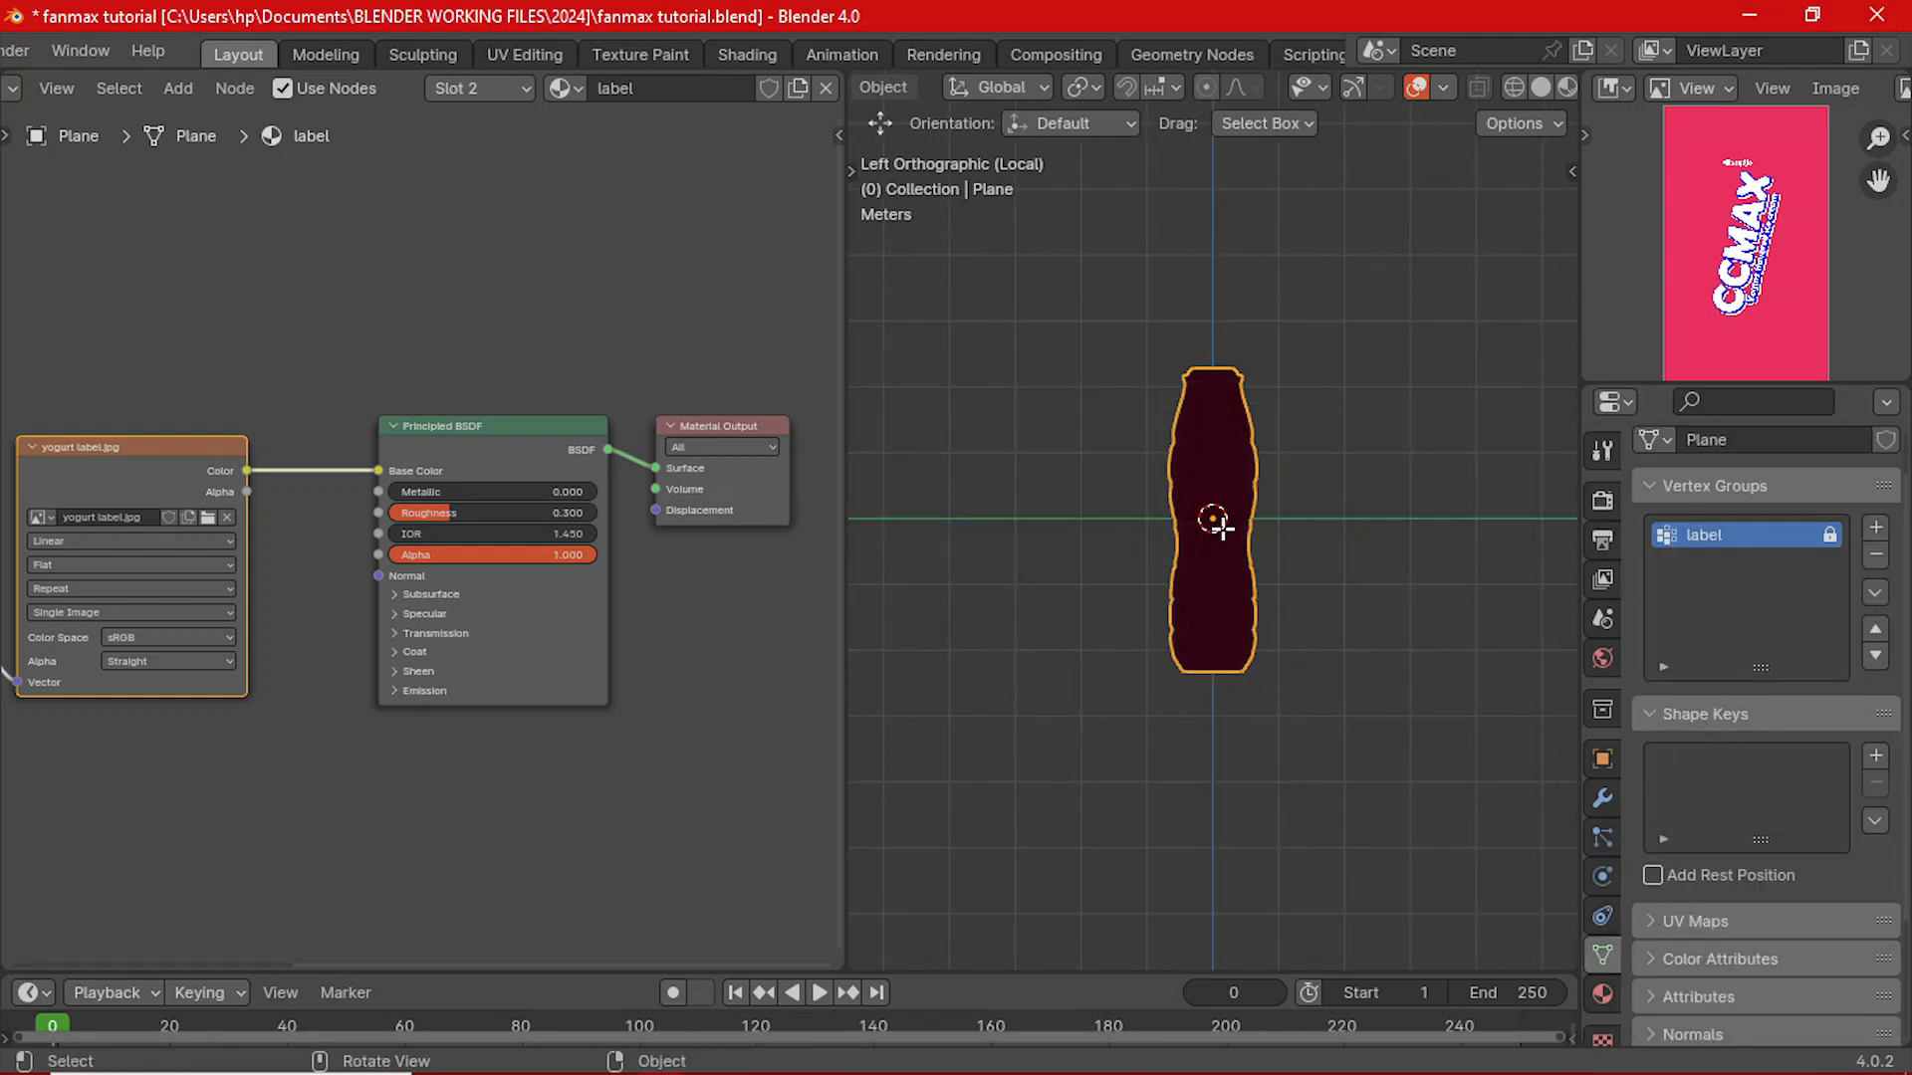
pyautogui.press('Tab')
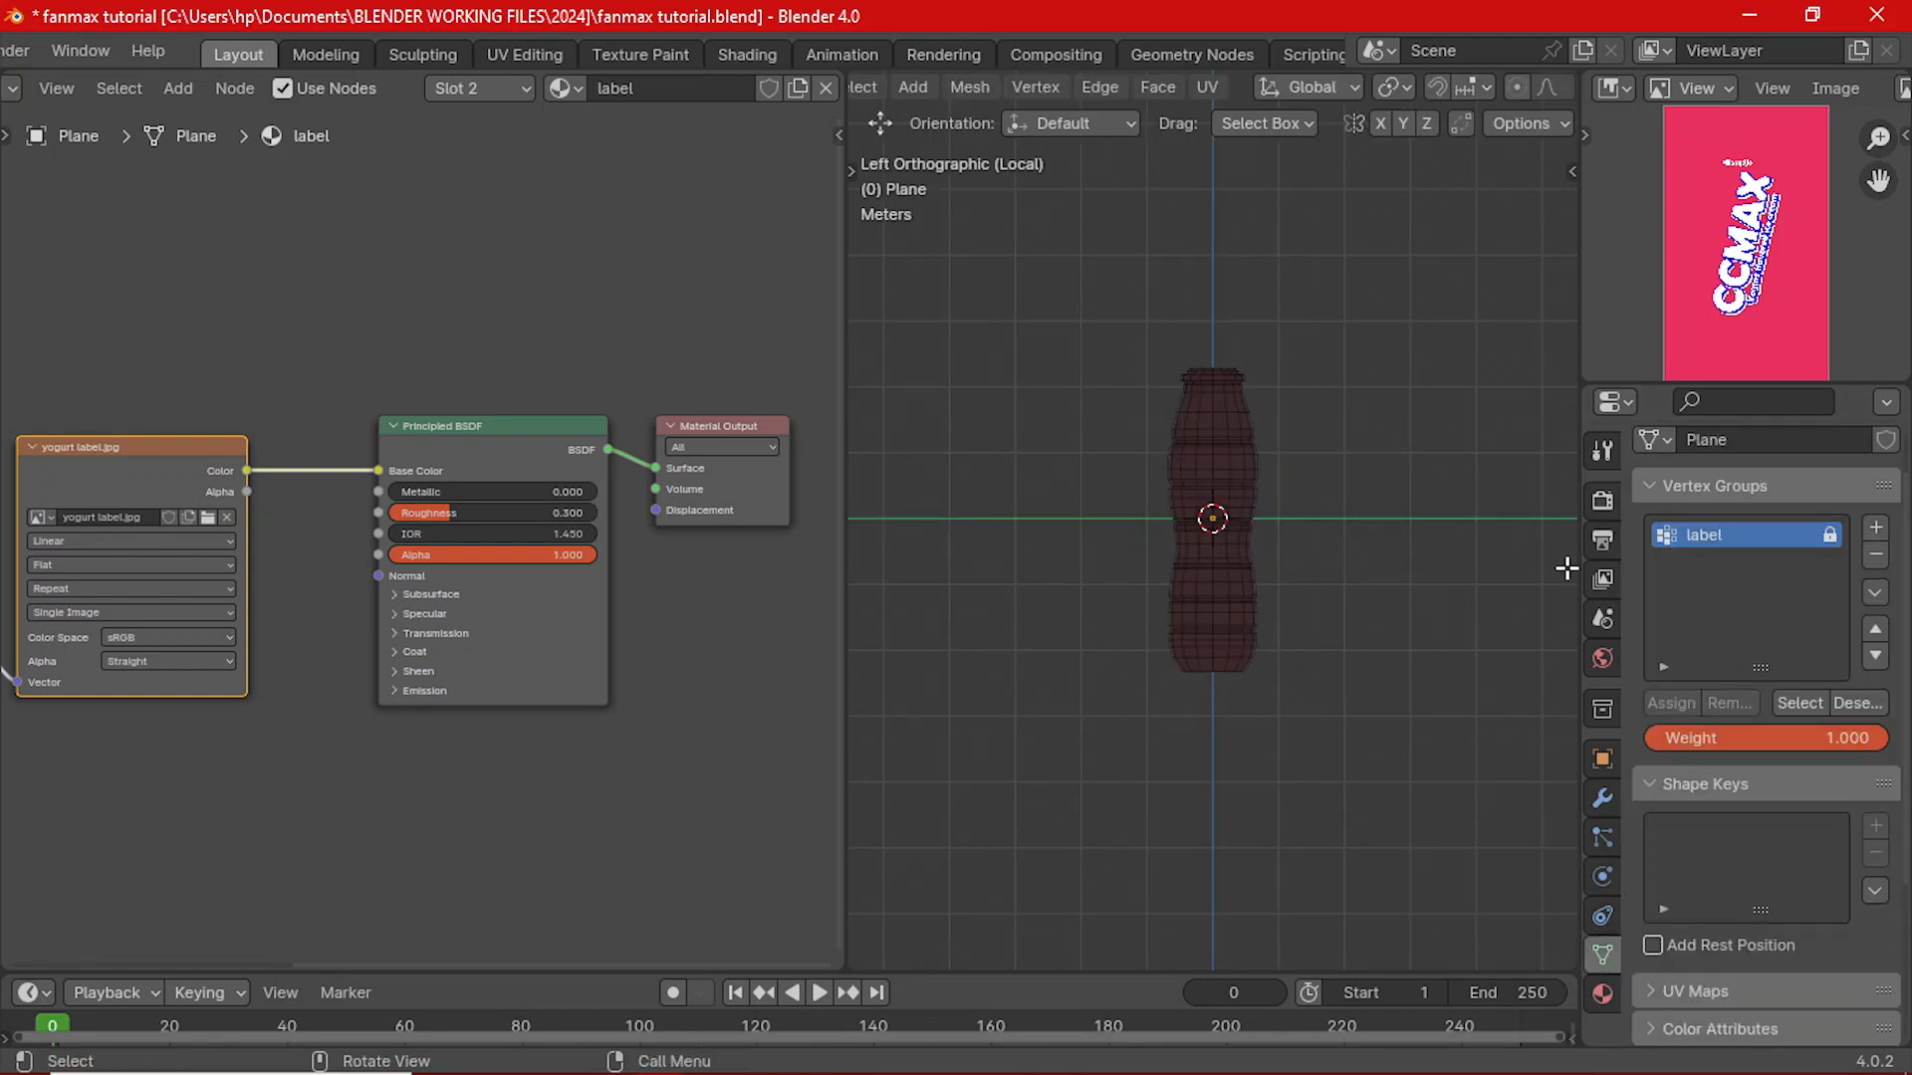
pyautogui.click(1776, 702)
pyautogui.scroll(4, 1332, 601)
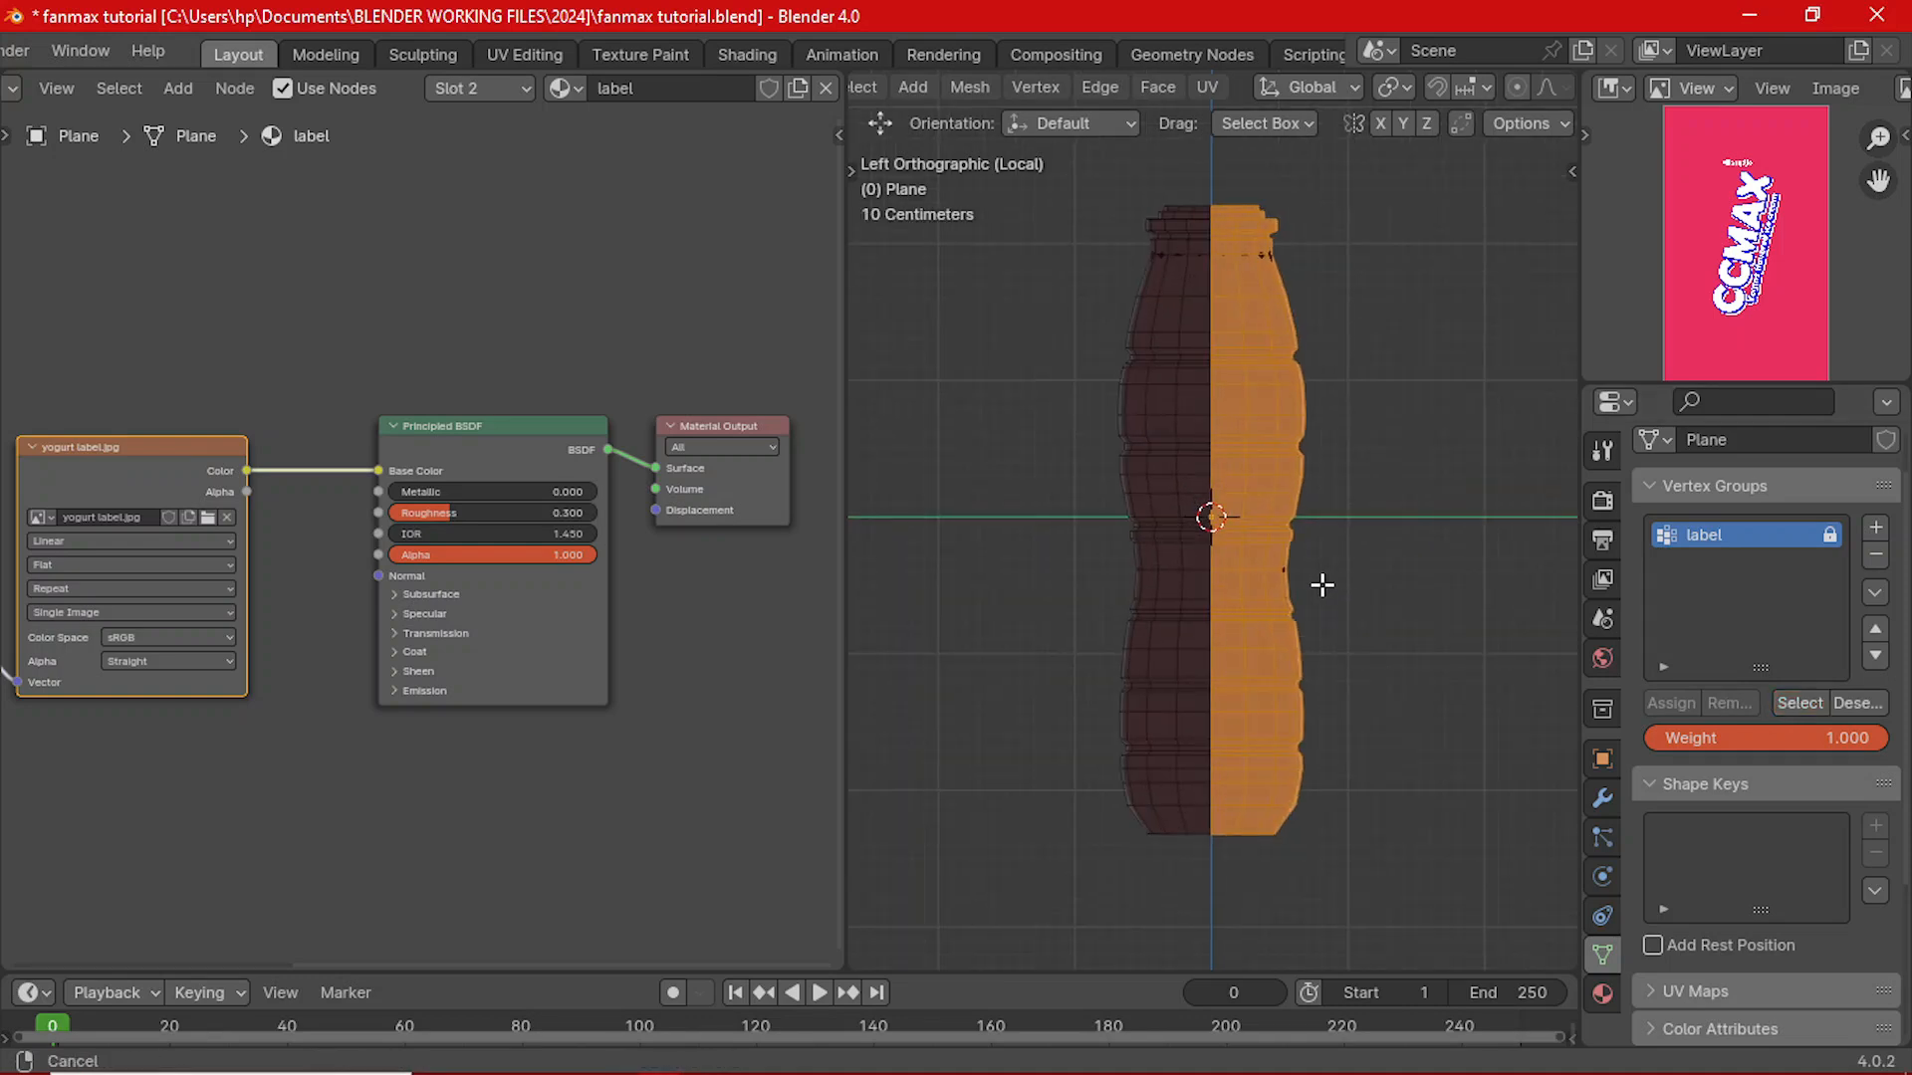
pyautogui.keyDown('shift'); pyautogui.moveTo(1321, 584); pyautogui.dragTo(1199, 563, button='middle'); pyautogui.keyUp('shift')
pyautogui.click(1602, 994)
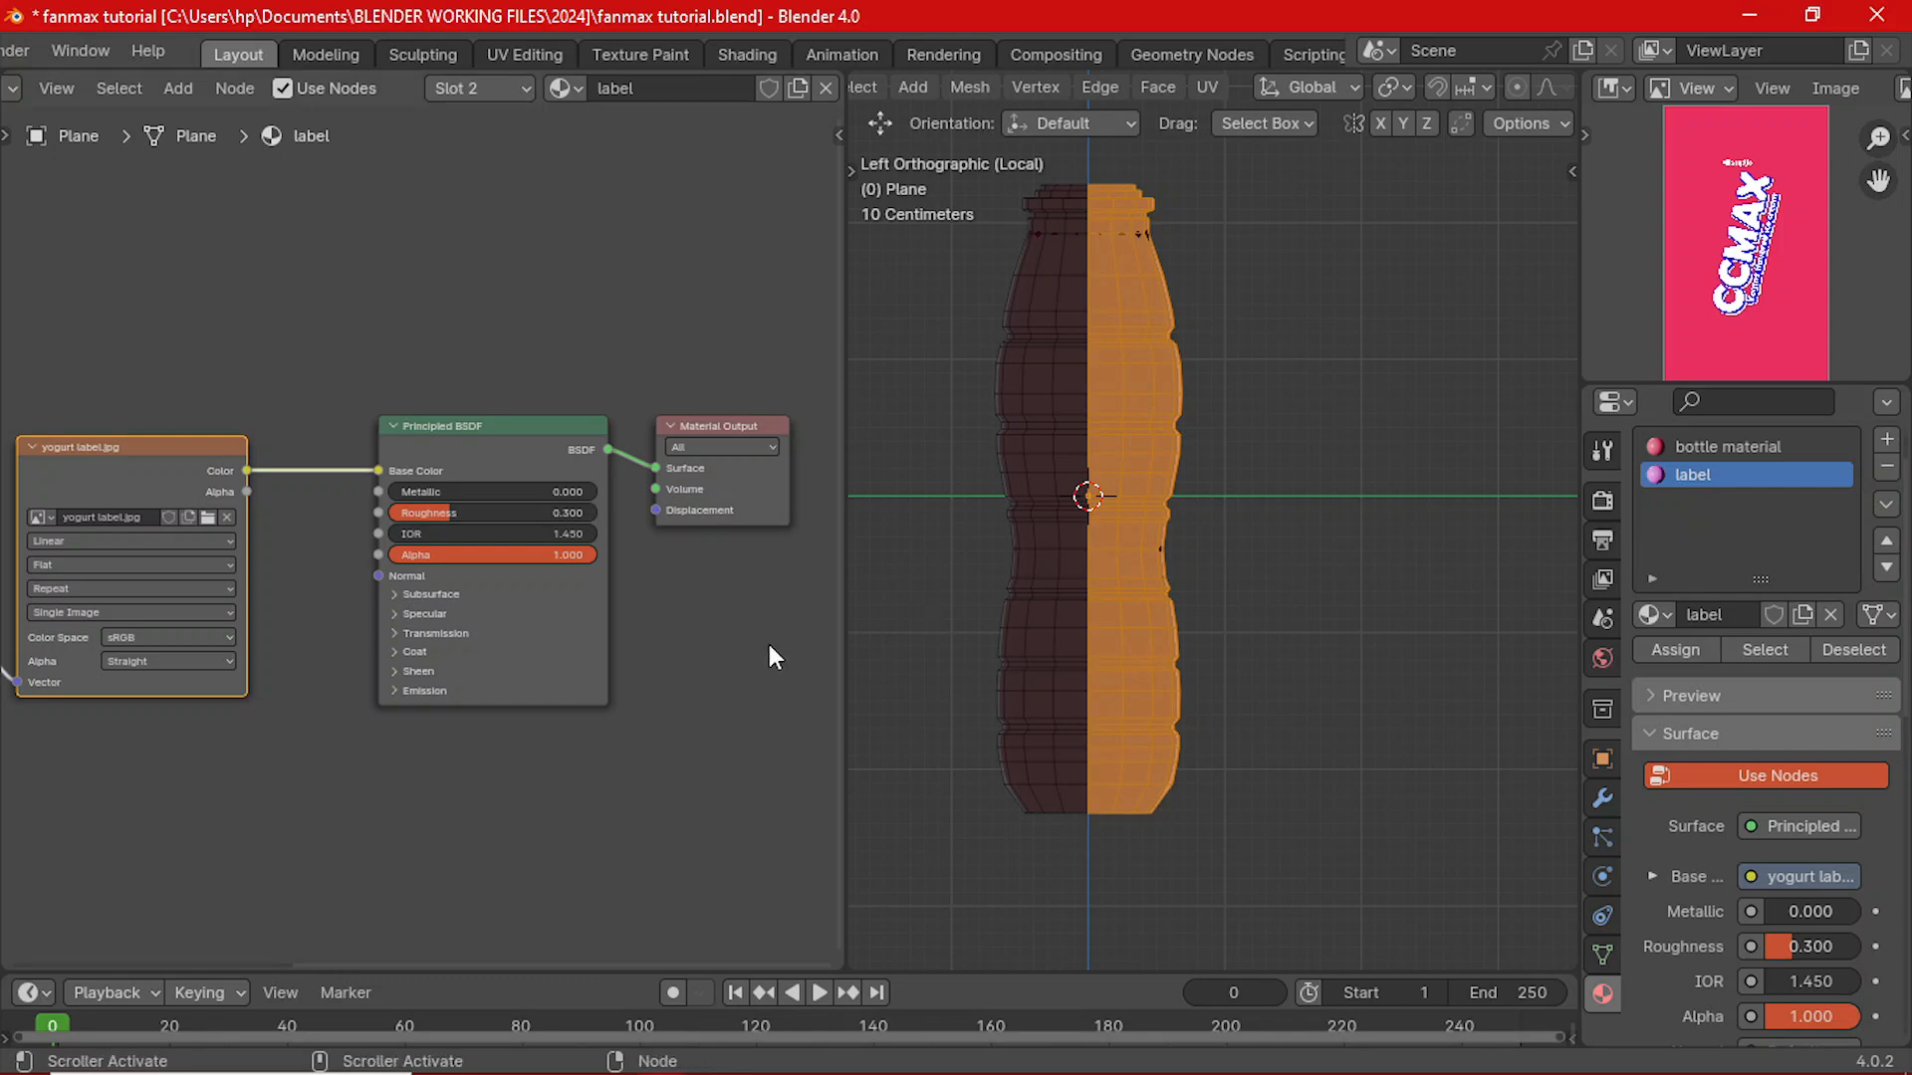
pyautogui.click(1682, 651)
pyautogui.moveTo(1344, 637); pyautogui.dragTo(1285, 570, button='middle')
pyautogui.scroll(4, 1284, 570)
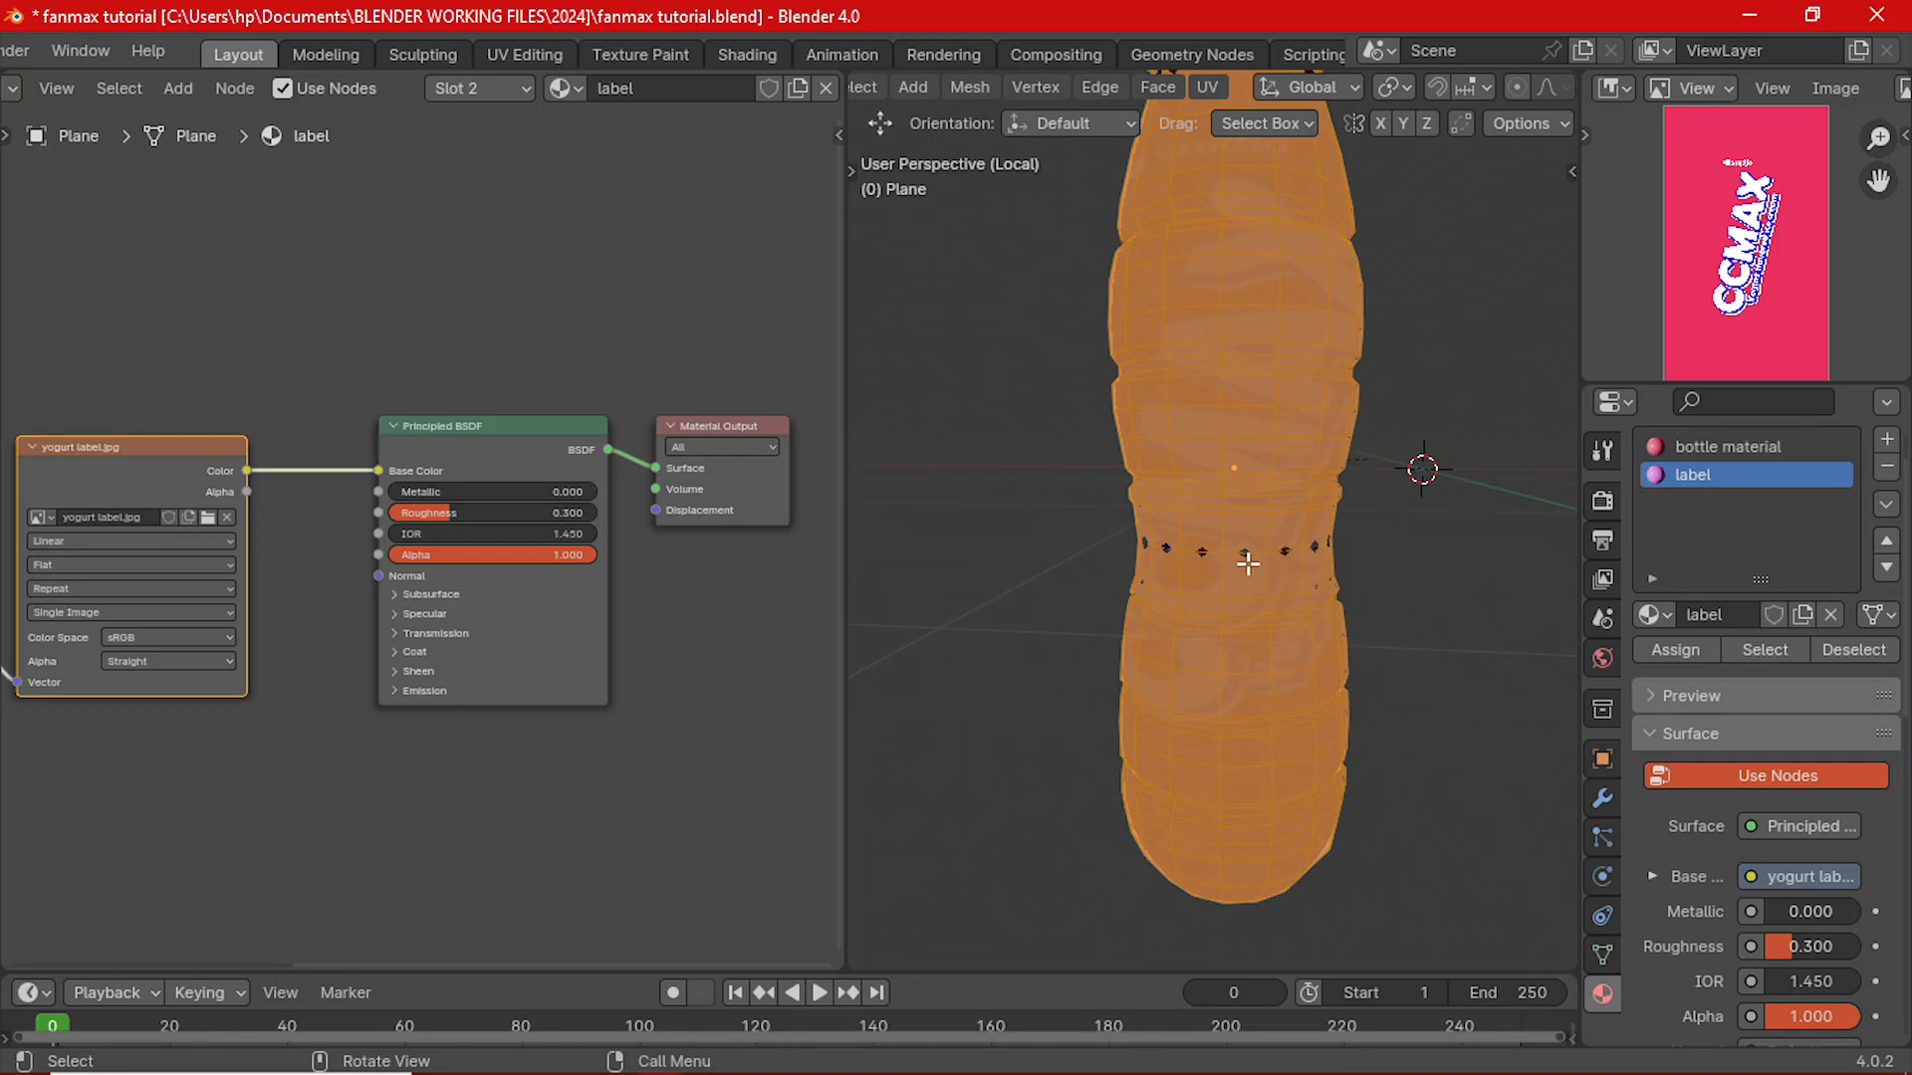
# - Switch to the UV Editing workspace, save the file, and display yogurt label.jpg behind the bottle's UVs
pyautogui.click(549, 58)
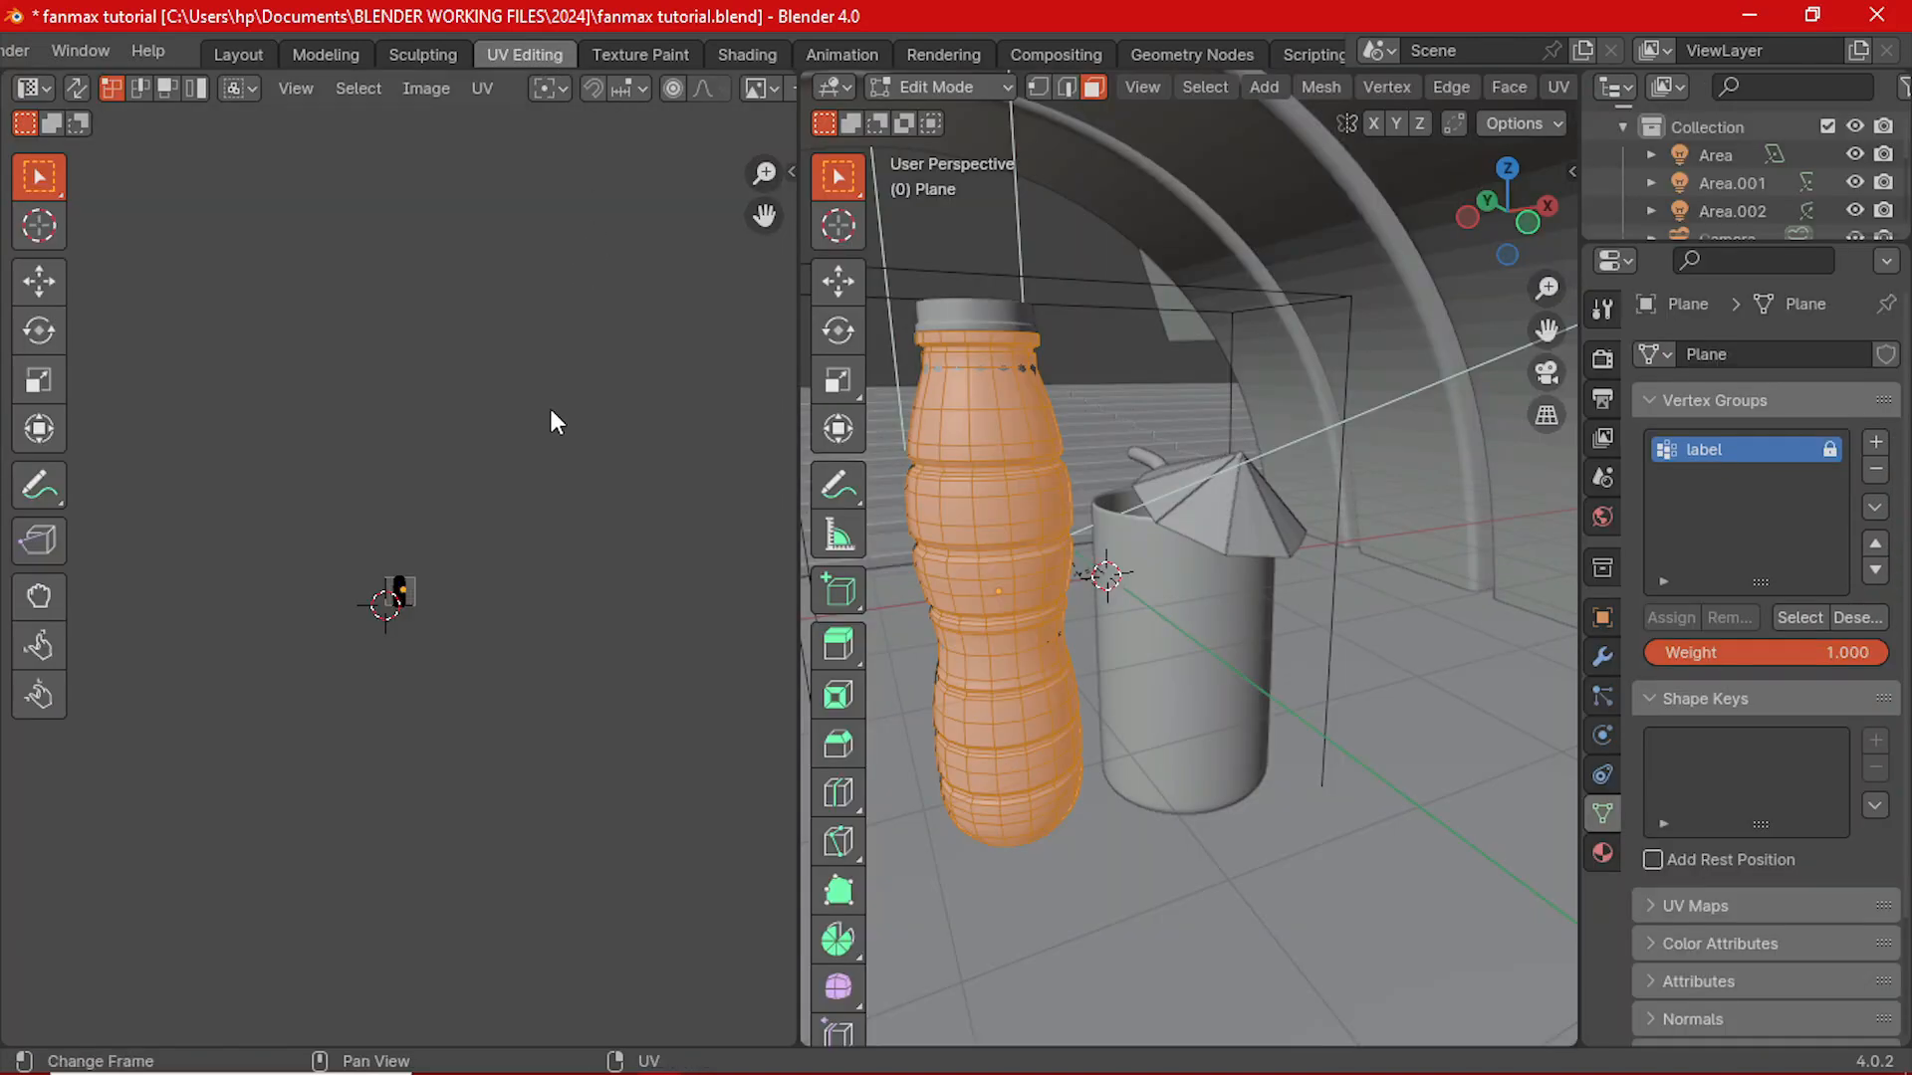
pyautogui.scroll(10, 404, 631)
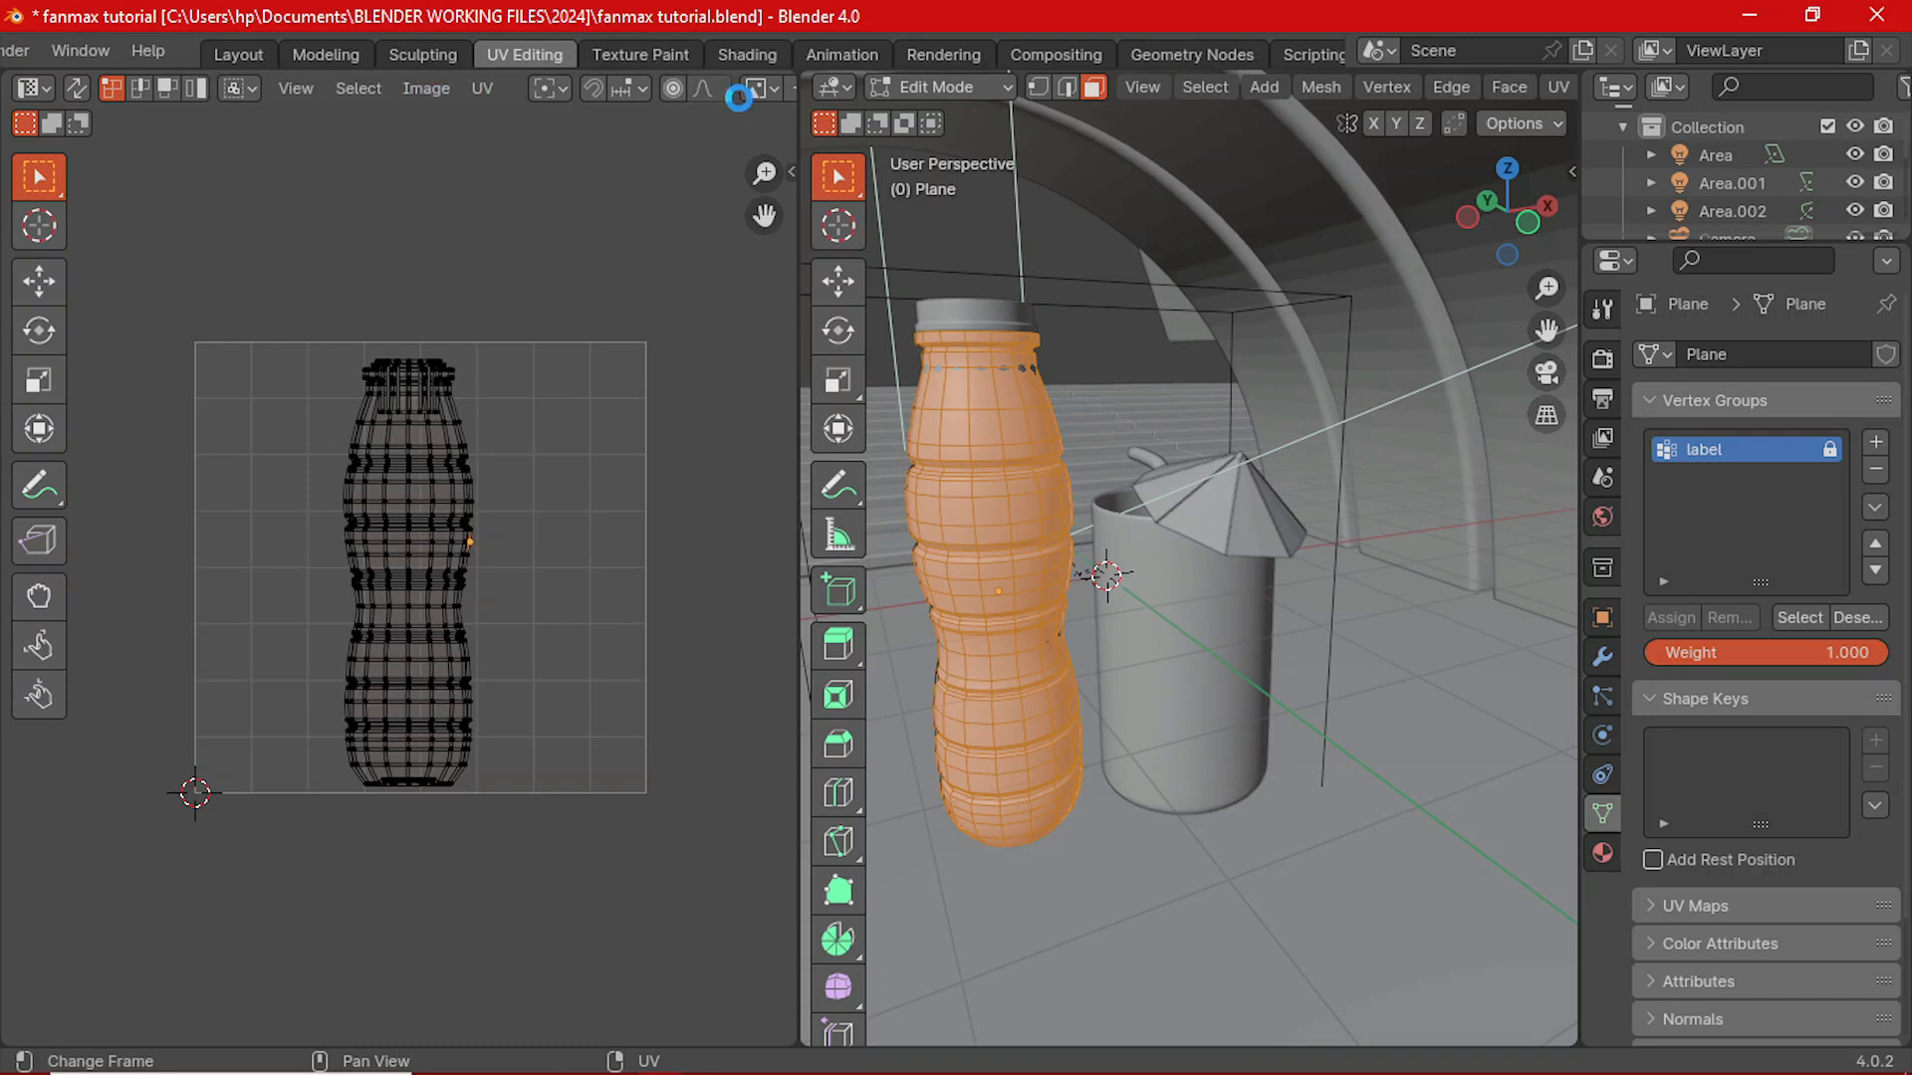
pyautogui.hotkey('ctrl', 's')
pyautogui.click(756, 88)
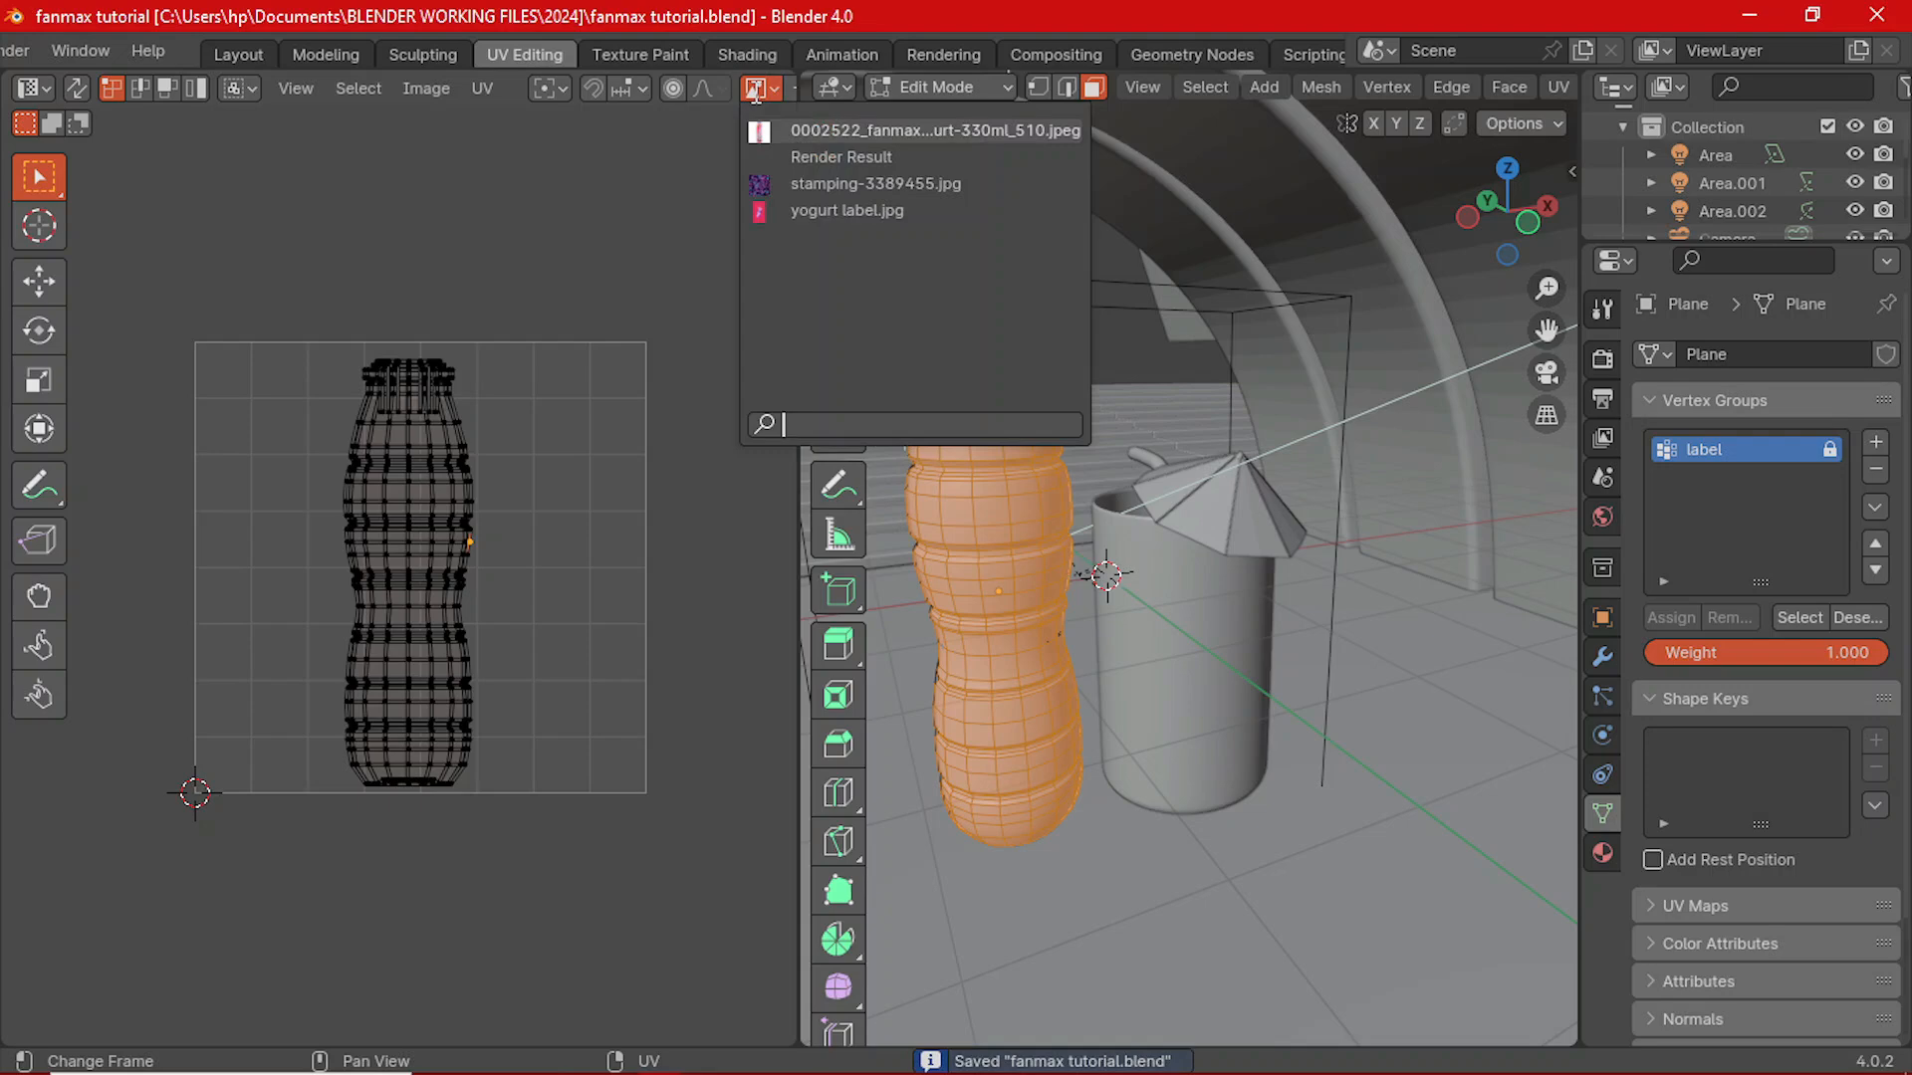
pyautogui.click(796, 211)
pyautogui.scroll(-6, 522, 565)
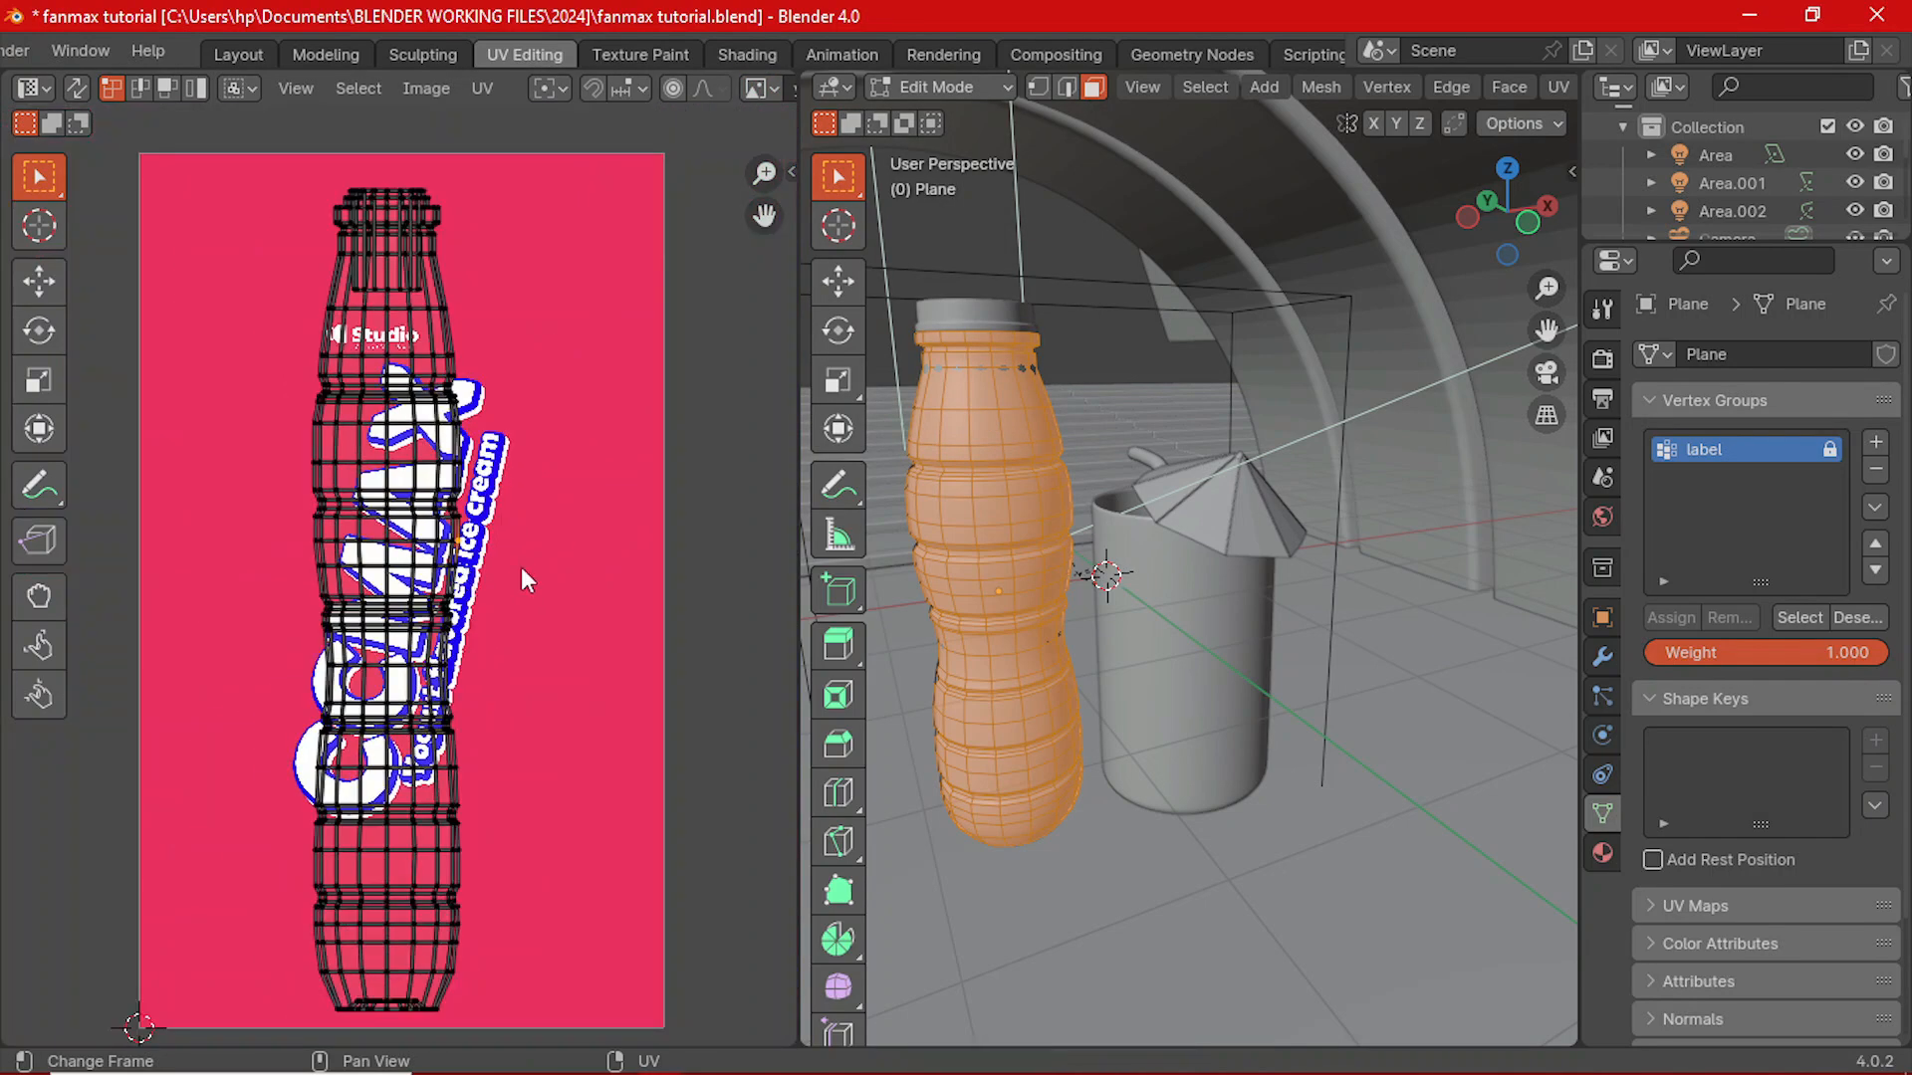
# - Unwrap the selected label faces with Project from View in the front orthographic view
pyautogui.moveTo(1062, 517); pyautogui.dragTo(1068, 520, button='middle')
pyautogui.press('`')
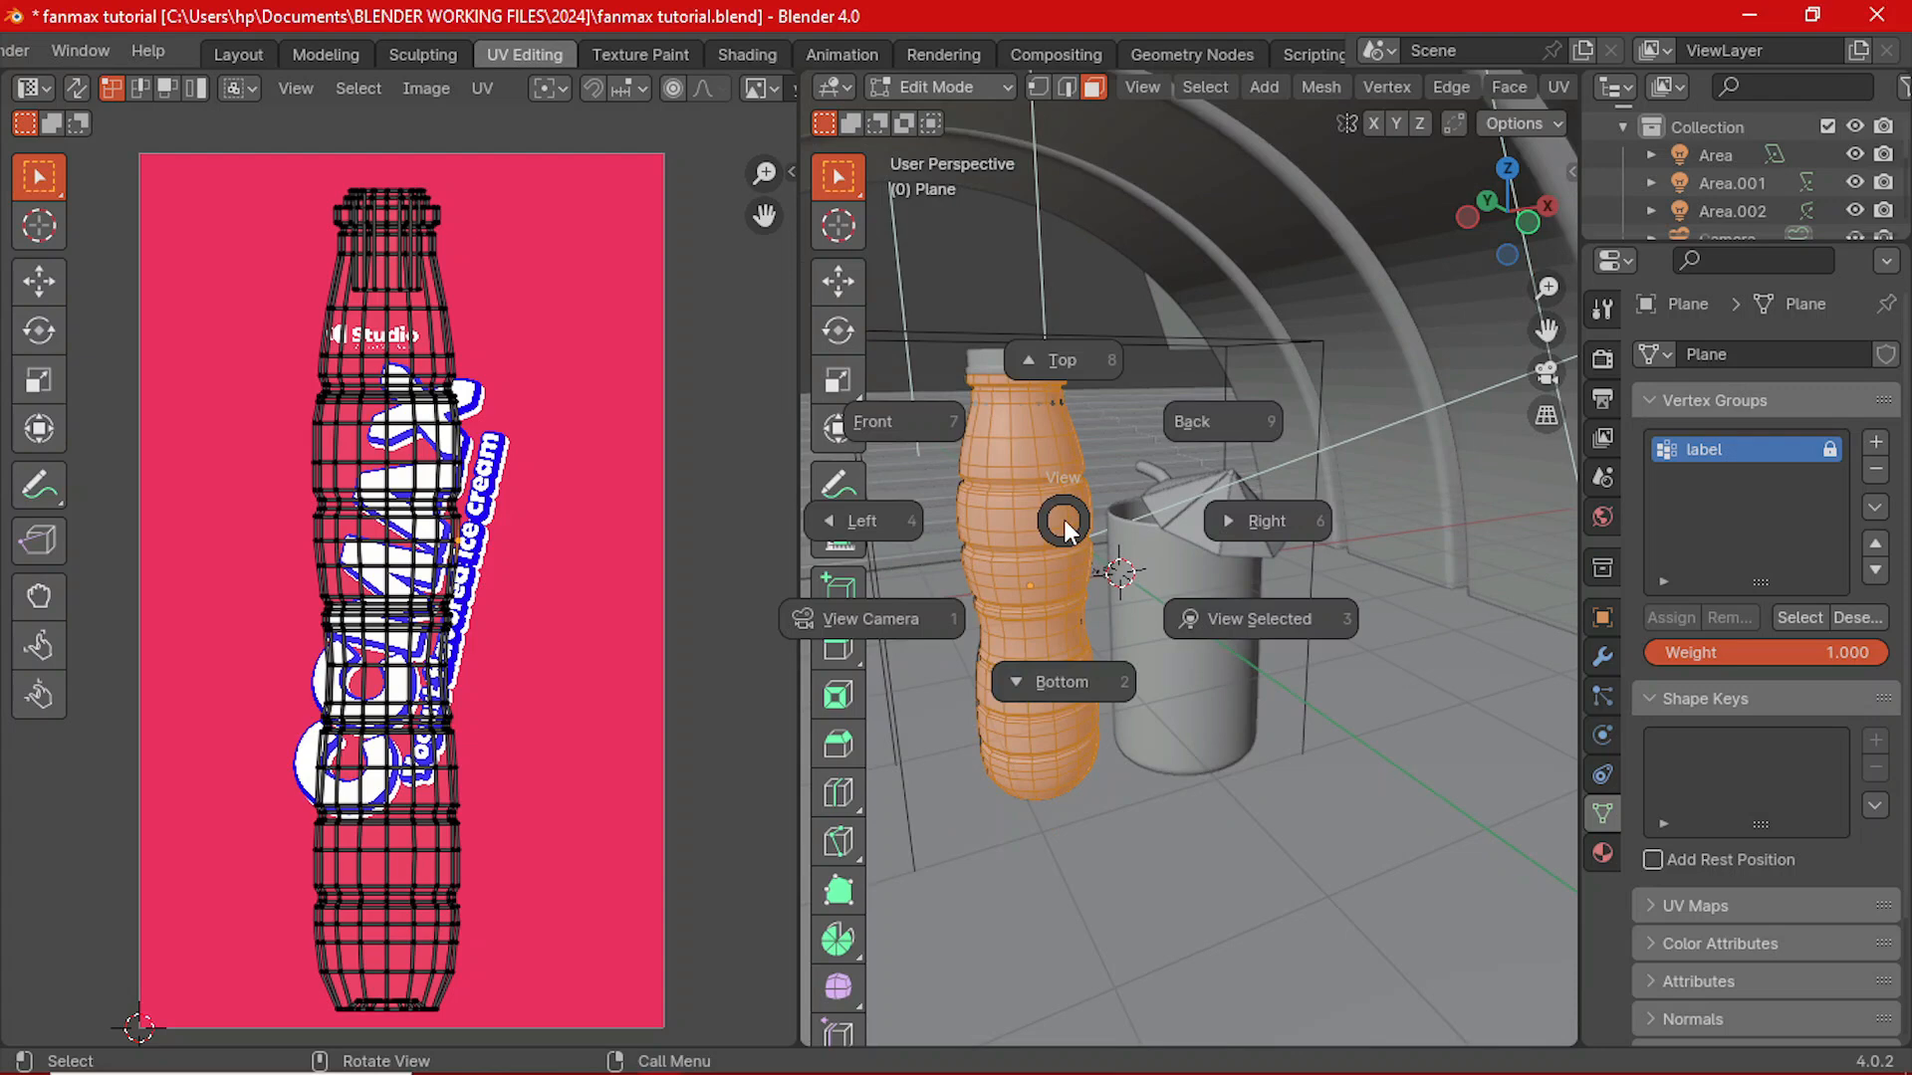
pyautogui.click(904, 456)
pyautogui.scroll(2, 1041, 543)
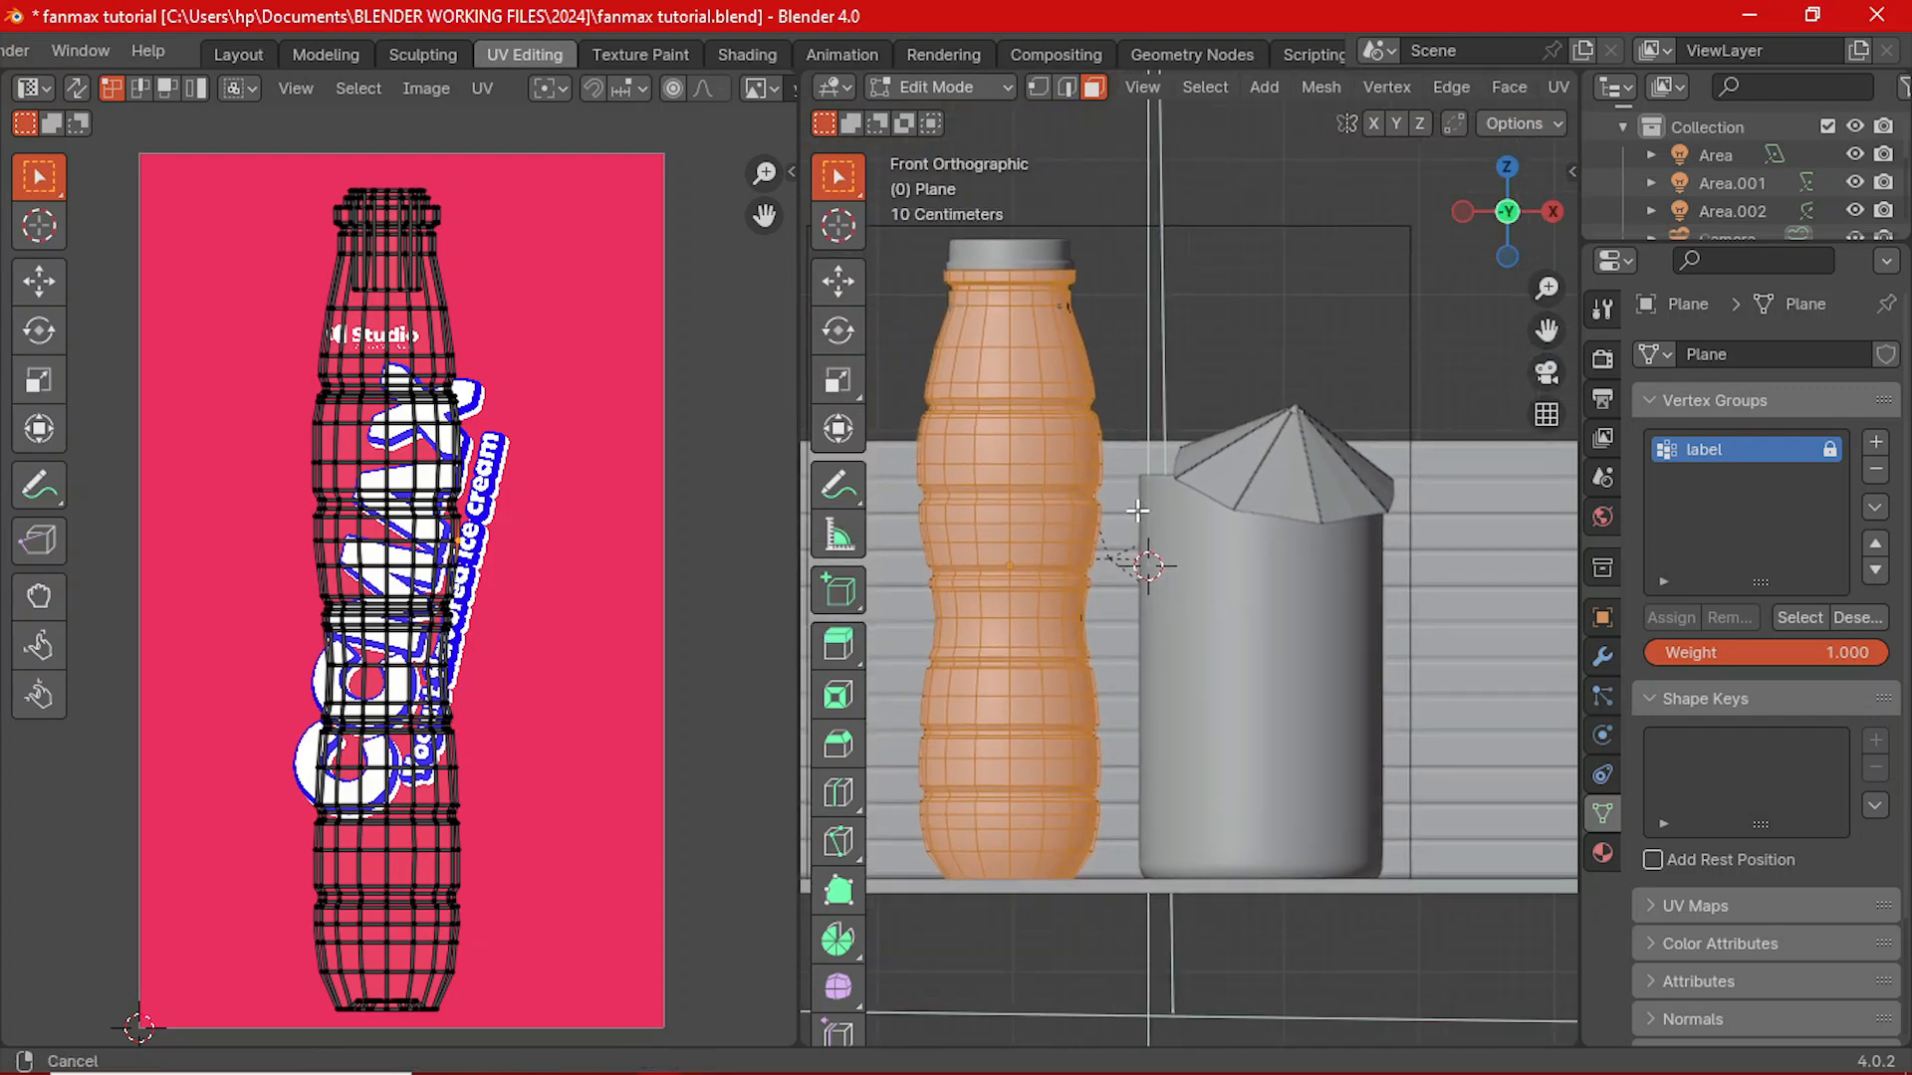
pyautogui.keyDown('shift'); pyautogui.moveTo(1137, 511); pyautogui.dragTo(1205, 500, button='middle'); pyautogui.keyUp('shift')
pyautogui.press('u')
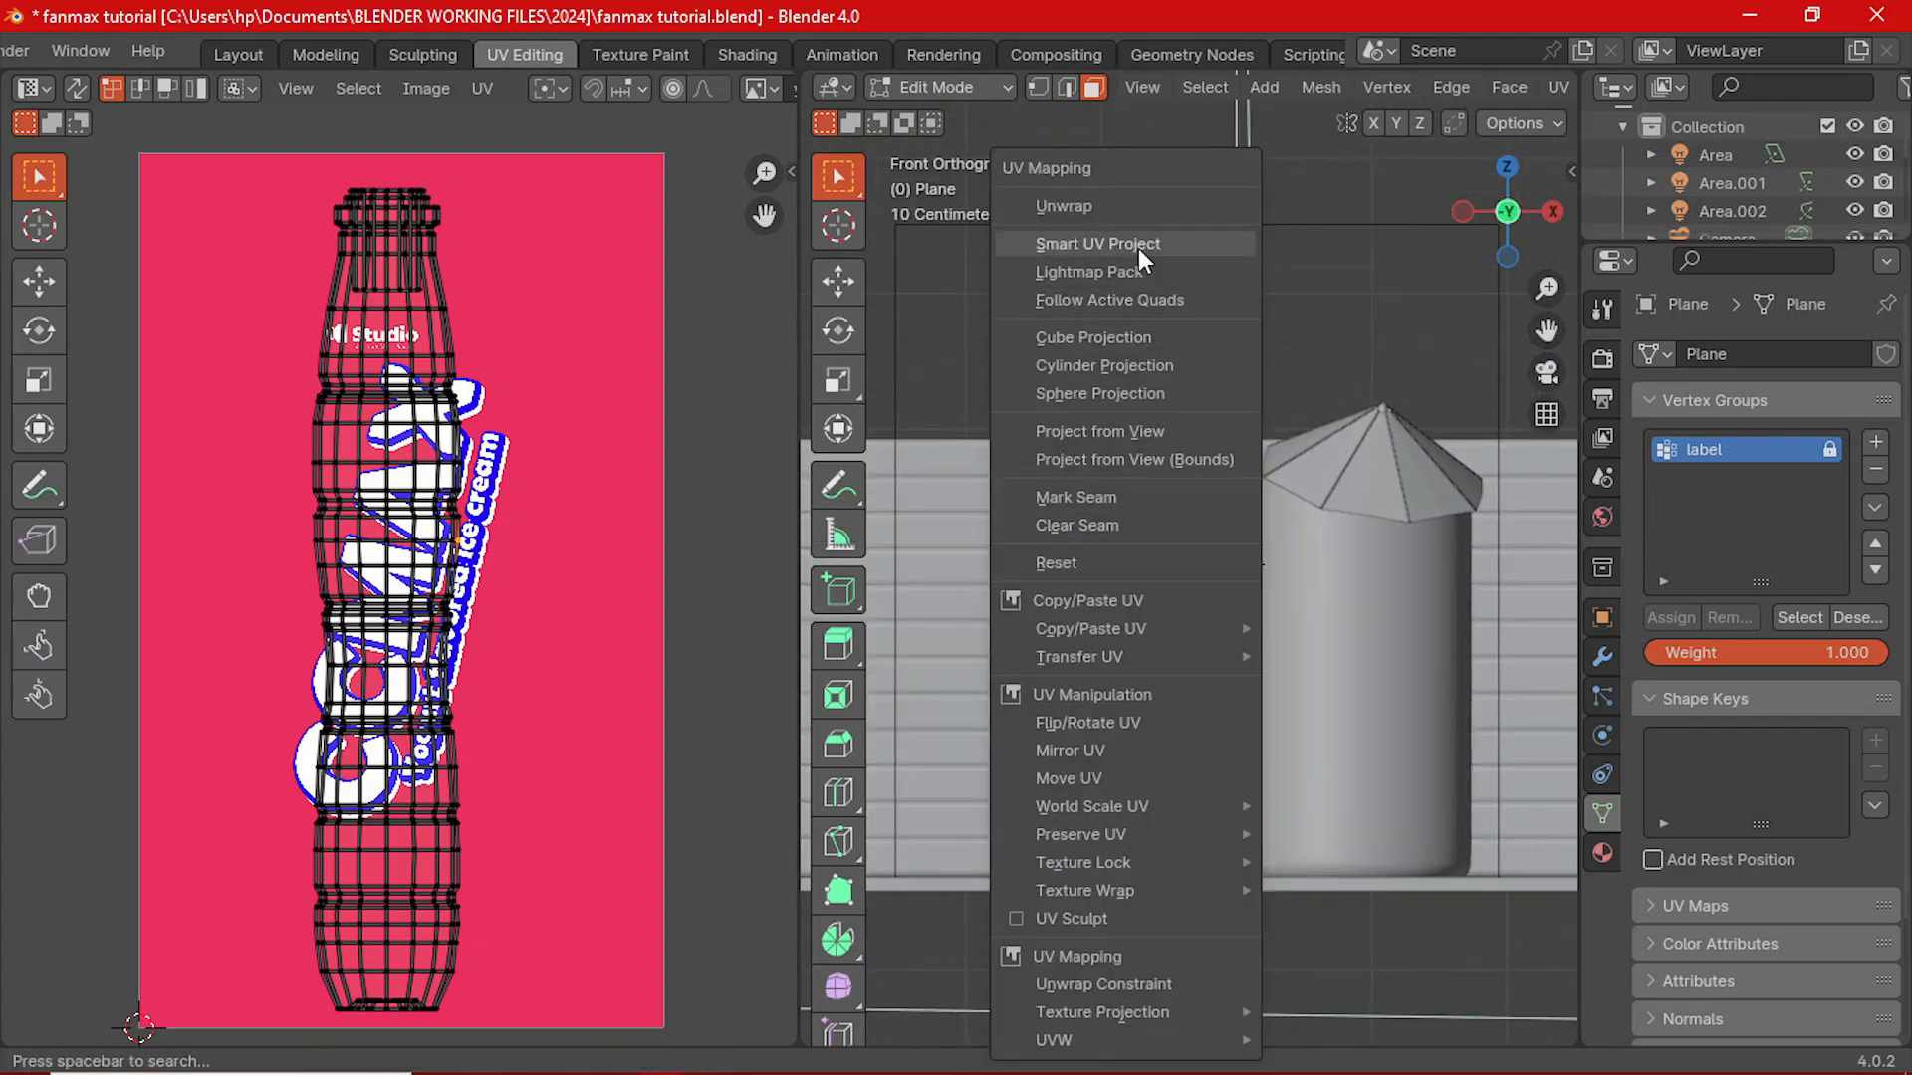
pyautogui.click(1125, 433)
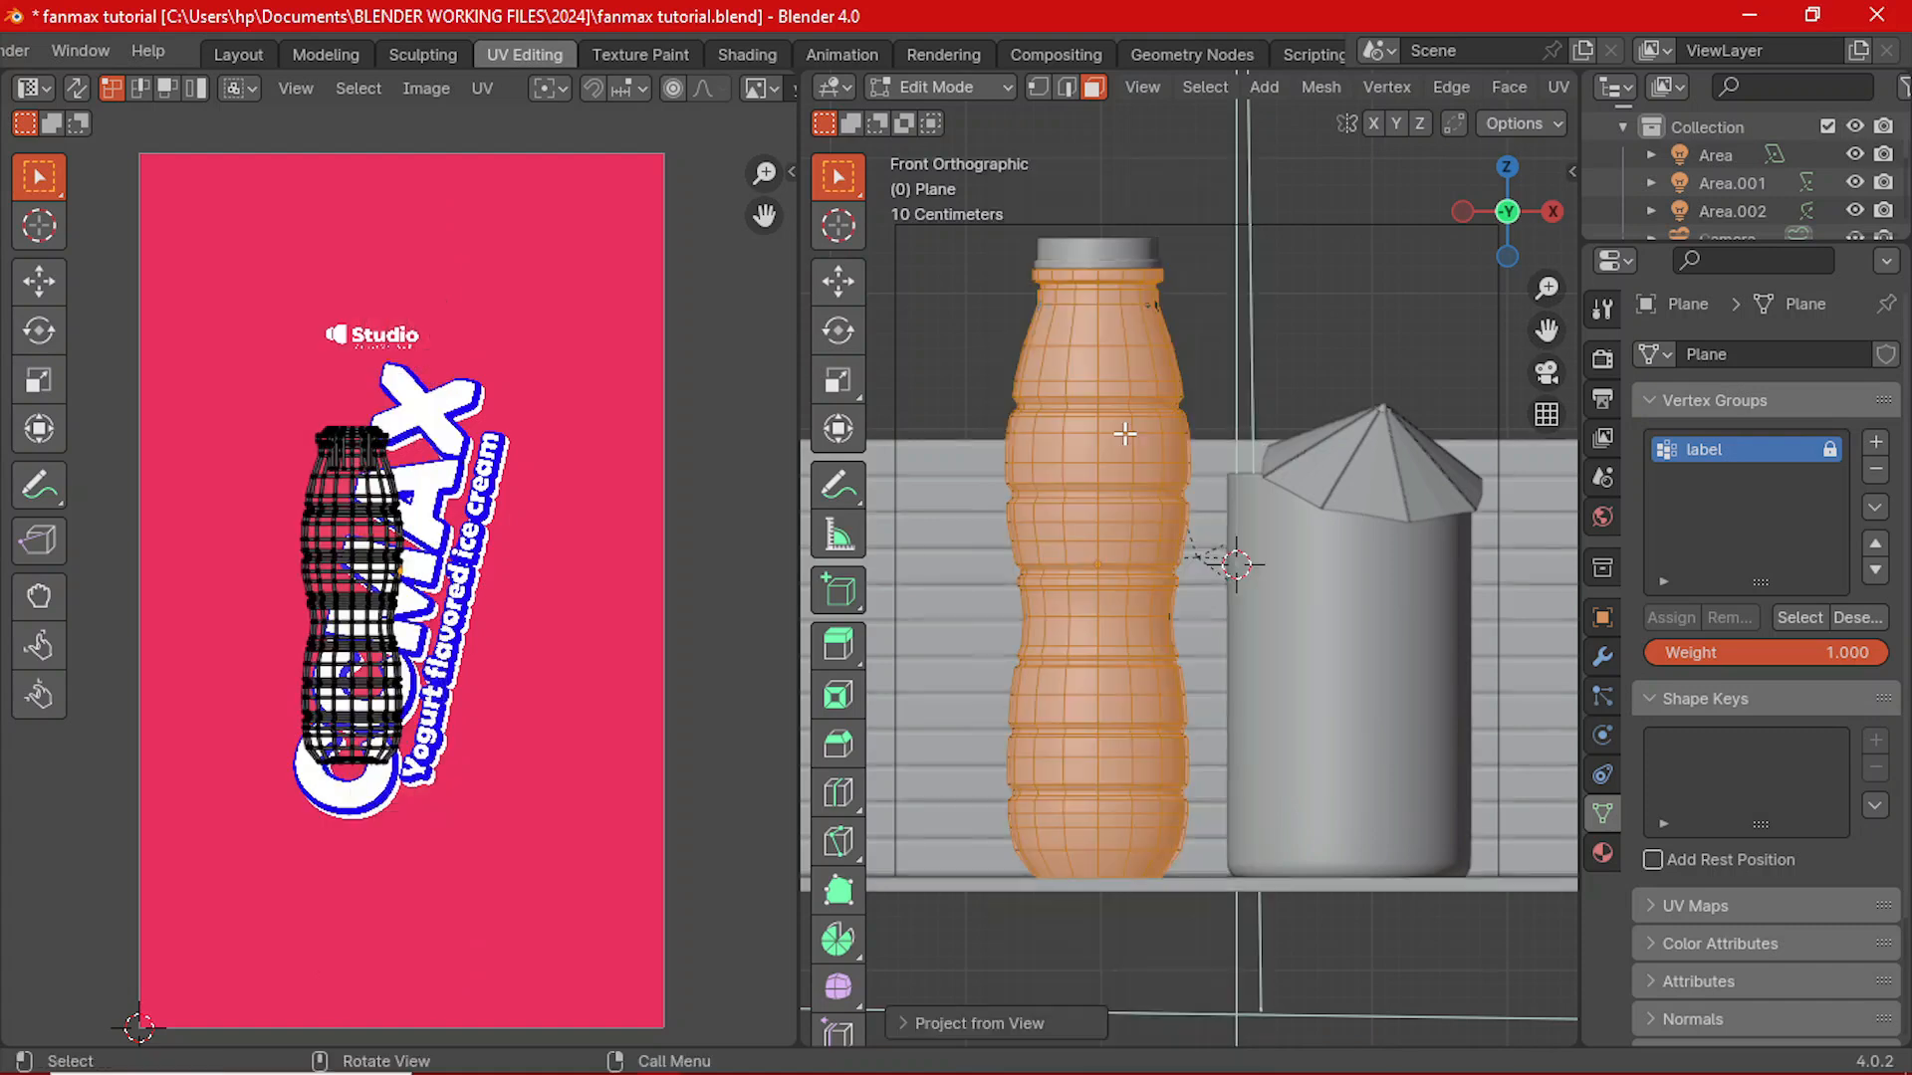
# - Try to scale up the projected bottle UVs over the label image
pyautogui.scroll(-3, 343, 691)
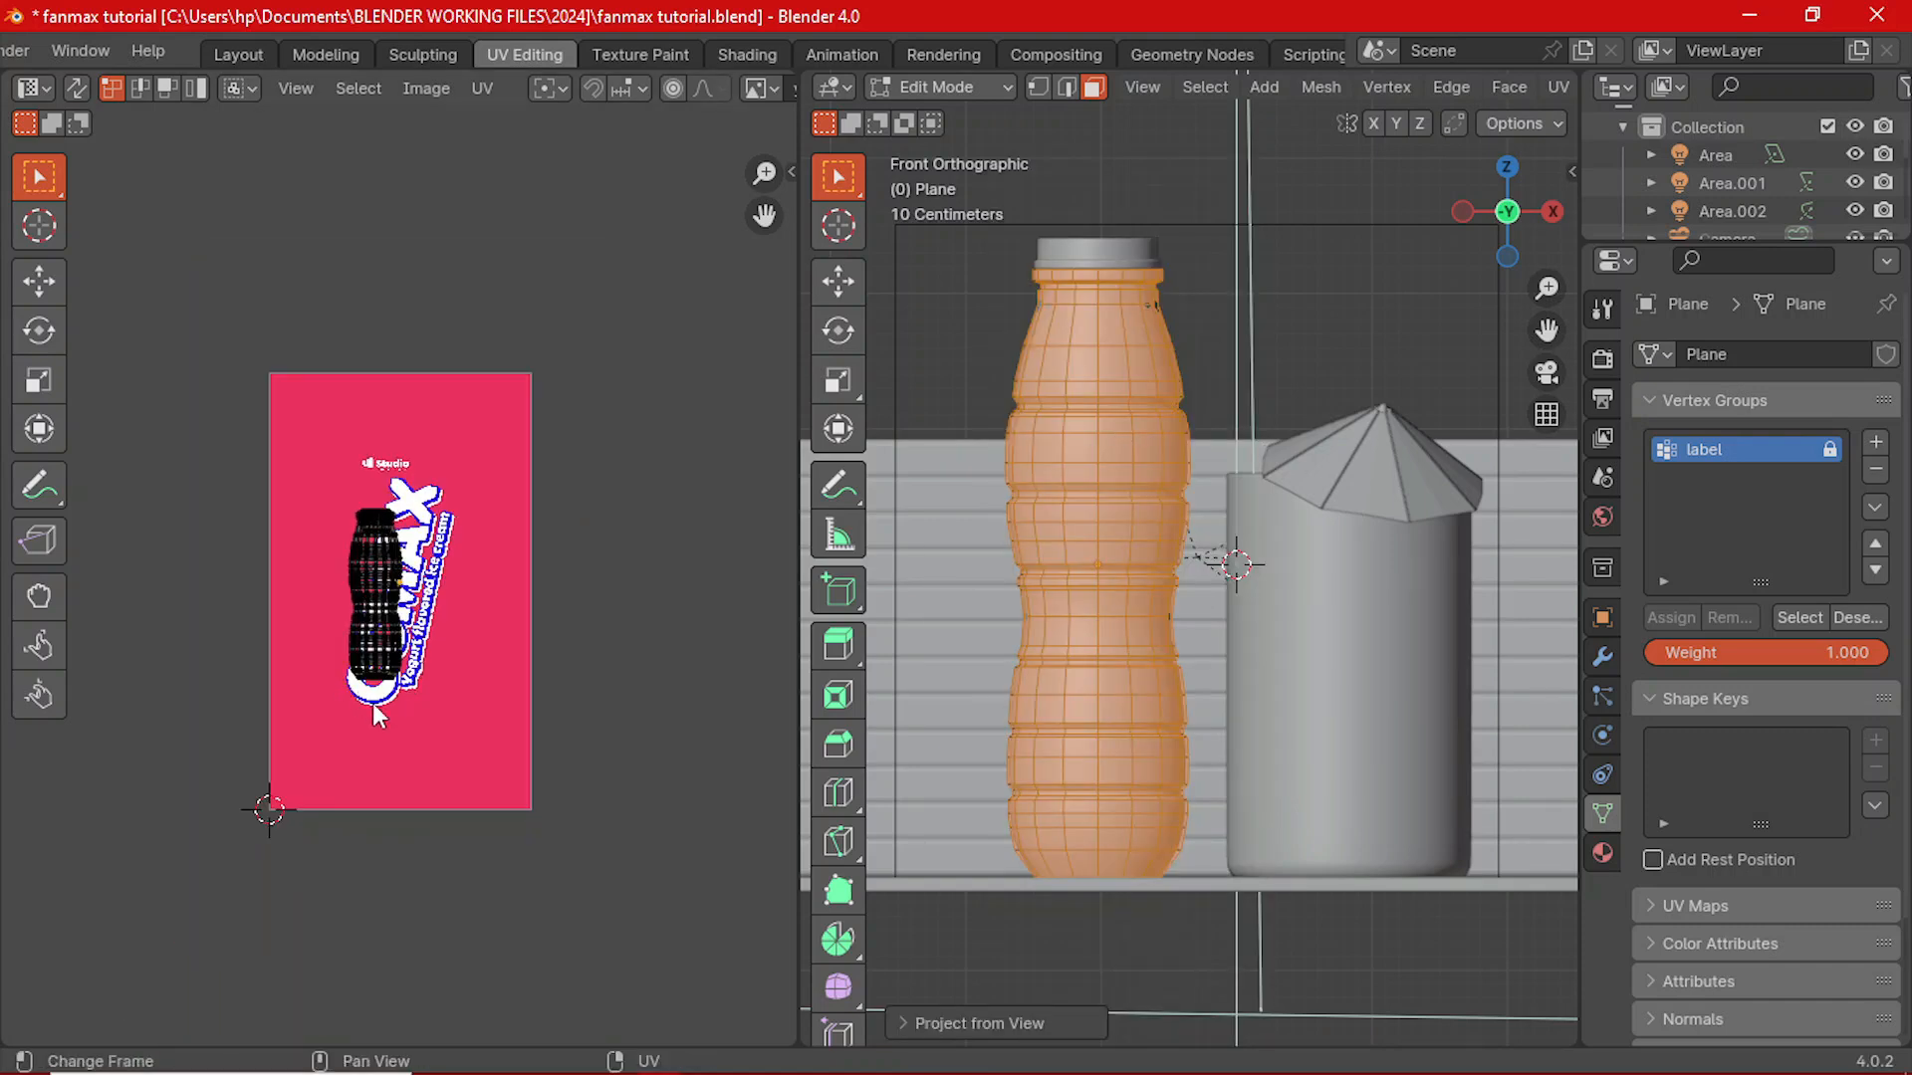
pyautogui.press('s')
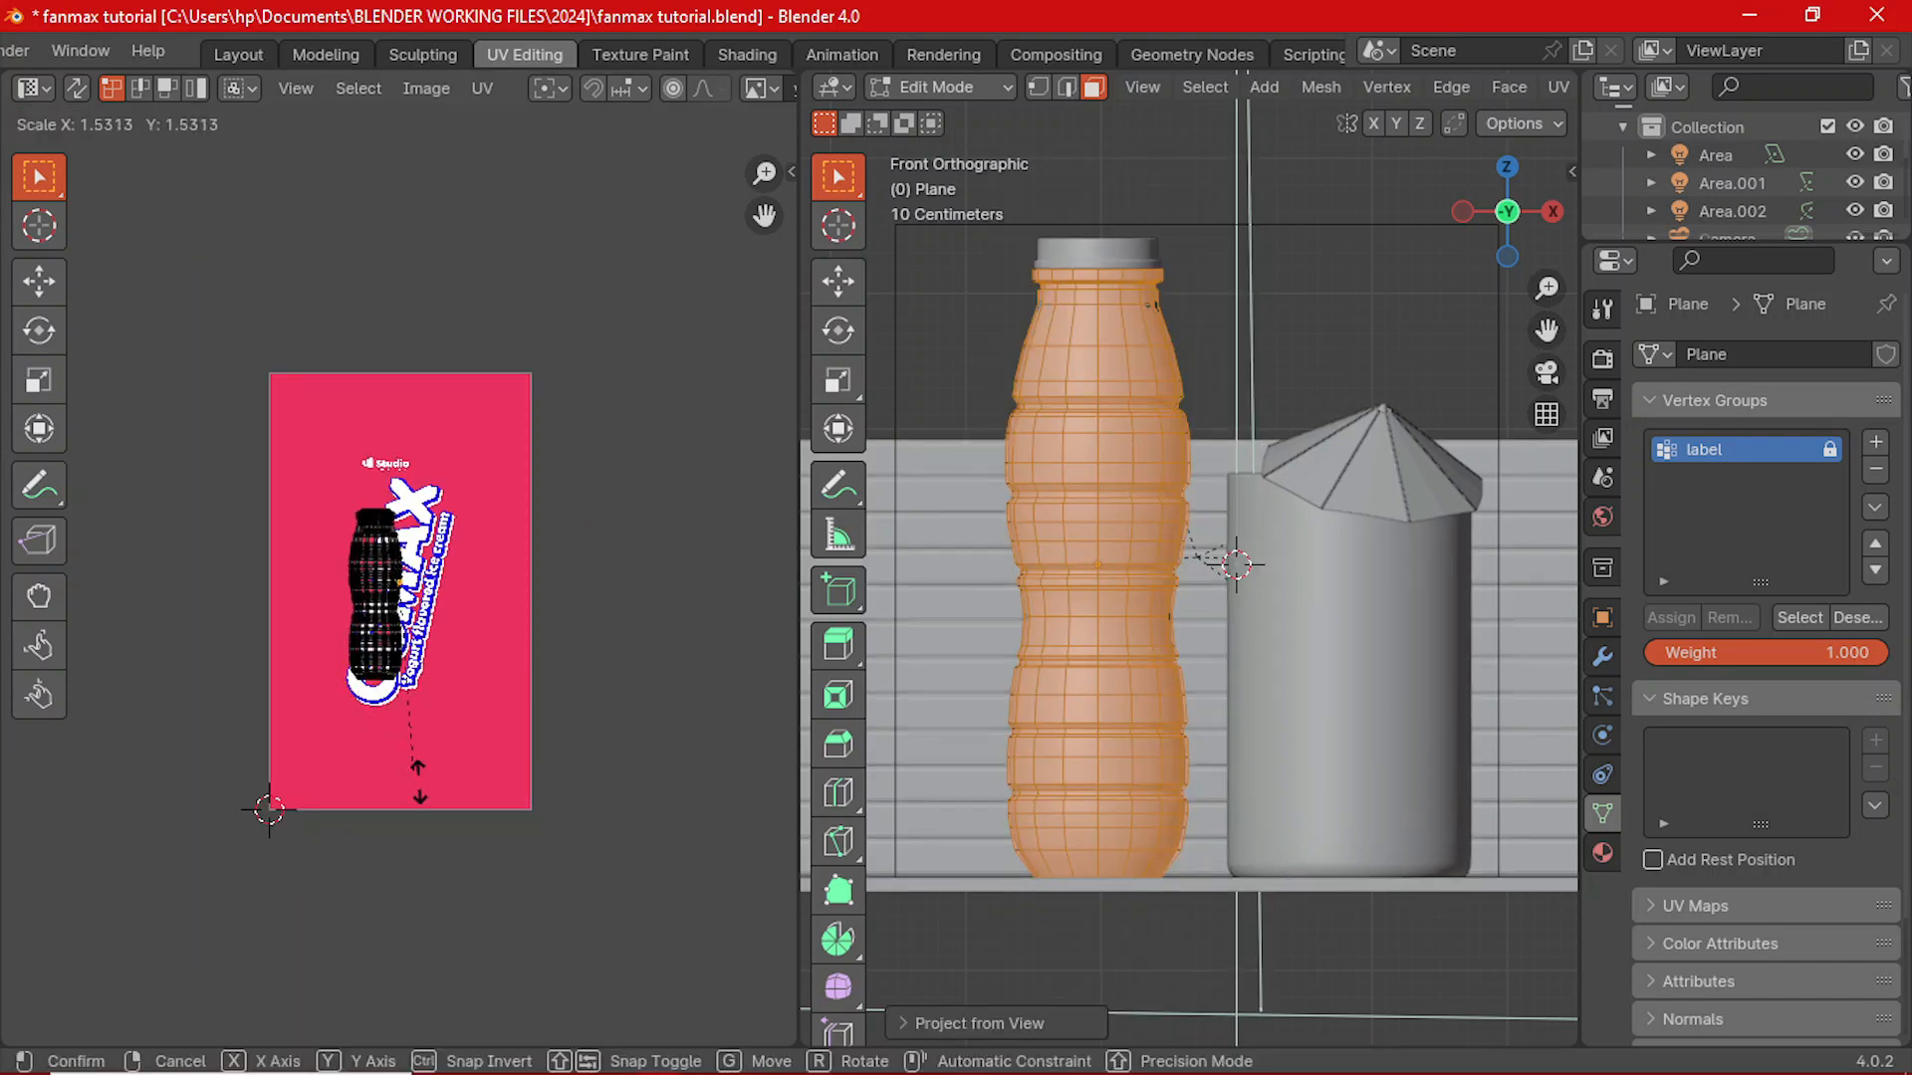
pyautogui.click(432, 819)
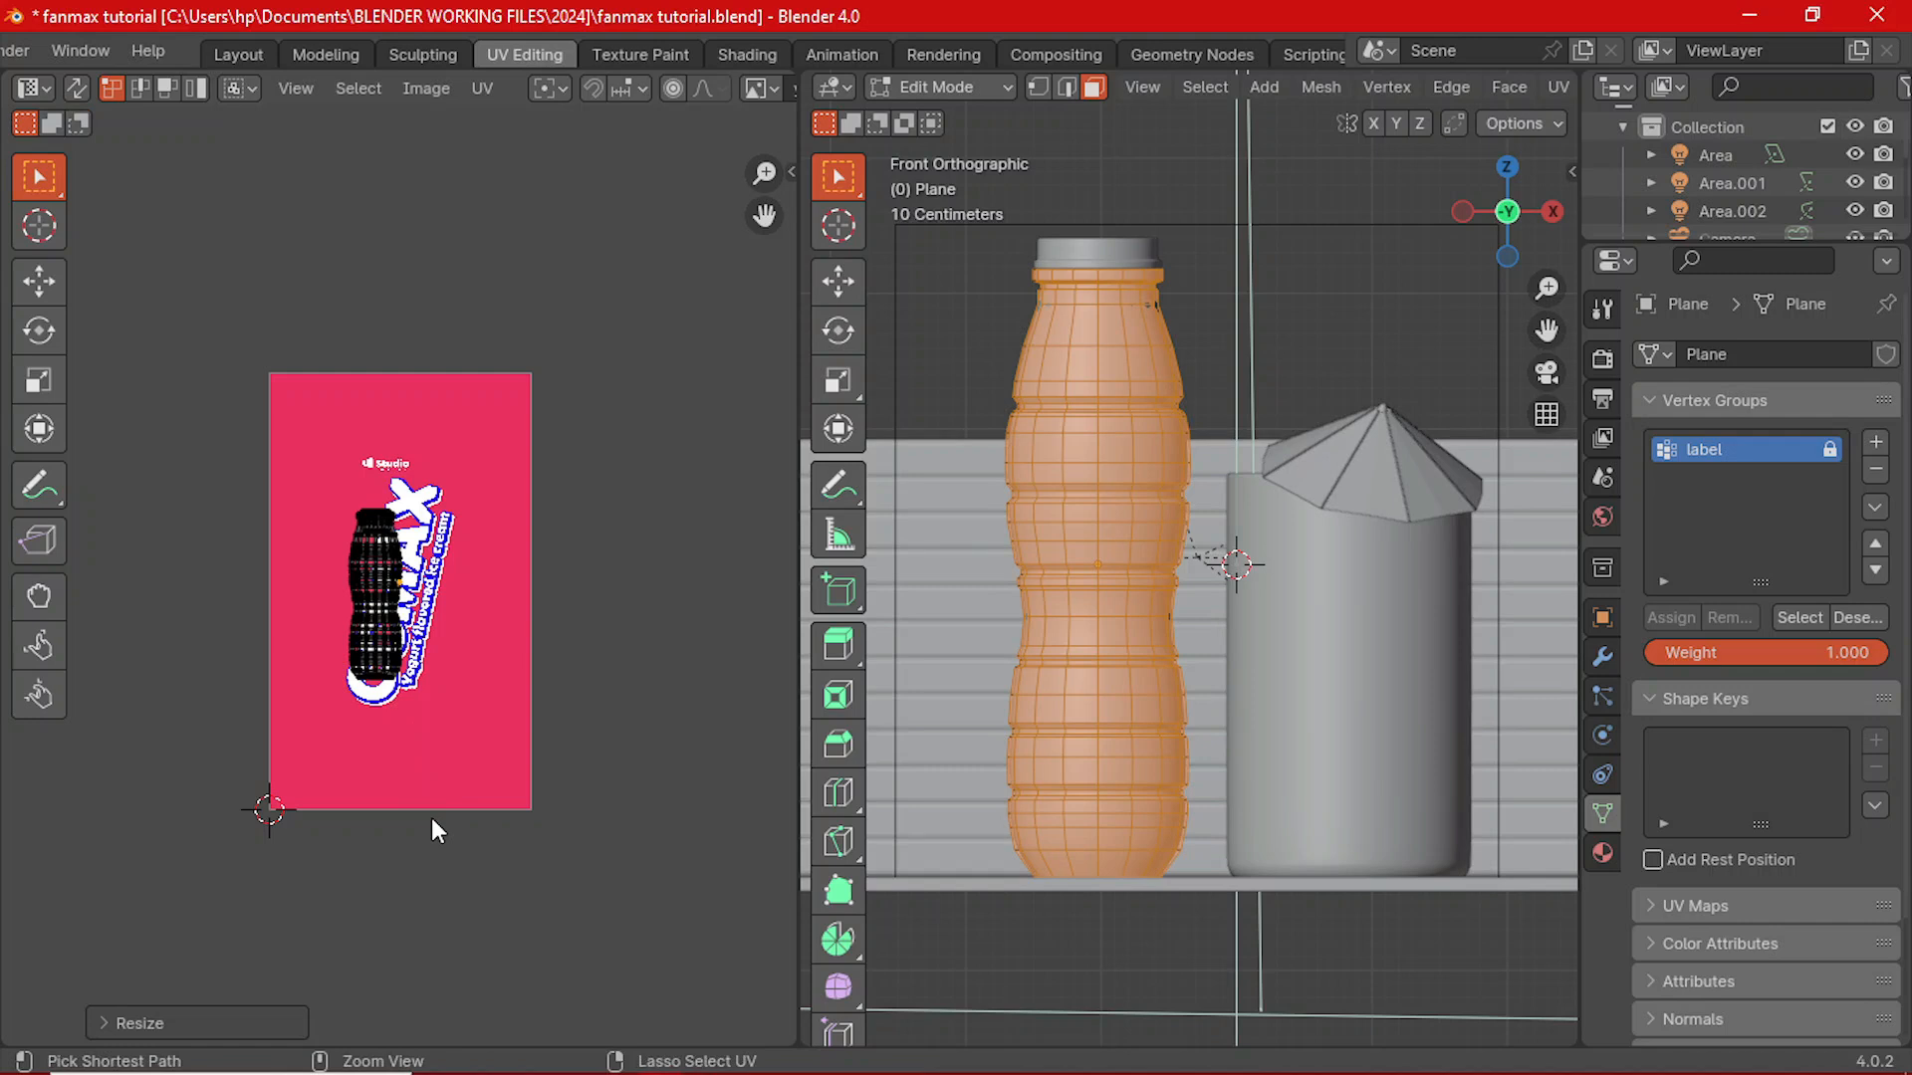
# - Show the scene in Material Preview and scale all the bottle UVs up to nearly the full height of the label image
pyautogui.press('z')
pyautogui.click(1083, 428)
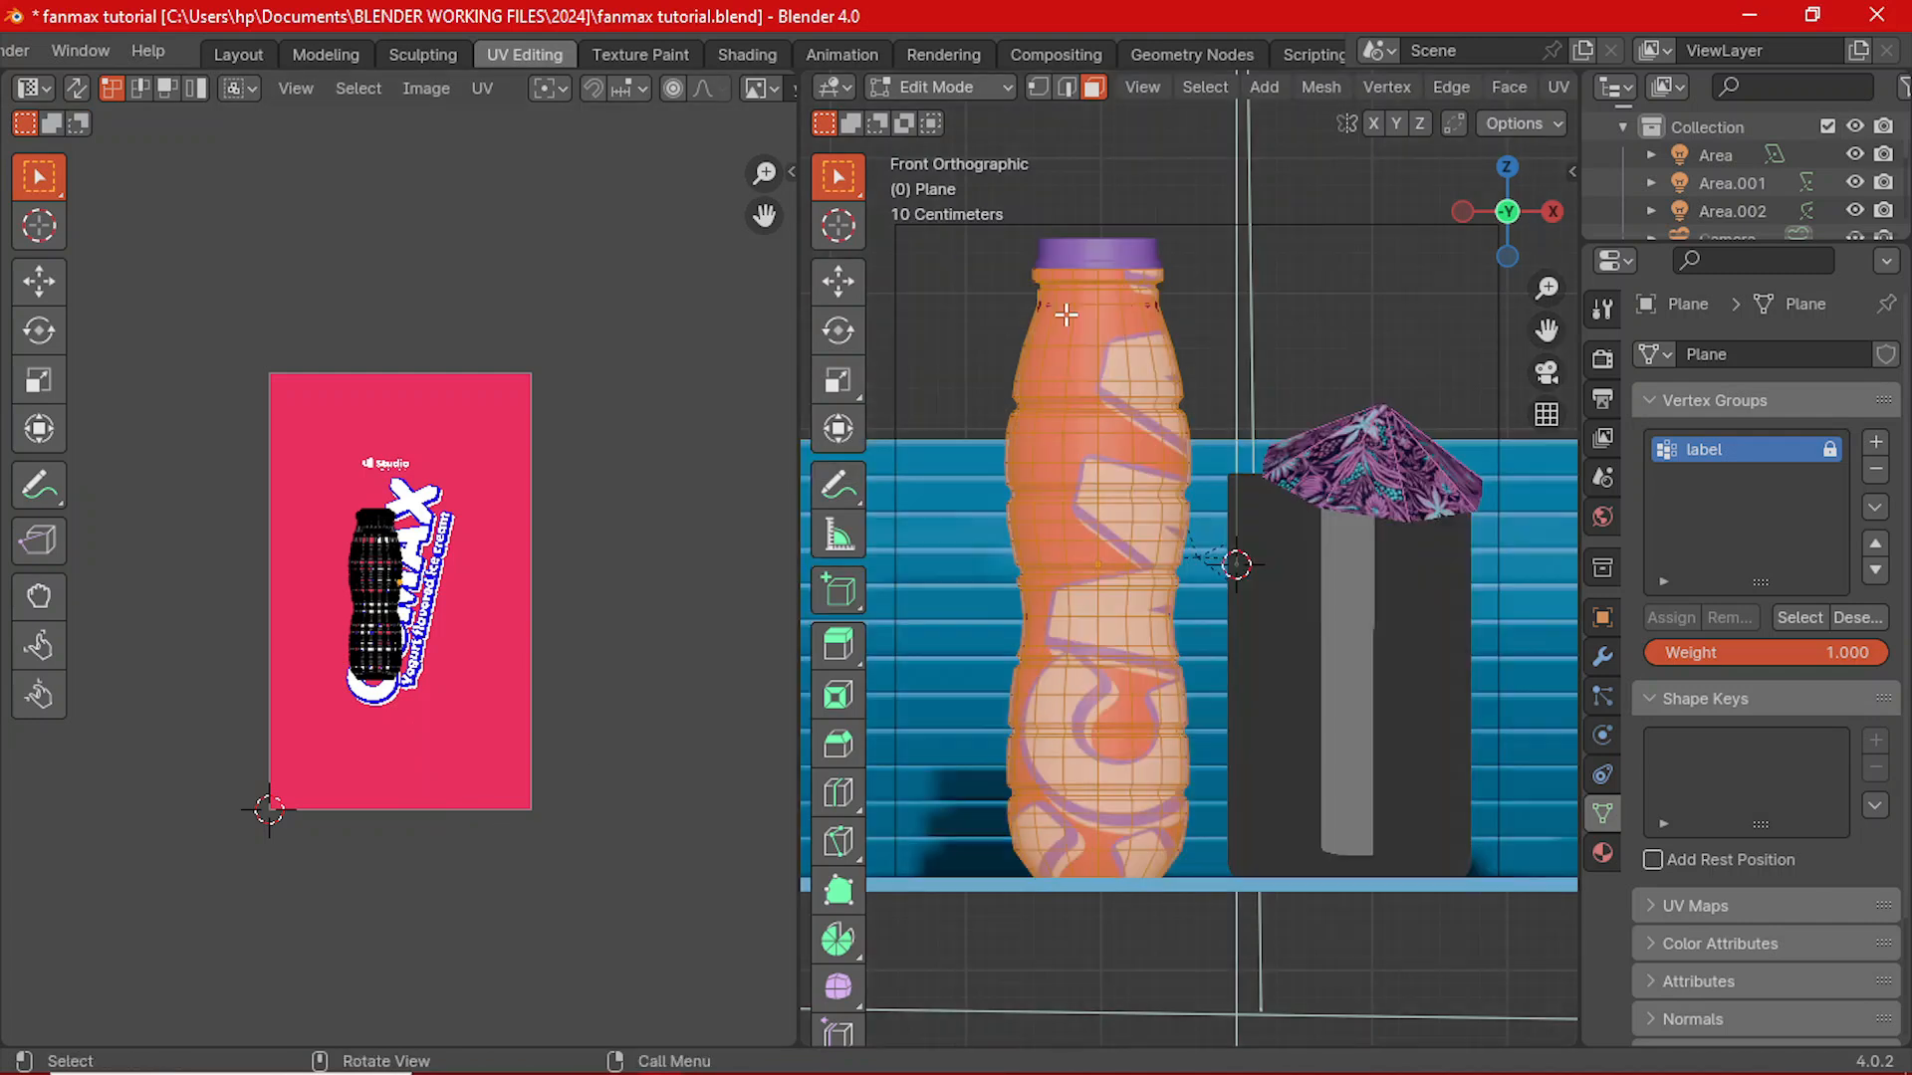
pyautogui.press('a')
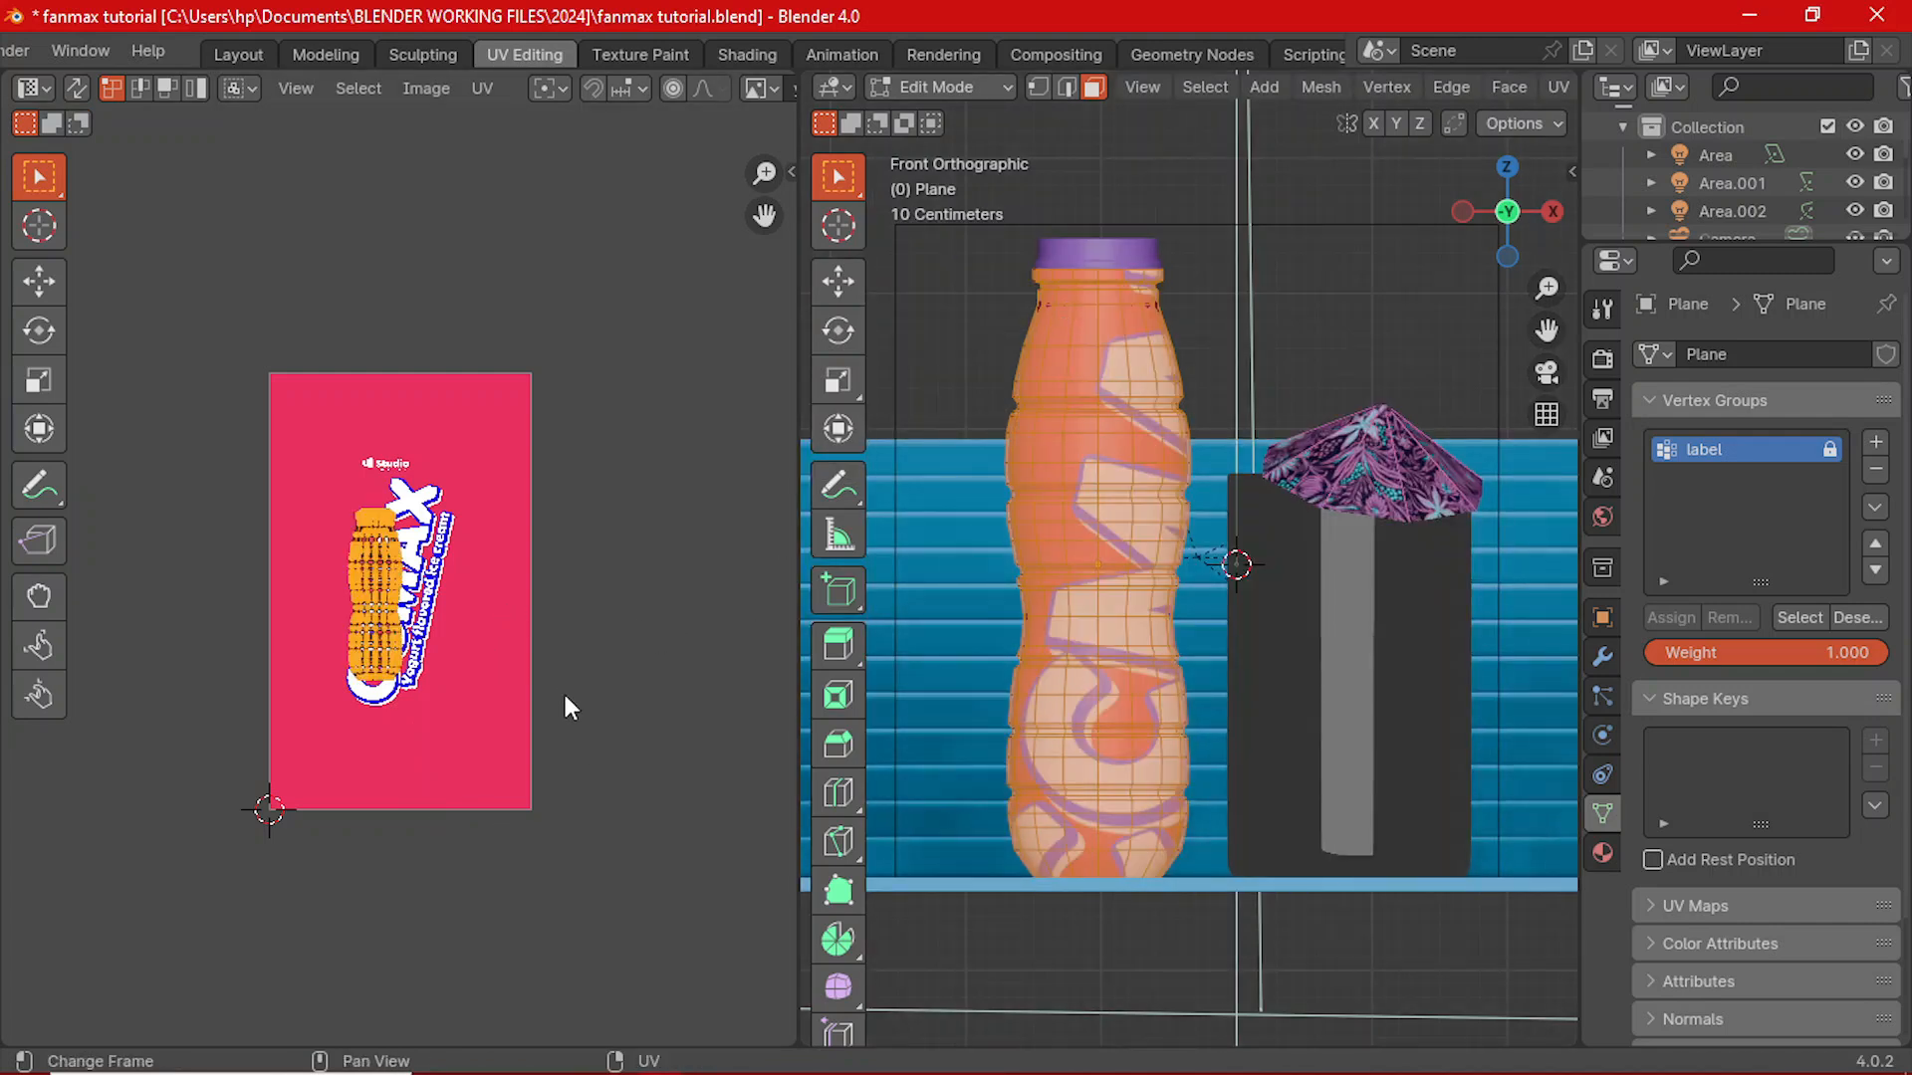
pyautogui.press('s')
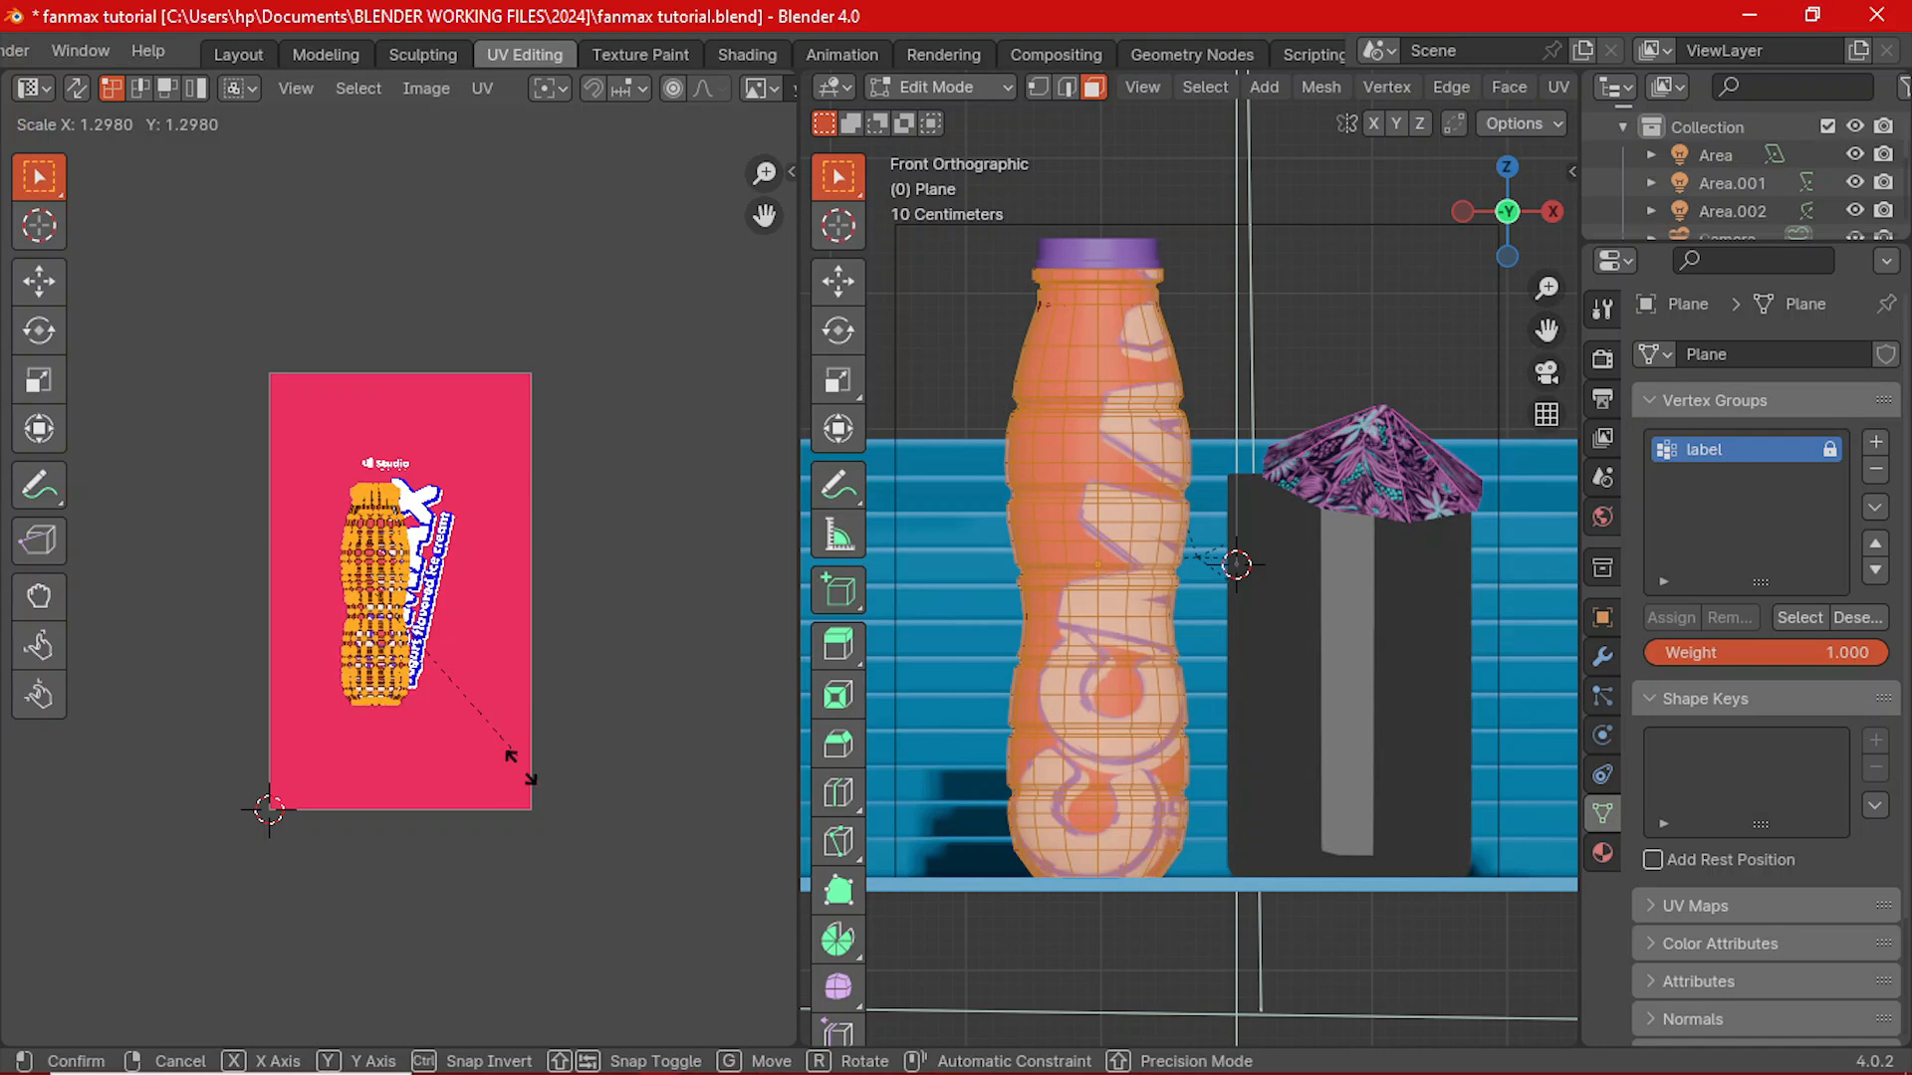
pyautogui.click(456, 718)
pyautogui.press('s')
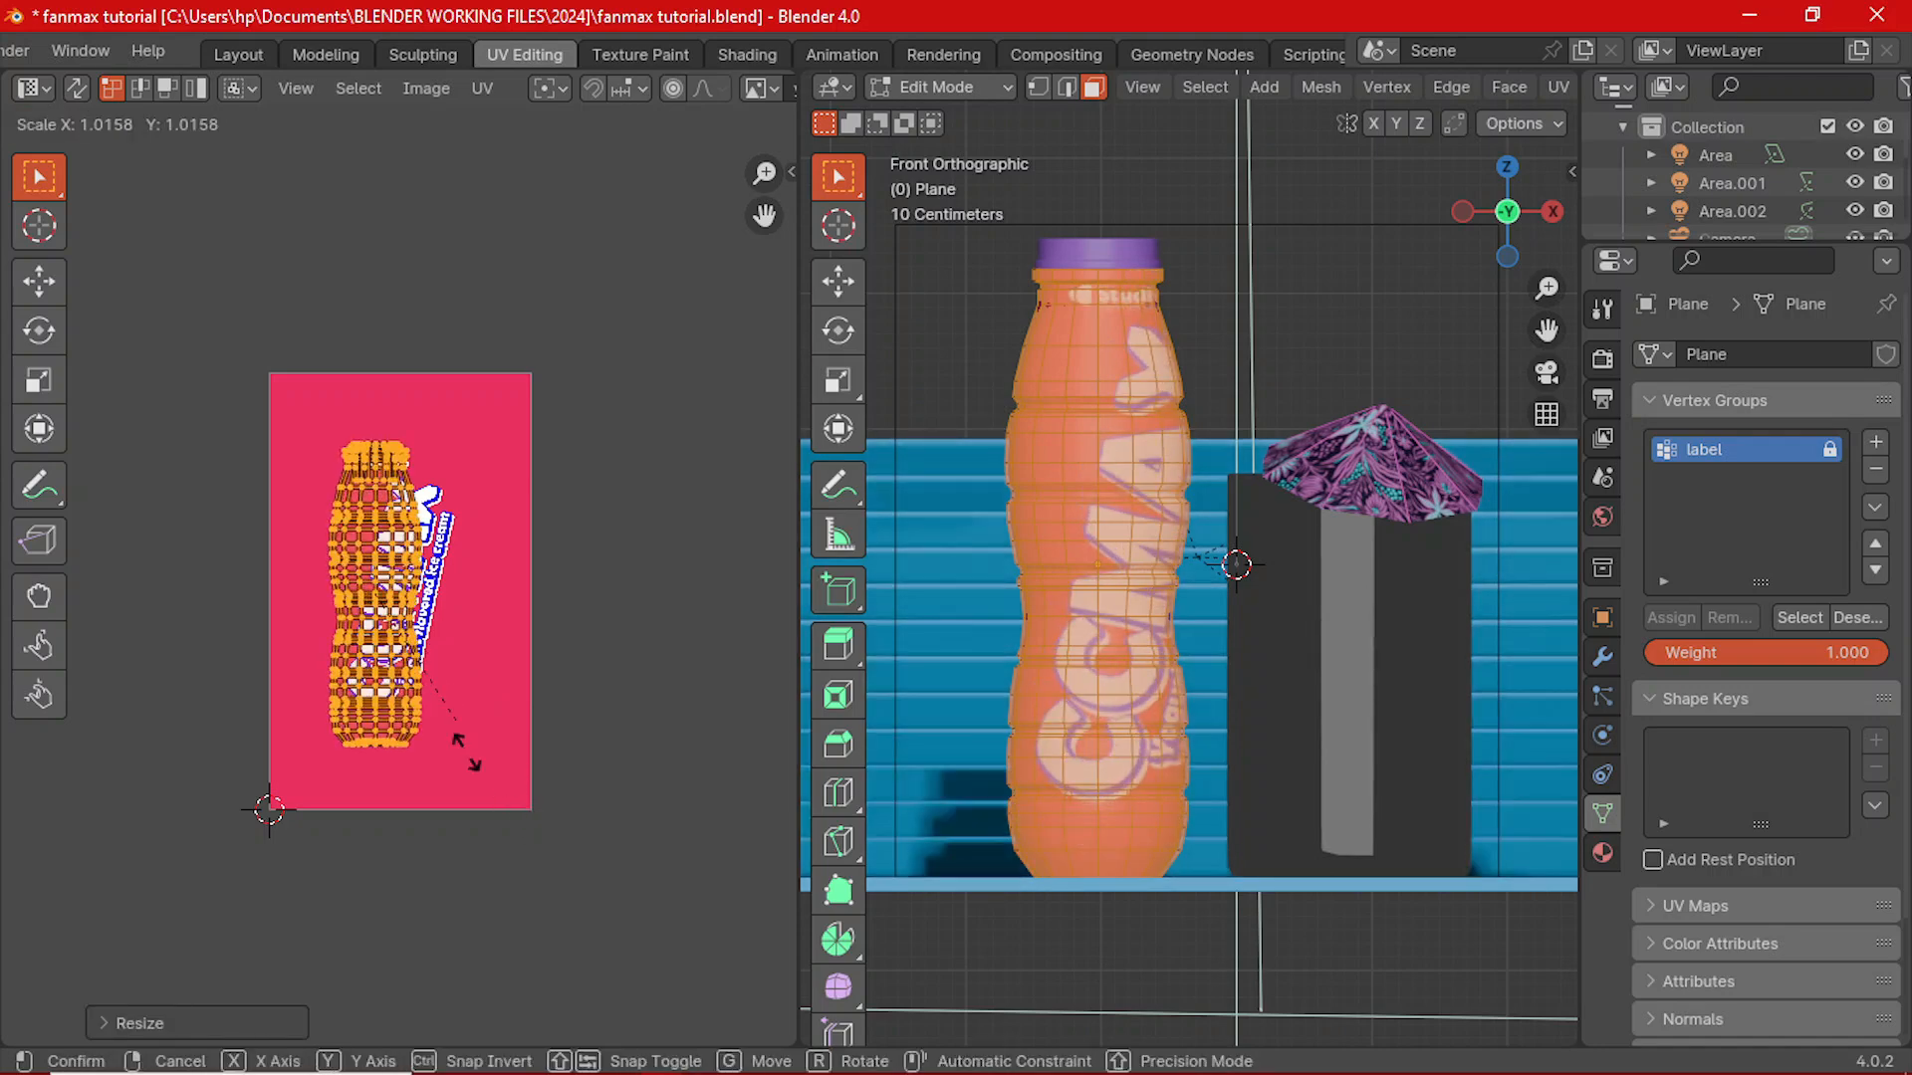
pyautogui.click(499, 793)
pyautogui.press('s')
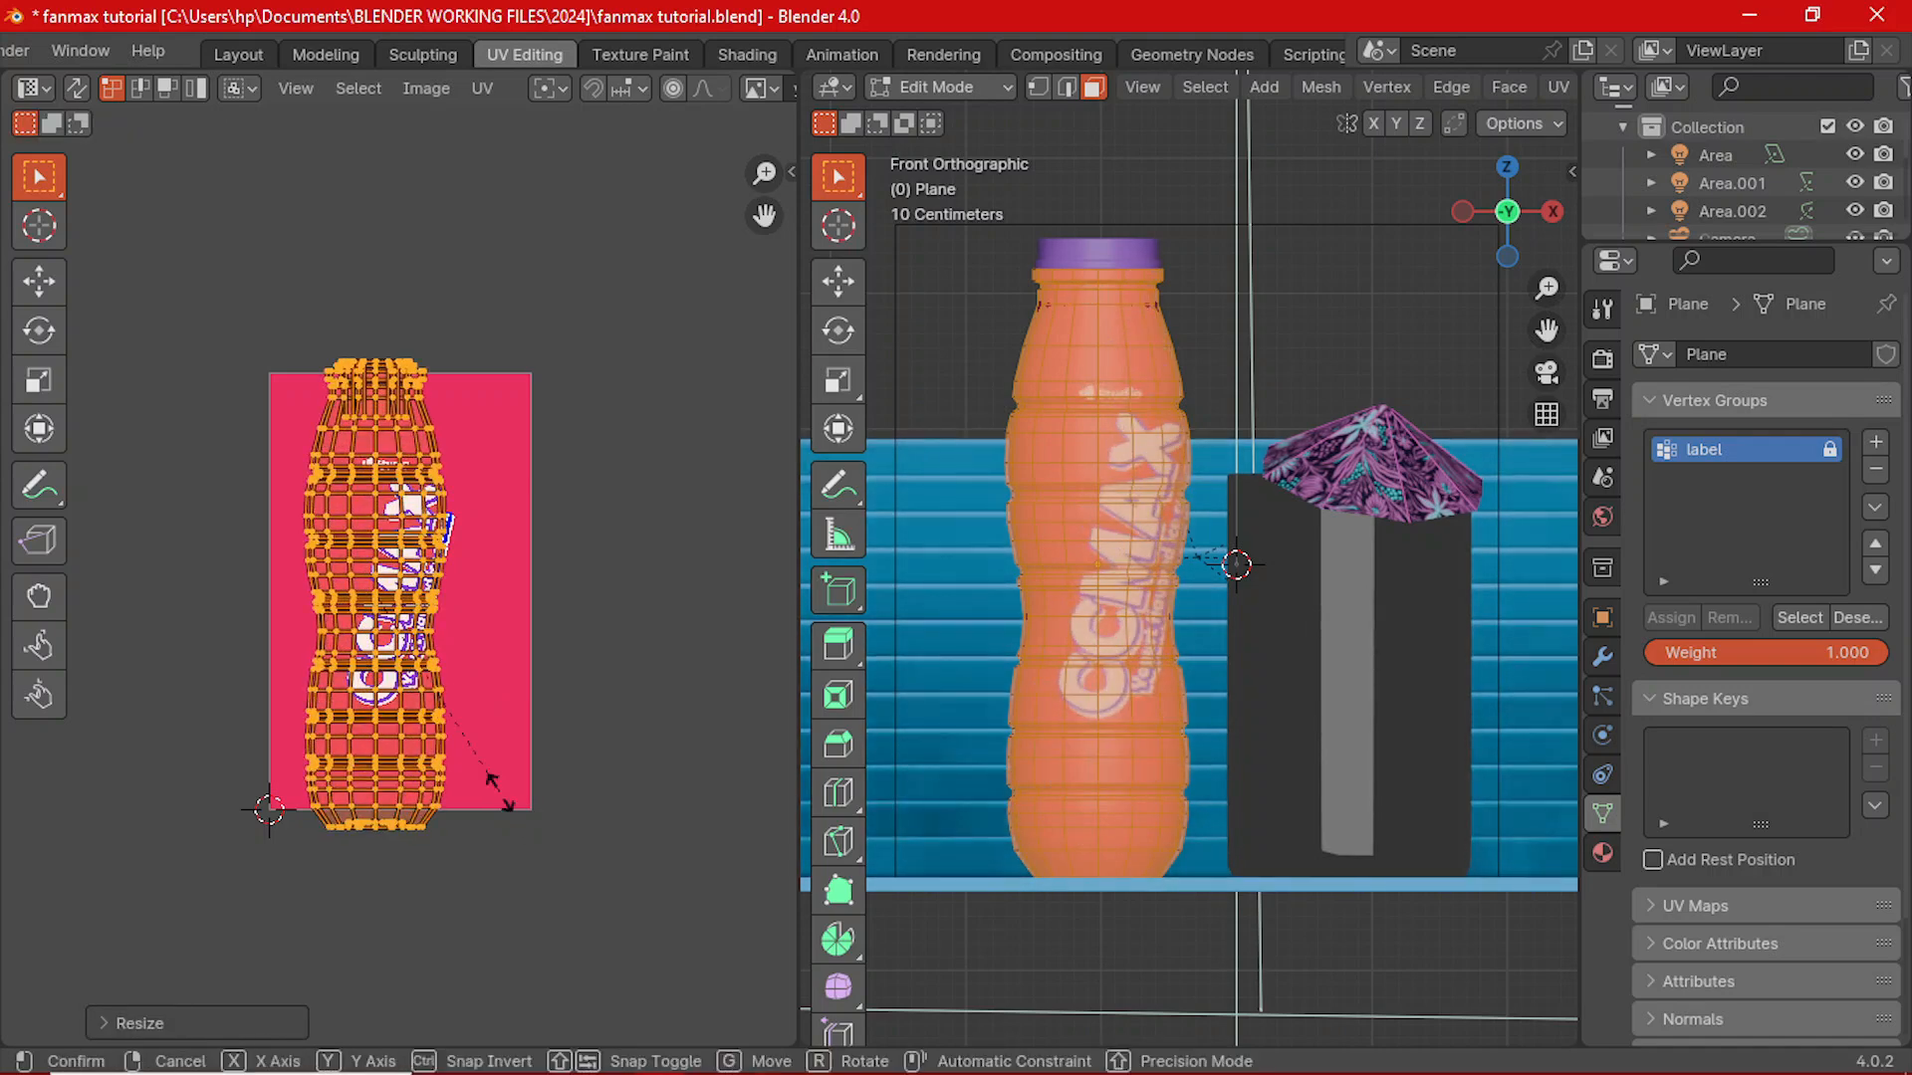
pyautogui.click(480, 756)
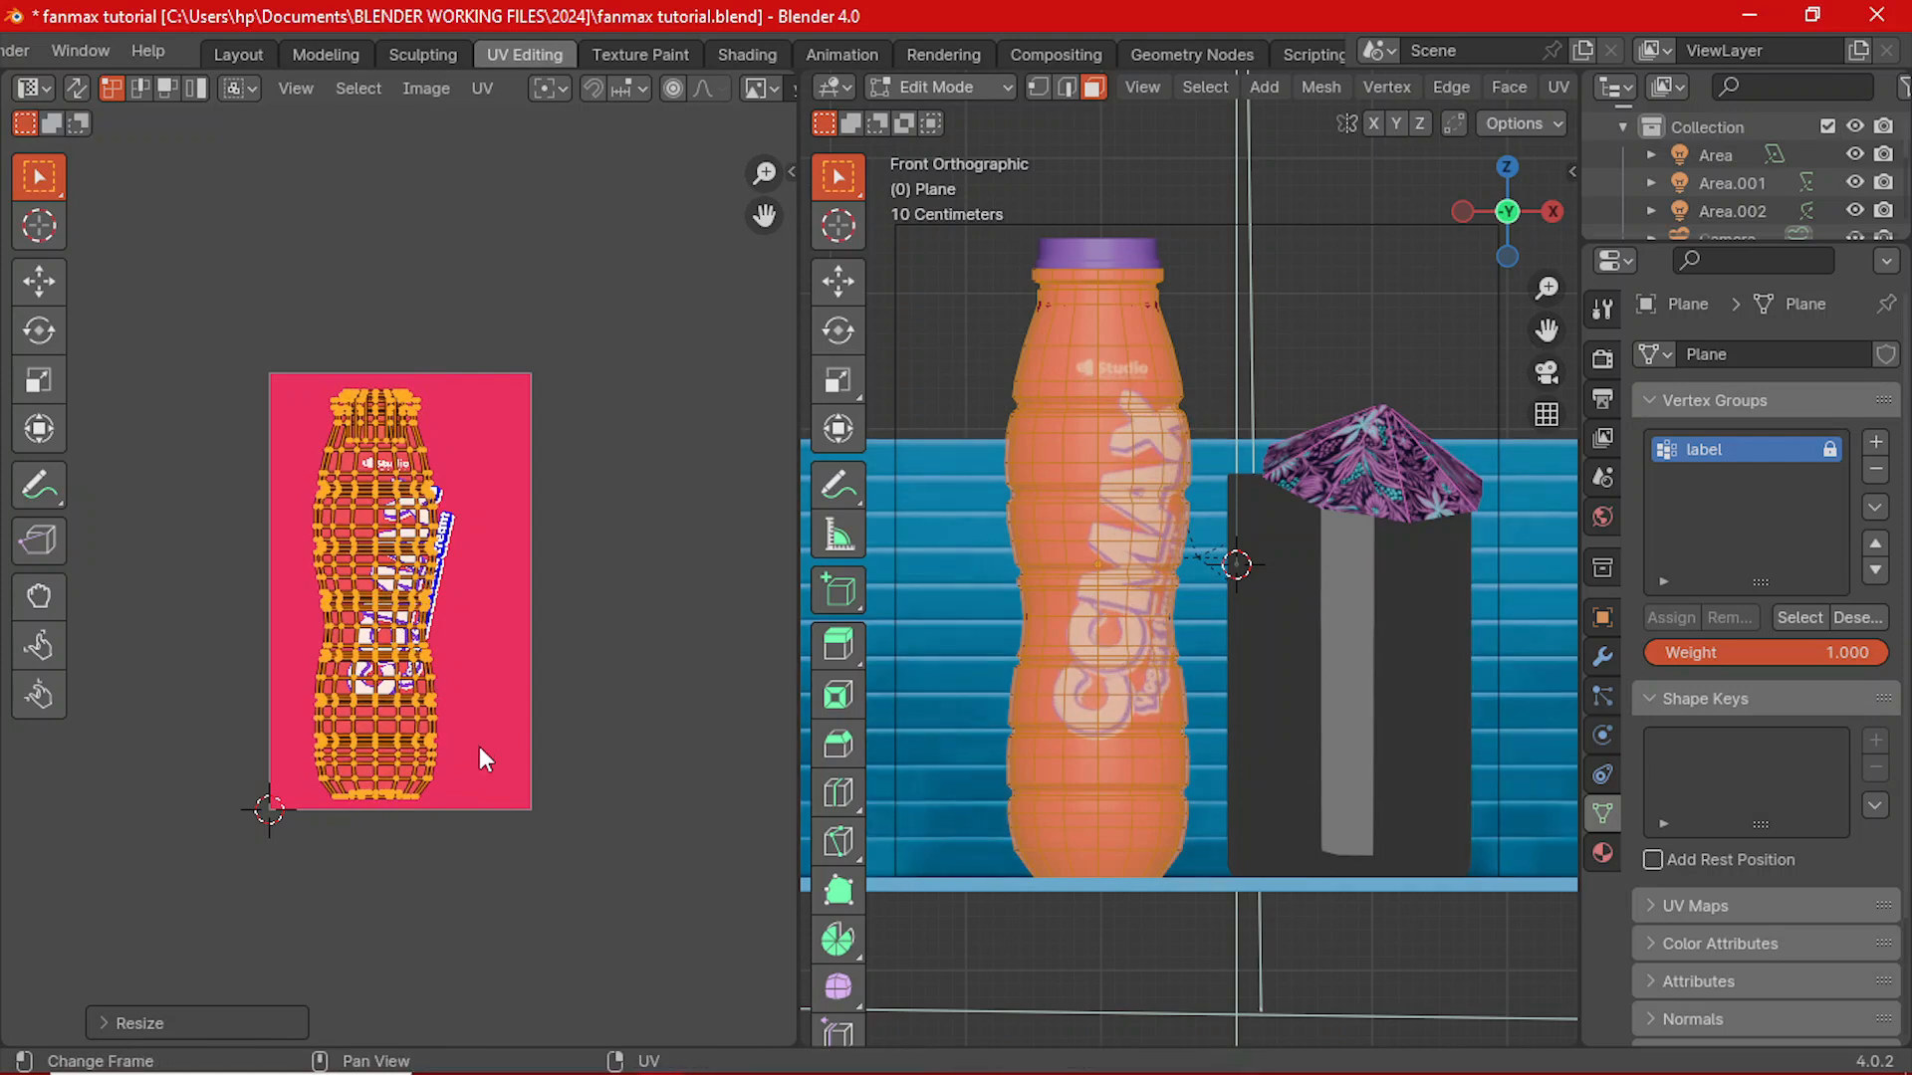
# - Move the bottle UVs sideways and slightly up so the CCMAX artwork is centred on the bottle's front
pyautogui.press('g')
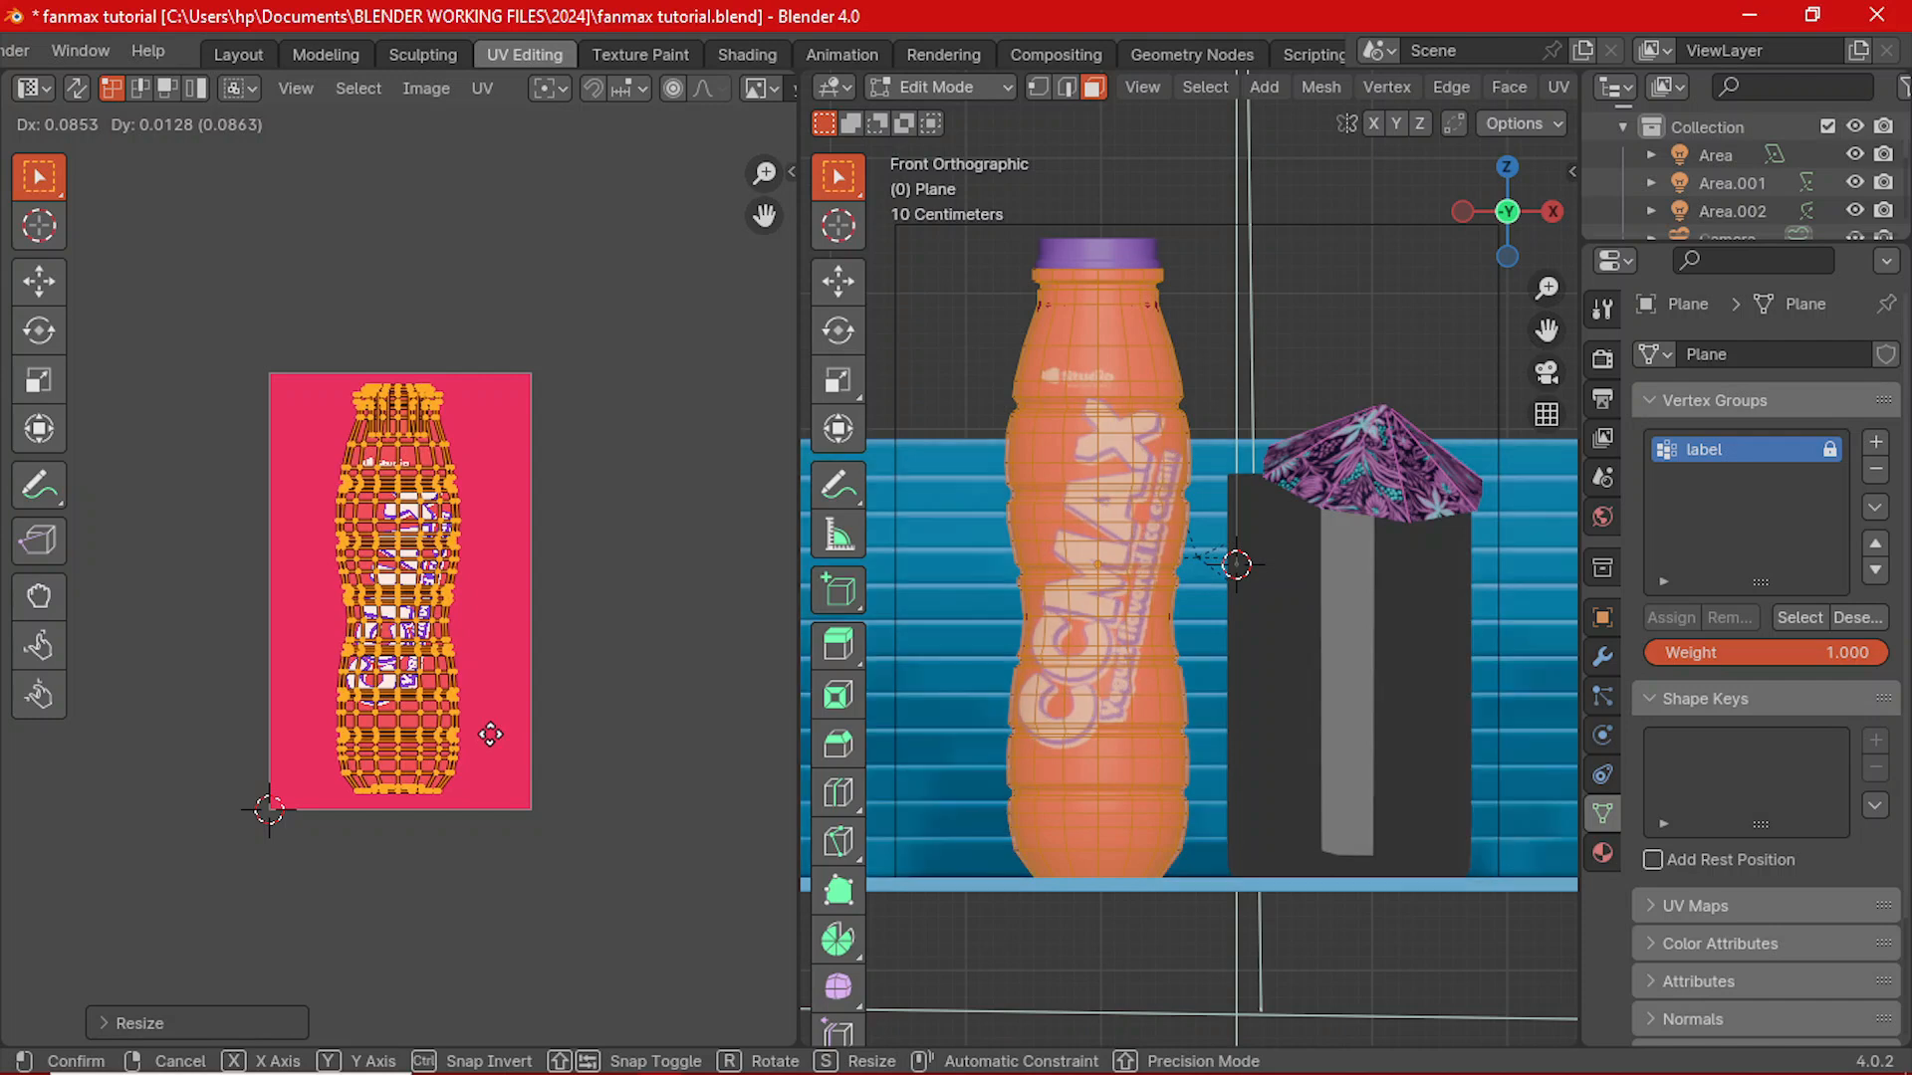
pyautogui.click(491, 737)
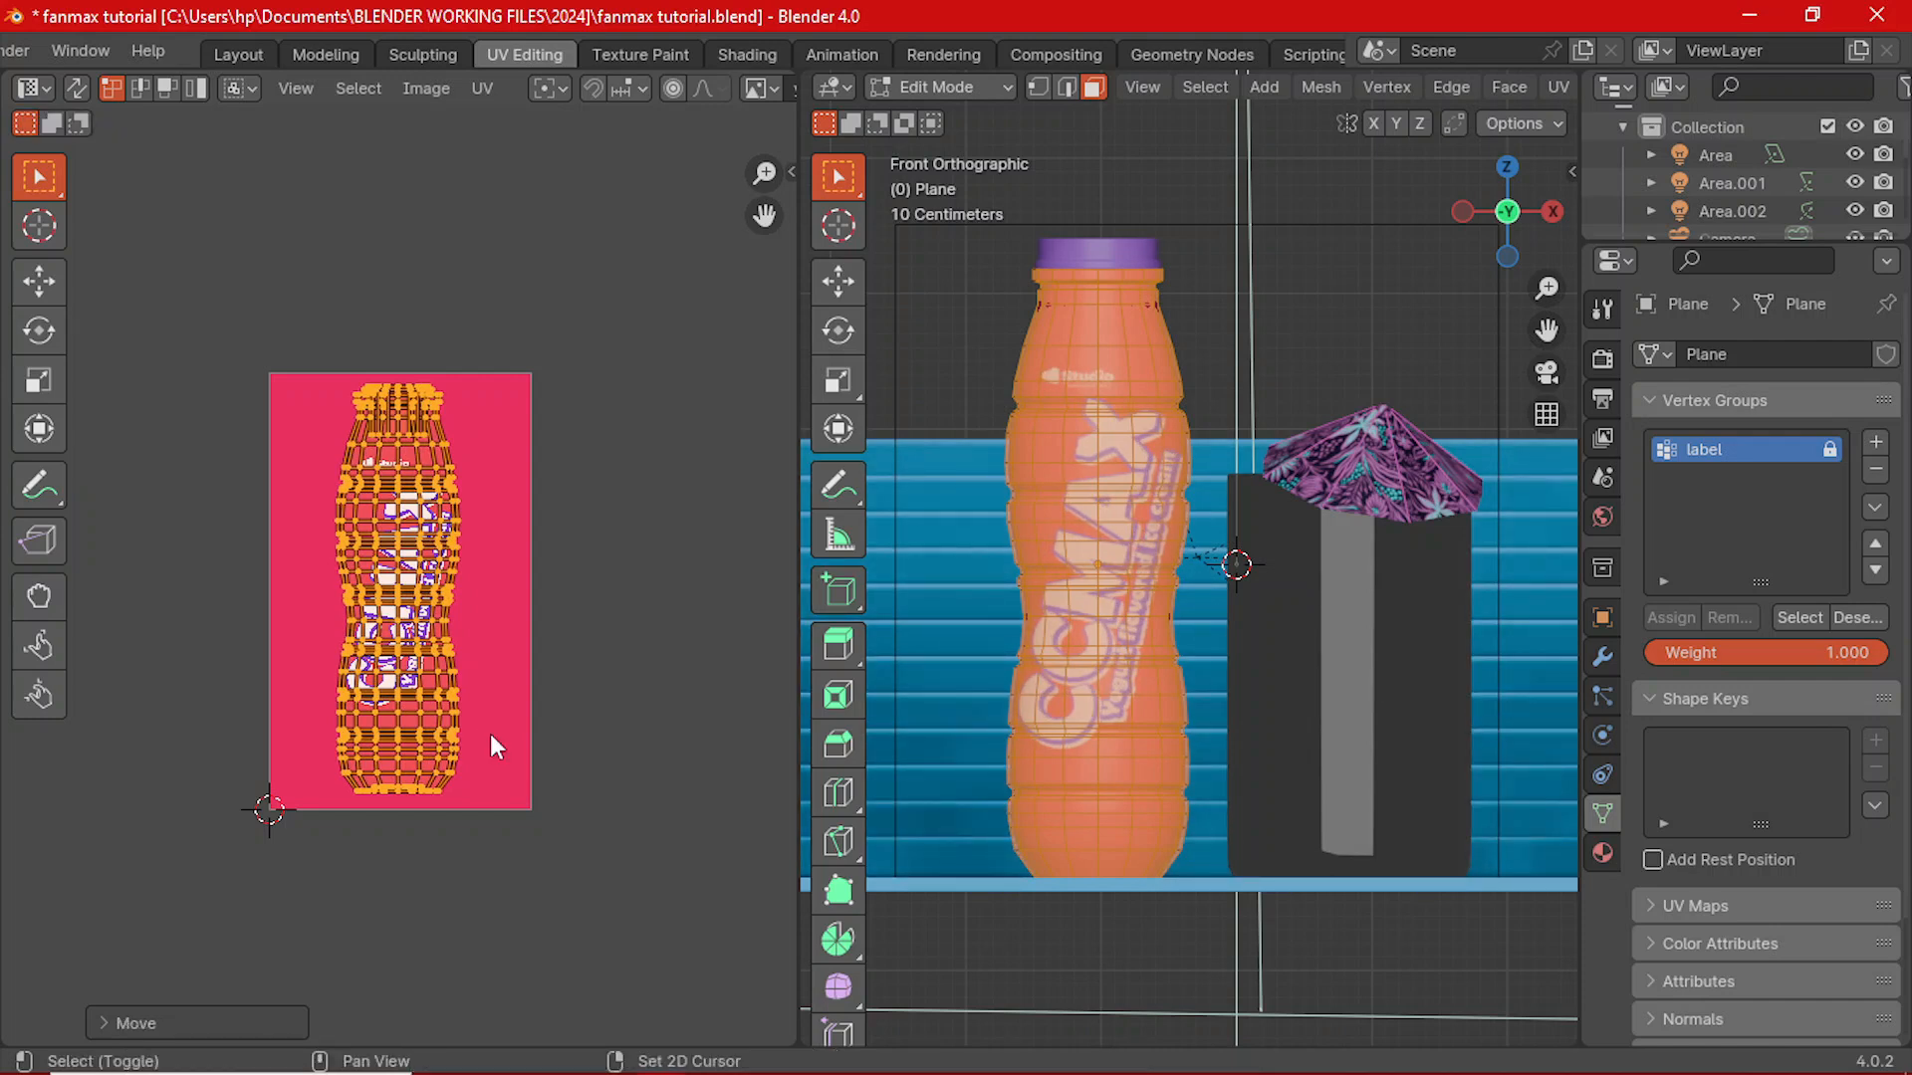
pyautogui.press('g')
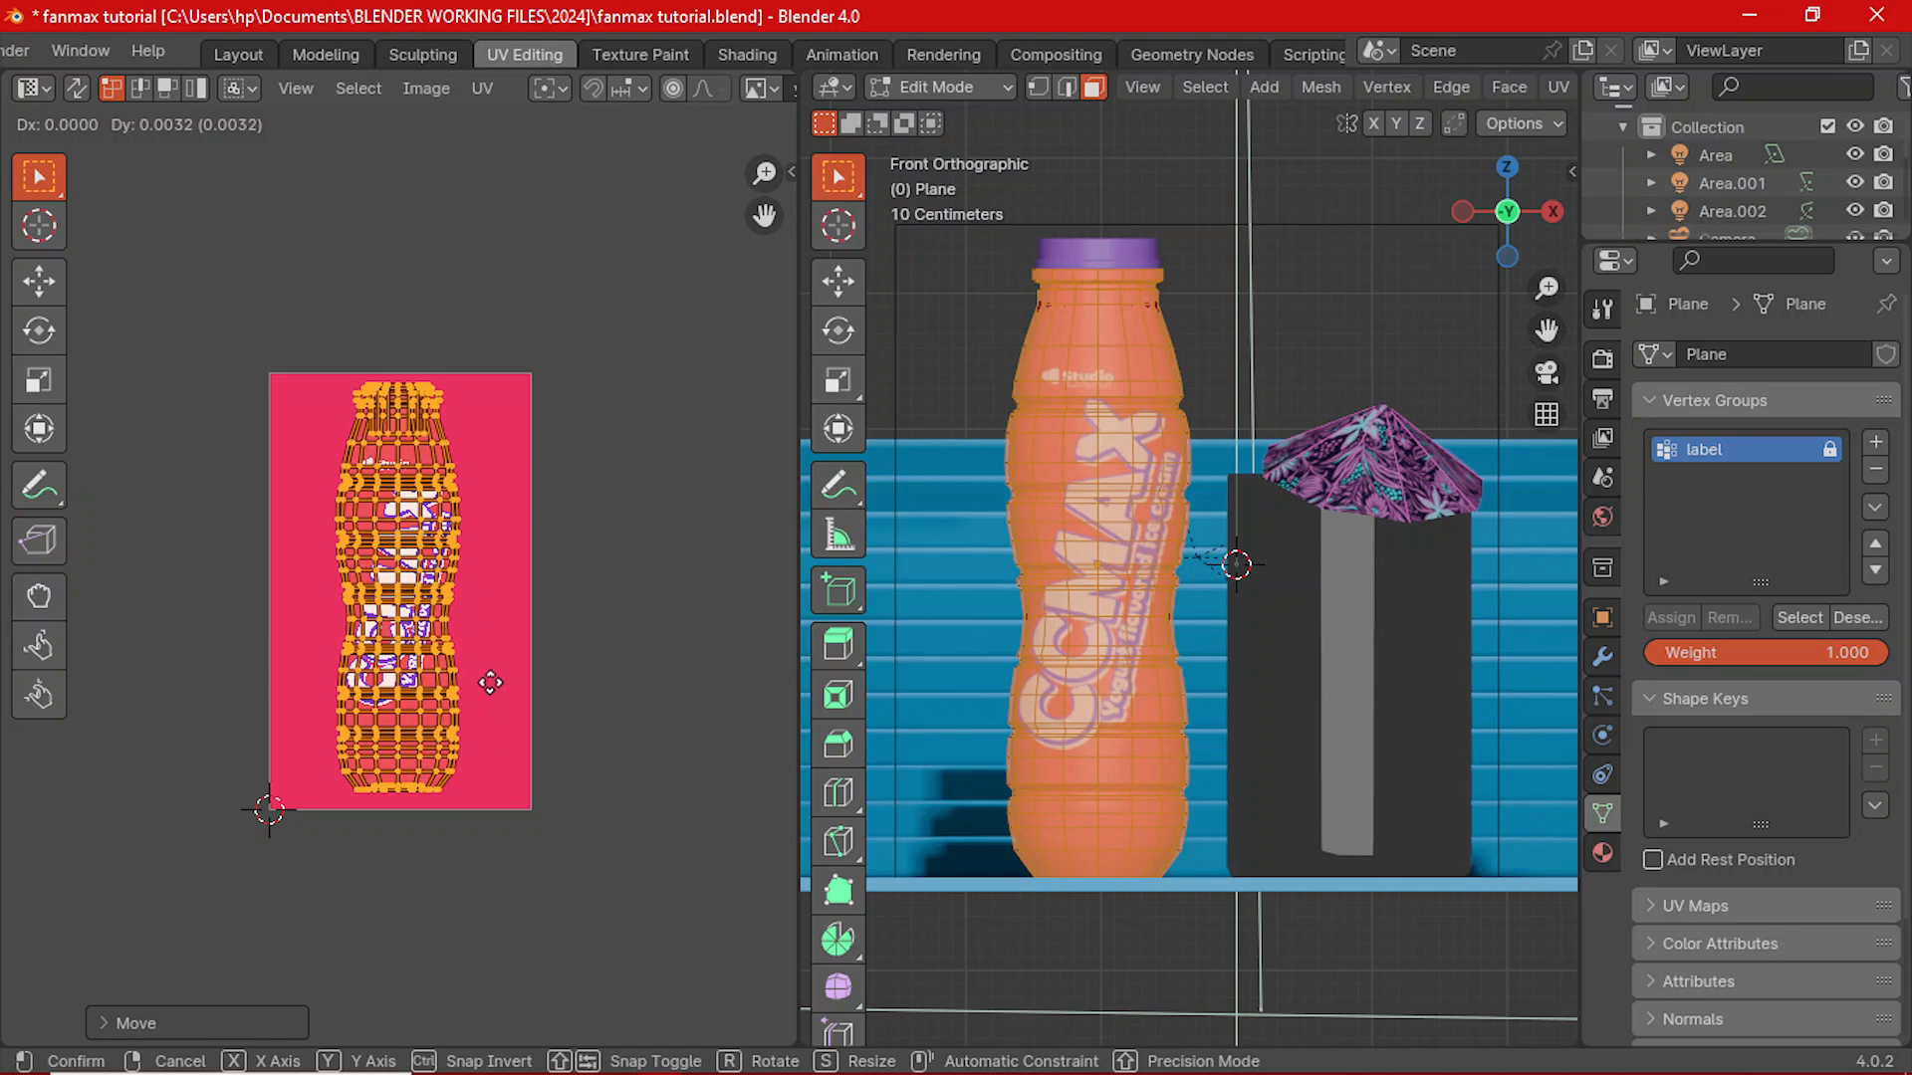
pyautogui.click(482, 627)
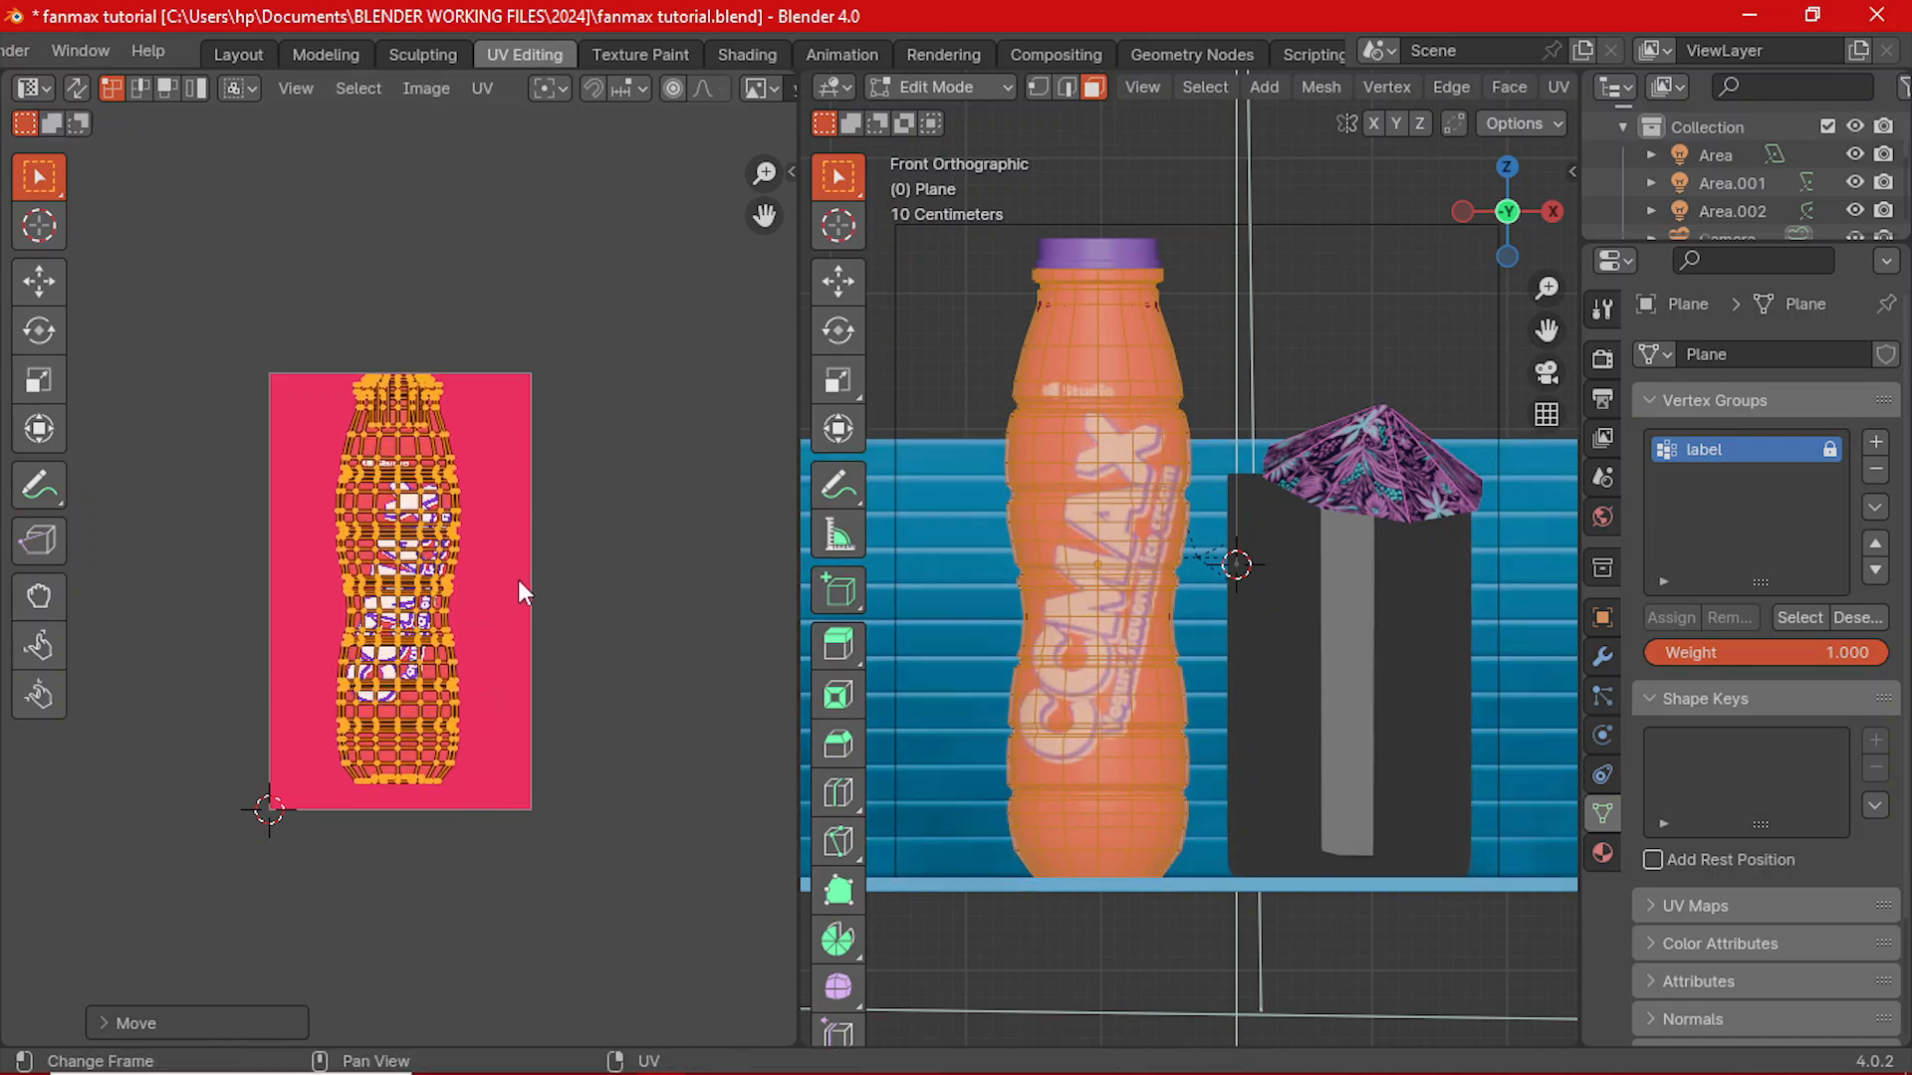
# - Return to Object Mode, view the labelled bottle through the camera, and save the file
pyautogui.press('Tab')
pyautogui.scroll(1, 1135, 557)
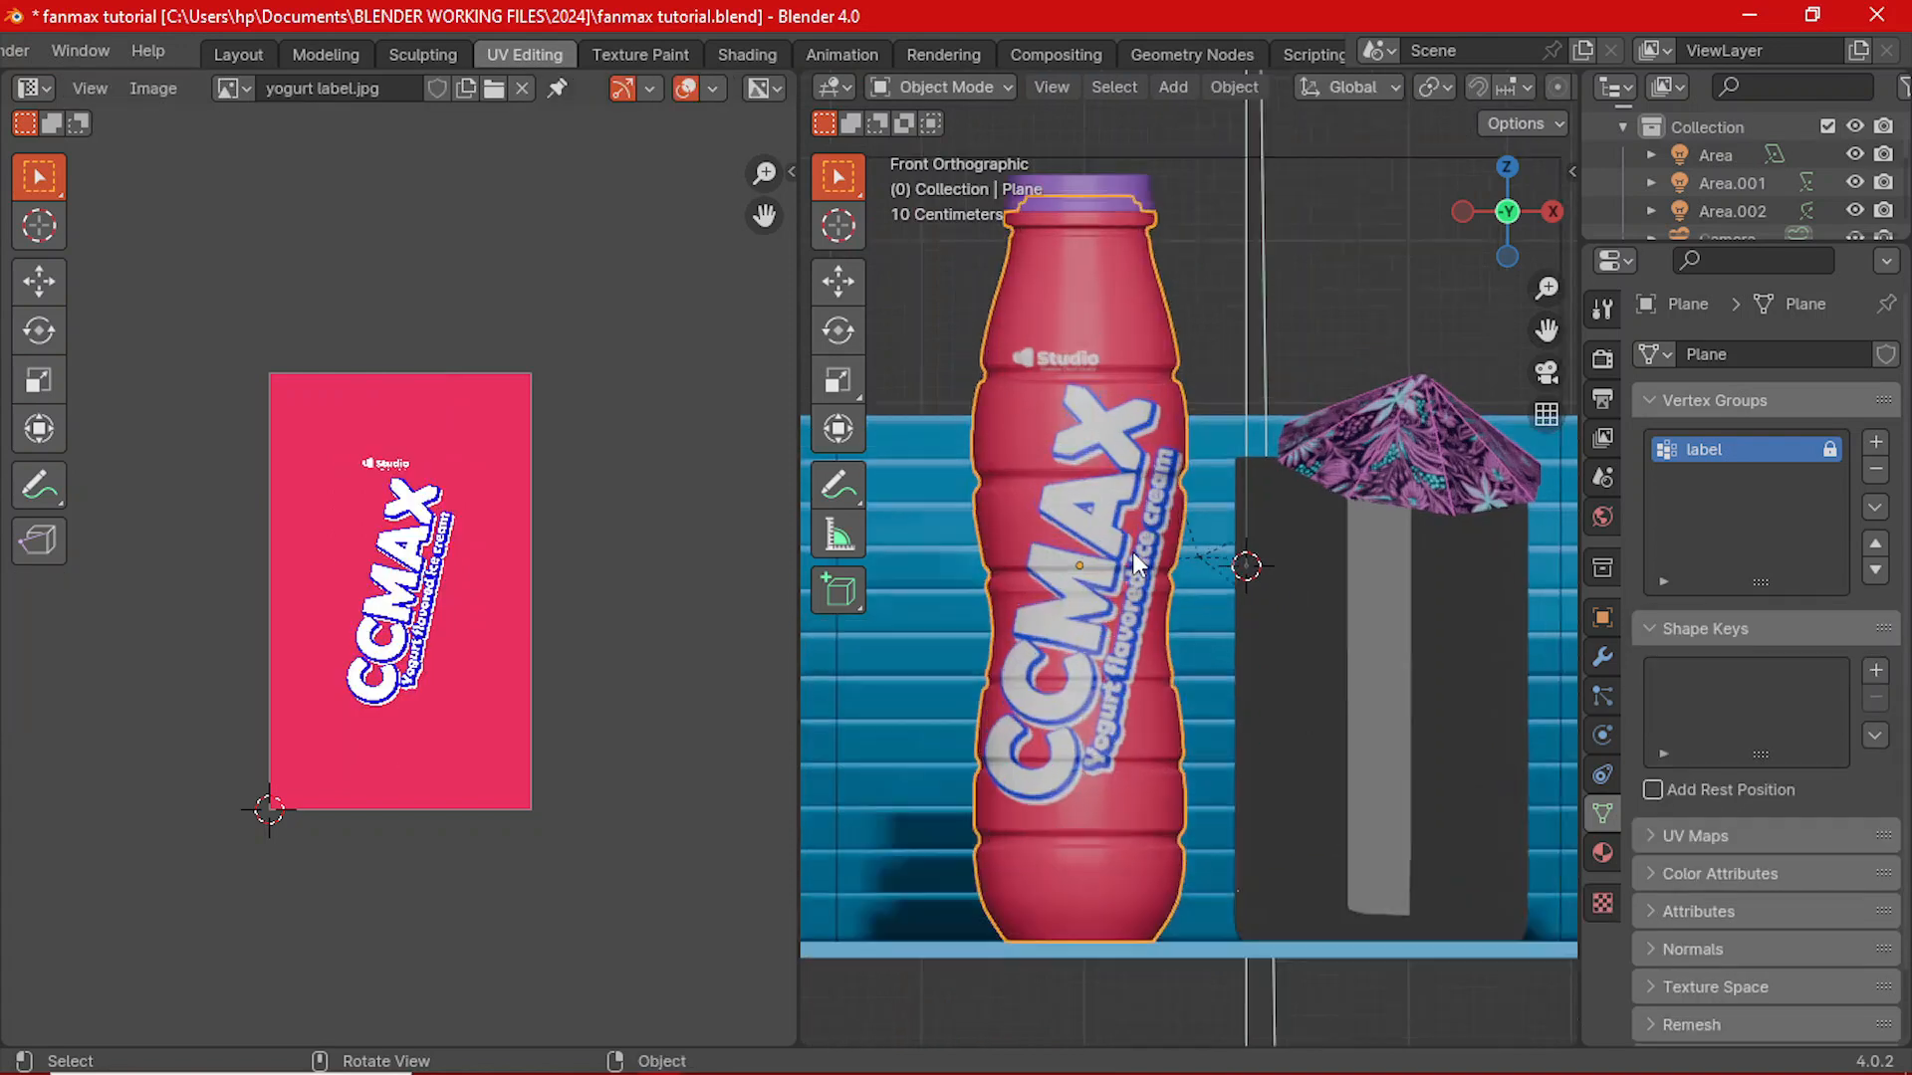
pyautogui.scroll(2, 1132, 552)
pyautogui.scroll(-2, 1132, 551)
pyautogui.press('KP_0')
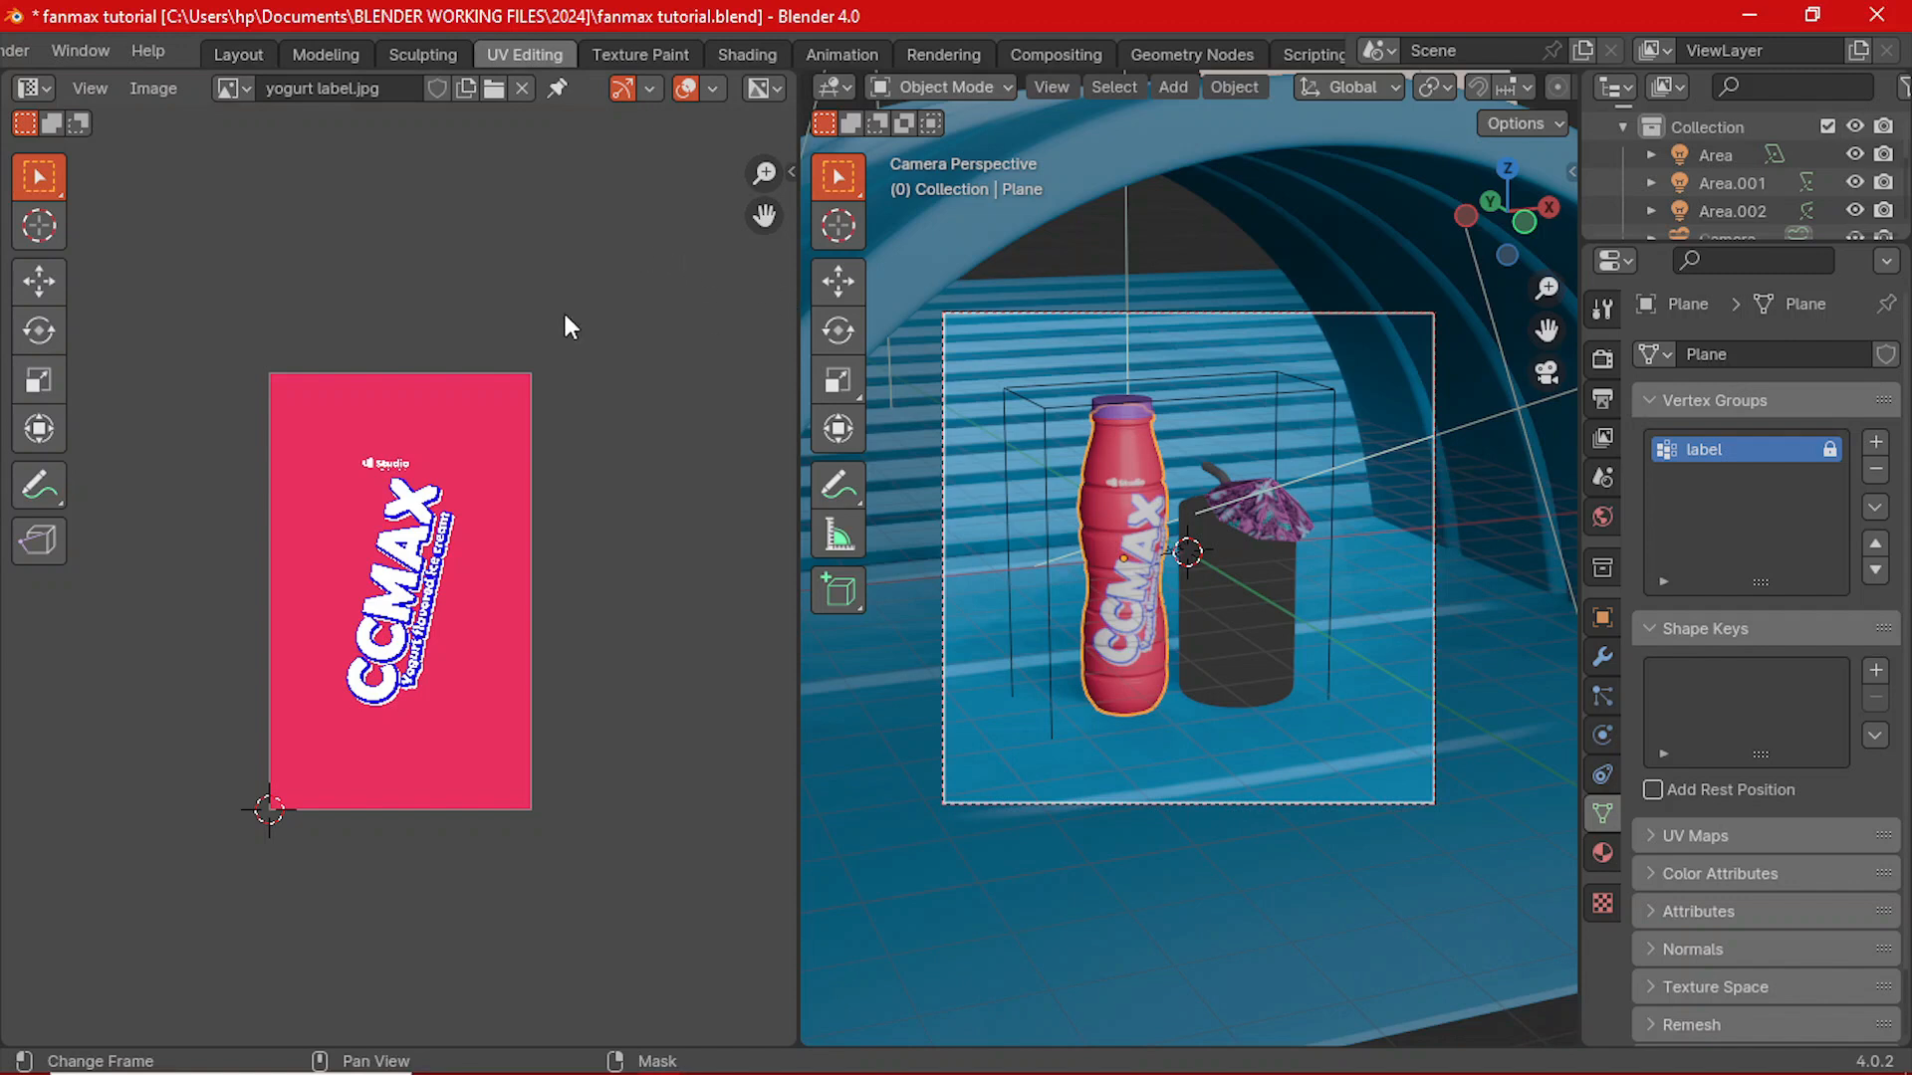
pyautogui.hotkey('ctrl', 's')
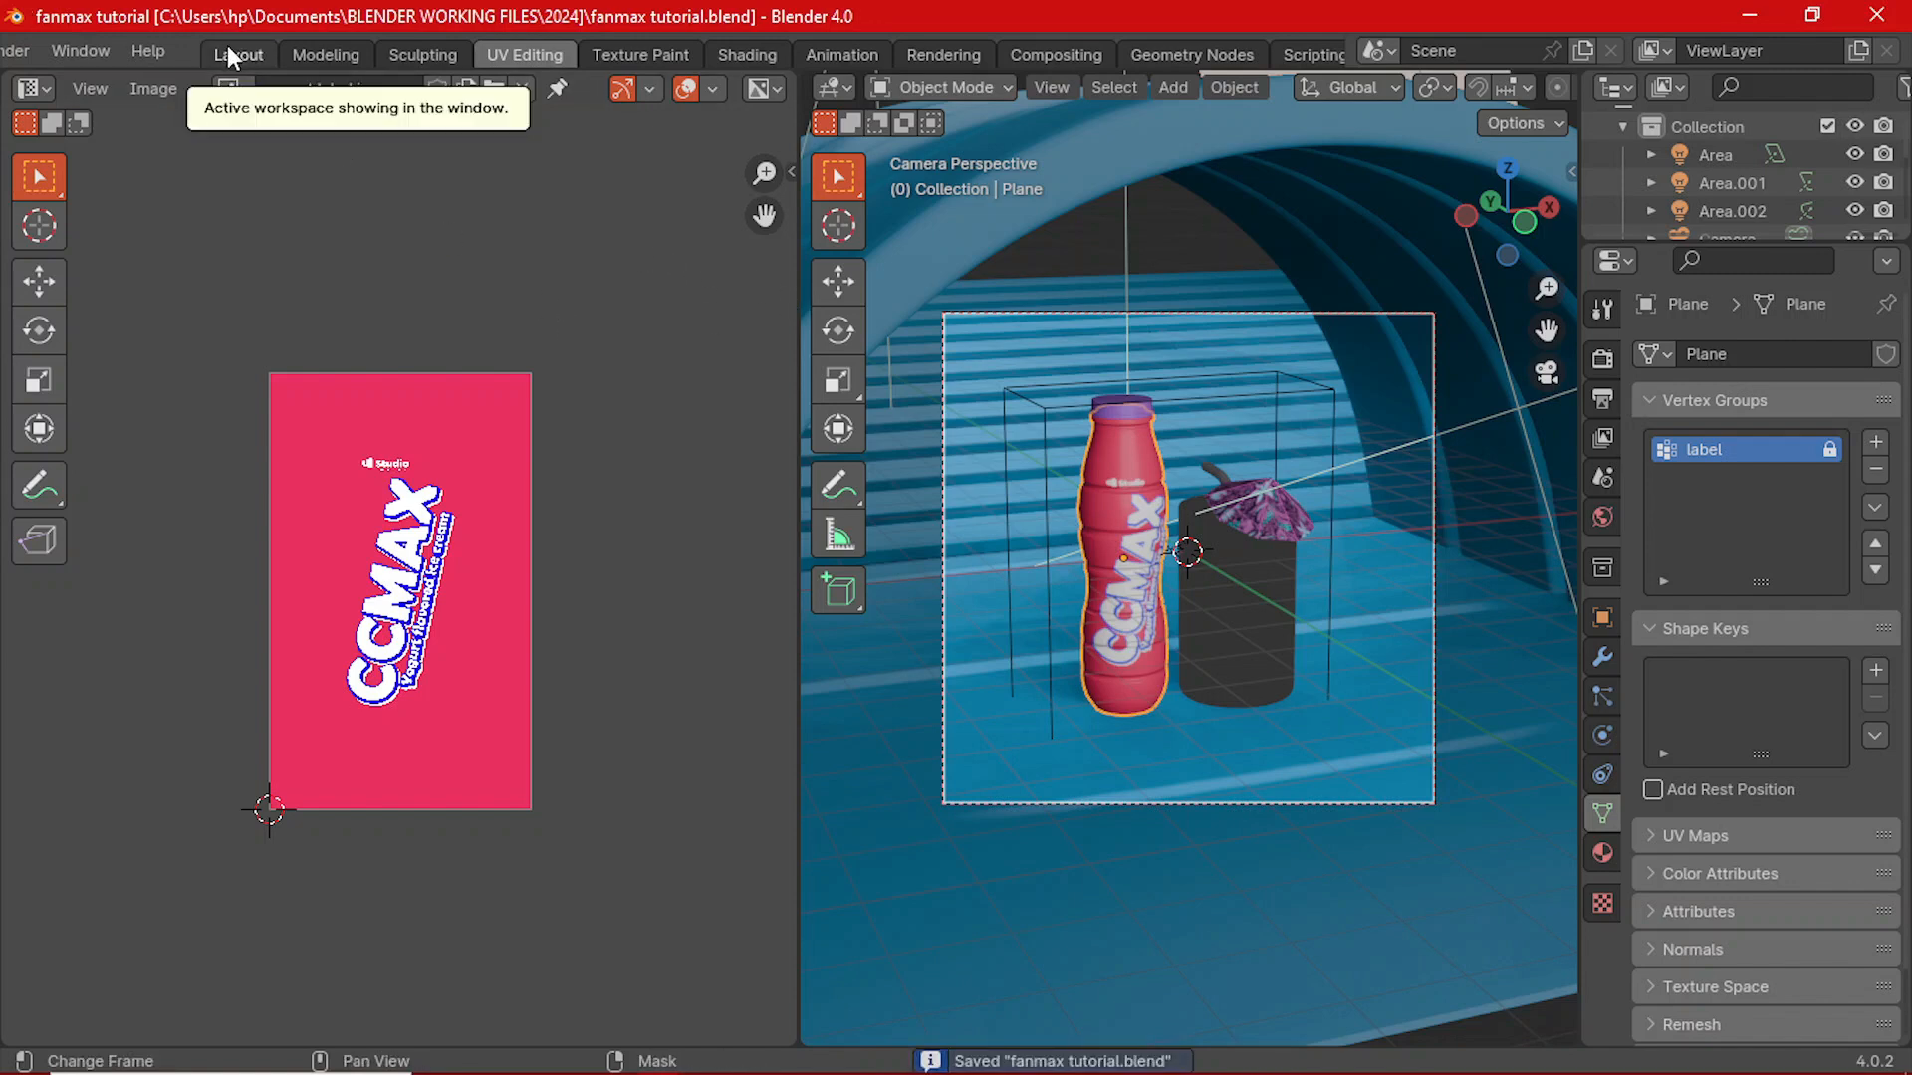
# - Switch to the Layout workspace, select the floor plane, and frame the scene in the camera view
pyautogui.click(229, 50)
pyautogui.click(1276, 814)
pyautogui.press('KP_0')
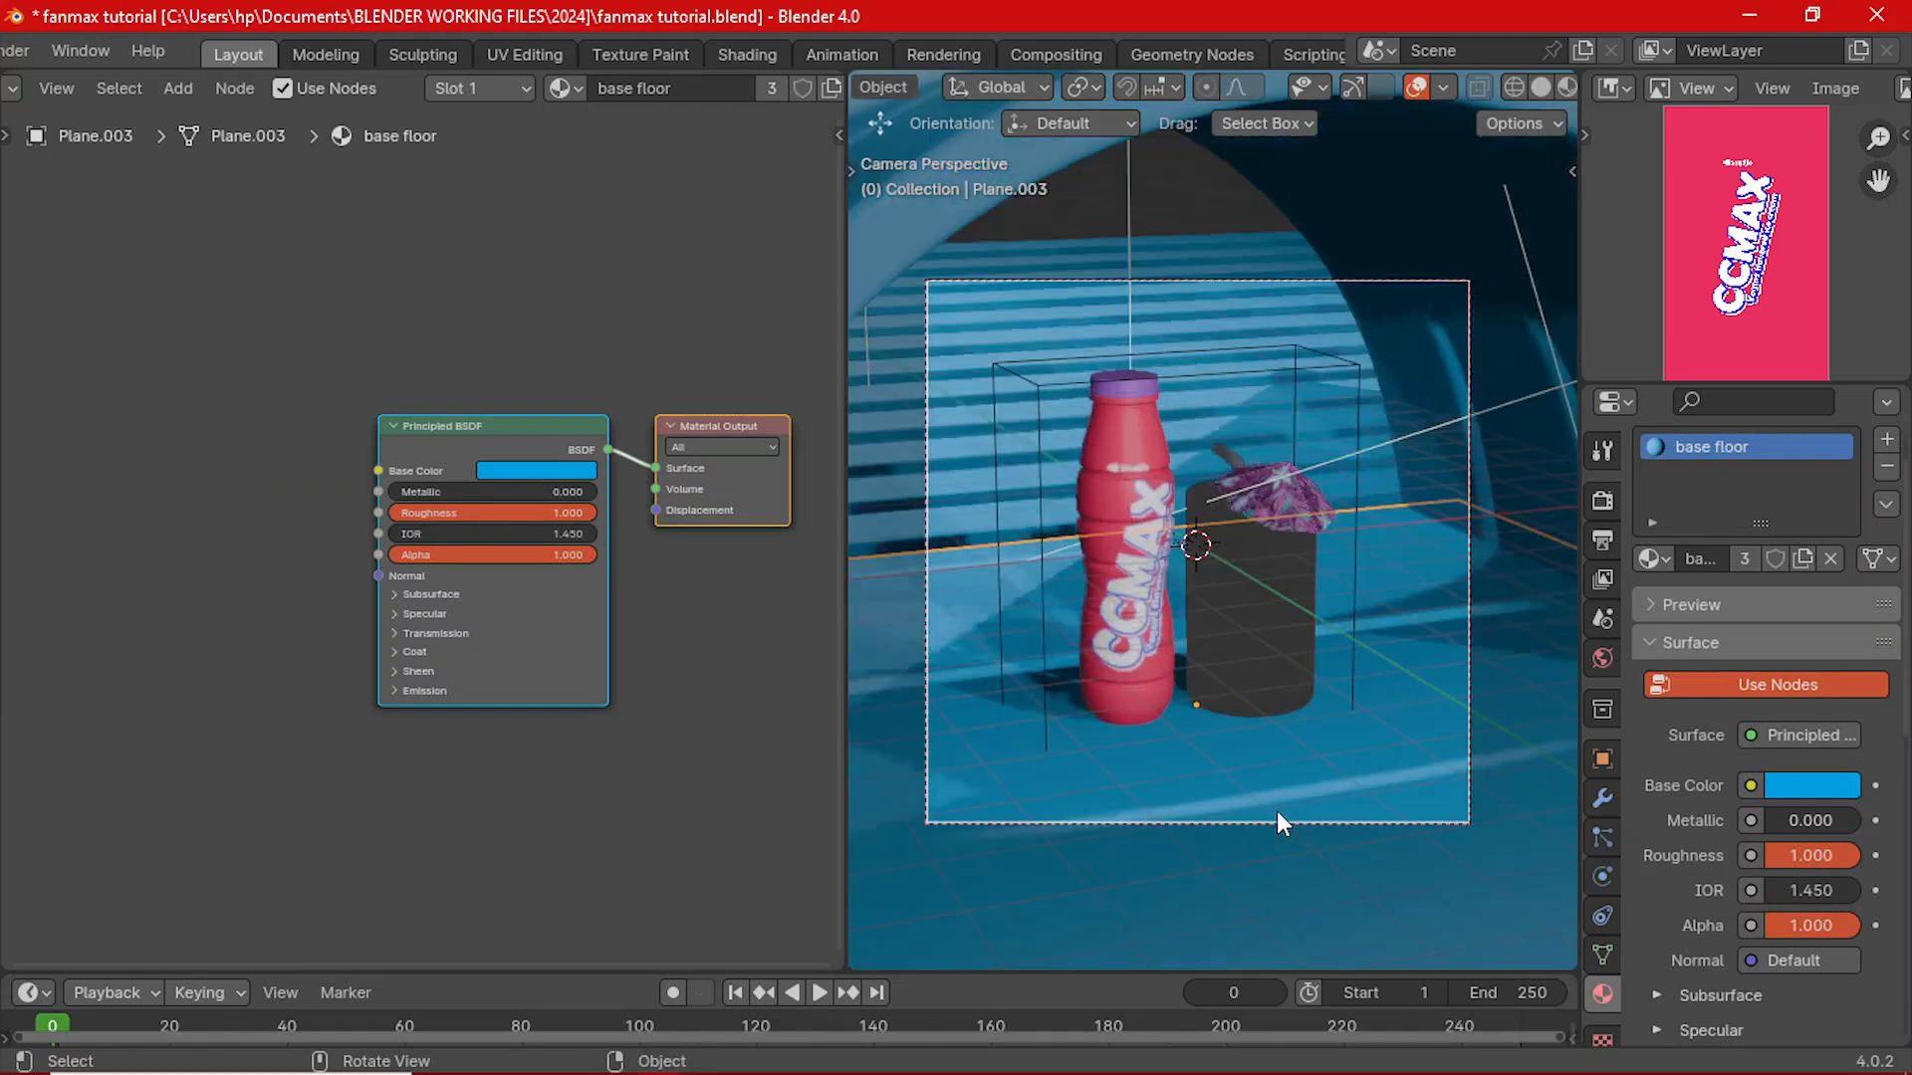
pyautogui.scroll(1, 1067, 786)
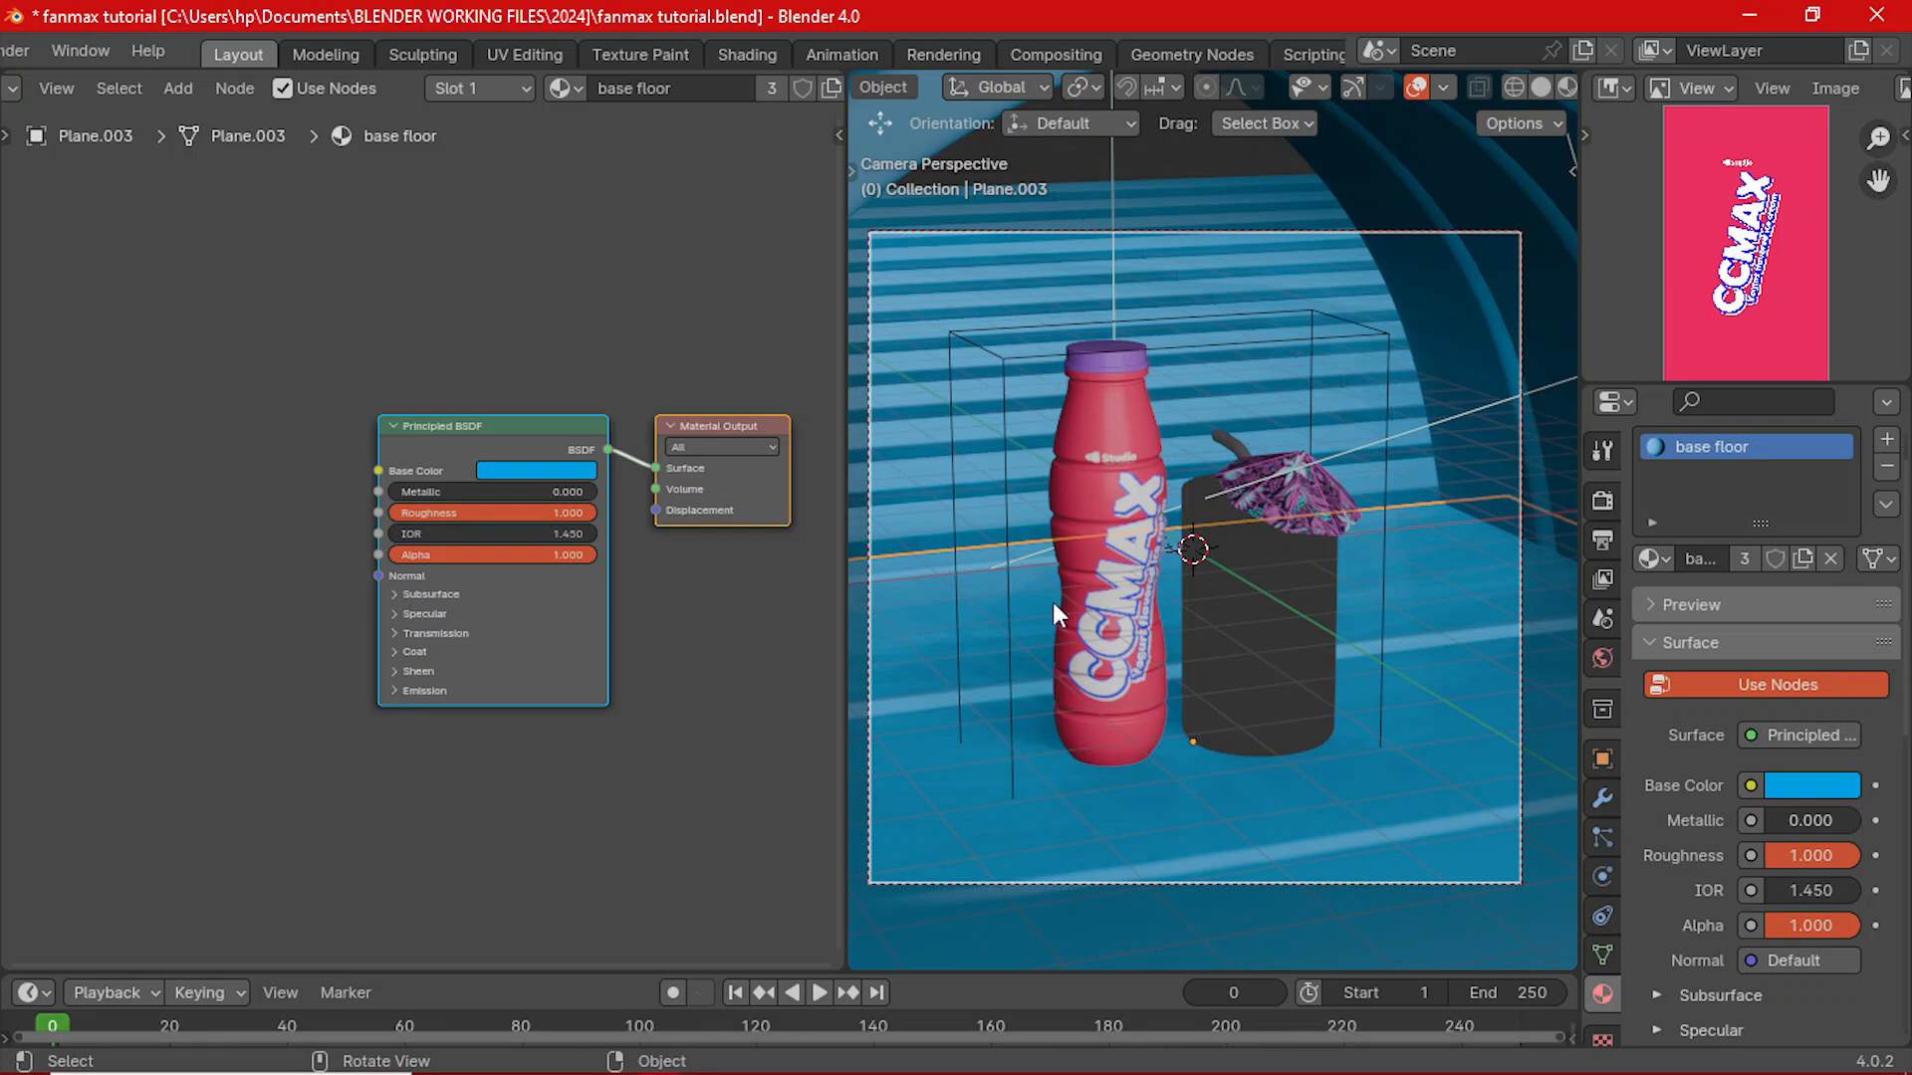
# - Set the render engine to Cycles, hide the camera viewport's overlays, and save the file
pyautogui.click(1603, 499)
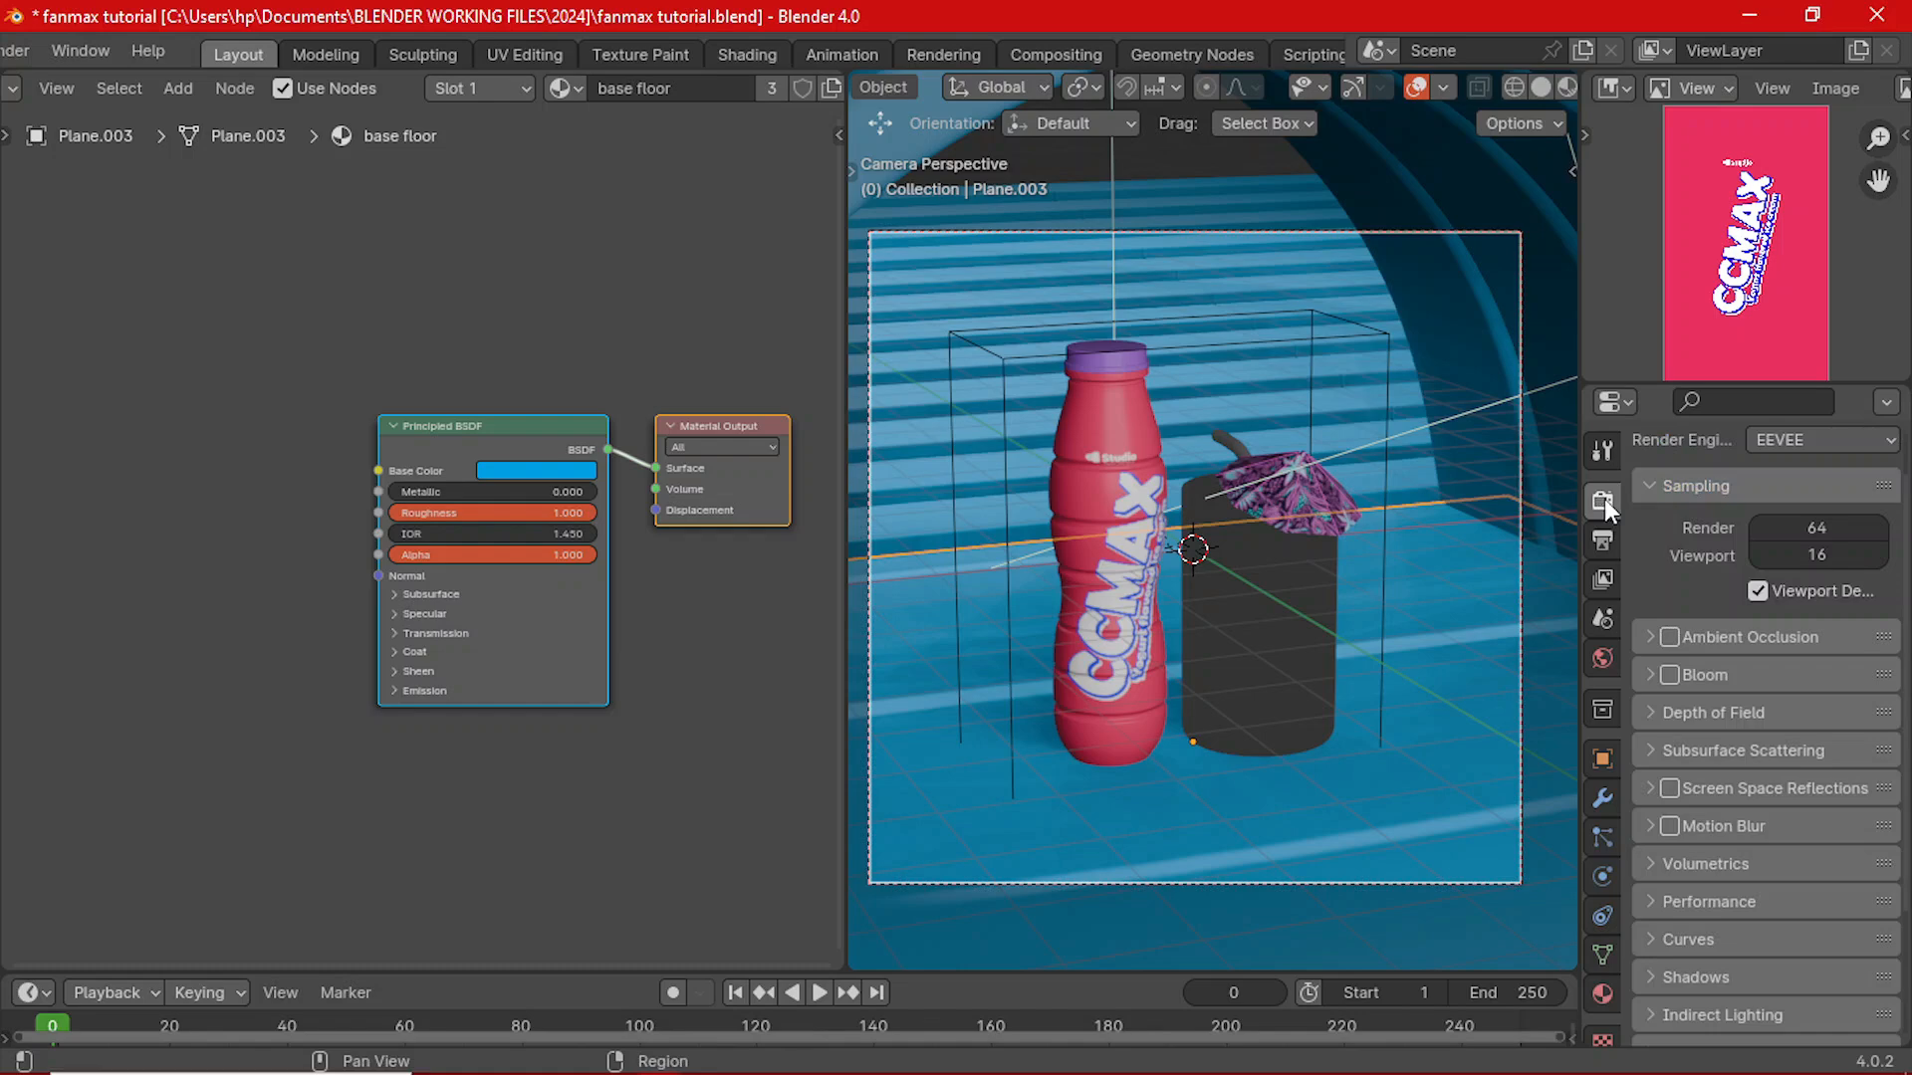
pyautogui.click(1854, 439)
pyautogui.click(1818, 528)
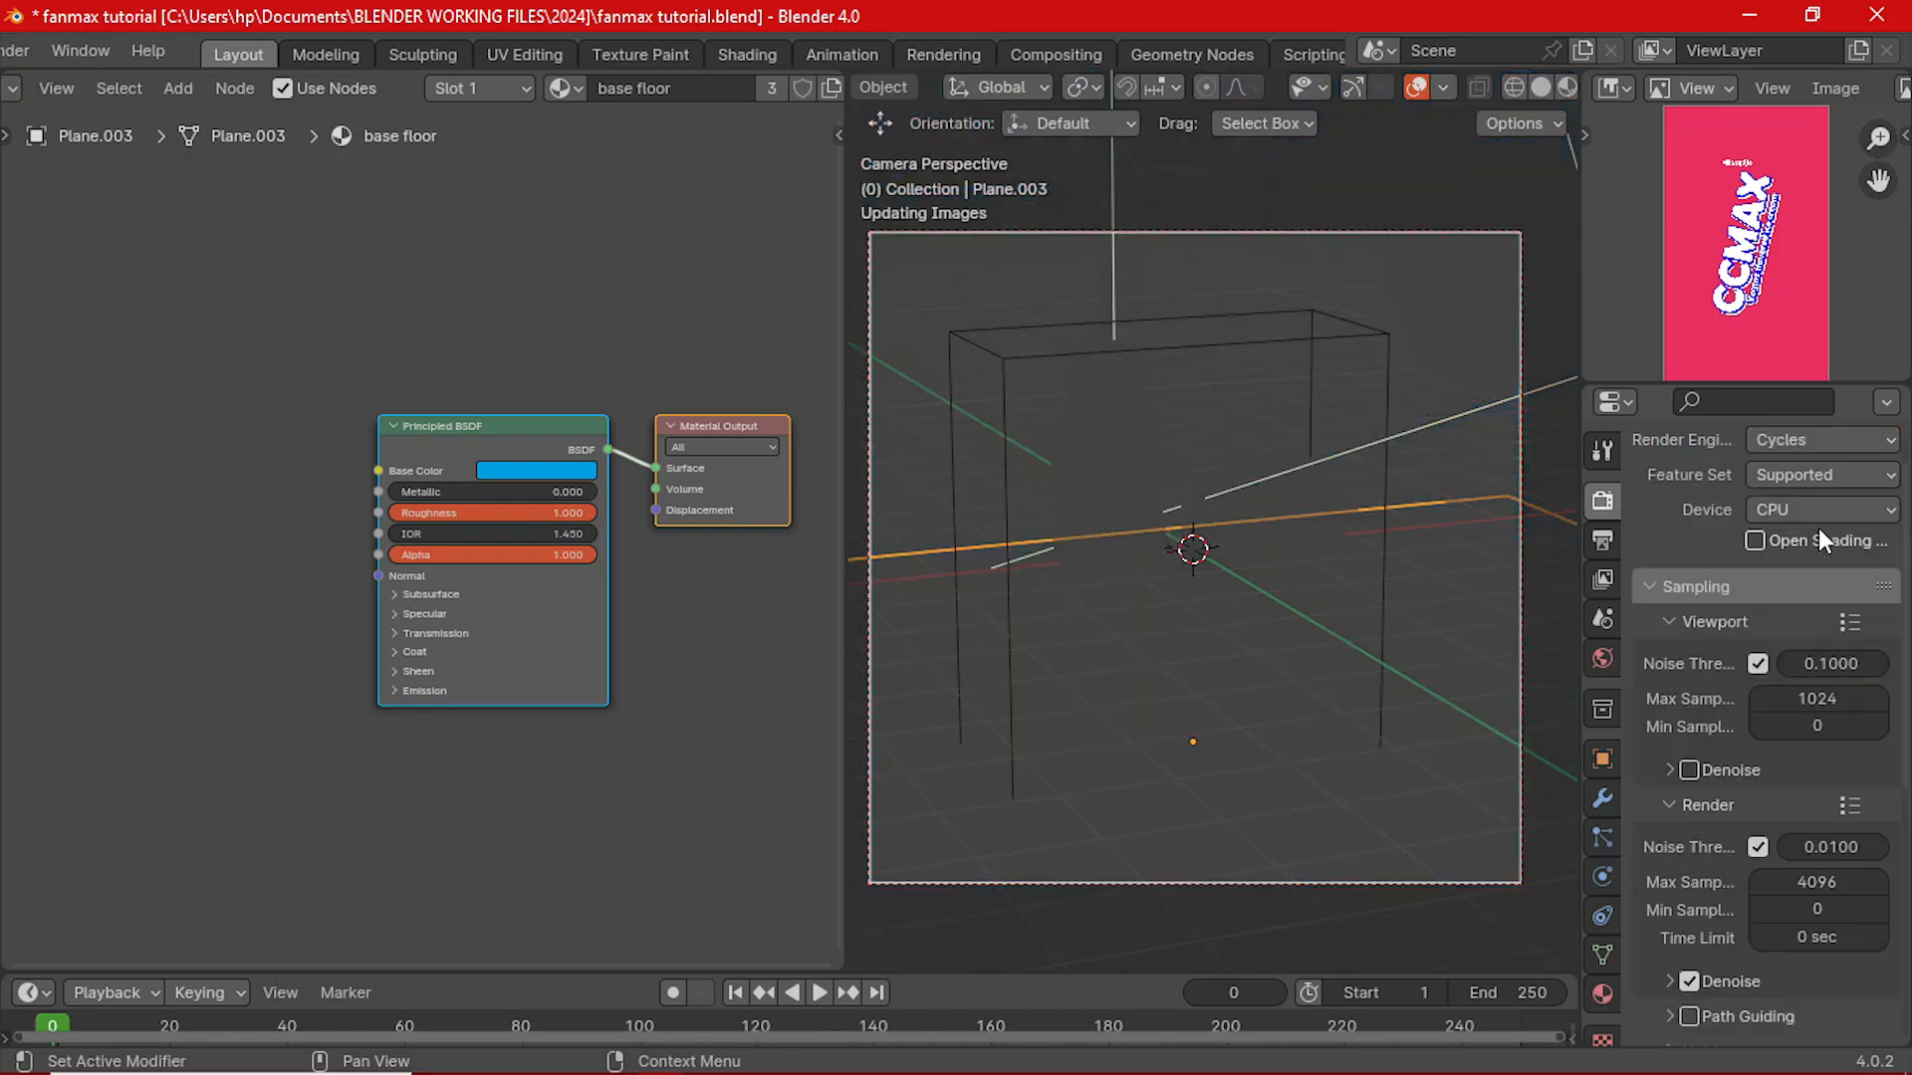
pyautogui.click(1413, 88)
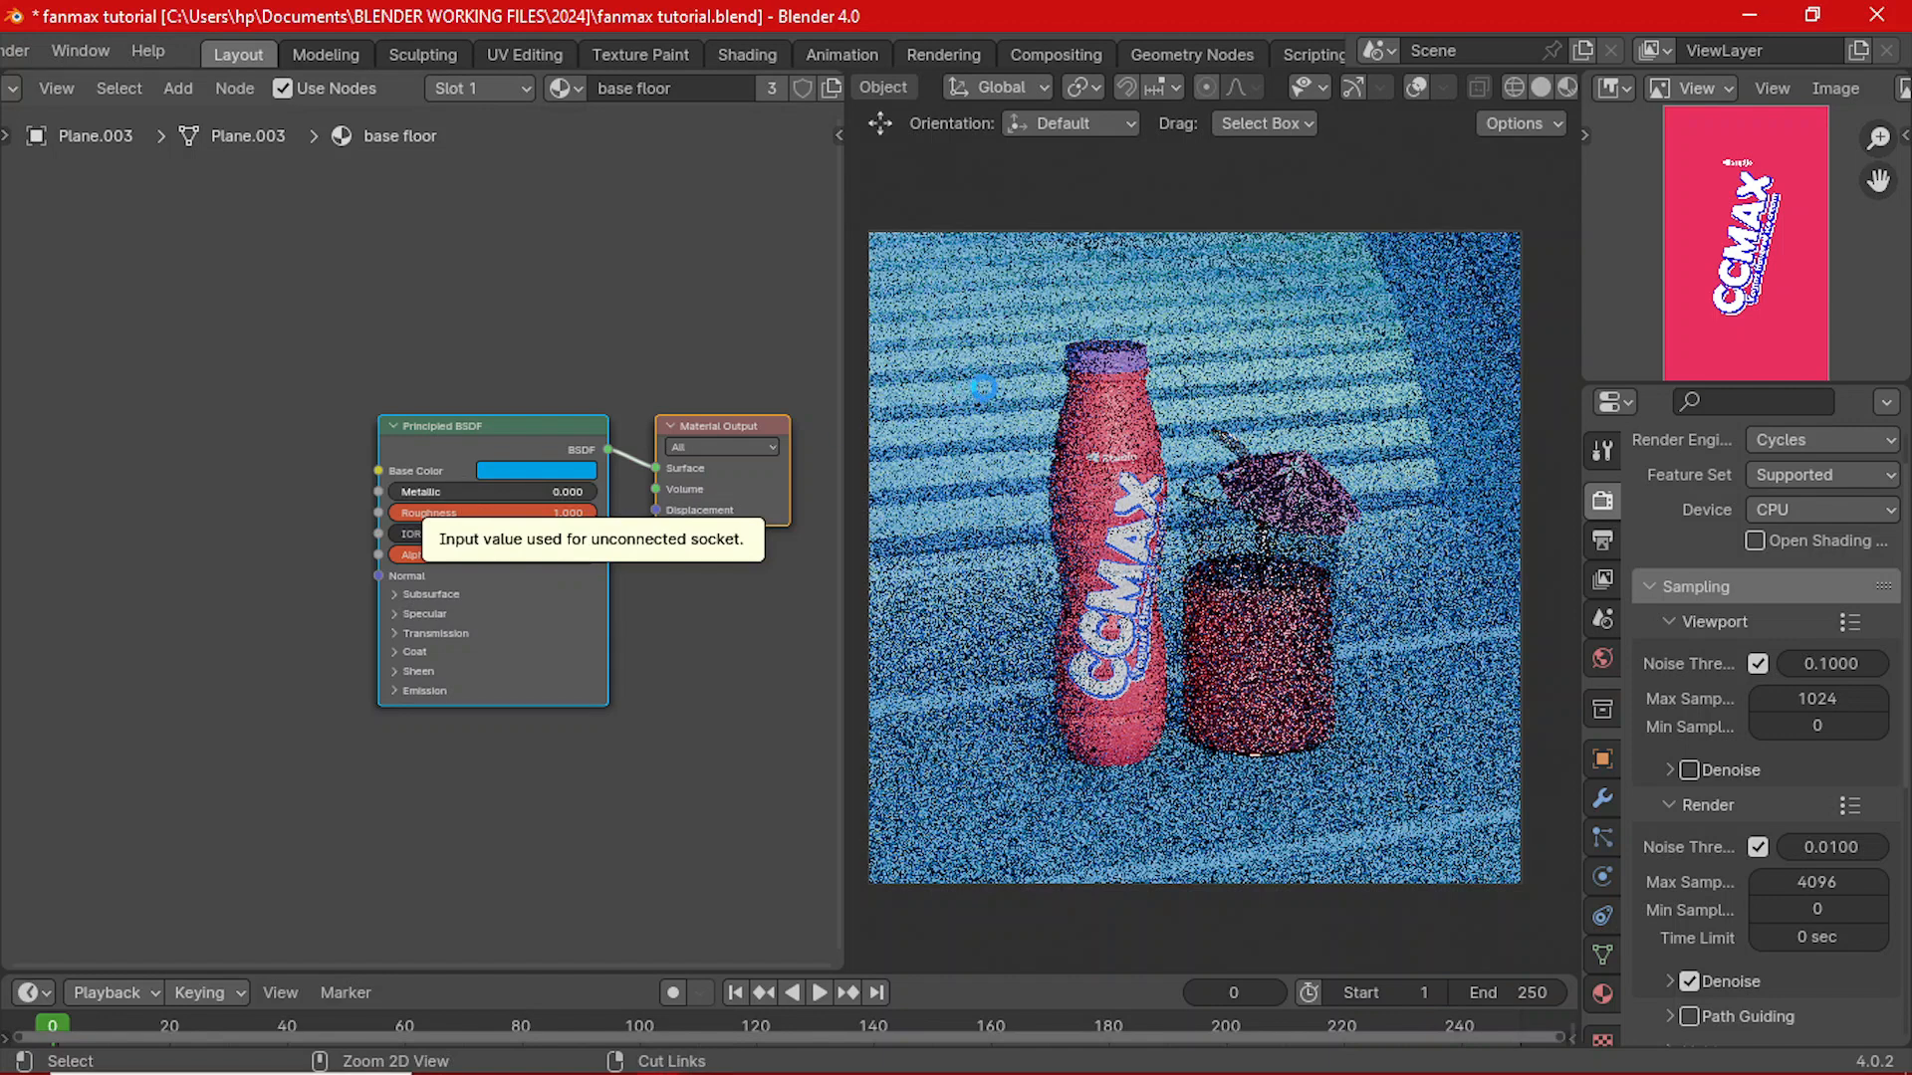
pyautogui.hotkey('ctrl', 's')
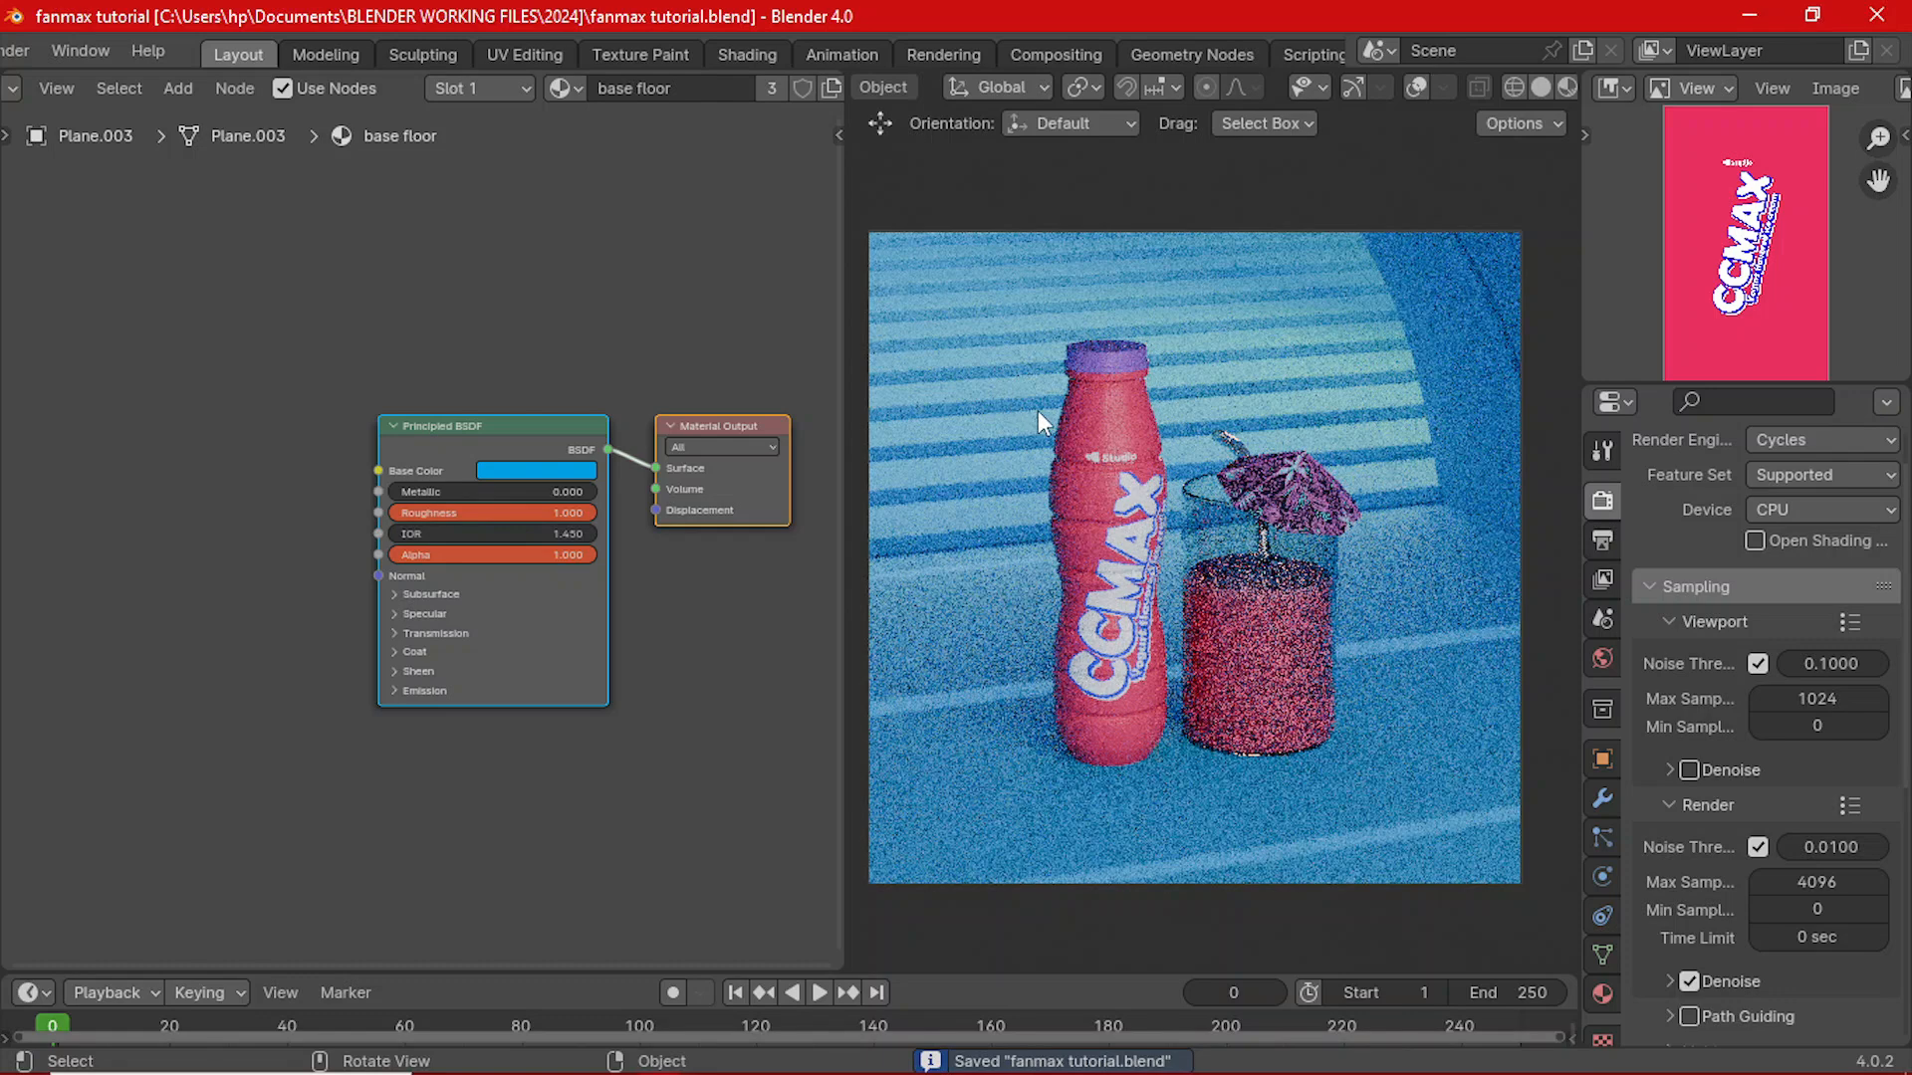
# - Inspect the shader nodes of the bottle's label material and of the cap's material
pyautogui.click(1073, 452)
pyautogui.scroll(-2, 338, 657)
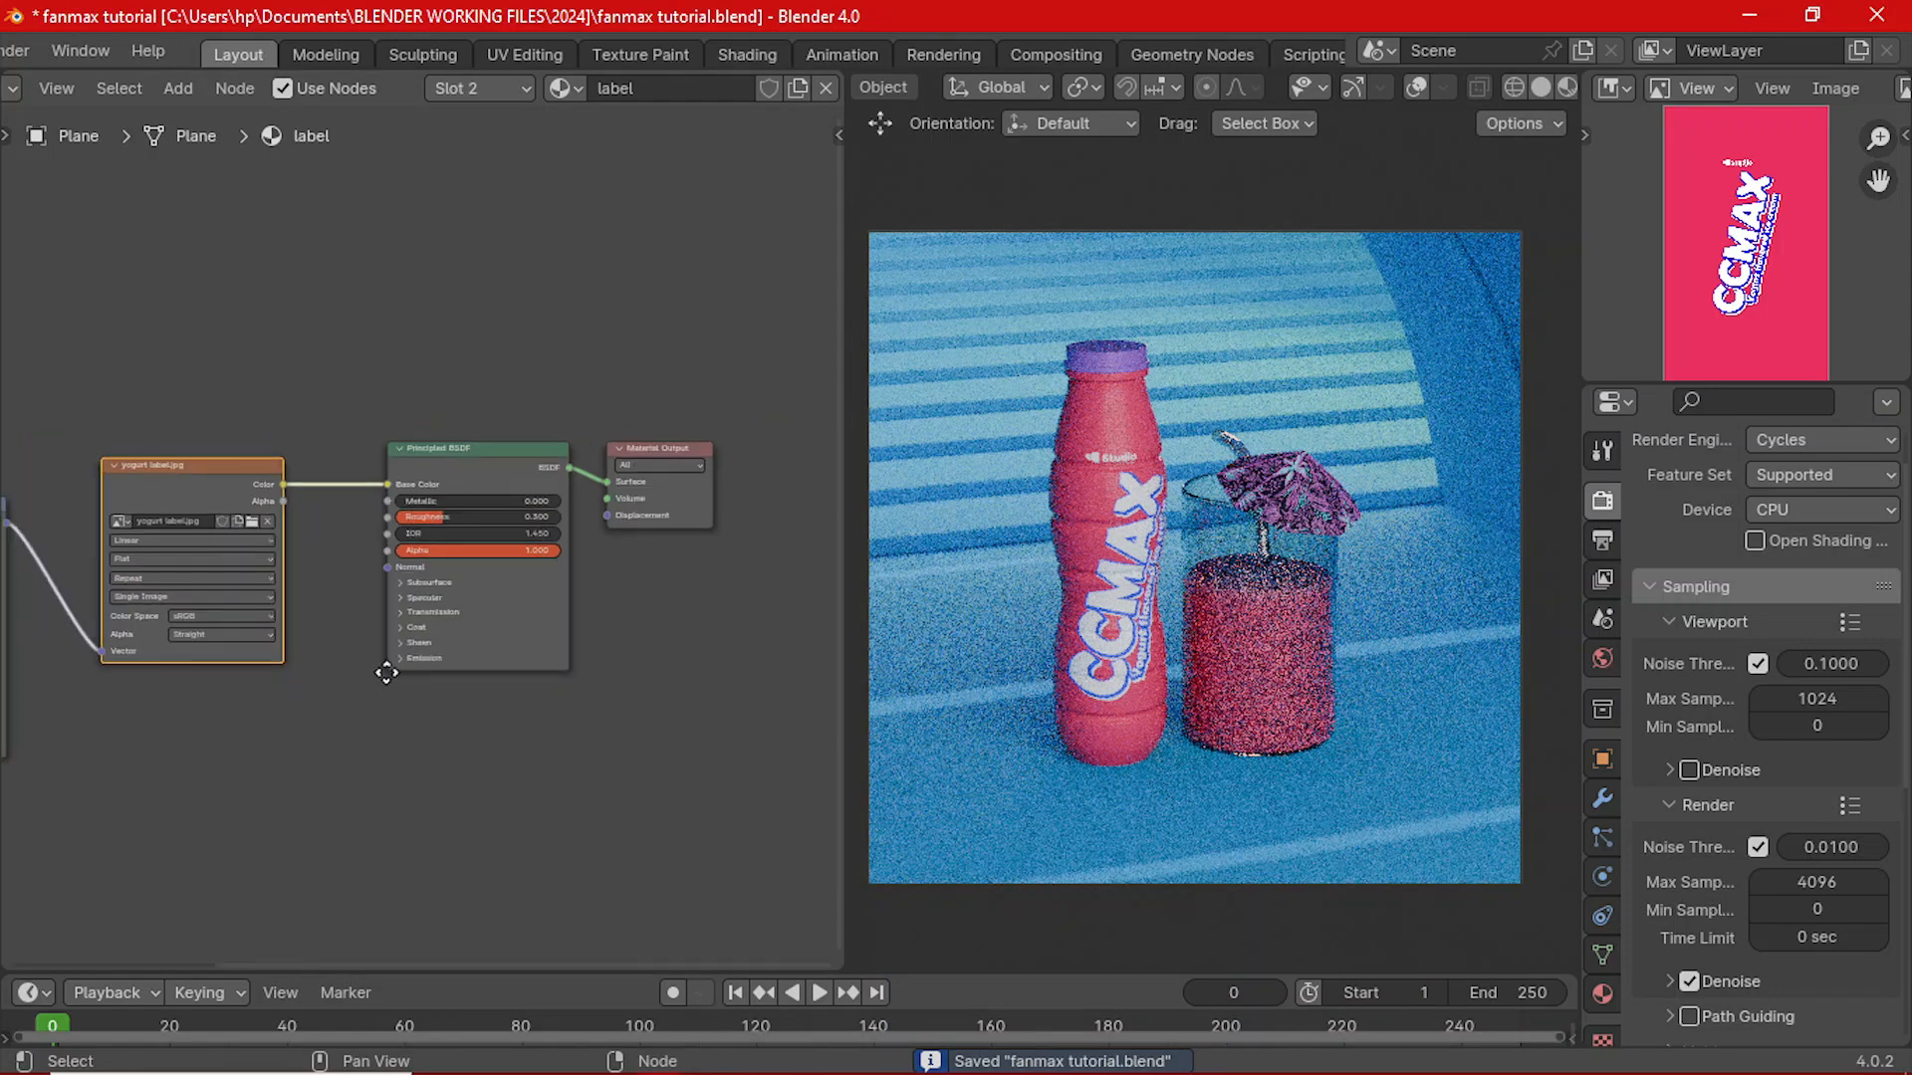
pyautogui.moveTo(386, 673); pyautogui.dragTo(618, 628, button='middle')
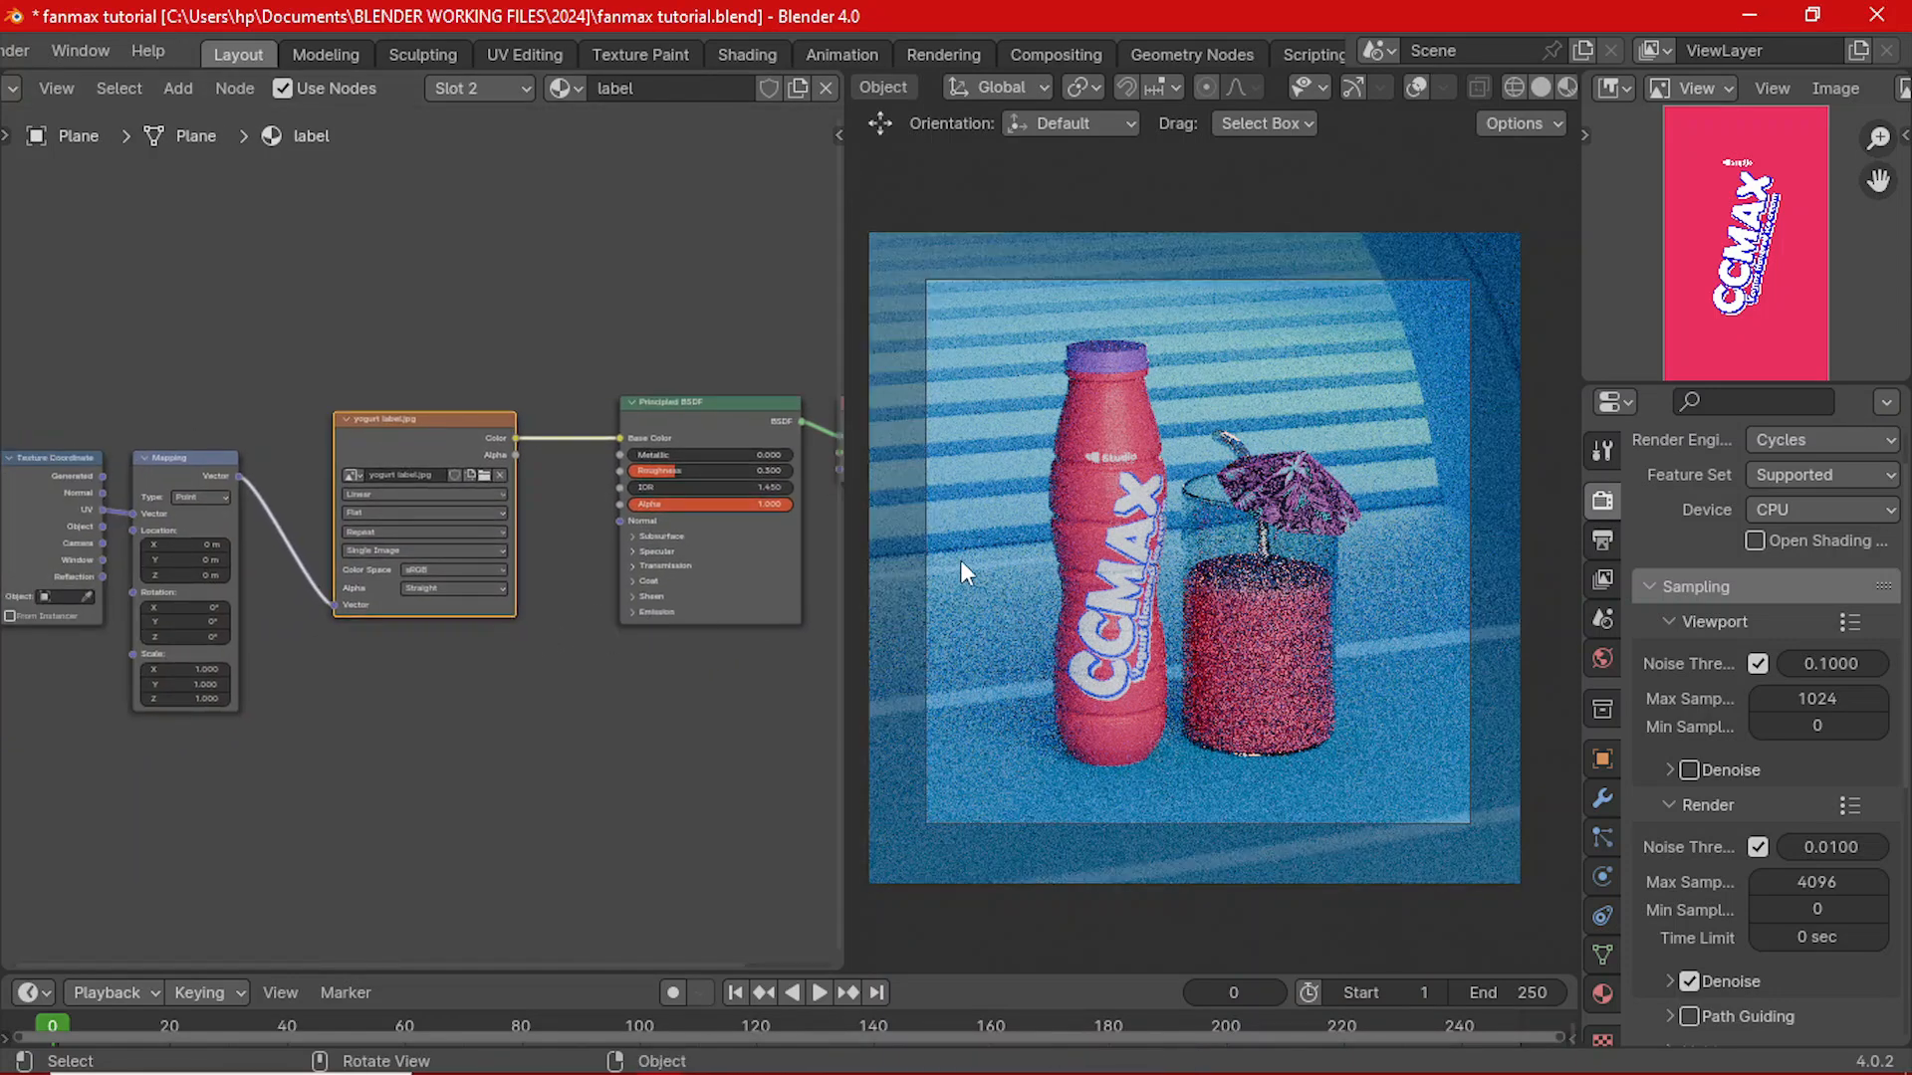
pyautogui.scroll(1, 1121, 560)
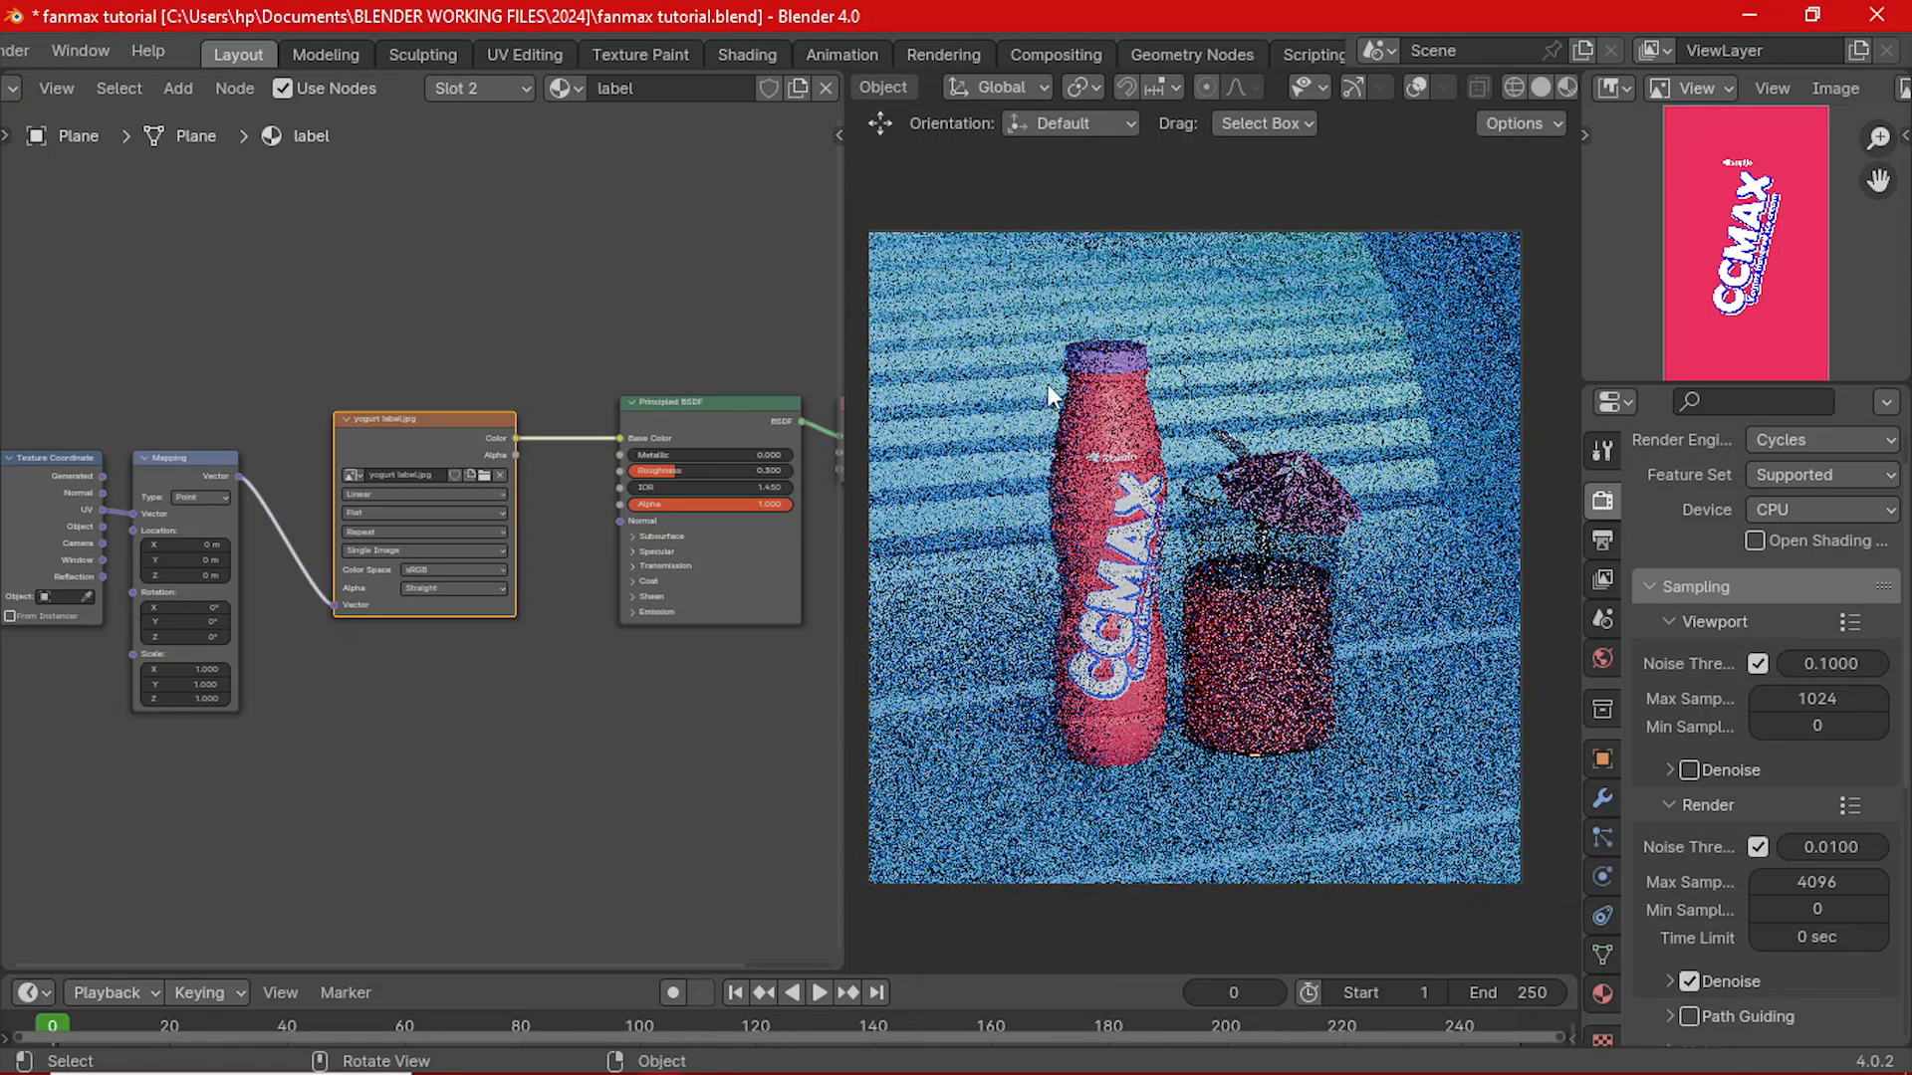
pyautogui.click(1107, 354)
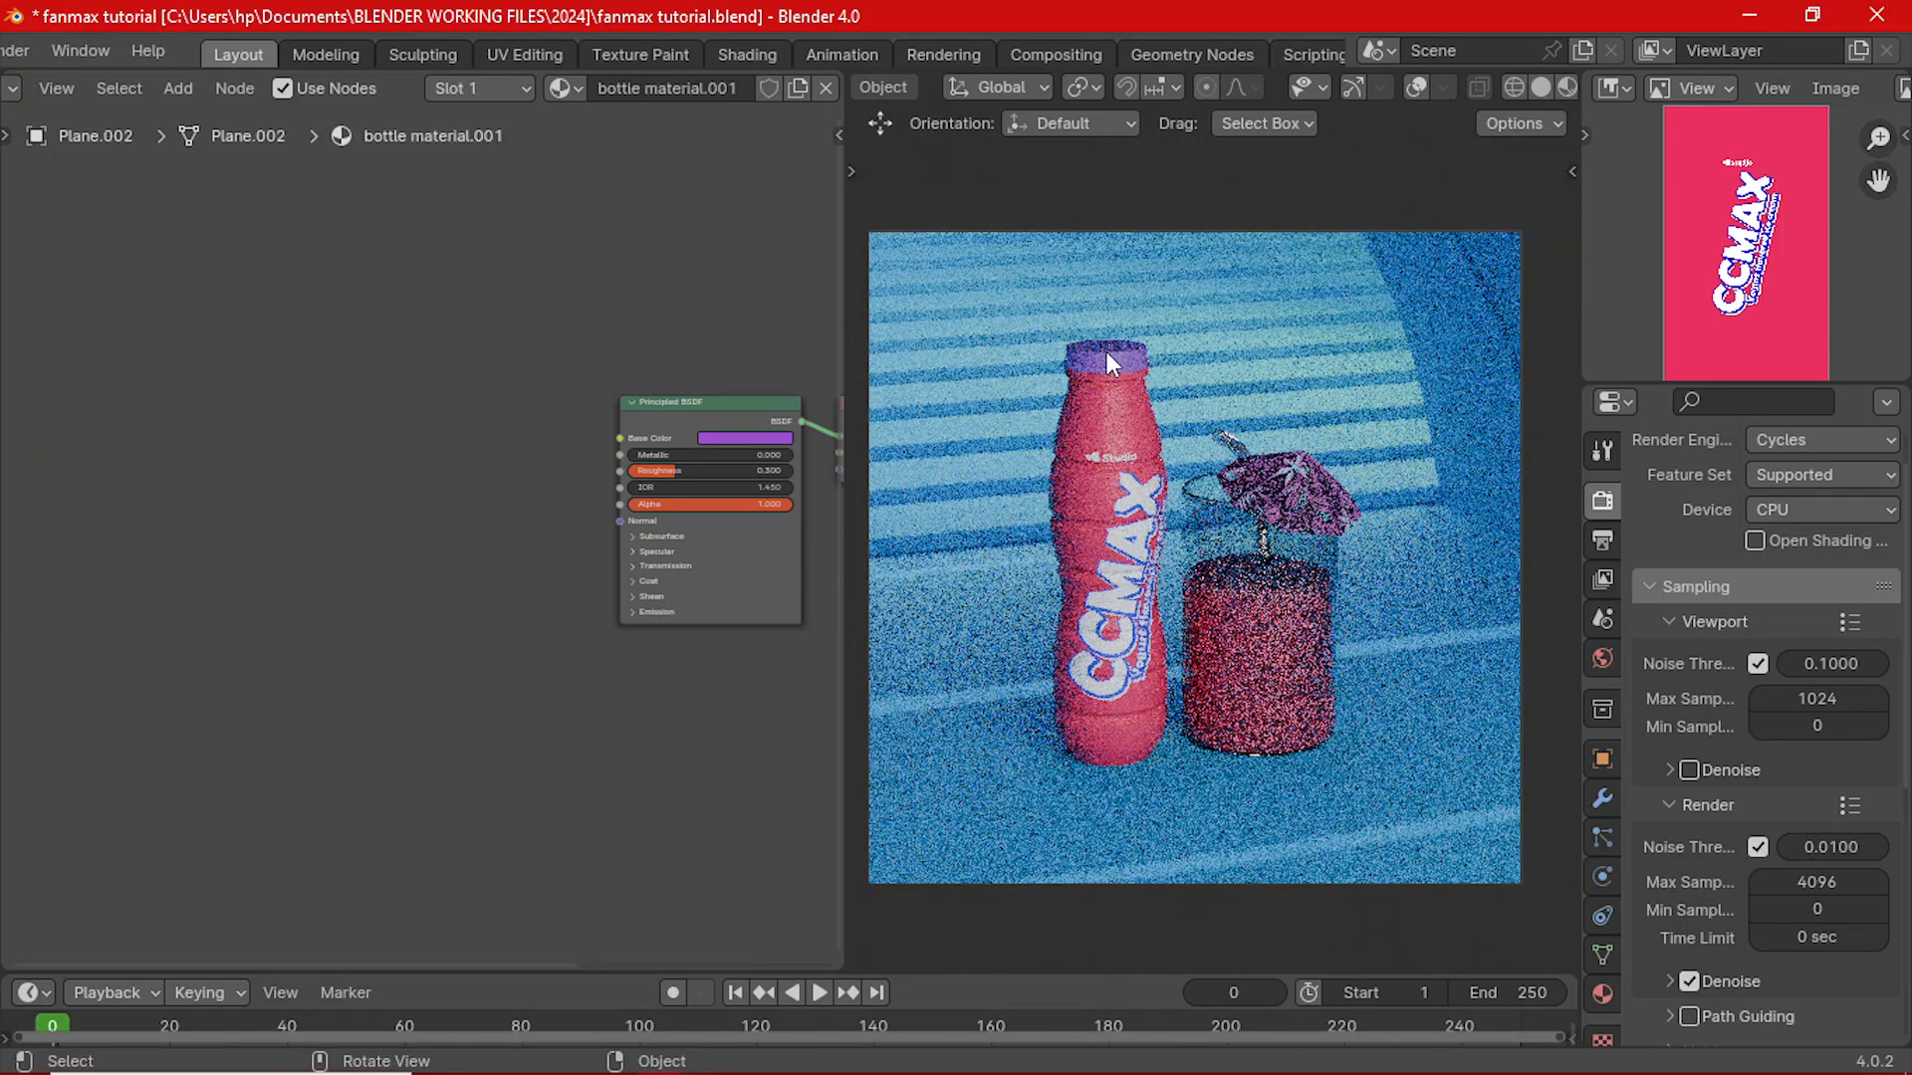
# - Show the viewport overlays again and change the image editor and shader editor areas to 3D viewports
pyautogui.click(1418, 83)
pyautogui.click(1605, 87)
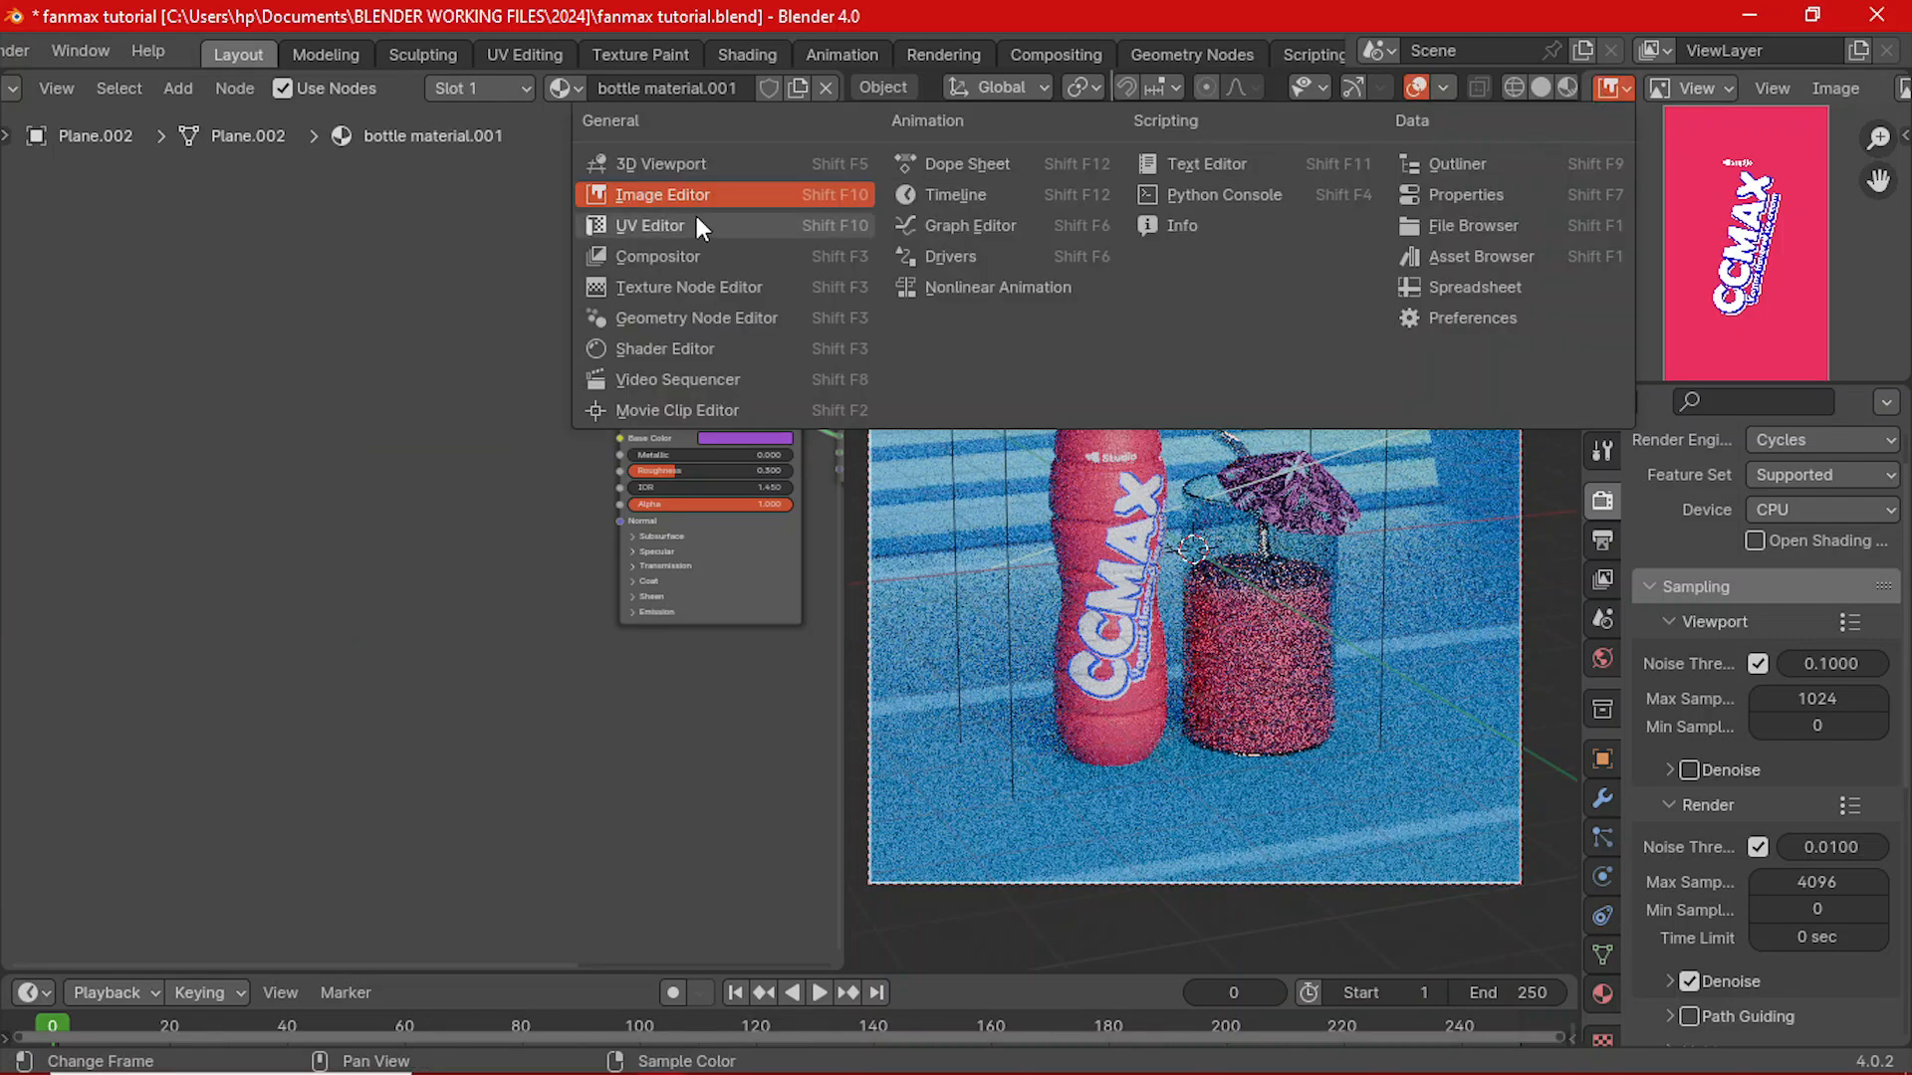
pyautogui.click(703, 161)
# - Examine the arrangement of the area lights and camera around the set in the solid-shaded viewport
pyautogui.moveTo(371, 571); pyautogui.dragTo(576, 751, button='middle')
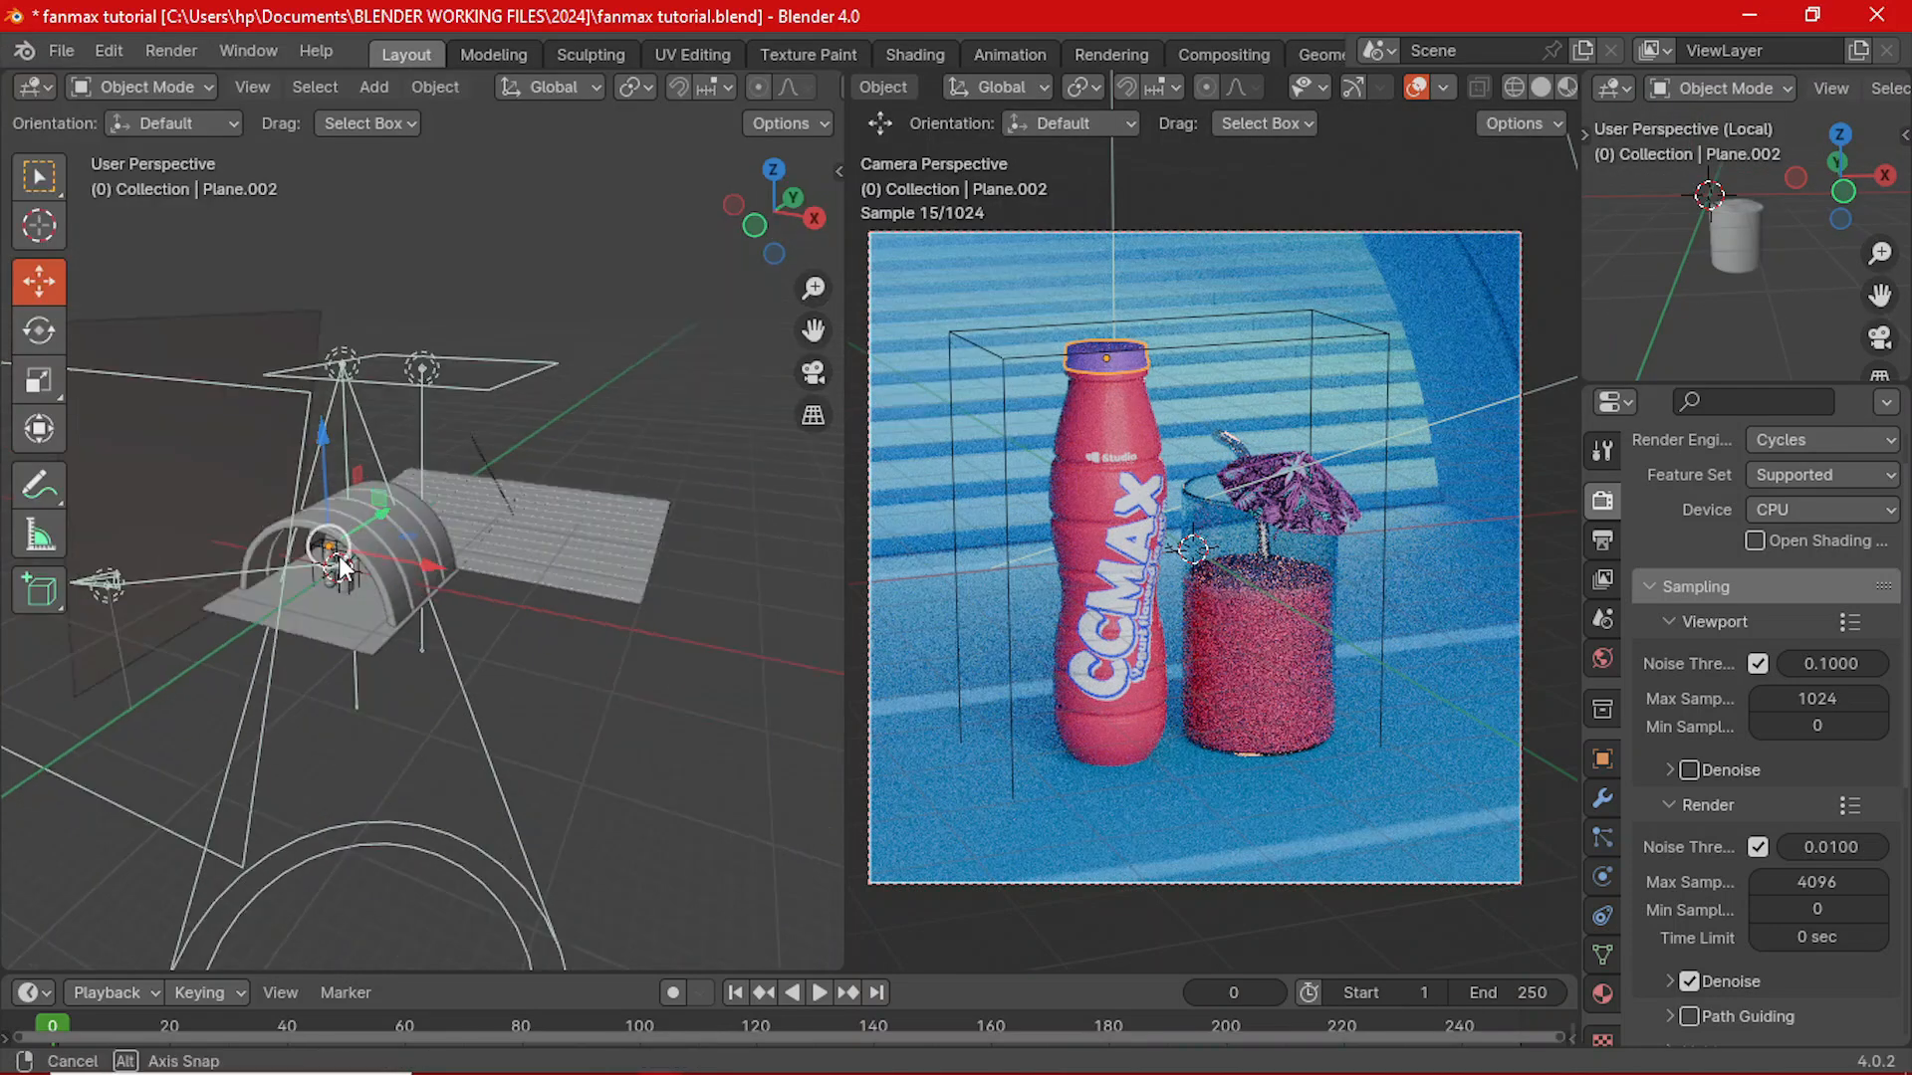
pyautogui.press('KP_0')
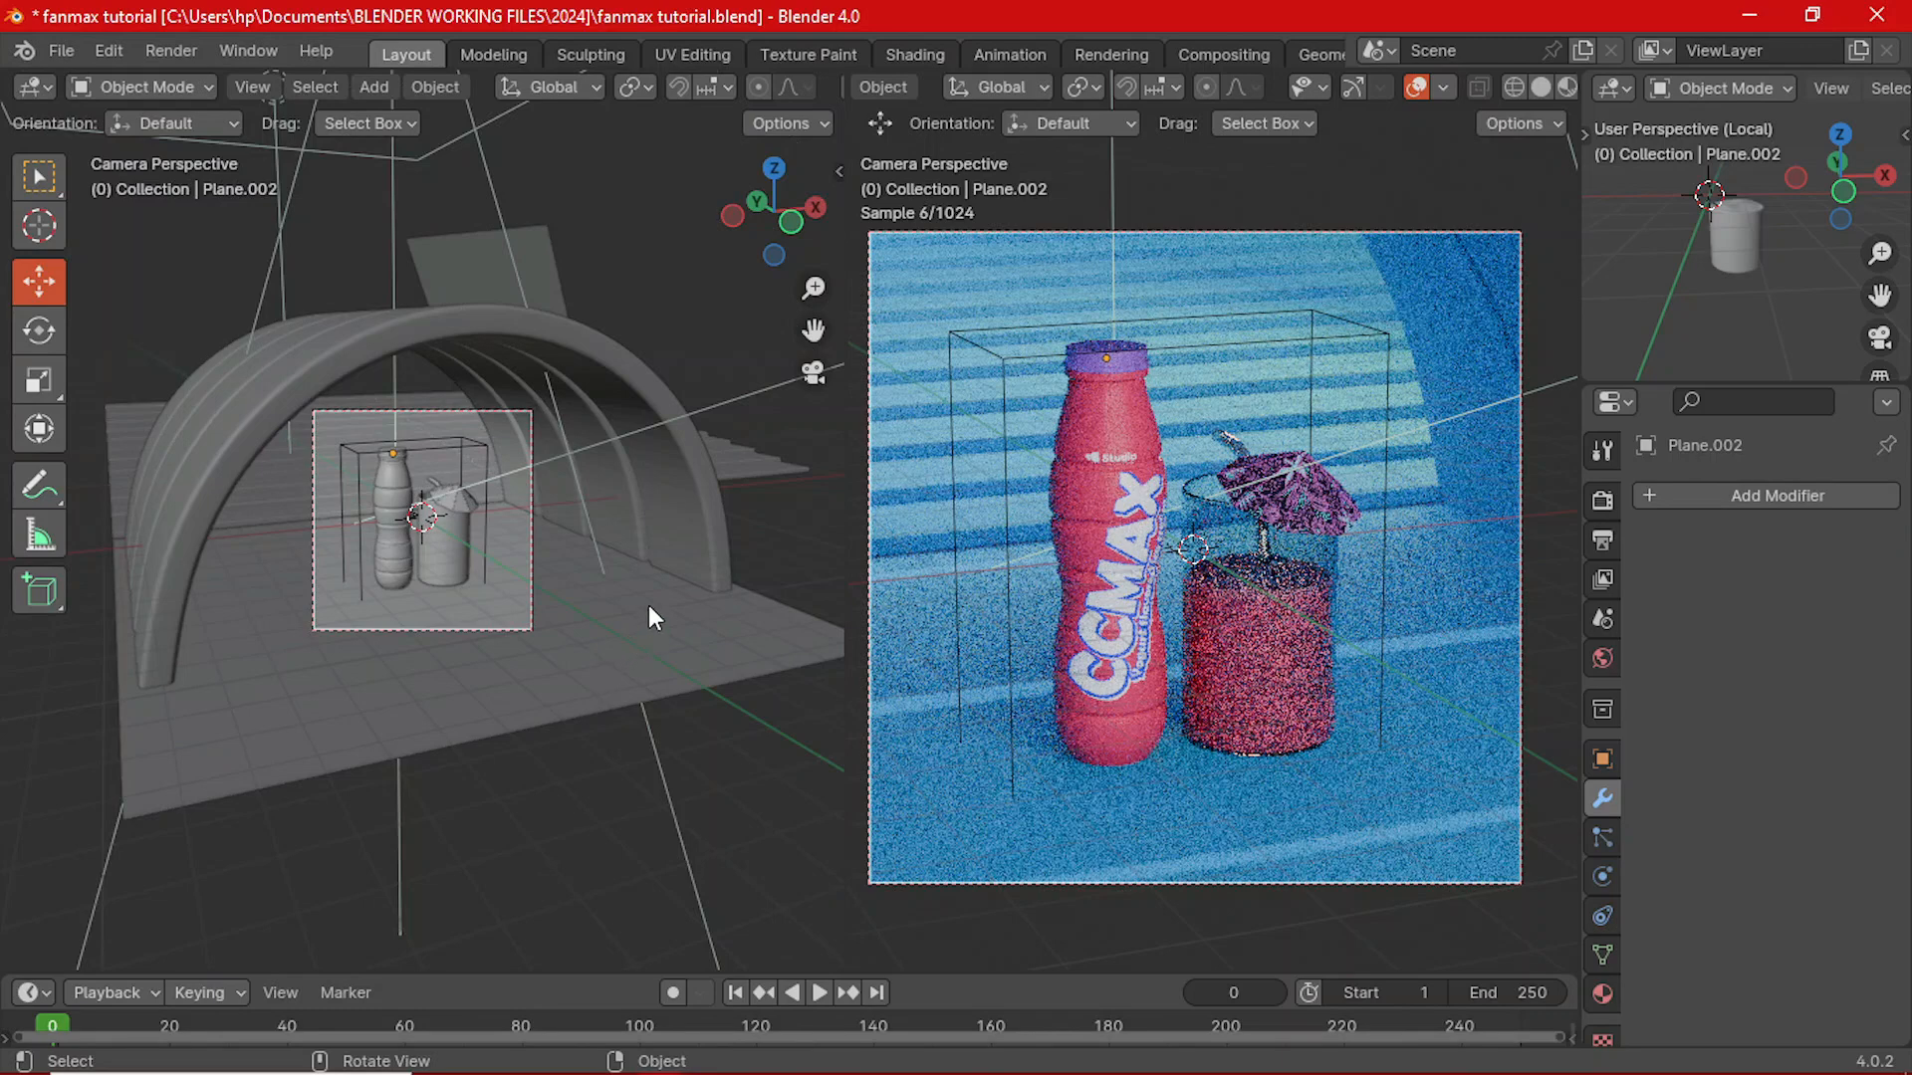
pyautogui.scroll(-3, 500, 630)
pyautogui.moveTo(430, 575); pyautogui.dragTo(134, 641, button='middle')
pyautogui.scroll(-3, 458, 620)
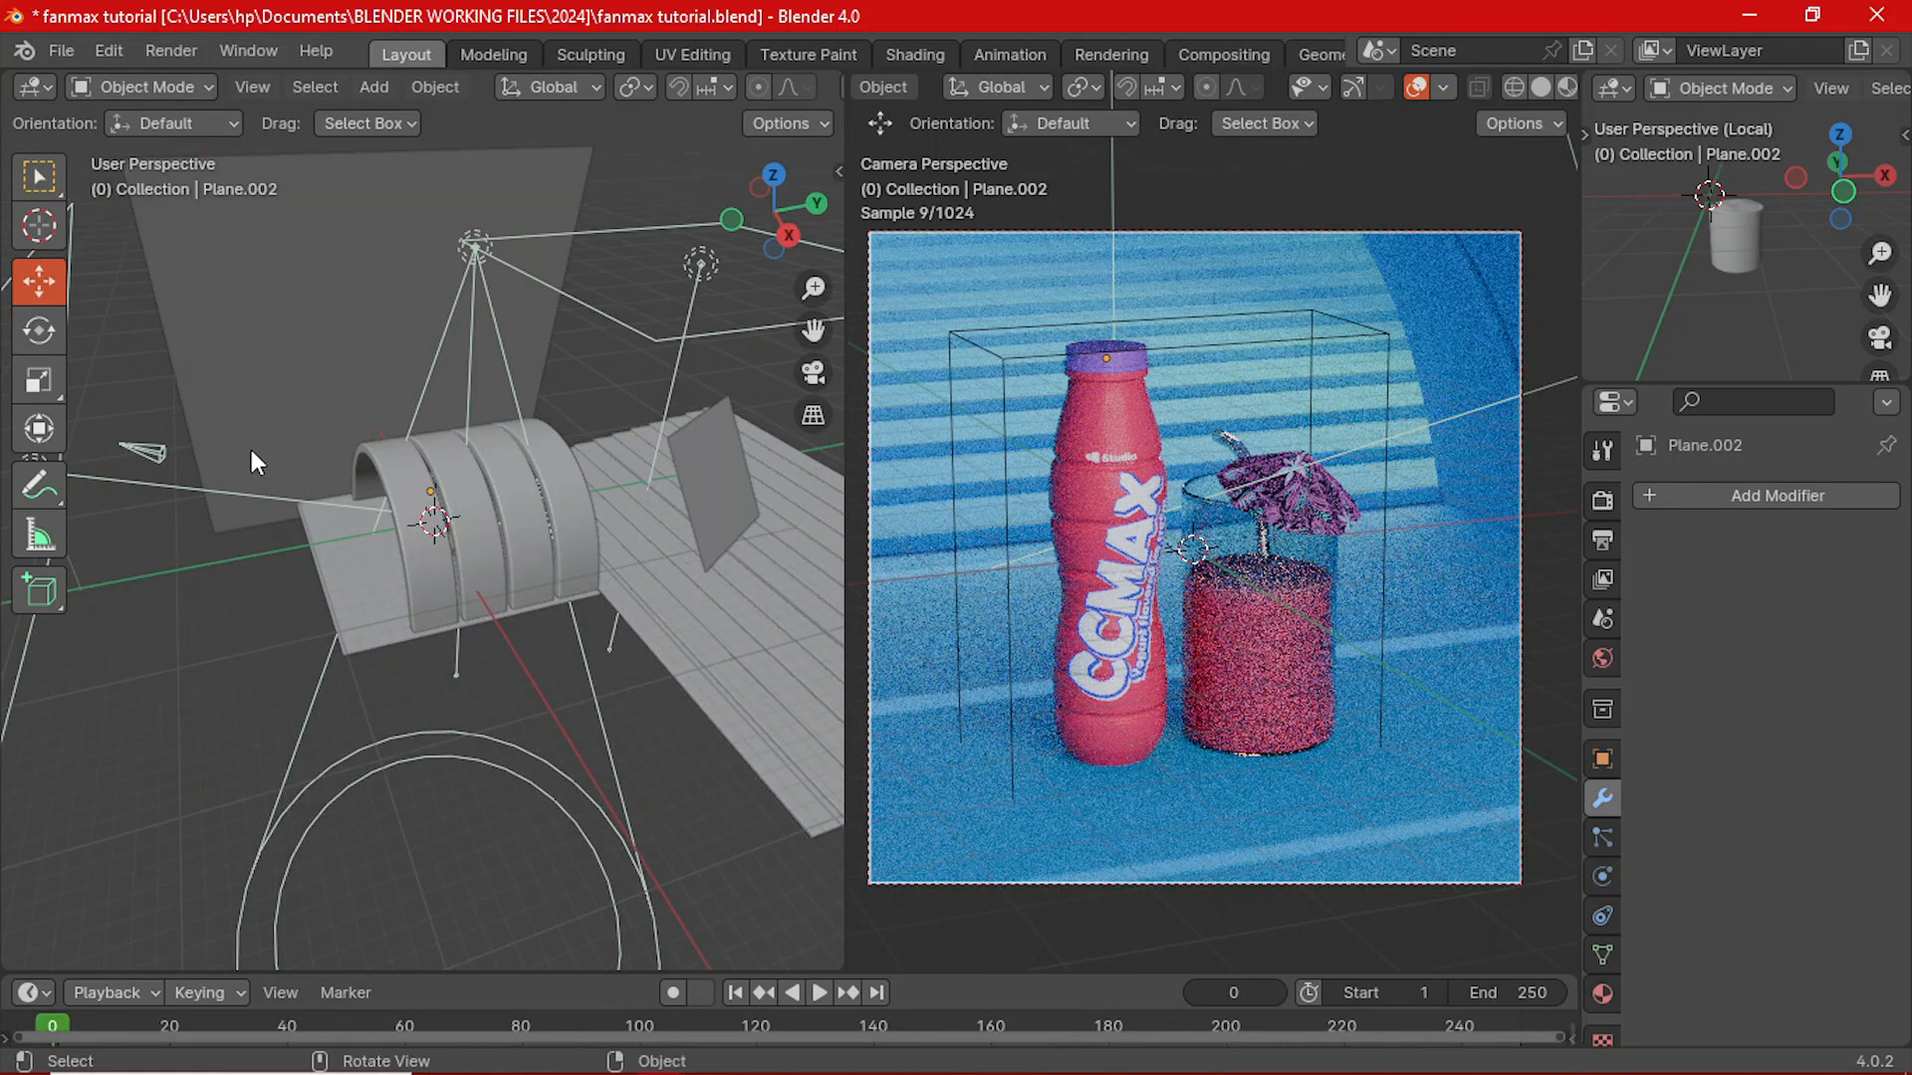
pyautogui.scroll(-3, 253, 452)
pyautogui.moveTo(199, 506); pyautogui.dragTo(403, 660, button='middle')
# - Move the area light Area.001 in front of the set about 7.99 m along the global X axis
pyautogui.click(317, 556)
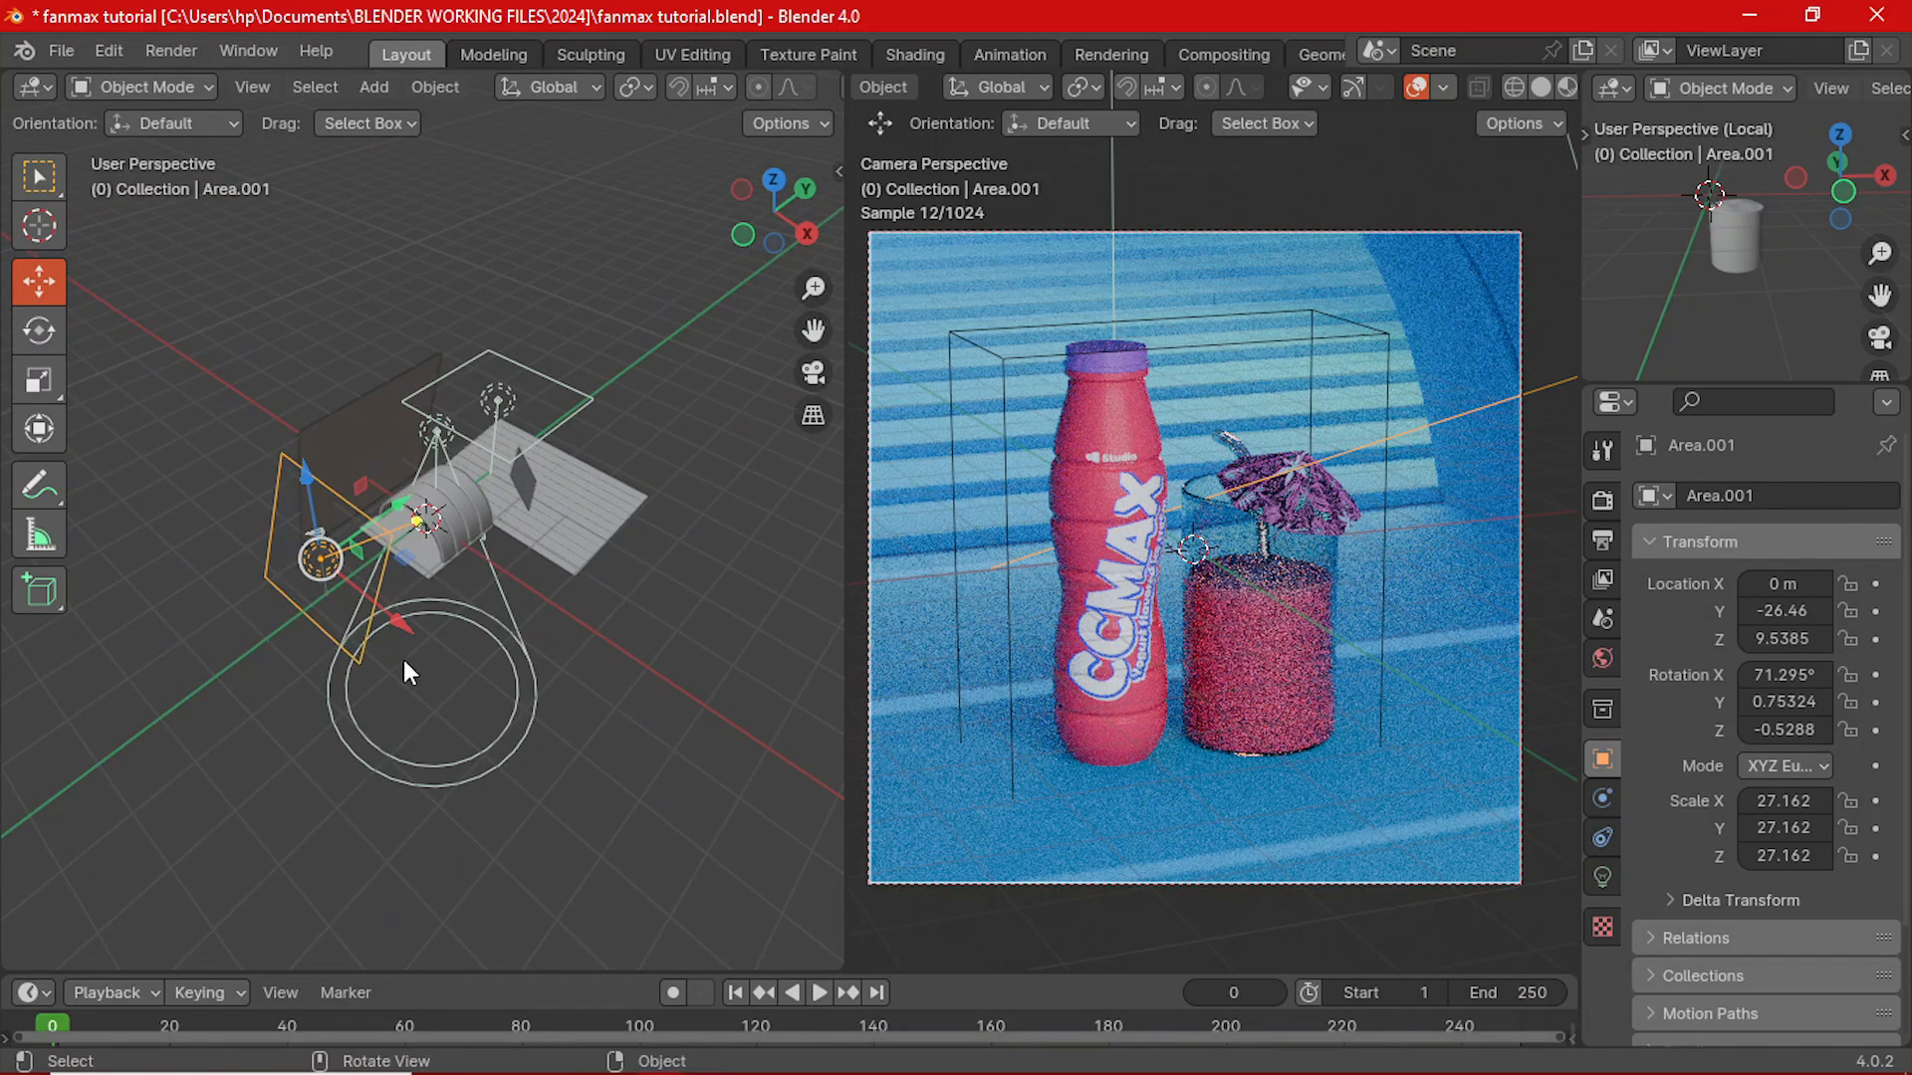
pyautogui.press('`')
pyautogui.click(414, 546)
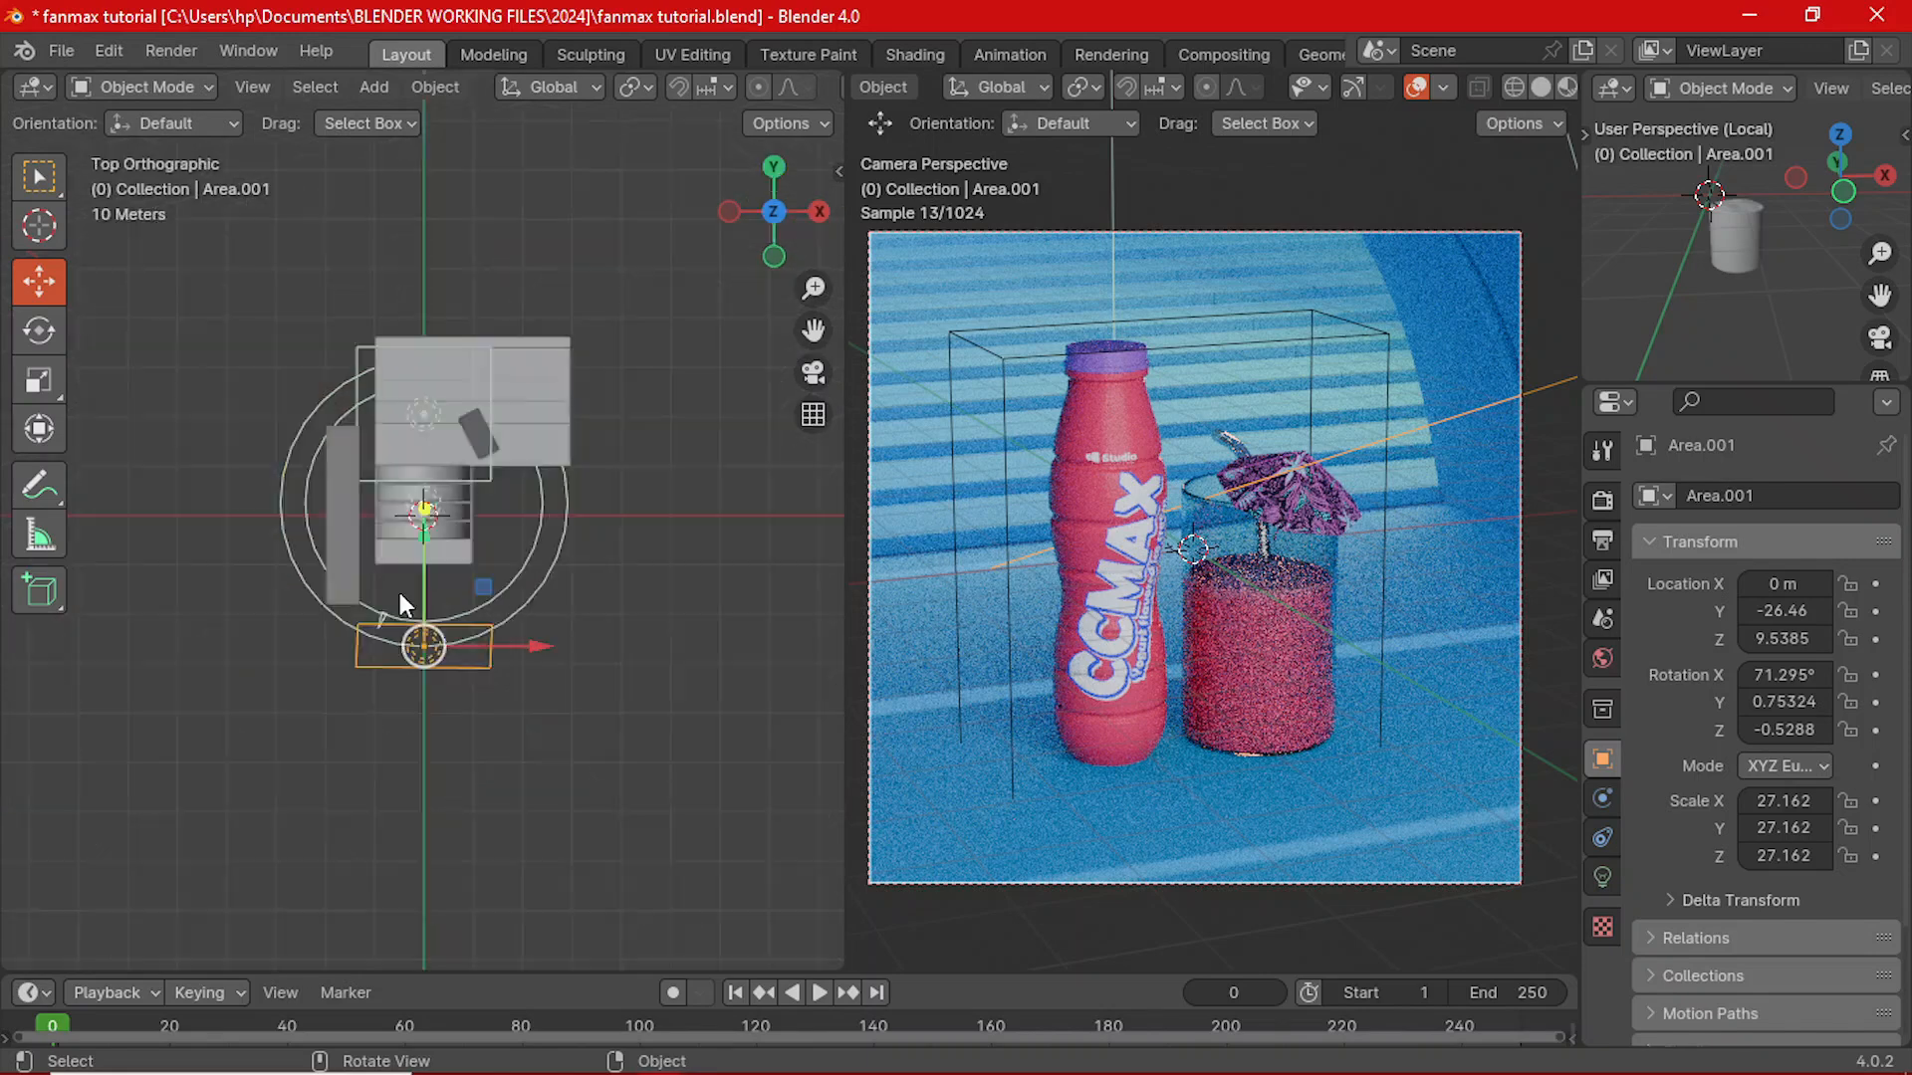
pyautogui.moveTo(398, 594); pyautogui.dragTo(433, 581, button='middle')
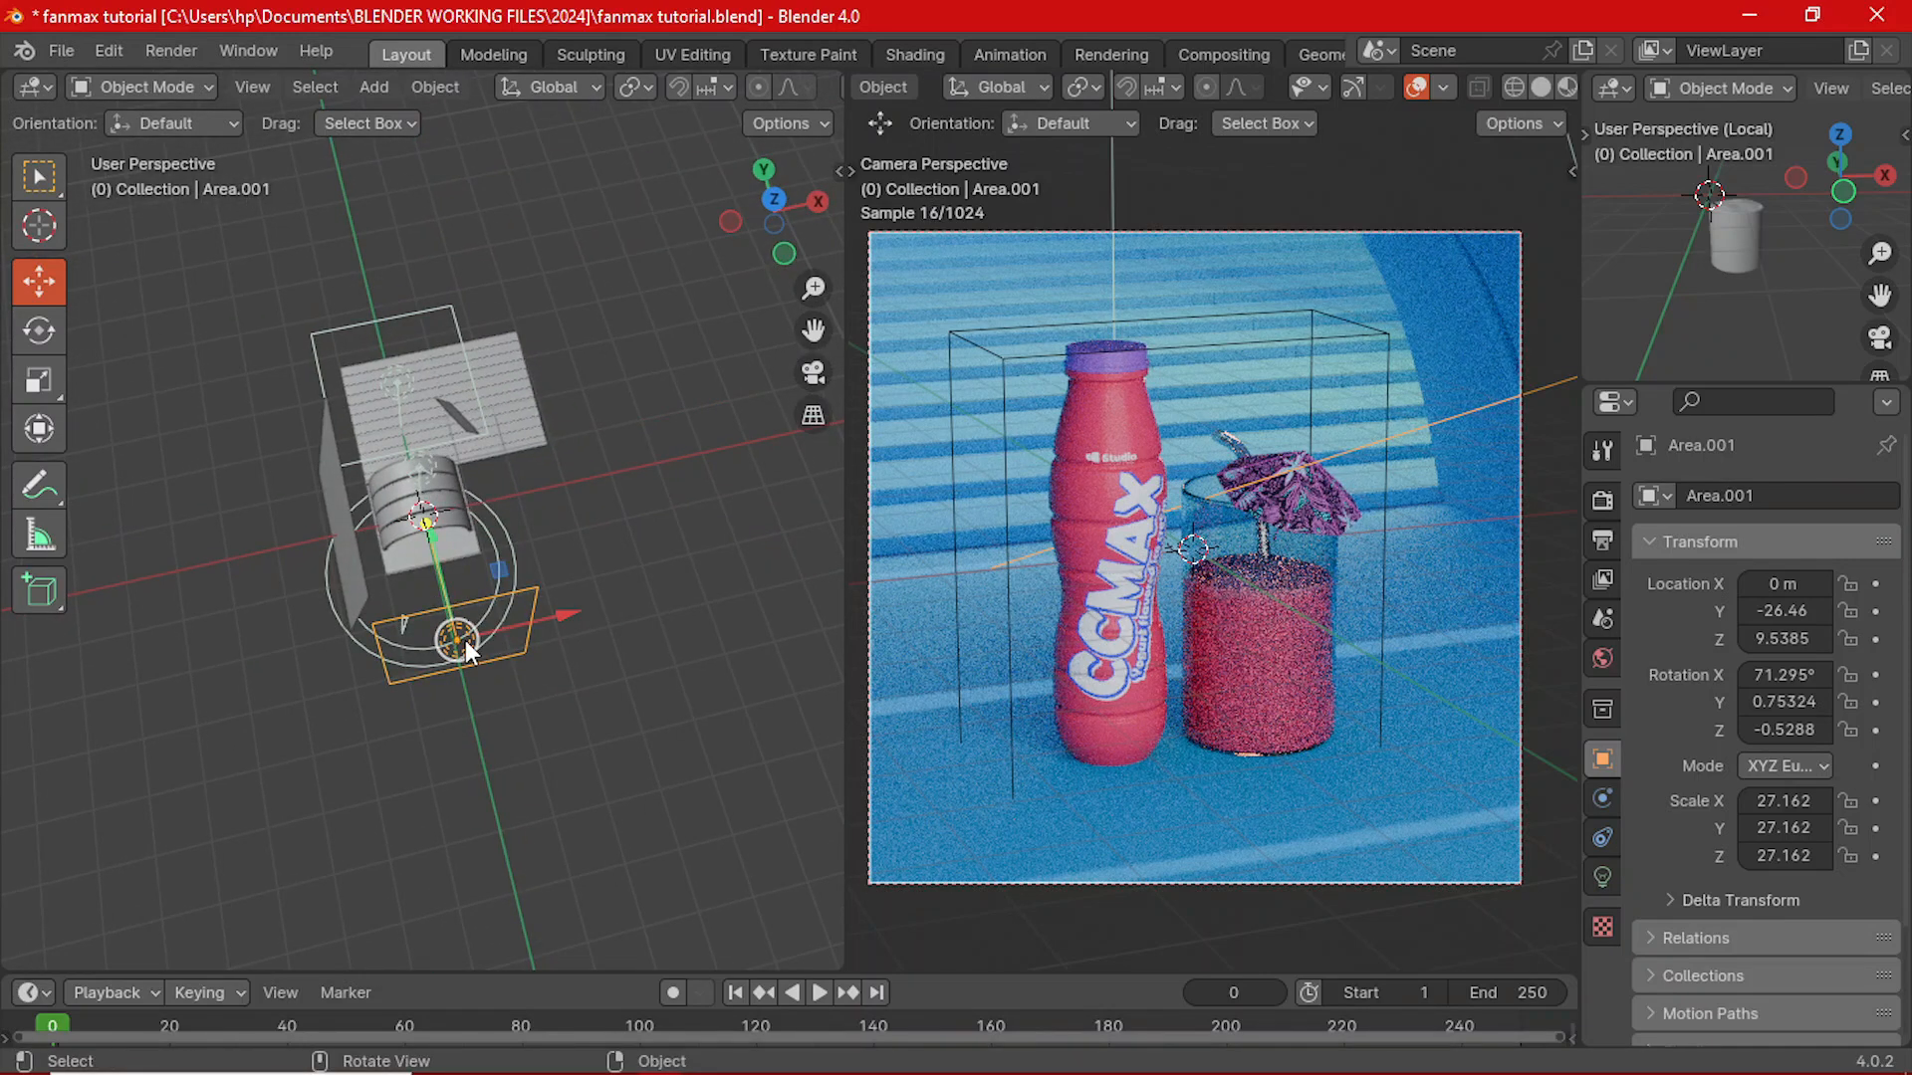
pyautogui.press('g')
pyautogui.press('y')
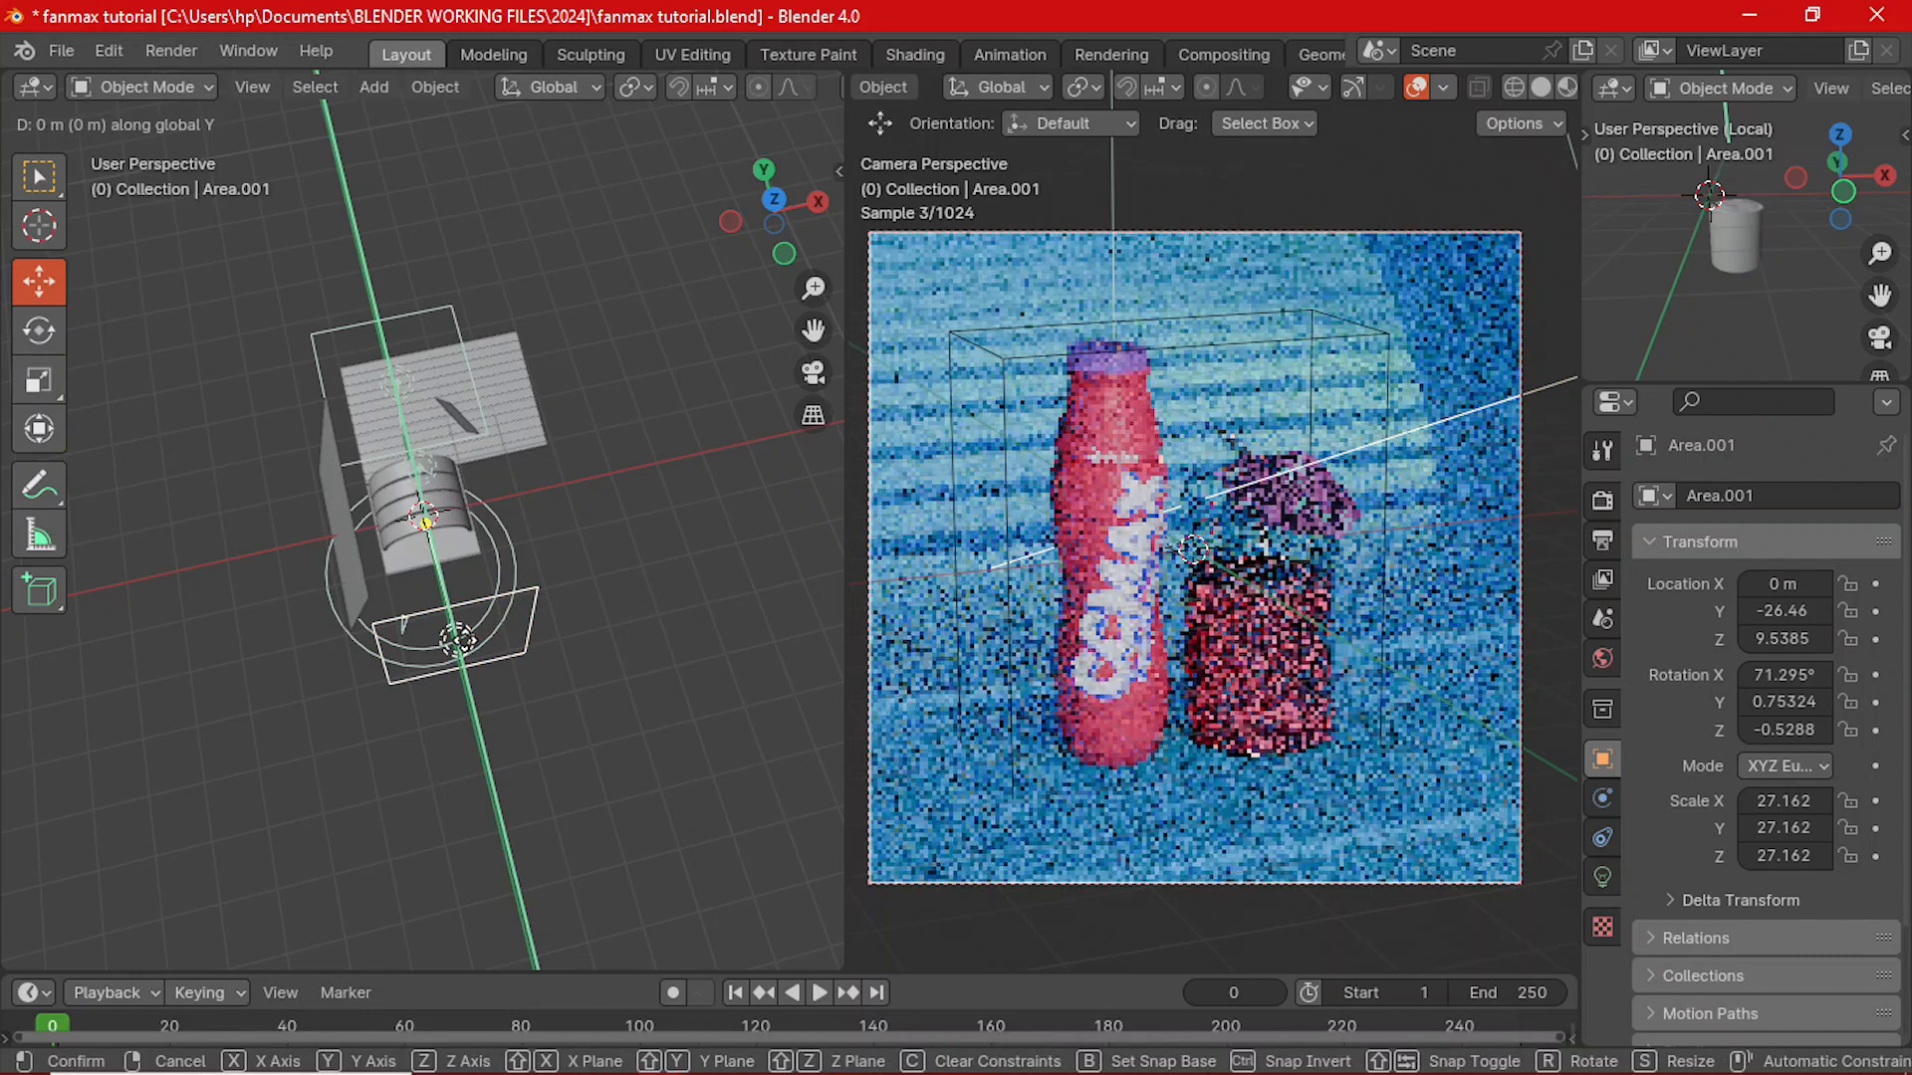
pyautogui.press('x')
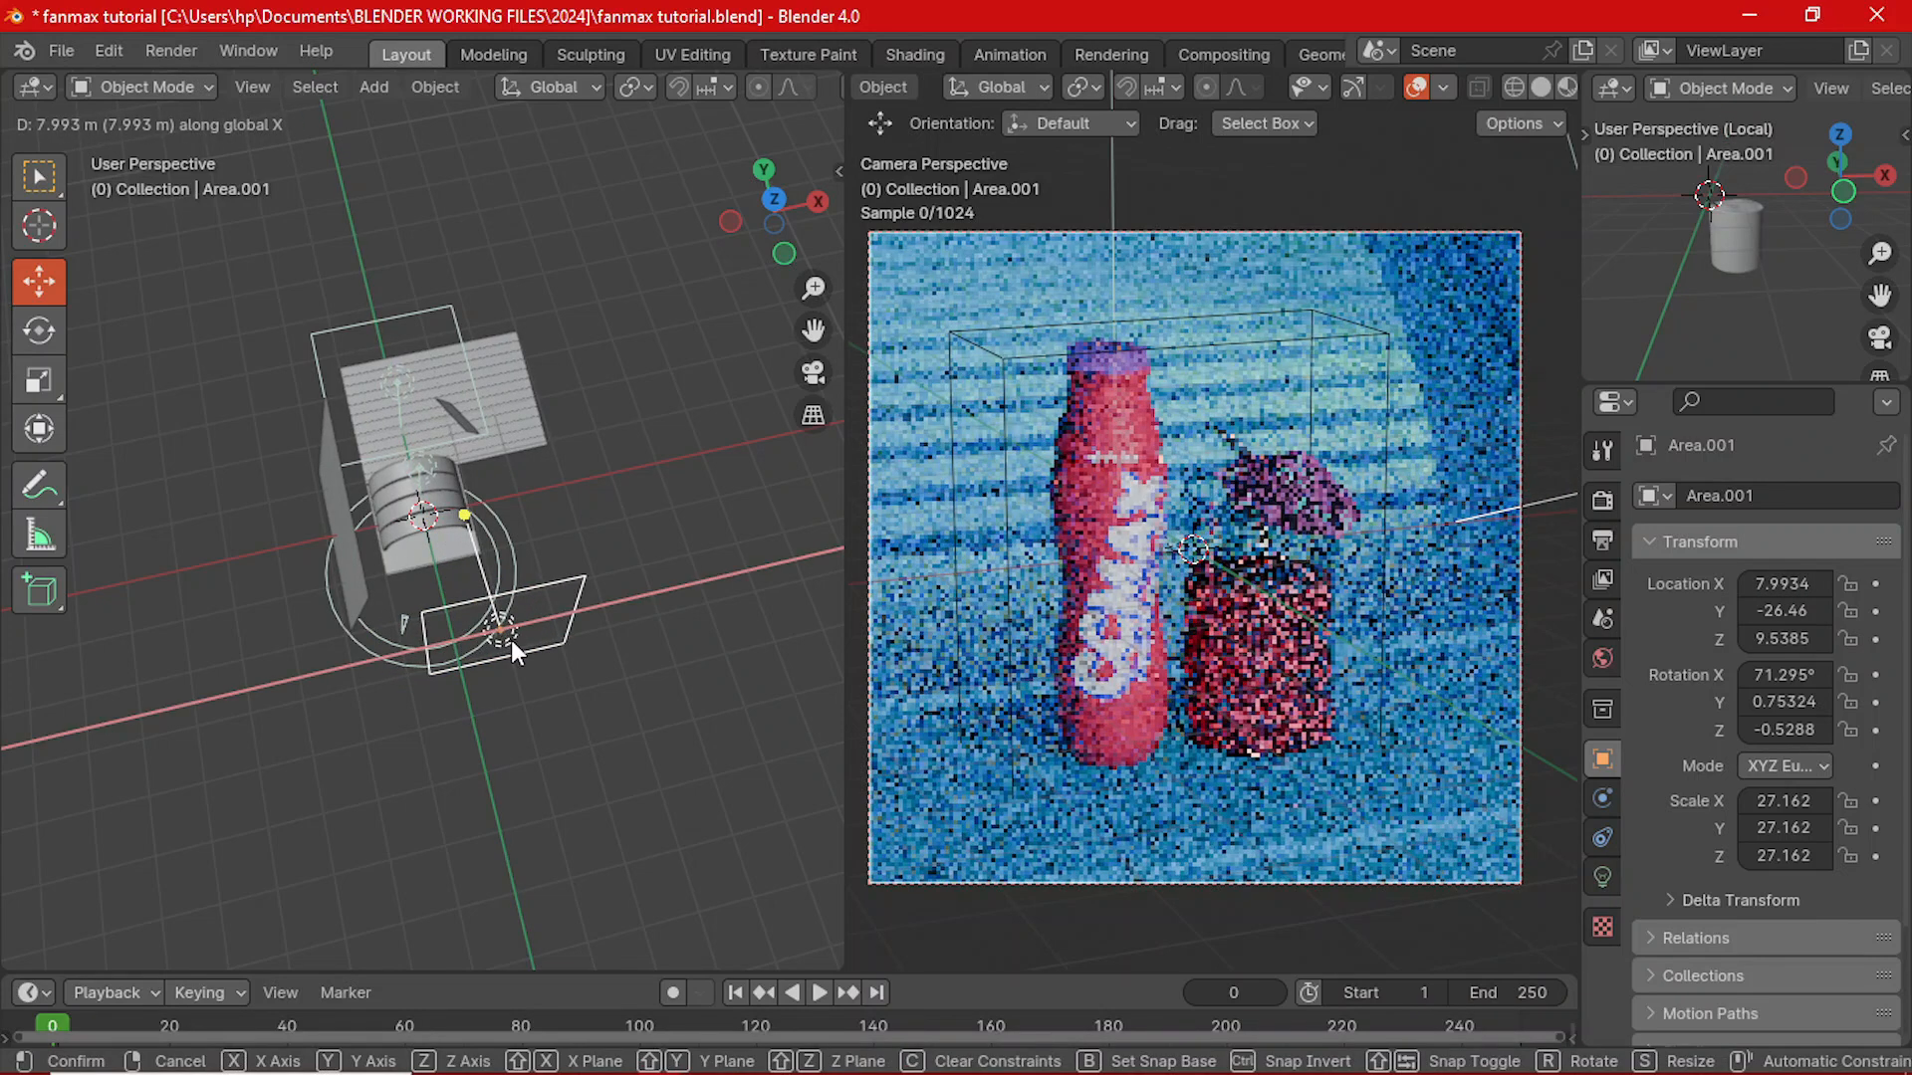
pyautogui.click(511, 642)
# - In the top orthographic view, rotate the Area.001 light by -17.5° so it faces the products
pyautogui.press('`')
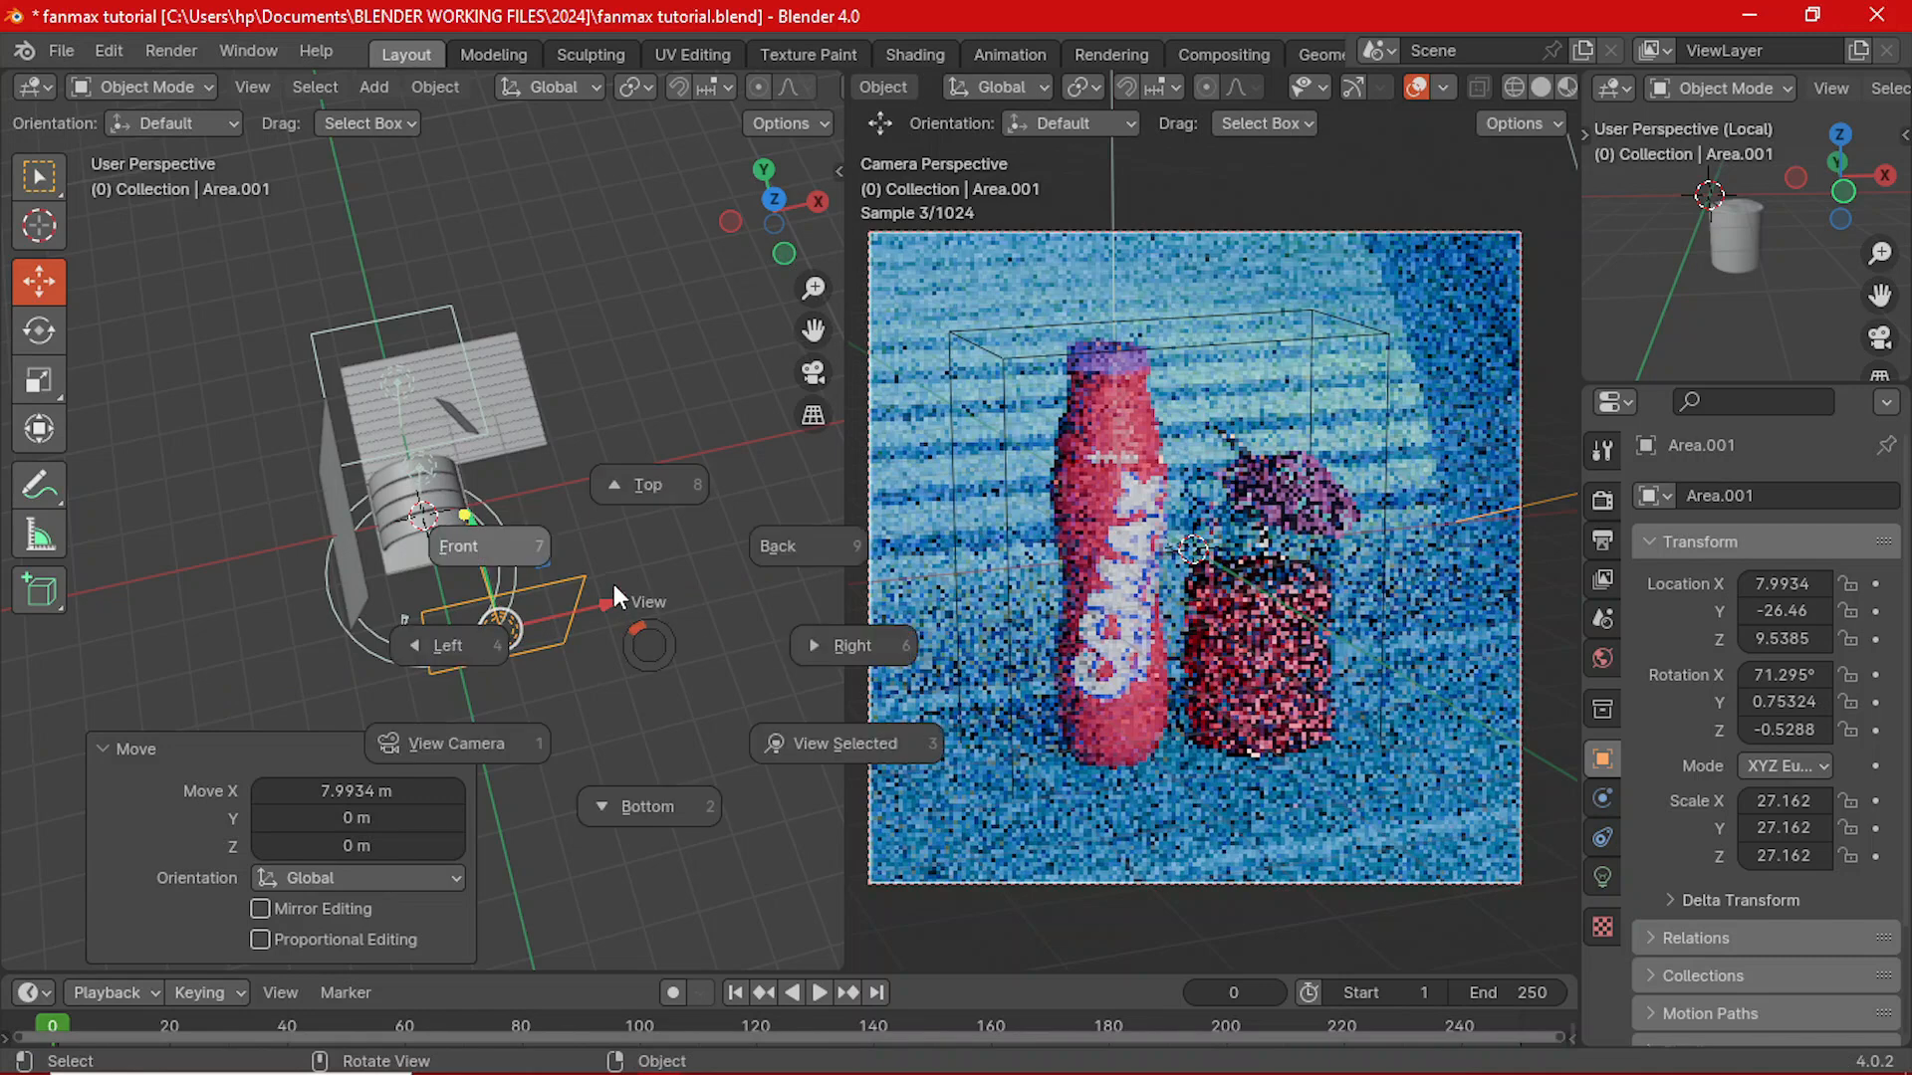
pyautogui.click(629, 505)
pyautogui.press('r')
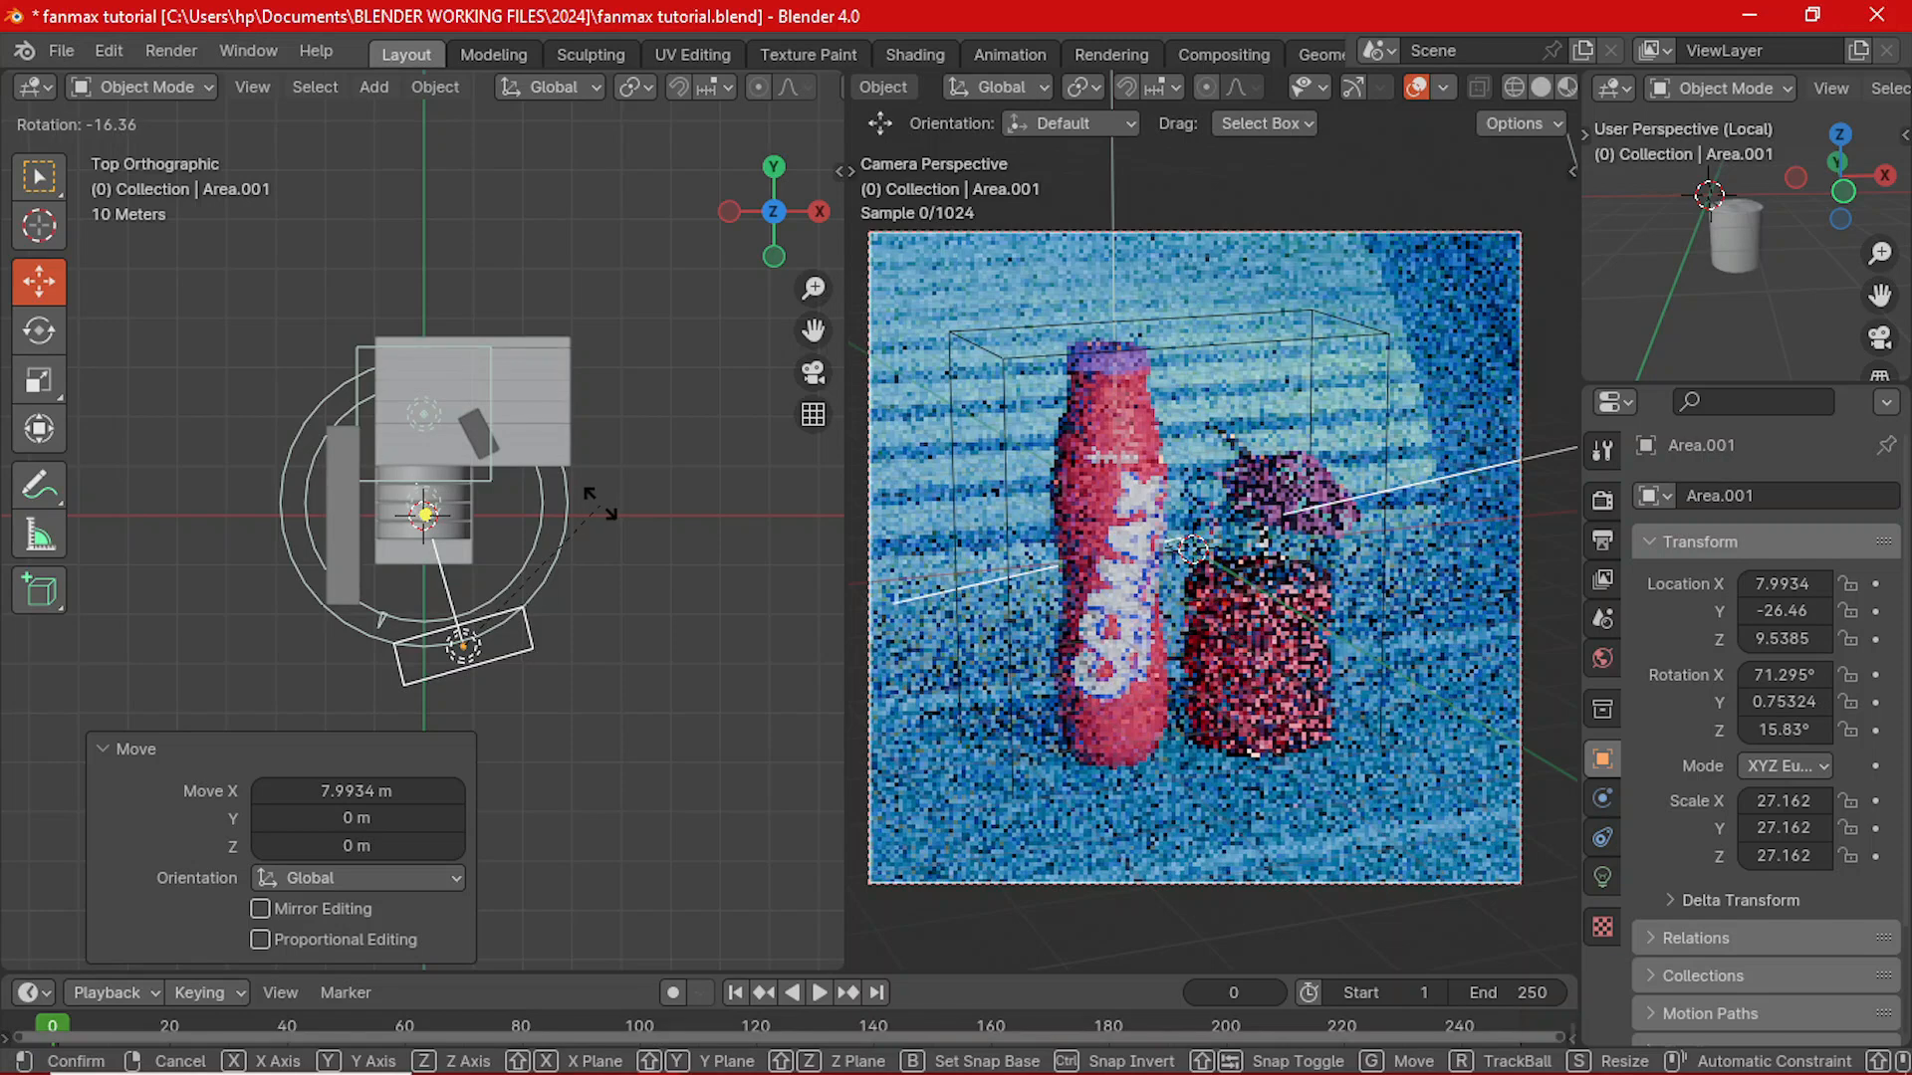
pyautogui.click(598, 503)
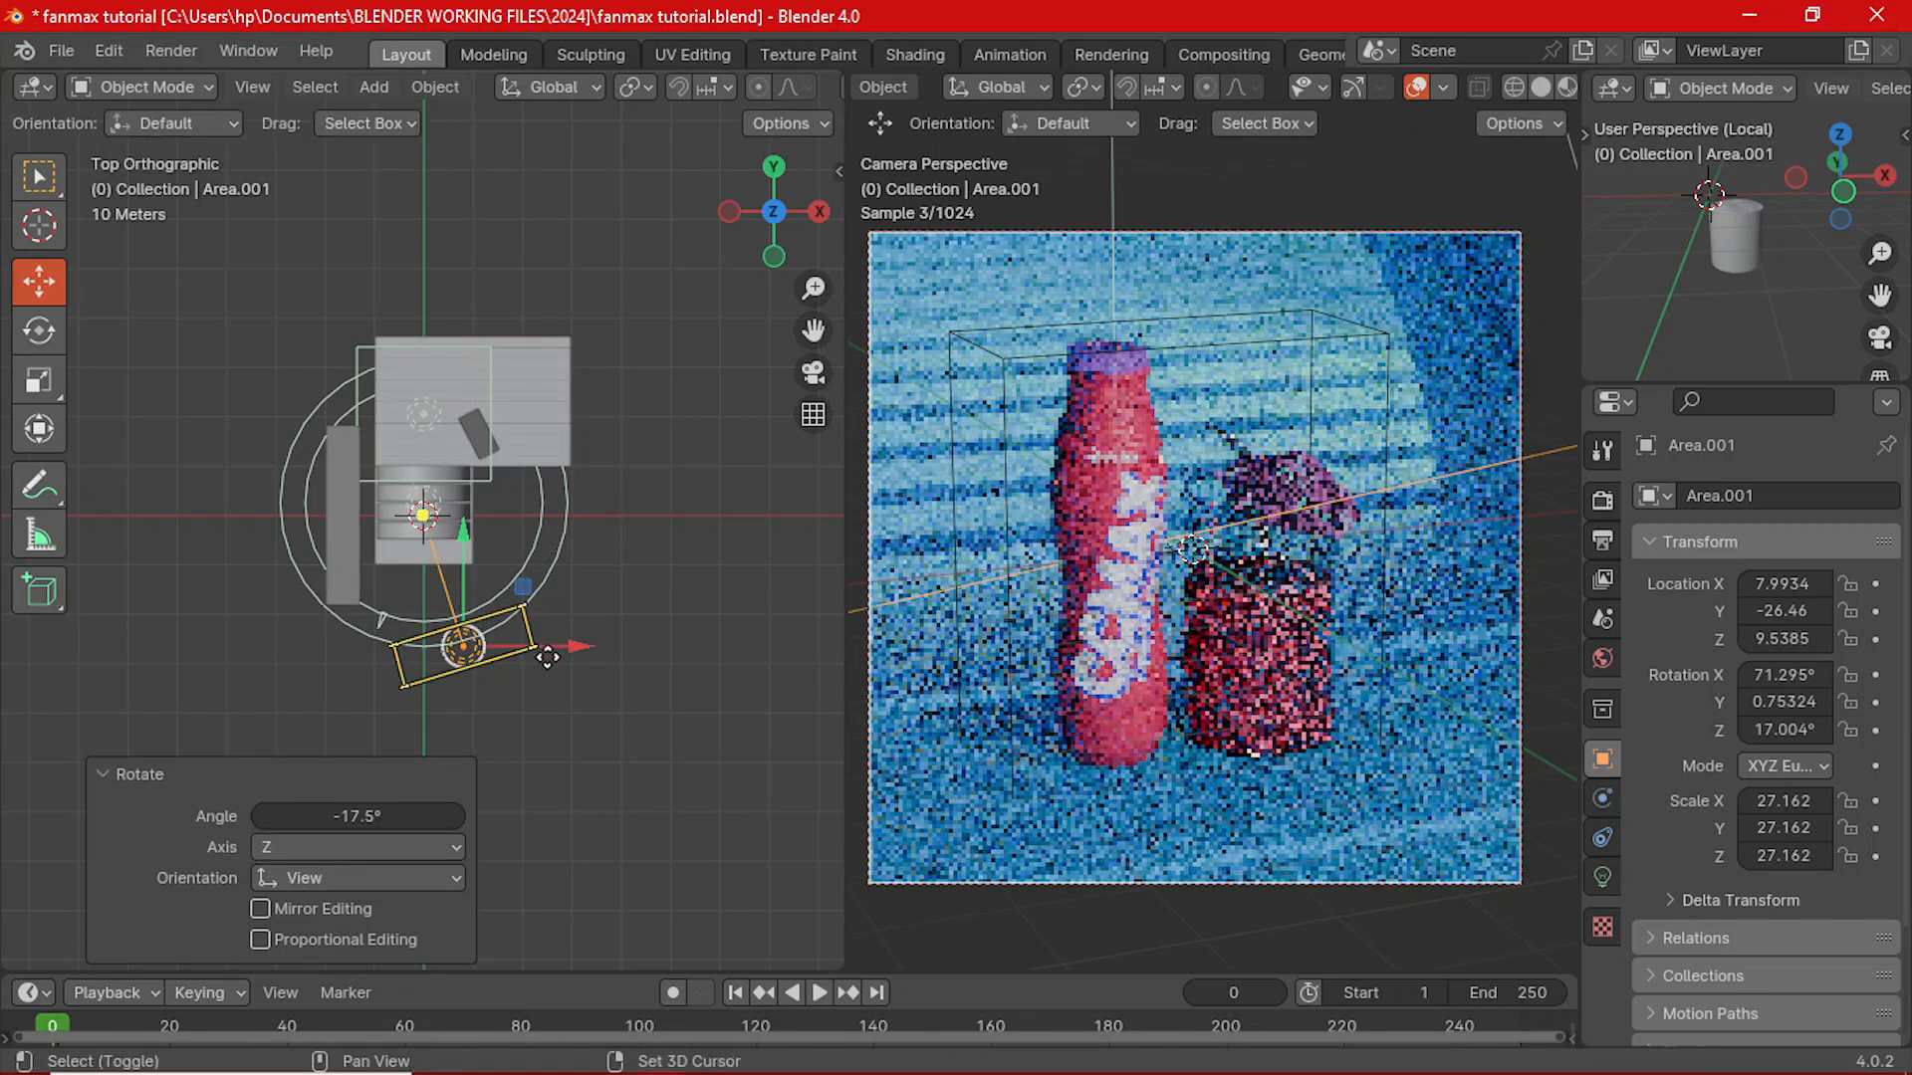
# - Duplicate the Area.001 light, move the copy about -21.8 m along the global X axis and rotate it 42.5° in the top view
pyautogui.hotkey('shift', 'd')
pyautogui.press('x')
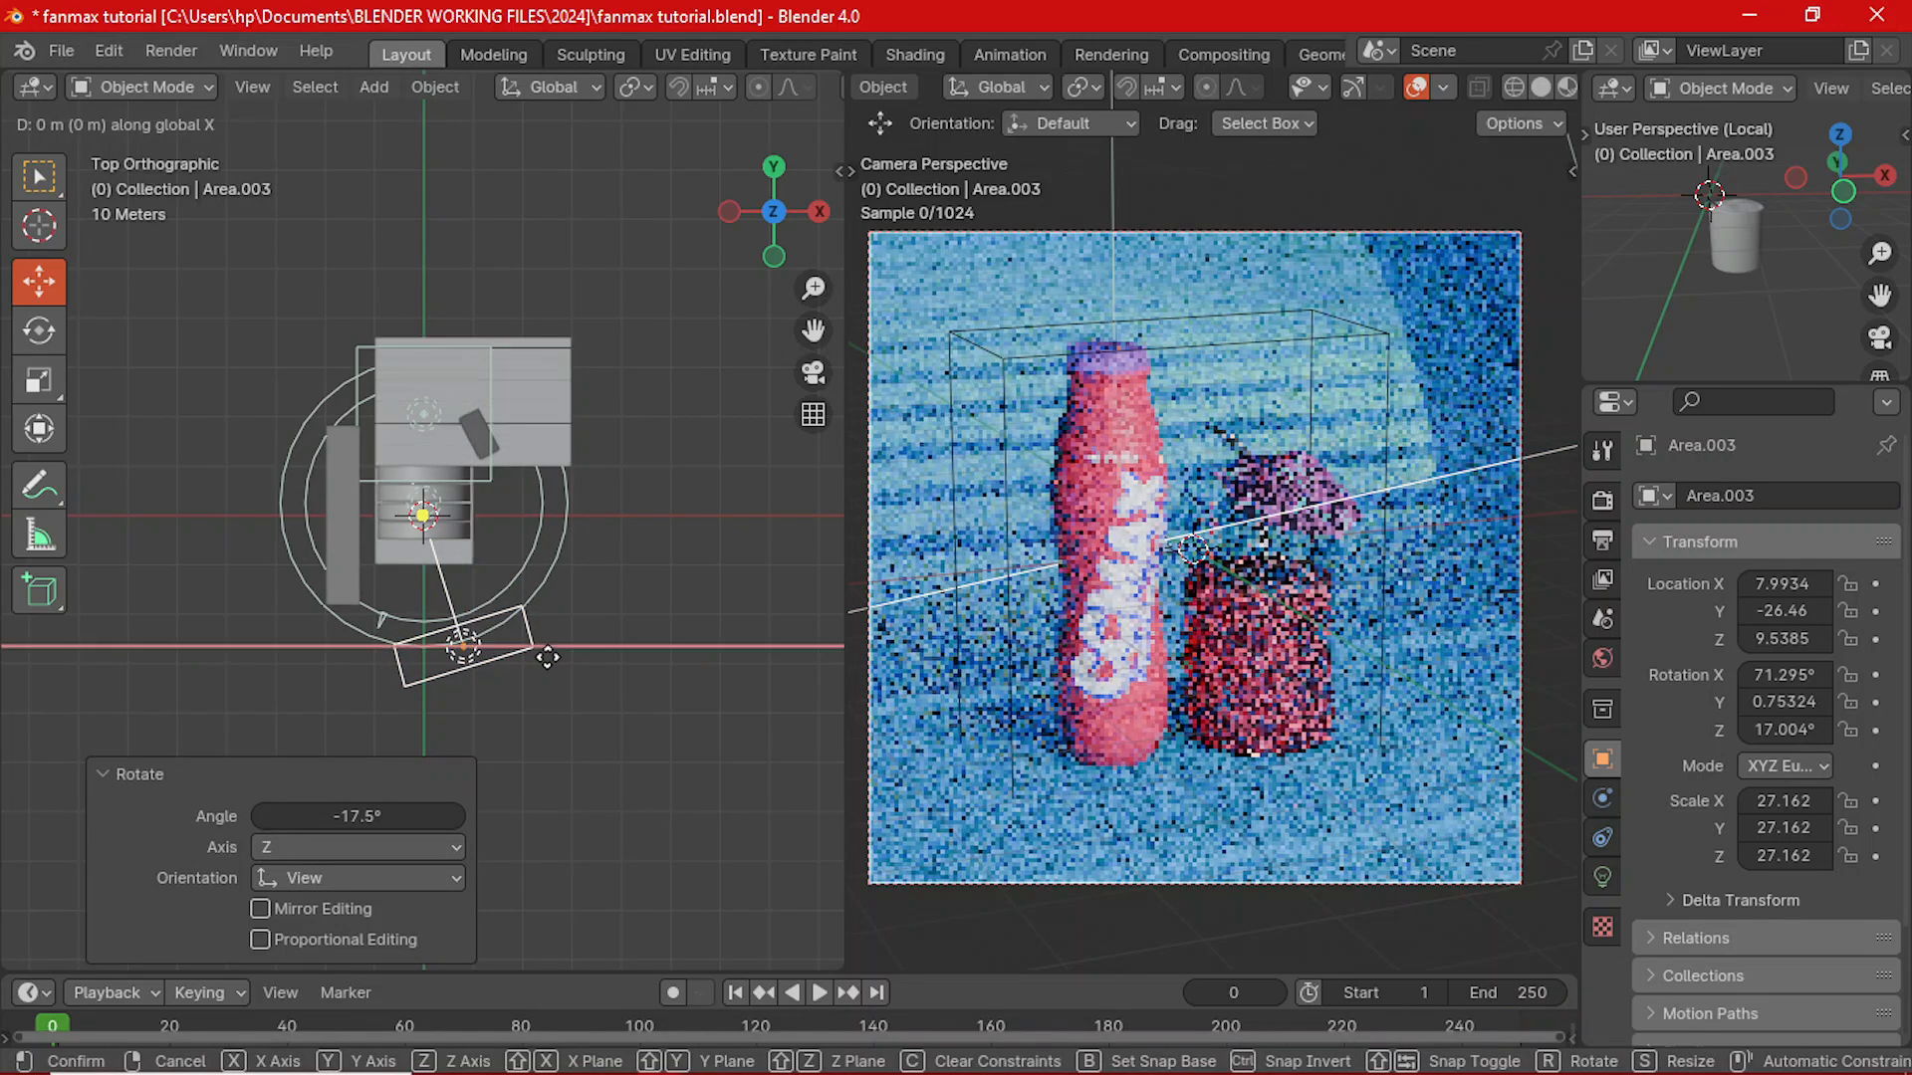
pyautogui.click(439, 676)
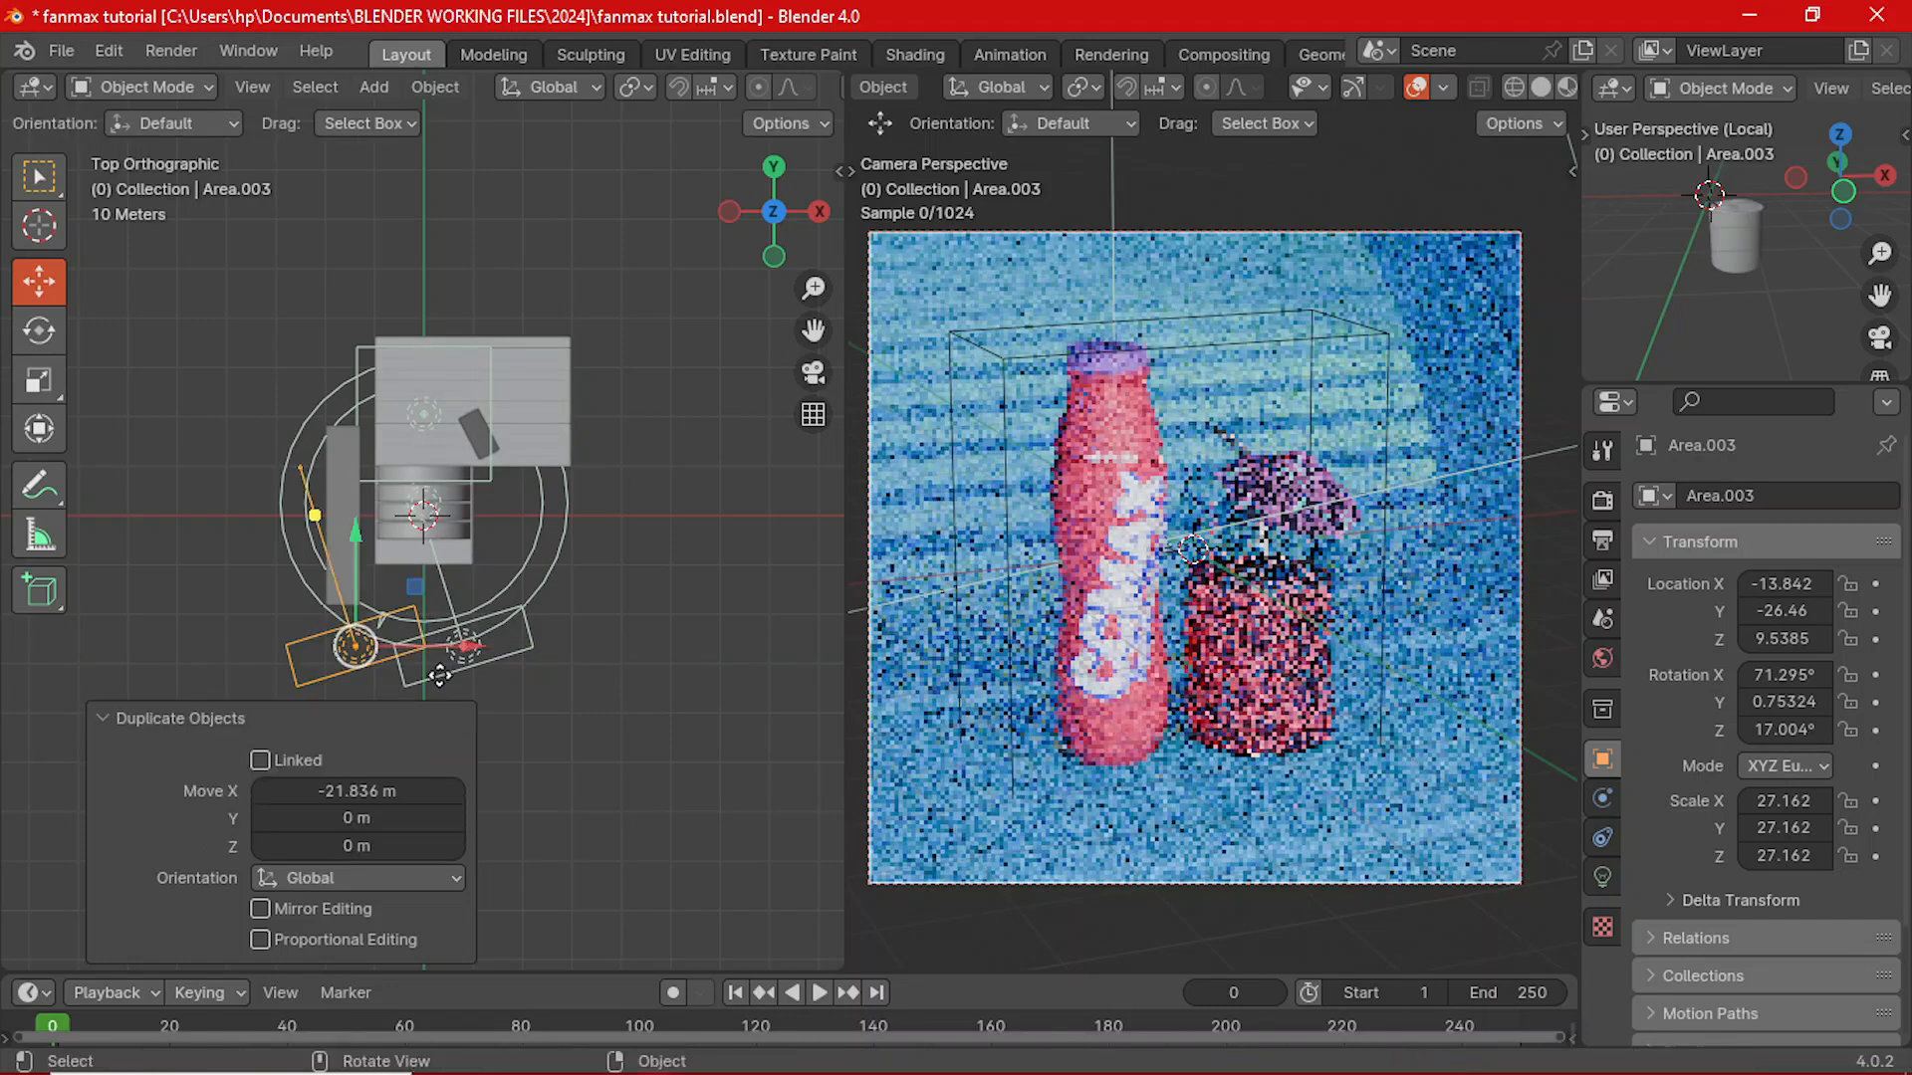
pyautogui.press('r')
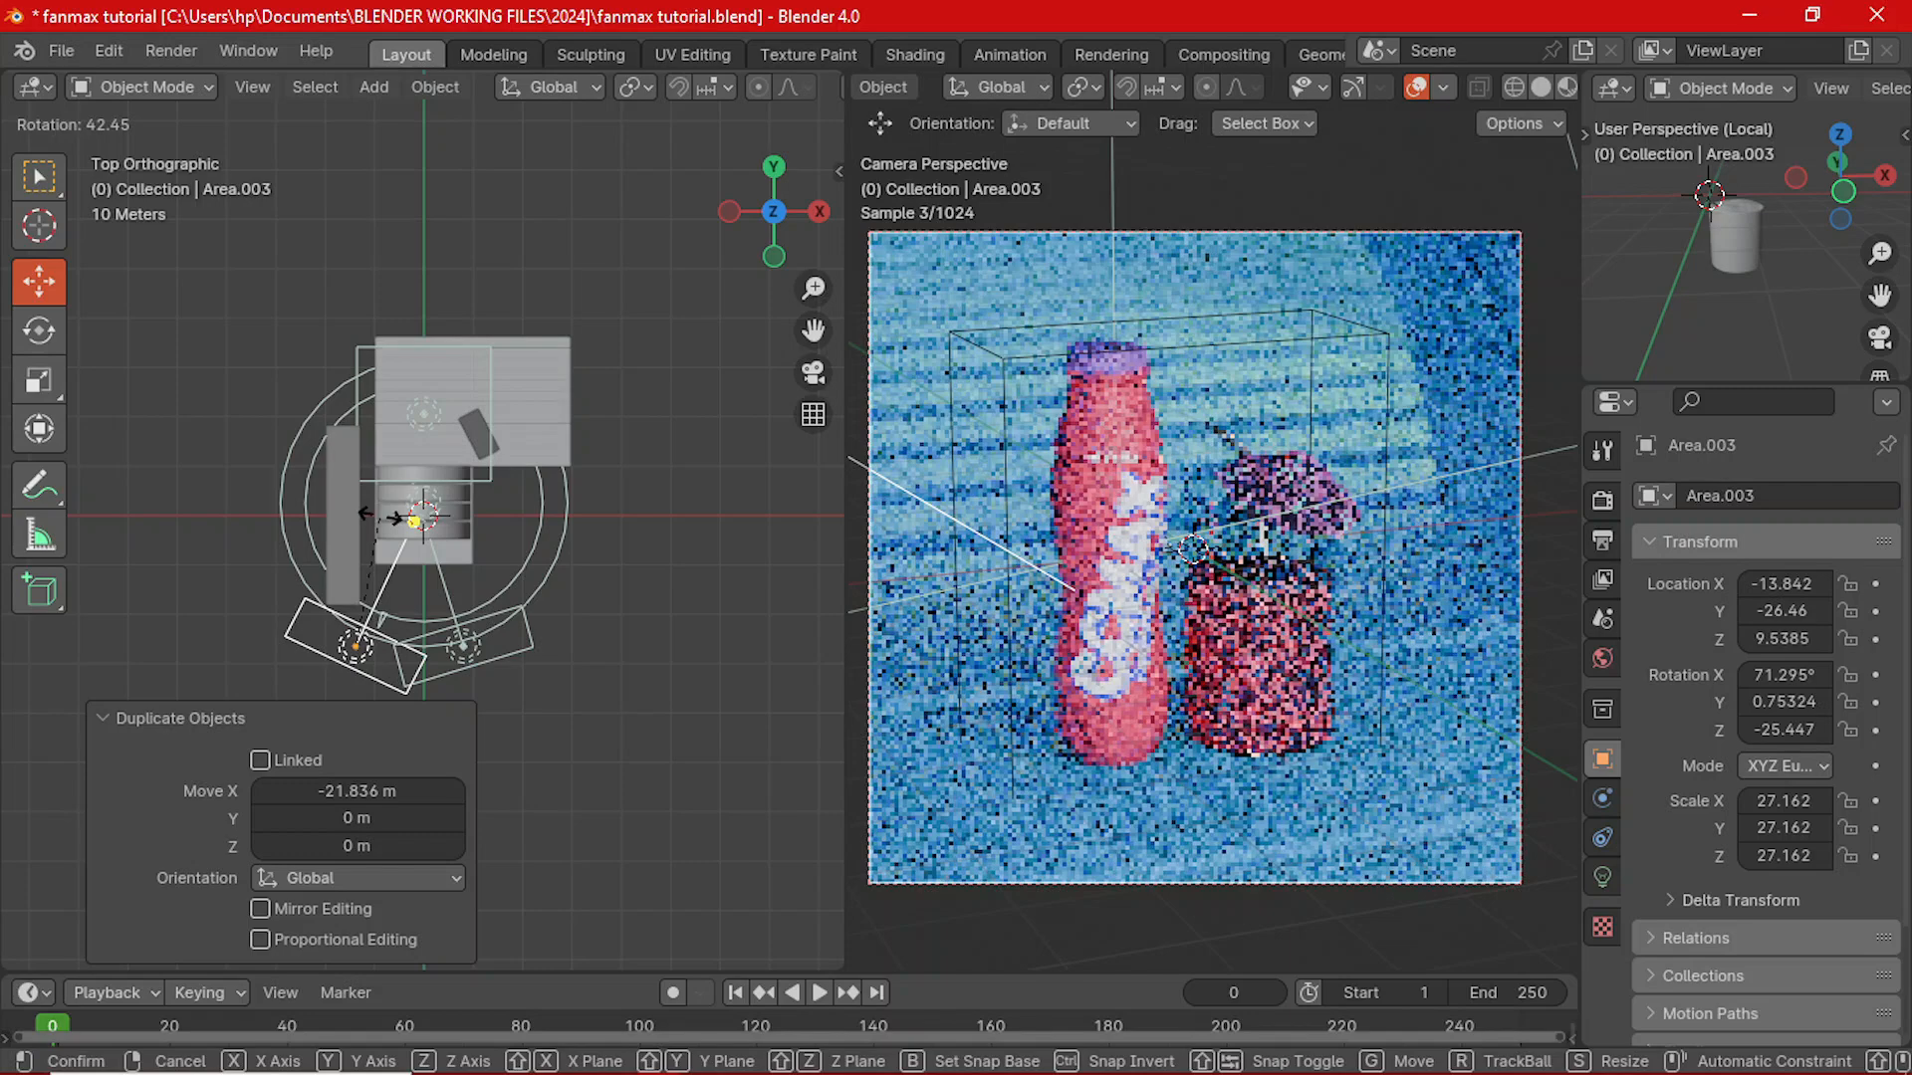
pyautogui.click(381, 516)
# - Lower the duplicated light Area.003 by about 6.2 m along the global Z axis
pyautogui.moveTo(382, 515); pyautogui.dragTo(470, 469, button='middle')
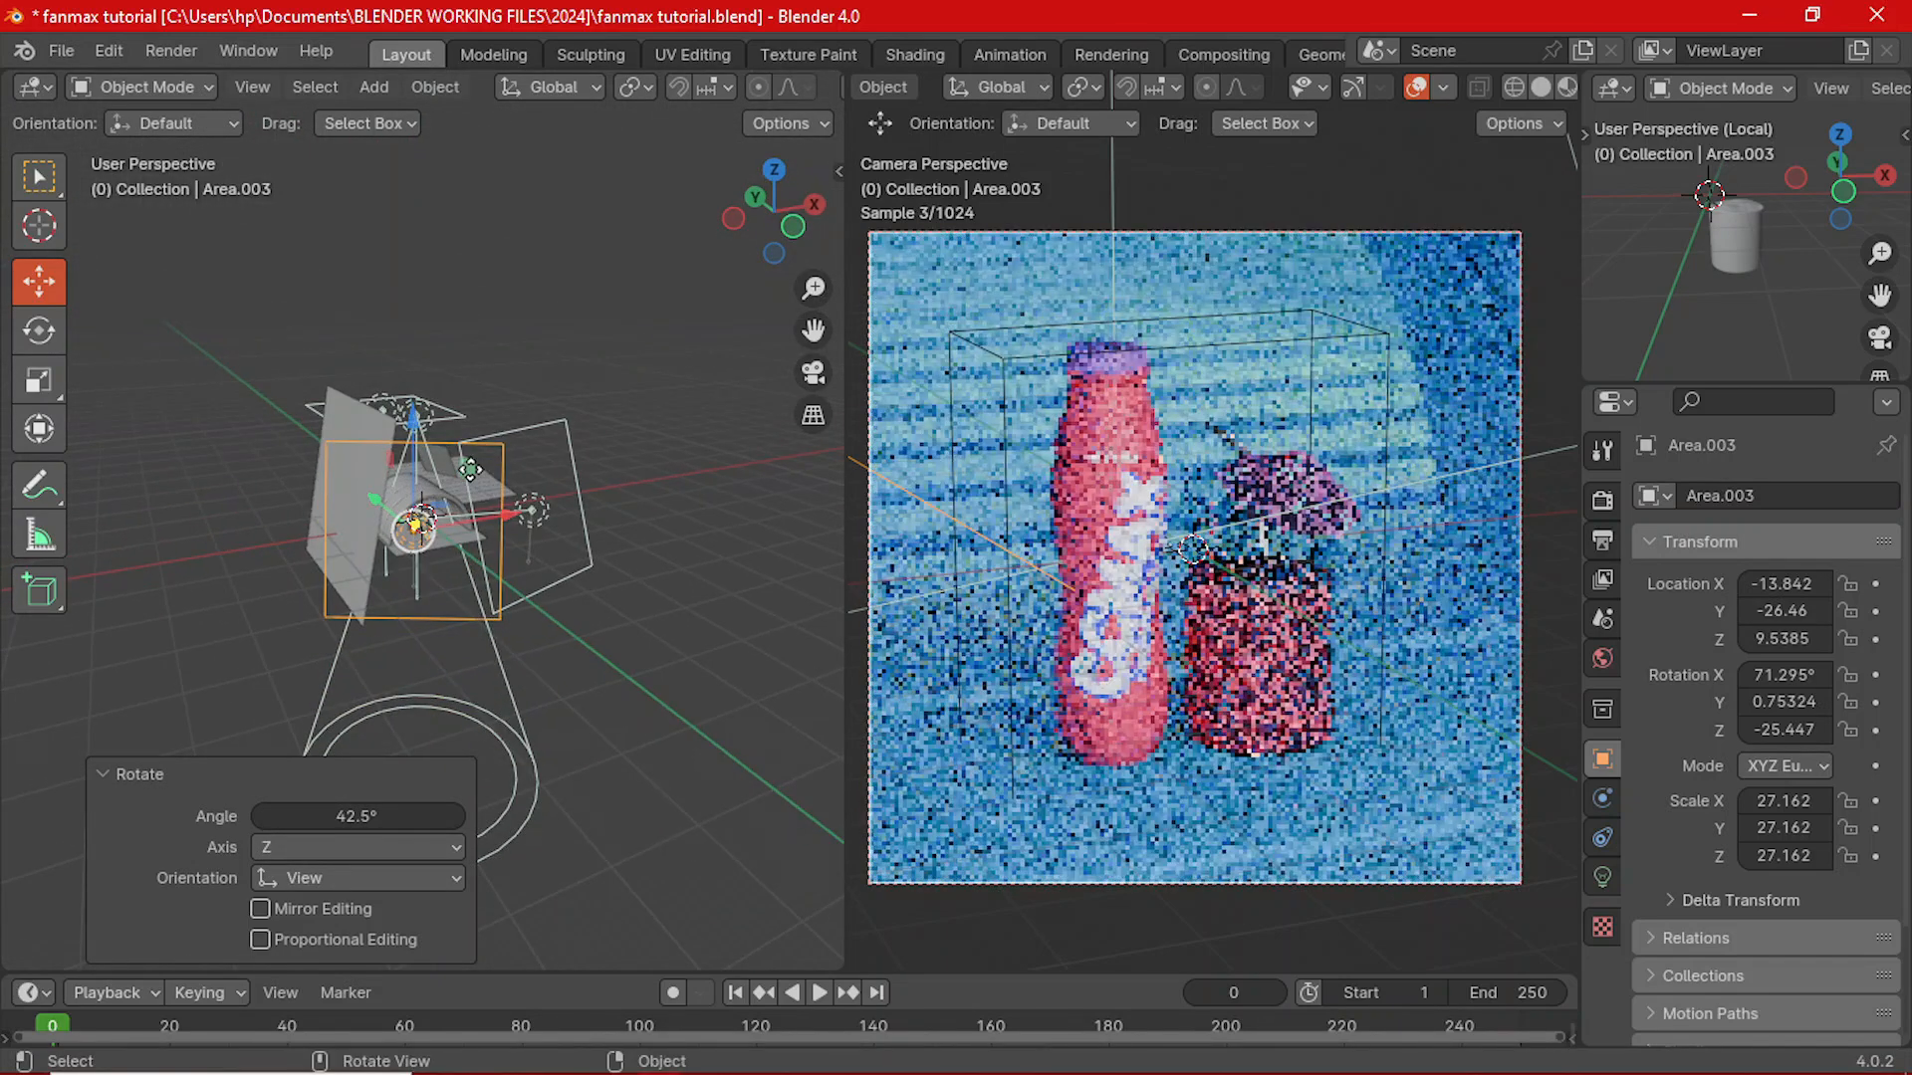
pyautogui.press('g')
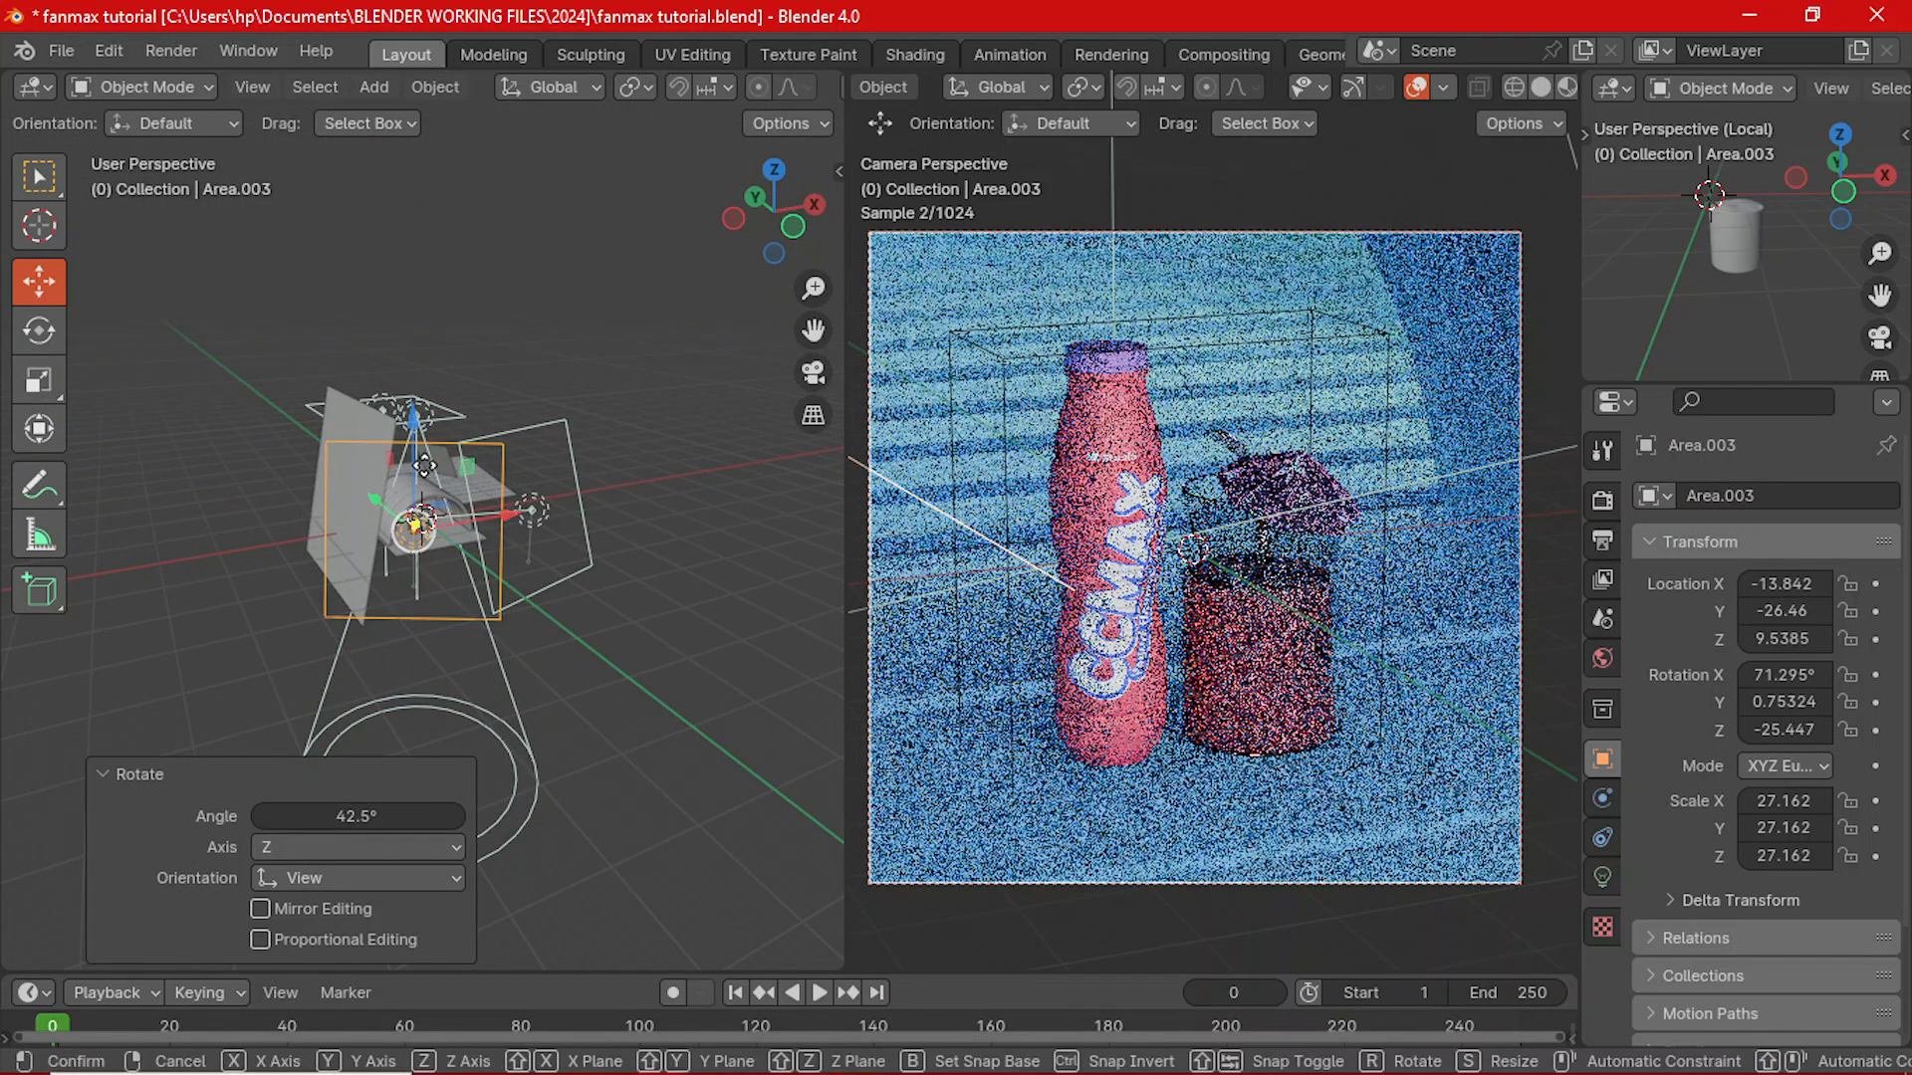
pyautogui.press('z')
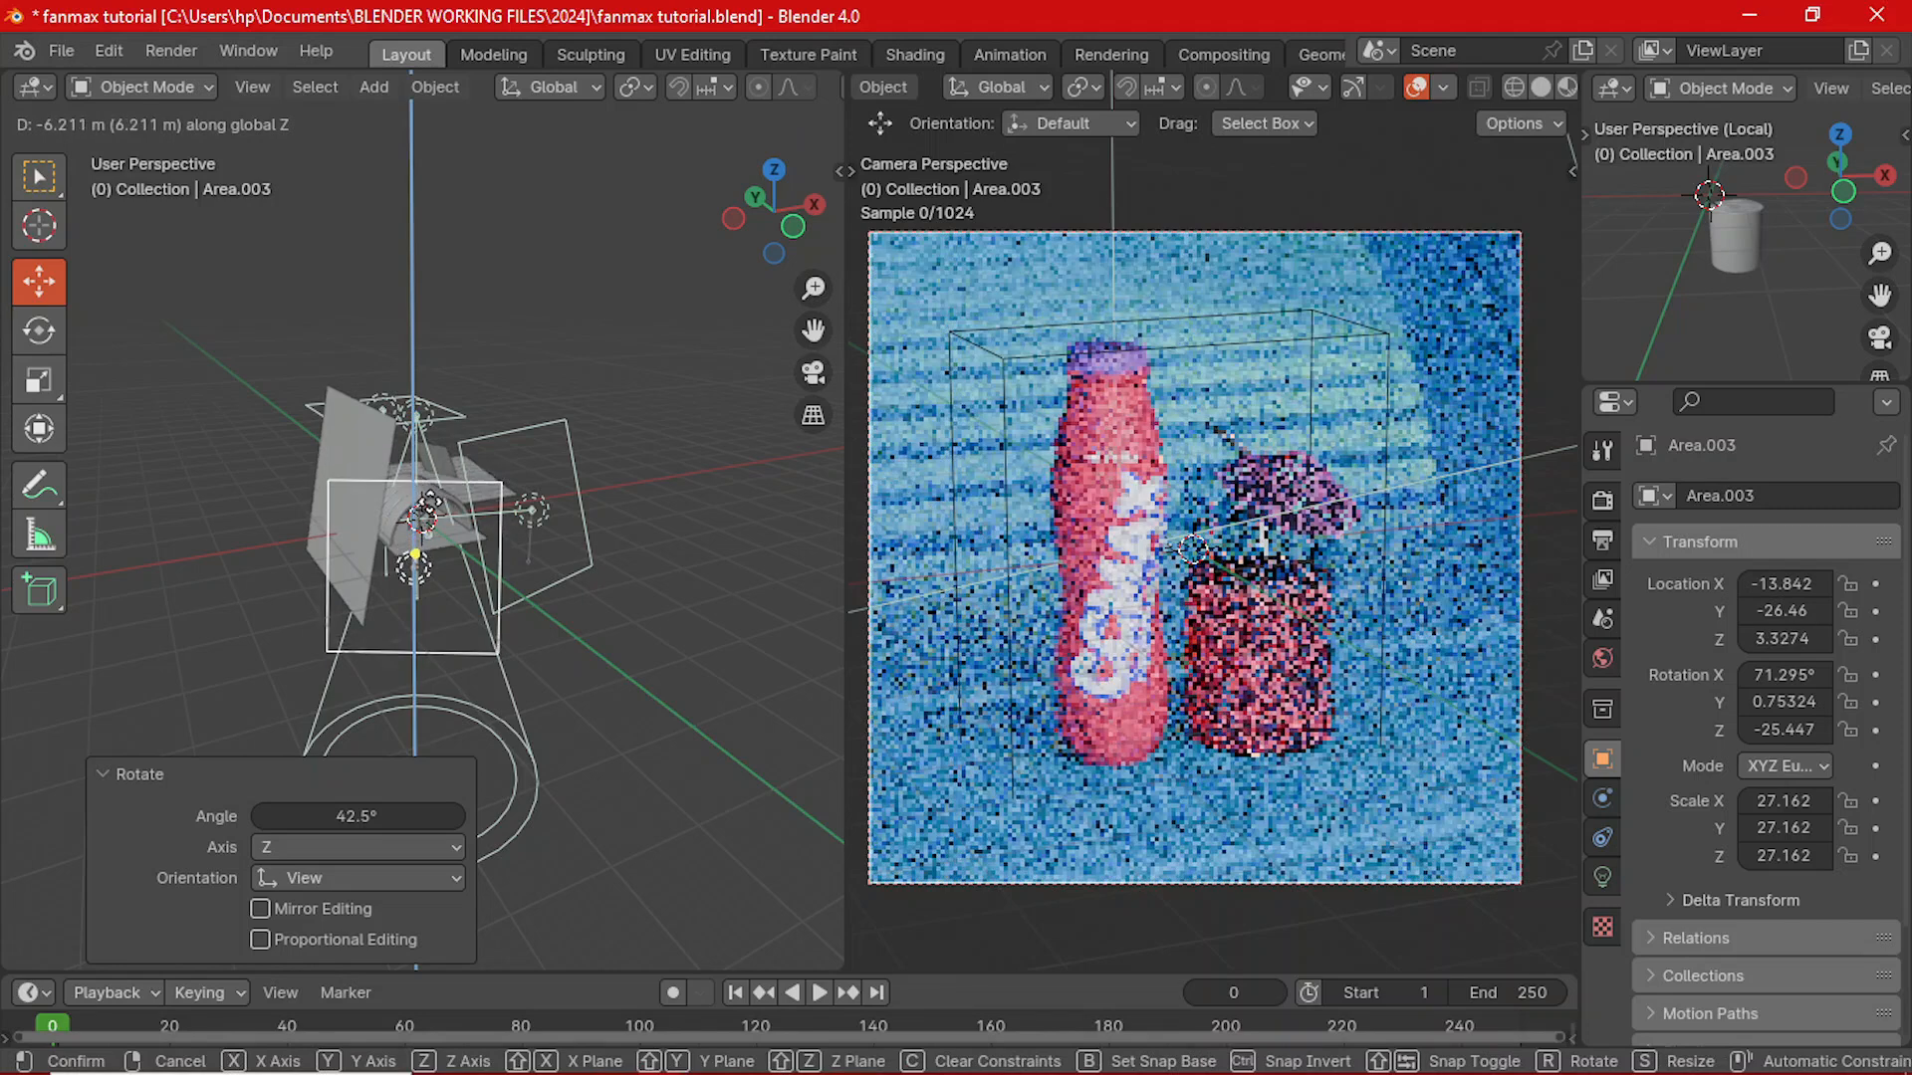
pyautogui.click(426, 506)
# - In the left orthographic view, rotate the Area.003 light by 13.1° to aim it at the products
pyautogui.press('`')
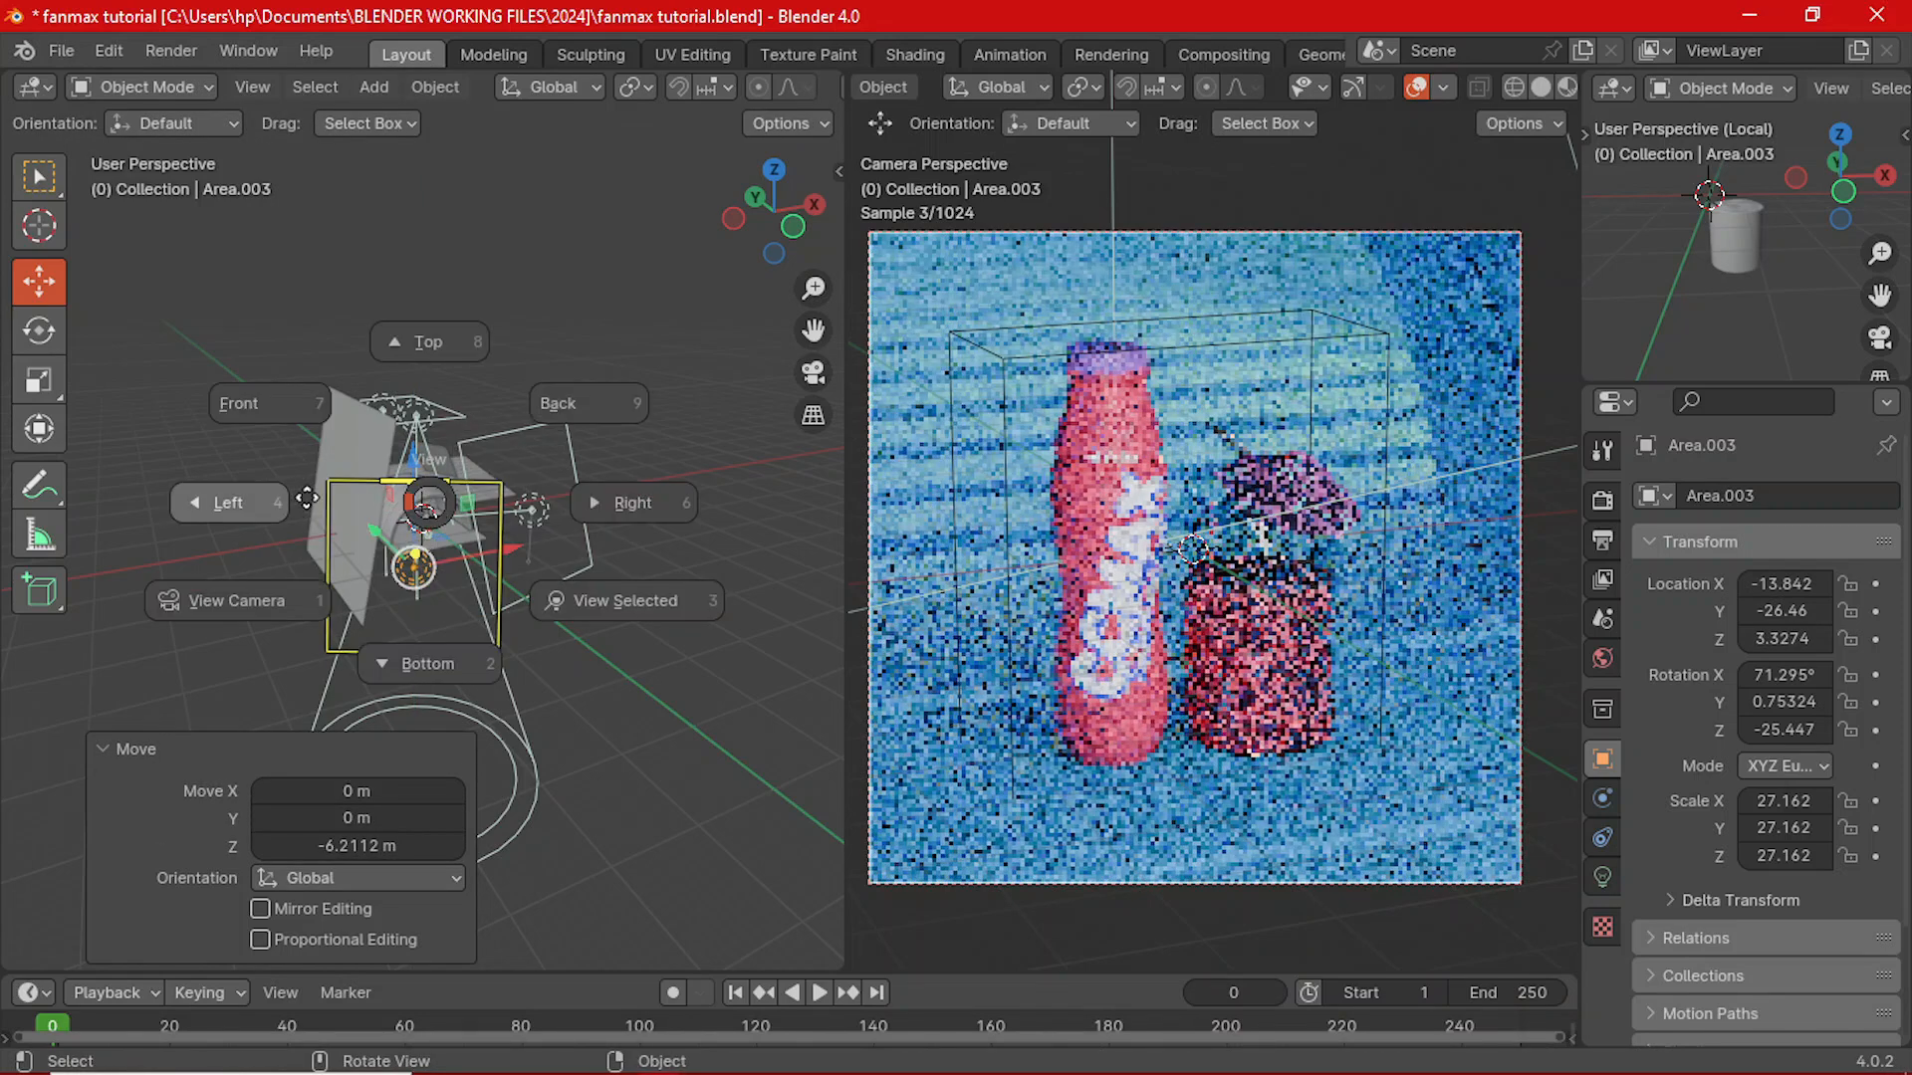
pyautogui.click(307, 498)
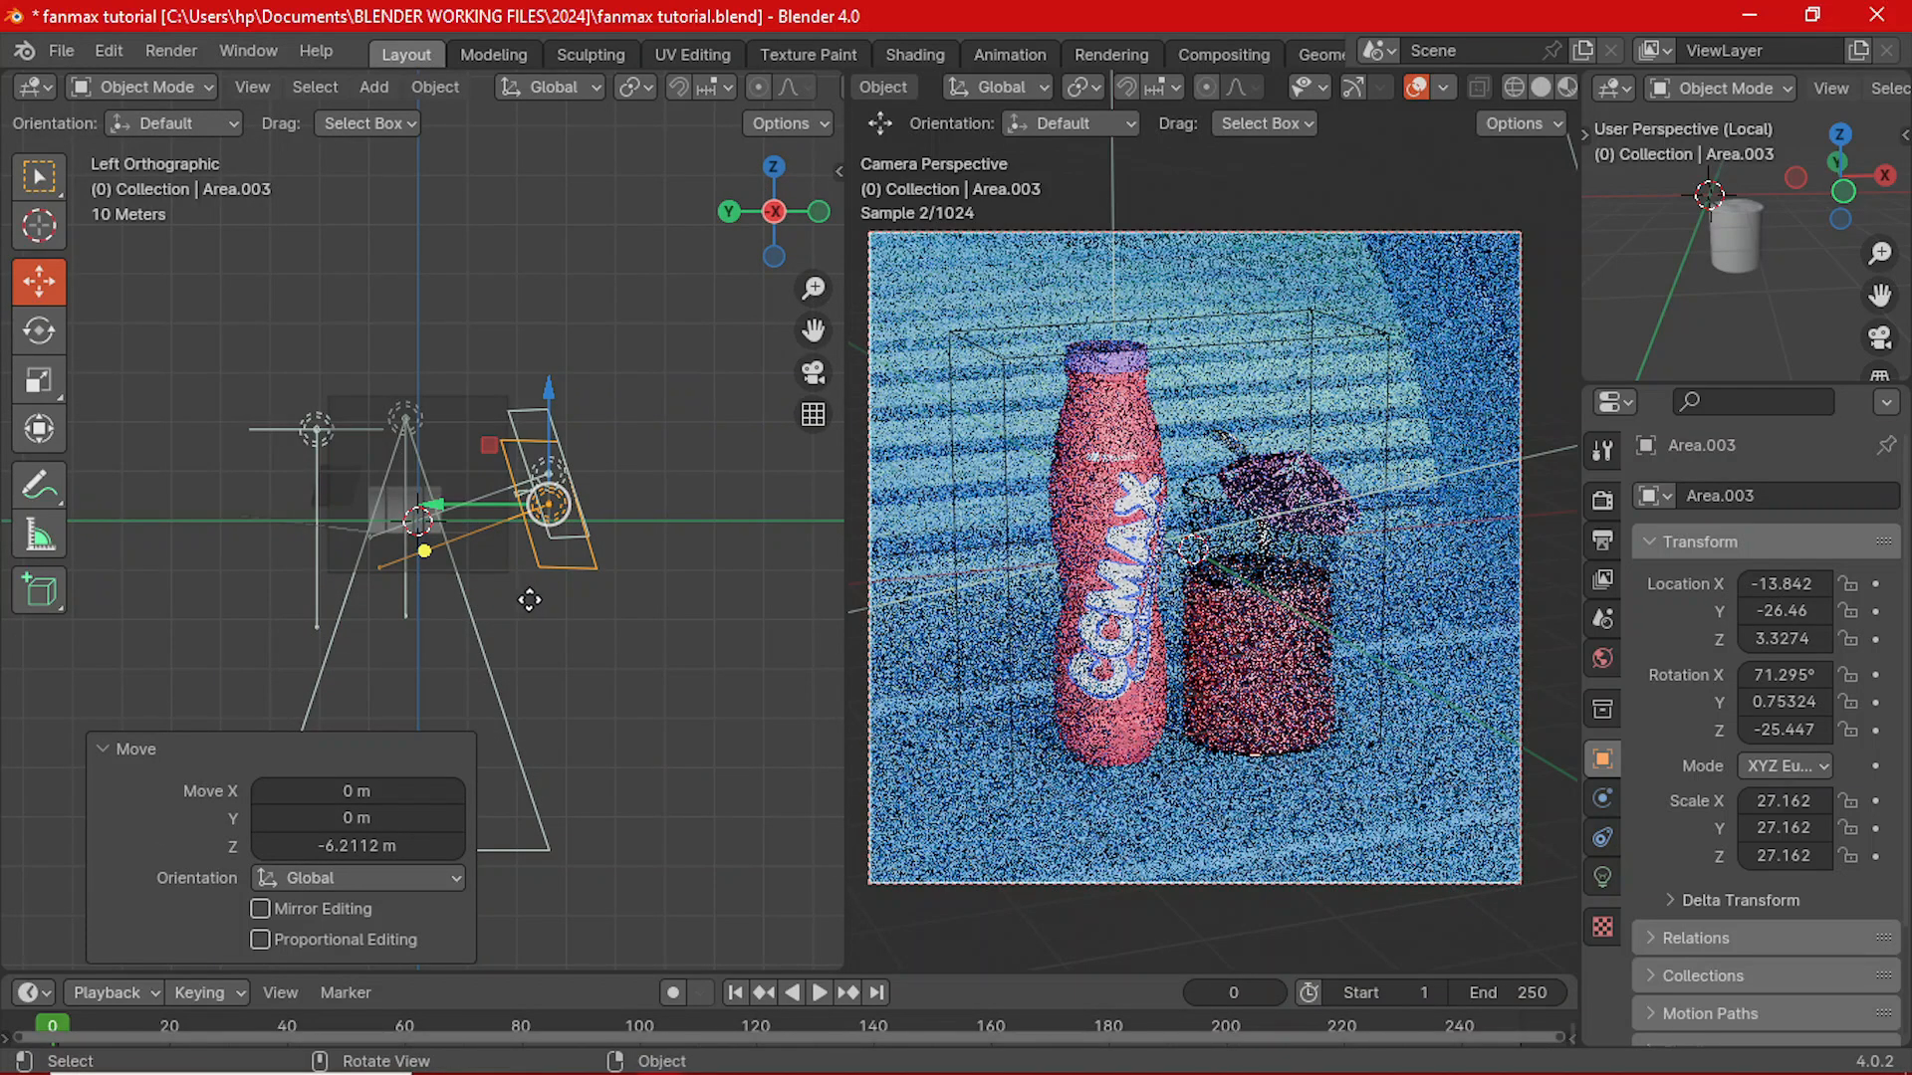
pyautogui.scroll(3, 528, 599)
pyautogui.press('r')
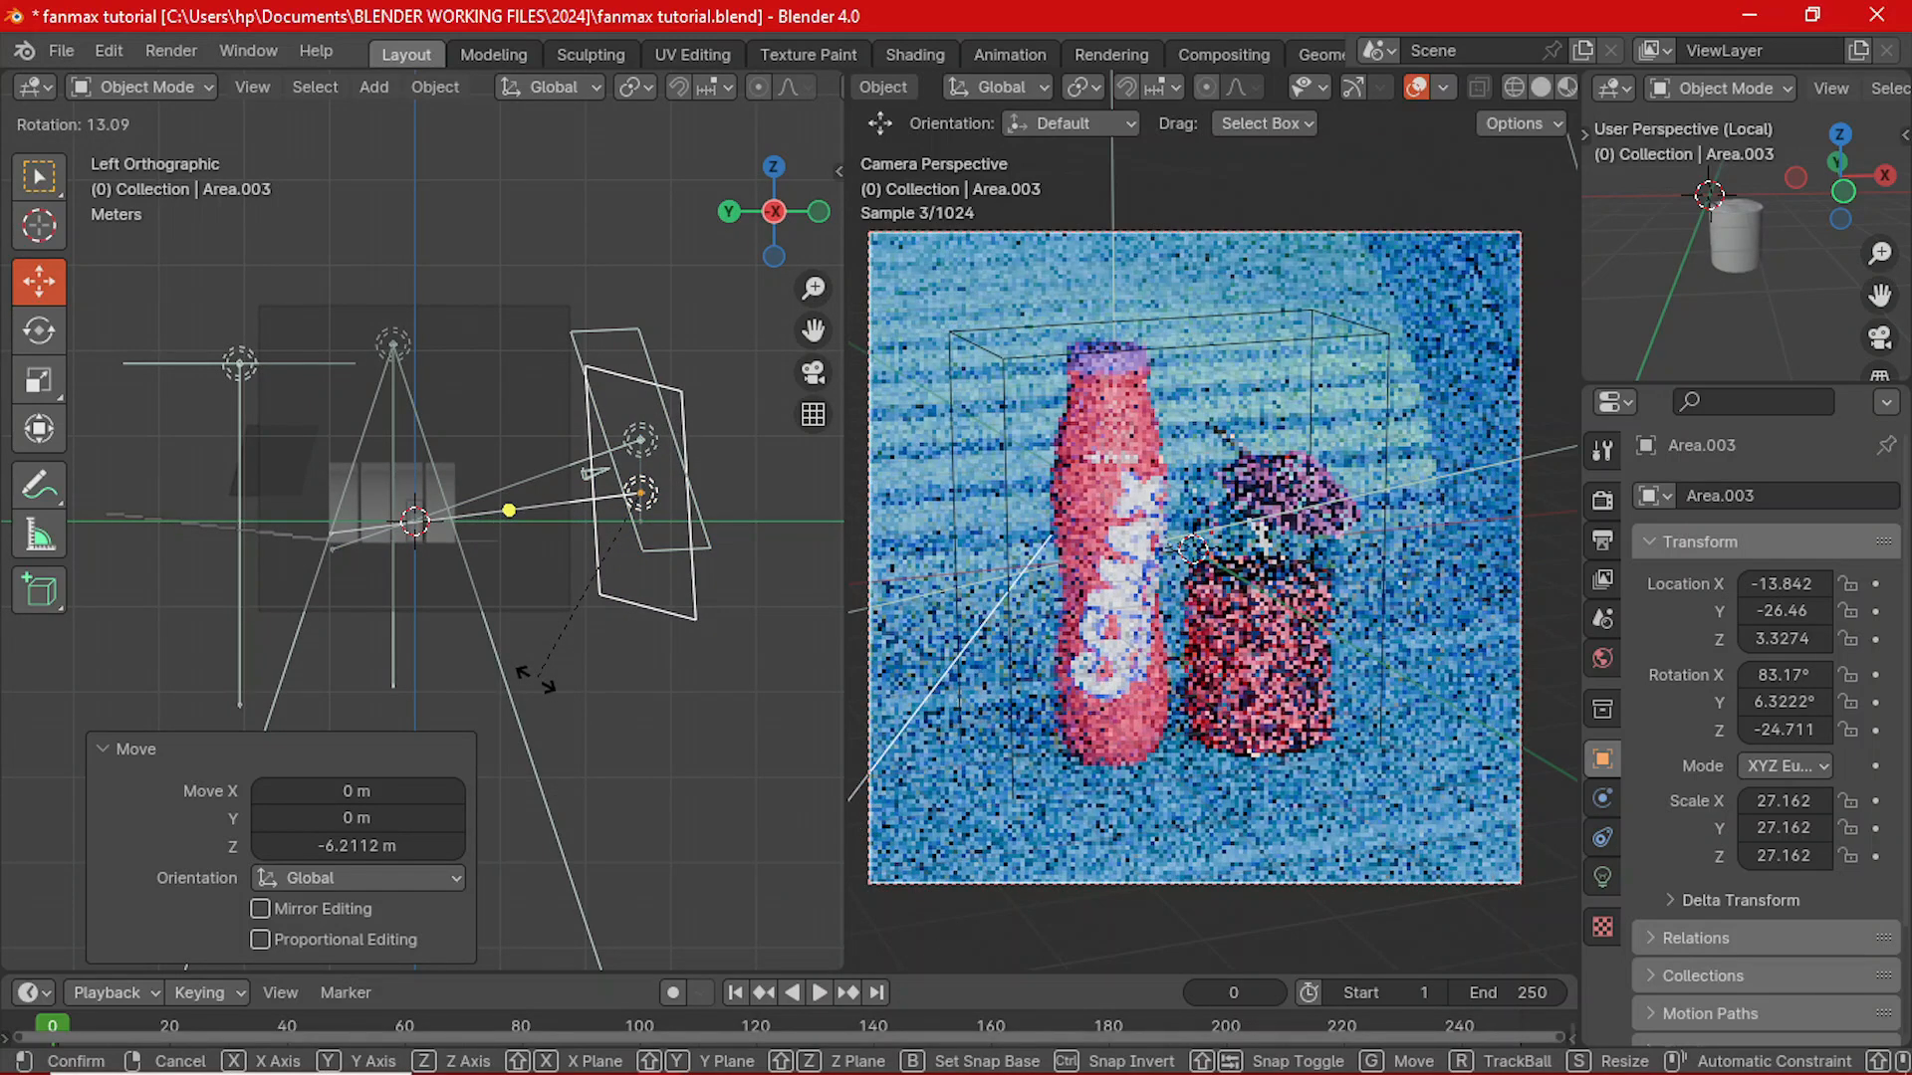
pyautogui.click(534, 680)
# - Change the light color of Area.003 from white to a saturated pink
pyautogui.moveTo(535, 677); pyautogui.dragTo(439, 661, button='middle')
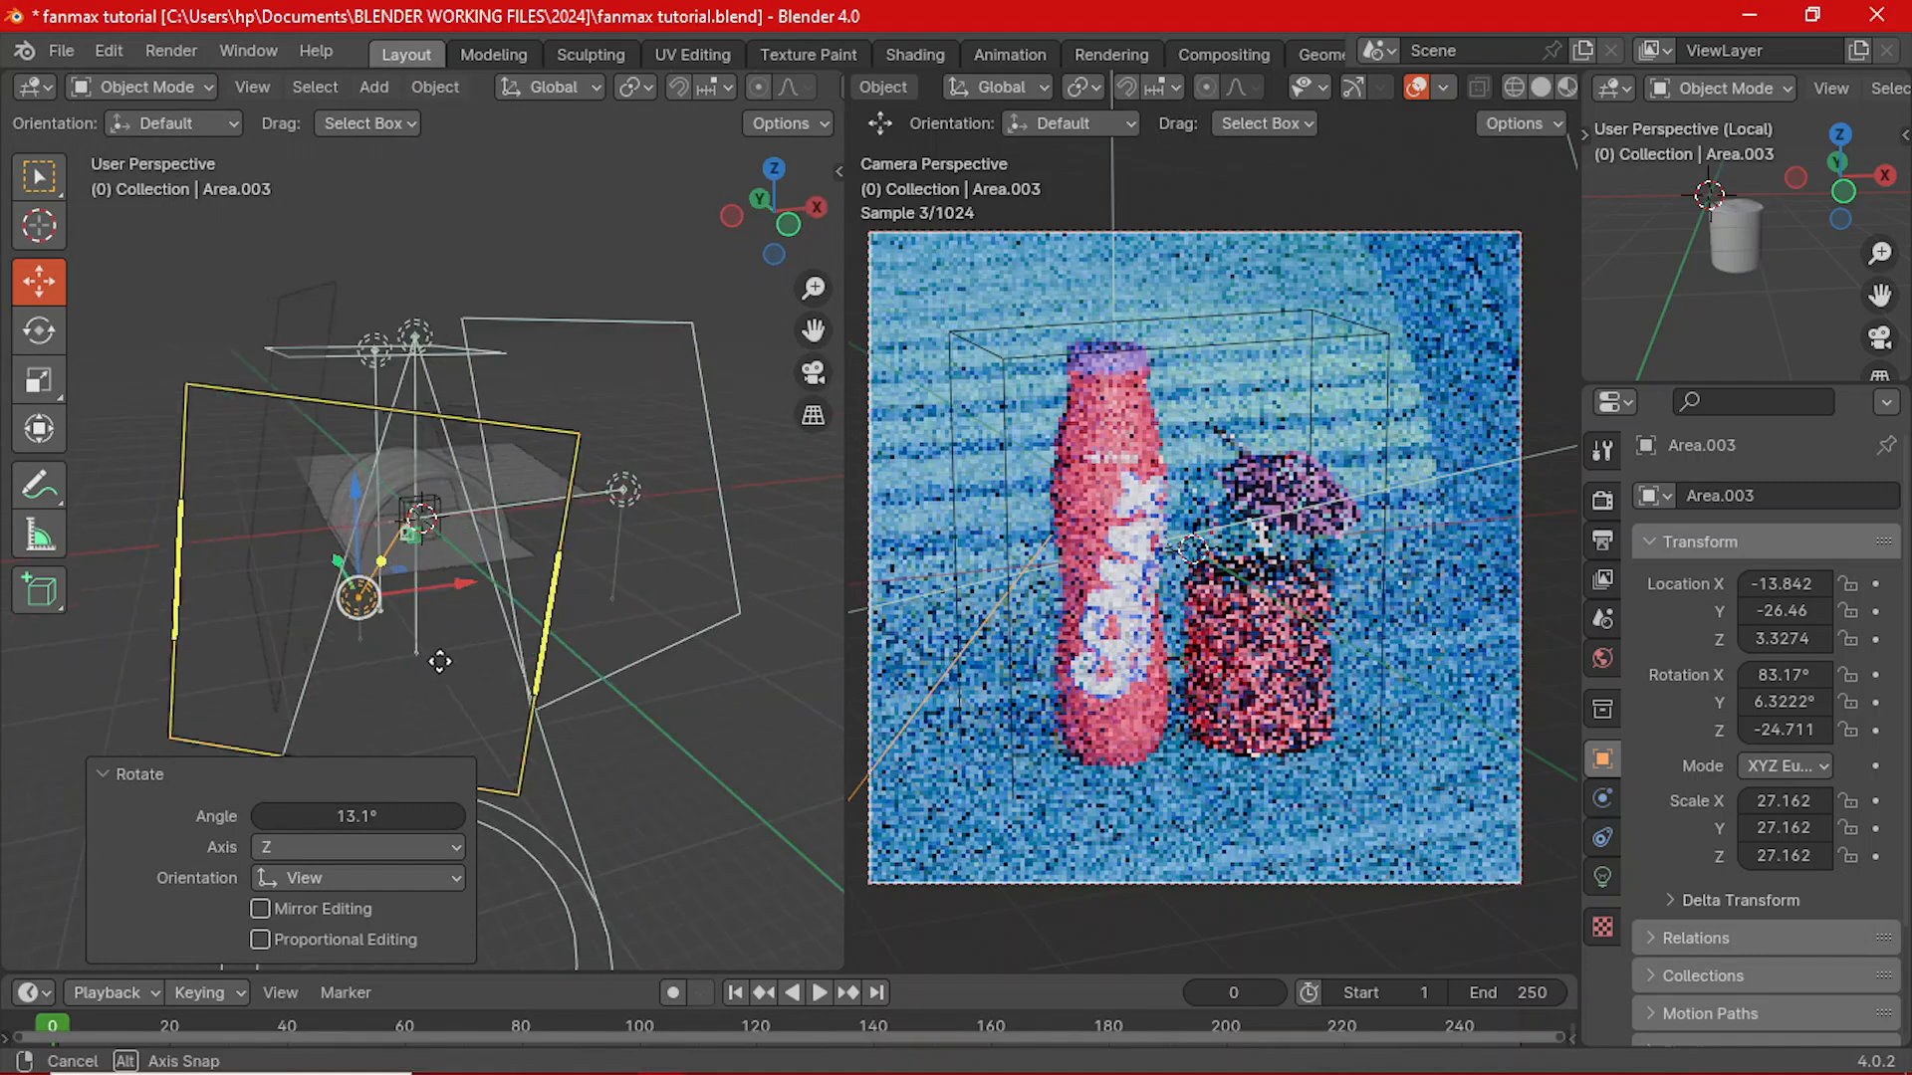
pyautogui.click(1605, 875)
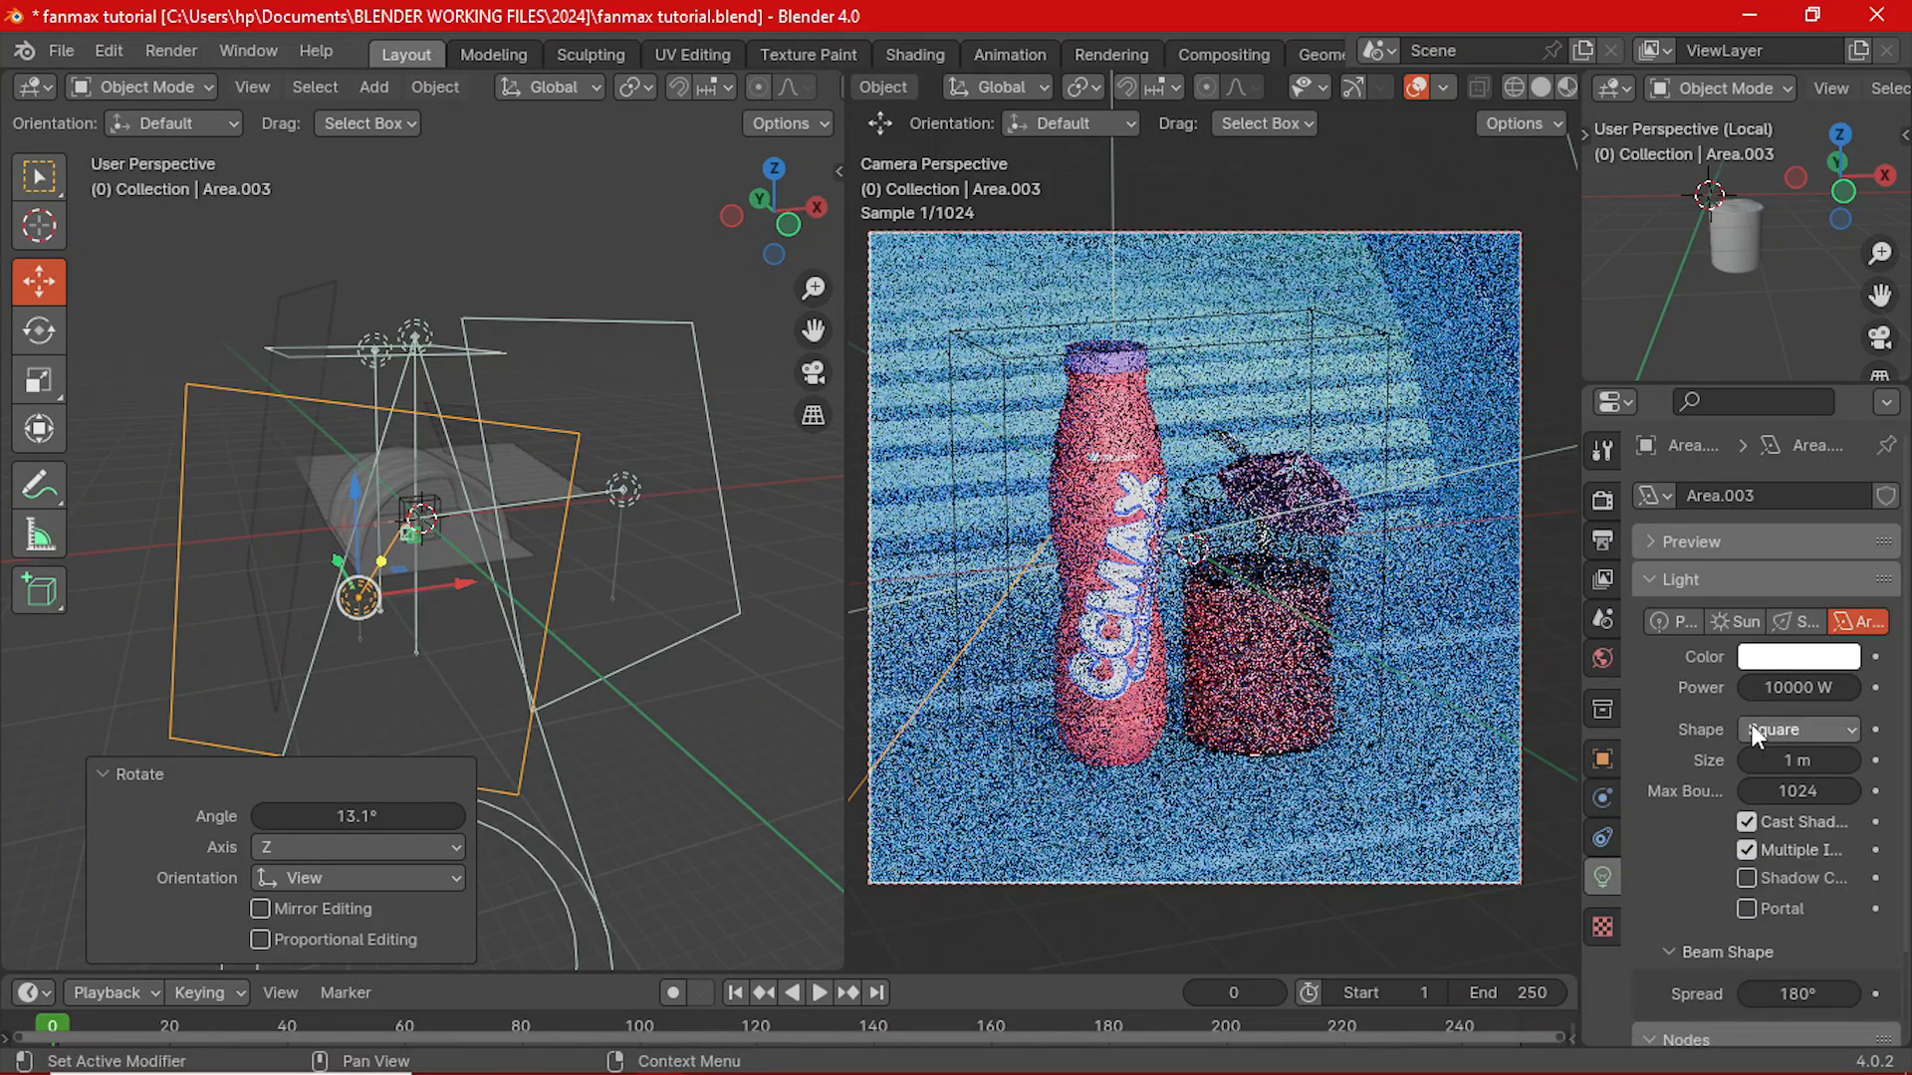
pyautogui.click(1792, 657)
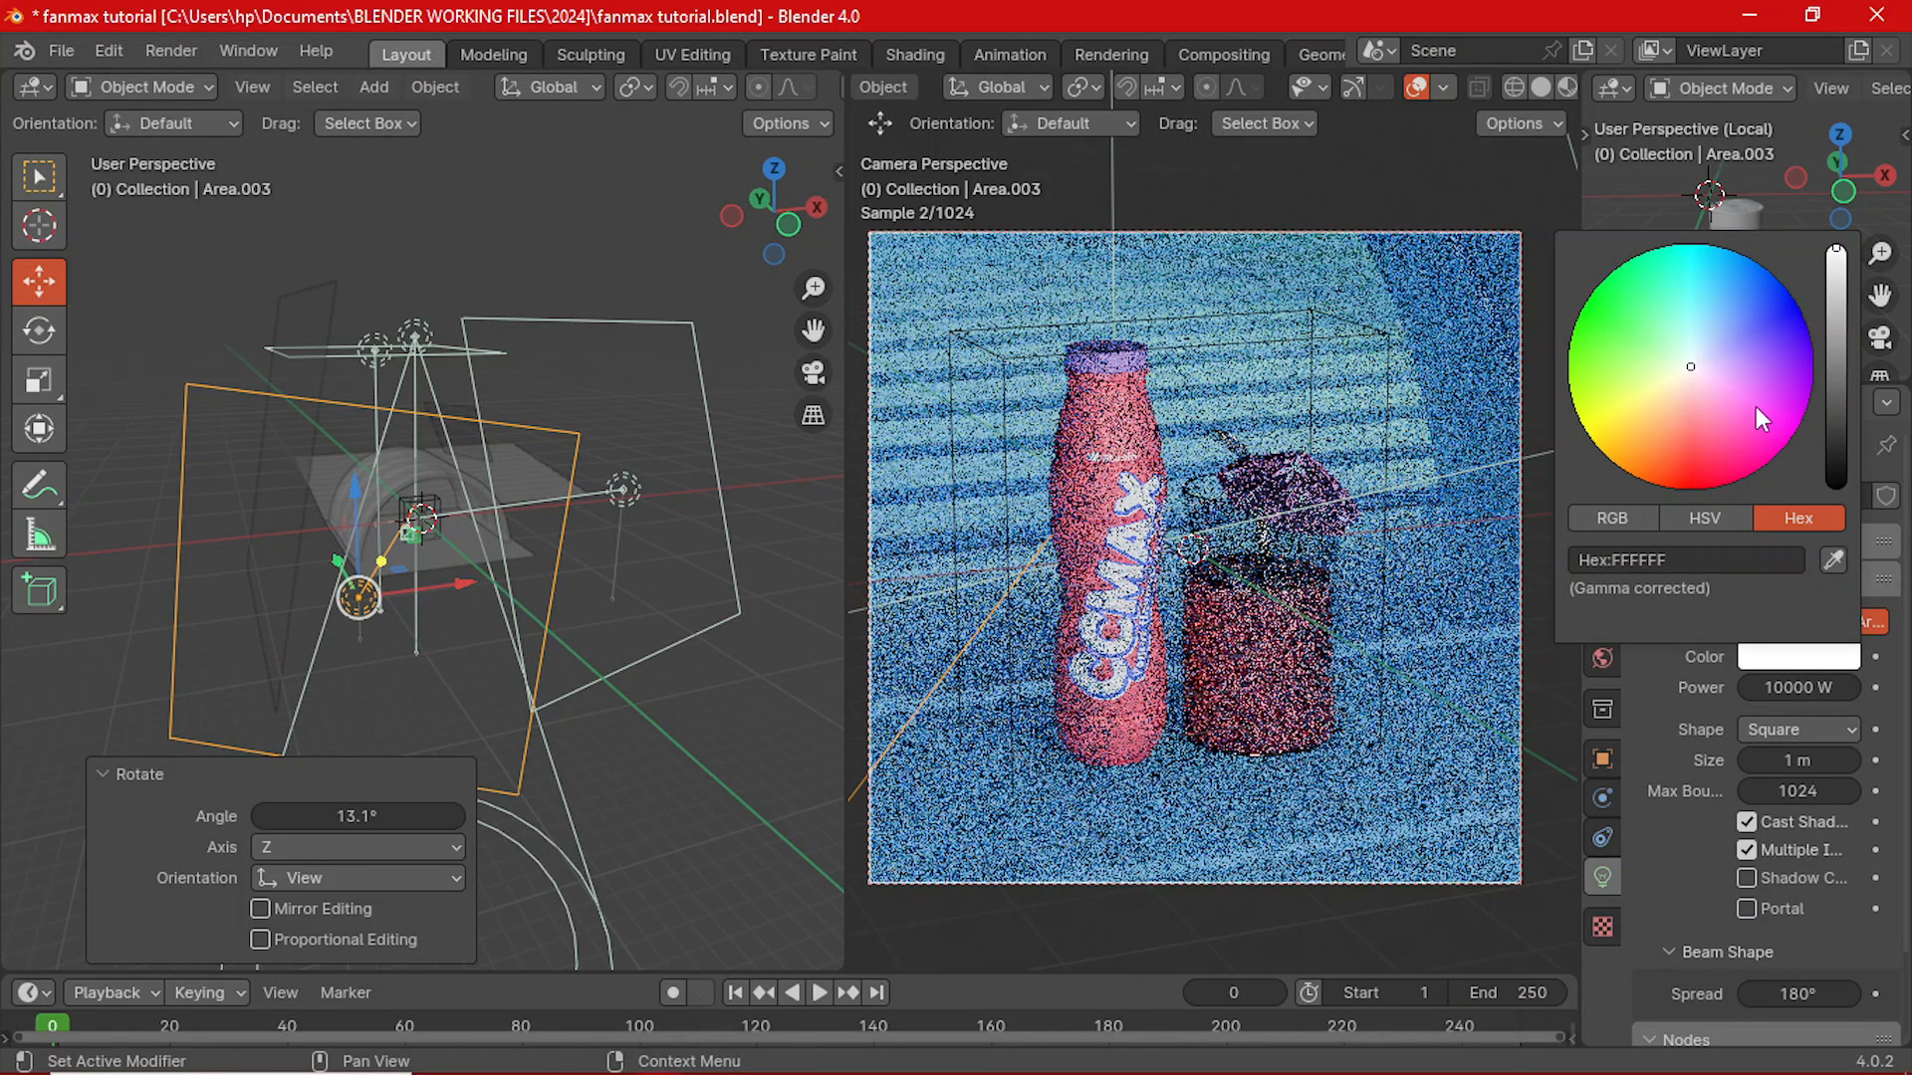
pyautogui.click(1718, 409)
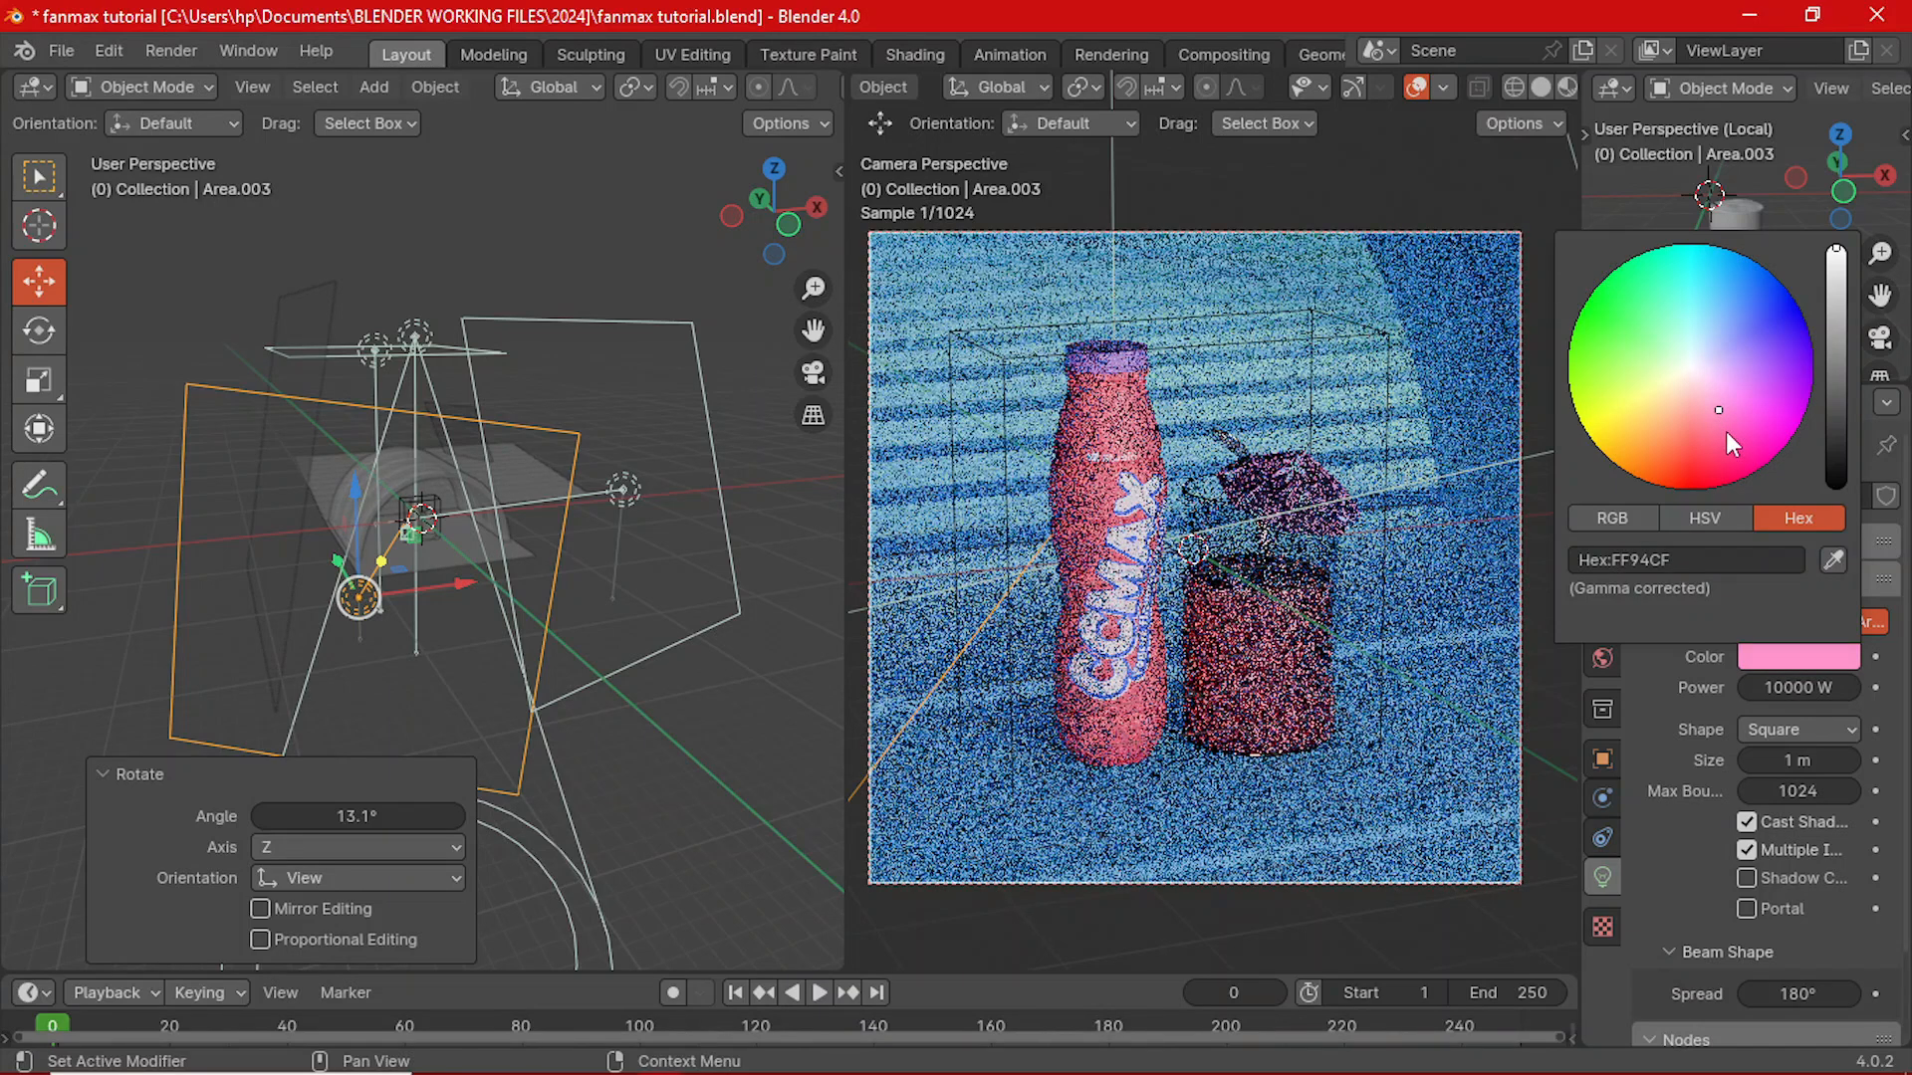
pyautogui.click(1725, 432)
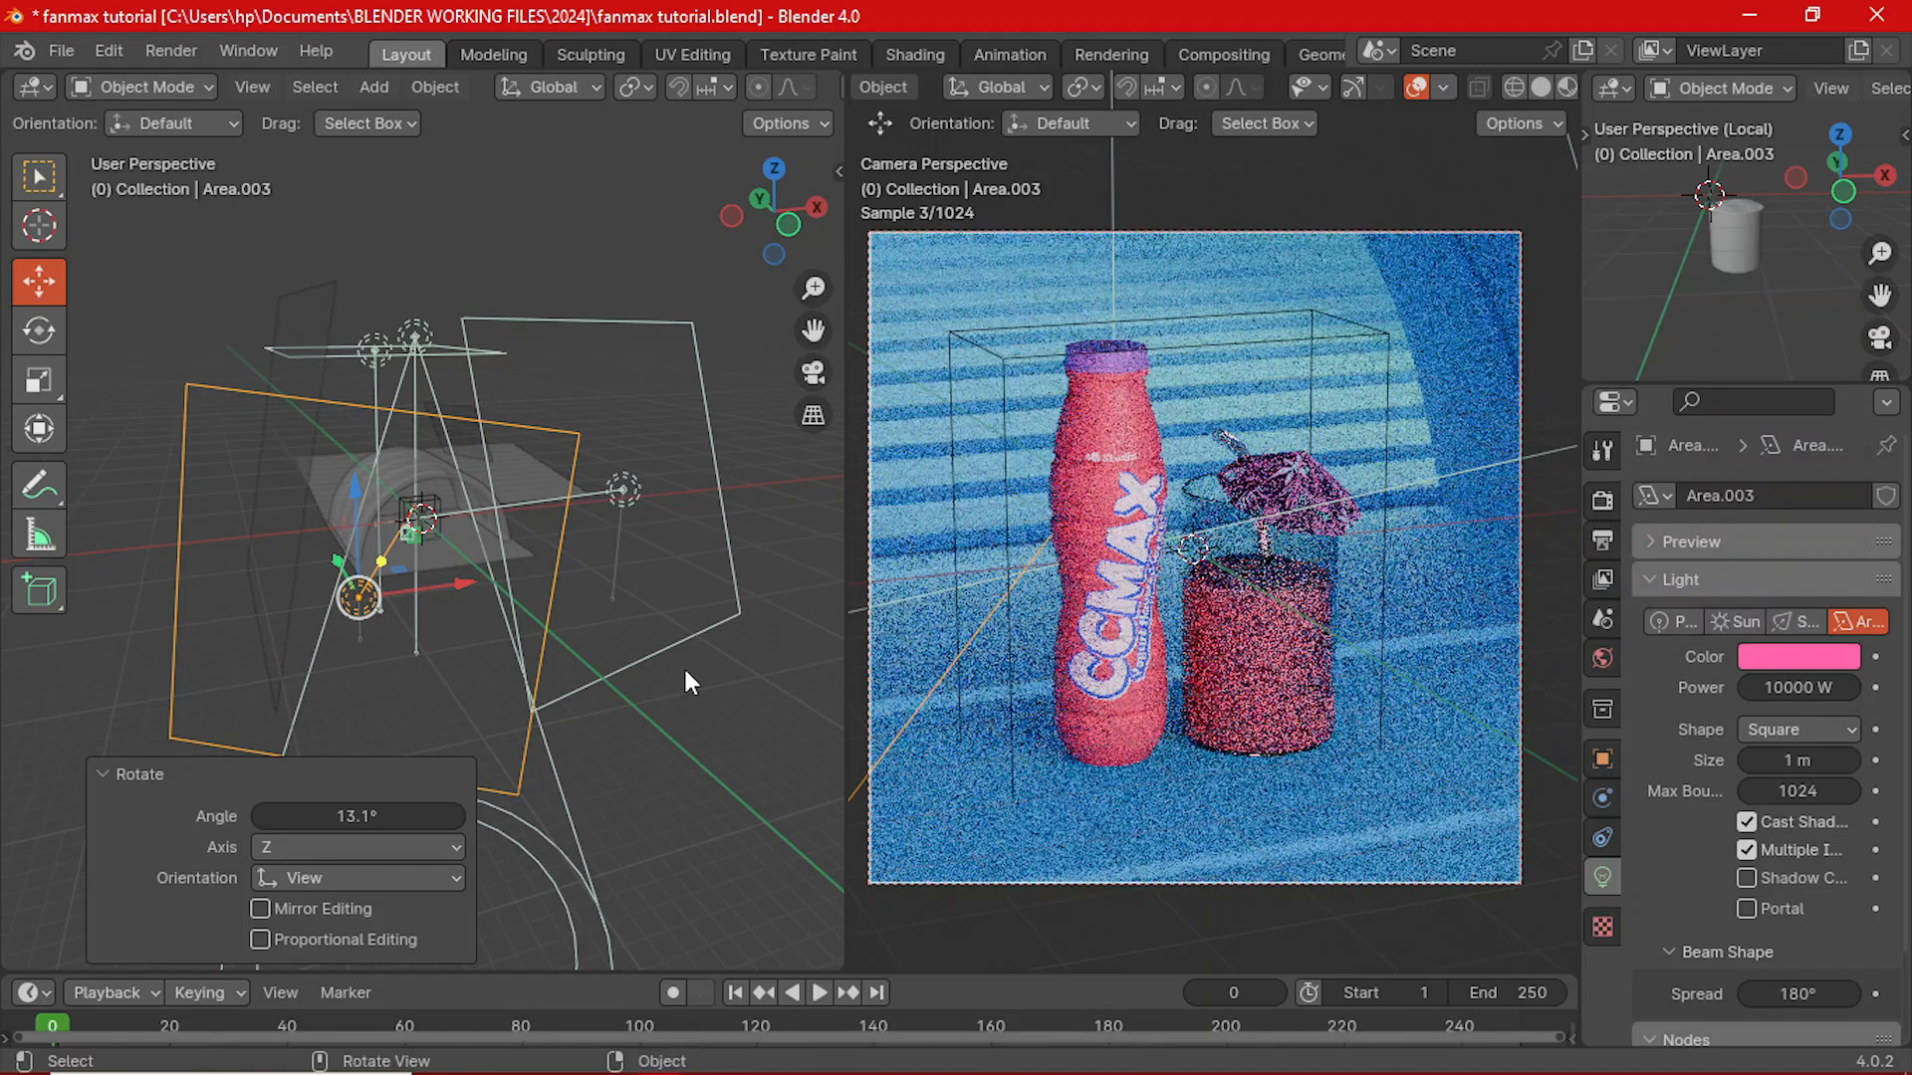
# - Try a power of 15000 W on the pink Area.003 light, and undo that change
pyautogui.moveTo(559, 647); pyautogui.dragTo(511, 649, button='middle')
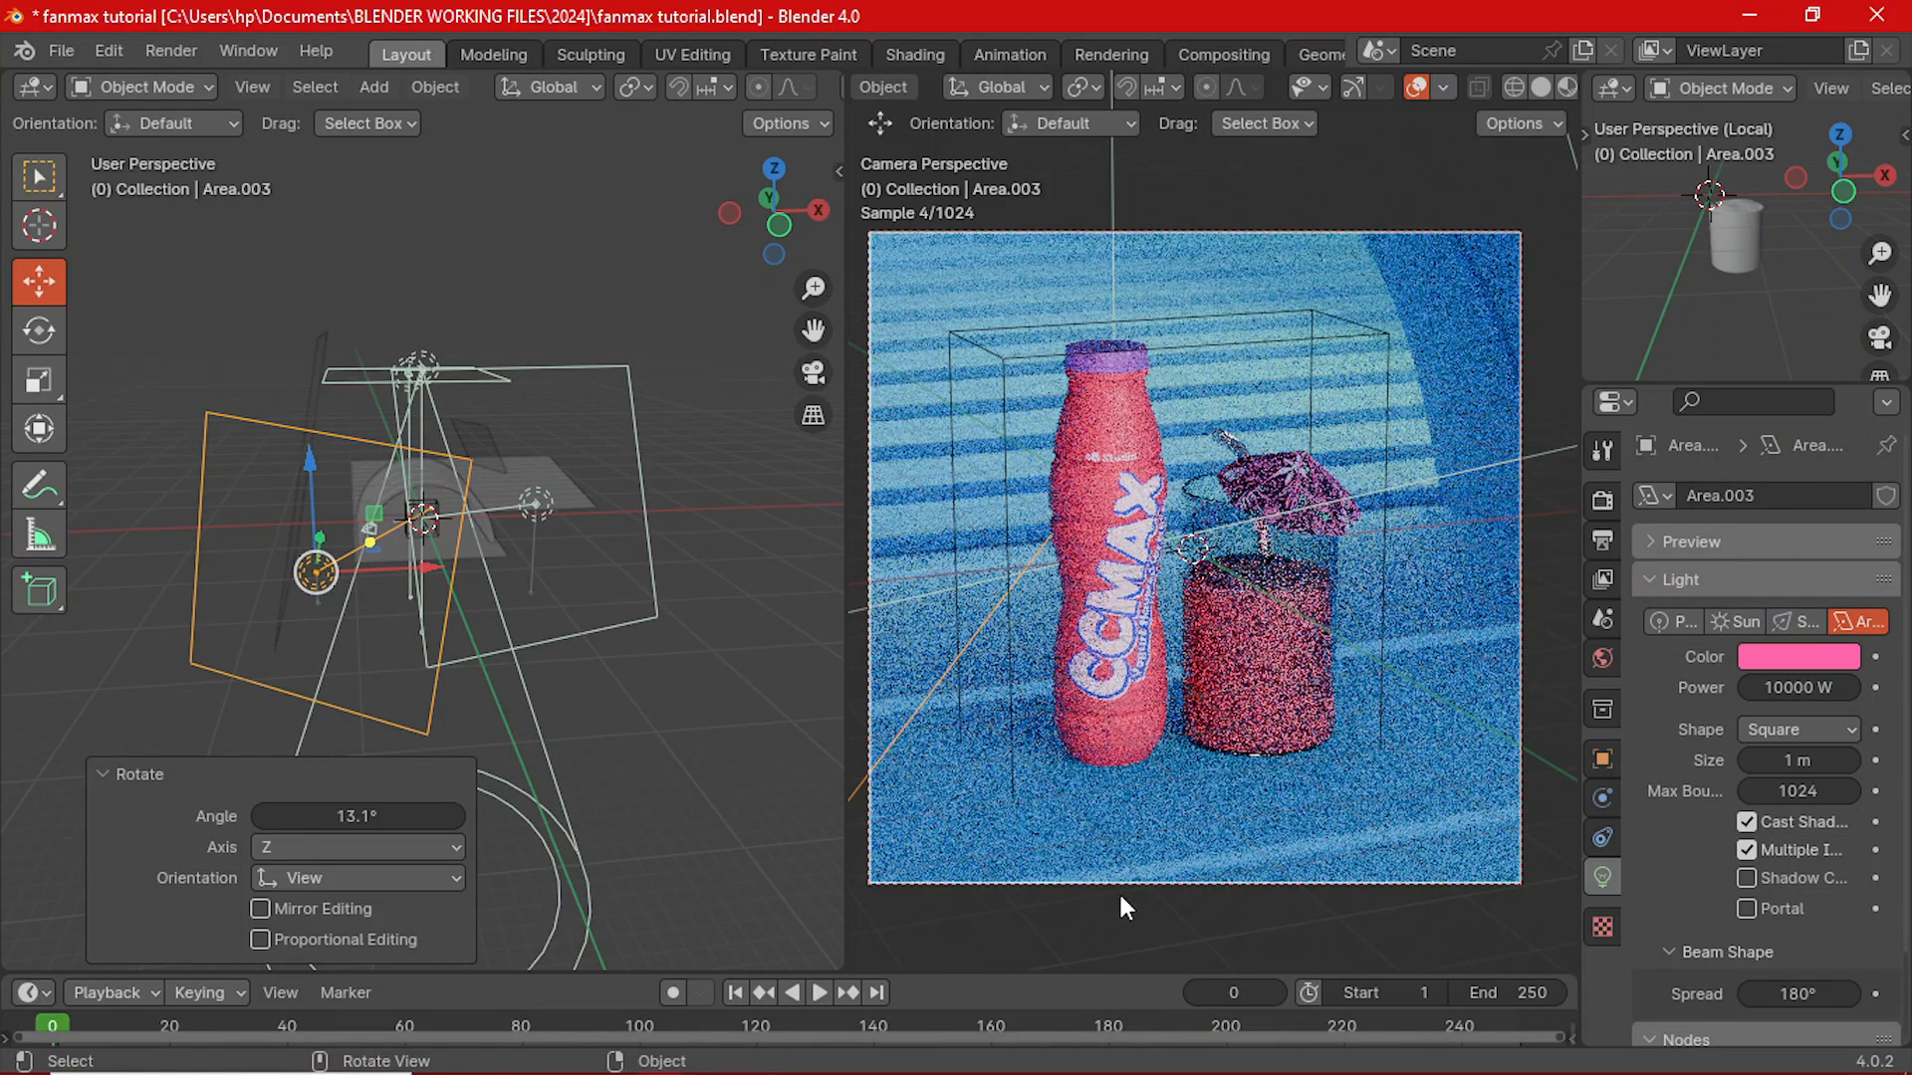
pyautogui.click(532, 497)
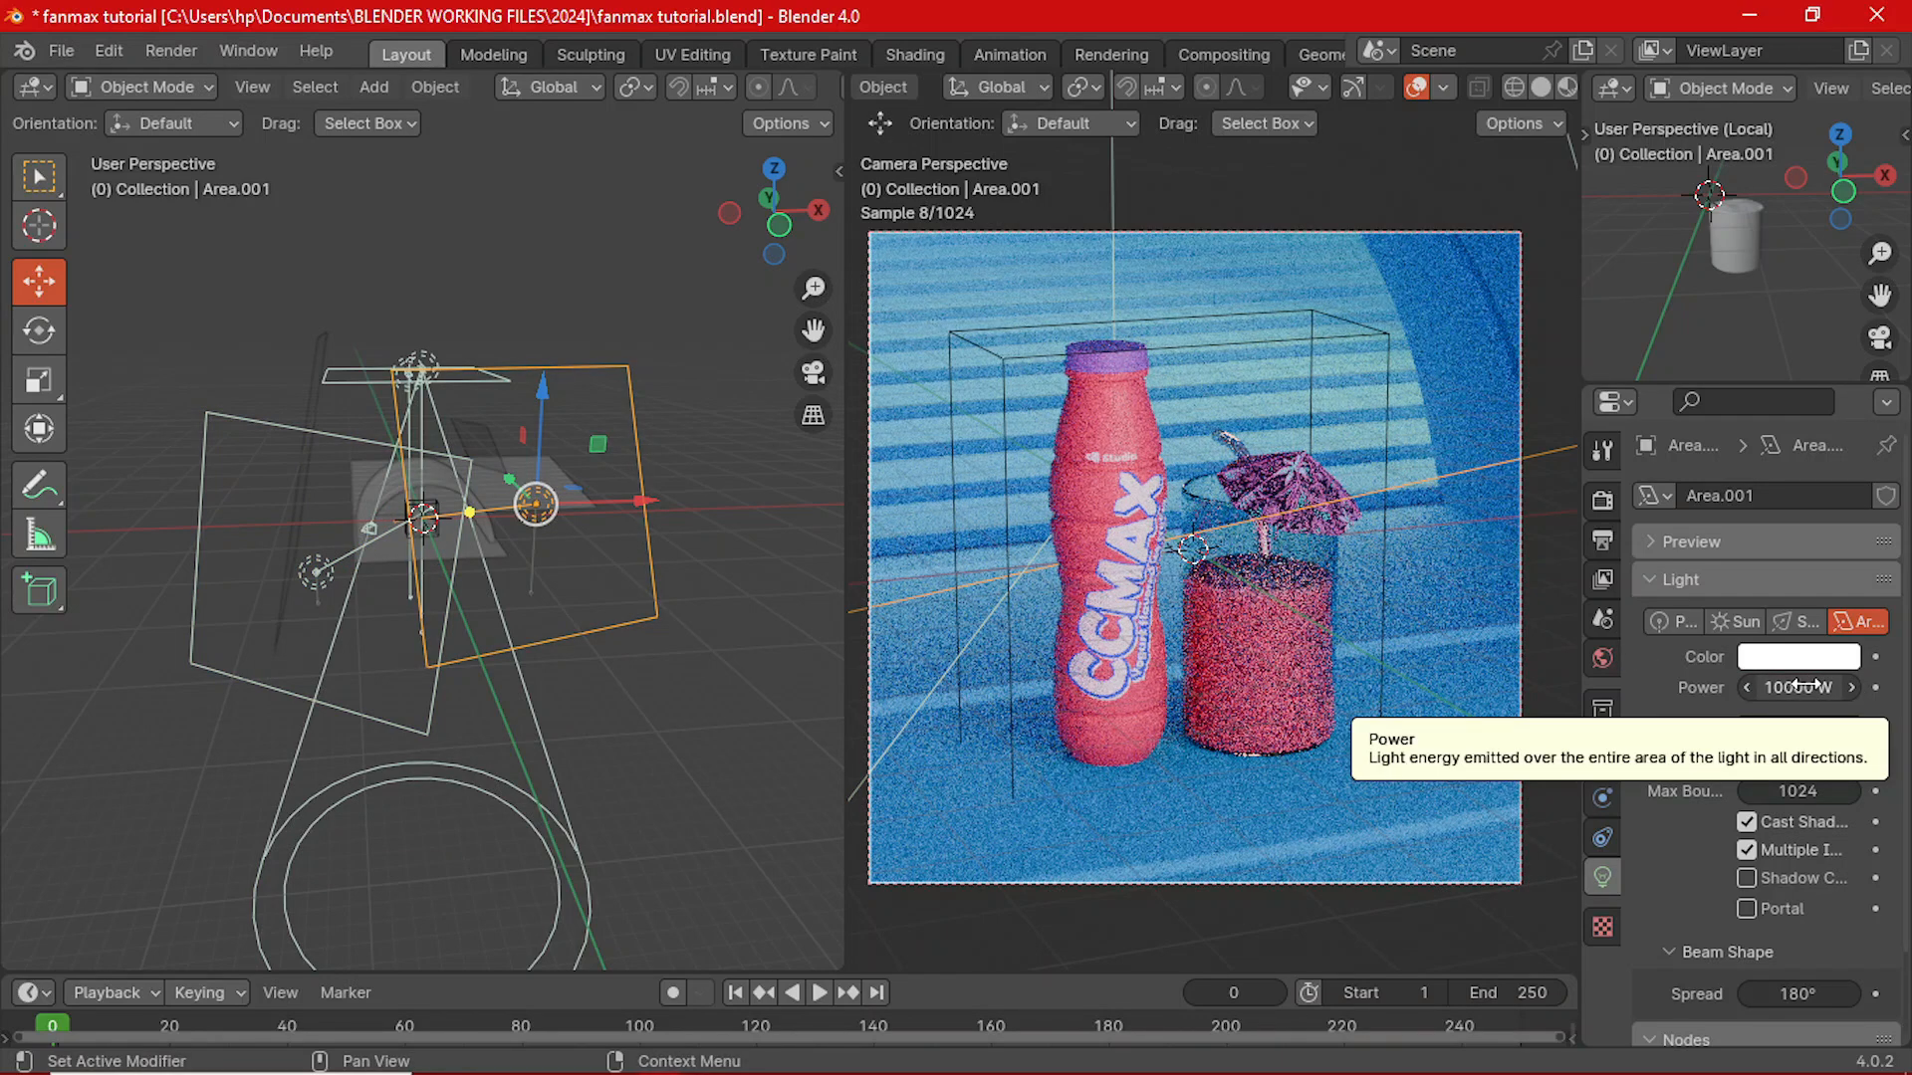
pyautogui.click(309, 600)
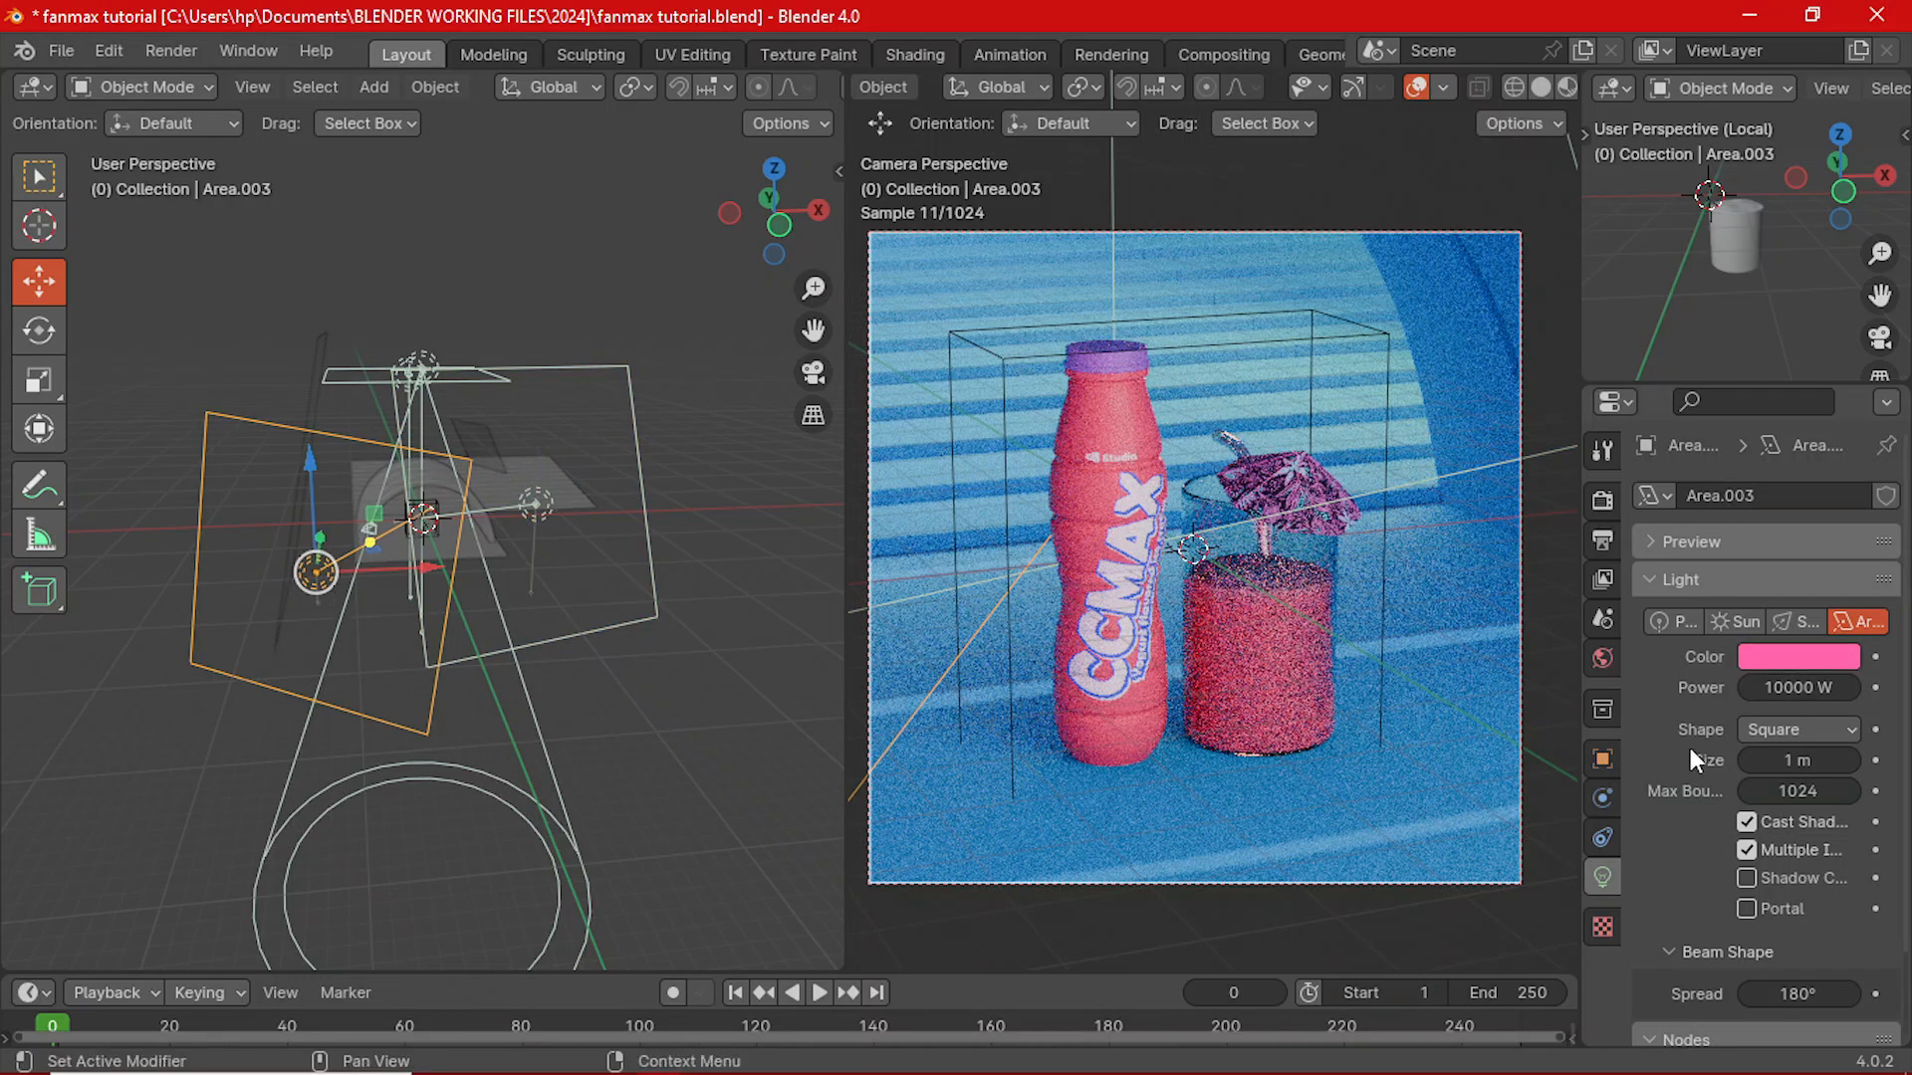
pyautogui.click(1812, 688)
pyautogui.hotkey('ctrl', 'a')
pyautogui.write('15000')
pyautogui.press('Return')
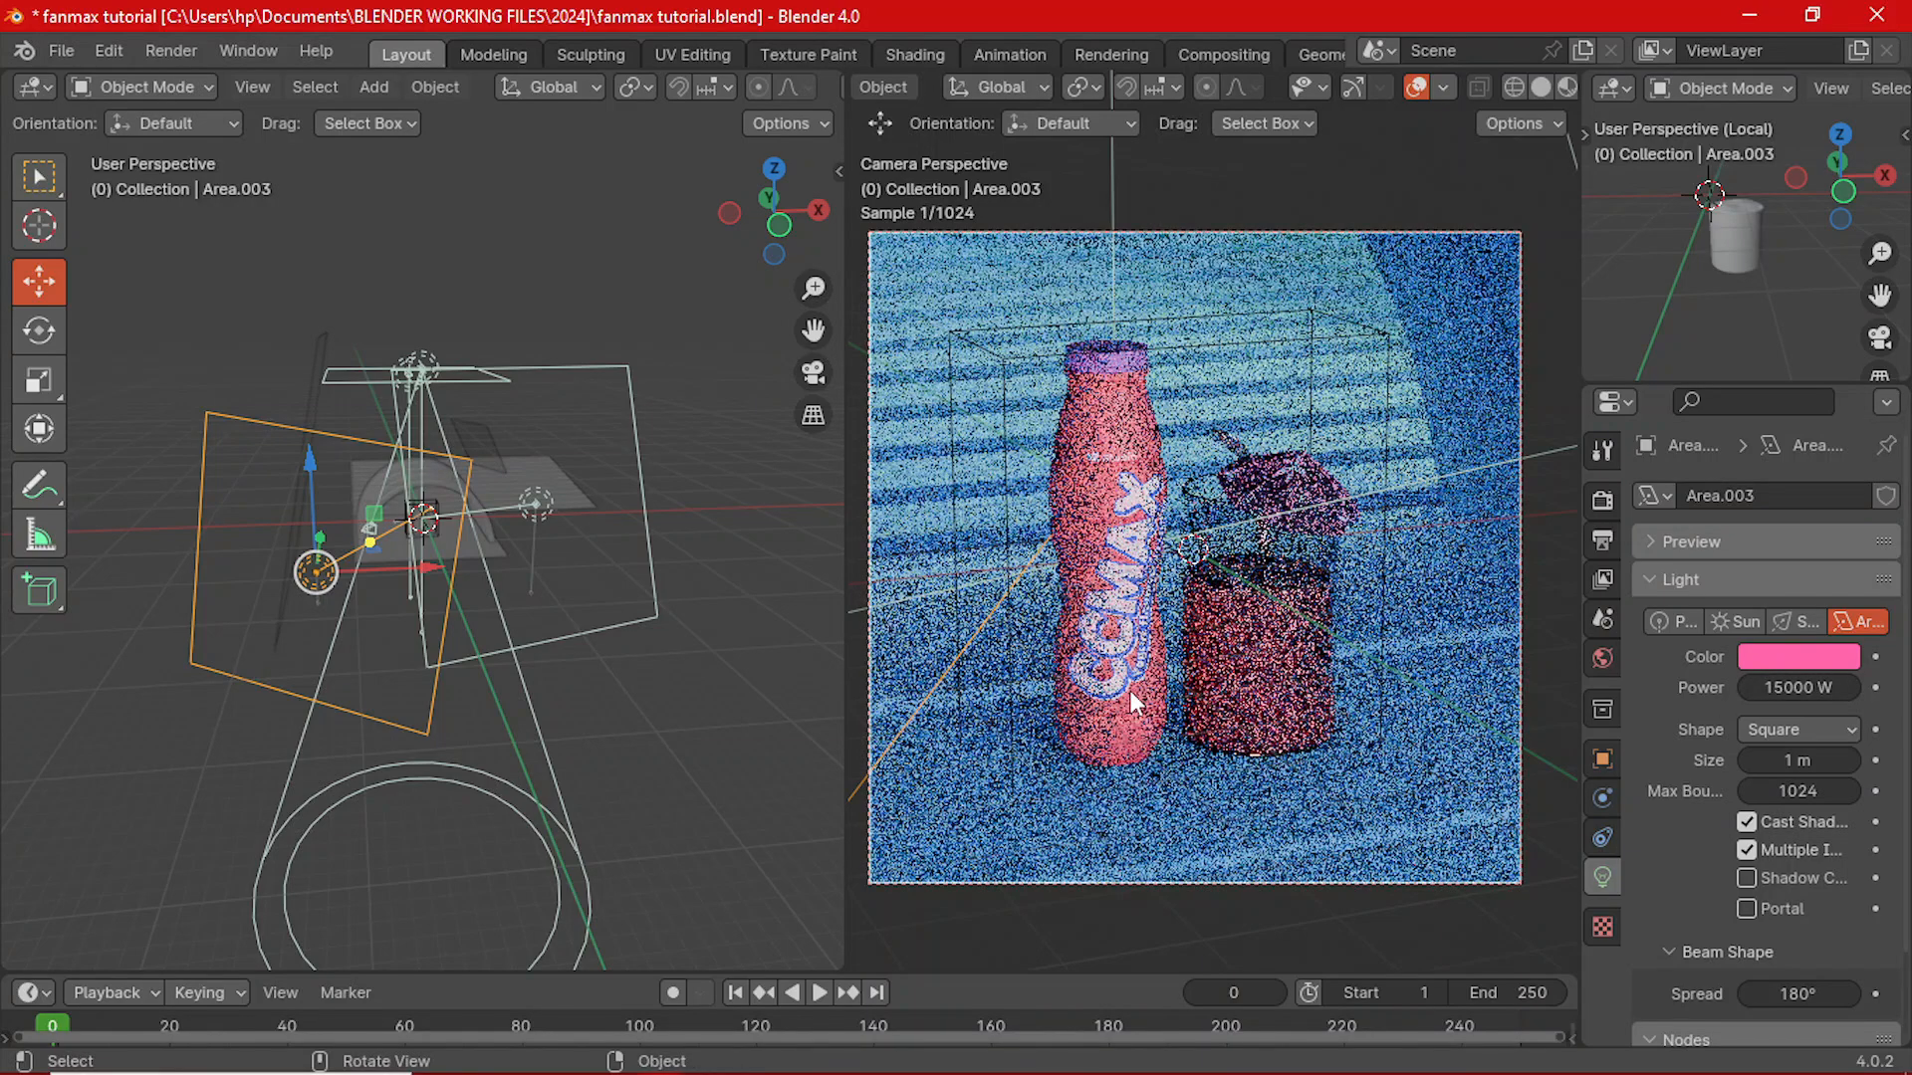
pyautogui.hotkey('ctrl', 'z')
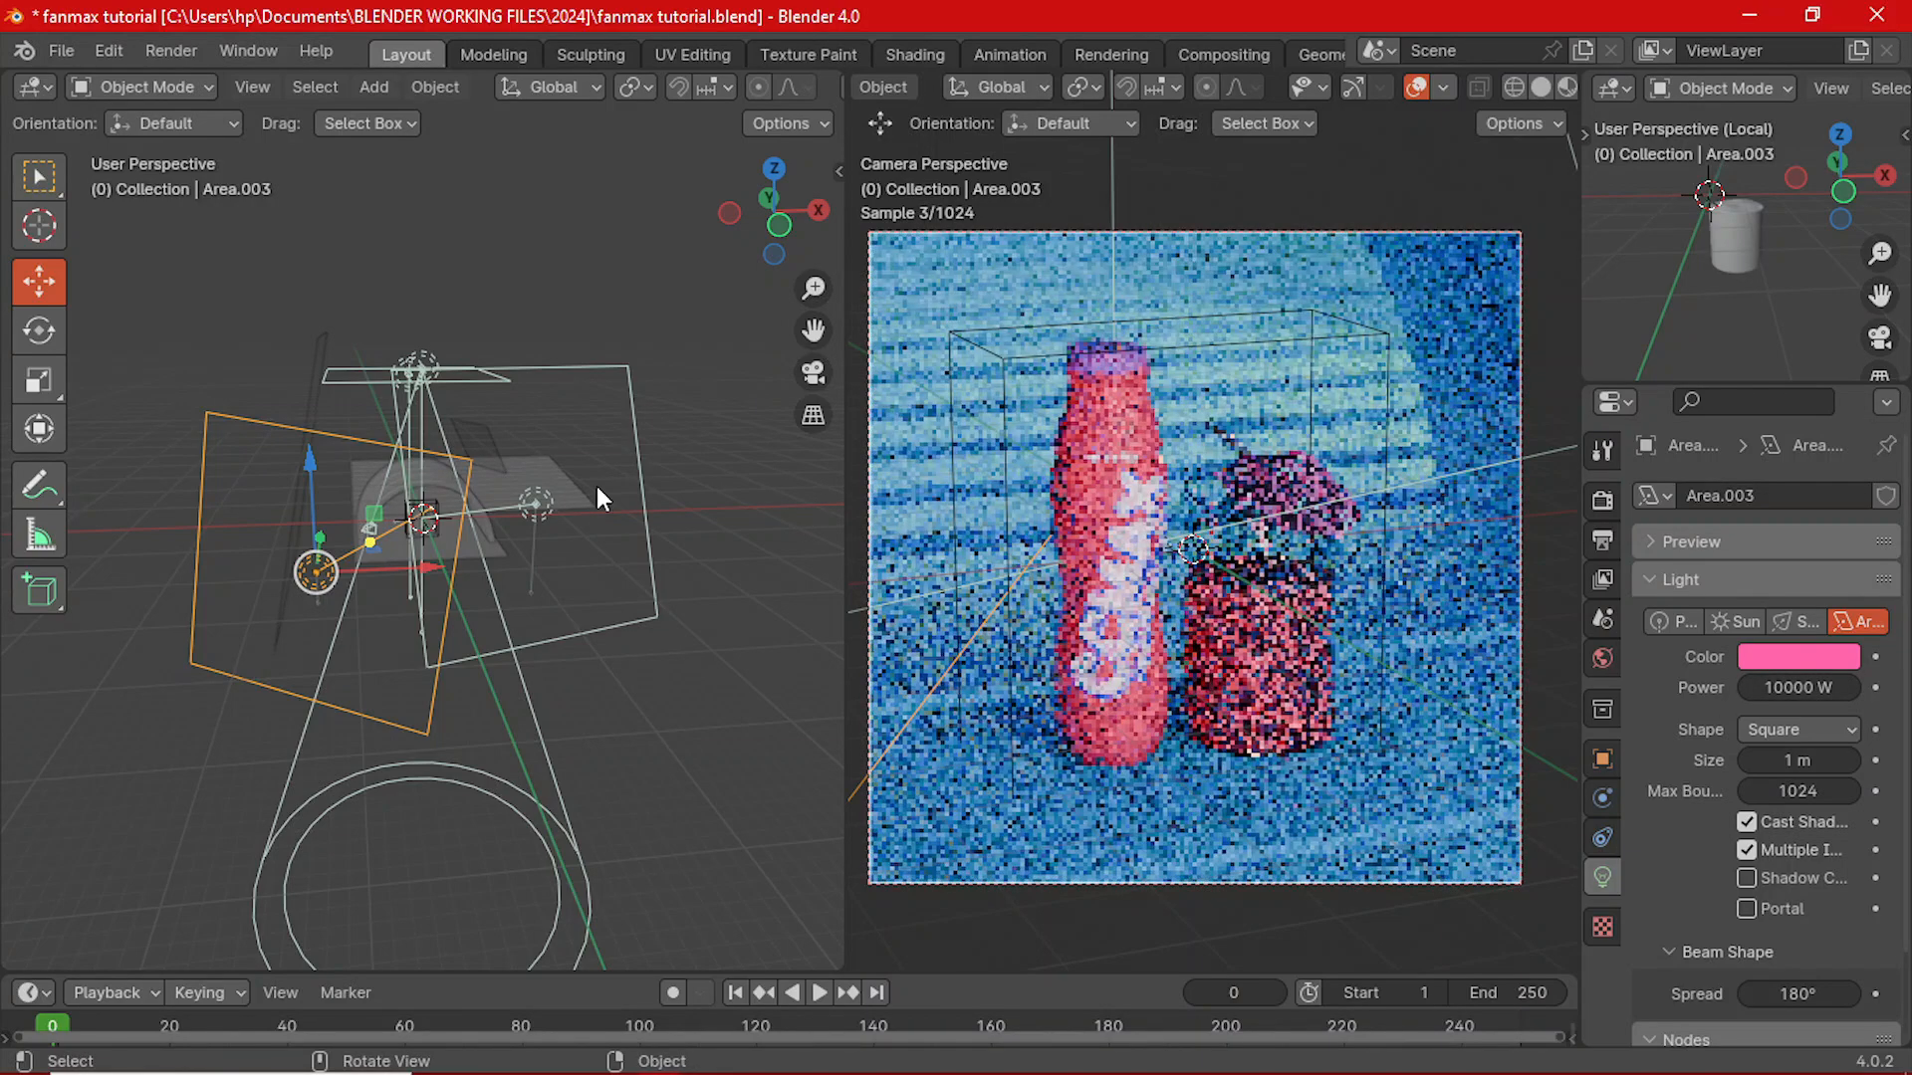
# - Set the power of the white front light Area.001 to 15000 W
pyautogui.click(555, 509)
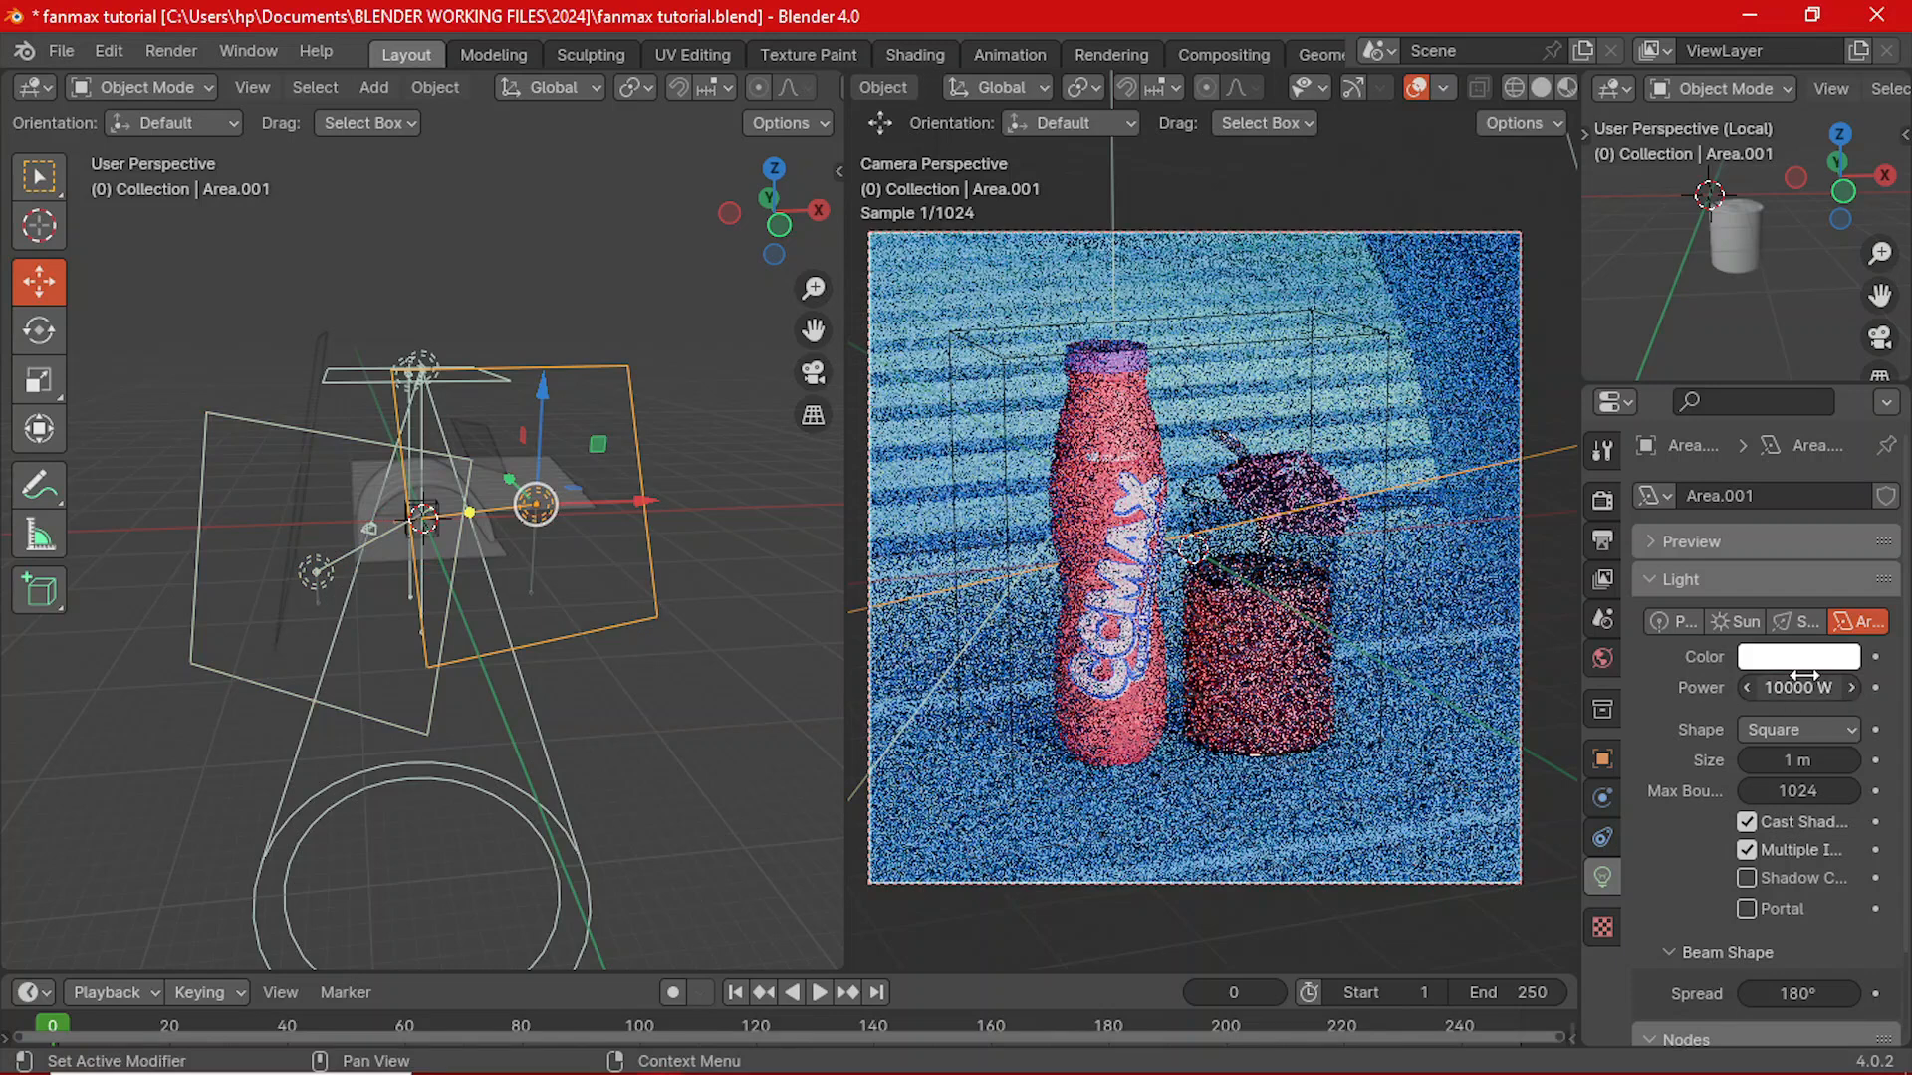
pyautogui.click(1808, 685)
pyautogui.write('15000')
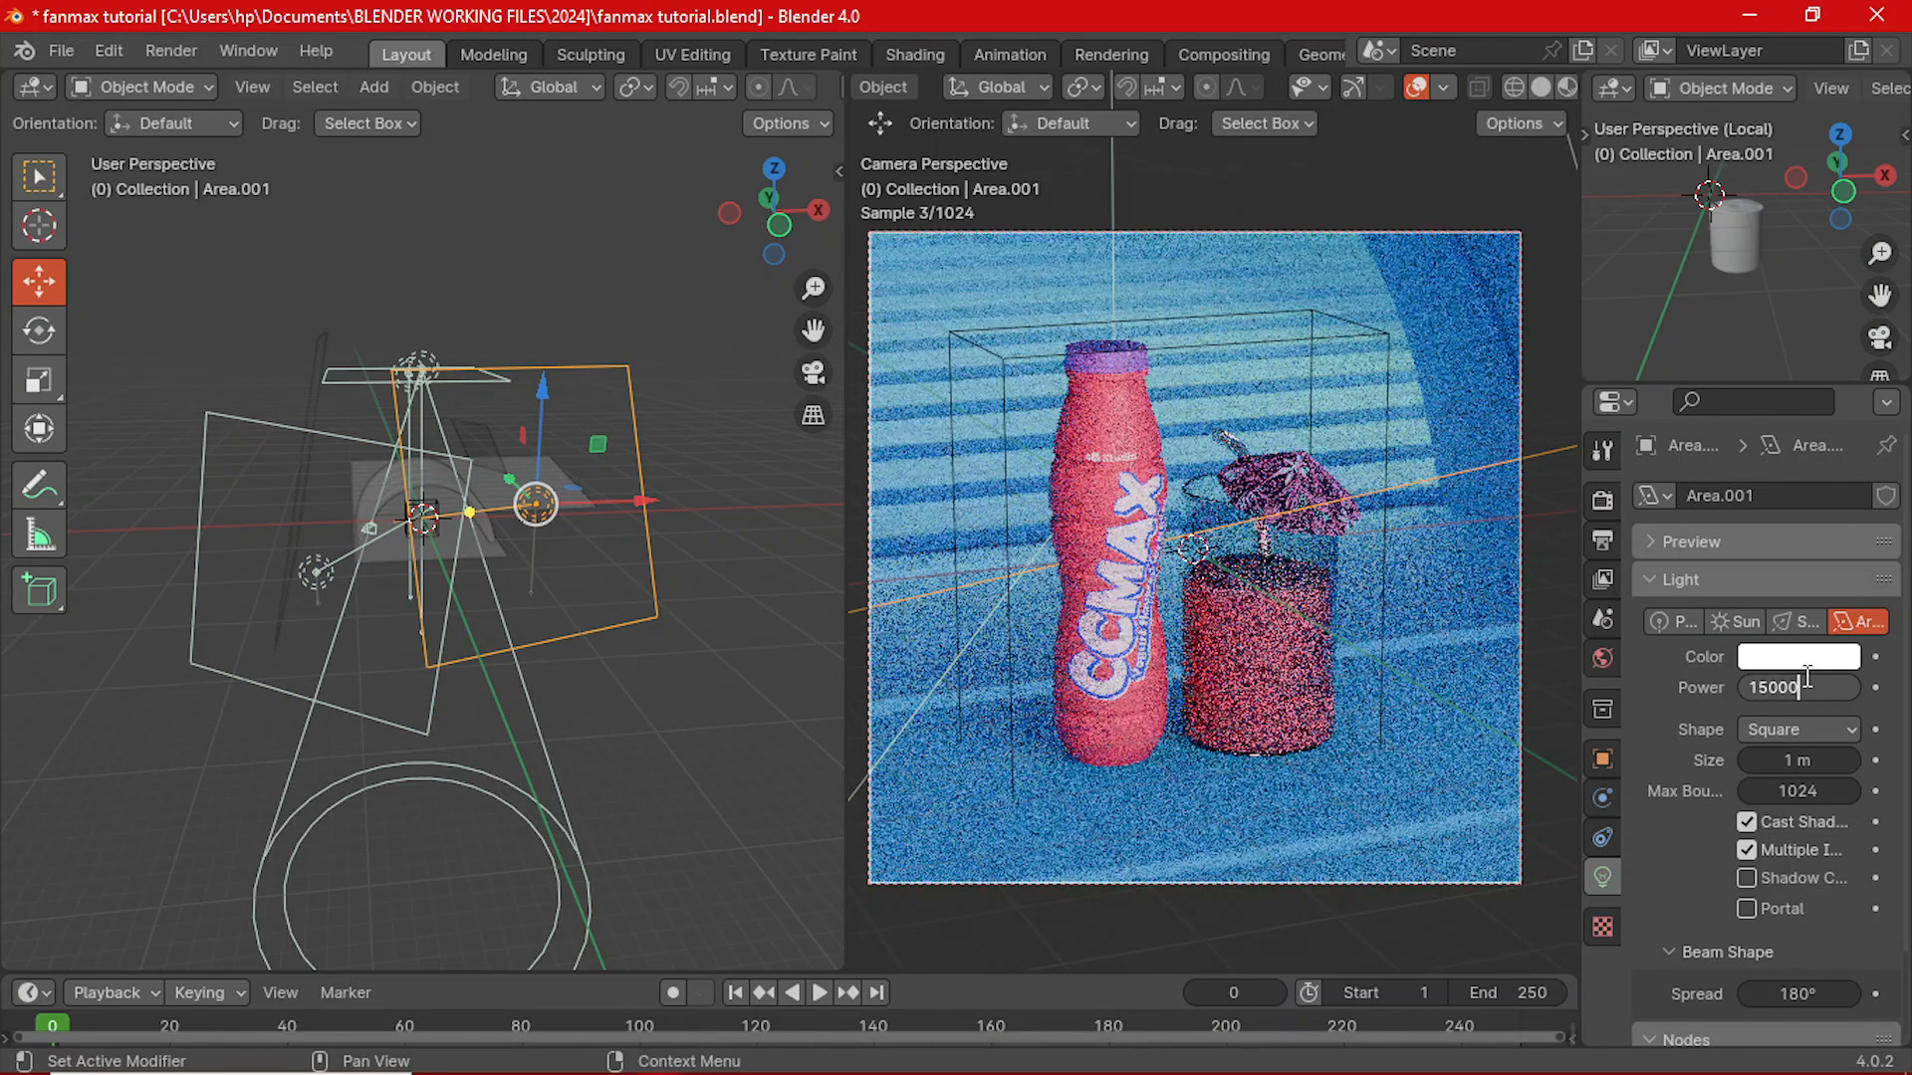
pyautogui.press('Return')
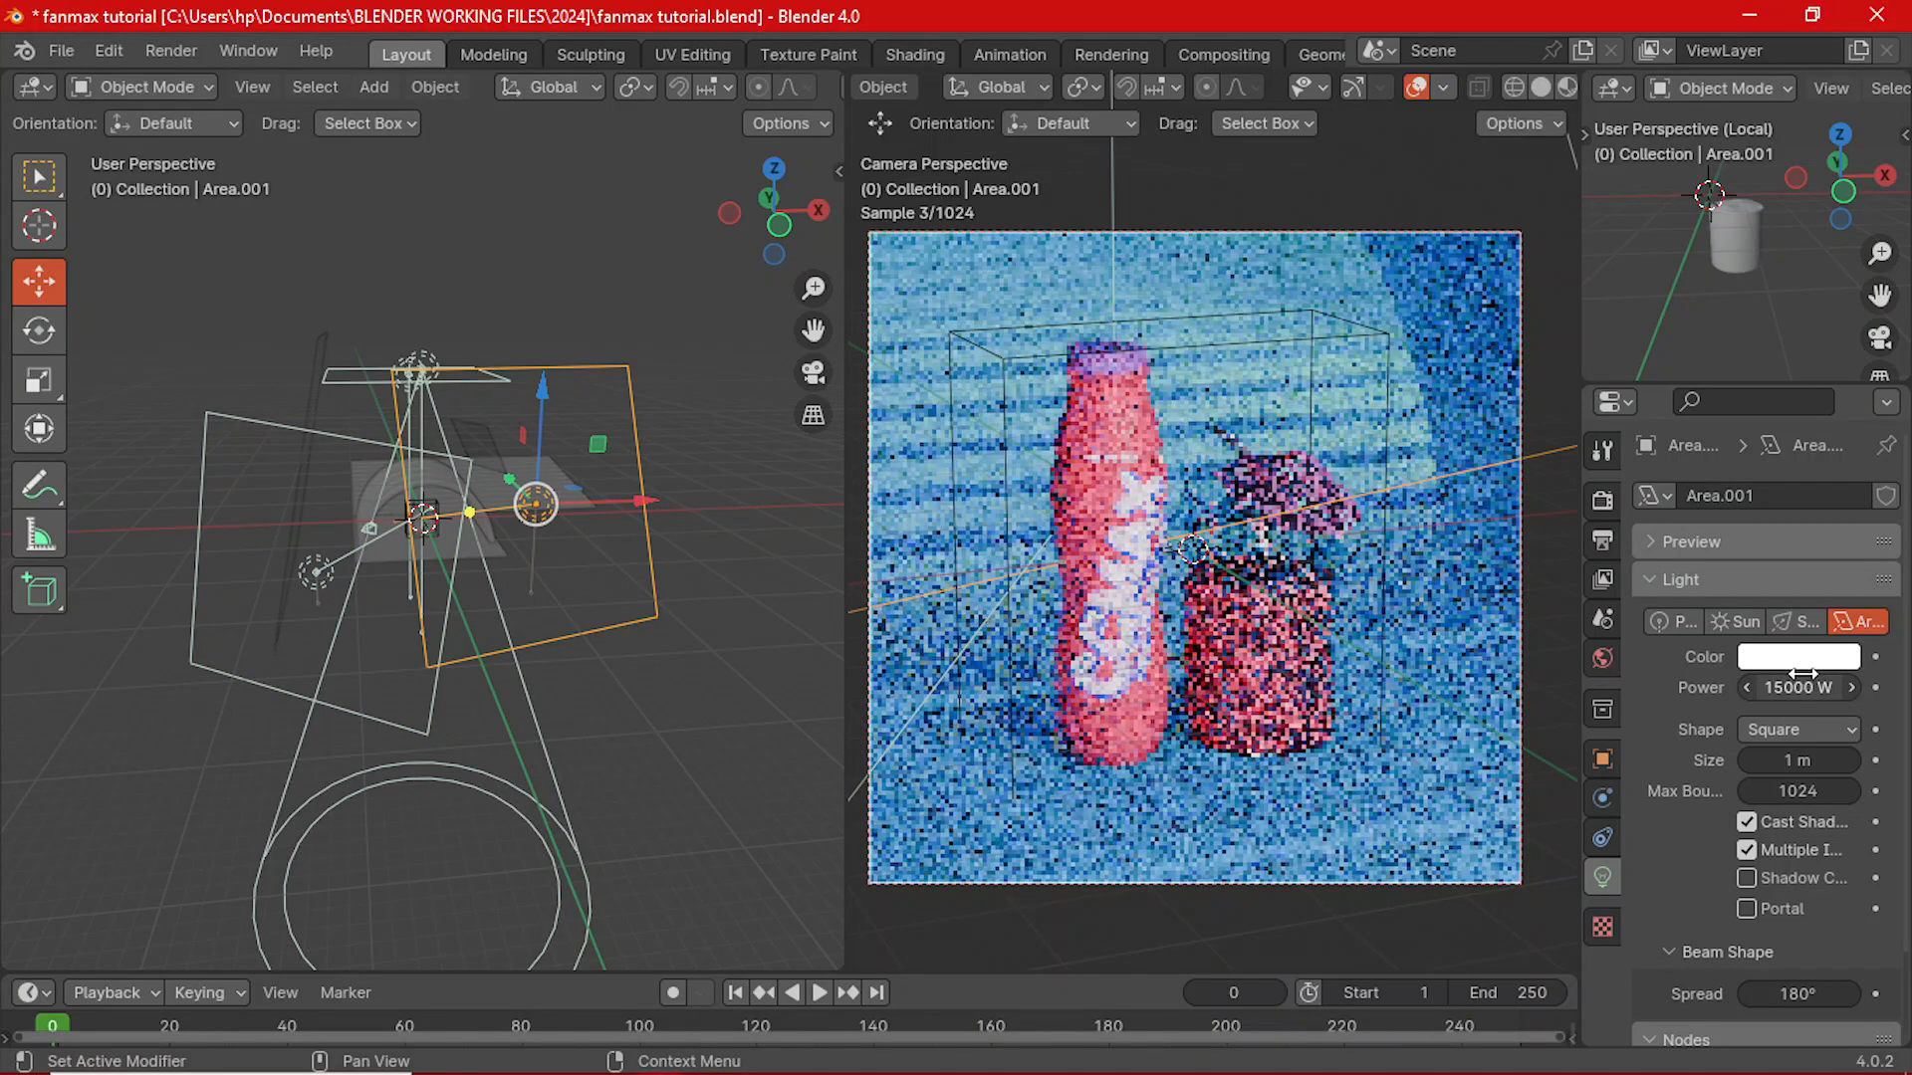
# - Set the power of the overhead light Area to 12000 W and save the file
pyautogui.moveTo(461, 358); pyautogui.dragTo(564, 331, button='middle')
pyautogui.click(535, 346)
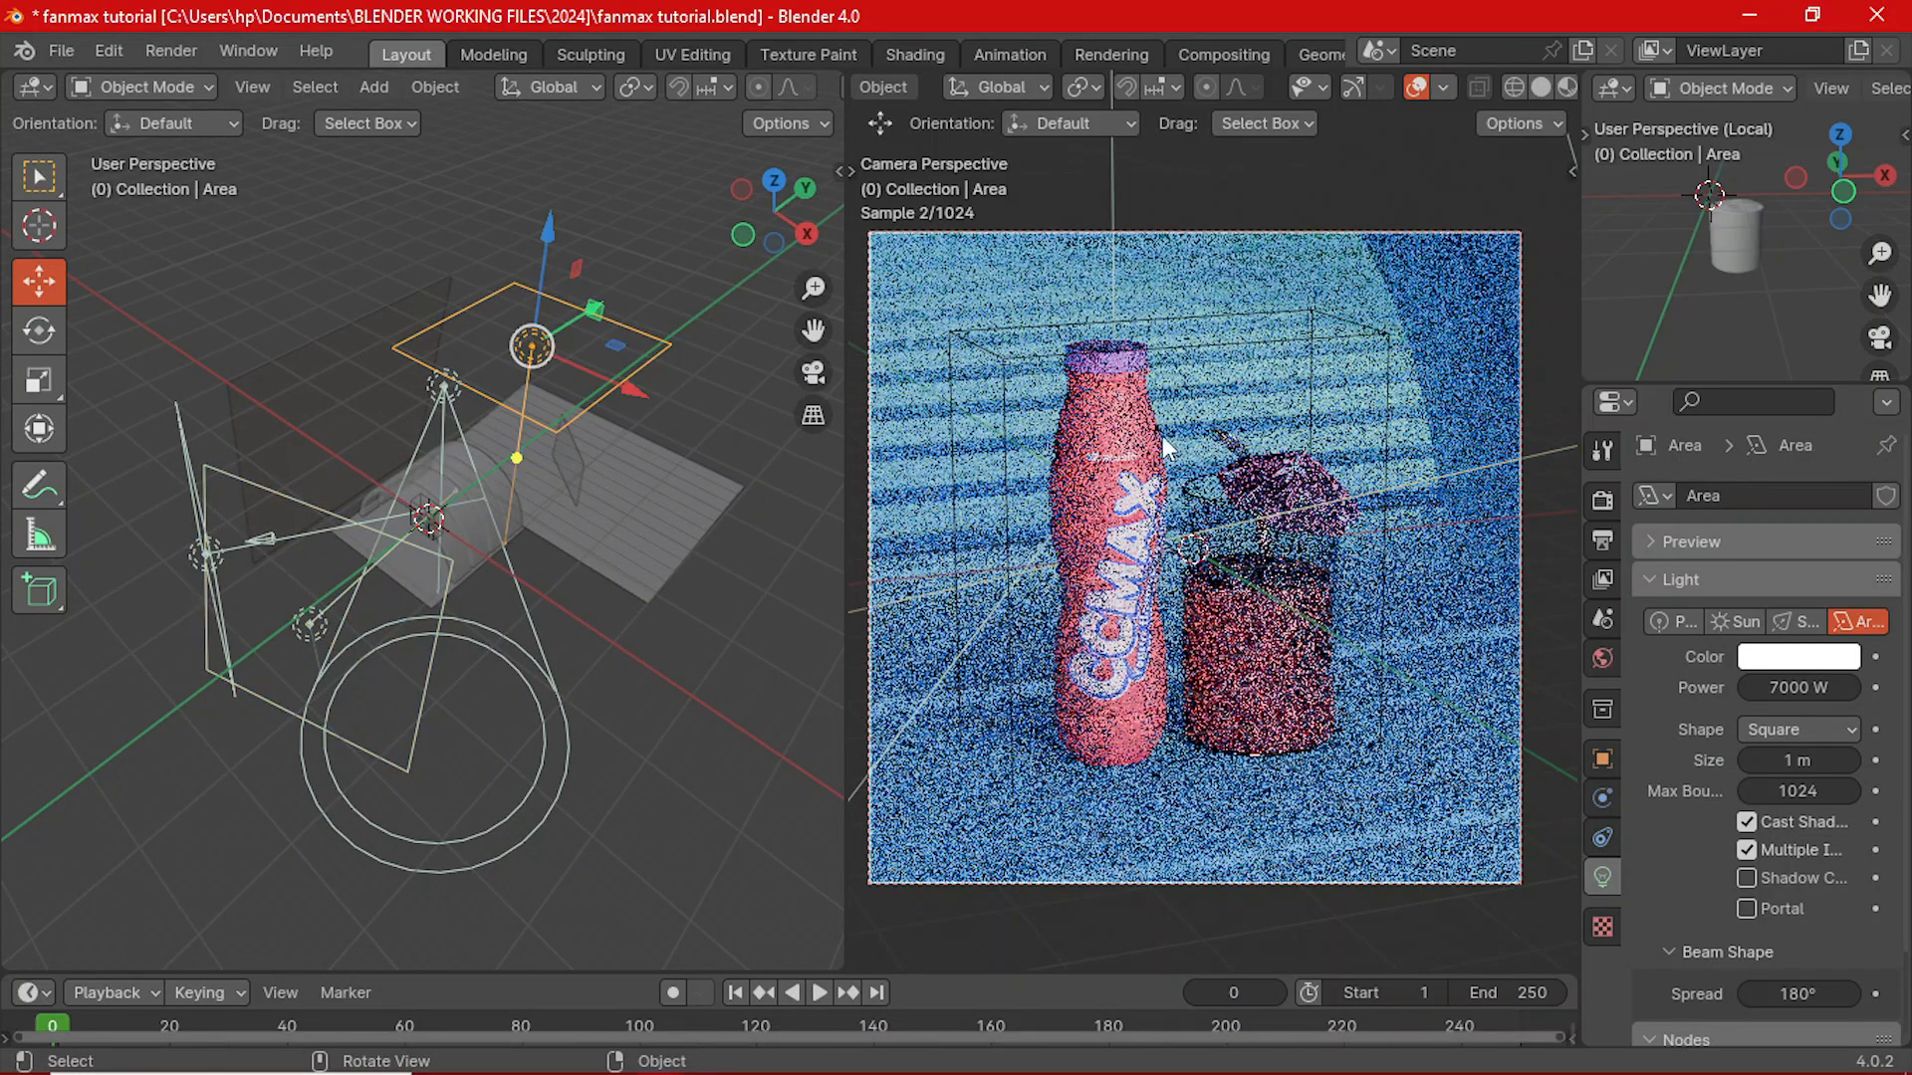
pyautogui.click(1774, 687)
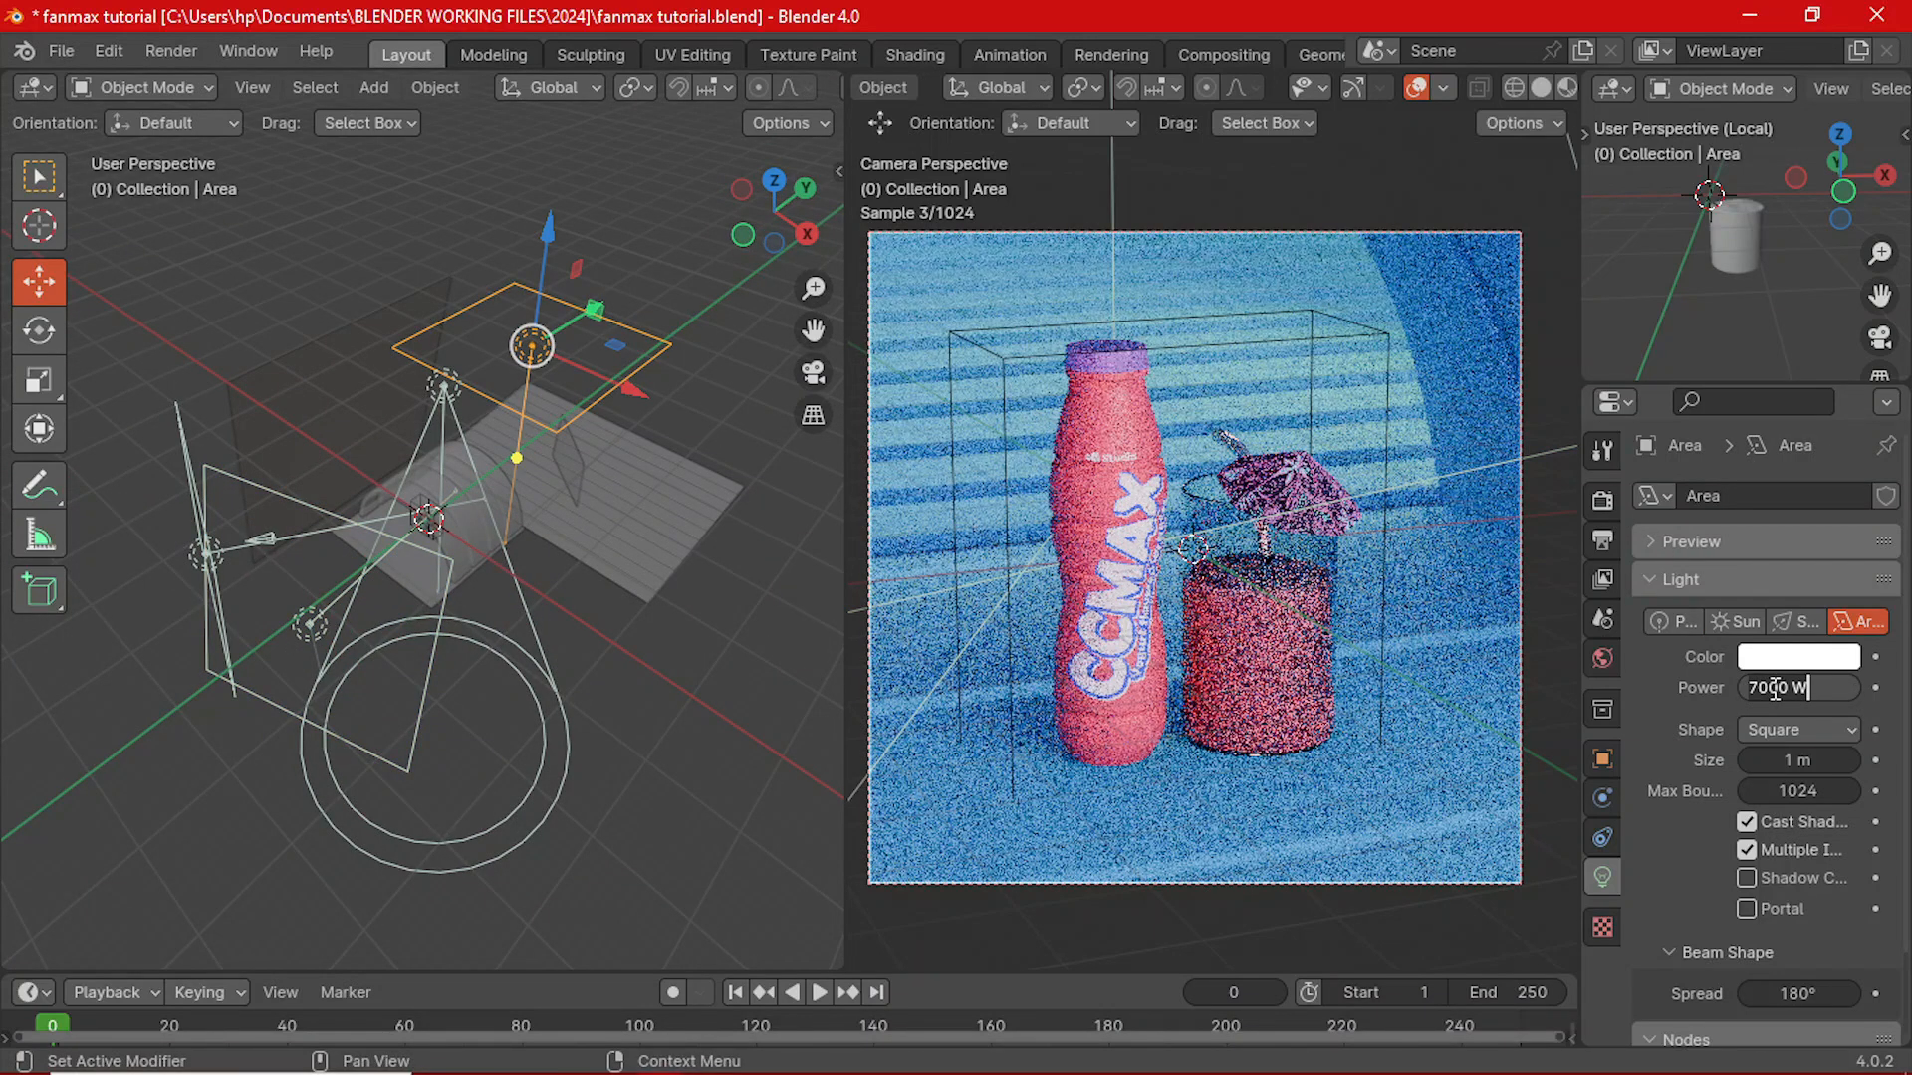
pyautogui.write('12000')
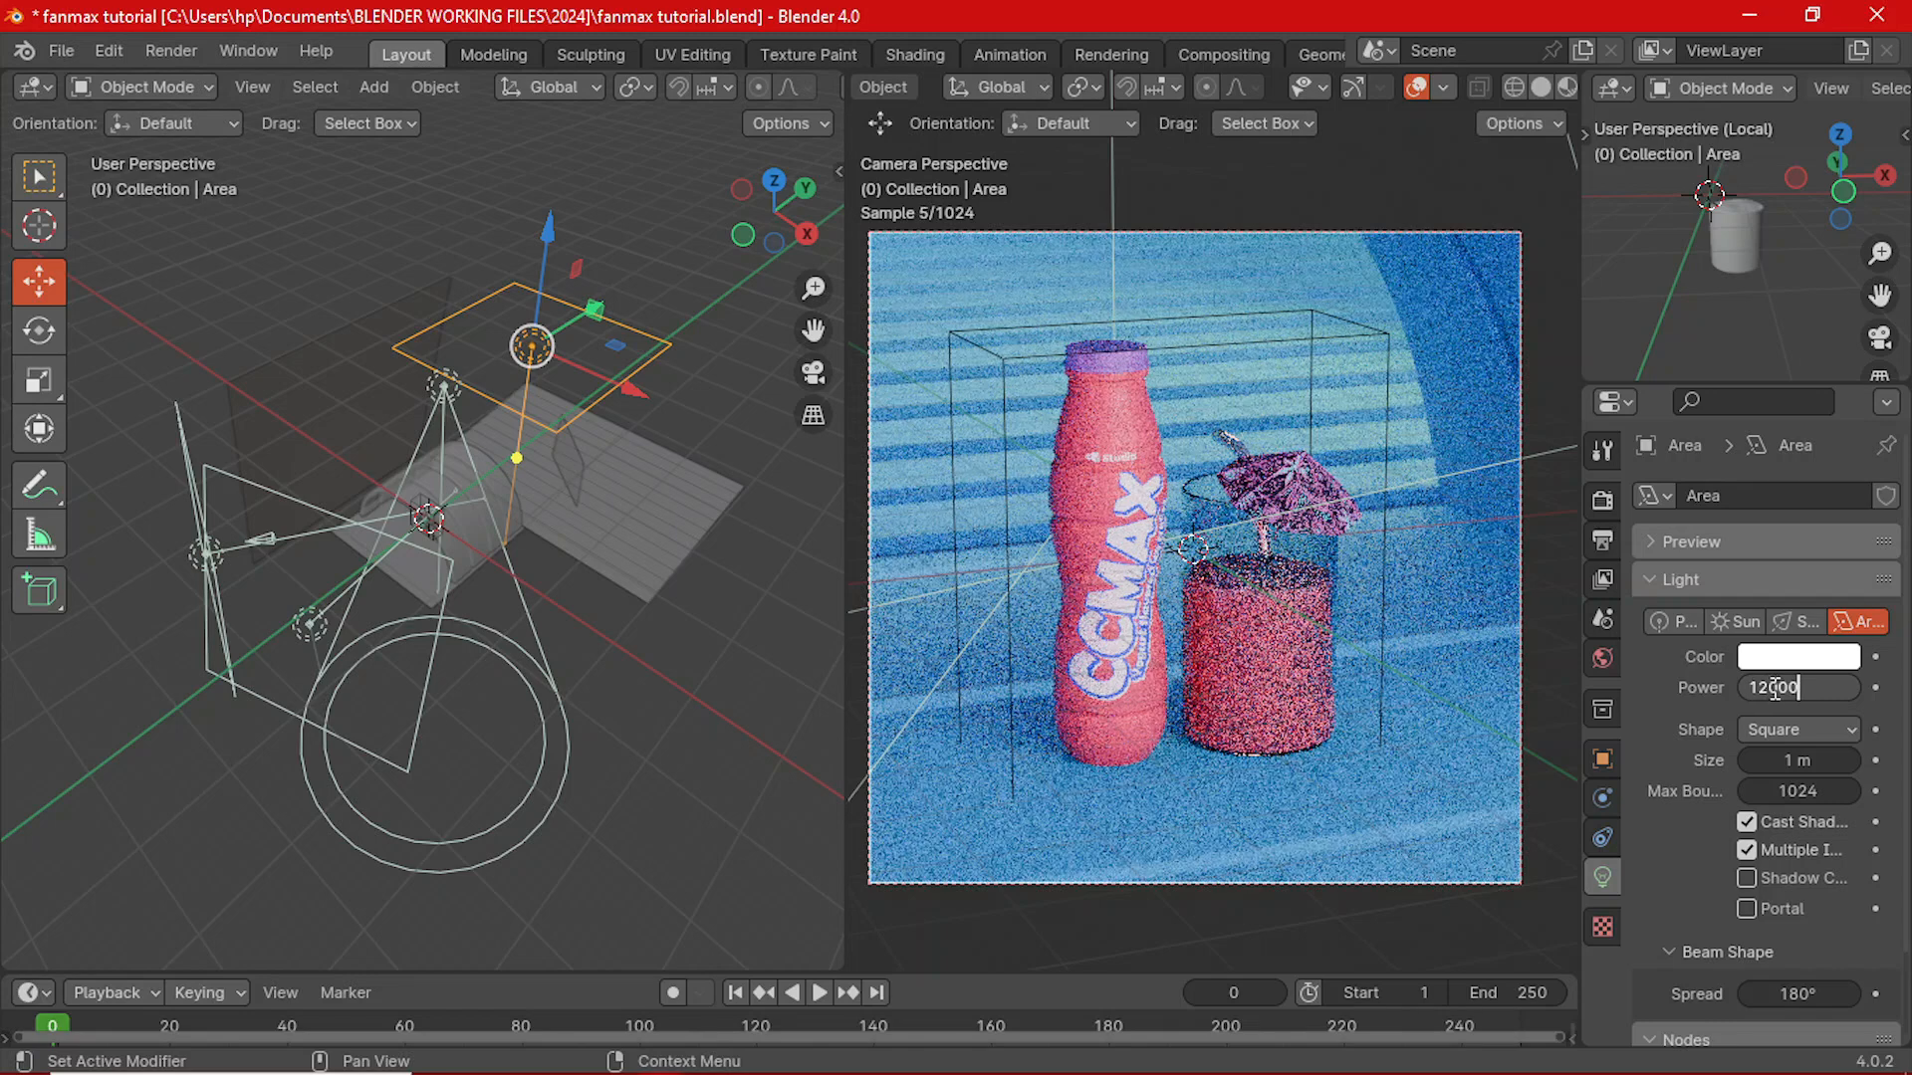
pyautogui.press('Return')
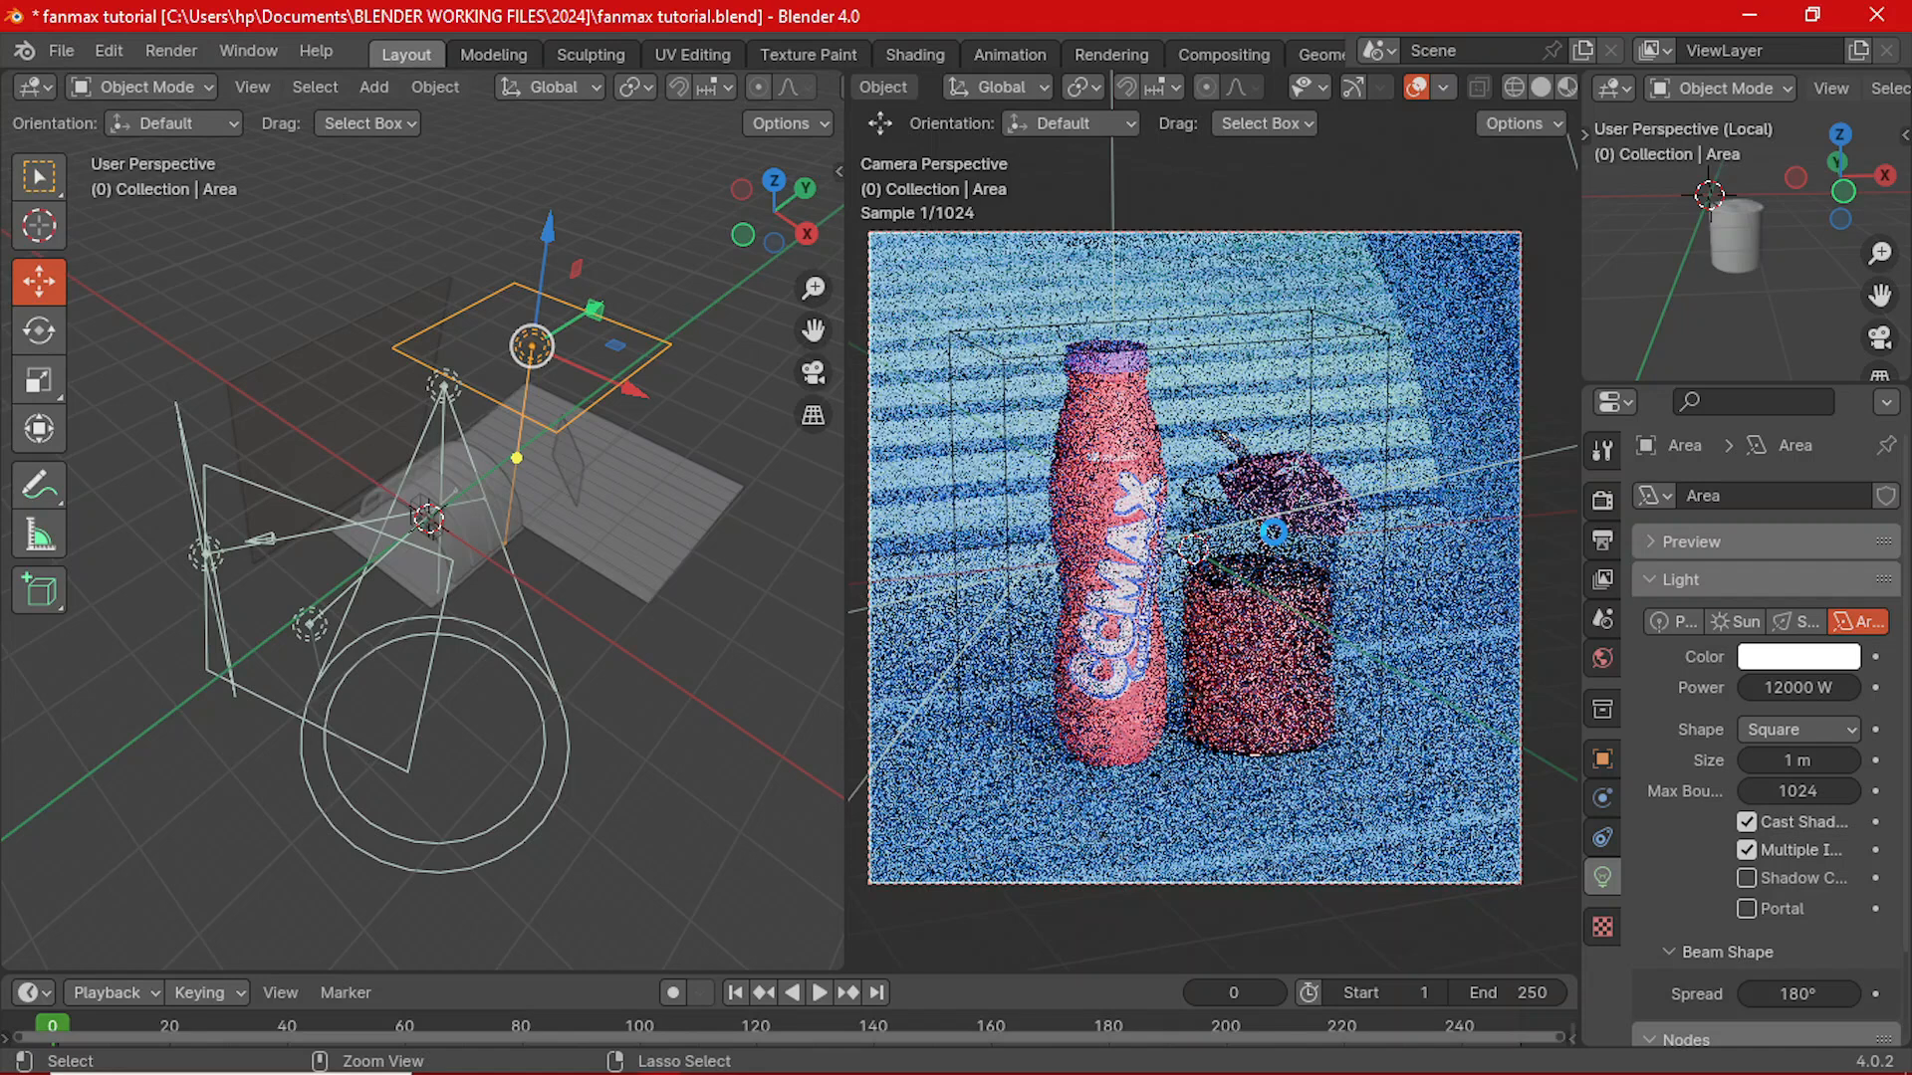
pyautogui.hotkey('ctrl', 's')
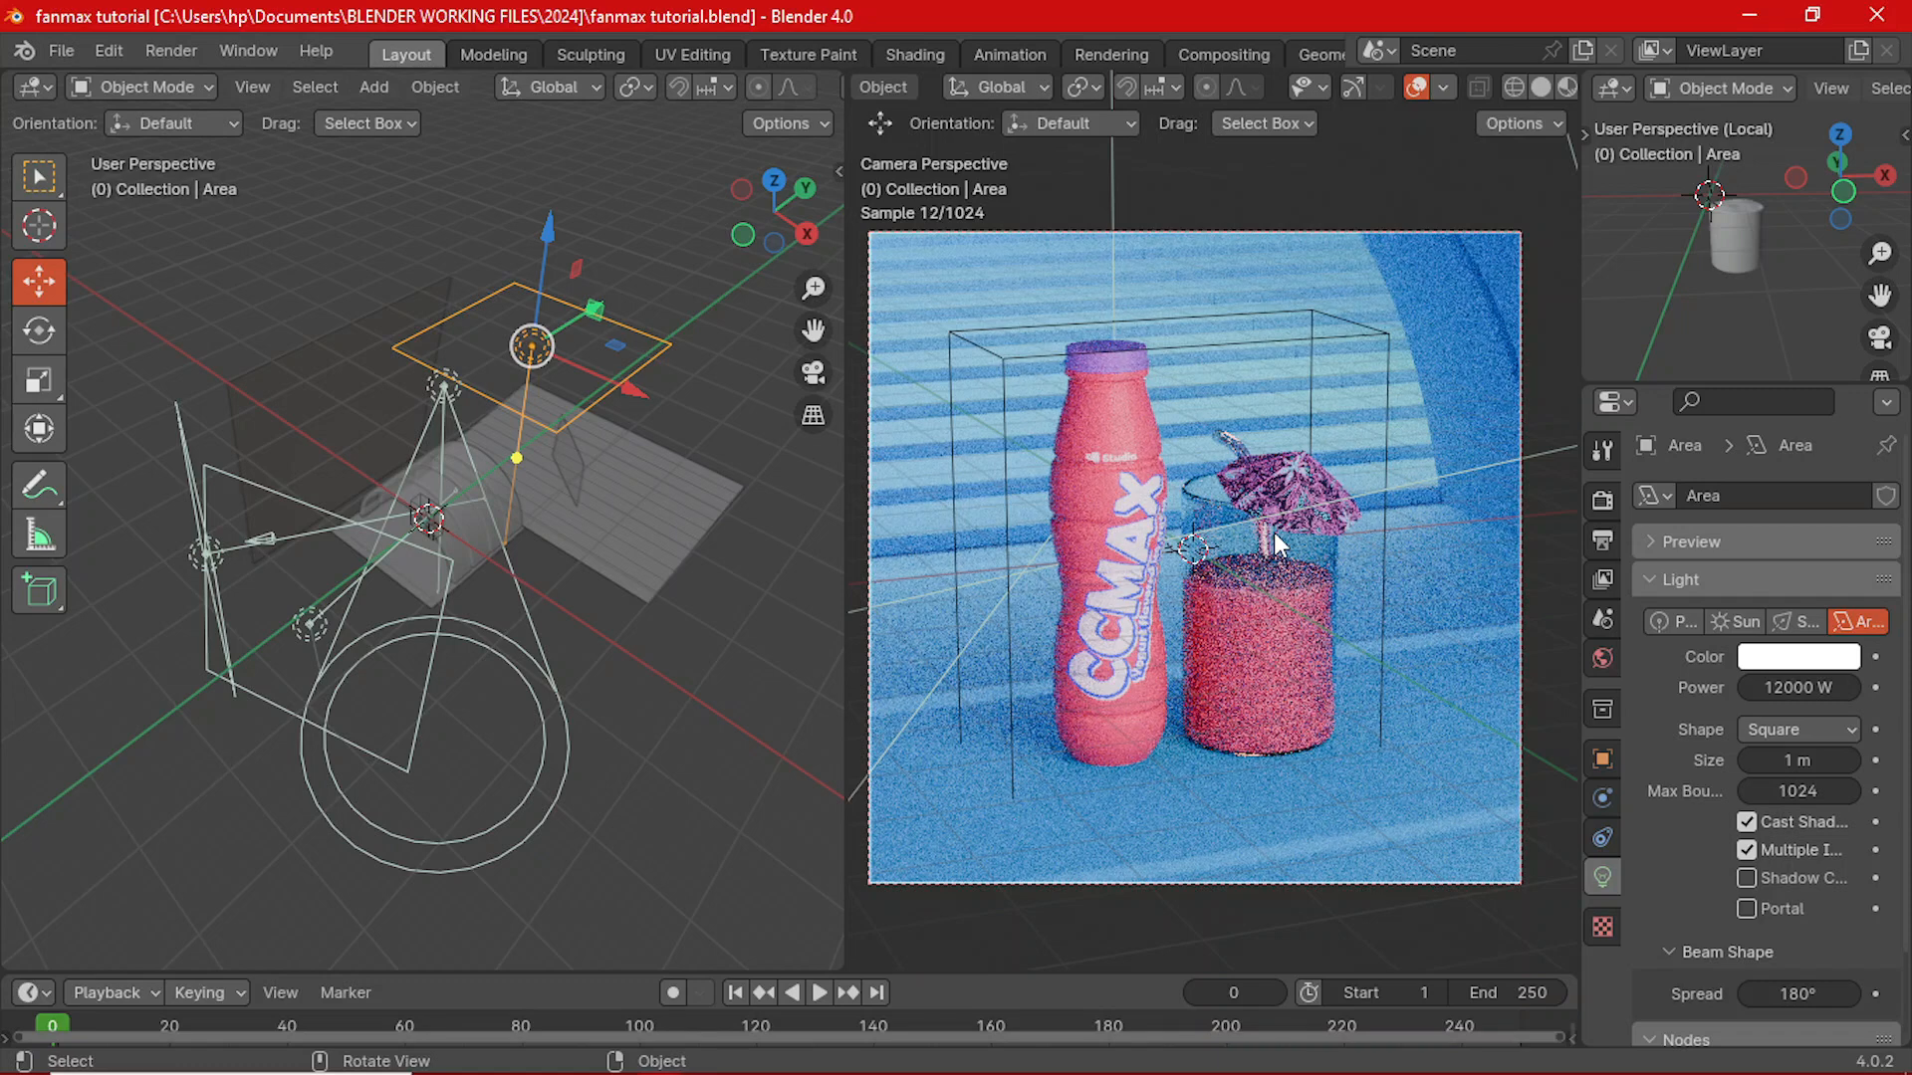
# - Set the emission strength of Plane.007's orange material Material.001 to 30 and save the file
pyautogui.click(1227, 631)
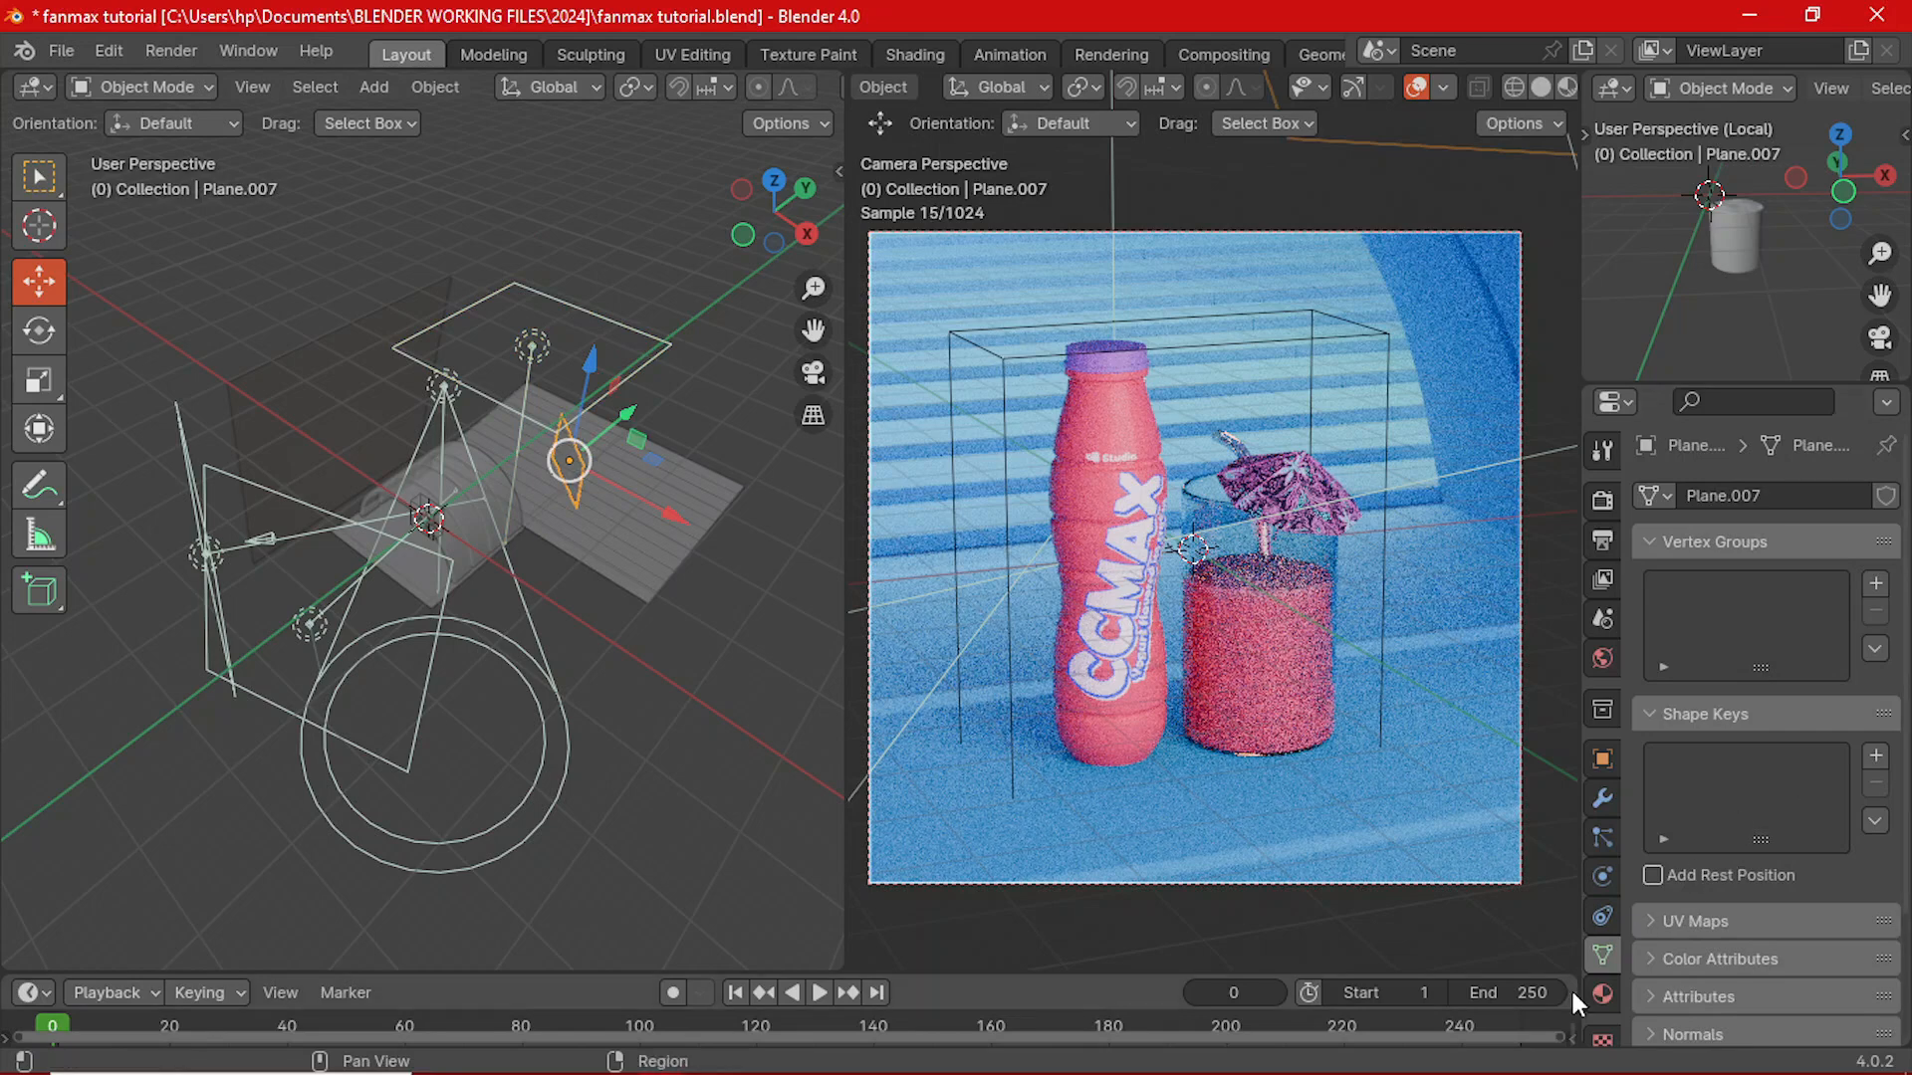
pyautogui.click(1602, 993)
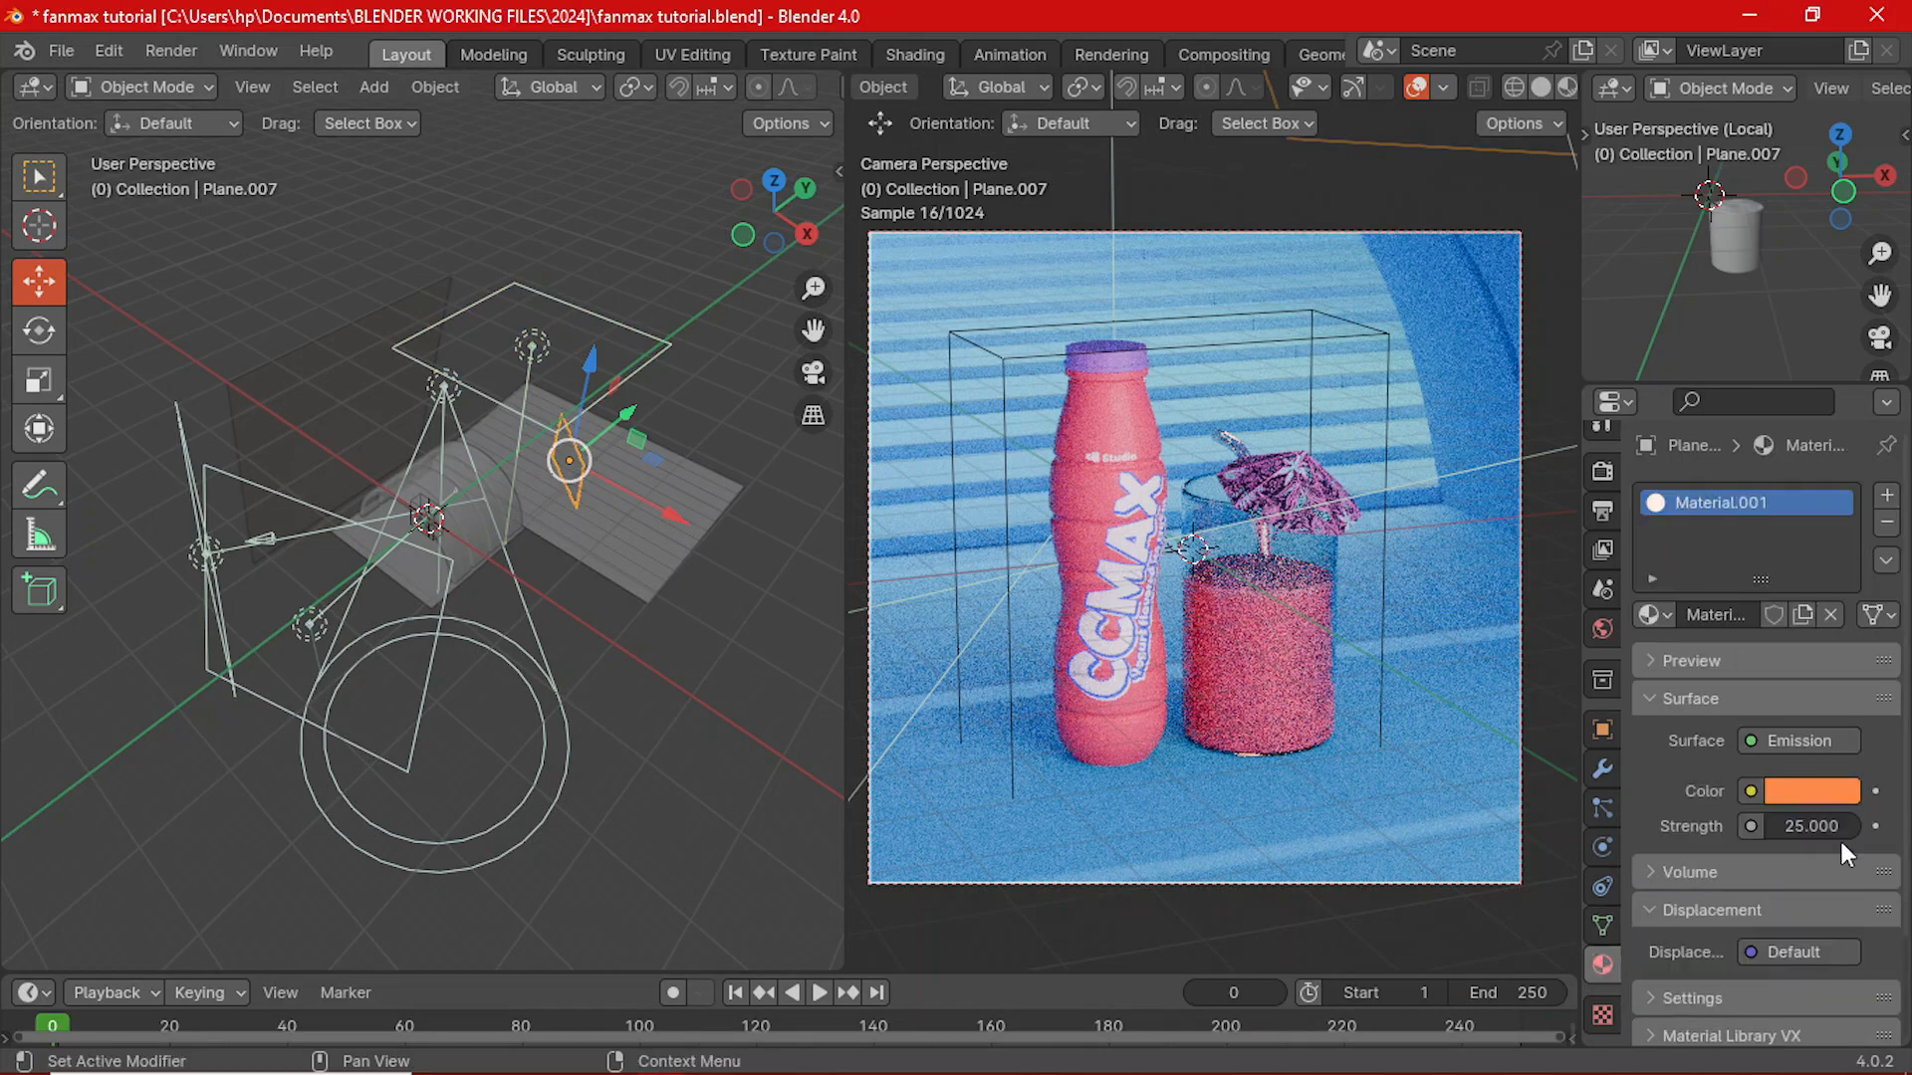
pyautogui.click(1811, 820)
pyautogui.write('30')
pyautogui.press('Return')
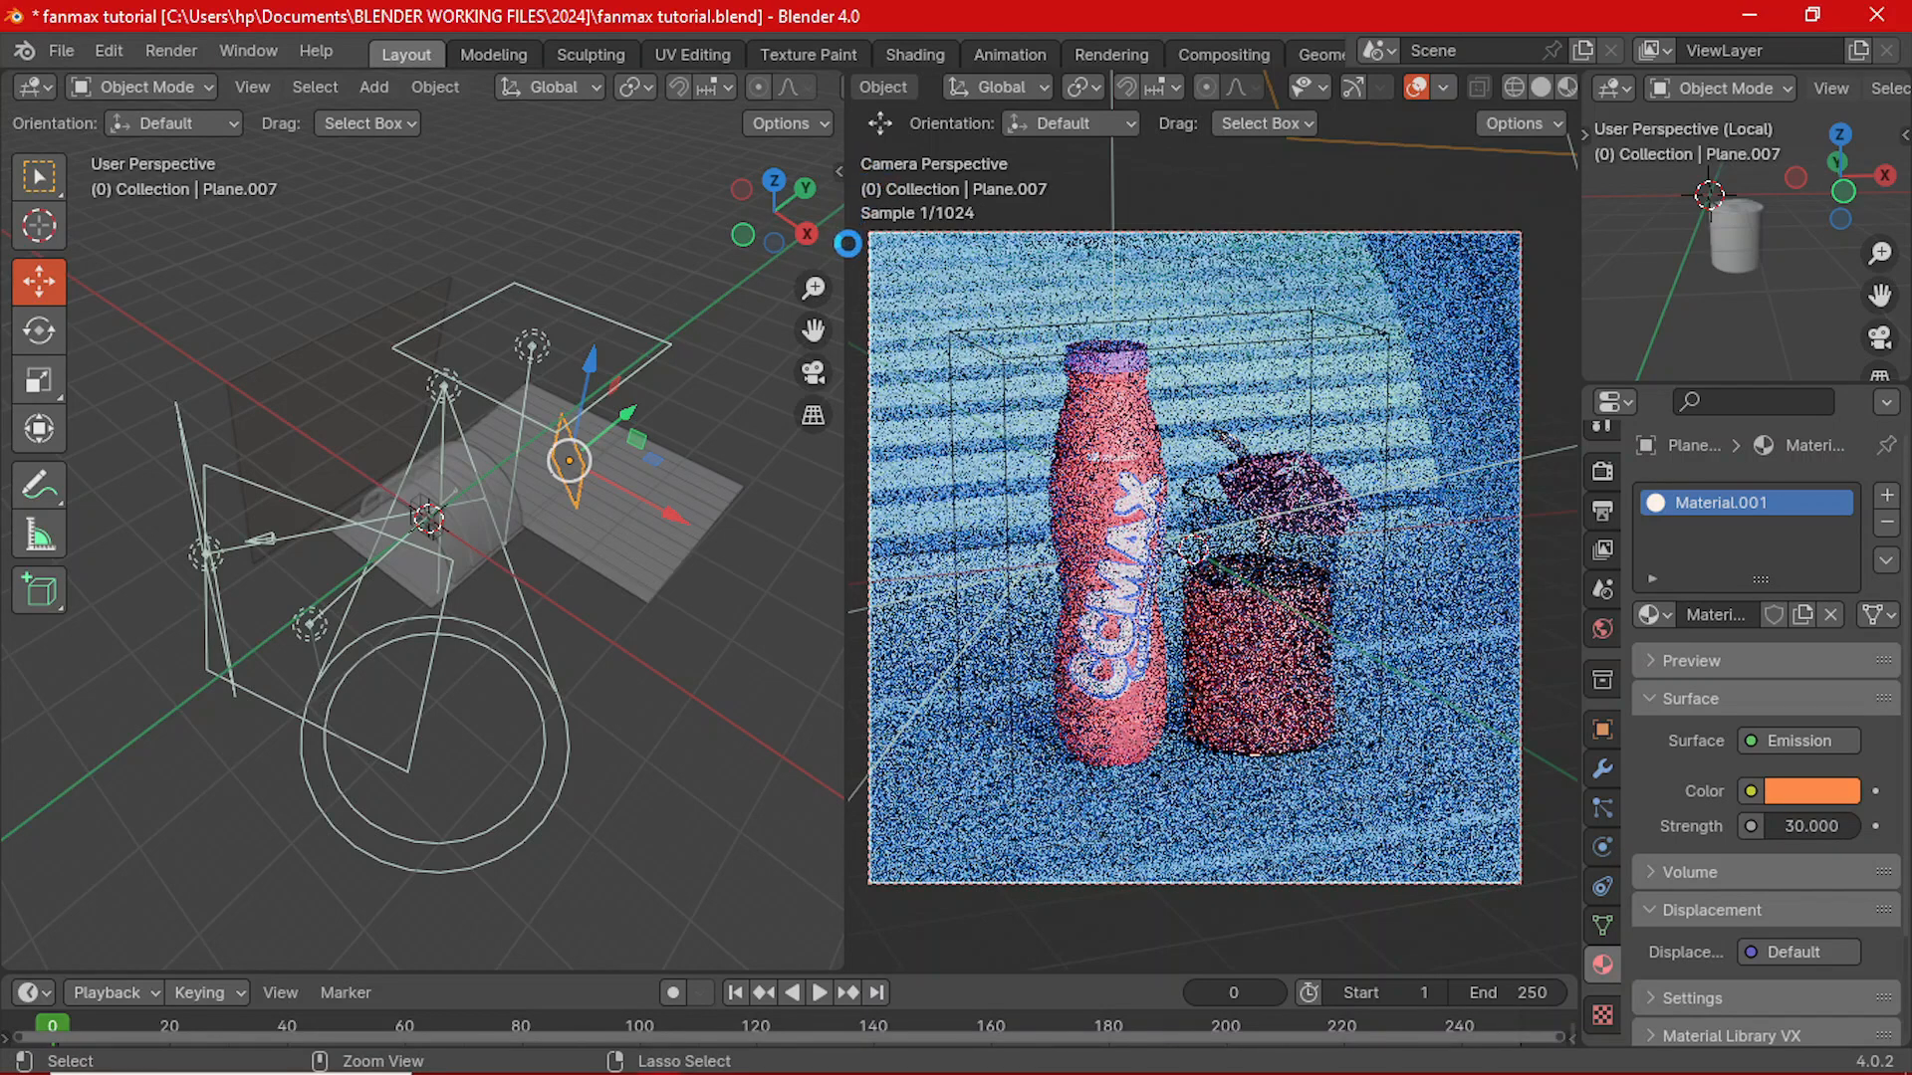
pyautogui.hotkey('ctrl', 's')
# - Join the two main 3D viewports so the rendered camera view fills the space, and hide its overlays
pyautogui.moveTo(847, 243); pyautogui.dragTo(289, 270)
pyautogui.rightClick(289, 271)
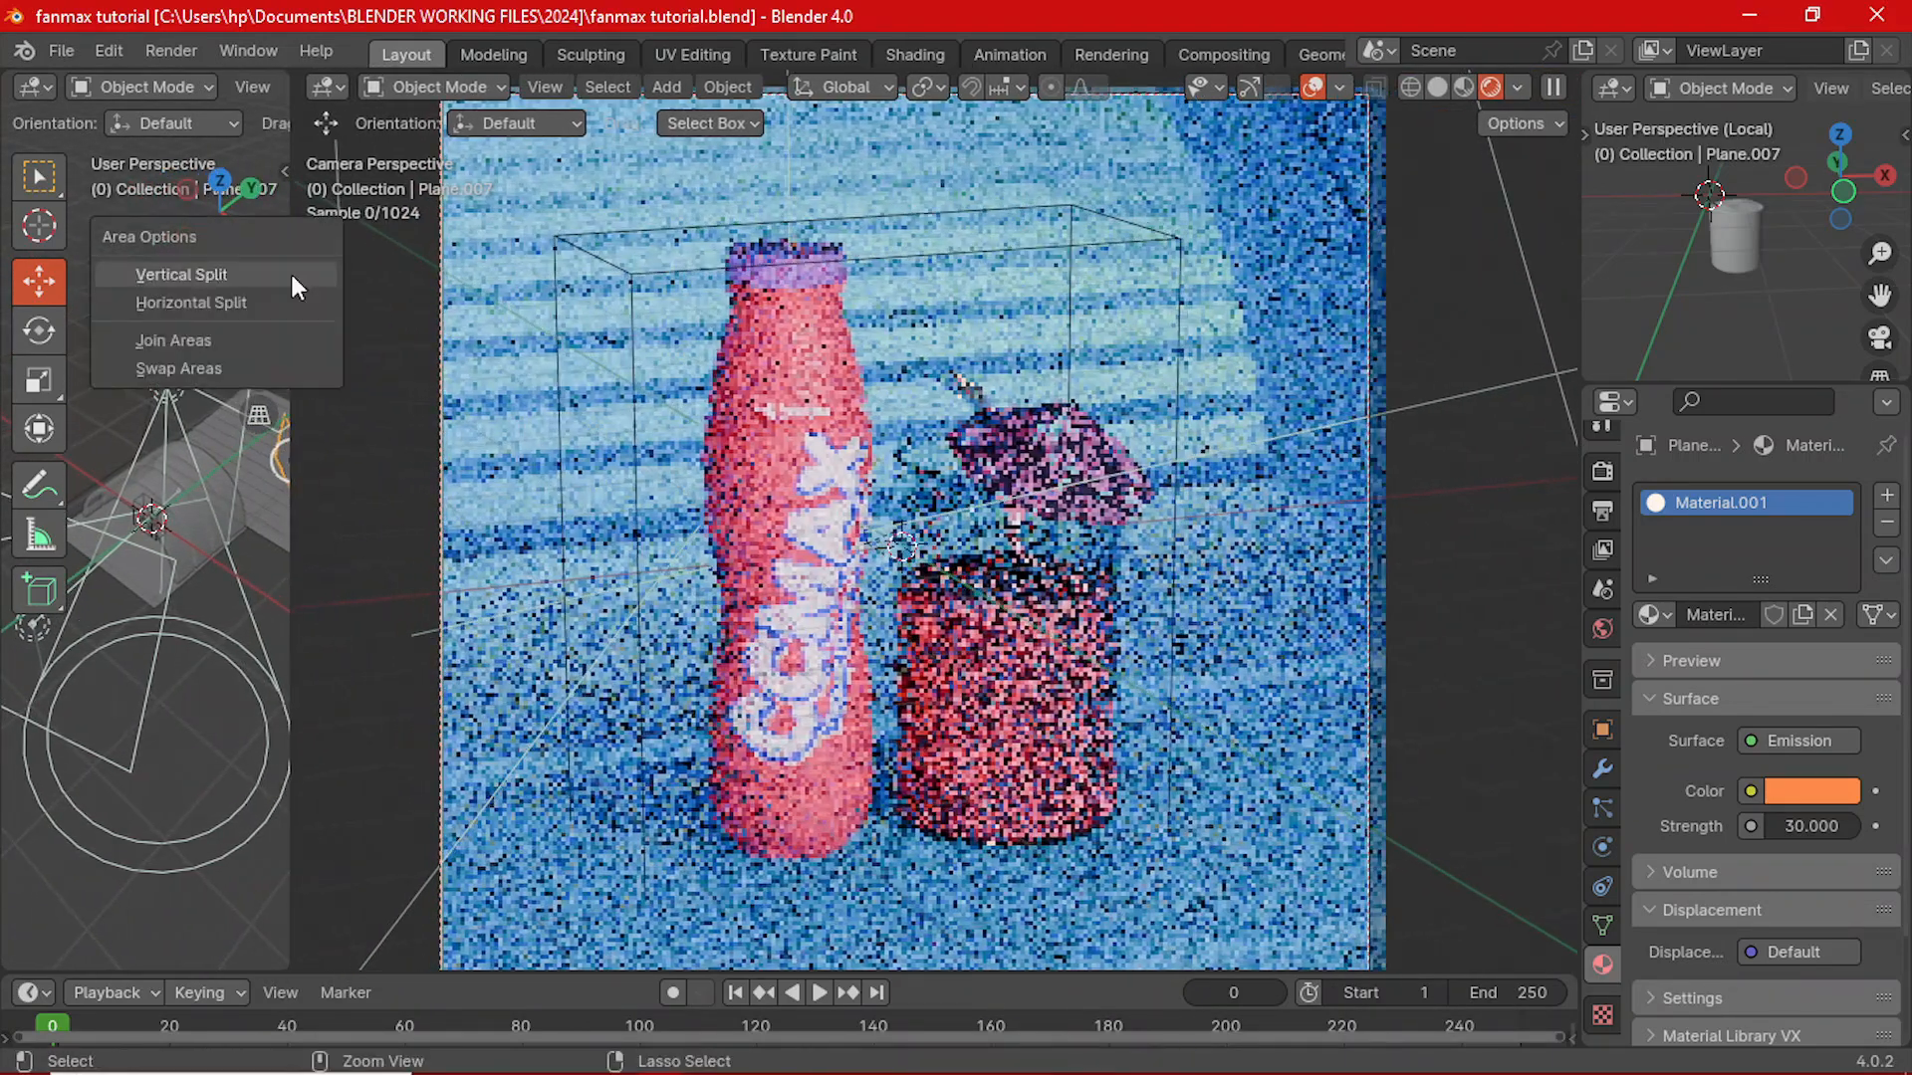
pyautogui.click(269, 341)
pyautogui.click(231, 378)
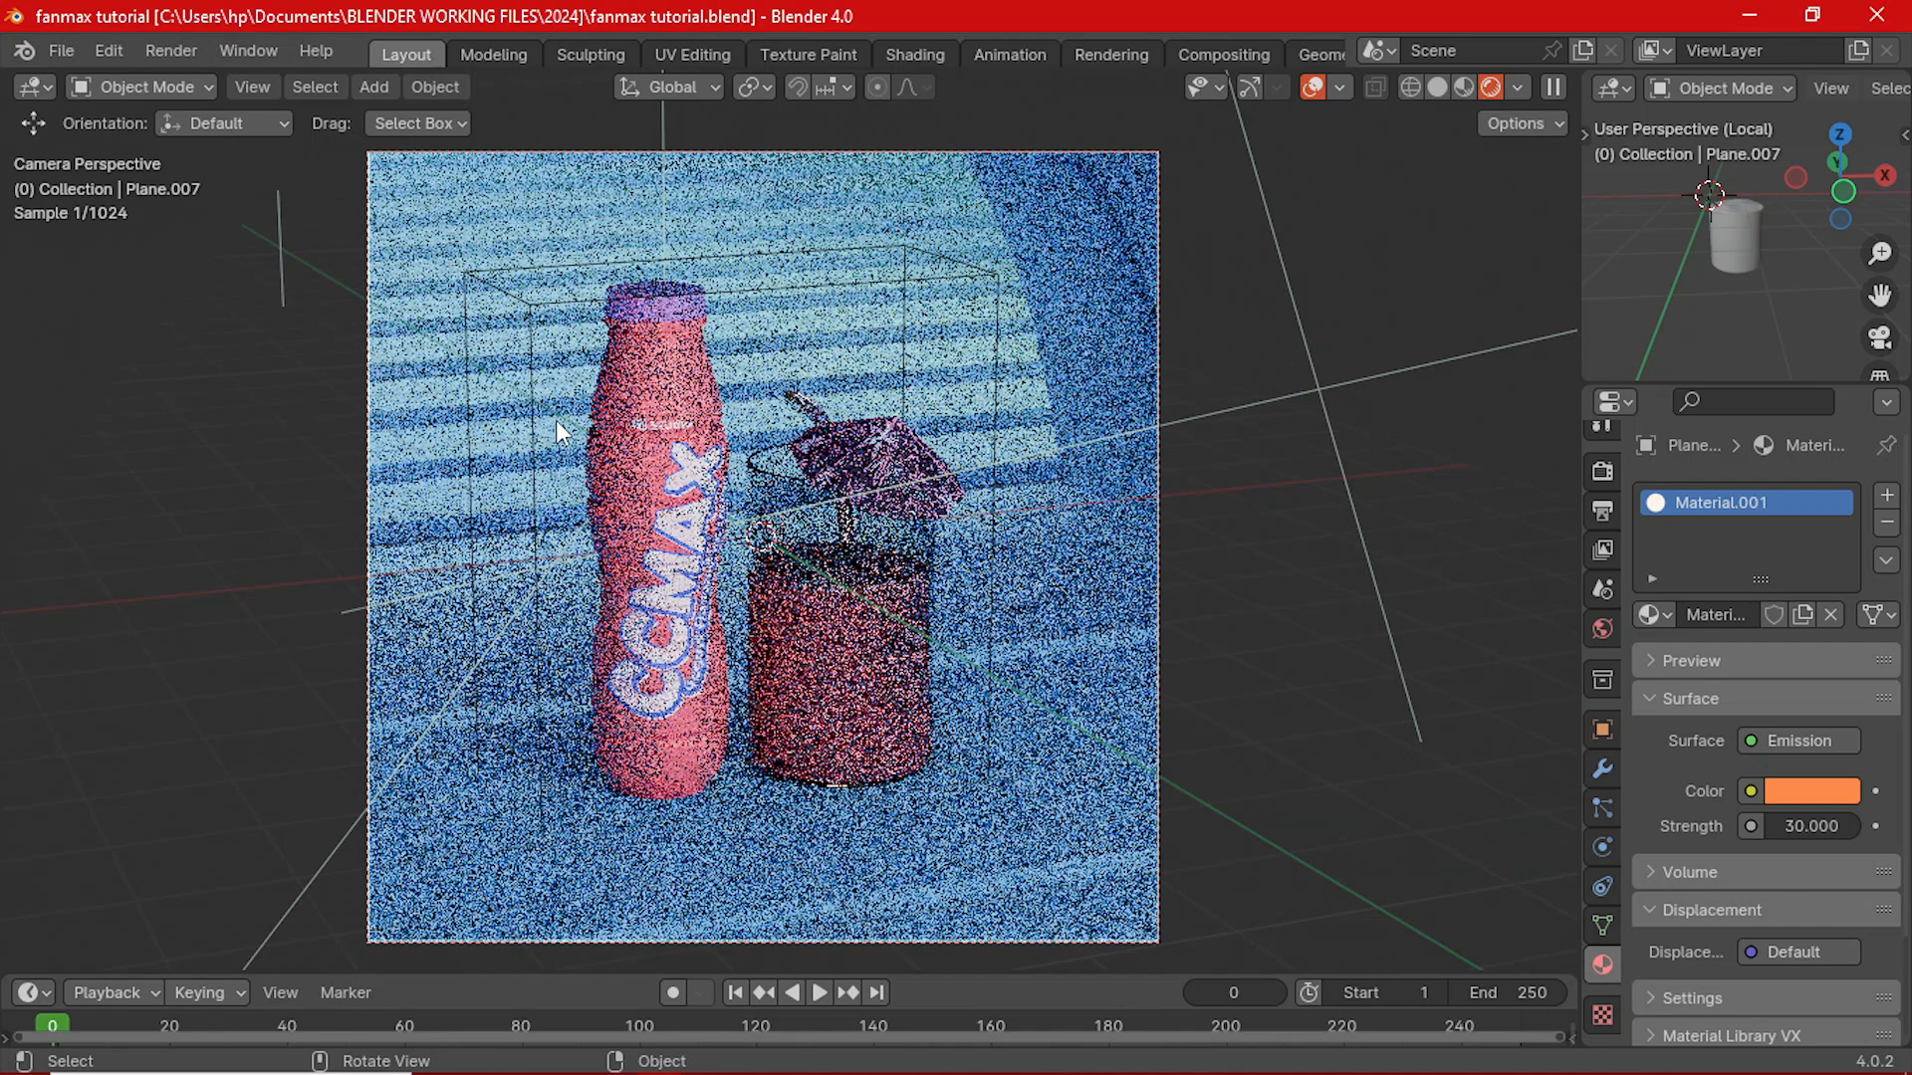
pyautogui.click(1312, 85)
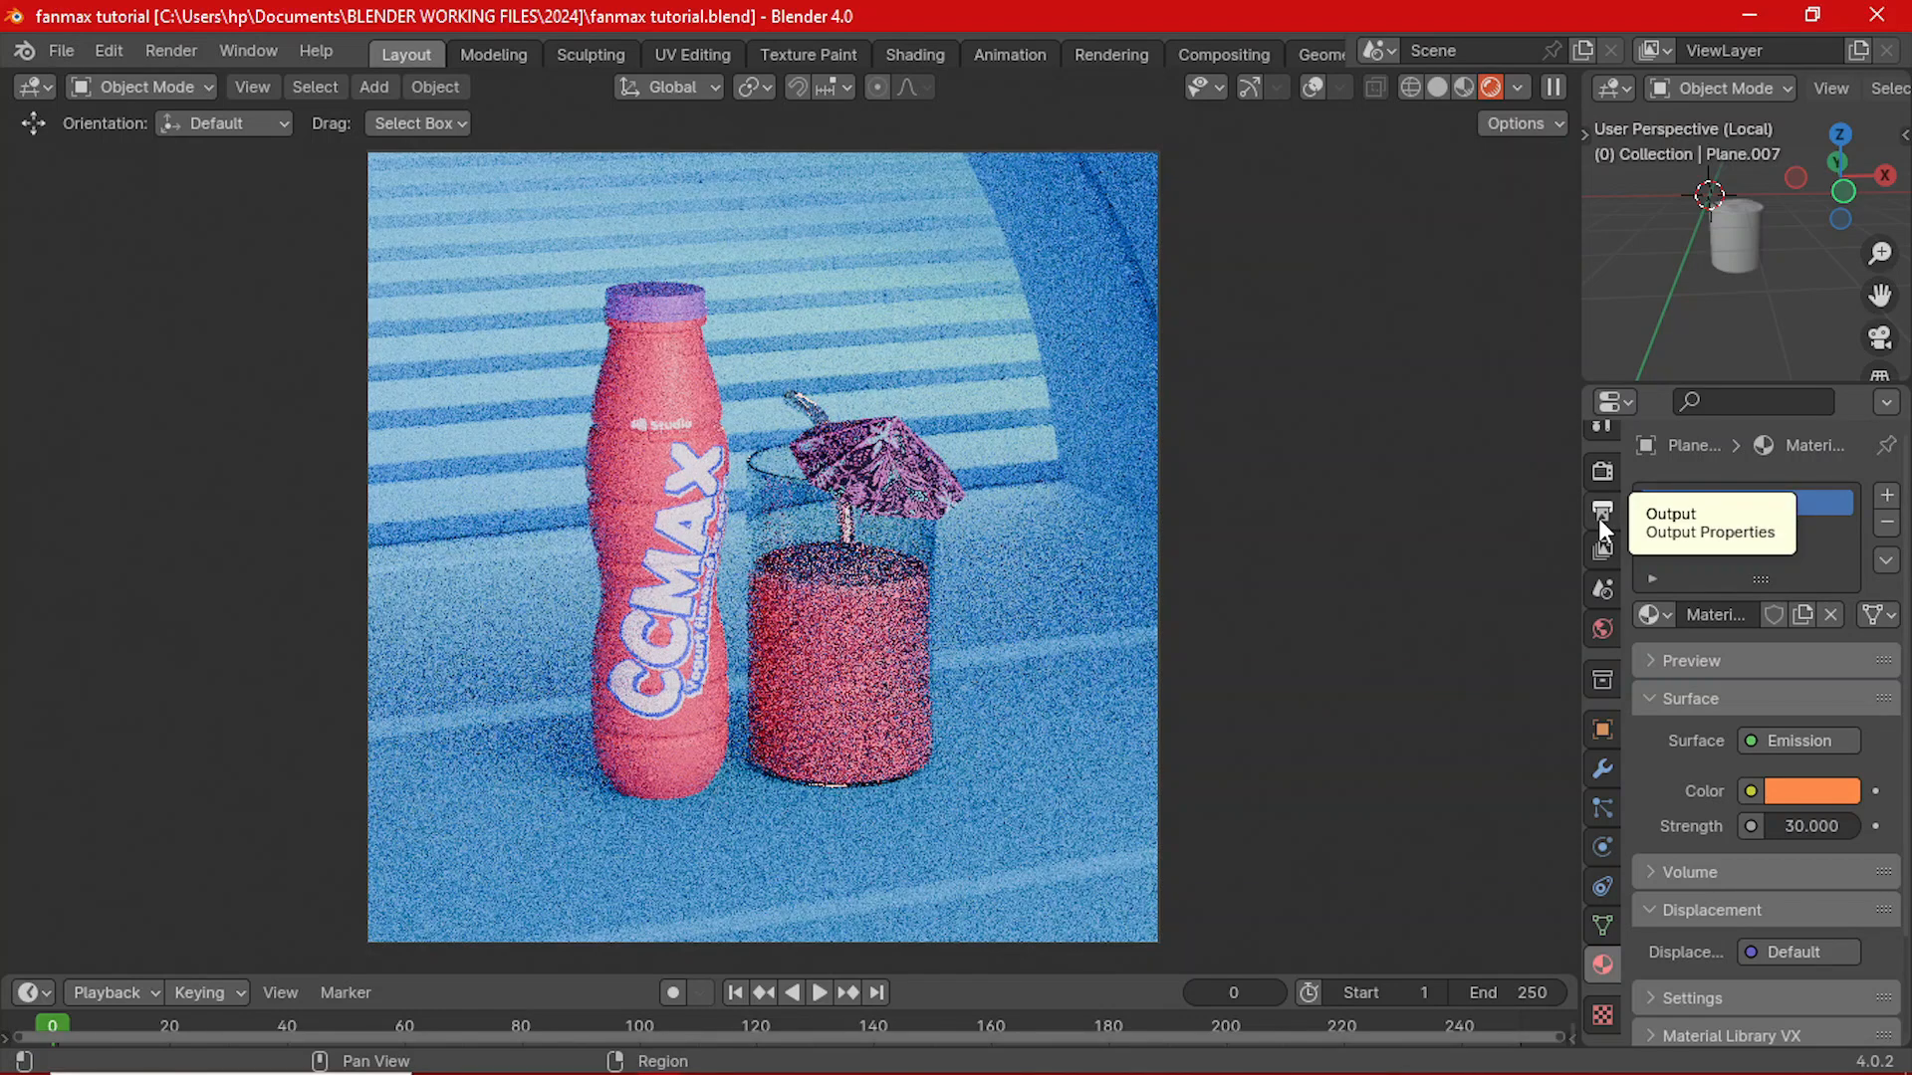
# - Set the maximum samples for the final Cycles render to 80
pyautogui.click(1599, 473)
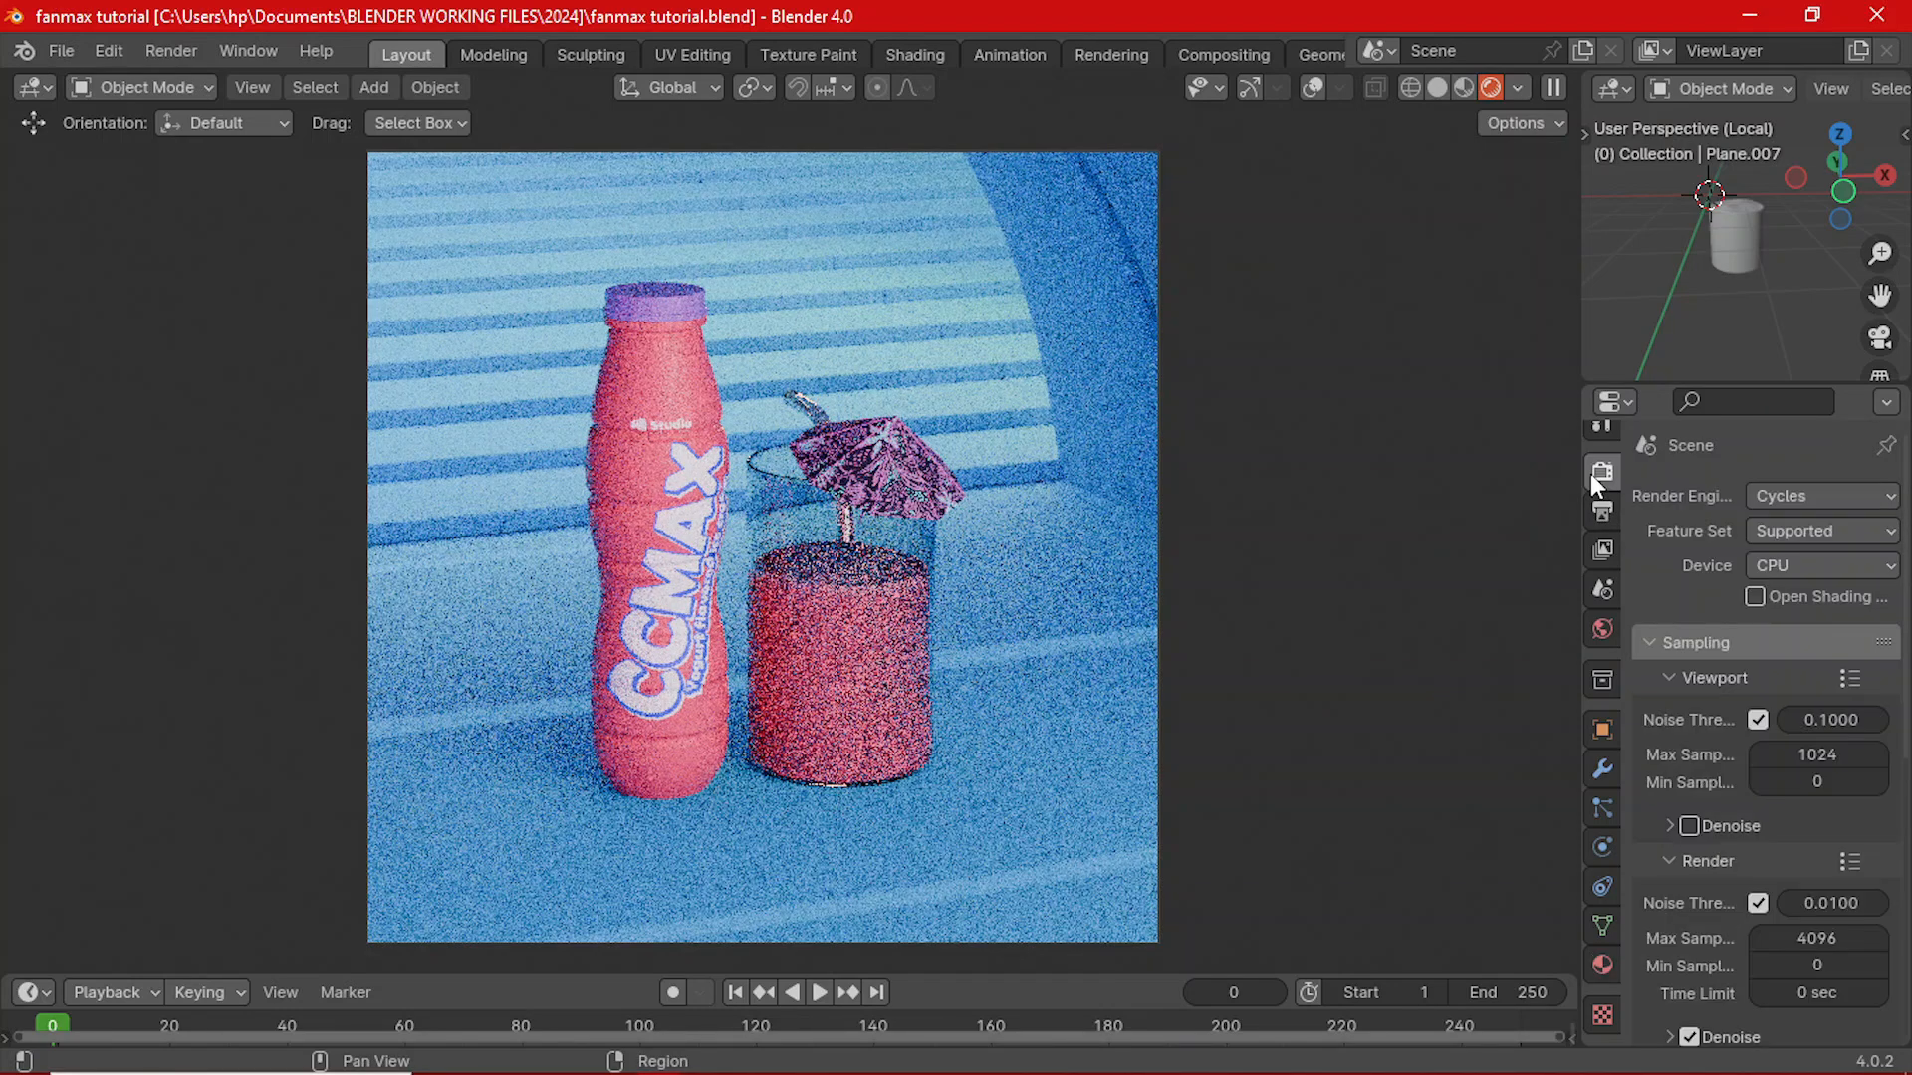
pyautogui.click(1682, 674)
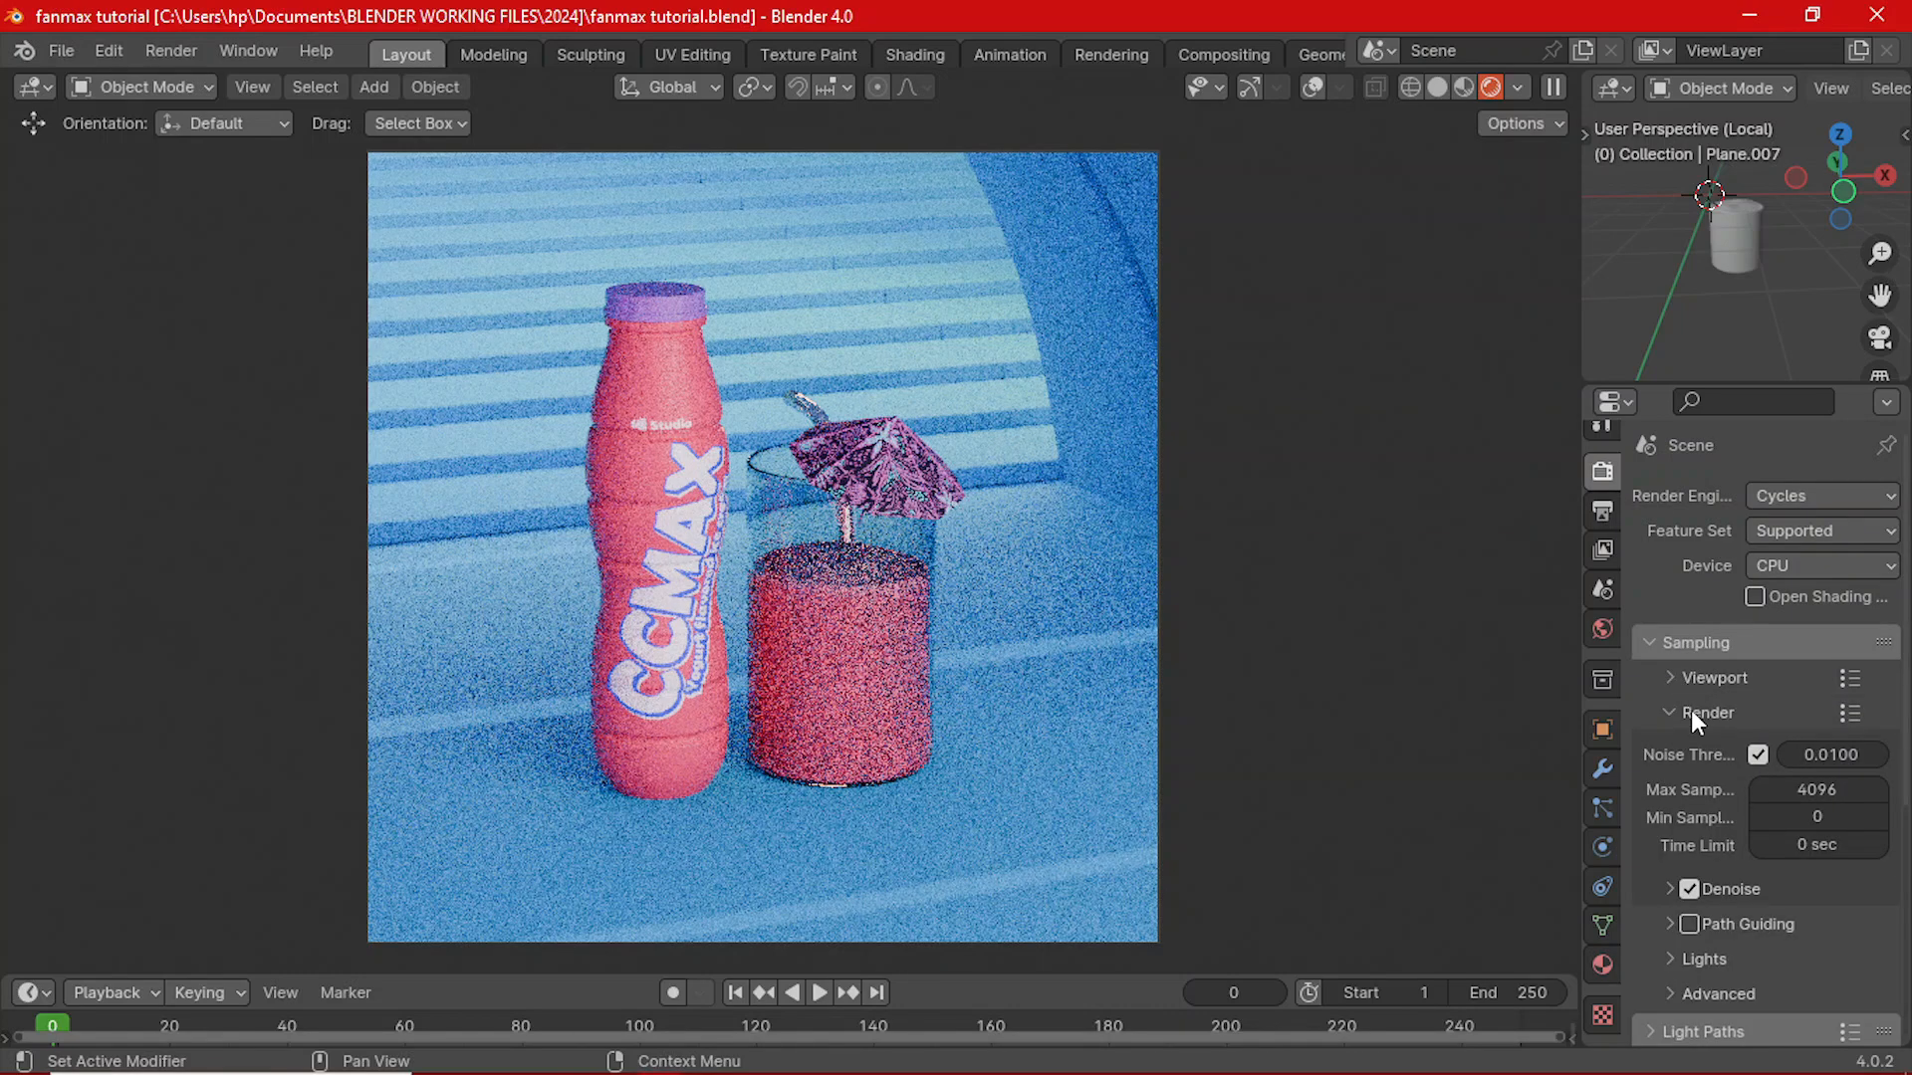
pyautogui.click(1800, 797)
pyautogui.write('80')
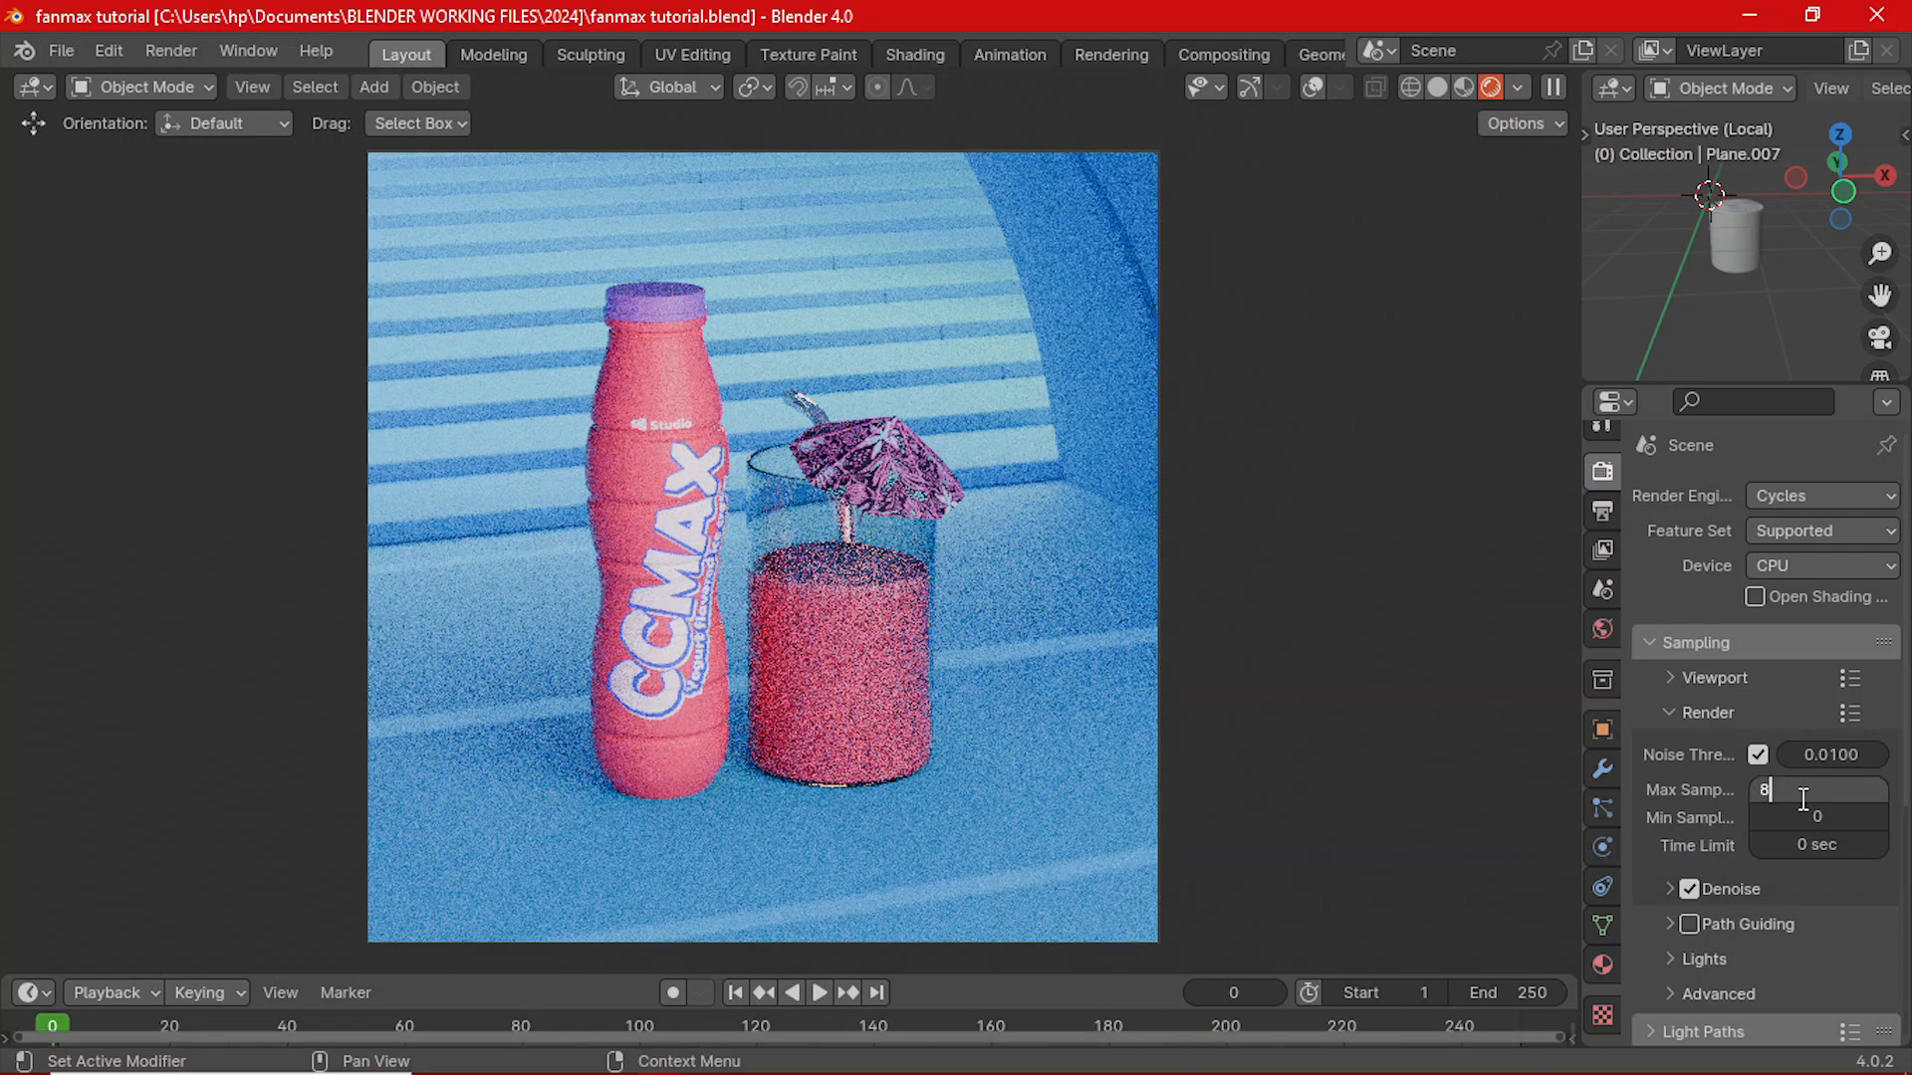
pyautogui.press('Return')
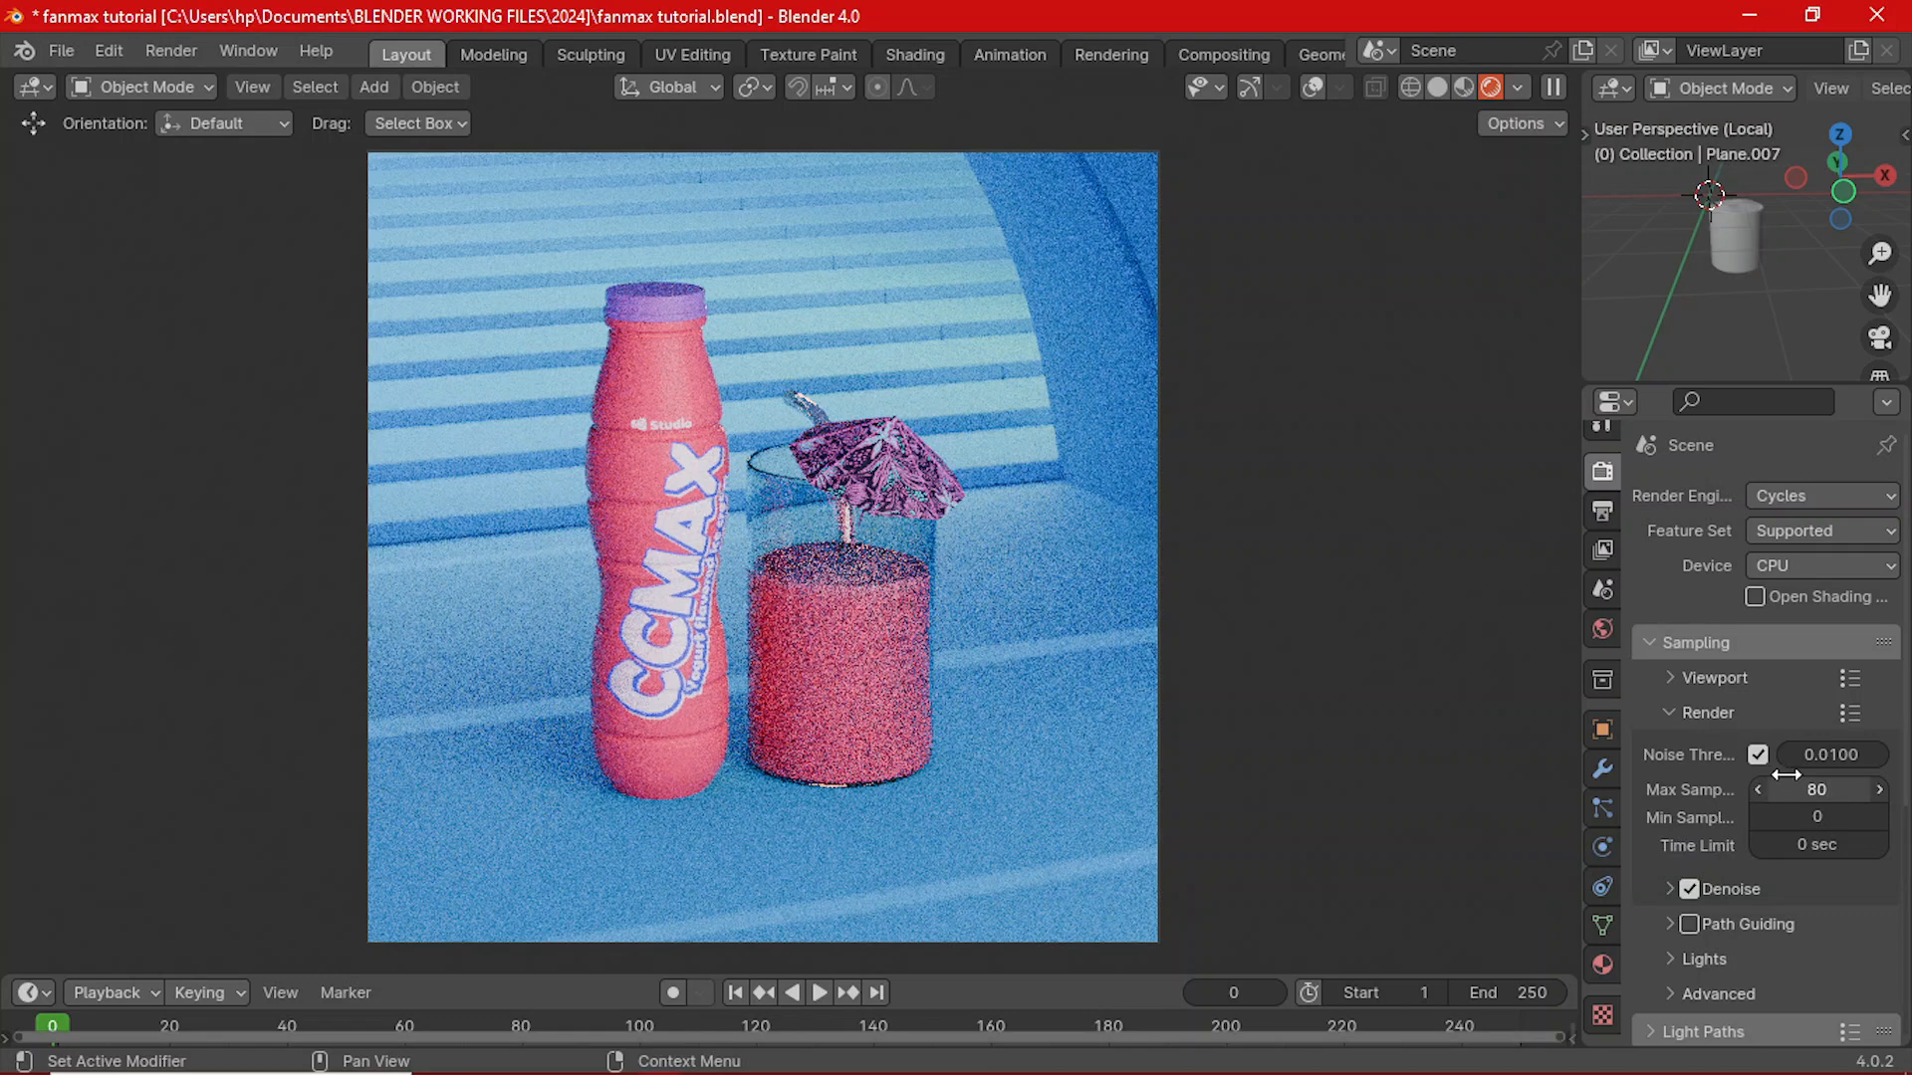
pyautogui.click(1719, 713)
pyautogui.click(1692, 639)
# - Check the scene's output resolution, aspect and frame range settings
pyautogui.click(1599, 521)
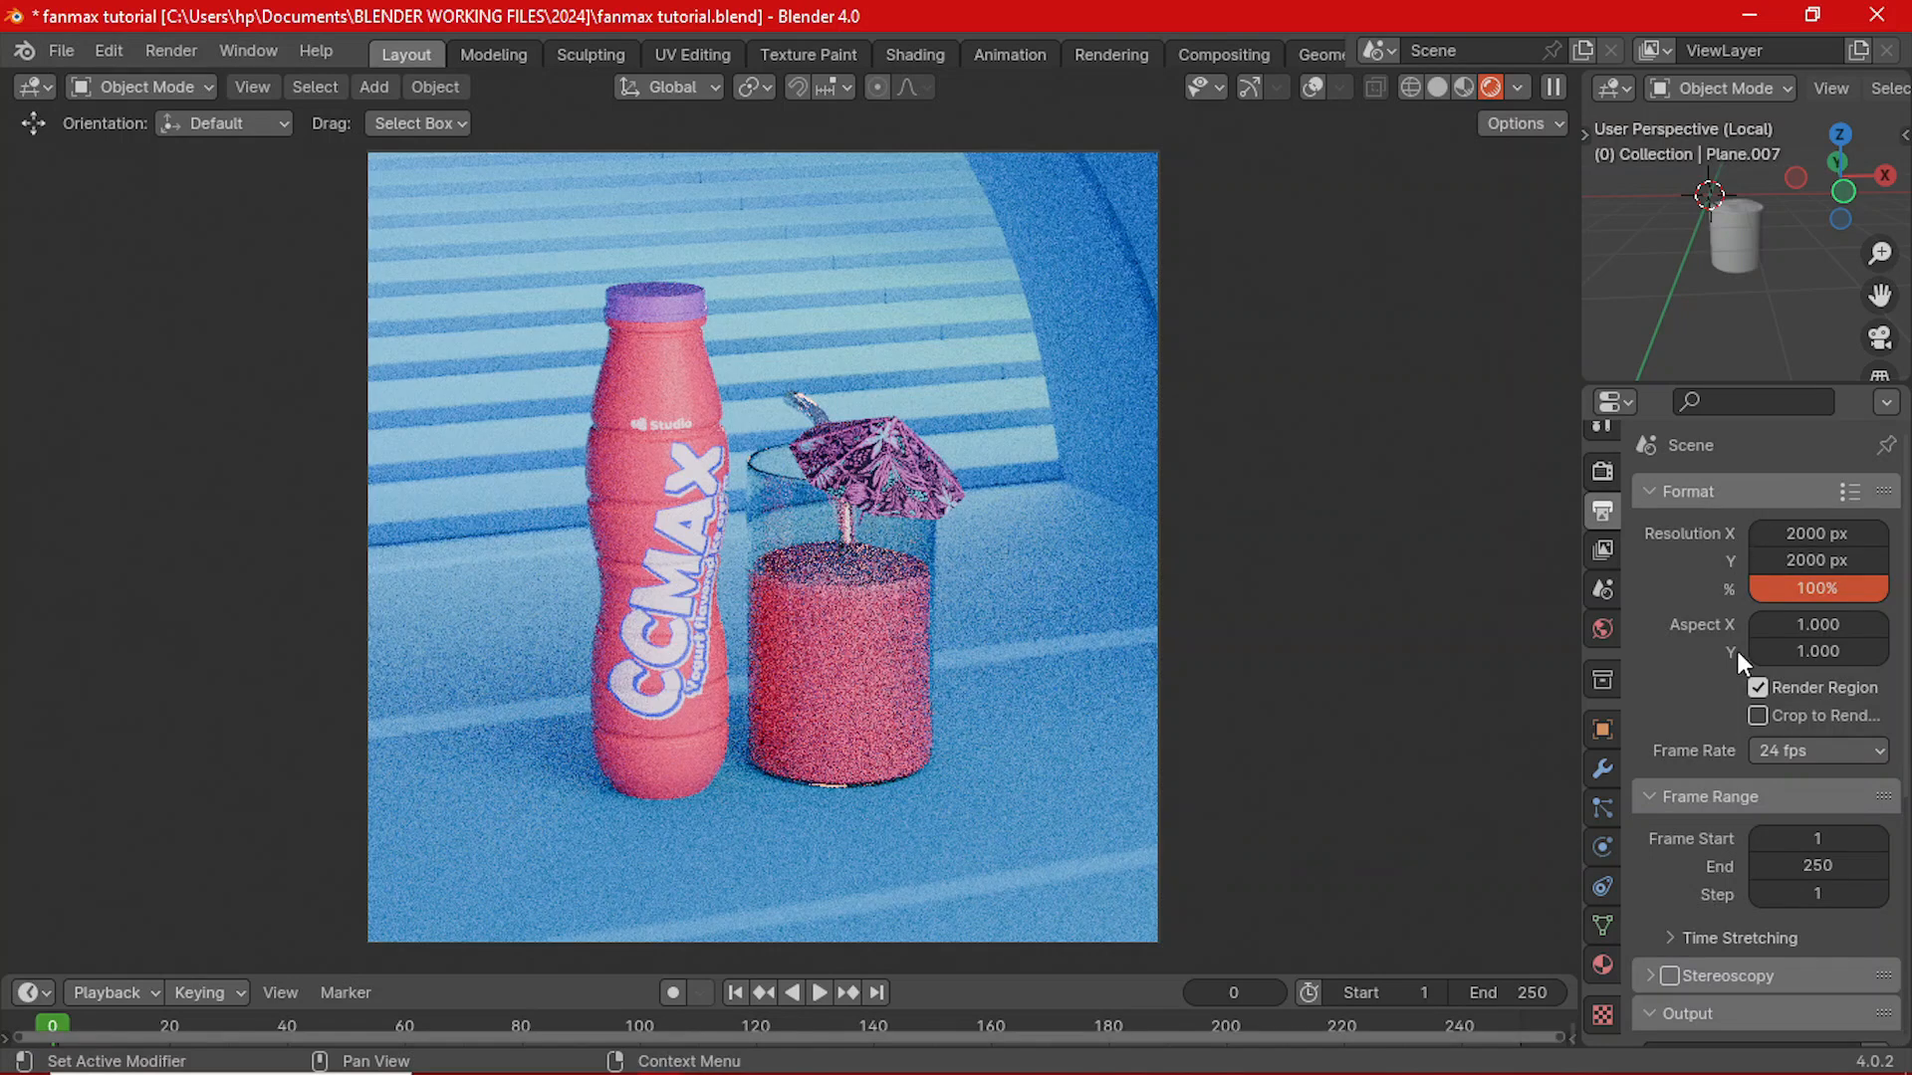
pyautogui.click(1664, 491)
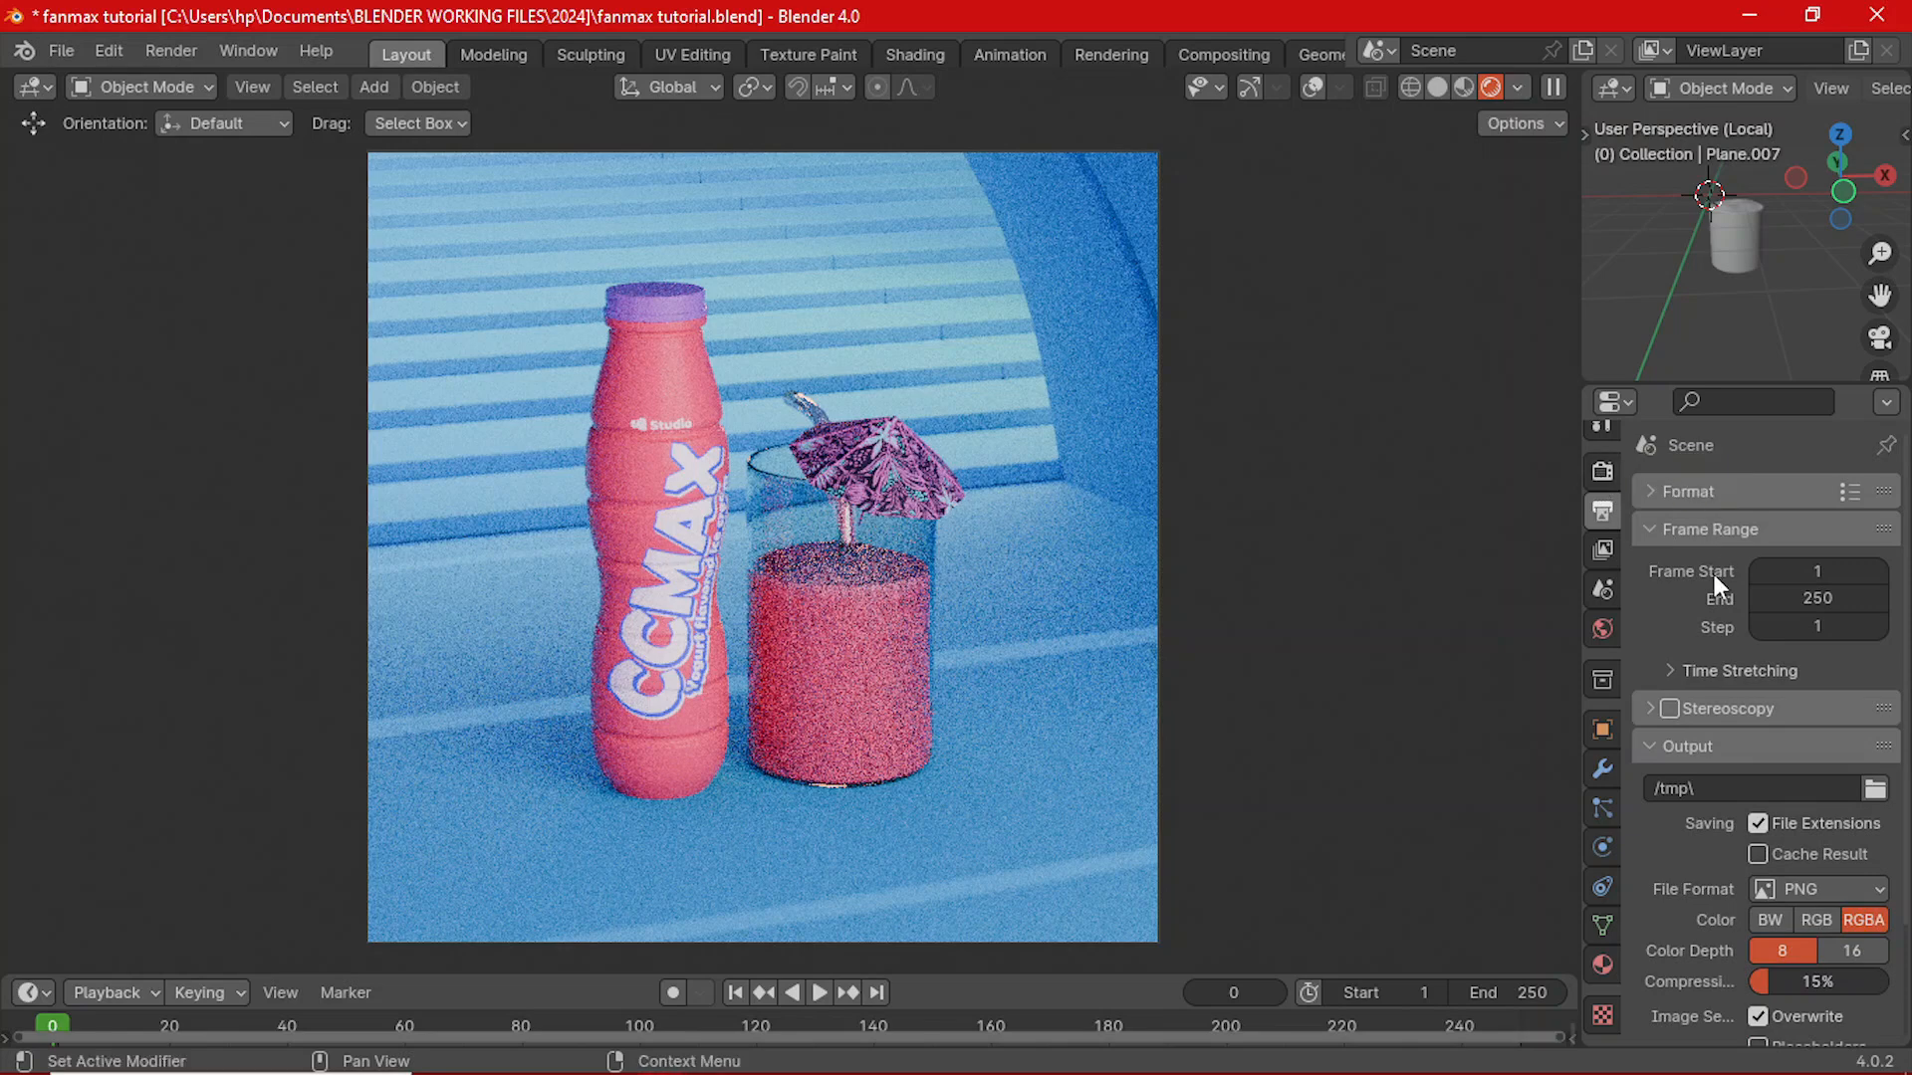
pyautogui.click(1699, 529)
# - Set the scene's color management look to Medium High Contrast
pyautogui.click(1600, 471)
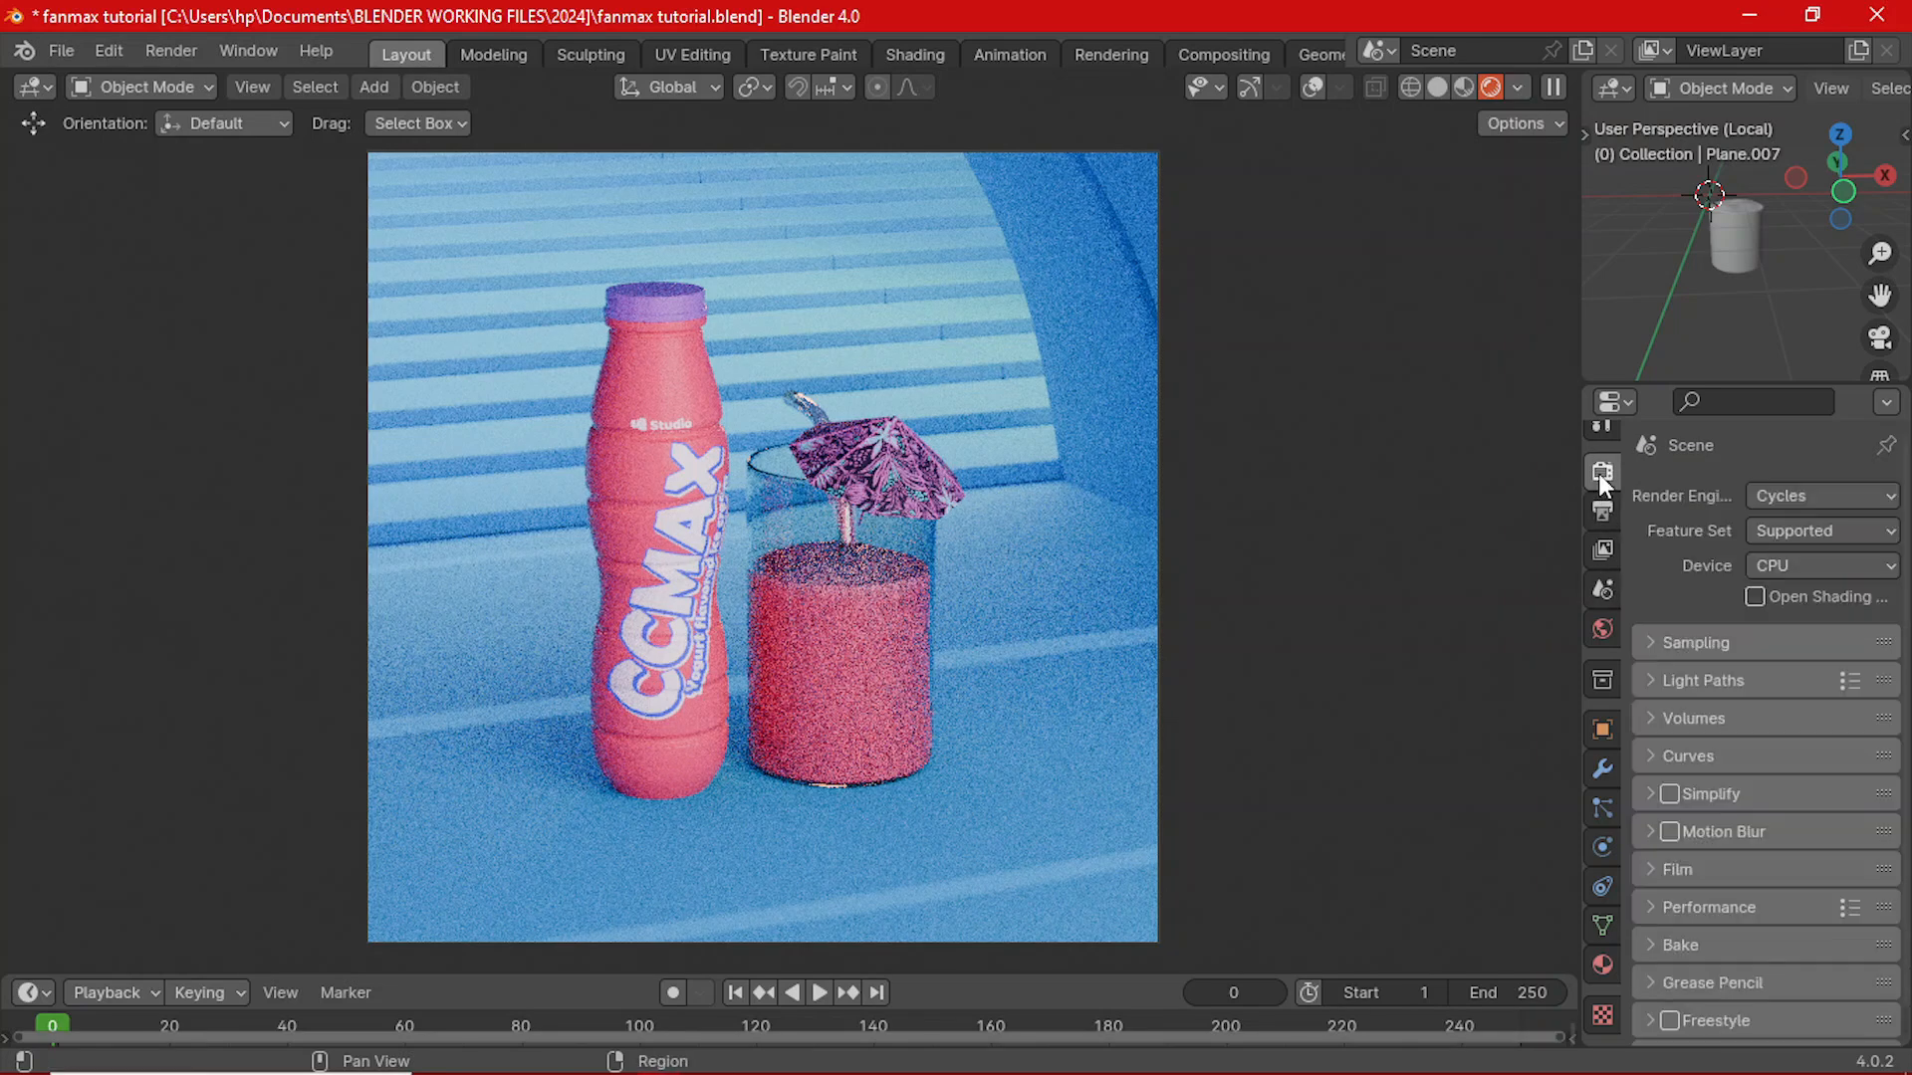
pyautogui.scroll(-1, 1672, 796)
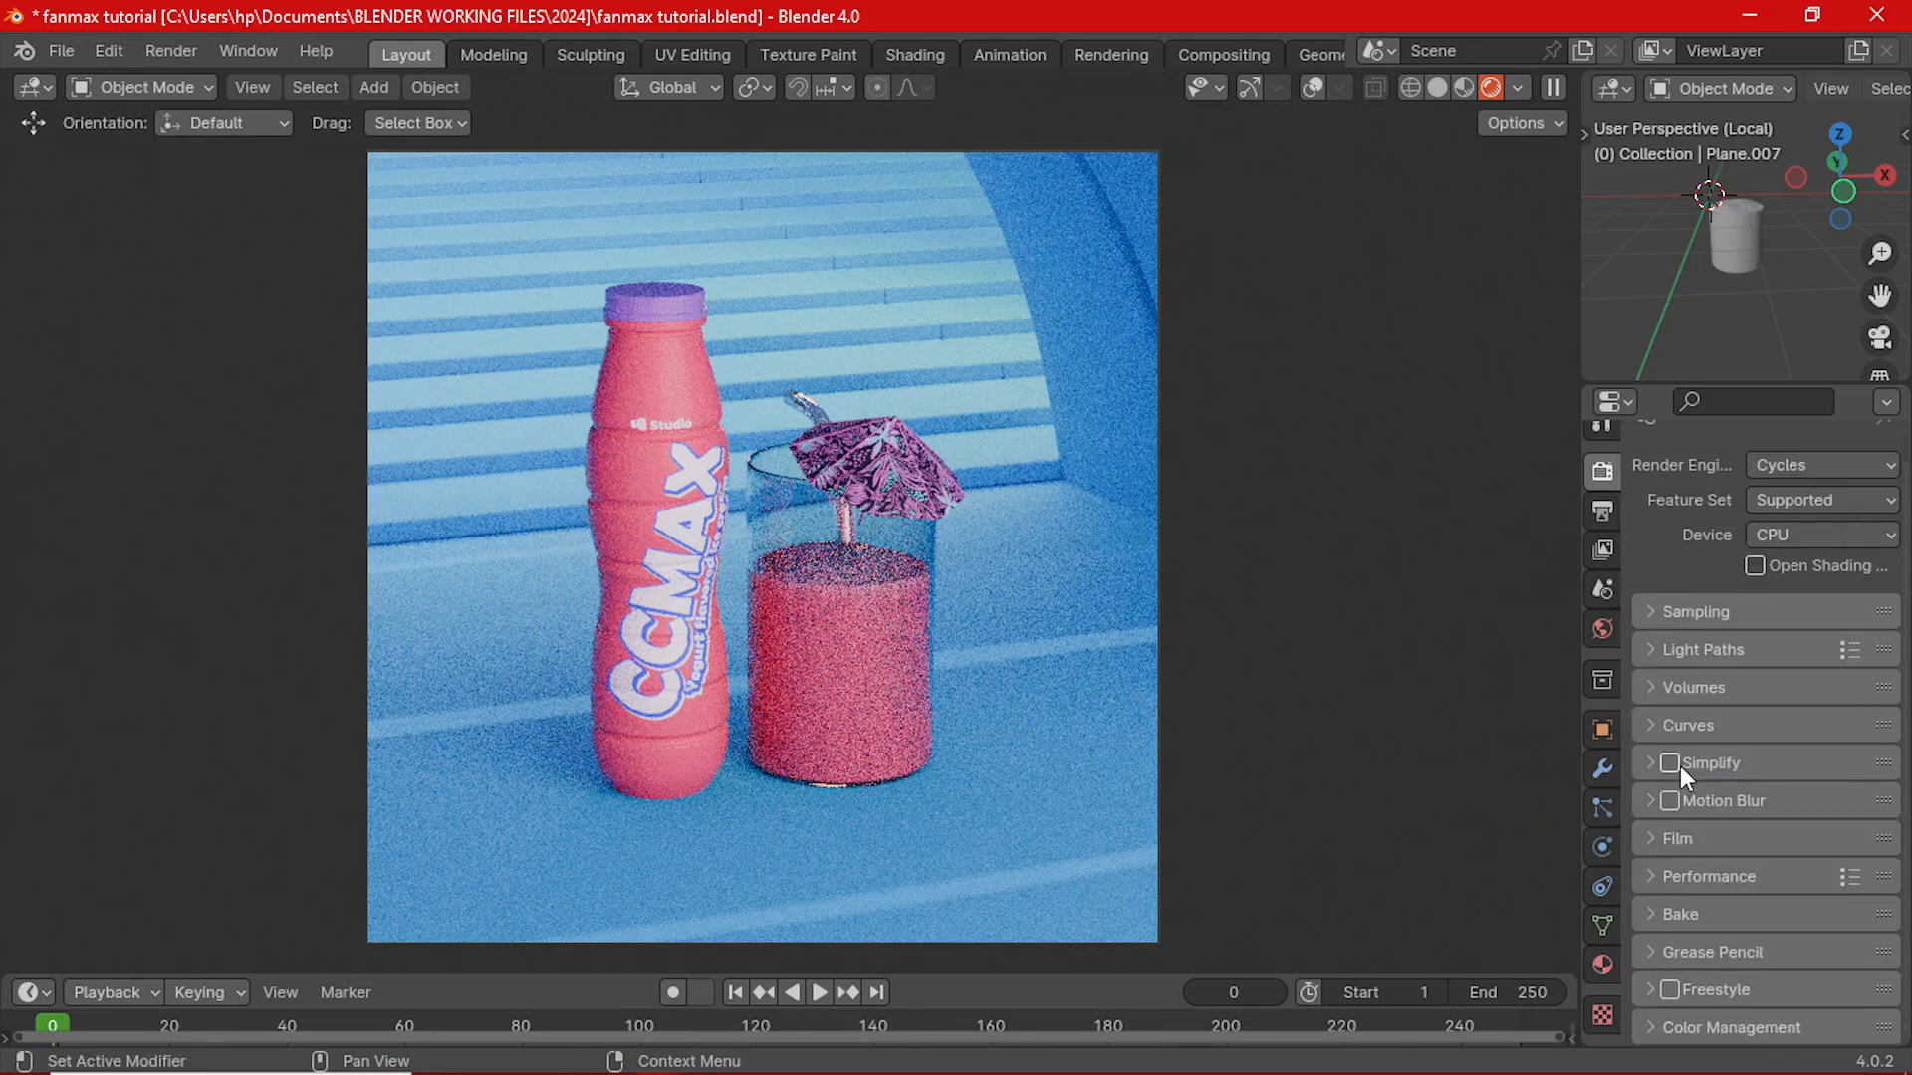
pyautogui.click(1725, 1028)
pyautogui.scroll(-5, 1718, 1006)
pyautogui.click(1822, 846)
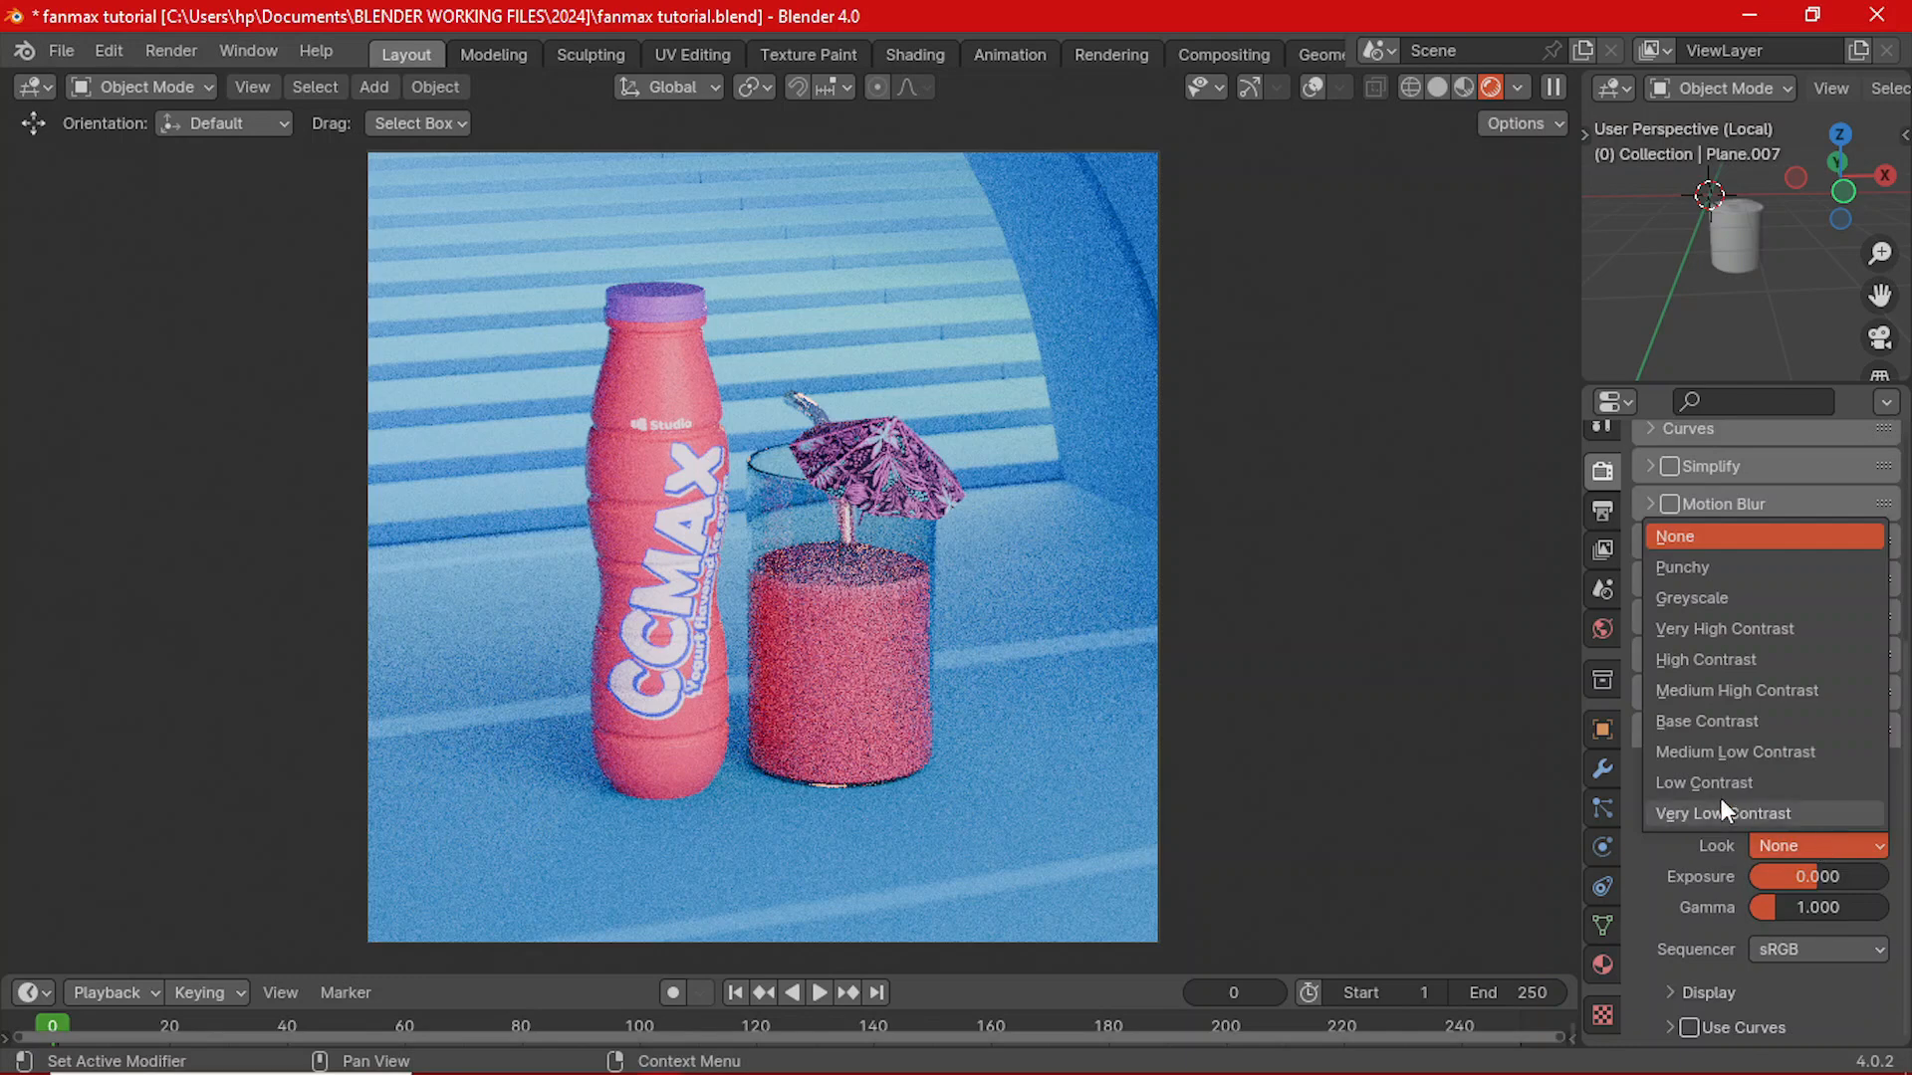
pyautogui.click(1718, 691)
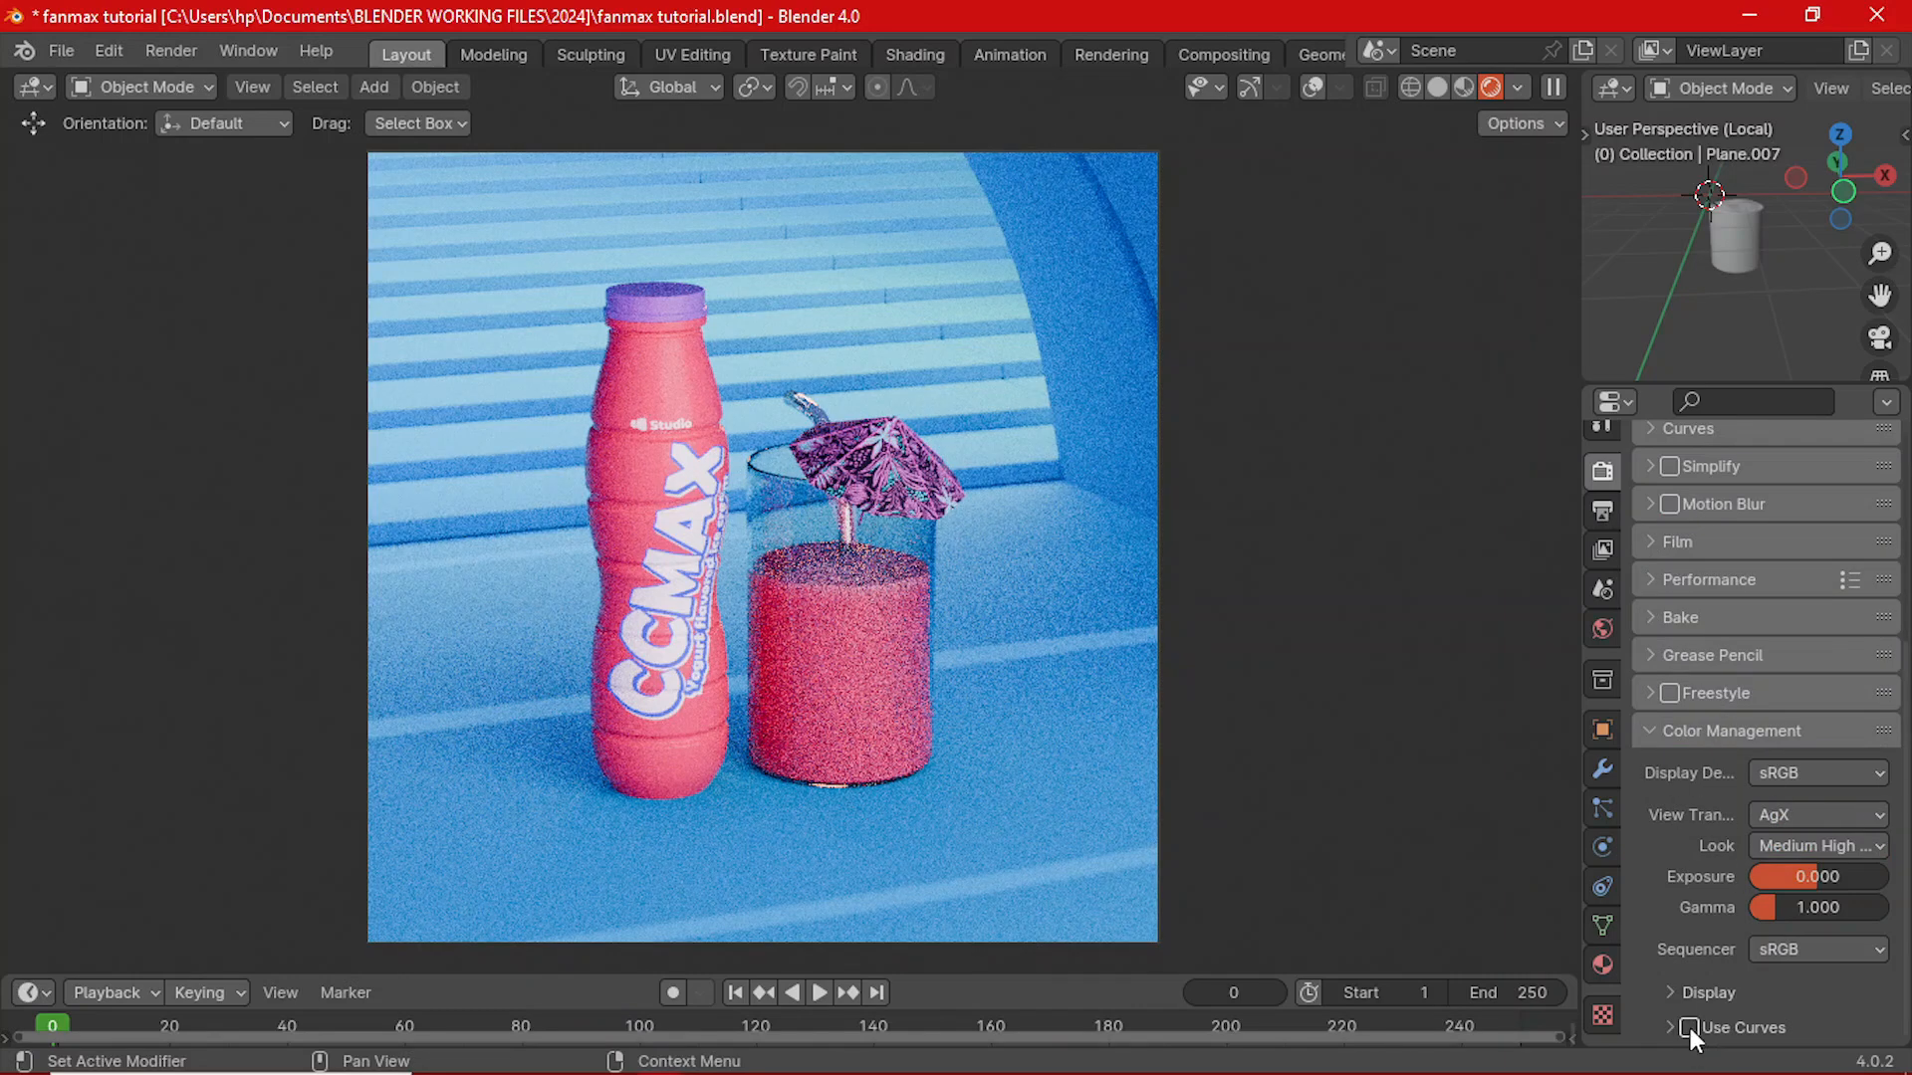
# - Enable color management curves, add a control point near the middle of the combined curve, and save the file
pyautogui.click(1735, 1028)
pyautogui.scroll(-5, 1735, 1019)
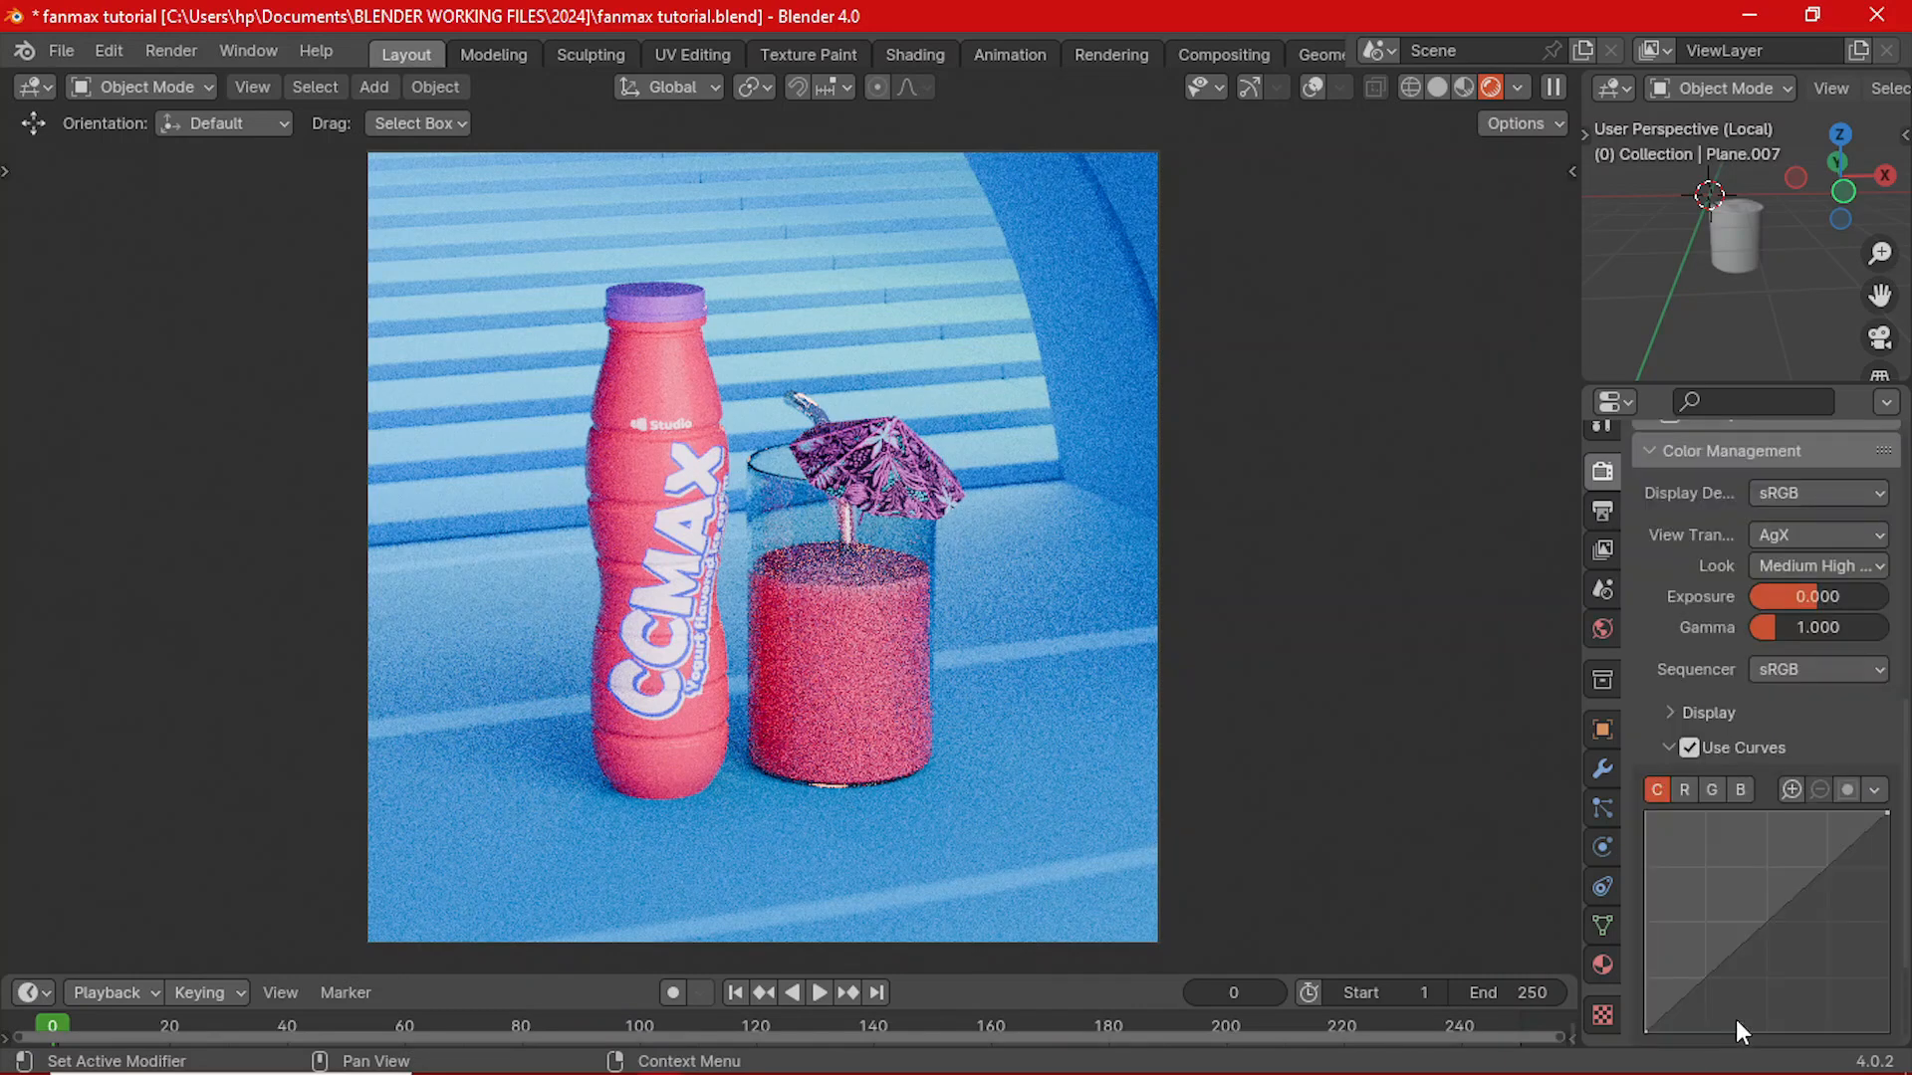
pyautogui.click(1766, 874)
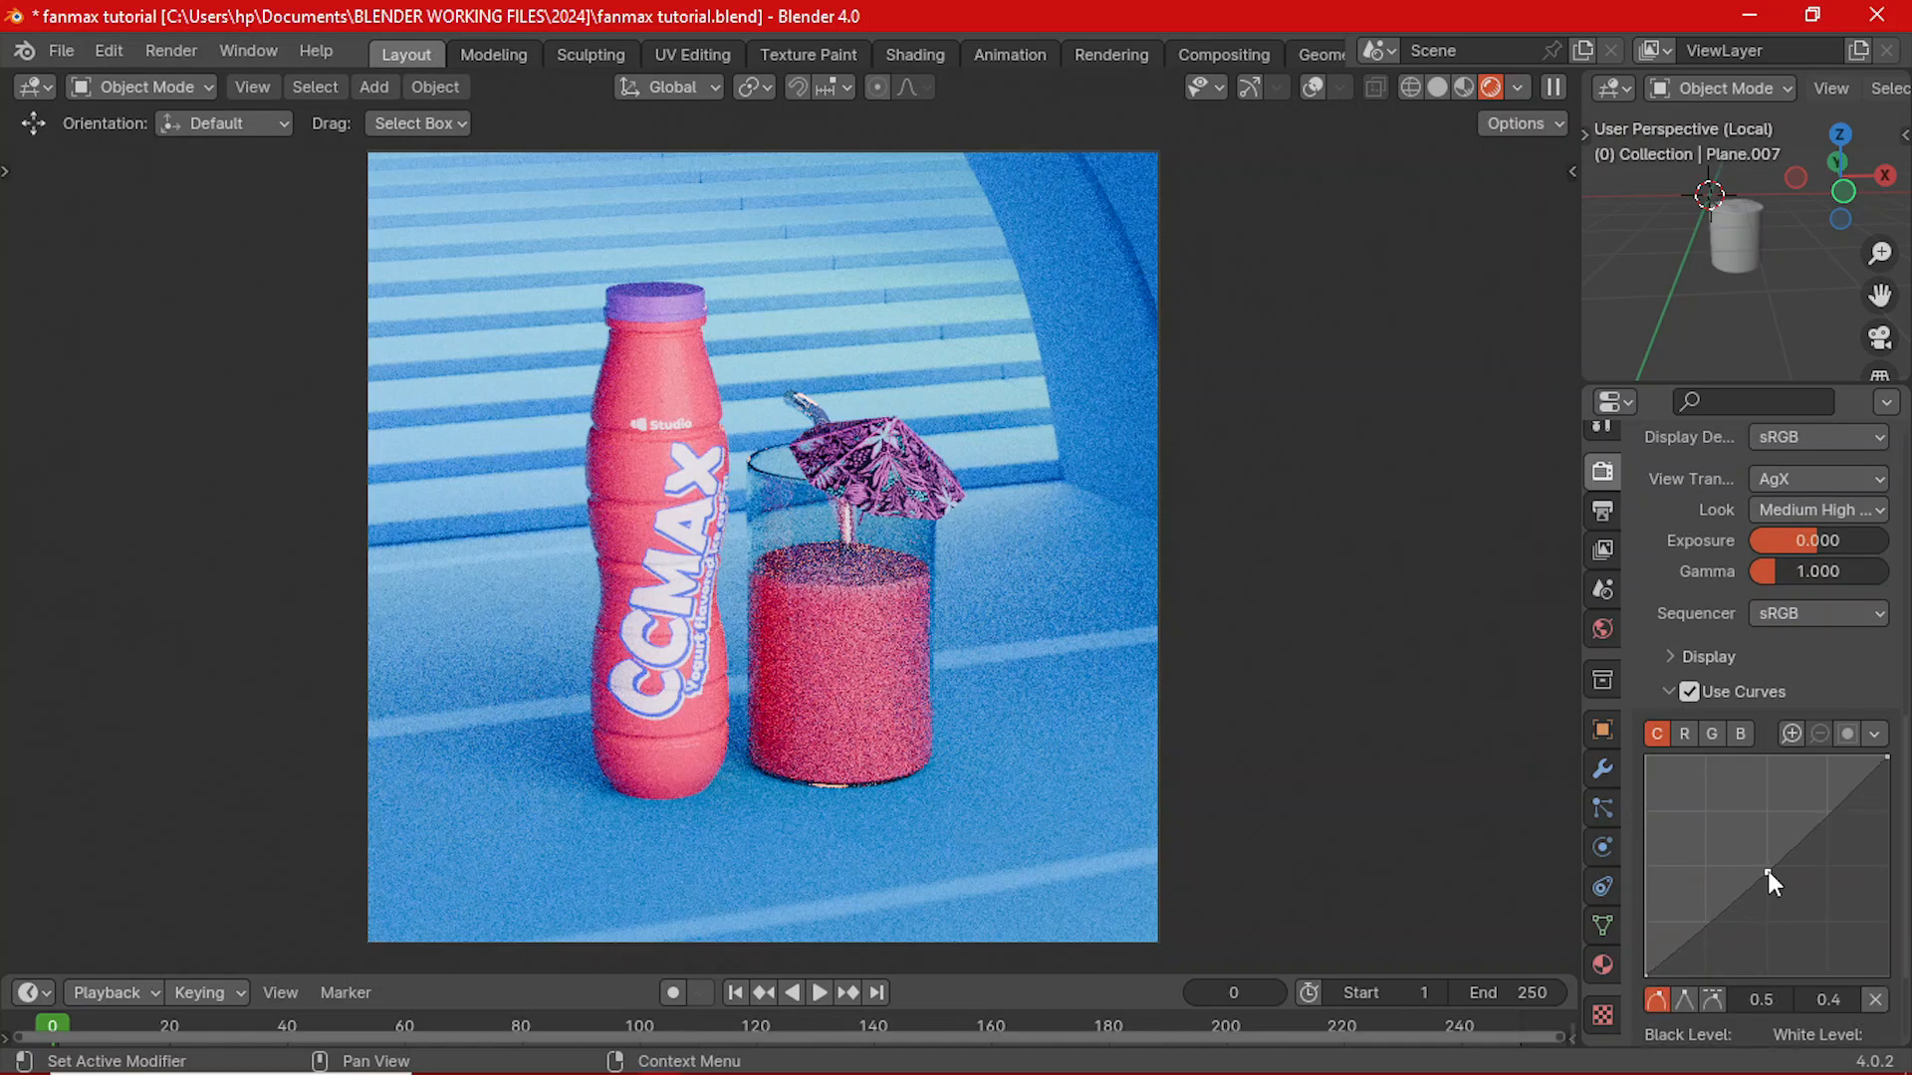
pyautogui.scroll(5, 1762, 696)
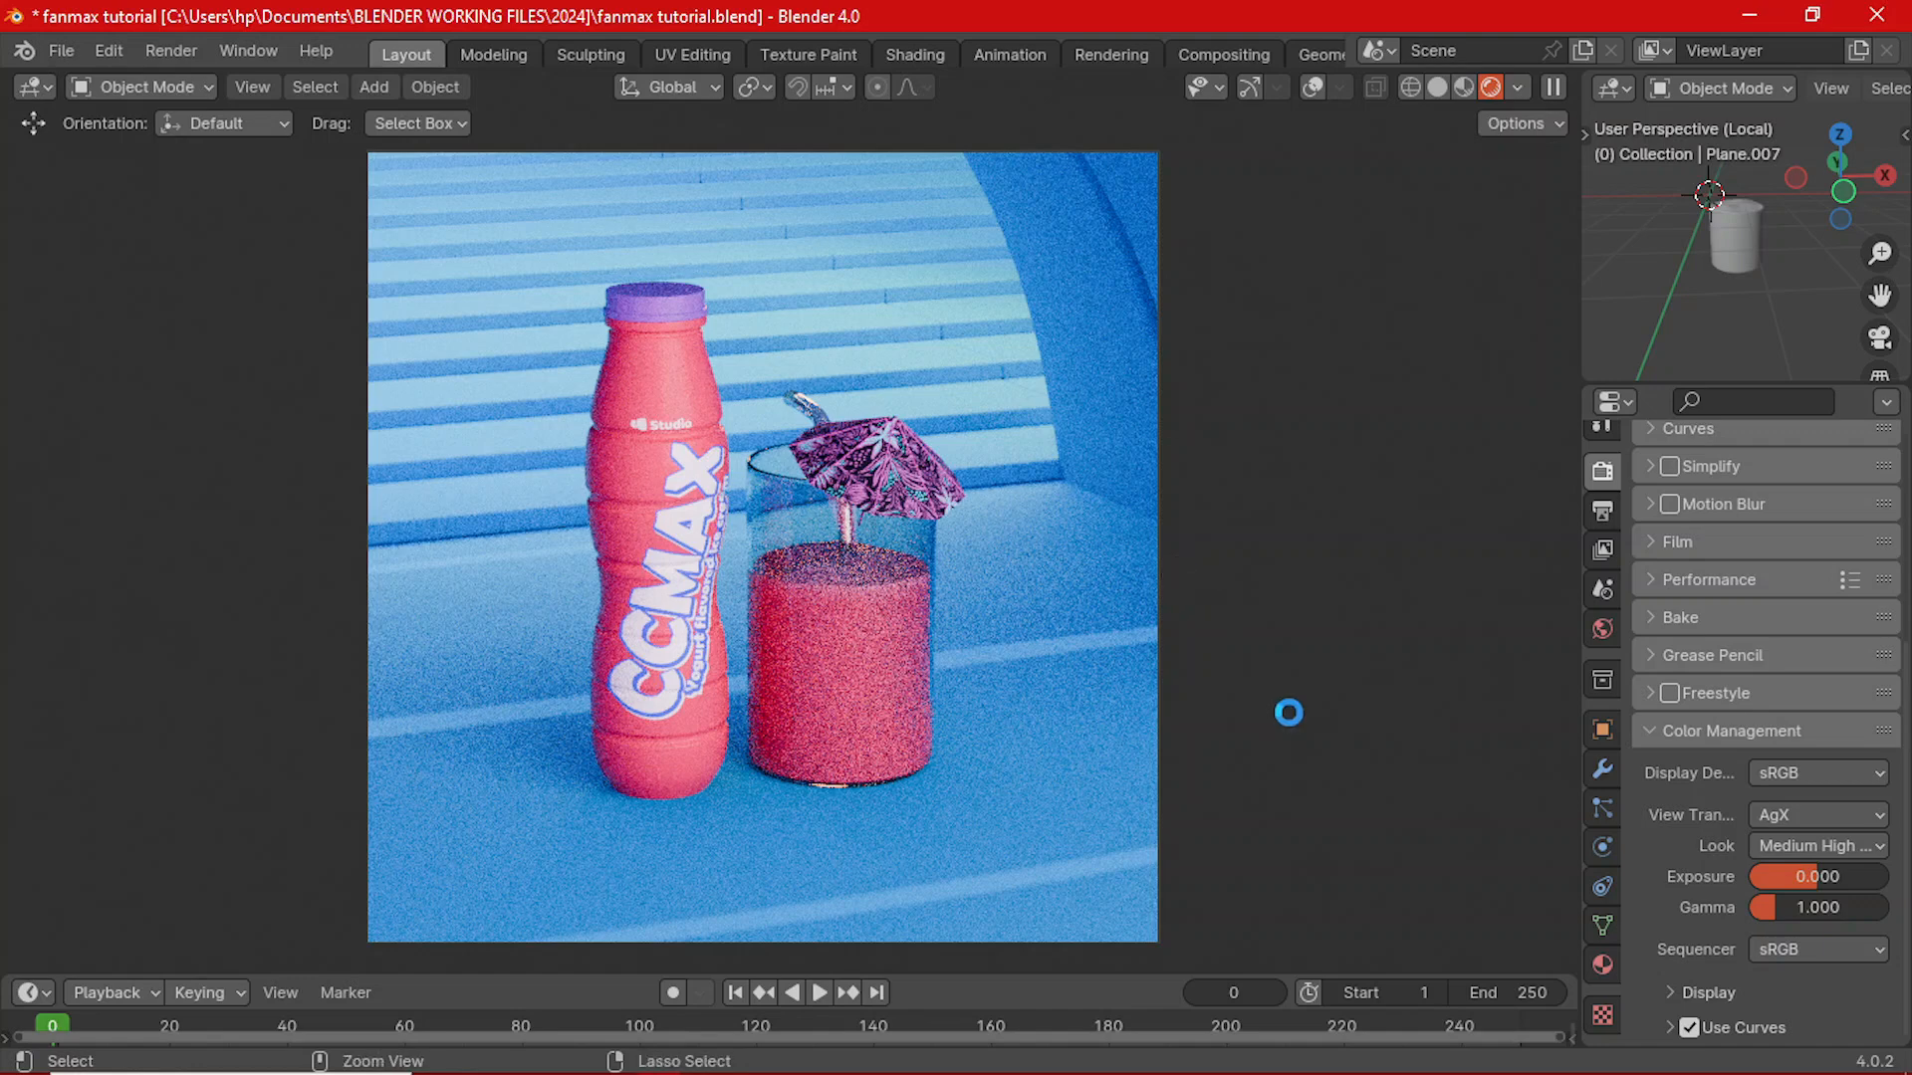
pyautogui.hotkey('ctrl', 's')
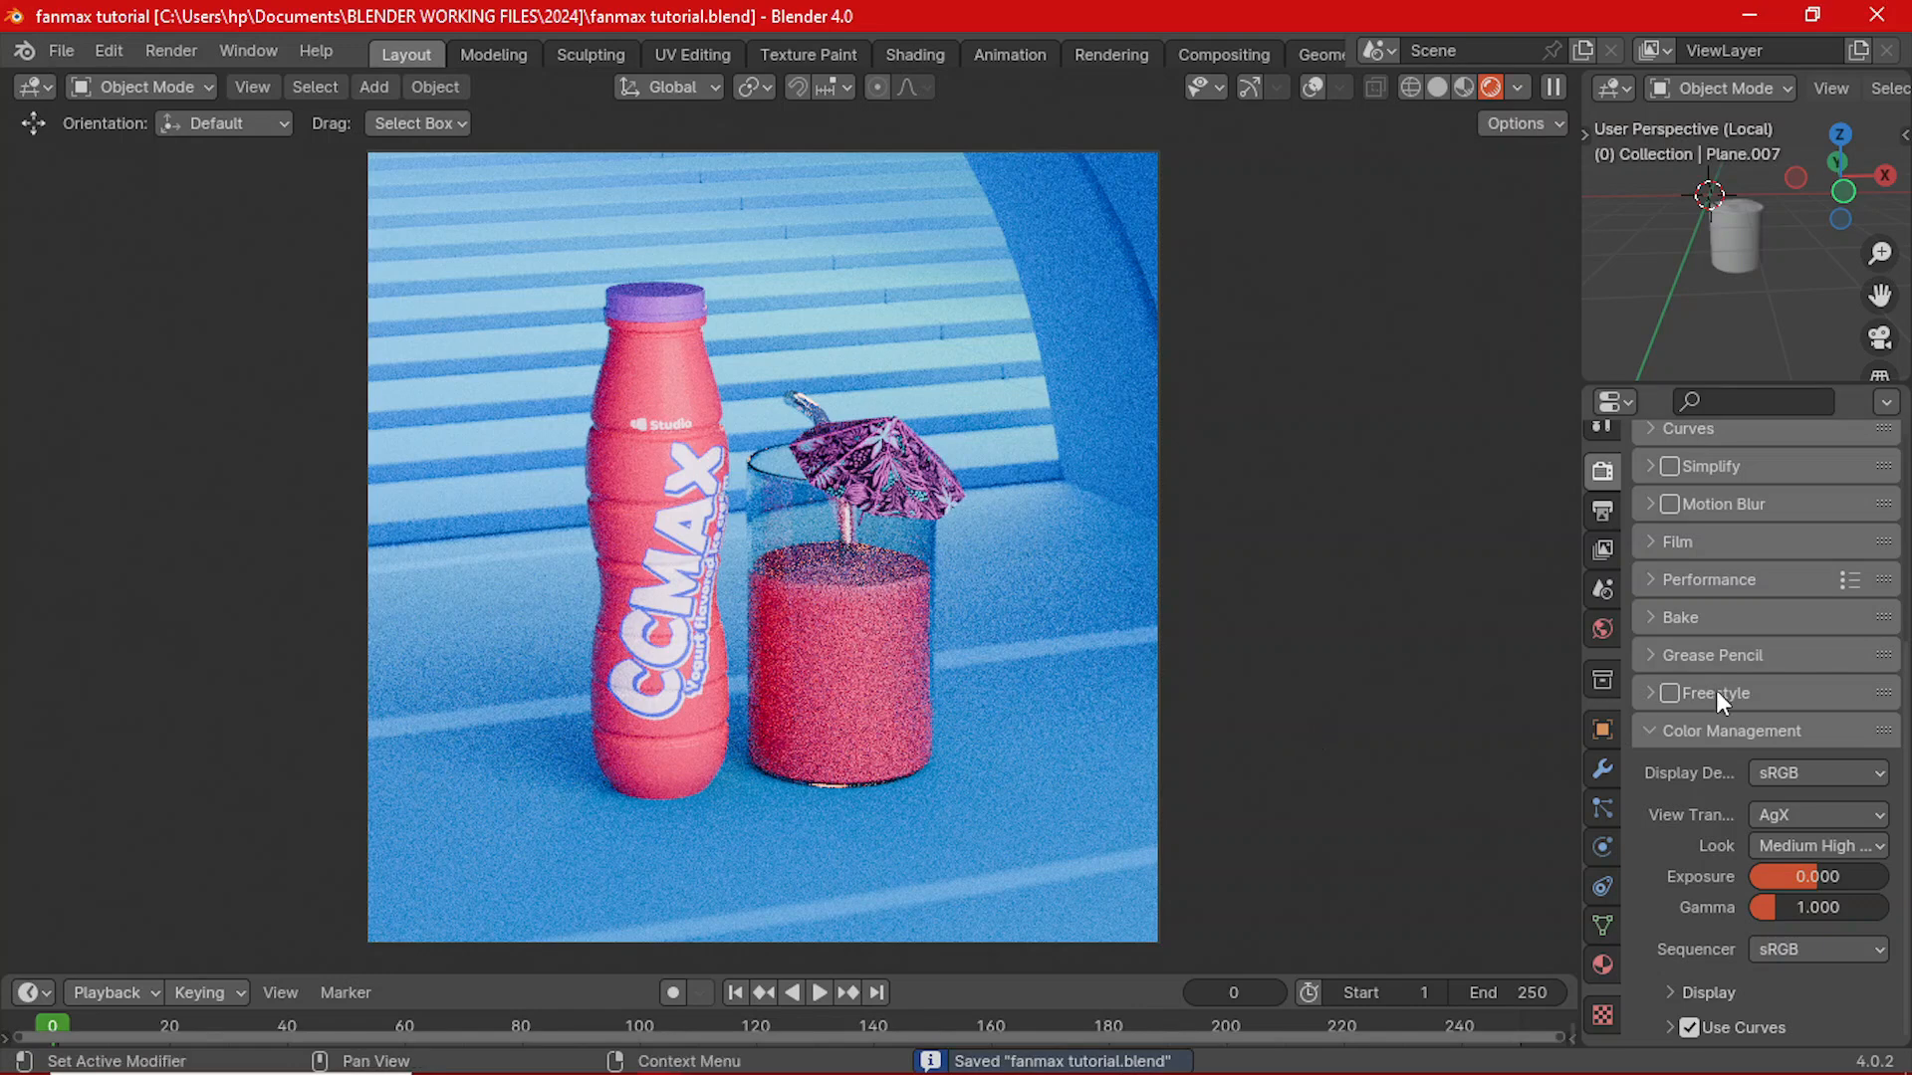
pyautogui.scroll(6, 1698, 738)
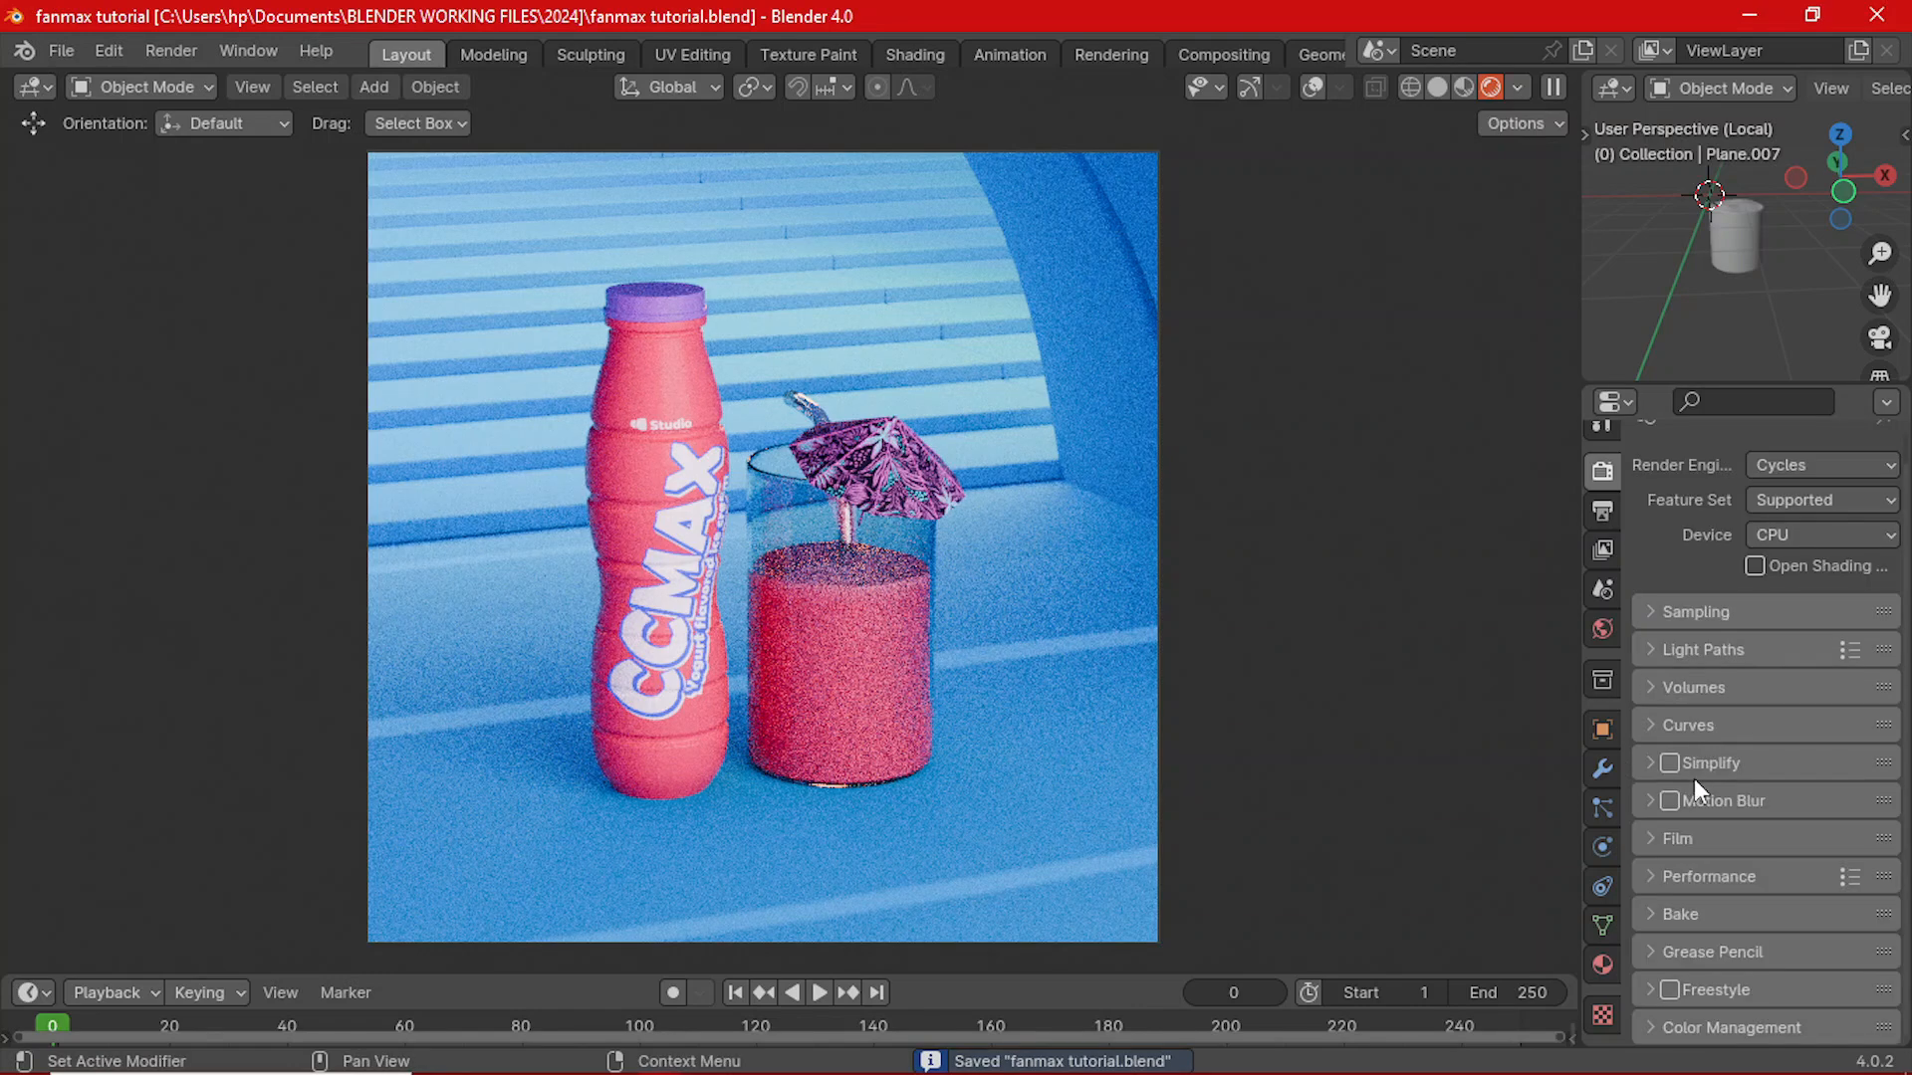
pyautogui.scroll(1, 1693, 779)
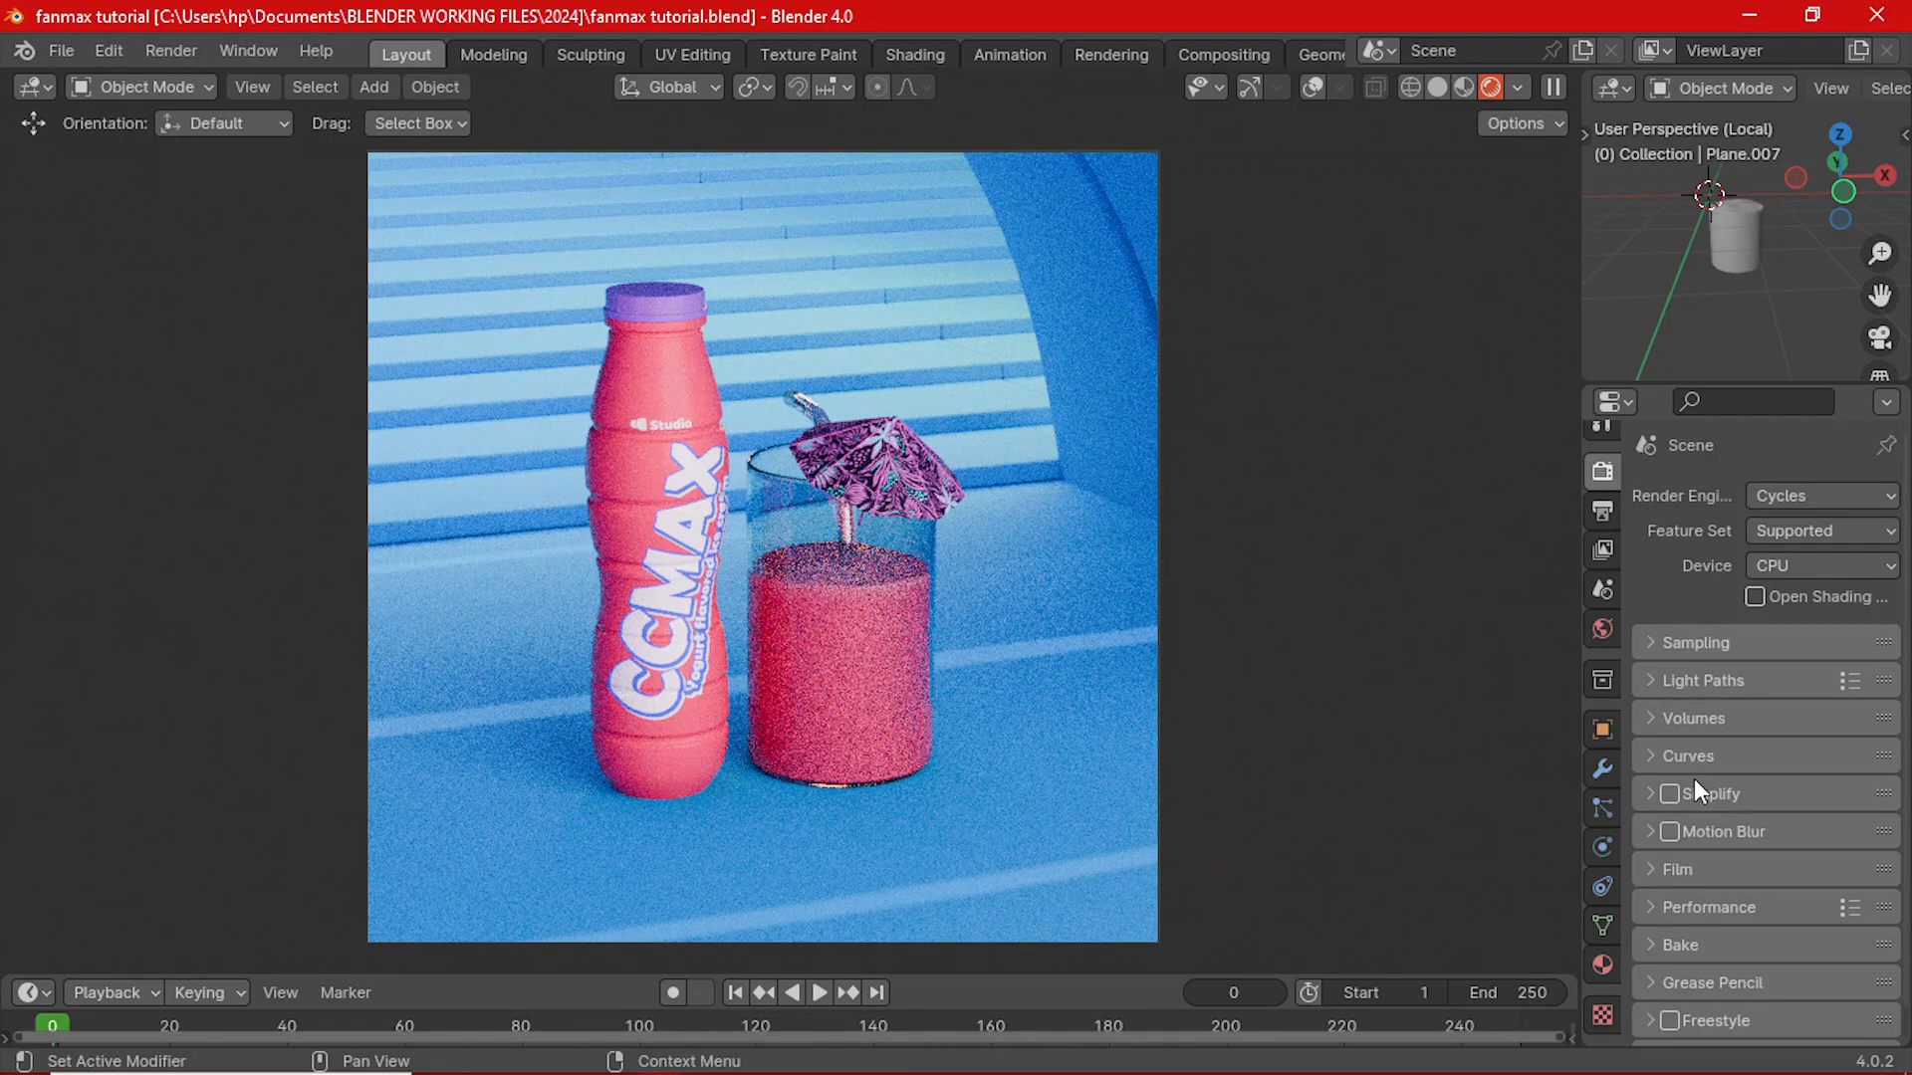
pyautogui.click(1683, 677)
pyautogui.click(1685, 687)
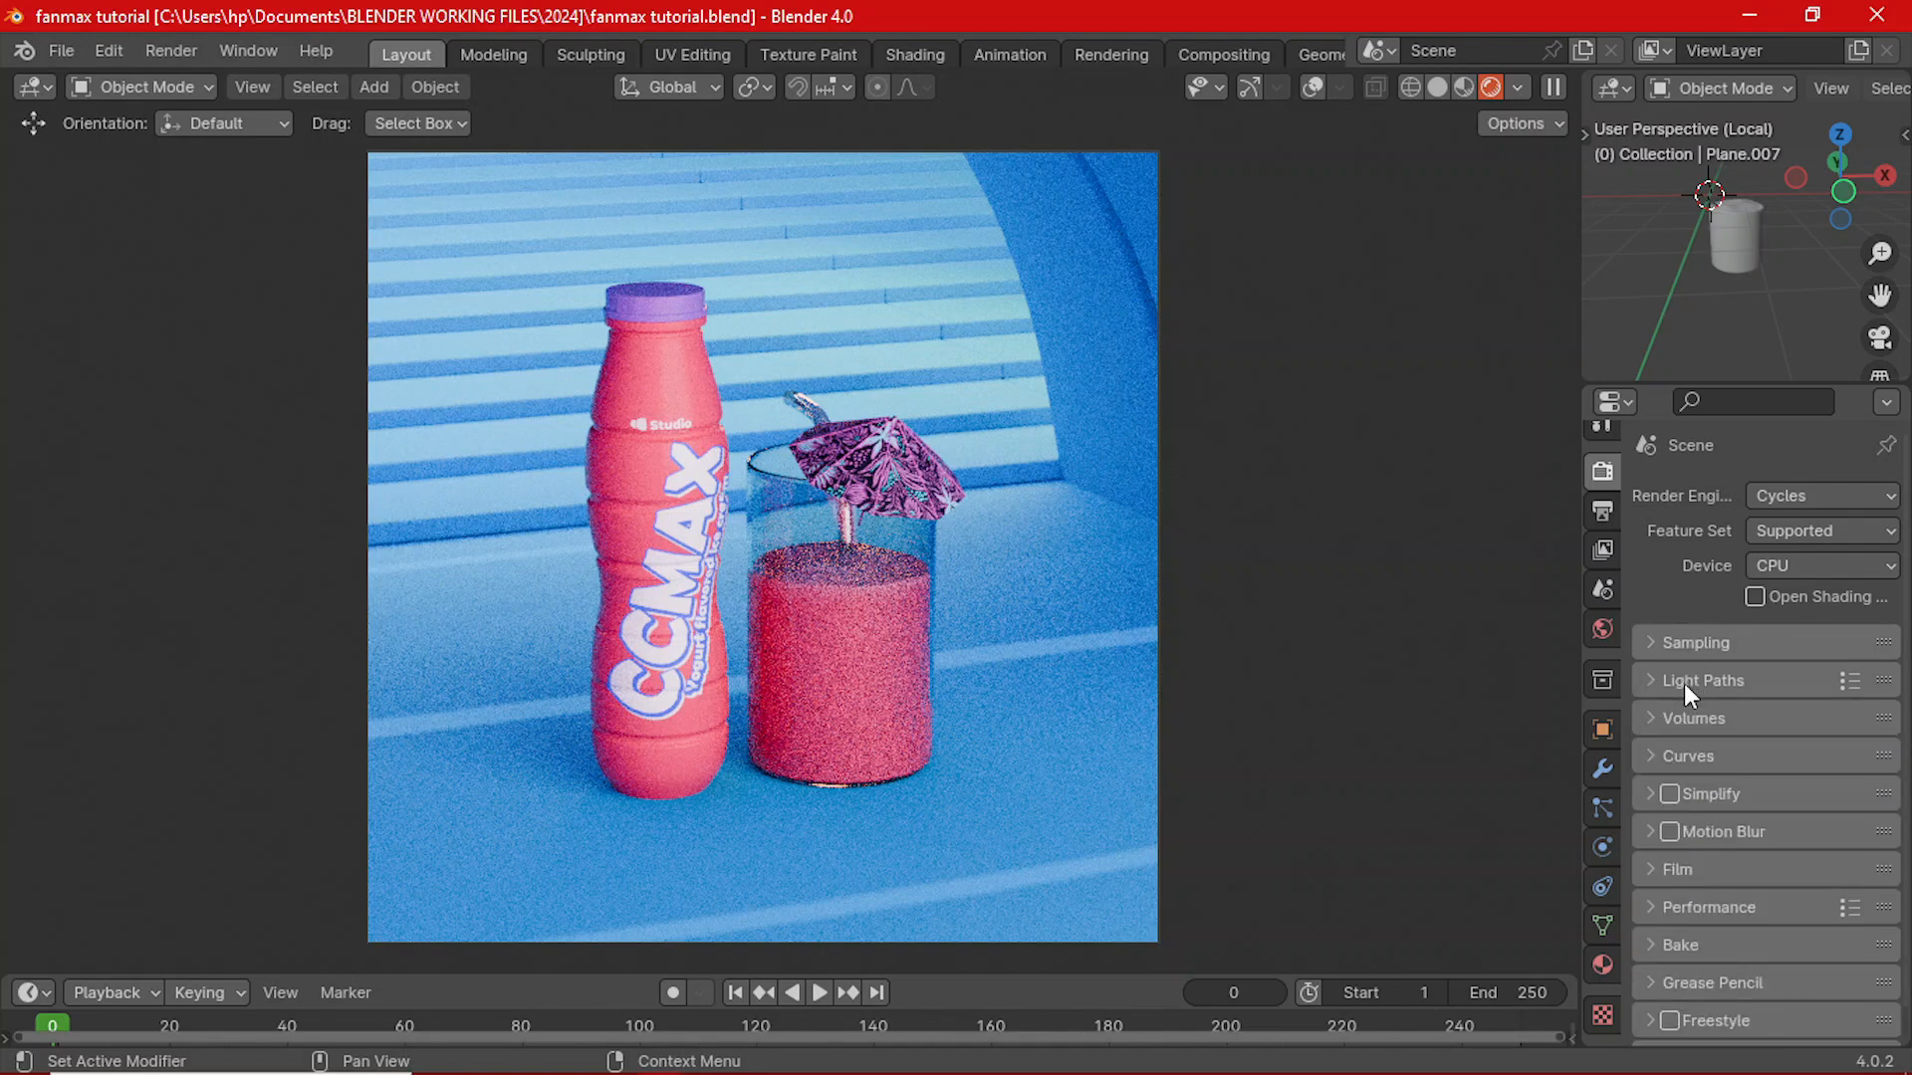